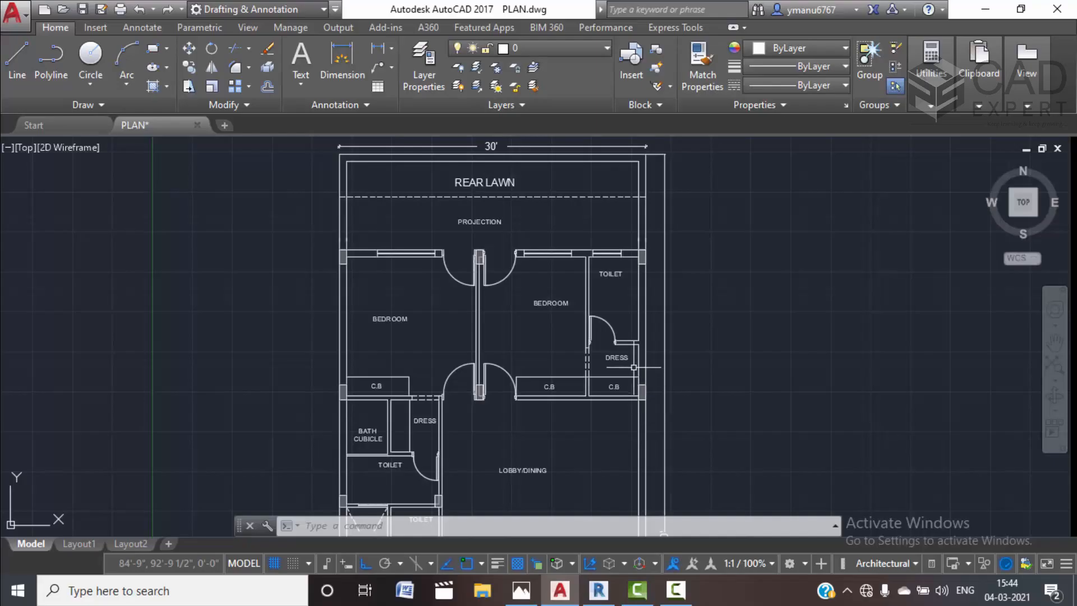
# Examine the rear part of the floor plan: rear lawn, overall dimensions, both bedrooms, cupboards and dressing areas
pyautogui.scroll(-5, 579, 241)
pyautogui.scroll(6, 579, 241)
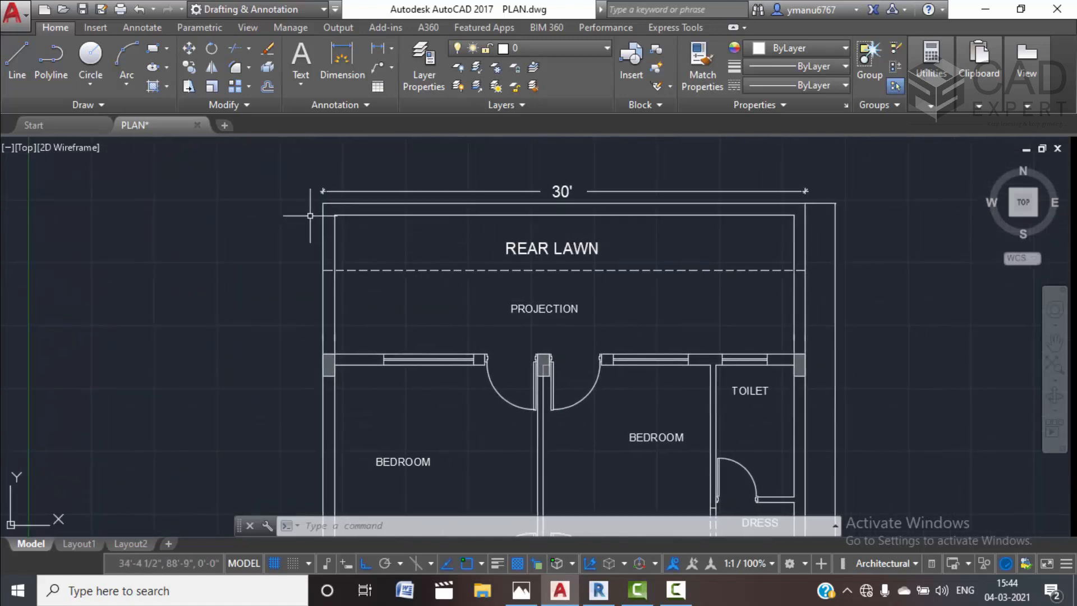
pyautogui.scroll(-6, 592, 224)
pyautogui.scroll(2, 702, 273)
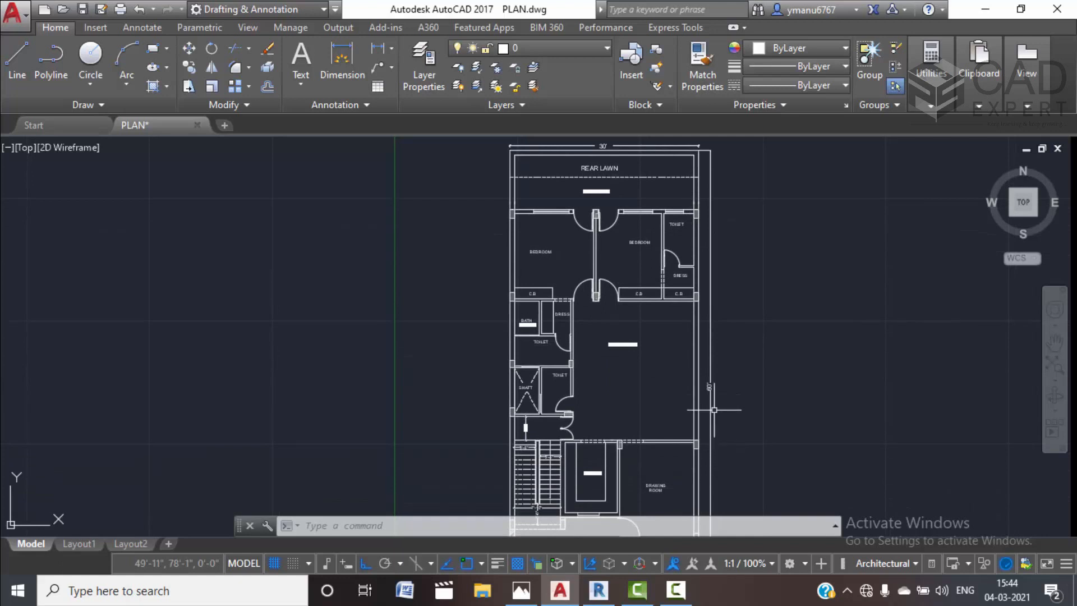
pyautogui.moveTo(592, 283); pyautogui.dragTo(595, 309, button='middle')
pyautogui.scroll(2, 540, 288)
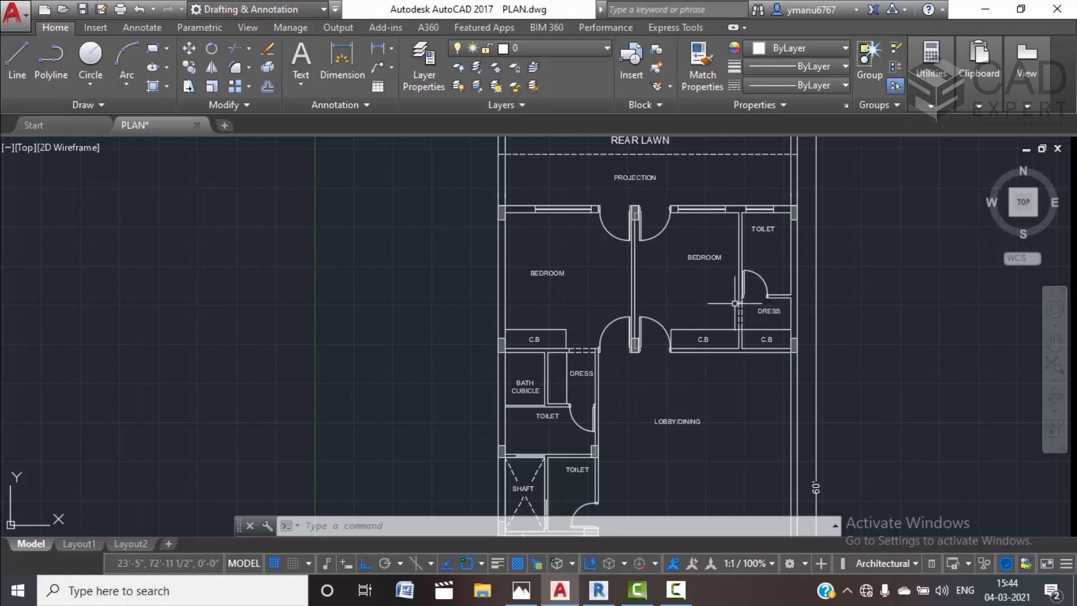
pyautogui.moveTo(697, 324); pyautogui.dragTo(695, 268, button='middle')
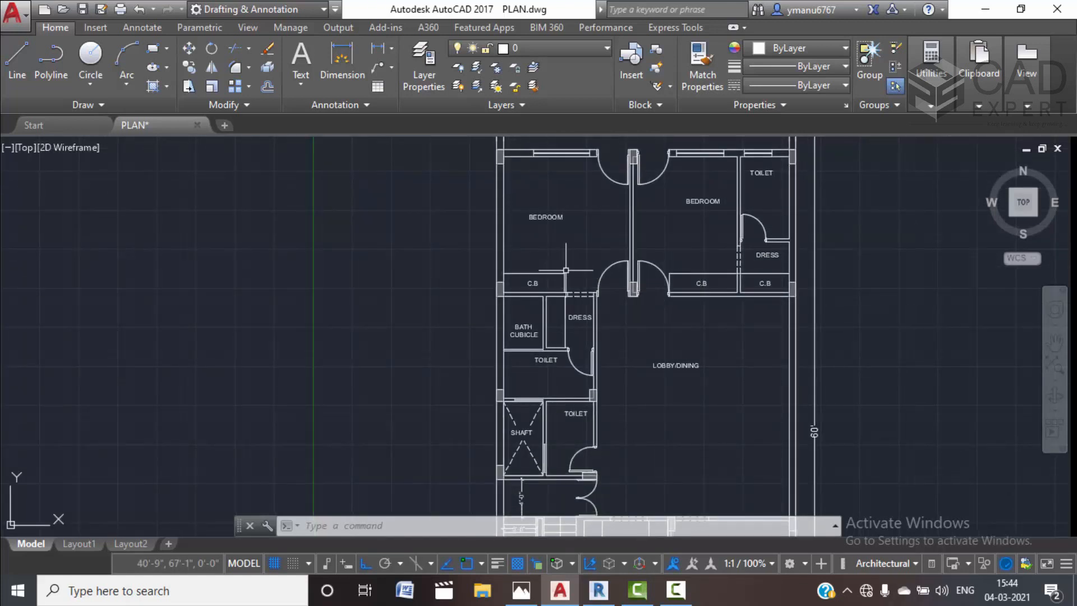
pyautogui.scroll(2, 575, 328)
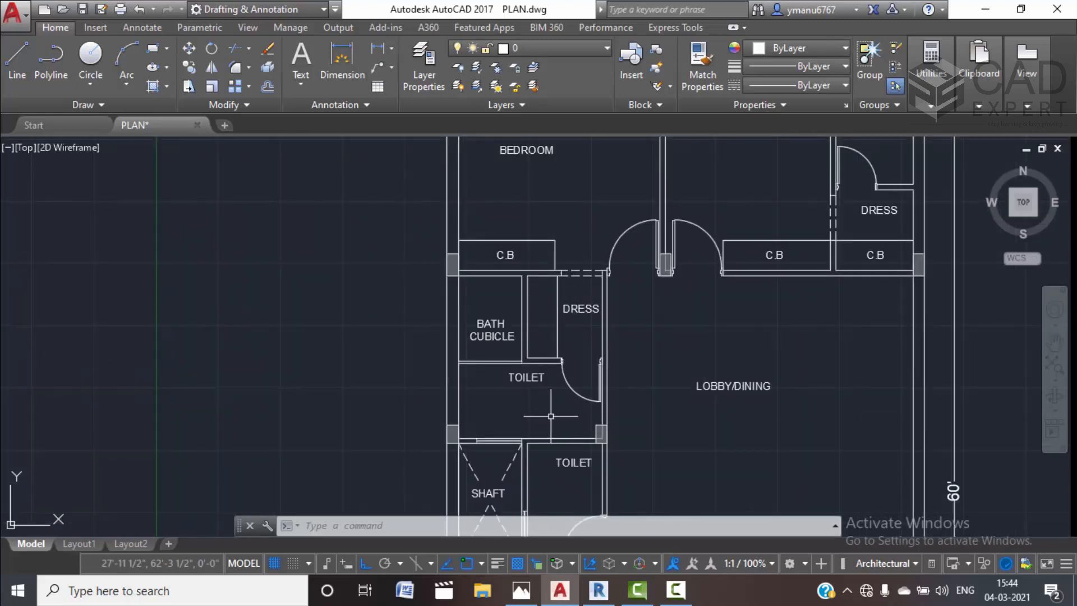
# Examine the rest of the floor plan, from the toilets and shaft through the staircase, kitchen and drawing room to the front lawn and main gate
pyautogui.moveTo(536, 387); pyautogui.dragTo(565, 273, button='middle')
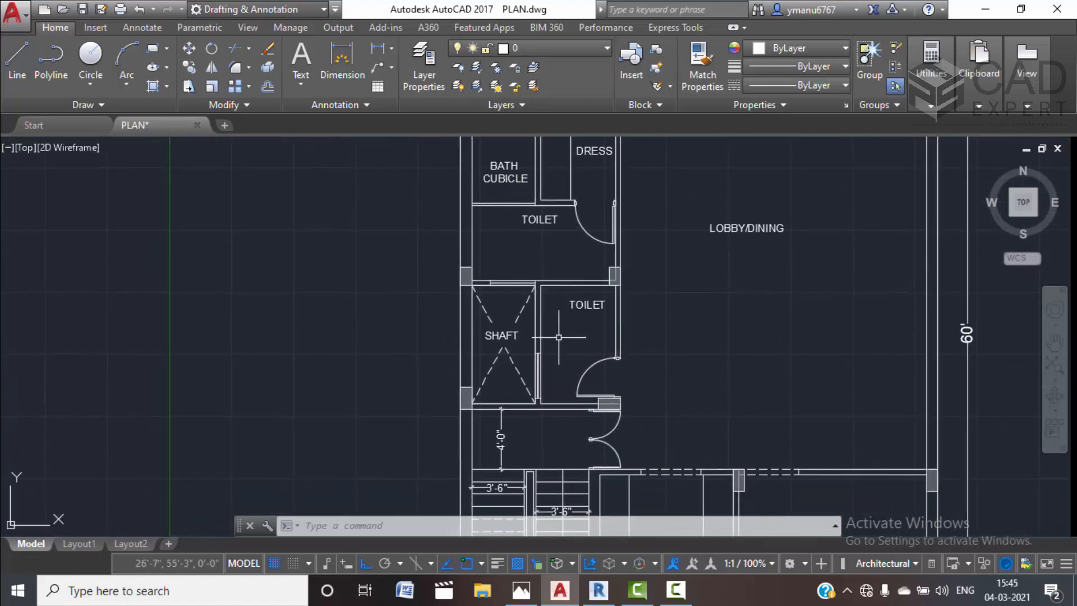
pyautogui.moveTo(614, 370); pyautogui.dragTo(619, 268, button='middle')
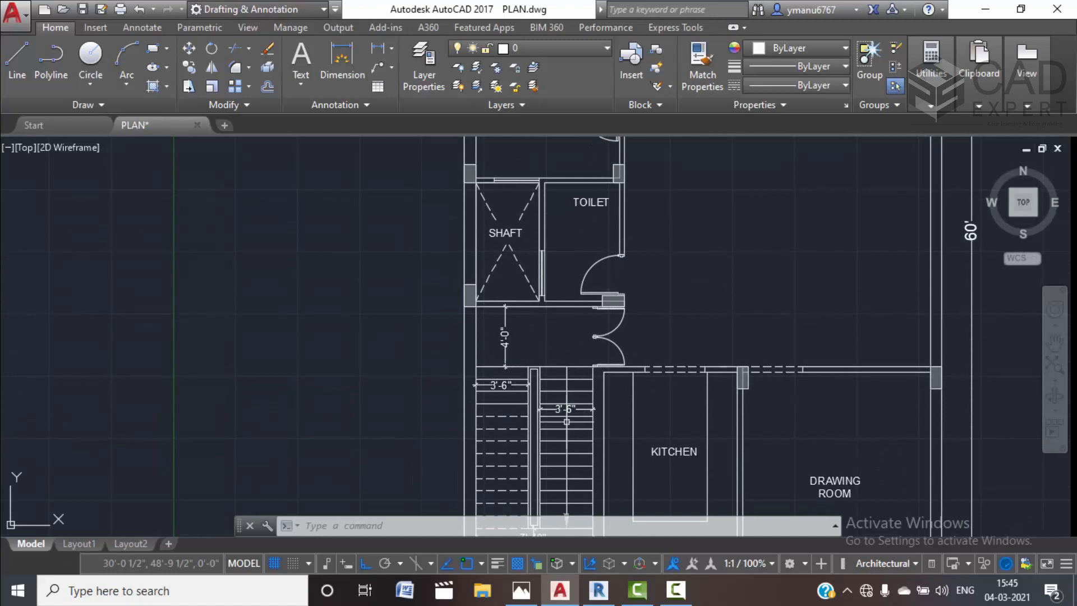
pyautogui.scroll(-2, 676, 343)
pyautogui.moveTo(677, 343); pyautogui.dragTo(706, 380, button='middle')
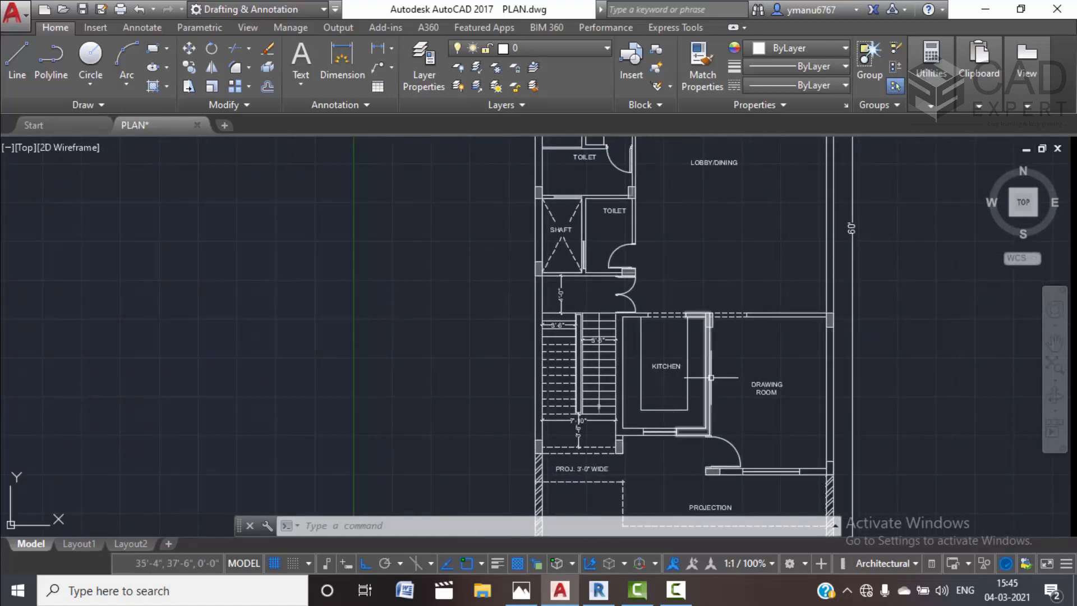
pyautogui.moveTo(771, 356); pyautogui.dragTo(729, 286, button='middle')
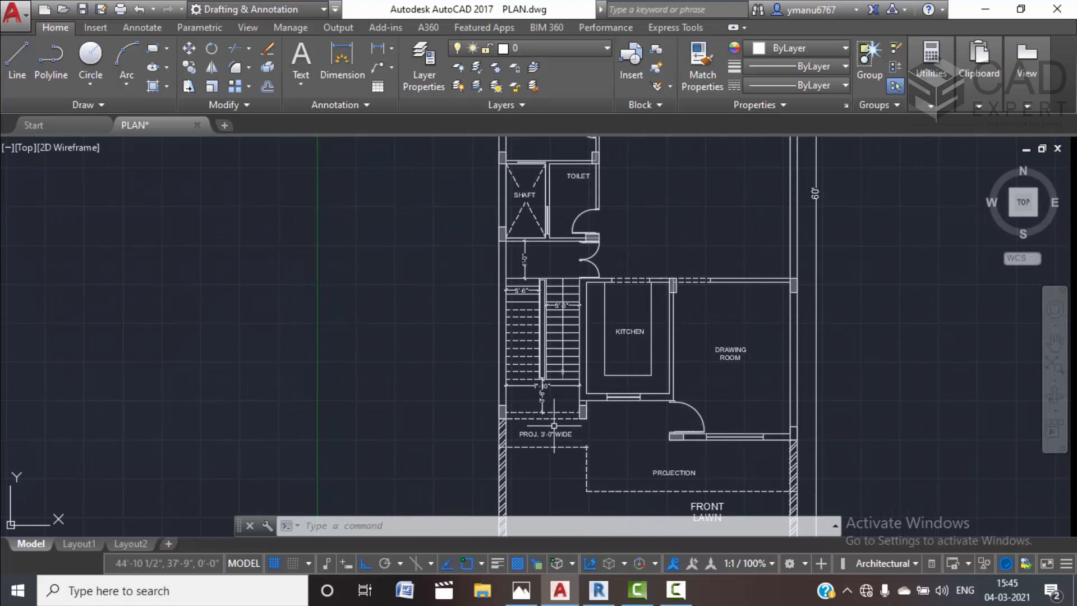
pyautogui.scroll(-3, 620, 328)
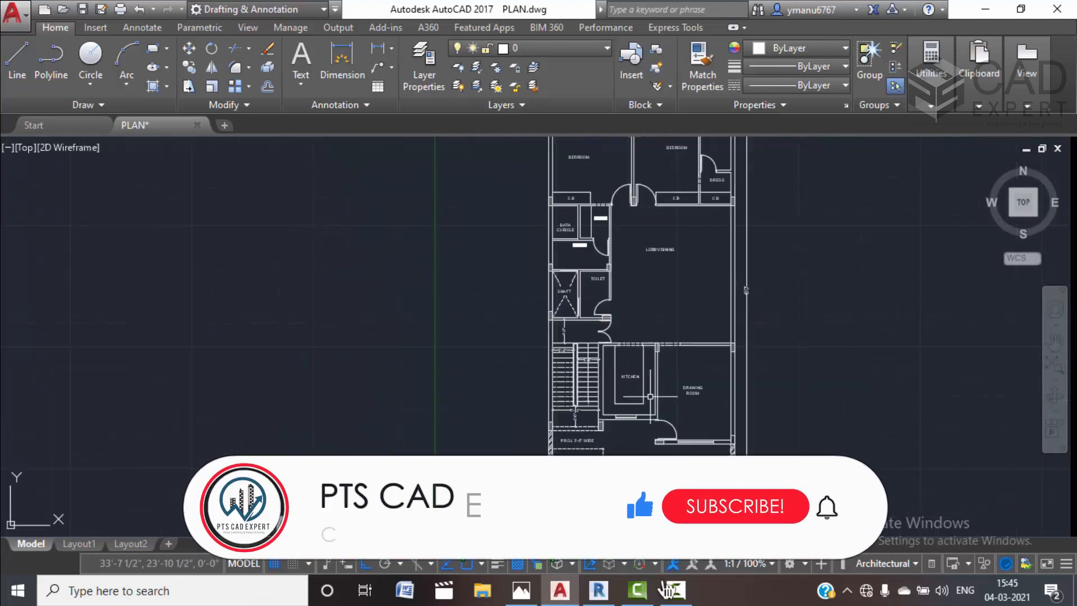
pyautogui.moveTo(617, 466); pyautogui.dragTo(610, 483, button='middle')
pyautogui.scroll(3, 626, 405)
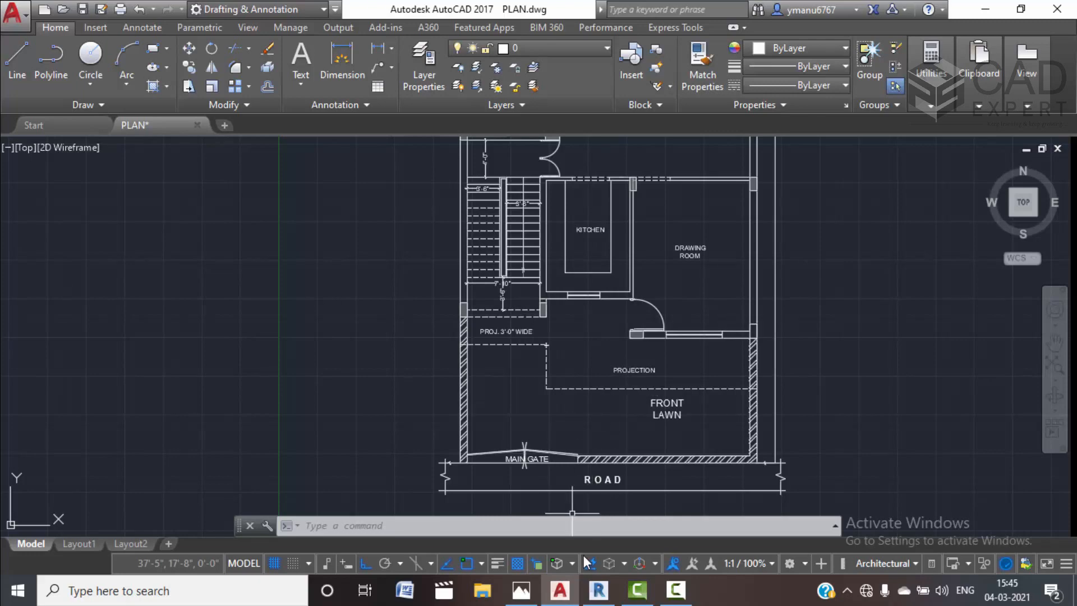
# Switch to Revit and create a new project from the Architectural Template
pyautogui.click(599, 593)
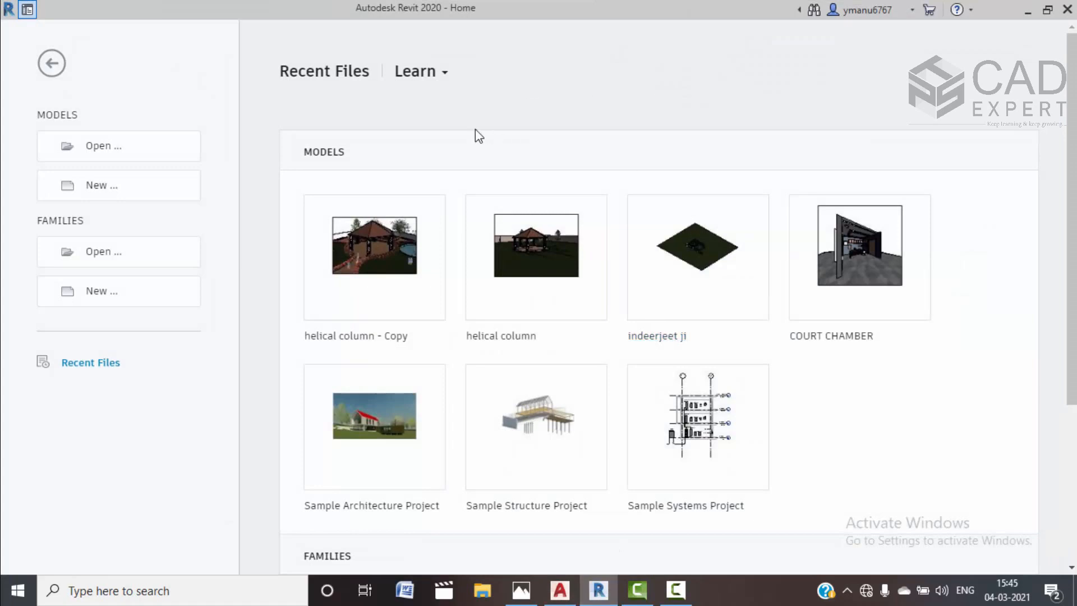
pyautogui.click(127, 196)
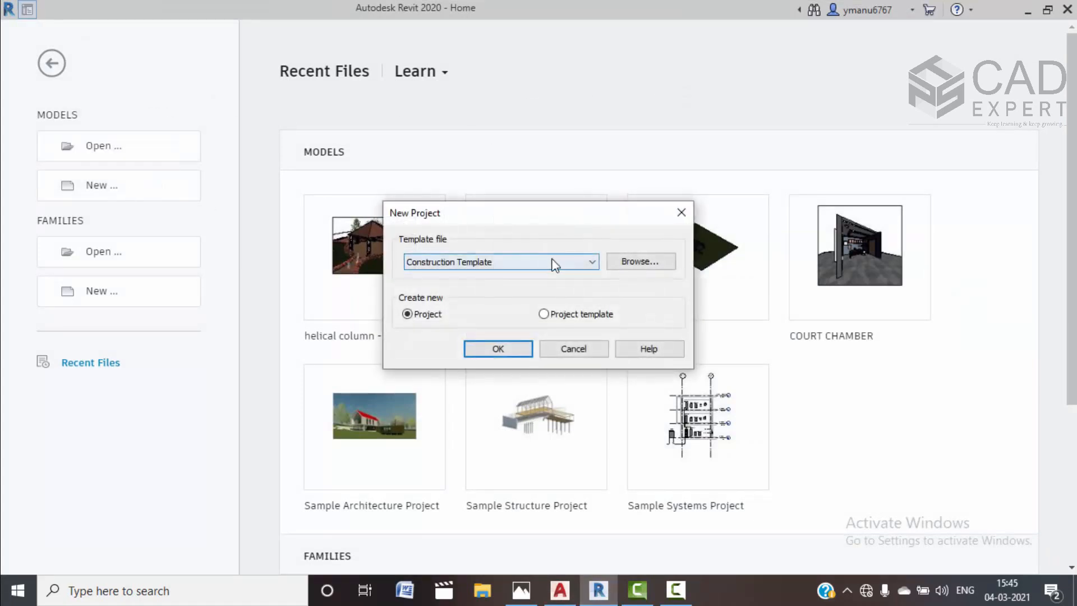
pyautogui.click(592, 269)
pyautogui.click(457, 298)
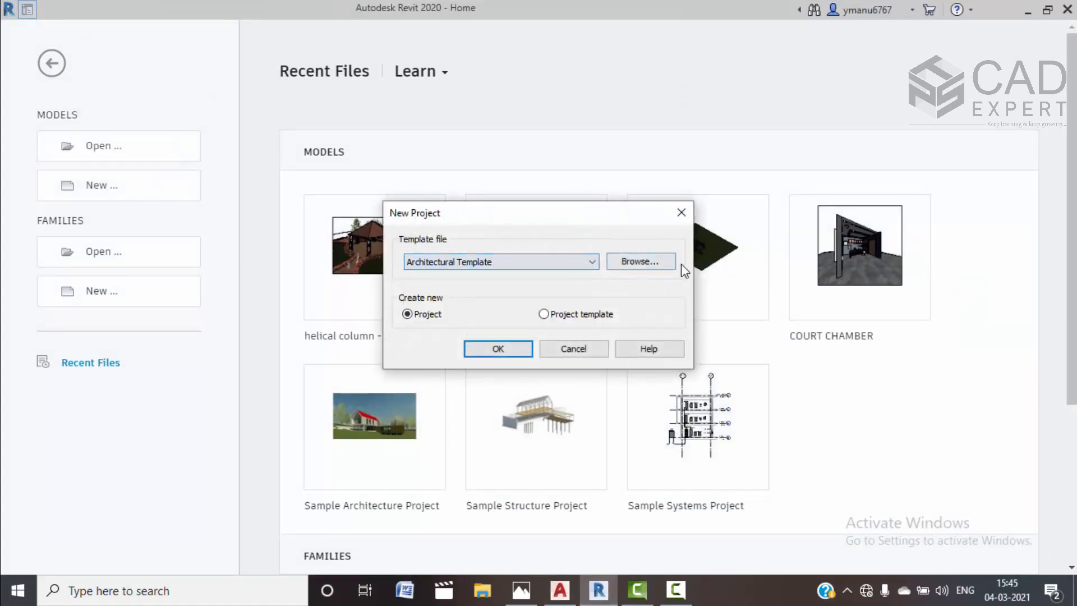
pyautogui.click(523, 349)
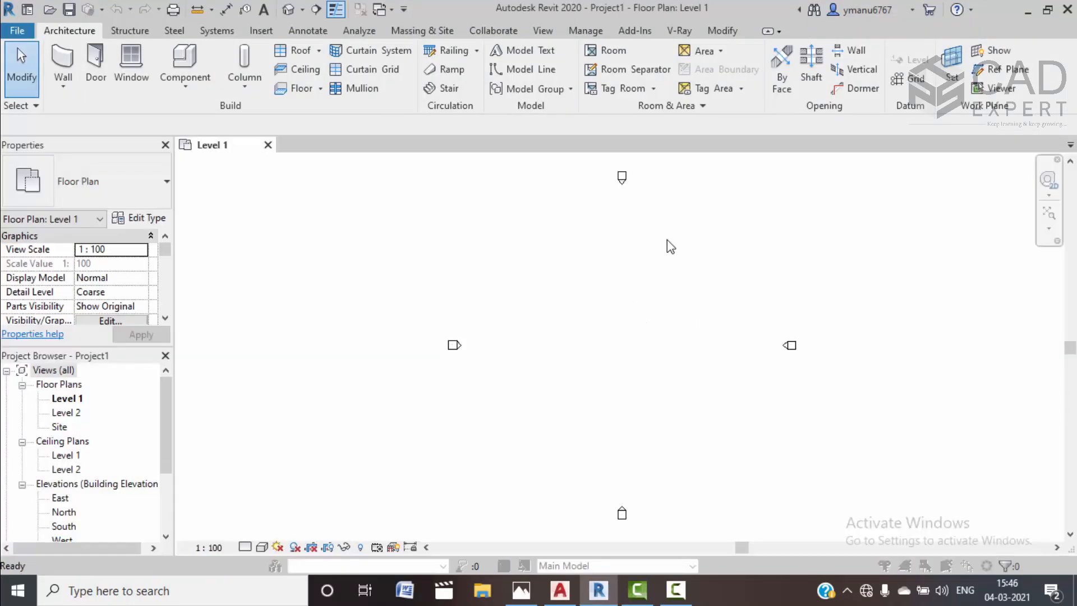
# Set the project's length units to feet and fractional inches, rounded to the nearest 1/2"
pyautogui.press('u')
pyautogui.press('n')
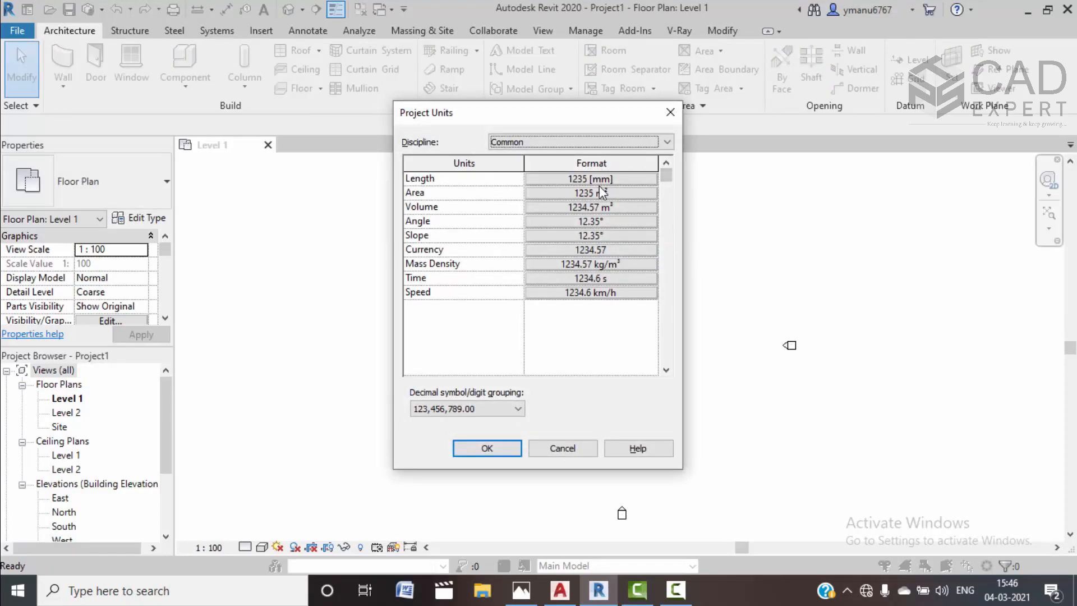
pyautogui.click(597, 179)
pyautogui.click(583, 206)
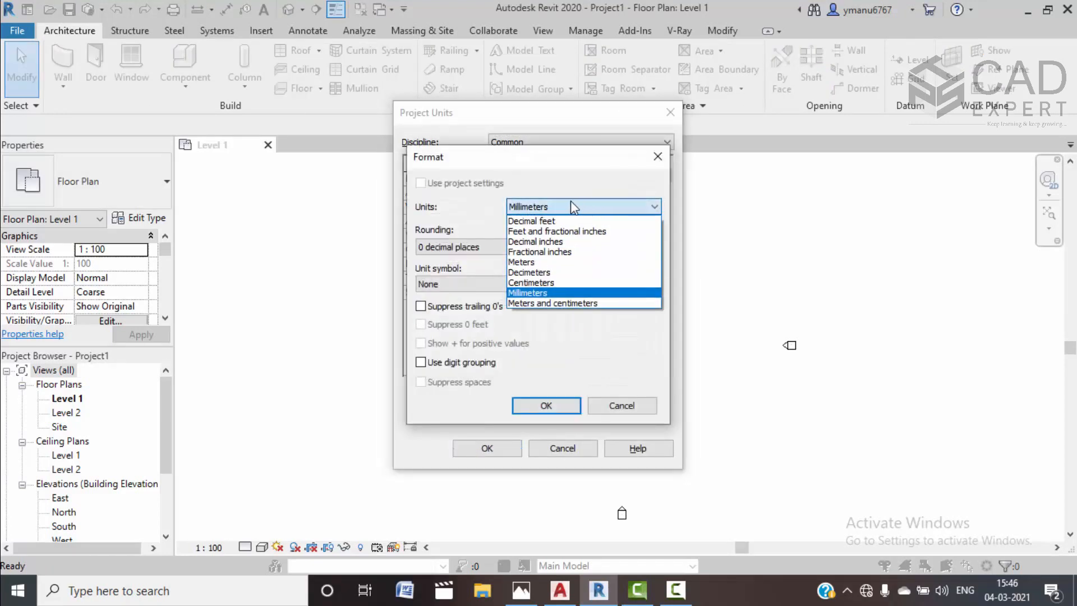
pyautogui.click(628, 231)
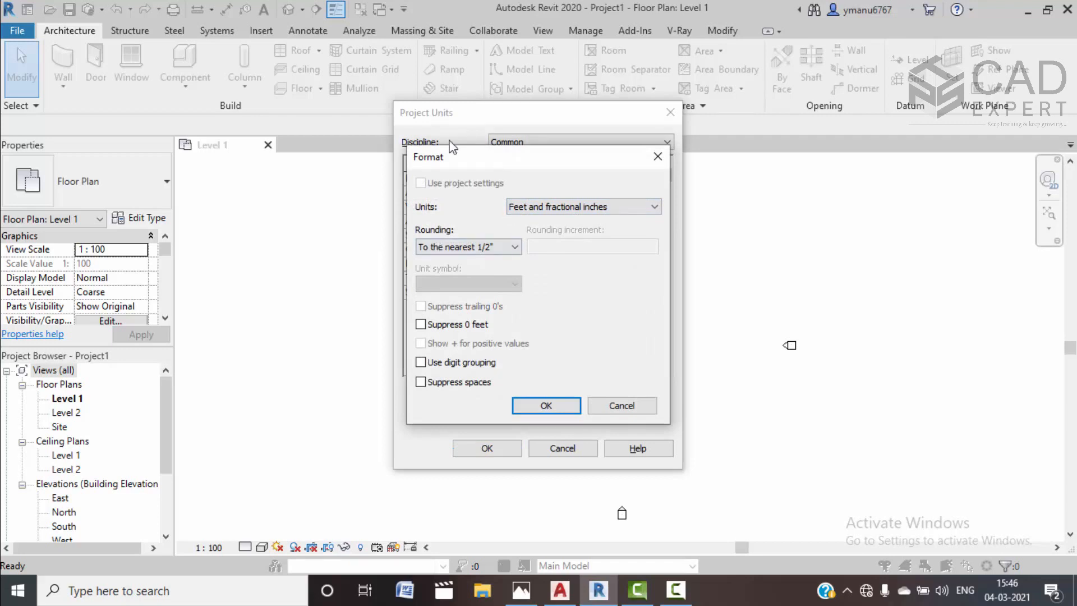
pyautogui.click(546, 405)
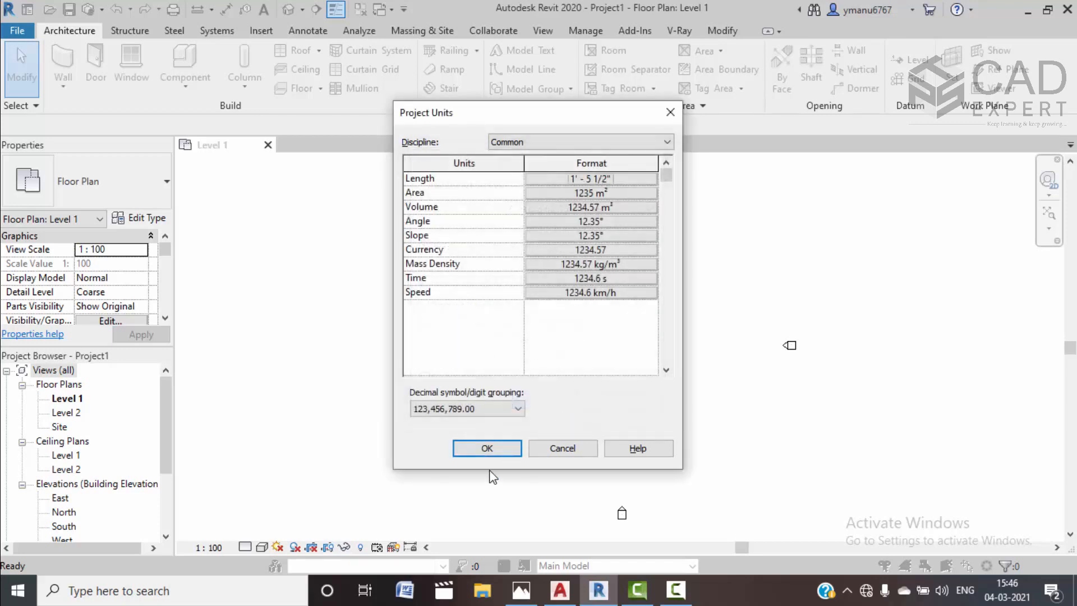
pyautogui.click(505, 450)
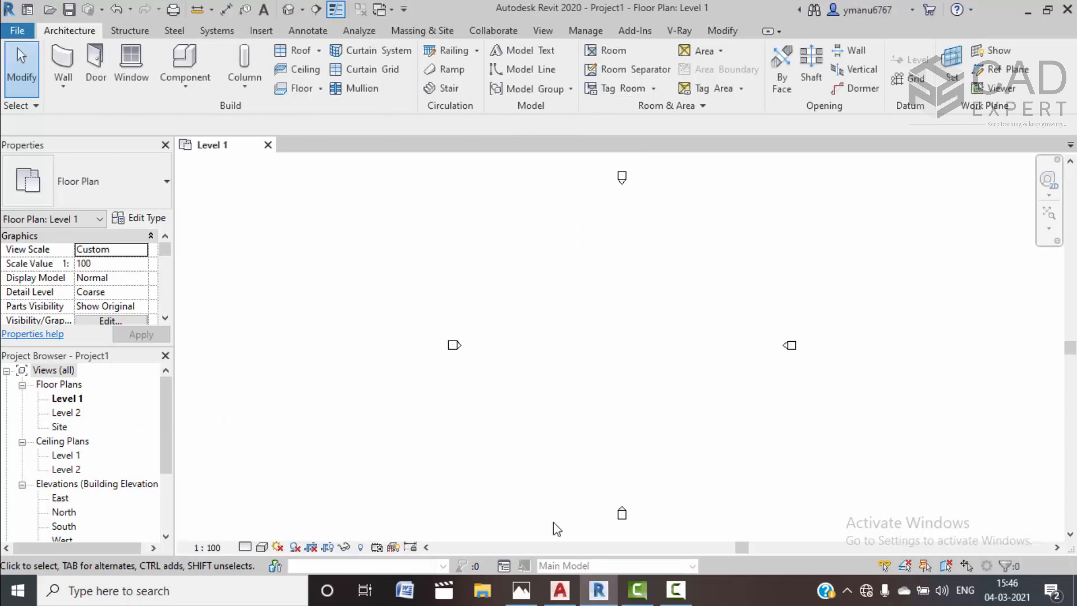
# Switch to the Photos app to view the reference image of the house's front elevation
pyautogui.moveTo(545, 599)
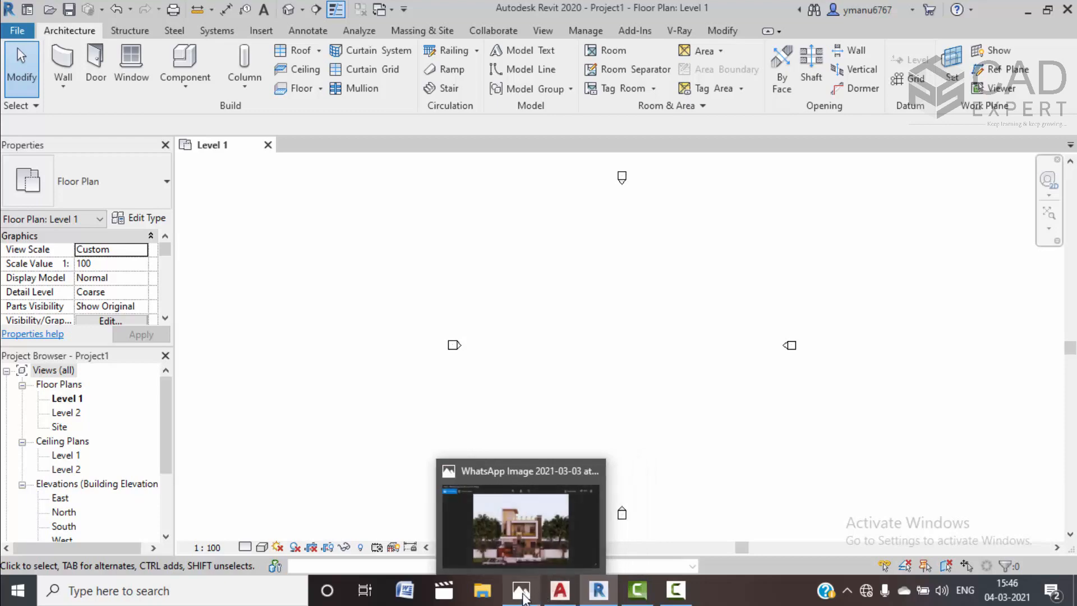
pyautogui.click(521, 590)
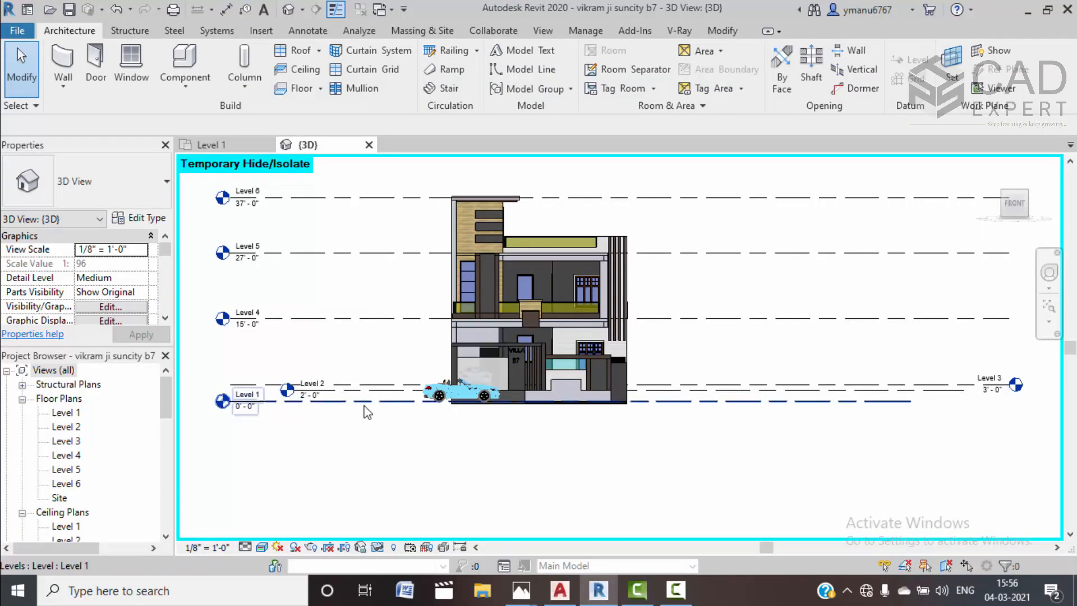
# Examine the finished house model from the front, checking Levels 1 to 3 against the road, ramp and plinth
pyautogui.moveTo(296, 385); pyautogui.dragTo(321, 432, button='middle')
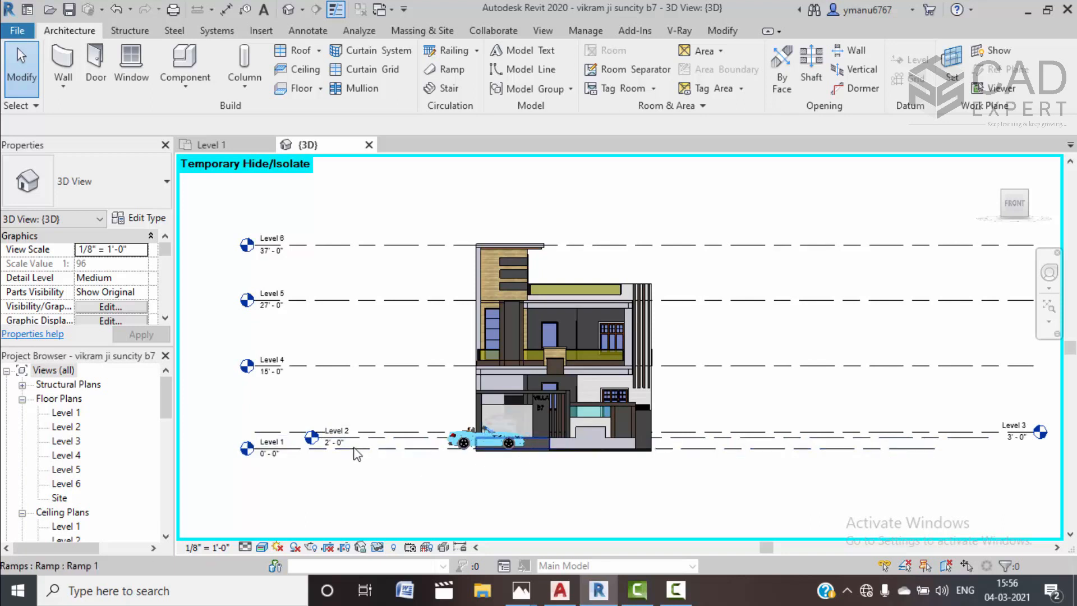
pyautogui.scroll(5, 447, 456)
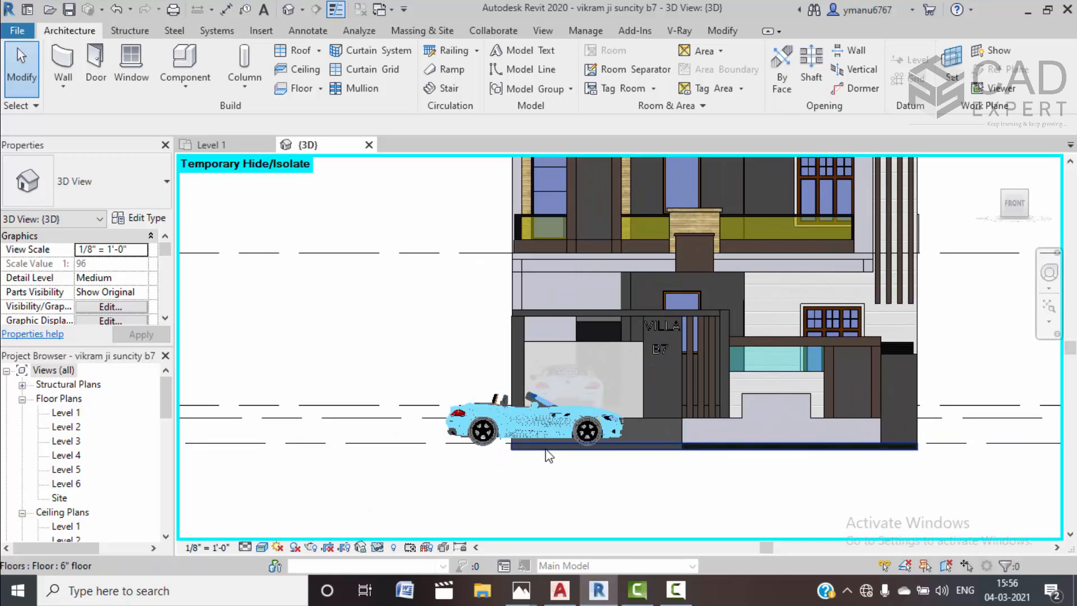
pyautogui.scroll(-5, 575, 449)
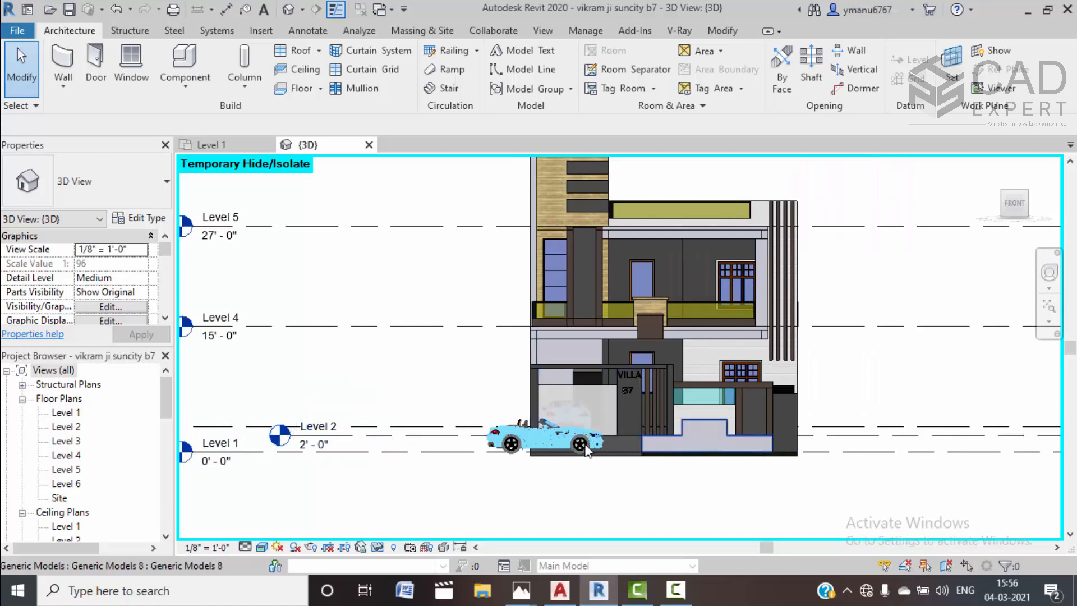
pyautogui.press('h')
pyautogui.press('r')
pyautogui.scroll(-2, 616, 448)
pyautogui.moveTo(630, 451); pyautogui.dragTo(525, 453, button='middle')
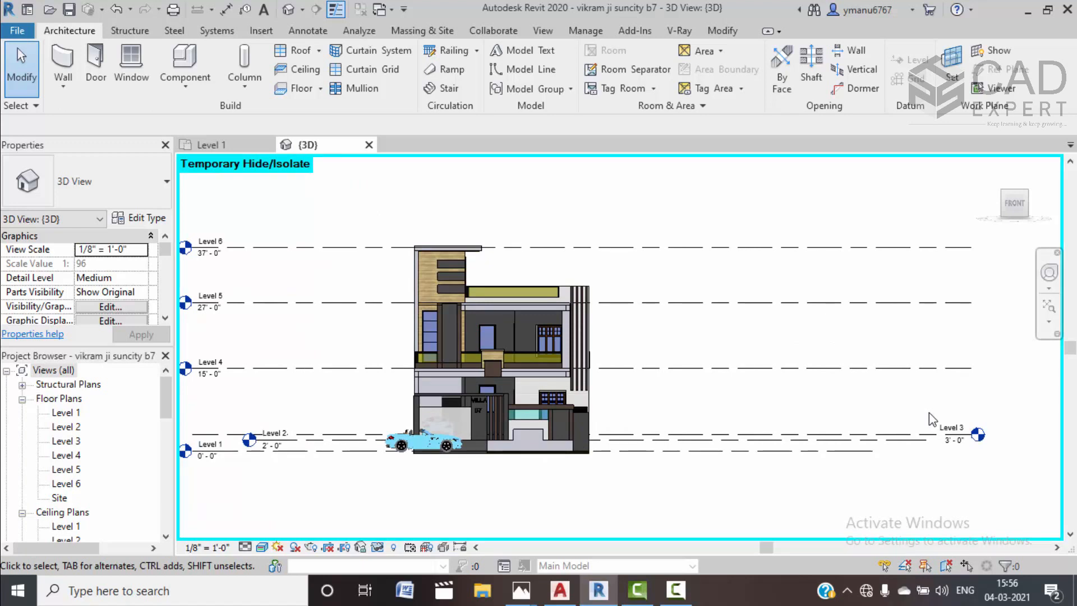
pyautogui.moveTo(848, 458); pyautogui.dragTo(782, 470, button='middle')
pyautogui.scroll(1, 519, 450)
pyautogui.scroll(4, 519, 450)
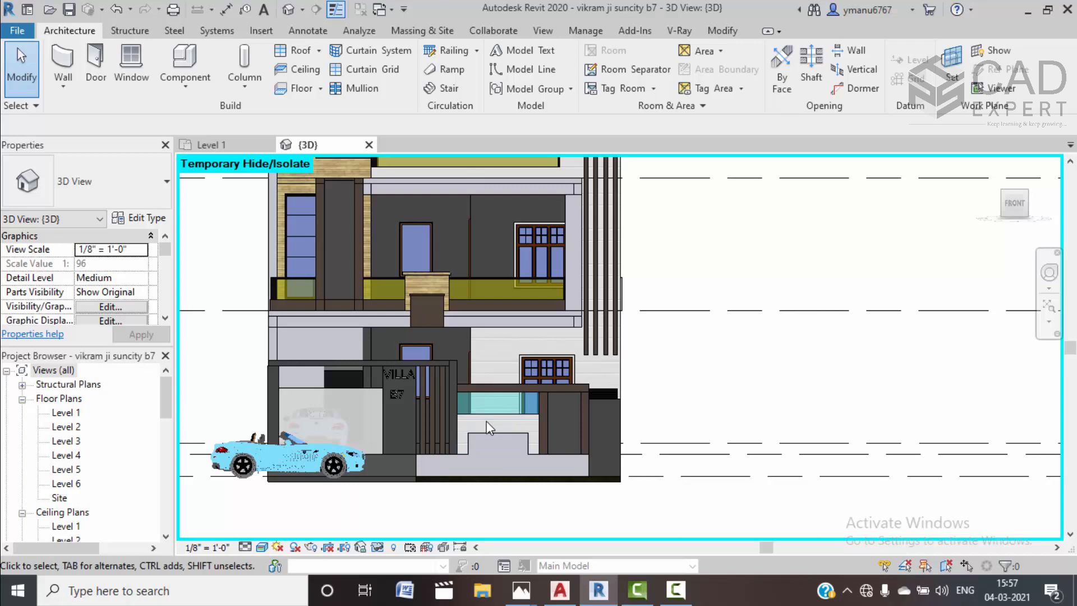
# Examine the heights of Levels 4 to 6 against the upper floors and roof of the finished house model
pyautogui.scroll(-3, 489, 428)
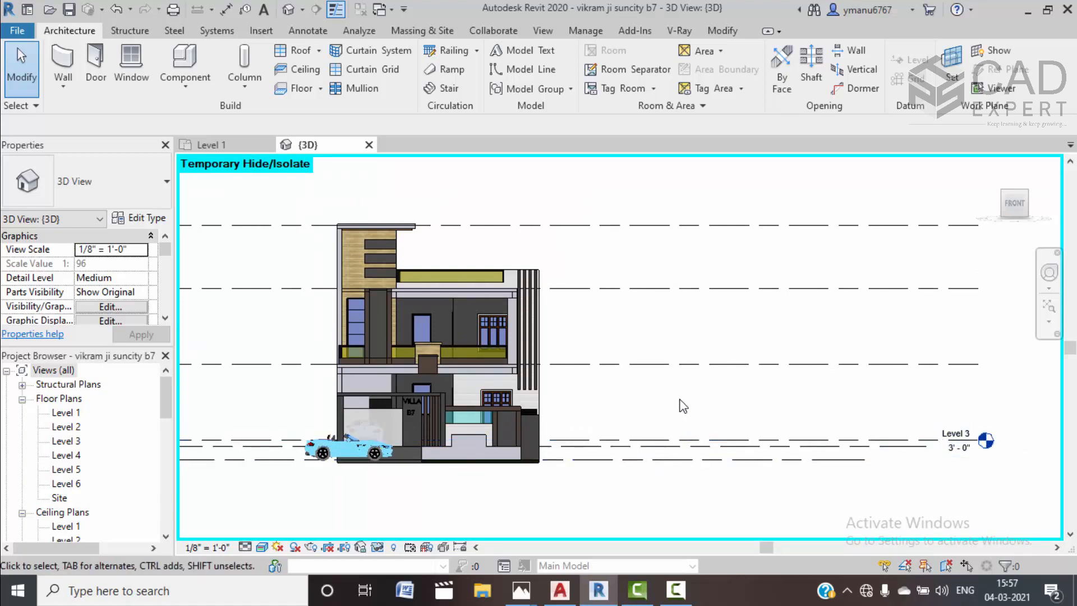
pyautogui.scroll(-2, 682, 405)
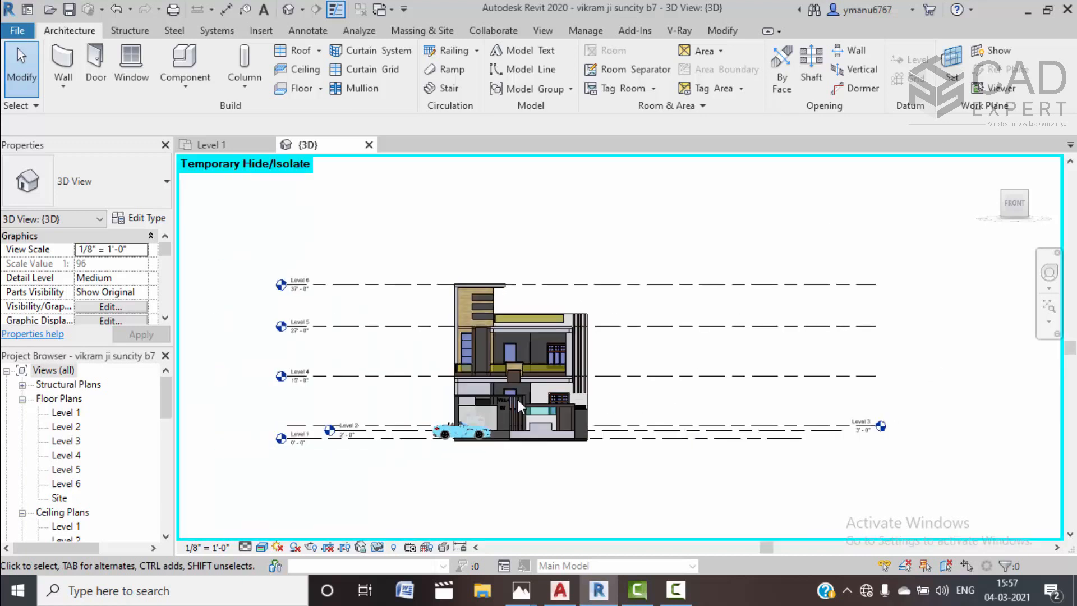
pyautogui.scroll(2, 302, 390)
pyautogui.scroll(1, 301, 390)
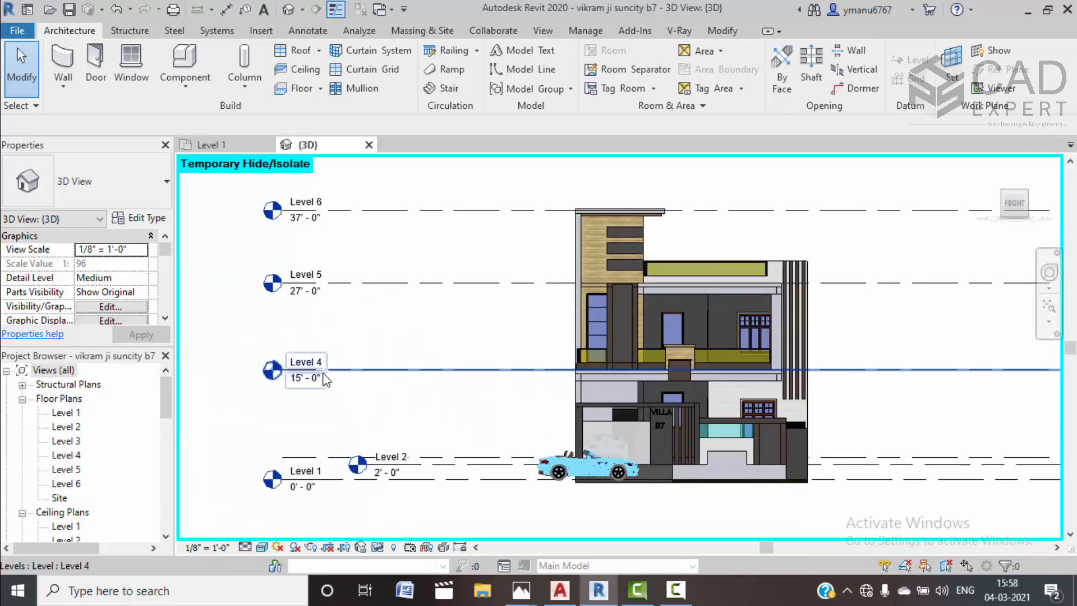
pyautogui.moveTo(428, 355); pyautogui.dragTo(430, 402, button='middle')
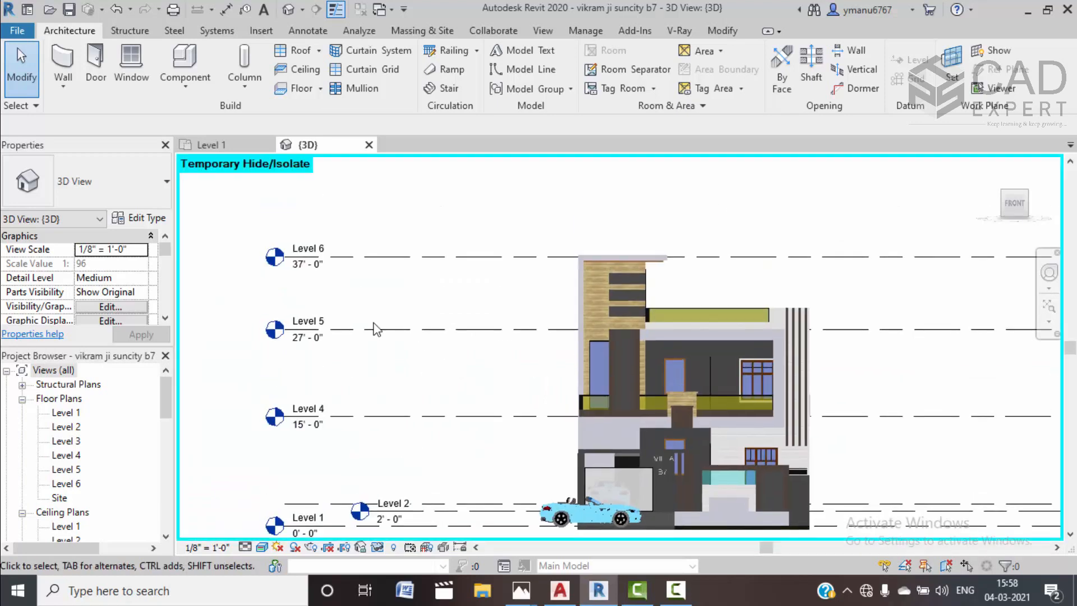
pyautogui.moveTo(459, 316); pyautogui.dragTo(468, 376, button='middle')
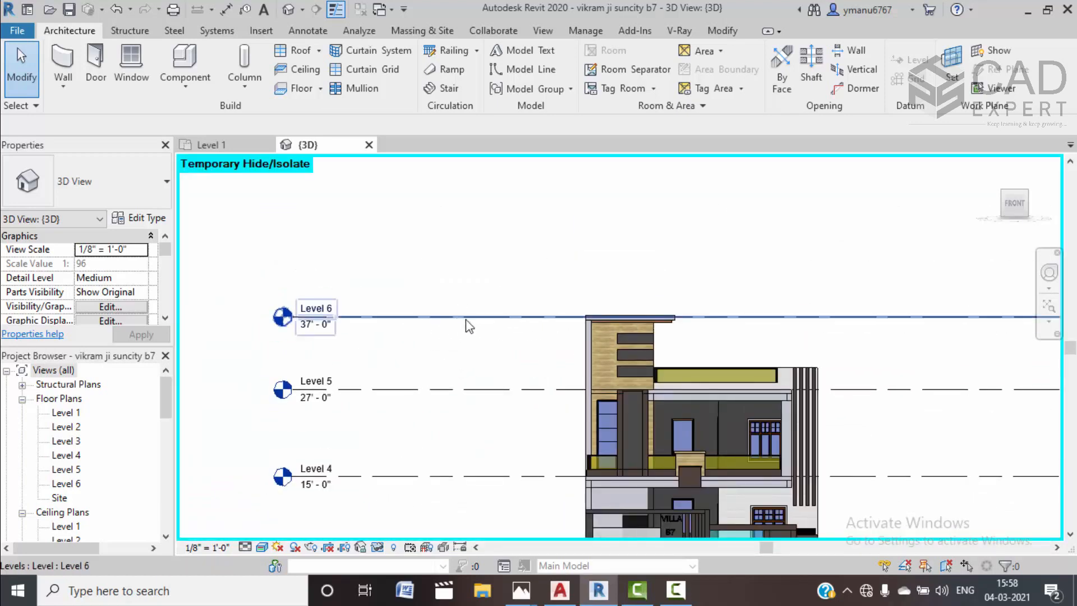
pyautogui.scroll(-4, 467, 328)
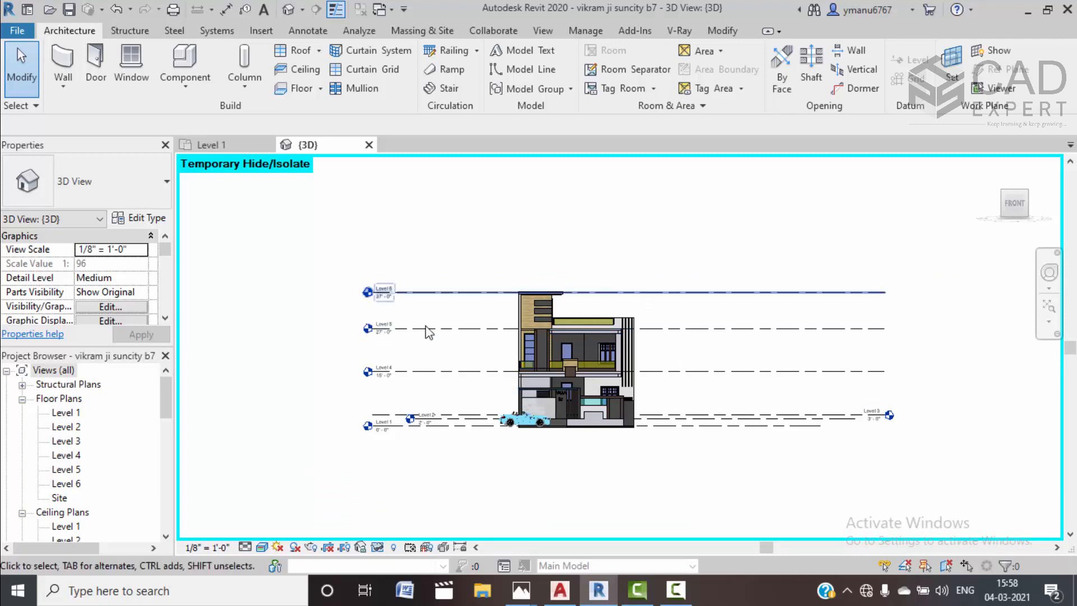
# Return to the new project and open its East building elevation
pyautogui.click(209, 147)
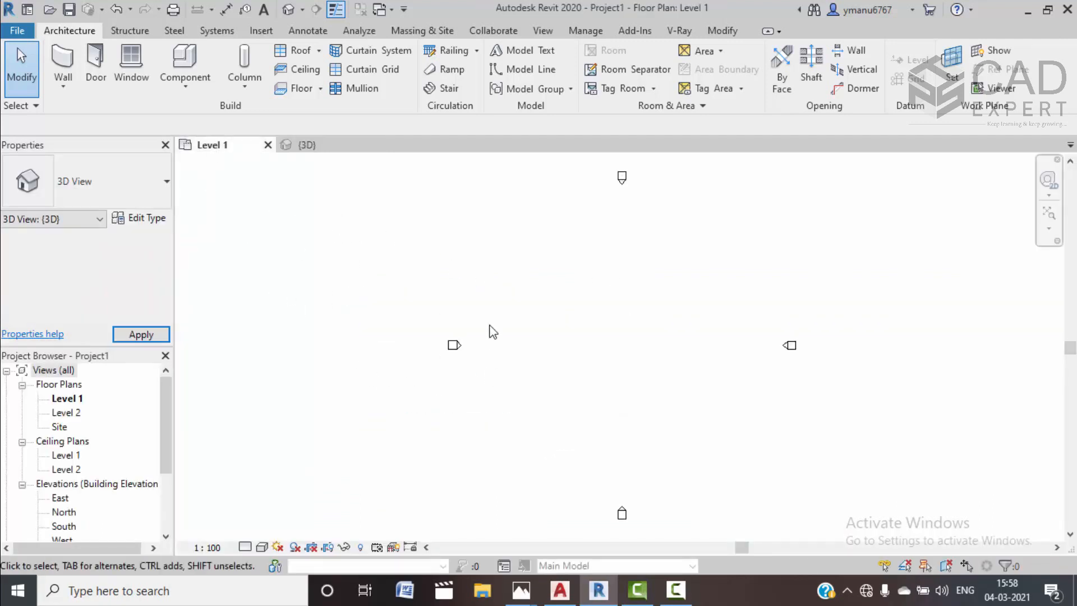
pyautogui.scroll(-2, 66, 469)
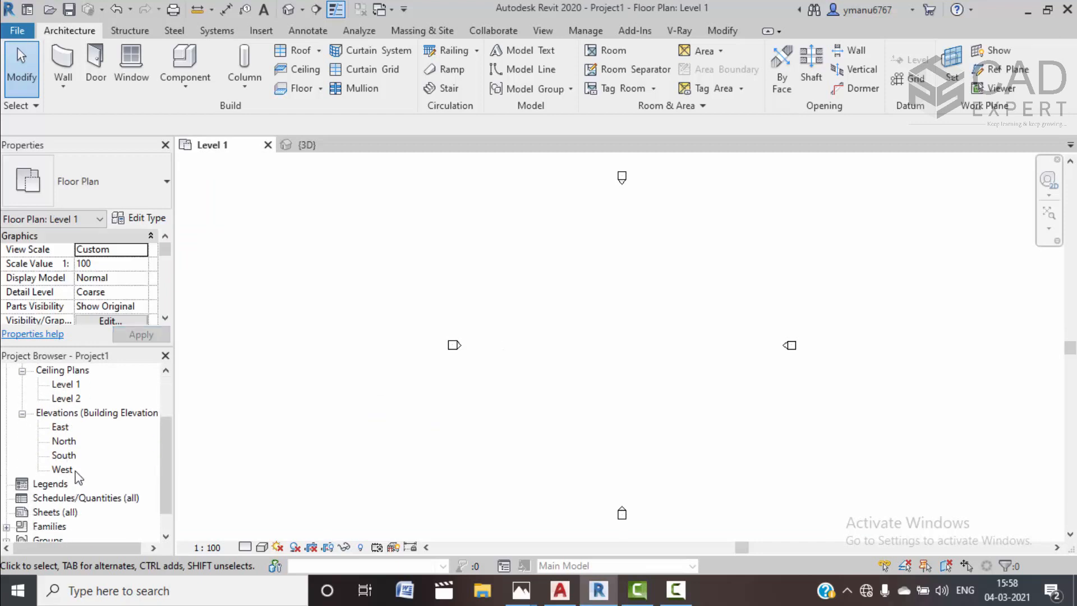
pyautogui.doubleClick(61, 428)
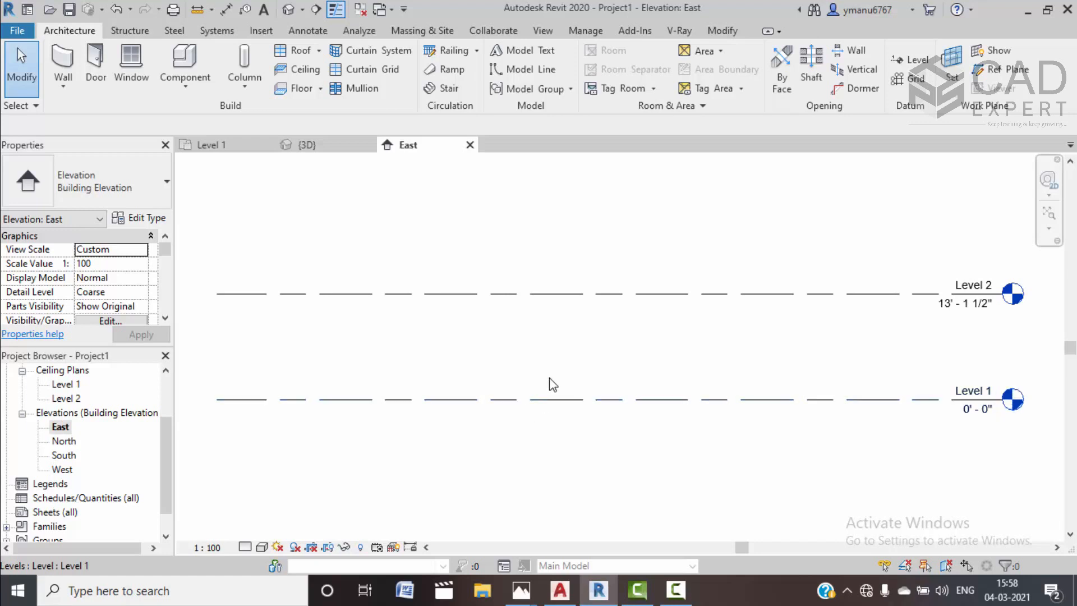
pyautogui.scroll(-1, 558, 381)
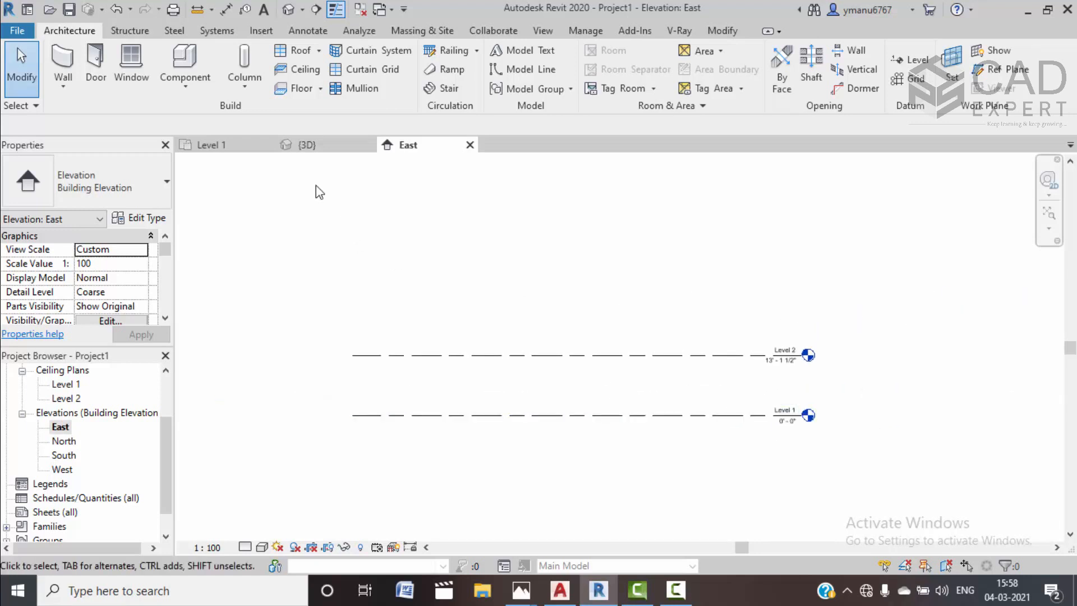
# Examine the level heights in the 3D view of the finished house model
pyautogui.click(306, 144)
pyautogui.press('Escape')
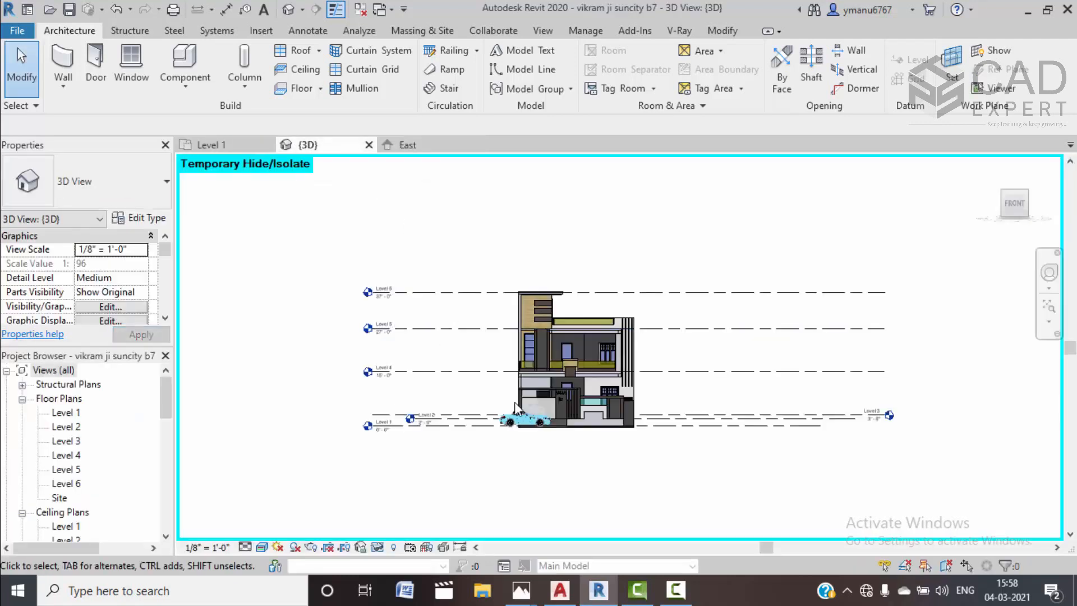
pyautogui.scroll(3, 673, 403)
pyautogui.moveTo(224, 388); pyautogui.dragTo(528, 365, button='middle')
pyautogui.scroll(1, 543, 355)
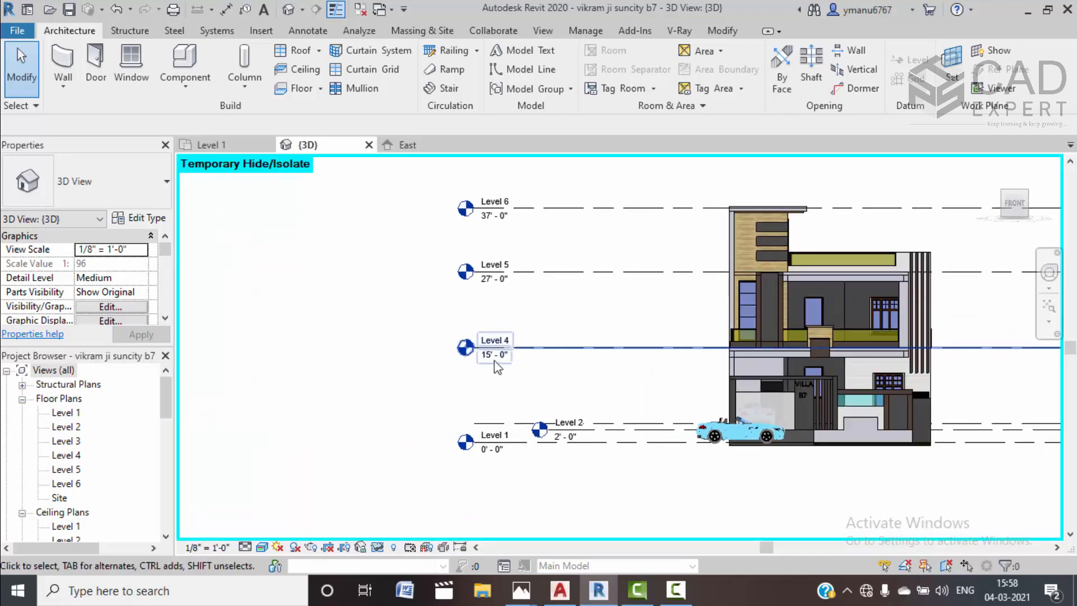
pyautogui.moveTo(615, 357); pyautogui.dragTo(548, 370, button='middle')
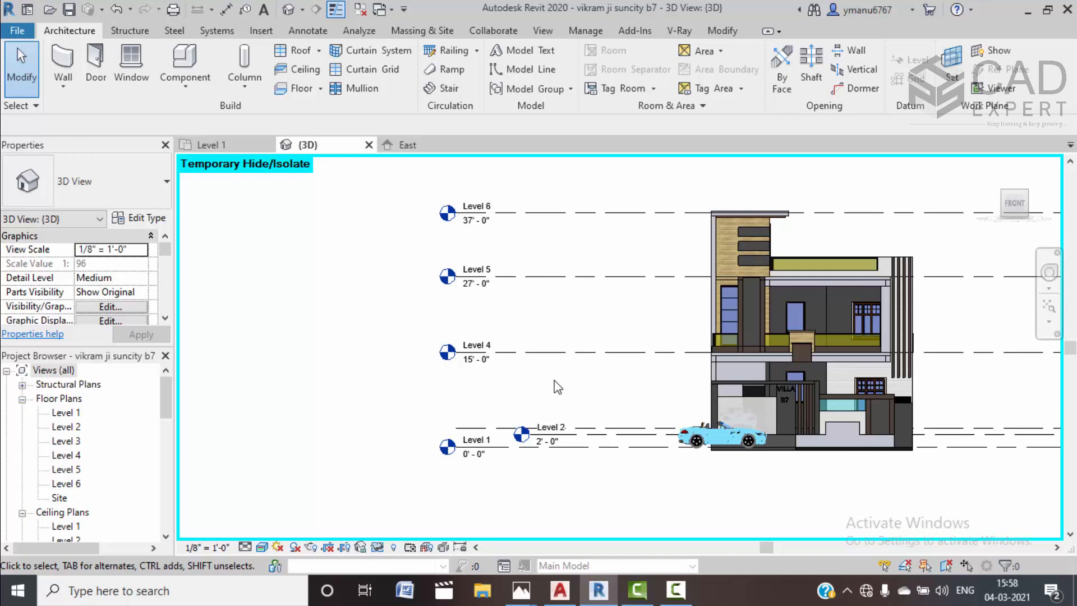
# Set the elevation of Level 2 to 2' in the new project's East elevation
pyautogui.click(418, 148)
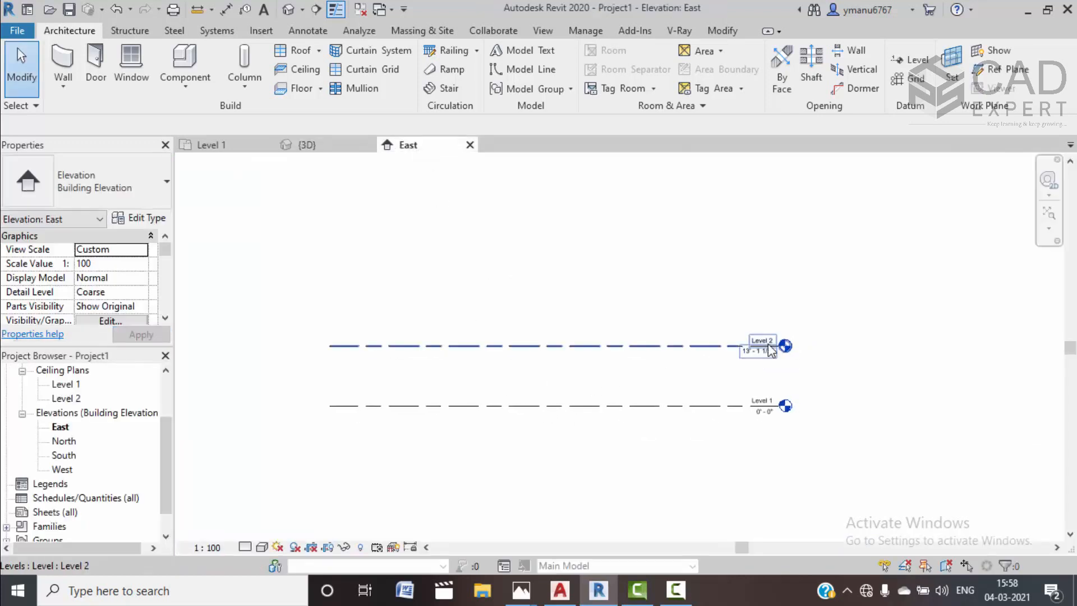
pyautogui.scroll(4, 764, 347)
pyautogui.doubleClick(732, 359)
pyautogui.write('2')
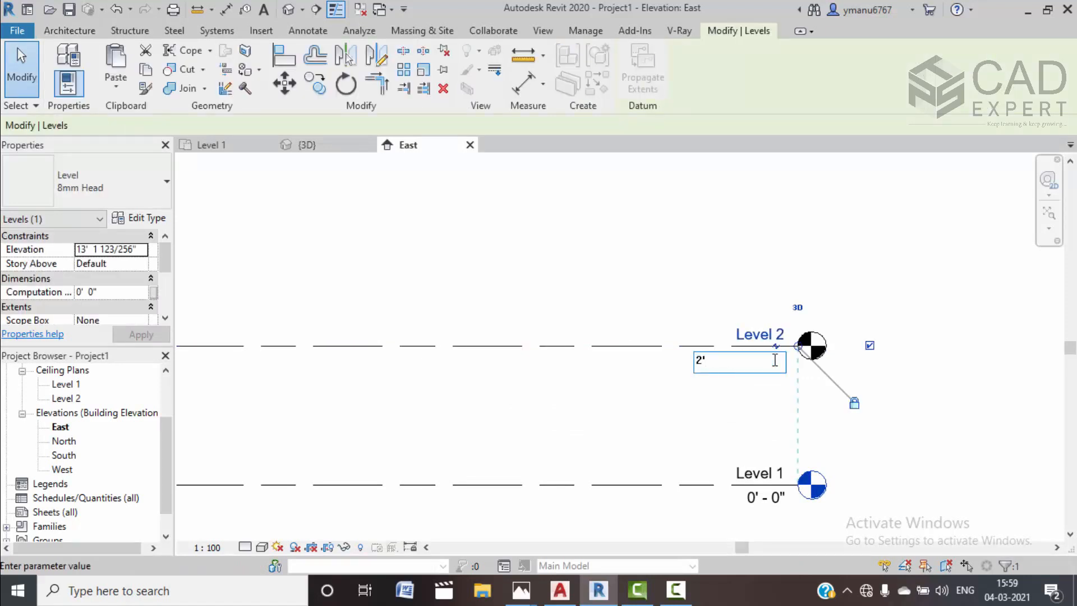
pyautogui.write("'")
pyautogui.press('Return')
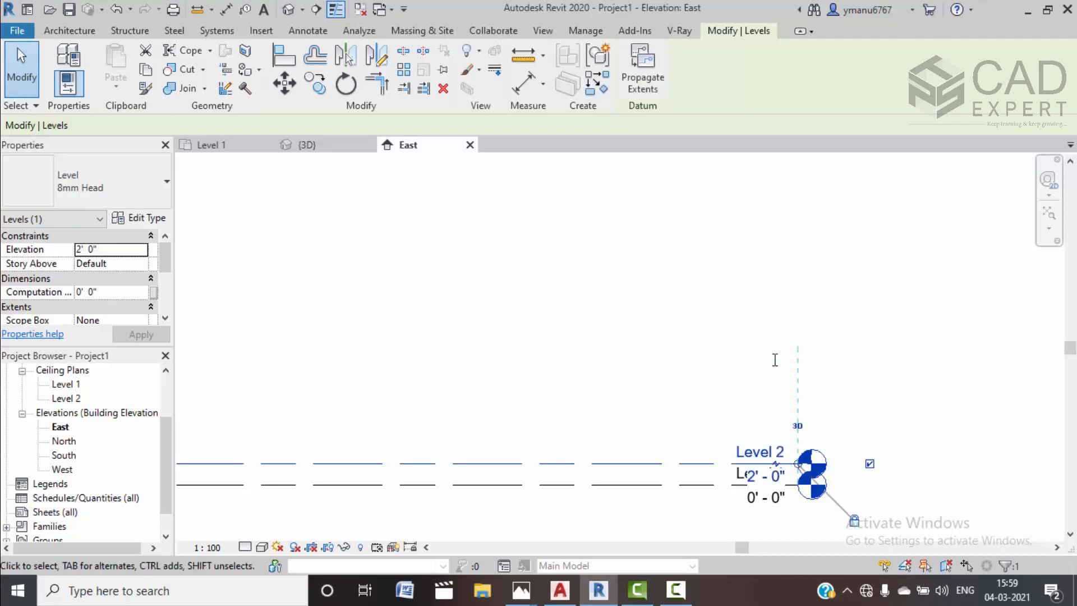
# Show Level 2's head at the left end of its line and hide the one at the right end
pyautogui.scroll(-3, 714, 386)
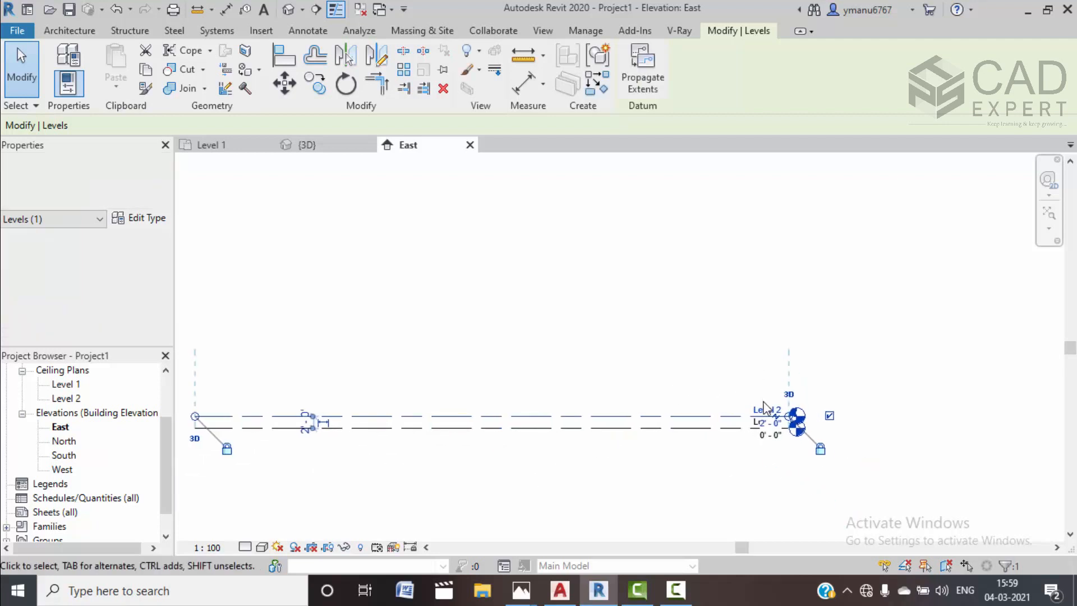
pyautogui.moveTo(233, 418); pyautogui.dragTo(284, 419, button='middle')
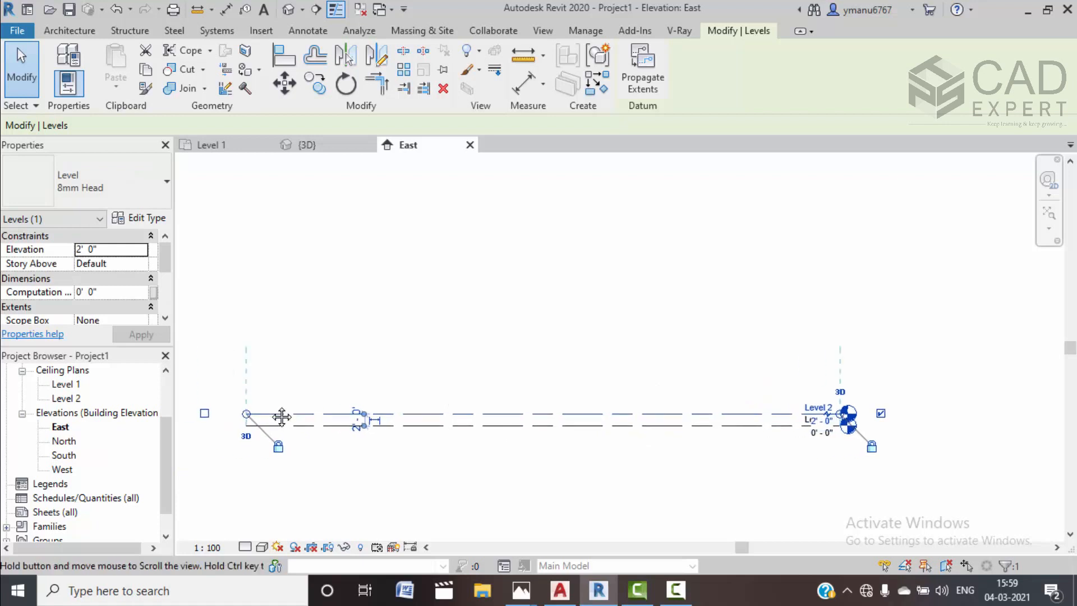
pyautogui.click(204, 413)
pyautogui.click(880, 413)
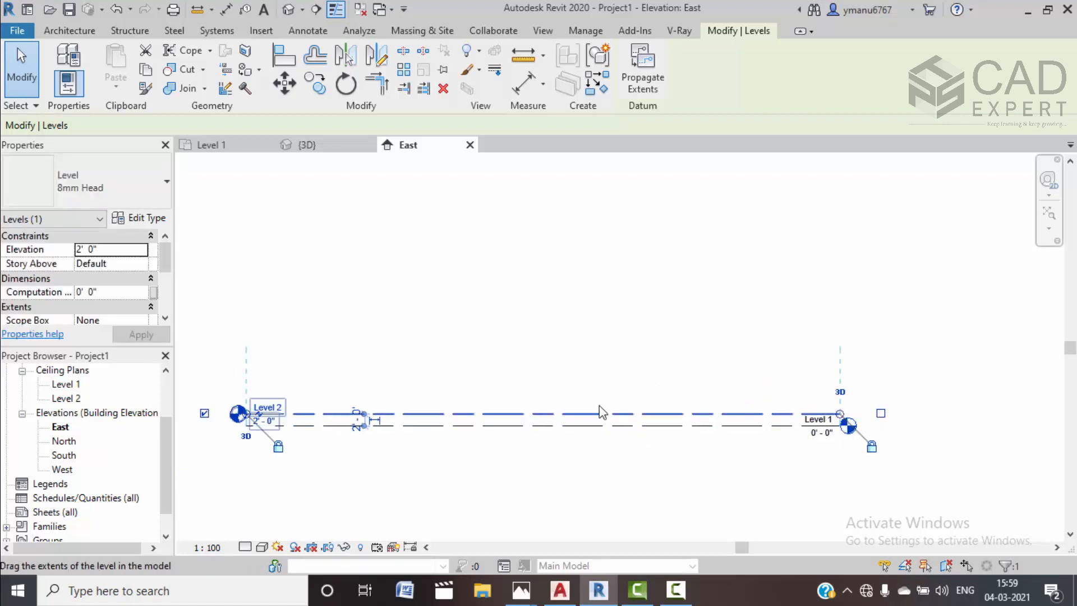
pyautogui.moveTo(498, 339); pyautogui.dragTo(501, 346, button='middle')
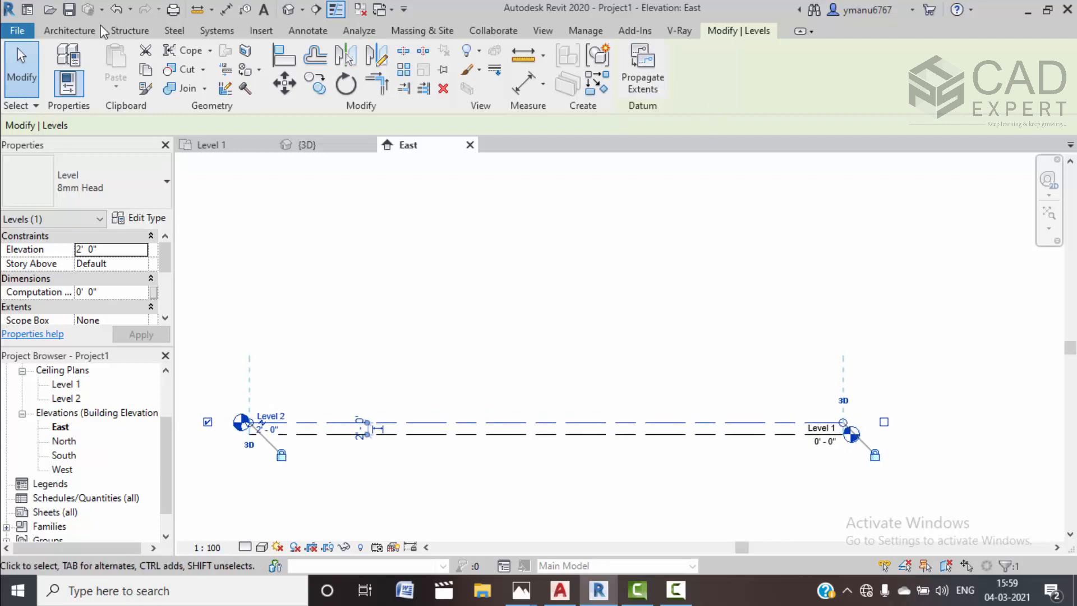
# Add a level offset 3' above Level 1 by picking the Level 1 line
pyautogui.click(68, 32)
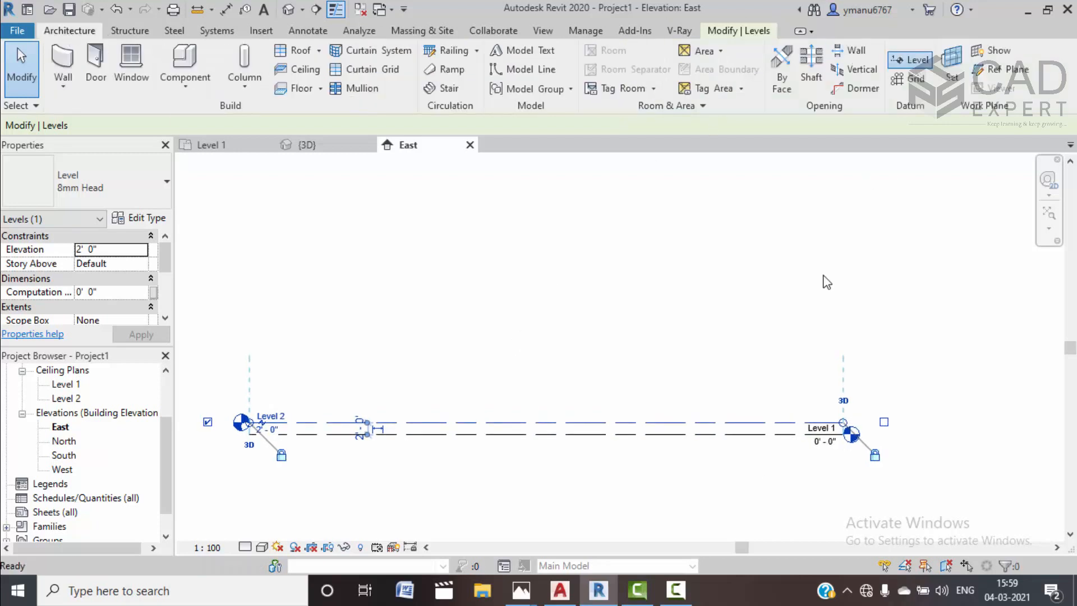
pyautogui.press('l')
pyautogui.press('l')
pyautogui.click(646, 53)
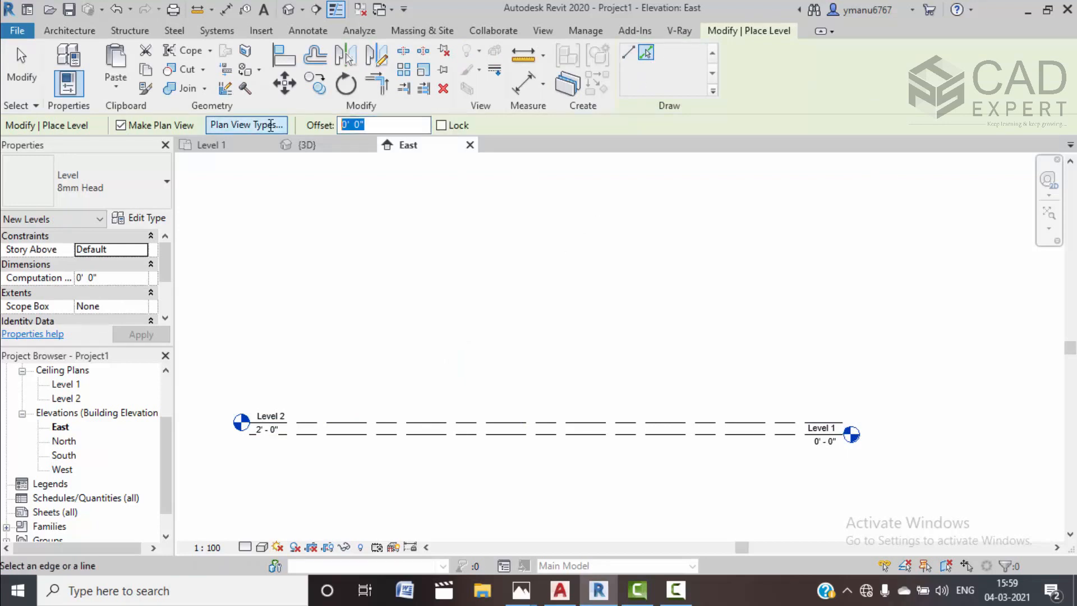
pyautogui.write('3')
pyautogui.press('Return')
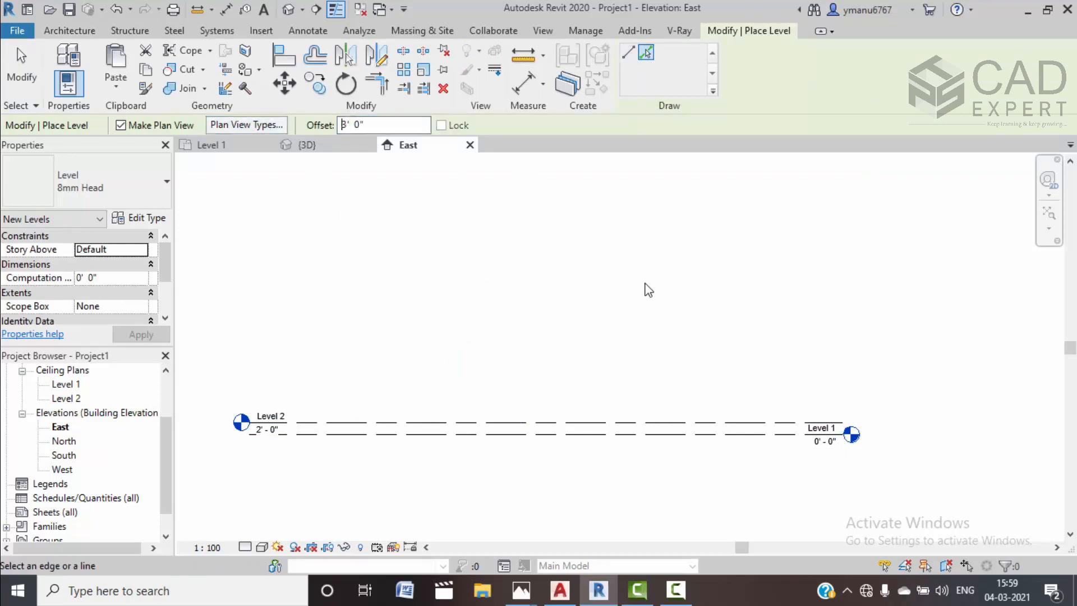
pyautogui.click(668, 440)
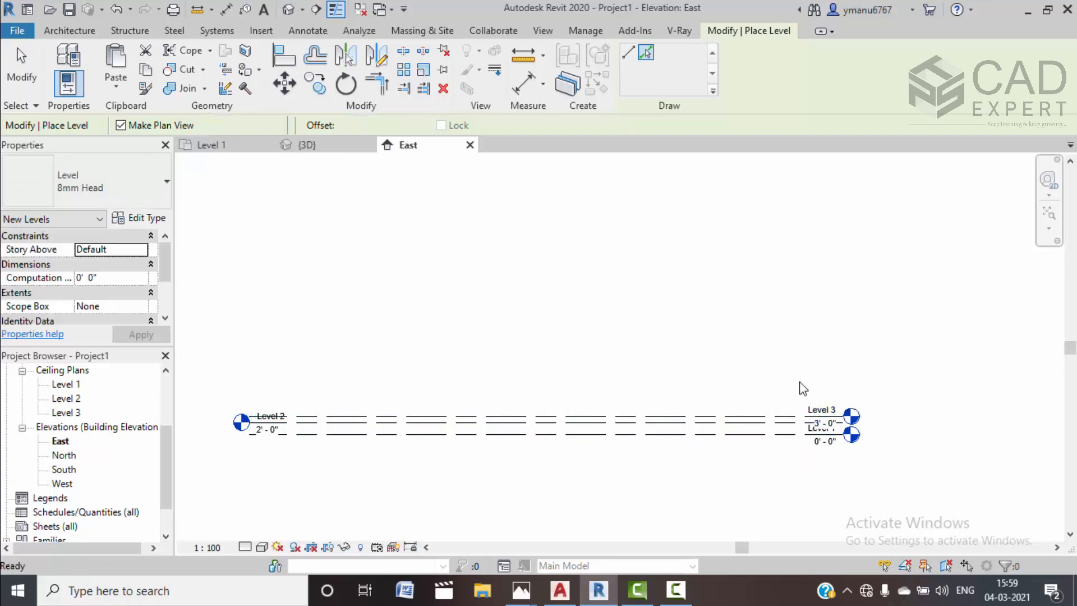
pyautogui.press('Escape')
pyautogui.press('Escape')
# Unlock the right end of Level 3 and extend it past the head of Level 1 so their labels do not overlap
pyautogui.click(851, 416)
pyautogui.scroll(2, 851, 416)
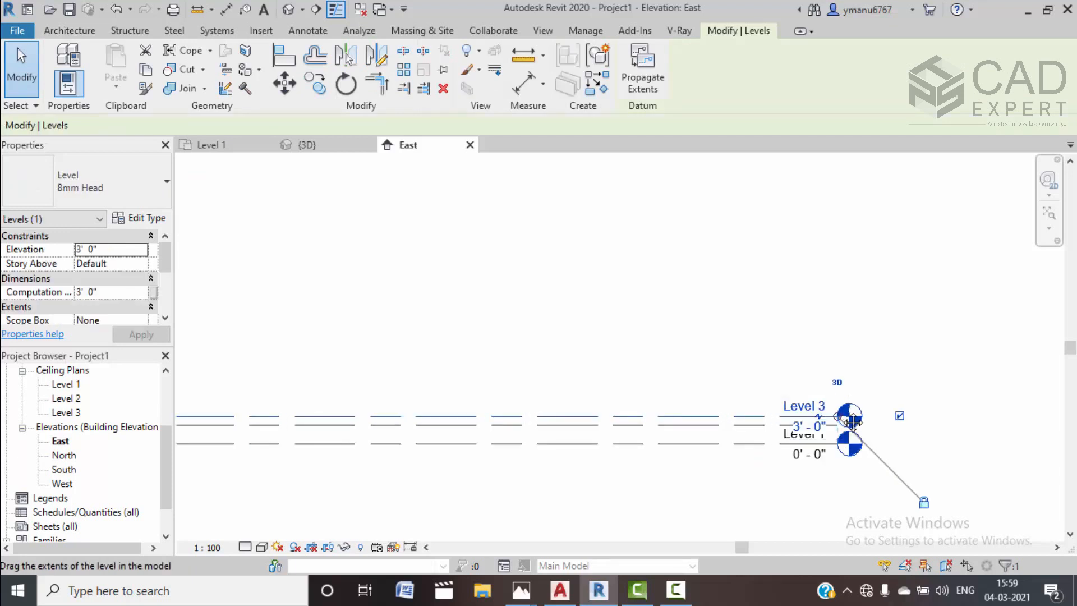
pyautogui.moveTo(927, 473); pyautogui.dragTo(833, 443, button='middle')
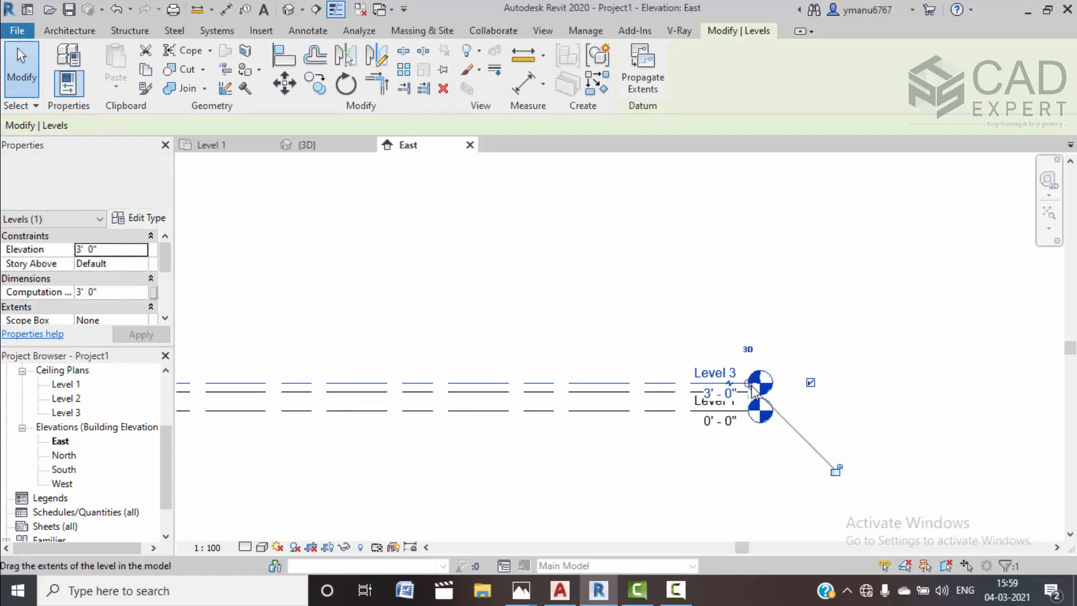
pyautogui.moveTo(758, 383); pyautogui.dragTo(912, 383)
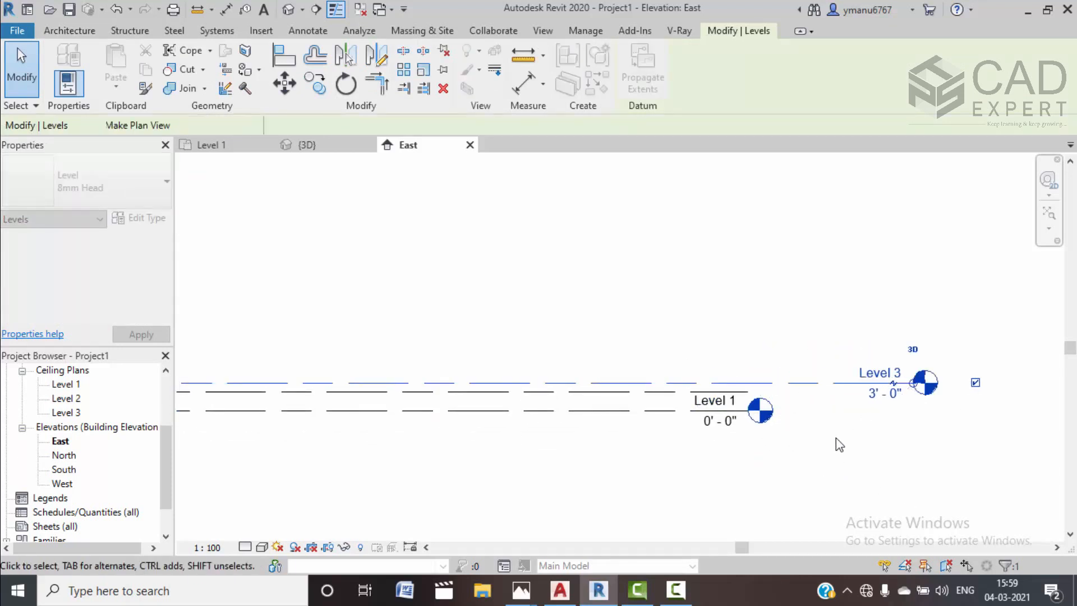
pyautogui.click(841, 439)
pyautogui.scroll(-2, 799, 359)
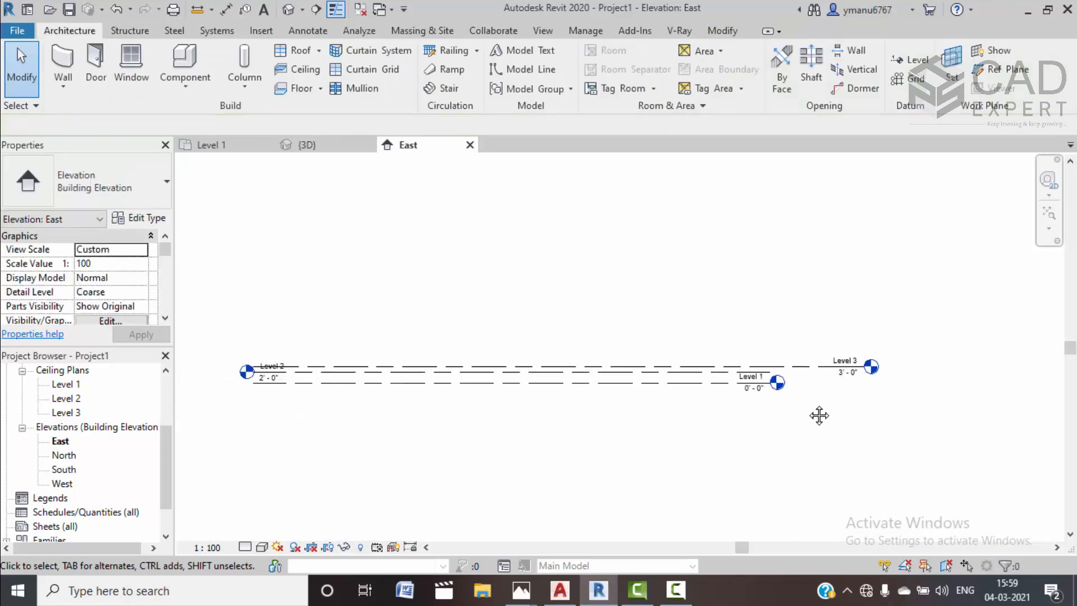
pyautogui.moveTo(815, 413); pyautogui.dragTo(824, 419, button='middle')
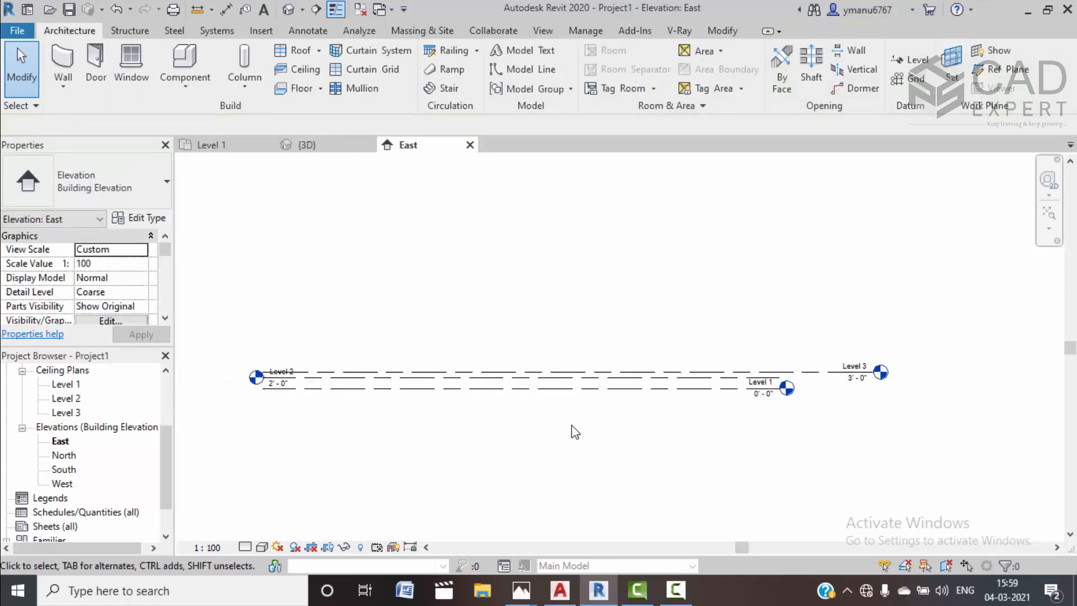
# Shorten the left end of Level 3 so its line clears the Level 2 label
pyautogui.click(325, 370)
pyautogui.scroll(1, 271, 375)
pyautogui.scroll(1, 272, 375)
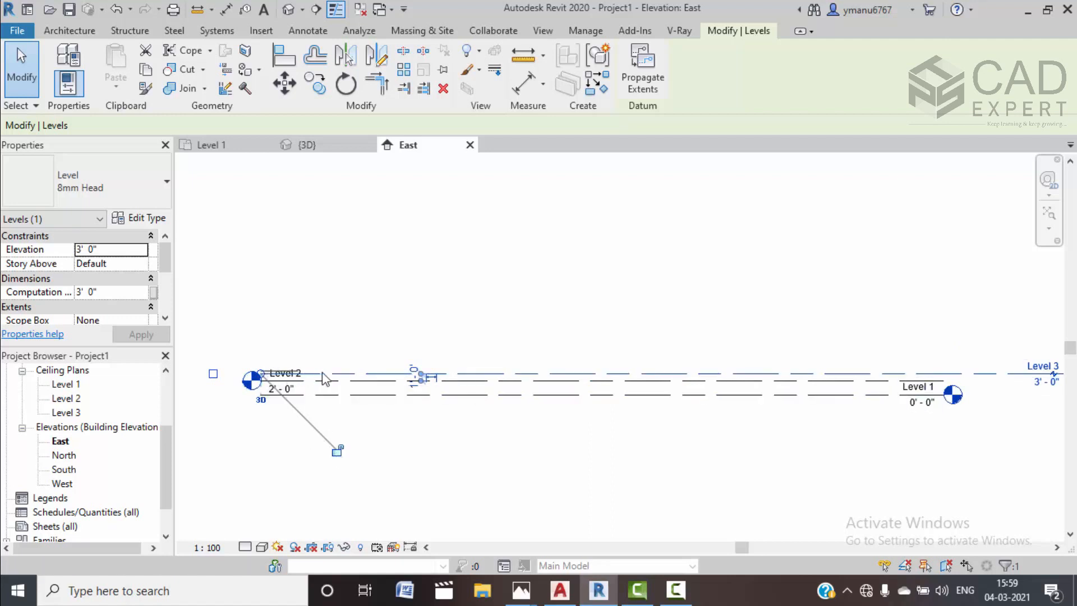
pyautogui.press('Escape')
pyautogui.scroll(1, 315, 371)
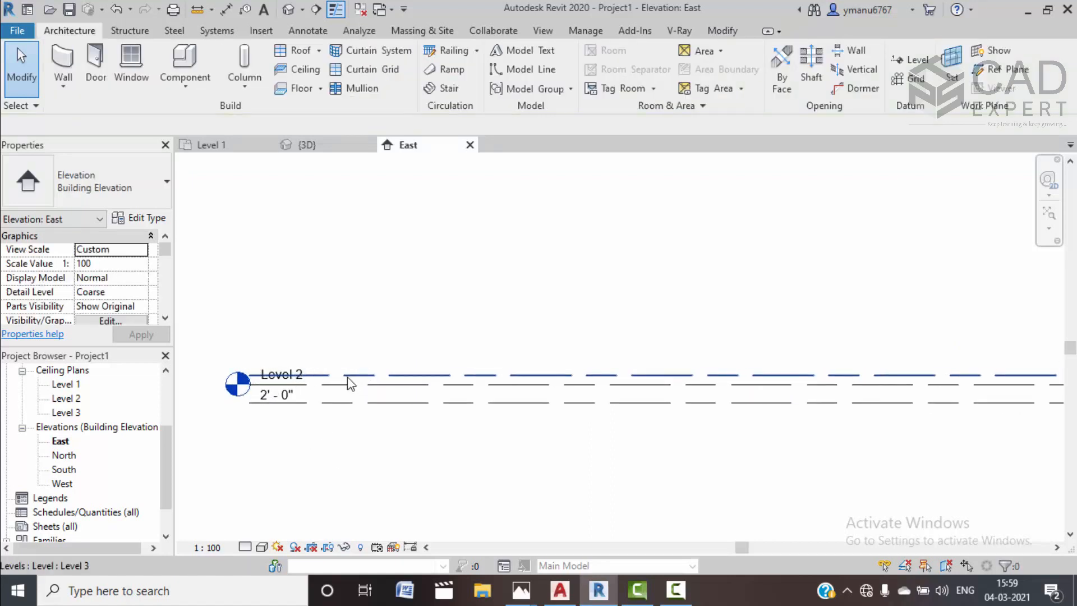
pyautogui.click(346, 375)
pyautogui.moveTo(346, 358); pyautogui.dragTo(436, 336, button='middle')
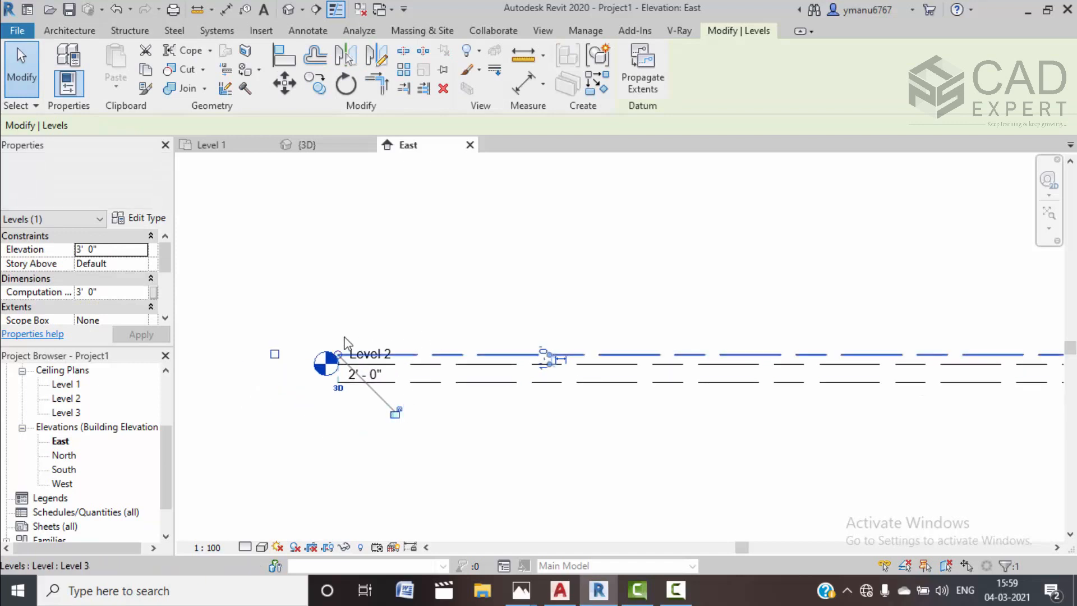
pyautogui.scroll(2, 338, 339)
pyautogui.moveTo(338, 371); pyautogui.dragTo(519, 373)
pyautogui.scroll(-2, 414, 361)
pyautogui.click(589, 396)
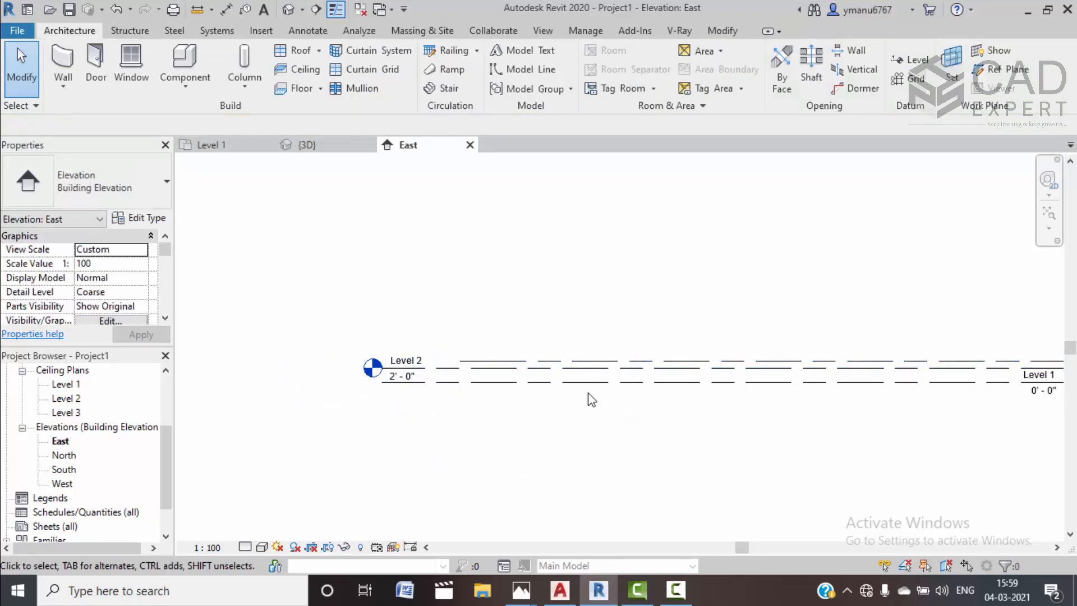
pyautogui.scroll(-2, 654, 389)
pyautogui.scroll(1, 562, 384)
pyautogui.scroll(1, 510, 341)
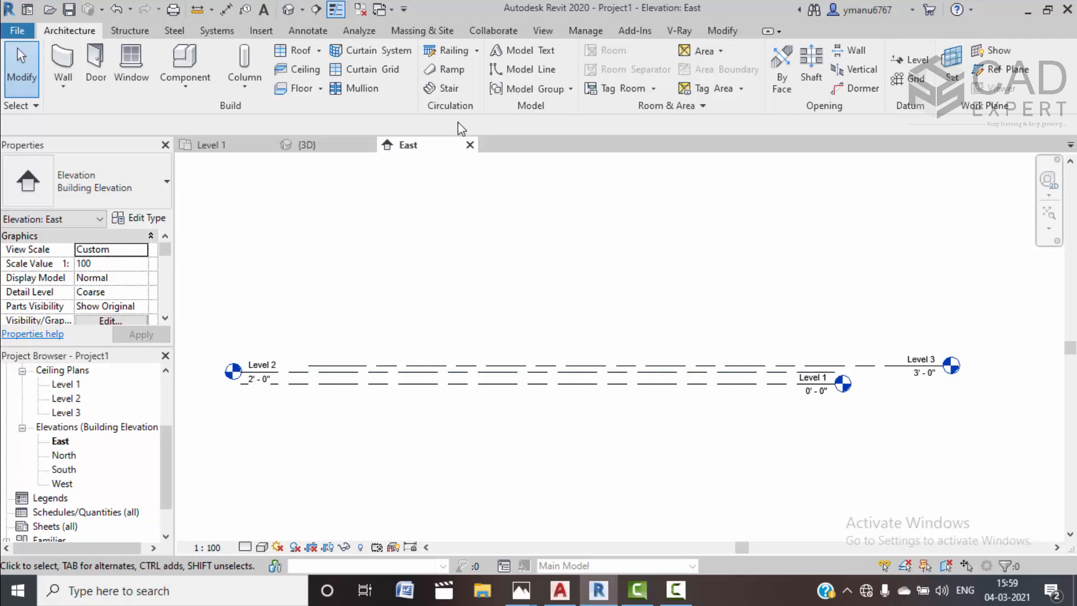
# Add a level offset 15' above Level 1 by picking the Level 1 line
pyautogui.click(919, 60)
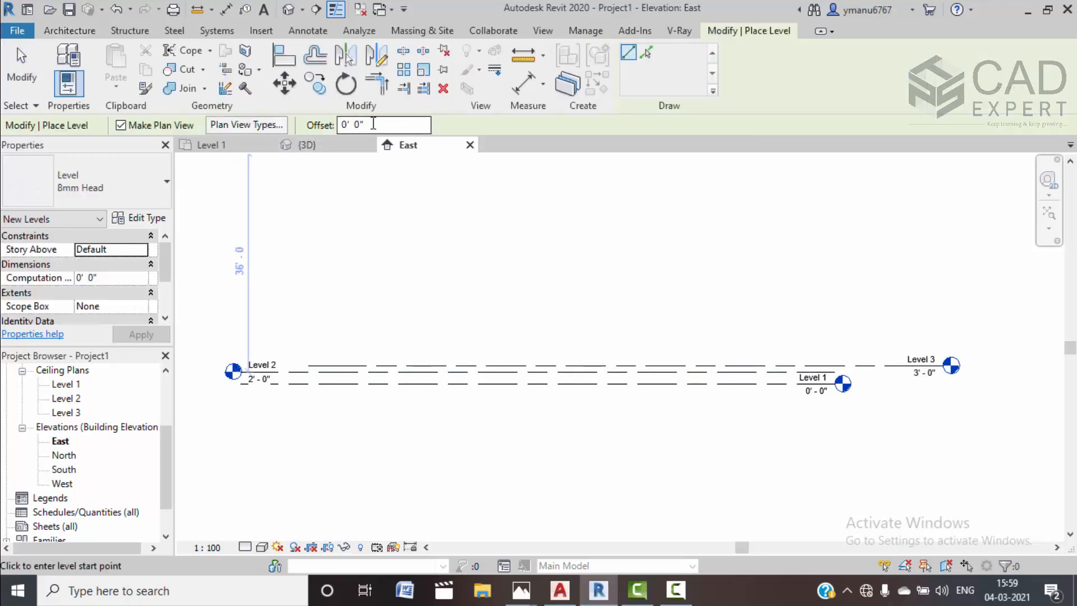
pyautogui.write('15')
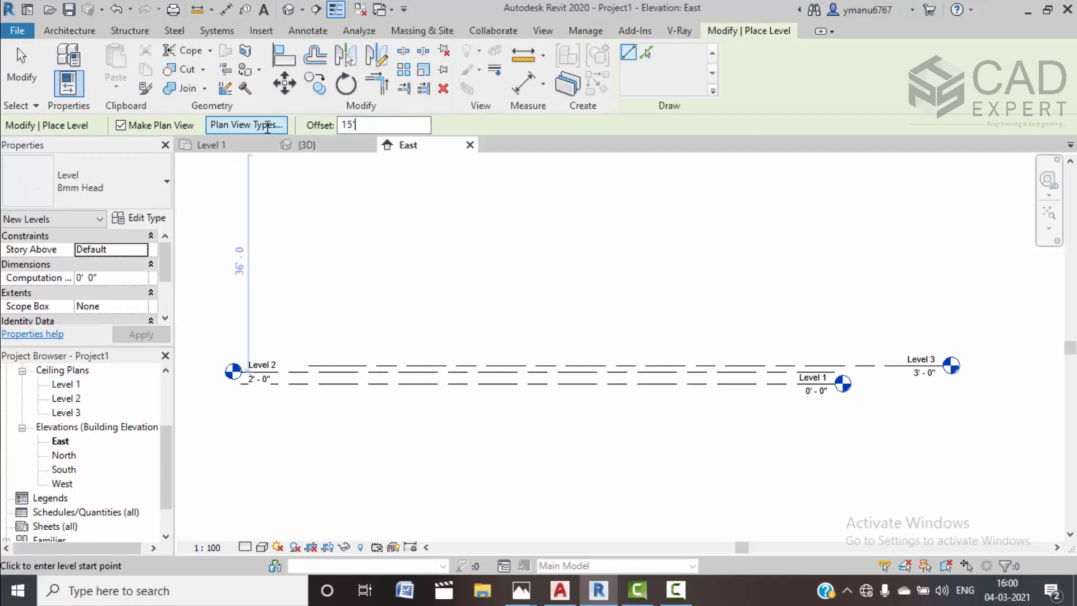
pyautogui.write('pl')
pyautogui.click(602, 385)
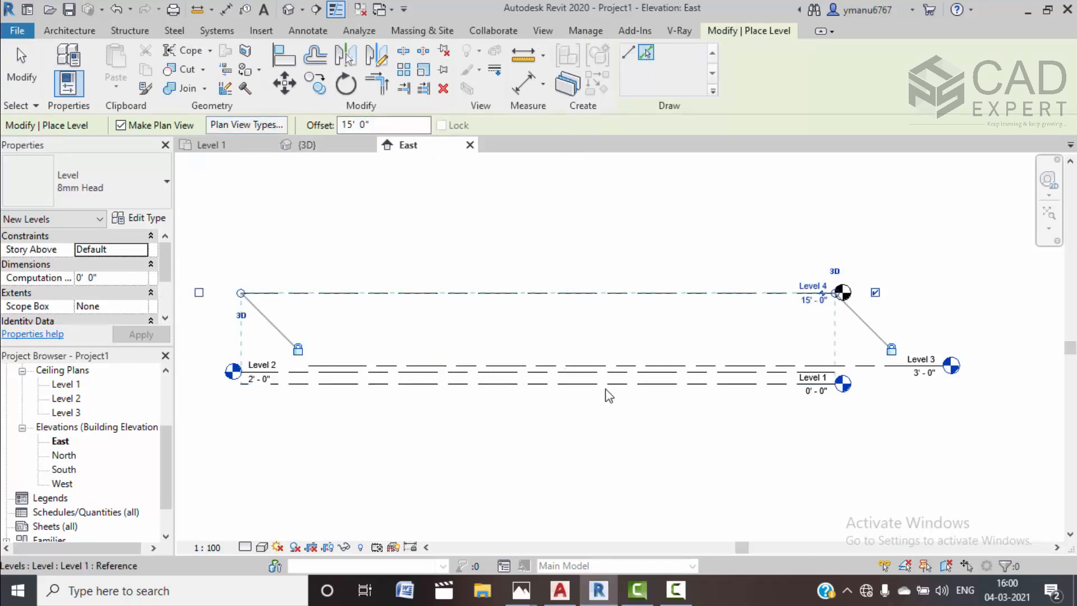
# Check the level heights in the reference 3D model and add a level offset 27' above Level 1 by picking the Level 1 line
pyautogui.click(315, 150)
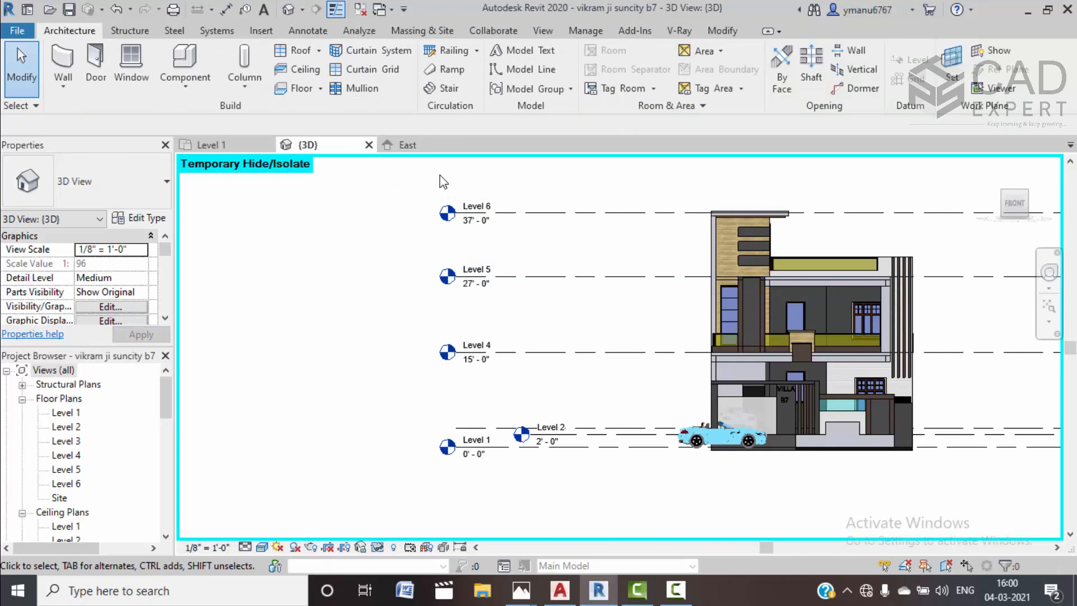
pyautogui.click(404, 144)
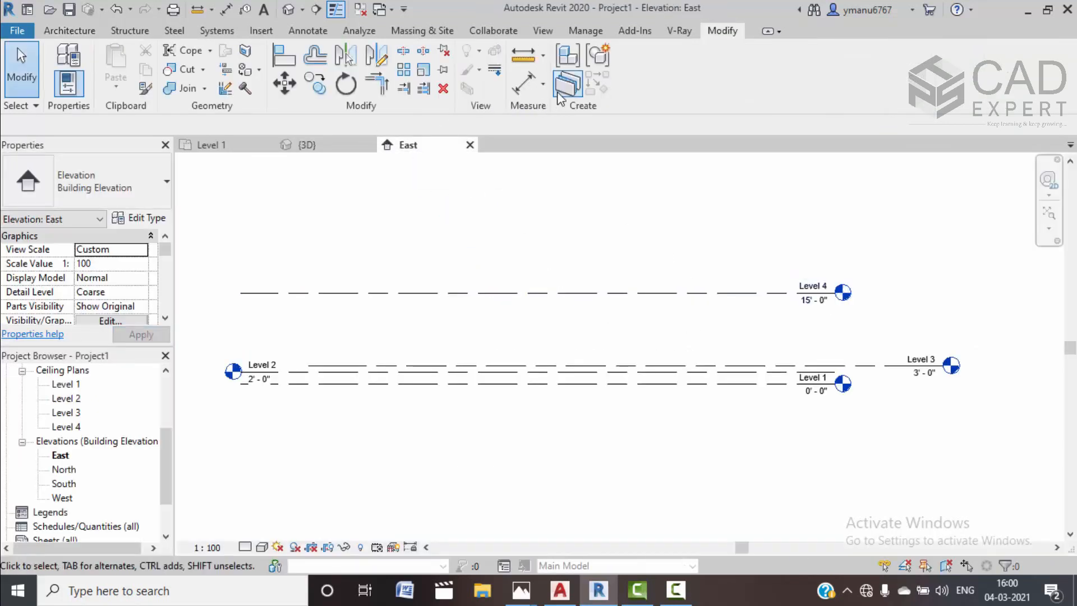
pyautogui.click(69, 30)
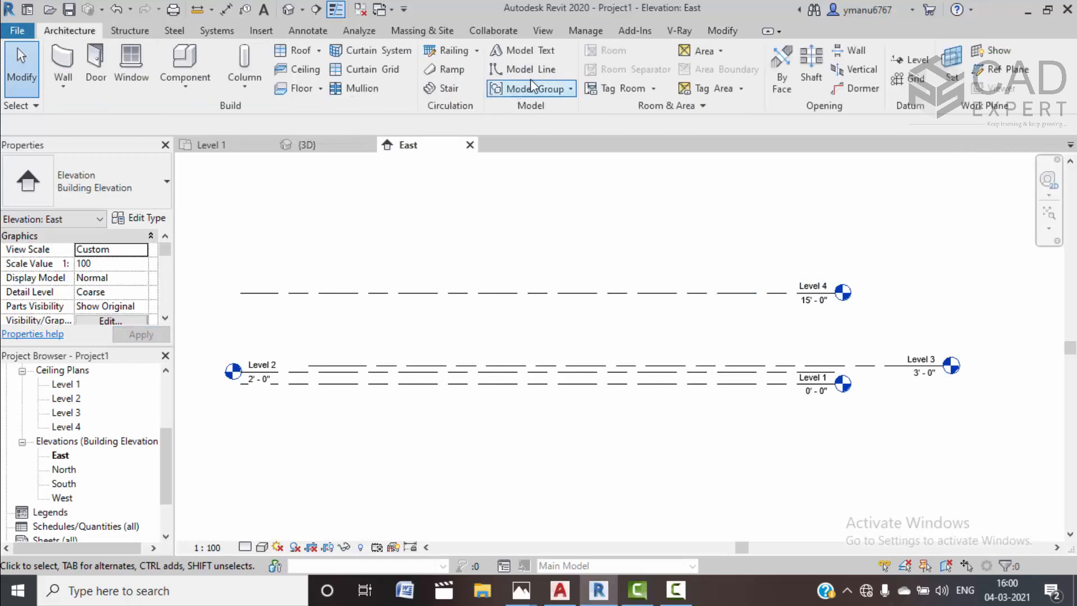
pyautogui.click(910, 59)
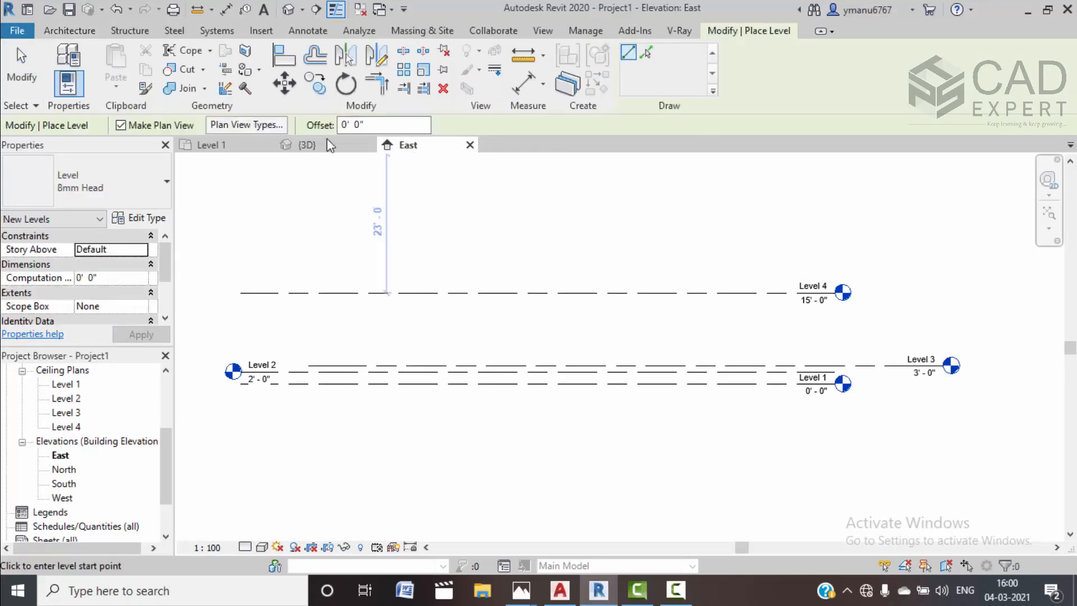
pyautogui.moveTo(364, 125); pyautogui.dragTo(304, 126)
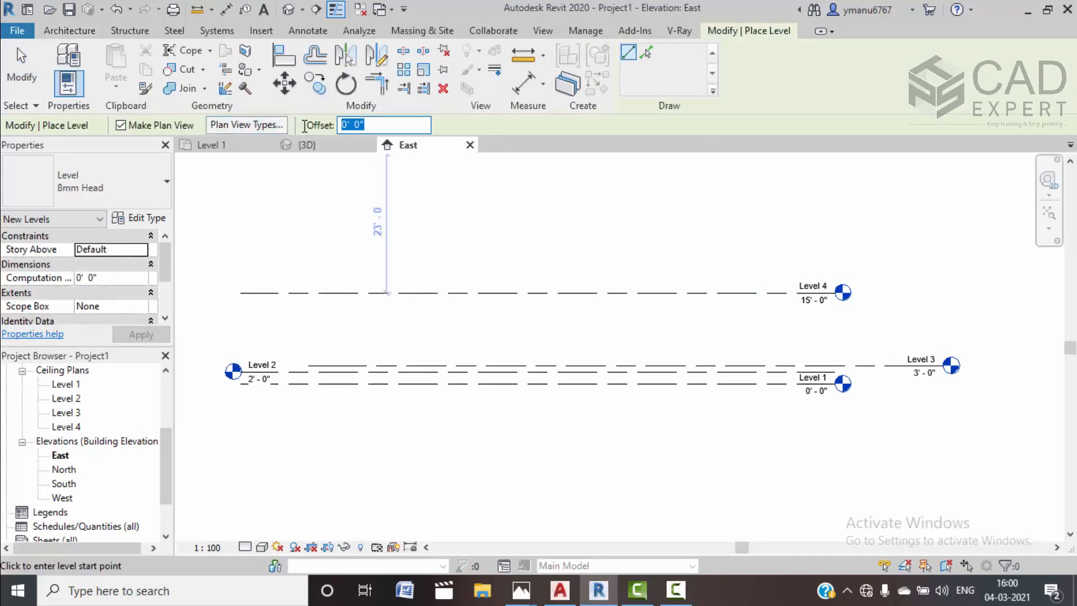
pyautogui.write('27')
pyautogui.click(646, 52)
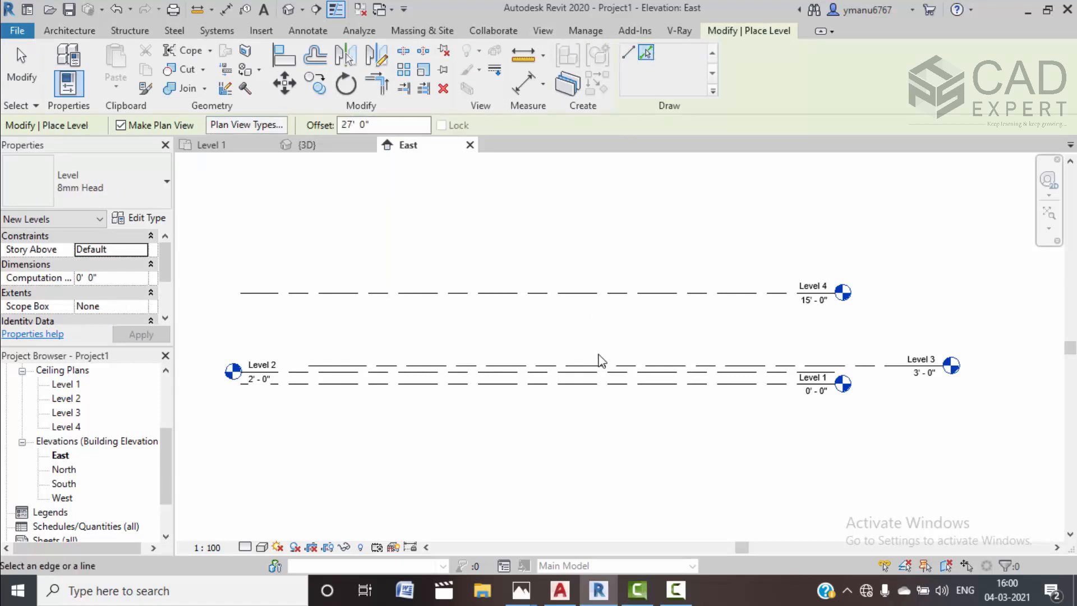
pyautogui.click(599, 383)
# Add a level offset 37' above Level 1 by picking the Level 1 line, and end level placement
pyautogui.doubleClick(355, 125)
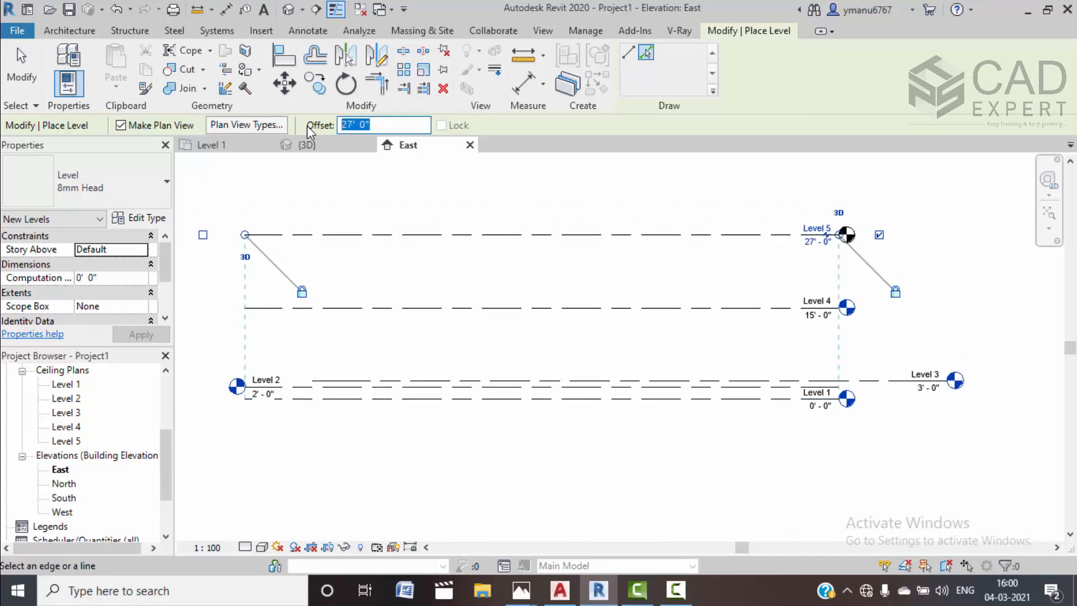
pyautogui.write("37'")
pyautogui.press('Return')
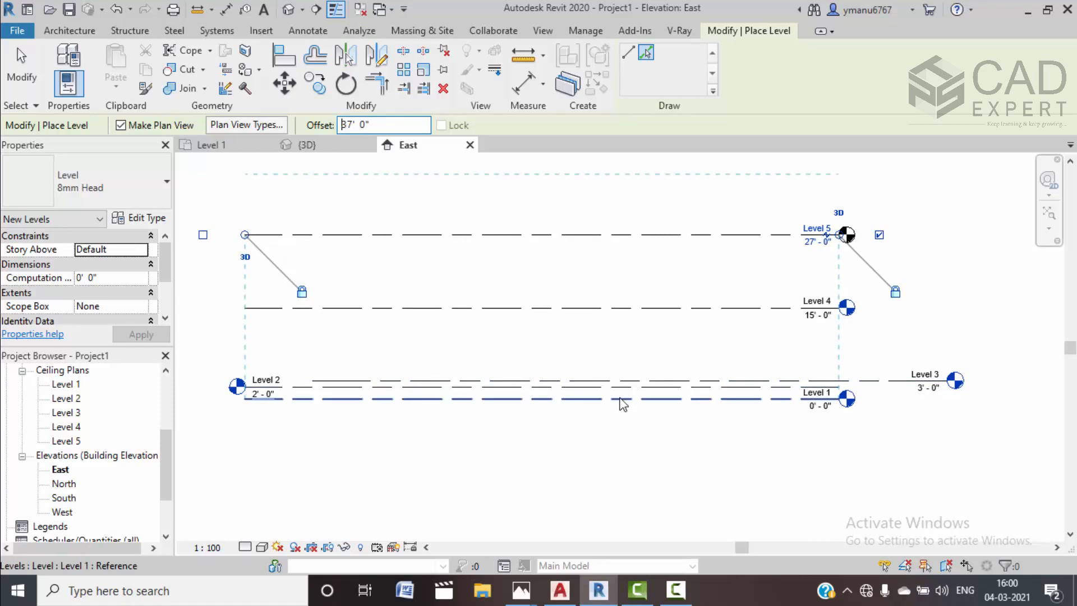
pyautogui.click(618, 397)
pyautogui.scroll(-2, 577, 319)
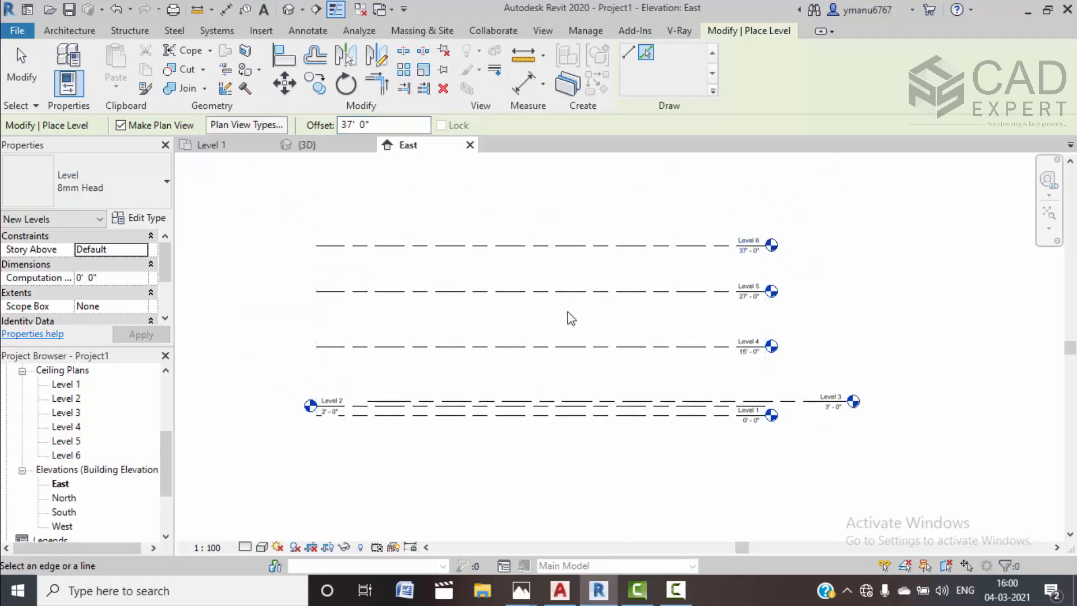
pyautogui.press('Escape')
pyautogui.press('Escape')
pyautogui.moveTo(639, 301); pyautogui.dragTo(637, 300, button='middle')
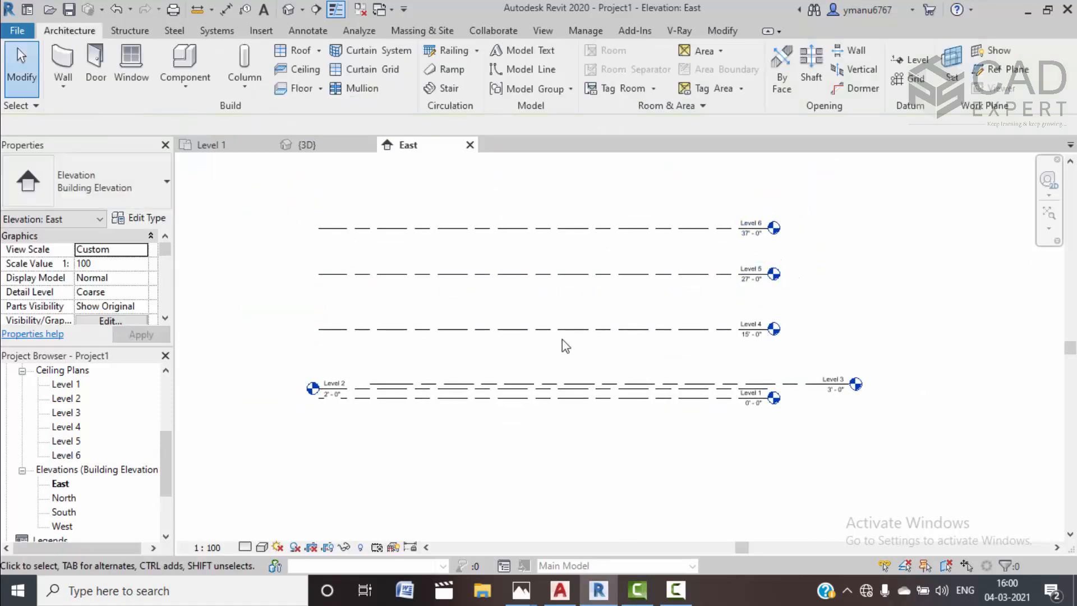
pyautogui.scroll(2, 583, 333)
pyautogui.moveTo(560, 327); pyautogui.dragTo(567, 356, button='middle')
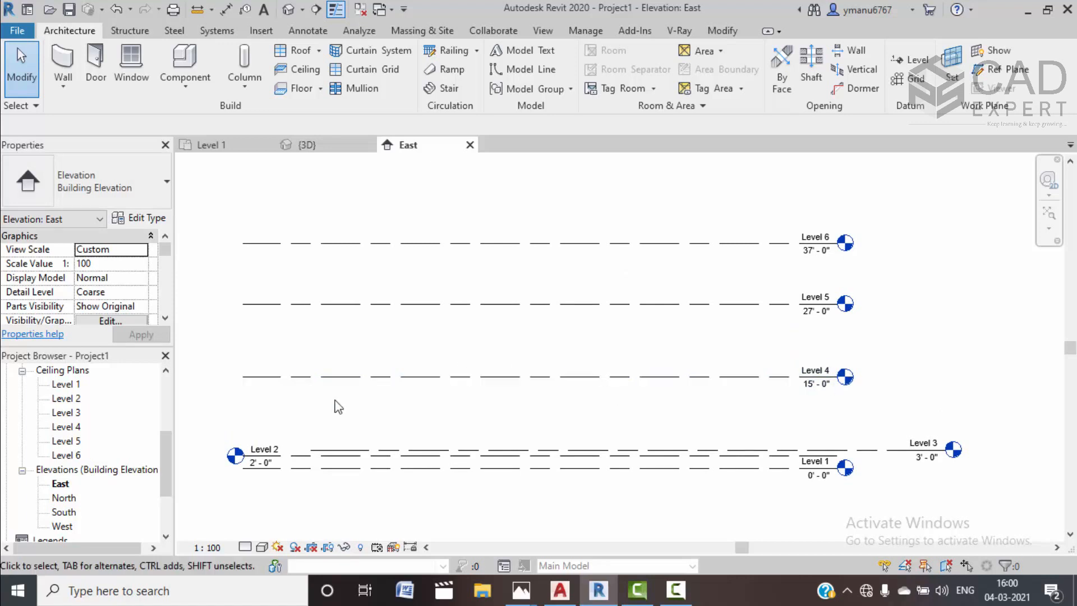
# Open the Level 1 floor plan of the new project with all four elevation markers in view
pyautogui.scroll(3, 109, 446)
pyautogui.doubleClick(65, 412)
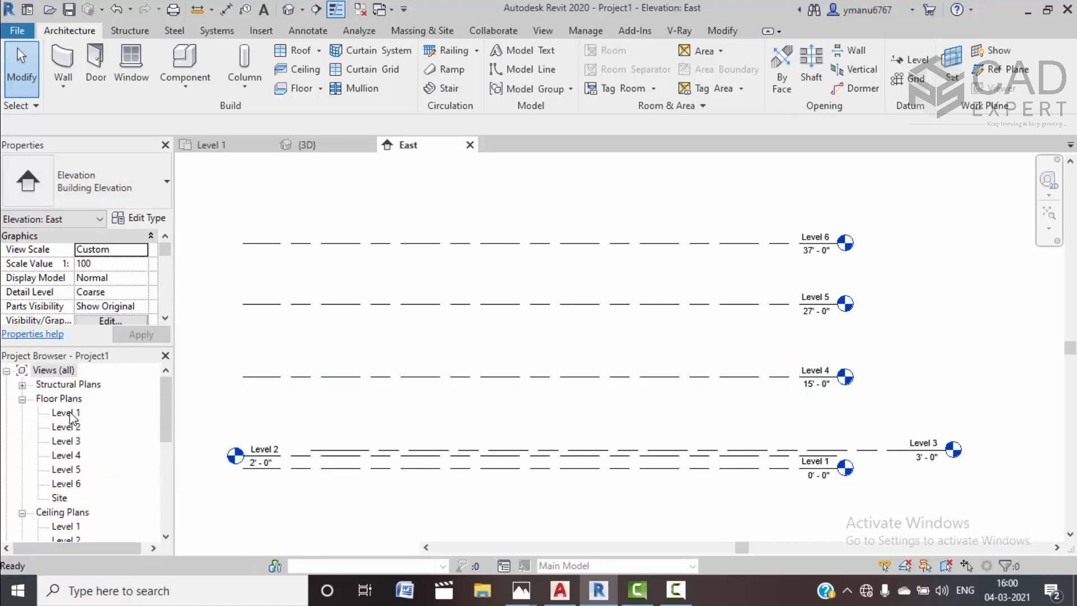
pyautogui.scroll(-2, 504, 359)
pyautogui.moveTo(627, 358); pyautogui.dragTo(618, 367, button='middle')
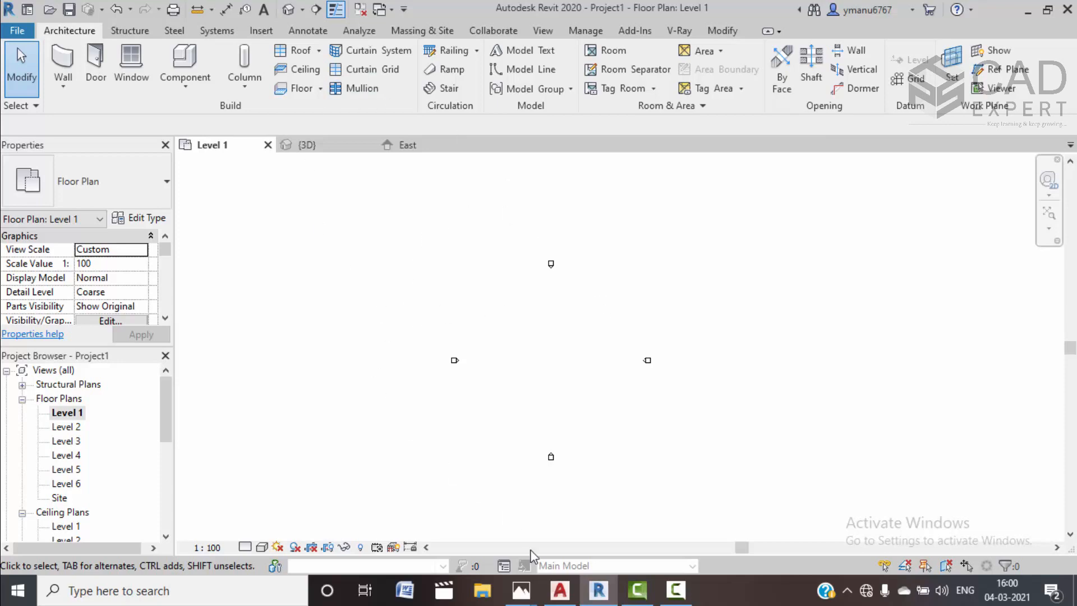
# Switch to AutoCAD to view the whole PLAN.dwg house plan, and return to Revit to start a CAD import
pyautogui.click(559, 590)
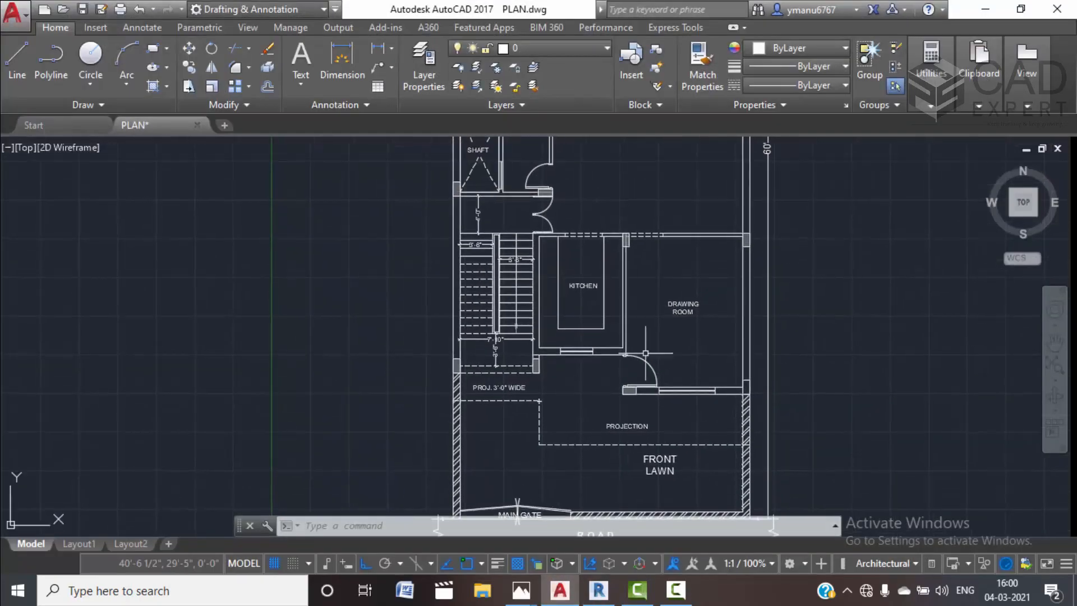
pyautogui.scroll(-5, 596, 363)
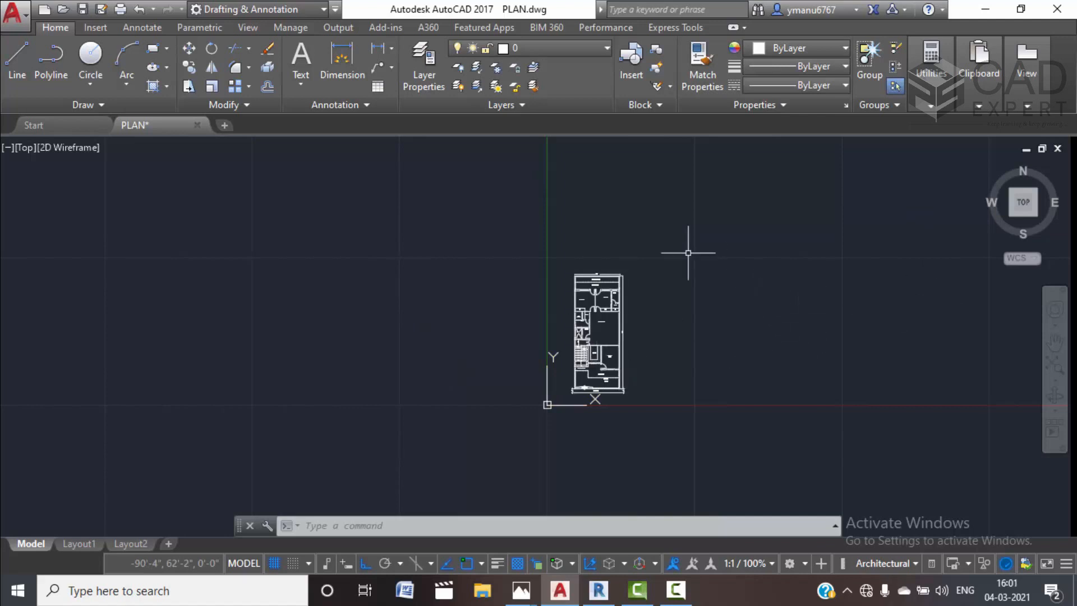
pyautogui.click(599, 589)
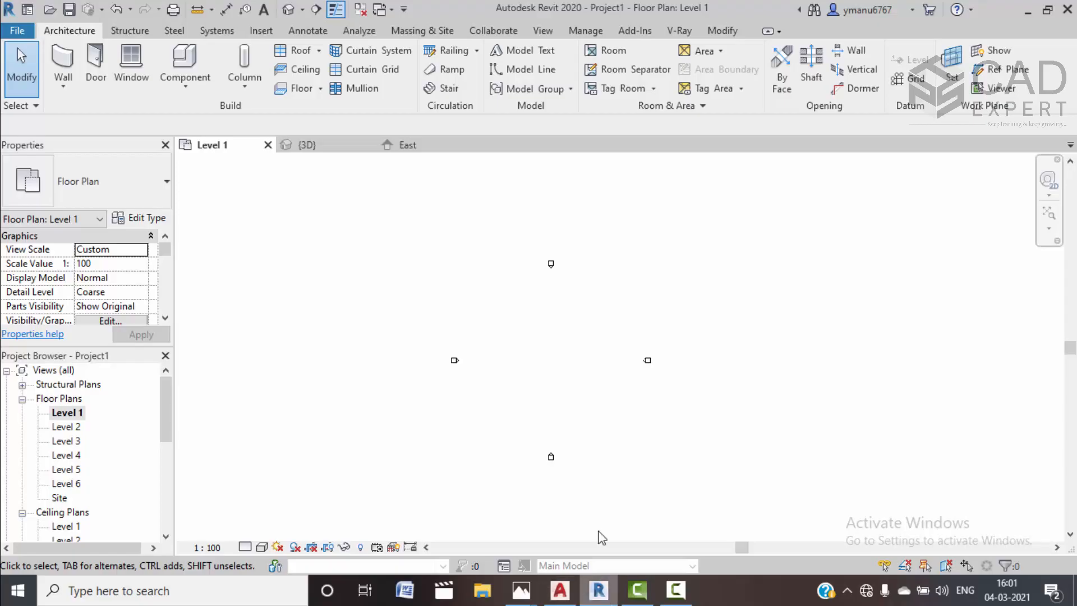
pyautogui.click(262, 31)
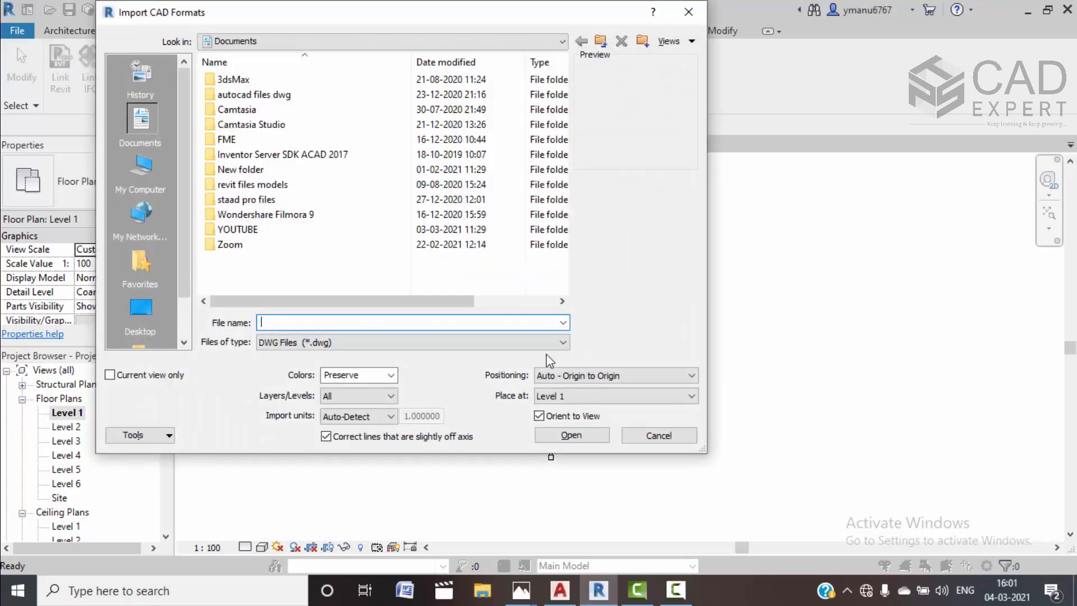
# Switch to AutoCAD and check the drawing units of PLAN.dwg, leaving the settings as they are
pyautogui.click(560, 589)
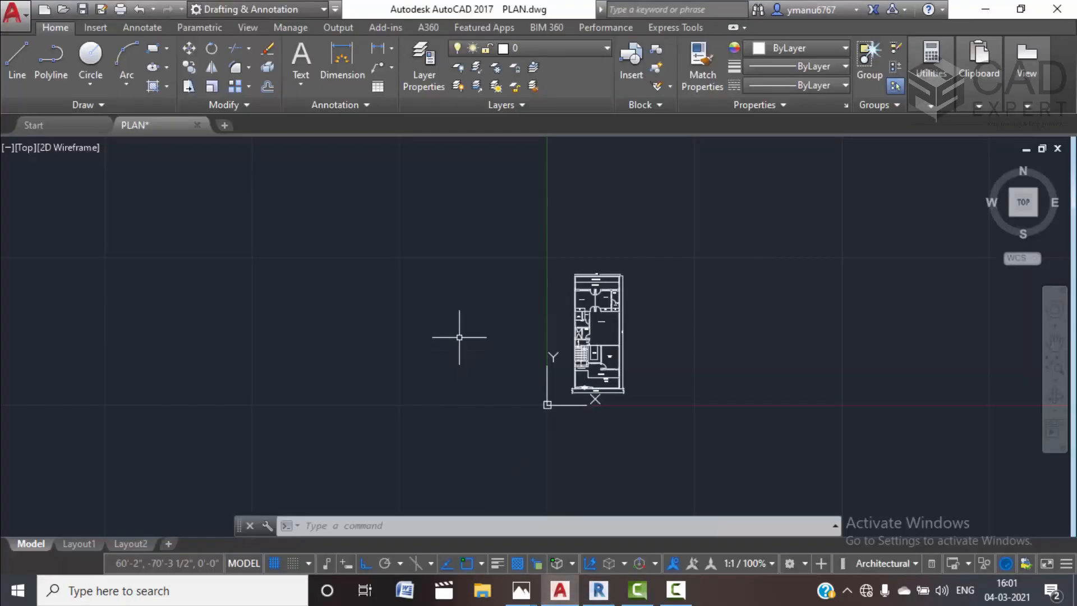
pyautogui.write('N')
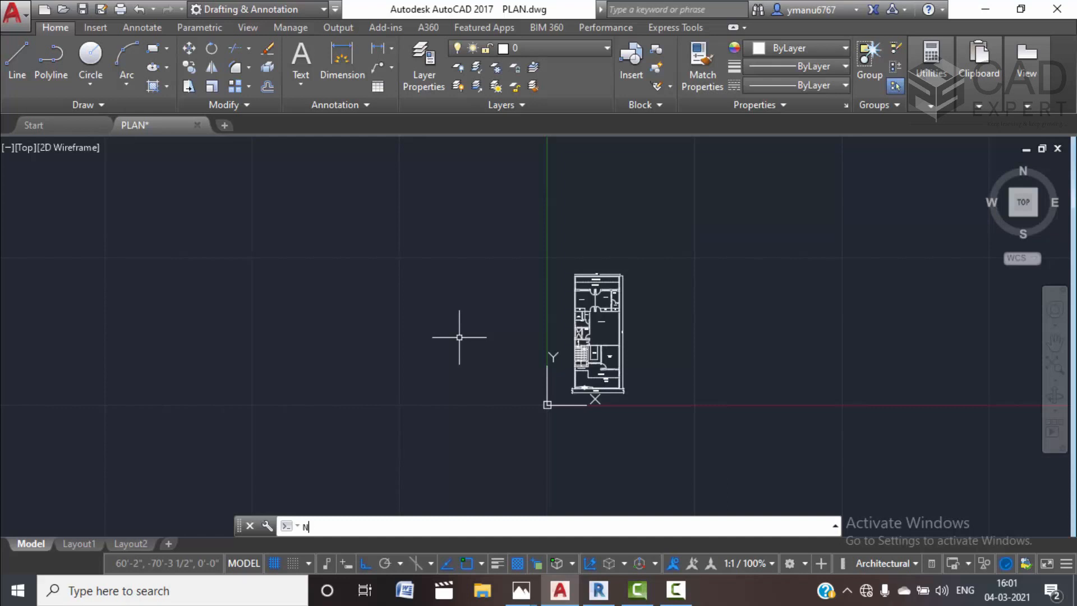
pyautogui.press('Escape')
pyautogui.write('U')
pyautogui.press('Escape')
pyautogui.press('Escape')
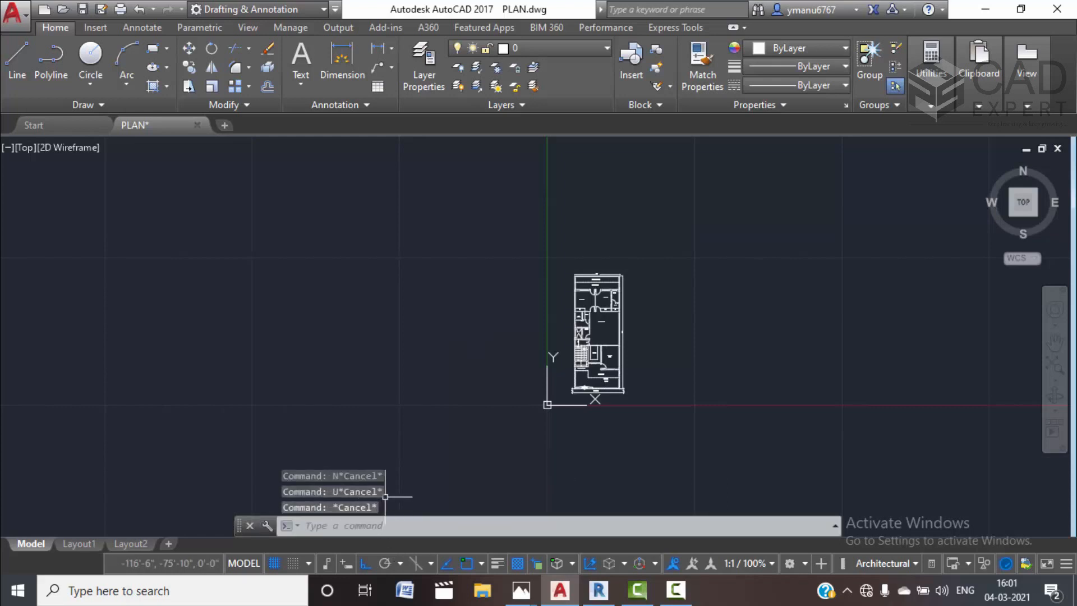
pyautogui.write('UN')
pyautogui.press('space')
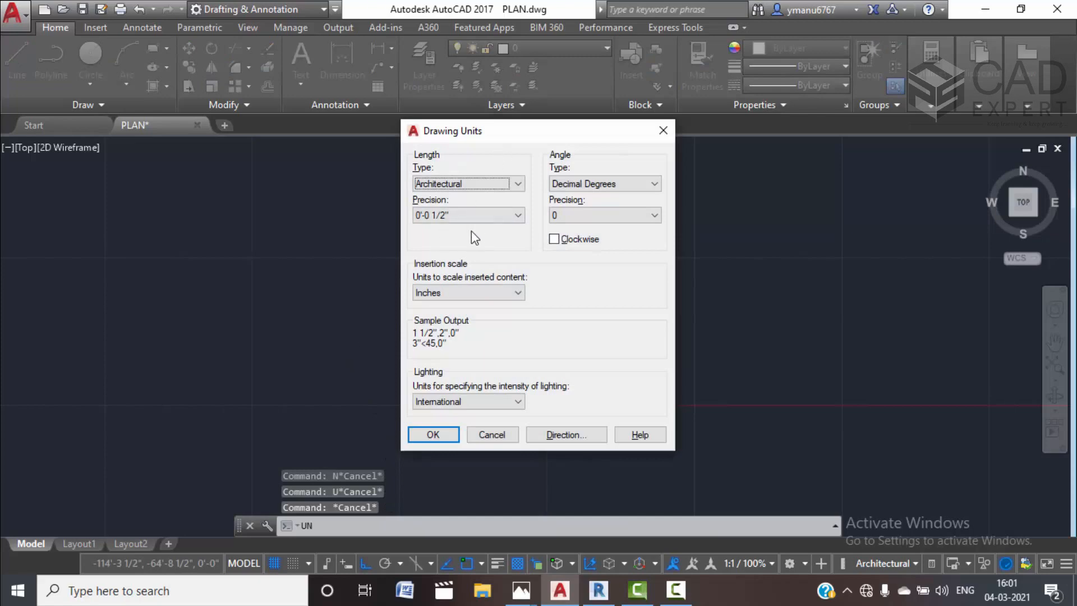
pyautogui.click(479, 438)
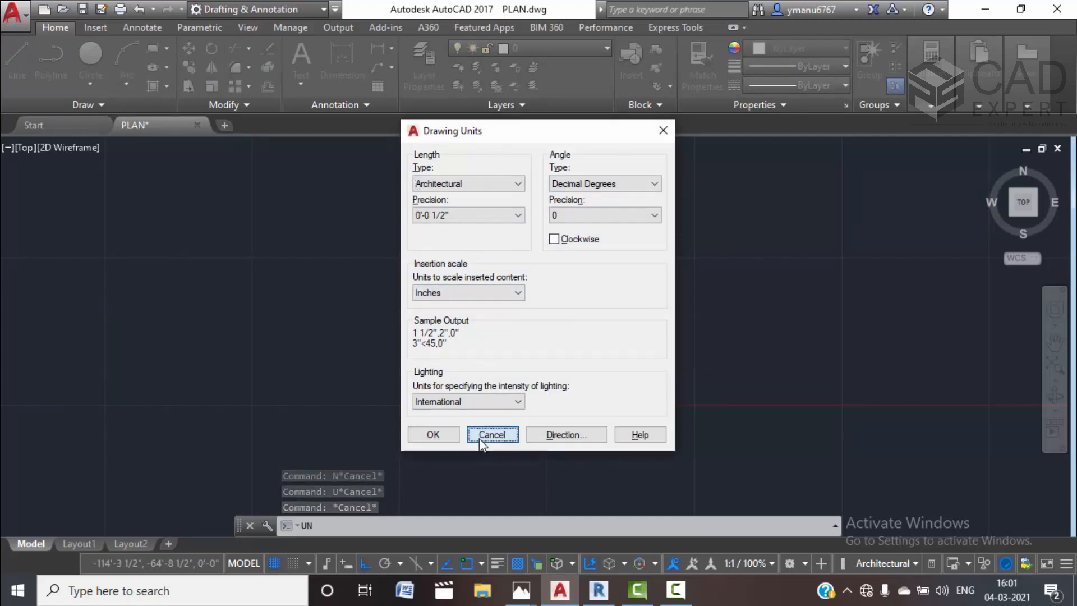
# Switch to Revit and import PLAN.dwg from the Desktop at Level 1 with Auto - Center to Center positioning
pyautogui.click(598, 590)
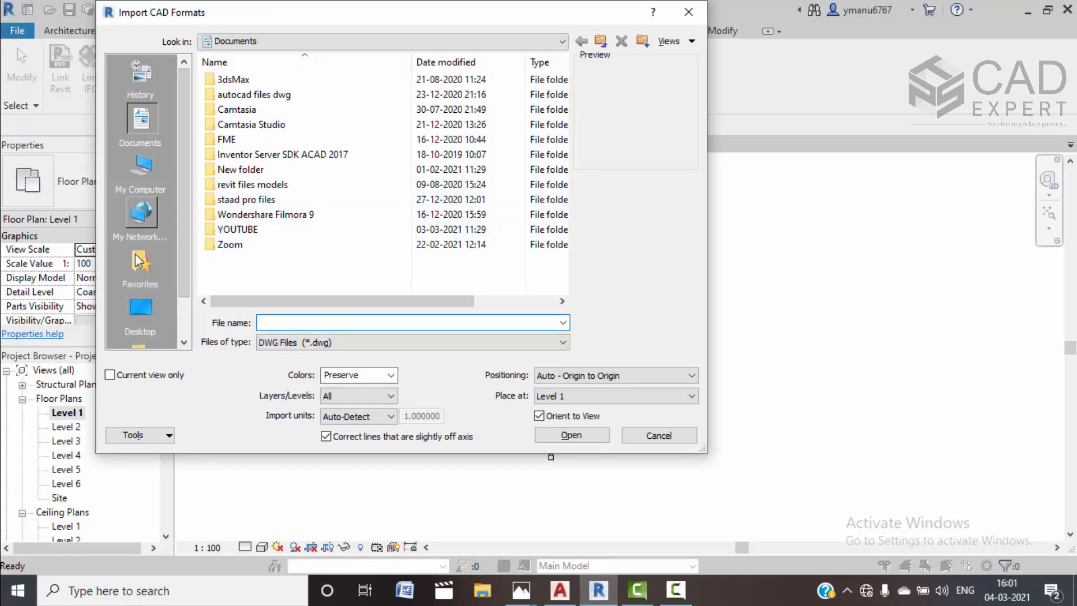
pyautogui.click(141, 311)
pyautogui.click(328, 169)
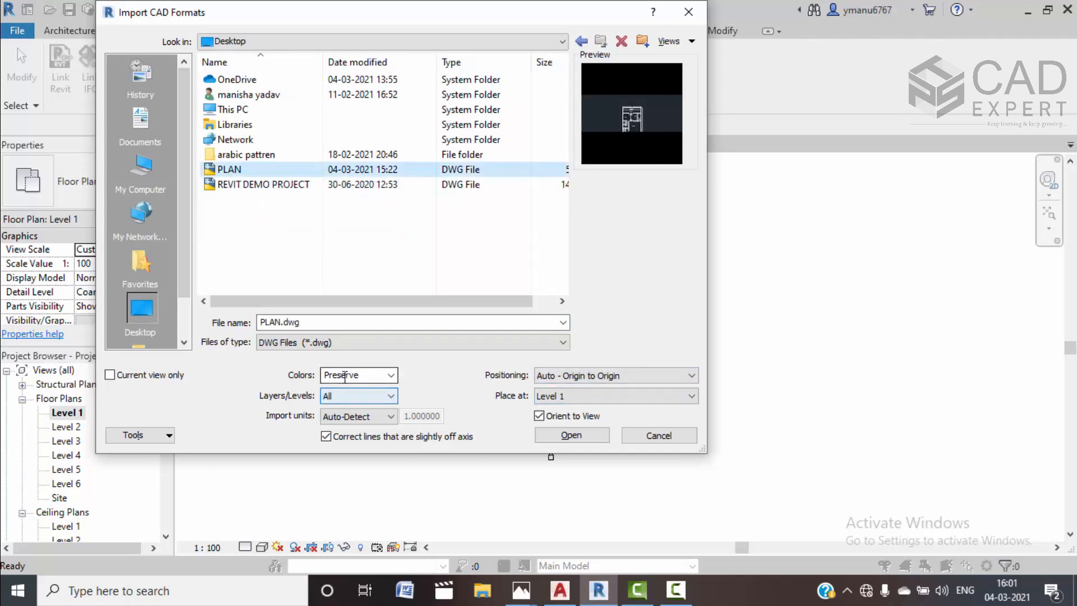
pyautogui.click(617, 375)
pyautogui.click(594, 387)
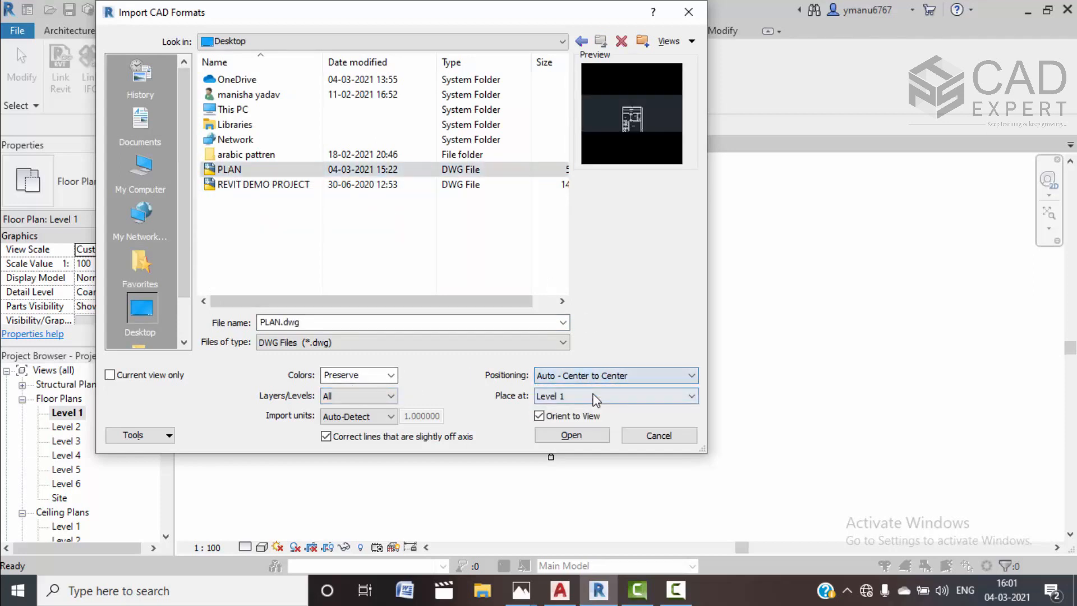
pyautogui.click(577, 439)
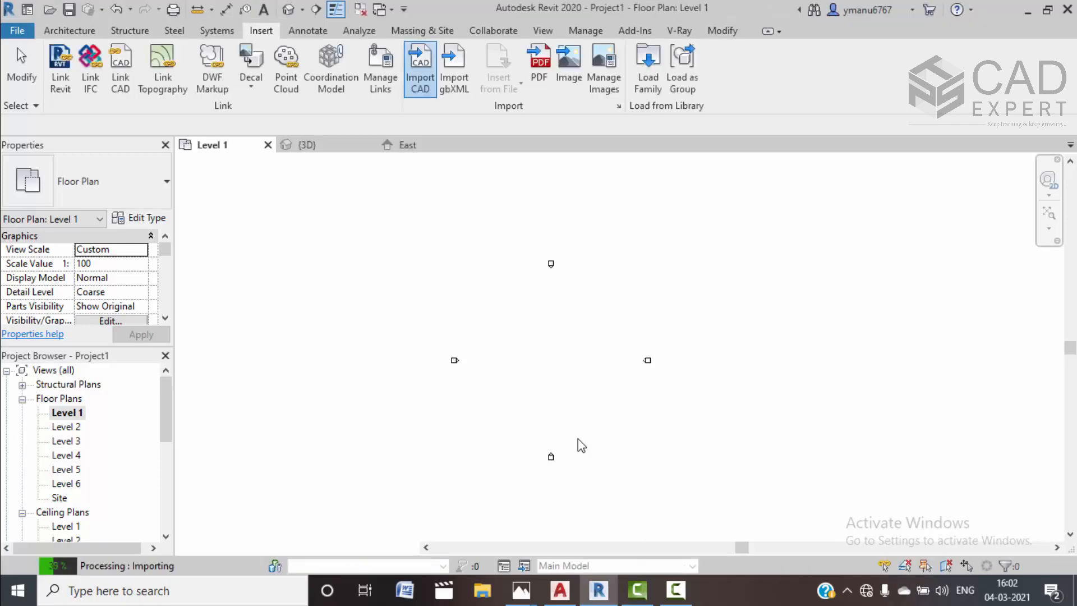
# Examine the imported house plan on Level 1, from the overall layout to the kitchen, front lawn and main gate
pyautogui.scroll(3, 549, 320)
pyautogui.scroll(3, 550, 320)
pyautogui.scroll(-1, 580, 412)
pyautogui.scroll(4, 505, 323)
pyautogui.moveTo(498, 297); pyautogui.dragTo(488, 356, button='middle')
pyautogui.scroll(-2, 488, 355)
pyautogui.moveTo(555, 449); pyautogui.dragTo(556, 293, button='middle')
pyautogui.scroll(-1, 600, 370)
pyautogui.moveTo(601, 370)
pyautogui.mouseDown(button='middle')
pyautogui.moveTo(615, 320)
pyautogui.moveTo(600, 351)
pyautogui.moveTo(622, 429)
pyautogui.moveTo(620, 373)
pyautogui.mouseUp(button='middle')
pyautogui.scroll(-2, 600, 351)
pyautogui.scroll(2, 579, 423)
pyautogui.scroll(3, 581, 441)
pyautogui.moveTo(581, 442); pyautogui.dragTo(605, 485, button='middle')
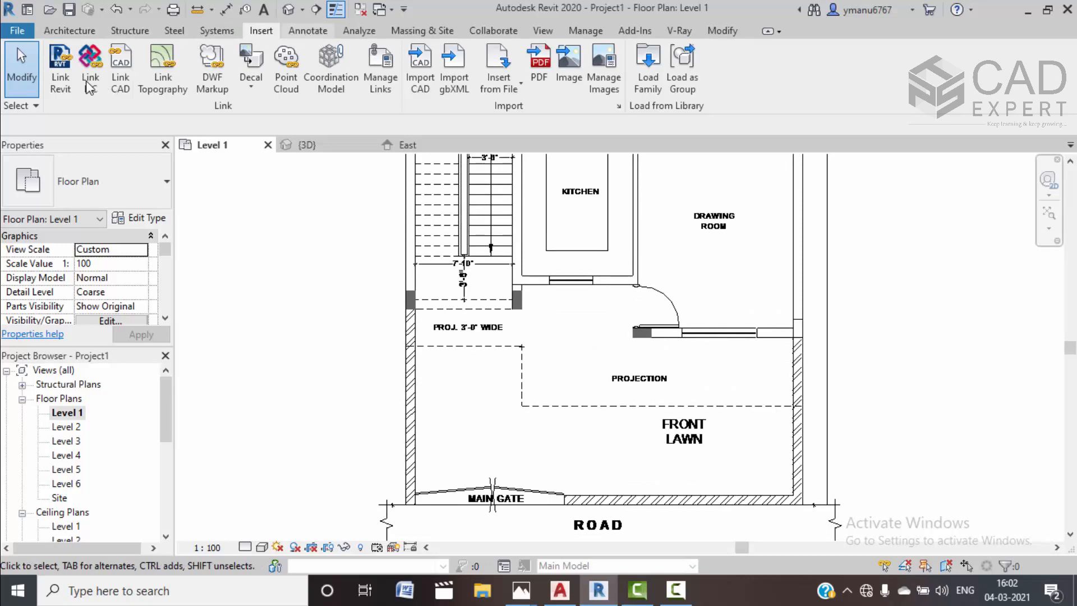
pyautogui.press('d')
pyautogui.press('i')
pyautogui.scroll(4, 408, 403)
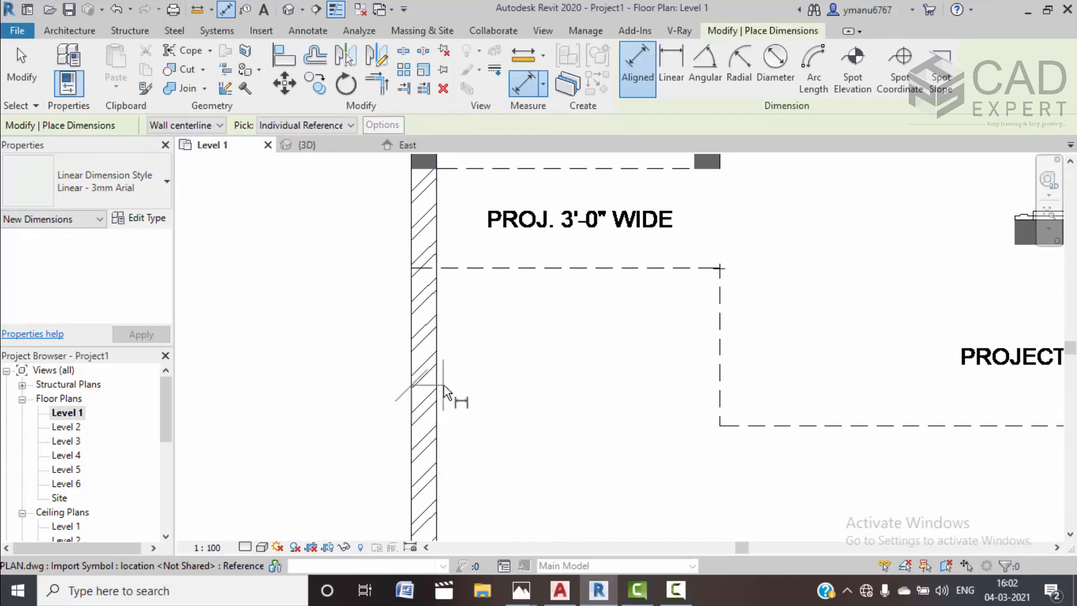
pyautogui.click(441, 384)
pyautogui.press('Escape')
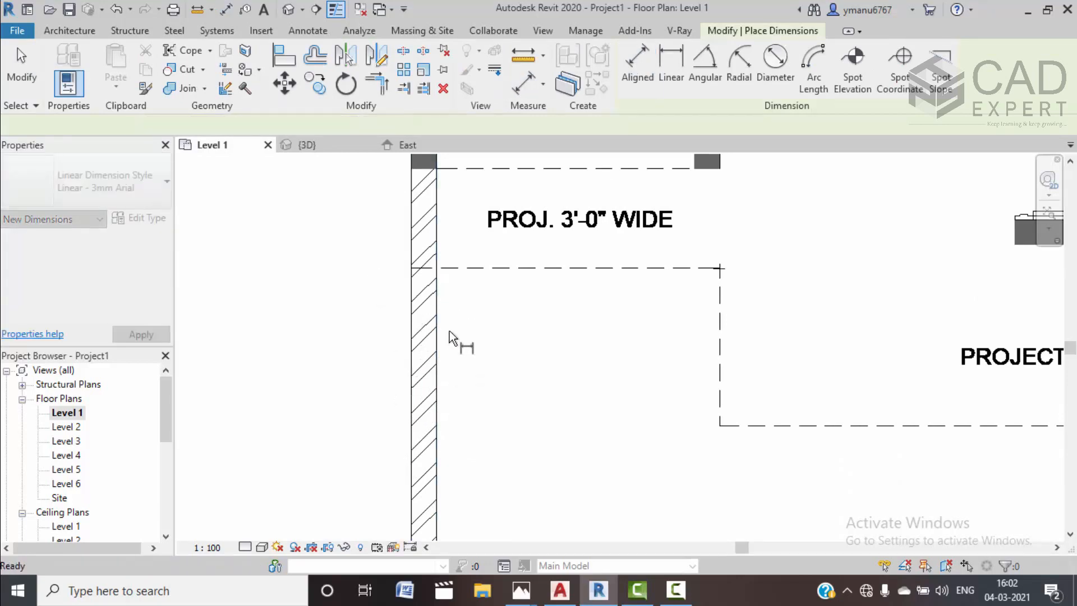
pyautogui.scroll(-5, 449, 332)
pyautogui.scroll(5, 711, 292)
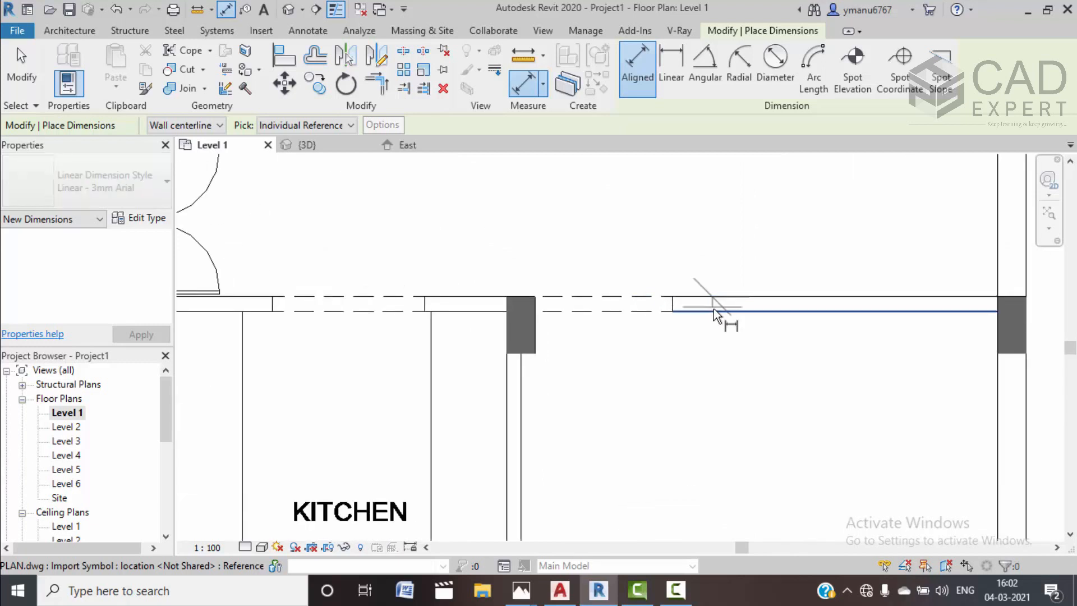
pyautogui.click(712, 309)
pyautogui.press('Escape')
pyautogui.press('Escape')
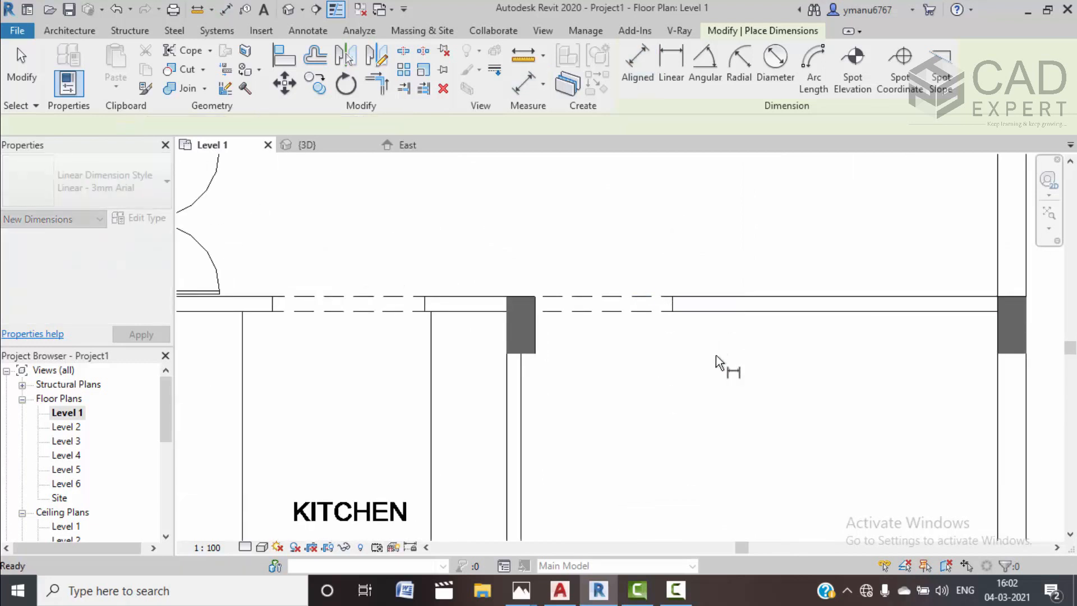
# Start an architectural wall and duplicate the Generic - 200mm basic wall type as WALL 9"
pyautogui.click(70, 30)
pyautogui.click(68, 98)
pyautogui.click(112, 113)
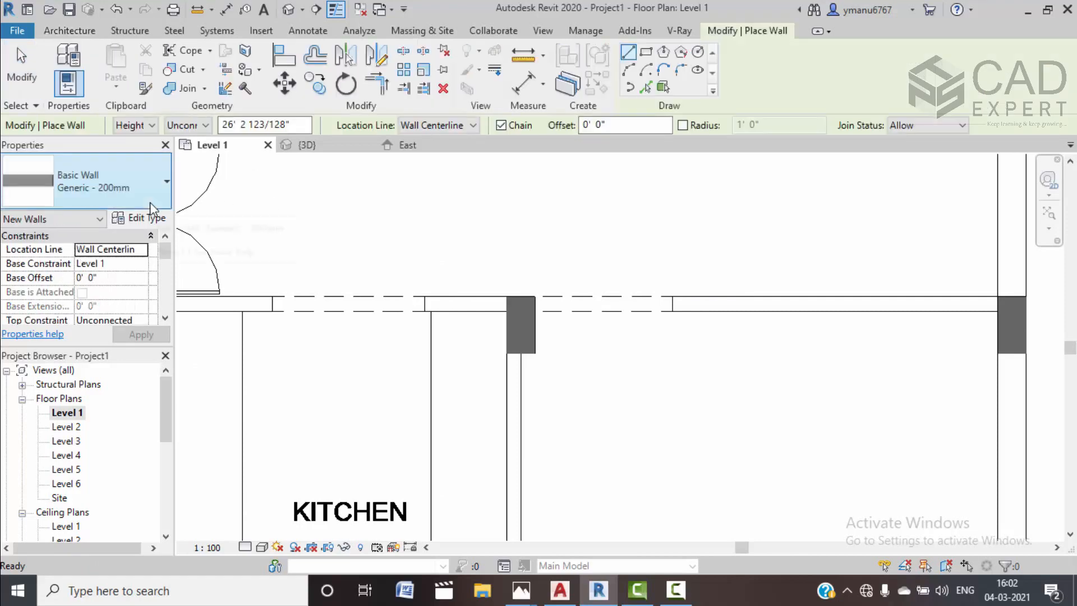
pyautogui.click(142, 218)
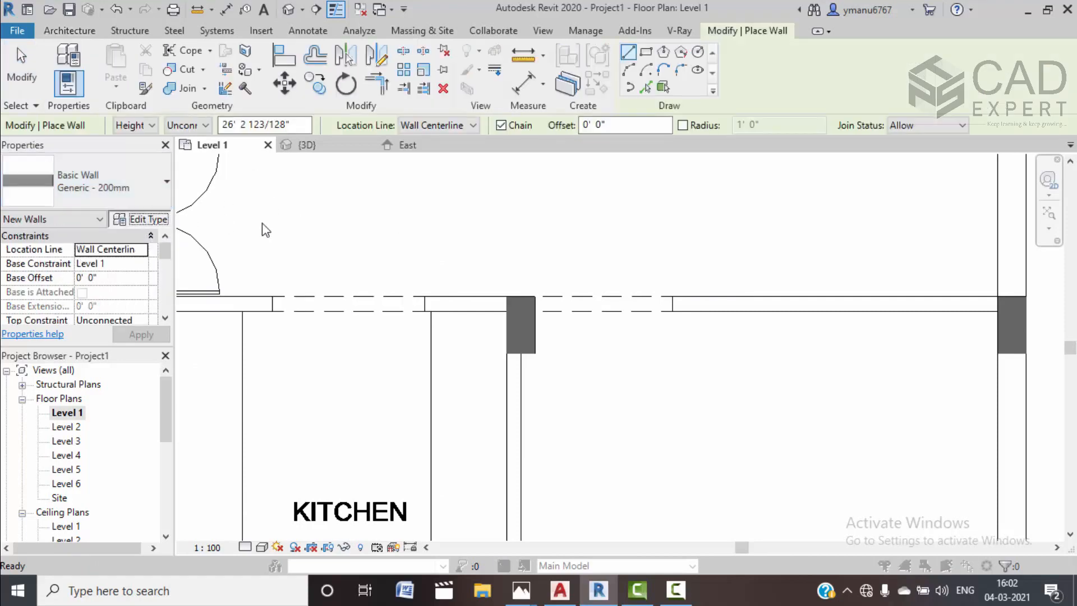
pyautogui.click(388, 110)
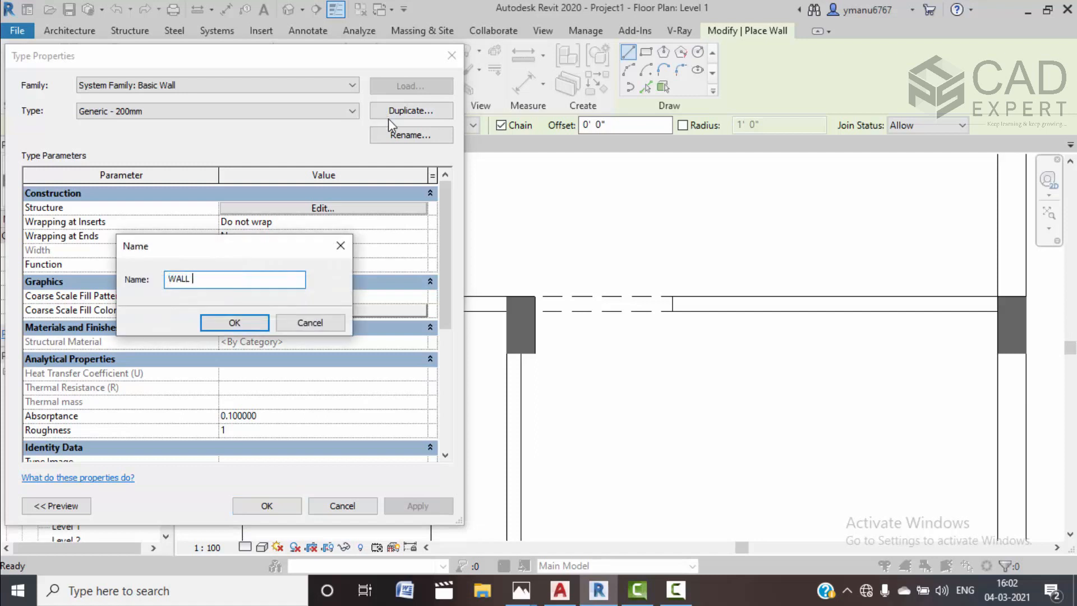
pyautogui.write('WALL 9"')
pyautogui.click(235, 322)
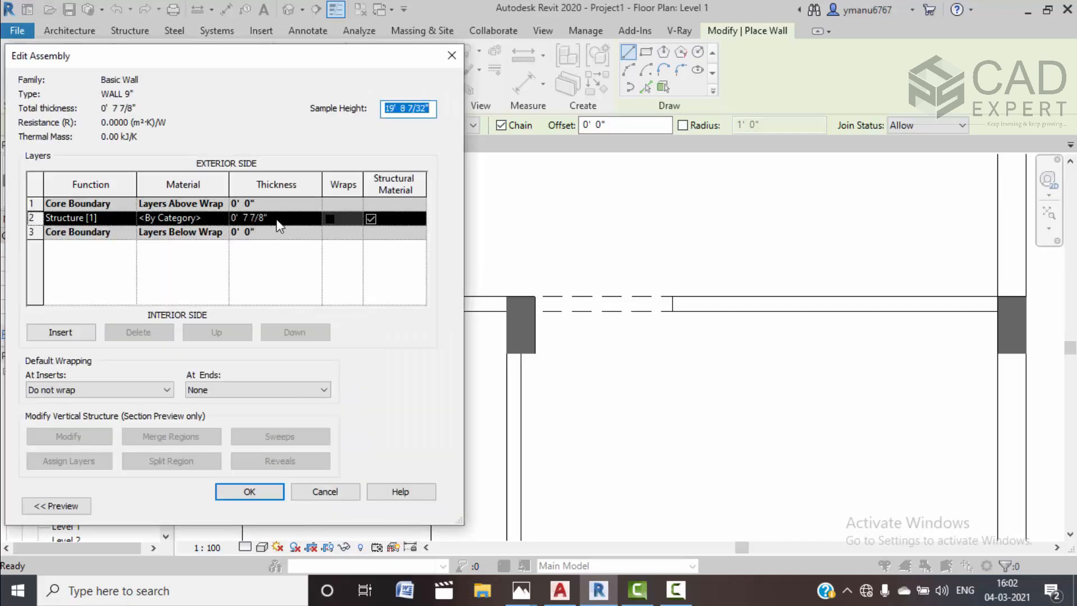
# Set the structure layer thickness of the WALL 9" type to 9" and accept the type properties
pyautogui.click(278, 224)
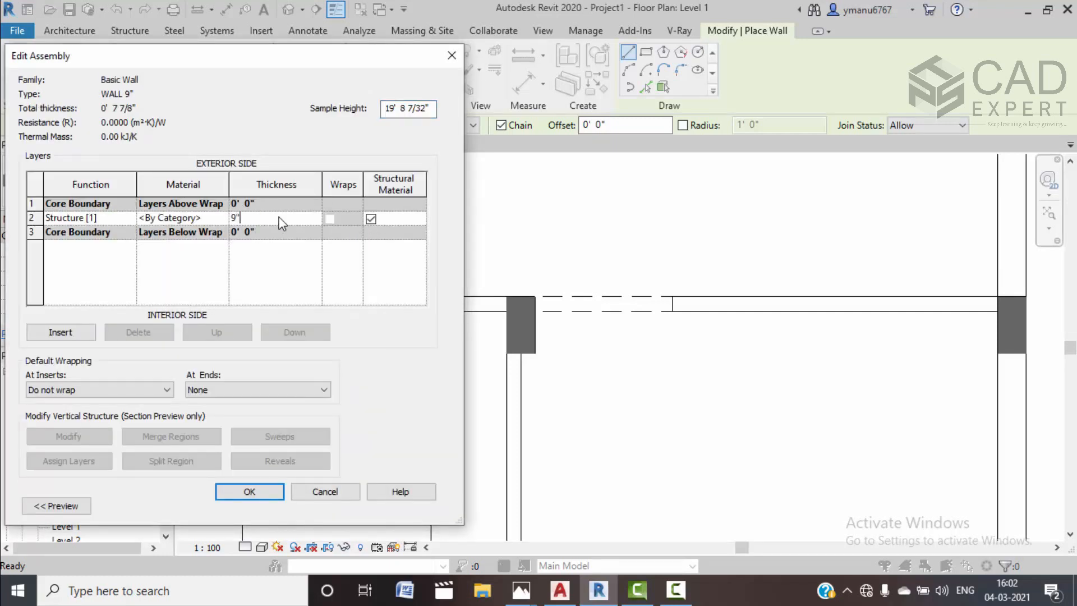
pyautogui.click(273, 496)
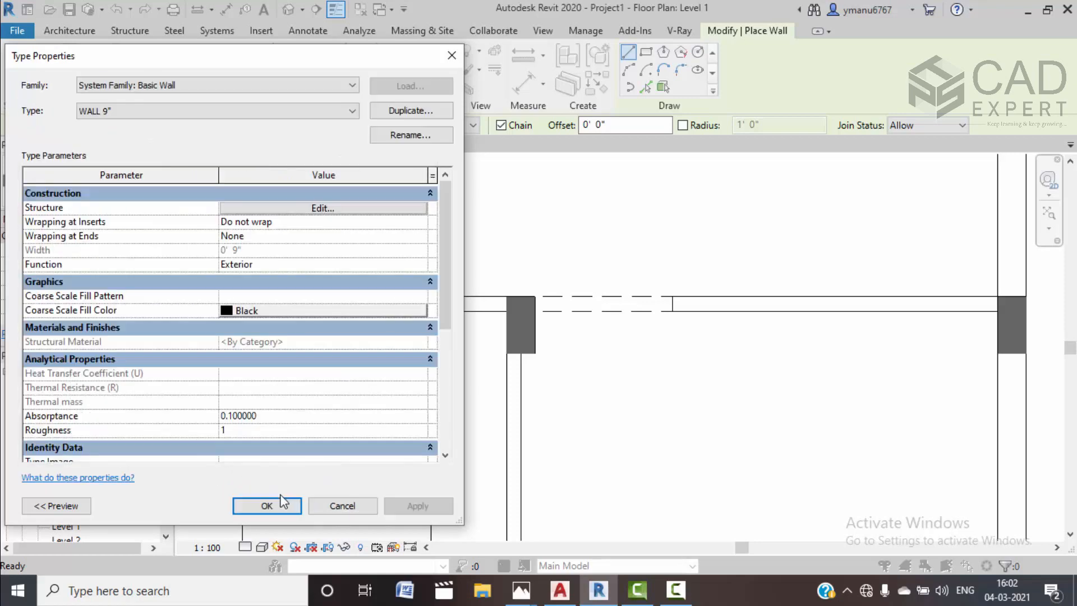
pyautogui.click(281, 506)
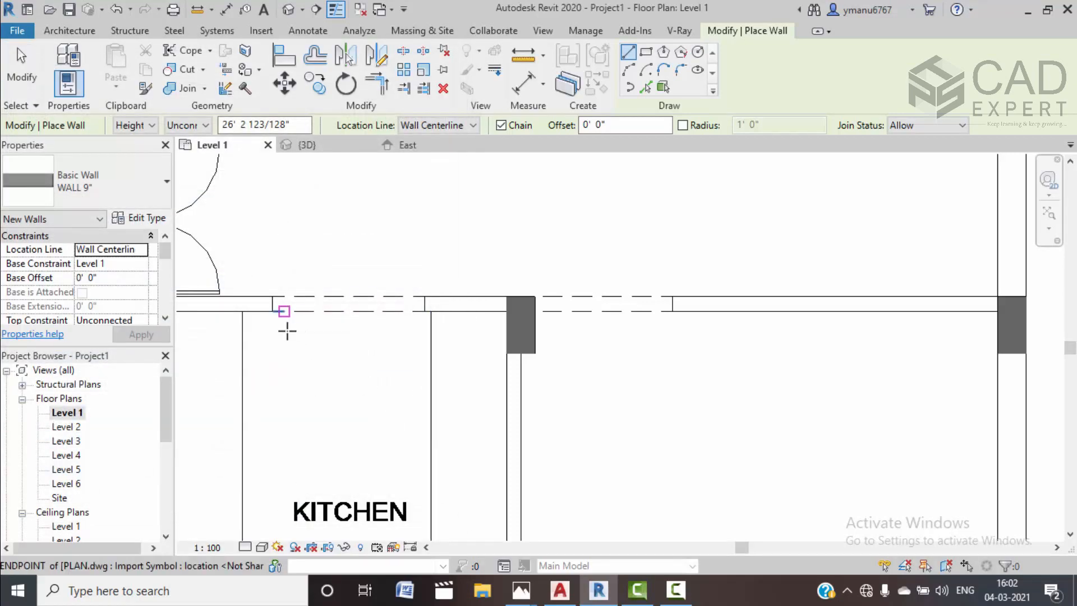
# Set the wall location line to Finish Face: Exterior and draw the rear boundary wall along the 30' edge of the rear lawn
pyautogui.scroll(-3, 308, 328)
pyautogui.moveTo(339, 385); pyautogui.dragTo(569, 343, button='middle')
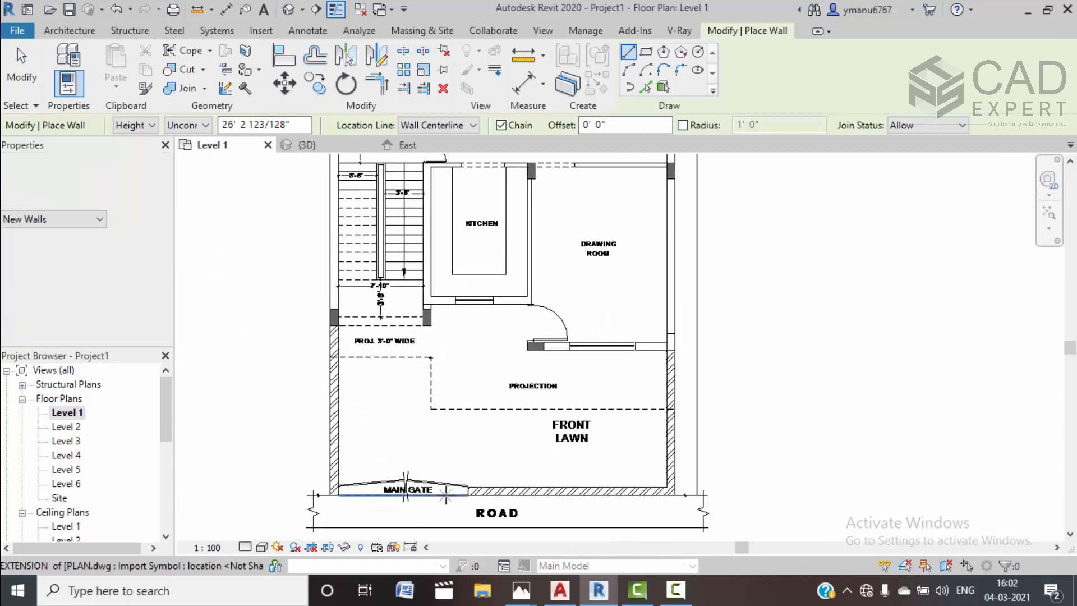
pyautogui.scroll(2, 337, 493)
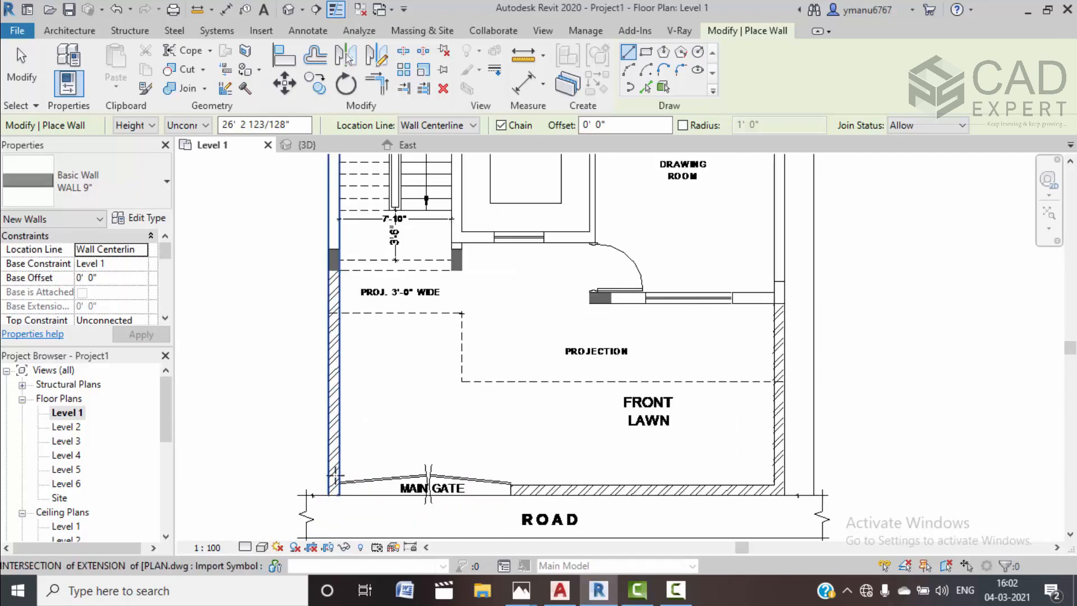
pyautogui.click(473, 125)
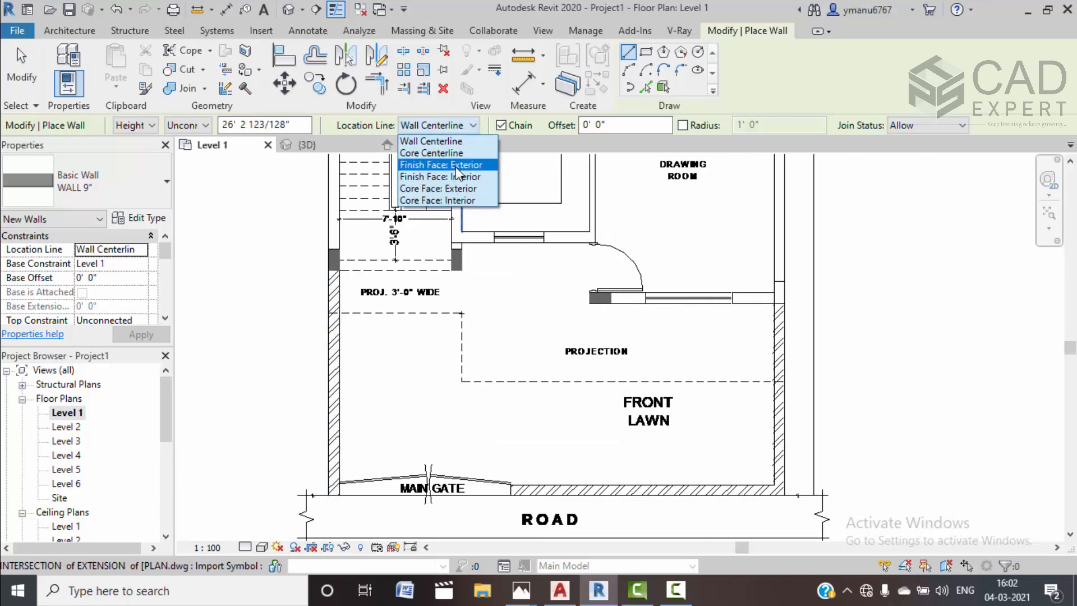
pyautogui.click(436, 165)
pyautogui.scroll(-2, 423, 327)
pyautogui.moveTo(469, 436); pyautogui.dragTo(469, 502, button='middle')
pyautogui.moveTo(465, 199); pyautogui.dragTo(482, 505, button='middle')
pyautogui.scroll(2, 393, 215)
pyautogui.click(398, 209)
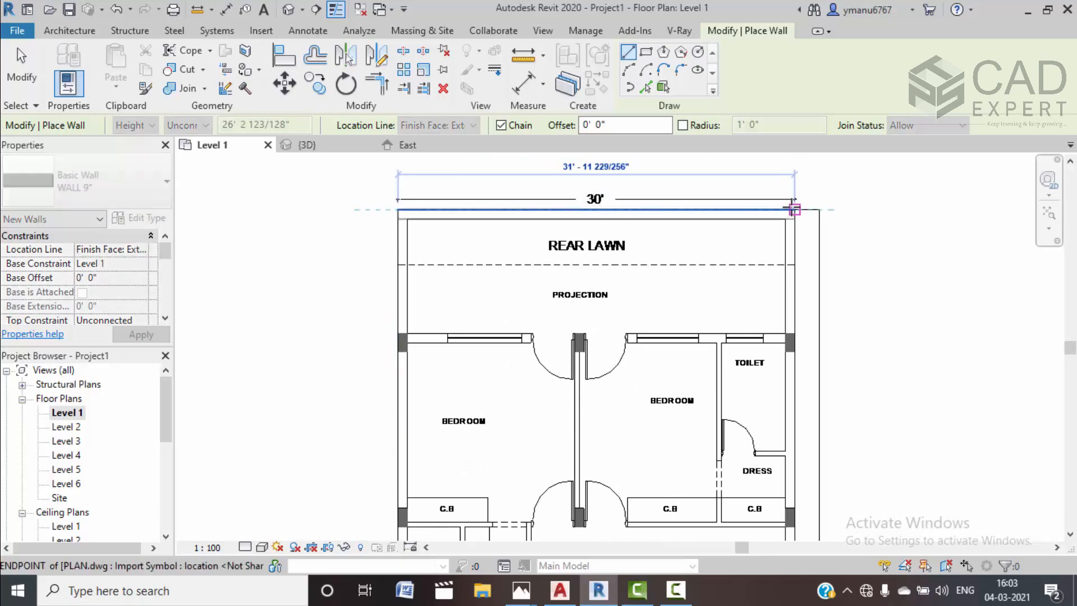
pyautogui.click(795, 209)
# Continue the boundary wall along the plan's 60' right side down to the front corner at the road
pyautogui.scroll(-2, 791, 320)
pyautogui.moveTo(806, 431); pyautogui.dragTo(748, 211, button='middle')
pyautogui.moveTo(731, 428); pyautogui.dragTo(701, 103, button='middle')
pyautogui.scroll(3, 701, 449)
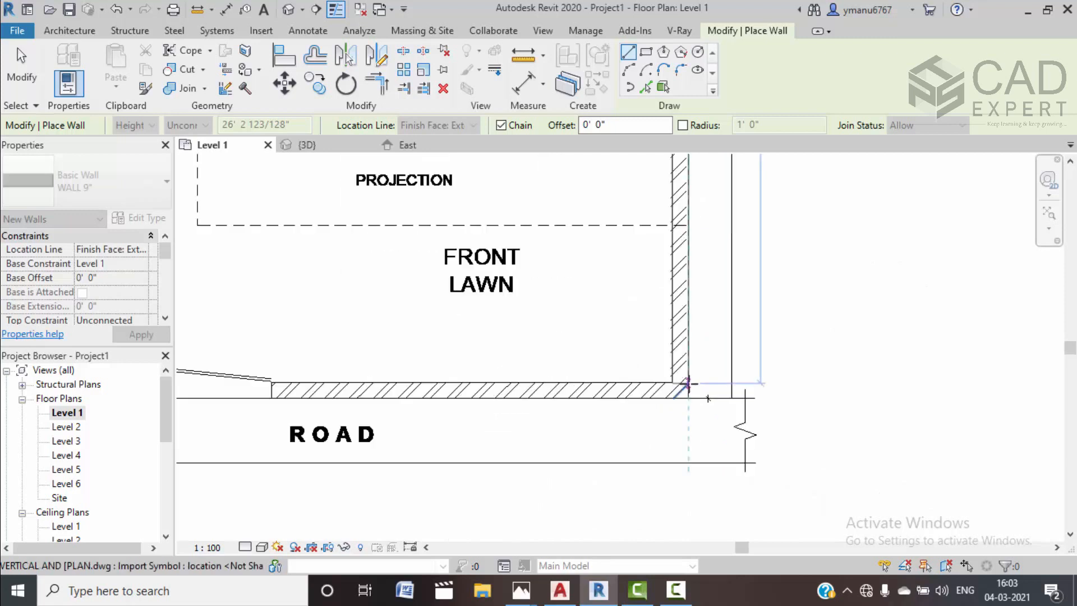
pyautogui.scroll(2, 718, 408)
pyautogui.click(720, 410)
# Draw the front boundary wall along the road and close the perimeter up the plan's left side to the rear corner
pyautogui.scroll(-3, 555, 413)
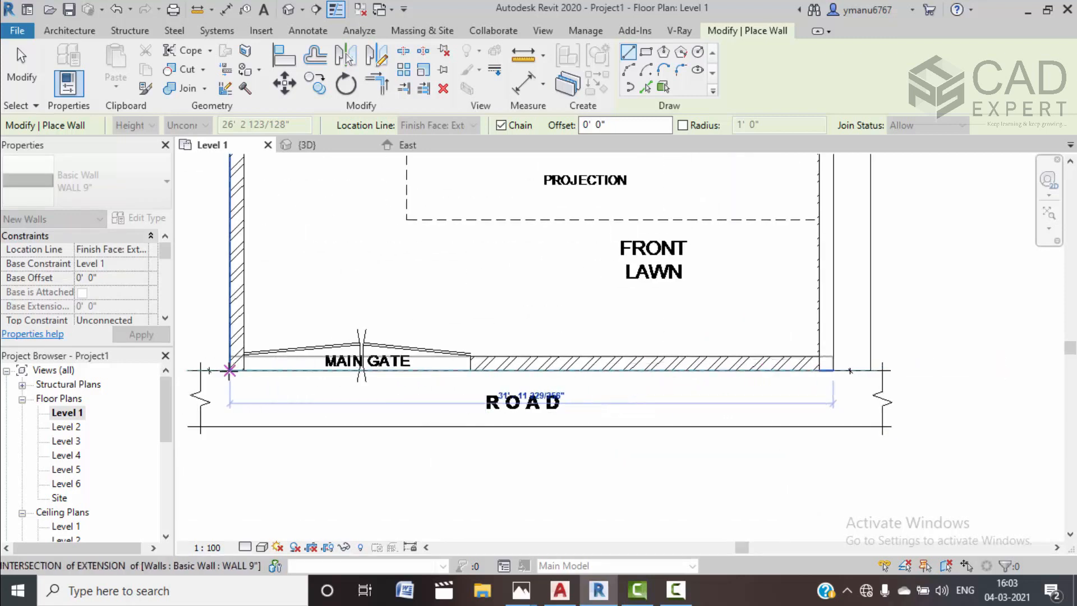
pyautogui.click(228, 273)
pyautogui.scroll(-5, 276, 337)
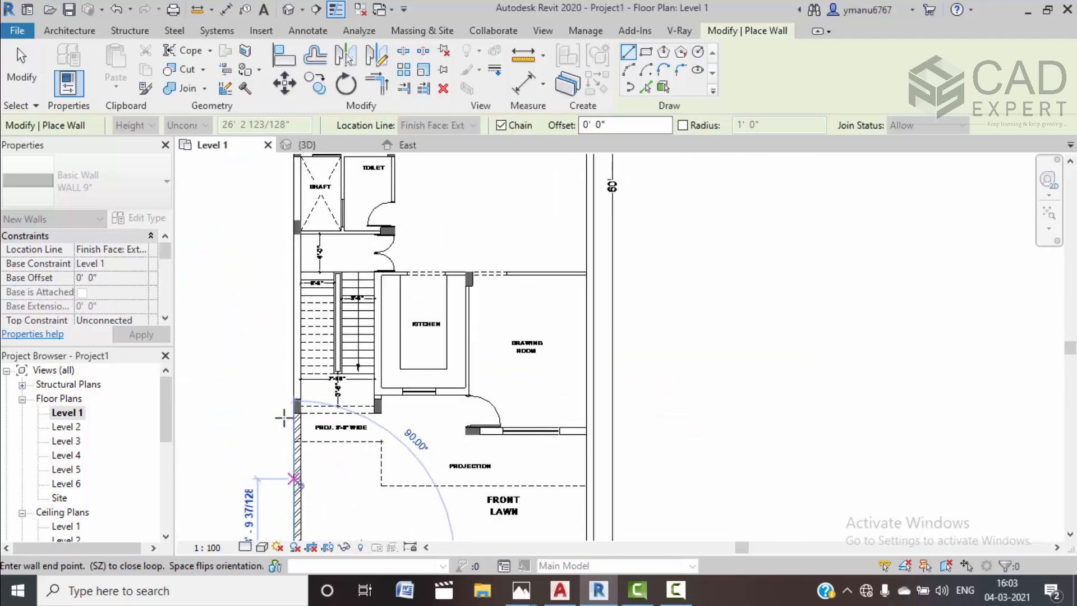
pyautogui.moveTo(290, 306); pyautogui.dragTo(308, 464, button='middle')
pyautogui.scroll(4, 315, 256)
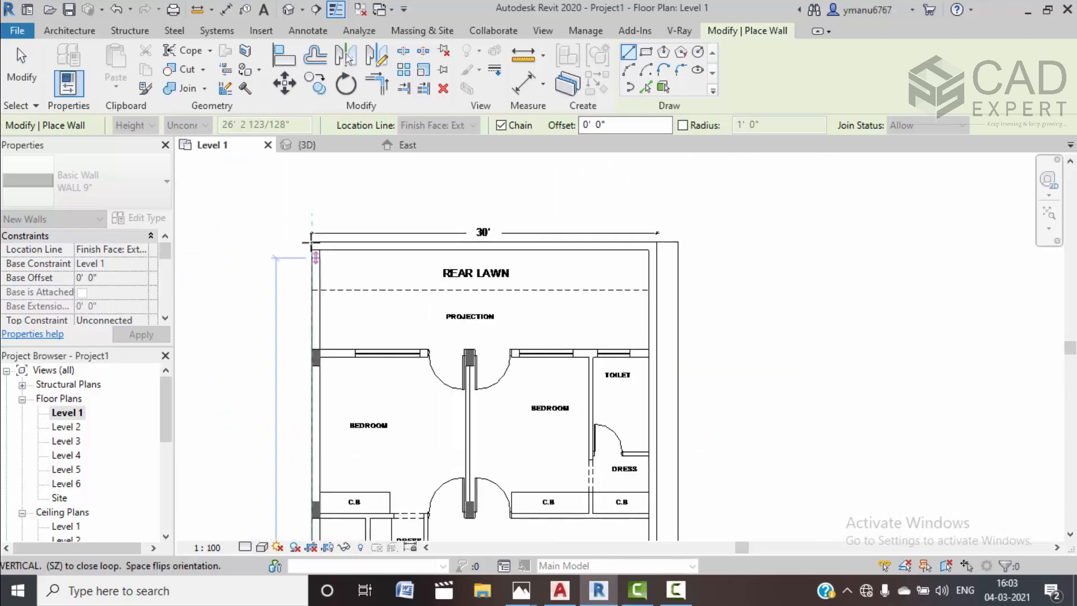
pyautogui.press('Escape')
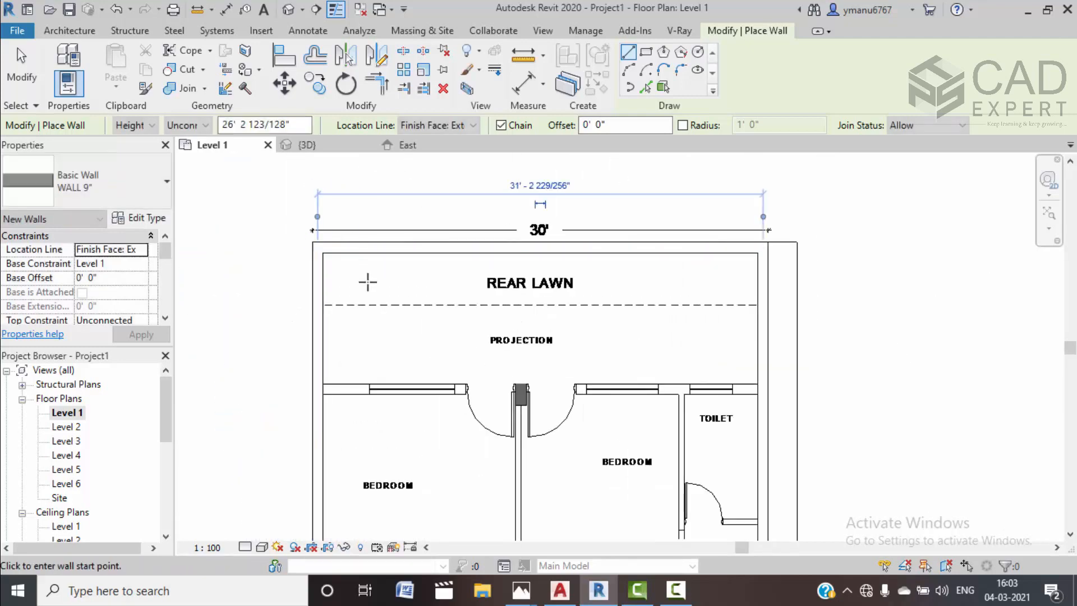
# Draw a WALL 9" wall between the rear lawn and the bedrooms, spanning from one side boundary wall to the other
pyautogui.moveTo(367, 331); pyautogui.dragTo(382, 208, button='middle')
pyautogui.click(327, 262)
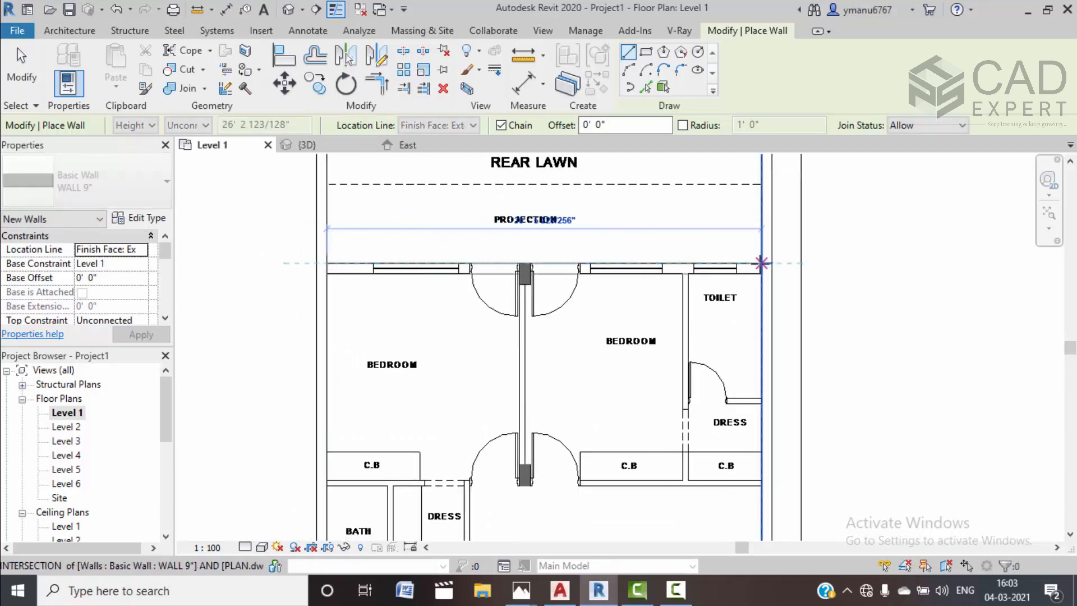
pyautogui.click(758, 262)
pyautogui.press('Escape')
# Draw chained walls along the front of the stair landing and up between the staircase and kitchen to the 4'-0" passage
pyautogui.moveTo(656, 367); pyautogui.dragTo(695, 236, button='middle')
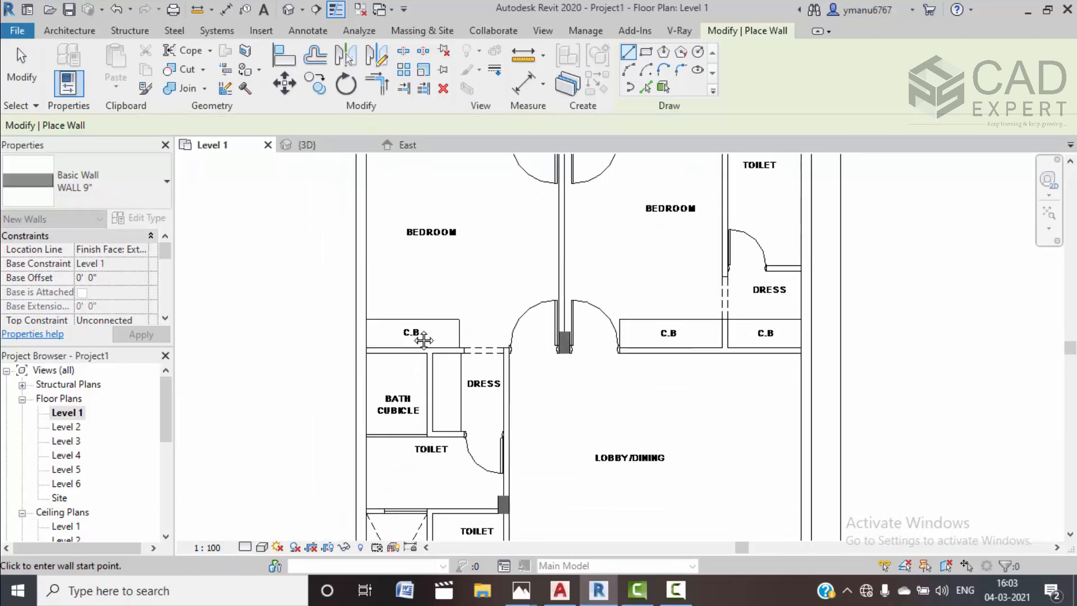
pyautogui.moveTo(403, 351); pyautogui.dragTo(482, 168, button='middle')
pyautogui.moveTo(477, 364); pyautogui.dragTo(441, 264, button='middle')
pyautogui.moveTo(466, 504)
pyautogui.mouseDown(button='middle')
pyautogui.moveTo(443, 314)
pyautogui.moveTo(450, 352)
pyautogui.moveTo(450, 339)
pyautogui.mouseUp(button='middle')
pyautogui.scroll(2, 396, 364)
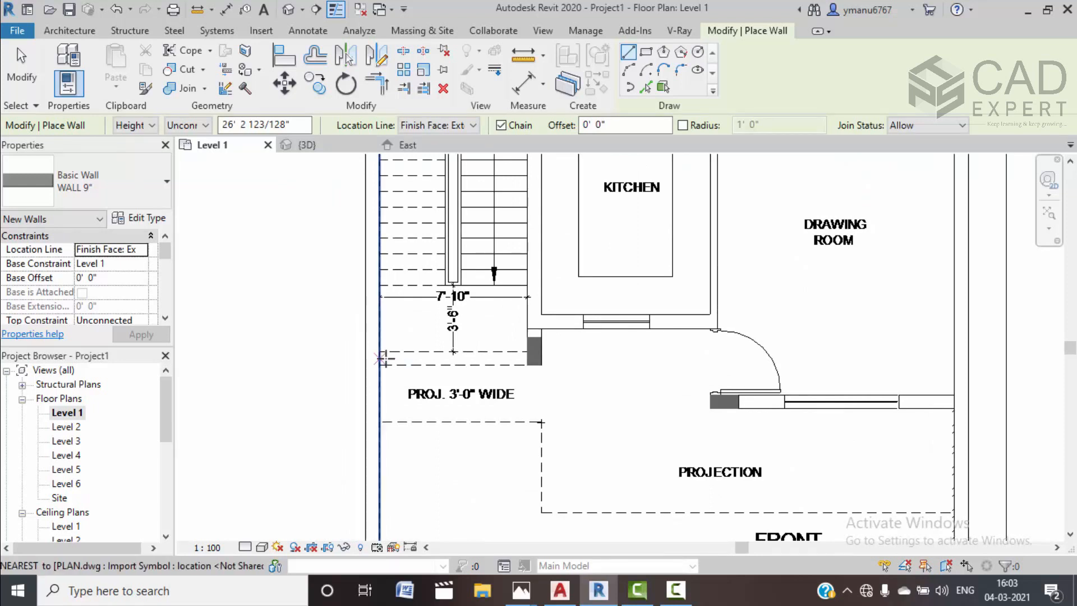
pyautogui.click(380, 352)
pyautogui.click(521, 352)
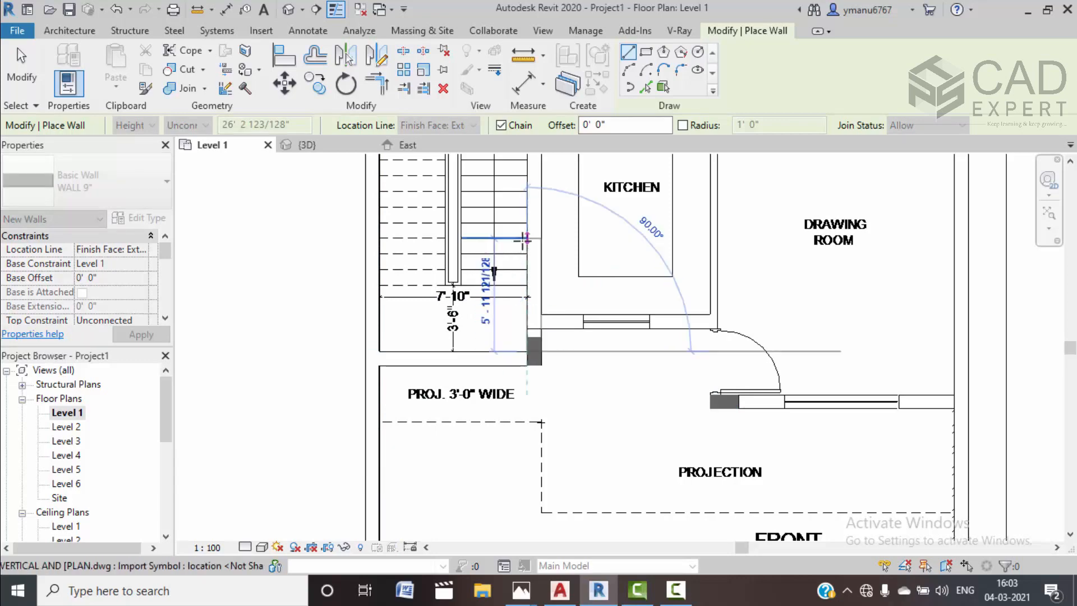
pyautogui.scroll(-2, 527, 206)
pyautogui.moveTo(543, 361); pyautogui.dragTo(535, 594, button='middle')
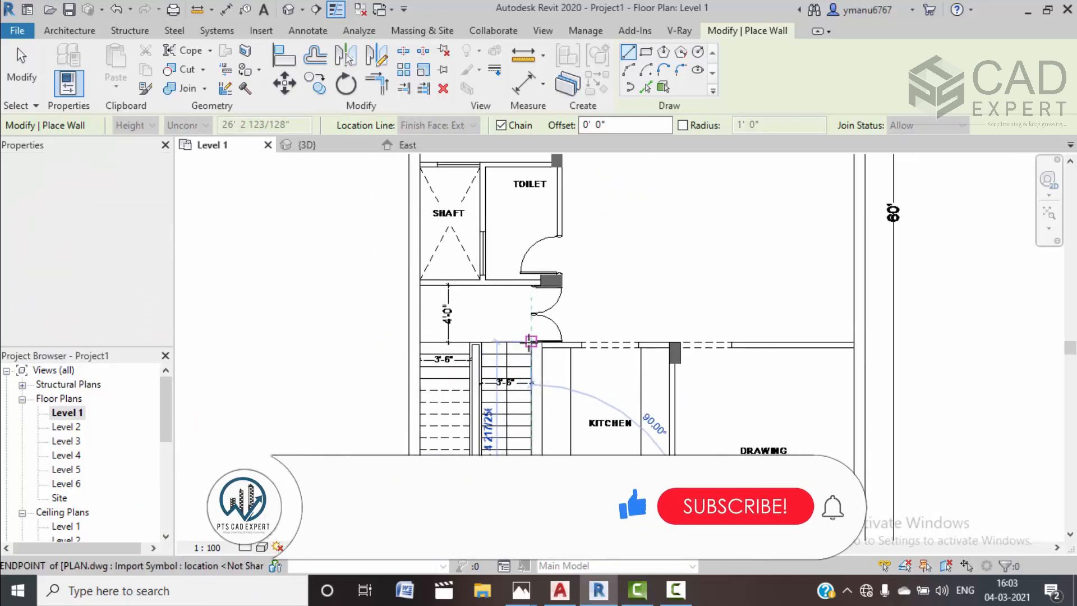
pyautogui.scroll(4, 532, 359)
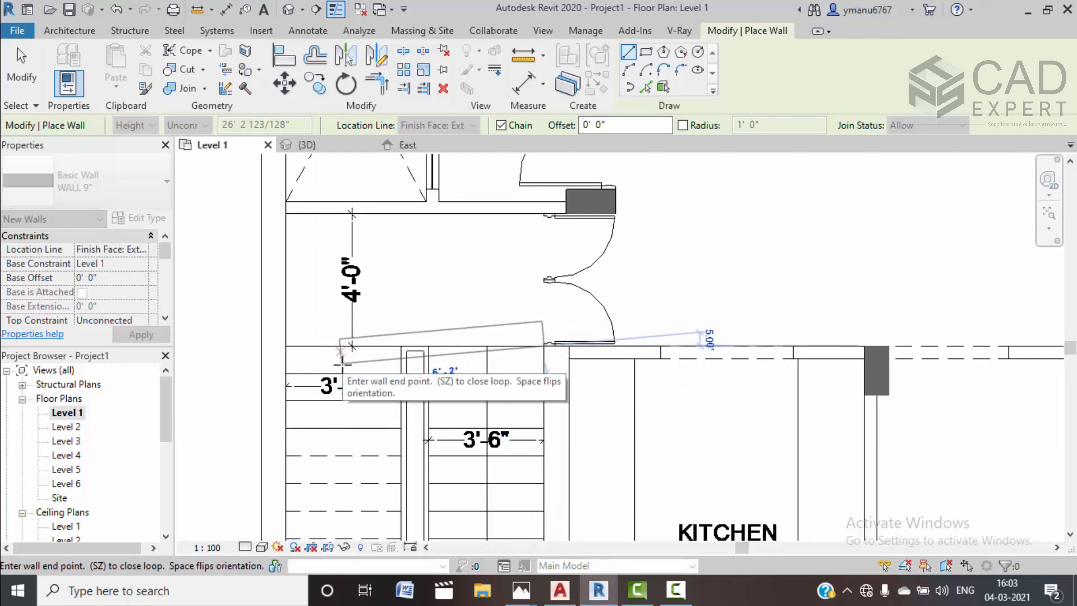
pyautogui.press('Escape')
pyautogui.press('Escape')
pyautogui.click(287, 346)
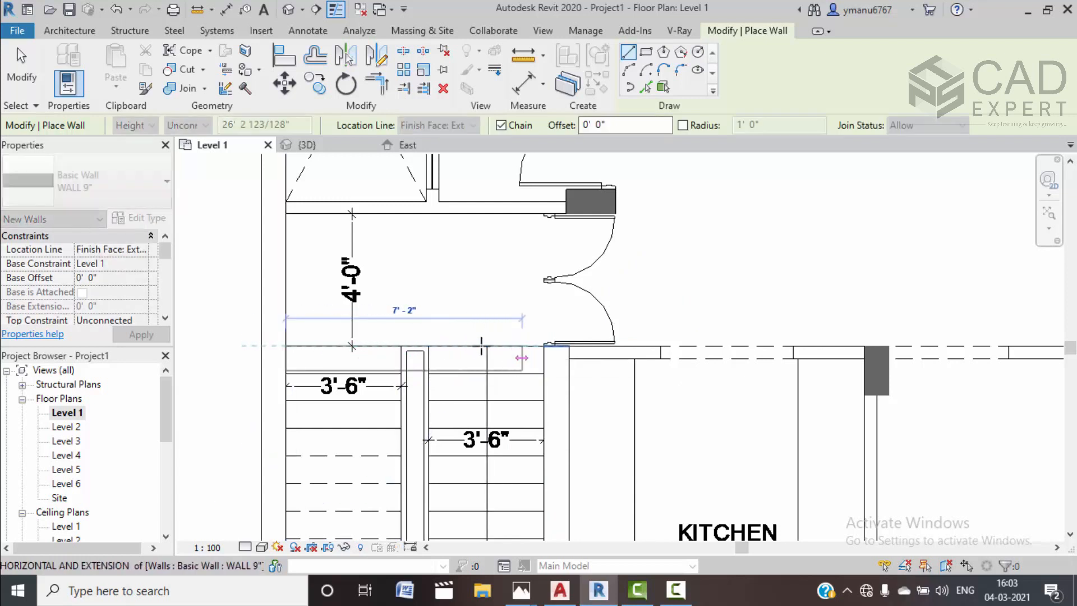
pyautogui.press('Escape')
pyautogui.scroll(-4, 464, 315)
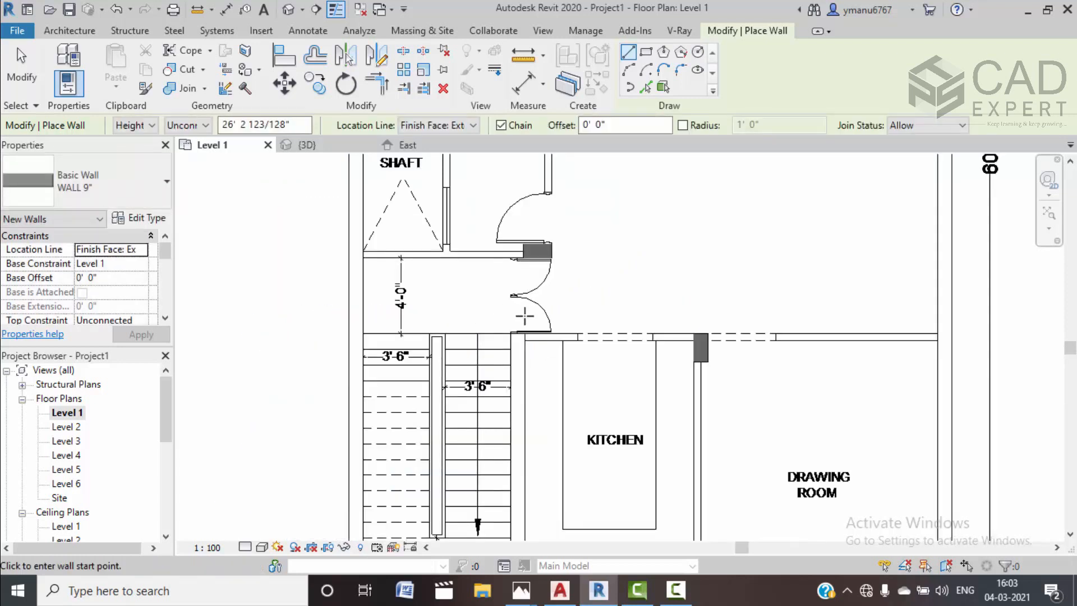
pyautogui.moveTo(563, 339); pyautogui.dragTo(499, 313, button='middle')
pyautogui.scroll(5, 387, 289)
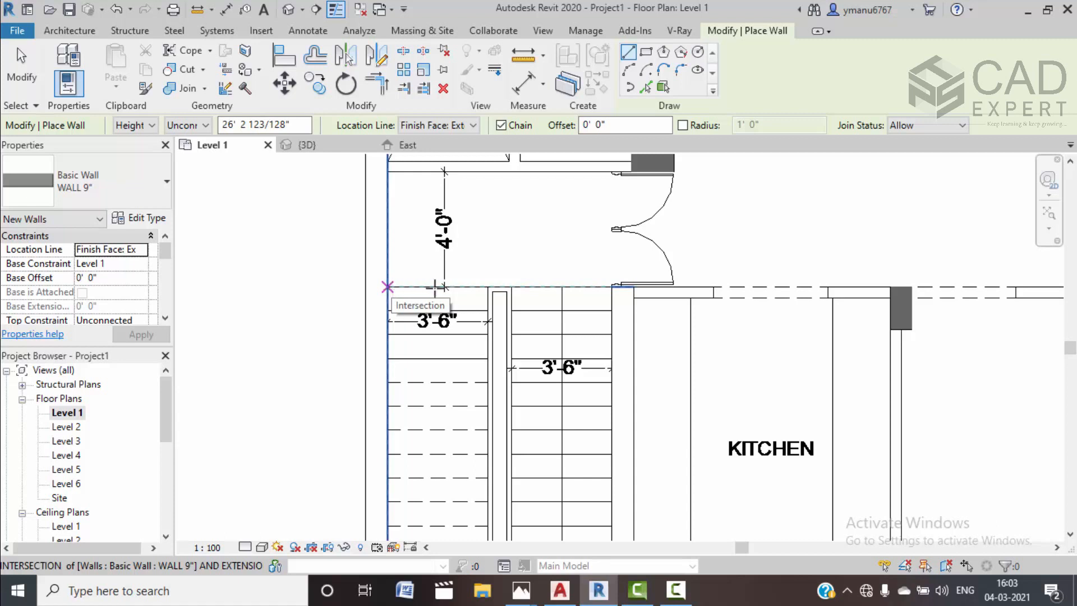
pyautogui.scroll(-4, 393, 287)
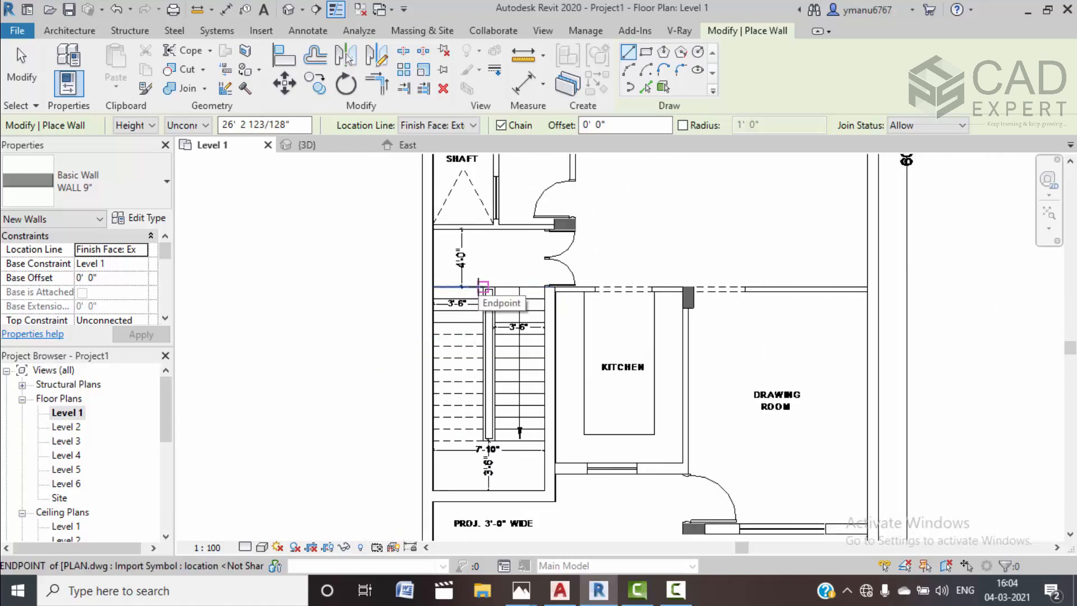
pyautogui.moveTo(612, 247); pyautogui.dragTo(593, 254, button='middle')
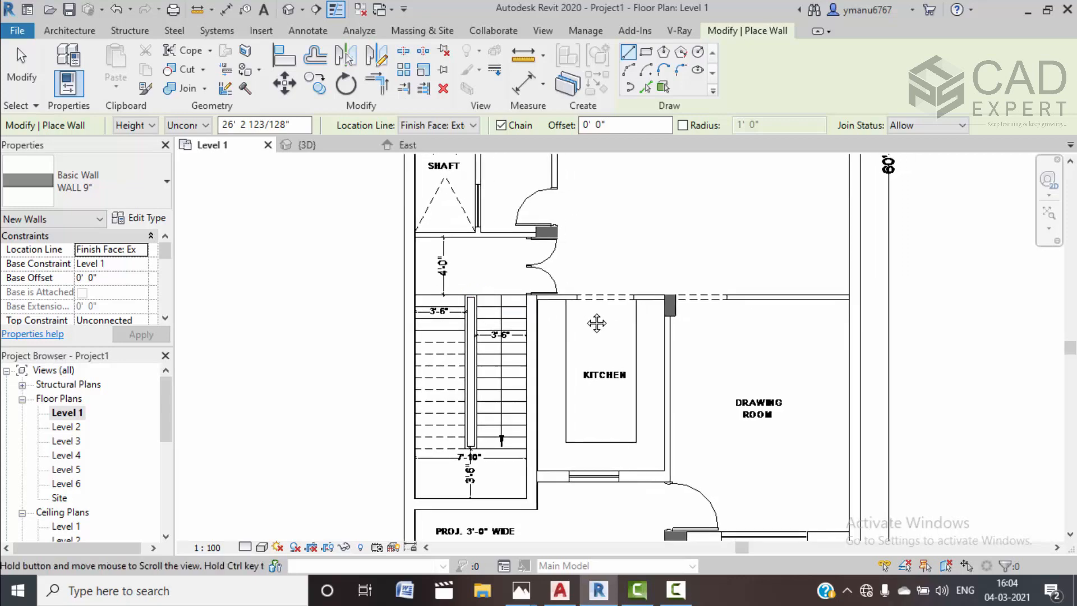
pyautogui.scroll(3, 544, 305)
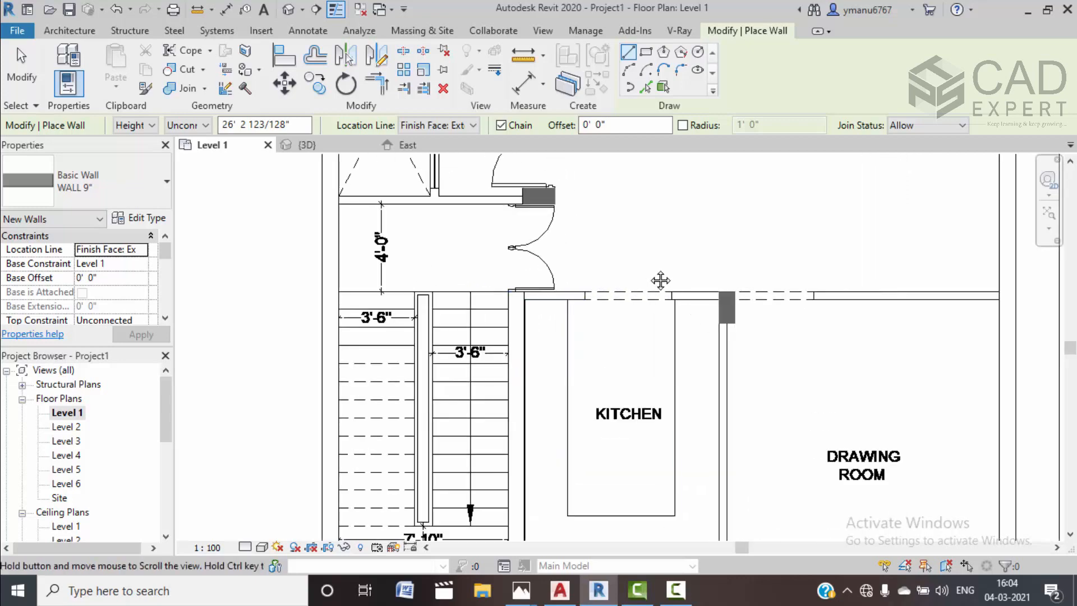
pyautogui.moveTo(693, 305); pyautogui.dragTo(520, 176, button='middle')
pyautogui.moveTo(601, 483); pyautogui.dragTo(616, 408, button='middle')
pyautogui.click(687, 593)
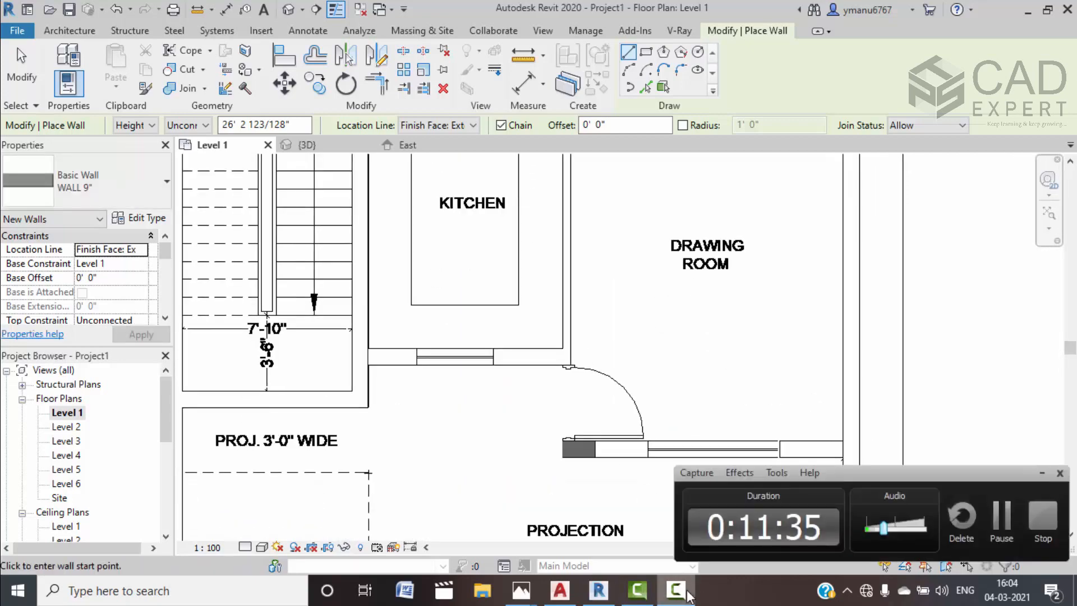
pyautogui.click(687, 593)
# Draw the kitchen's front wall along its window side, from the staircase wall to the drawing room partition
pyautogui.scroll(-2, 264, 349)
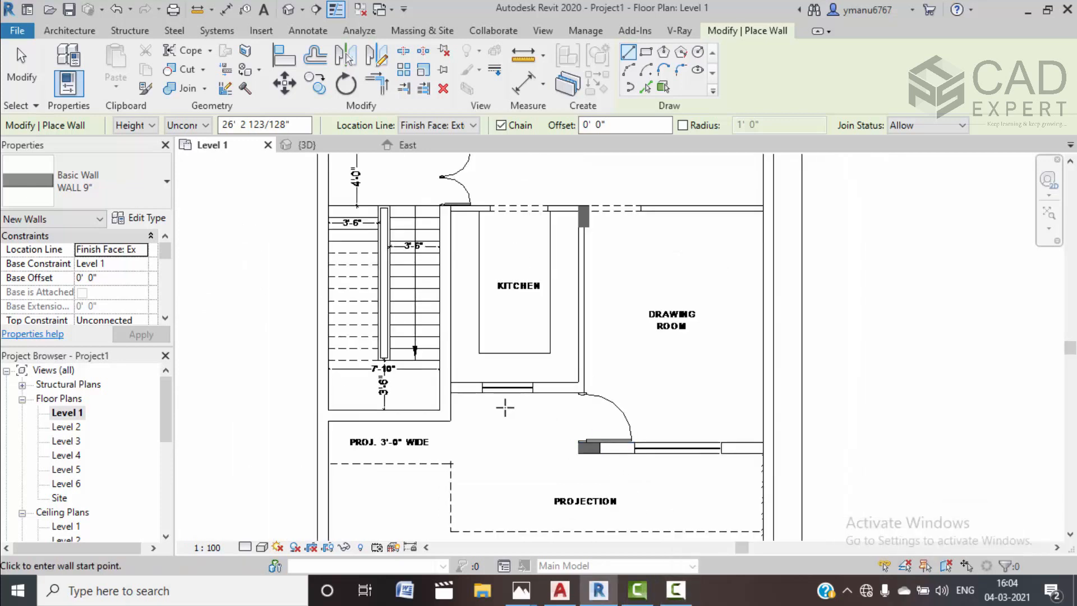
pyautogui.click(451, 382)
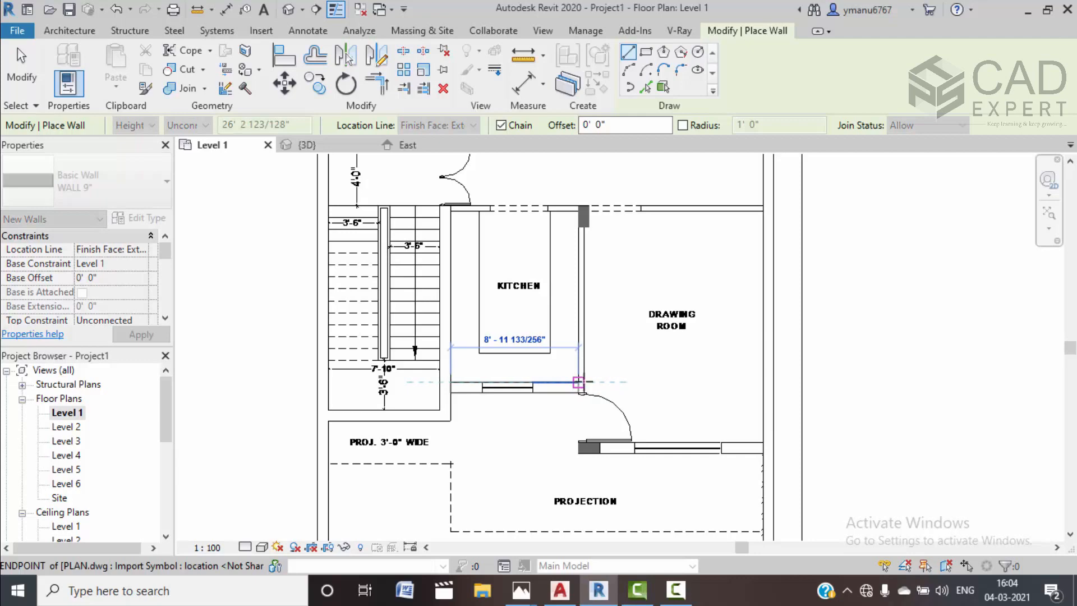
pyautogui.scroll(4, 578, 383)
pyautogui.click(583, 383)
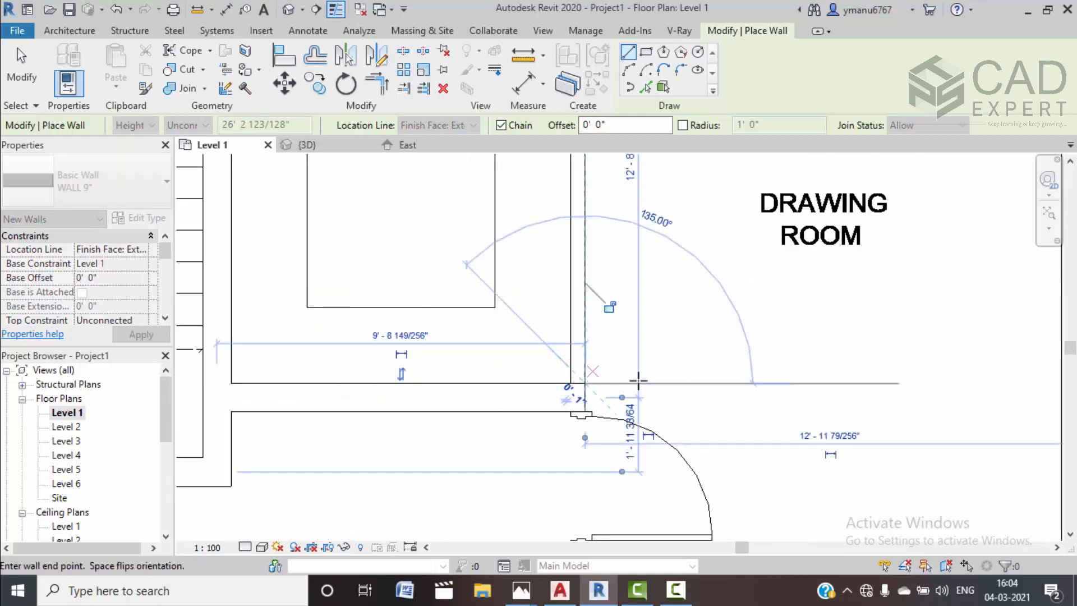
pyautogui.press('Escape')
# Start the drawing room's front wall from the inner face of the right boundary wall, following the imported plan
pyautogui.scroll(-3, 642, 375)
pyautogui.scroll(-2, 634, 381)
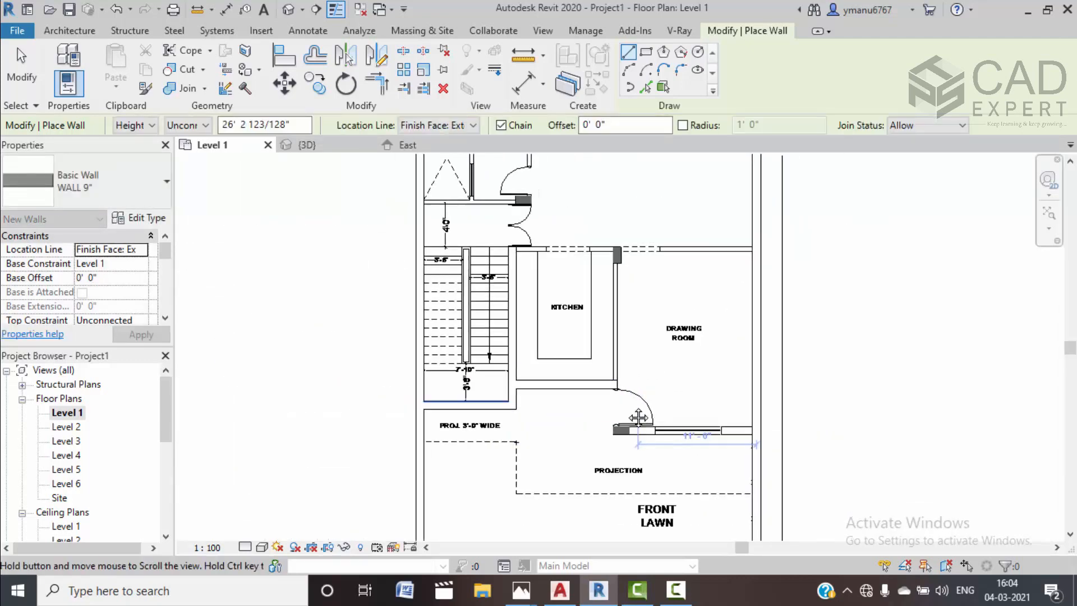
pyautogui.scroll(5, 619, 443)
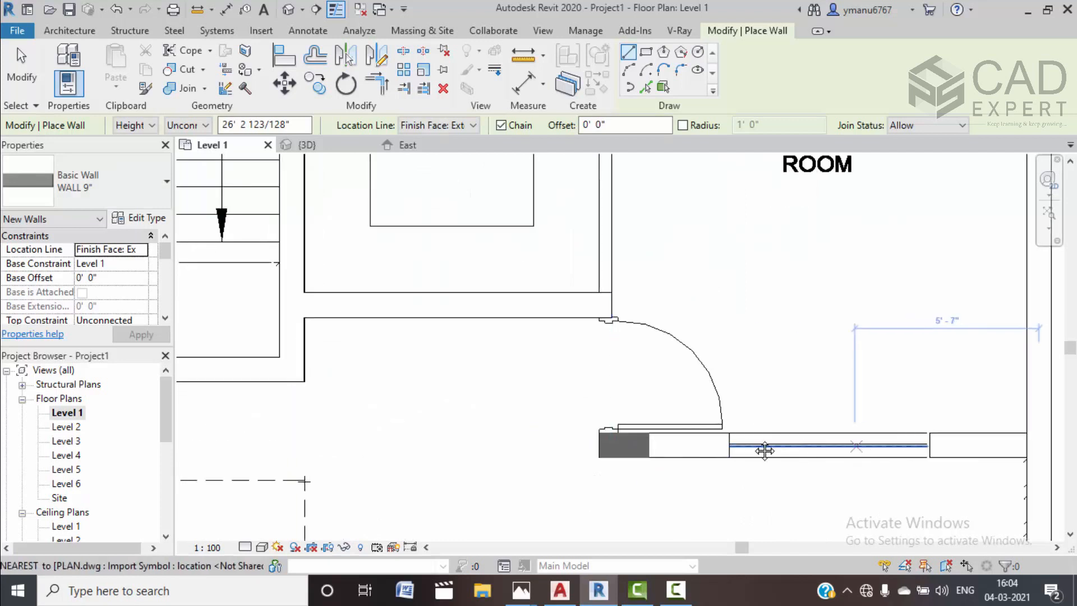
pyautogui.moveTo(1004, 435); pyautogui.dragTo(793, 413, button='middle')
pyautogui.click(814, 431)
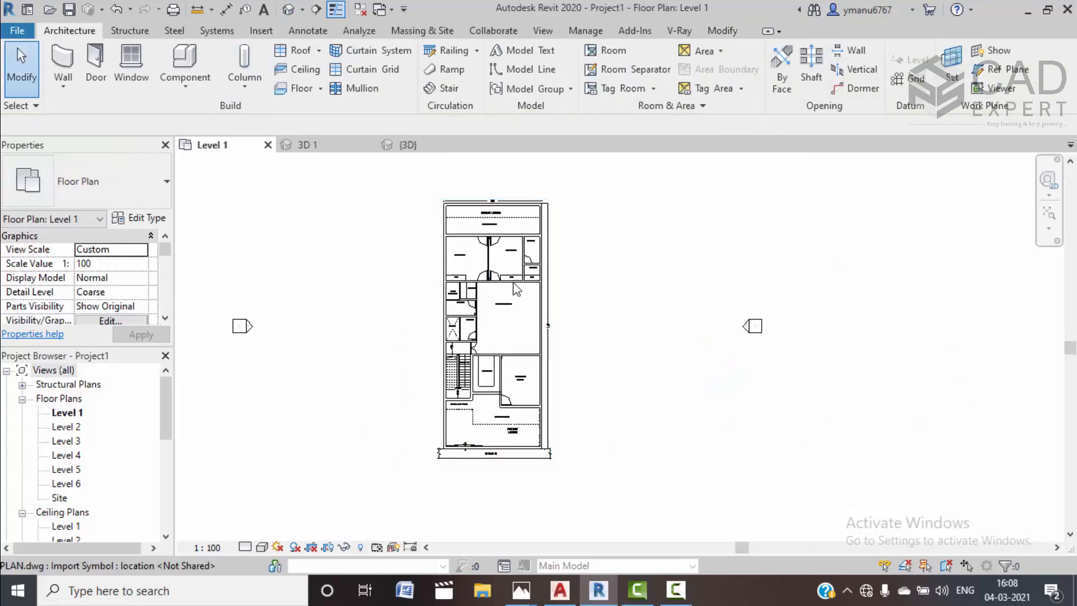
# Inspect the layer structure of the WALL 9" type used between the rear lawn and the bedrooms
pyautogui.scroll(5, 511, 278)
pyautogui.moveTo(439, 312); pyautogui.dragTo(451, 369, button='middle')
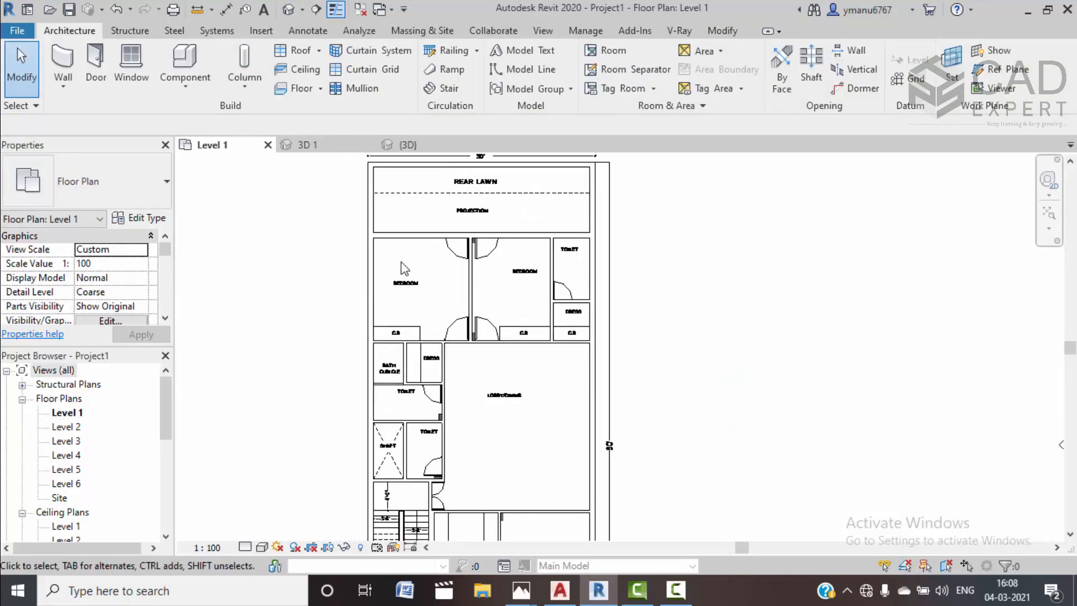
pyautogui.moveTo(424, 265); pyautogui.dragTo(416, 285, button='middle')
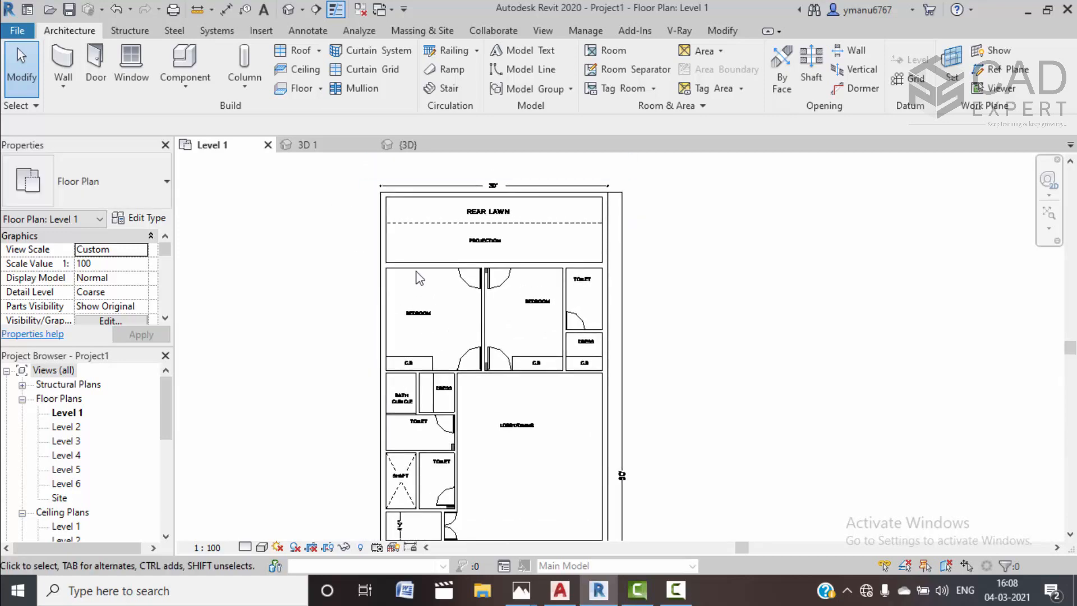
pyautogui.click(421, 264)
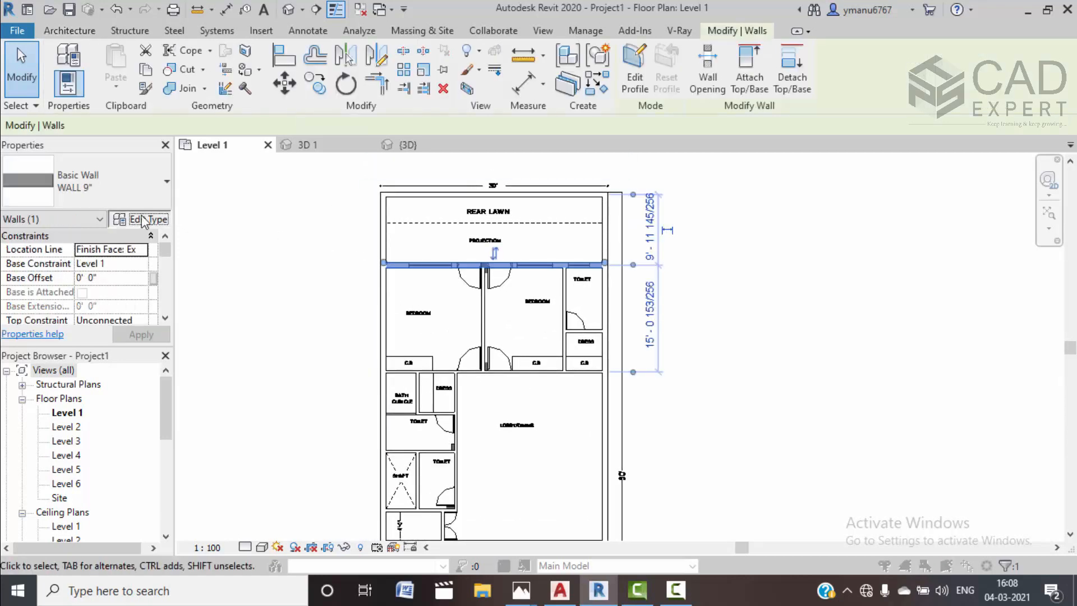
pyautogui.click(144, 219)
pyautogui.click(372, 212)
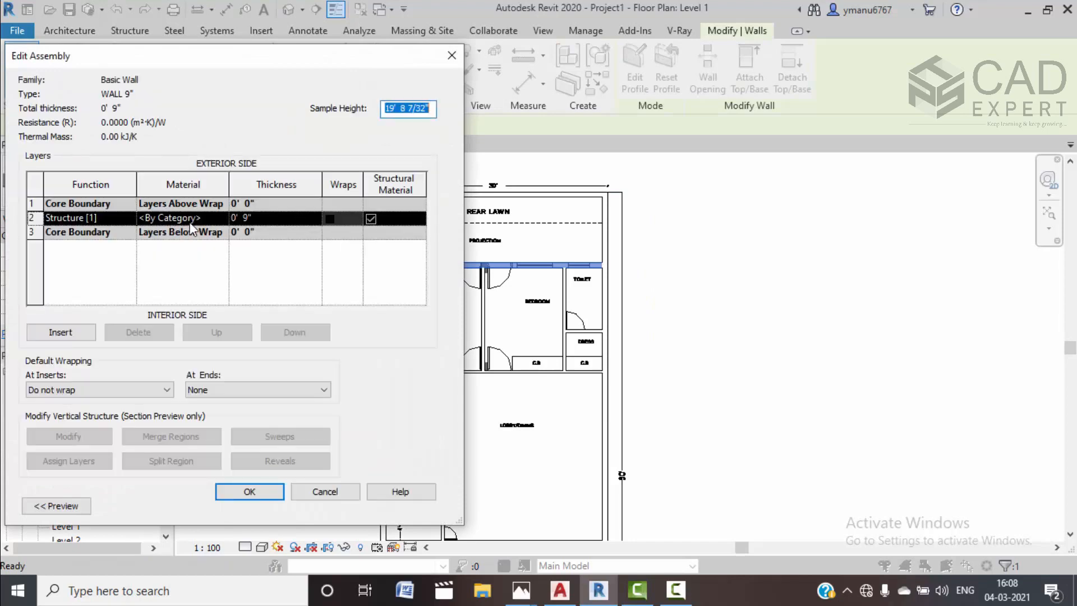
pyautogui.click(343, 487)
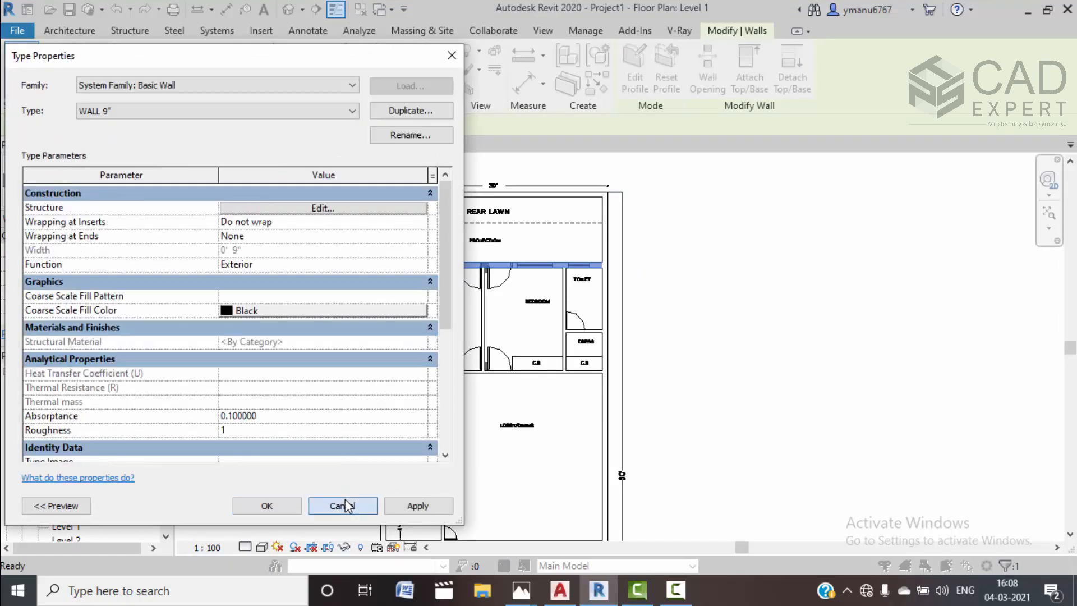
pyautogui.click(343, 505)
pyautogui.press('Escape')
# Inspect the layer structure of the WALL 4.5" partition between the two bedrooms
pyautogui.click(483, 320)
pyautogui.click(162, 220)
pyautogui.click(357, 209)
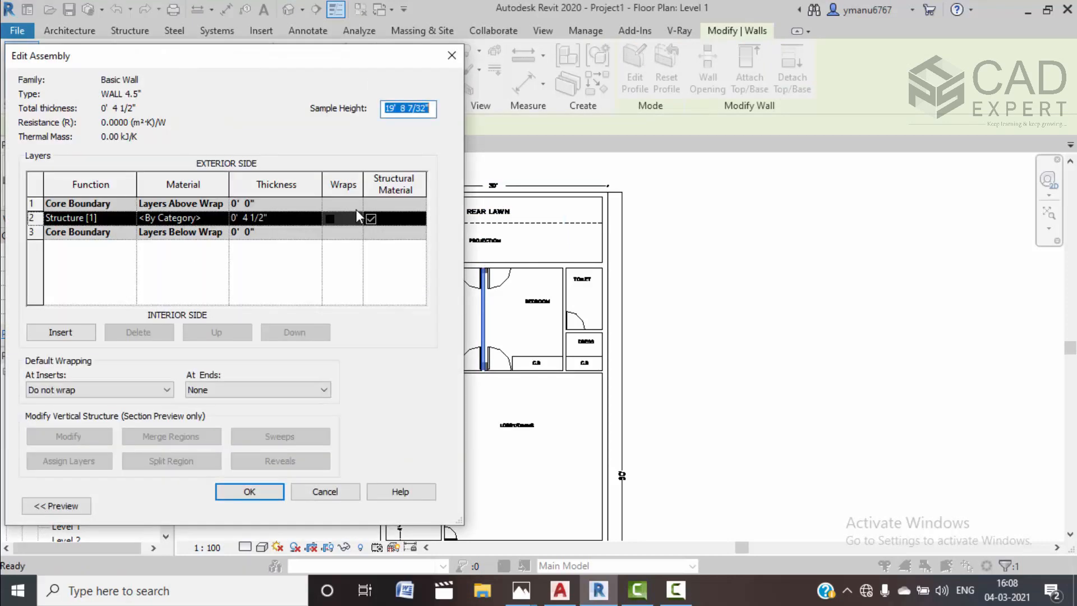
pyautogui.click(339, 487)
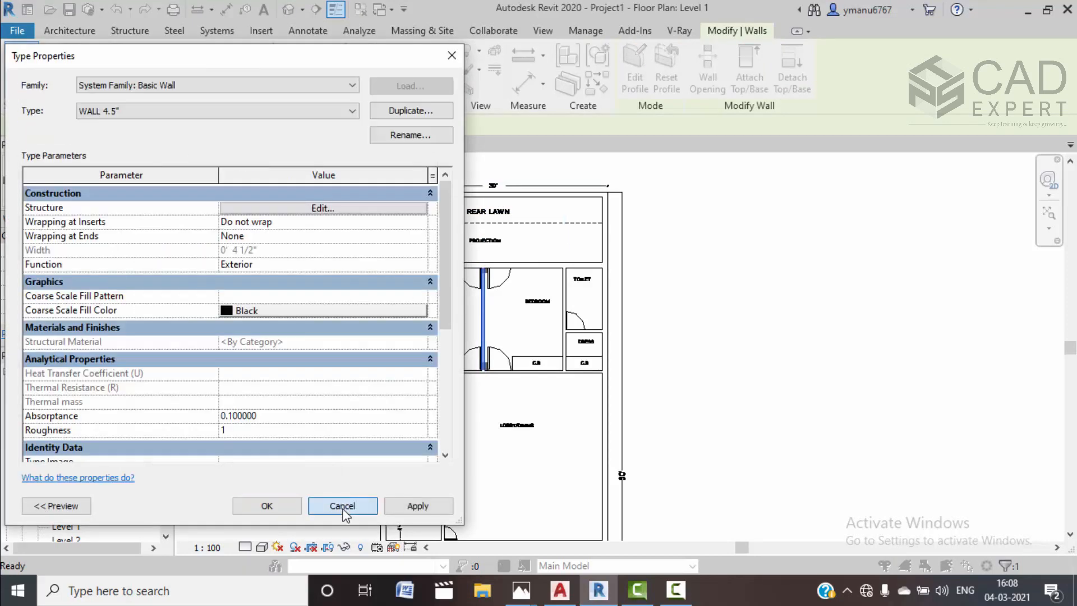
pyautogui.click(343, 509)
pyautogui.click(502, 414)
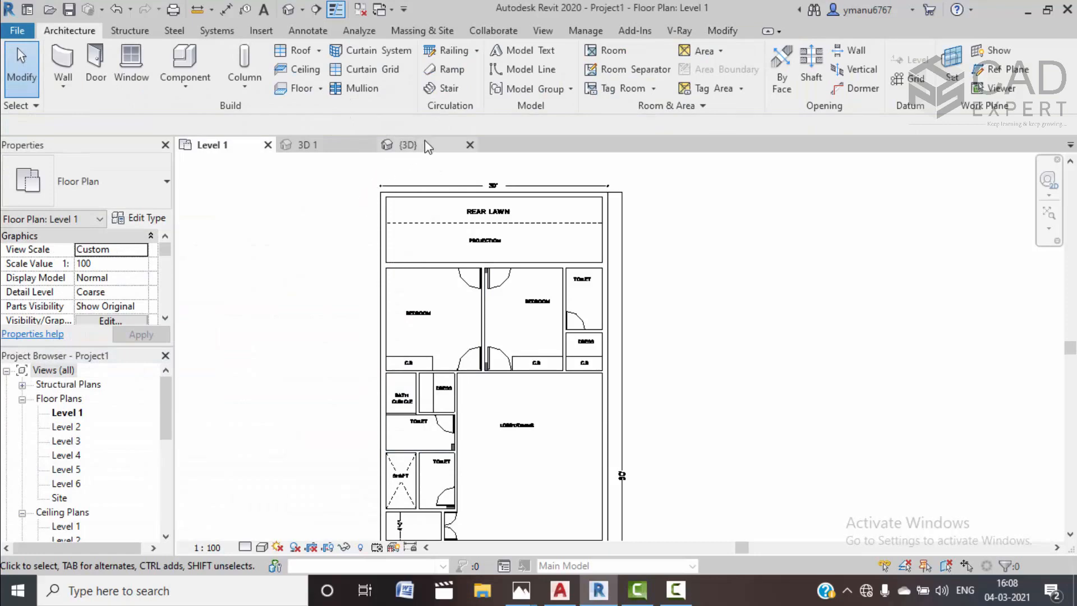
# Open the default 3D view of the house and display the walls with shaded surfaces
pyautogui.click(408, 145)
pyautogui.moveTo(529, 336); pyautogui.dragTo(514, 345, button='middle')
pyautogui.scroll(3, 333, 528)
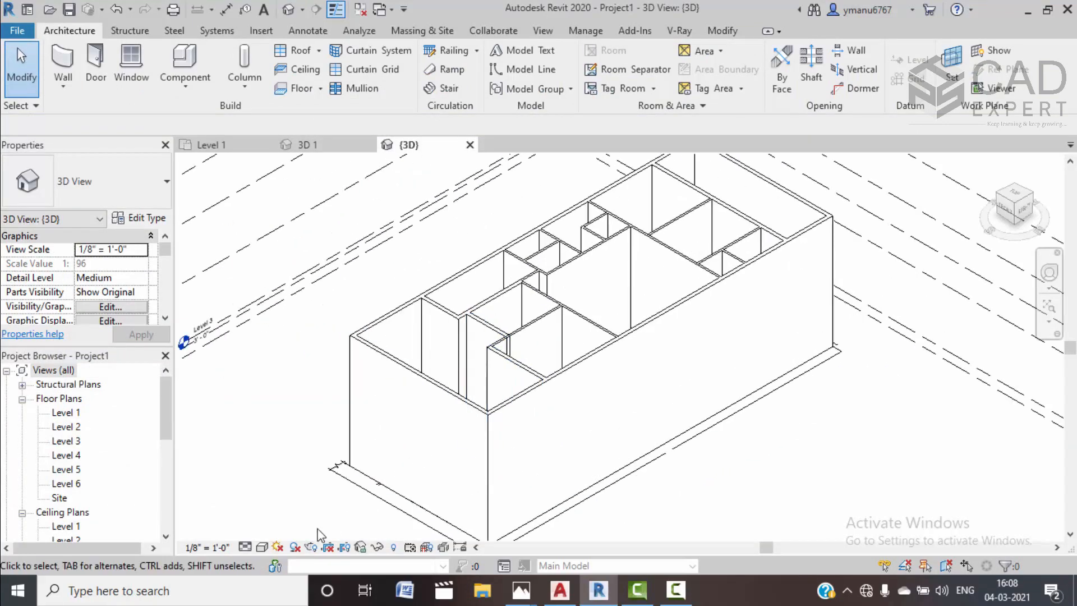
pyautogui.click(261, 547)
pyautogui.click(275, 512)
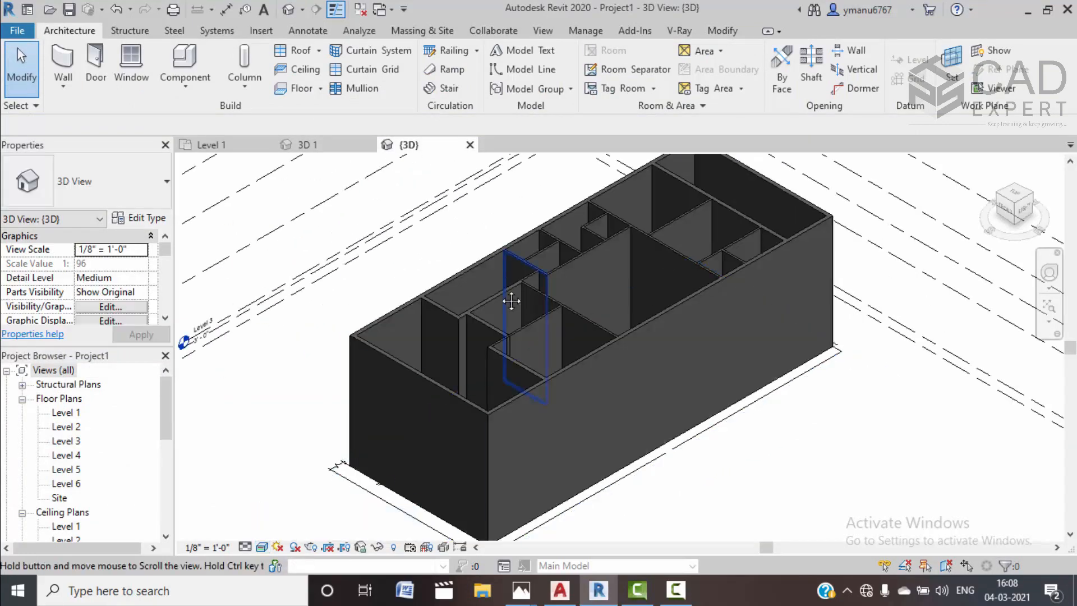
pyautogui.moveTo(514, 295); pyautogui.dragTo(506, 310, button='middle')
pyautogui.moveTo(667, 321); pyautogui.dragTo(667, 353, button='middle')
pyautogui.moveTo(514, 425); pyautogui.dragTo(540, 355, button='middle')
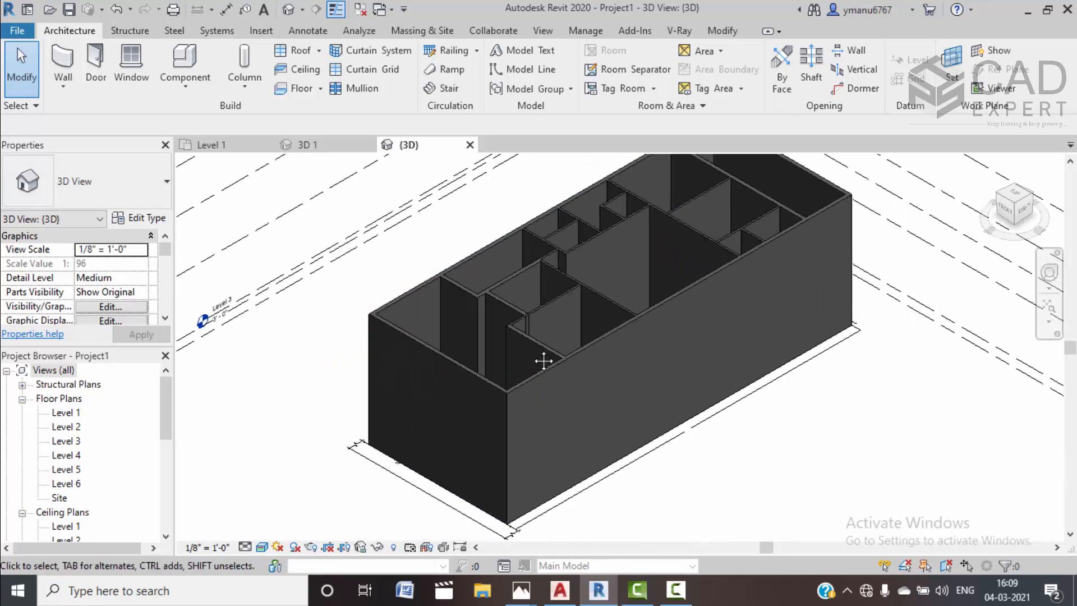
# Select all WALL 9" instances in the entire project and set their top constraint to Up to level: Level 4
pyautogui.click(456, 368)
pyautogui.press('s')
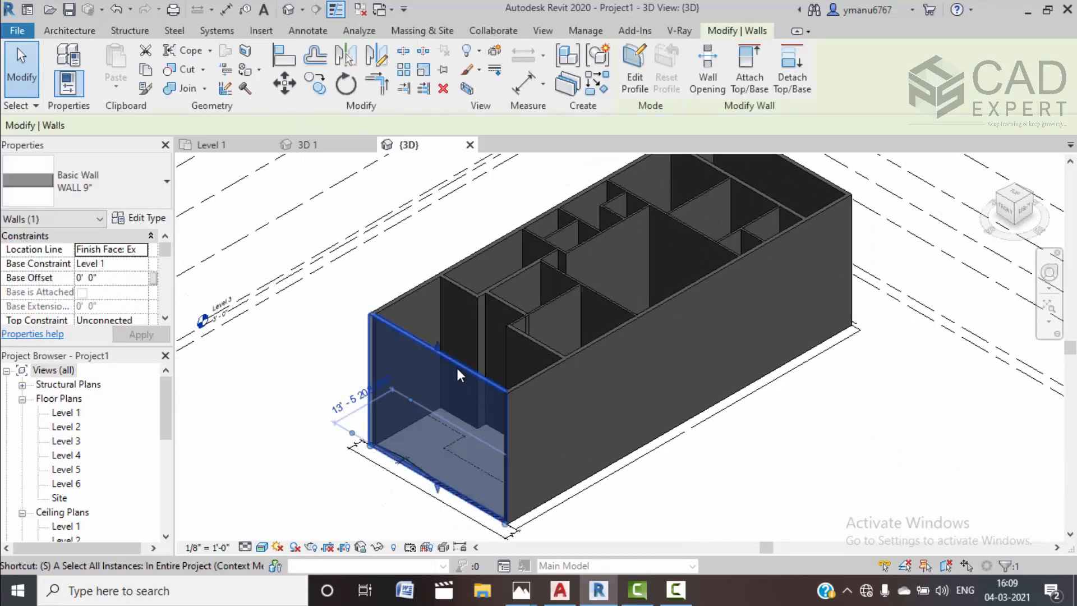
pyautogui.press('a')
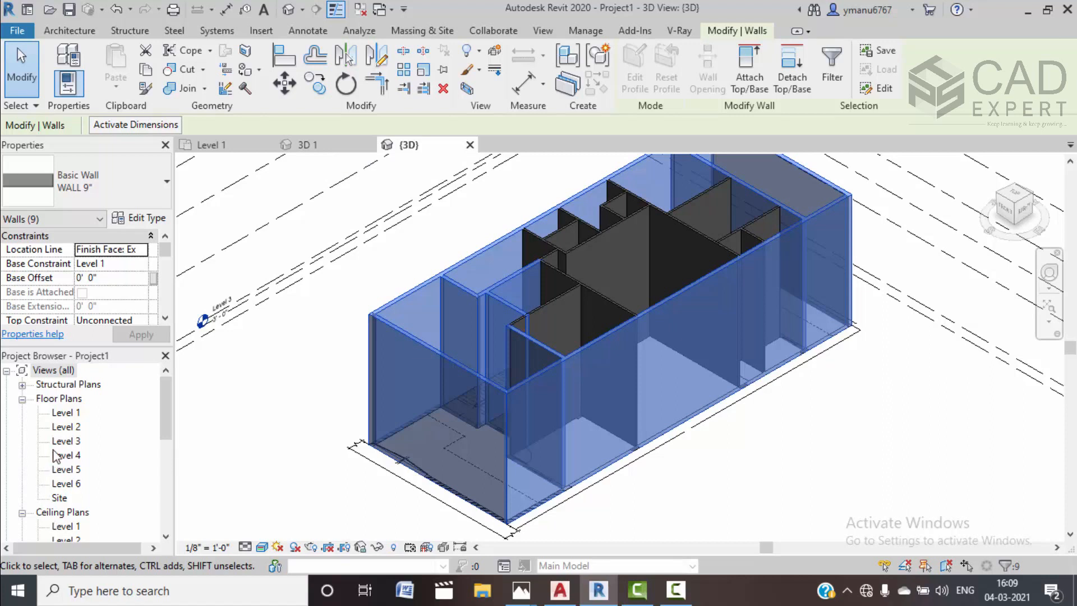
pyautogui.scroll(-1, 124, 304)
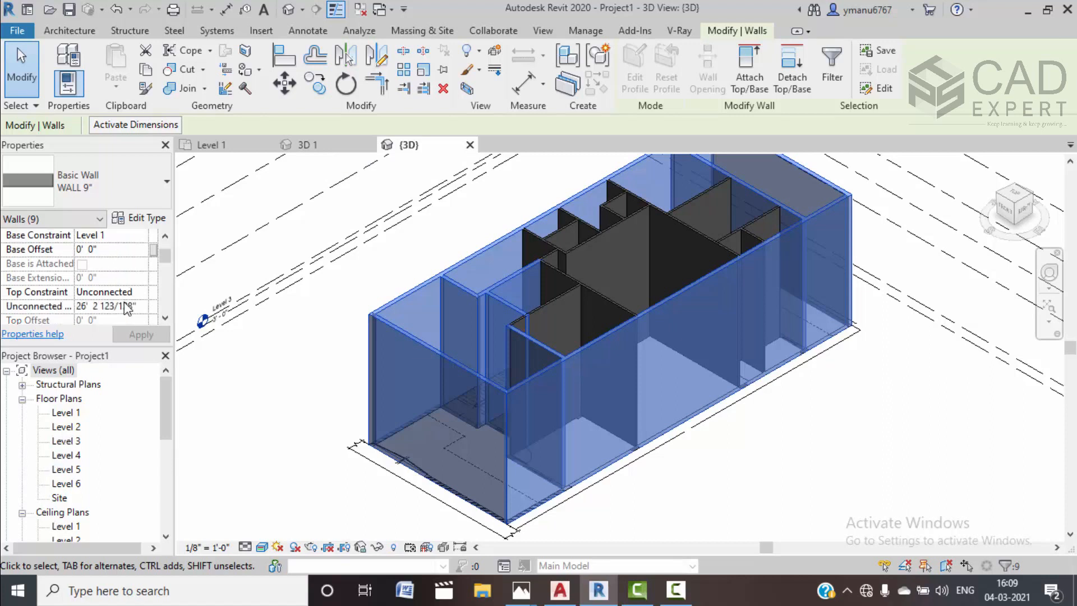
pyautogui.click(136, 296)
pyautogui.click(140, 292)
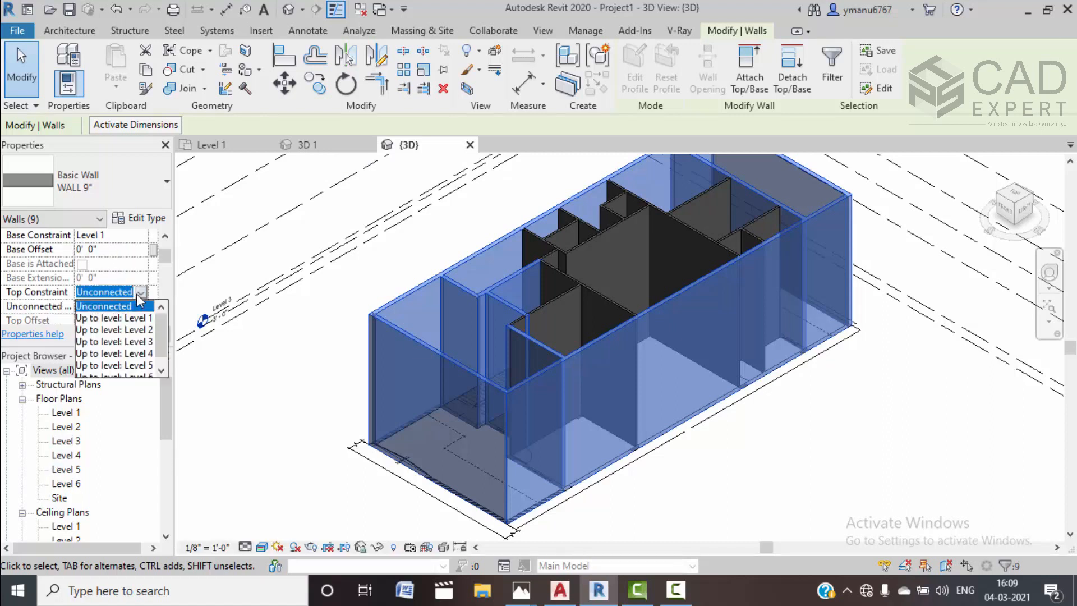
pyautogui.click(141, 353)
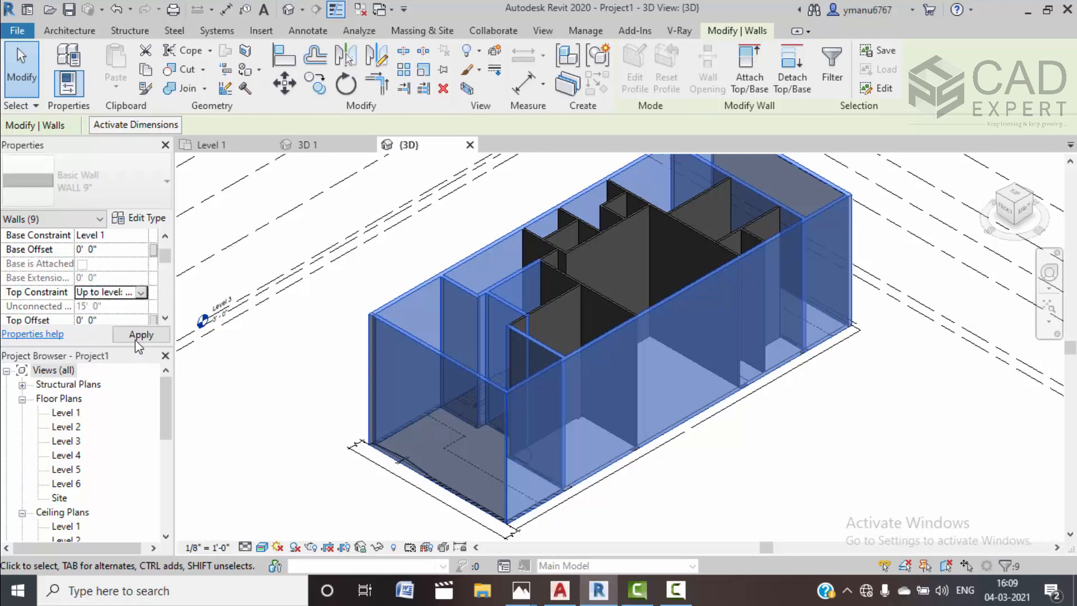
pyautogui.click(141, 334)
pyautogui.click(298, 472)
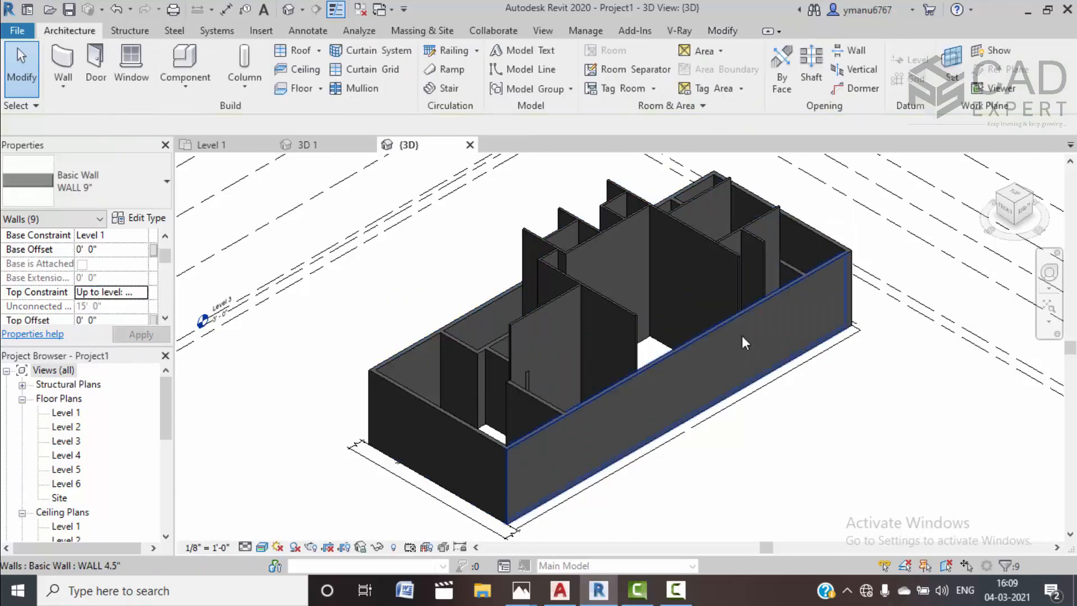
# Select all WALL 4.5" instances in the entire project and set their top constraint to Up to level: Level 4
pyautogui.click(537, 314)
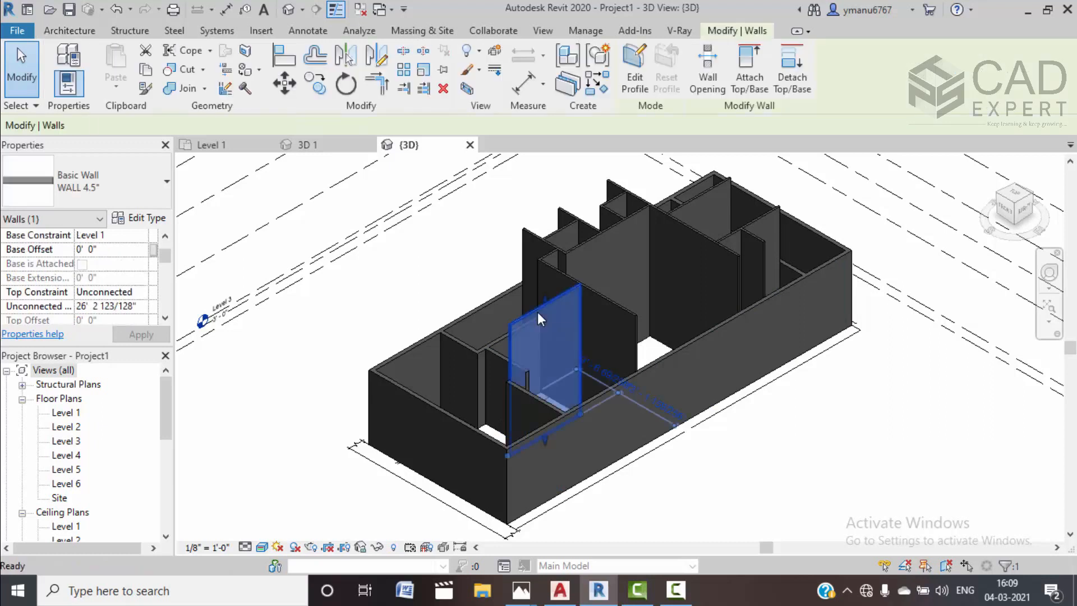
pyautogui.press('s')
pyautogui.press('a')
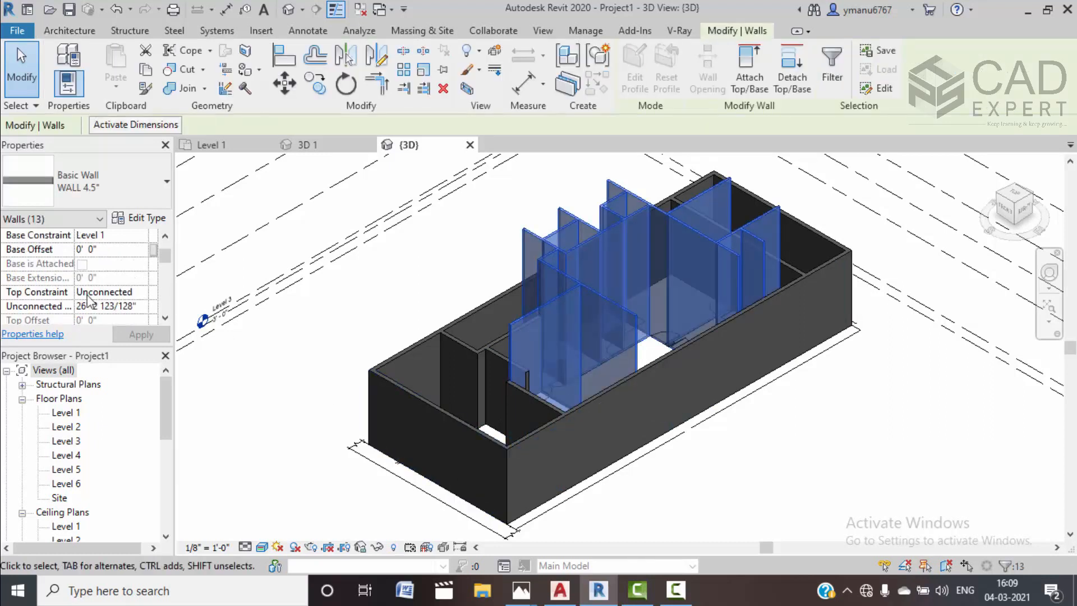
pyautogui.click(145, 292)
pyautogui.click(107, 339)
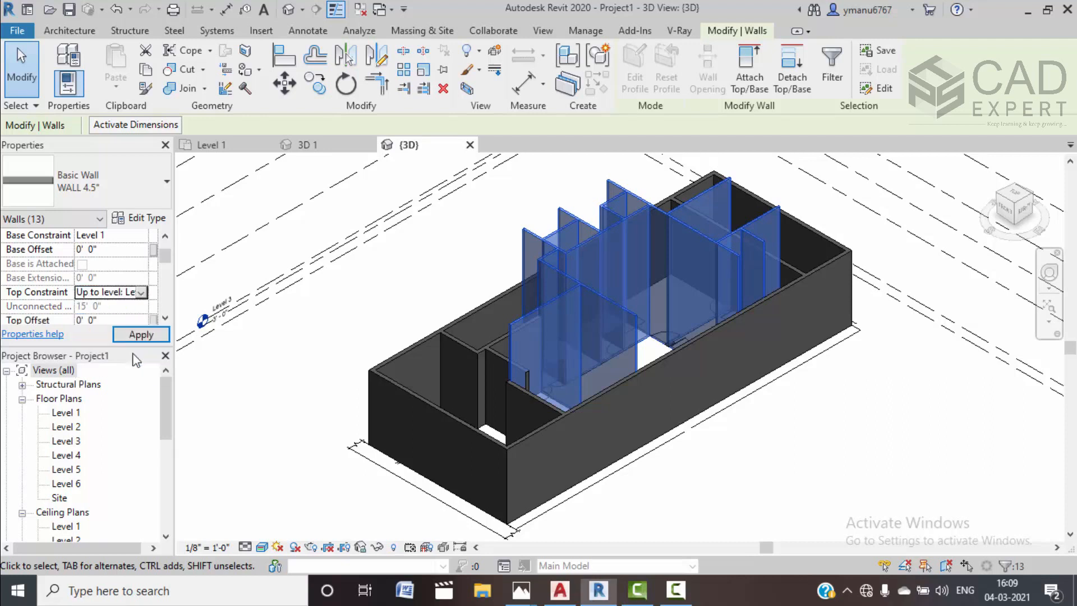
pyautogui.click(140, 334)
pyautogui.click(273, 378)
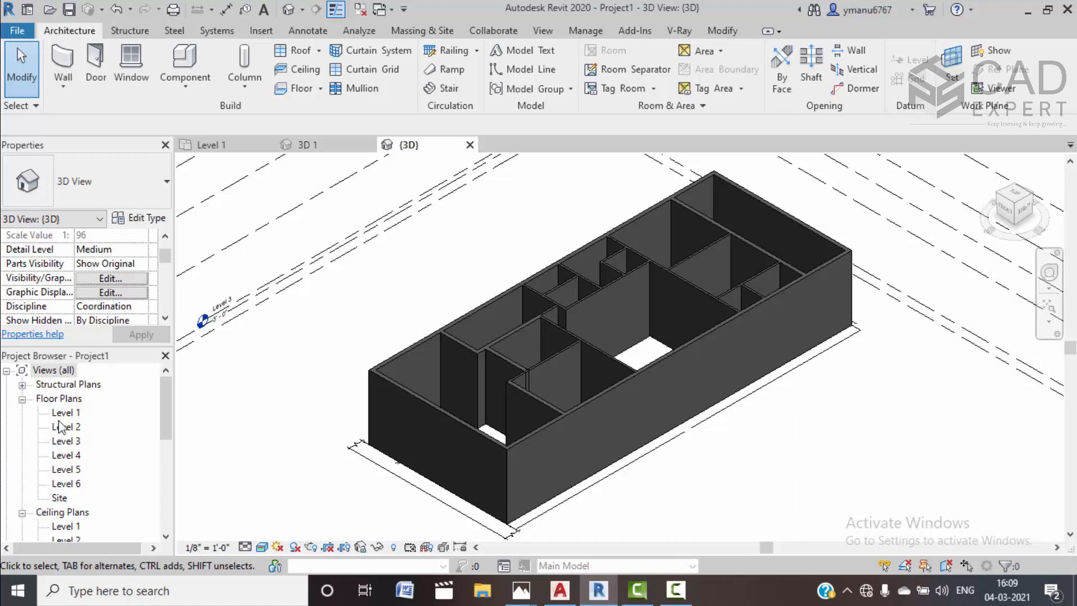
# Open the finished villa's 3D 1 view and examine its front boundary, gate and entrance from an isometric angle
pyautogui.click(322, 146)
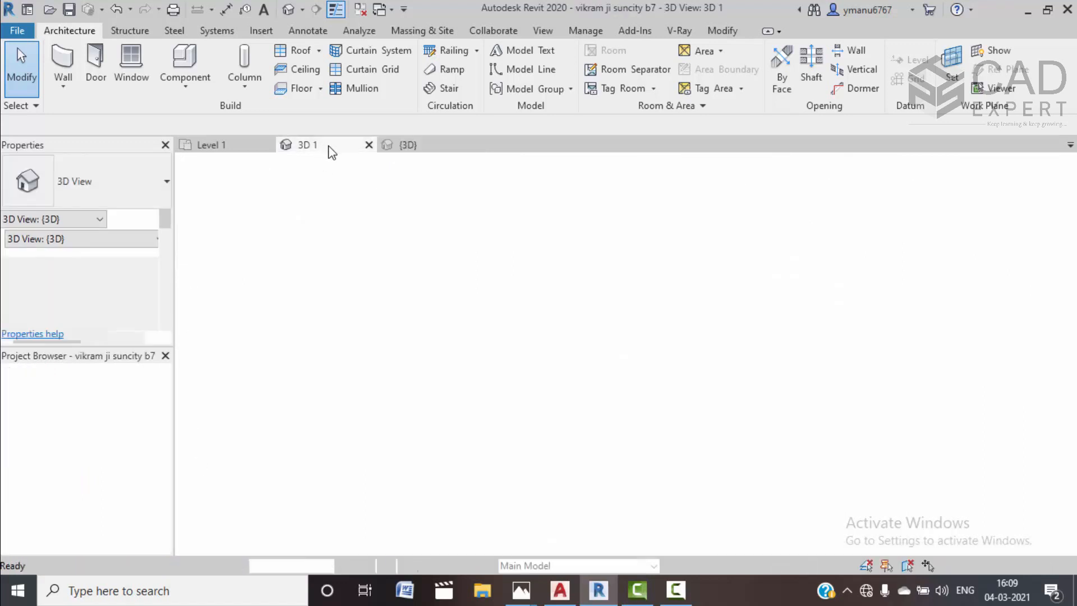
pyautogui.moveTo(689, 341); pyautogui.dragTo(657, 342, button='middle')
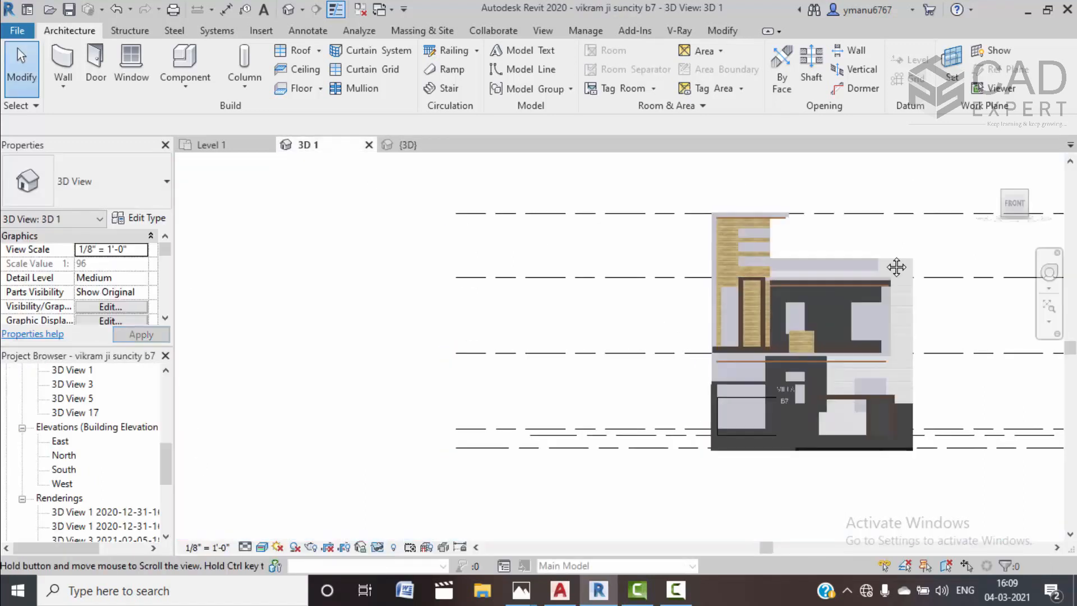
pyautogui.click(987, 164)
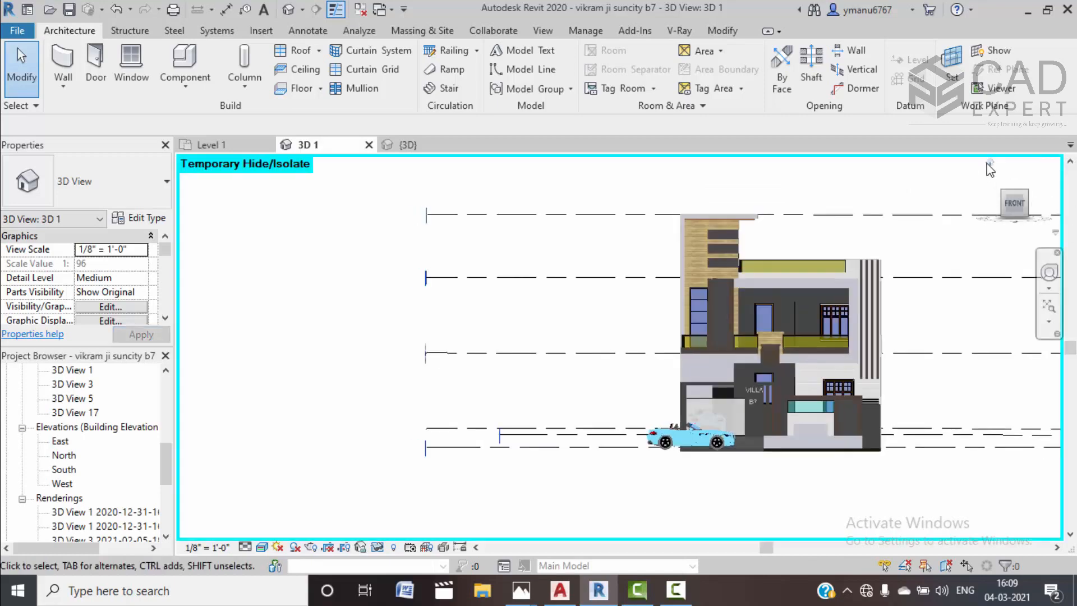
pyautogui.click(990, 164)
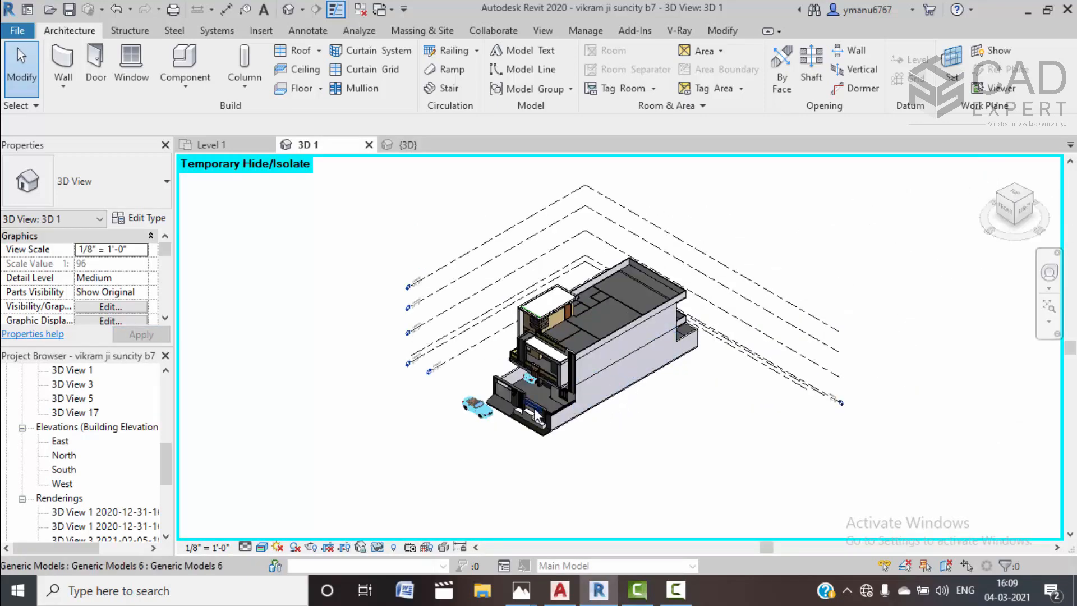
pyautogui.scroll(8, 534, 408)
pyautogui.moveTo(531, 372); pyautogui.dragTo(526, 342, button='middle')
pyautogui.moveTo(542, 411); pyautogui.dragTo(515, 441, button='middle')
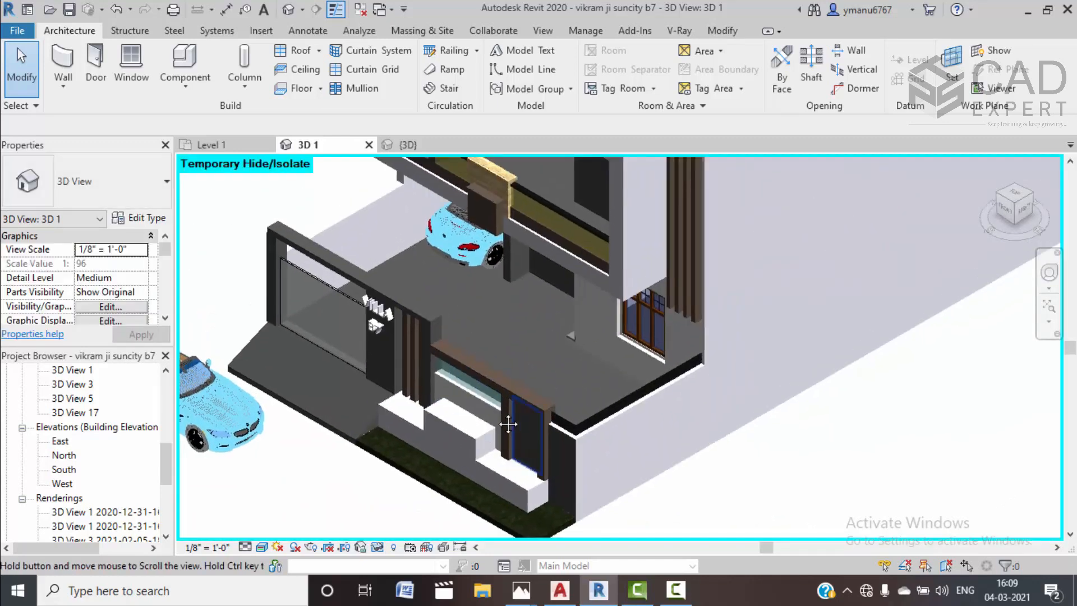
# Select the finished villa's front 6" floor and examine the boundary wall and level heights in the front view
pyautogui.click(399, 256)
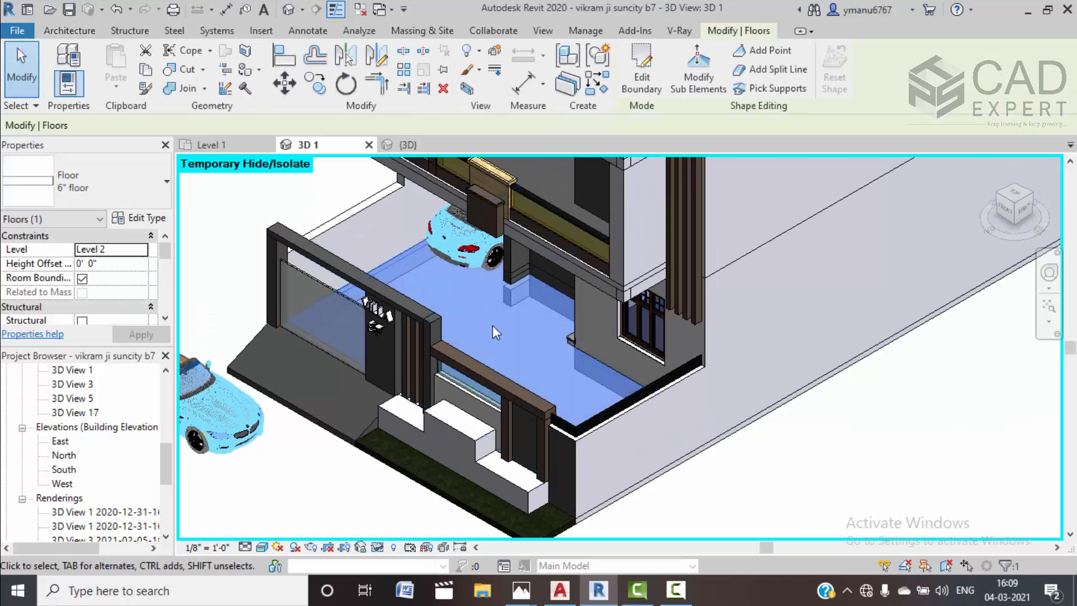
pyautogui.scroll(-1, 61, 457)
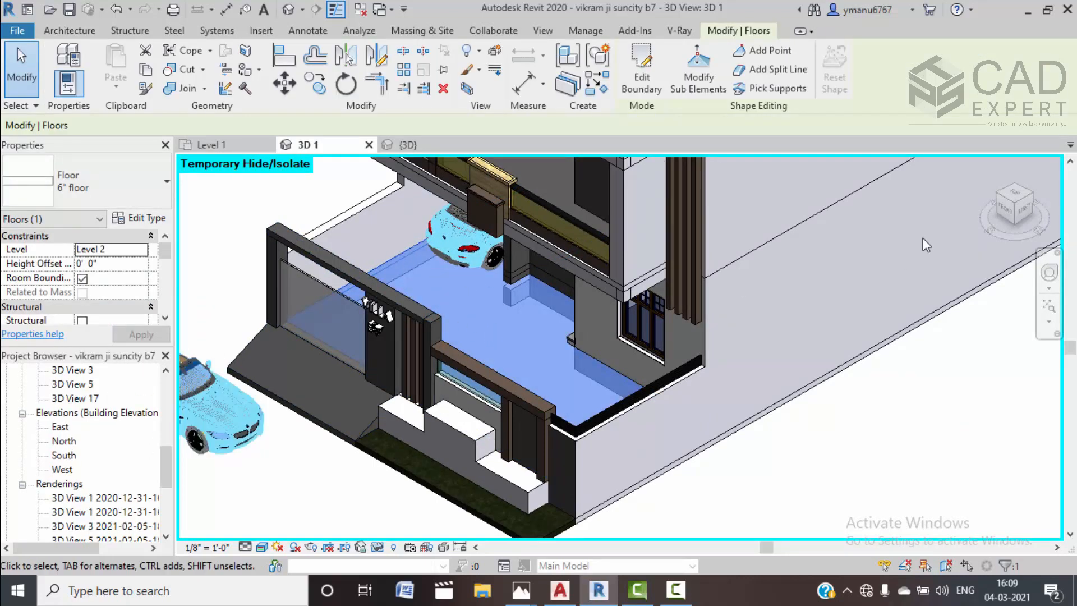
pyautogui.click(1004, 213)
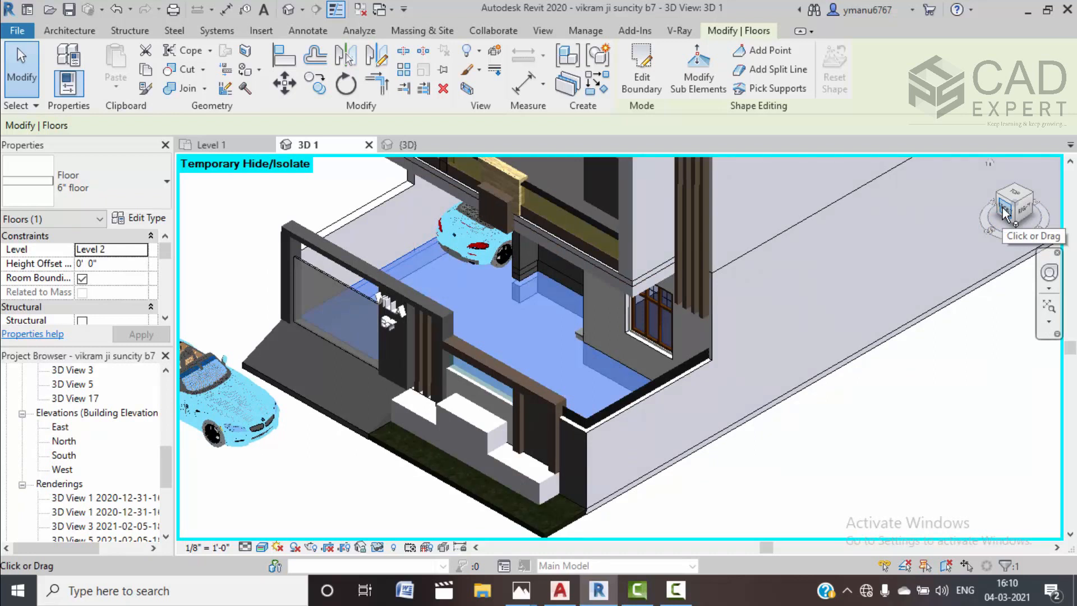
pyautogui.click(1003, 216)
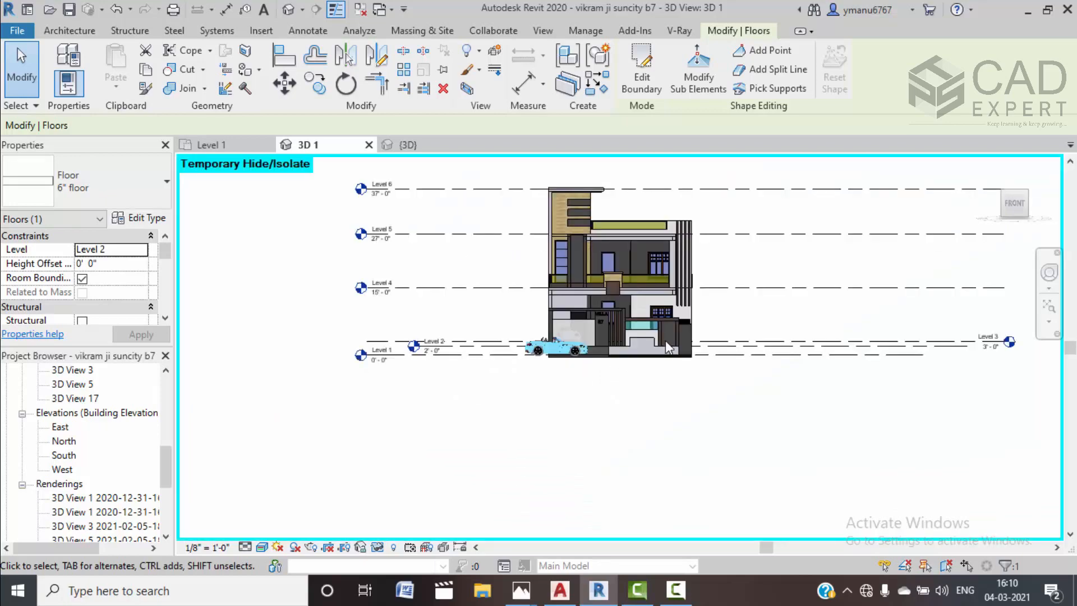
pyautogui.scroll(5, 675, 324)
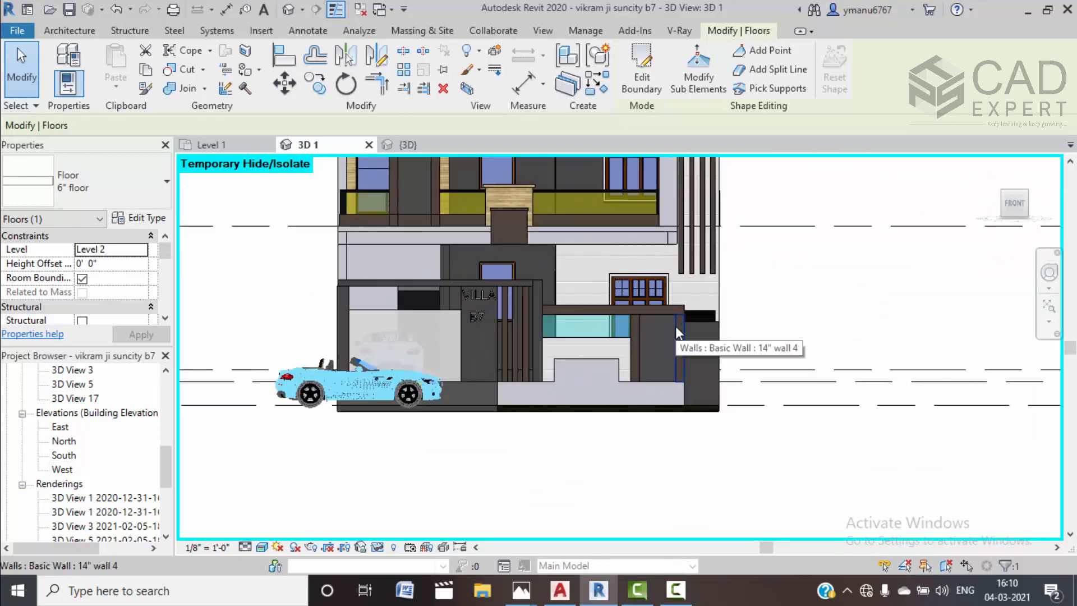
pyautogui.scroll(3, 675, 325)
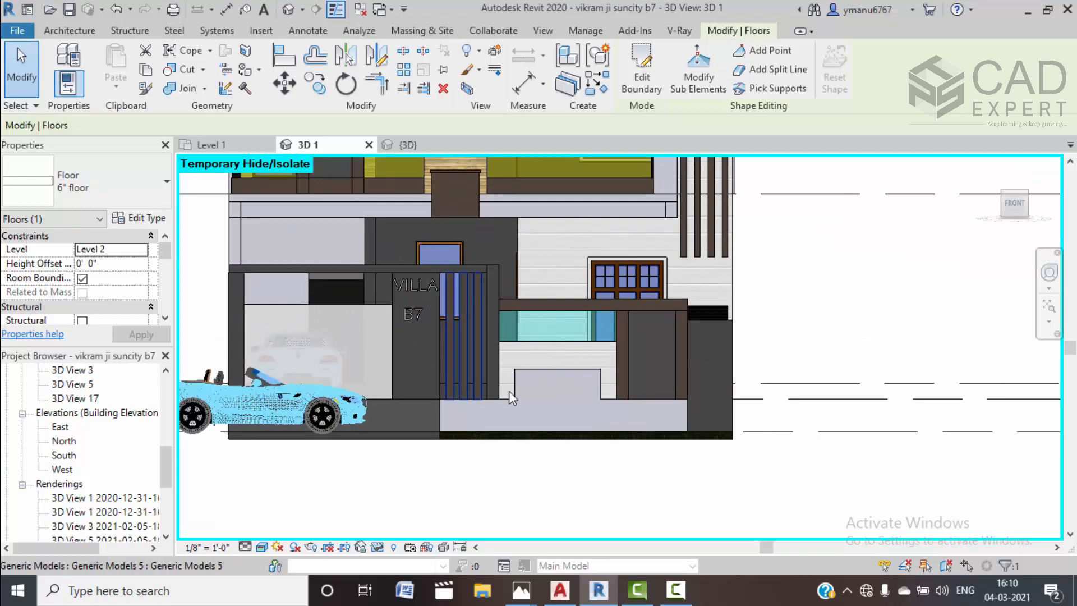
pyautogui.scroll(-5, 723, 392)
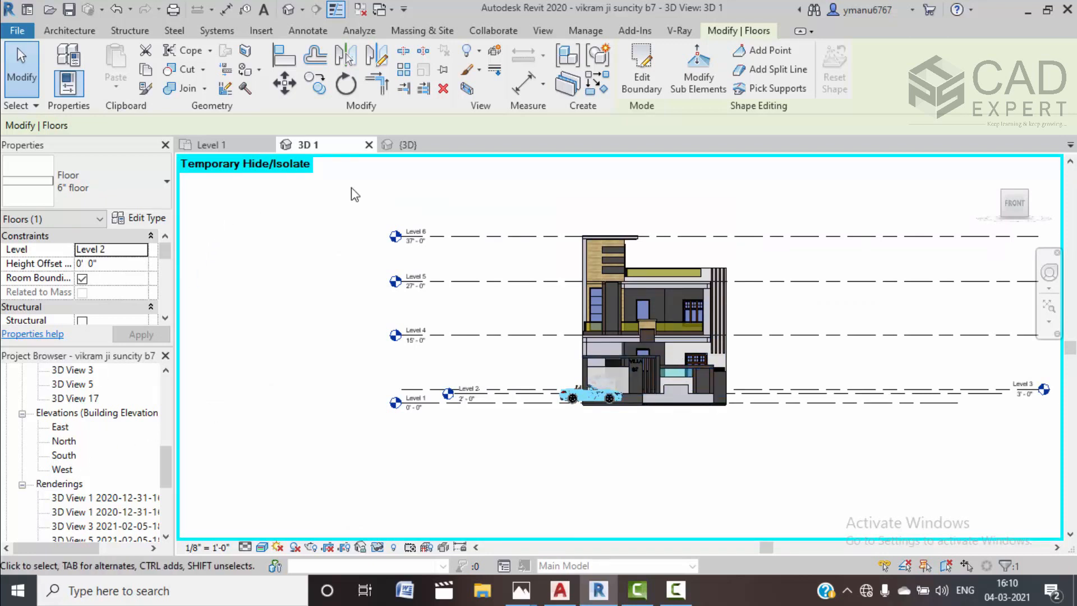
# Return to Project1's Level 1 floor plan and show the whole house plan
pyautogui.click(215, 146)
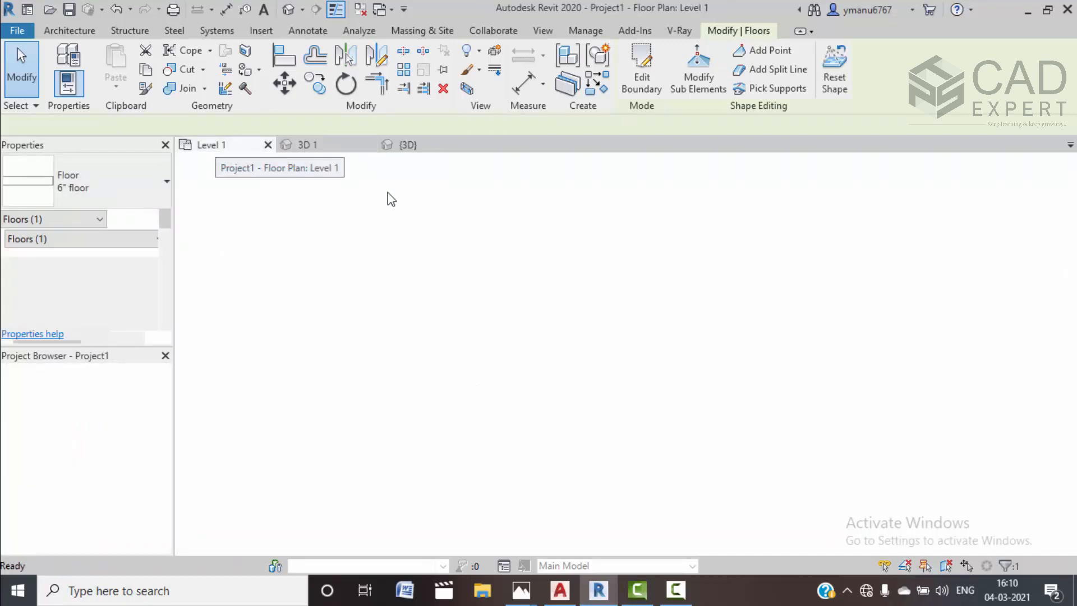
pyautogui.scroll(-5, 443, 308)
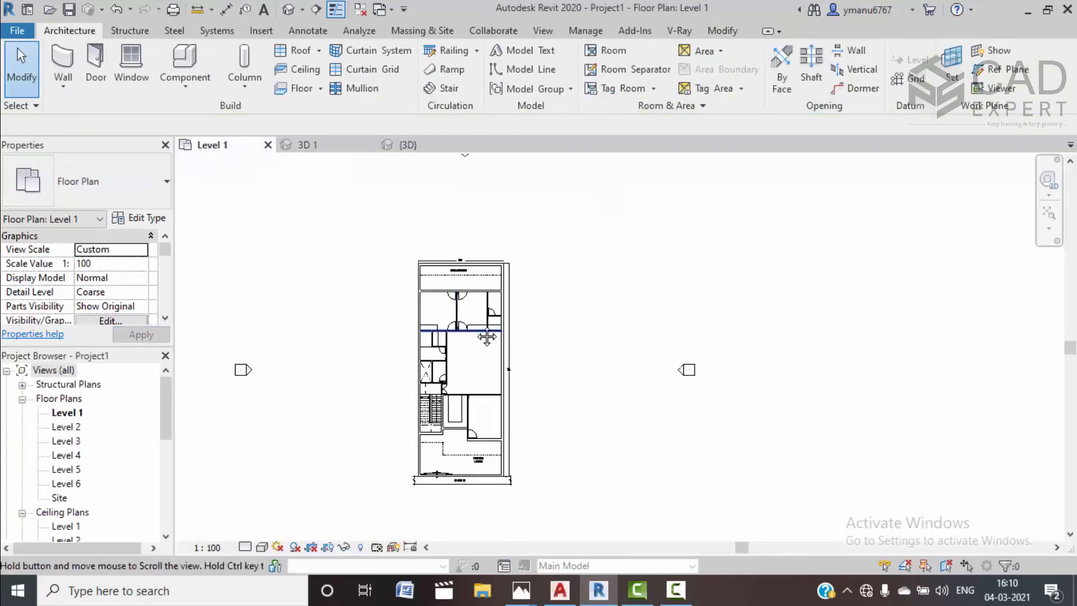
# Open the Level 2 floor plan showing the whole house
pyautogui.scroll(2, 476, 356)
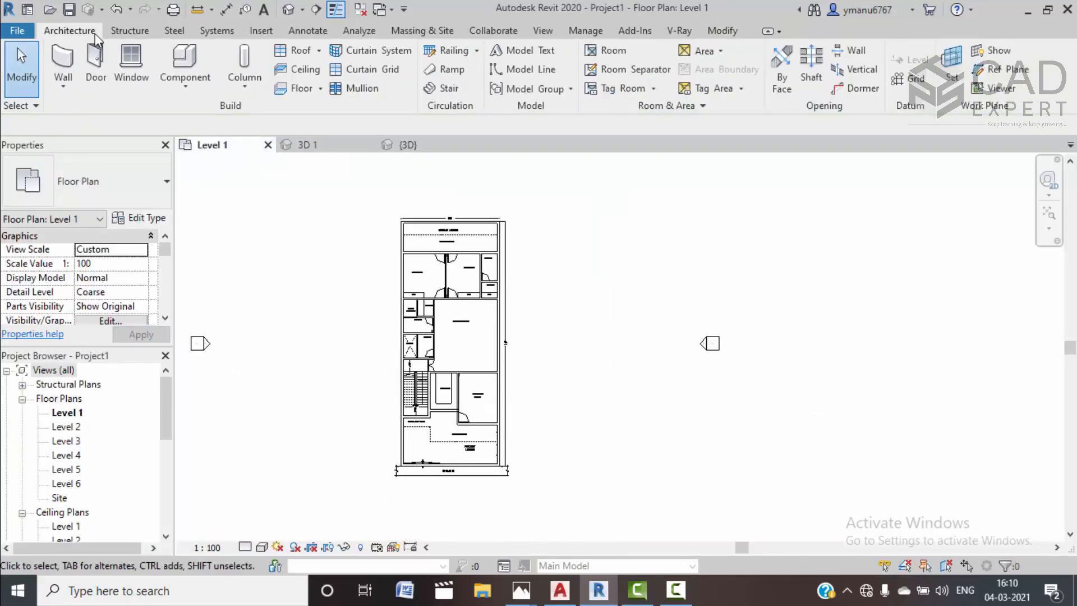
pyautogui.doubleClick(66, 427)
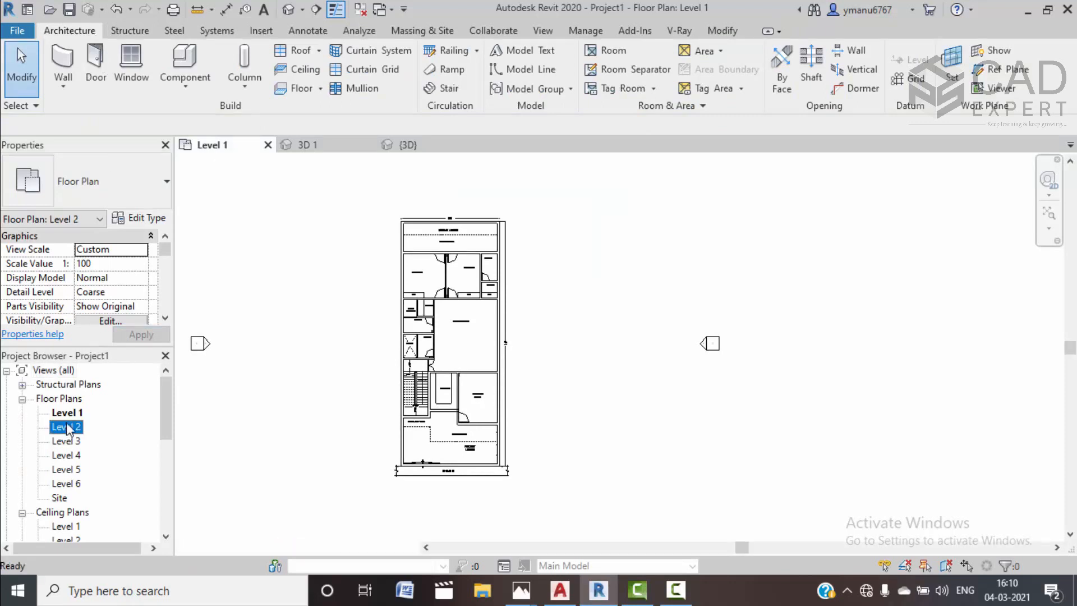
pyautogui.moveTo(520, 324); pyautogui.dragTo(518, 312, button='middle')
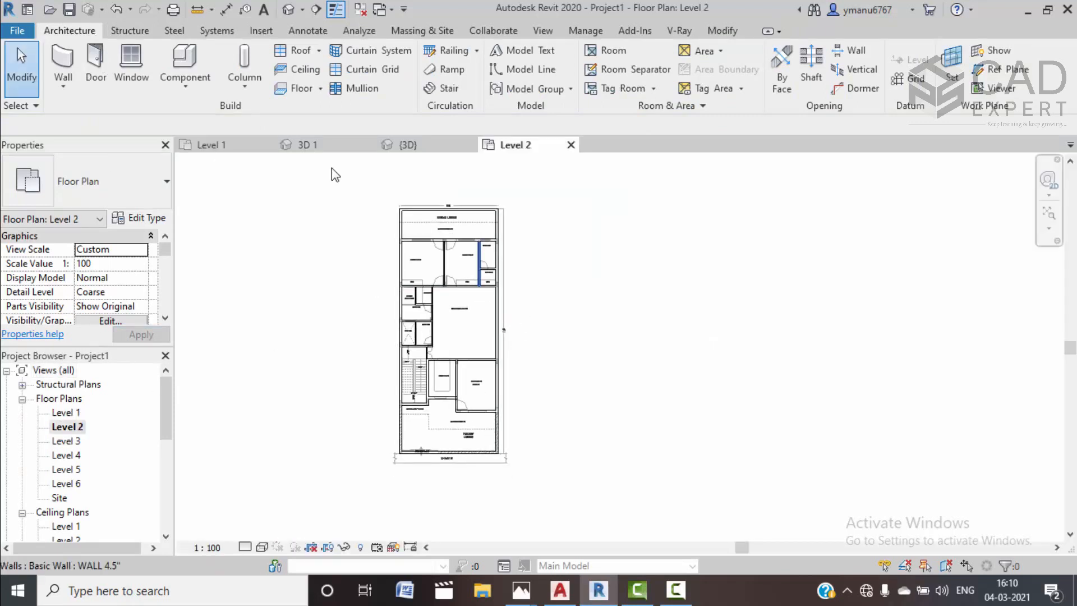
# Create a rectangular Generic Floor - 400mm on Level 2 from the rear outer wall corner to the opposite front corner beside the road
pyautogui.click(320, 89)
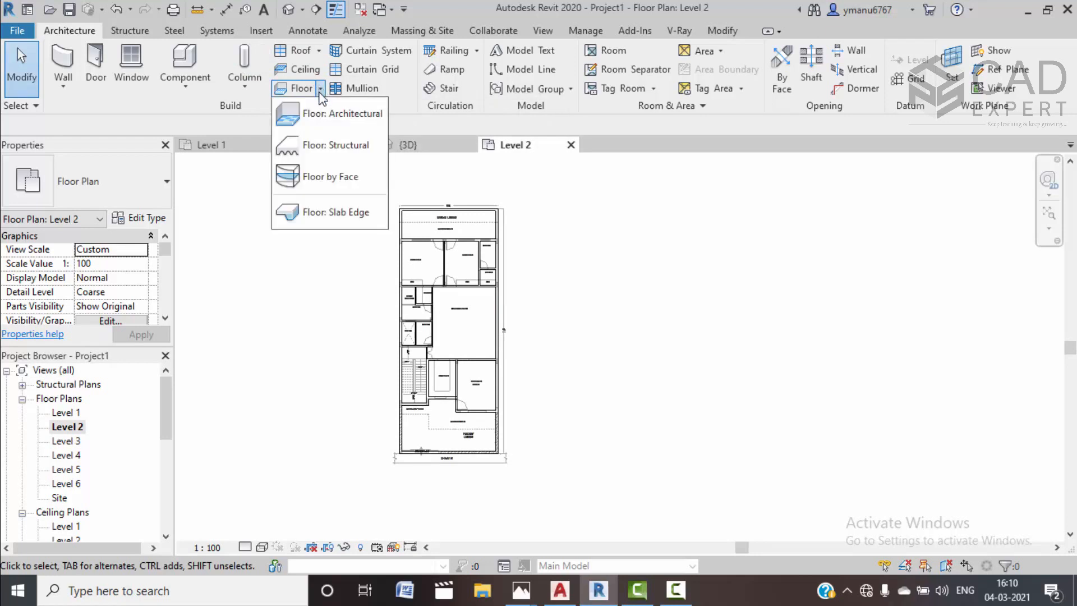
pyautogui.click(545, 196)
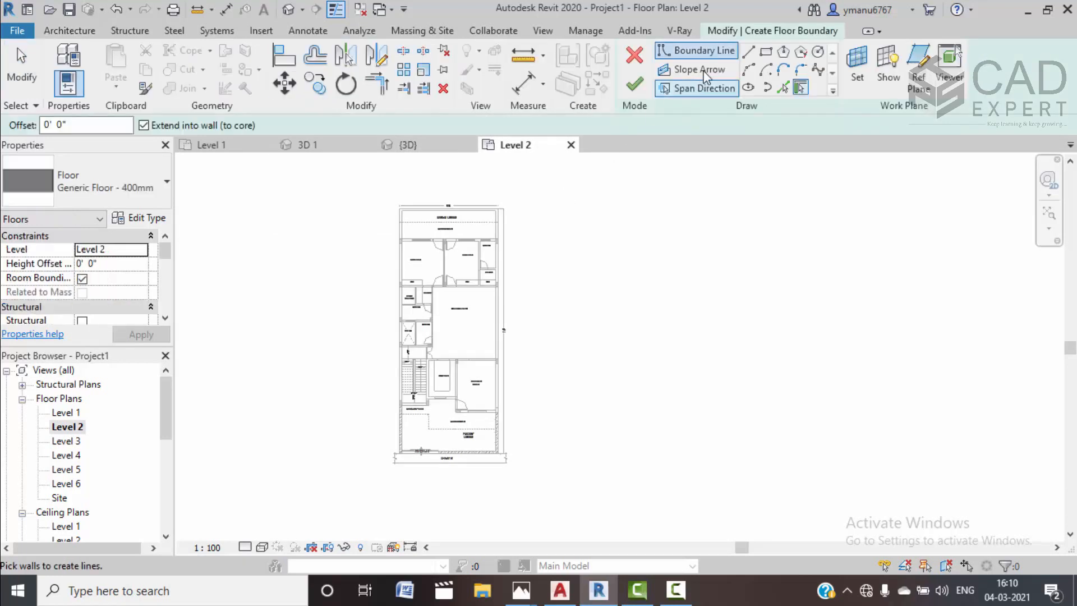
pyautogui.click(765, 54)
pyautogui.scroll(5, 398, 211)
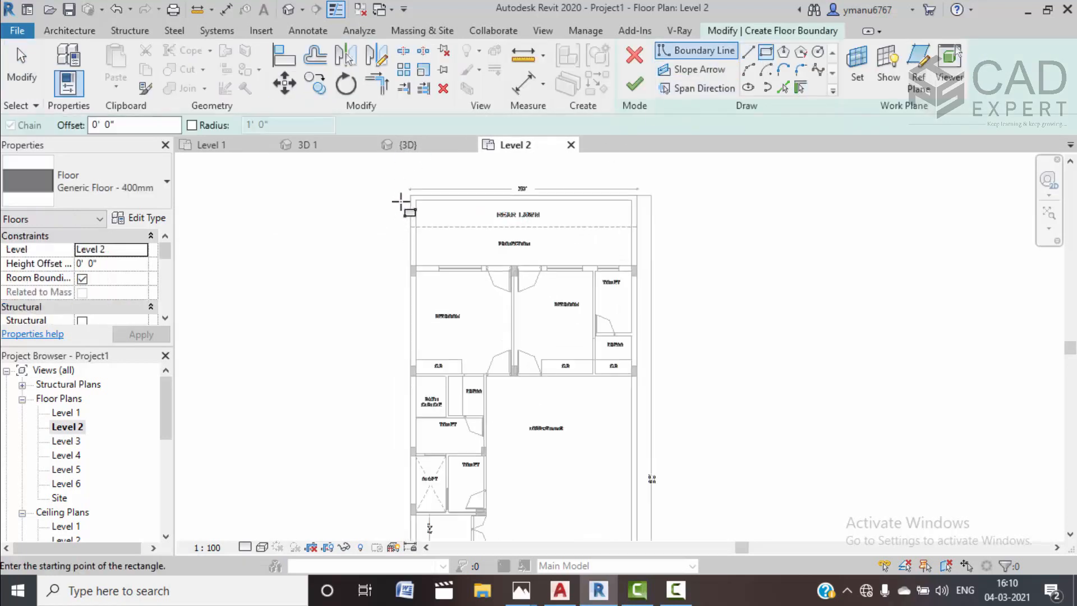
pyautogui.click(410, 196)
pyautogui.scroll(-4, 532, 370)
pyautogui.moveTo(561, 435); pyautogui.dragTo(503, 246, button='middle')
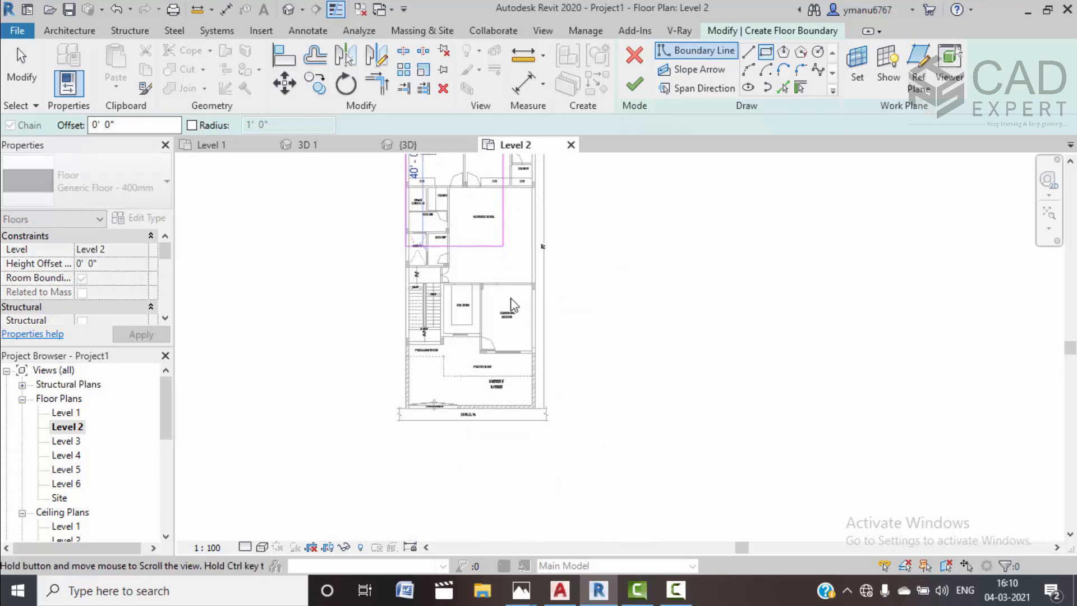
pyautogui.scroll(3, 532, 407)
pyautogui.scroll(4, 533, 410)
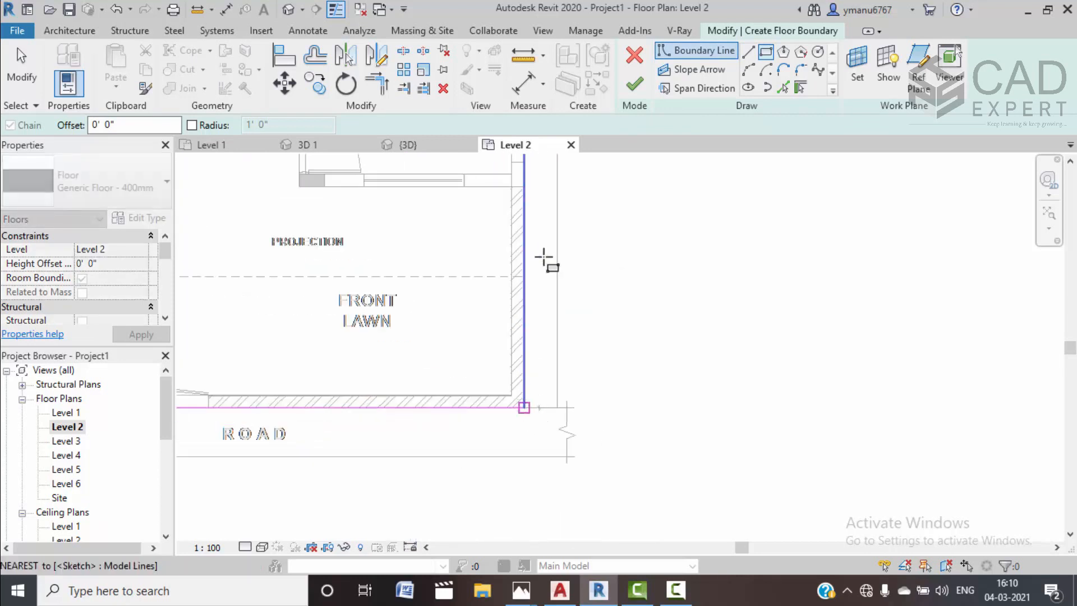
pyautogui.click(523, 407)
pyautogui.click(634, 84)
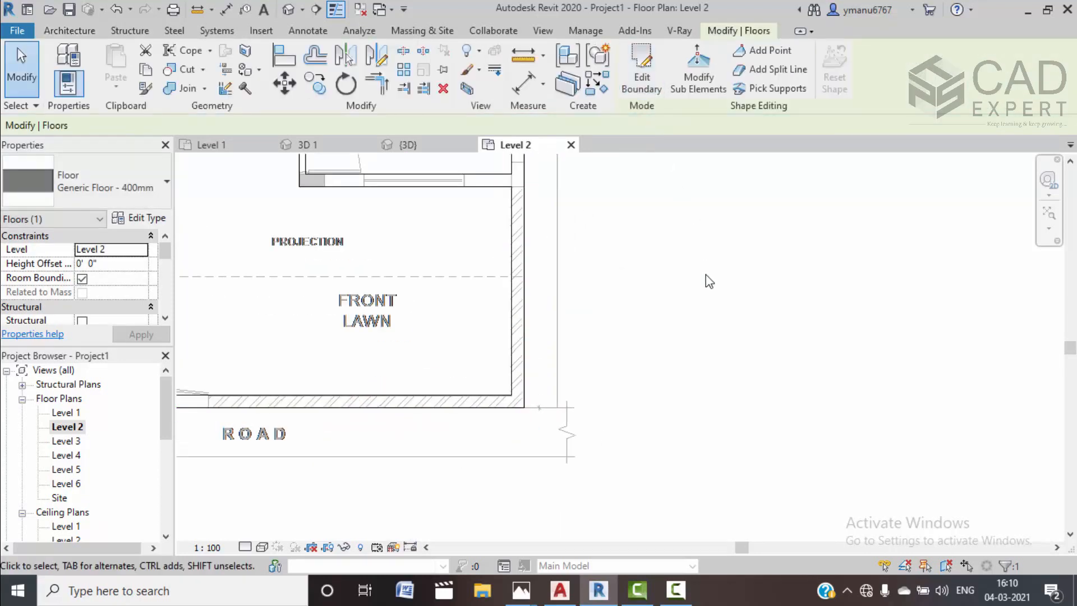
# Select the Level 2 floor in the {3D} view and duplicate its type as Generic Floor - 400mm 2
pyautogui.click(415, 145)
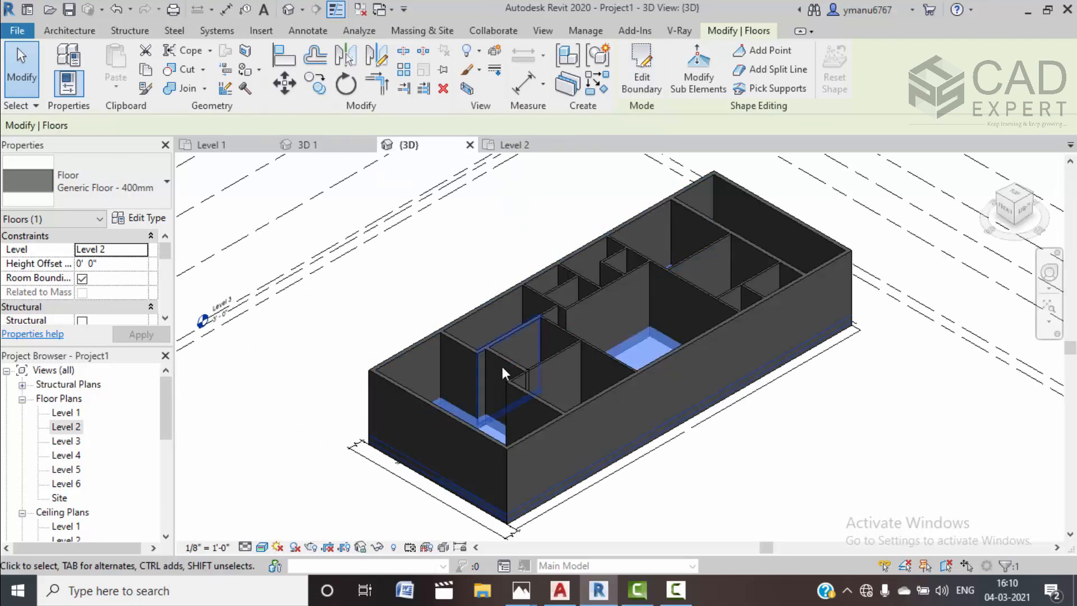
pyautogui.scroll(5, 501, 393)
pyautogui.click(721, 500)
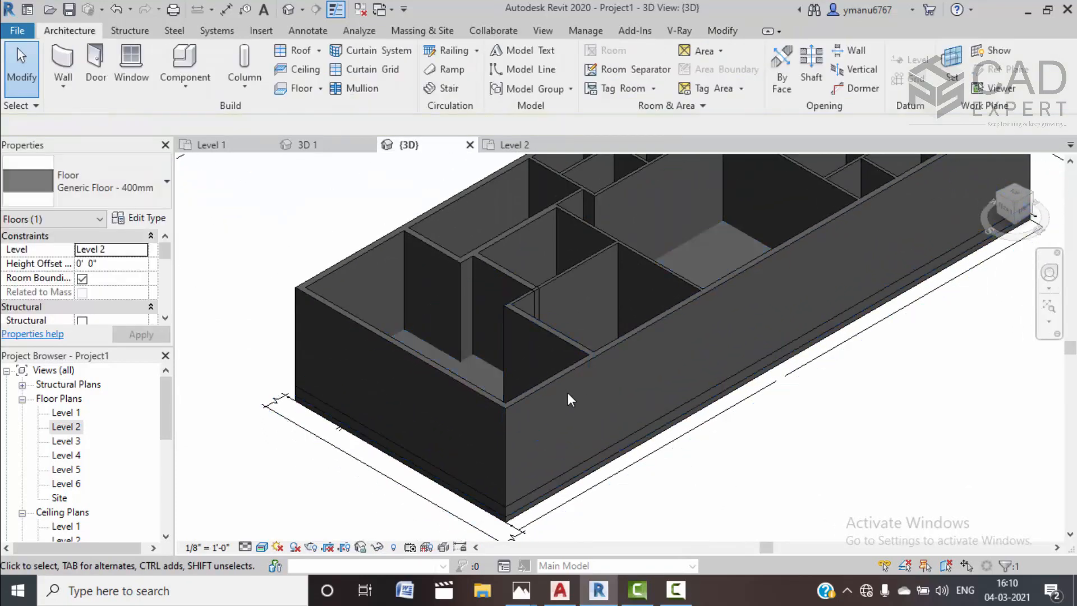
pyautogui.click(539, 486)
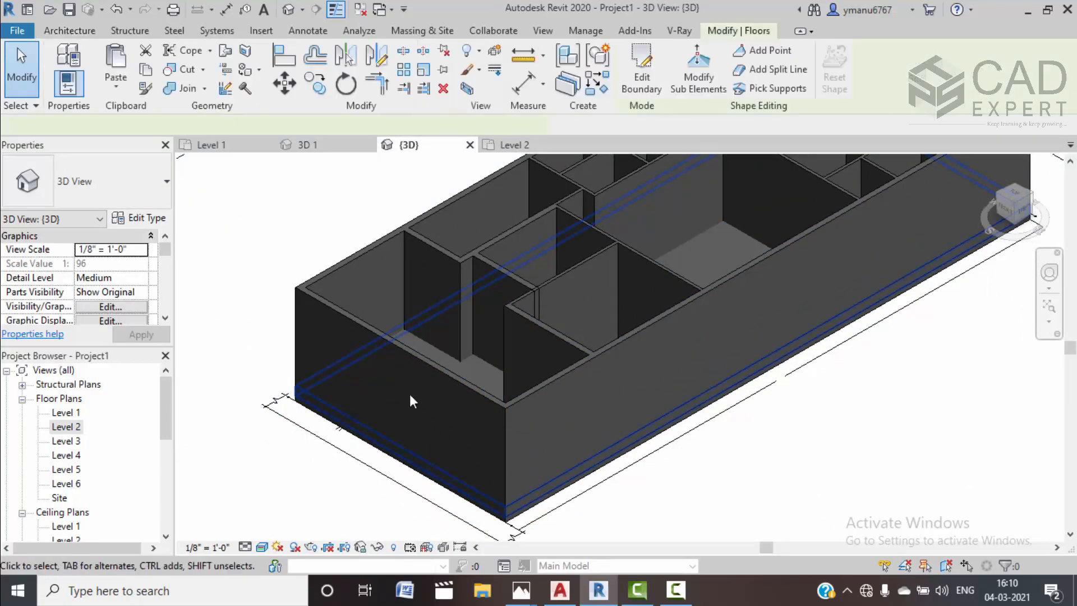
pyautogui.click(135, 220)
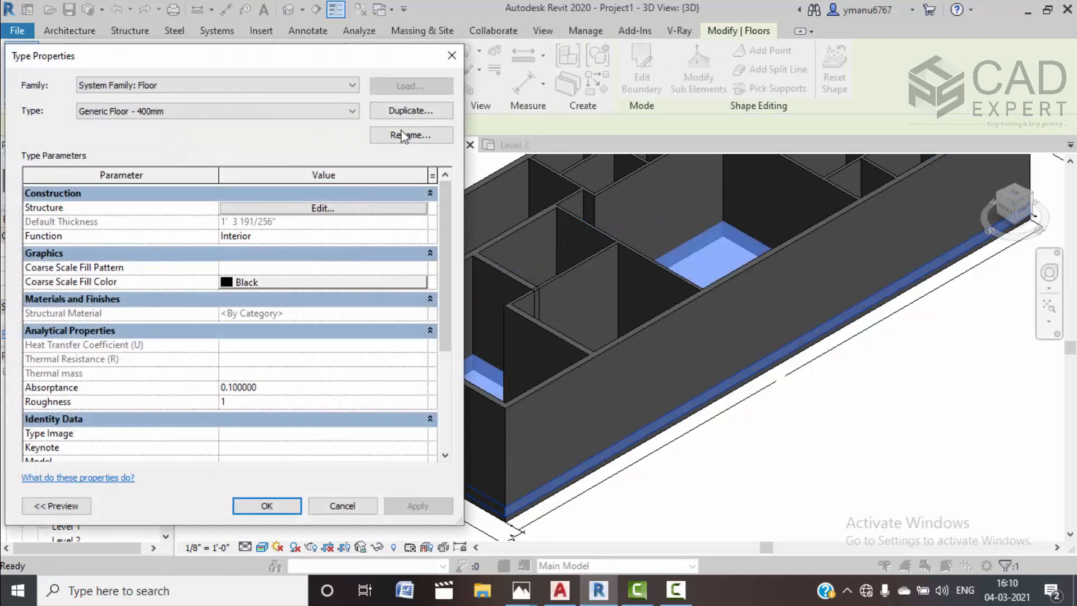
pyautogui.click(412, 110)
pyautogui.click(234, 320)
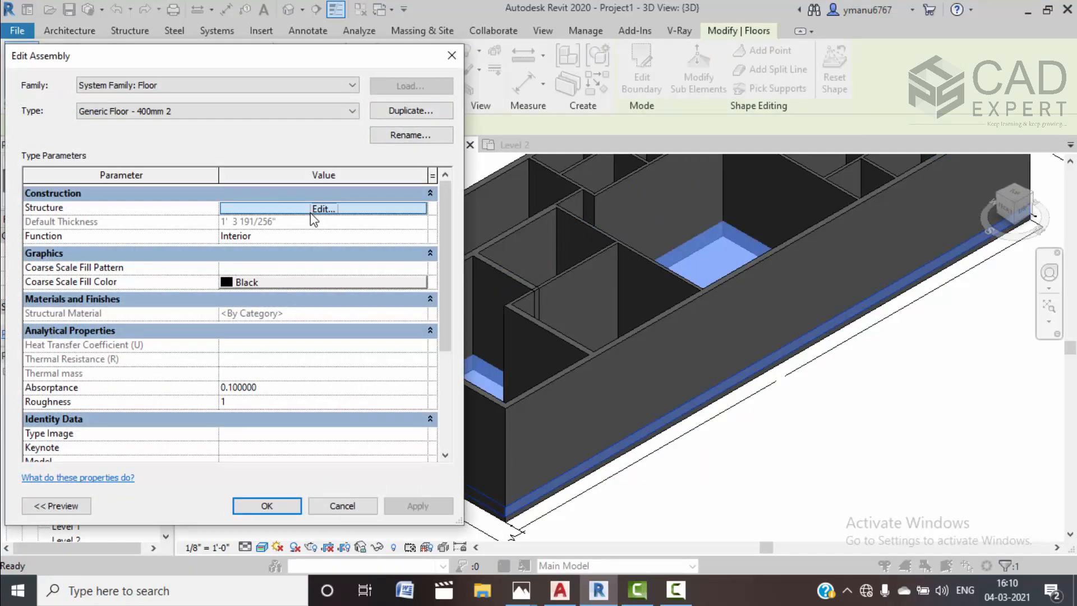
# Set the structure layer thickness of Generic Floor - 400mm 2 to 6" and apply the type to the Level 2 floor
pyautogui.click(323, 209)
pyautogui.click(268, 221)
pyautogui.moveTo(268, 221); pyautogui.dragTo(175, 231)
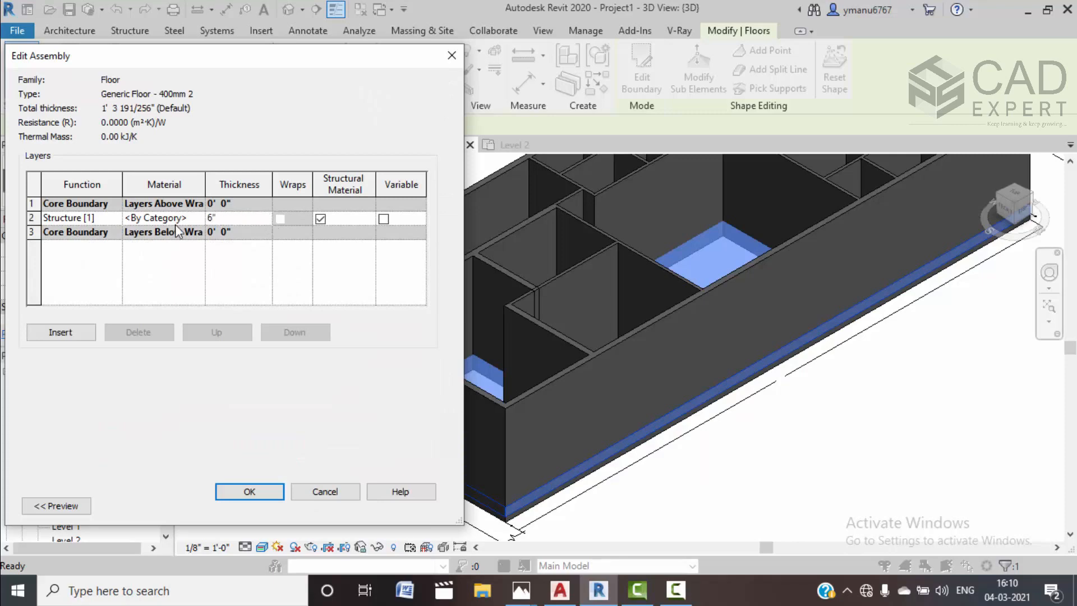
pyautogui.click(246, 496)
pyautogui.click(265, 505)
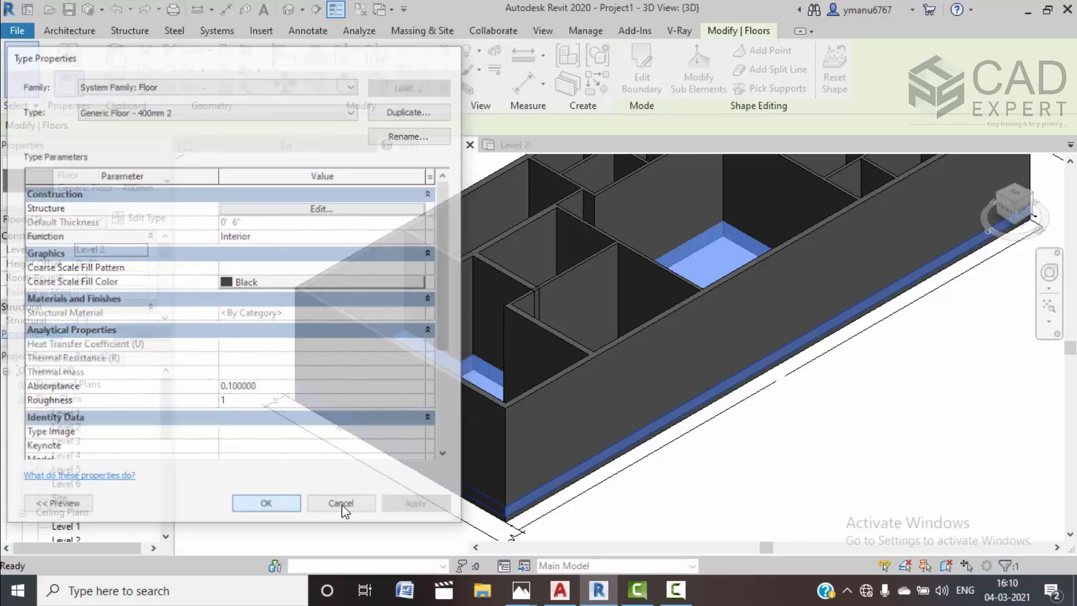
pyautogui.click(687, 511)
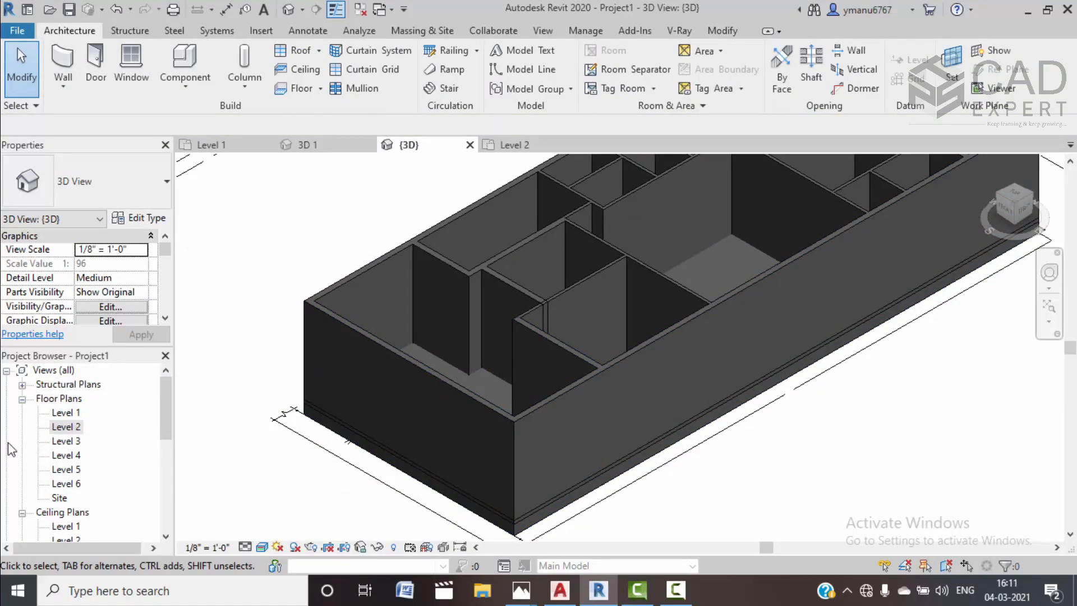
# Open the Level 3 floor plan and begin a floor boundary sketch with the Pick Lines tool
pyautogui.doubleClick(65, 441)
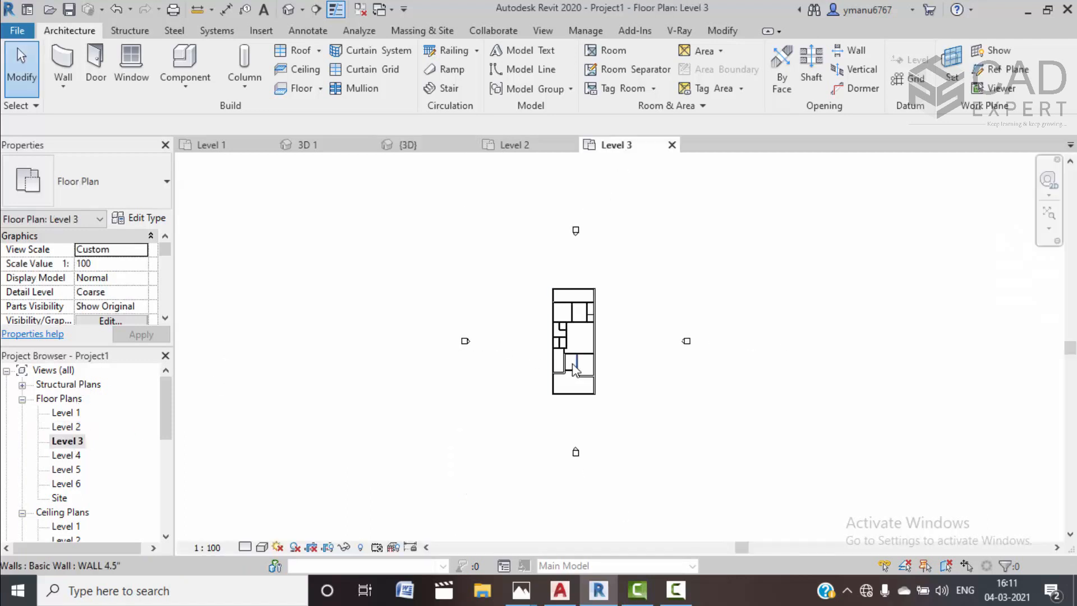
pyautogui.scroll(4, 572, 365)
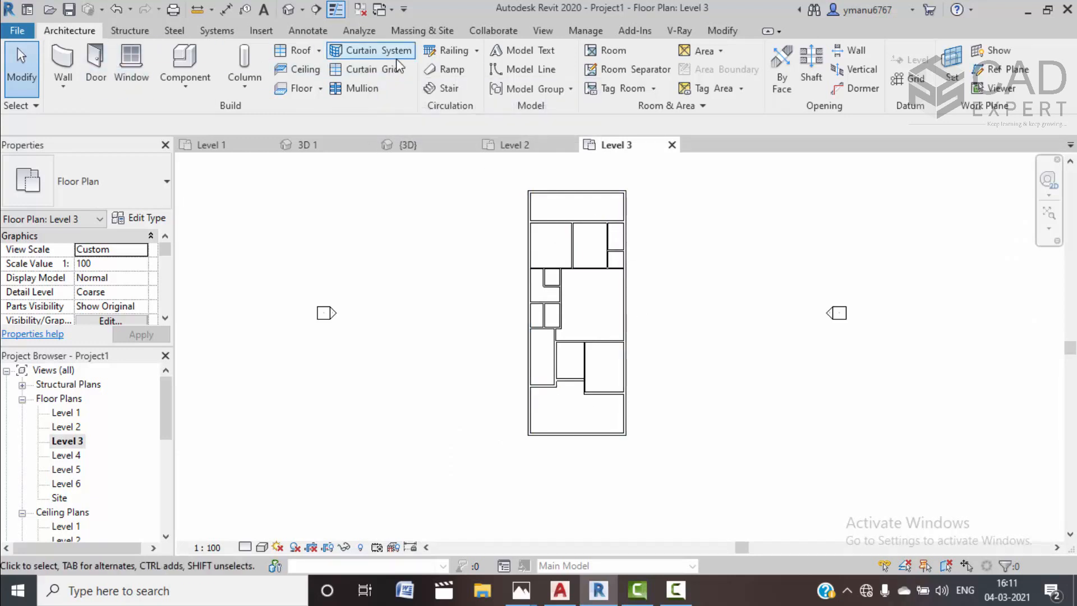
pyautogui.click(303, 88)
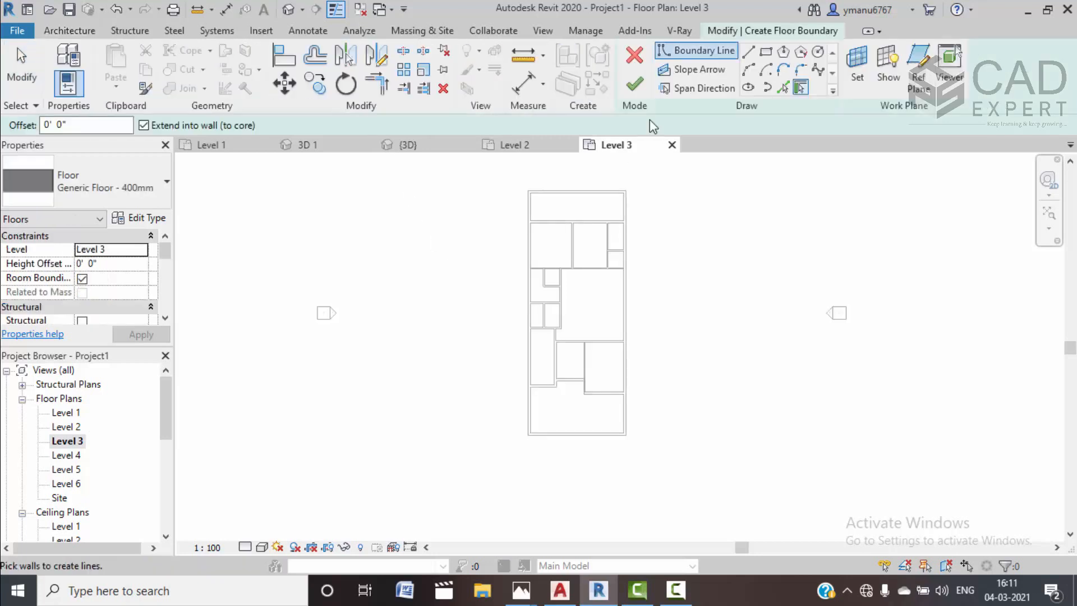
pyautogui.click(748, 52)
pyautogui.scroll(3, 539, 387)
pyautogui.scroll(1, 538, 396)
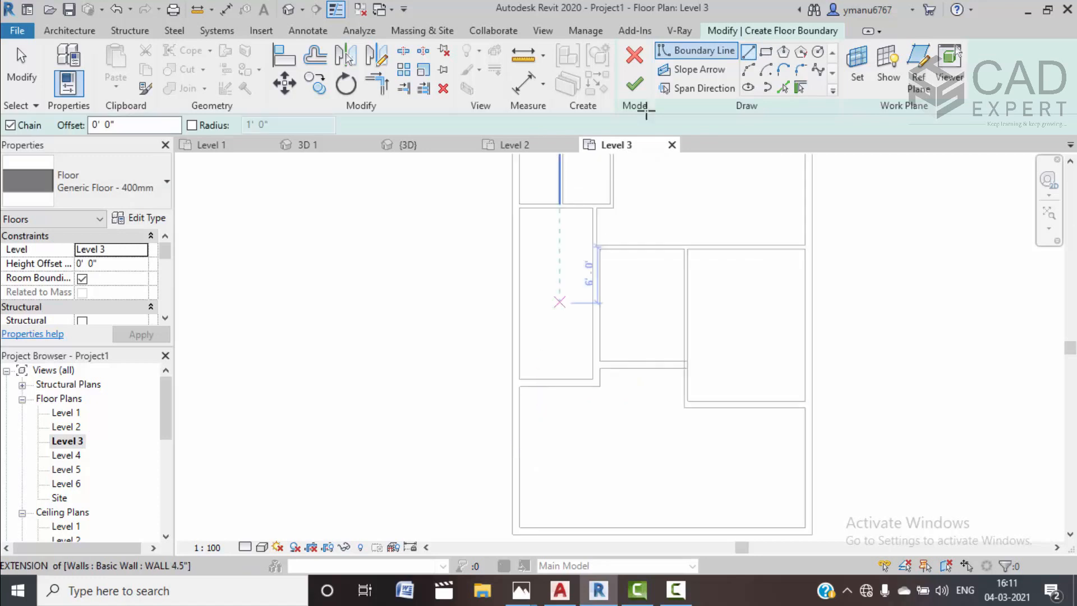
pyautogui.click(782, 87)
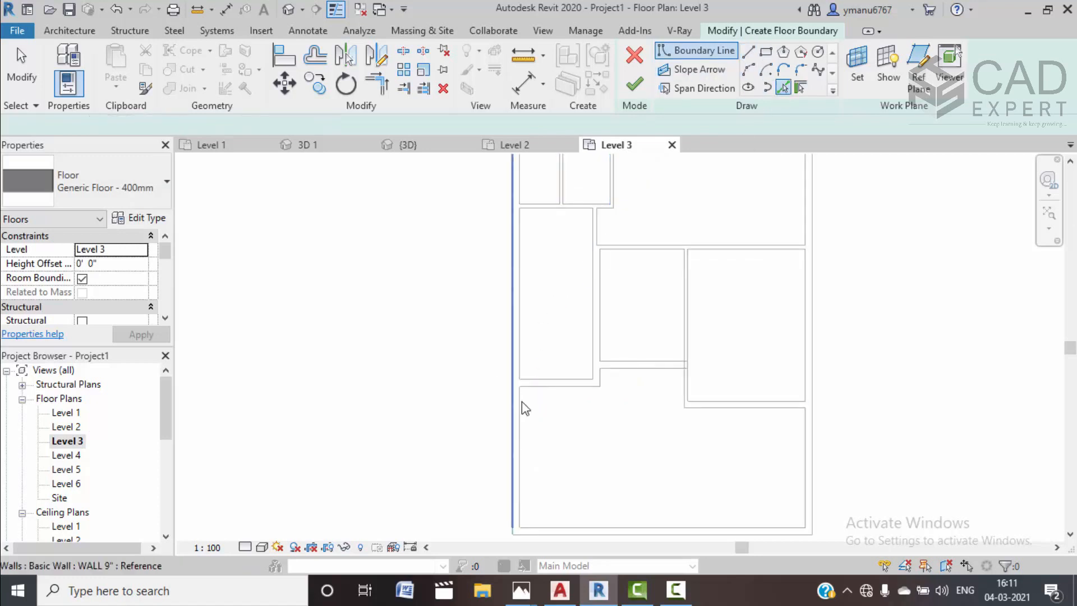
# Pick boundary lines for the Level 3 floor along the stepped front room walls, both outer side walls and the wall behind the bedrooms
pyautogui.click(557, 384)
pyautogui.scroll(1, 602, 387)
pyautogui.scroll(1, 604, 386)
pyautogui.click(603, 388)
pyautogui.click(631, 365)
pyautogui.click(750, 413)
pyautogui.click(813, 431)
pyautogui.moveTo(975, 410); pyautogui.dragTo(669, 313, button='middle')
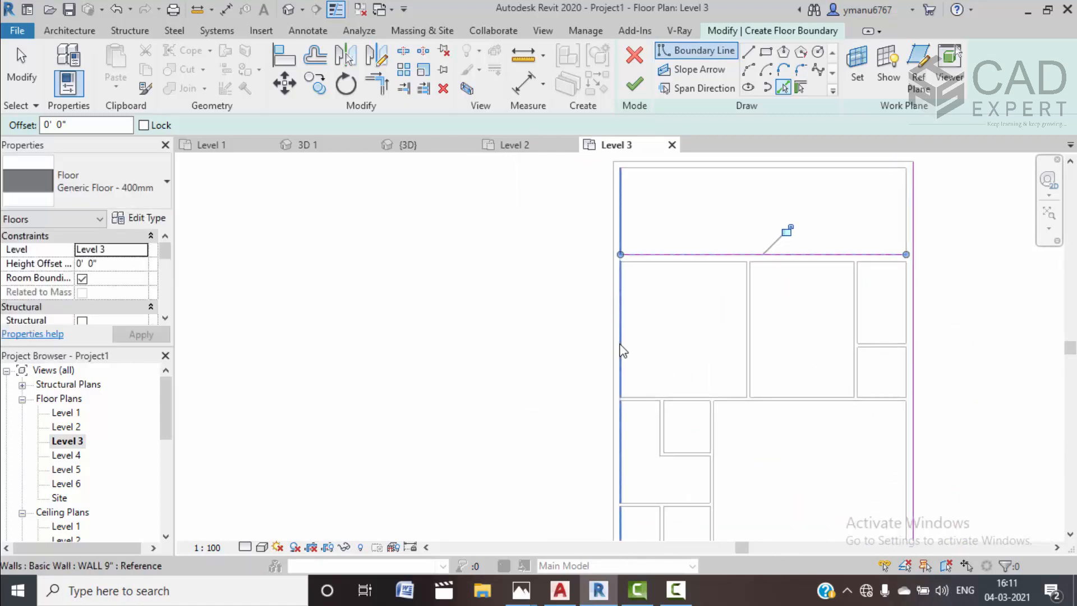
pyautogui.moveTo(617, 356); pyautogui.dragTo(630, 308, button='middle')
pyautogui.scroll(-2, 618, 344)
pyautogui.moveTo(692, 452); pyautogui.dragTo(659, 320, button='middle')
pyautogui.moveTo(640, 413); pyautogui.dragTo(617, 336, button='middle')
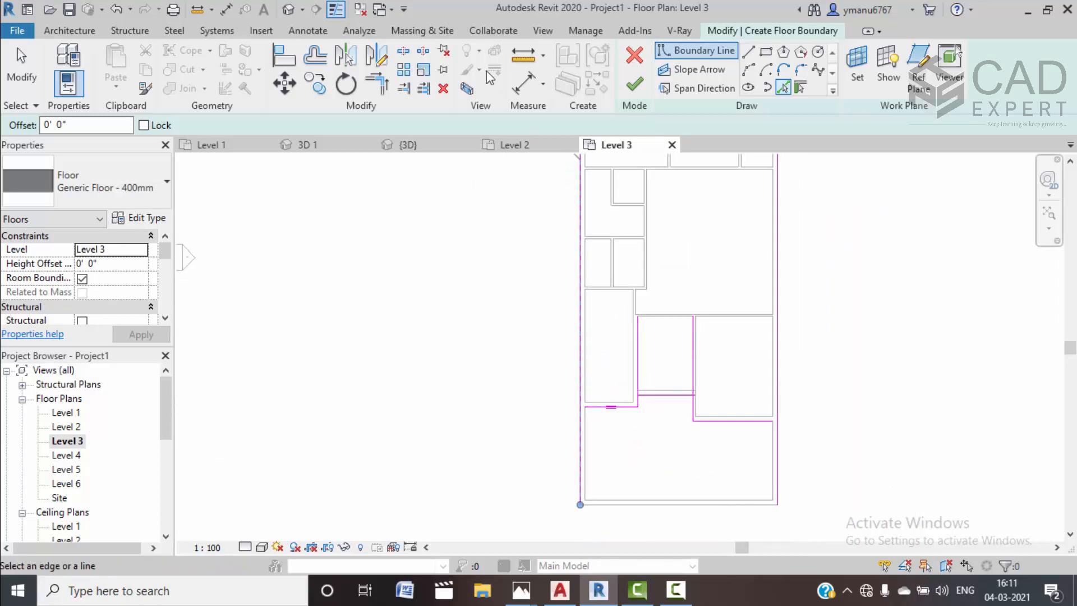
# Trim the Level 3 boundary lines into corners along the stepped front wall and at both outer side walls
pyautogui.click(385, 90)
pyautogui.scroll(2, 617, 398)
pyautogui.click(550, 399)
pyautogui.click(565, 414)
pyautogui.click(637, 413)
pyautogui.click(702, 397)
pyautogui.click(718, 409)
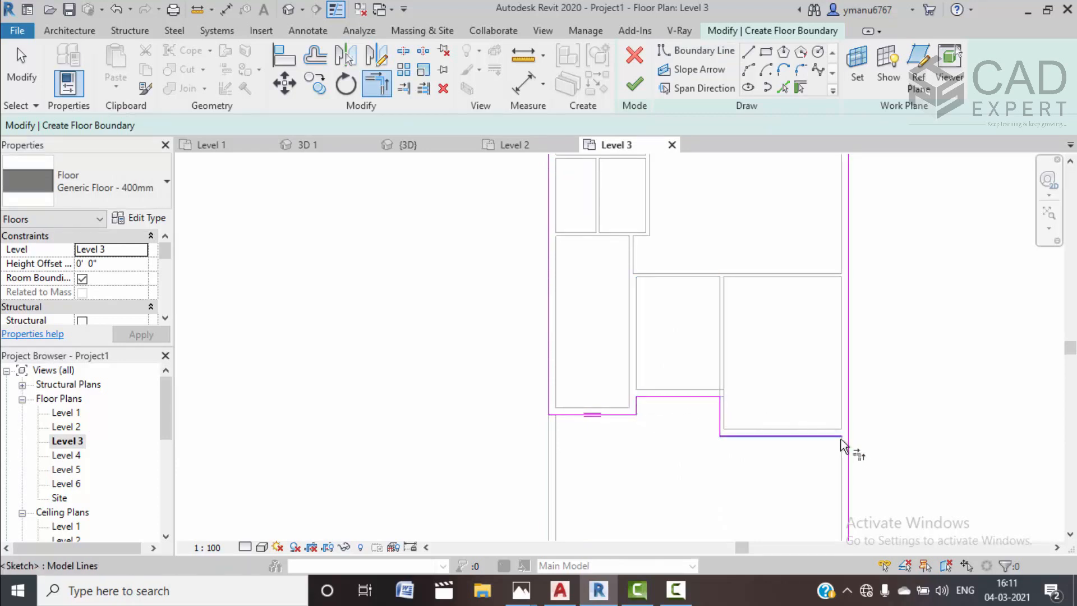
pyautogui.click(830, 437)
pyautogui.click(847, 413)
# Trim the rear boundary line to both side lines and finish the Level 3 floor
pyautogui.scroll(-2, 871, 454)
pyautogui.moveTo(882, 364); pyautogui.dragTo(817, 536, button='middle')
pyautogui.click(624, 352)
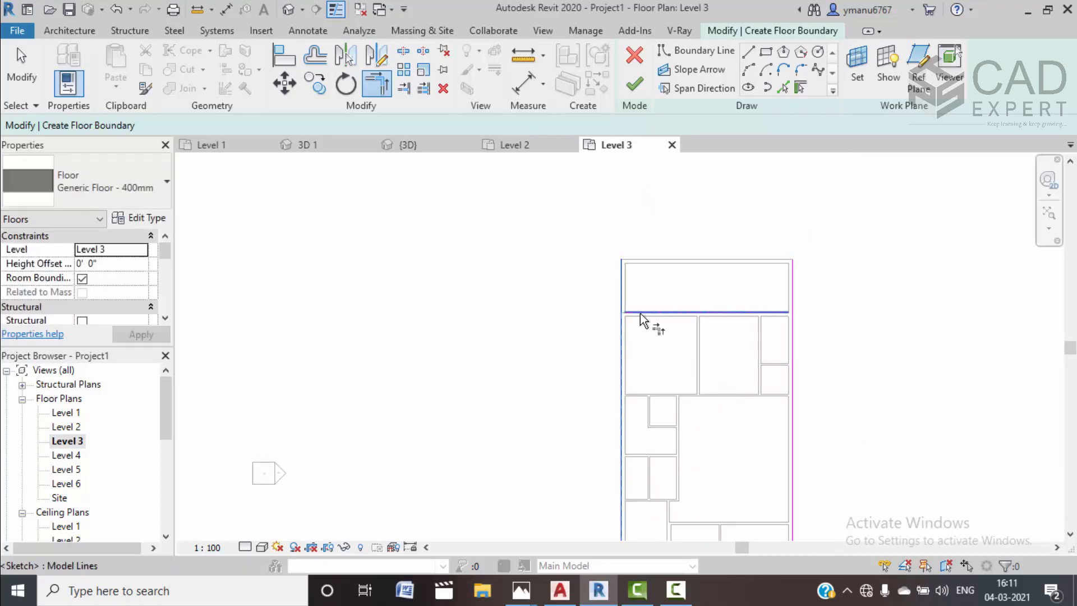
pyautogui.click(777, 323)
pyautogui.scroll(-2, 817, 359)
pyautogui.moveTo(819, 372); pyautogui.dragTo(825, 373, button='middle')
pyautogui.click(634, 84)
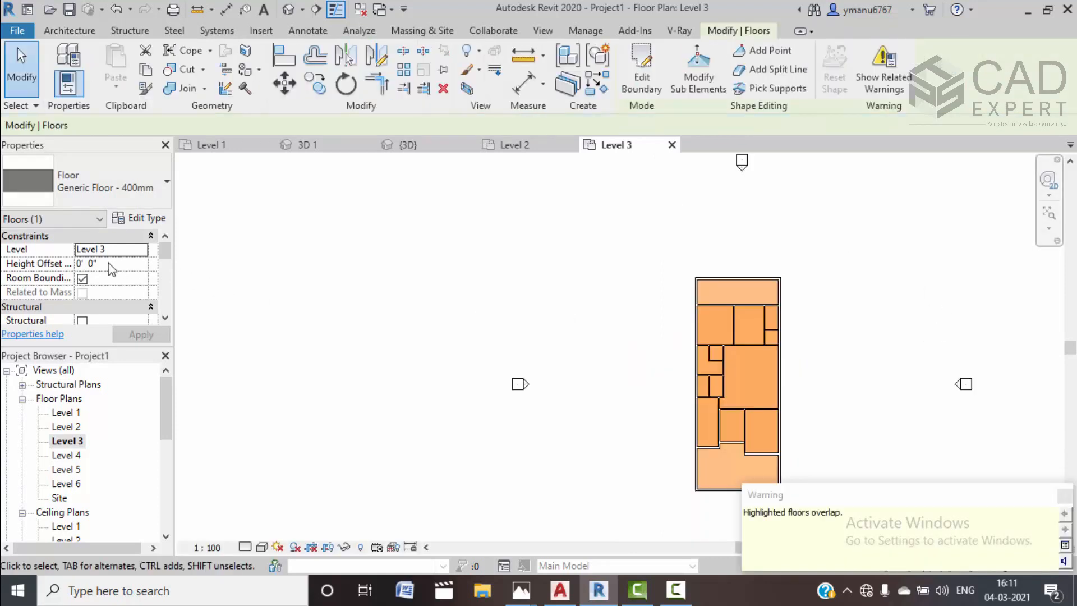
# Set the structure layer thickness of the Level 3 floor's type, Generic Floor - 400mm, to 6"
pyautogui.click(134, 219)
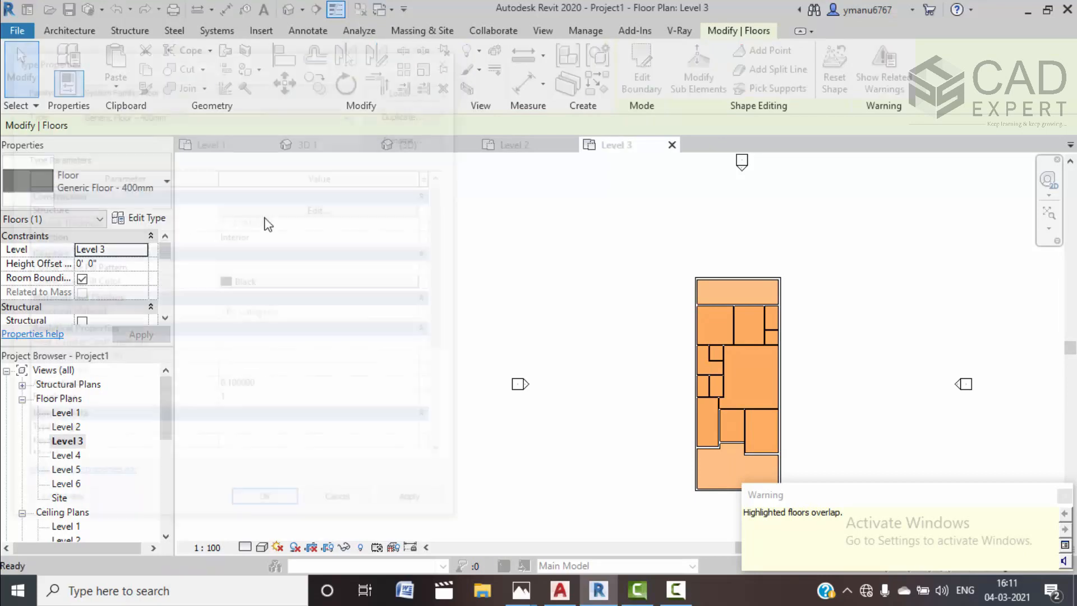
pyautogui.click(362, 215)
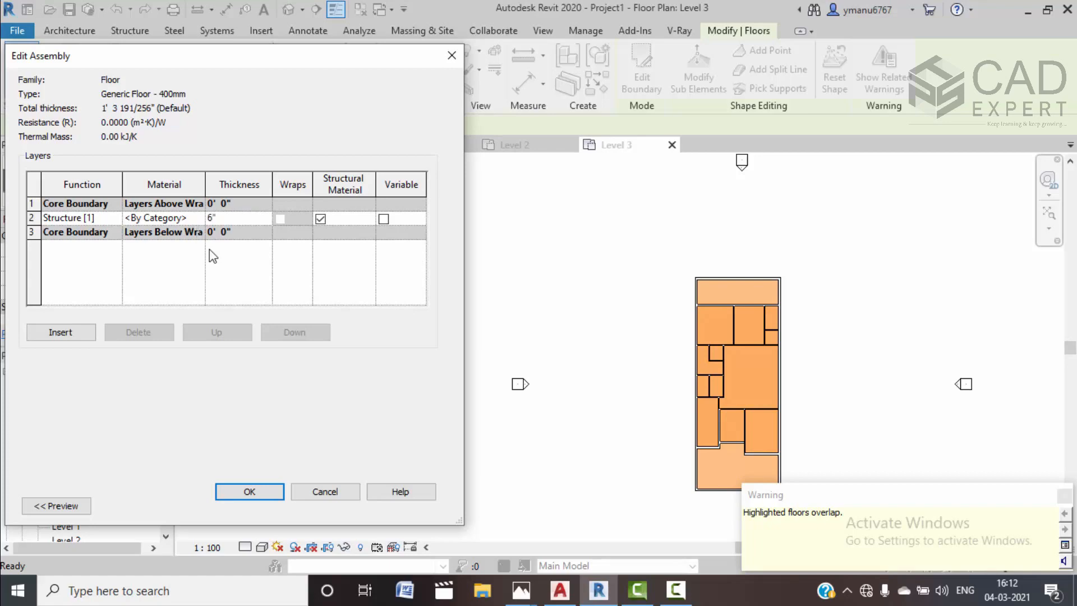
pyautogui.click(266, 490)
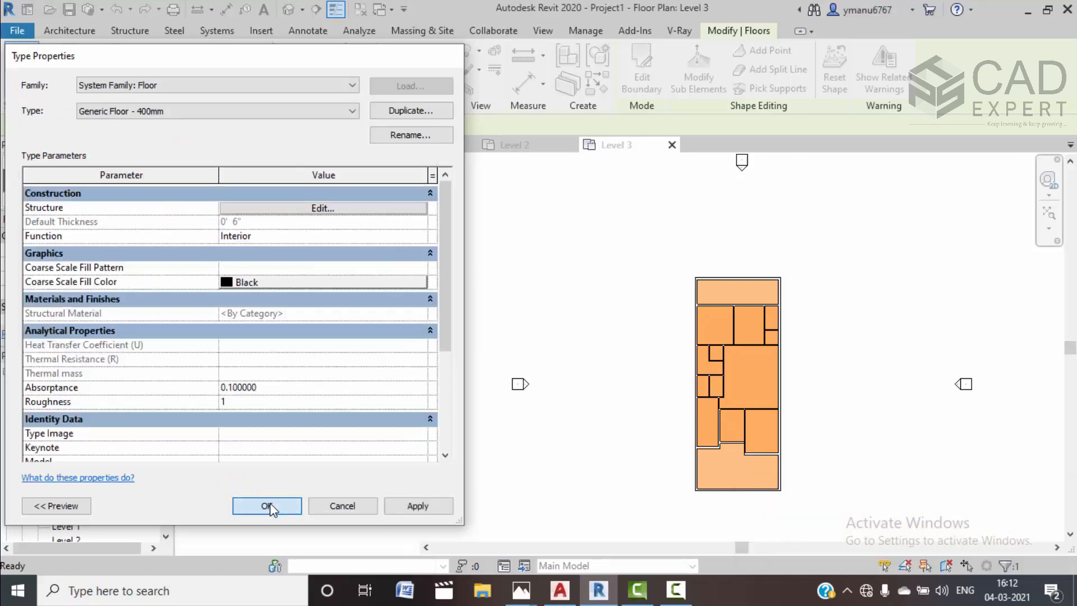
pyautogui.click(270, 502)
pyautogui.click(388, 436)
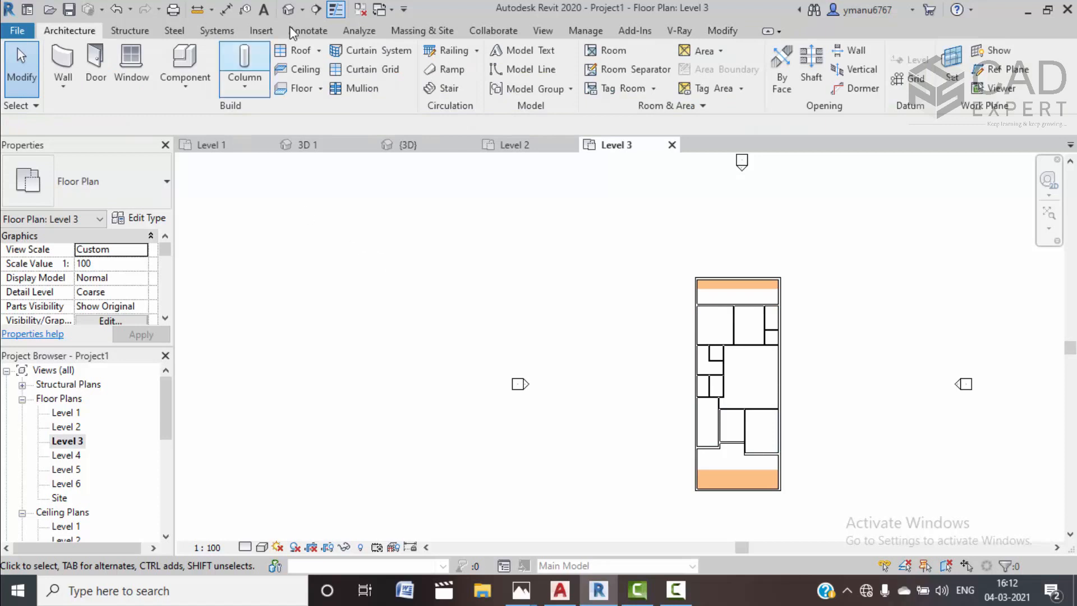
# Examine the Level 3 floor edge along the front room walls in the {3D} view
pyautogui.click(379, 146)
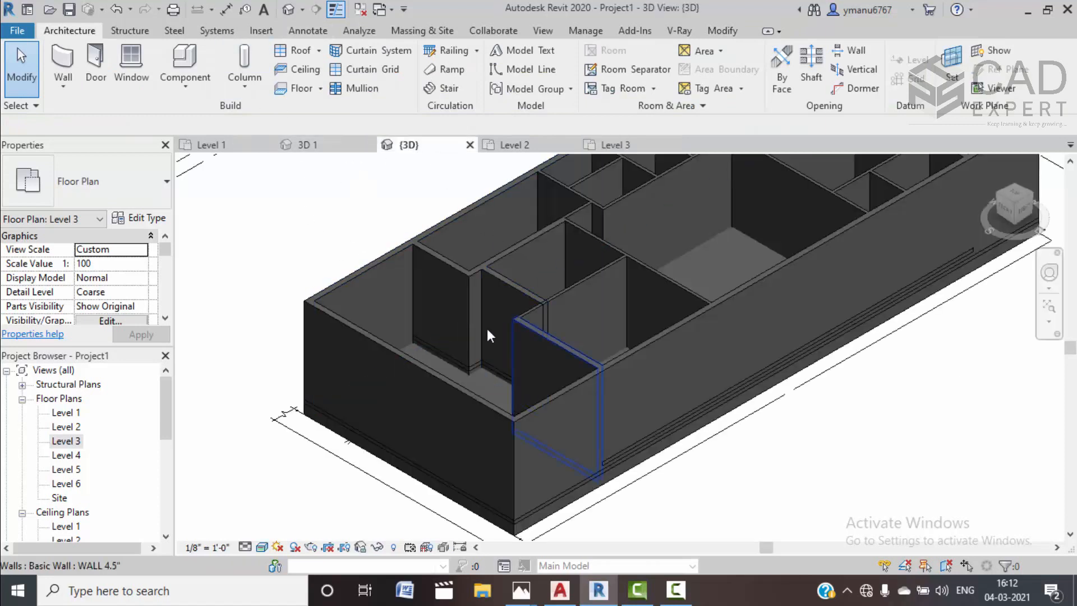
pyautogui.scroll(3, 488, 323)
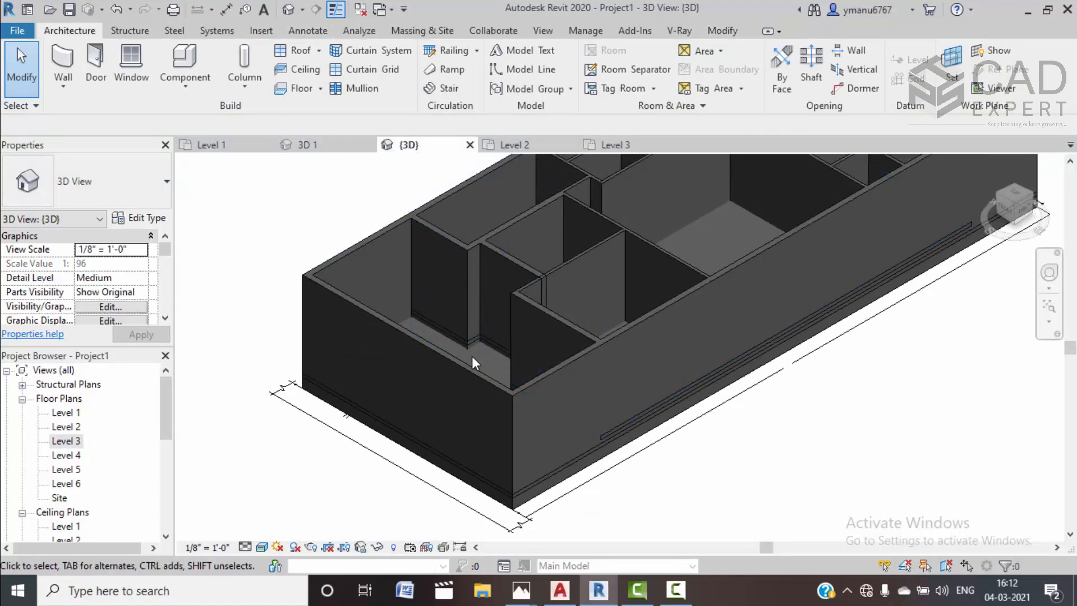
pyautogui.scroll(5, 477, 363)
pyautogui.scroll(-2, 541, 416)
pyautogui.moveTo(516, 449); pyautogui.dragTo(456, 335, button='middle')
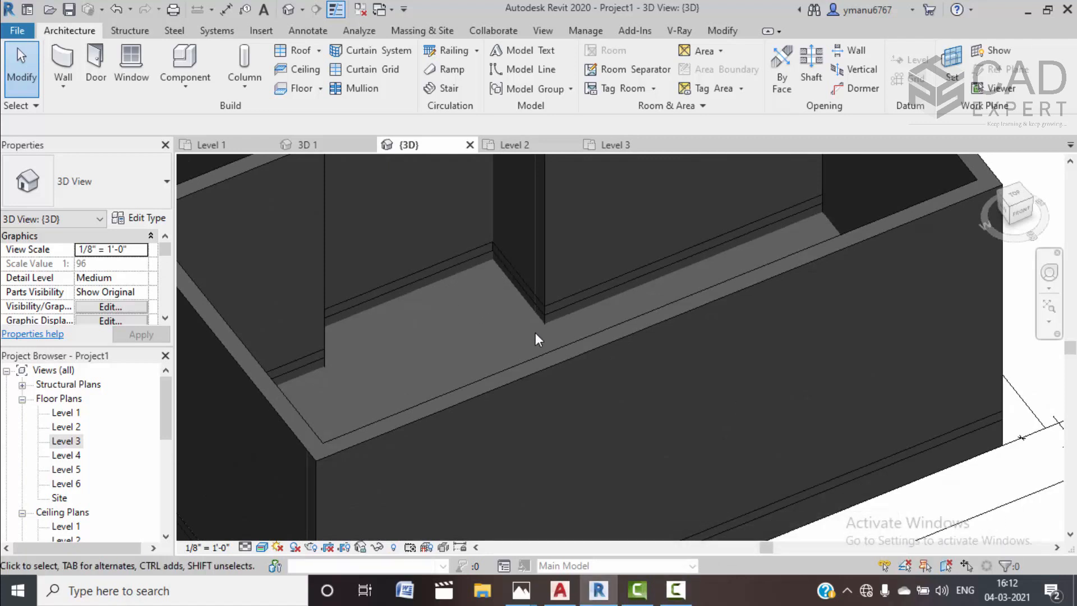
pyautogui.moveTo(582, 228); pyautogui.dragTo(572, 320, button='middle')
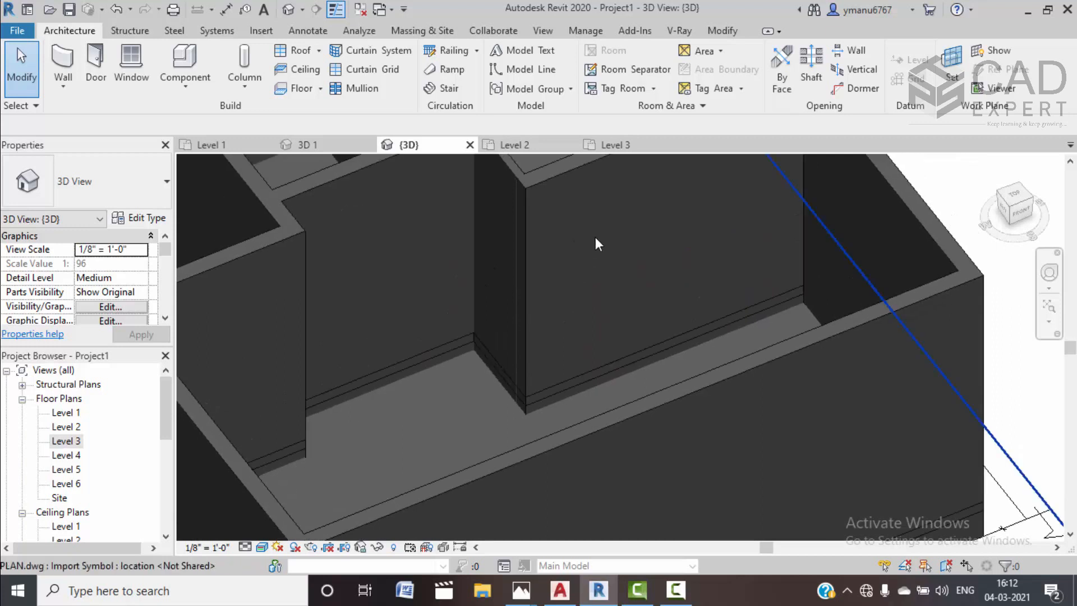
# Examine the front lawn, room walls and floor edges of the house in the {3D} view
pyautogui.scroll(-4, 595, 238)
pyautogui.middleClick(624, 255)
pyautogui.moveTo(500, 351); pyautogui.dragTo(500, 351, button='middle')
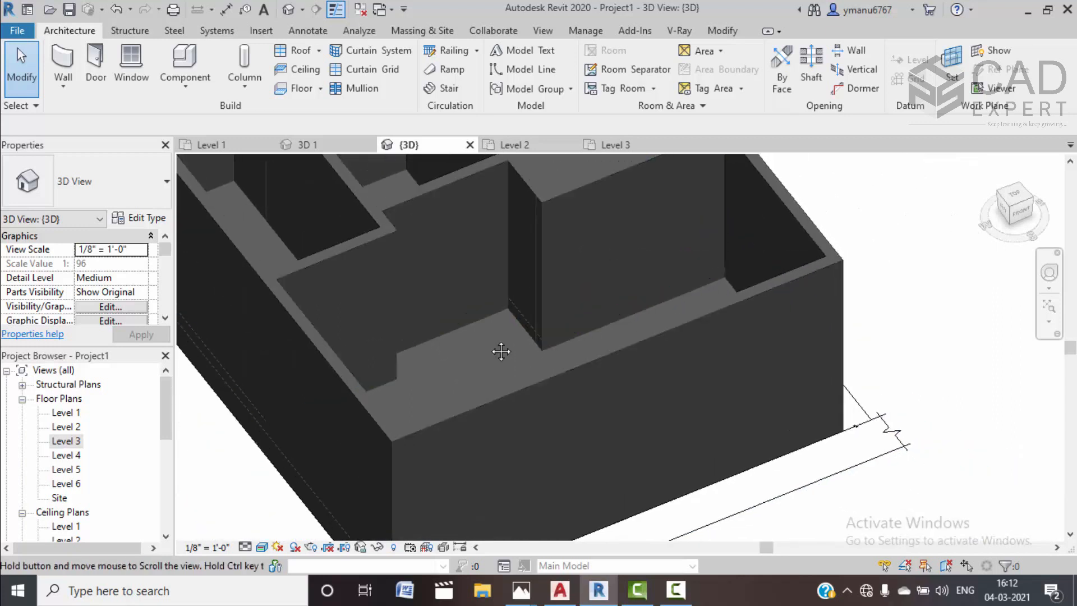
pyautogui.moveTo(311, 332); pyautogui.dragTo(327, 346, button='middle')
pyautogui.middleClick(387, 321)
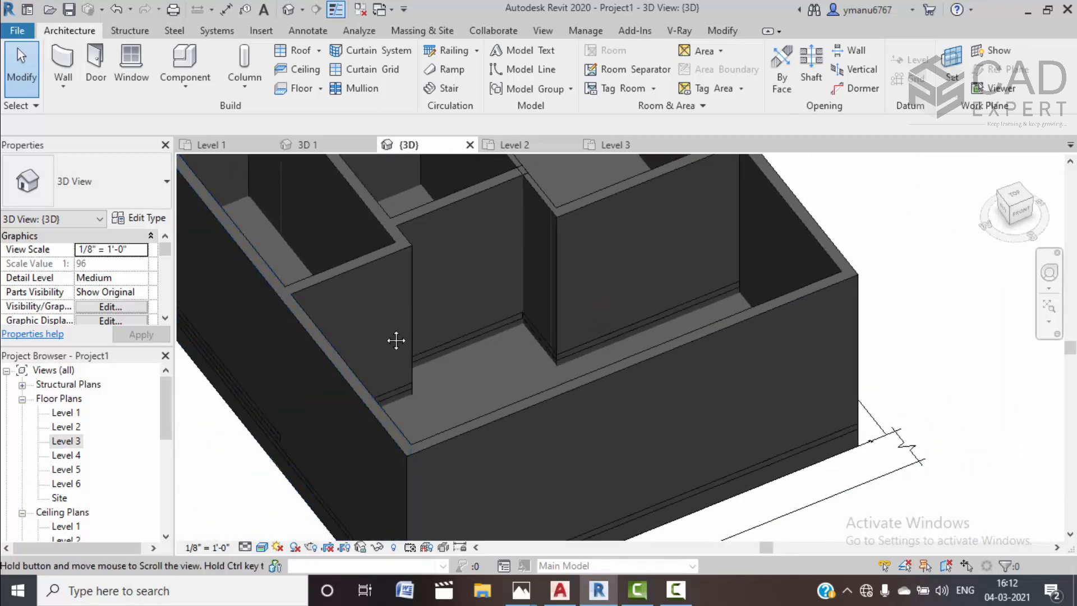
pyautogui.scroll(-2, 387, 321)
pyautogui.moveTo(416, 356); pyautogui.dragTo(471, 452, button='middle')
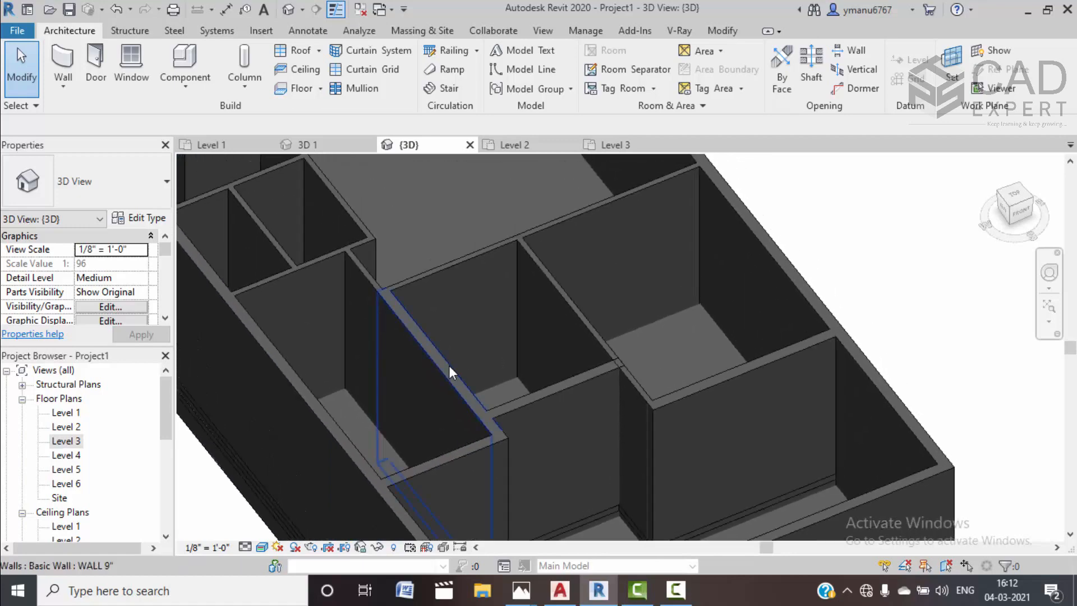
pyautogui.scroll(-4, 448, 365)
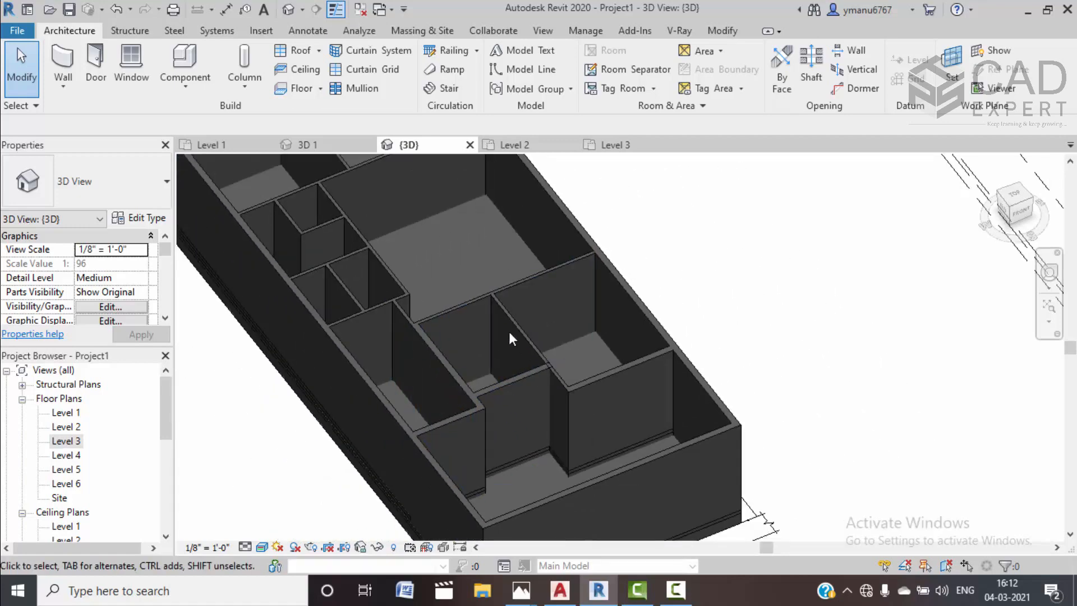
pyautogui.moveTo(519, 344); pyautogui.dragTo(540, 408, button='middle')
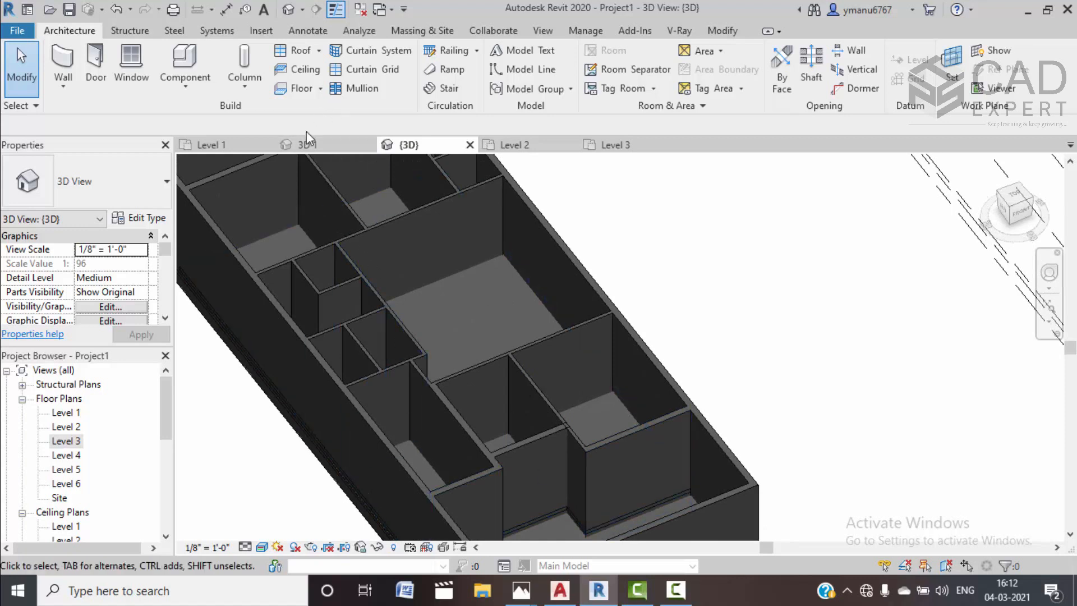
# Examine the finished reference house from the front and side in the 3D 1 view, and return to {3D}
pyautogui.click(316, 144)
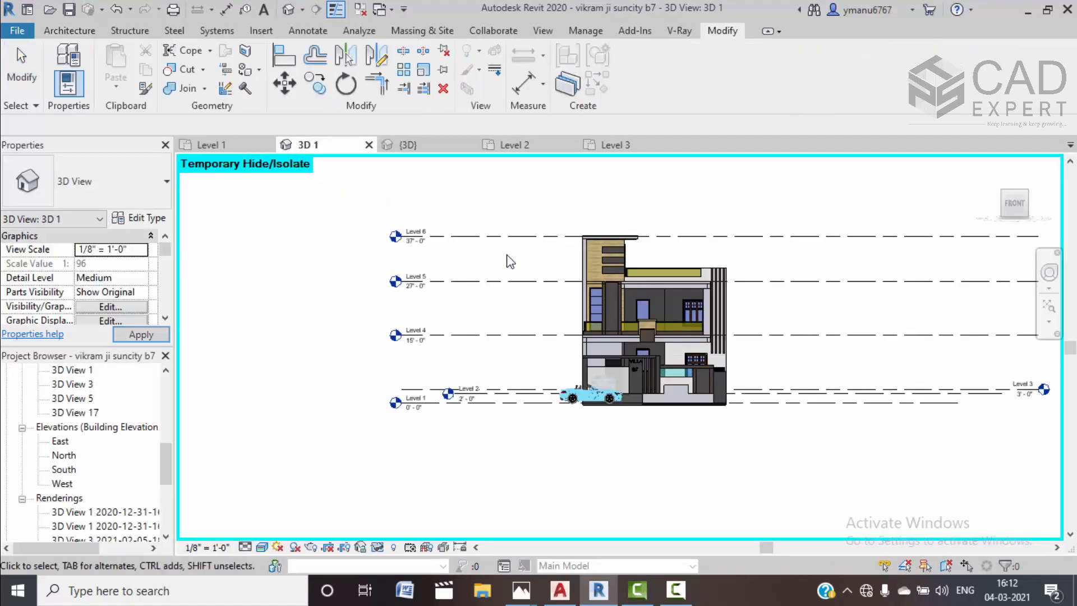
pyautogui.keyDown('shift'); pyautogui.moveTo(817, 303); pyautogui.dragTo(644, 445, button='middle'); pyautogui.keyUp('shift')
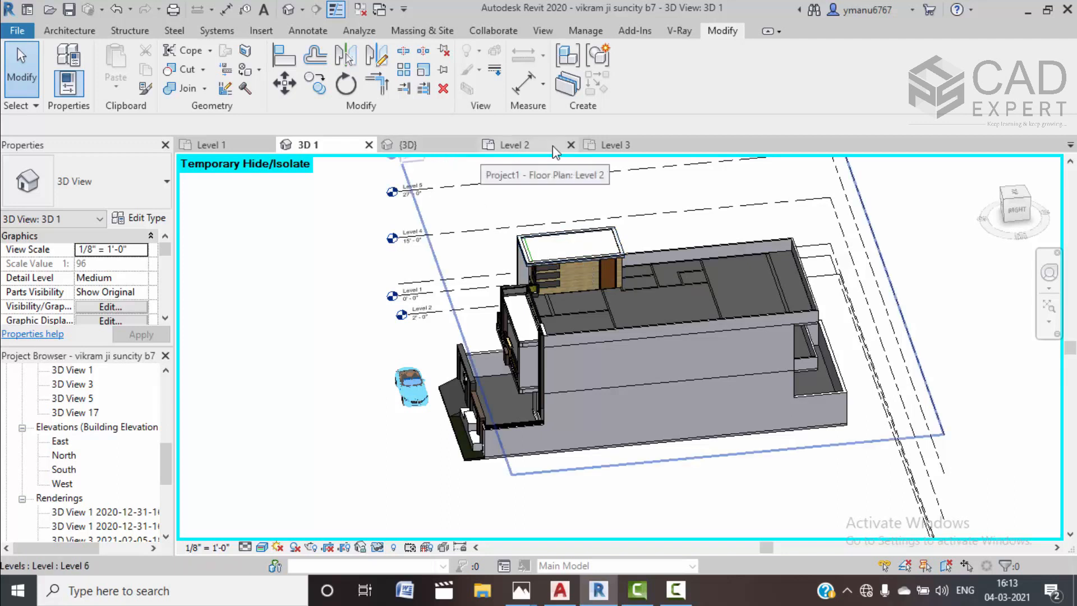
pyautogui.click(421, 148)
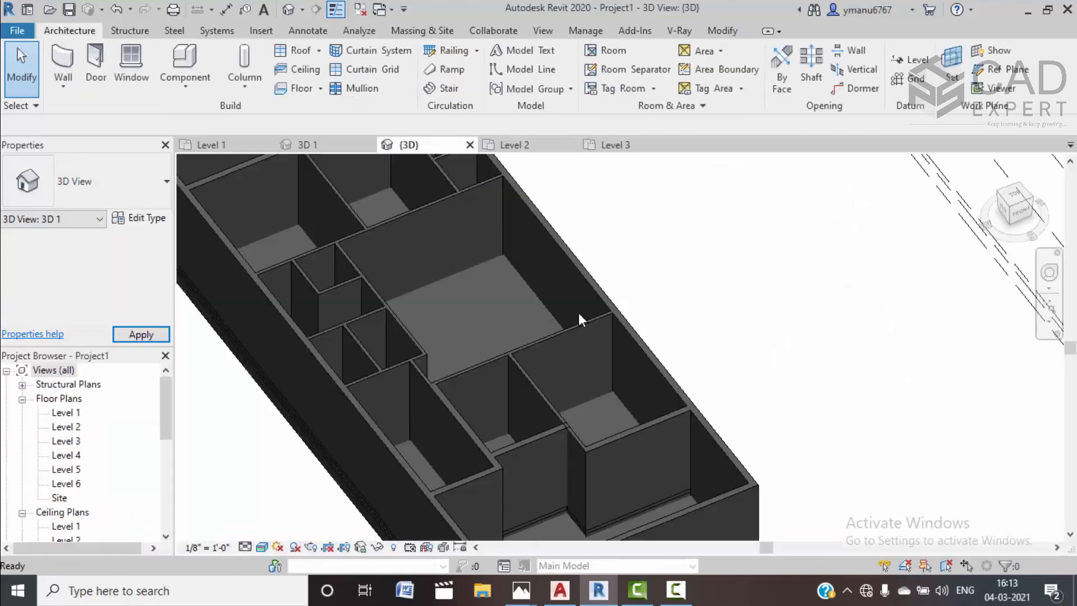
# Set the top constraint of the connected chain of nine WALL 9" walls to Up to level: Level 5
pyautogui.scroll(-3, 420, 311)
pyautogui.click(388, 355)
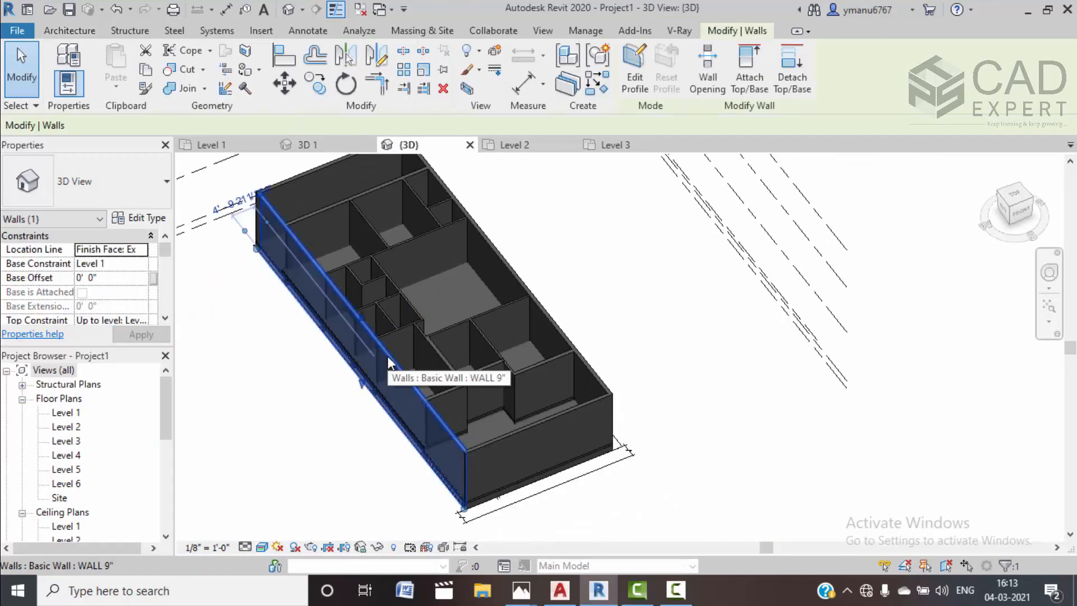
pyautogui.press('Tab')
pyautogui.click(388, 355)
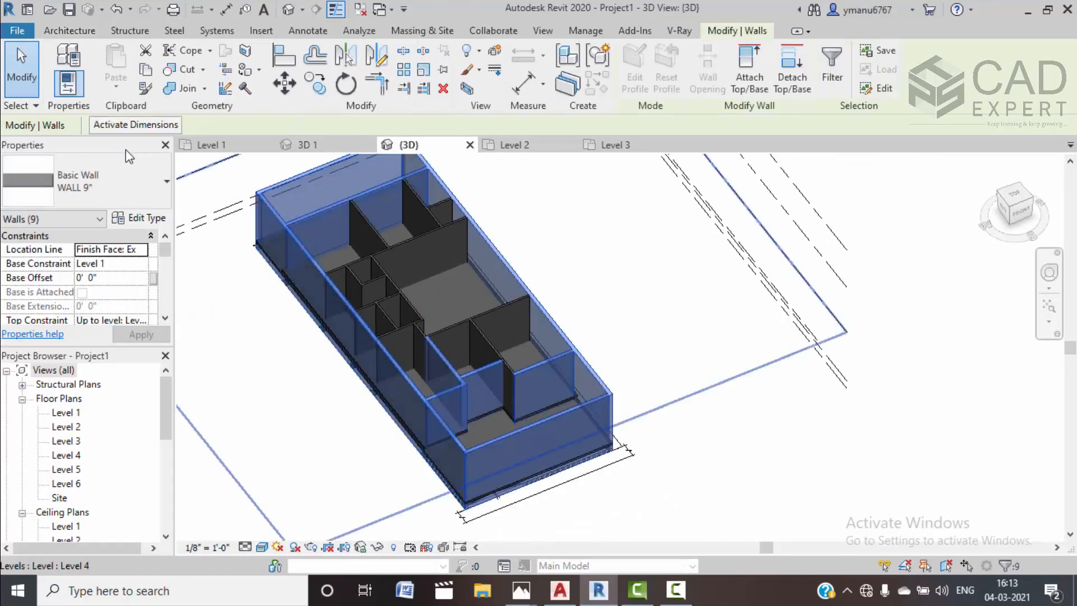
pyautogui.click(141, 319)
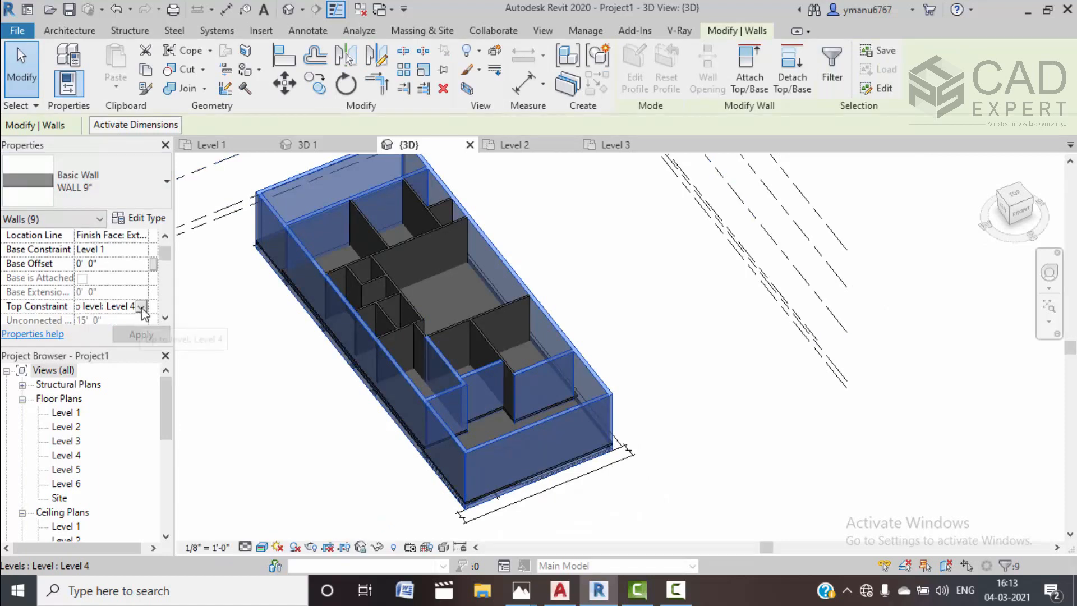
pyautogui.click(139, 314)
pyautogui.click(136, 368)
pyautogui.click(141, 334)
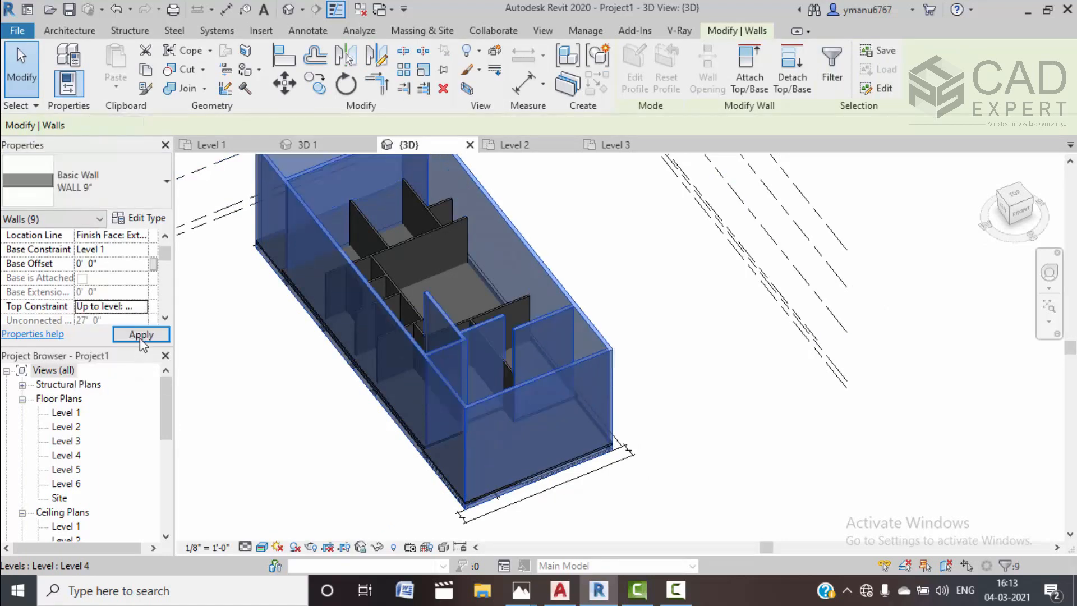
pyautogui.press('Escape')
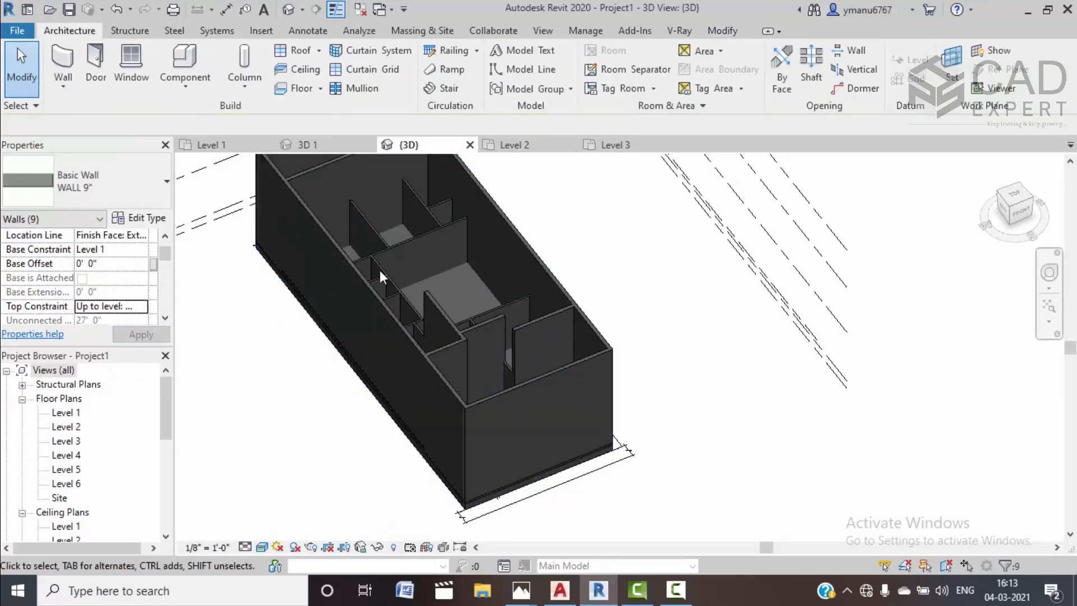
# Set the top constraint of the thirteen connected WALL 4.5" interior walls to Up to level: Level 5
pyautogui.click(385, 254)
pyautogui.press('Tab')
pyautogui.click(385, 254)
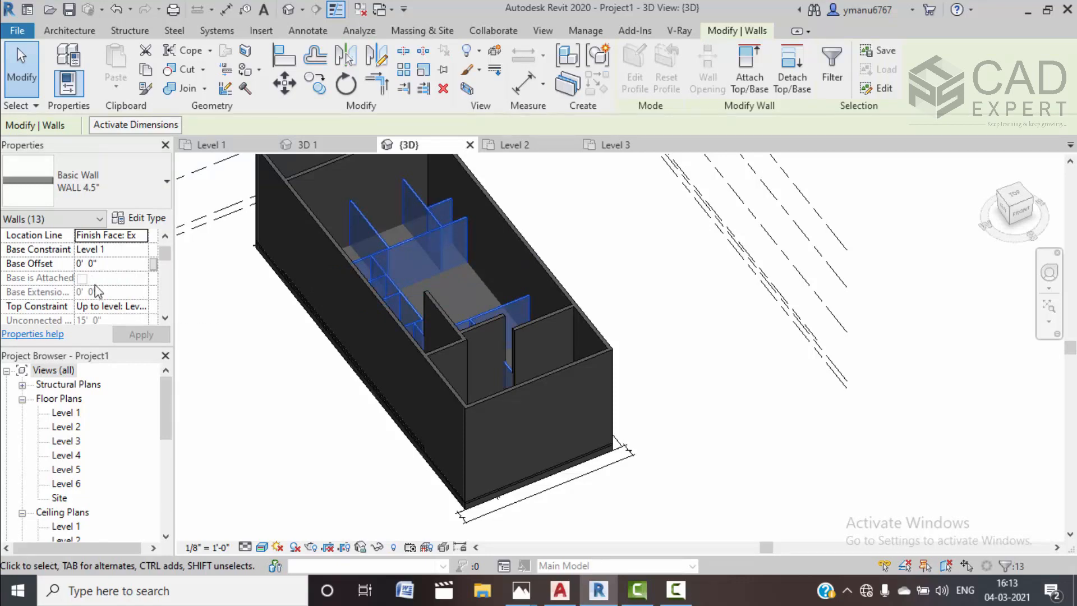
pyautogui.click(145, 312)
pyautogui.click(145, 308)
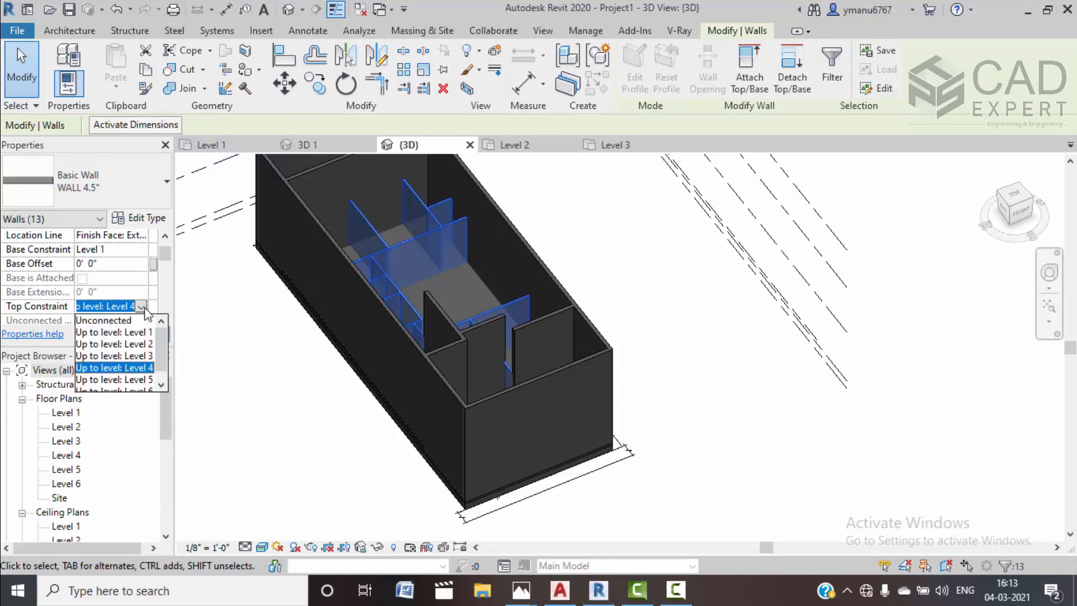
pyautogui.click(150, 382)
pyautogui.click(141, 334)
pyautogui.click(273, 378)
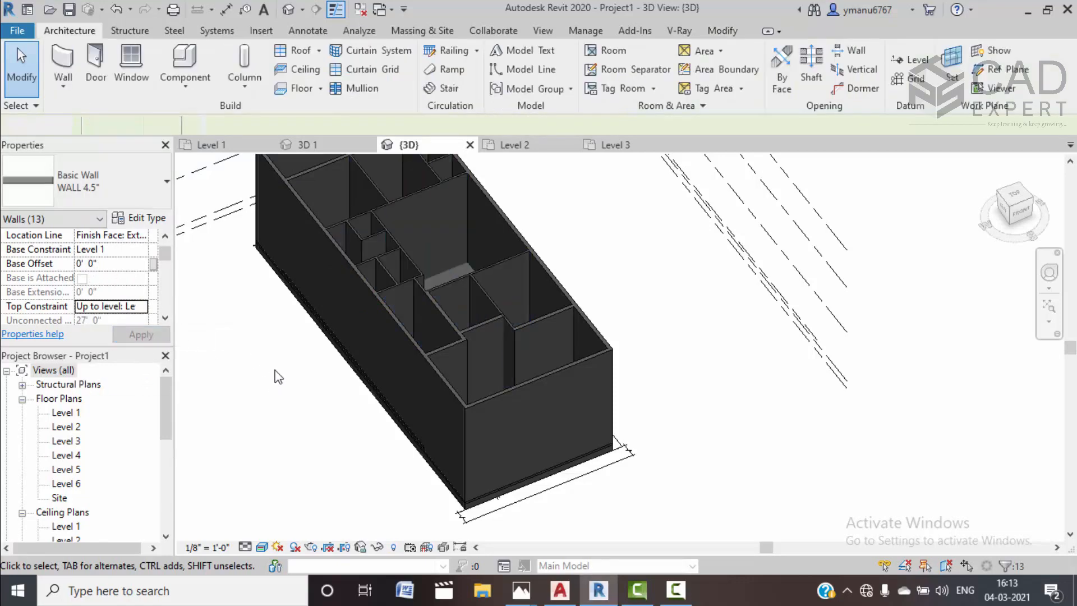
# Examine the raised walls in the {3D} view, from the rear wall junctions to the front boundary wall
pyautogui.scroll(-2, 378, 319)
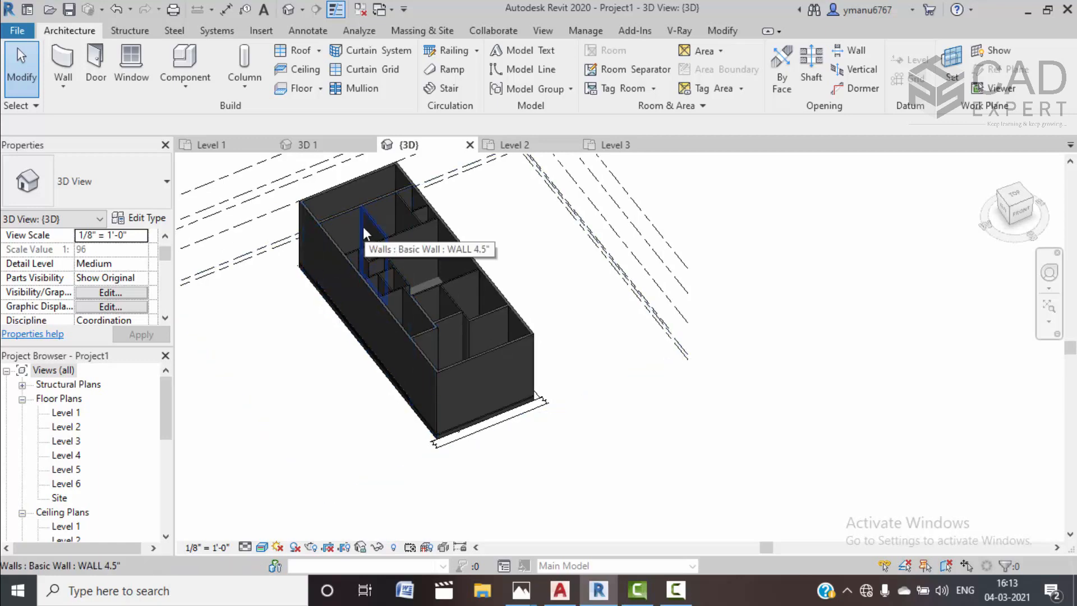
pyautogui.scroll(5, 320, 224)
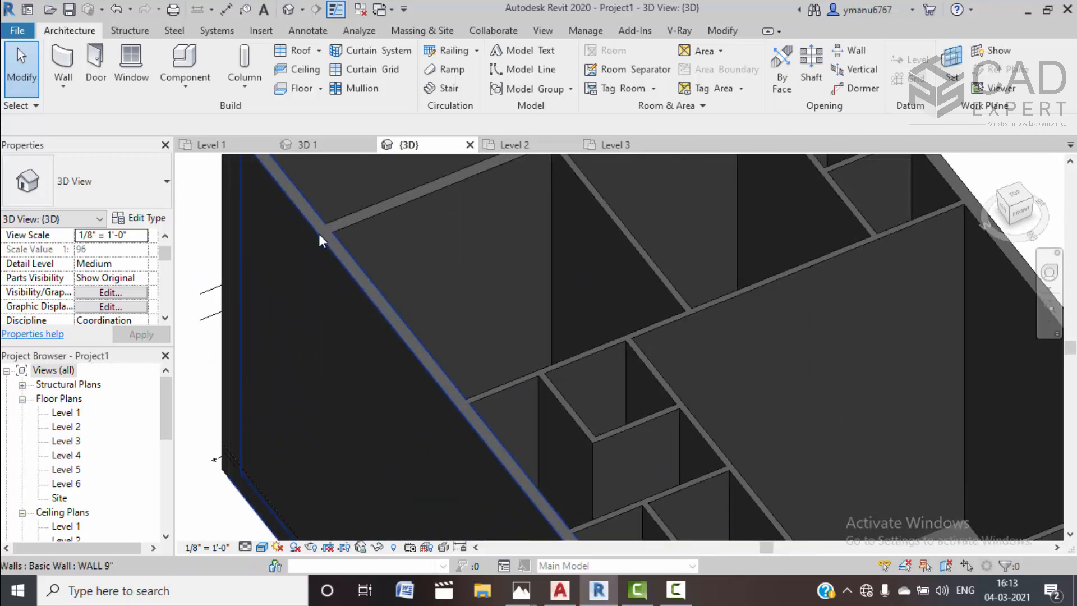
pyautogui.moveTo(313, 230); pyautogui.dragTo(469, 245, button='middle')
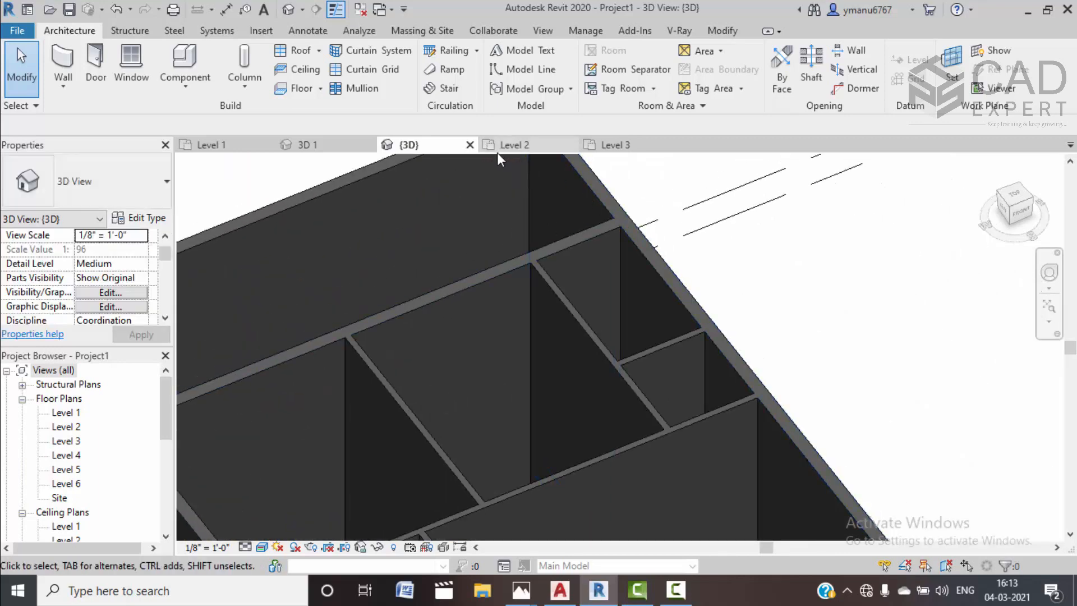
pyautogui.scroll(-1, 499, 155)
pyautogui.scroll(-4, 567, 288)
pyautogui.moveTo(568, 274); pyautogui.dragTo(558, 47, button='middle')
pyautogui.moveTo(591, 387); pyautogui.dragTo(537, 268, button='middle')
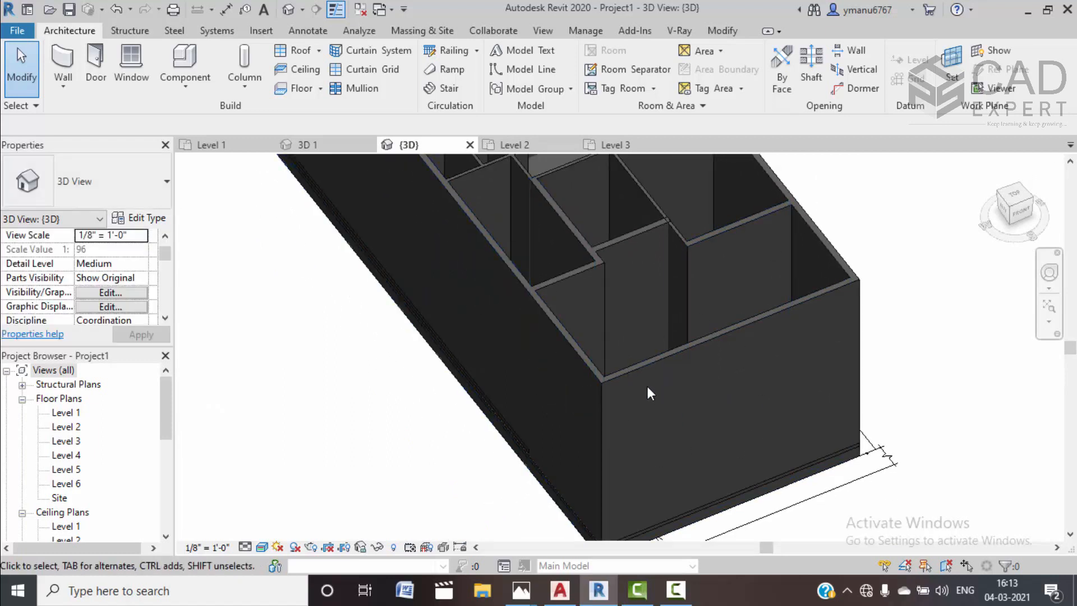
pyautogui.scroll(-4, 604, 370)
pyautogui.moveTo(599, 367); pyautogui.dragTo(493, 393, button='middle')
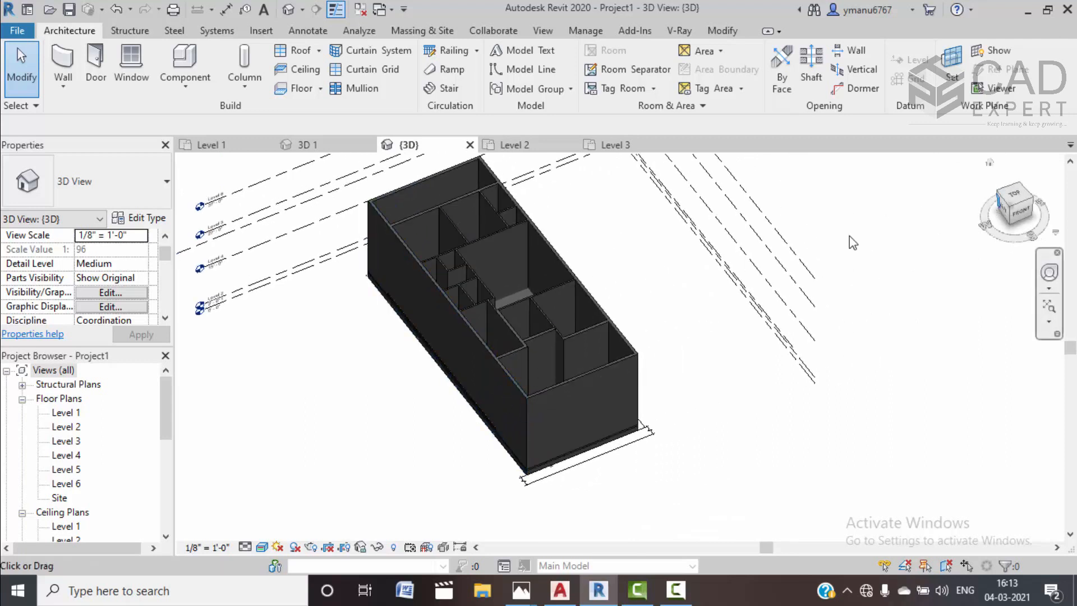
pyautogui.doubleClick(67, 427)
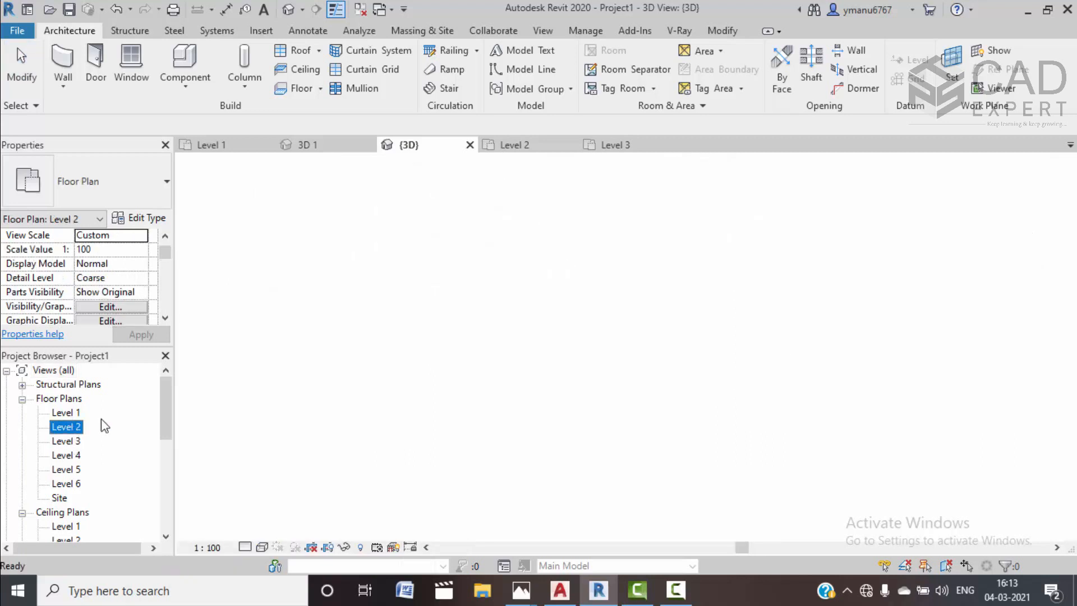
pyautogui.scroll(-4, 472, 342)
pyautogui.moveTo(220, 388); pyautogui.dragTo(258, 381, button='middle')
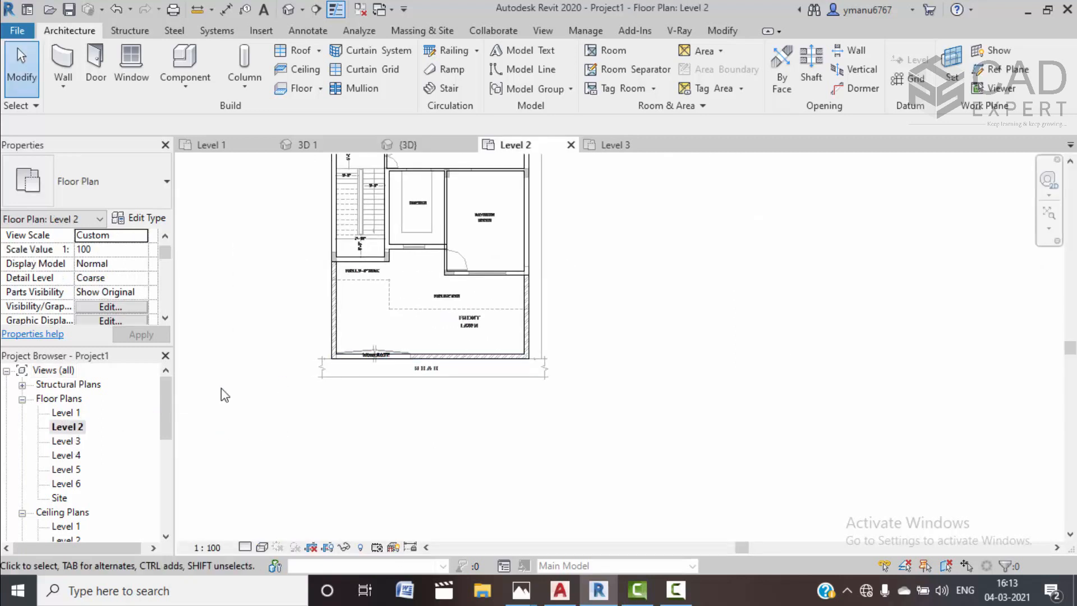
# Split both outer 9" side walls where the front and rear room walls meet them in the Level 3 floor plan
pyautogui.doubleClick(68, 441)
pyautogui.moveTo(749, 455); pyautogui.dragTo(581, 325, button='middle')
pyautogui.scroll(8, 560, 359)
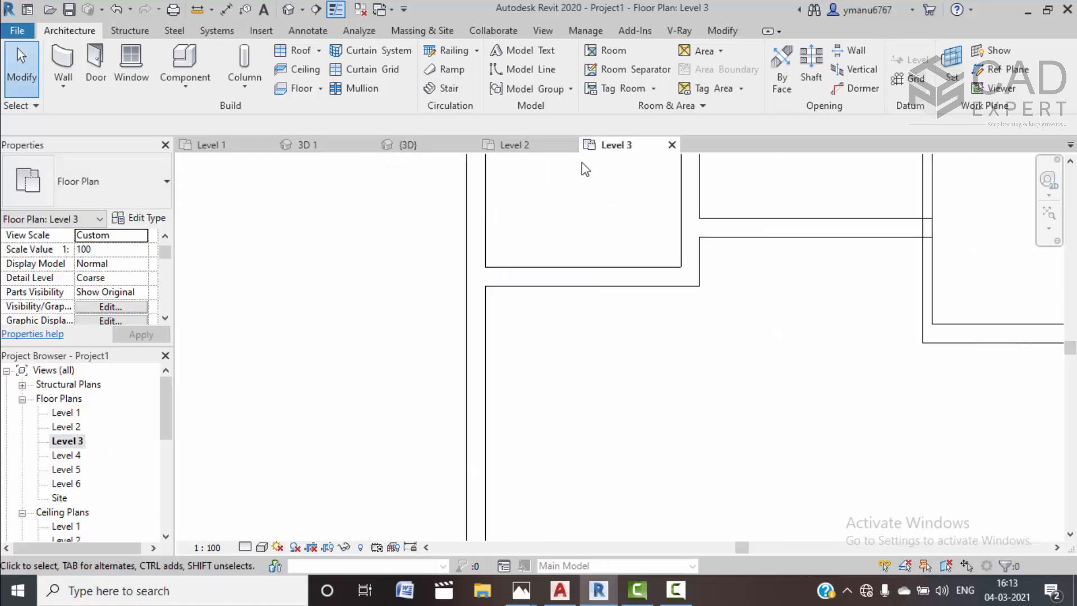
pyautogui.click(722, 31)
pyautogui.click(404, 51)
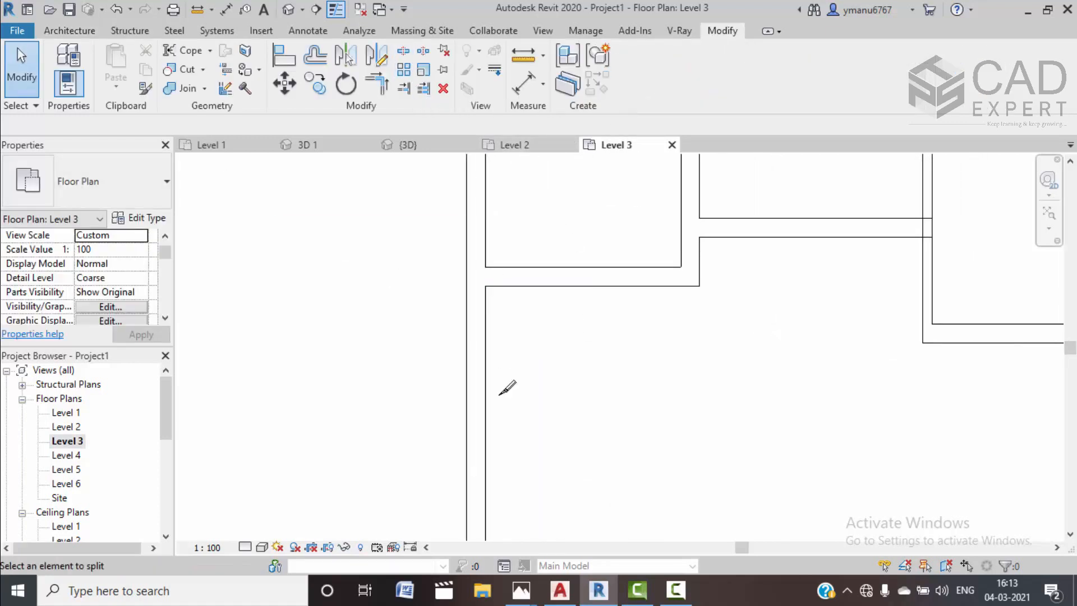
pyautogui.scroll(7, 489, 287)
pyautogui.scroll(5, 524, 241)
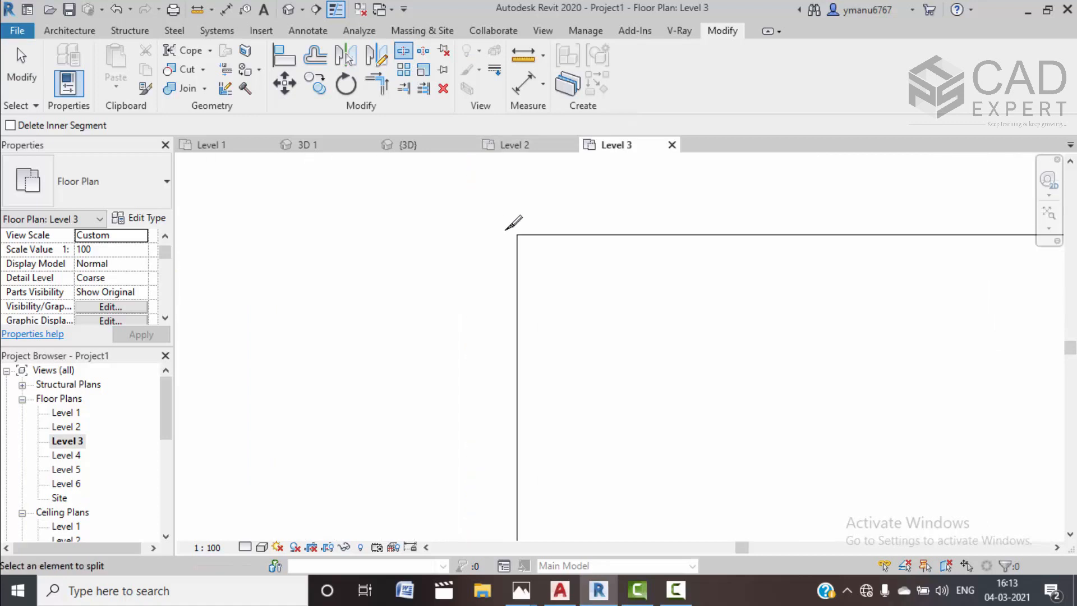
pyautogui.moveTo(528, 238); pyautogui.dragTo(561, 279, button='middle')
pyautogui.scroll(3, 561, 262)
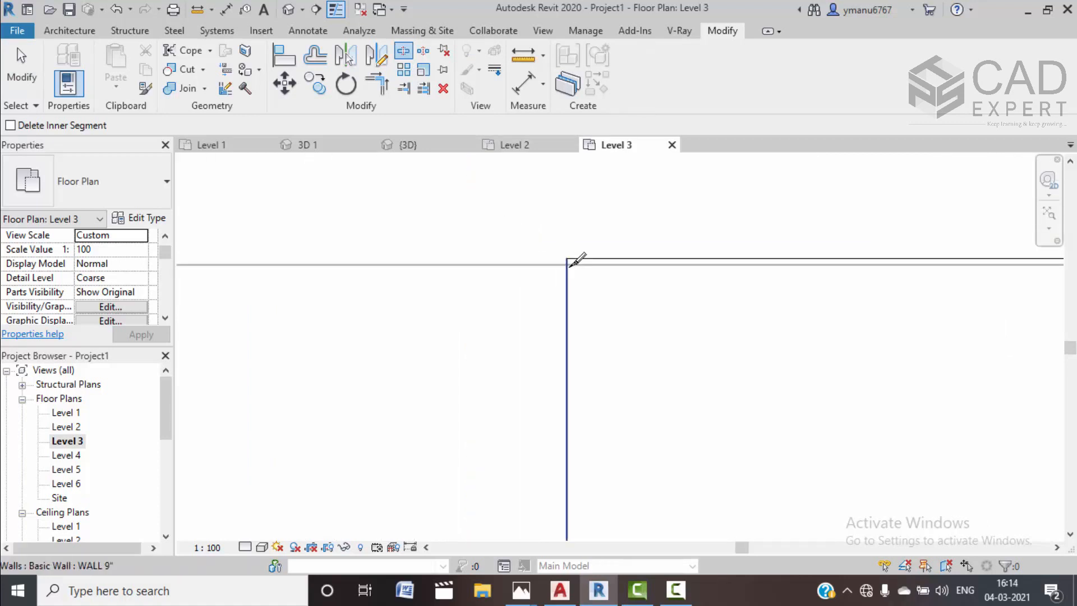
pyautogui.moveTo(572, 253); pyautogui.dragTo(593, 233, button='middle')
pyautogui.scroll(-3, 595, 280)
pyautogui.scroll(-5, 631, 241)
pyautogui.press('Escape')
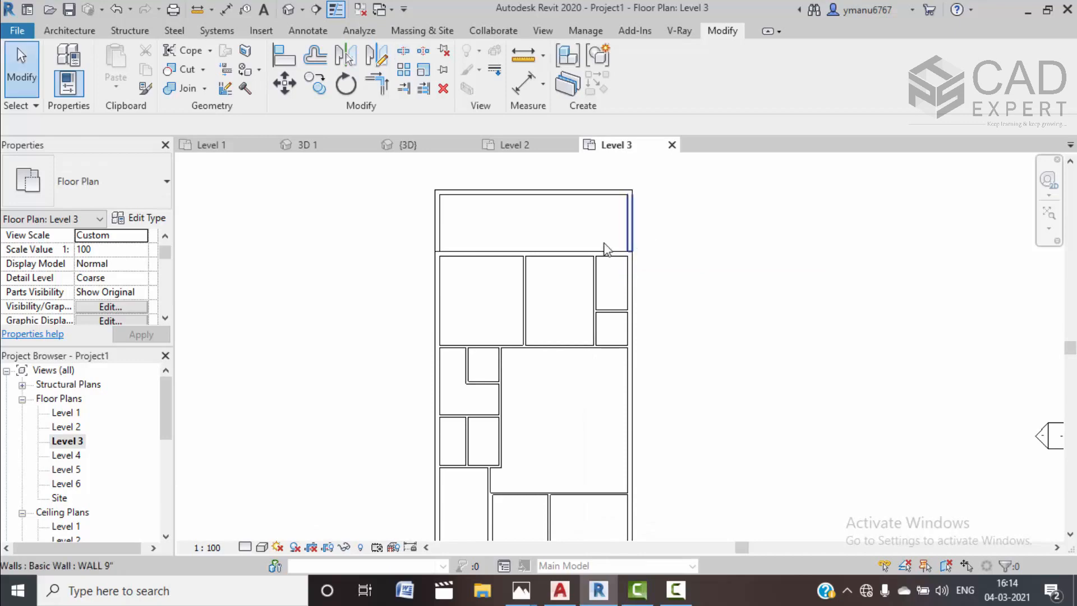
# In the {3D} view, set the top constraint of the six 9" boundary walls enclosing the front and rear yards to Unconnected
pyautogui.click(293, 14)
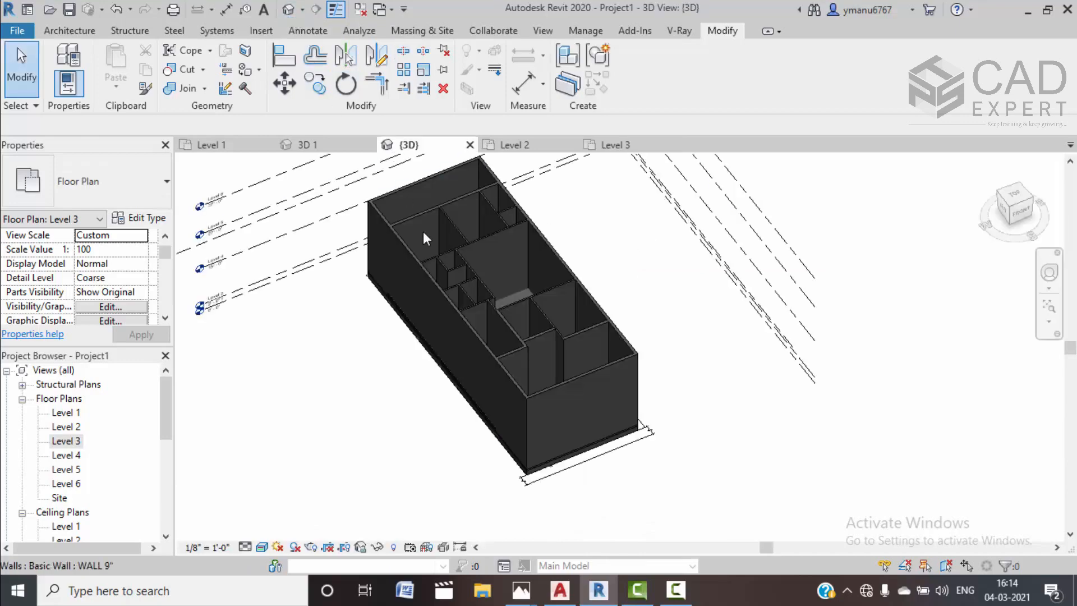
pyautogui.click(385, 213)
pyautogui.moveTo(491, 182); pyautogui.dragTo(527, 296, button='middle')
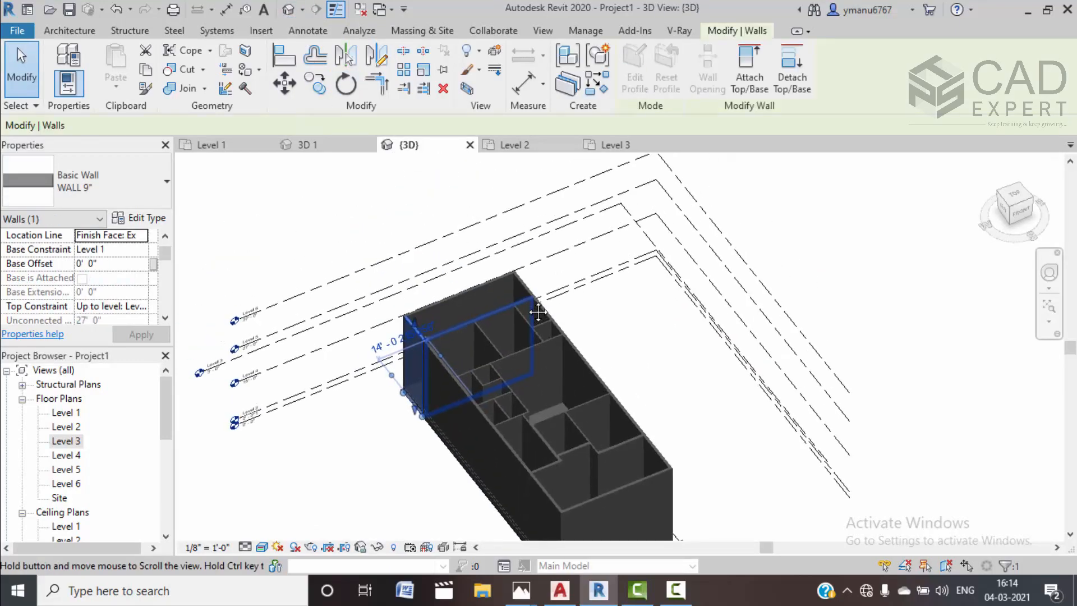
pyautogui.click(476, 284)
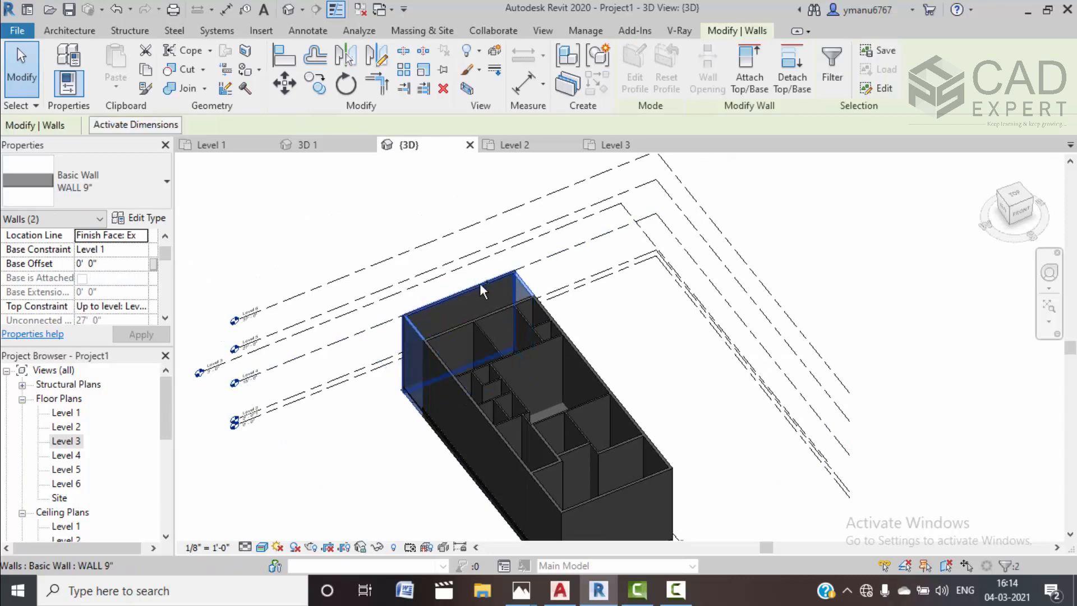
pyautogui.keyDown('ctrl'); pyautogui.click(480, 283); pyautogui.keyUp('ctrl')
pyautogui.moveTo(642, 300); pyautogui.dragTo(583, 132, button='middle')
pyautogui.keyDown('ctrl'); pyautogui.click(483, 330); pyautogui.keyUp('ctrl')
pyautogui.keyDown('ctrl'); pyautogui.click(524, 331); pyautogui.keyUp('ctrl')
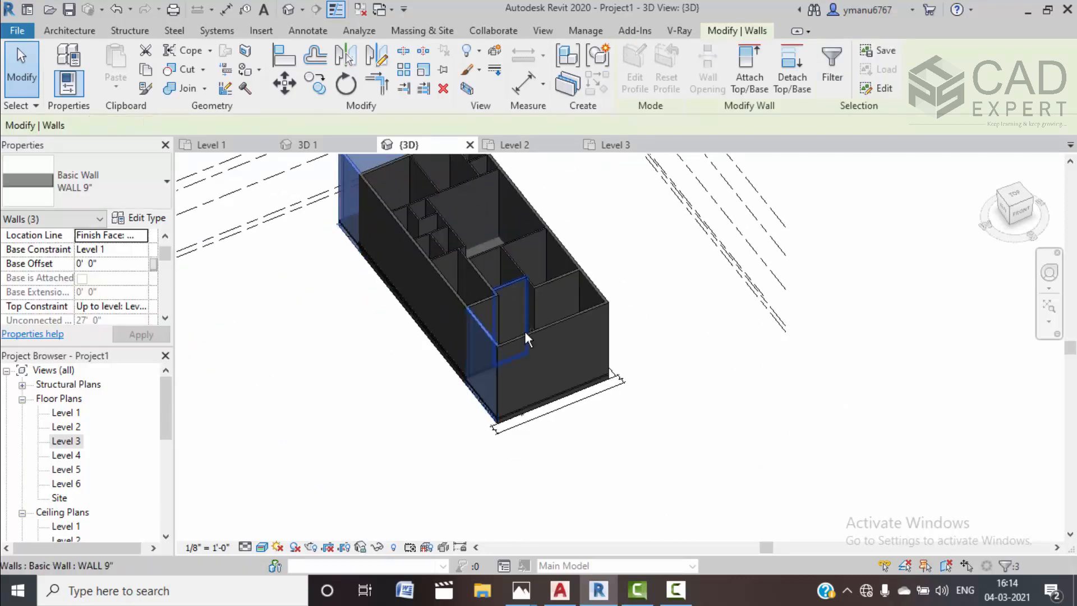
pyautogui.keyDown('ctrl'); pyautogui.click(605, 295); pyautogui.keyUp('ctrl')
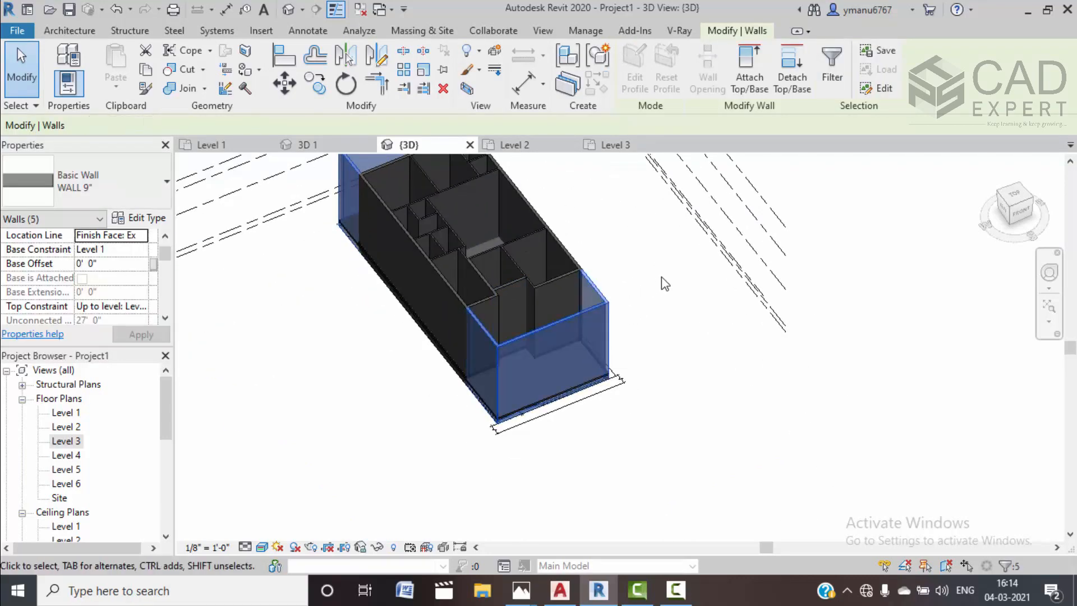
pyautogui.scroll(-3, 662, 281)
pyautogui.keyDown('ctrl'); pyautogui.click(507, 288); pyautogui.keyUp('ctrl')
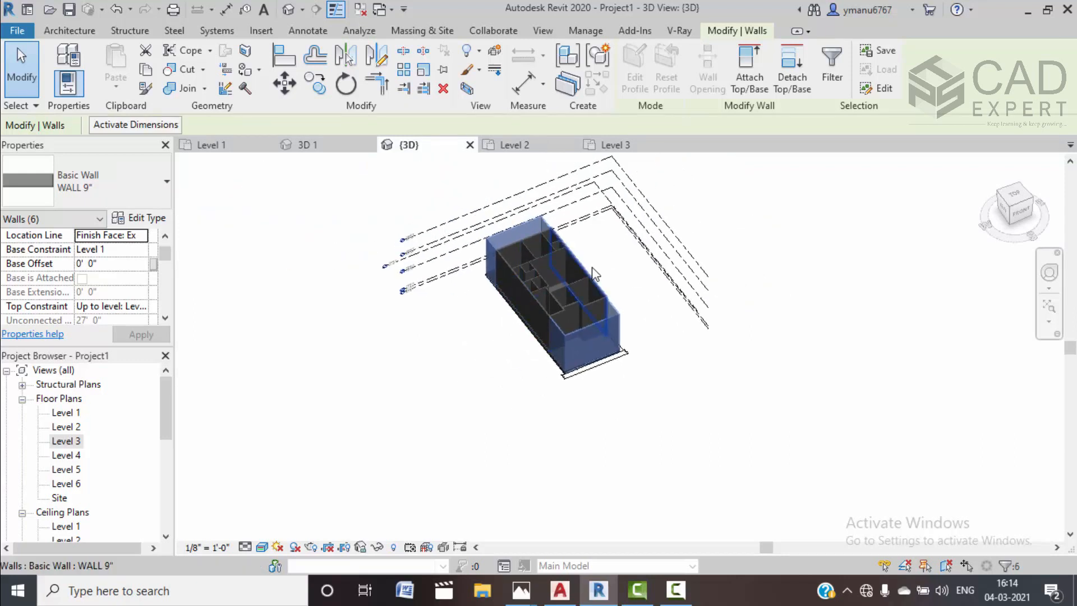
pyautogui.moveTo(246, 283); pyautogui.dragTo(227, 301, button='middle')
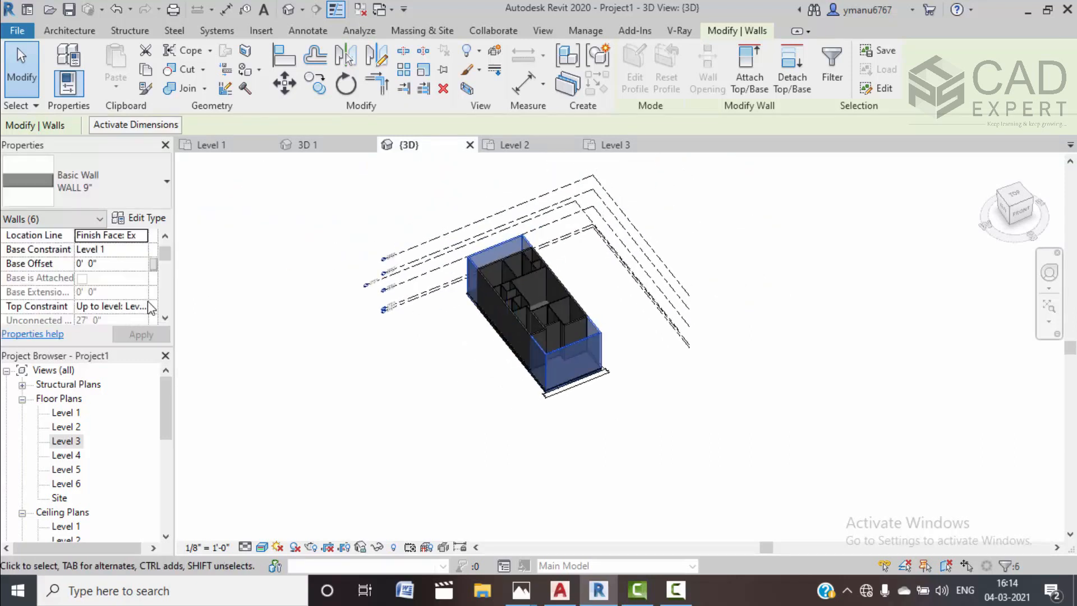
pyautogui.click(141, 306)
pyautogui.click(125, 319)
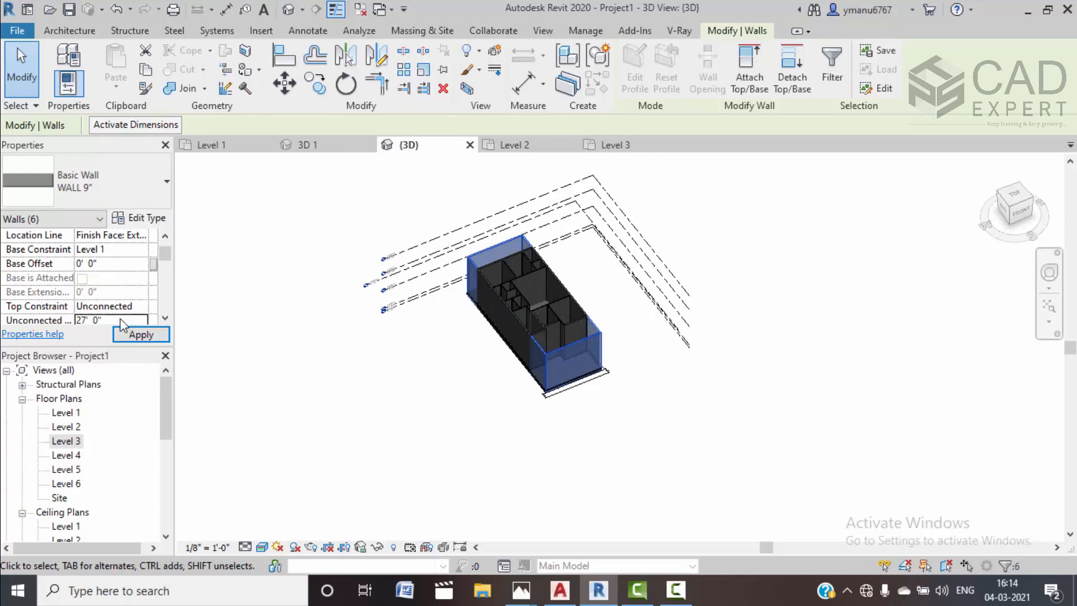
# Lower the six boundary walls with unconnected heights of 8' and 11', and adjust the height once more
pyautogui.click(118, 318)
pyautogui.write('7')
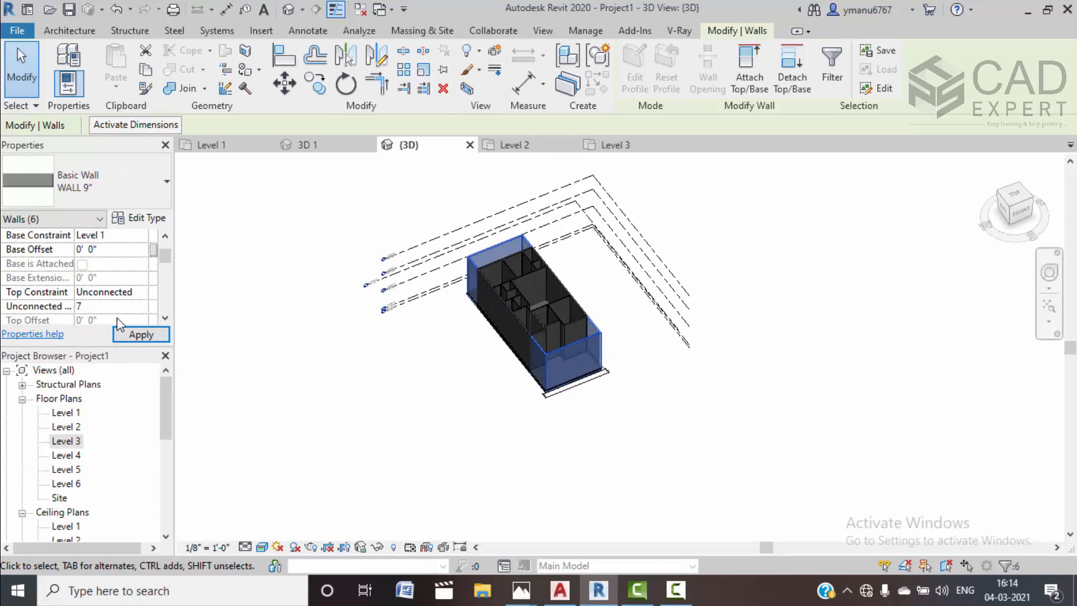
pyautogui.press('BackSpace')
pyautogui.write('8')
pyautogui.click(125, 335)
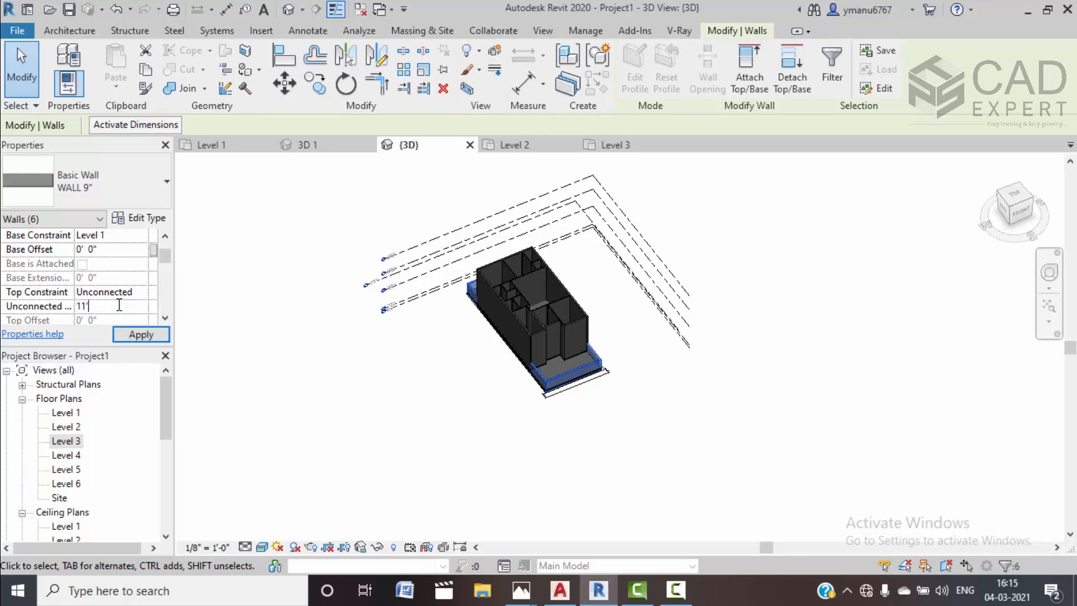
pyautogui.click(141, 335)
pyautogui.scroll(5, 605, 373)
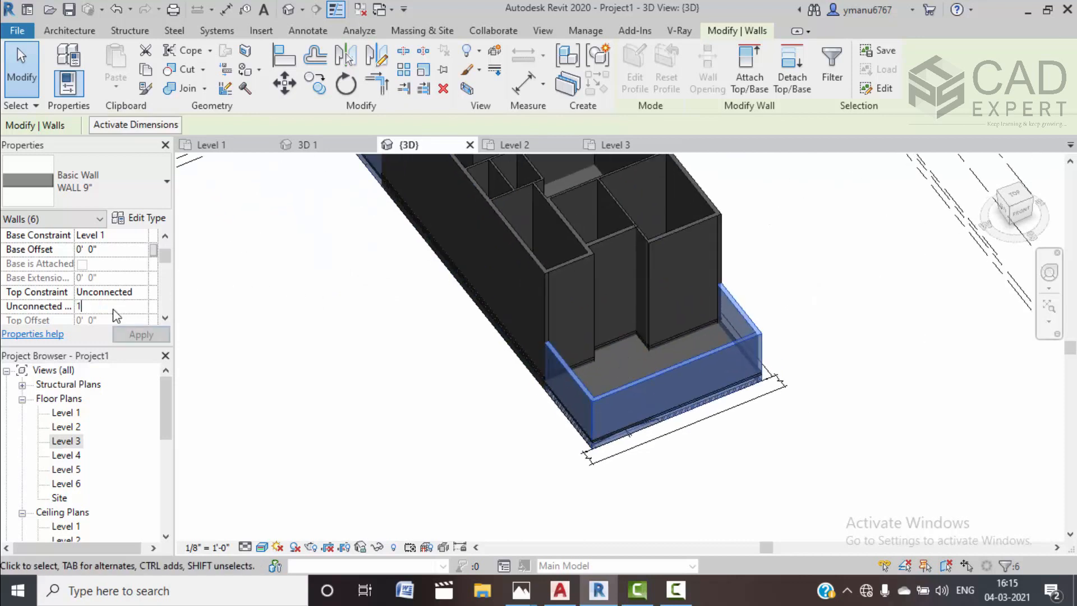
pyautogui.click(134, 334)
# Examine the lowered boundary walls against the house walls and levels from an angle and from the front
pyautogui.keyDown('shift'); pyautogui.moveTo(257, 334); pyautogui.dragTo(360, 426, button='middle'); pyautogui.keyUp('shift')
pyautogui.press('Escape')
pyautogui.keyDown('shift'); pyautogui.moveTo(360, 381); pyautogui.dragTo(467, 320, button='middle'); pyautogui.keyUp('shift')
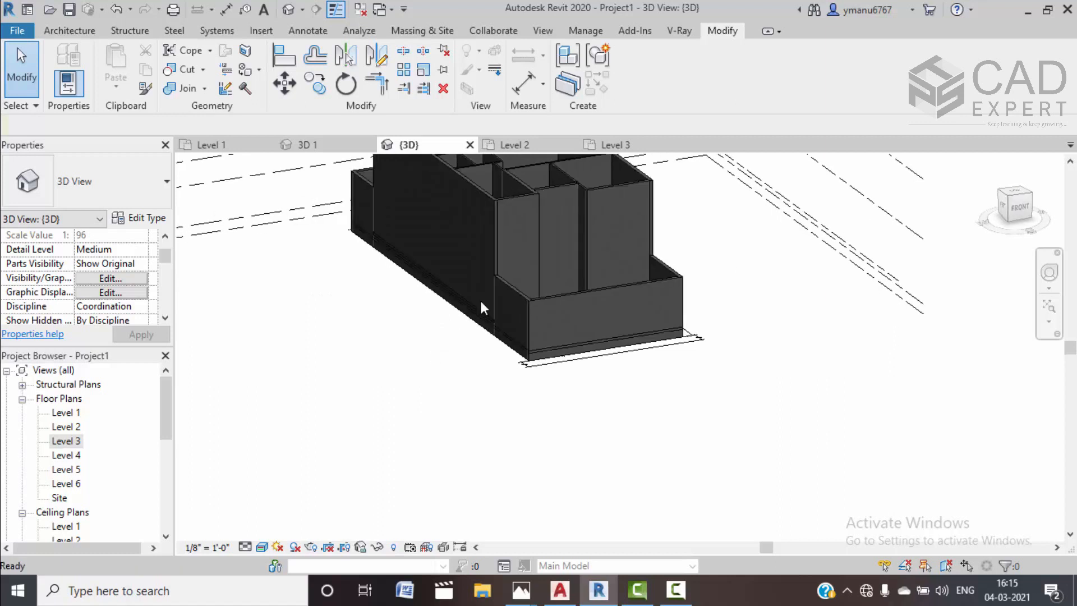
pyautogui.scroll(2, 463, 309)
pyautogui.scroll(2, 476, 264)
pyautogui.scroll(-4, 477, 308)
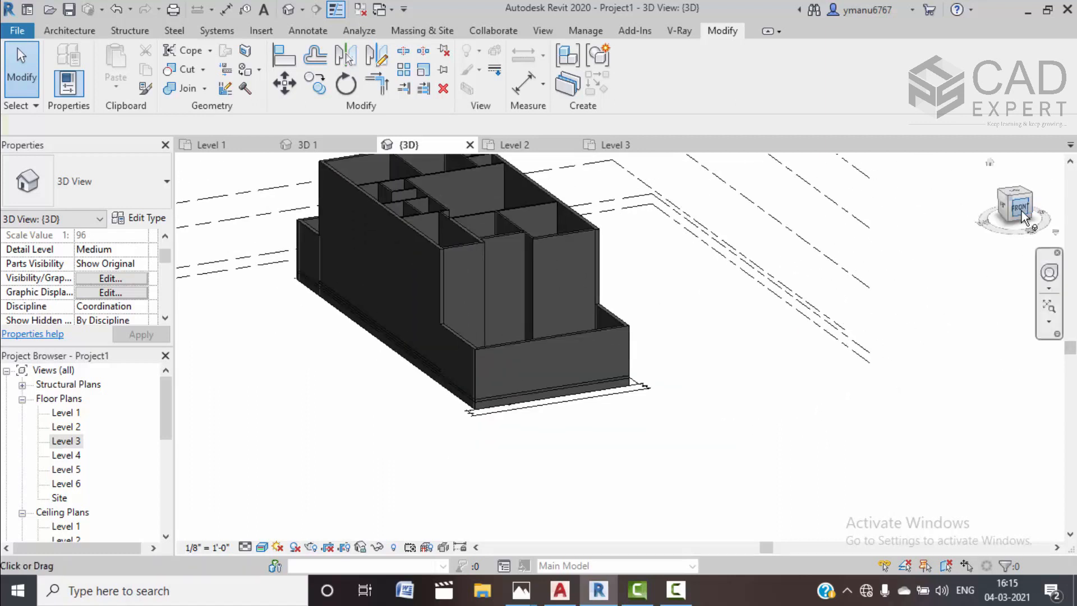
pyautogui.click(1019, 210)
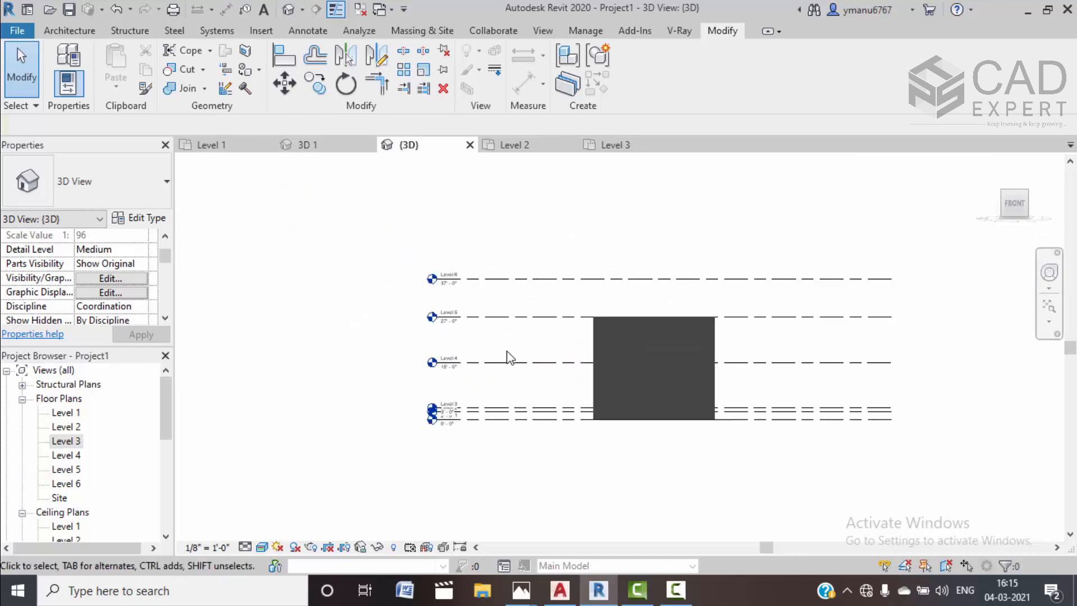
pyautogui.scroll(2, 510, 357)
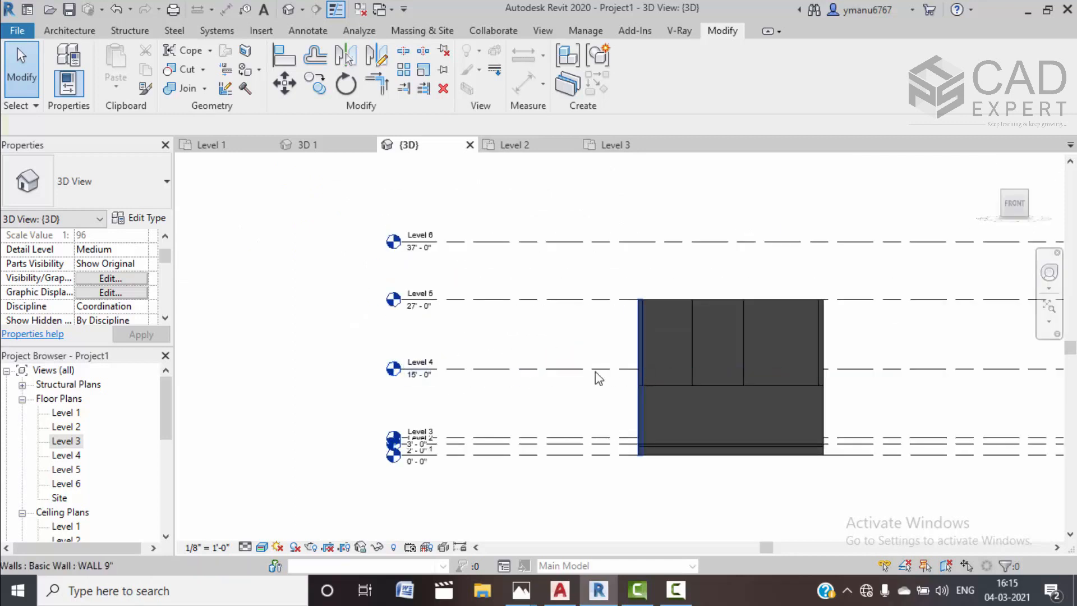
# Start an architectural floor in the Level 4 floor plan with straight boundary lines
pyautogui.click(66, 455)
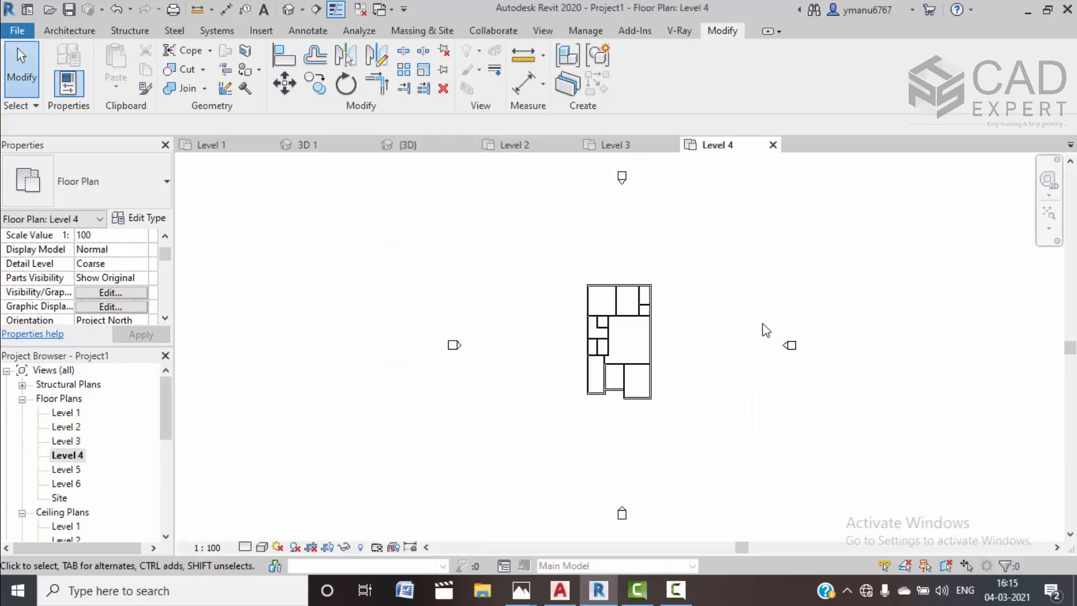
pyautogui.scroll(4, 656, 351)
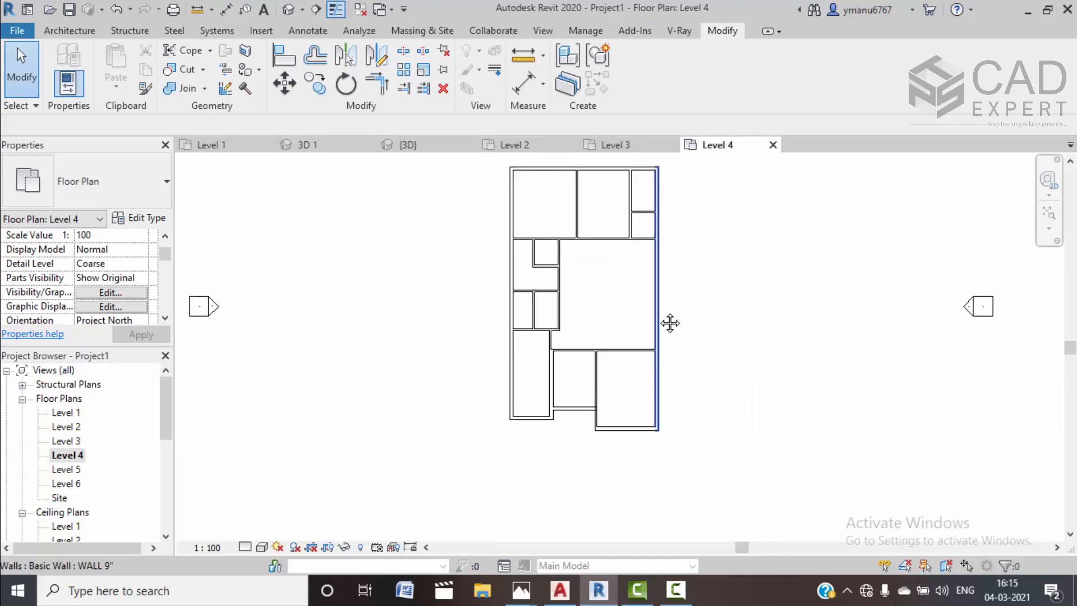
pyautogui.moveTo(666, 266); pyautogui.dragTo(639, 267, button='middle')
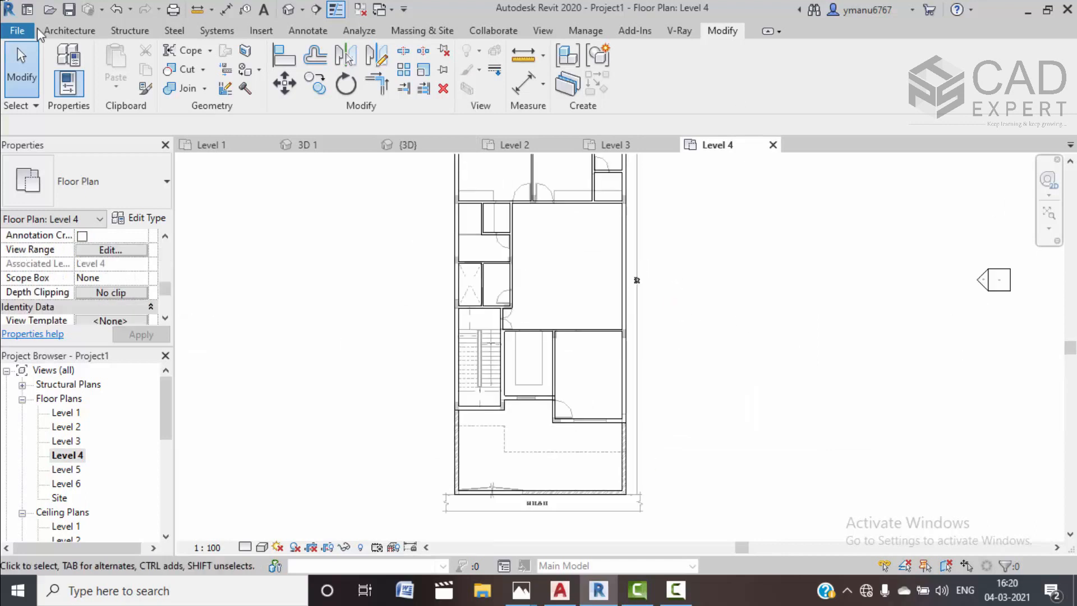
pyautogui.click(78, 32)
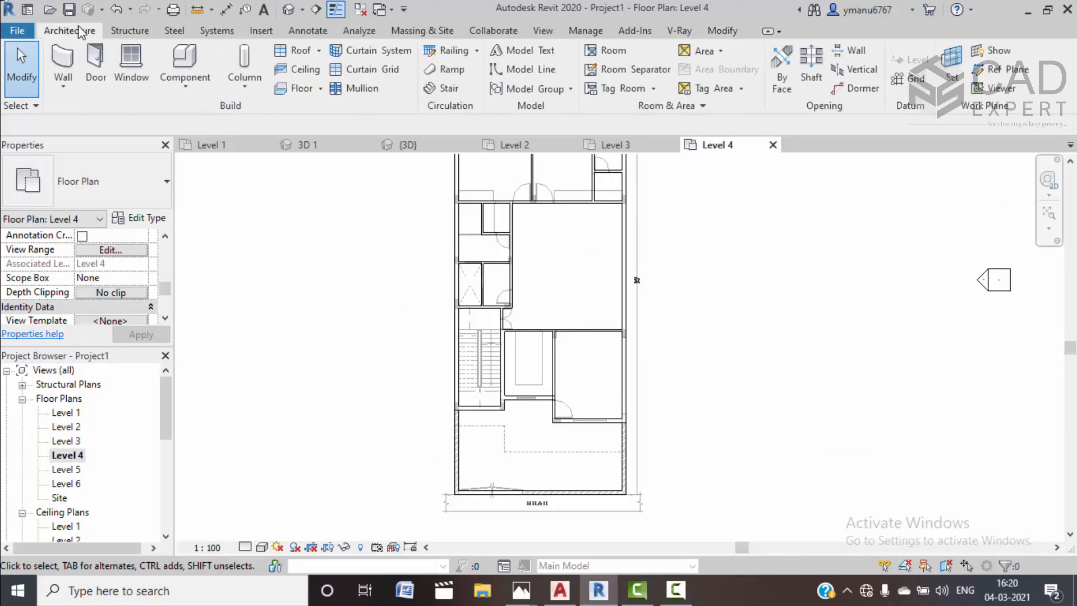
pyautogui.click(321, 88)
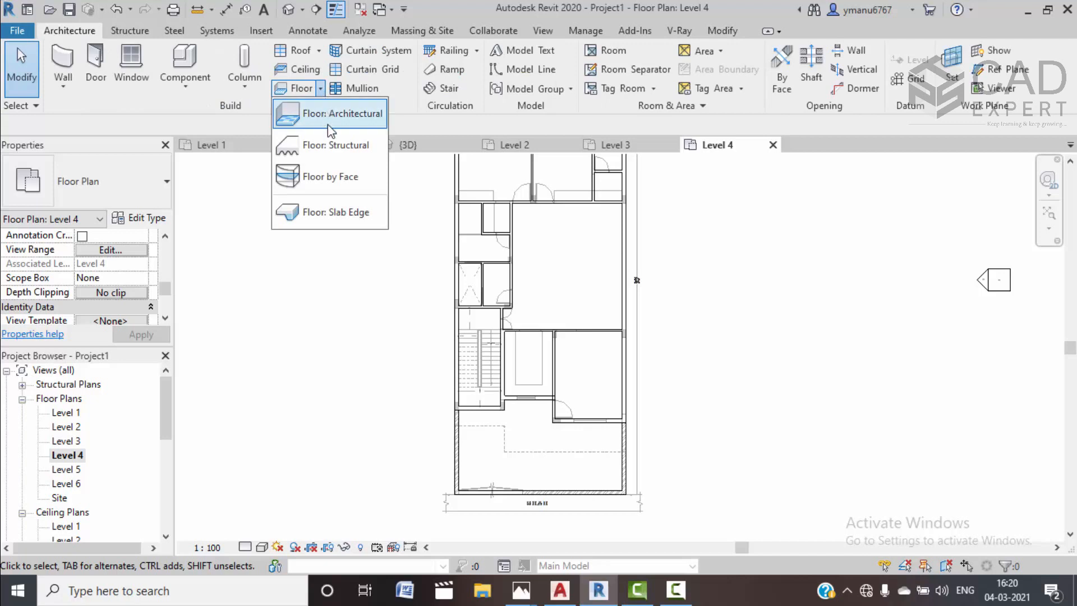
pyautogui.click(341, 113)
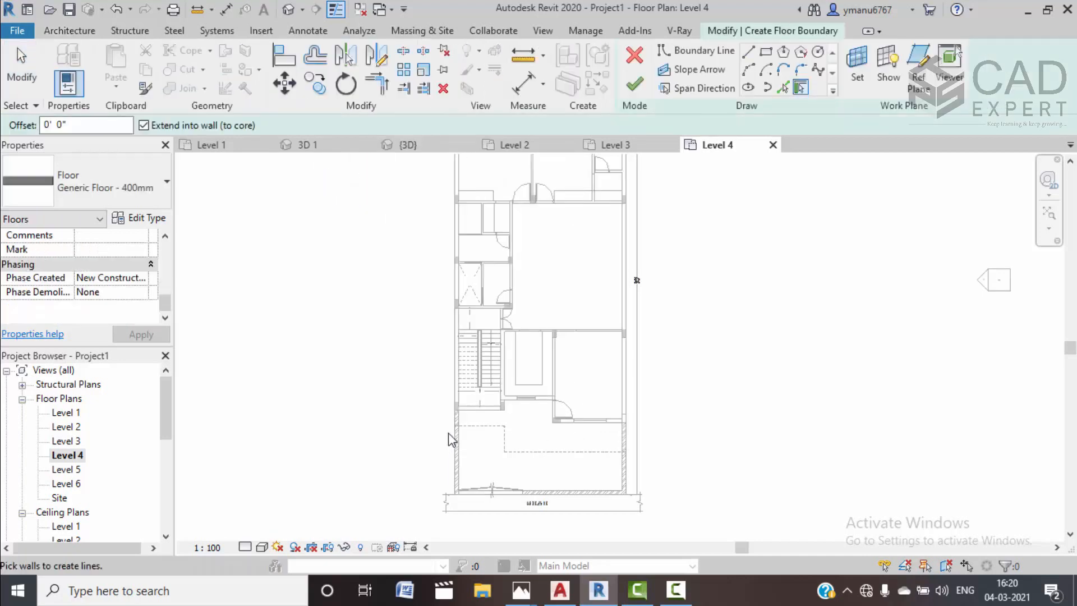
pyautogui.scroll(2, 485, 428)
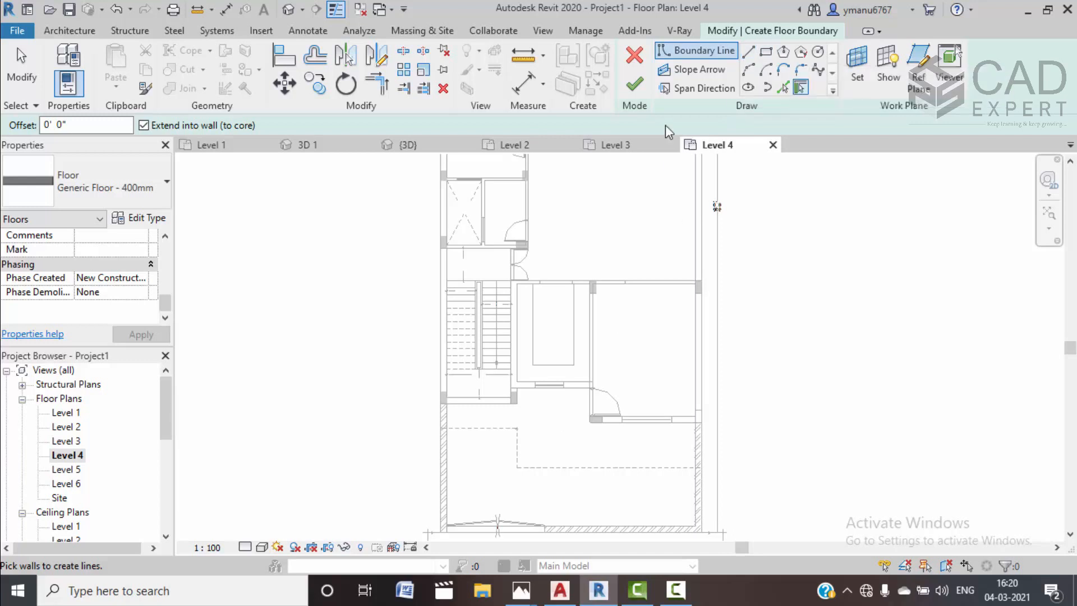
pyautogui.click(747, 52)
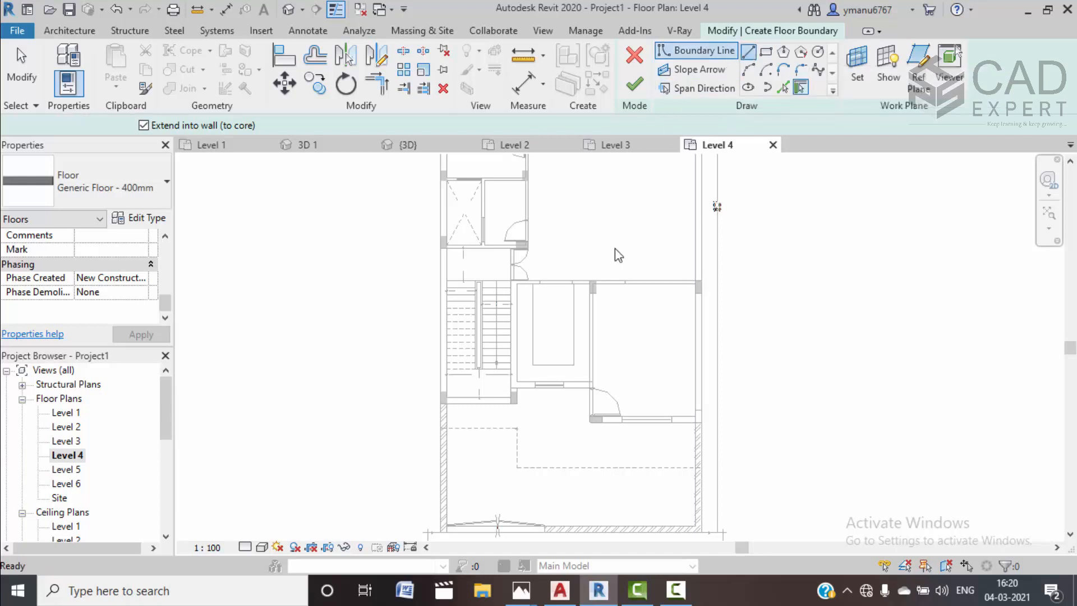
pyautogui.click(445, 429)
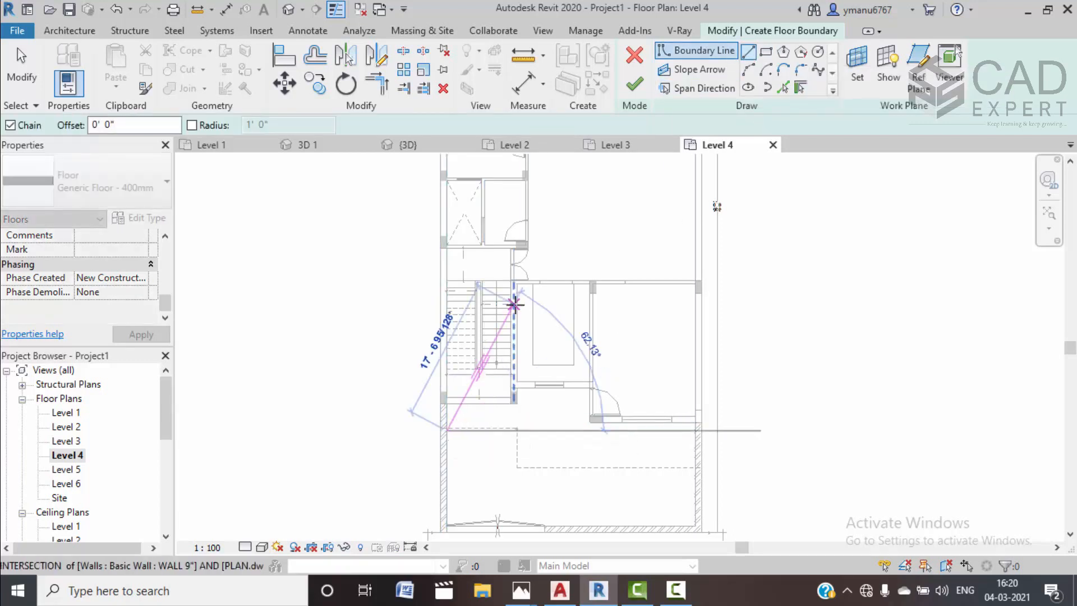
pyautogui.press('Escape')
pyautogui.scroll(4, 436, 423)
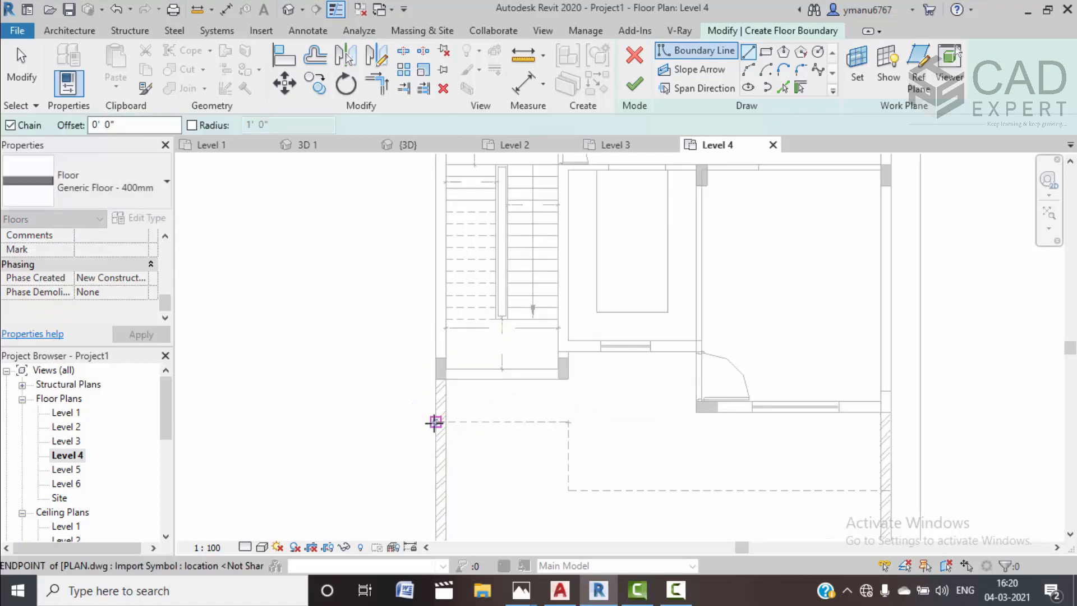
pyautogui.click(436, 421)
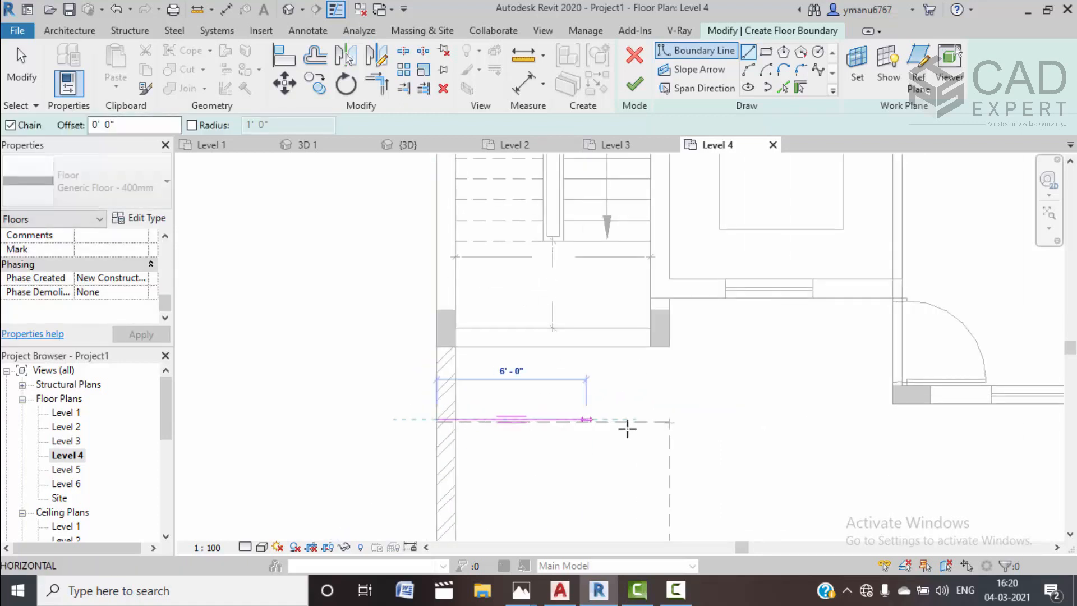
pyautogui.press('Escape')
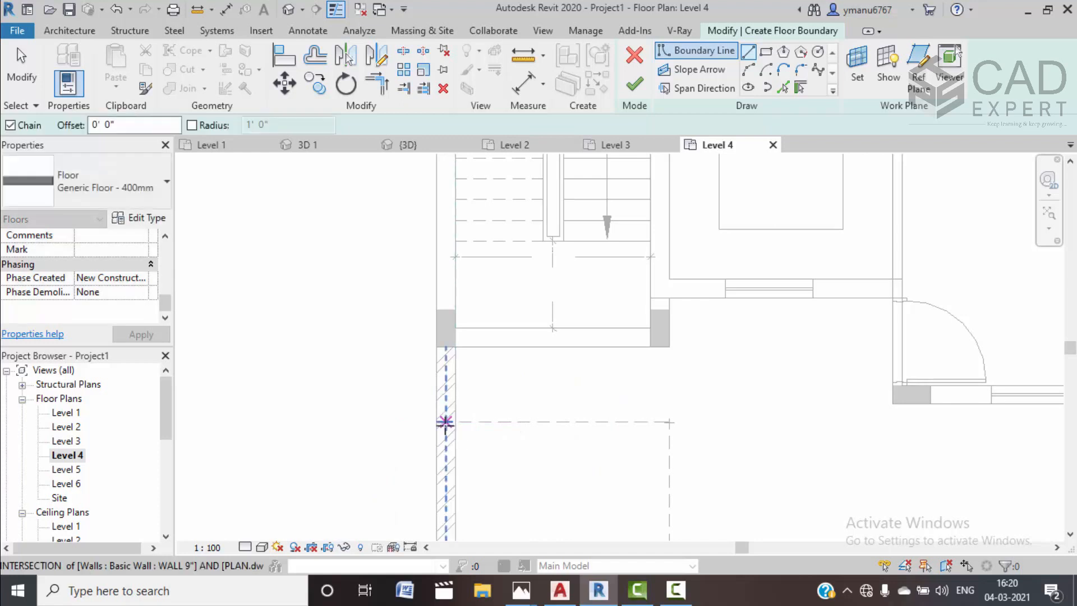
# Draw the floor's front edge between the outer side wall faces along the dashed plan line, stepping about 4'-9 1/2" toward the road
pyautogui.click(437, 421)
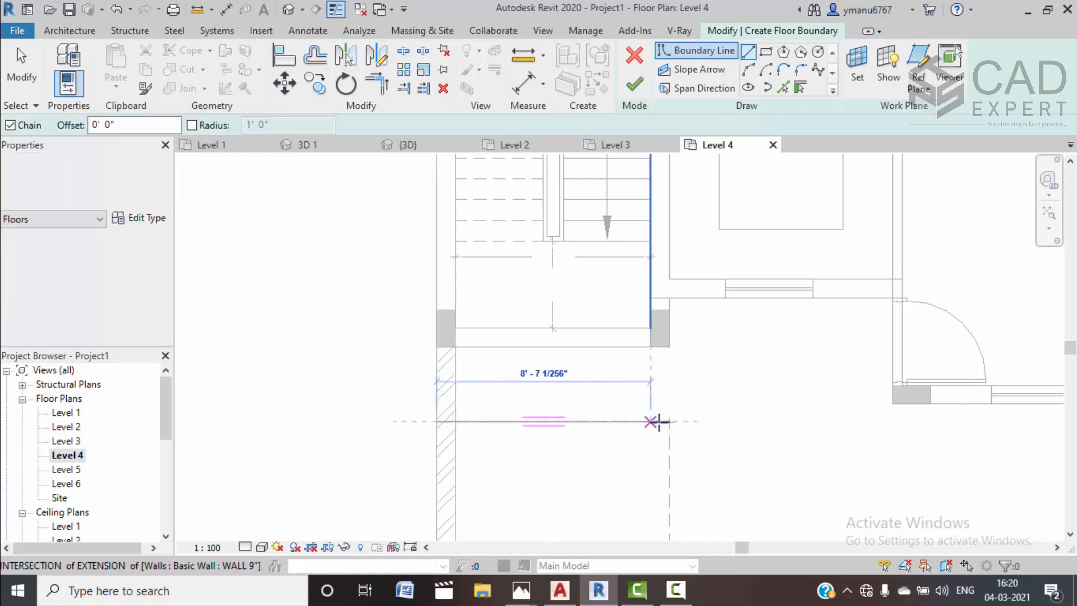
pyautogui.click(653, 421)
pyautogui.scroll(-2, 661, 459)
pyautogui.moveTo(652, 452); pyautogui.dragTo(663, 329, button='middle')
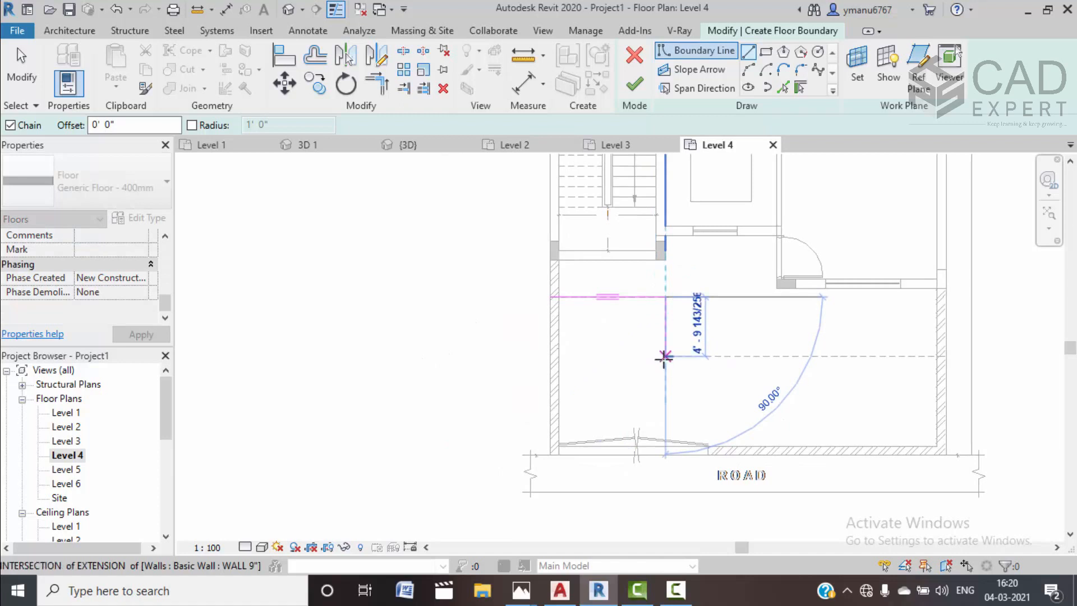
pyautogui.click(944, 355)
pyautogui.moveTo(944, 356); pyautogui.dragTo(932, 506, button='middle')
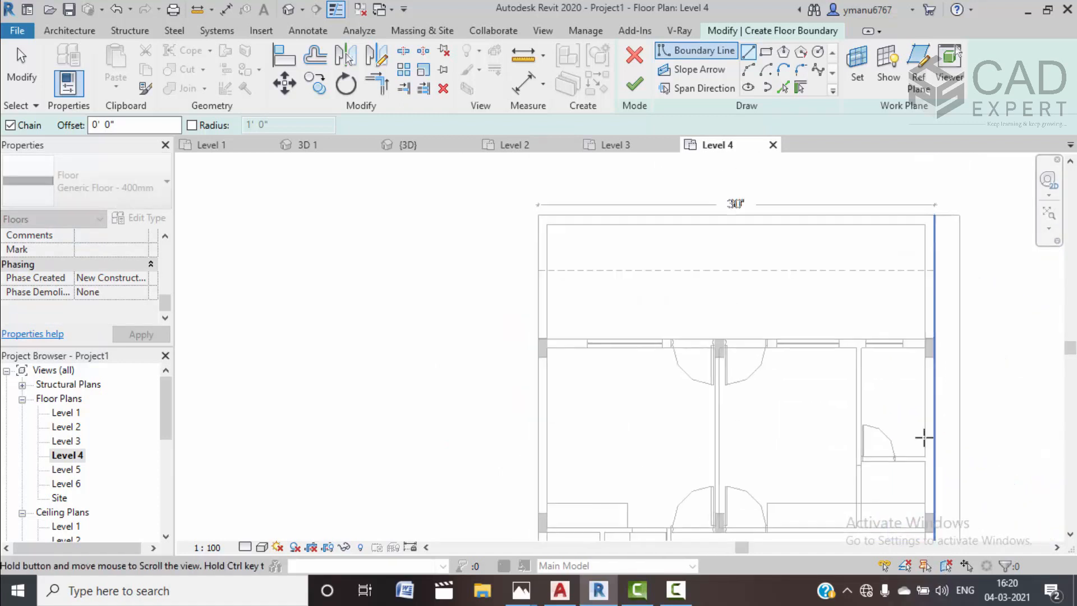
# Close the boundary along both outer side walls and the dashed rear line, and finish the Generic Floor - 400mm
pyautogui.click(933, 270)
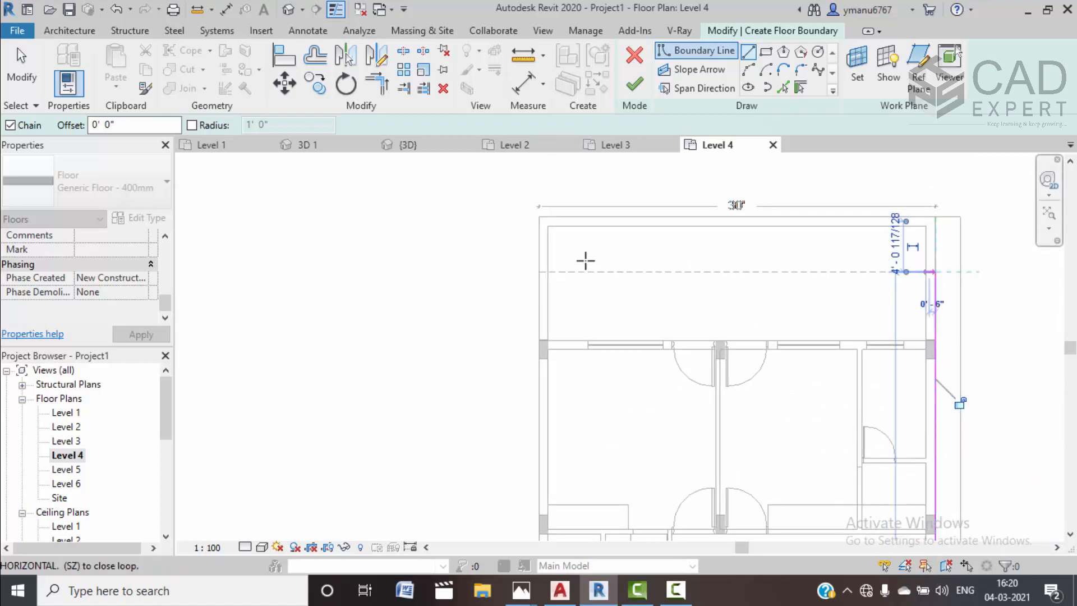
pyautogui.click(540, 272)
pyautogui.scroll(-3, 552, 377)
pyautogui.moveTo(560, 375); pyautogui.dragTo(591, 157, button='middle')
pyautogui.moveTo(592, 504); pyautogui.dragTo(566, 409, button='middle')
pyautogui.click(531, 383)
pyautogui.click(634, 85)
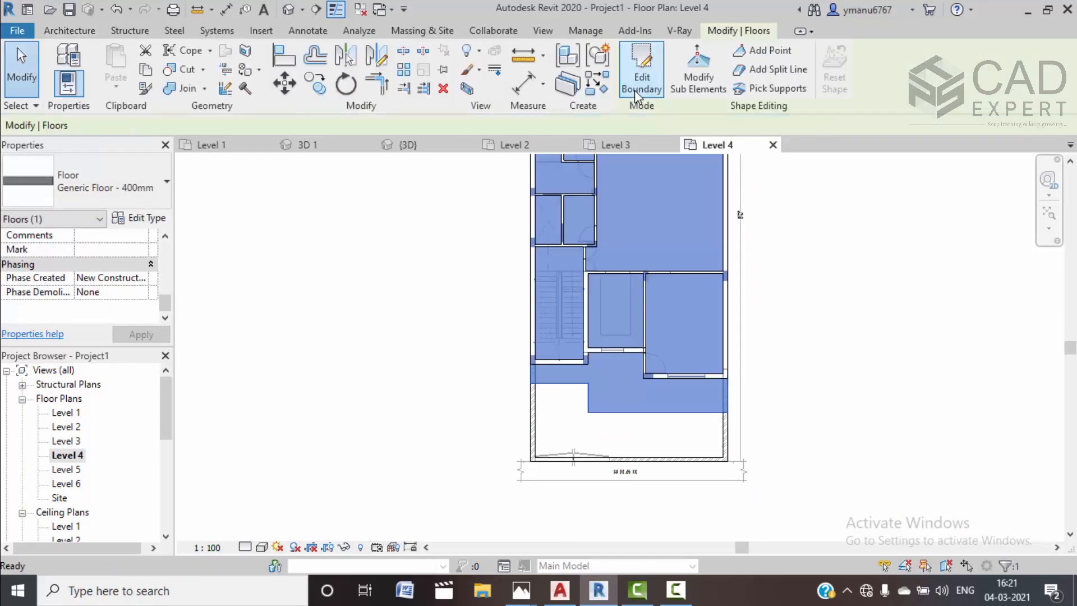
# Examine the new Level 4 floor and its front overhang in {3D}, and open the finished reference model's 3D 1 view
pyautogui.click(415, 145)
pyautogui.keyDown('shift'); pyautogui.moveTo(916, 313); pyautogui.dragTo(755, 428, button='middle'); pyautogui.keyUp('shift')
pyautogui.click(832, 531)
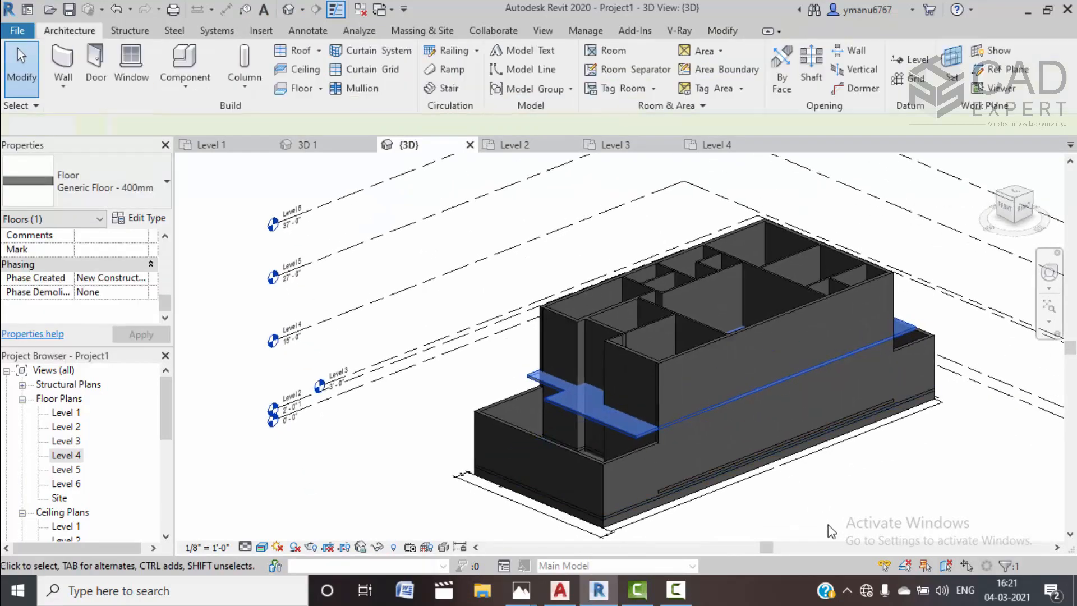
pyautogui.keyDown('shift'); pyautogui.moveTo(831, 531); pyautogui.dragTo(740, 493, button='middle'); pyautogui.keyUp('shift')
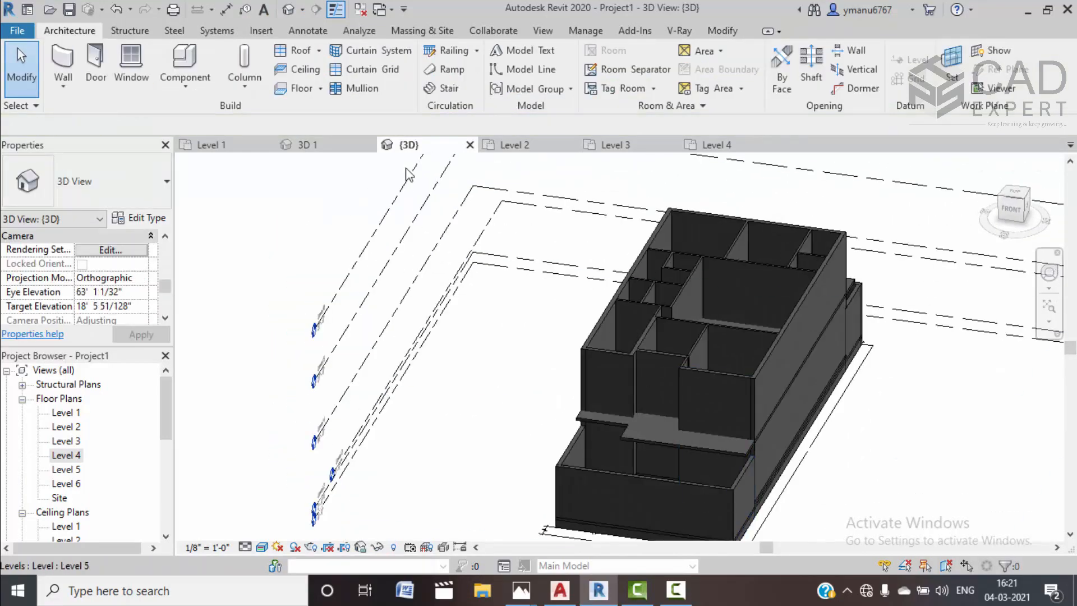
pyautogui.click(298, 144)
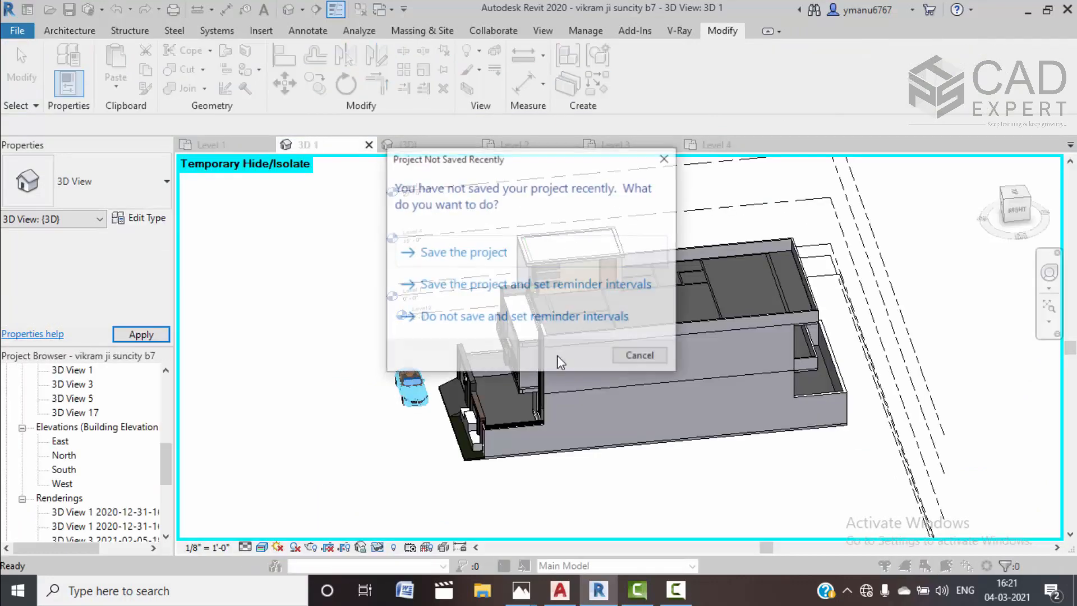
# Dismiss the save reminder and examine the reference model's front elevation, balcony projections, side walls and rooftop from several angles
pyautogui.click(660, 358)
pyautogui.keyDown('shift'); pyautogui.moveTo(473, 405); pyautogui.dragTo(736, 374, button='middle'); pyautogui.keyUp('shift')
pyautogui.scroll(5, 732, 378)
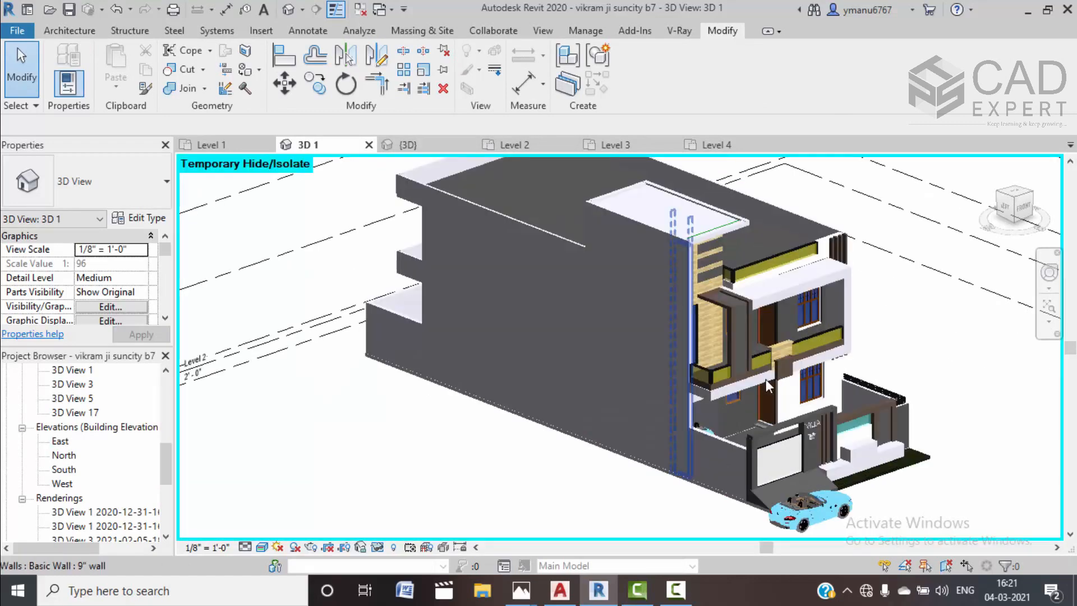
pyautogui.moveTo(776, 359); pyautogui.dragTo(739, 387, button='middle')
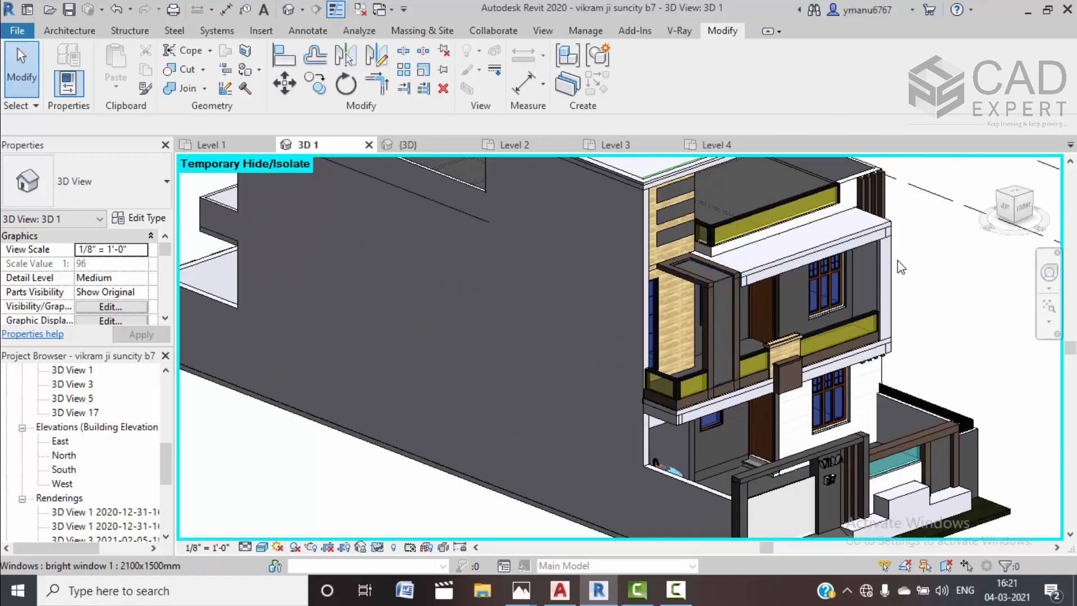
pyautogui.keyDown('shift'); pyautogui.moveTo(963, 254); pyautogui.dragTo(807, 268, button='middle'); pyautogui.keyUp('shift')
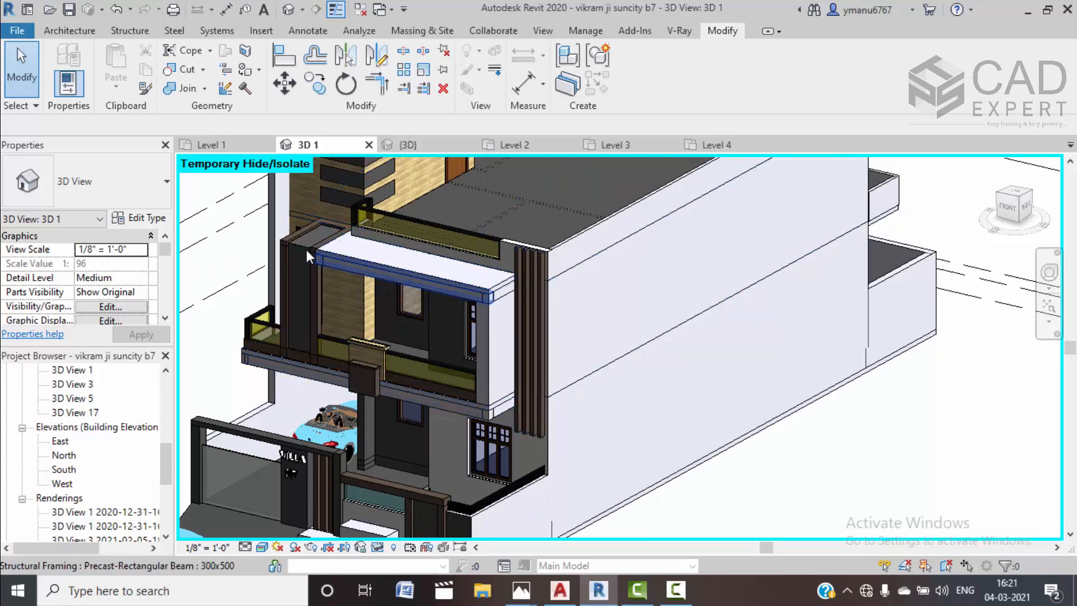
pyautogui.scroll(-3, 295, 241)
pyautogui.keyDown('shift'); pyautogui.moveTo(311, 254); pyautogui.dragTo(401, 306, button='middle'); pyautogui.keyUp('shift')
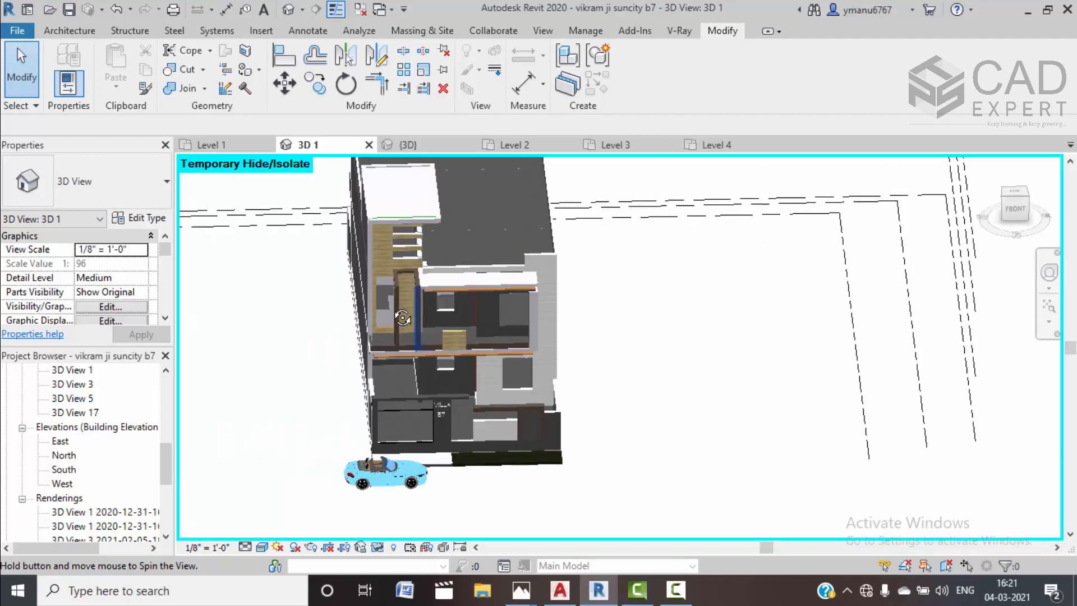
pyautogui.scroll(2, 426, 269)
pyautogui.scroll(2, 433, 261)
pyautogui.keyDown('shift'); pyautogui.moveTo(430, 272); pyautogui.dragTo(341, 274, button='middle'); pyautogui.keyUp('shift')
pyautogui.scroll(-2, 266, 314)
pyautogui.moveTo(266, 314); pyautogui.dragTo(362, 343, button='middle')
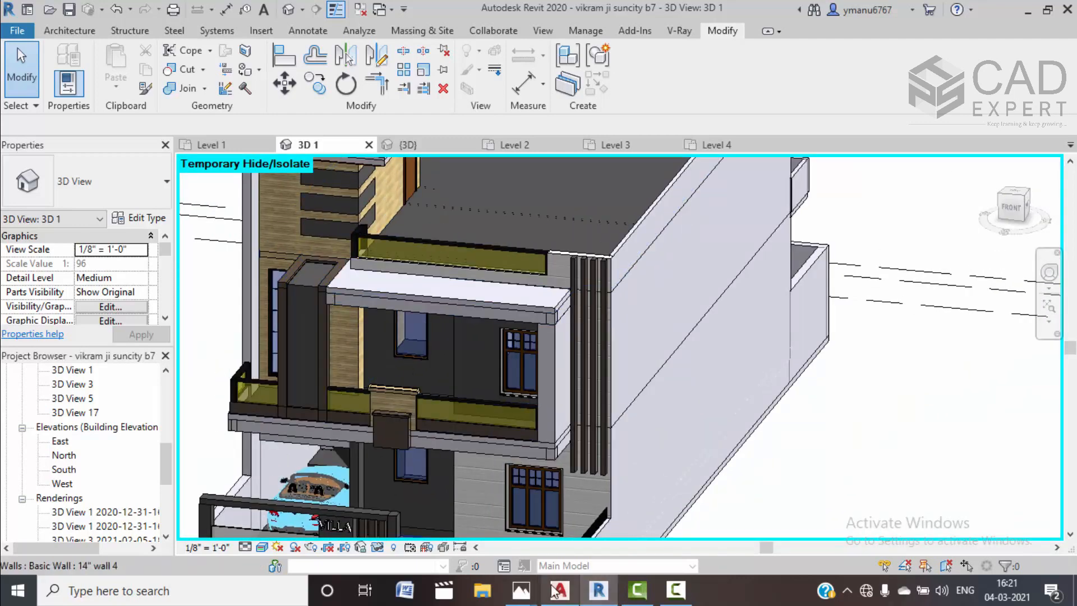
pyautogui.moveTo(623, 578)
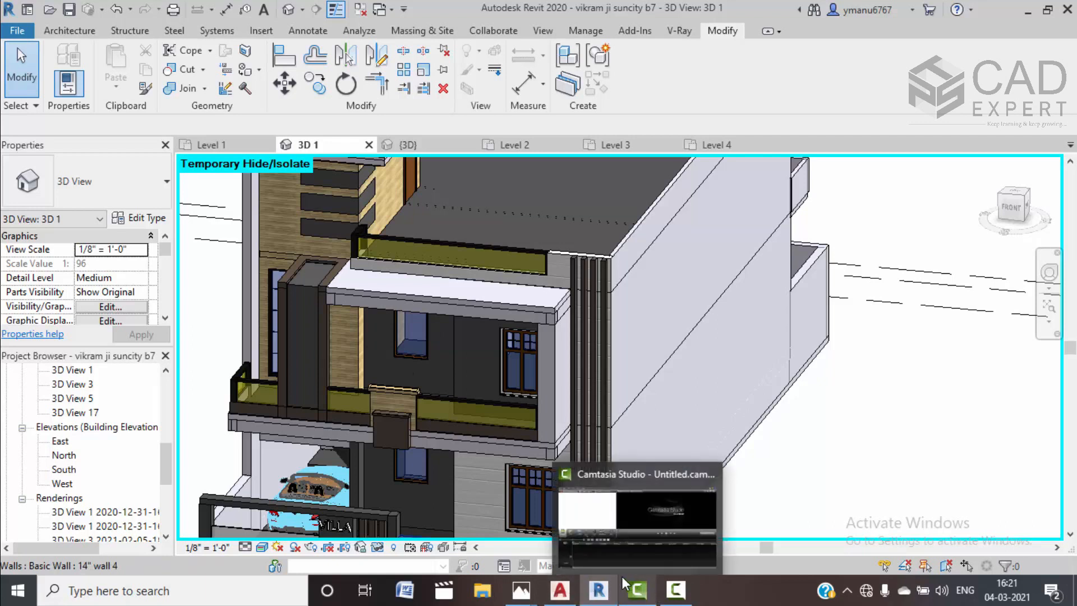
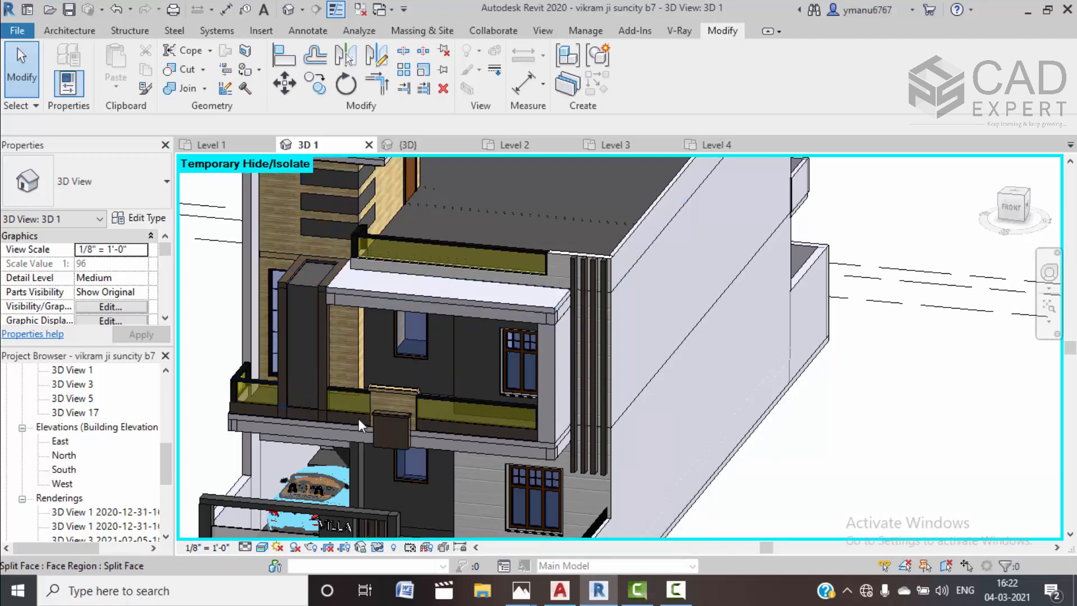
pyautogui.scroll(-3, 402, 435)
pyautogui.moveTo(439, 462); pyautogui.dragTo(478, 412, button='middle')
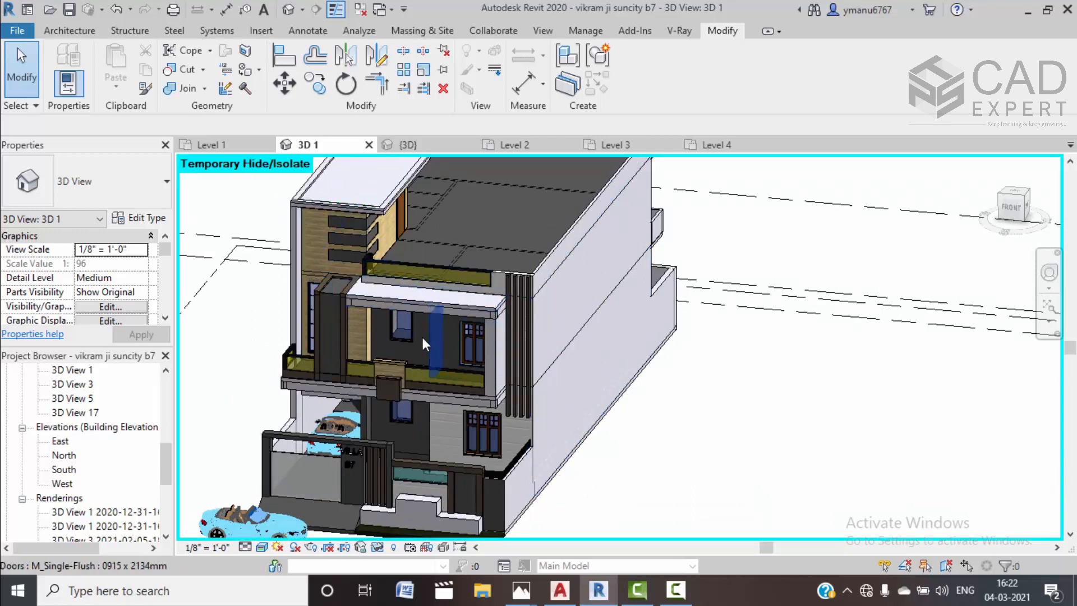
# Return to Project1's {3D} view, close the leftover floor plan views, and open the Level 5 floor plan
pyautogui.click(437, 146)
pyautogui.click(570, 145)
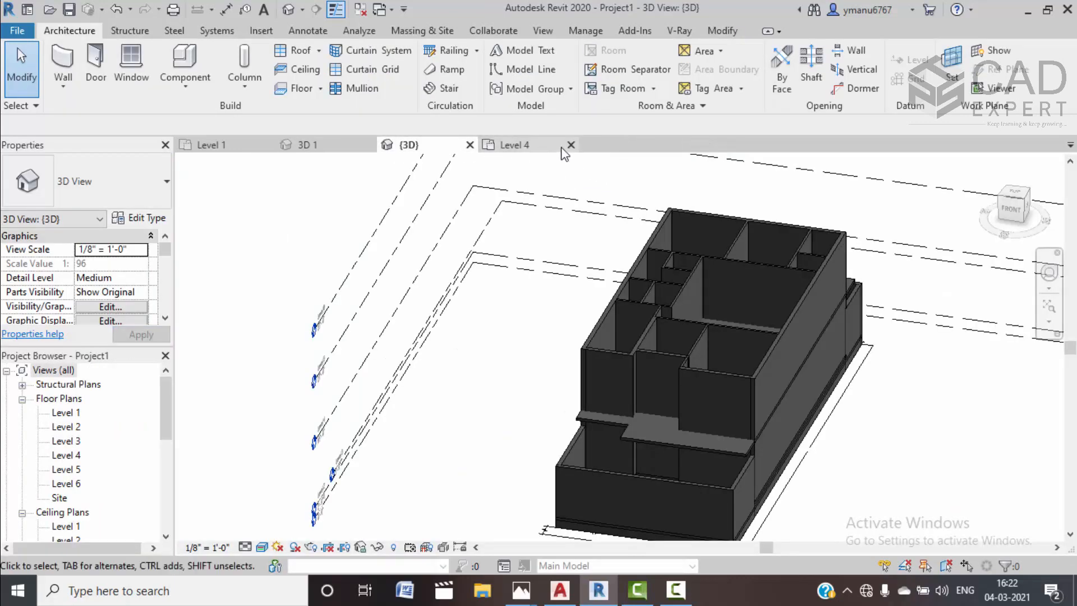
pyautogui.click(571, 145)
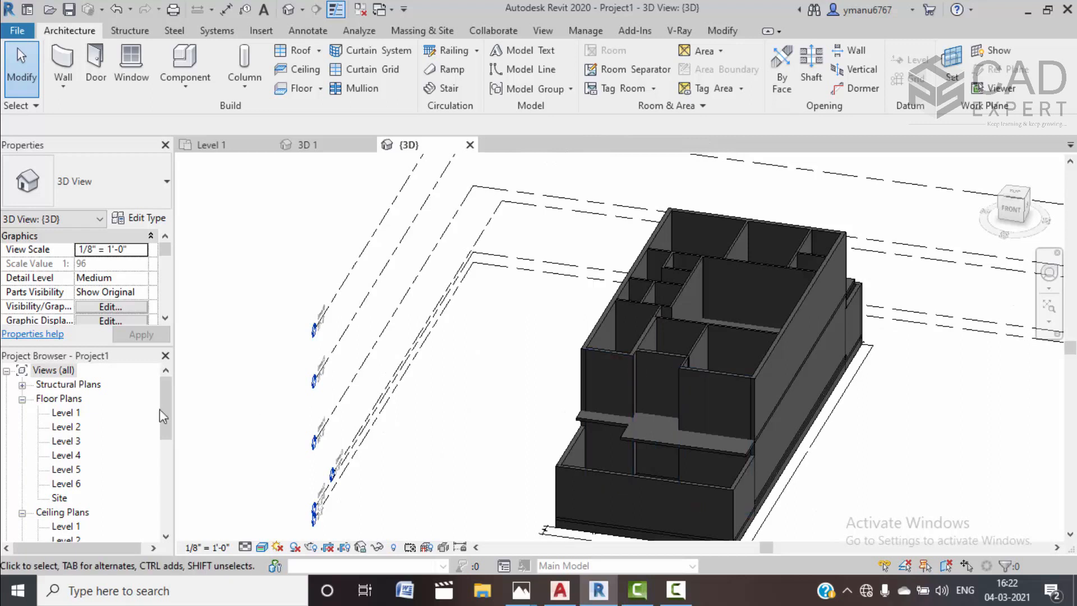
pyautogui.doubleClick(67, 470)
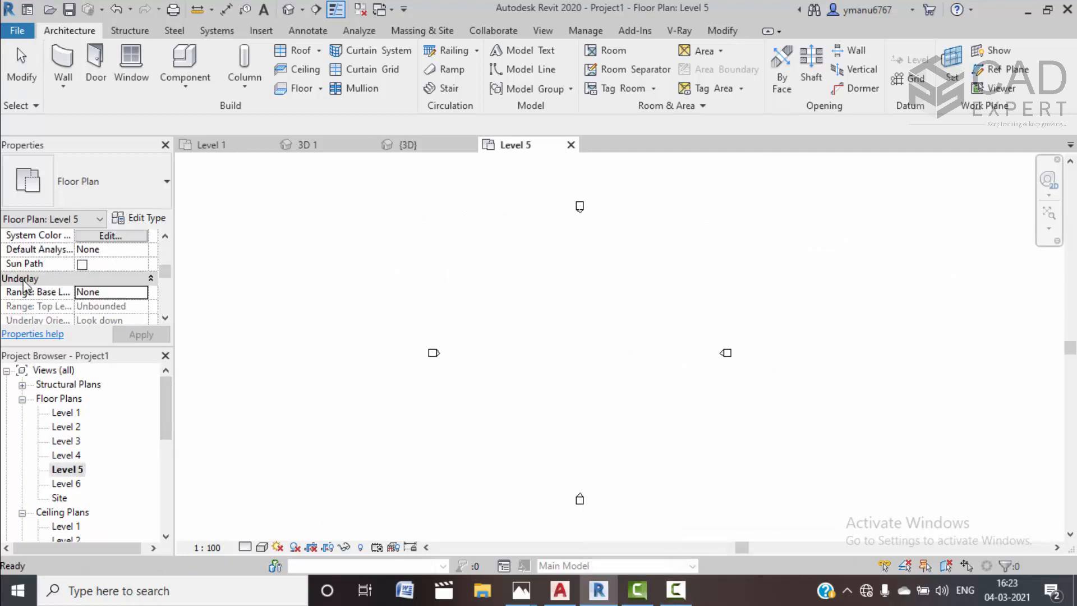
# Set the Level 5 plan's underlay range from base Level 1 to top Level 5 and apply it
pyautogui.click(138, 291)
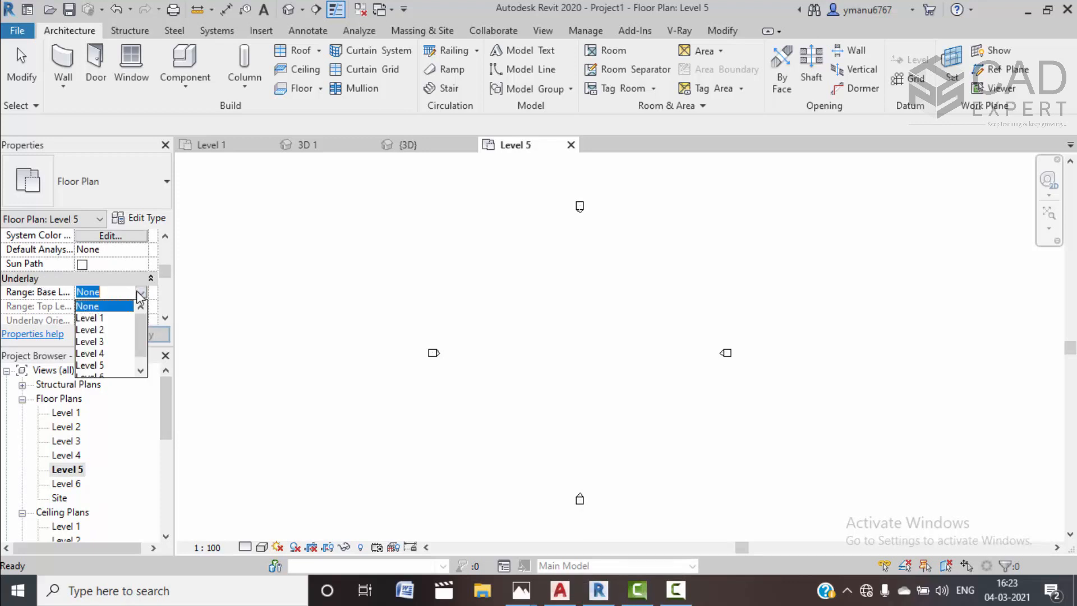
pyautogui.click(95, 318)
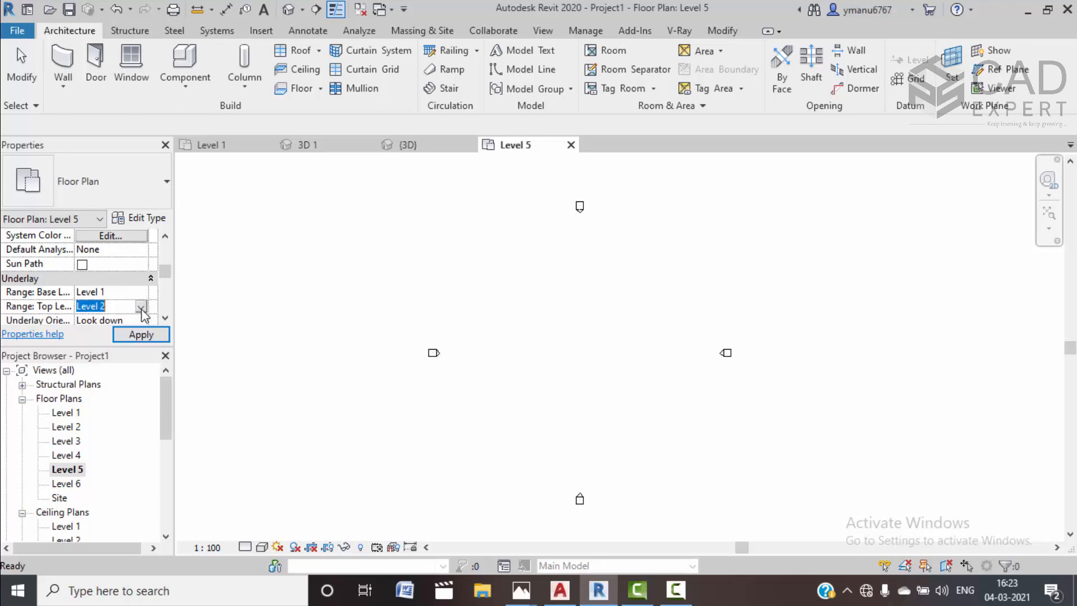
pyautogui.click(141, 307)
pyautogui.click(105, 368)
pyautogui.click(134, 335)
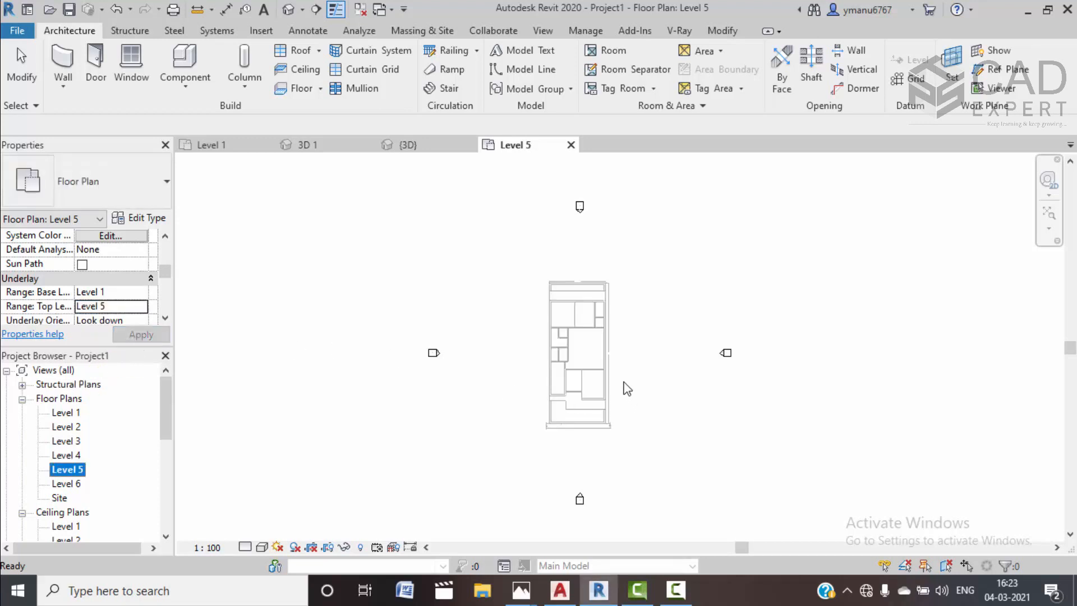
# Start an architectural floor in the Level 5 floor plan with straight boundary lines
pyautogui.scroll(2, 624, 385)
pyautogui.scroll(4, 514, 339)
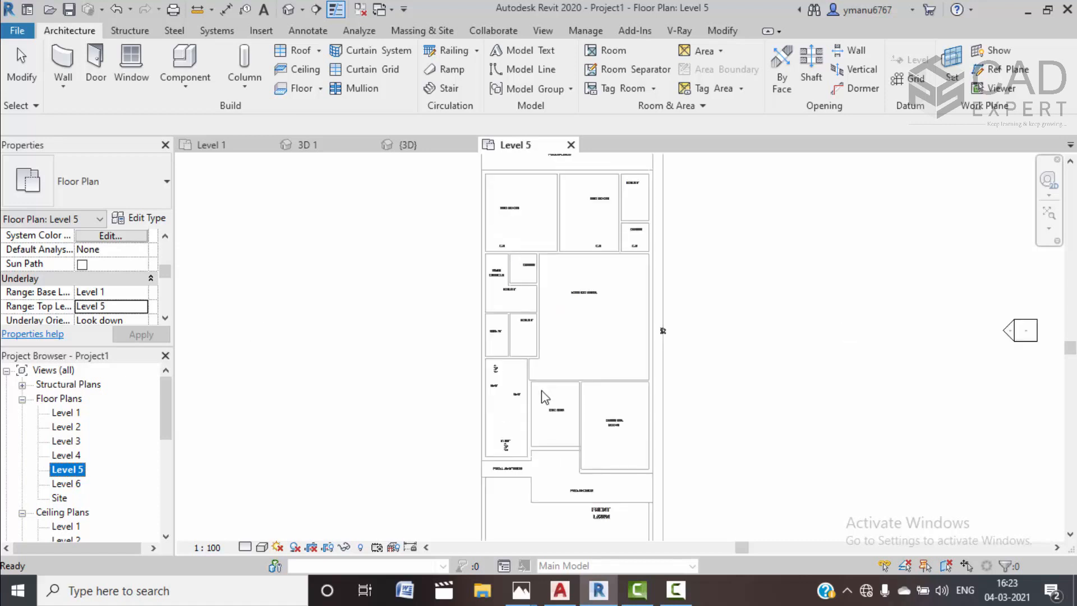
pyautogui.scroll(-2, 613, 403)
pyautogui.moveTo(613, 404); pyautogui.dragTo(587, 413, button='middle')
pyautogui.moveTo(565, 317); pyautogui.dragTo(560, 339, button='middle')
pyautogui.moveTo(565, 286); pyautogui.dragTo(564, 308, button='middle')
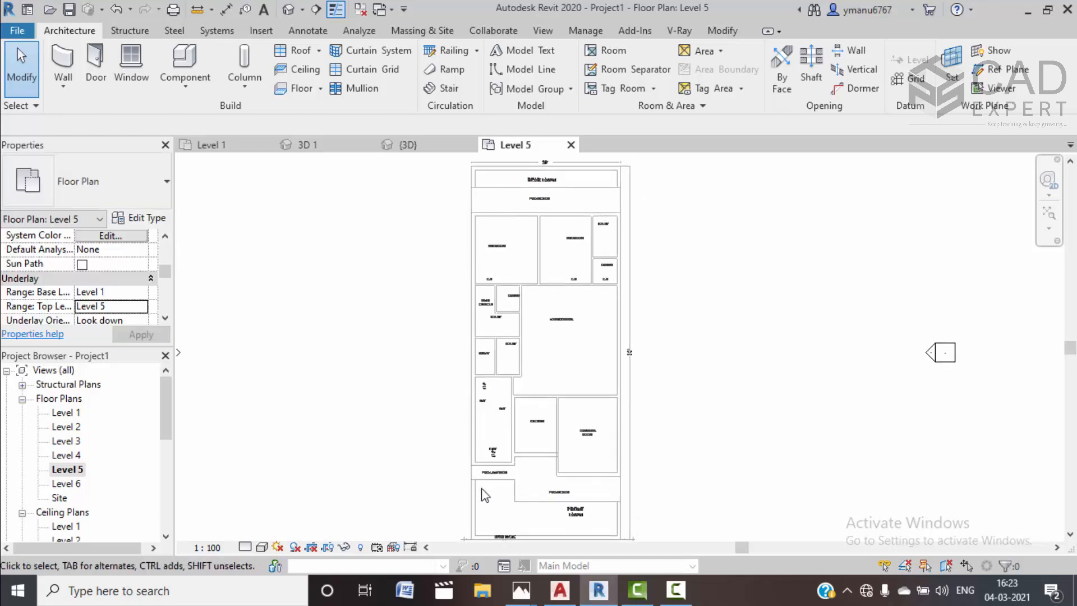
pyautogui.scroll(2, 500, 471)
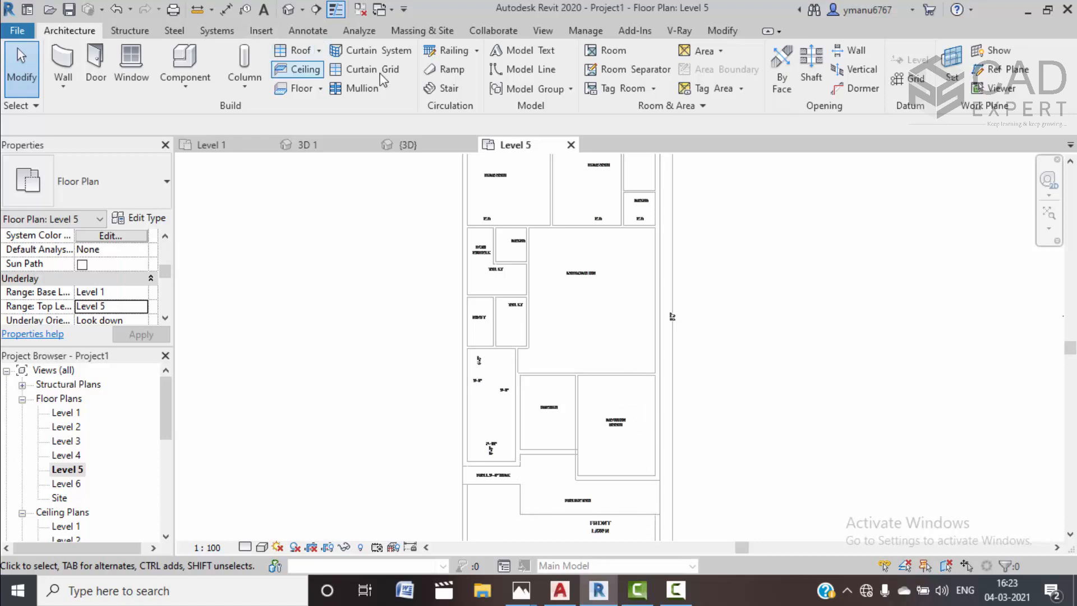
pyautogui.click(321, 89)
pyautogui.click(339, 116)
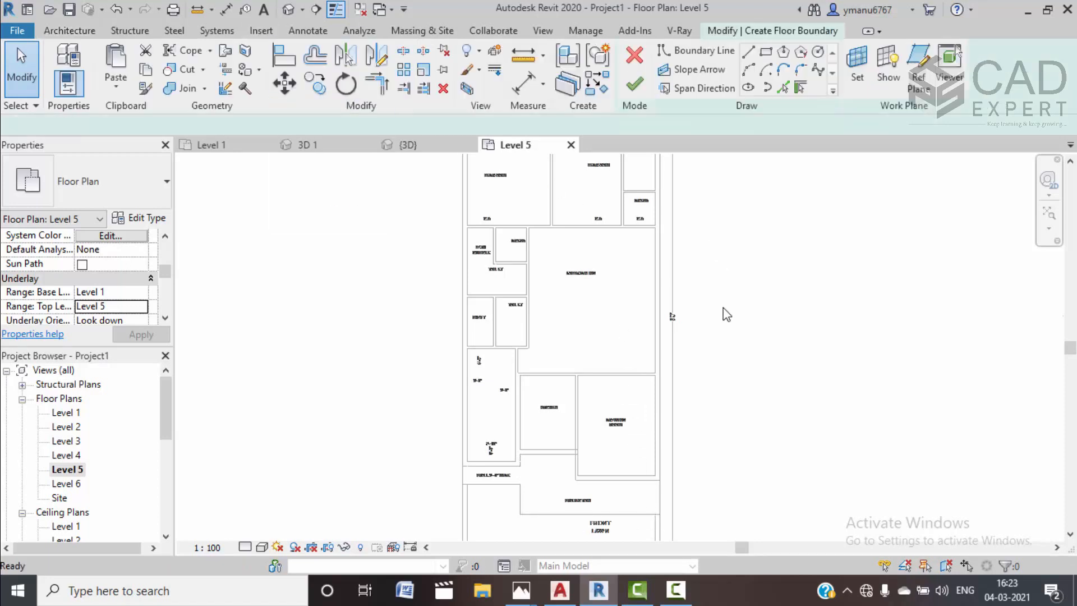
pyautogui.click(748, 51)
pyautogui.moveTo(678, 216); pyautogui.dragTo(643, 290, button='middle')
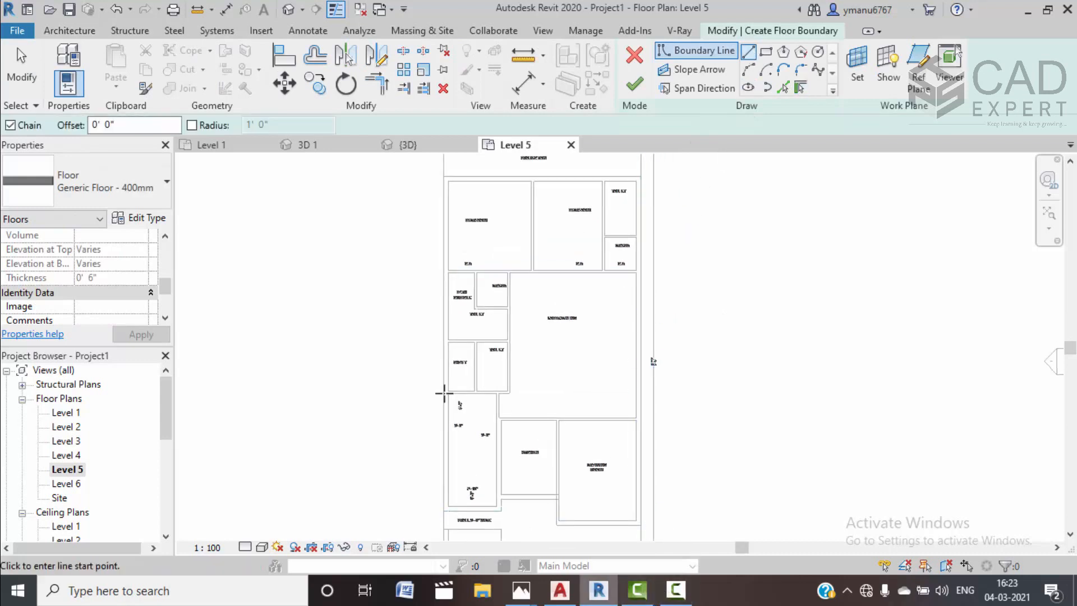
# Check the roof slab and its projections in the reference model's 3D 1 view, and return to the Level 5 floor sketch
pyautogui.click(321, 149)
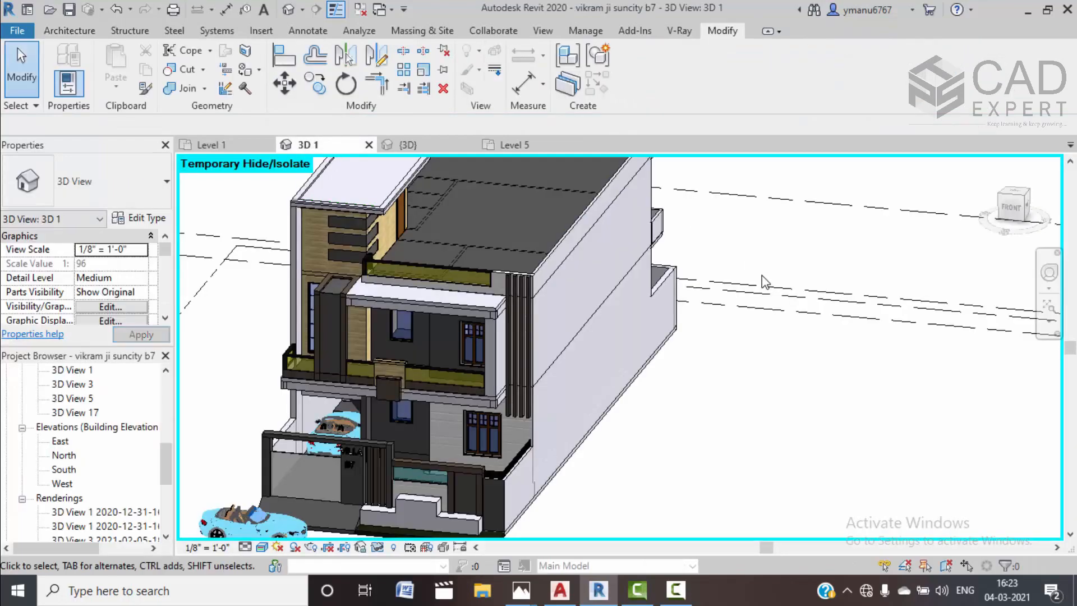
pyautogui.moveTo(762, 280)
pyautogui.keyDown('shift'); pyautogui.mouseDown(button='middle')
pyautogui.moveTo(723, 320)
pyautogui.moveTo(609, 308)
pyautogui.moveTo(744, 281)
pyautogui.mouseUp(button='middle'); pyautogui.keyUp('shift')
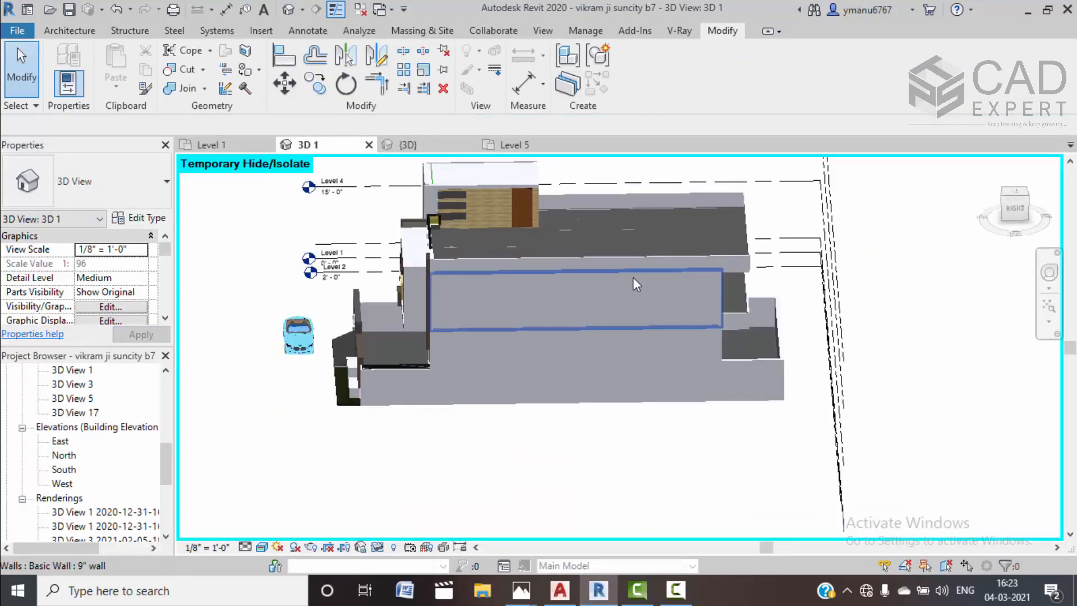
pyautogui.keyDown('shift'); pyautogui.moveTo(589, 270); pyautogui.dragTo(645, 295, button='middle'); pyautogui.keyUp('shift')
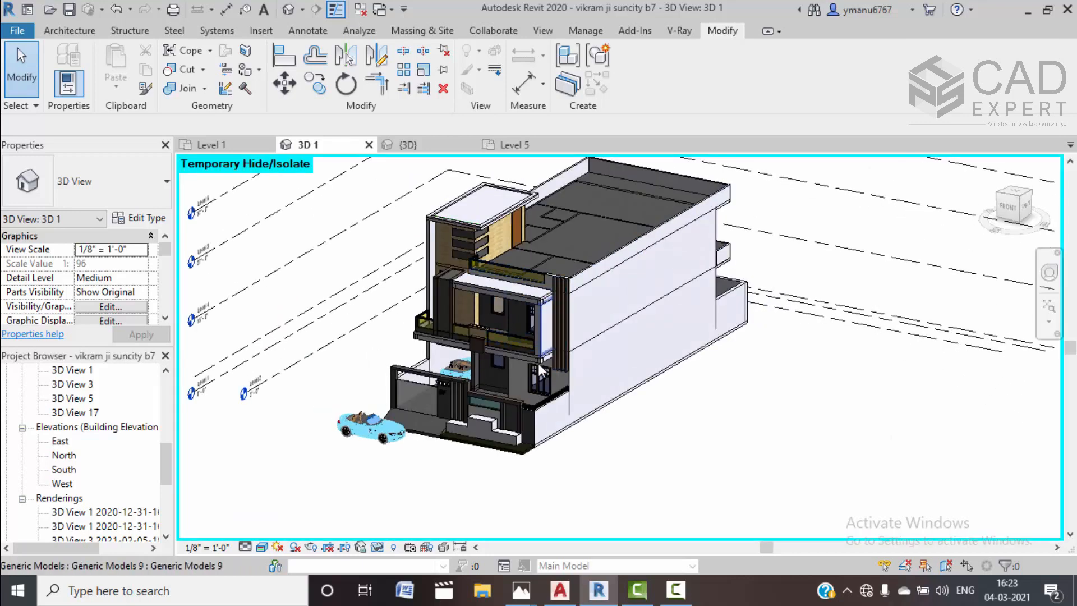
pyautogui.click(515, 146)
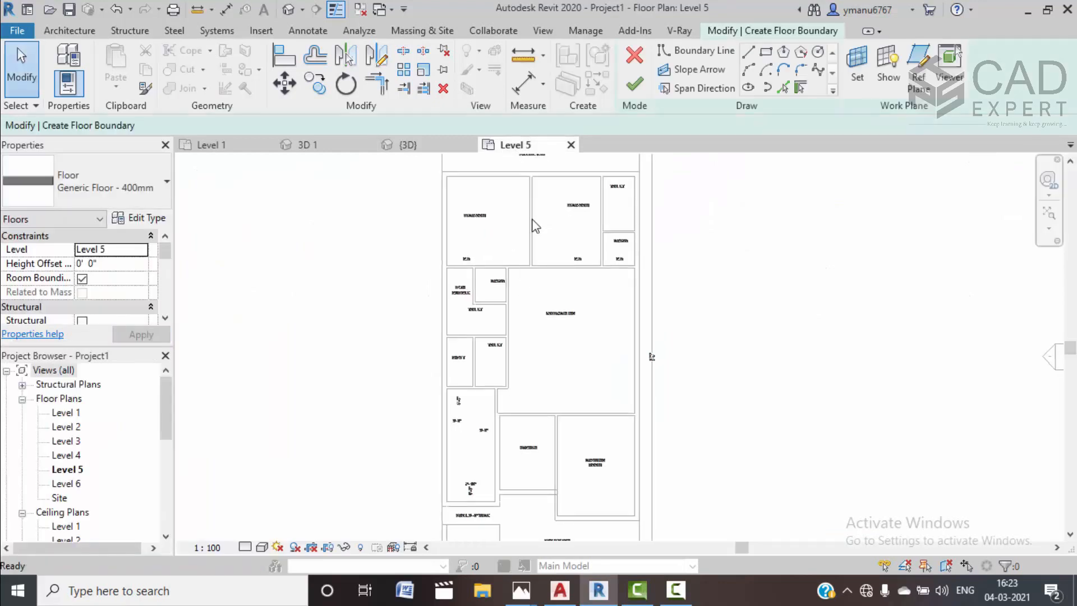
# Draw floor boundary lines from the bedroom's outer rear corner to the rear projection line and across it to the opposite side wall
pyautogui.press('l')
pyautogui.press('i')
pyautogui.scroll(-1, 543, 248)
pyautogui.moveTo(537, 264); pyautogui.dragTo(514, 308, button='middle')
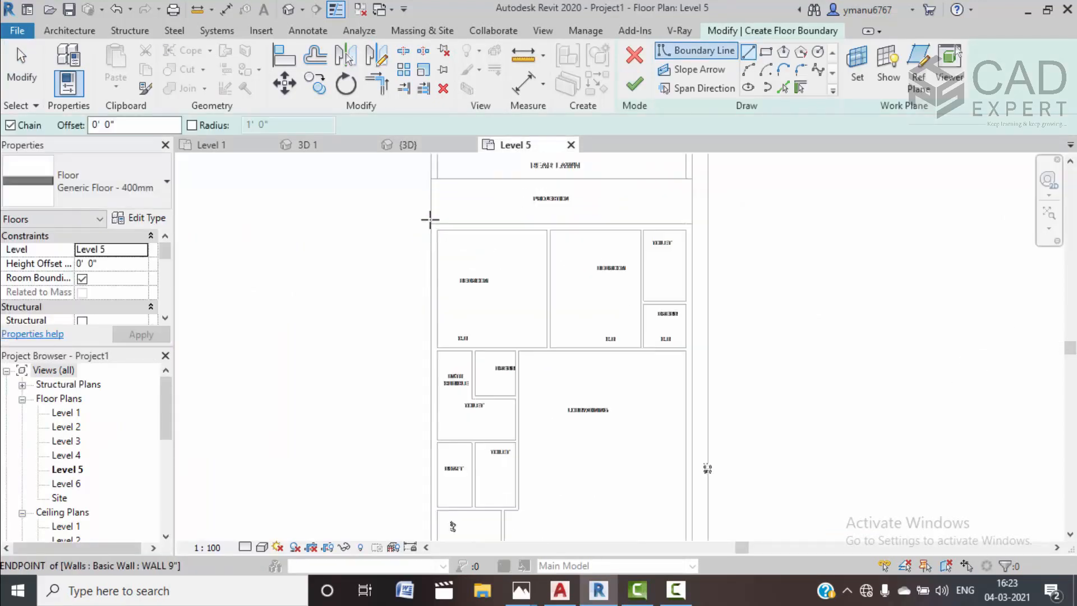
pyautogui.scroll(5, 430, 220)
pyautogui.click(431, 227)
pyautogui.moveTo(432, 164); pyautogui.dragTo(422, 257, button='middle')
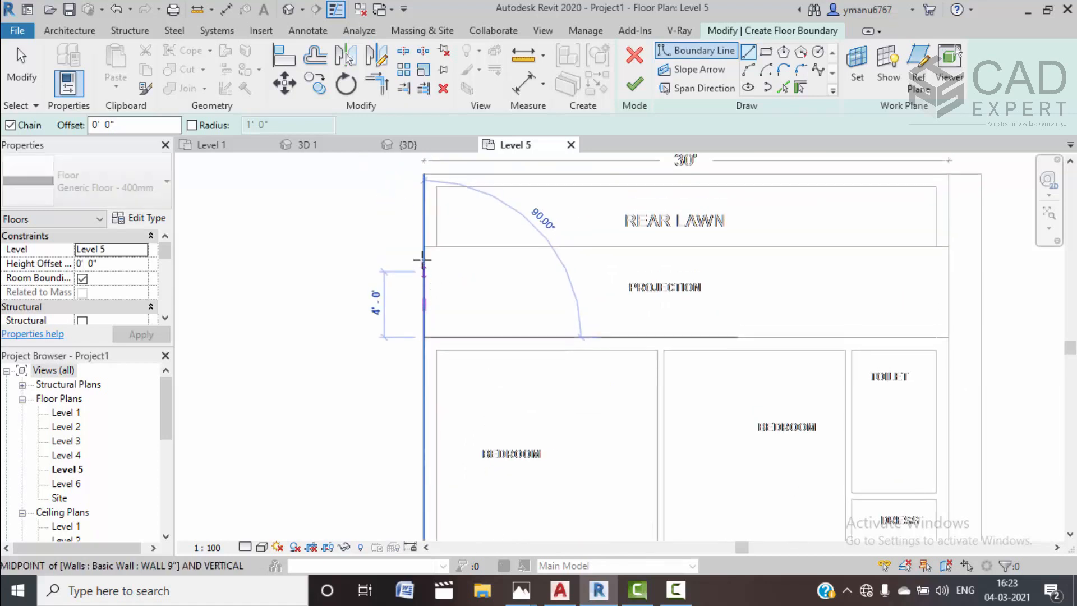
pyautogui.click(424, 247)
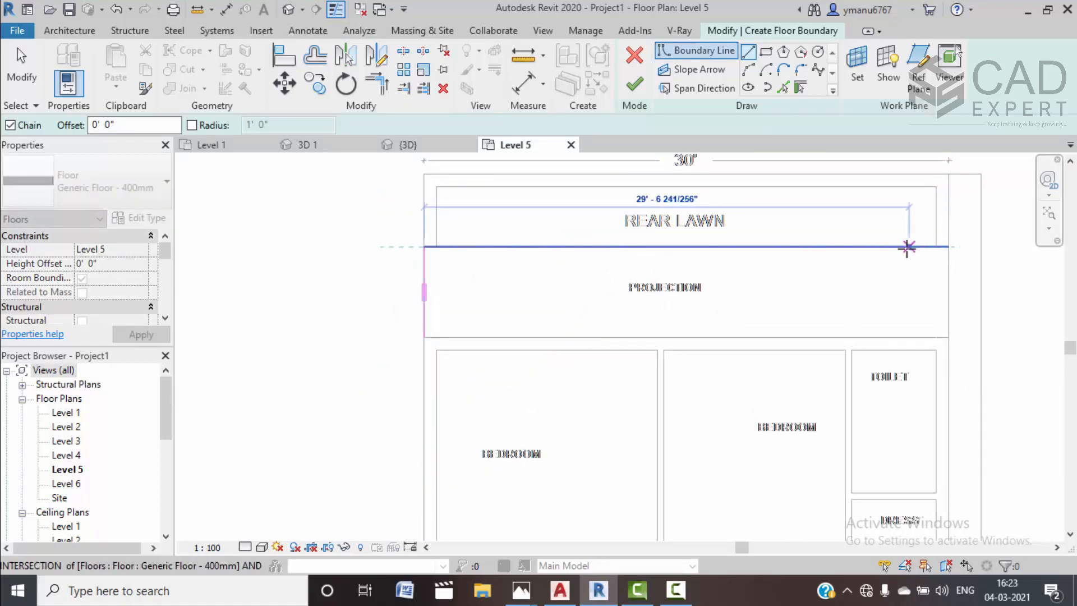
pyautogui.scroll(-2, 906, 247)
pyautogui.moveTo(919, 261)
pyautogui.mouseDown(button='middle')
pyautogui.moveTo(880, 173)
pyautogui.moveTo(864, 170)
pyautogui.mouseUp(button='middle')
pyautogui.scroll(-1, 871, 159)
pyautogui.click(867, 171)
# Continue the boundary along the side wall to the front projection line, about 22'-8" across it, and back along the stepped projection edge
pyautogui.moveTo(863, 286)
pyautogui.mouseDown(button='middle')
pyautogui.moveTo(843, 199)
pyautogui.moveTo(839, 312)
pyautogui.moveTo(850, 165)
pyautogui.mouseUp(button='middle')
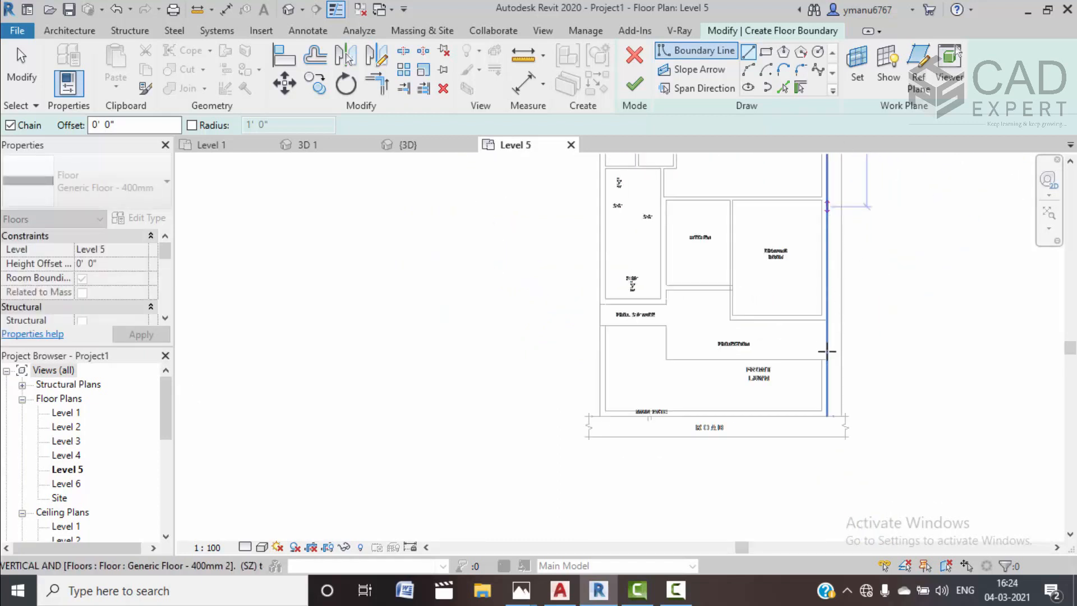
pyautogui.click(827, 356)
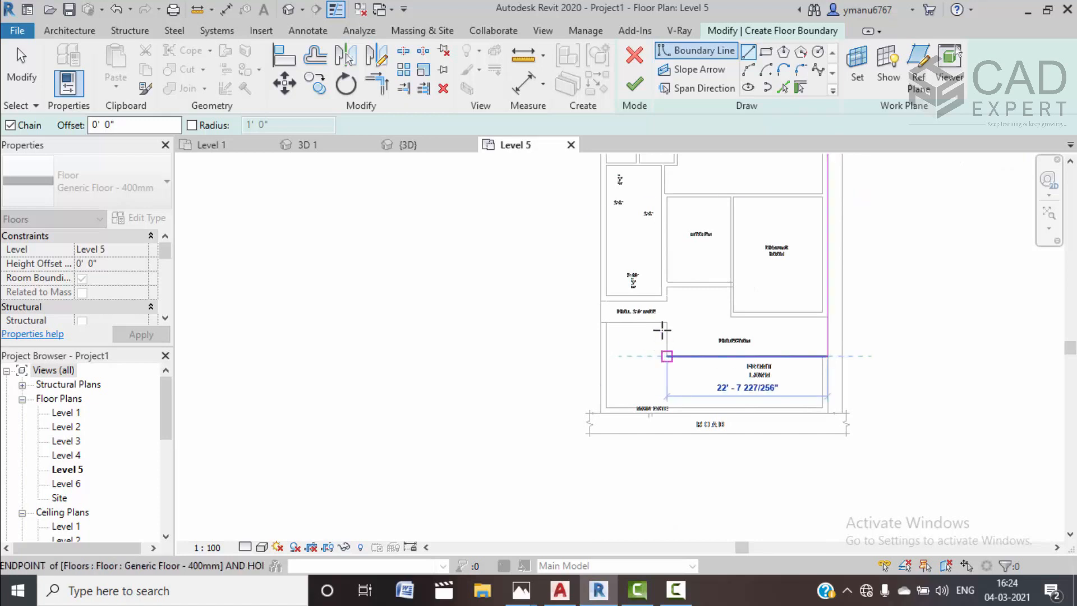
pyautogui.click(666, 355)
pyautogui.click(667, 300)
pyautogui.click(600, 300)
# Close the boundary along the remaining outer side wall and finish the Generic Floor - 400mm without attaching the walls to its bottom
pyautogui.moveTo(626, 225); pyautogui.dragTo(638, 457, button='middle')
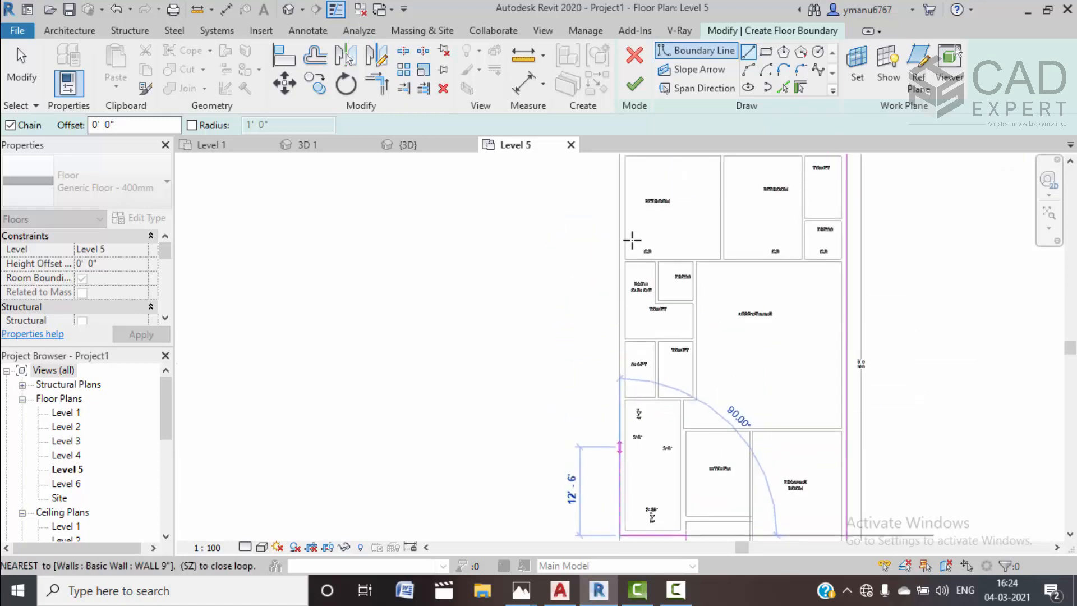
pyautogui.moveTo(630, 236); pyautogui.dragTo(628, 298, button='middle')
pyautogui.click(618, 212)
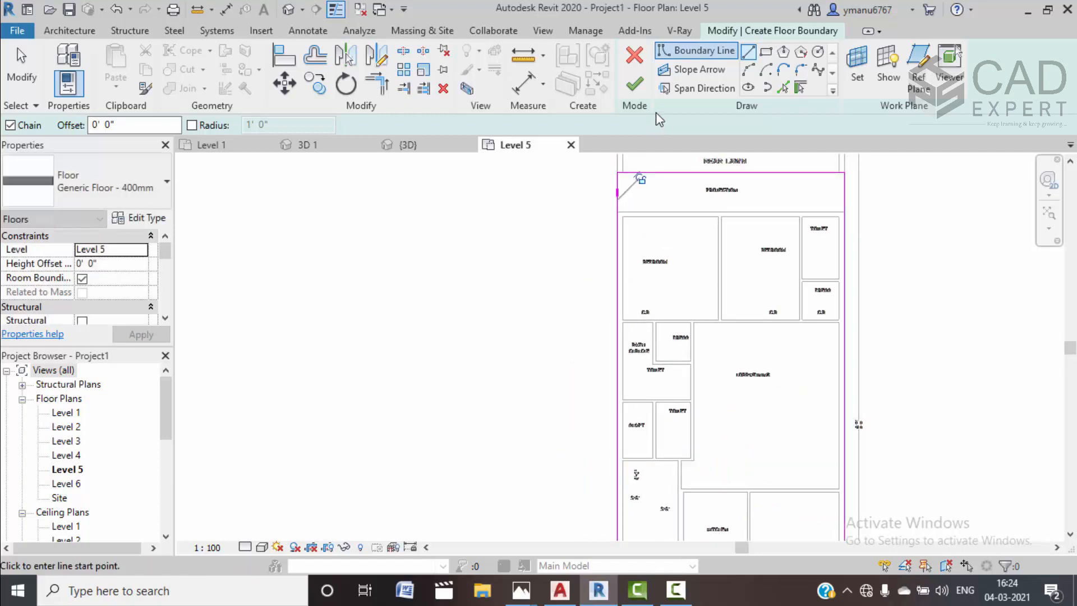
pyautogui.click(640, 94)
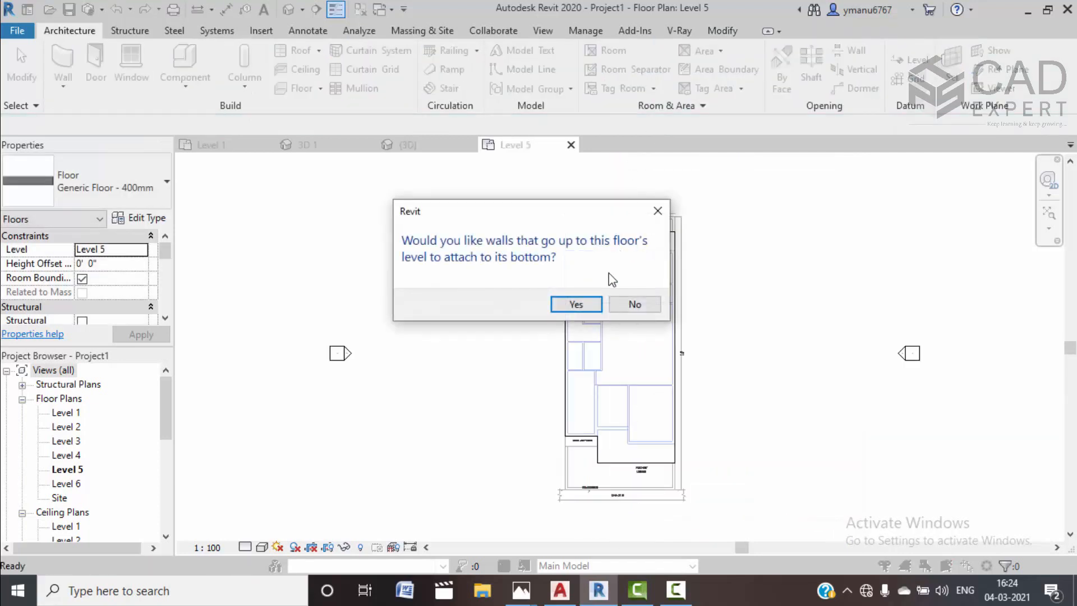
pyautogui.click(632, 303)
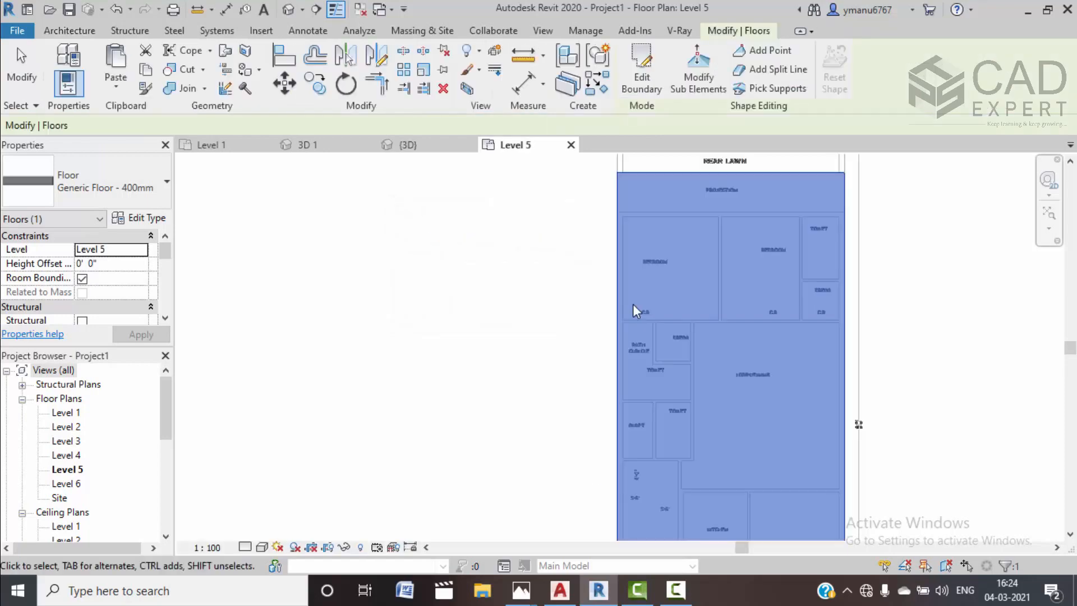
# Examine the new Level 5 floor in the {3D} view and select the front wall beneath its stepped edge
pyautogui.click(405, 144)
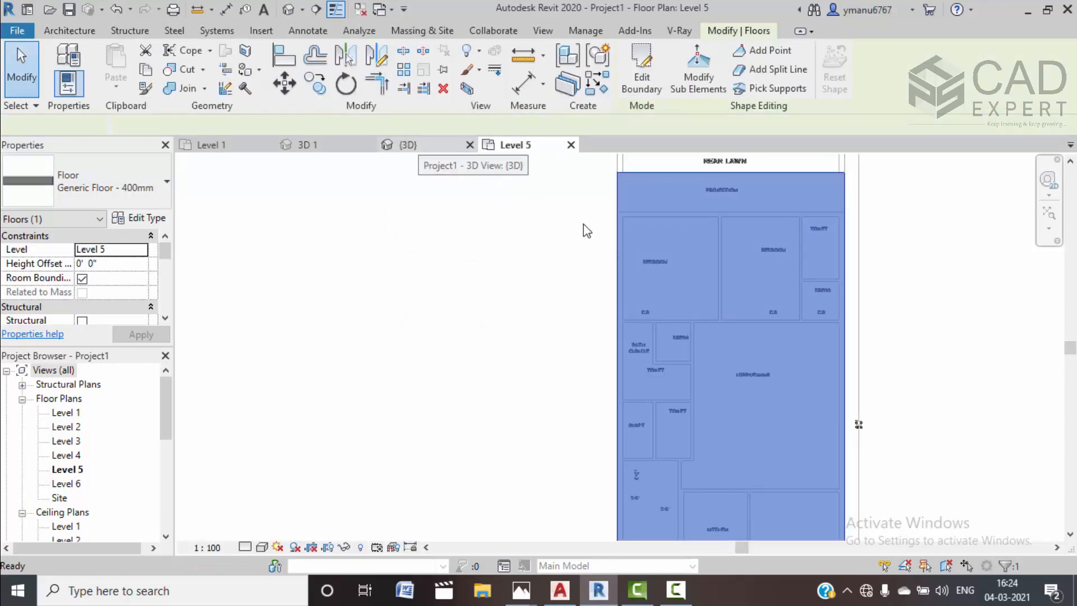
pyautogui.click(922, 458)
pyautogui.keyDown('shift'); pyautogui.moveTo(909, 457); pyautogui.dragTo(878, 455, button='middle'); pyautogui.keyUp('shift')
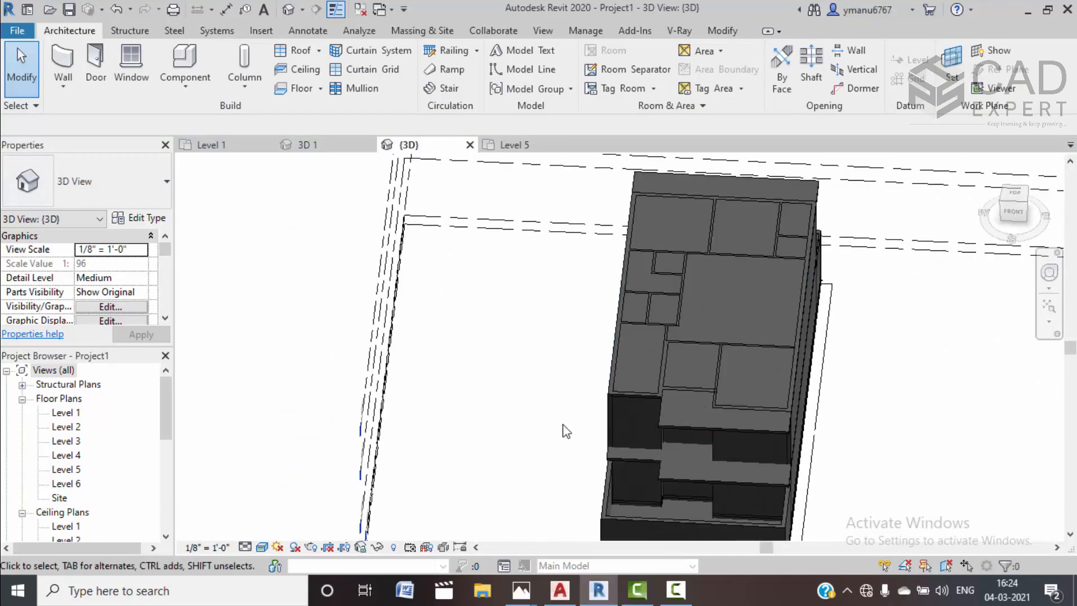
pyautogui.click(658, 431)
pyautogui.keyDown('shift'); pyautogui.moveTo(601, 392); pyautogui.dragTo(594, 331, button='middle'); pyautogui.keyUp('shift')
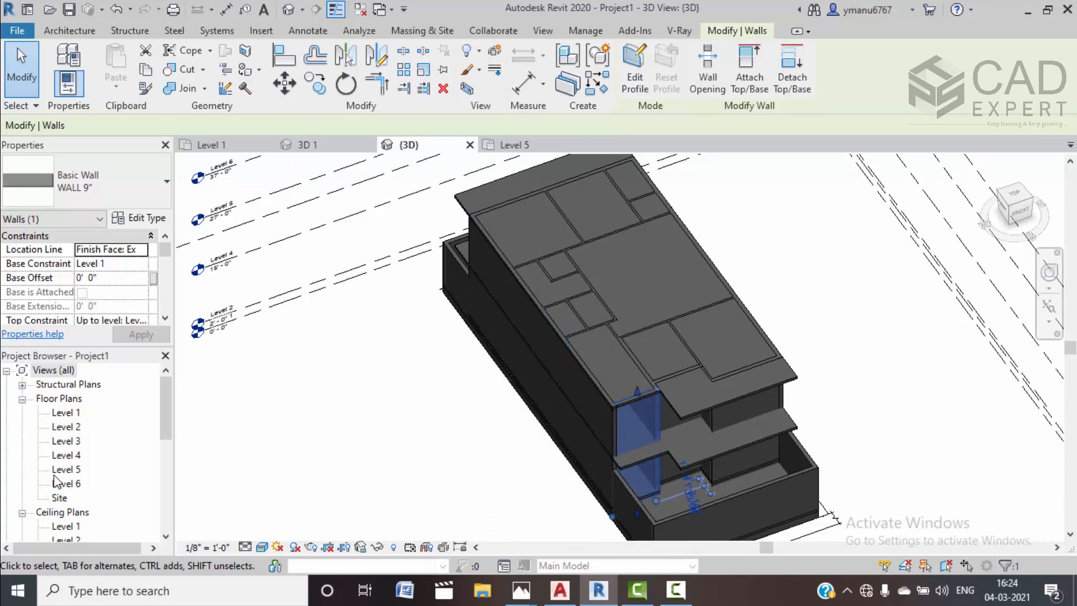
# Open the Level 5 floor plan and start an architectural wall for the corner room behind the 3'-0" wide projection
pyautogui.click(512, 144)
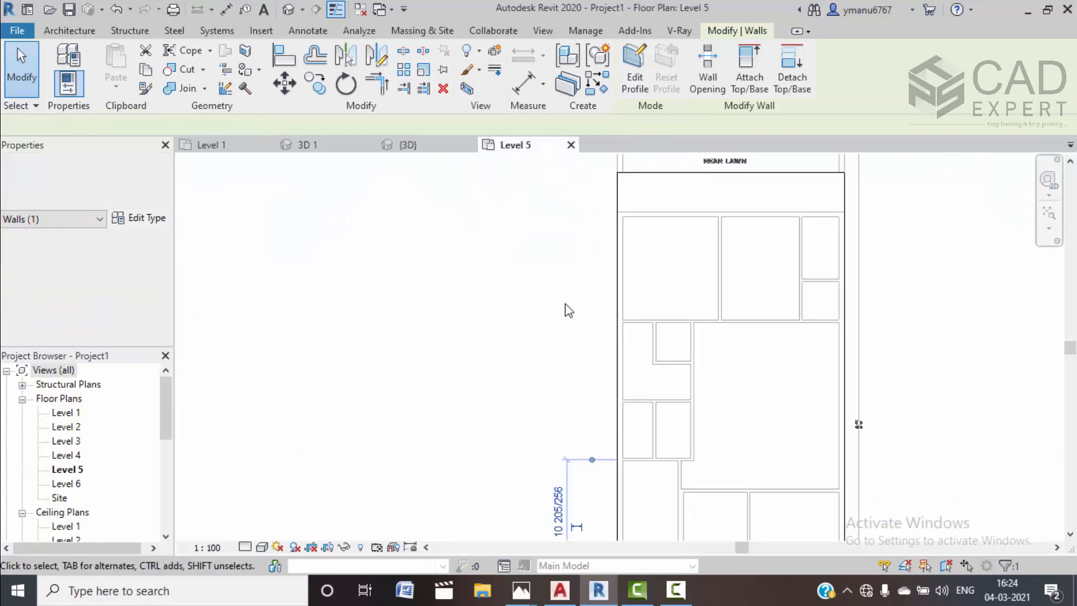
pyautogui.moveTo(590, 211); pyautogui.dragTo(589, 199, button='middle')
pyautogui.scroll(-1, 579, 201)
pyautogui.moveTo(596, 310); pyautogui.dragTo(545, 247, button='middle')
pyautogui.moveTo(621, 357); pyautogui.dragTo(565, 354, button='middle')
pyautogui.scroll(4, 564, 359)
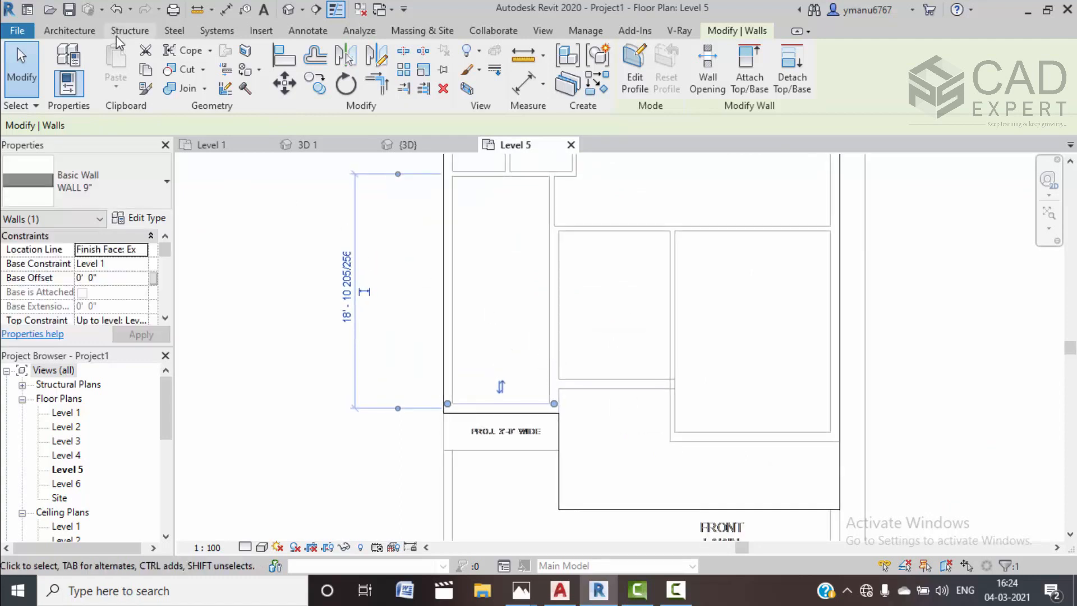
pyautogui.click(69, 31)
pyautogui.click(65, 90)
pyautogui.click(104, 109)
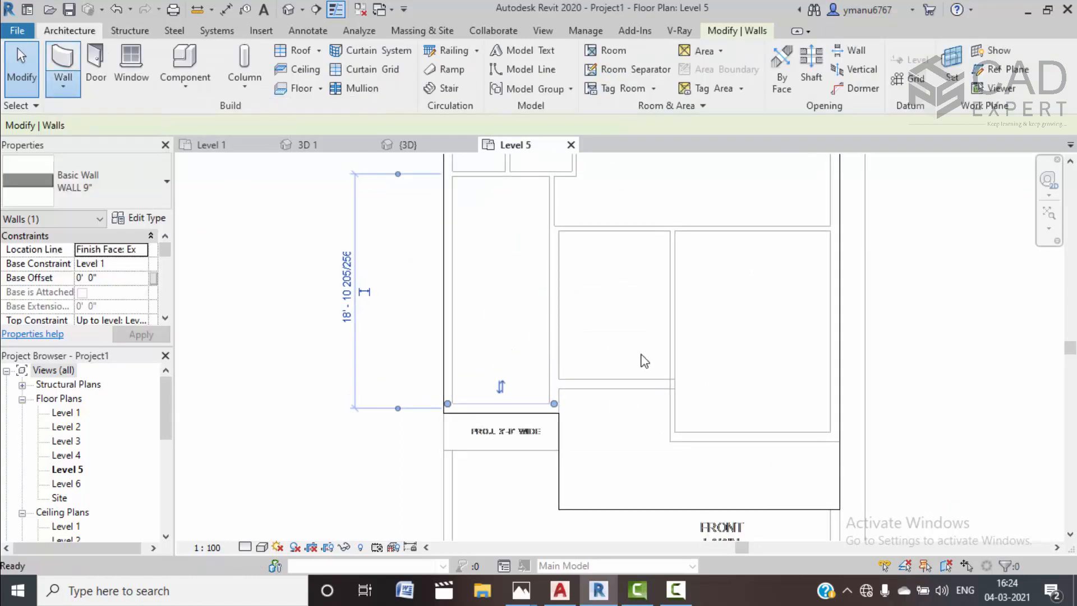
# Cancel the false wall start at the room's outer front corner and set the wall type to WALL 9"
pyautogui.scroll(2, 444, 413)
pyautogui.click(439, 409)
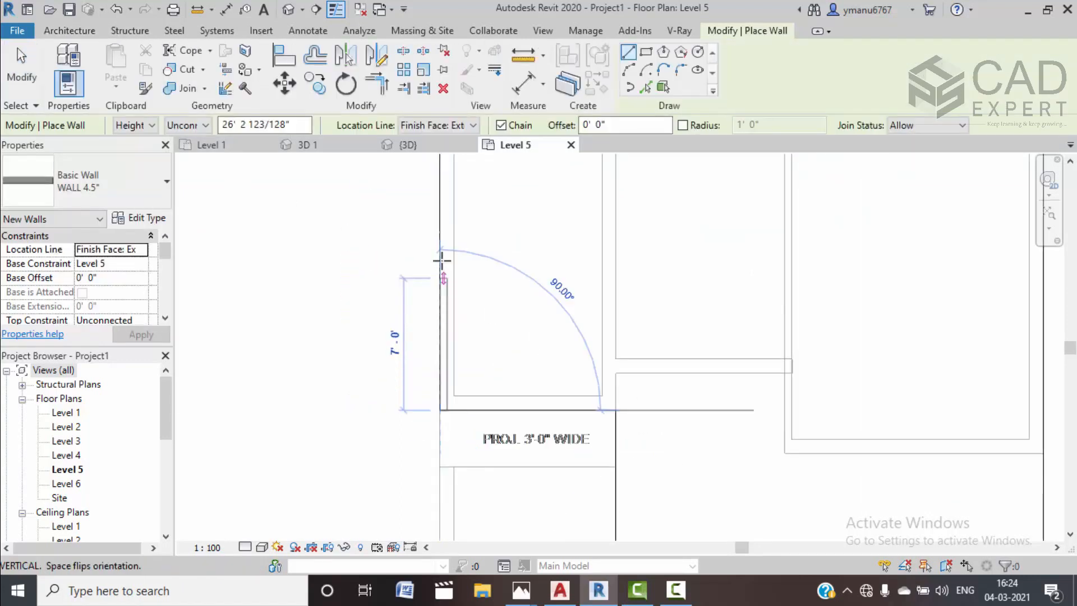
pyautogui.press('Escape')
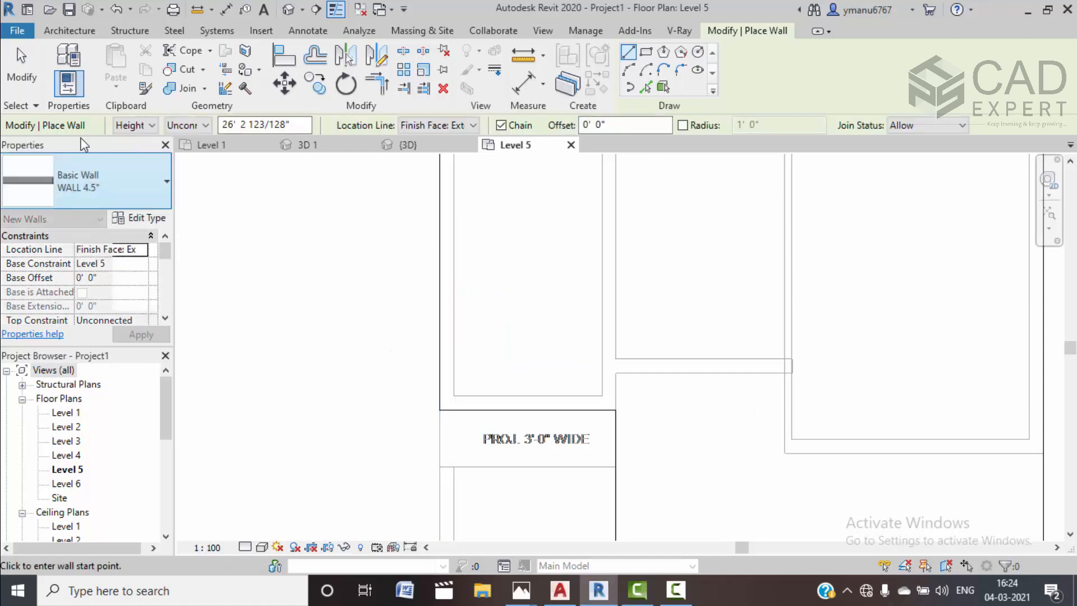
pyautogui.click(116, 193)
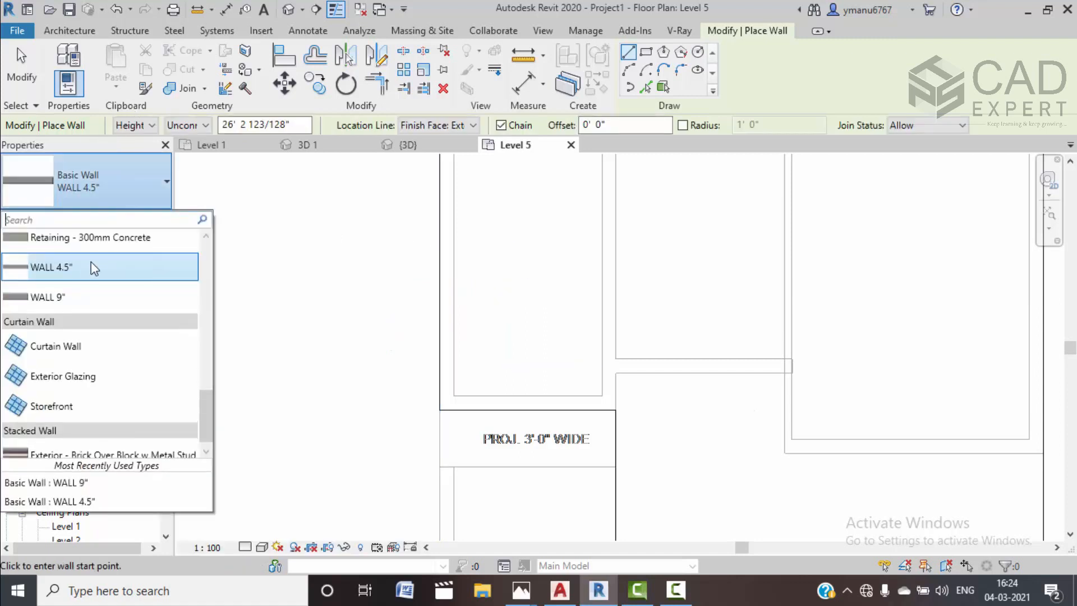
pyautogui.click(74, 297)
# Draw a WALL 9" along the room's outer side, from its front corner back about 19'-6"
pyautogui.click(439, 411)
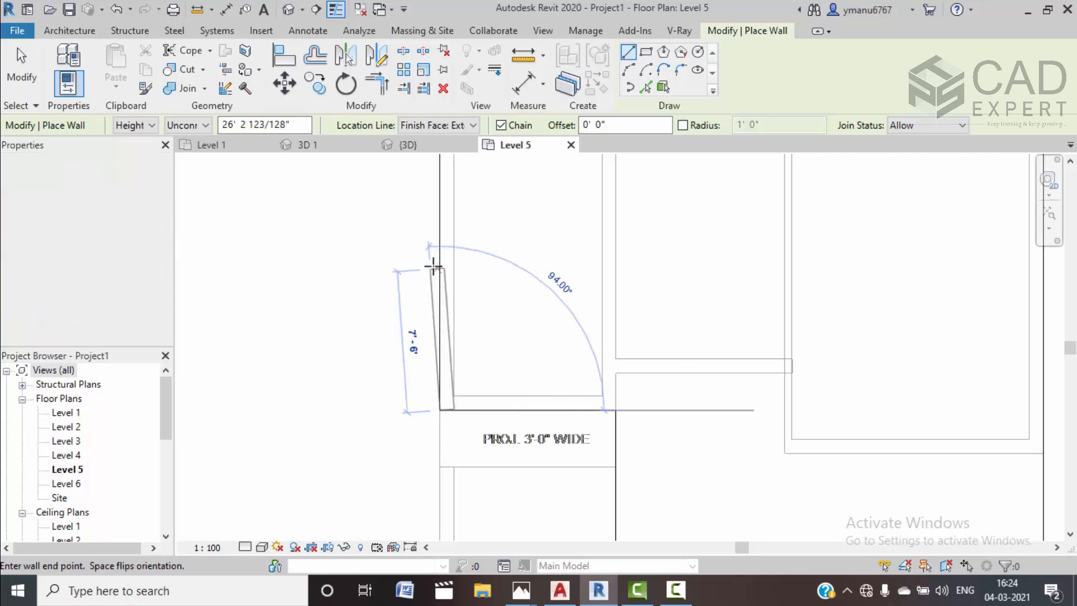
pyautogui.moveTo(434, 250); pyautogui.dragTo(454, 493, button='middle')
pyautogui.click(451, 270)
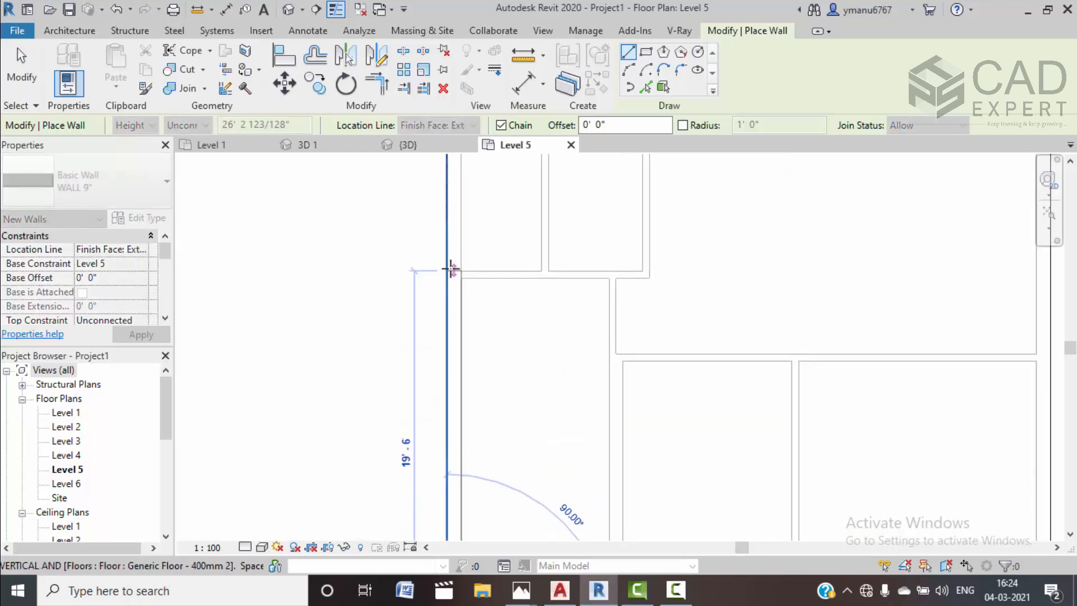
pyautogui.click(446, 269)
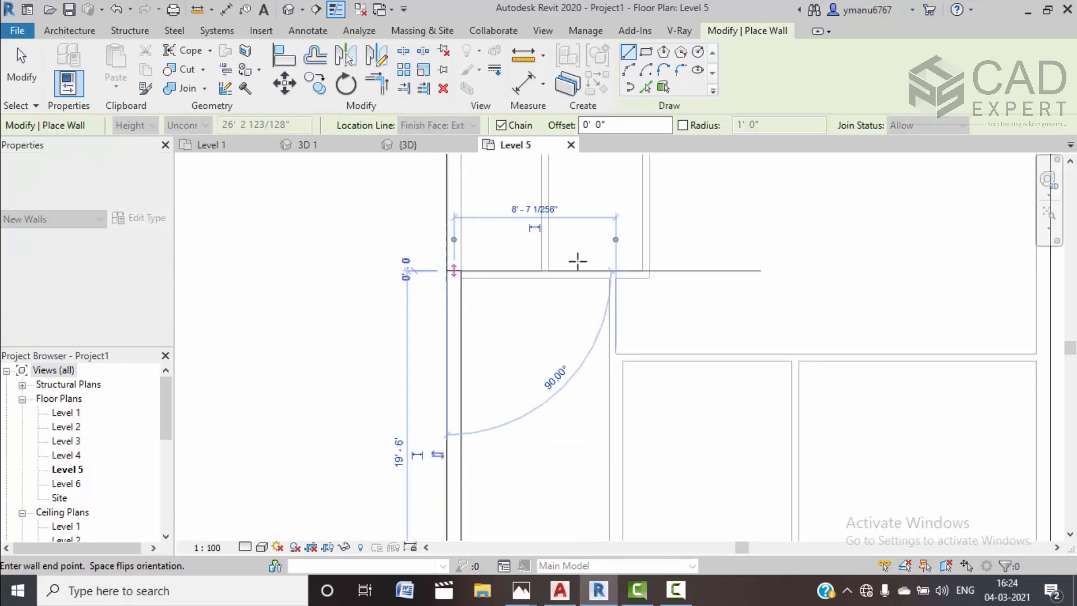
pyautogui.press('Escape')
# Draw the room's front wall along the 3'-0" projection line, from the inner front corner to the outer side wall
pyautogui.moveTo(579, 297); pyautogui.dragTo(567, 151, button='middle')
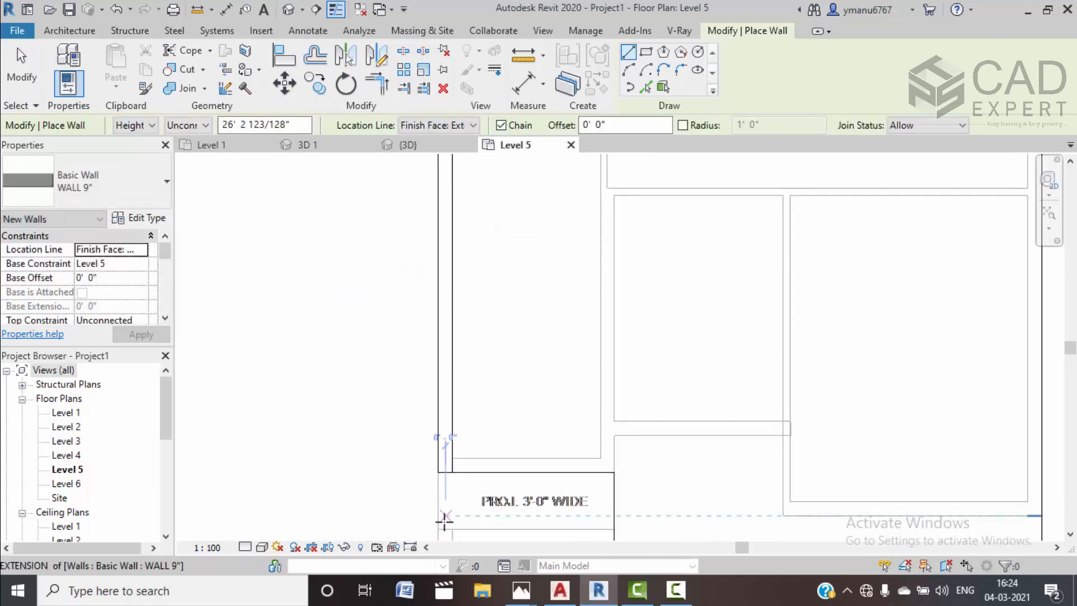
pyautogui.click(613, 472)
pyautogui.click(452, 472)
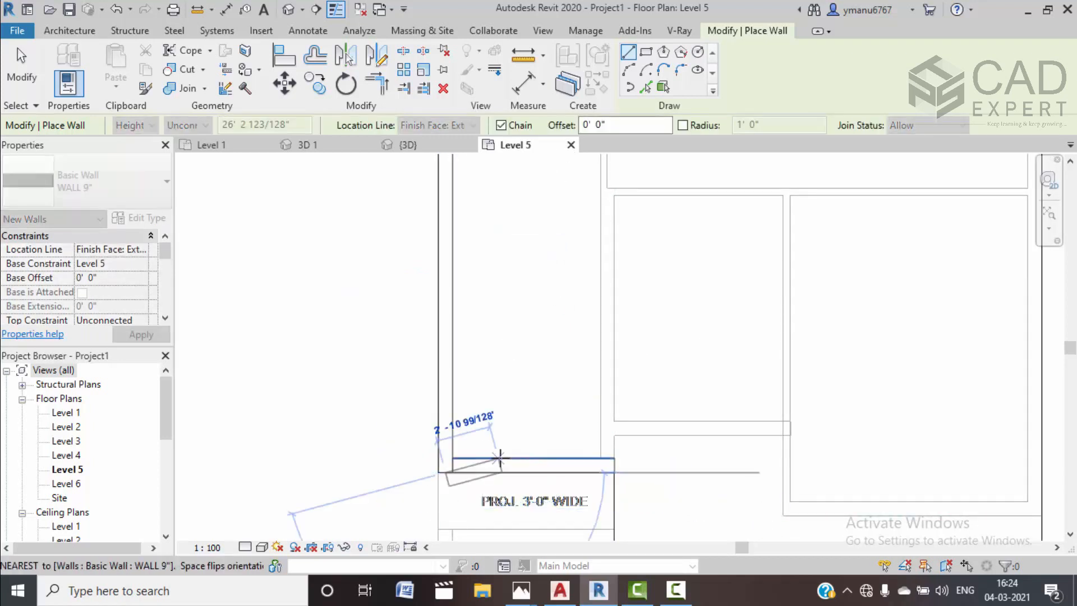
pyautogui.press('Escape')
pyautogui.press('Escape')
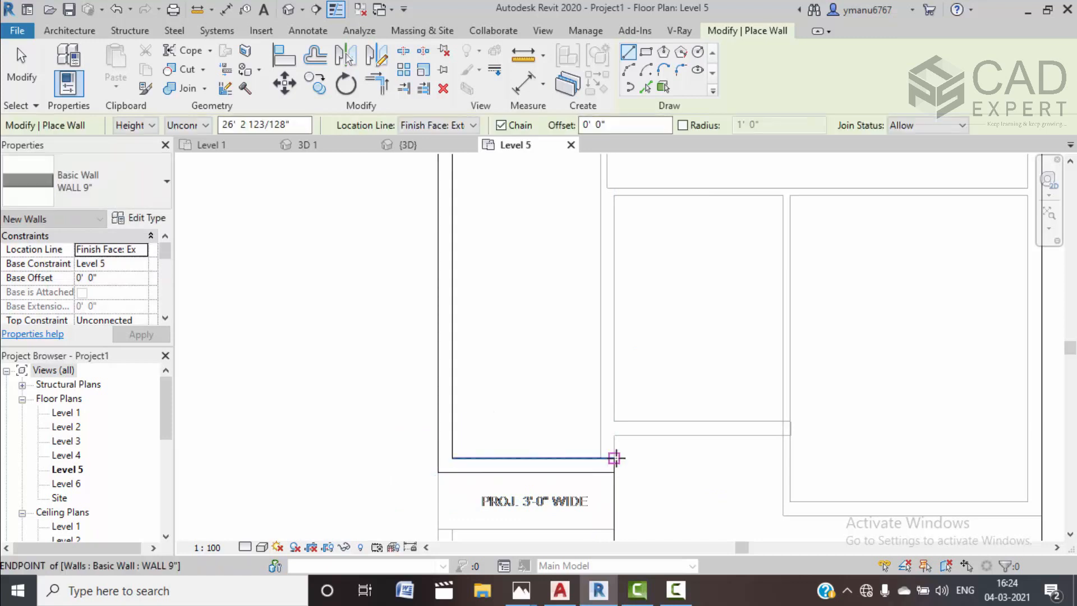
# Draw the room's inner side wall from the front wall back to the line of the outer wall's rear end
pyautogui.click(614, 458)
pyautogui.press('Escape')
pyautogui.click(600, 458)
pyautogui.moveTo(605, 366); pyautogui.dragTo(589, 497, button='middle')
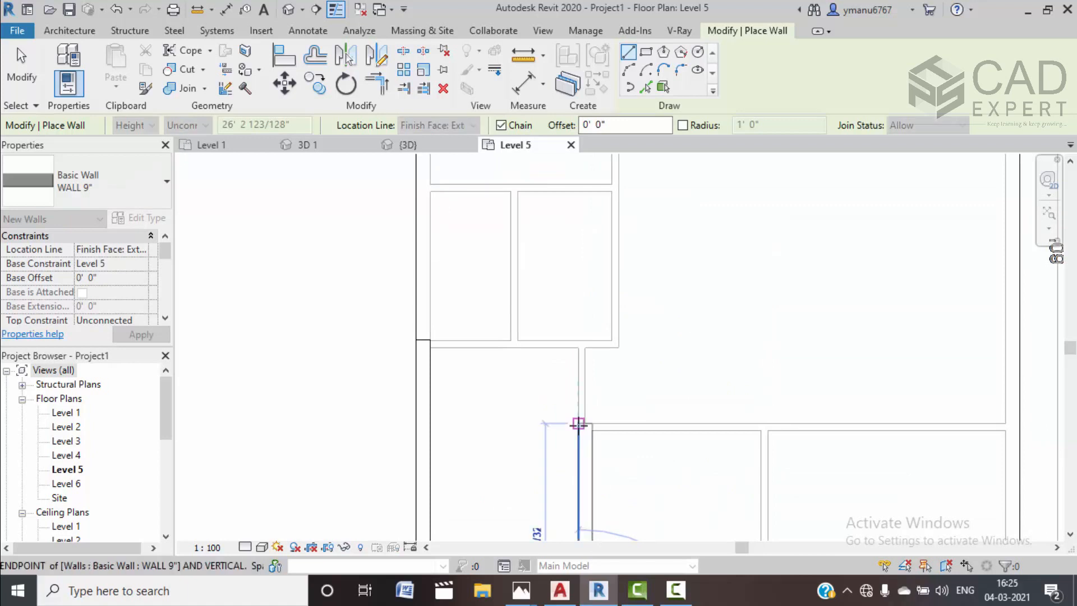
pyautogui.scroll(2, 578, 425)
pyautogui.moveTo(578, 393); pyautogui.dragTo(564, 550, button='middle')
pyautogui.click(564, 380)
# Close the room with a rear wall running across to the outer side wall and finish placing walls
pyautogui.moveTo(416, 392); pyautogui.dragTo(656, 377, button='middle')
pyautogui.click(556, 371)
pyautogui.press('Escape')
pyautogui.press('Escape')
pyautogui.scroll(-4, 622, 355)
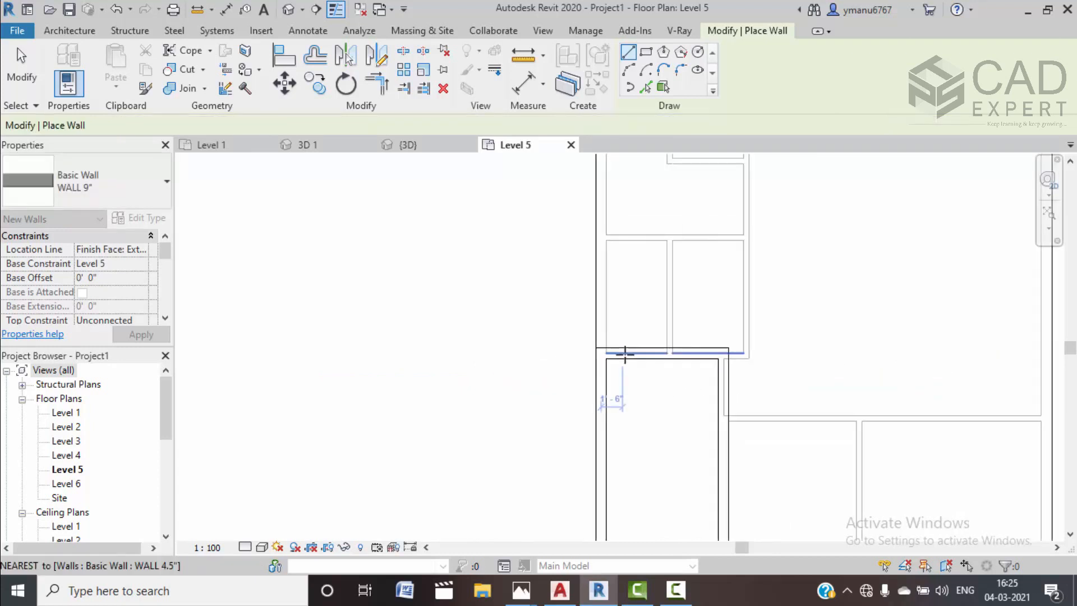
pyautogui.press('Escape')
pyautogui.moveTo(715, 441); pyautogui.dragTo(679, 412, button='middle')
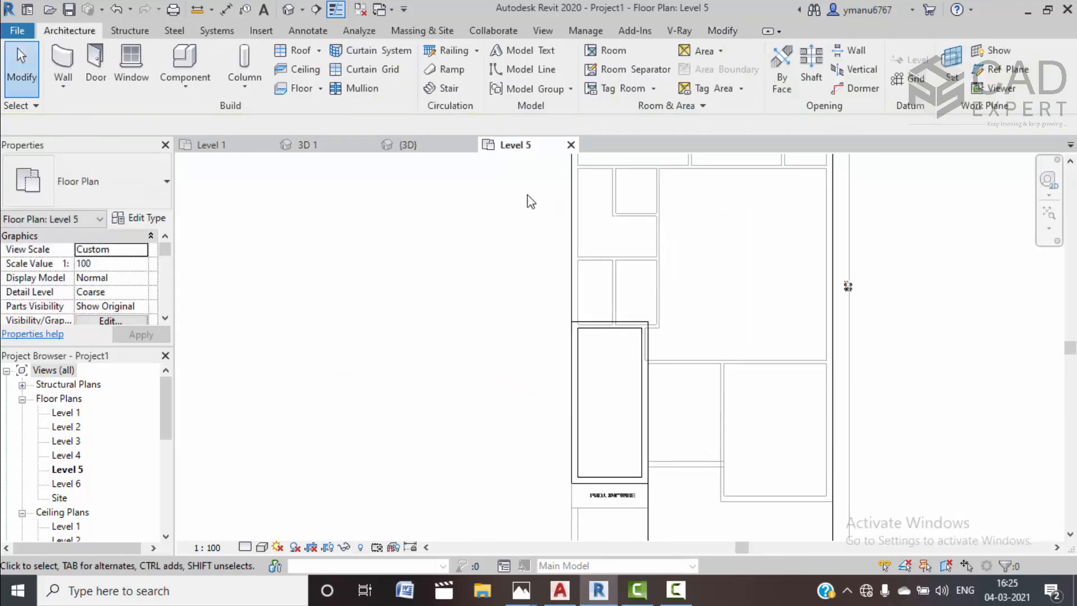
# In the {3D} view, set the top constraint of the four new walls to Up to level: Level 6
pyautogui.click(294, 9)
pyautogui.keyDown('shift'); pyautogui.moveTo(530, 225); pyautogui.dragTo(652, 265, button='middle'); pyautogui.keyUp('shift')
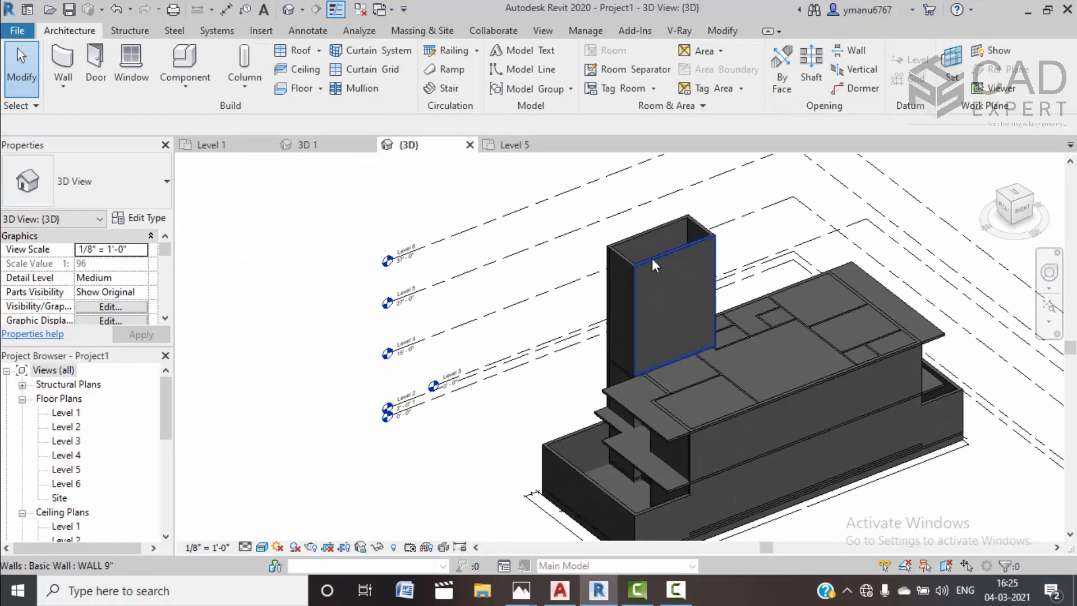
pyautogui.click(657, 264)
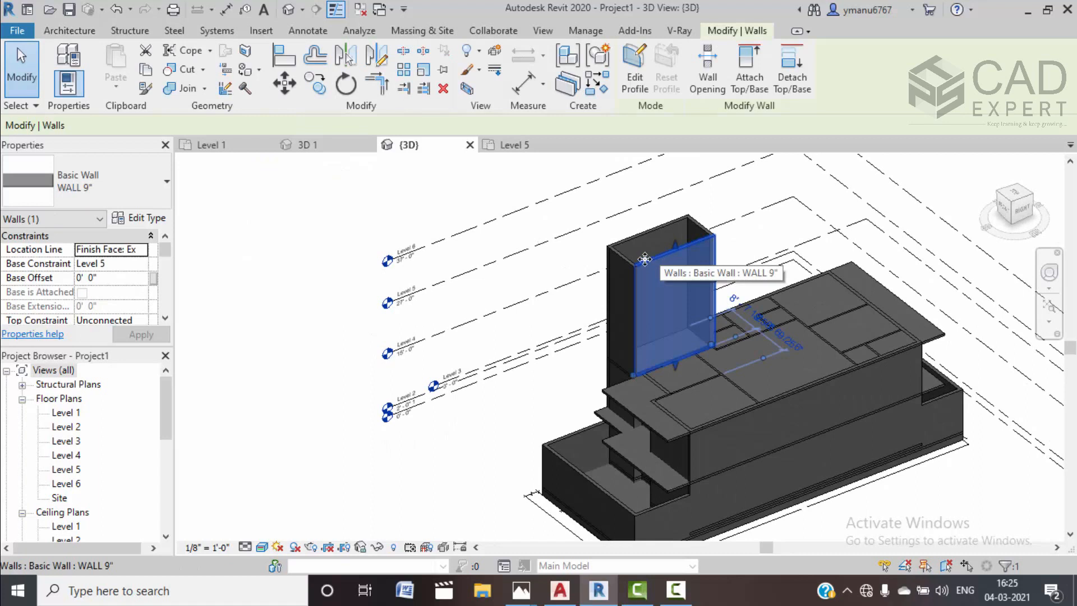
pyautogui.keyDown('ctrl'); pyautogui.click(620, 260); pyautogui.keyUp('ctrl')
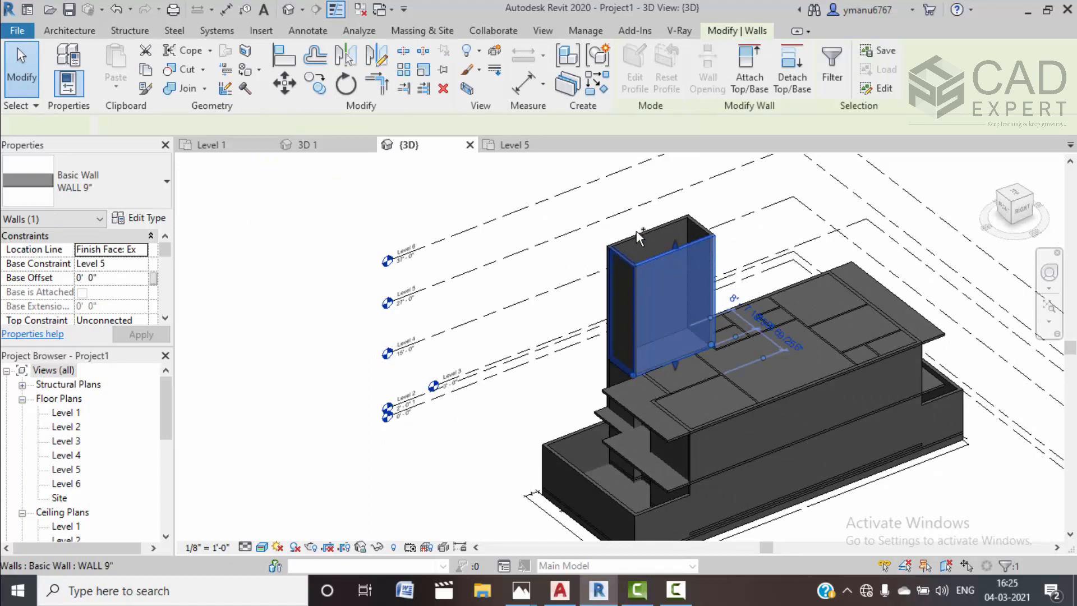
pyautogui.keyDown('ctrl'); pyautogui.click(703, 235); pyautogui.keyUp('ctrl')
pyautogui.keyDown('ctrl'); pyautogui.click(714, 217); pyautogui.keyUp('ctrl')
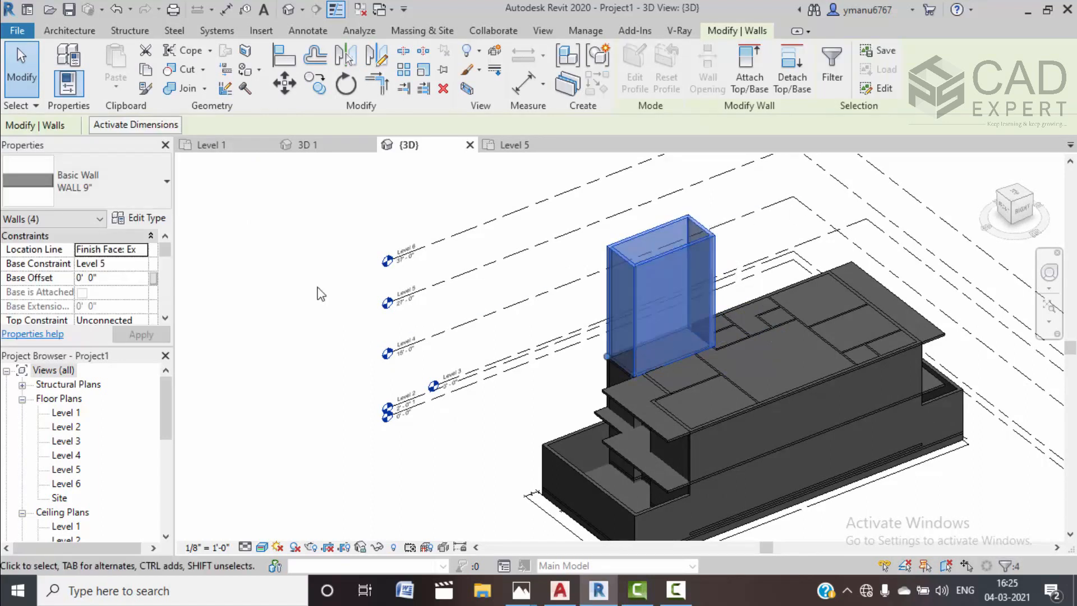
pyautogui.scroll(-1, 130, 303)
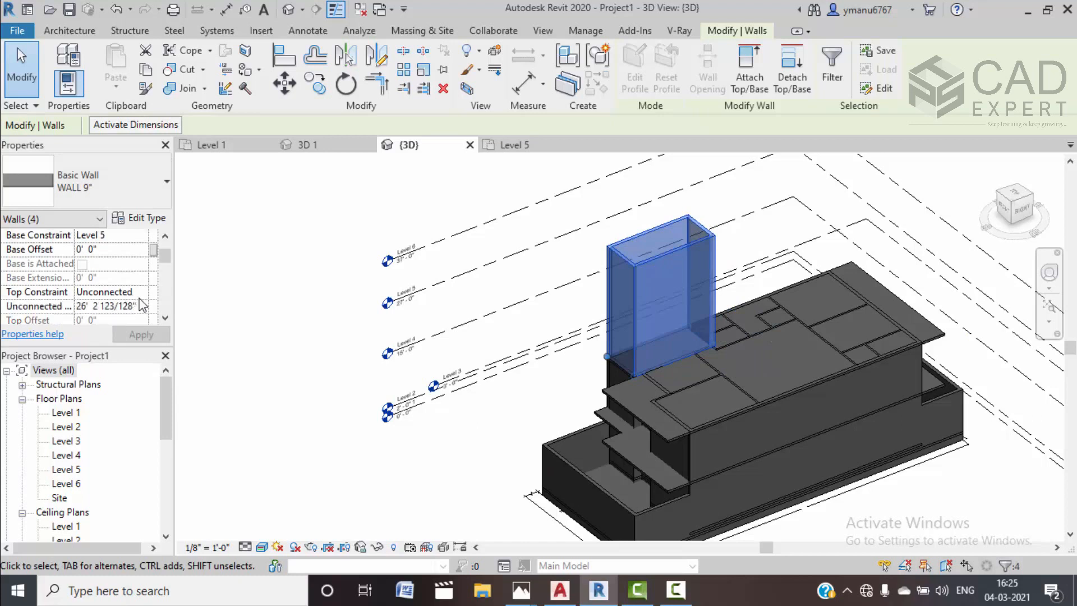
pyautogui.click(140, 292)
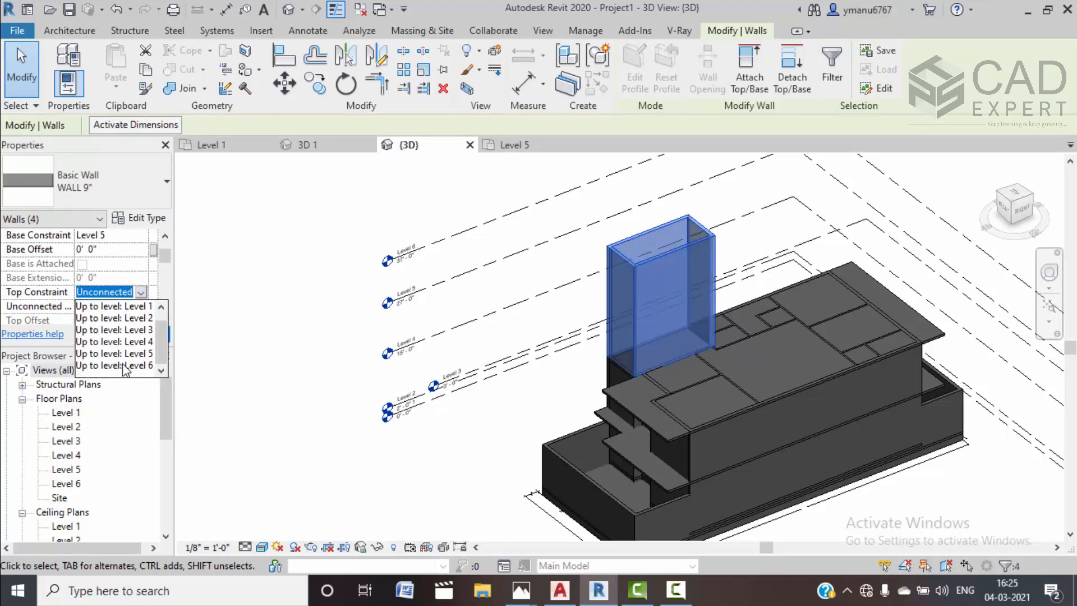
pyautogui.click(134, 359)
pyautogui.click(133, 335)
pyautogui.click(314, 402)
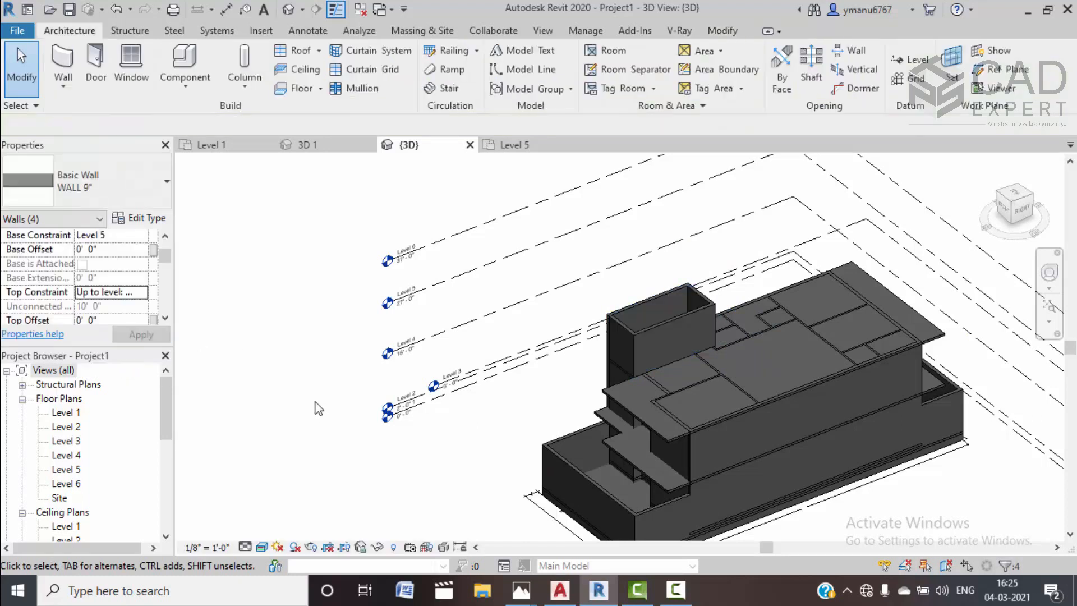
# Examine the shortened tower from the front and compare it with the villa's reference render in Photos
pyautogui.scroll(-1, 314, 361)
pyautogui.keyDown('shift'); pyautogui.moveTo(314, 361); pyautogui.dragTo(449, 344, button='middle'); pyautogui.keyUp('shift')
pyautogui.scroll(6, 627, 345)
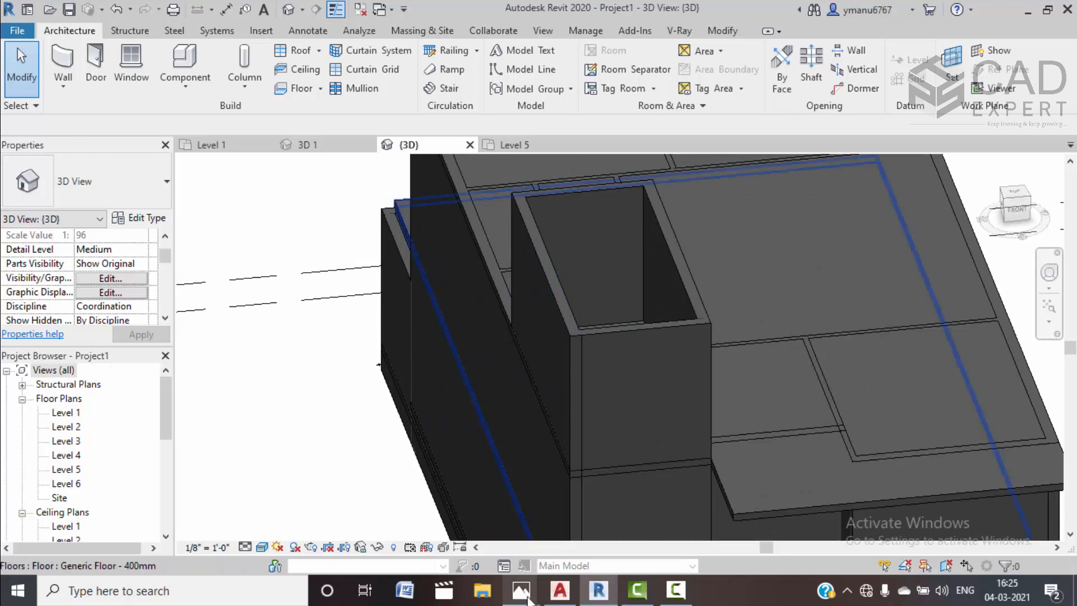
pyautogui.moveTo(527, 599)
pyautogui.click(431, 539)
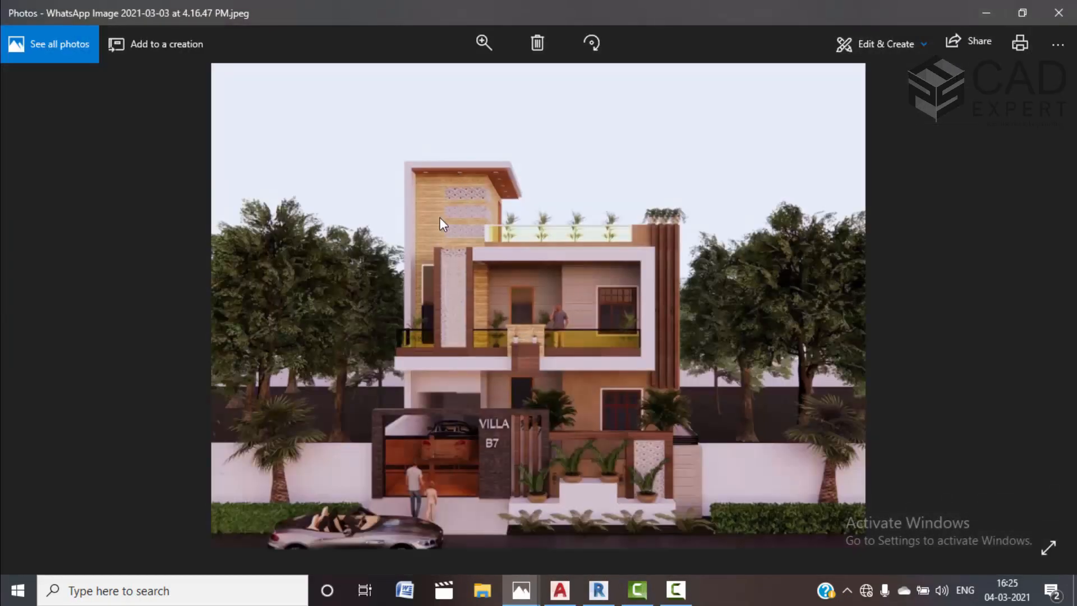
pyautogui.click(984, 11)
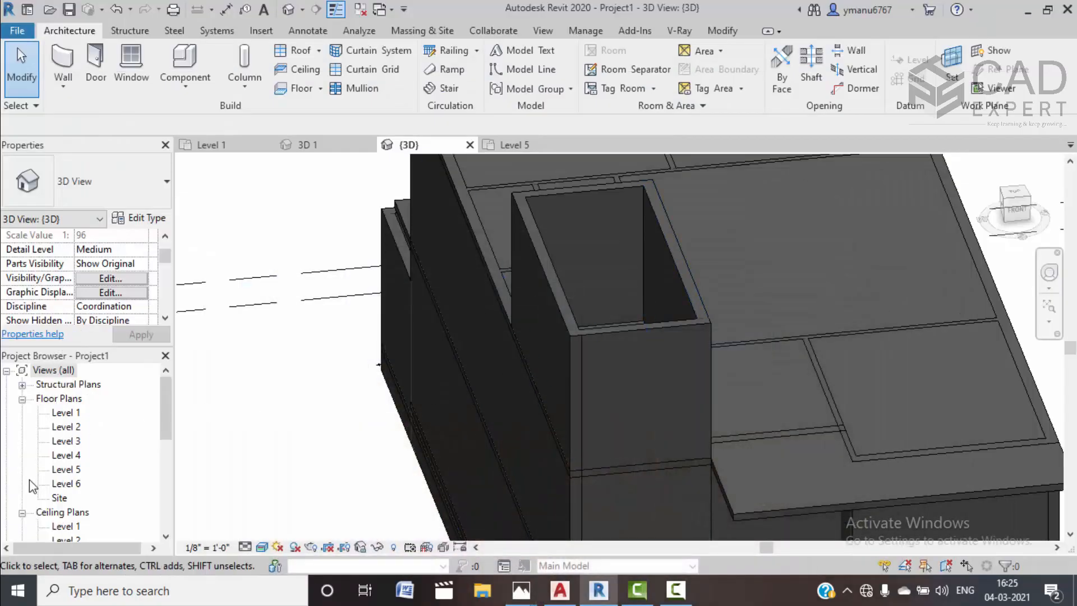
# Open the Level 6 floor plan and set its underlay range from Level 1 to Level 6
pyautogui.doubleClick(74, 484)
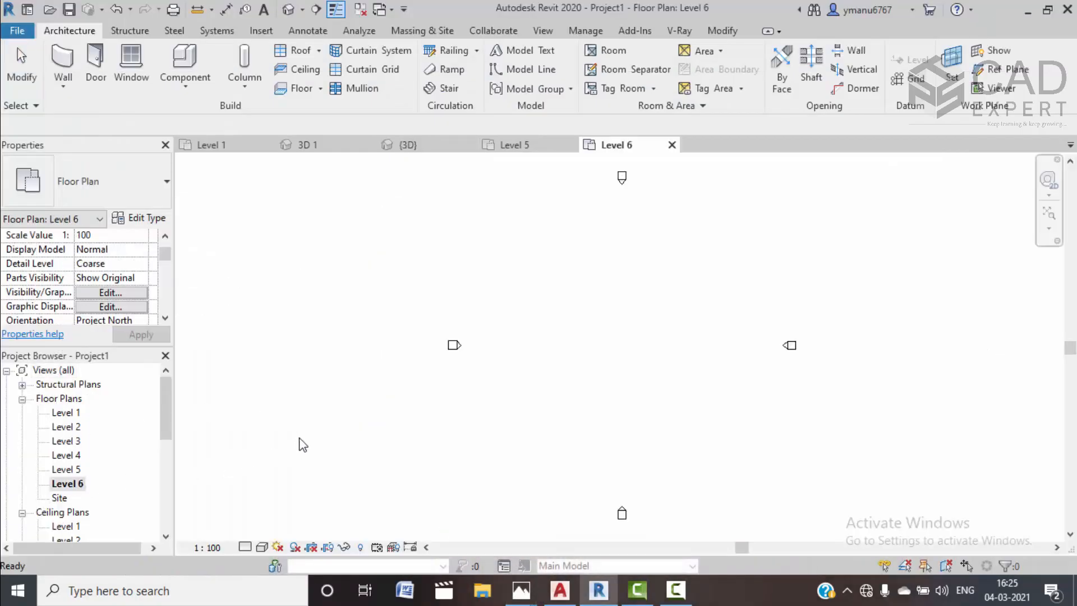
pyautogui.scroll(-5, 81, 276)
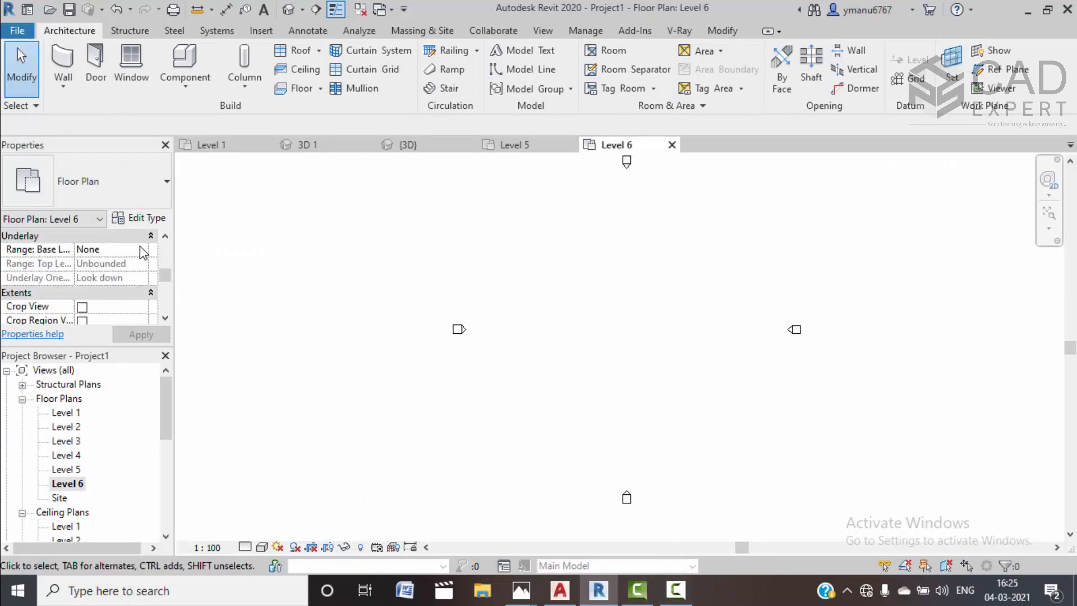
pyautogui.click(143, 251)
pyautogui.click(90, 276)
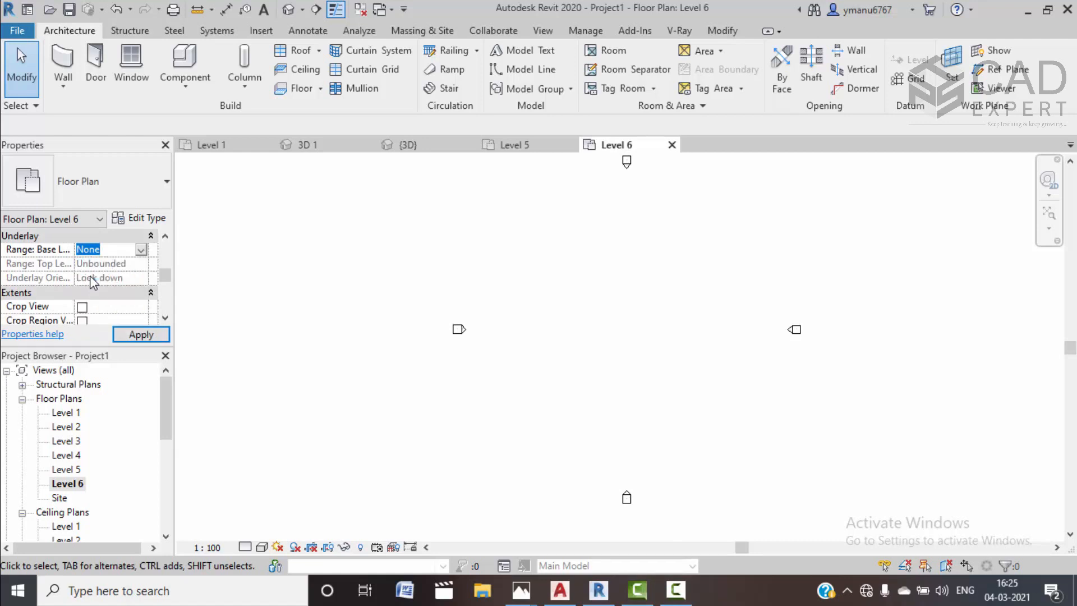
pyautogui.click(141, 266)
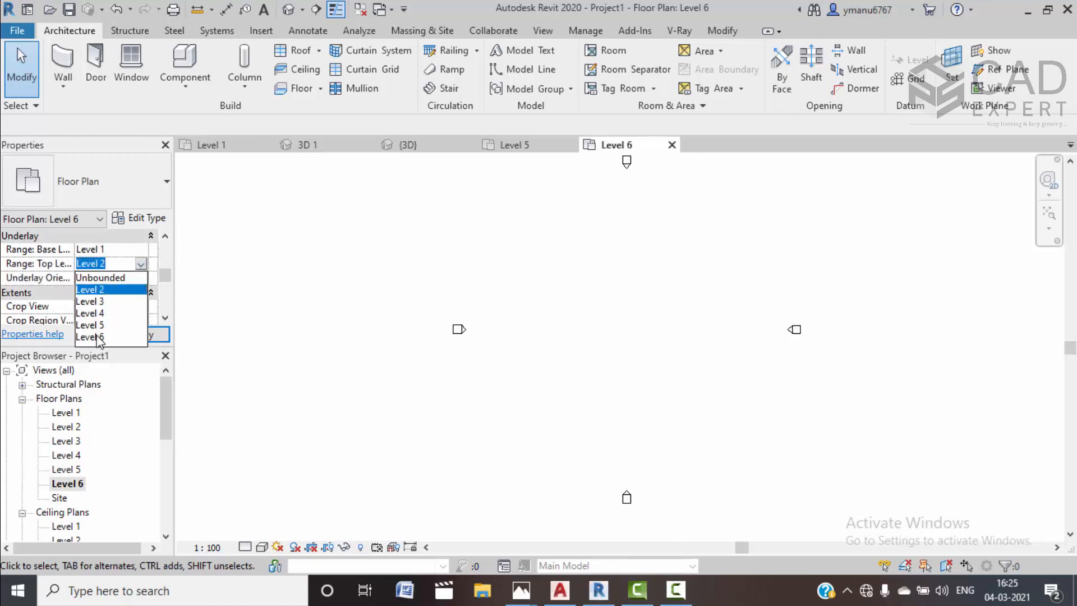
pyautogui.click(99, 338)
pyautogui.click(140, 335)
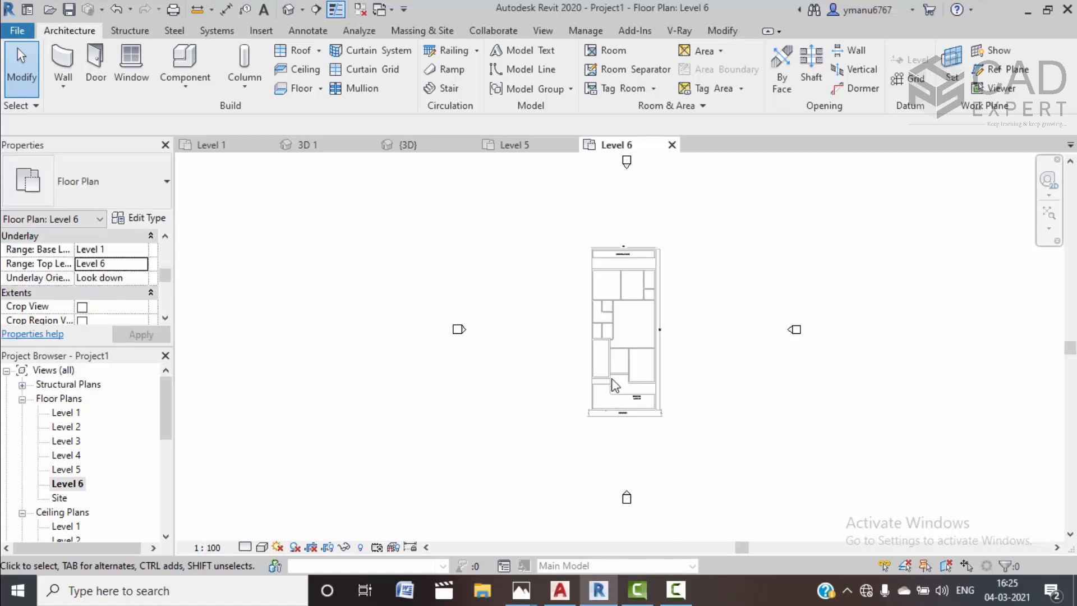
# On Level 6, start an architectural floor and sketch a rectangular boundary about 19'-10" long around the tower room, extending past its kitchen-side wall
pyautogui.scroll(5, 615, 392)
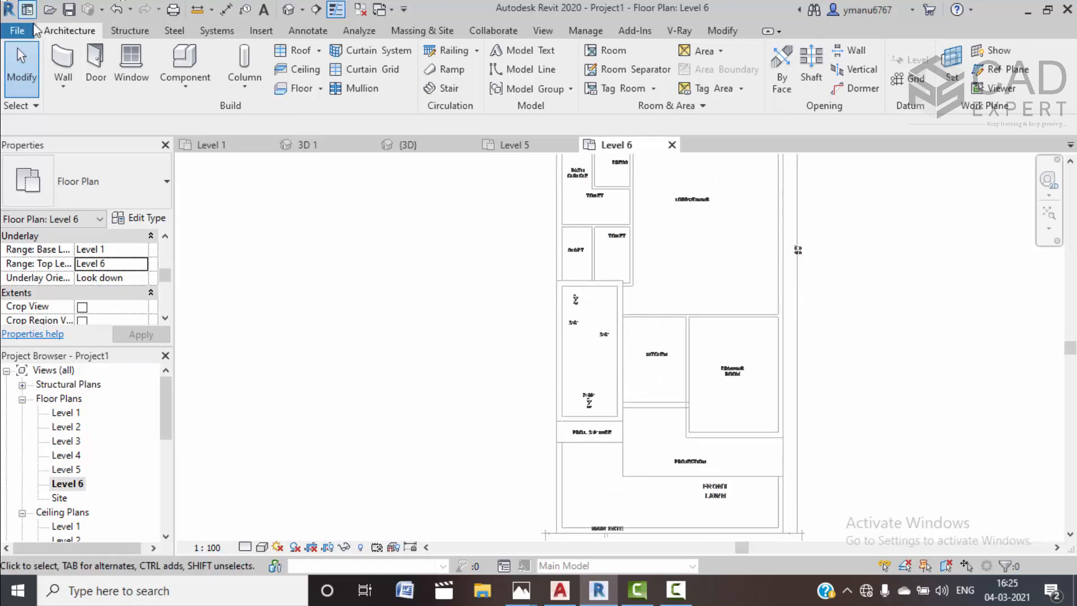
pyautogui.click(321, 88)
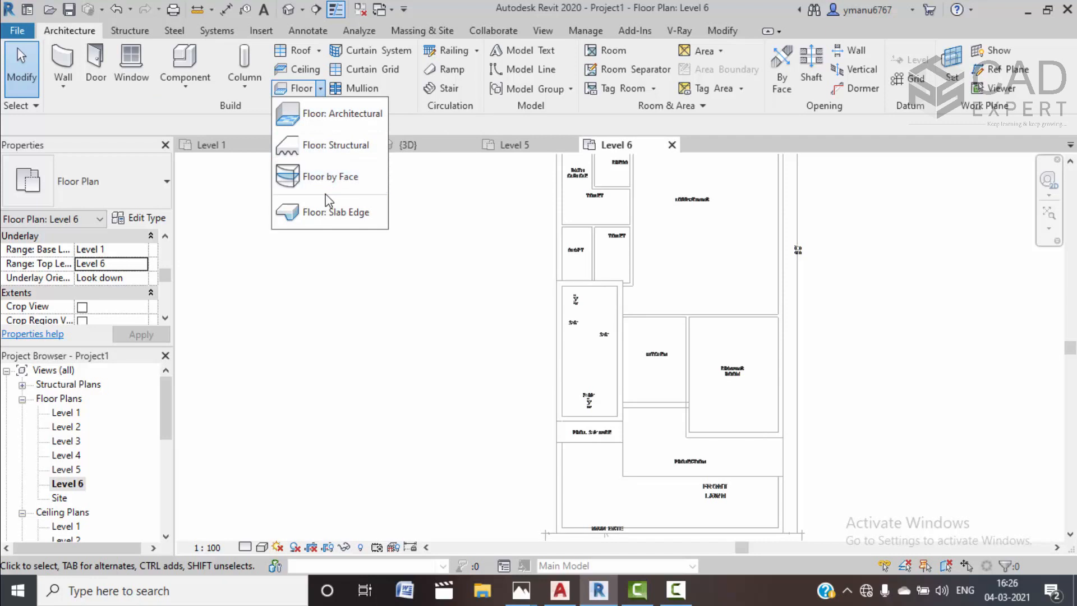
pyautogui.click(343, 113)
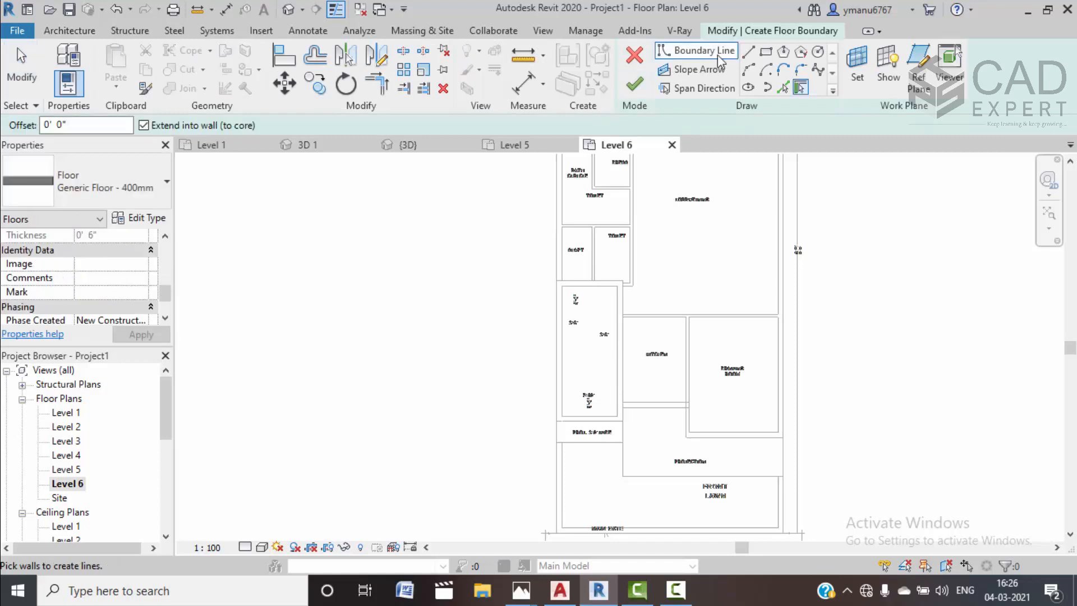
pyautogui.scroll(2, 560, 286)
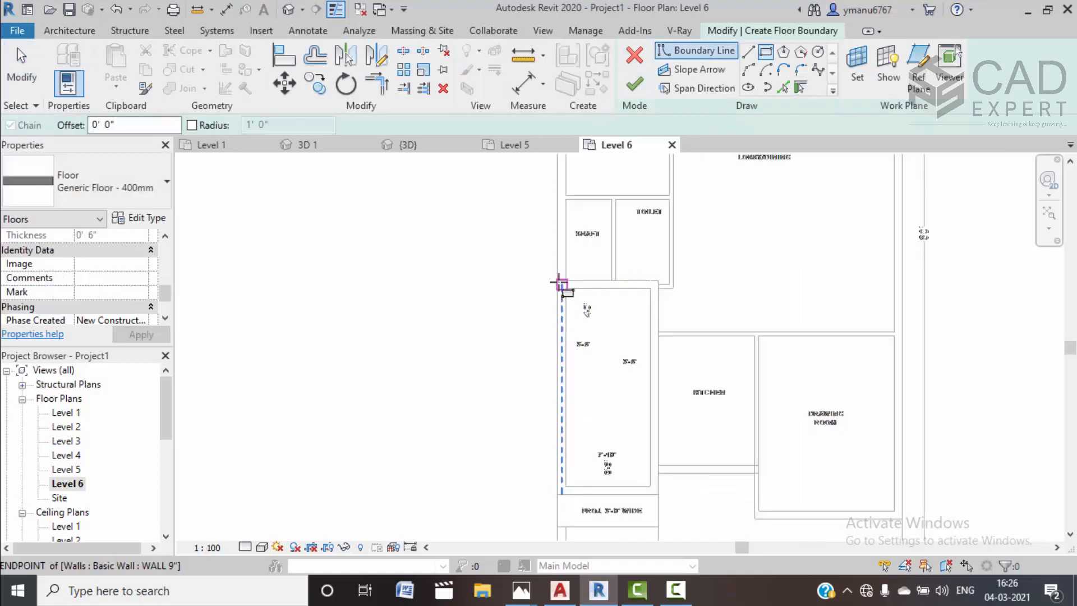
pyautogui.click(565, 291)
pyautogui.moveTo(694, 483); pyautogui.dragTo(690, 447, button='middle')
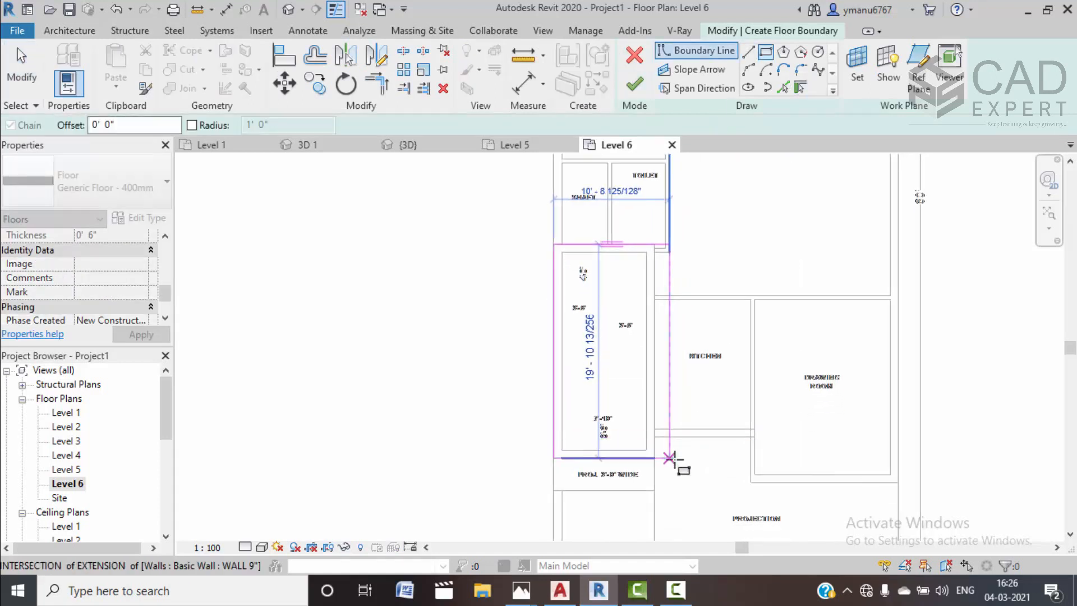
pyautogui.click(684, 458)
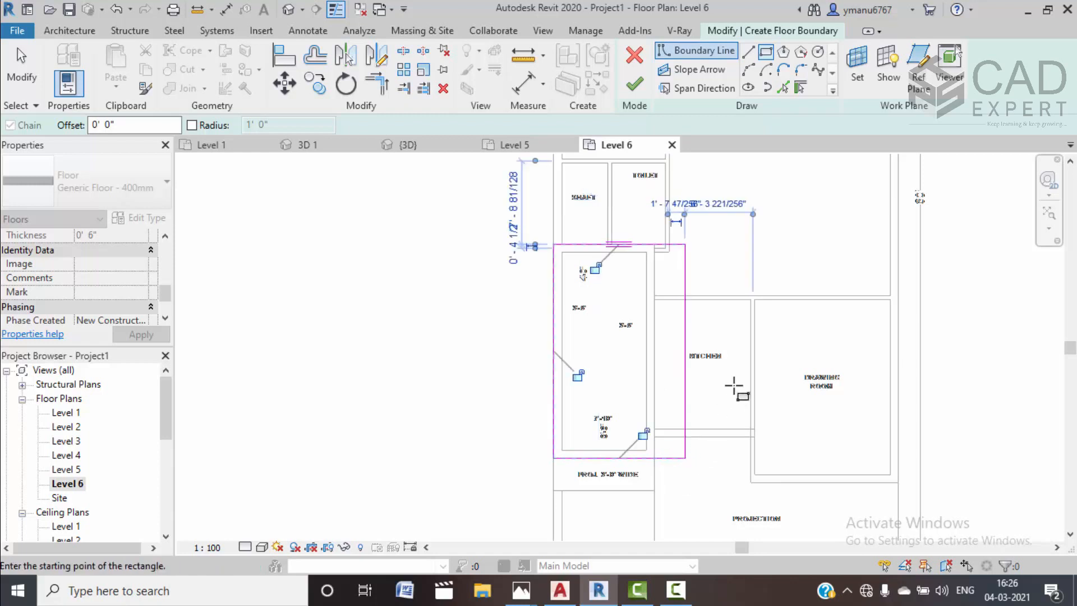
pyautogui.press('Escape')
pyautogui.press('Escape')
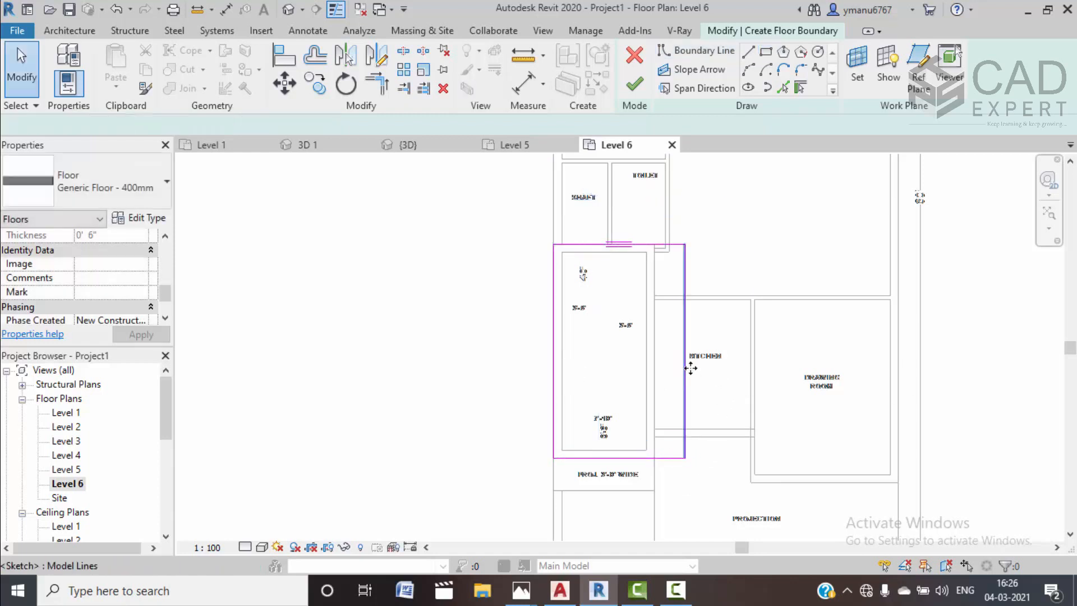
# Move the kitchen-side boundary line back onto the outer face of the tower wall
pyautogui.click(694, 356)
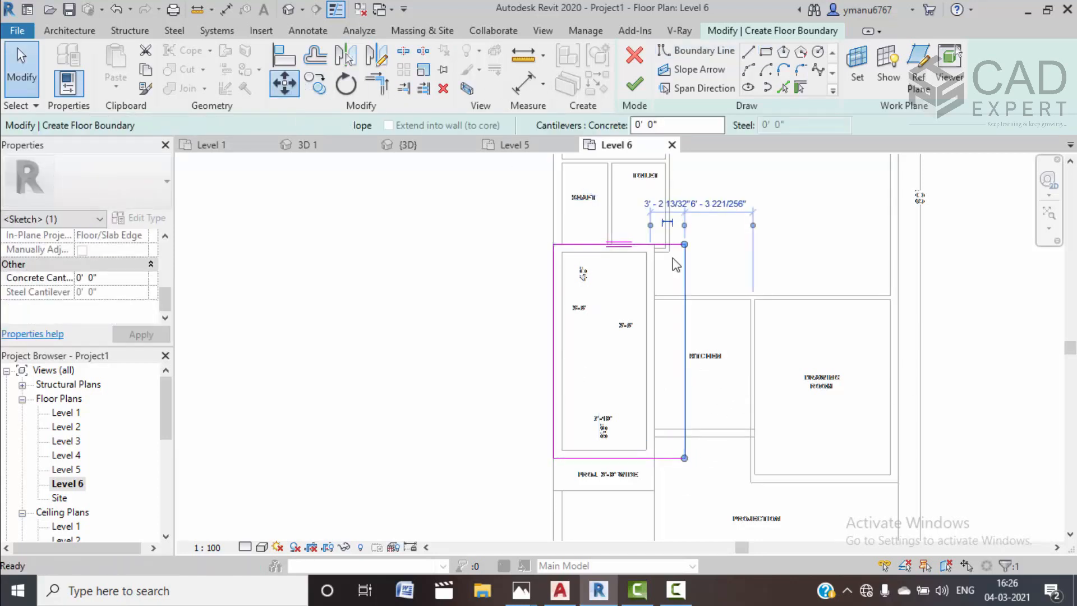
pyautogui.click(681, 354)
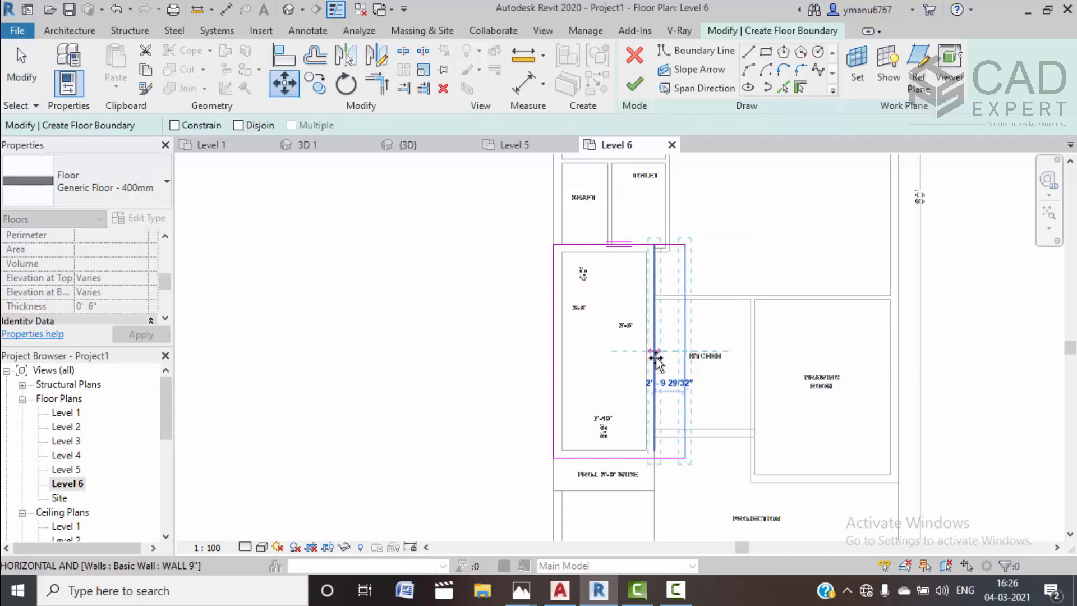
pyautogui.click(655, 358)
pyautogui.press('Escape')
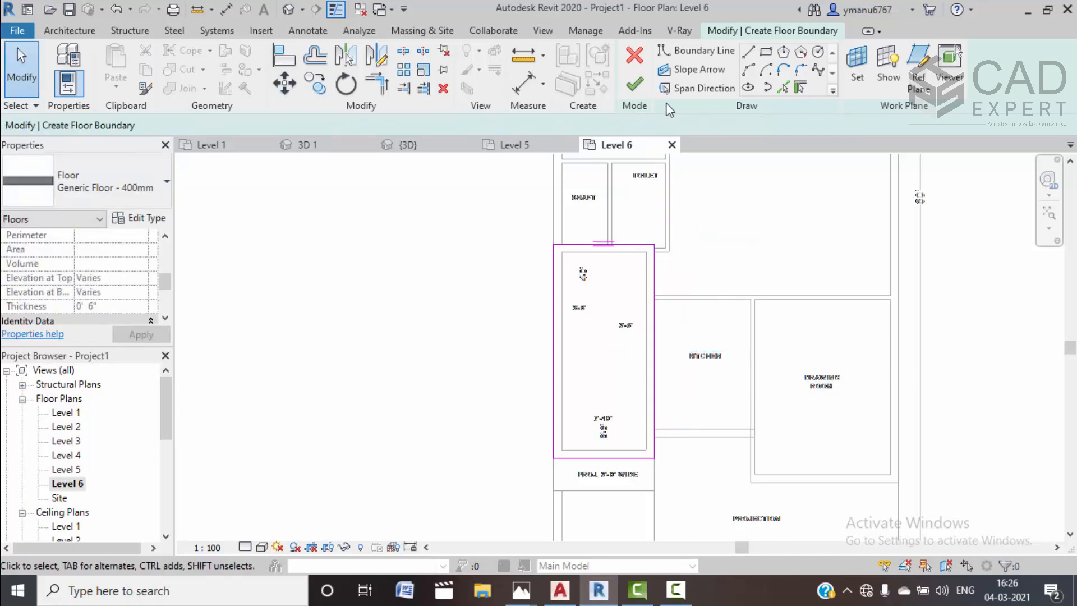
# Create a copy of the kitchen-side boundary line offset 2'-6" outward using Pick Lines
pyautogui.click(785, 88)
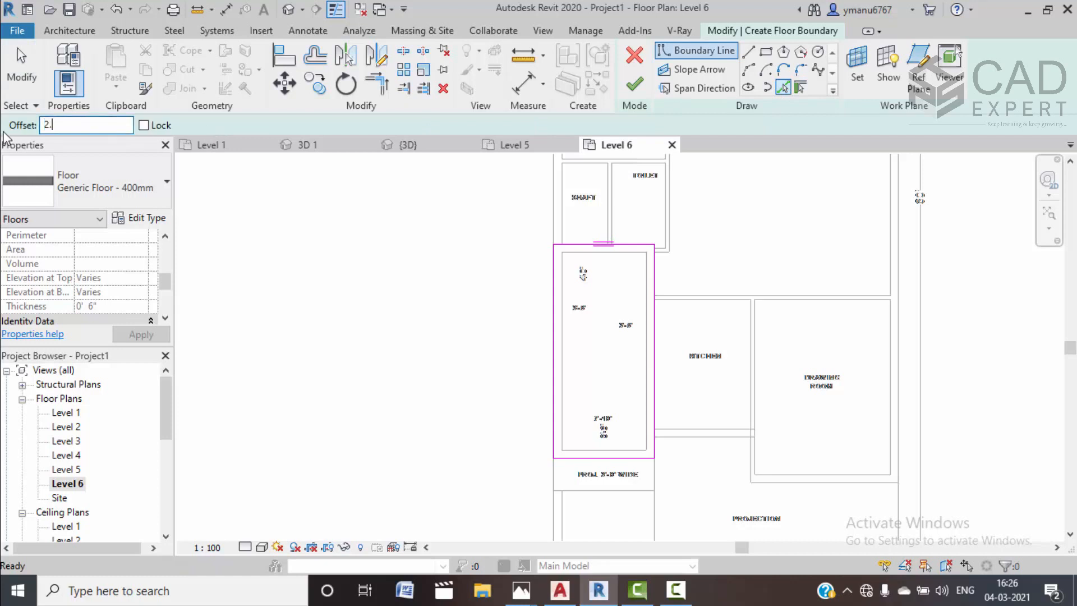
pyautogui.click(657, 330)
pyautogui.press('Escape')
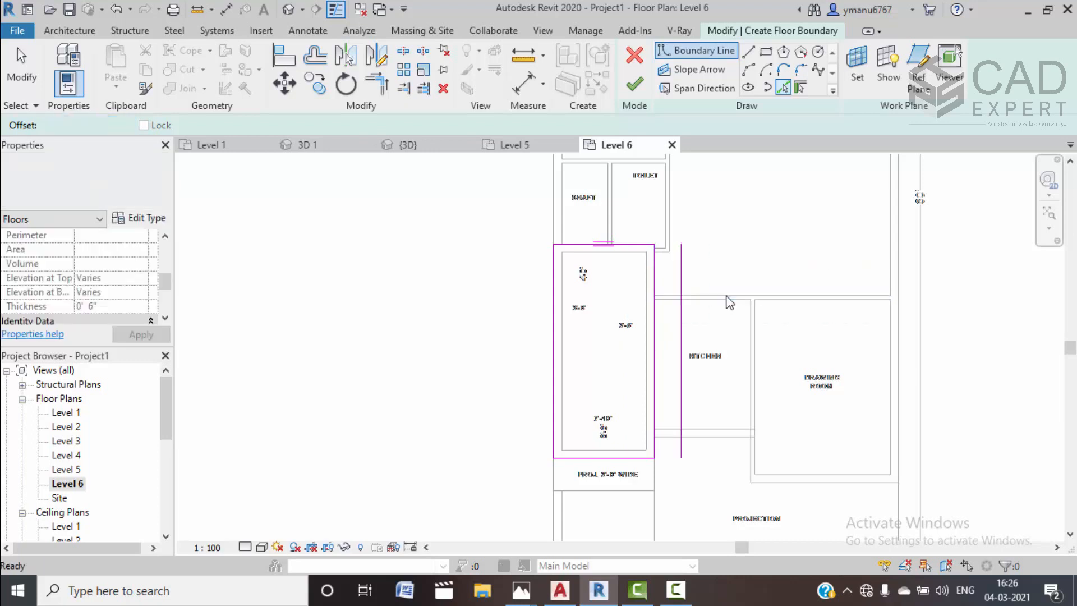
# Trim/Extend the front and rear boundary lines to corners with the offset line, and delete the leftover line on the tower wall face
pyautogui.press('t')
pyautogui.press('r')
pyautogui.click(600, 244)
pyautogui.click(683, 286)
pyautogui.click(645, 457)
pyautogui.click(681, 446)
pyautogui.press('Escape')
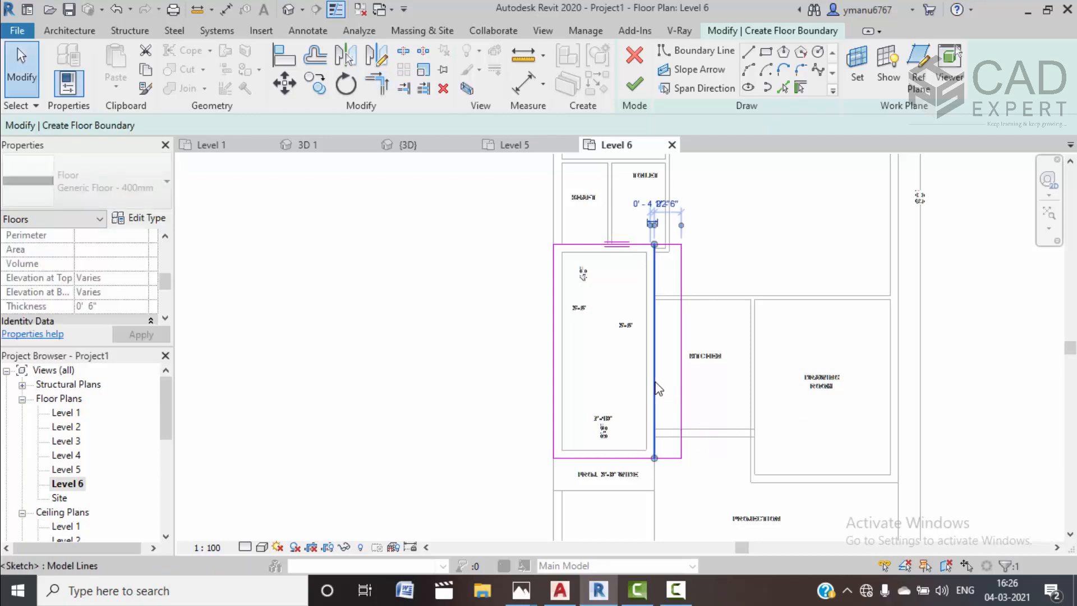
pyautogui.press('Escape')
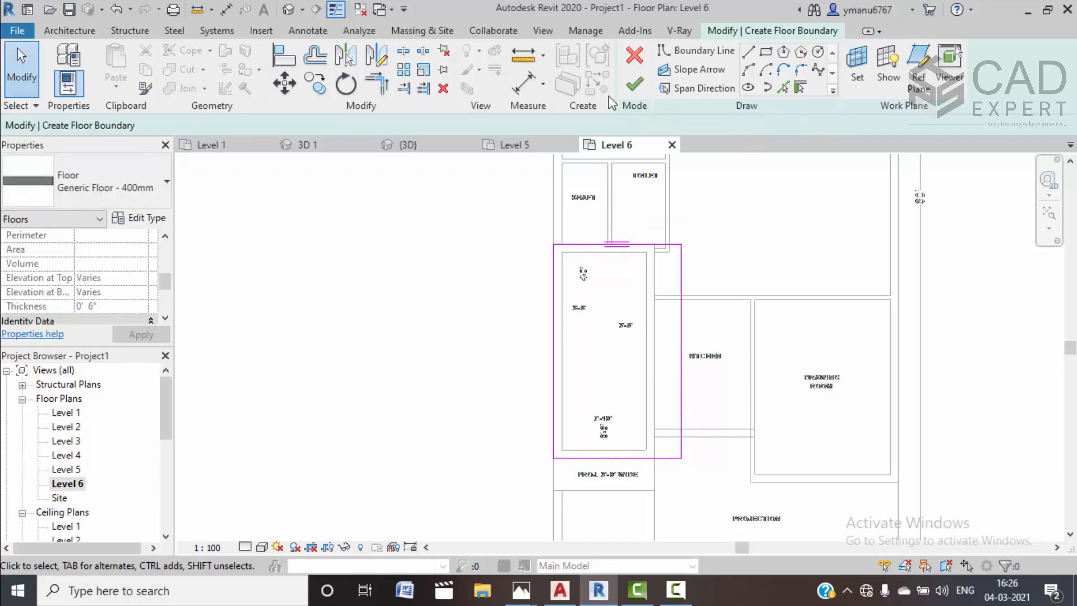
# Check the villa's front elevation in the reference render in Photos, then return to the Revit model
pyautogui.moveTo(519, 595)
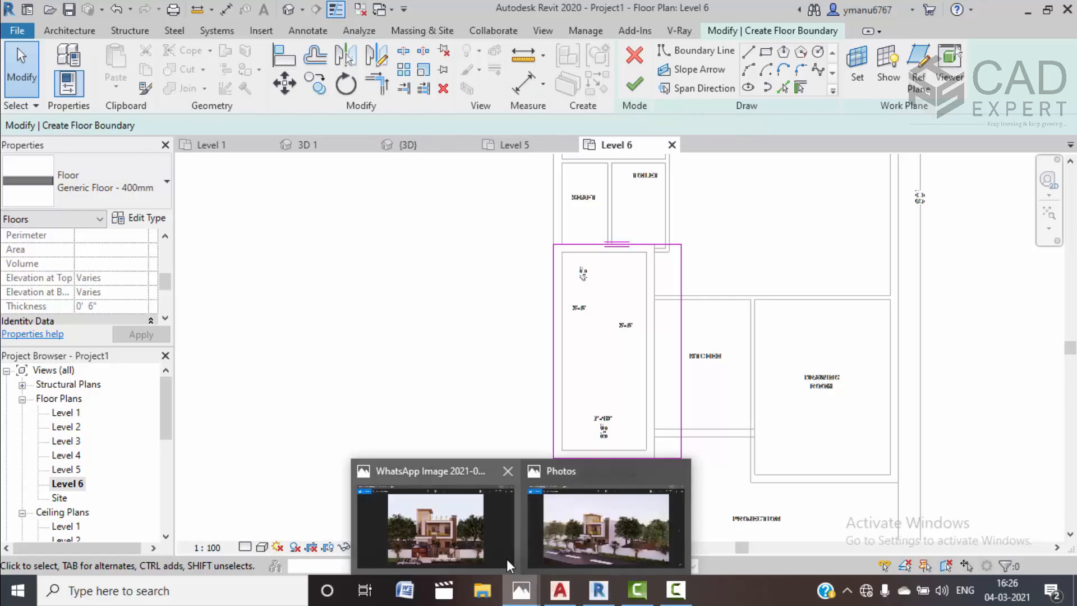
pyautogui.click(498, 465)
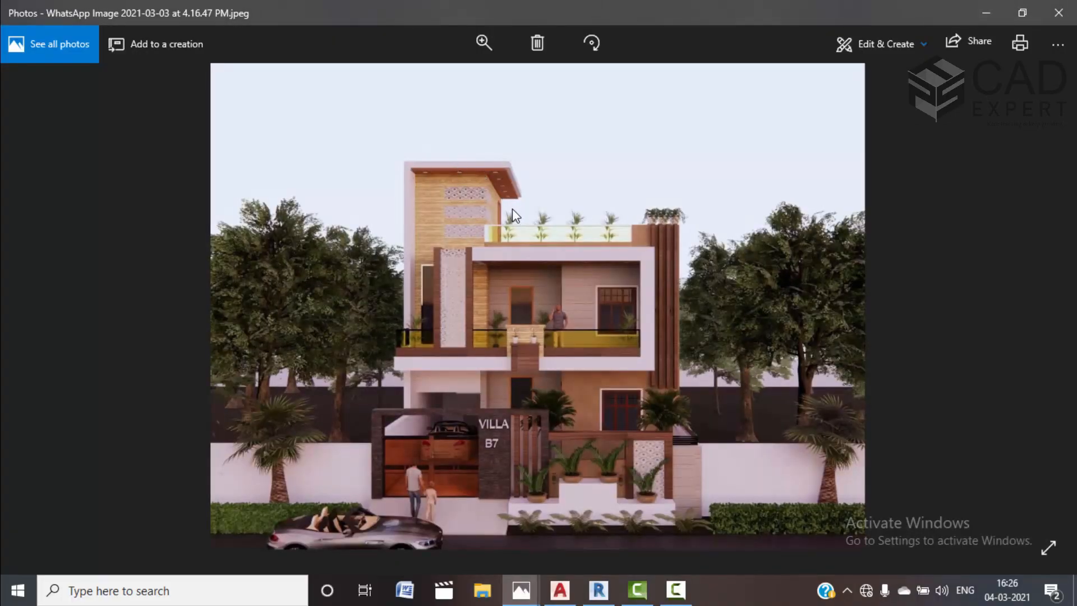
pyautogui.click(991, 15)
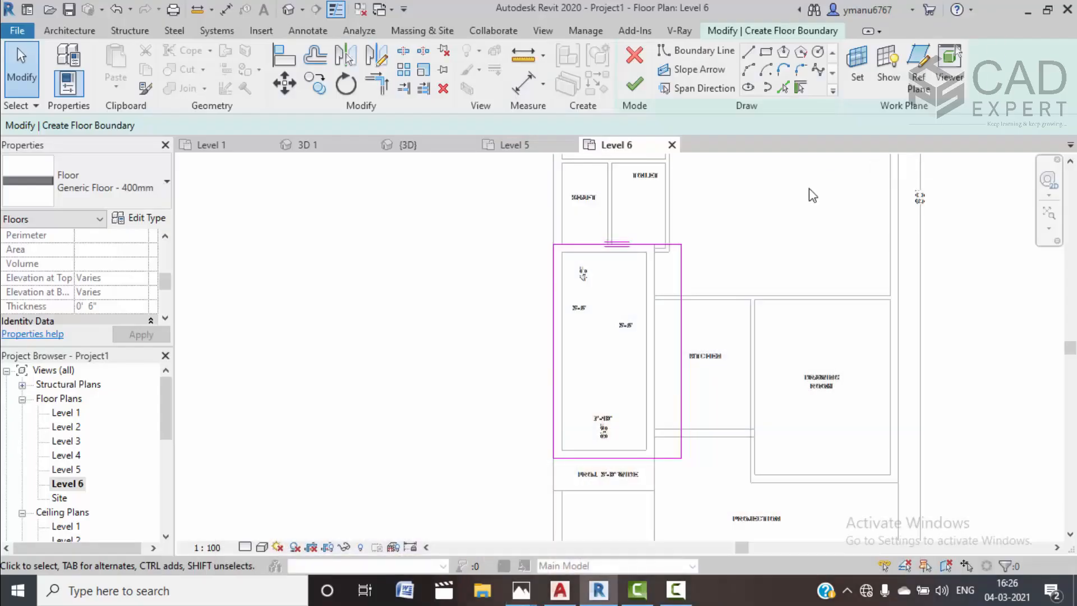
# Move the floor boundary's lower edge down to the far line of the 3'-0" wide projection and finish the floor without attaching walls
pyautogui.moveTo(698, 457); pyautogui.dragTo(704, 423, button='middle')
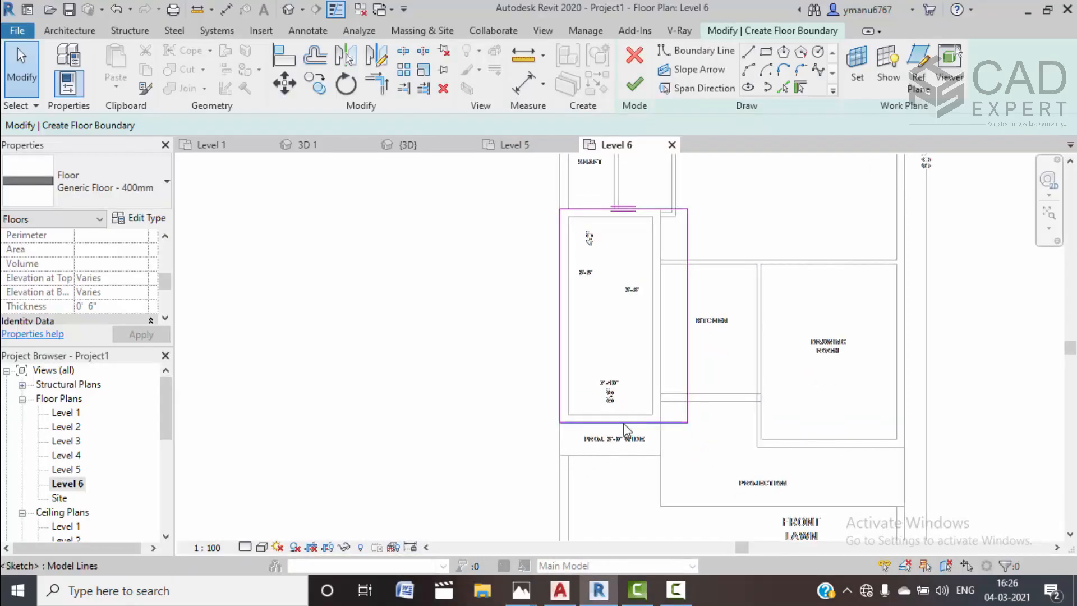
pyautogui.moveTo(587, 421); pyautogui.dragTo(583, 440)
pyautogui.scroll(2, 583, 440)
pyautogui.click(557, 427)
pyautogui.press('m')
pyautogui.press('v')
pyautogui.click(552, 418)
pyautogui.click(552, 469)
pyautogui.click(456, 410)
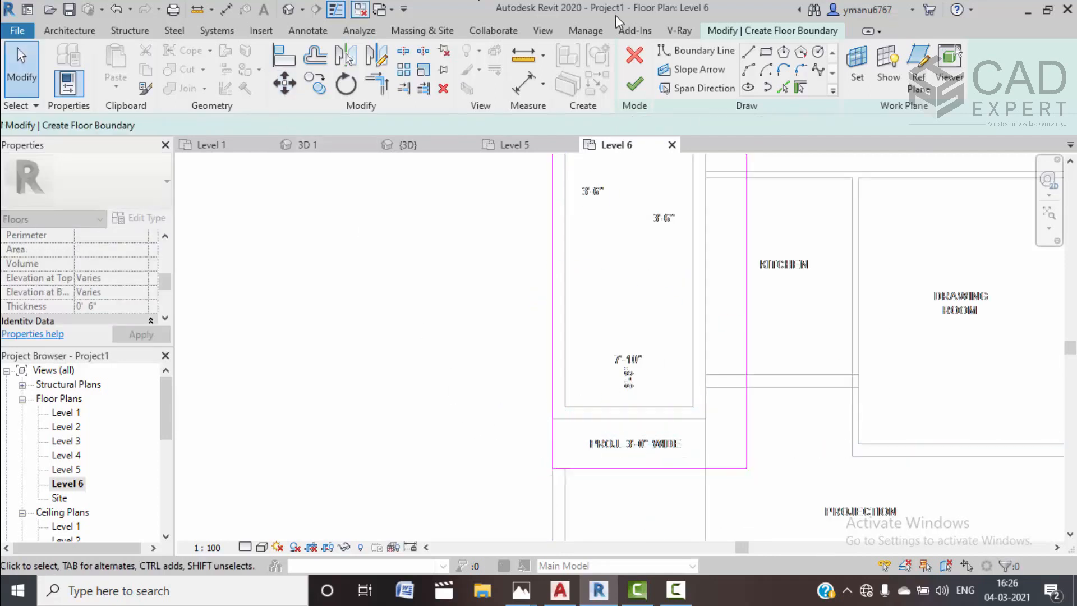
pyautogui.click(634, 85)
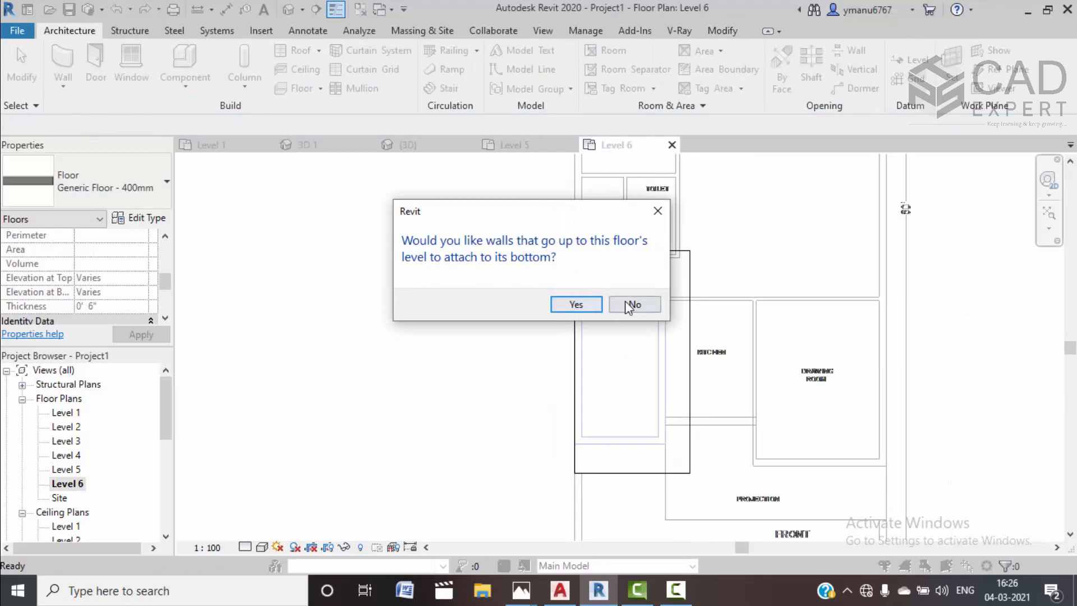
pyautogui.click(620, 306)
# Inspect the building with its new floor slab and the front projections in the 3D view
pyautogui.click(436, 142)
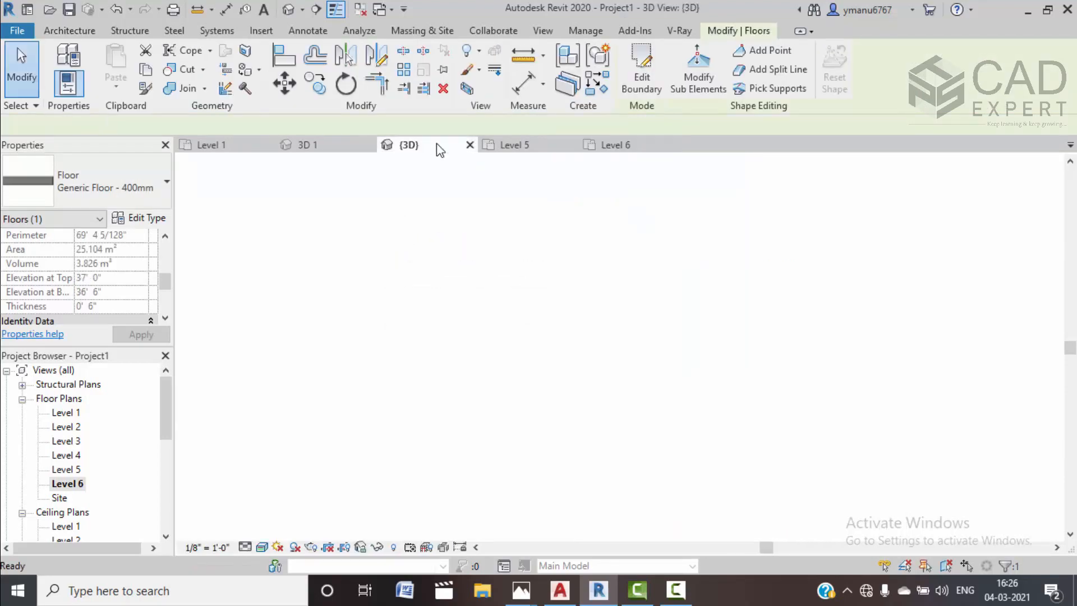
pyautogui.press('Escape')
pyautogui.keyDown('shift'); pyautogui.moveTo(404, 368); pyautogui.dragTo(544, 438, button='middle'); pyautogui.keyUp('shift')
pyautogui.scroll(-3, 409, 299)
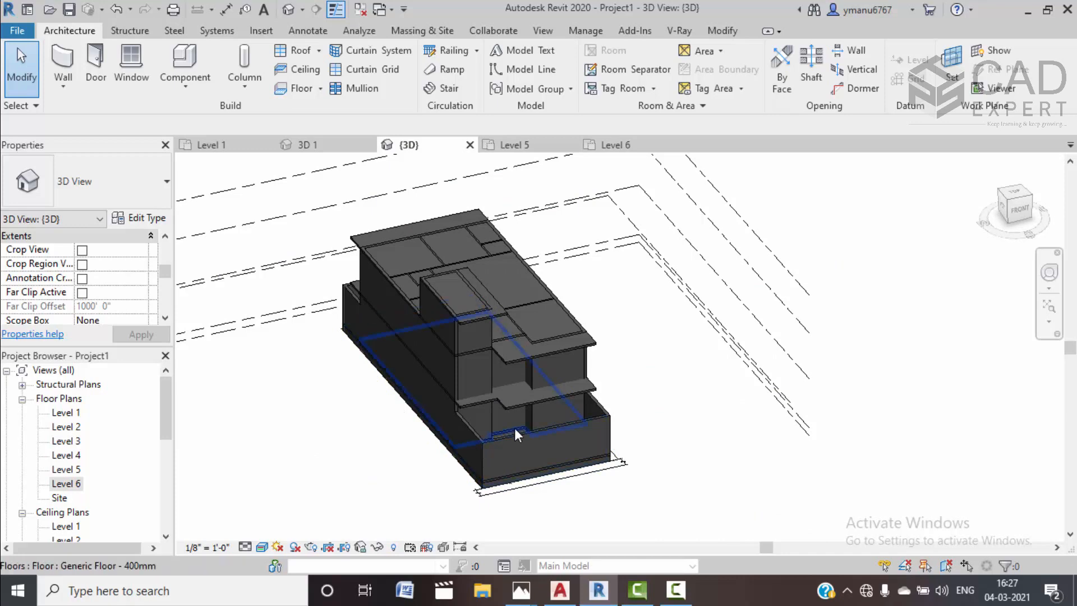
pyautogui.scroll(6, 513, 429)
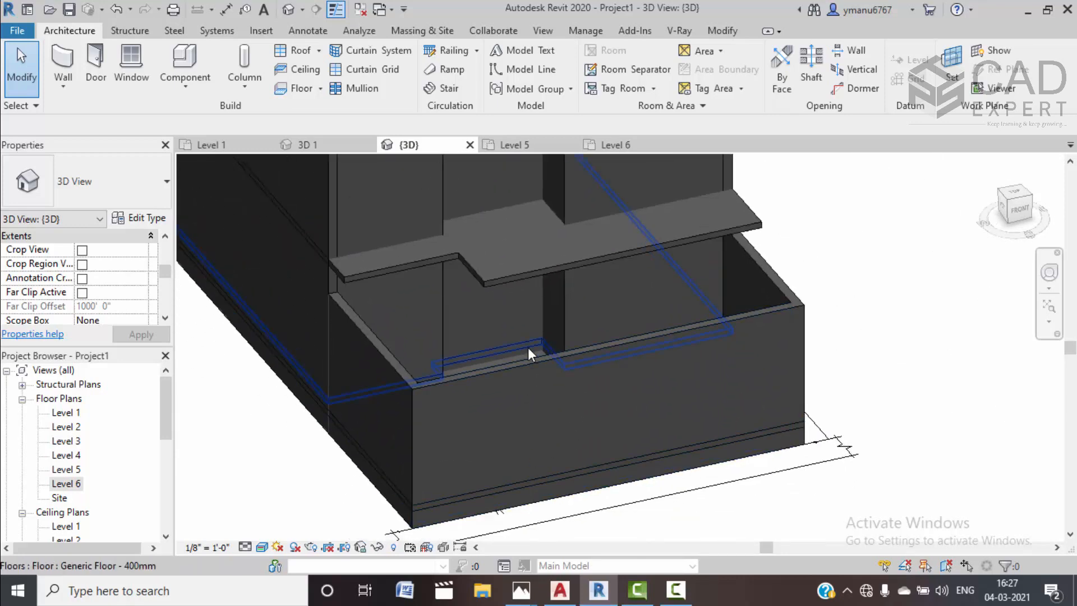
# Open the Level 3 floor plan and load the bright window 1 family from New folder on the desktop
pyautogui.doubleClick(67, 441)
pyautogui.scroll(5, 659, 381)
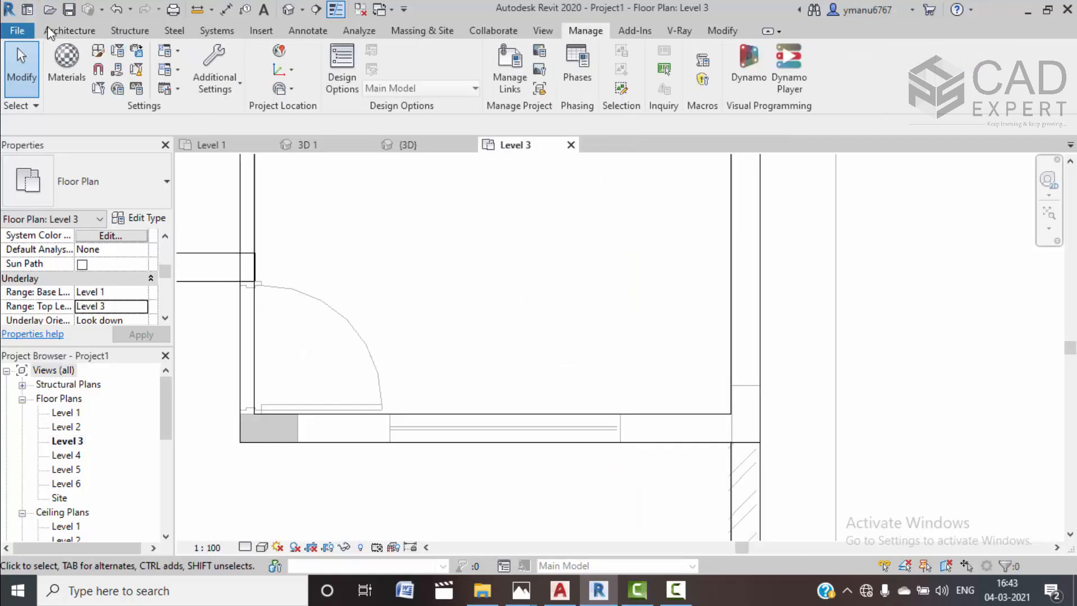
pyautogui.click(48, 31)
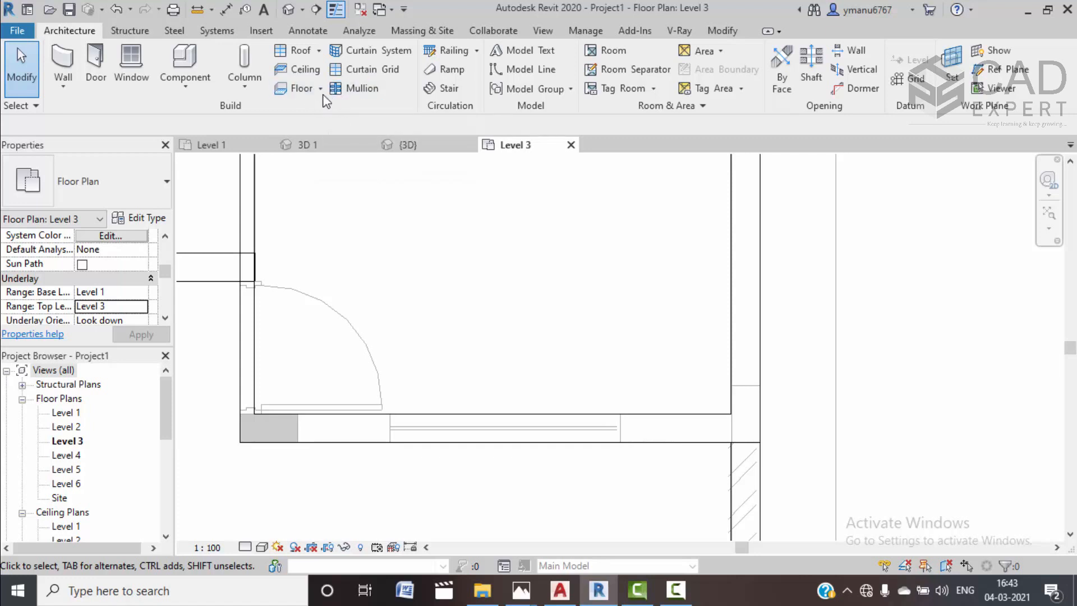
pyautogui.click(252, 32)
pyautogui.click(651, 85)
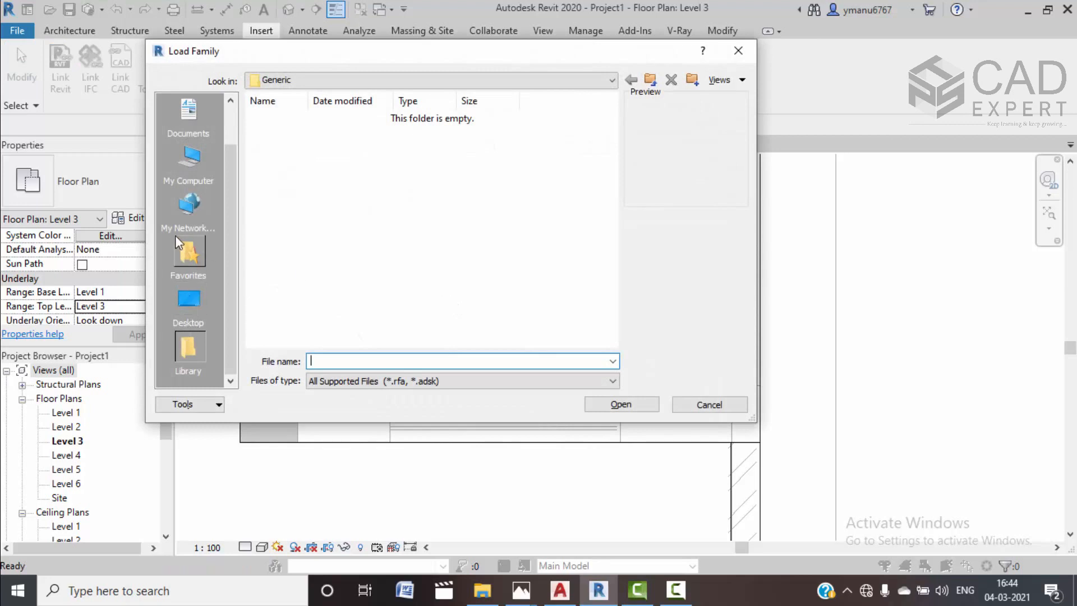
pyautogui.click(180, 168)
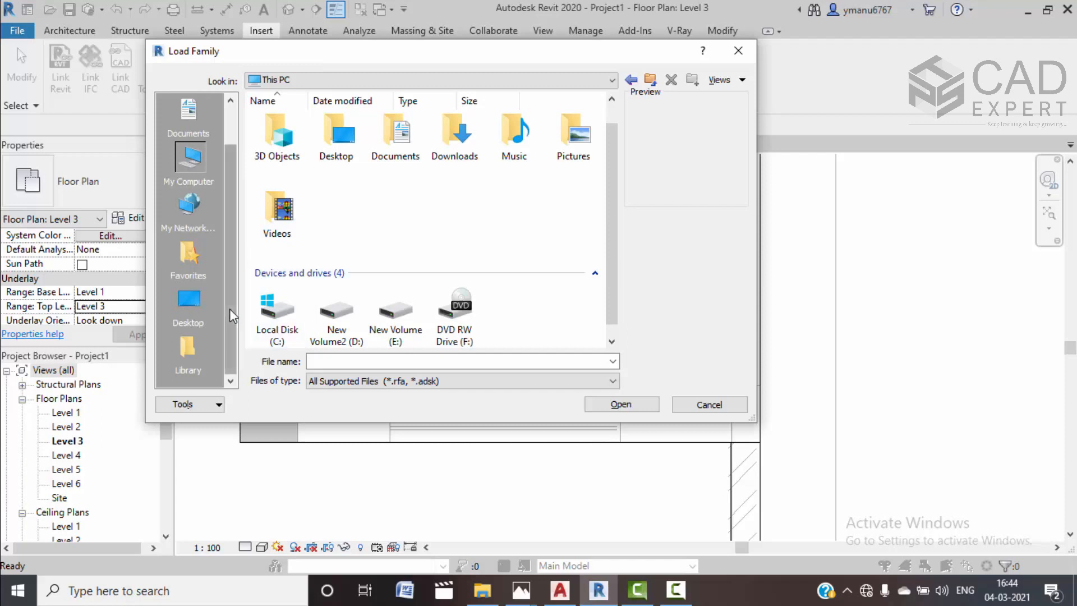
pyautogui.click(196, 305)
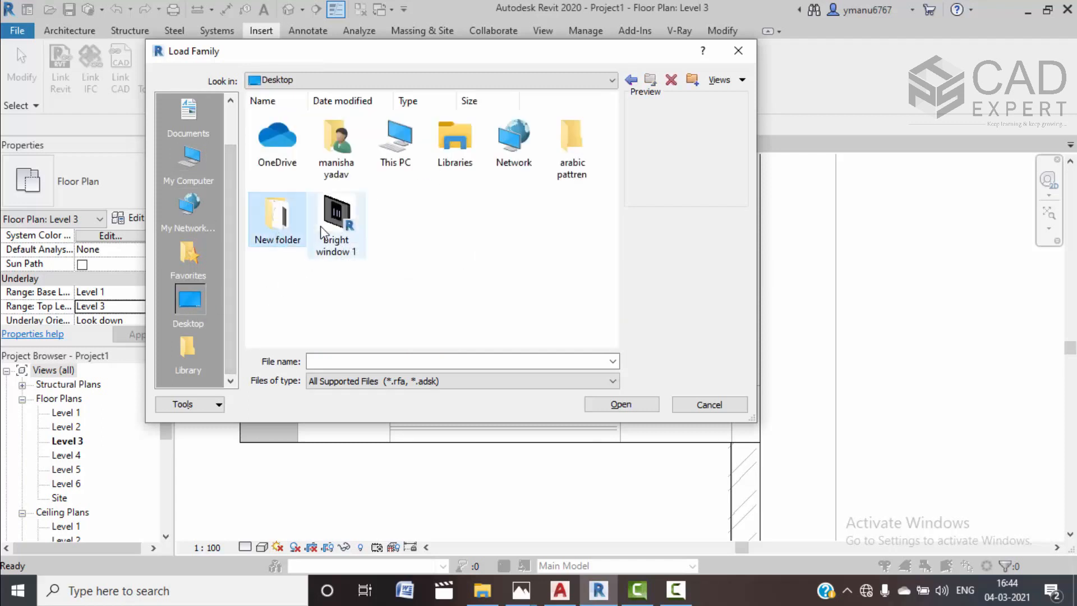
pyautogui.doubleClick(275, 235)
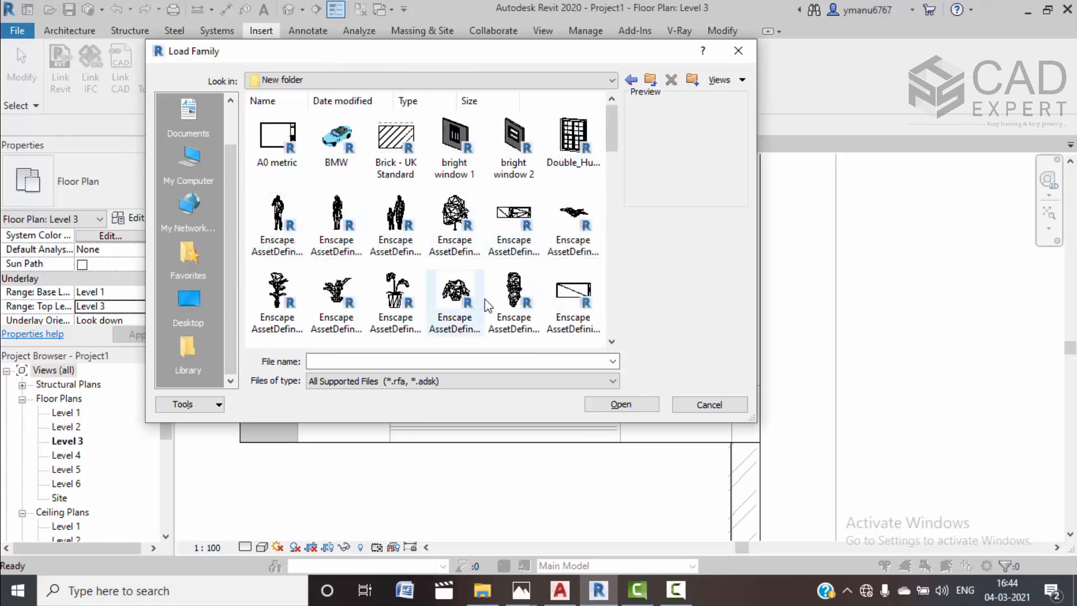
pyautogui.click(455, 147)
pyautogui.click(620, 403)
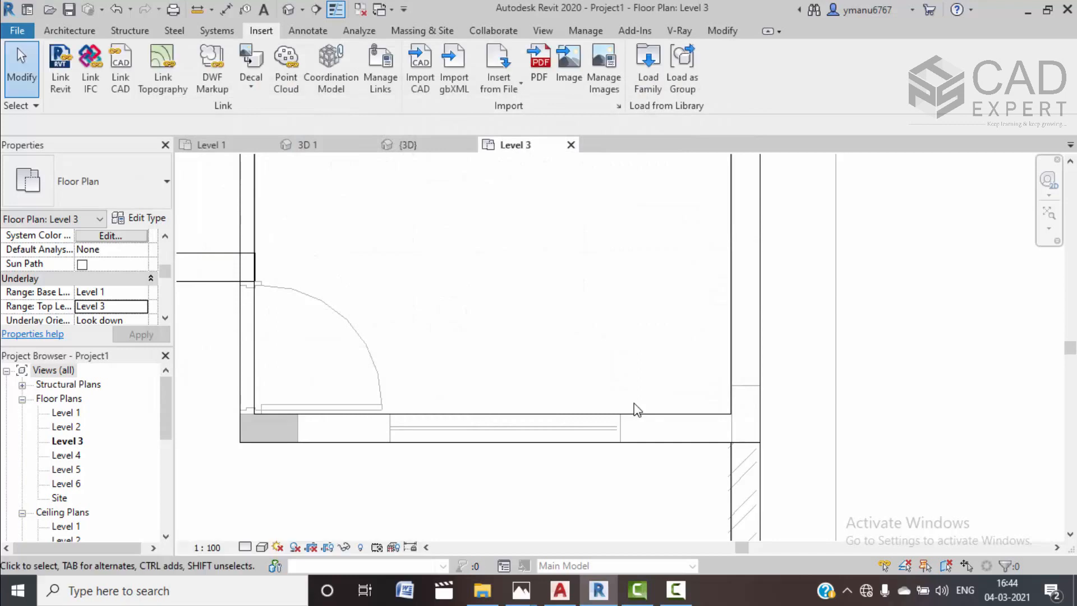
pyautogui.click(70, 32)
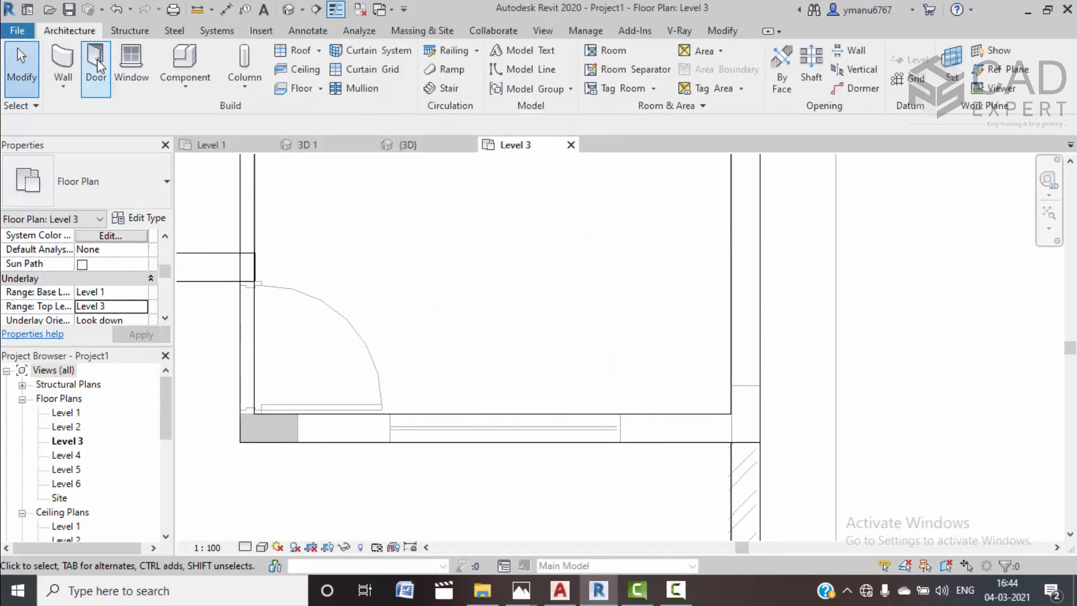
pyautogui.click(133, 57)
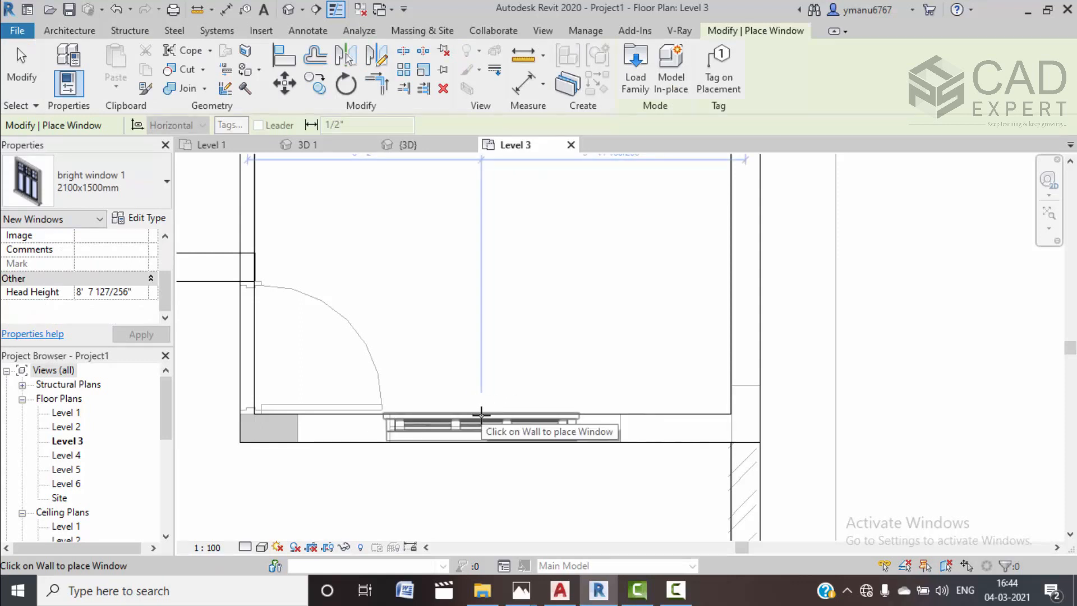
pyautogui.press('Escape')
pyautogui.press('Escape')
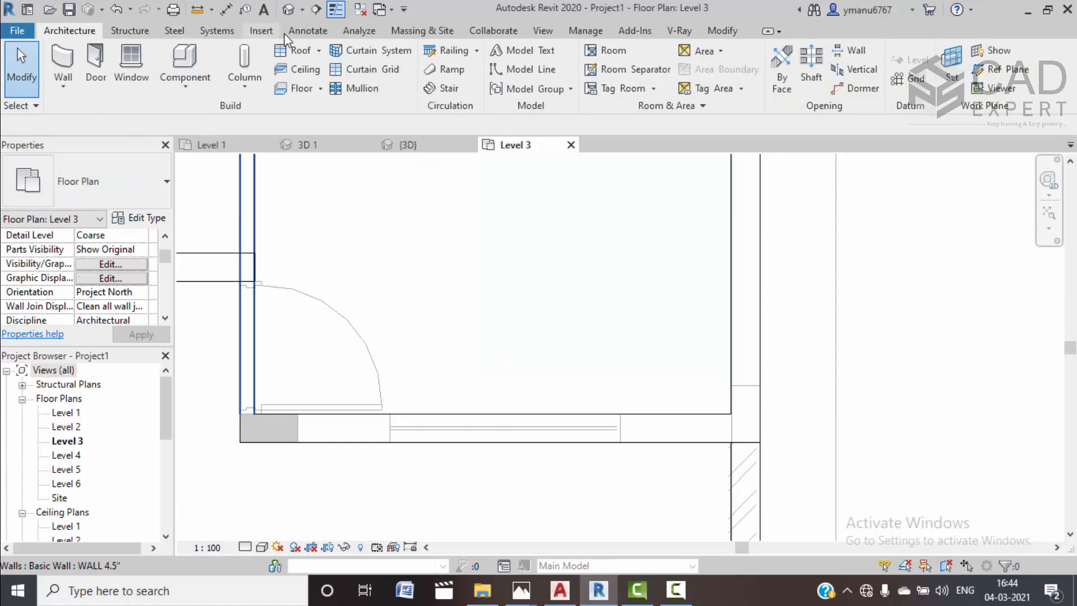
# Measure the width of the window opening in the wall beside the door using an aligned dimension
pyautogui.click(308, 30)
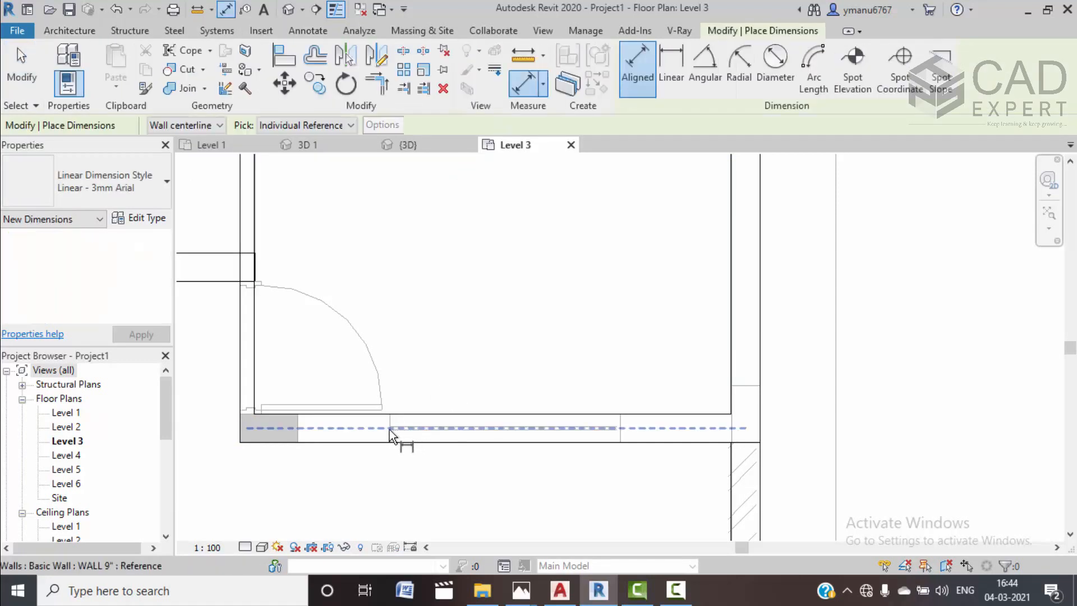
pyautogui.scroll(2, 383, 437)
pyautogui.scroll(2, 384, 436)
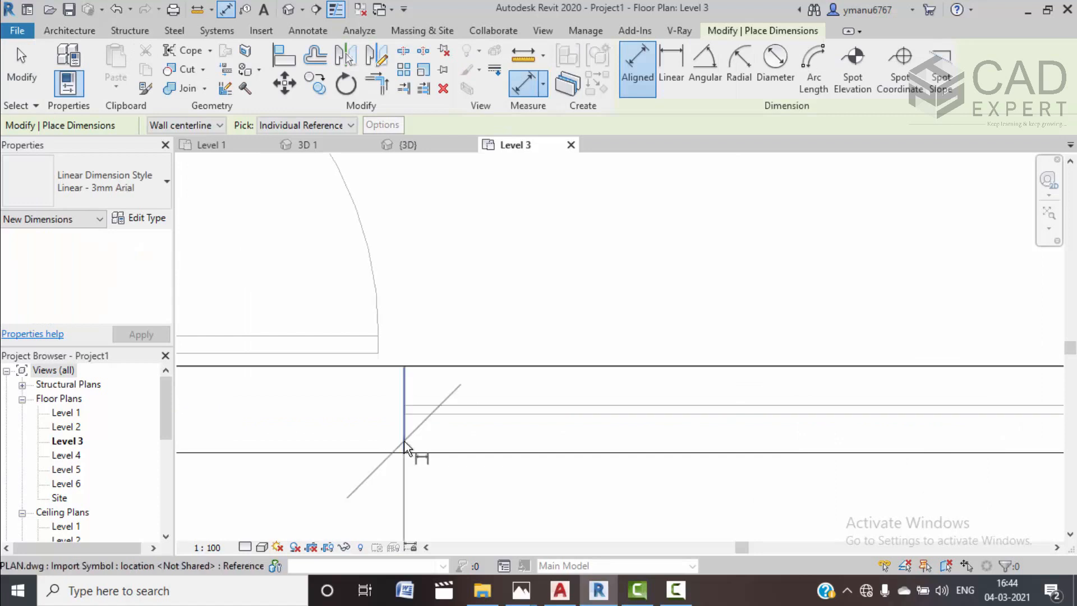
pyautogui.click(403, 442)
pyautogui.scroll(-2, 548, 421)
pyautogui.moveTo(788, 462); pyautogui.dragTo(614, 444, button='middle')
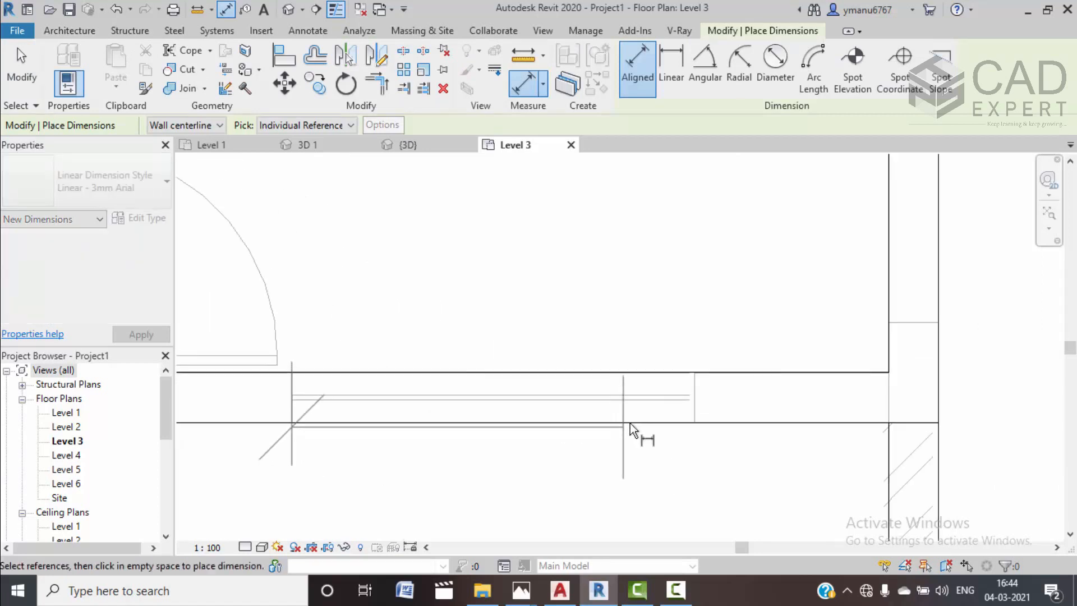
pyautogui.click(694, 408)
pyautogui.scroll(2, 717, 395)
pyautogui.press('Escape')
pyautogui.press('Escape')
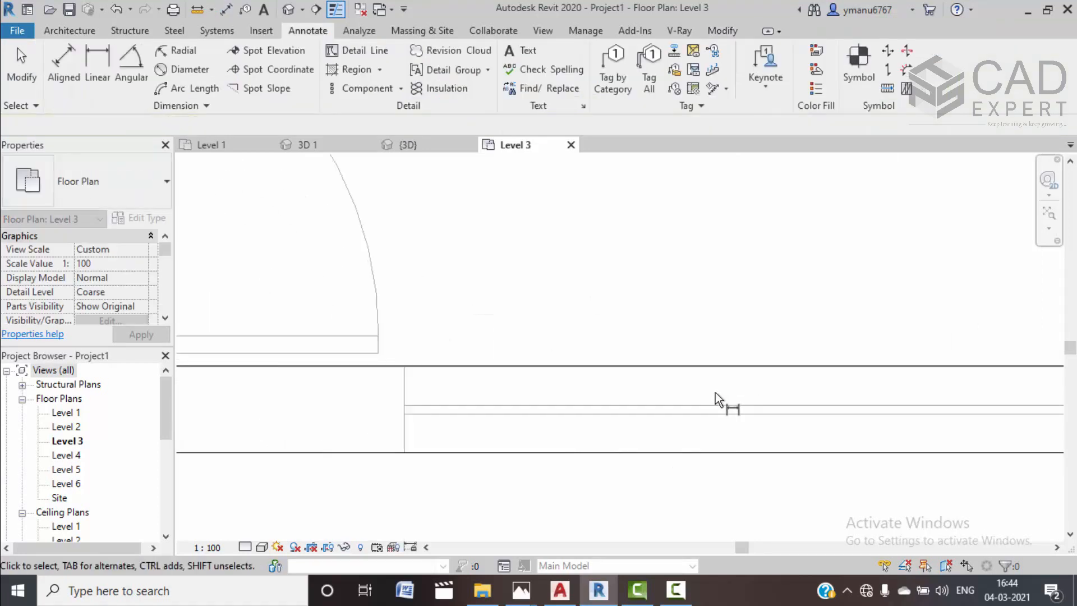
# Set the width of the bright window 1 type 2100x1500mm to 6' for window placement
pyautogui.scroll(-2, 680, 438)
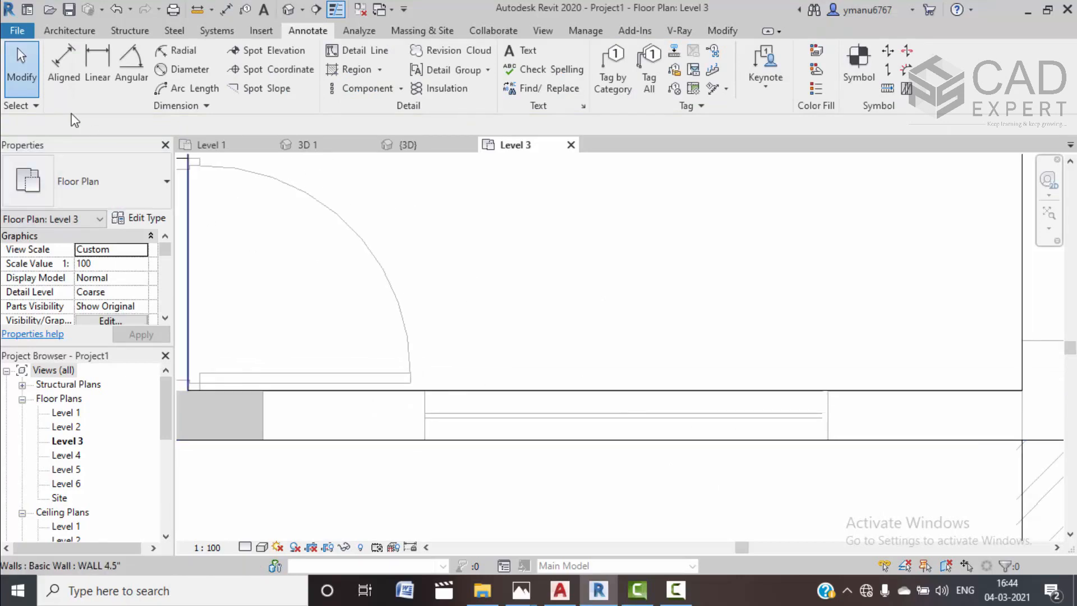
pyautogui.click(70, 31)
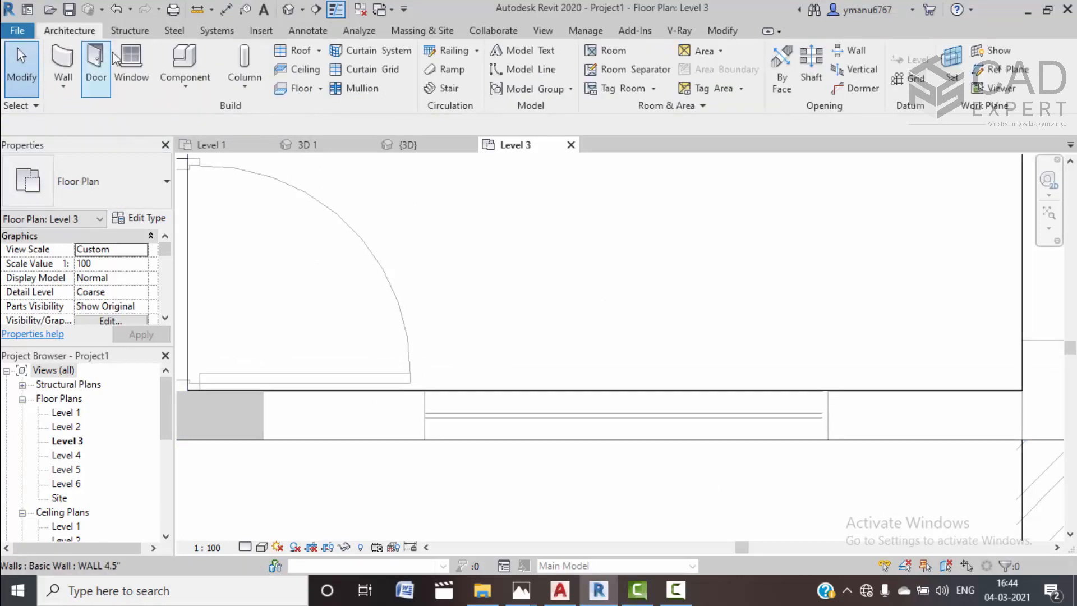
pyautogui.click(139, 217)
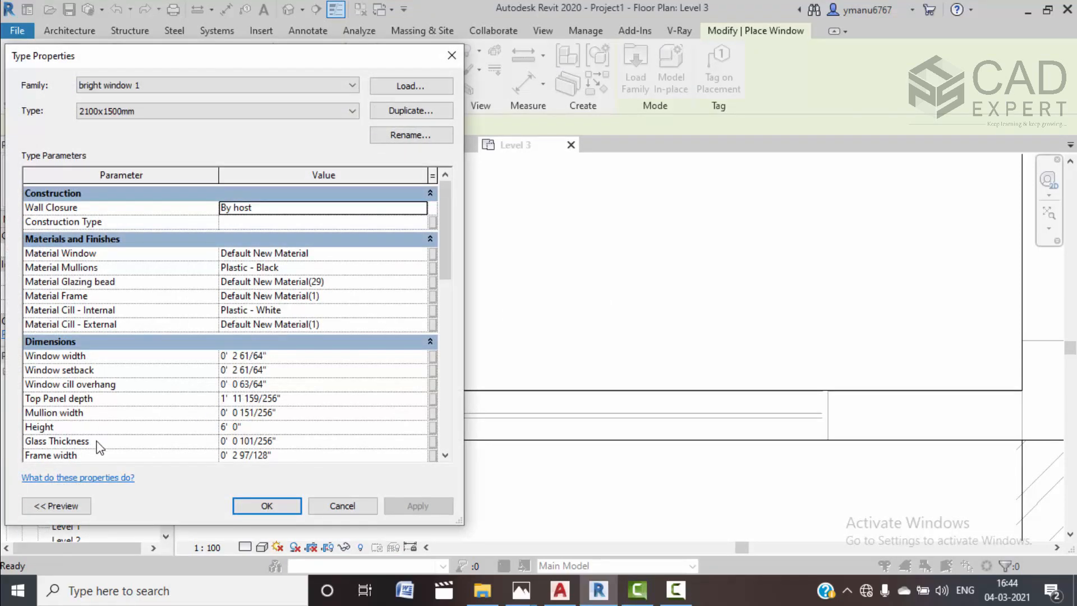
pyautogui.scroll(-2, 113, 415)
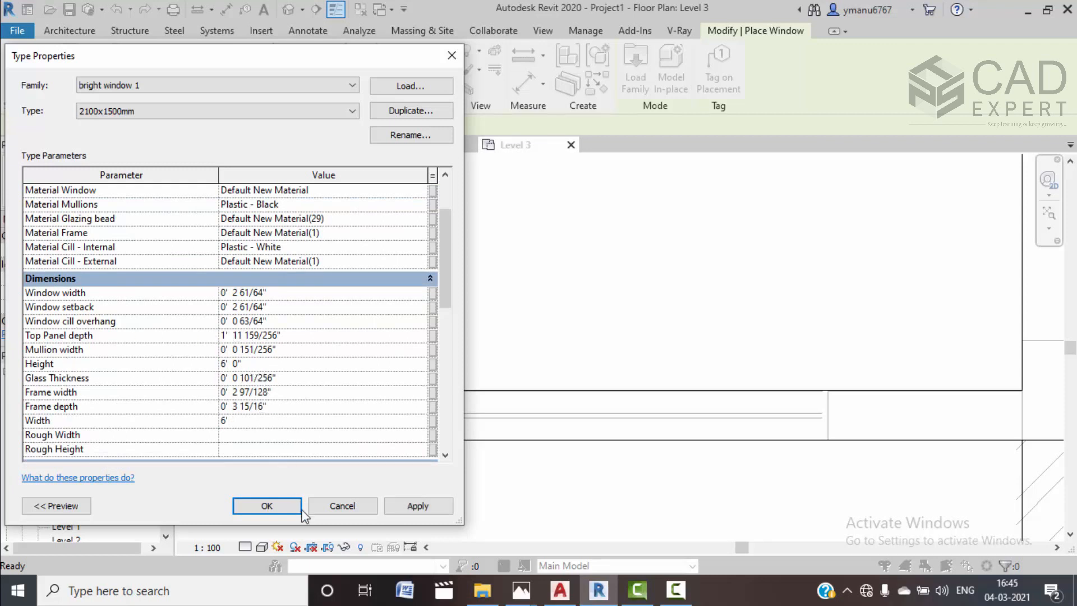
pyautogui.click(401, 506)
pyautogui.click(266, 506)
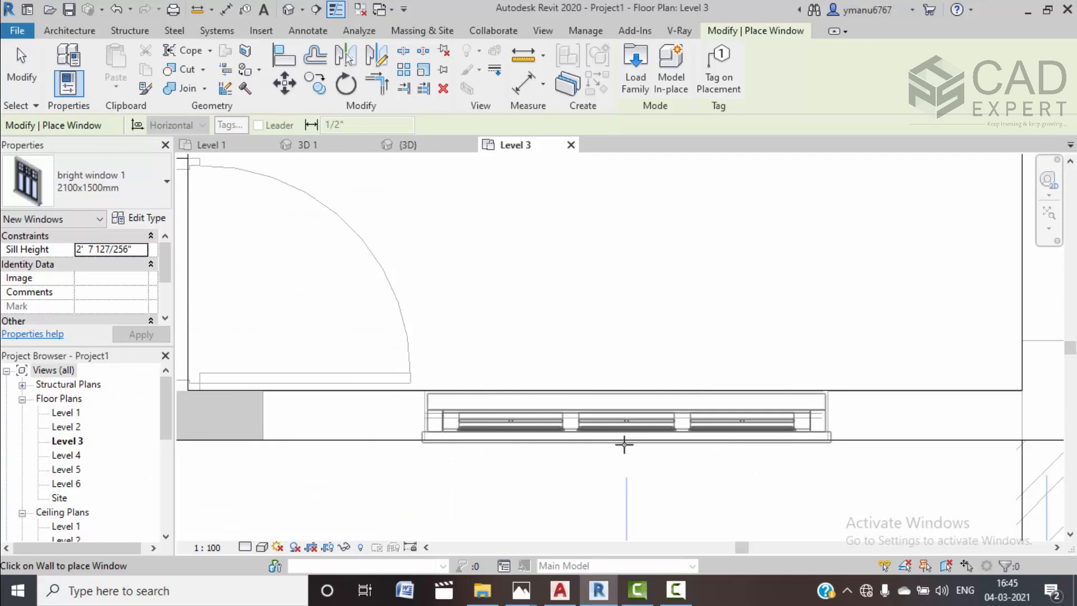
# Place the bright window 1 in the 9" wall, aligned with the window opening beside the door
pyautogui.scroll(3, 623, 444)
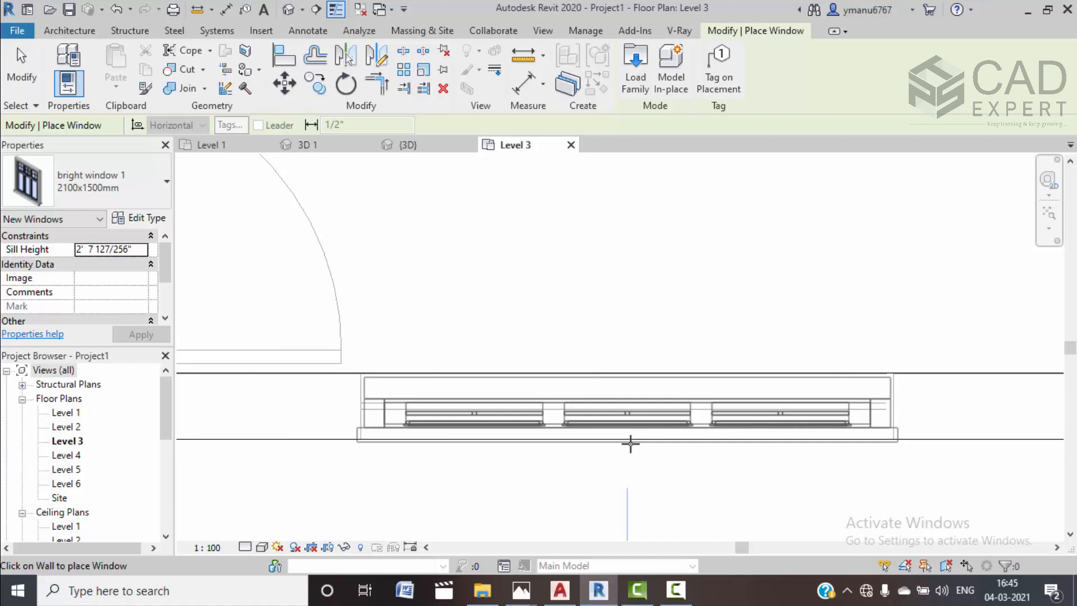
pyautogui.click(630, 443)
pyautogui.scroll(-2, 674, 290)
pyautogui.scroll(-2, 673, 289)
pyautogui.moveTo(672, 291); pyautogui.dragTo(701, 447, button='middle')
pyautogui.scroll(-2, 492, 346)
pyautogui.press('Escape')
pyautogui.press('Escape')
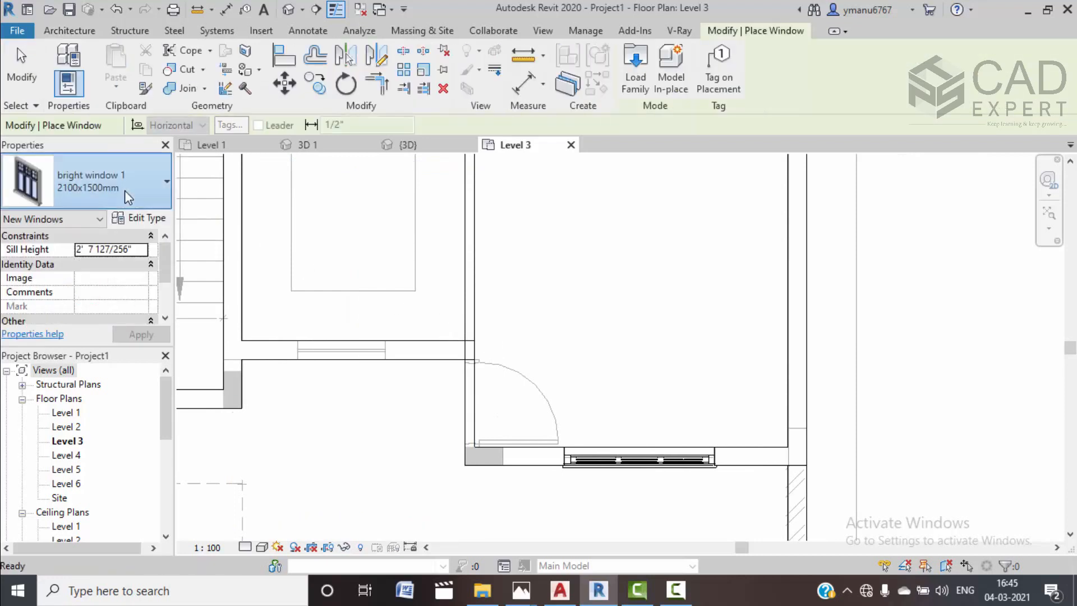
pyautogui.click(124, 190)
pyautogui.scroll(-1, 120, 314)
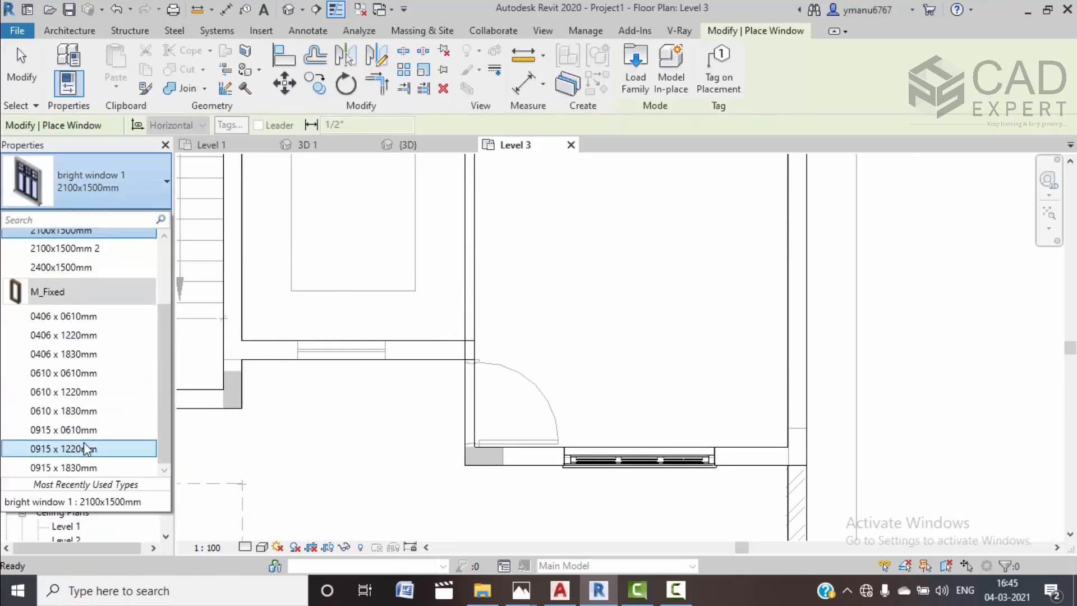
pyautogui.click(375, 285)
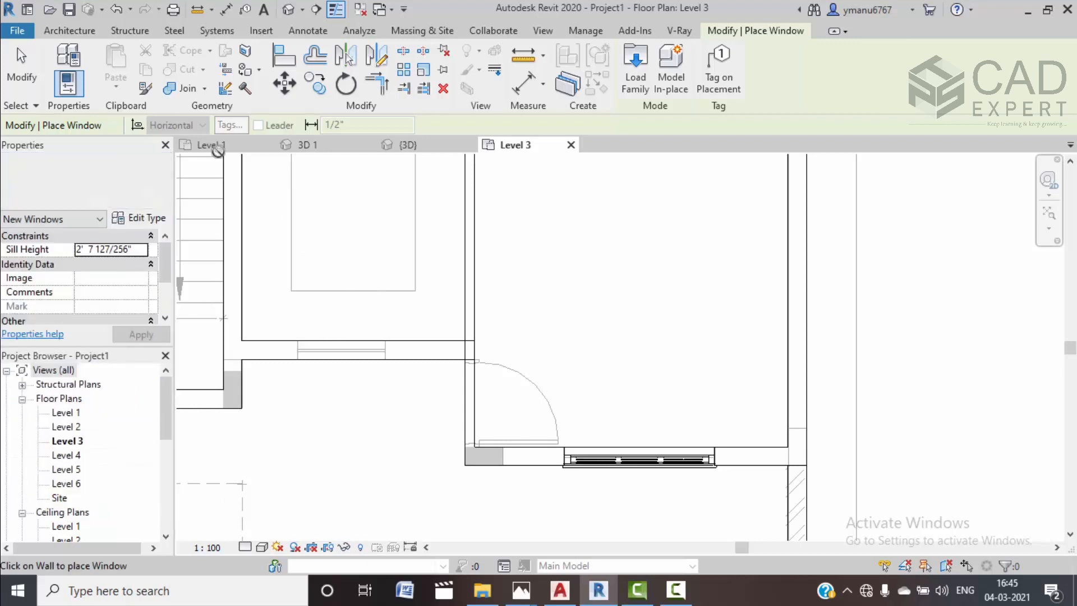
# Measure the width of the window opening in the adjacent room's wall, between the staircase and the door
pyautogui.click(293, 31)
pyautogui.click(57, 72)
pyautogui.scroll(2, 293, 364)
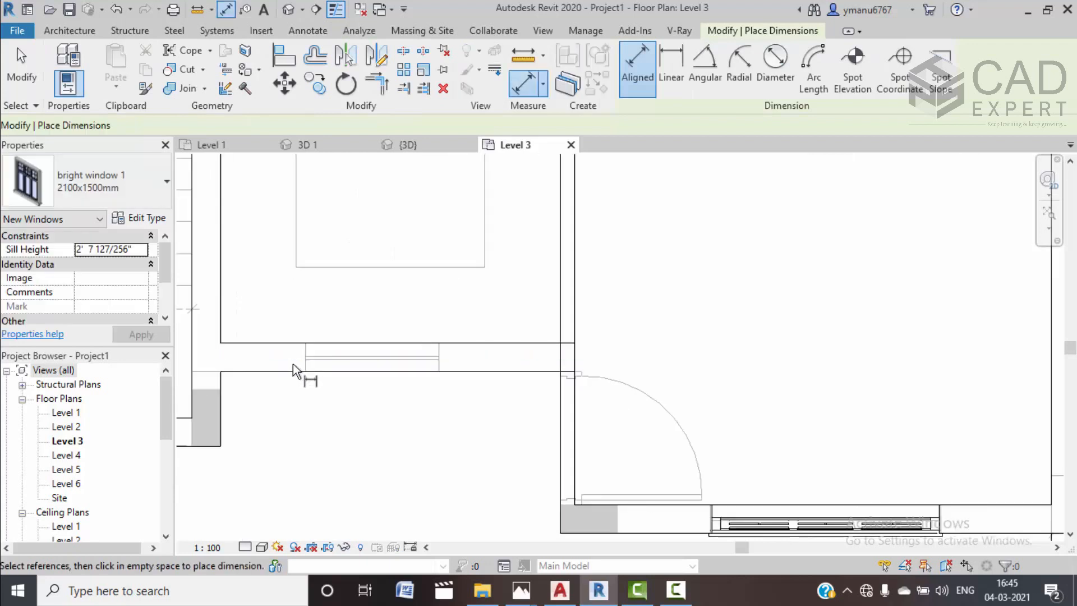
pyautogui.scroll(4, 292, 363)
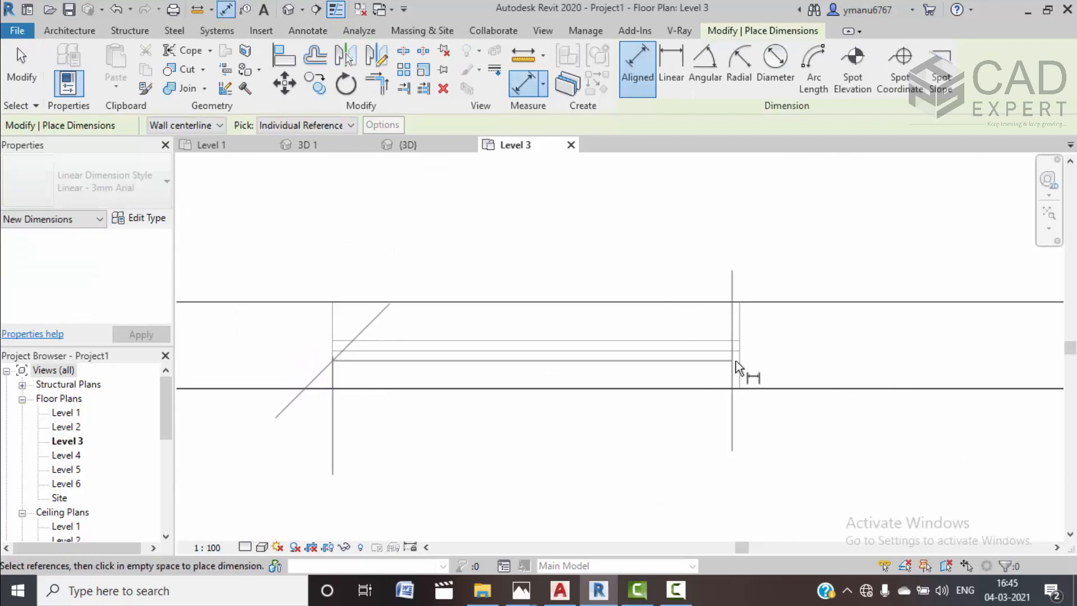
pyautogui.press('Escape')
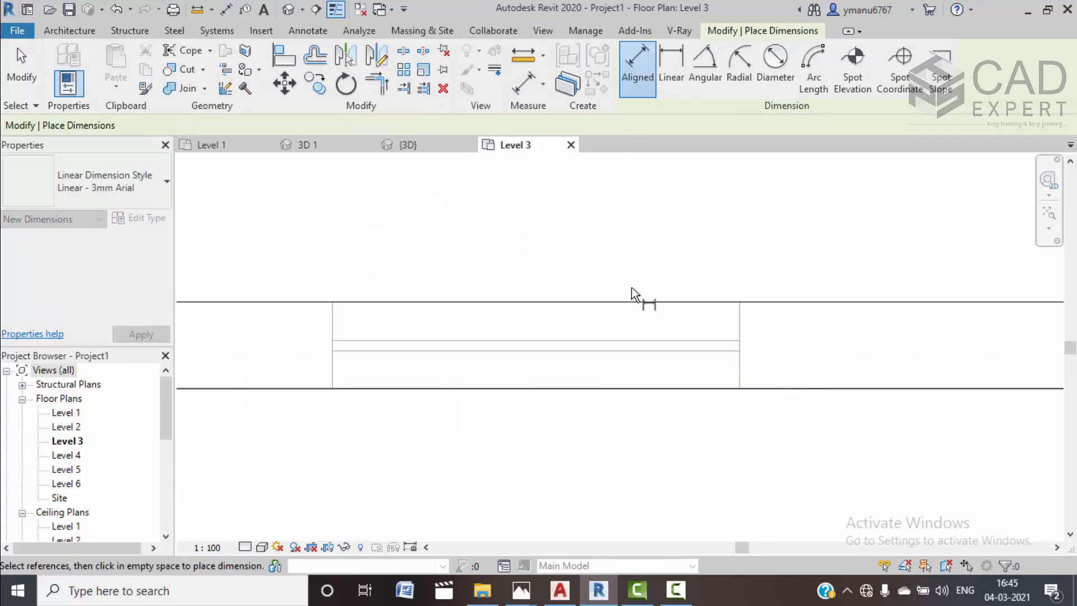
# Choose the M_Fixed 0406 x 0610mm window type for placement and set its width to 3' 6"
pyautogui.press('Escape')
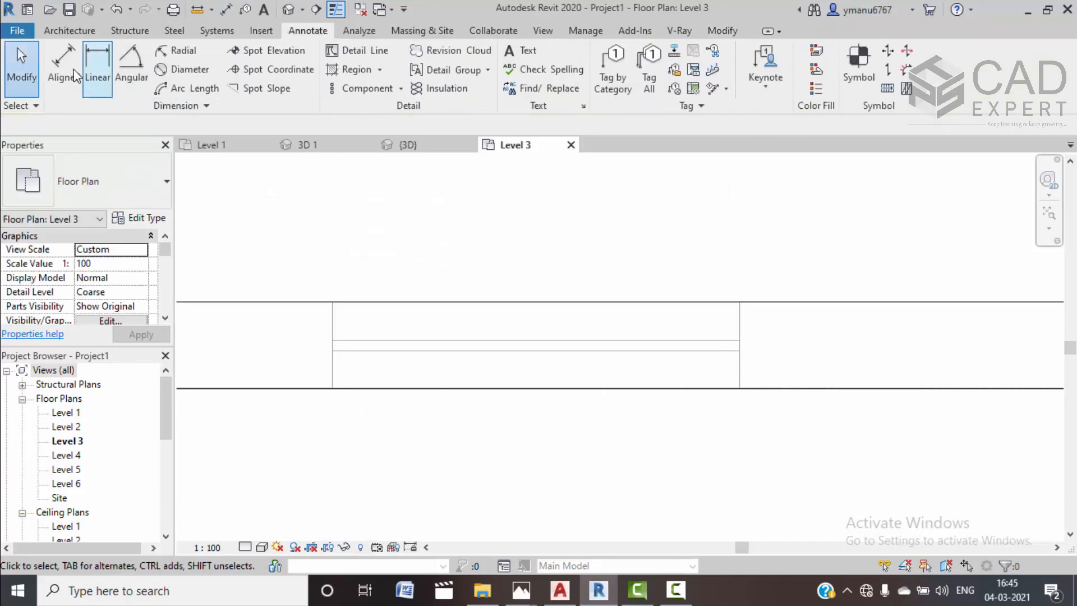
pyautogui.click(73, 31)
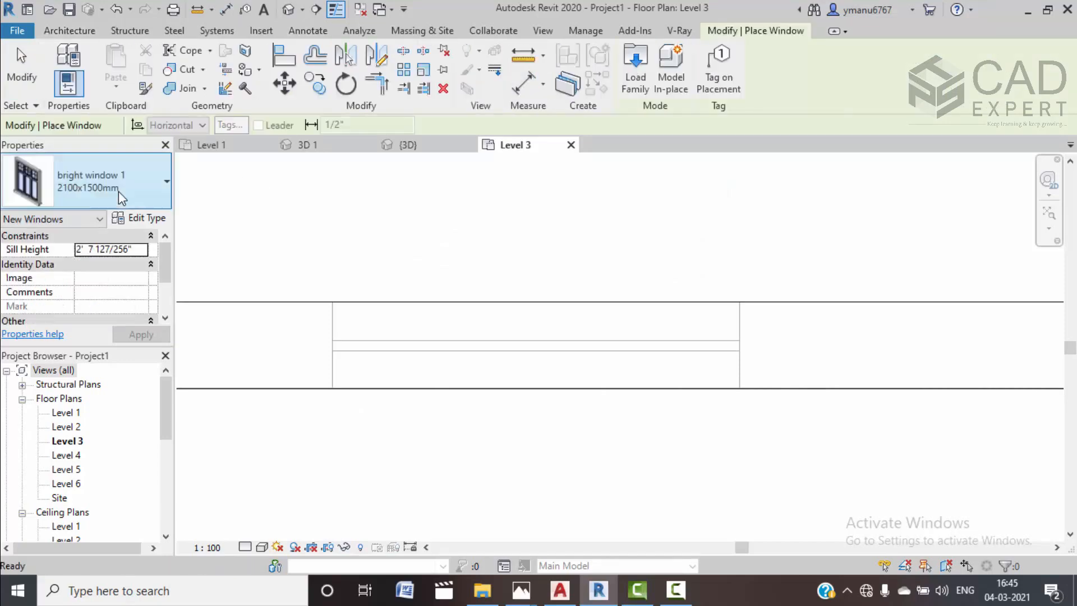
pyautogui.click(119, 188)
pyautogui.scroll(3, 107, 388)
pyautogui.click(64, 325)
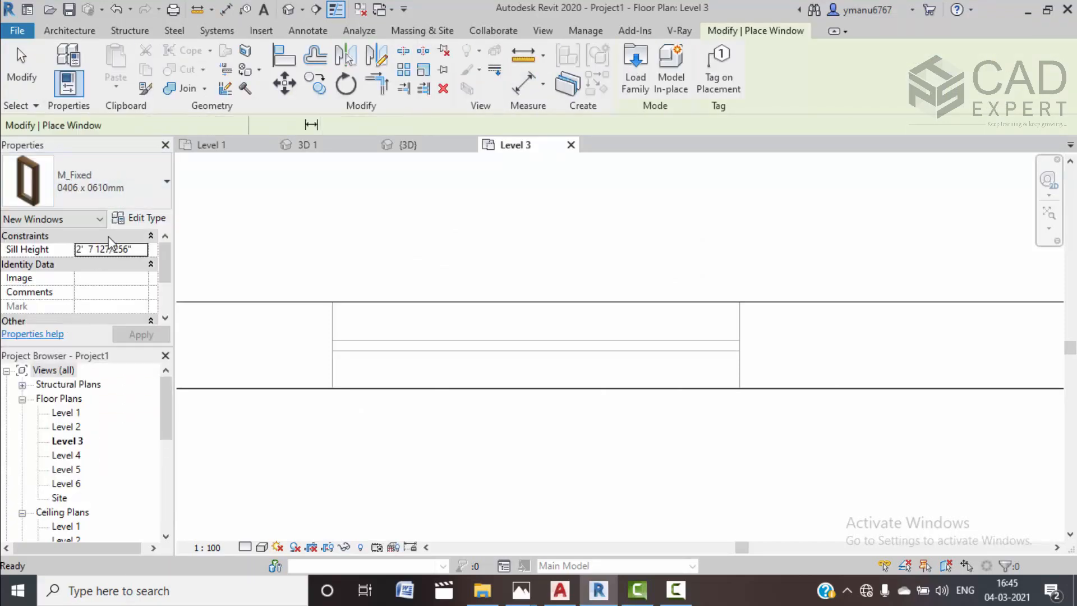
pyautogui.click(156, 219)
pyautogui.click(284, 358)
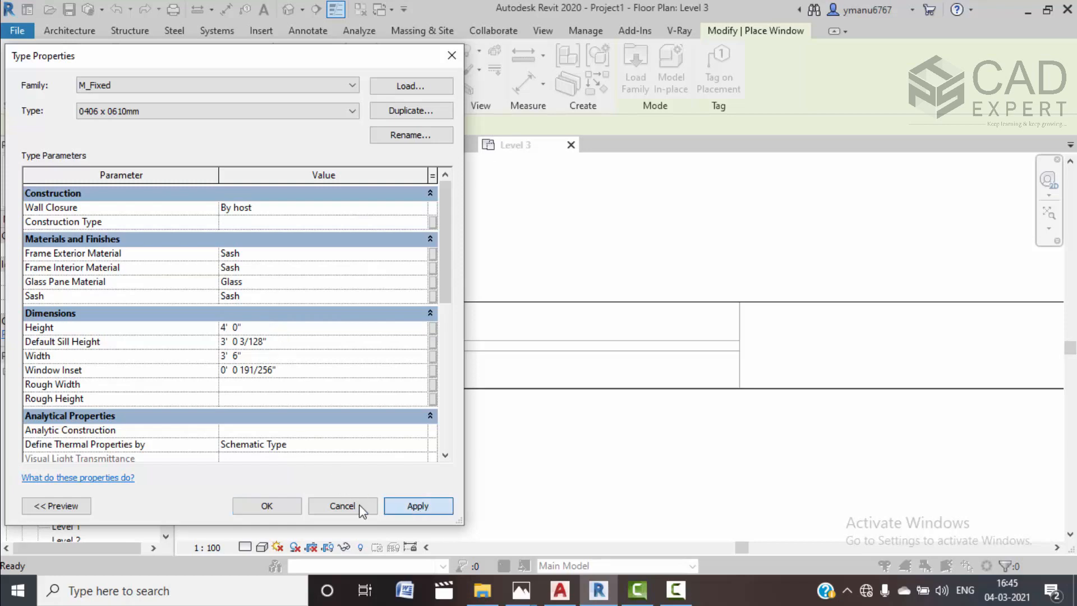
pyautogui.click(267, 505)
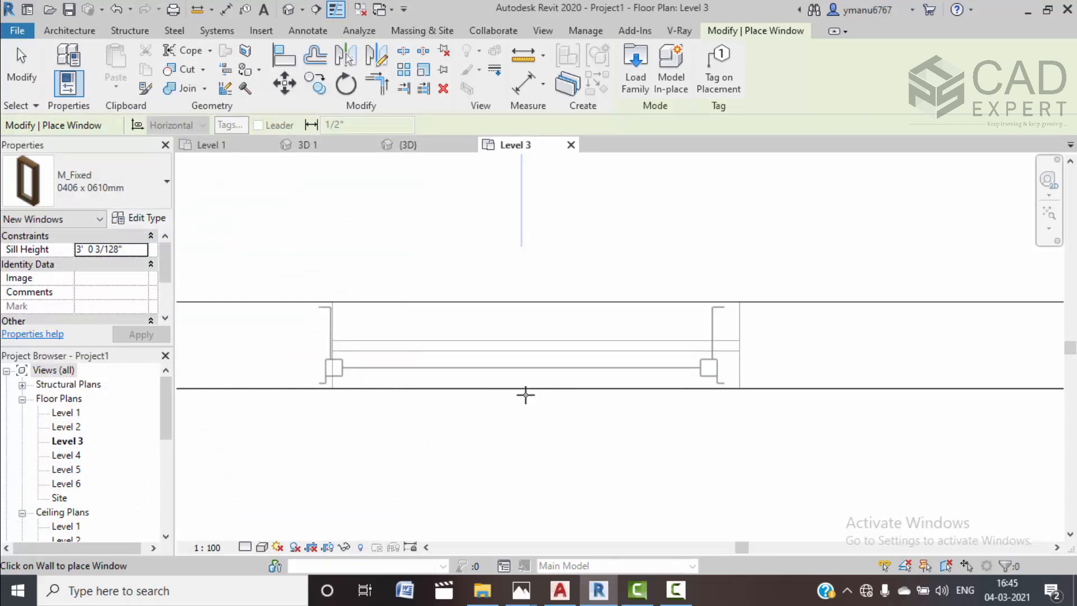
# Place the M_Fixed window in the 9" wall at the marked opening between the staircase and the door
pyautogui.scroll(2, 527, 395)
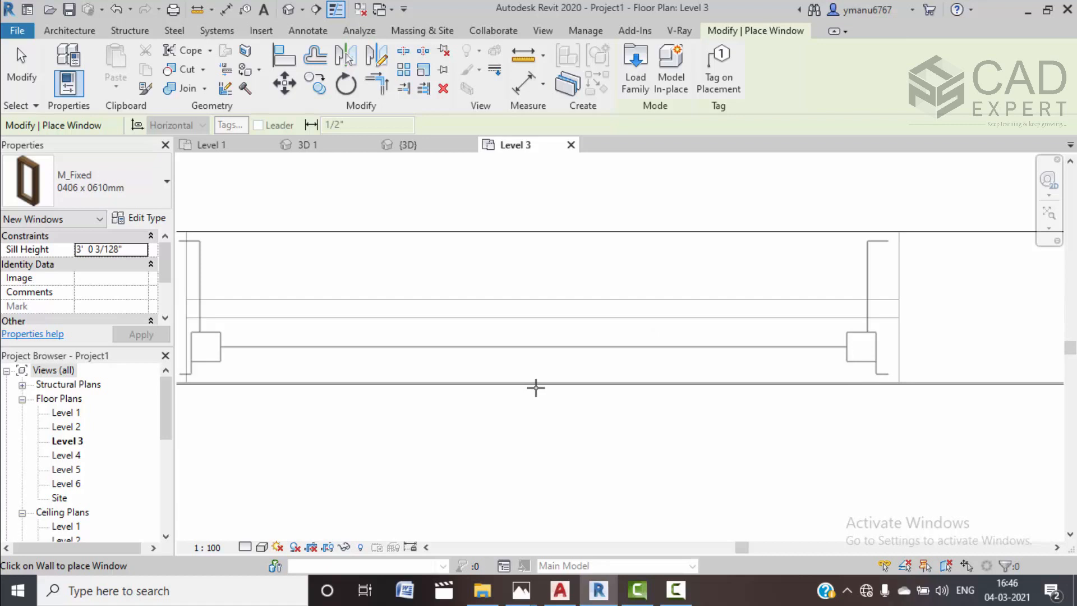
pyautogui.click(538, 386)
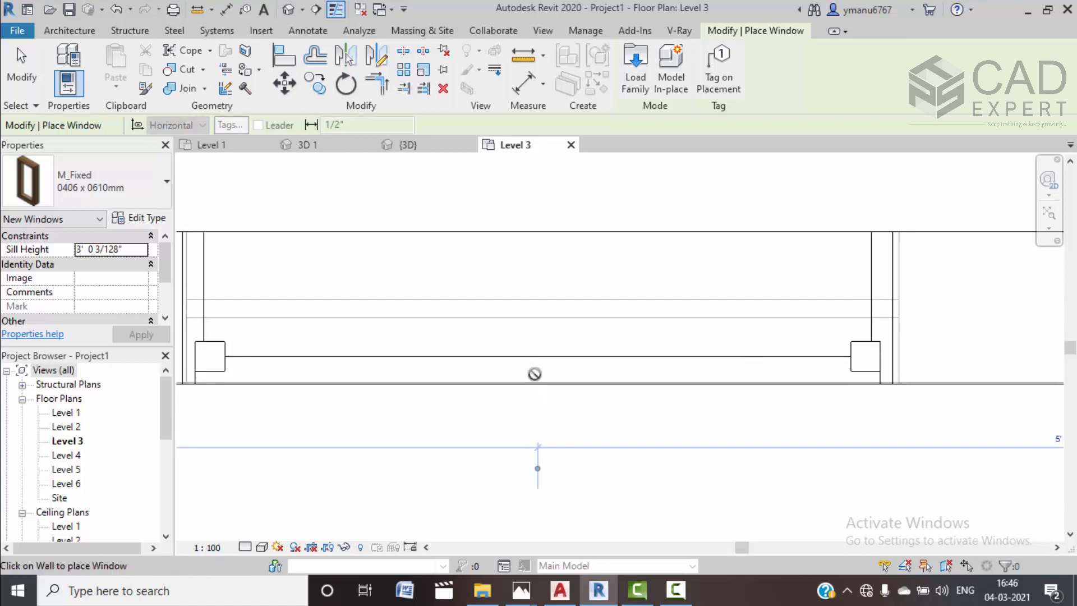
pyautogui.scroll(-2, 535, 374)
pyautogui.press('Escape')
pyautogui.press('Escape')
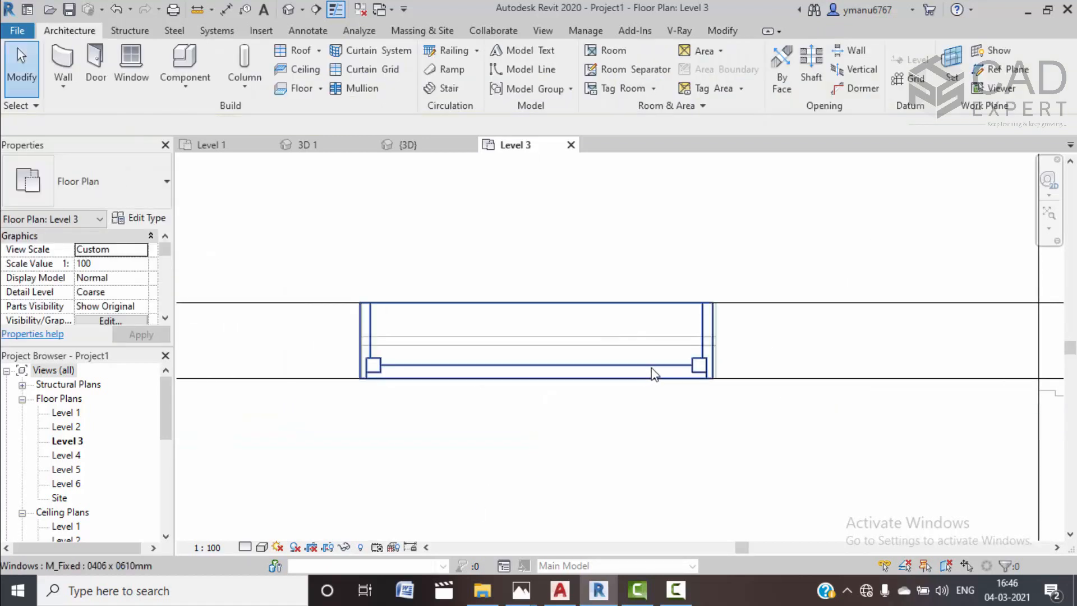
# Move the M_Fixed window along the wall so its edge aligns with the end of the marked opening
pyautogui.click(653, 372)
pyautogui.press('m')
pyautogui.press('v')
pyautogui.scroll(5, 711, 370)
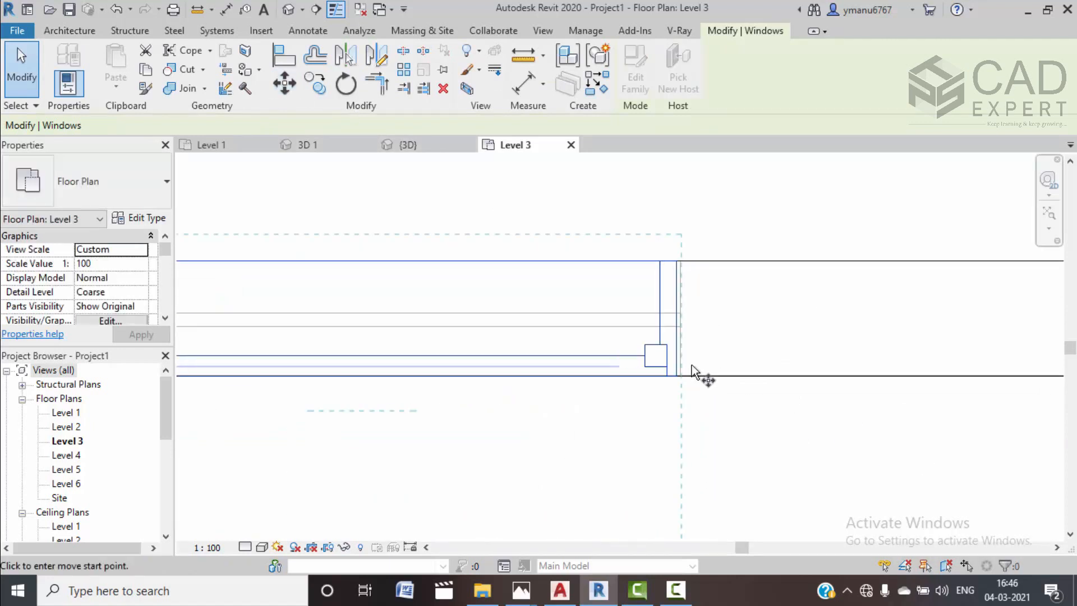
pyautogui.click(656, 393)
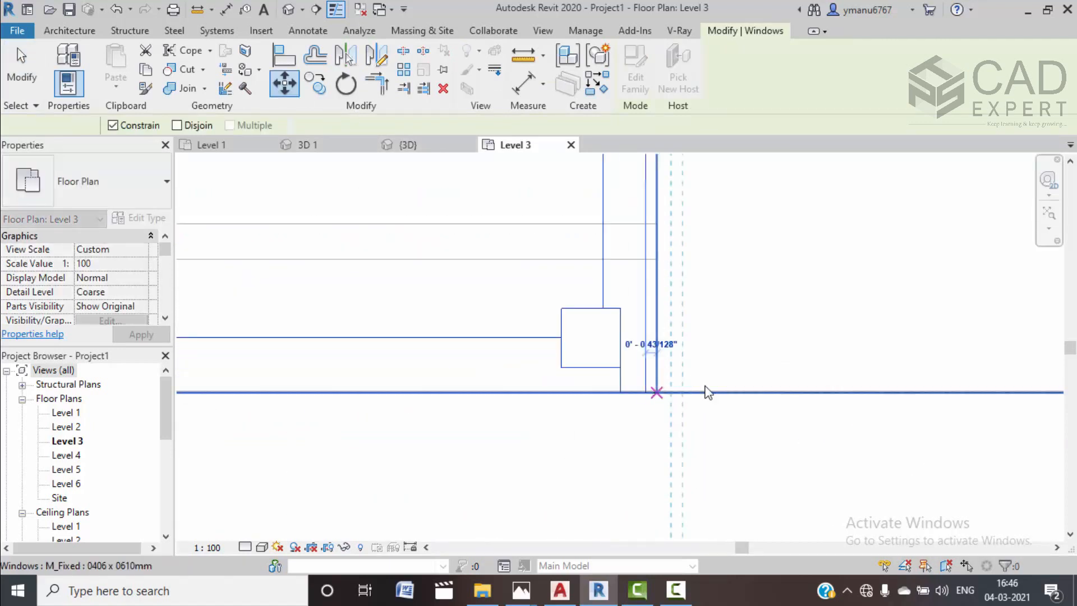
pyautogui.press('Escape')
pyautogui.scroll(-5, 780, 312)
pyautogui.moveTo(768, 317); pyautogui.dragTo(747, 341, button='middle')
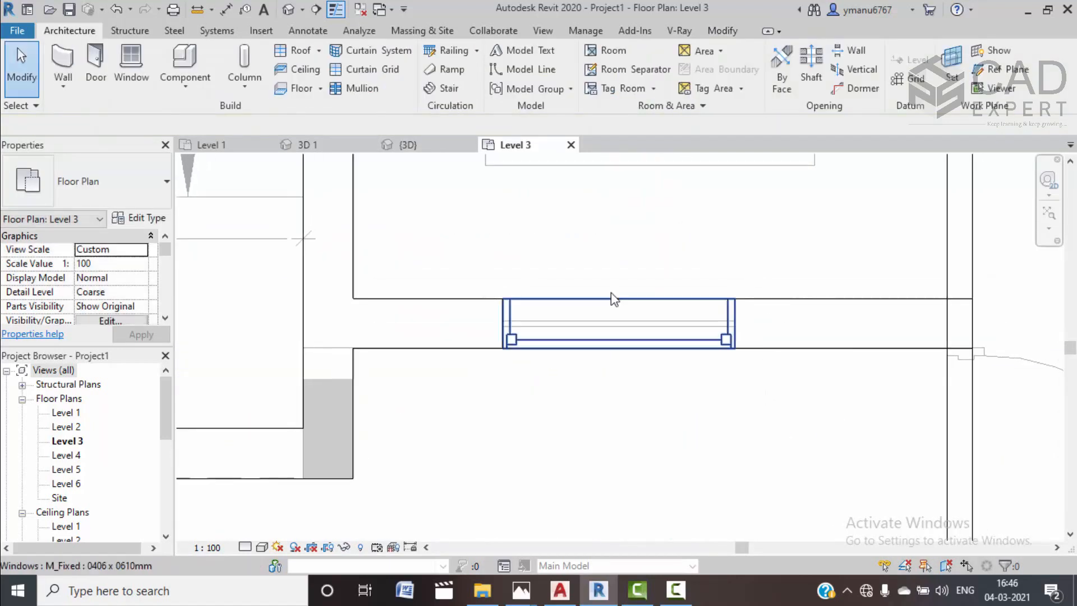
# Inspect the M_Fixed window in the project's 3D view and compare it with the front windows of the reference villa
pyautogui.click(427, 148)
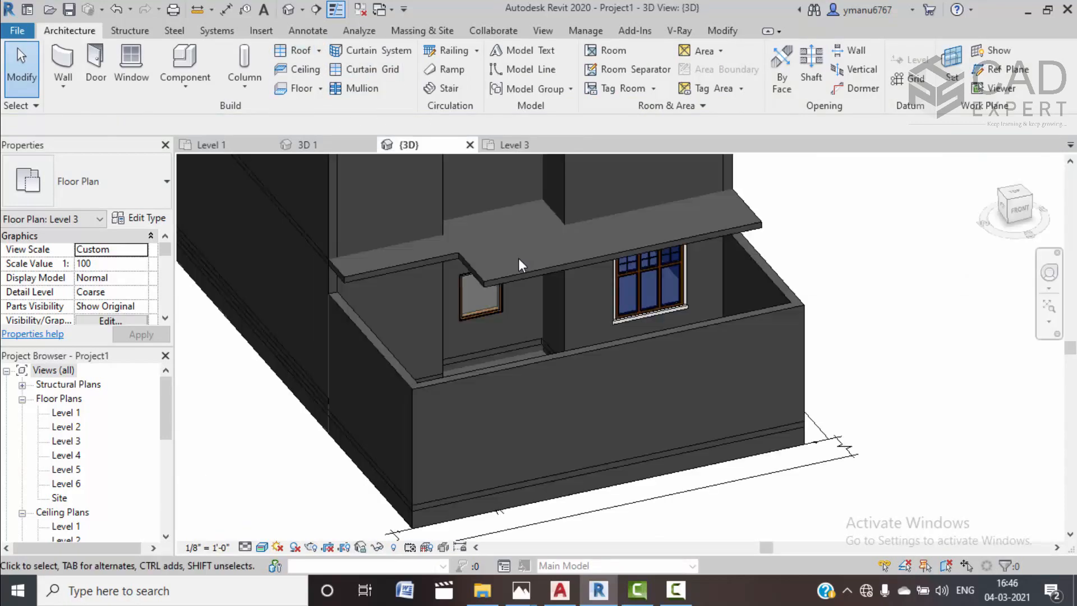
pyautogui.scroll(4, 485, 314)
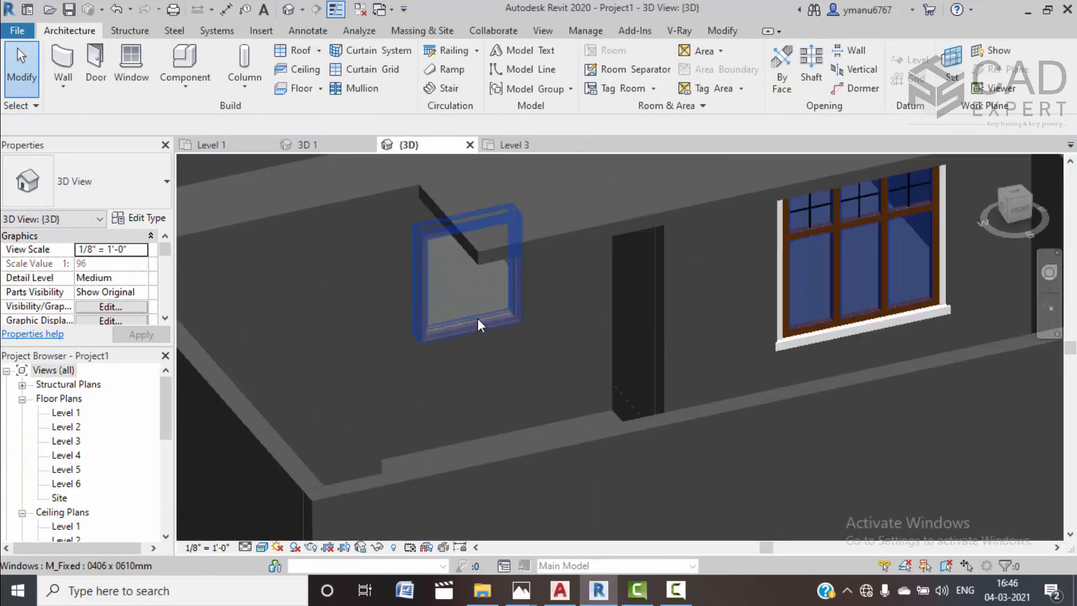
pyautogui.click(477, 317)
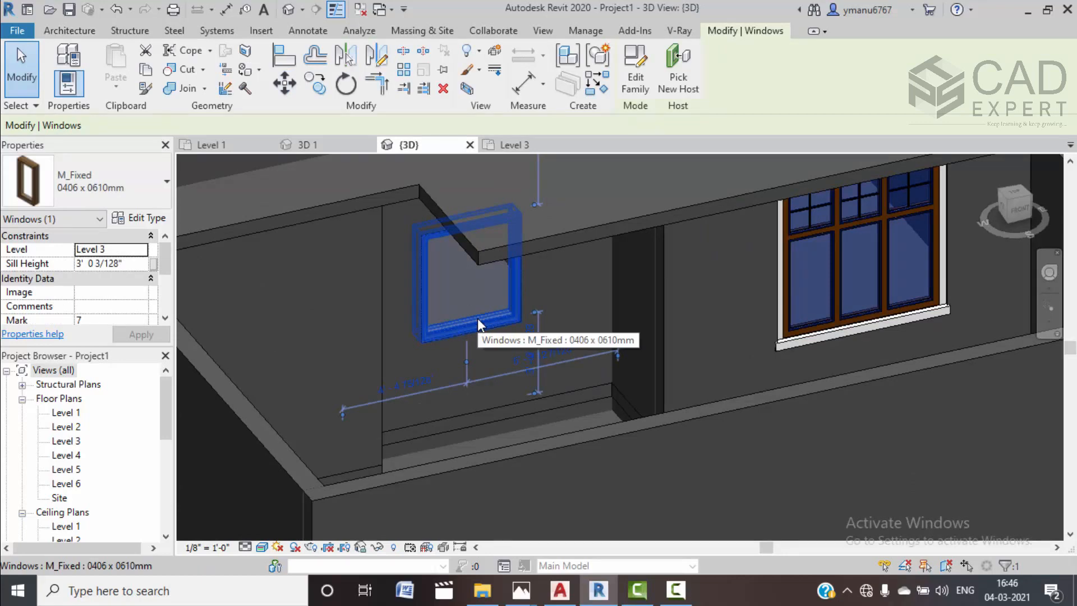
pyautogui.click(338, 146)
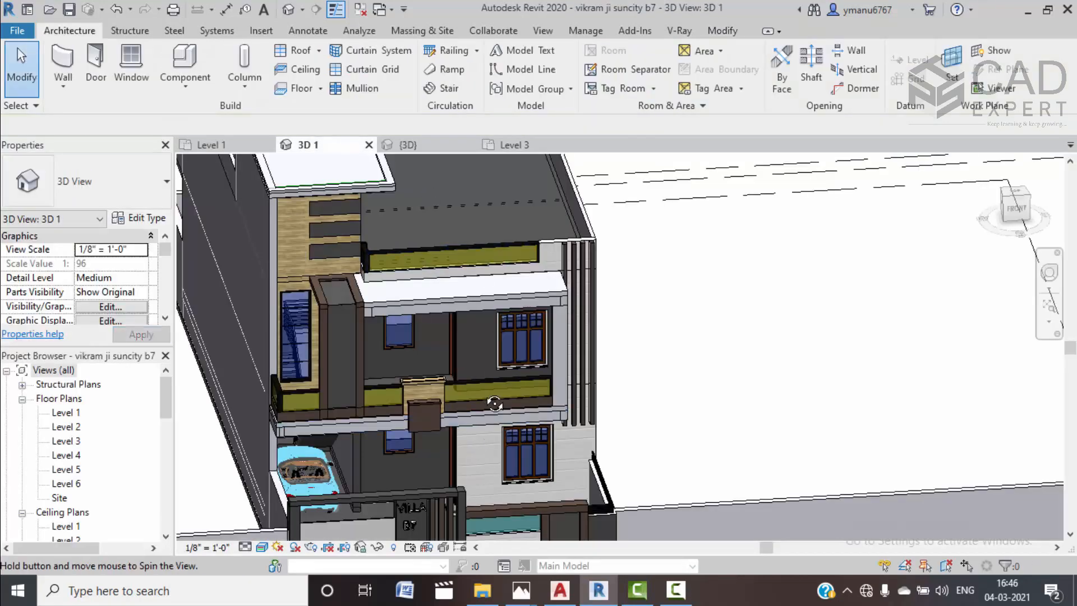
pyautogui.moveTo(494, 404); pyautogui.dragTo(217, 275)
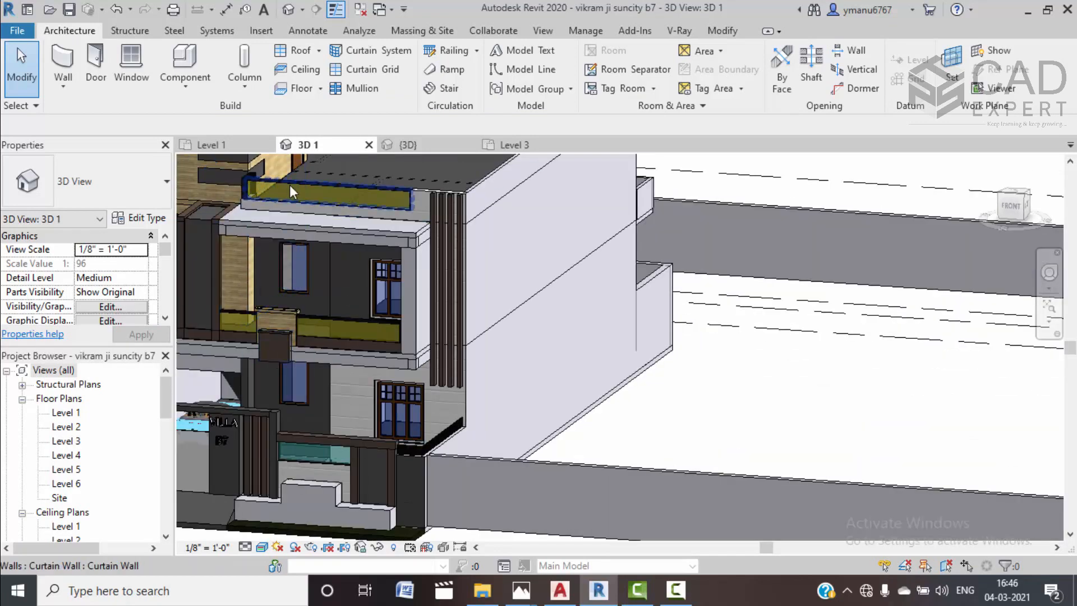
# Set the height of the M_Fixed window type to 5' 0" and its default sill height to 2' 6"
pyautogui.click(521, 147)
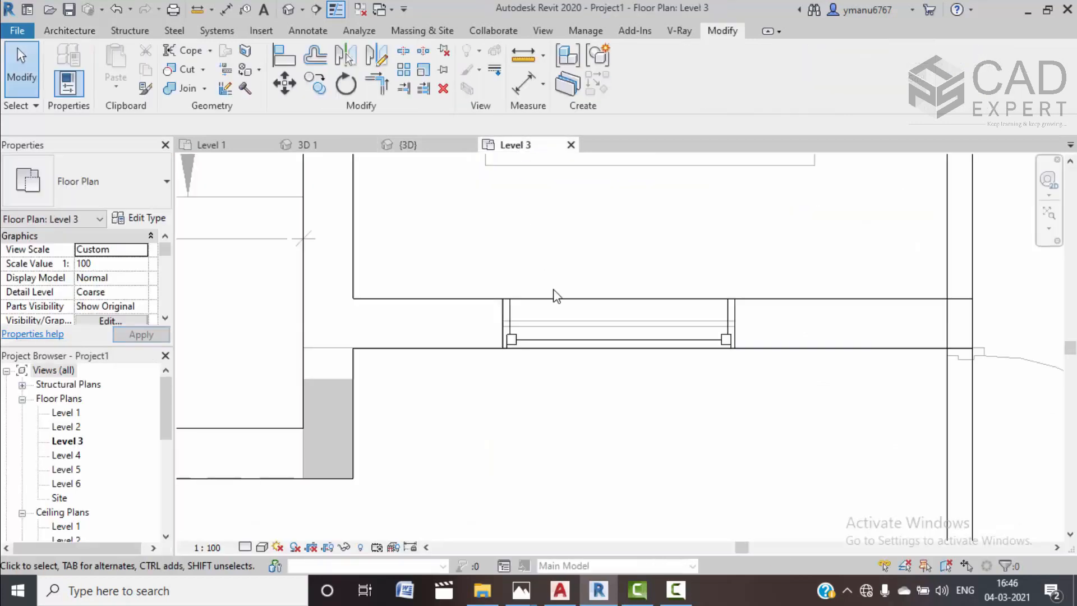
pyautogui.click(557, 302)
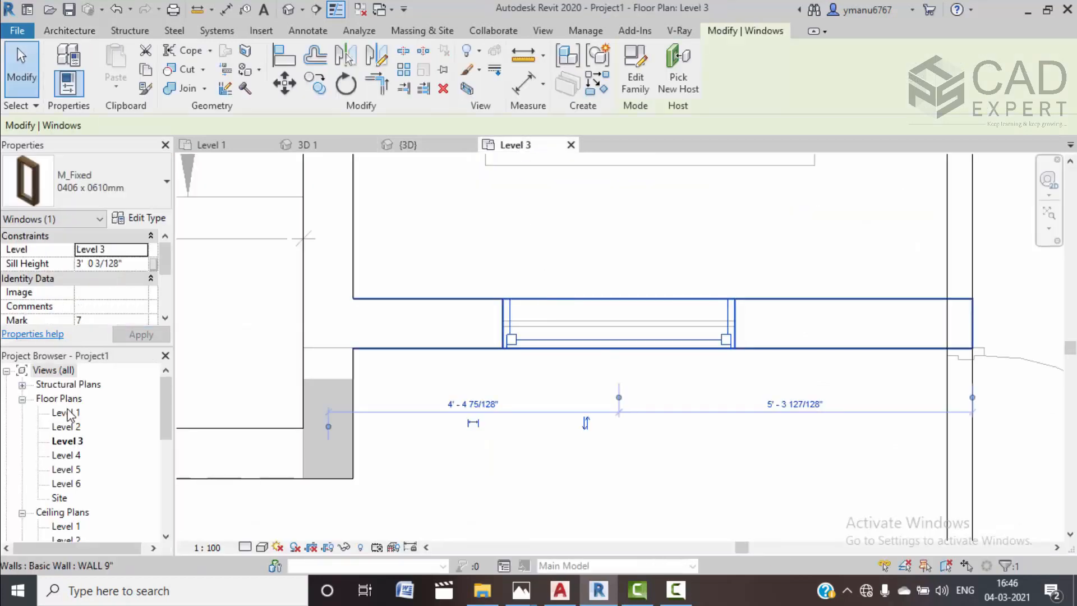
pyautogui.click(143, 222)
pyautogui.click(271, 328)
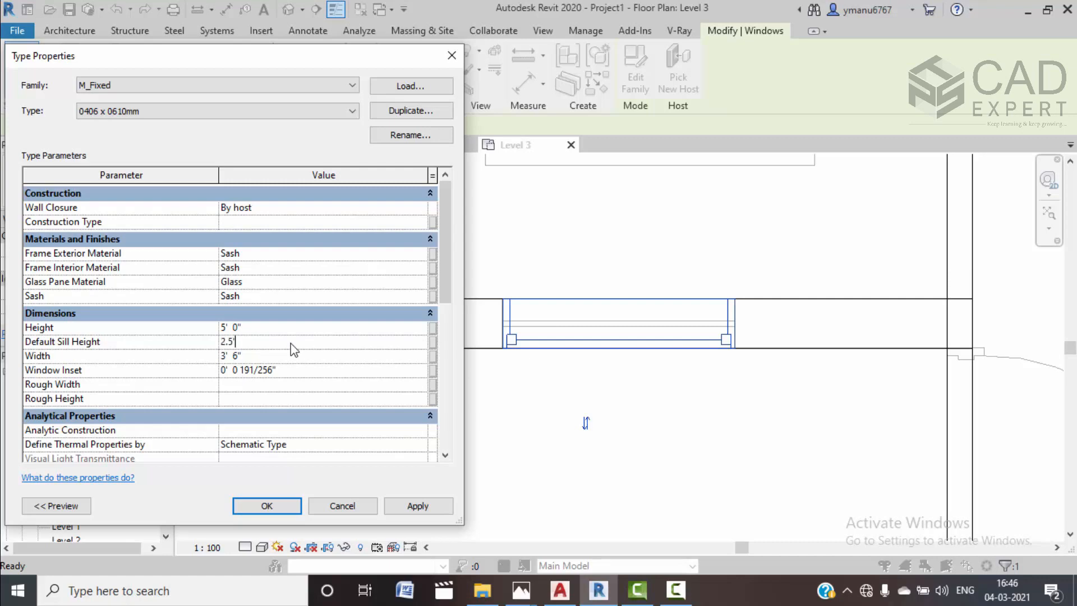
pyautogui.click(407, 505)
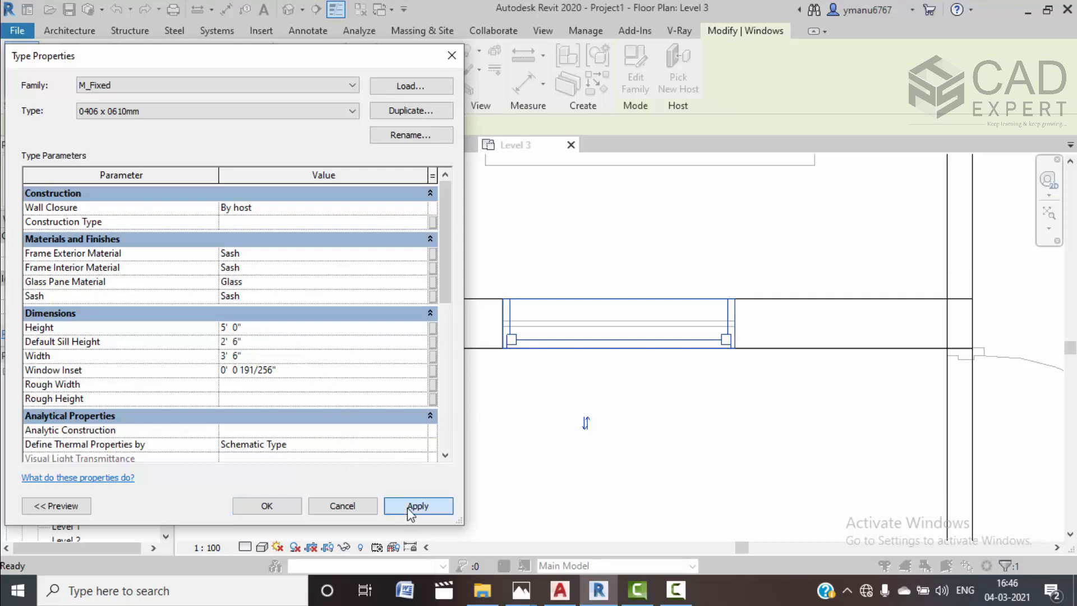
pyautogui.click(255, 505)
pyautogui.press('Escape')
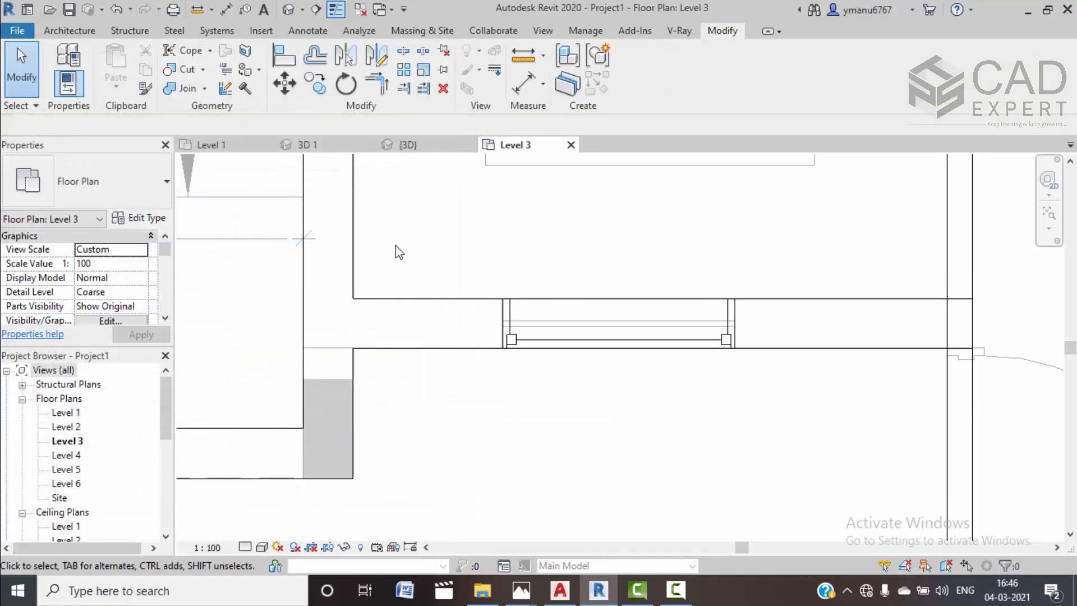
# Copy both front windows on Level 3 and paste them aligned to Level 4 in the project's 3D view
pyautogui.click(435, 147)
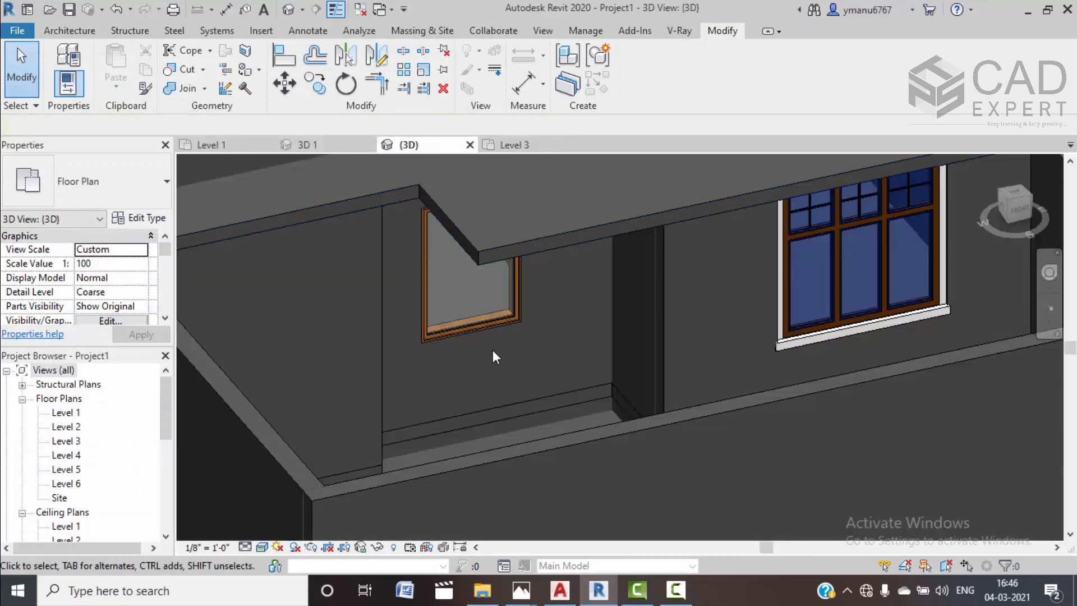
pyautogui.scroll(-2, 492, 349)
pyautogui.keyDown('shift'); pyautogui.moveTo(499, 385); pyautogui.dragTo(502, 345, button='middle'); pyautogui.keyUp('shift')
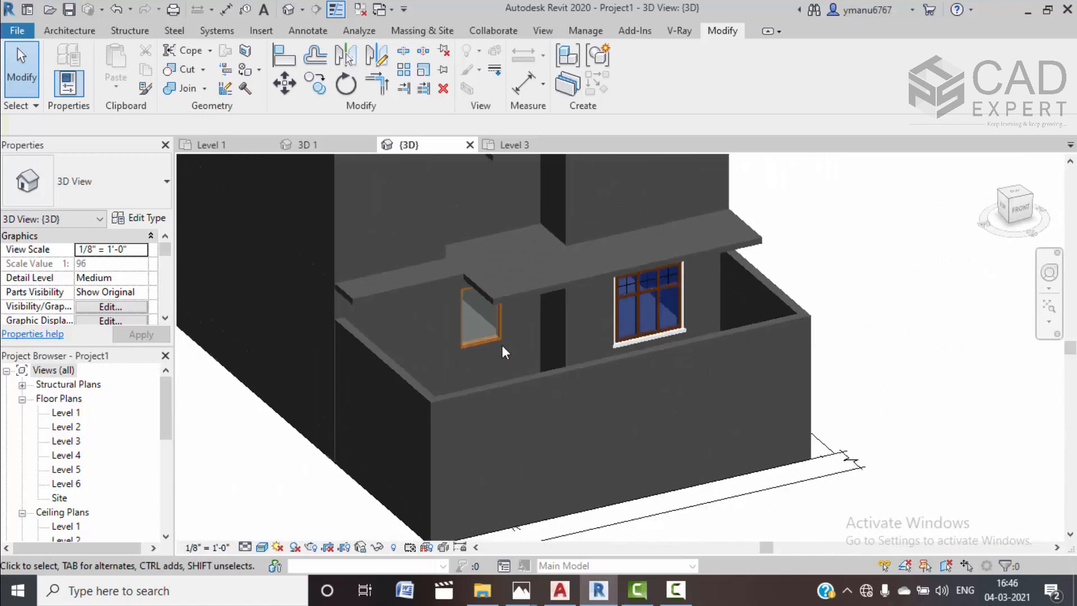
pyautogui.click(487, 339)
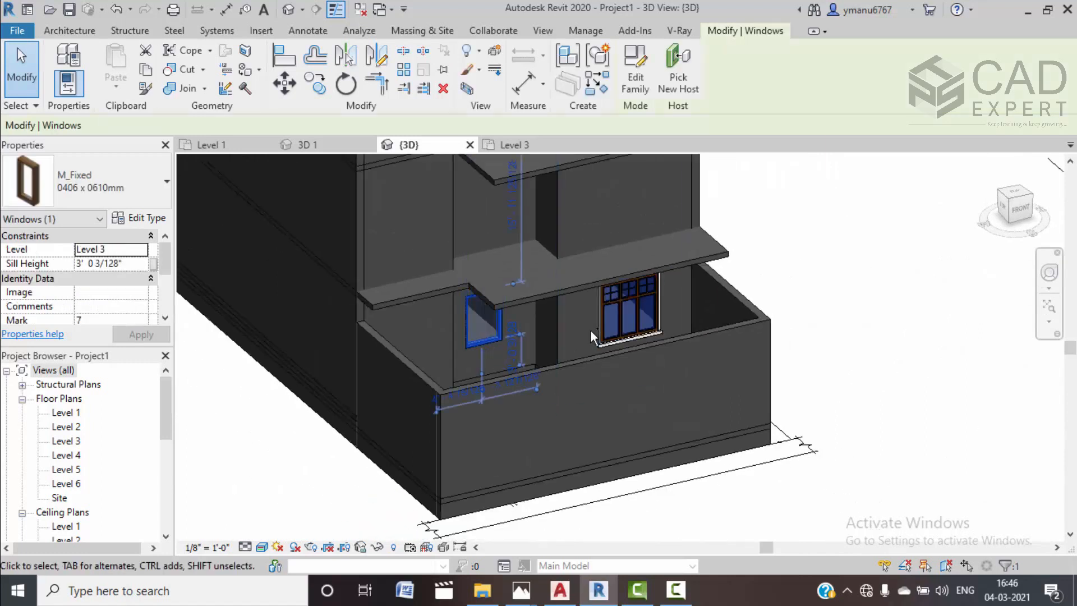
pyautogui.keyDown('ctrl'); pyautogui.click(609, 328); pyautogui.keyUp('ctrl')
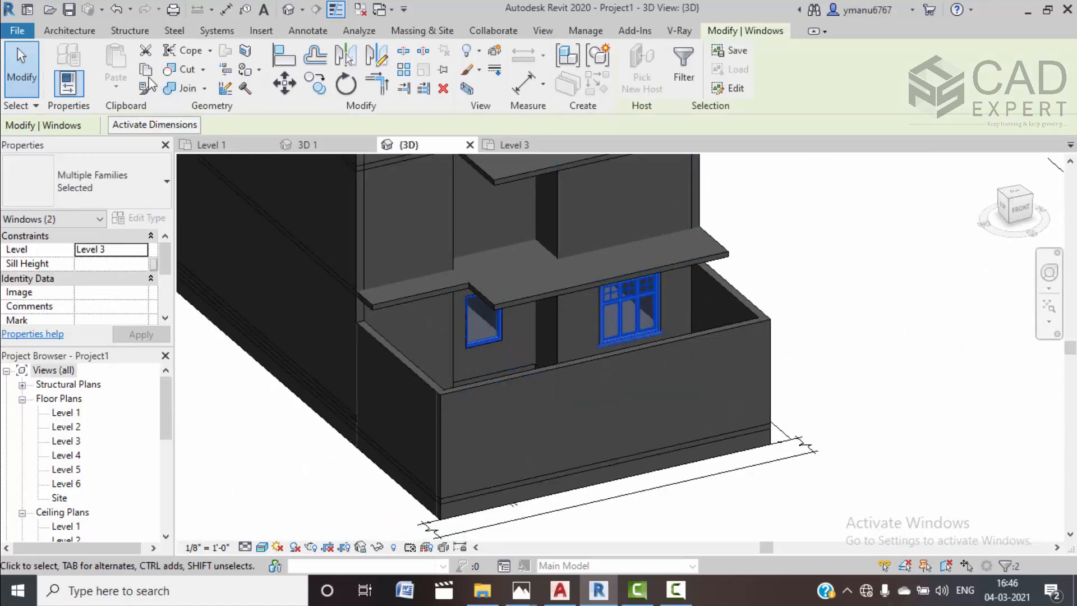
pyautogui.click(115, 85)
pyautogui.click(183, 151)
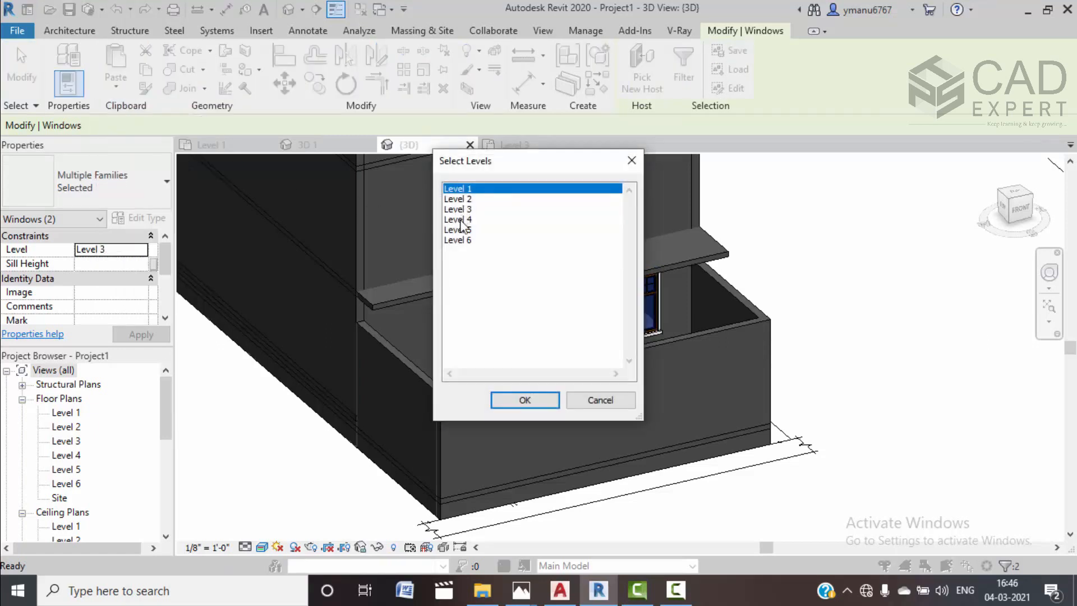
pyautogui.click(458, 219)
pyautogui.click(524, 400)
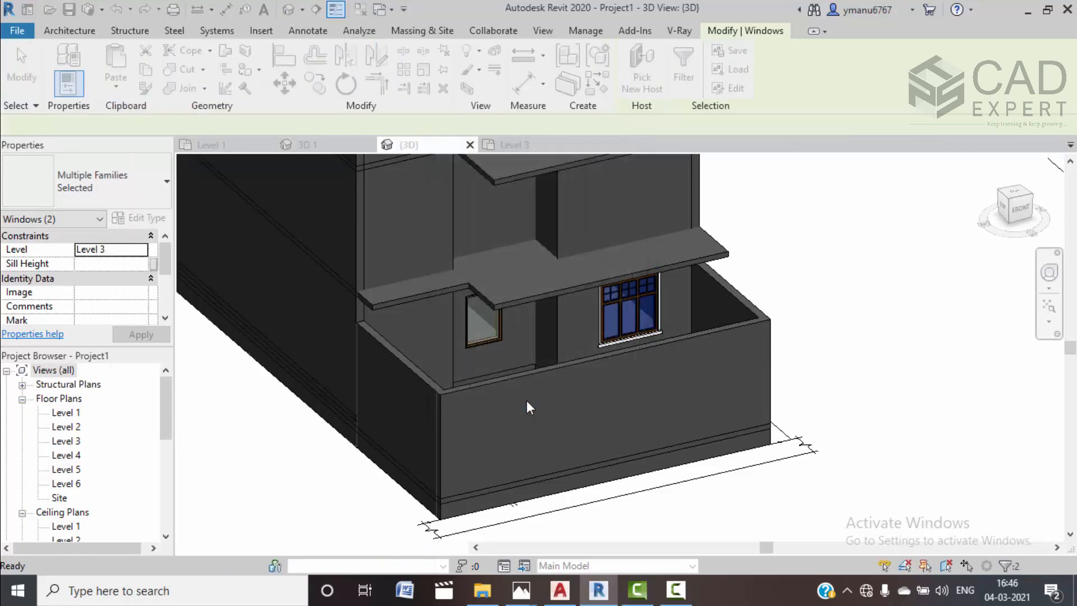
pyautogui.press('Escape')
# Examine the front balcony, doors and windows in the reference villa's 3D view and check its Level 3 floor plan
pyautogui.keyDown('shift'); pyautogui.moveTo(778, 329); pyautogui.dragTo(346, 151, button='middle'); pyautogui.keyUp('shift')
pyautogui.click(346, 148)
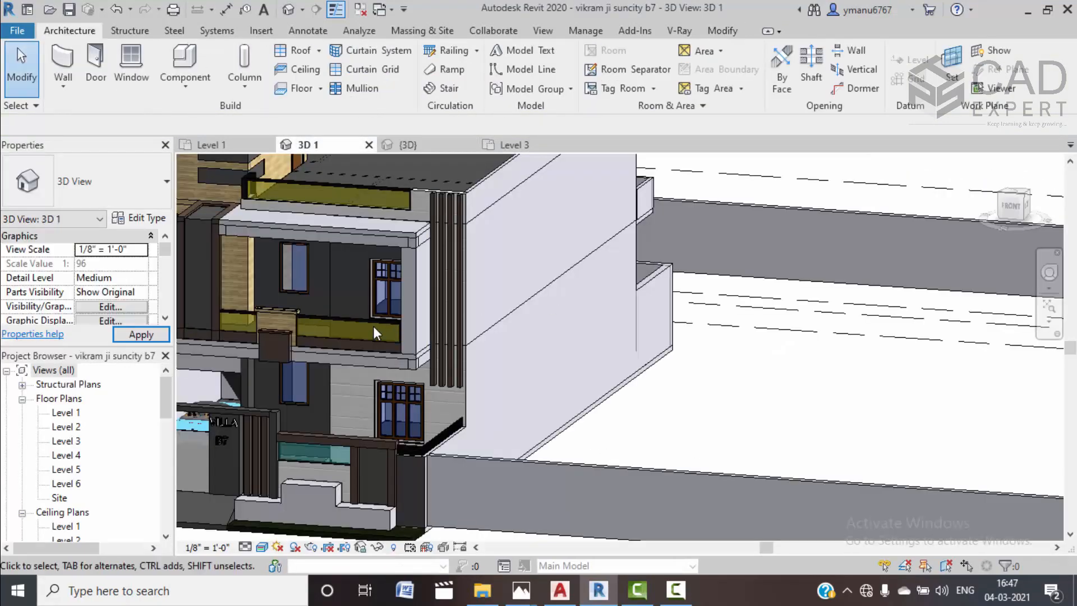
pyautogui.keyDown('shift'); pyautogui.moveTo(374, 327); pyautogui.dragTo(508, 348, button='middle'); pyautogui.keyUp('shift')
pyautogui.scroll(5, 508, 294)
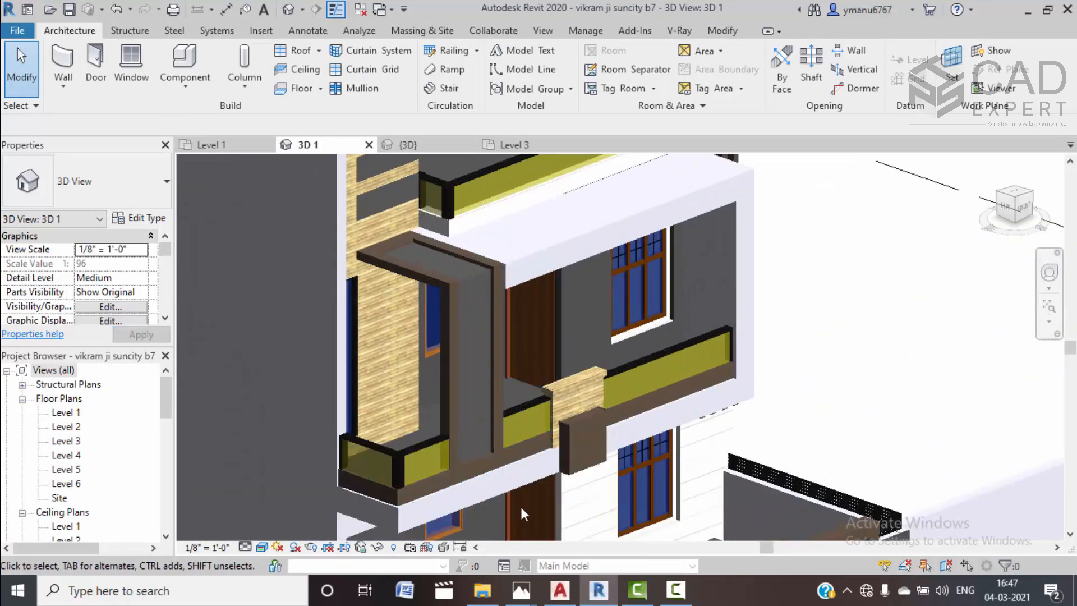
pyautogui.keyDown('shift'); pyautogui.moveTo(518, 500); pyautogui.dragTo(530, 426, button='middle'); pyautogui.keyUp('shift')
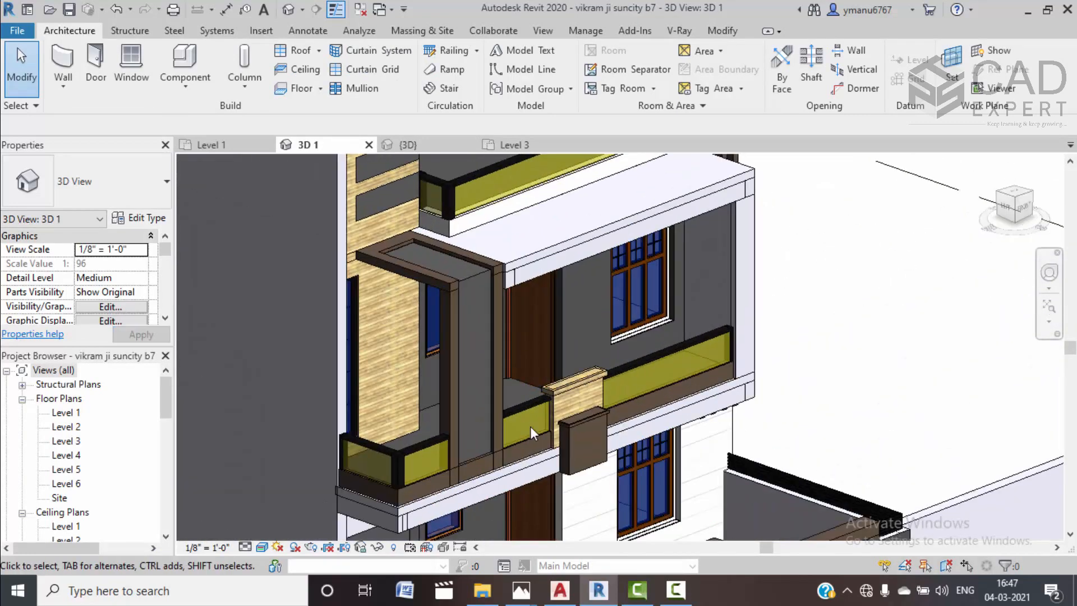
pyautogui.doubleClick(66, 441)
pyautogui.scroll(-1, 510, 312)
pyautogui.moveTo(509, 312); pyautogui.dragTo(476, 308, button='middle')
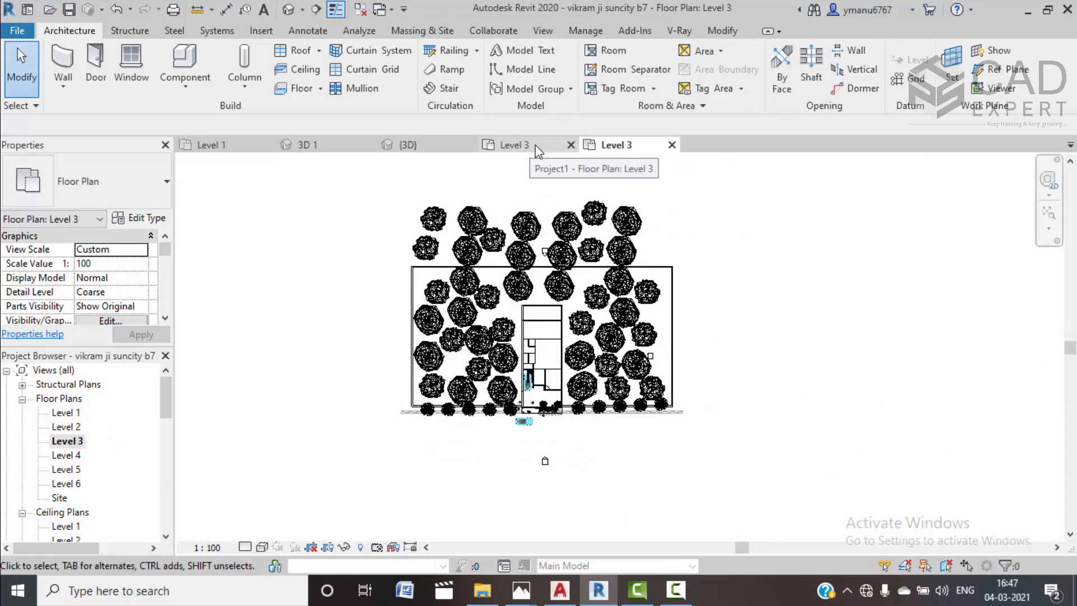
pyautogui.click(671, 145)
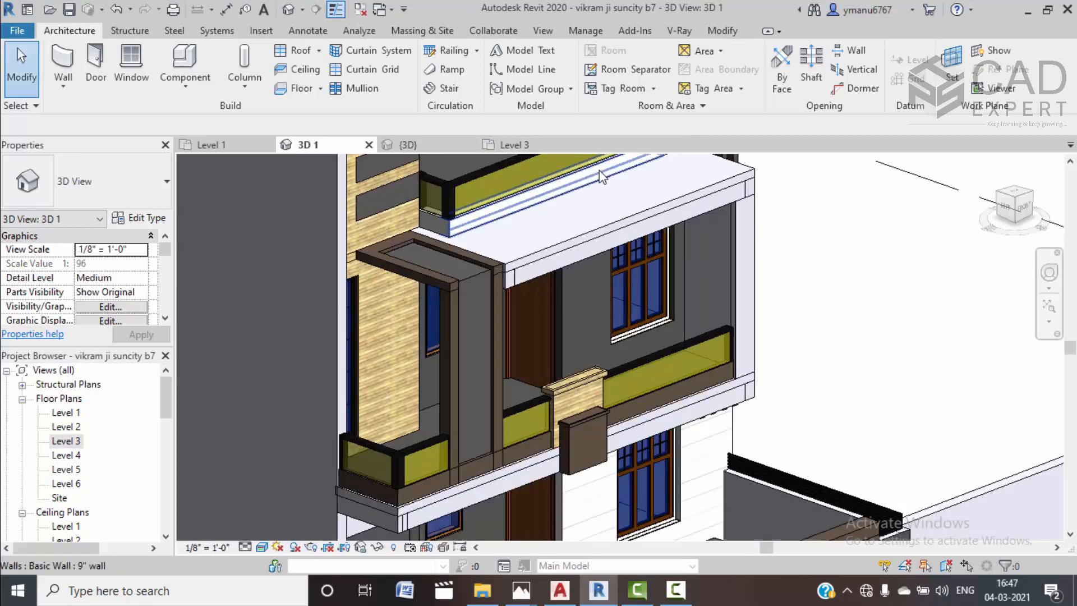
# Try to place an M_Single-Flush 0915 x 2134mm door in the marked side-wall opening near the front windows on the project's Level 3 floor plan
pyautogui.click(519, 146)
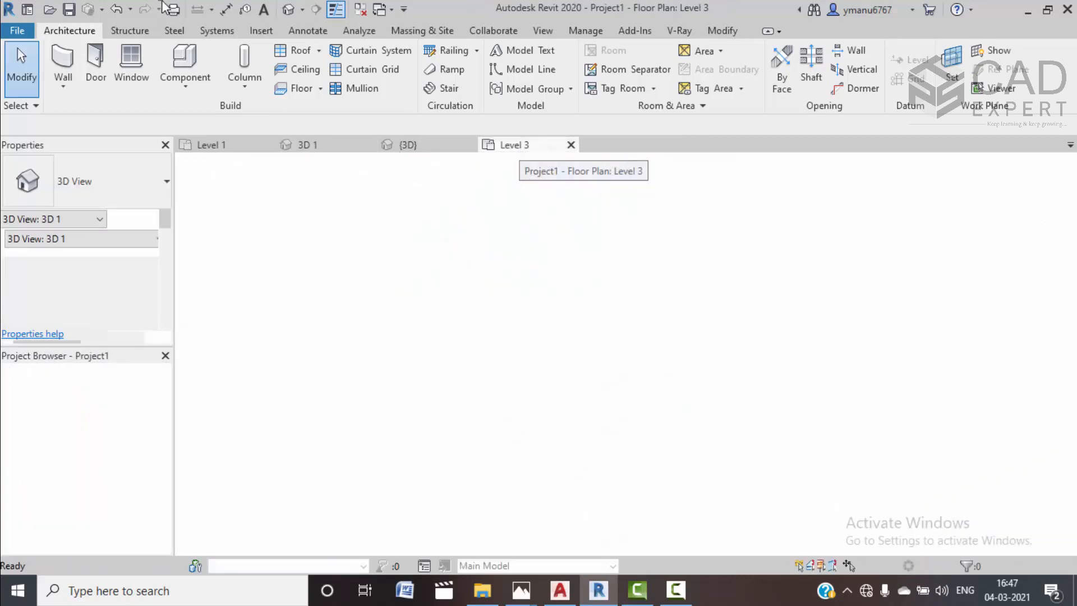
pyautogui.click(66, 32)
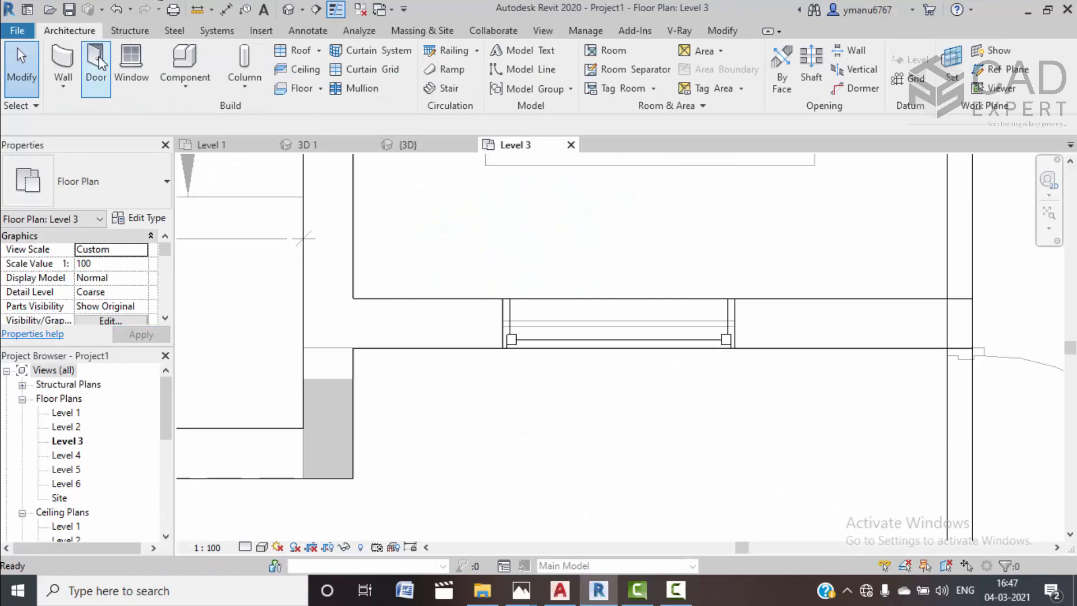
pyautogui.scroll(-3, 505, 375)
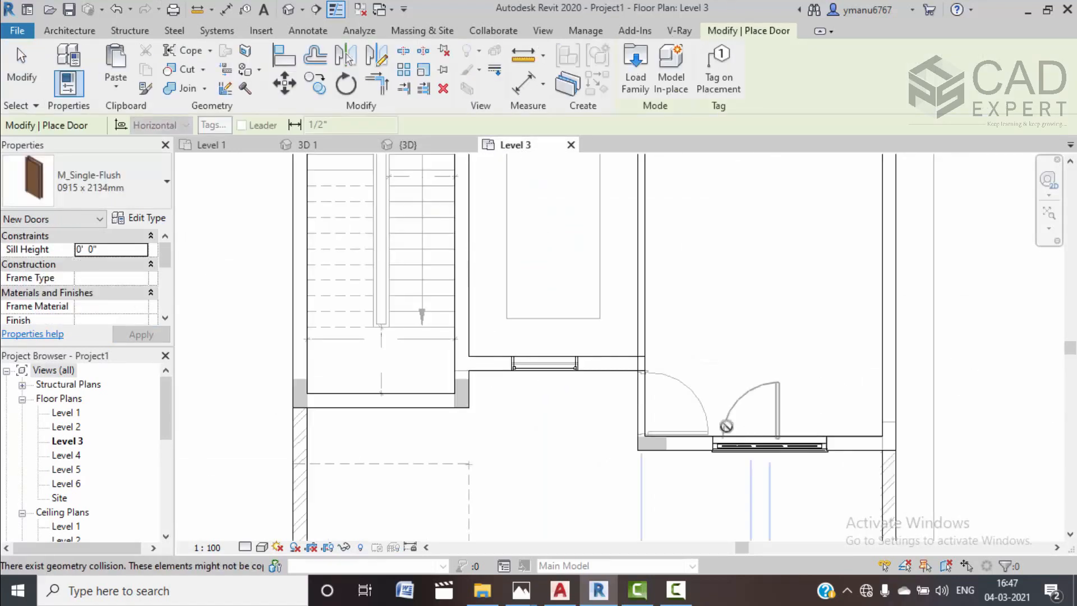
pyautogui.scroll(4, 639, 410)
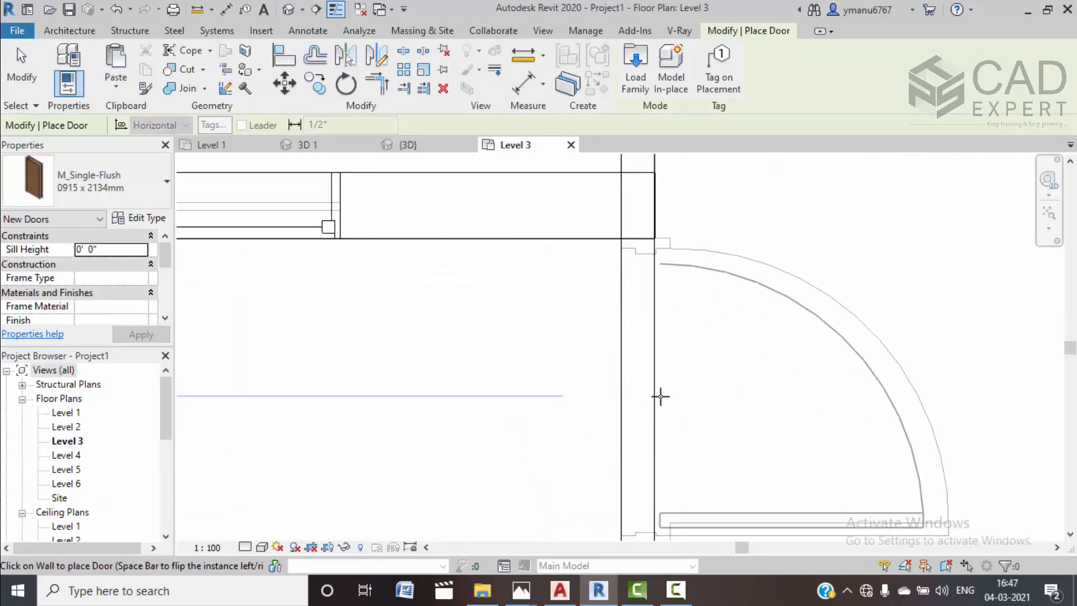
pyautogui.press('Escape')
pyautogui.press('Escape')
pyautogui.moveTo(656, 391); pyautogui.dragTo(636, 336, button='middle')
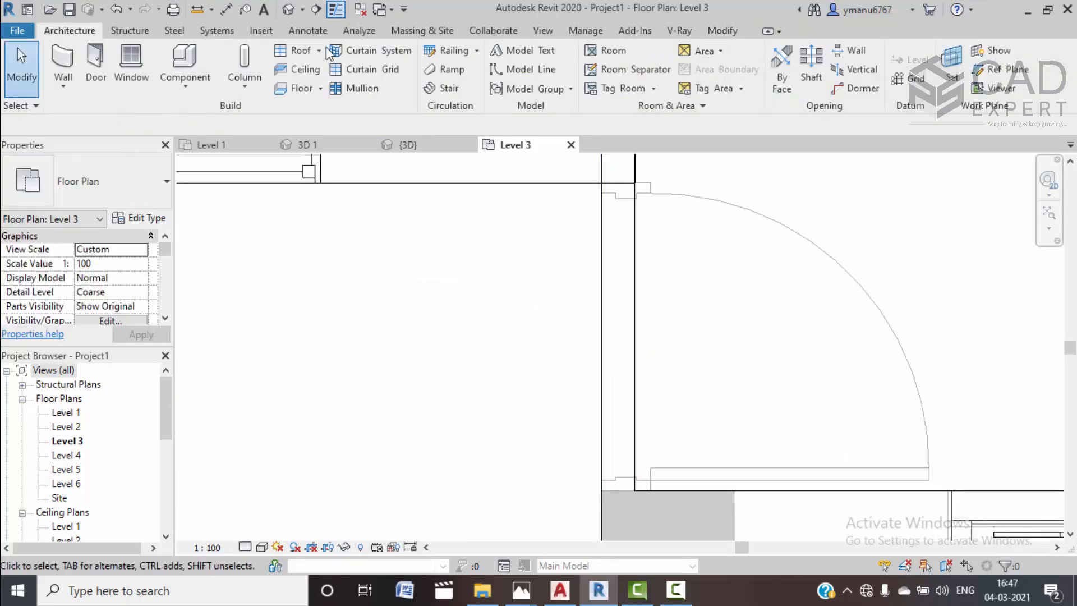
# Measure the width of the marked door opening between the two 9" walls on Level 3 with an aligned dimension, without keeping it
pyautogui.click(289, 30)
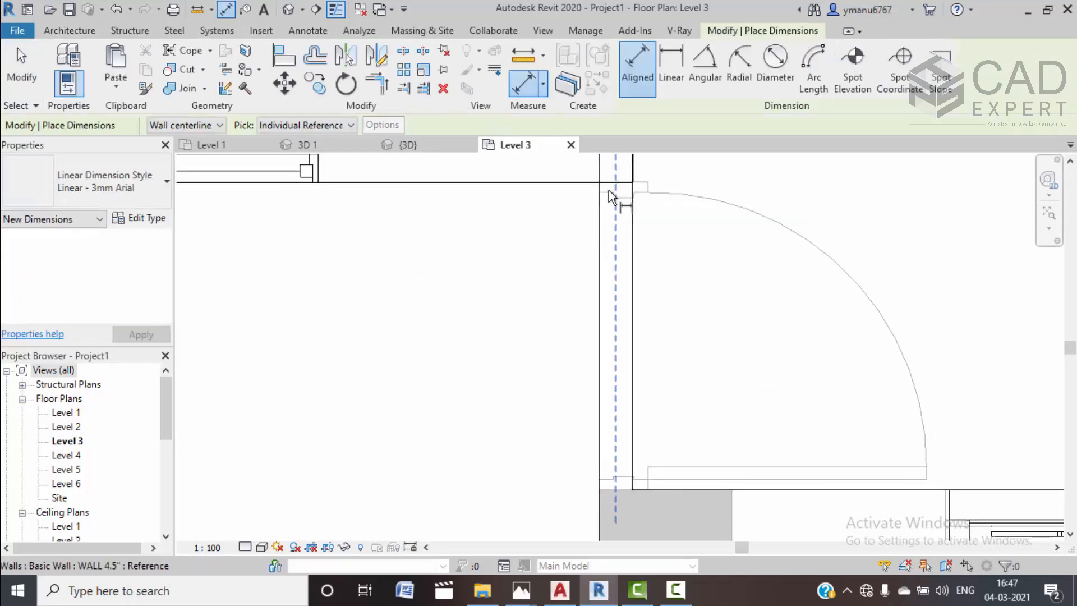
pyautogui.scroll(2, 620, 181)
pyautogui.scroll(3, 628, 182)
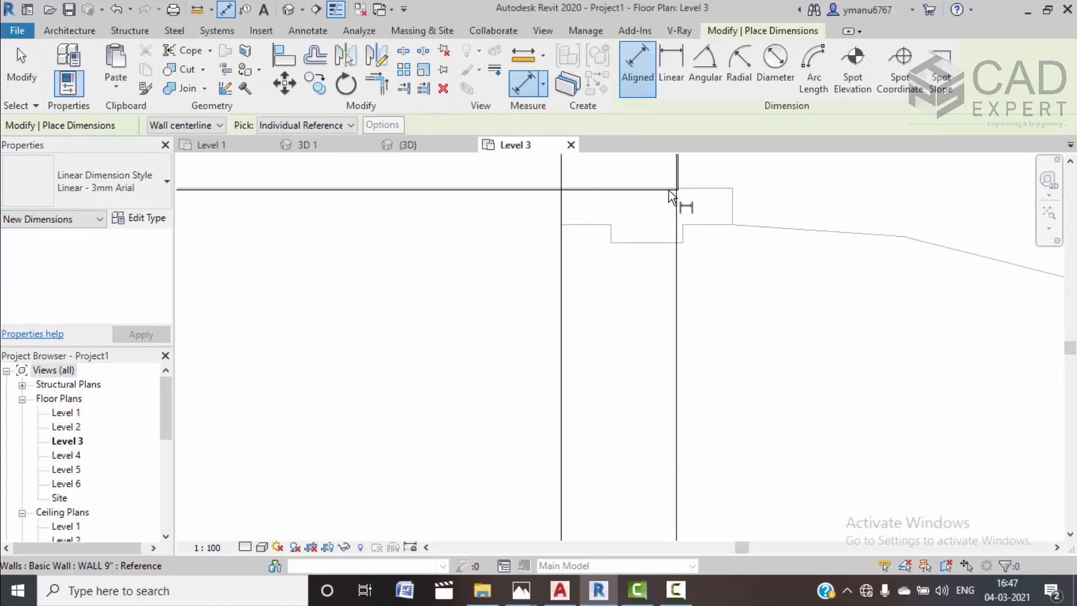
pyautogui.scroll(-3, 699, 330)
pyautogui.moveTo(690, 356); pyautogui.dragTo(724, 149, button='middle')
pyautogui.moveTo(731, 429); pyautogui.dragTo(709, 248, button='middle')
pyautogui.scroll(2, 710, 341)
pyautogui.click(716, 348)
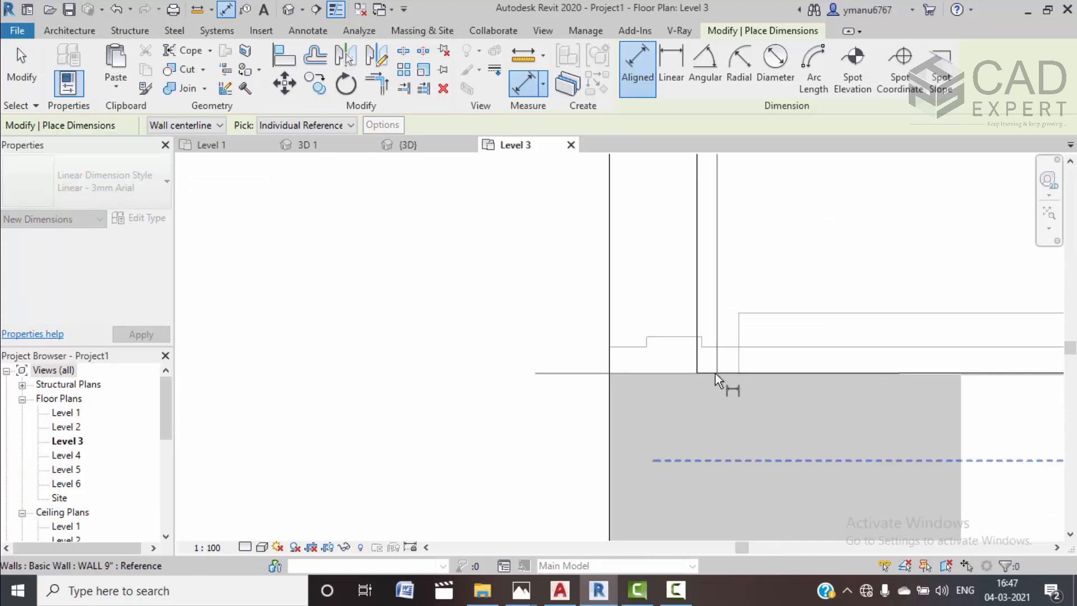
pyautogui.scroll(-3, 553, 367)
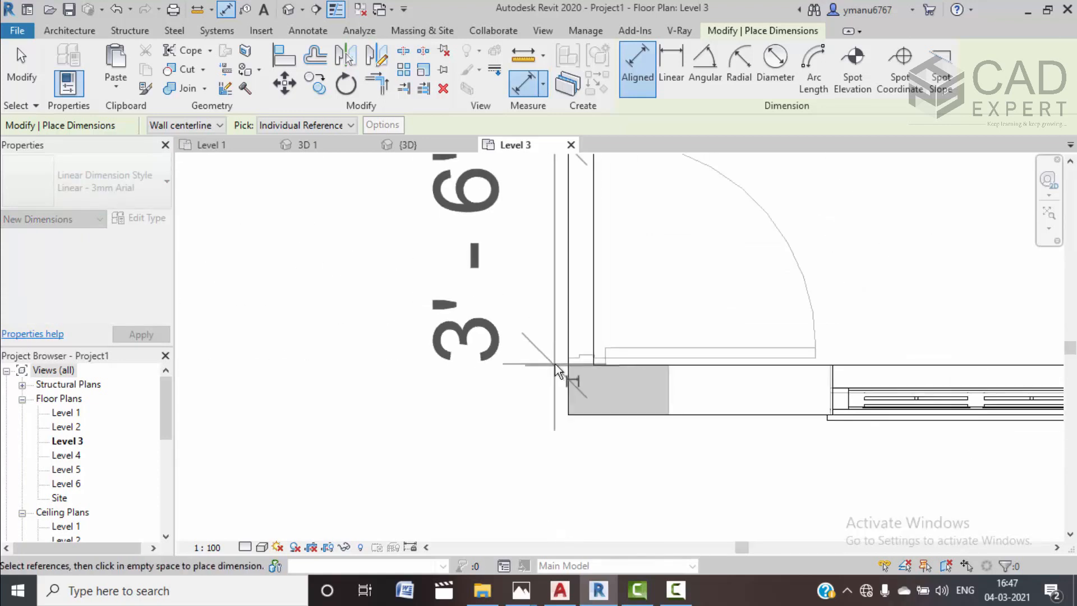
pyautogui.press('Escape')
pyautogui.press('Escape')
pyautogui.moveTo(577, 356); pyautogui.dragTo(406, 274, button='middle')
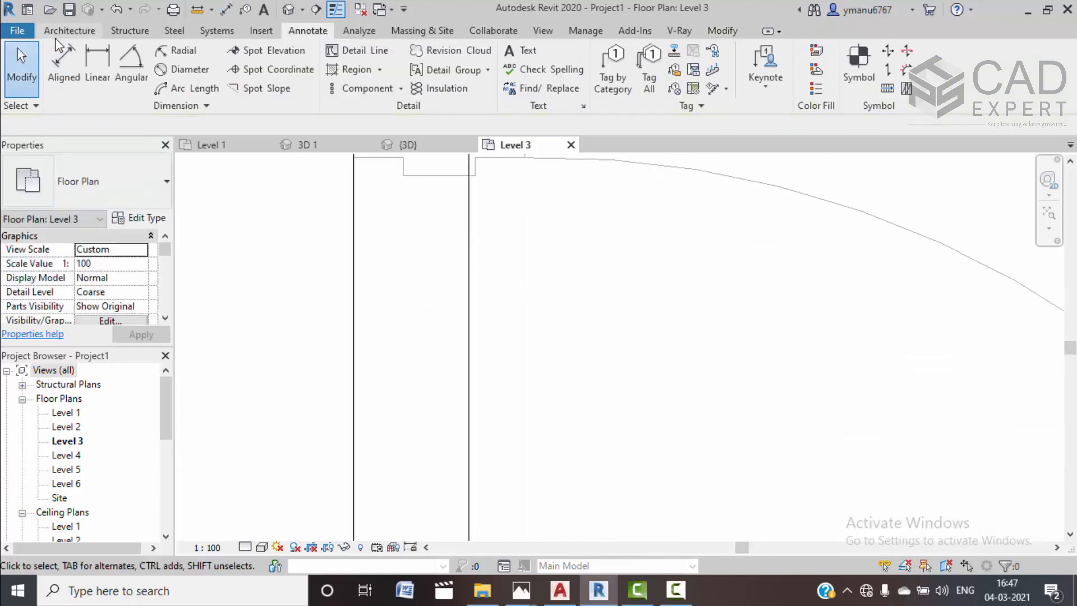
# Set the M_Single-Flush 0915 x 2134mm door type's width to 3' 6" and its height to 7'
pyautogui.click(58, 30)
pyautogui.click(86, 55)
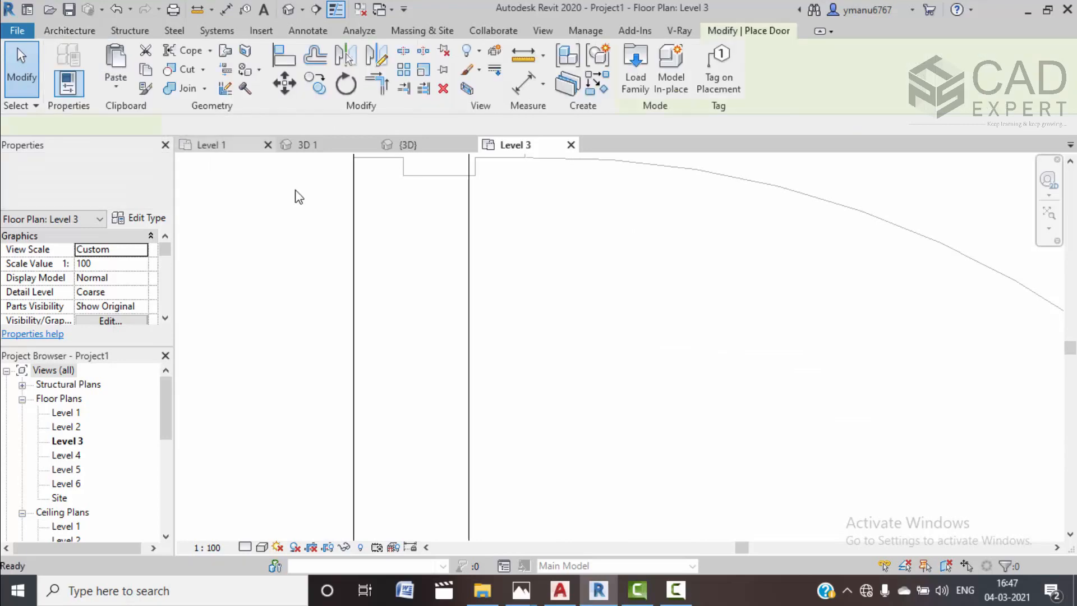
pyautogui.click(140, 218)
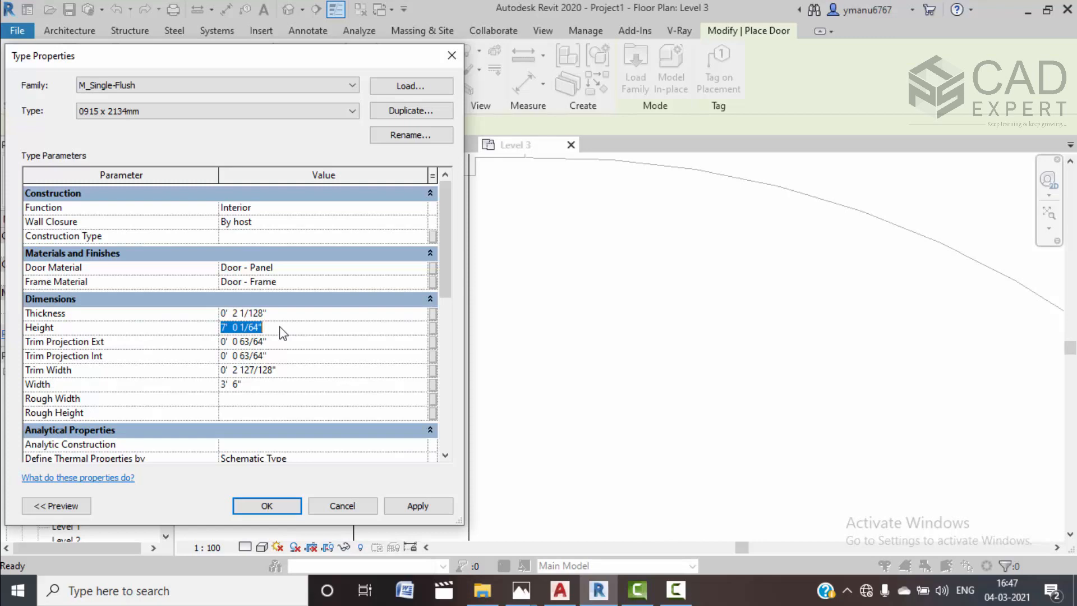
pyautogui.write('7')
pyautogui.click(266, 505)
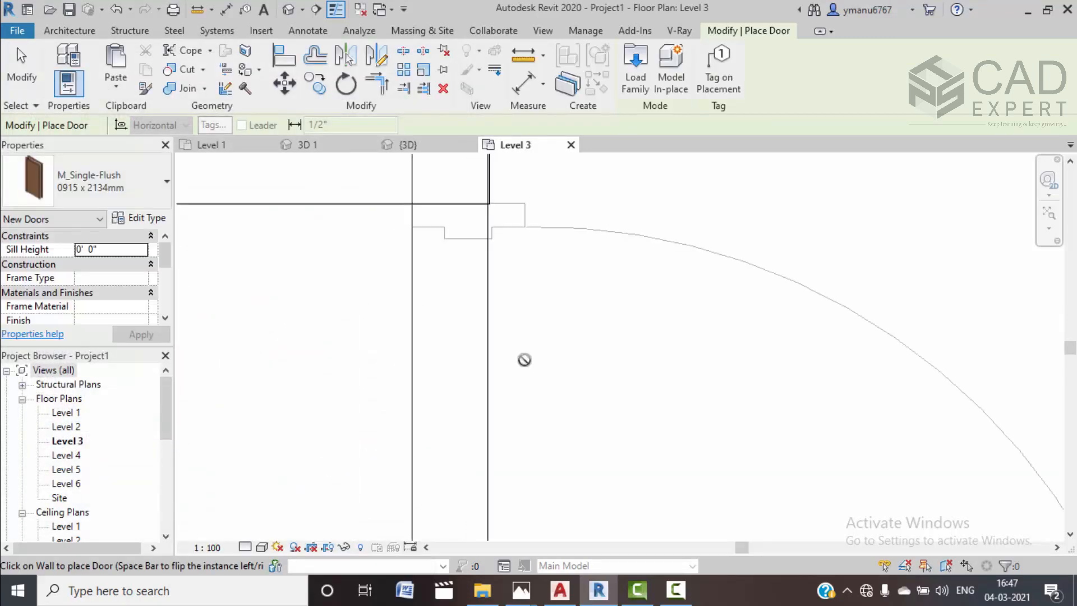
# Place the M_Single-Flush door in the marked side-wall opening on Level 3, matching the swing in the CAD plan
pyautogui.scroll(4, 500, 423)
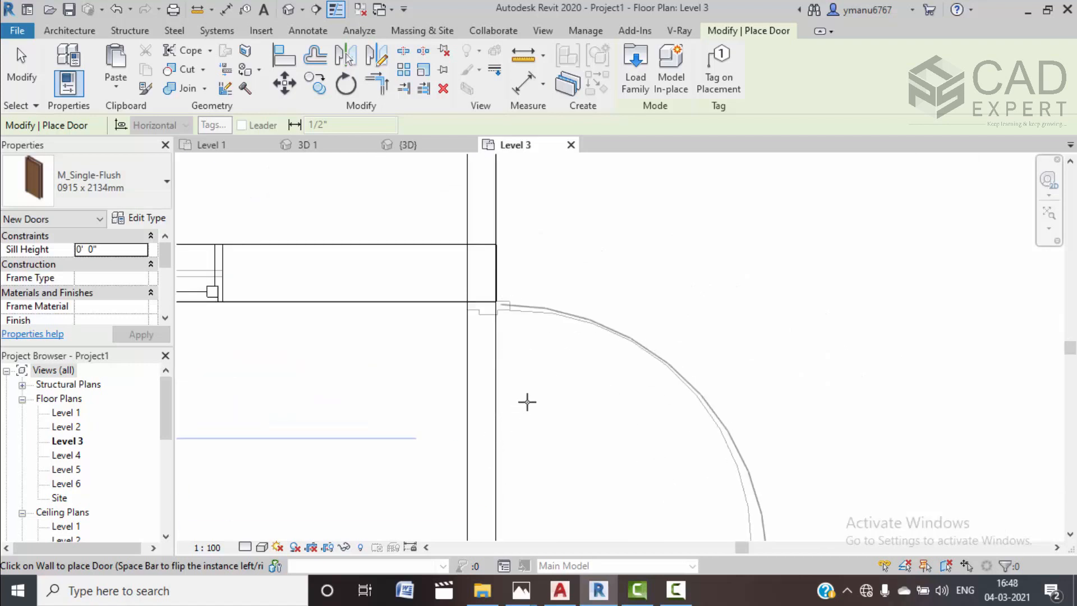
pyautogui.scroll(-3, 555, 381)
pyautogui.press('Escape')
pyautogui.press('Escape')
pyautogui.moveTo(572, 418); pyautogui.dragTo(580, 424, button='middle')
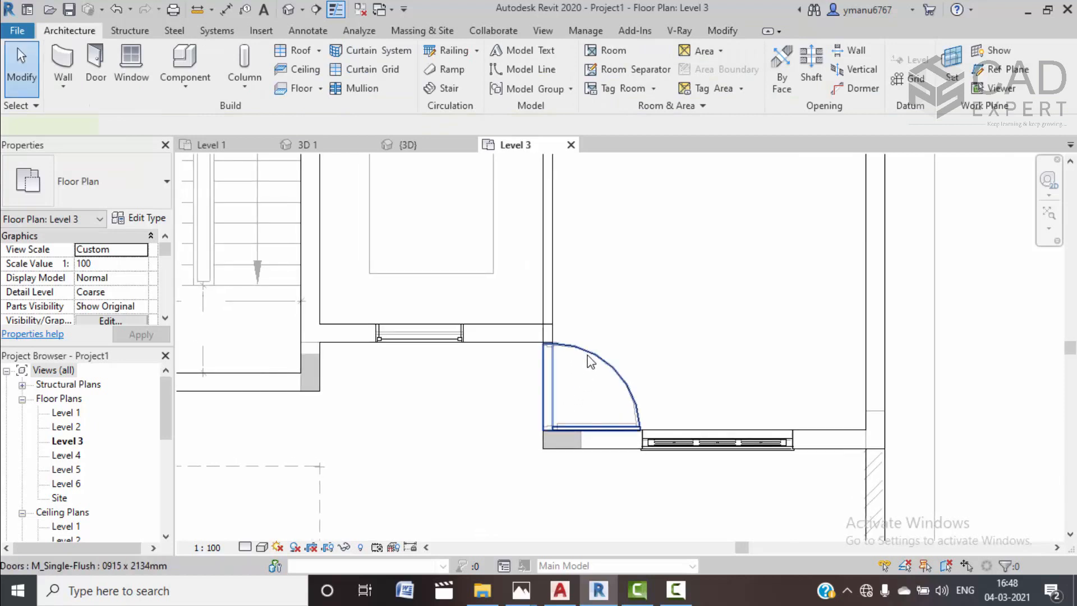
# Copy the new M_Single-Flush door on Level 3 and paste it aligned to Level 4
pyautogui.click(591, 362)
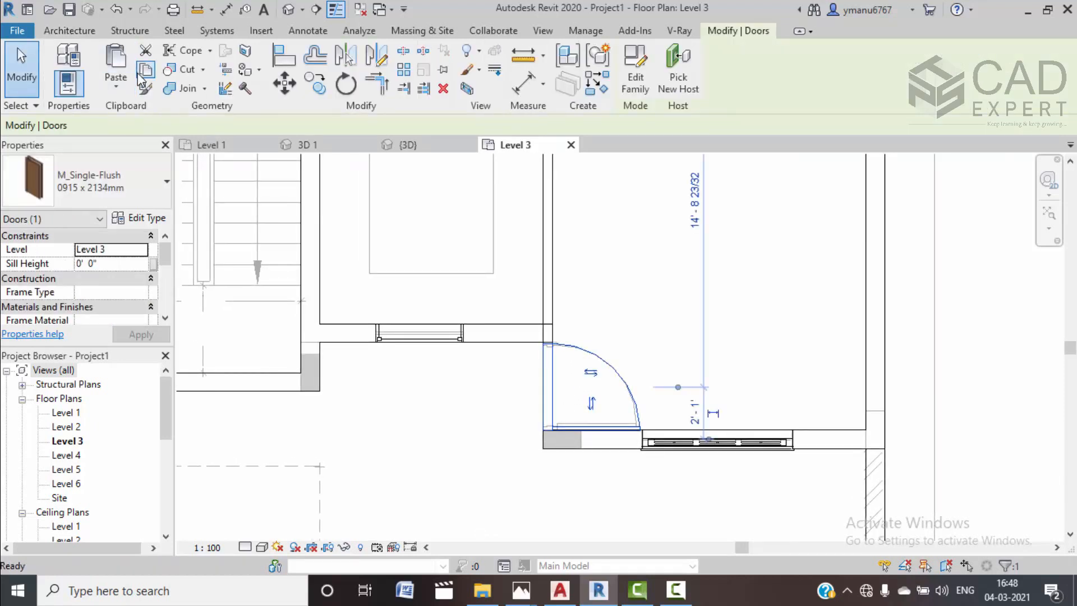
pyautogui.click(124, 89)
pyautogui.click(185, 149)
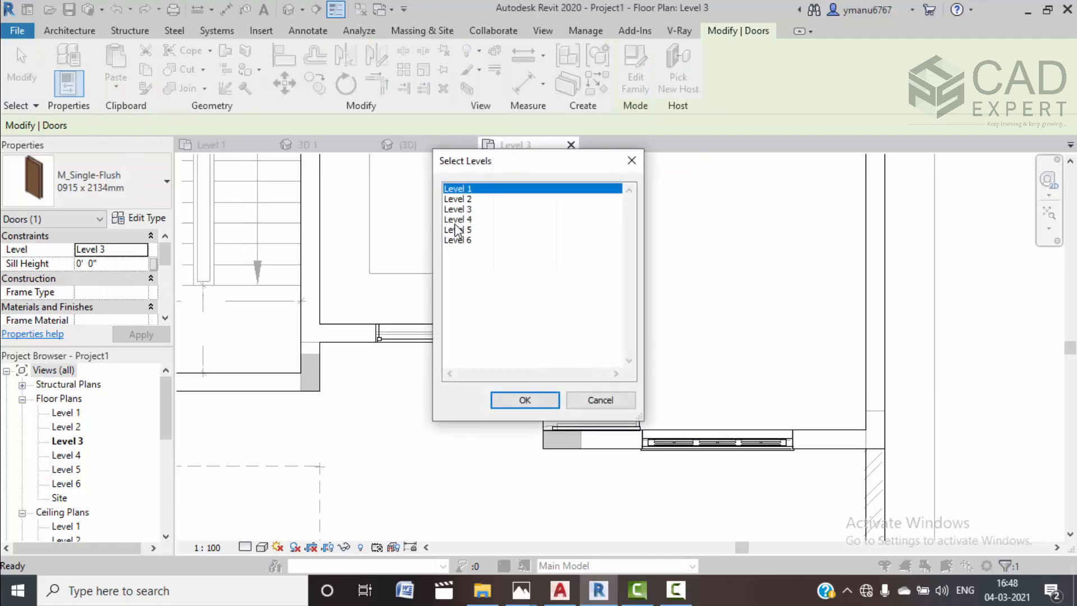
pyautogui.click(477, 219)
pyautogui.click(525, 400)
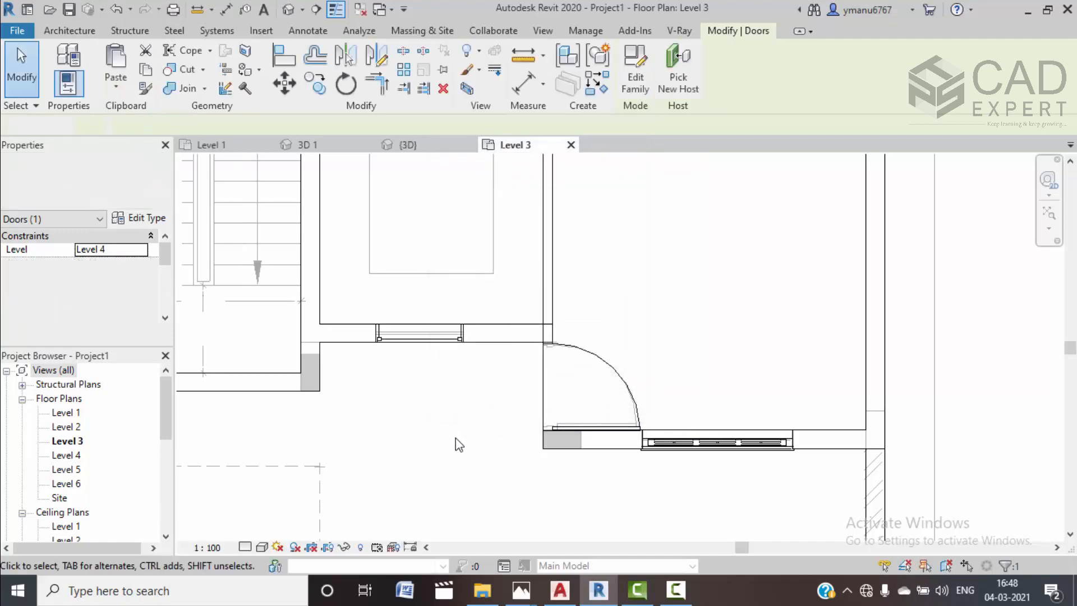
pyautogui.press('Escape')
# Compare the project's 3D front with the reference villa's front windows, doors and balcony, and check the reference Level 3 floor plan
pyautogui.click(431, 142)
pyautogui.keyDown('shift'); pyautogui.moveTo(512, 359); pyautogui.dragTo(481, 236, button='middle'); pyautogui.keyUp('shift')
pyautogui.scroll(3, 615, 315)
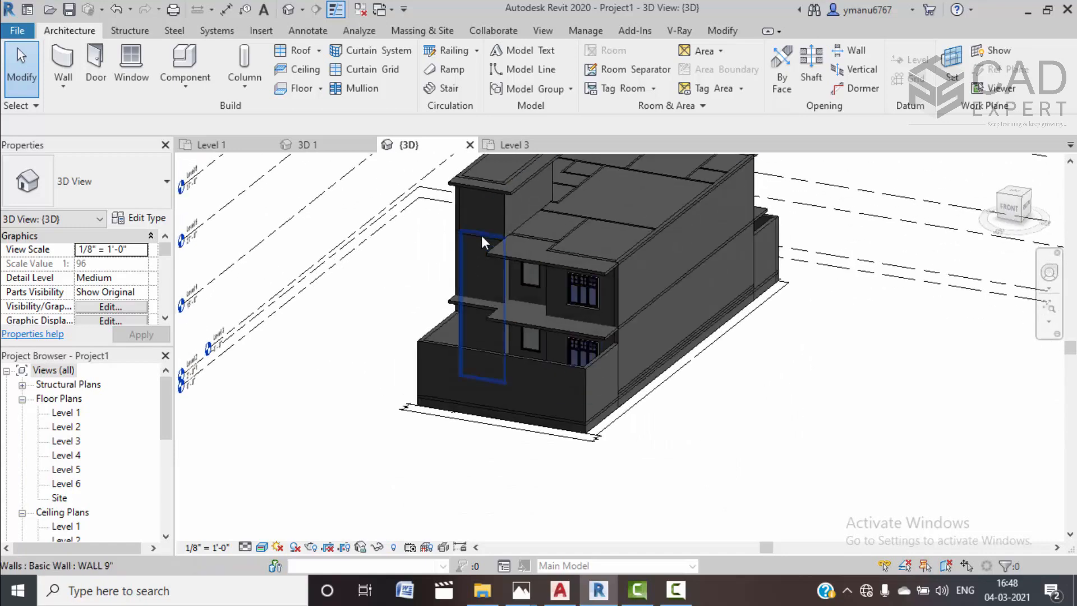
pyautogui.click(335, 146)
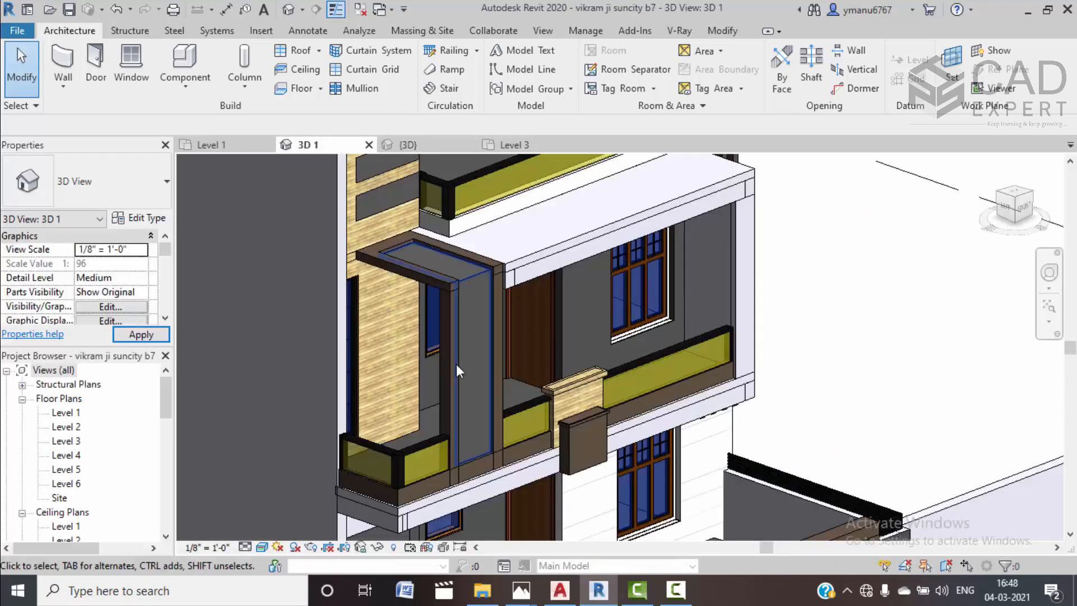
pyautogui.scroll(-5, 457, 367)
pyautogui.keyDown('shift'); pyautogui.moveTo(516, 463); pyautogui.dragTo(468, 460, button='middle'); pyautogui.keyUp('shift')
pyautogui.moveTo(321, 482); pyautogui.dragTo(322, 459, button='middle')
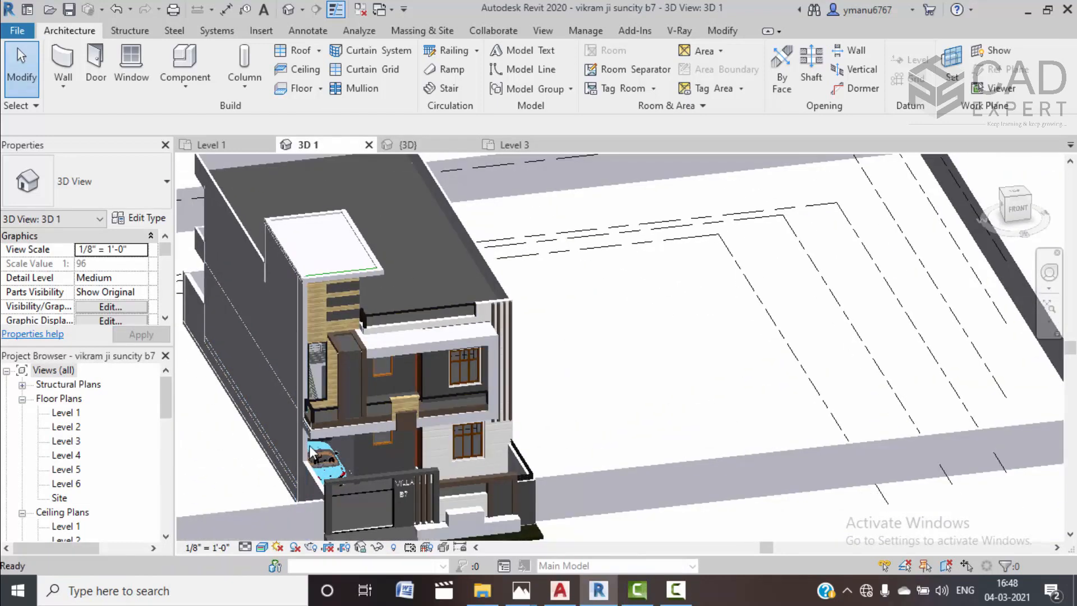
pyautogui.scroll(5, 317, 451)
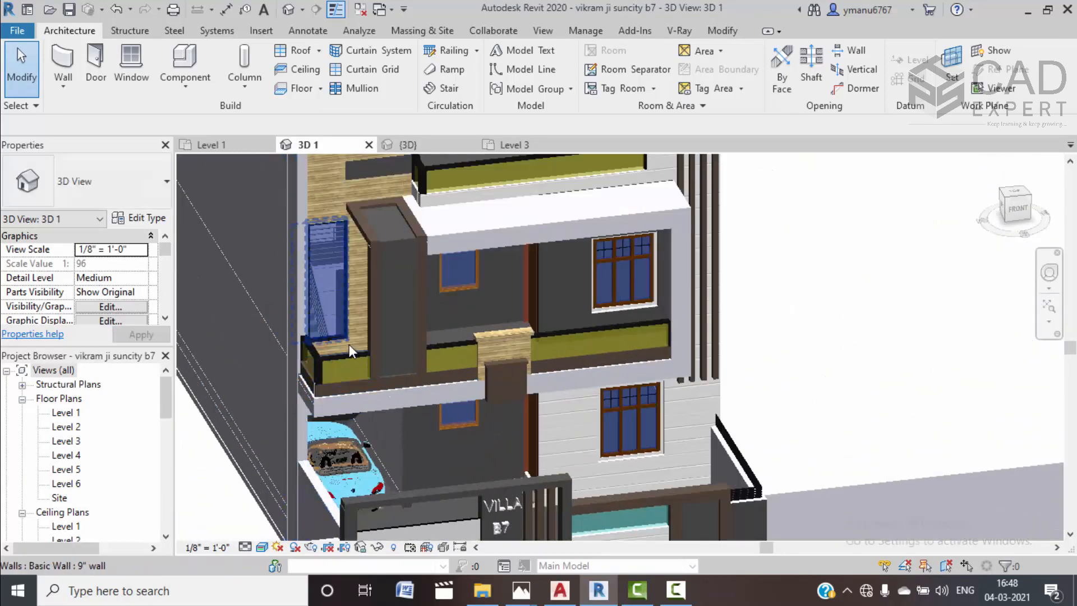
pyautogui.keyDown('shift'); pyautogui.moveTo(365, 422); pyautogui.dragTo(467, 437, button='middle'); pyautogui.keyUp('shift')
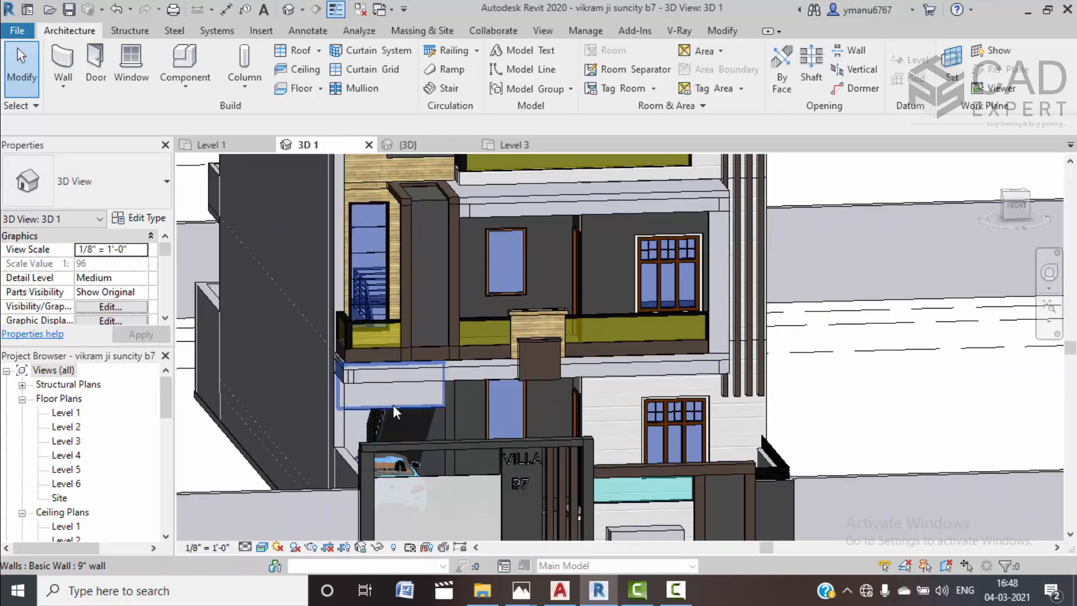
pyautogui.moveTo(420, 298); pyautogui.dragTo(370, 385, button='middle')
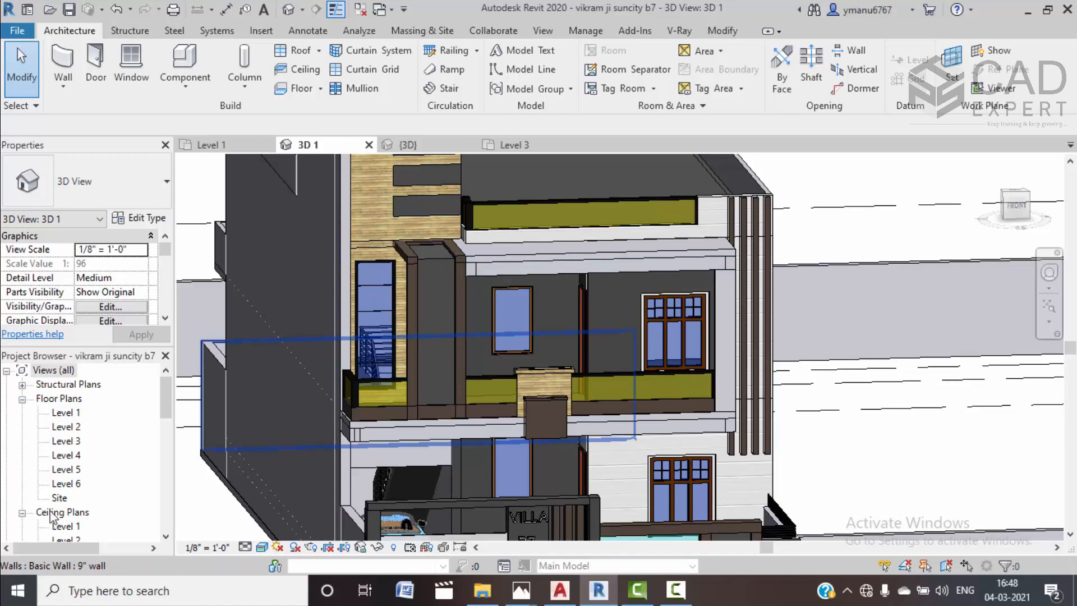
pyautogui.doubleClick(67, 442)
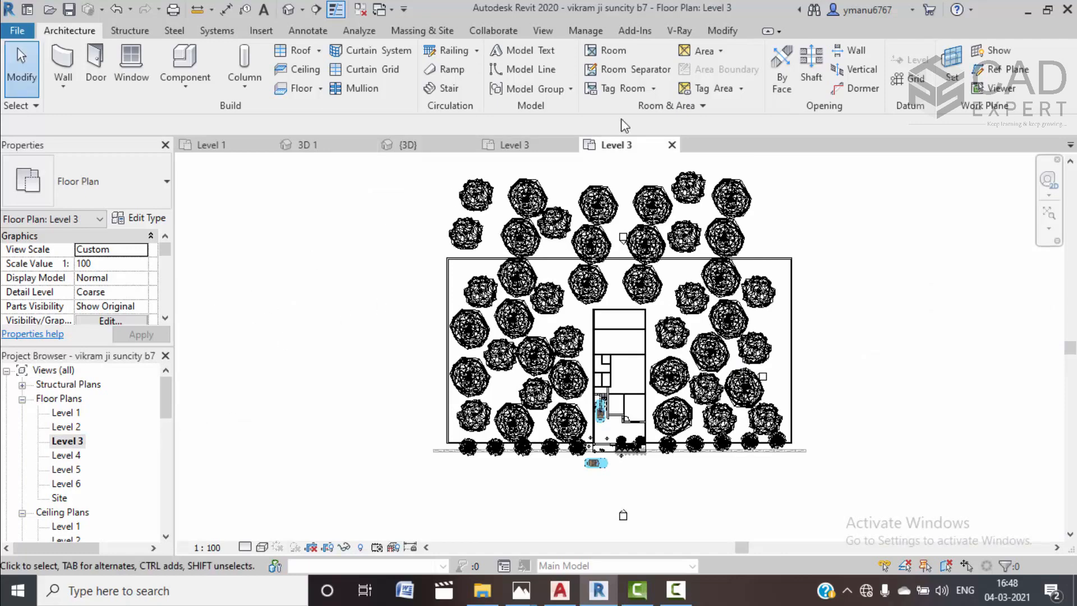
pyautogui.click(672, 145)
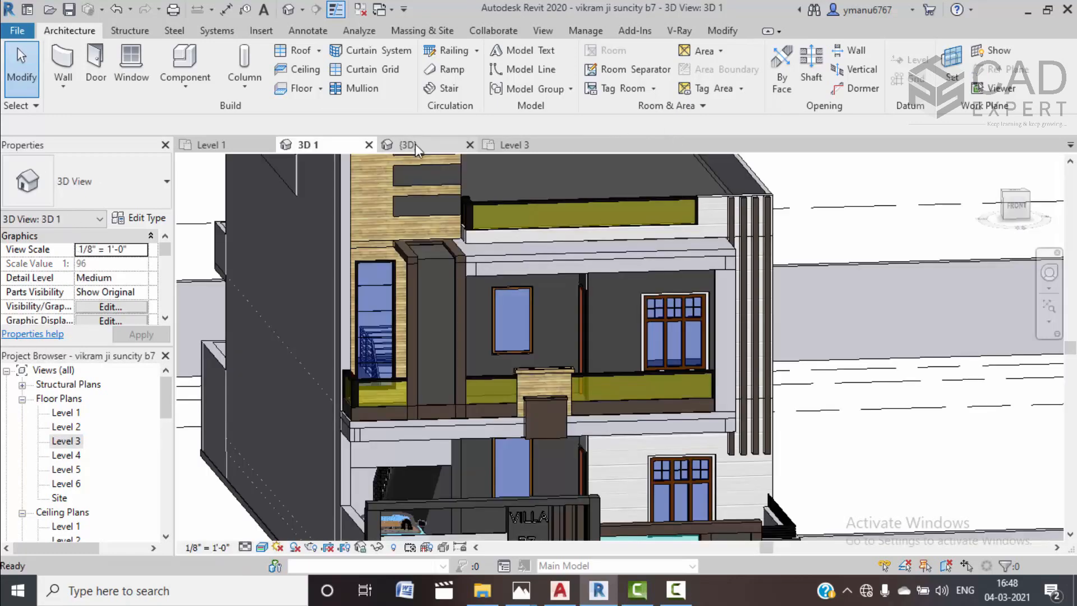
# Return to the project's Level 3 floor plan and save the project as Project1
pyautogui.click(519, 144)
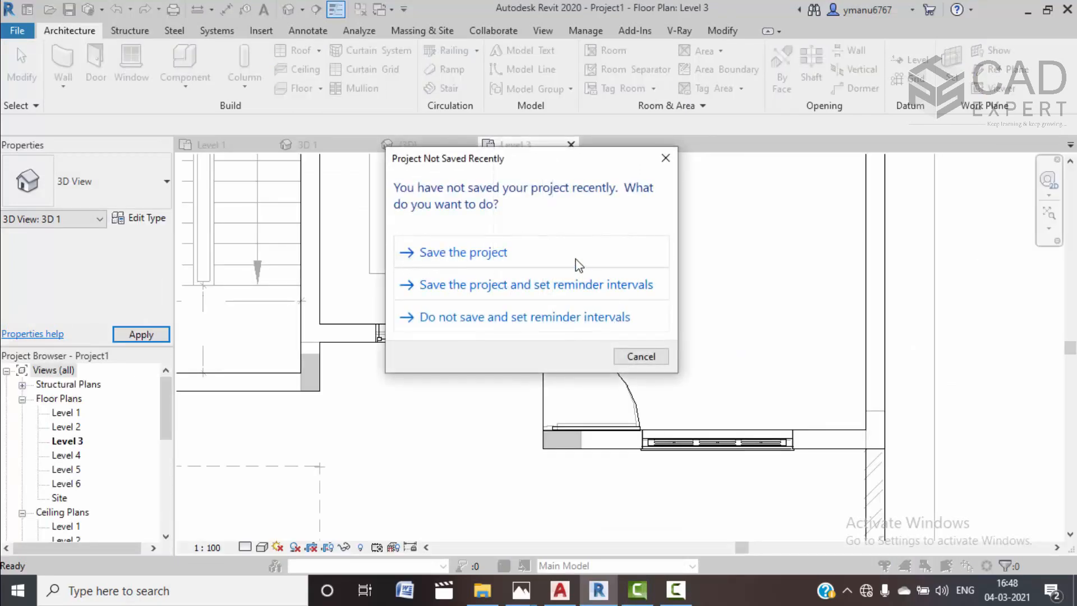
pyautogui.click(576, 260)
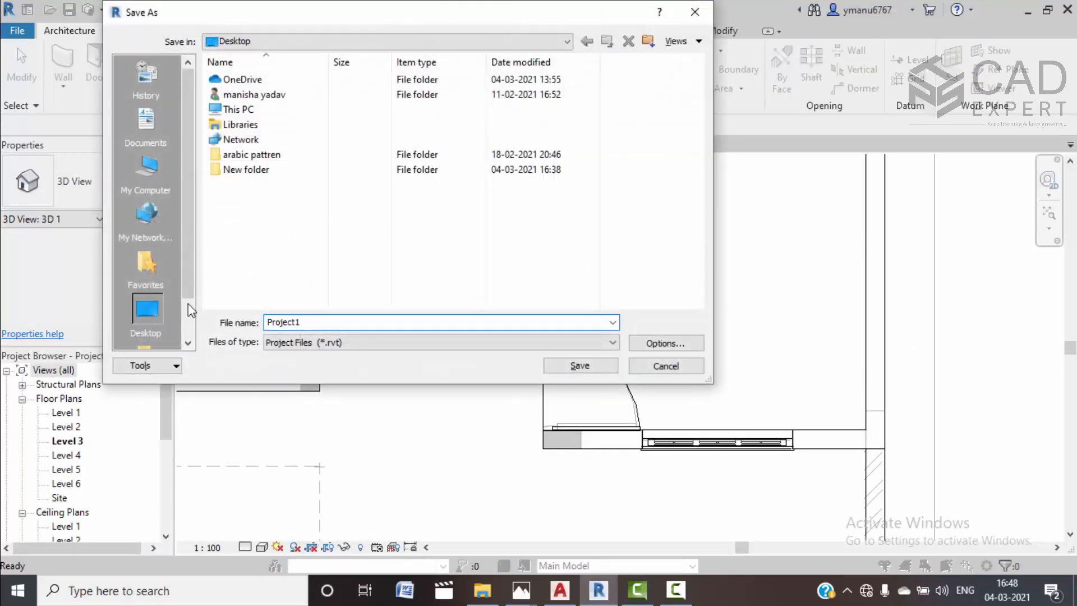
pyautogui.click(560, 365)
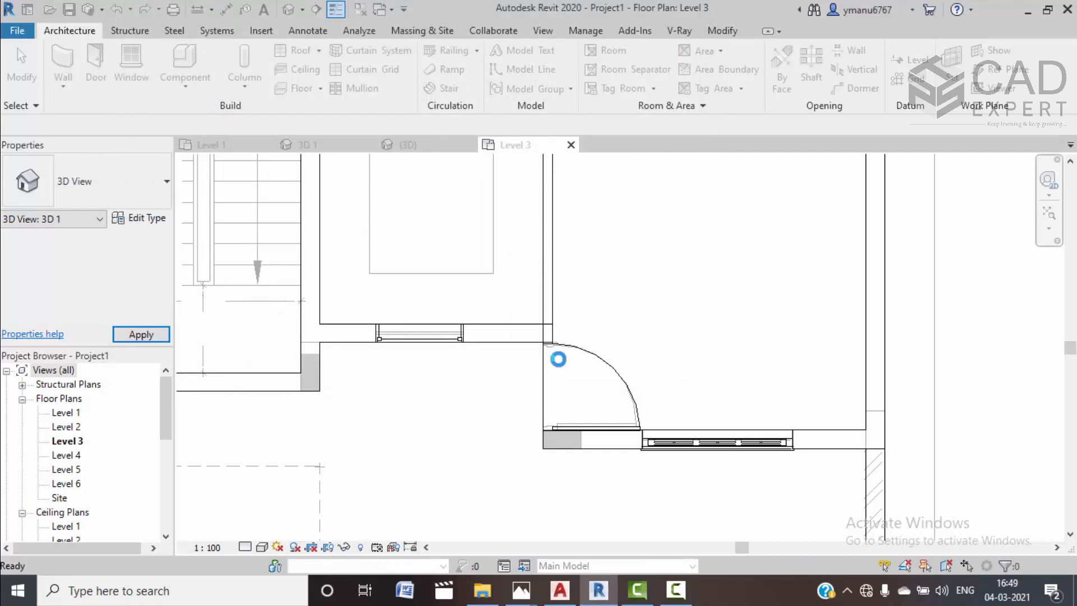
pyautogui.scroll(-5, 558, 359)
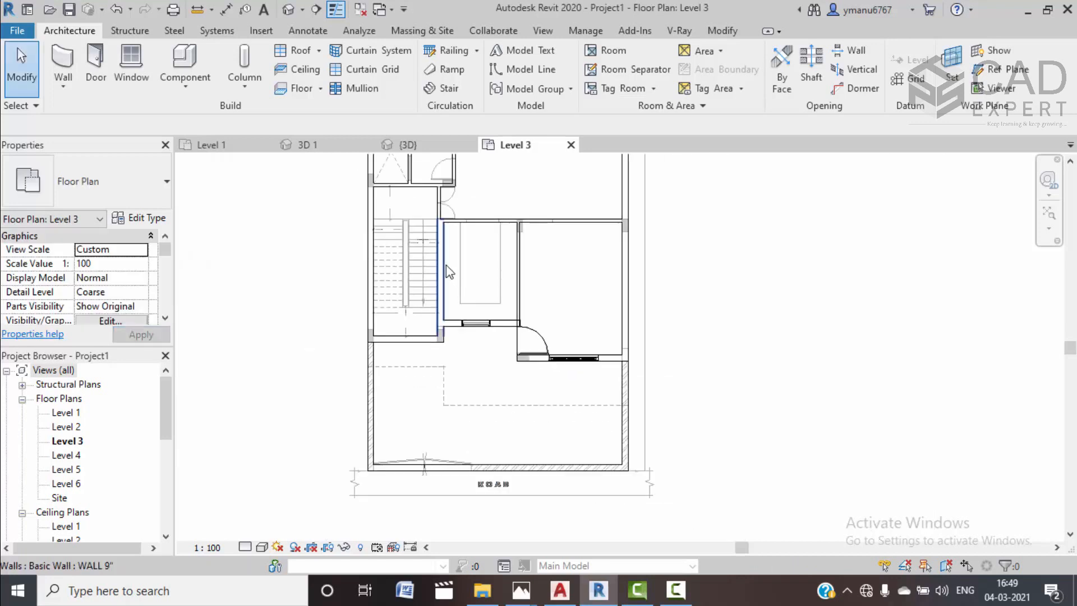
pyautogui.moveTo(446, 272); pyautogui.dragTo(447, 308, button='middle')
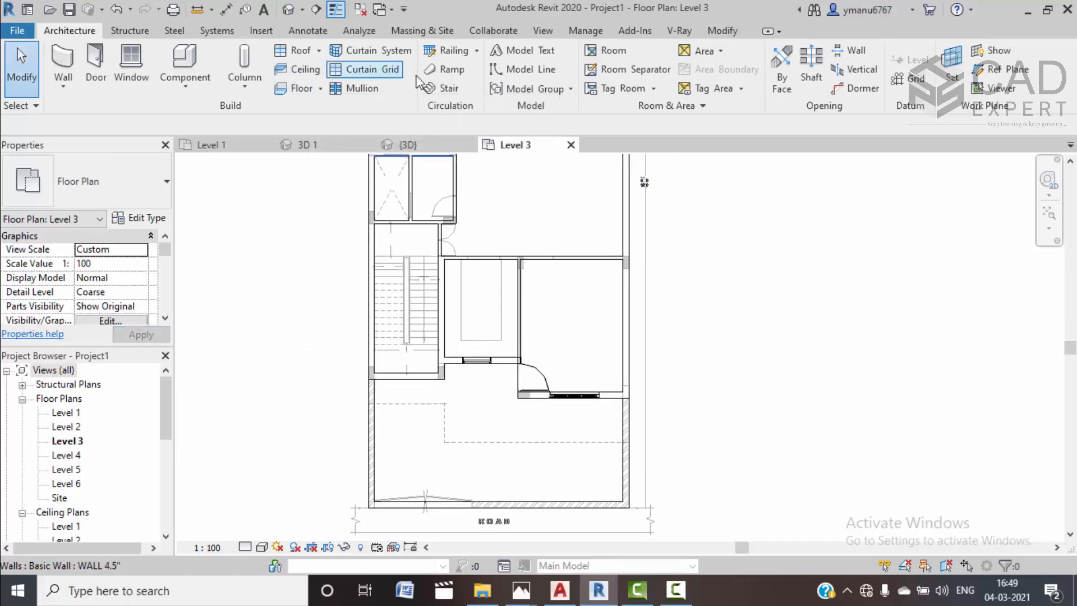
pyautogui.click(455, 90)
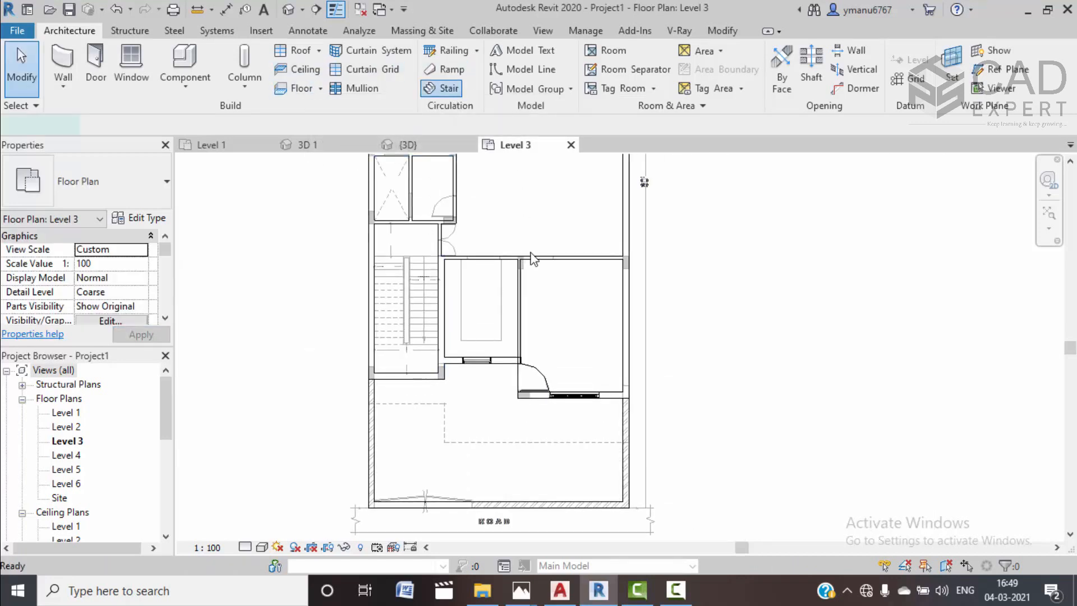
pyautogui.scroll(4, 412, 254)
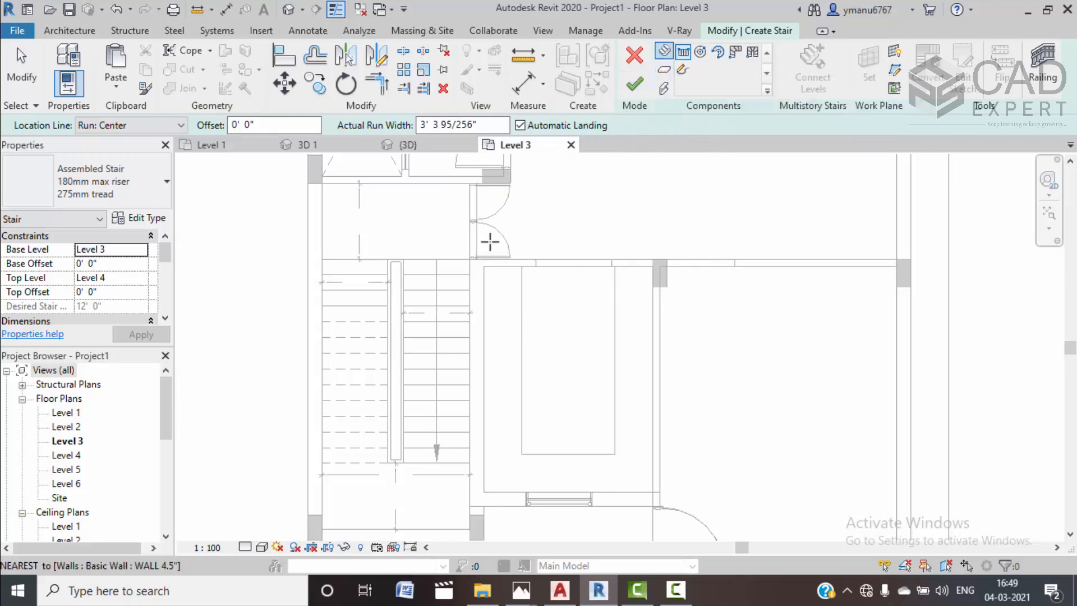
pyautogui.click(635, 56)
# Measure the tread depth between two adjacent stair lines in the CAD plan with an aligned dimension
pyautogui.click(308, 30)
pyautogui.click(64, 62)
pyautogui.scroll(5, 418, 258)
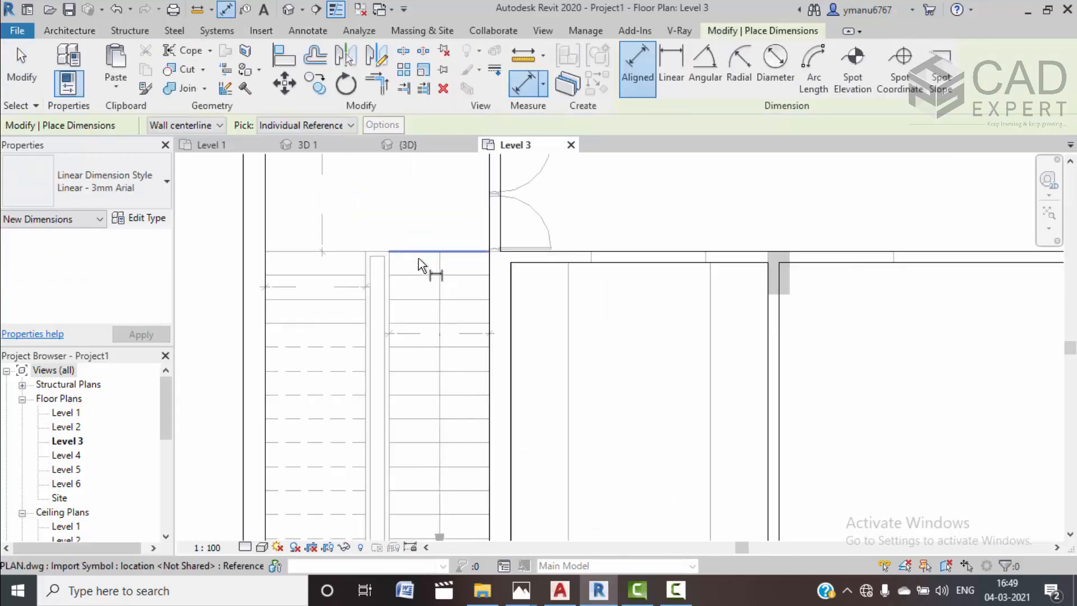
pyautogui.scroll(2, 418, 258)
pyautogui.click(415, 248)
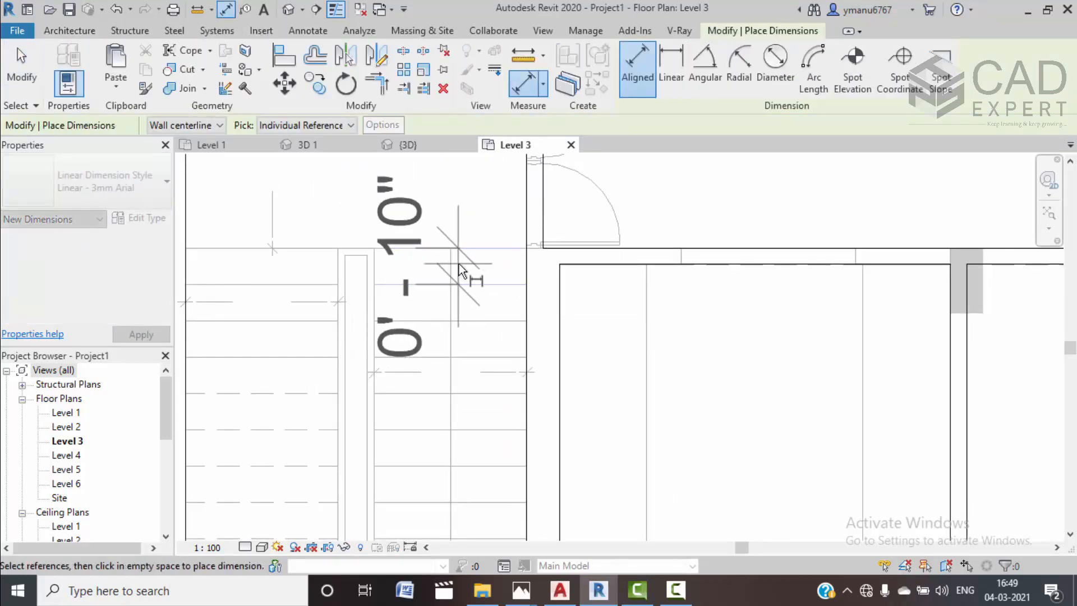
pyautogui.press('Escape')
pyautogui.press('Escape')
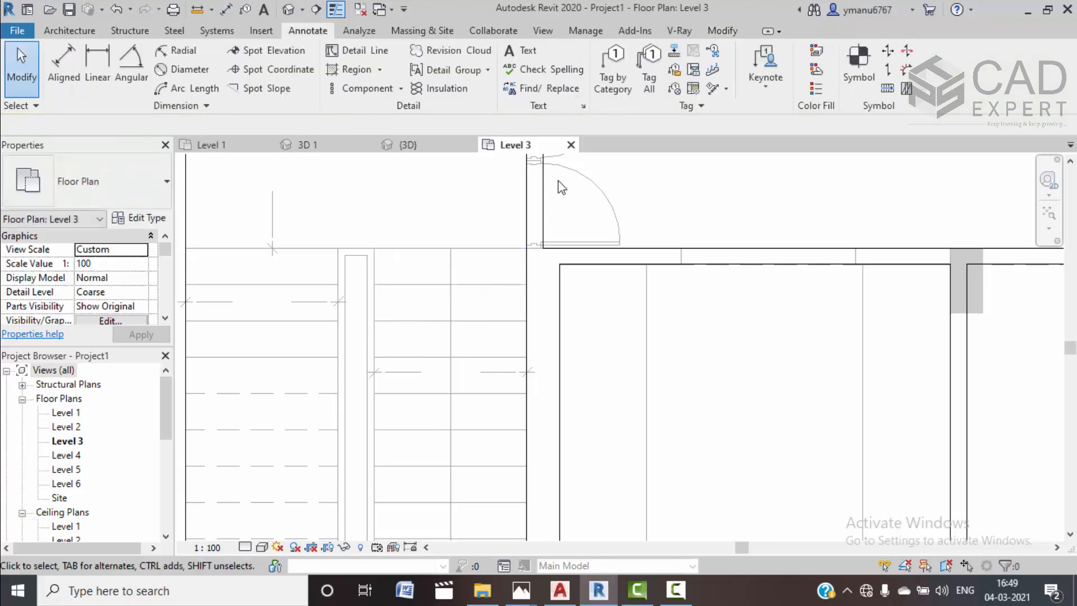
# Start a stair and set its type's maximum riser height to 7", minimum tread depth to 10" and minimum run width to 3' 6"
pyautogui.click(71, 30)
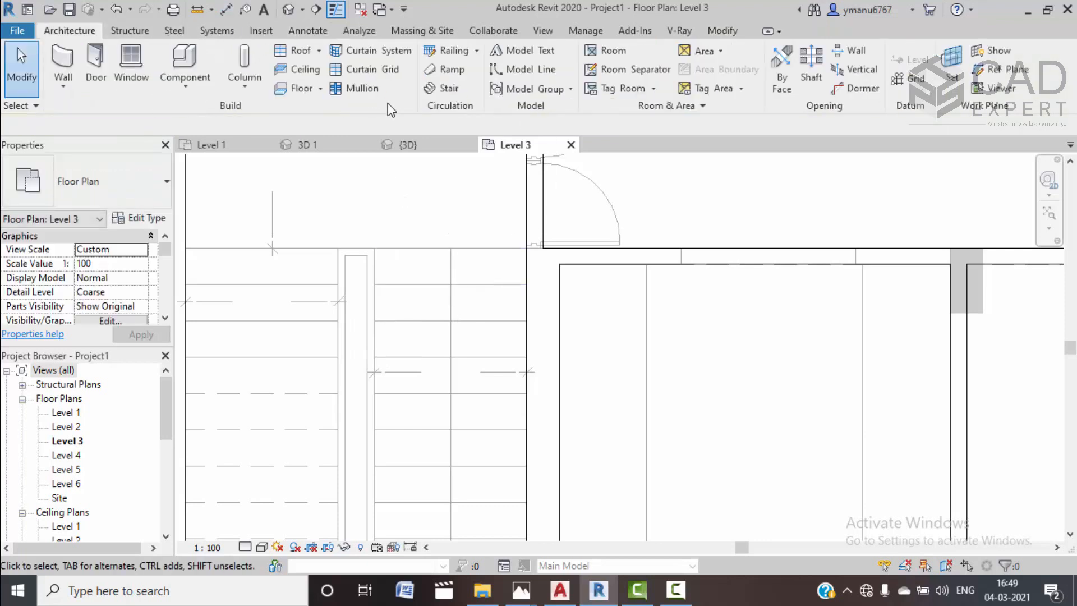
pyautogui.click(447, 89)
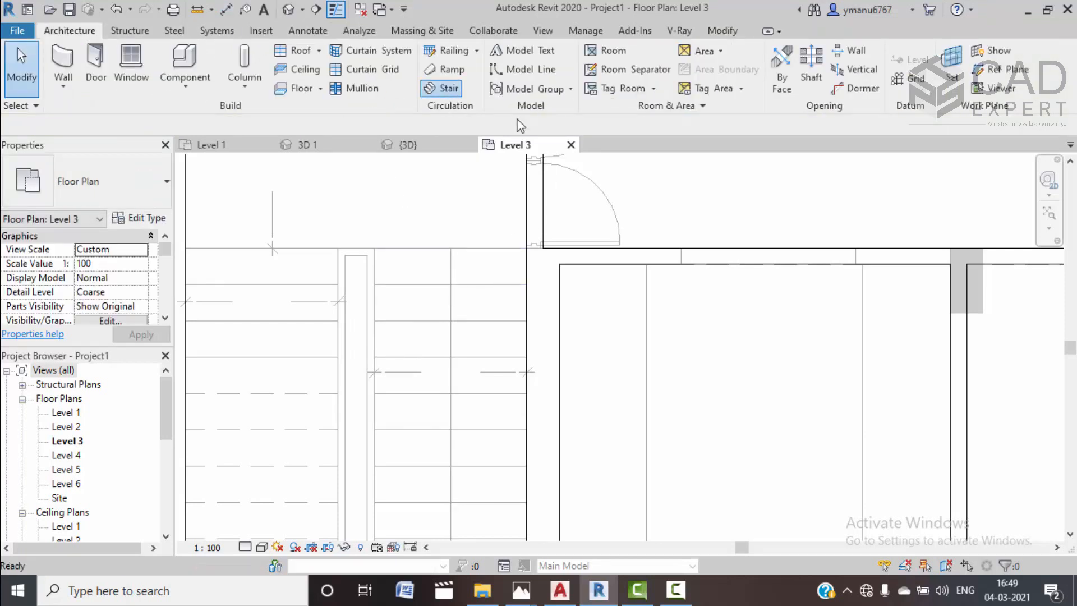
pyautogui.click(147, 219)
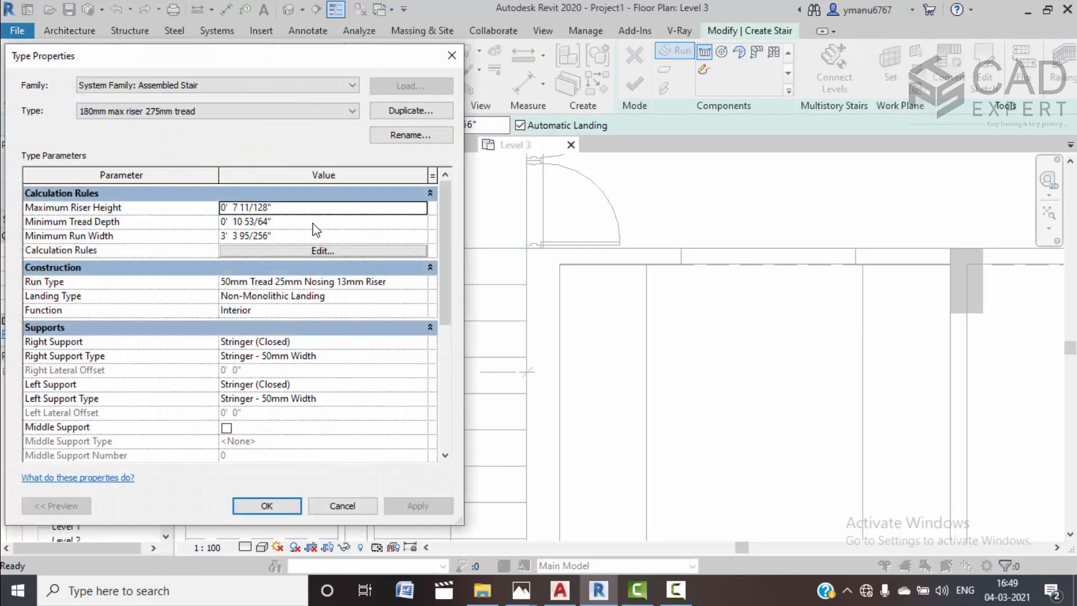
pyautogui.click(294, 224)
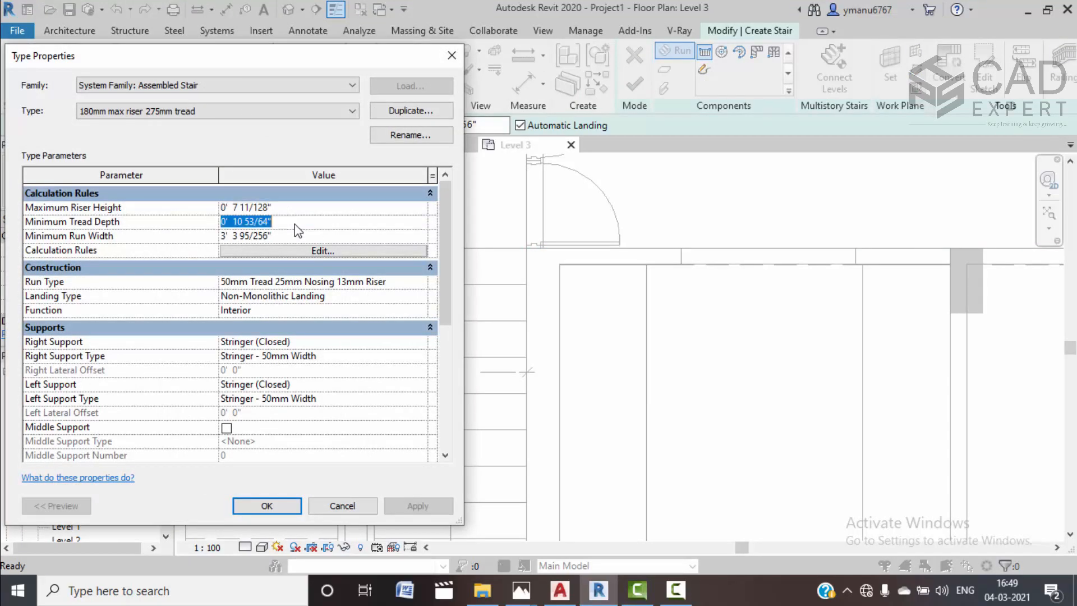
pyautogui.write('10"')
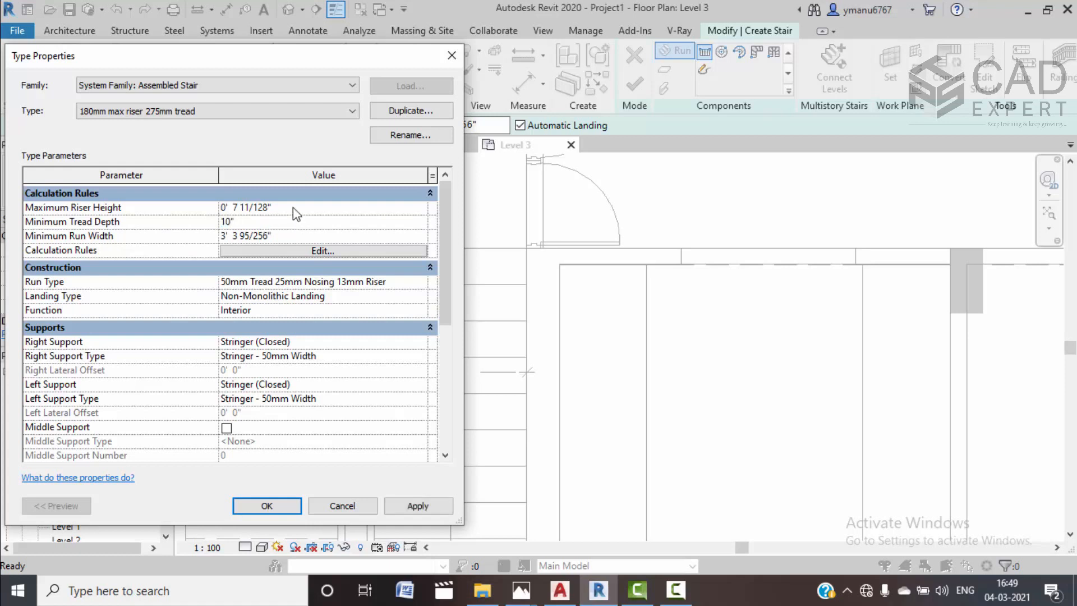
pyautogui.click(292, 208)
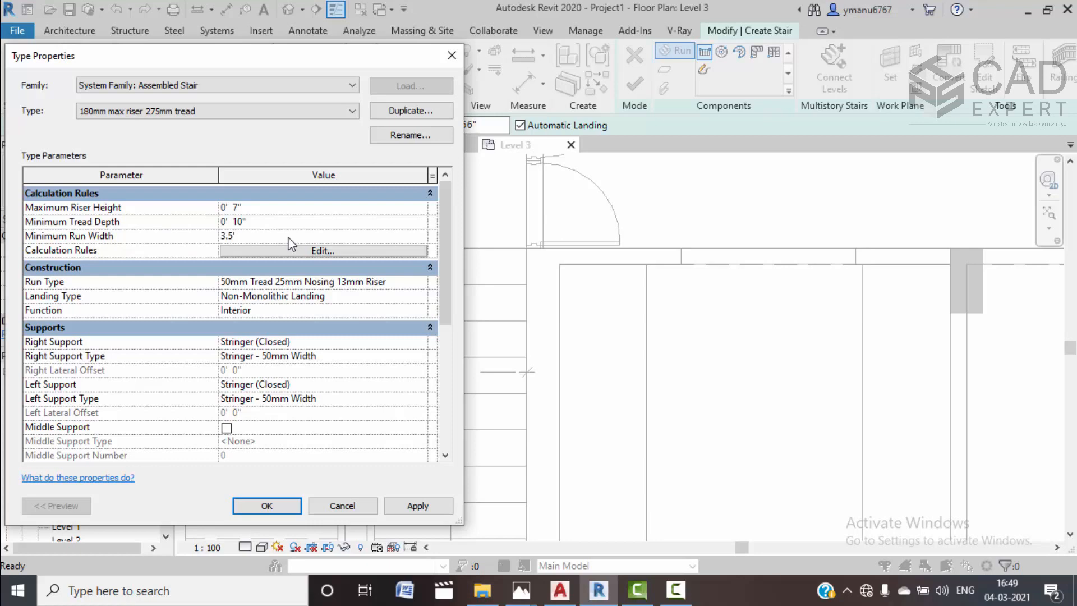
pyautogui.click(411, 510)
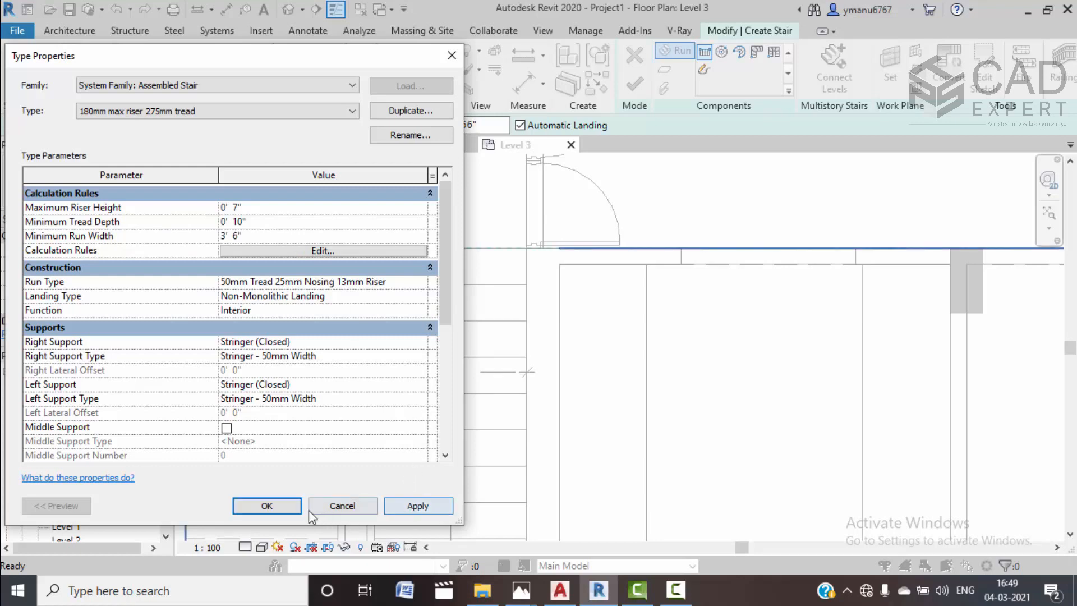
pyautogui.click(287, 506)
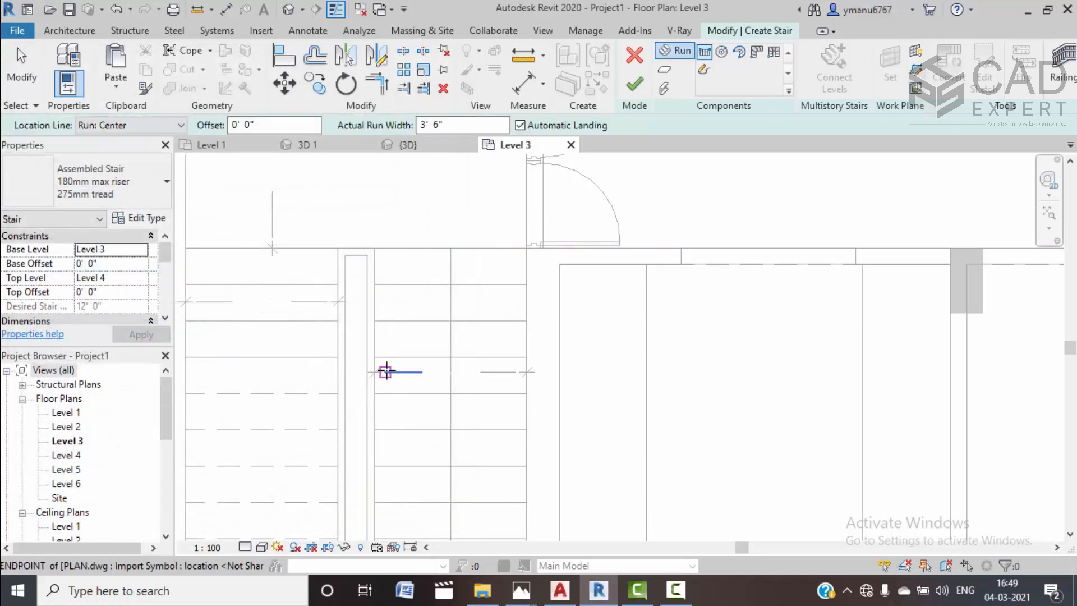
# Set the new stair's actual tread depth to 10"
pyautogui.click(375, 248)
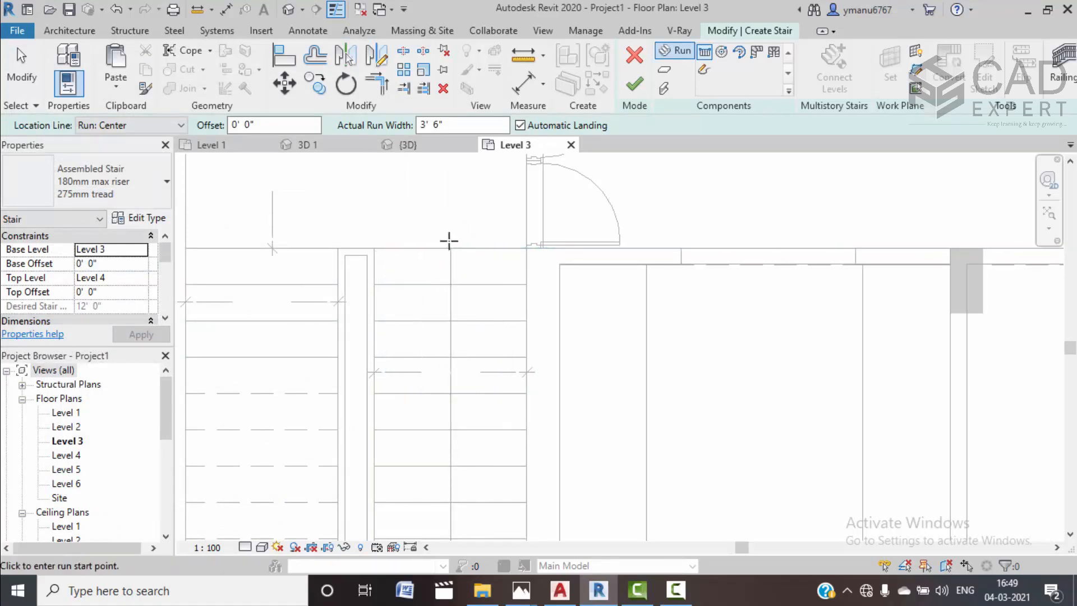
pyautogui.scroll(-3, 111, 298)
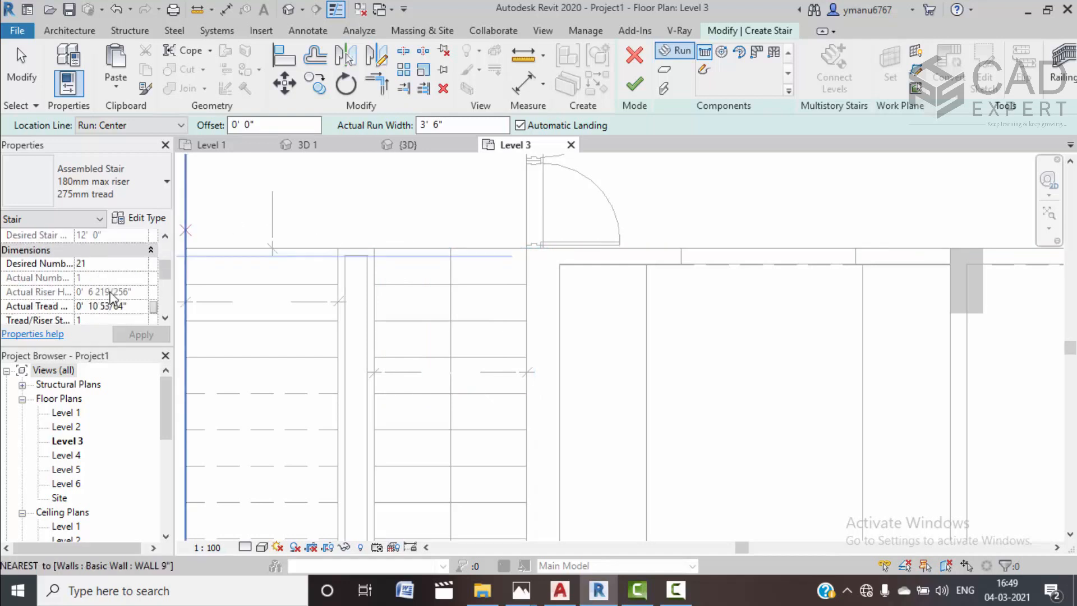
pyautogui.scroll(-1, 112, 297)
pyautogui.click(138, 282)
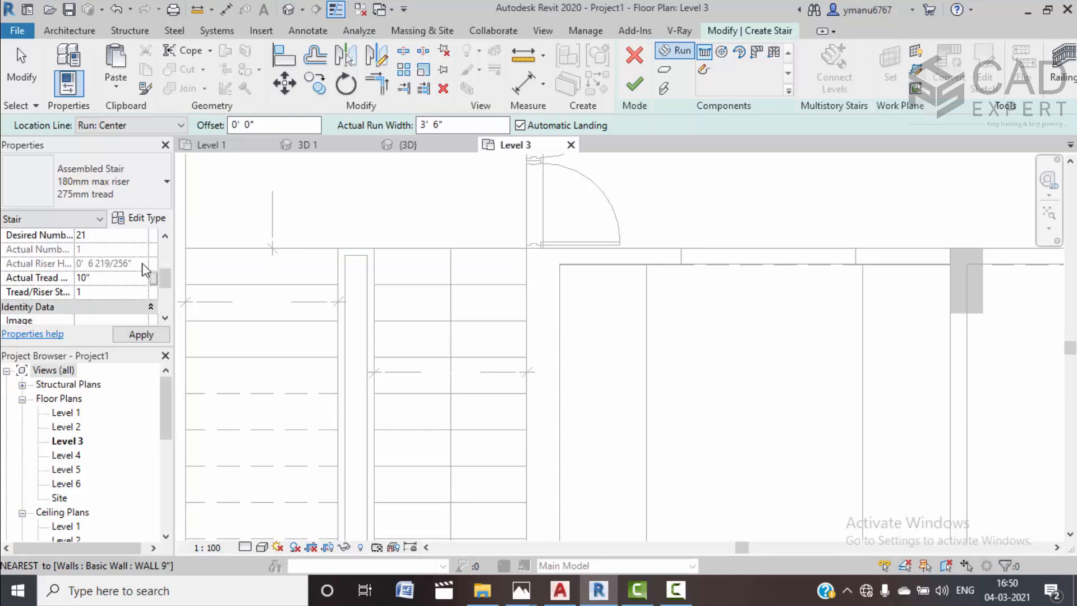
pyautogui.click(141, 336)
# Draw the first 14-riser run, about 10' 10" long, along the CAD stair's centre line down to the landing edge
pyautogui.click(450, 247)
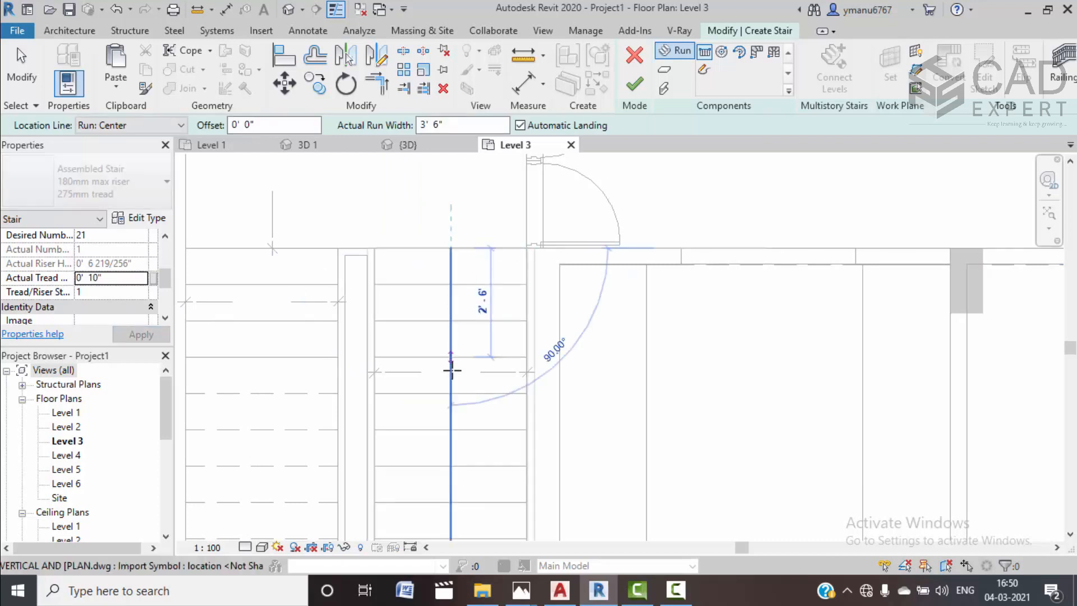
pyautogui.scroll(-3, 446, 391)
pyautogui.moveTo(446, 468); pyautogui.dragTo(461, 286, button='middle')
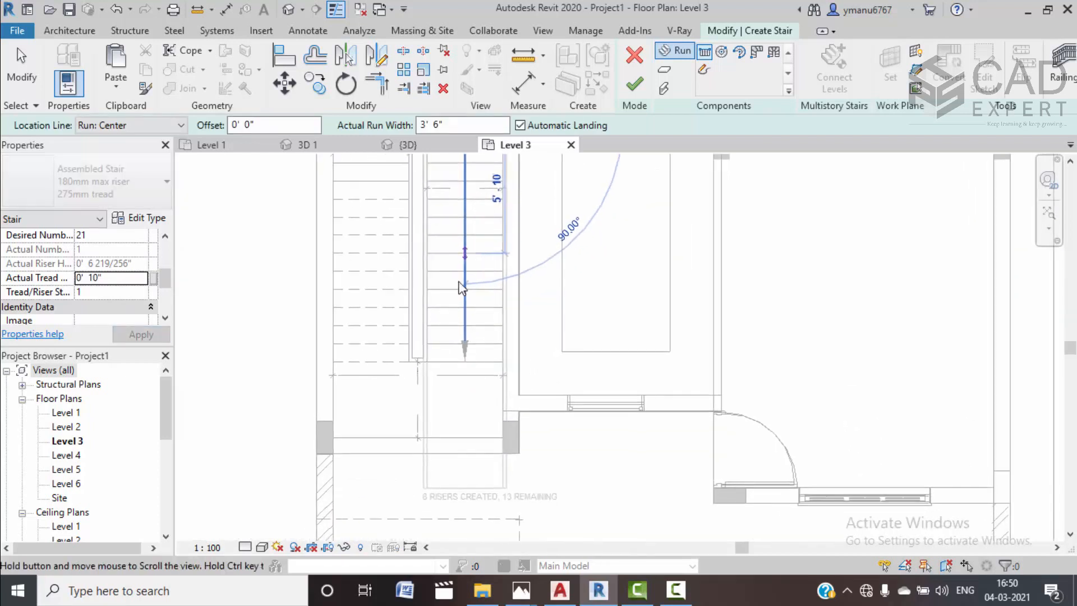
pyautogui.click(460, 361)
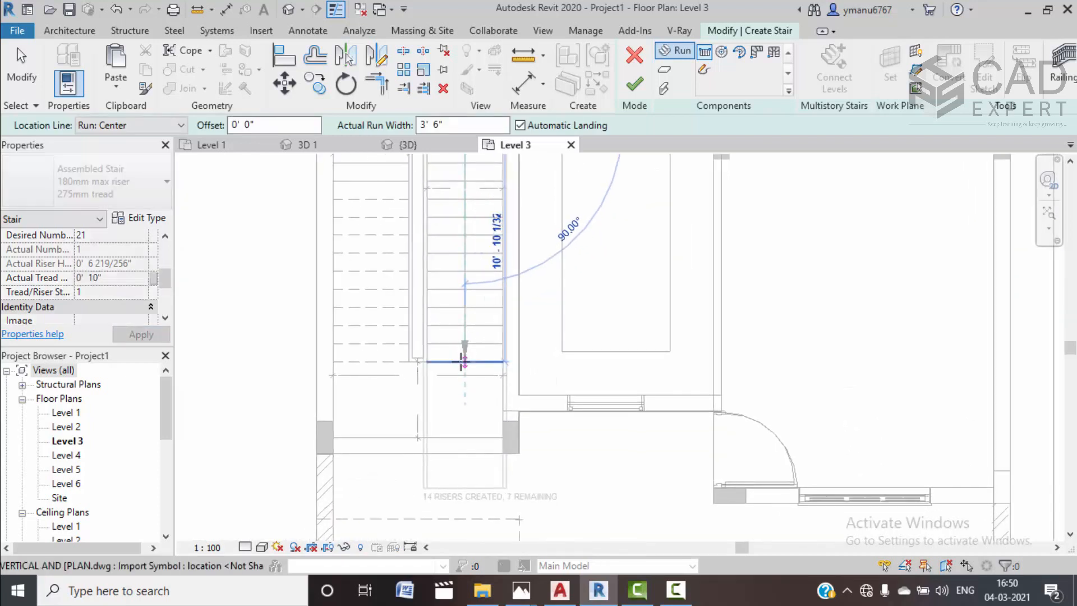
pyautogui.click(379, 361)
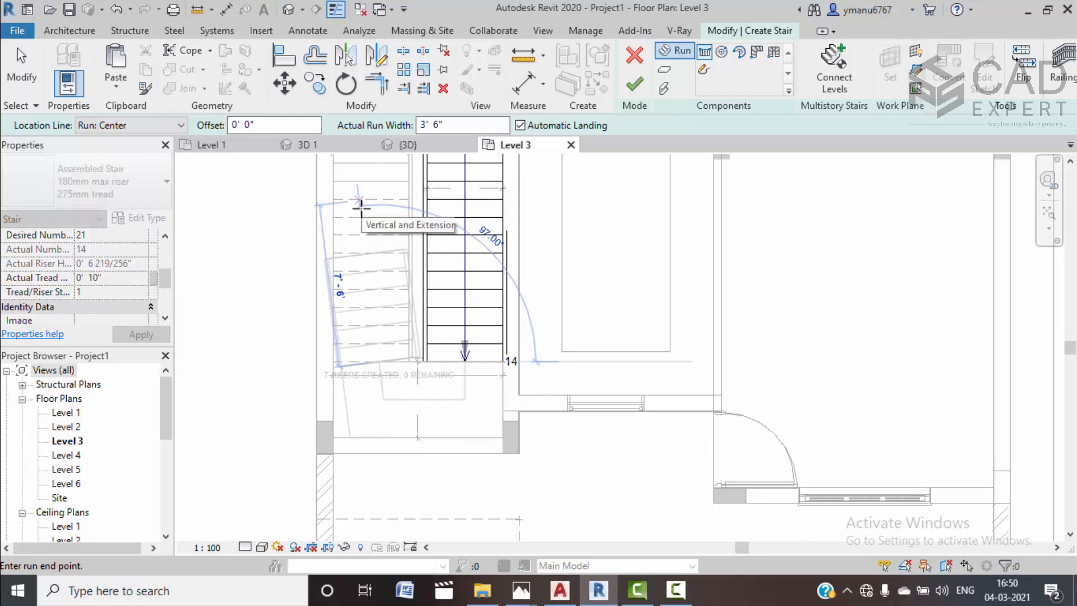
pyautogui.press('Escape')
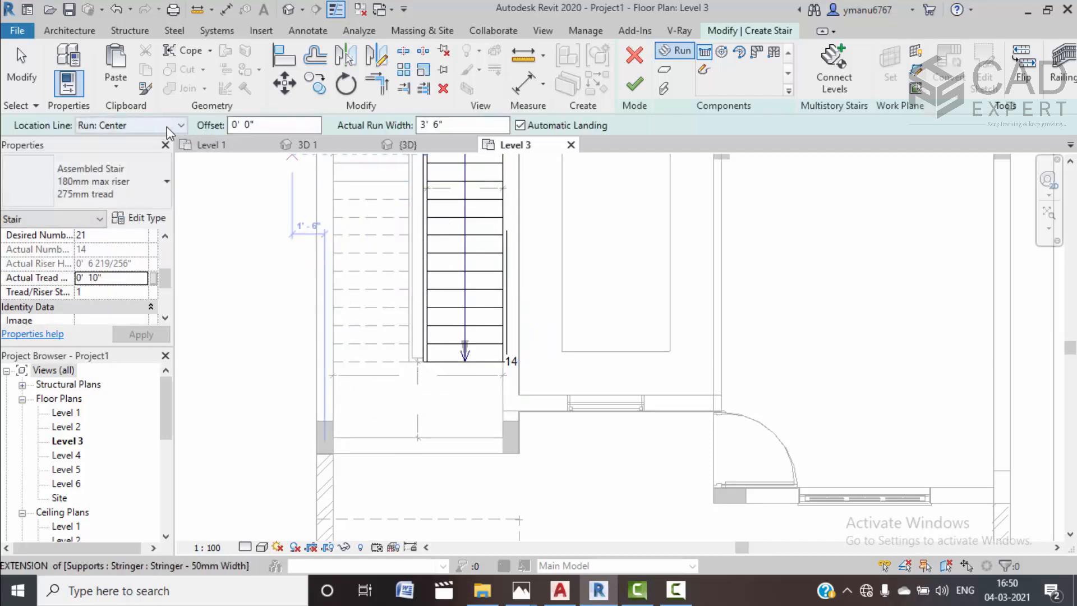
pyautogui.click(181, 125)
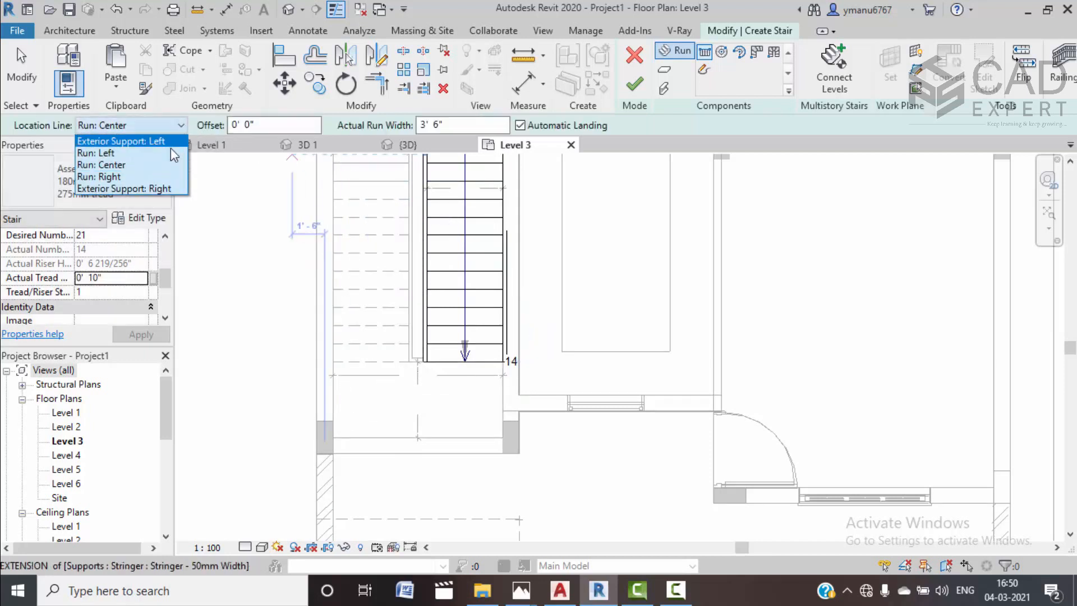
pyautogui.click(116, 176)
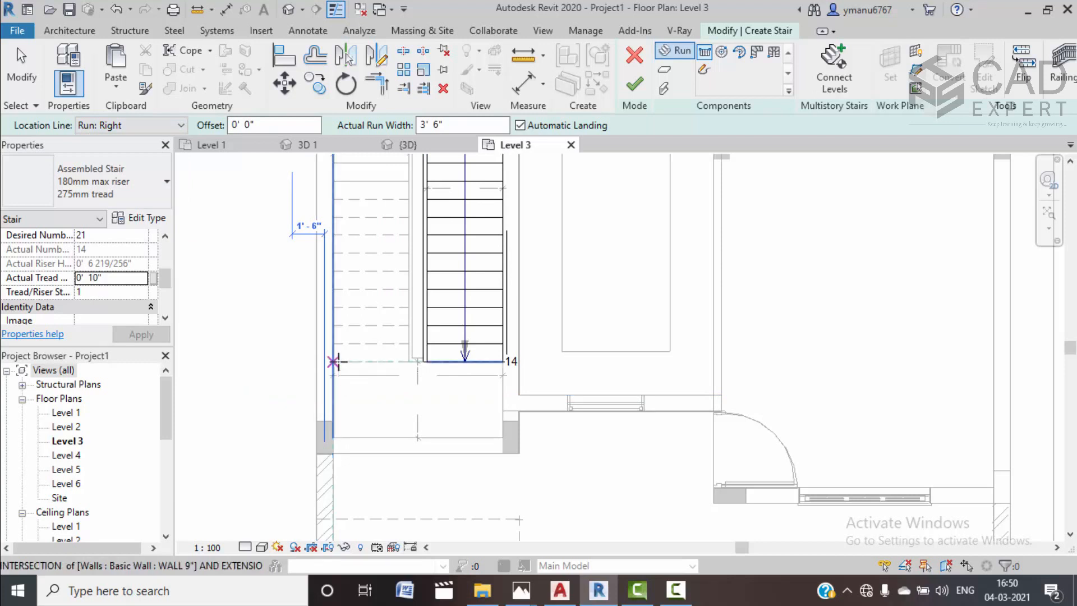
pyautogui.press('Escape')
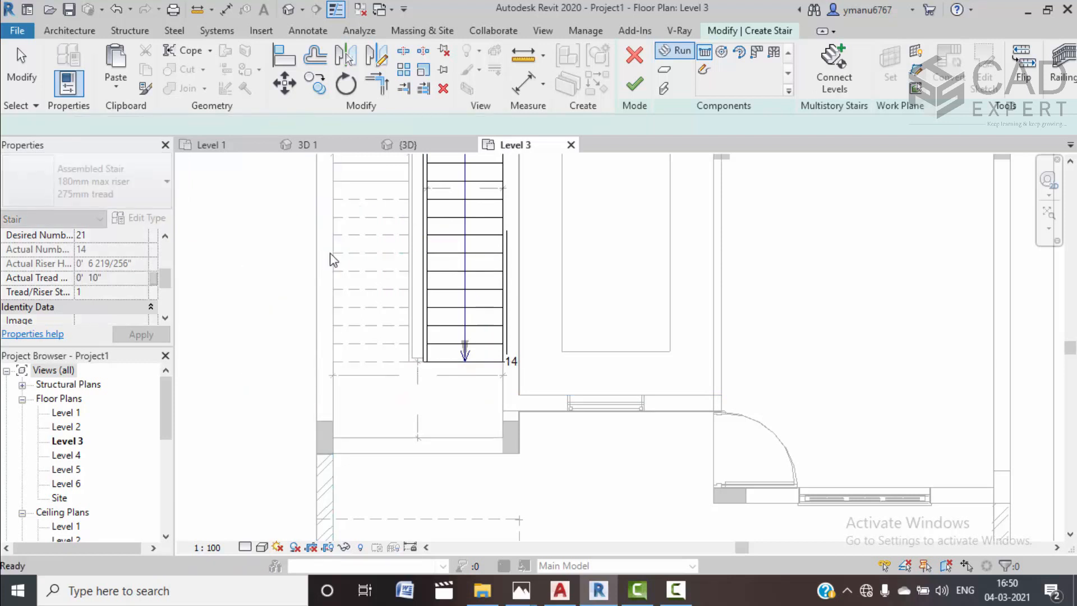
# Draw the second run for risers 15 to 21 with its left edge along the outer wall, and finish the stair
pyautogui.click(168, 127)
pyautogui.click(124, 163)
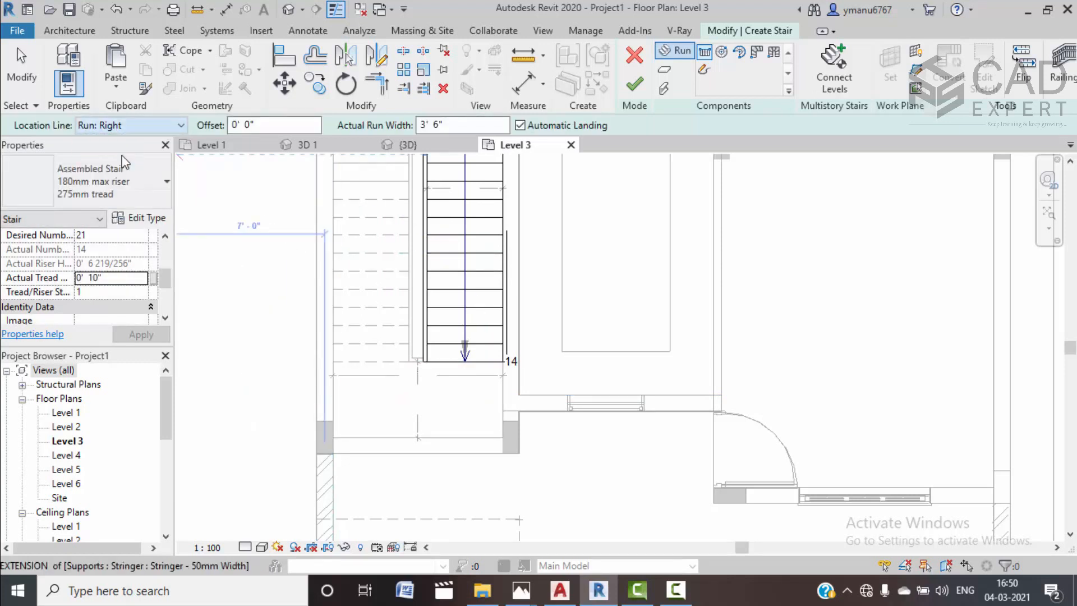
pyautogui.click(332, 361)
pyautogui.click(333, 242)
pyautogui.press('Escape')
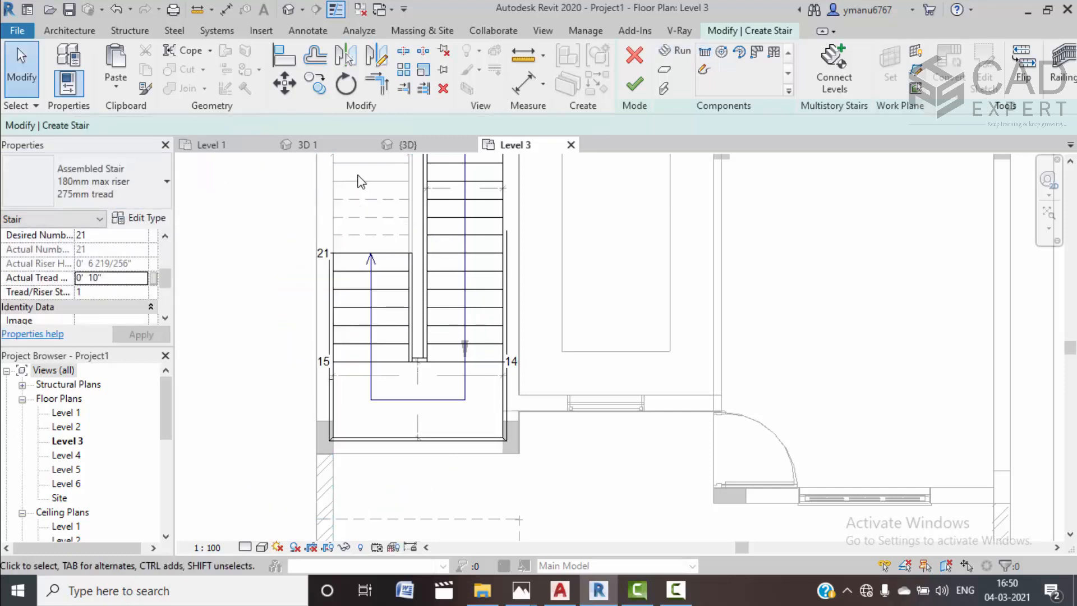
pyautogui.moveTo(426, 310); pyautogui.dragTo(448, 368, button='middle')
pyautogui.scroll(-2, 428, 337)
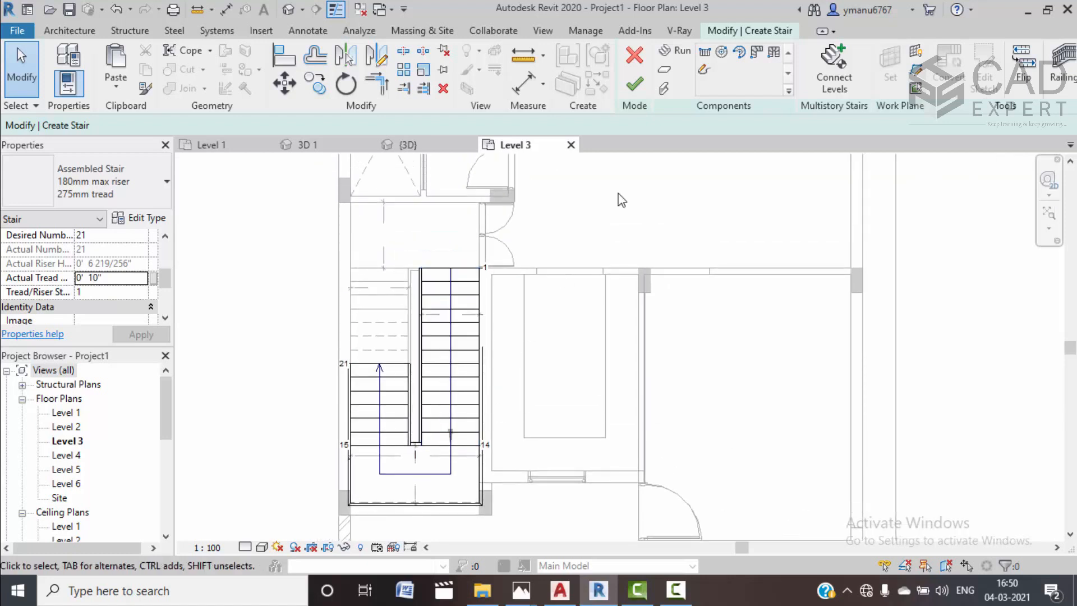
pyautogui.click(625, 87)
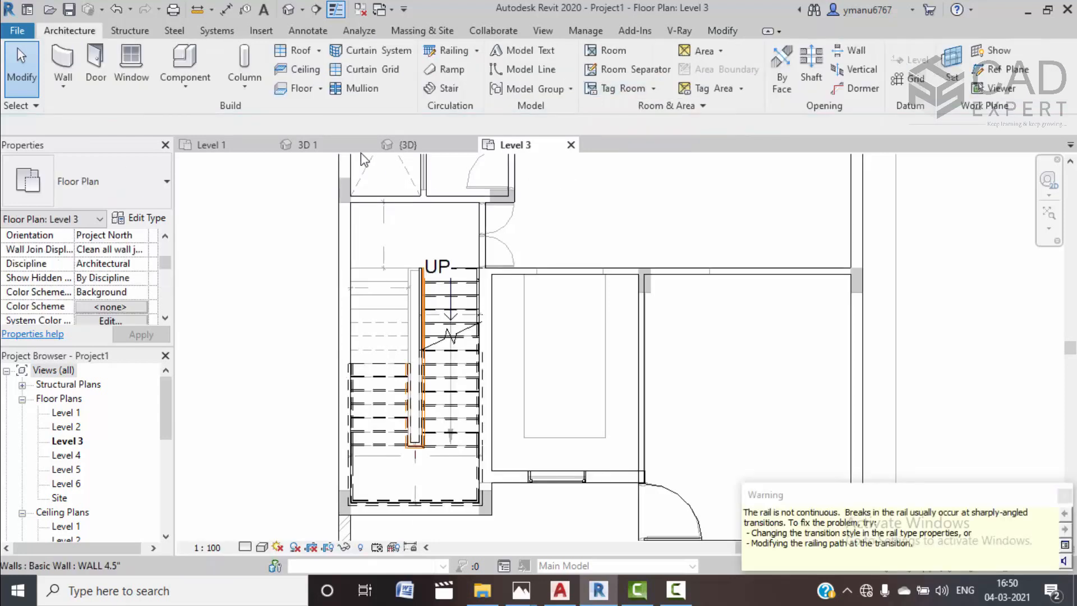
# In the {3D} view, temporarily hide the wide lower WALL 9" on the front side of the building
pyautogui.click(415, 142)
pyautogui.keyDown('shift'); pyautogui.moveTo(454, 330); pyautogui.dragTo(491, 365, button='middle'); pyautogui.keyUp('shift')
pyautogui.click(500, 346)
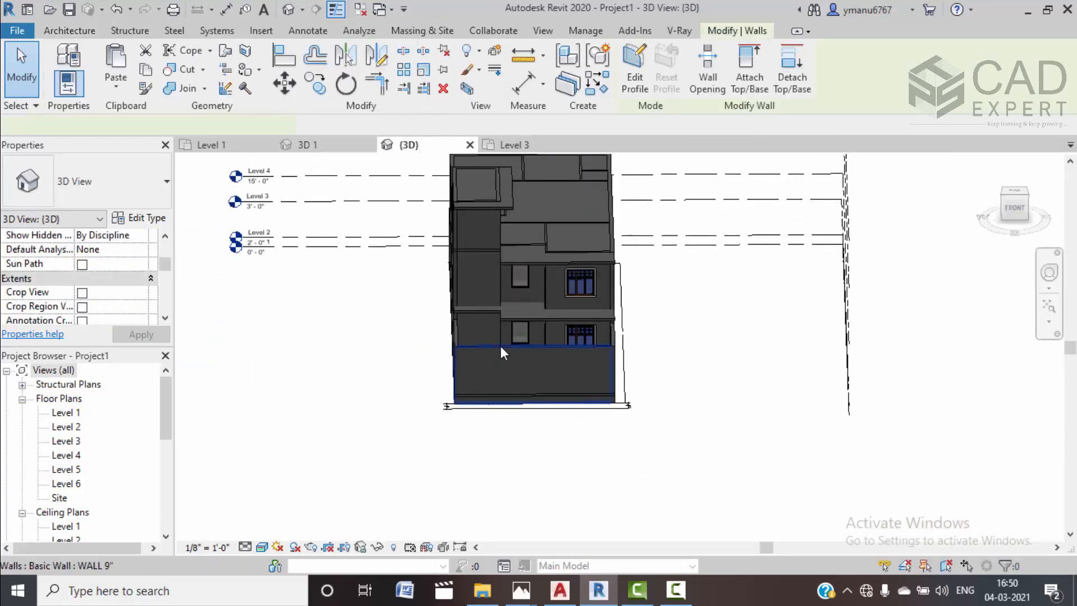
pyautogui.press('h')
pyautogui.press('h')
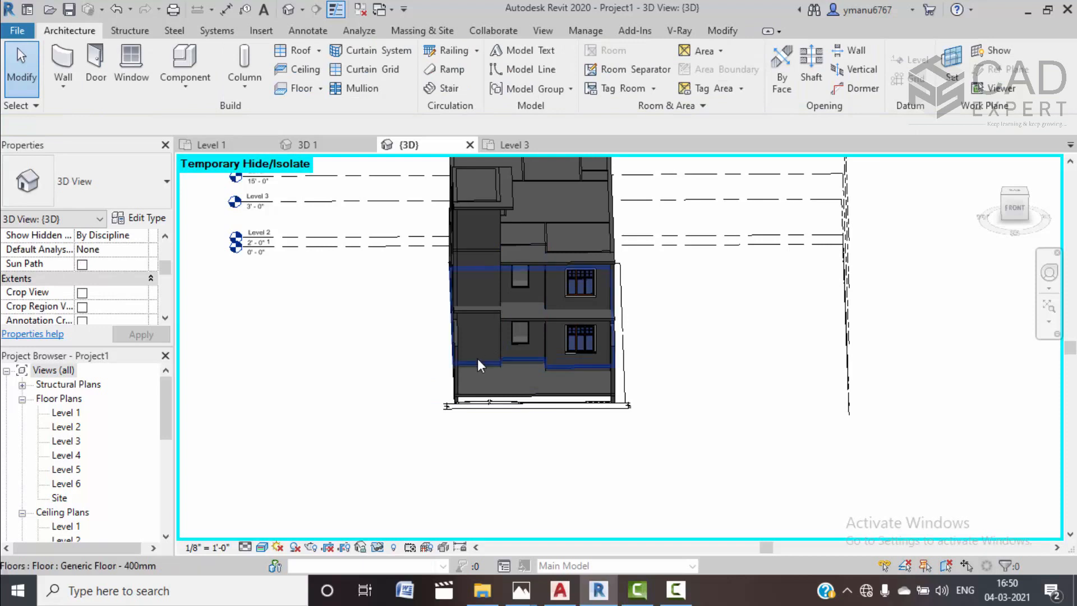
# Temporarily hide the WALL 9" enclosing the stairwell to expose the new stair
pyautogui.click(478, 365)
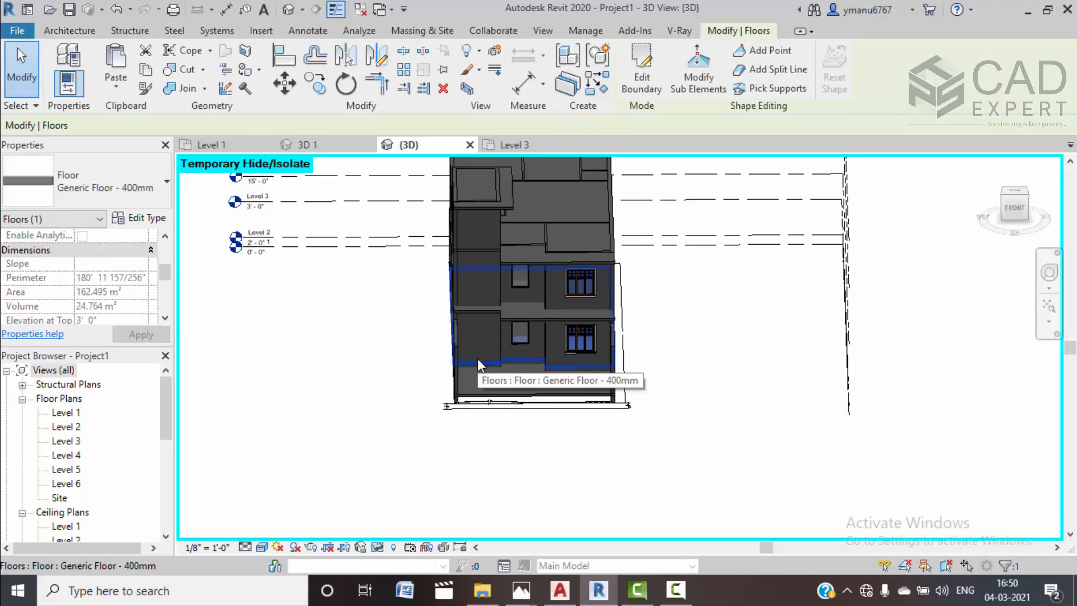
pyautogui.scroll(5, 483, 356)
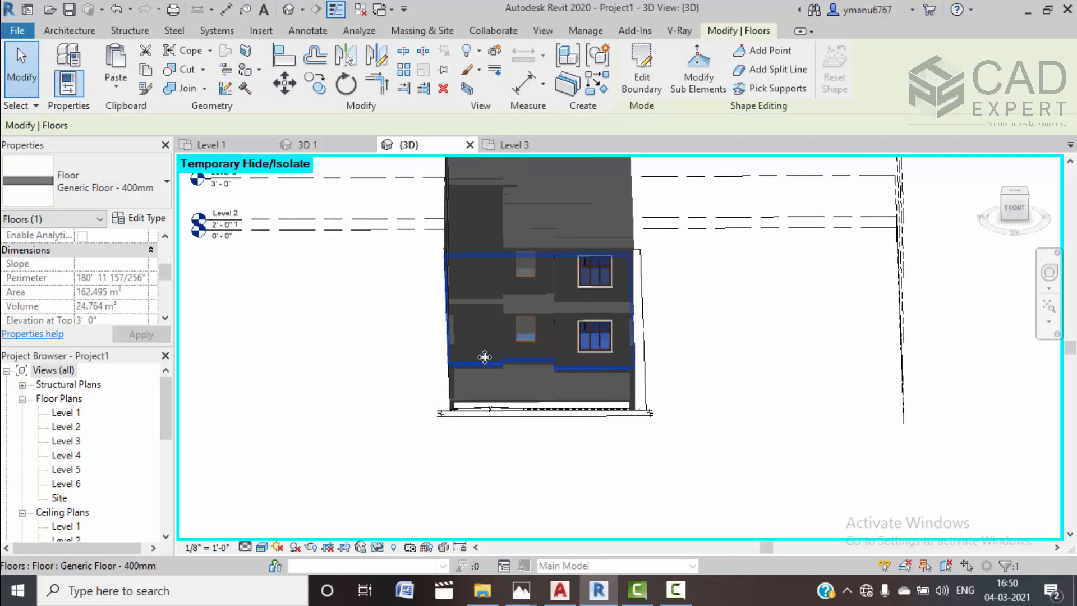
pyautogui.click(340, 359)
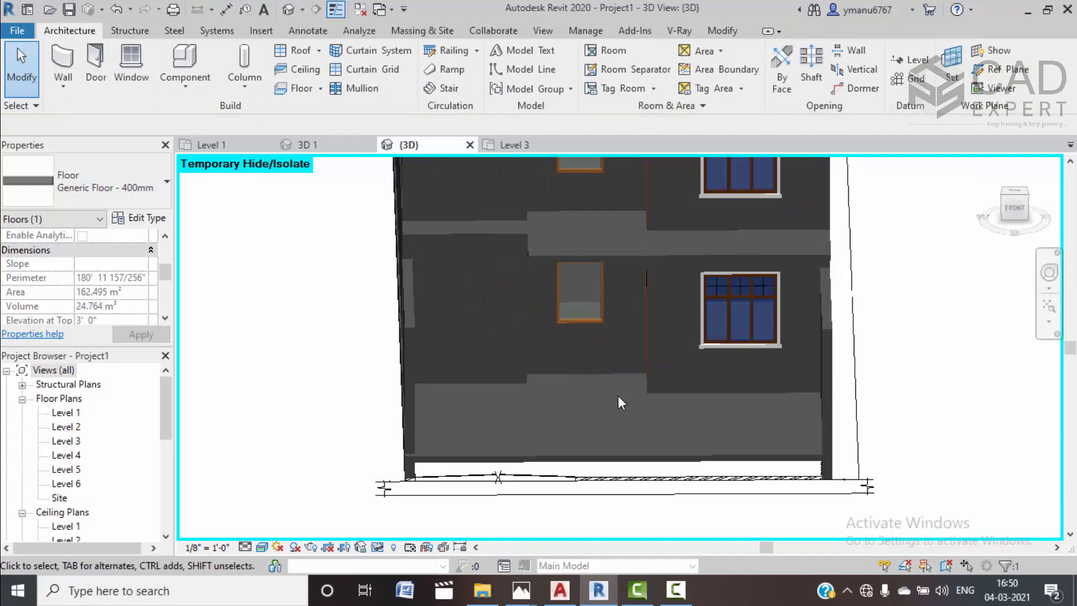
pyautogui.click(523, 343)
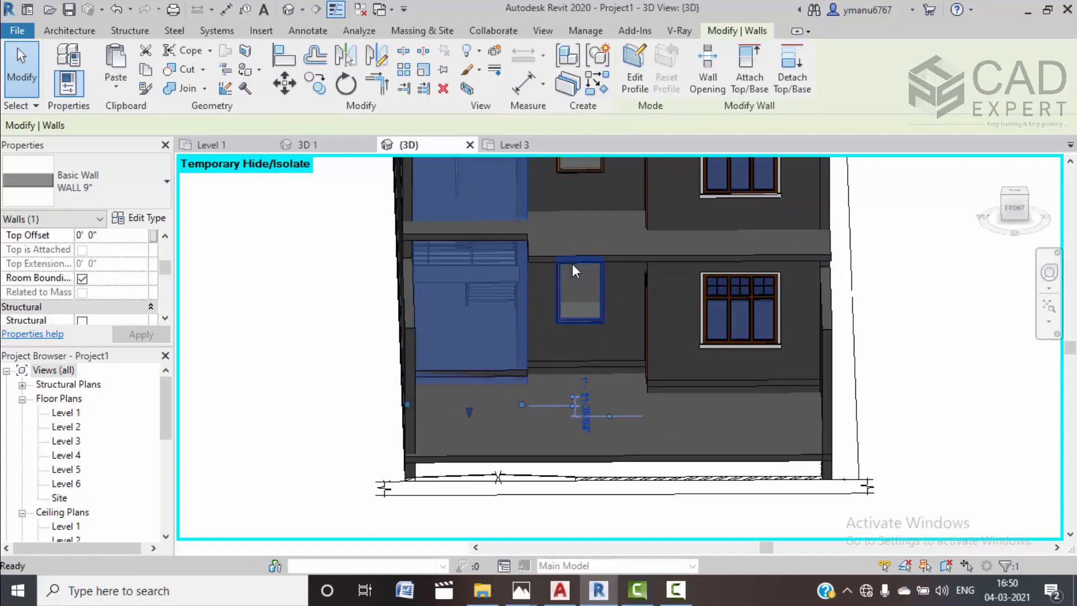
pyautogui.press('Escape')
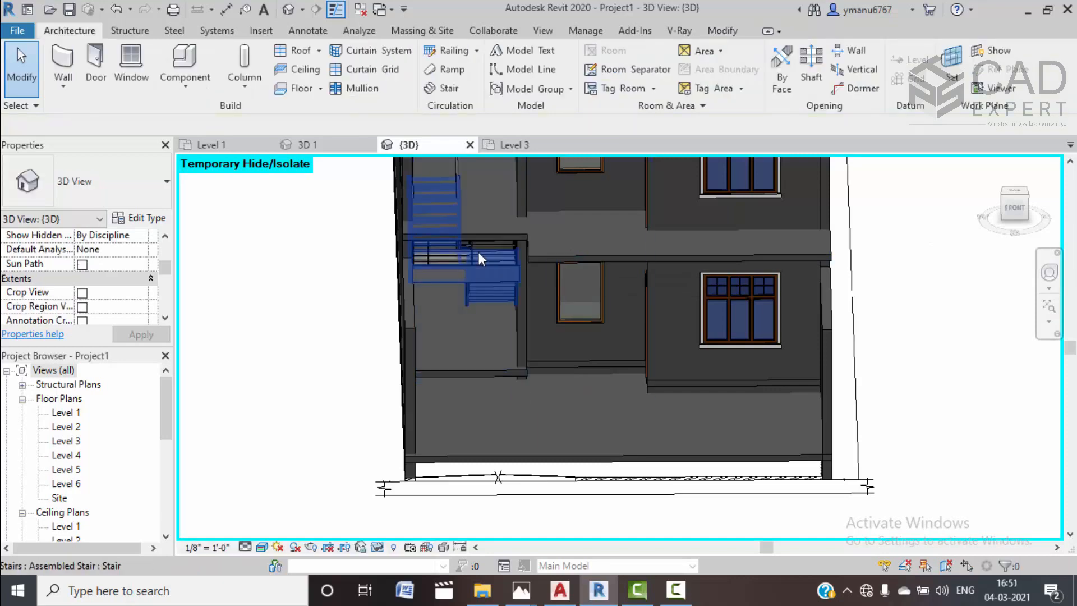
# Delete the 900mm Pipe railing running along the wall side of the stair and its landing
pyautogui.click(478, 252)
pyautogui.press('Escape')
pyautogui.scroll(3, 435, 247)
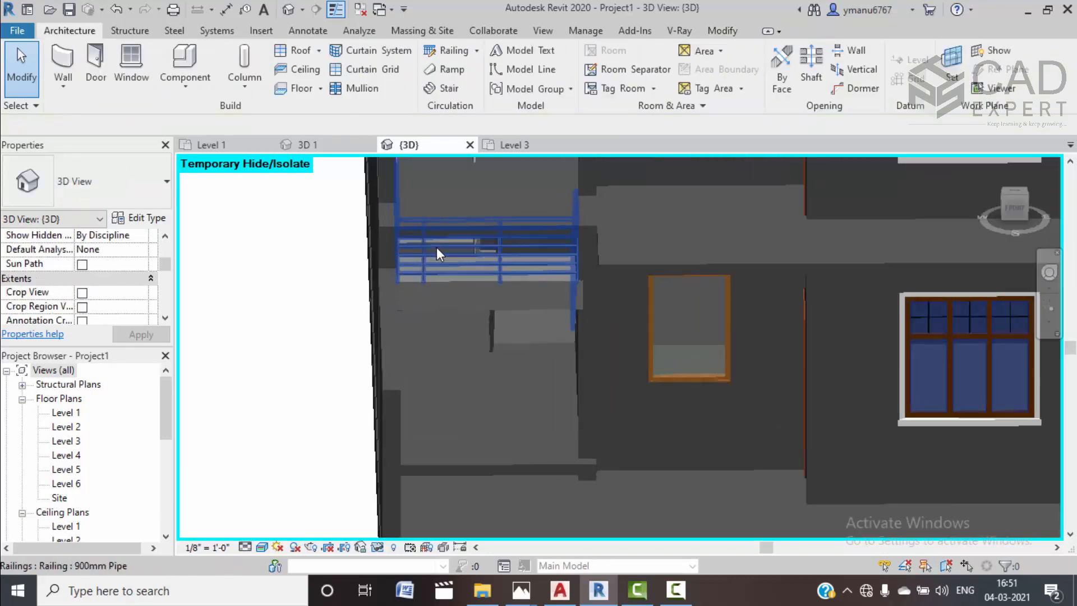
pyautogui.click(432, 260)
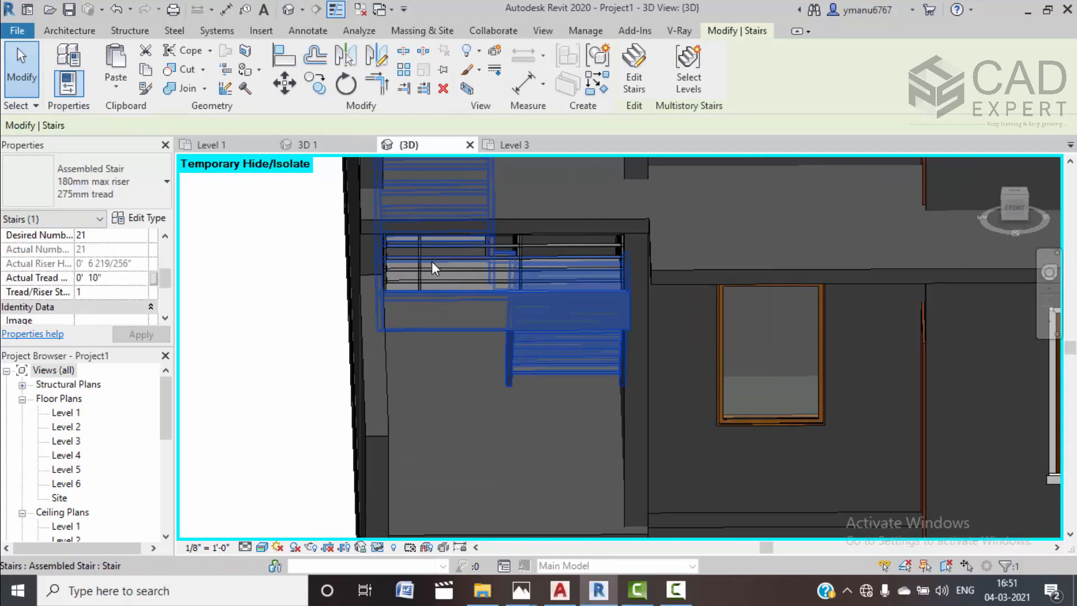
pyautogui.press('Escape')
pyautogui.click(423, 264)
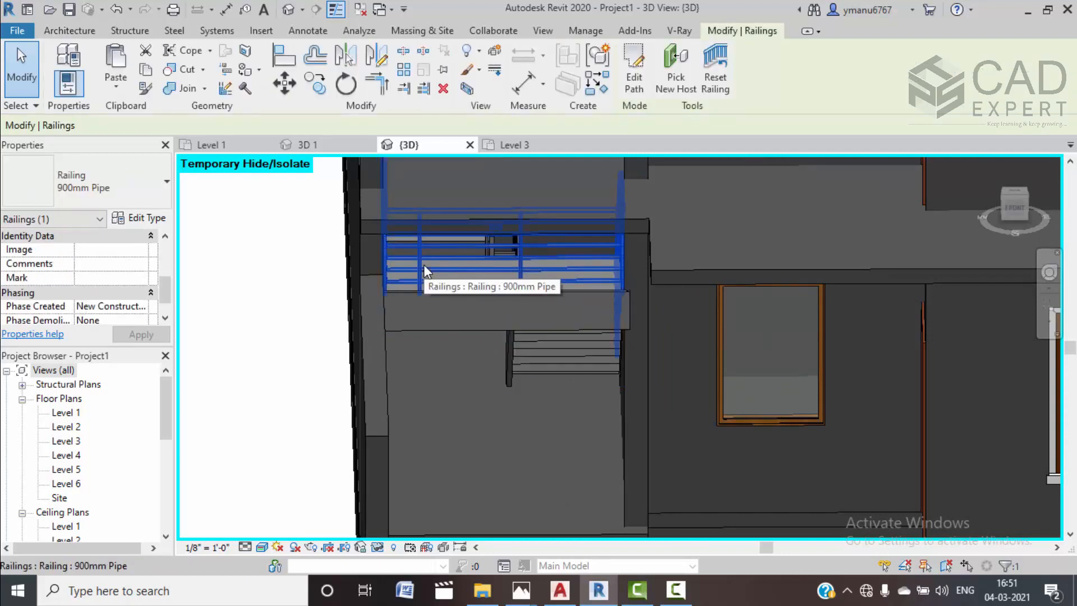
pyautogui.press('Delete')
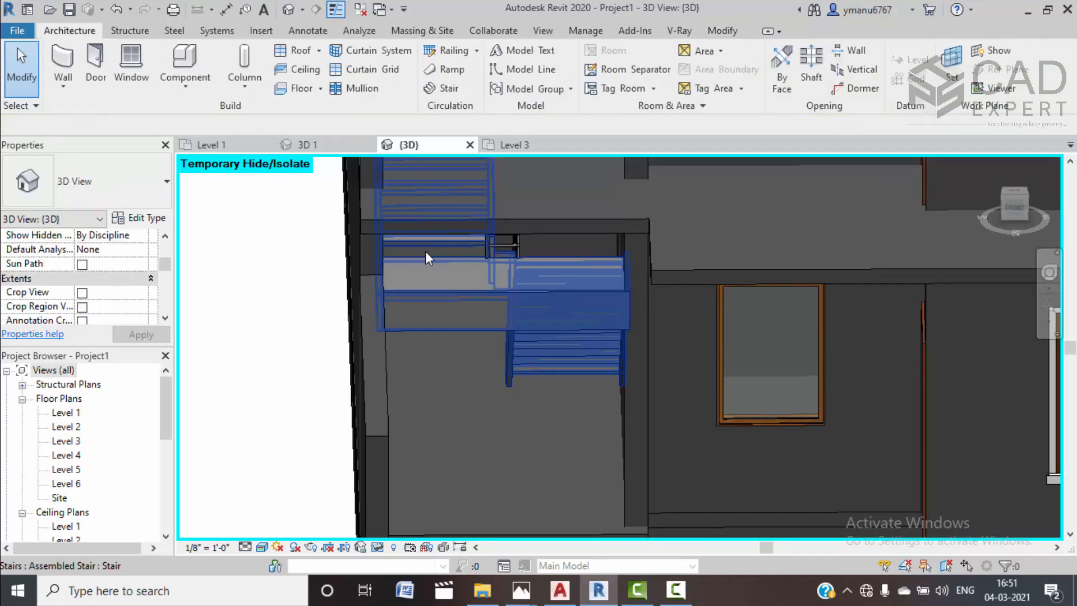
pyautogui.scroll(-3, 465, 381)
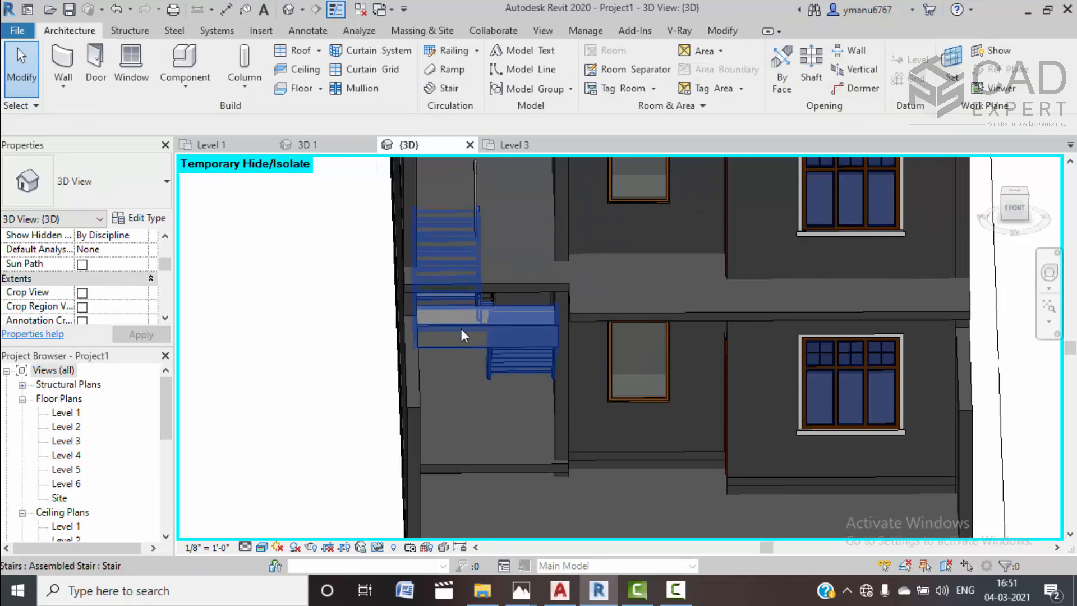
# Reset the temporarily hidden elements, and temporarily hide only the wide lower WALL 9" at the front of the building
pyautogui.click(508, 367)
pyautogui.press('Delete')
pyautogui.press('h')
pyautogui.press('r')
pyautogui.scroll(-2, 508, 366)
pyautogui.click(504, 403)
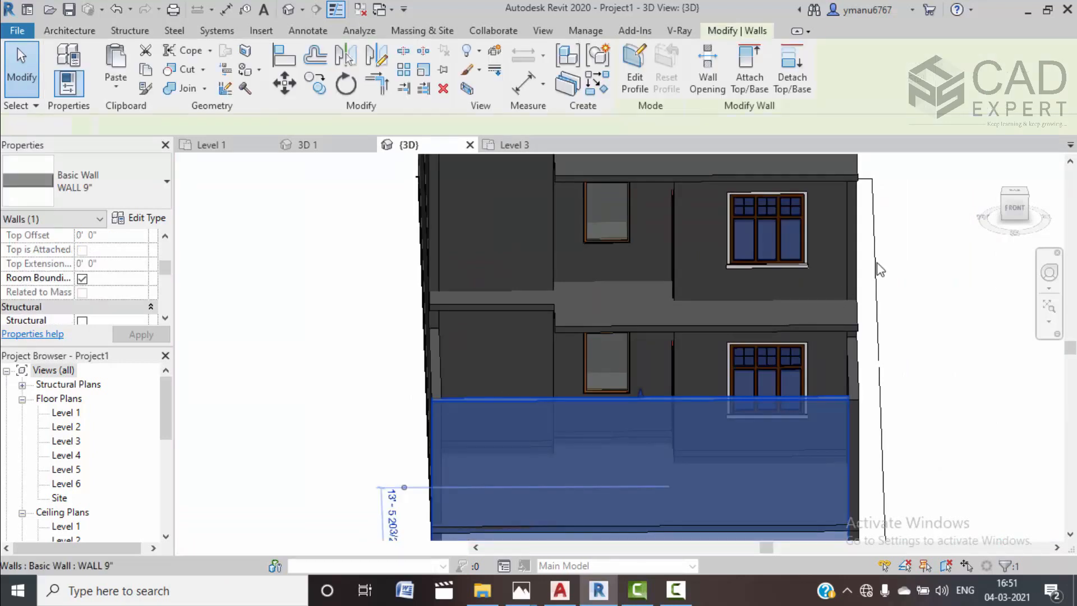
pyautogui.press('h')
pyautogui.press('h')
# In front orientation, edit the stairwell WALL 9" profile and draw horizontal lines at the landing's underside and at the ground-floor level line
pyautogui.click(1014, 209)
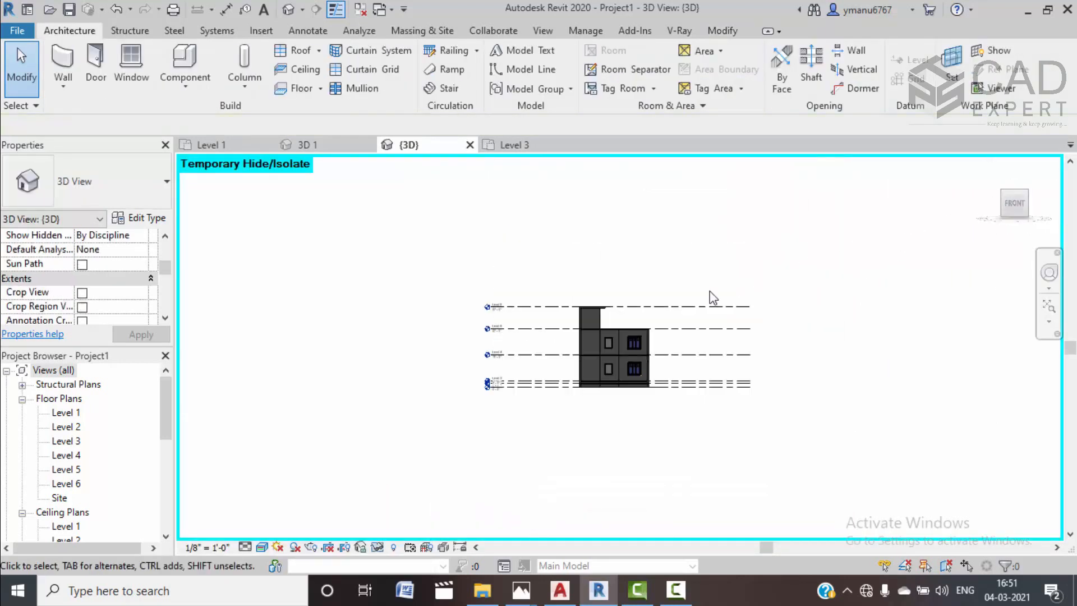
pyautogui.scroll(8, 557, 351)
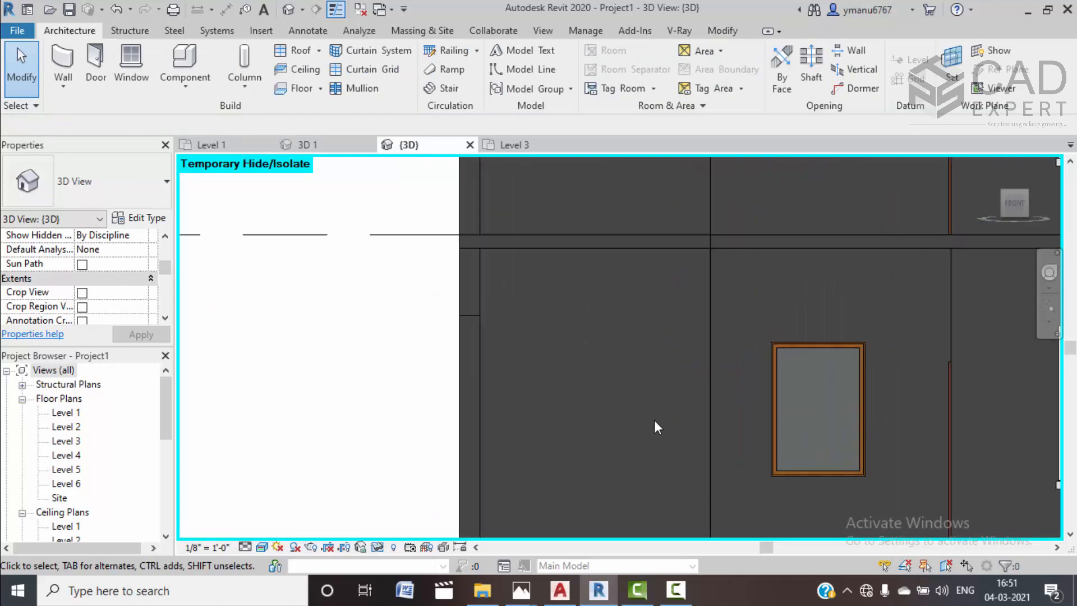
pyautogui.click(708, 420)
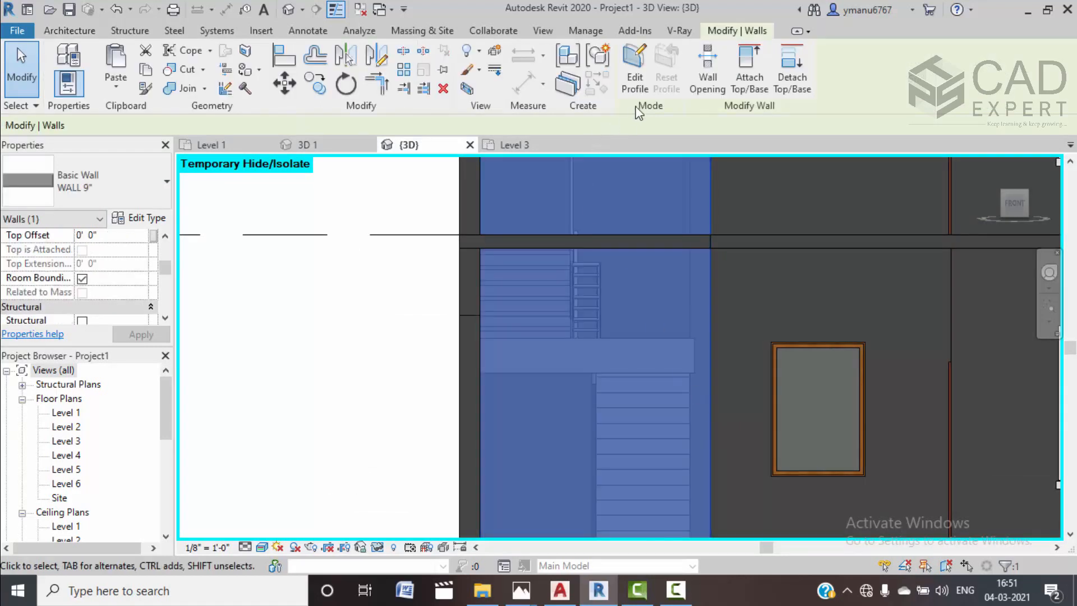
pyautogui.click(643, 85)
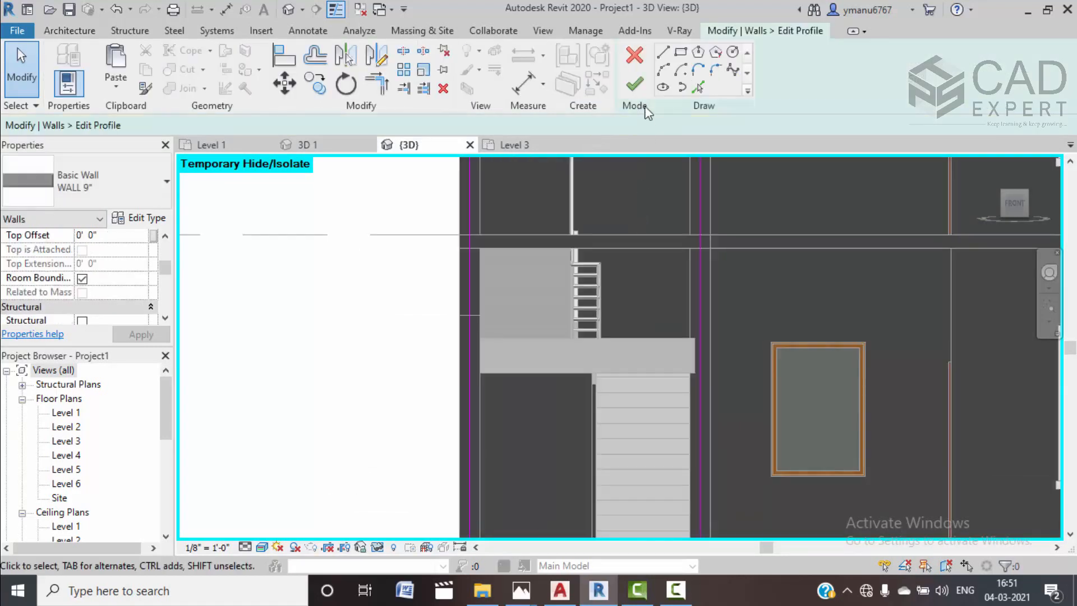
pyautogui.click(666, 54)
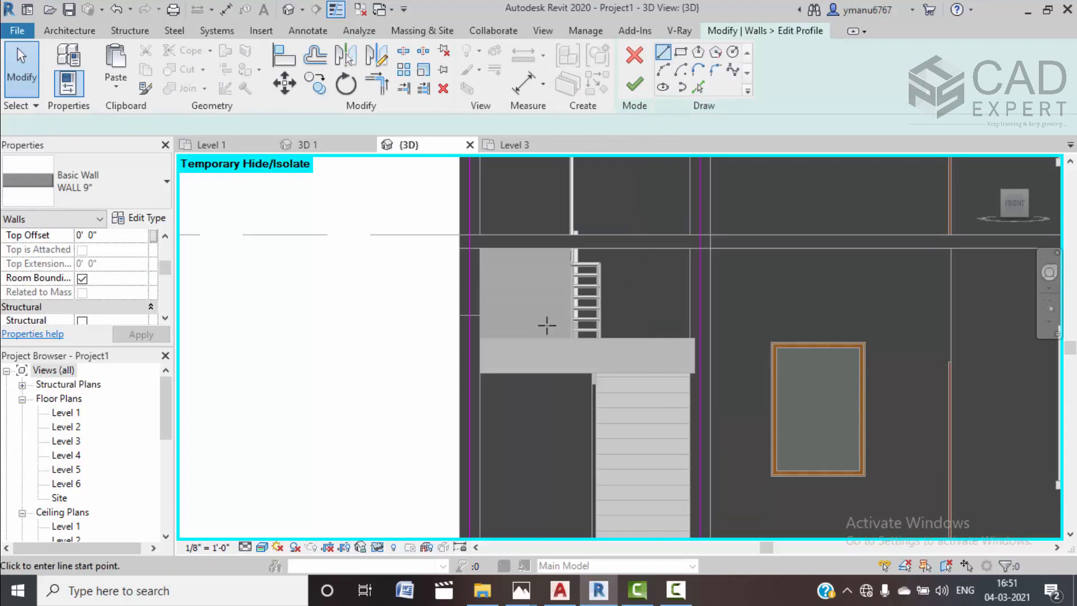
pyautogui.click(480, 373)
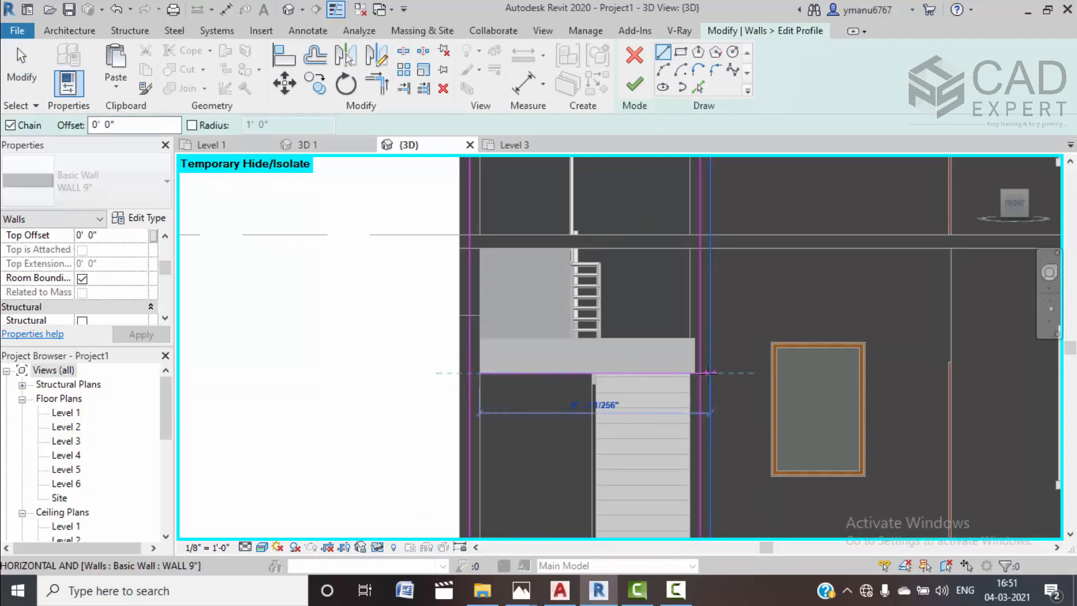
pyautogui.click(698, 372)
pyautogui.moveTo(624, 385); pyautogui.dragTo(617, 250, button='middle')
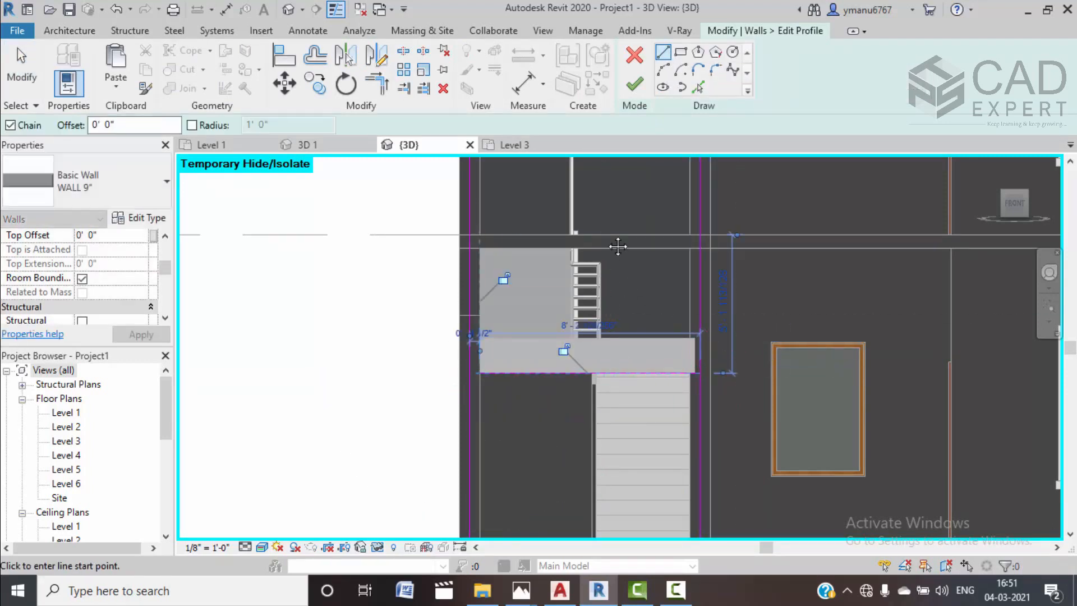
pyautogui.moveTo(590, 472); pyautogui.dragTo(588, 394, button='middle')
pyautogui.click(472, 344)
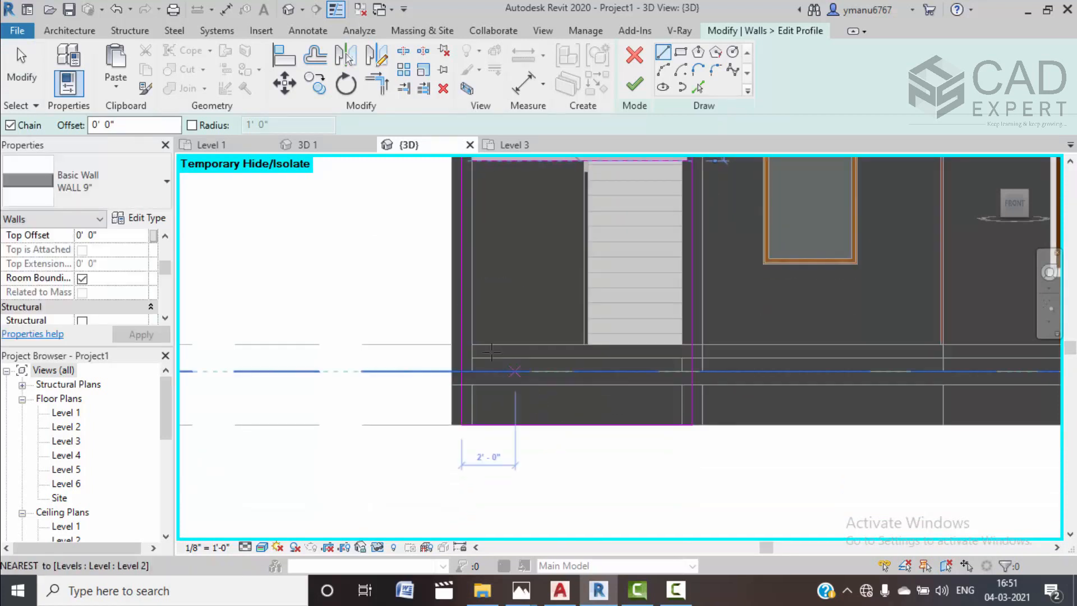
pyautogui.click(693, 344)
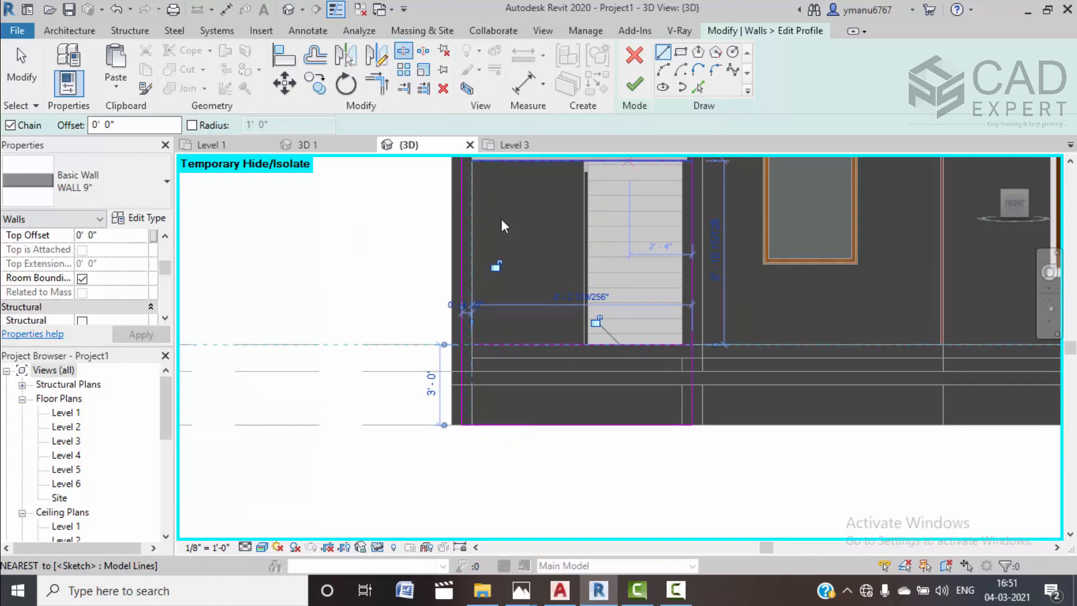
# Split the profile's vertical side lines and trim them into two closed loops above and below the opening, and finish the profile
pyautogui.click(403, 51)
pyautogui.click(693, 234)
pyautogui.click(377, 83)
pyautogui.click(459, 365)
pyautogui.click(496, 344)
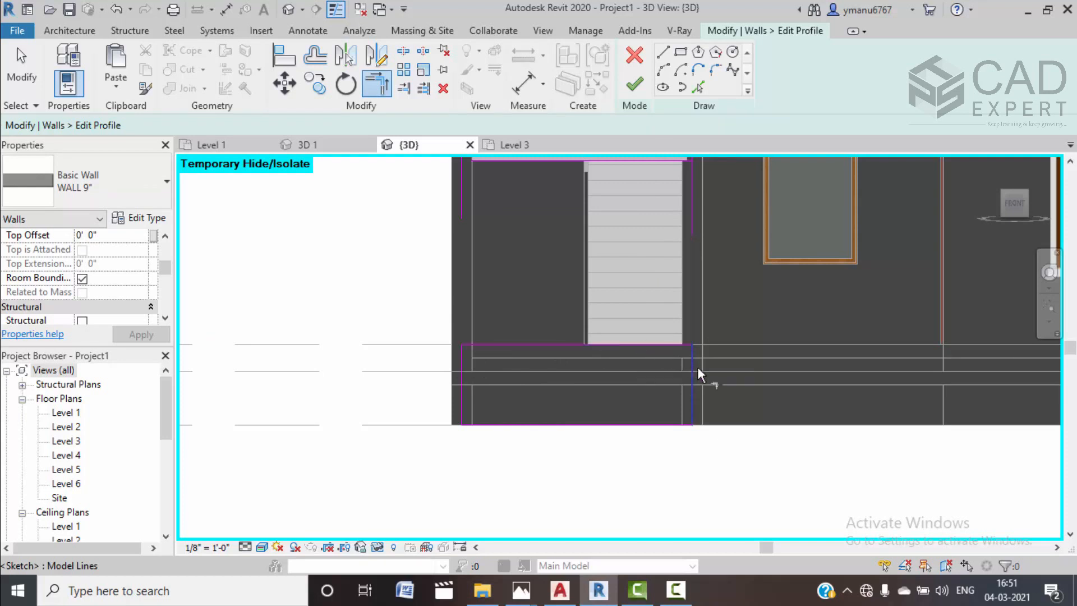
pyautogui.scroll(-2, 709, 399)
pyautogui.moveTo(697, 377); pyautogui.dragTo(697, 457, button='middle')
pyautogui.click(547, 298)
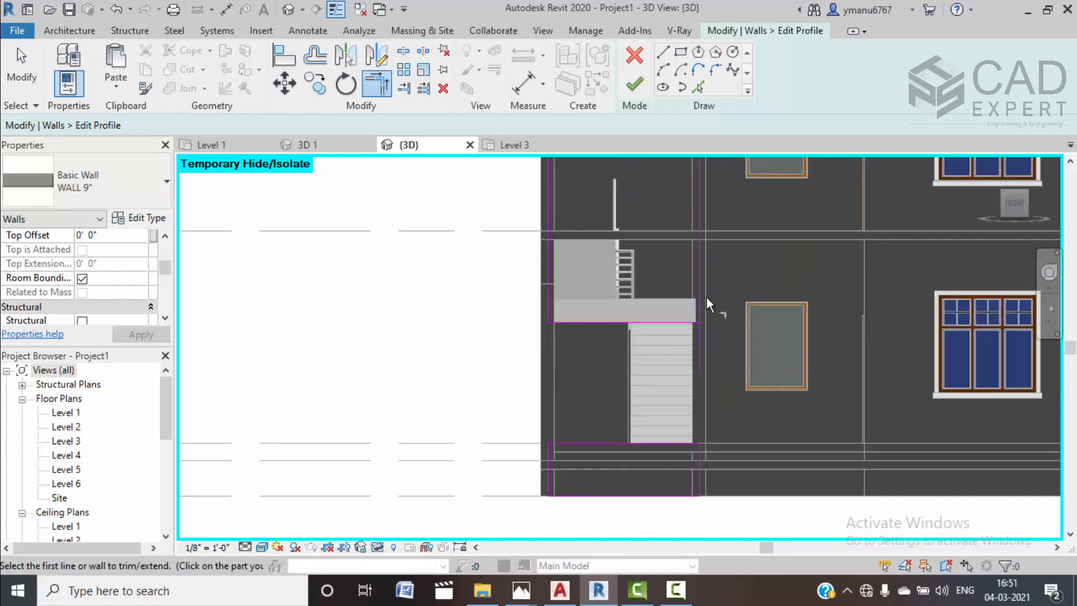
pyautogui.click(683, 315)
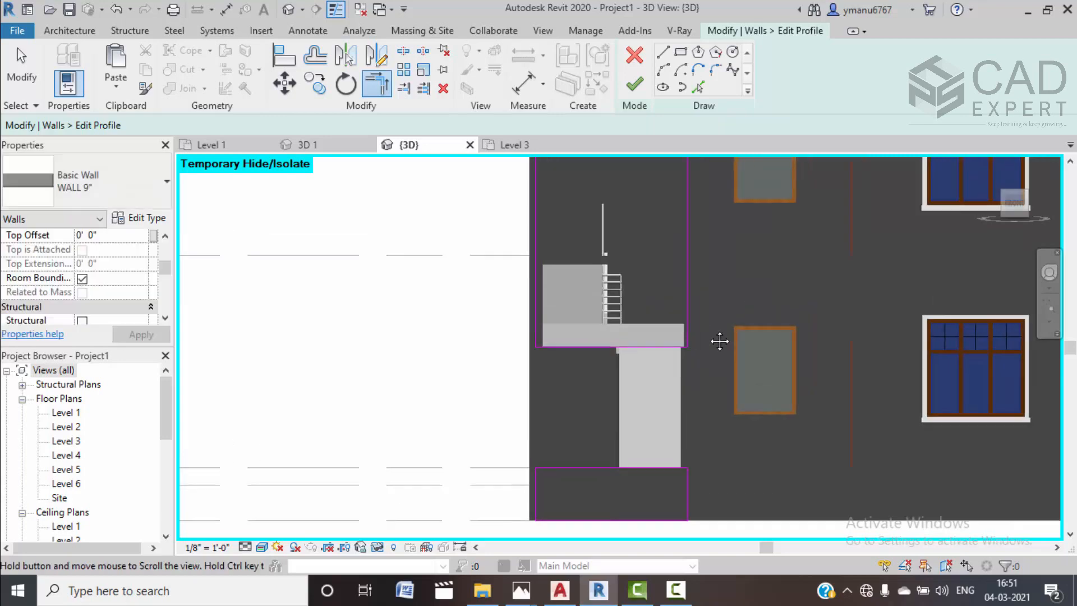
pyautogui.click(635, 84)
# Examine the new opening under the stair landing and the whole building from several angles
pyautogui.click(615, 274)
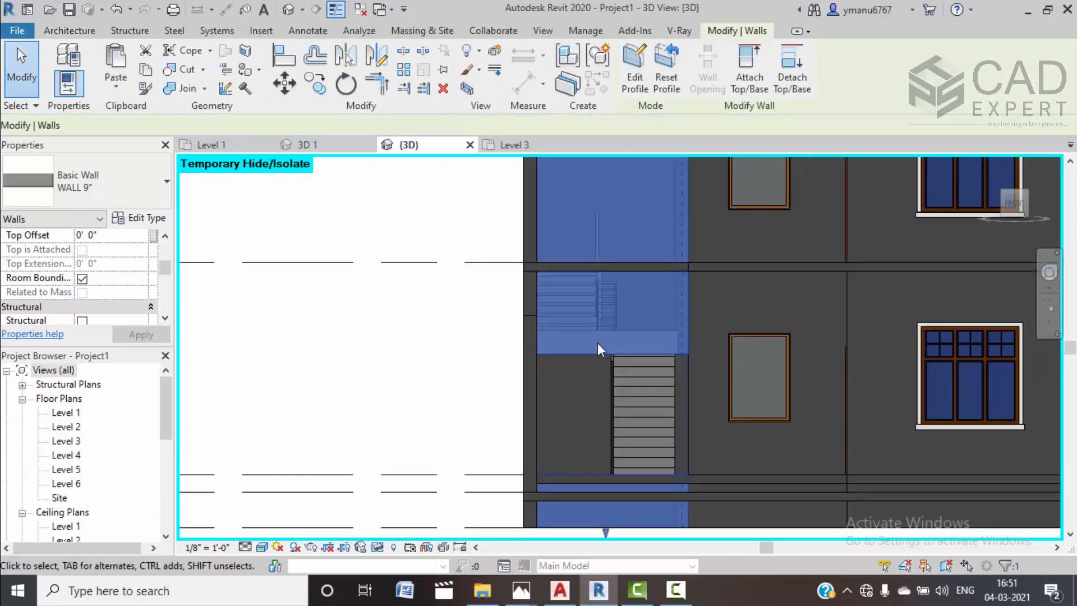
pyautogui.scroll(-2, 702, 336)
pyautogui.keyDown('shift'); pyautogui.moveTo(714, 339); pyautogui.dragTo(589, 401, button='middle'); pyautogui.keyUp('shift')
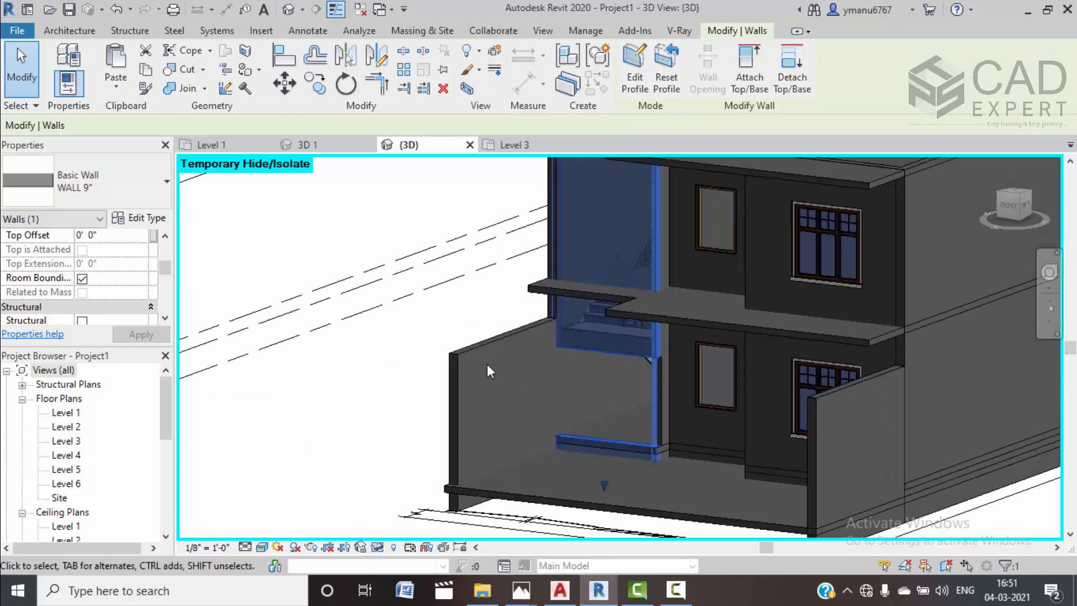
pyautogui.click(410, 362)
pyautogui.scroll(-1, 419, 363)
pyautogui.scroll(5, 607, 439)
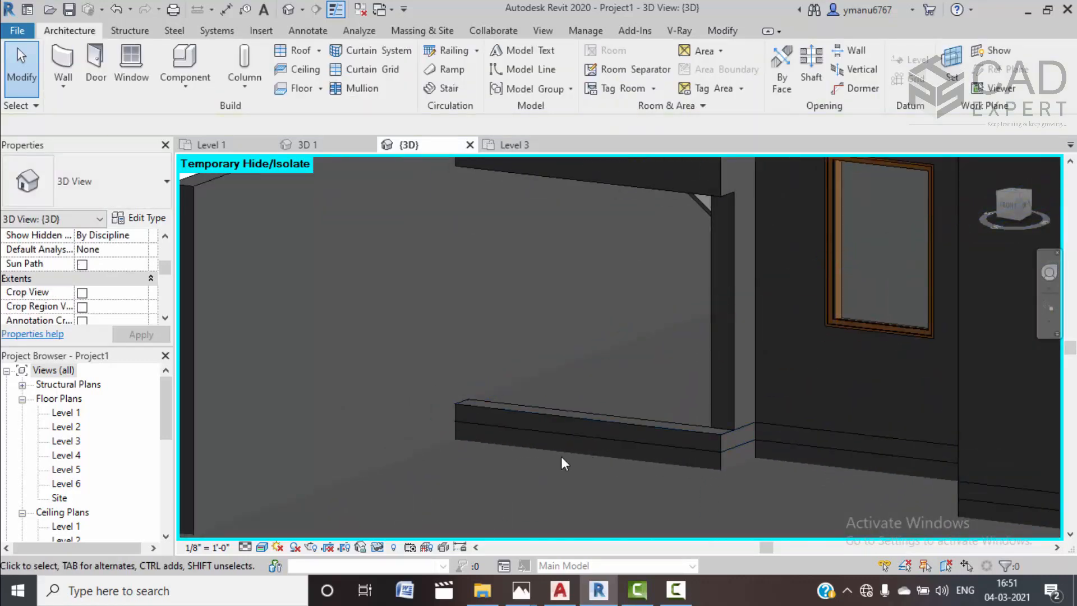
pyautogui.scroll(-4, 633, 441)
pyautogui.keyDown('shift'); pyautogui.moveTo(568, 432); pyautogui.dragTo(647, 462, button='middle'); pyautogui.keyUp('shift')
pyautogui.keyDown('shift'); pyautogui.moveTo(653, 470); pyautogui.dragTo(523, 389, button='middle'); pyautogui.keyUp('shift')
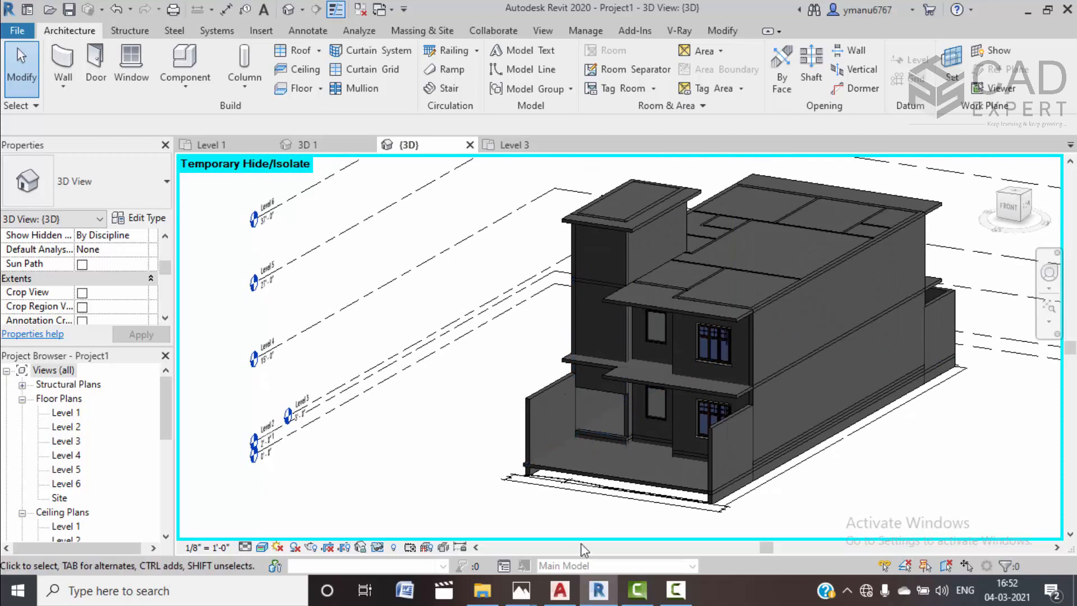
# Check the front stairwell in the reference villa's 3D 1 view without saving that project, and return to the {3D} view
pyautogui.click(344, 147)
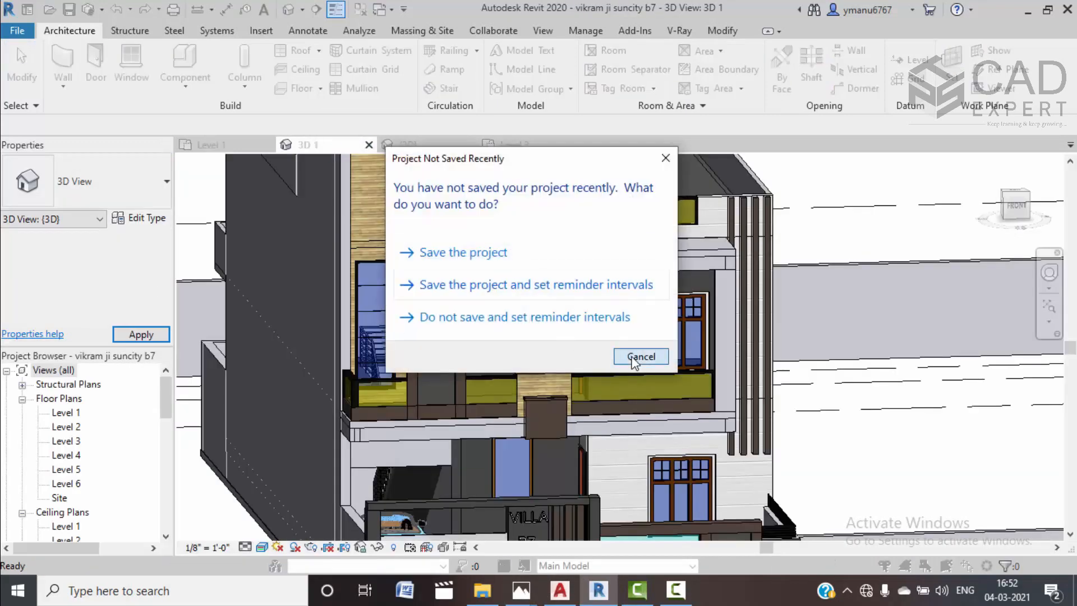
pyautogui.click(640, 357)
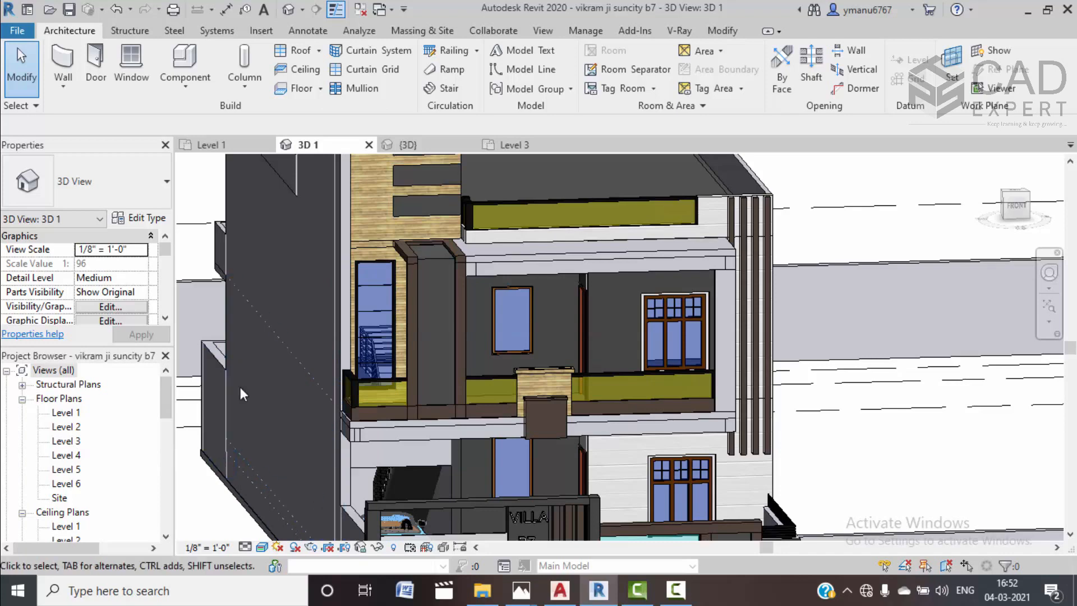
pyautogui.click(417, 145)
# Copy the stair and its inner 900mm Pipe railing and paste them aligned to Level 4
pyautogui.keyDown('shift'); pyautogui.moveTo(494, 358); pyautogui.dragTo(529, 322, button='middle'); pyautogui.keyUp('shift')
pyautogui.scroll(3, 558, 361)
pyautogui.click(559, 362)
pyautogui.scroll(5, 532, 334)
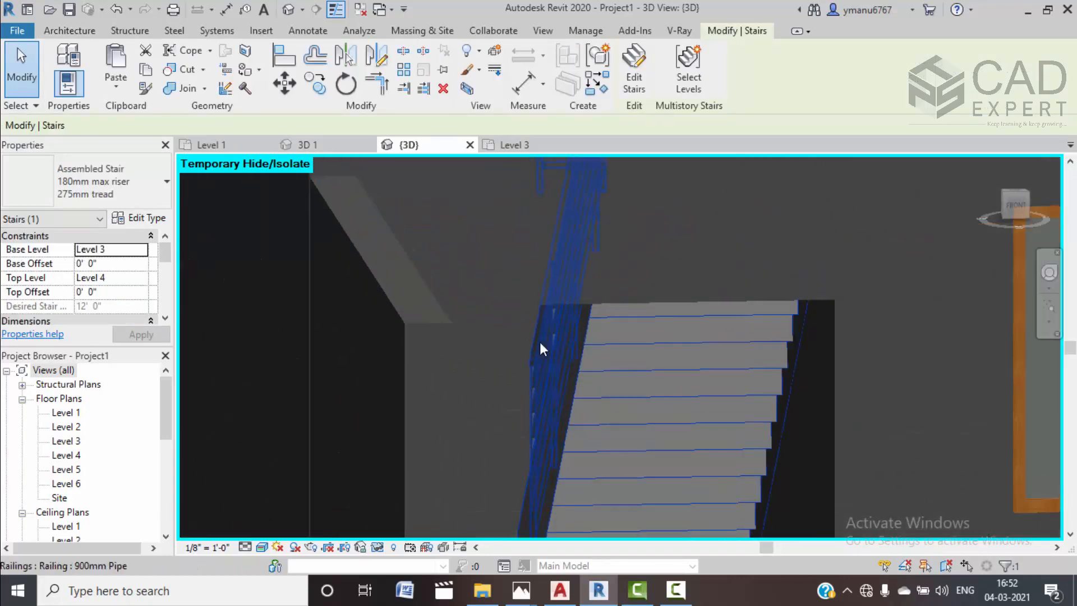
pyautogui.keyDown('ctrl'); pyautogui.click(545, 344); pyautogui.keyUp('ctrl')
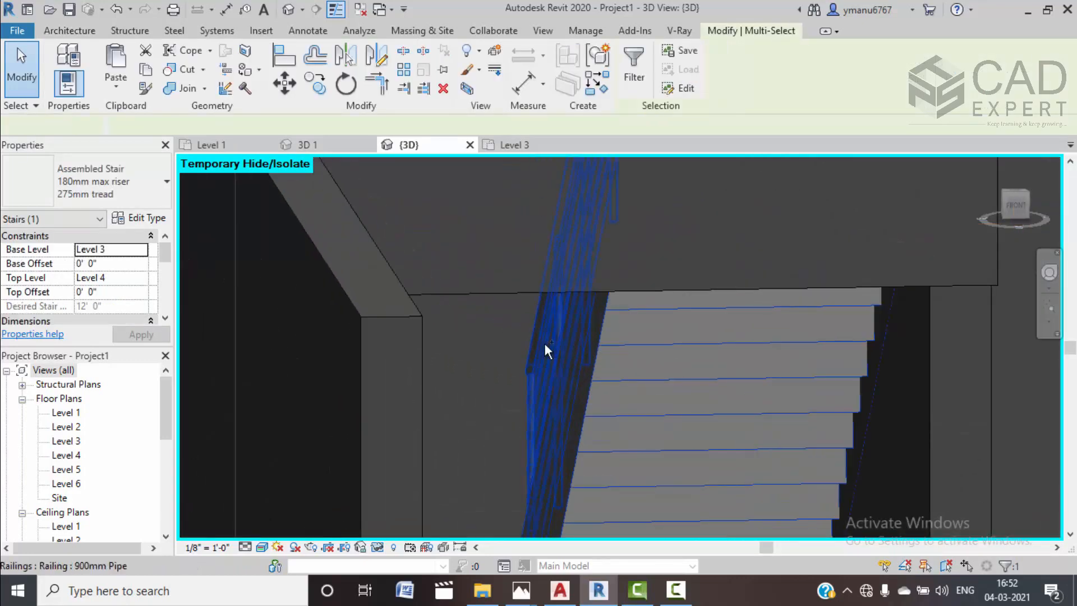
pyautogui.scroll(-6, 546, 343)
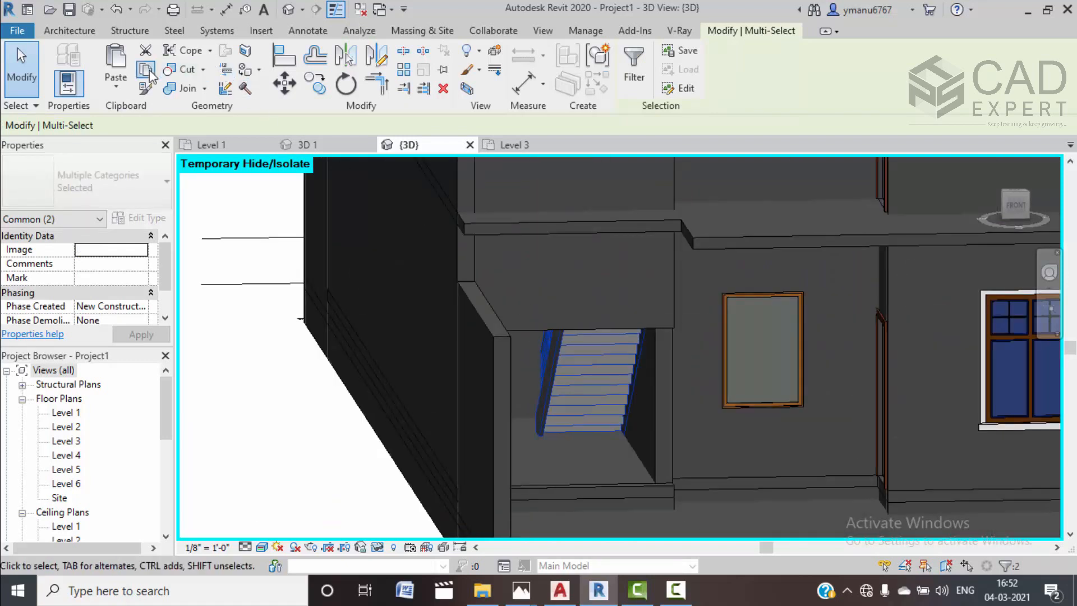
pyautogui.click(132, 89)
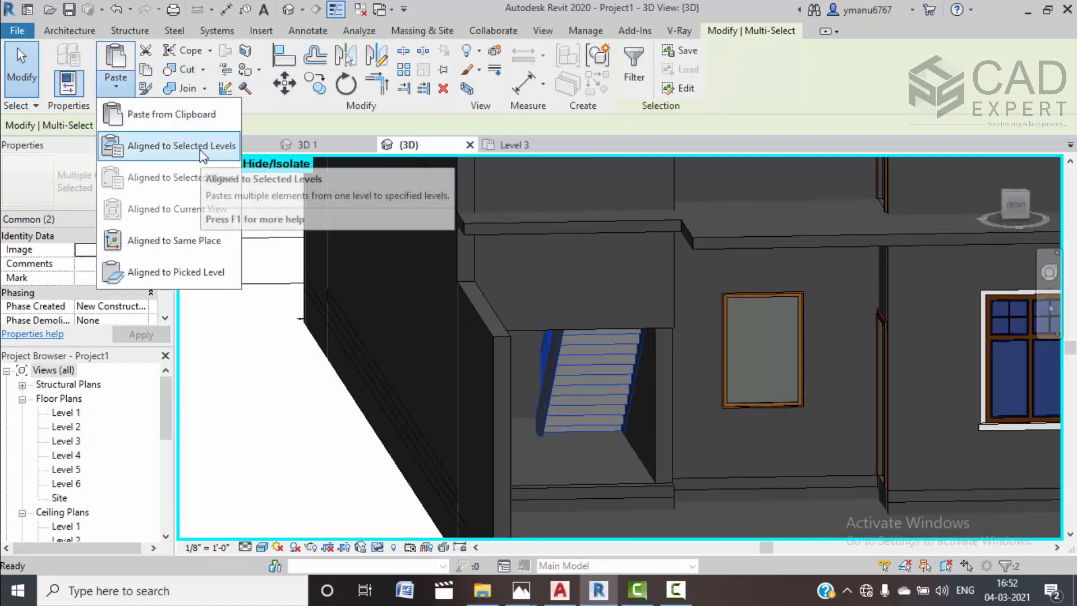
pyautogui.click(232, 145)
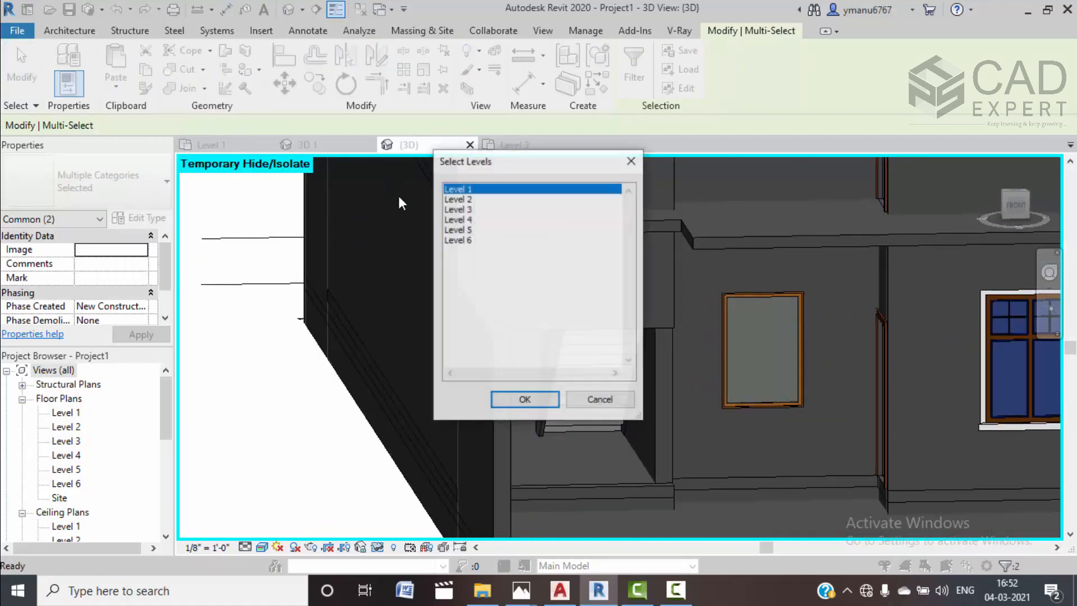
pyautogui.click(470, 220)
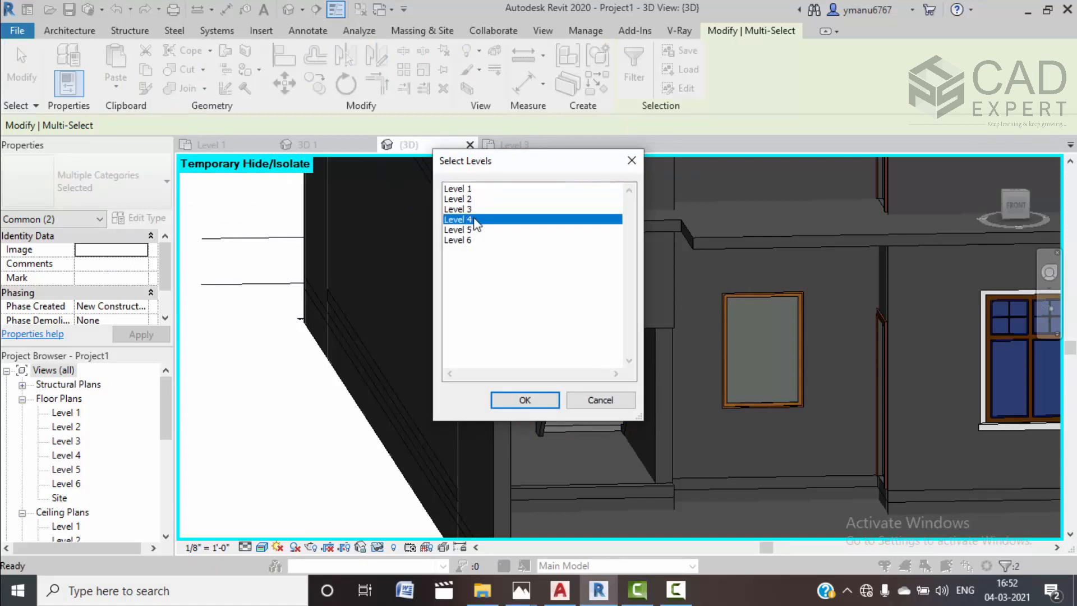
pyautogui.click(522, 399)
pyautogui.scroll(-3, 520, 385)
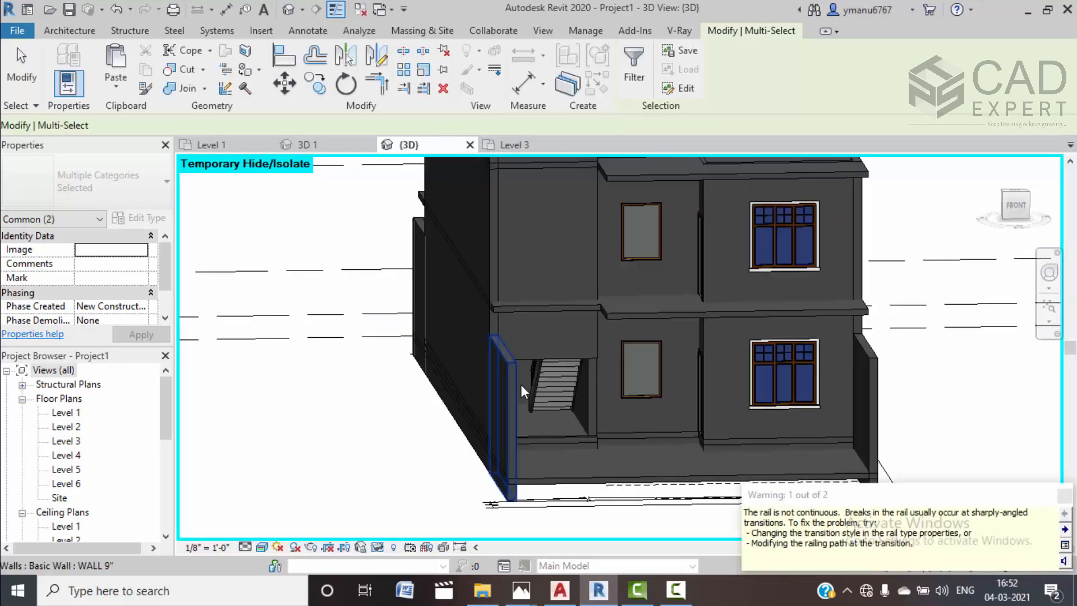
pyautogui.scroll(-4, 520, 384)
pyautogui.keyDown('shift'); pyautogui.moveTo(462, 359); pyautogui.dragTo(416, 384, button='middle'); pyautogui.keyUp('shift')
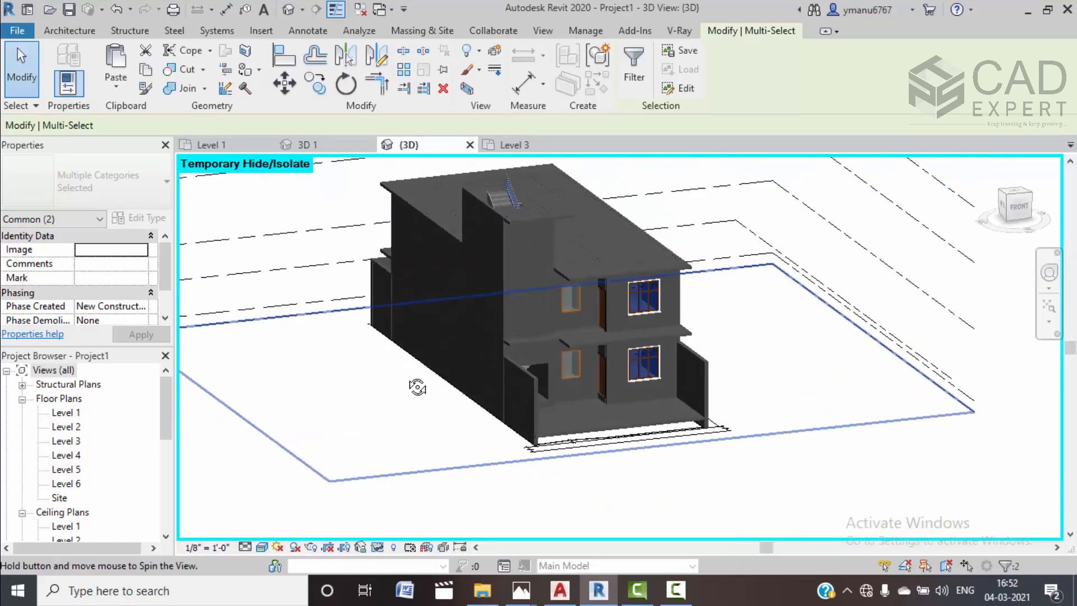
pyautogui.click(501, 195)
pyautogui.press('Escape')
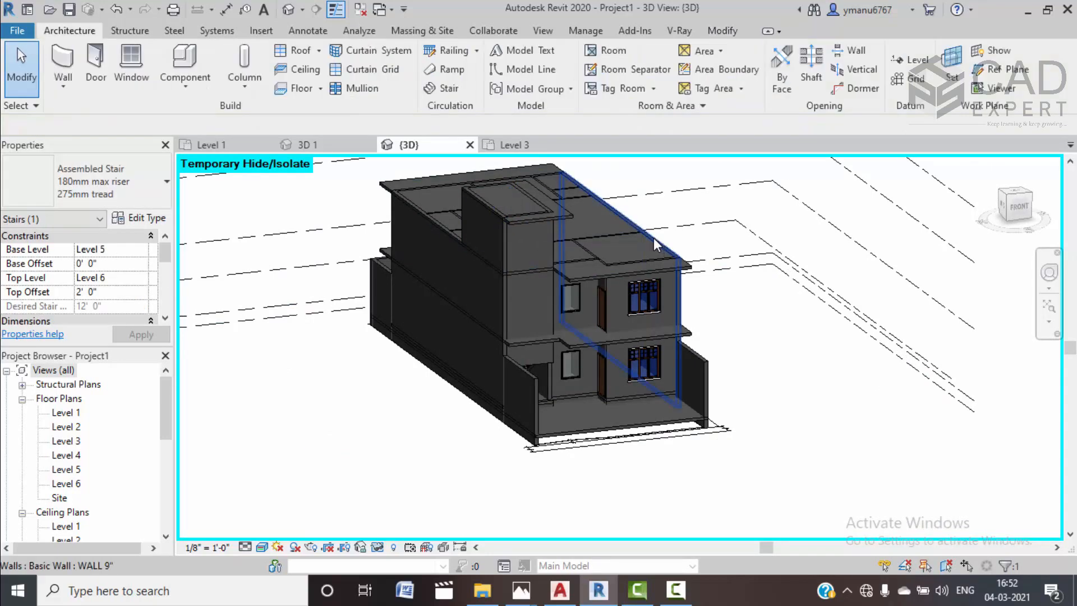
# Examine the stairs behind the front stairwell wall in the 3D view
pyautogui.scroll(4, 516, 305)
pyautogui.keyDown('shift'); pyautogui.moveTo(613, 308); pyautogui.dragTo(532, 343, button='middle'); pyautogui.keyUp('shift')
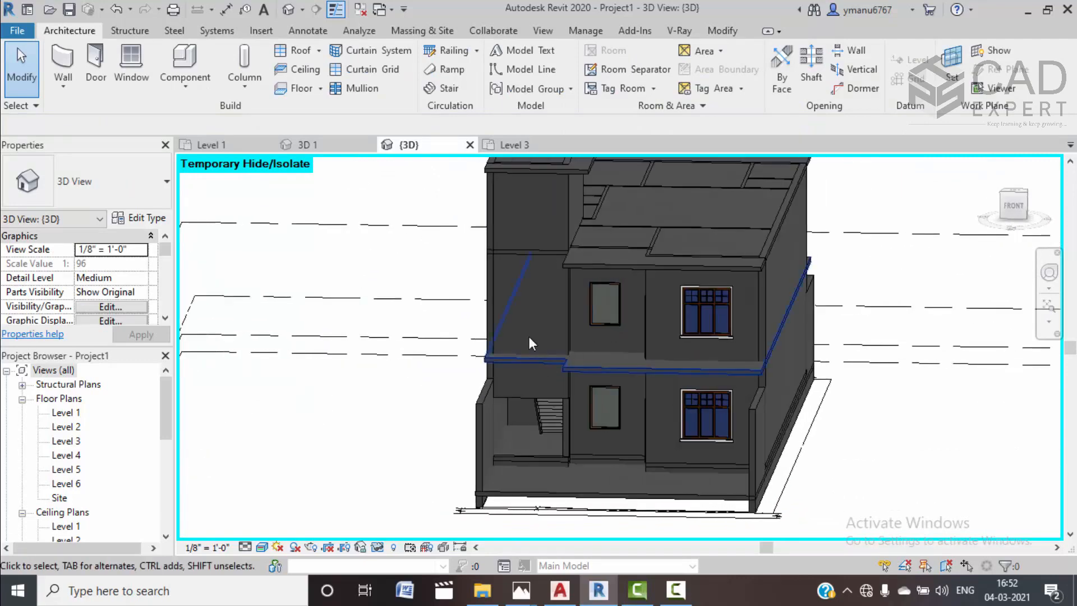
pyautogui.click(497, 327)
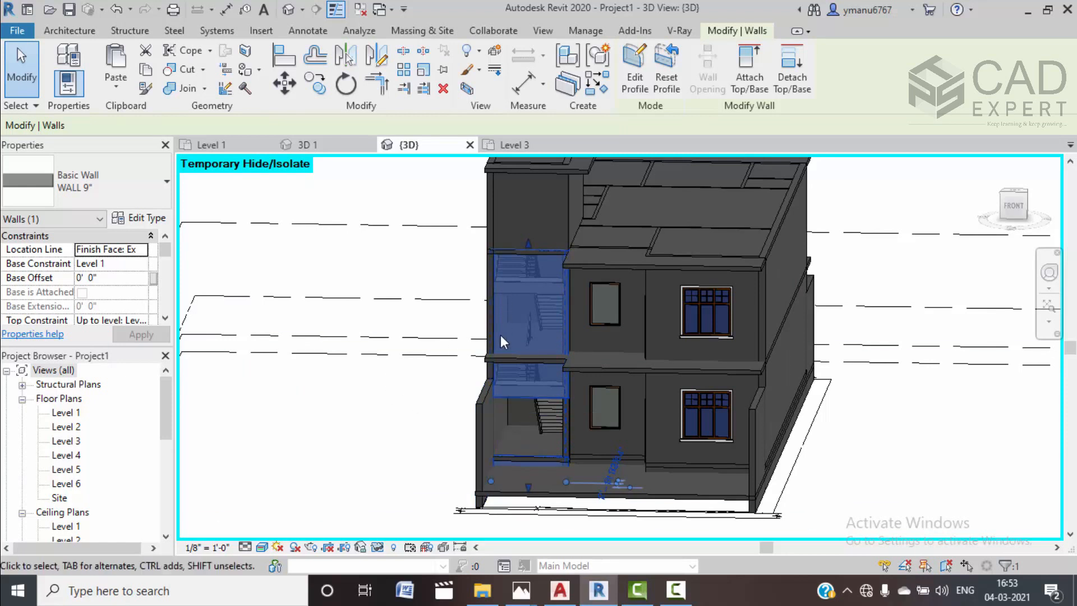
pyautogui.scroll(2, 522, 335)
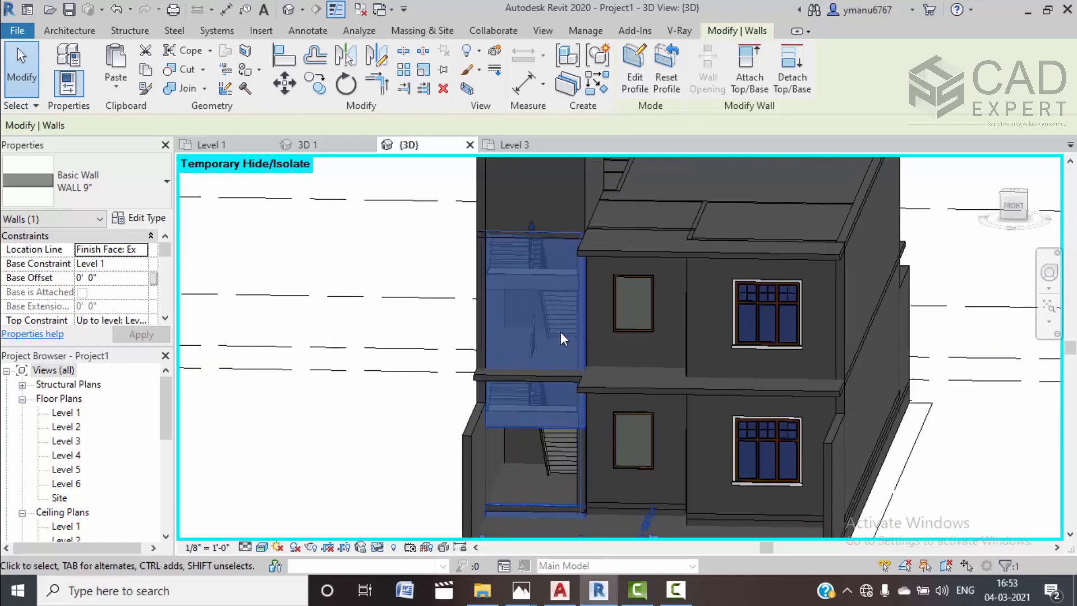
pyautogui.click(230, 443)
# Select the Level 4 floor slab and open its boundary for editing in the Level 4 floor plan
pyautogui.click(502, 376)
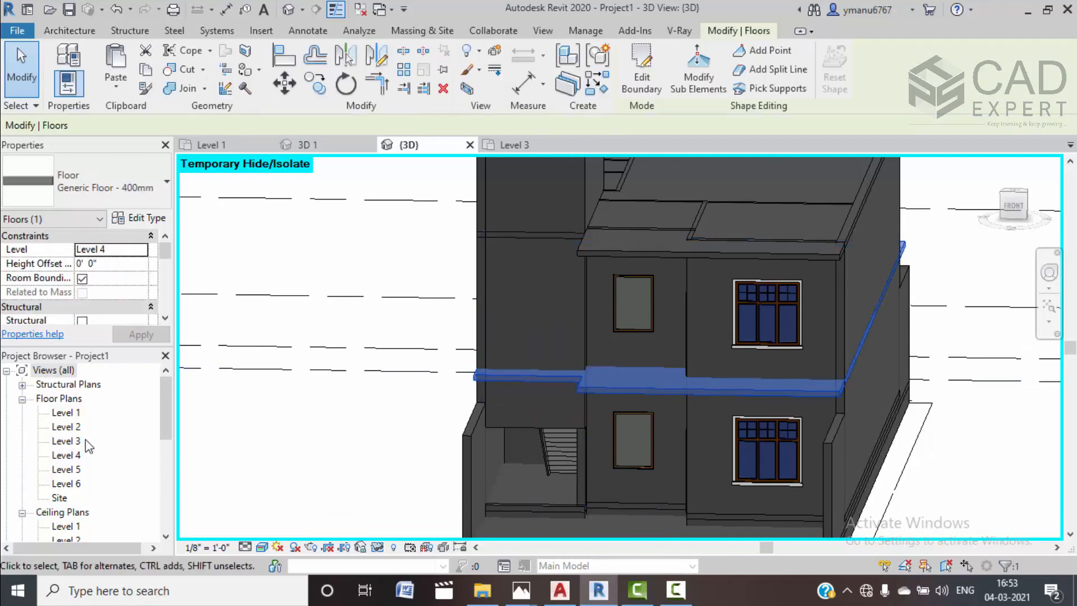
pyautogui.doubleClick(66, 455)
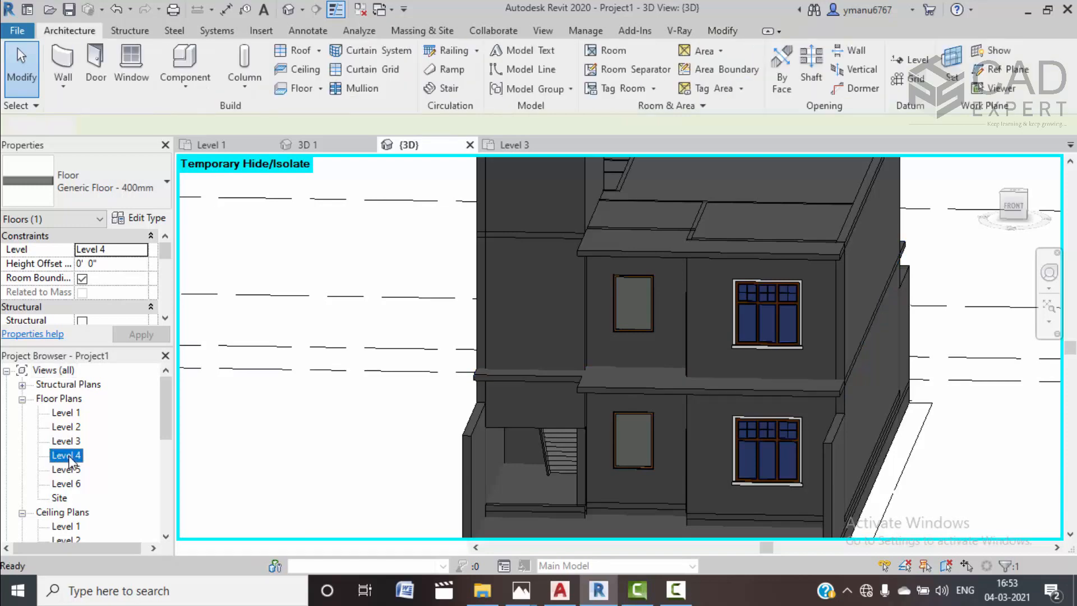
pyautogui.scroll(3, 612, 382)
pyautogui.scroll(5, 571, 384)
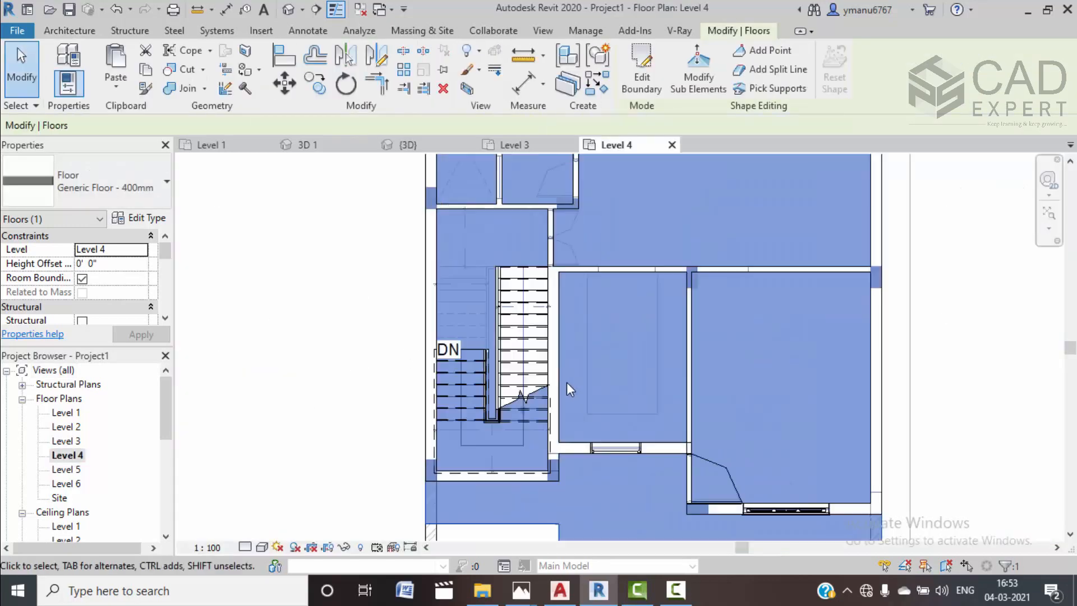
pyautogui.click(653, 79)
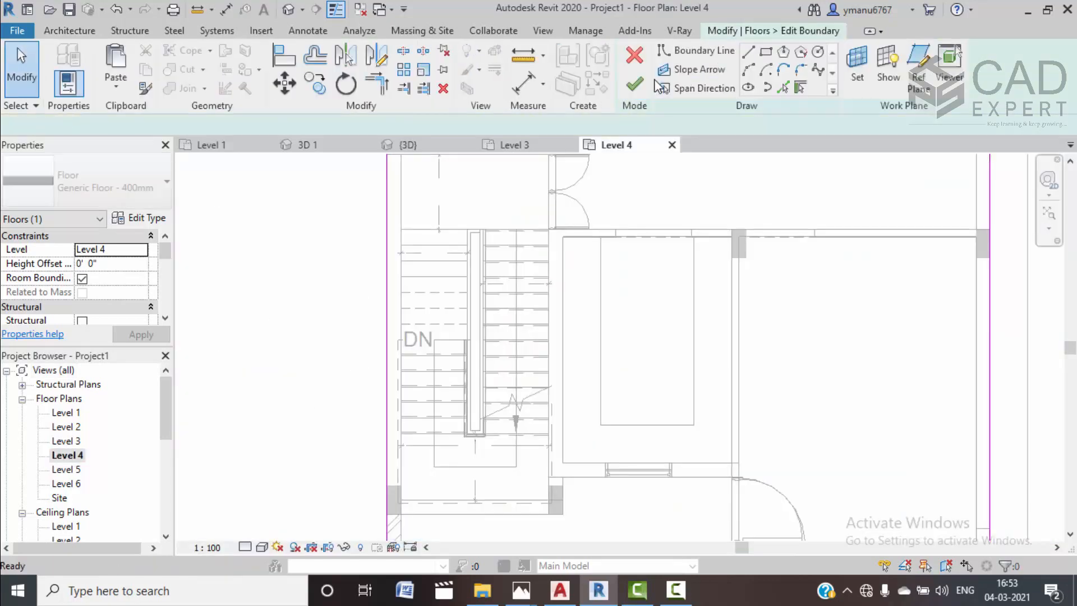
# Sketch floor boundary lines across the DN flight's start, up along the inner railing and across the head of the other flight
pyautogui.moveTo(441, 338); pyautogui.dragTo(456, 330, button='middle')
pyautogui.scroll(-2, 567, 213)
pyautogui.moveTo(567, 228); pyautogui.dragTo(569, 232, button='middle')
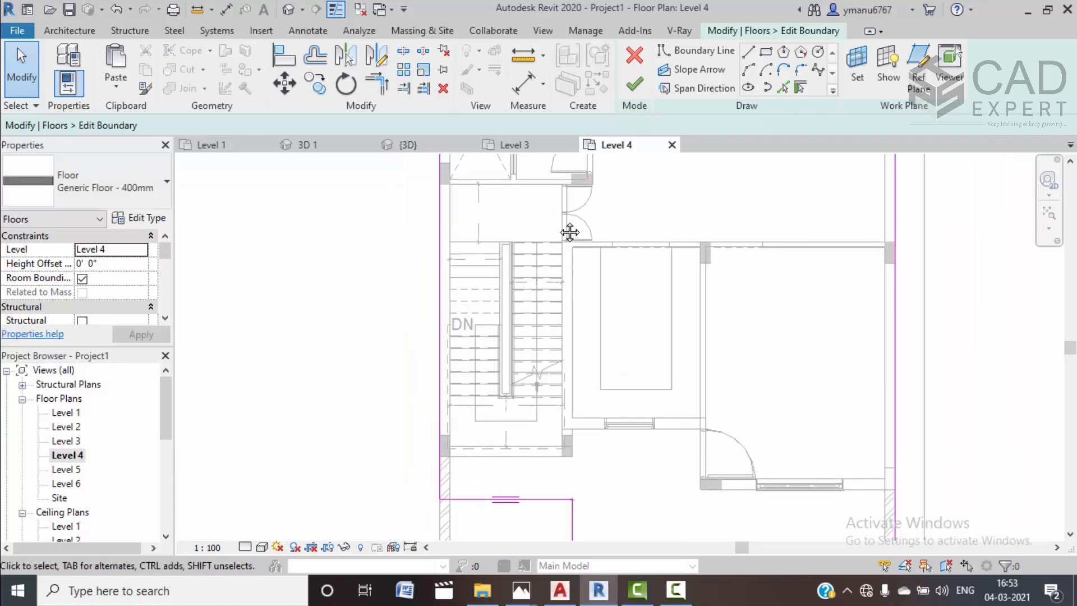
pyautogui.click(748, 53)
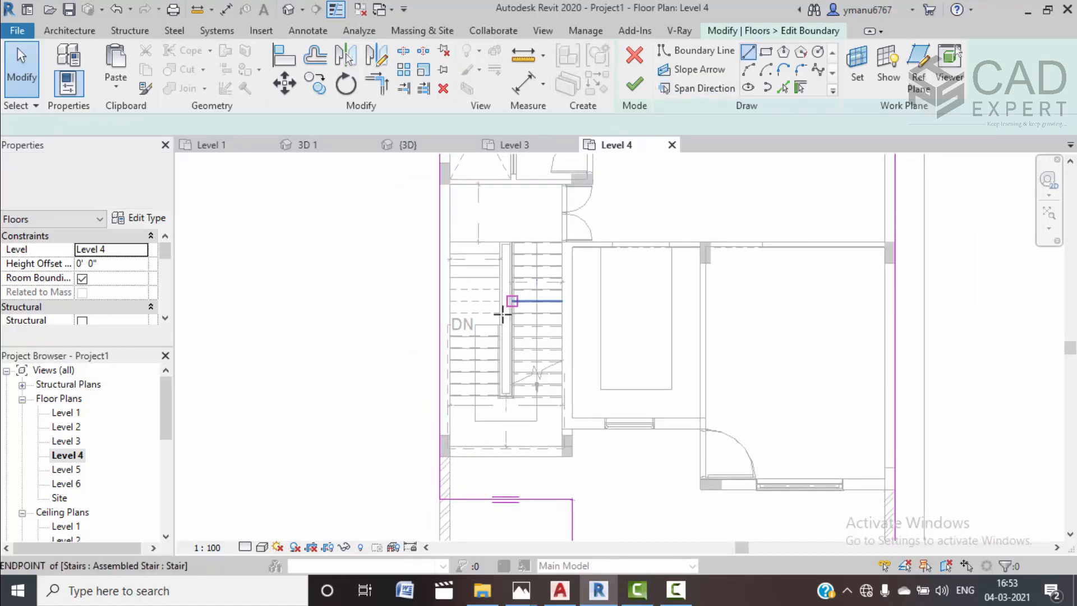
pyautogui.scroll(3, 449, 325)
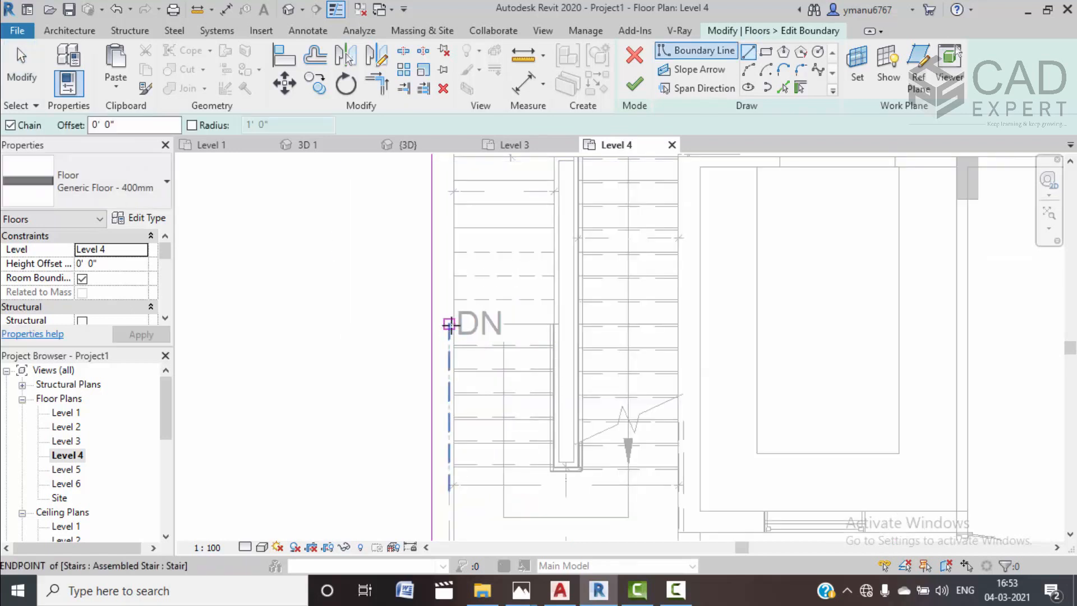
pyautogui.click(453, 324)
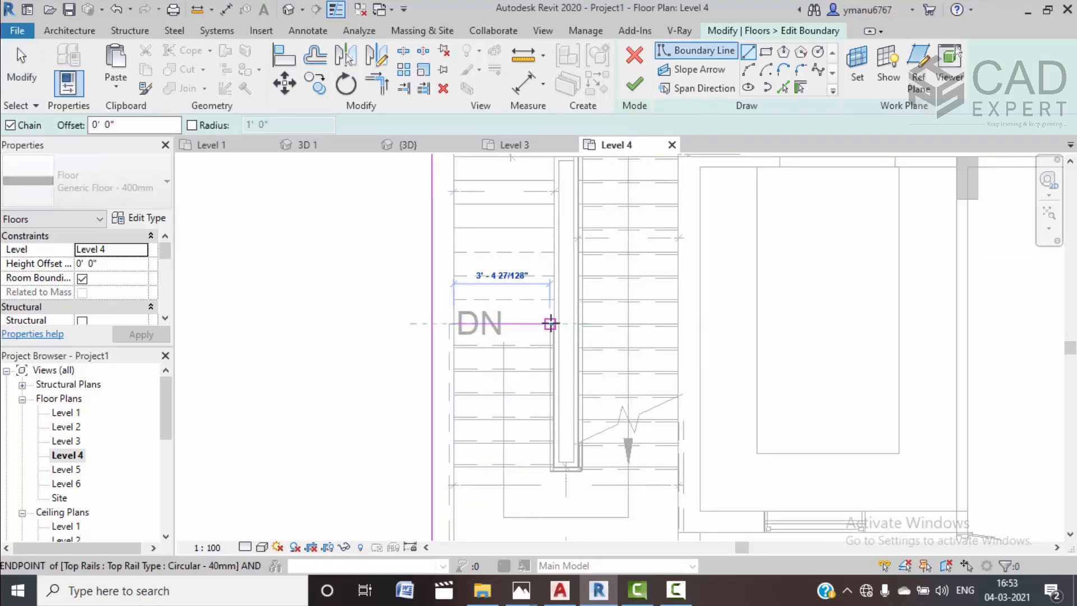
pyautogui.click(553, 324)
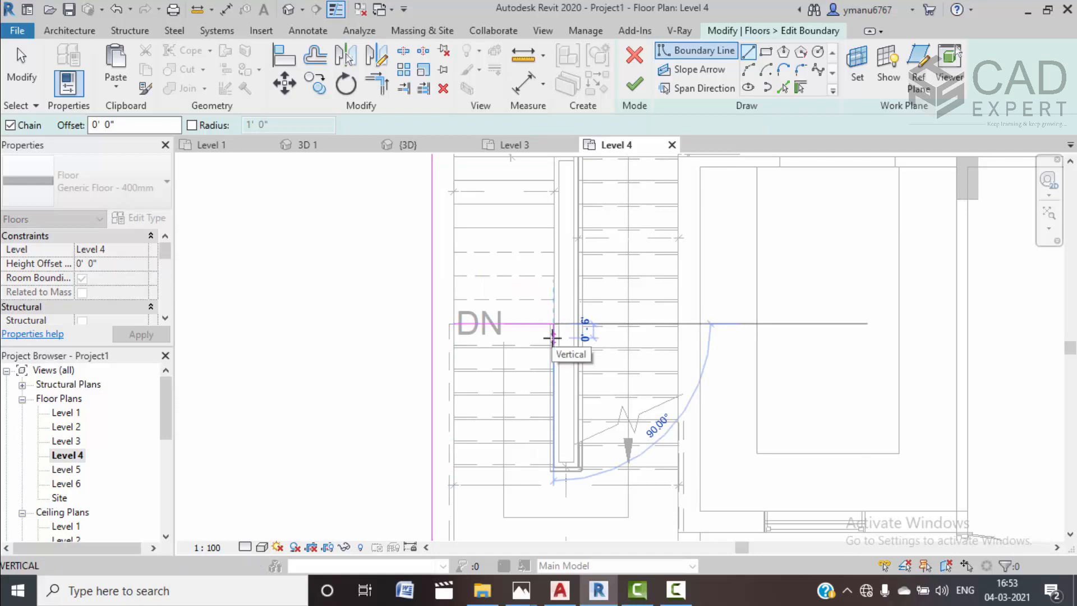
pyautogui.moveTo(552, 230); pyautogui.dragTo(564, 335, button='middle')
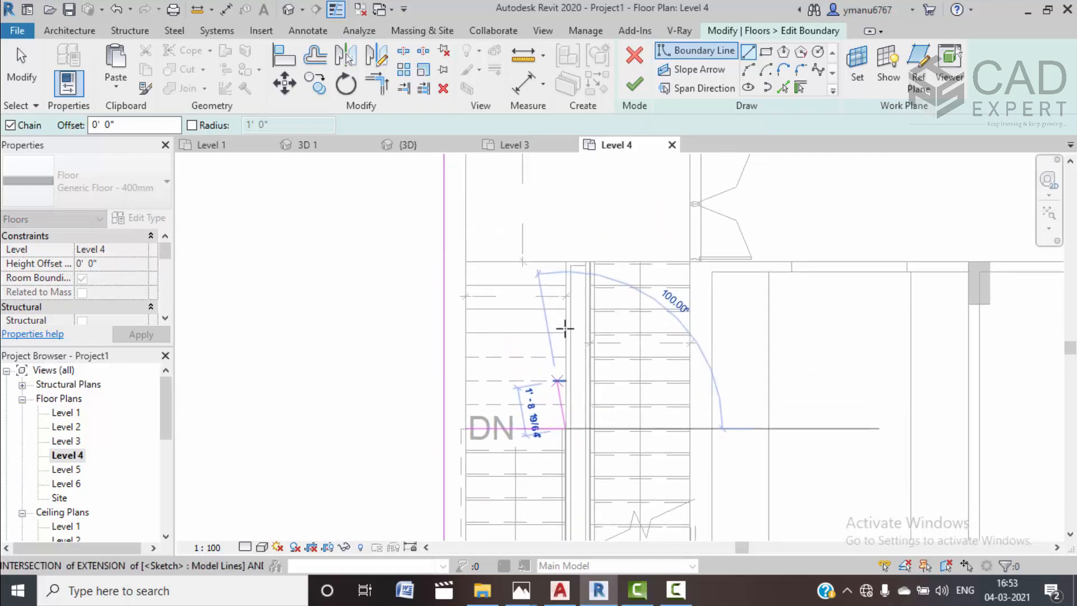
pyautogui.click(566, 261)
pyautogui.click(691, 261)
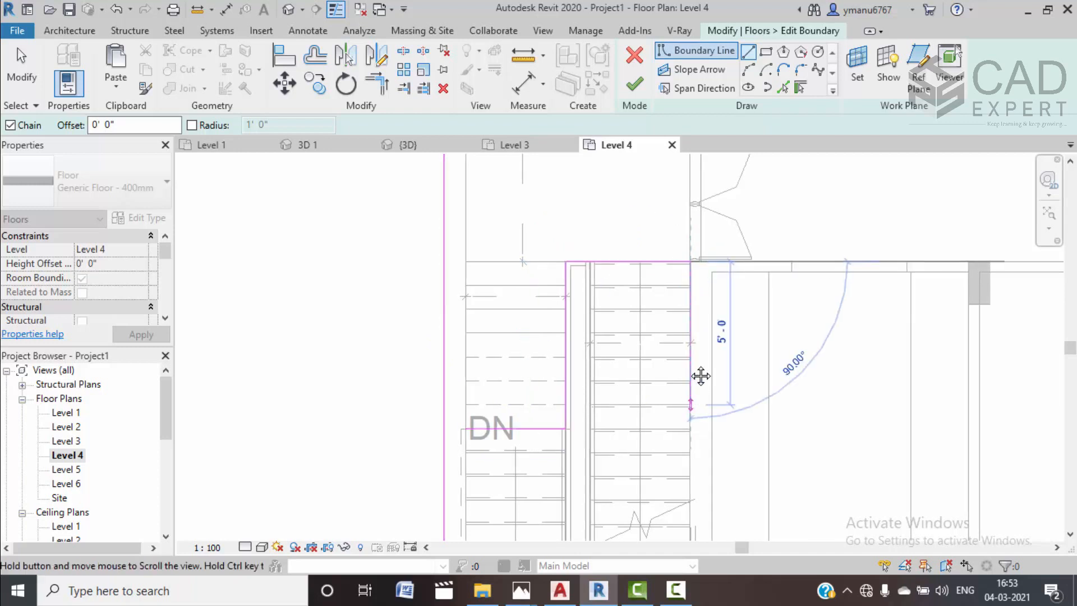
# Close the stair opening loop along the inner wall, the landing's front edge and the outer wall, and finish the floor boundary
pyautogui.moveTo(700, 396); pyautogui.dragTo(690, 313, button='middle')
pyautogui.moveTo(697, 432); pyautogui.dragTo(690, 336, button='middle')
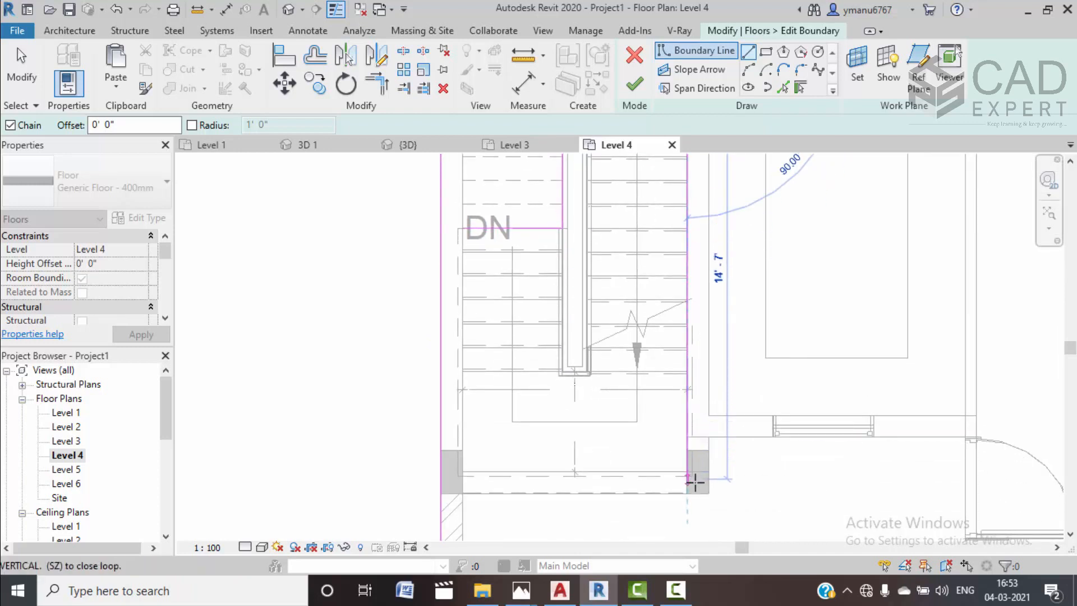
pyautogui.click(686, 470)
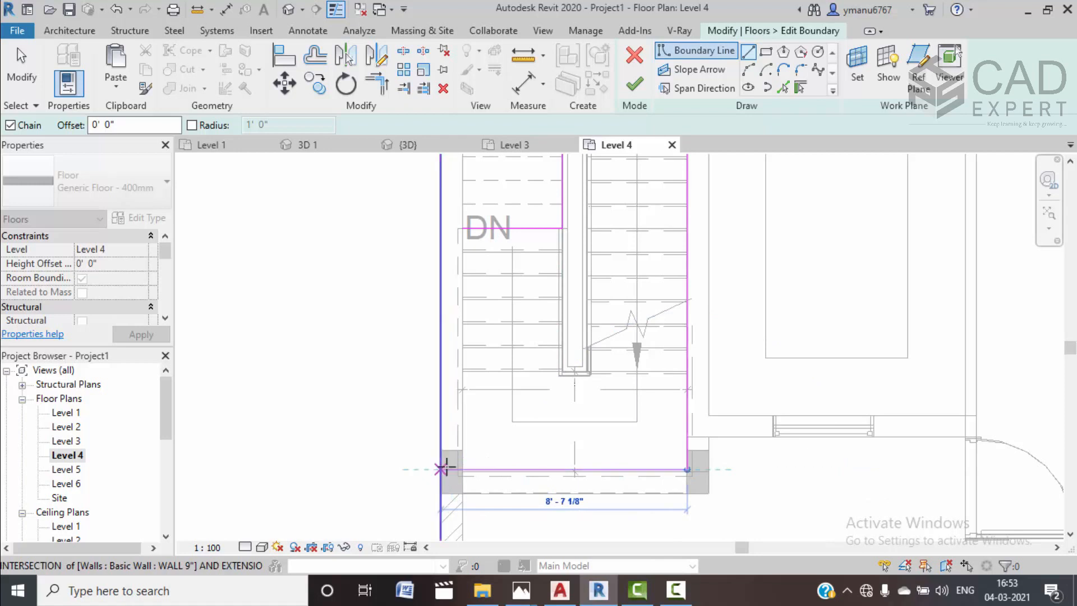
pyautogui.scroll(-2, 443, 467)
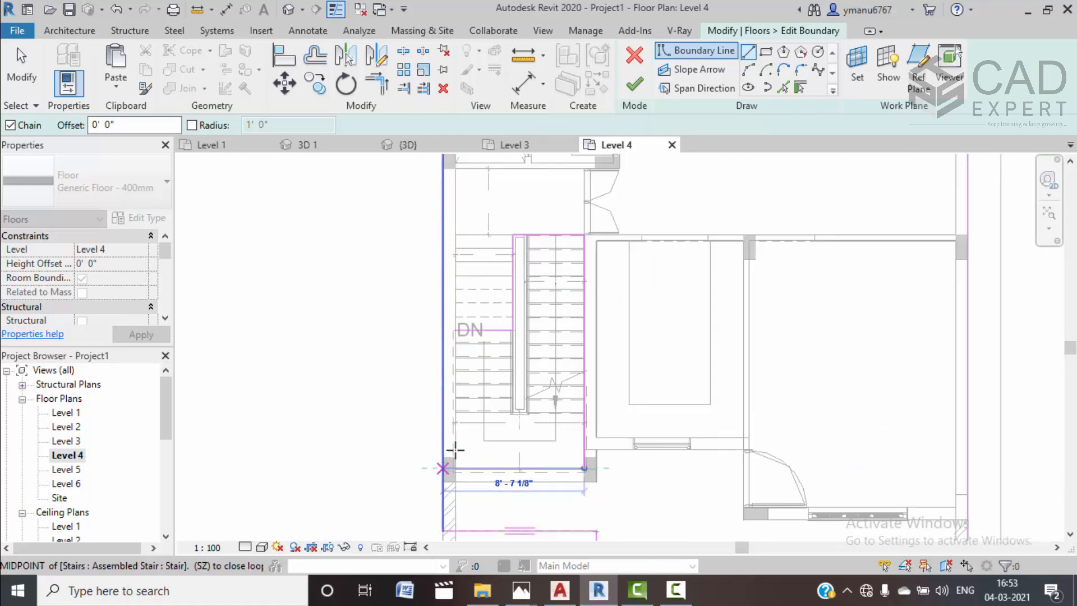
pyautogui.scroll(-1, 457, 471)
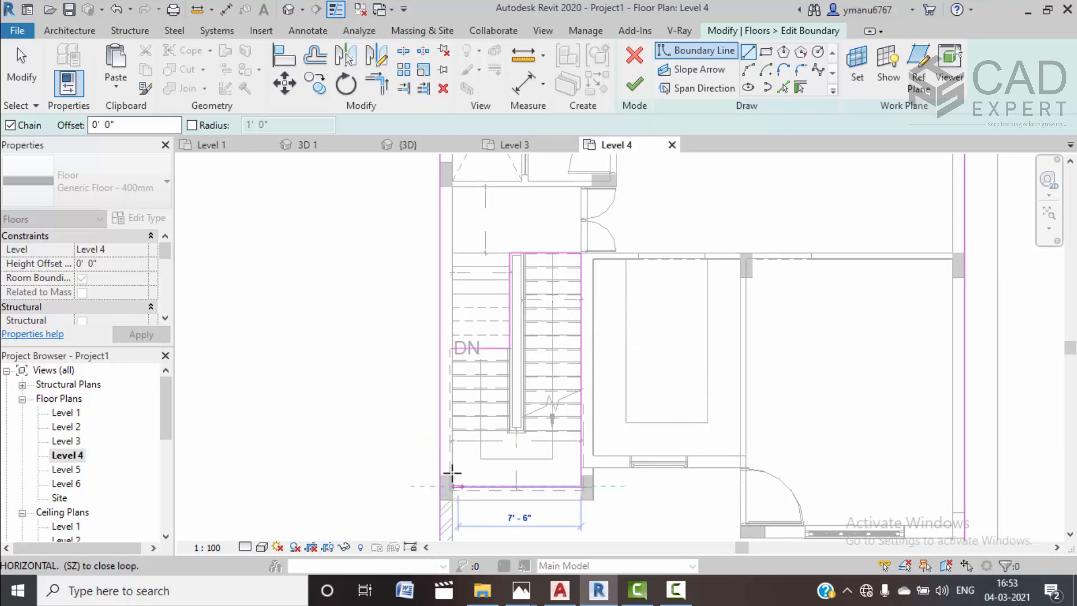
pyautogui.click(453, 371)
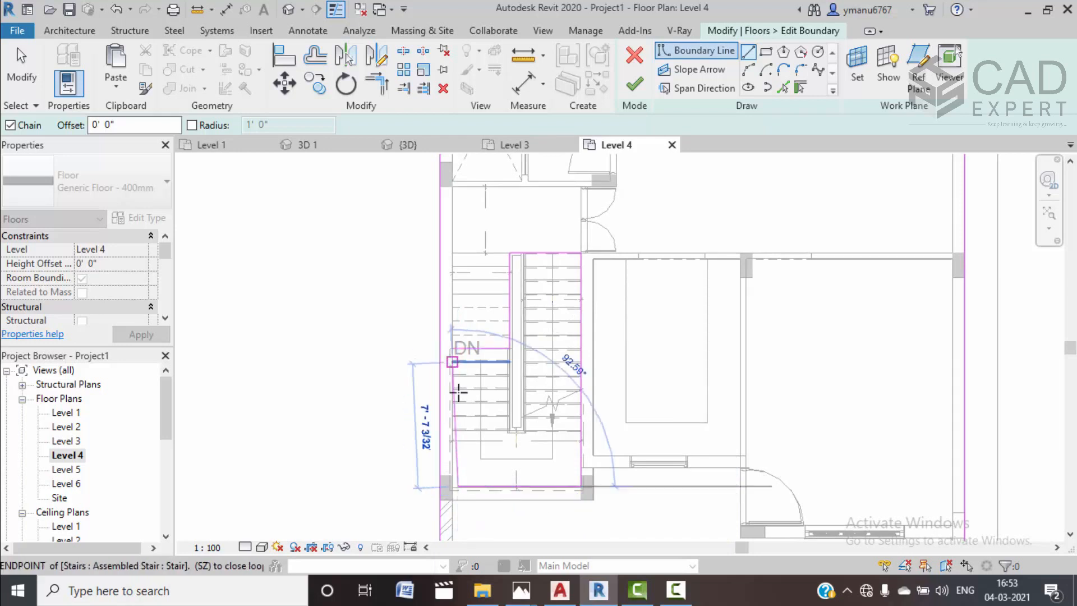
pyautogui.scroll(3, 443, 487)
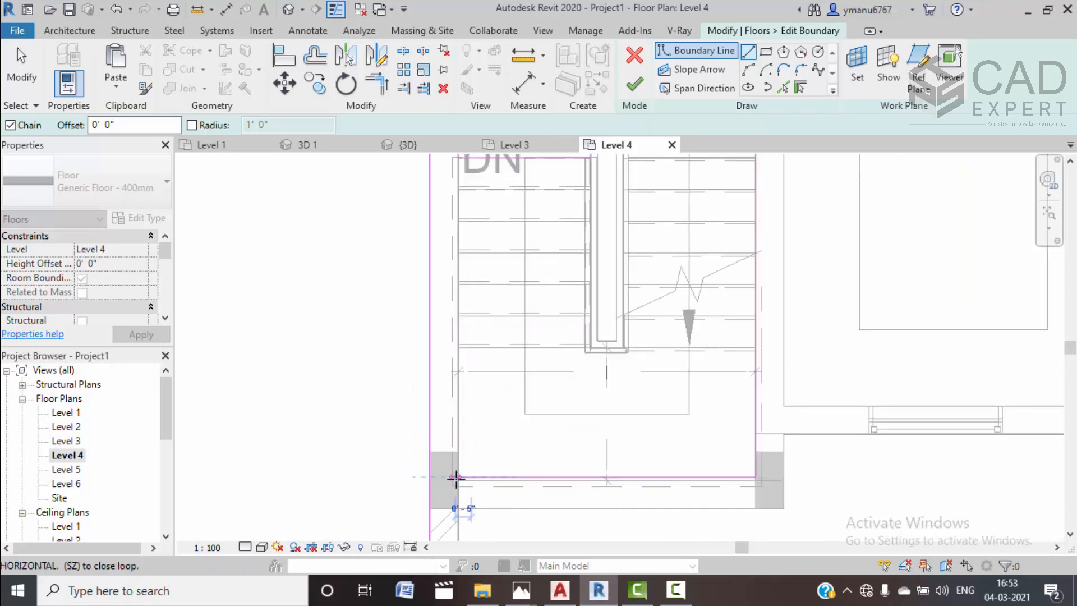
pyautogui.moveTo(452, 300); pyautogui.dragTo(479, 512, button='middle')
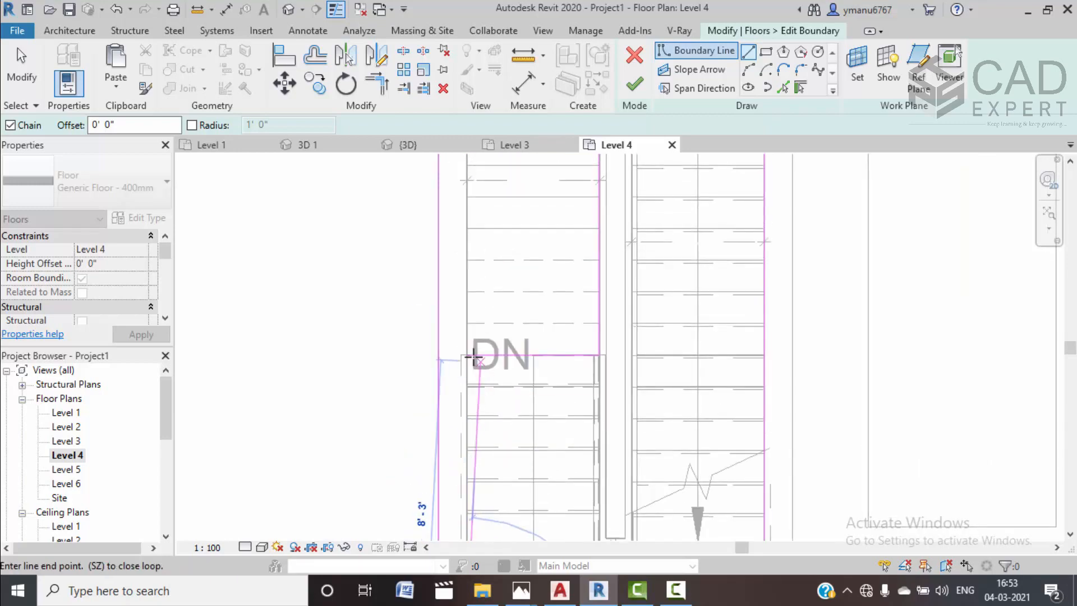
pyautogui.click(466, 355)
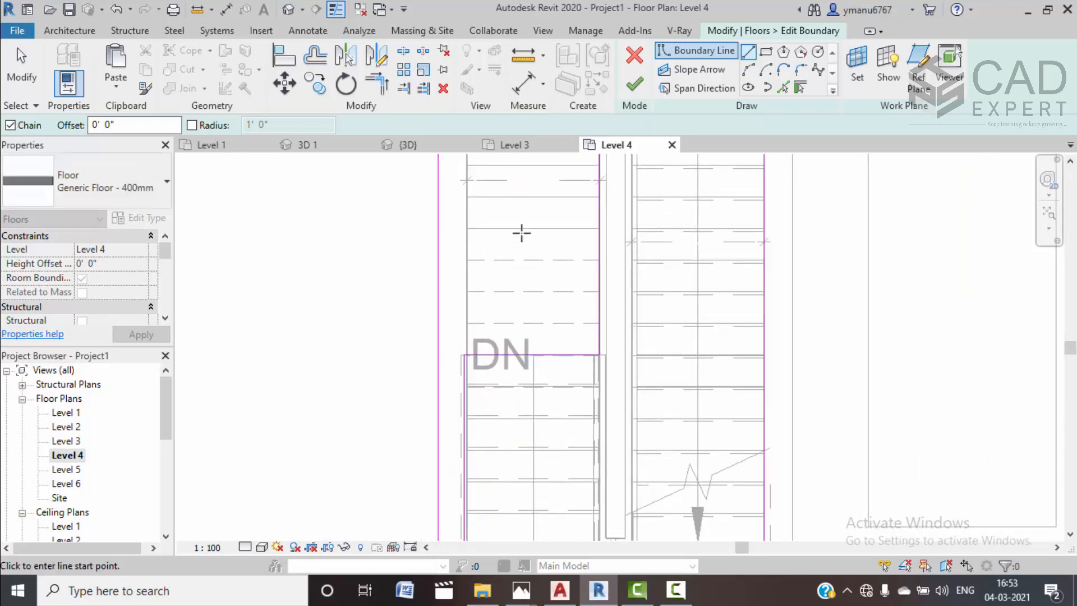
pyautogui.click(634, 84)
pyautogui.scroll(-2, 638, 253)
pyautogui.scroll(-3, 638, 253)
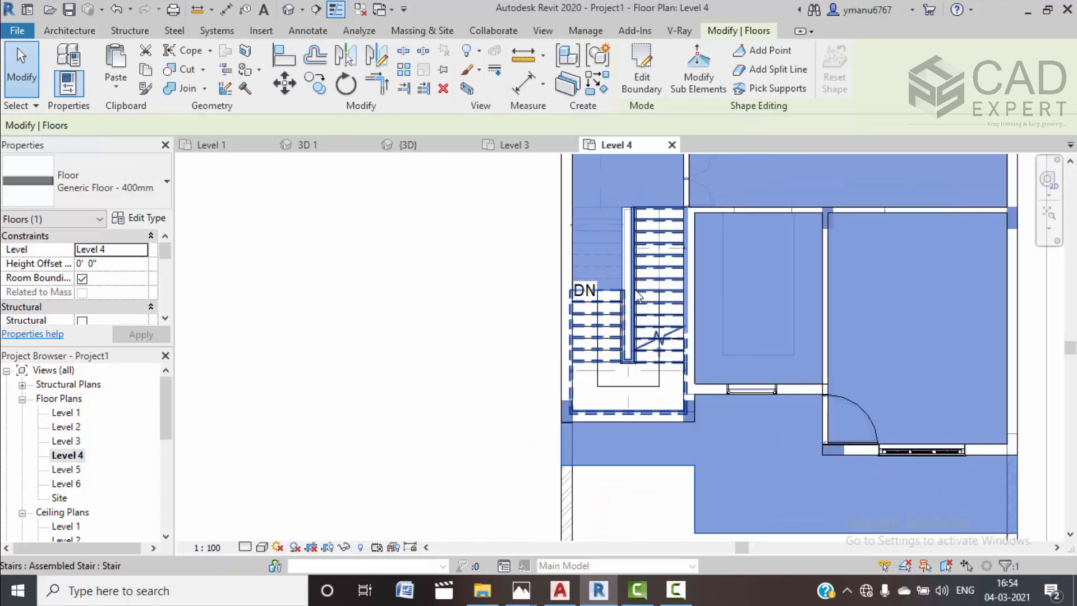
pyautogui.click(429, 328)
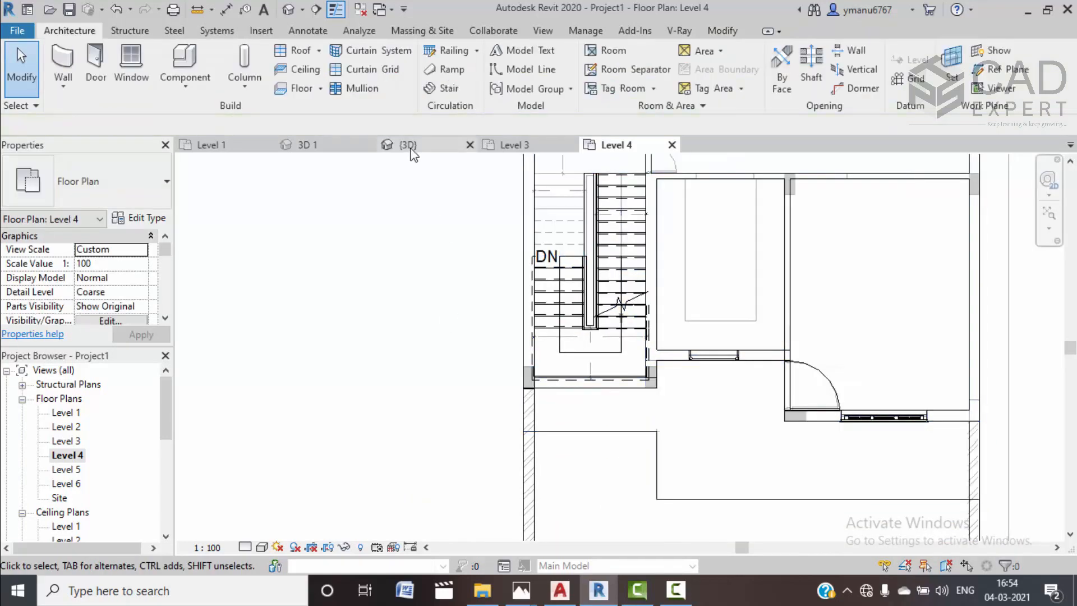
# Inspect the front stairwell wall in the {3D} view and compare it with the reference villa's glazed stairwell in 3D 1
pyautogui.click(410, 145)
pyautogui.scroll(-2, 504, 326)
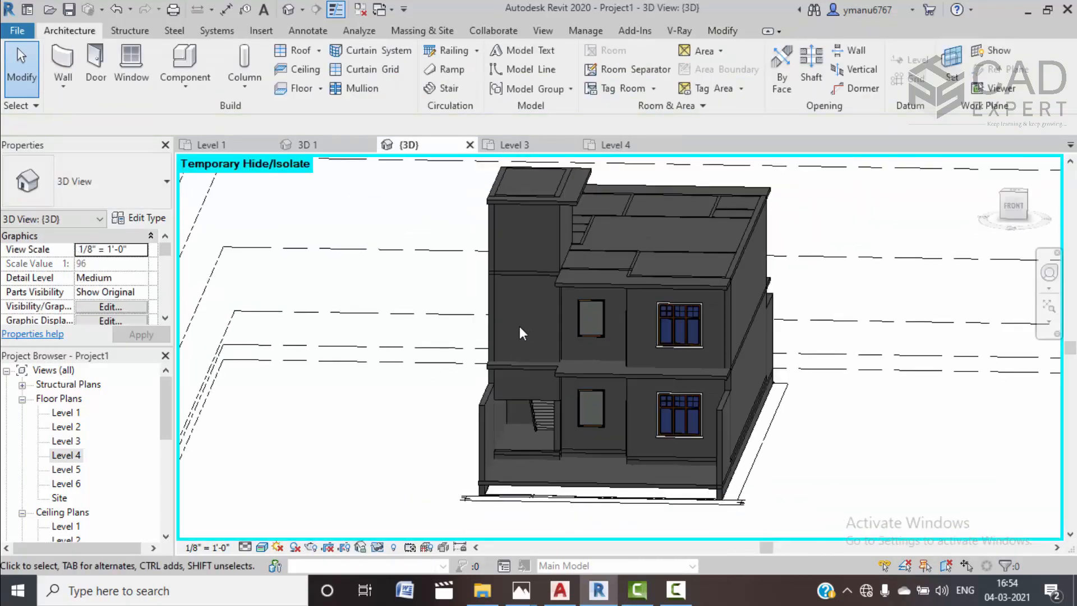
pyautogui.click(499, 344)
pyautogui.scroll(4, 513, 348)
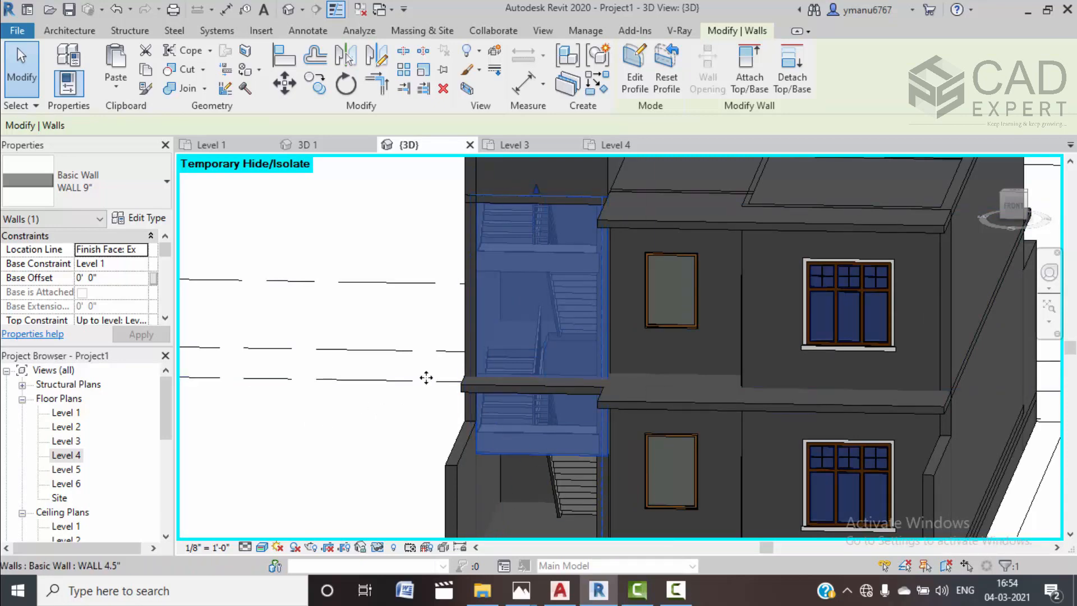
pyautogui.click(331, 147)
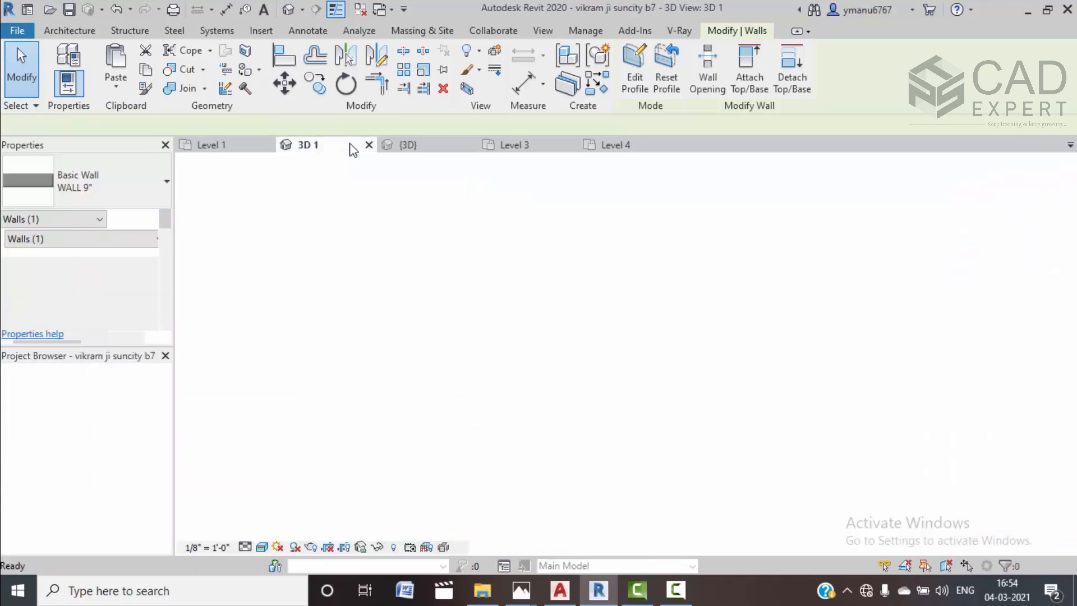
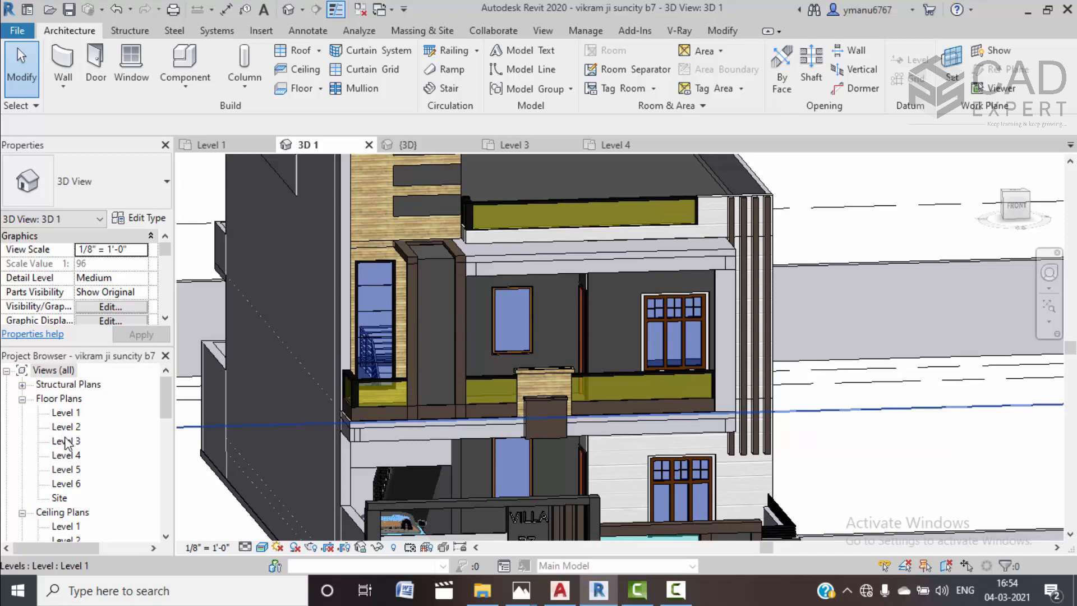
pyautogui.click(432, 147)
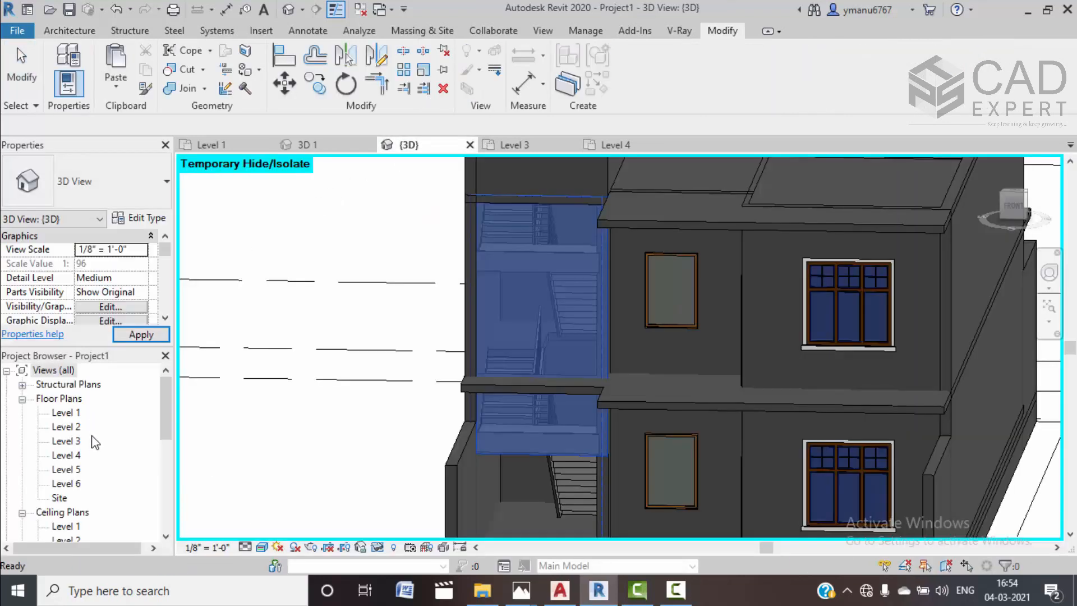
# Draw a Curtain Wall about 2' 6" long within the front stairwell wall in the Level 4 plan, about 1' 6" from its outer end
pyautogui.doubleClick(69, 455)
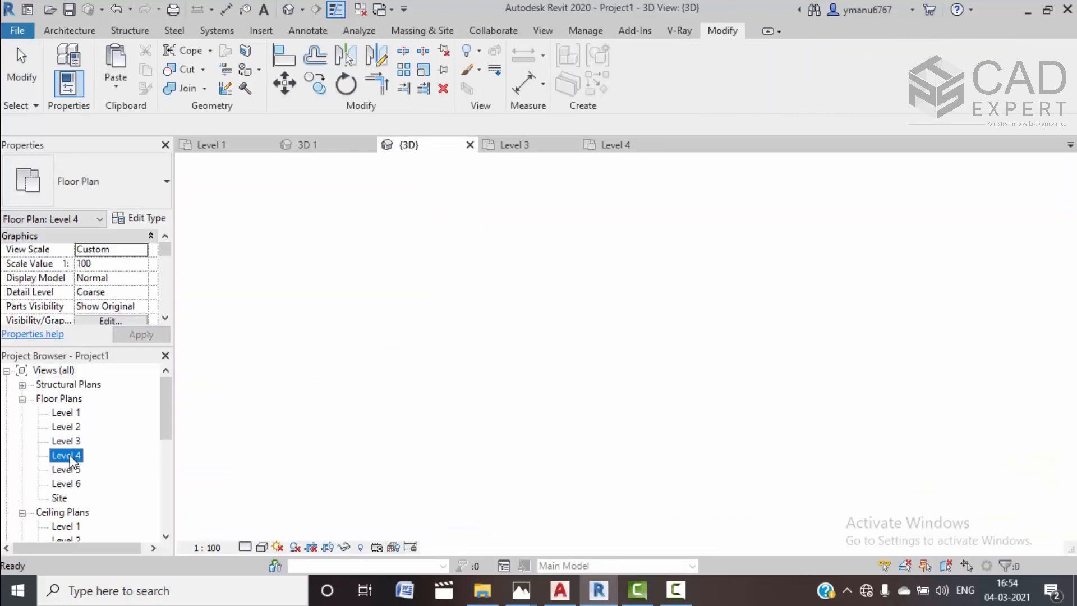
pyautogui.scroll(5, 432, 373)
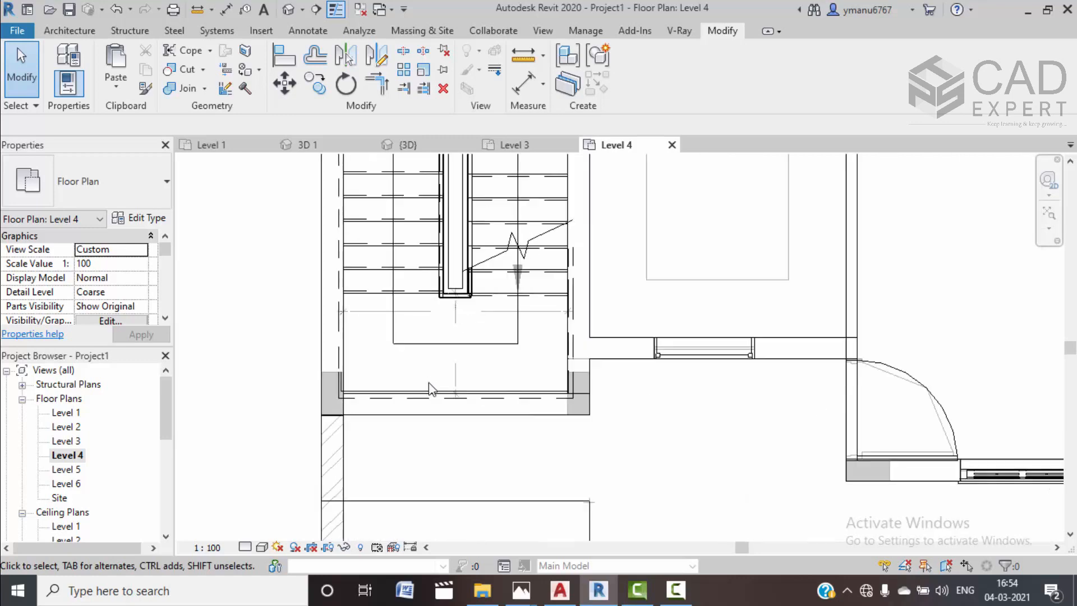
pyautogui.click(91, 33)
pyautogui.click(70, 92)
pyautogui.click(101, 113)
pyautogui.click(139, 195)
pyautogui.click(84, 334)
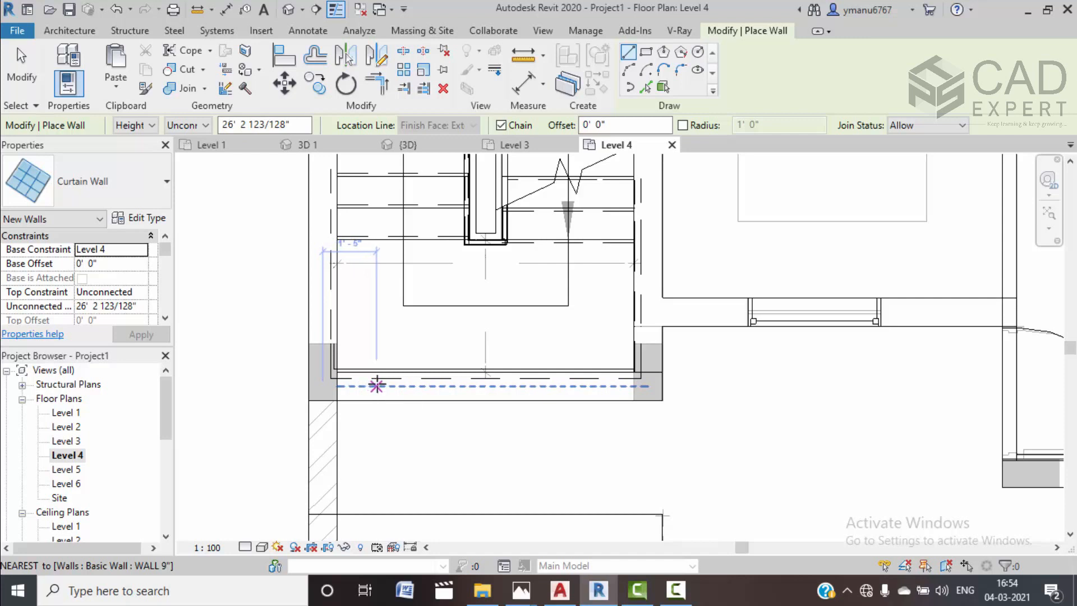
pyautogui.click(379, 386)
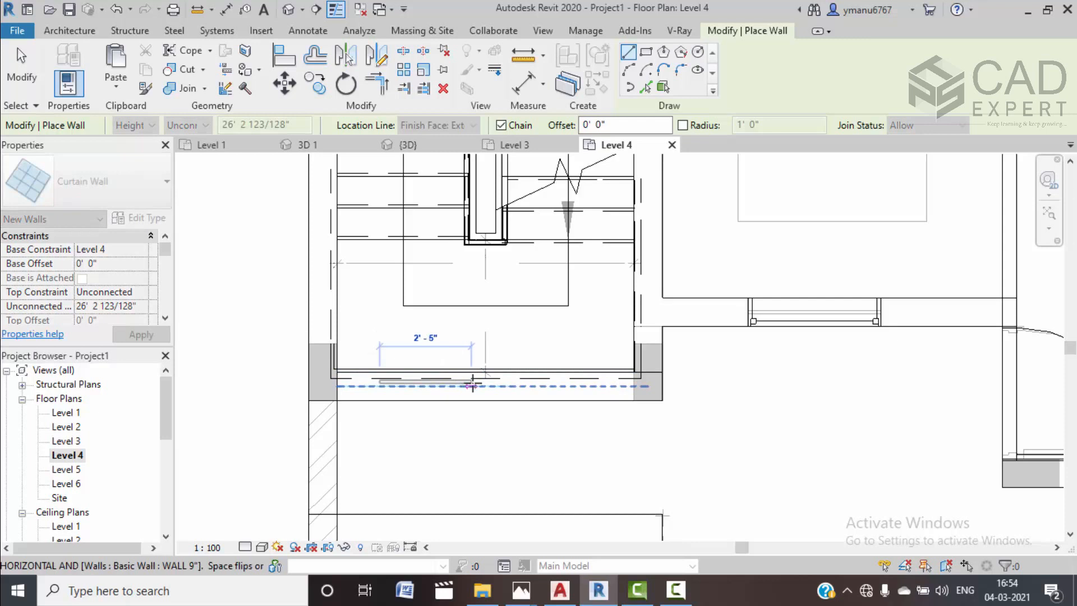
pyautogui.click(474, 386)
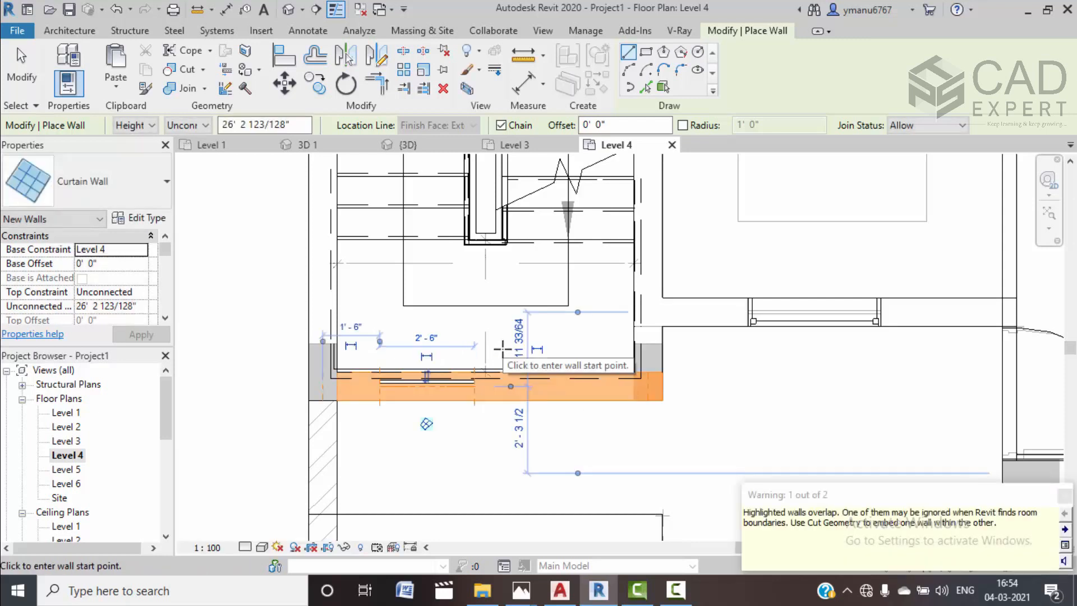
pyautogui.press('Escape')
pyautogui.press('Escape')
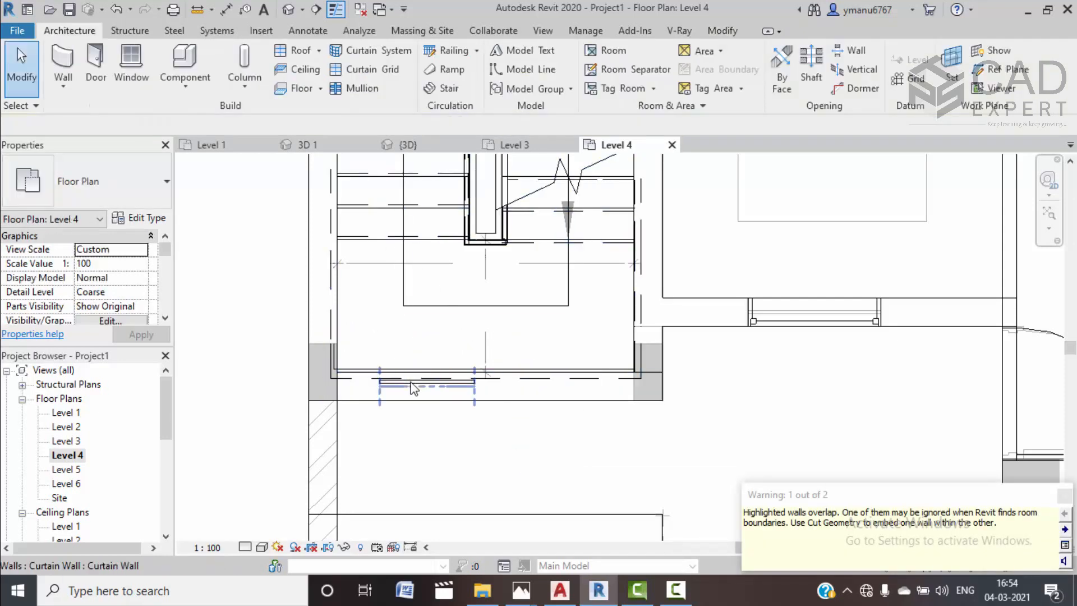
# Turn on Automatically Embed for the stairwell Curtain Wall's type and show the {3D} view
pyautogui.click(413, 386)
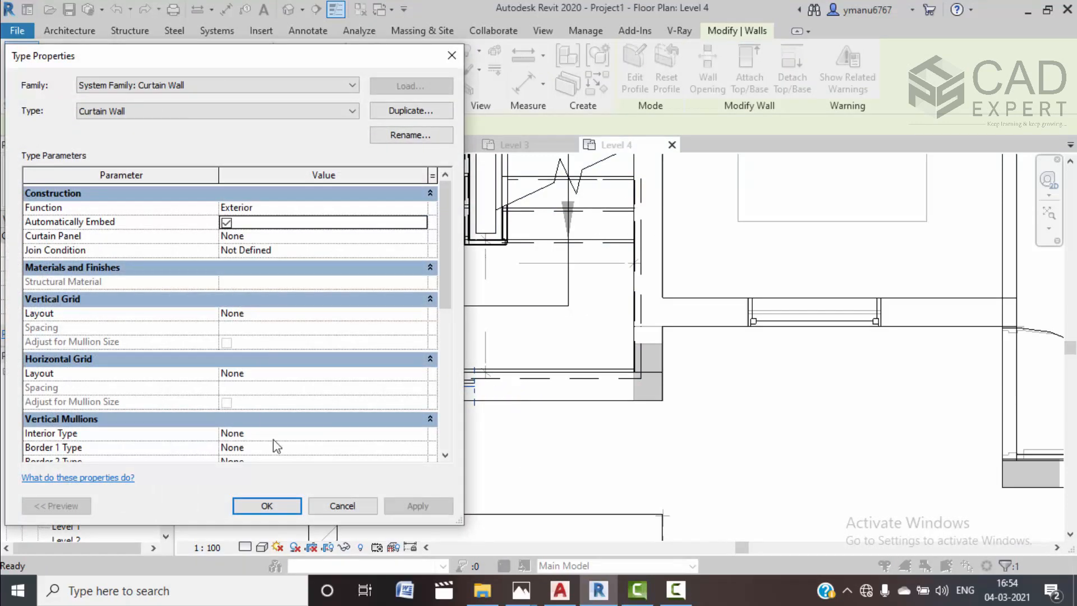
pyautogui.click(239, 409)
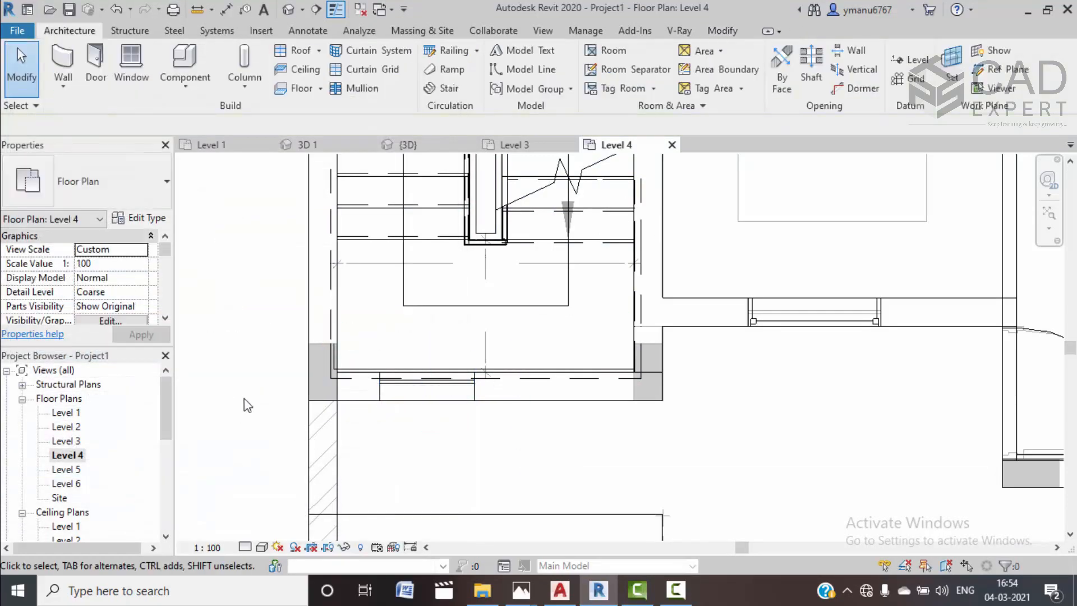
pyautogui.click(412, 145)
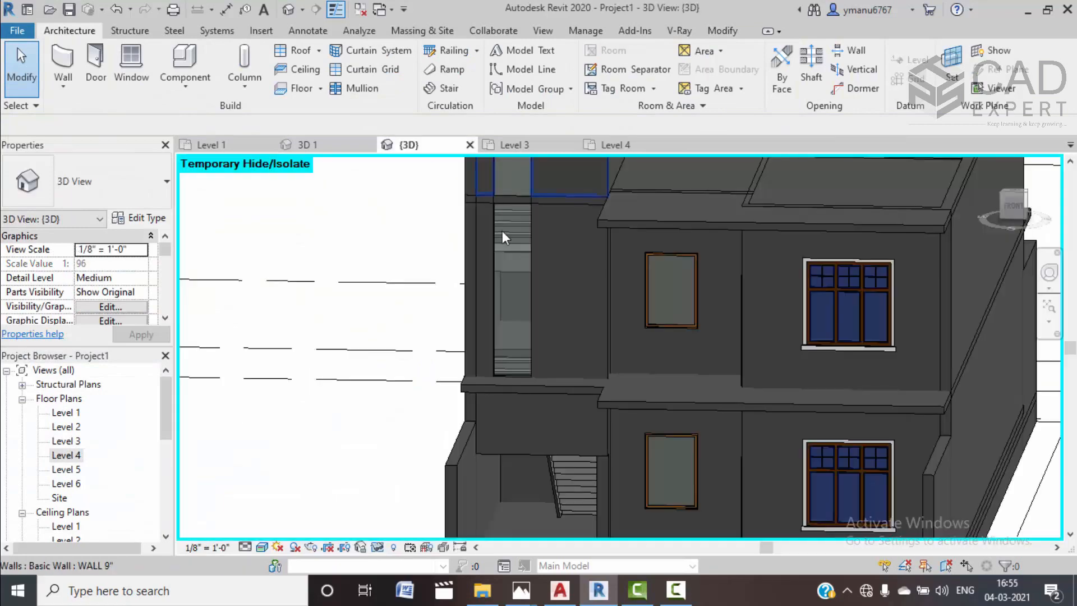
# Lower the top of the stairwell curtain wall in the front view to an unconnected height of about 6' 10"
pyautogui.click(530, 323)
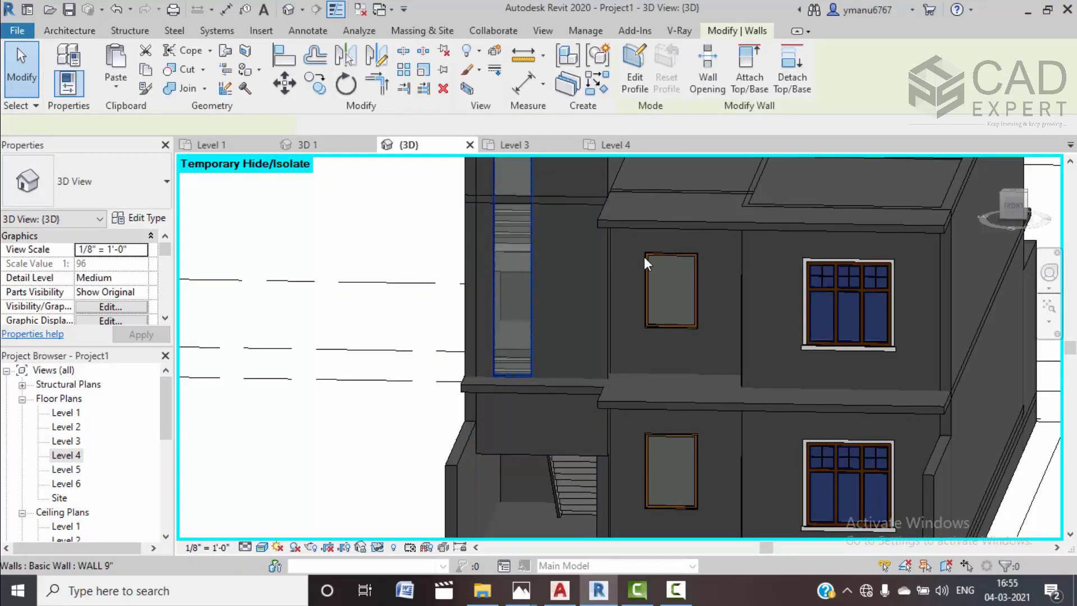
pyautogui.click(1012, 210)
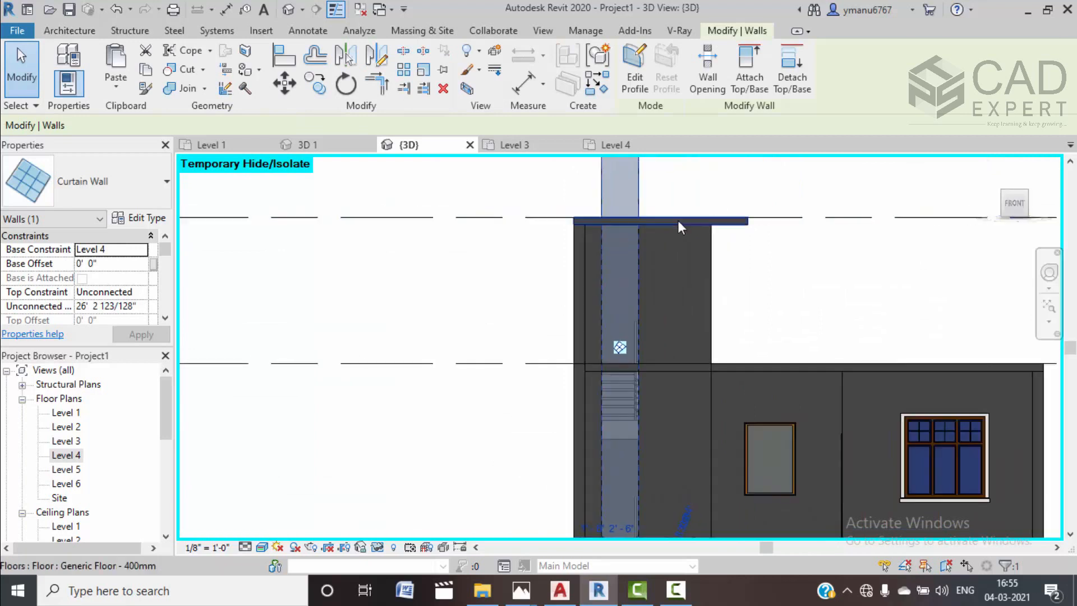
pyautogui.moveTo(632, 178); pyautogui.dragTo(630, 333)
pyautogui.scroll(4, 631, 334)
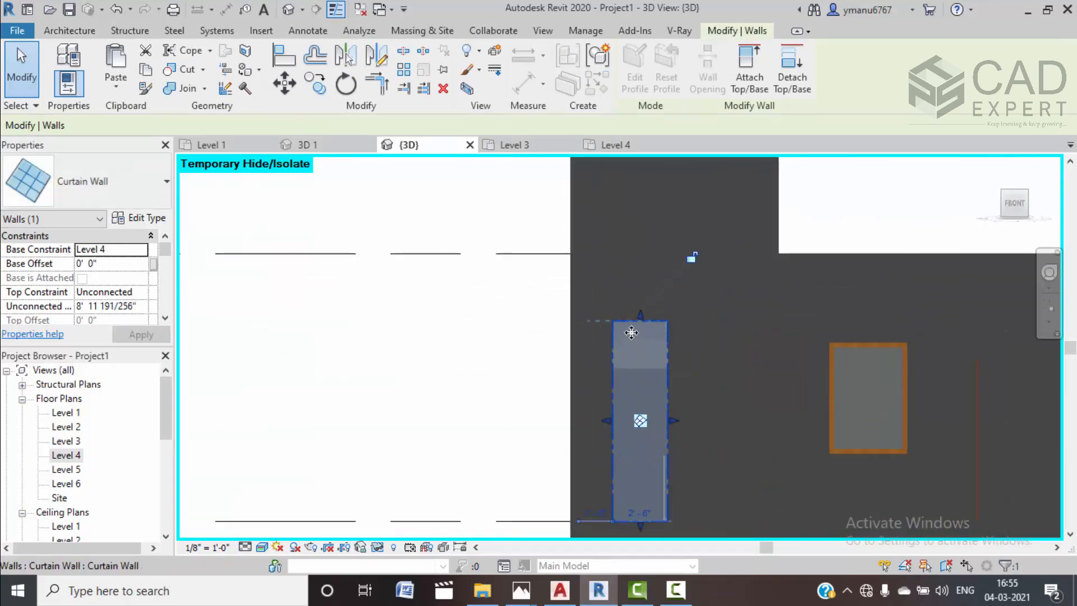
pyautogui.moveTo(643, 344); pyautogui.dragTo(646, 303, button='middle')
pyautogui.moveTo(643, 278); pyautogui.dragTo(648, 328)
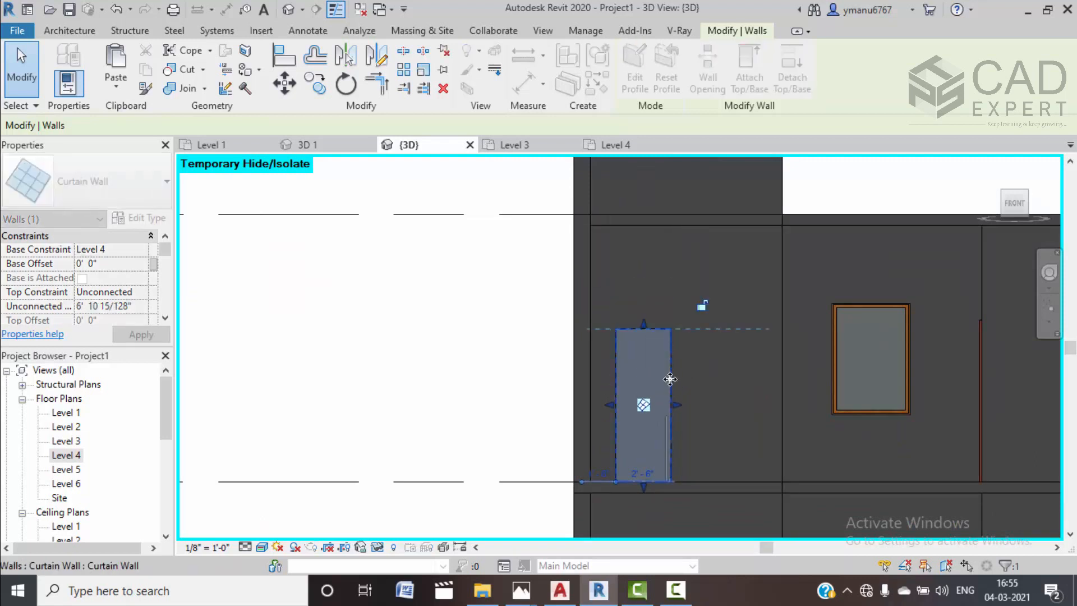
# Resize the curtain wall to about 3' 1 1/2" wide and 8' 1" high, with its base about 1' 0 3/4" above Level 4
pyautogui.moveTo(677, 405); pyautogui.dragTo(685, 405)
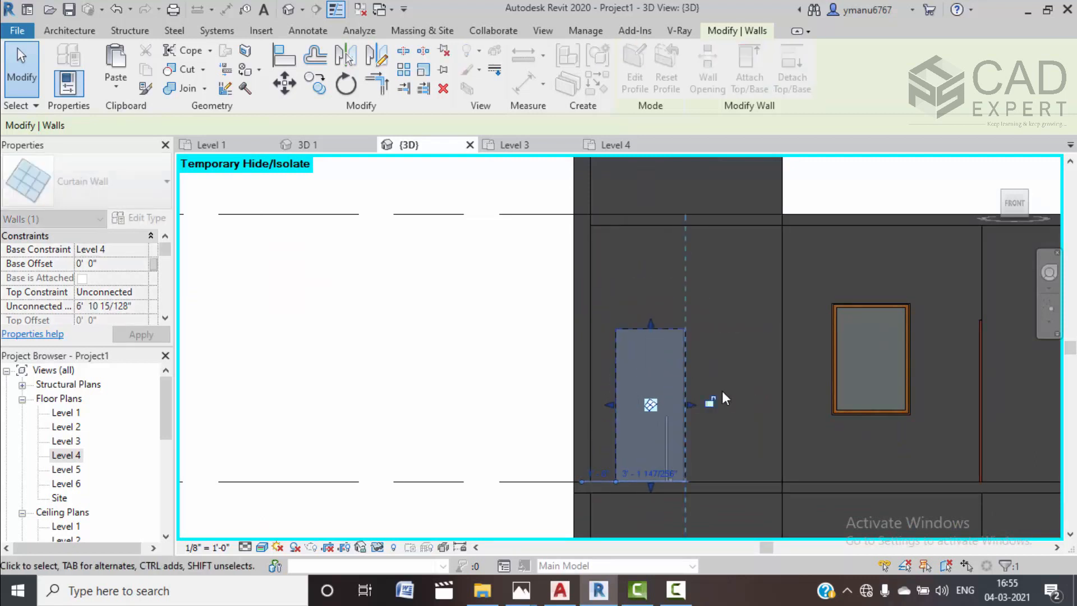
pyautogui.moveTo(649, 486); pyautogui.dragTo(654, 458)
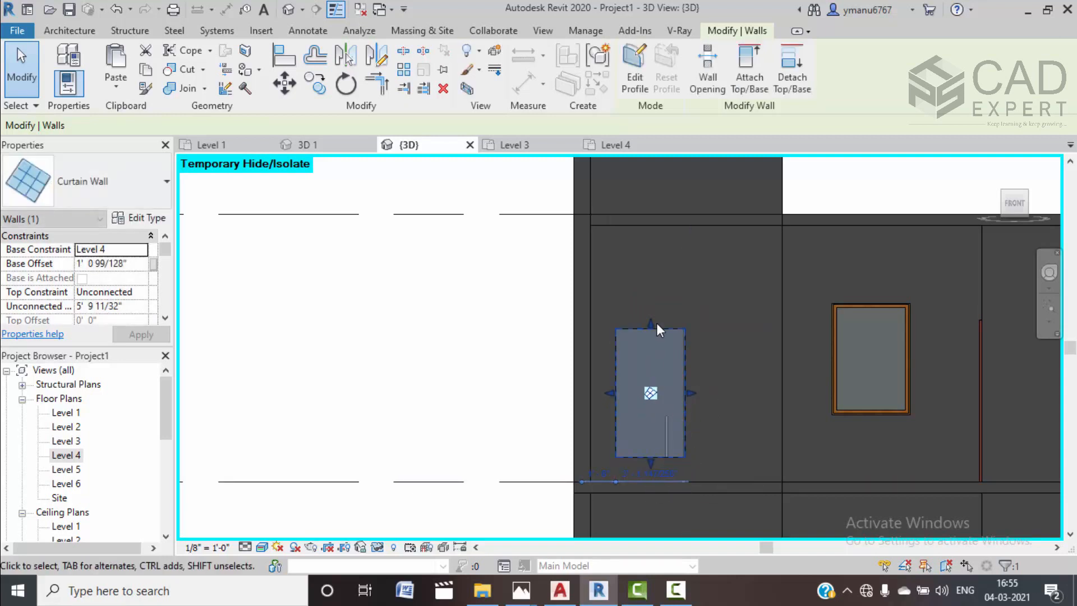
pyautogui.moveTo(649, 323); pyautogui.dragTo(659, 277)
pyautogui.keyDown('shift'); pyautogui.moveTo(693, 307); pyautogui.dragTo(650, 426, button='middle'); pyautogui.keyUp('shift')
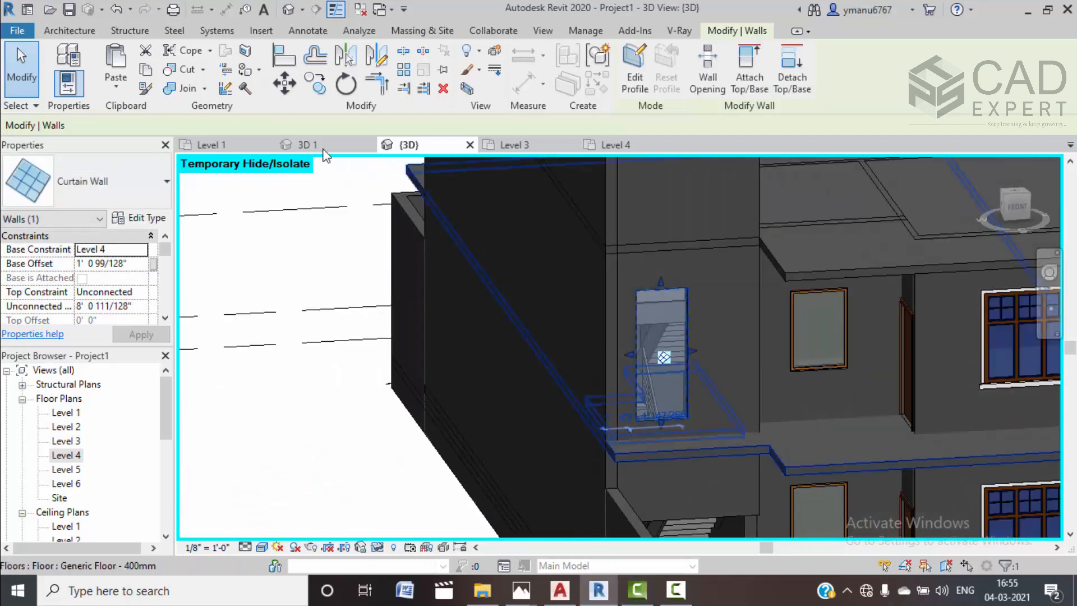
# Check the reference stairwell glazing in 3D 1 and raise the curtain wall's top to an unconnected height of about 9' 7"
pyautogui.click(307, 144)
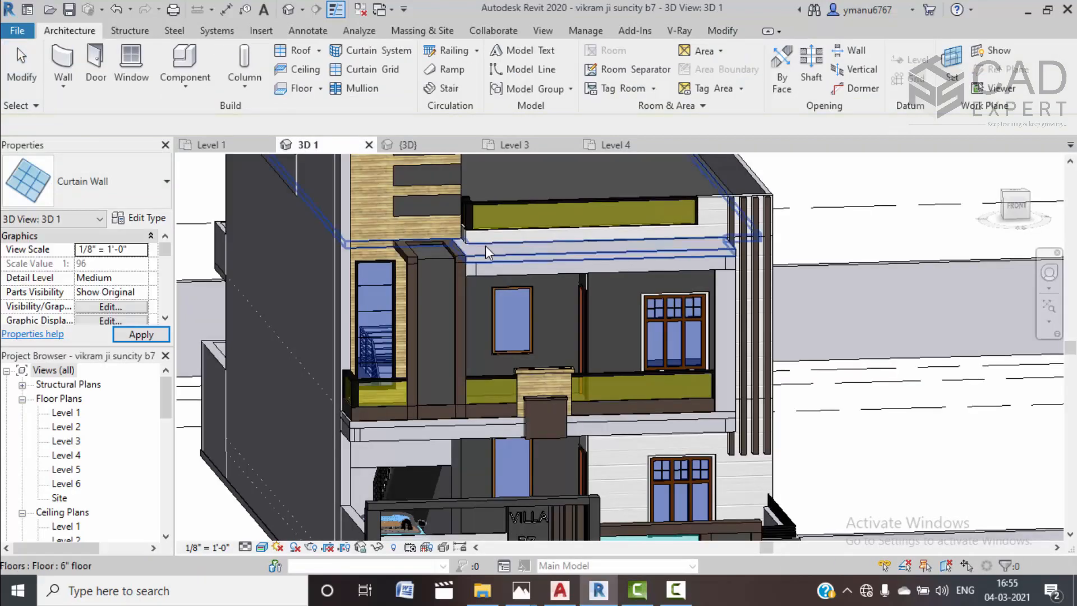
pyautogui.scroll(3, 375, 331)
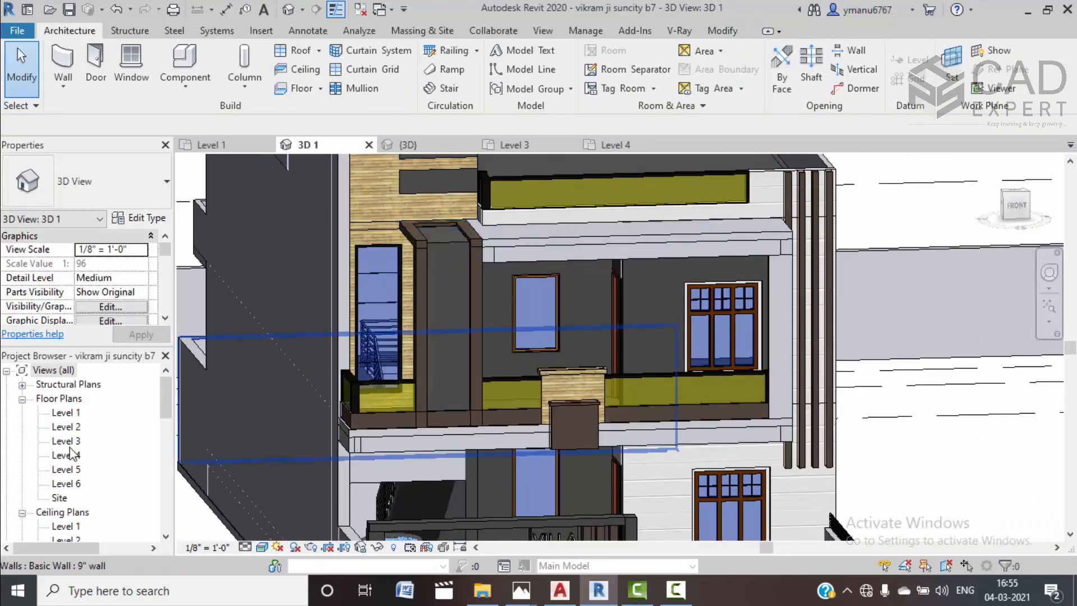
pyautogui.click(416, 146)
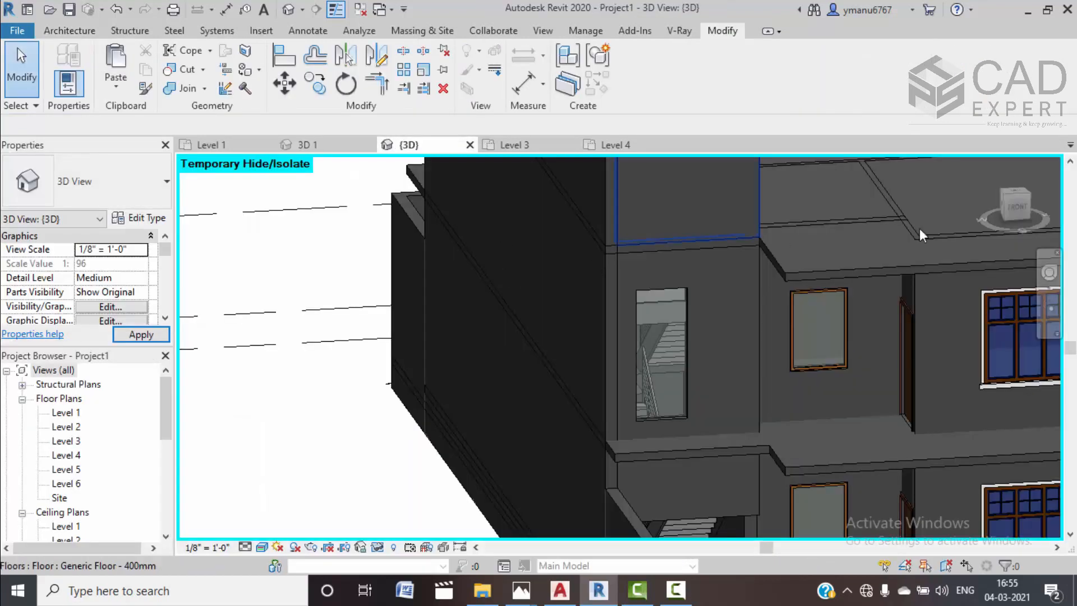
pyautogui.click(1015, 207)
pyautogui.scroll(8, 594, 321)
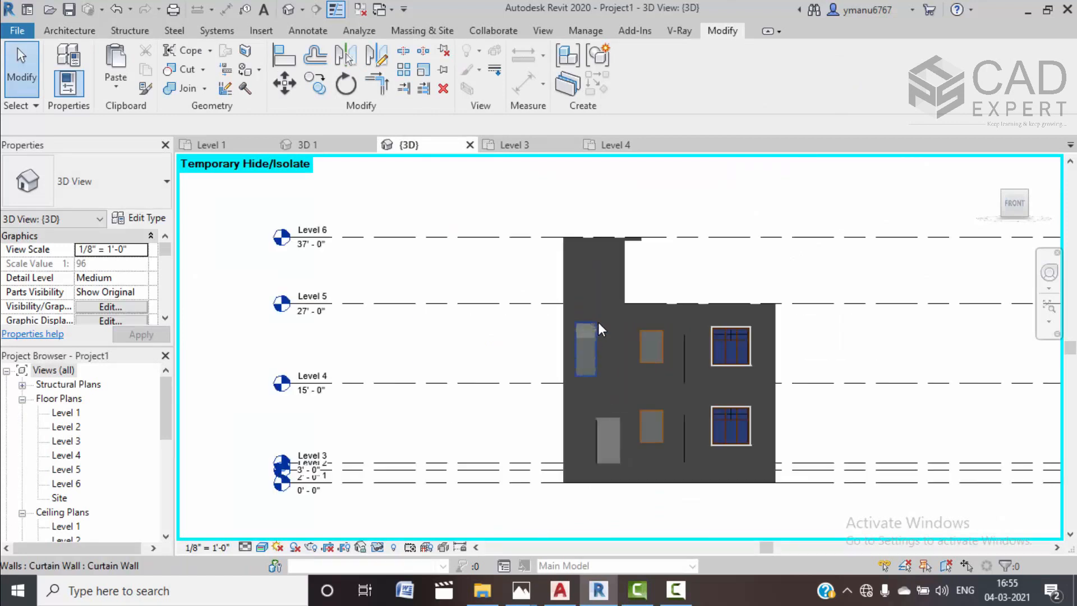
pyautogui.click(560, 325)
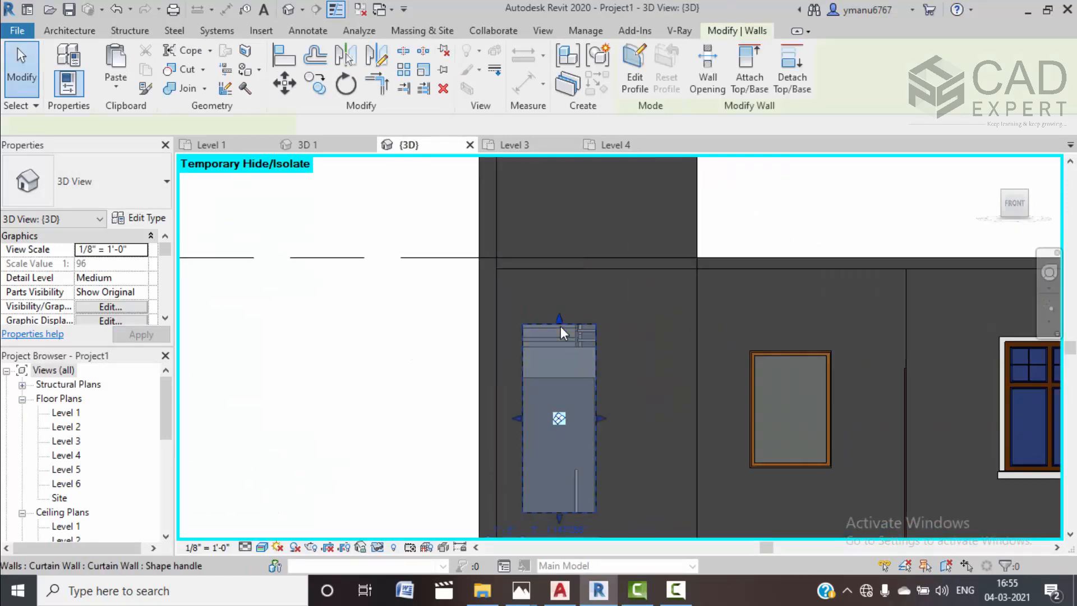
pyautogui.moveTo(567, 284); pyautogui.dragTo(564, 283)
pyautogui.scroll(-4, 631, 273)
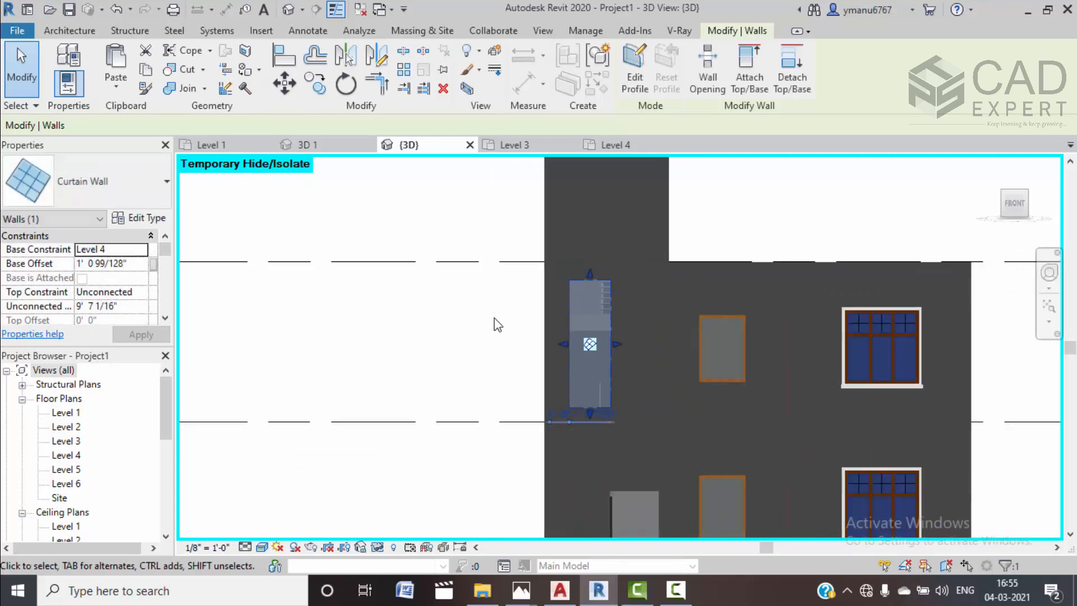
pyautogui.click(495, 308)
# Place 50mm x 65mm Rectangular Mullions along the curtain wall's outer vertical edge and bottom edge
pyautogui.keyDown('shift'); pyautogui.moveTo(506, 316); pyautogui.dragTo(615, 338, button='middle'); pyautogui.keyUp('shift')
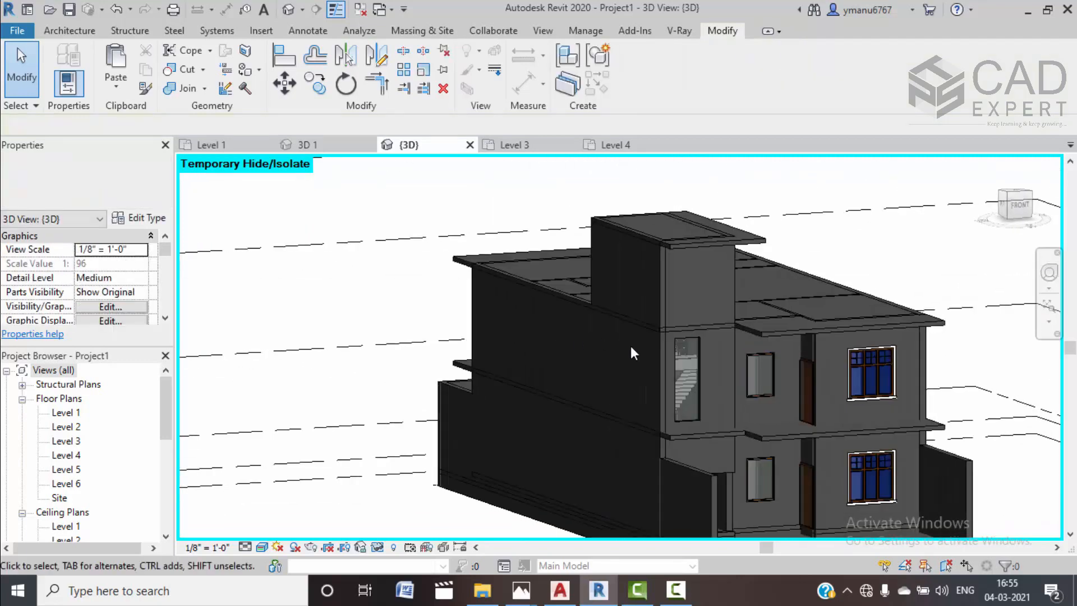
pyautogui.keyDown('shift'); pyautogui.moveTo(526, 334); pyautogui.dragTo(524, 383, button='middle'); pyautogui.keyUp('shift')
pyautogui.scroll(5, 524, 383)
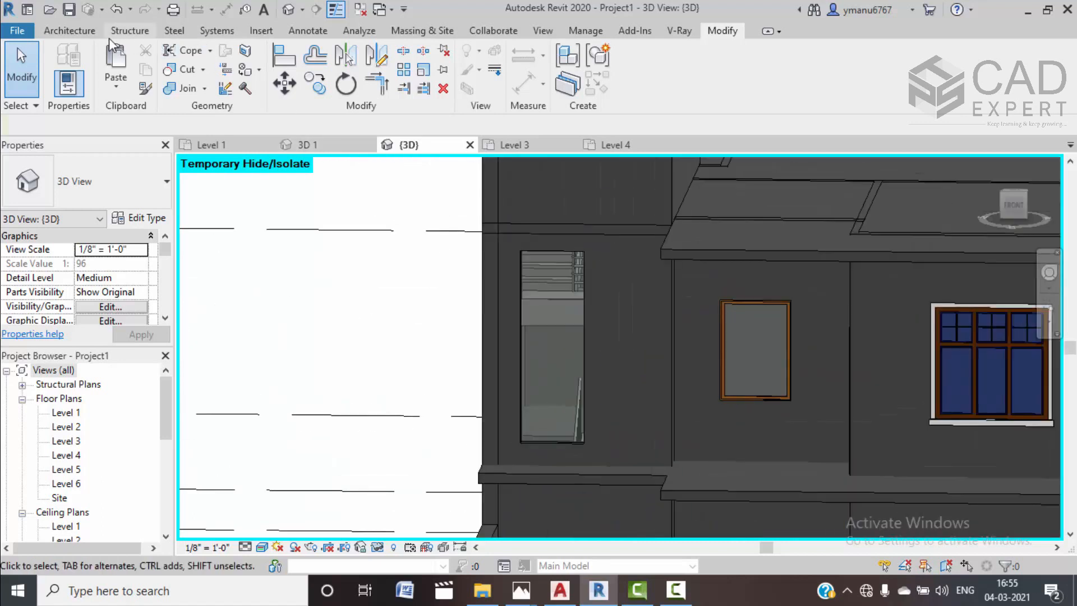
pyautogui.click(68, 32)
pyautogui.click(362, 87)
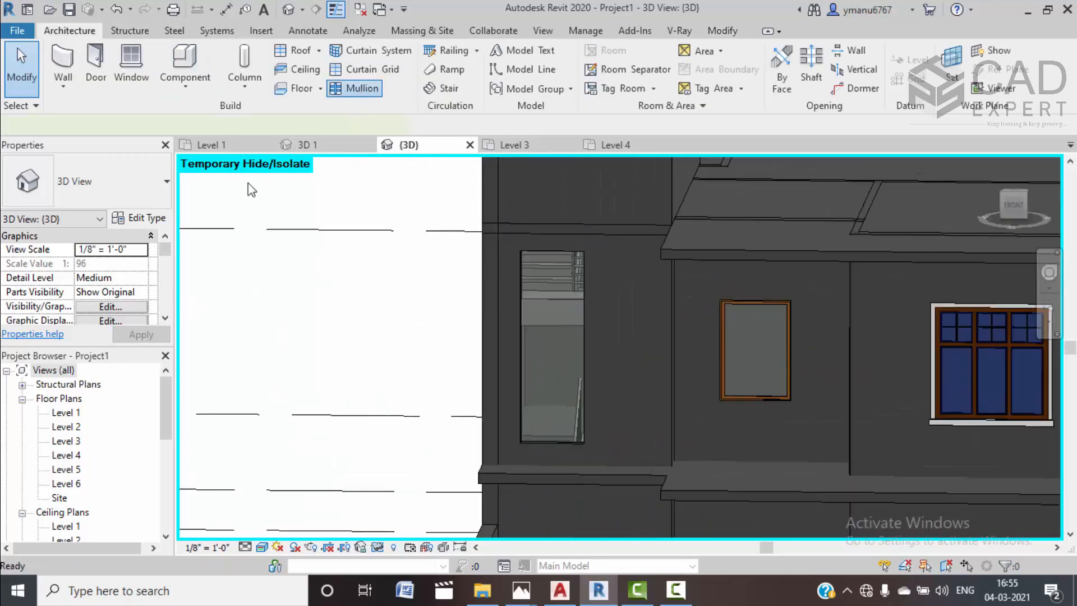
pyautogui.click(135, 181)
pyautogui.click(85, 405)
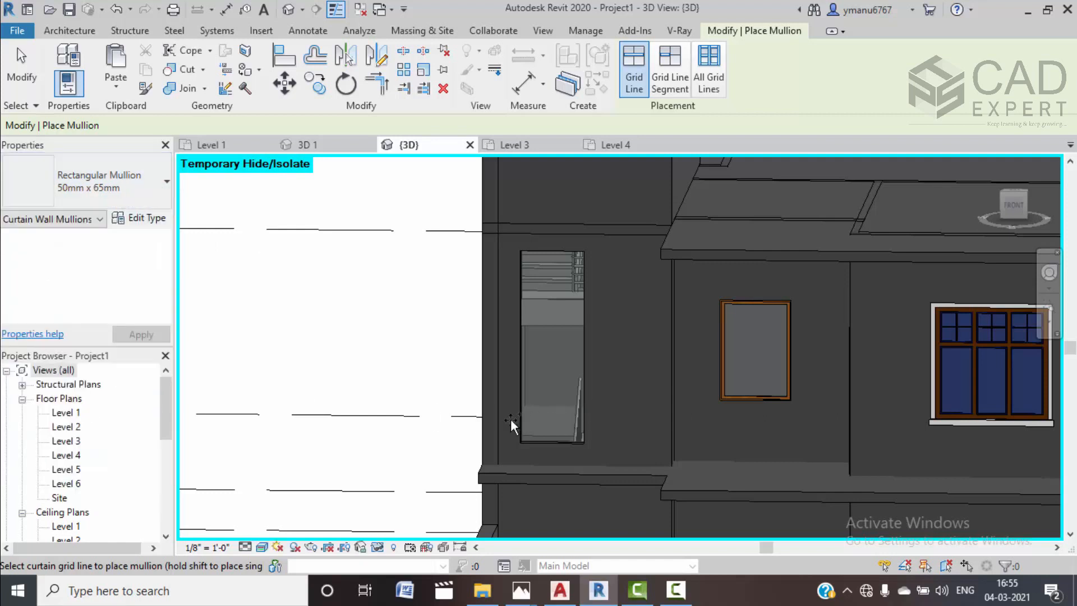
pyautogui.scroll(3, 517, 419)
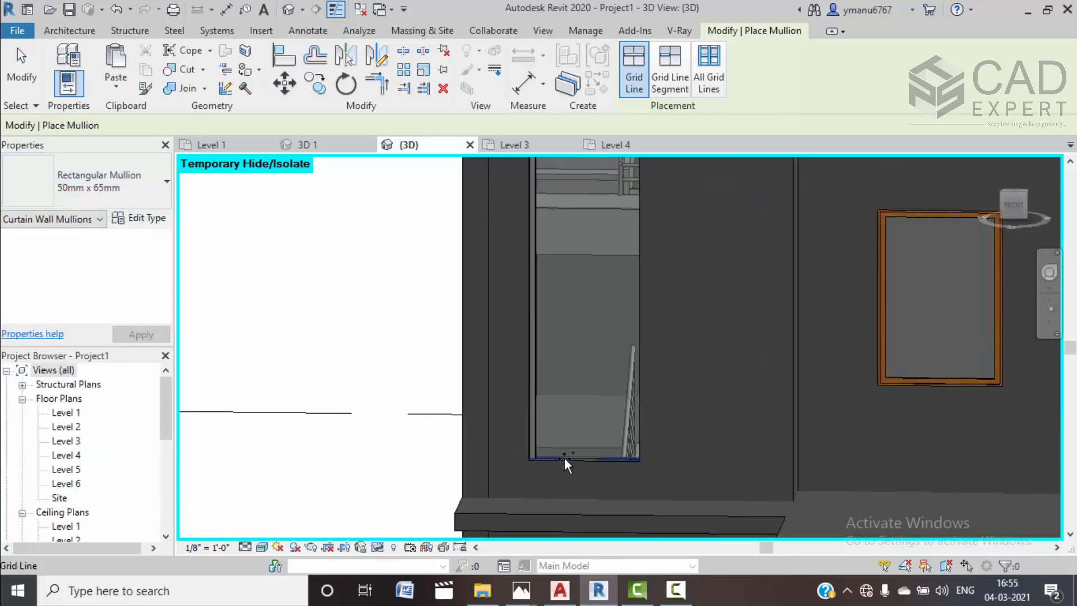
pyautogui.keyDown('shift'); pyautogui.moveTo(585, 405); pyautogui.dragTo(372, 212, button='middle'); pyautogui.keyUp('shift')
# Complete the curtain wall's frame with 50mm x 65mm mullions along its inner vertical edge and top edge
pyautogui.scroll(-2, 702, 281)
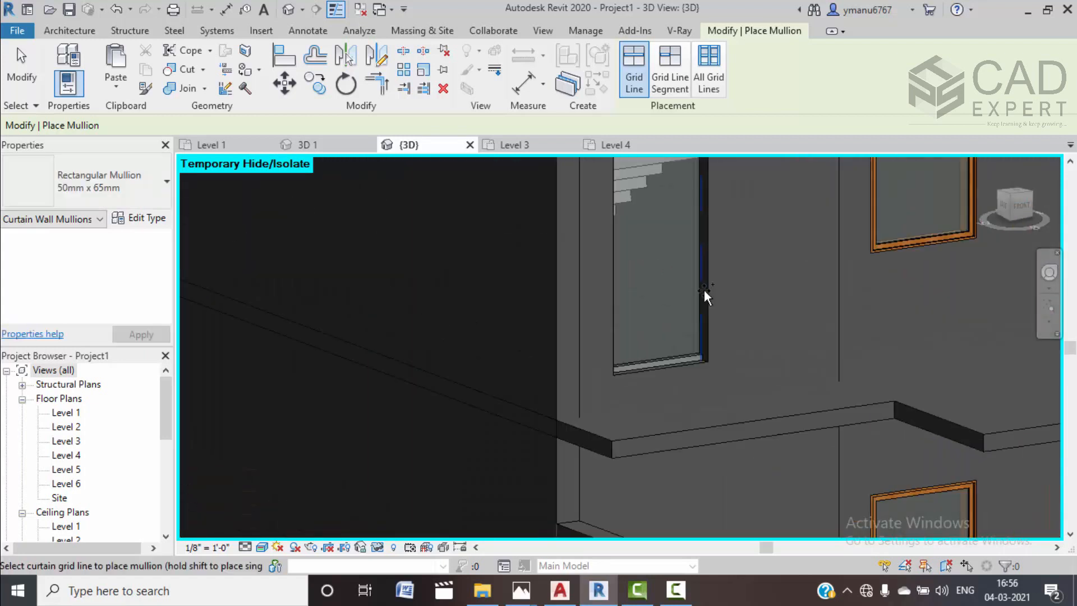
pyautogui.keyDown('shift'); pyautogui.moveTo(707, 244); pyautogui.dragTo(529, 407, button='middle'); pyautogui.keyUp('shift')
pyautogui.scroll(6, 446, 367)
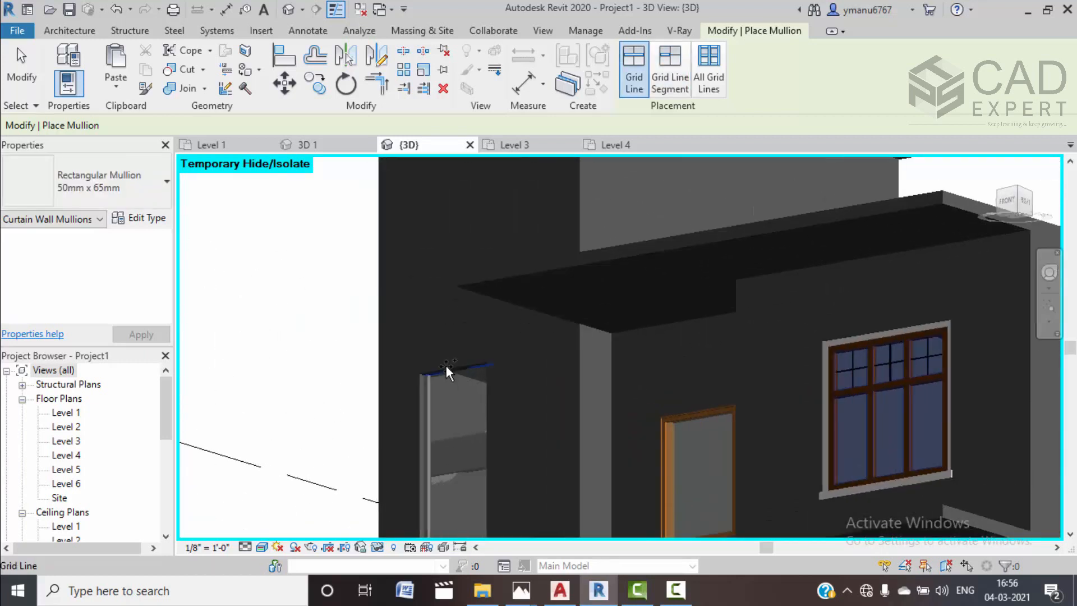
pyautogui.click(446, 378)
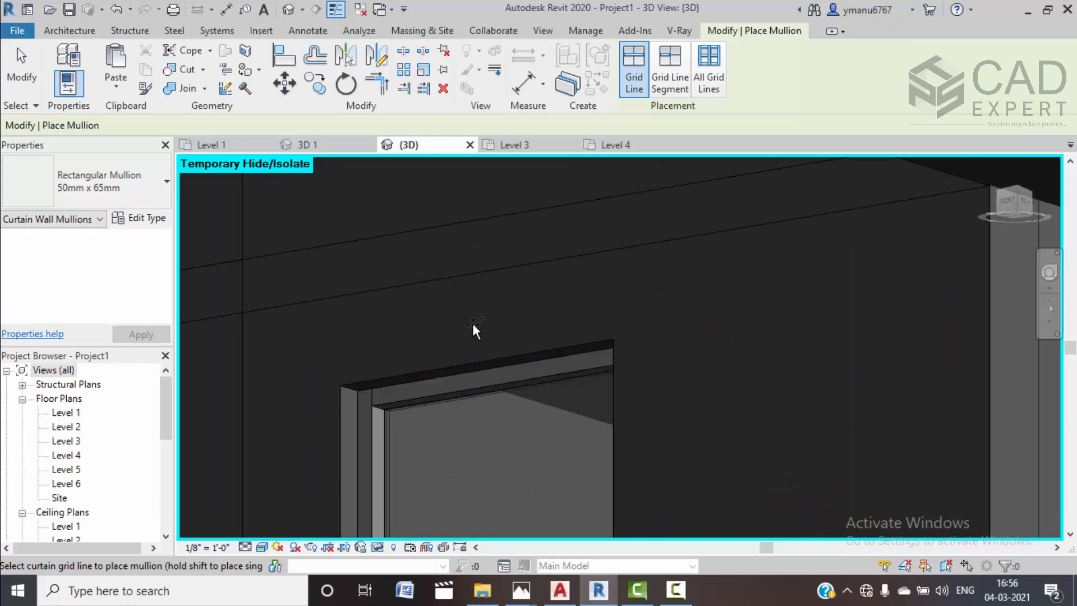
pyautogui.scroll(-8, 475, 324)
pyautogui.keyDown('shift'); pyautogui.moveTo(463, 341); pyautogui.dragTo(477, 174, button='middle'); pyautogui.keyUp('shift')
pyautogui.scroll(5, 678, 295)
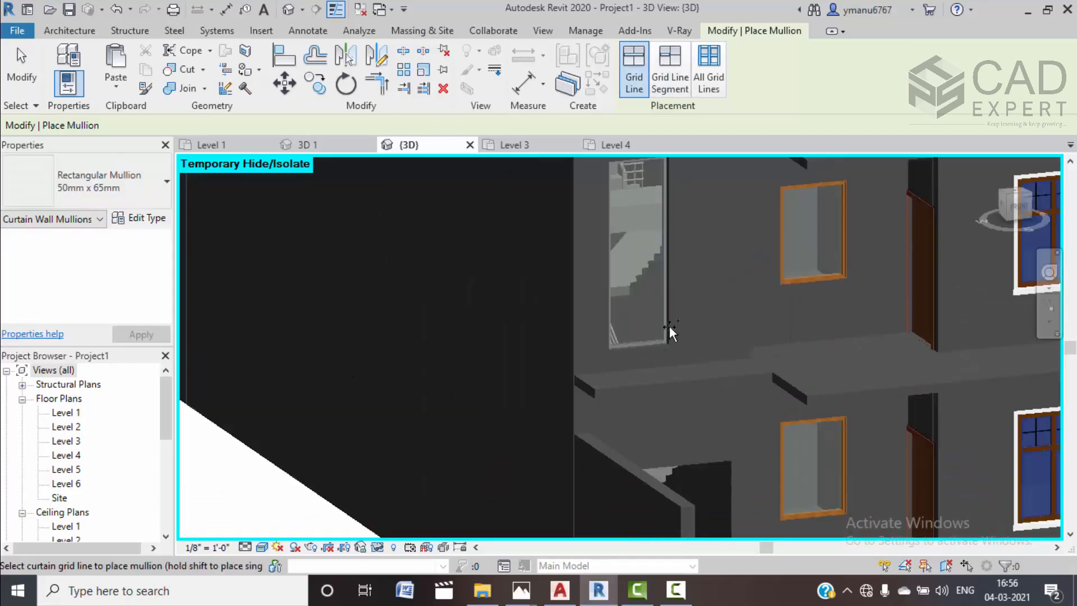
pyautogui.moveTo(728, 305); pyautogui.dragTo(633, 328, button='middle')
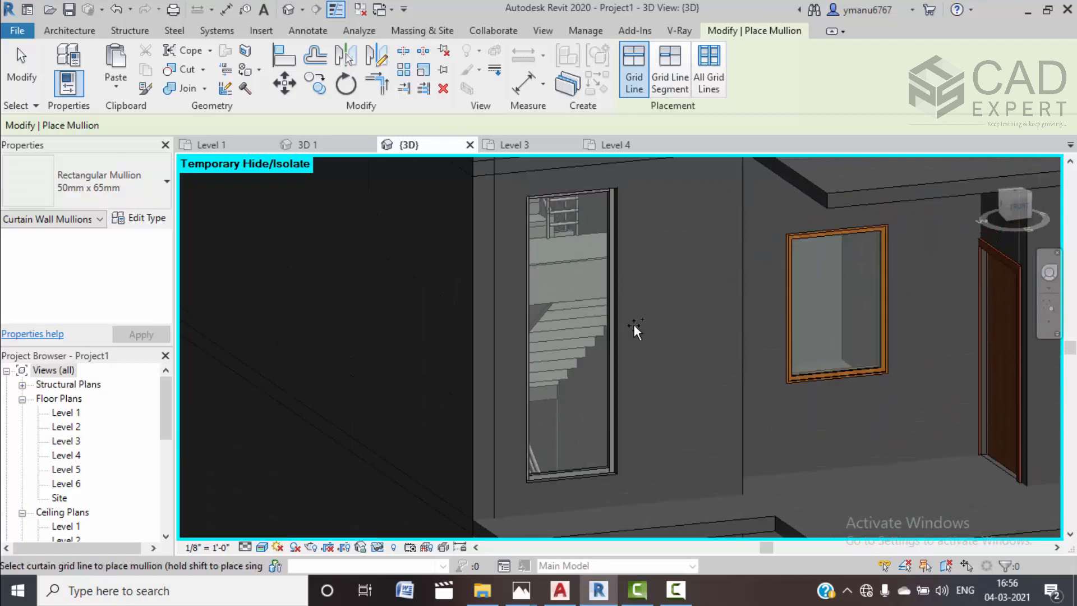
# Add two horizontal curtain grid lines to the stairwell glazing, the first 2' 6" above its base and the second 2' 6" higher
pyautogui.click(79, 32)
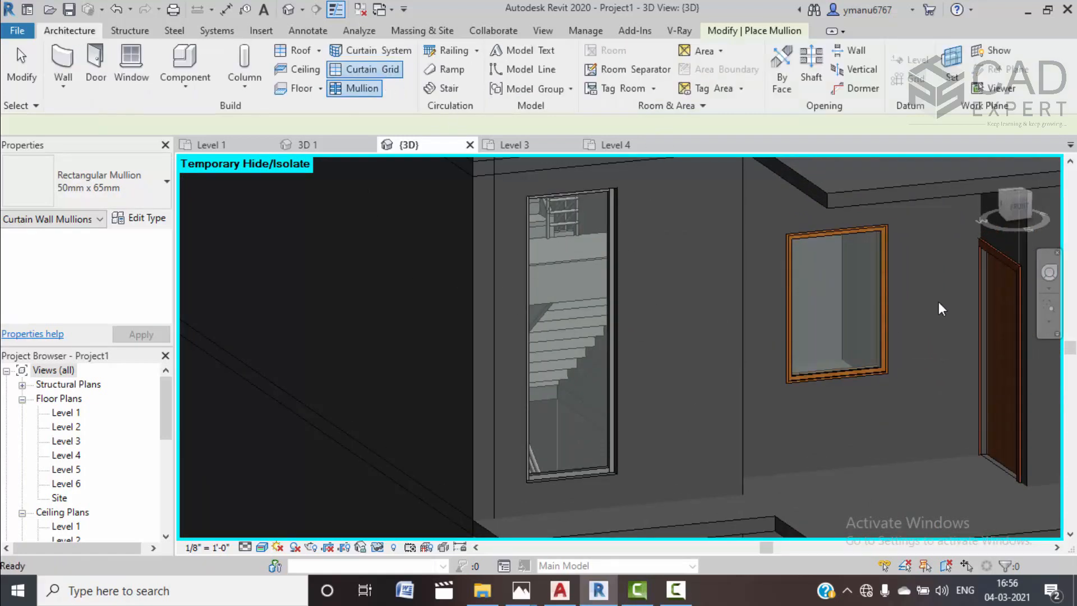
pyautogui.press('c')
pyautogui.press('g')
pyautogui.click(1016, 207)
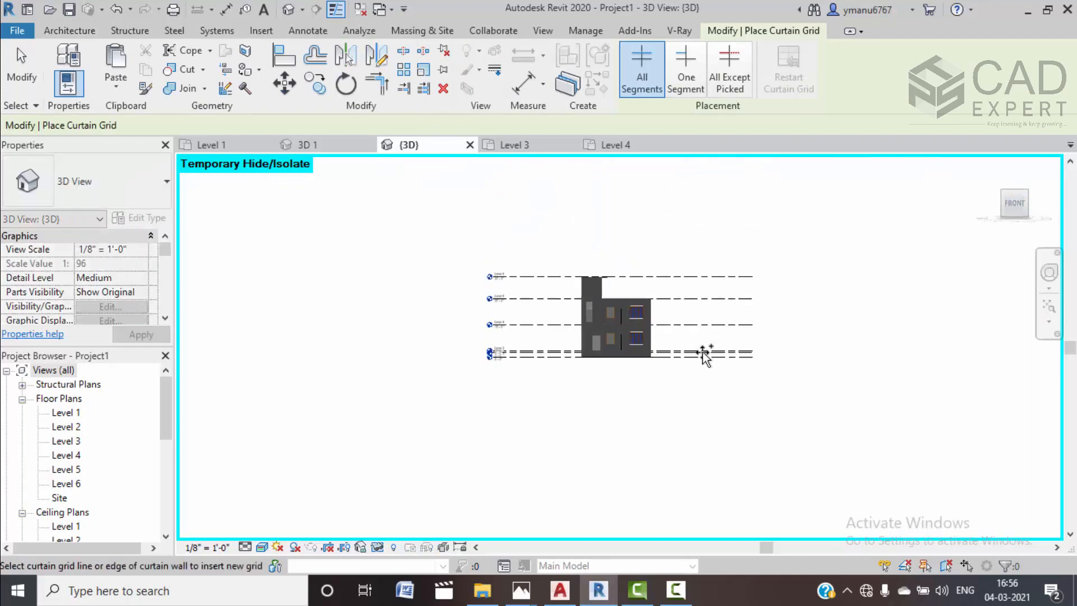
pyautogui.scroll(8, 568, 331)
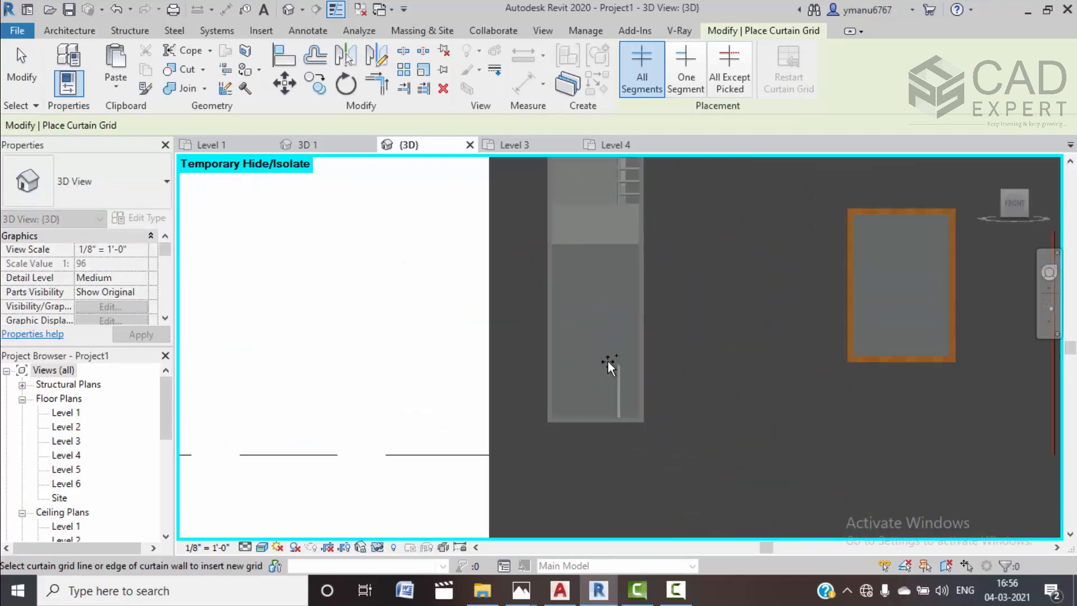
pyautogui.click(638, 345)
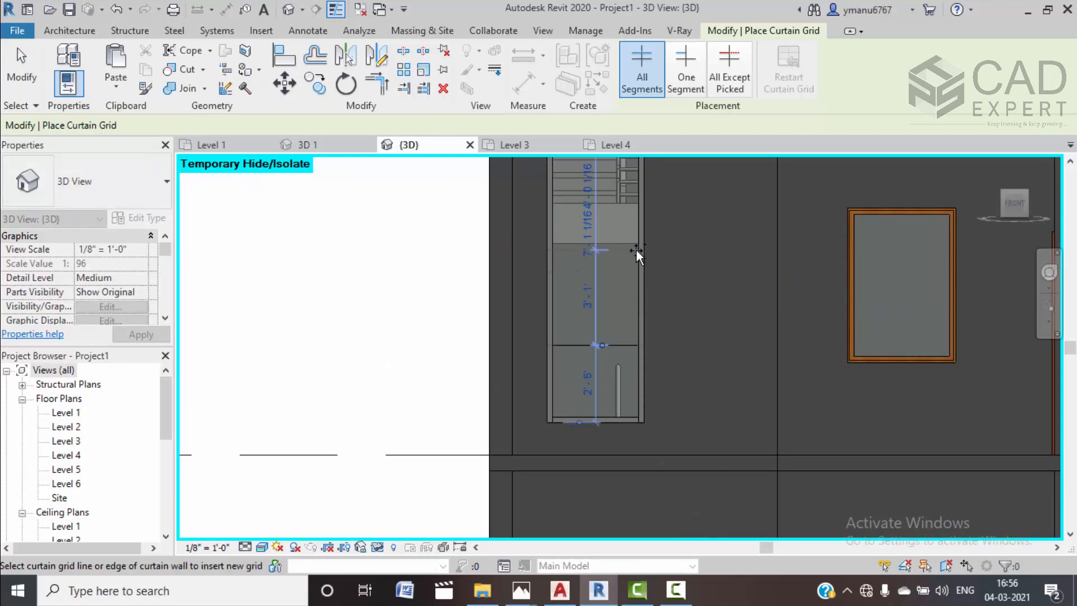
pyautogui.scroll(2, 637, 264)
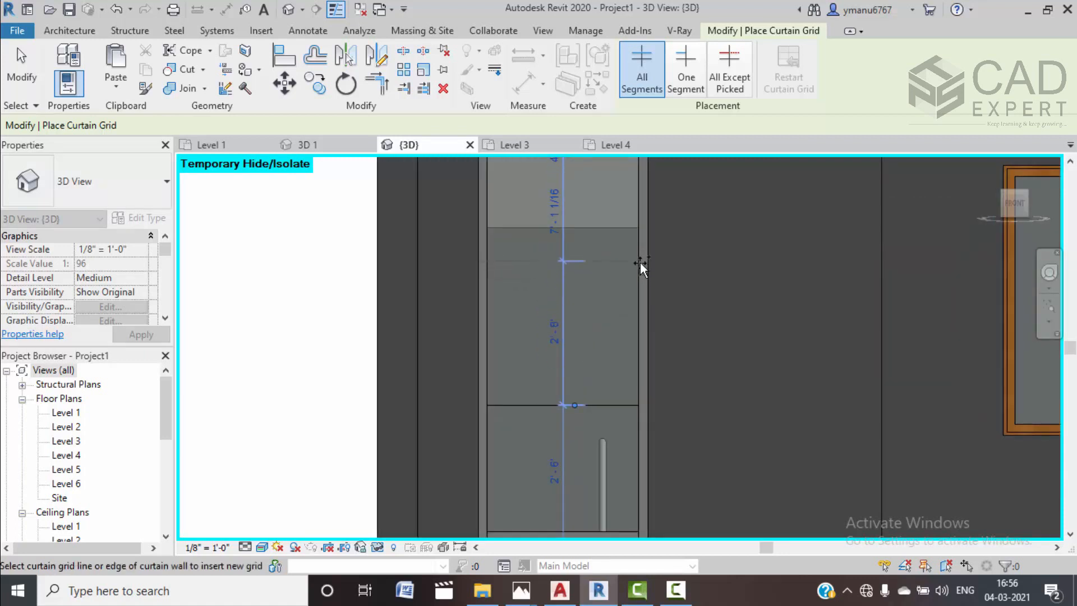
pyautogui.scroll(2, 640, 261)
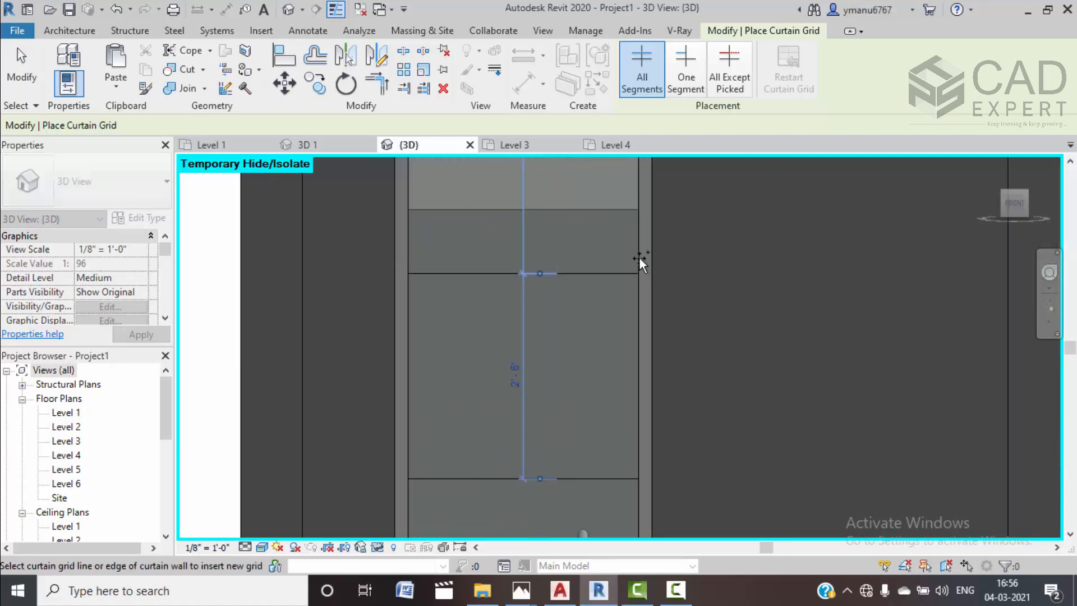
# Add a third horizontal curtain grid line at the midpoint of the uppermost panel and end the grid placement
pyautogui.scroll(-3, 638, 261)
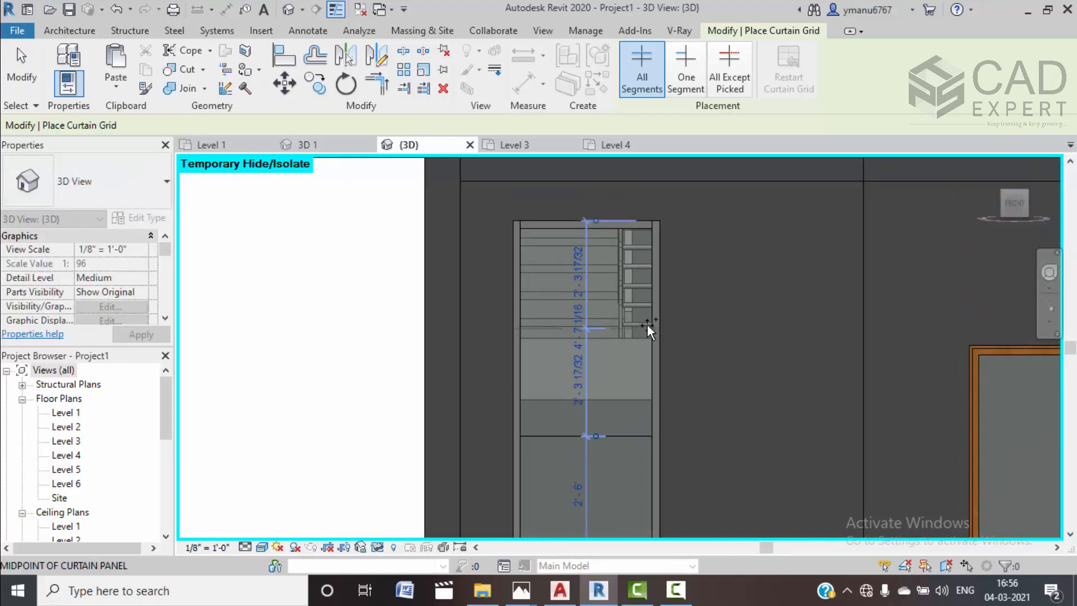
pyautogui.click(647, 324)
pyautogui.scroll(-5, 692, 283)
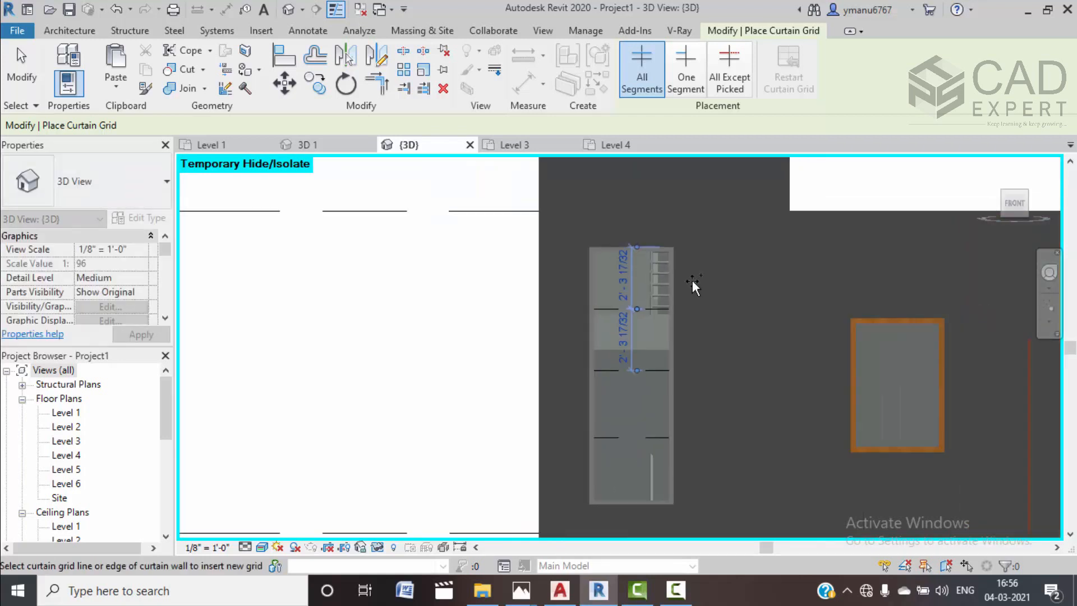
pyautogui.press('Escape')
pyautogui.press('Escape')
pyautogui.keyDown('shift'); pyautogui.moveTo(517, 299); pyautogui.dragTo(632, 414, button='middle'); pyautogui.keyUp('shift')
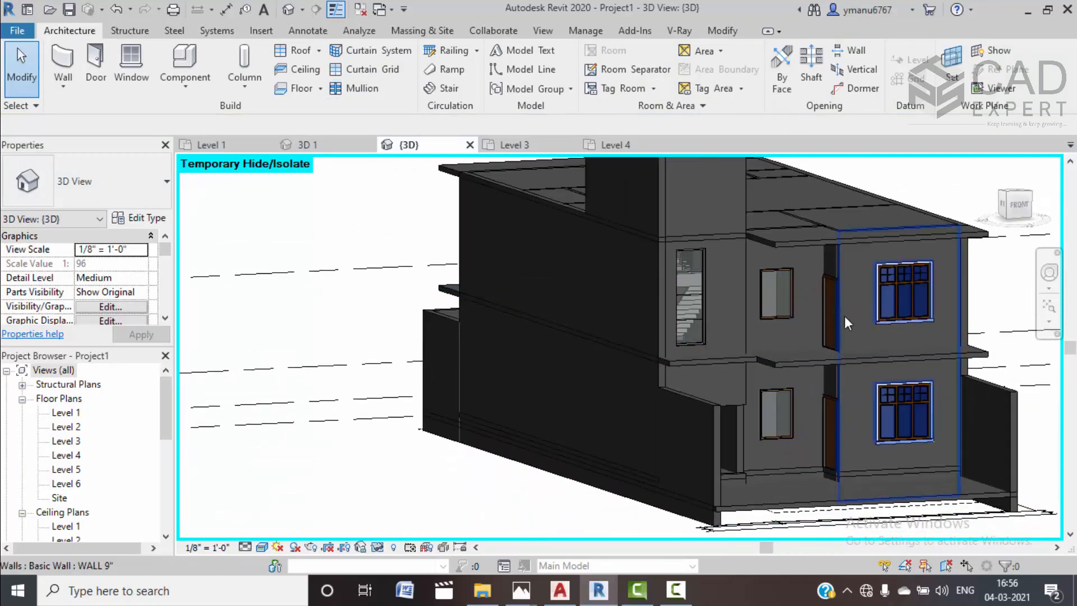
# Select the roof slab in the 3D view to identify its level, and open the Level 5 floor plan
pyautogui.scroll(5, 799, 326)
pyautogui.moveTo(841, 373); pyautogui.dragTo(747, 435, button='middle')
pyautogui.scroll(-3, 594, 350)
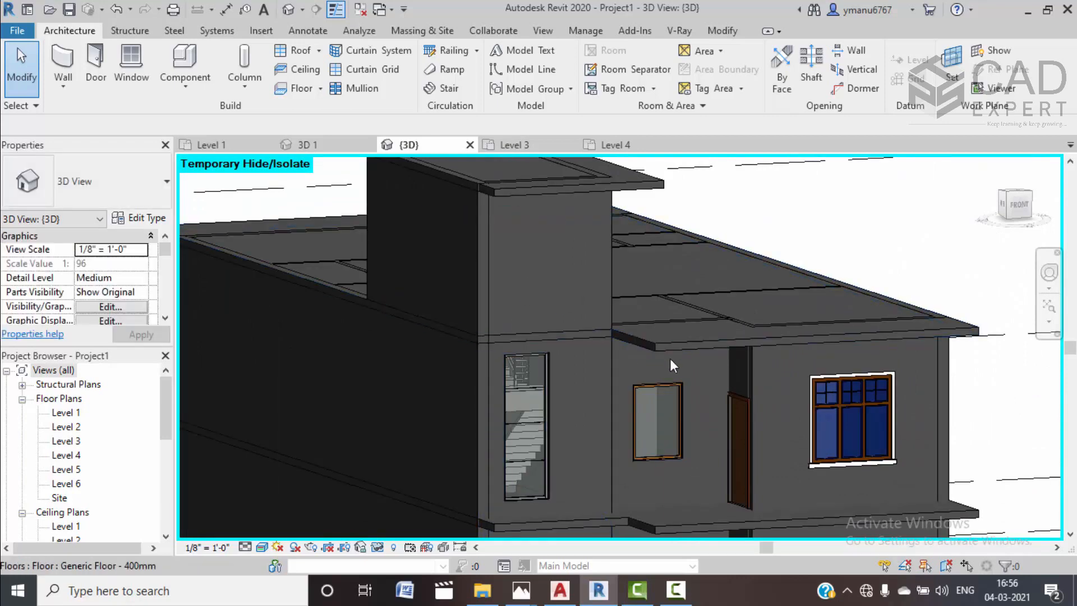
pyautogui.scroll(-2, 689, 322)
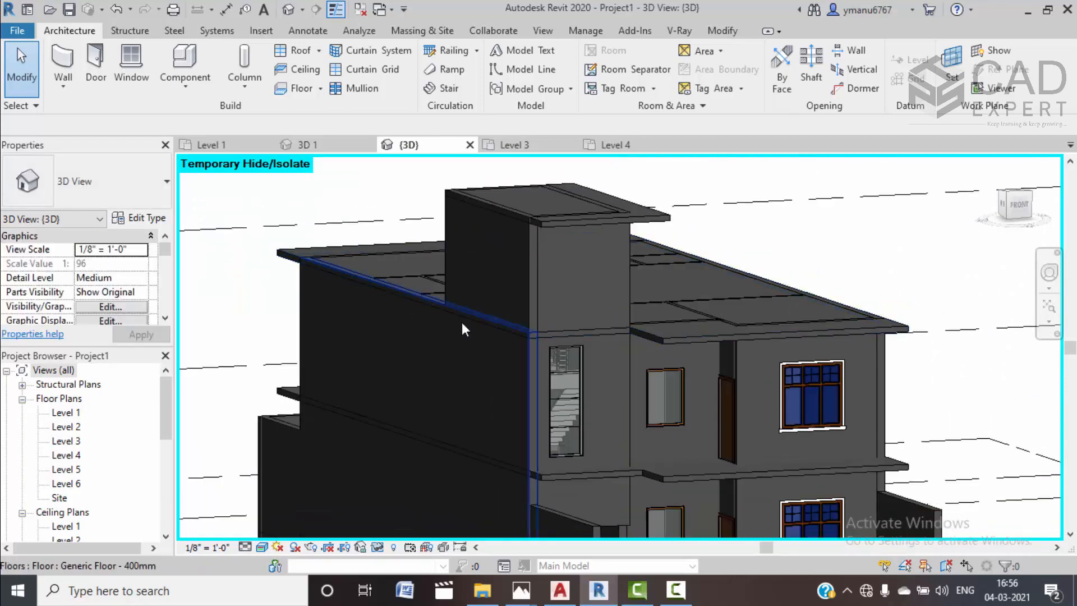
pyautogui.click(286, 264)
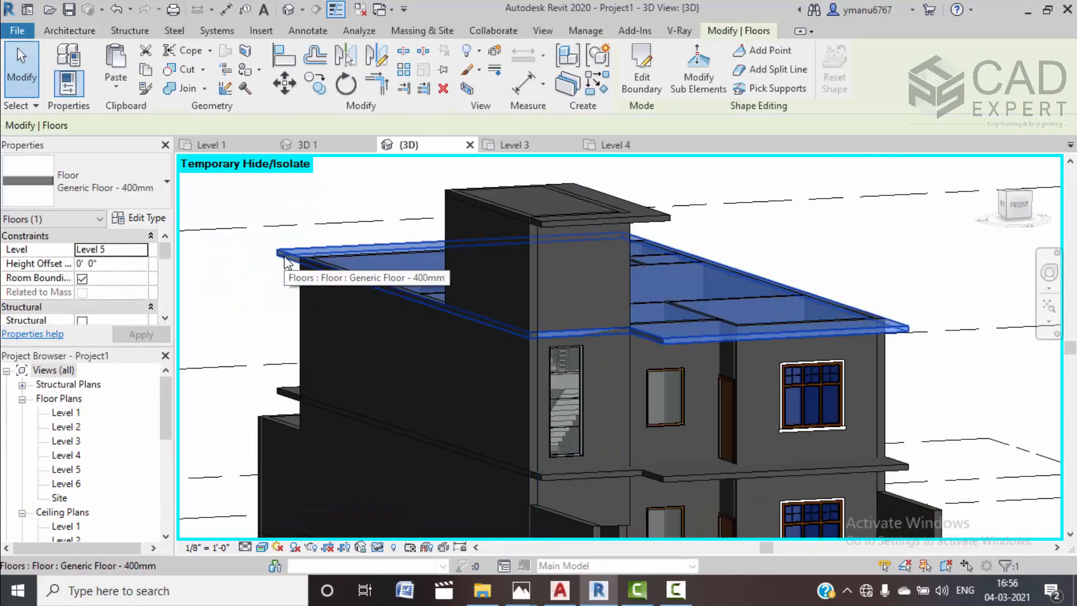
pyautogui.doubleClick(66, 469)
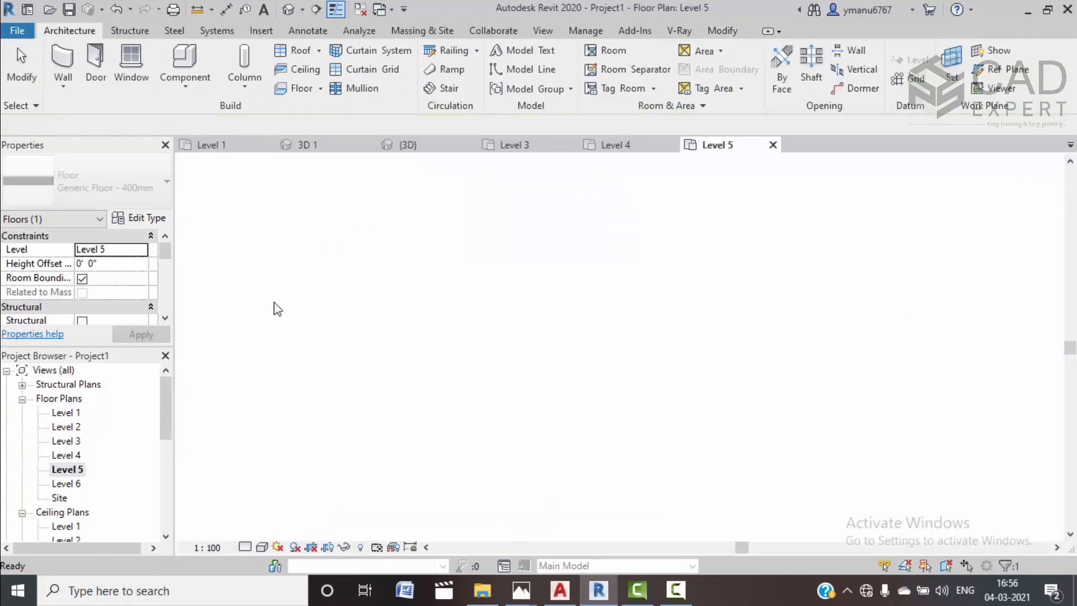
pyautogui.click(621, 364)
pyautogui.scroll(4, 620, 364)
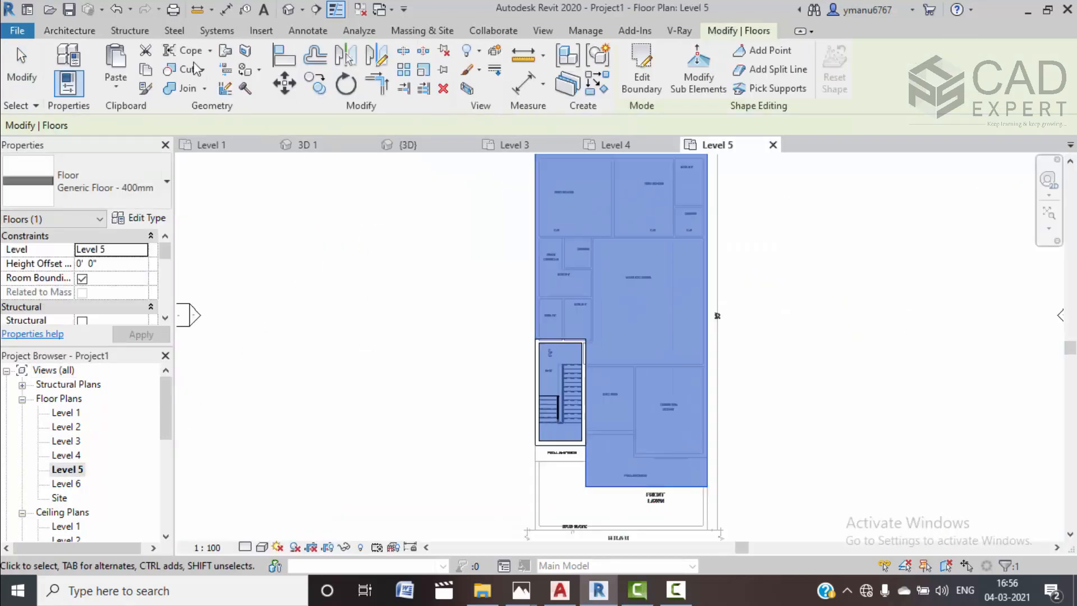
# Start a Basic Wall of type WALL 9" on Level 5 with an unconnected height of 3' 6"
pyautogui.click(77, 34)
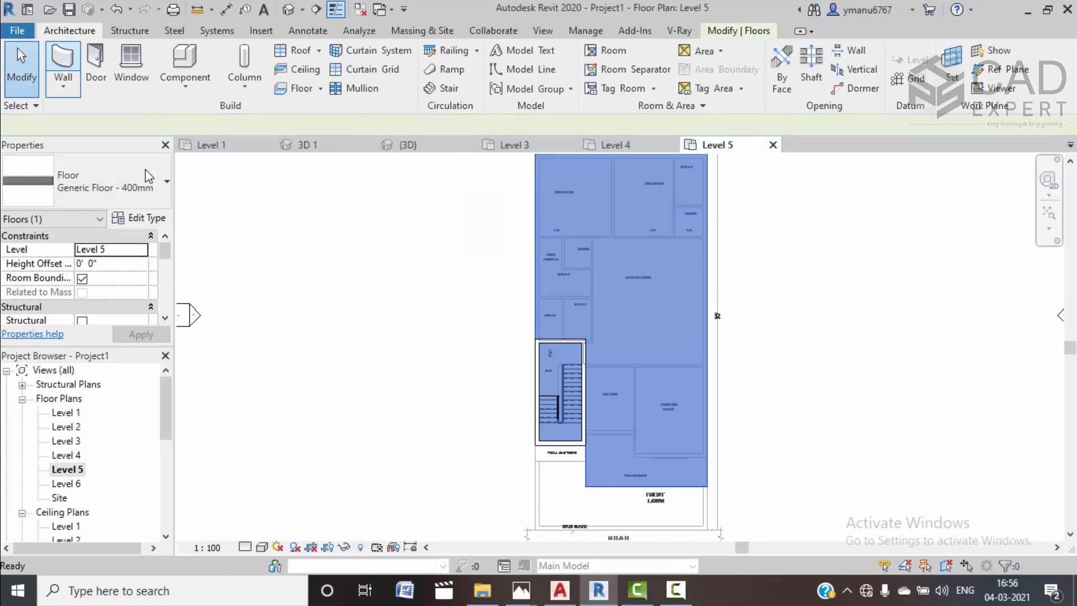
pyautogui.click(135, 183)
pyautogui.click(133, 293)
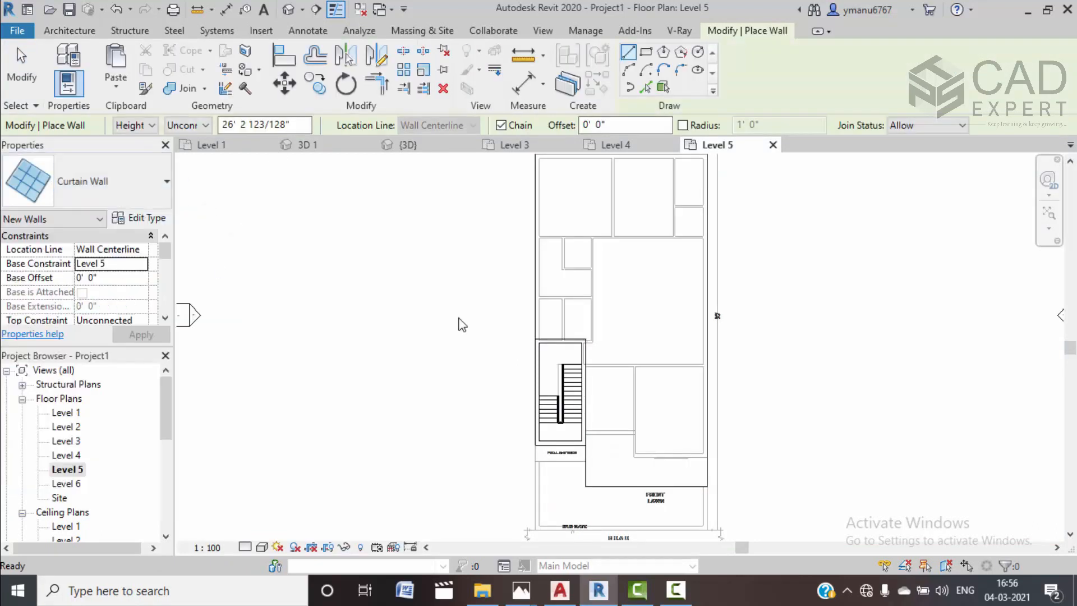
pyautogui.scroll(5, 507, 354)
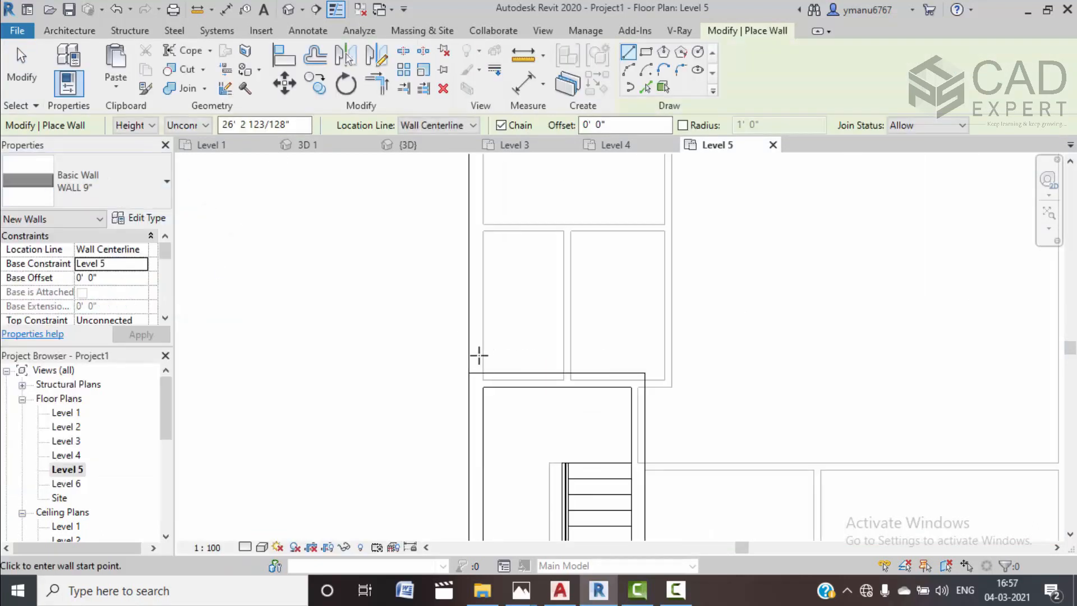
pyautogui.scroll(-3, 125, 314)
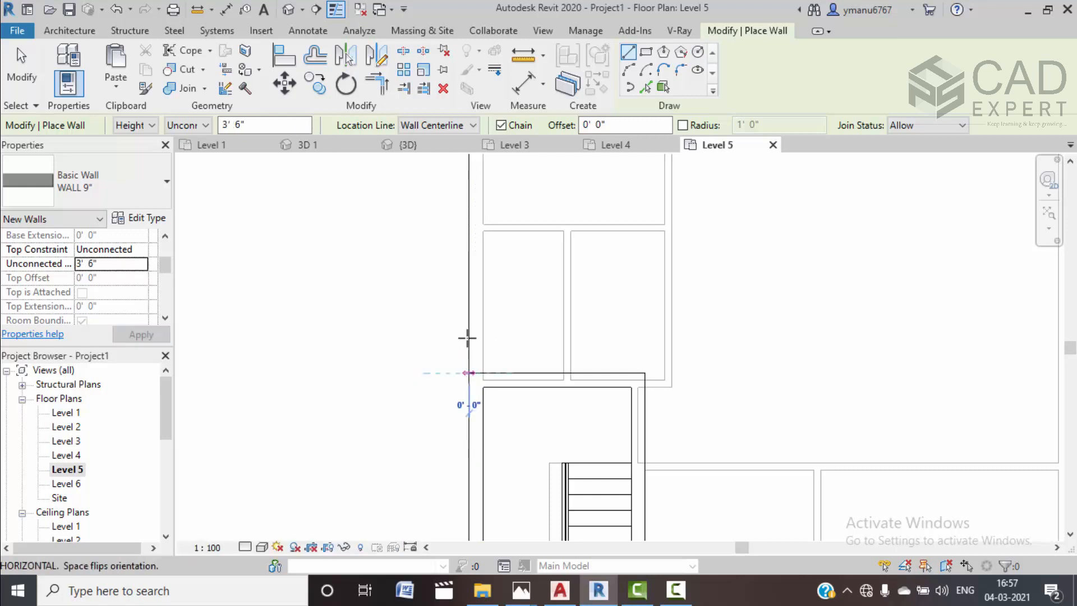
# Set the parapet wall's location line to Finish Face: Exterior
pyautogui.click(467, 373)
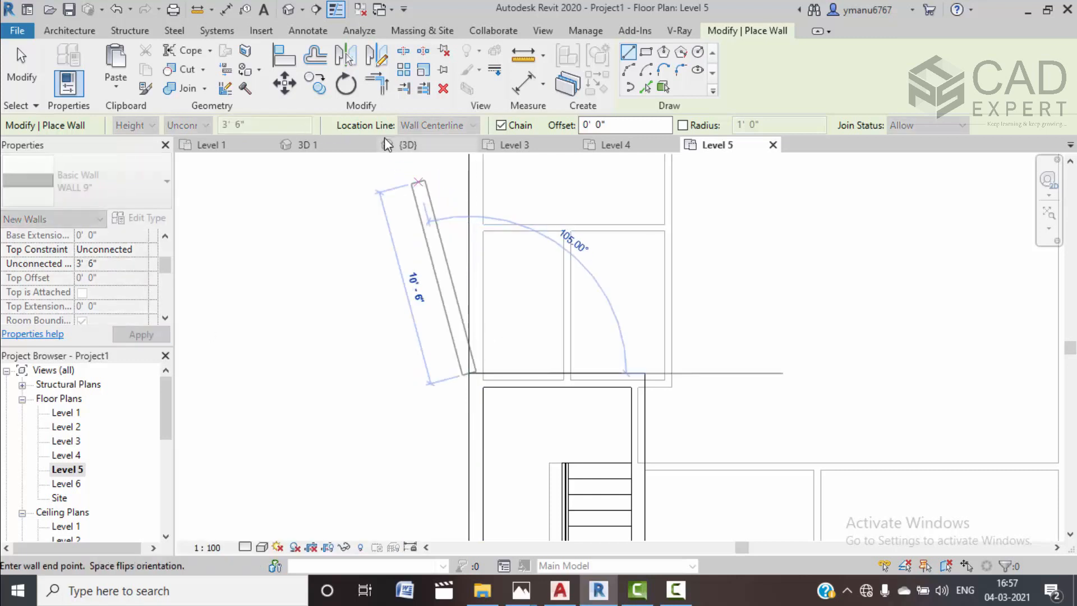
pyautogui.press('Escape')
pyautogui.click(456, 127)
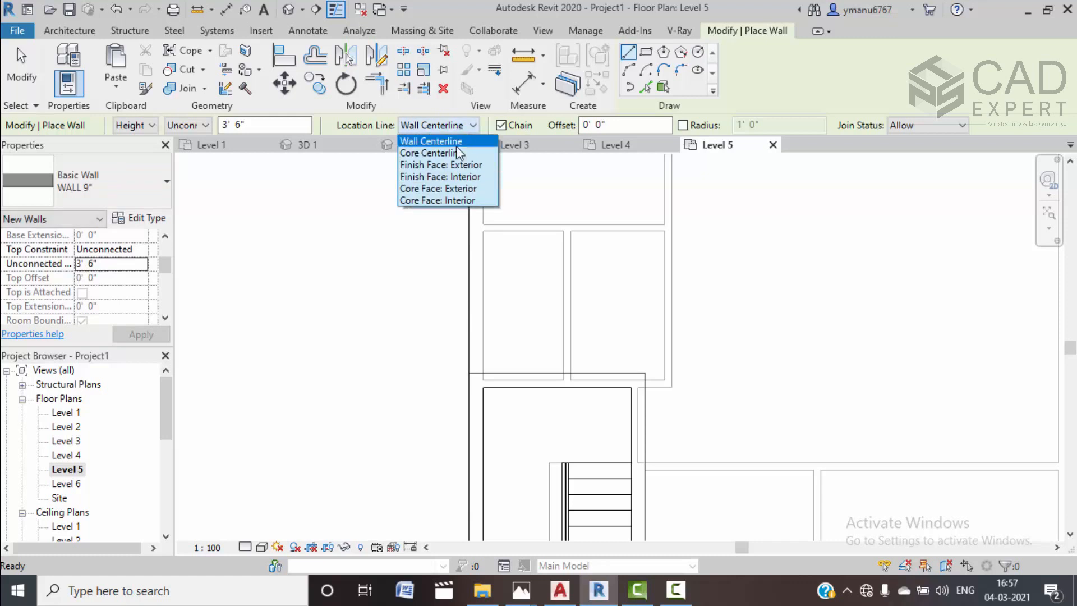
pyautogui.click(447, 176)
pyautogui.click(470, 373)
pyautogui.press('Escape')
pyautogui.click(452, 126)
pyautogui.click(443, 163)
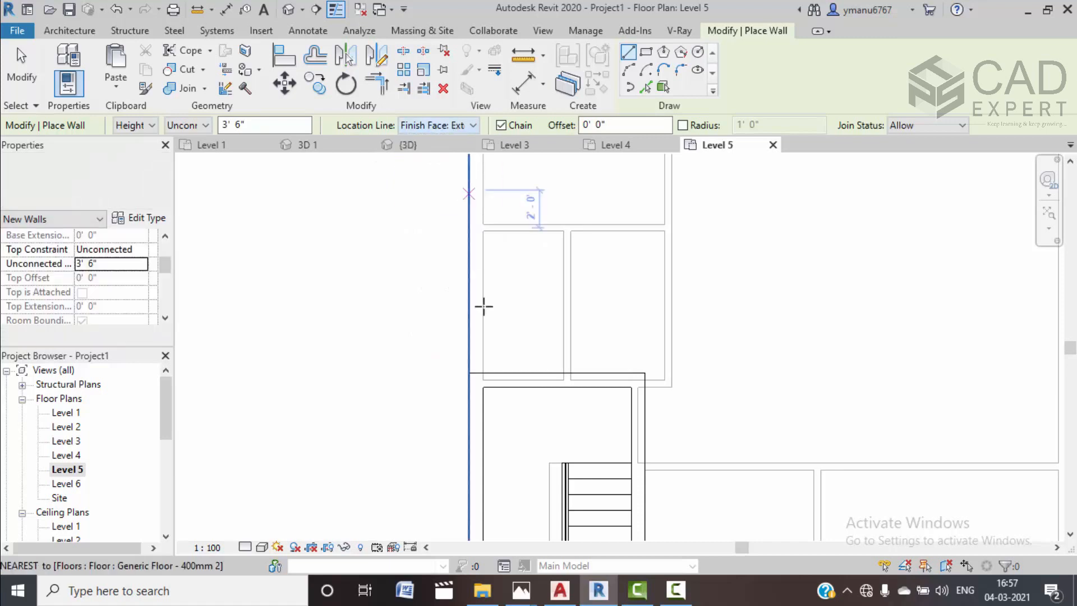
# Draw the parapet wall along the slab's outer side edge from the stairwell's rear corner to the slab's rear corner
pyautogui.click(469, 372)
pyautogui.scroll(2, 456, 199)
pyautogui.moveTo(457, 197); pyautogui.dragTo(463, 421, button='middle')
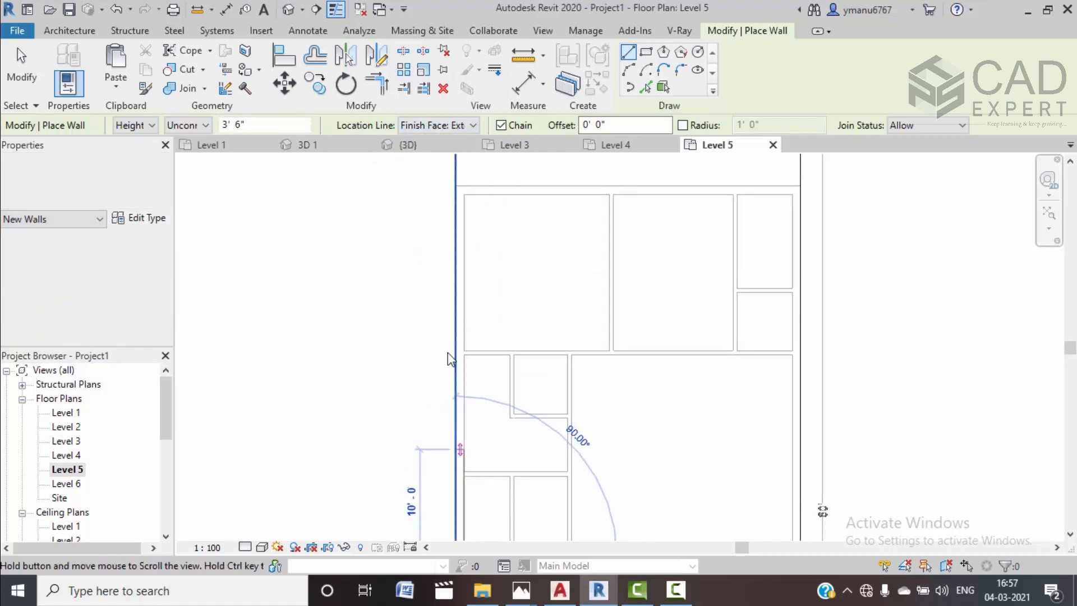
pyautogui.moveTo(442, 169); pyautogui.dragTo(443, 284, button='middle')
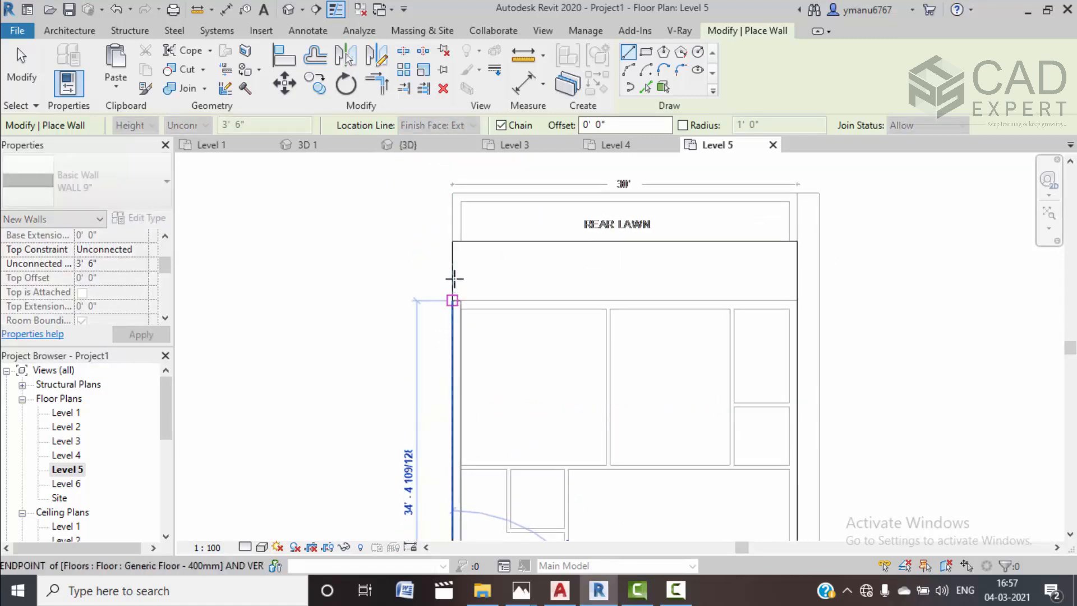
pyautogui.click(452, 241)
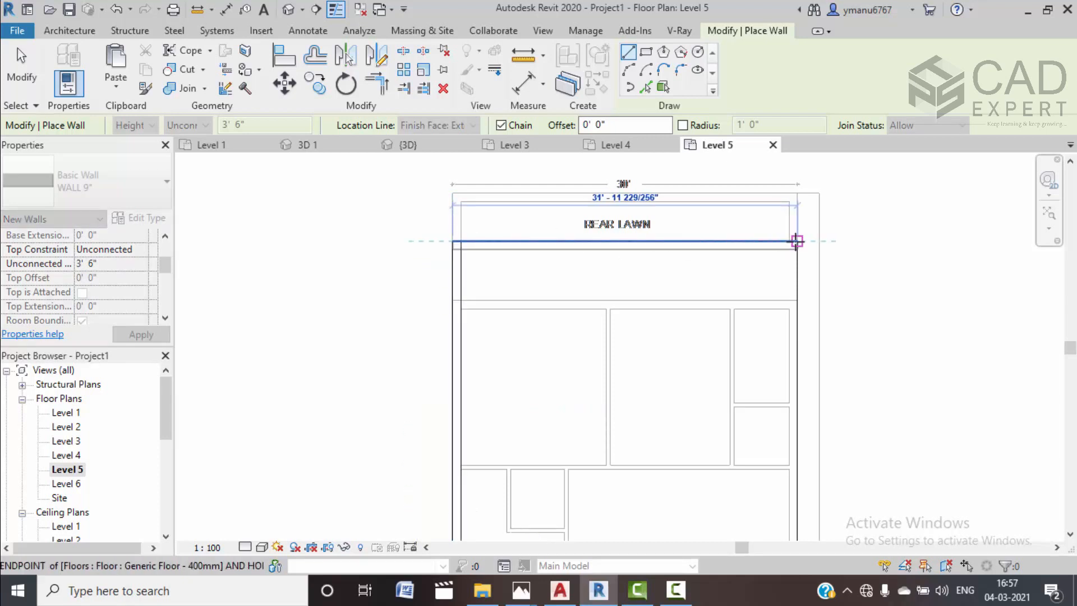
# Continue the parapet along the slab's rear, opposite side and front edges, ending it at the stairwell's front corner
pyautogui.click(783, 325)
pyautogui.scroll(-3, 791, 419)
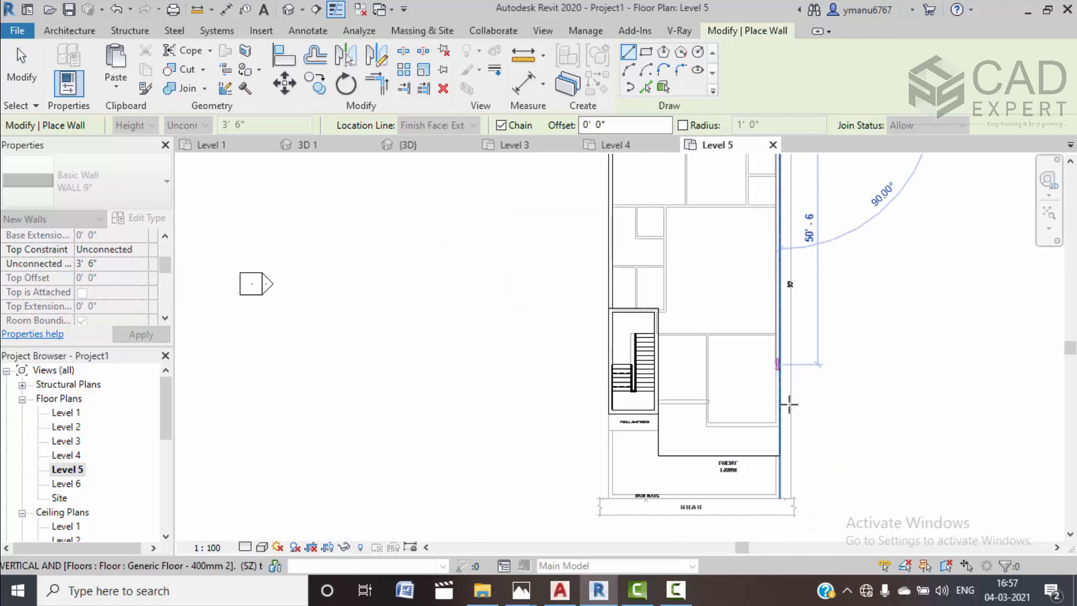
pyautogui.scroll(2, 777, 453)
pyautogui.click(758, 458)
pyautogui.click(599, 406)
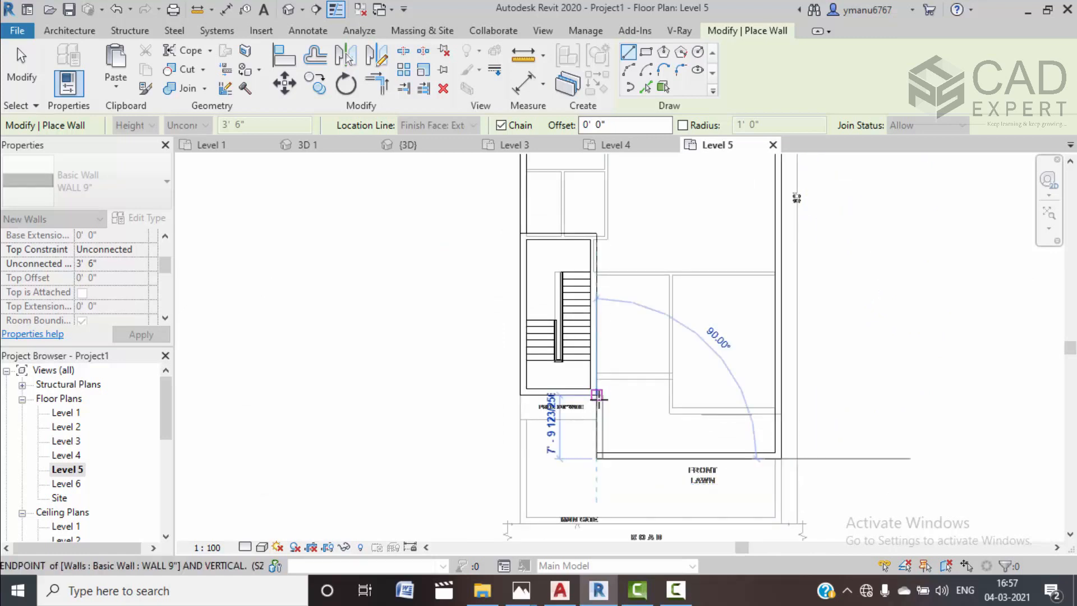
pyautogui.click(613, 346)
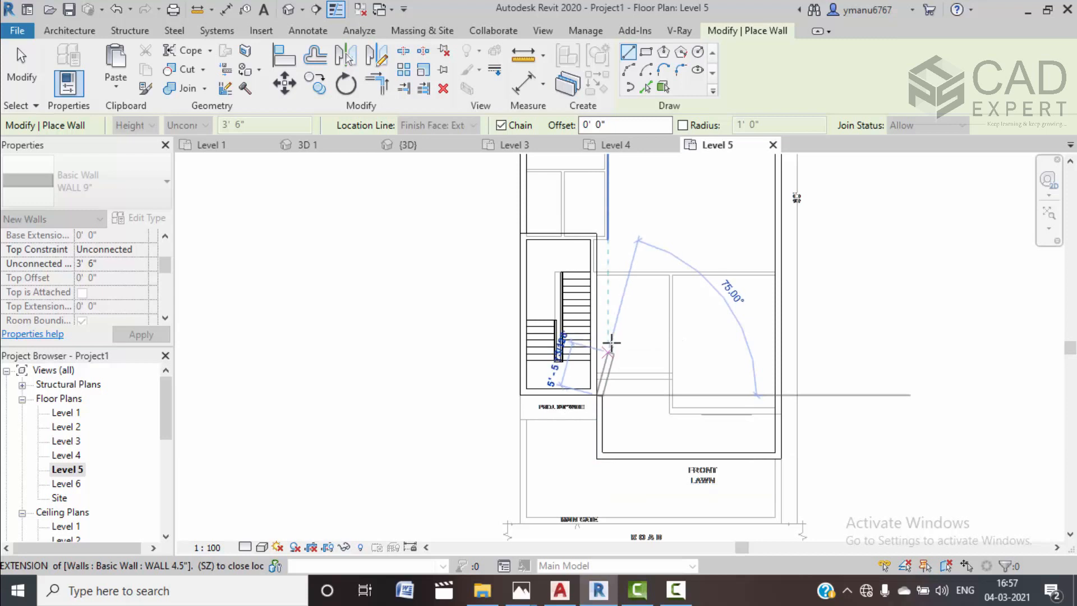
pyautogui.press('Escape')
pyautogui.press('Escape')
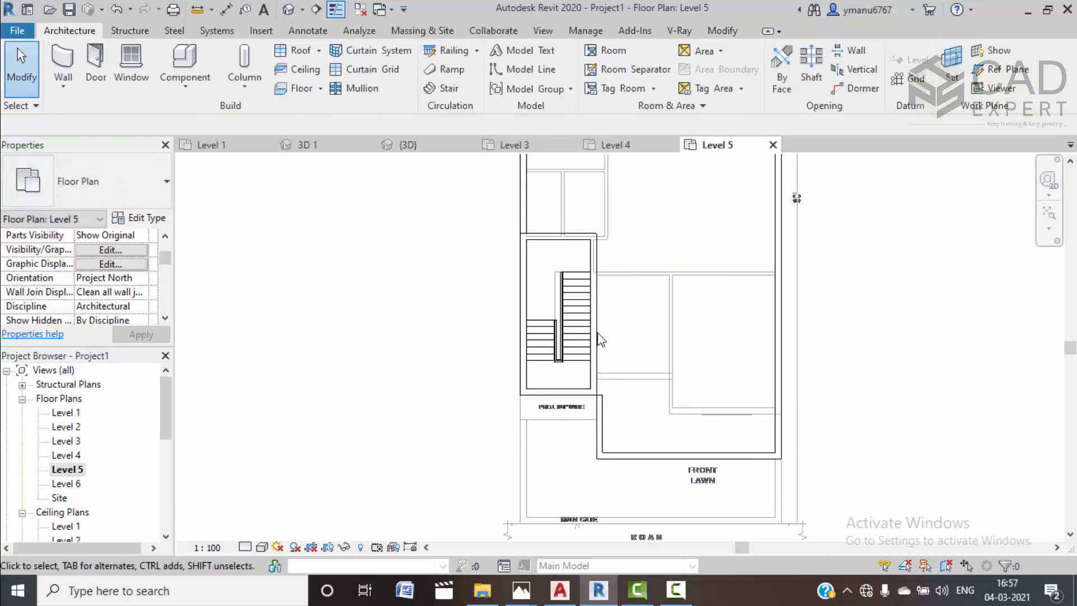
# Check the roof parapet and front facade in the {3D} view
pyautogui.click(429, 147)
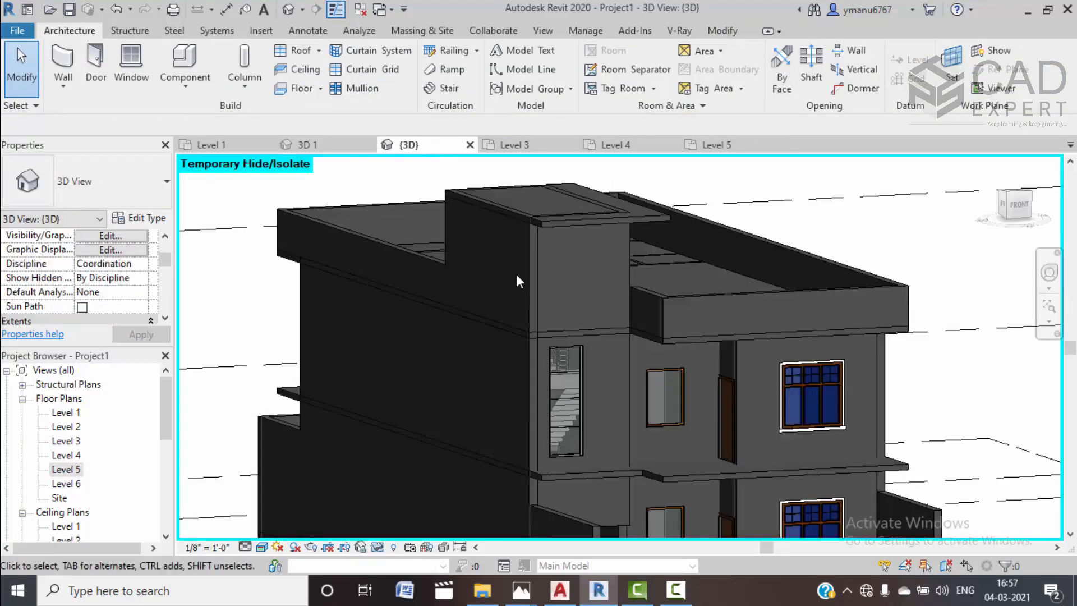
pyautogui.keyDown('shift'); pyautogui.moveTo(614, 324); pyautogui.dragTo(542, 384, button='middle'); pyautogui.keyUp('shift')
pyautogui.keyDown('shift'); pyautogui.moveTo(512, 307); pyautogui.dragTo(561, 493, button='middle'); pyautogui.keyUp('shift')
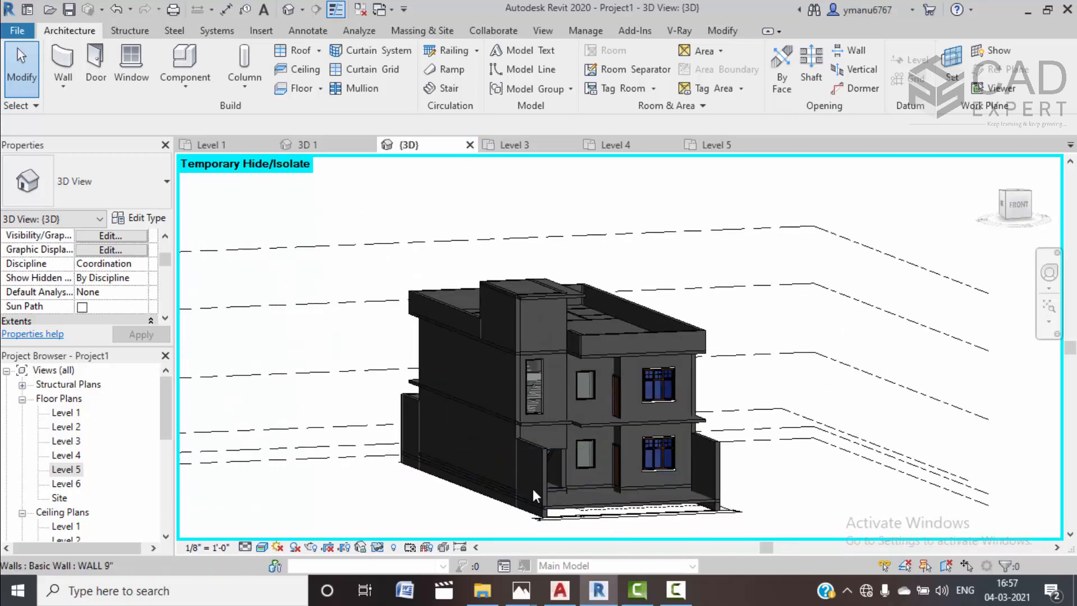
pyautogui.scroll(5, 527, 421)
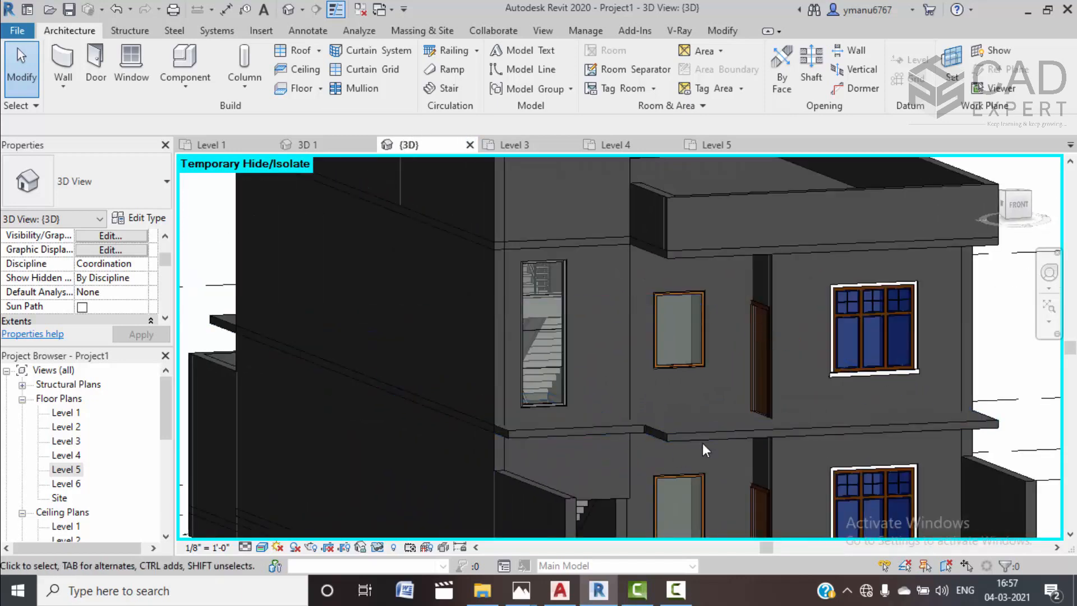
# Examine the first-floor balcony's glass railing, base wall and slab edge in the reference model's 3D 1 view
pyautogui.click(349, 144)
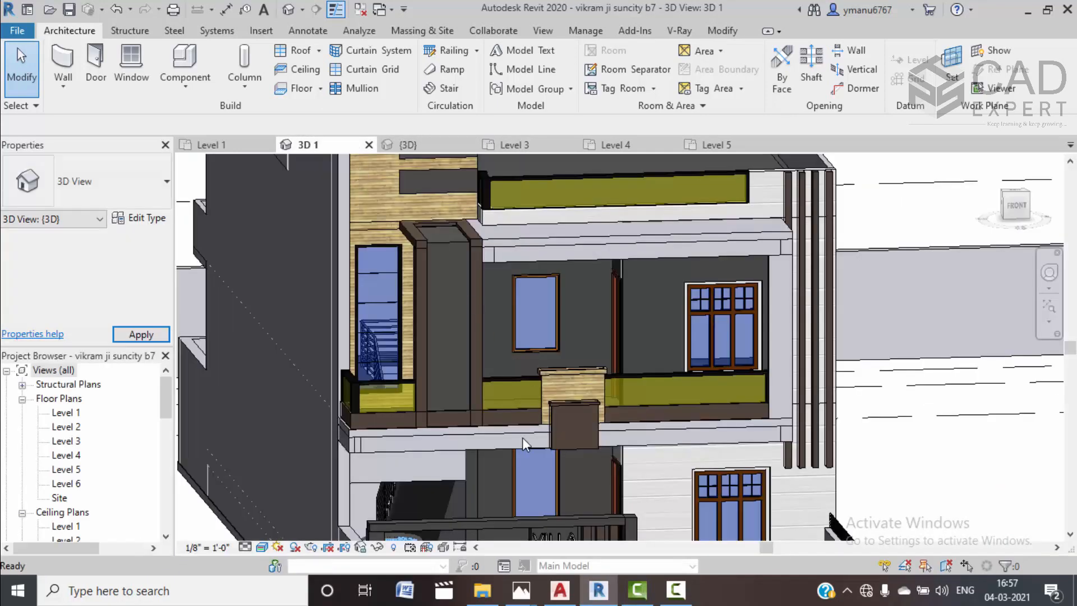
pyautogui.scroll(-5, 492, 404)
pyautogui.keyDown('shift'); pyautogui.moveTo(493, 404); pyautogui.dragTo(598, 385, button='middle'); pyautogui.keyUp('shift')
pyautogui.scroll(8, 598, 384)
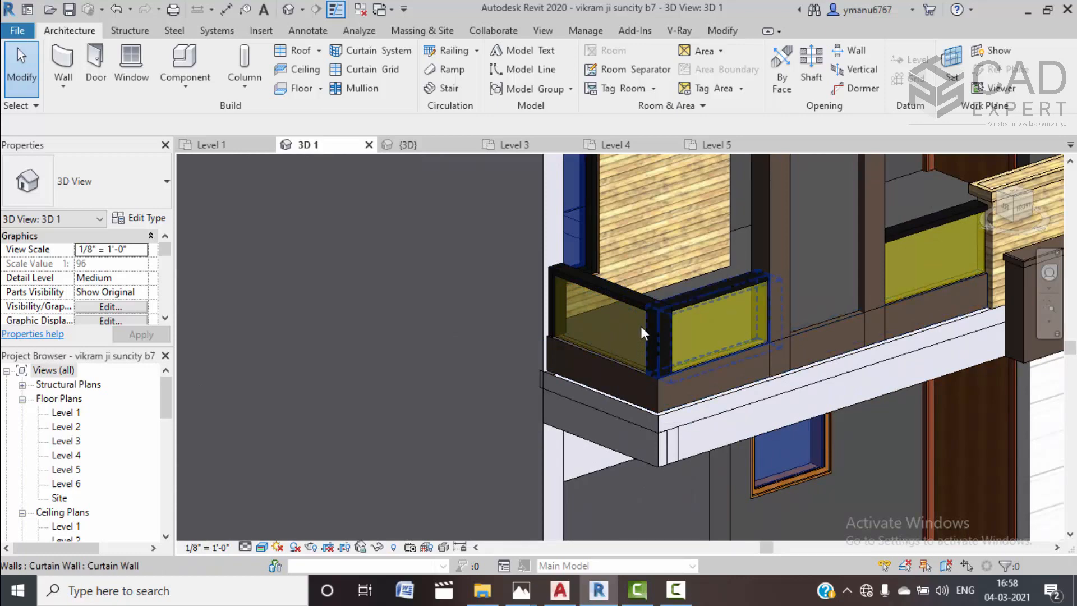
pyautogui.scroll(-1, 692, 332)
pyautogui.moveTo(812, 340); pyautogui.dragTo(620, 475, button='middle')
pyautogui.moveTo(721, 408); pyautogui.dragTo(636, 434, button='middle')
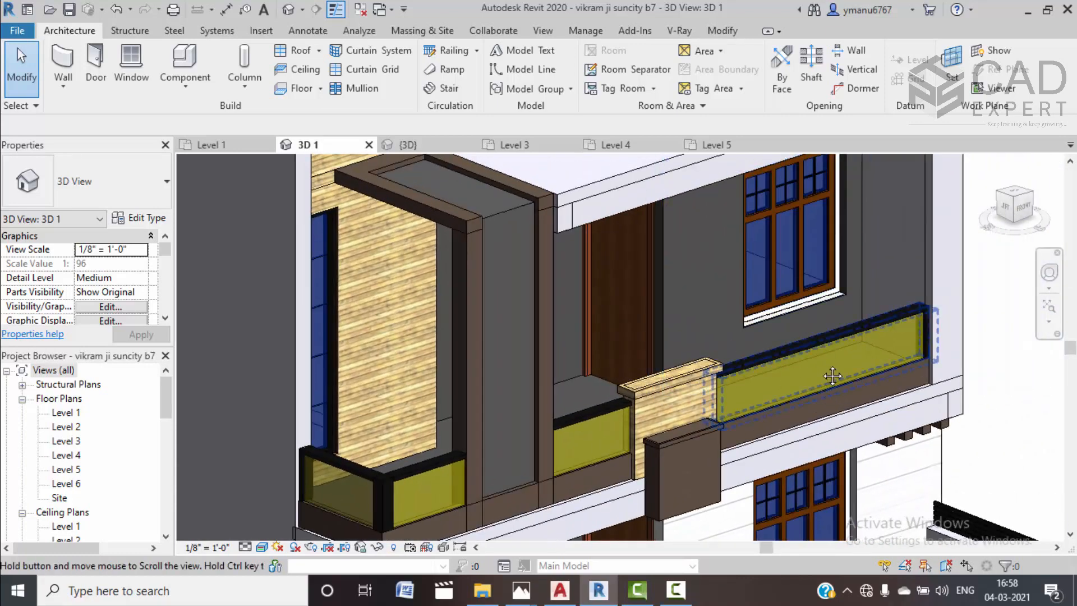
pyautogui.moveTo(829, 390); pyautogui.dragTo(844, 342, button='middle')
pyautogui.scroll(-1, 499, 472)
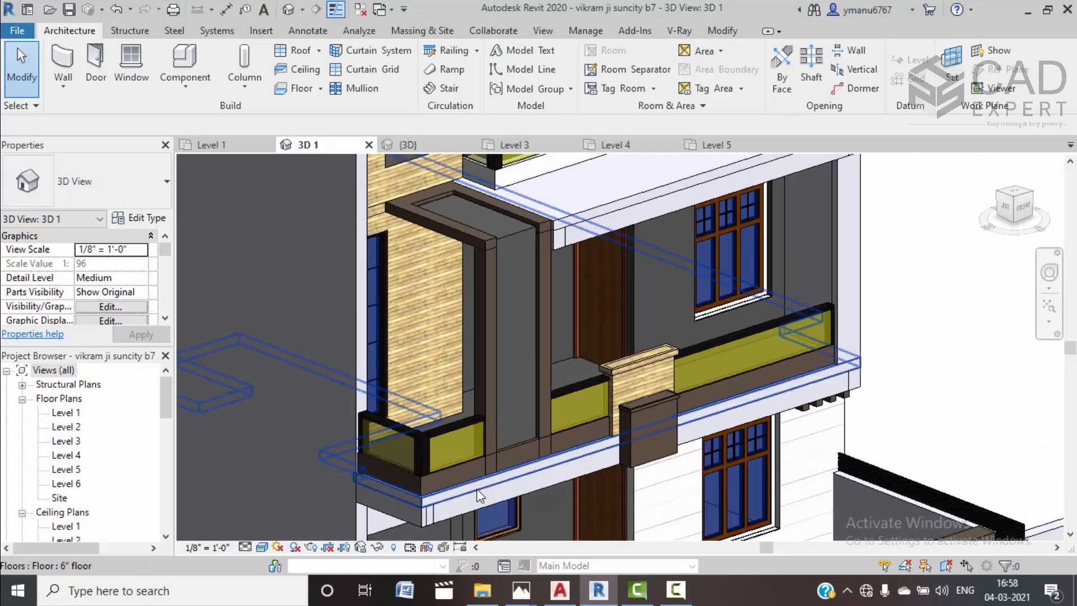
pyautogui.keyDown('shift'); pyautogui.moveTo(474, 447); pyautogui.dragTo(703, 497, button='middle'); pyautogui.keyUp('shift')
pyautogui.scroll(4, 704, 496)
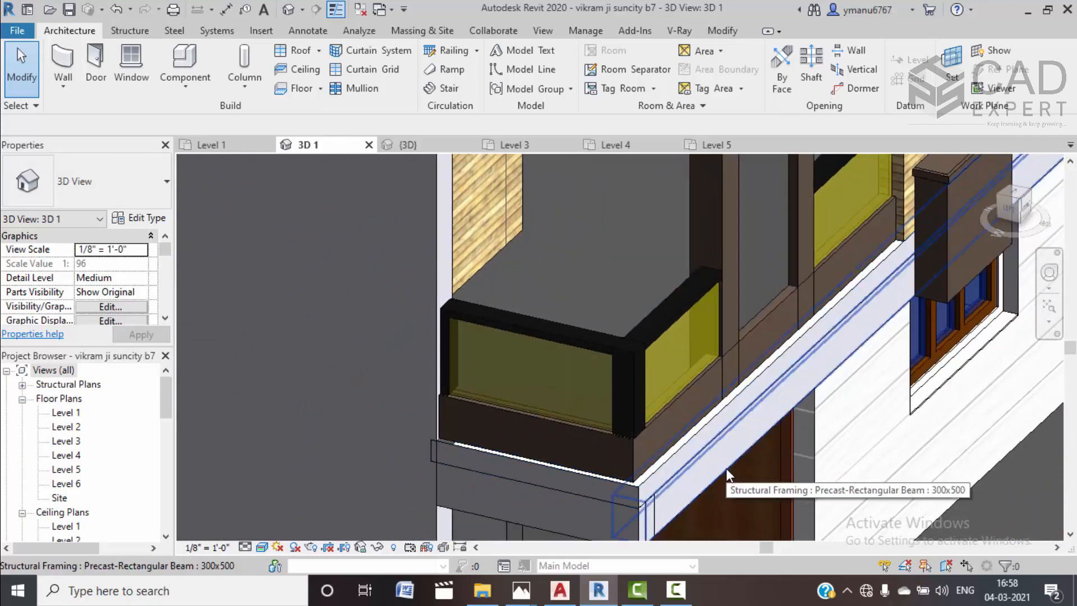
# Inspect the reference villa's front facade, focusing on how the balcony and its vertical frame meet the stairwell corner
pyautogui.scroll(-5, 726, 468)
pyautogui.keyDown('shift'); pyautogui.moveTo(707, 453); pyautogui.dragTo(570, 384, button='middle'); pyautogui.keyUp('shift')
pyautogui.scroll(-2, 603, 421)
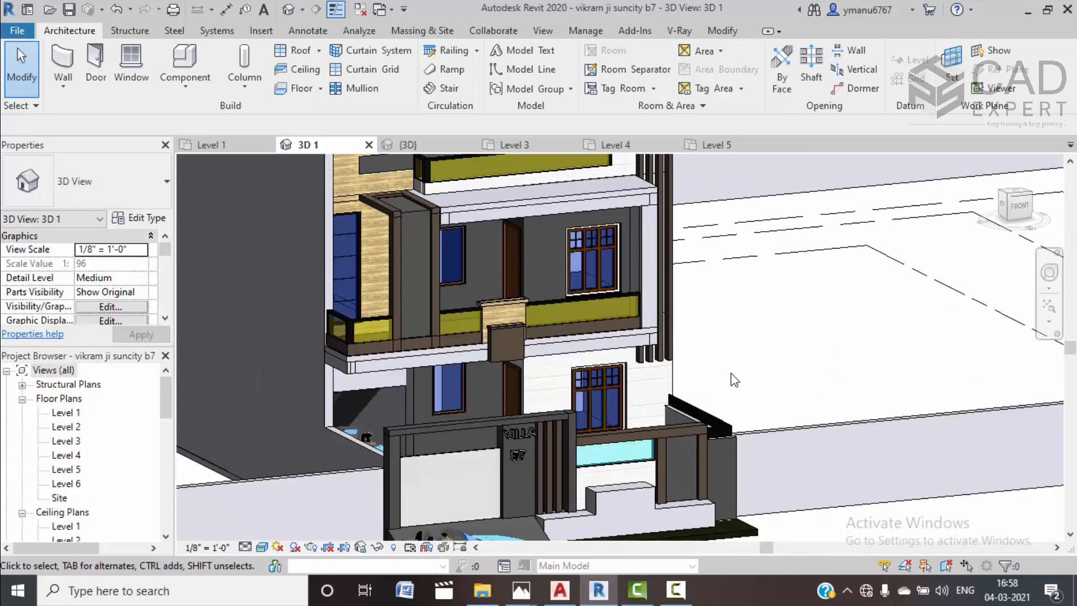
pyautogui.keyDown('shift'); pyautogui.moveTo(670, 342); pyautogui.dragTo(620, 351, button='middle'); pyautogui.keyUp('shift')
pyautogui.moveTo(490, 391); pyautogui.dragTo(666, 393, button='middle')
pyautogui.moveTo(351, 295); pyautogui.dragTo(595, 365, button='middle')
pyautogui.keyDown('shift'); pyautogui.moveTo(556, 328); pyautogui.dragTo(586, 306, button='middle'); pyautogui.keyUp('shift')
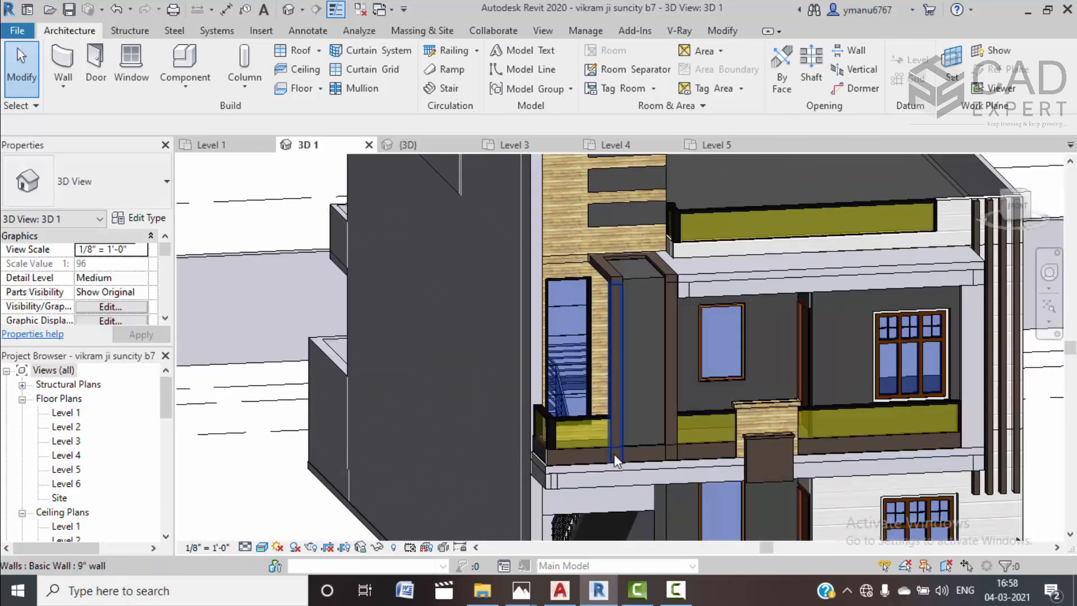
pyautogui.scroll(2, 613, 453)
pyautogui.moveTo(634, 474); pyautogui.dragTo(630, 438, button='middle')
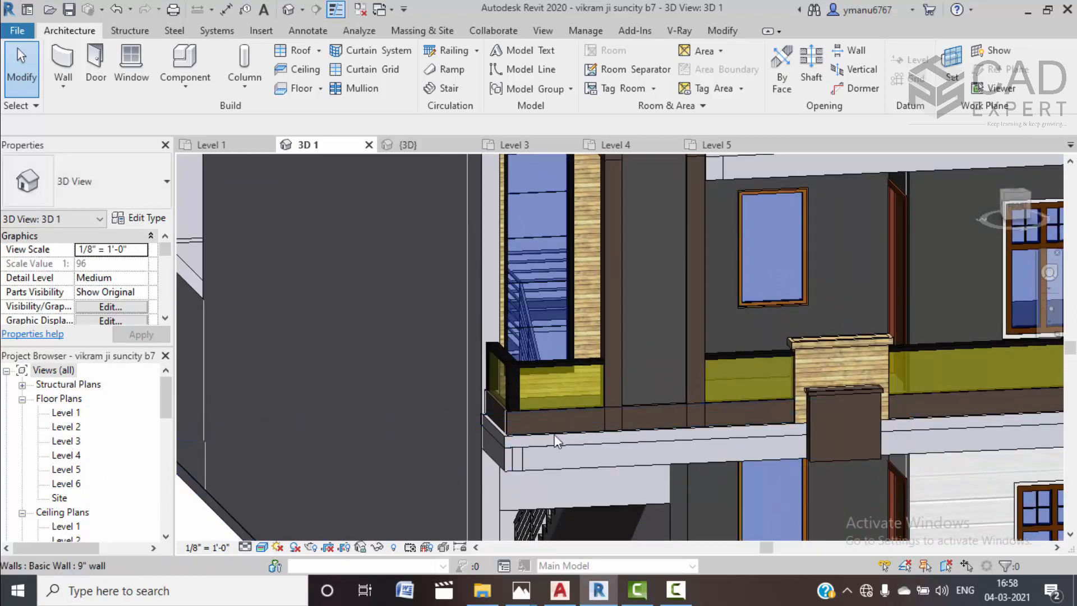
# Select the intermediate floor slab in the {3D} view and show its front portion near the stairwell in the Level 4 plan
pyautogui.click(539, 147)
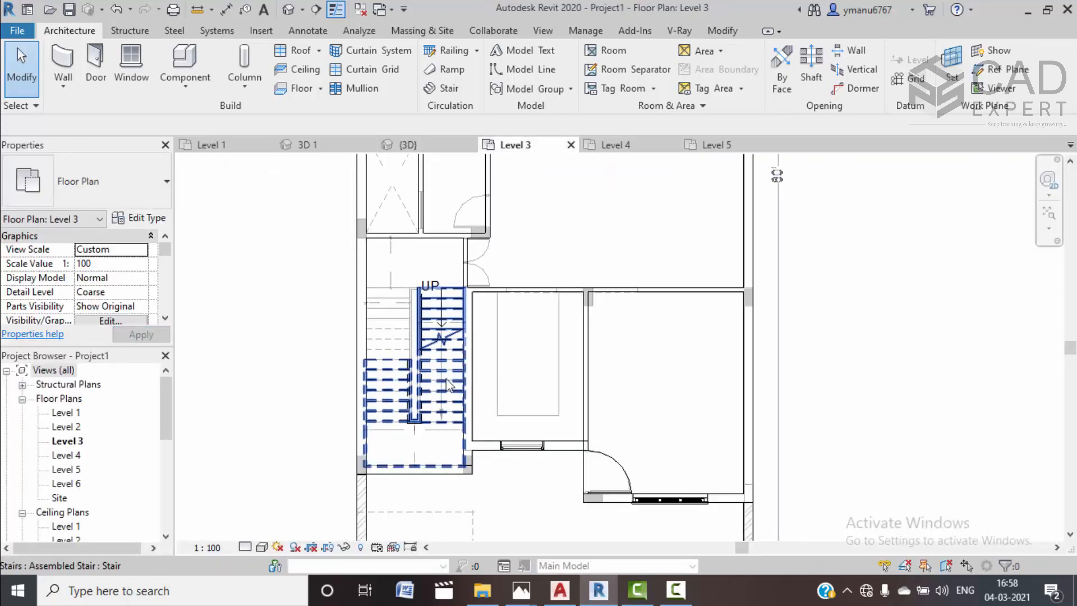
pyautogui.scroll(-1, 441, 377)
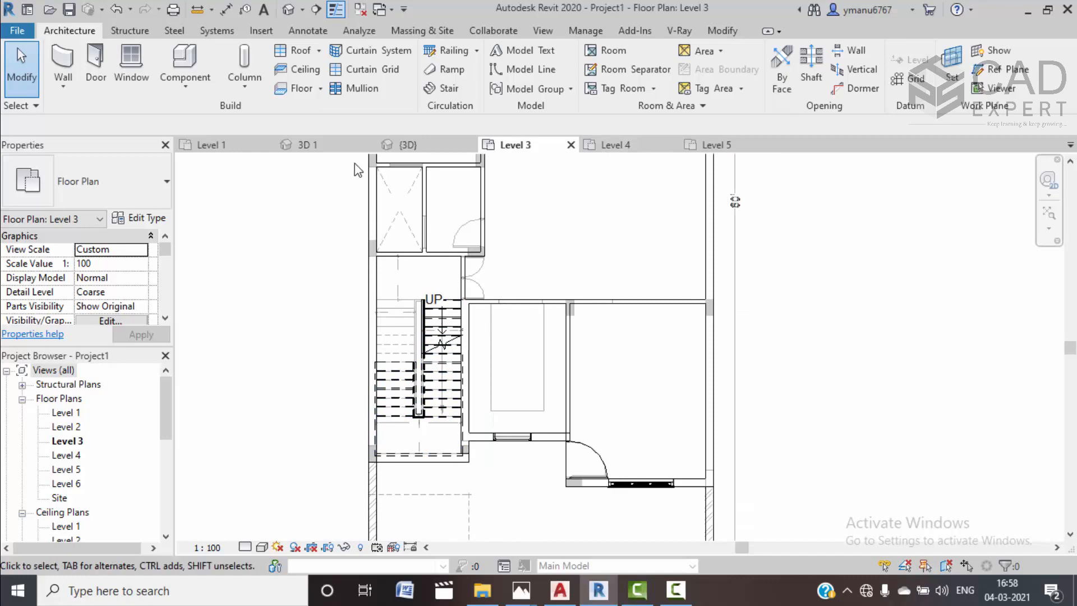
pyautogui.click(399, 146)
pyautogui.scroll(-2, 466, 319)
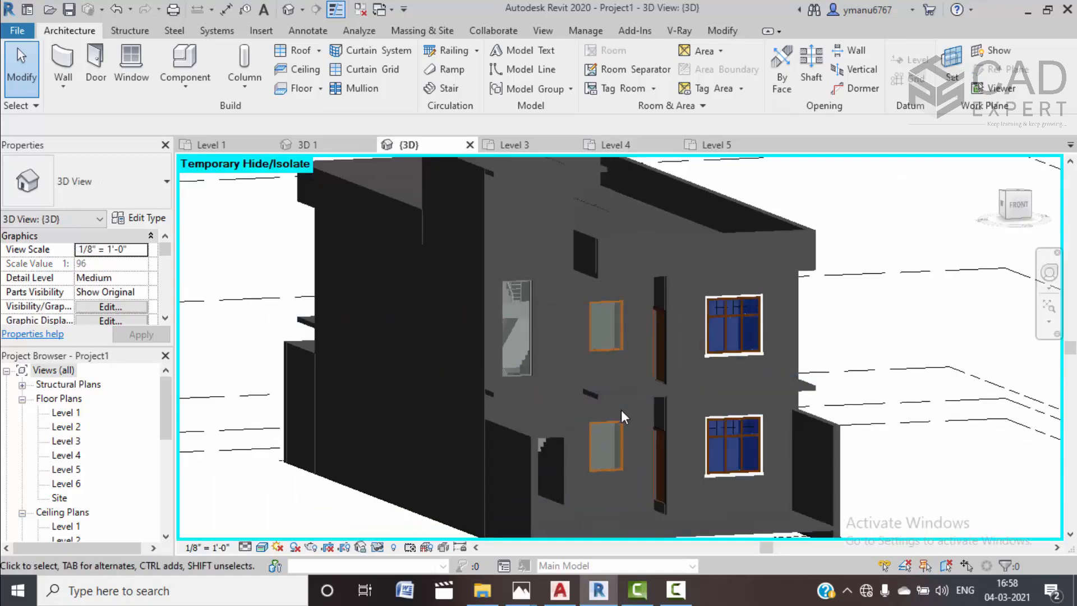
pyautogui.click(612, 389)
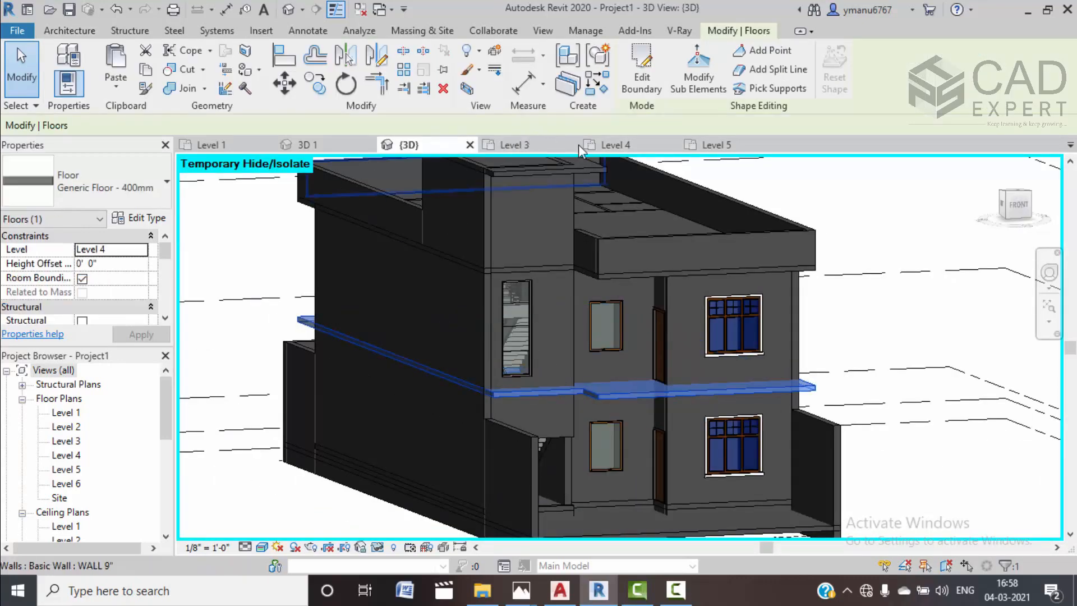
pyautogui.click(619, 145)
pyautogui.scroll(3, 396, 311)
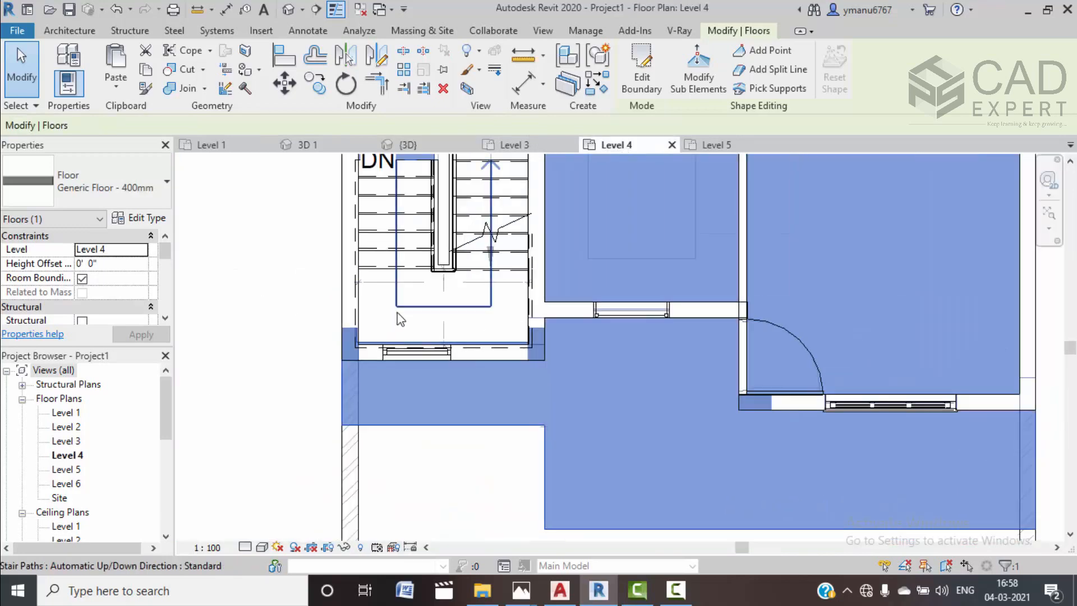
# Examine how the balcony's base wall sits back from the slab edge at the corner in the reference model's 3D 1 view
pyautogui.moveTo(398, 387); pyautogui.dragTo(369, 339, button='middle')
pyautogui.click(291, 343)
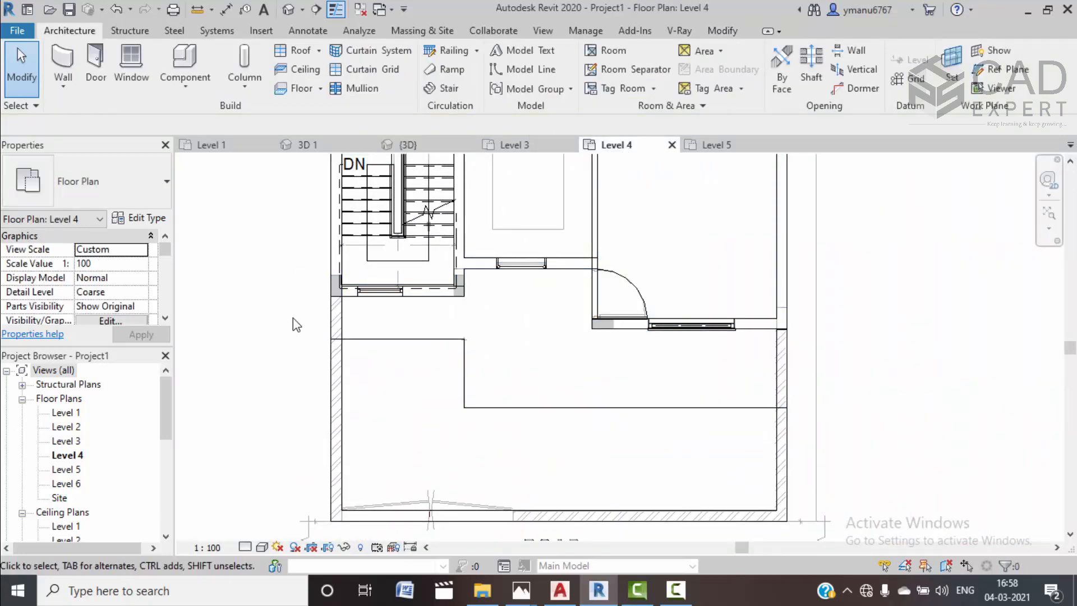
pyautogui.click(61, 84)
pyautogui.click(82, 115)
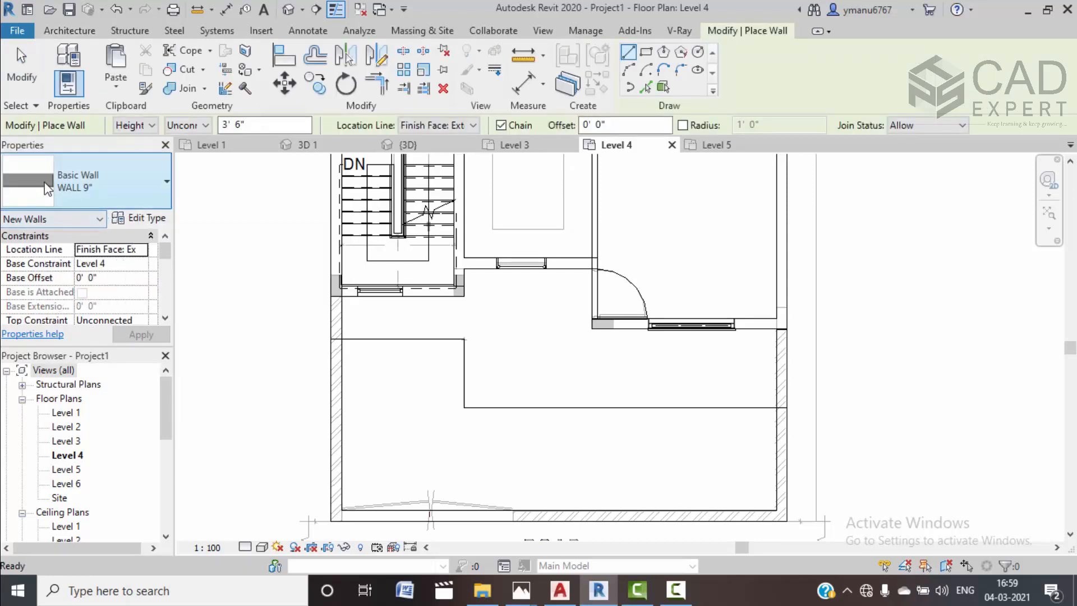
pyautogui.click(324, 146)
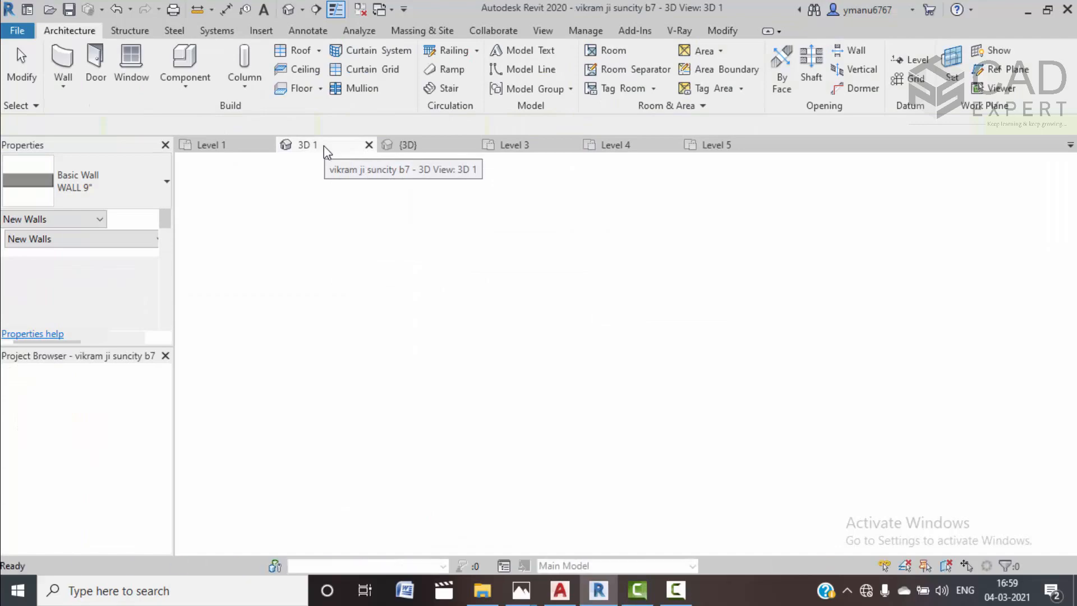
pyautogui.press('Escape')
pyautogui.scroll(5, 506, 419)
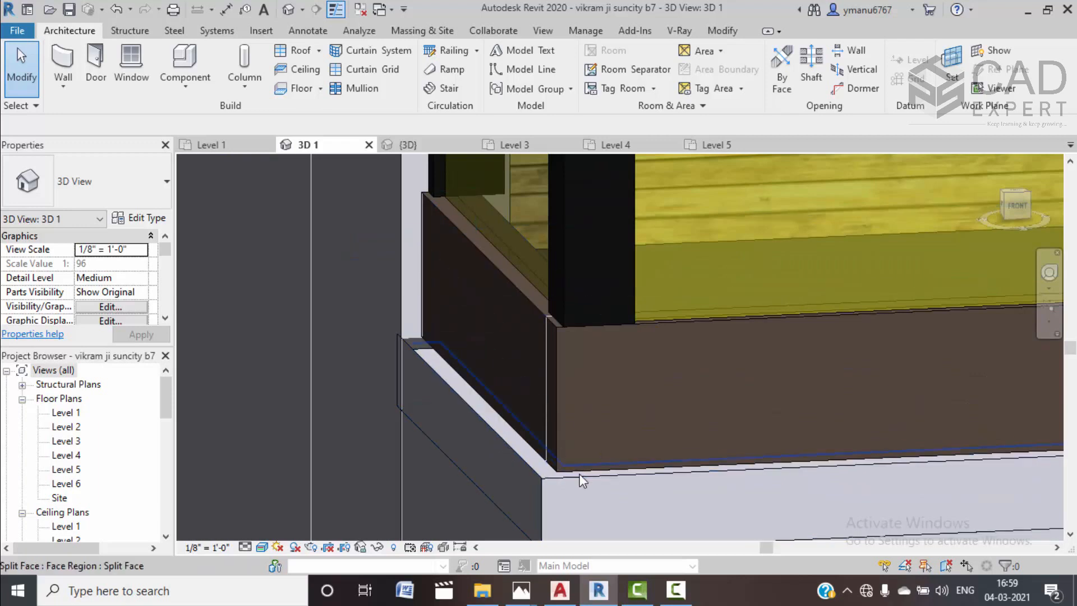
# Start an architectural wall of type WALL 4.5" in the Level 4 plan
pyautogui.click(614, 145)
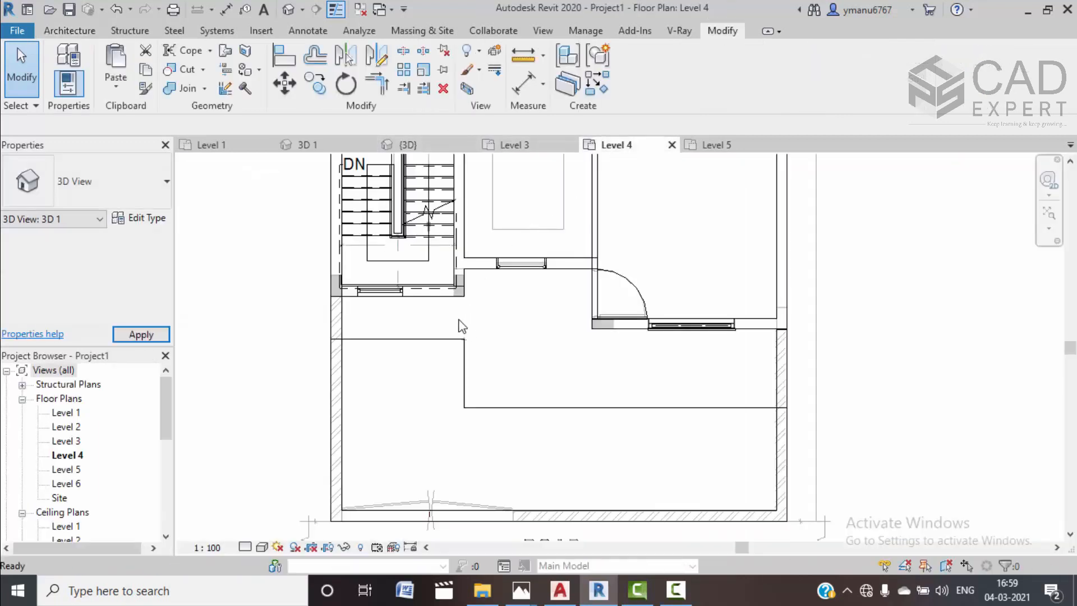
pyautogui.scroll(-1, 467, 331)
pyautogui.click(70, 30)
pyautogui.click(64, 91)
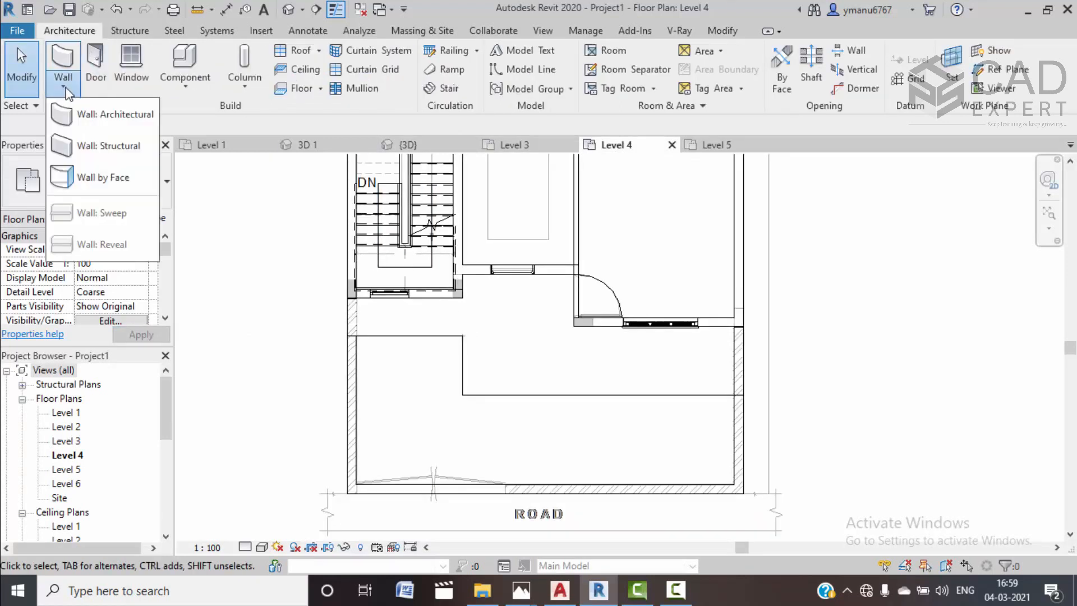
pyautogui.click(79, 114)
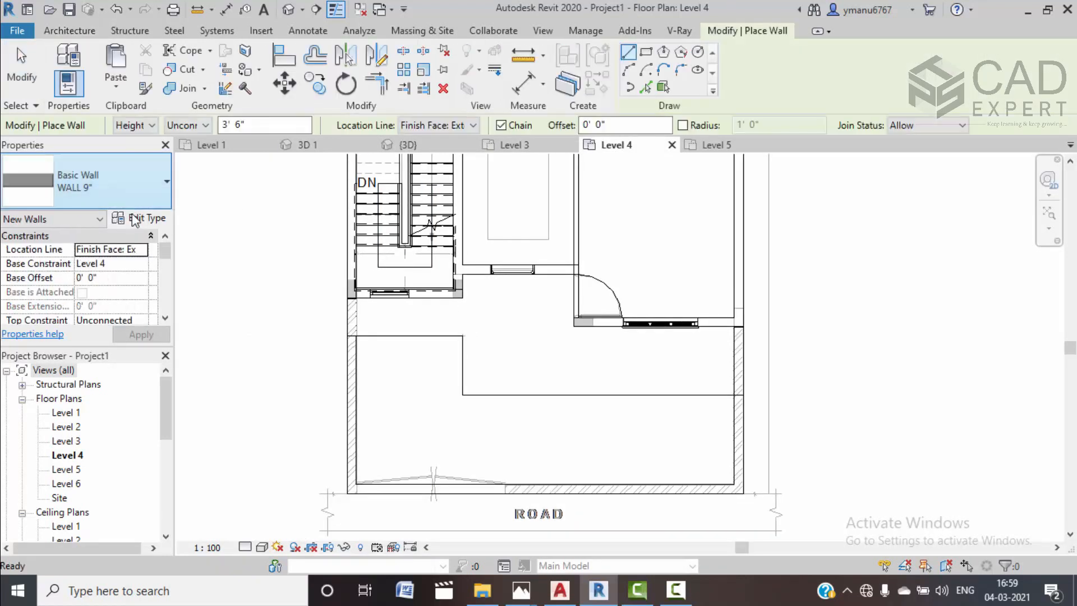
pyautogui.click(130, 196)
pyautogui.click(79, 239)
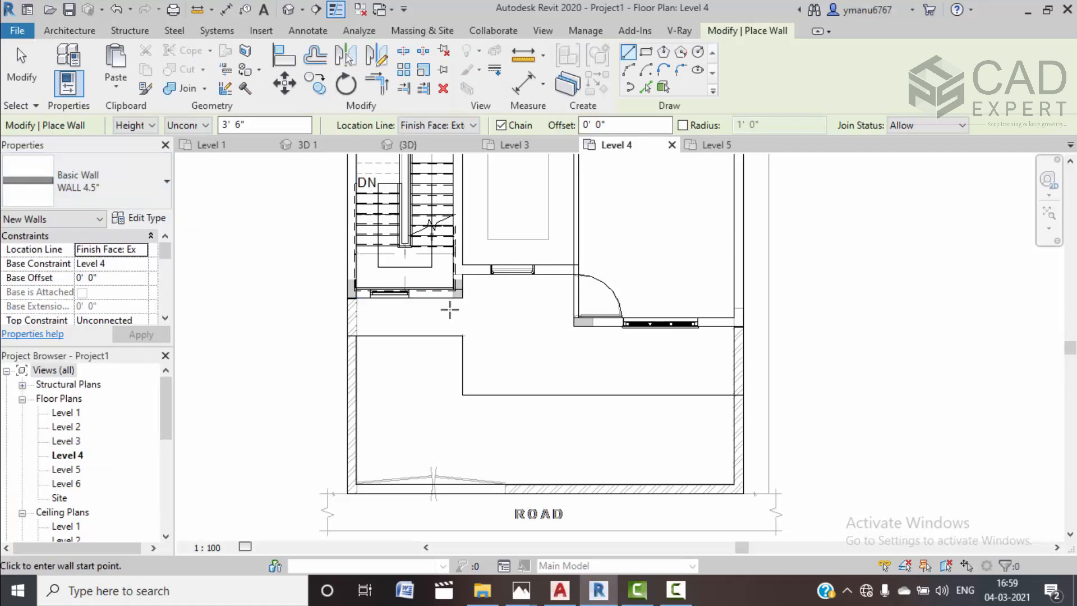
# Try to place 2 1/2" high walls with Pick Lines on the balcony slab's side edge below the stairwell, and delete them
pyautogui.scroll(5, 352, 296)
pyautogui.press('p')
pyautogui.press('l')
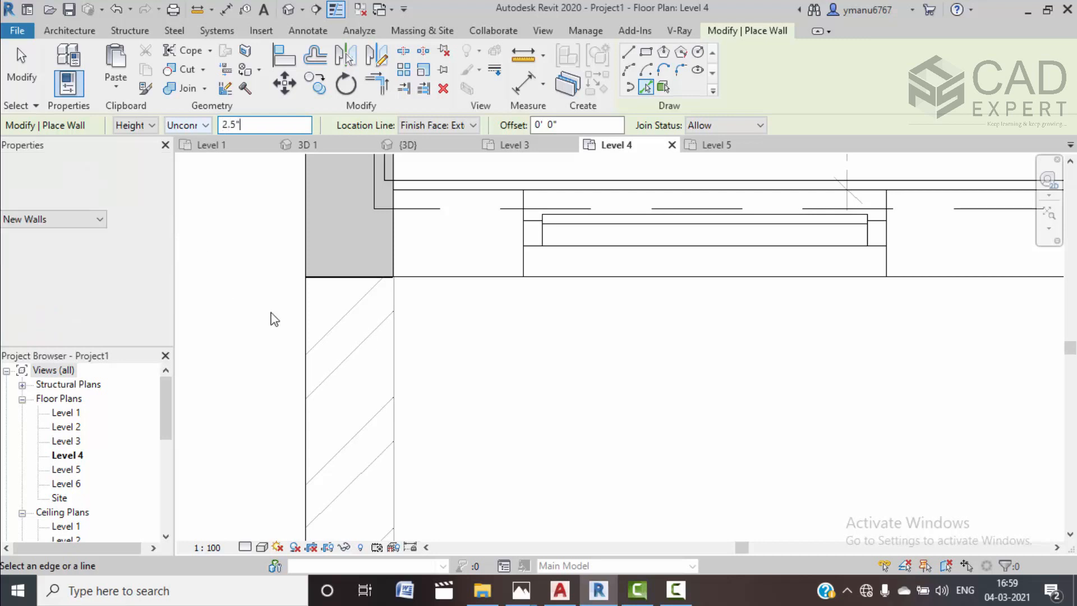
pyautogui.scroll(-2, 272, 313)
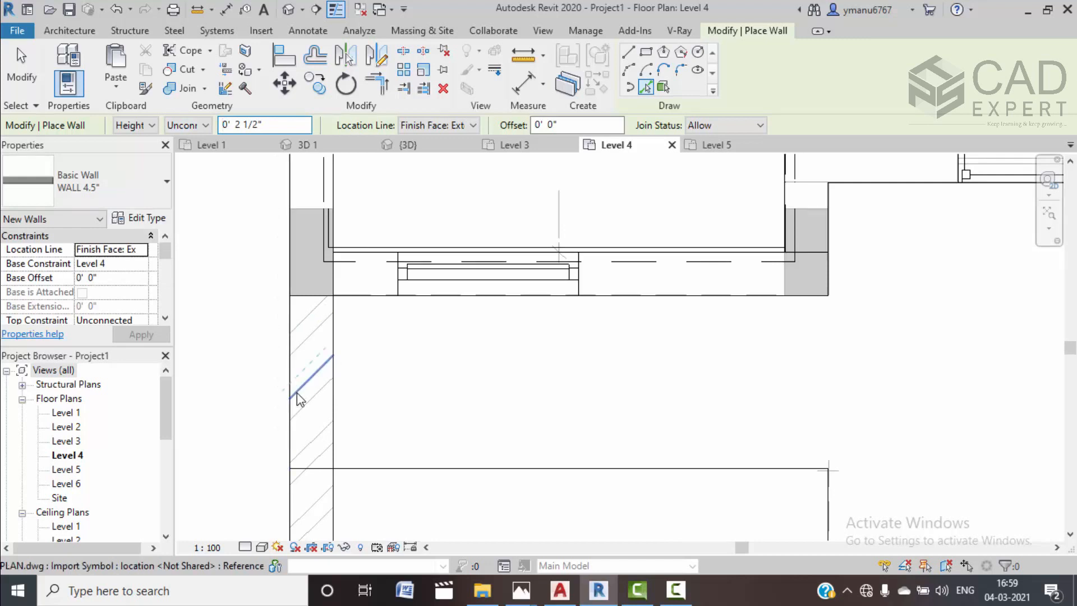
pyautogui.scroll(2, 290, 409)
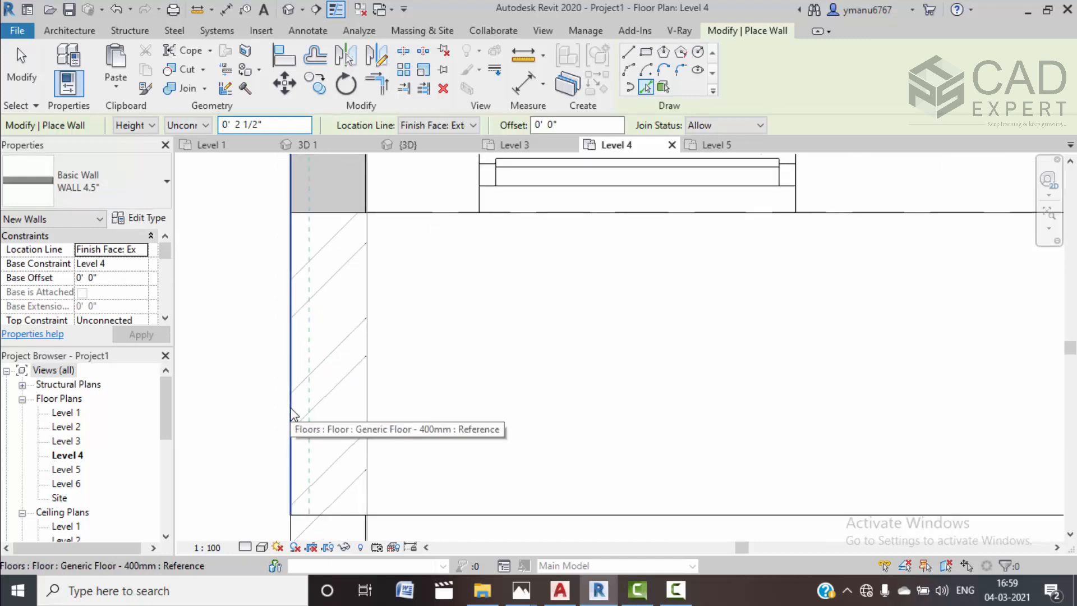
pyautogui.click(291, 413)
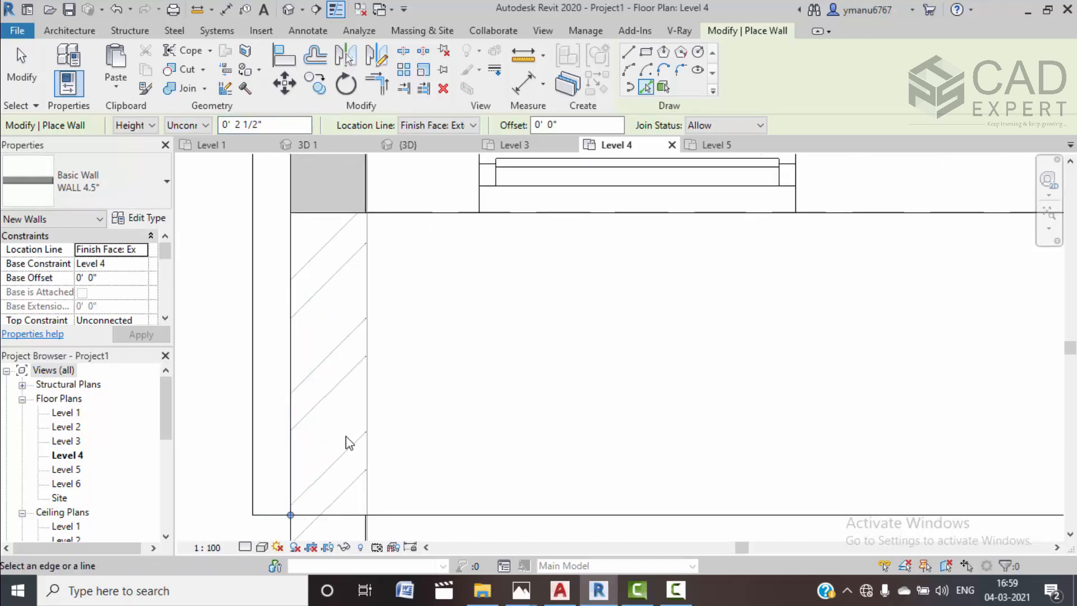
pyautogui.click(294, 459)
pyautogui.press('Escape')
pyautogui.press('Escape')
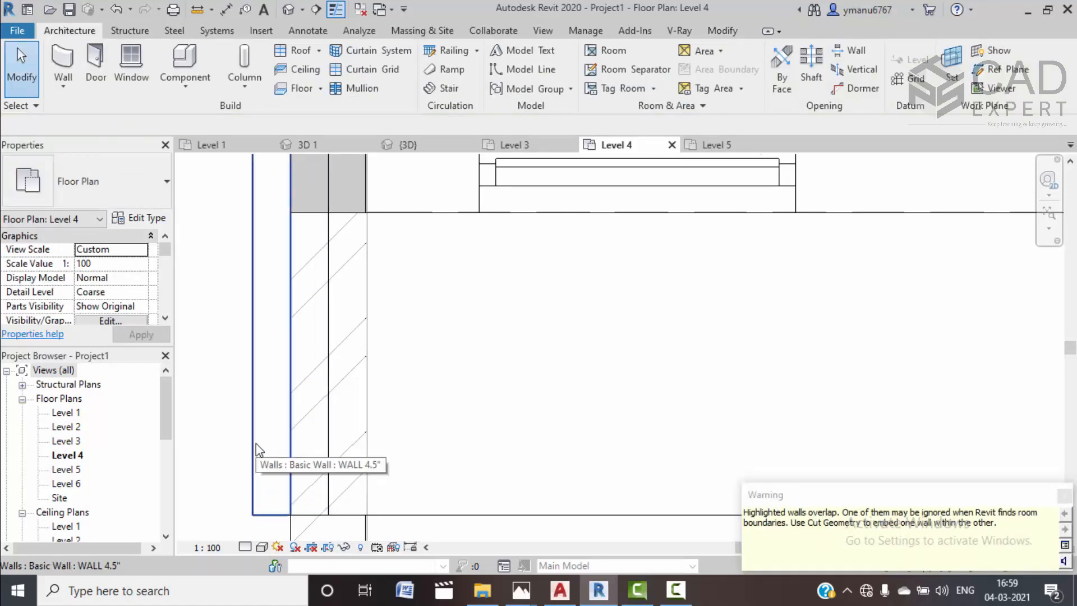
pyautogui.click(248, 426)
pyautogui.moveTo(248, 426); pyautogui.dragTo(322, 441)
pyautogui.press('Escape')
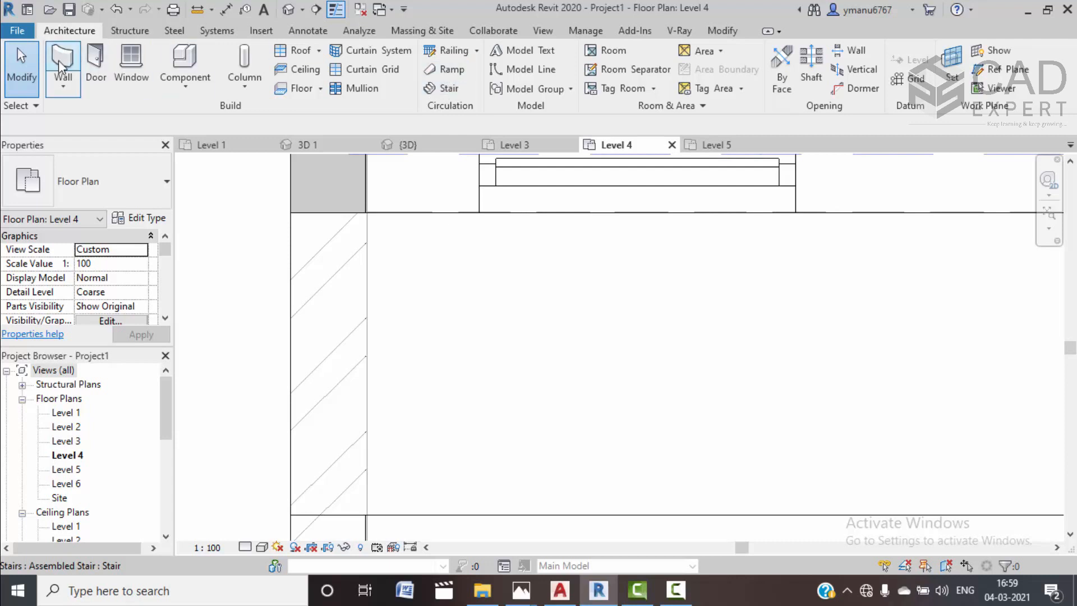
# Try again to pick the short slab edge beside the stairwell for a WALL 4.5" along its inner side, and delete that wall
pyautogui.press('w')
pyautogui.press('a')
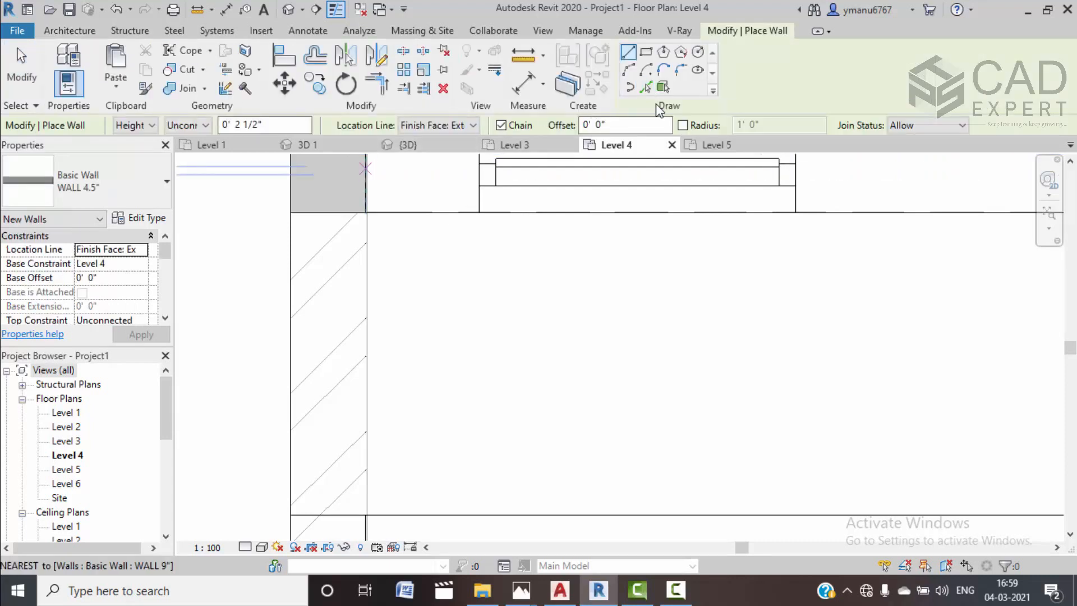
pyautogui.click(647, 91)
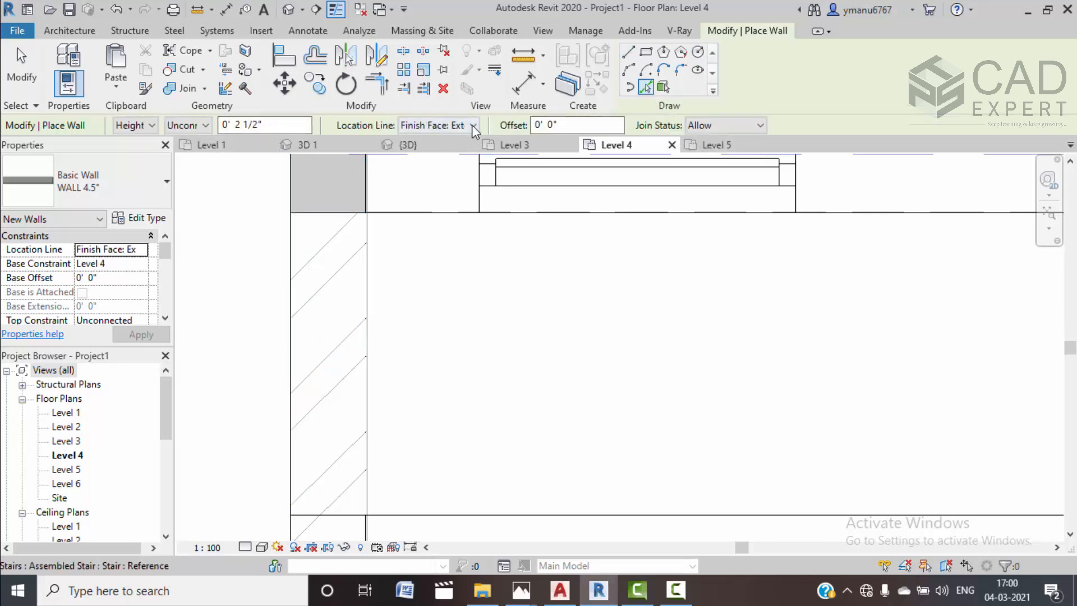
pyautogui.click(290, 351)
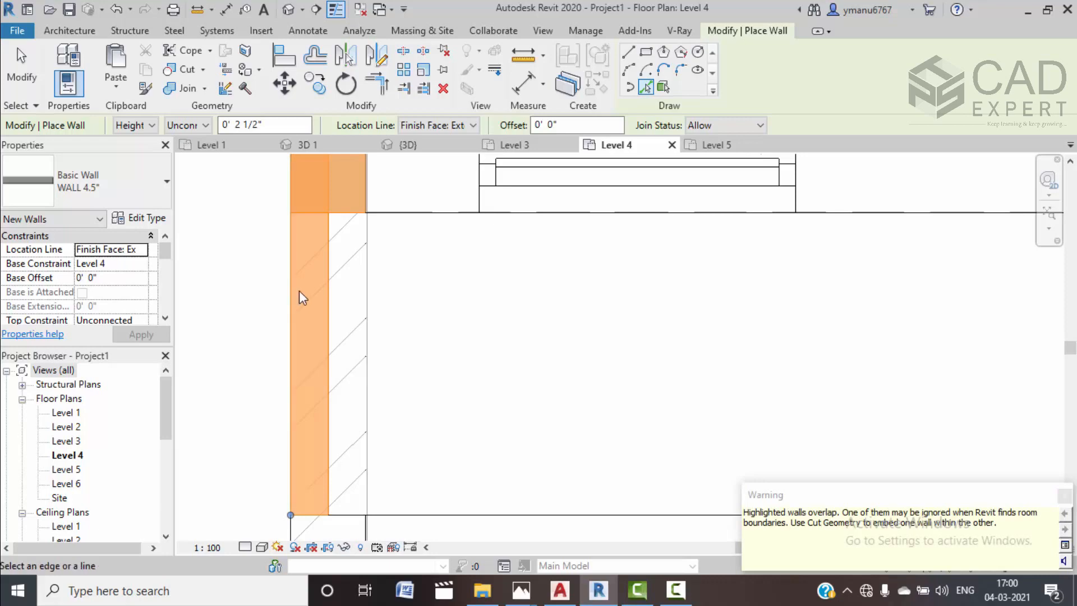
pyautogui.scroll(-6, 298, 290)
pyautogui.moveTo(298, 291); pyautogui.dragTo(323, 377, button='middle')
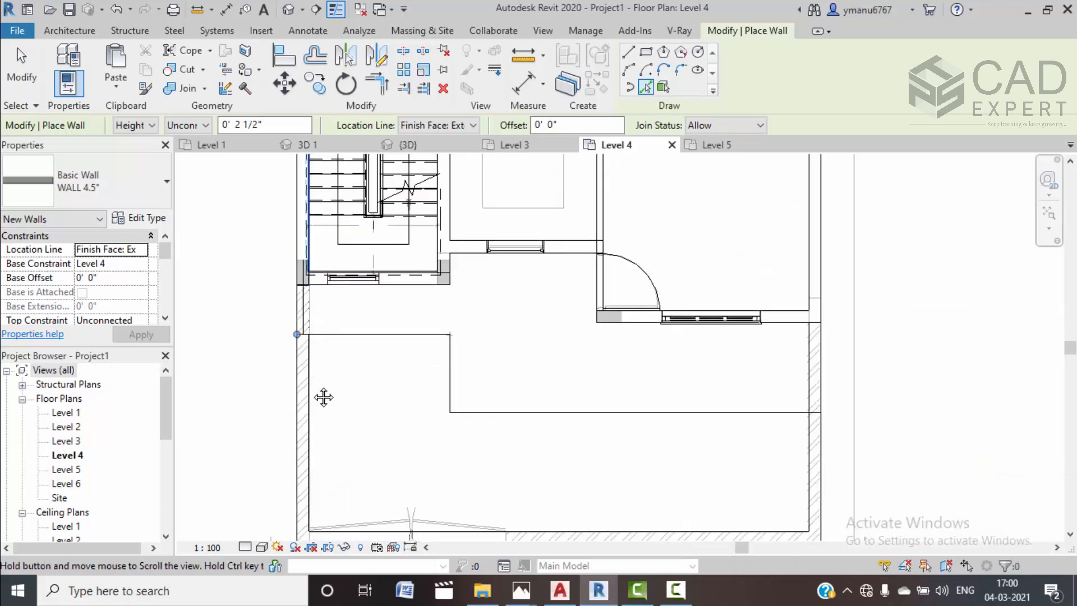
pyautogui.scroll(-5, 313, 413)
pyautogui.scroll(4, 305, 255)
pyautogui.scroll(5, 307, 427)
pyautogui.press('Escape')
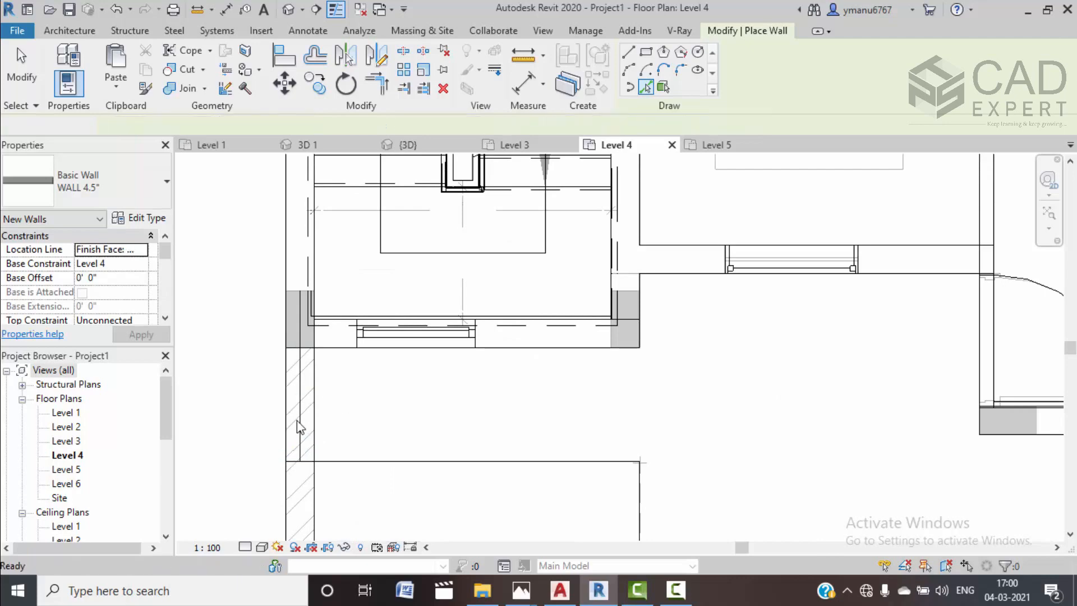
pyautogui.press('Escape')
pyautogui.click(296, 418)
pyautogui.press('Delete')
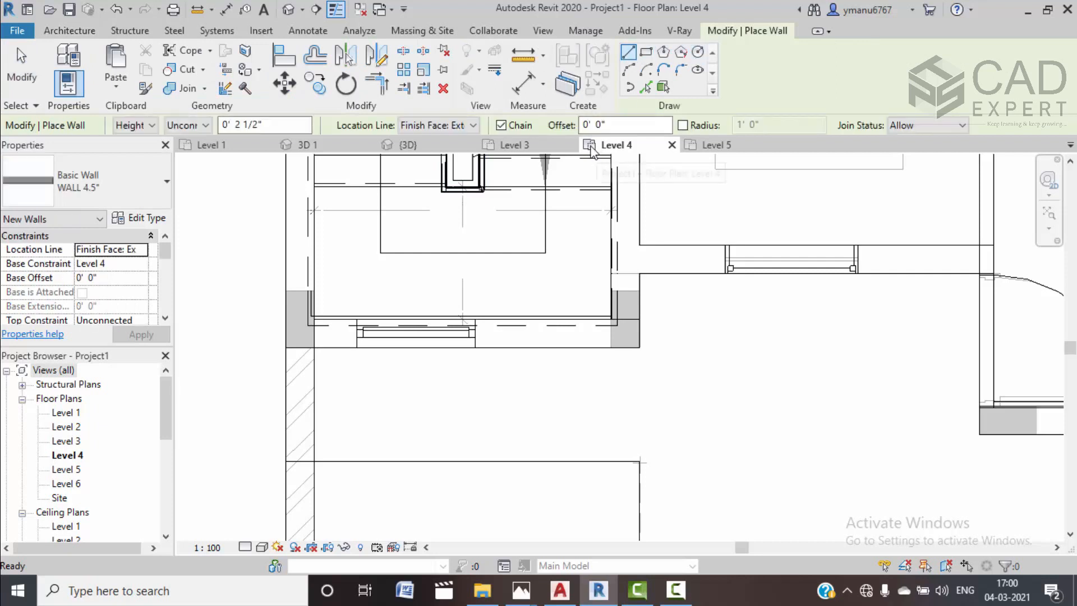
# Set the new wall's height to 1' 6", its offset to 2 1/2" and its location line to Finish Face: Interior
pyautogui.scroll(3, 283, 353)
pyautogui.click(286, 348)
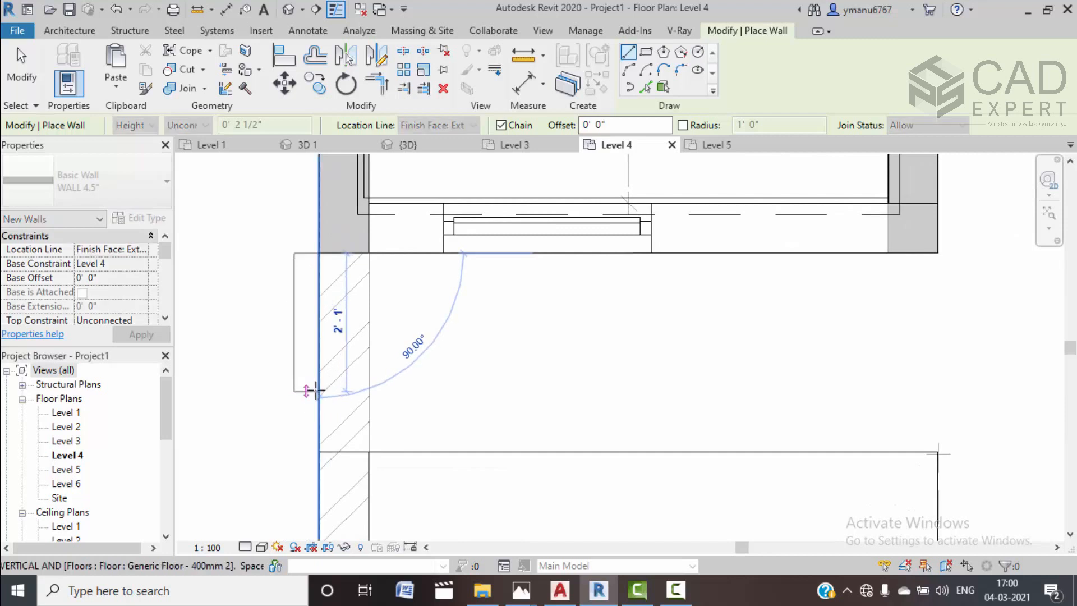
pyautogui.press('Escape')
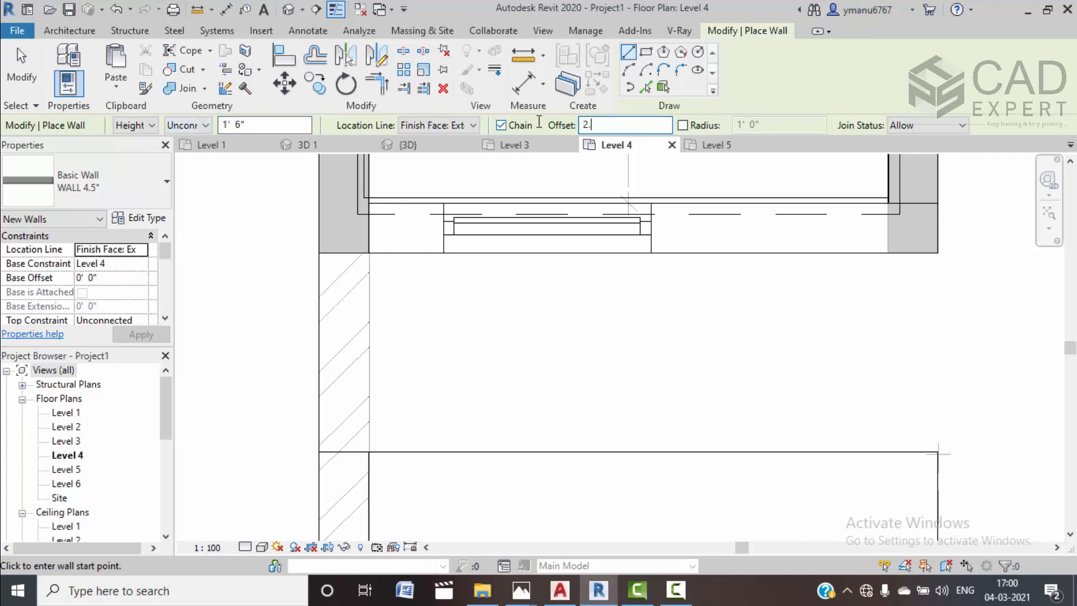
pyautogui.click(319, 253)
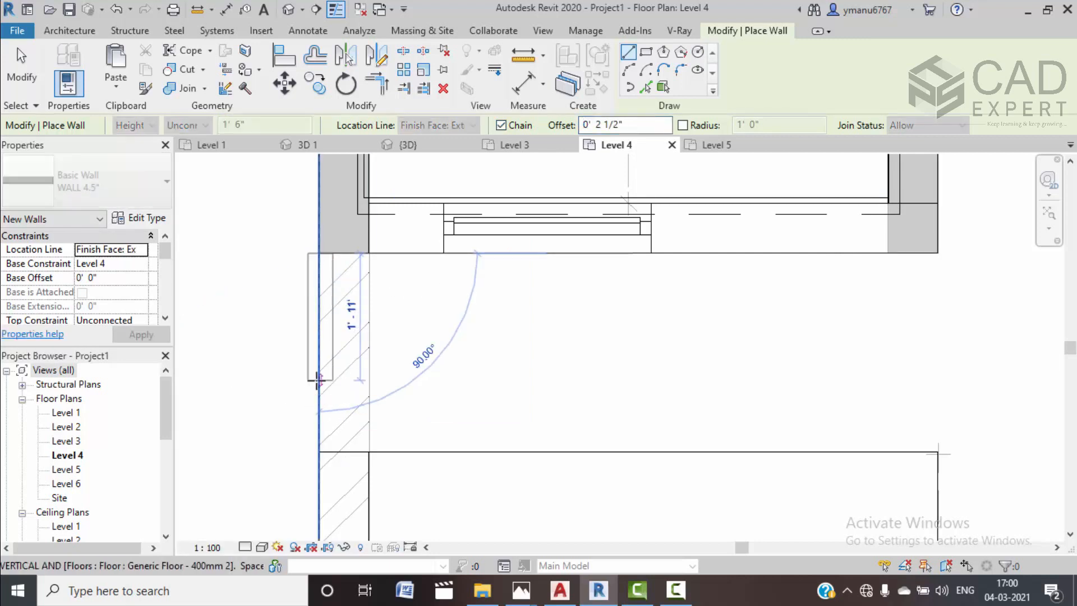
pyautogui.press('Escape')
pyautogui.click(459, 125)
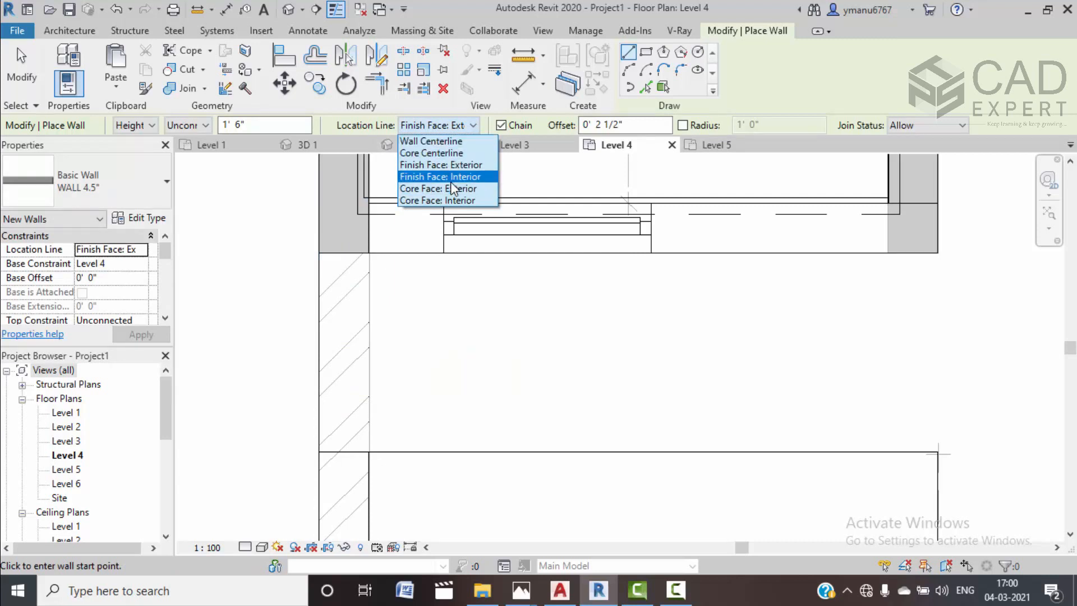
pyautogui.click(452, 177)
# Draw the balcony base walls from the stairwell's outer corner along the stepped slab edge to the projecting front corner
pyautogui.click(319, 252)
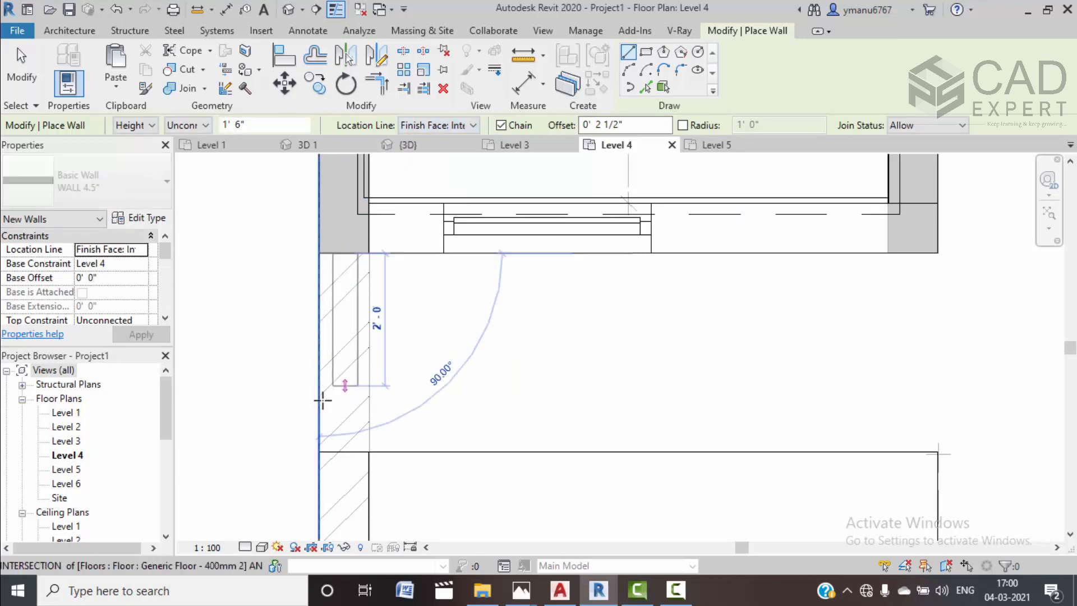
pyautogui.click(319, 451)
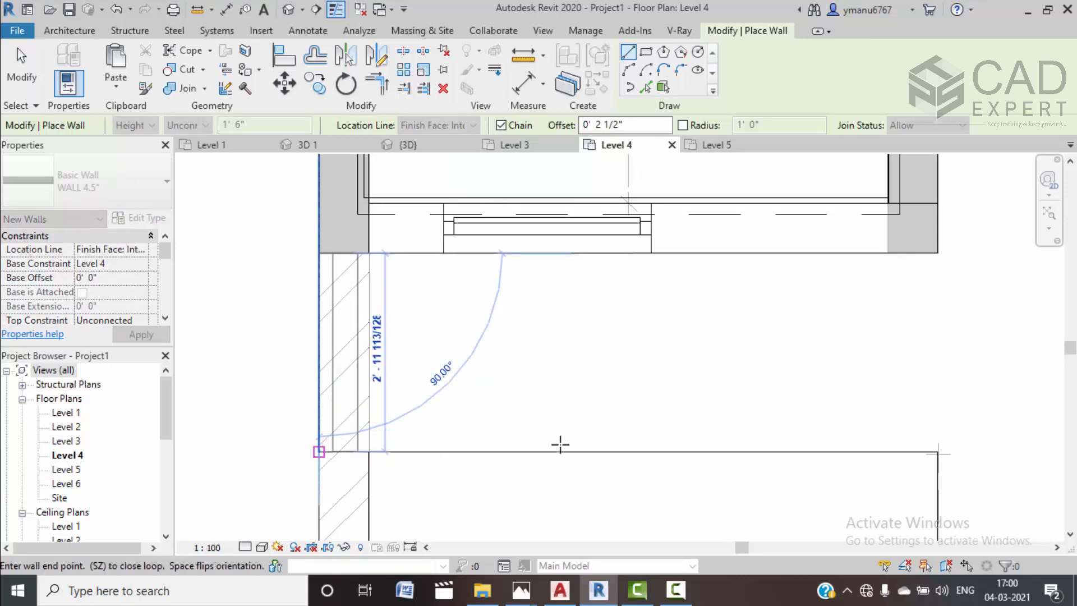
pyautogui.click(938, 450)
pyautogui.moveTo(937, 488); pyautogui.dragTo(942, 282, button='middle')
pyautogui.moveTo(957, 414); pyautogui.dragTo(944, 250, button='middle')
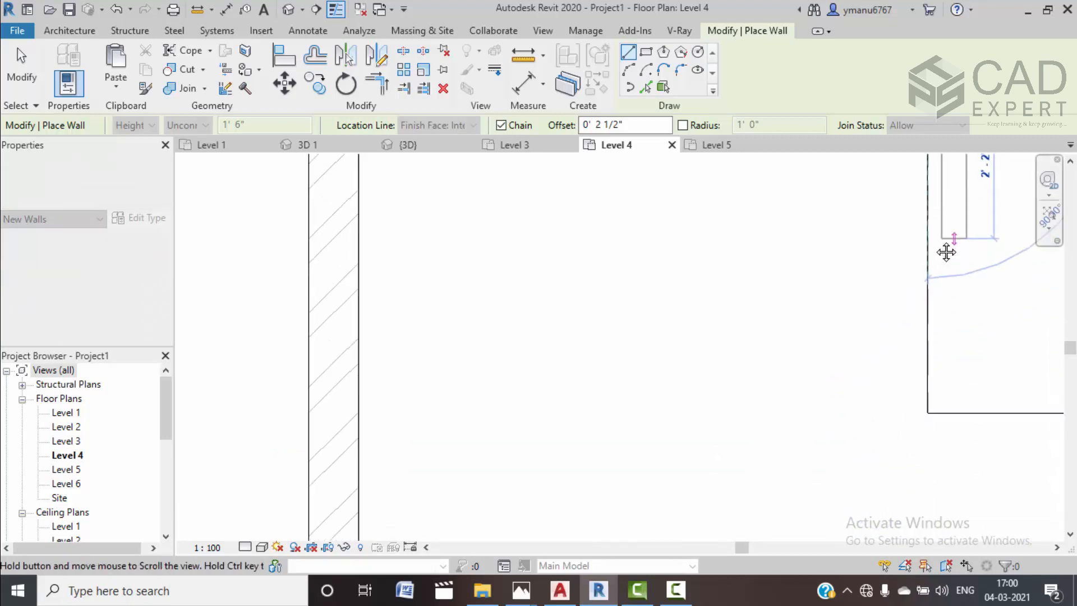
pyautogui.click(926, 412)
# Continue the balcony wall along the long front slab edge to its far corner and back to the house's front wall
pyautogui.scroll(-2, 1009, 409)
pyautogui.moveTo(1020, 420); pyautogui.dragTo(594, 404, button='middle')
pyautogui.scroll(-4, 584, 396)
pyautogui.moveTo(743, 409); pyautogui.dragTo(563, 395, button='middle')
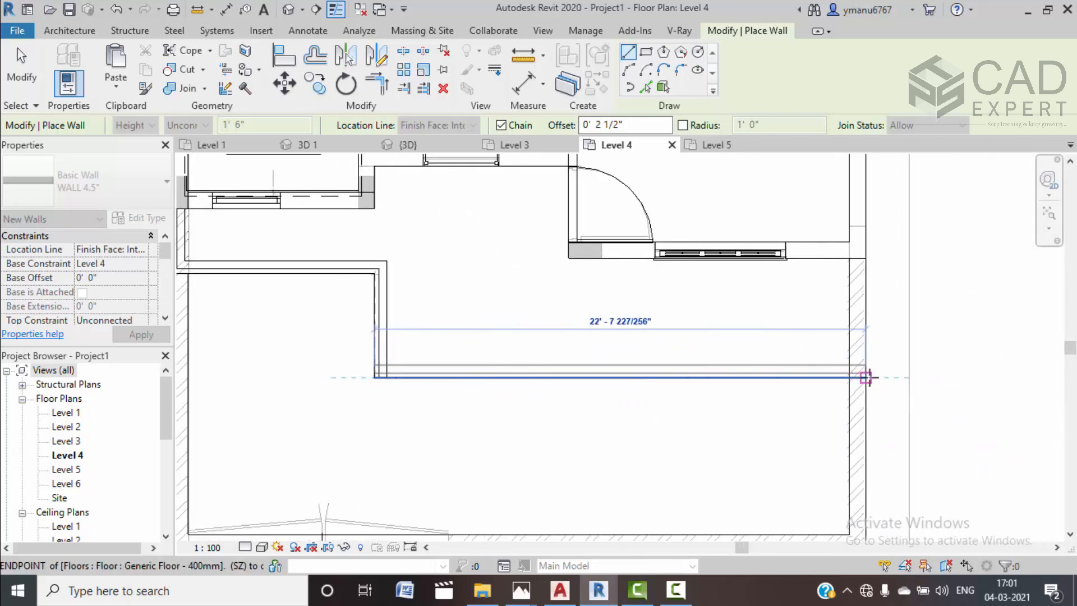
pyautogui.click(865, 377)
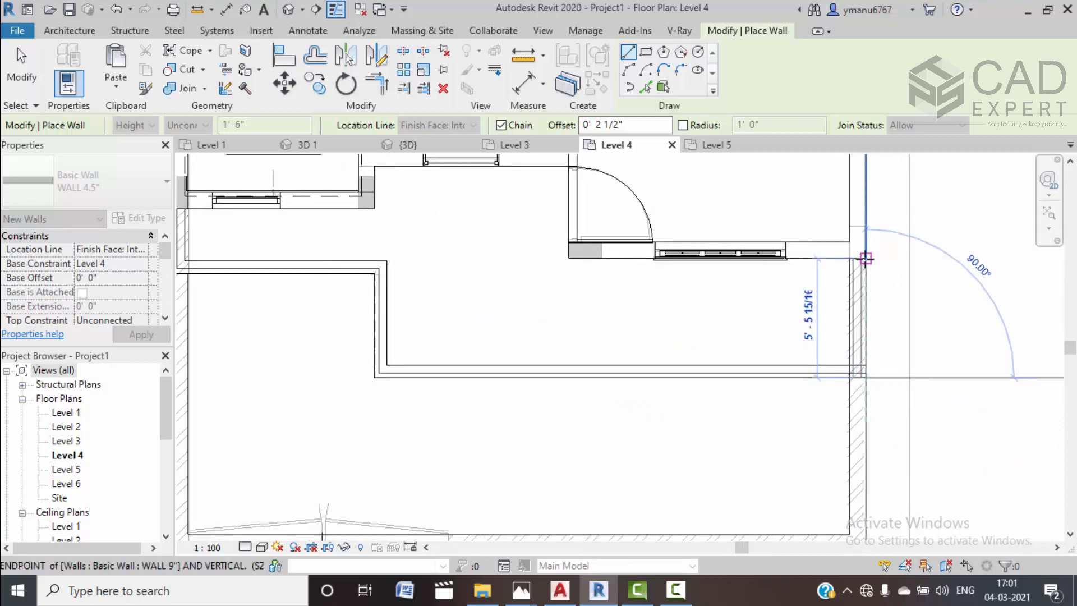
pyautogui.click(865, 258)
pyautogui.press('Escape')
pyautogui.press('Escape')
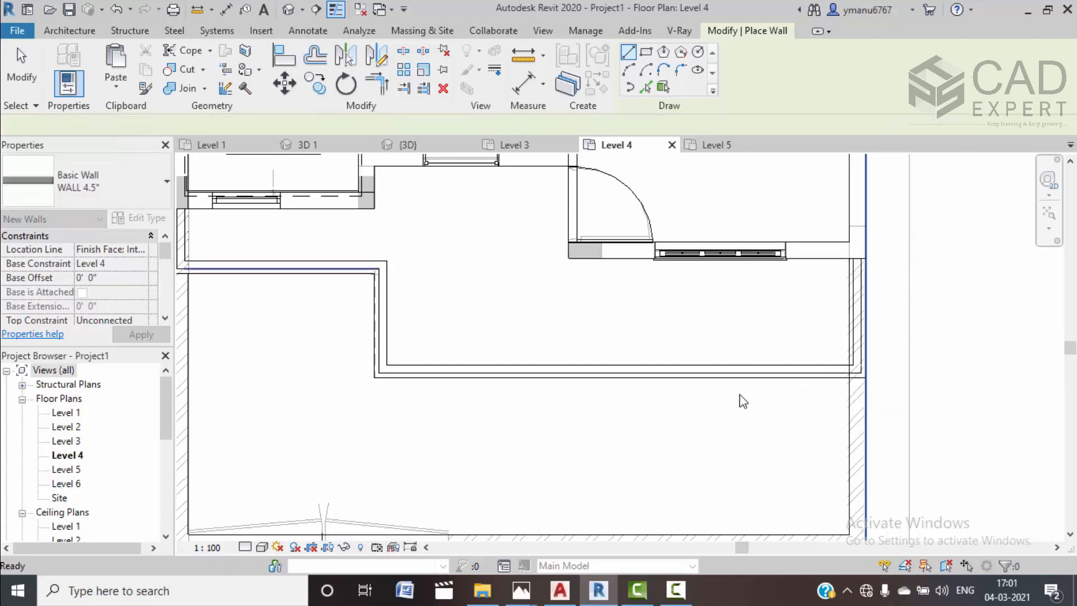
# Inspect the new balcony base walls in the {3D} view and reopen the reference model's 3D 1 view for comparison
pyautogui.scroll(-2, 757, 401)
pyautogui.moveTo(729, 398); pyautogui.dragTo(698, 387, button='middle')
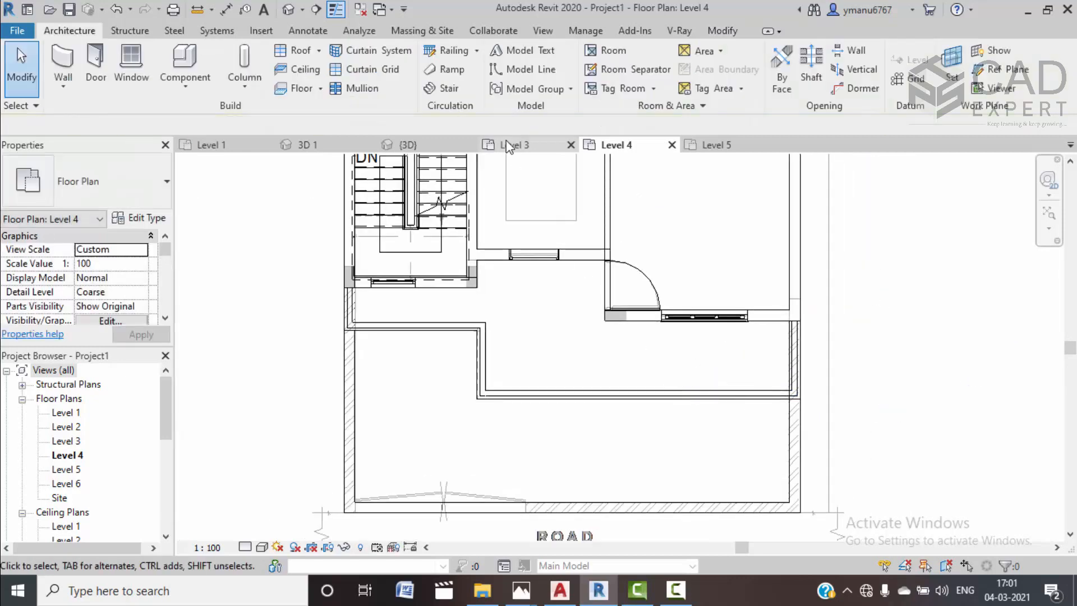
pyautogui.click(426, 146)
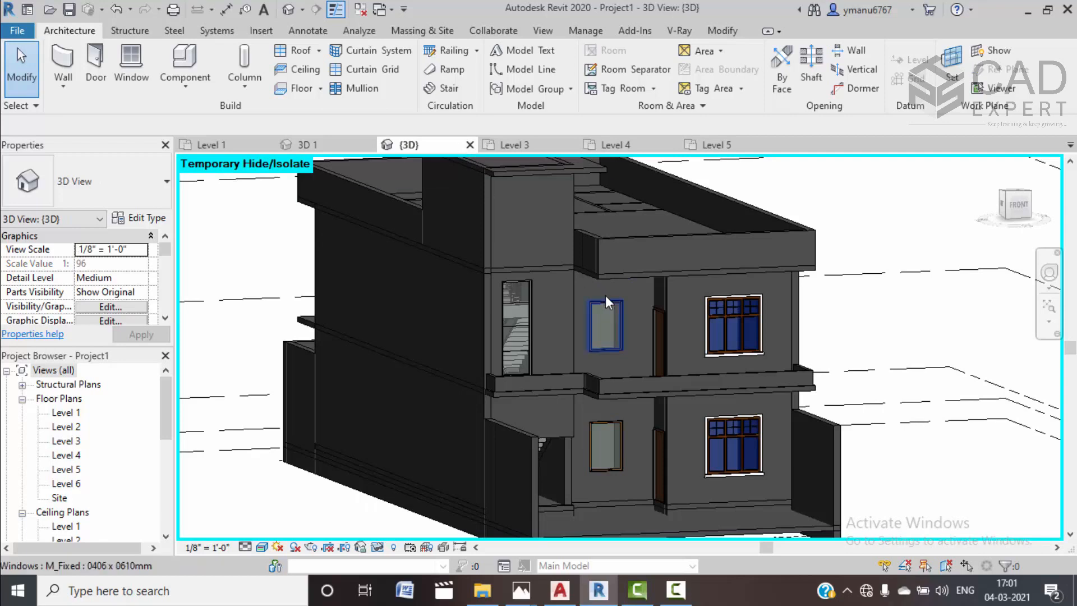
pyautogui.scroll(-2, 605, 295)
pyautogui.keyDown('shift'); pyautogui.moveTo(861, 358); pyautogui.dragTo(676, 388, button='middle'); pyautogui.keyUp('shift')
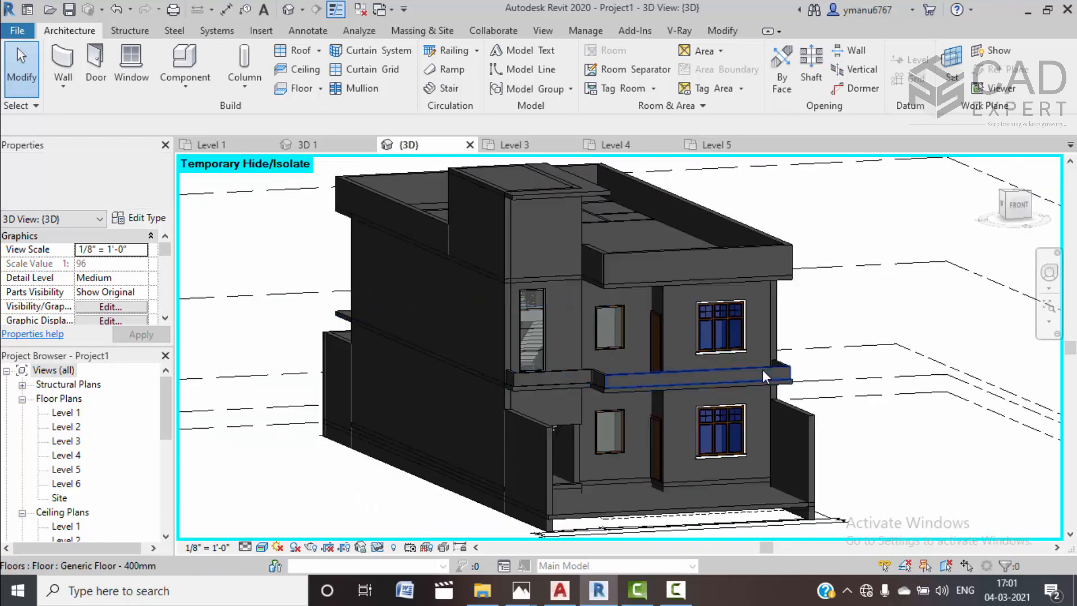
pyautogui.scroll(4, 762, 369)
pyautogui.moveTo(801, 399); pyautogui.dragTo(809, 407, button='middle')
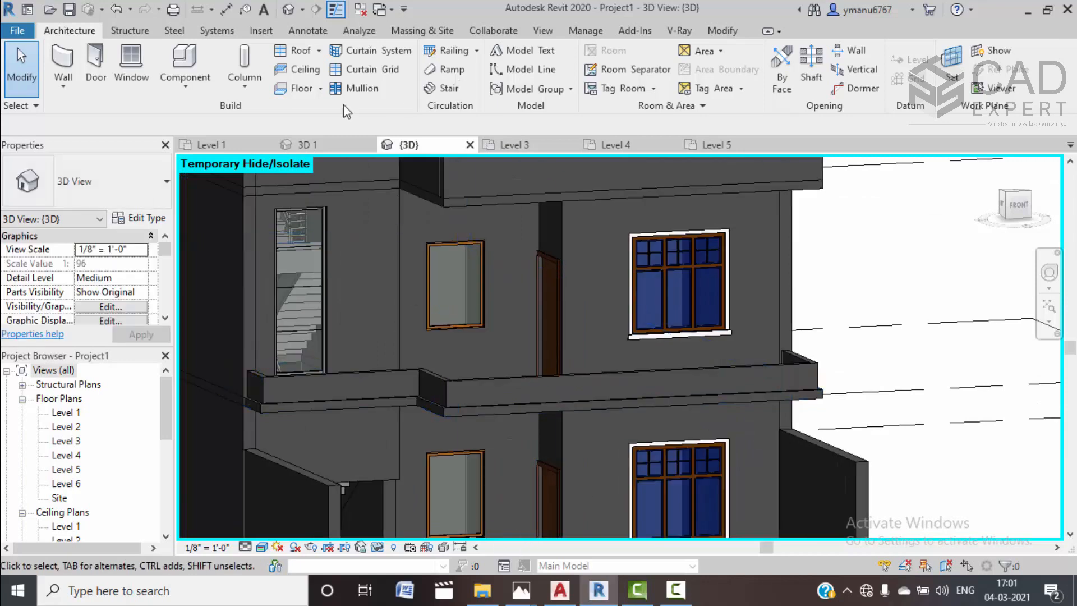
pyautogui.click(328, 144)
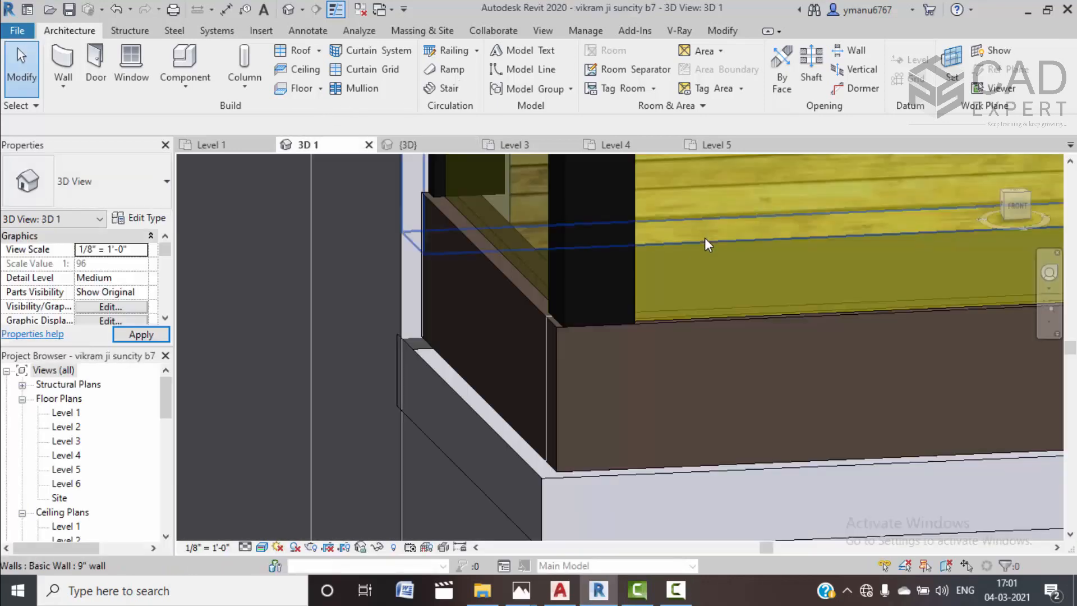
# Examine the reference villa's front balcony and side fins in 3D 1, and return to Project1's Level 4 floor plan
pyautogui.scroll(-9, 704, 237)
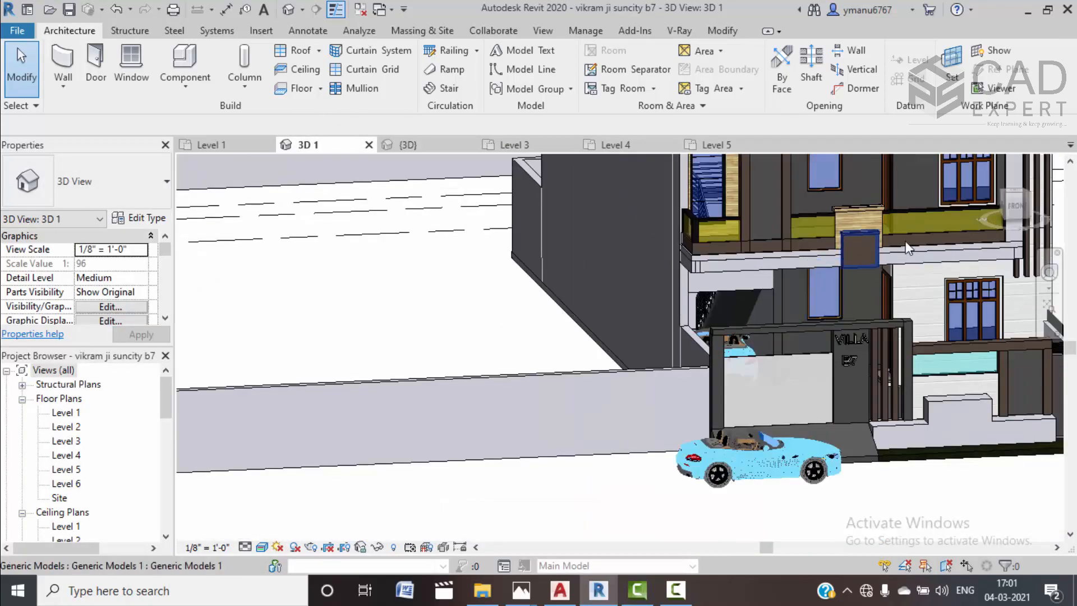
pyautogui.moveTo(874, 257); pyautogui.dragTo(679, 289, button='middle')
pyautogui.moveTo(785, 248); pyautogui.dragTo(683, 325, button='middle')
pyautogui.moveTo(718, 255); pyautogui.dragTo(656, 315, button='middle')
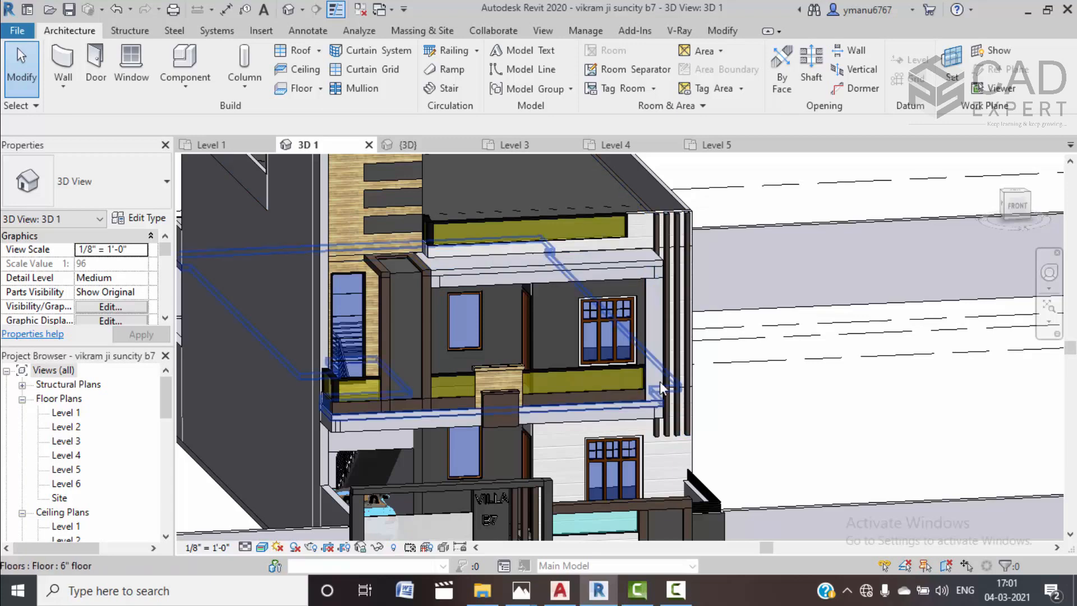
pyautogui.doubleClick(67, 455)
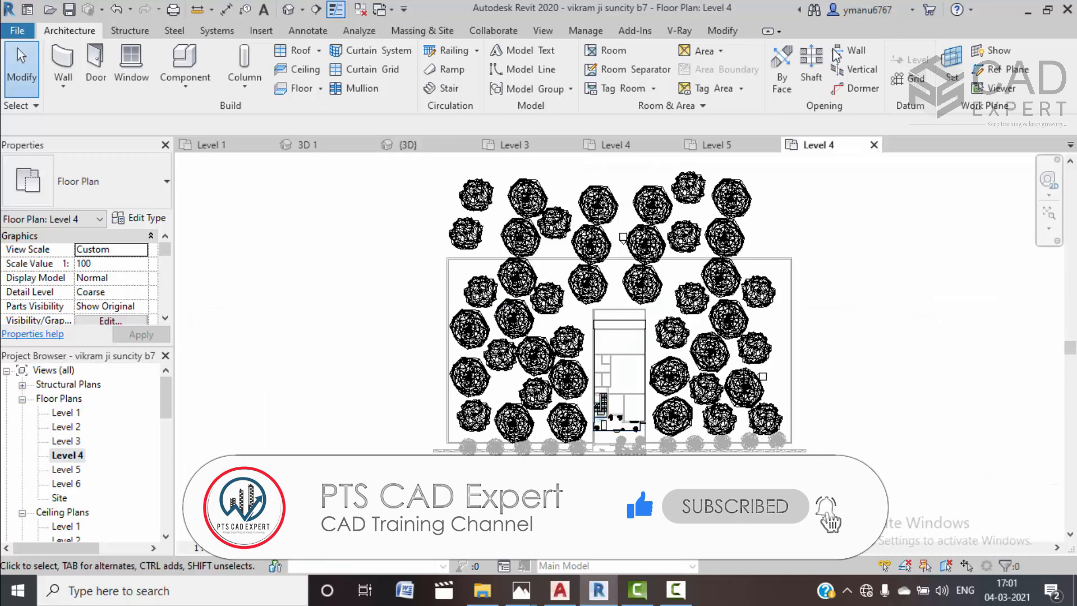
pyautogui.click(873, 144)
pyautogui.click(628, 145)
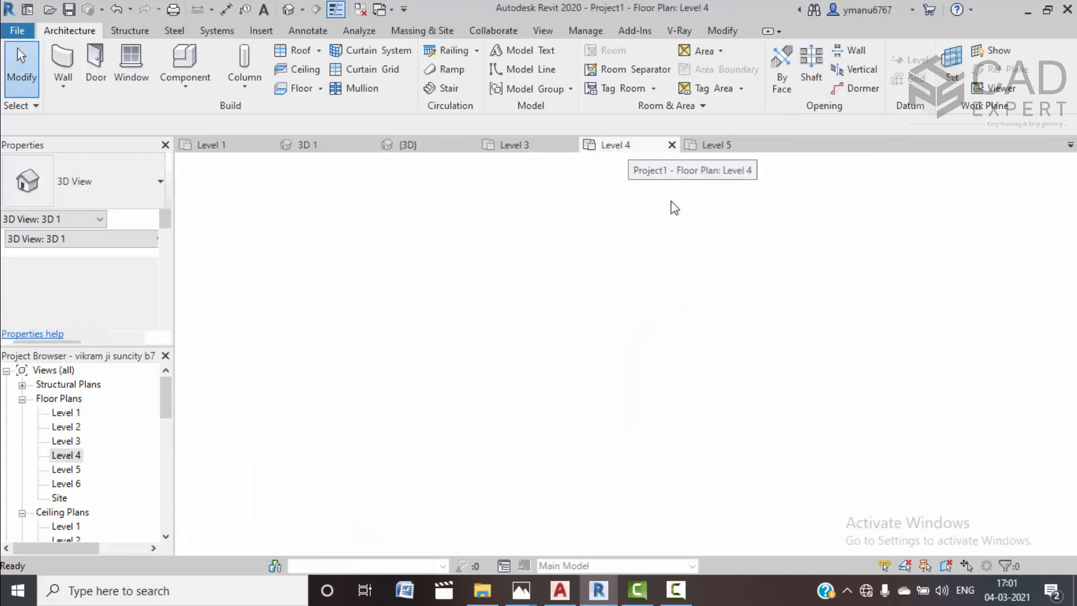
# Open the Level 4 floor's boundary for editing and check the balcony slab's shape against the reference model's 3D 1 view
pyautogui.moveTo(690, 311); pyautogui.dragTo(681, 267, button='middle')
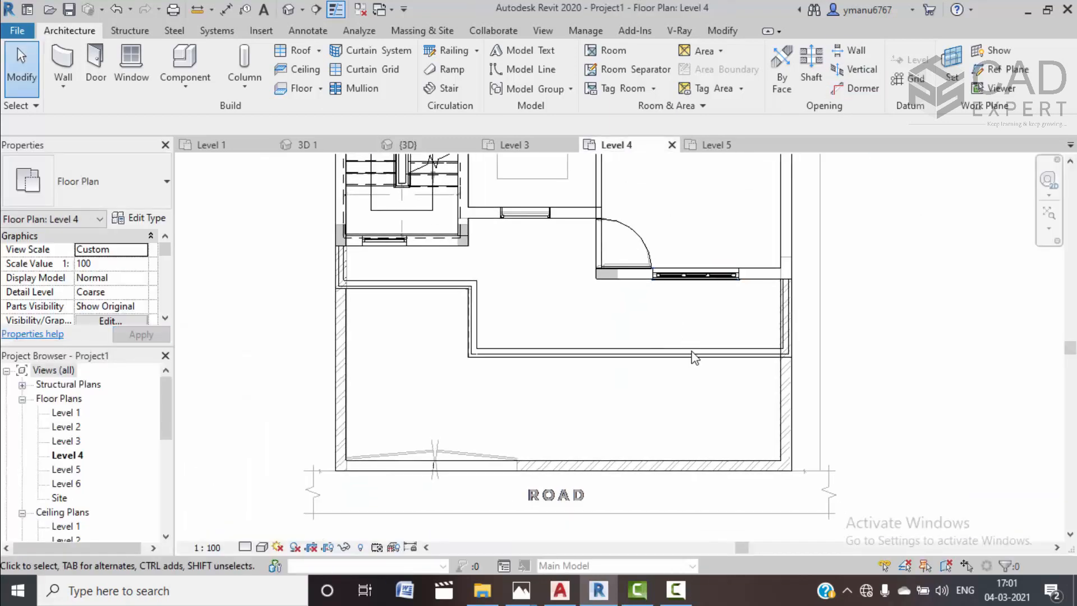
pyautogui.click(692, 368)
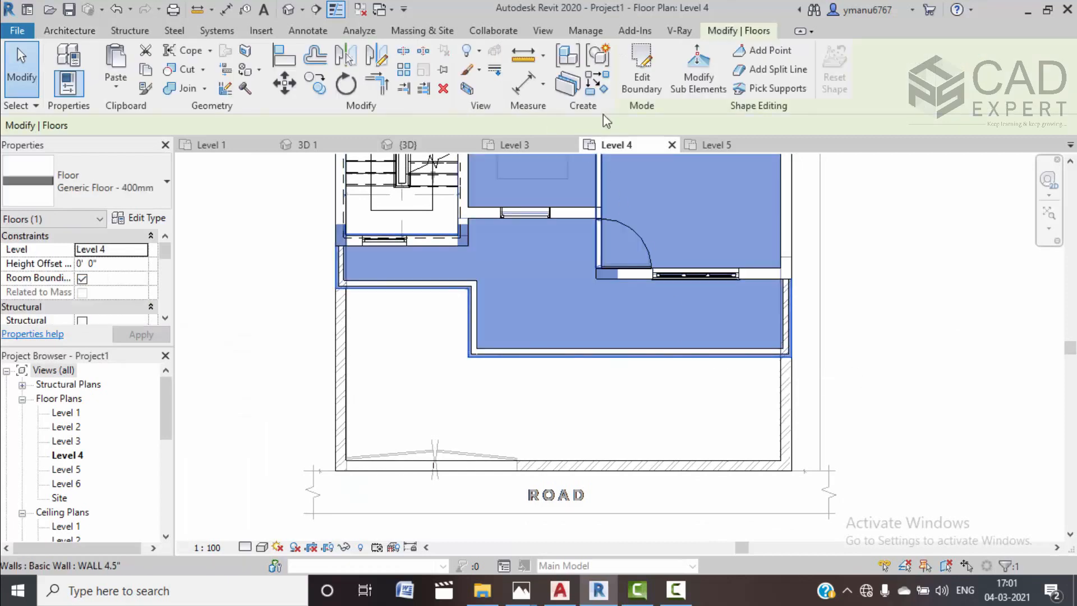
pyautogui.click(645, 78)
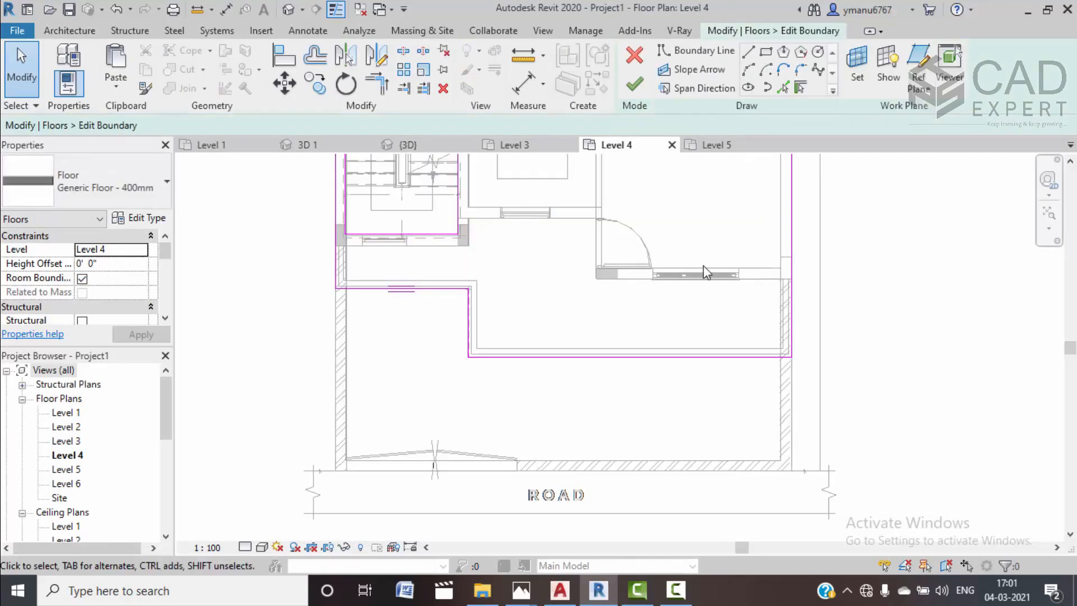
pyautogui.click(335, 145)
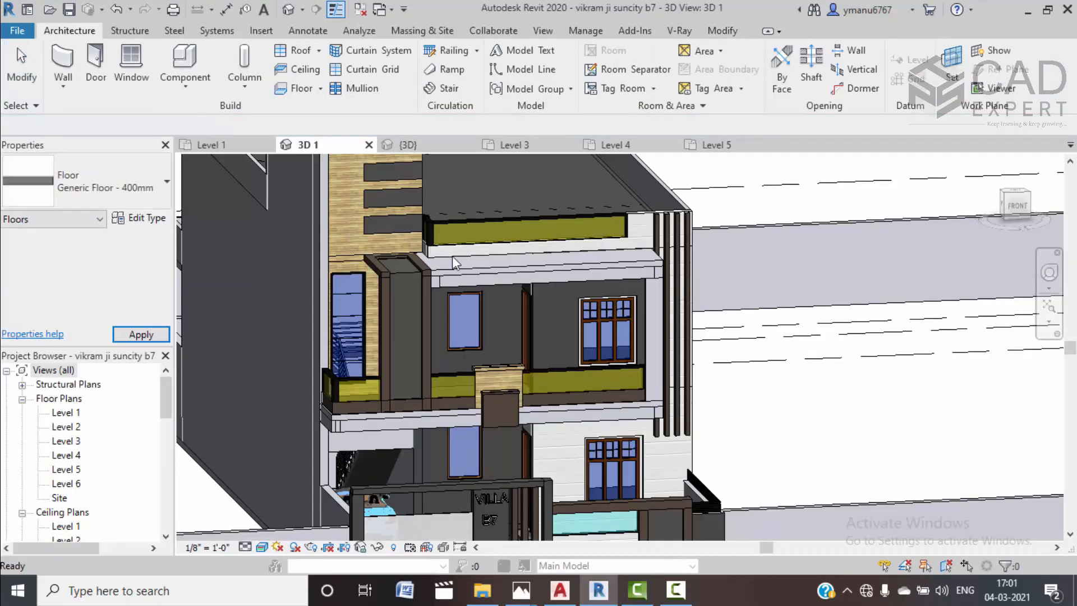
pyautogui.click(21, 67)
pyautogui.scroll(3, 652, 371)
pyautogui.keyDown('shift'); pyautogui.moveTo(567, 301); pyautogui.dragTo(810, 287, button='middle'); pyautogui.keyUp('shift')
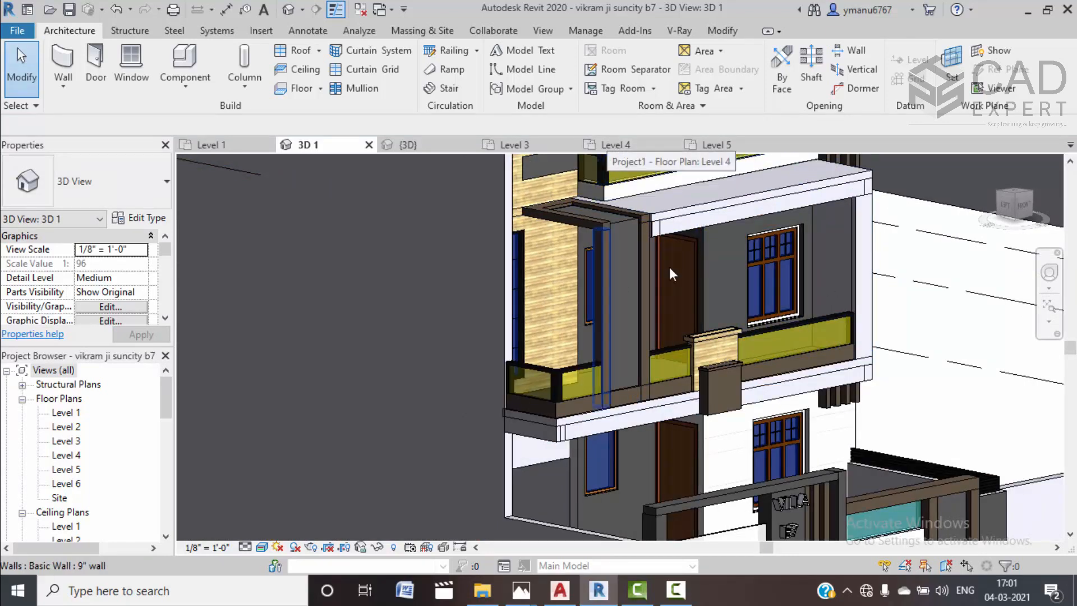
pyautogui.click(609, 147)
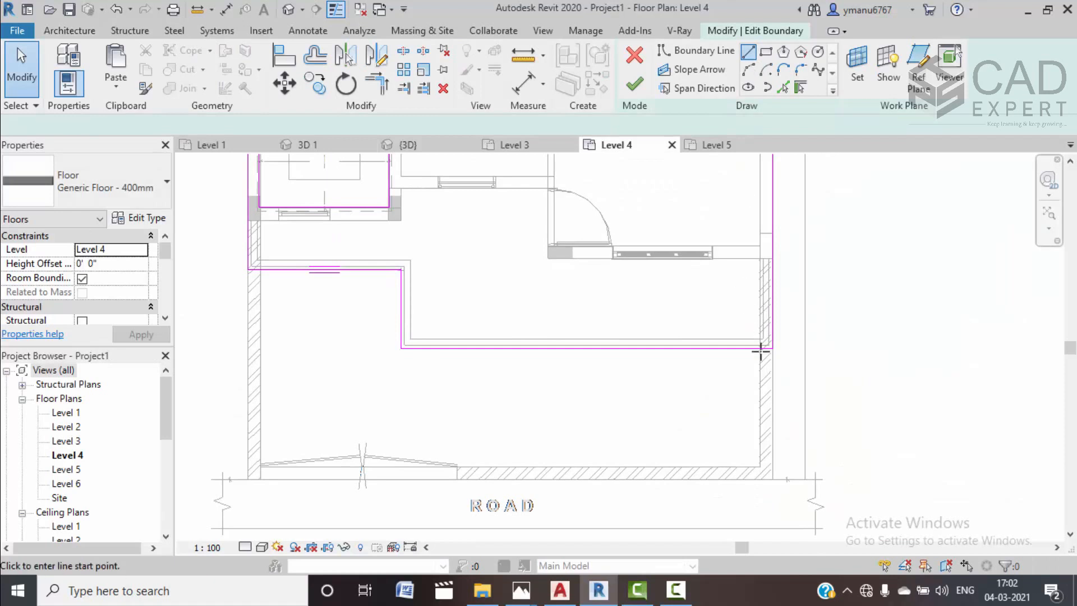
# Sketch a corner cut-out at the Level 4 balcony's far end with a line about 5' 5" long and another along the front wall
pyautogui.press('Return')
pyautogui.click(772, 258)
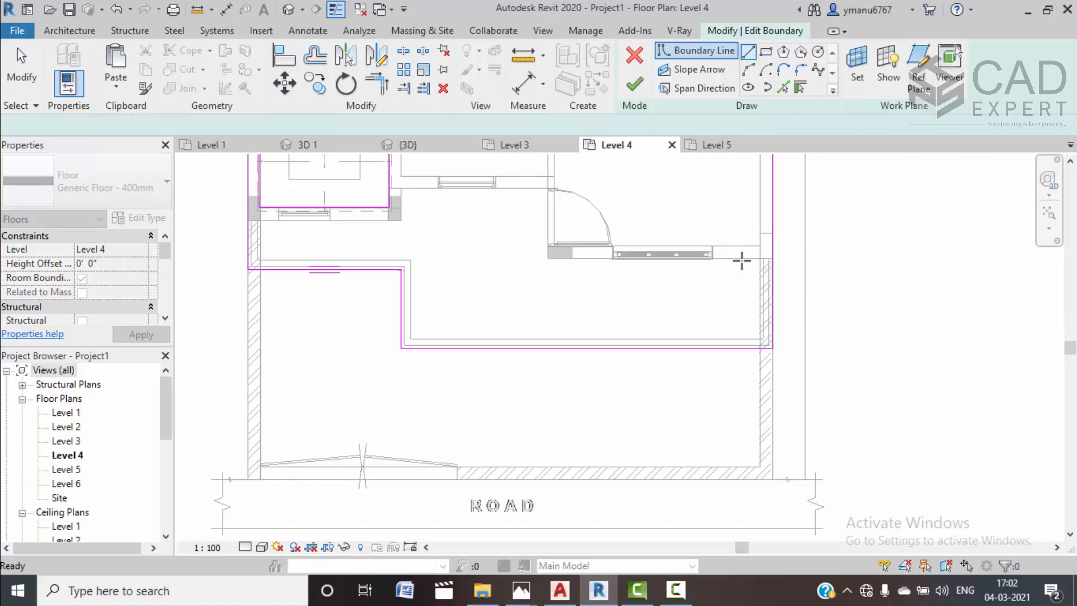
pyautogui.press('Escape')
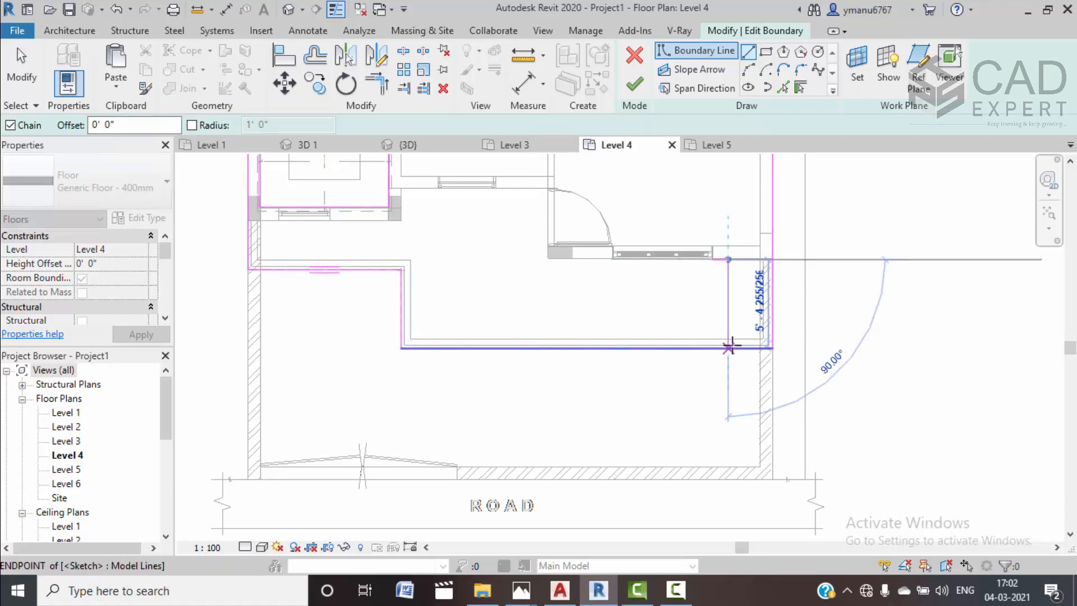
pyautogui.click(728, 348)
pyautogui.press('Escape')
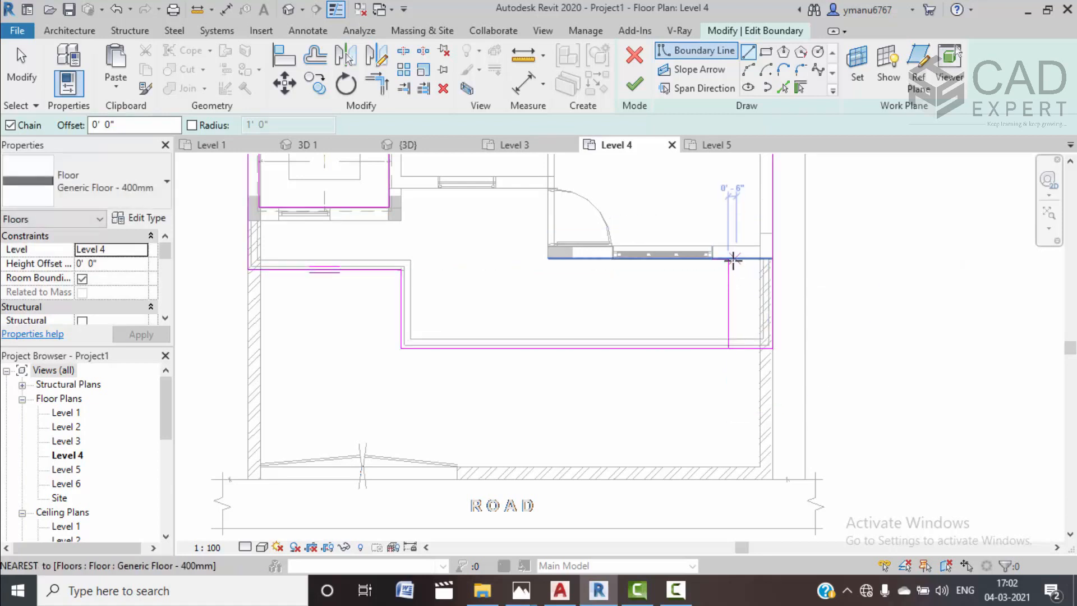
pyautogui.click(729, 259)
pyautogui.click(772, 259)
pyautogui.press('Escape')
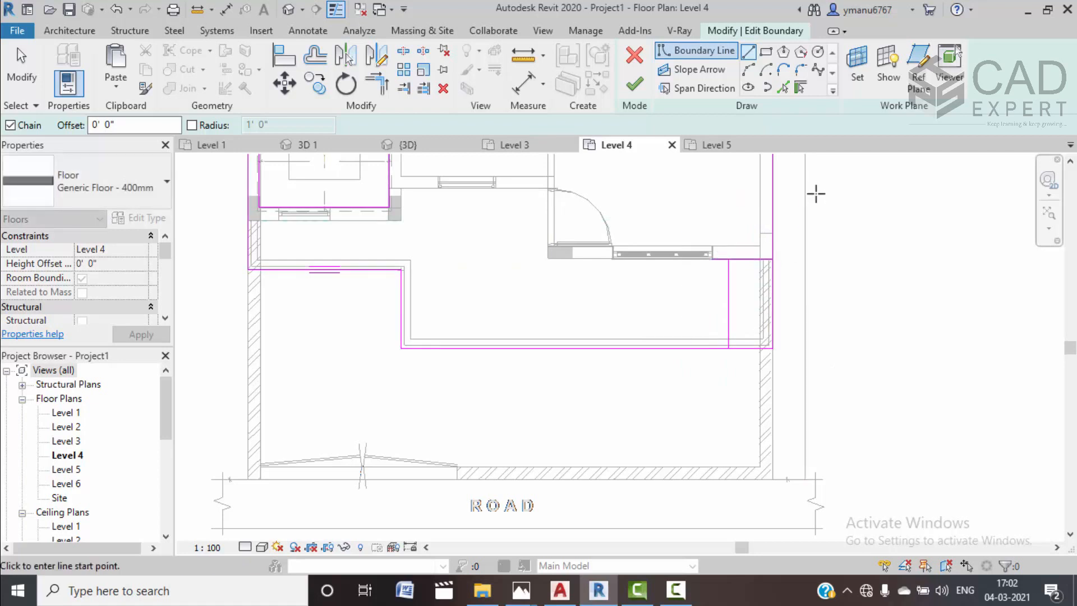
# Trim the Level 4 floor boundary to the cut-out lines, remove the surplus segment along the front wall and finish the edit
pyautogui.click(384, 84)
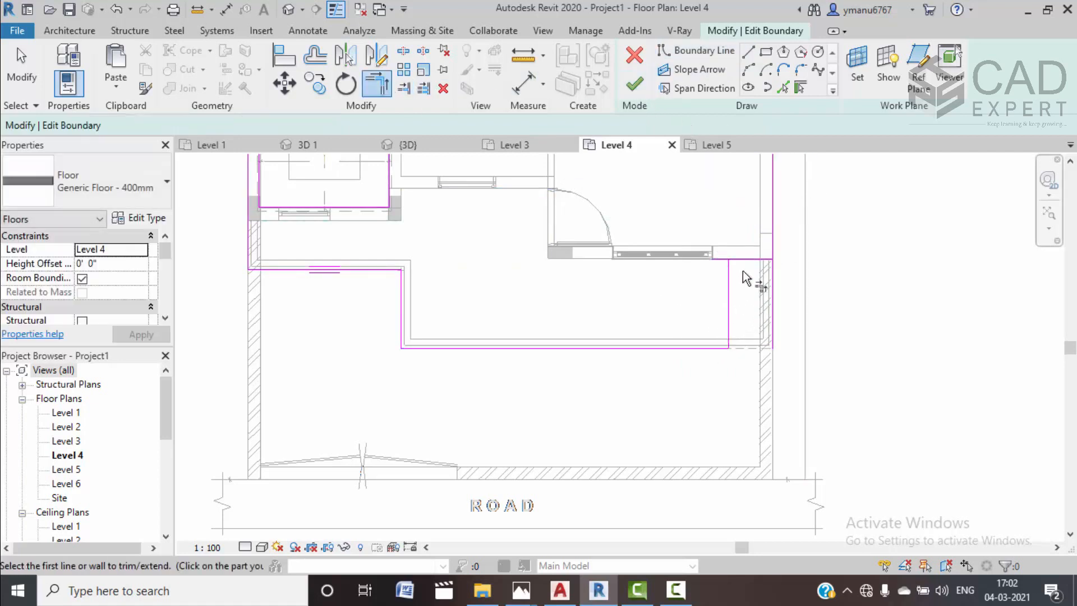
pyautogui.click(774, 240)
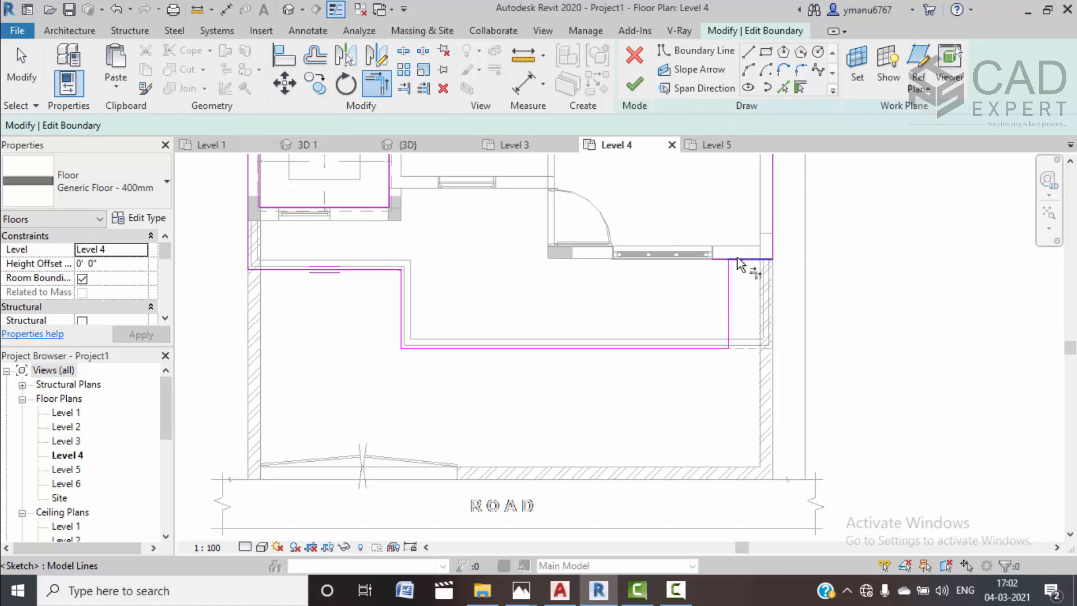
pyautogui.click(729, 283)
pyautogui.click(722, 260)
pyautogui.click(724, 264)
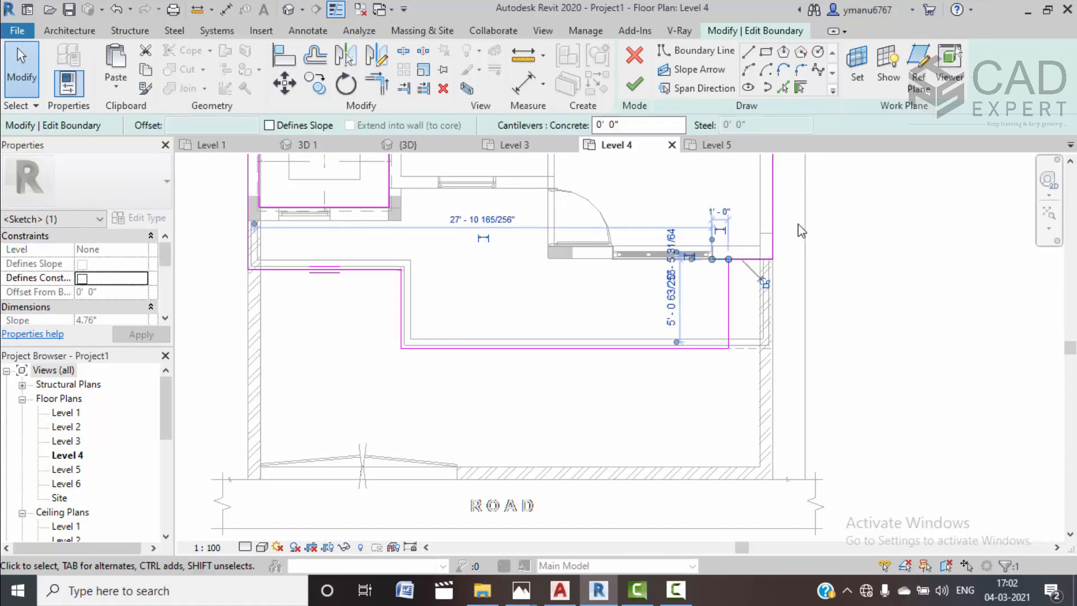
pyautogui.click(788, 224)
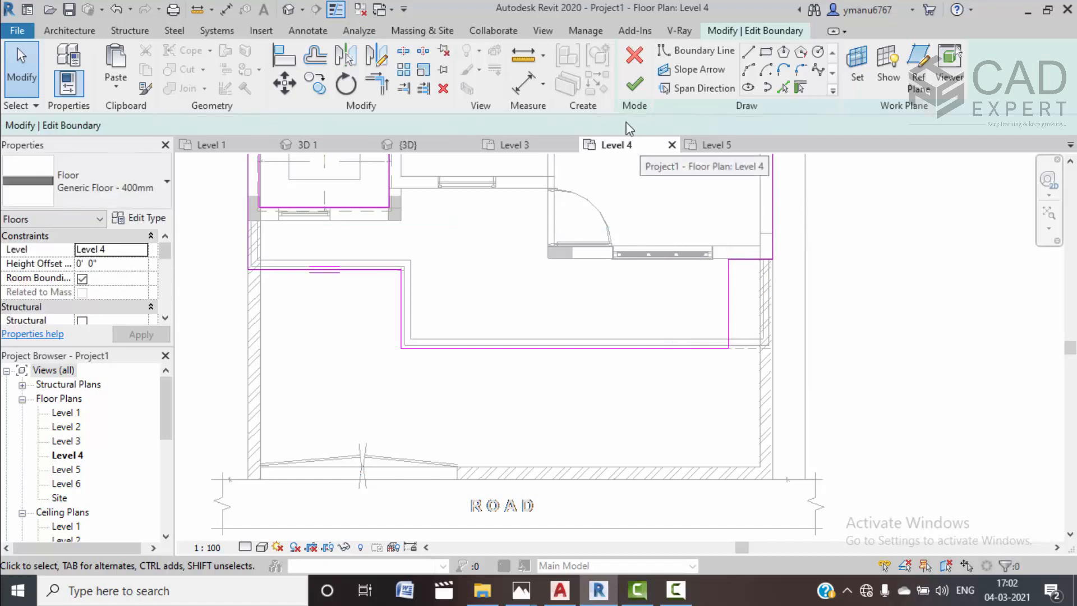
pyautogui.click(634, 85)
pyautogui.scroll(-4, 591, 244)
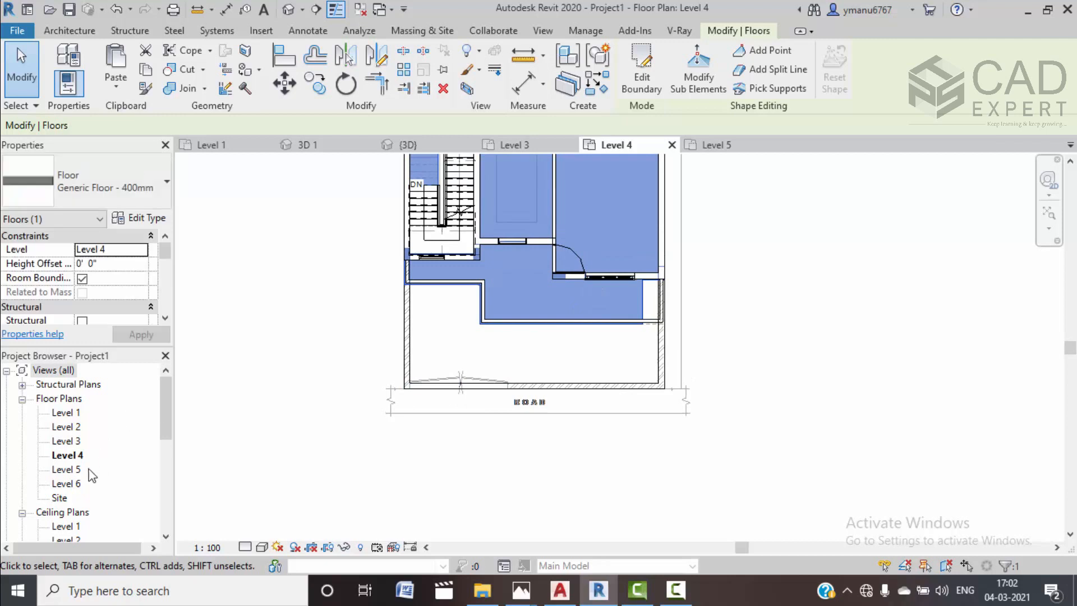
# Temporarily hide the front parapet wall in the Level 5 plan and open that level's floor boundary for editing
pyautogui.doubleClick(68, 469)
pyautogui.click(656, 412)
pyautogui.moveTo(656, 412); pyautogui.dragTo(610, 384, button='middle')
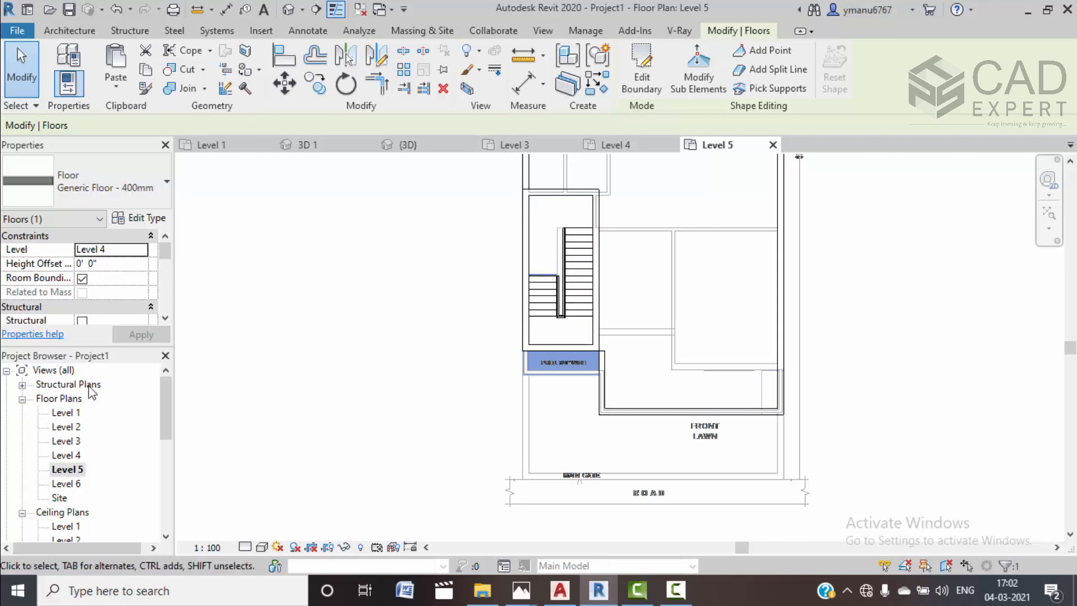
pyautogui.click(630, 414)
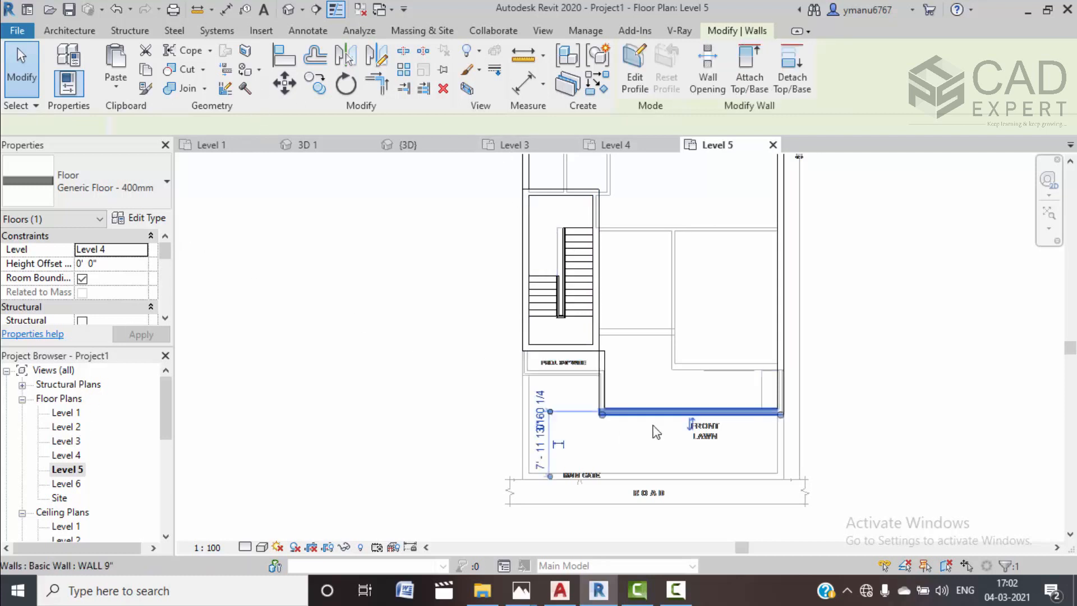
pyautogui.press('h')
pyautogui.press('h')
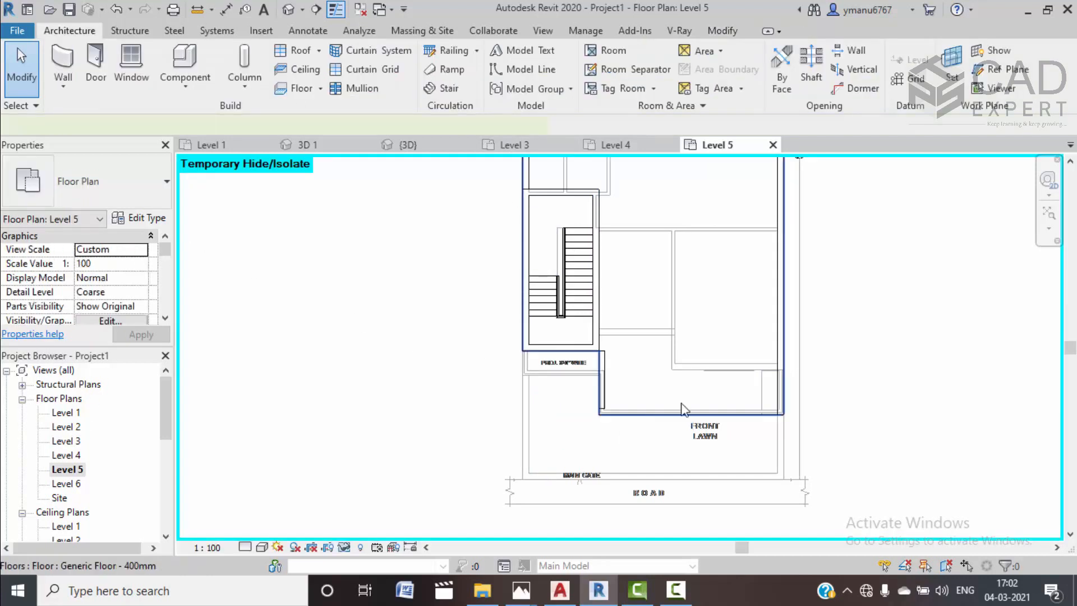
pyautogui.click(666, 415)
pyautogui.doubleClick(780, 314)
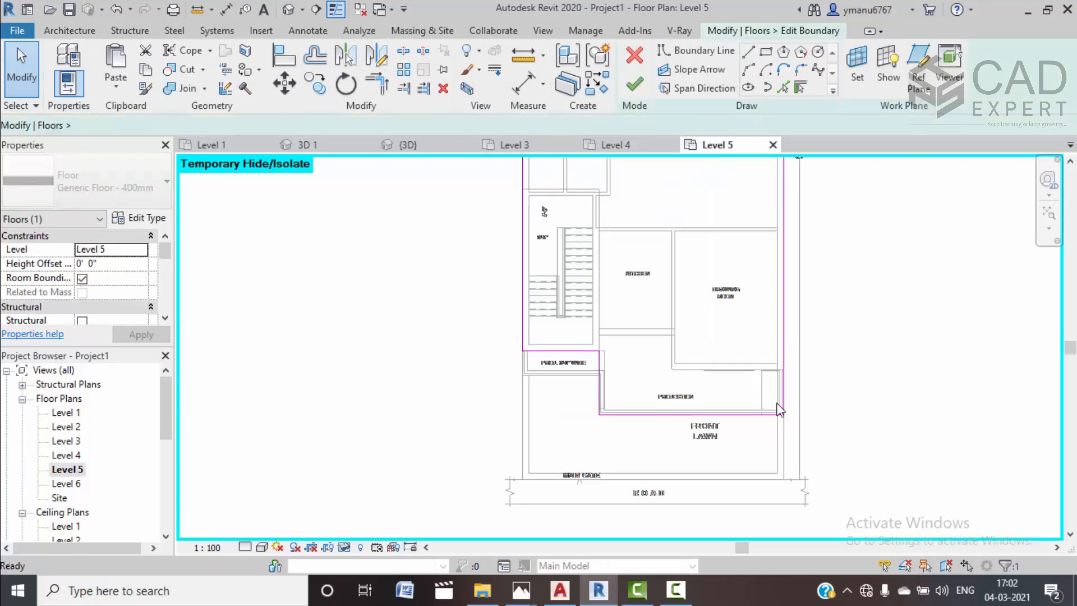
# Sketch the matching corner cut-out on the Level 5 floor with a line about 5' 5" long and another along the front wall
pyautogui.scroll(4, 761, 408)
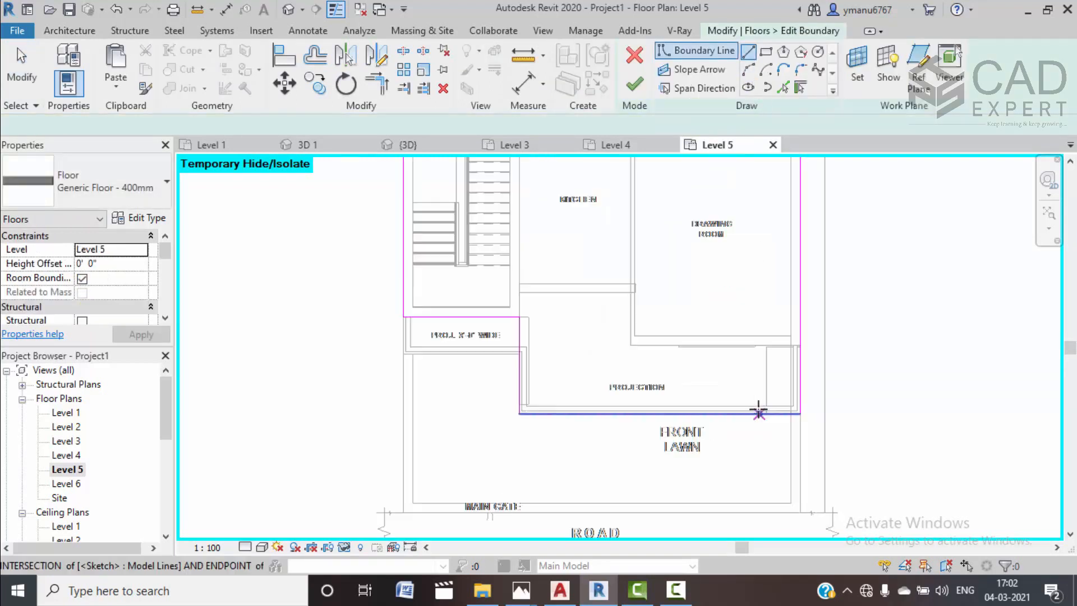
pyautogui.click(770, 416)
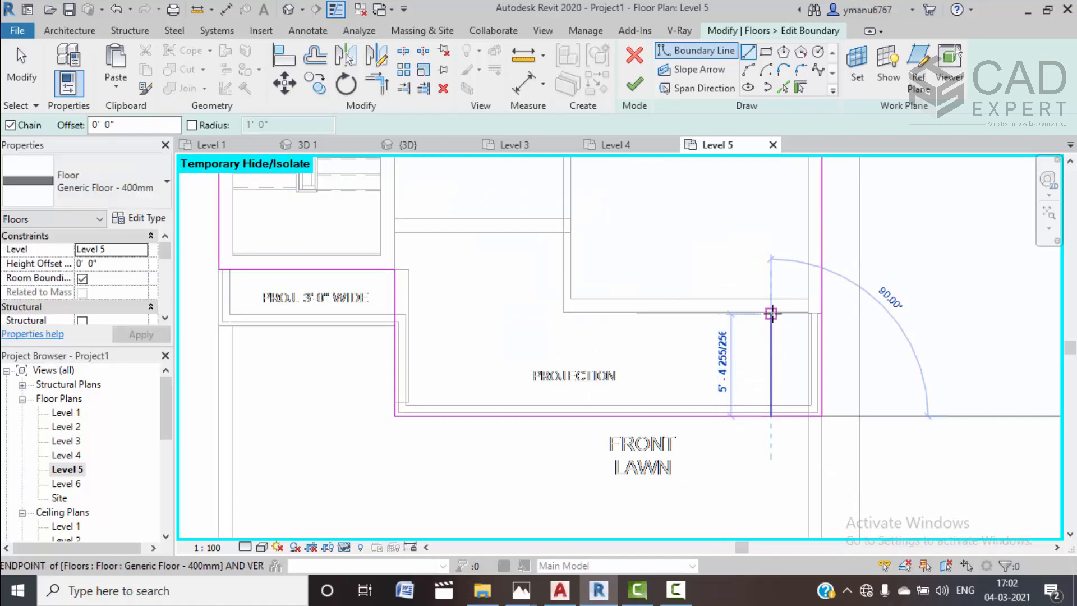
pyautogui.scroll(1, 771, 314)
pyautogui.scroll(2, 771, 314)
pyautogui.click(769, 308)
pyautogui.click(923, 305)
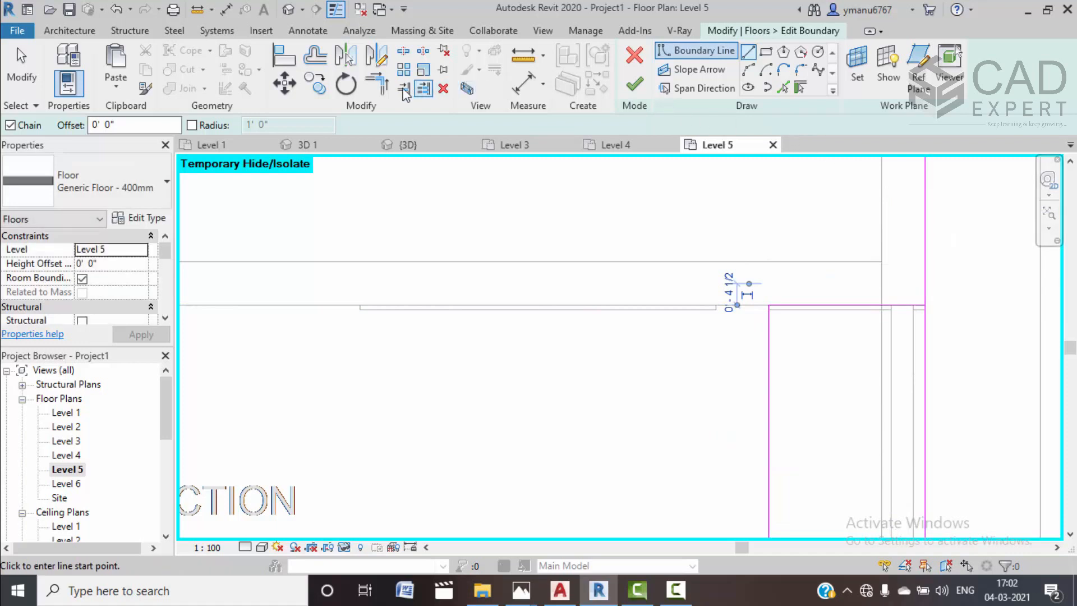
# Trim the Level 5 floor boundary to the cut-out lines, finish the edit and restore the temporarily hidden wall
pyautogui.press('Escape')
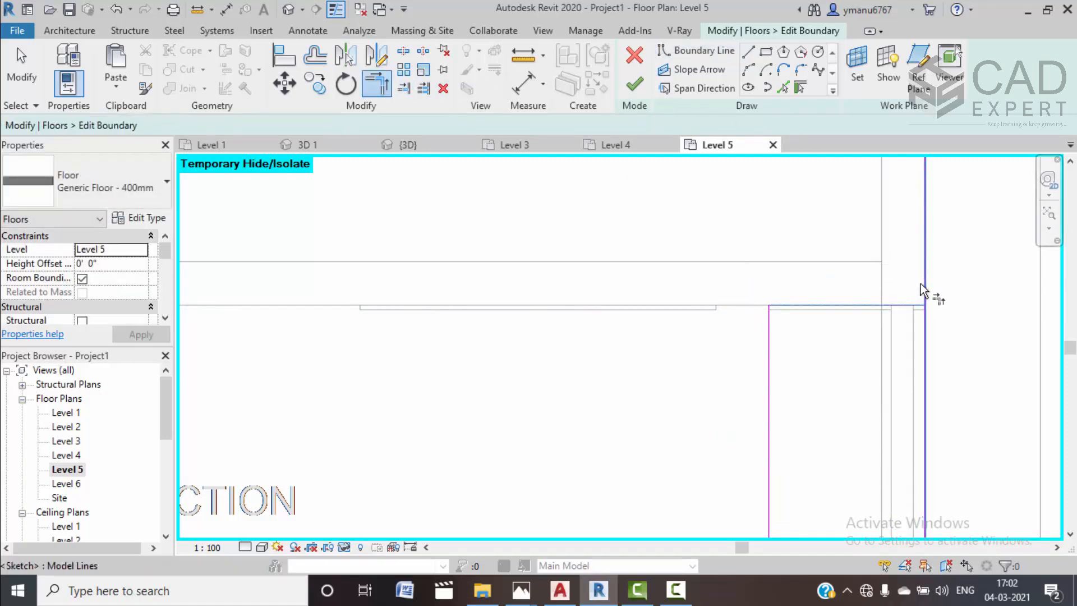
pyautogui.scroll(-3, 923, 325)
pyautogui.click(802, 490)
pyautogui.click(635, 87)
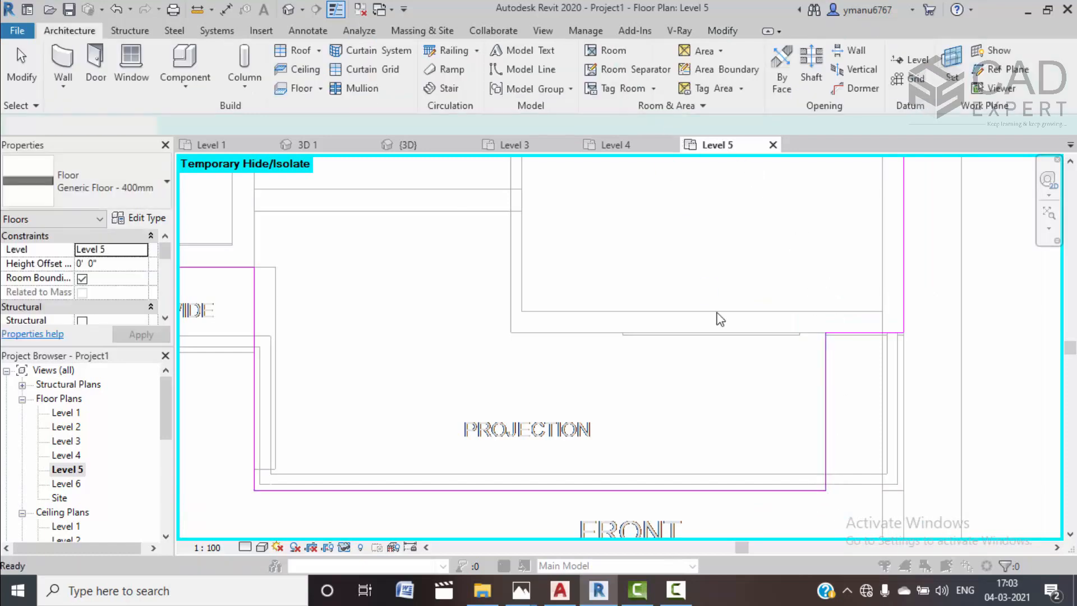
pyautogui.click(634, 304)
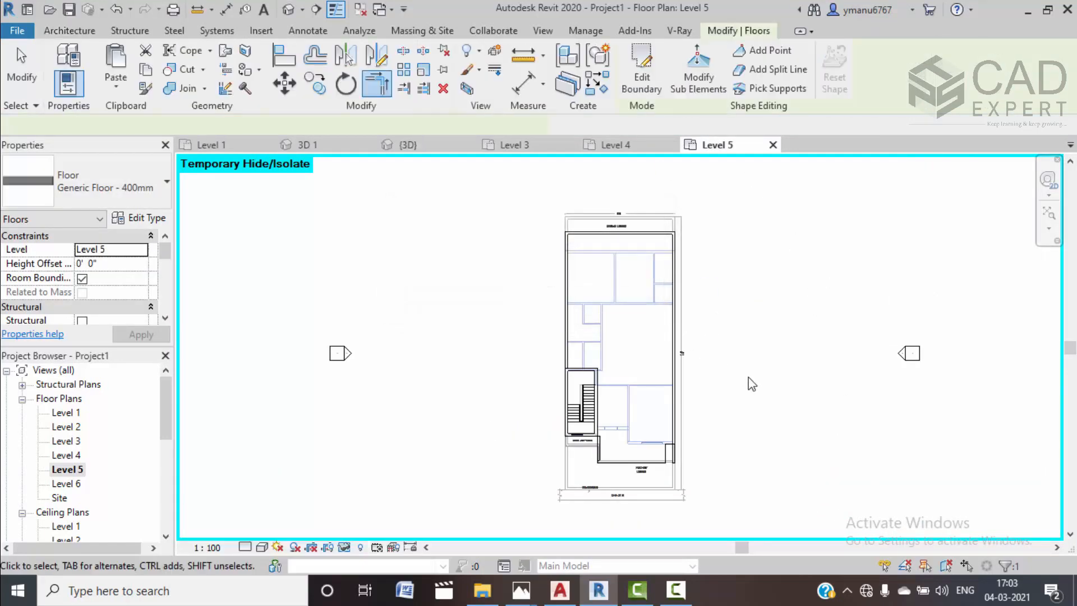
pyautogui.scroll(5, 748, 376)
pyautogui.press('r')
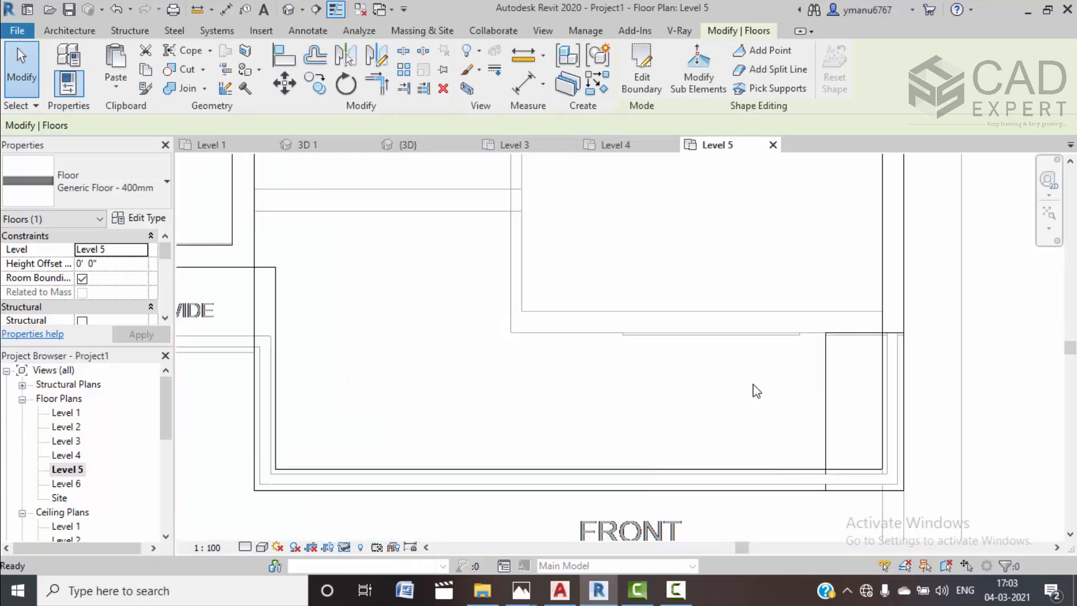
# Inspect the cut slab corners in the {3D} view and reopen the Level 4 floor's boundary for editing in plan
pyautogui.click(408, 145)
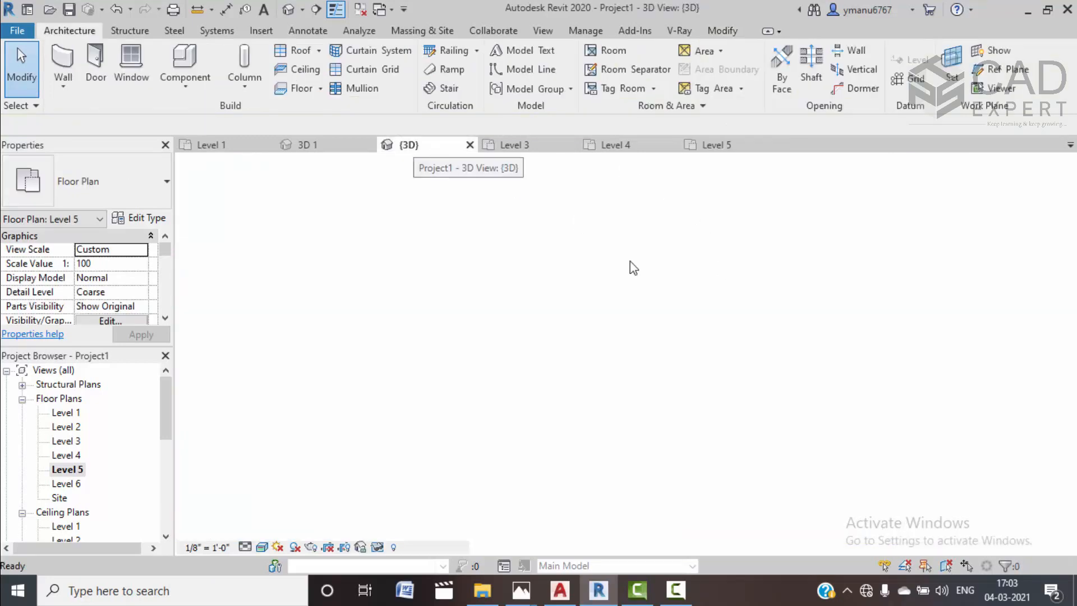
pyautogui.scroll(-2, 681, 337)
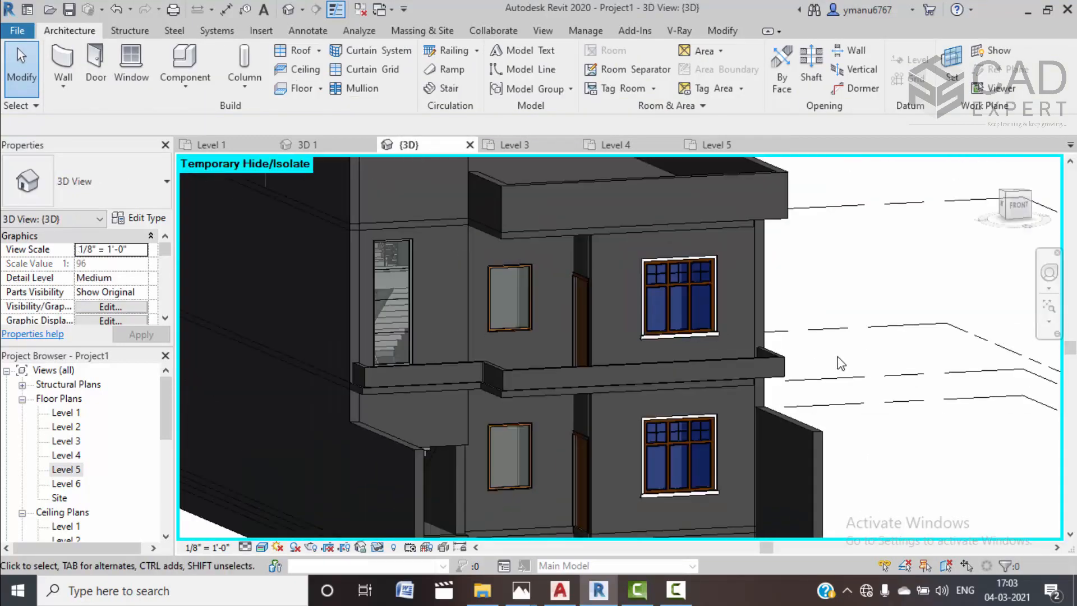
pyautogui.keyDown('shift'); pyautogui.moveTo(844, 370); pyautogui.dragTo(616, 364, button='middle'); pyautogui.keyUp('shift')
pyautogui.scroll(5, 614, 365)
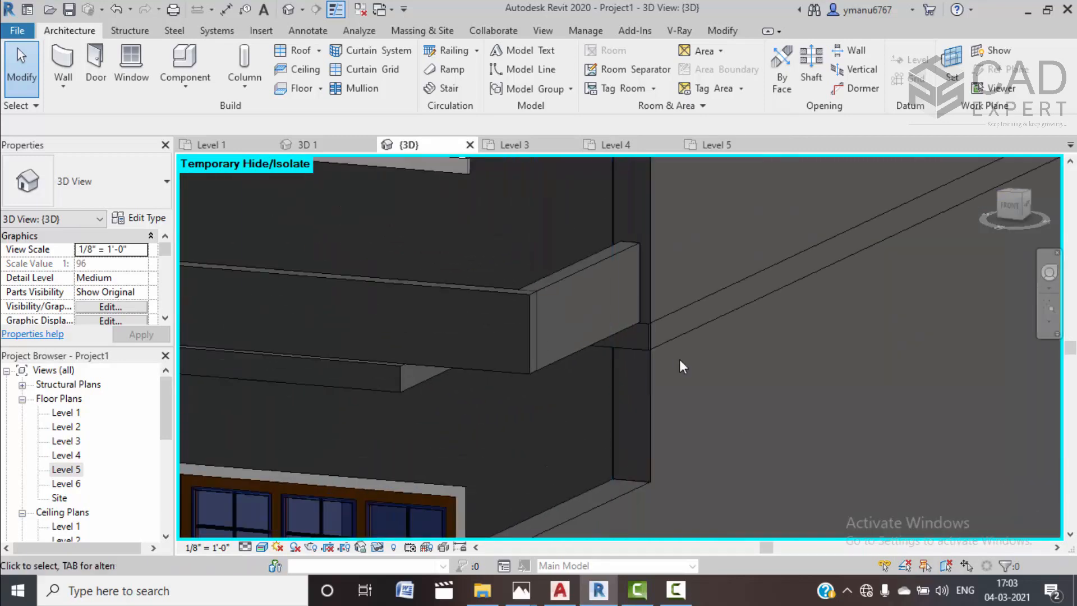
pyautogui.scroll(-4, 695, 357)
pyautogui.click(606, 359)
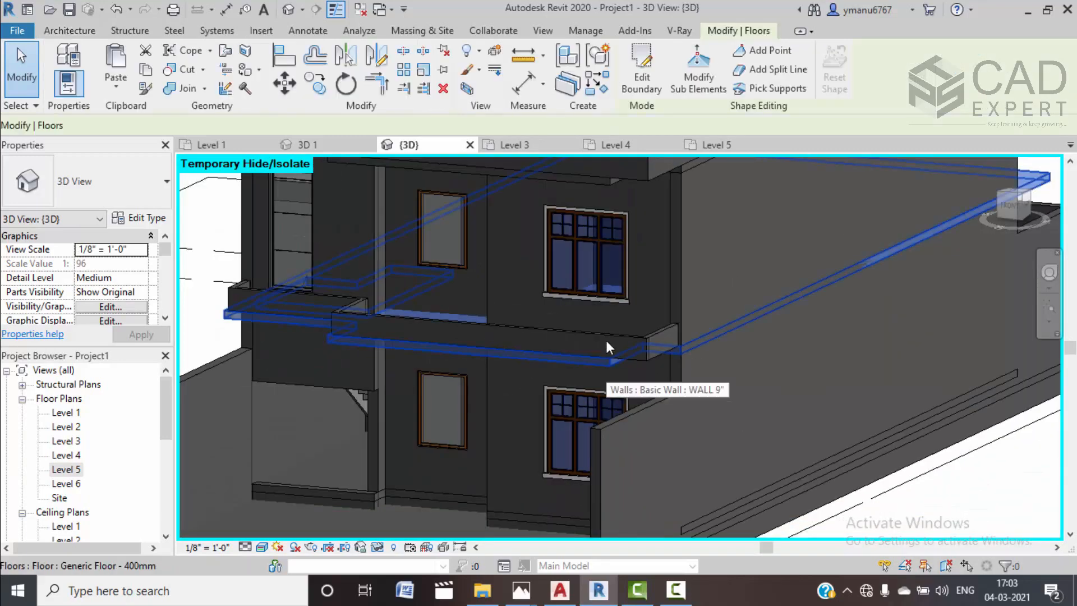
pyautogui.click(637, 150)
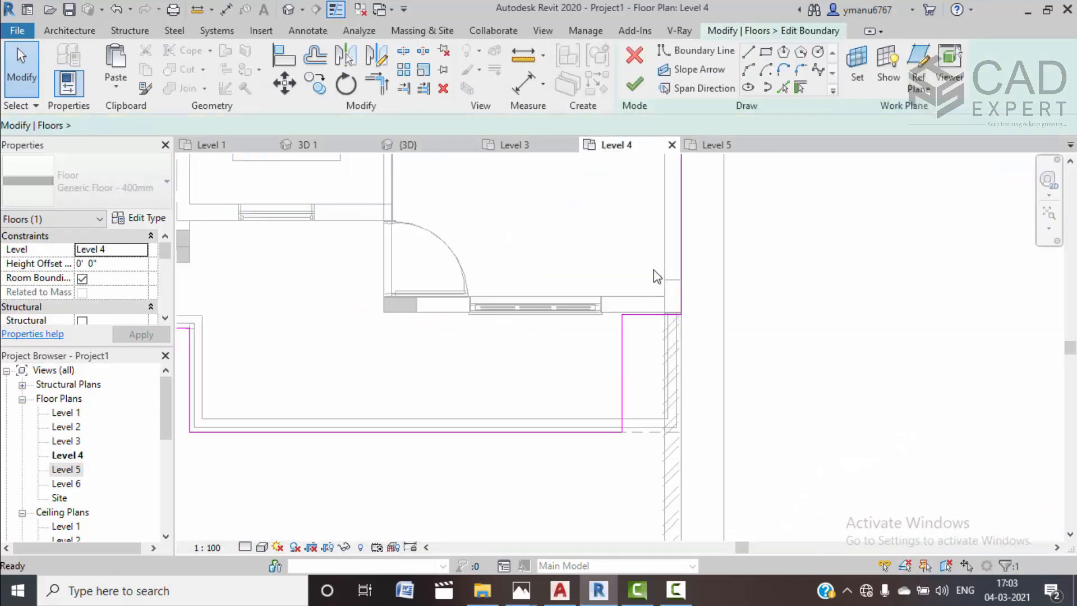
# Move the short horizontal floor boundary line beside the window onto the wall's outer face, and finish the boundary edit
pyautogui.scroll(6, 654, 271)
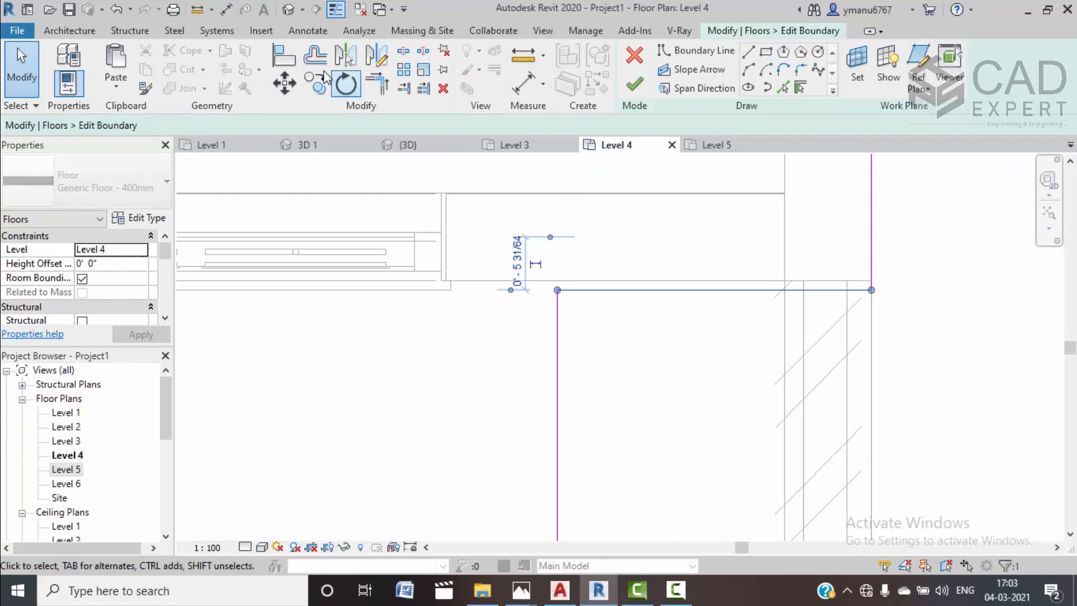
pyautogui.click(558, 289)
pyautogui.click(557, 292)
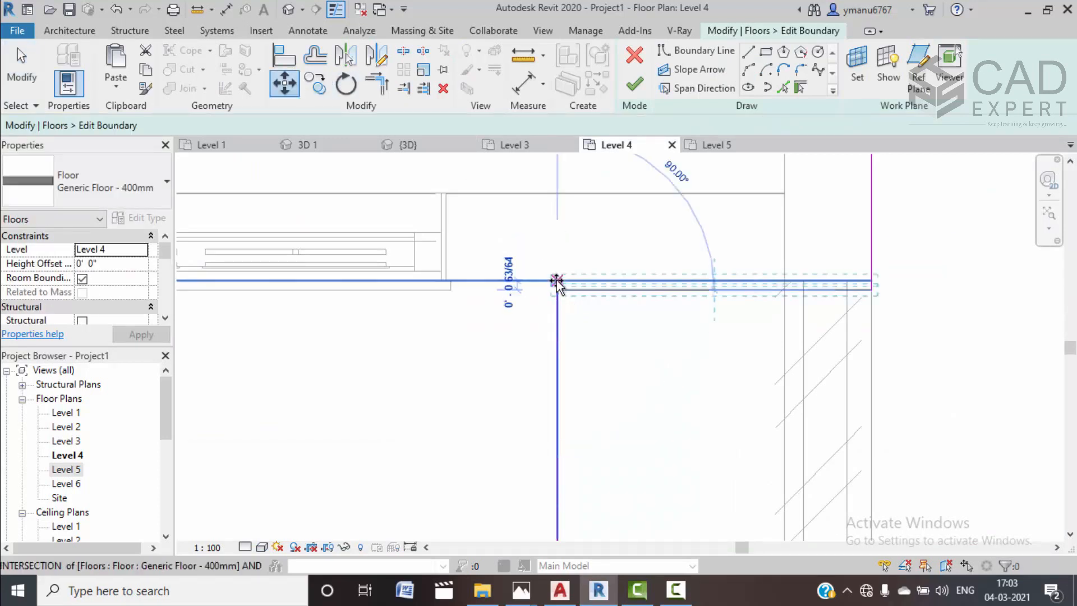
pyautogui.click(576, 282)
pyautogui.scroll(-2, 602, 291)
pyautogui.scroll(-3, 602, 291)
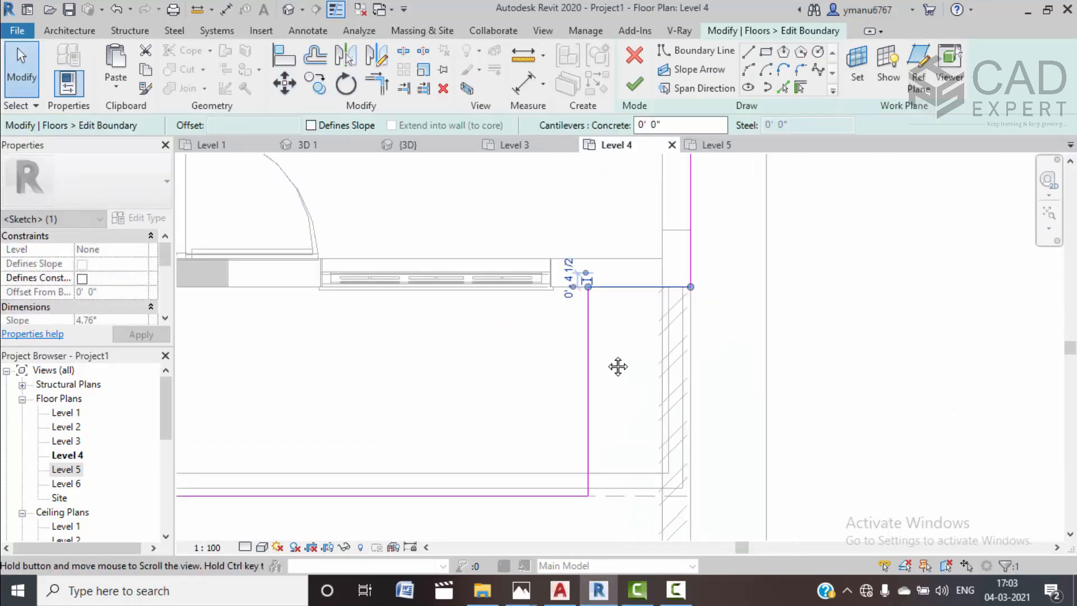
pyautogui.click(634, 84)
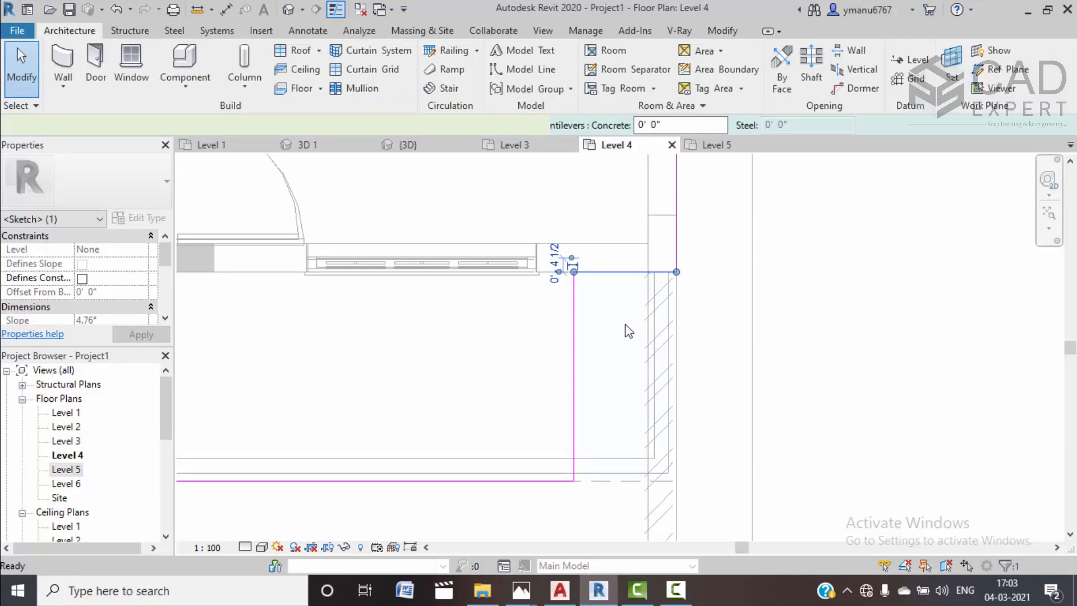
pyautogui.scroll(-2, 624, 330)
pyautogui.press('Escape')
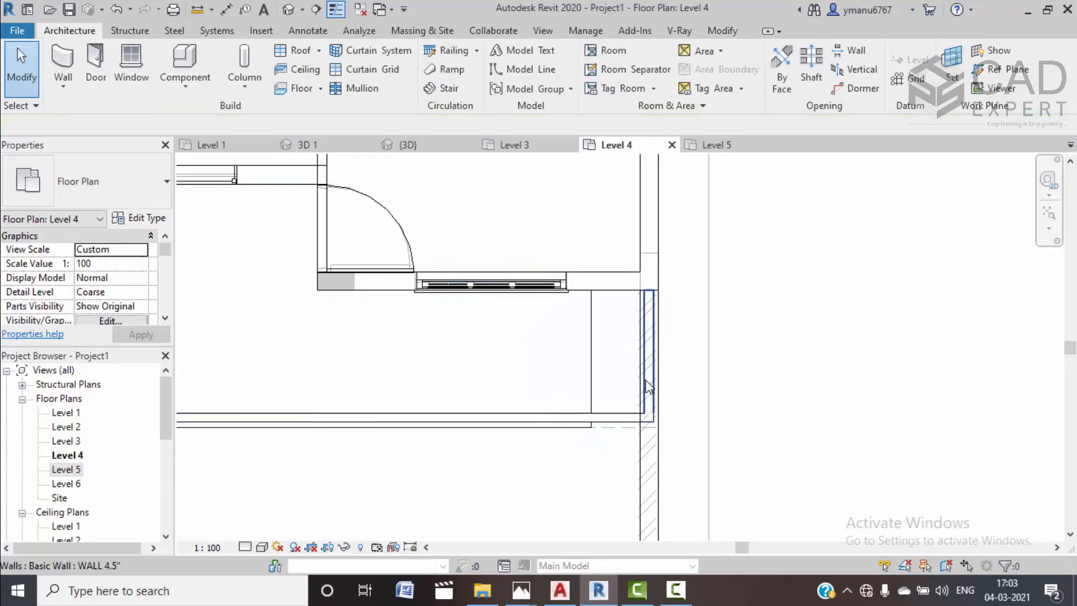
# Try to move the short 4.5" parapet wall at the balcony's right end over to the floor edge
pyautogui.click(648, 380)
pyautogui.click(291, 90)
pyautogui.click(652, 290)
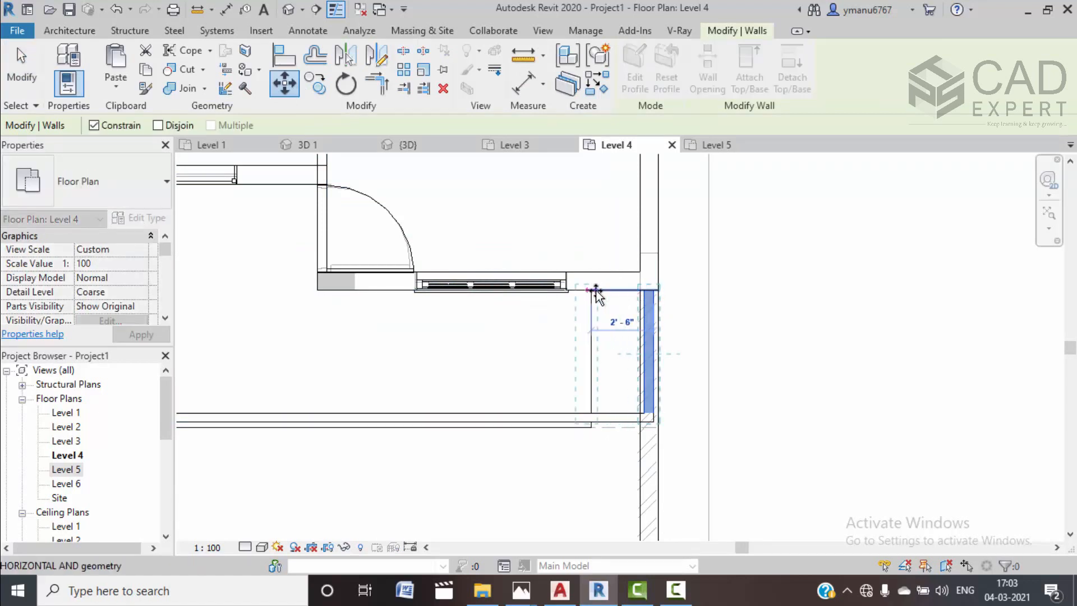
pyautogui.scroll(3, 582, 291)
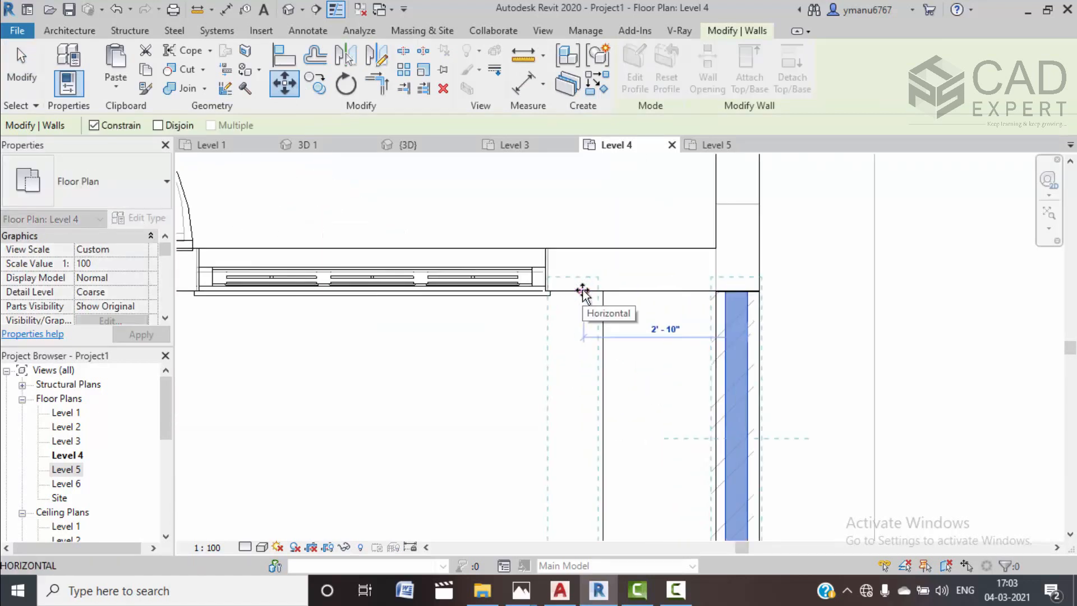
pyautogui.click(591, 291)
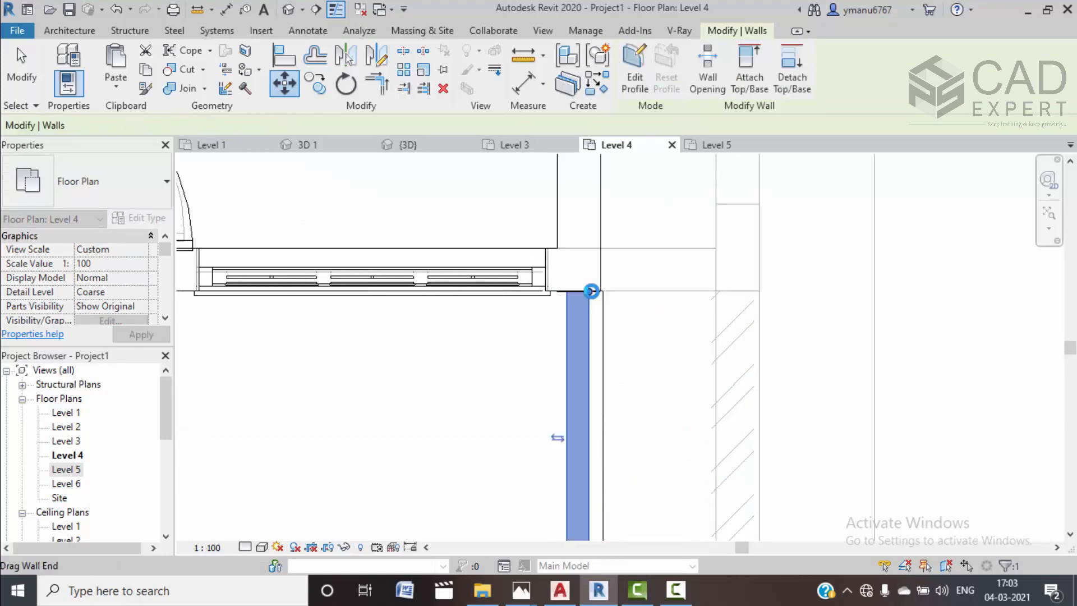
pyautogui.scroll(-3, 610, 327)
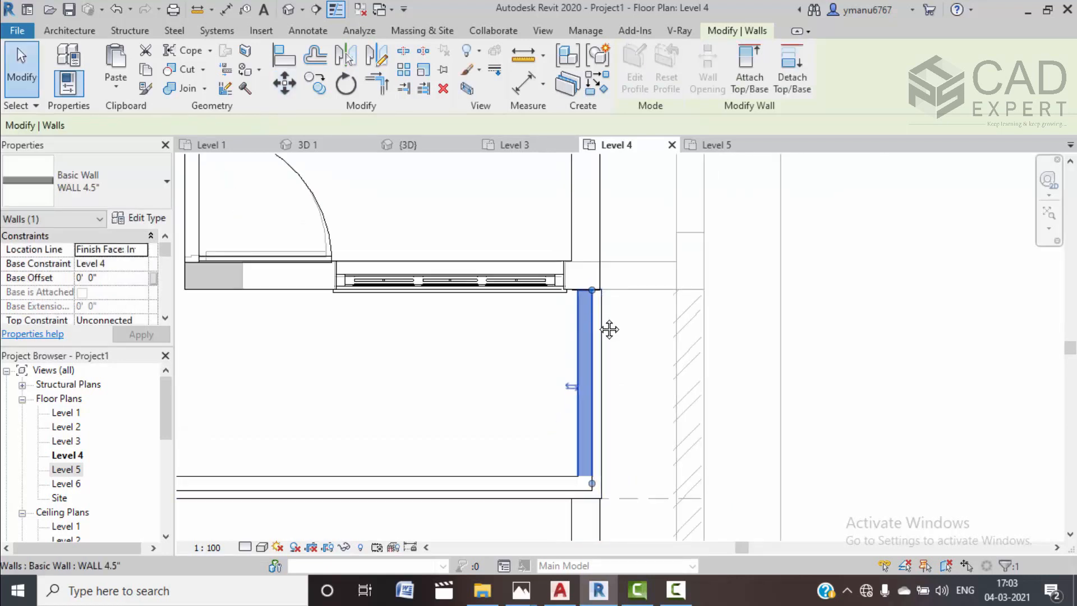
pyautogui.click(647, 332)
# Disallow the join at the upper end of the short 4.5" parapet wall, where it meets the house wall
pyautogui.scroll(2, 725, 293)
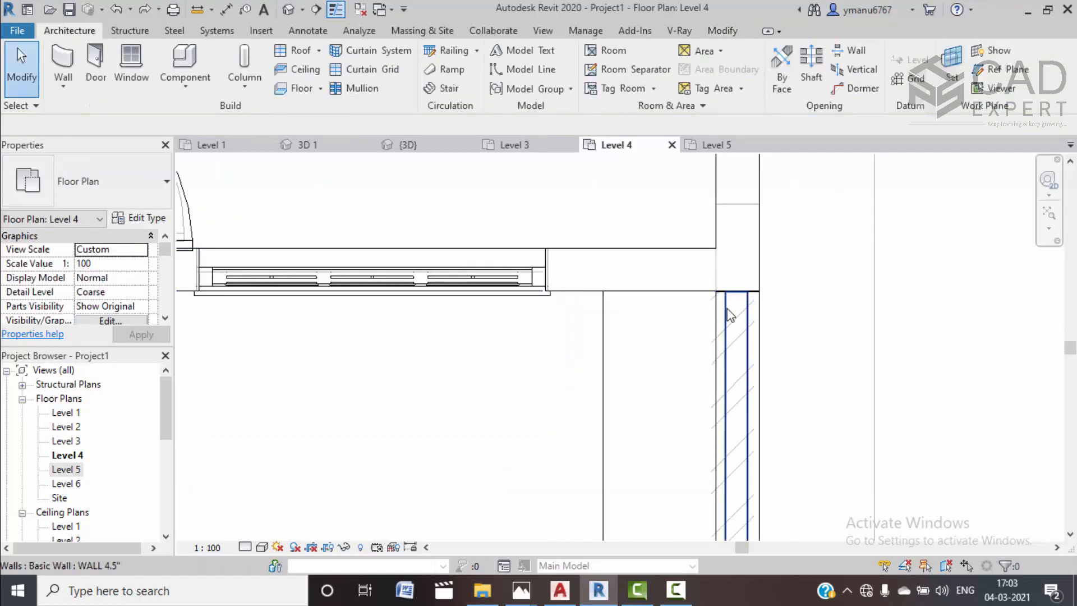
pyautogui.click(729, 312)
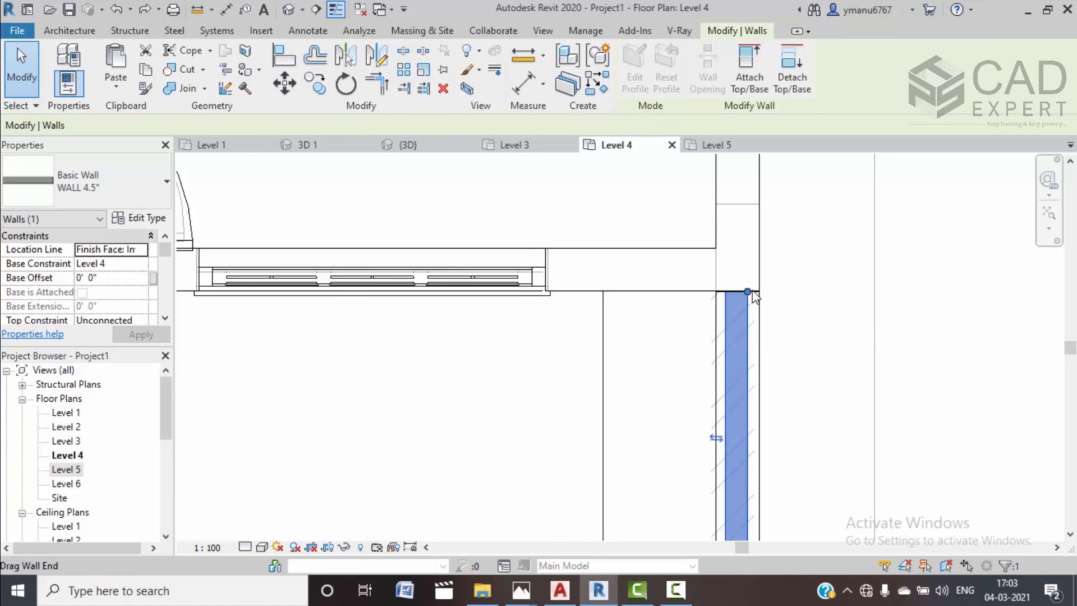
pyautogui.rightClick(748, 292)
pyautogui.click(768, 274)
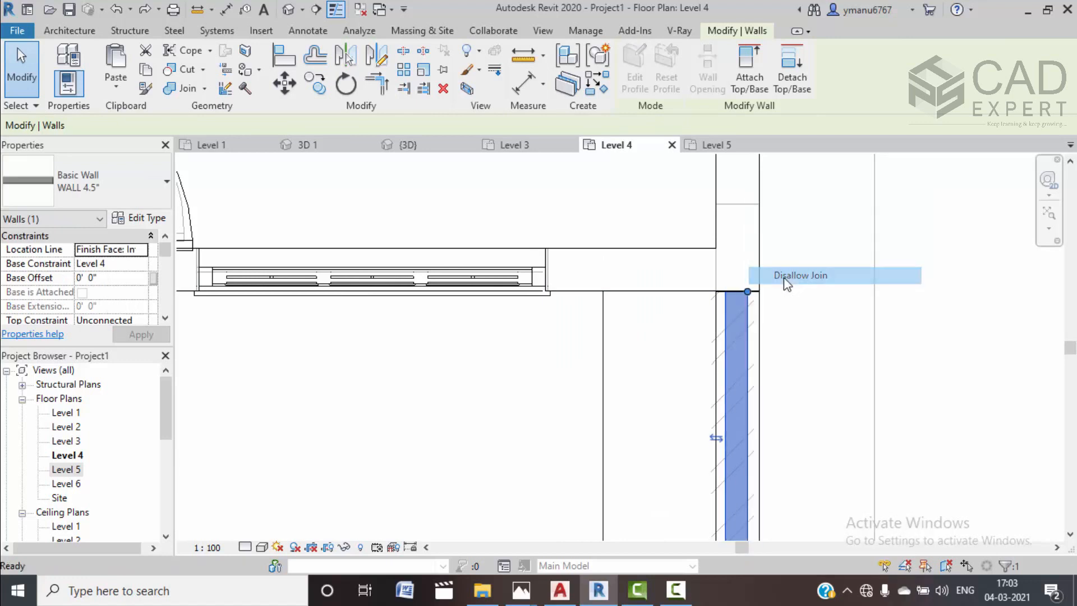
# Move the short parapet wall horizontally so its outer face lines up with the balcony floor's edge
pyautogui.click(748, 292)
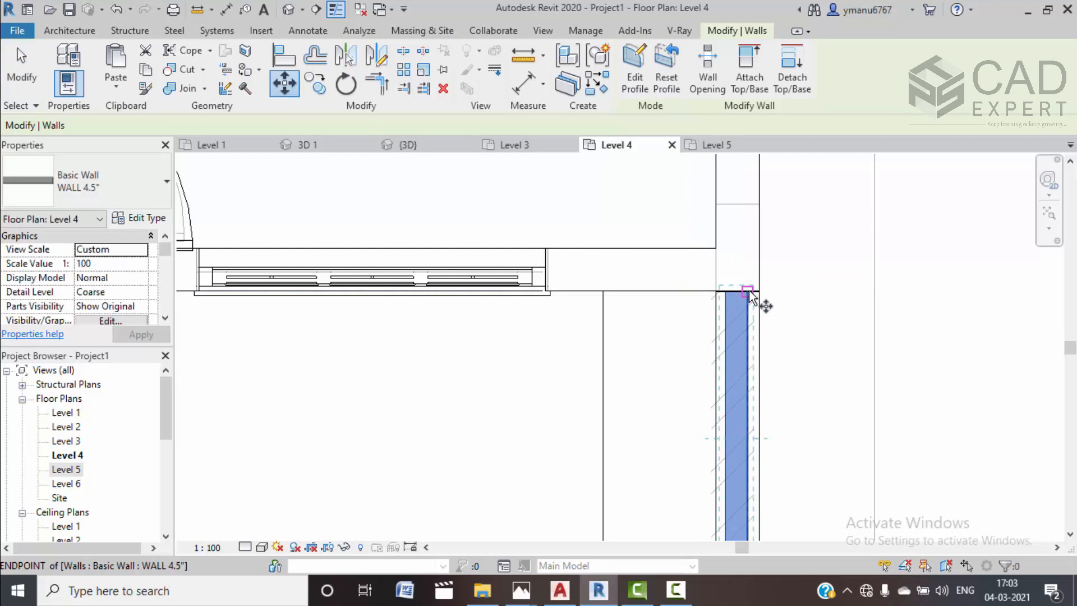
pyautogui.scroll(3, 596, 292)
pyautogui.click(596, 292)
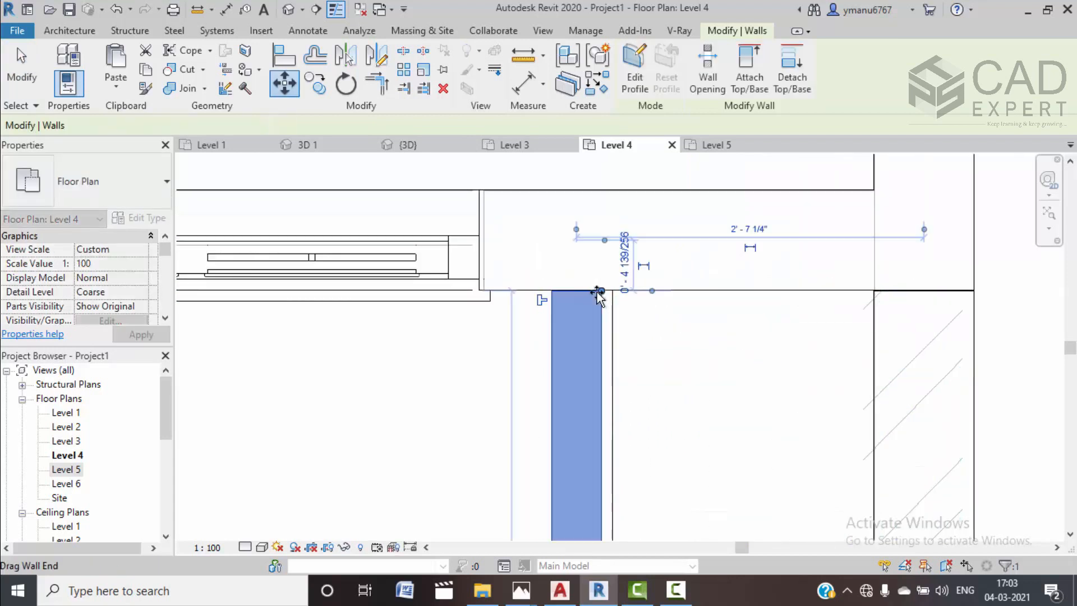
pyautogui.scroll(-5, 622, 314)
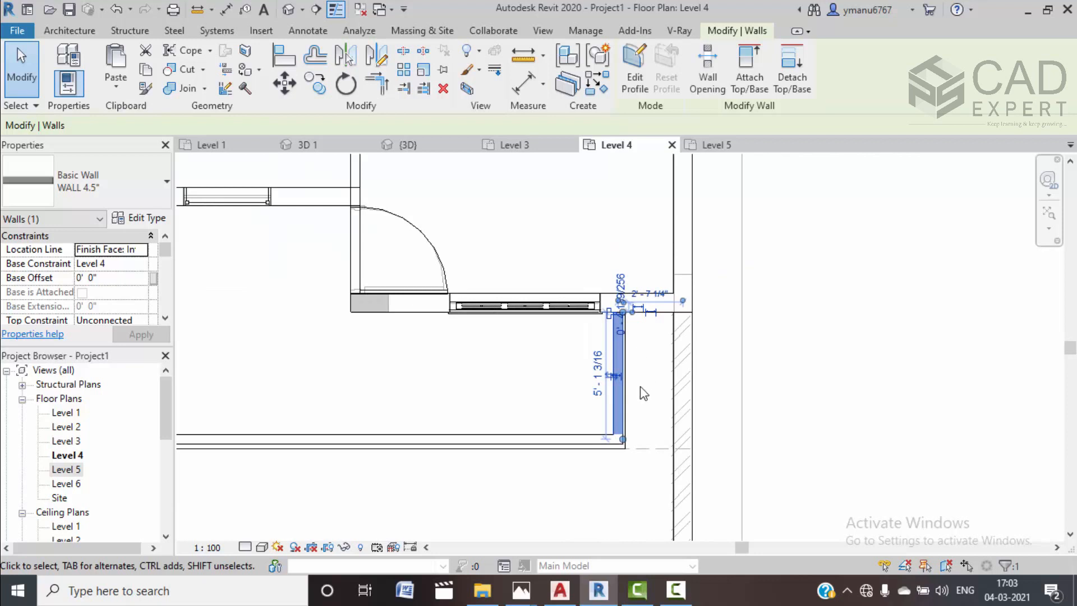
pyautogui.scroll(5, 617, 309)
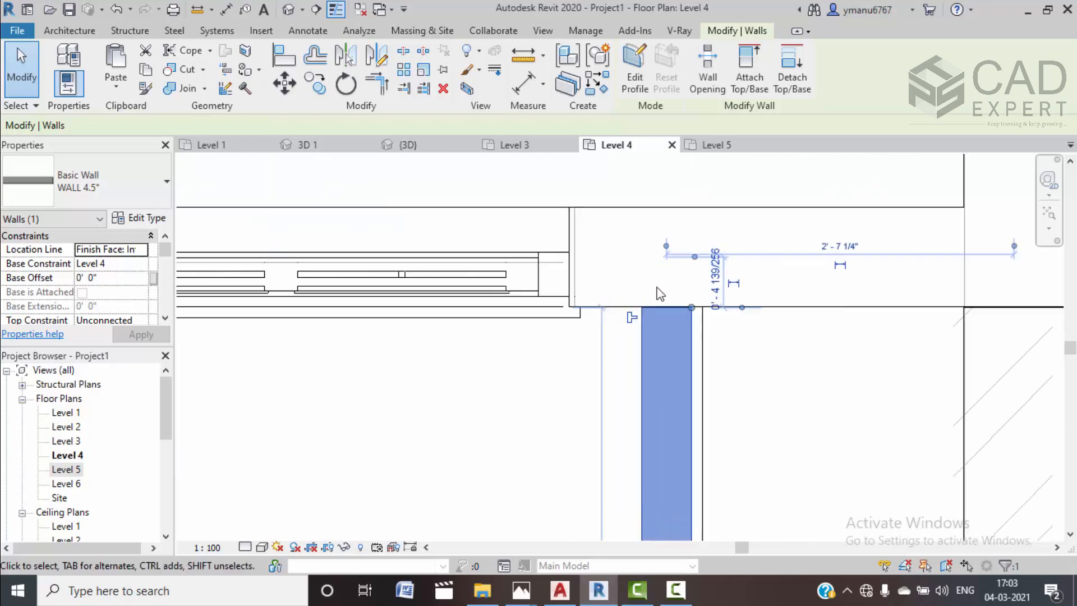
pyautogui.scroll(2, 660, 293)
pyautogui.click(286, 85)
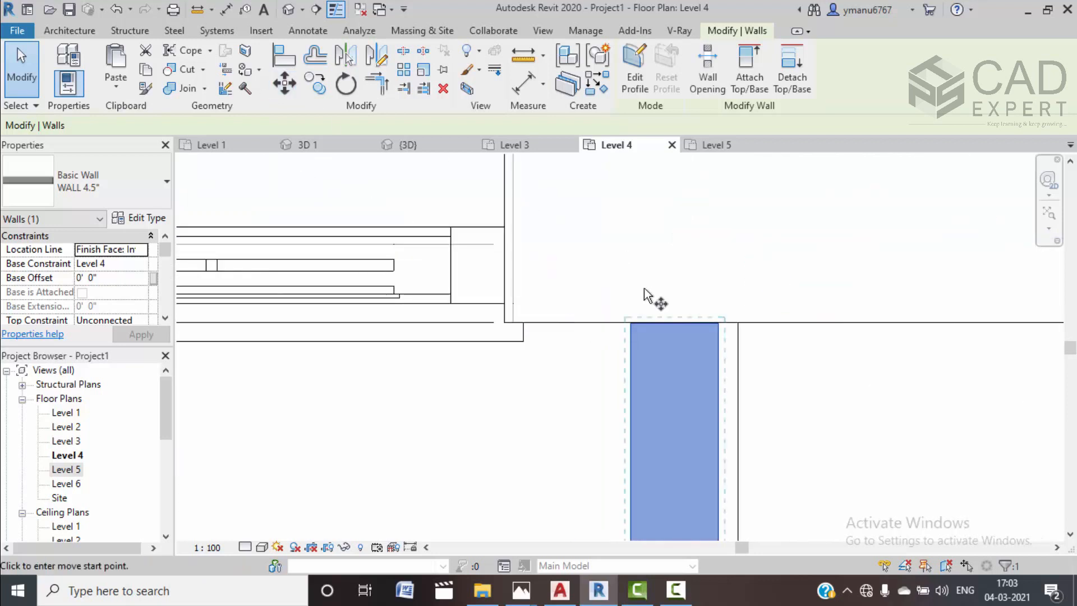
pyautogui.click(720, 324)
pyautogui.click(750, 340)
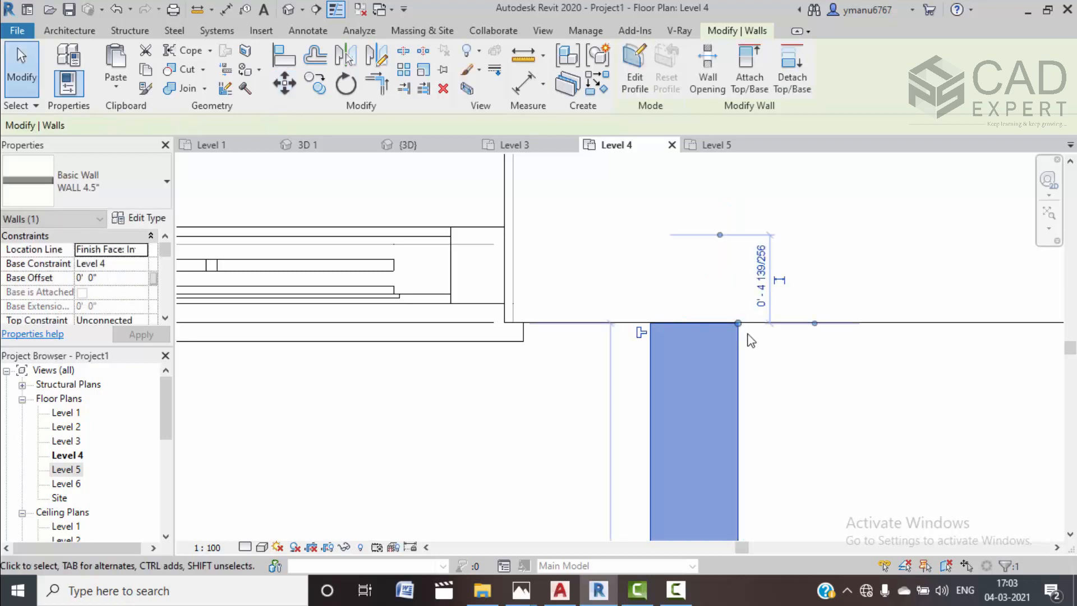
# Move the short parapet wall 2" inward from the balcony floor's edge
pyautogui.rightClick(737, 325)
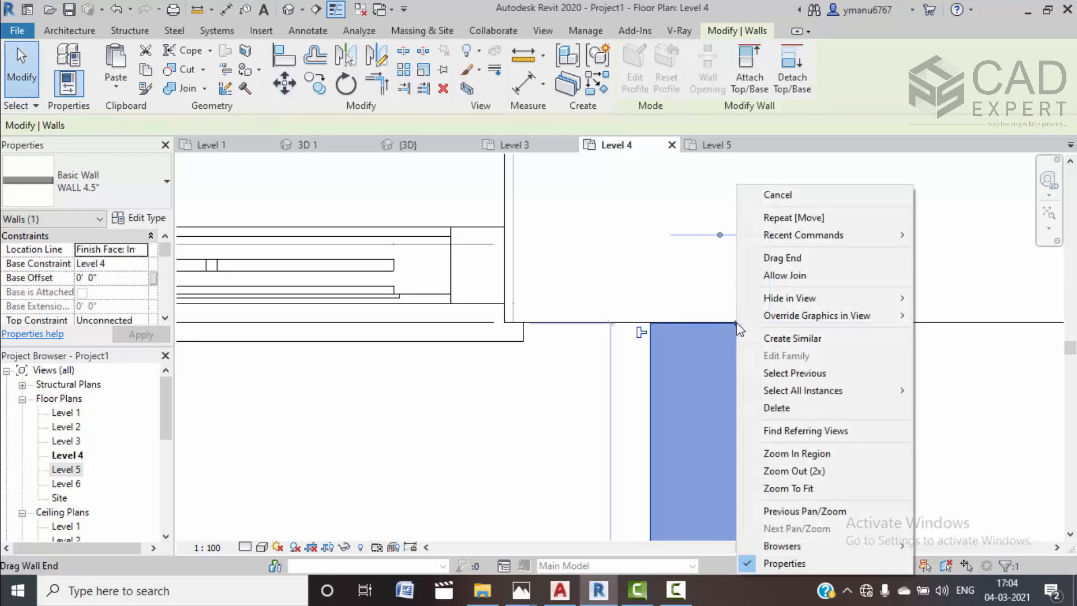
pyautogui.click(690, 305)
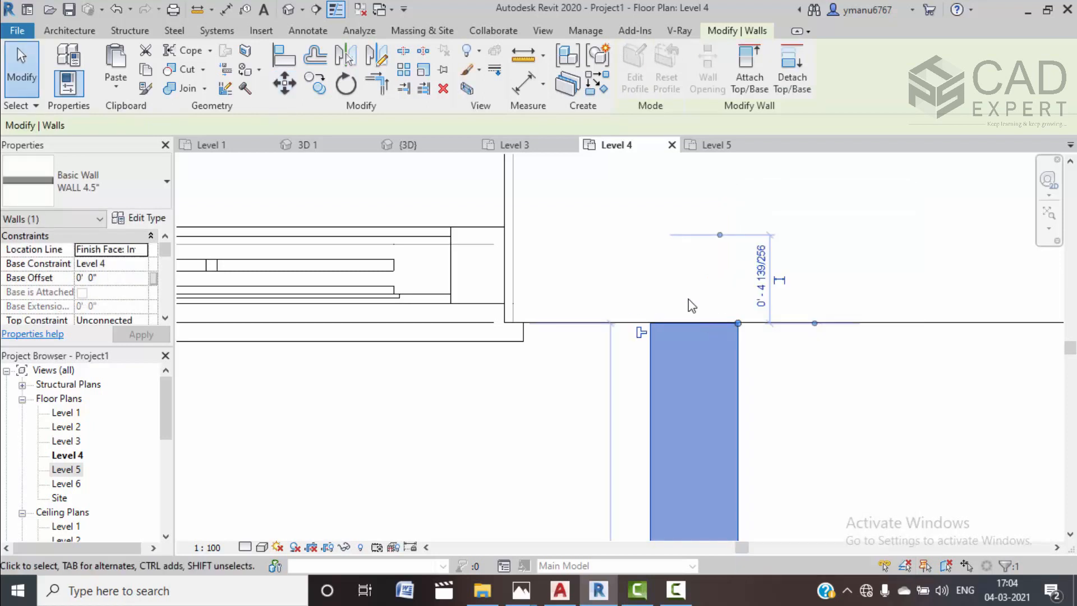
pyautogui.click(740, 321)
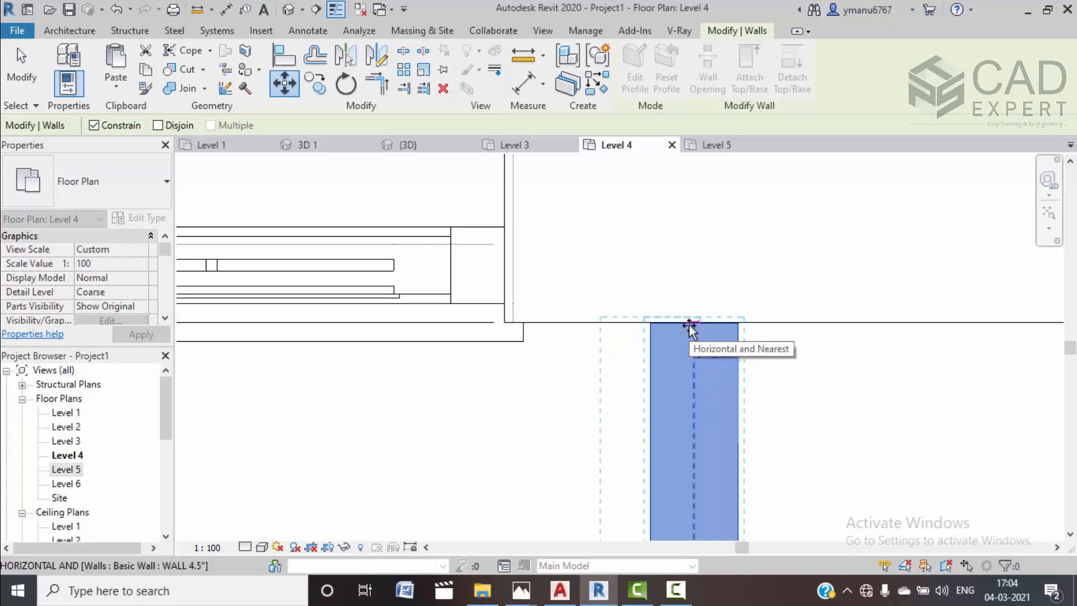
pyautogui.write('2"')
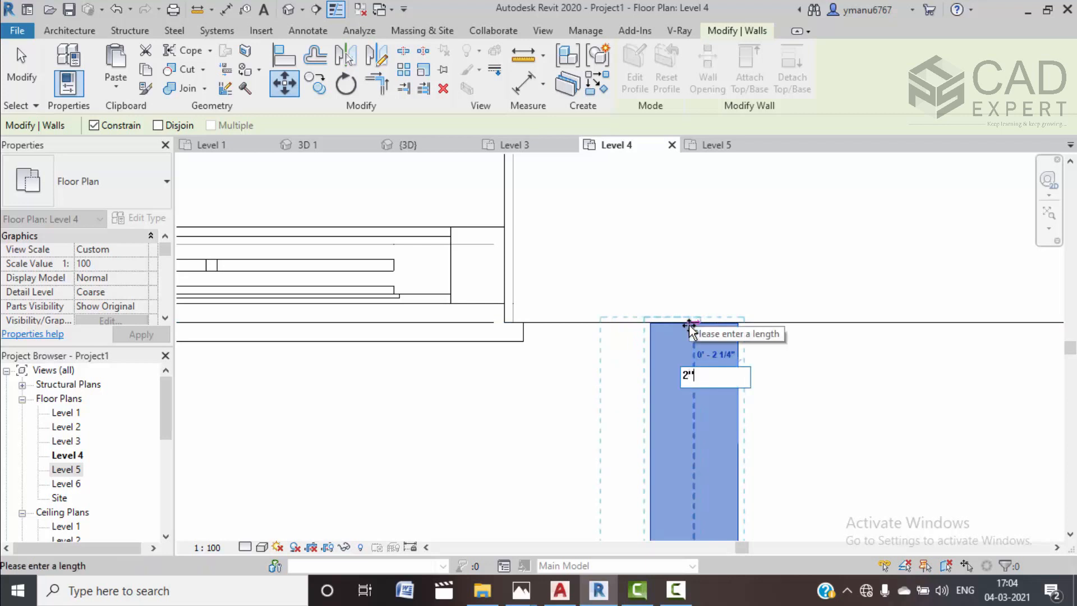
pyautogui.press('Return')
pyautogui.click(850, 388)
pyautogui.scroll(-8, 768, 350)
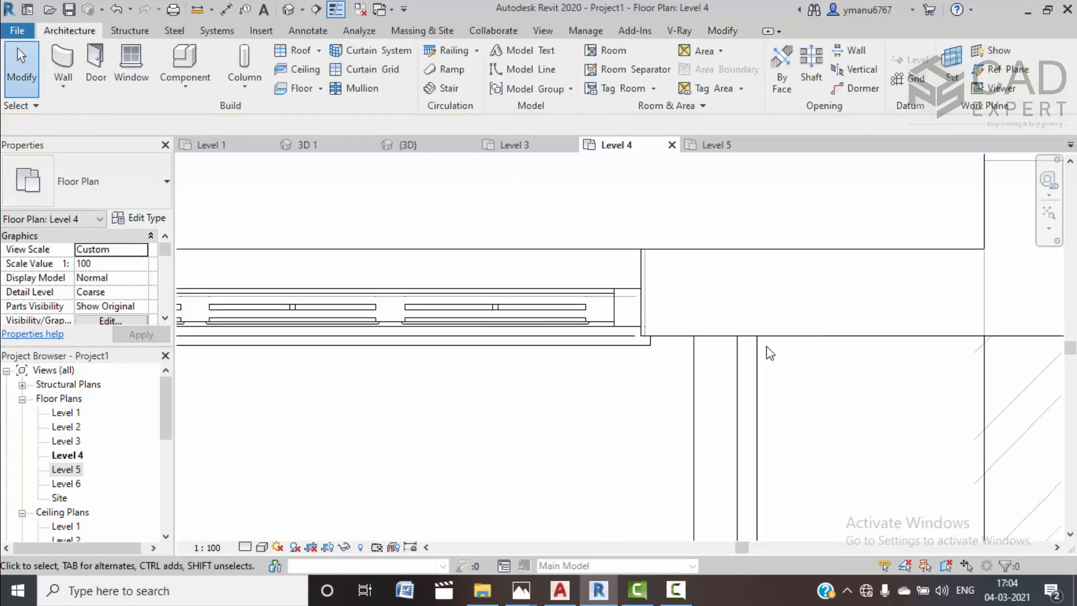
pyautogui.moveTo(793, 445); pyautogui.dragTo(781, 421, button='middle')
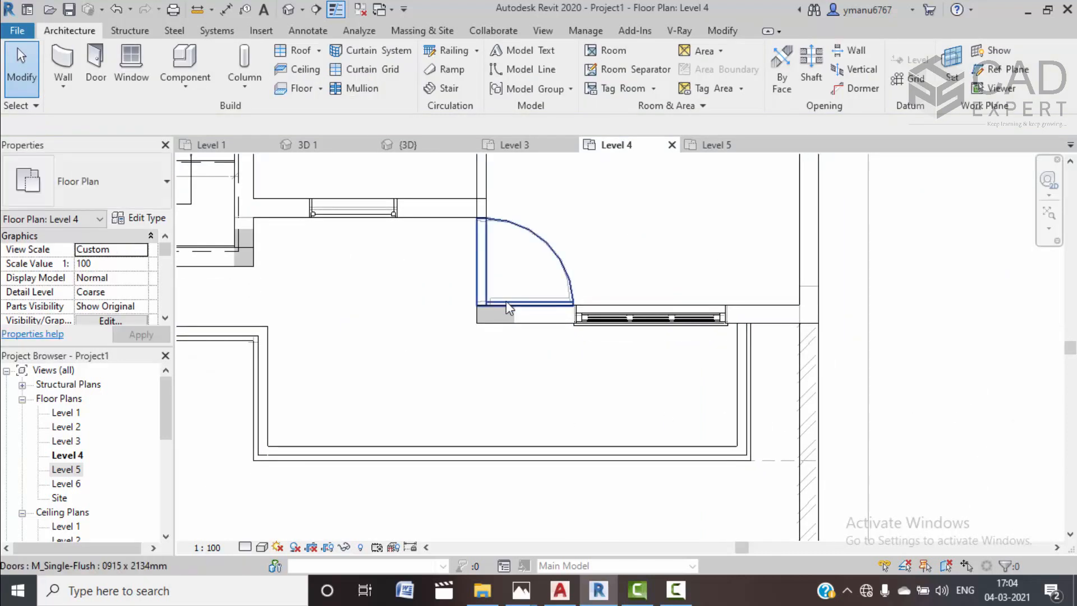
# Examine the balcony floor and parapet walls from several sides in the 3D view
pyautogui.click(440, 145)
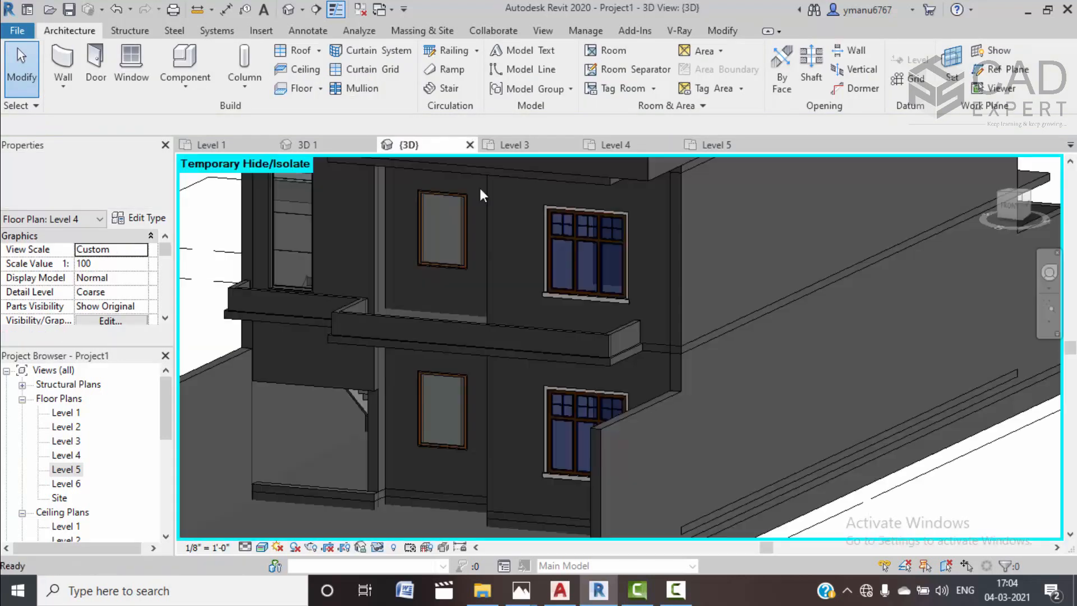
pyautogui.scroll(-1, 561, 317)
pyautogui.keyDown('shift'); pyautogui.moveTo(561, 317); pyautogui.dragTo(516, 341, button='middle'); pyautogui.keyUp('shift')
pyautogui.scroll(6, 454, 351)
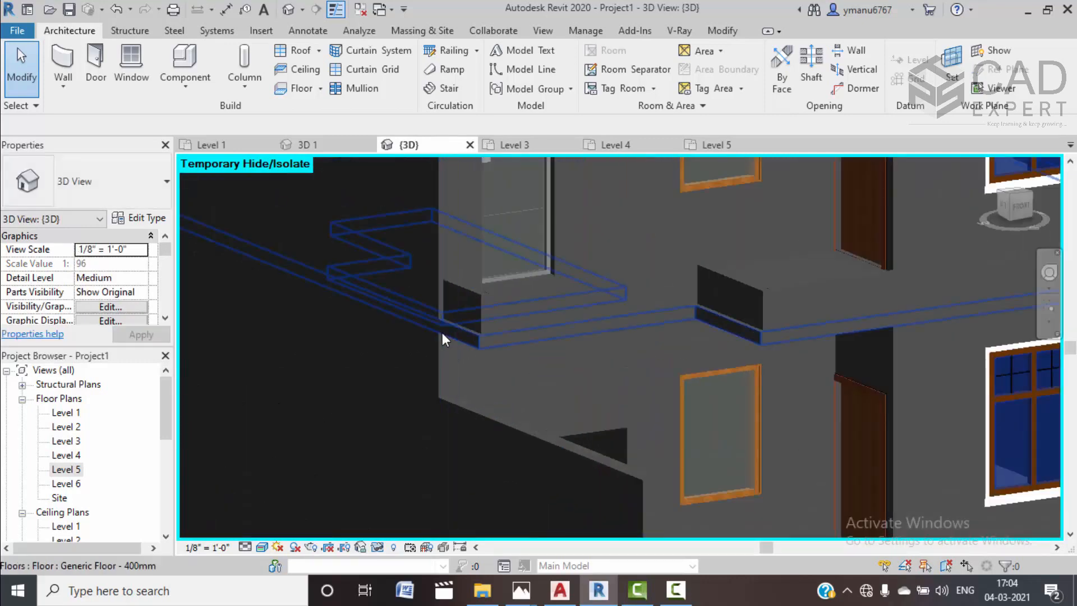
pyautogui.keyDown('shift'); pyautogui.moveTo(769, 311); pyautogui.dragTo(859, 292, button='middle'); pyautogui.keyUp('shift')
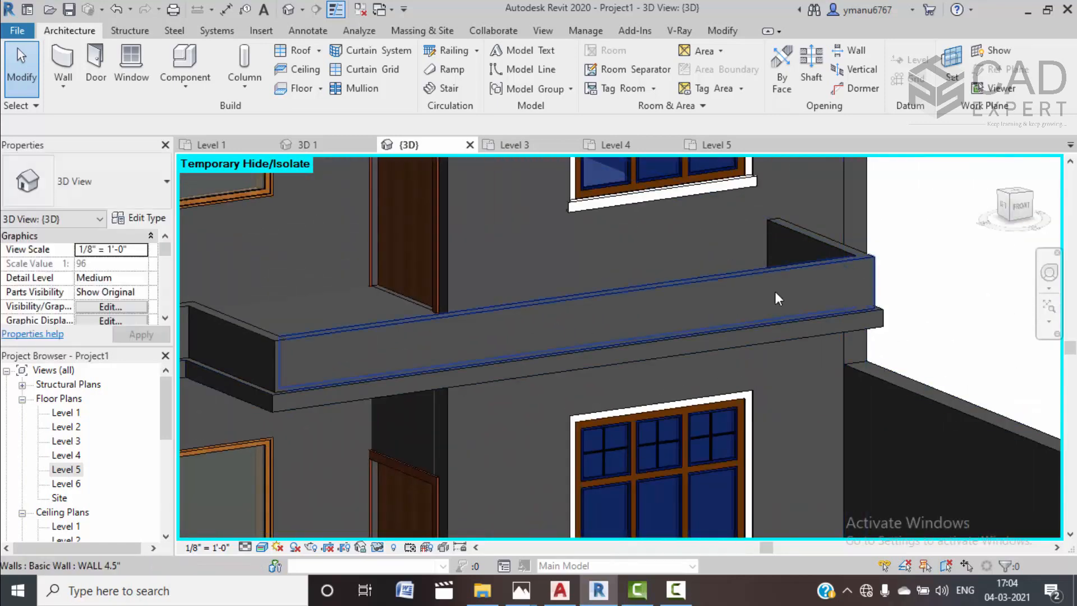
pyautogui.scroll(-1, 751, 291)
pyautogui.scroll(-2, 752, 291)
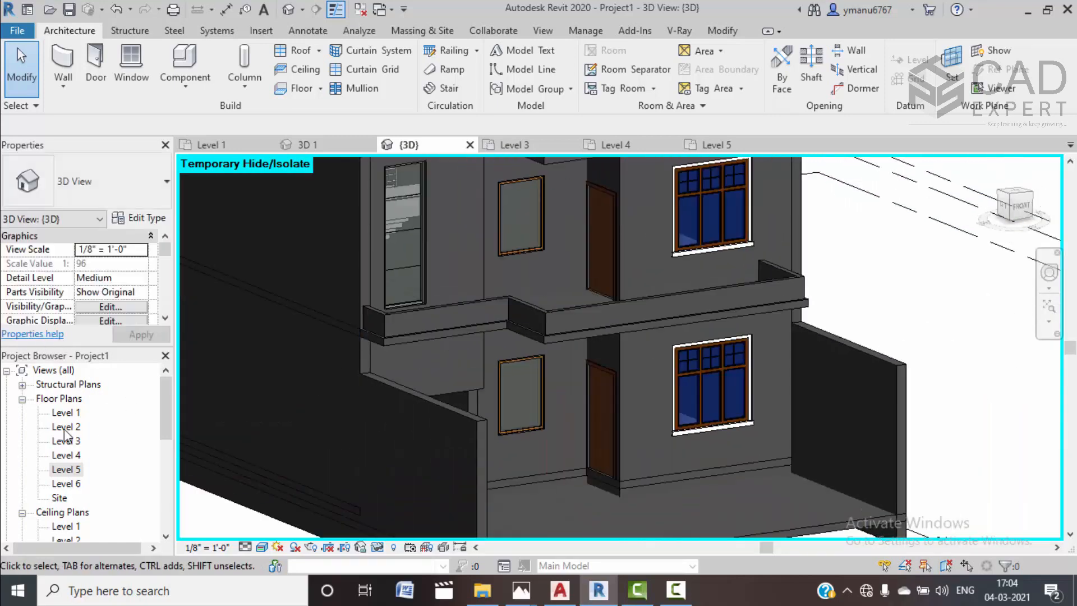
# Open the Level 4 floor plan at the stepped left end of the balcony parapet
pyautogui.doubleClick(67, 456)
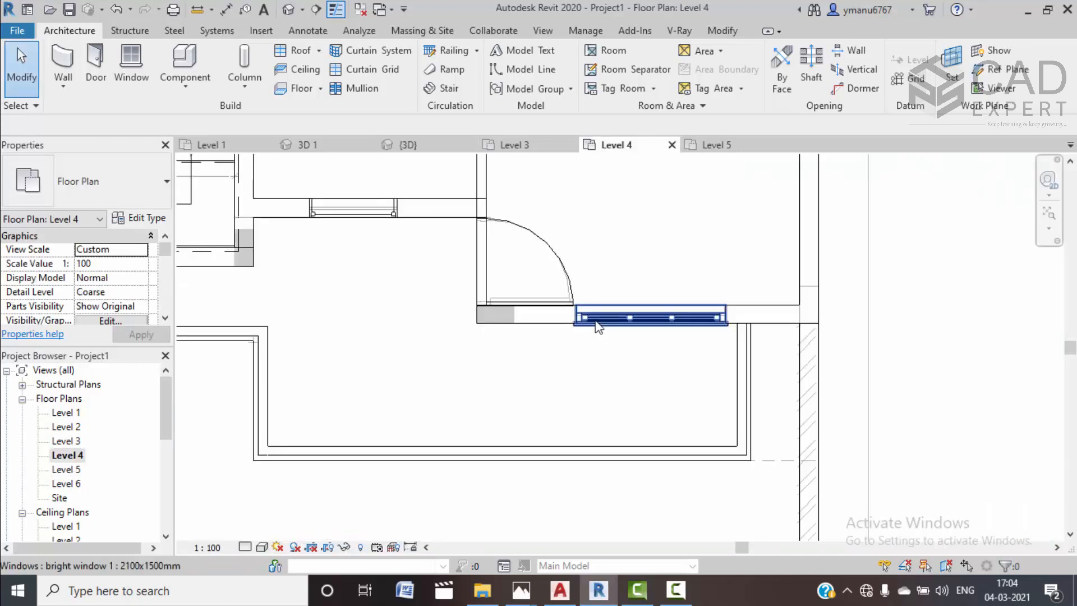
pyautogui.scroll(-3, 449, 317)
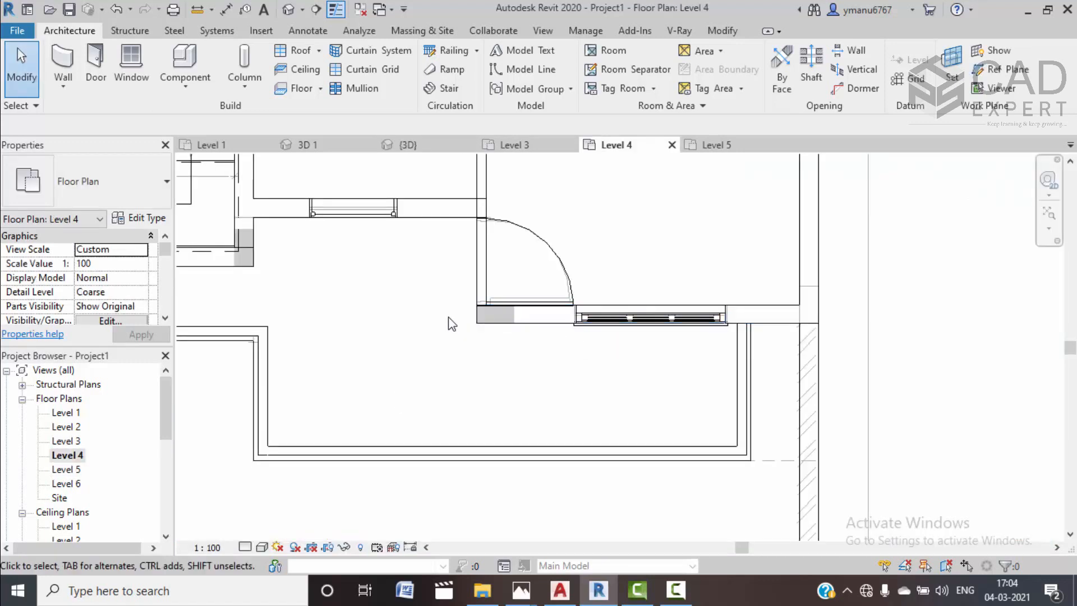
pyautogui.moveTo(452, 342); pyautogui.dragTo(636, 286, button='middle')
pyautogui.scroll(4, 391, 238)
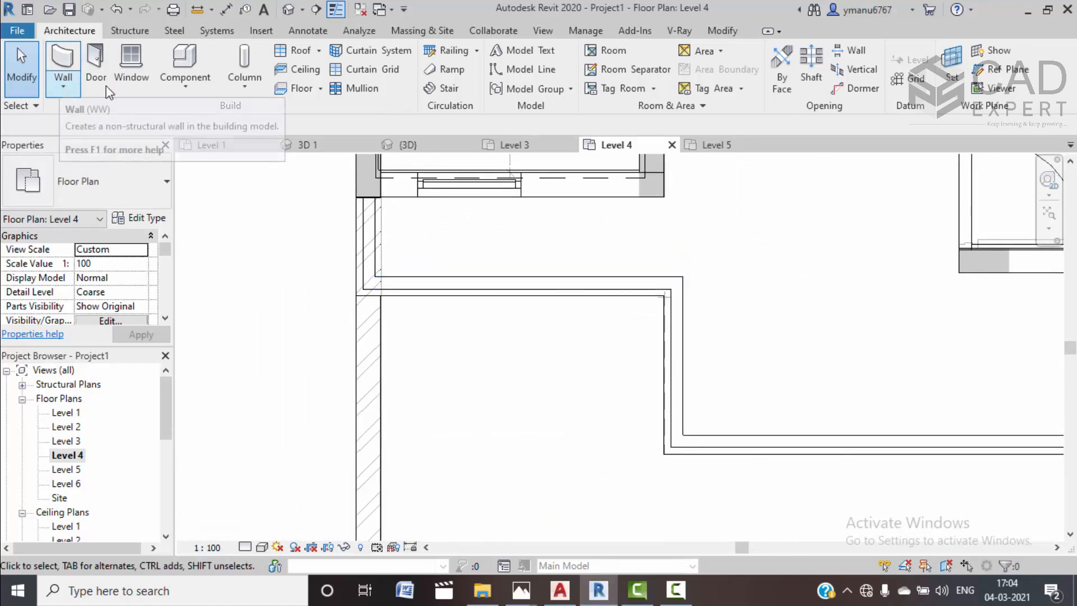
pyautogui.click(185, 83)
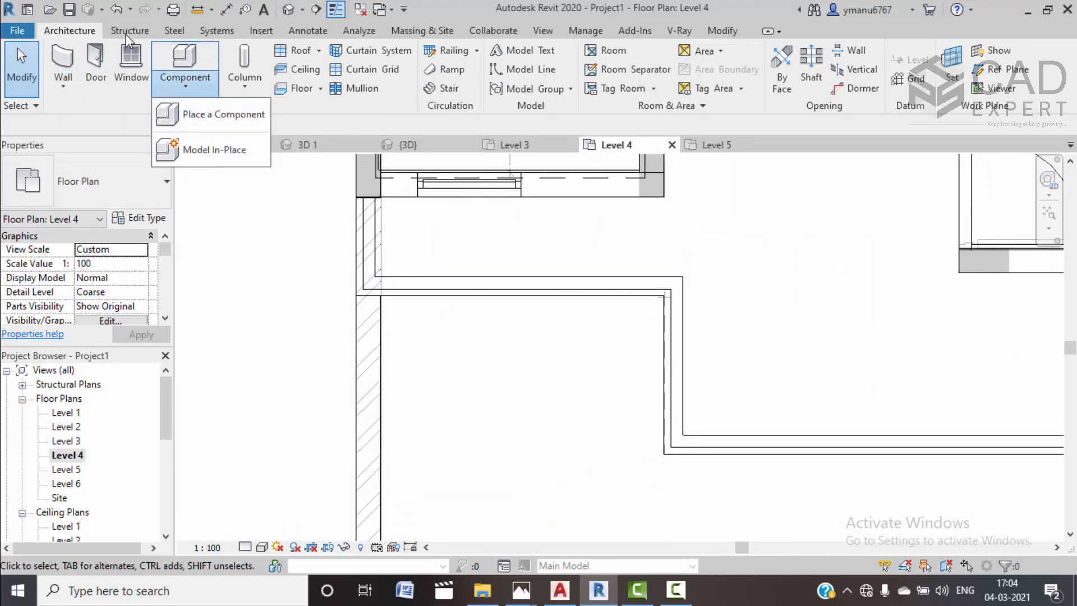
pyautogui.click(224, 115)
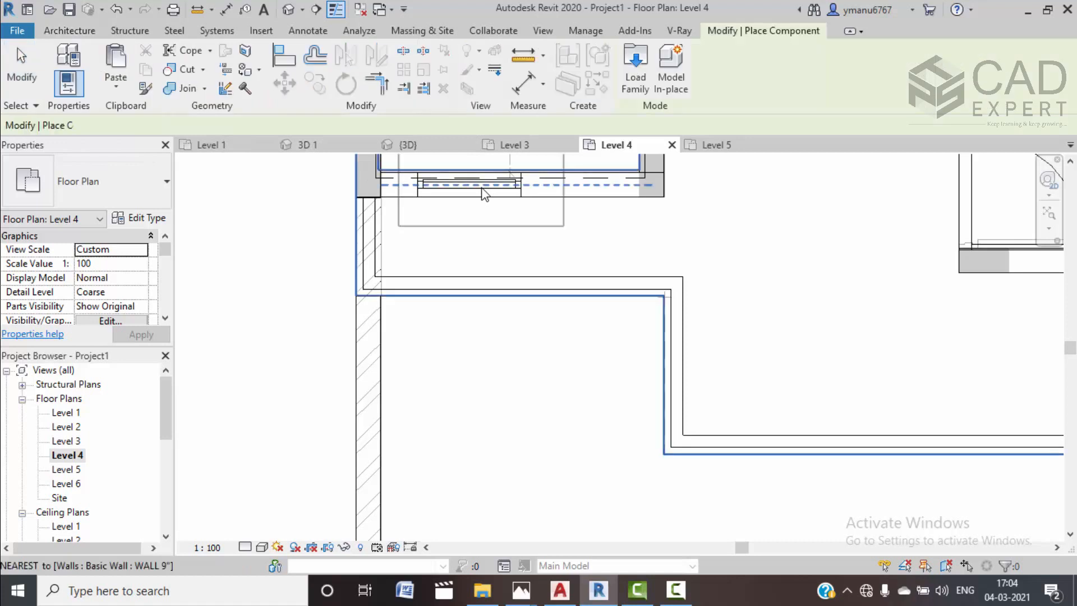
pyautogui.click(98, 32)
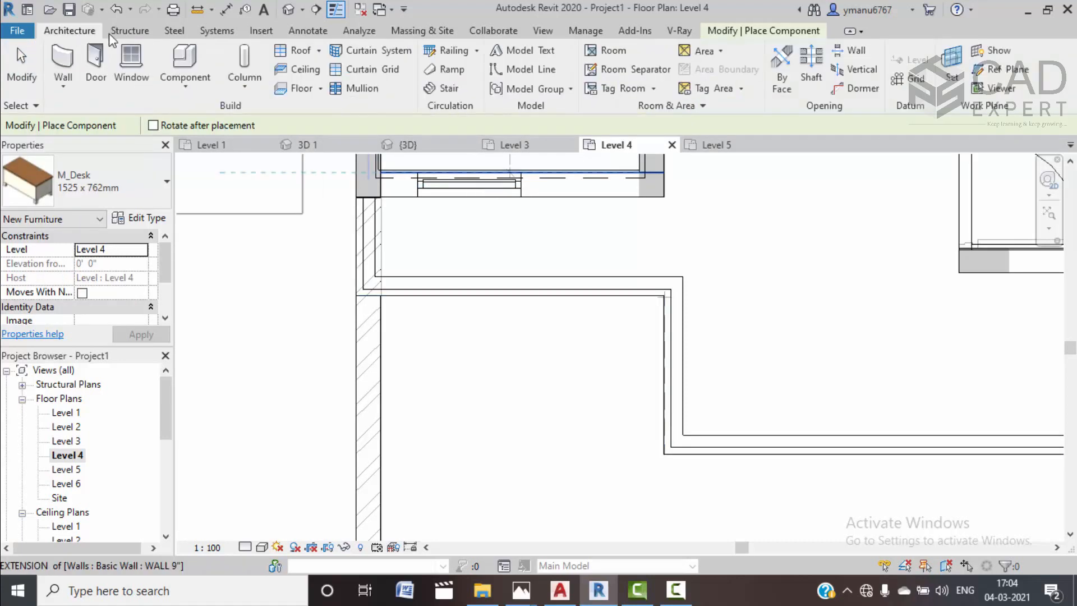
pyautogui.click(185, 87)
pyautogui.click(208, 113)
# Start an in-place component in the Generic Models category, named Generic Models 1
pyautogui.click(170, 89)
pyautogui.click(208, 149)
pyautogui.scroll(-2, 499, 269)
pyautogui.scroll(-1, 499, 271)
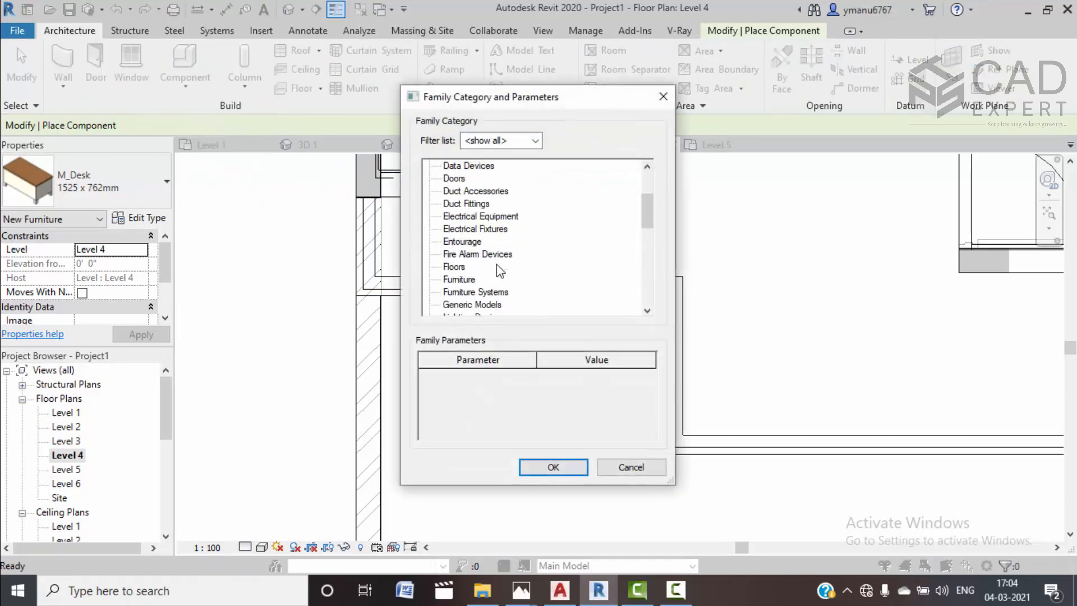
pyautogui.click(461, 304)
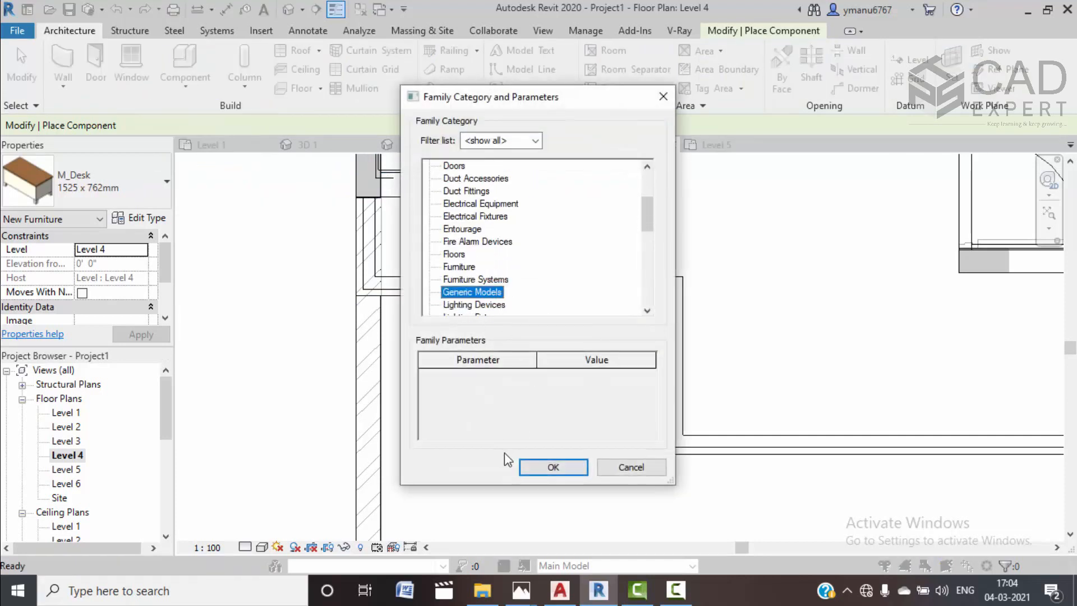
pyautogui.click(553, 466)
pyautogui.click(529, 321)
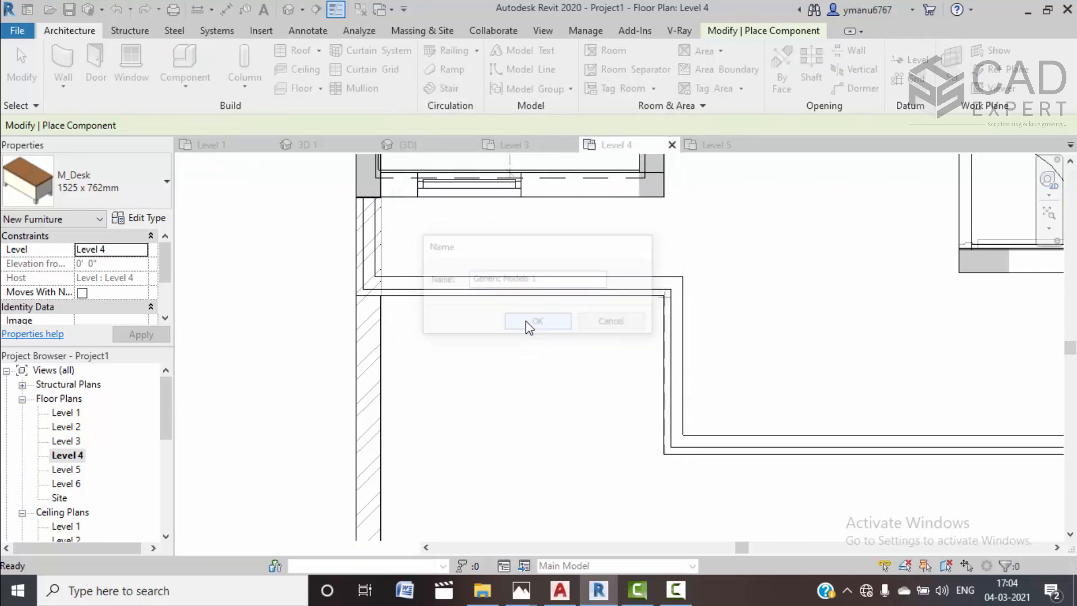
# Start an extrusion and trace its outer boundary along the balcony floor's edge, from the stepped left end to the house wall on the right
pyautogui.click(151, 84)
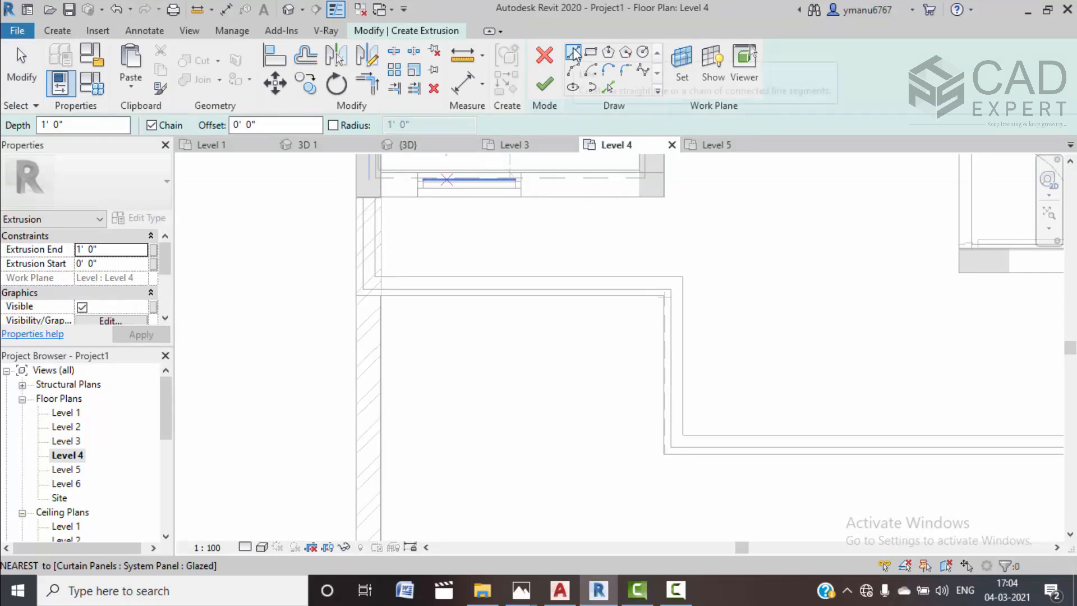
pyautogui.click(356, 196)
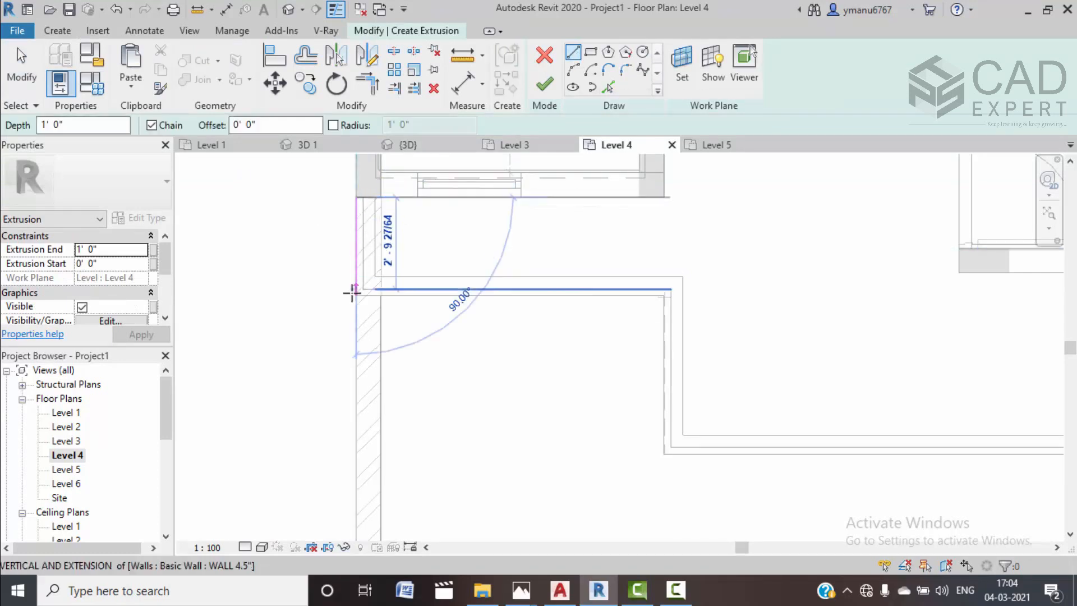
pyautogui.click(356, 296)
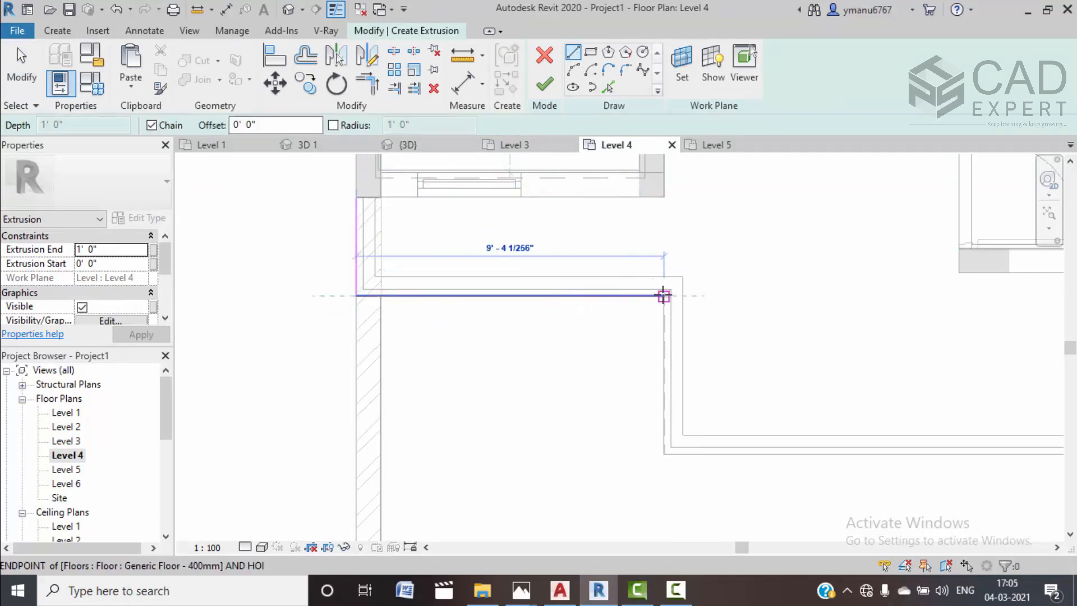
pyautogui.click(663, 296)
pyautogui.click(664, 454)
pyautogui.moveTo(820, 464); pyautogui.dragTo(152, 370, button='middle')
pyautogui.click(650, 308)
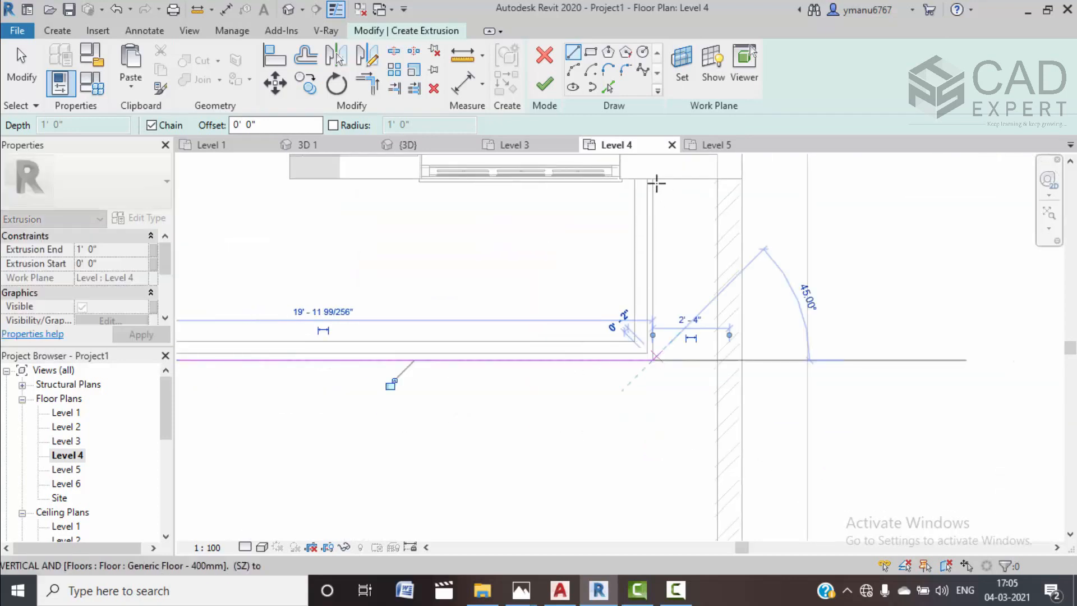
pyautogui.click(654, 179)
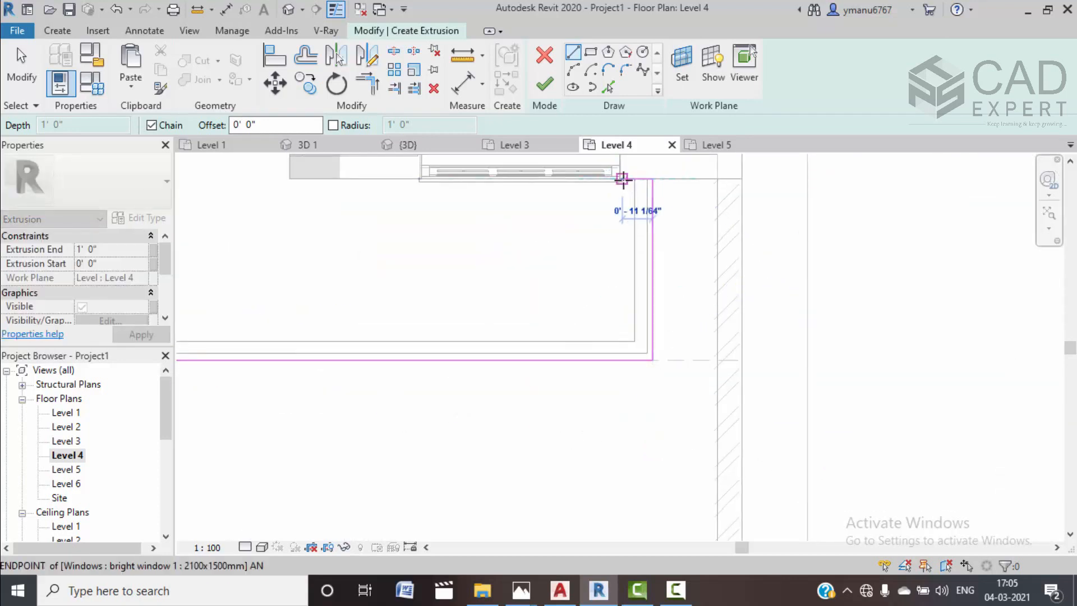
# Draw a short end line along the house wall, inward from the boundary's right end across the parapet
pyautogui.scroll(3, 621, 178)
pyautogui.click(630, 178)
pyautogui.scroll(-4, 629, 351)
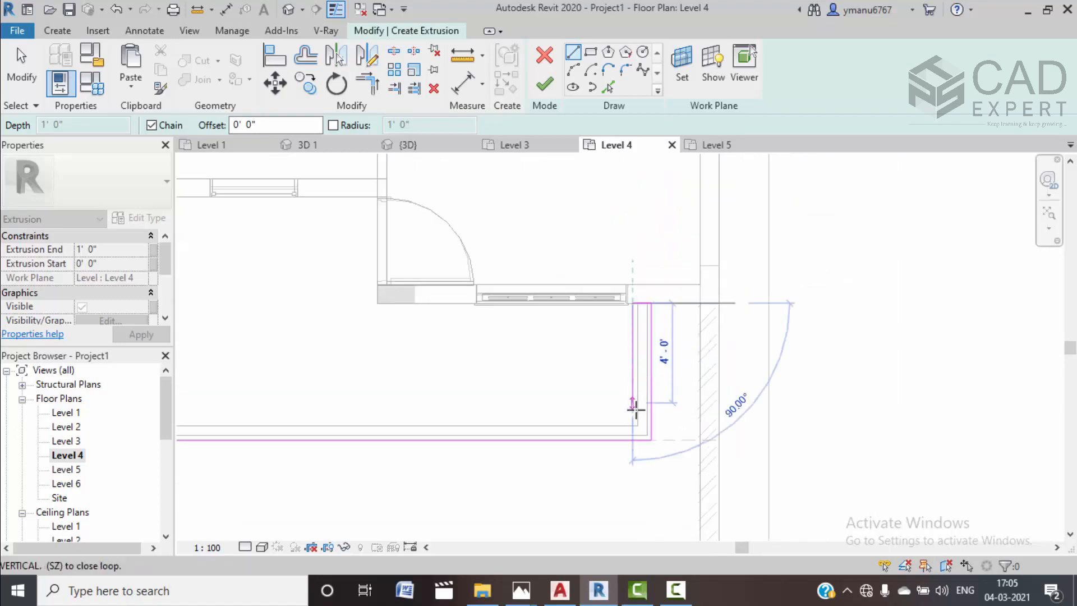
pyautogui.press('Escape')
# Create the inner boundary's right-end line by offsetting the balcony floor's edge 9" inward
pyautogui.click(608, 87)
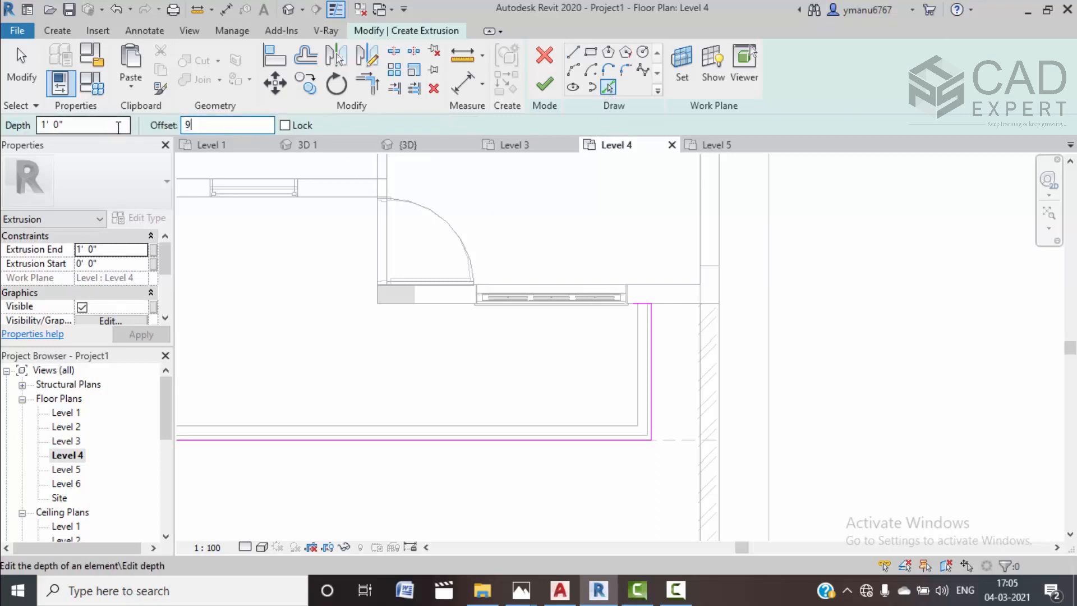
pyautogui.press('Return')
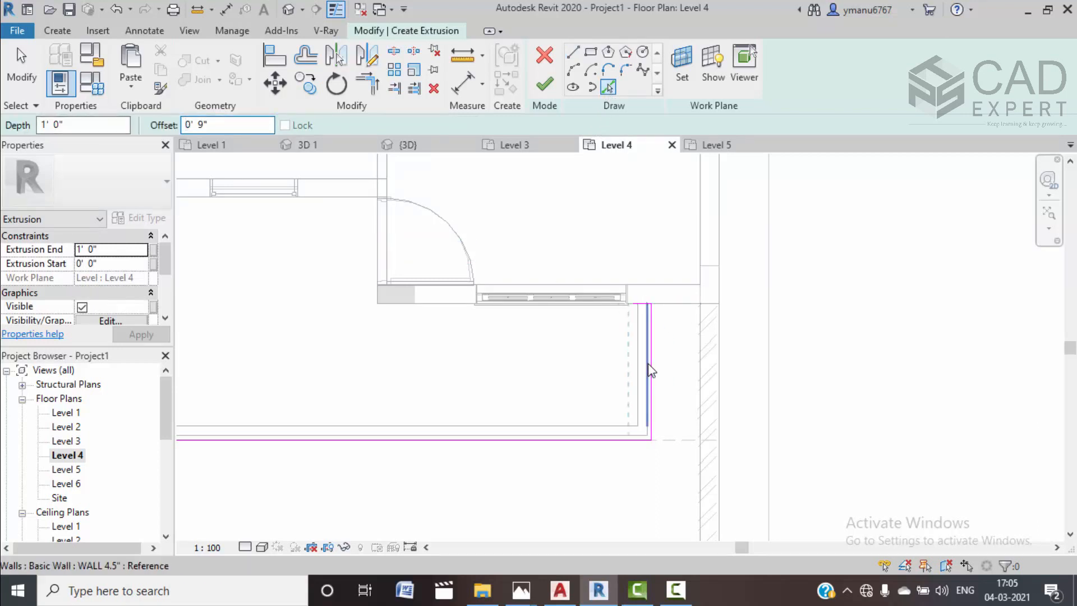
pyautogui.scroll(4, 654, 381)
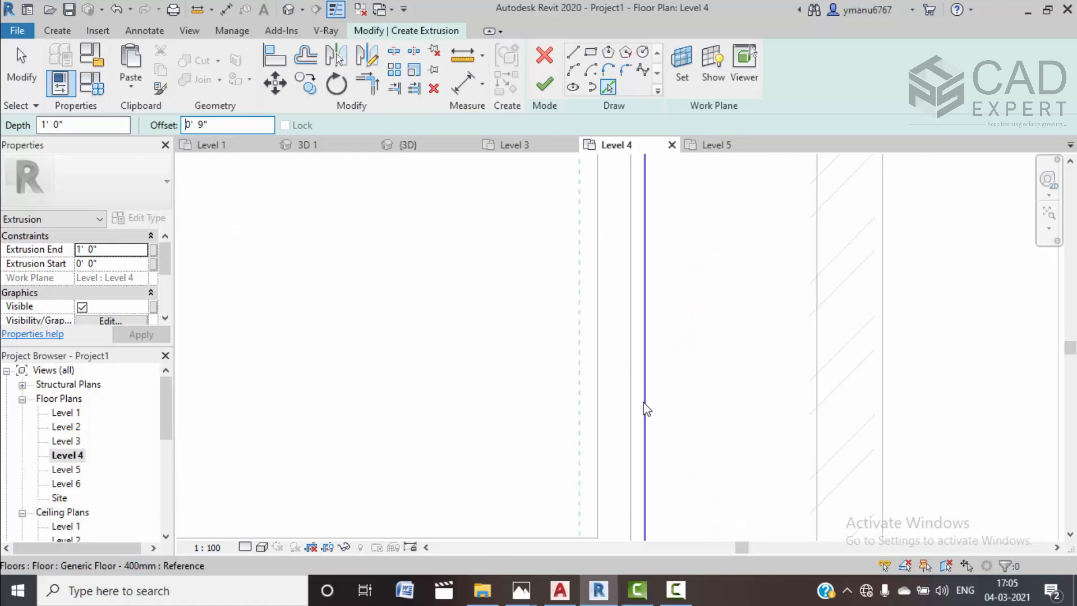
pyautogui.click(646, 392)
pyautogui.scroll(-3, 697, 351)
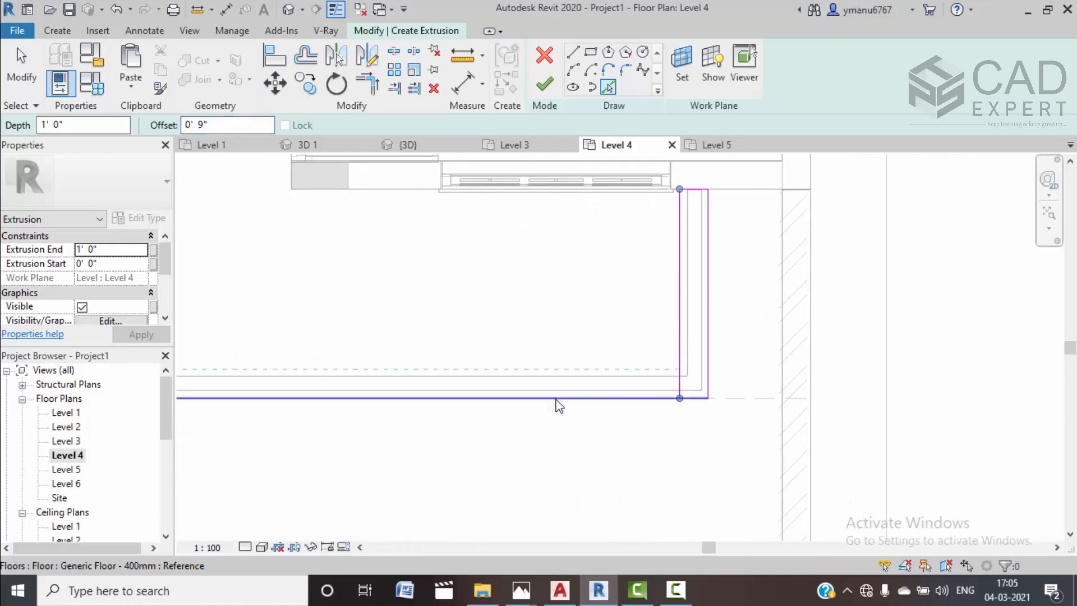
# Offset the balcony floor's front edge and its stepped left-end edges 9" inward to complete the inner boundary
pyautogui.moveTo(681, 368)
pyautogui.mouseDown(button='middle')
pyautogui.moveTo(929, 389)
pyautogui.moveTo(596, 416)
pyautogui.mouseUp(button='middle')
pyautogui.scroll(3, 533, 415)
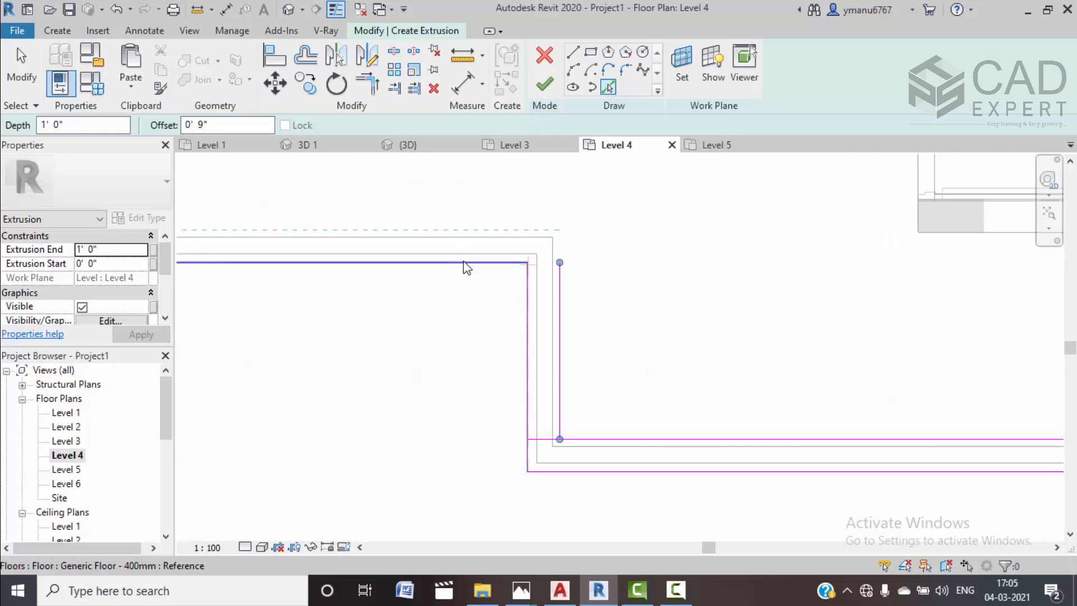
pyautogui.click(463, 262)
pyautogui.scroll(-3, 280, 247)
pyautogui.moveTo(216, 223); pyautogui.dragTo(455, 321, button='middle')
pyautogui.scroll(5, 442, 312)
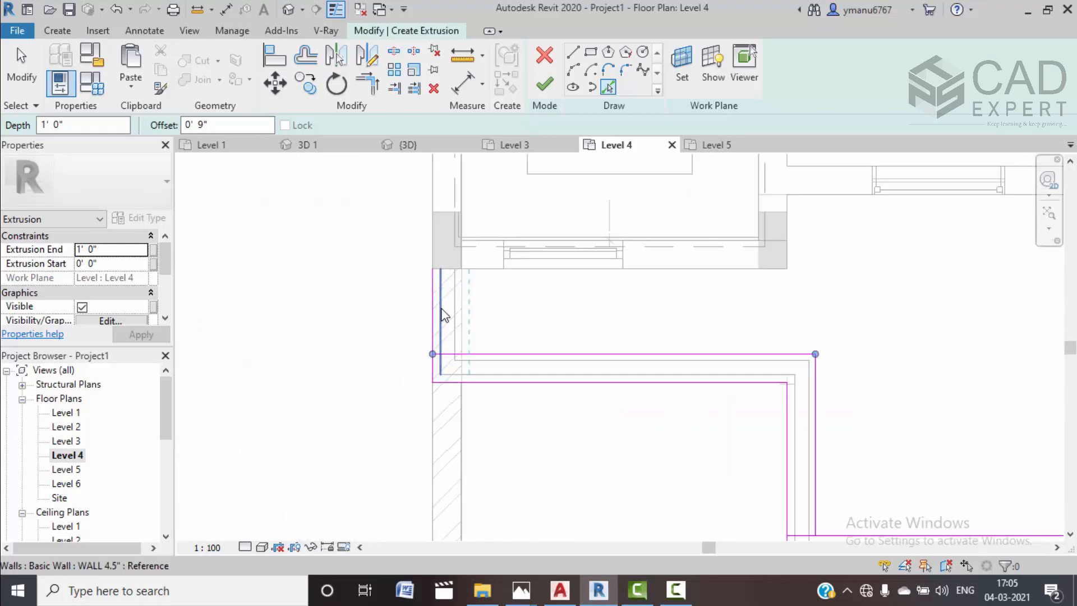
pyautogui.click(429, 325)
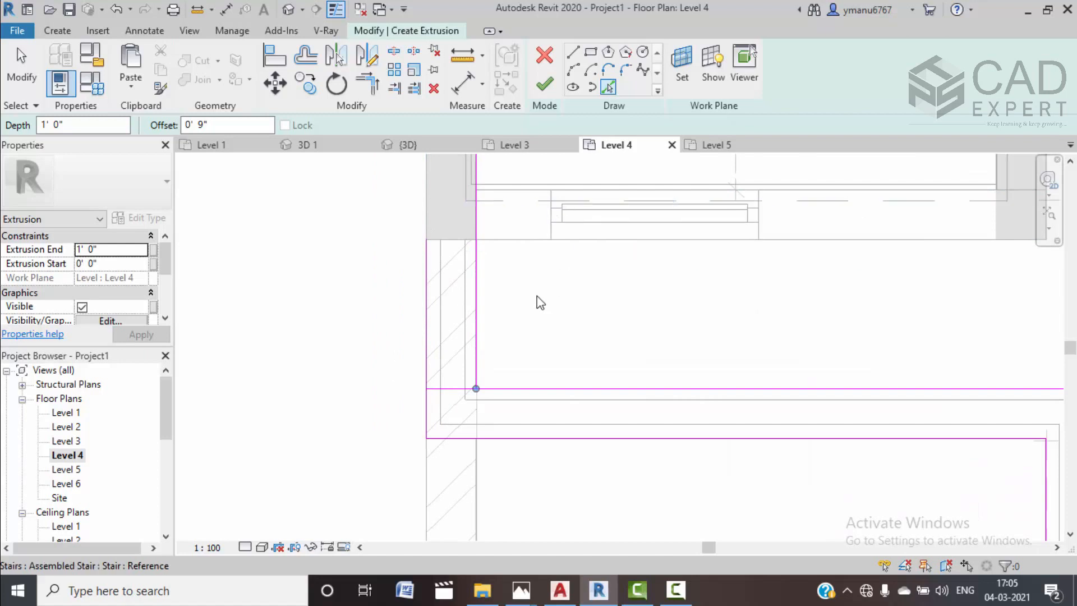
# Close the sketch's left end at the house wall with a straight line at zero offset
pyautogui.click(572, 55)
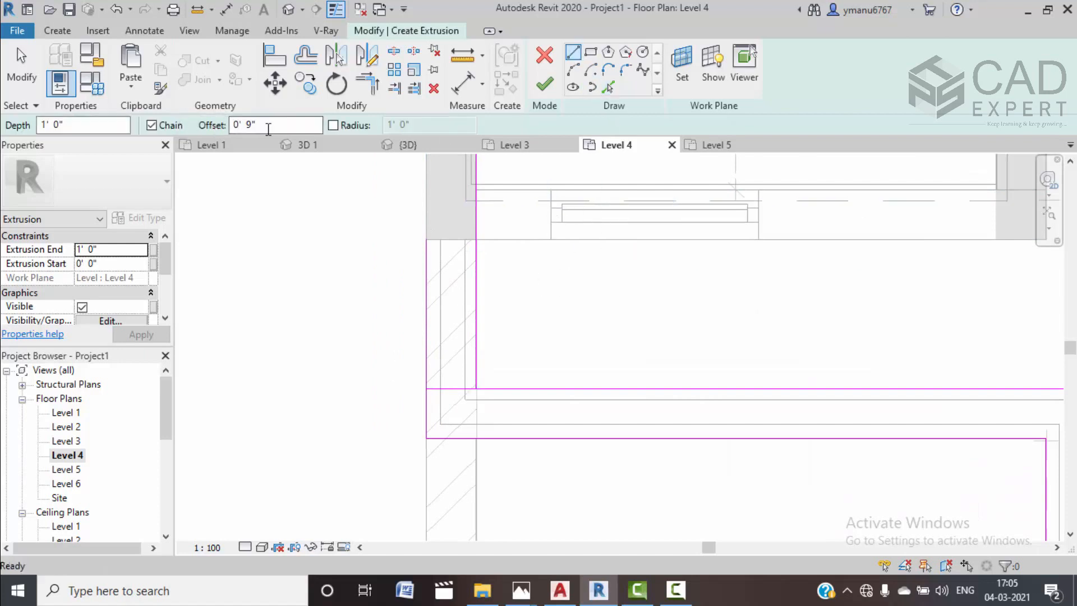
pyautogui.click(426, 240)
pyautogui.click(476, 240)
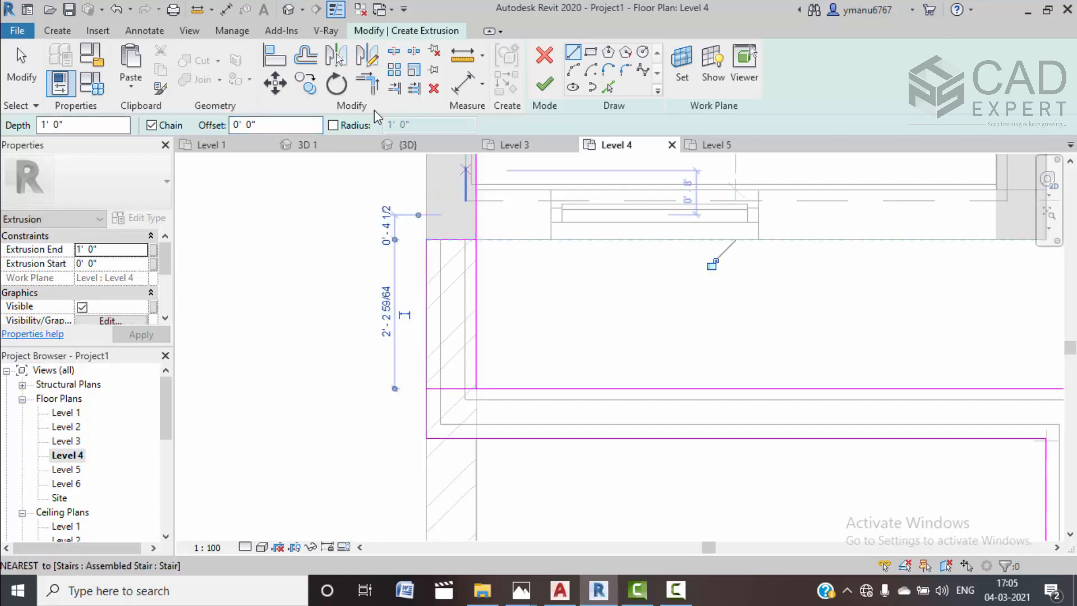
# Trim the inner boundary's overlapping lines into clean corners and finish the extrusion sketch
pyautogui.click(367, 84)
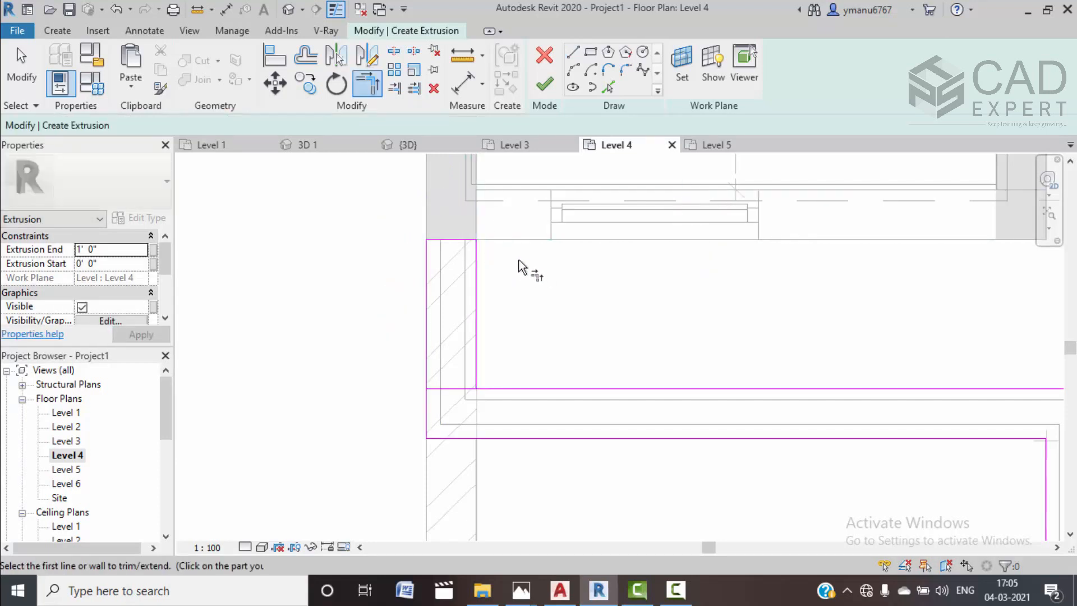
pyautogui.scroll(-2, 530, 271)
pyautogui.scroll(-2, 779, 367)
pyautogui.moveTo(802, 376); pyautogui.dragTo(556, 268, button='middle')
pyautogui.click(577, 342)
pyautogui.click(595, 356)
pyautogui.moveTo(685, 348); pyautogui.dragTo(345, 384, button='middle')
pyautogui.scroll(-2, 698, 378)
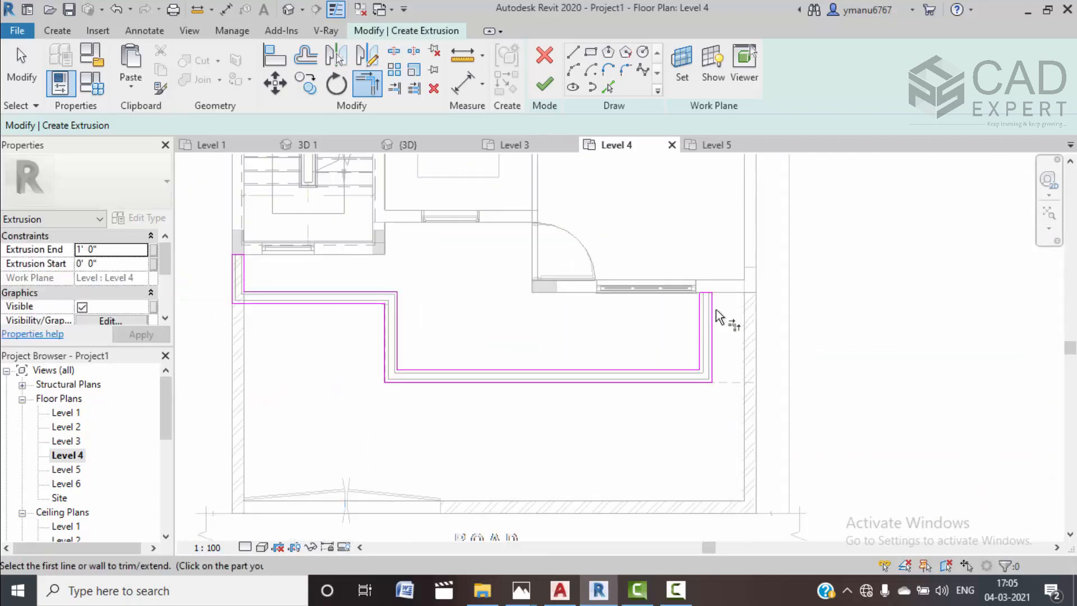
pyautogui.click(544, 87)
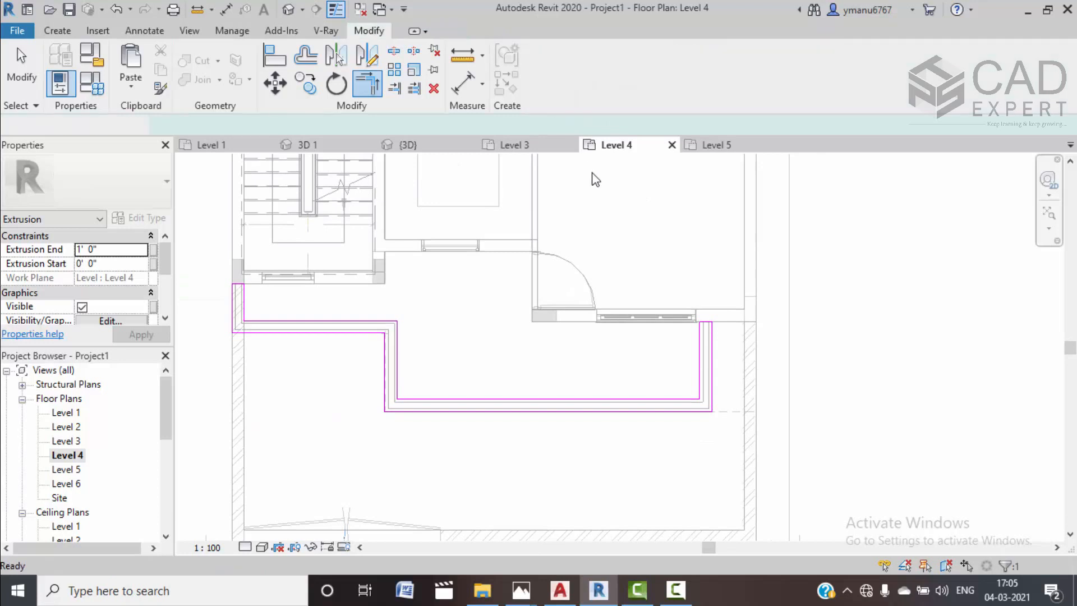
# In the 3D front view, lower the extrusion's bottom to about 1' 8 1/2" below Level 4 and its top to the balcony floor's underside
pyautogui.click(405, 145)
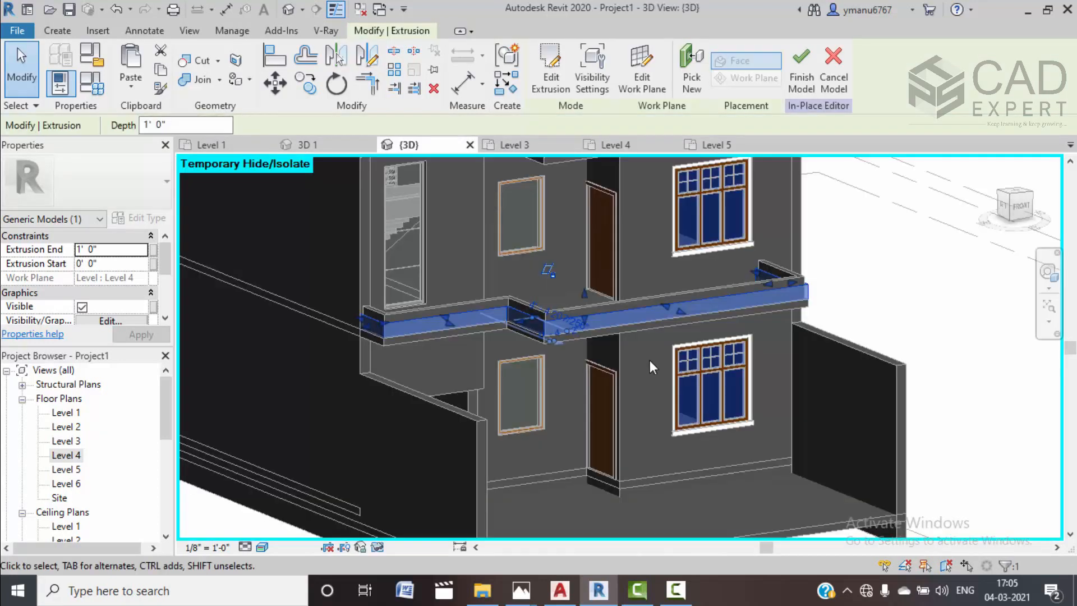
pyautogui.moveTo(649, 362); pyautogui.dragTo(637, 356, button='middle')
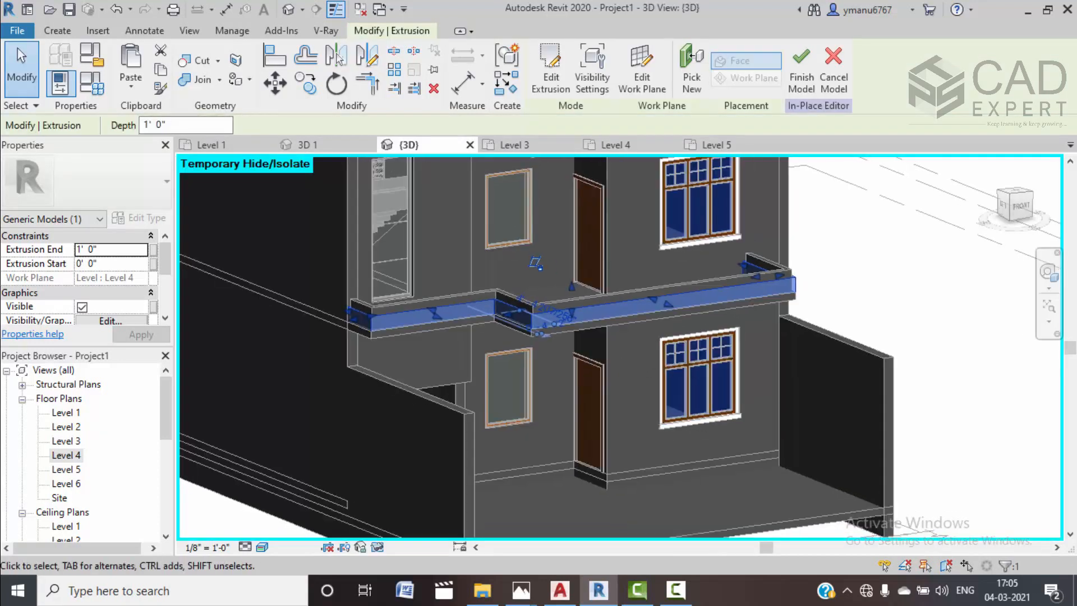
pyautogui.click(1019, 206)
pyautogui.scroll(6, 594, 327)
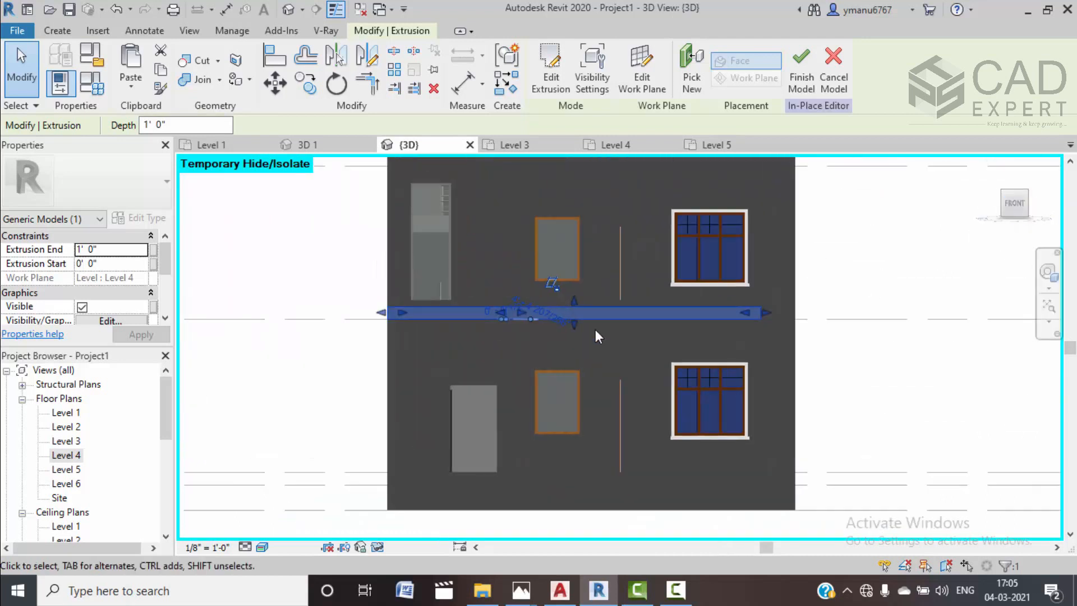
pyautogui.scroll(2, 672, 336)
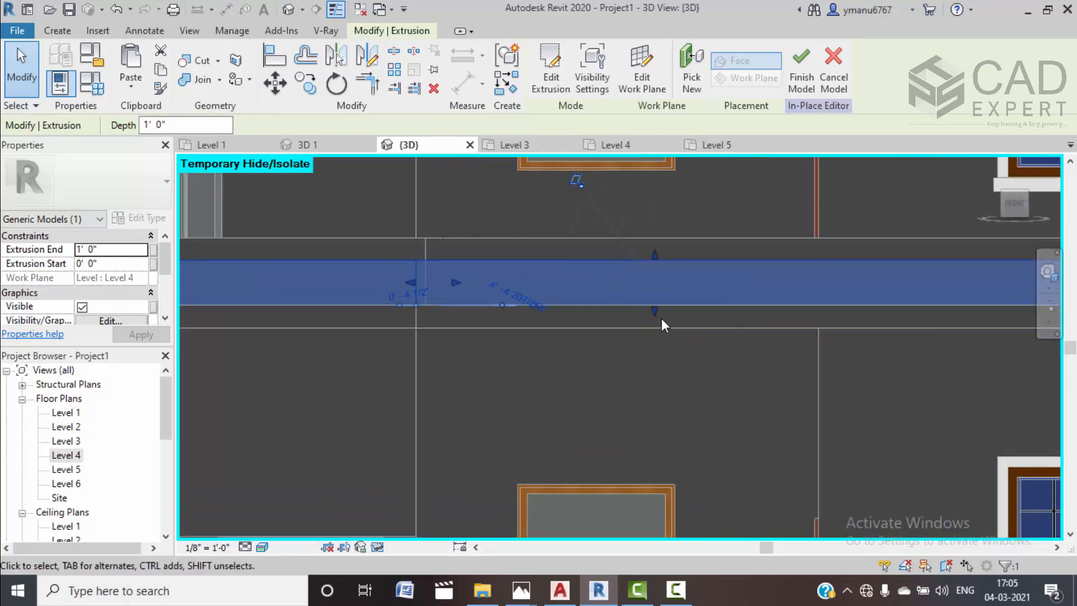
pyautogui.moveTo(654, 310); pyautogui.dragTo(655, 385)
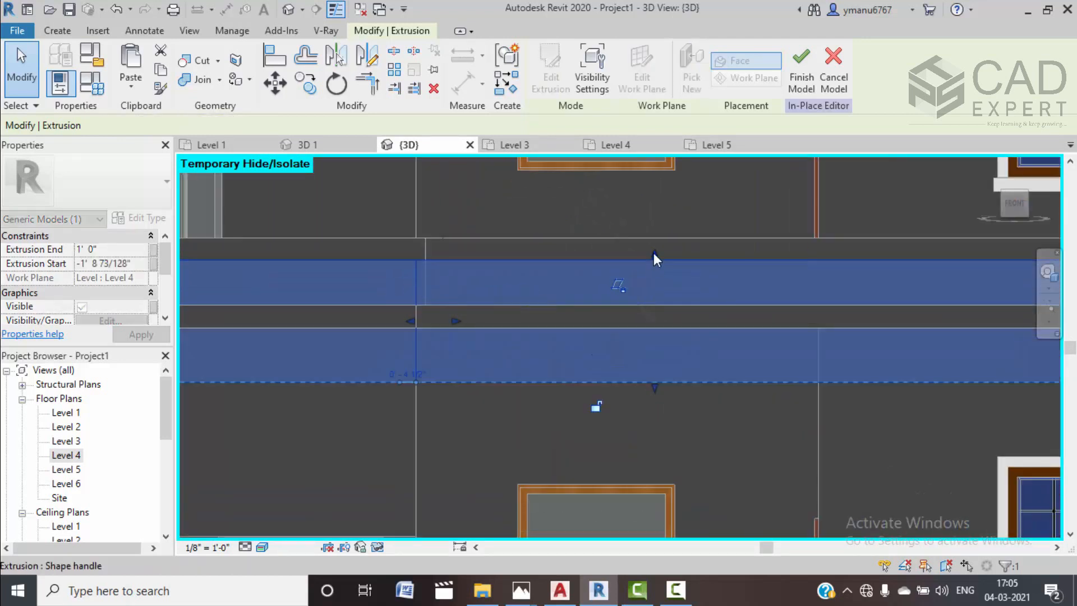
pyautogui.moveTo(656, 279); pyautogui.dragTo(666, 326)
pyautogui.moveTo(526, 421); pyautogui.dragTo(589, 392, button='middle')
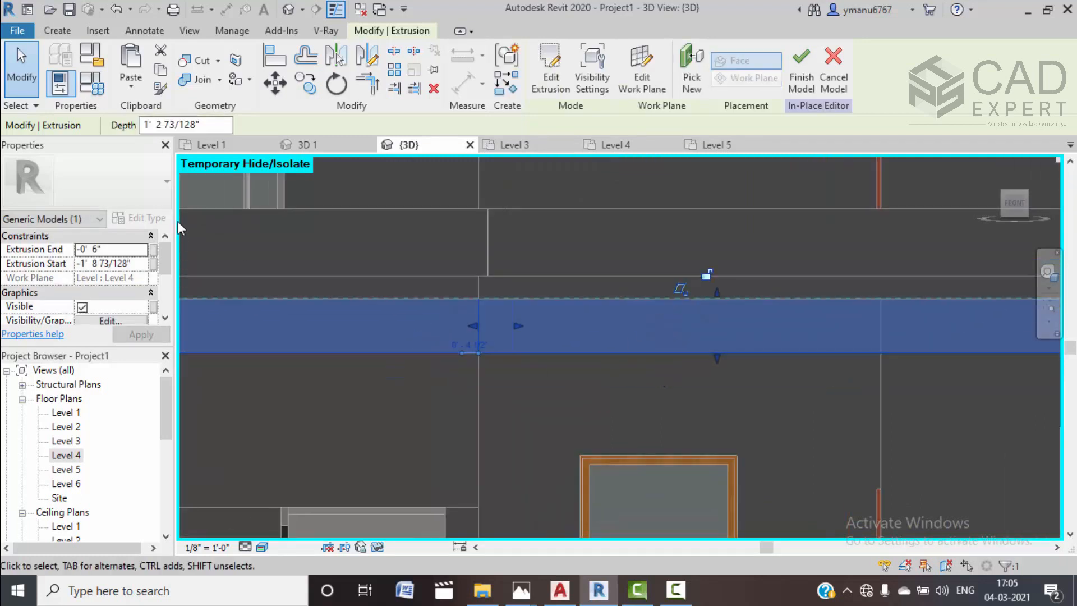
# Set the extrusion's depth first to 9" and finally to 1.5'
pyautogui.moveTo(199, 124); pyautogui.dragTo(153, 125)
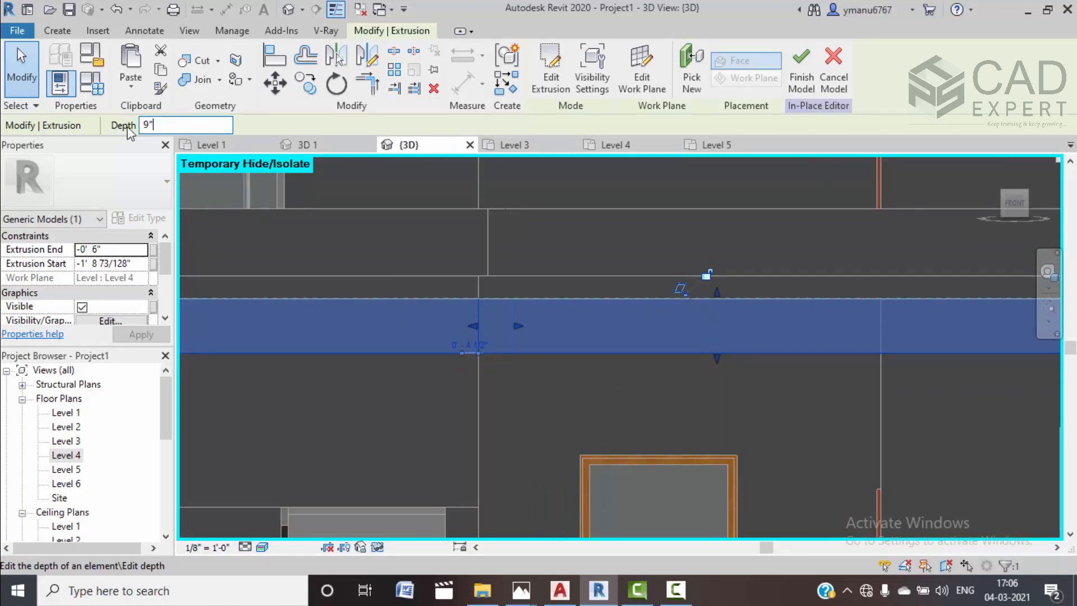
pyautogui.write('9"')
pyautogui.press('Return')
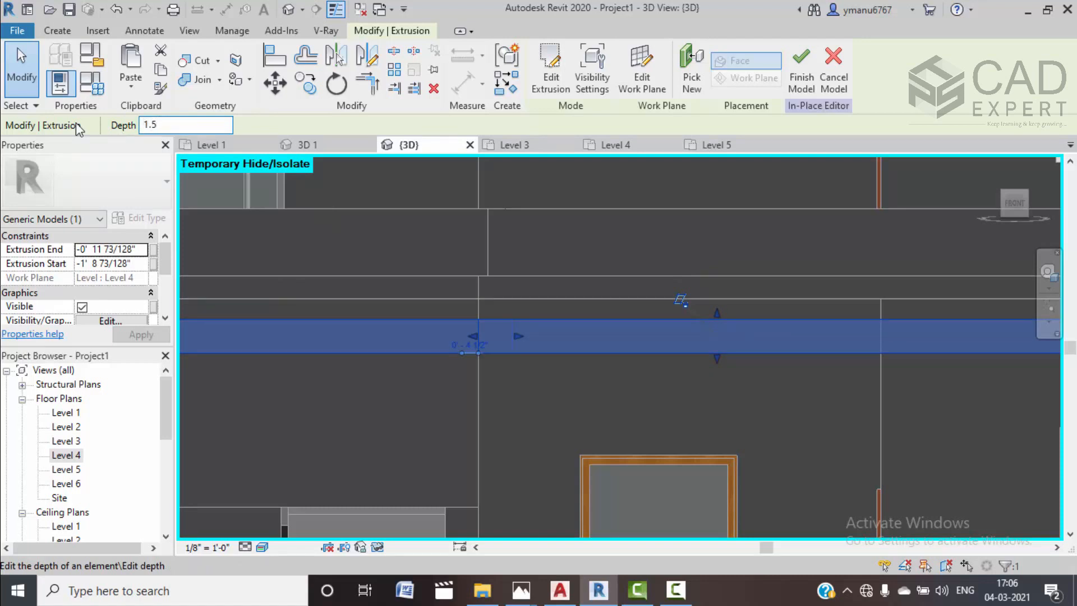
pyautogui.press('Return')
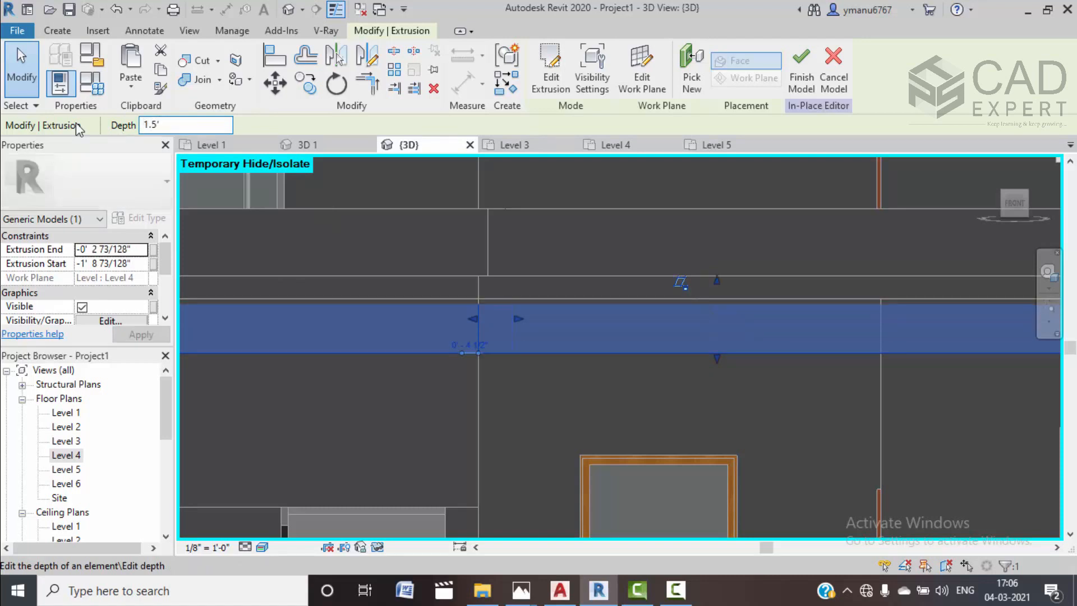
# Stretch the extrusion's bottom to about 2' 3 1/2" below Level 4, and align and lock its top to the balcony floor's underside
pyautogui.scroll(-1, 574, 224)
pyautogui.moveTo(574, 224); pyautogui.dragTo(709, 284, button='middle')
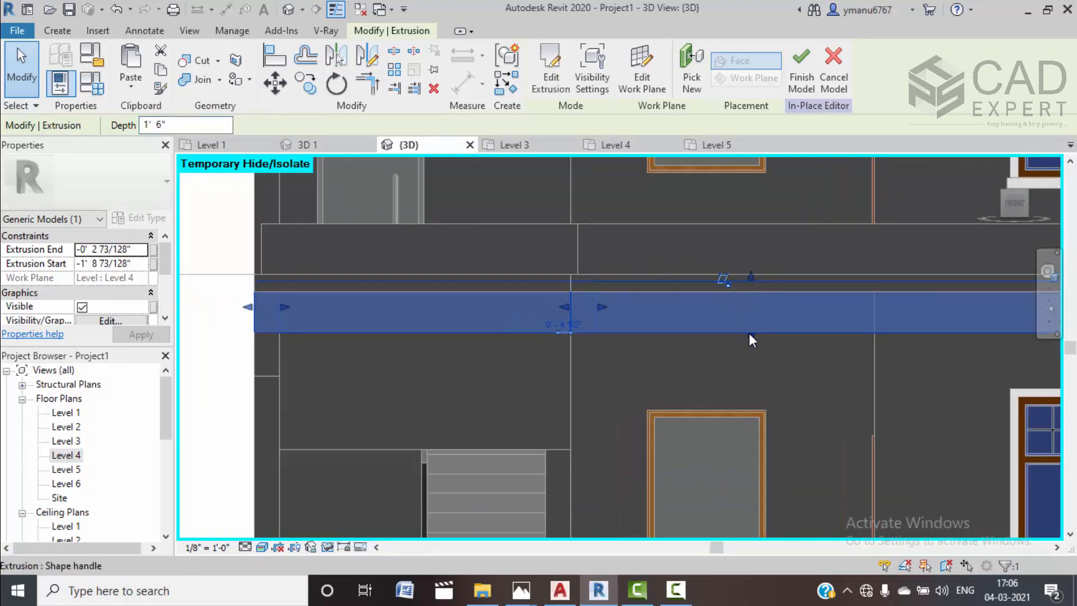
pyautogui.moveTo(750, 339); pyautogui.dragTo(752, 345)
pyautogui.moveTo(749, 281); pyautogui.dragTo(753, 303)
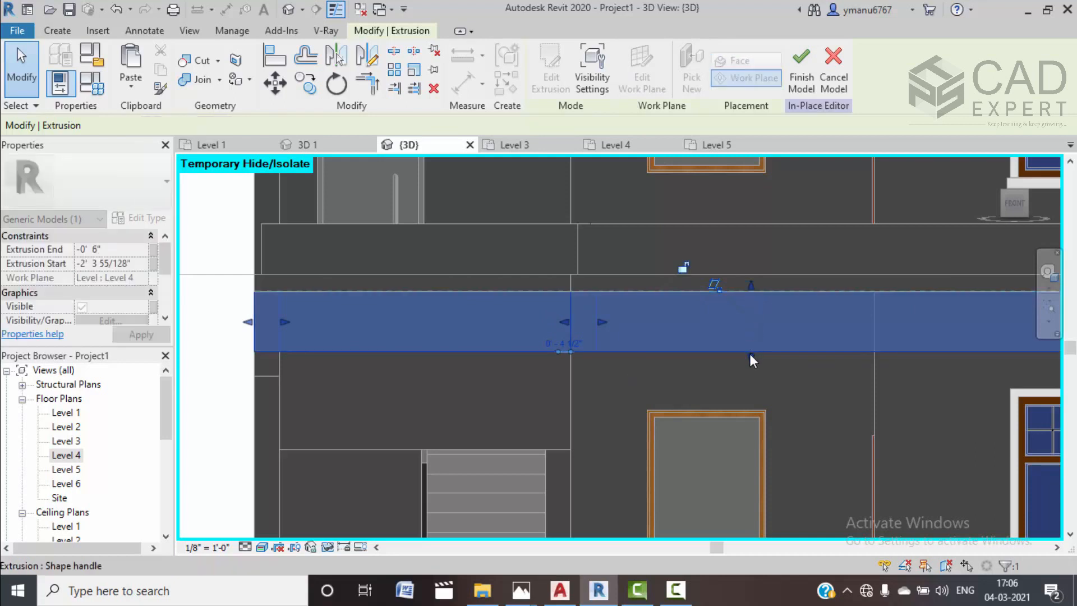
pyautogui.click(684, 267)
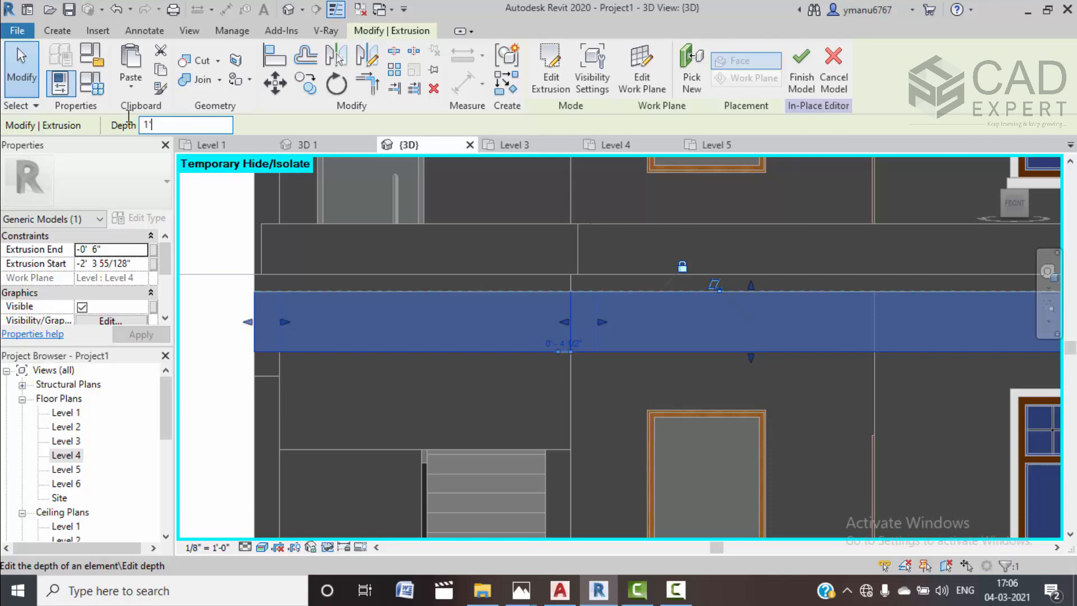
# Try to set the extrusion's depth to 1' 6" with its top face locked to the balcony floor
pyautogui.write('1\'6"')
pyautogui.press('Return')
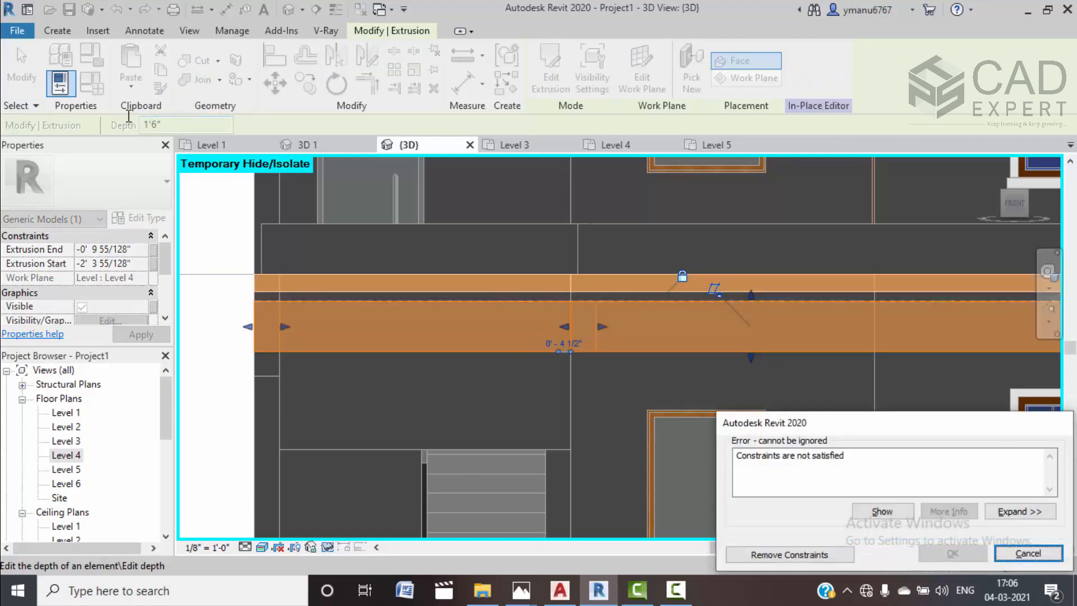
pyautogui.click(1005, 556)
pyautogui.click(773, 354)
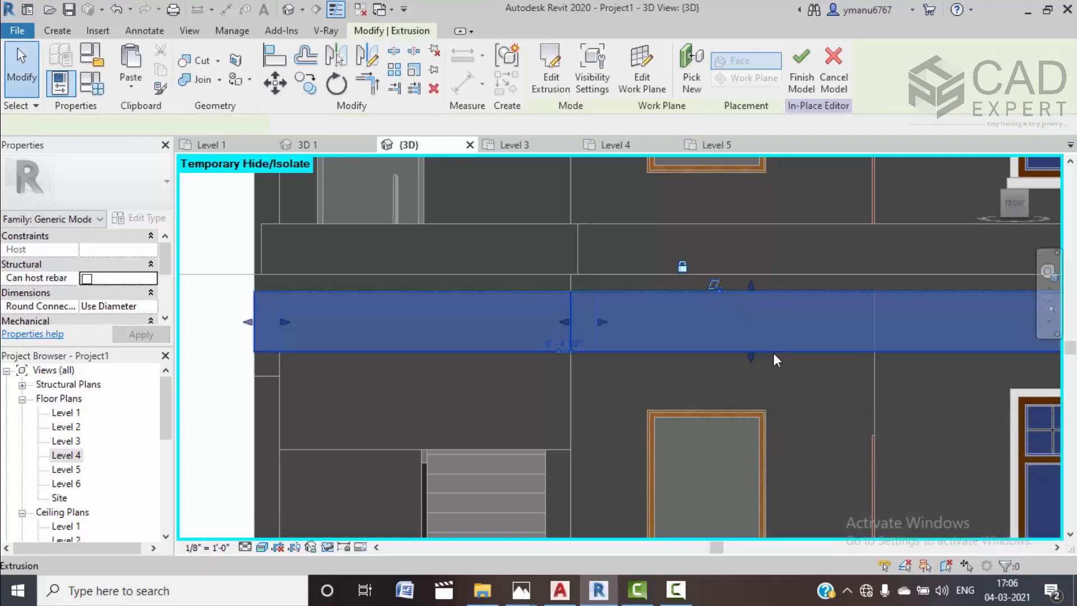
# Raise the bottom of the beam band extrusion slightly, and finish the in-place model
pyautogui.moveTo(752, 354); pyautogui.dragTo(758, 308)
pyautogui.click(721, 361)
pyautogui.scroll(-5, 721, 362)
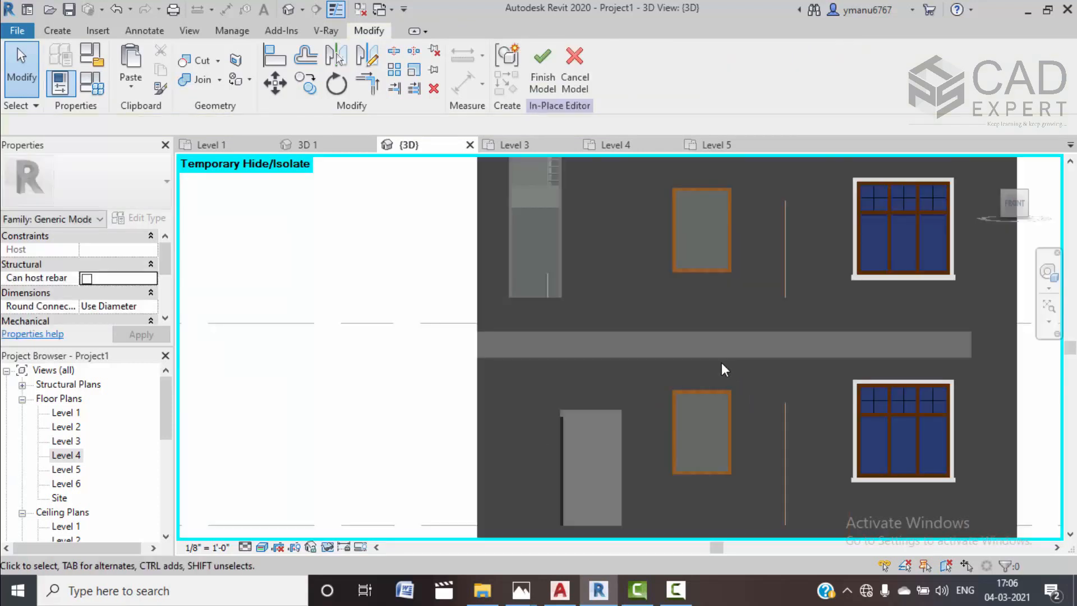
pyautogui.keyDown('shift'); pyautogui.moveTo(830, 333); pyautogui.dragTo(779, 278, button='middle'); pyautogui.keyUp('shift')
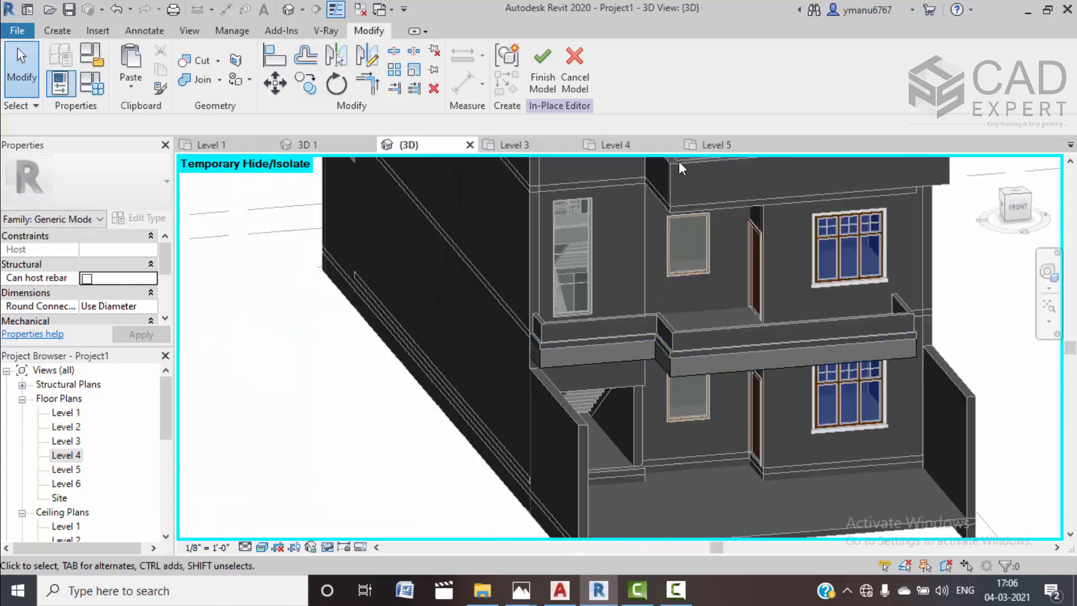
pyautogui.keyDown('shift'); pyautogui.moveTo(650, 259); pyautogui.dragTo(593, 130, button='middle'); pyautogui.keyUp('shift')
pyautogui.click(537, 76)
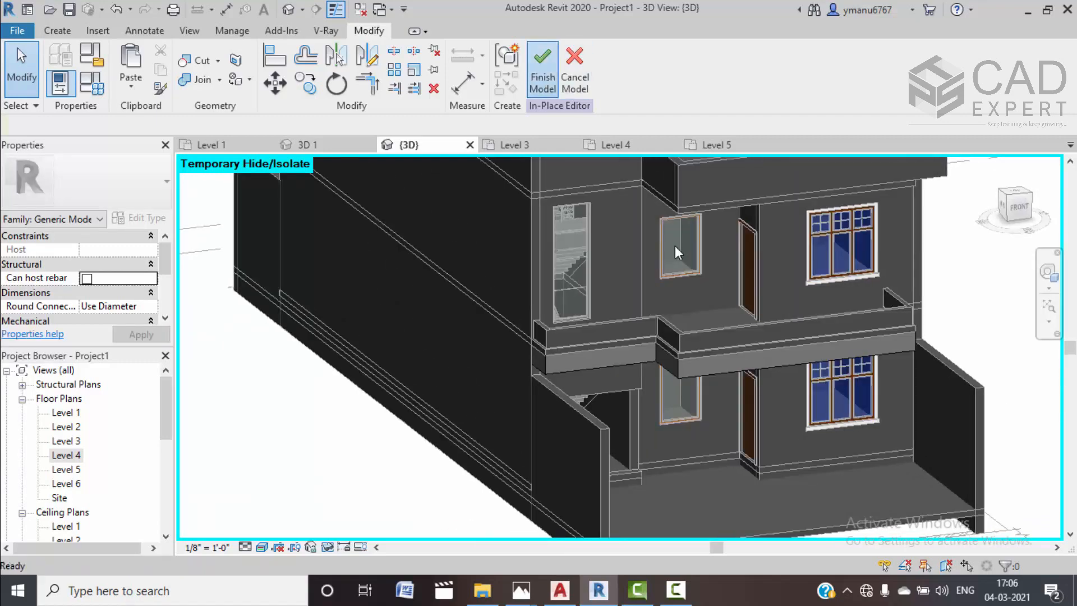
pyautogui.keyDown('shift'); pyautogui.moveTo(673, 245); pyautogui.dragTo(734, 325, button='middle'); pyautogui.keyUp('shift')
pyautogui.scroll(4, 724, 298)
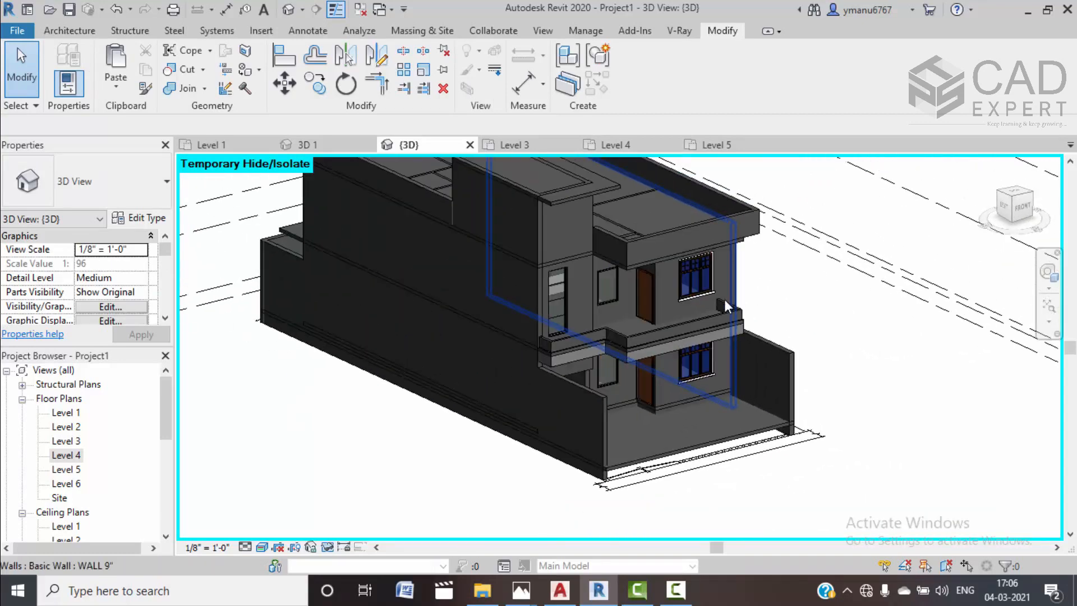
pyautogui.scroll(4, 734, 302)
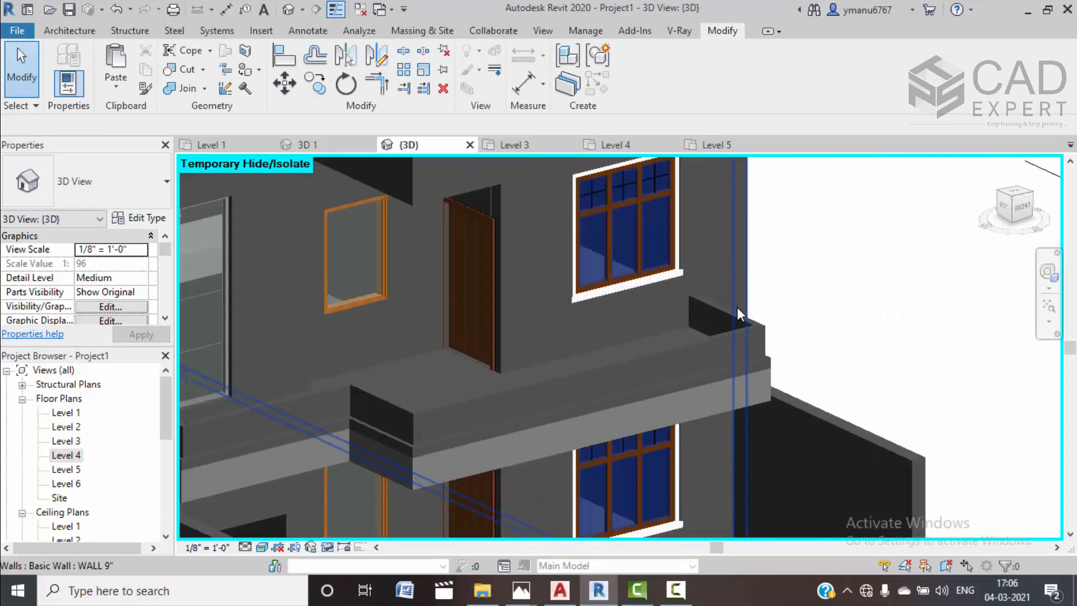
# Examine the balcony's side wall and overhanging slab in the reference project's 3D 1 view, and return to Project1's 3D view
pyautogui.click(307, 144)
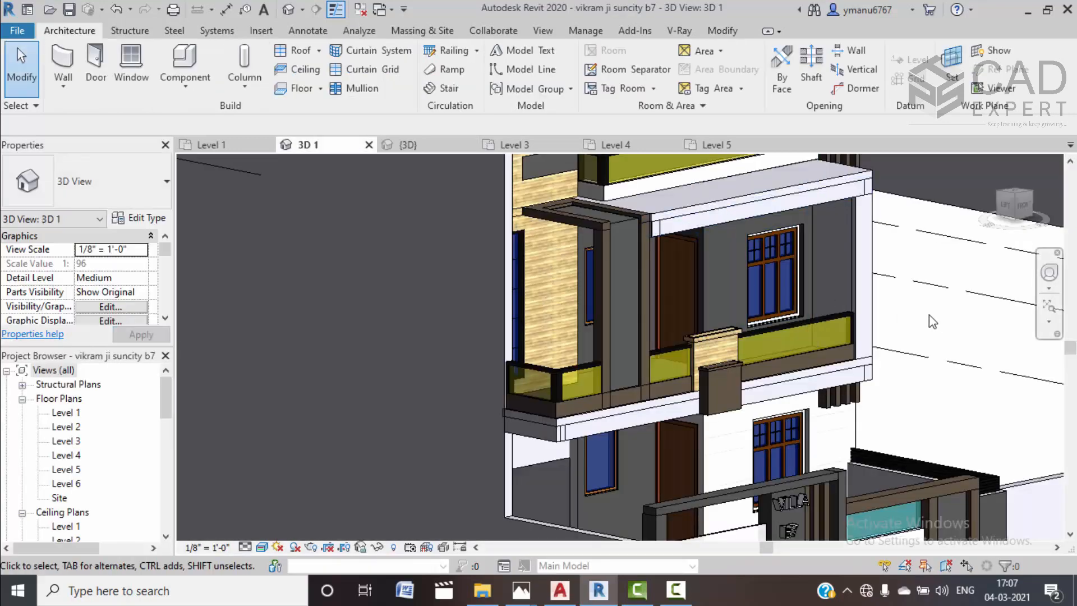
pyautogui.keyDown('shift'); pyautogui.moveTo(897, 333); pyautogui.dragTo(873, 254, button='middle'); pyautogui.keyUp('shift')
pyautogui.keyDown('shift'); pyautogui.moveTo(876, 200); pyautogui.dragTo(799, 314, button='middle'); pyautogui.keyUp('shift')
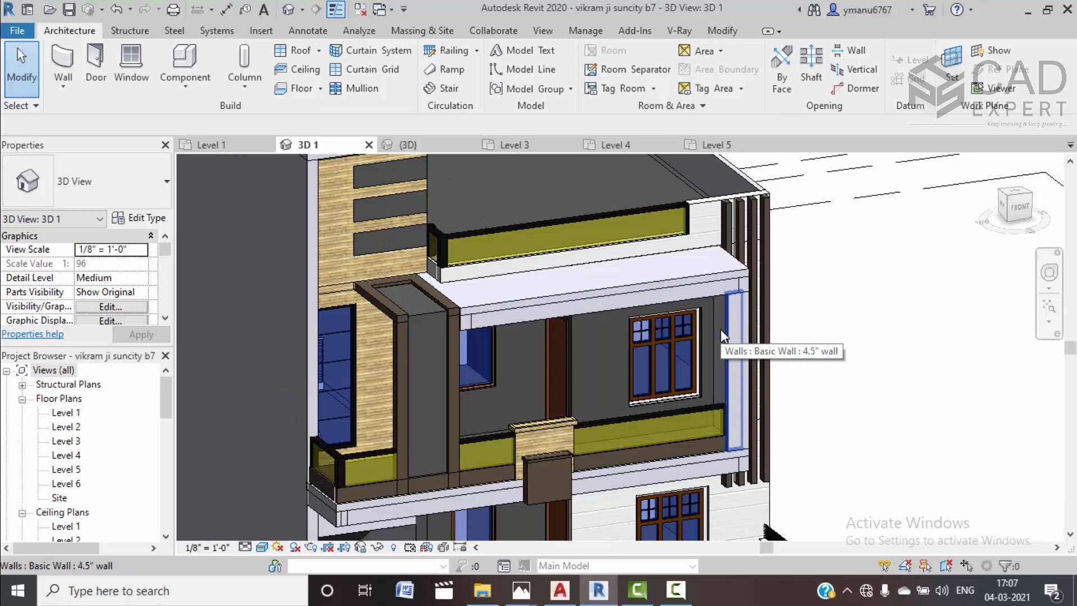
pyautogui.click(426, 144)
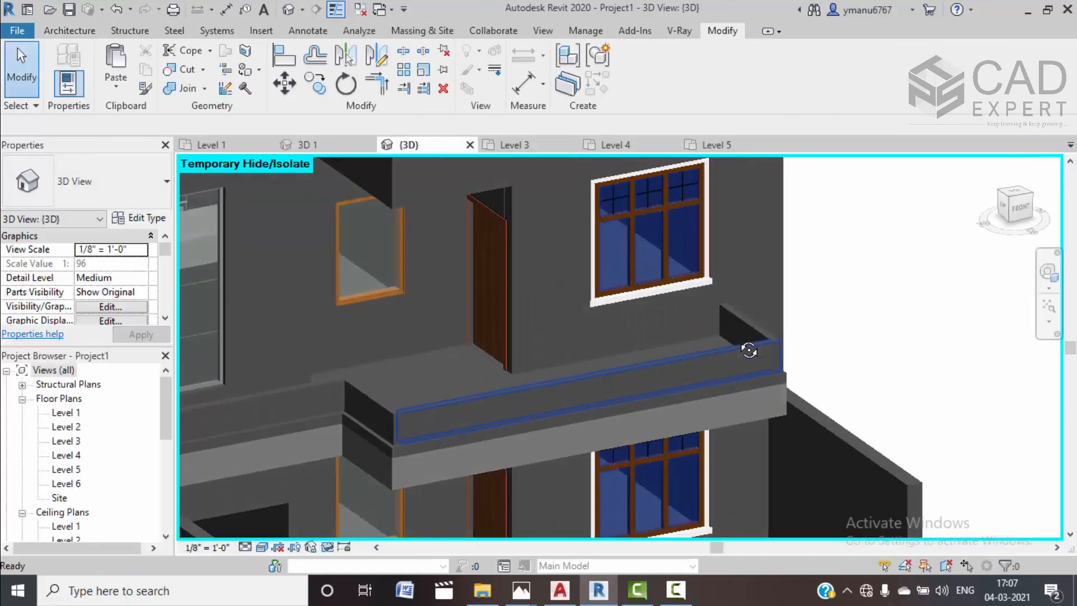
# Select the short 4.5" parapet wall at the balcony's right end and view it from the right side
pyautogui.click(738, 315)
pyautogui.keyDown('shift'); pyautogui.moveTo(814, 306); pyautogui.dragTo(661, 305, button='middle'); pyautogui.keyUp('shift')
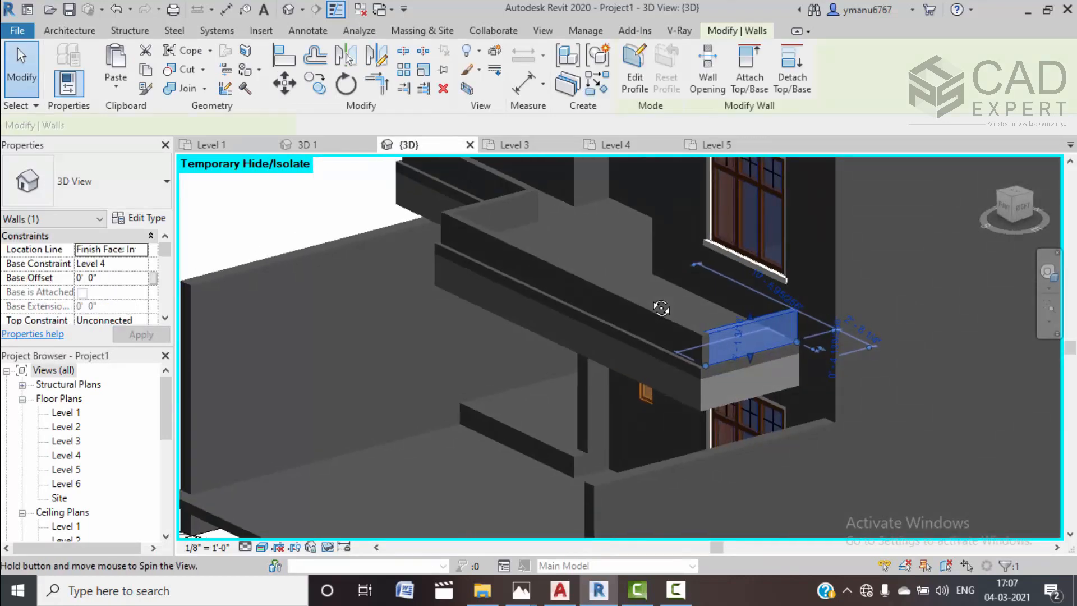
pyautogui.scroll(4, 686, 335)
pyautogui.click(1014, 203)
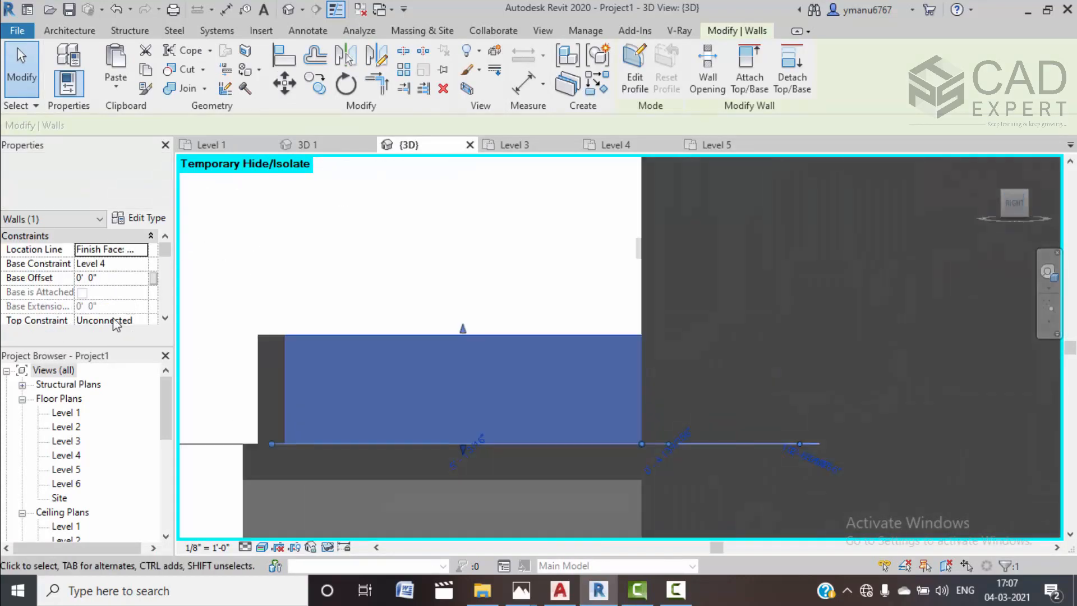
# Try to set the selected parapet wall's top constraint to Level 4
pyautogui.scroll(-3, 126, 317)
pyautogui.click(147, 252)
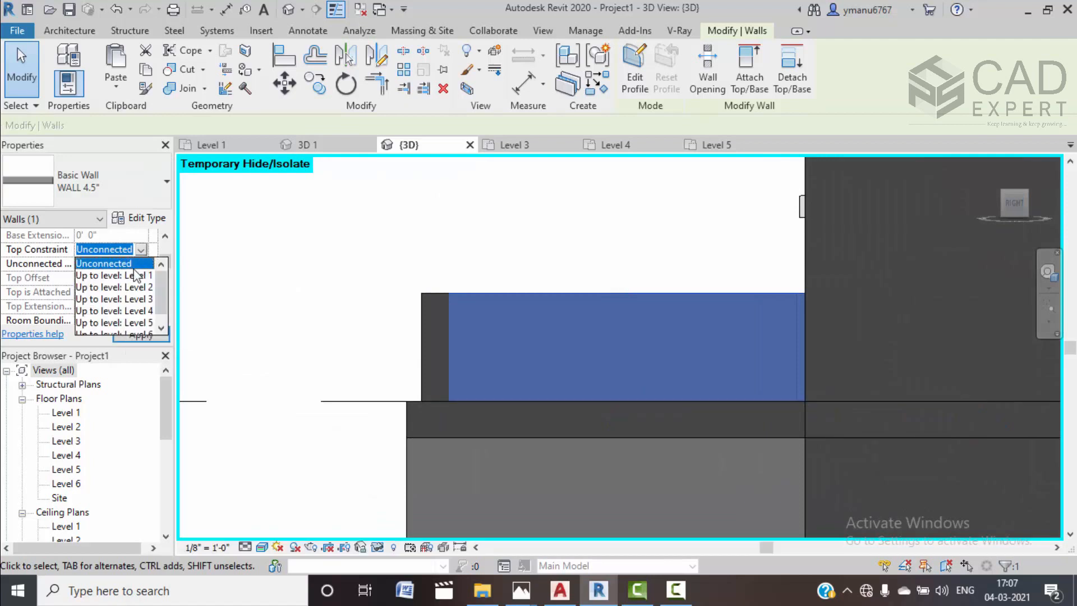
pyautogui.click(139, 314)
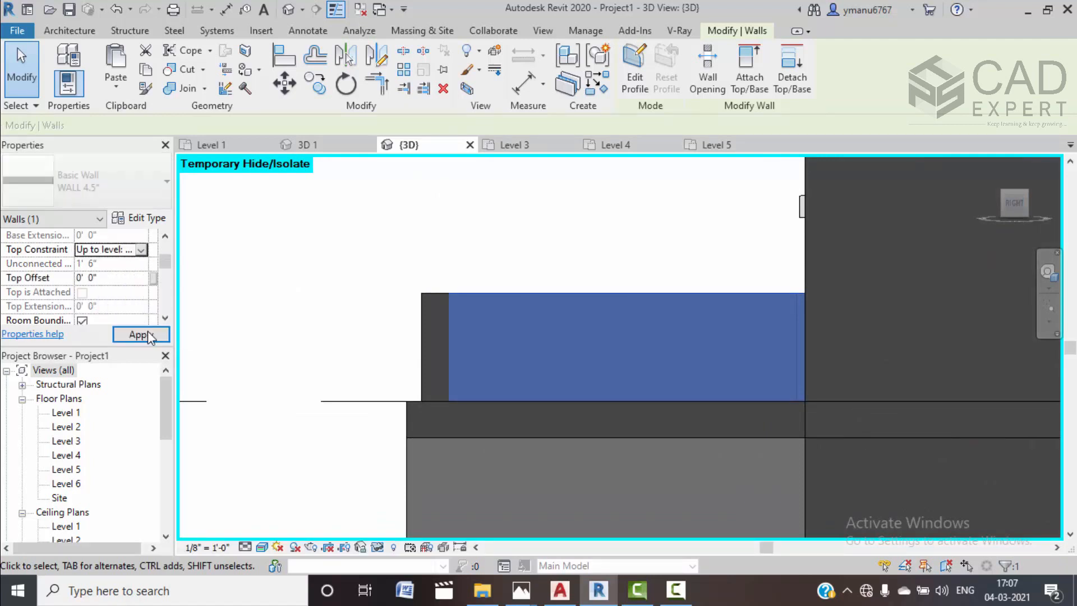
pyautogui.click(143, 334)
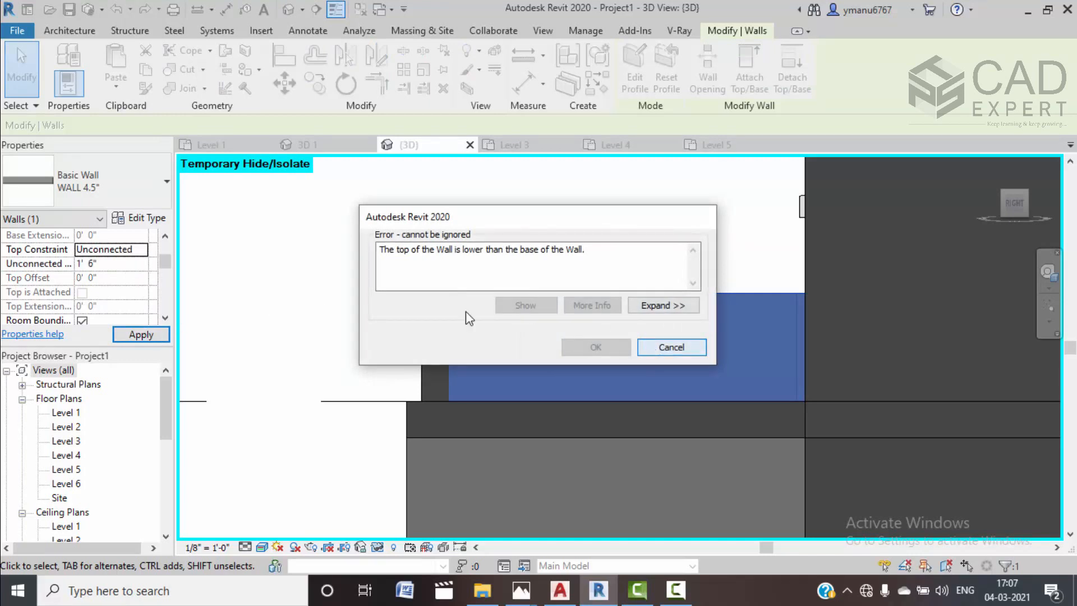
pyautogui.press('Escape')
# Set the top constraint of the balcony's right-end parapet wall up to Level 5
pyautogui.scroll(3, 122, 270)
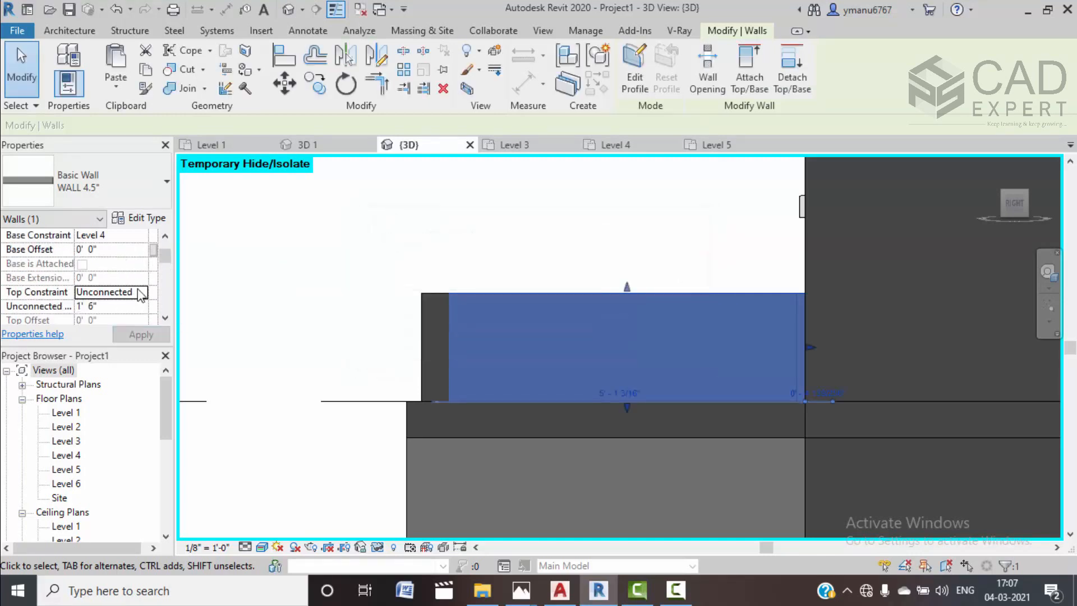
pyautogui.click(141, 293)
pyautogui.click(130, 365)
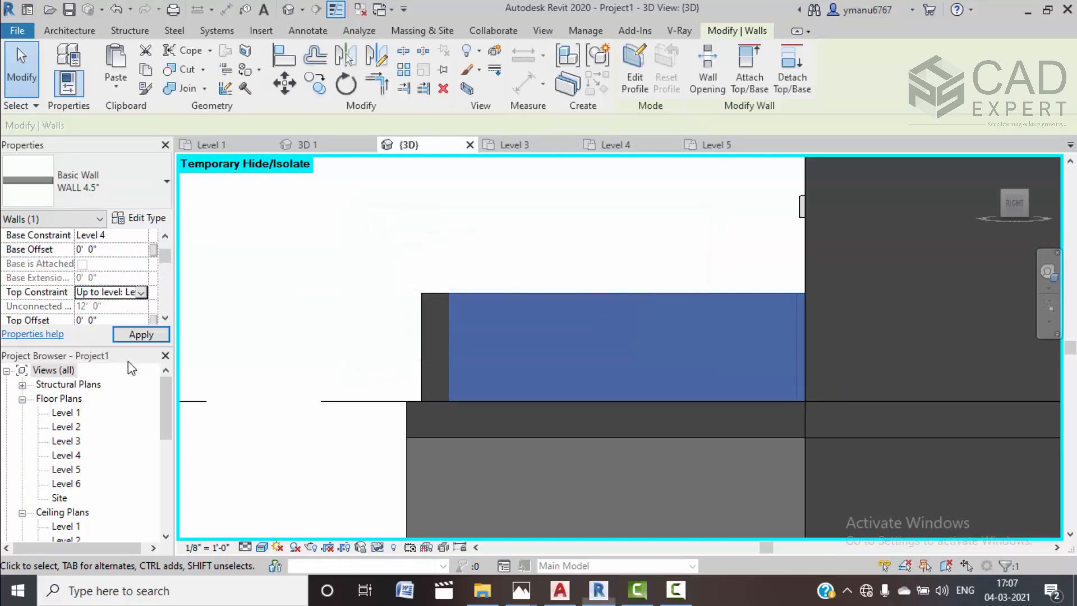
pyautogui.click(139, 333)
pyautogui.scroll(-2, 403, 288)
pyautogui.scroll(-3, 404, 288)
pyautogui.moveTo(404, 291); pyautogui.dragTo(483, 431, button='middle')
pyautogui.click(395, 367)
# Open the Level 4 floor plan and select the balcony's front parapet wall near its right end
pyautogui.keyDown('shift'); pyautogui.moveTo(402, 320); pyautogui.dragTo(439, 413, button='middle'); pyautogui.keyUp('shift')
pyautogui.scroll(2, 439, 412)
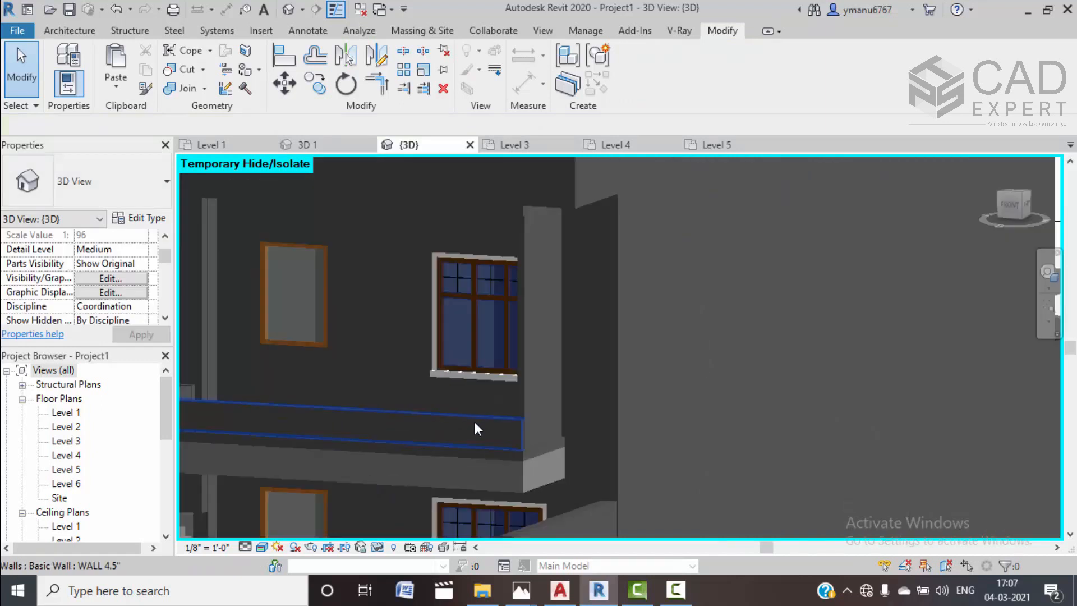
pyautogui.click(475, 421)
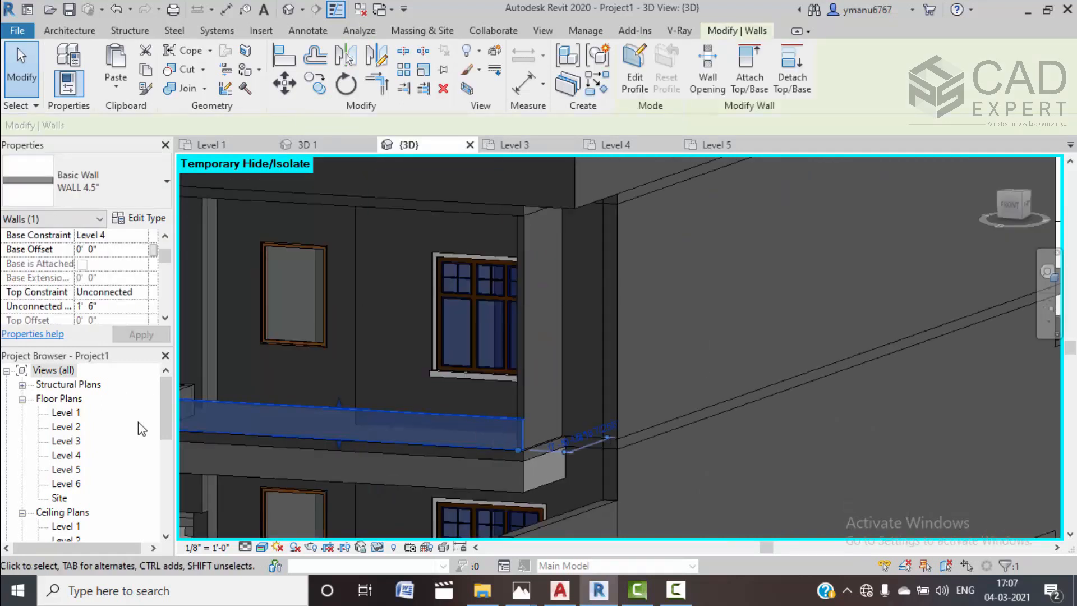
pyautogui.moveTo(376, 426); pyautogui.dragTo(388, 419, button='middle')
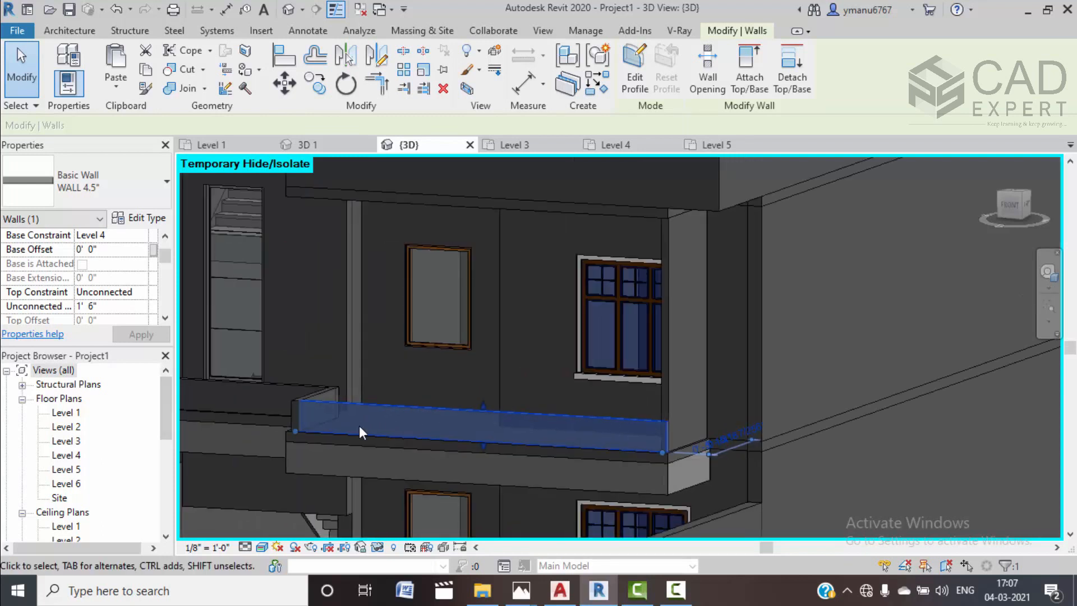
pyautogui.press('Escape')
pyautogui.doubleClick(66, 455)
pyautogui.click(540, 410)
pyautogui.scroll(3, 668, 390)
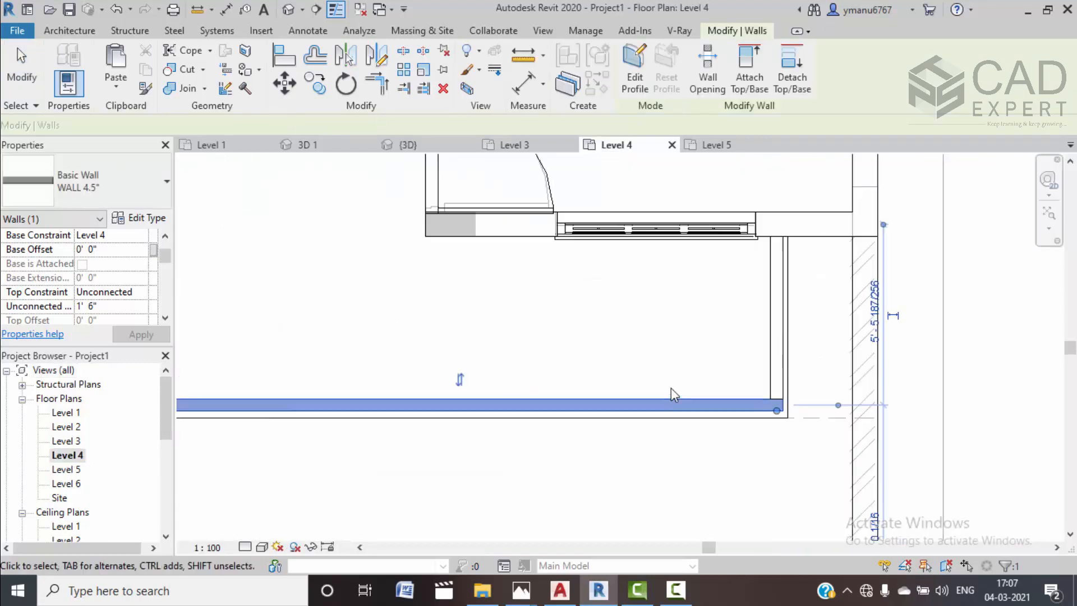
# Split the balcony's front parapet wall 1' 6" from its right end
pyautogui.press('s')
pyautogui.press('l')
pyautogui.scroll(3, 743, 393)
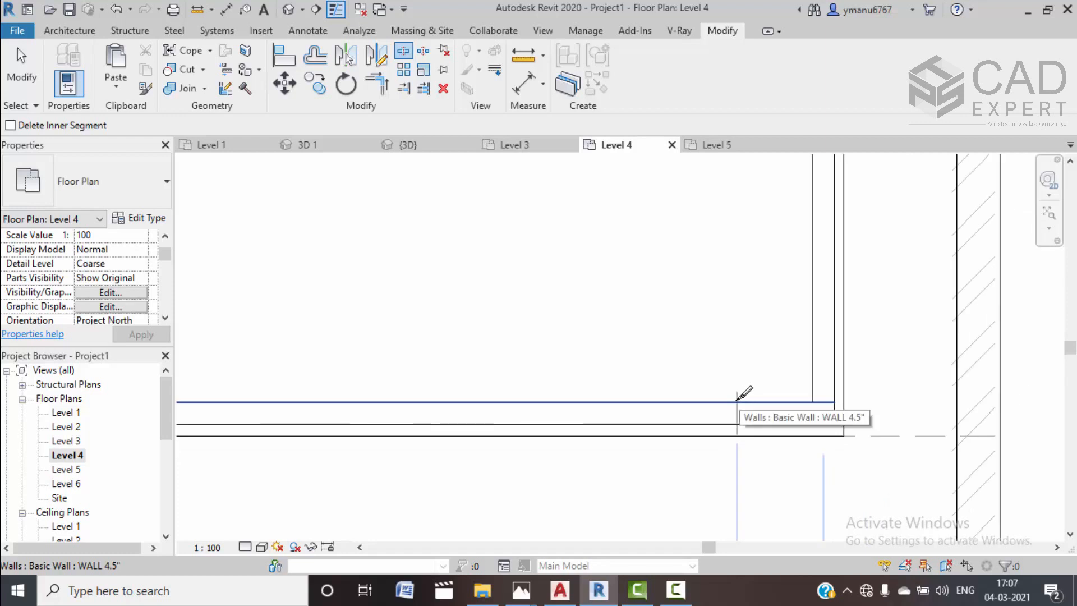
pyautogui.scroll(-2, 747, 393)
pyautogui.scroll(-2, 743, 393)
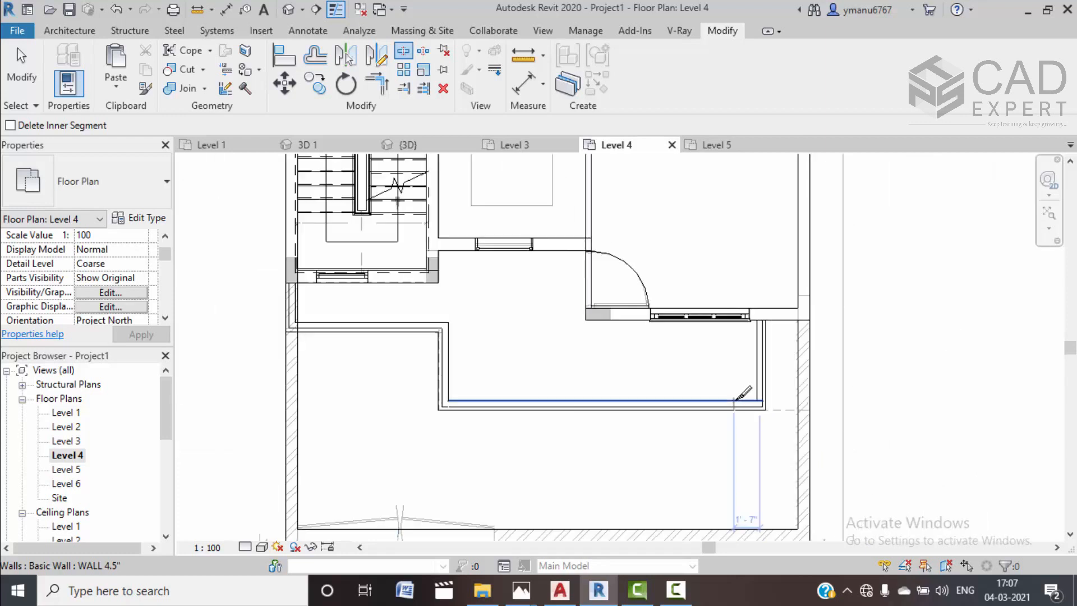
pyautogui.click(750, 369)
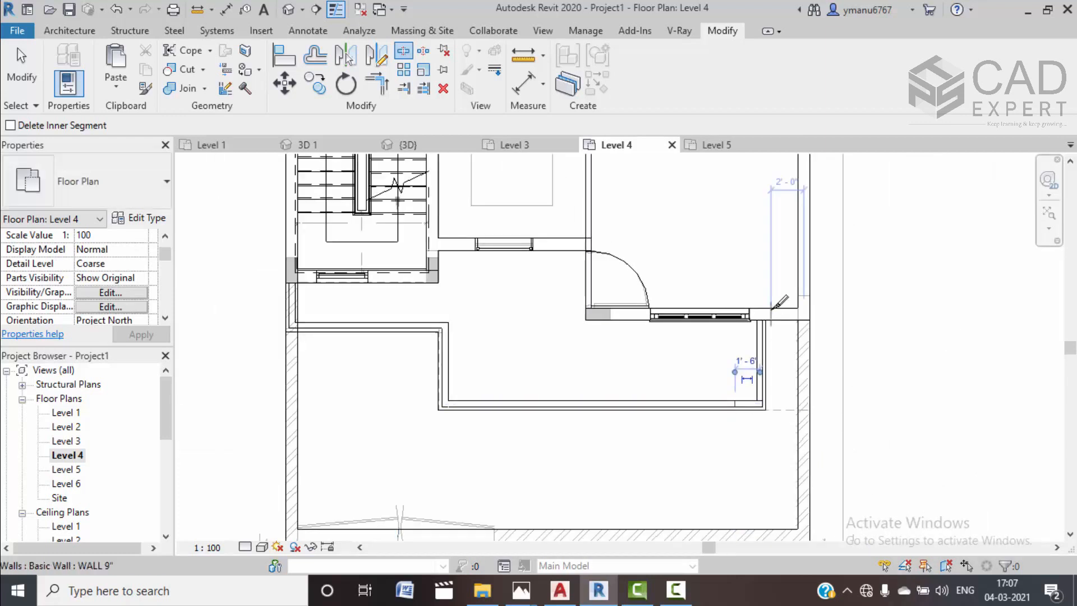
pyautogui.press('Escape')
pyautogui.press('Escape')
# Set the top constraint of the short split segment at the front parapet's right end up to Level 5
pyautogui.click(747, 405)
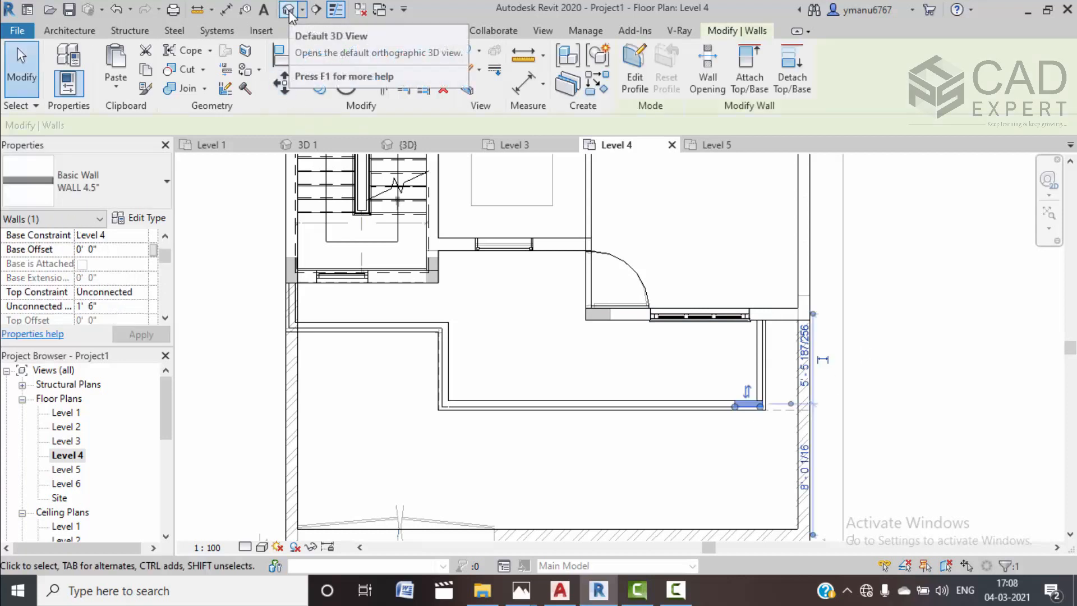
pyautogui.click(141, 292)
pyautogui.click(140, 365)
pyautogui.click(141, 335)
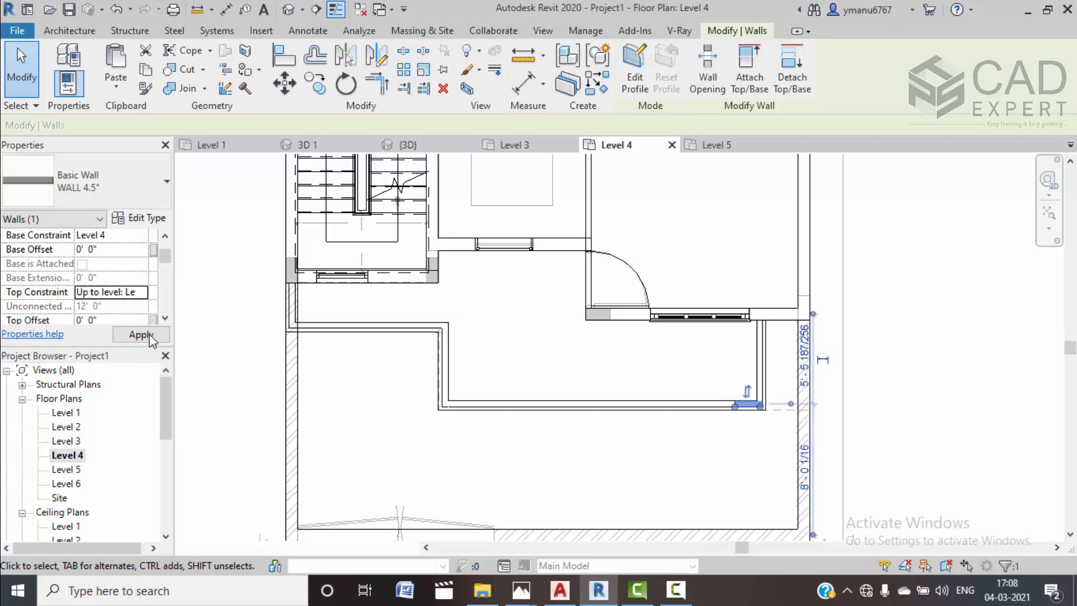
pyautogui.click(370, 435)
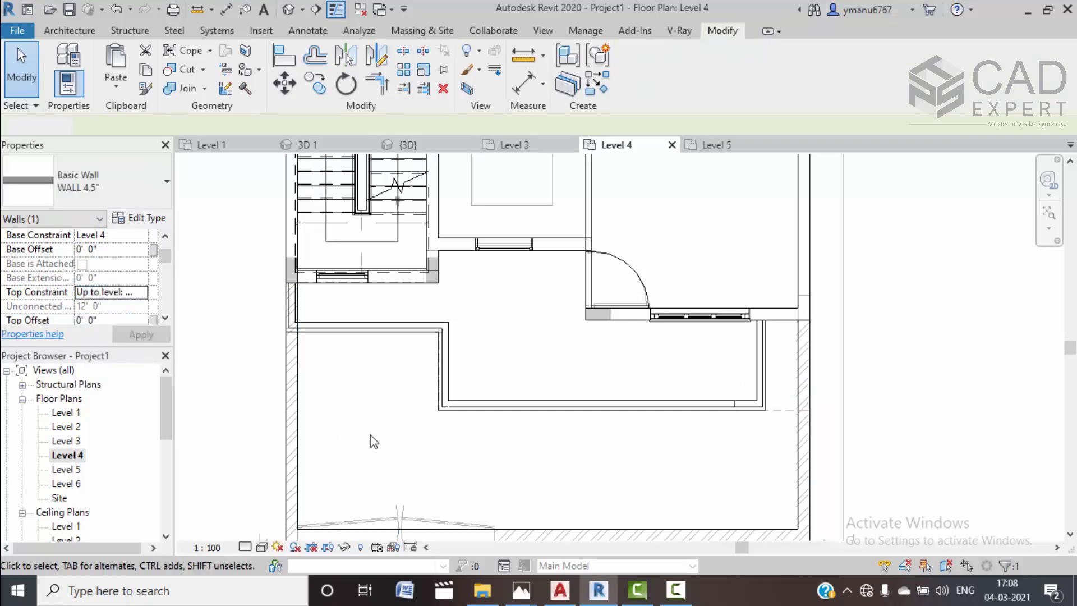
# Compare the balcony's full-height corner walls and the roof above with the slab in the reference project's 3D 1 view
pyautogui.click(408, 146)
pyautogui.keyDown('shift'); pyautogui.moveTo(570, 358); pyautogui.dragTo(694, 336, button='middle'); pyautogui.keyUp('shift')
pyautogui.keyDown('shift'); pyautogui.moveTo(613, 294); pyautogui.dragTo(551, 233, button='middle'); pyautogui.keyUp('shift')
pyautogui.click(321, 143)
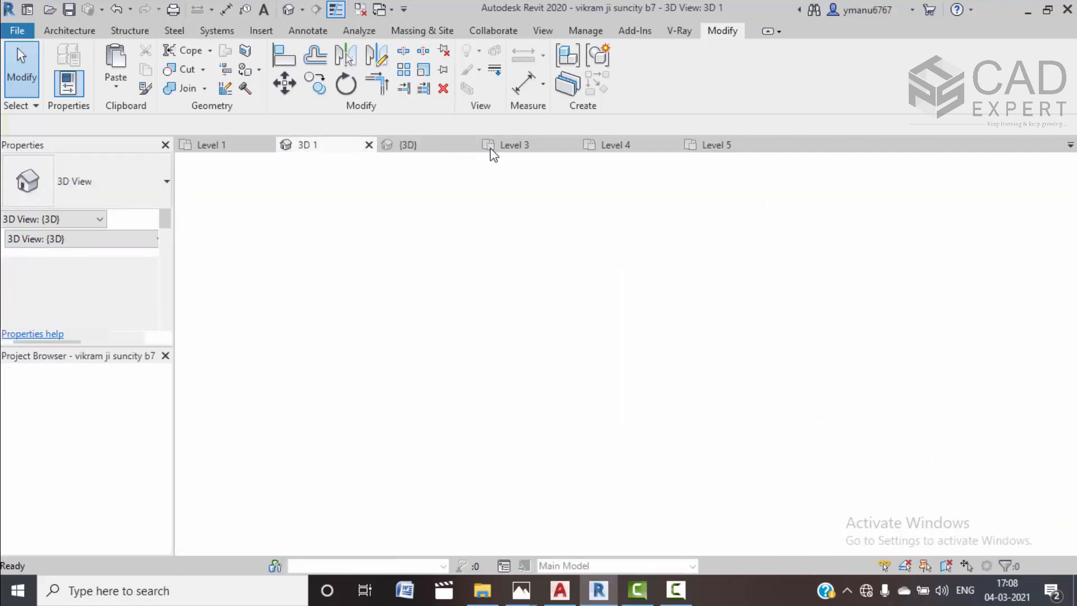
pyautogui.scroll(3, 510, 308)
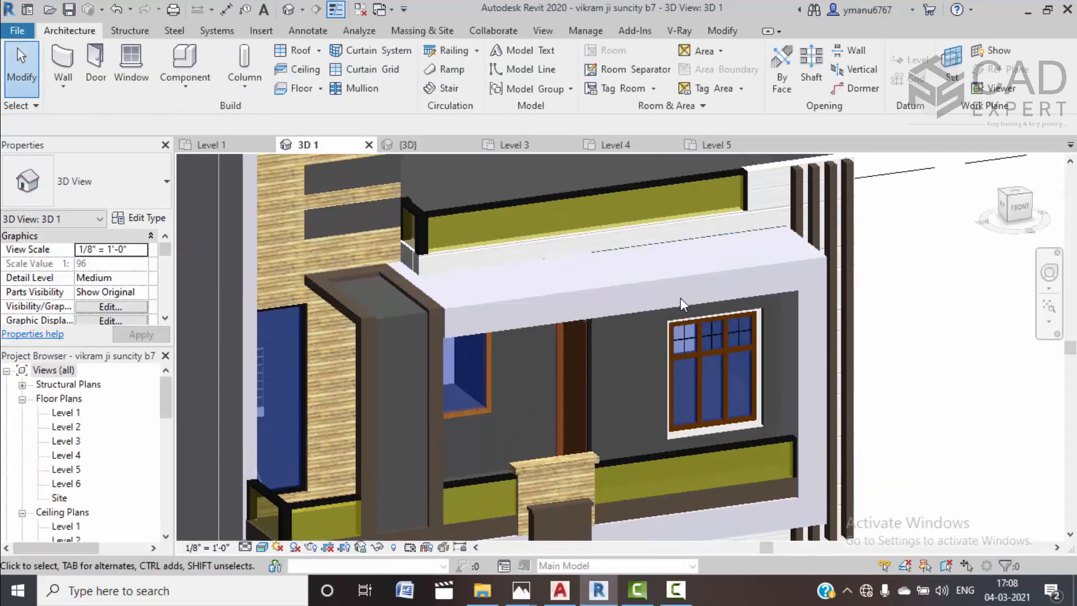
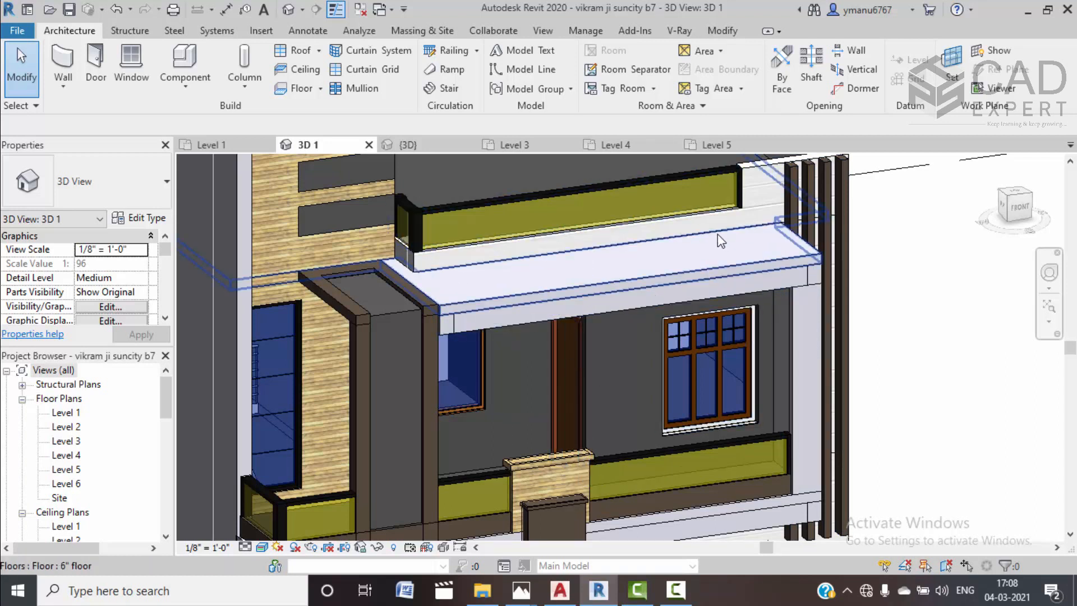
pyautogui.click(435, 147)
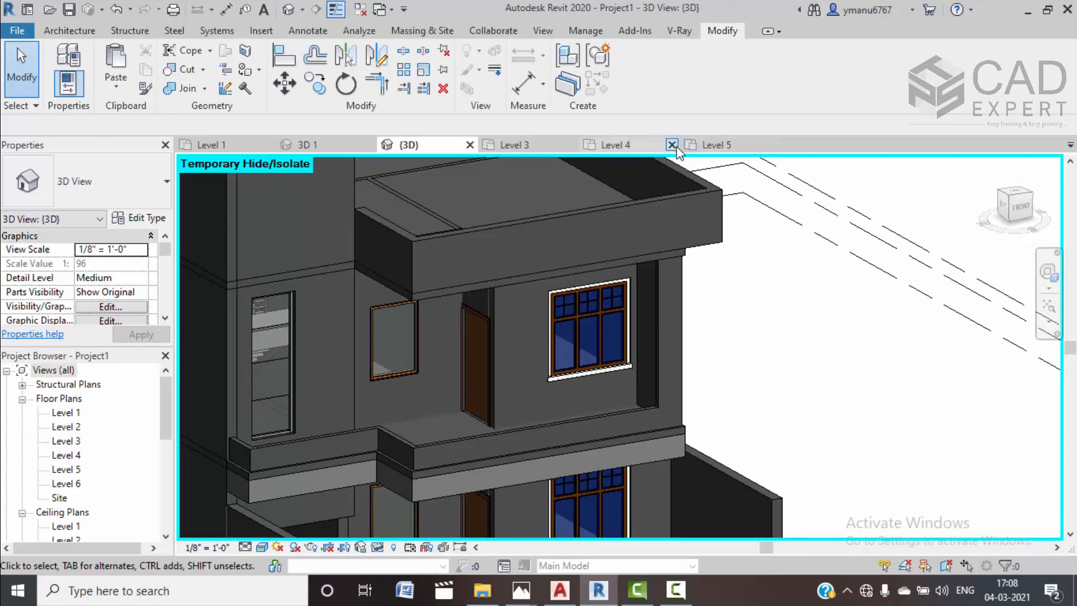
# Close the Level 3 and Level 4 floor plans and switch to the Level 5 floor plan
pyautogui.click(571, 144)
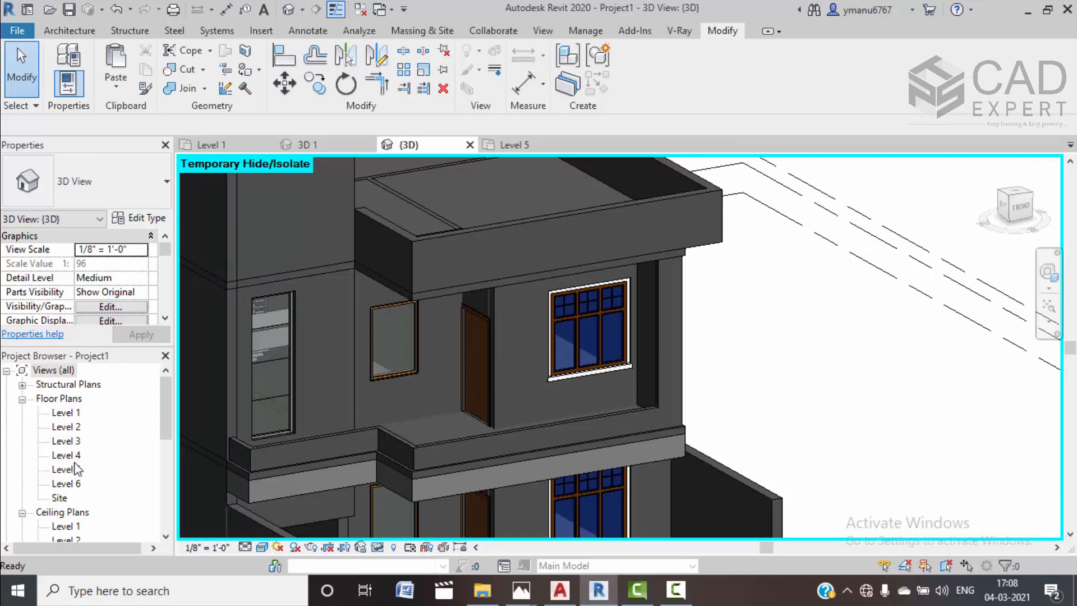
pyautogui.click(533, 147)
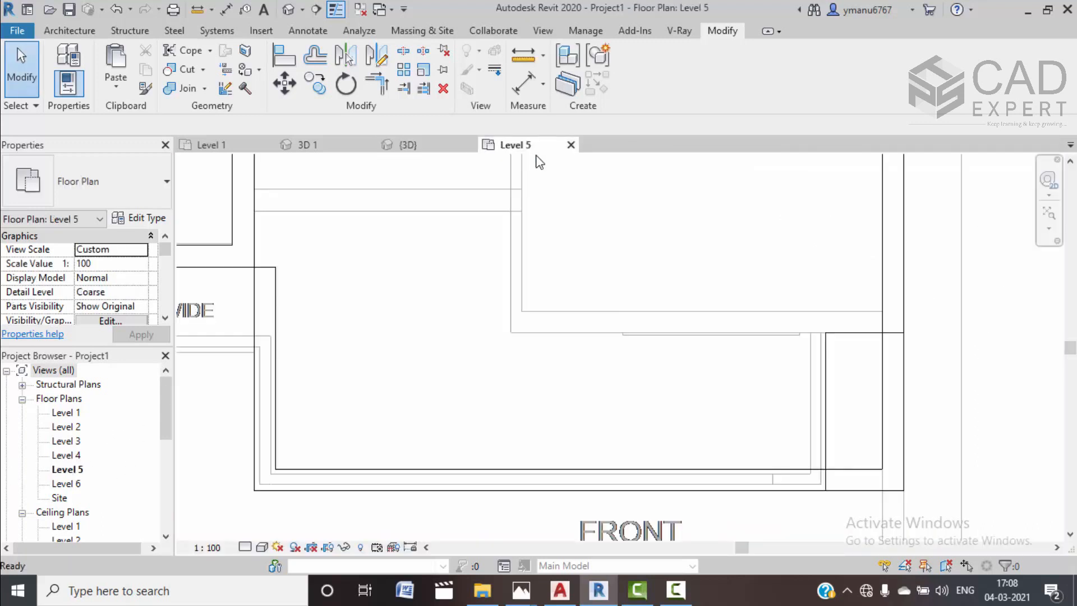
pyautogui.scroll(-3, 518, 434)
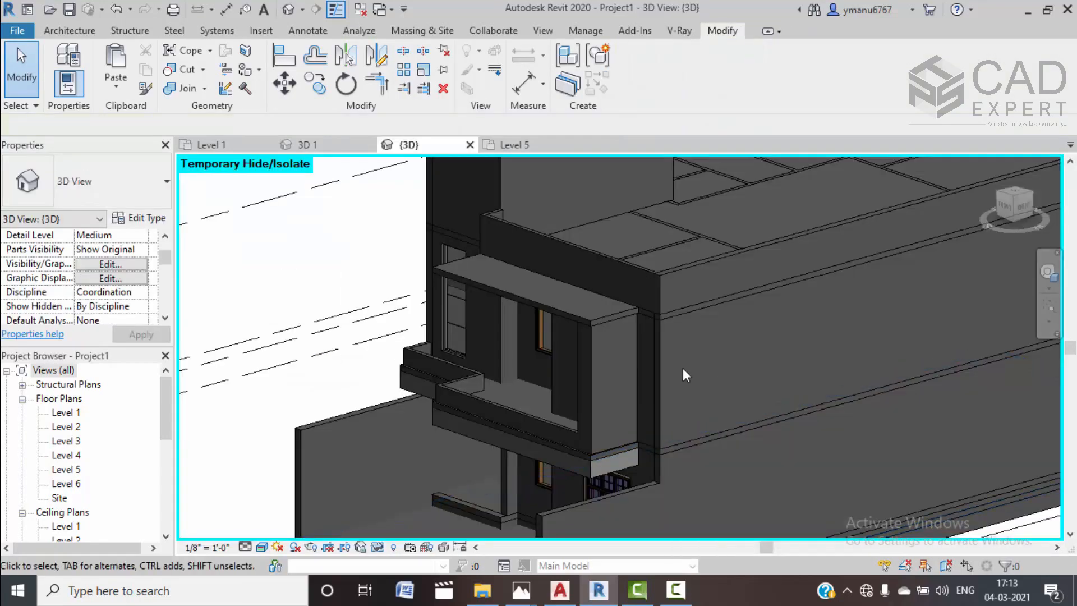
# Examine the overhanging slab, parapet and beam band of the front balcony in the 3D view
pyautogui.keyDown('shift'); pyautogui.moveTo(612, 345); pyautogui.dragTo(716, 414, button='middle'); pyautogui.keyUp('shift')
pyautogui.scroll(5, 489, 321)
pyautogui.moveTo(534, 306); pyautogui.dragTo(531, 288, button='middle')
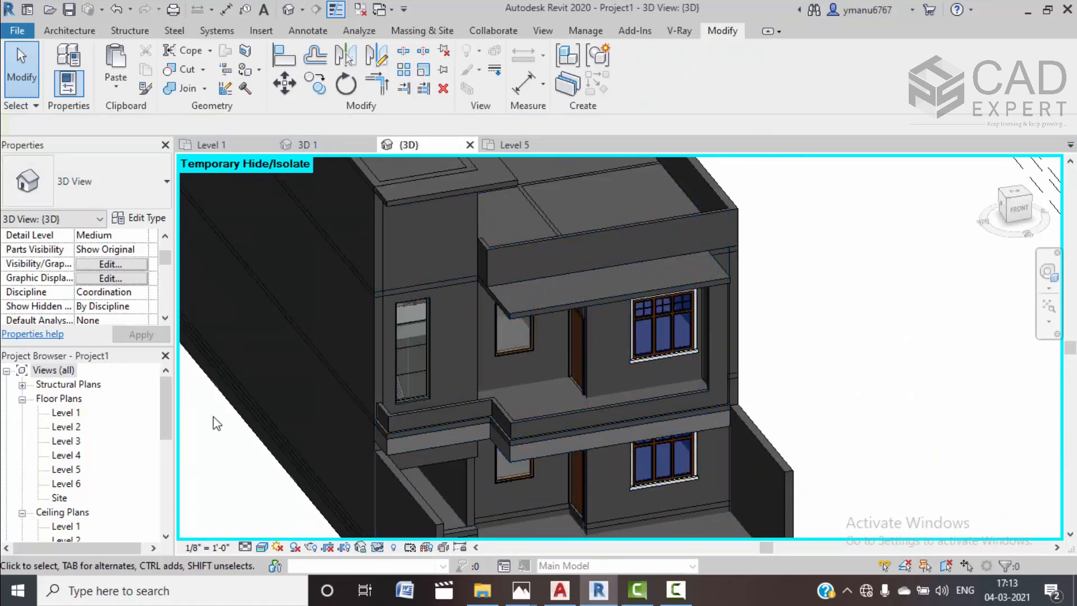
pyautogui.click(526, 311)
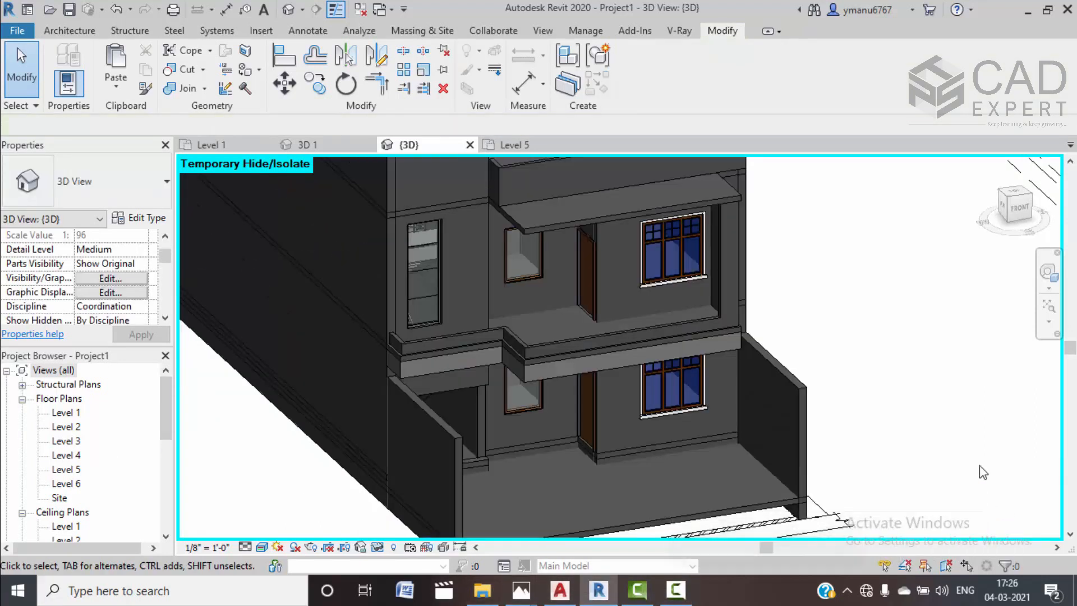
pyautogui.keyDown('shift'); pyautogui.moveTo(560, 351); pyautogui.dragTo(600, 371, button='middle'); pyautogui.keyUp('shift')
pyautogui.scroll(3, 495, 355)
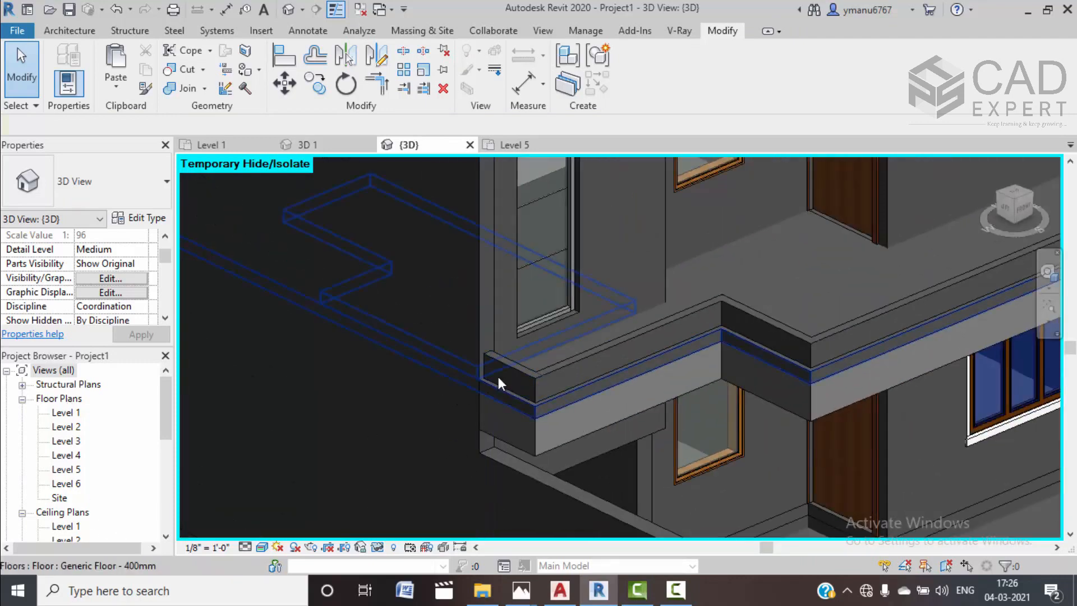
# Check the balcony slab's level constraint and open the Level 4 floor plan at the front balcony
pyautogui.click(518, 400)
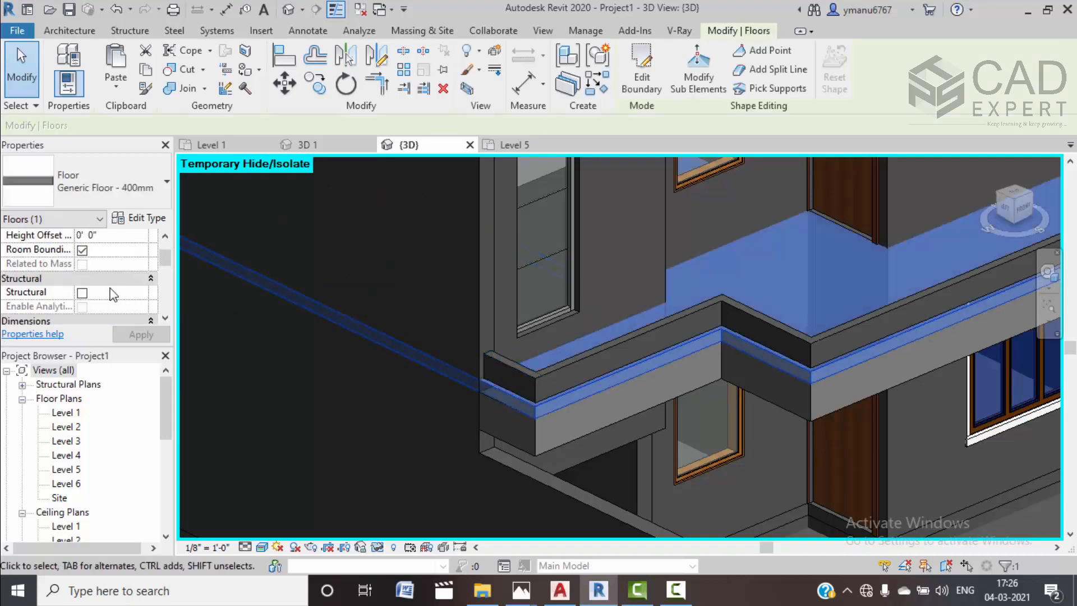
pyautogui.scroll(1, 101, 275)
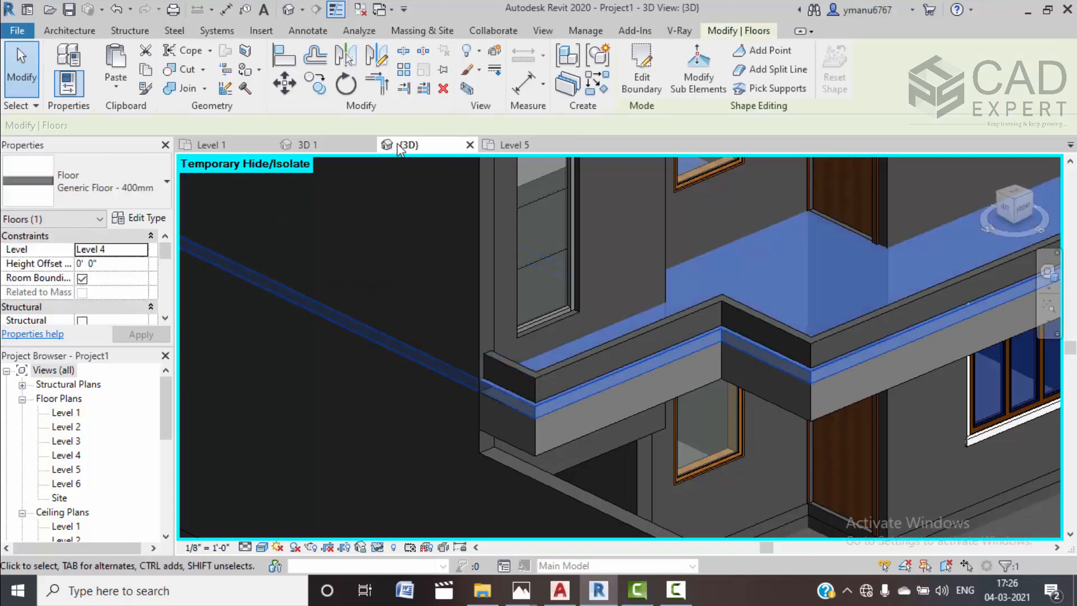
pyautogui.doubleClick(70, 455)
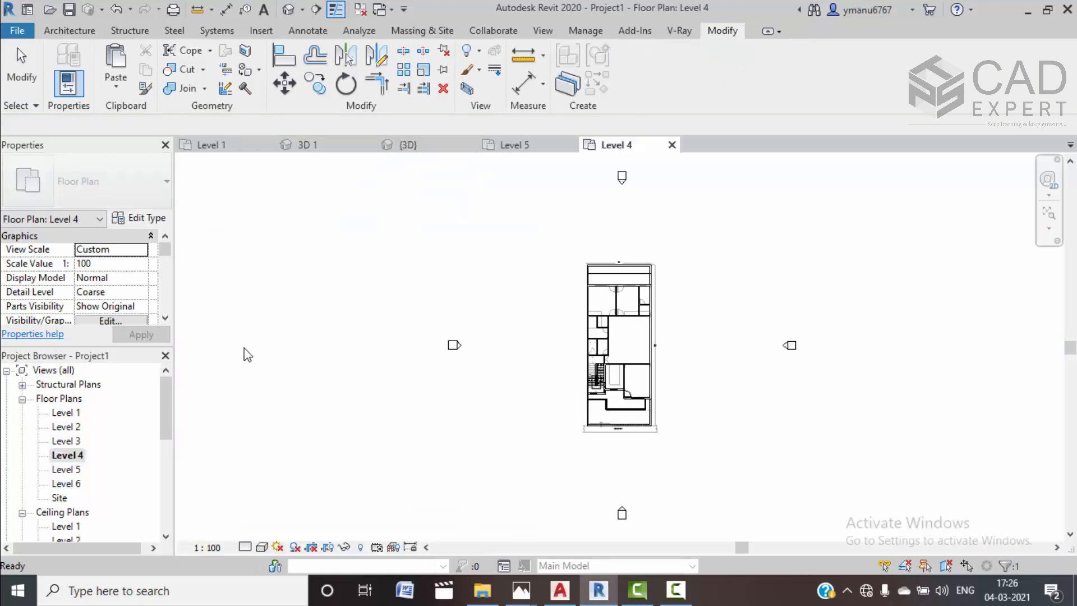
pyautogui.click(531, 399)
pyautogui.scroll(5, 516, 395)
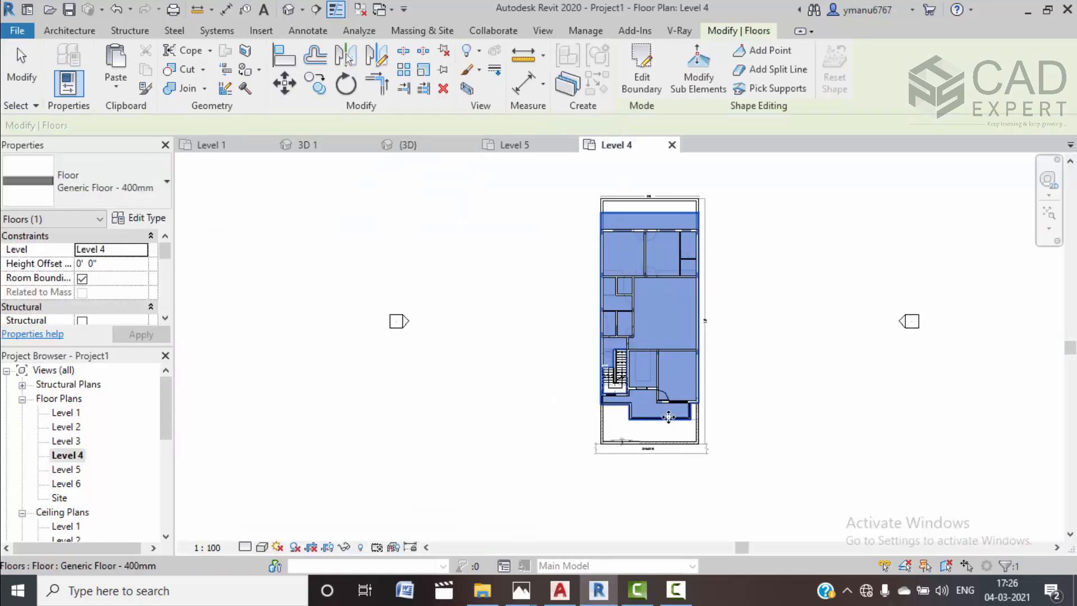
pyautogui.scroll(2, 501, 392)
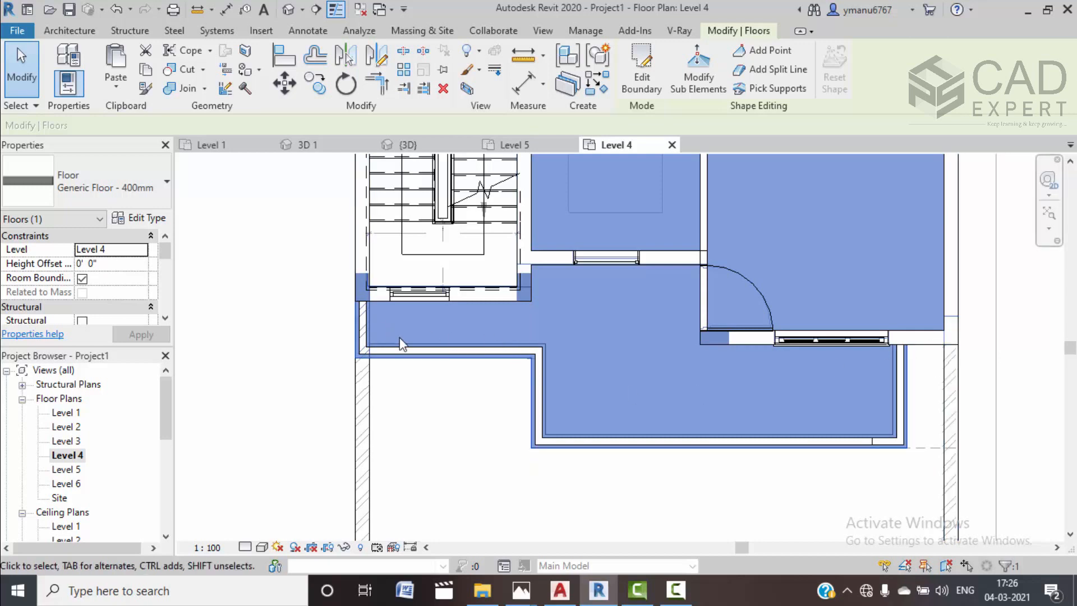
# Start a structural wall of type Curtain Wall on Level 4 with a base offset of 1' 0"
pyautogui.click(60, 30)
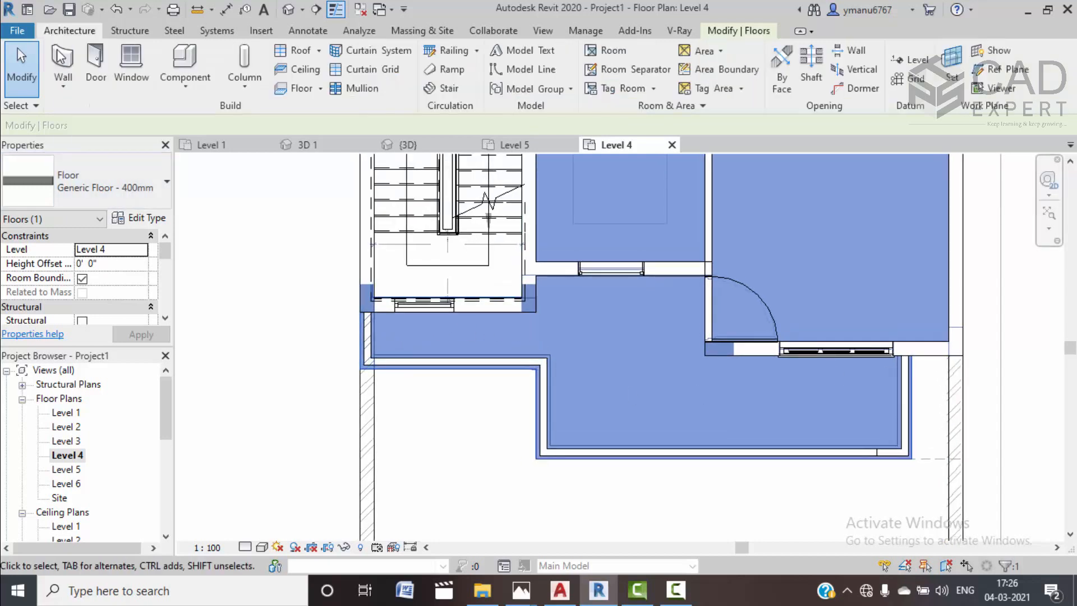
pyautogui.click(64, 87)
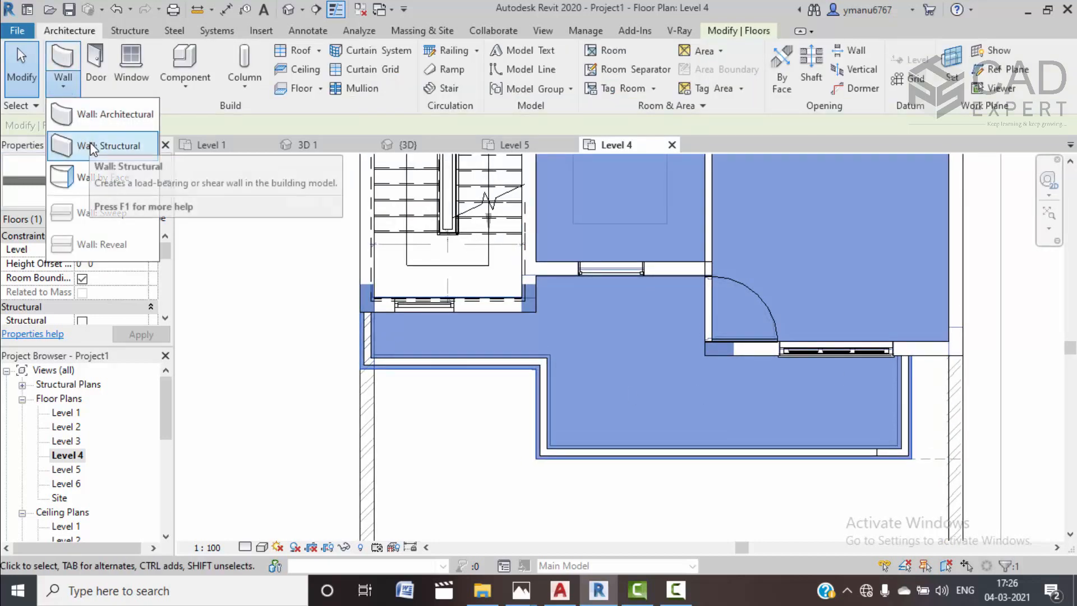
pyautogui.click(115, 146)
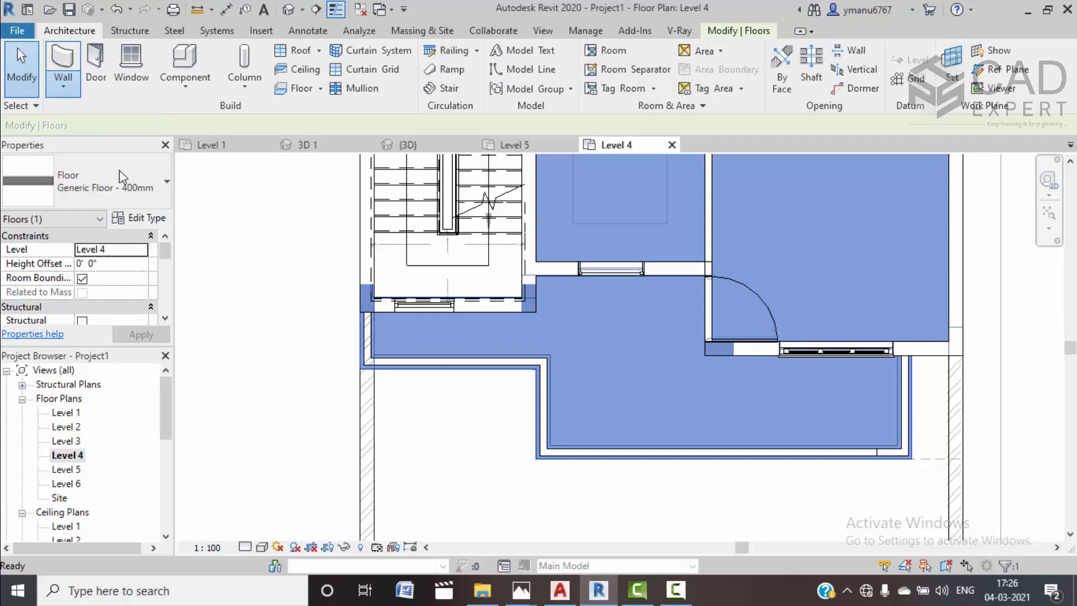
pyautogui.click(167, 181)
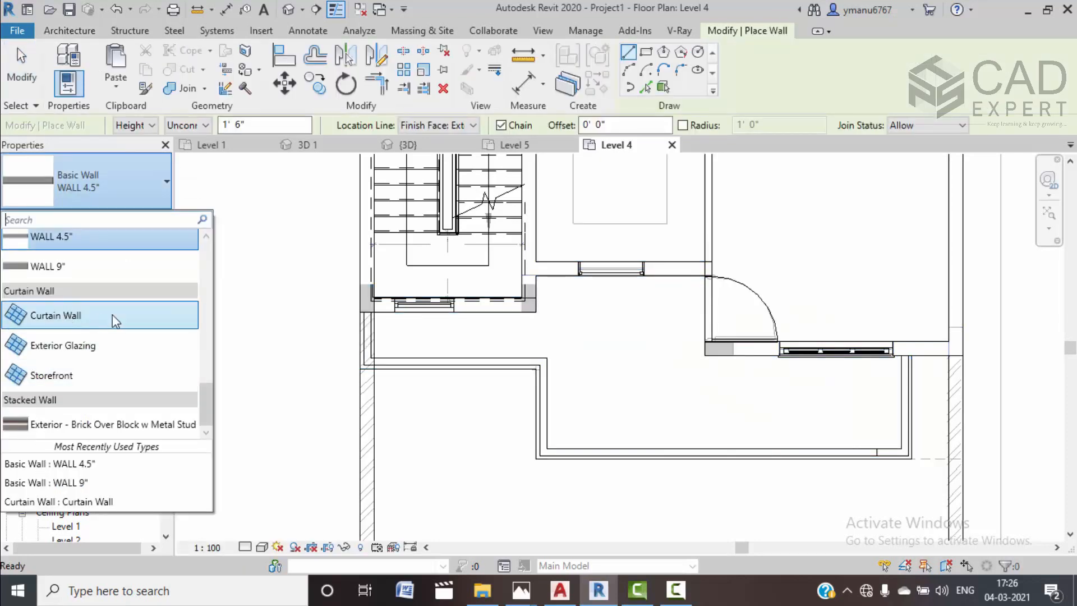
pyautogui.click(82, 312)
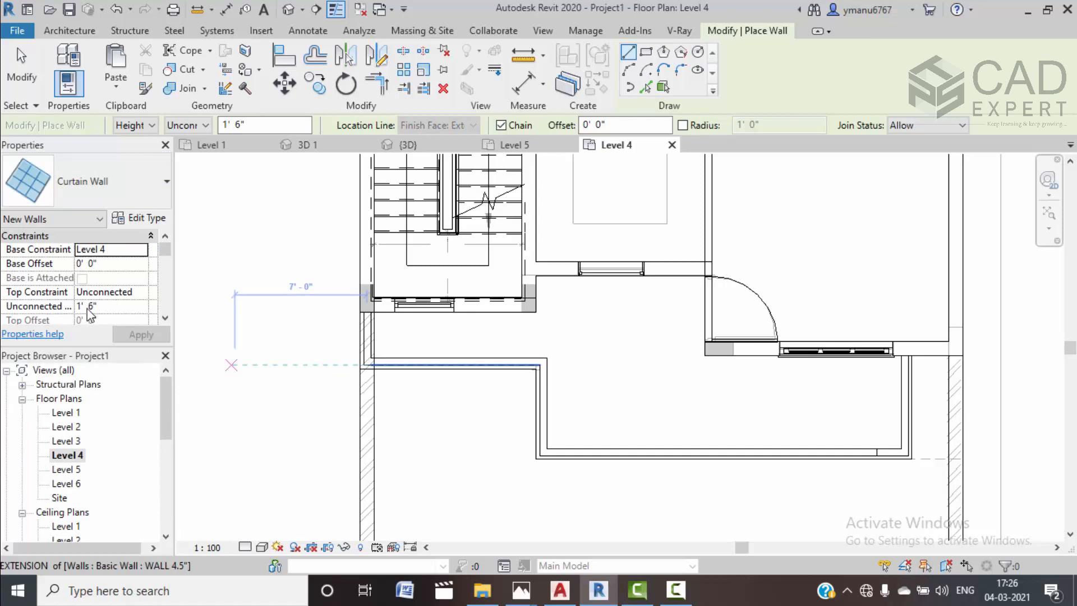
pyautogui.click(101, 266)
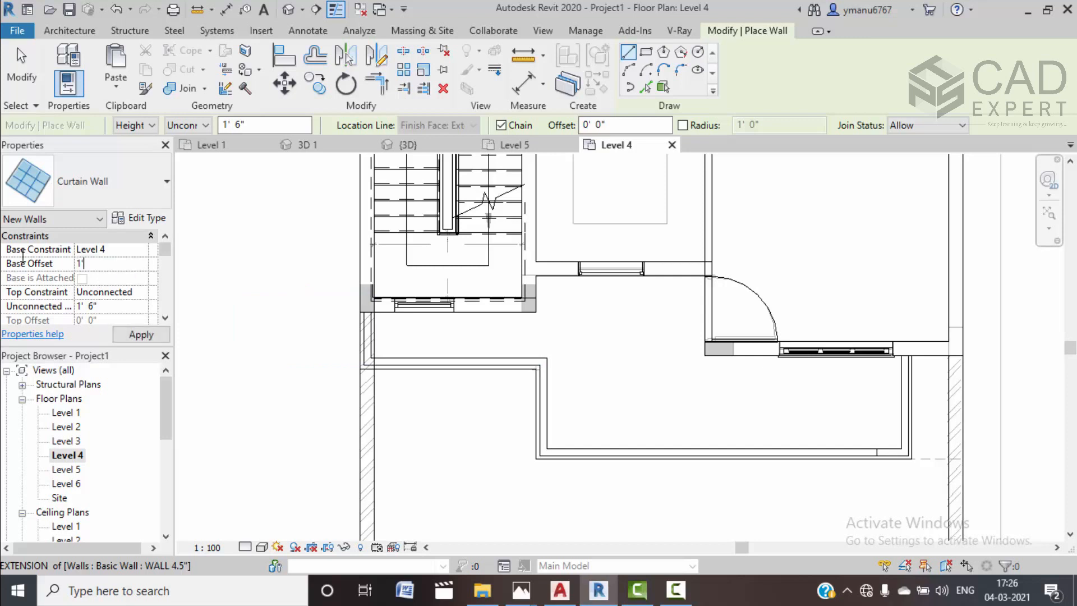
# Draw chained curtain walls along the balcony parapet's centreline, from the stair-side column around the recess to the wall joint near the right corner
pyautogui.scroll(6, 370, 308)
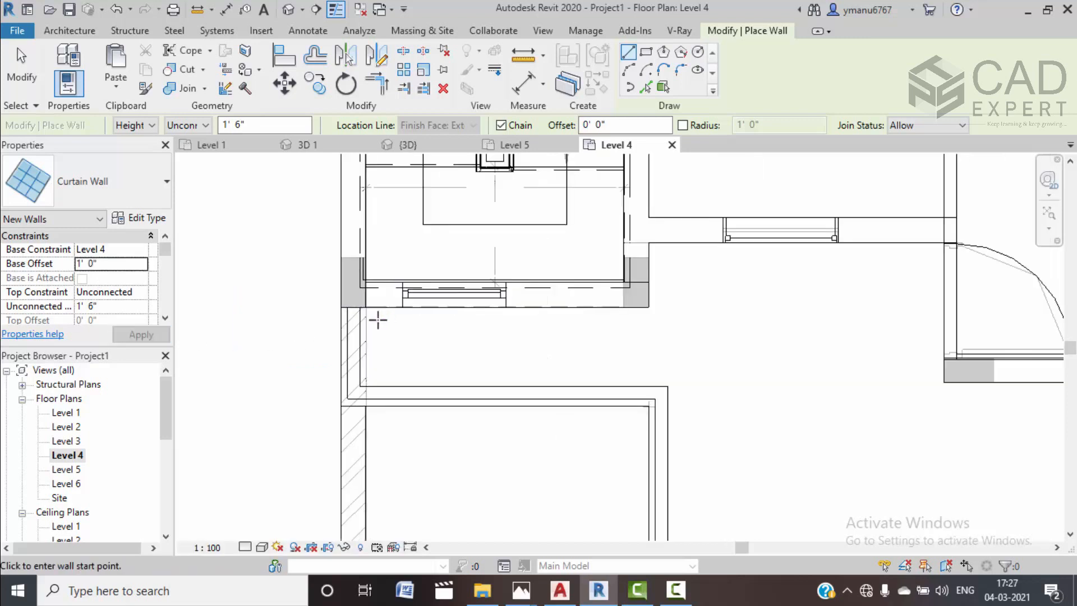
pyautogui.click(350, 298)
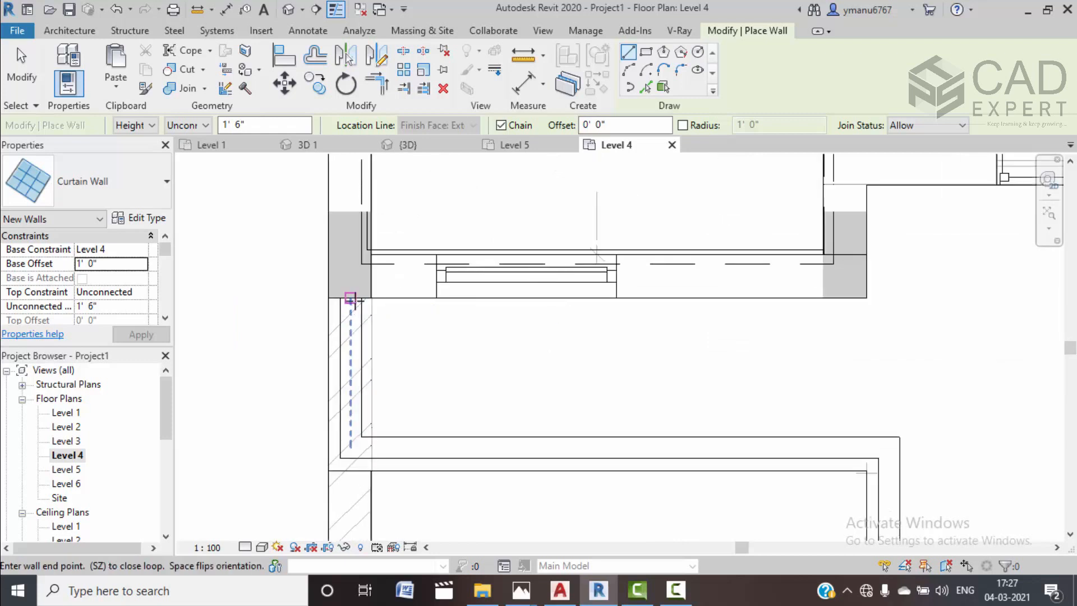
pyautogui.click(350, 447)
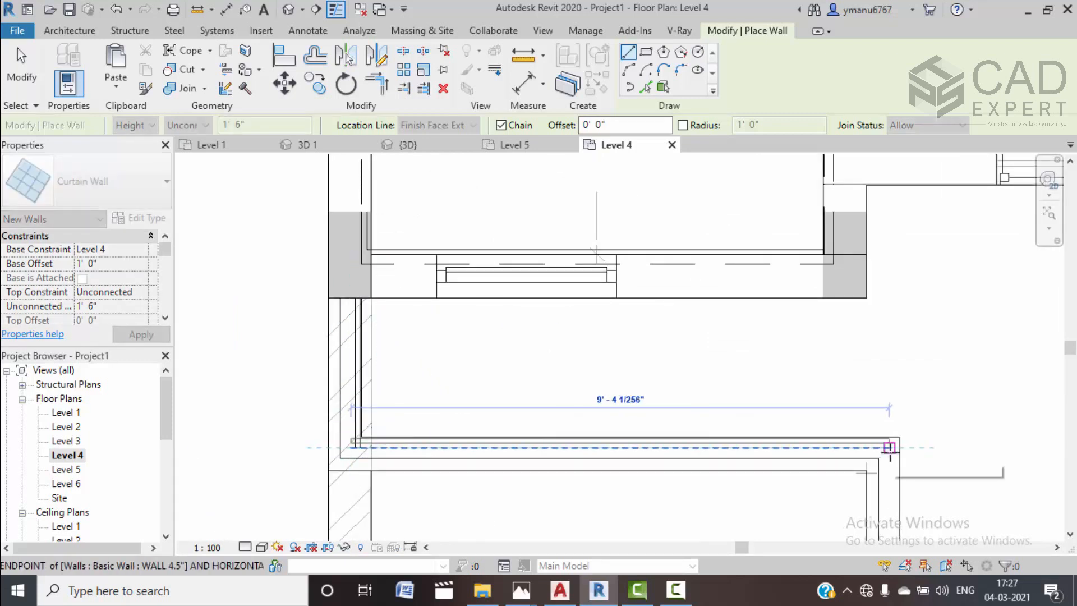
pyautogui.click(889, 449)
pyautogui.scroll(-2, 890, 488)
pyautogui.moveTo(890, 487); pyautogui.dragTo(825, 300, button='middle')
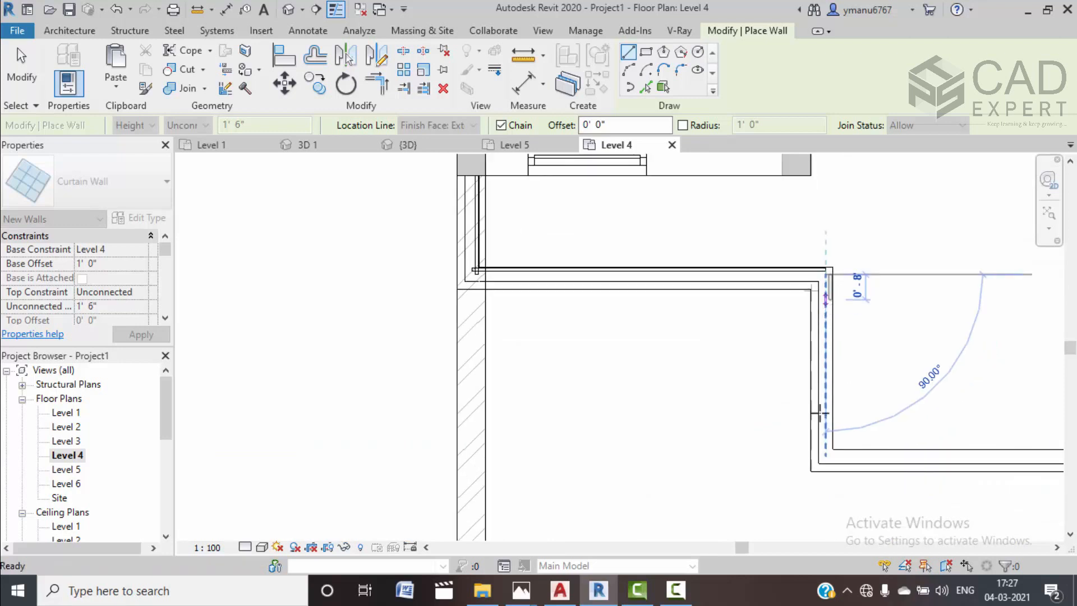
pyautogui.moveTo(965, 473); pyautogui.dragTo(523, 450, button='middle')
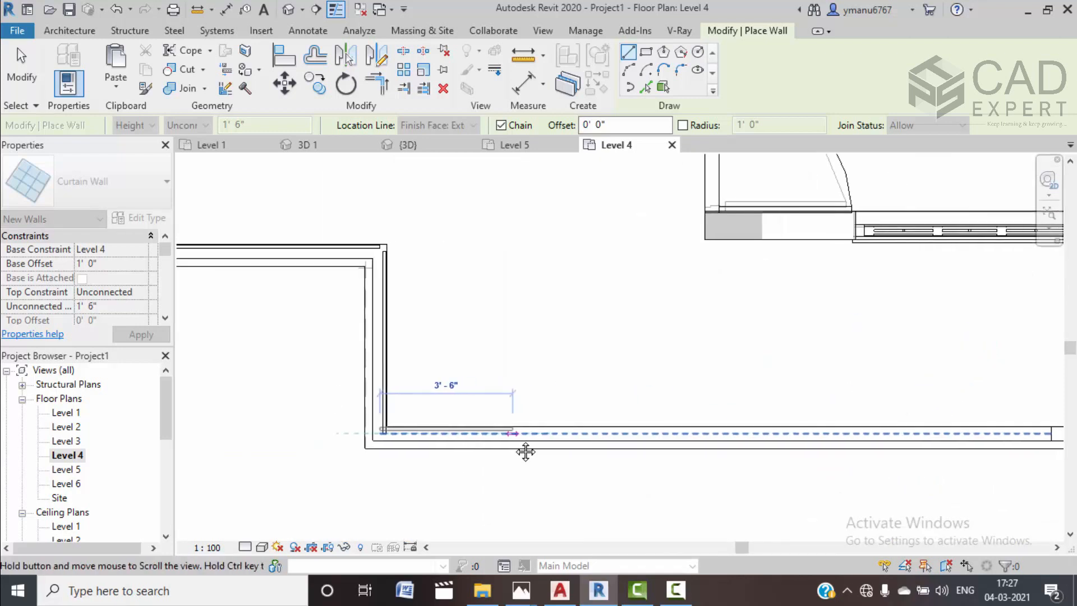
pyautogui.moveTo(882, 440); pyautogui.dragTo(800, 432, button='middle')
pyautogui.scroll(1, 865, 435)
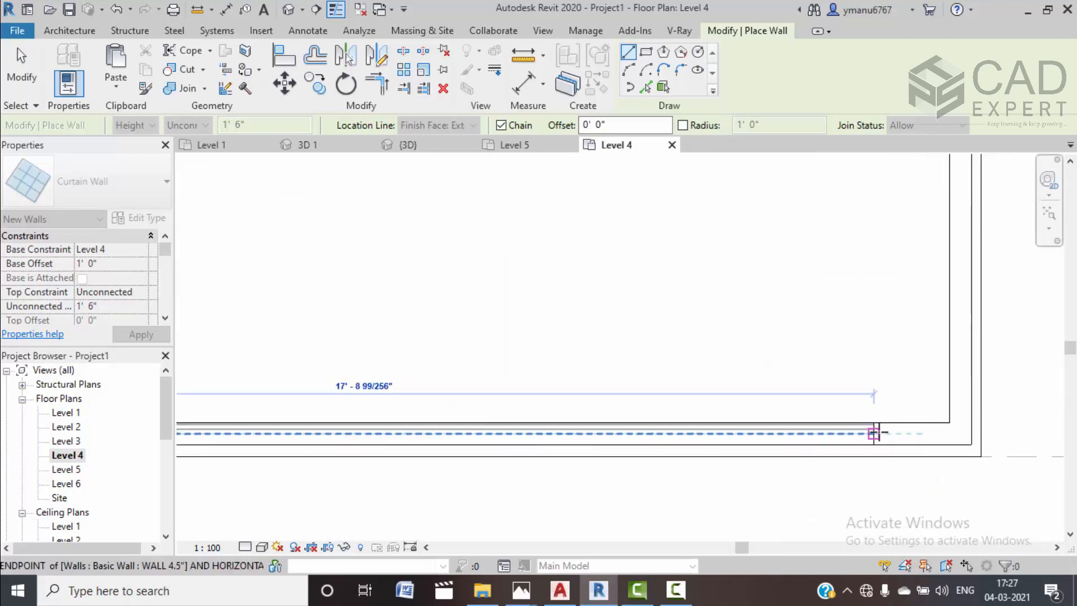
pyautogui.click(874, 433)
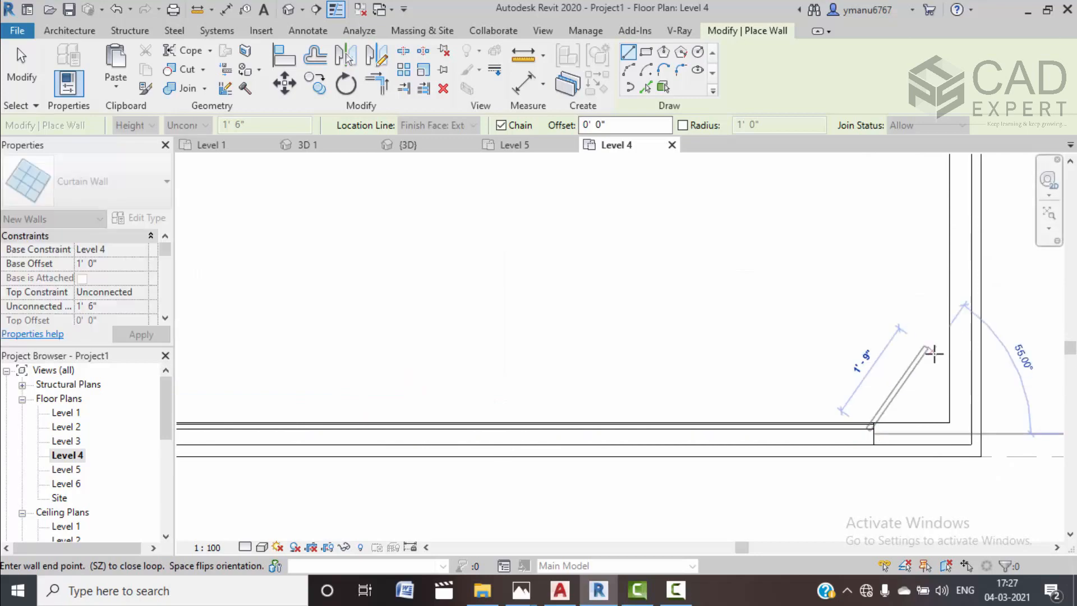
pyautogui.press('Escape')
pyautogui.press('Escape')
# Place 50mm x 65mm rectangular mullions along the top edges of the balcony's curtain walls in the 3D view
pyautogui.click(407, 145)
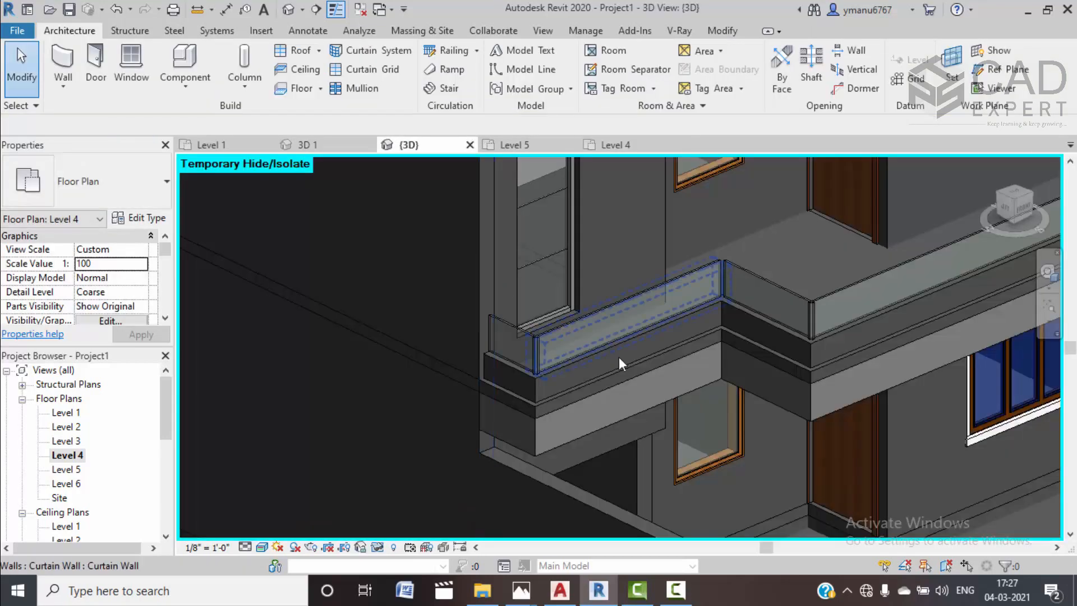
pyautogui.moveTo(651, 357); pyautogui.dragTo(595, 404, button='middle')
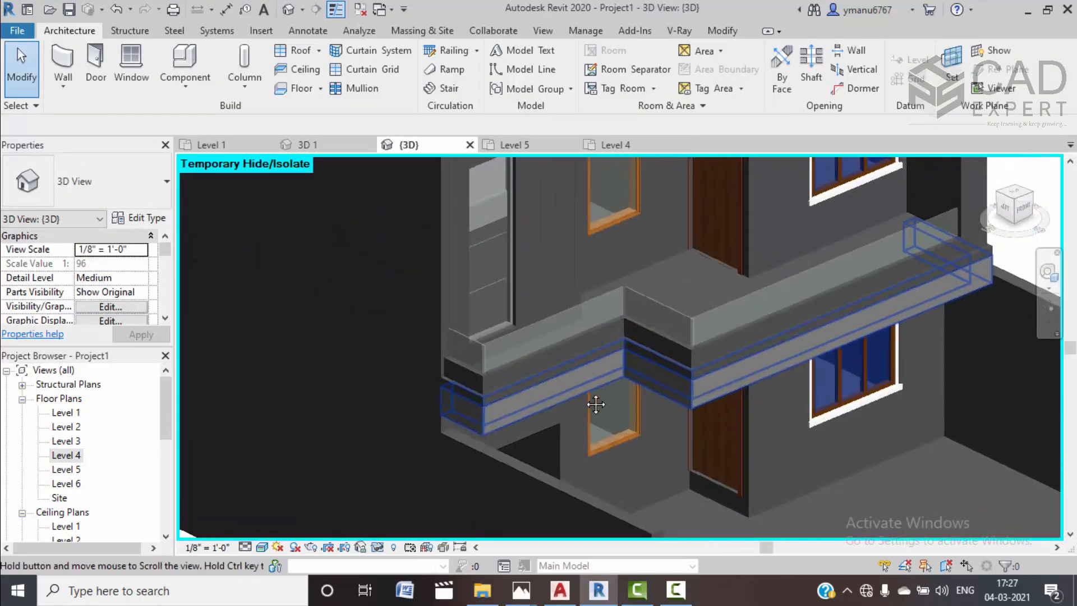
pyautogui.scroll(3, 491, 351)
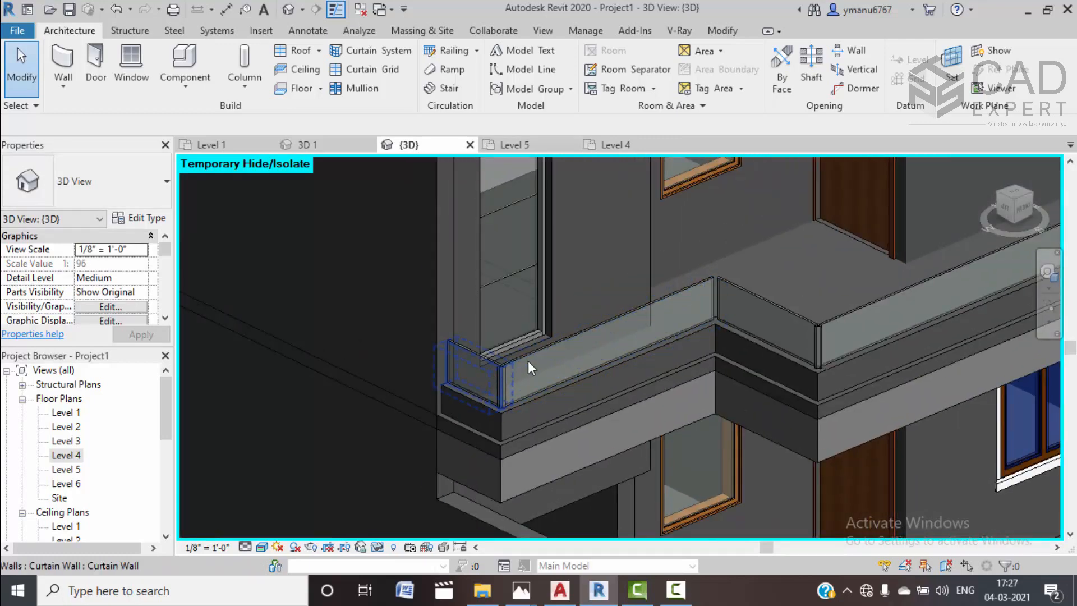
pyautogui.scroll(2, 527, 361)
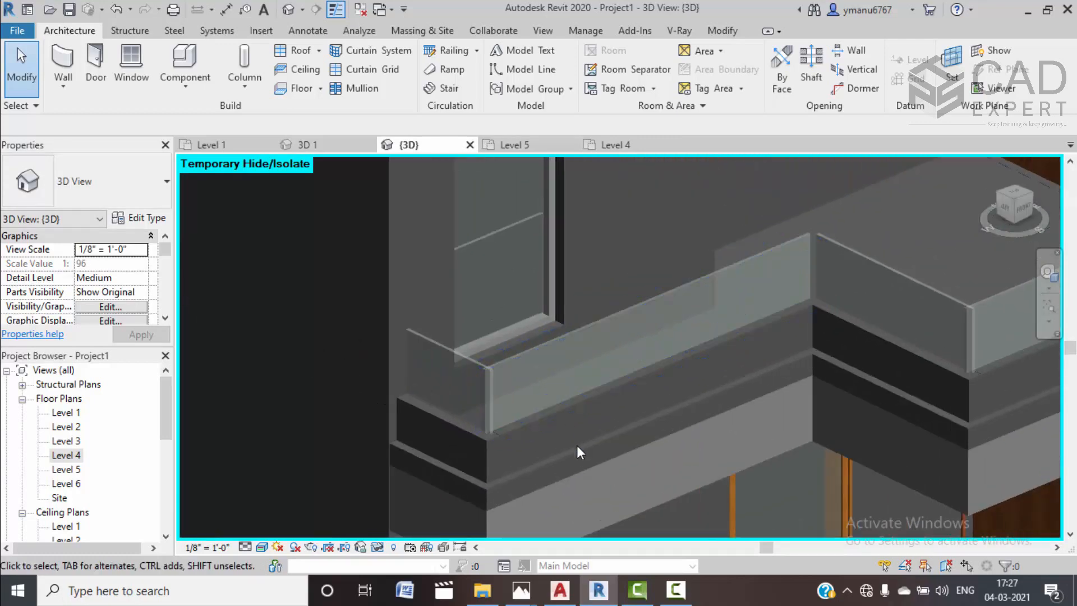
pyautogui.click(355, 89)
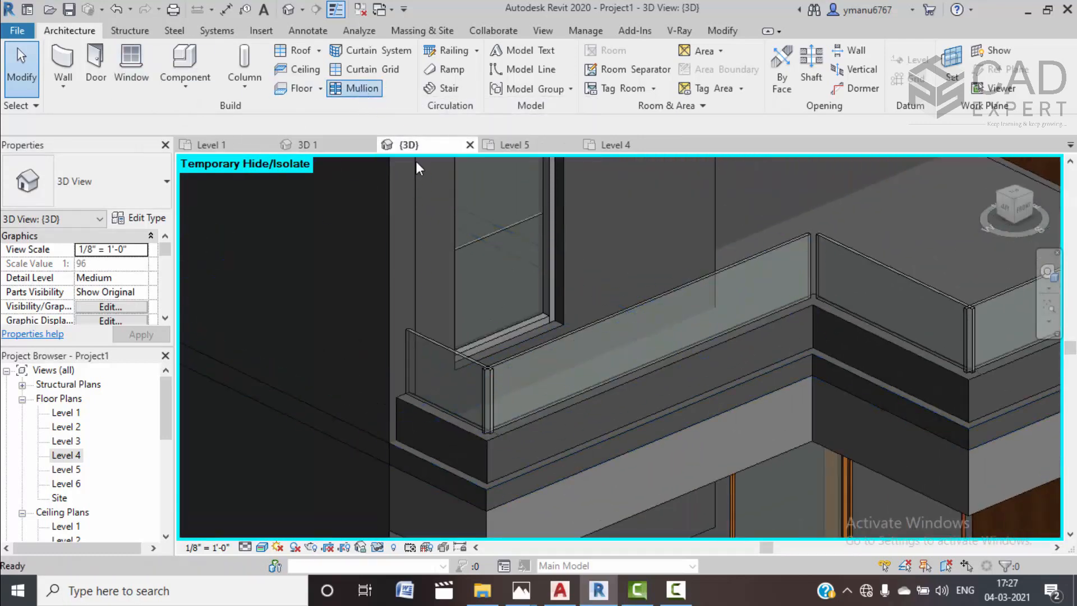
pyautogui.click(413, 335)
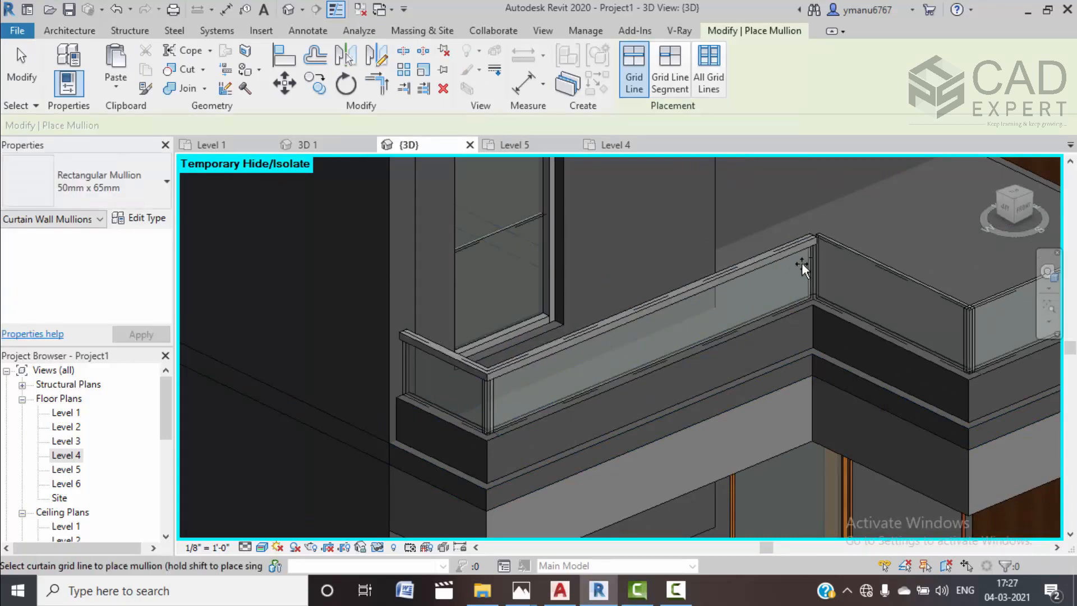
pyautogui.moveTo(892, 268); pyautogui.dragTo(423, 269, button='middle')
pyautogui.scroll(-6, 539, 284)
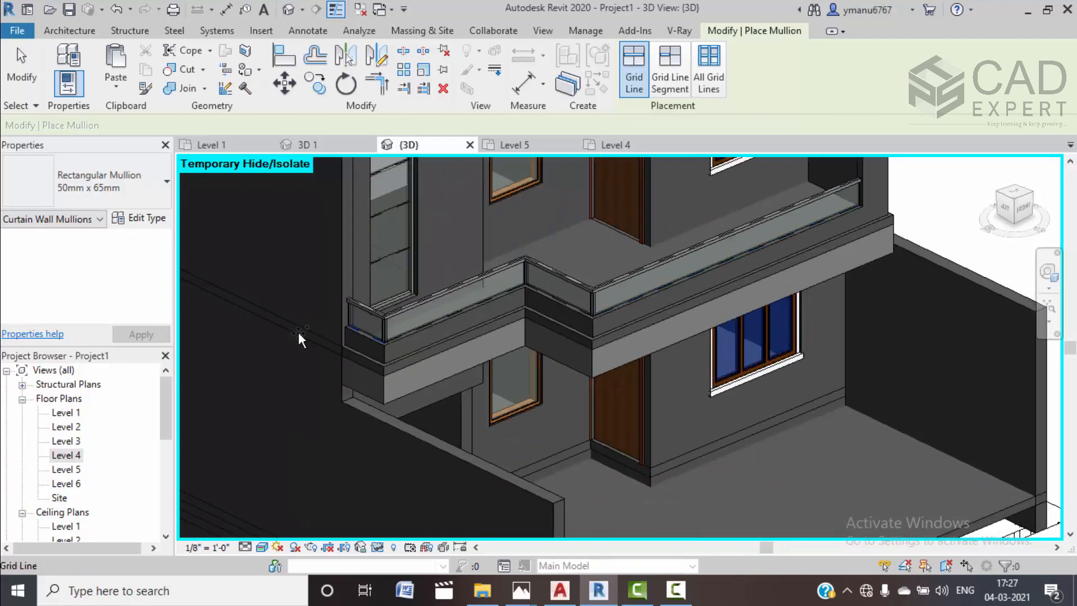
# Inspect the balcony's glass railing and change the mullion type being placed to Quad Mullion 1
pyautogui.scroll(4, 348, 313)
pyautogui.scroll(-1, 778, 322)
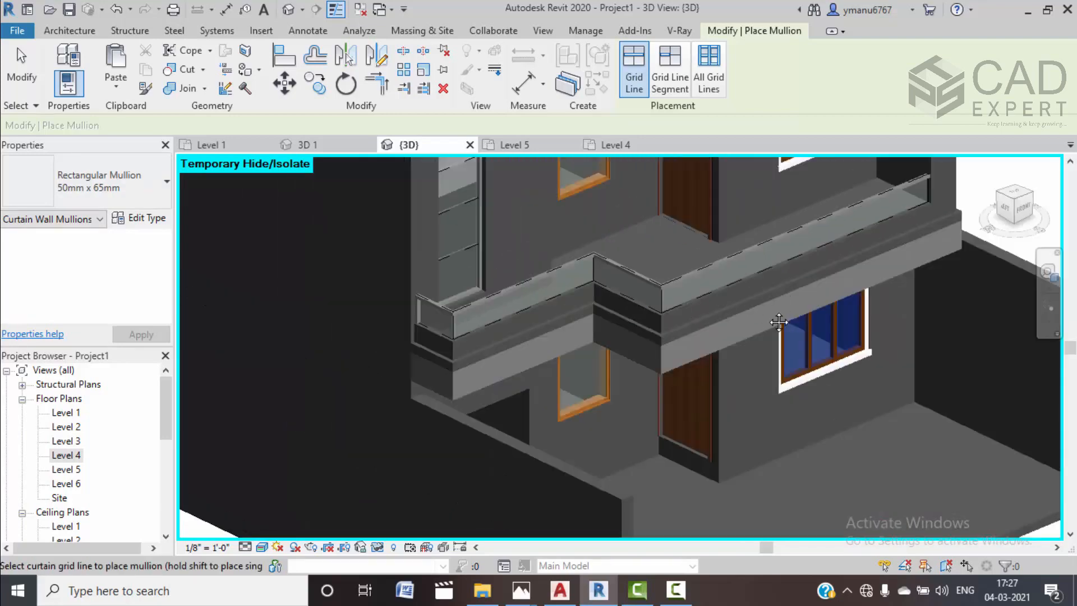
pyautogui.moveTo(778, 322); pyautogui.dragTo(694, 318, button='middle')
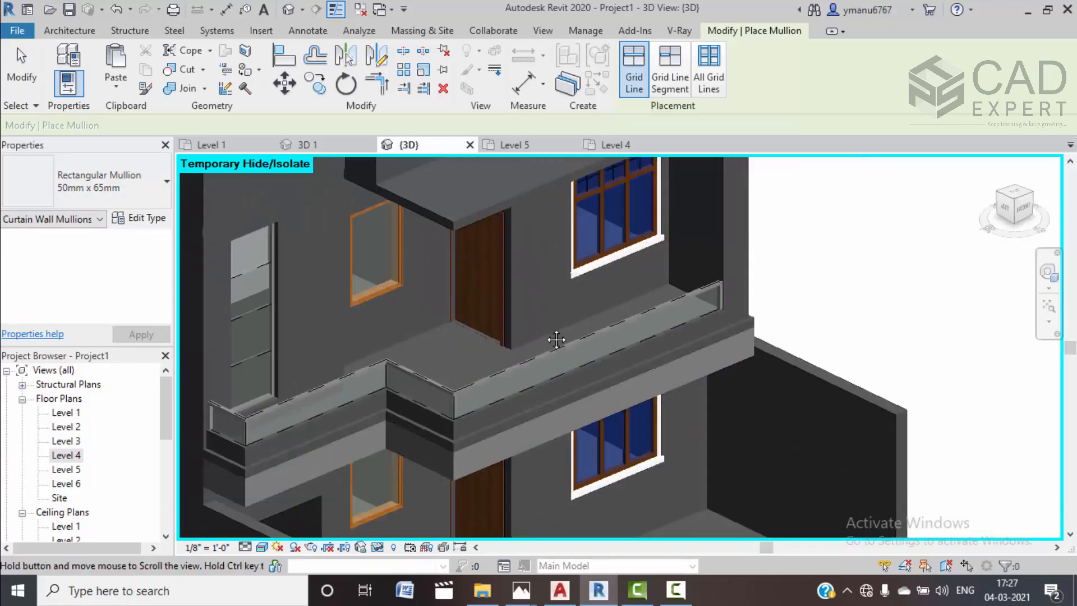
pyautogui.moveTo(280, 343); pyautogui.dragTo(423, 278, button='middle')
pyautogui.click(133, 190)
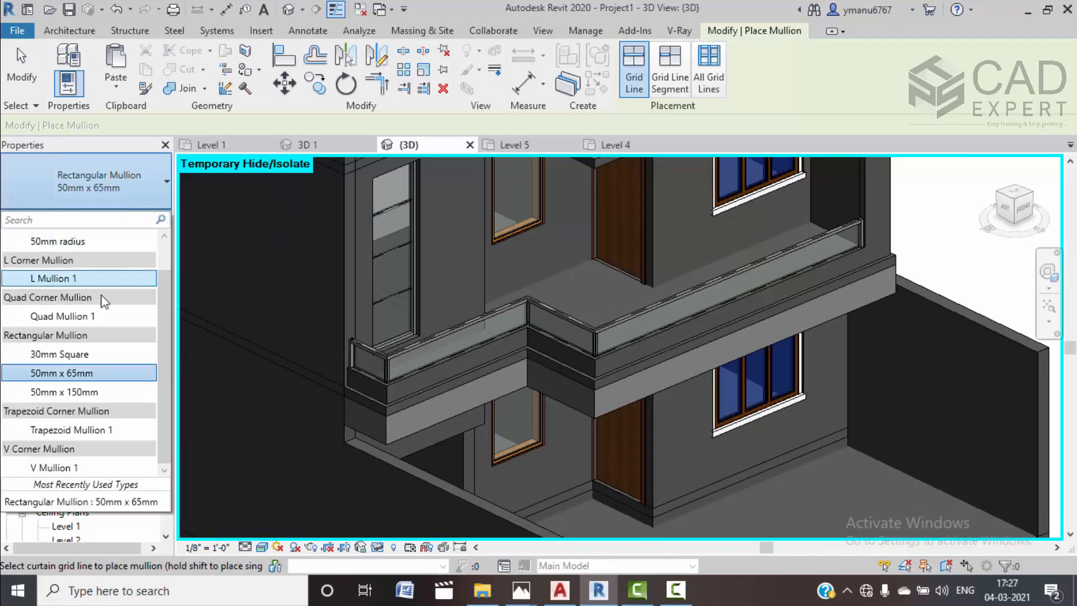
pyautogui.click(96, 315)
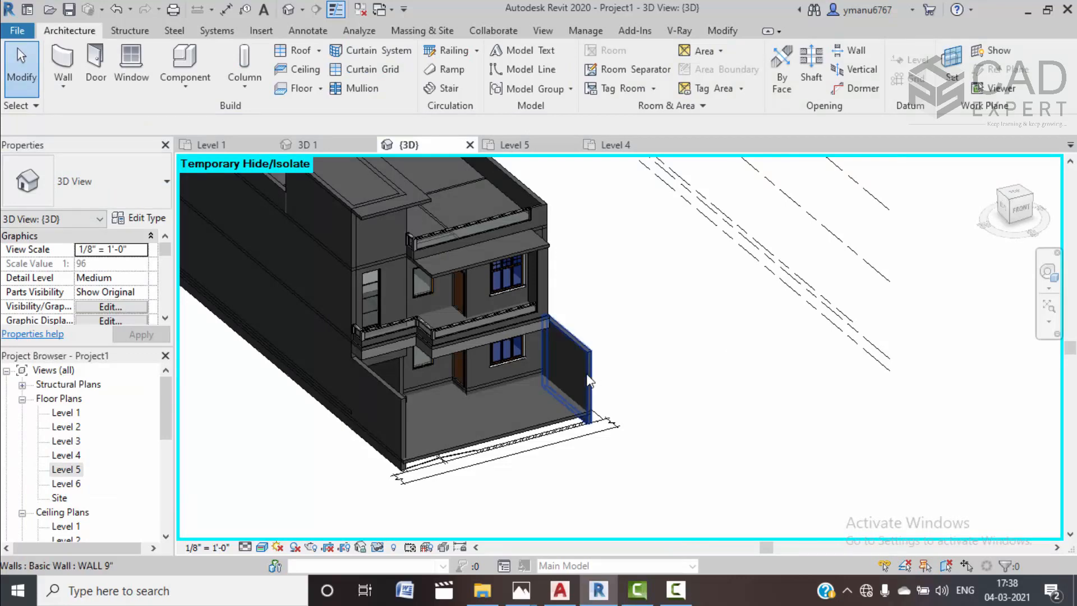
# Compare the front balconies and glass railings with the finished elevation in the reference project's 3D 1 view
pyautogui.scroll(6, 388, 244)
pyautogui.moveTo(432, 302); pyautogui.dragTo(439, 223, button='middle')
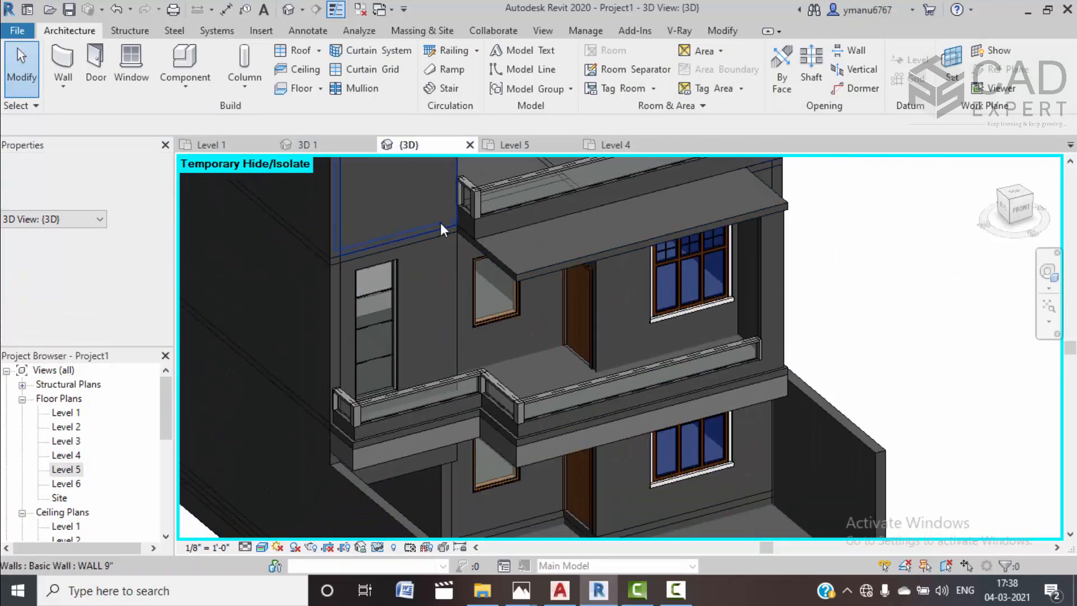
pyautogui.click(329, 144)
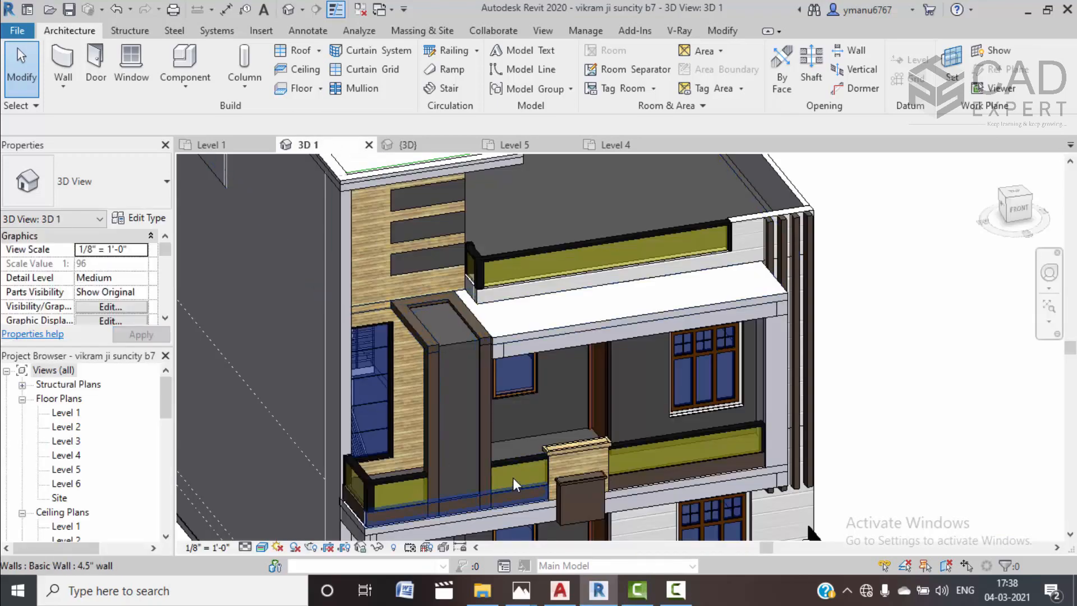
pyautogui.click(442, 145)
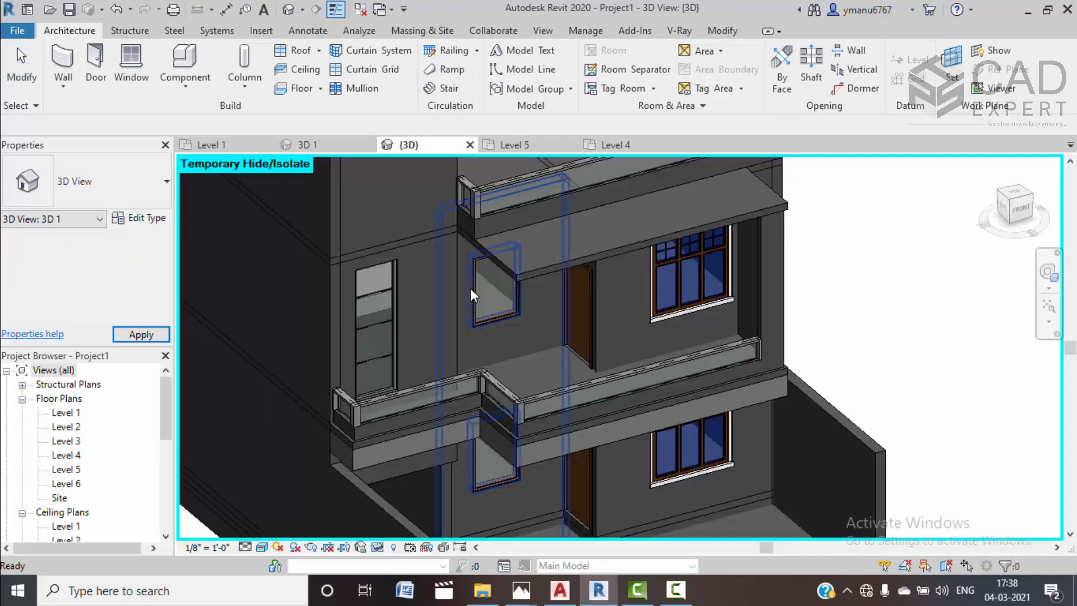
pyautogui.moveTo(410, 277); pyautogui.dragTo(413, 291, button='middle')
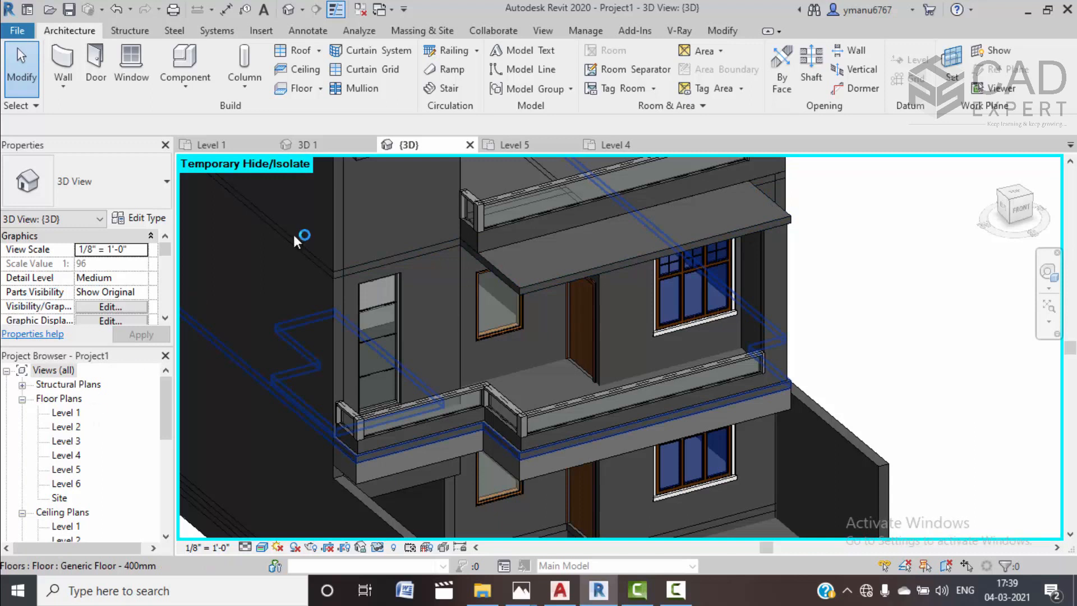
# Open the Level 5 plan and start an in-place Generic Models component named Generic Models 2
pyautogui.click(504, 144)
pyautogui.moveTo(356, 293); pyautogui.dragTo(492, 267, button='middle')
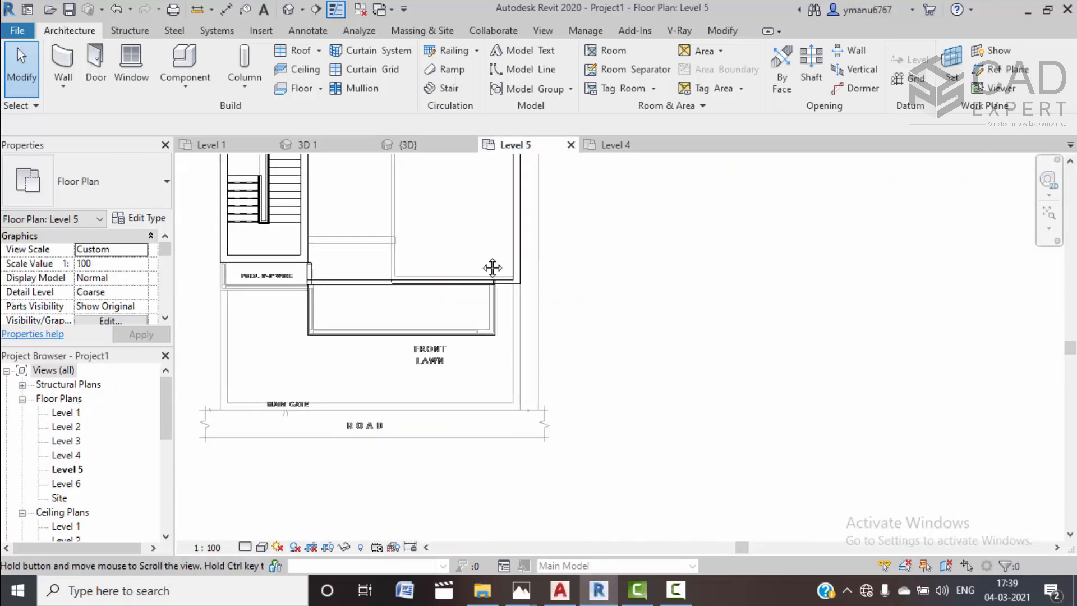
pyautogui.click(185, 81)
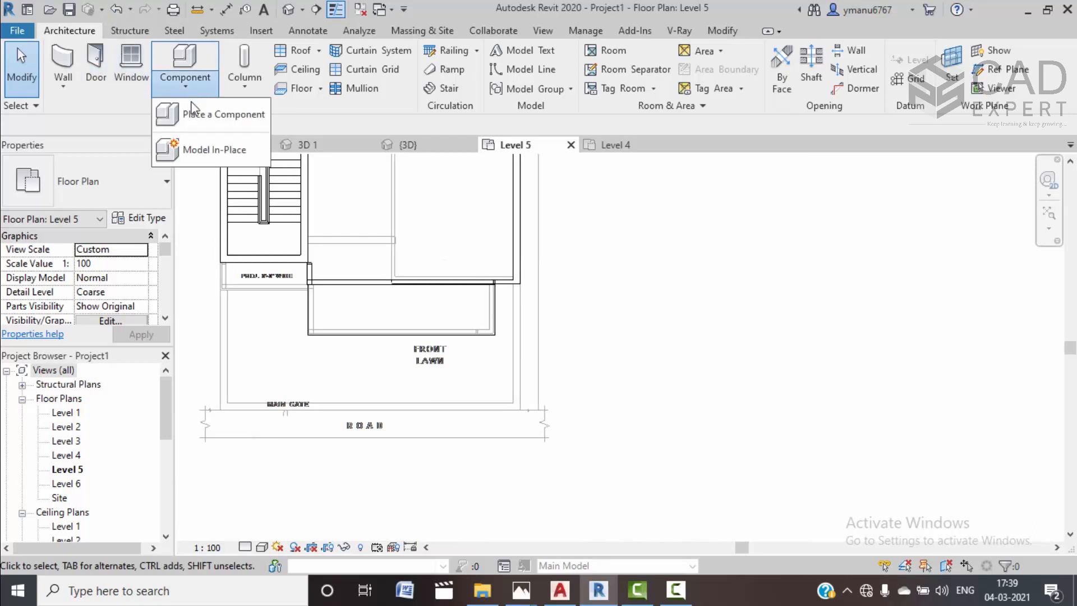
pyautogui.click(203, 151)
pyautogui.scroll(-3, 504, 277)
pyautogui.click(471, 280)
pyautogui.click(553, 467)
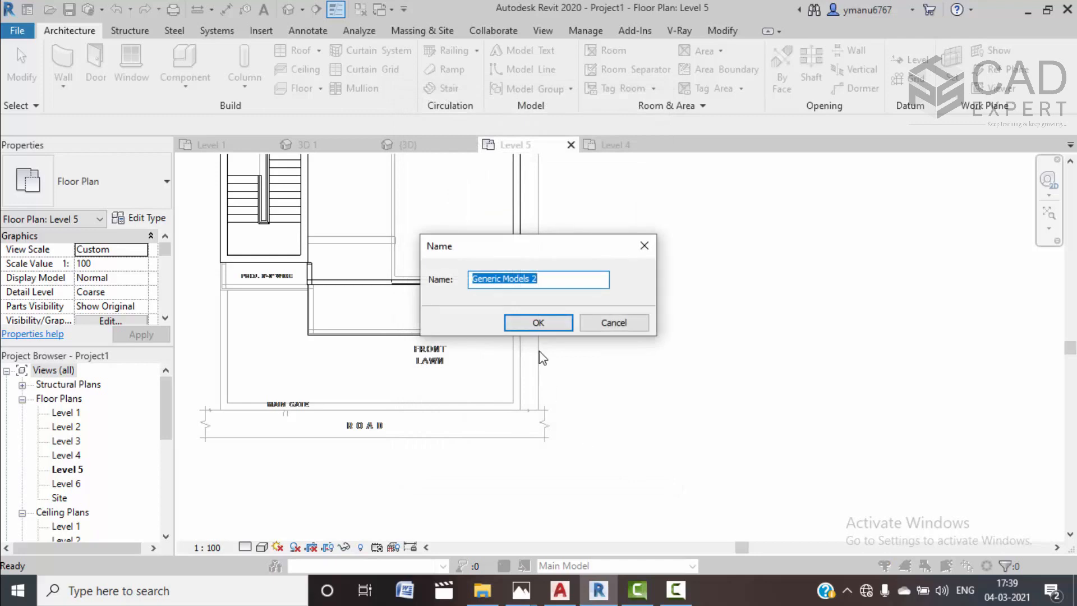
pyautogui.click(540, 324)
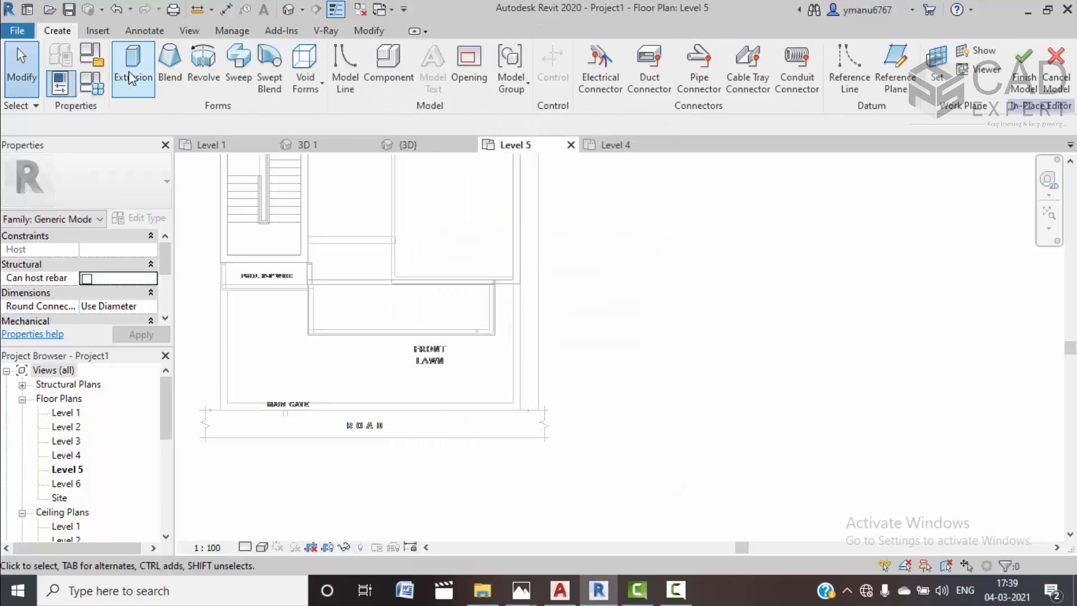
pyautogui.scroll(6, 314, 292)
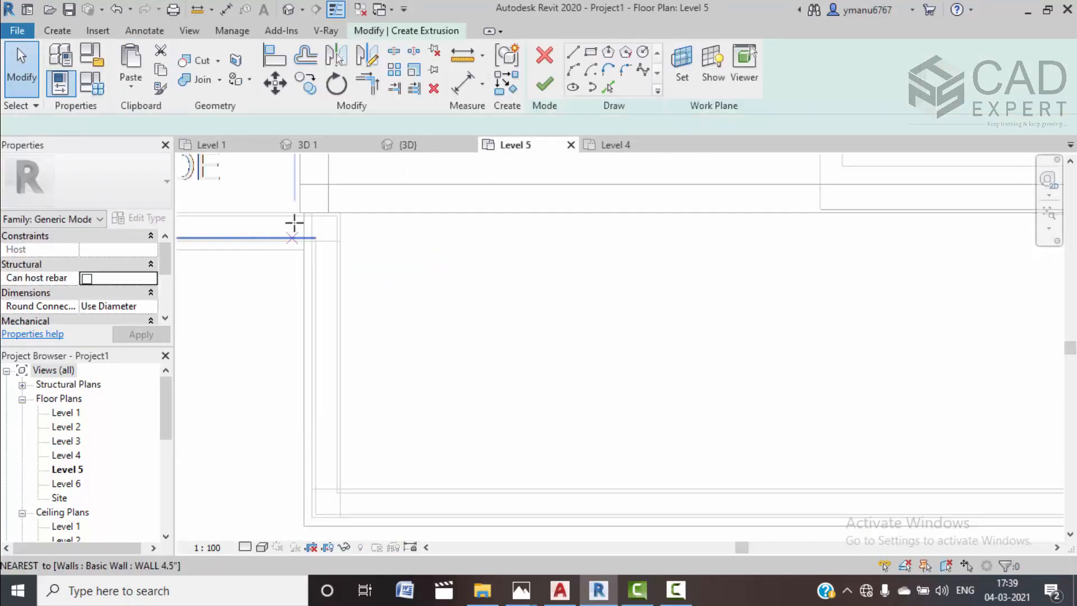
pyautogui.click(299, 213)
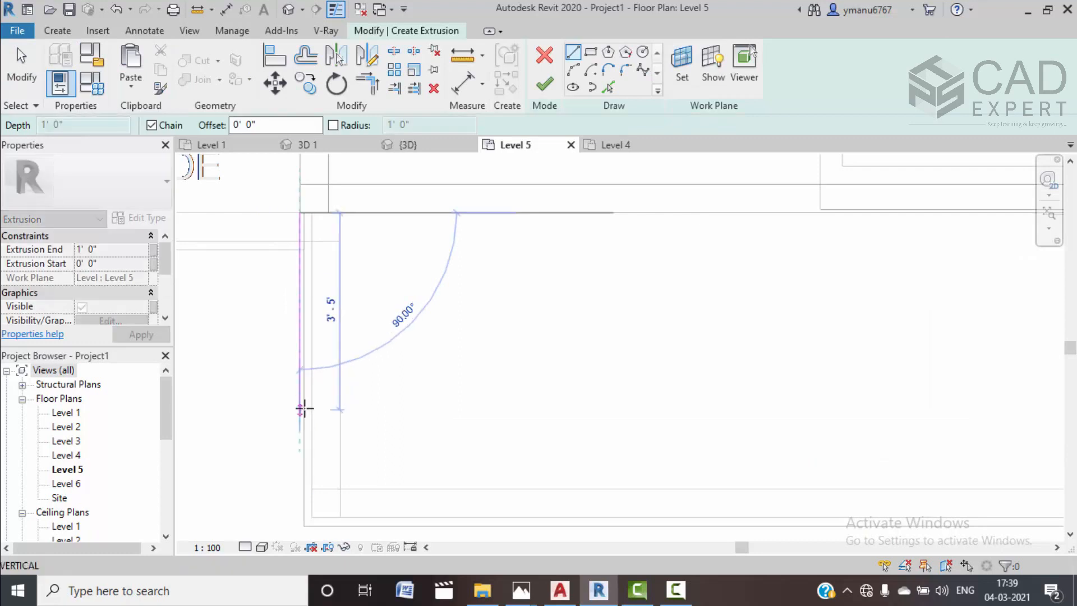
pyautogui.moveTo(303, 406); pyautogui.dragTo(334, 231, button='middle')
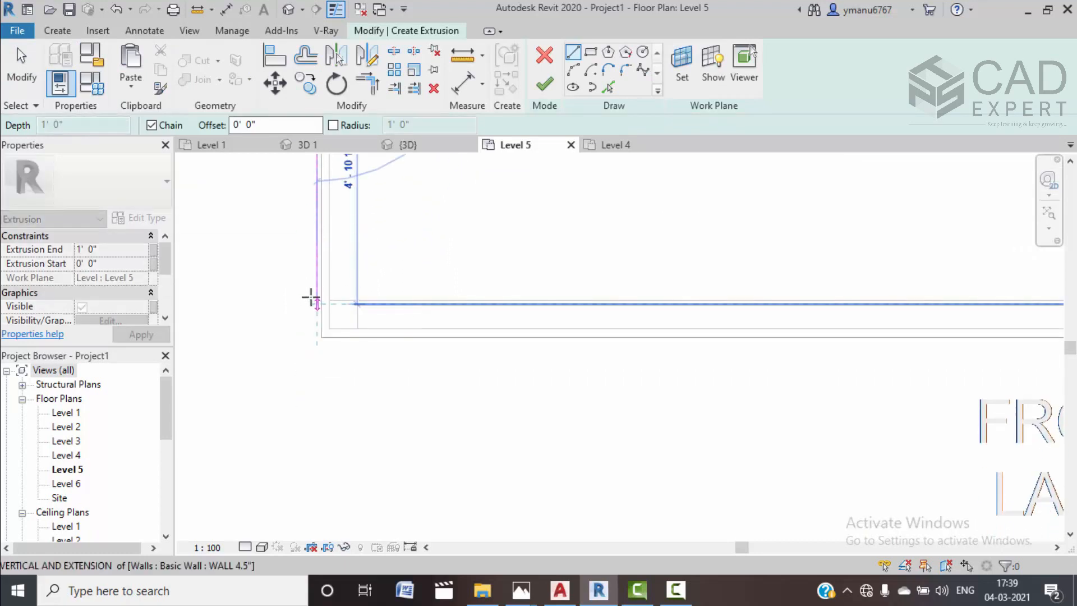
pyautogui.press('Escape')
pyautogui.moveTo(305, 301); pyautogui.dragTo(299, 435, button='middle')
pyautogui.moveTo(333, 221); pyautogui.dragTo(337, 314, button='middle')
pyautogui.click(321, 256)
pyautogui.moveTo(310, 423); pyautogui.dragTo(330, 418, button='middle')
pyautogui.press('Escape')
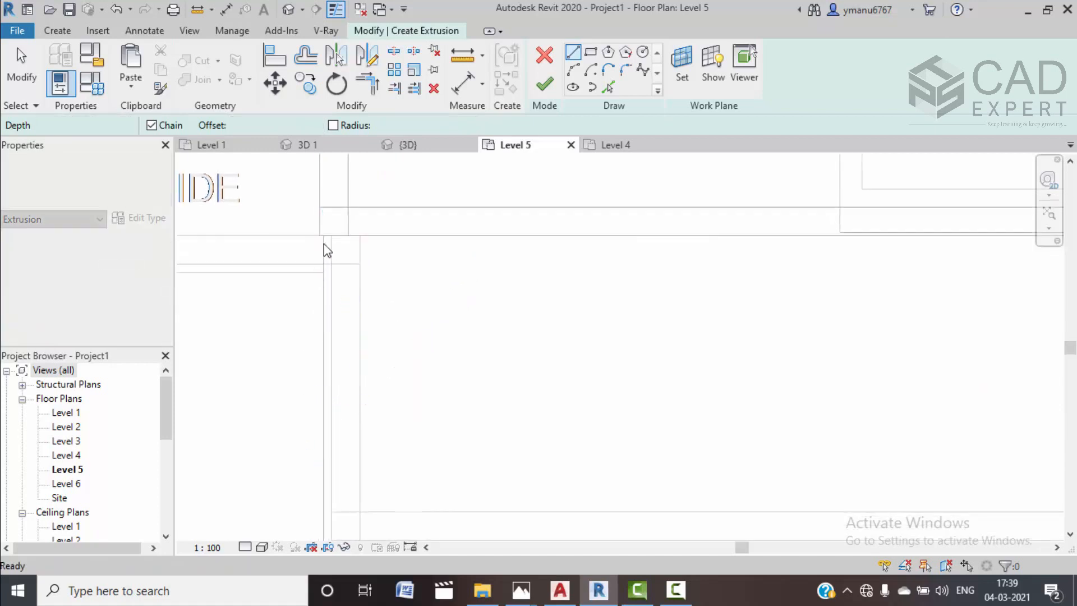
pyautogui.scroll(3, 324, 234)
pyautogui.scroll(1, 325, 271)
pyautogui.click(320, 212)
pyautogui.press('Escape')
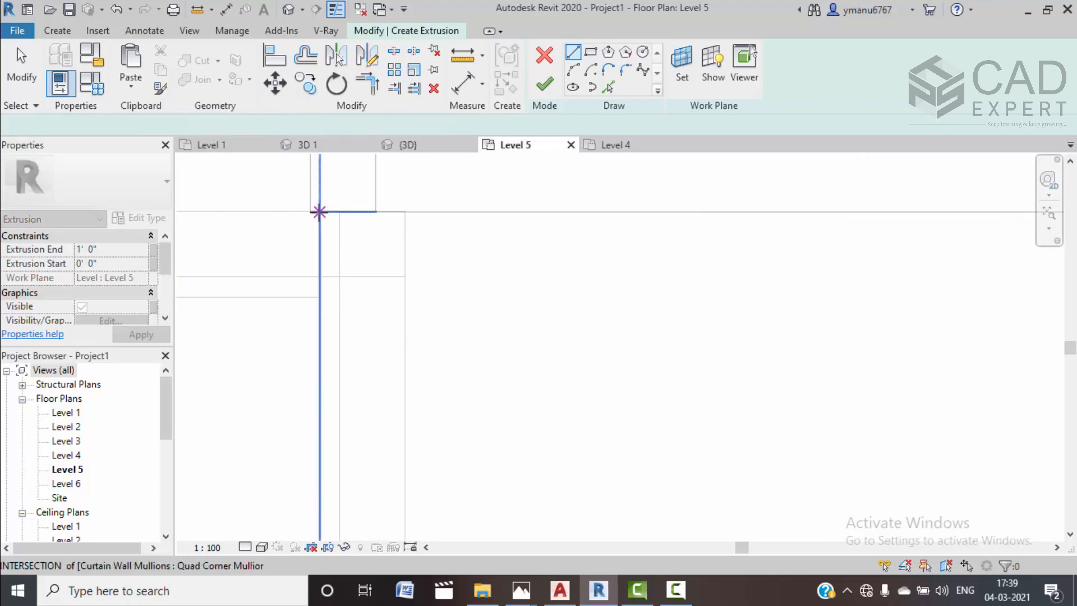
# Sketch the extrusion's outer edge along the balcony slab, from the stair-side wall corner around the front to the glass railing's right end
pyautogui.click(319, 212)
pyautogui.scroll(4, 314, 355)
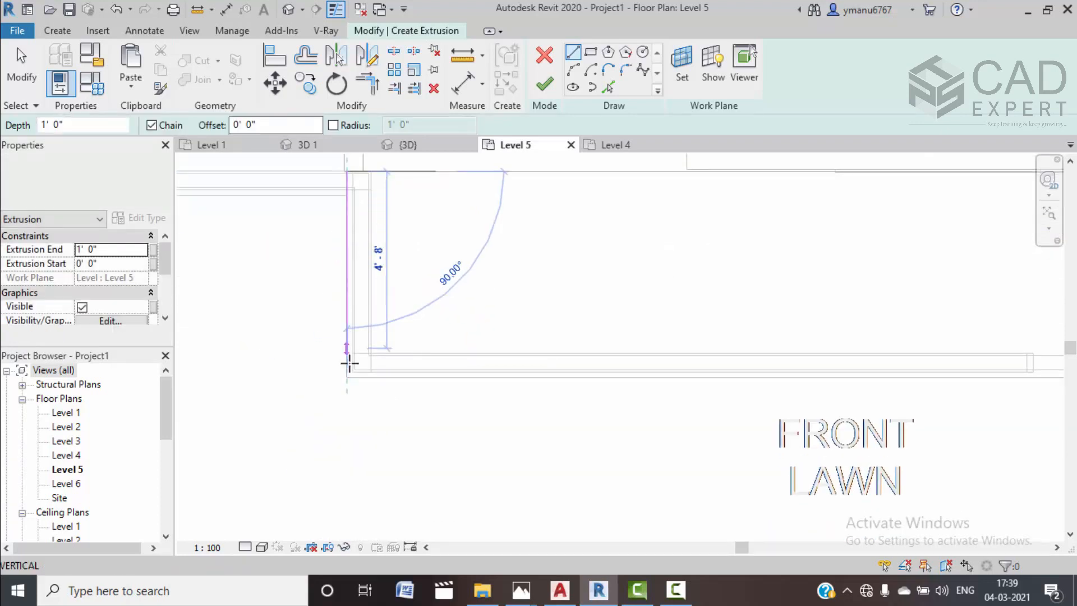
pyautogui.click(347, 377)
pyautogui.scroll(-3, 634, 385)
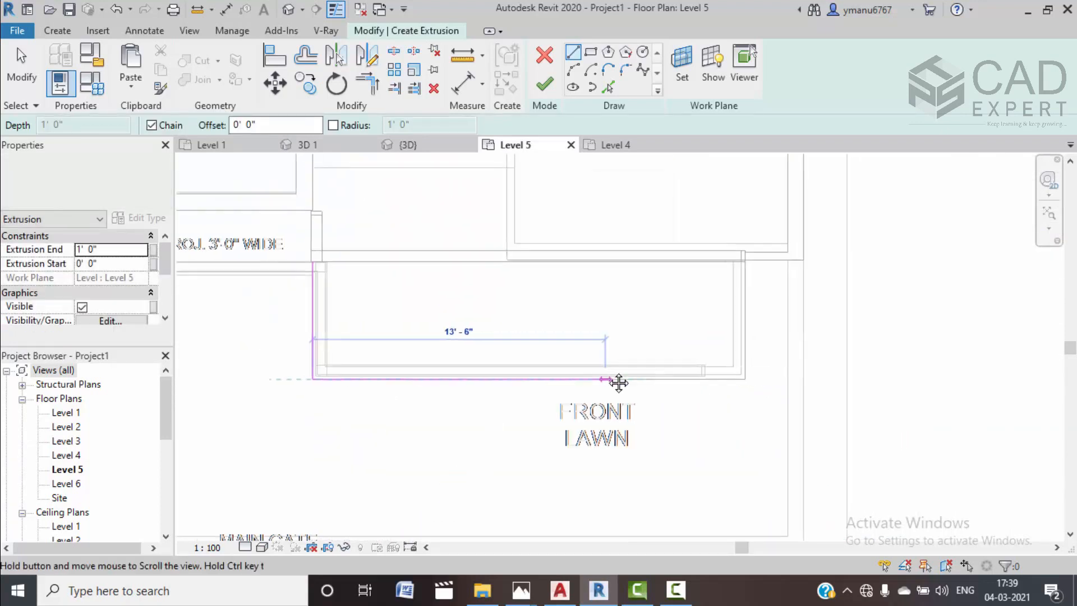
pyautogui.scroll(3, 690, 365)
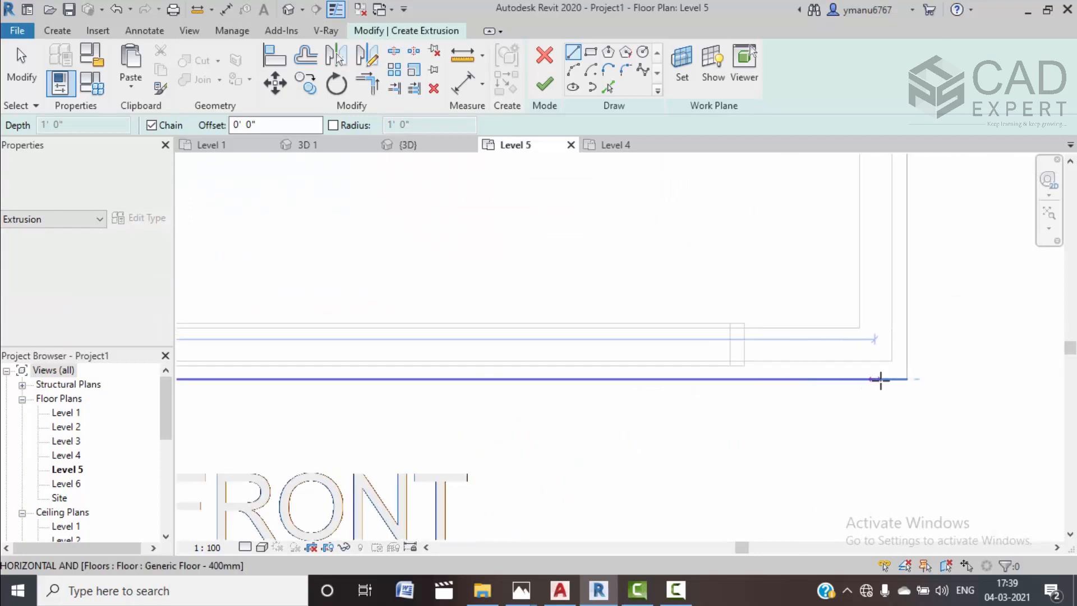
pyautogui.click(741, 378)
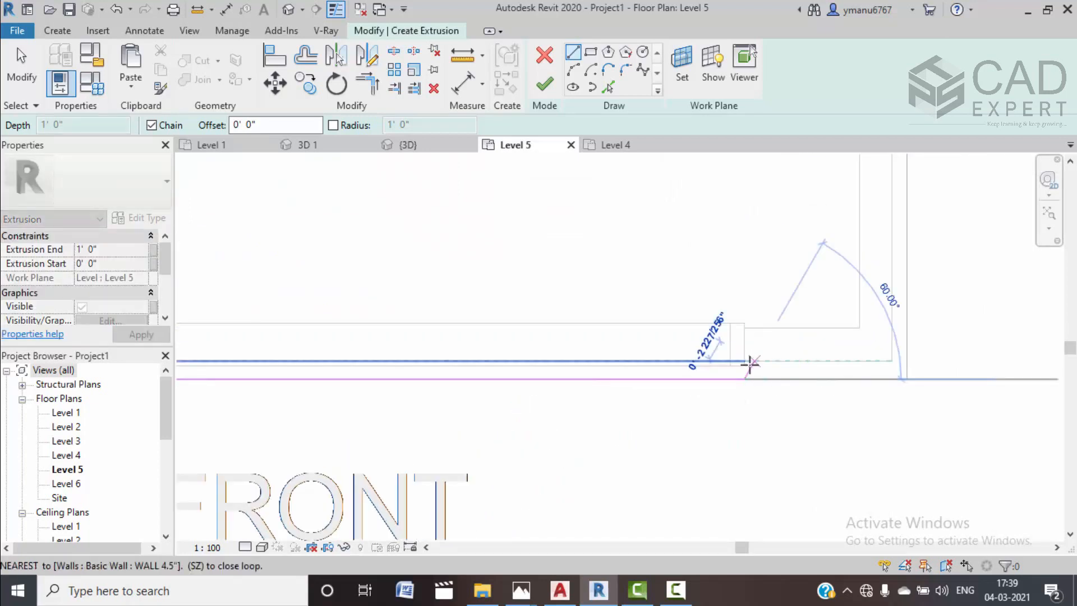
# Draw a 9" line inward, perpendicular to the front edge, at the right end of the extrusion profile
pyautogui.scroll(-2, 738, 377)
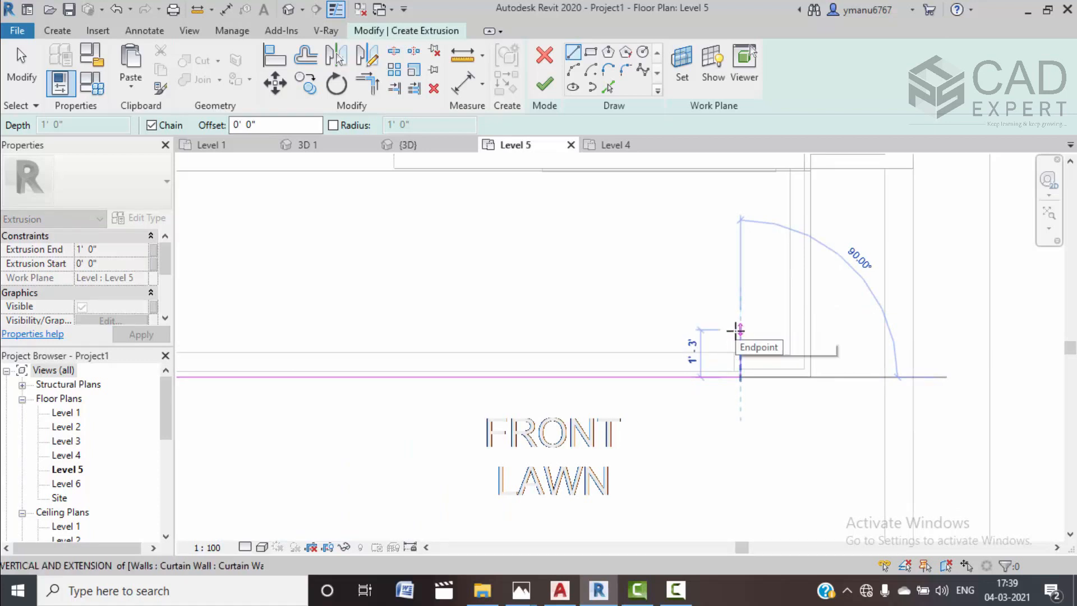
pyautogui.write('9"')
pyautogui.press('Return')
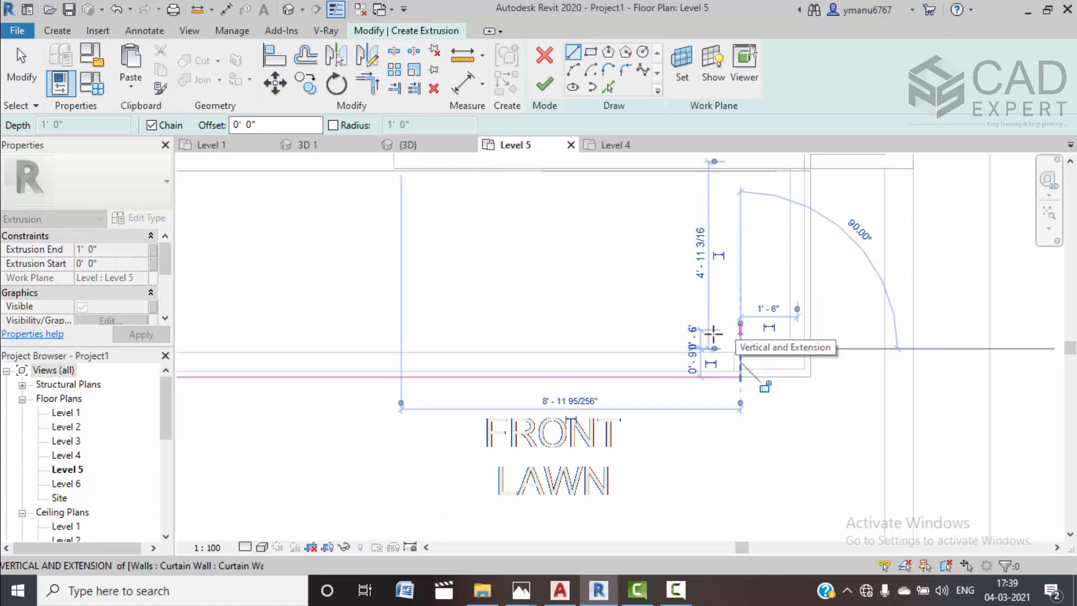
pyautogui.scroll(-1, 402, 337)
pyautogui.moveTo(374, 340); pyautogui.dragTo(938, 345, button='middle')
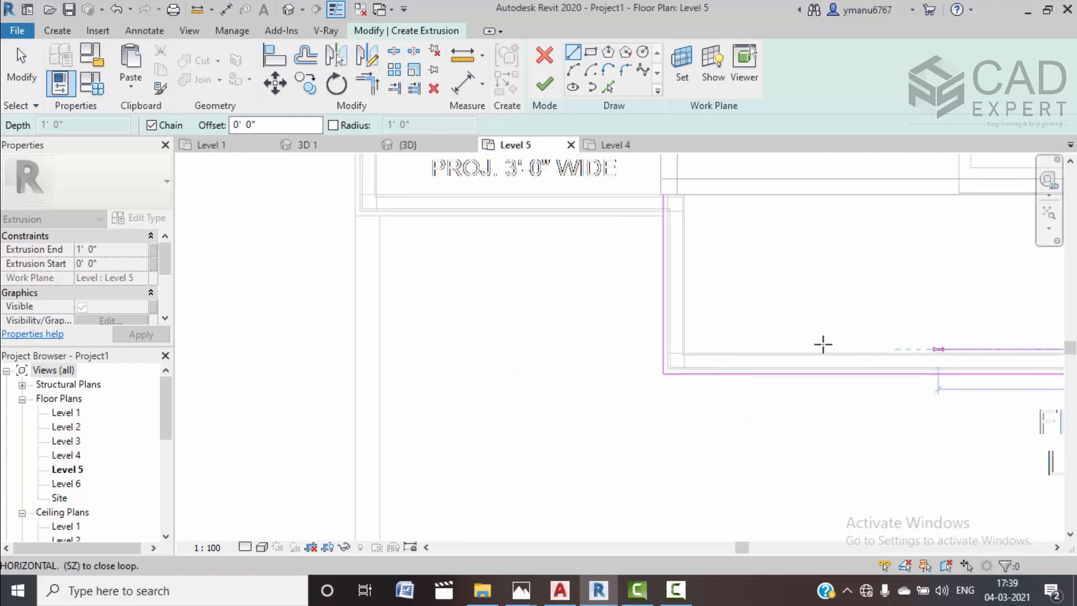
pyautogui.press('Escape')
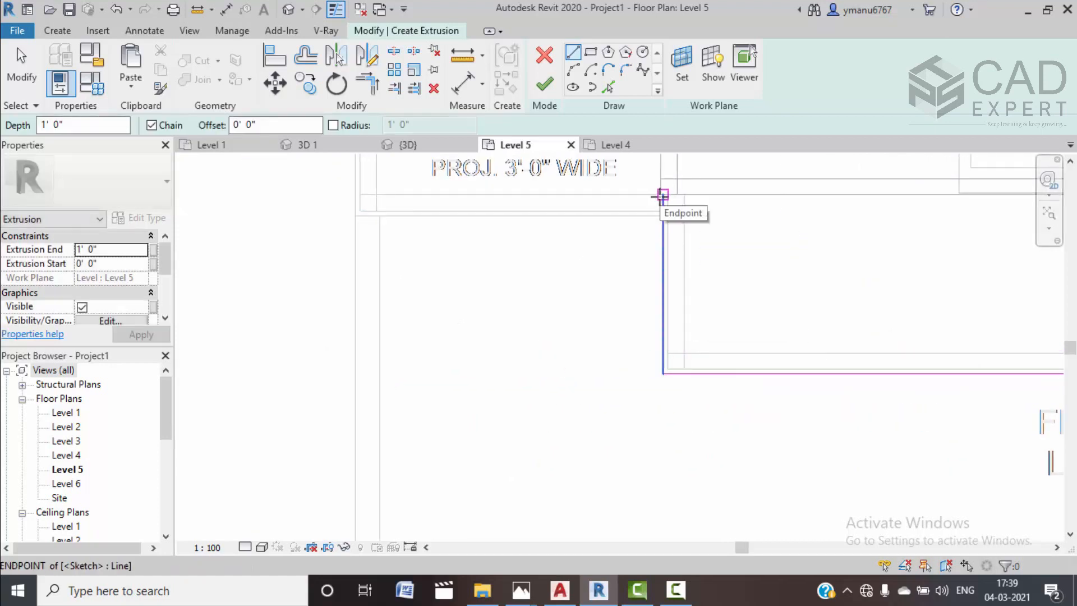
# Offset the profile's side and front outer edges 9" inward with Pick Lines
pyautogui.click(662, 194)
pyautogui.click(608, 88)
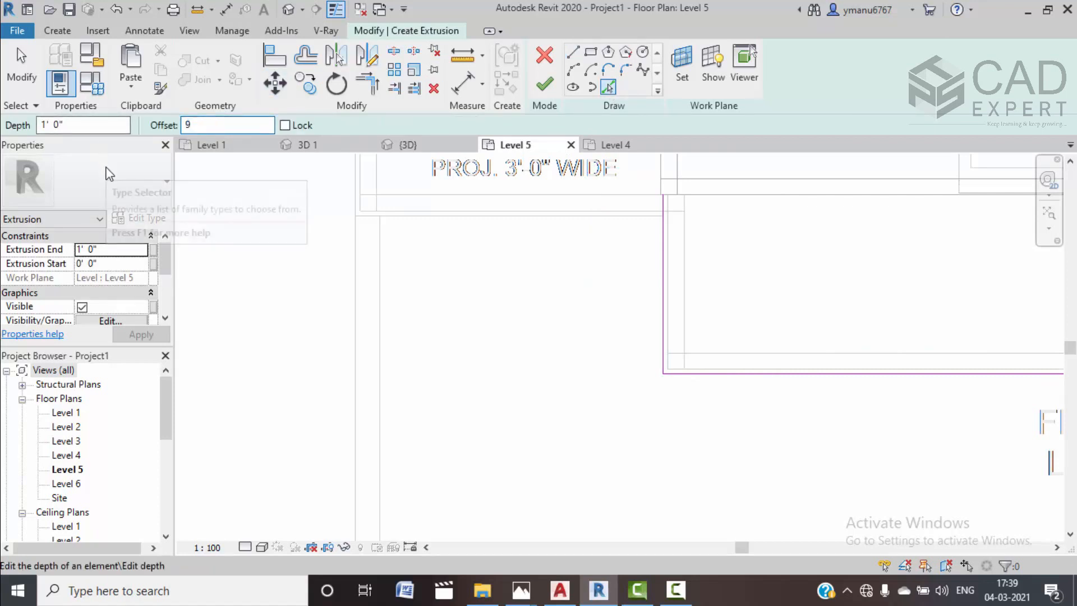
pyautogui.write('9"')
pyautogui.press('Return')
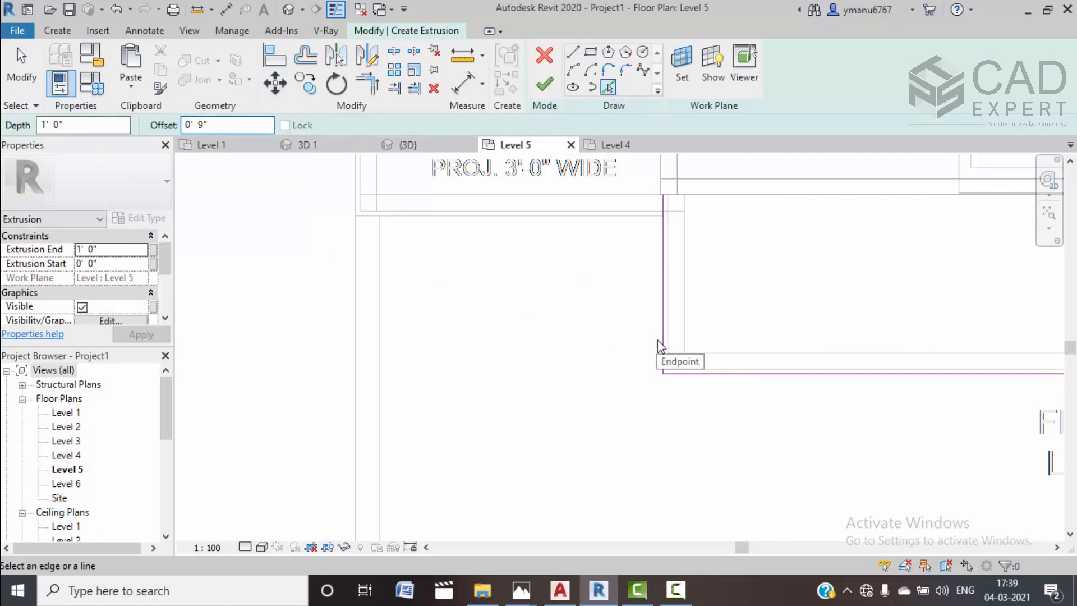
pyautogui.click(667, 353)
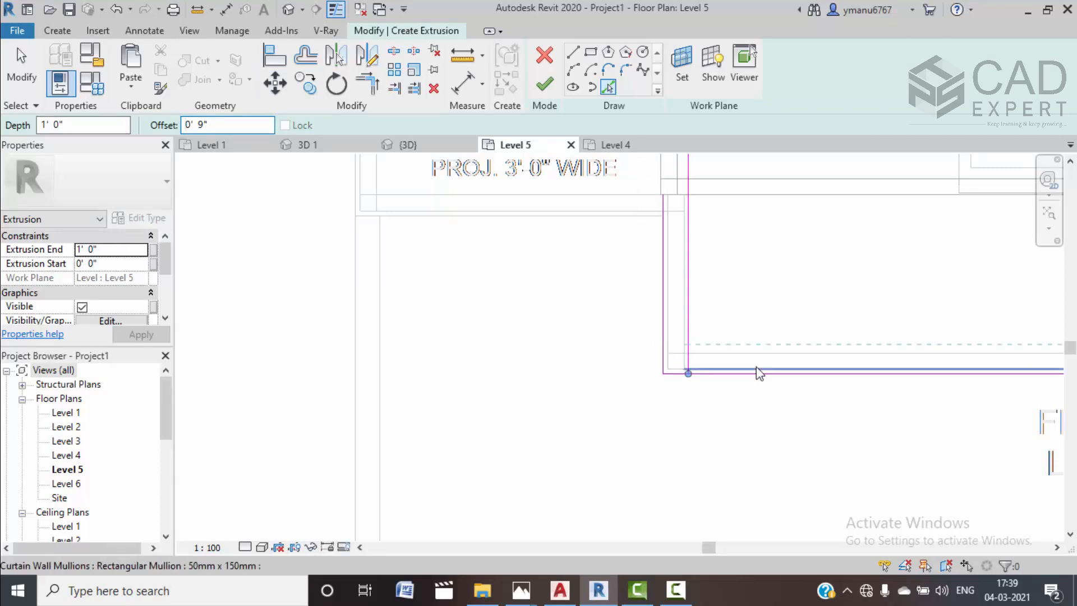
pyautogui.click(759, 373)
pyautogui.moveTo(768, 370); pyautogui.dragTo(500, 338, button='middle')
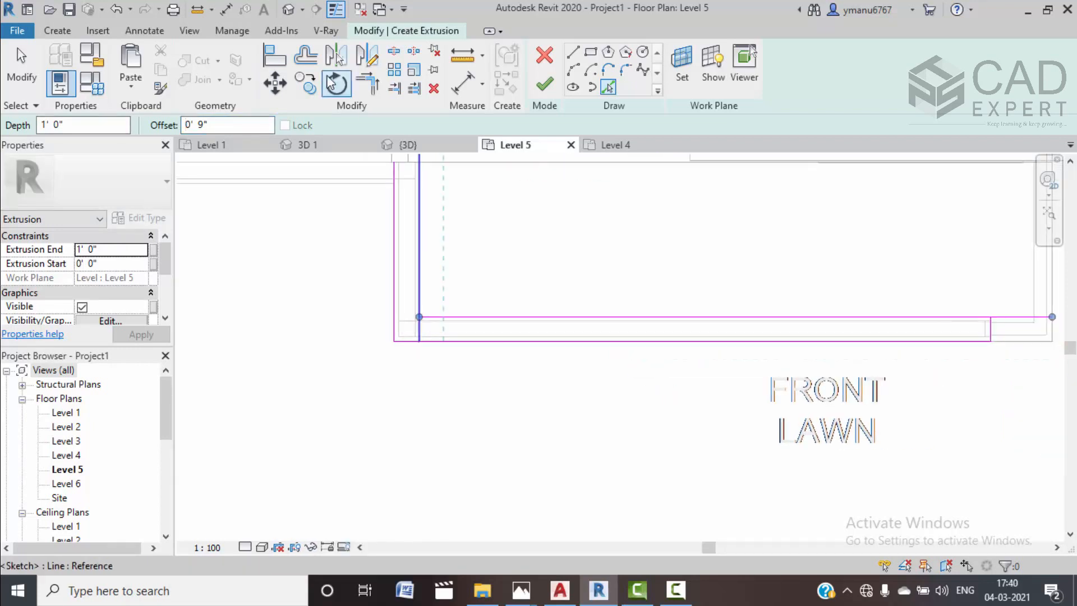
# Trim the offset inner lines to a corner and cut the front one back to the profile's right end line
pyautogui.click(368, 84)
pyautogui.click(421, 287)
pyautogui.click(448, 316)
pyautogui.scroll(-3, 507, 303)
pyautogui.moveTo(743, 339); pyautogui.dragTo(696, 346, button='middle')
pyautogui.scroll(-1, 696, 346)
pyautogui.scroll(2, 766, 324)
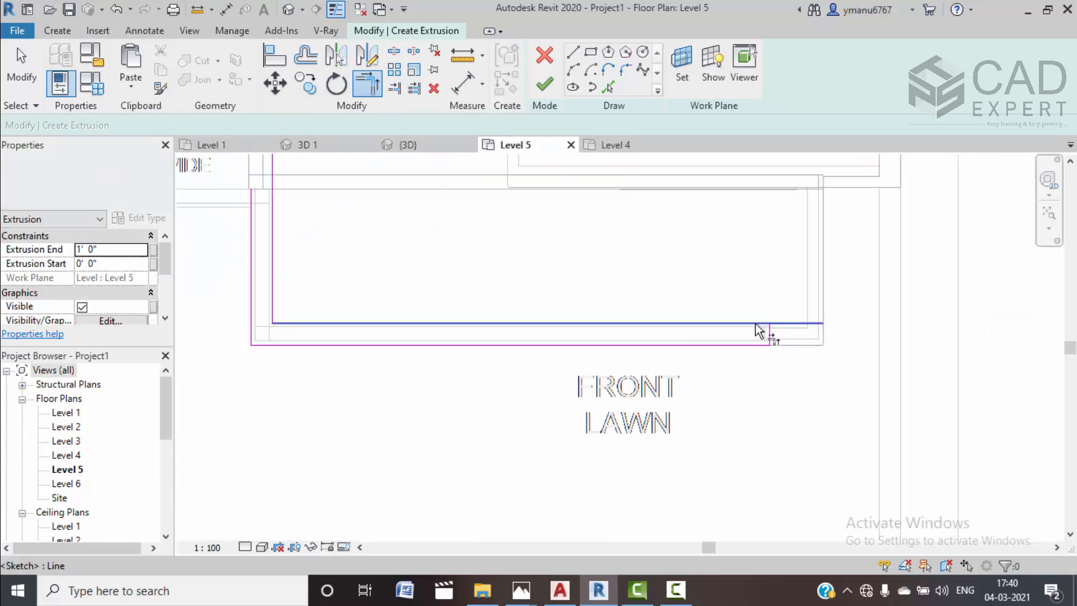
pyautogui.scroll(-4, 649, 319)
pyautogui.moveTo(434, 255); pyautogui.dragTo(457, 284, button='middle')
# Close the L-shaped profile with a line along the house wall, trim the inner edge to it and finish the extrusion sketch
pyautogui.scroll(8, 455, 276)
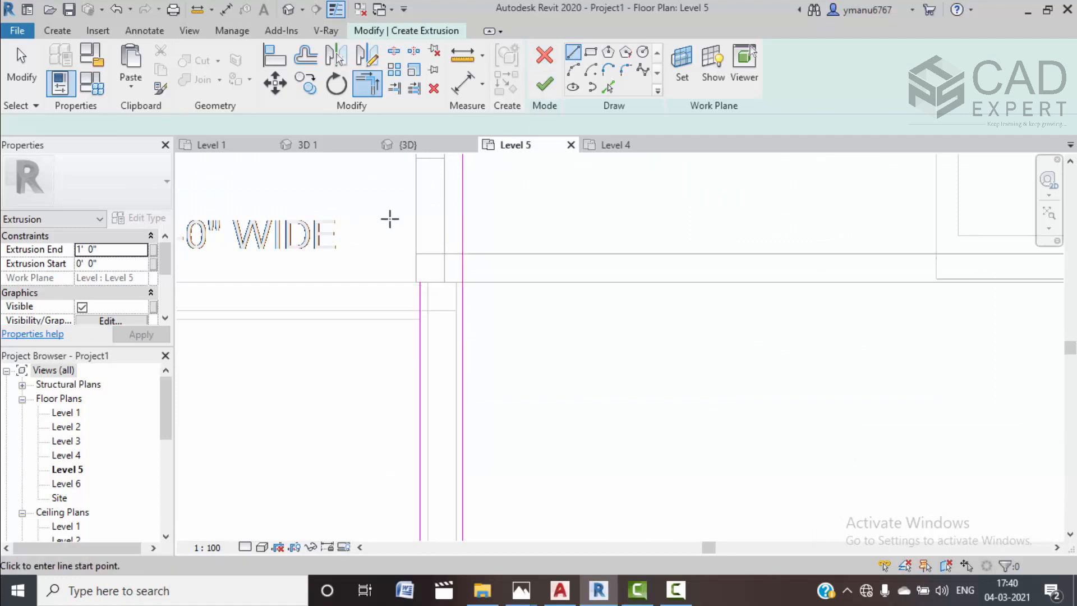
pyautogui.scroll(4, 393, 261)
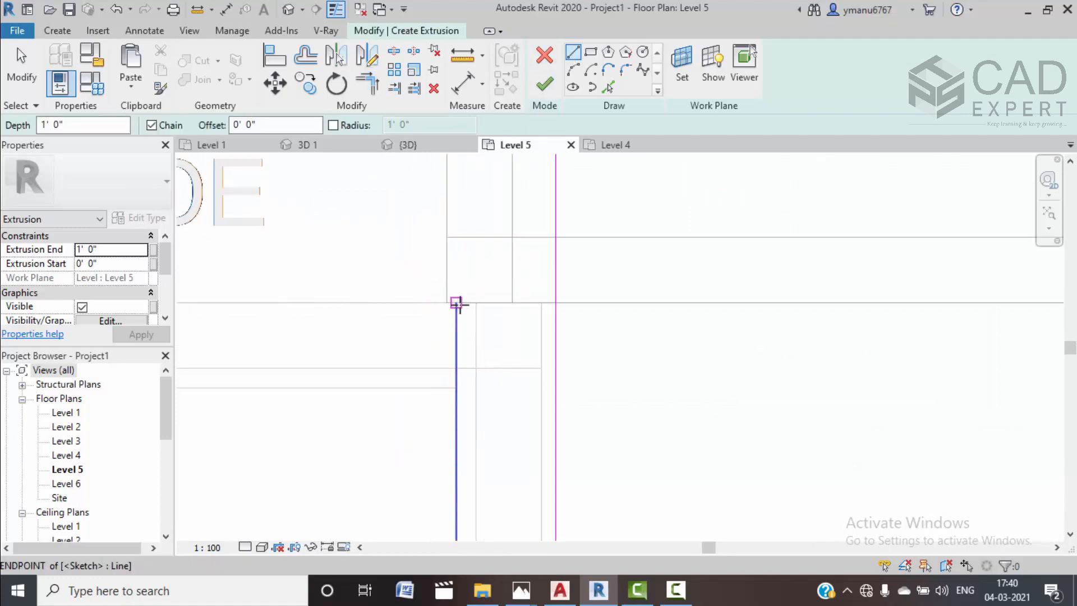
pyautogui.click(456, 304)
pyautogui.click(557, 302)
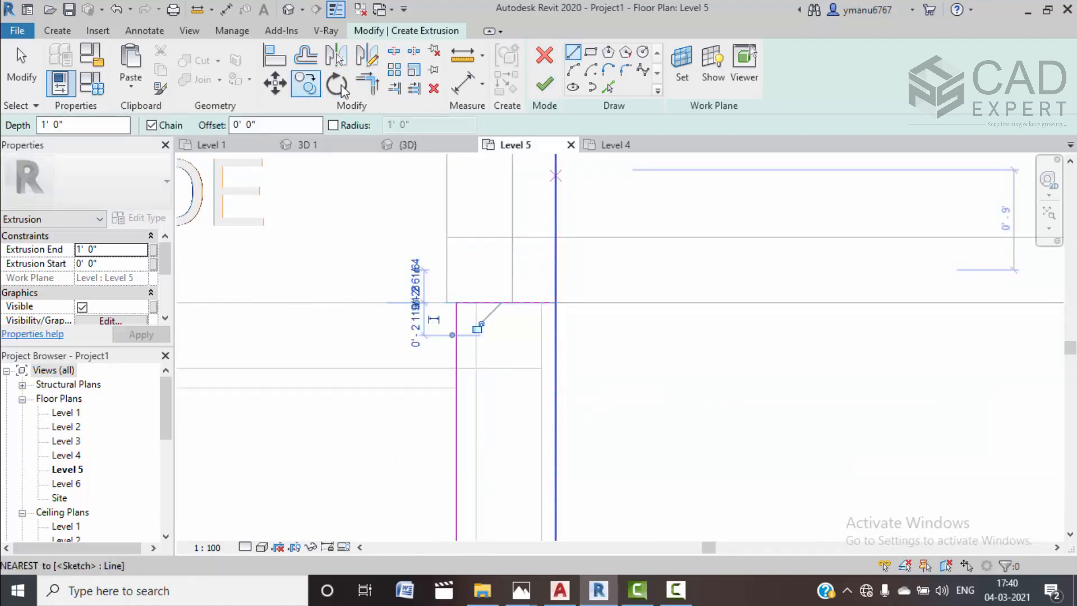
pyautogui.click(377, 93)
pyautogui.click(557, 336)
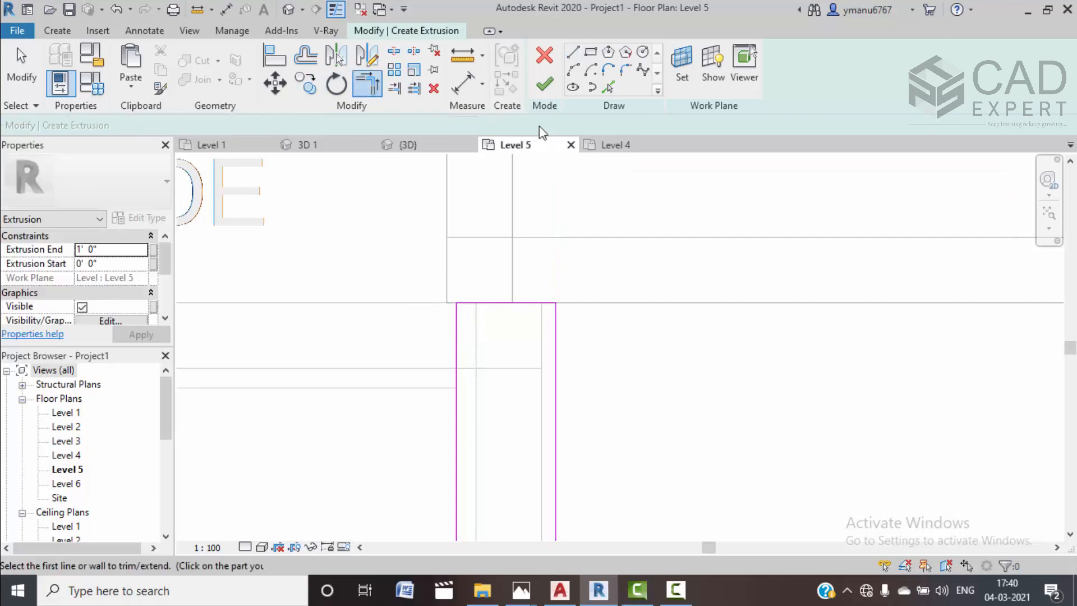
pyautogui.click(547, 84)
pyautogui.scroll(-8, 571, 336)
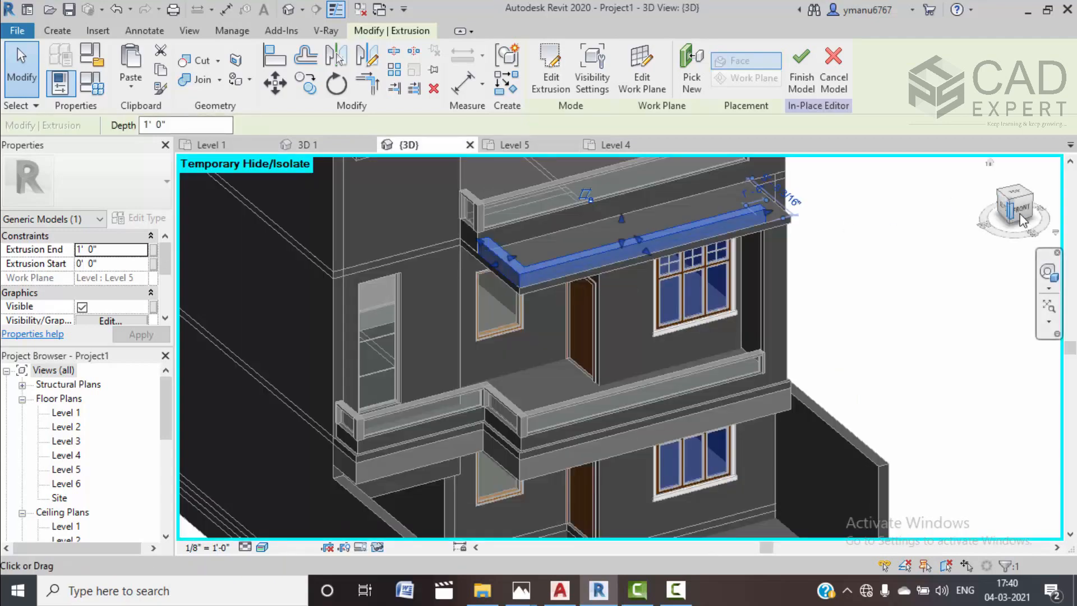
# Set the extrusion's end to 0' 0" and start to -1' 6" below Level 5, and finish the in-place model
pyautogui.click(1021, 214)
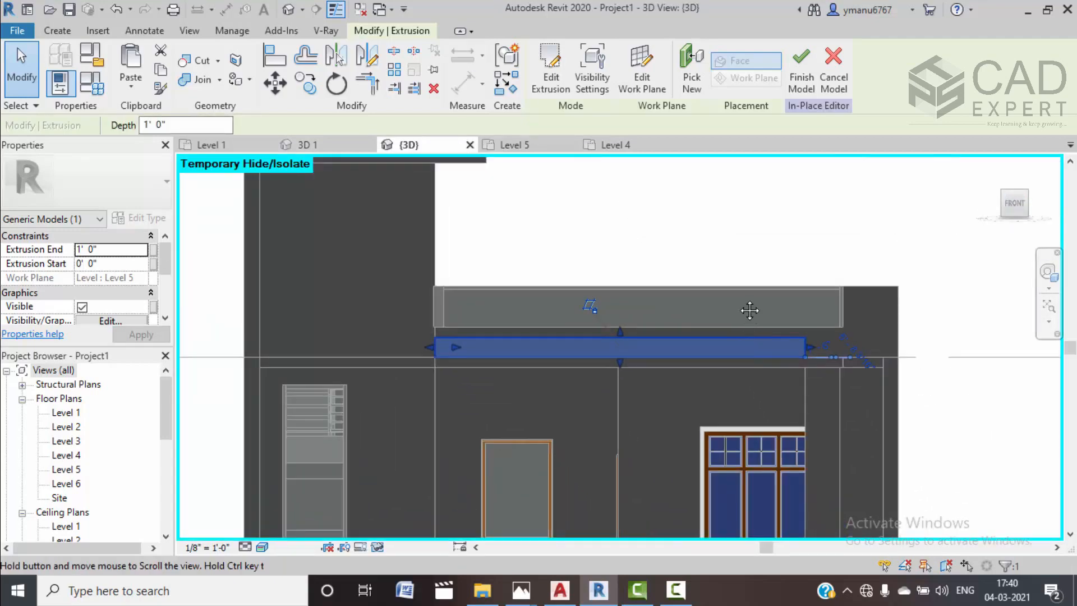
pyautogui.moveTo(602, 307); pyautogui.dragTo(619, 283, button='middle')
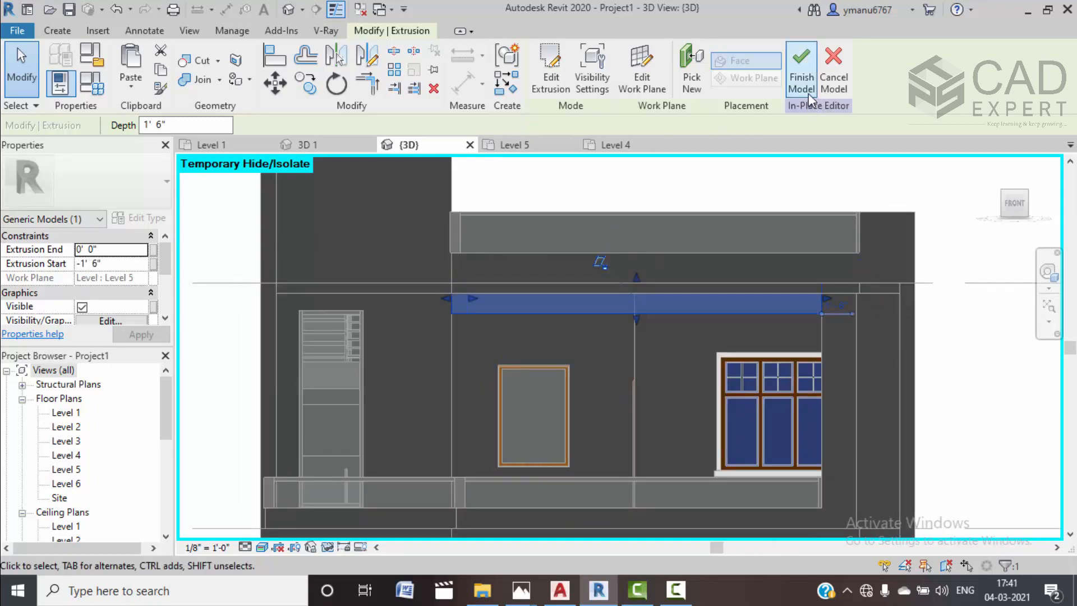
pyautogui.click(782, 186)
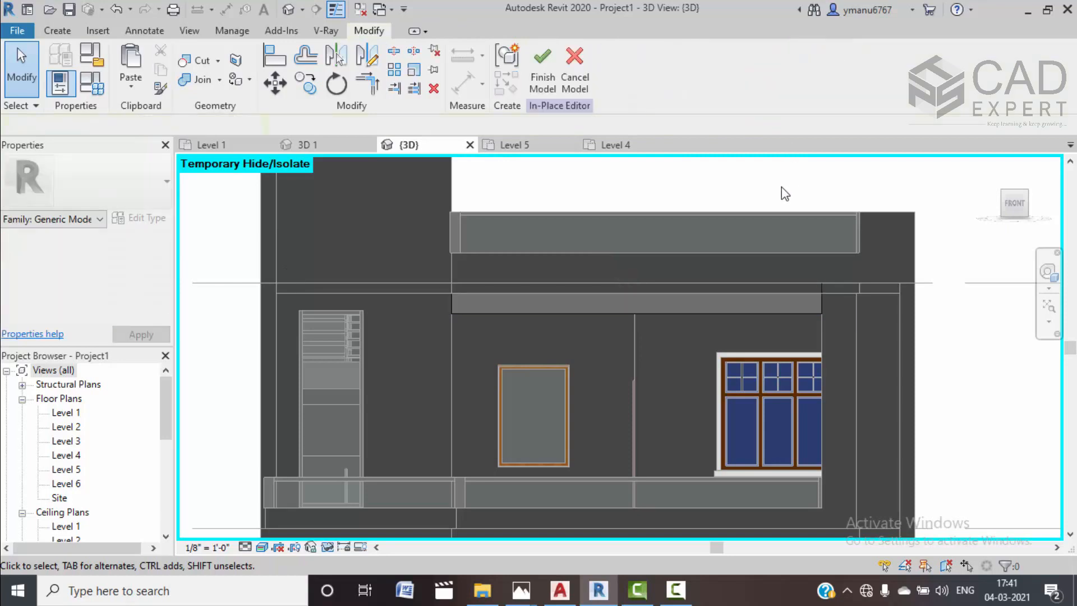
pyautogui.click(542, 67)
pyautogui.keyDown('shift'); pyautogui.moveTo(631, 322); pyautogui.dragTo(590, 377, button='middle'); pyautogui.keyUp('shift')
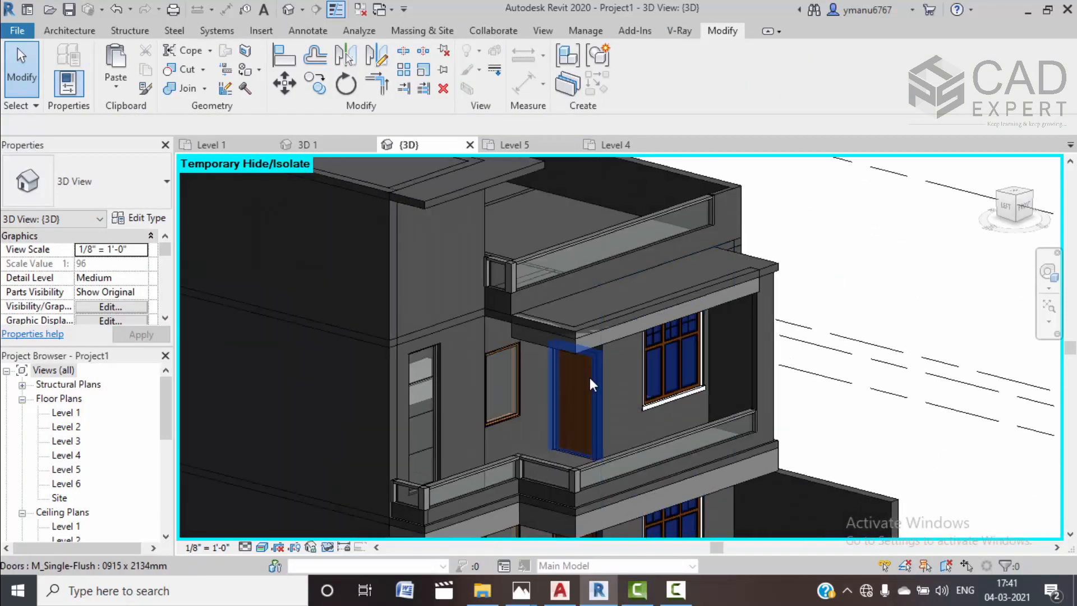
# Stretch the side arm of the in-place beam band back until it meets the stair-side house wall
pyautogui.click(513, 333)
pyautogui.scroll(5, 501, 328)
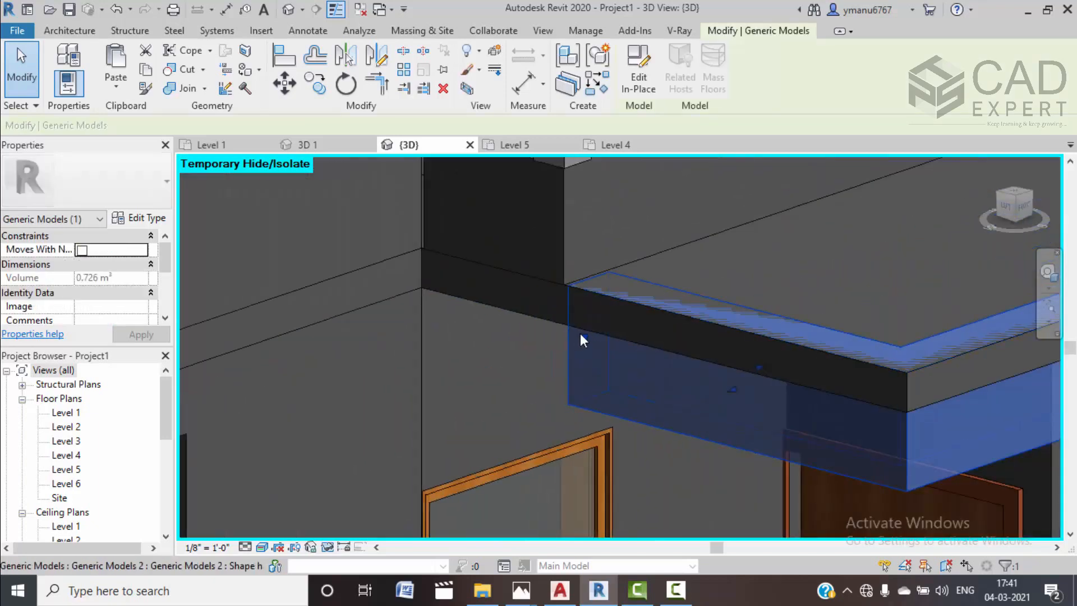
pyautogui.moveTo(568, 332); pyautogui.dragTo(443, 298)
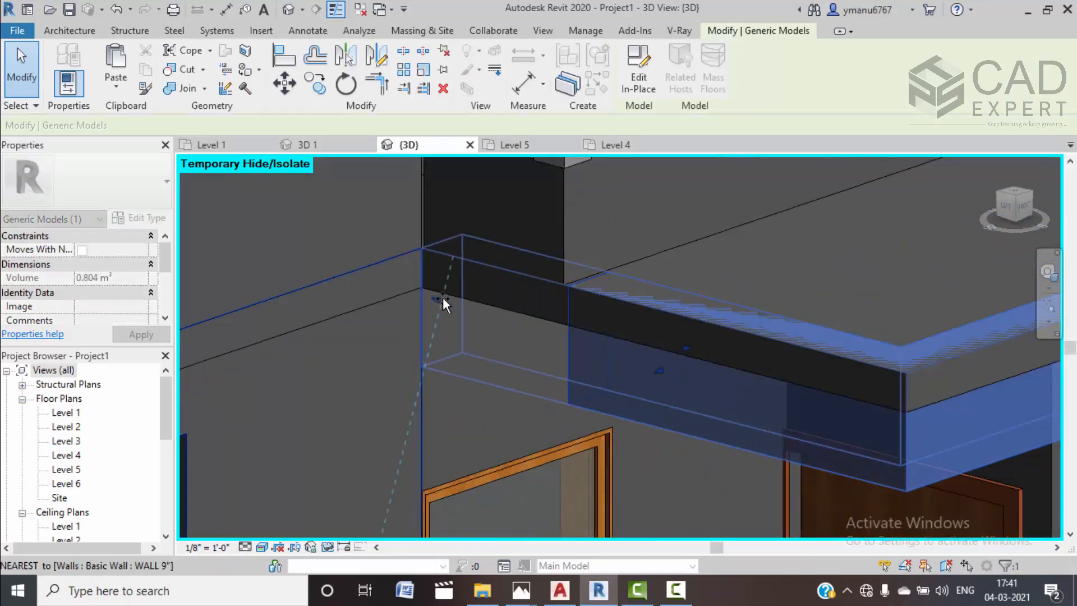
pyautogui.press('Escape')
pyautogui.scroll(-3, 370, 329)
pyautogui.scroll(-3, 370, 324)
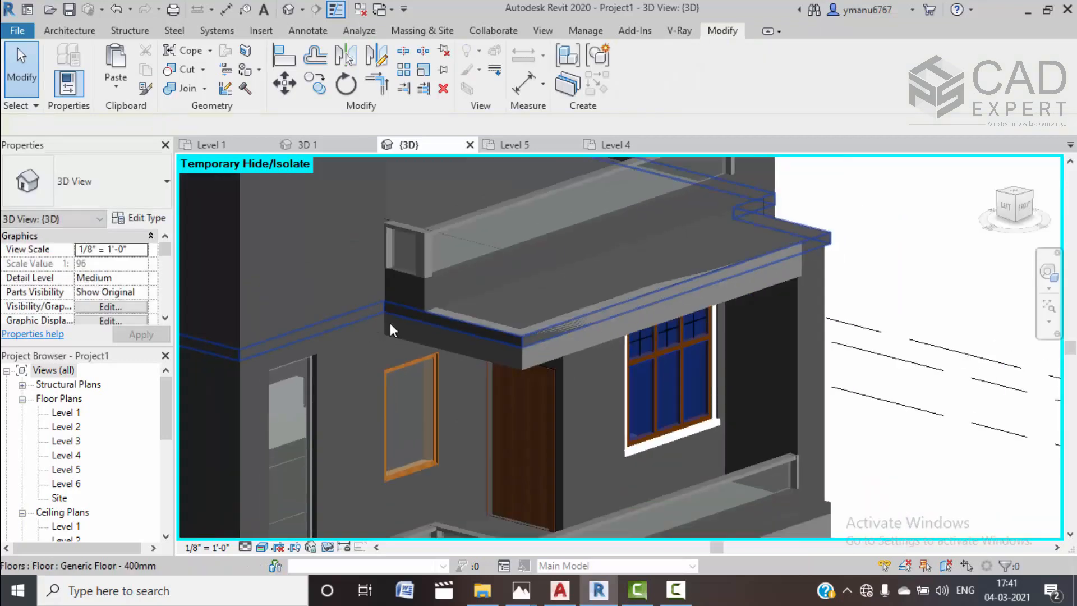
pyautogui.moveTo(427, 337); pyautogui.dragTo(415, 318, button='middle')
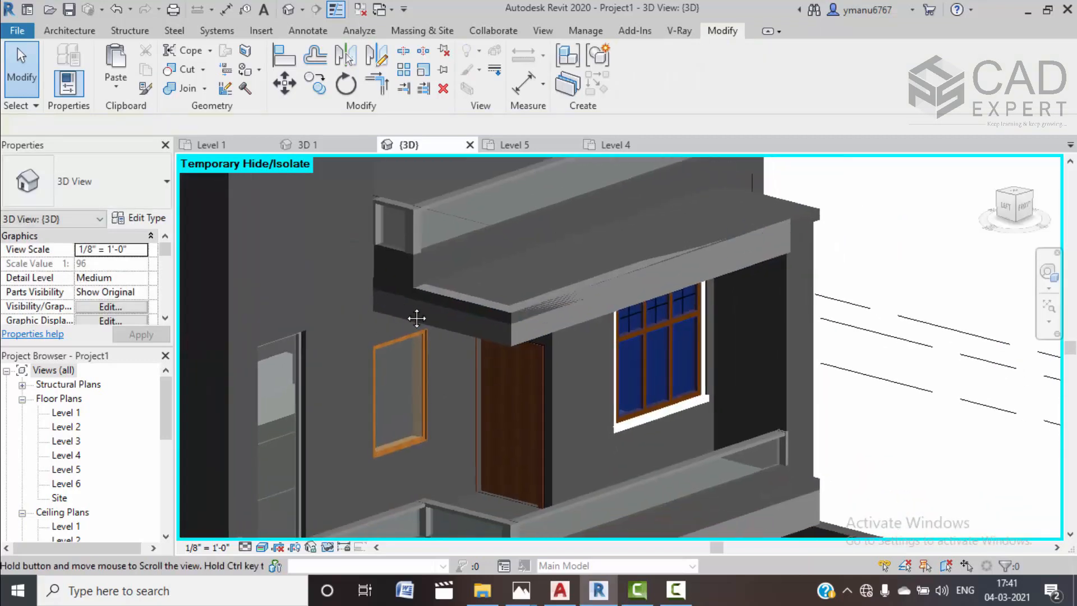
# Edit the upper L-shaped beam band in place and set its extrusion start to -2' 0" from Level 5
pyautogui.click(513, 339)
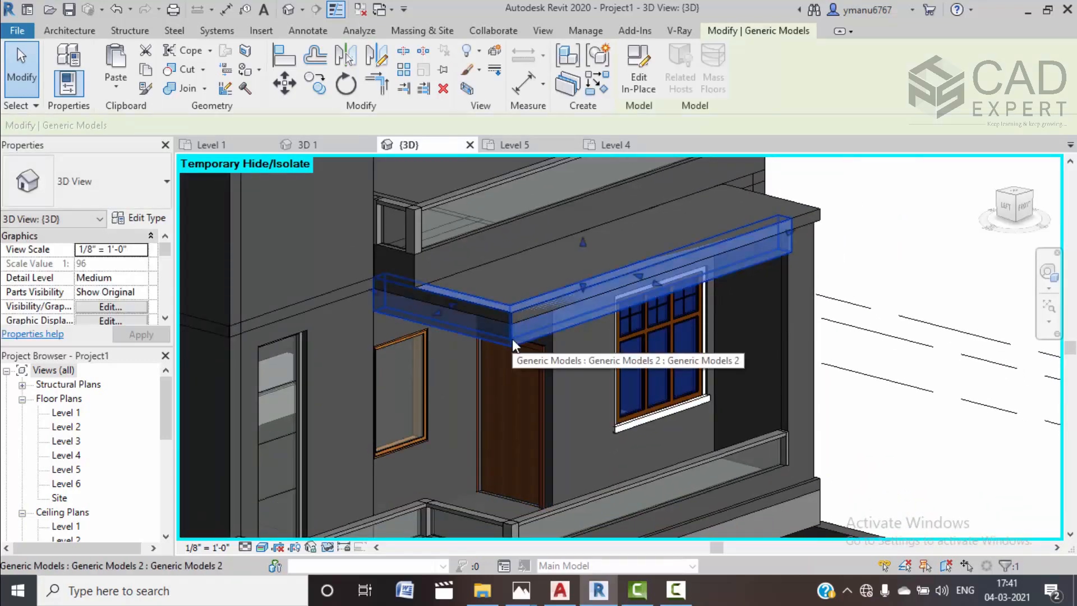
pyautogui.click(638, 85)
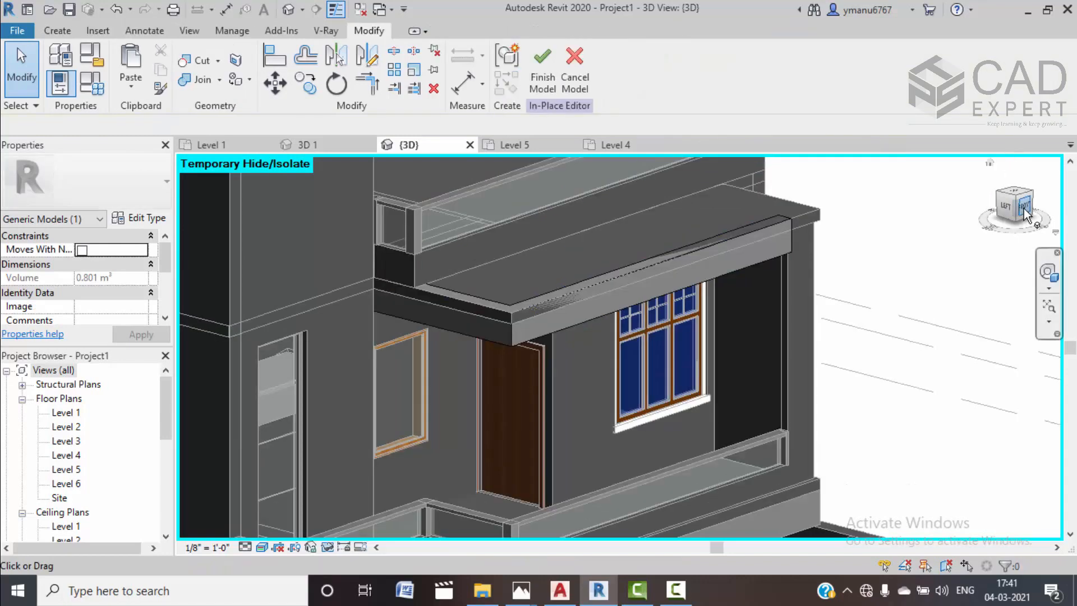
pyautogui.click(1019, 210)
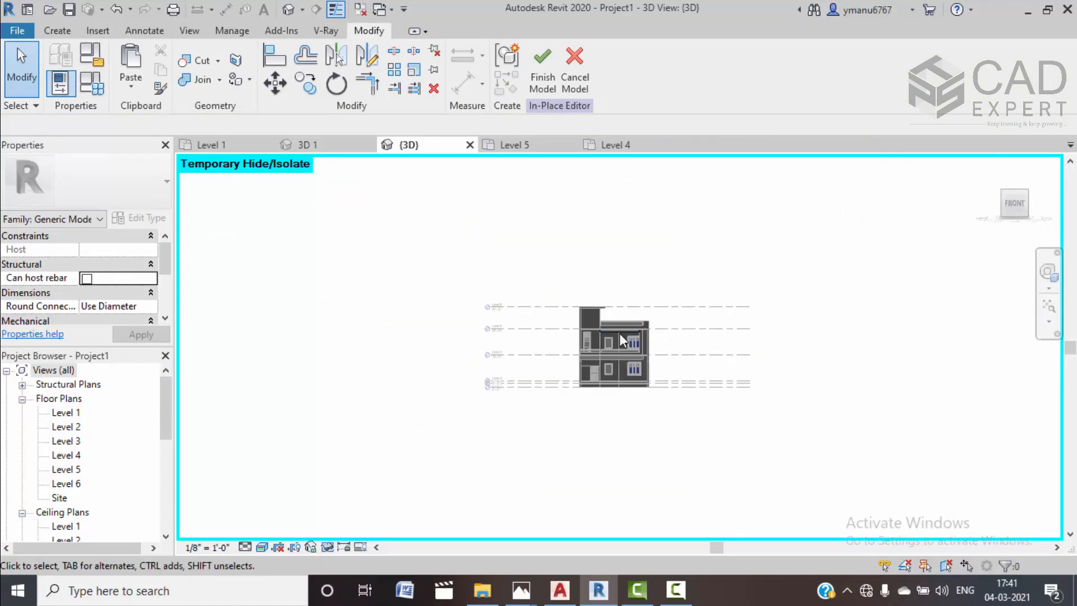
pyautogui.scroll(8, 620, 332)
pyautogui.moveTo(509, 315); pyautogui.dragTo(500, 297, button='middle')
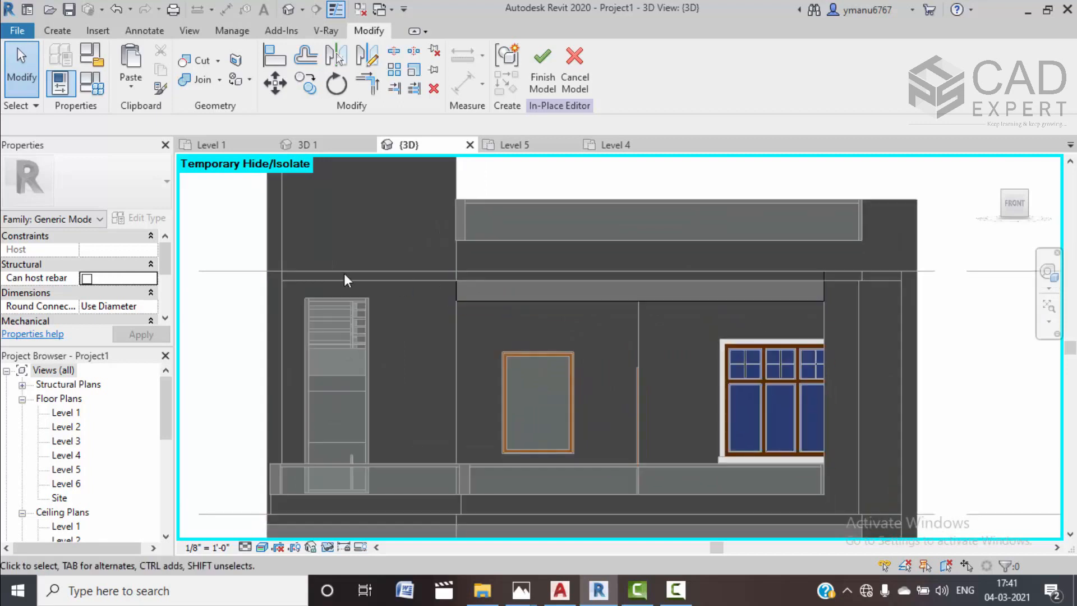
pyautogui.click(541, 299)
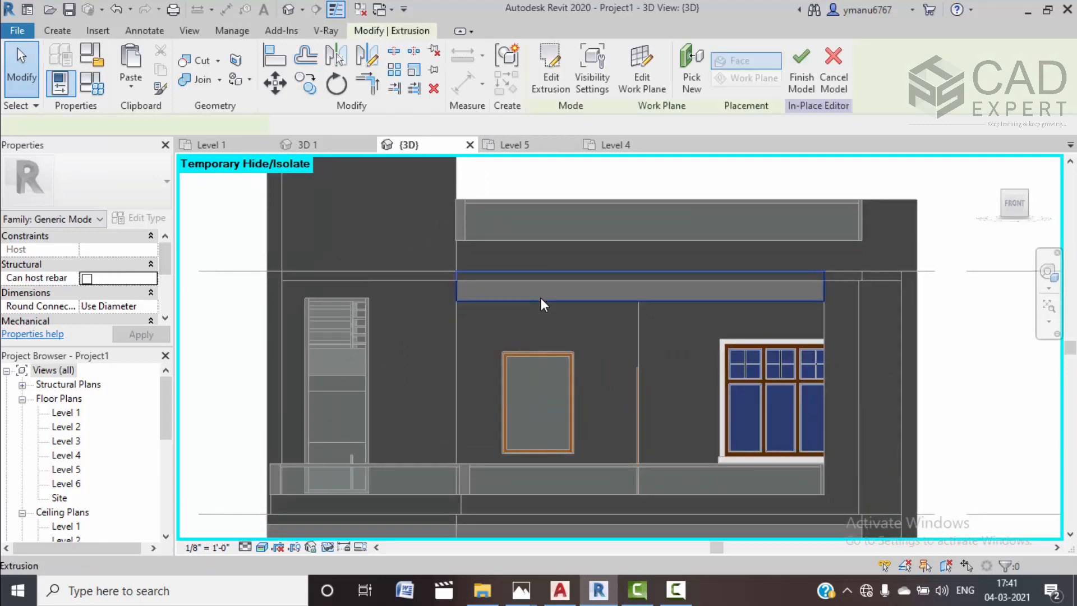
pyautogui.click(120, 265)
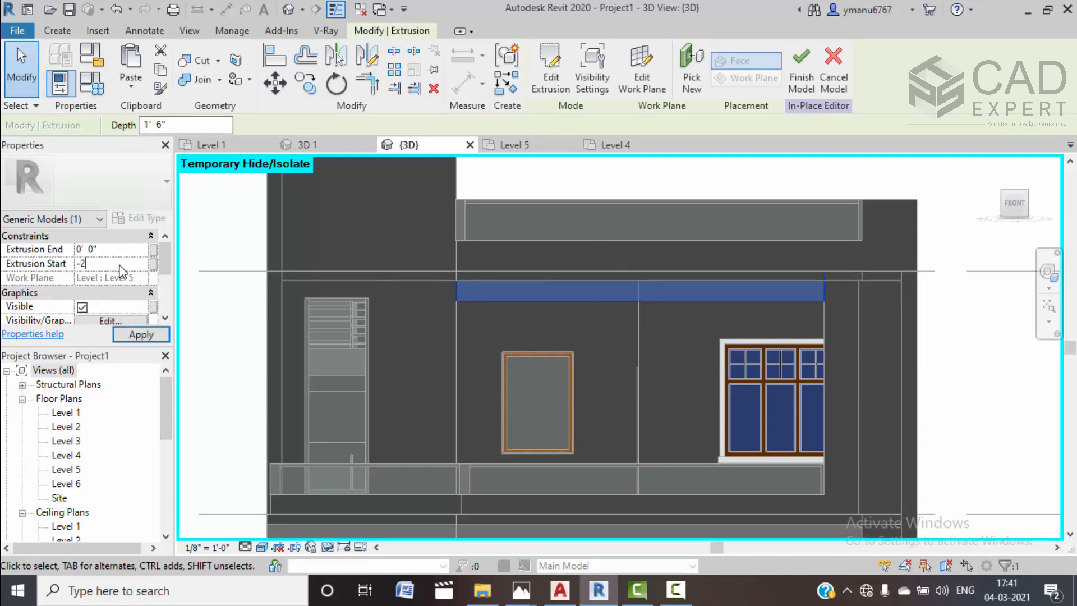
pyautogui.click(138, 336)
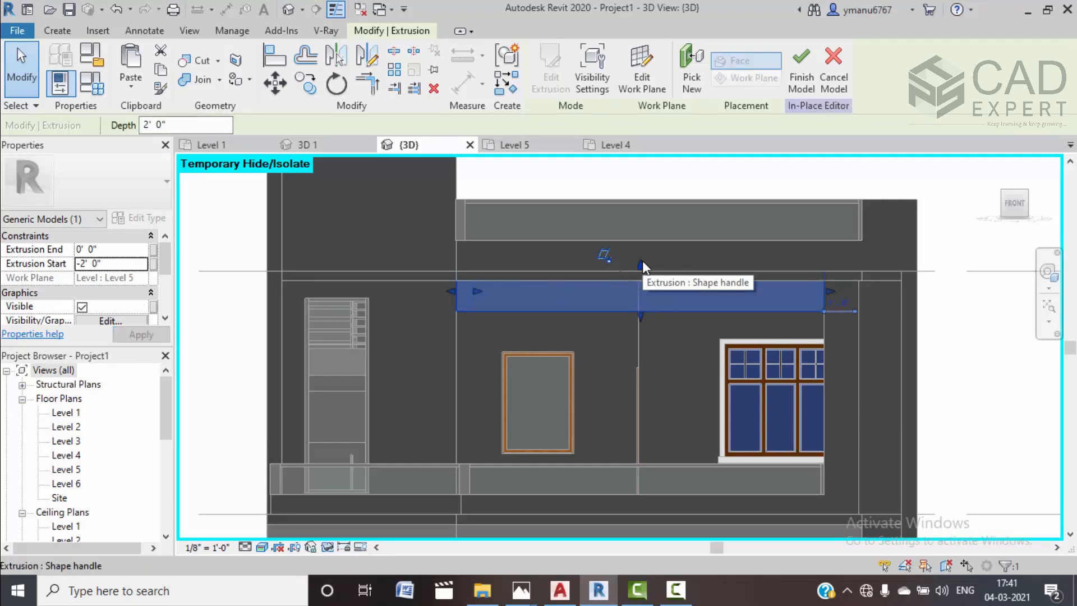
# Lower the band's top face to the slab's underside, giving an extrusion end of -0' 6", and finish the in-place model
pyautogui.moveTo(641, 265); pyautogui.dragTo(642, 277)
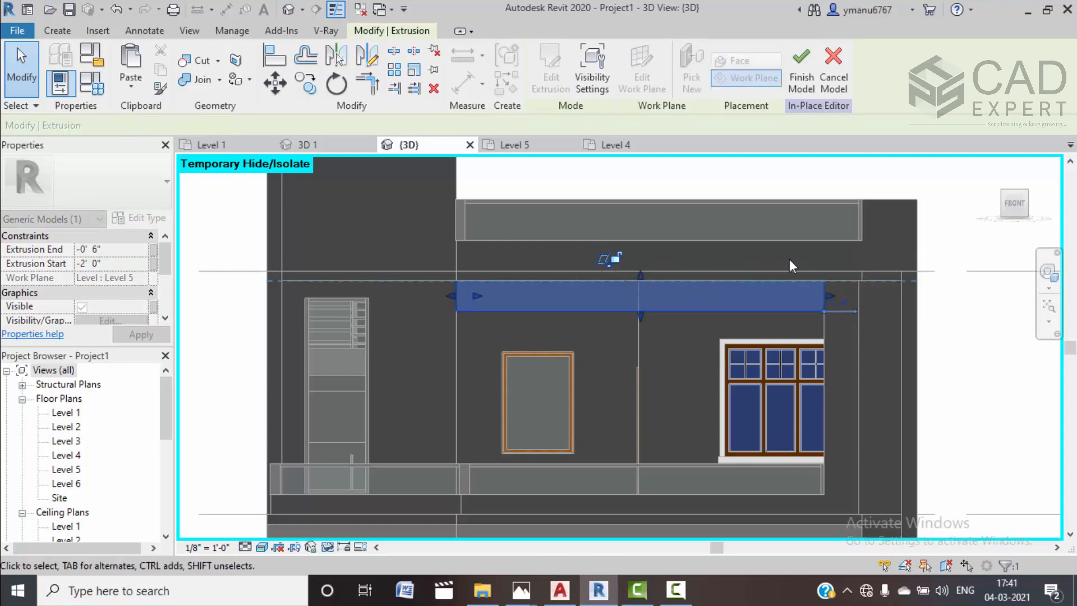
pyautogui.click(920, 229)
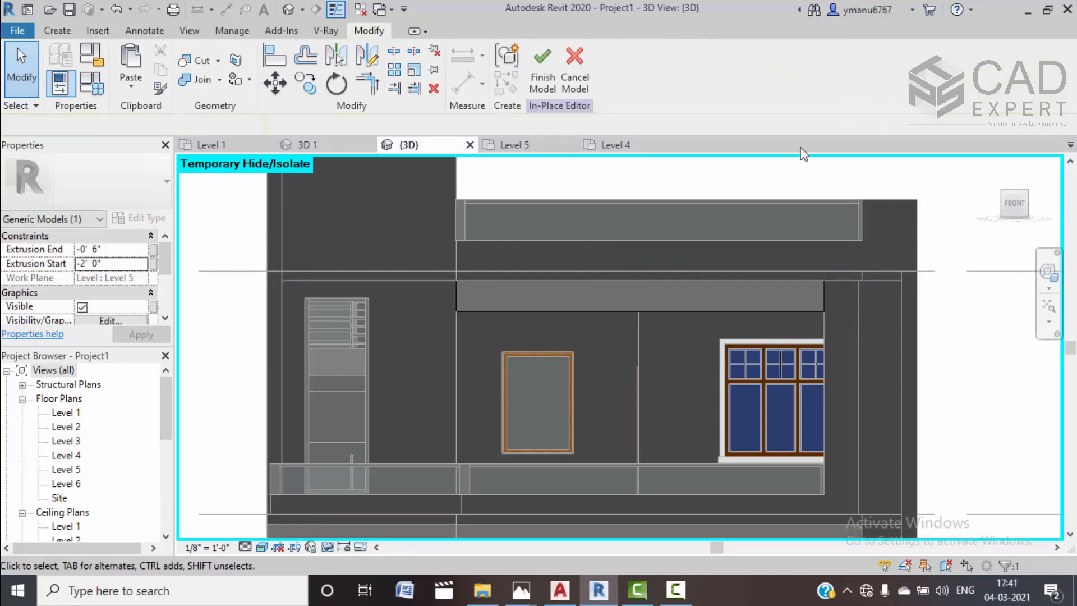
pyautogui.click(547, 83)
pyautogui.scroll(-3, 600, 303)
pyautogui.keyDown('shift'); pyautogui.moveTo(600, 302); pyautogui.dragTo(501, 292, button='middle'); pyautogui.keyUp('shift')
pyautogui.moveTo(420, 349); pyautogui.dragTo(391, 314, button='middle')
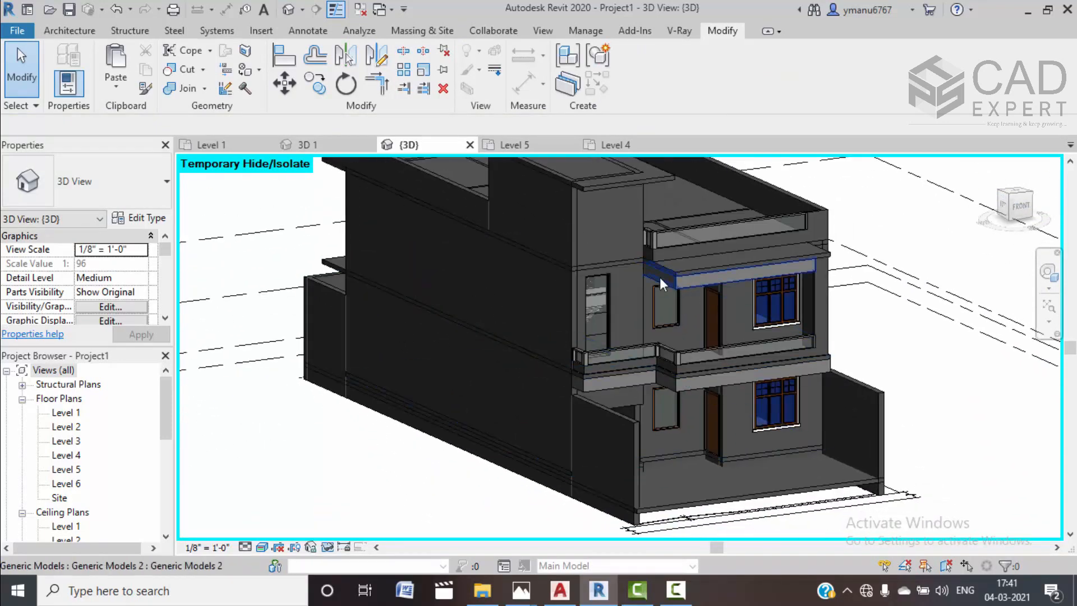
pyautogui.scroll(3, 660, 277)
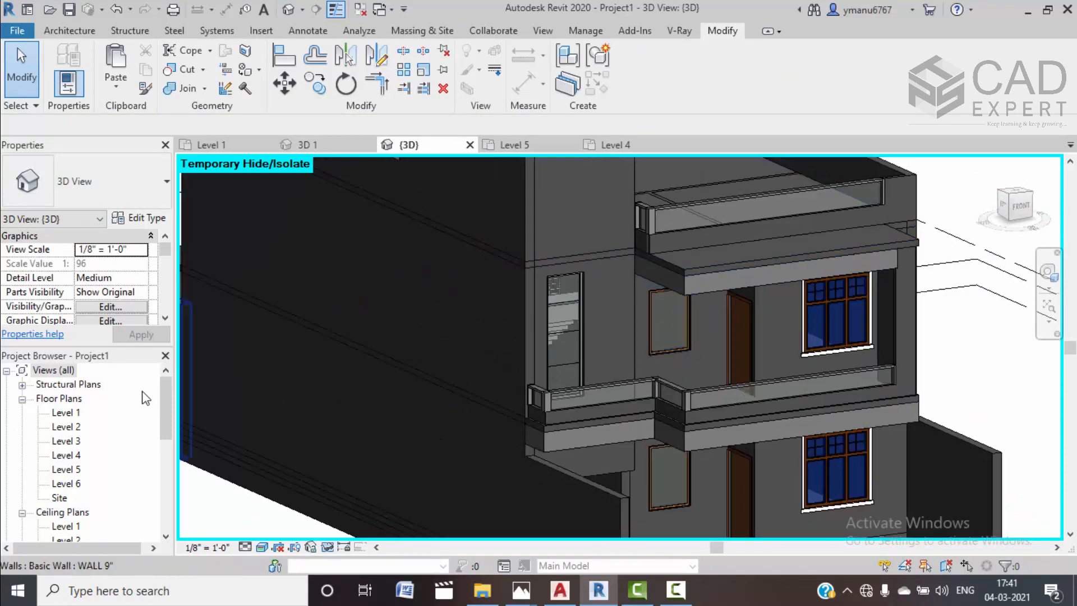
# In the Level 5 floor plan, create a new in-place Generic Models component and begin a solid extrusion in it
pyautogui.doubleClick(73, 471)
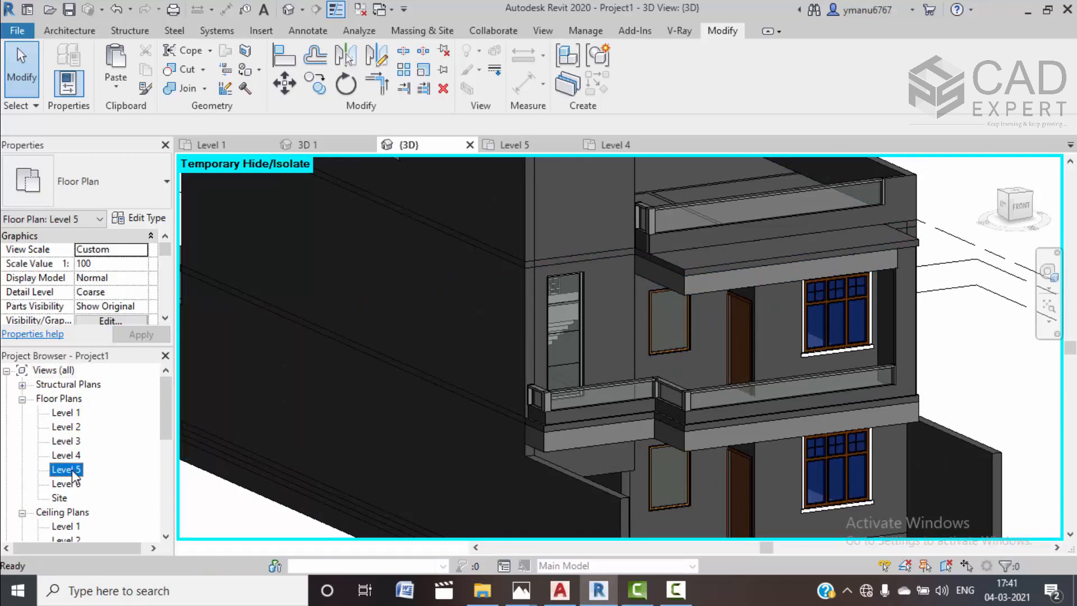
pyautogui.click(70, 31)
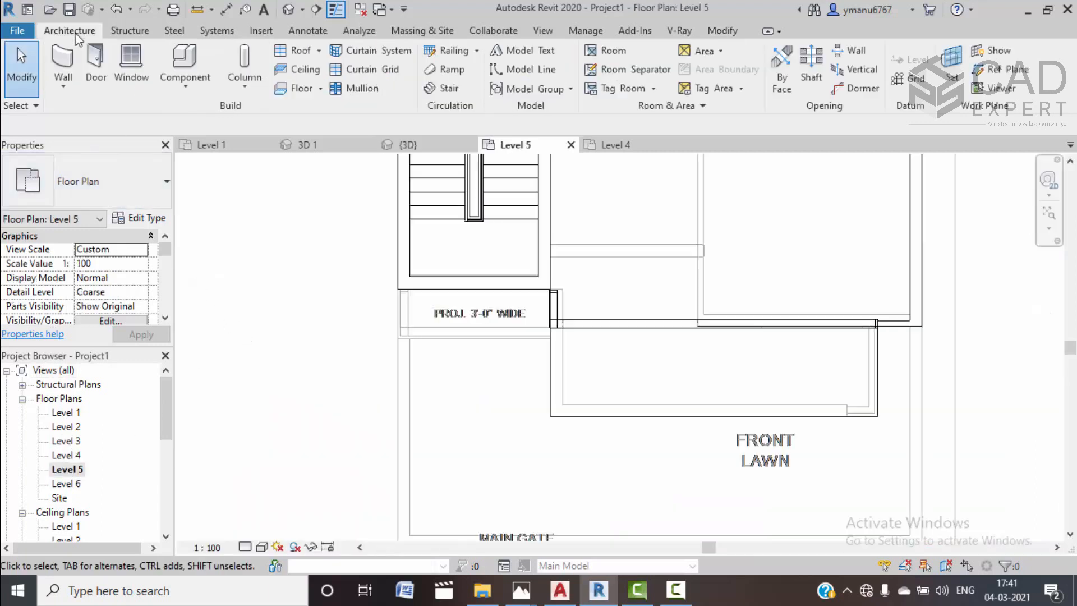
pyautogui.click(185, 85)
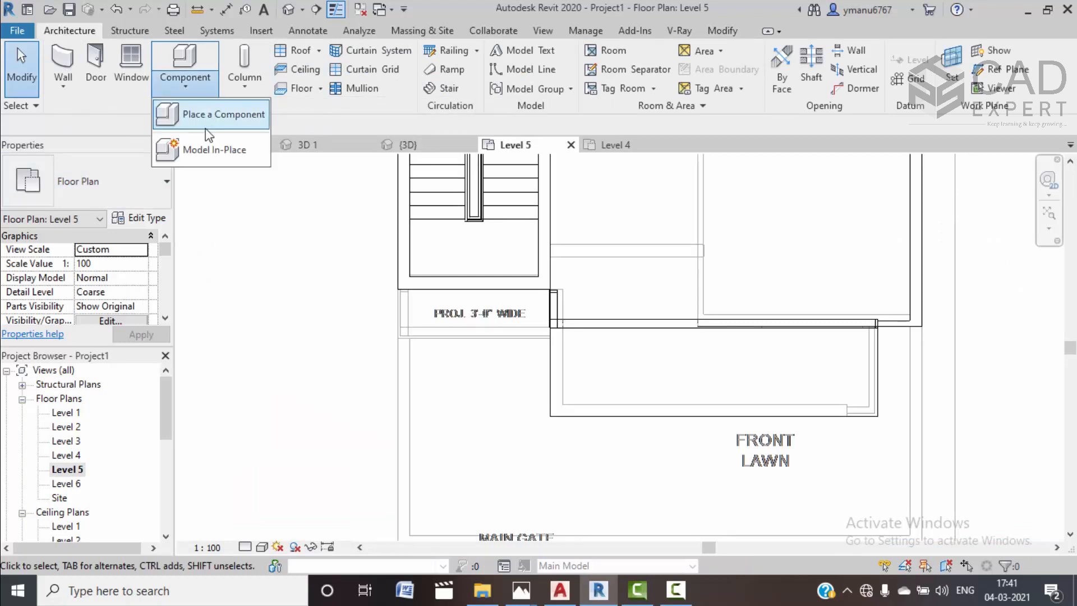
pyautogui.scroll(-3, 498, 284)
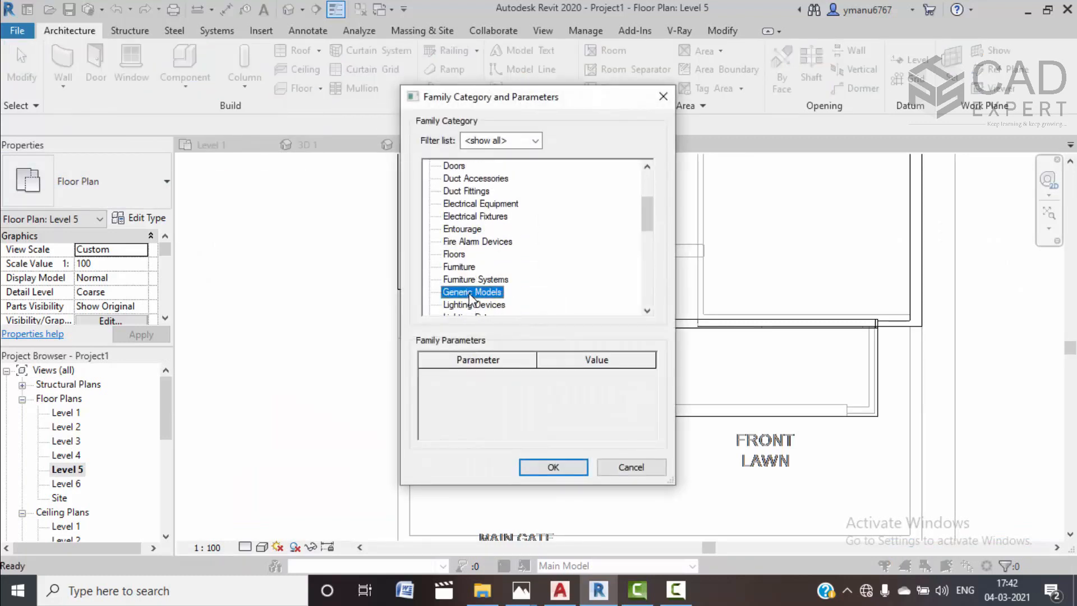
pyautogui.click(554, 469)
pyautogui.click(540, 323)
pyautogui.click(133, 63)
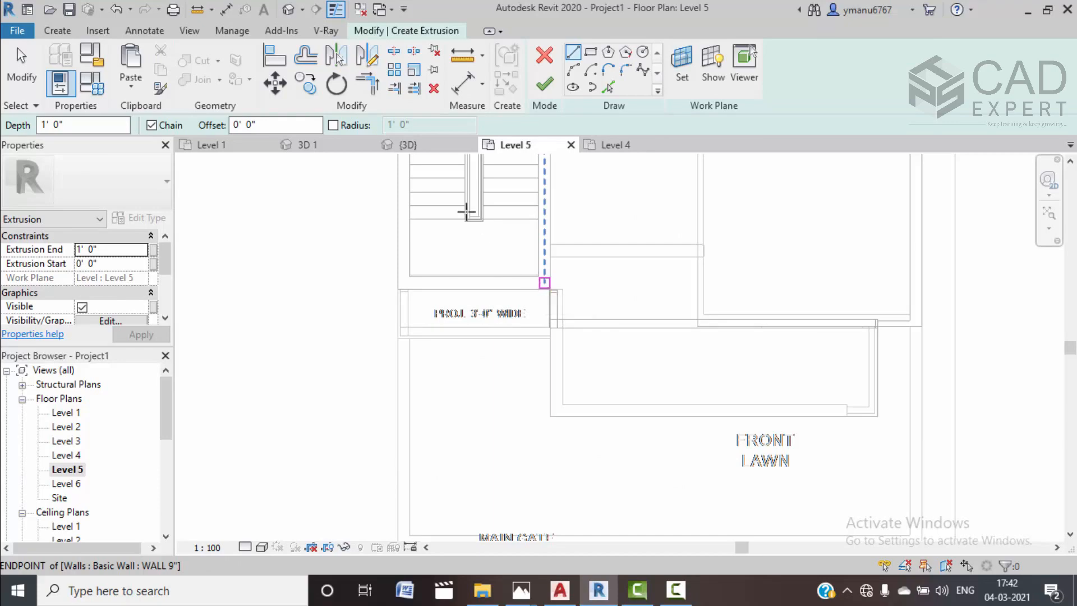
# Examine the brown framed projection beside the stair window in the reference project's 3D view, and return to the Level 5 plan
pyautogui.click(338, 151)
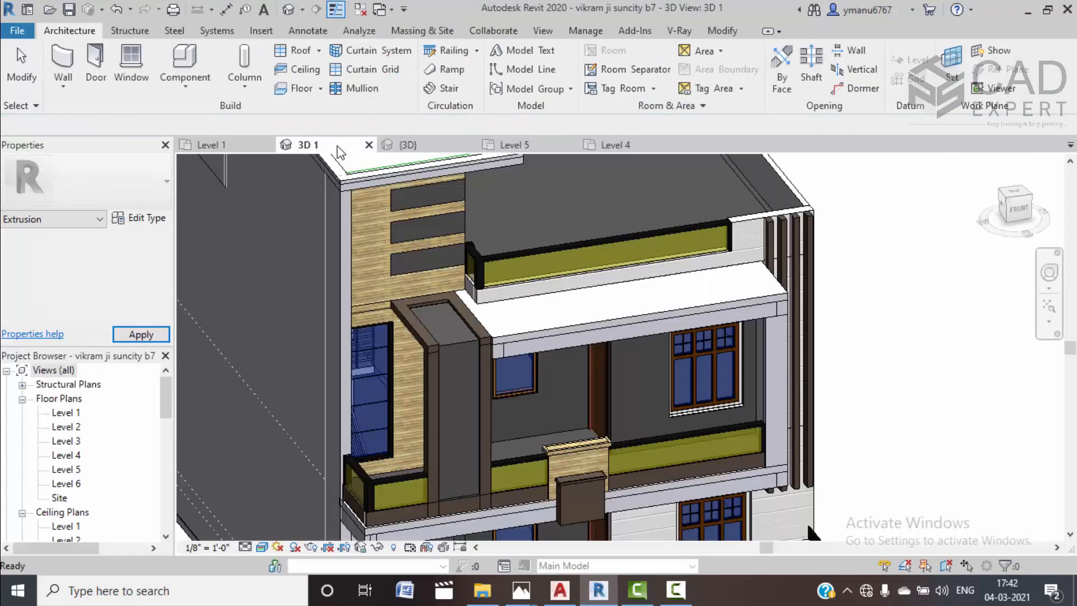
pyautogui.moveTo(524, 490); pyautogui.dragTo(530, 458, button='middle')
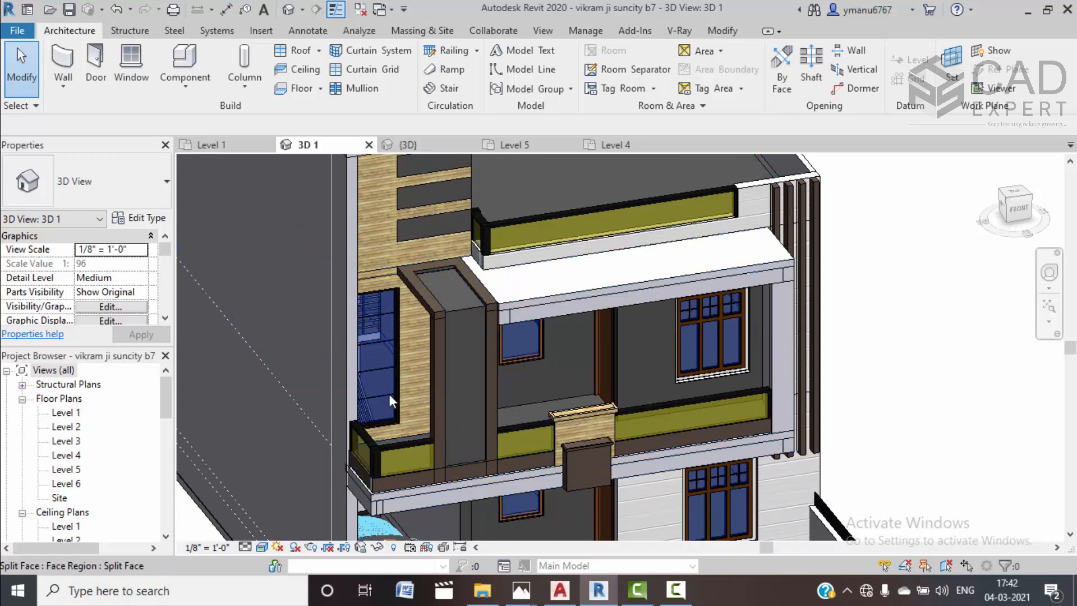
pyautogui.click(512, 146)
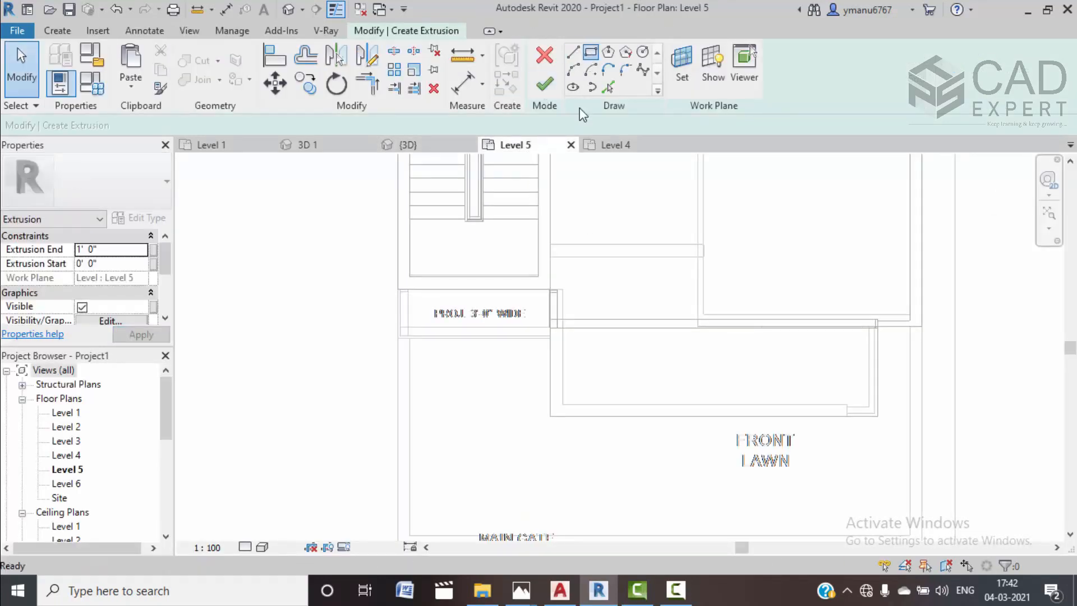
# Sketch a rectangle about 4' 4" by 7' 7" from the stair-side wall's outer corner toward the front, across the 3'-0" projection
pyautogui.scroll(2, 559, 290)
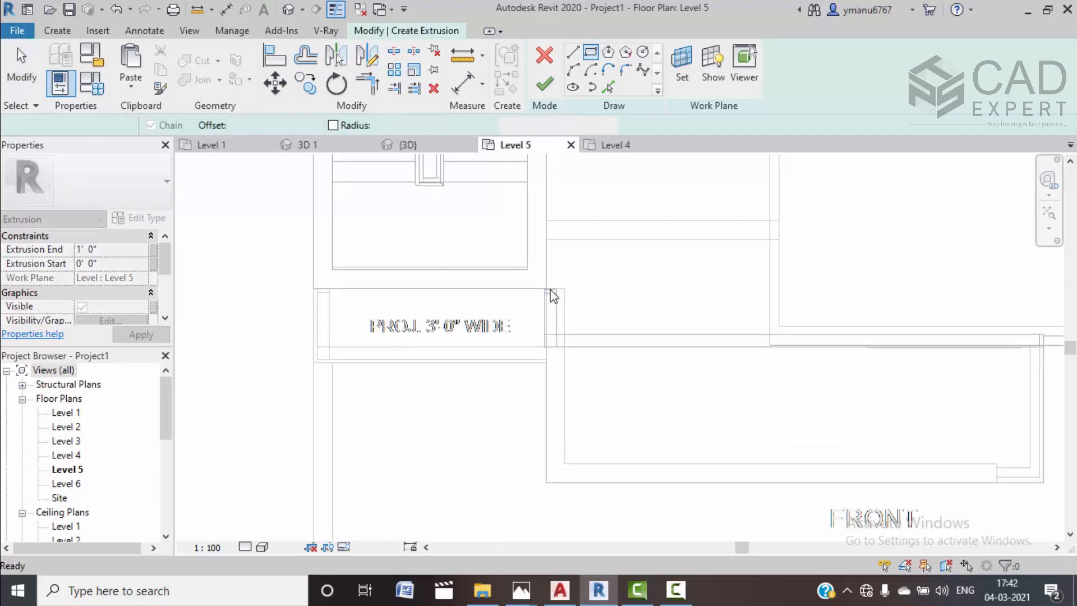
pyautogui.scroll(-2, 551, 284)
pyautogui.scroll(2, 549, 291)
pyautogui.scroll(3, 545, 289)
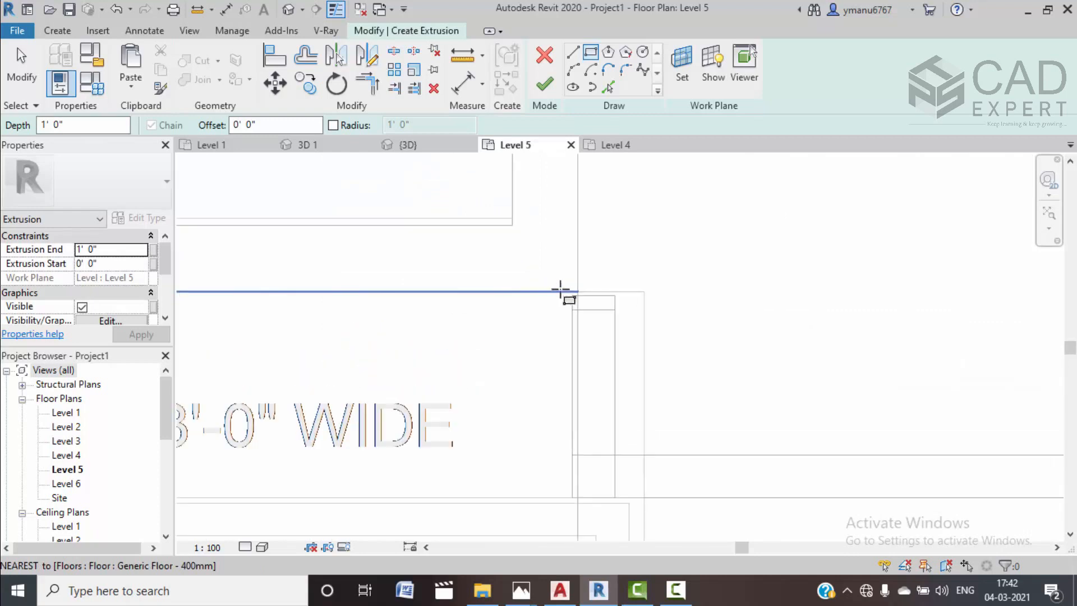
pyautogui.click(576, 289)
pyautogui.scroll(-4, 473, 442)
pyautogui.moveTo(400, 473); pyautogui.dragTo(485, 318, button='middle')
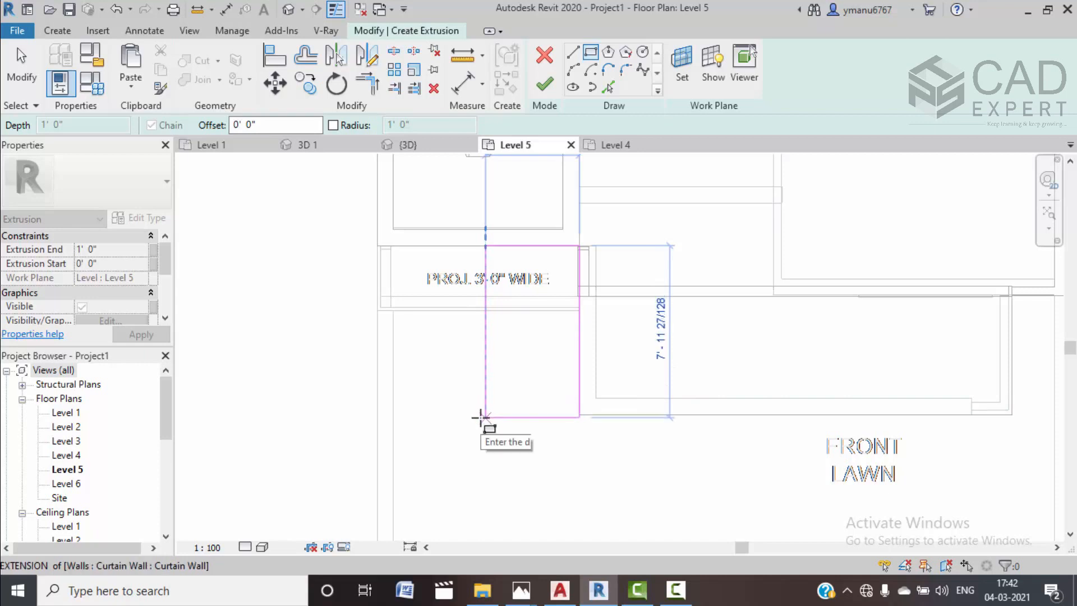
pyautogui.click(484, 410)
pyautogui.press('Escape')
# Move the rectangle's front line so that it aligns with the front corner of the overhanging slab
pyautogui.click(527, 410)
pyautogui.click(527, 410)
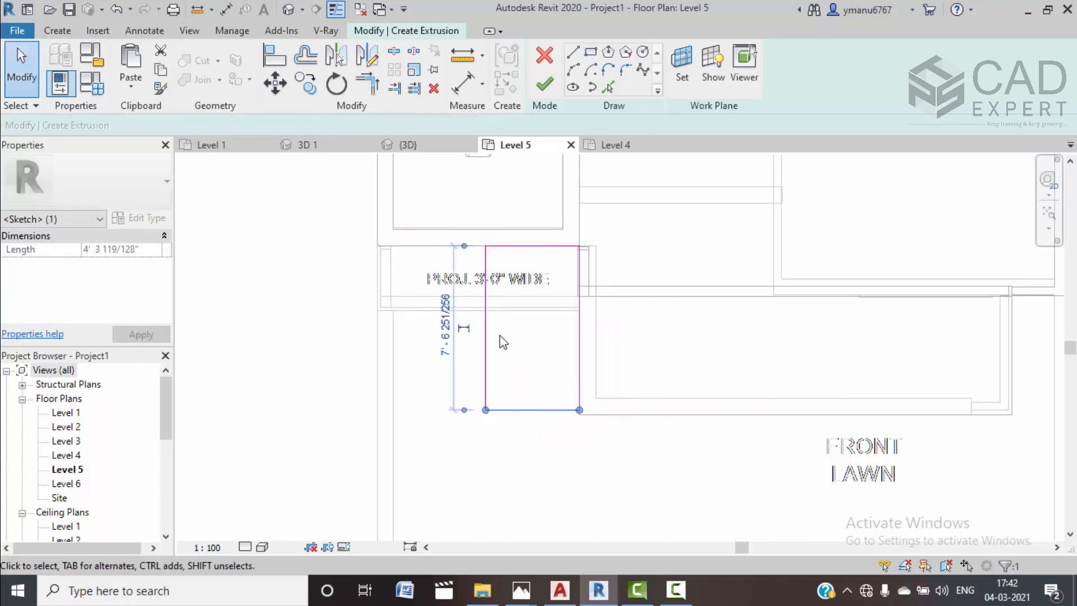
pyautogui.click(274, 84)
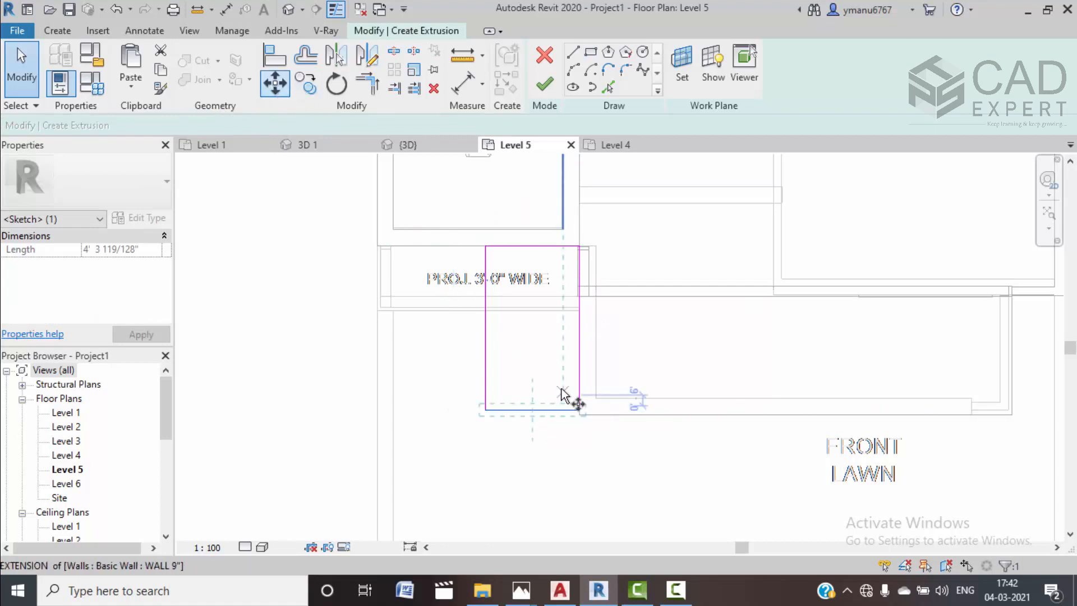
pyautogui.scroll(5, 567, 401)
pyautogui.click(613, 417)
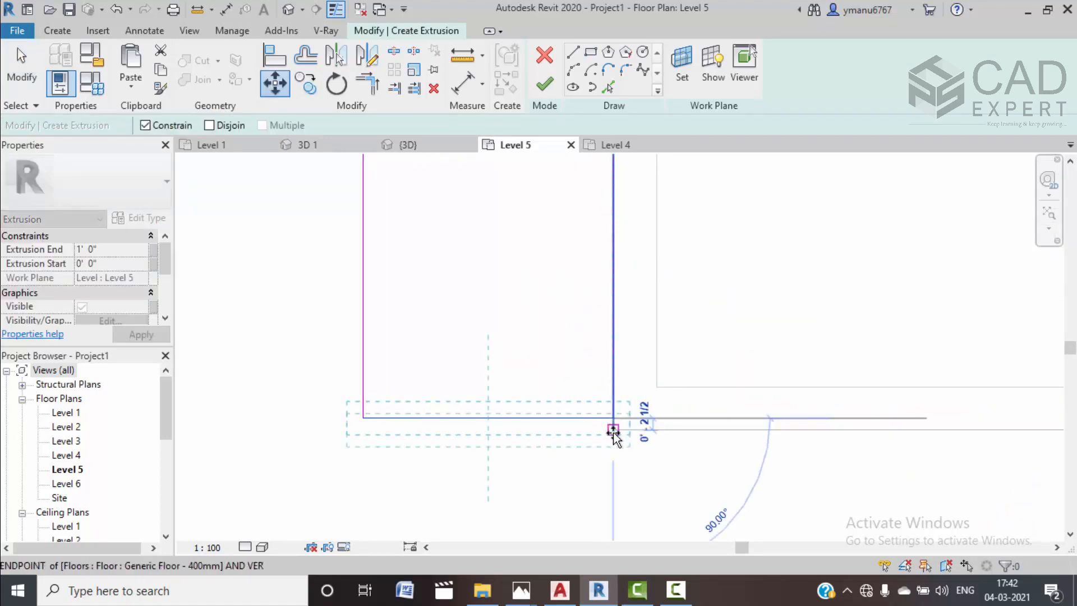
pyautogui.click(613, 430)
pyautogui.scroll(-5, 547, 457)
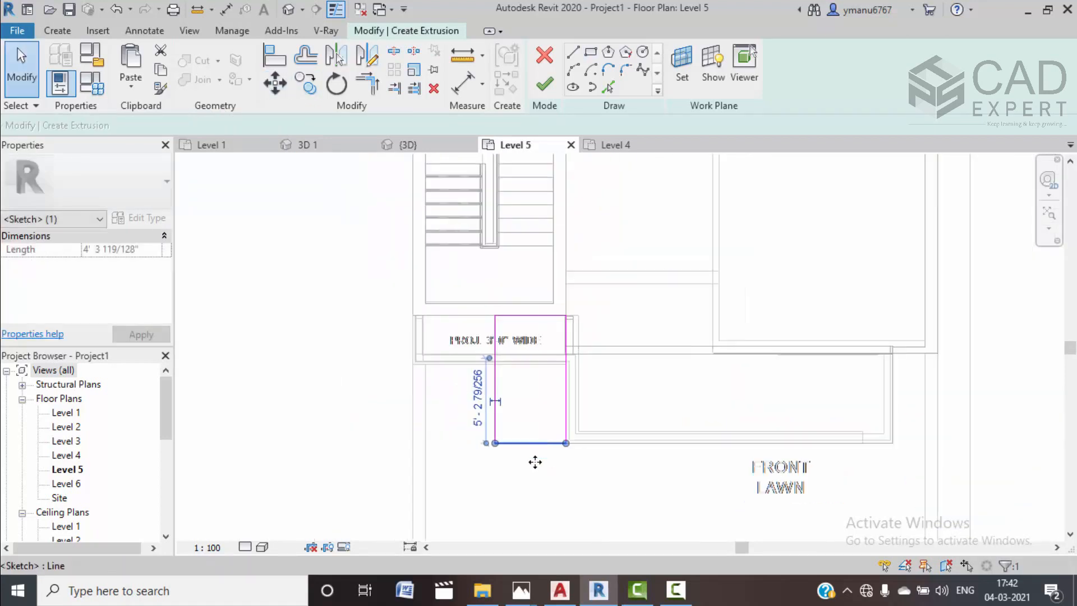
# Set the rectangle's width to 4' 6" by its outer side line and finish the extrusion sketch
pyautogui.click(509, 449)
pyautogui.click(496, 427)
pyautogui.click(516, 278)
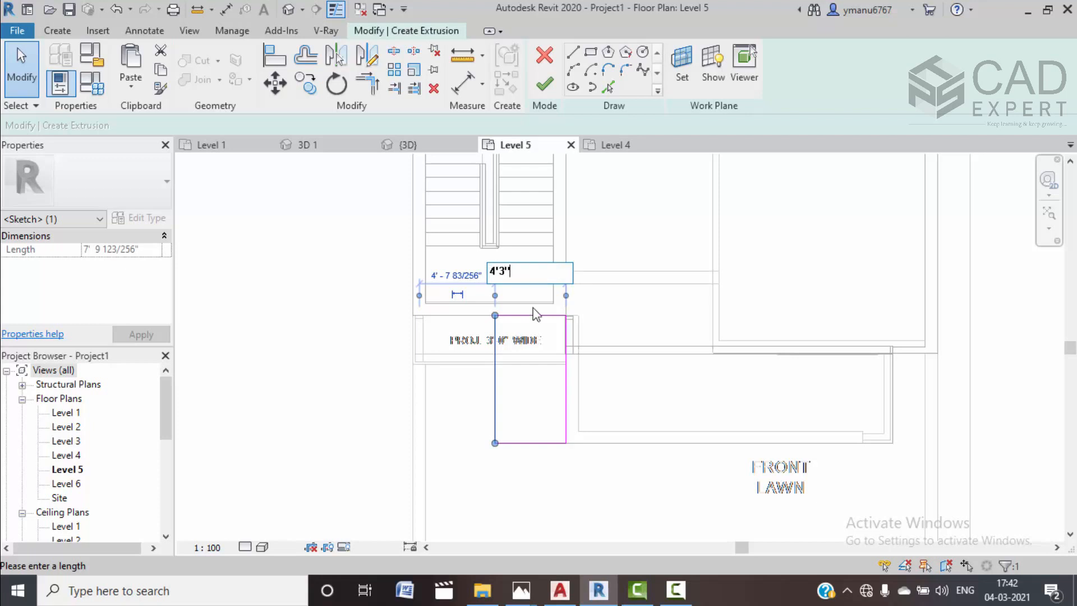
pyautogui.press('Return')
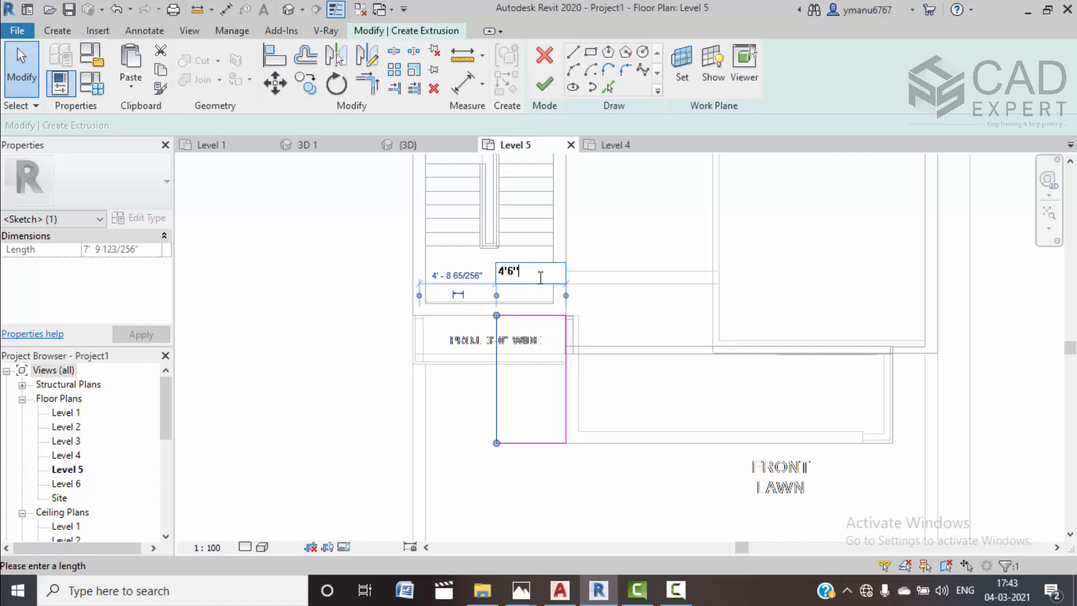
pyautogui.press('Return')
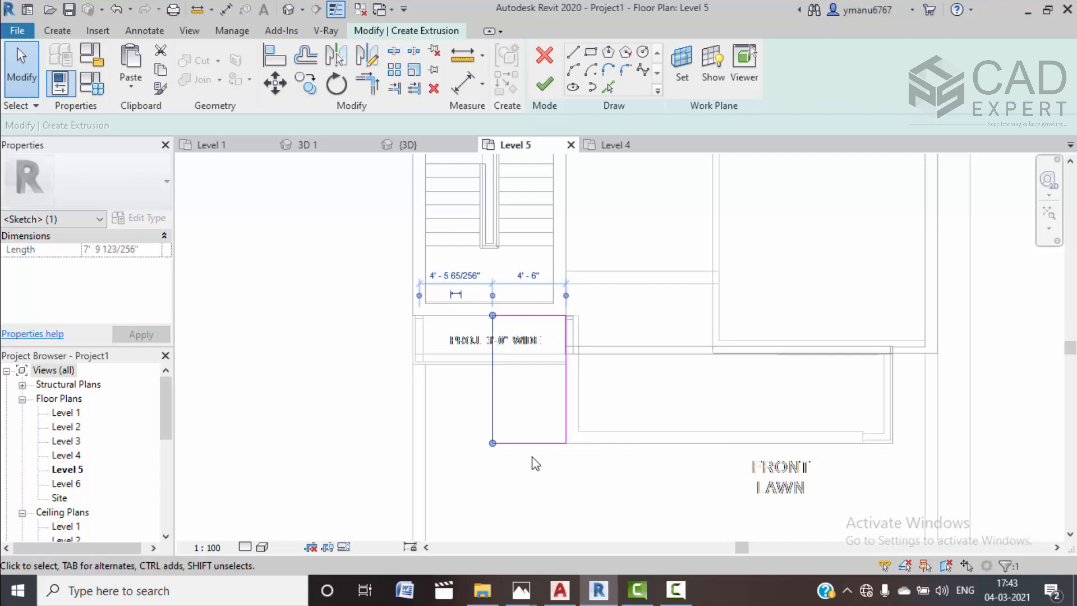
pyautogui.click(542, 85)
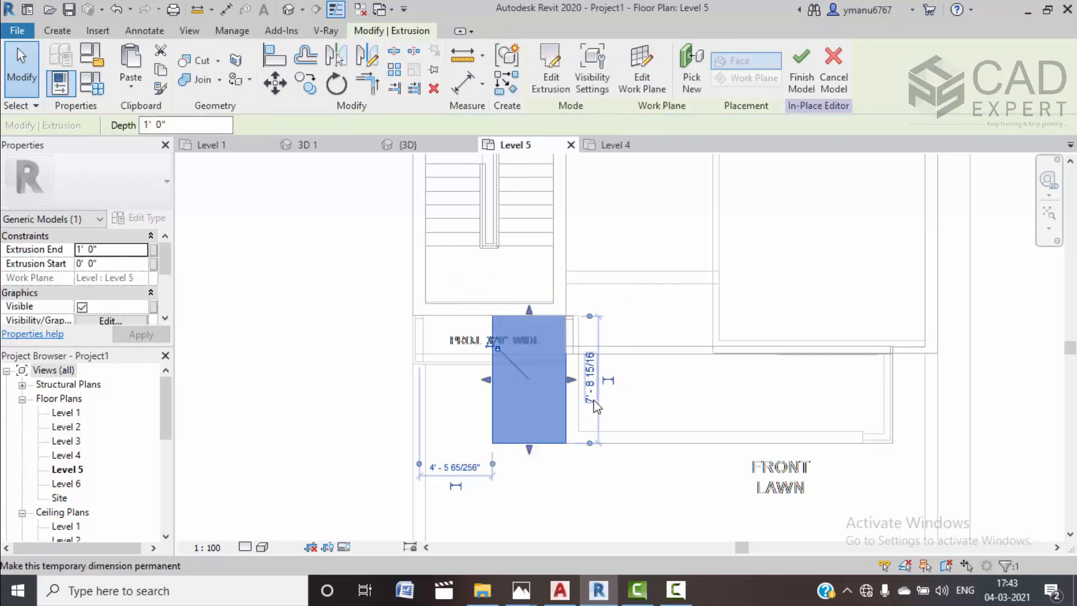
# Start a new solid extrusion, set its work plane to the face of the 4' 6" wide slab, and ready it for picking existing edges
pyautogui.scroll(-2, 586, 446)
pyautogui.moveTo(585, 447); pyautogui.dragTo(552, 400, button='middle')
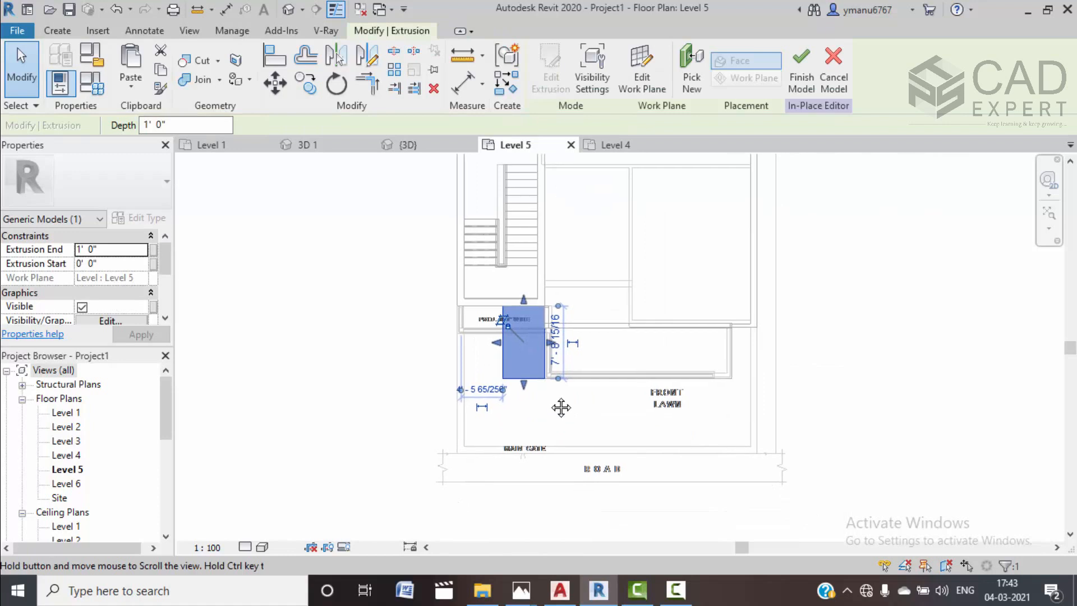
pyautogui.click(72, 32)
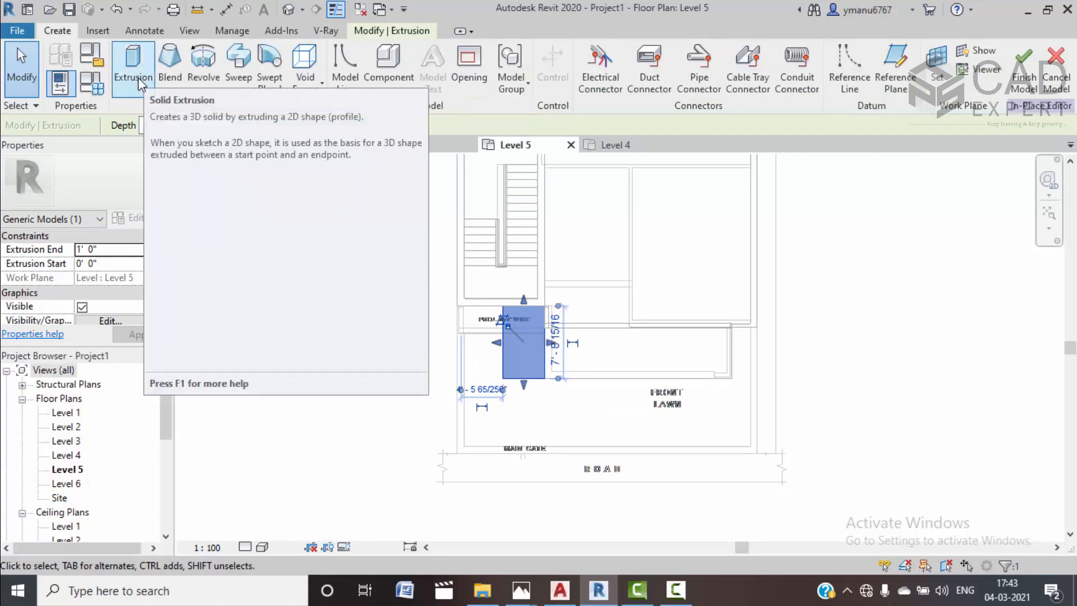
pyautogui.click(136, 73)
pyautogui.scroll(2, 513, 385)
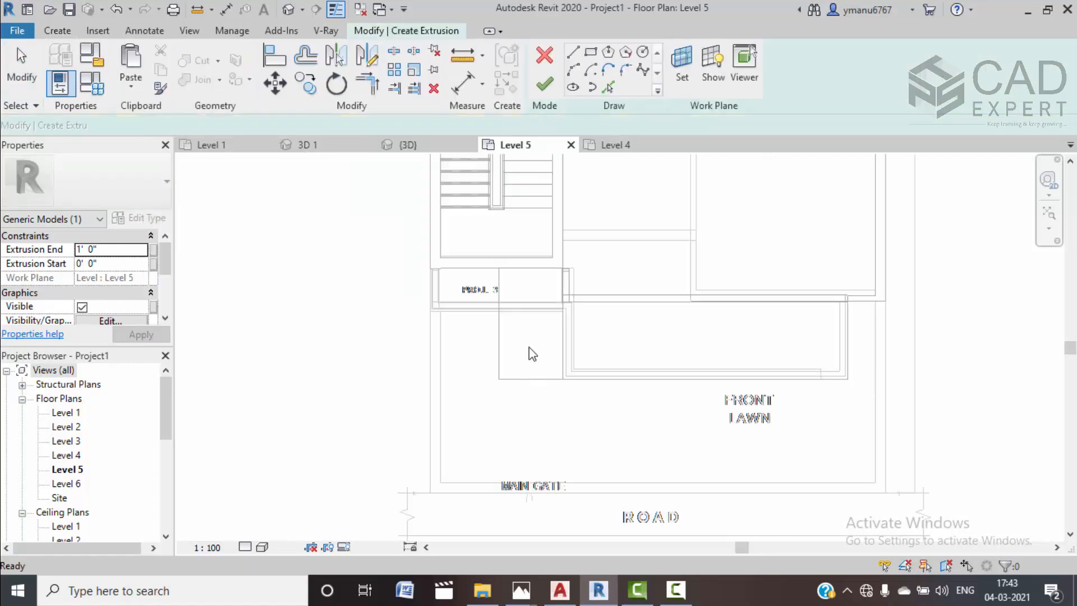
pyautogui.click(691, 82)
pyautogui.click(448, 315)
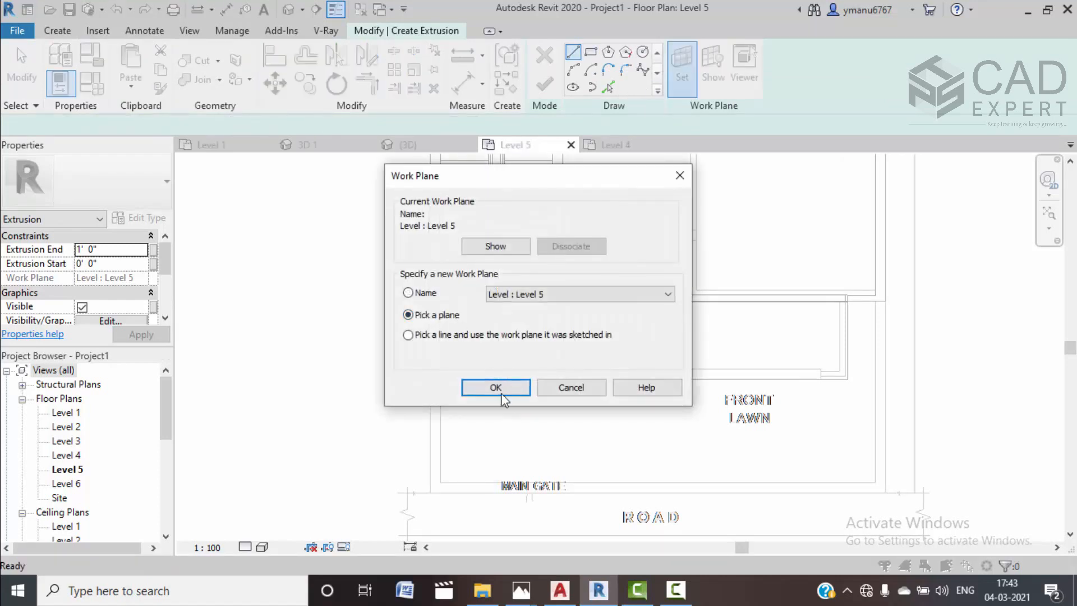
pyautogui.click(501, 392)
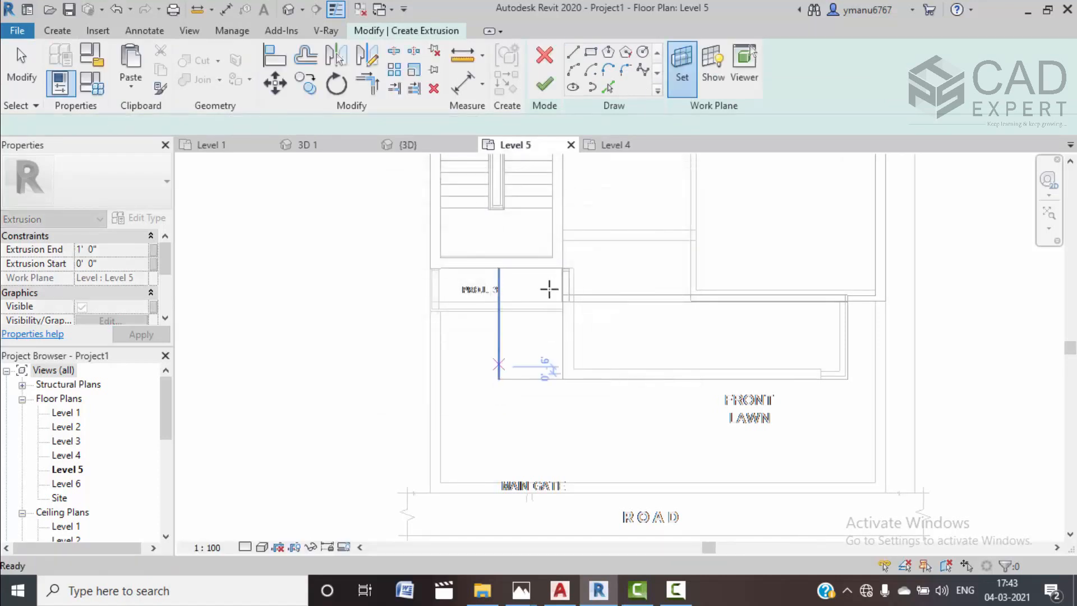
pyautogui.click(539, 308)
pyautogui.click(713, 78)
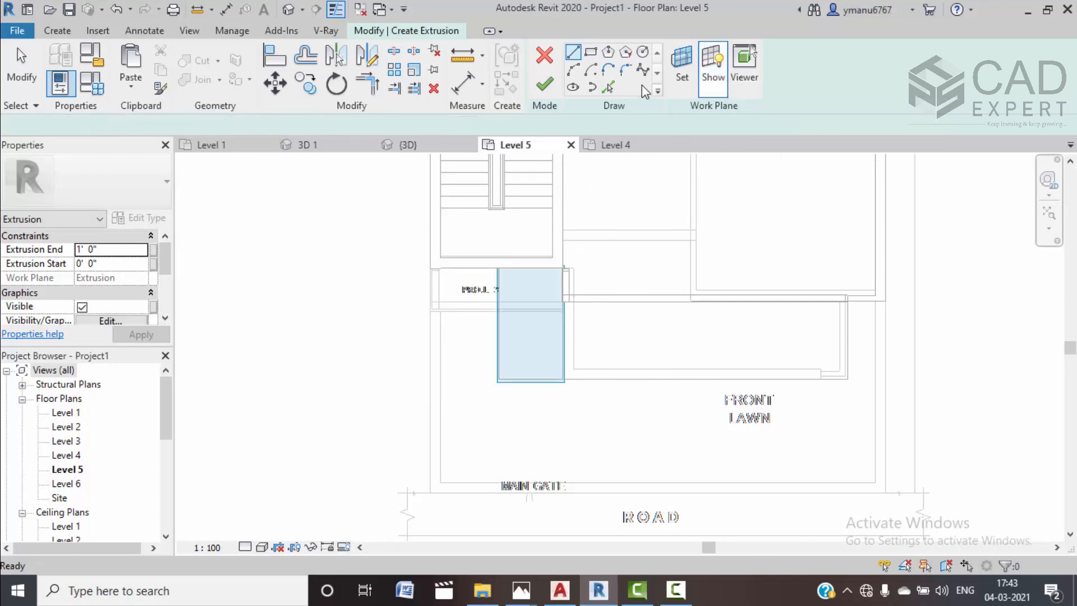
pyautogui.click(591, 52)
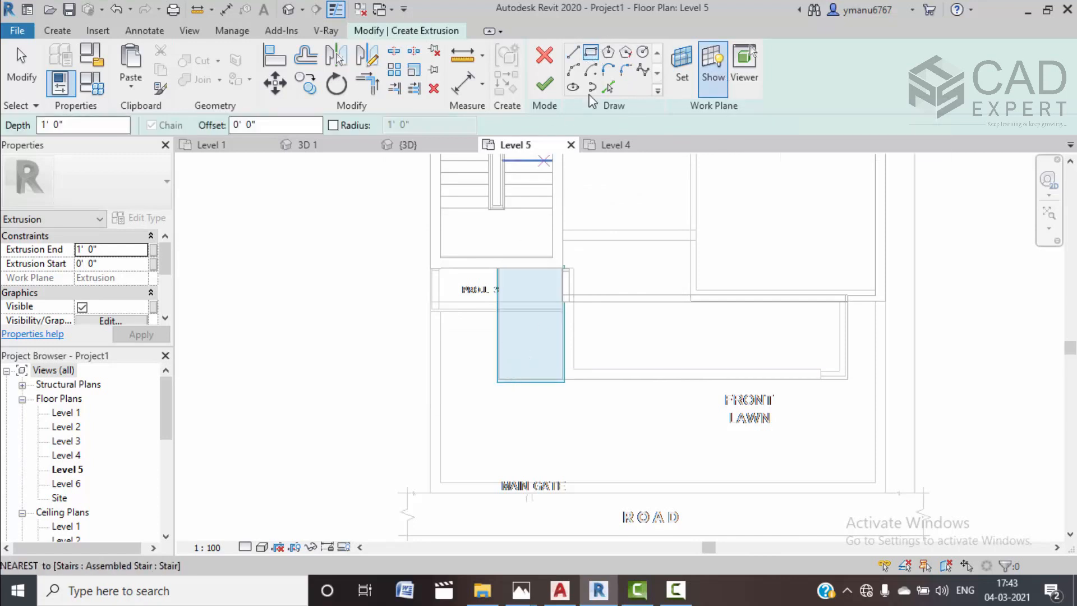
pyautogui.click(608, 87)
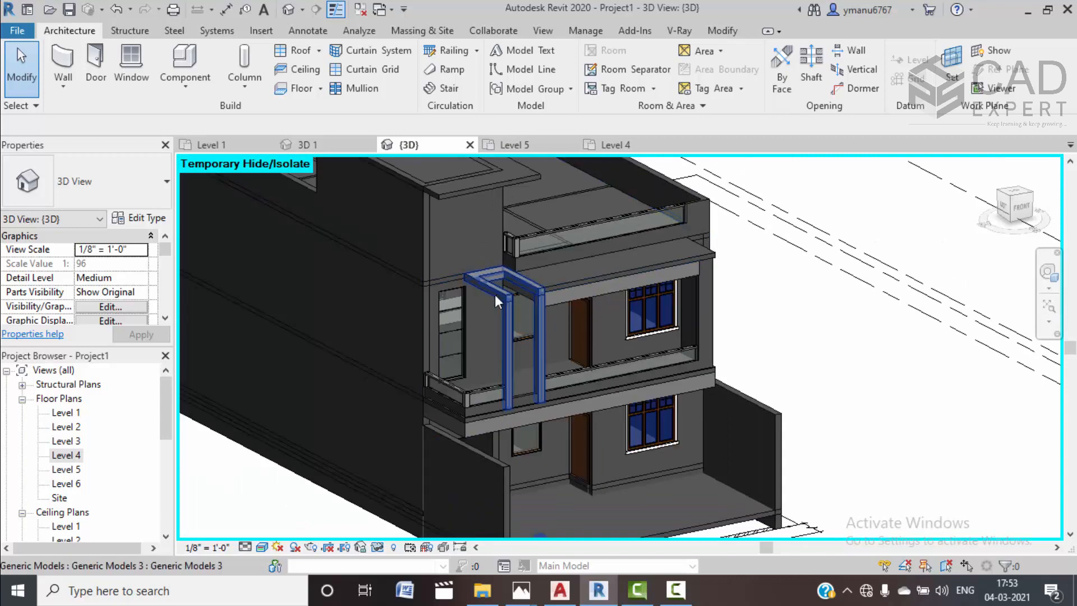
# Show the framed projection from the house's left side in the Hidden Line visual style
pyautogui.scroll(4, 508, 280)
pyautogui.scroll(5, 483, 283)
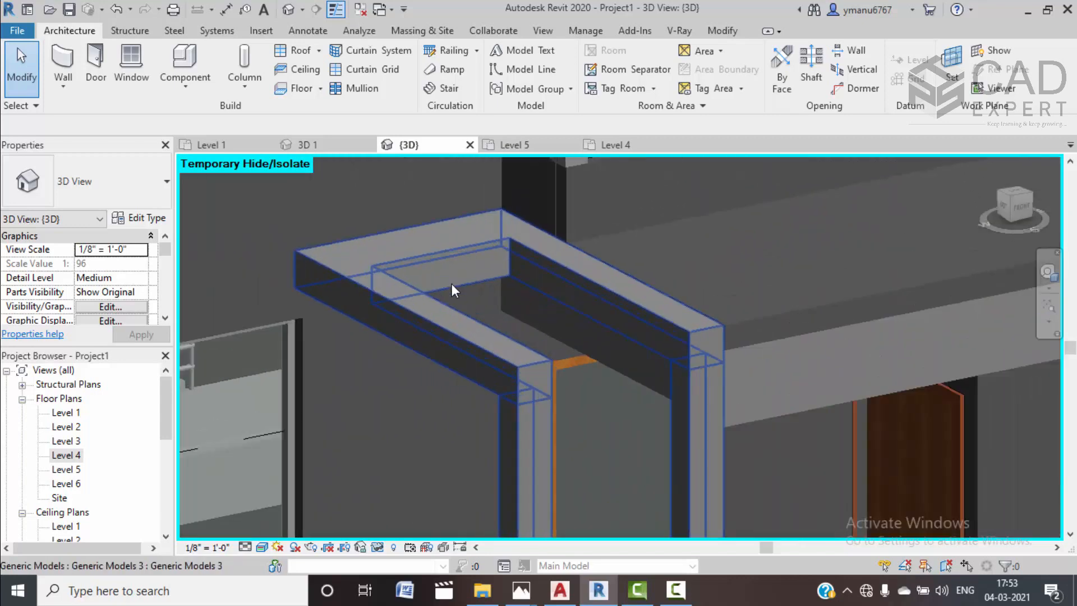
pyautogui.scroll(-3, 545, 310)
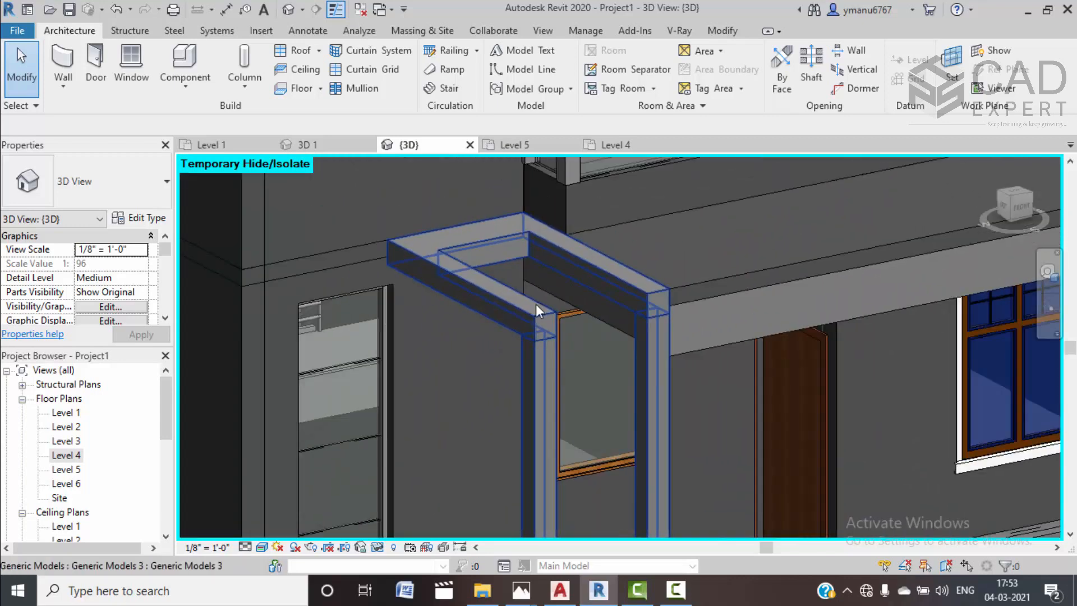
pyautogui.moveTo(540, 314); pyautogui.dragTo(556, 299, button='middle')
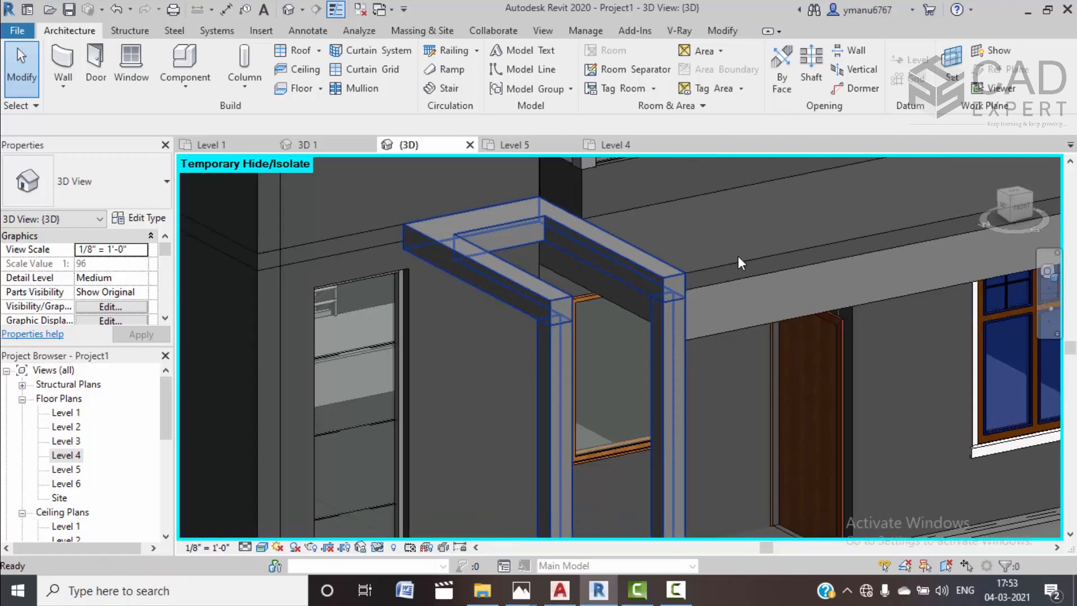
pyautogui.click(1003, 211)
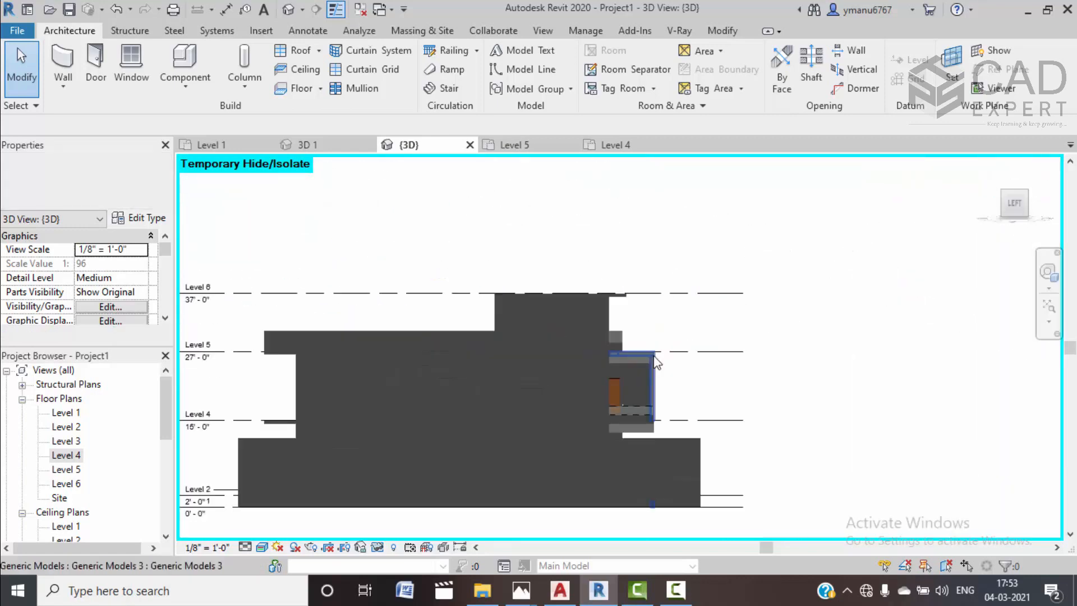
pyautogui.scroll(5, 654, 361)
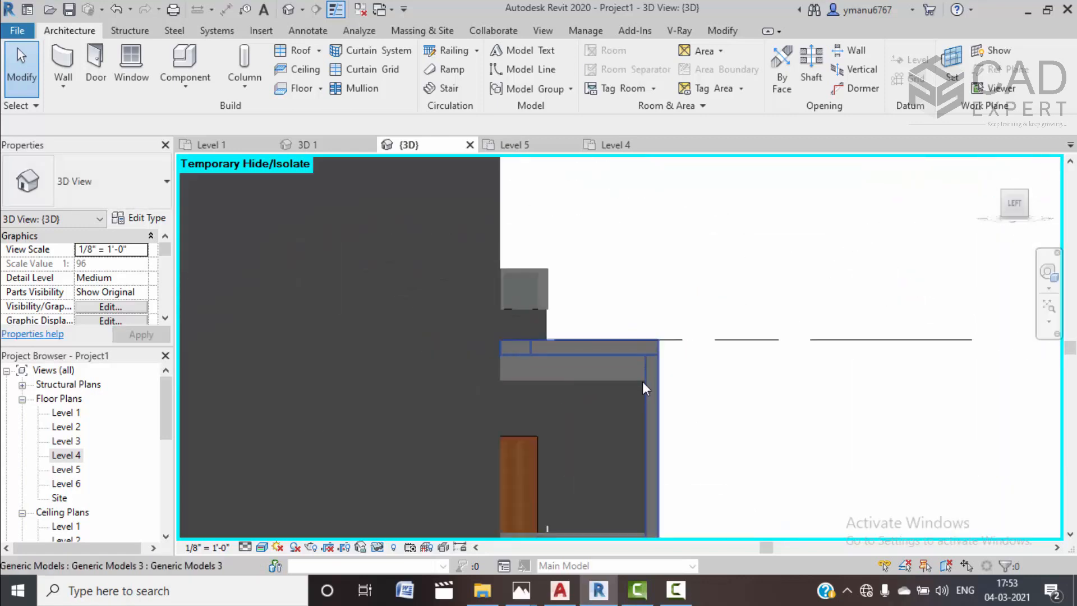
pyautogui.click(261, 547)
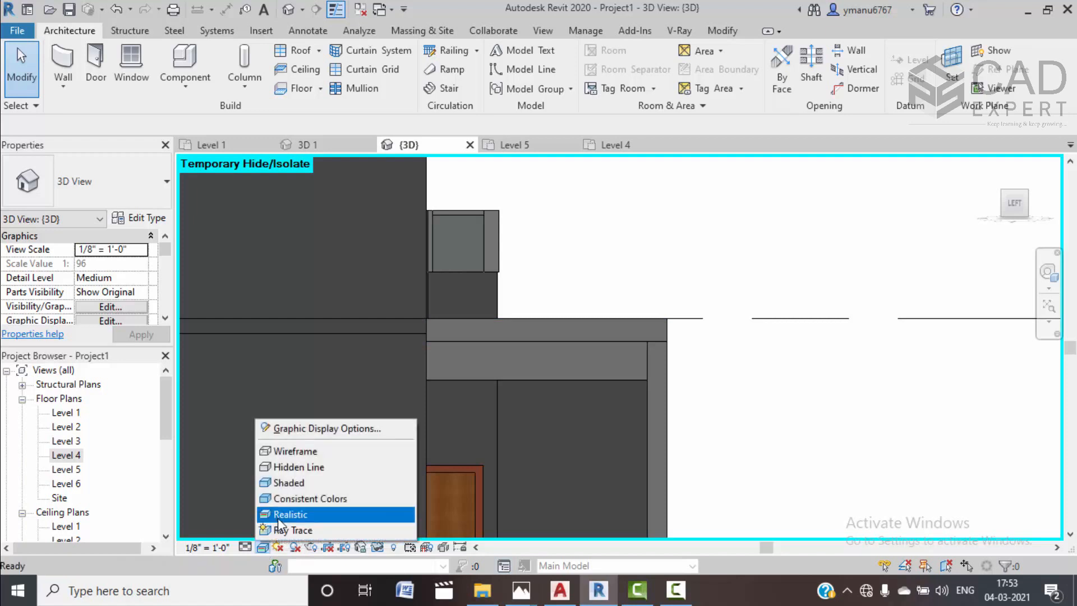
pyautogui.click(297, 467)
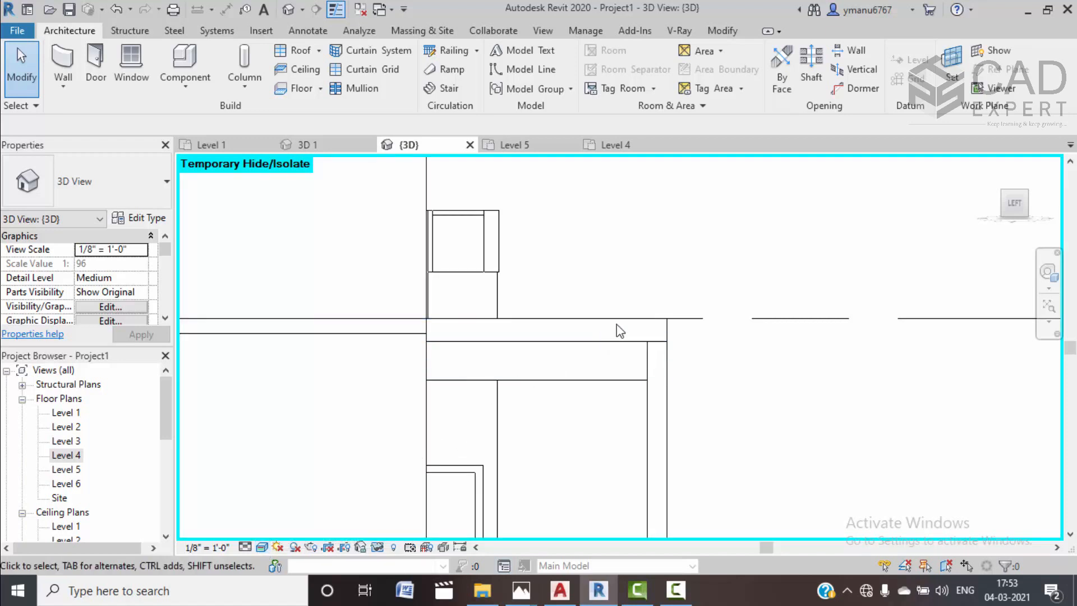
pyautogui.scroll(1, 620, 331)
pyautogui.moveTo(620, 331); pyautogui.dragTo(646, 312, button='middle')
# Create a new in-place model in the Generic Models category
pyautogui.click(187, 85)
pyautogui.click(207, 147)
pyautogui.scroll(-1, 514, 297)
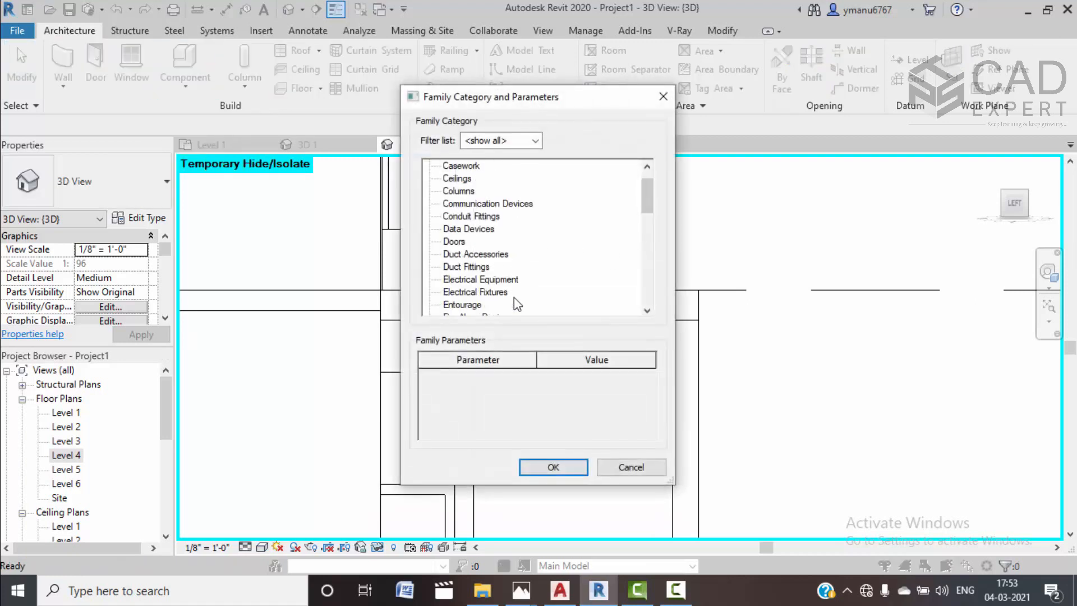
pyautogui.scroll(-3, 514, 298)
pyautogui.click(482, 278)
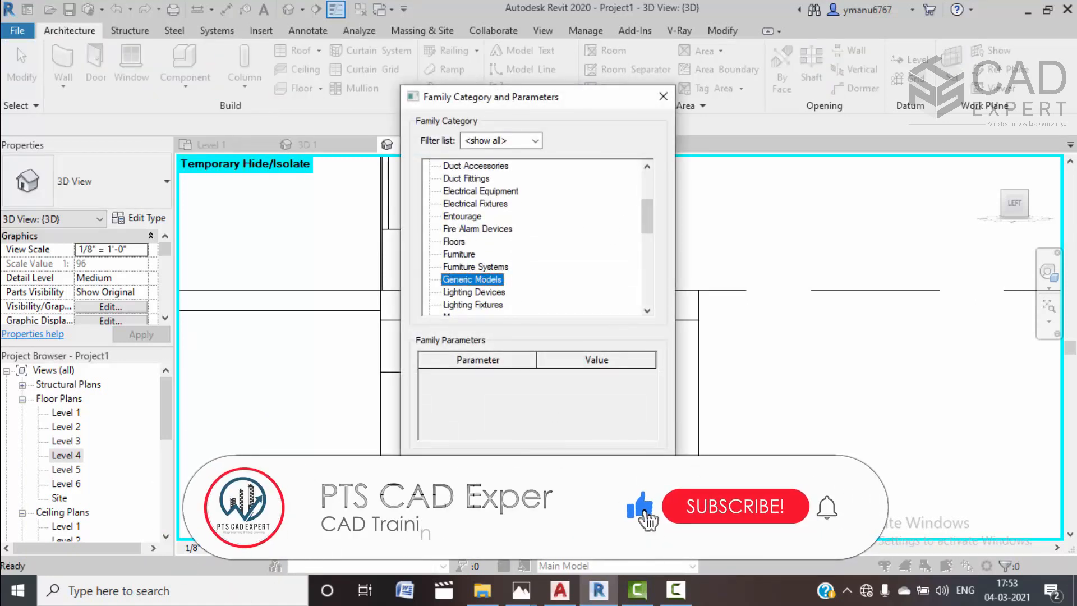
pyautogui.click(570, 467)
pyautogui.click(553, 329)
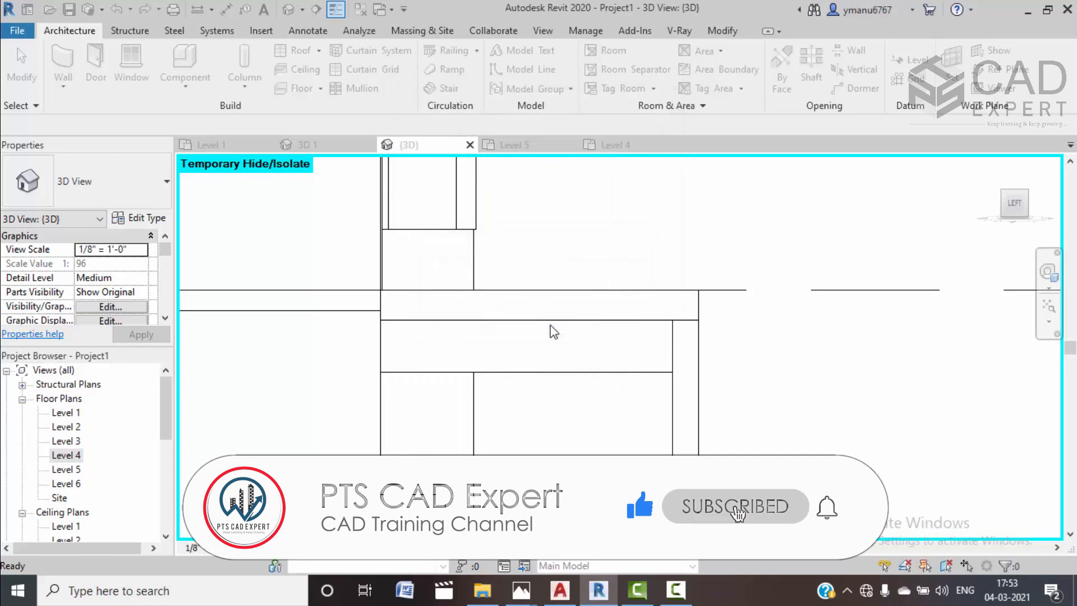
# Start a solid extrusion and pick the outer side face of the frame's top beam as its work plane
pyautogui.click(141, 81)
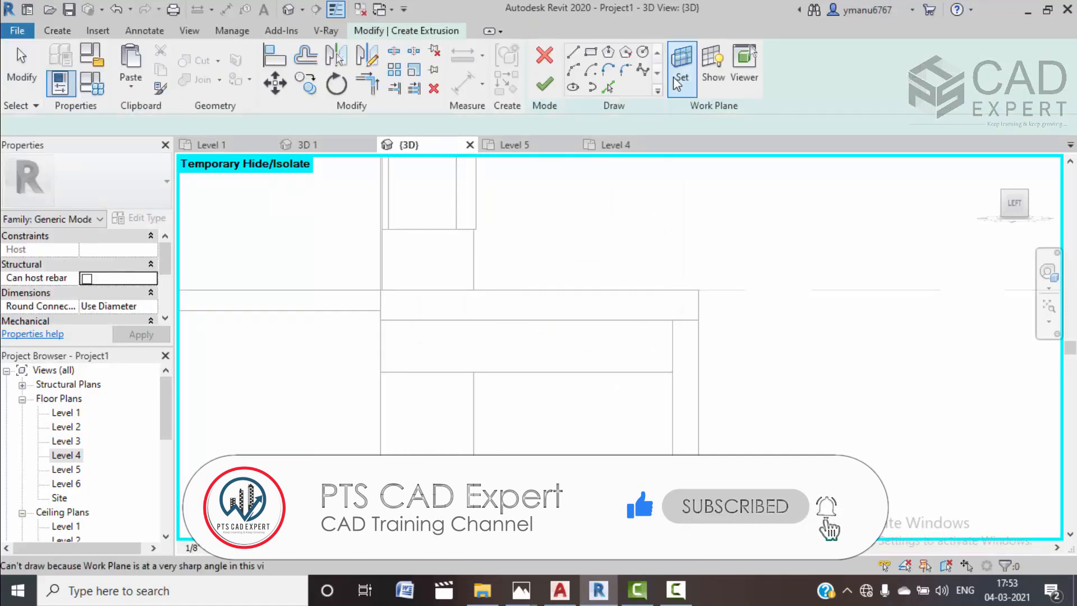
pyautogui.click(429, 316)
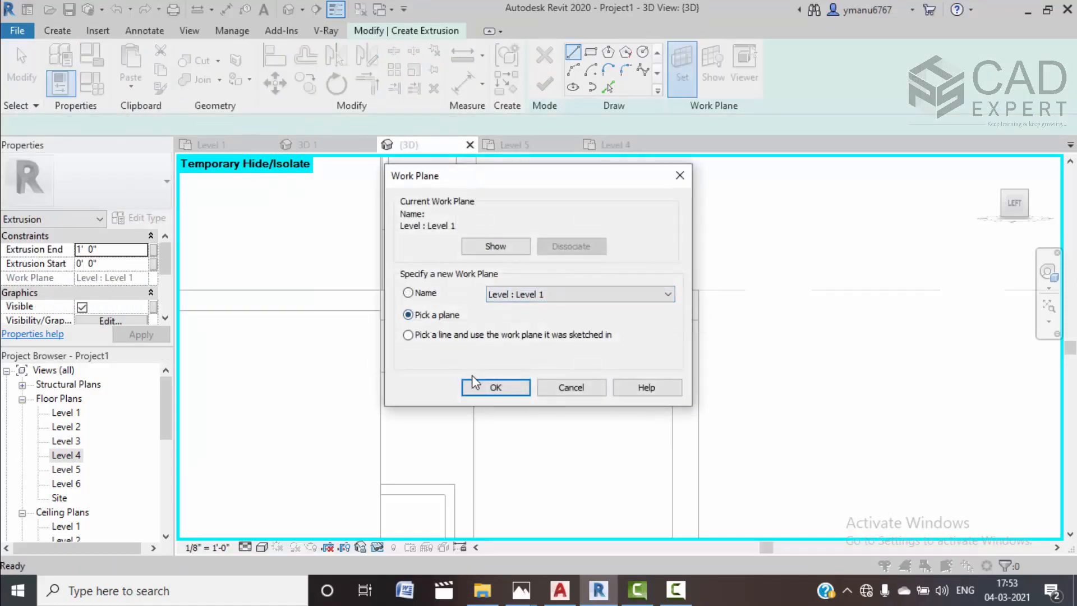
pyautogui.press('Return')
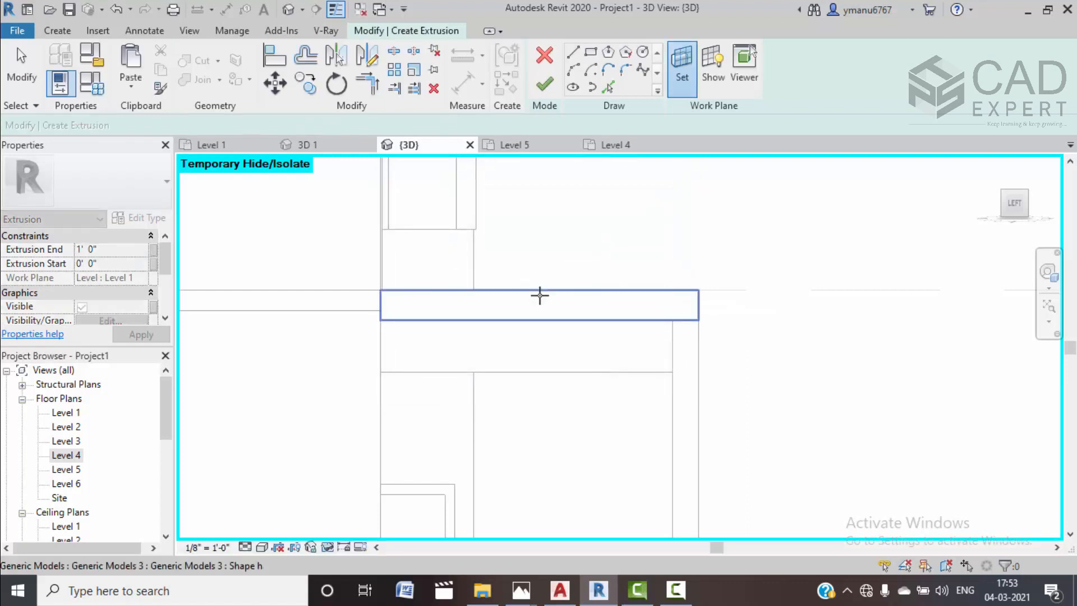
pyautogui.click(539, 294)
pyautogui.click(712, 62)
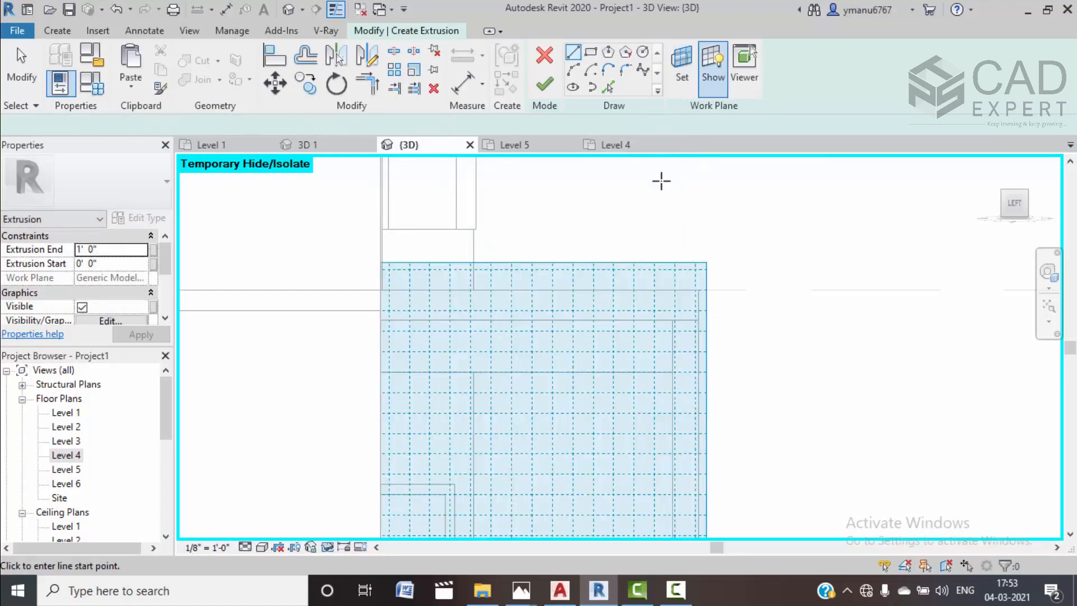
pyautogui.click(571, 53)
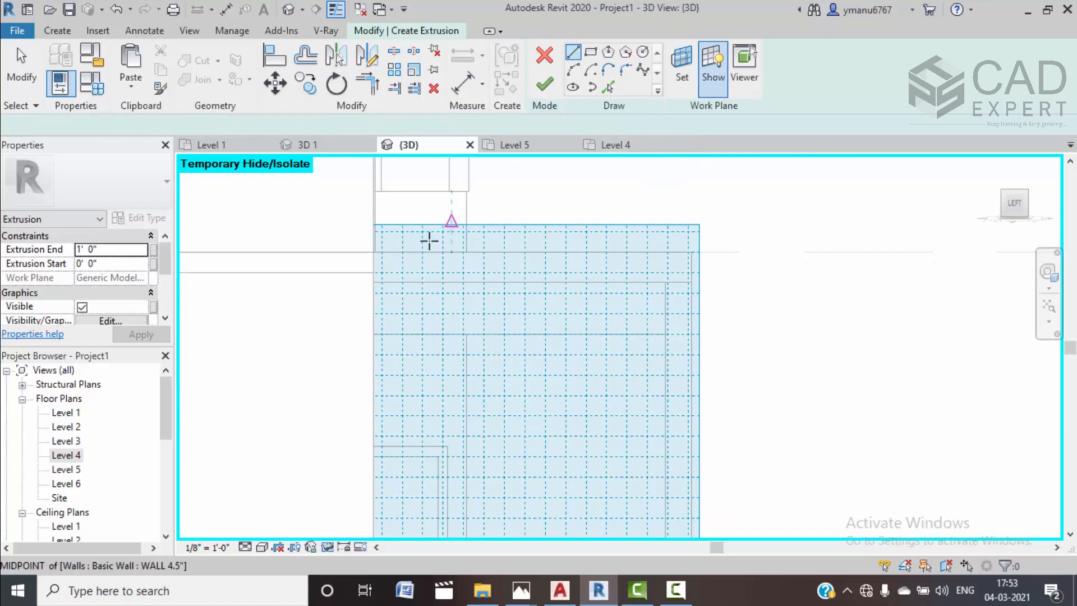
pyautogui.click(707, 92)
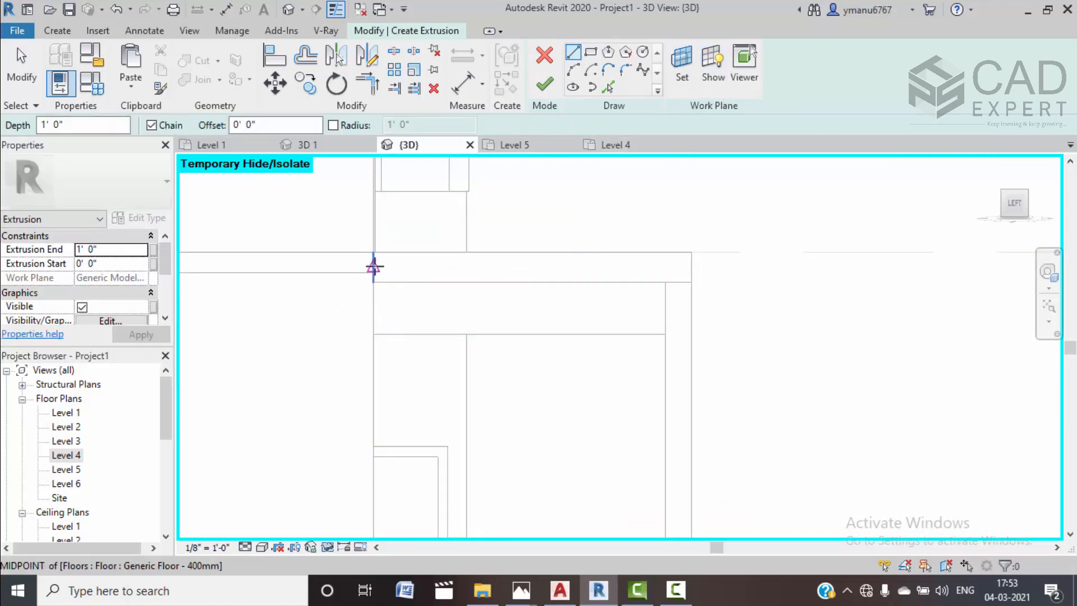
# Sketch a line about 7' 5" along the top beam from its wall-end midpoint, continuing down the front post to the railing's base
pyautogui.click(380, 267)
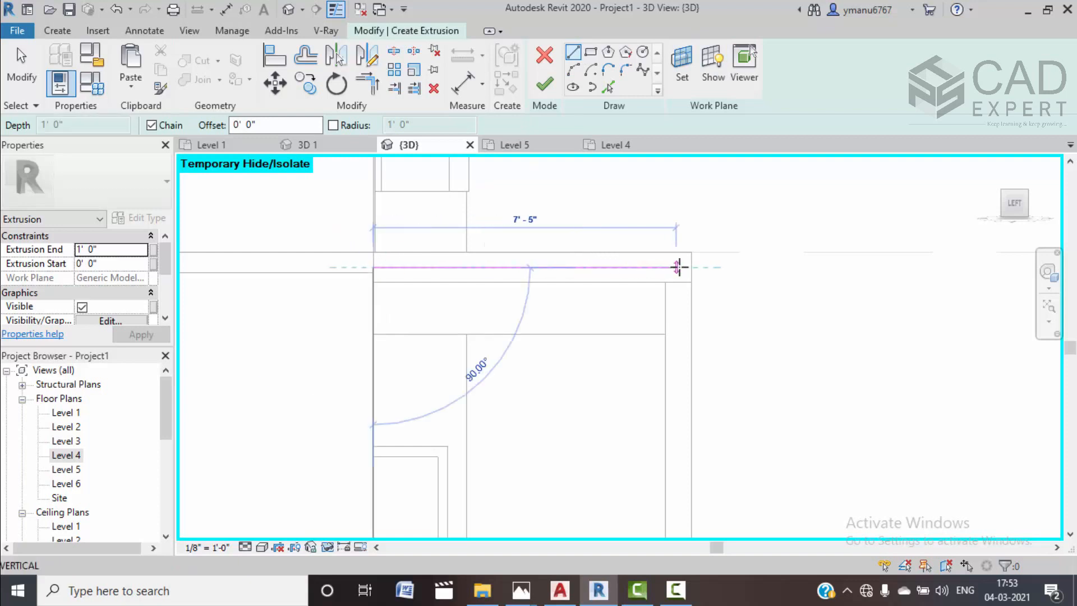
pyautogui.click(680, 267)
pyautogui.scroll(-3, 682, 426)
pyautogui.moveTo(681, 440); pyautogui.dragTo(689, 277, button='middle')
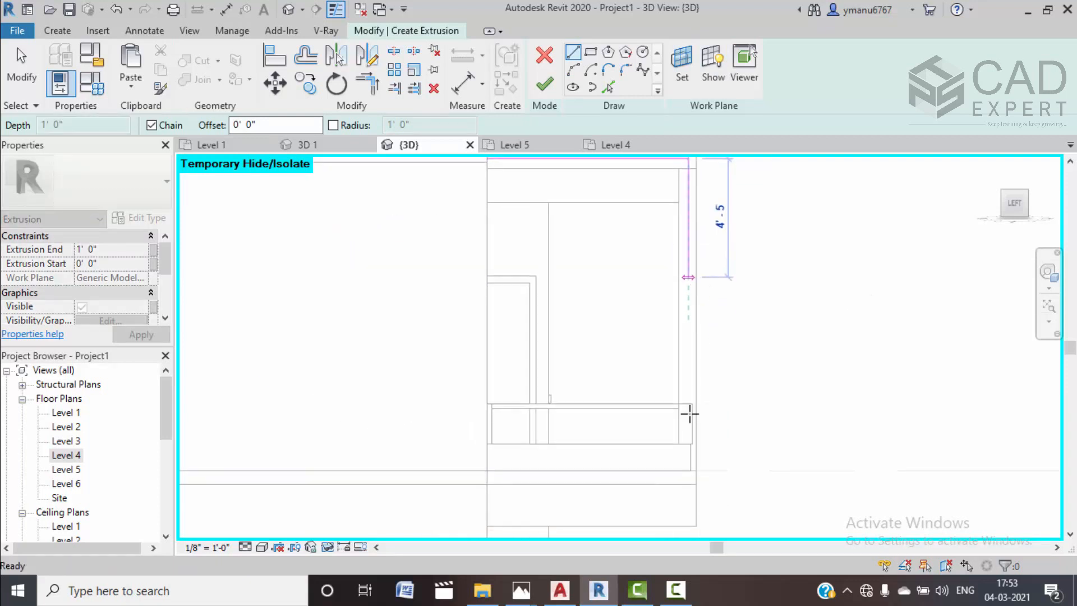
pyautogui.scroll(2, 689, 425)
pyautogui.scroll(3, 681, 392)
pyautogui.moveTo(683, 470); pyautogui.dragTo(723, 308, button='middle')
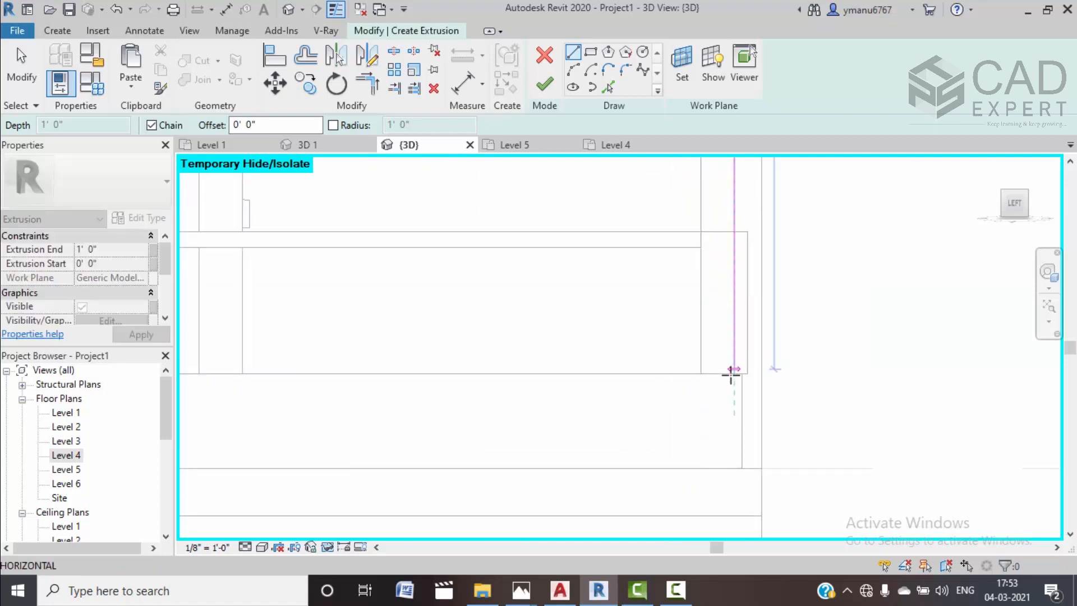
pyautogui.scroll(-1, 737, 364)
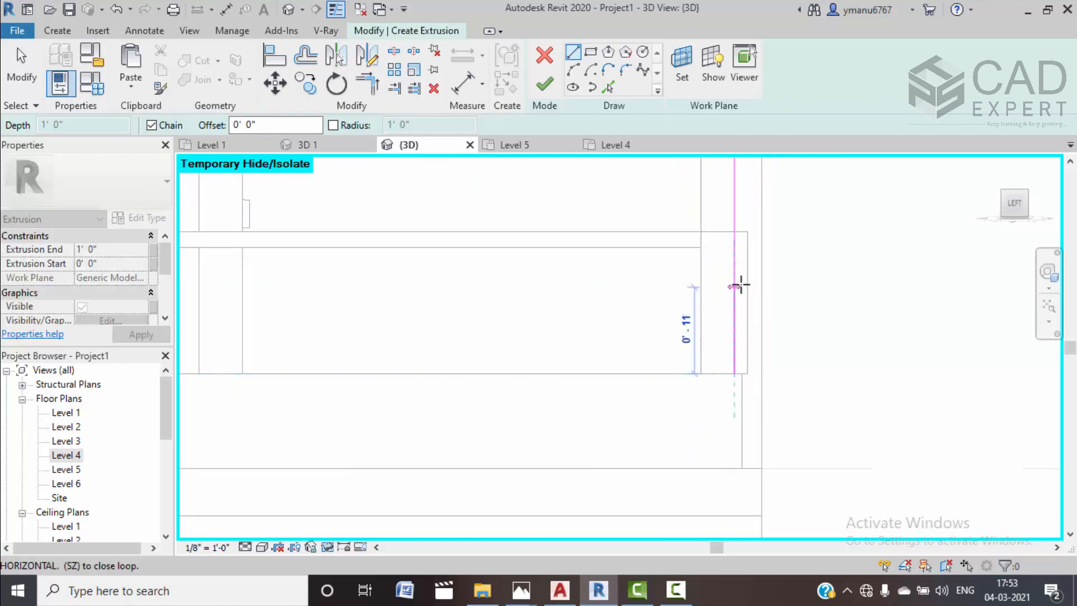
pyautogui.press('Escape')
pyautogui.press('Escape')
pyautogui.scroll(-1, 740, 285)
pyautogui.moveTo(771, 375); pyautogui.dragTo(759, 401, button='middle')
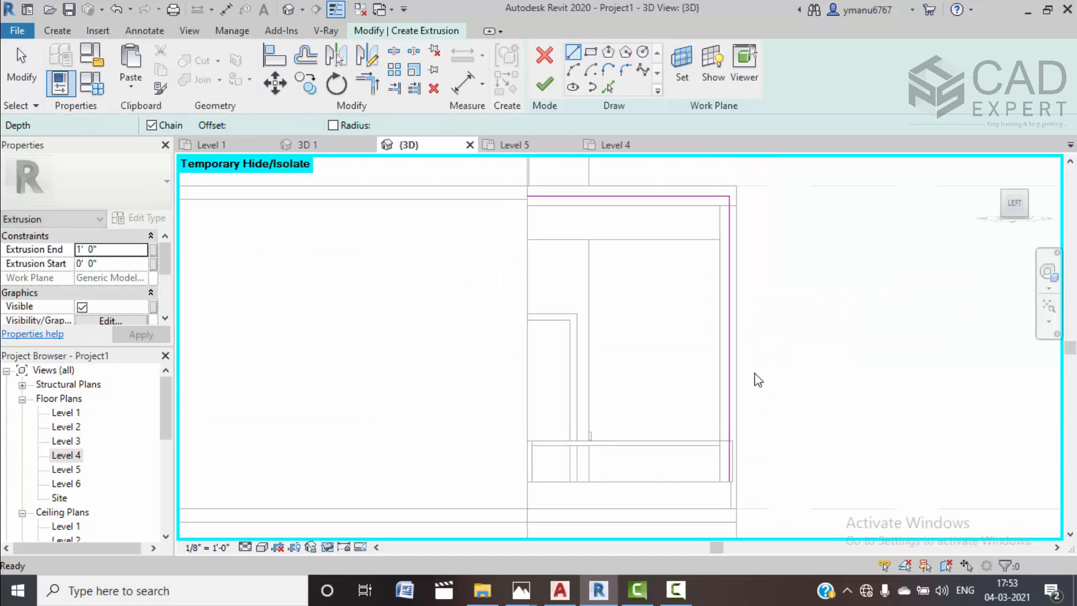
pyautogui.press('Escape')
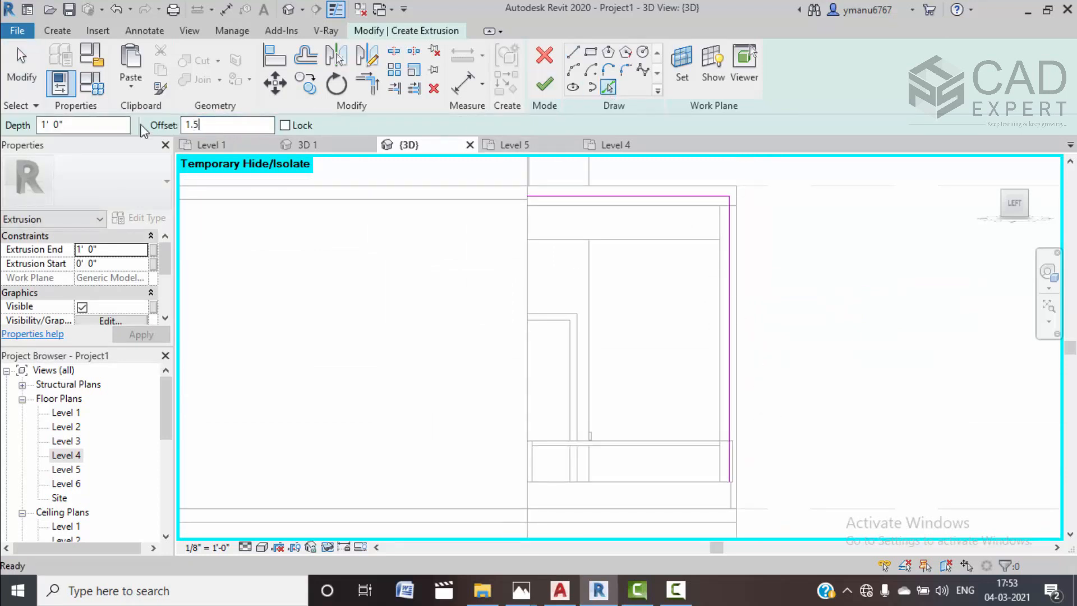
# Offset the beam line and the post line inward by 1 1/2" to form a parallel inner pair
pyautogui.click(548, 203)
pyautogui.scroll(4, 555, 202)
pyautogui.scroll(-3, 659, 213)
pyautogui.scroll(5, 757, 259)
pyautogui.click(756, 264)
pyautogui.scroll(-6, 695, 202)
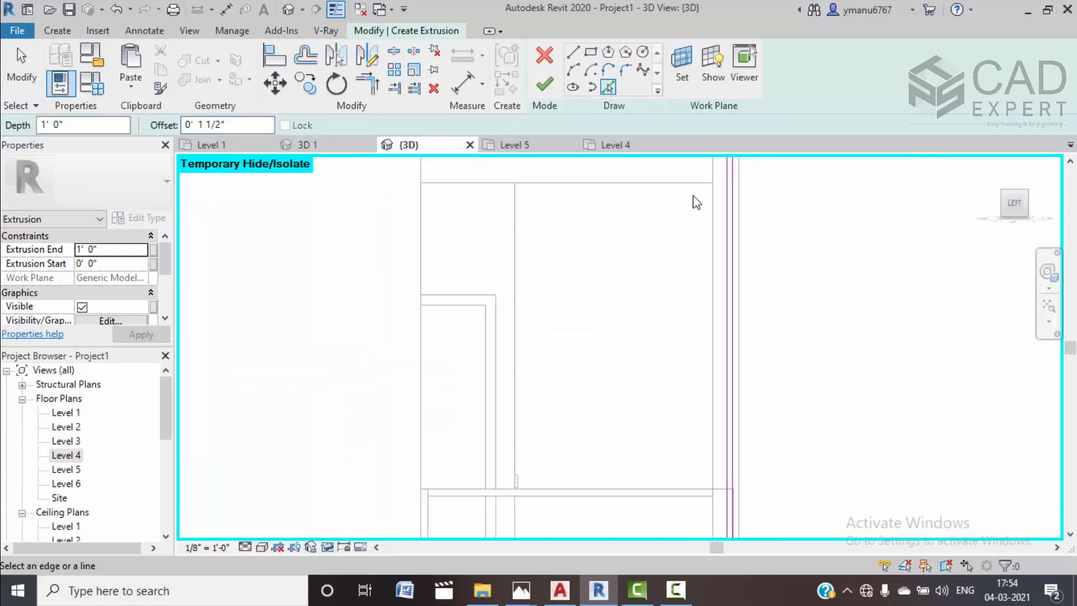
pyautogui.moveTo(690, 269); pyautogui.dragTo(683, 355, button='middle')
pyautogui.scroll(5, 693, 234)
pyautogui.click(696, 242)
pyautogui.scroll(-2, 732, 278)
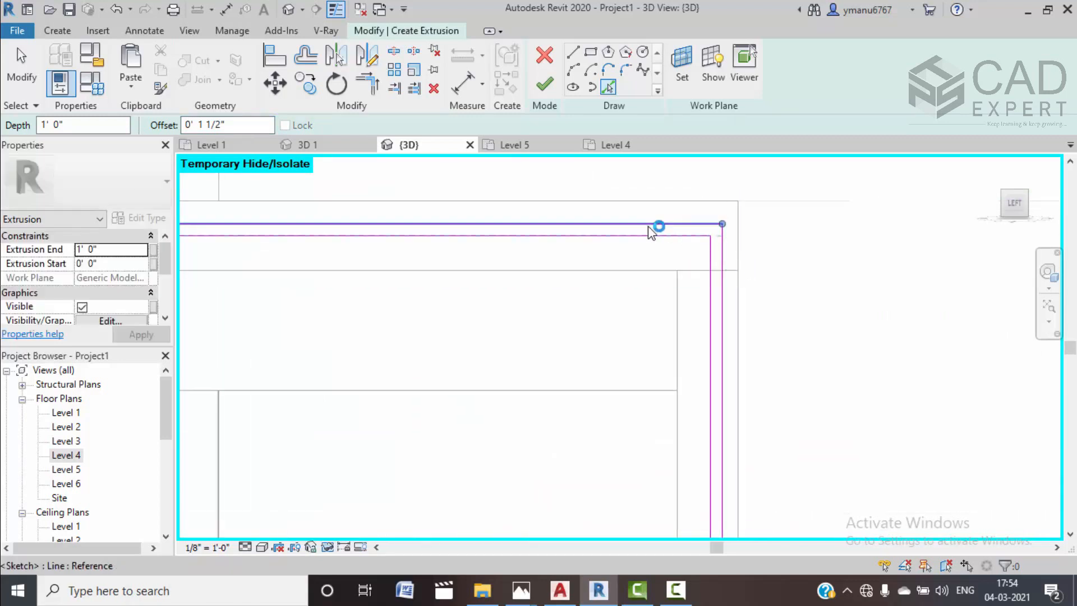
pyautogui.click(572, 54)
pyautogui.scroll(5, 325, 232)
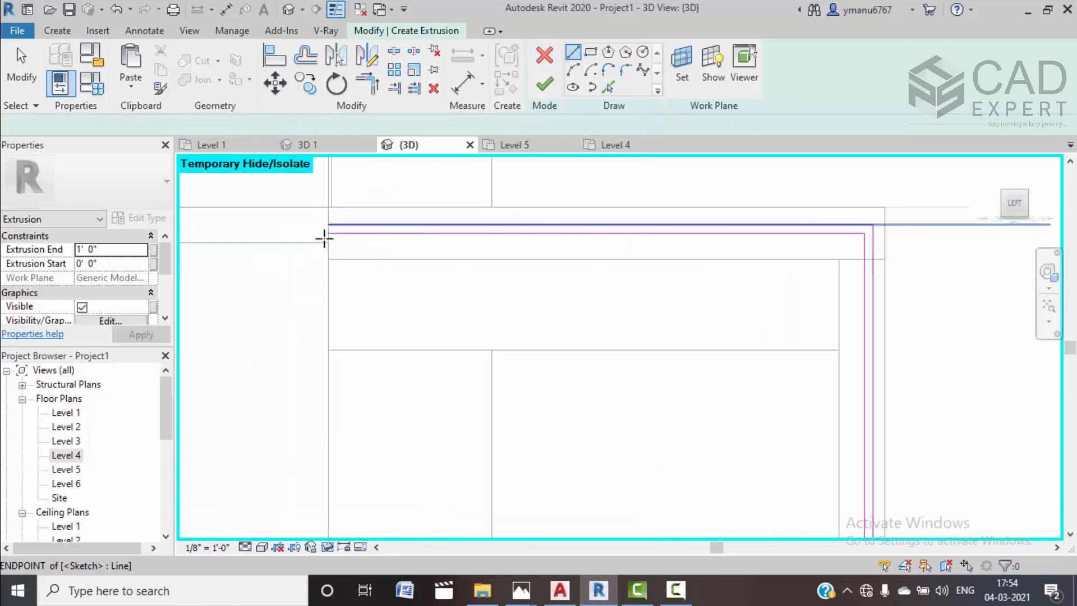
pyautogui.click(333, 204)
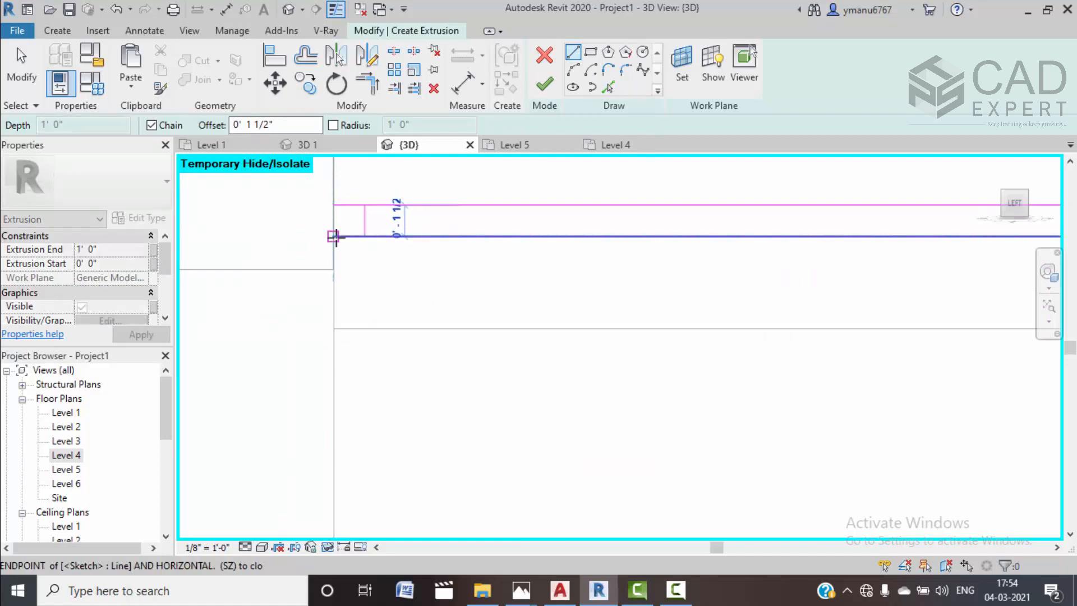
pyautogui.click(333, 236)
pyautogui.press('Escape')
pyautogui.press('Escape')
# Close the strip profile with short lines at its wall end and at the post's base, and finish the extrusion sketch
pyautogui.click(571, 52)
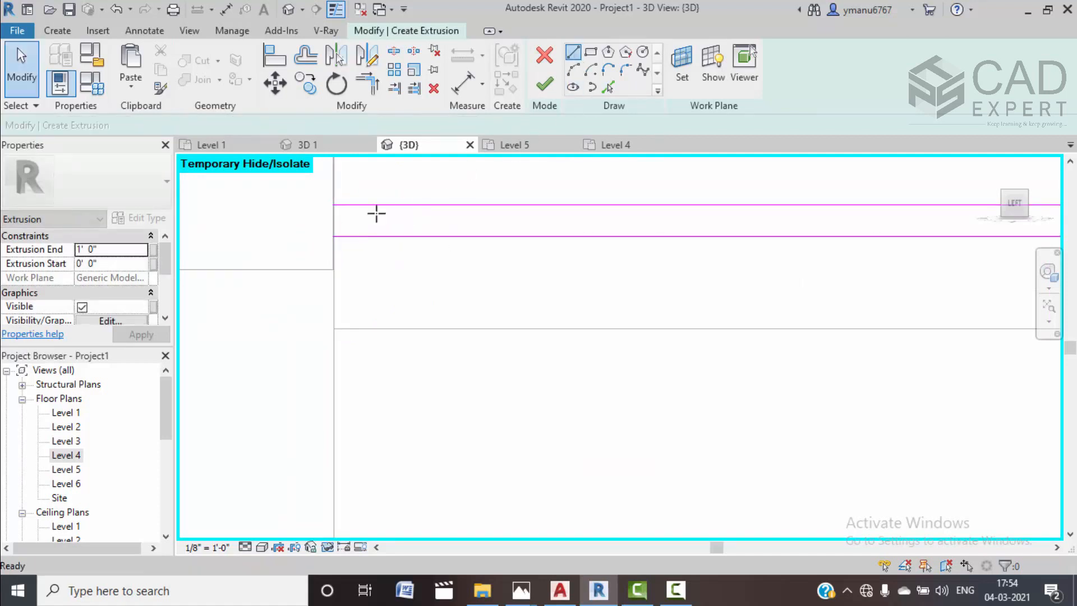
pyautogui.click(333, 204)
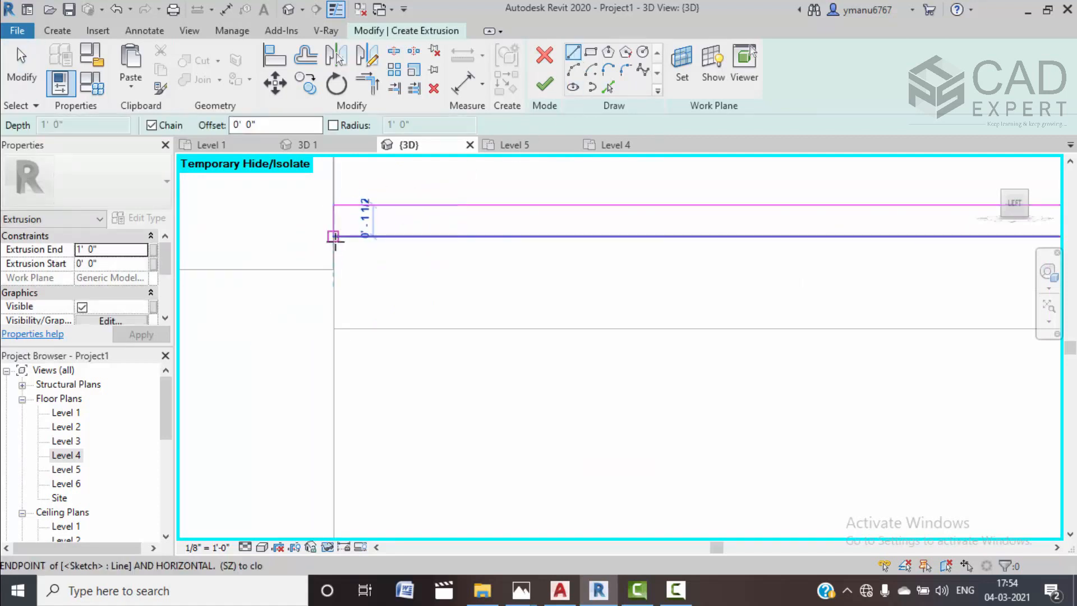
pyautogui.click(336, 239)
pyautogui.scroll(-5, 360, 194)
pyautogui.moveTo(536, 372)
pyautogui.mouseDown(button='middle')
pyautogui.moveTo(572, 371)
pyautogui.moveTo(557, 205)
pyautogui.mouseUp(button='middle')
pyautogui.scroll(-2, 755, 417)
pyautogui.scroll(2, 785, 504)
pyautogui.moveTo(785, 505)
pyautogui.mouseDown(button='middle')
pyautogui.moveTo(733, 206)
pyautogui.moveTo(680, 423)
pyautogui.moveTo(683, 480)
pyautogui.mouseUp(button='middle')
pyautogui.scroll(5, 696, 246)
pyautogui.click(664, 355)
pyautogui.click(637, 354)
pyautogui.click(546, 90)
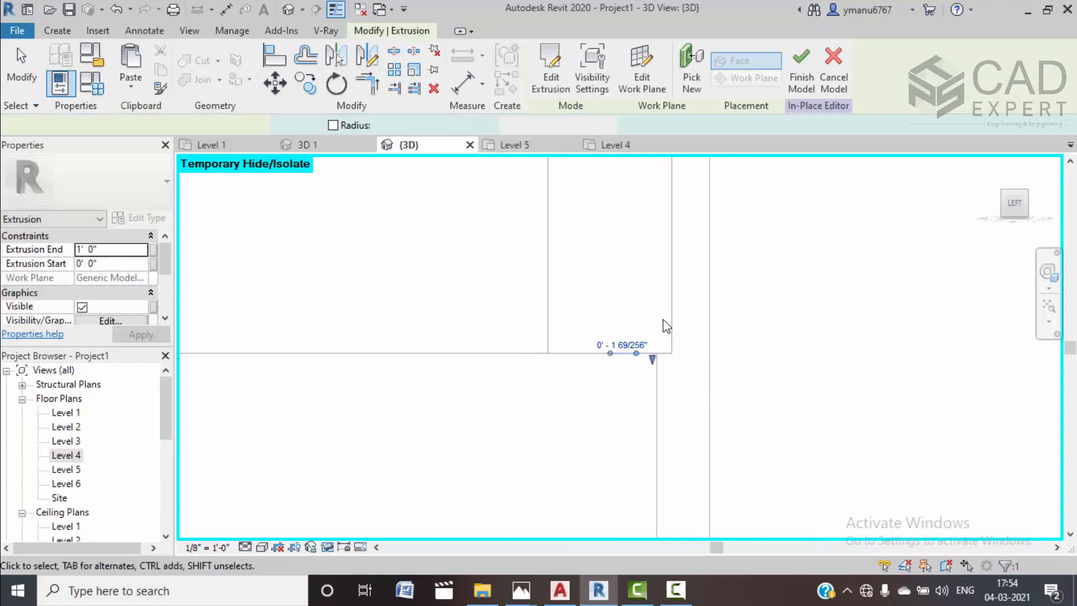
# Stretch the strip extrusion to span between the inner faces of the frame's two side members, and finish the in-place model
pyautogui.scroll(-3, 665, 341)
pyautogui.keyDown('shift'); pyautogui.moveTo(839, 339); pyautogui.dragTo(699, 392, button='middle'); pyautogui.keyUp('shift')
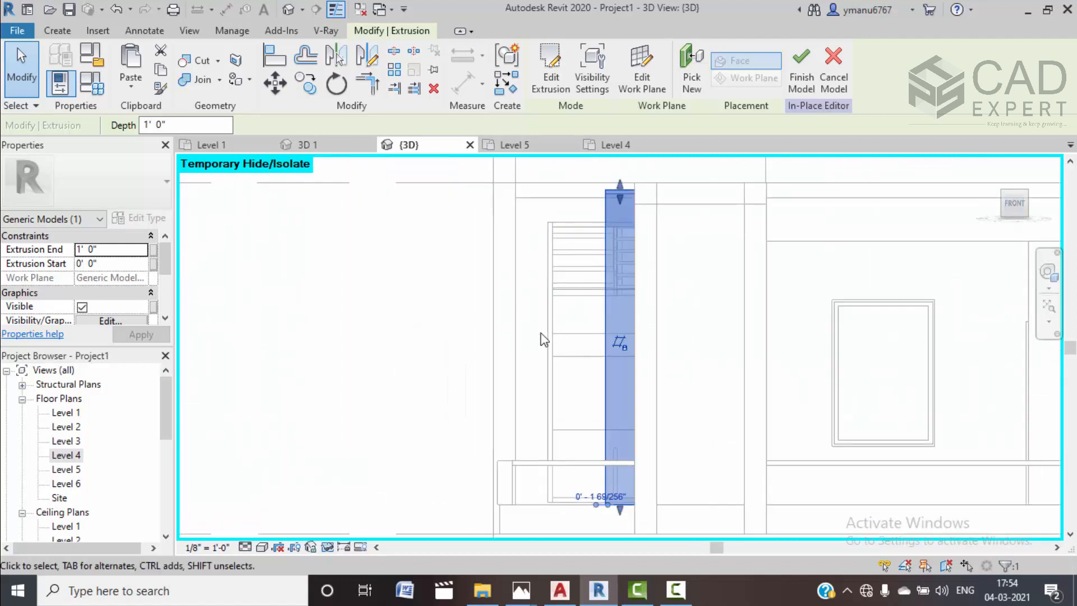
pyautogui.click(538, 365)
pyautogui.click(613, 391)
pyautogui.moveTo(639, 348); pyautogui.dragTo(714, 361)
pyautogui.moveTo(600, 349); pyautogui.dragTo(657, 365)
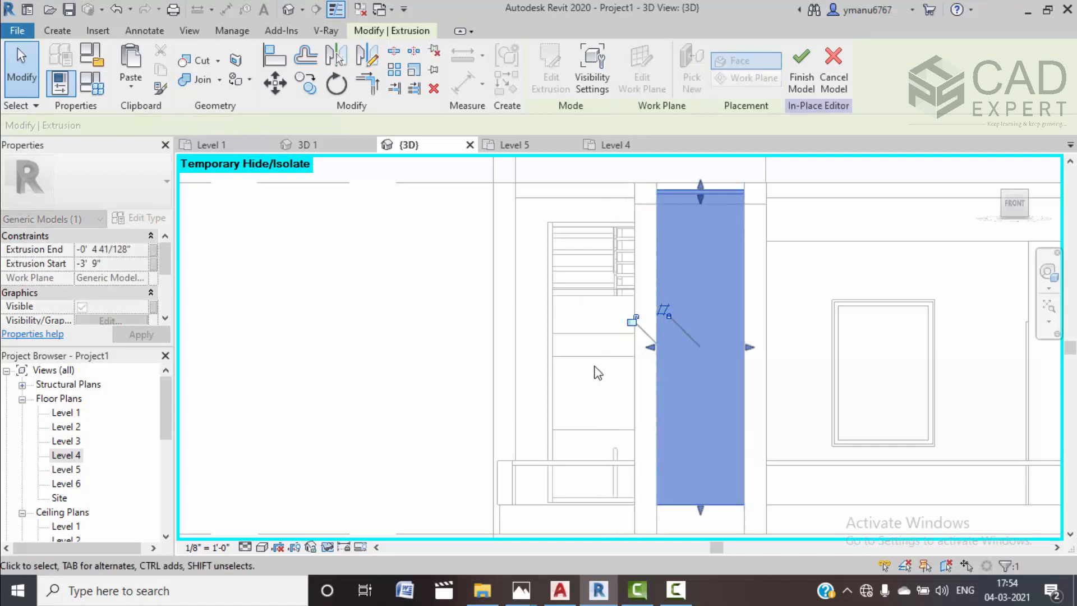
pyautogui.click(586, 392)
pyautogui.click(542, 84)
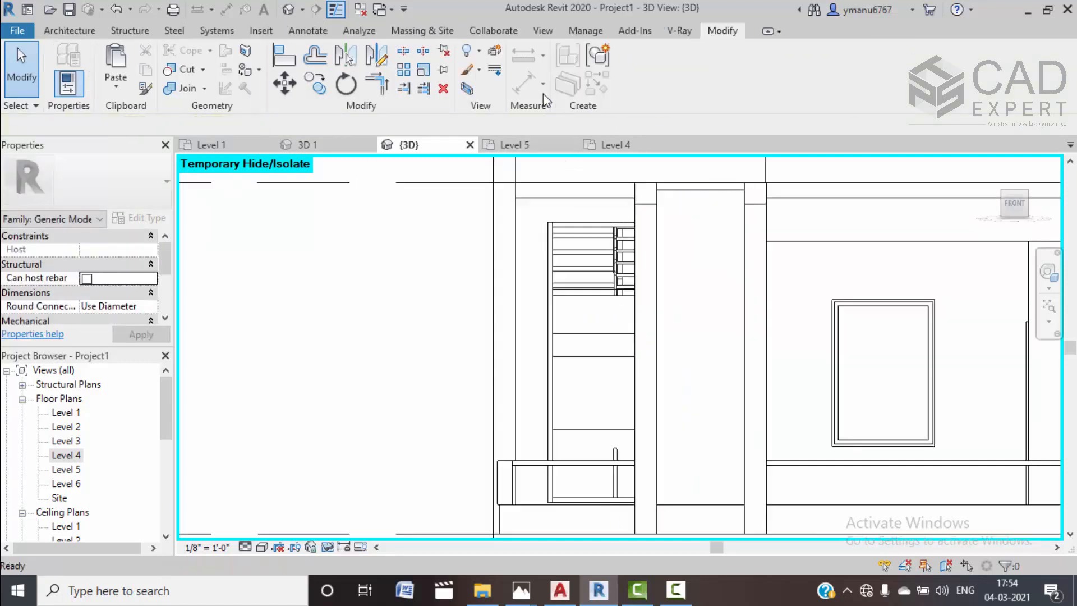
# Set the 3D view's visual style to Shaded and inspect the framed projection from above
pyautogui.keyDown('shift'); pyautogui.moveTo(594, 415); pyautogui.dragTo(500, 522, button='middle'); pyautogui.keyUp('shift')
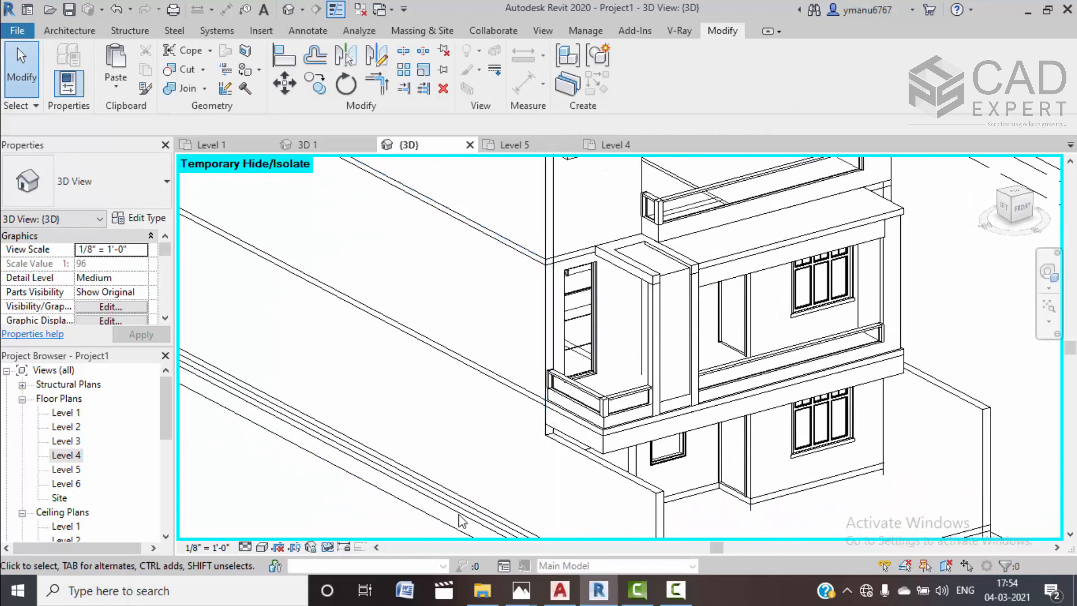
pyautogui.click(278, 546)
pyautogui.click(274, 511)
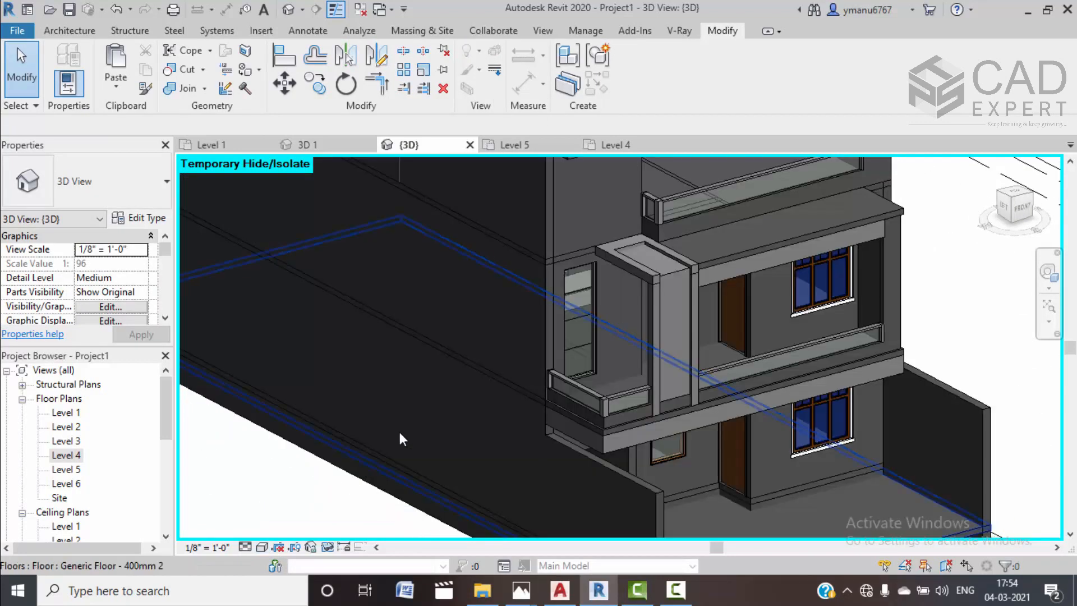
pyautogui.scroll(-3, 561, 377)
pyautogui.keyDown('shift'); pyautogui.moveTo(726, 432); pyautogui.dragTo(758, 472, button='middle'); pyautogui.keyUp('shift')
pyautogui.scroll(5, 571, 341)
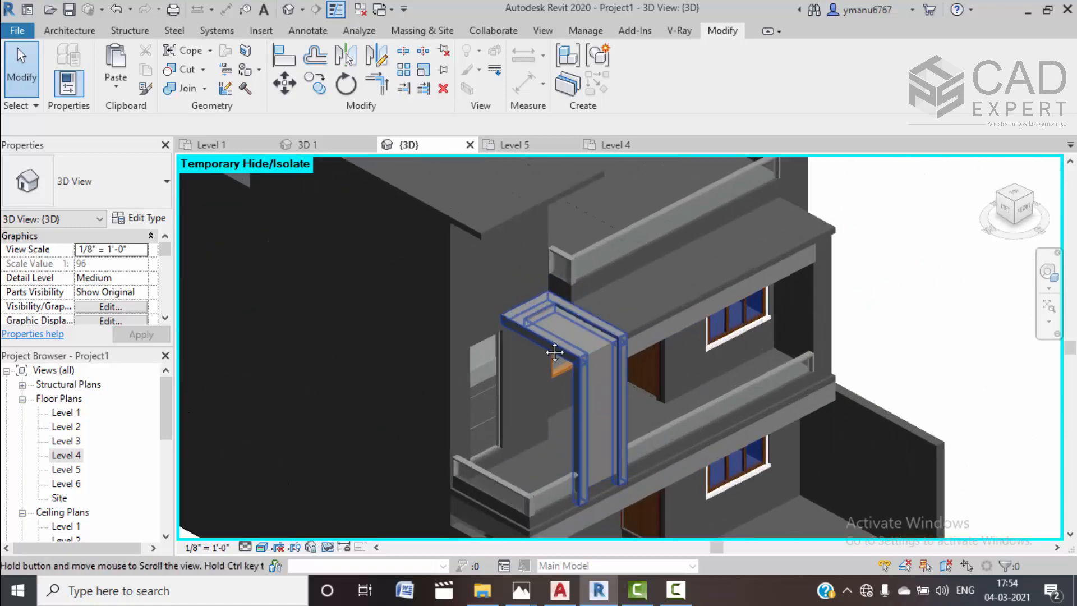
# Select the 9" front wall above the framed projection and open its profile for editing in the front view
pyautogui.click(553, 297)
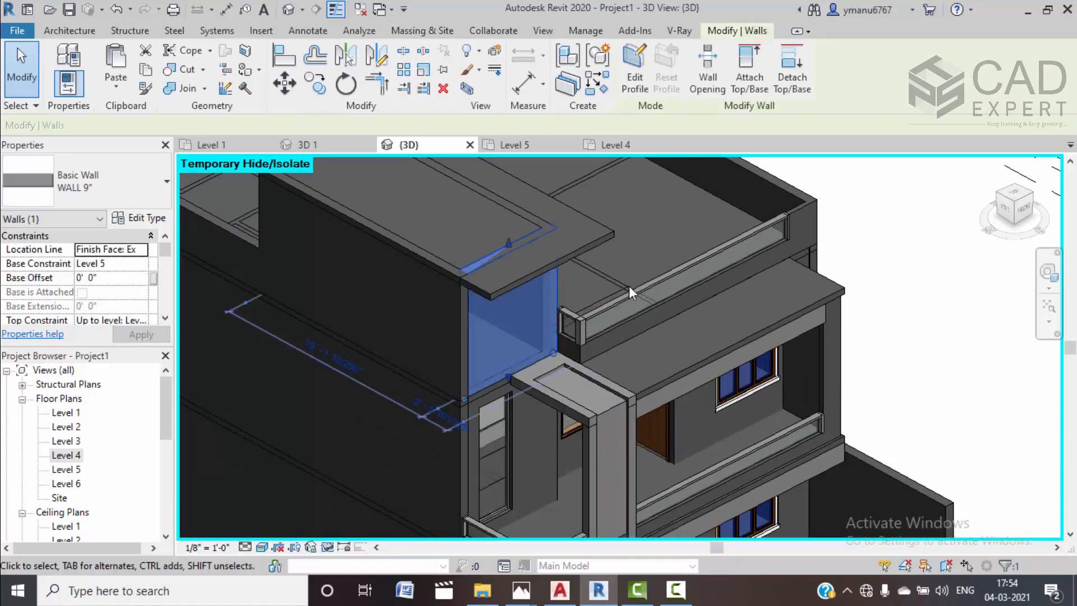
pyautogui.click(1029, 209)
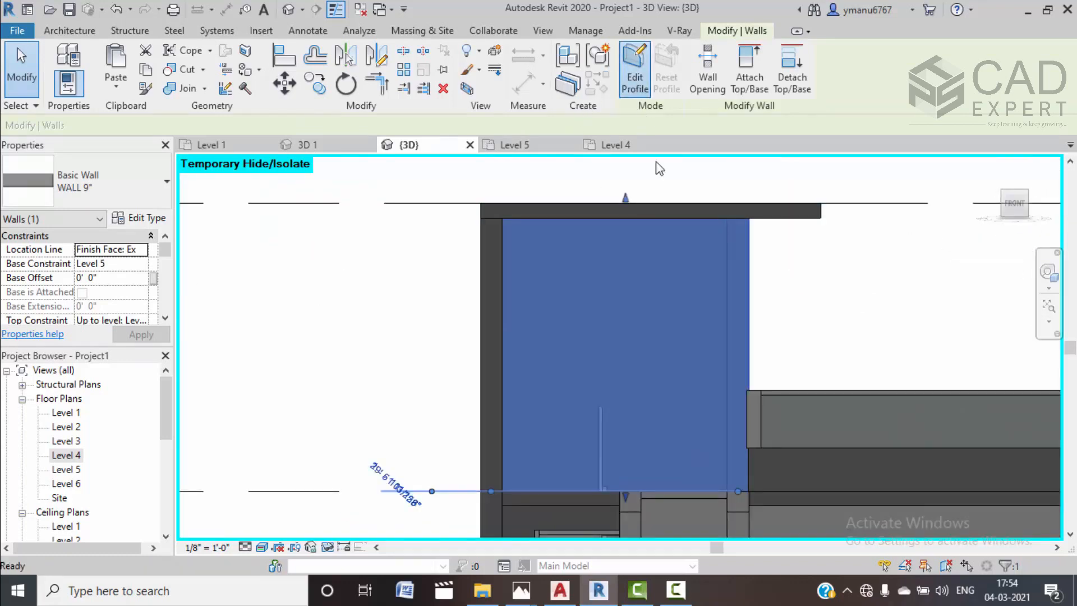
pyautogui.click(634, 70)
# Examine the stacked horizontal openings in the top front wall of the reference project from an angle and from the front
pyautogui.click(334, 147)
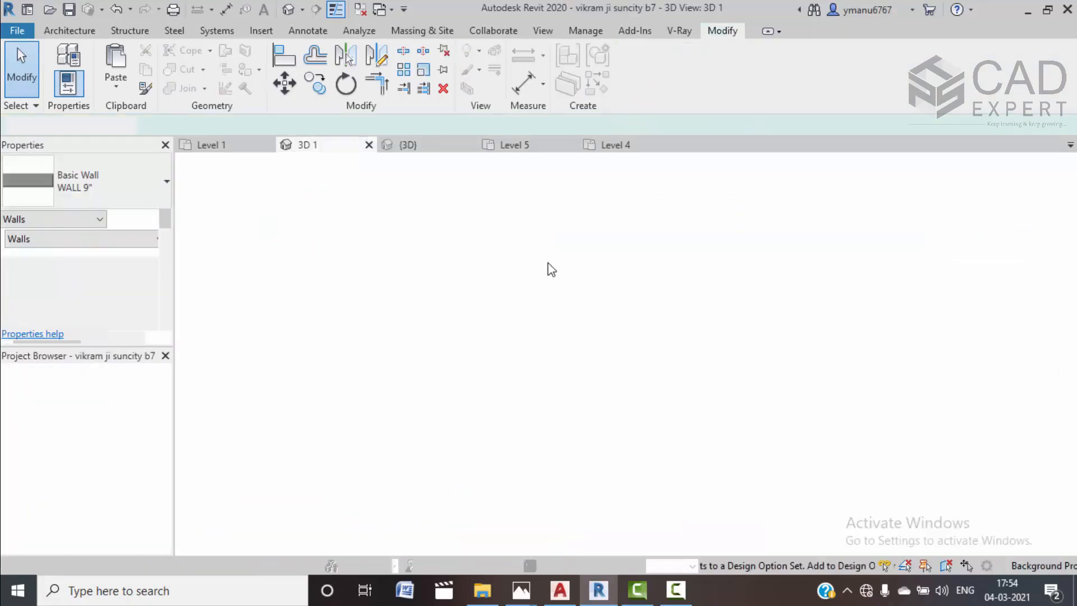
pyautogui.scroll(-2, 474, 297)
pyautogui.scroll(-2, 487, 241)
pyautogui.scroll(3, 448, 297)
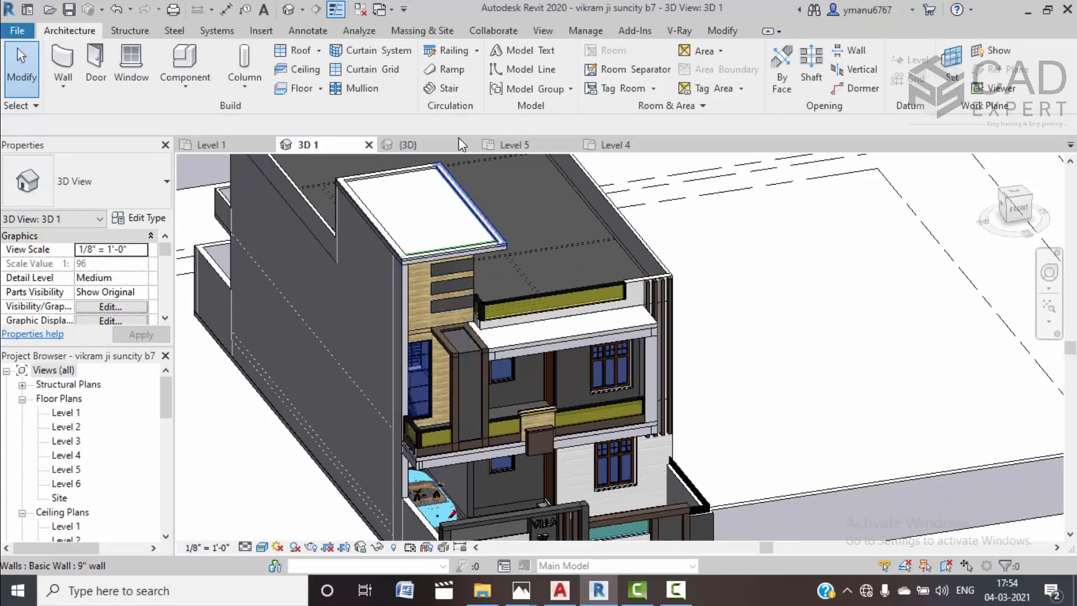
pyautogui.click(423, 146)
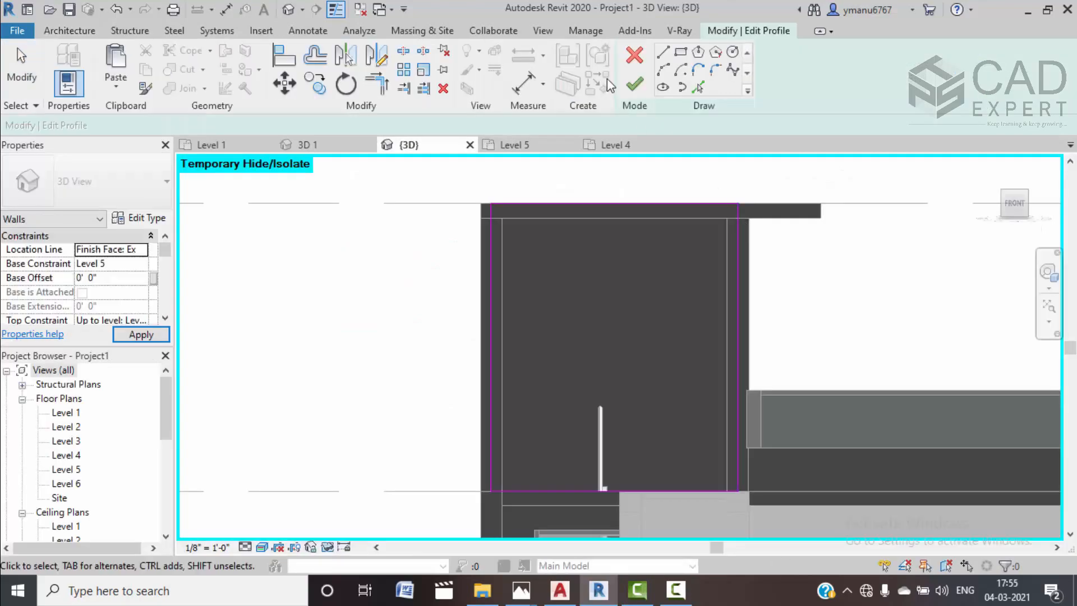
pyautogui.moveTo(702, 250); pyautogui.dragTo(687, 173, button='middle')
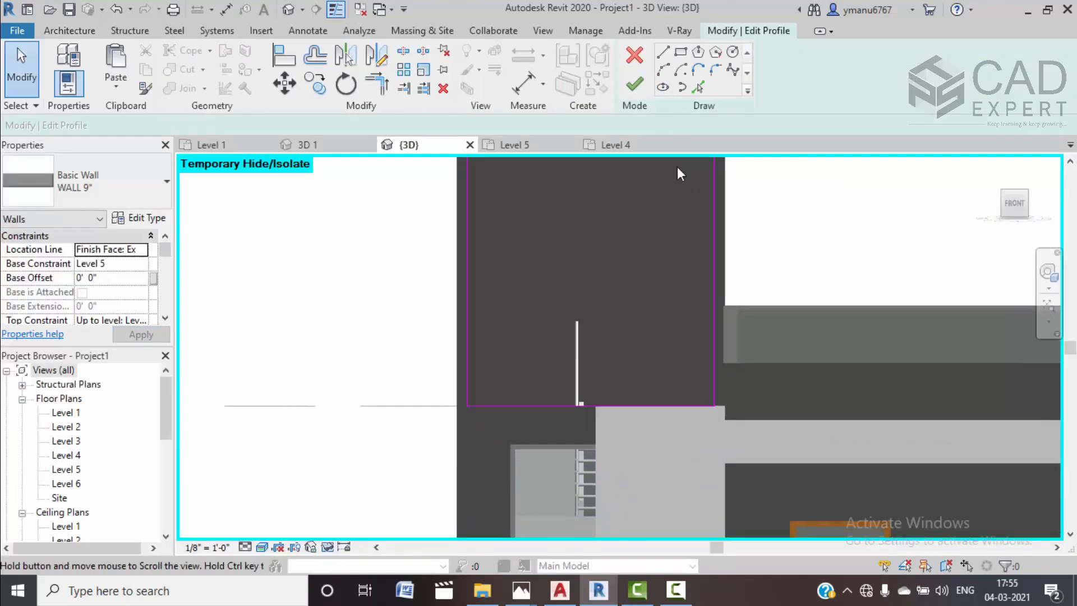
pyautogui.click(354, 144)
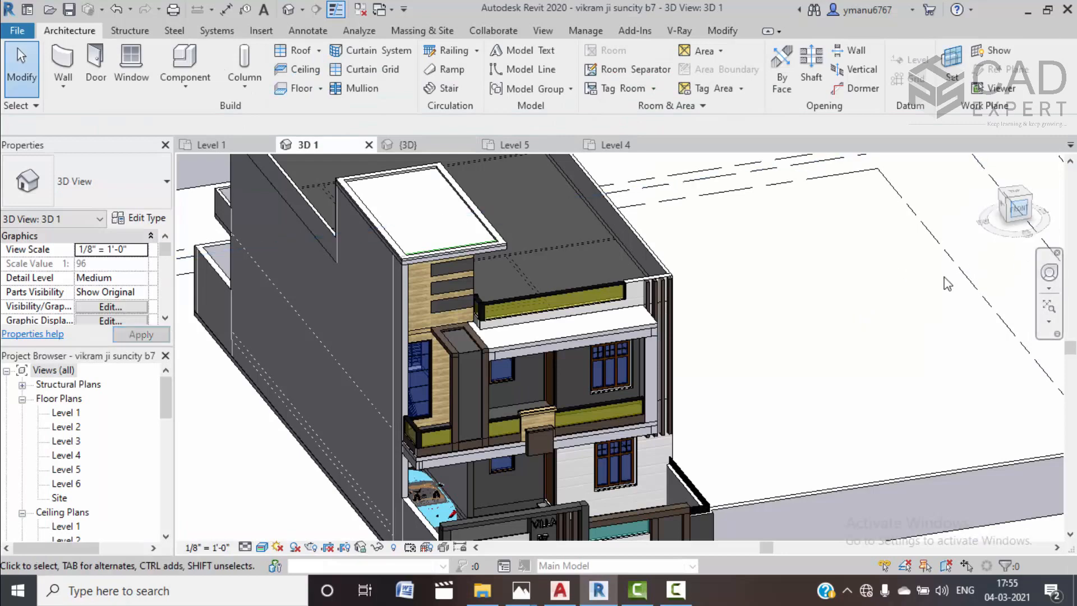
pyautogui.scroll(-5, 931, 275)
pyautogui.scroll(5, 620, 331)
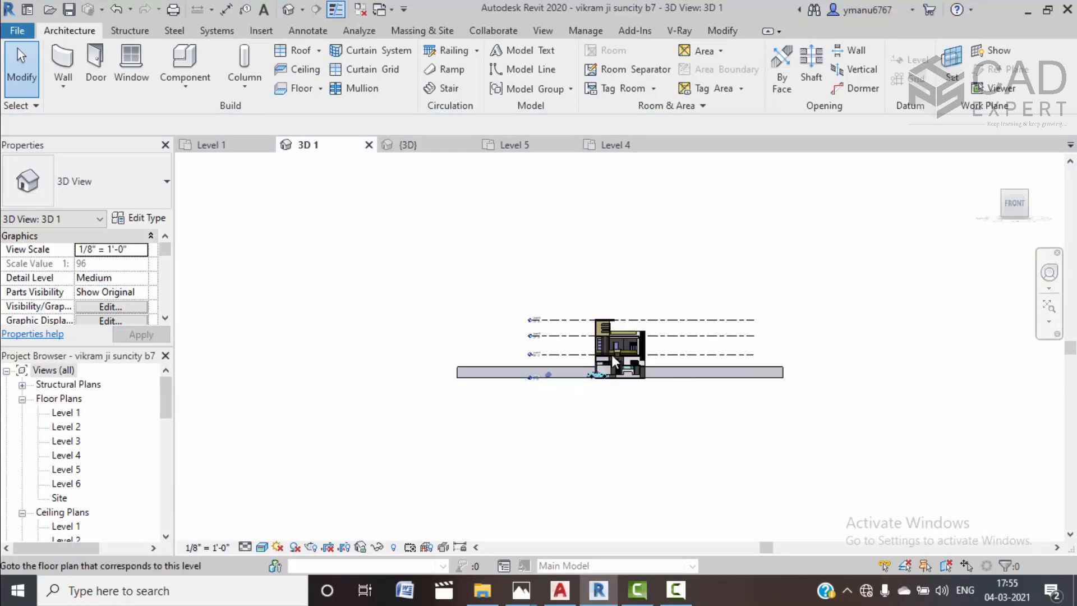
pyautogui.scroll(5, 609, 331)
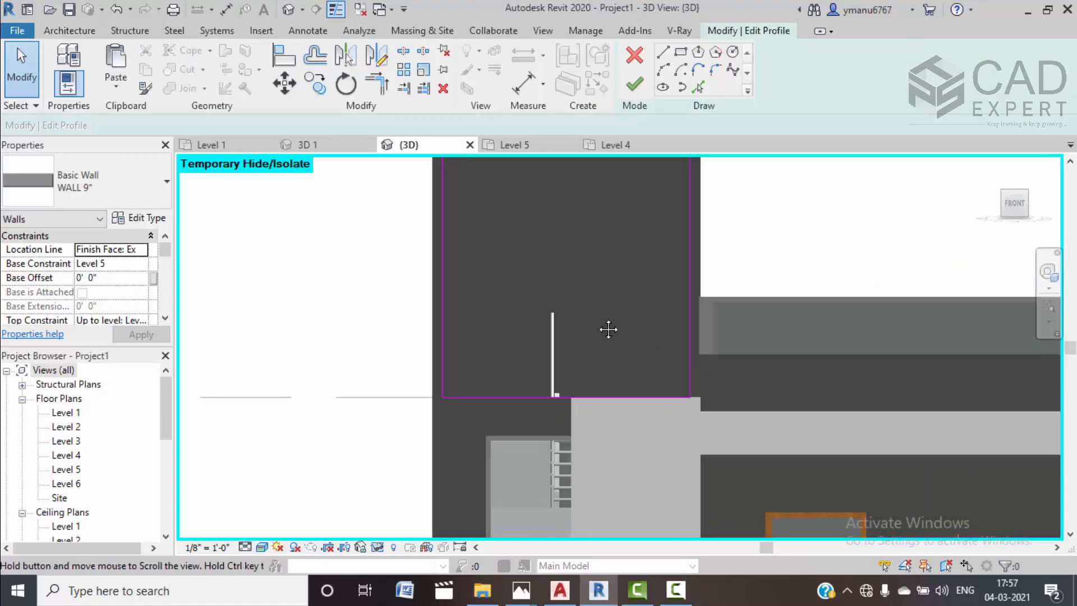
pyautogui.moveTo(609, 329); pyautogui.dragTo(574, 323, button='middle')
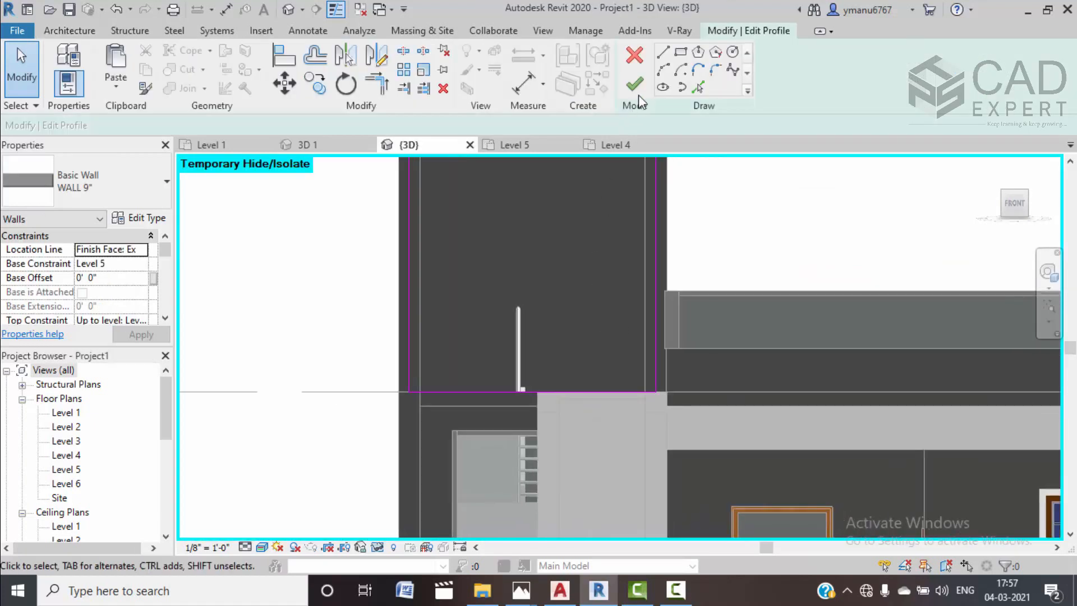
# Offset six horizontal lines up the wall profile, the first 2' above the base and the rest spaced alternately 1' 6" and about 1'
pyautogui.click(698, 87)
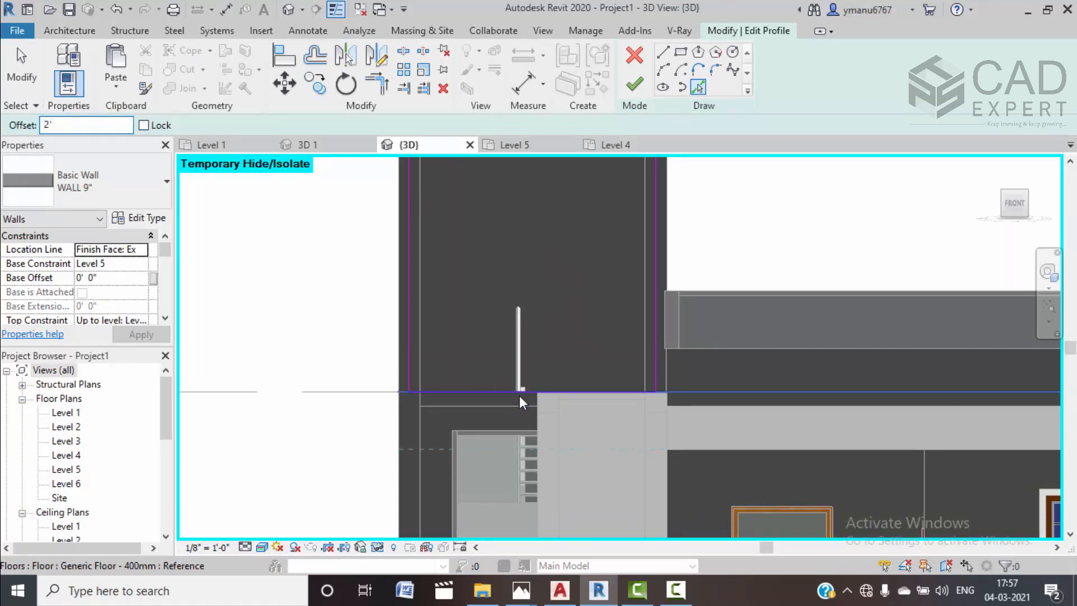
pyautogui.click(540, 391)
pyautogui.moveTo(675, 292); pyautogui.dragTo(644, 368, button='middle')
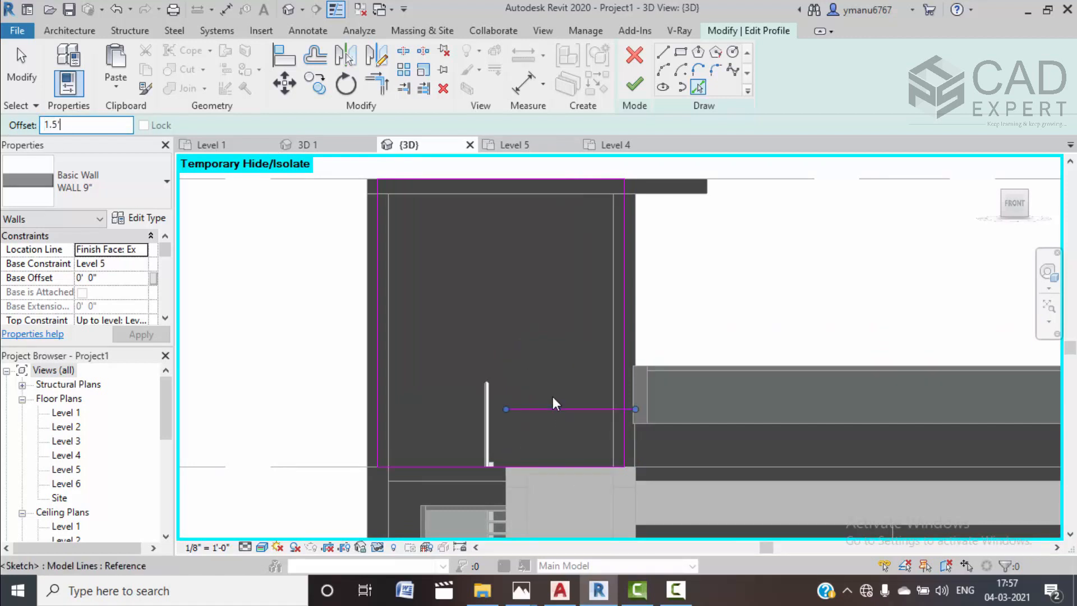
pyautogui.click(559, 409)
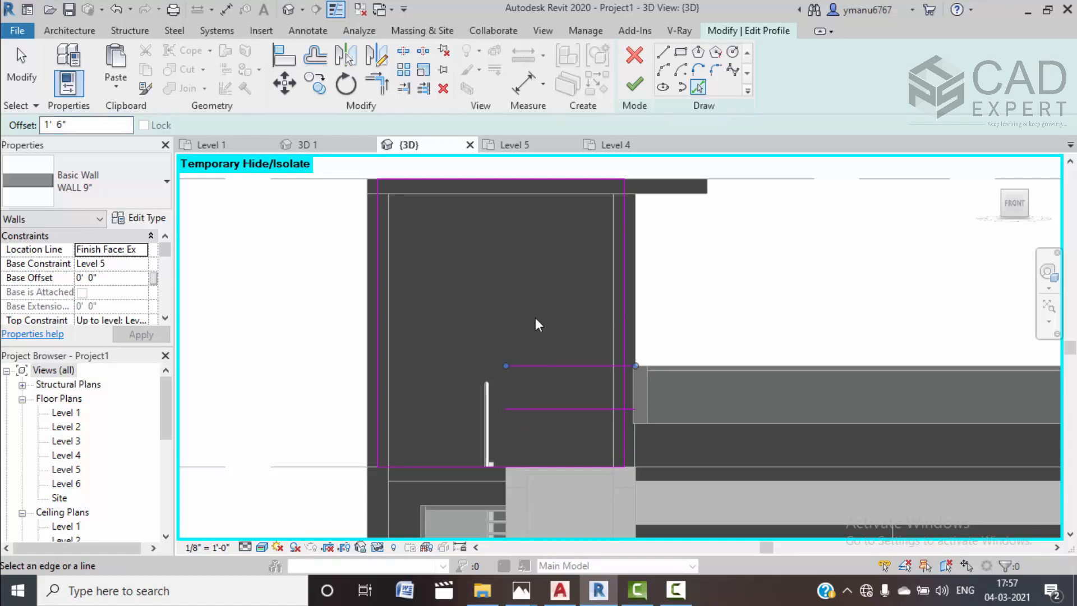
pyautogui.click(547, 366)
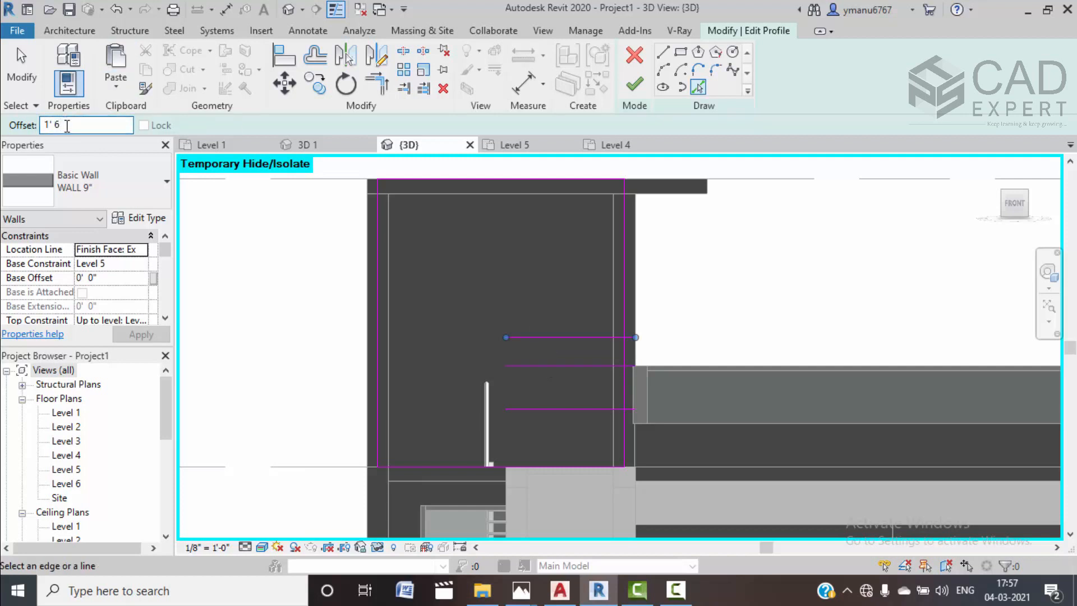
pyautogui.click(541, 331)
pyautogui.click(531, 291)
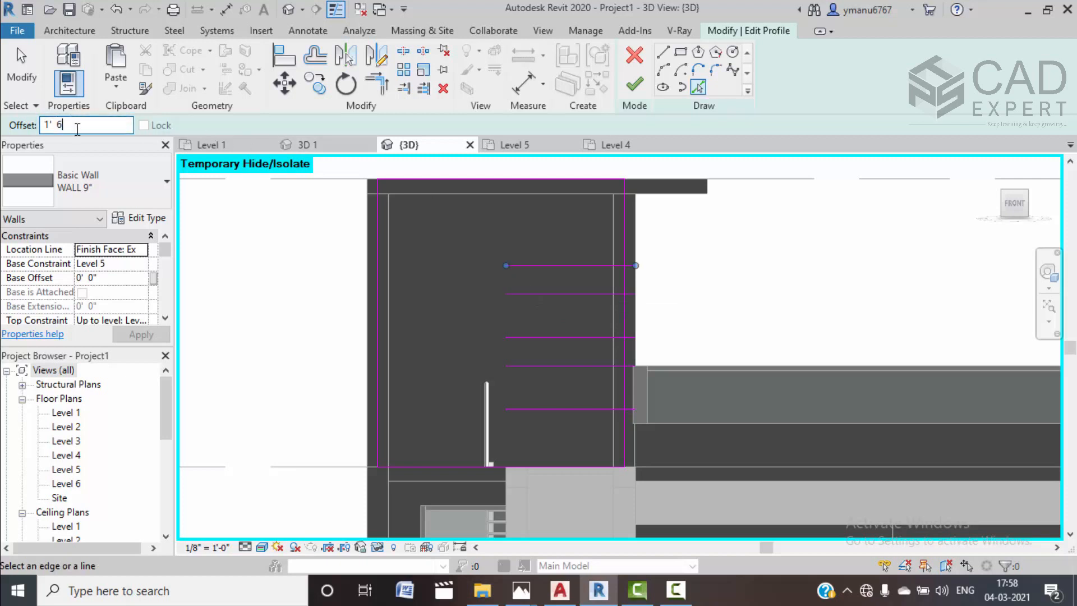
pyautogui.click(545, 266)
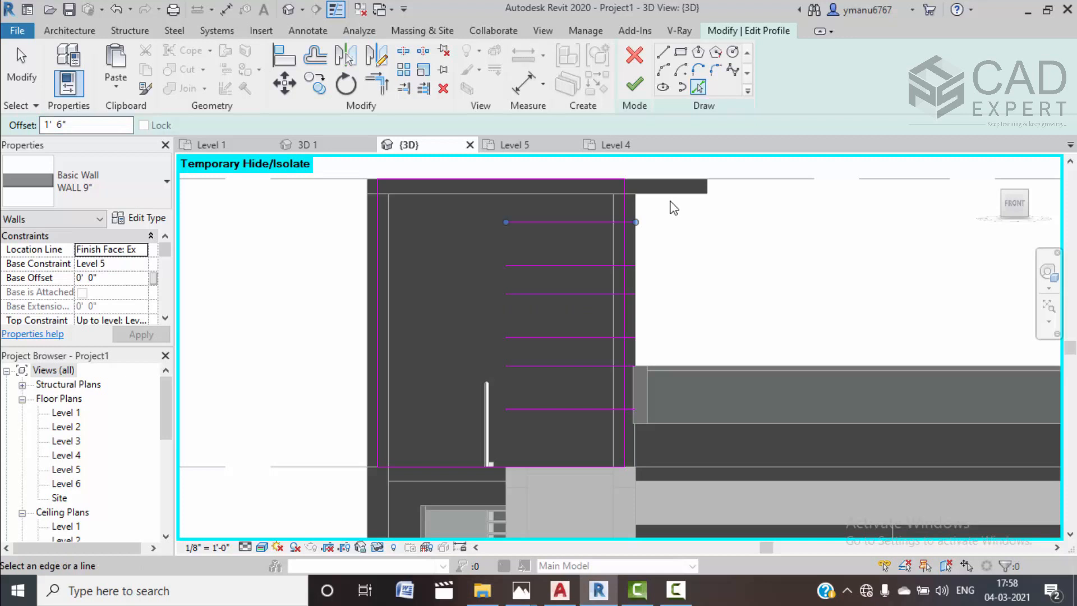
pyautogui.press('Escape')
pyautogui.press('Escape')
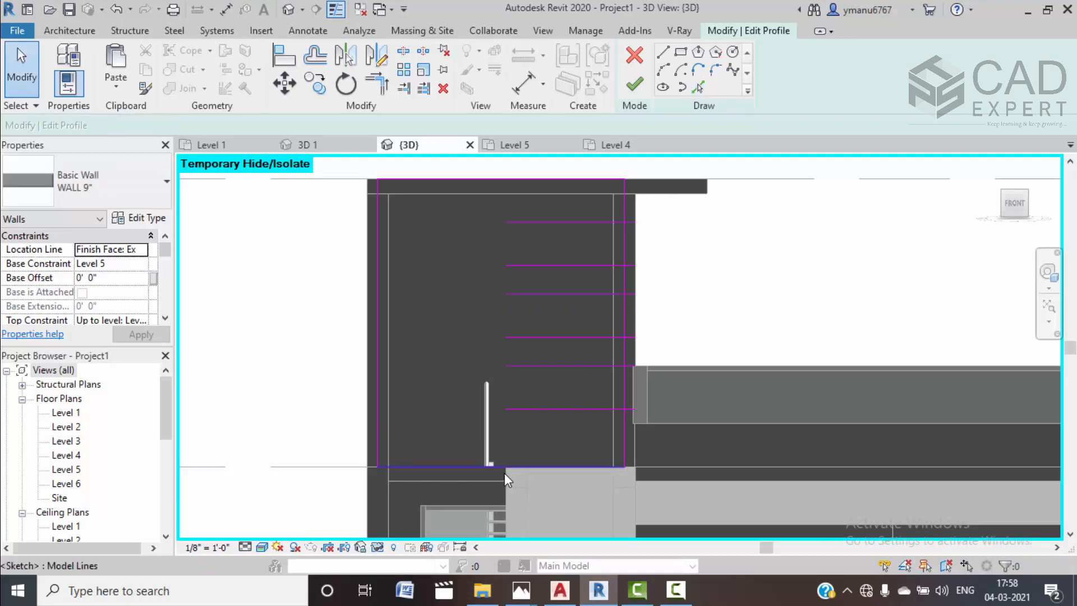
# Draw vertical lines closing the inner ends of the three pairs of horizontal slot lines
pyautogui.click(662, 53)
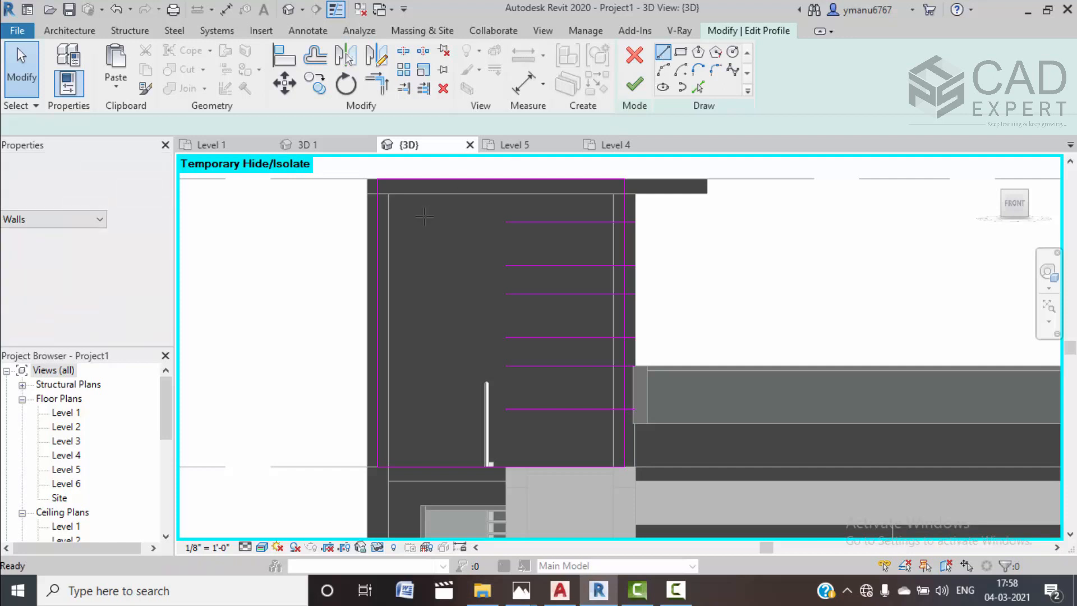
pyautogui.click(505, 222)
pyautogui.click(505, 265)
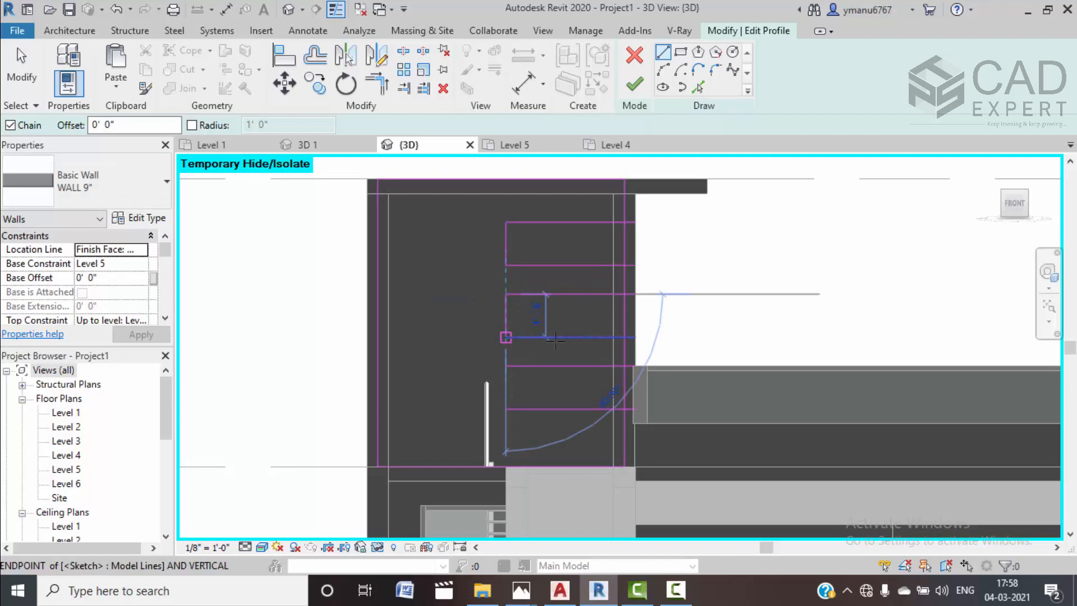
pyautogui.click(505, 367)
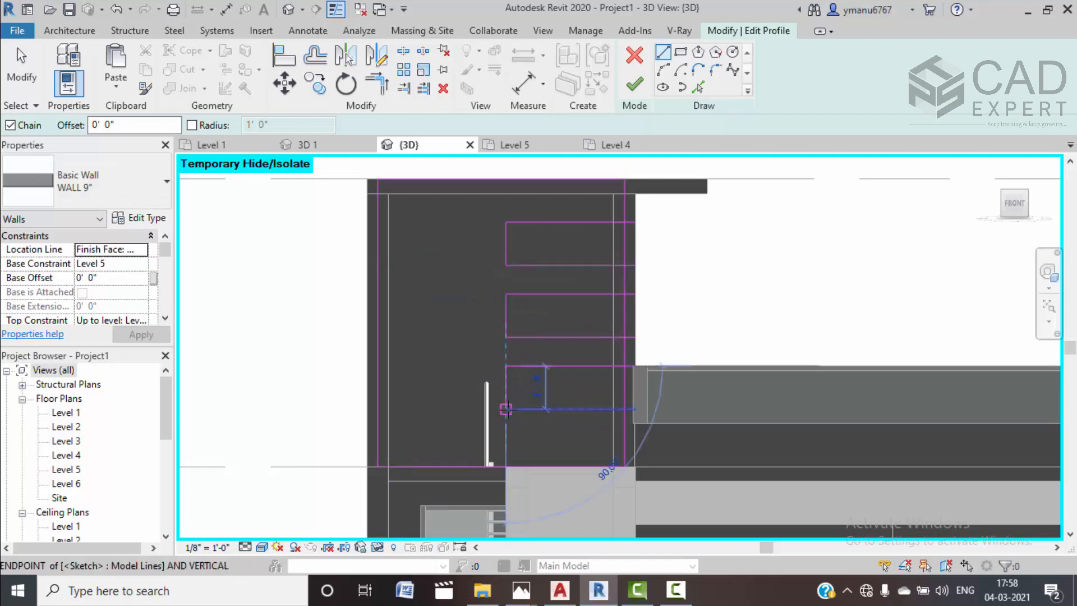
# Split the wall profile's vertical edge at the slots' open side, between the lower and middle slots
pyautogui.click(403, 52)
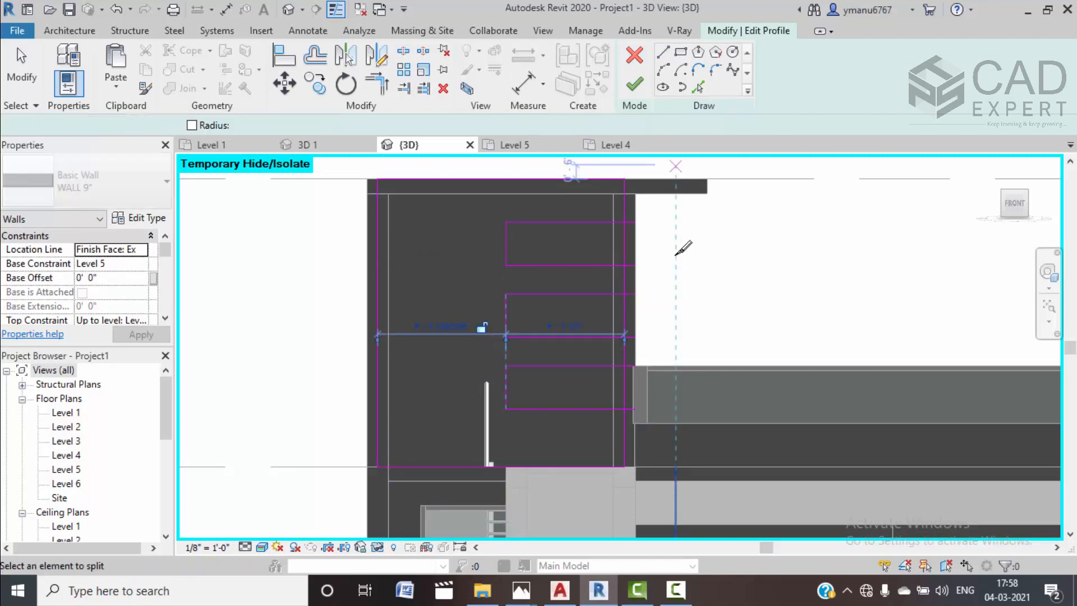
pyautogui.click(624, 353)
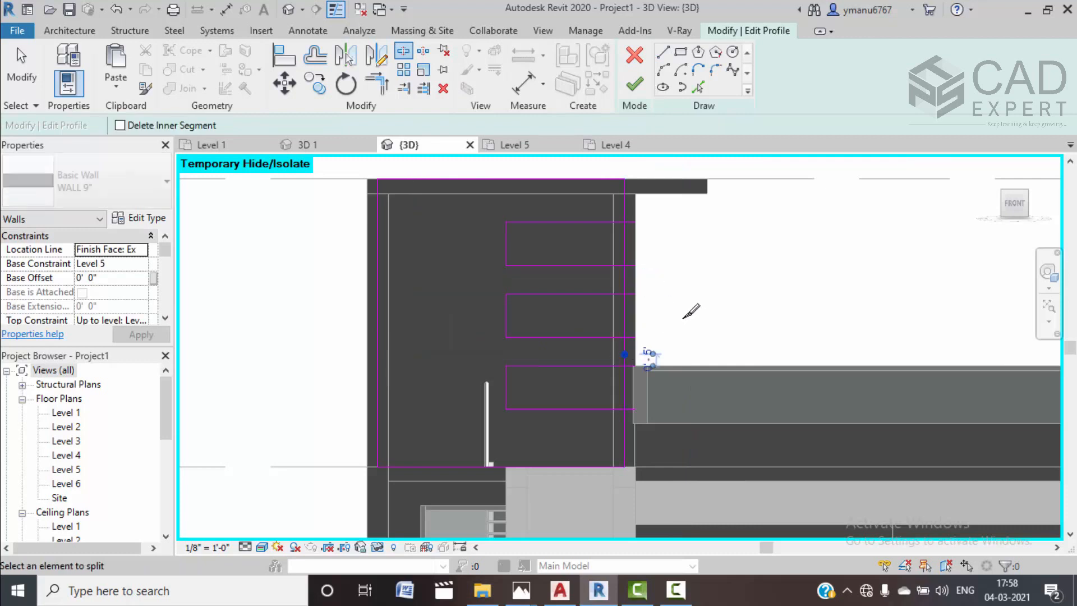
pyautogui.moveTo(684, 375); pyautogui.dragTo(680, 331, button='middle')
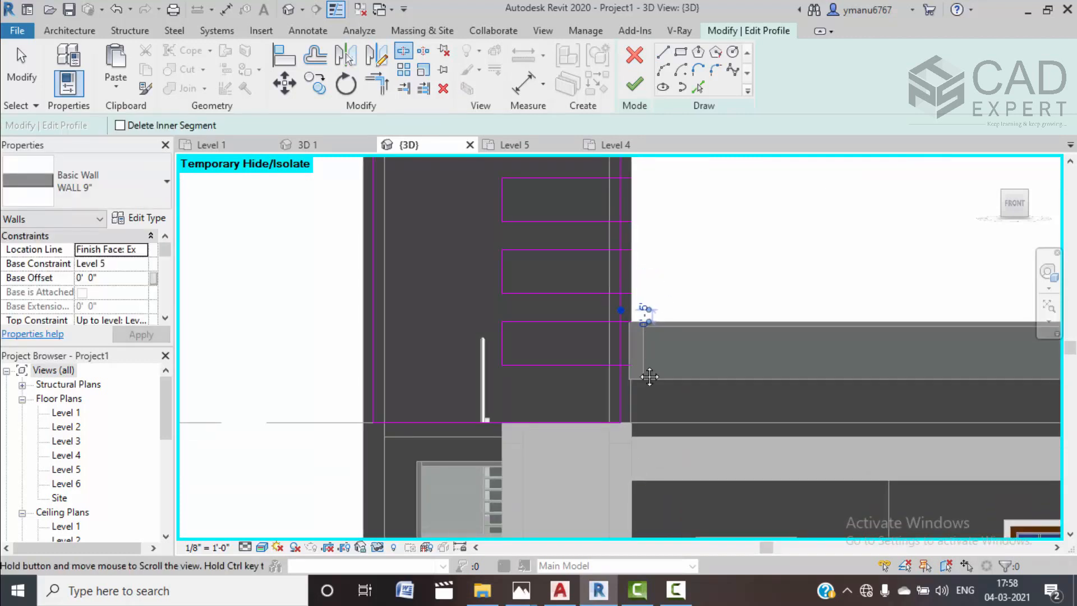
pyautogui.moveTo(649, 377); pyautogui.dragTo(645, 377, button='middle')
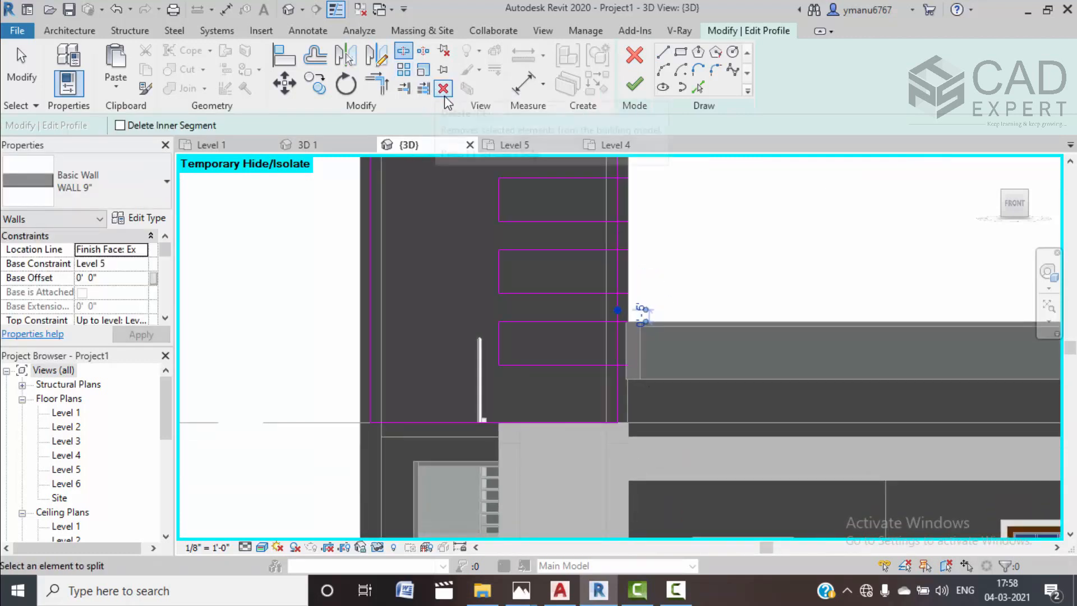
# Trim the front wall profile's split vertical edge to the upper slot's horizontal lines so the slot's outer end is open
pyautogui.moveTo(652, 298); pyautogui.dragTo(645, 311, button='middle')
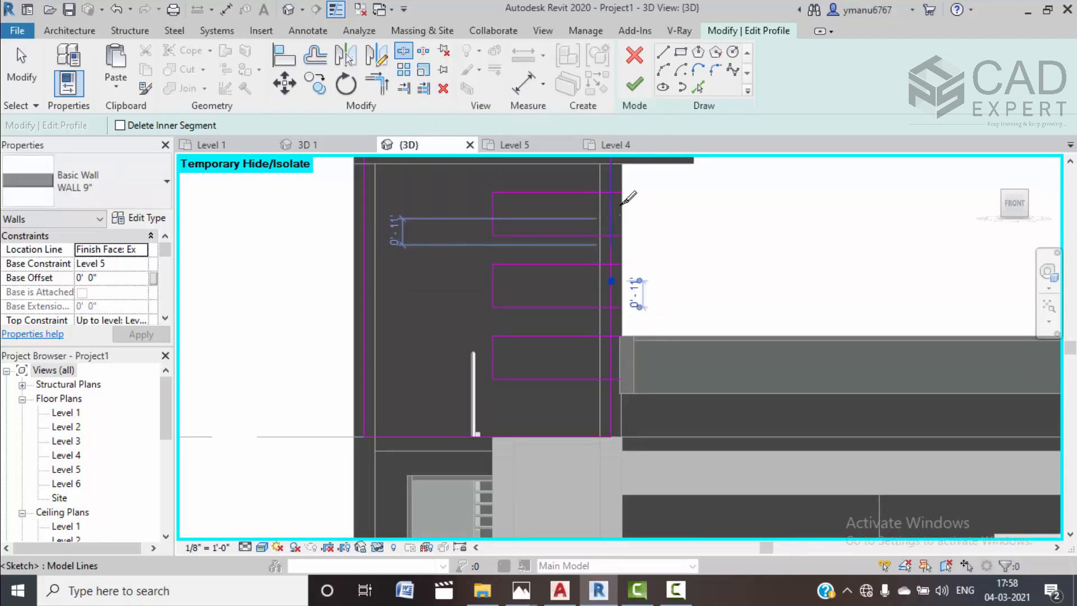
pyautogui.click(387, 85)
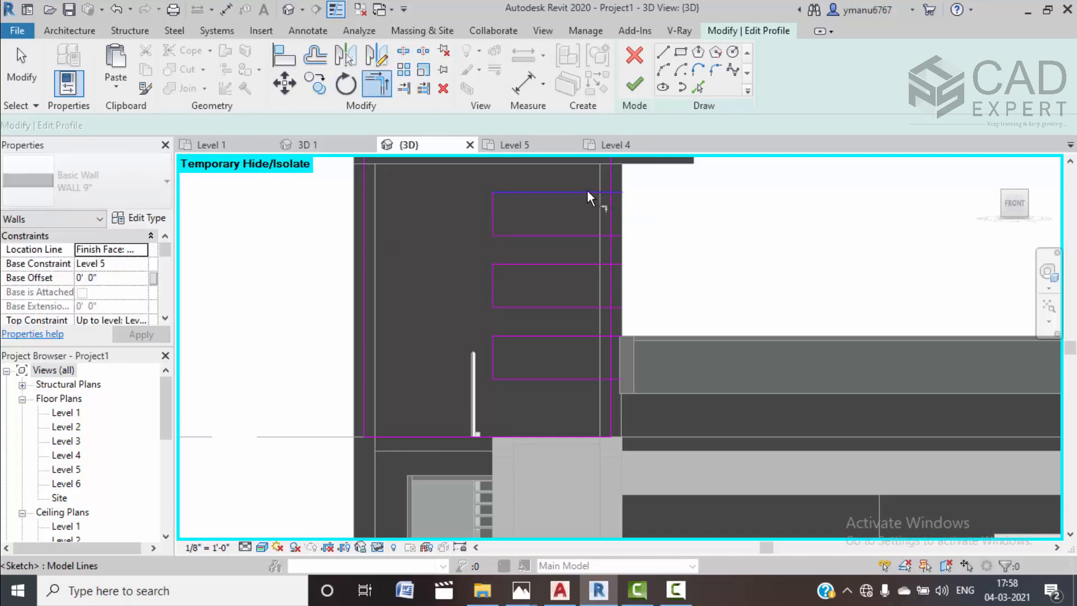
pyautogui.click(605, 236)
pyautogui.click(608, 263)
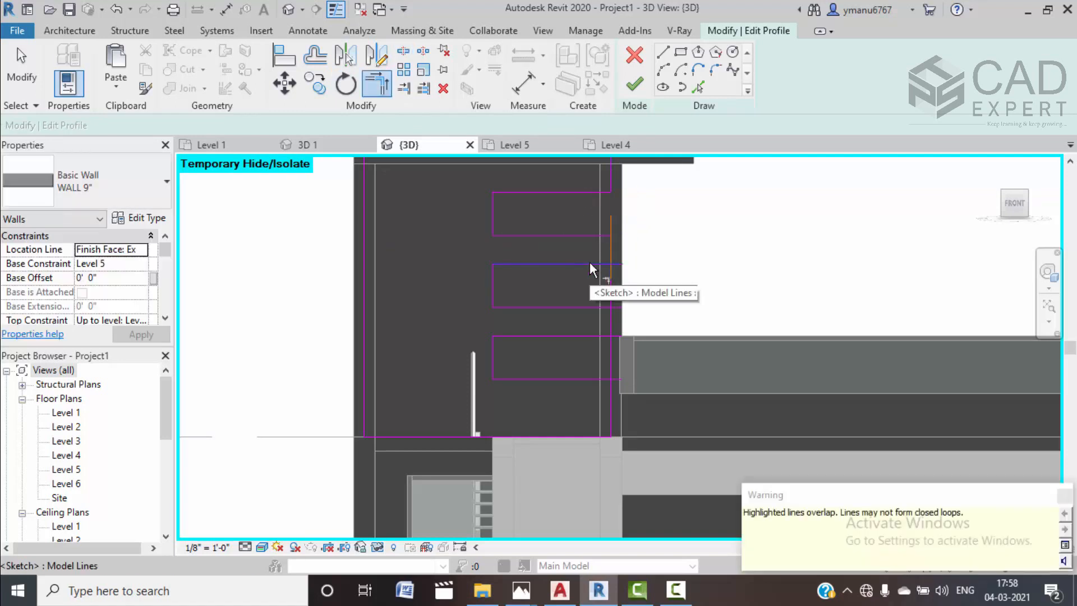
pyautogui.click(1062, 496)
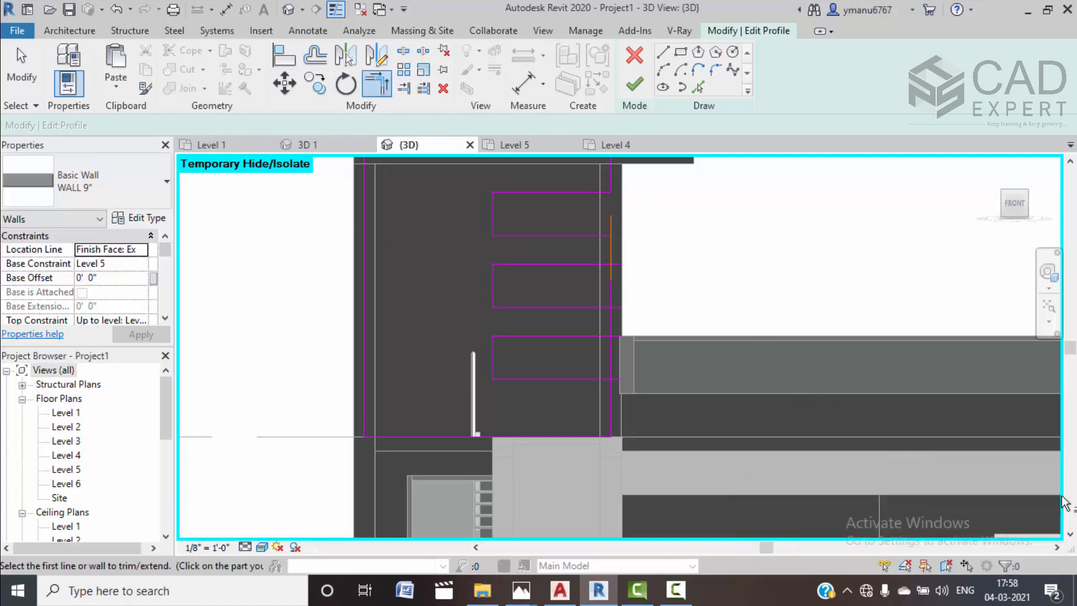
pyautogui.press('Escape')
pyautogui.click(610, 221)
pyautogui.press('Delete')
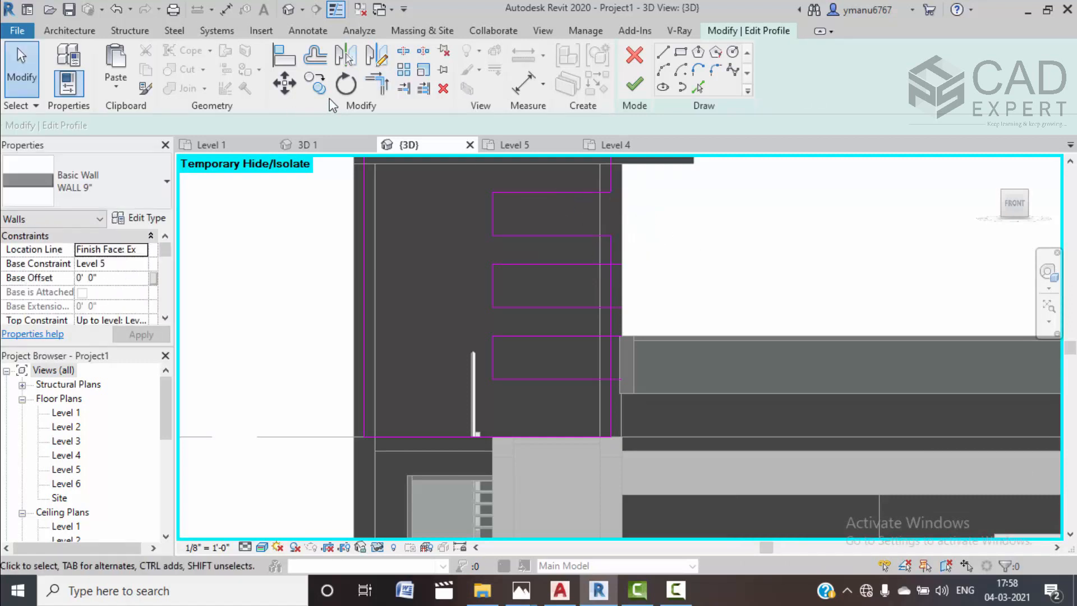
# Trim the front wall profile's vertical edge to the horizontal lines of the middle and lower slots, opening their outer ends
pyautogui.click(385, 94)
pyautogui.click(609, 251)
pyautogui.click(610, 313)
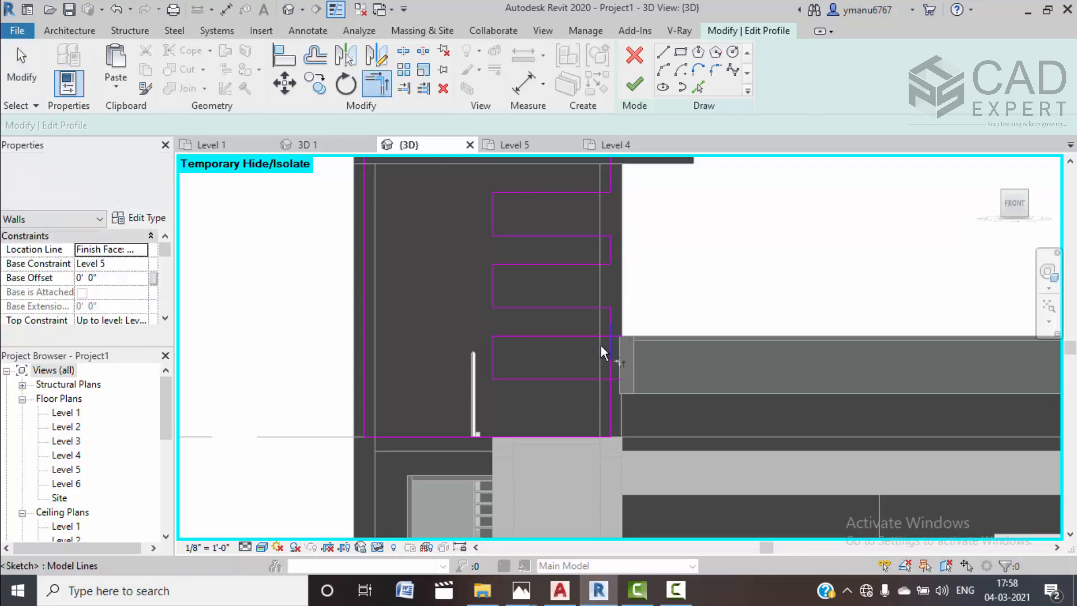
pyautogui.click(610, 321)
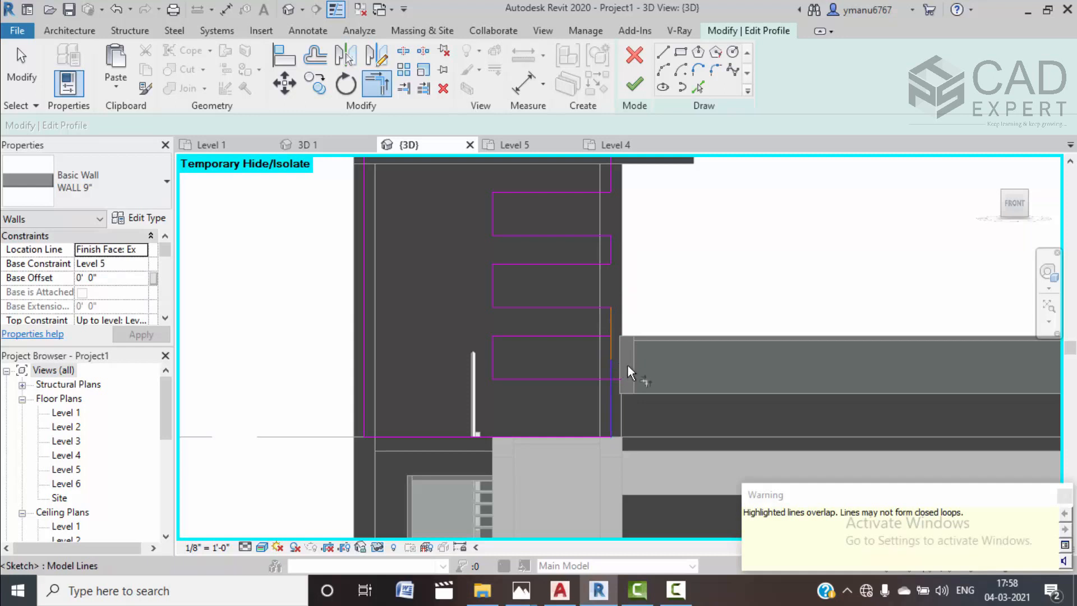
pyautogui.click(1063, 496)
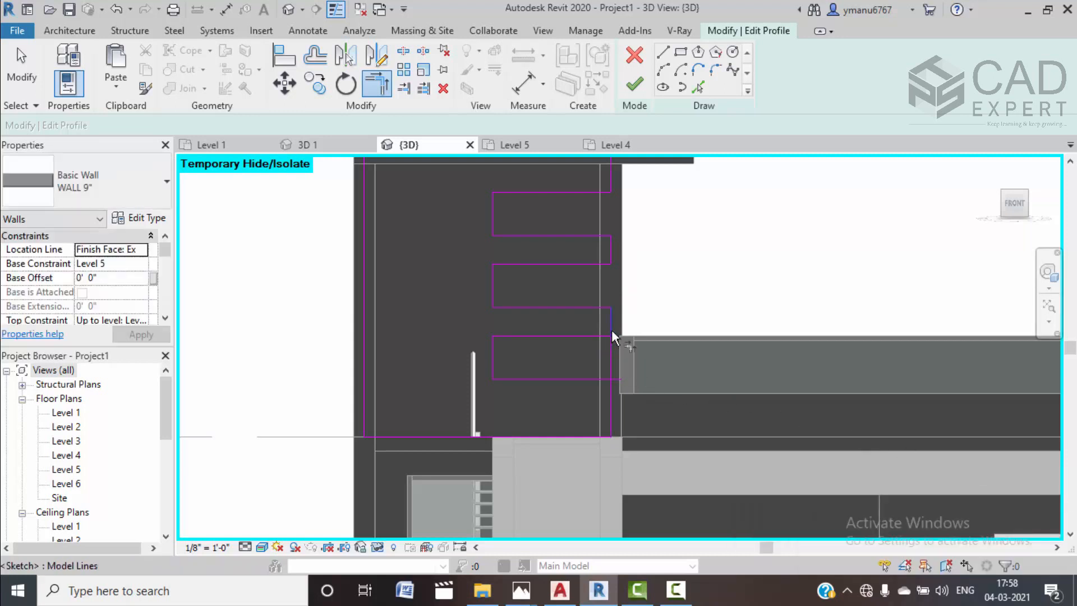
pyautogui.press('Escape')
pyautogui.press('Escape')
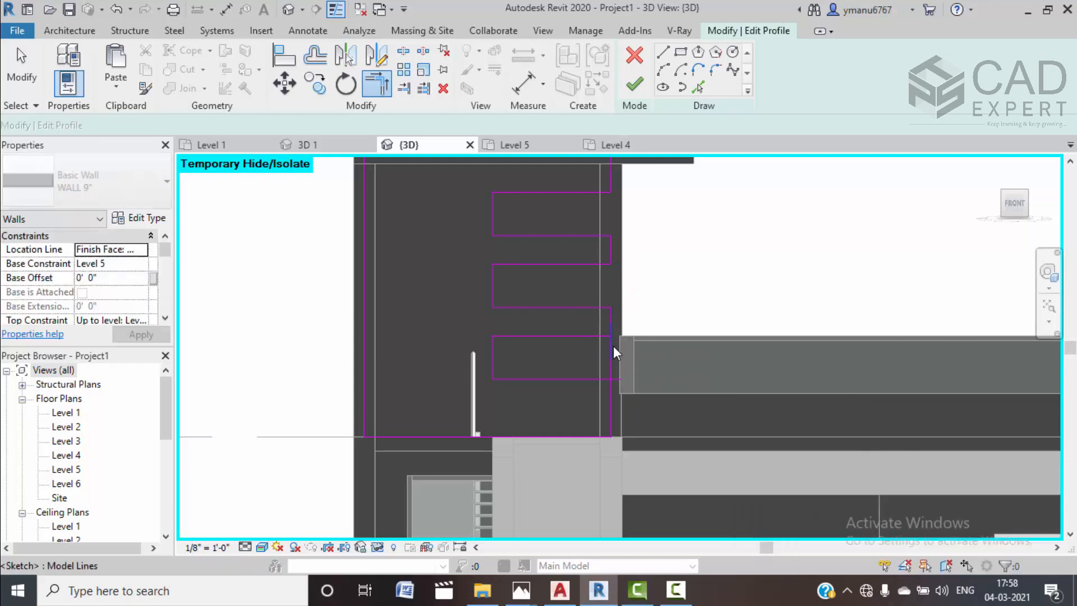
pyautogui.click(613, 346)
pyautogui.press('Delete')
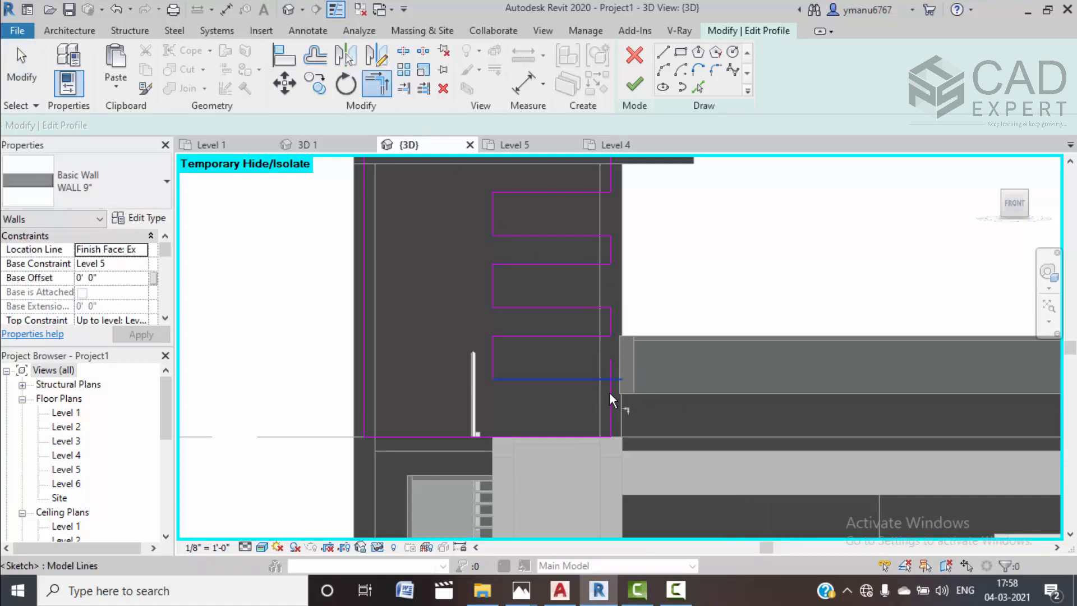
pyautogui.moveTo(636, 390); pyautogui.dragTo(641, 351, button='middle')
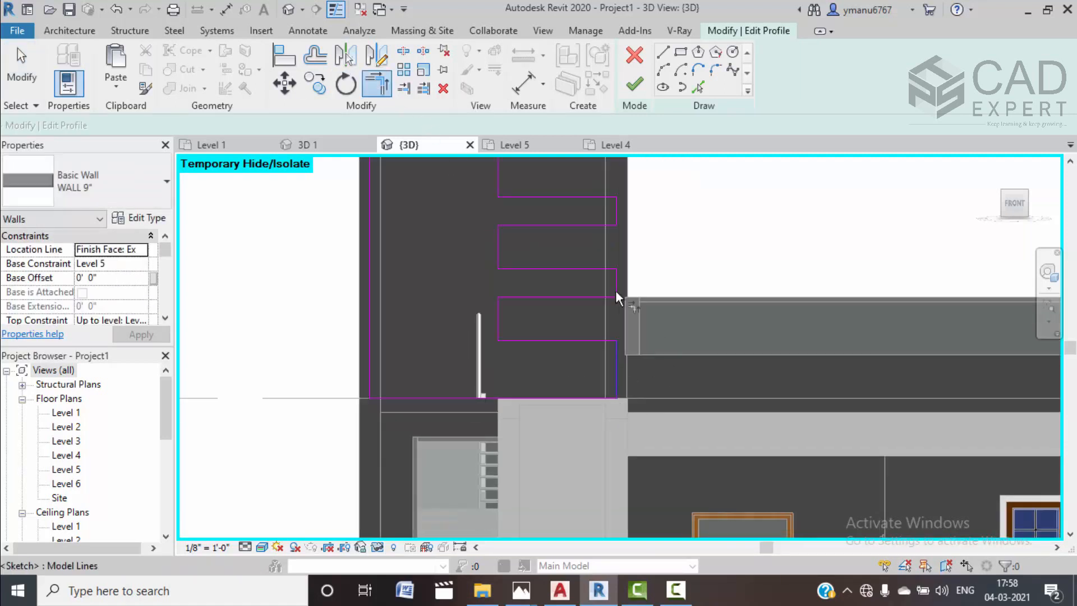
# Finish the front wall's profile edit and save the project
pyautogui.click(634, 84)
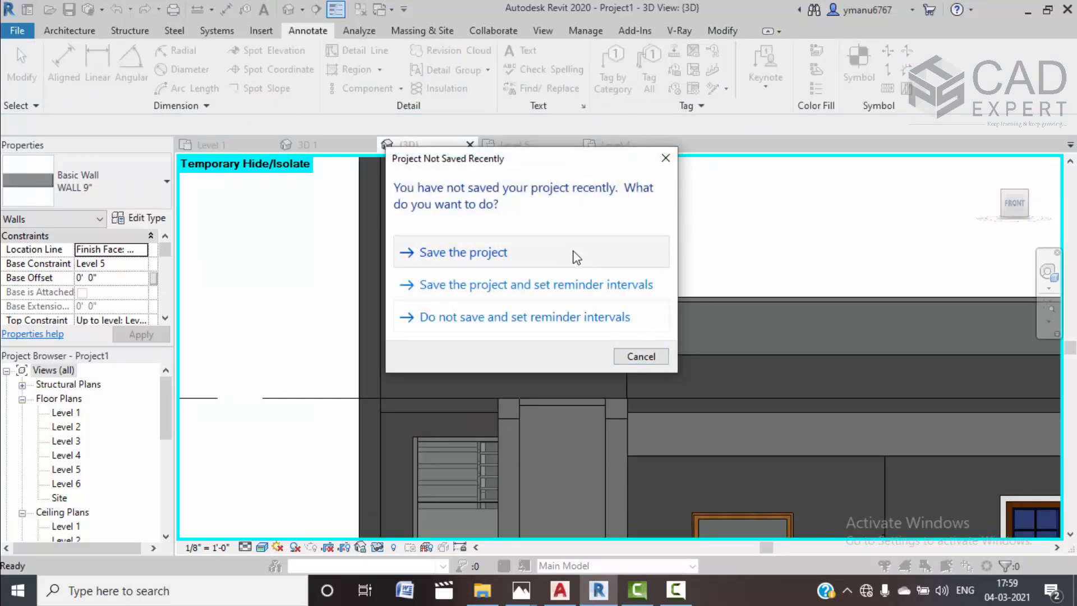
pyautogui.click(568, 252)
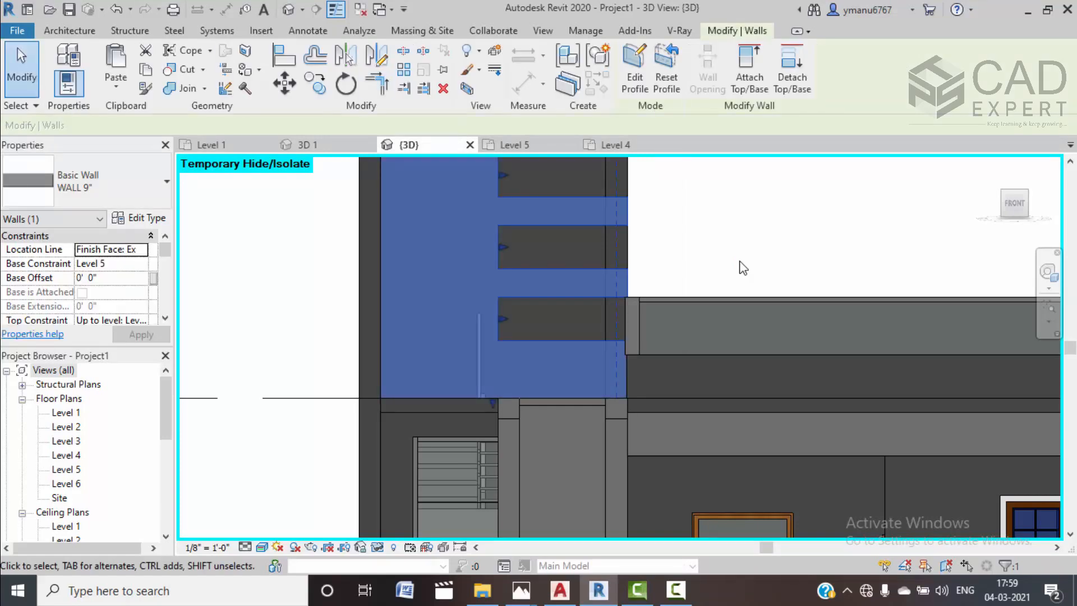
# Open the profile of the top room's side wall adjoining the slotted front wall for editing, viewed straight from the right
pyautogui.scroll(-2, 739, 265)
pyautogui.keyDown('shift'); pyautogui.moveTo(774, 247); pyautogui.dragTo(644, 272, button='middle'); pyautogui.keyUp('shift')
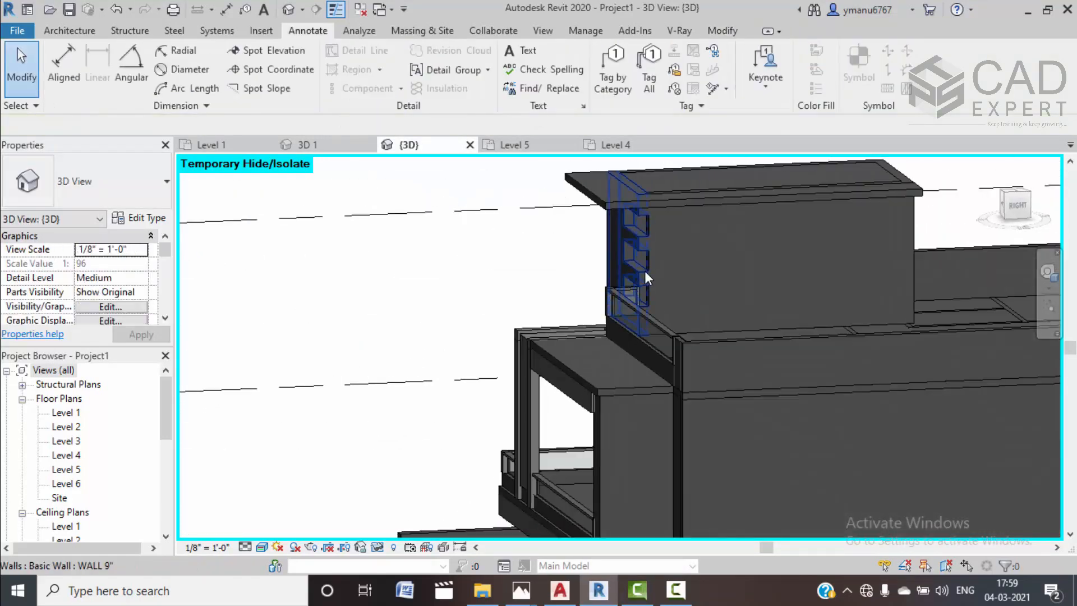
pyautogui.click(792, 240)
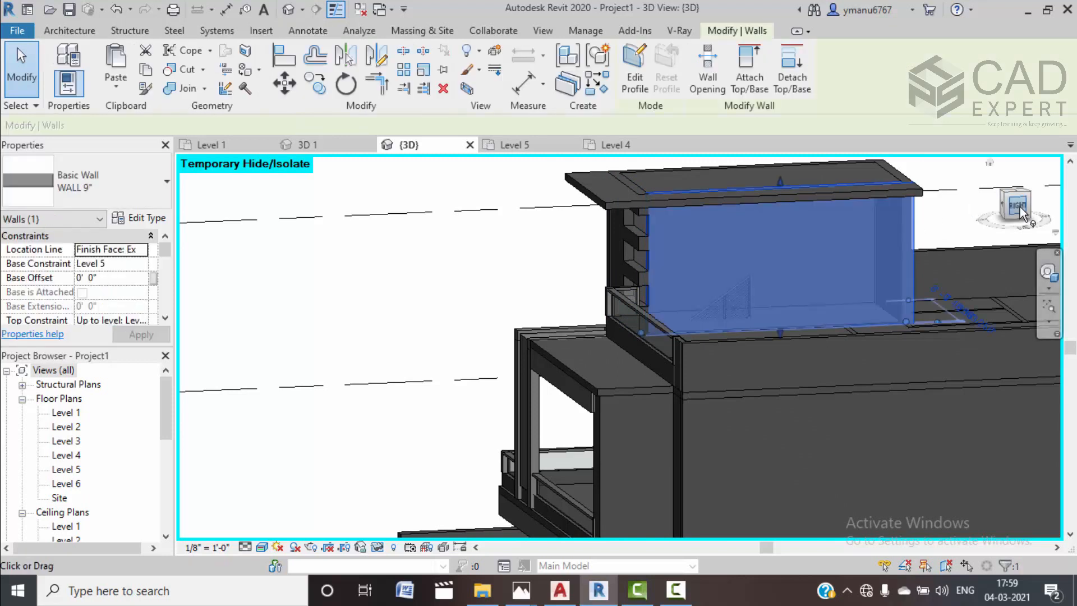
pyautogui.click(1014, 205)
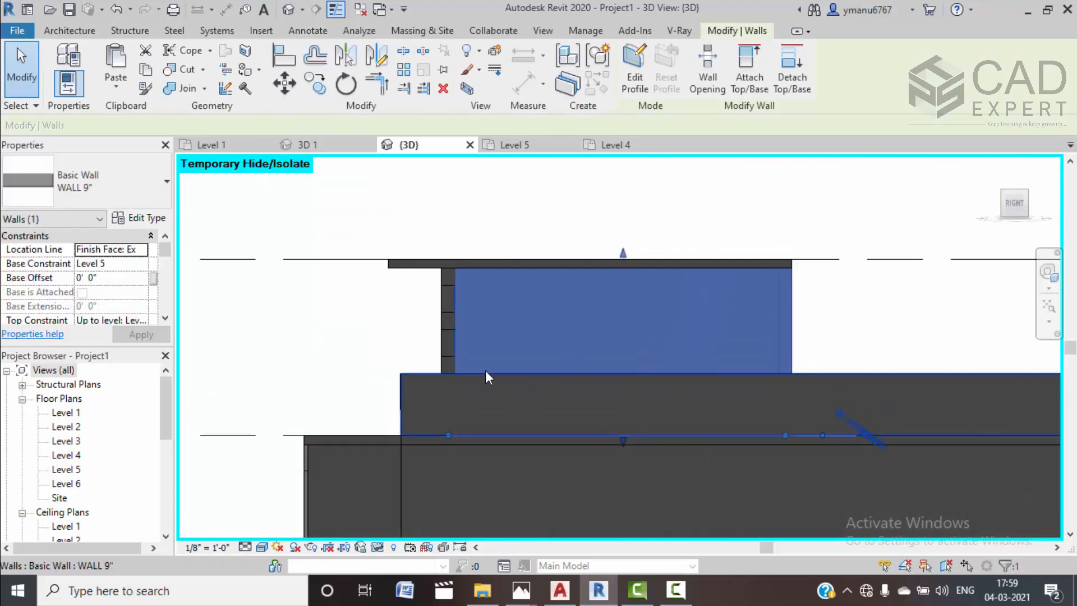
pyautogui.click(483, 382)
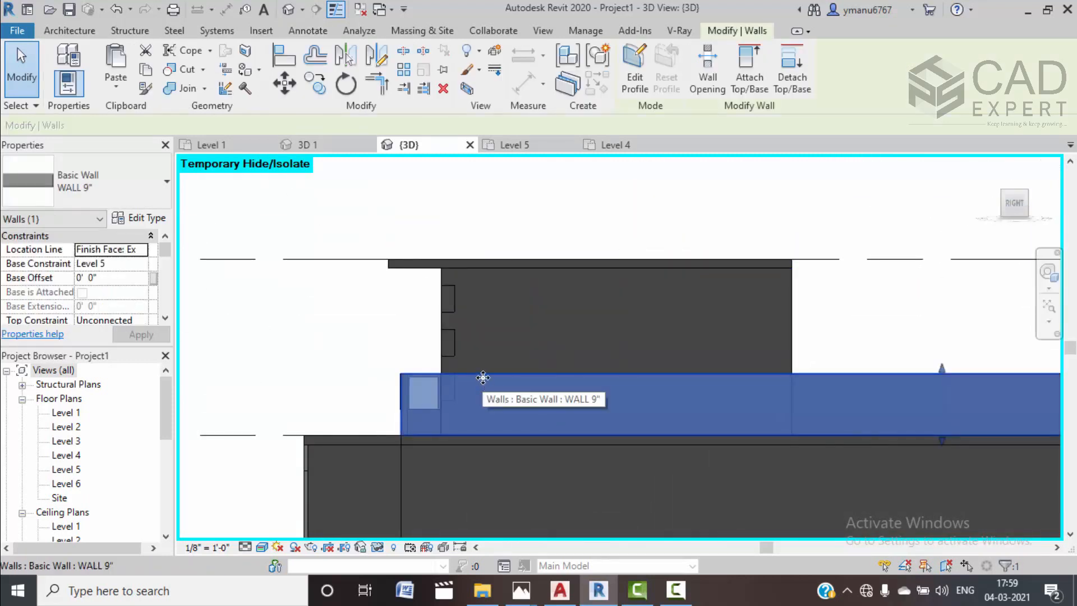
pyautogui.press('Escape')
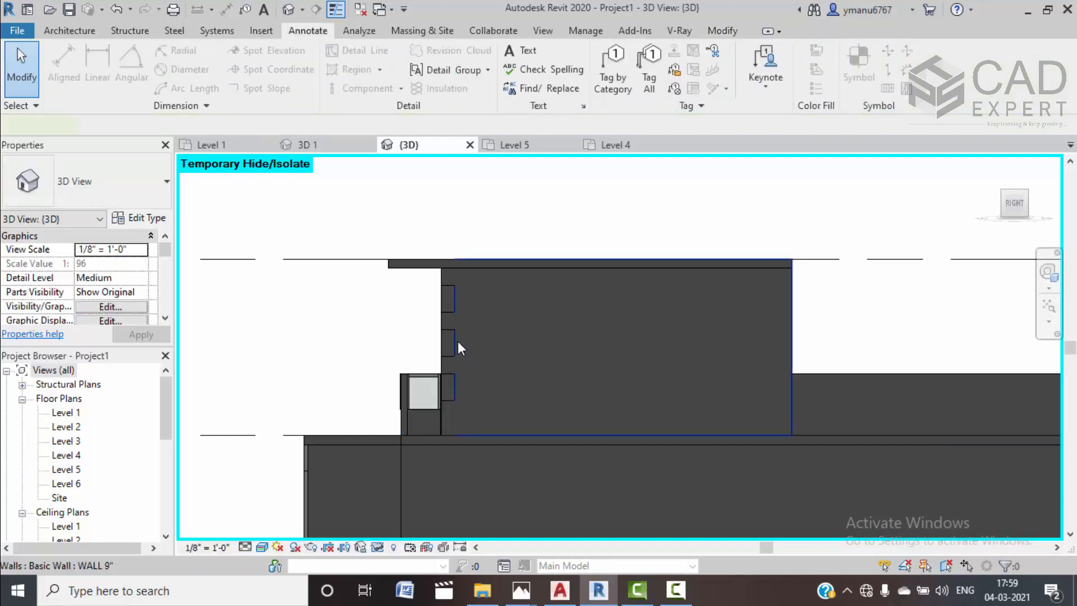
pyautogui.click(457, 341)
pyautogui.click(638, 75)
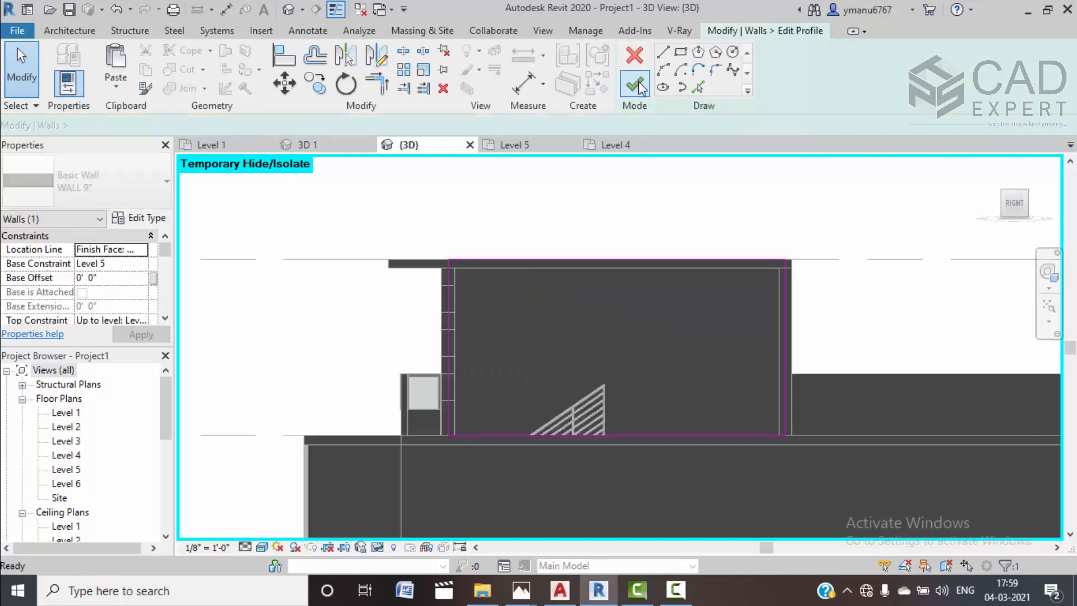
# Draw the upper slot's outline, 1' 6" high, inward from the side wall's front edge, aligned with the front wall's upper slot
pyautogui.click(664, 57)
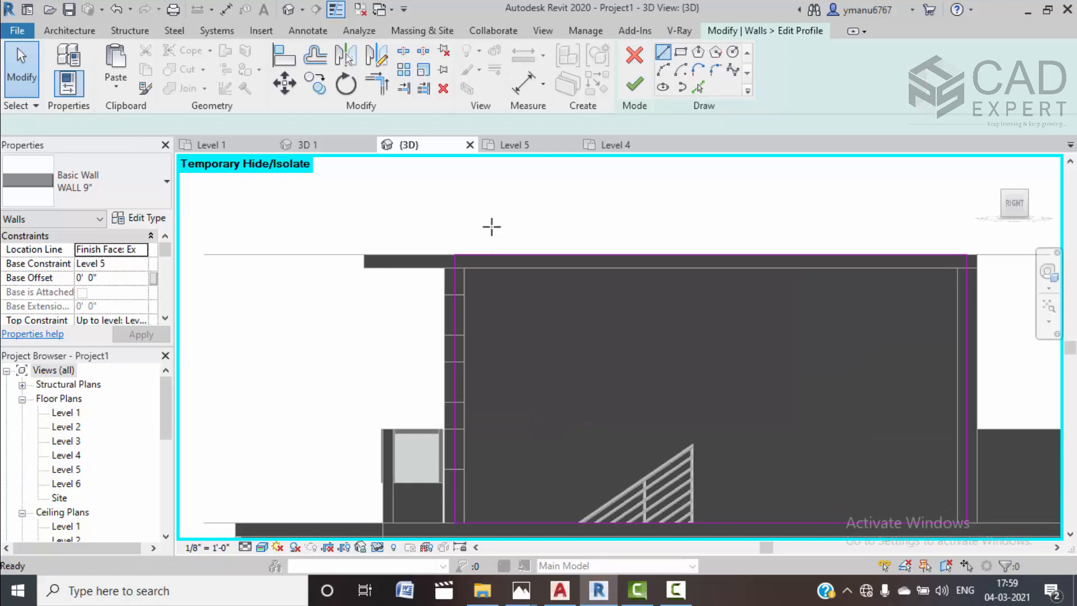
pyautogui.click(454, 295)
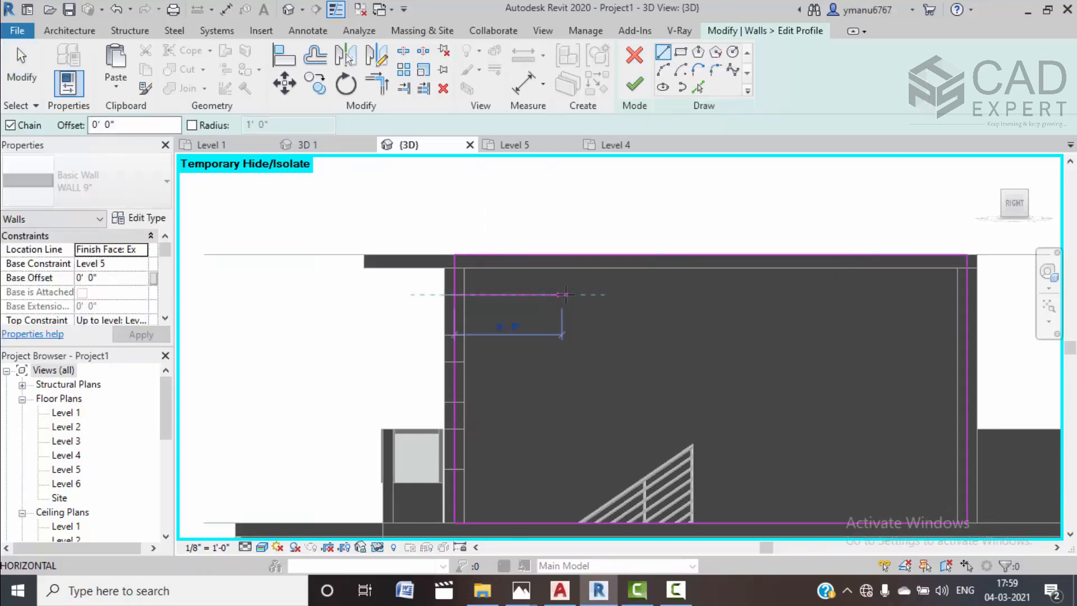
pyautogui.click(575, 294)
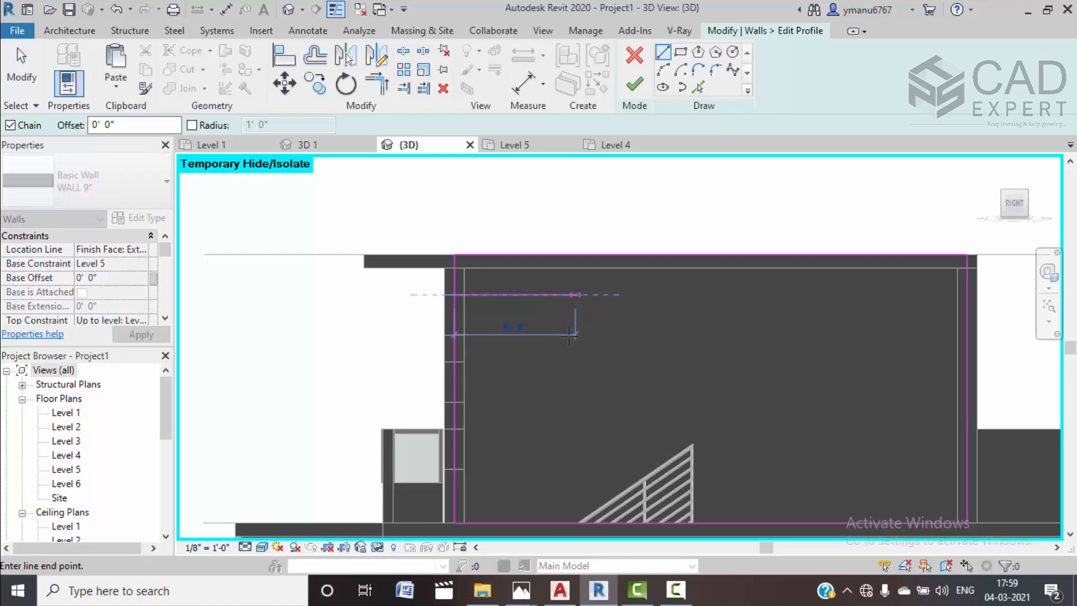
pyautogui.moveTo(569, 353); pyautogui.dragTo(585, 278, button='middle')
pyautogui.click(588, 248)
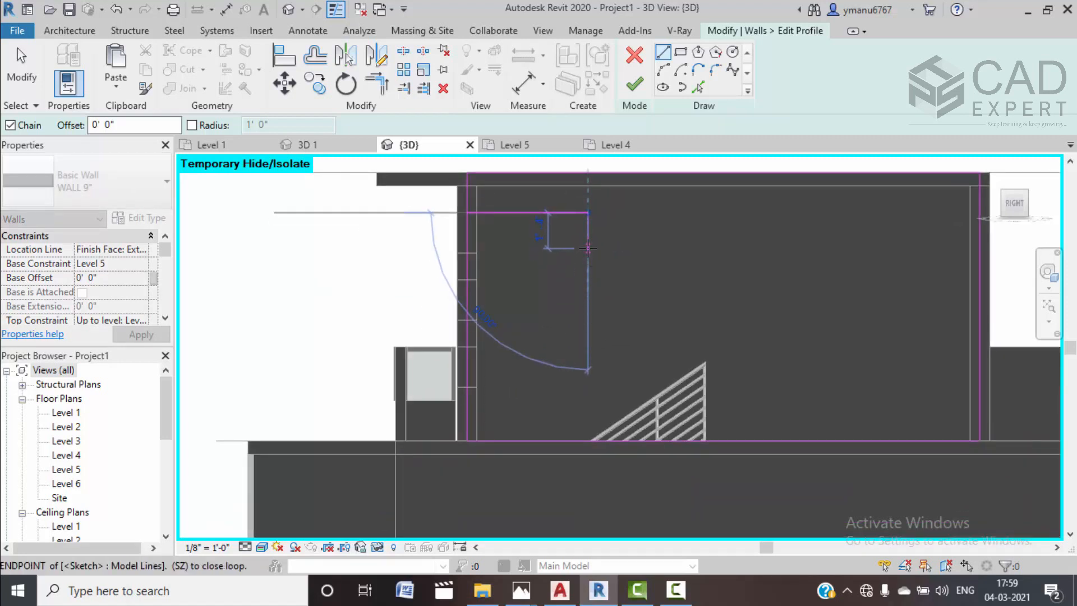
pyautogui.press('Escape')
pyautogui.press('Escape')
pyautogui.press('l')
pyautogui.press('i')
pyautogui.click(467, 252)
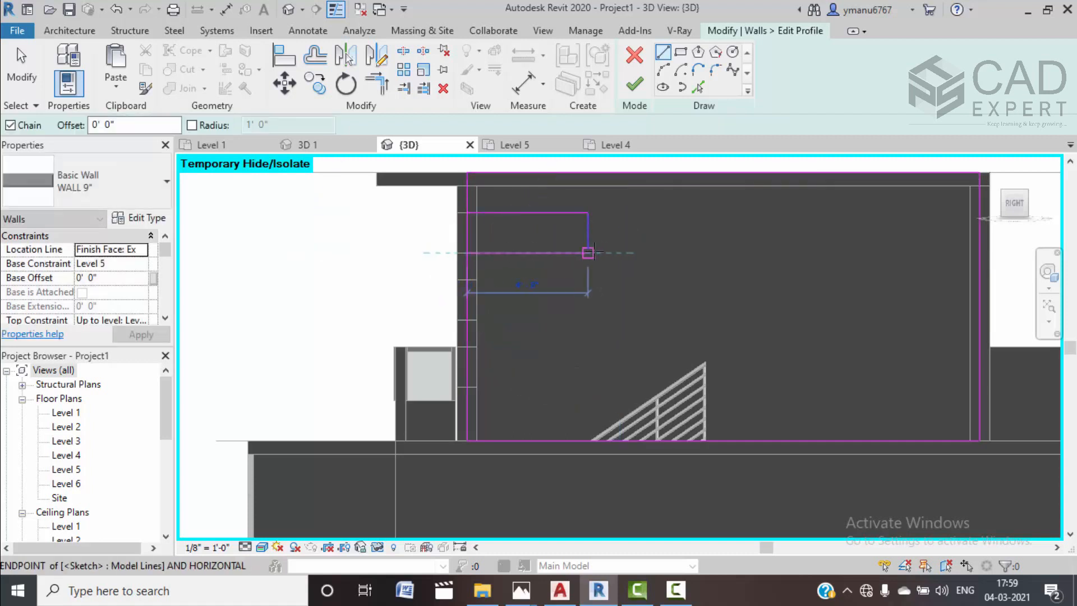
pyautogui.click(588, 252)
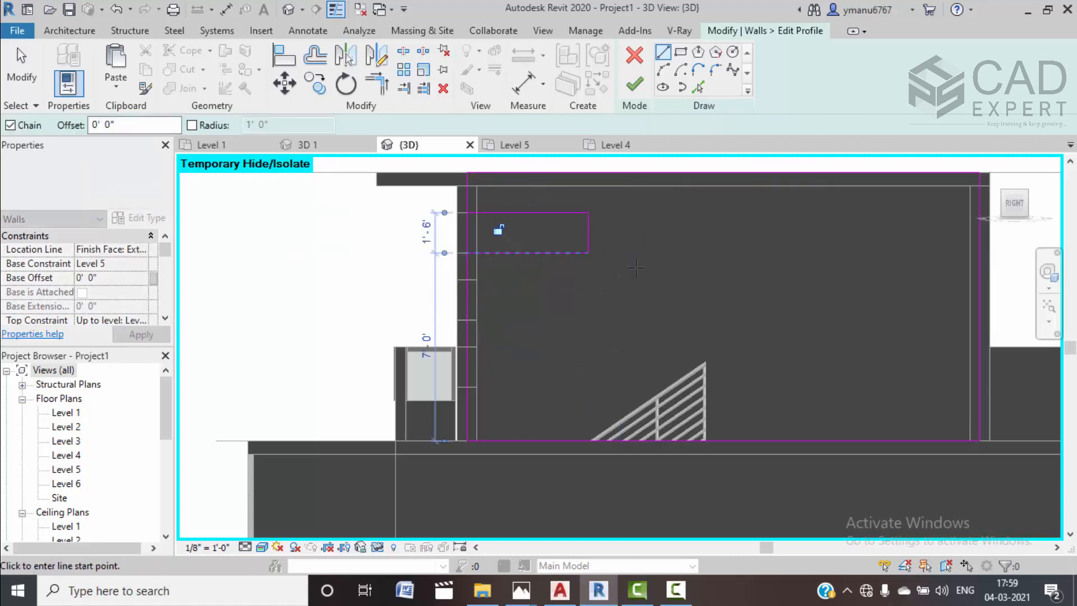
# Draw the top and bottom horizontal lines of the middle and lower slots inward from the side wall's front edge
pyautogui.click(467, 278)
pyautogui.click(573, 279)
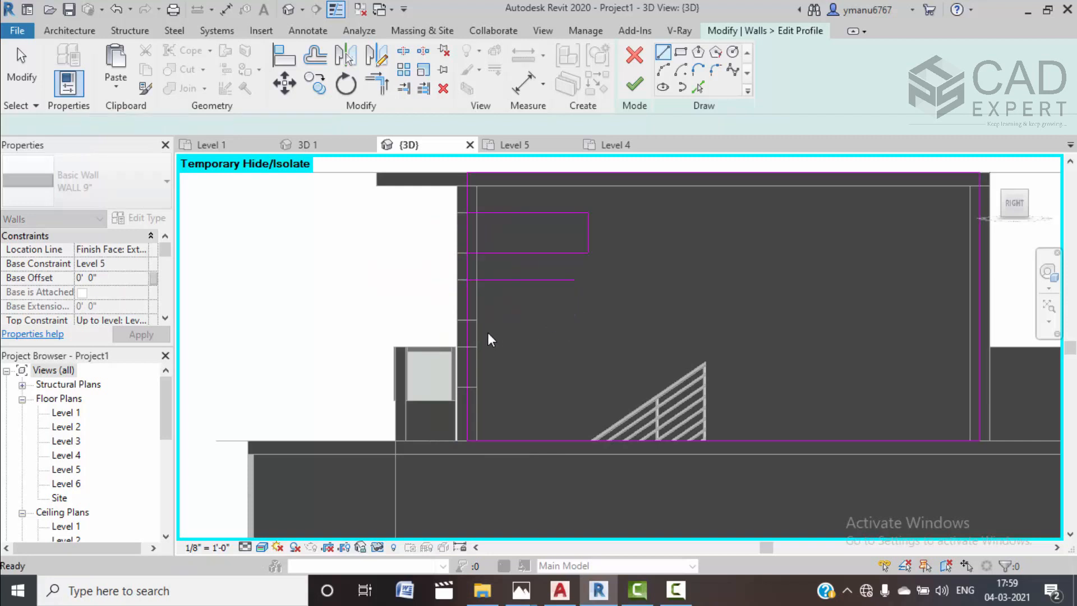
pyautogui.click(573, 319)
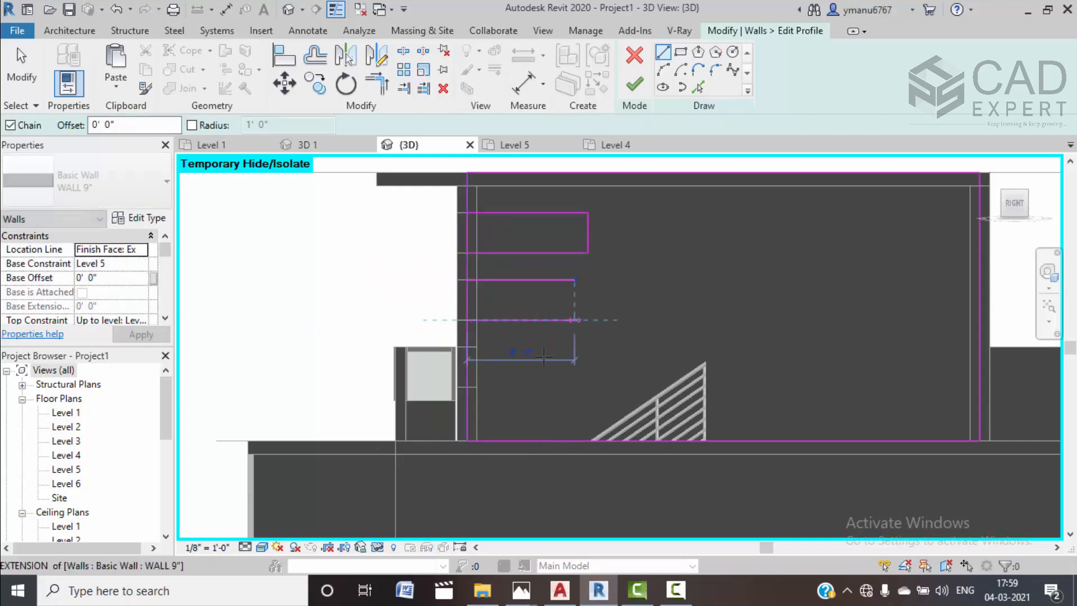
pyautogui.press('Escape')
pyautogui.click(467, 347)
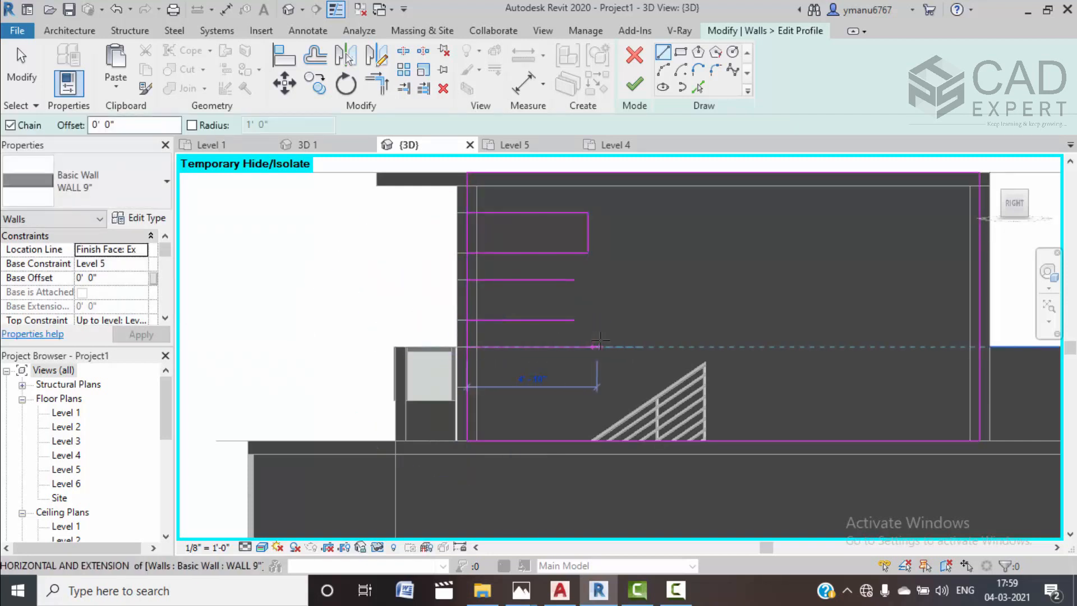
pyautogui.click(587, 347)
pyautogui.press('Escape')
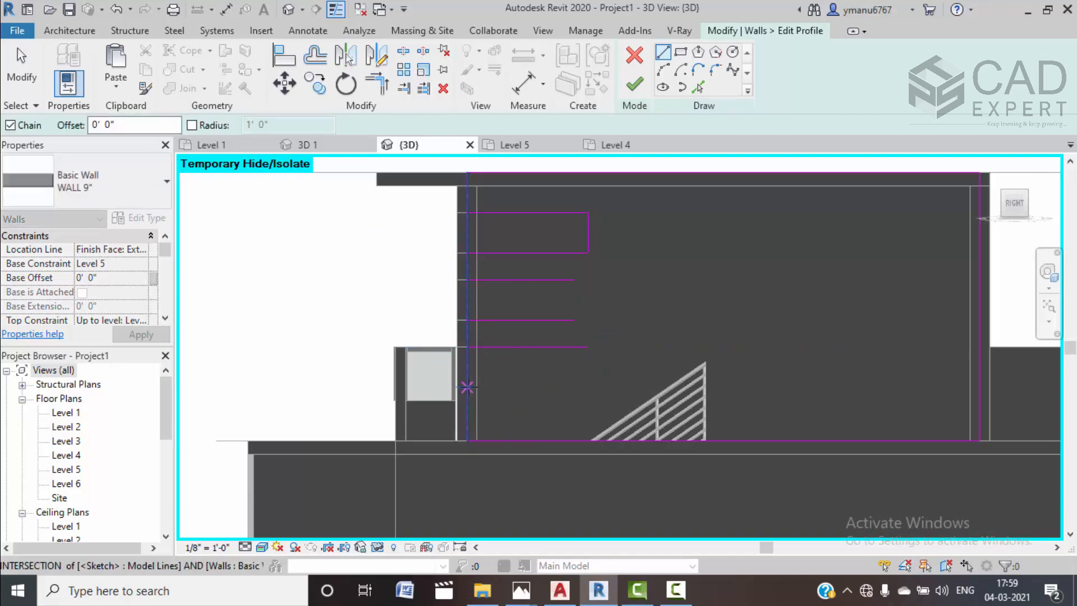
pyautogui.click(586, 387)
pyautogui.press('Escape')
pyautogui.press('Escape')
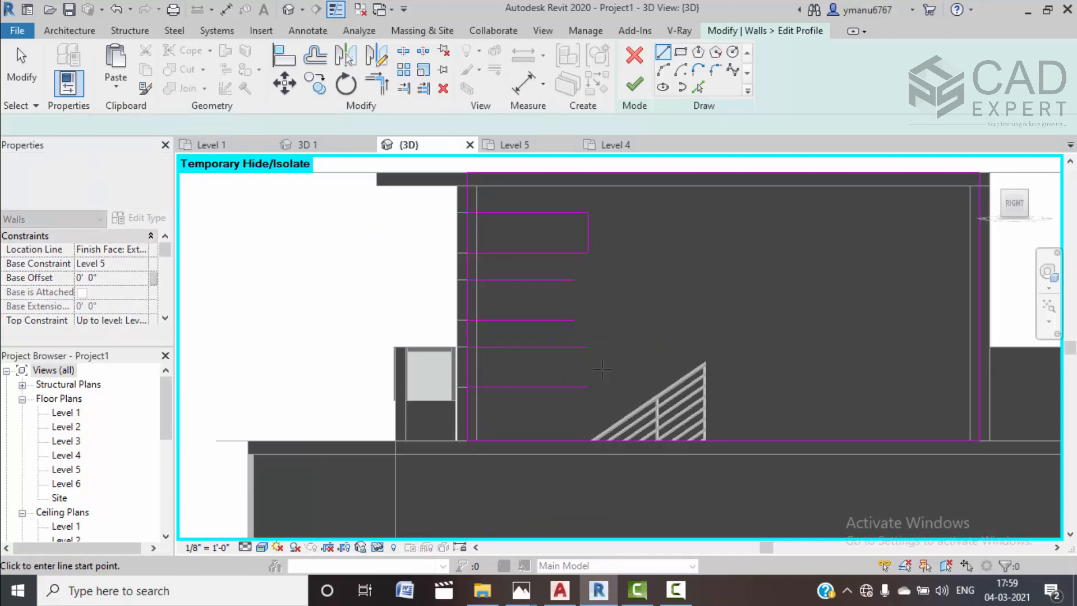
# Close the lower and middle slots' inner ends with vertical lines in line with the upper slot, joining the middle slot's corners
pyautogui.click(587, 346)
pyautogui.click(587, 387)
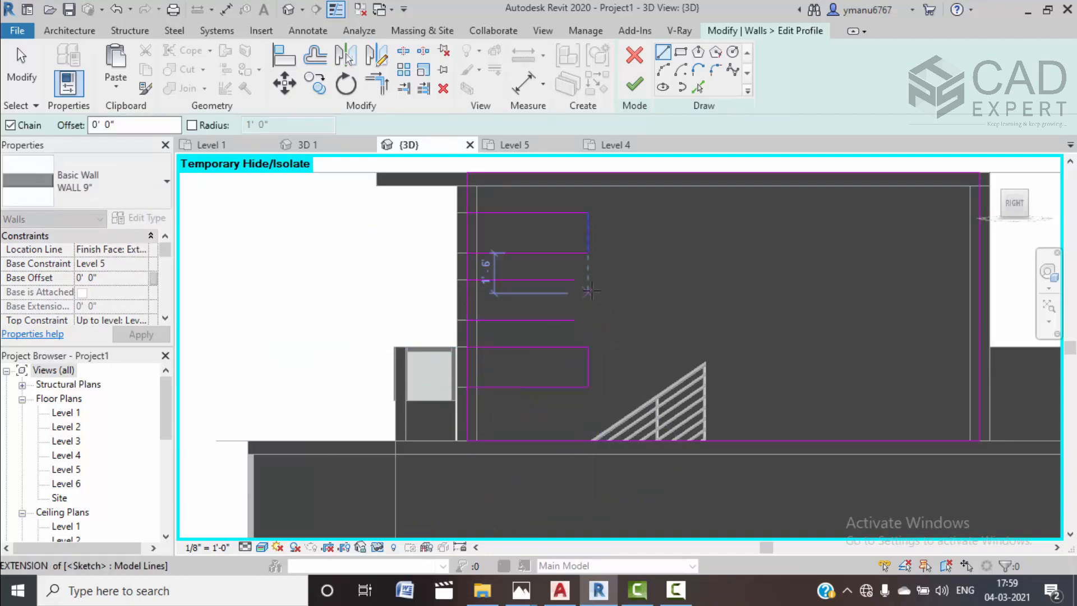
pyautogui.click(587, 280)
pyautogui.click(587, 320)
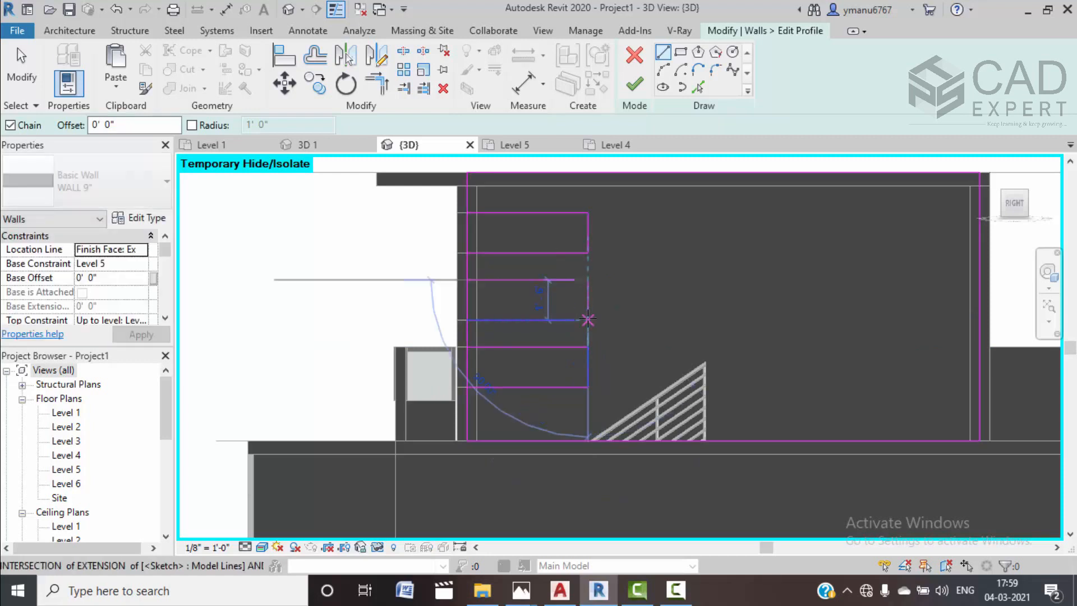
pyautogui.press('Escape')
pyautogui.press('Escape')
pyautogui.press('Escape')
pyautogui.press('t')
pyautogui.press('r')
pyautogui.click(569, 279)
pyautogui.click(587, 306)
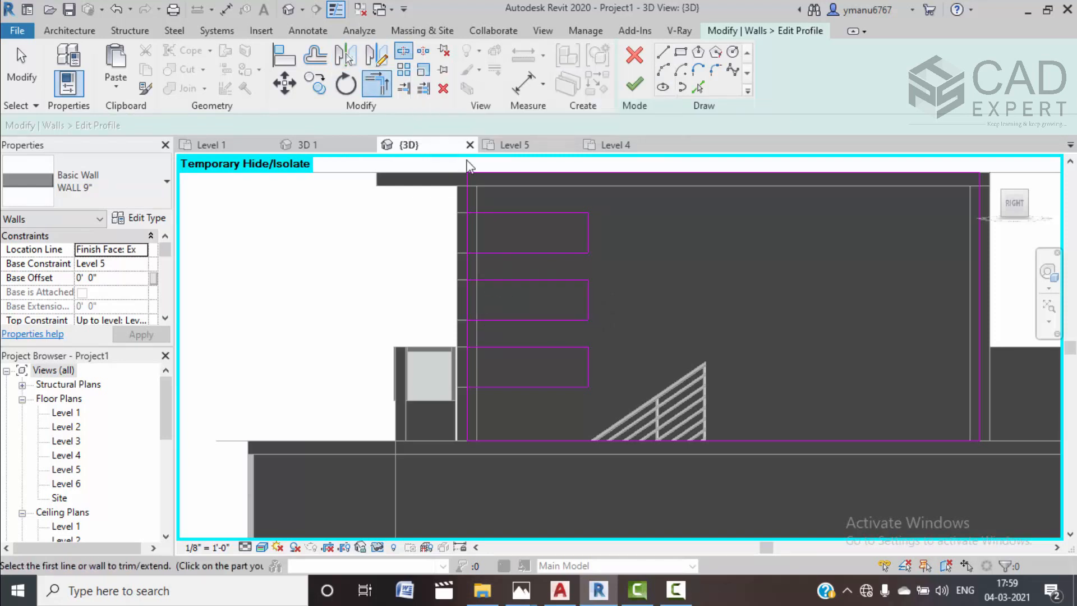
# Split the side wall profile's front vertical edge and trim it to the slot lines, opening the outer ends of all three slots
pyautogui.click(404, 52)
pyautogui.click(474, 367)
pyautogui.press('Escape')
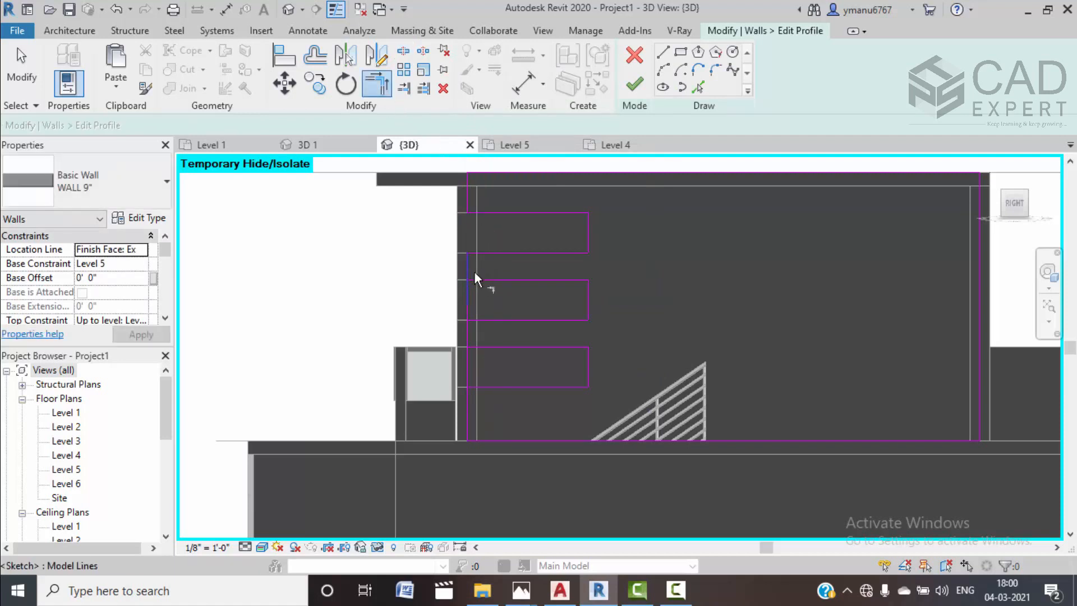
pyautogui.click(475, 346)
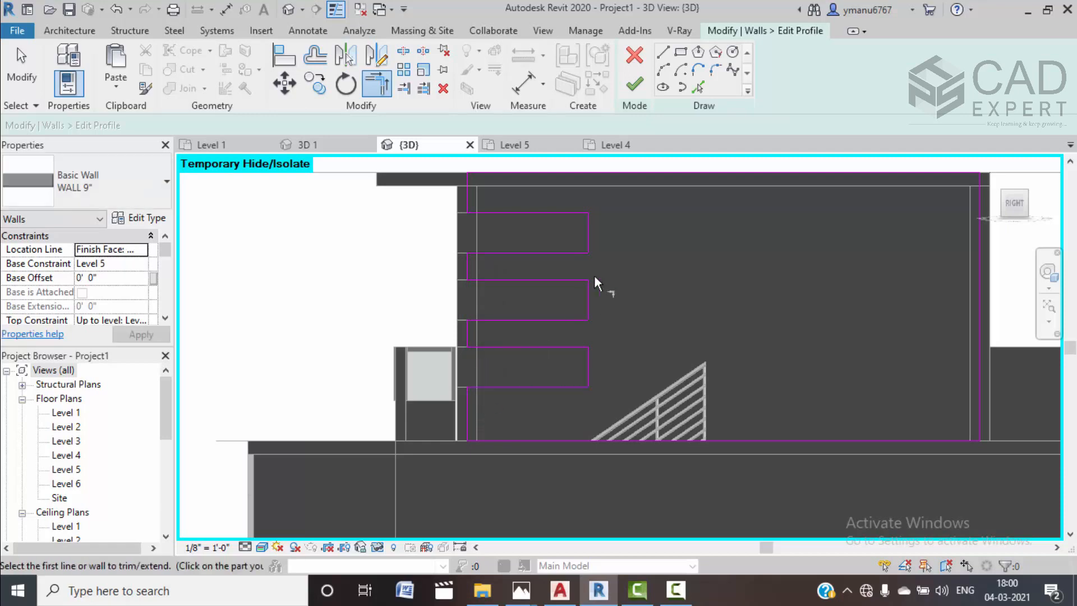
# Finish the side wall's profile edit and inspect the three slots wrapping the top room's corner
pyautogui.scroll(-5, 661, 311)
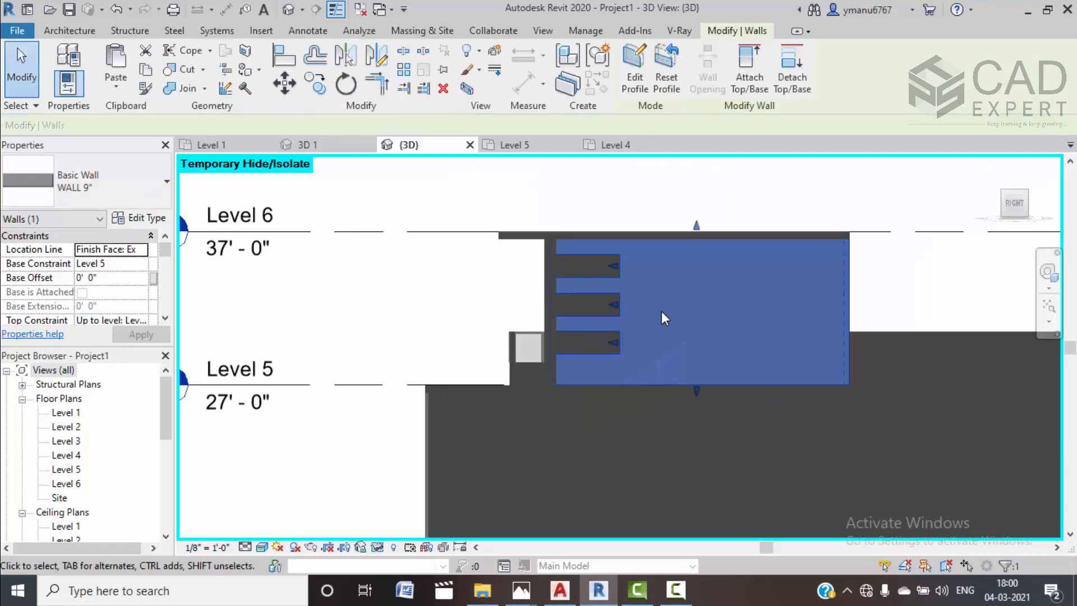
pyautogui.moveTo(518, 293)
pyautogui.keyDown('shift'); pyautogui.mouseDown(button='middle')
pyautogui.moveTo(593, 328)
pyautogui.moveTo(582, 315)
pyautogui.mouseUp(button='middle'); pyautogui.keyUp('shift')
pyautogui.scroll(4, 634, 349)
pyautogui.scroll(5, 633, 349)
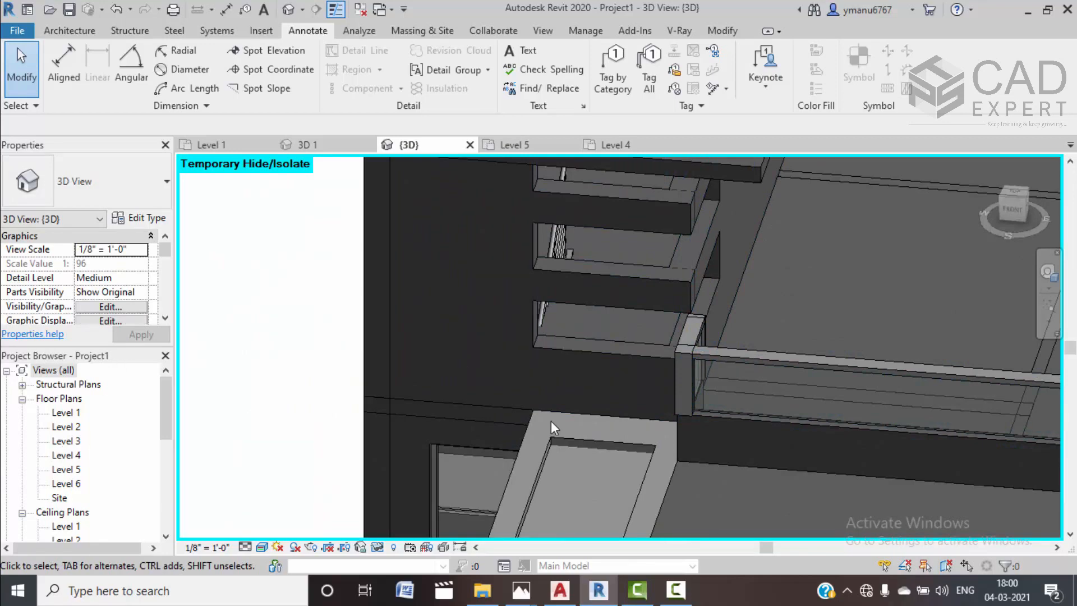
# Check the level of the floor slab beneath the slotted walls and open the Level 5 floor plan at the room's front corner
pyautogui.click(394, 406)
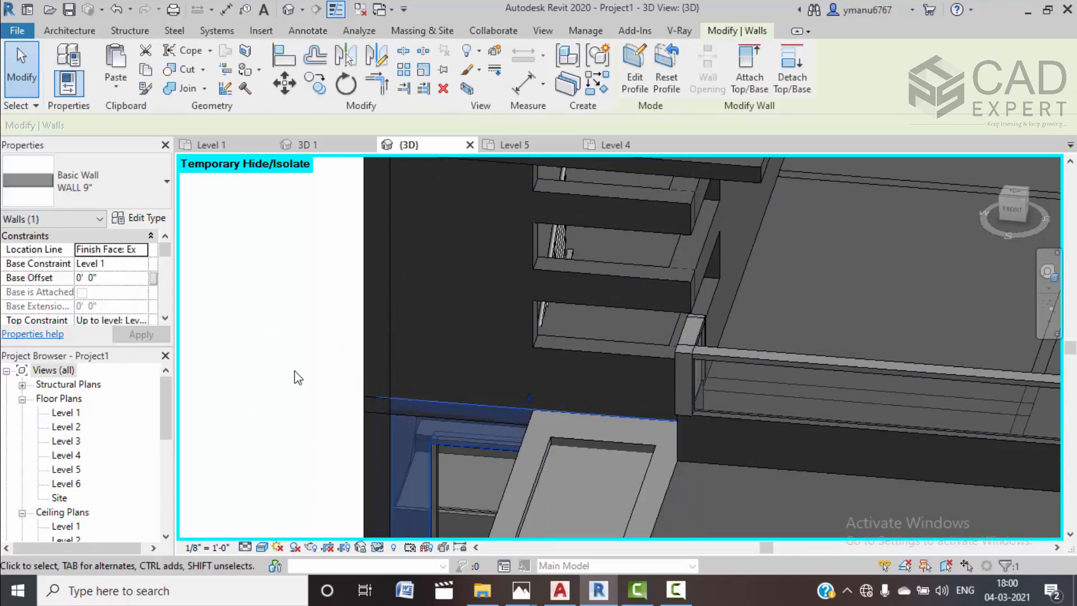
pyautogui.press('Escape')
pyautogui.click(366, 402)
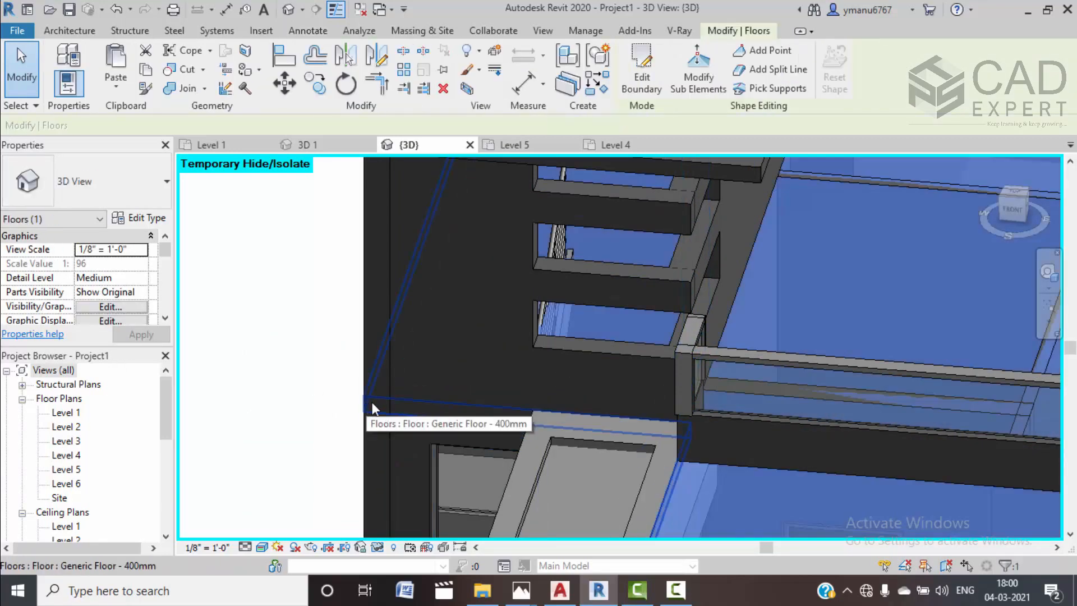
pyautogui.click(548, 147)
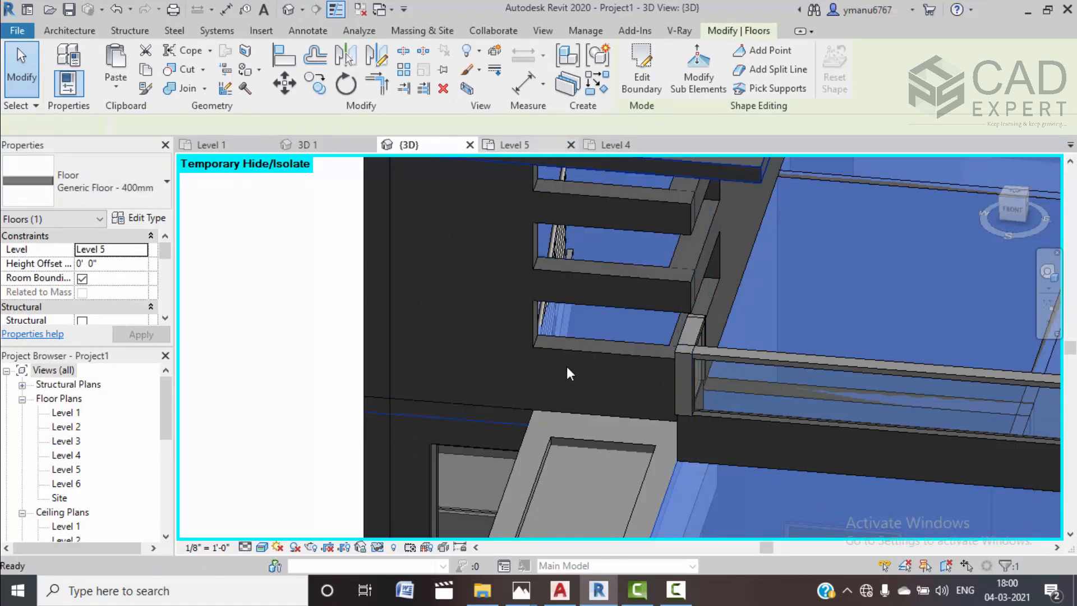
pyautogui.scroll(-3, 564, 345)
pyautogui.press('Escape')
pyautogui.scroll(6, 548, 332)
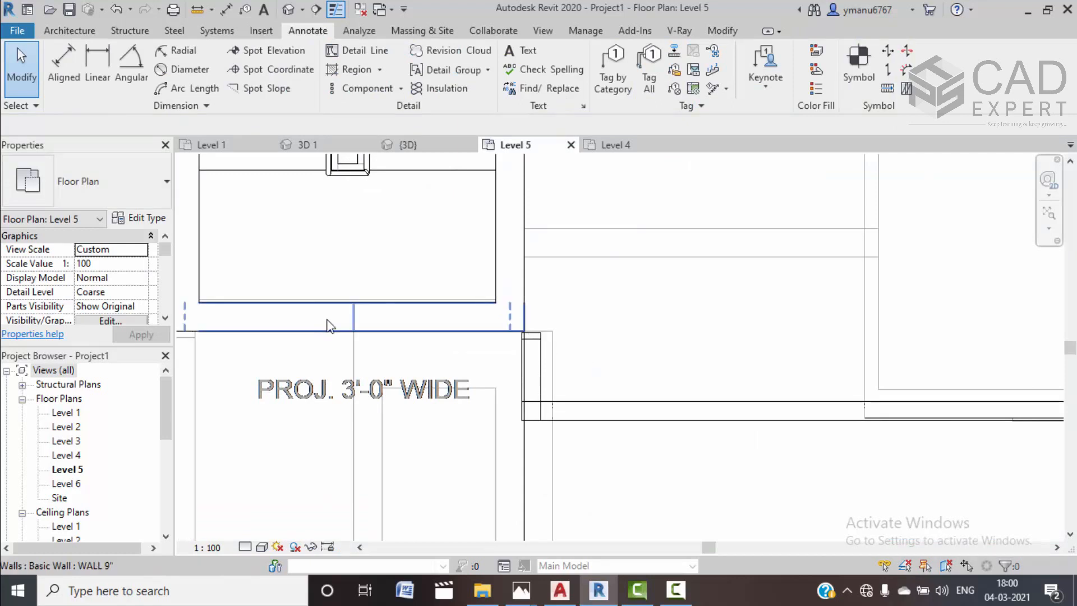
pyautogui.moveTo(507, 219); pyautogui.dragTo(505, 328, button='middle')
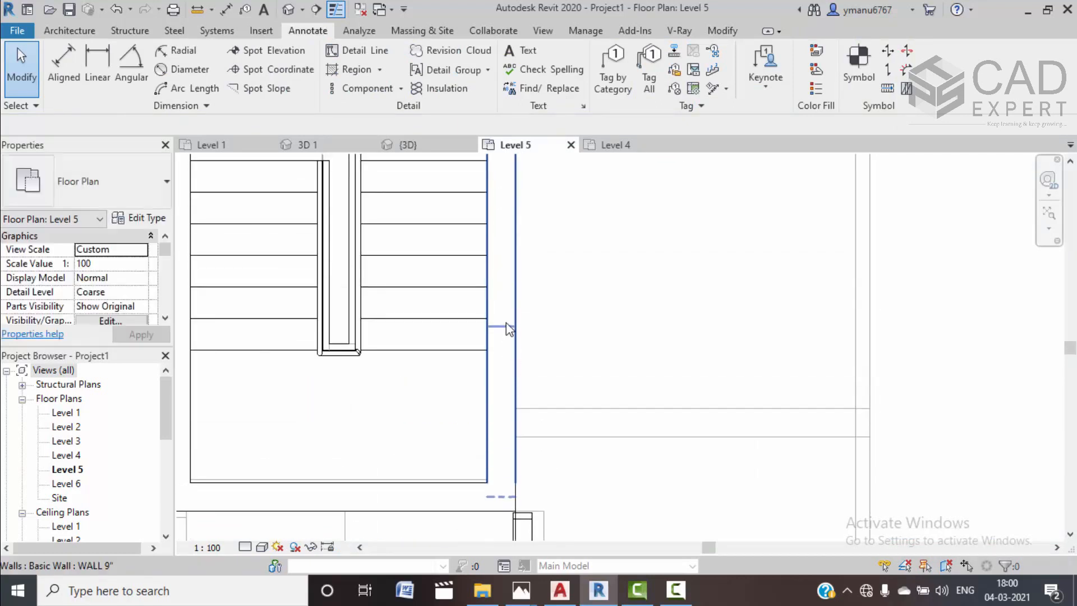
# Create an in-place component in the Generic Models category on Level 5
pyautogui.click(63, 31)
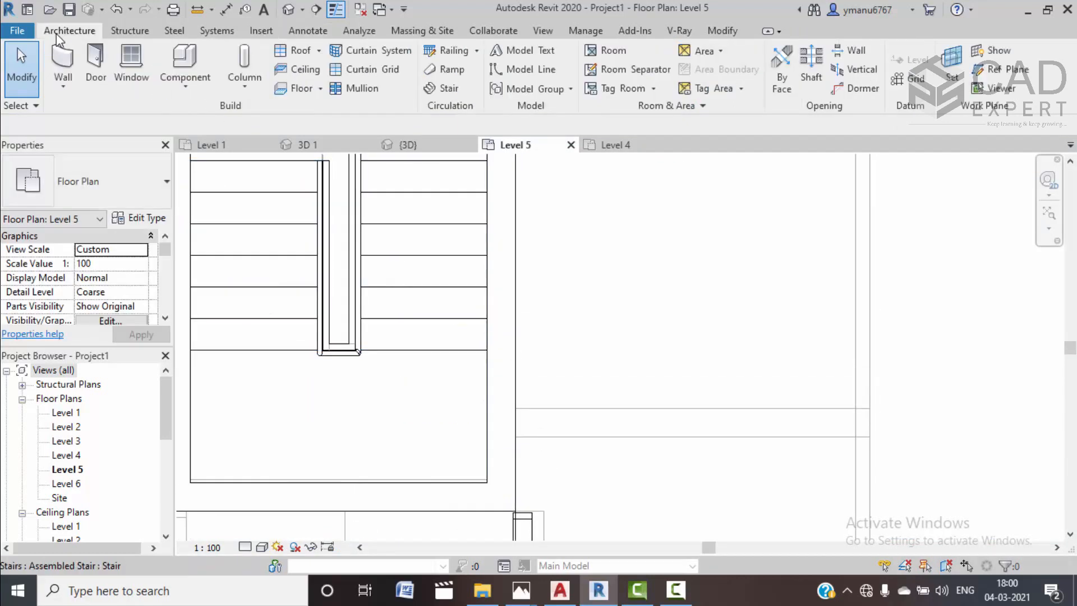
pyautogui.click(185, 90)
pyautogui.click(213, 149)
pyautogui.scroll(-4, 457, 268)
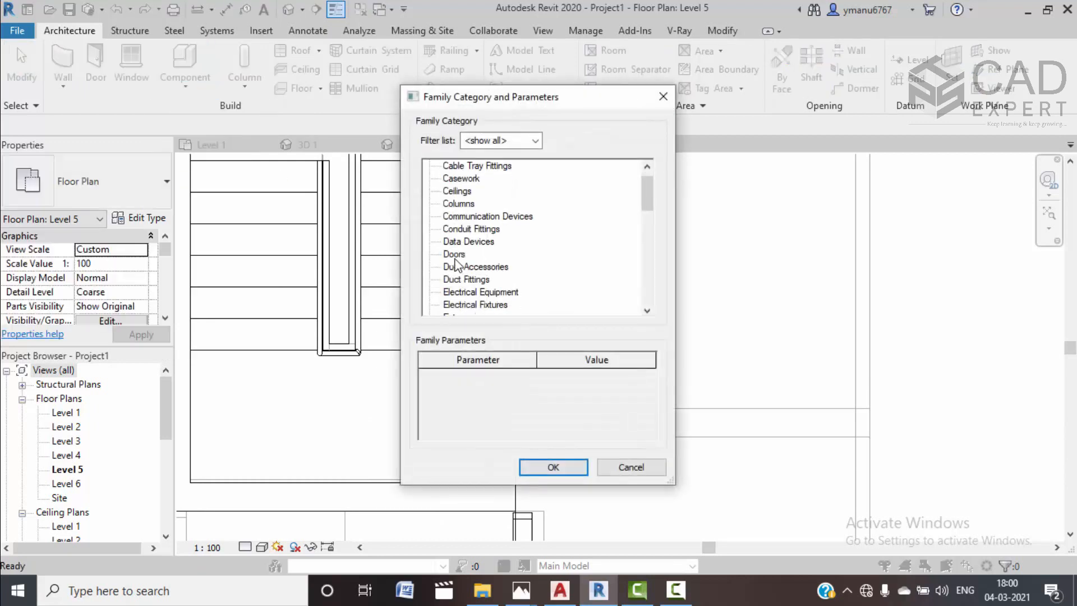
pyautogui.scroll(-1, 457, 268)
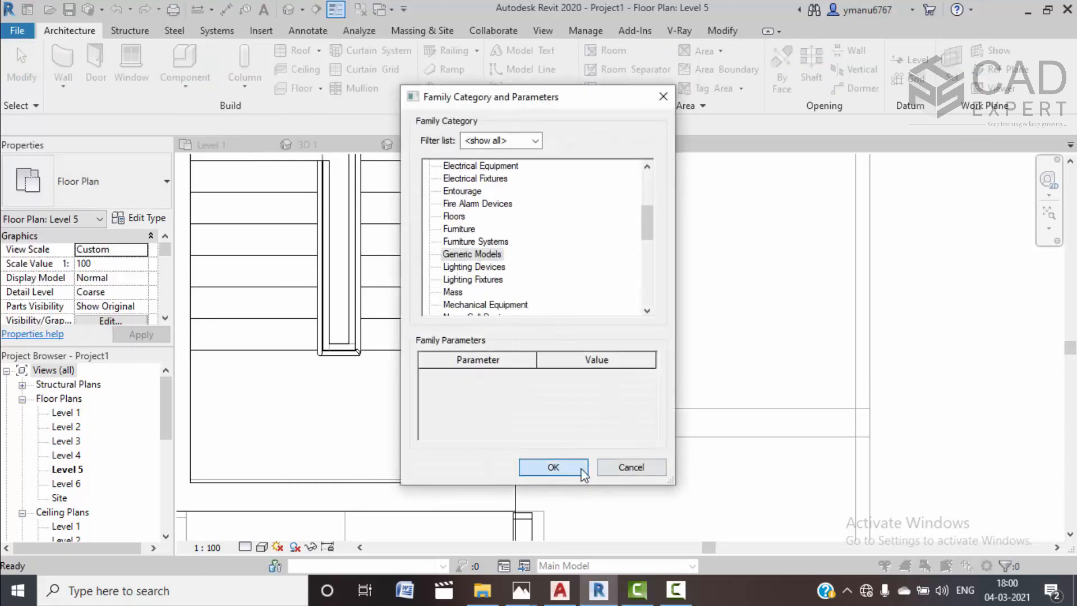
pyautogui.click(568, 473)
pyautogui.click(561, 331)
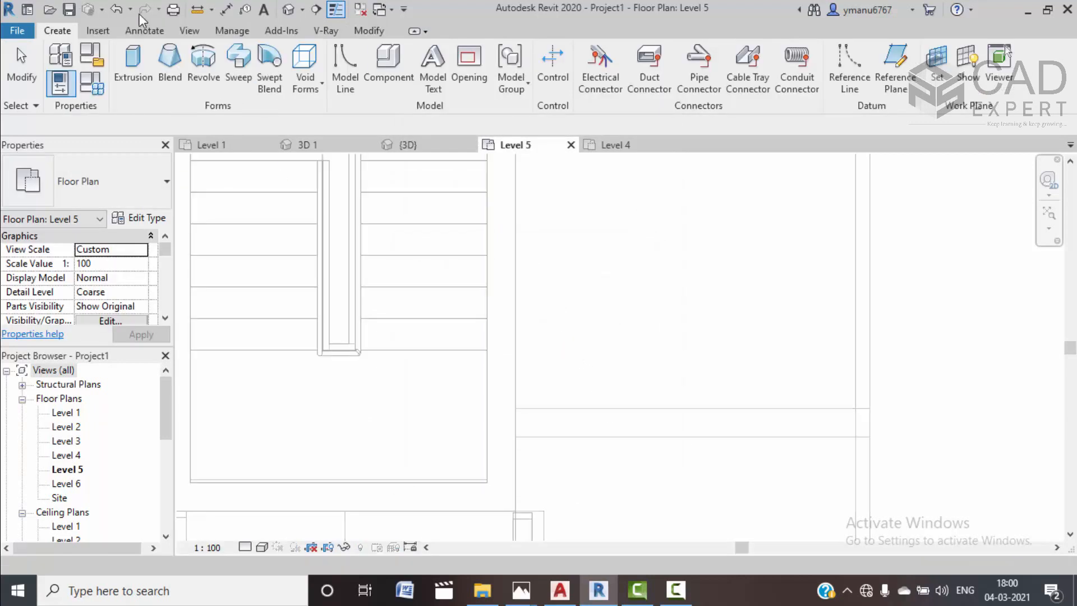
# Sketch an L-shaped extrusion line from the front wall's midpoint to the corner and about 4' 6" along the side wall's centreline
pyautogui.click(133, 62)
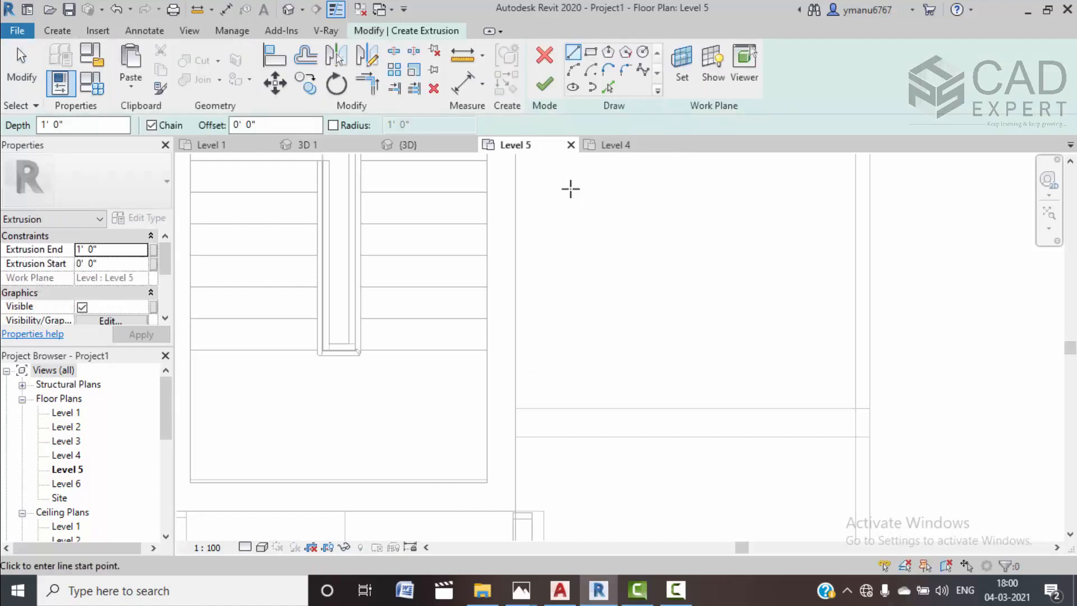
pyautogui.scroll(-2, 569, 291)
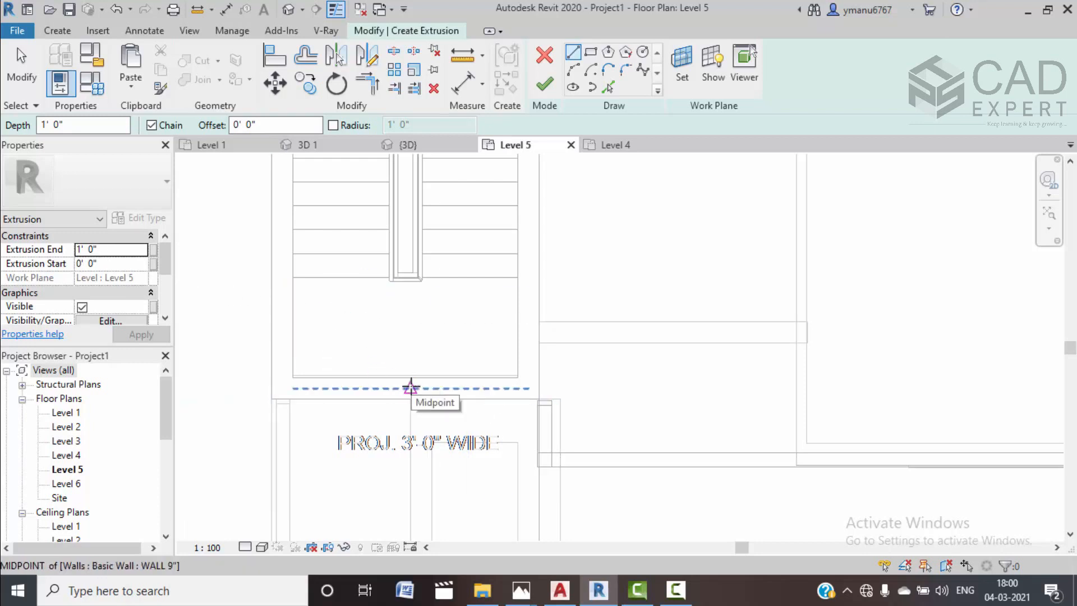
pyautogui.click(414, 388)
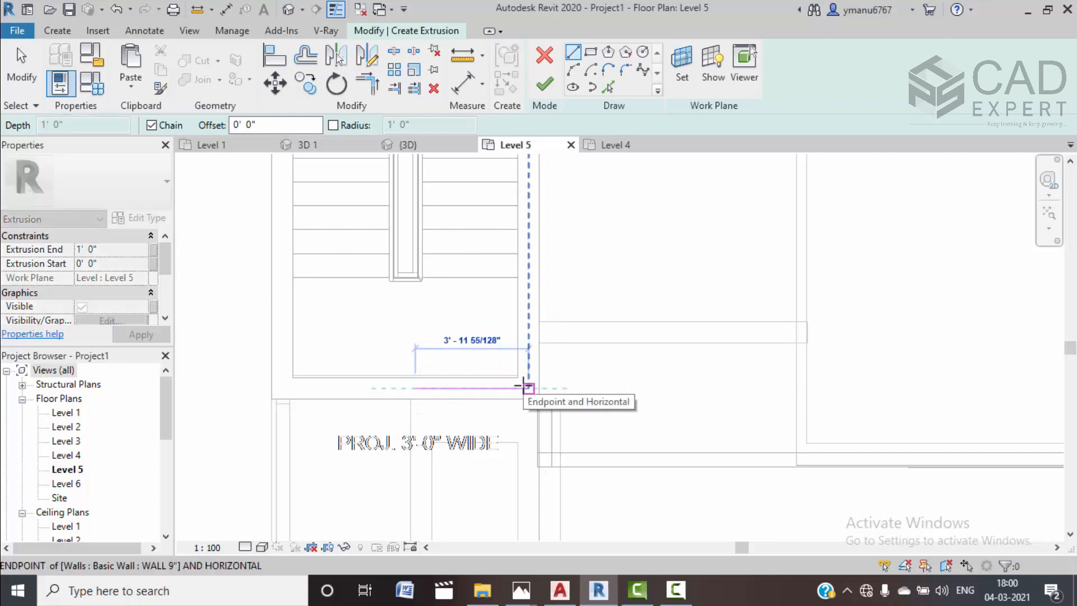
pyautogui.click(527, 388)
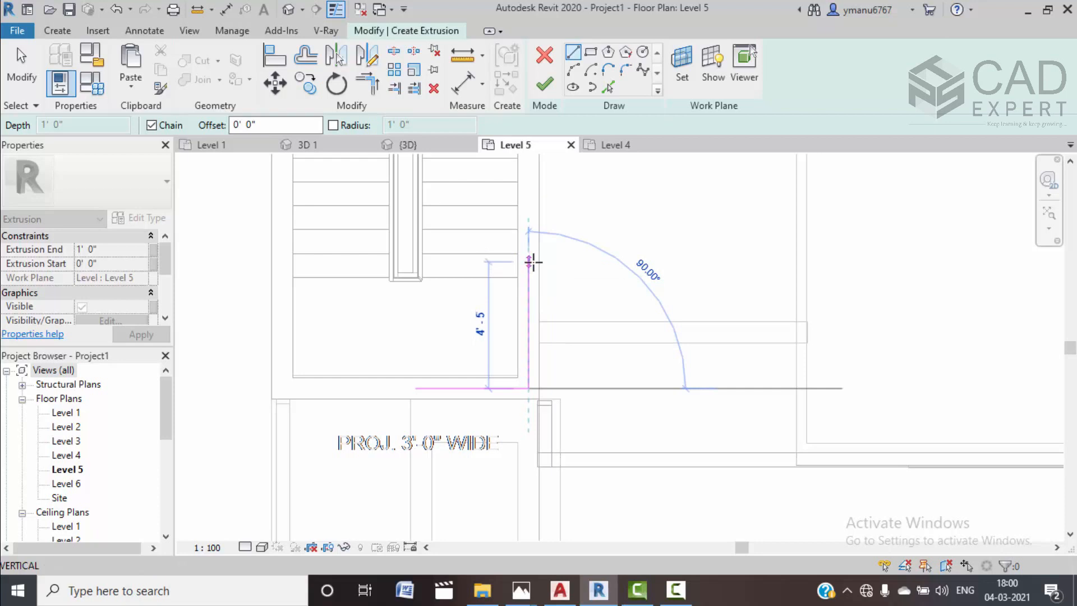
pyautogui.click(532, 259)
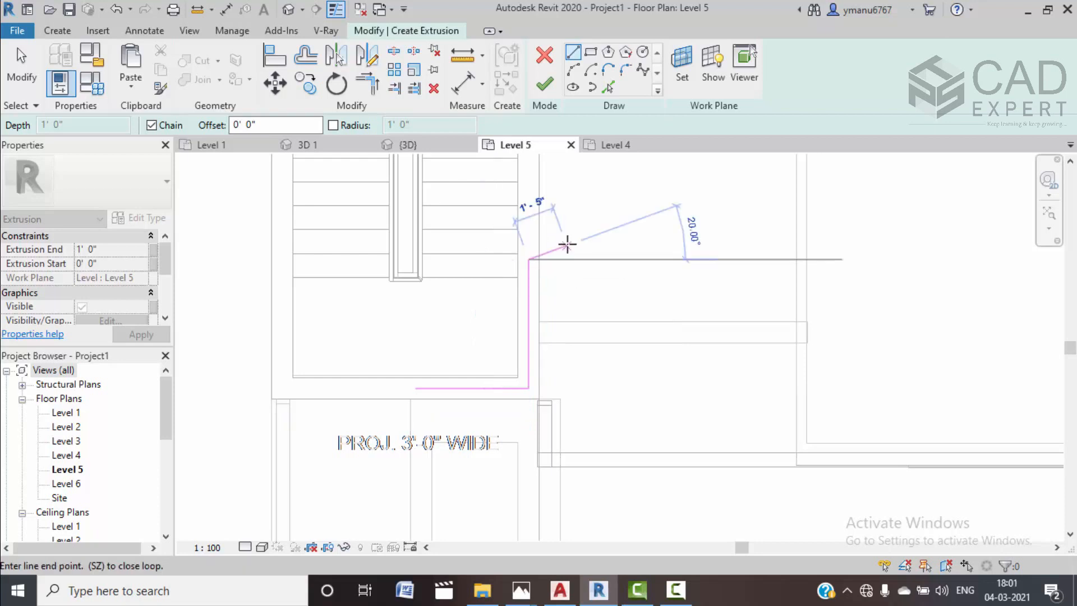
pyautogui.press('Escape')
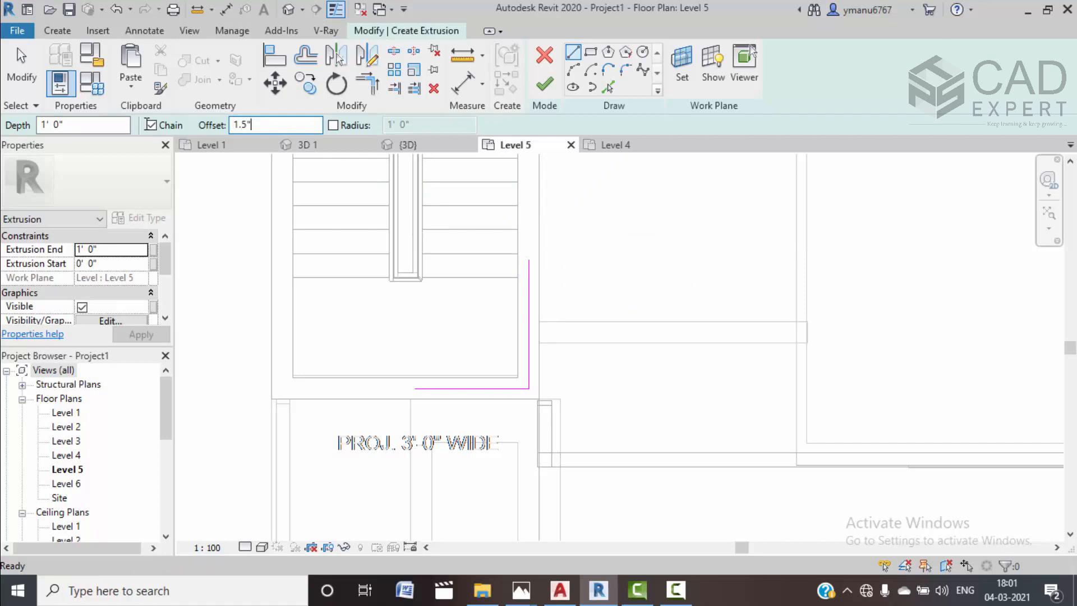
# Offset both legs of the L-shaped line inward by 1.5" to give the panel its thickness
pyautogui.scroll(5, 452, 392)
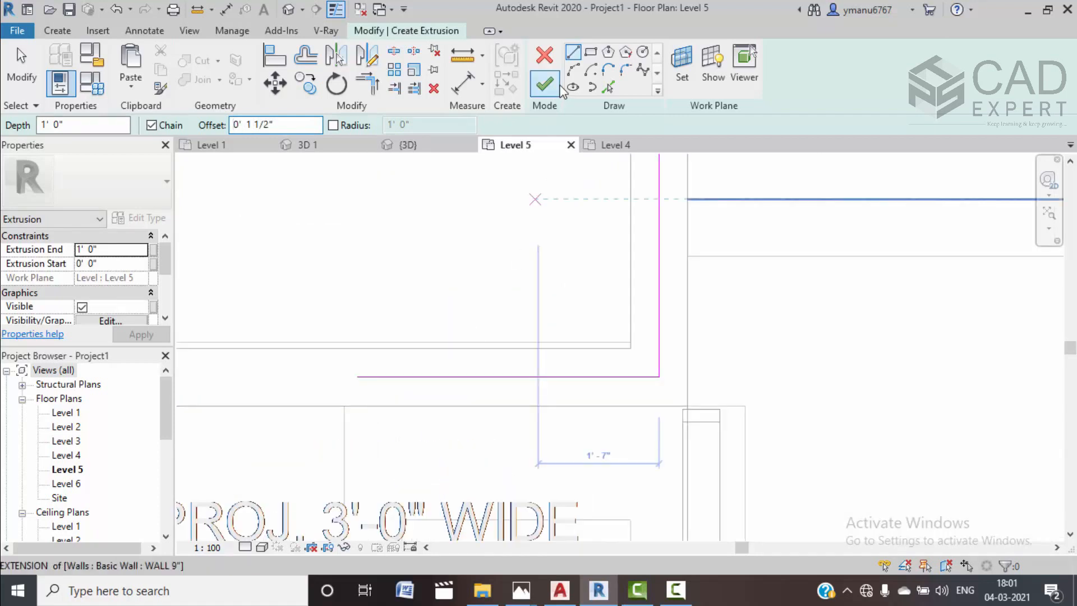
pyautogui.click(607, 87)
pyautogui.click(432, 375)
pyautogui.click(659, 303)
pyautogui.moveTo(697, 300); pyautogui.dragTo(678, 358, button='middle')
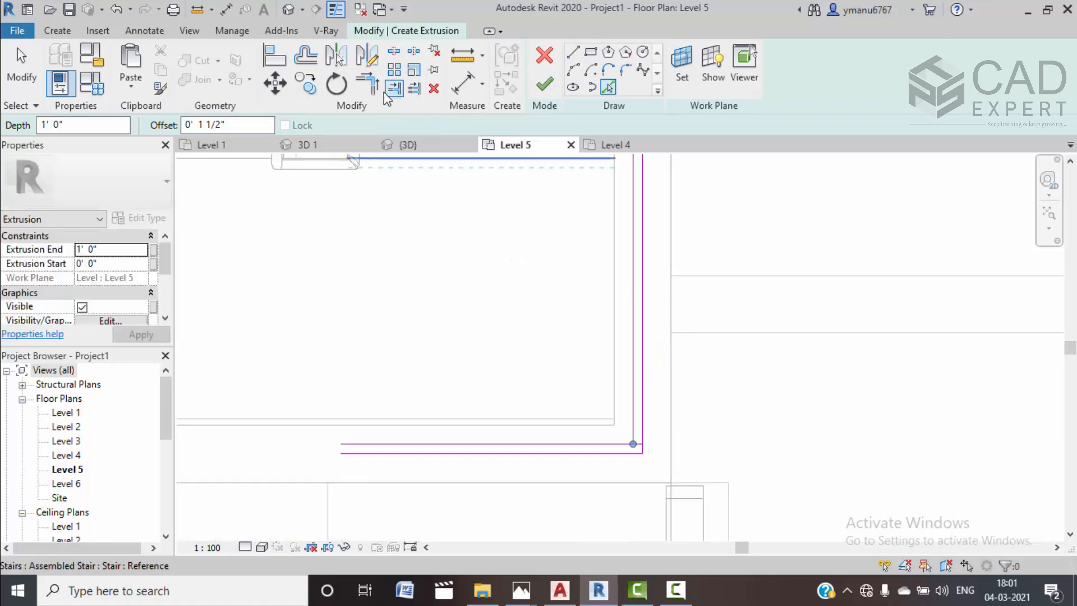
# Close both open ends of the L-shaped panel profile with short connecting lines
pyautogui.click(572, 53)
pyautogui.press('Escape')
pyautogui.press('Escape')
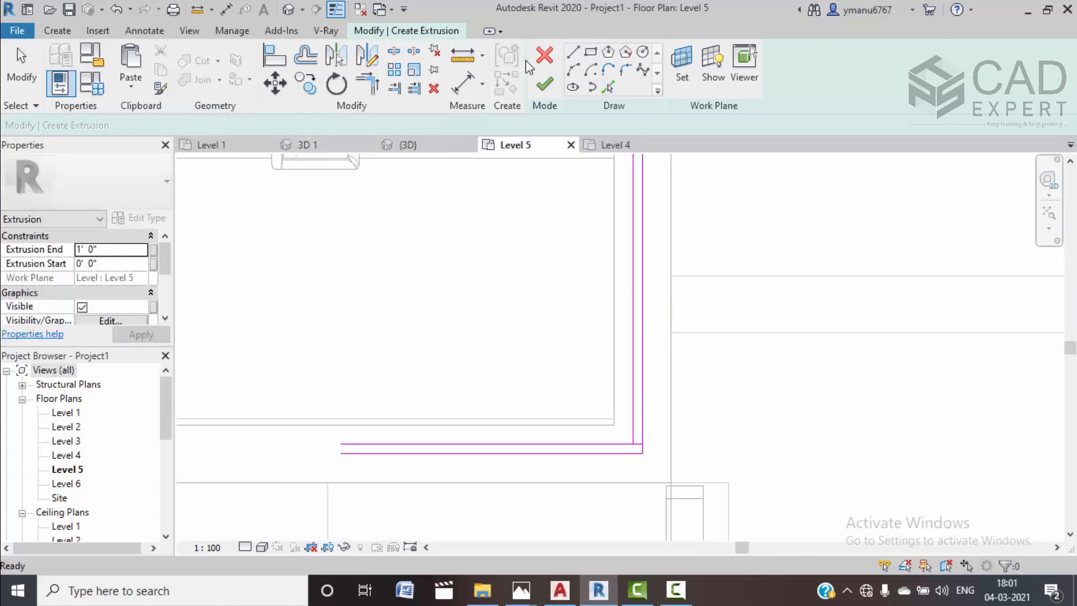
pyautogui.click(572, 53)
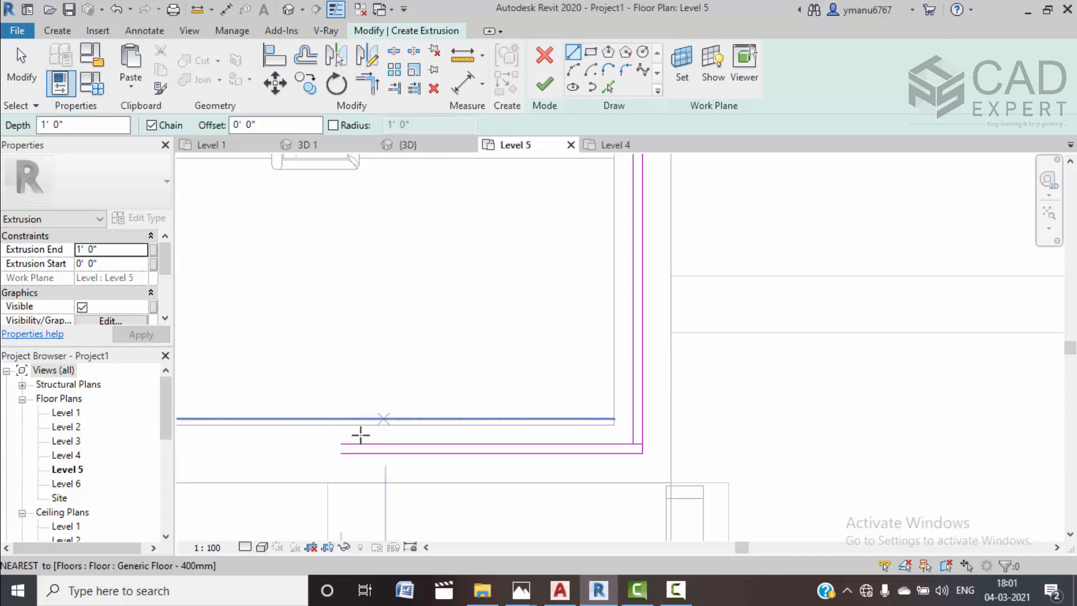
pyautogui.click(343, 443)
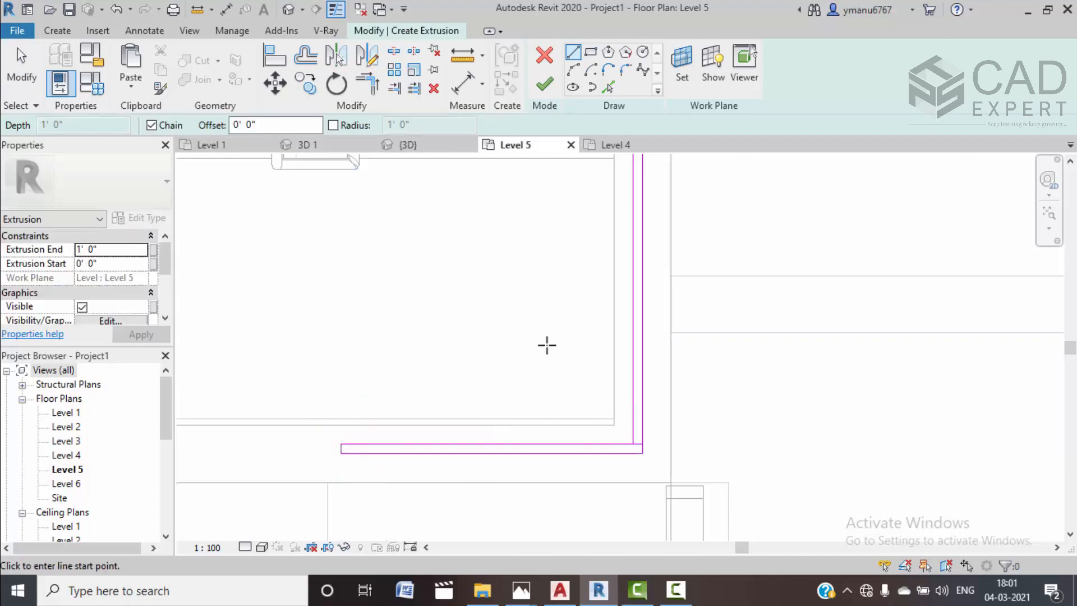
pyautogui.click(633, 444)
pyautogui.moveTo(609, 310); pyautogui.dragTo(587, 463, button='middle')
pyautogui.click(610, 264)
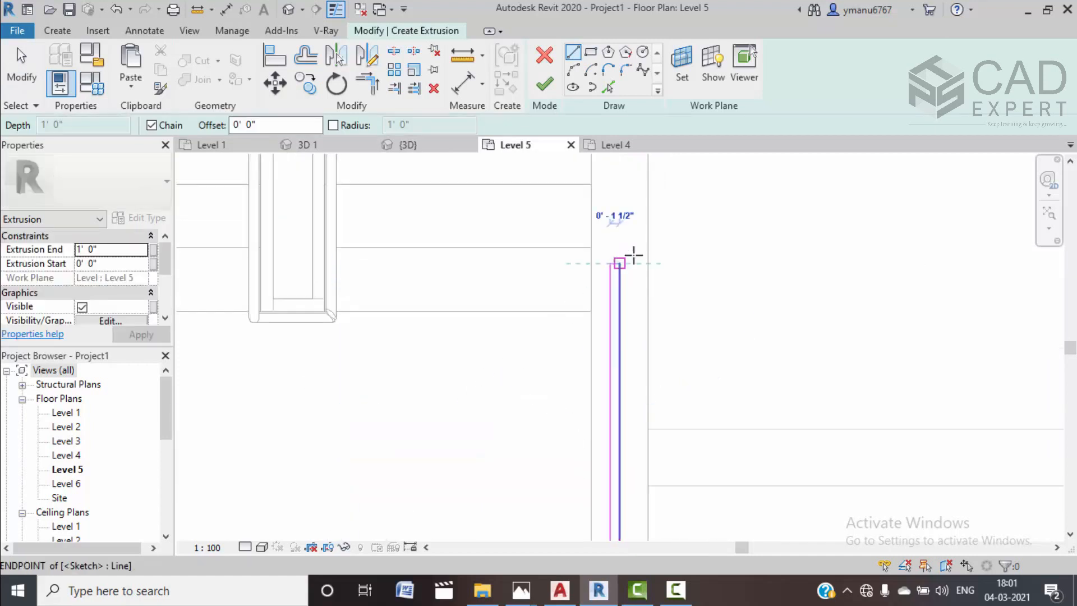
# Trim the inner lines to a clean corner and finish the panel's extrusion sketch
pyautogui.click(375, 85)
pyautogui.scroll(5, 567, 401)
pyautogui.click(573, 384)
pyautogui.click(575, 381)
pyautogui.click(542, 85)
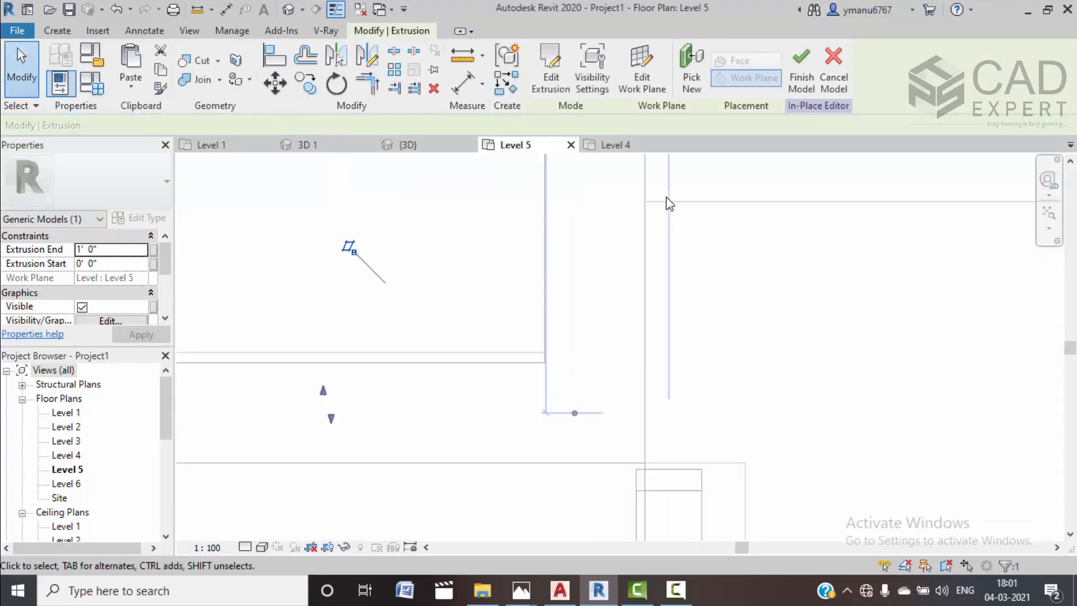
# In the front 3D view, stretch the panel extrusion across all three slots, from 2' 0" to 8' 6" above Level 5
pyautogui.scroll(-2, 716, 258)
pyautogui.scroll(-2, 716, 257)
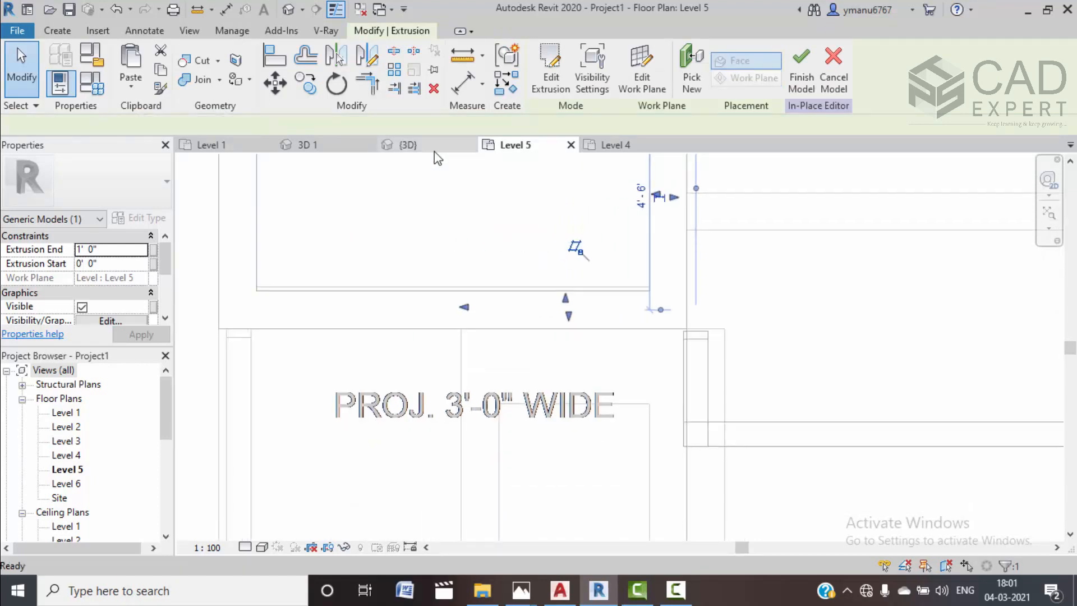
pyautogui.click(407, 144)
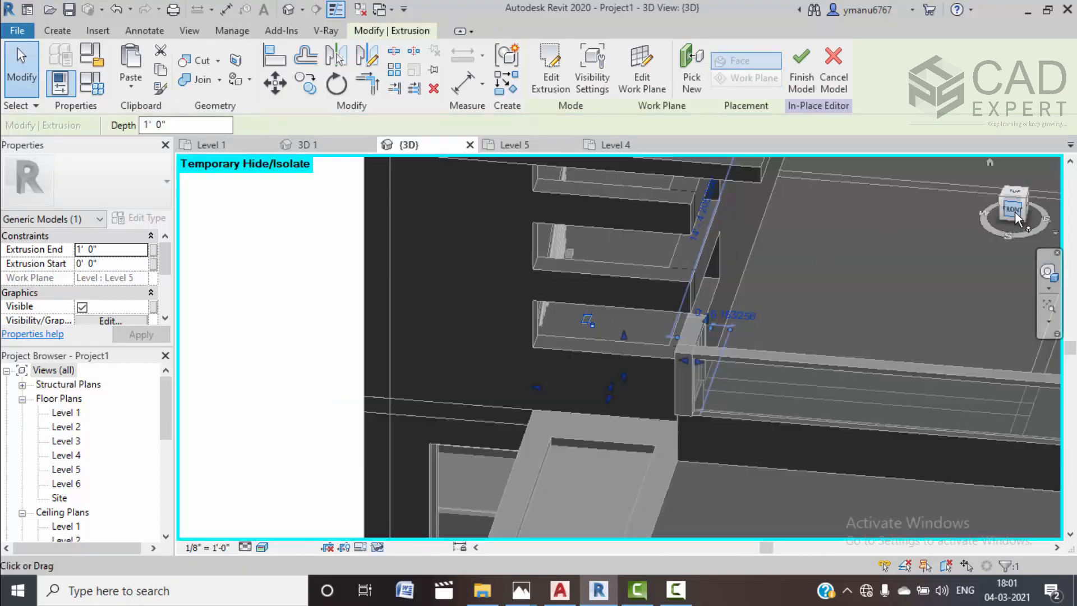
pyautogui.click(1013, 212)
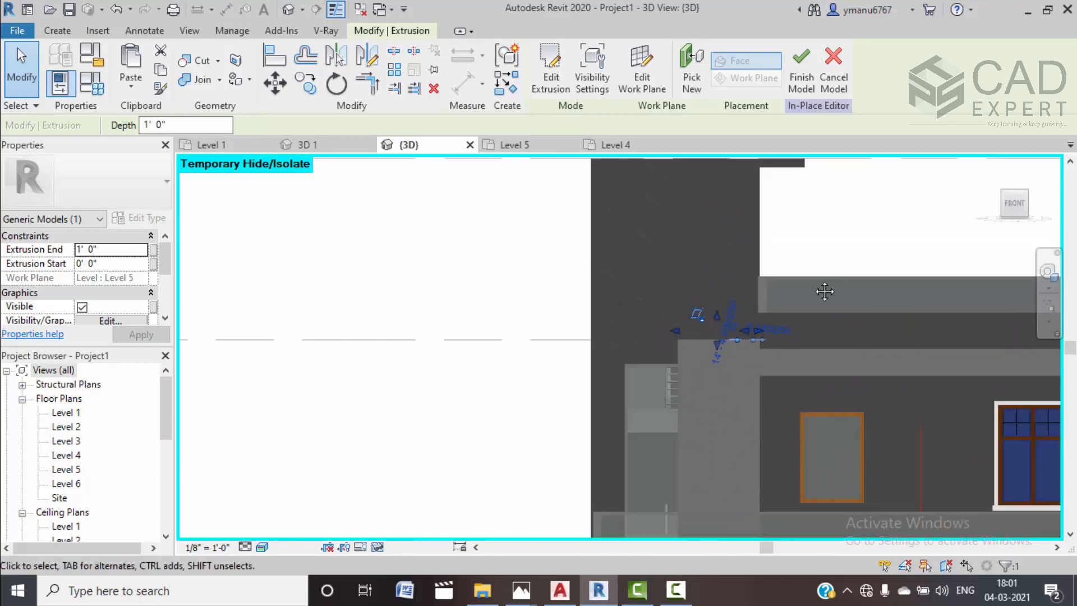
pyautogui.moveTo(819, 268); pyautogui.dragTo(721, 442, button='middle')
pyautogui.moveTo(650, 452); pyautogui.dragTo(654, 324)
pyautogui.moveTo(649, 483); pyautogui.dragTo(651, 436)
pyautogui.scroll(6, 604, 378)
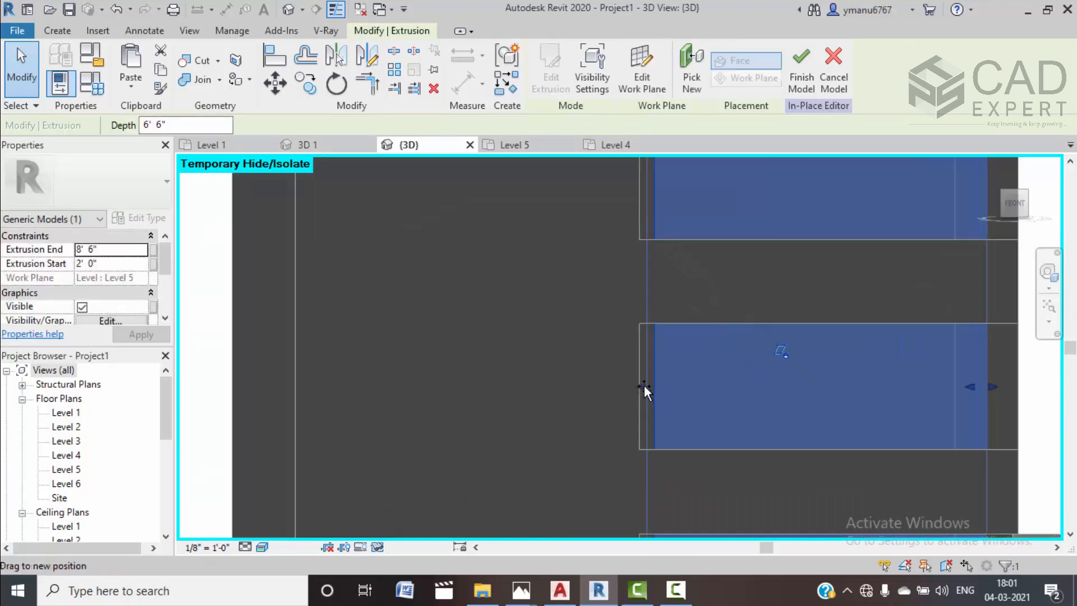
# Deselect the panel and reset the temporary hide/isolate to show the whole house
pyautogui.scroll(-5, 613, 398)
pyautogui.keyDown('shift'); pyautogui.moveTo(817, 361); pyautogui.dragTo(847, 394, button='middle'); pyautogui.keyUp('shift')
pyautogui.click(501, 399)
pyautogui.keyDown('shift'); pyautogui.moveTo(502, 399); pyautogui.dragTo(520, 384, button='middle'); pyautogui.keyUp('shift')
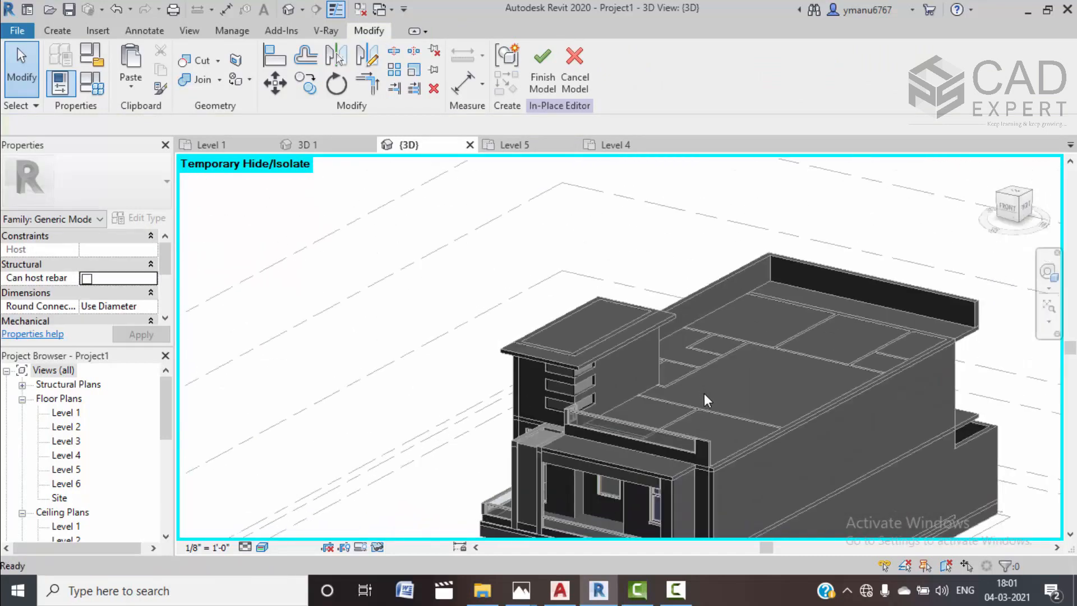
pyautogui.press('h')
pyautogui.press('r')
pyautogui.scroll(-3, 692, 450)
pyautogui.keyDown('shift'); pyautogui.moveTo(580, 465); pyautogui.dragTo(627, 471, button='middle'); pyautogui.keyUp('shift')
pyautogui.scroll(5, 649, 477)
pyautogui.scroll(5, 678, 374)
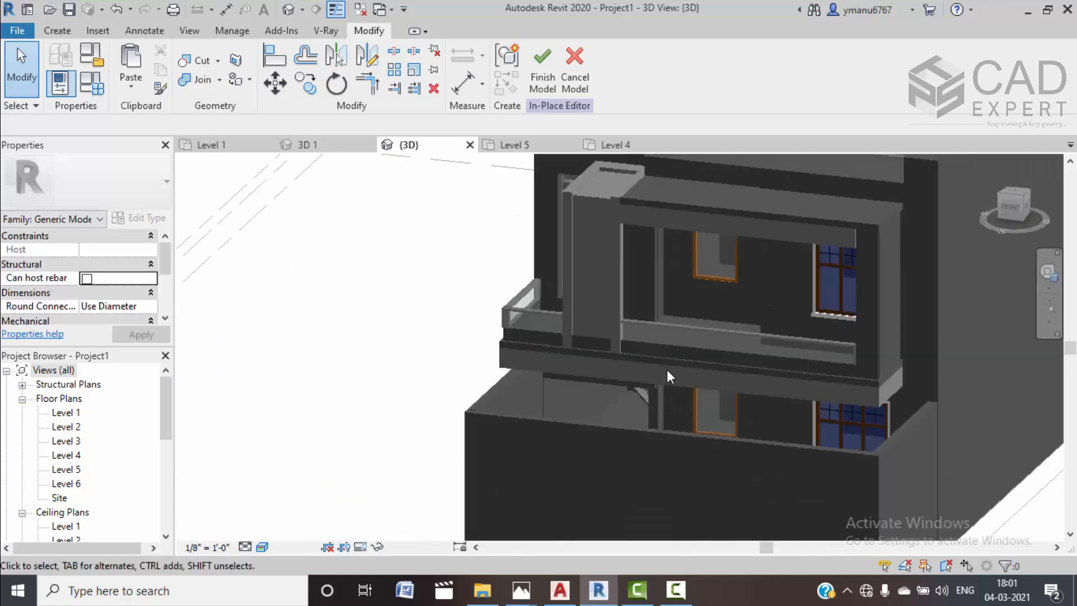
# Examine the front elevation in the reference project and finish the in-place panel model in Project1
pyautogui.click(342, 140)
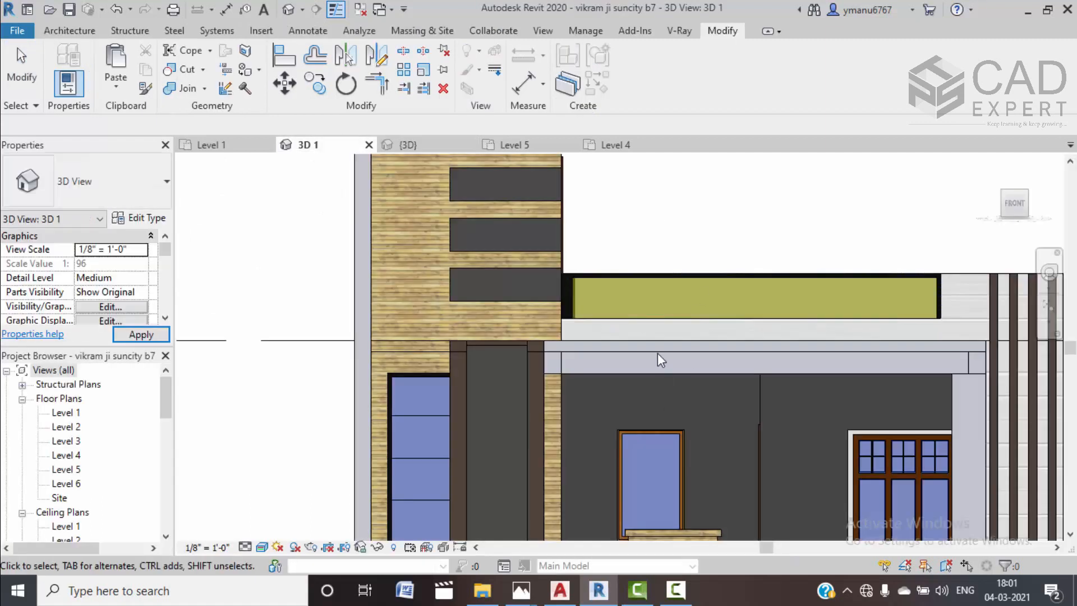
pyautogui.scroll(-5, 659, 357)
pyautogui.scroll(2, 632, 438)
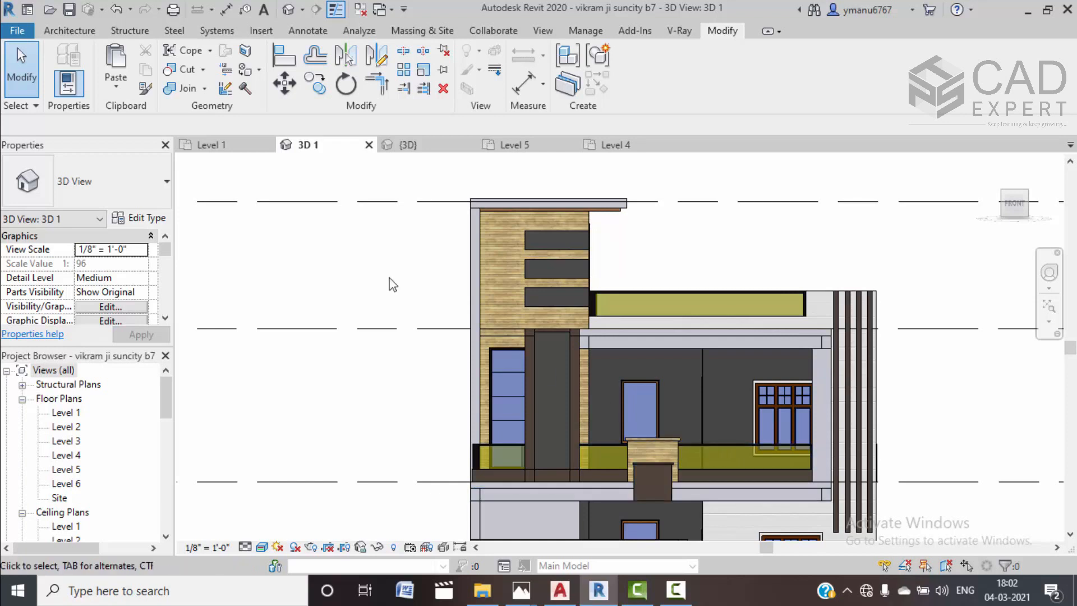
pyautogui.click(412, 145)
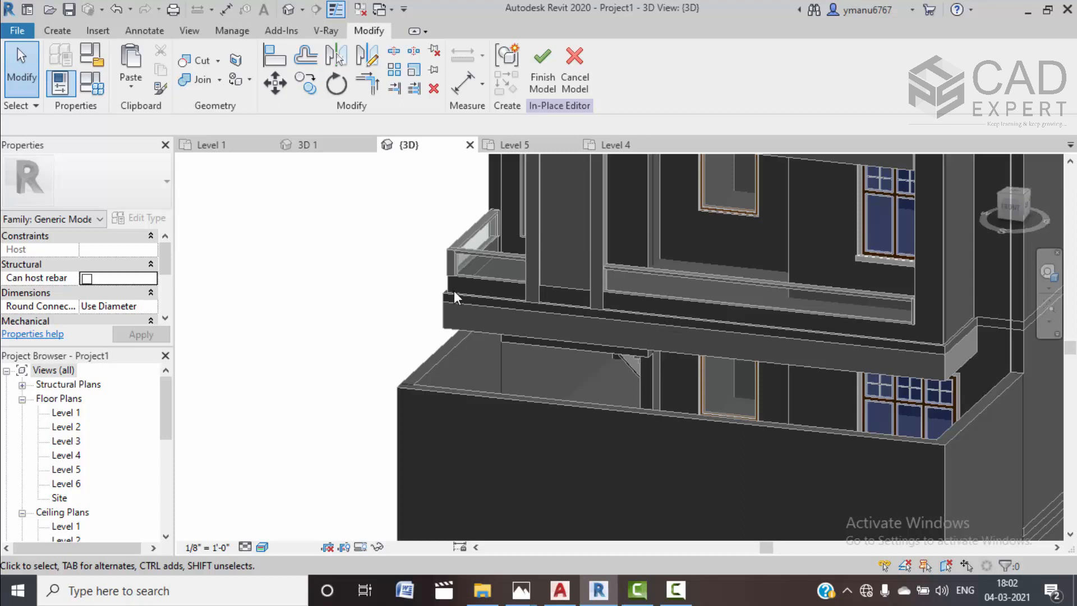
pyautogui.click(551, 83)
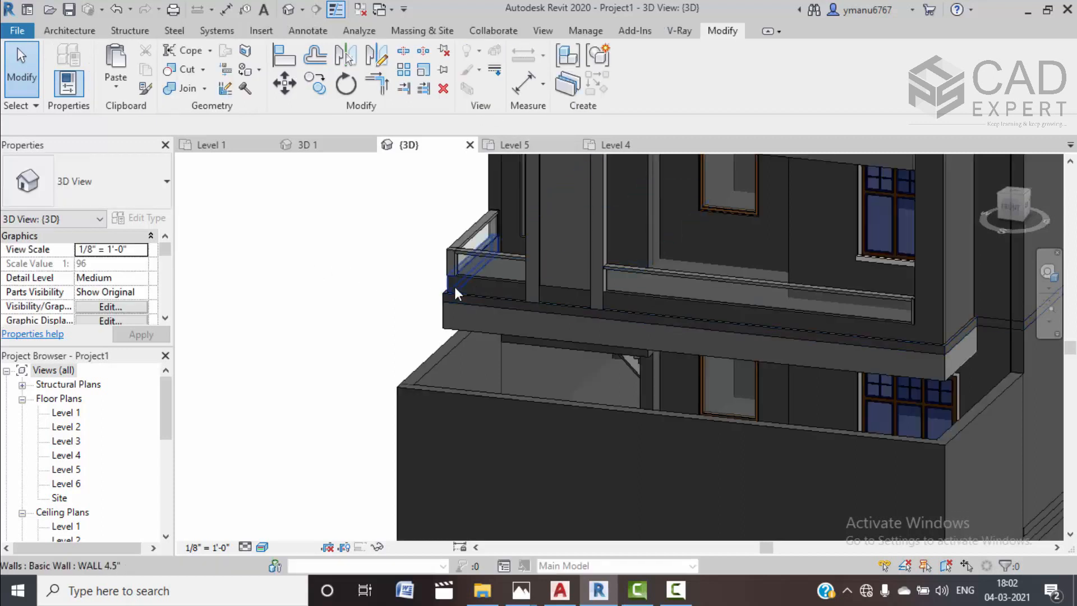
# Check the level of the balcony floor slab and open the Level 4 floor plan at its front edge
pyautogui.click(447, 295)
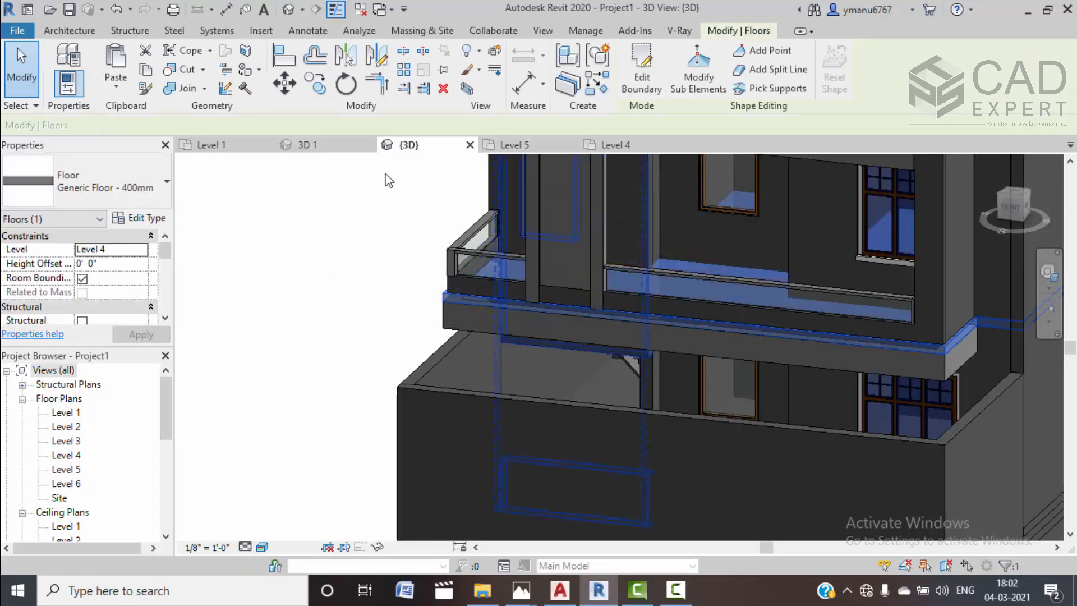
pyautogui.click(624, 147)
pyautogui.scroll(-3, 537, 347)
pyautogui.moveTo(641, 395); pyautogui.dragTo(490, 350, button='middle')
pyautogui.click(231, 327)
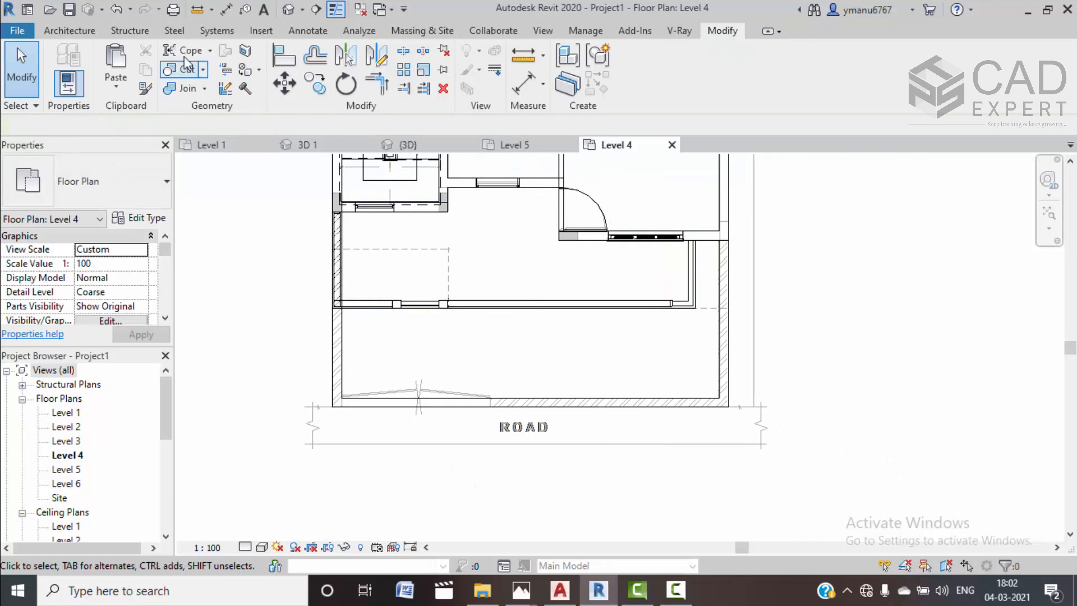
# Start another in-place component in the Generic Models category on Level 4
pyautogui.click(70, 31)
pyautogui.click(175, 88)
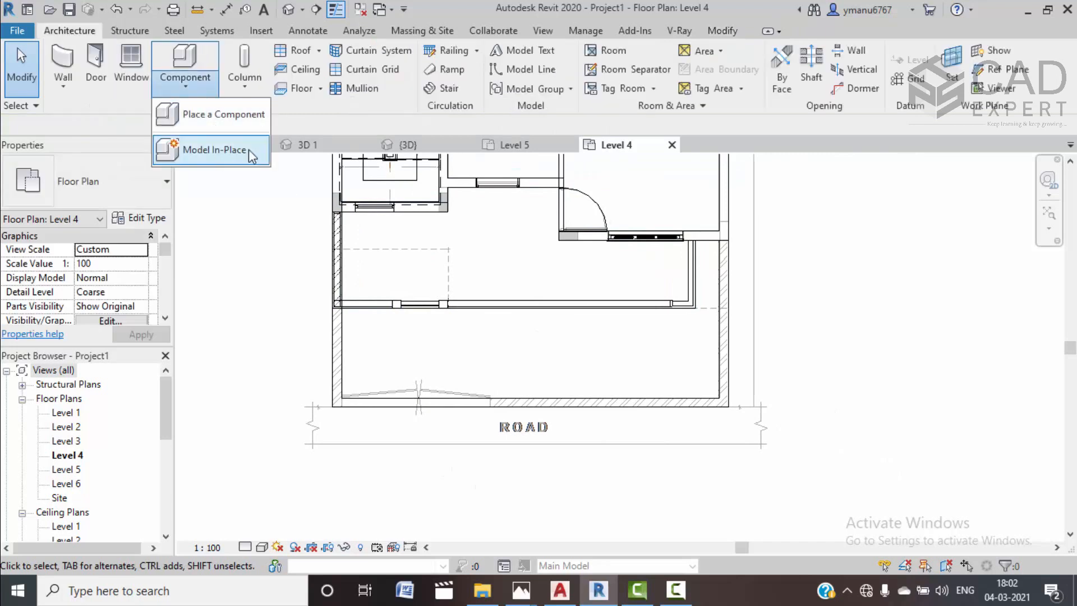
pyautogui.click(202, 147)
pyautogui.scroll(-2, 476, 275)
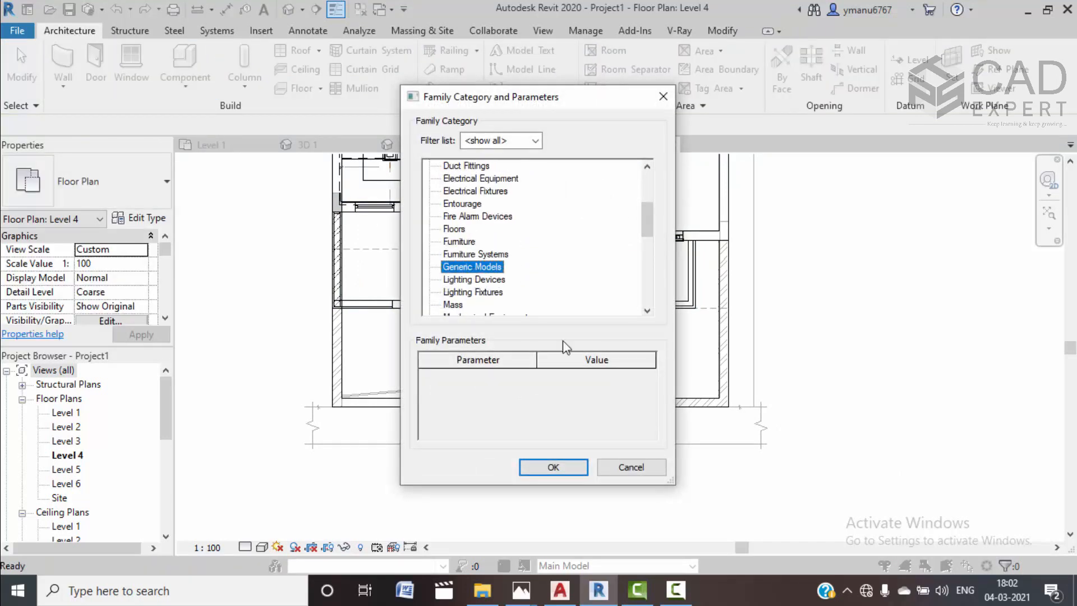
# Create an in-place model in the Generic Models category with its default name and start a solid extrusion
pyautogui.click(563, 477)
pyautogui.click(561, 324)
pyautogui.click(133, 62)
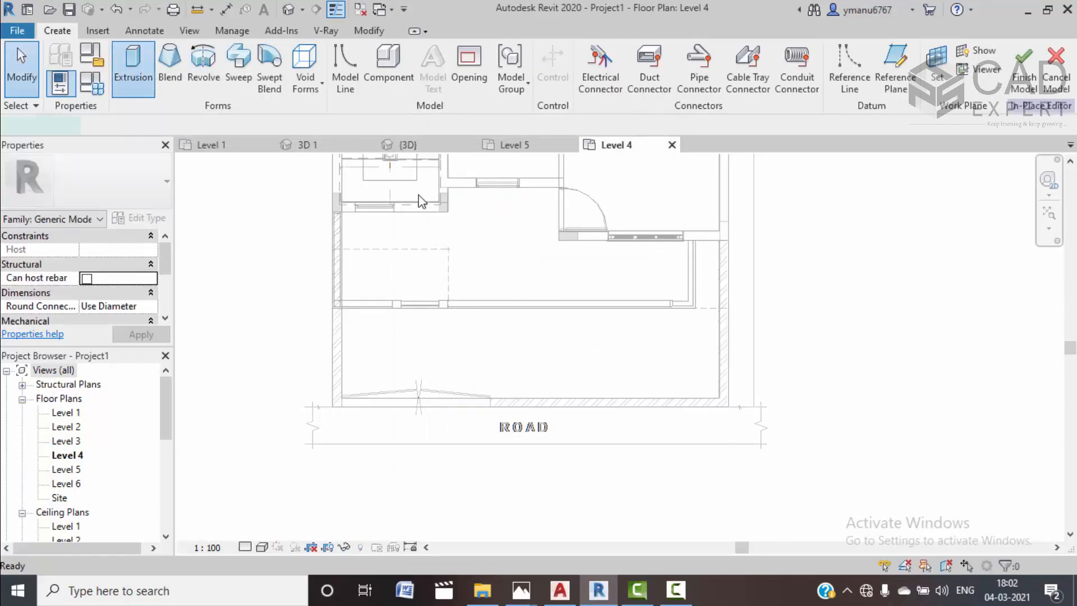
# Sketch a rectangular extrusion profile about 9.7 inches deep across the front balcony railing on Level 4 and finish the sketch
pyautogui.scroll(5, 508, 300)
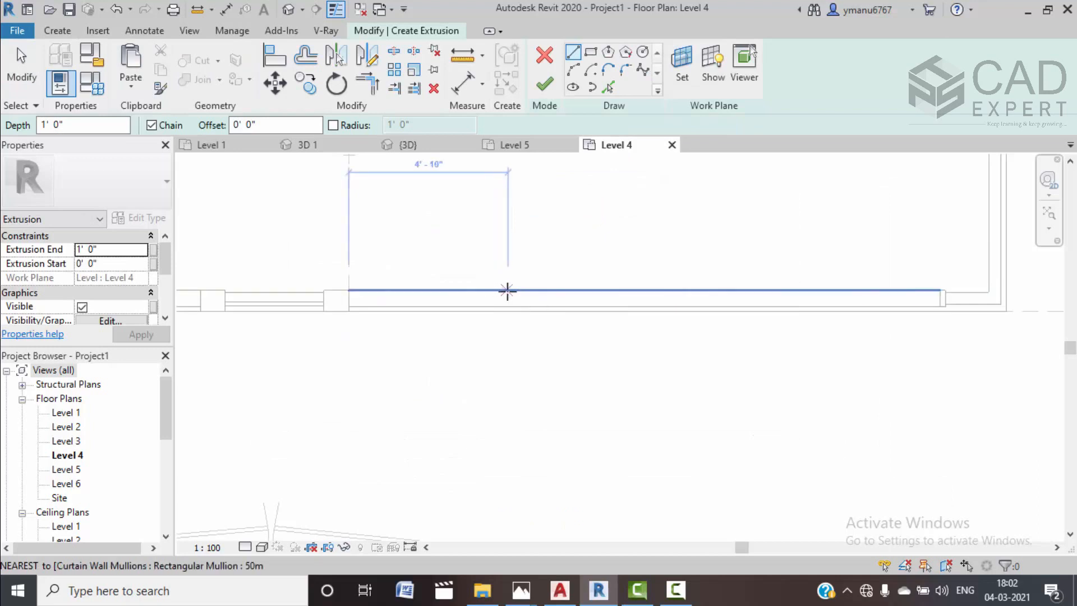
pyautogui.click(506, 310)
pyautogui.scroll(2, 503, 284)
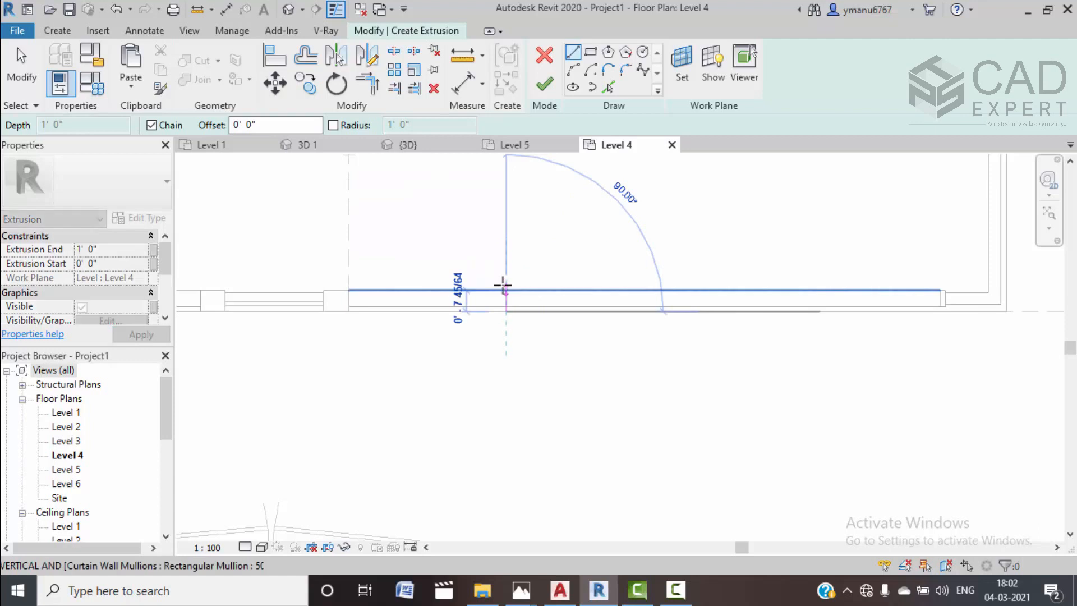
pyautogui.click(507, 293)
pyautogui.click(506, 285)
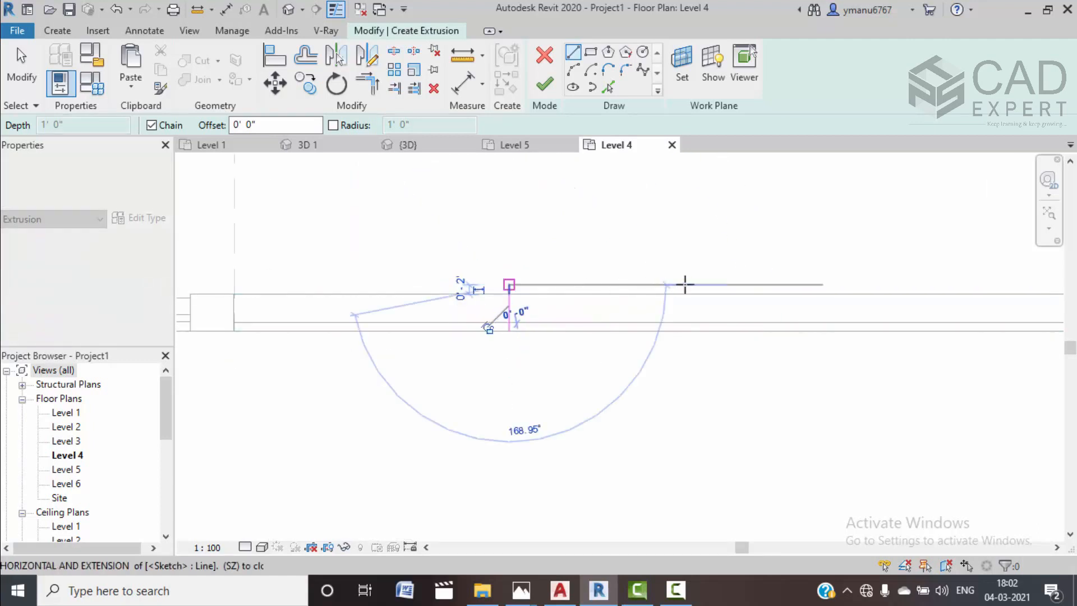
pyautogui.click(701, 285)
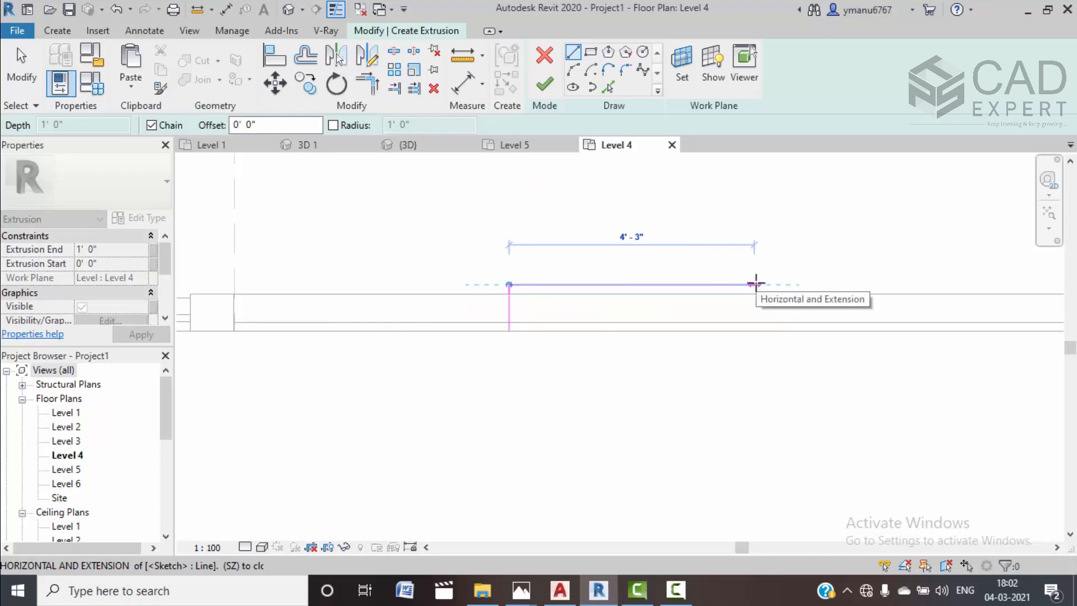
pyautogui.click(739, 285)
pyautogui.click(739, 331)
pyautogui.click(509, 331)
pyautogui.press('Escape')
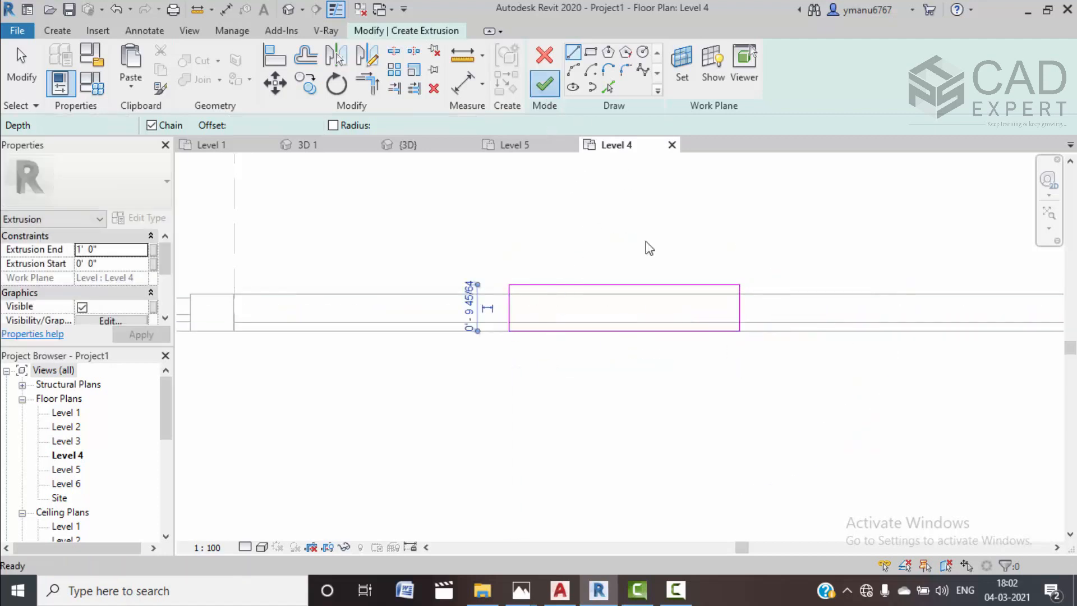
pyautogui.click(544, 85)
pyautogui.scroll(-4, 625, 285)
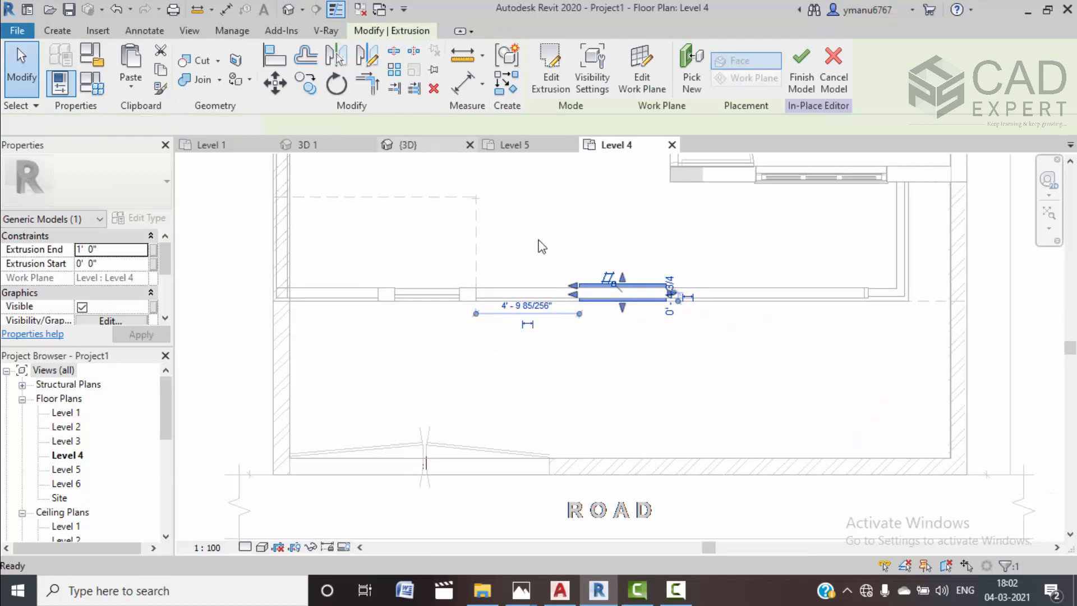
# Raise the top of the extruded block to about 3' in the front orientation of the {3D} view
pyautogui.click(415, 146)
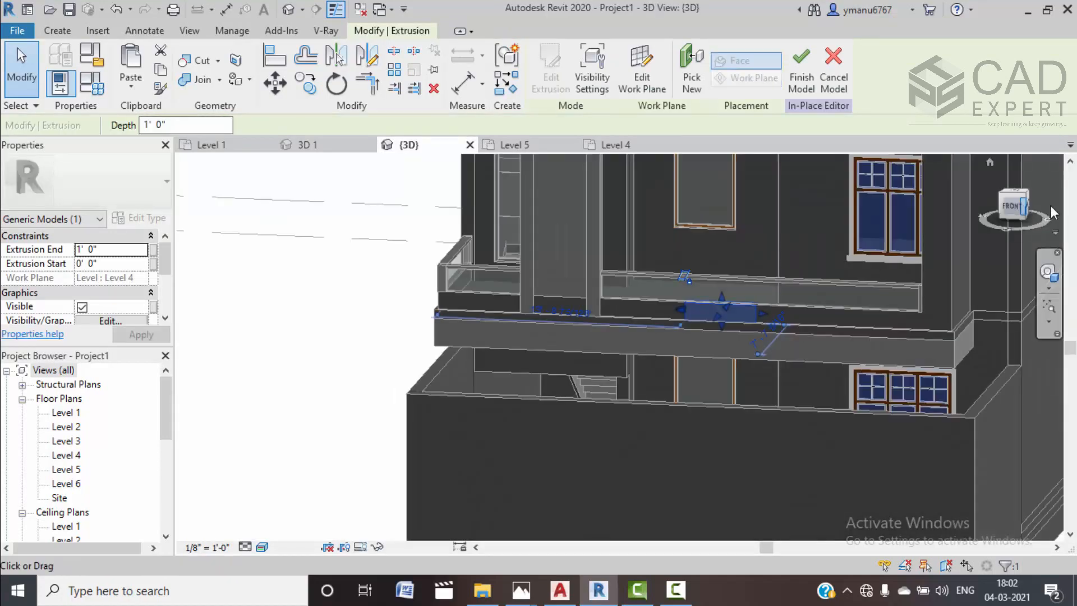
pyautogui.click(1009, 213)
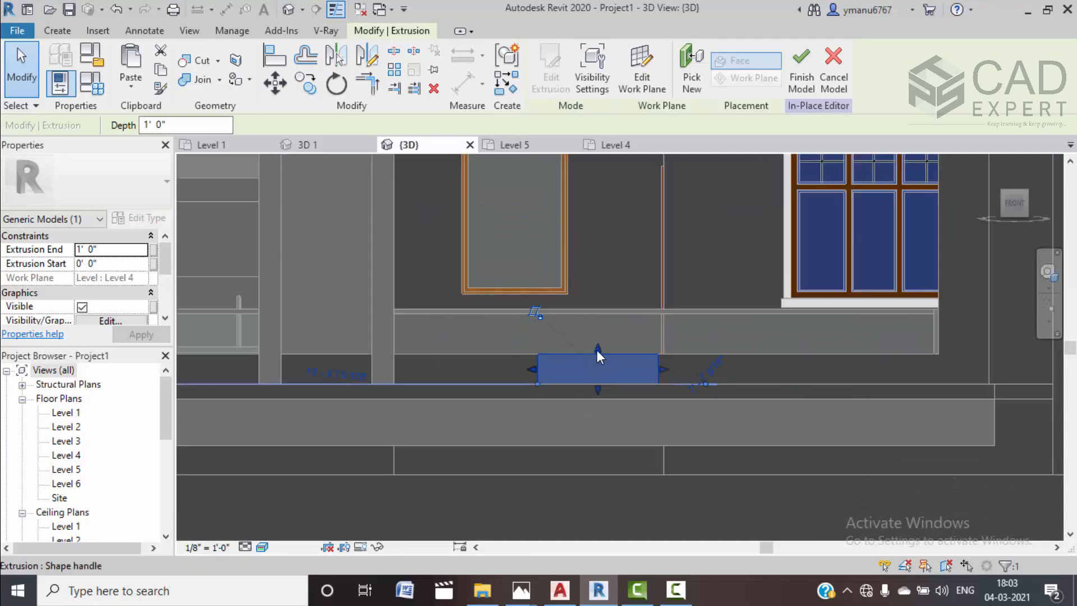
pyautogui.moveTo(597, 353); pyautogui.dragTo(599, 291)
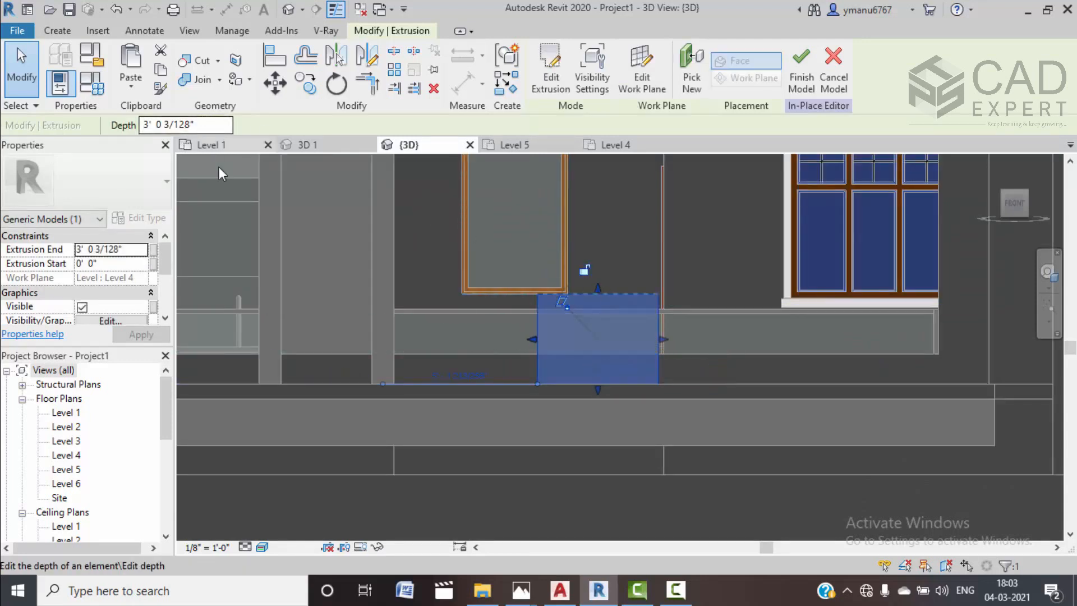
pyautogui.moveTo(256, 193); pyautogui.dragTo(261, 193, button='middle')
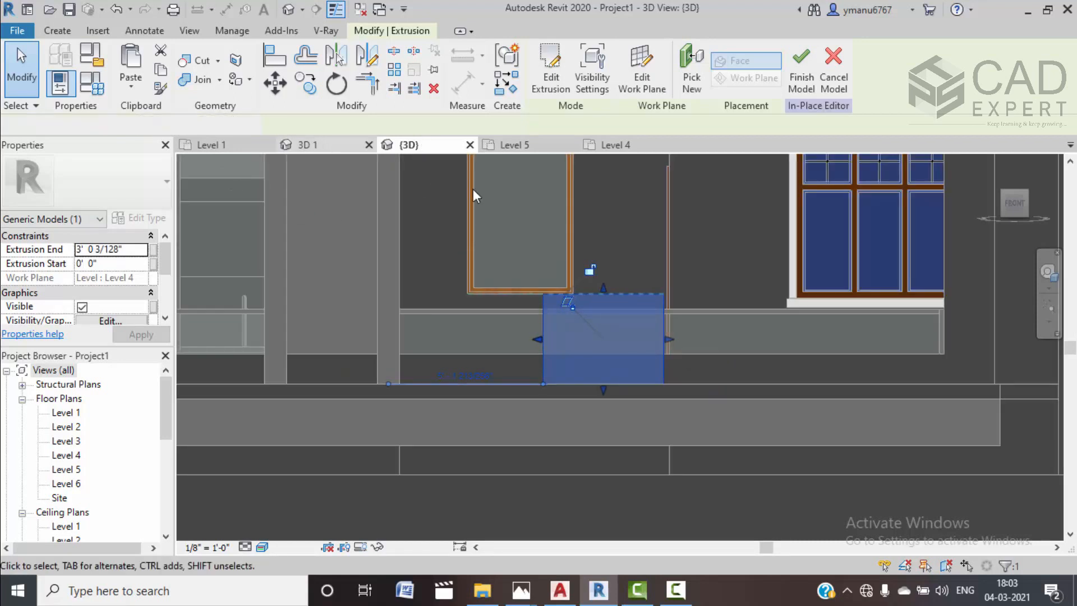
# Examine the balcony block and its cap in the reference project's 3D 1 front view
pyautogui.click(337, 145)
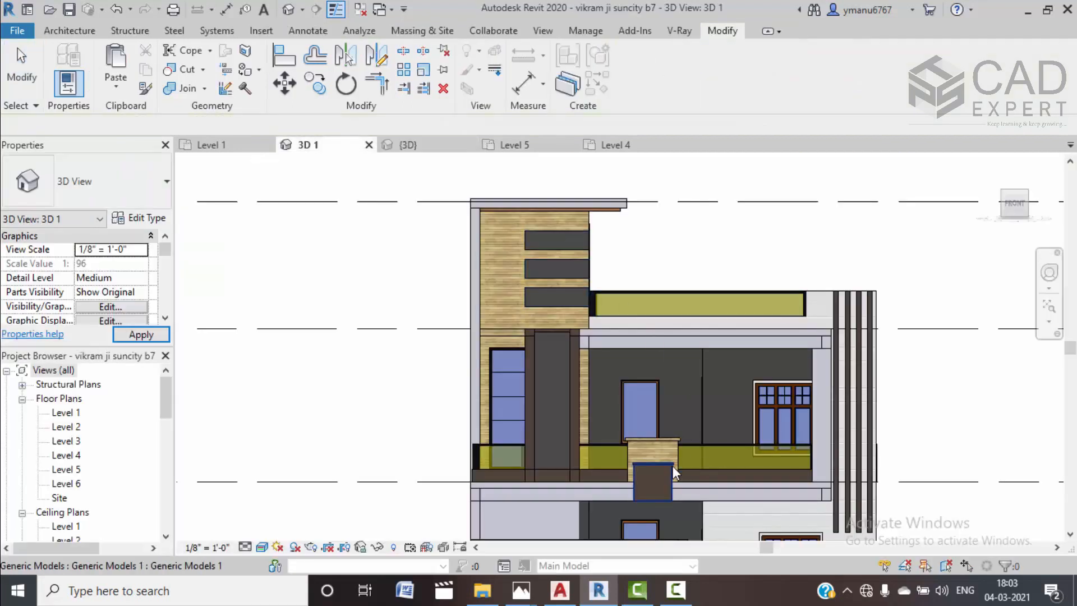
pyautogui.press('Escape')
pyautogui.scroll(4, 642, 445)
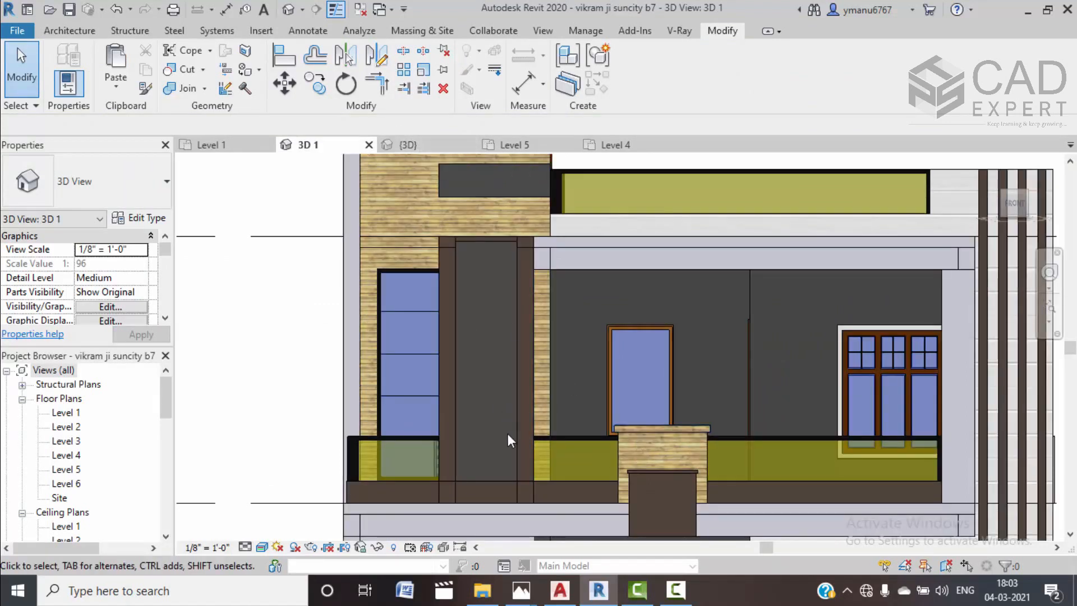
# Set the railing block's extrusion depth to 3' 0.5" back in Project1's {3D} view
pyautogui.click(429, 147)
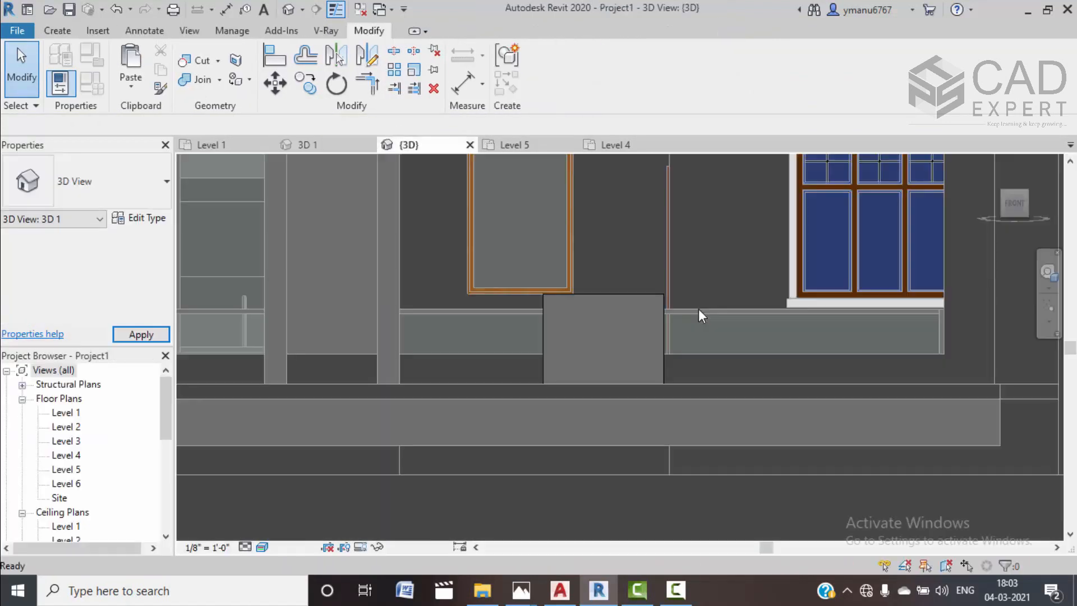
pyautogui.click(593, 297)
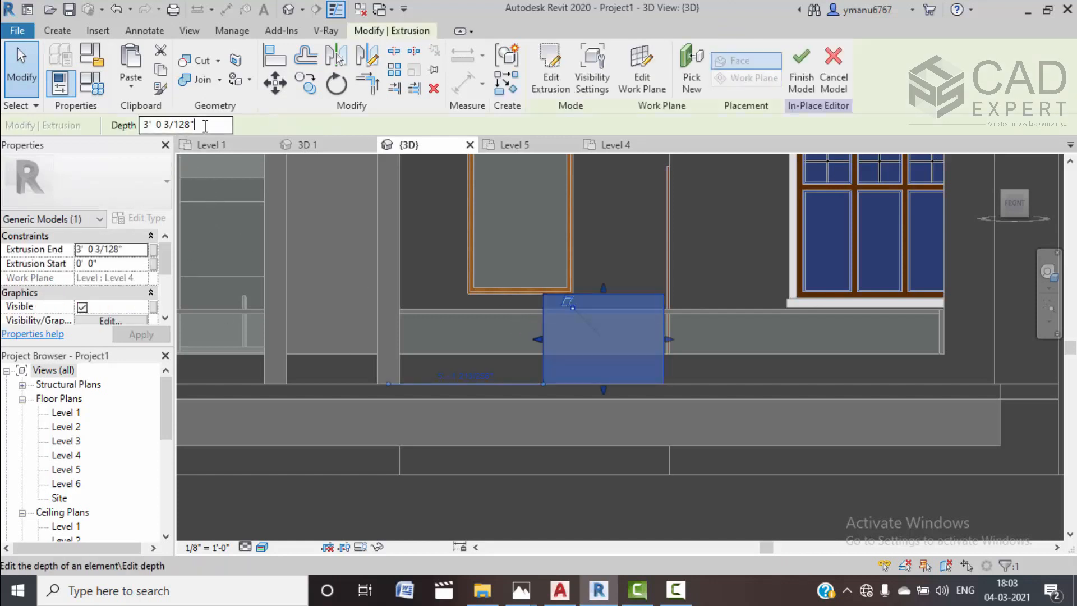
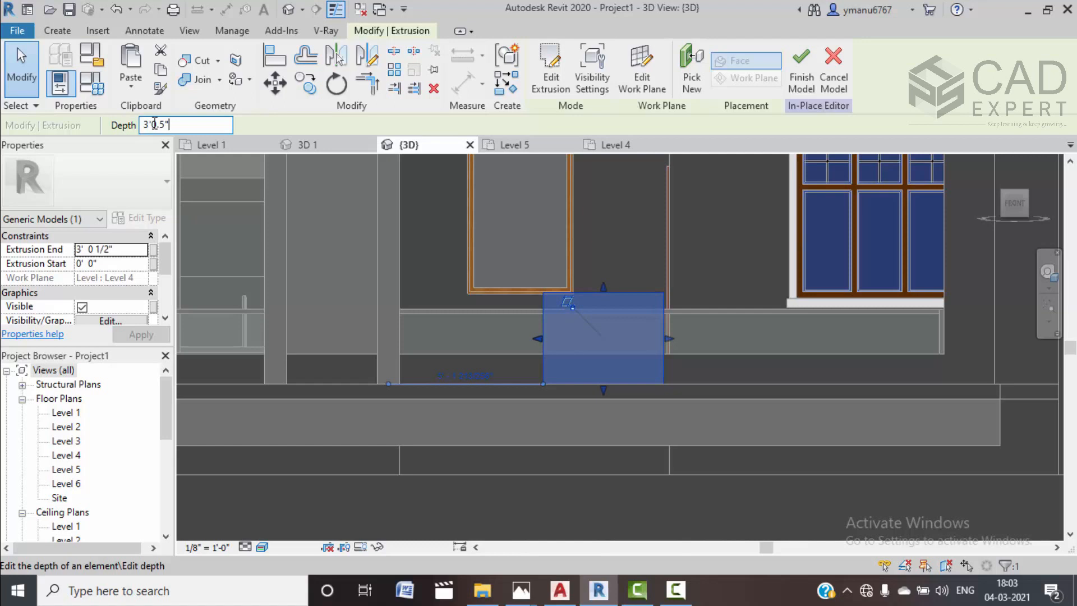
pyautogui.click(425, 272)
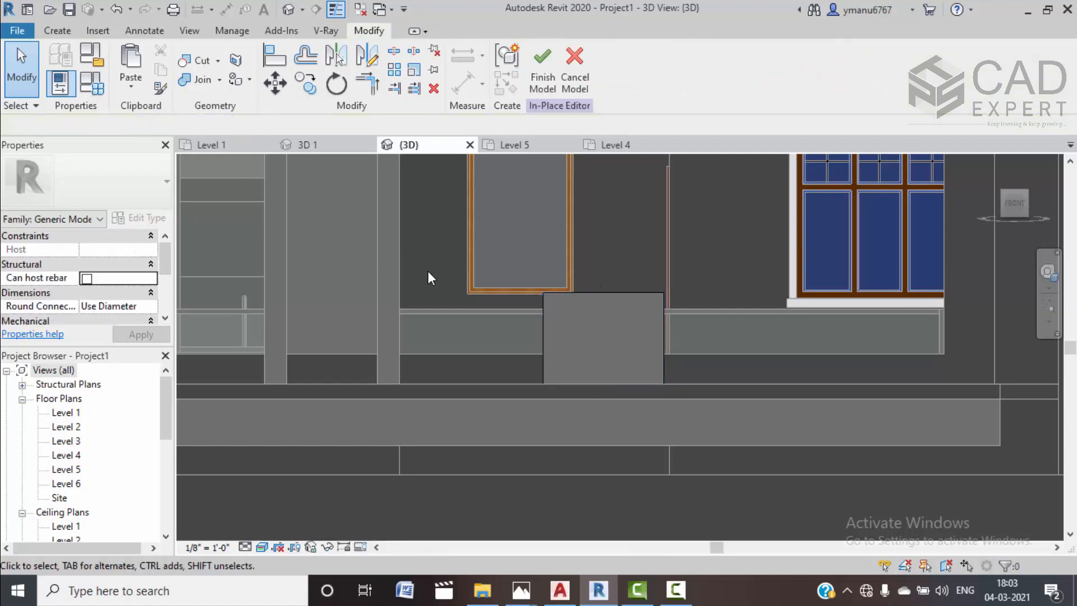
# Start a second solid extrusion for the cap, using the railing block's top face as the work plane
pyautogui.click(622, 297)
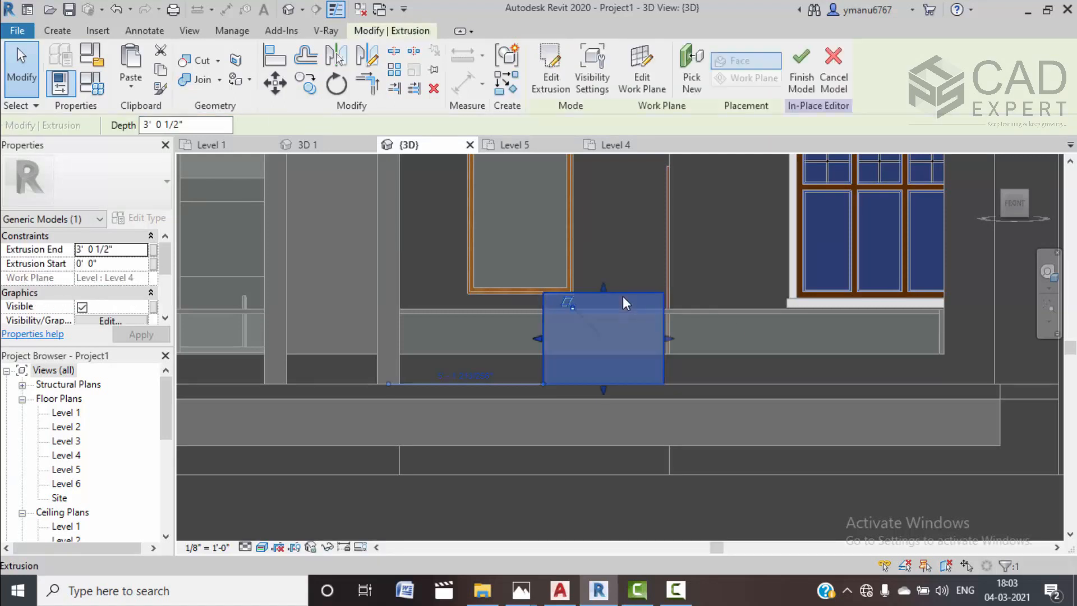
pyautogui.scroll(3, 622, 297)
pyautogui.moveTo(622, 297); pyautogui.dragTo(614, 298, button='middle')
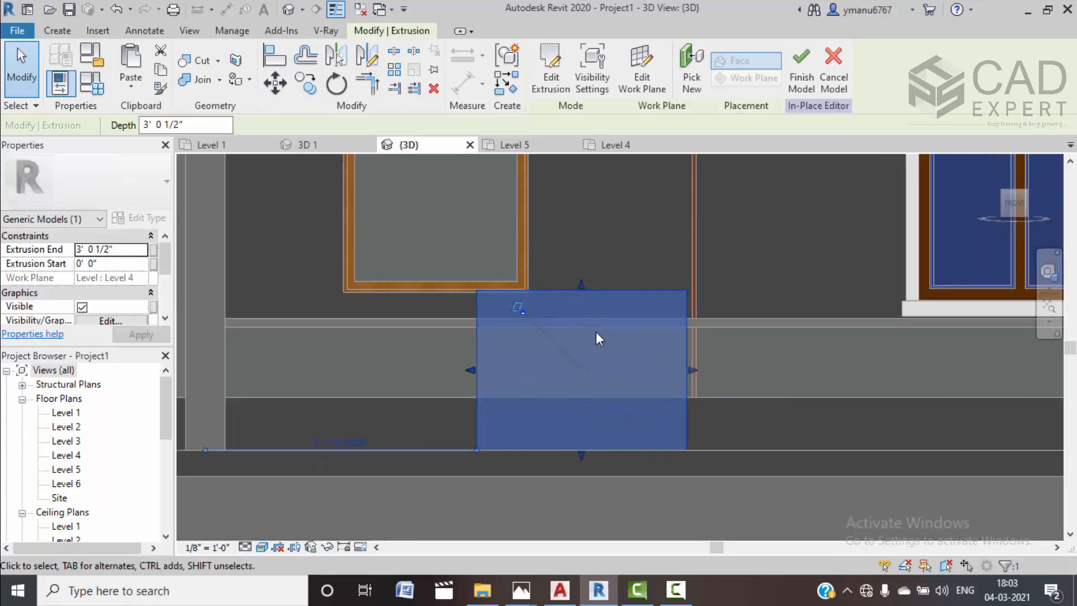
pyautogui.click(619, 257)
pyautogui.keyDown('shift'); pyautogui.moveTo(601, 233); pyautogui.dragTo(613, 347, button='middle'); pyautogui.keyUp('shift')
pyautogui.scroll(3, 574, 317)
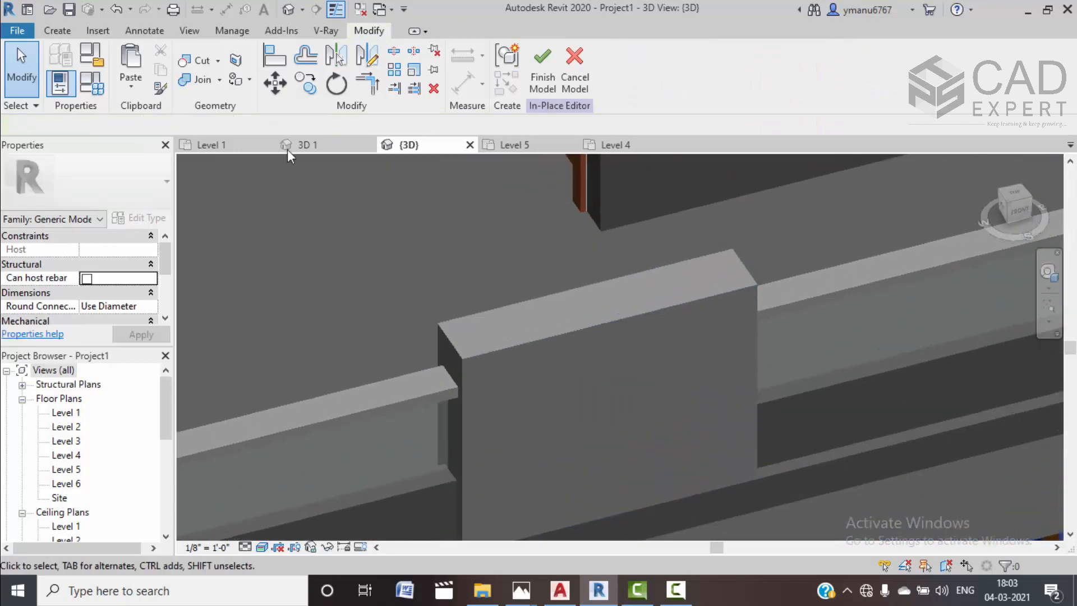
pyautogui.click(67, 31)
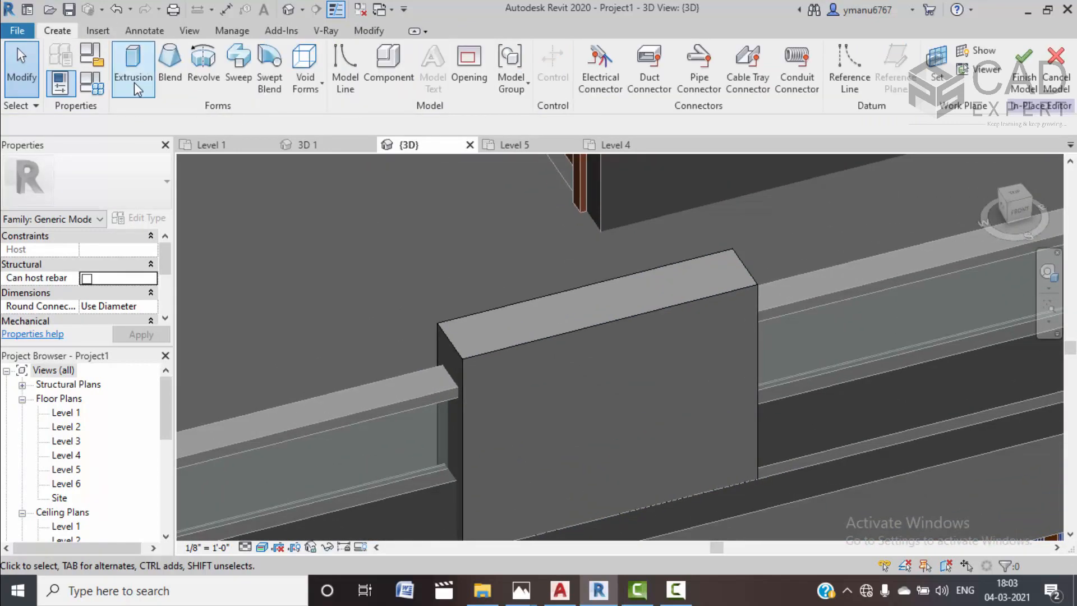
pyautogui.click(133, 79)
pyautogui.click(681, 61)
pyautogui.click(444, 314)
pyautogui.click(497, 387)
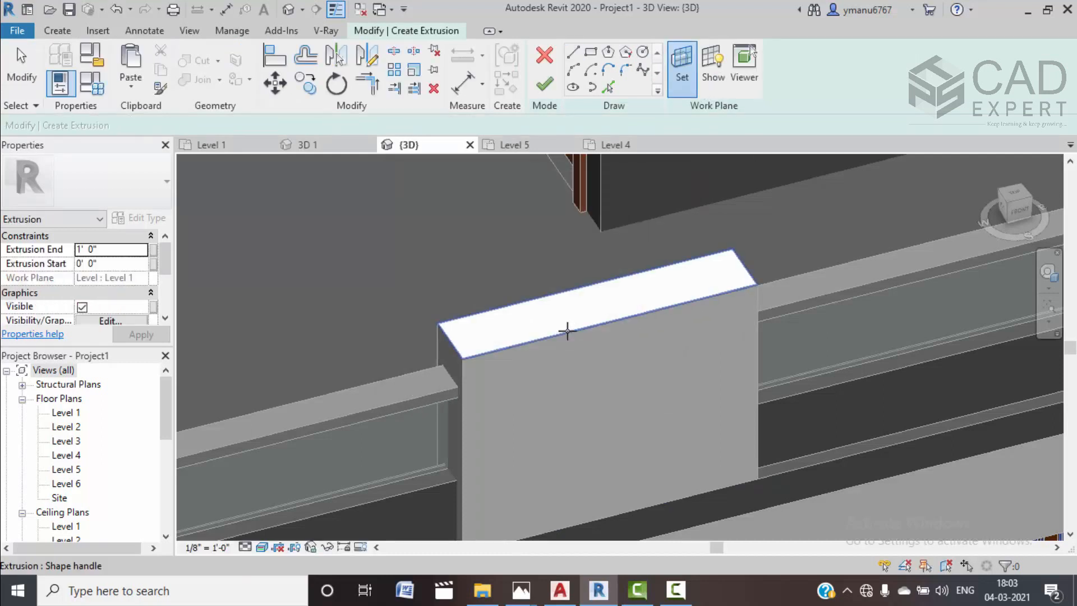
# Create sketch lines offset 1" outward from the four edges of the block's top face
pyautogui.click(608, 87)
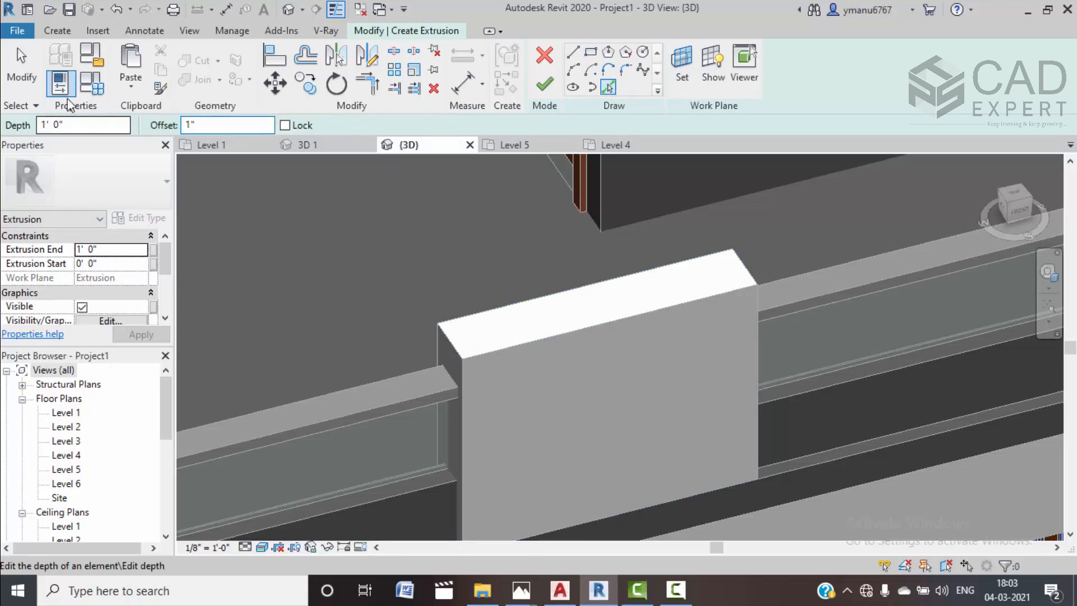
pyautogui.click(516, 303)
pyautogui.click(449, 352)
pyautogui.click(509, 352)
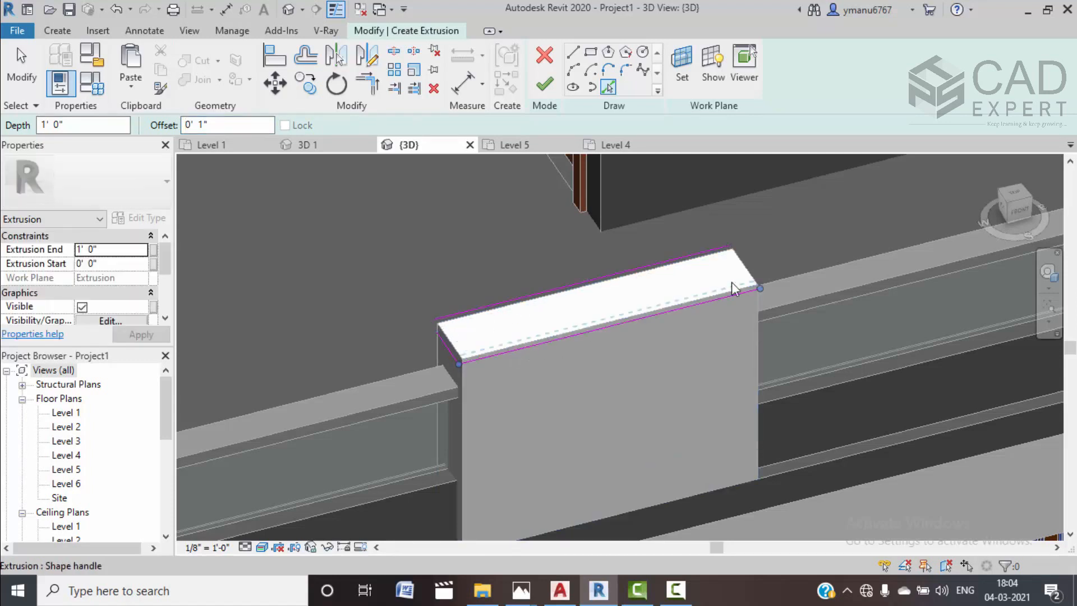
pyautogui.click(730, 259)
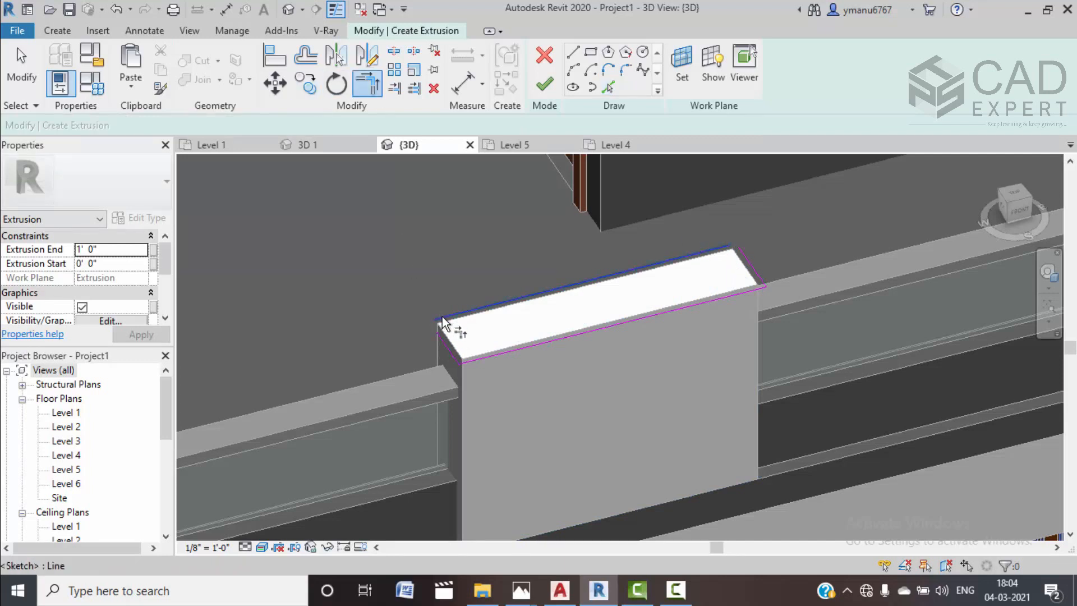
# Trim the offset lines into a closed rectangle and finish the cap's extrusion sketch
pyautogui.click(753, 271)
pyautogui.click(721, 257)
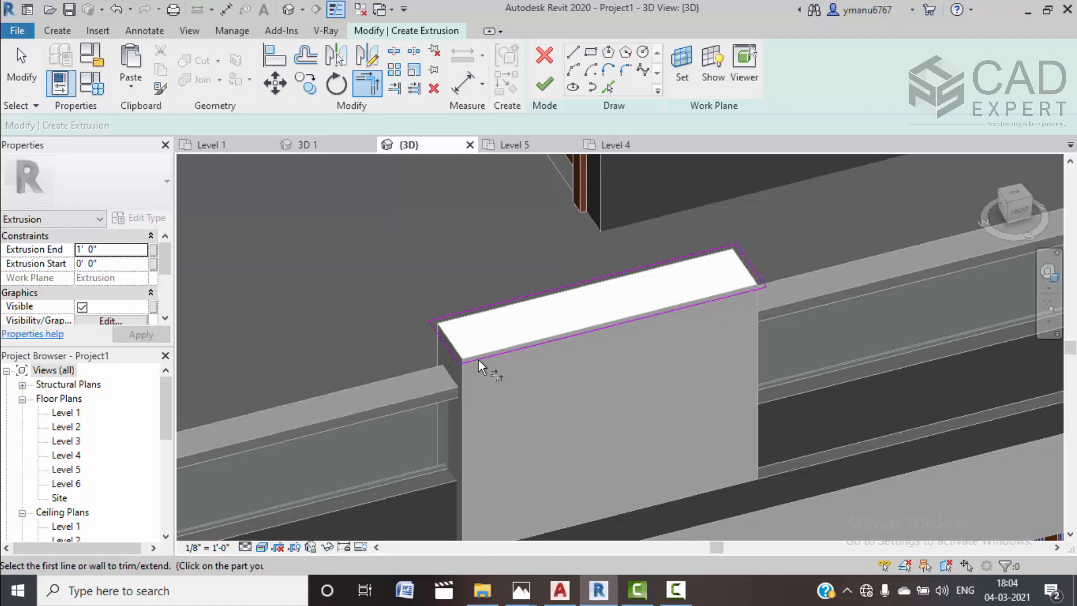
pyautogui.click(542, 85)
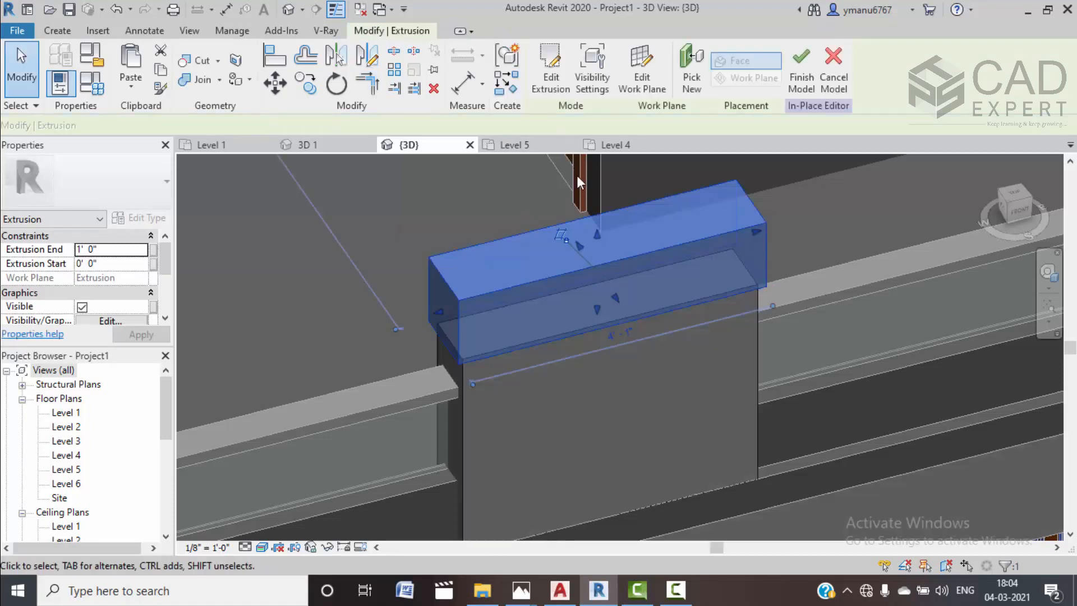
# Reduce the cap's extrusion height to about 0.8" in the front orientation
pyautogui.scroll(-1, 574, 167)
pyautogui.click(1019, 213)
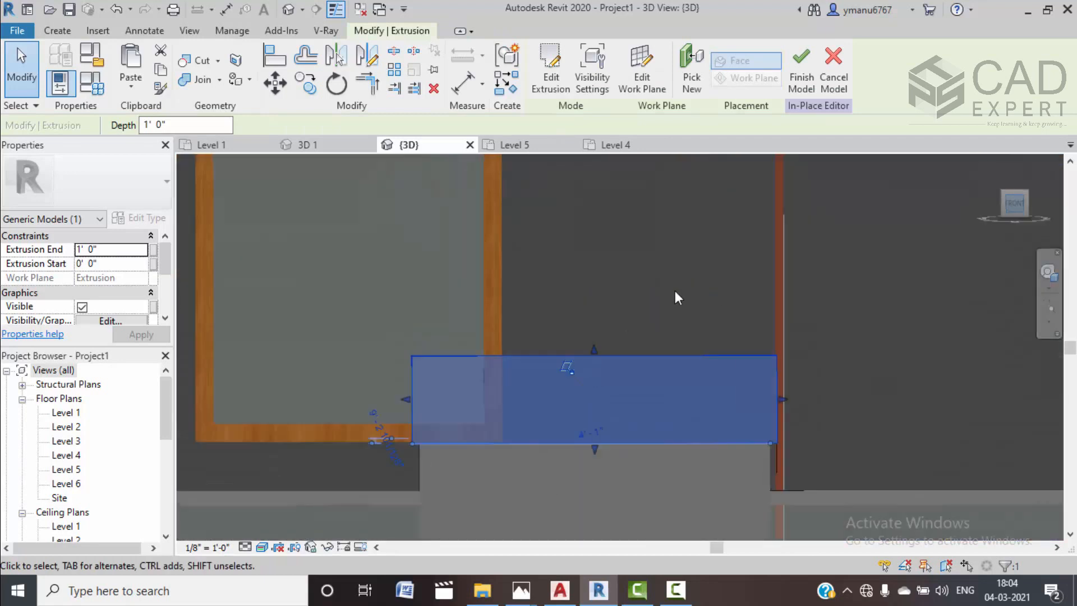
pyautogui.moveTo(619, 300); pyautogui.dragTo(630, 382)
pyautogui.scroll(5, 619, 378)
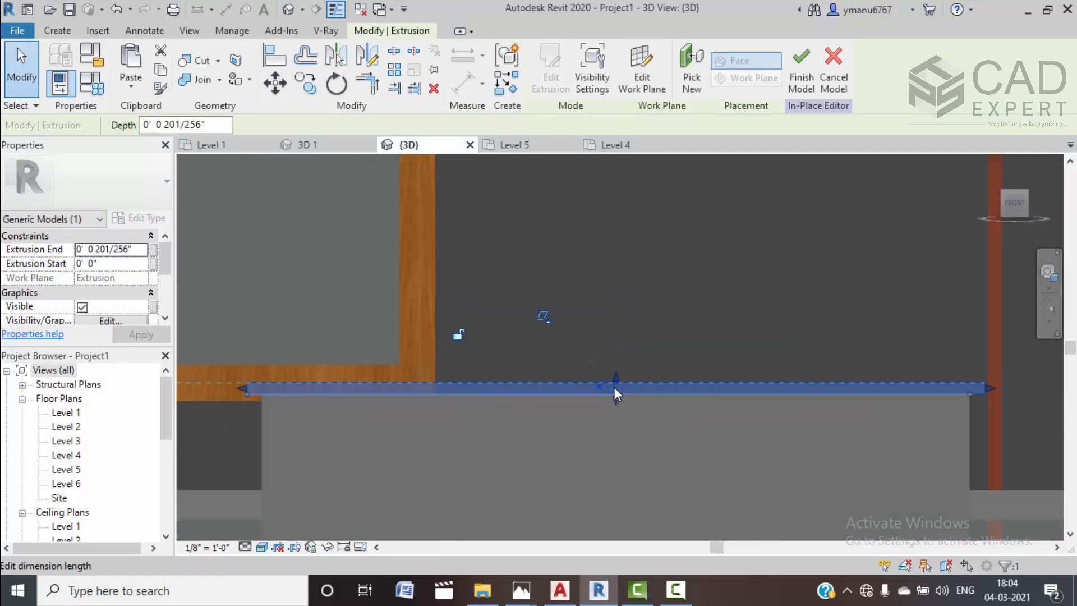
pyautogui.click(611, 300)
pyautogui.keyDown('shift'); pyautogui.moveTo(610, 292); pyautogui.dragTo(649, 413, button='middle'); pyautogui.keyUp('shift')
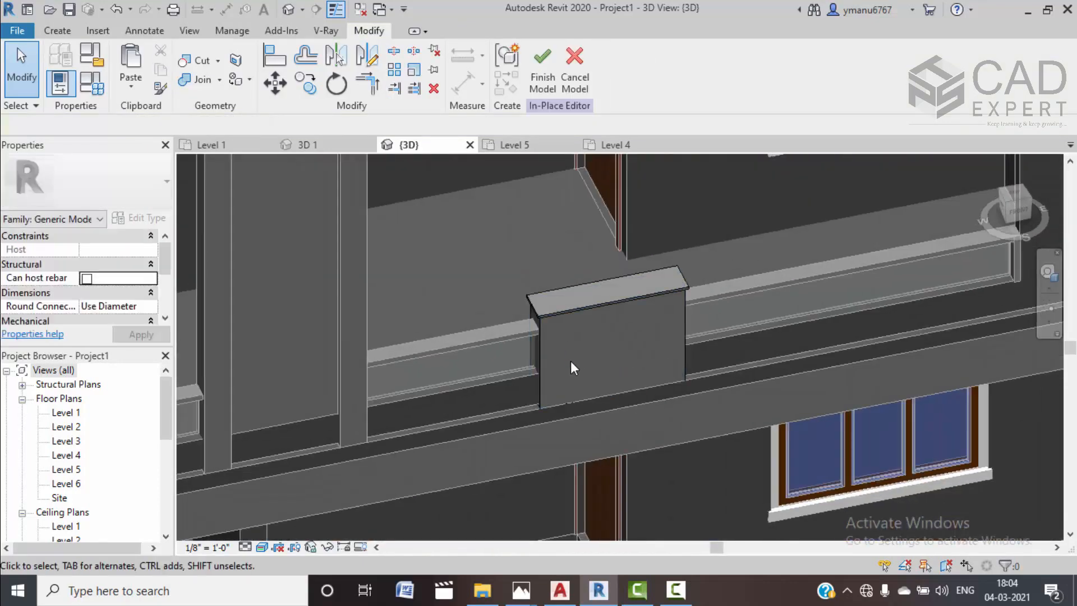
# Start a new solid extrusion in the Level 4 floor plan, using Level 4 as its work plane
pyautogui.doubleClick(66, 455)
pyautogui.click(631, 305)
pyautogui.scroll(2, 631, 305)
pyautogui.click(58, 31)
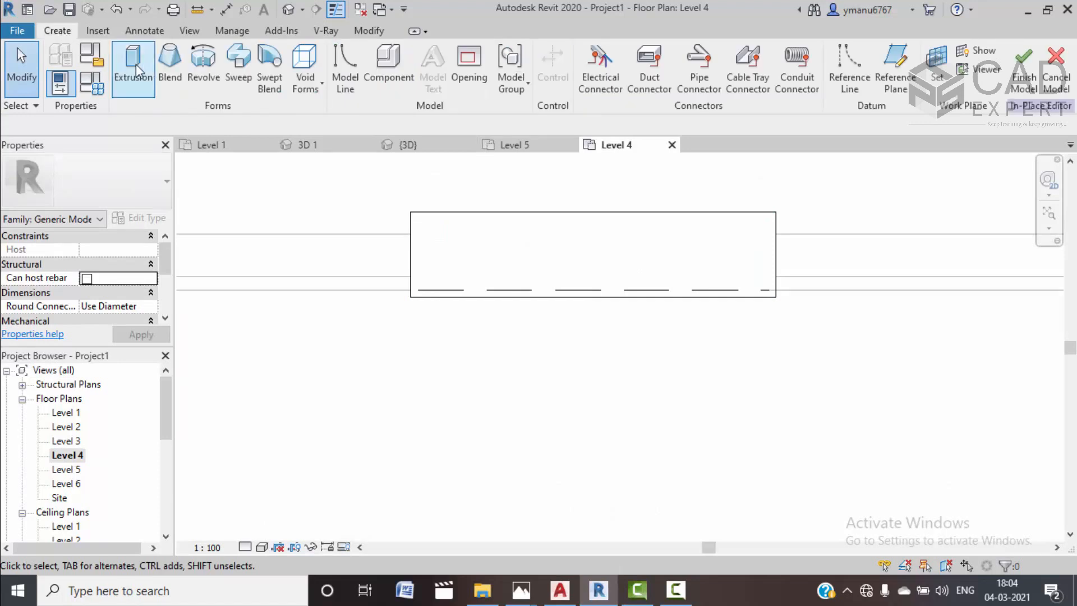
pyautogui.click(133, 62)
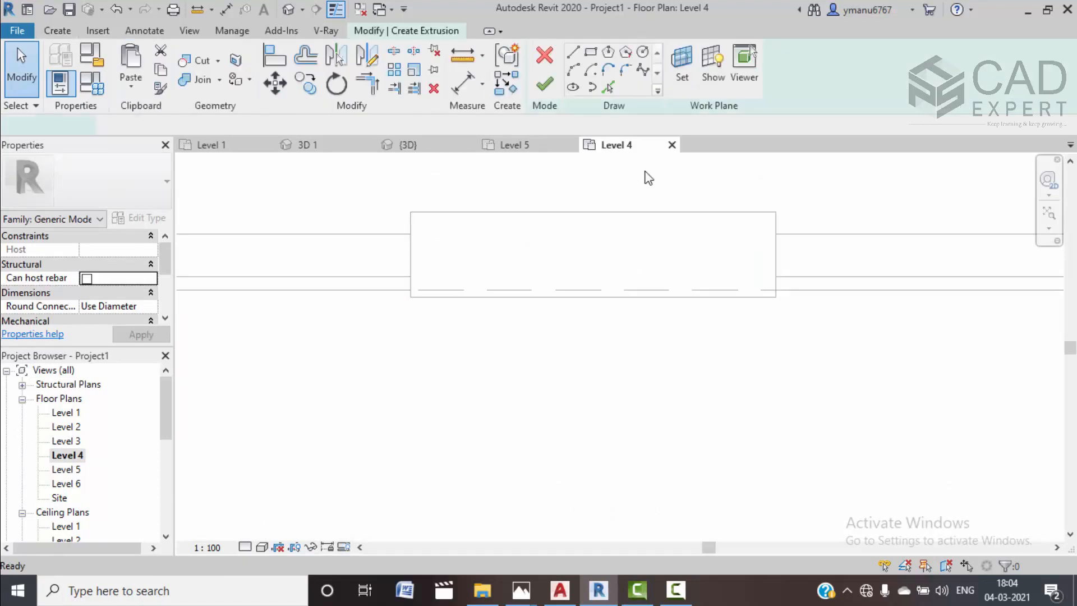
pyautogui.click(679, 62)
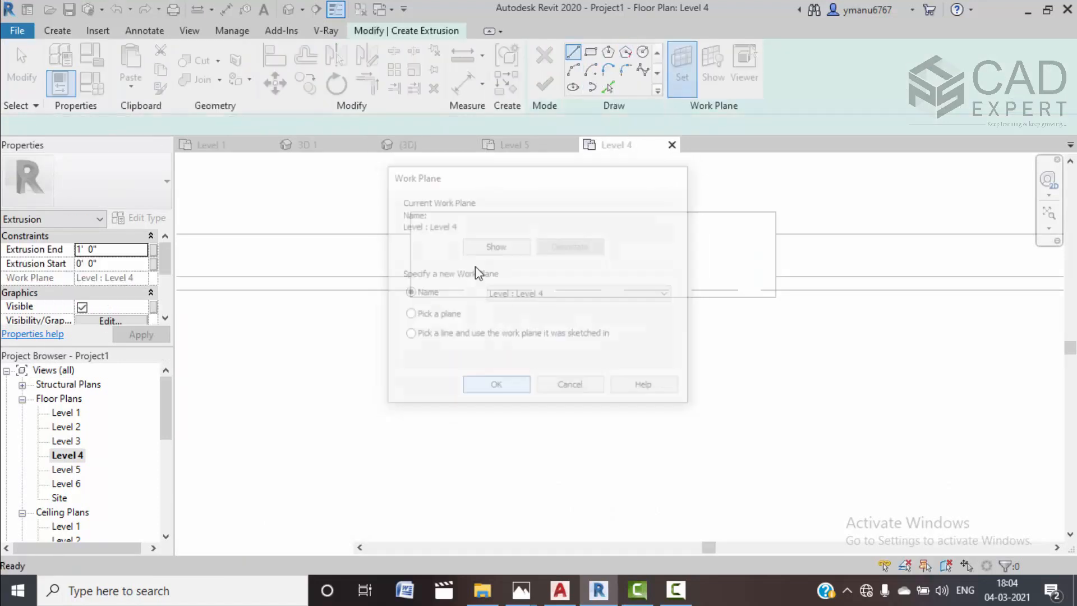
pyautogui.press('Return')
# Sketch a rectangle about 1'-4" by 7" outward from the midpoint of the railing block's front edge
pyautogui.click(590, 52)
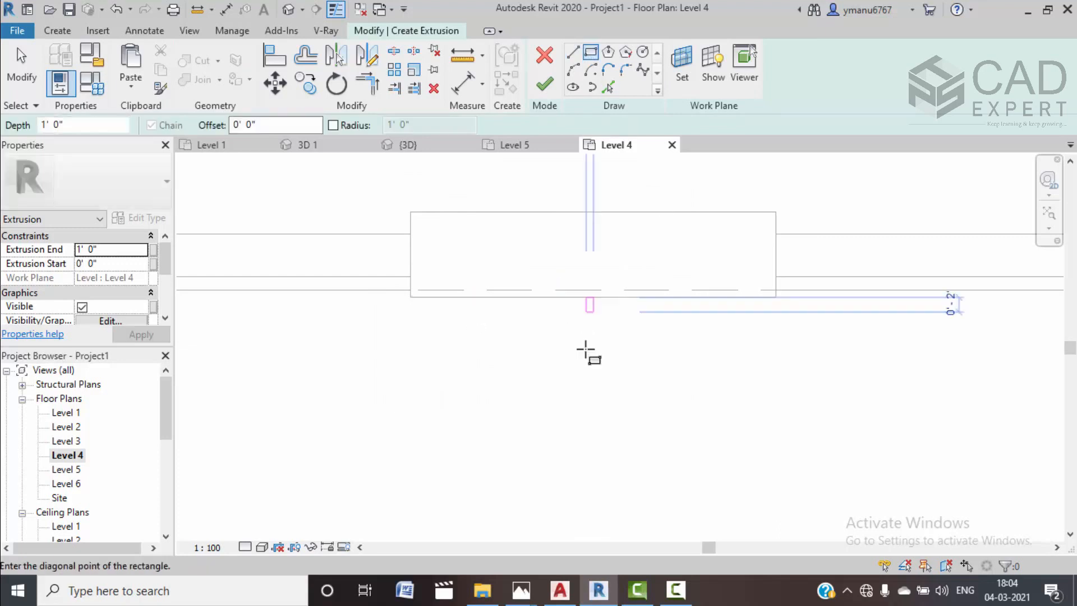
pyautogui.click(582, 343)
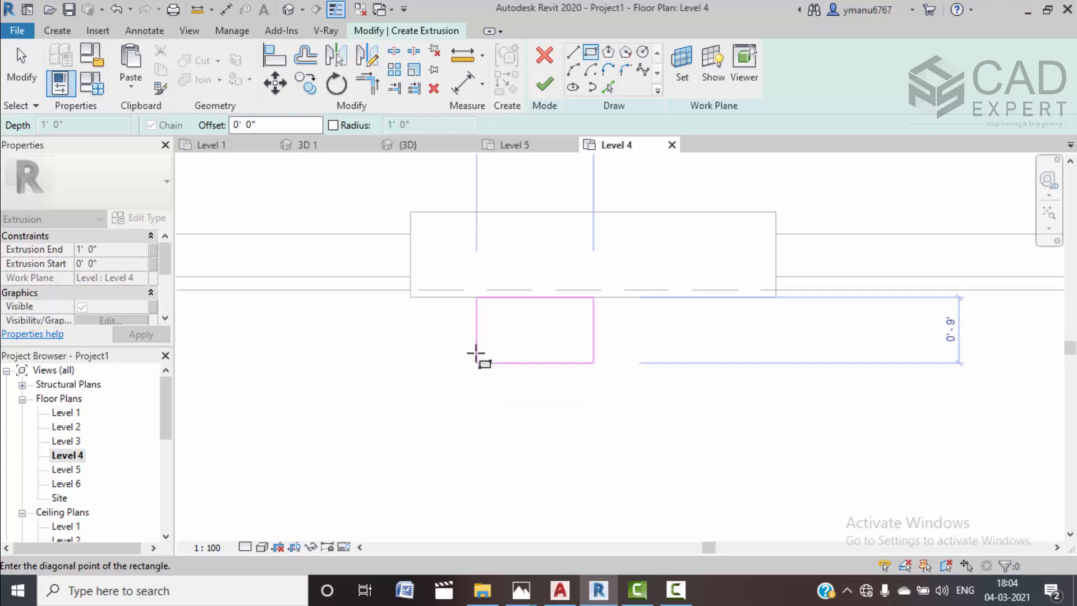
pyautogui.click(477, 348)
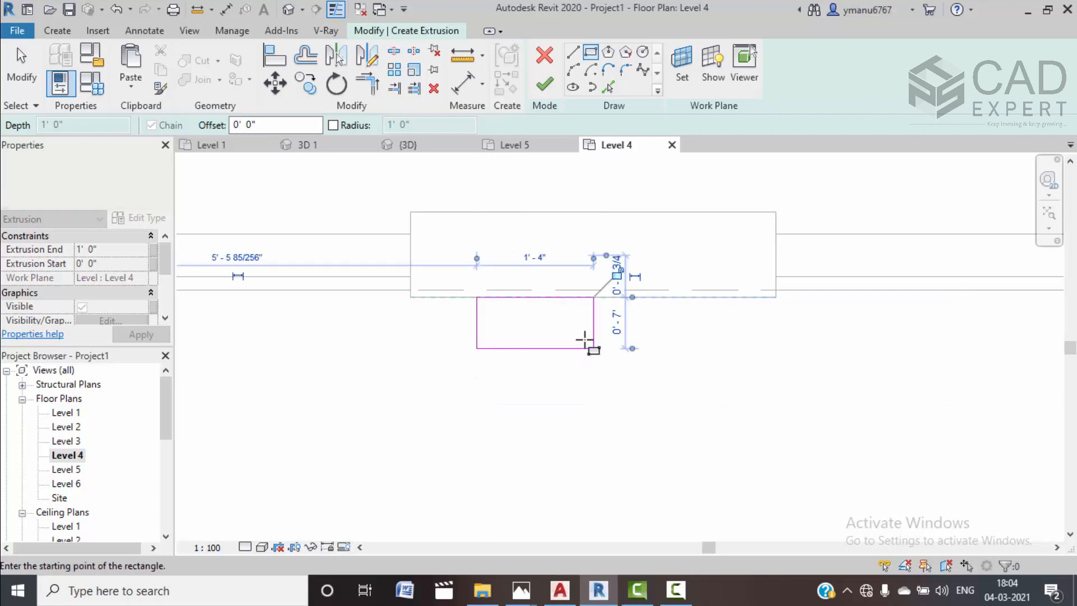
pyautogui.press('Escape')
# Set the sketched rectangle's width along the block to 1'-6" by moving its outer side line
pyautogui.scroll(-1, 524, 351)
pyautogui.moveTo(524, 351); pyautogui.dragTo(533, 404, button='middle')
pyautogui.scroll(1, 487, 392)
pyautogui.click(486, 393)
pyautogui.click(543, 326)
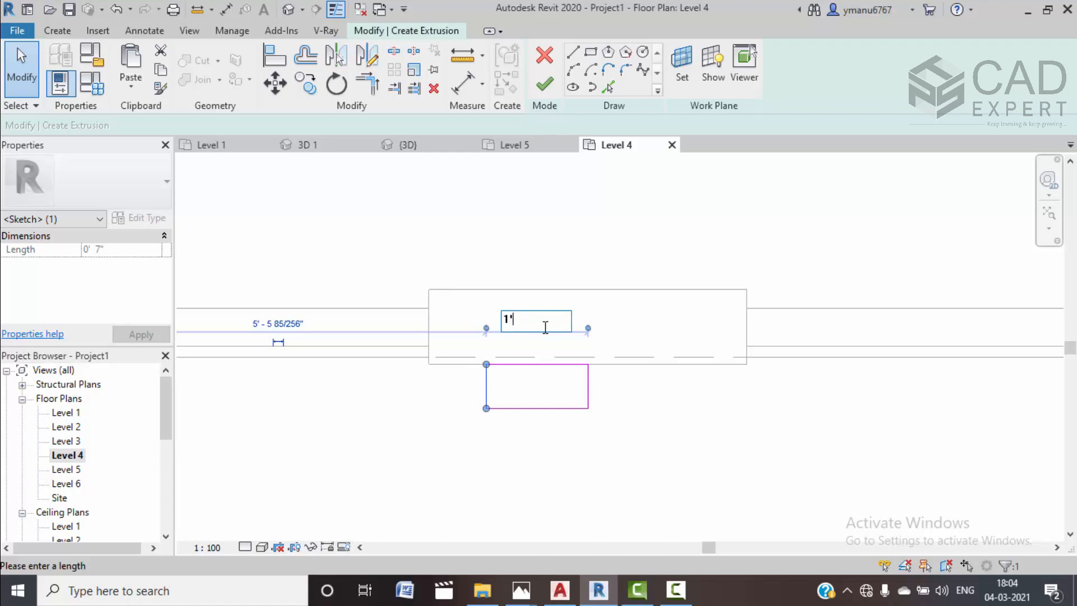
pyautogui.press('Return')
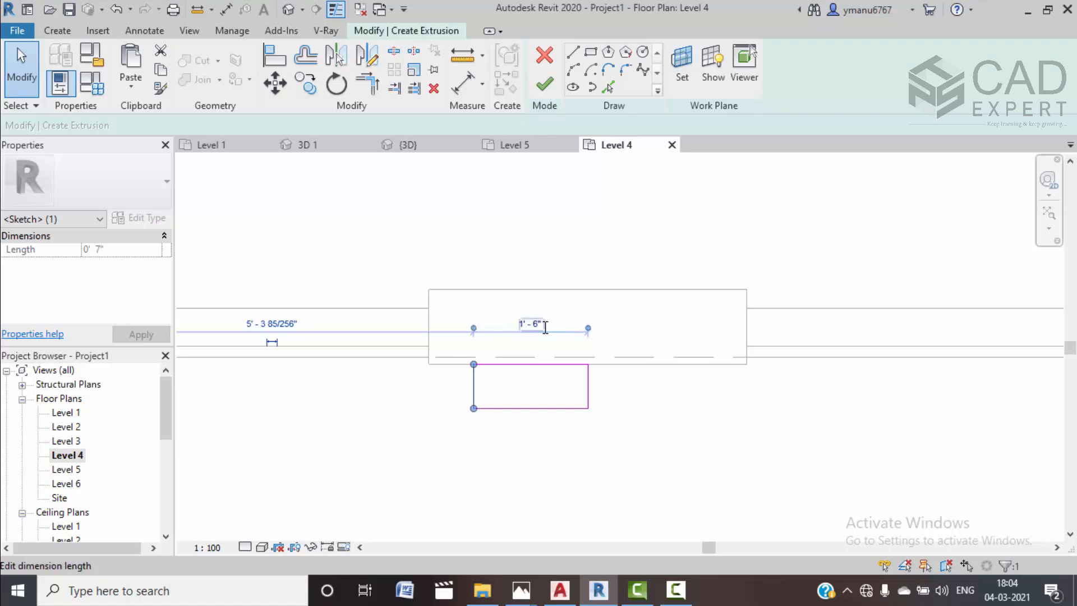
pyautogui.click(617, 441)
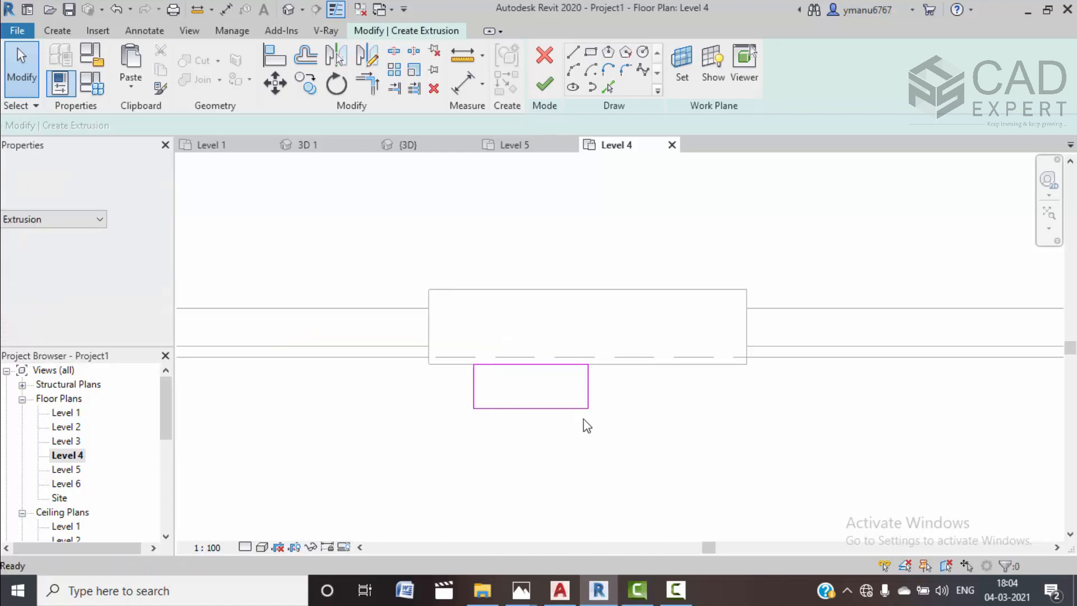
# Mirror the rectangle's lines about its side at the block's centre and delete the shared middle line
pyautogui.moveTo(550, 439); pyautogui.dragTo(435, 330)
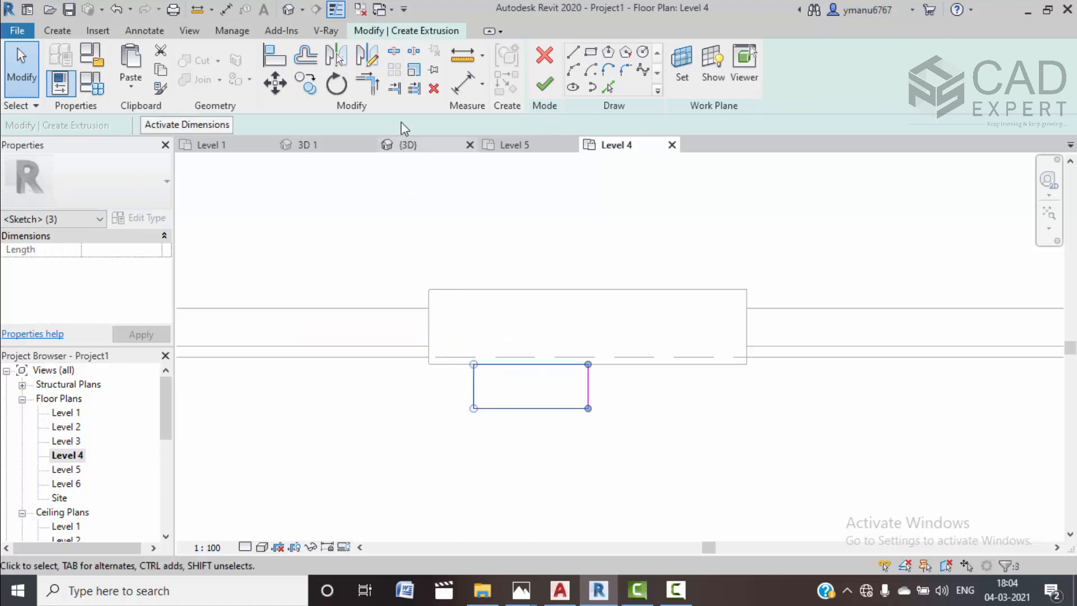
pyautogui.click(366, 56)
pyautogui.click(588, 364)
pyautogui.click(587, 409)
pyautogui.click(590, 446)
pyautogui.click(586, 386)
pyautogui.press('Delete')
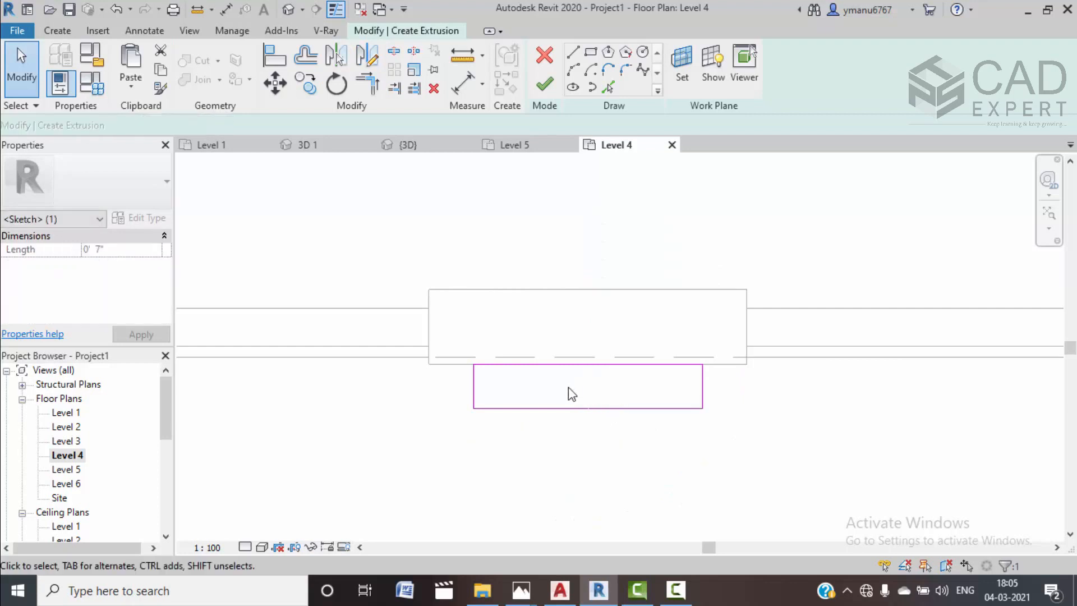
# Finish the front element's sketch and raise its extrusion in the 3D view to slightly below the railing block's cap
pyautogui.scroll(2, 575, 392)
pyautogui.moveTo(583, 378); pyautogui.dragTo(584, 354, button='middle')
pyautogui.click(545, 85)
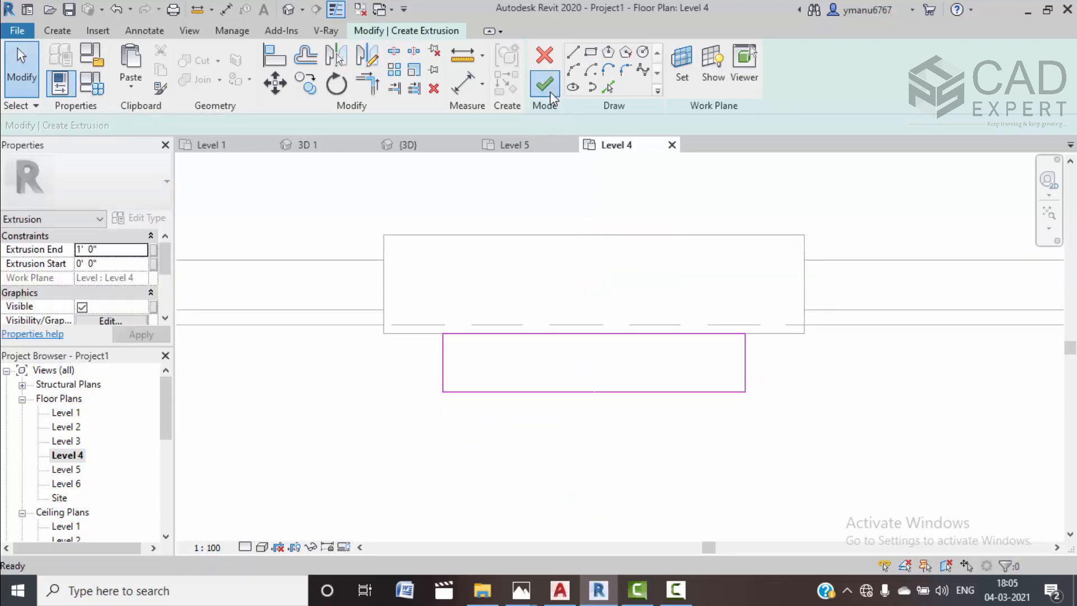
pyautogui.click(405, 145)
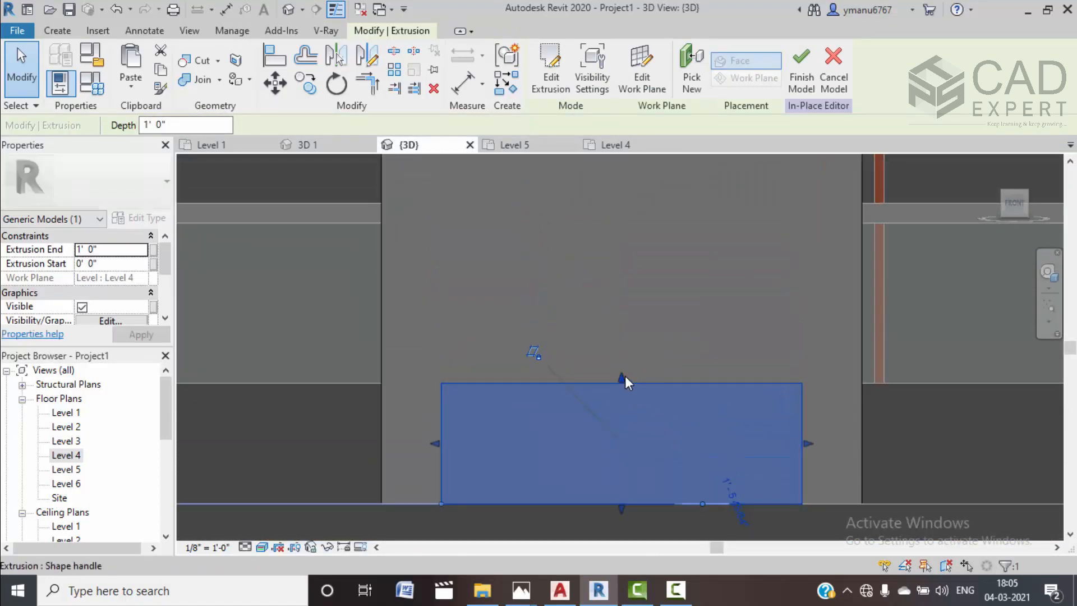
pyautogui.moveTo(621, 377); pyautogui.dragTo(631, 220)
pyautogui.click(668, 291)
pyautogui.scroll(-5, 645, 295)
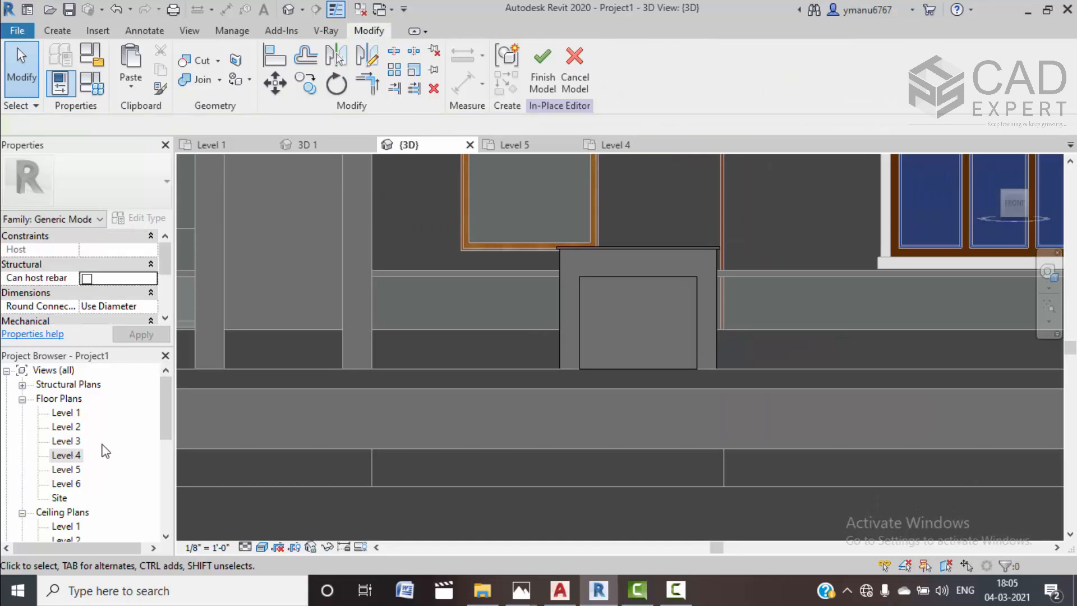
pyautogui.moveTo(469, 218)
pyautogui.keyDown('shift'); pyautogui.mouseDown(button='middle')
pyautogui.moveTo(547, 404)
pyautogui.moveTo(654, 334)
pyautogui.moveTo(486, 220)
pyautogui.mouseUp(button='middle'); pyautogui.keyUp('shift')
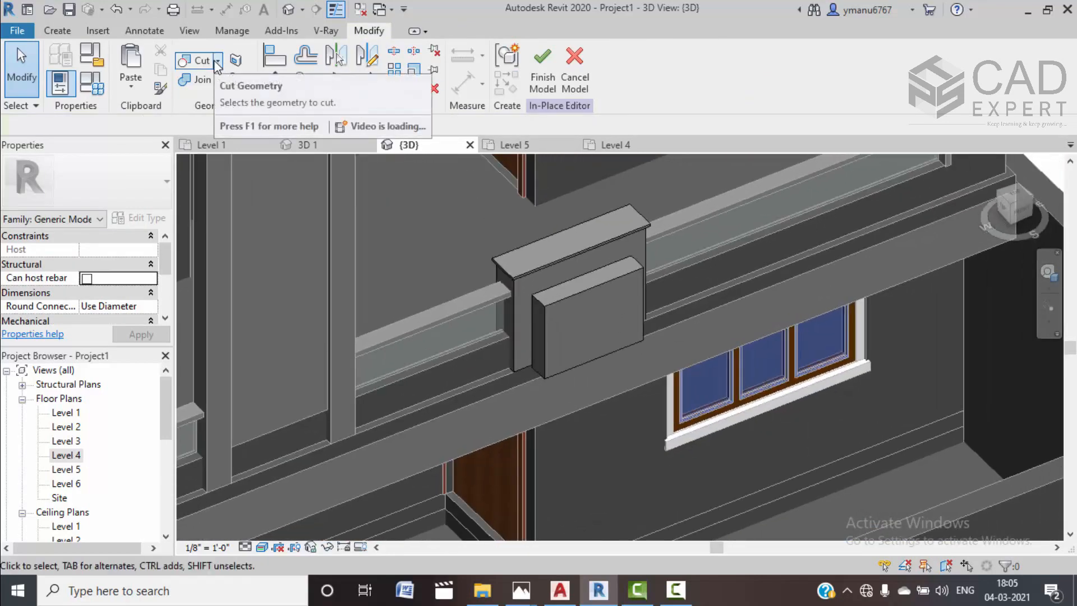
# Start another solid extrusion in the 3D view, using the front element's top face as the work plane
pyautogui.click(62, 31)
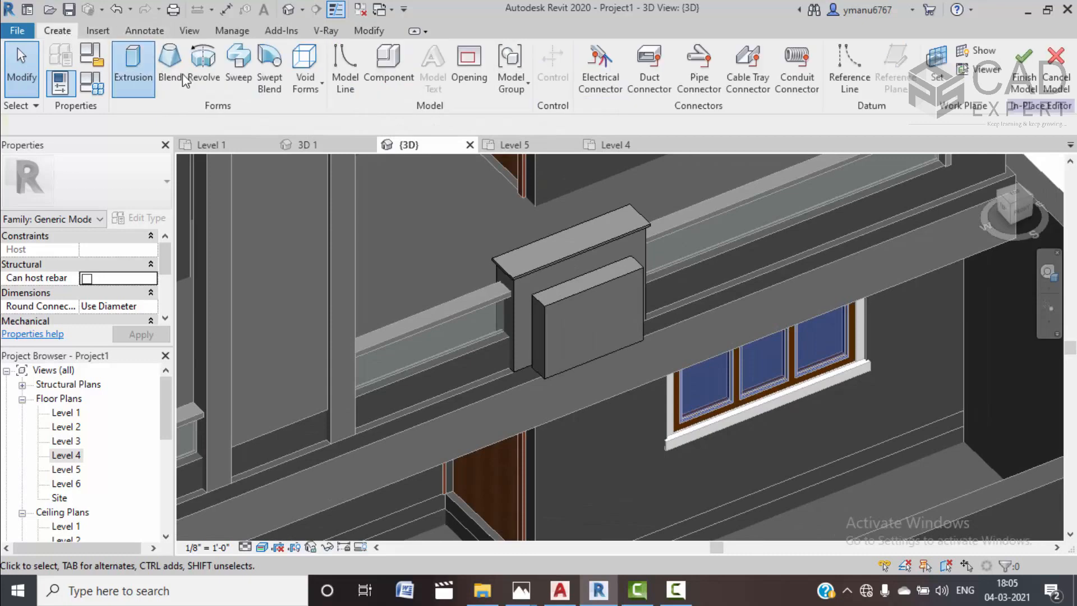
pyautogui.click(132, 66)
pyautogui.click(682, 65)
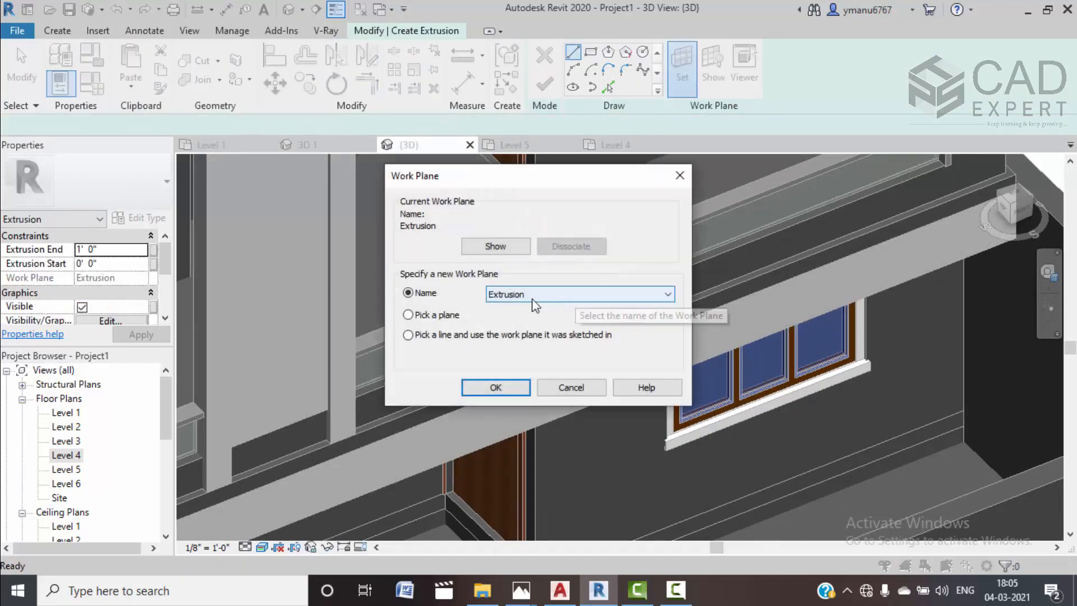
pyautogui.click(446, 313)
pyautogui.click(494, 386)
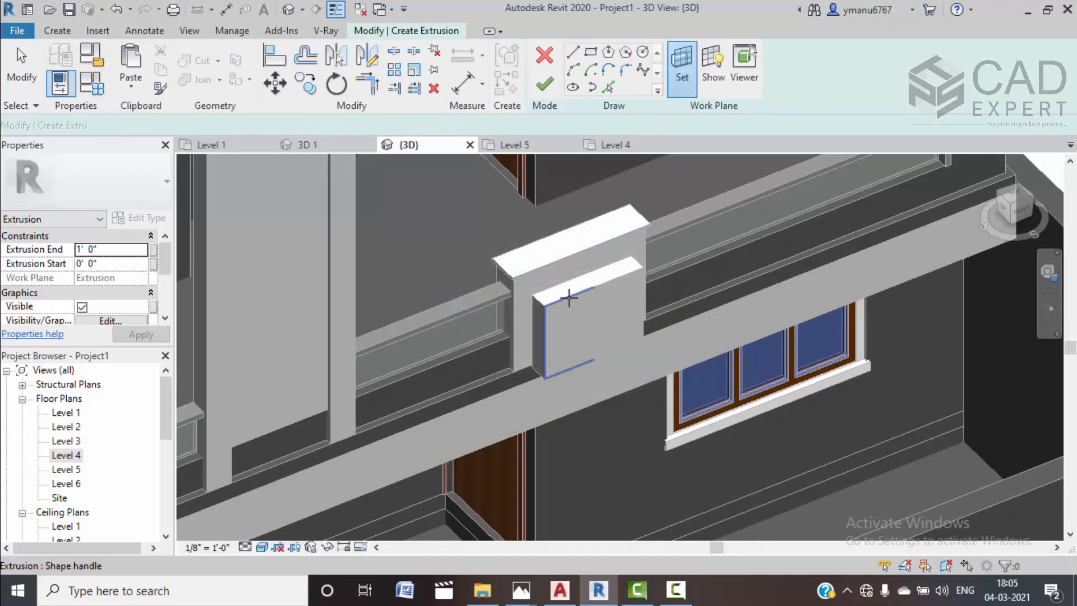
pyautogui.click(568, 293)
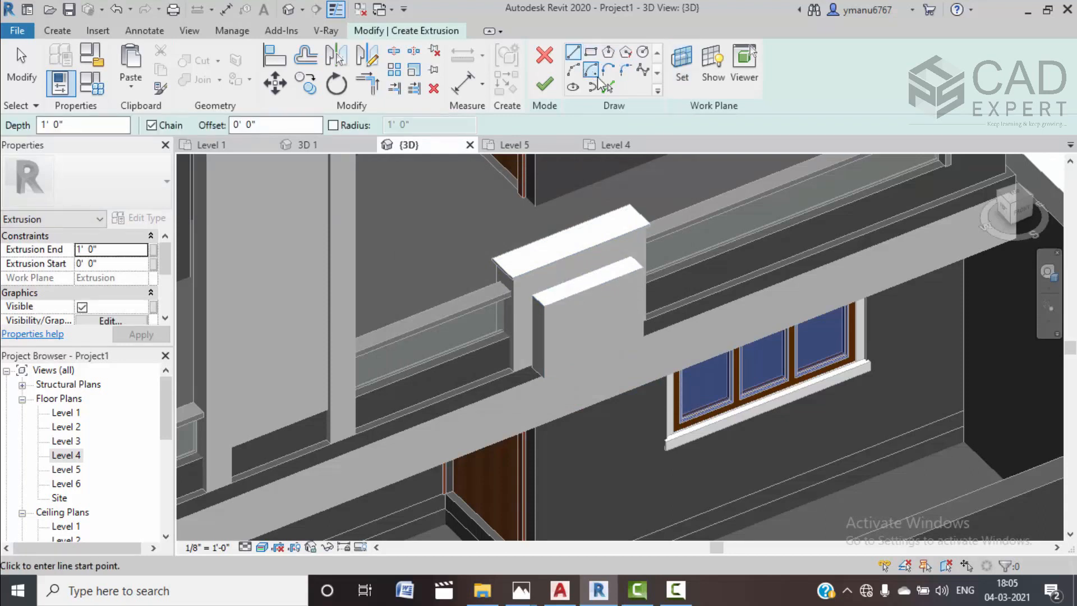
# Create sketch lines offset 1" outward from the top face's front and side edges, and join the front line to both side lines
pyautogui.click(608, 86)
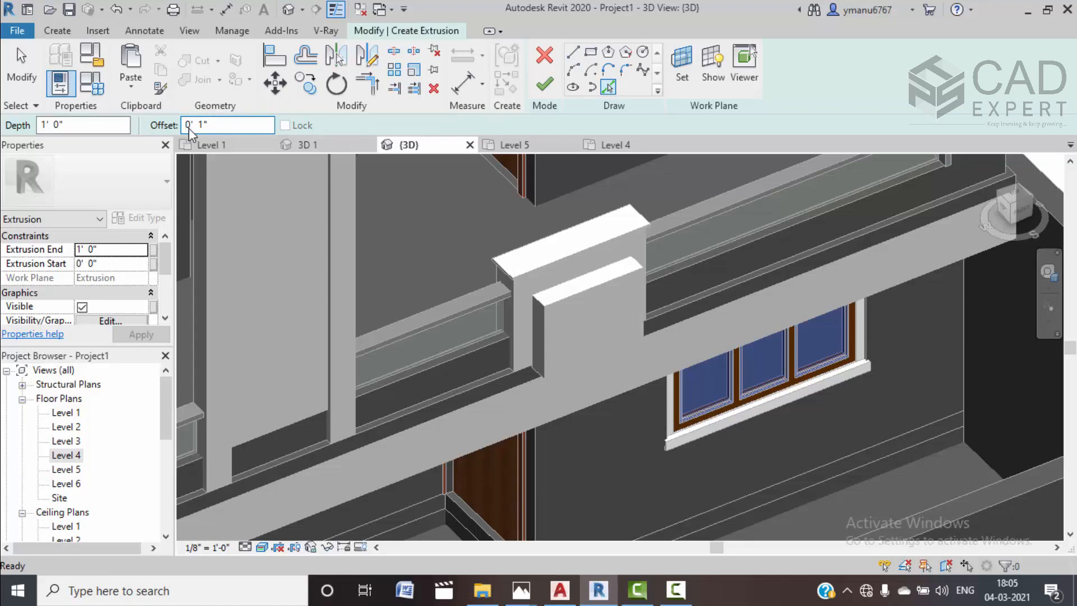
pyautogui.scroll(4, 555, 294)
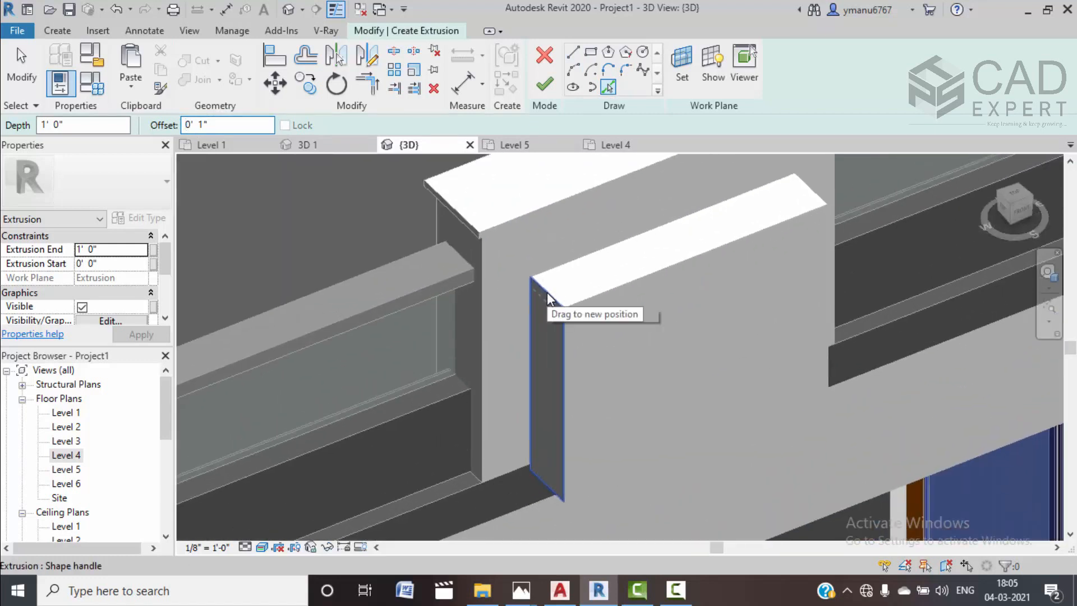
pyautogui.click(587, 298)
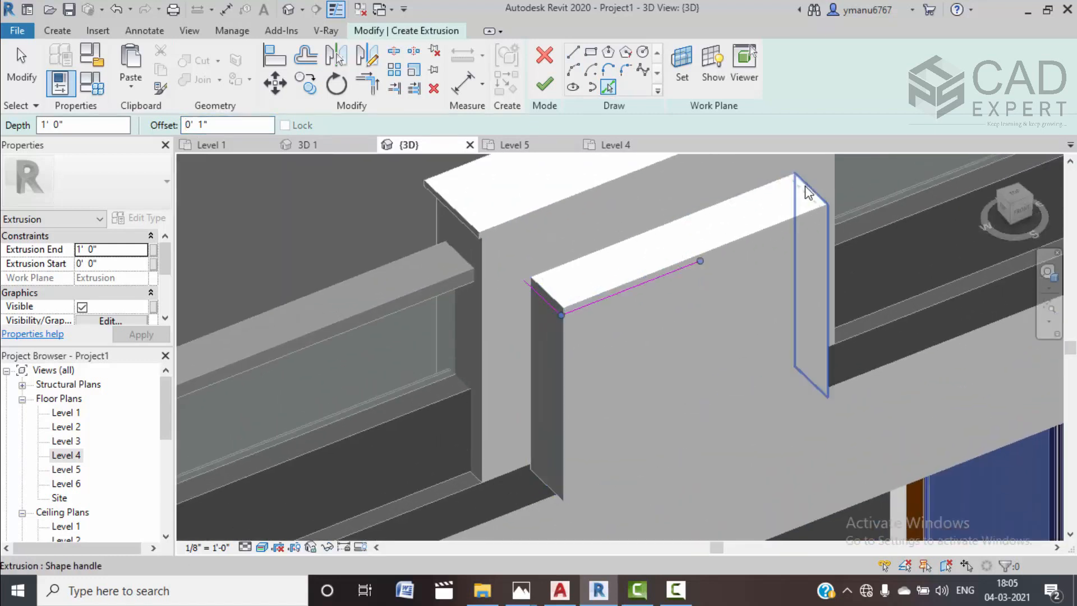
pyautogui.click(823, 196)
pyautogui.moveTo(816, 222); pyautogui.dragTo(788, 240, button='middle')
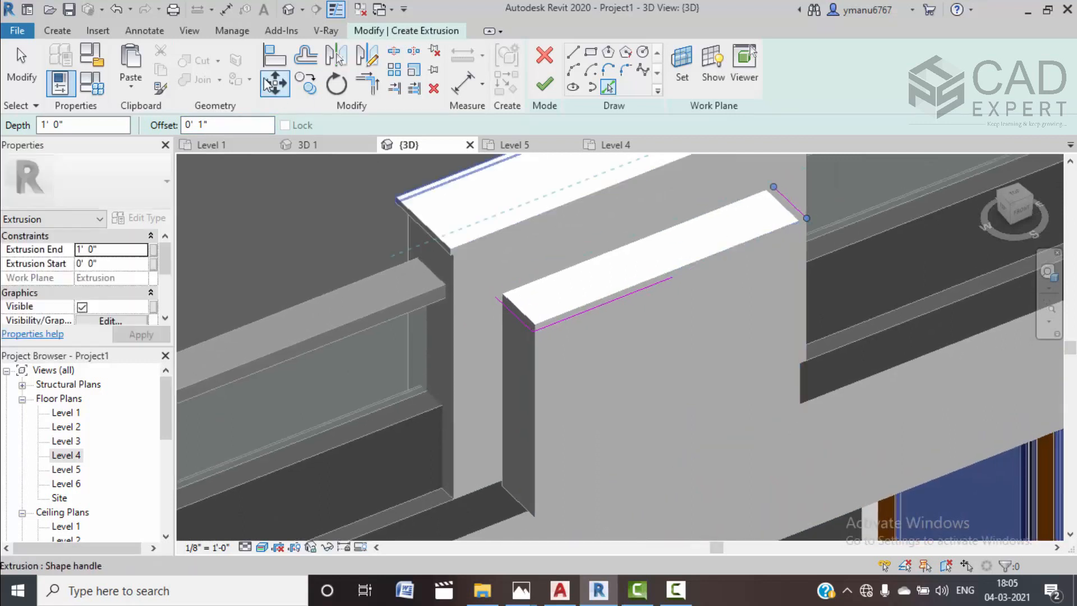
pyautogui.click(368, 84)
pyautogui.click(670, 281)
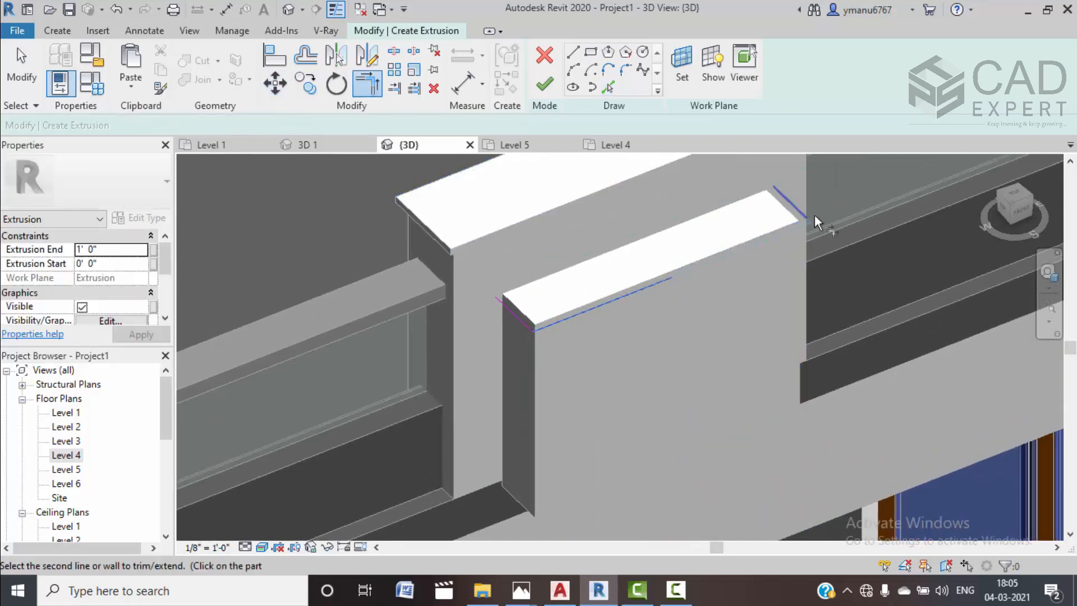
pyautogui.click(797, 213)
pyautogui.moveTo(700, 256); pyautogui.dragTo(673, 304, button='middle')
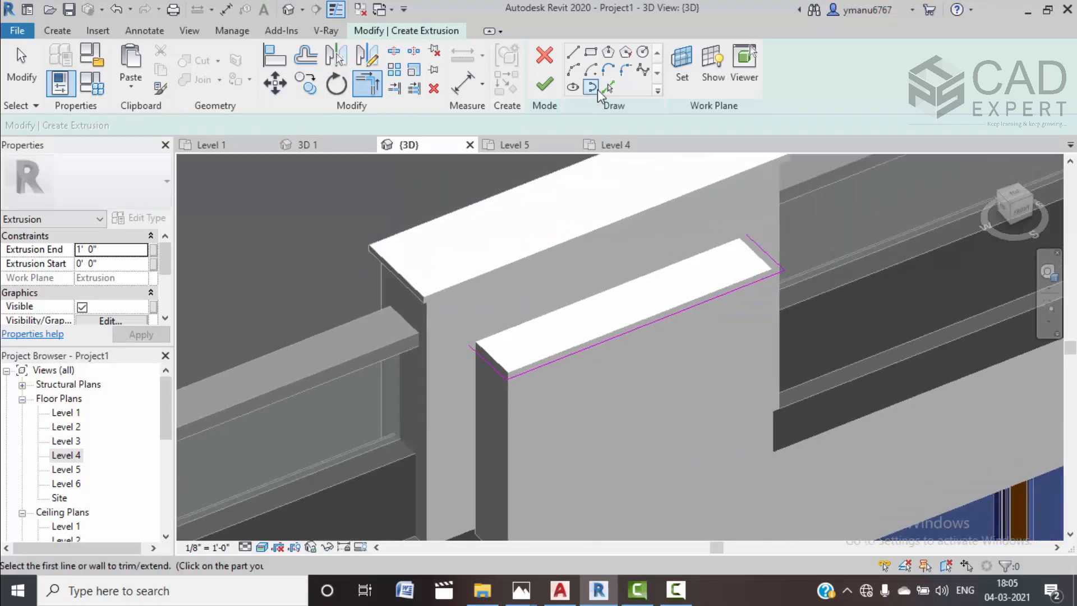
# Close the outline with a zero-offset line on the front element's back edge, trimmed to both side lines, and finish the sketch
pyautogui.press('p')
pyautogui.press('l')
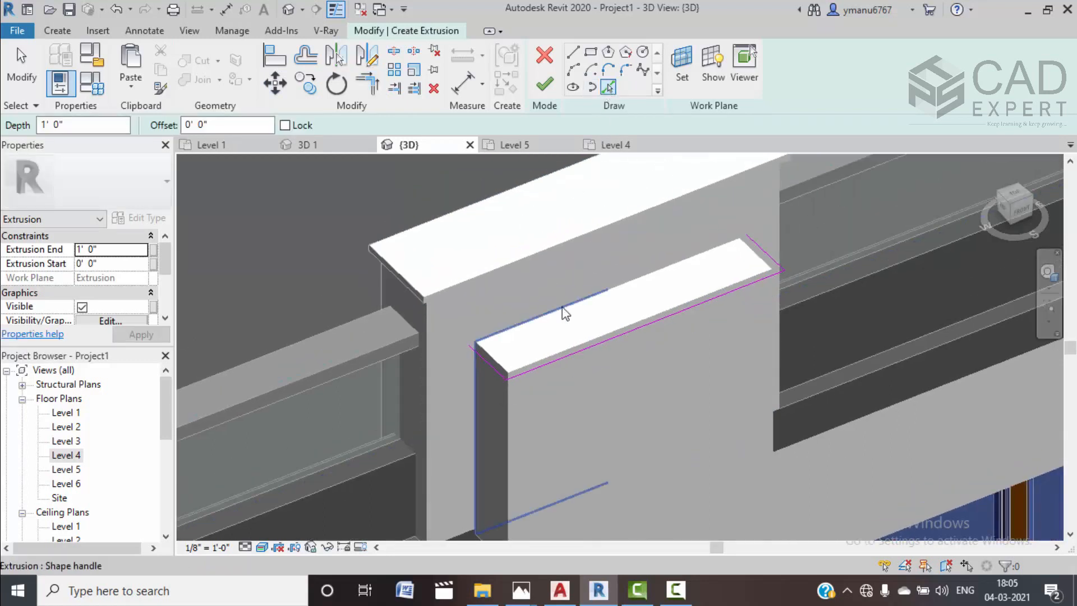
pyautogui.click(617, 295)
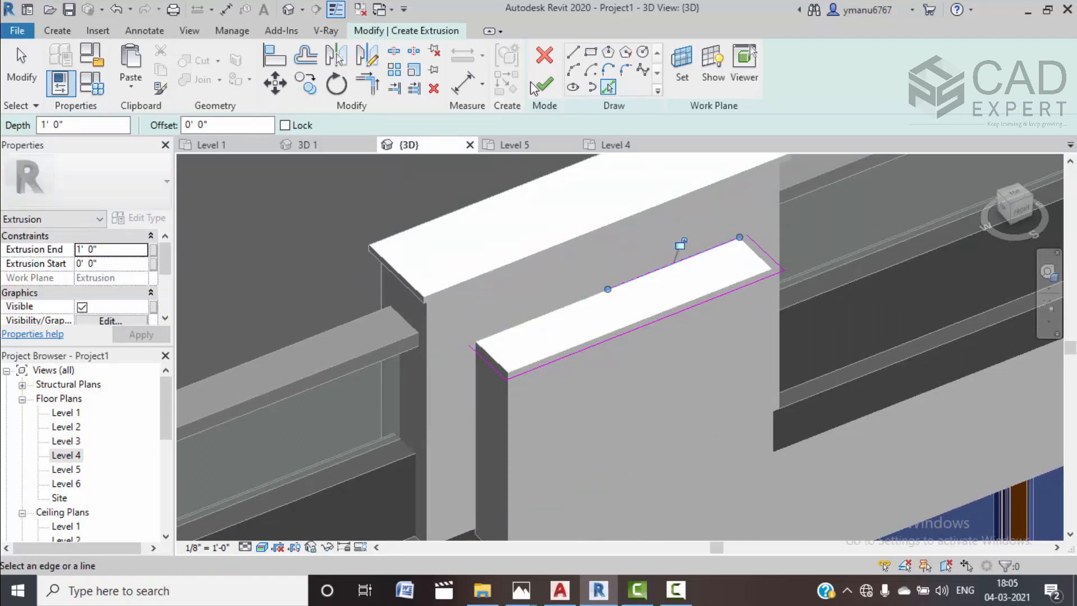
pyautogui.click(368, 84)
pyautogui.click(488, 363)
pyautogui.click(731, 245)
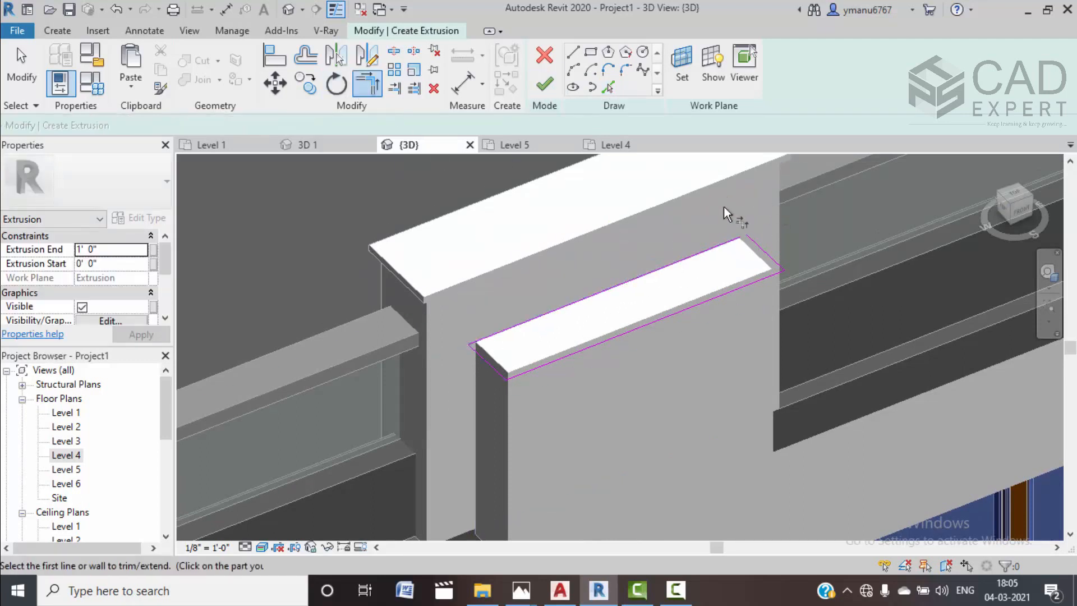
pyautogui.click(758, 252)
pyautogui.click(733, 246)
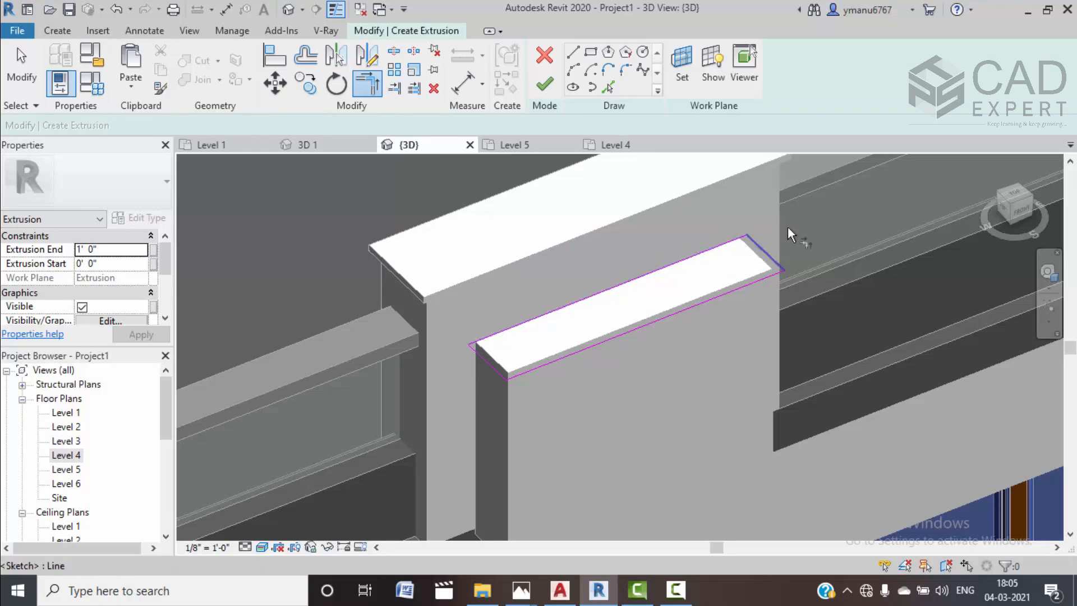
pyautogui.click(544, 85)
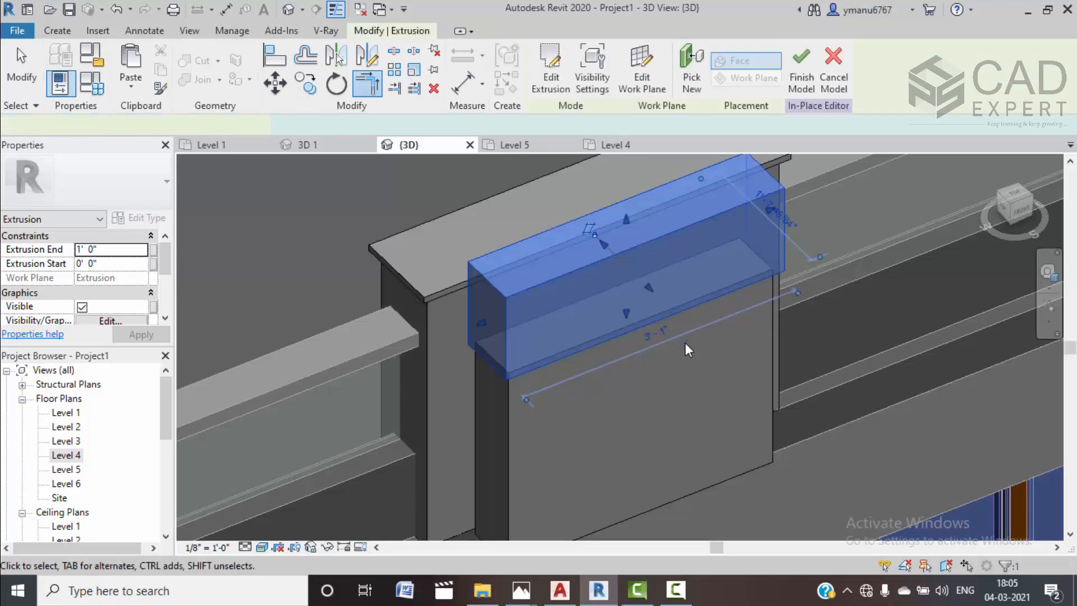
# Reduce the front element's cap to a thin slab in the front orientation
pyautogui.scroll(-2, 684, 342)
pyautogui.click(1021, 210)
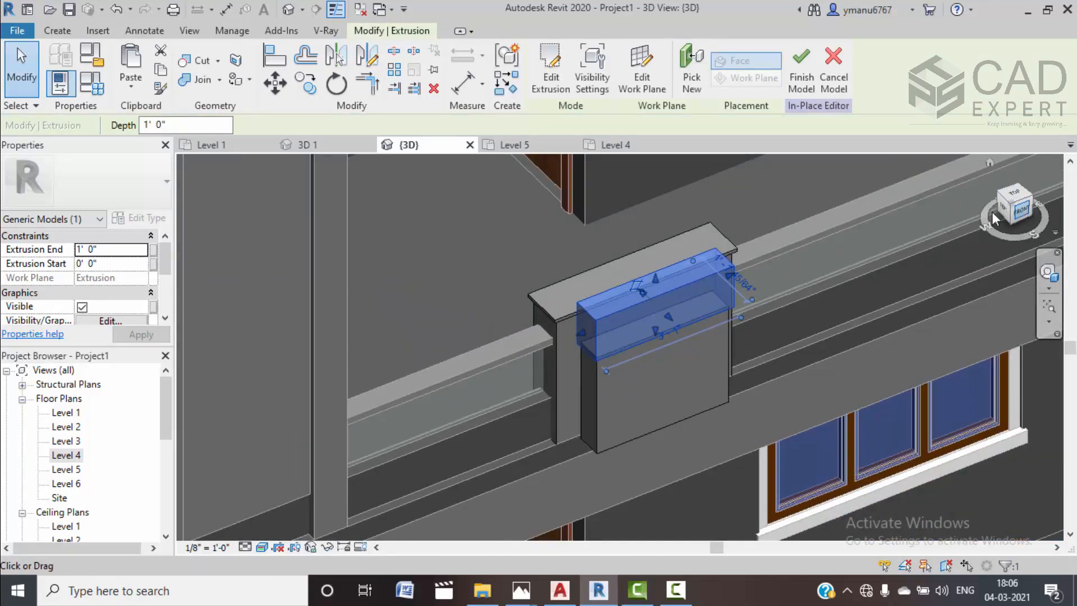
pyautogui.moveTo(618, 284); pyautogui.dragTo(615, 381)
pyautogui.click(611, 443)
pyautogui.keyDown('shift'); pyautogui.moveTo(610, 447); pyautogui.dragTo(654, 409, button='middle'); pyautogui.keyUp('shift')
pyautogui.scroll(-5, 597, 379)
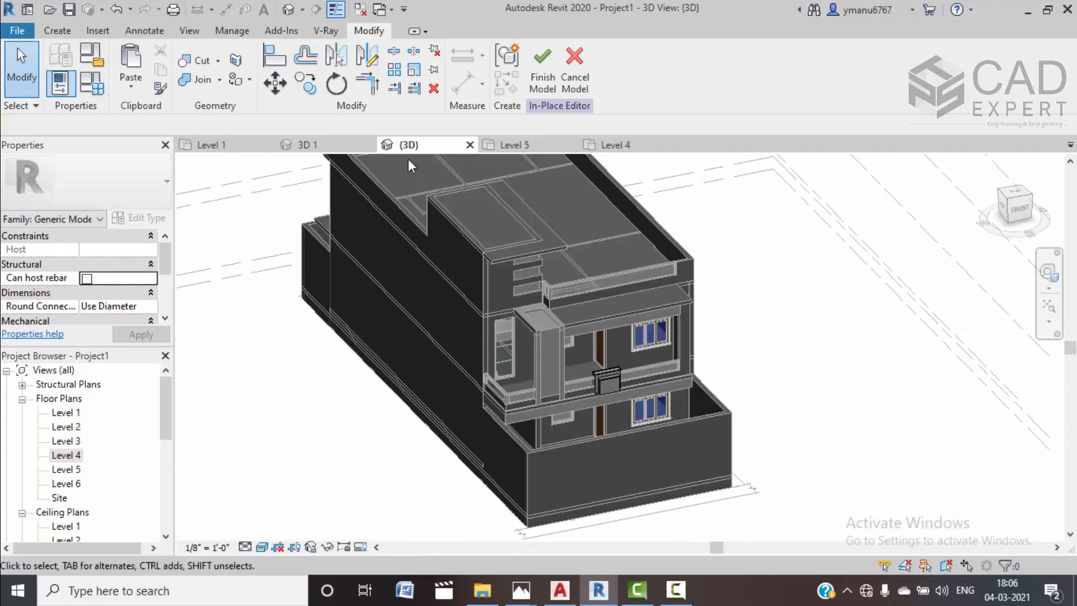
# Examine the balcony railing block in the reference project's 3D view and open that project's Level 5 floor plan
pyautogui.click(332, 145)
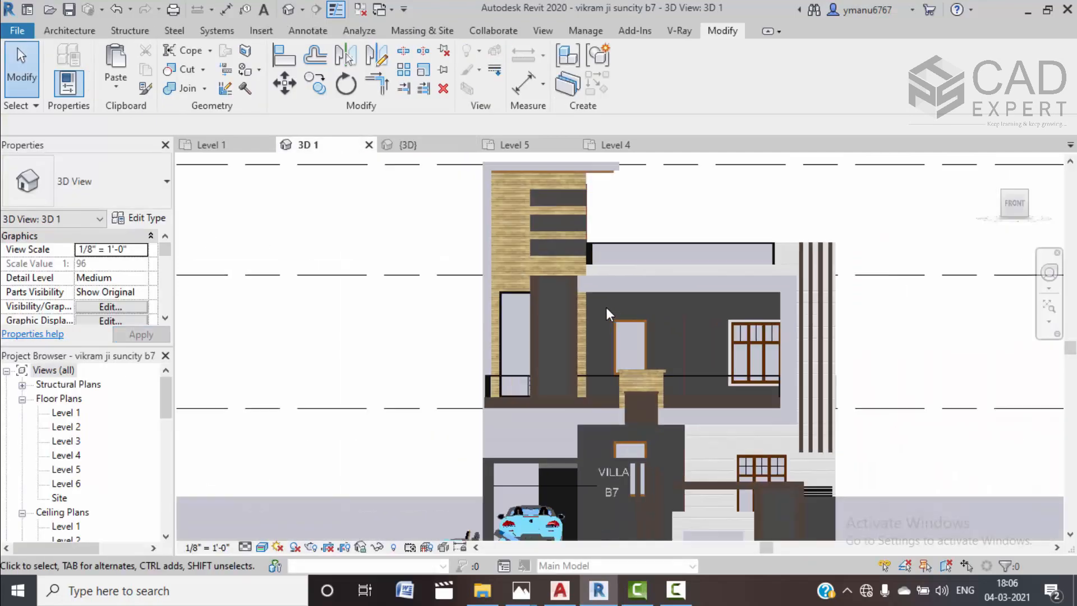
pyautogui.keyDown('shift'); pyautogui.moveTo(608, 314); pyautogui.dragTo(709, 413, button='middle'); pyautogui.keyUp('shift')
pyautogui.keyDown('shift'); pyautogui.moveTo(693, 412); pyautogui.dragTo(631, 200, button='middle'); pyautogui.keyUp('shift')
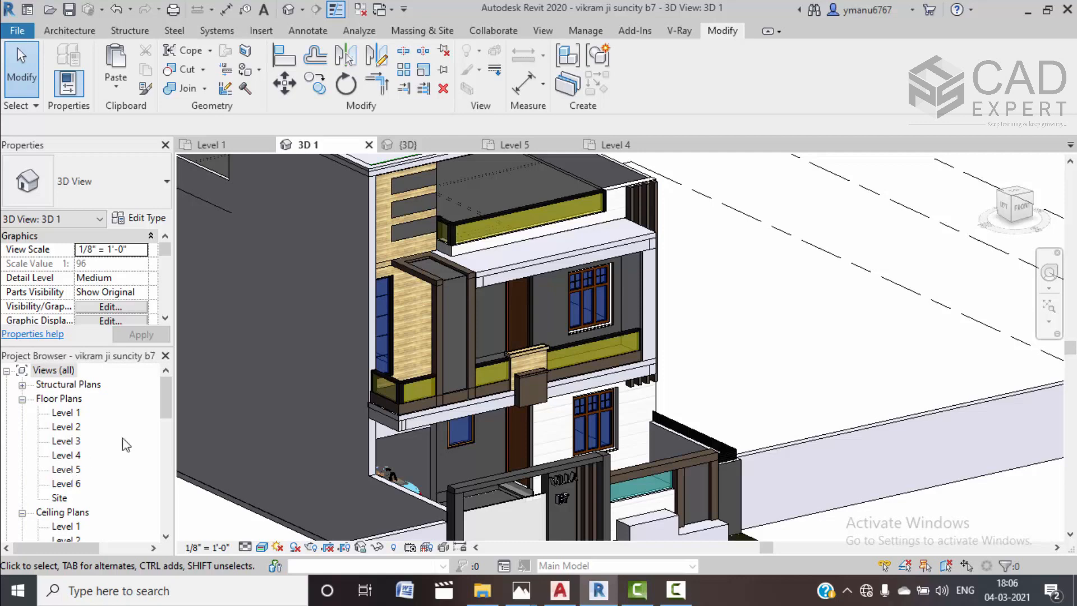
pyautogui.doubleClick(76, 471)
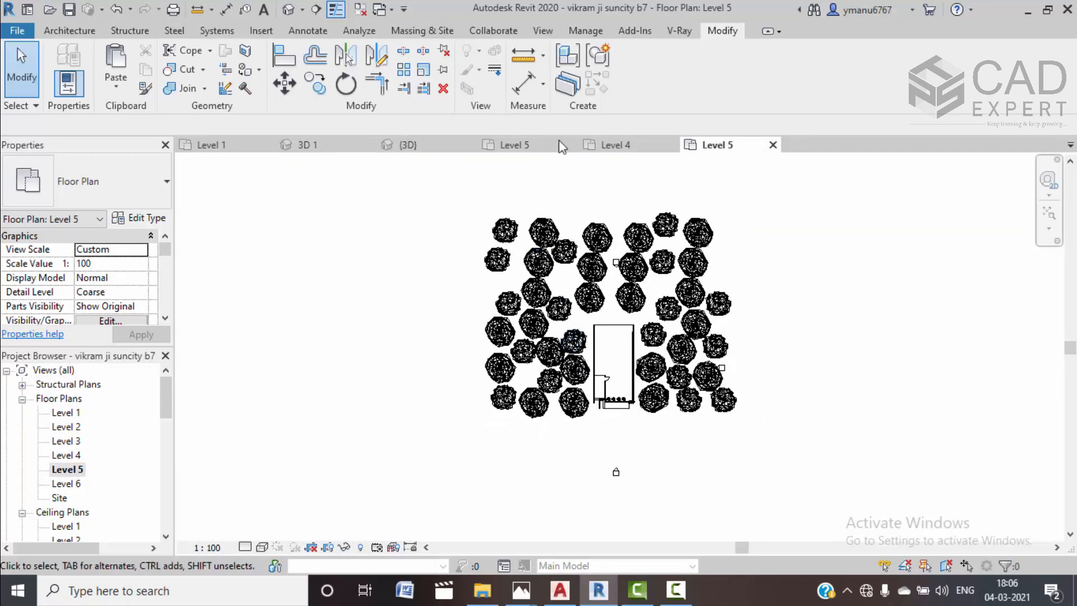
# Close the reference project's Level 5 plan and finish the in-place block model in Project1's Level 5 plan
pyautogui.click(773, 145)
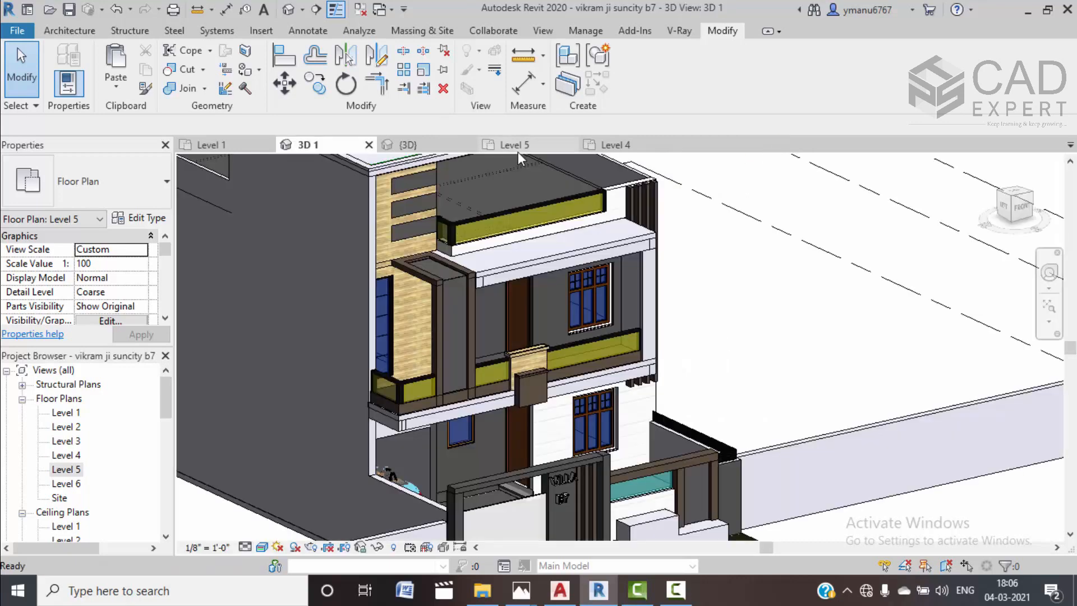
pyautogui.click(518, 146)
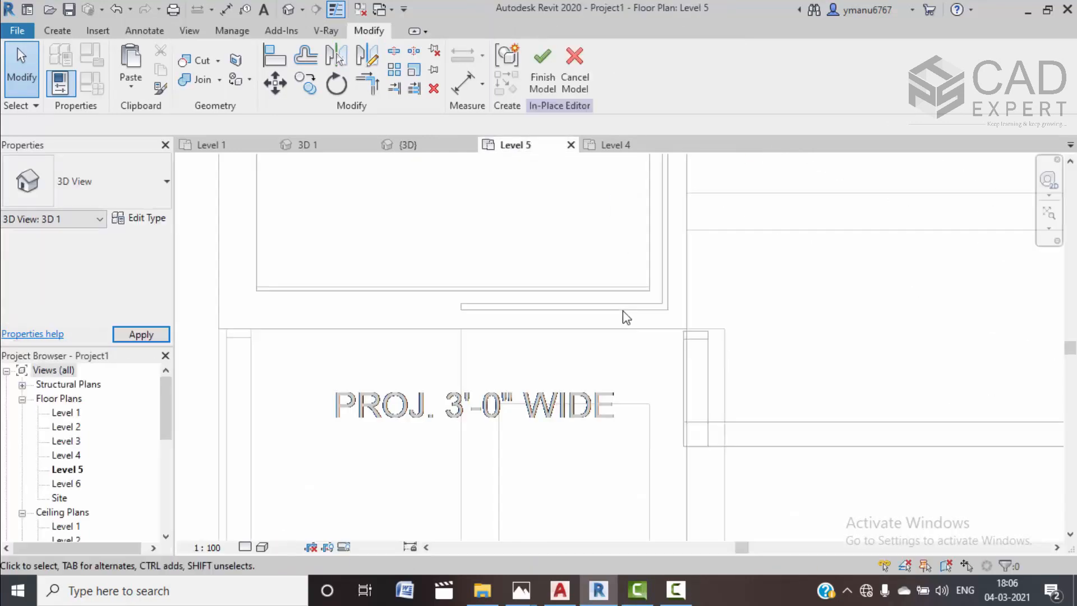
pyautogui.scroll(-5, 641, 373)
pyautogui.scroll(-2, 814, 353)
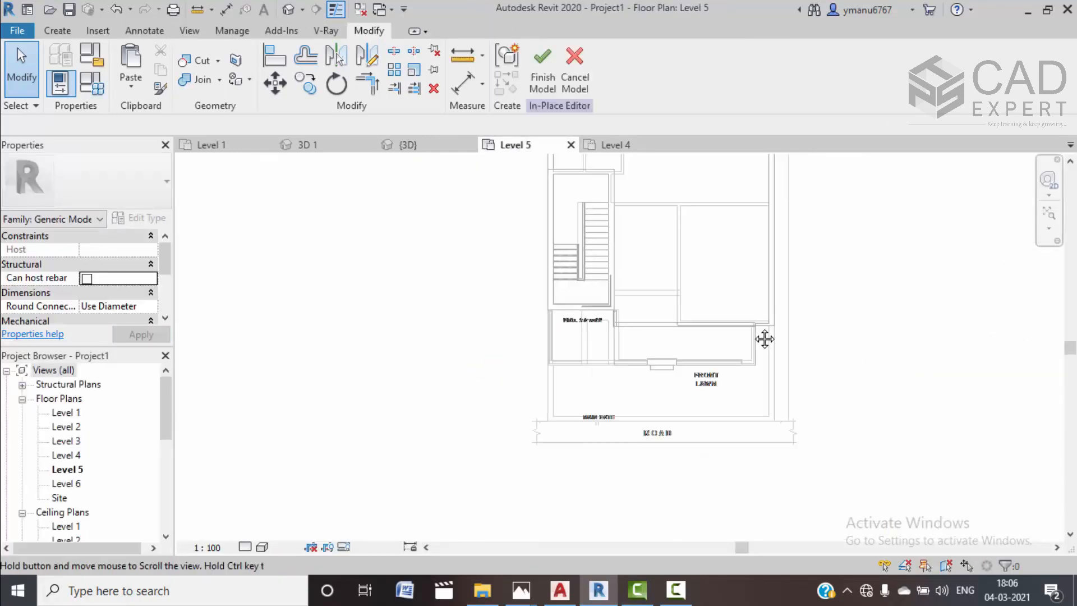
pyautogui.moveTo(814, 353); pyautogui.dragTo(667, 337, button='middle')
pyautogui.click(542, 78)
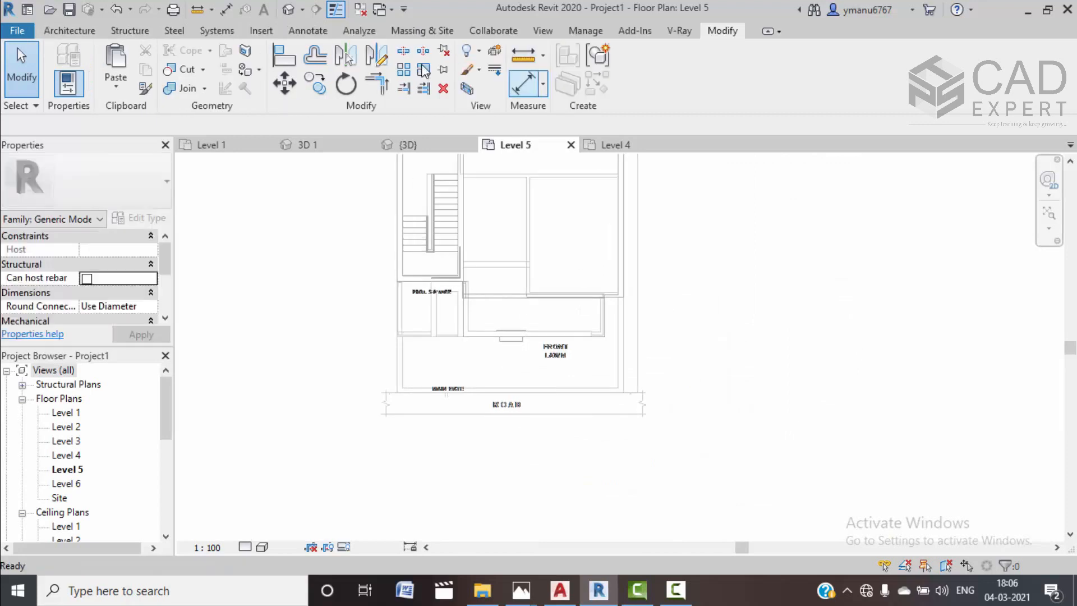
# Start a new in-place component in the Generic Models category with the default name
pyautogui.click(179, 90)
pyautogui.click(206, 154)
pyautogui.scroll(-2, 495, 275)
pyautogui.scroll(-1, 477, 292)
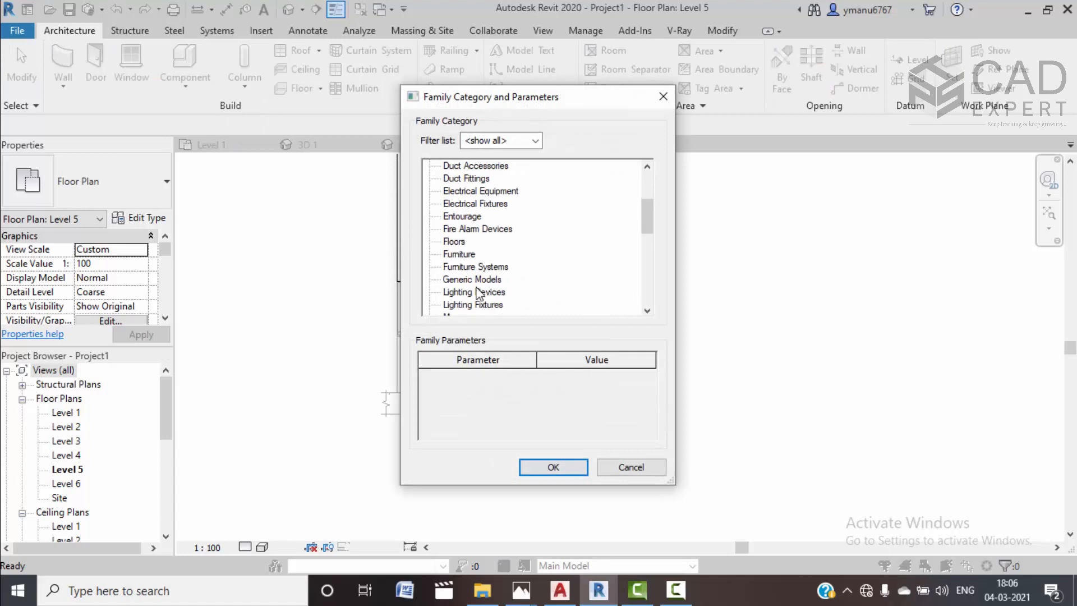
pyautogui.click(554, 466)
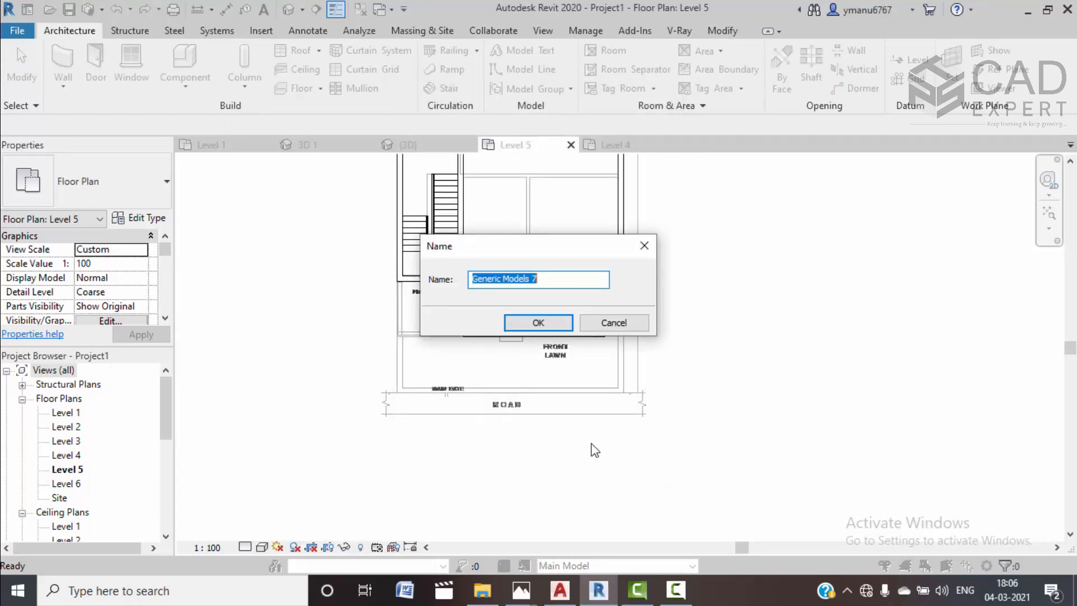
pyautogui.click(559, 324)
# Start an extrusion and sketch a rectangle about 3 3/4" by 4" against the front wall edge, just beyond the balcony's end
pyautogui.scroll(5, 617, 301)
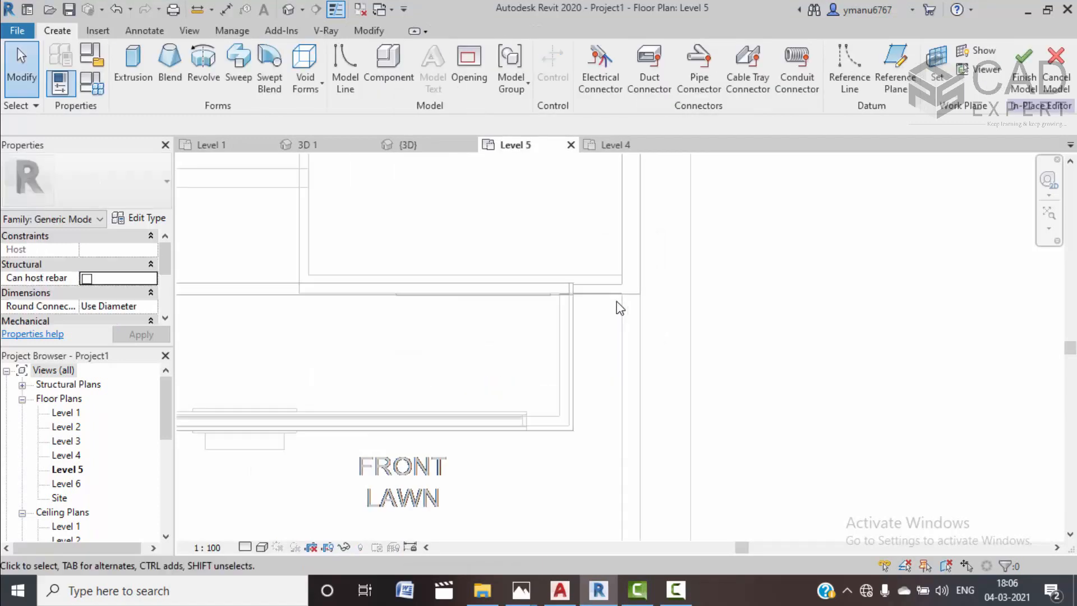
pyautogui.click(133, 64)
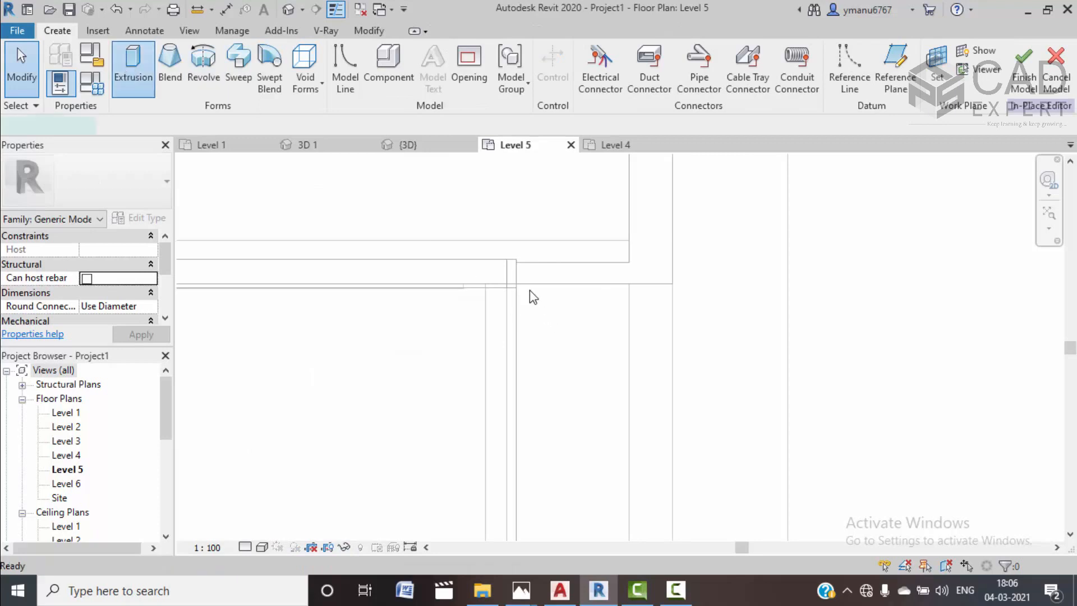
pyautogui.scroll(3, 529, 291)
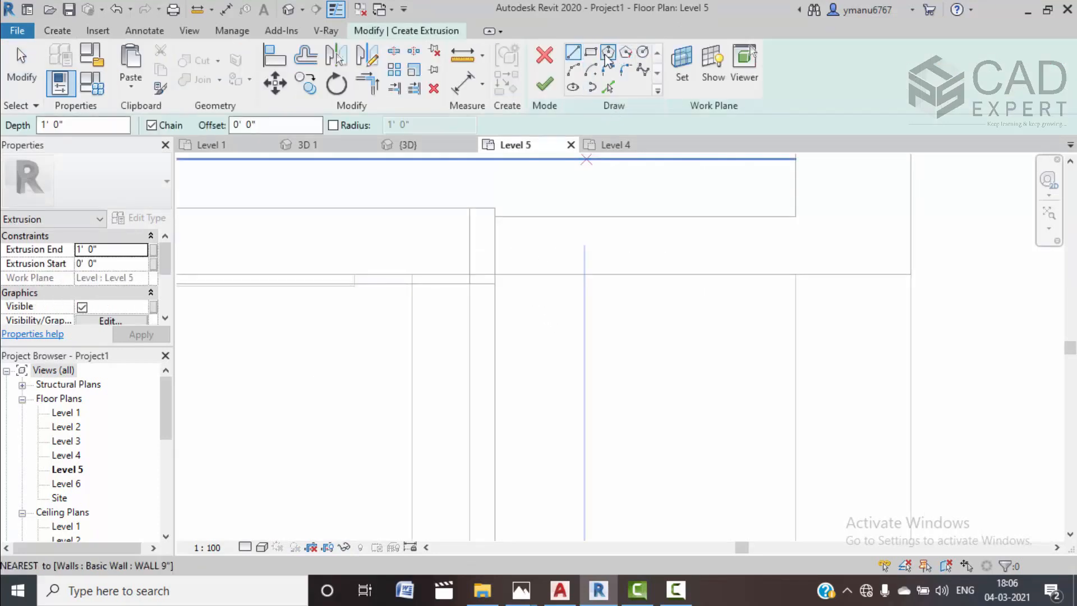
pyautogui.click(590, 53)
pyautogui.click(513, 274)
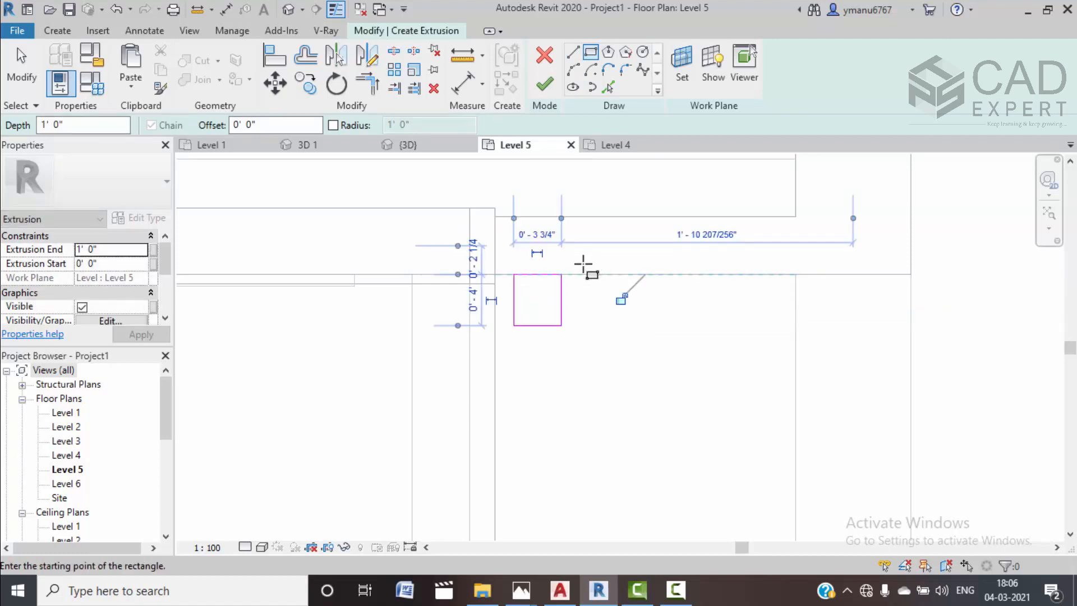
# Set the sketched rectangle's width to 4"
pyautogui.press('Escape')
pyautogui.press('Escape')
pyautogui.click(530, 325)
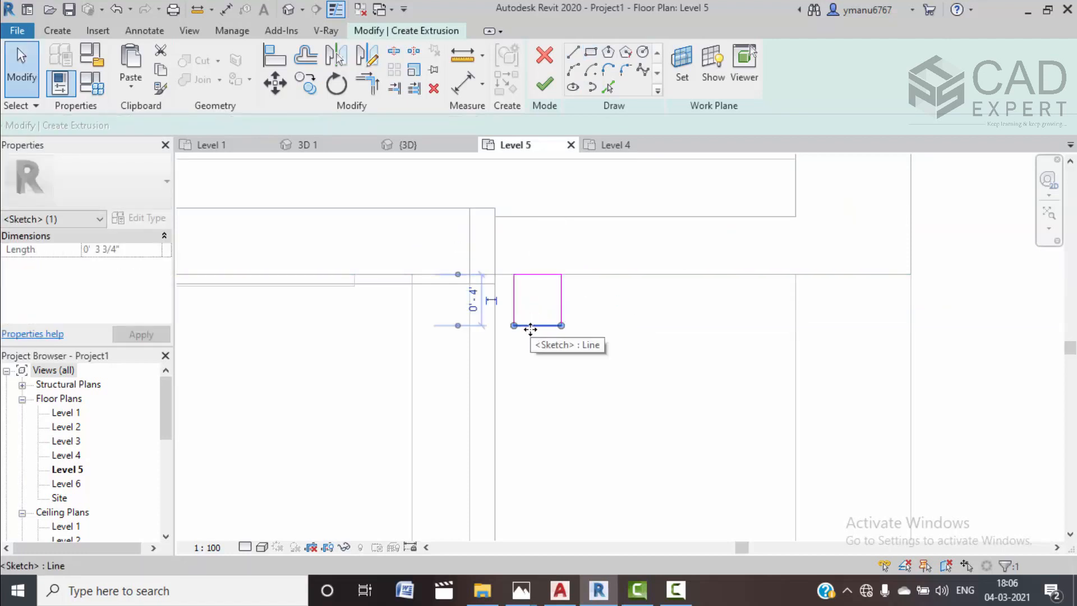
pyautogui.click(538, 312)
pyautogui.click(561, 308)
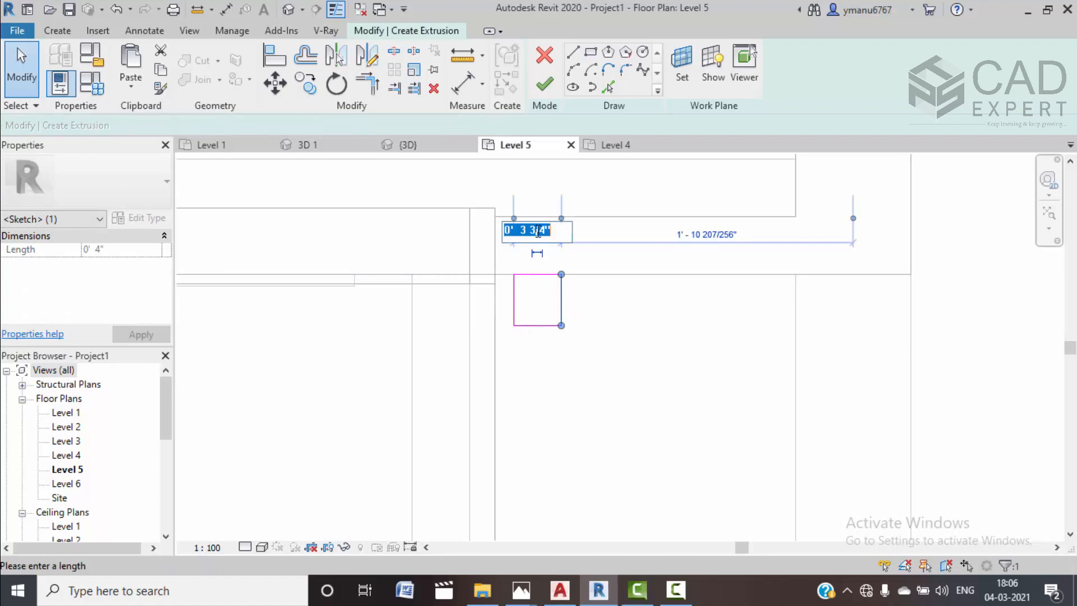
pyautogui.press('Return')
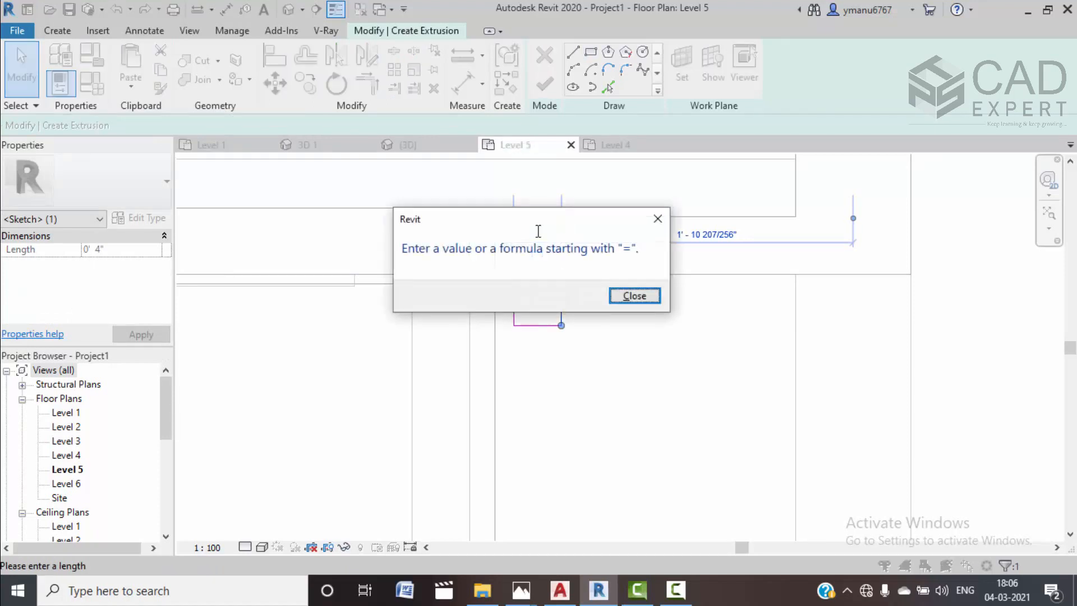
pyautogui.click(611, 297)
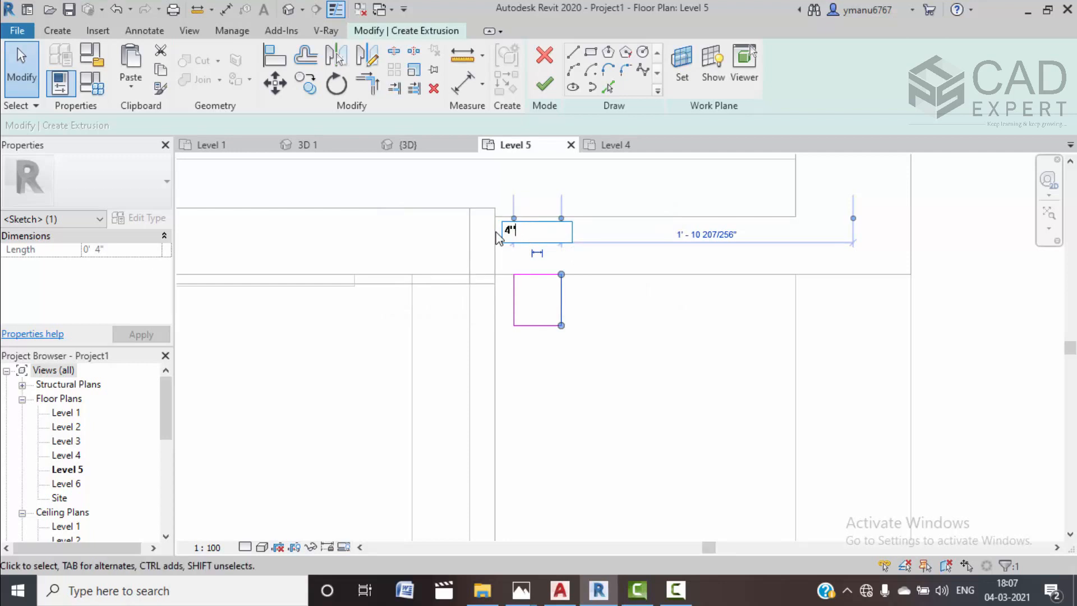
pyautogui.click(629, 412)
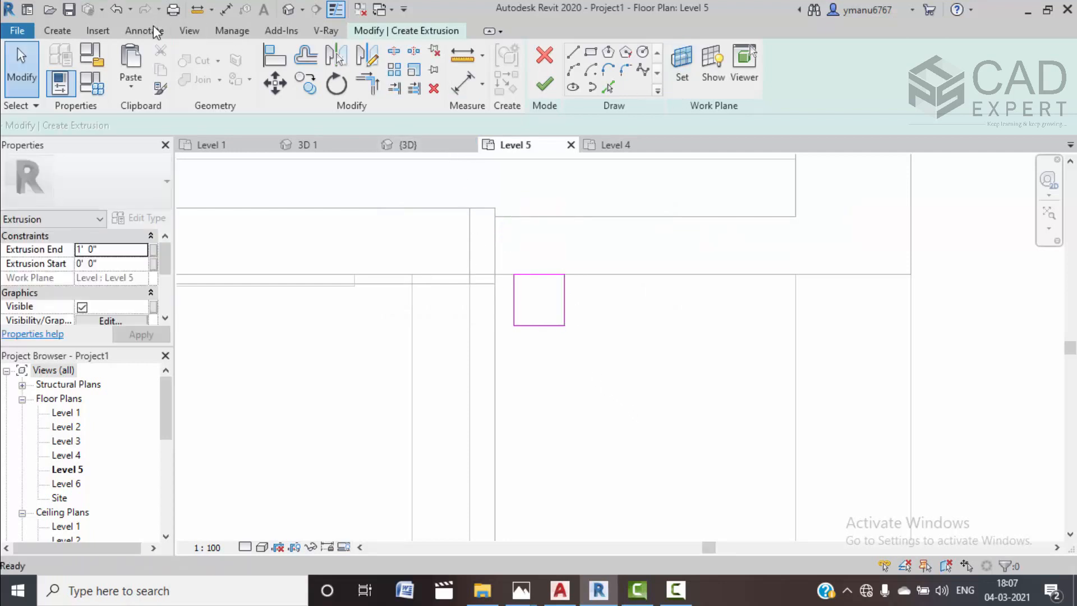
# Measure the gap between the balcony's side edge and the sketched square with an aligned dimension
pyautogui.press('d')
pyautogui.press('i')
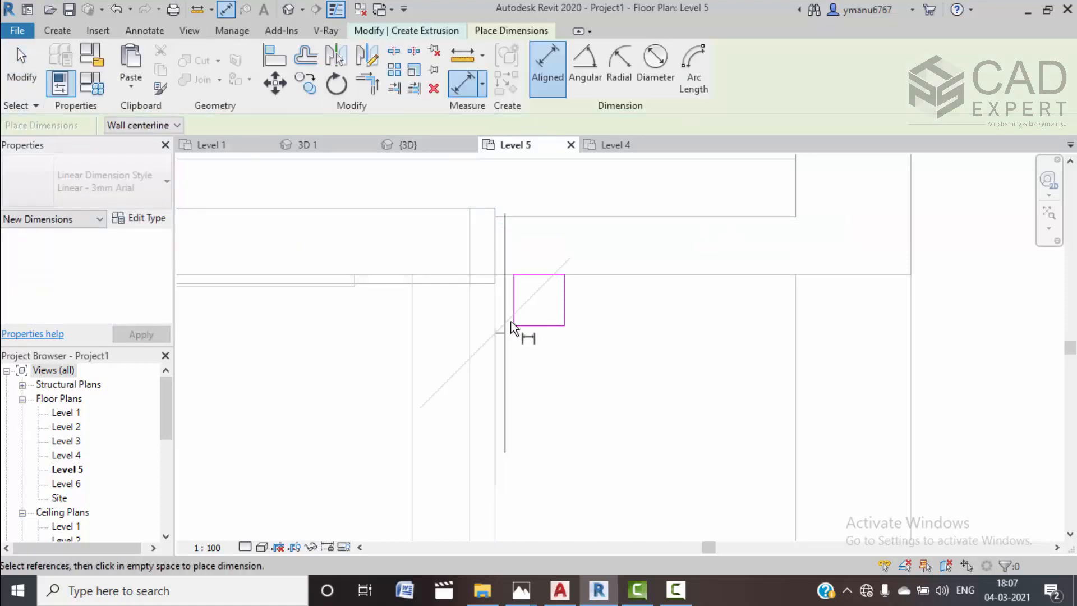
pyautogui.click(509, 327)
pyautogui.scroll(-2, 507, 368)
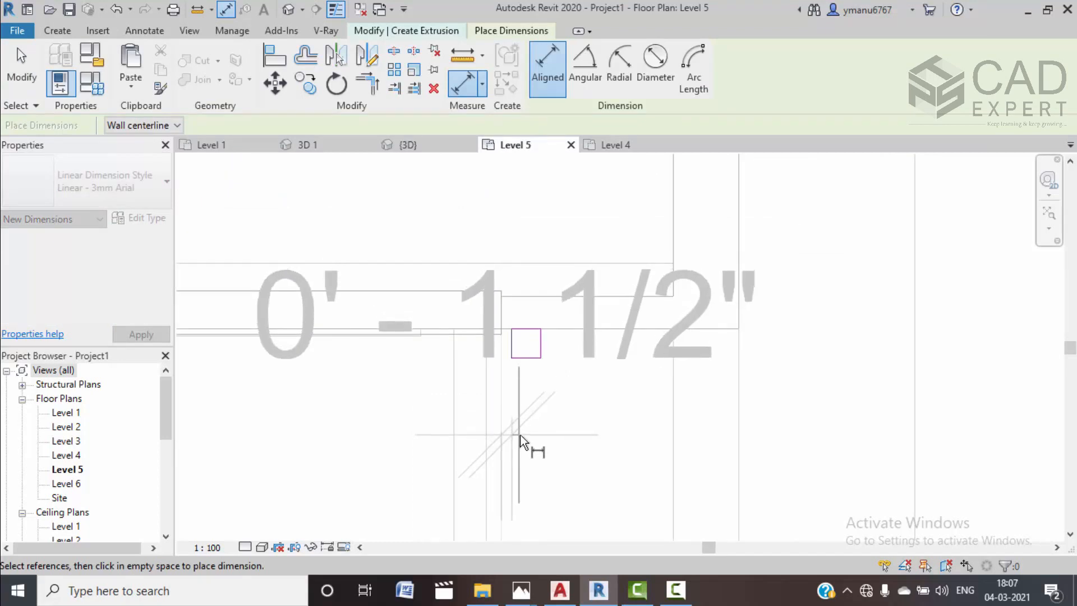
pyautogui.press('Escape')
pyautogui.press('Escape')
# Copy the square four times along the wall edge at about 5 1/2" spacing and finish the extrusion sketch
pyautogui.scroll(2, 516, 402)
pyautogui.moveTo(506, 287); pyautogui.dragTo(512, 303, button='middle')
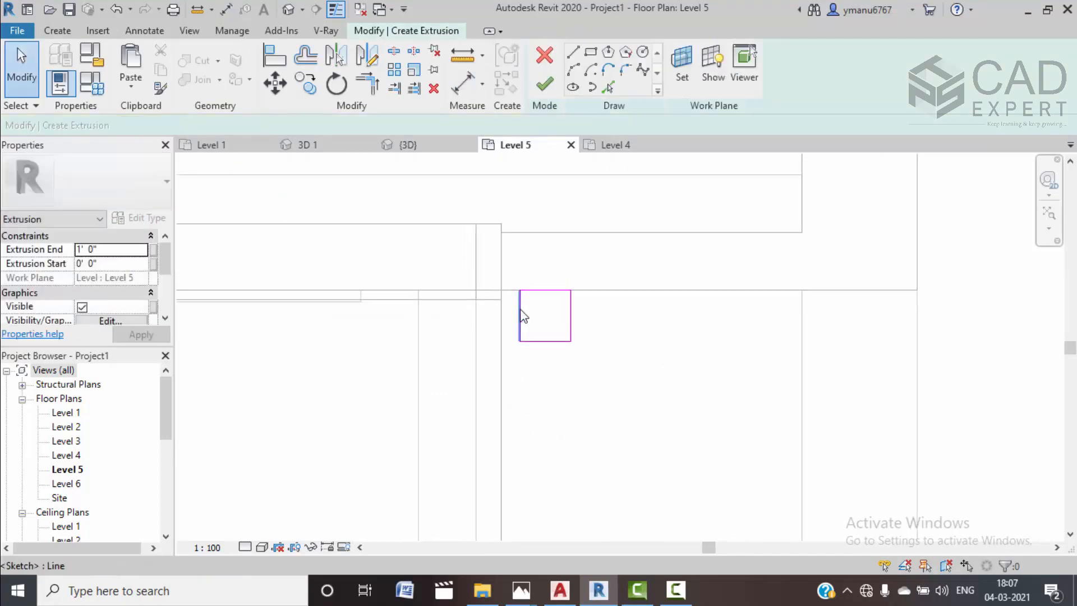
pyautogui.moveTo(613, 384); pyautogui.dragTo(527, 282)
pyautogui.moveTo(602, 385)
pyautogui.mouseDown()
pyautogui.moveTo(517, 276)
pyautogui.moveTo(488, 261)
pyautogui.mouseUp()
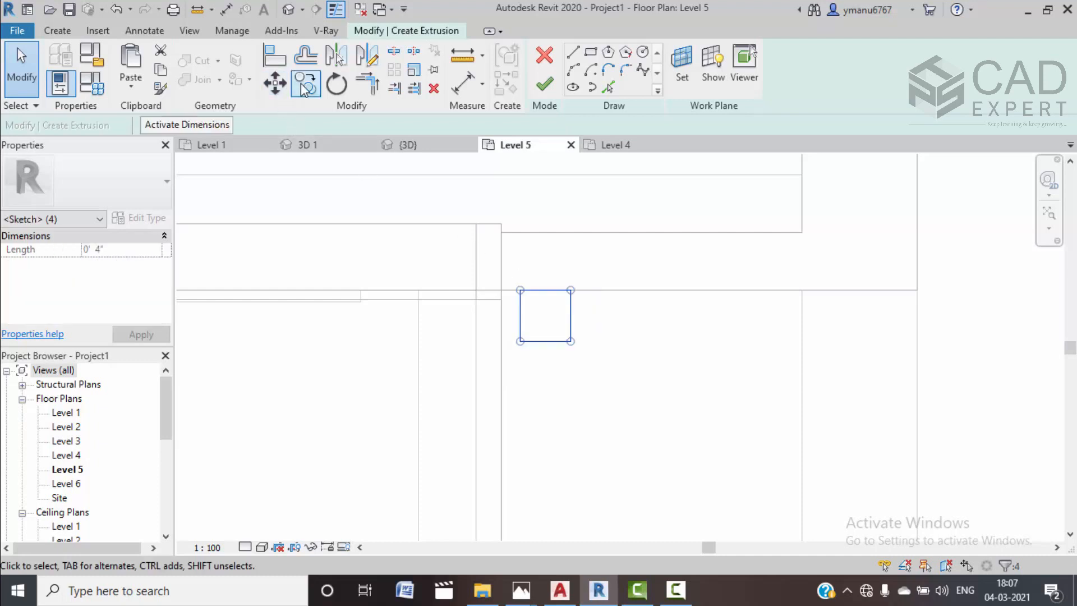
pyautogui.click(303, 87)
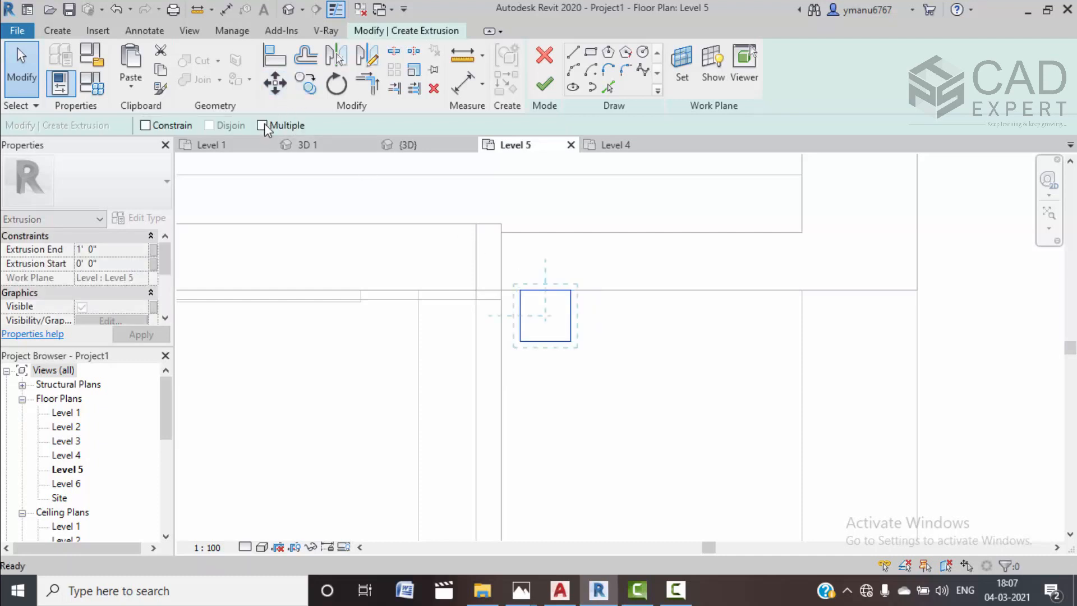
pyautogui.click(501, 296)
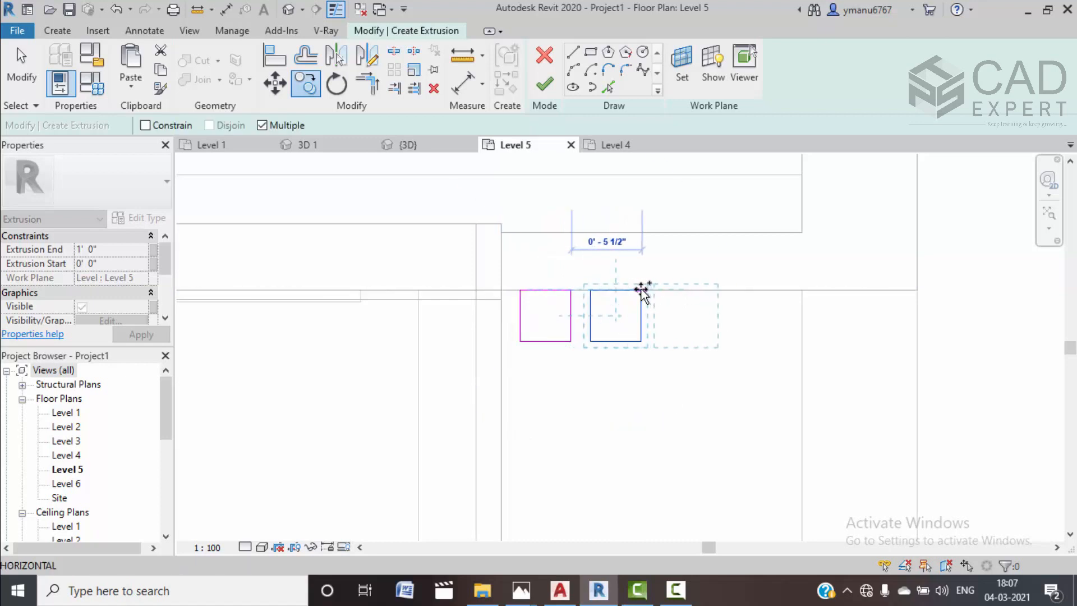
pyautogui.click(641, 291)
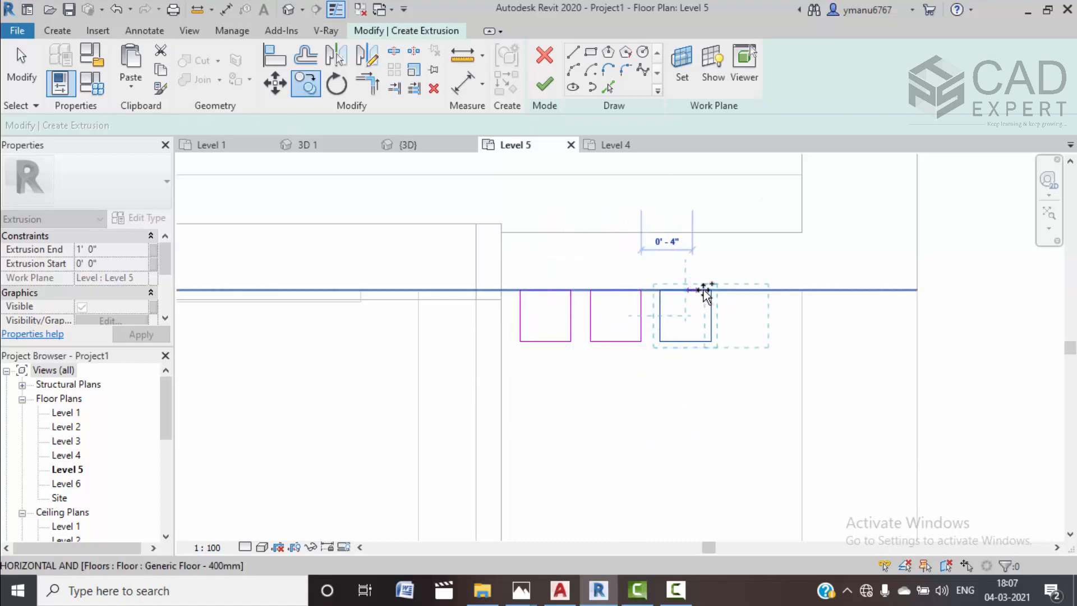
pyautogui.click(711, 291)
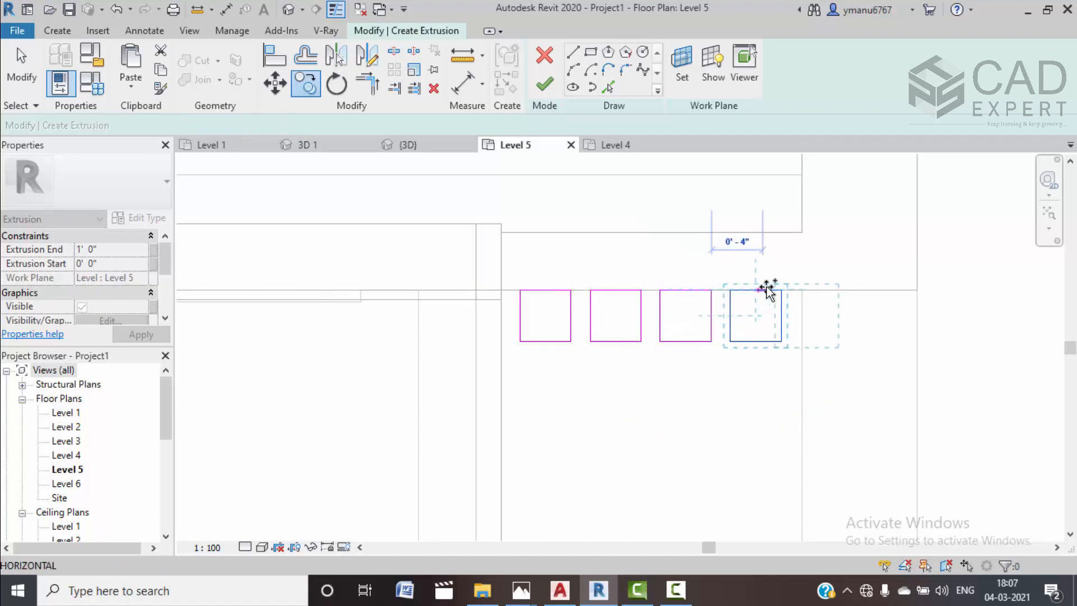
pyautogui.click(781, 291)
pyautogui.click(848, 291)
pyautogui.press('Escape')
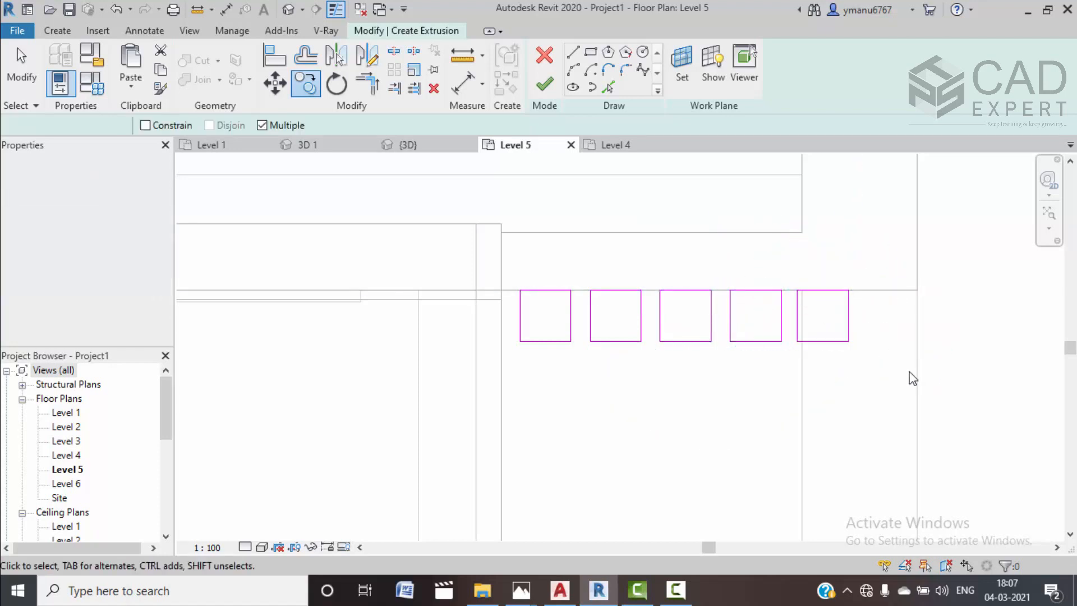
pyautogui.click(544, 84)
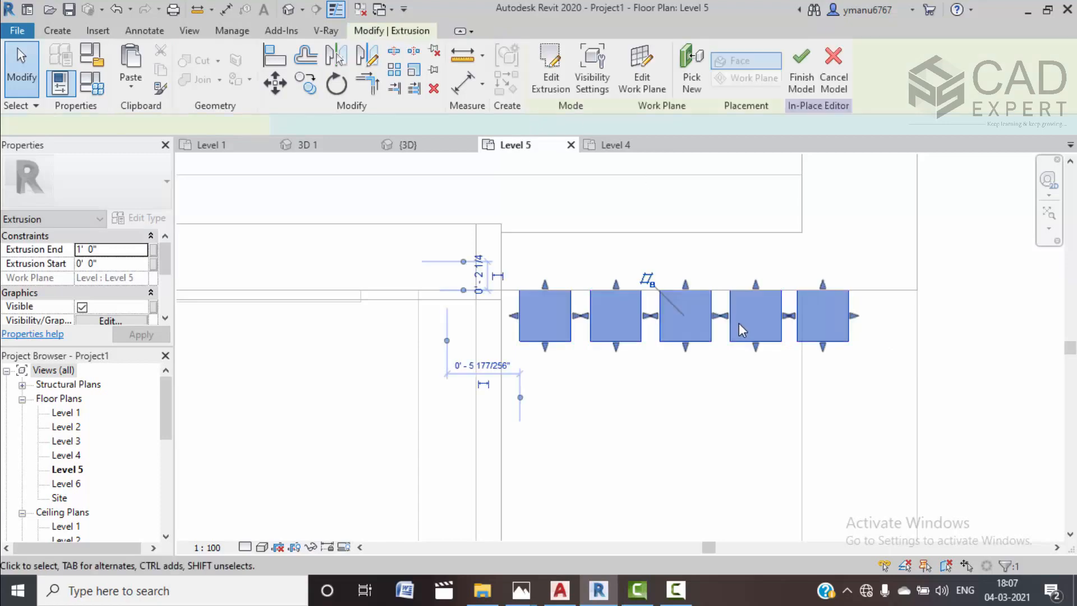
# Stretch the five bars in the 3D front orientation to 3' 6" above and about 14' below Level 5
pyautogui.scroll(-5, 739, 320)
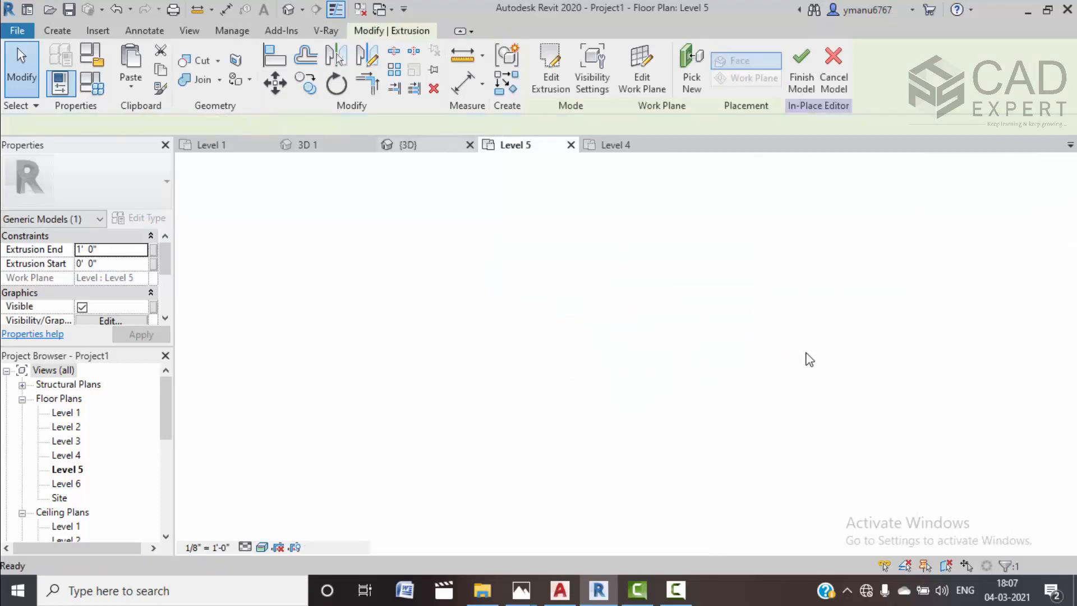
pyautogui.click(1020, 214)
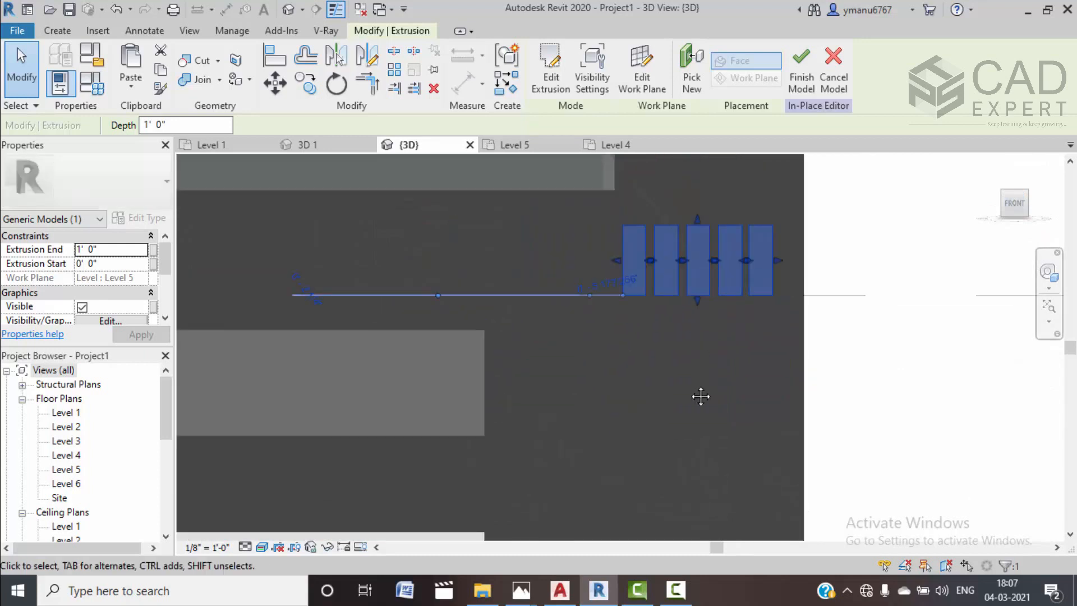
pyautogui.moveTo(687, 275); pyautogui.dragTo(681, 247)
pyautogui.scroll(-3, 712, 280)
pyautogui.scroll(-3, 723, 294)
pyautogui.moveTo(731, 353); pyautogui.dragTo(711, 157, button='middle')
pyautogui.moveTo(702, 238); pyautogui.dragTo(704, 258, button='middle')
pyautogui.moveTo(687, 182); pyautogui.dragTo(711, 514)
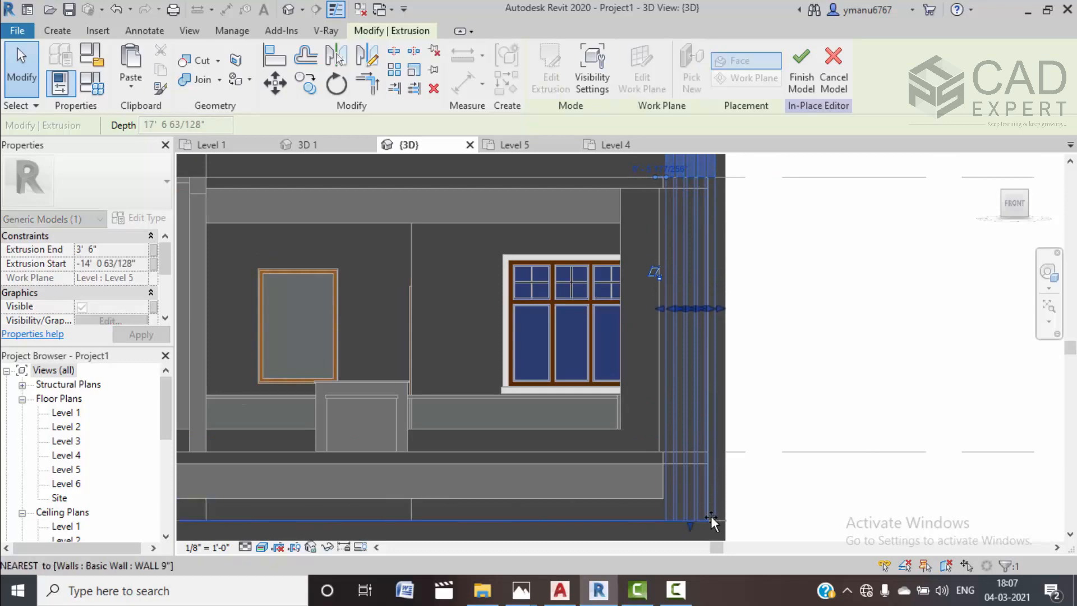
pyautogui.click(819, 375)
# Check the five vertical bars against the facade in 3D and finish the in-place model
pyautogui.scroll(-2, 732, 354)
pyautogui.keyDown('shift'); pyautogui.moveTo(732, 354); pyautogui.dragTo(757, 411, button='middle'); pyautogui.keyUp('shift')
pyautogui.scroll(-5, 681, 397)
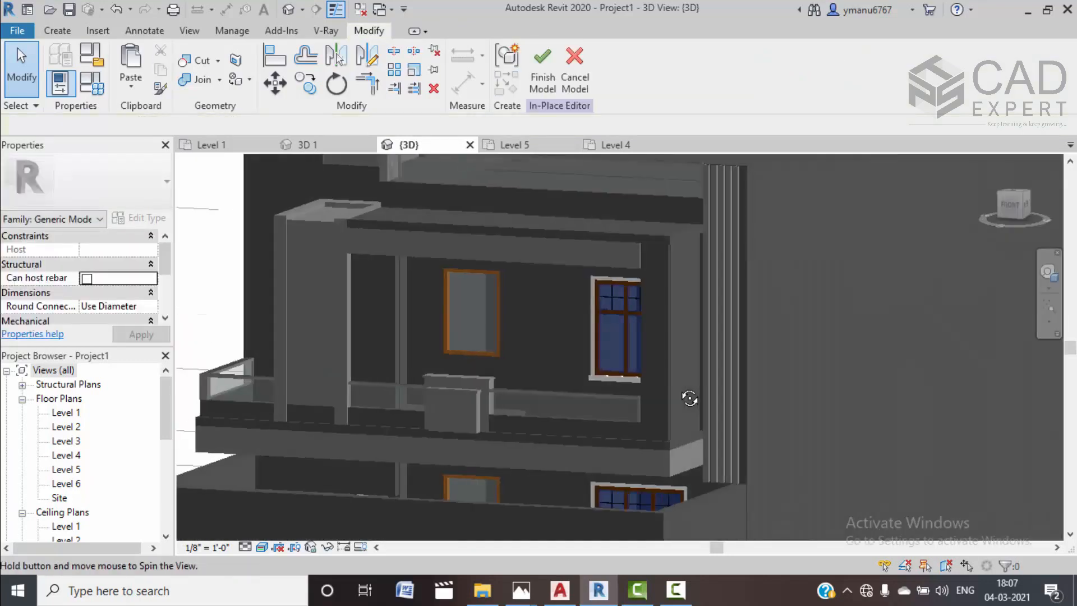
pyautogui.keyDown('shift'); pyautogui.moveTo(681, 397); pyautogui.dragTo(677, 433, button='middle'); pyautogui.keyUp('shift')
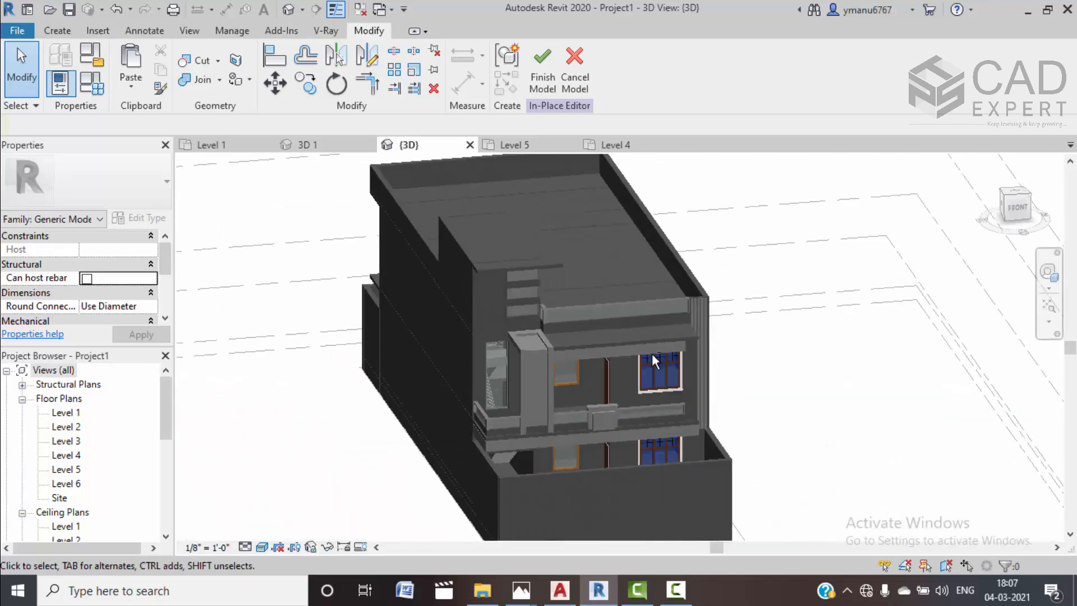
pyautogui.keyDown('shift'); pyautogui.moveTo(786, 389); pyautogui.dragTo(841, 397, button='middle'); pyautogui.keyUp('shift')
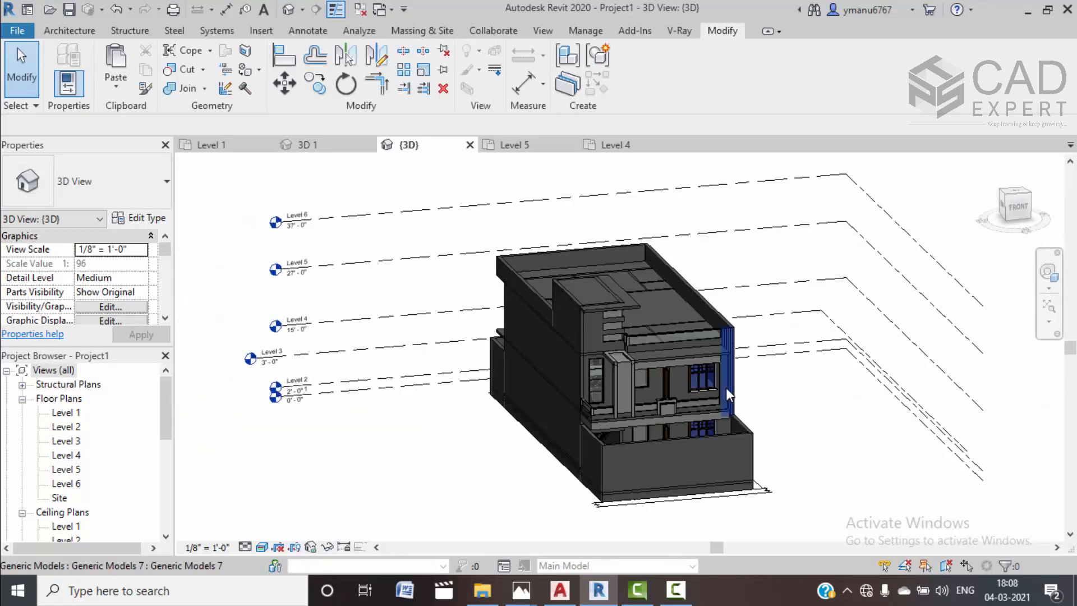
# Examine the front boundary wall in 3D and open the villa's front rendering, the WhatsApp image, in Photos for comparison
pyautogui.scroll(5, 722, 389)
pyautogui.scroll(-5, 717, 375)
pyautogui.keyDown('shift'); pyautogui.moveTo(666, 488); pyautogui.dragTo(644, 498, button='middle'); pyautogui.keyUp('shift')
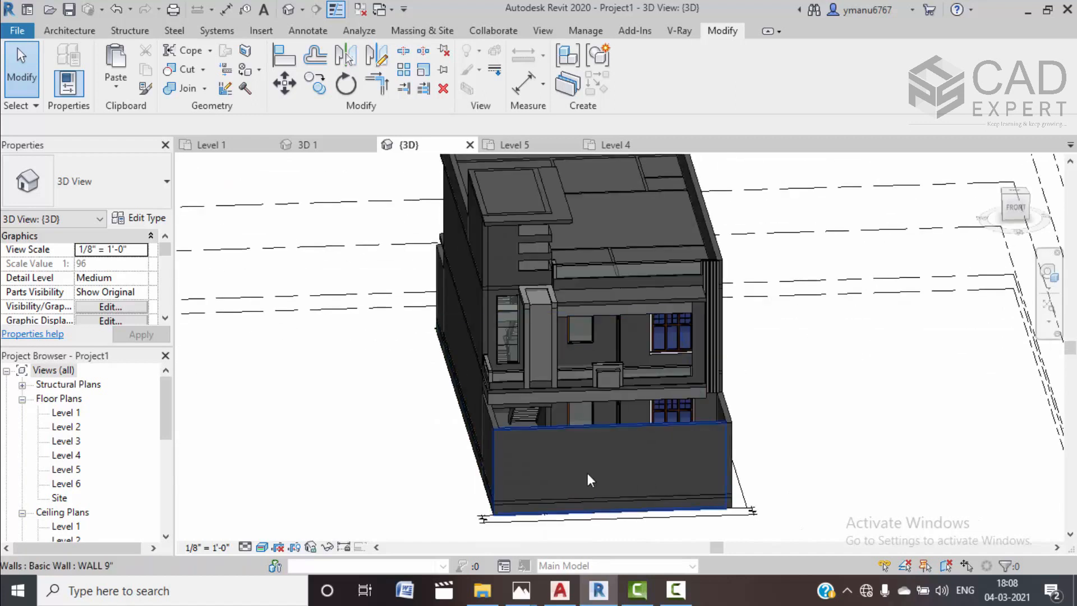
pyautogui.click(564, 432)
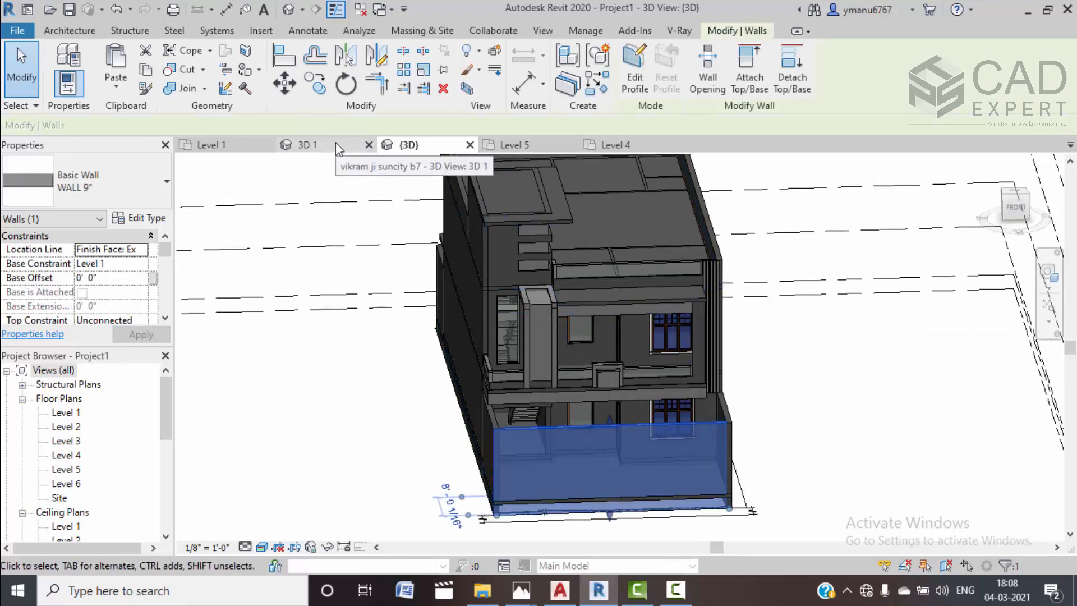
pyautogui.moveTo(531, 594)
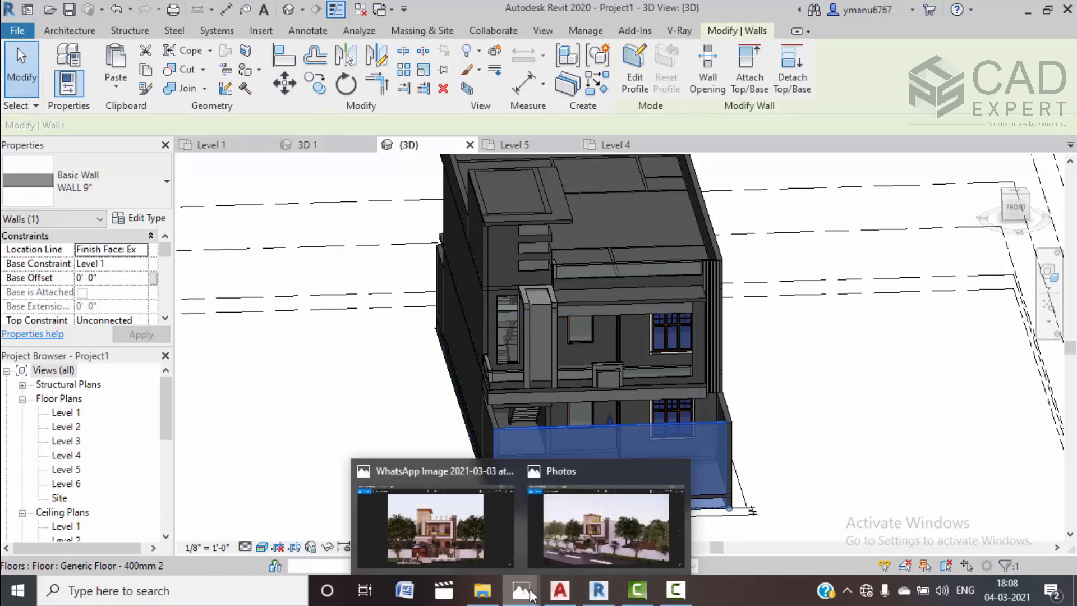
pyautogui.click(472, 540)
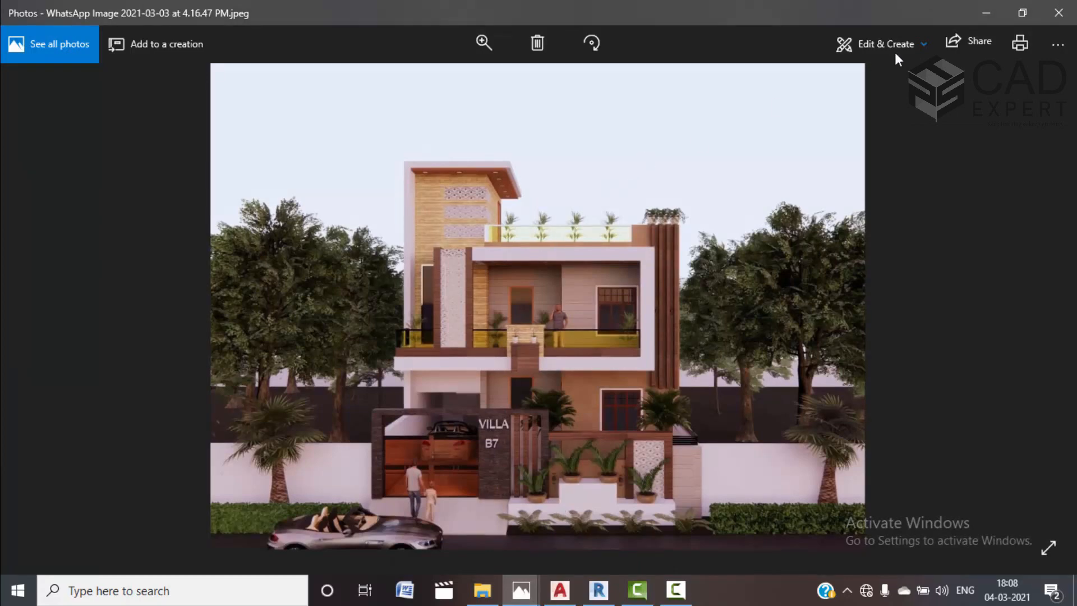
# Return to Revit from the rendering and exit the front boundary wall's profile edit in the 3D front orientation
pyautogui.click(985, 12)
pyautogui.click(1015, 207)
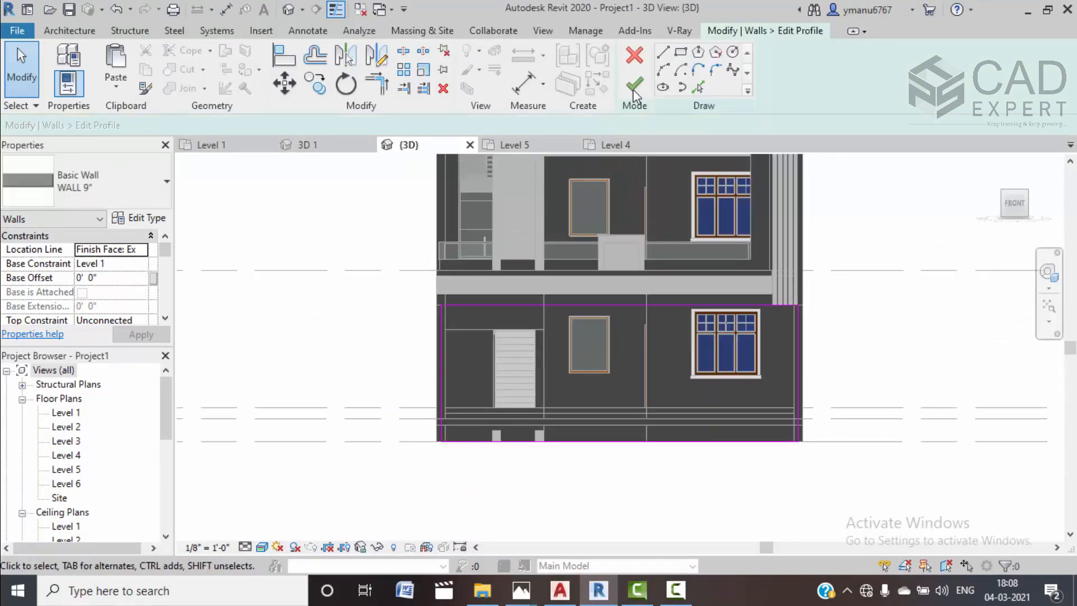
pyautogui.click(629, 88)
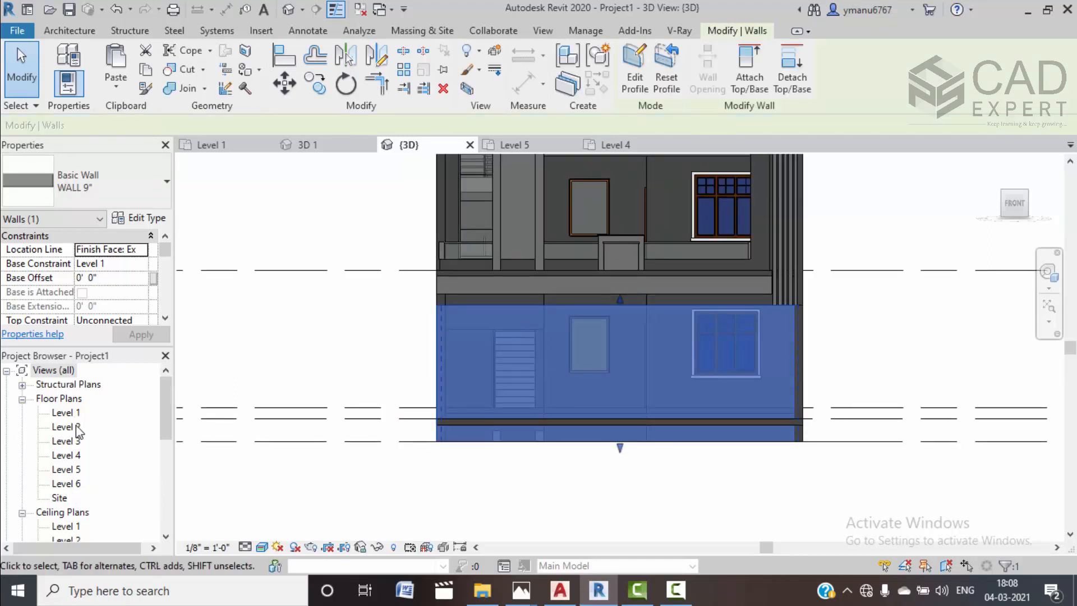
# Open the Level 3 floor plan and start splitting the front boundary wall beside the gate
pyautogui.doubleClick(66, 441)
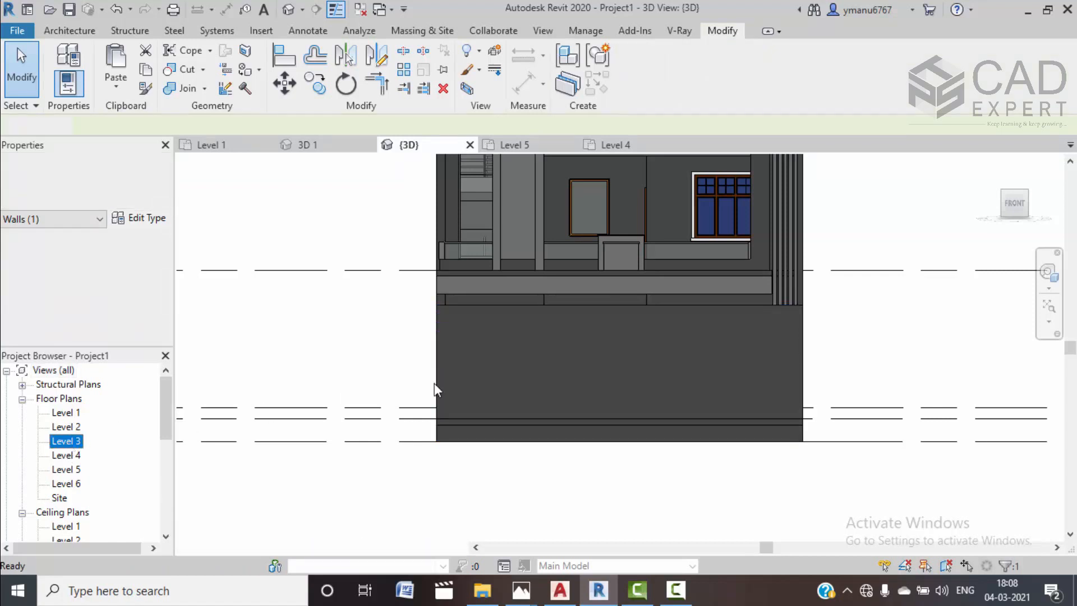
pyautogui.click(403, 50)
pyautogui.scroll(5, 583, 420)
pyautogui.scroll(6, 561, 415)
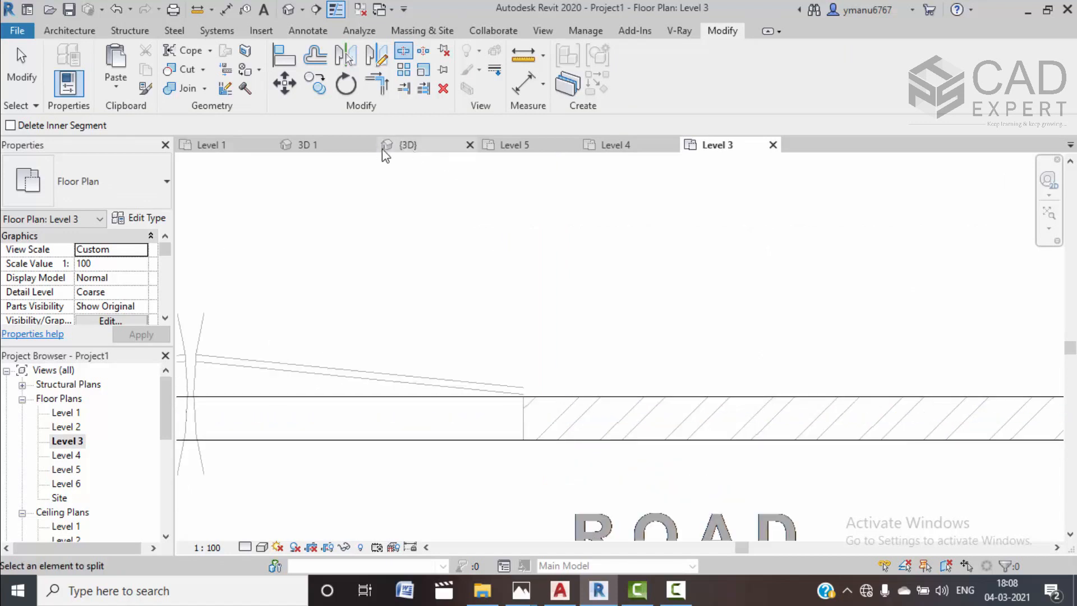
# Examine the gate frame and front boundary wall in the reference project's 3D 1 view
pyautogui.click(408, 145)
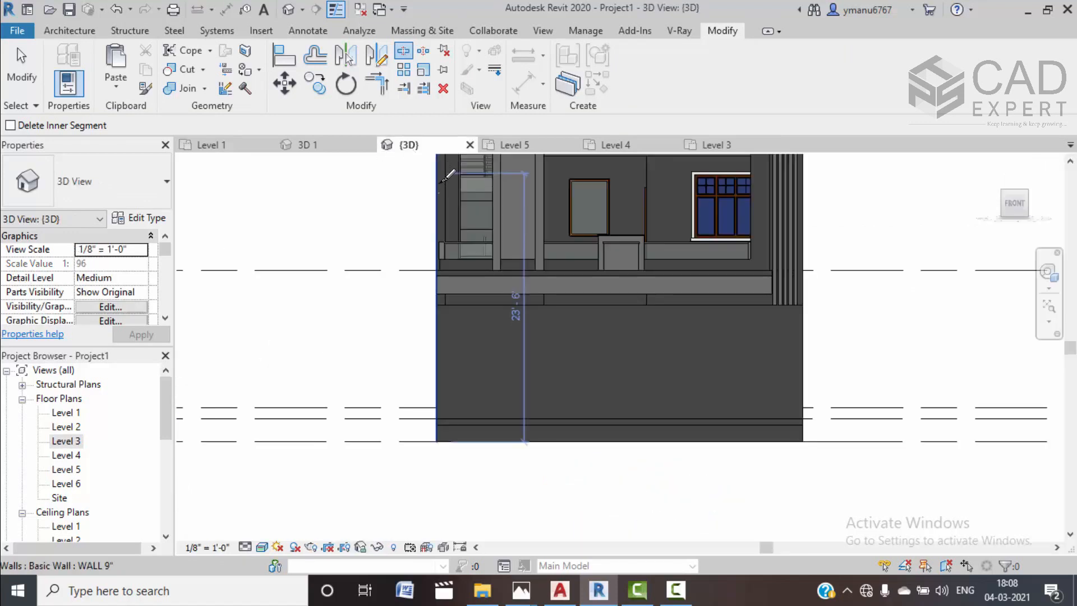
pyautogui.click(308, 147)
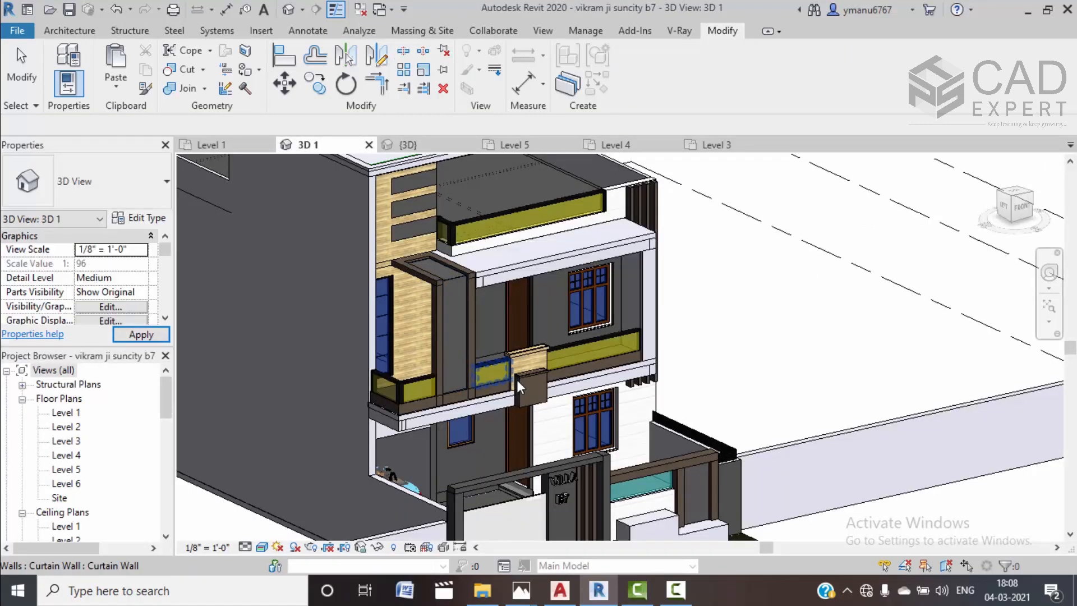
pyautogui.keyDown('shift'); pyautogui.moveTo(516, 379); pyautogui.dragTo(755, 331, button='middle'); pyautogui.keyUp('shift')
pyautogui.scroll(5, 561, 463)
pyautogui.scroll(-3, 409, 413)
pyautogui.moveTo(409, 413); pyautogui.dragTo(504, 428, button='middle')
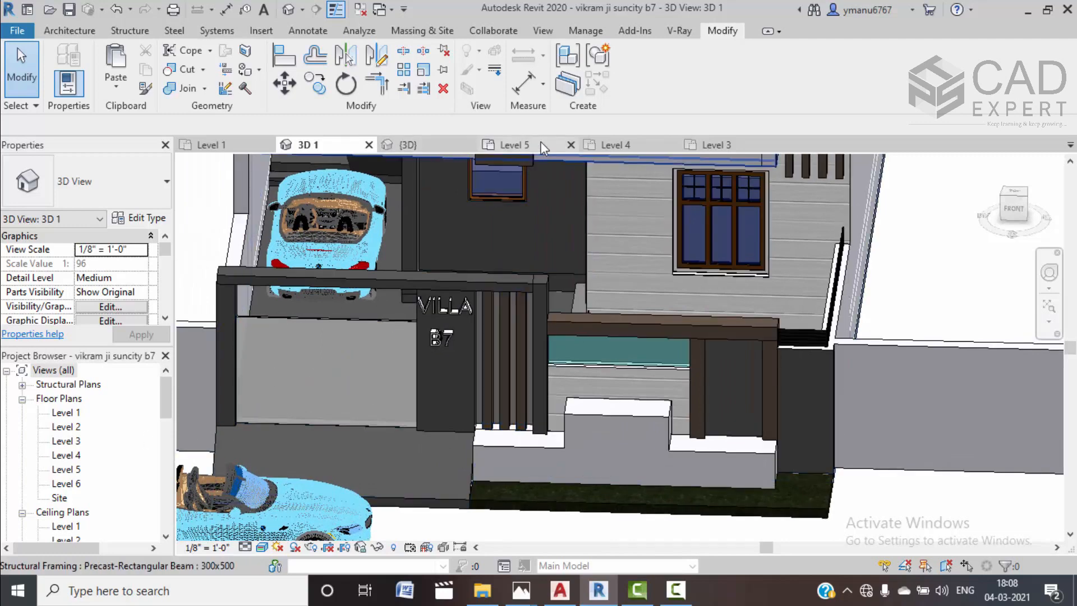
# Split the front boundary wall in the Level 3 plan 15' 0" from the side wall on the gate side
pyautogui.click(513, 145)
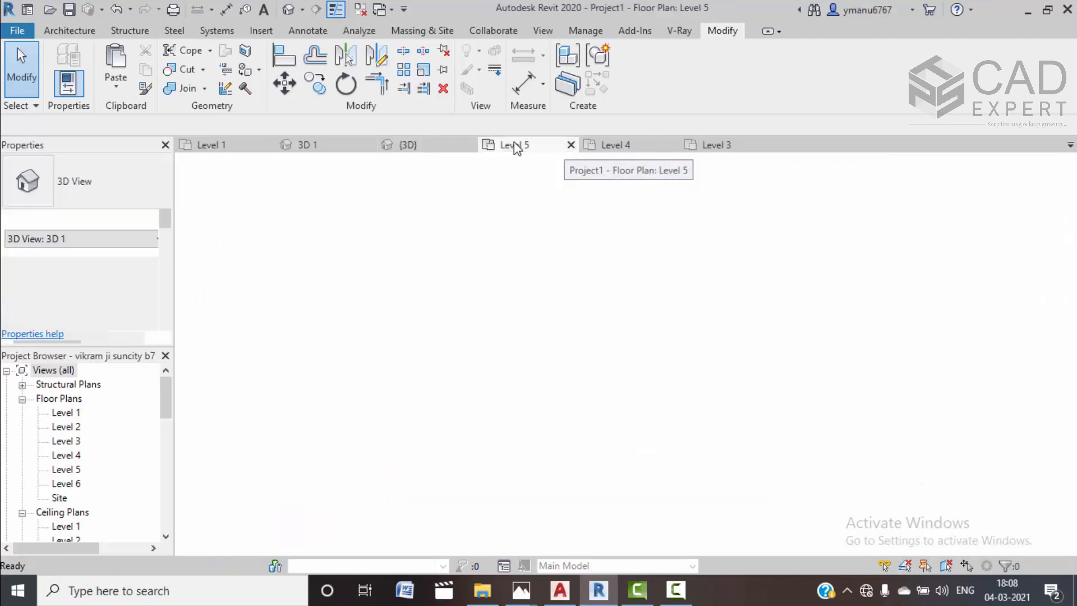
pyautogui.click(729, 147)
pyautogui.scroll(-4, 595, 409)
pyautogui.scroll(-2, 595, 409)
pyautogui.click(402, 52)
pyautogui.scroll(2, 600, 384)
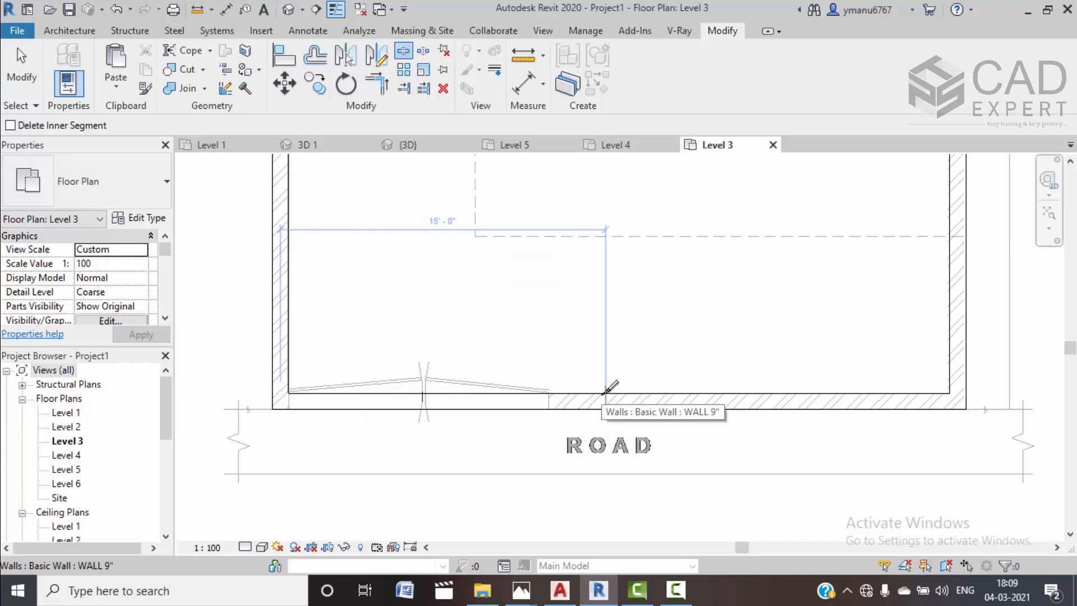
pyautogui.click(604, 392)
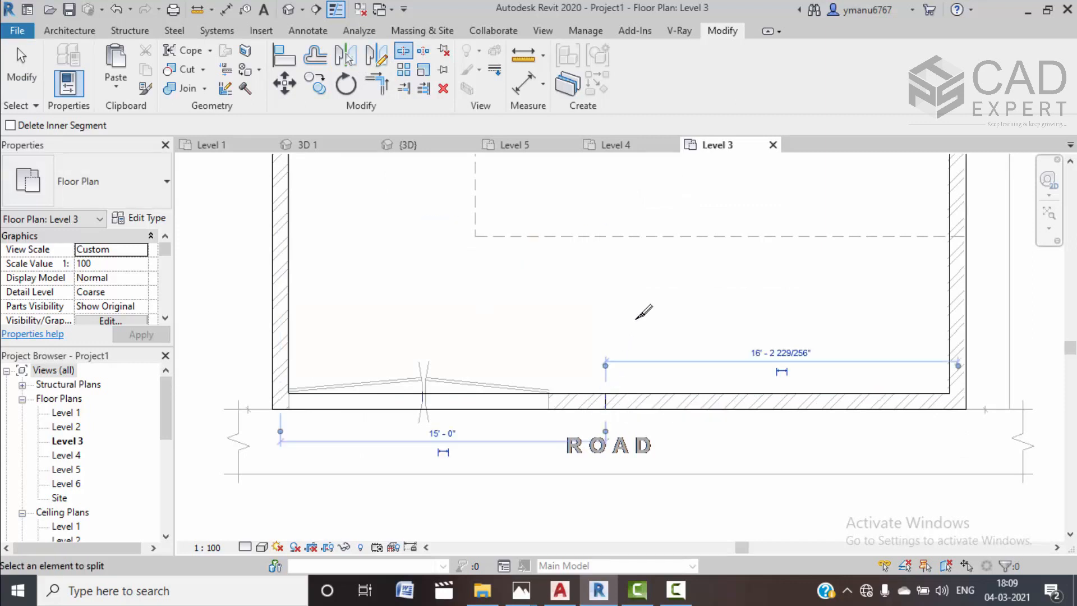
pyautogui.press('Escape')
# Edit the gate segment's wall profile in 3D, adding lines offset 1' 0" inward from its outer side and top edges
pyautogui.click(544, 400)
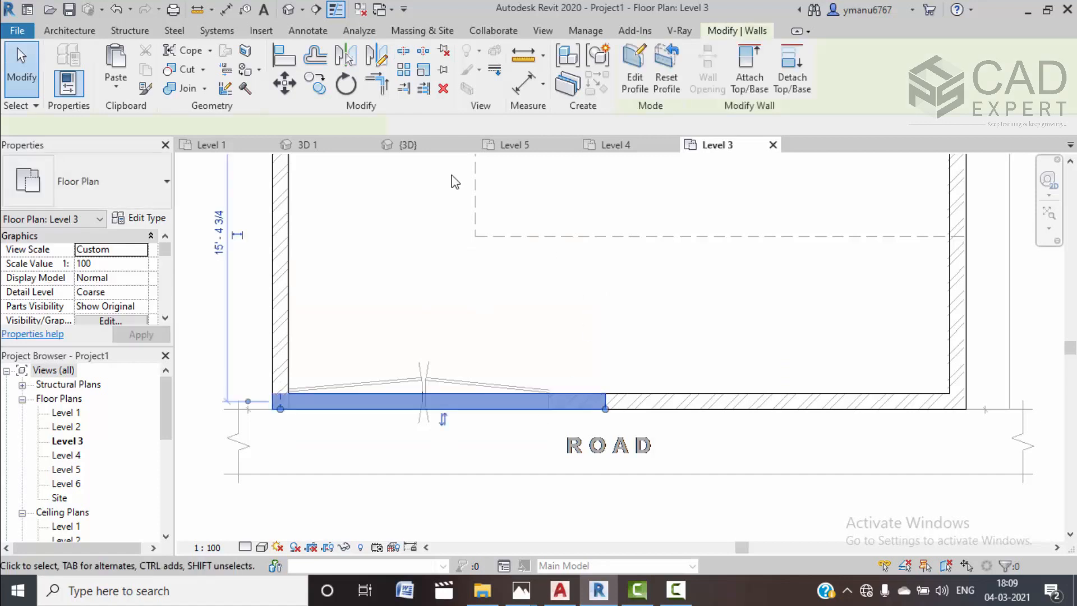
pyautogui.hotkey('ctrl', 'Tab')
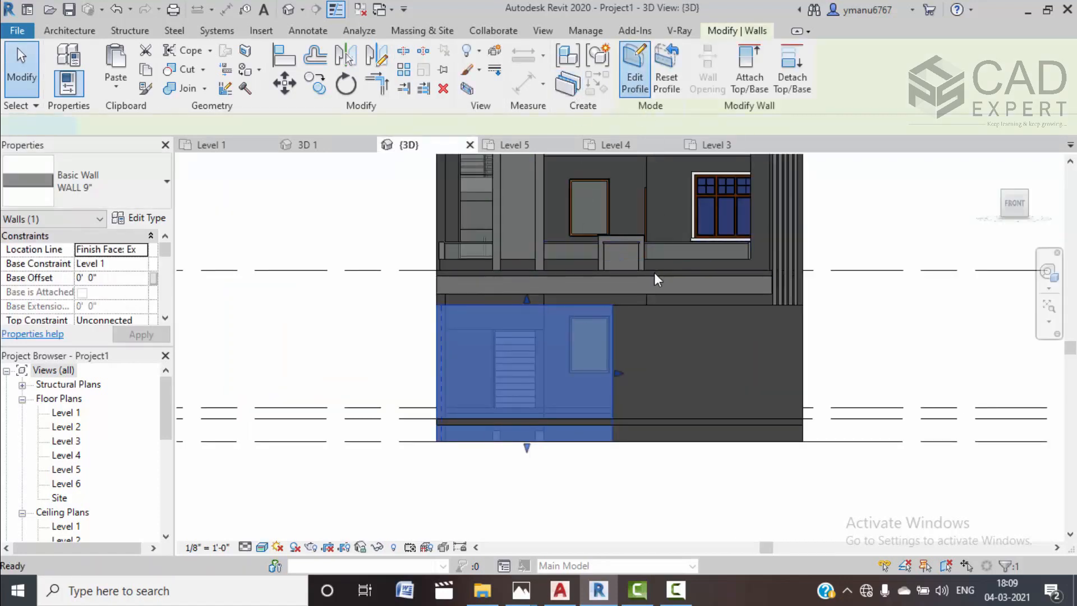
pyautogui.scroll(3, 511, 319)
pyautogui.moveTo(513, 314); pyautogui.dragTo(523, 294, button='middle')
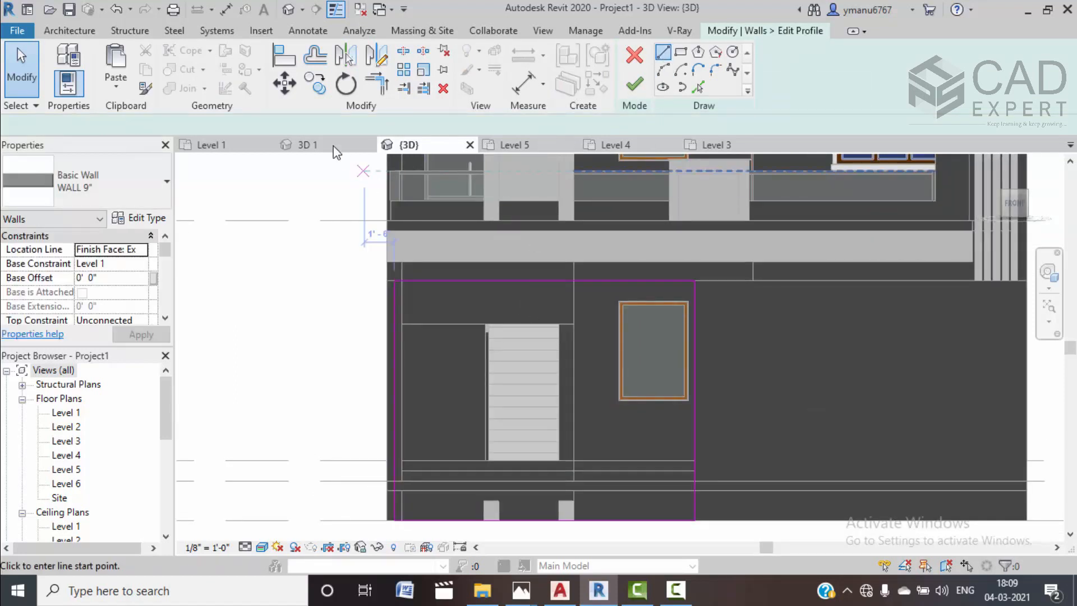
pyautogui.press('l')
pyautogui.press('i')
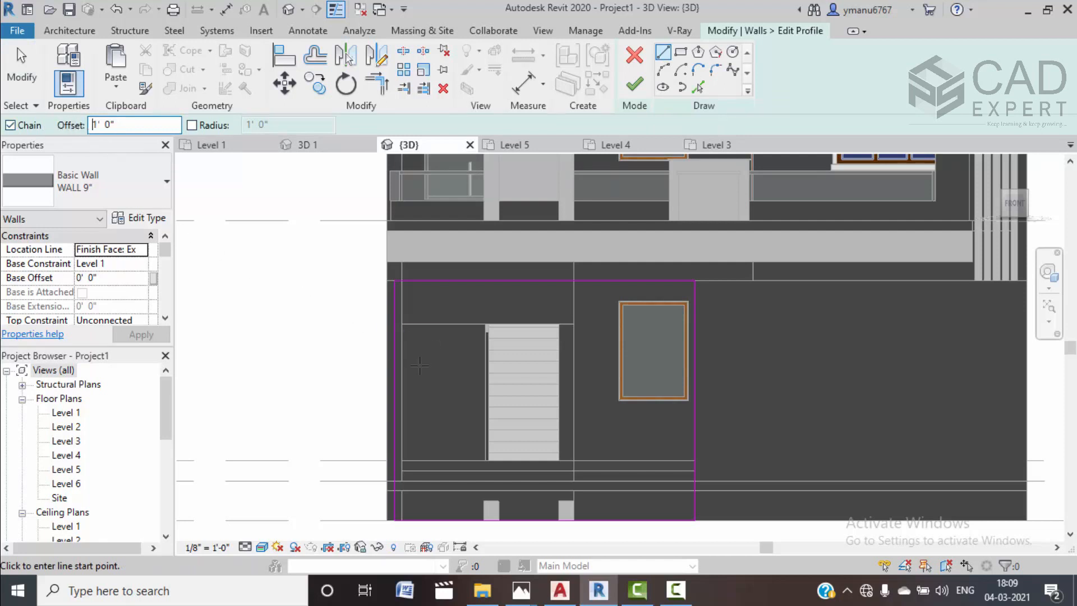
pyautogui.click(698, 87)
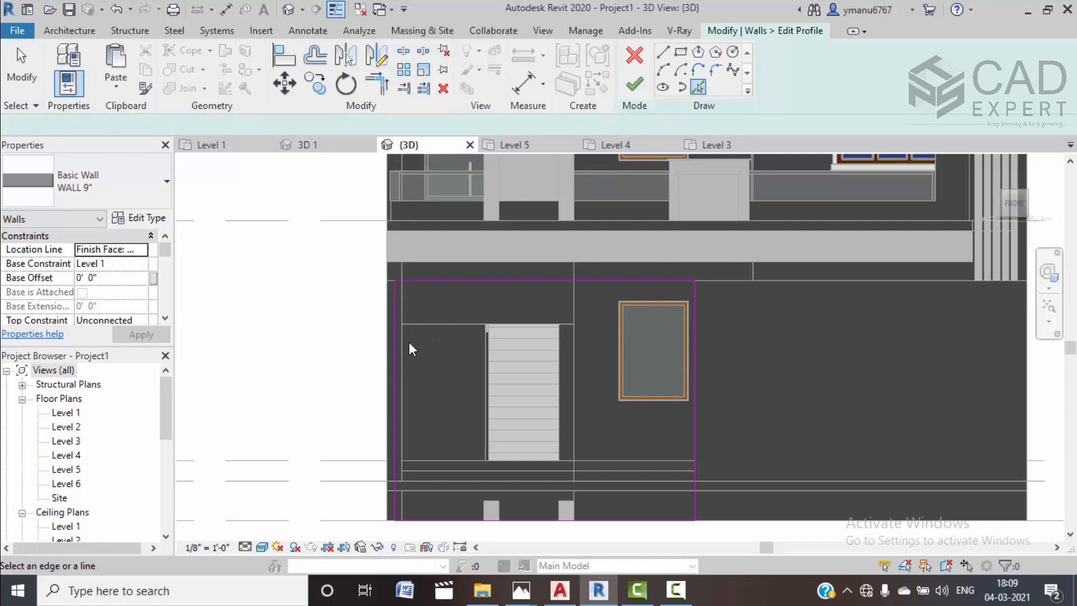
pyautogui.click(397, 396)
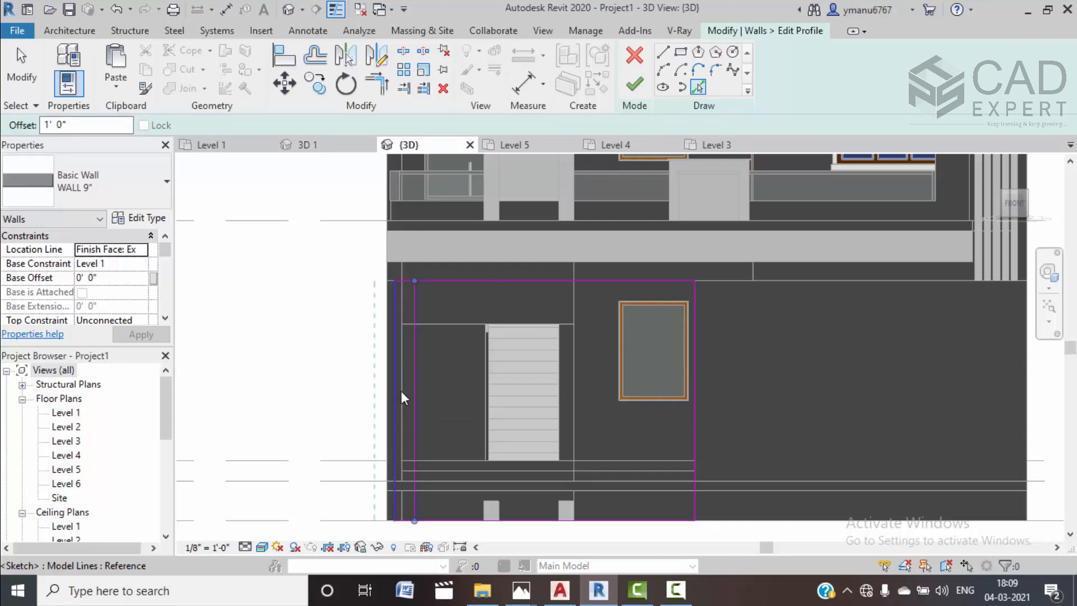
pyautogui.click(457, 282)
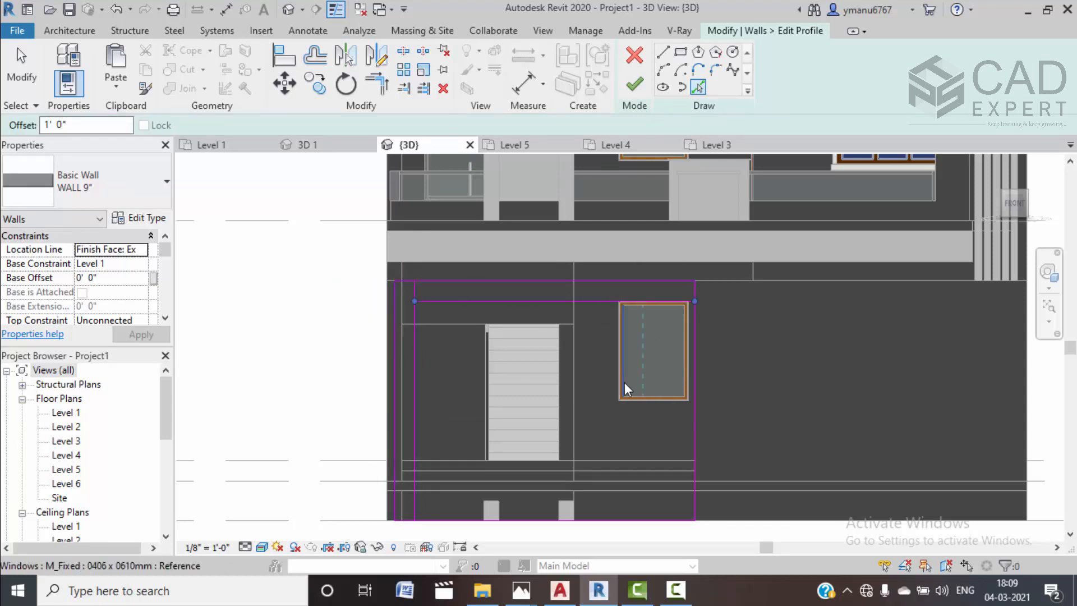
pyautogui.moveTo(626, 447); pyautogui.dragTo(610, 373, button='middle')
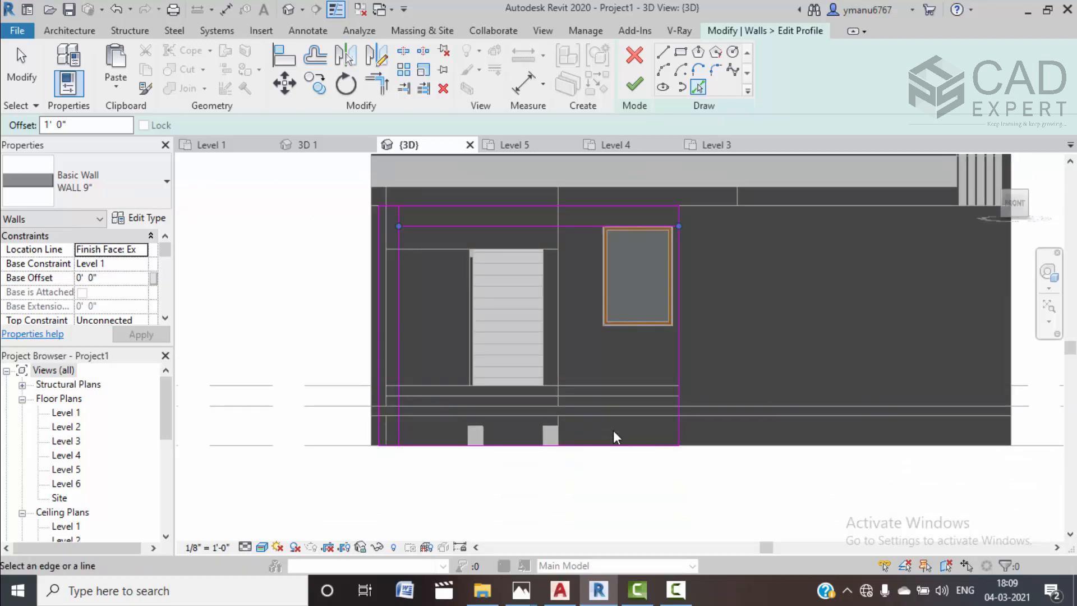
pyautogui.scroll(-1, 616, 437)
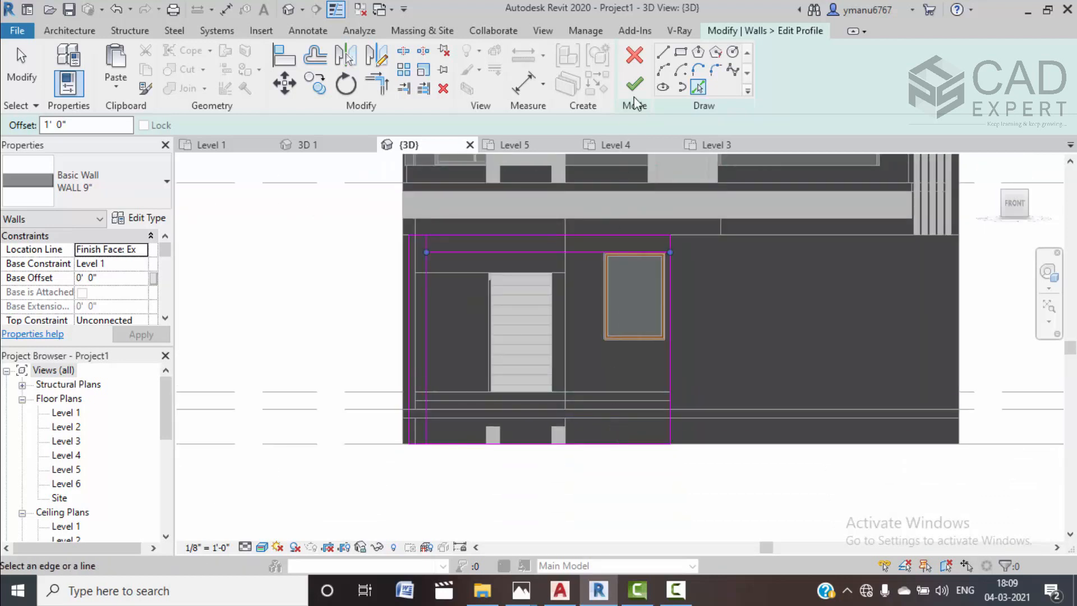
# Draw a vertical profile line with 0 offset from the gate's inner end up to the upper offset line
pyautogui.moveTo(694, 316)
pyautogui.keyDown('shift'); pyautogui.mouseDown(button='middle')
pyautogui.moveTo(680, 433)
pyautogui.moveTo(630, 428)
pyautogui.mouseUp(button='middle'); pyautogui.keyUp('shift')
pyautogui.scroll(5, 624, 436)
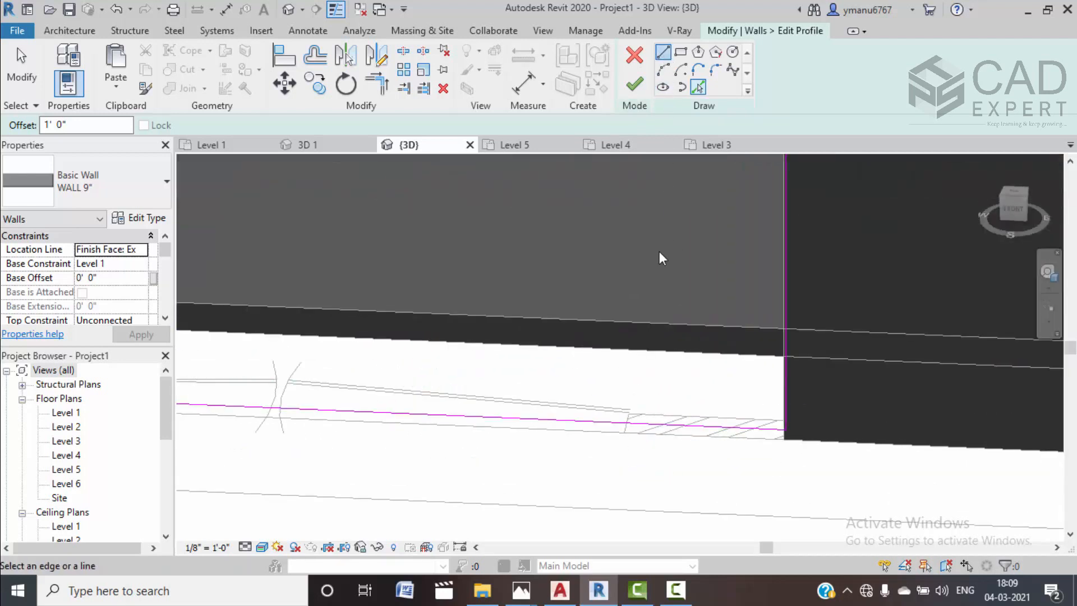
pyautogui.click(626, 421)
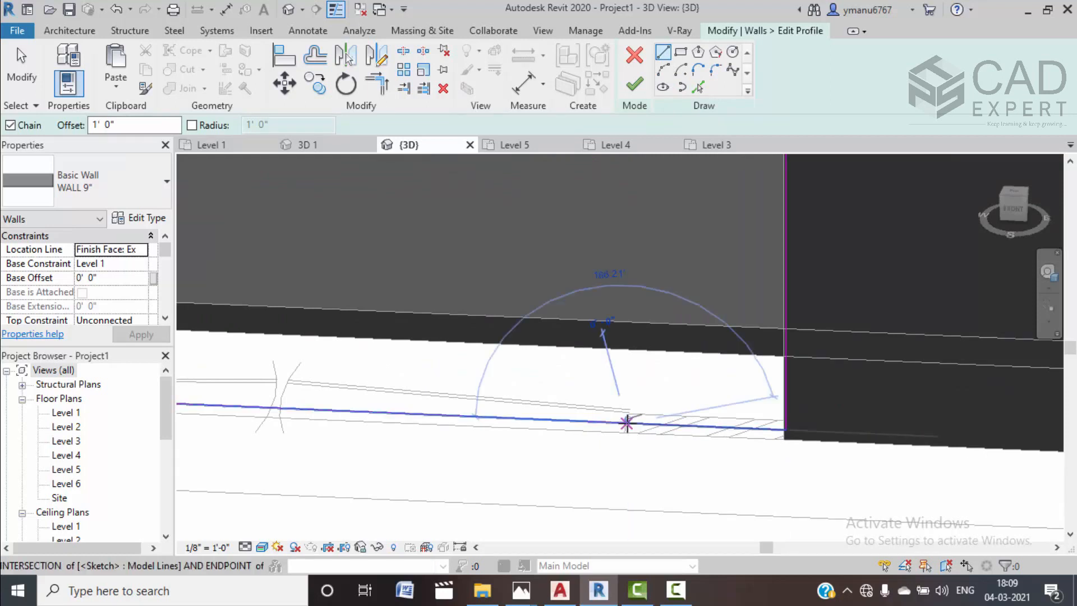
pyautogui.scroll(-2, 626, 337)
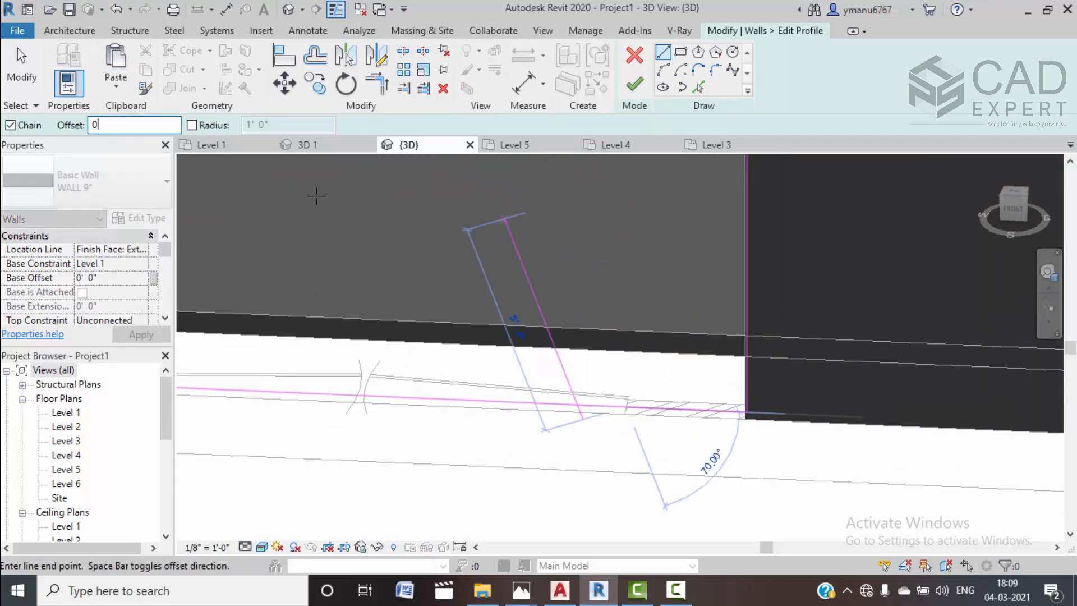
pyautogui.scroll(2, 614, 314)
pyautogui.moveTo(614, 280); pyautogui.dragTo(606, 476, button='middle')
pyautogui.click(603, 231)
pyautogui.press('Escape')
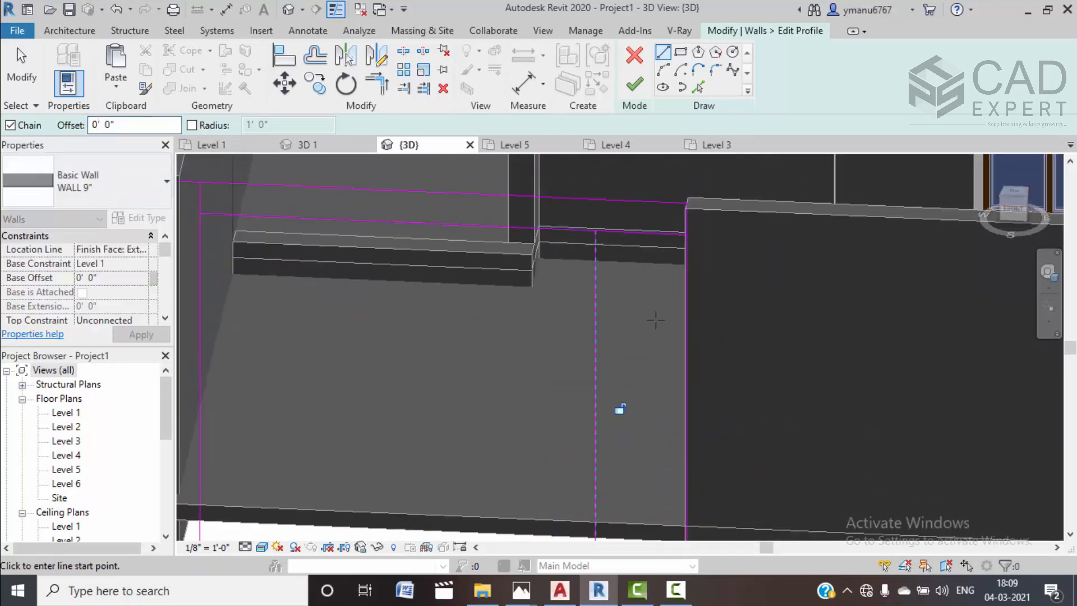
pyautogui.press('Escape')
pyautogui.scroll(-2, 656, 337)
# Draw a horizontal profile line along Level 2 between the two inner vertical lines, working in the front orientation
pyautogui.click(1012, 209)
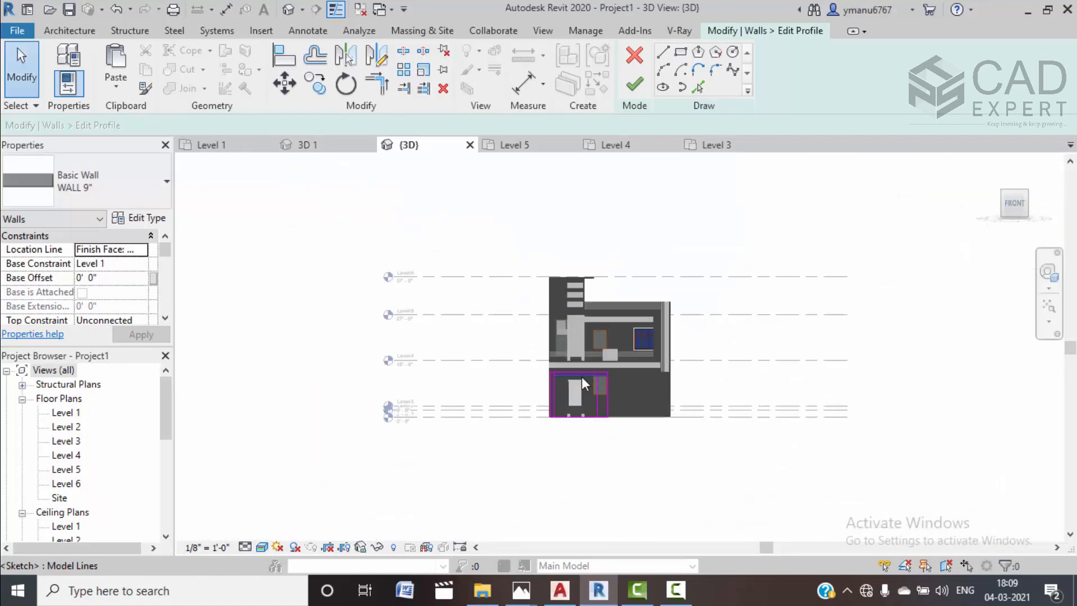
pyautogui.scroll(4, 597, 402)
pyautogui.moveTo(599, 398)
pyautogui.mouseDown(button='middle')
pyautogui.moveTo(607, 288)
pyautogui.moveTo(575, 387)
pyautogui.moveTo(596, 385)
pyautogui.moveTo(596, 401)
pyautogui.mouseUp(button='middle')
pyautogui.scroll(2, 578, 379)
pyautogui.click(667, 57)
pyautogui.scroll(2, 455, 421)
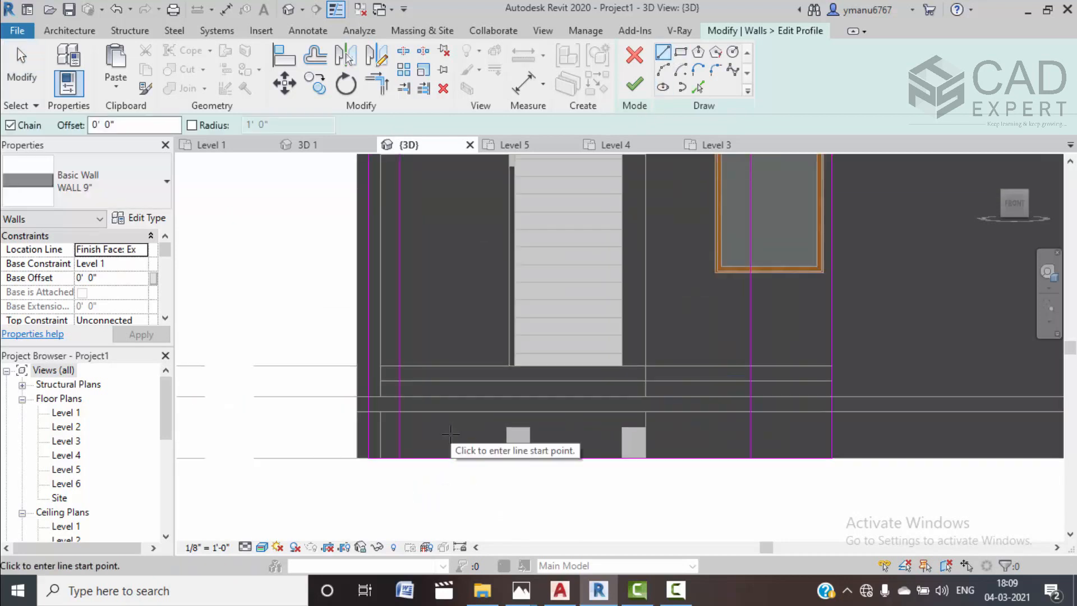
pyautogui.click(399, 396)
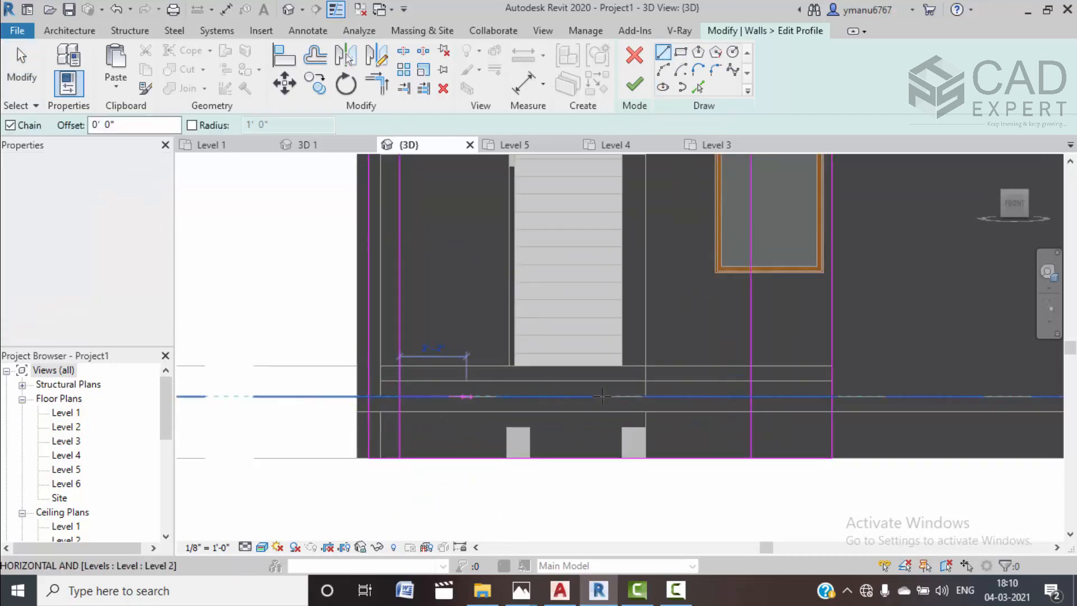
pyautogui.click(750, 396)
pyautogui.press('Escape')
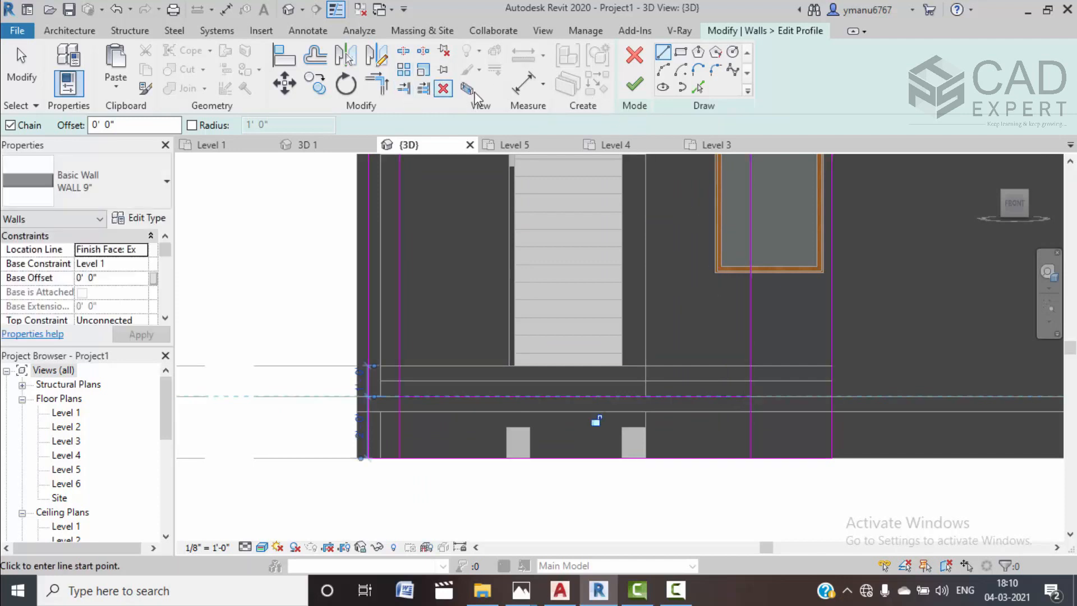
# Trim the inner lines to corners to form a closed rectangular gate opening and finish the wall profile
pyautogui.click(376, 85)
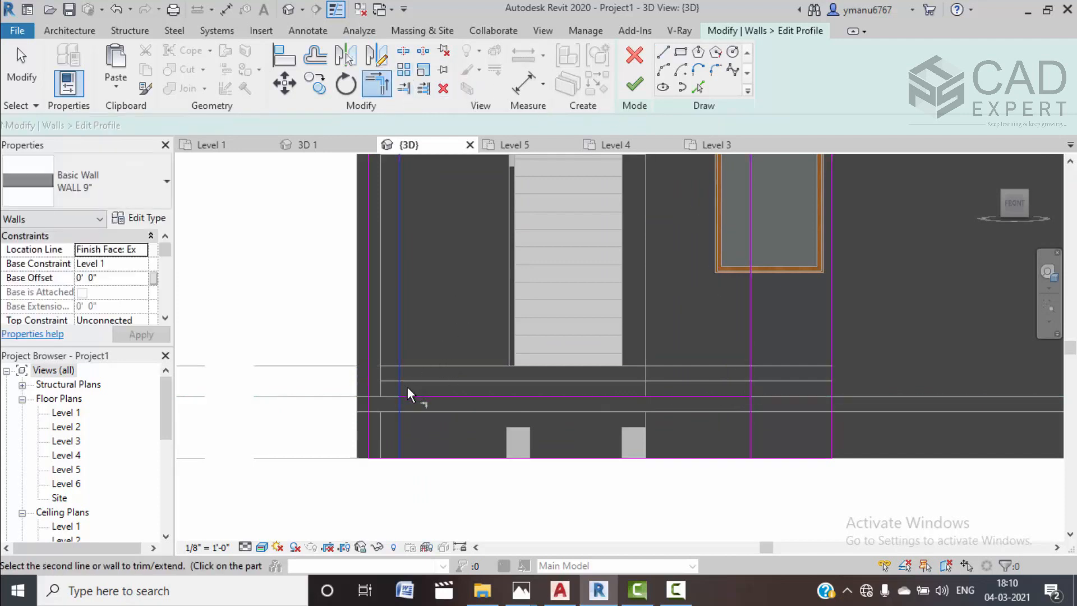
pyautogui.click(748, 374)
pyautogui.scroll(-1, 752, 357)
pyautogui.moveTo(626, 334); pyautogui.dragTo(629, 448, button='middle')
pyautogui.click(490, 313)
pyautogui.click(627, 291)
pyautogui.click(751, 320)
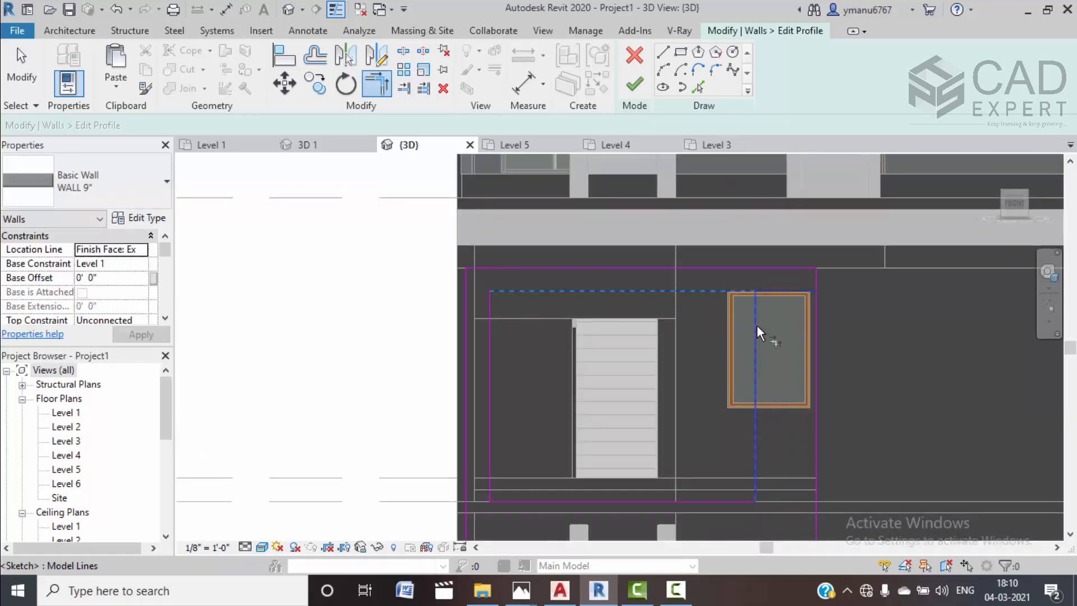
pyautogui.click(635, 85)
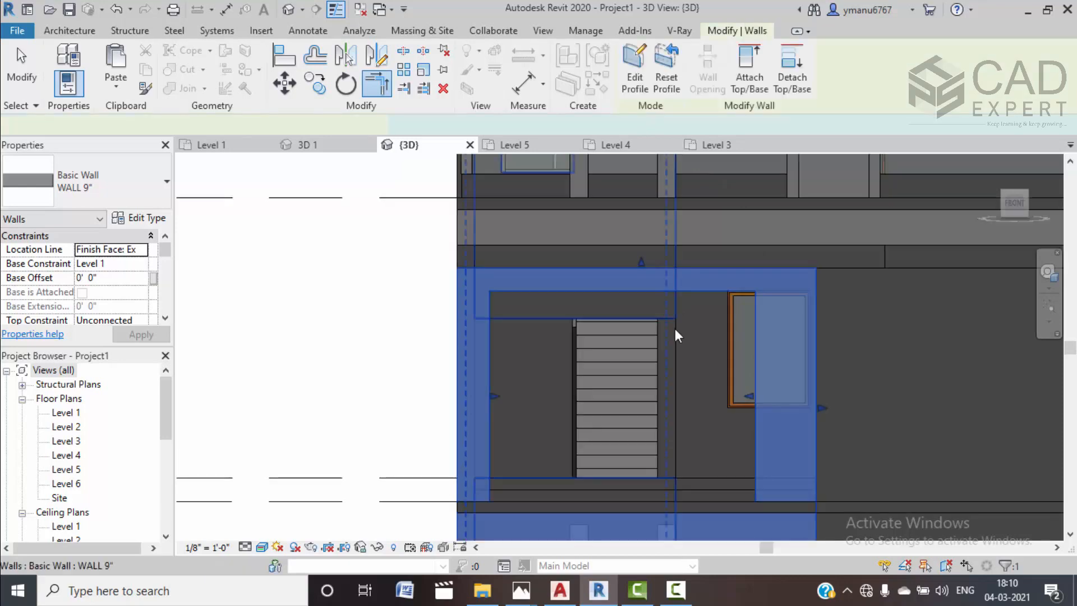
# Inspect the gate opening in 3D and compare it with the gate frame in the reference project
pyautogui.scroll(-3, 667, 354)
pyautogui.keyDown('shift'); pyautogui.moveTo(746, 354); pyautogui.dragTo(601, 527, button='middle'); pyautogui.keyUp('shift')
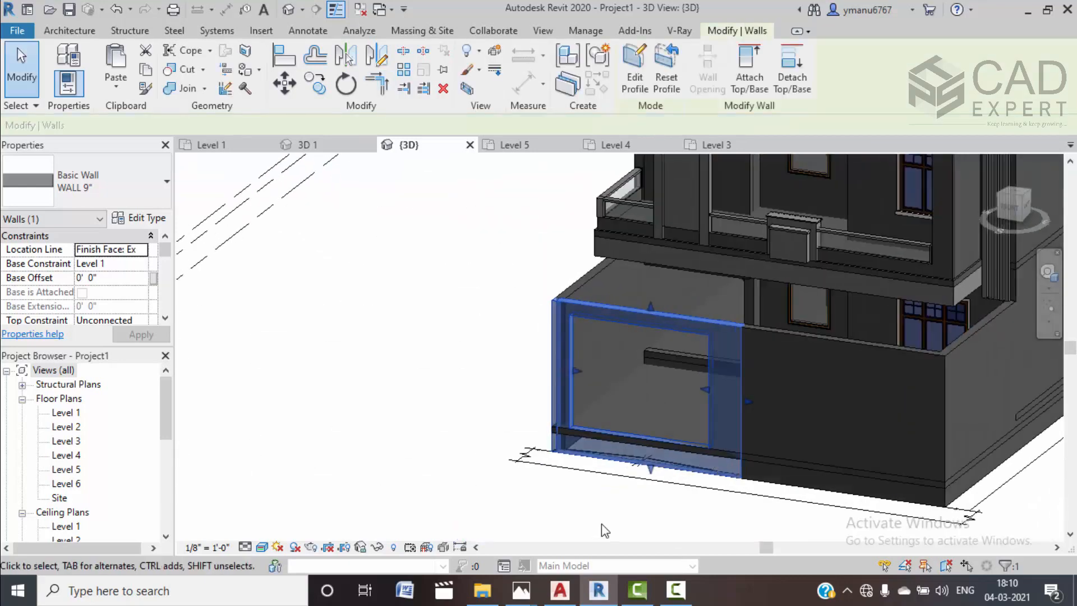
pyautogui.click(601, 527)
pyautogui.keyDown('shift'); pyautogui.moveTo(641, 494); pyautogui.dragTo(664, 302, button='middle'); pyautogui.keyUp('shift')
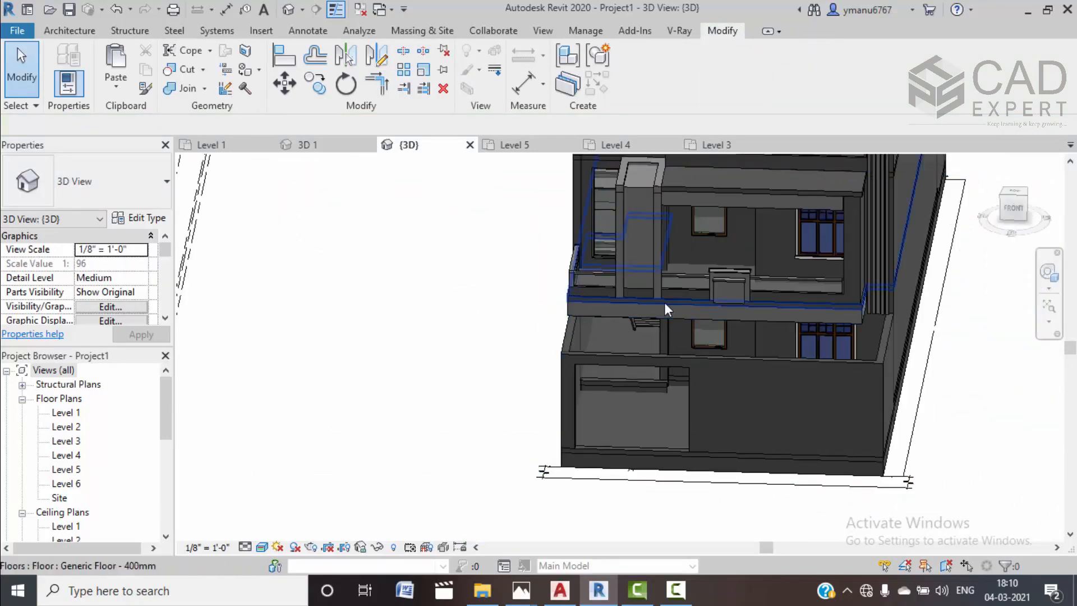
pyautogui.click(347, 146)
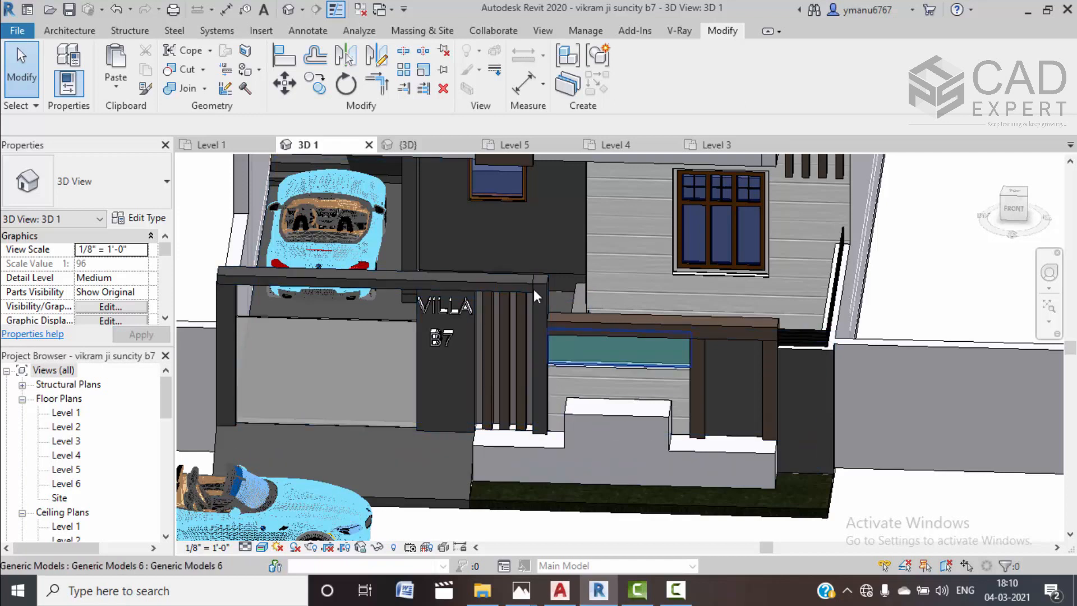
pyautogui.click(429, 144)
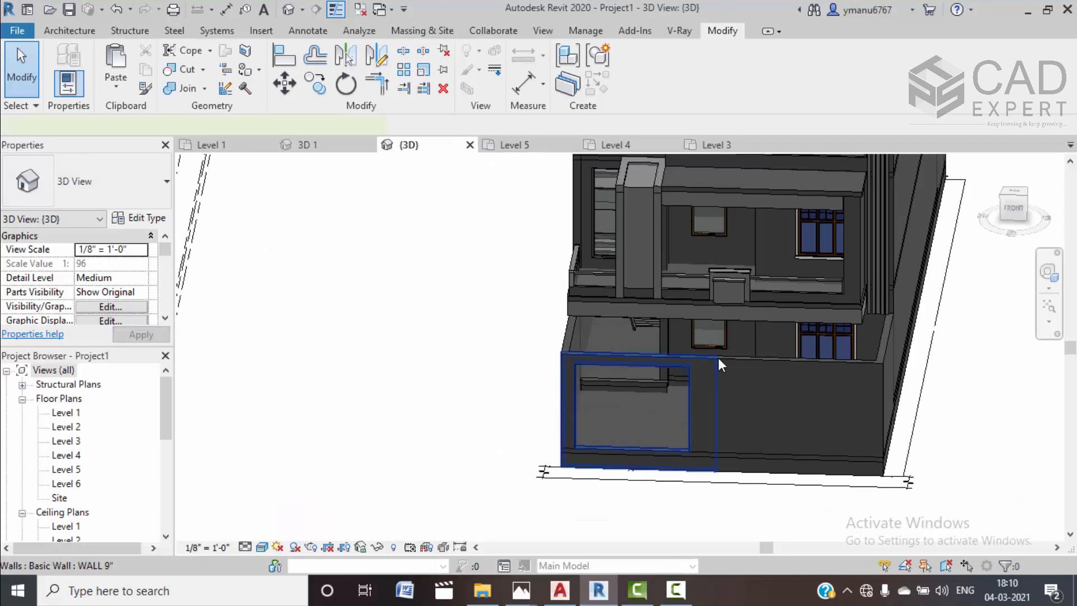
# Open the profile of the front boundary wall segment beside the gate for editing, working in the front orientation
pyautogui.click(714, 358)
pyautogui.click(1007, 211)
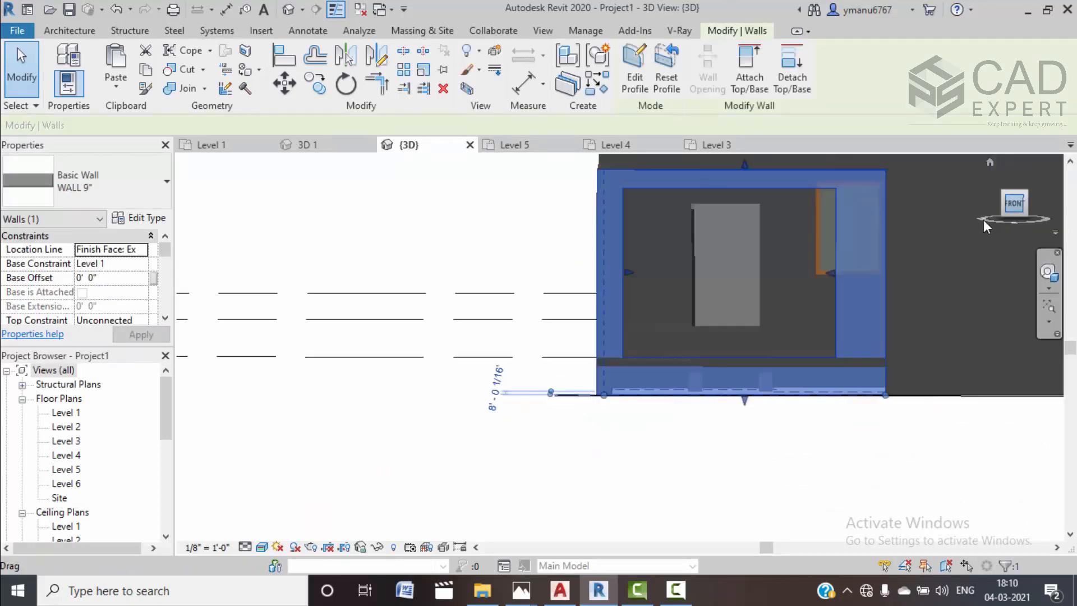
pyautogui.moveTo(796, 327); pyautogui.dragTo(642, 301, button='middle')
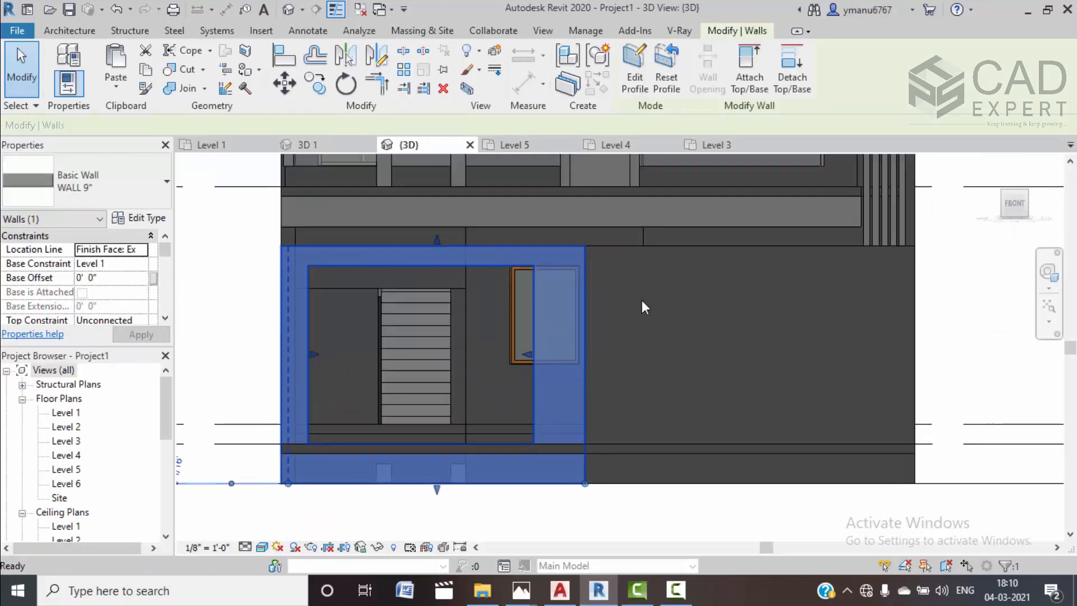
pyautogui.click(665, 251)
pyautogui.click(638, 80)
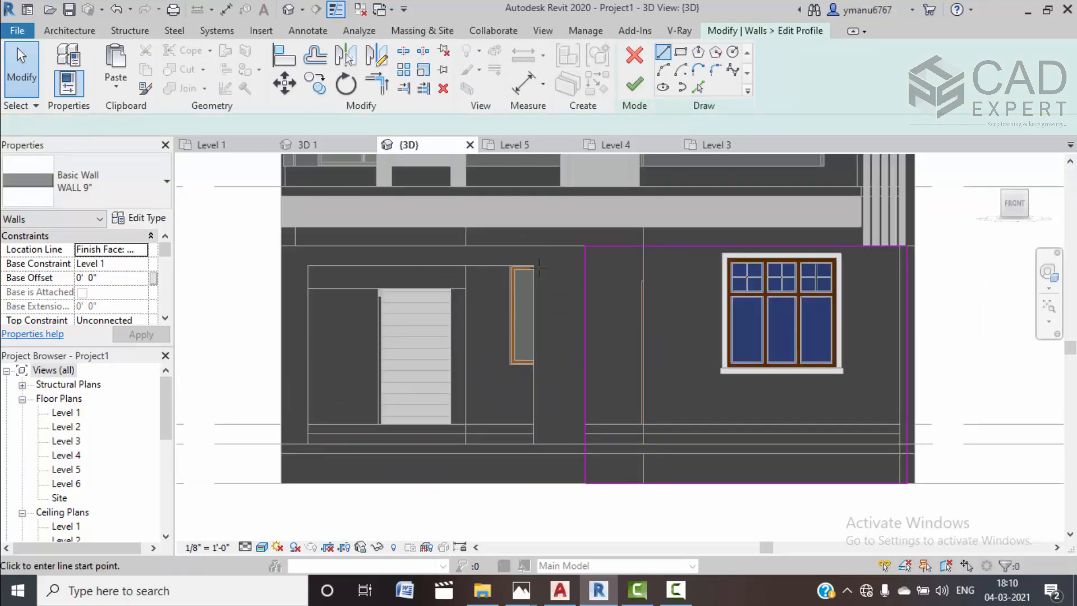
# Draw a narrow closed rectangle along the segment's gate-side edge, from the gate opening's top line down to Level 2, with 0 offset
pyautogui.click(662, 55)
pyautogui.click(585, 266)
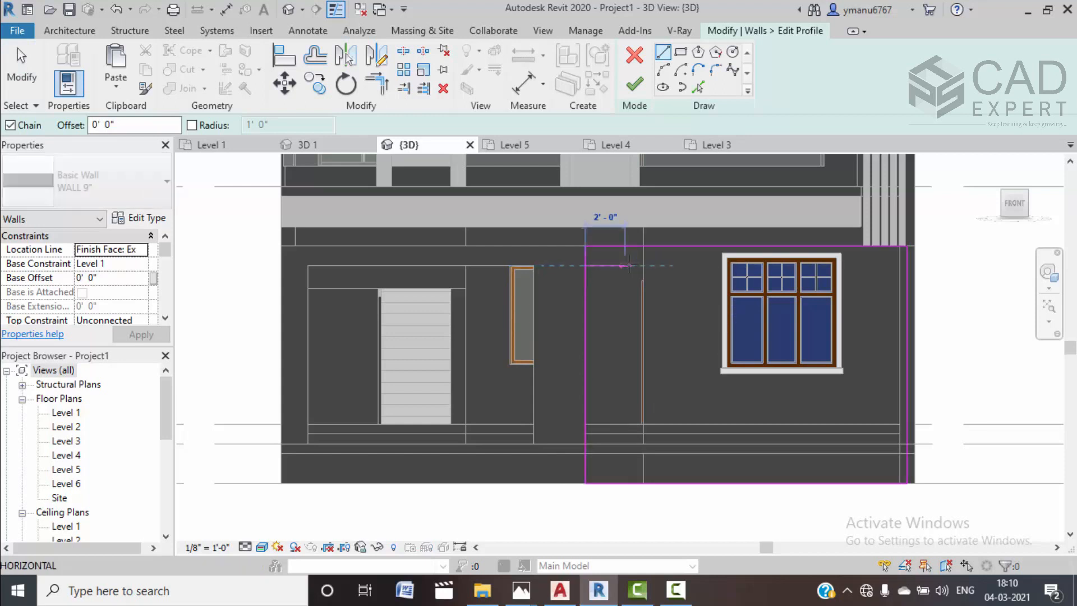
pyautogui.click(642, 265)
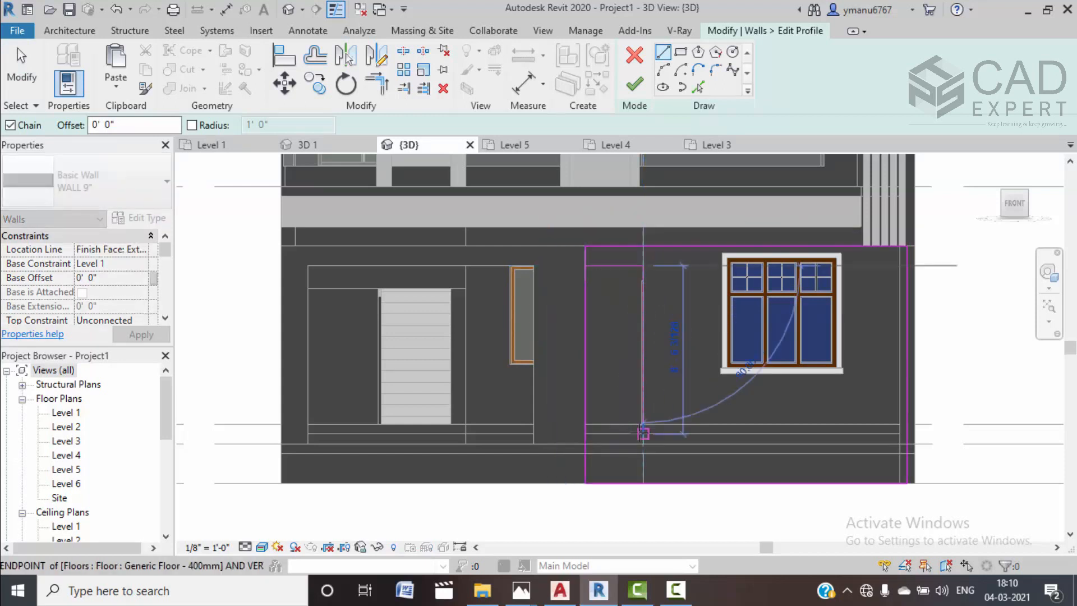
pyautogui.scroll(3, 643, 424)
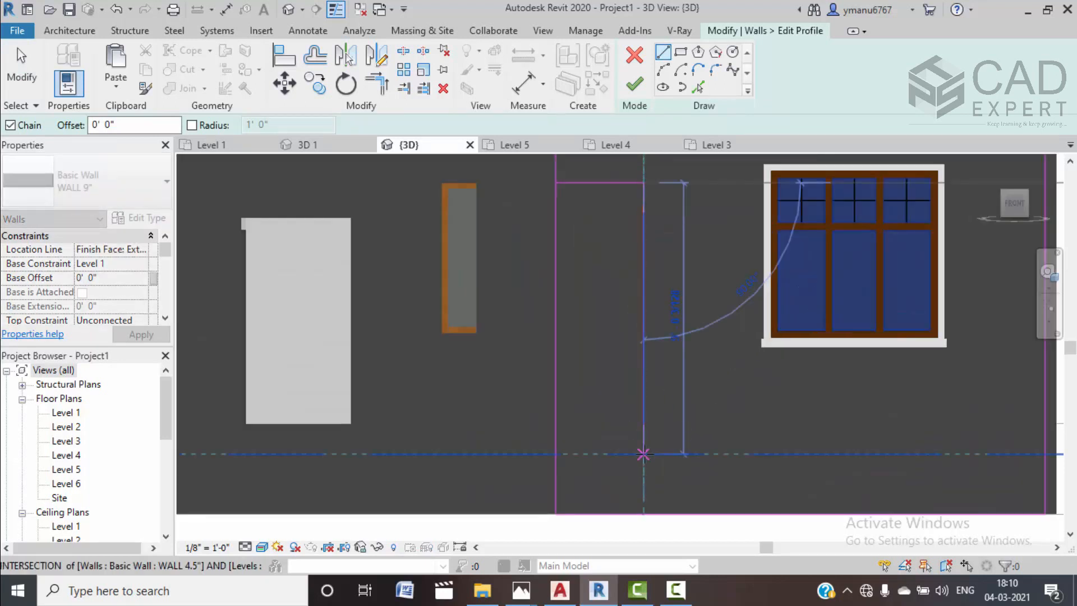
pyautogui.click(643, 453)
pyautogui.click(555, 453)
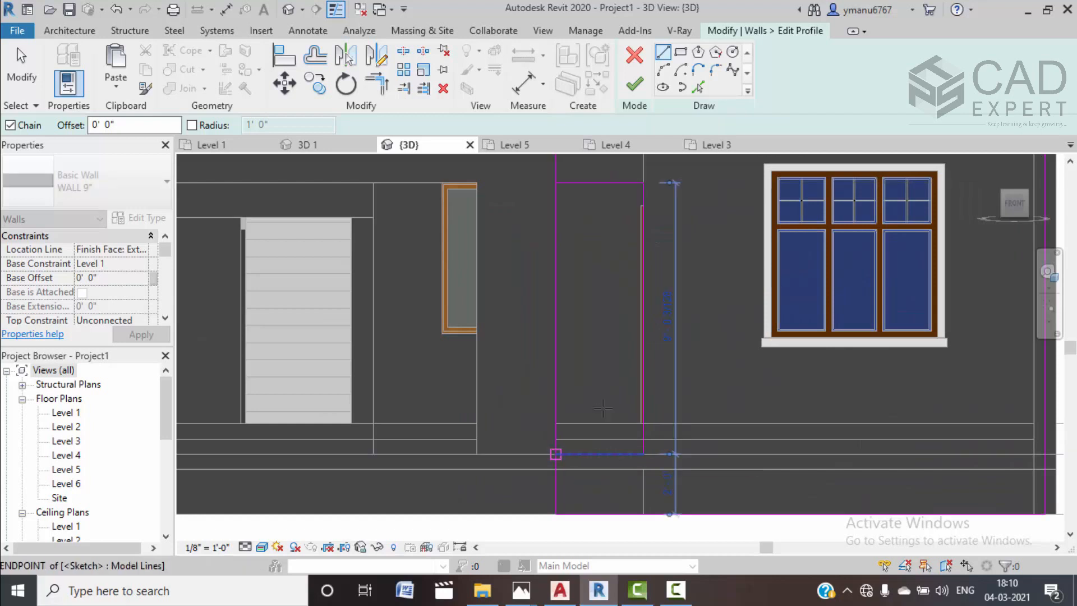
pyautogui.click(555, 182)
pyautogui.scroll(-3, 616, 336)
pyautogui.moveTo(627, 359); pyautogui.dragTo(625, 408, button='middle')
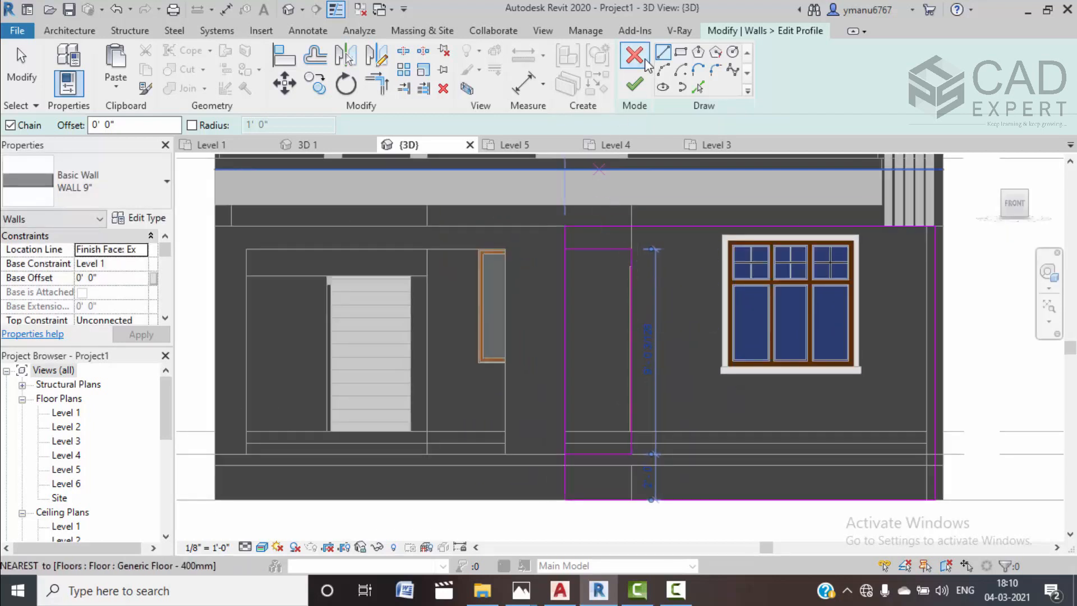
# Finish the wall profile to cut the narrow opening and inspect it beside the gate in 3D
pyautogui.click(403, 51)
pyautogui.click(376, 84)
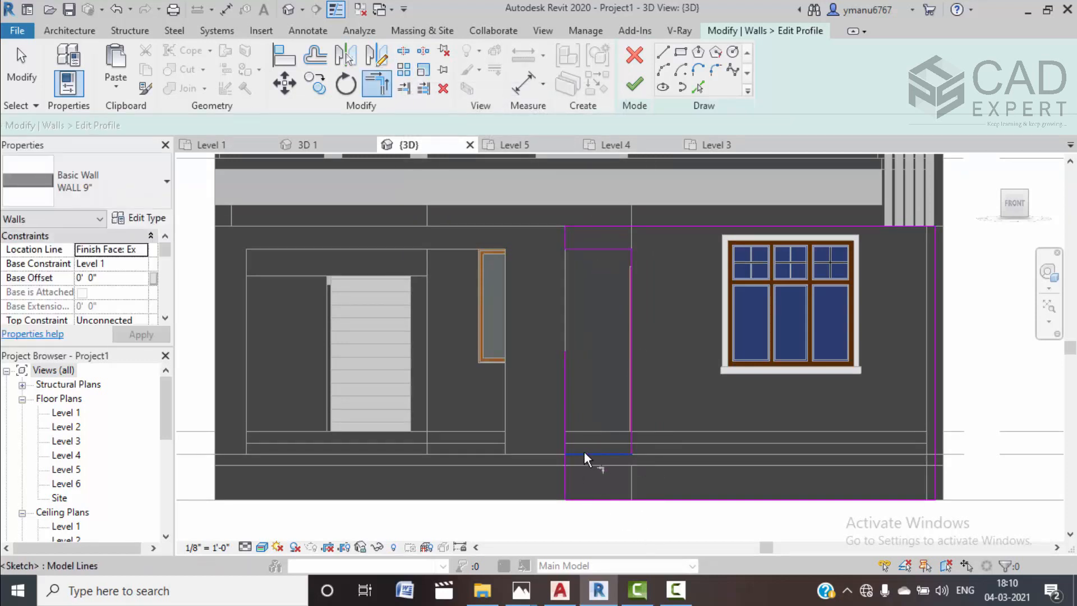
pyautogui.click(633, 86)
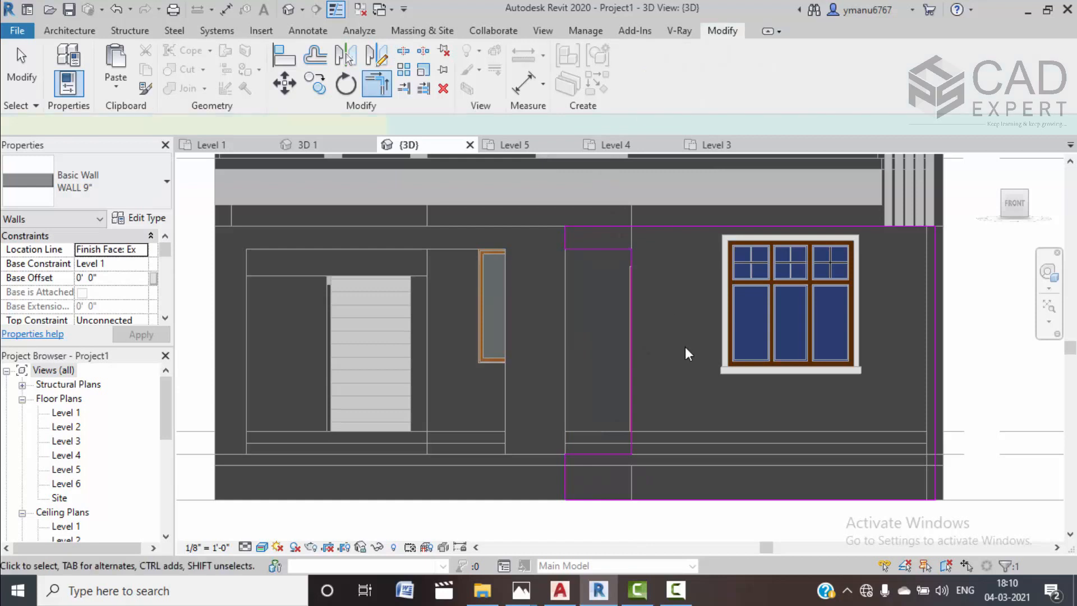
pyautogui.scroll(-3, 694, 353)
pyautogui.keyDown('shift'); pyautogui.moveTo(705, 364); pyautogui.dragTo(730, 490, button='middle'); pyautogui.keyUp('shift')
pyautogui.click(713, 493)
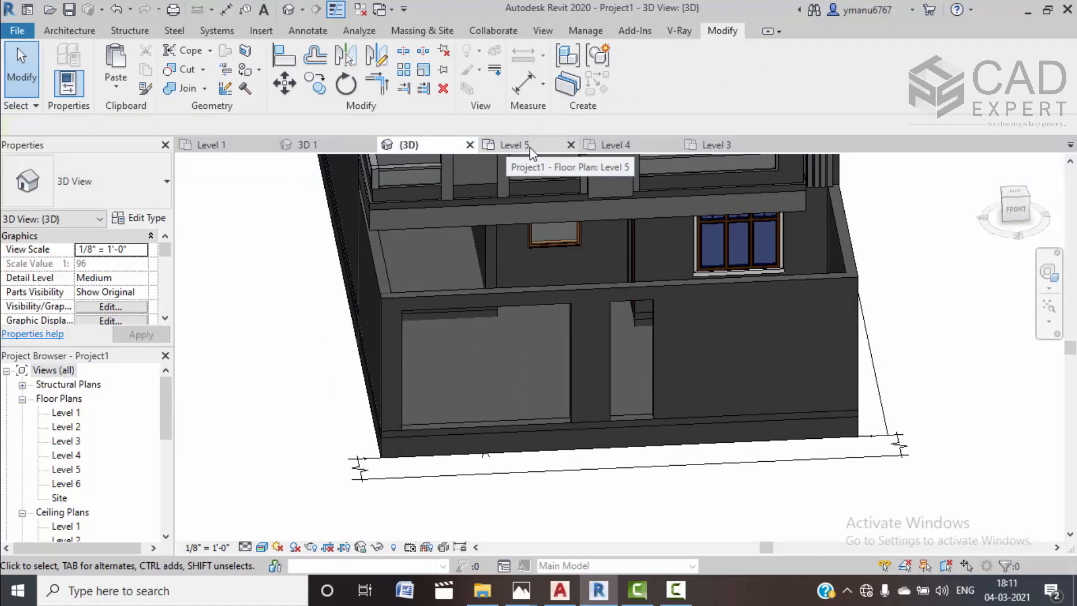
# Examine the boundary wall frames and stepped wall heights in the reference project's 3D view, and return to the villa model
pyautogui.click(311, 145)
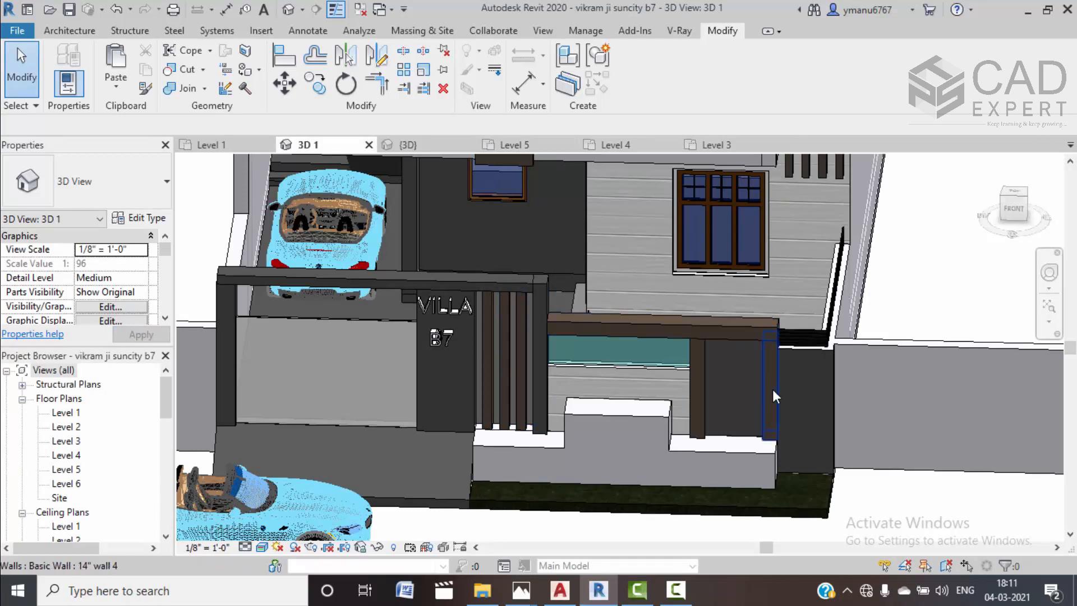
pyautogui.keyDown('shift'); pyautogui.moveTo(772, 387); pyautogui.dragTo(668, 373, button='middle'); pyautogui.keyUp('shift')
pyautogui.keyDown('shift'); pyautogui.moveTo(959, 266); pyautogui.dragTo(877, 363, button='middle'); pyautogui.keyUp('shift')
pyautogui.scroll(-5, 856, 372)
pyautogui.scroll(5, 622, 336)
pyautogui.scroll(8, 649, 374)
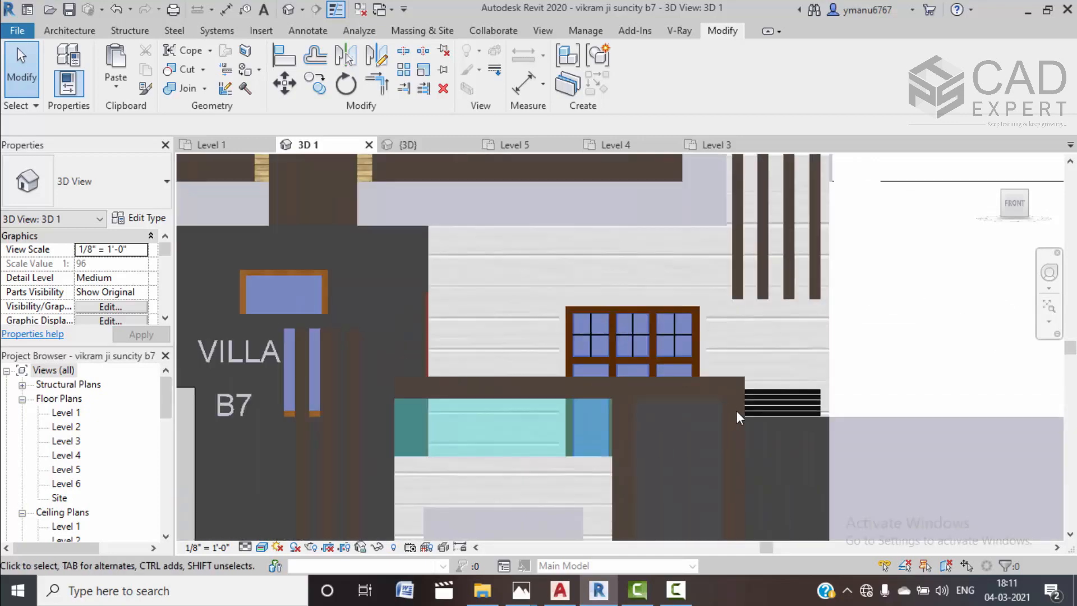
pyautogui.scroll(-6, 762, 419)
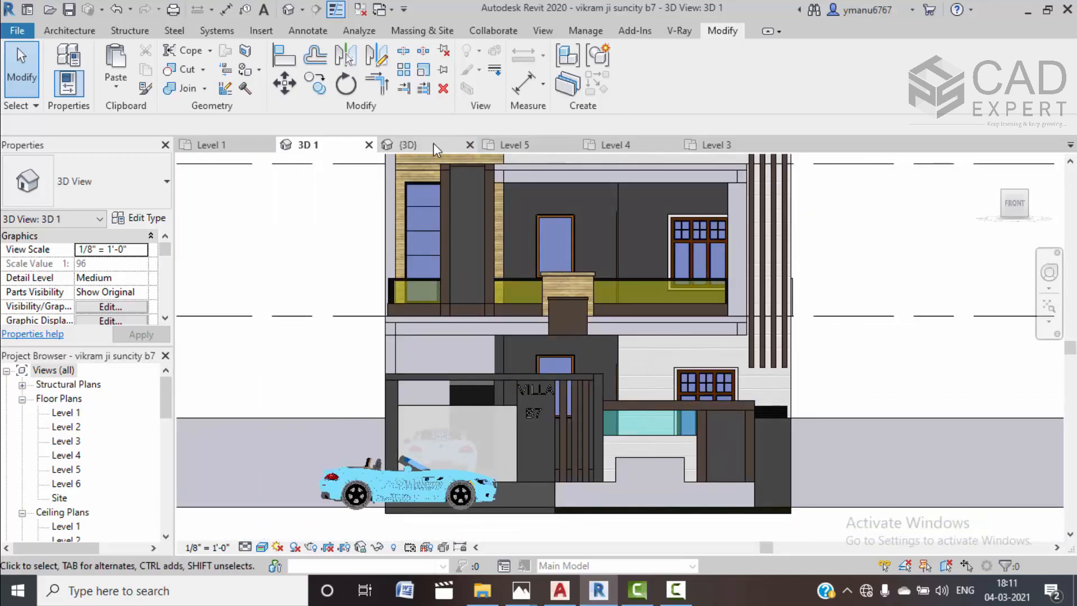
pyautogui.click(433, 143)
pyautogui.moveTo(630, 314)
pyautogui.mouseDown(button='middle')
pyautogui.moveTo(654, 331)
pyautogui.moveTo(637, 305)
pyautogui.mouseUp(button='middle')
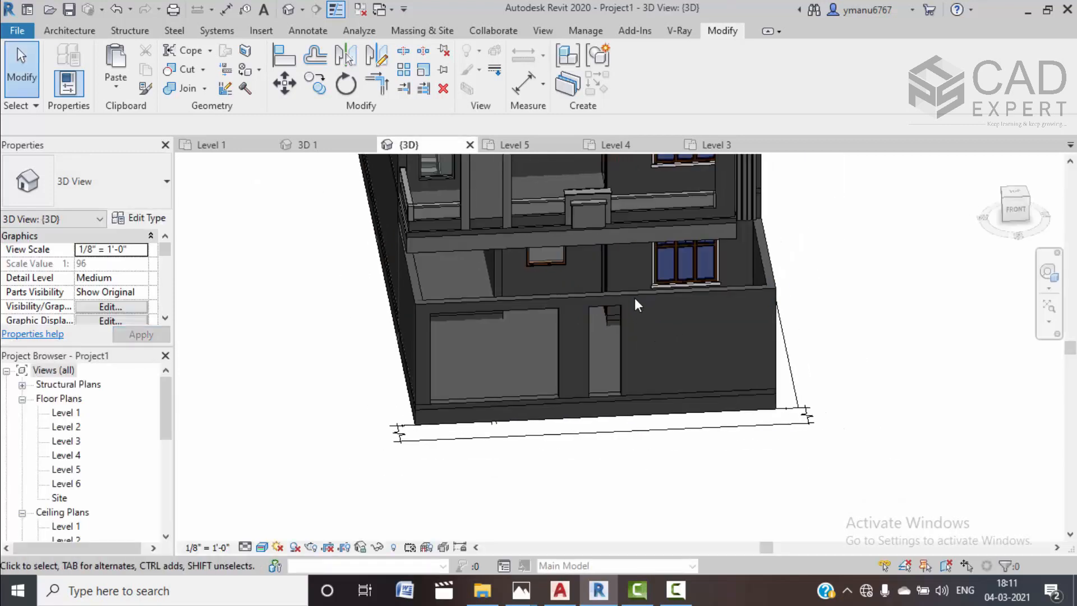
# Split the front boundary wall in the Level 3 floor plan at the narrow opening's outer edge
pyautogui.doubleClick(66, 440)
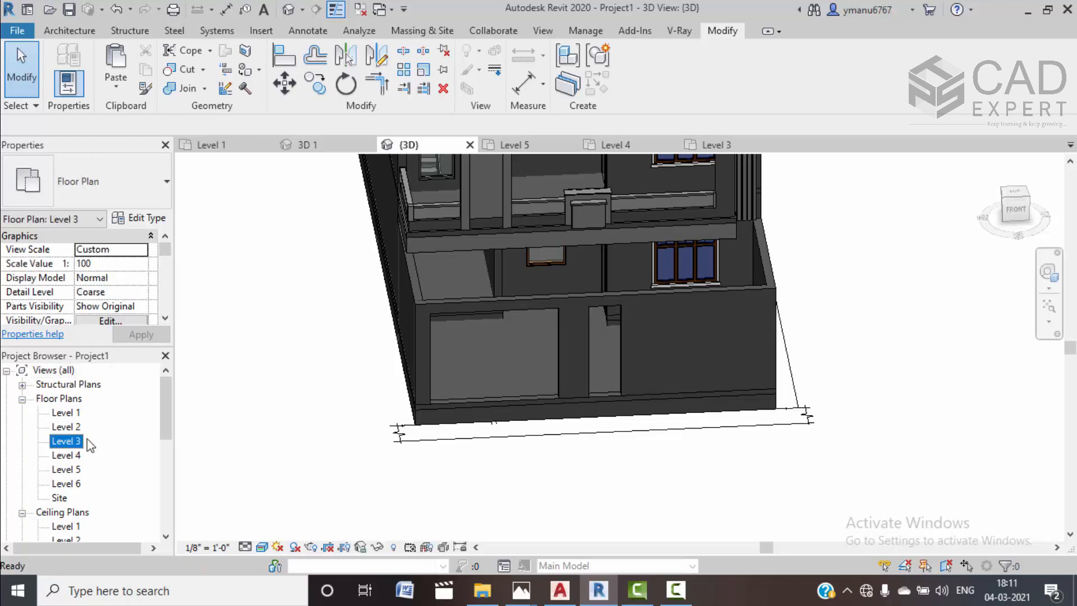
pyautogui.click(404, 52)
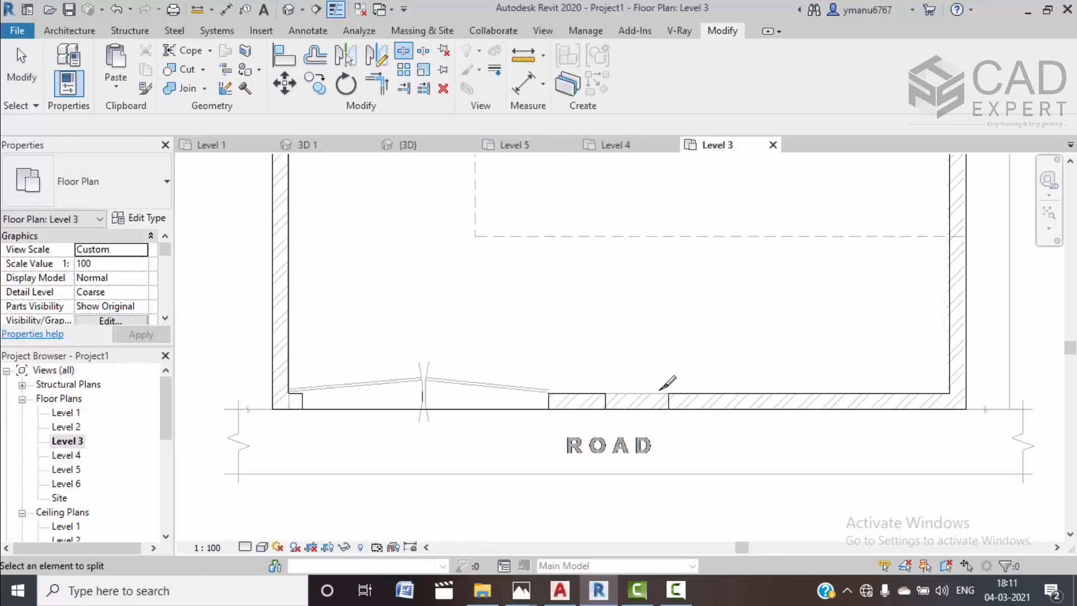
pyautogui.scroll(3, 661, 397)
pyautogui.click(677, 420)
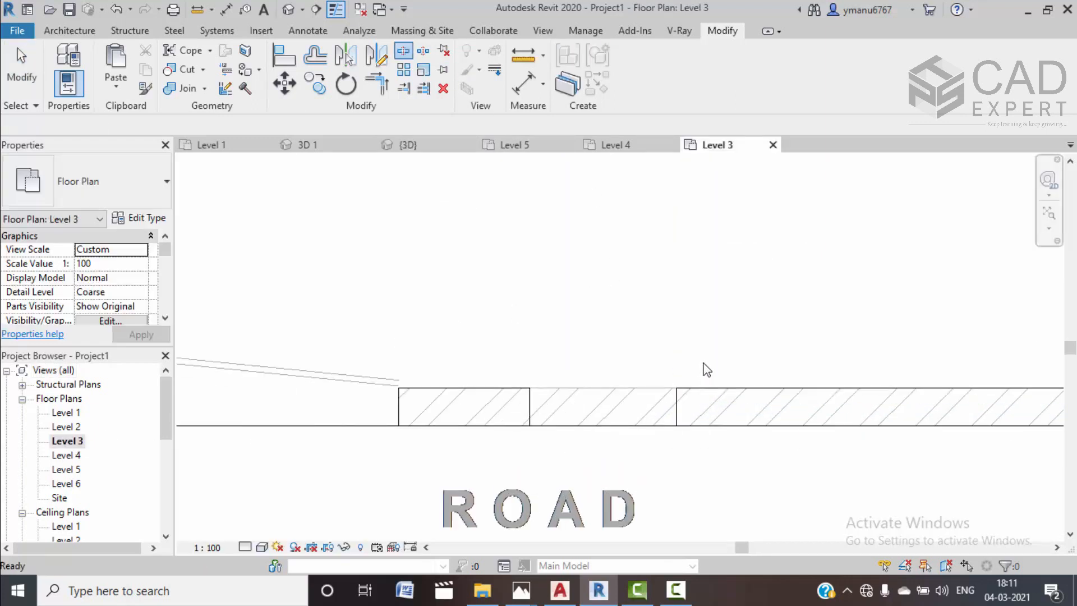
pyautogui.press('Escape')
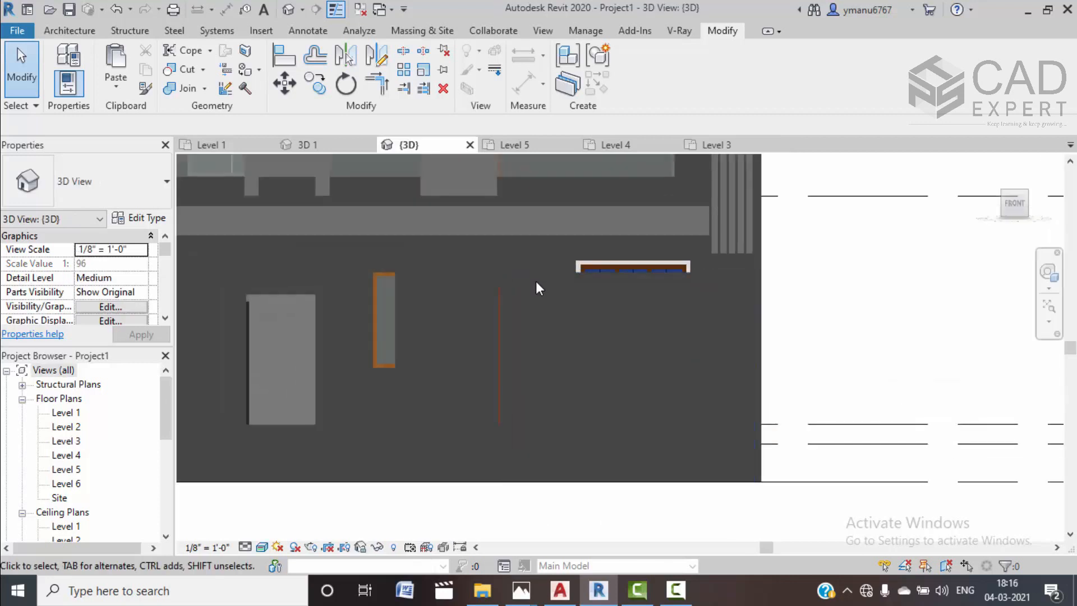
# Split the front wall segment beyond the narrow opening 2' 6" from its outer corner in the Level 3 floor plan
pyautogui.scroll(5, 536, 283)
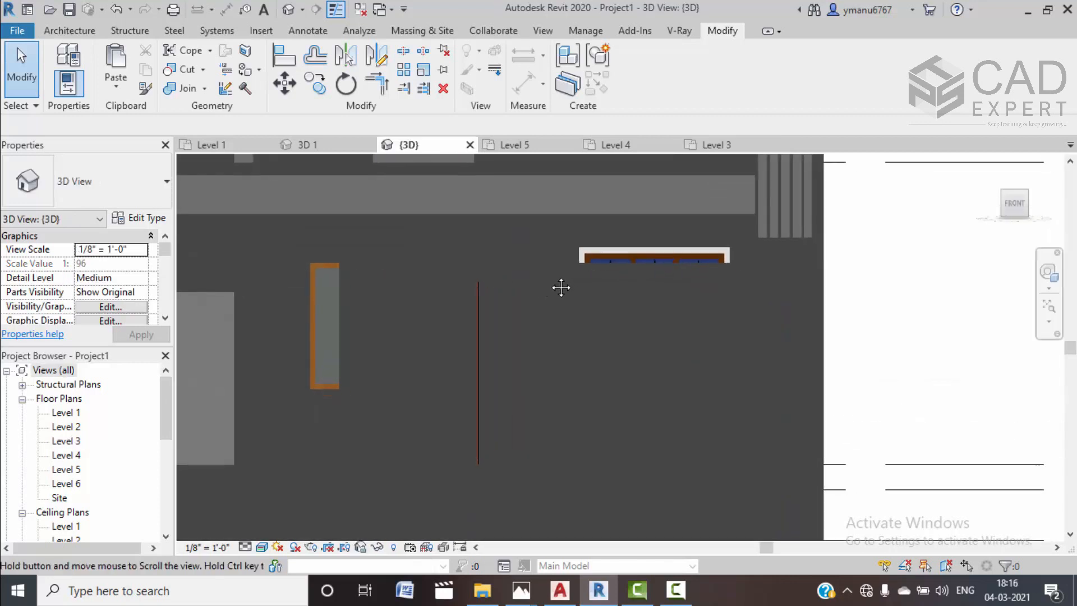
pyautogui.moveTo(494, 406); pyautogui.dragTo(498, 376, button='middle')
pyautogui.scroll(-2, 520, 274)
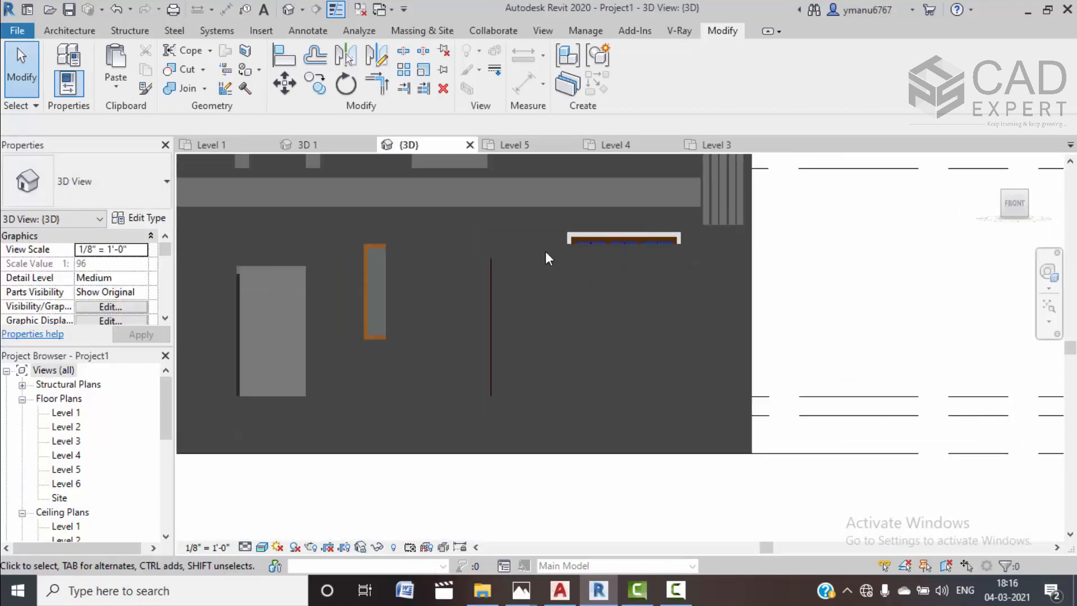
pyautogui.click(551, 250)
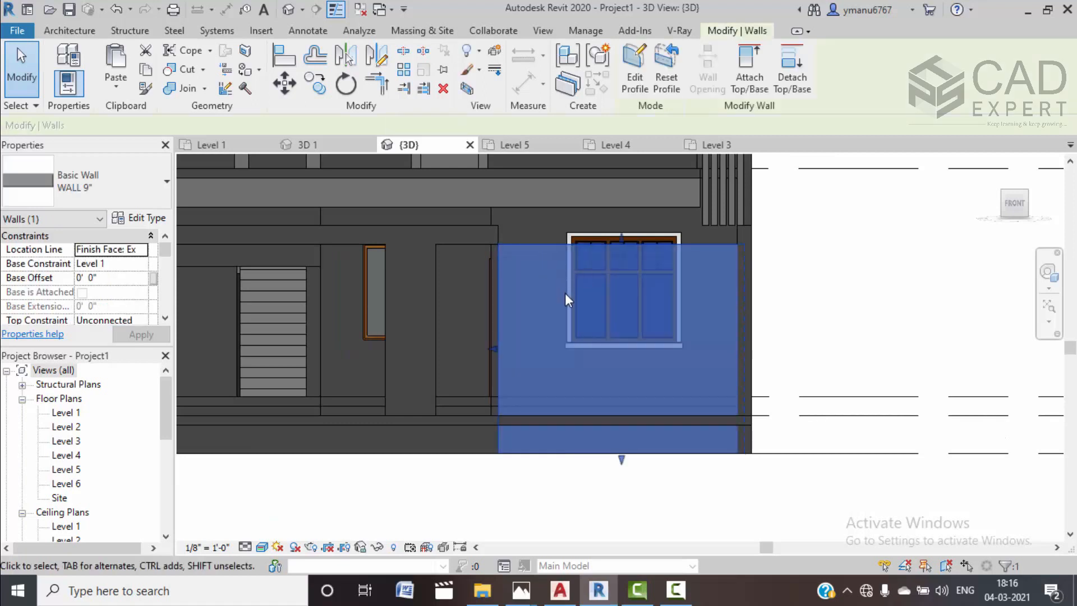
pyautogui.moveTo(569, 324); pyautogui.dragTo(562, 320, button='middle')
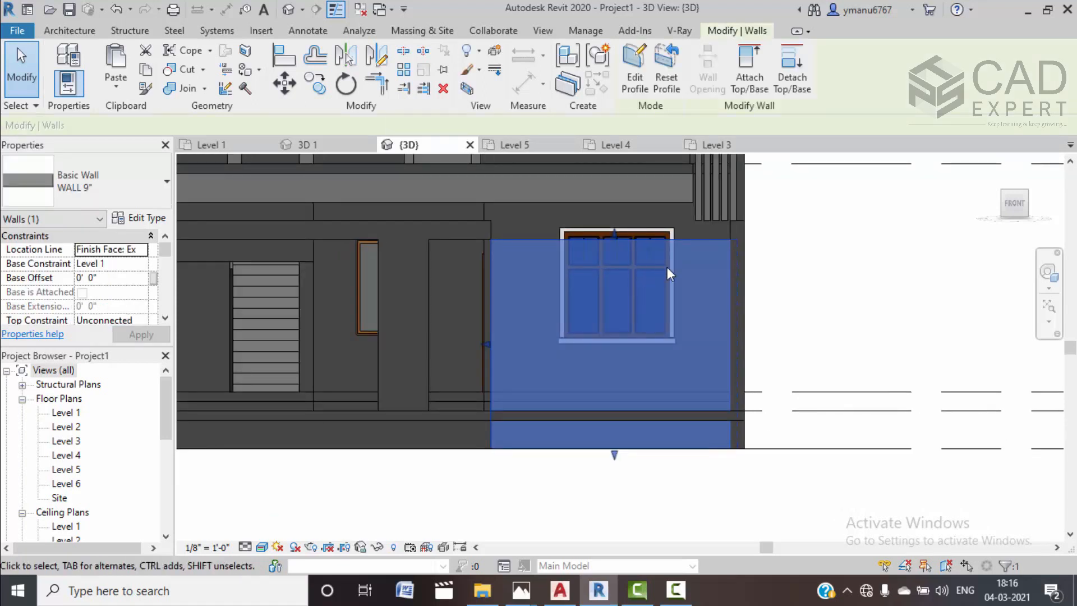
pyautogui.doubleClick(66, 441)
pyautogui.click(646, 363)
pyautogui.moveTo(760, 352); pyautogui.dragTo(644, 343, button='middle')
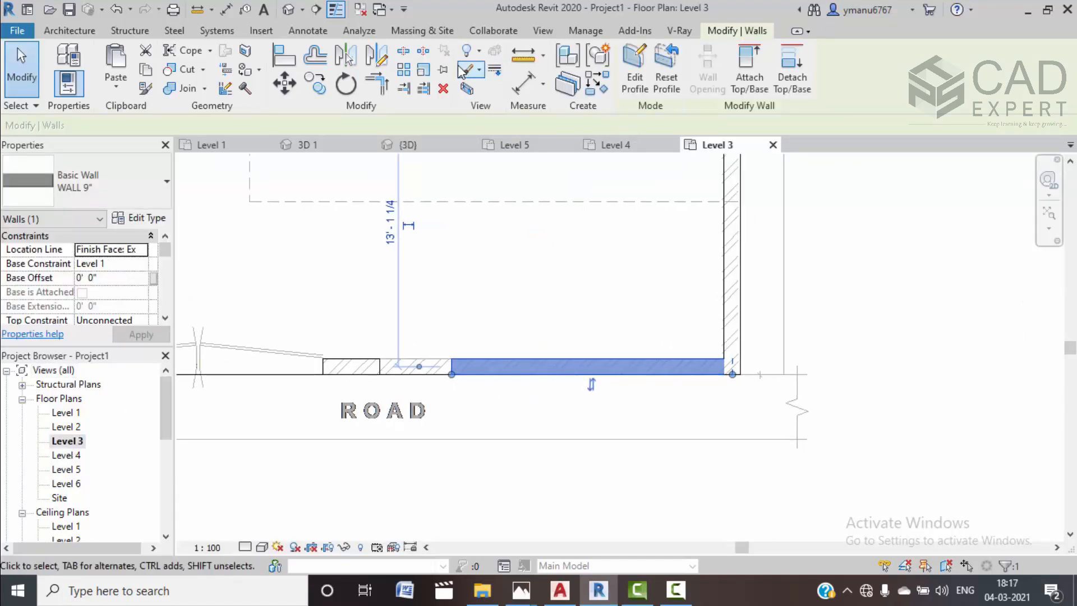
pyautogui.click(404, 53)
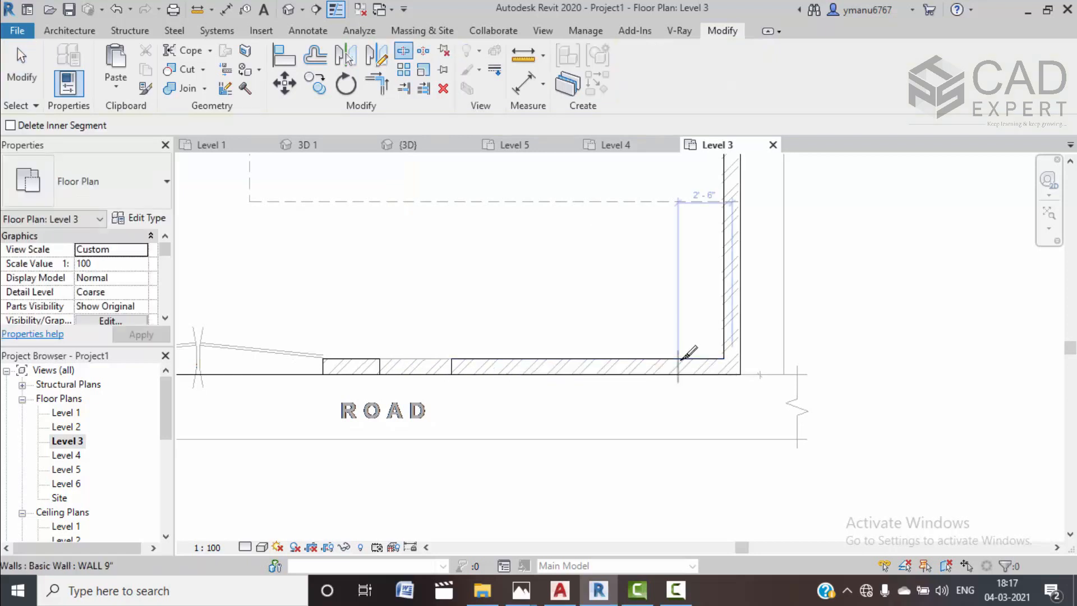
pyautogui.click(712, 310)
pyautogui.press('Escape')
# Set the unconnected height of the short front wall segment at the outer corner to 10' 0"
pyautogui.click(638, 363)
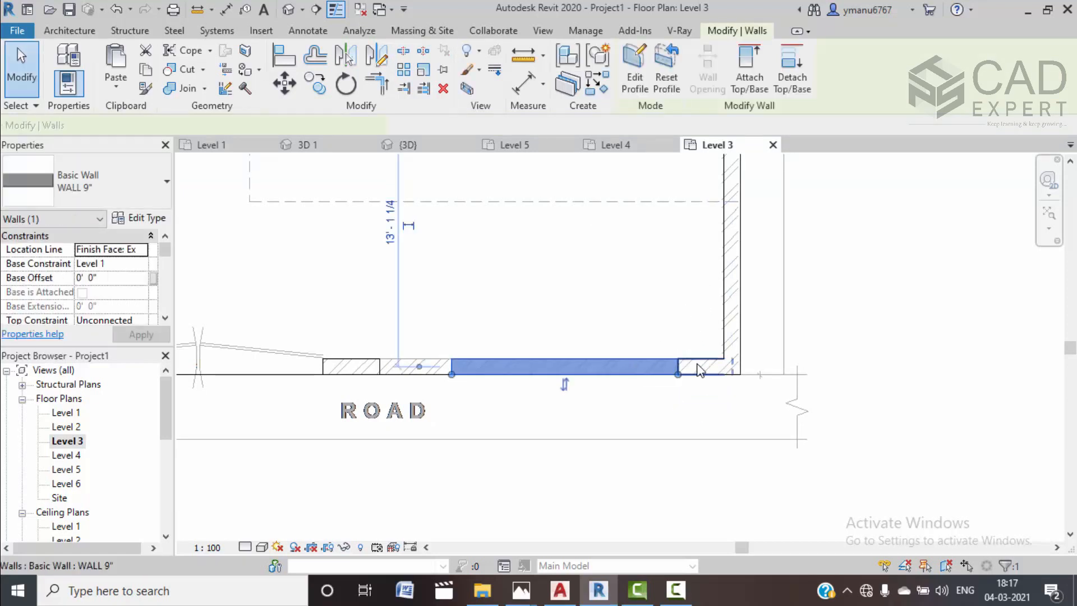
pyautogui.click(702, 369)
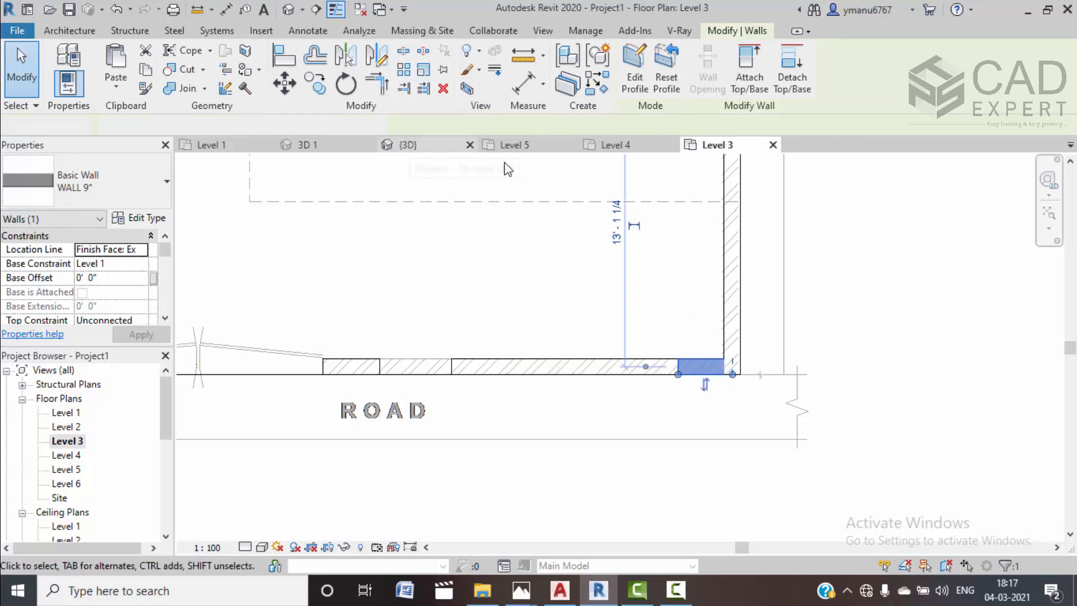
pyautogui.click(443, 144)
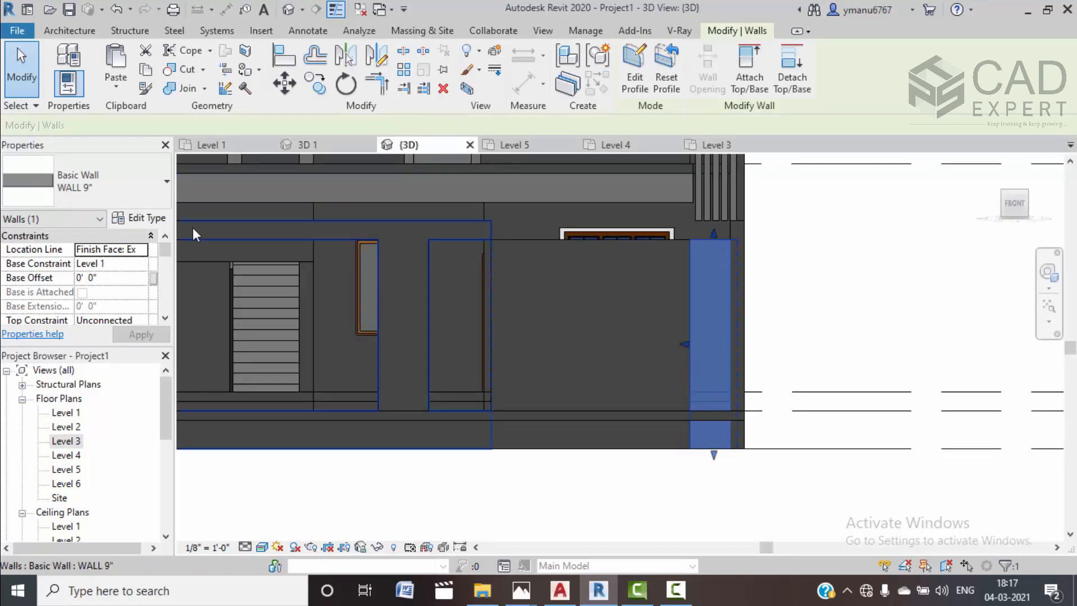
pyautogui.scroll(-2, 120, 307)
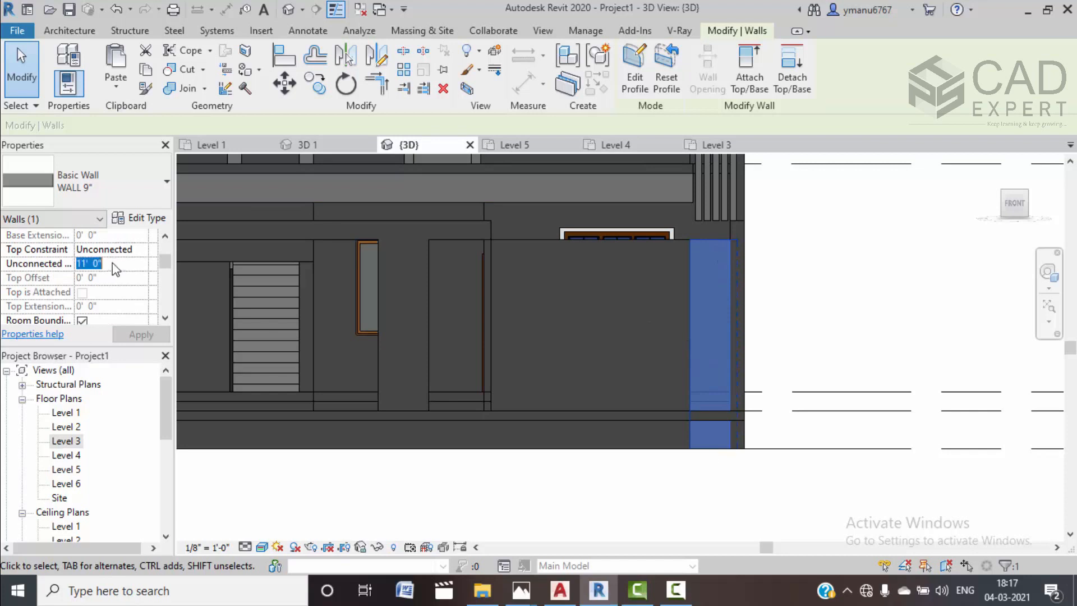
pyautogui.write('10\' 0"')
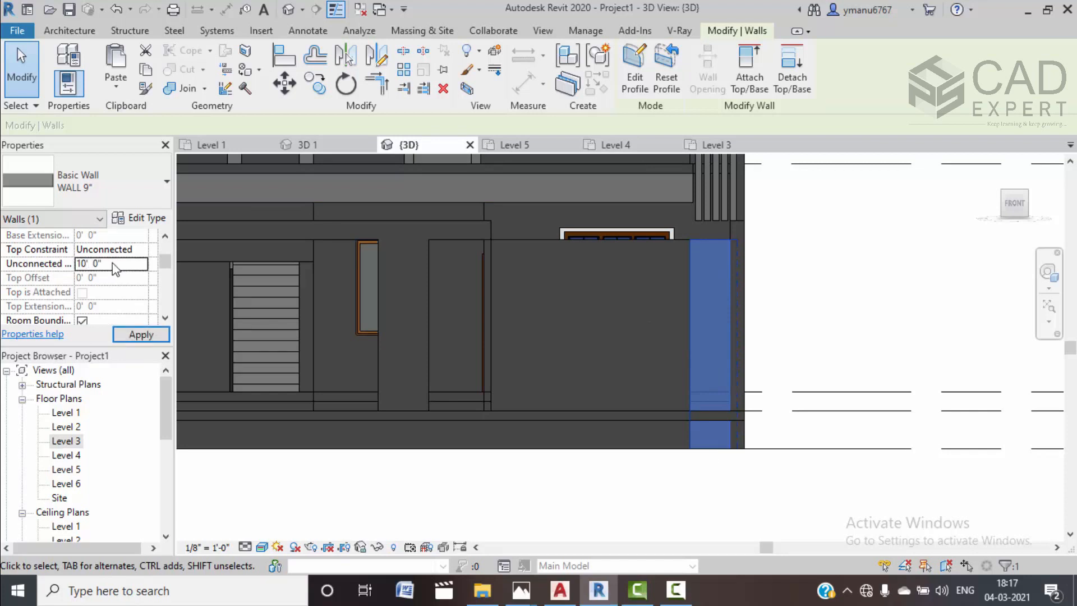
pyautogui.click(447, 513)
# Set the unconnected height of the side boundary wall adjoining the short corner segment to 10' 0"
pyautogui.click(729, 233)
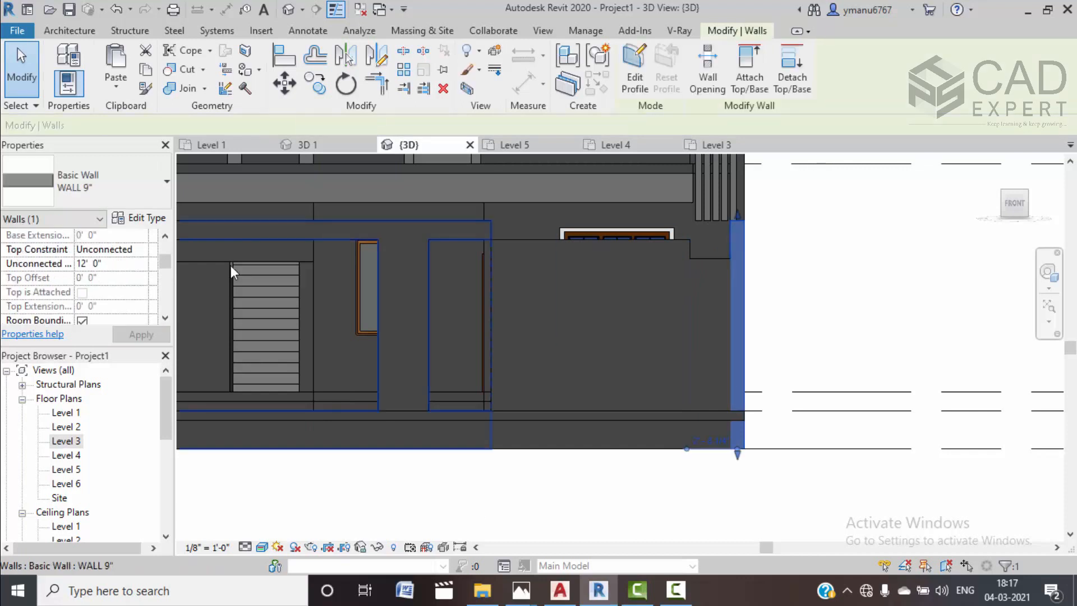
pyautogui.write("10'")
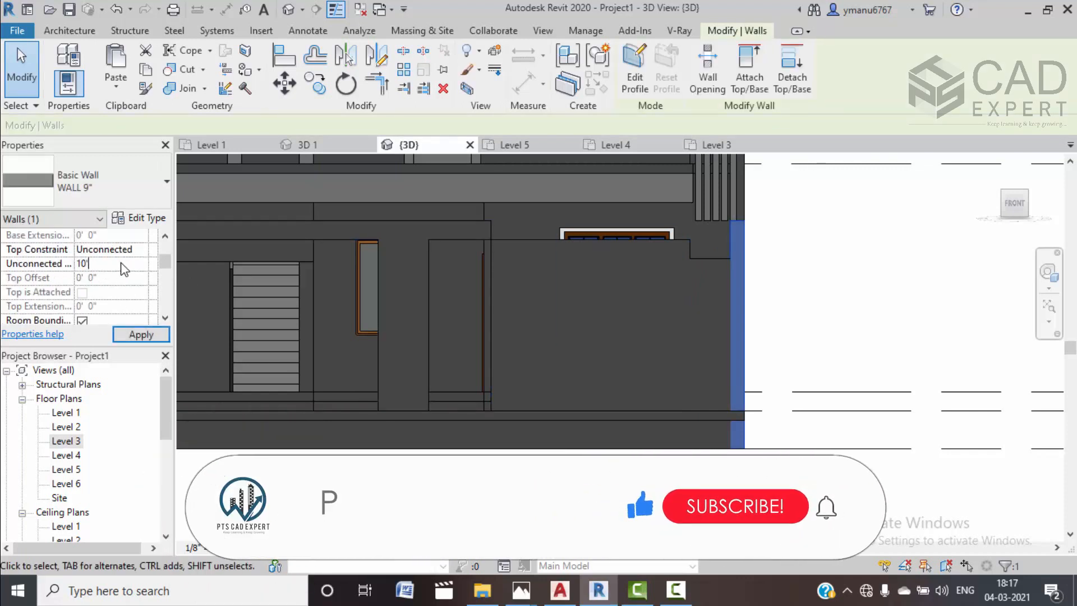
pyautogui.click(141, 335)
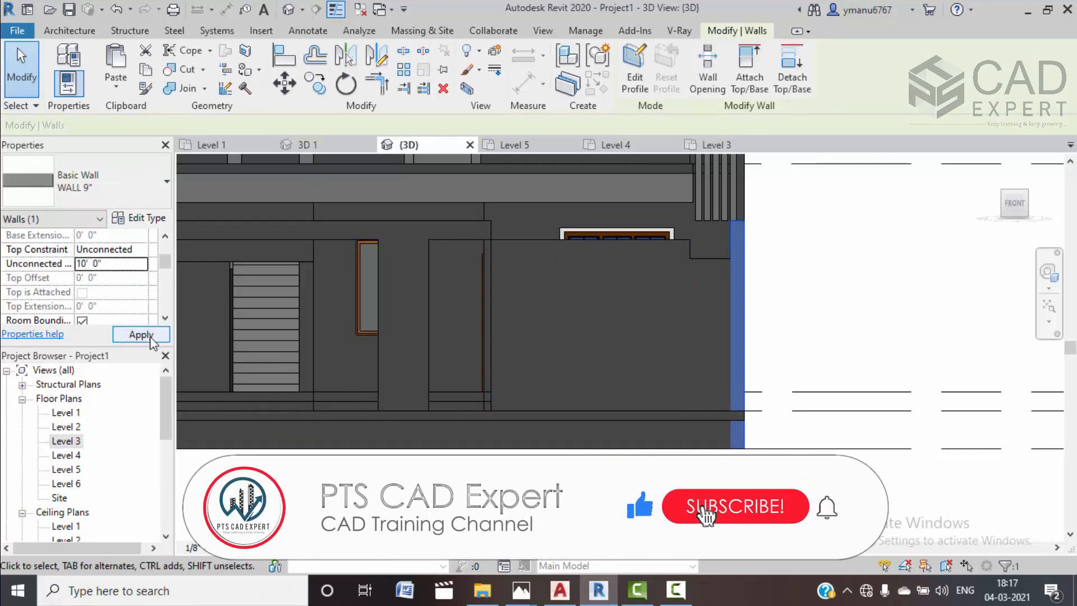
pyautogui.press('Escape')
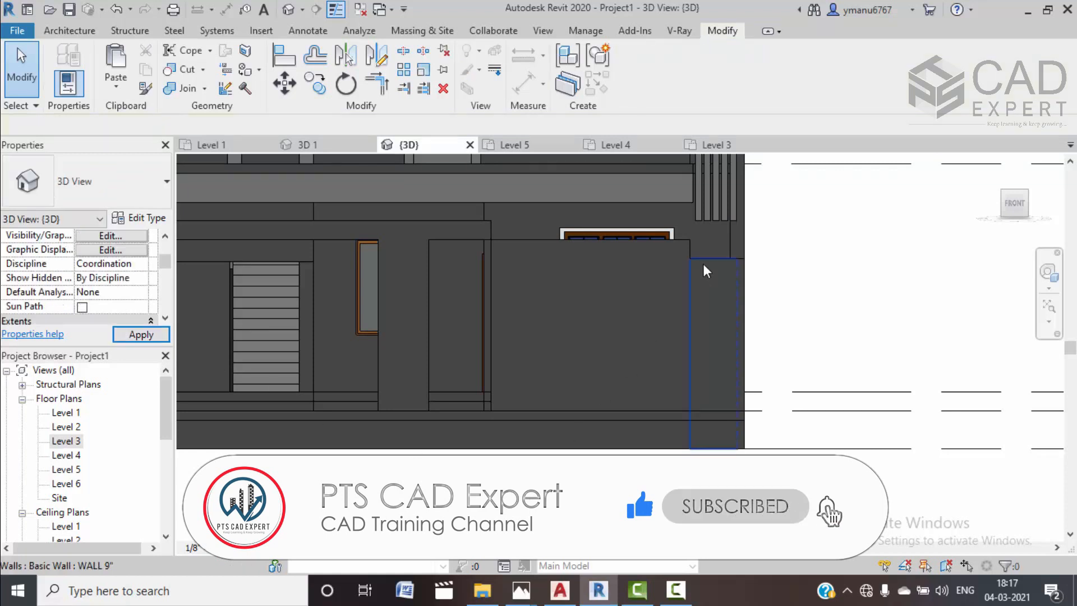
pyautogui.scroll(2, 704, 269)
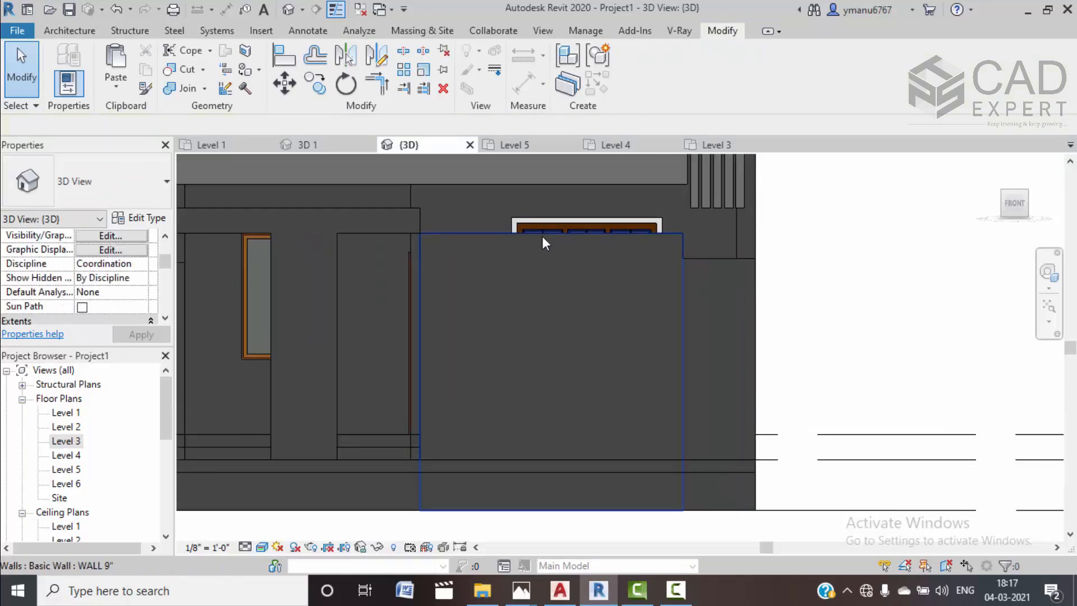
# Edit the profile of the front wall below the large window, sketching a horizontal line across it level with the adjoining lower wall's top
pyautogui.click(488, 237)
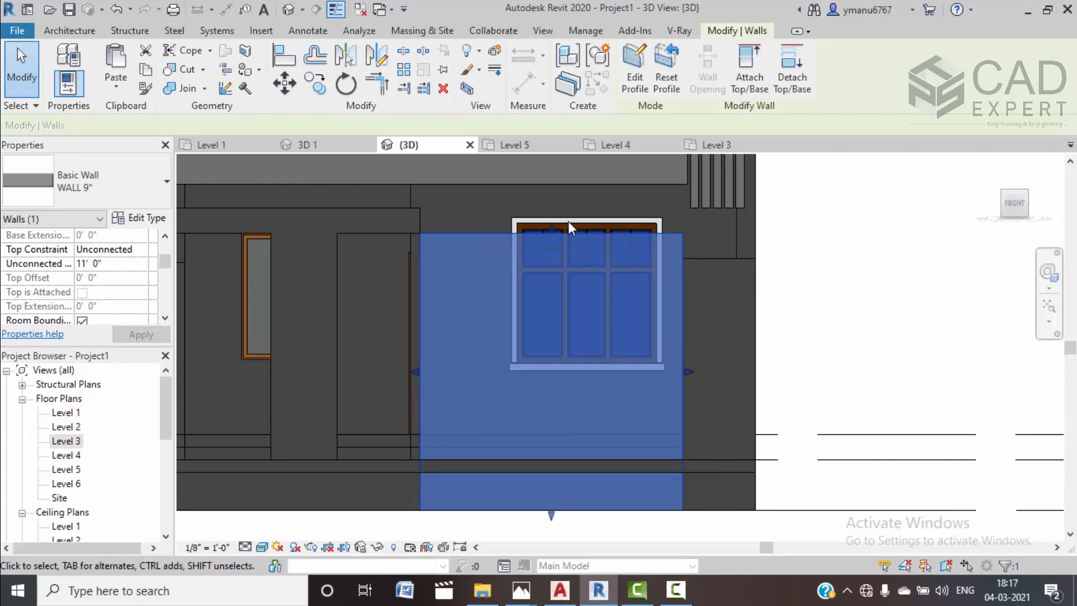
pyautogui.click(315, 145)
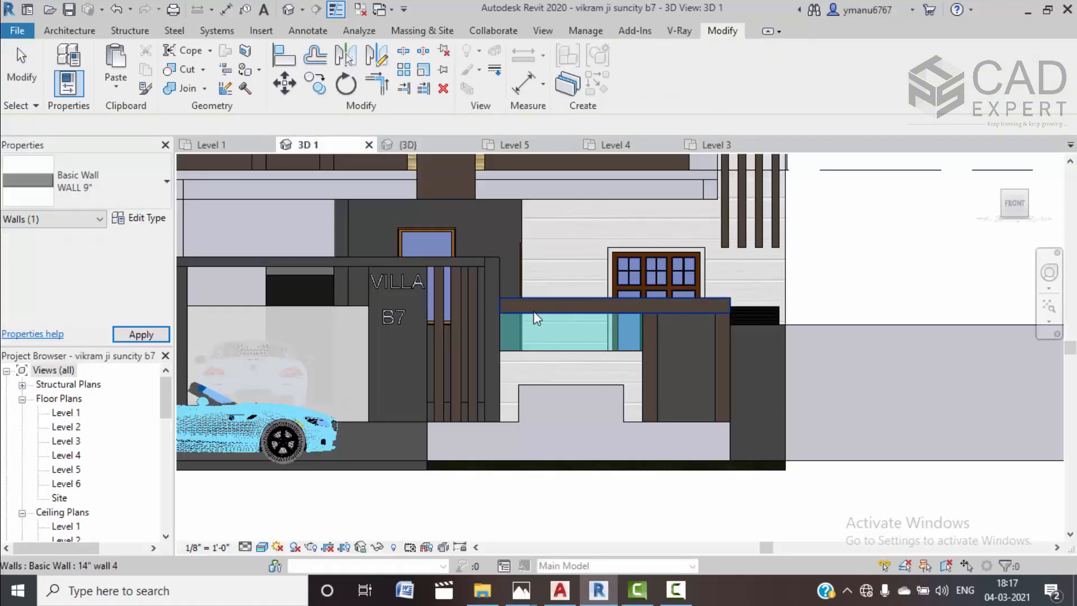
pyautogui.press('Escape')
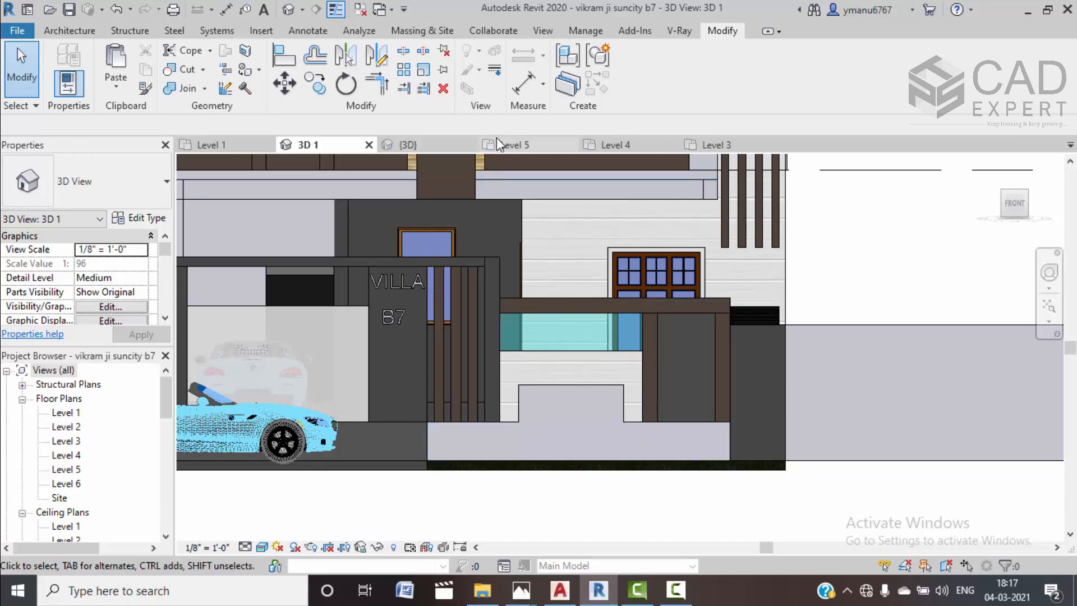
pyautogui.click(415, 145)
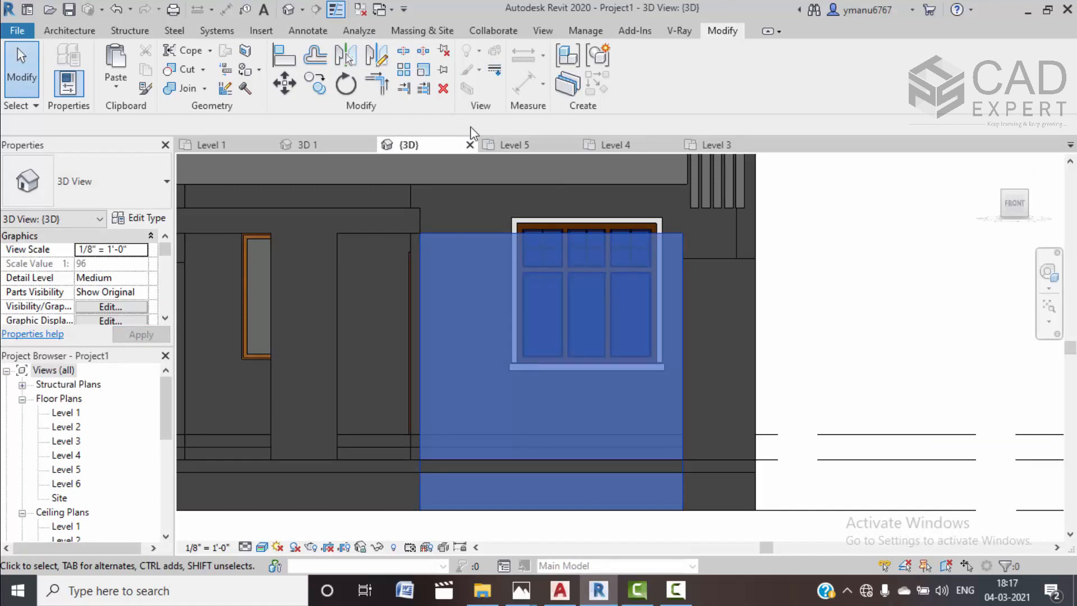
pyautogui.click(492, 235)
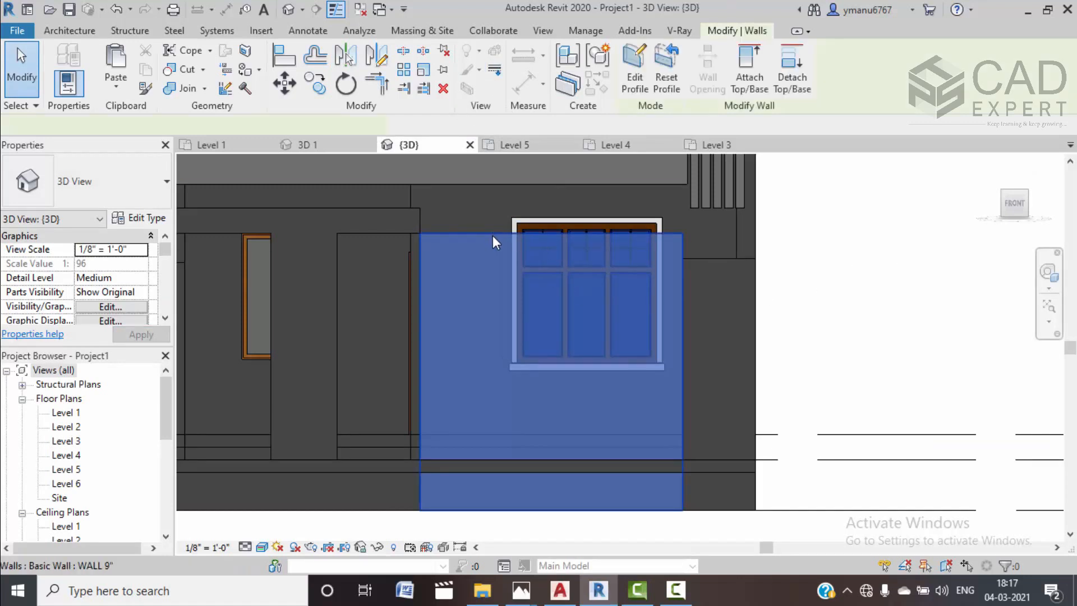
pyautogui.click(639, 84)
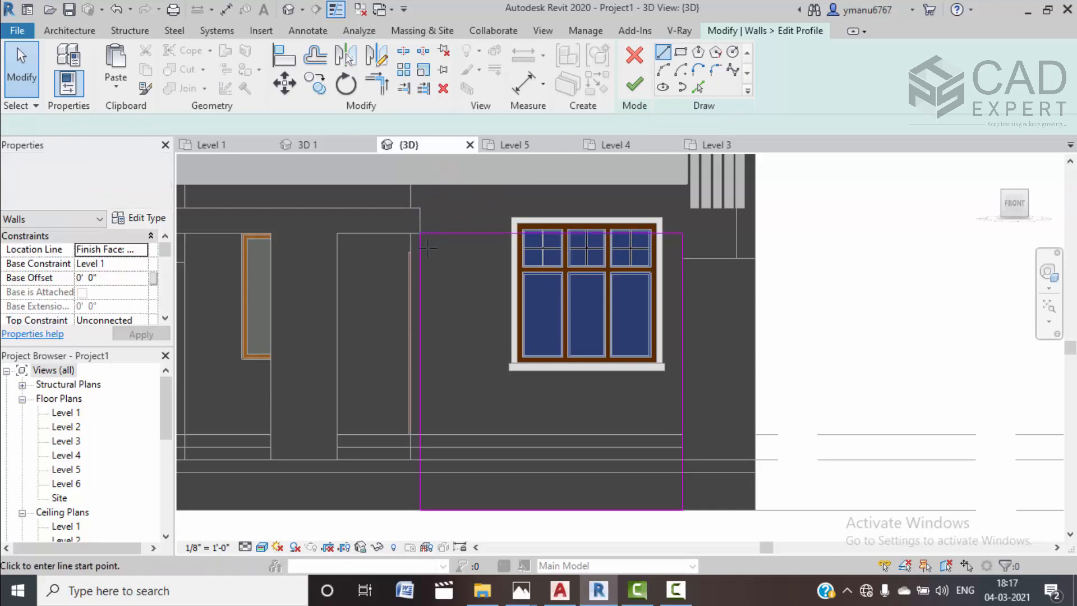
pyautogui.click(420, 258)
pyautogui.click(683, 258)
pyautogui.press('Escape')
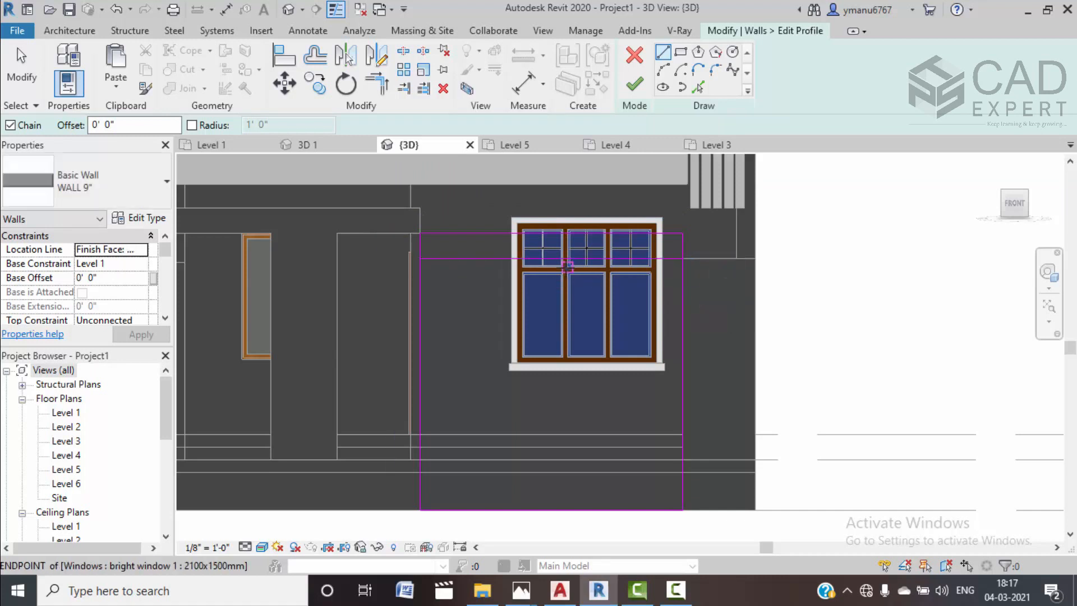
# Sketch two vertical lines in the wall profile from the horizontal line down to Level 2, forming a narrow middle pier
pyautogui.scroll(2, 568, 259)
pyautogui.click(568, 258)
pyautogui.moveTo(594, 407); pyautogui.dragTo(594, 242, button='middle')
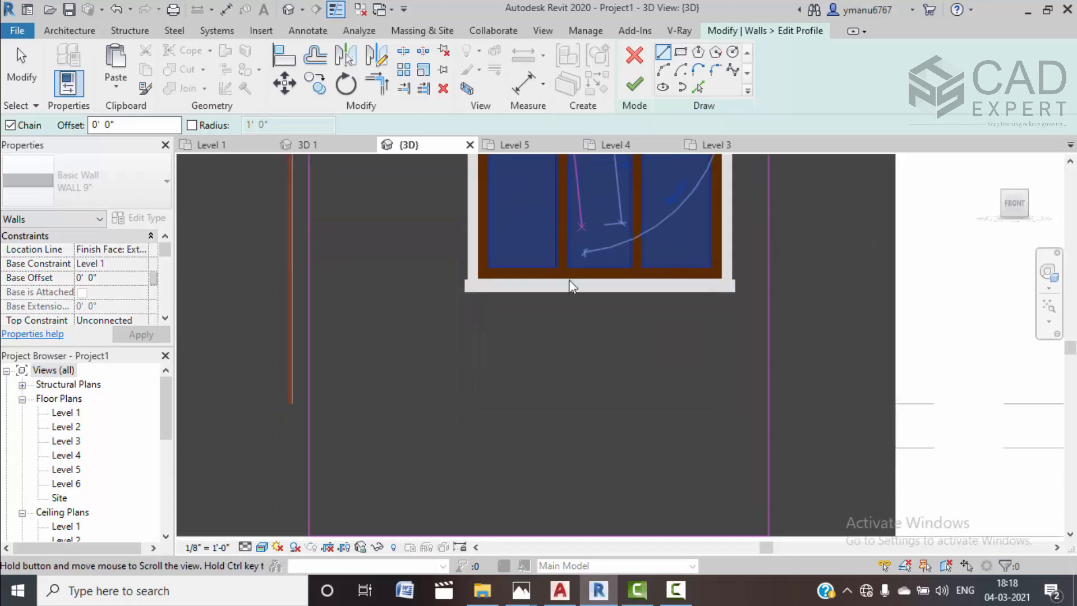
pyautogui.scroll(-1, 594, 242)
pyautogui.moveTo(559, 411); pyautogui.dragTo(583, 320, button='middle')
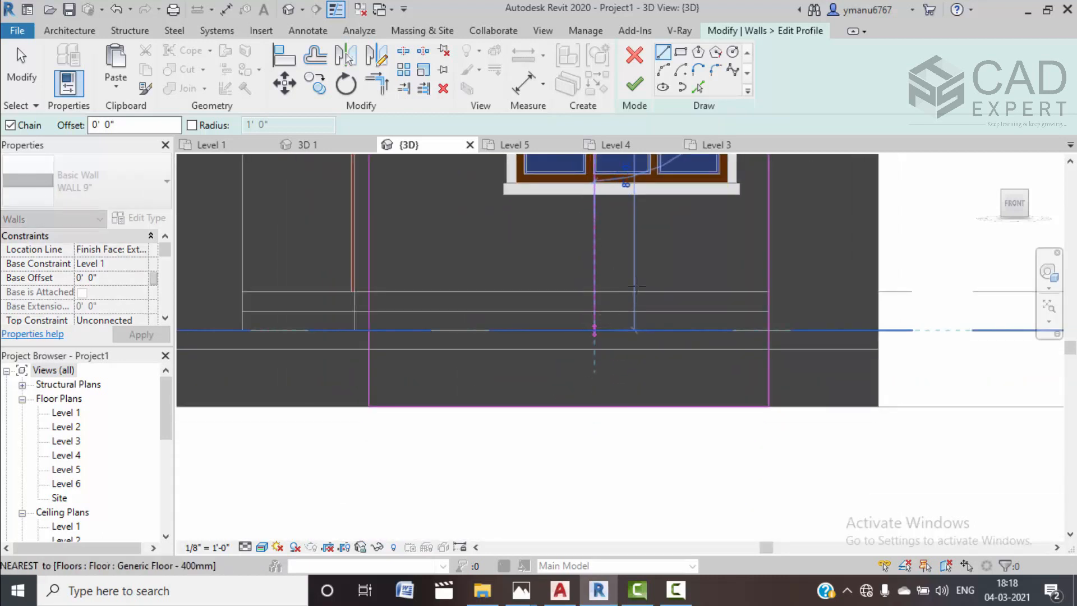
pyautogui.press('Escape')
pyautogui.moveTo(660, 259); pyautogui.dragTo(651, 451, button='middle')
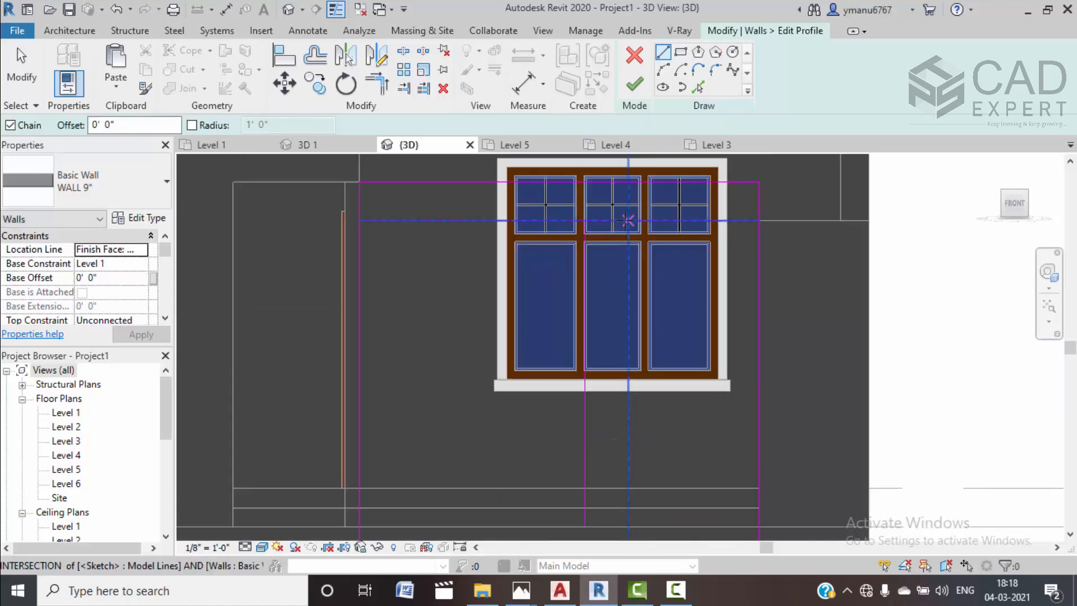
pyautogui.moveTo(629, 447); pyautogui.dragTo(627, 335, button='middle')
pyautogui.click(627, 413)
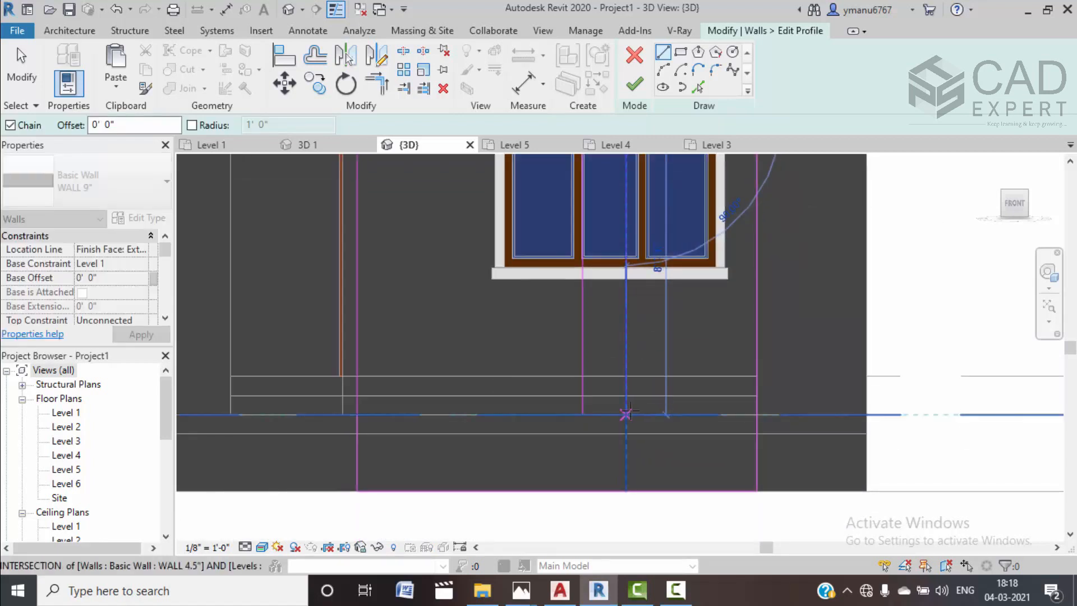
pyautogui.press('Escape')
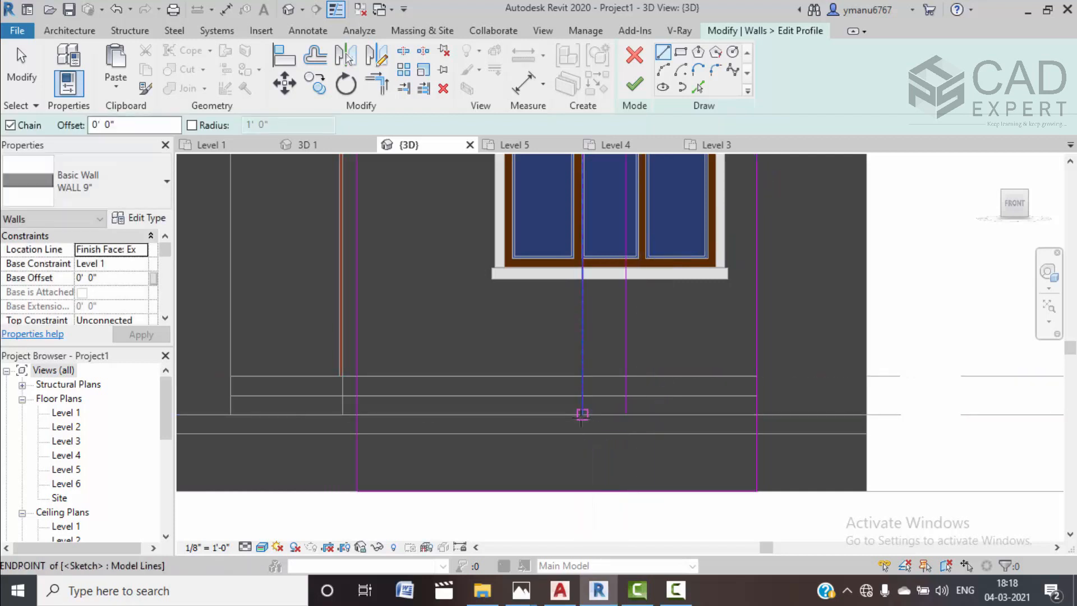
# Sketch a horizontal line along Level 2 from the pier's left line to the wall profile's left edge
pyautogui.click(582, 413)
pyautogui.click(357, 414)
pyautogui.press('Escape')
pyautogui.moveTo(541, 405)
pyautogui.mouseDown(button='middle')
pyautogui.moveTo(542, 422)
pyautogui.moveTo(545, 407)
pyautogui.mouseUp(button='middle')
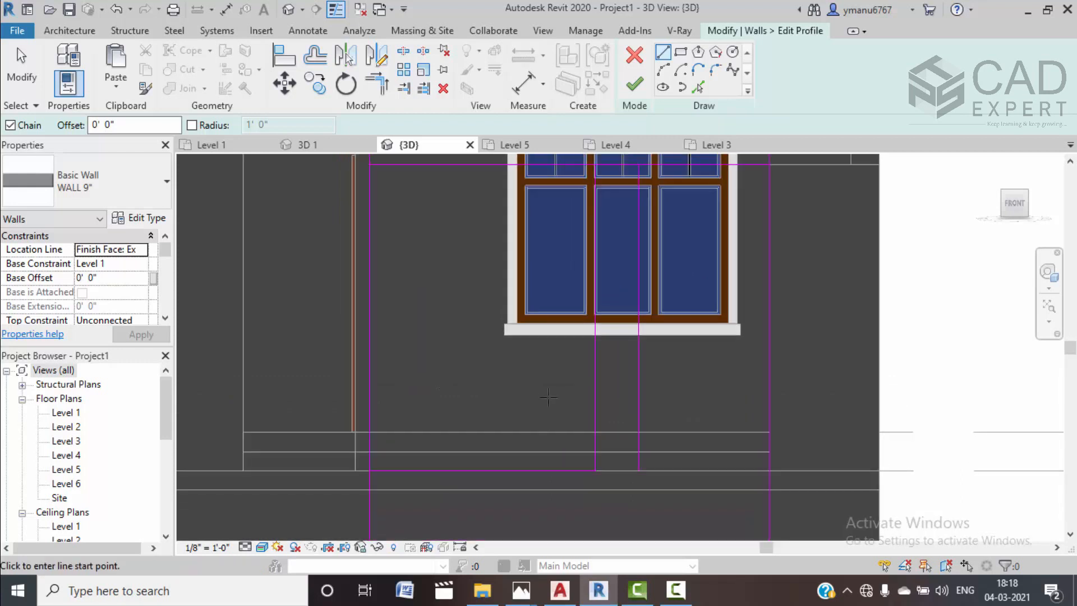
# Sketch a horizontal line at mid-window height from the pier to the left edge, and delete the lower line along Level 2
pyautogui.scroll(-1, 562, 390)
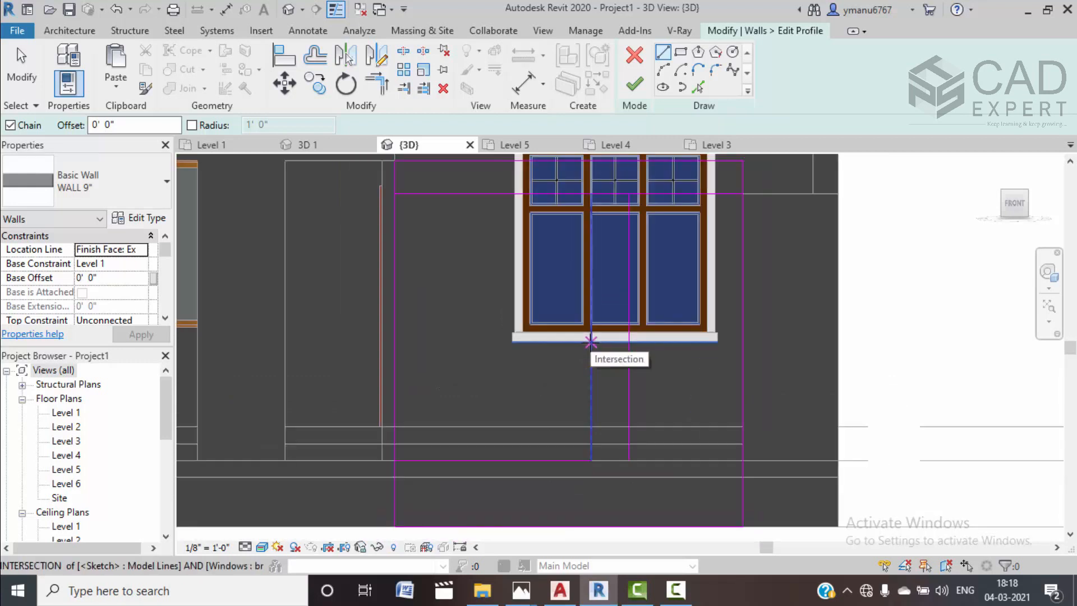
pyautogui.click(590, 299)
pyautogui.click(395, 299)
pyautogui.scroll(-1, 555, 415)
pyautogui.press('Escape')
pyautogui.press('Escape')
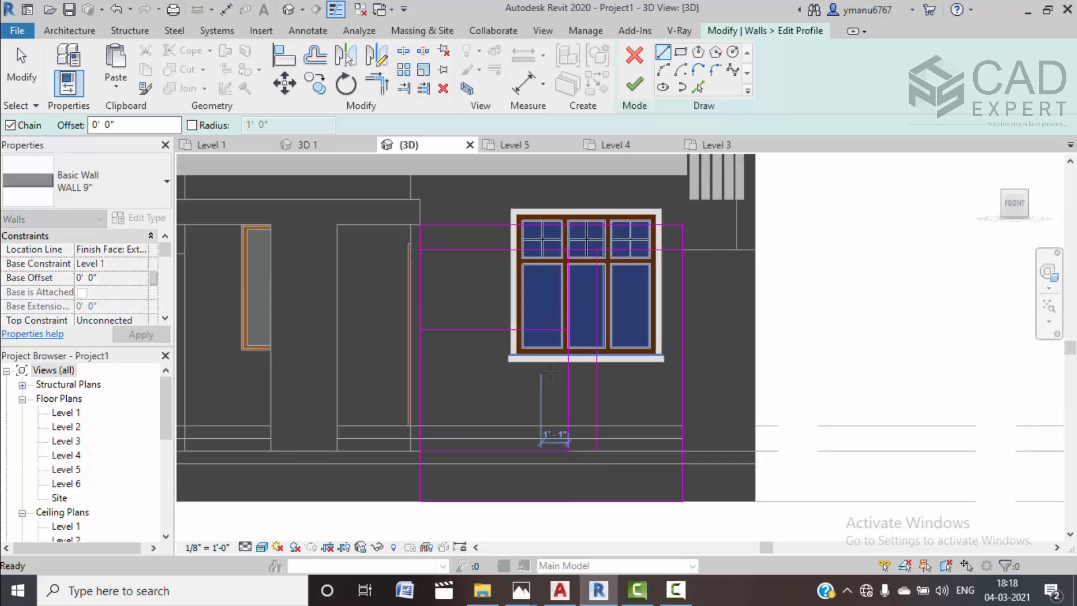
pyautogui.click(537, 451)
pyautogui.press('Delete')
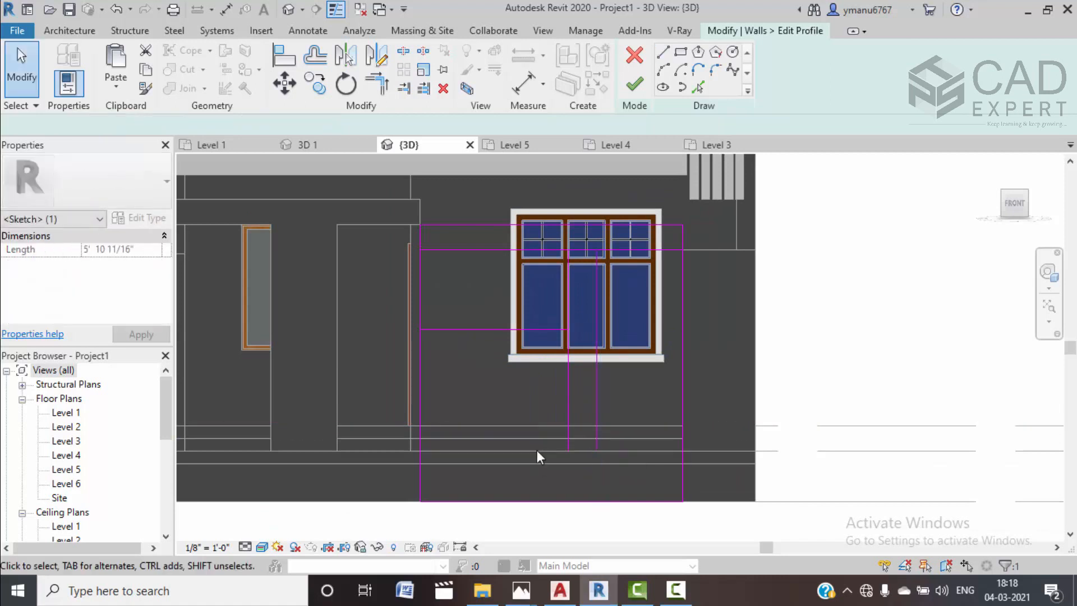
# Try to trim the pier's left line to the mid-height horizontal line, and undo the trim and that horizontal line
pyautogui.moveTo(583, 456); pyautogui.dragTo(587, 477, button='middle')
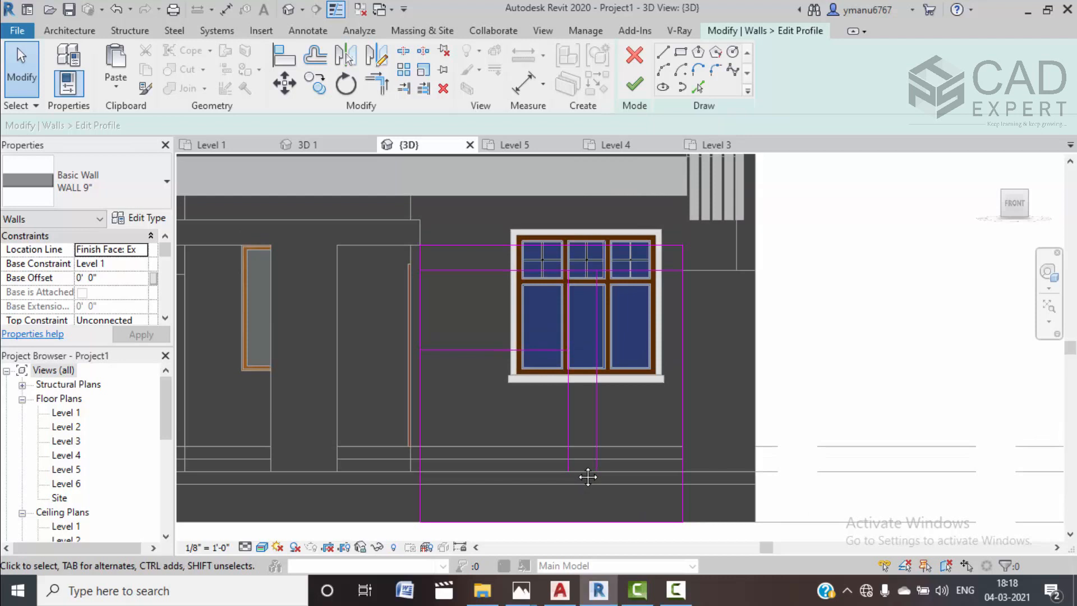
pyautogui.click(387, 90)
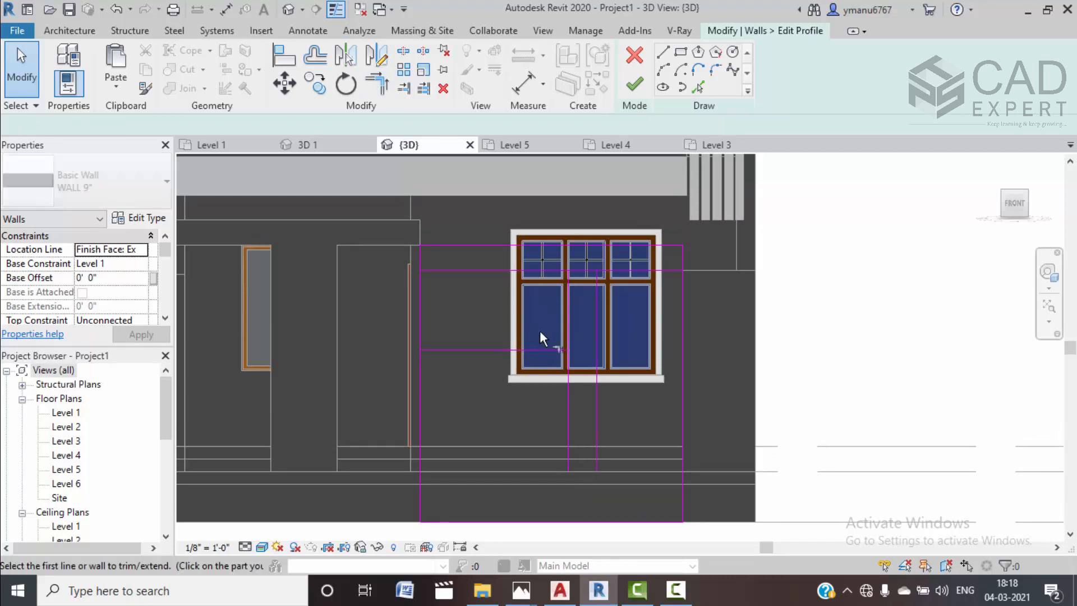
pyautogui.click(550, 347)
pyautogui.click(566, 329)
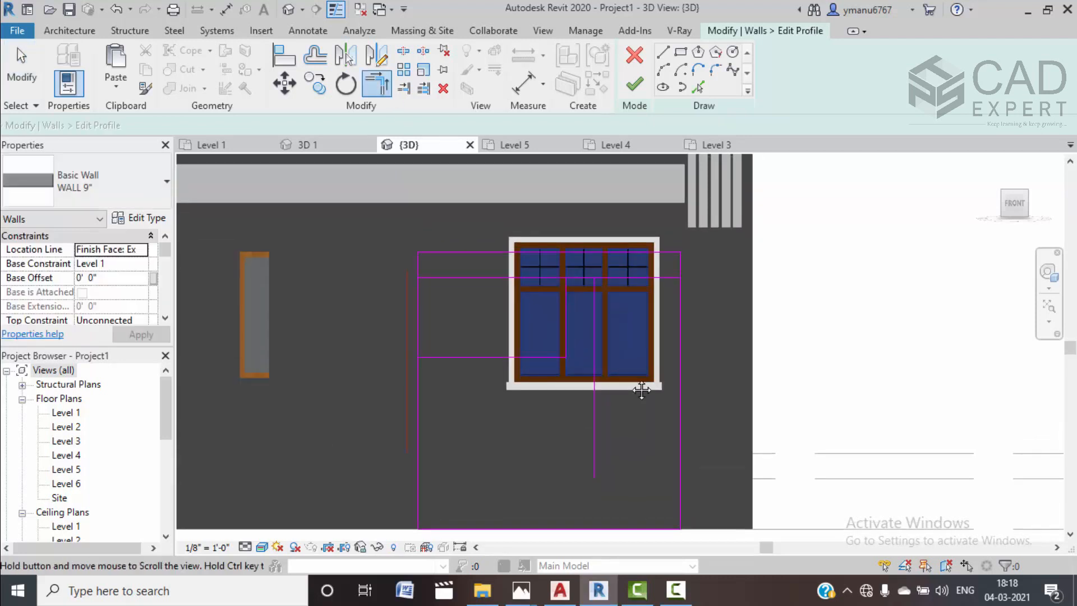
pyautogui.moveTo(565, 419); pyautogui.dragTo(583, 413, button='middle')
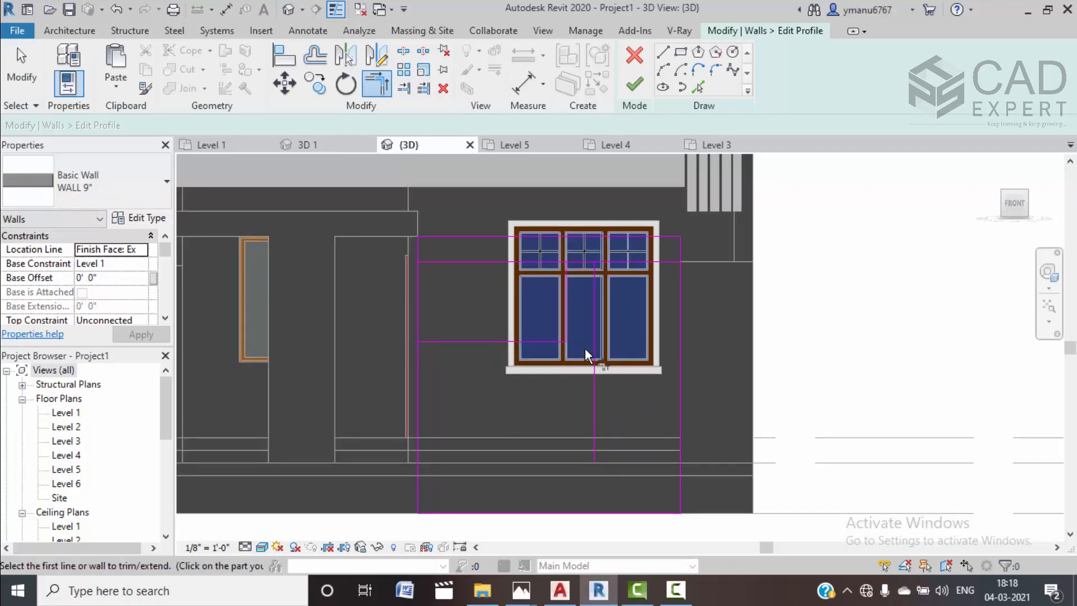
pyautogui.hotkey('ctrl', 'z')
pyautogui.press('Escape')
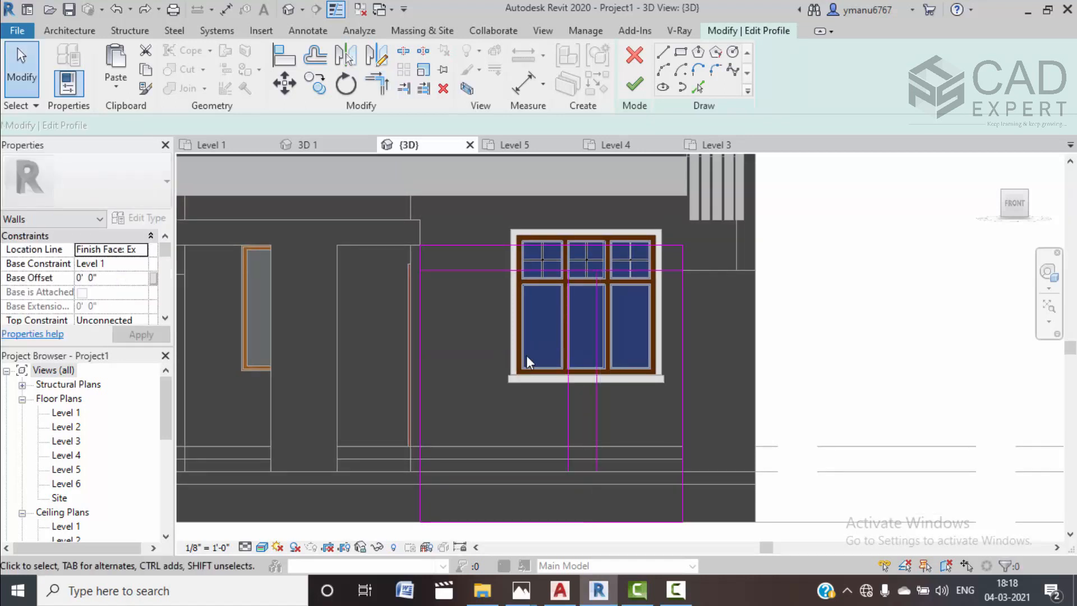
# Sketch a horizontal line along Level 2 between the pier's left line and the profile's left edge
pyautogui.click(663, 53)
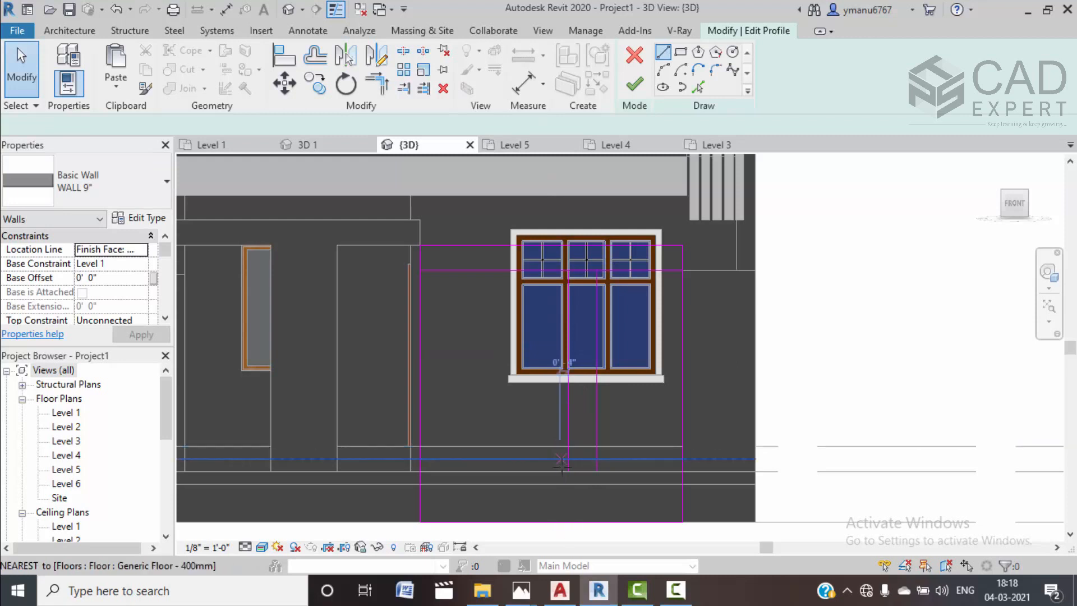
pyautogui.click(420, 472)
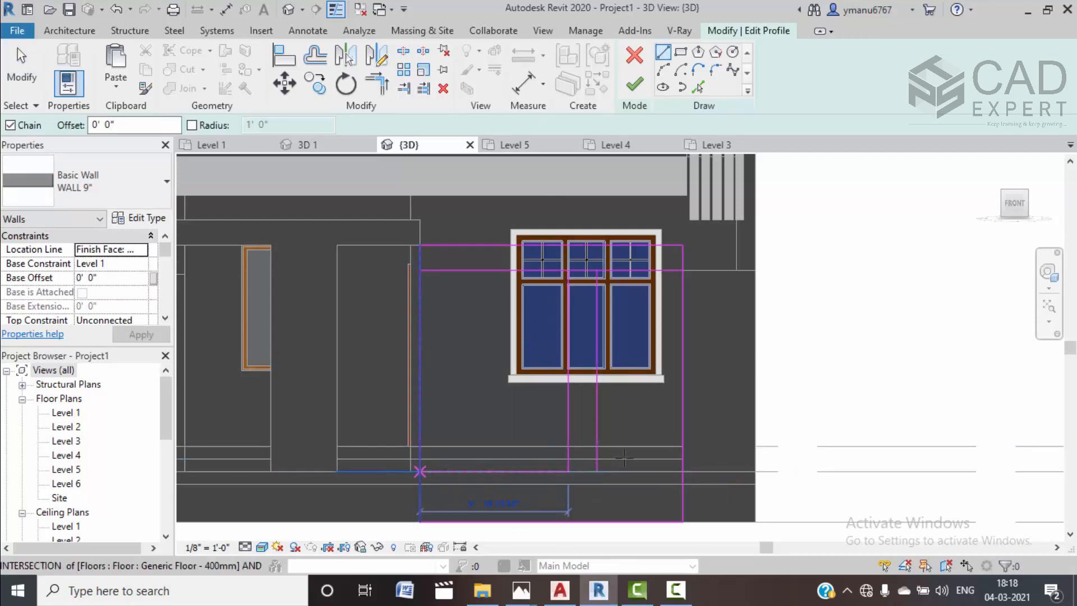
pyautogui.scroll(-1, 654, 406)
pyautogui.moveTo(654, 407); pyautogui.dragTo(661, 358, button='middle')
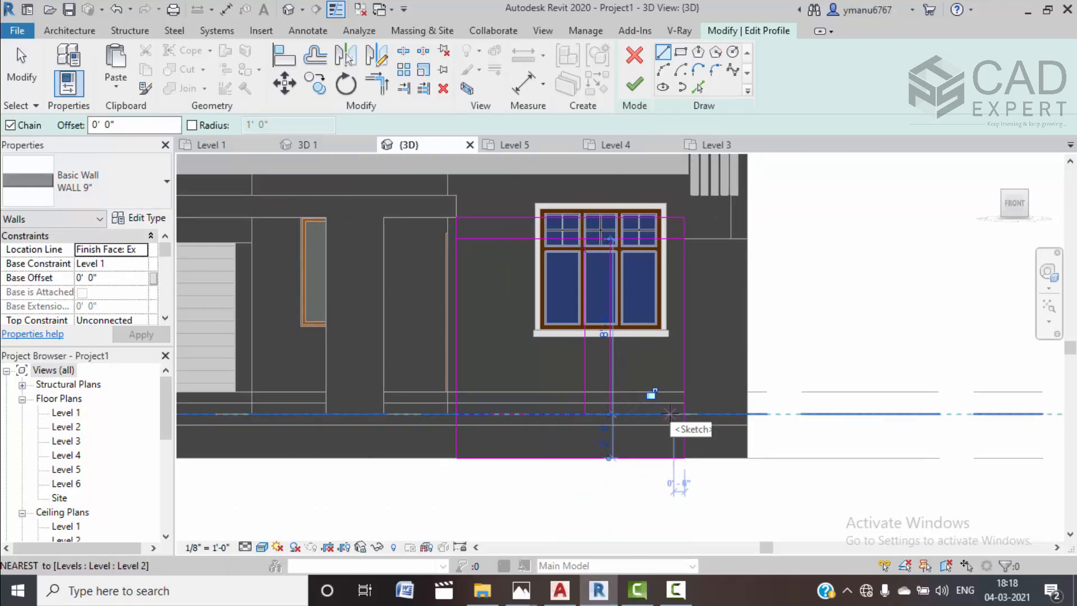
pyautogui.moveTo(673, 413); pyautogui.dragTo(669, 424, button='middle')
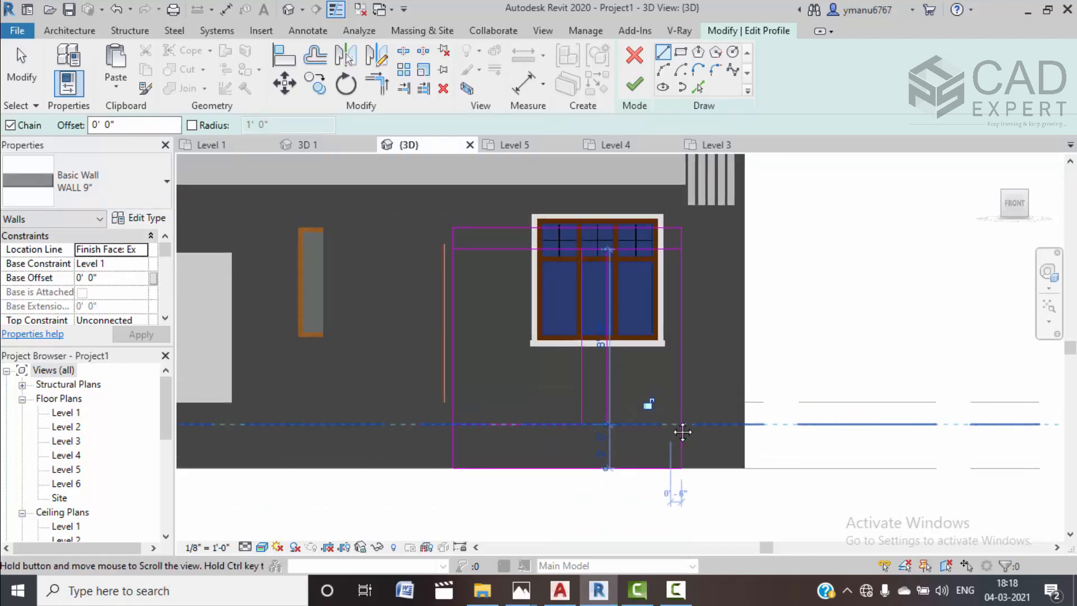
pyautogui.click(682, 423)
pyautogui.press('Escape')
pyautogui.press('Escape')
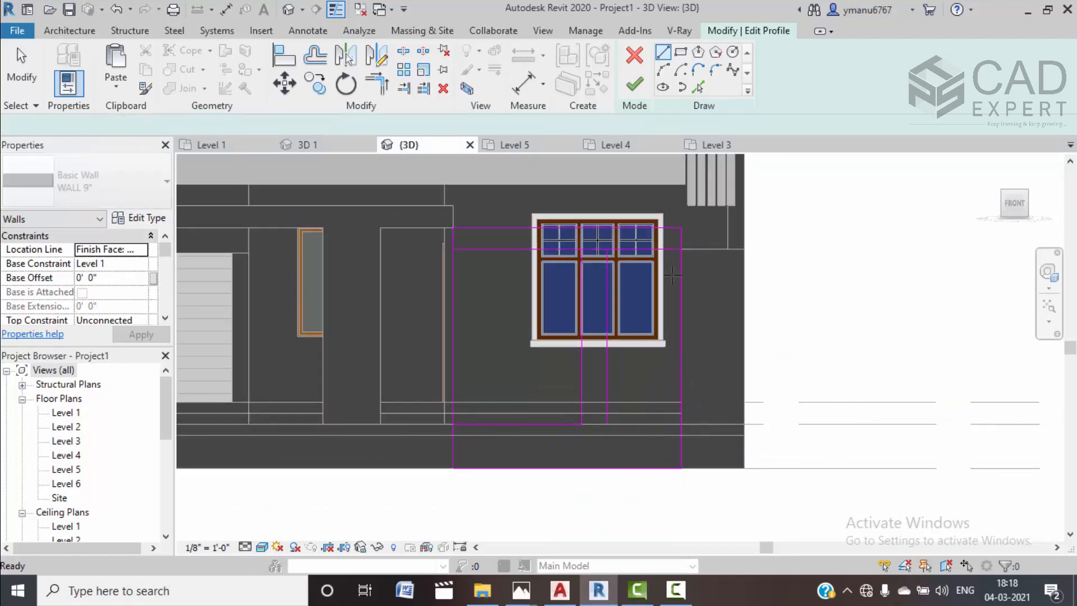
# Split the wall profile's right edge about 4' 6" below its top and trim the upper part to the upper horizontal line
pyautogui.click(403, 51)
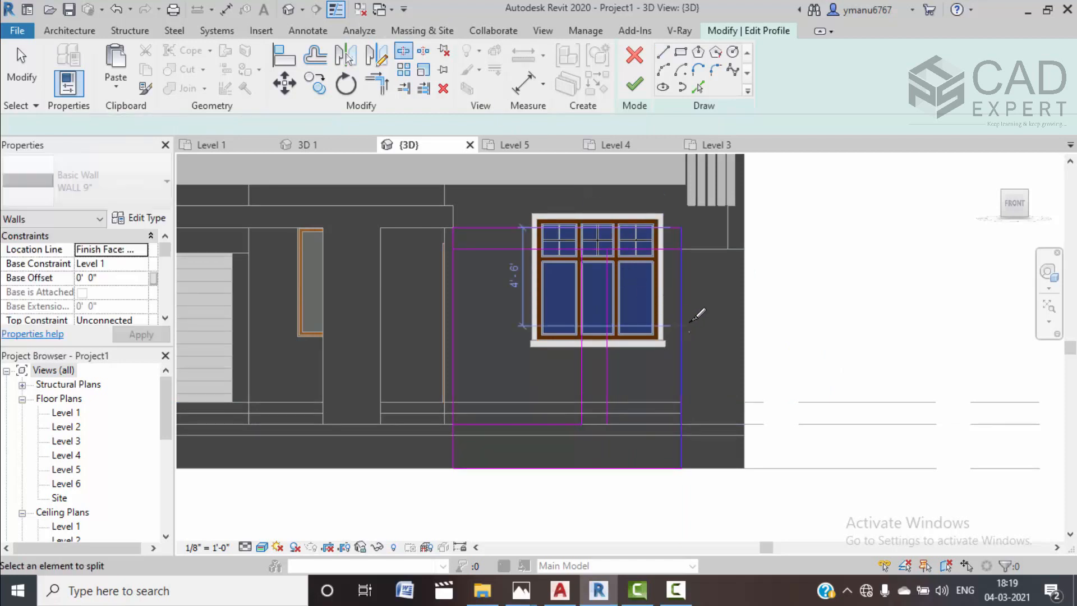
pyautogui.click(384, 84)
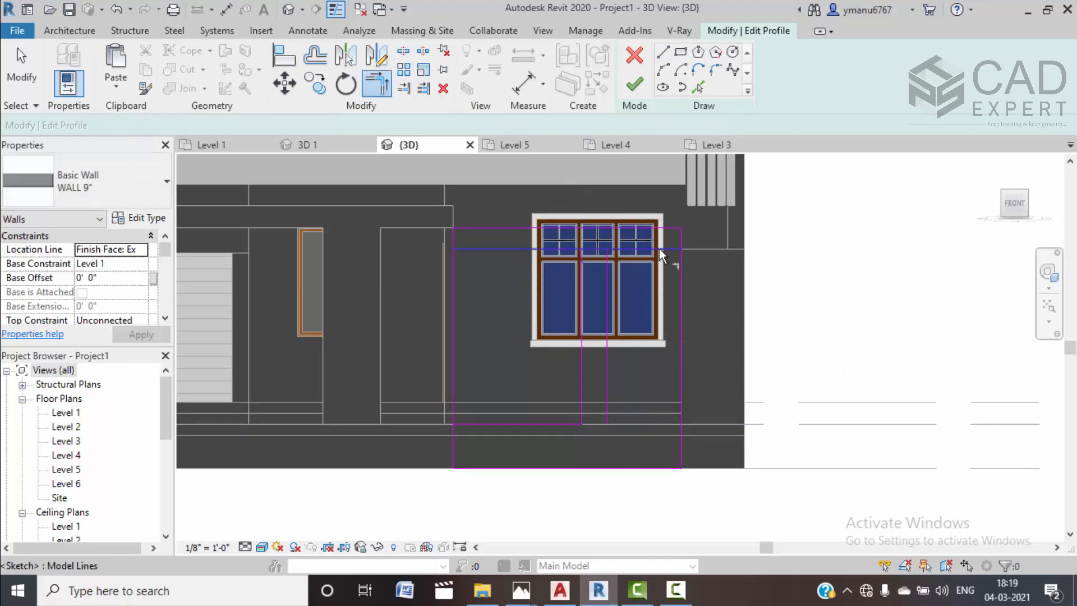
pyautogui.click(681, 242)
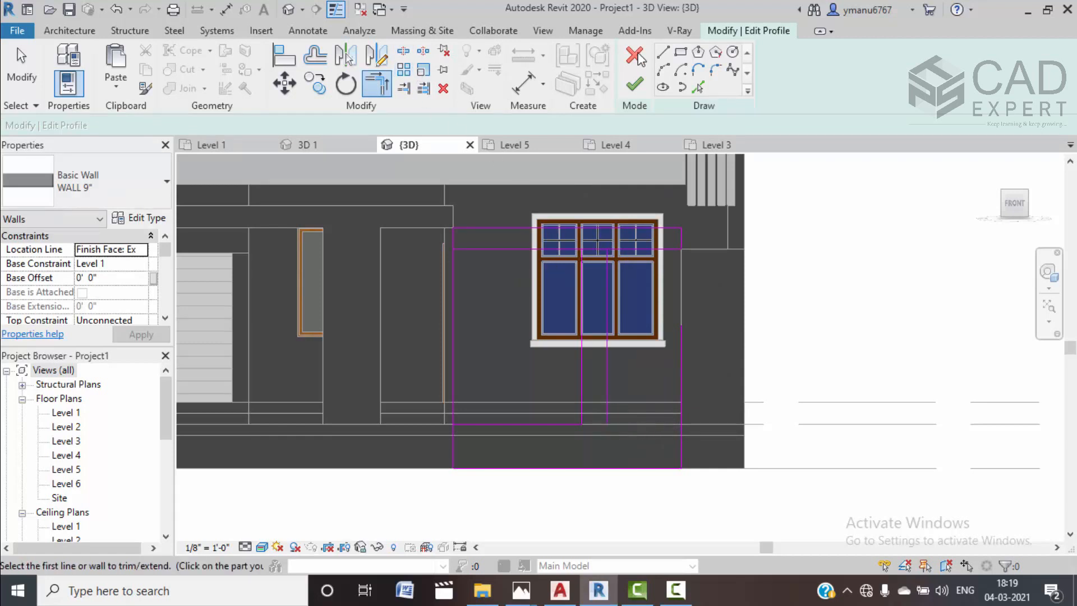
# Sketch a line along Level 2 from the pier's right line to the right edge, and trim that edge's lower part to it
pyautogui.click(607, 424)
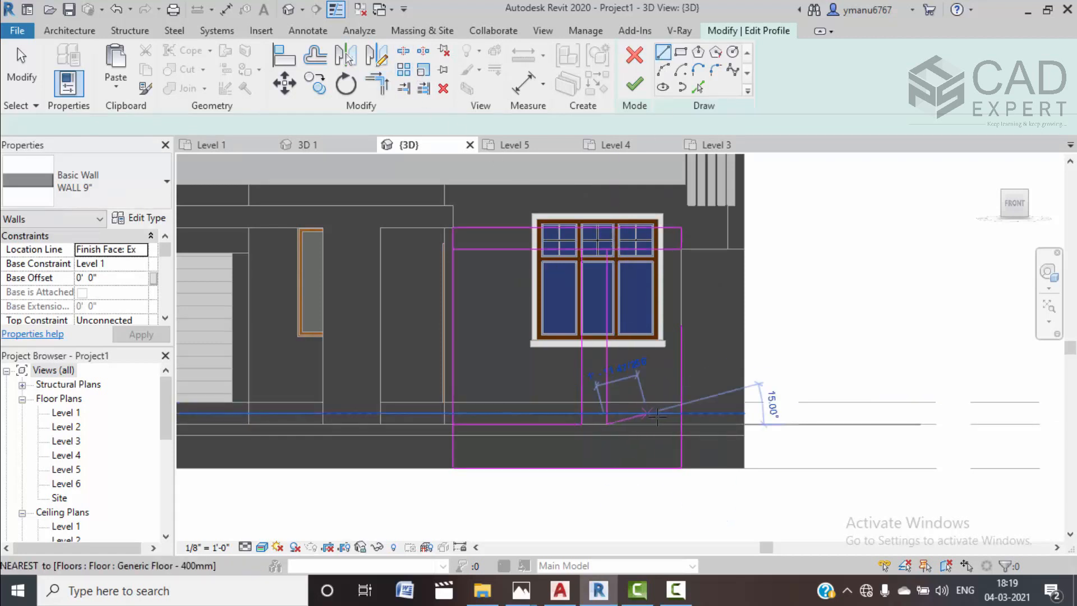
pyautogui.press('Escape')
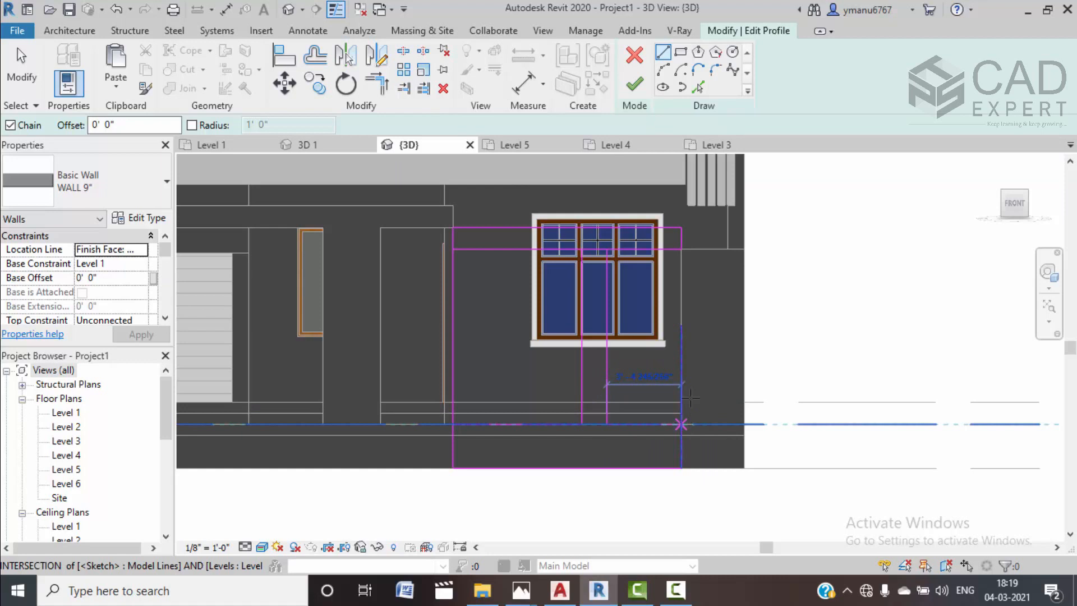
pyautogui.click(379, 85)
pyautogui.click(681, 447)
pyautogui.click(671, 425)
pyautogui.scroll(-1, 732, 411)
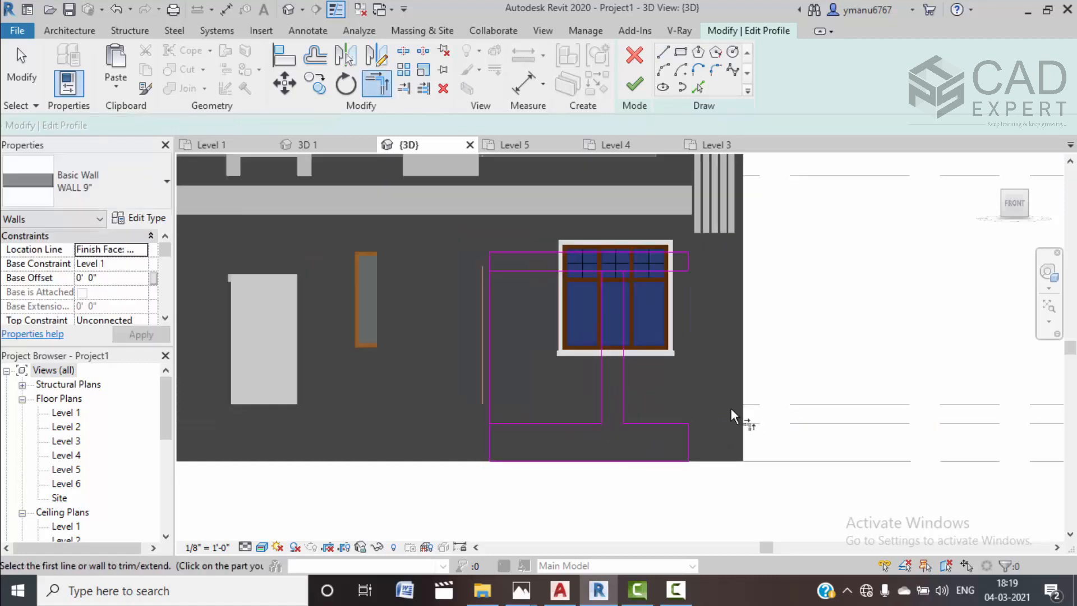
pyautogui.scroll(-1, 731, 410)
pyautogui.moveTo(739, 420); pyautogui.dragTo(722, 411, button='middle')
pyautogui.moveTo(519, 306); pyautogui.dragTo(519, 323, button='middle')
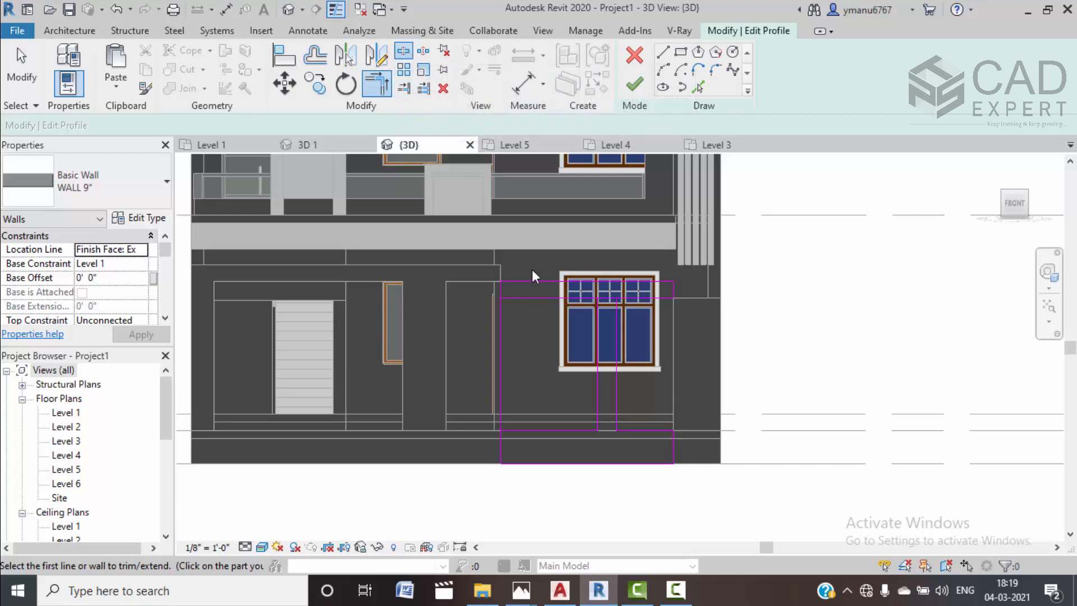
# Split the wall profile's left edge between the two horizontal lines and trim its upper part to the upper line
pyautogui.press('Escape')
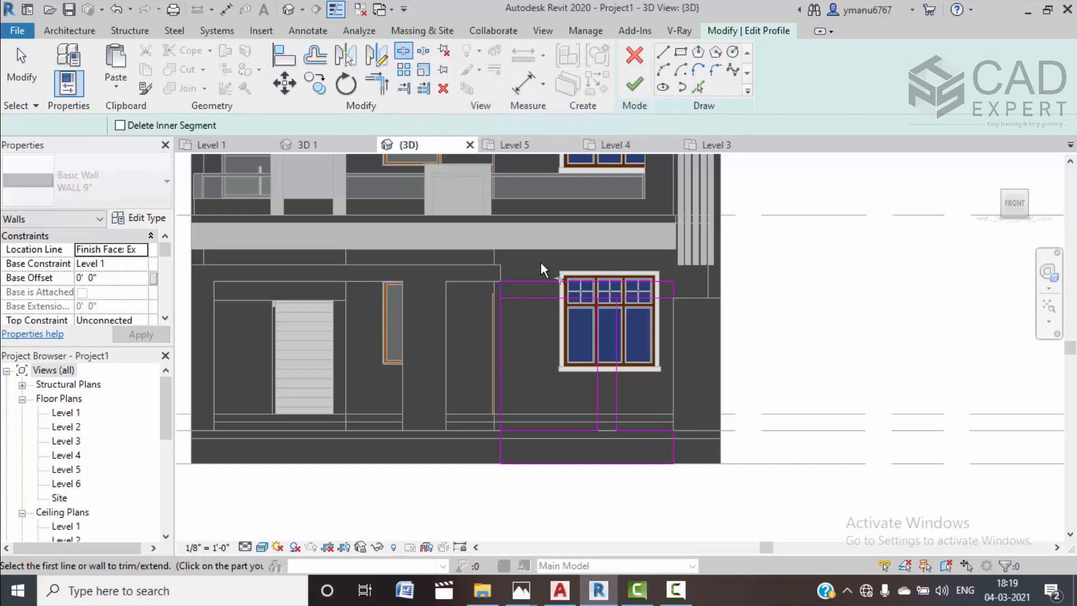
pyautogui.press('Escape')
pyautogui.press('t')
pyautogui.press('r')
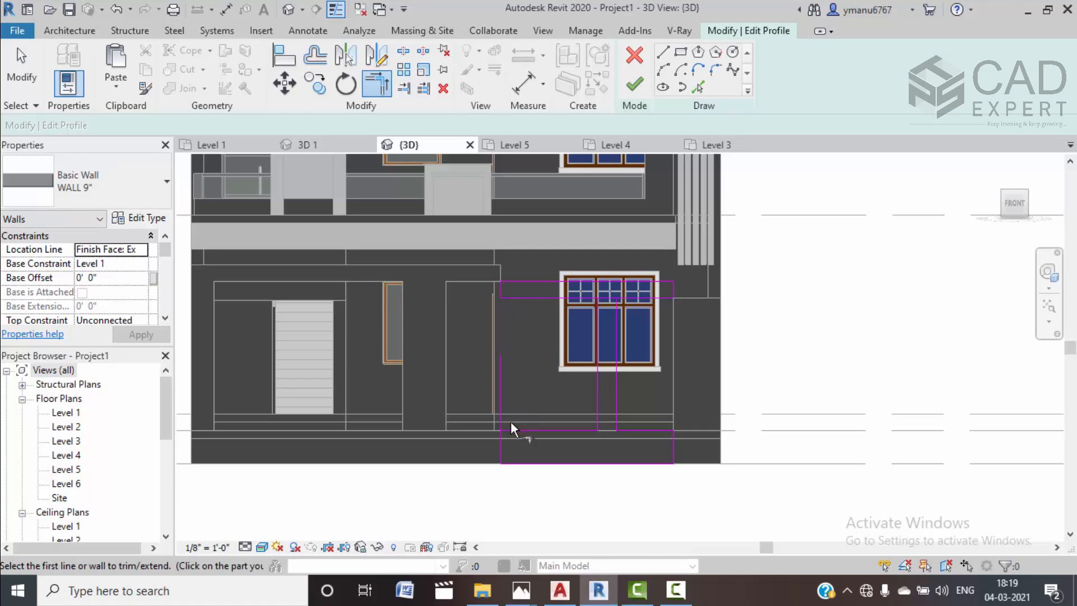
# Split the upper opening line between the pier's two vertical lines, trim the parts to the pier, and finish the wall profile
pyautogui.click(634, 86)
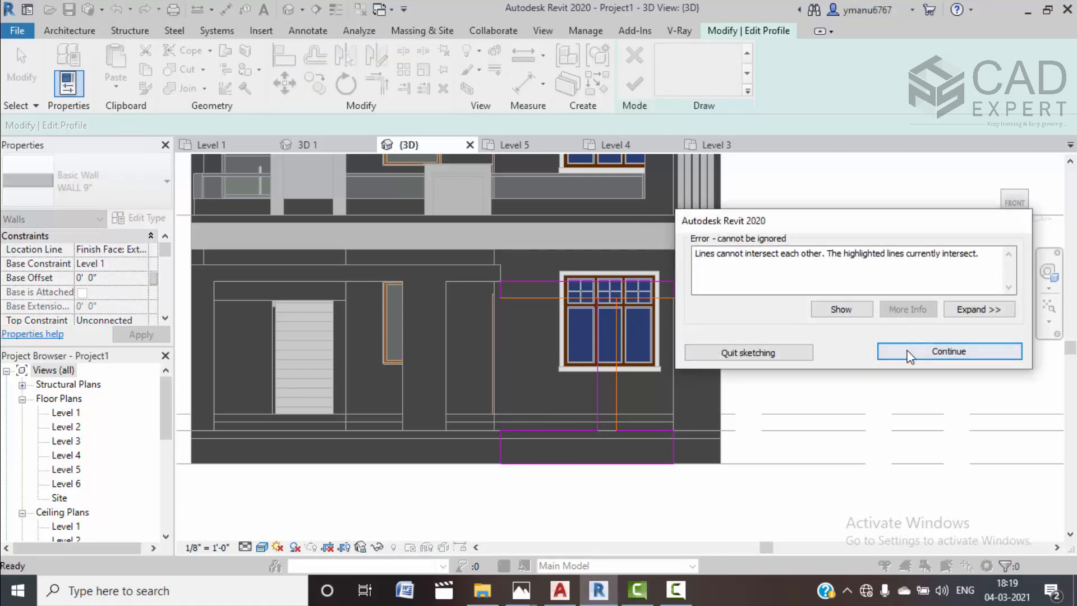
pyautogui.click(948, 351)
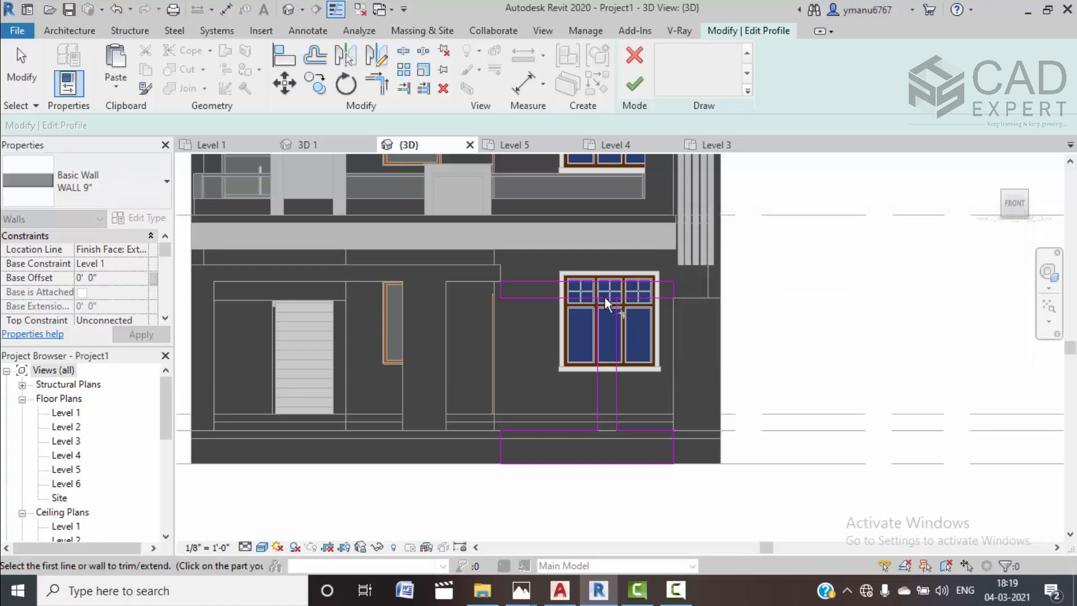
pyautogui.scroll(4, 606, 295)
pyautogui.scroll(1, 609, 304)
pyautogui.press('t')
pyautogui.press('r')
pyautogui.click(404, 53)
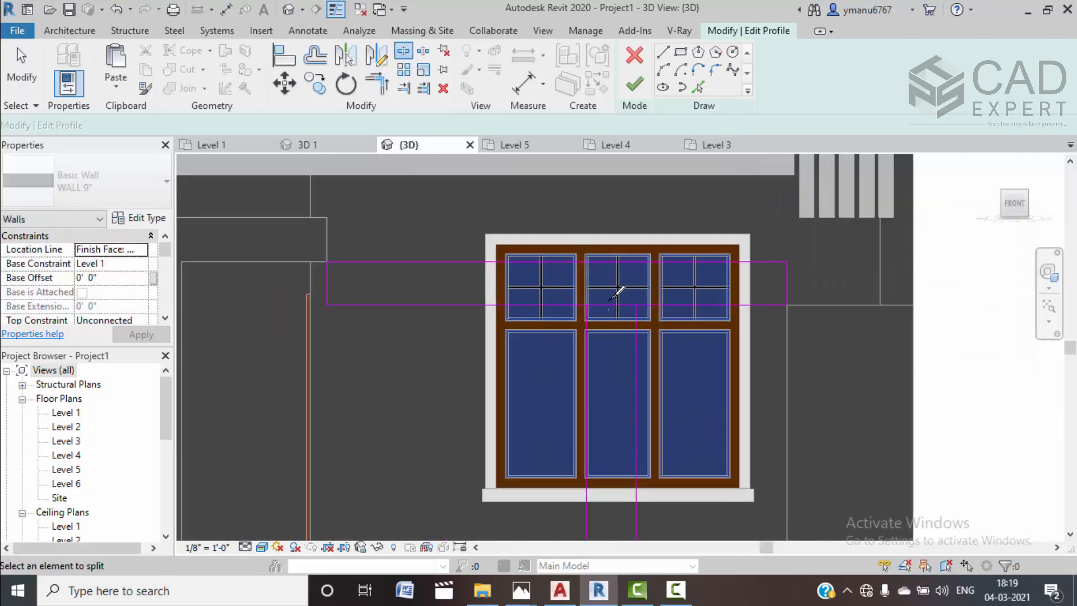
pyautogui.click(379, 94)
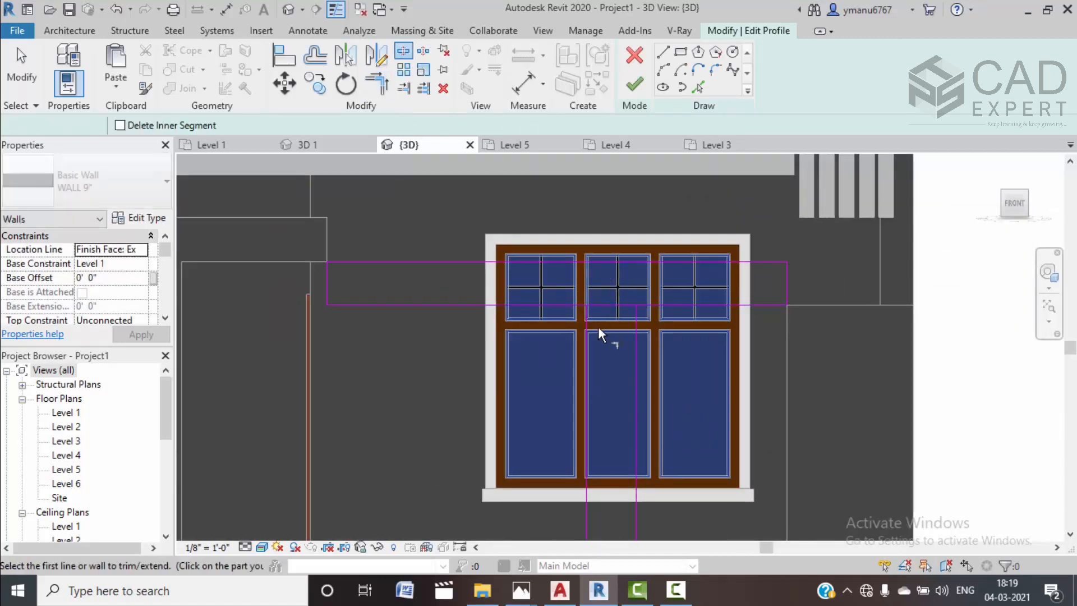
pyautogui.click(554, 304)
pyautogui.click(641, 337)
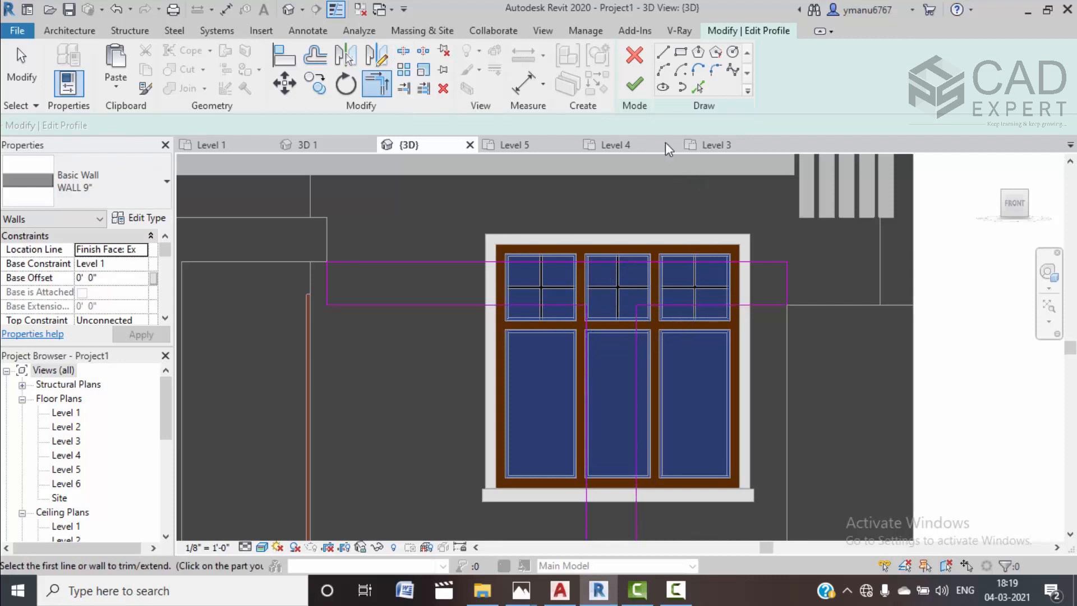
pyautogui.click(636, 86)
pyautogui.scroll(-4, 802, 480)
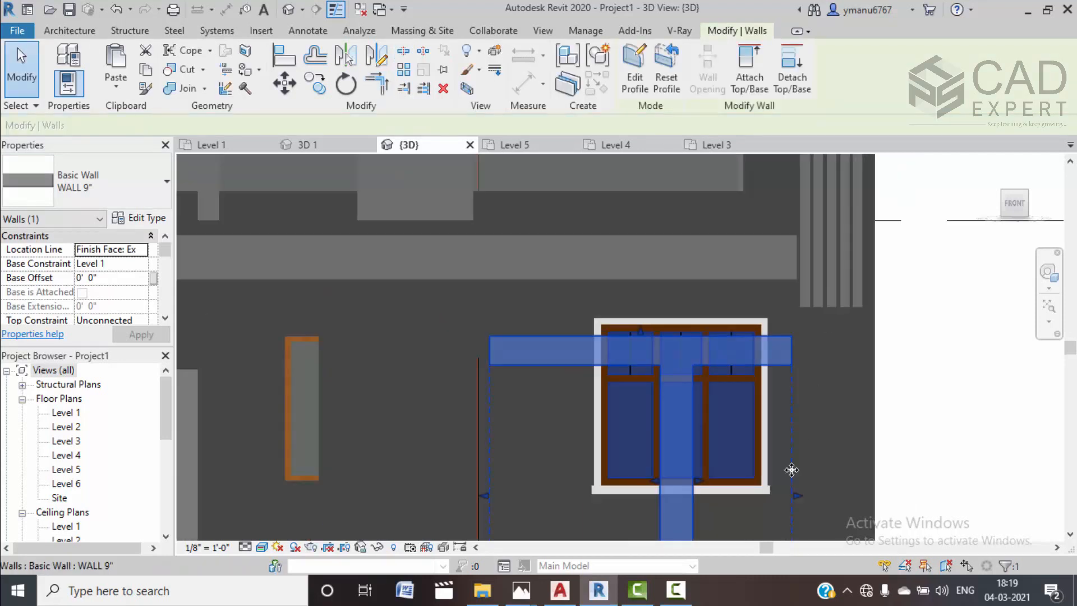
# Reopen the front wall's profile in front view and sketch a vertical line closing its left edge between the beam and Level 2
pyautogui.keyDown('shift'); pyautogui.moveTo(830, 468); pyautogui.dragTo(743, 475, button='middle'); pyautogui.keyUp('shift')
pyautogui.scroll(-3, 776, 474)
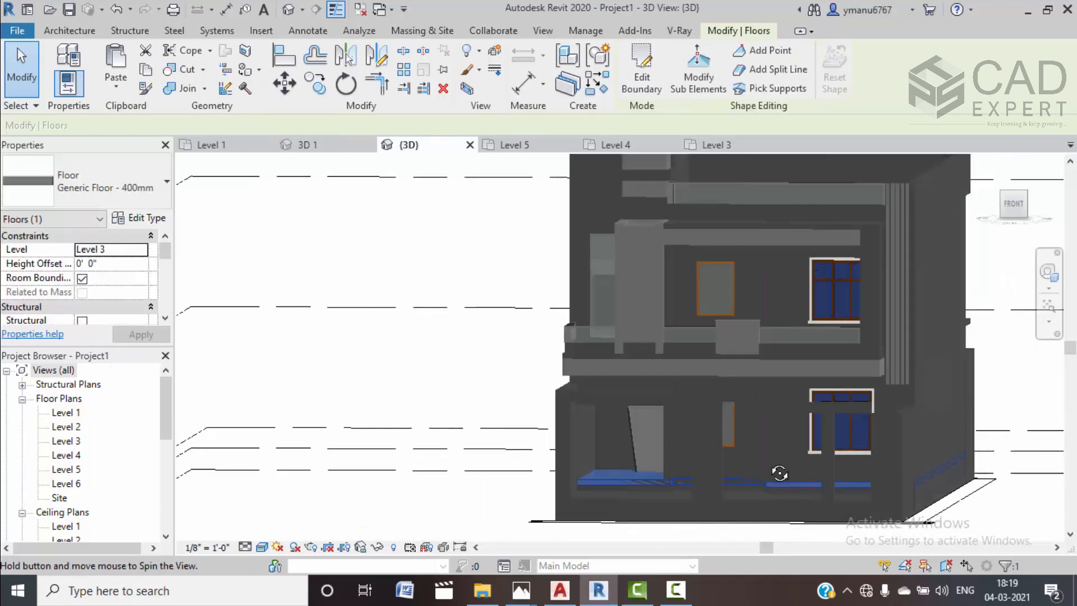
pyautogui.keyDown('shift'); pyautogui.moveTo(819, 486); pyautogui.dragTo(761, 397, button='middle'); pyautogui.keyUp('shift')
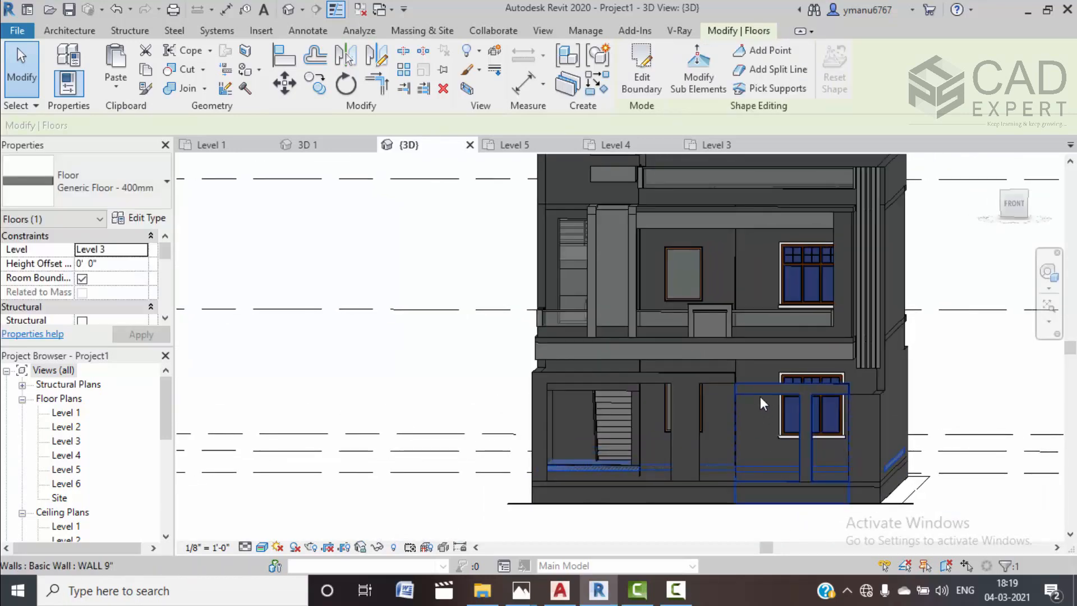
pyautogui.click(760, 396)
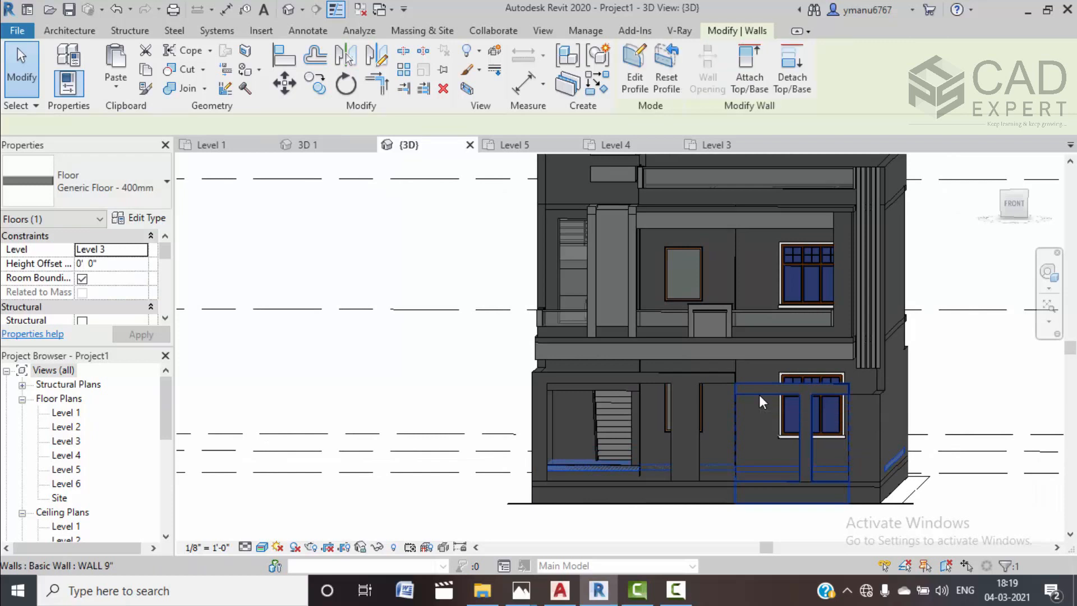
pyautogui.click(635, 73)
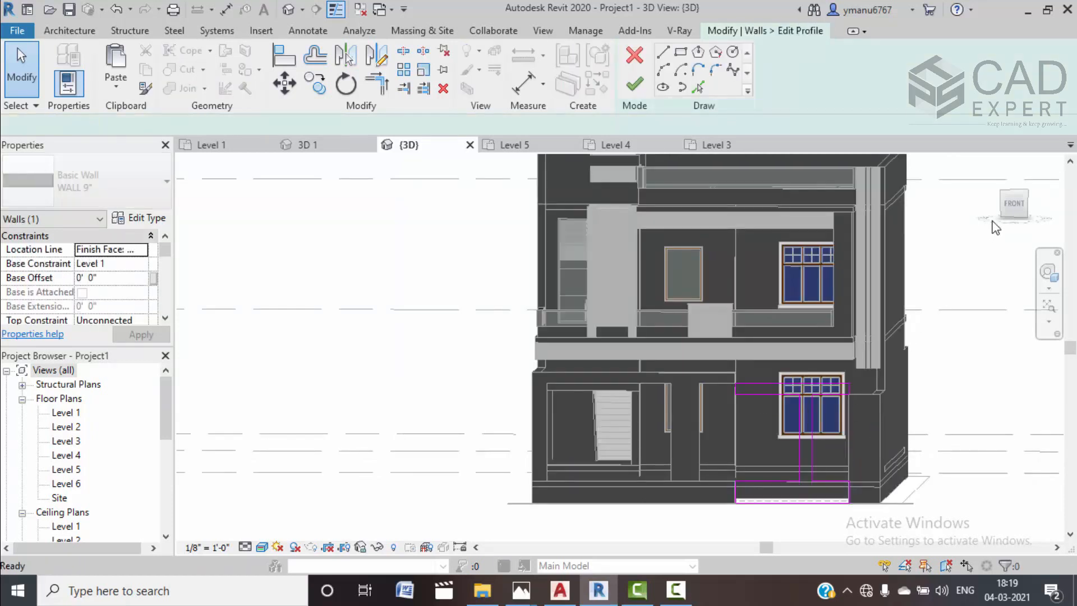
pyautogui.click(1021, 212)
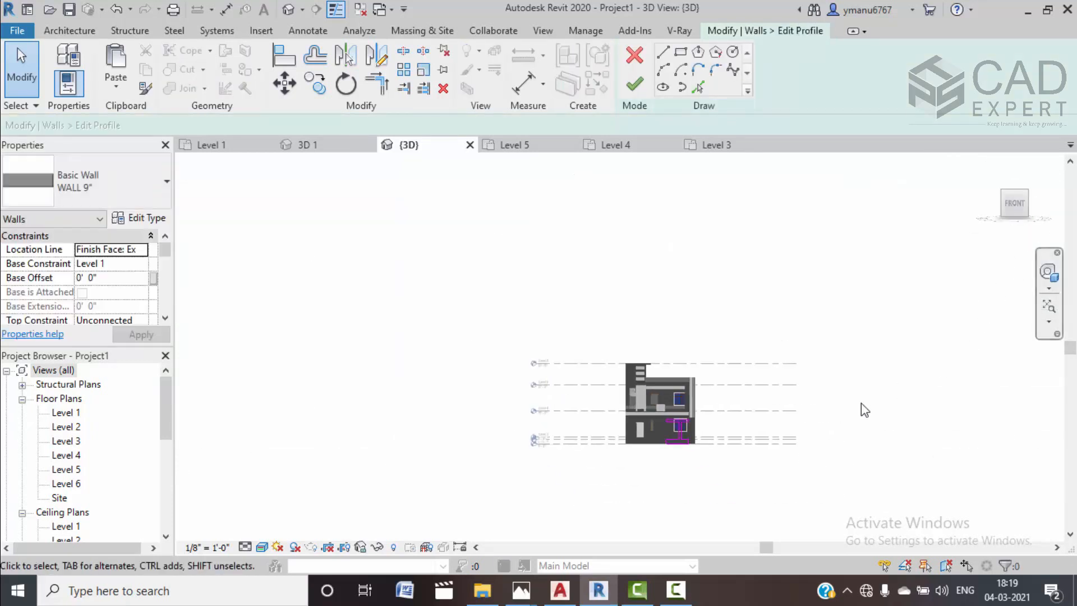
pyautogui.scroll(2, 648, 377)
pyautogui.scroll(6, 594, 358)
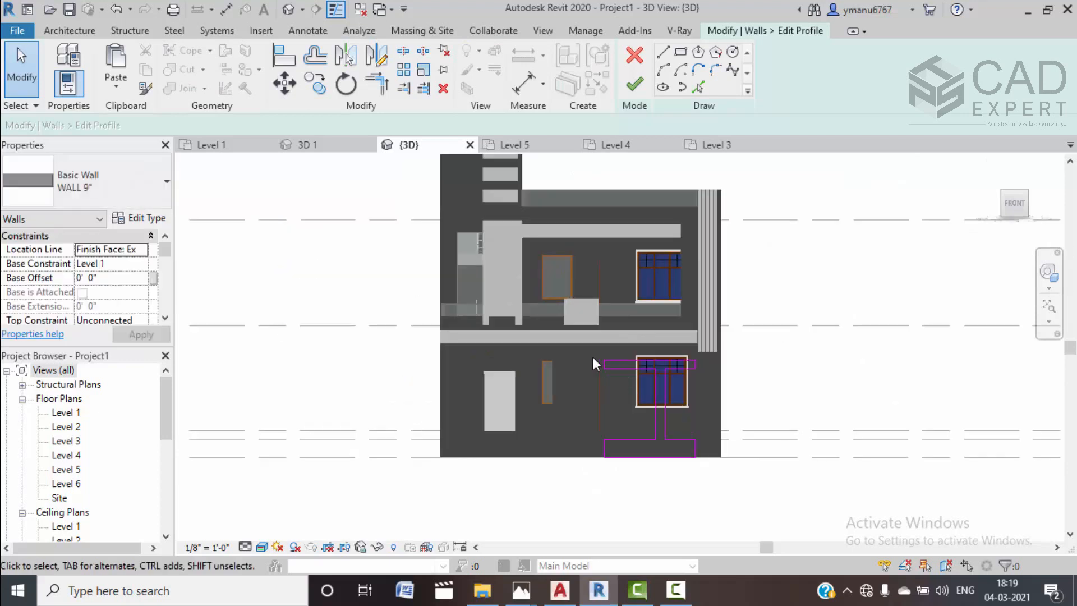
pyautogui.moveTo(621, 185); pyautogui.dragTo(618, 154, button='middle')
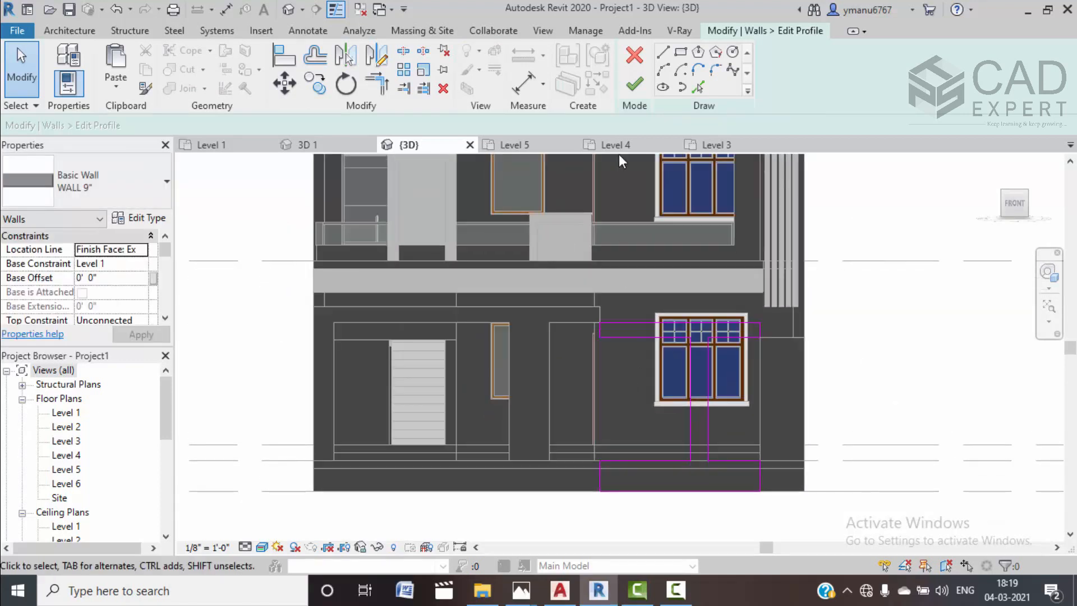
pyautogui.click(661, 54)
pyautogui.click(594, 336)
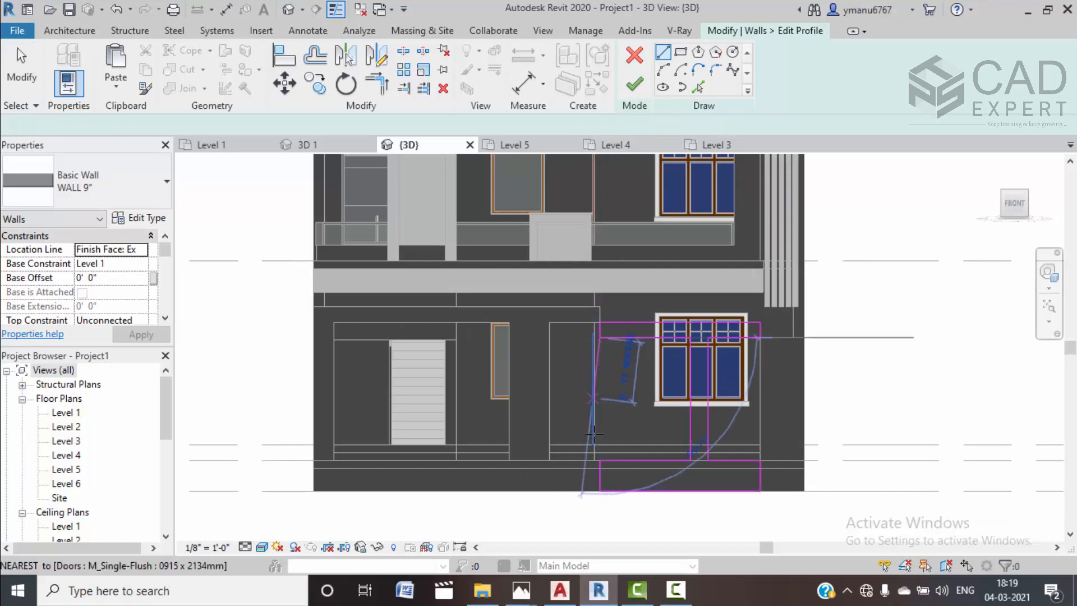
pyautogui.press('Escape')
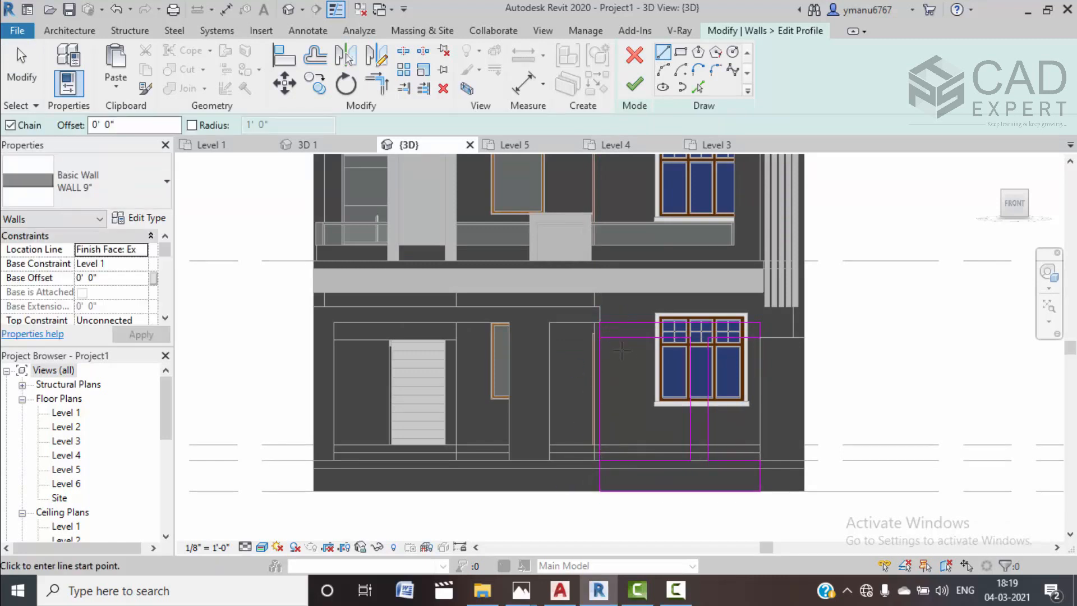
# Sketch a vertical line just inside the left edge down to Level 2, trim the opening's corners to it, and finish the profile
pyautogui.scroll(4, 617, 349)
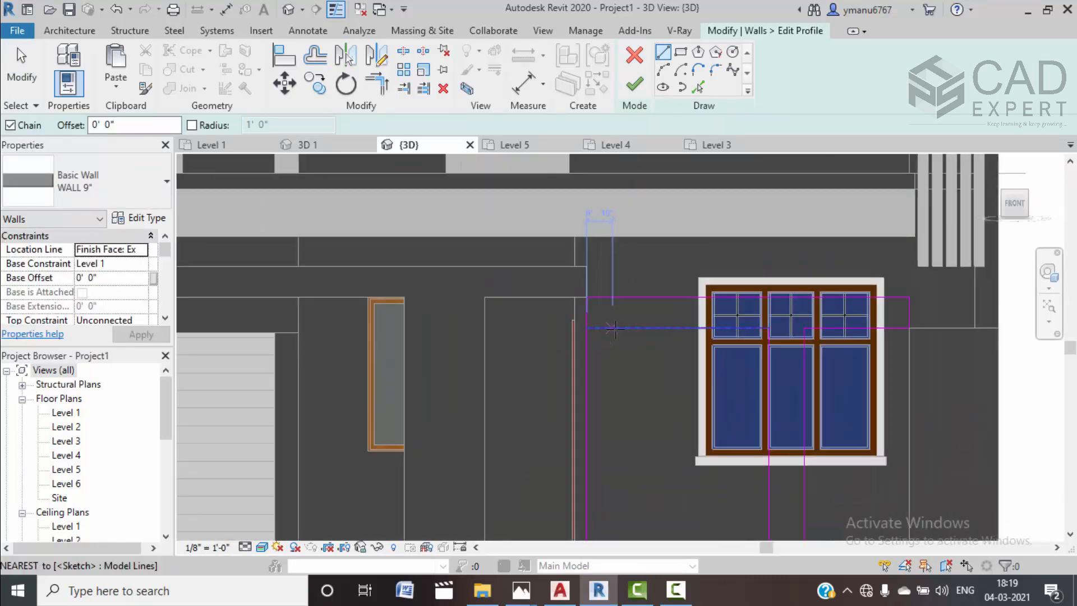
pyautogui.click(618, 329)
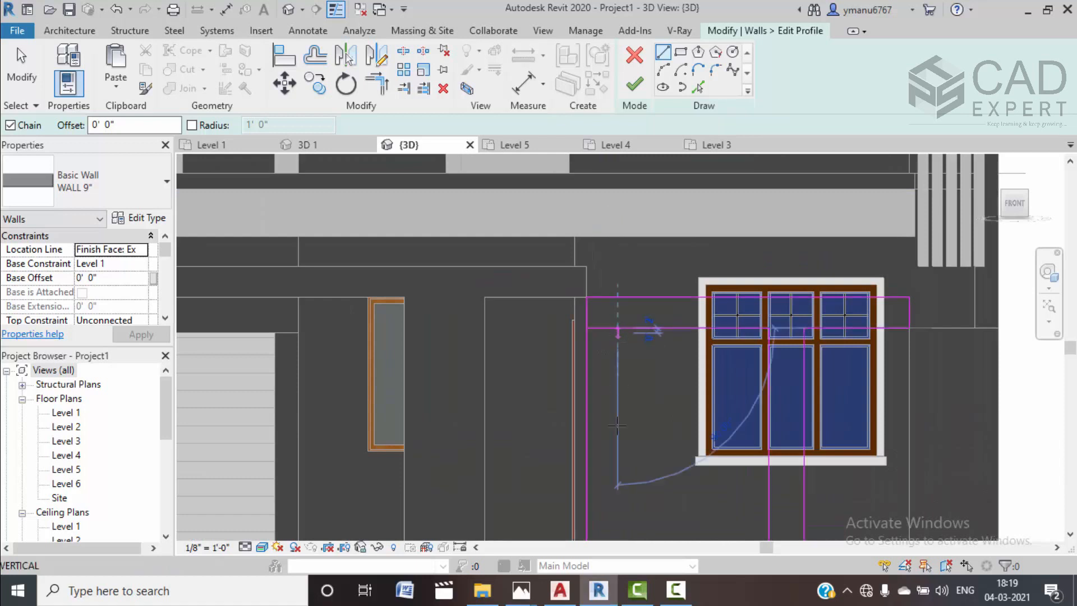
pyautogui.scroll(-3, 617, 482)
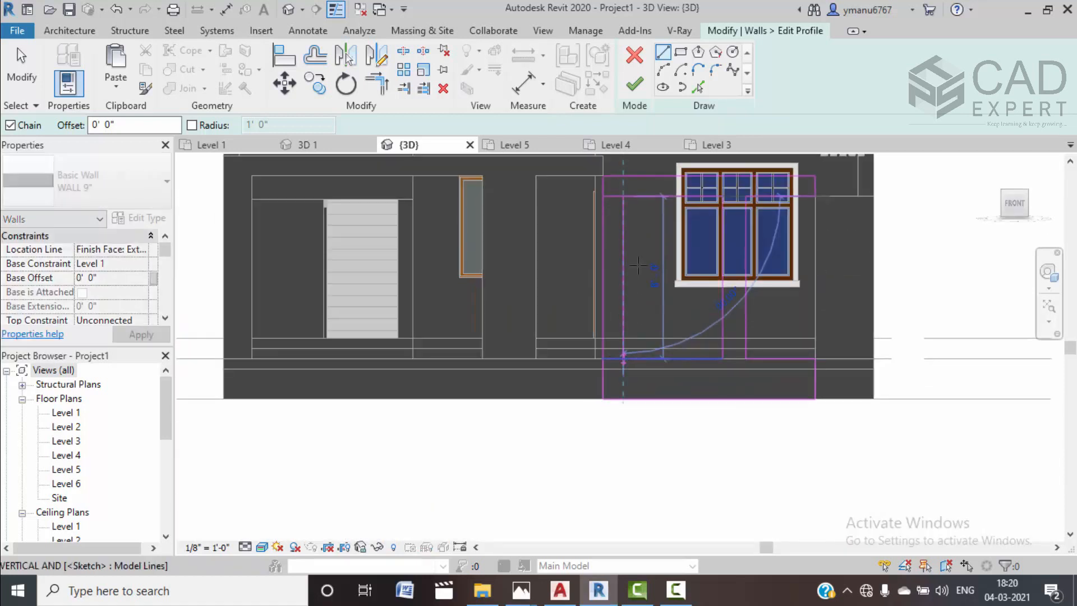
pyautogui.press('Escape')
pyautogui.press('Escape')
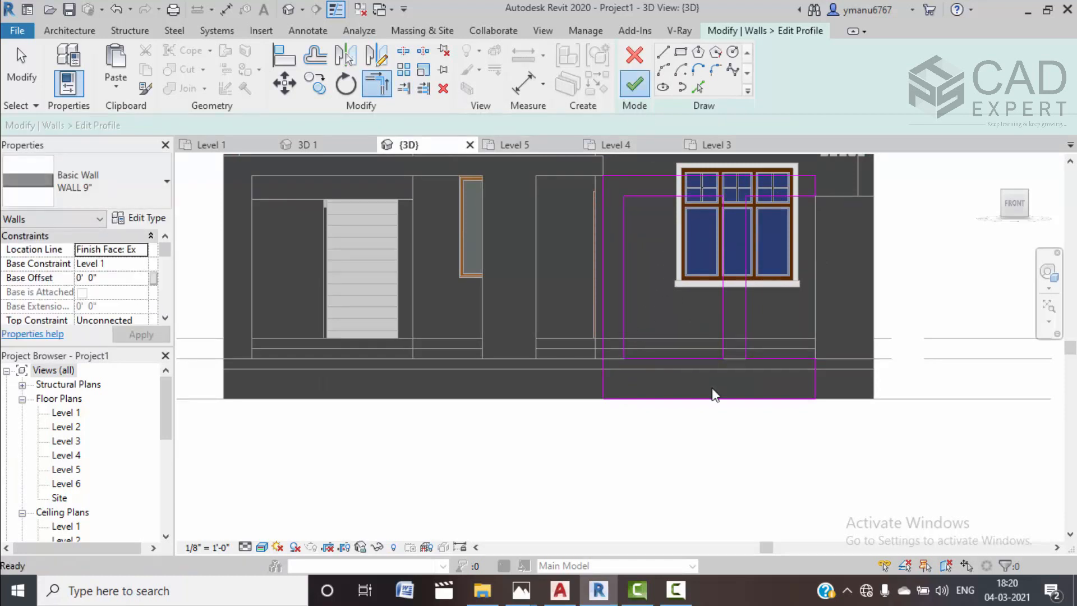
pyautogui.scroll(-2, 697, 439)
pyautogui.keyDown('shift'); pyautogui.moveTo(807, 447); pyautogui.dragTo(620, 323, button='middle'); pyautogui.keyUp('shift')
pyautogui.click(706, 470)
pyautogui.scroll(1, 620, 292)
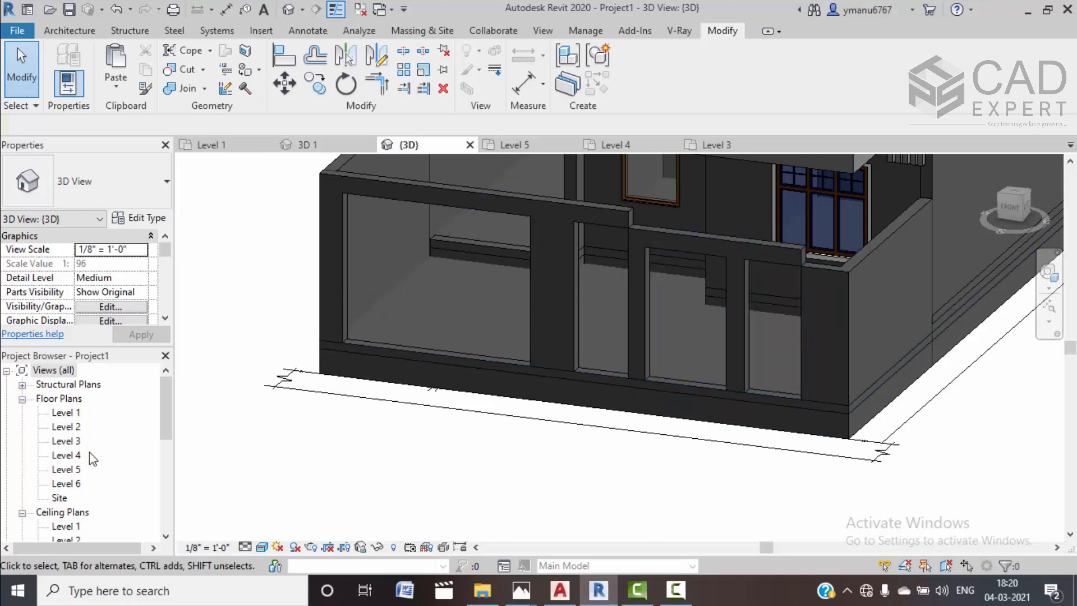
# Open the Level 3 floor plan and create an in-place component in the Generic Models category
pyautogui.doubleClick(73, 441)
pyautogui.scroll(2, 527, 377)
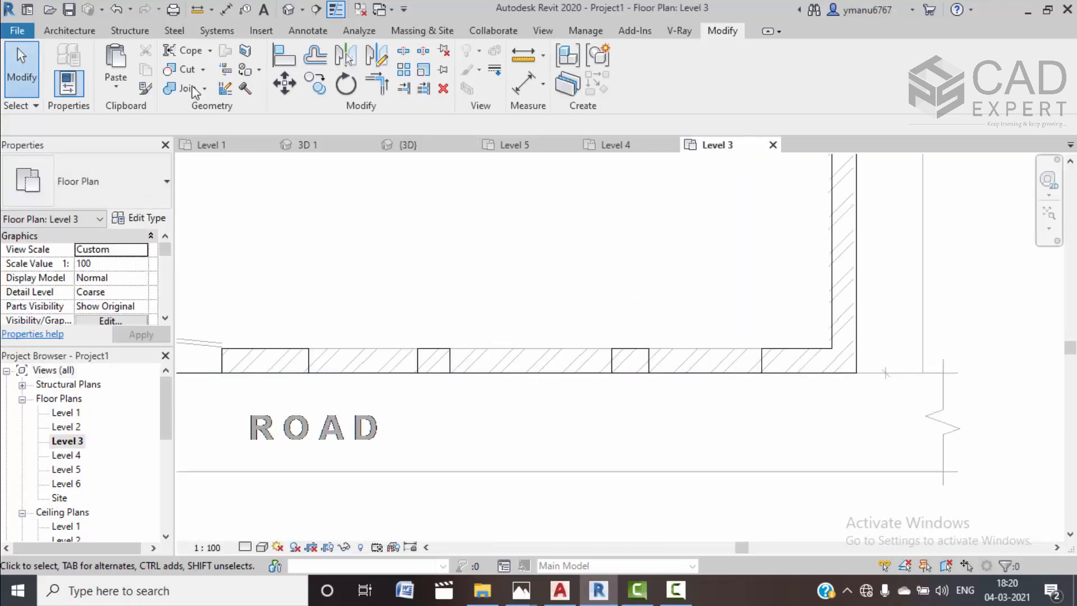
pyautogui.click(72, 32)
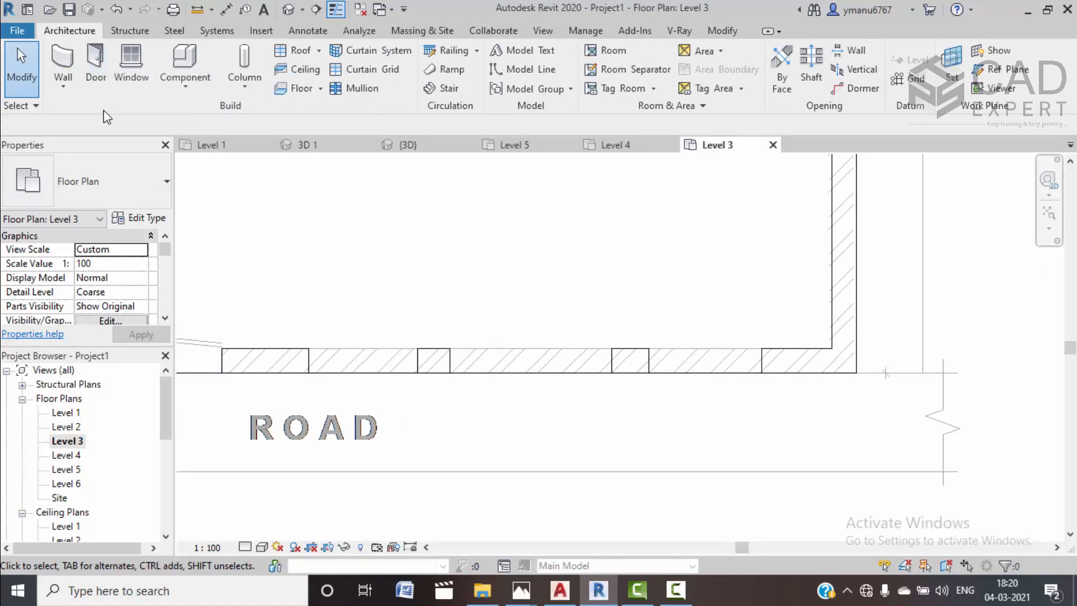
pyautogui.click(193, 91)
pyautogui.click(204, 149)
pyautogui.scroll(-3, 520, 268)
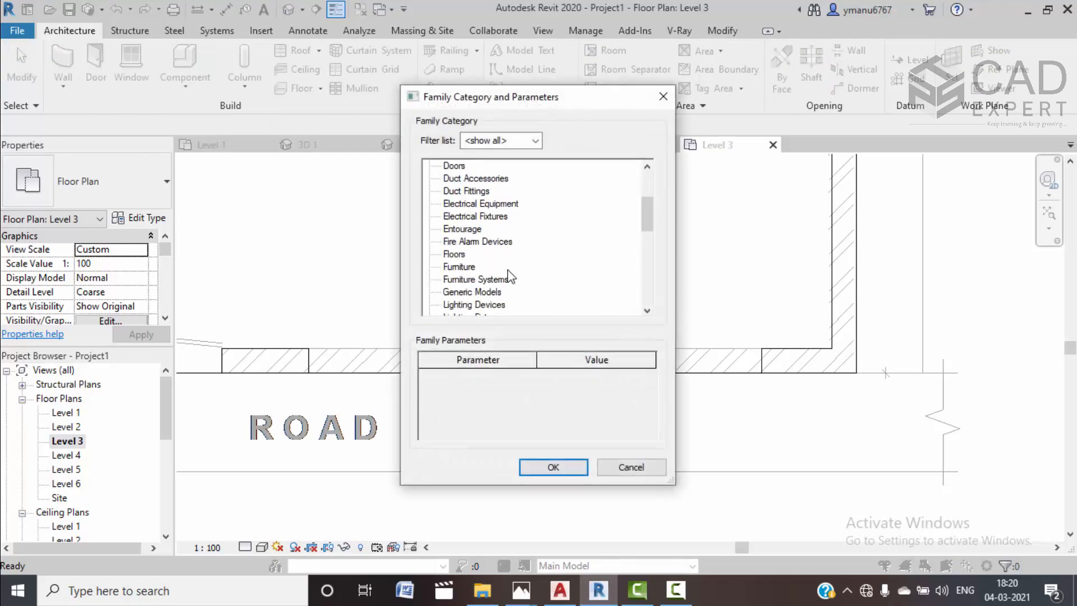
pyautogui.click(547, 466)
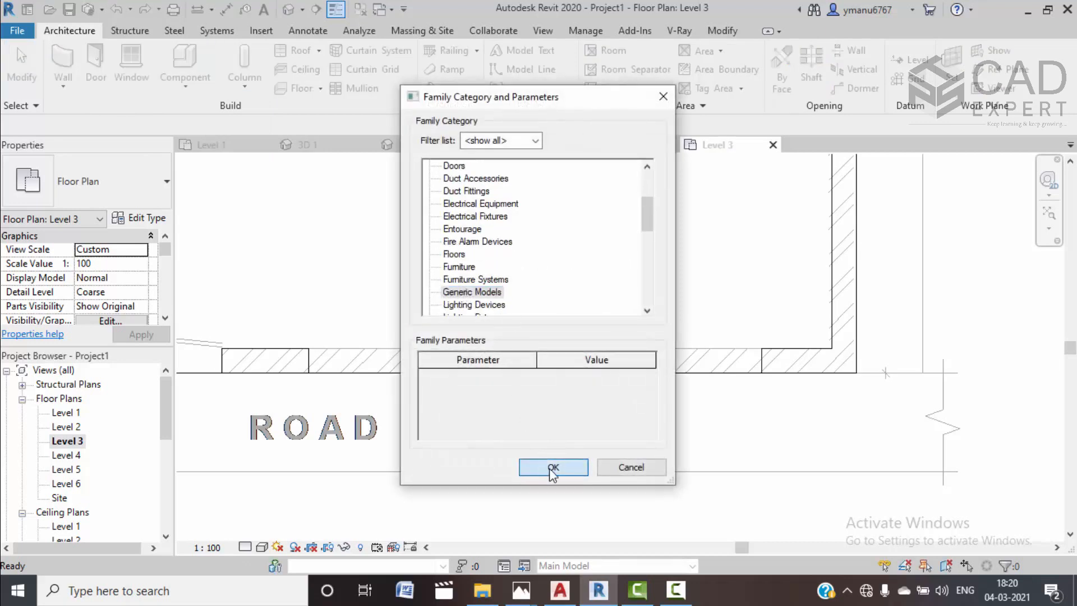
pyautogui.click(539, 320)
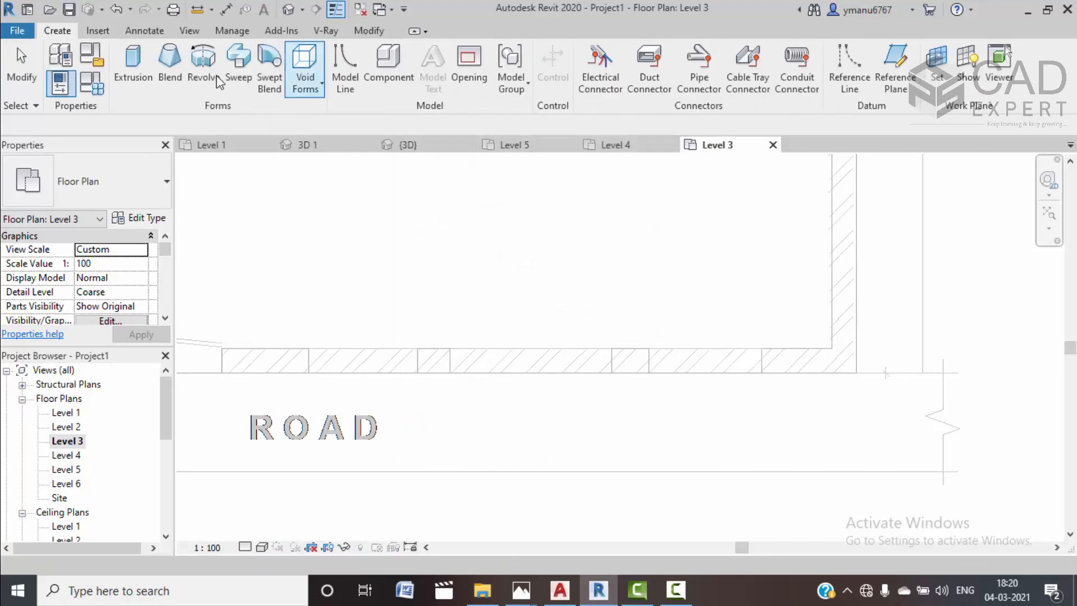
# Start an extrusion and sketch a rectangle about 4' 10 11/16" by 5 1/2" within the wall's thickness between the two piers
pyautogui.click(133, 67)
pyautogui.click(590, 52)
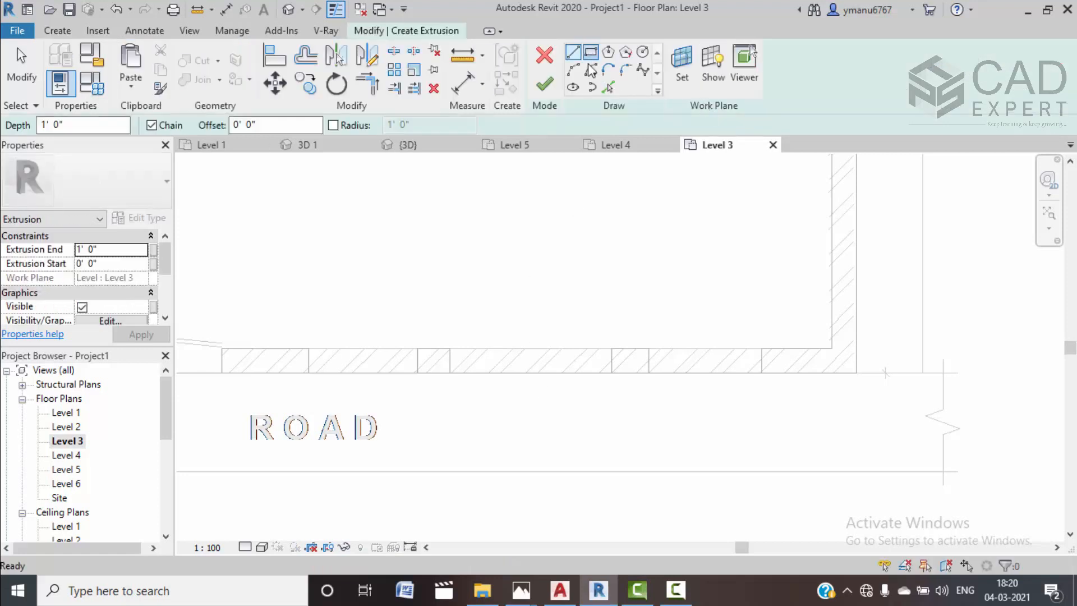
pyautogui.scroll(4, 438, 372)
pyautogui.click(450, 353)
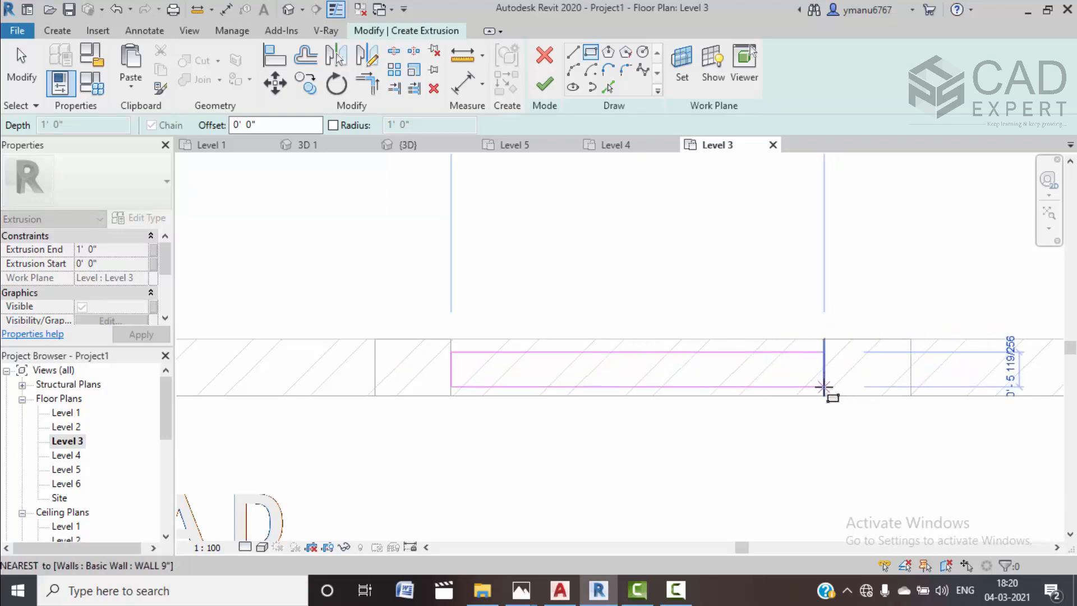
pyautogui.click(823, 385)
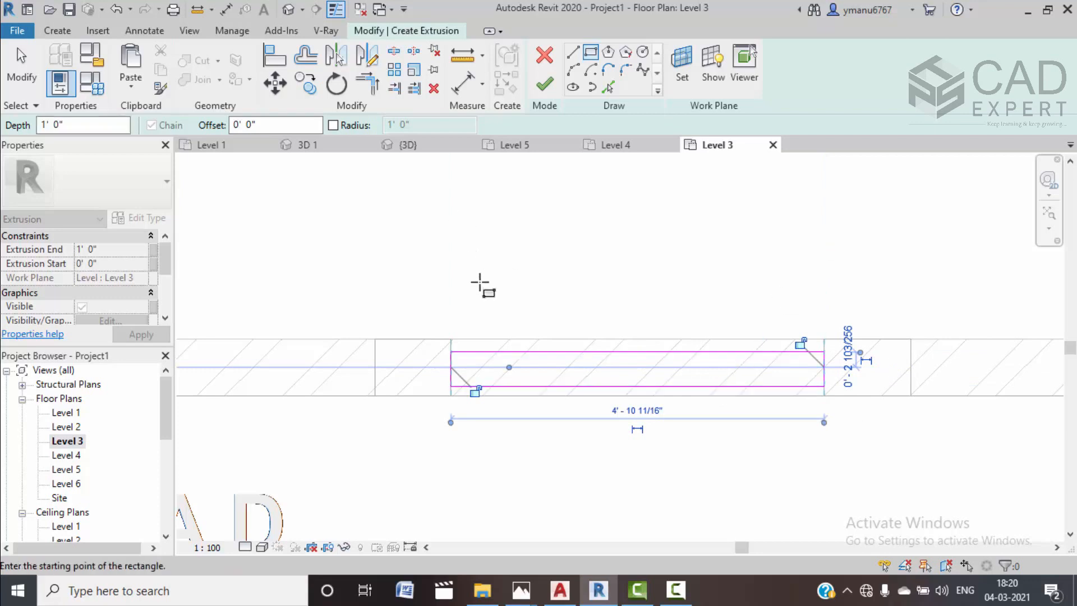
pyautogui.press('Escape')
pyautogui.press('Escape')
# Check the low panel under the glass in the reference project's 3D view, and finish the extrusion at 1' 0" depth in Project1
pyautogui.click(320, 145)
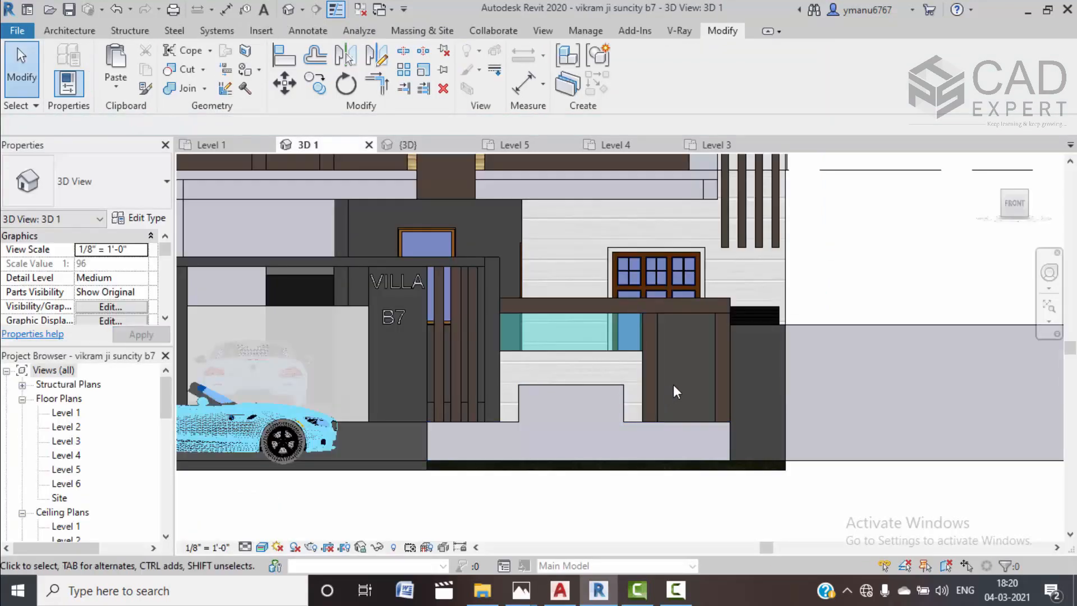
pyautogui.keyDown('shift'); pyautogui.moveTo(686, 412); pyautogui.dragTo(816, 338, button='middle'); pyautogui.keyUp('shift')
pyautogui.scroll(5, 608, 403)
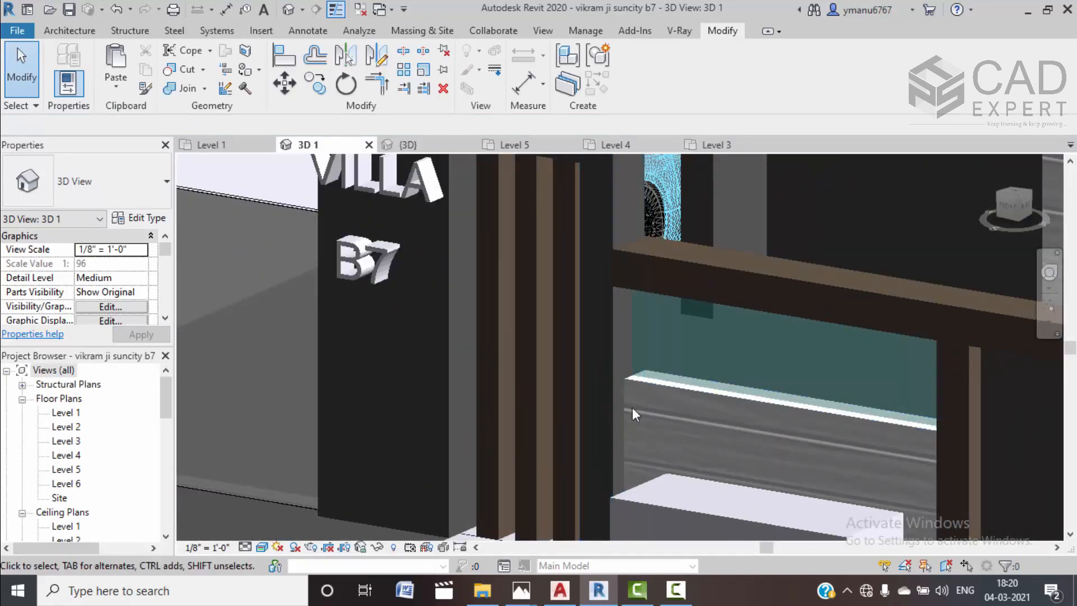
pyautogui.click(455, 146)
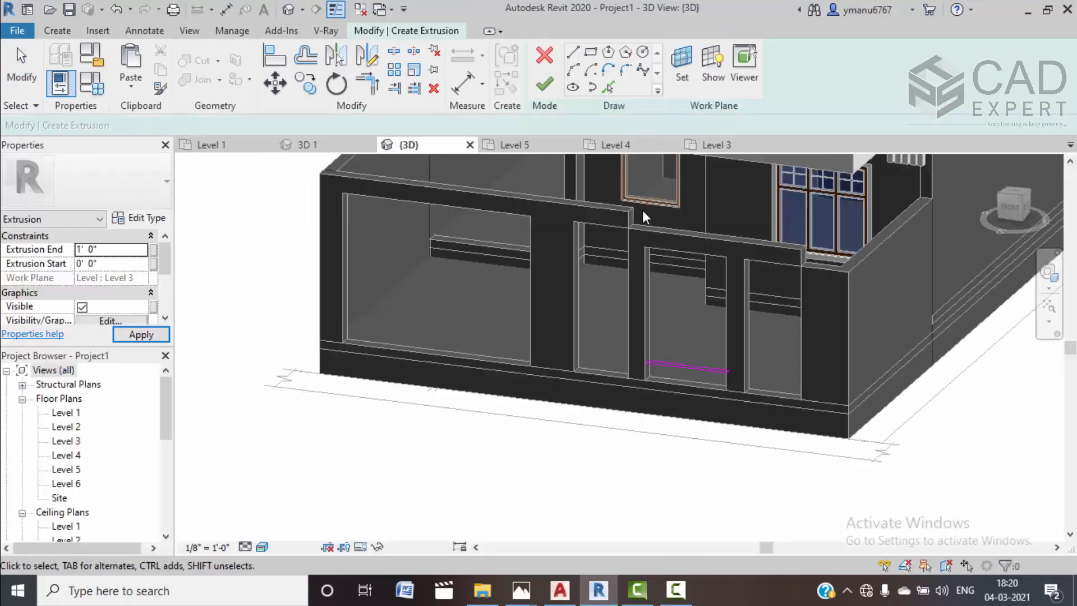
pyautogui.click(545, 87)
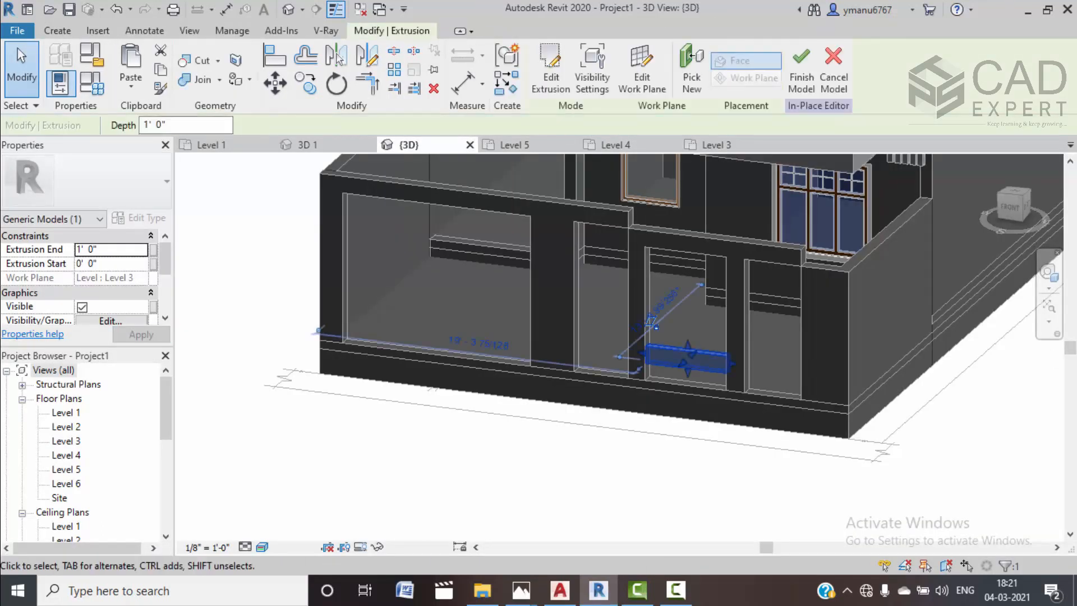
# In front view, extend the extrusion's underside to 6" below Level 3
pyautogui.click(1009, 211)
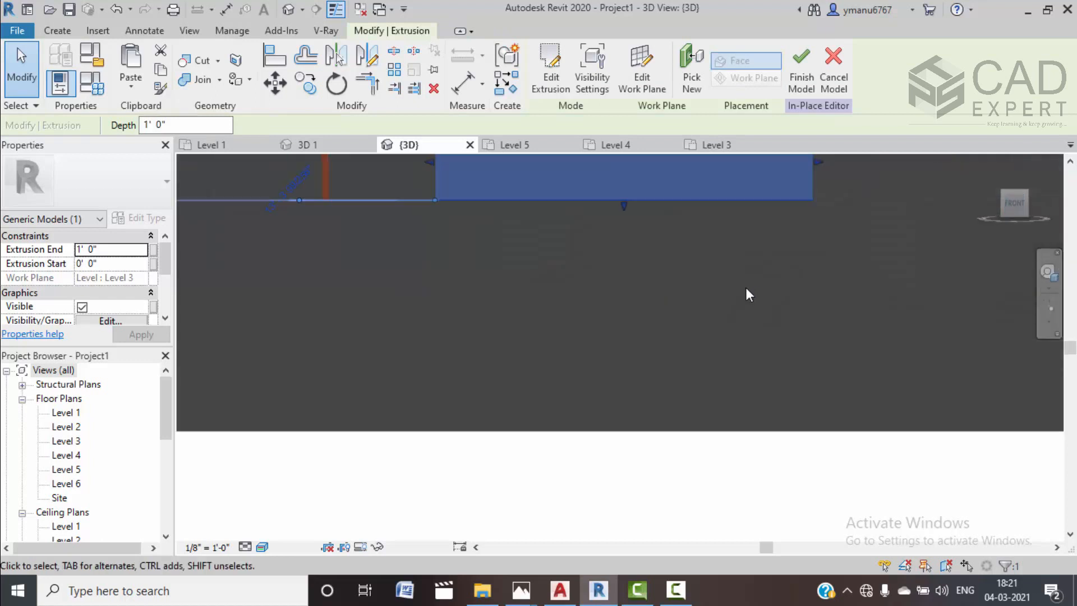
pyautogui.moveTo(619, 400); pyautogui.dragTo(624, 431, button='middle')
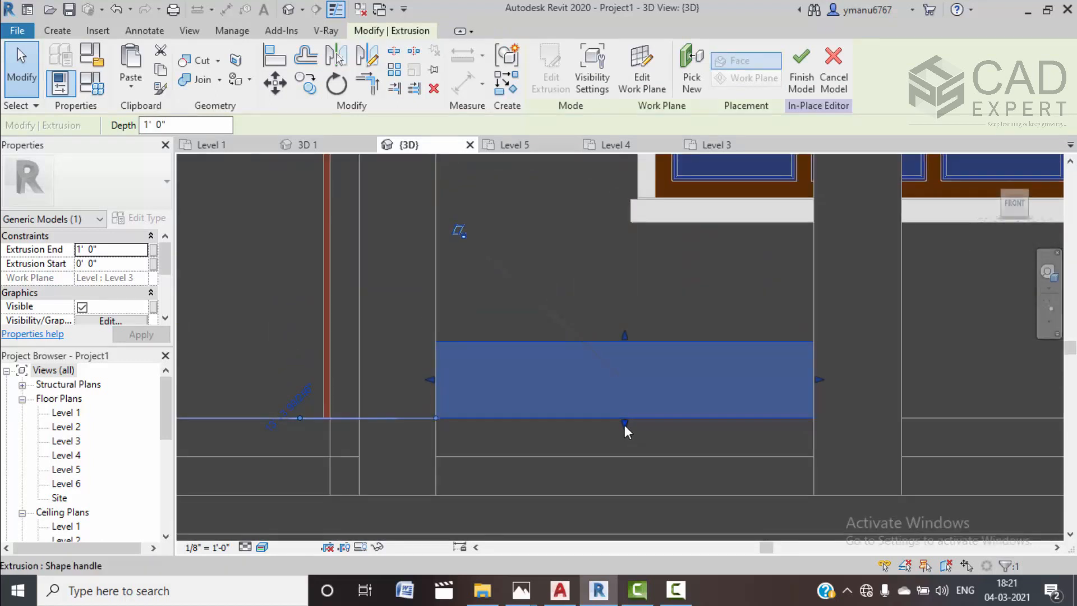
pyautogui.moveTo(624, 448); pyautogui.dragTo(627, 443)
pyautogui.scroll(-2, 663, 362)
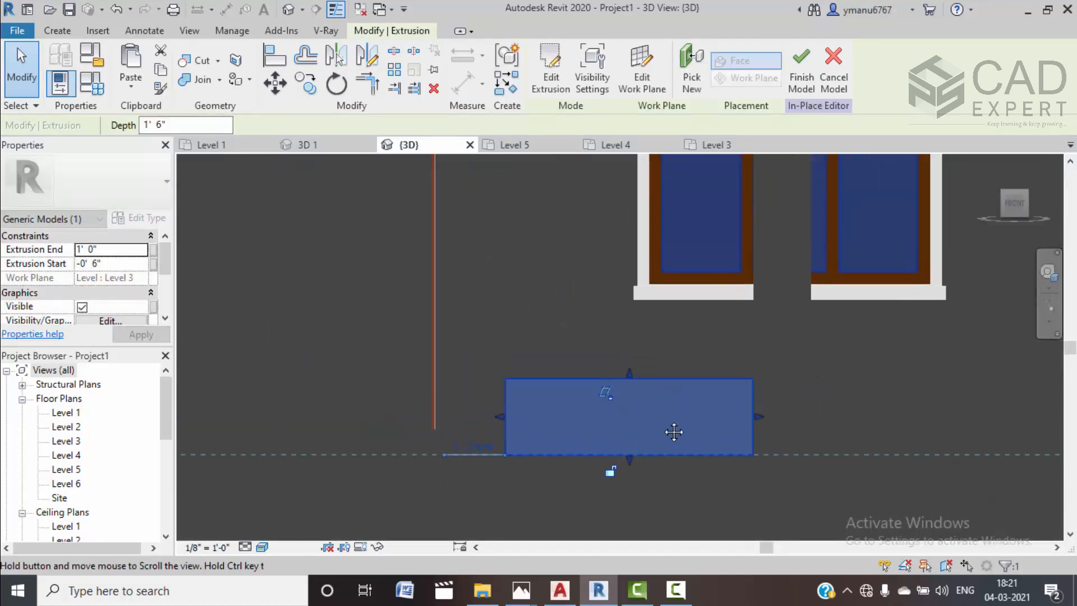
# Extend the low panel's underside to 1' 0" below Level 3 and raise its upper face to about 4' 7 3/4"
pyautogui.scroll(-1, 667, 412)
pyautogui.moveTo(700, 428); pyautogui.dragTo(697, 390, button='middle')
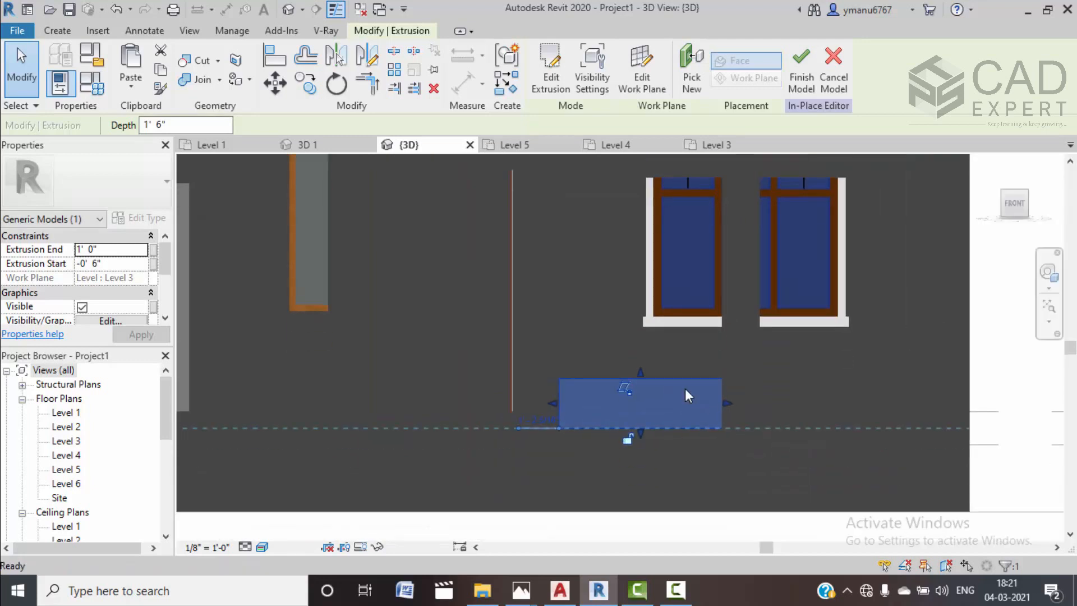
pyautogui.moveTo(640, 435); pyautogui.dragTo(655, 435)
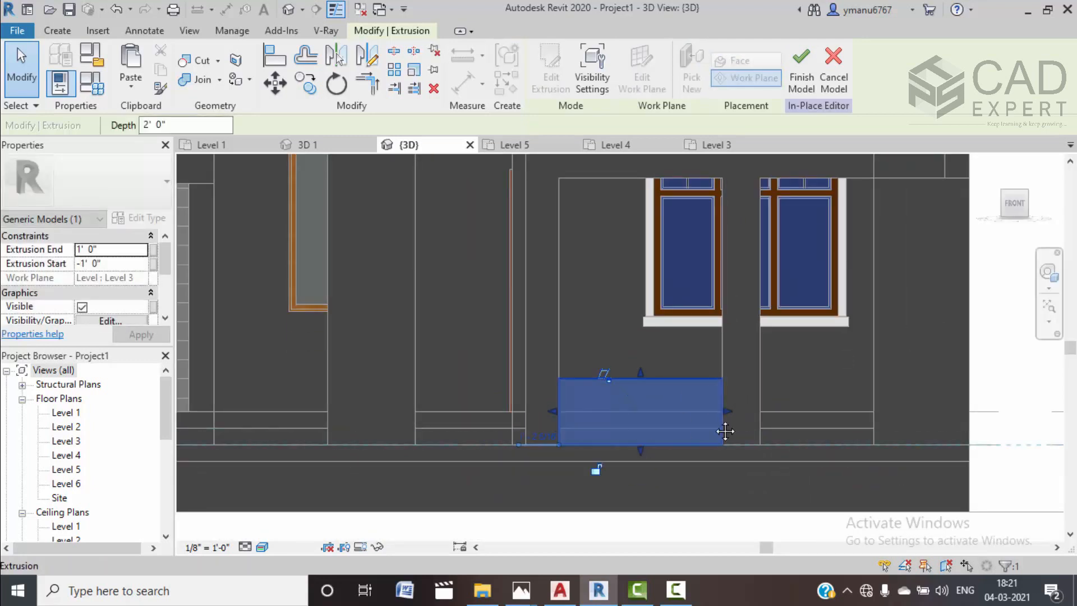
pyautogui.moveTo(733, 409); pyautogui.dragTo(716, 473, button='middle')
pyautogui.moveTo(624, 435); pyautogui.dragTo(642, 325)
pyautogui.keyDown('shift'); pyautogui.moveTo(656, 359); pyautogui.dragTo(865, 473, button='middle'); pyautogui.keyUp('shift')
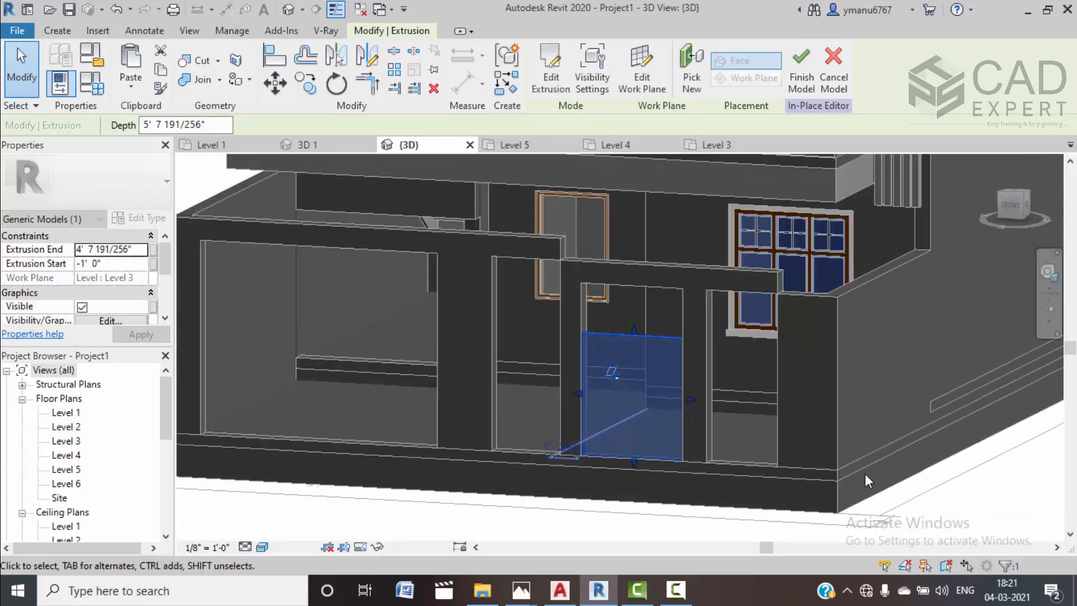
pyautogui.click(865, 474)
pyautogui.keyDown('shift'); pyautogui.moveTo(715, 385); pyautogui.dragTo(710, 344, button='middle'); pyautogui.keyUp('shift')
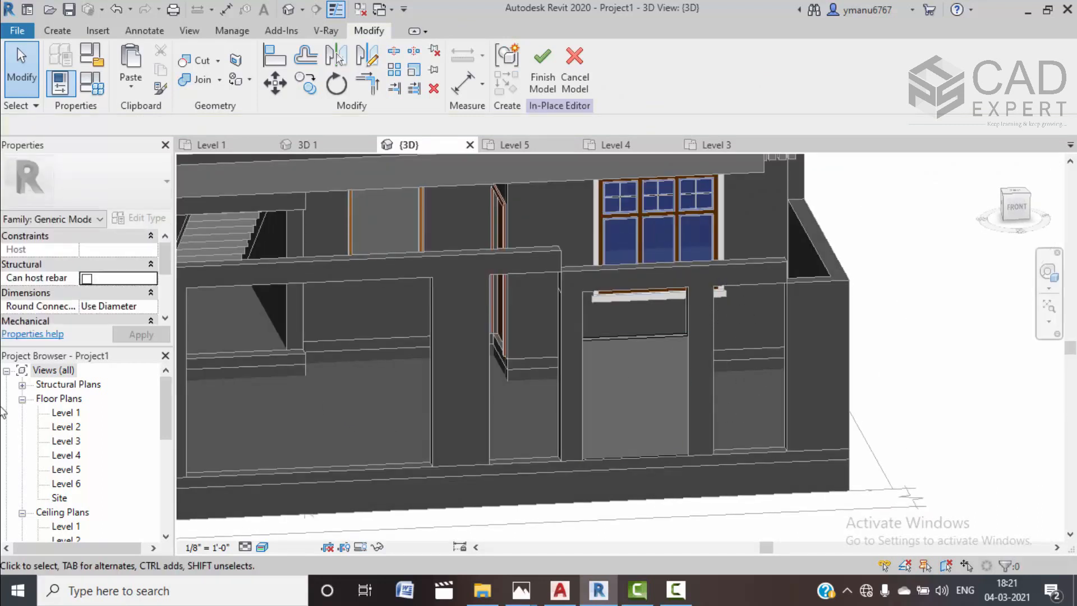
# Start a new extrusion in the Level 3 floor plan and sketch a thin rectangle about 3' 5" by 1" across the narrow opening beside the corner
pyautogui.doubleClick(72, 442)
pyautogui.click(57, 31)
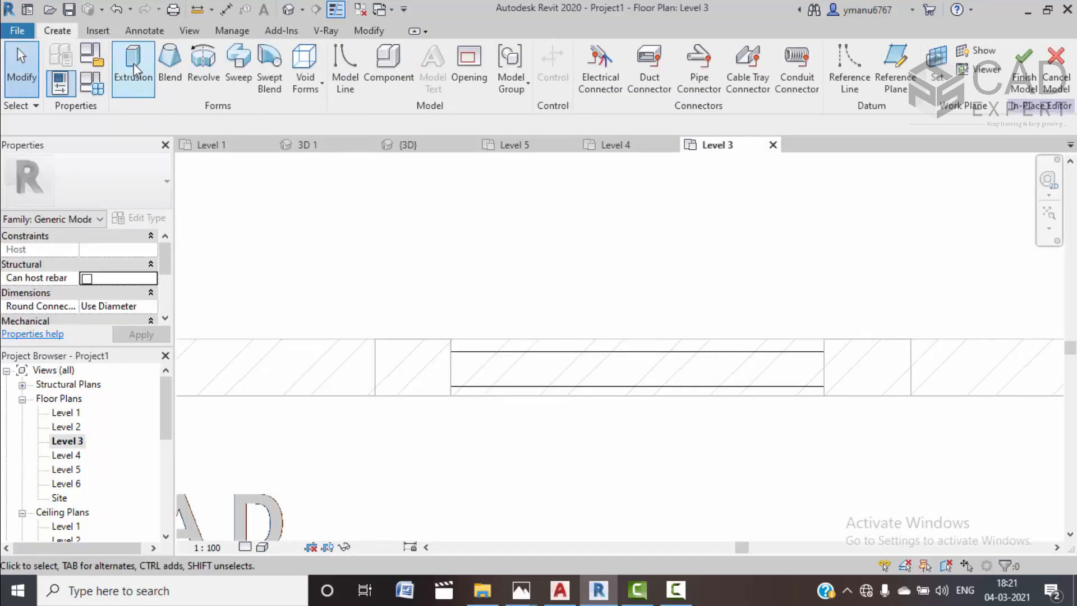
pyautogui.click(132, 65)
pyautogui.scroll(-2, 763, 385)
pyautogui.moveTo(762, 385); pyautogui.dragTo(474, 373, button='middle')
pyautogui.click(590, 51)
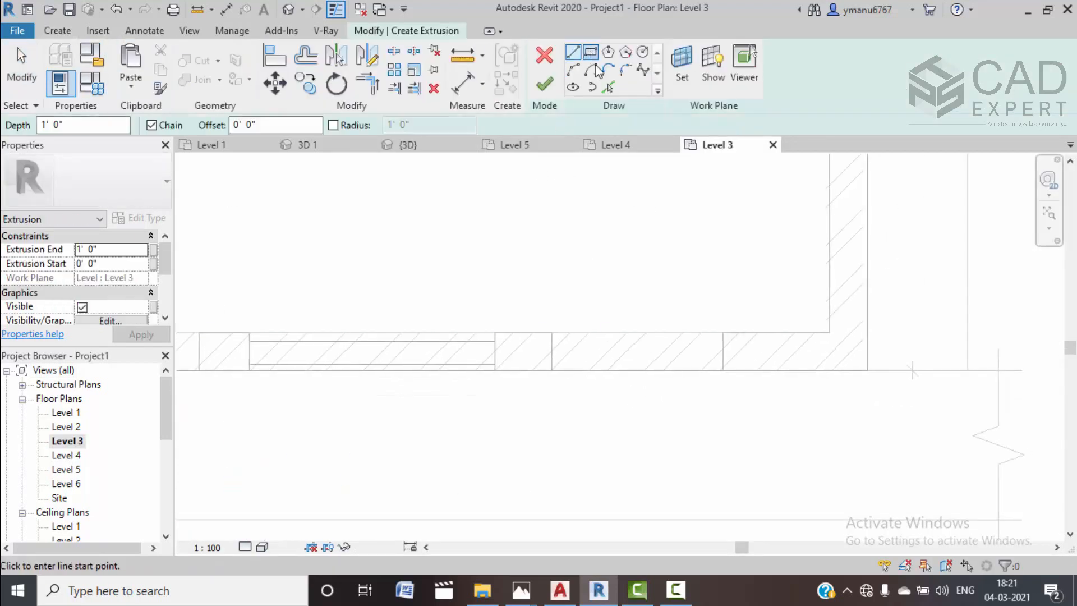
pyautogui.scroll(2, 551, 351)
pyautogui.click(552, 358)
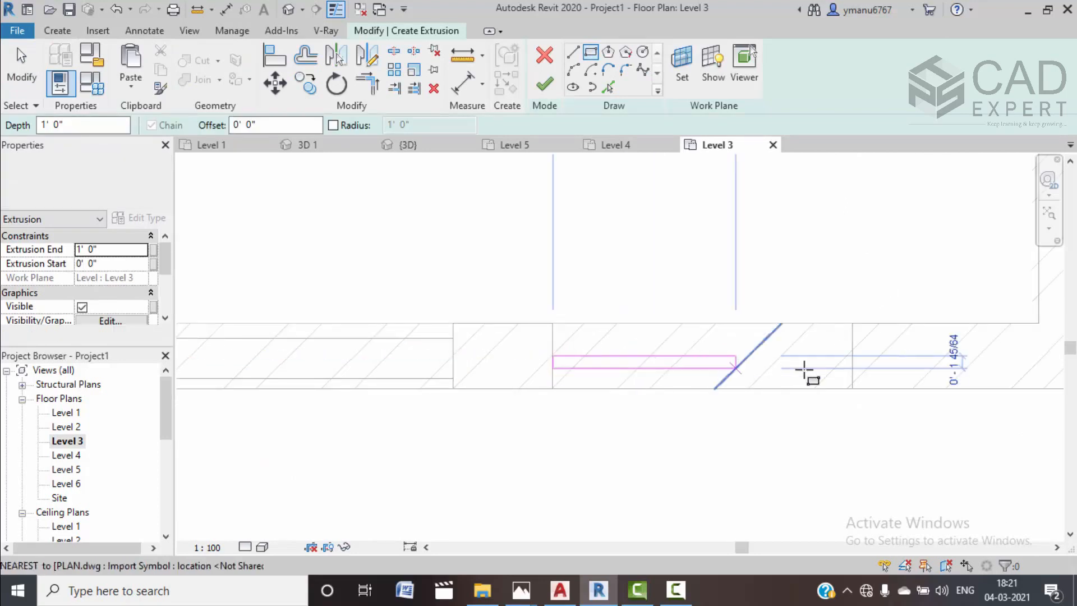
pyautogui.click(851, 362)
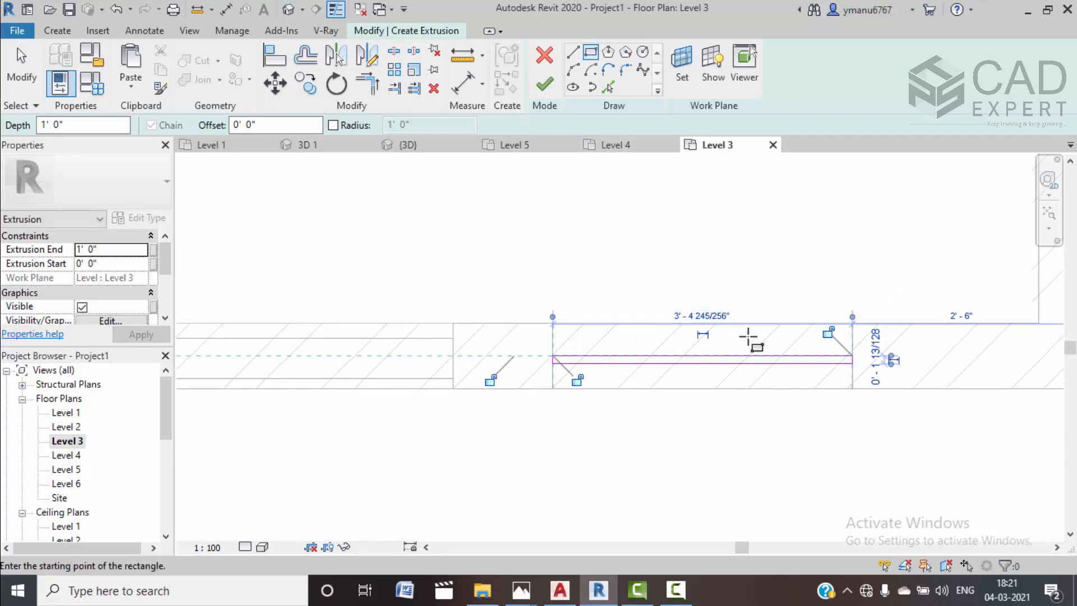
# Try to set the thin rectangle's thickness to 1.5", and finish the extrusion at 1' 0" depth
pyautogui.press('Escape')
pyautogui.click(795, 363)
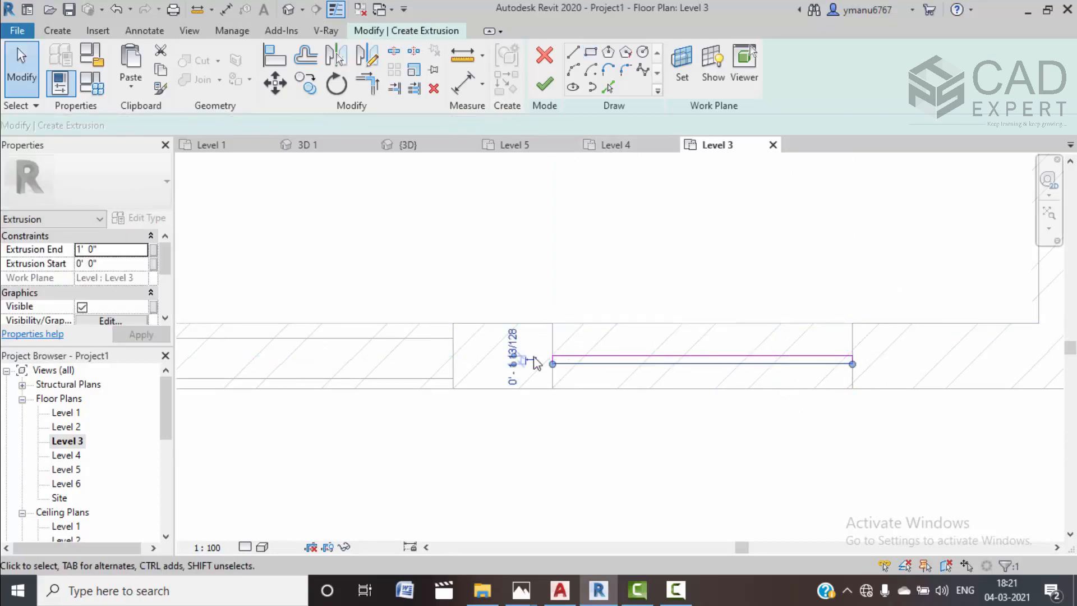
pyautogui.scroll(3, 536, 363)
pyautogui.scroll(3, 536, 368)
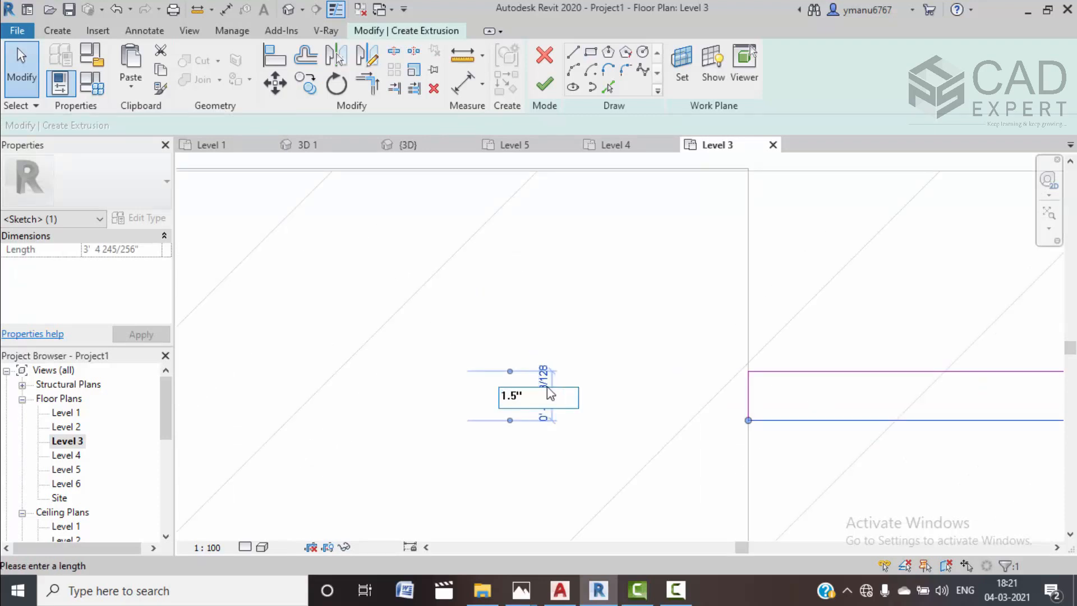
pyautogui.click(539, 86)
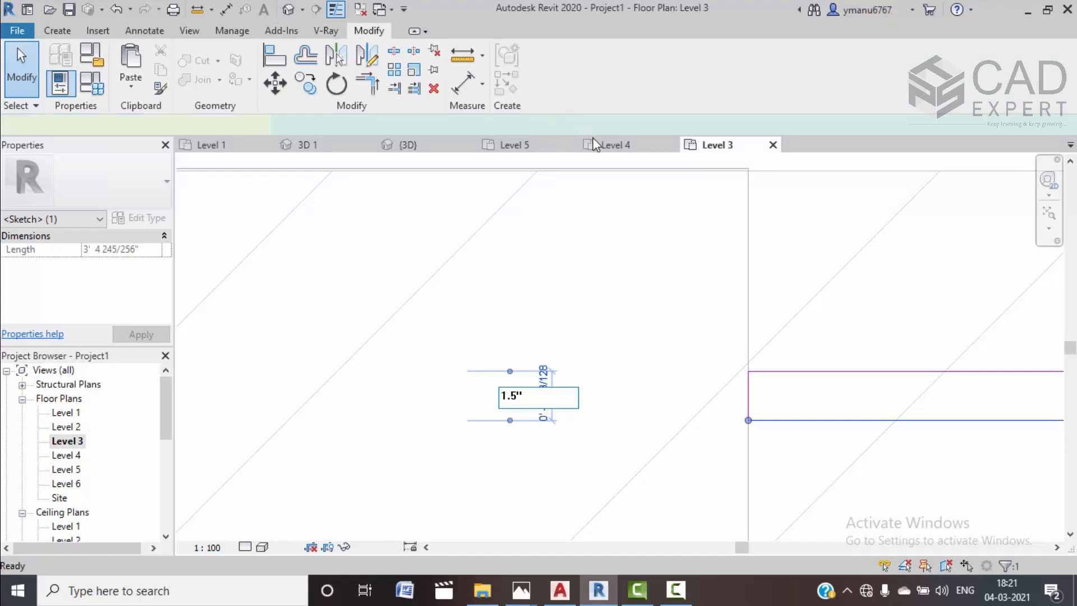
pyautogui.scroll(-1, 613, 333)
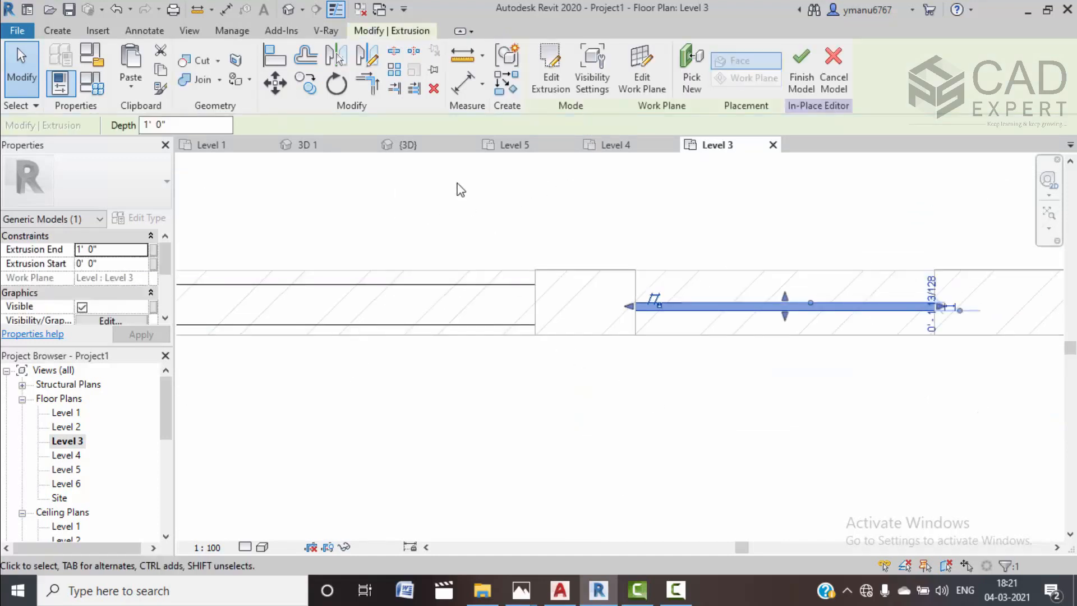
# In the 3D front view, raise the thin panel's upper face to 7' 0", up to the underside of the beam
pyautogui.hotkey('ctrl', 'Tab')
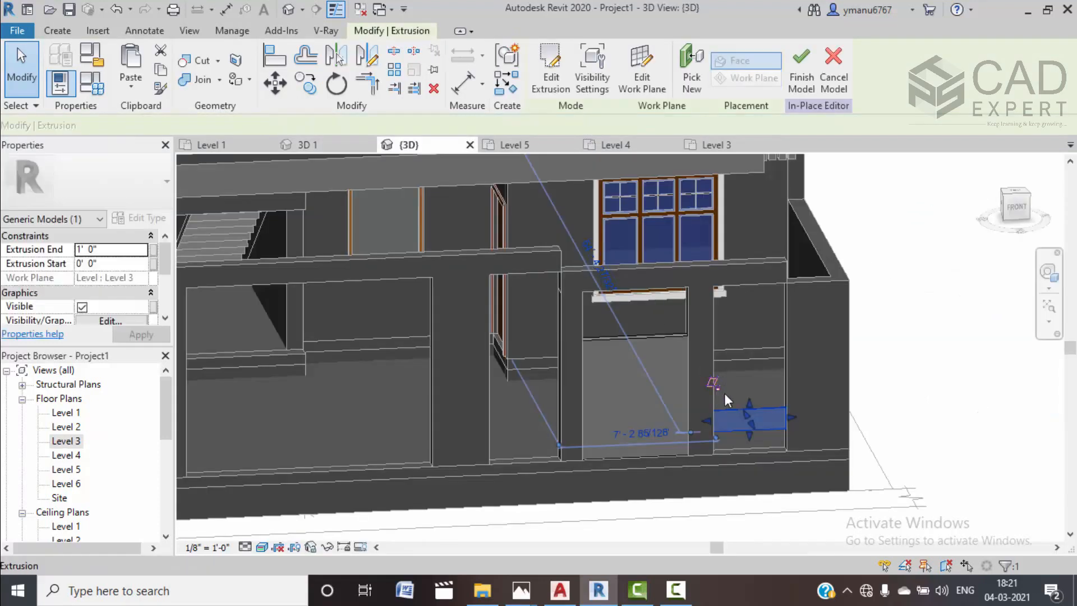
pyautogui.click(1016, 215)
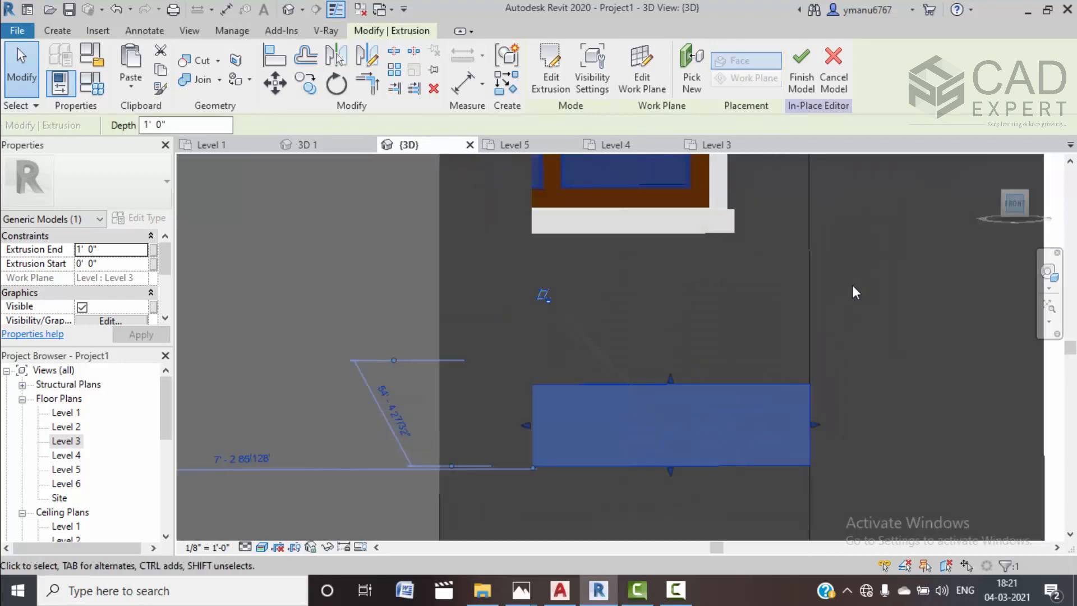
pyautogui.scroll(-4, 751, 351)
pyautogui.moveTo(675, 340); pyautogui.dragTo(679, 375, button='middle')
pyautogui.moveTo(668, 353); pyautogui.dragTo(679, 190)
pyautogui.moveTo(683, 311); pyautogui.dragTo(682, 443, button='middle')
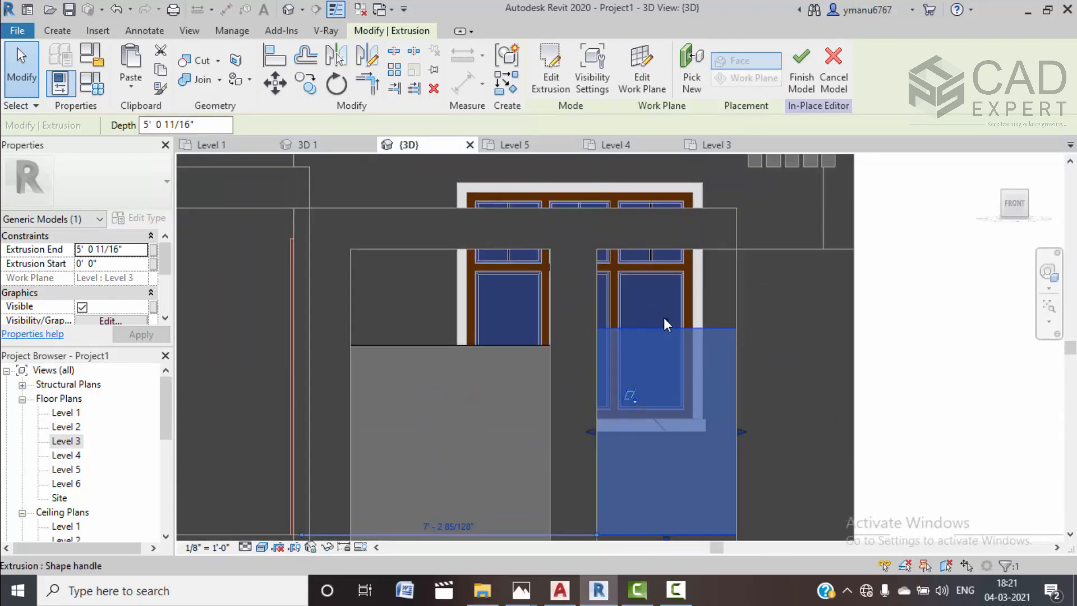
pyautogui.moveTo(667, 321); pyautogui.dragTo(670, 258)
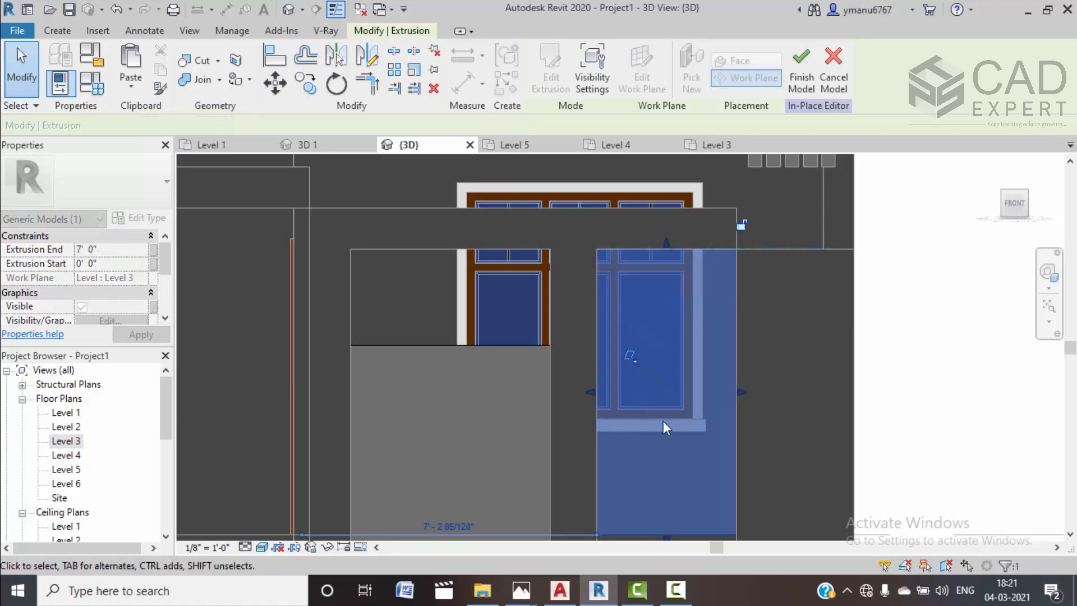
# Extend the thin panel's underside to 1' 0" below Level 3 and view the filled opening at an angle
pyautogui.scroll(-4, 662, 412)
pyautogui.scroll(2, 670, 432)
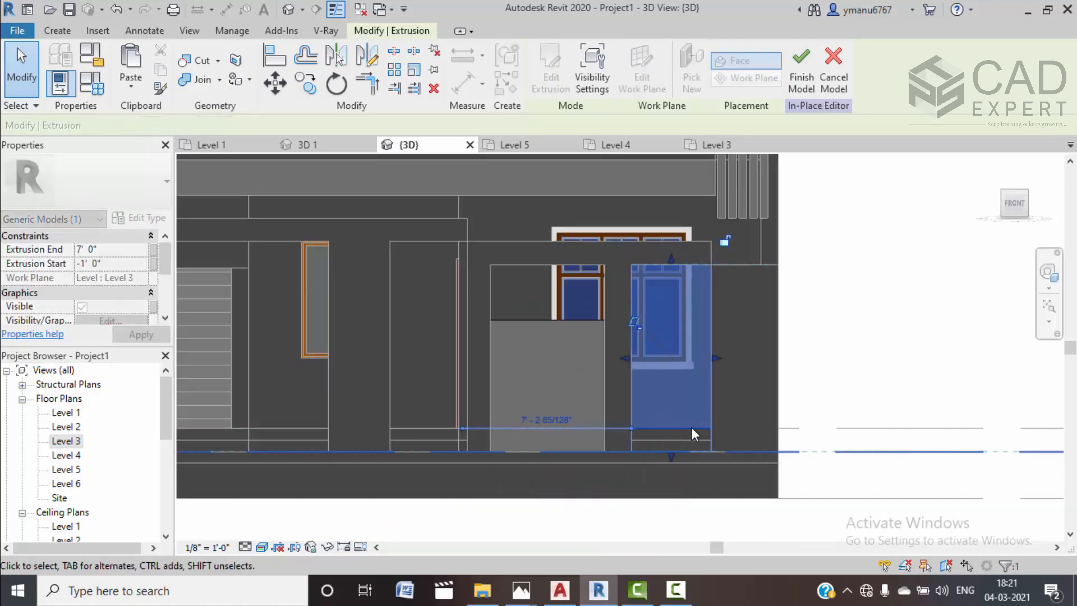
pyautogui.press('Escape')
pyautogui.keyDown('shift'); pyautogui.moveTo(593, 473); pyautogui.dragTo(808, 507, button='middle'); pyautogui.keyUp('shift')
pyautogui.scroll(2, 581, 357)
pyautogui.scroll(2, 546, 306)
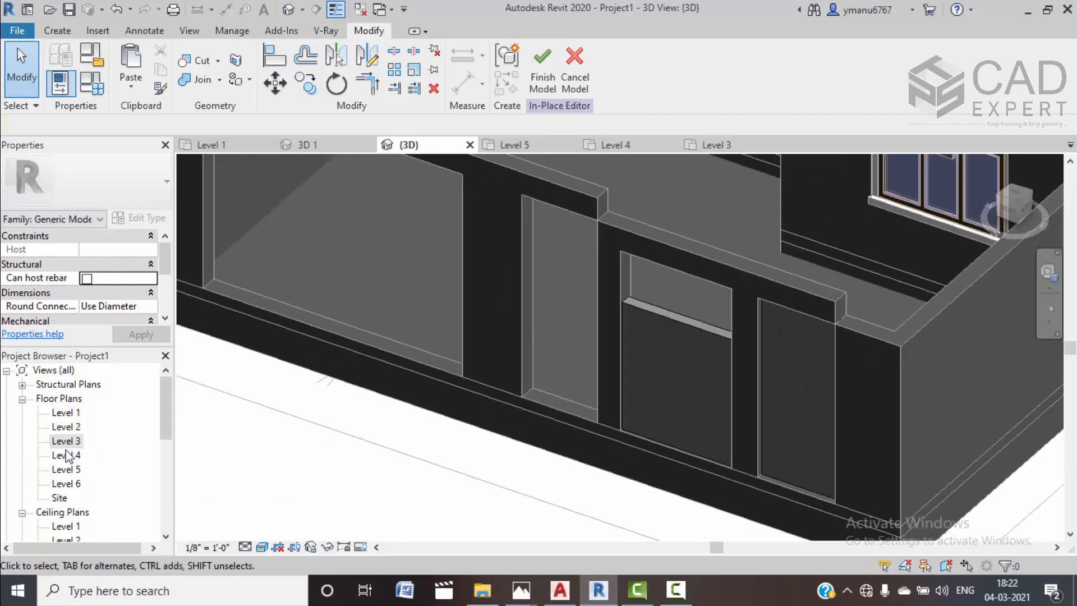
# Start another extrusion in the Level 3 floor plan and check the vertical slats beside the pier in the reference project's 3D view
pyautogui.doubleClick(66, 441)
pyautogui.moveTo(539, 325); pyautogui.dragTo(409, 321, button='middle')
pyautogui.scroll(3, 351, 315)
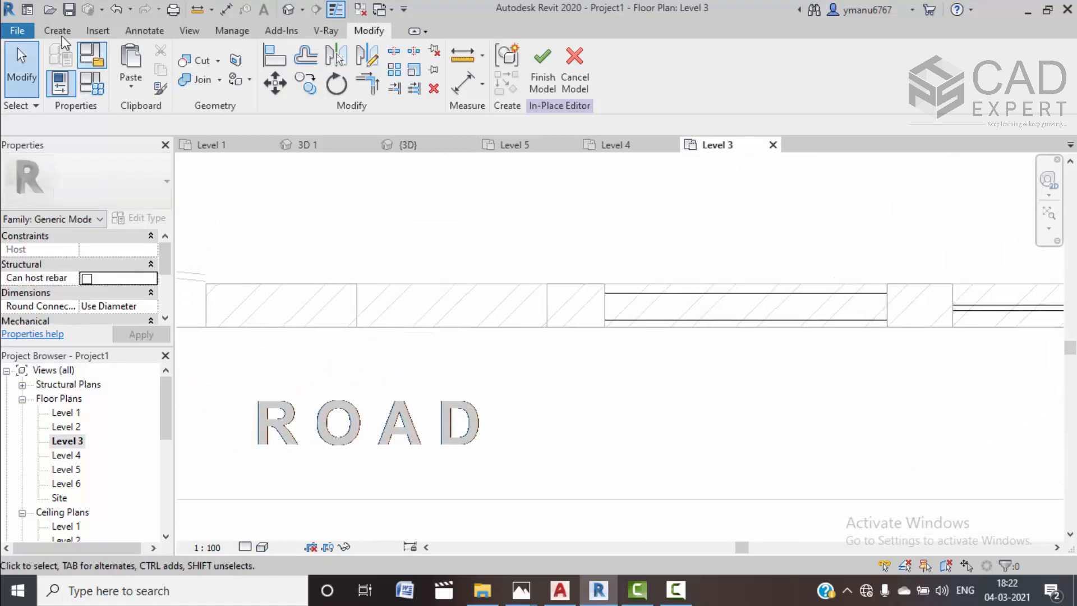
pyautogui.click(57, 30)
pyautogui.click(132, 57)
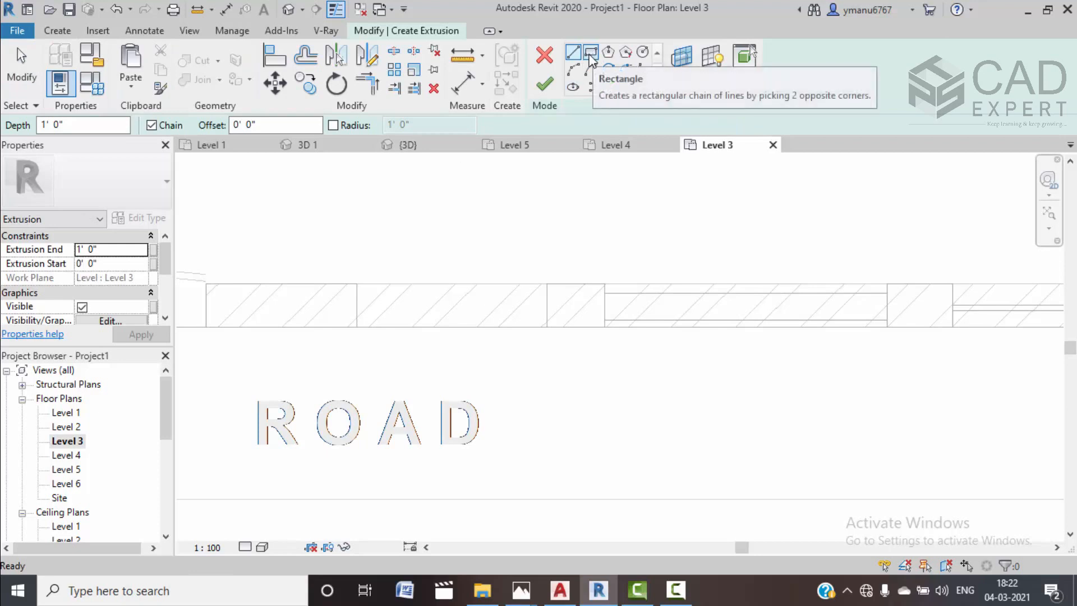
pyautogui.click(307, 144)
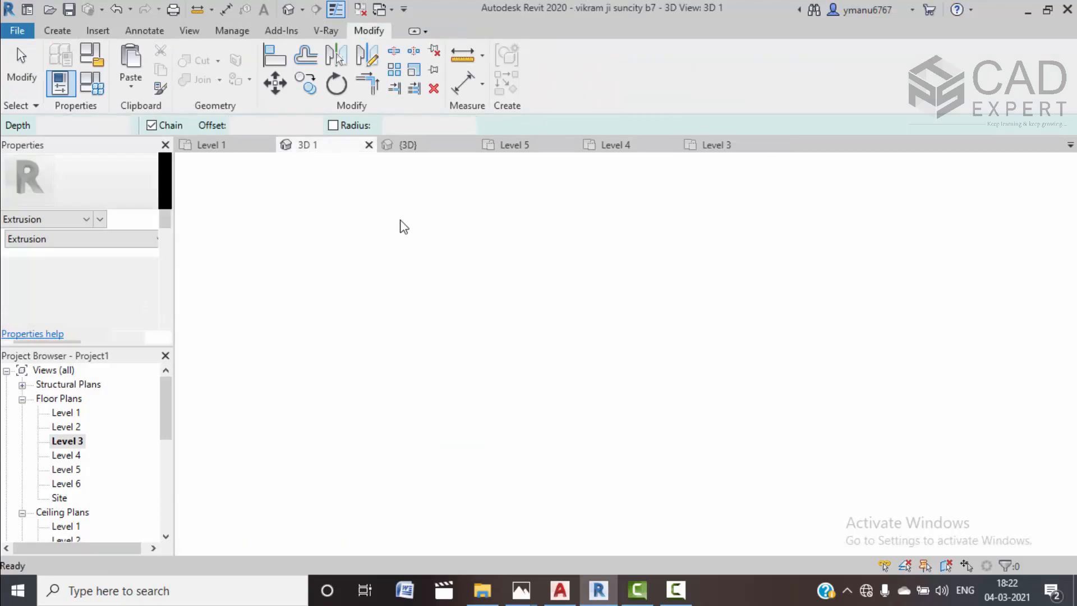
pyautogui.scroll(-5, 535, 406)
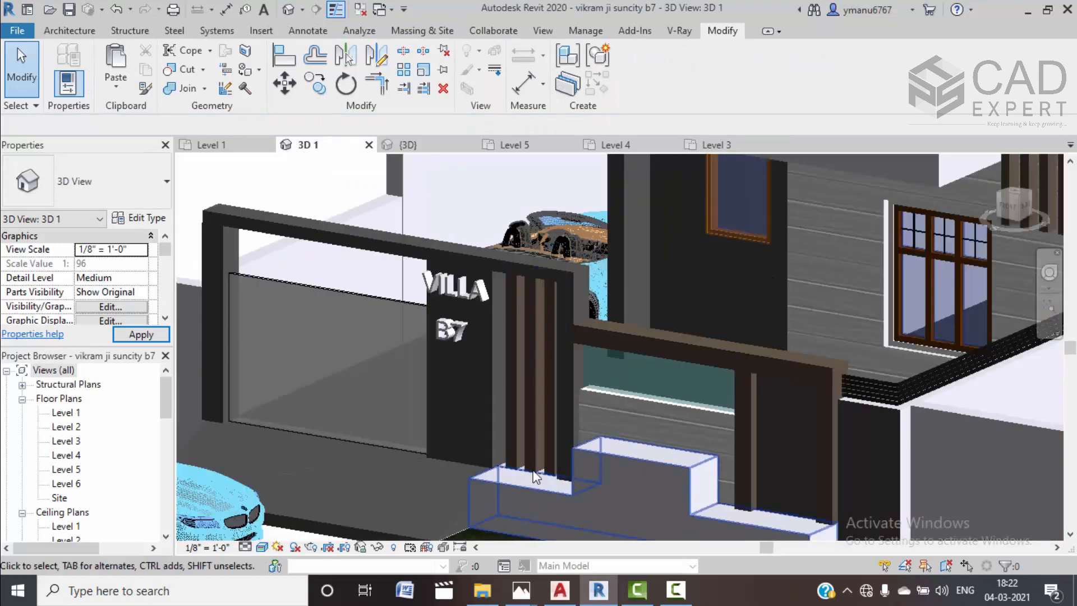
pyautogui.click(419, 145)
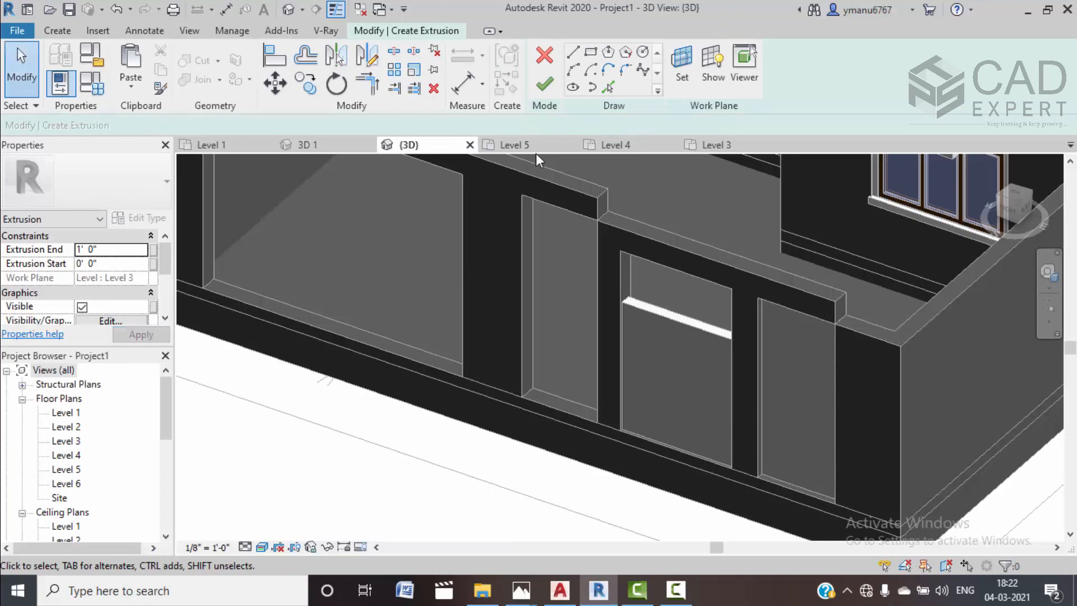
pyautogui.click(717, 144)
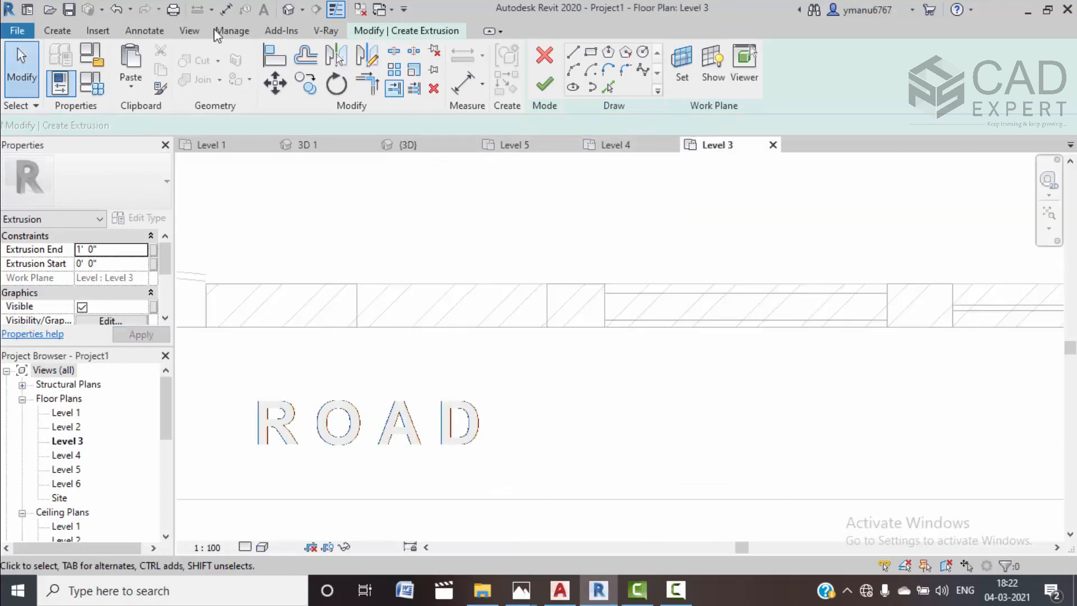
# Sketch a slat rectangle across the wall's full 9" thickness near one end of the opening above the ROAD text
pyautogui.click(591, 52)
pyautogui.scroll(-2, 493, 185)
pyautogui.scroll(2, 471, 263)
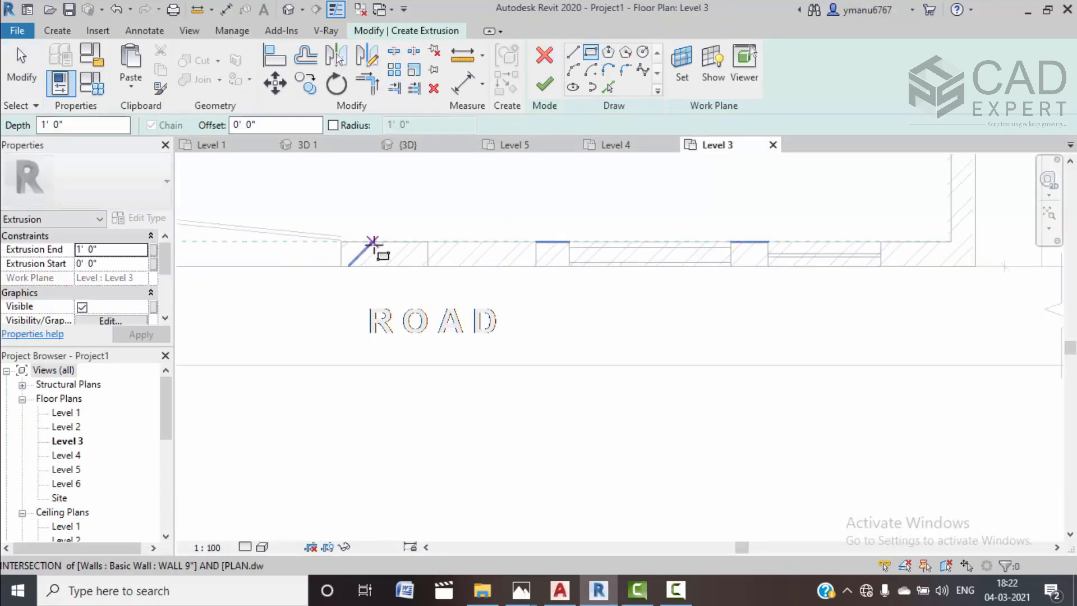
pyautogui.scroll(4, 438, 250)
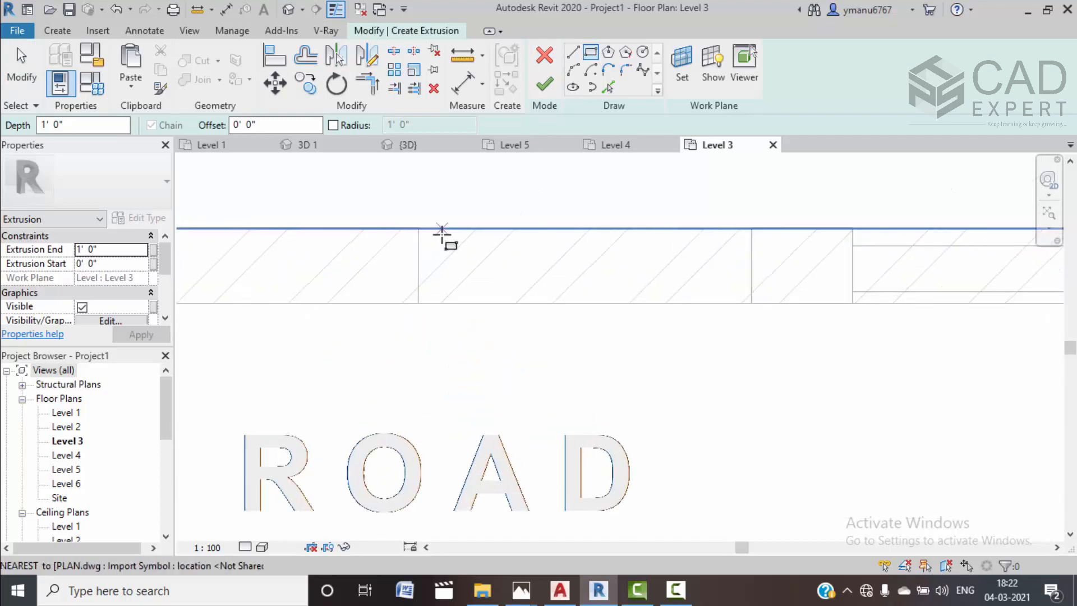
pyautogui.click(443, 228)
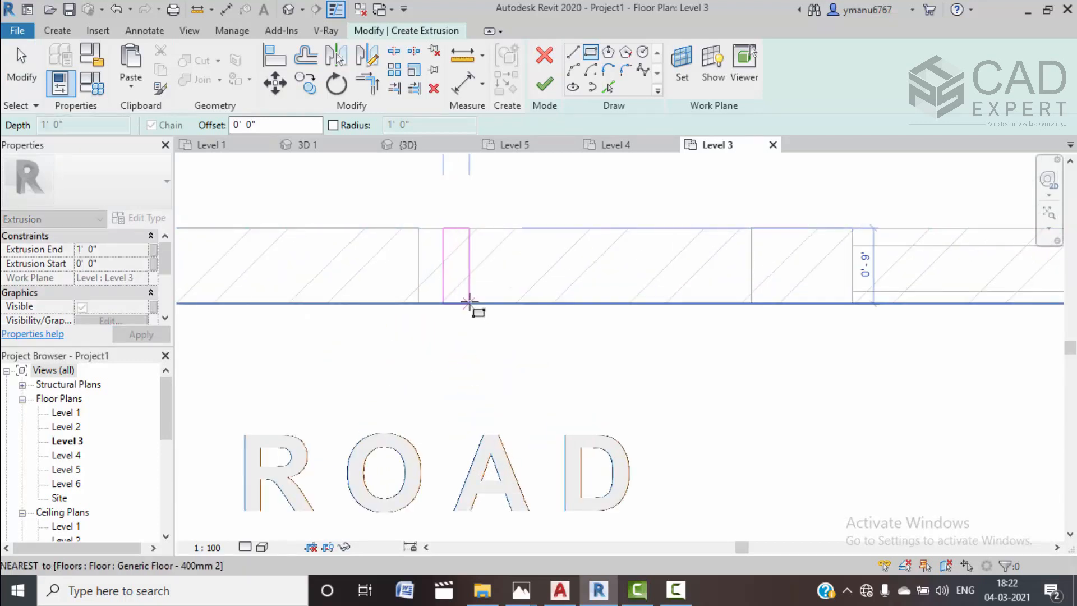
pyautogui.click(500, 302)
pyautogui.press('Escape')
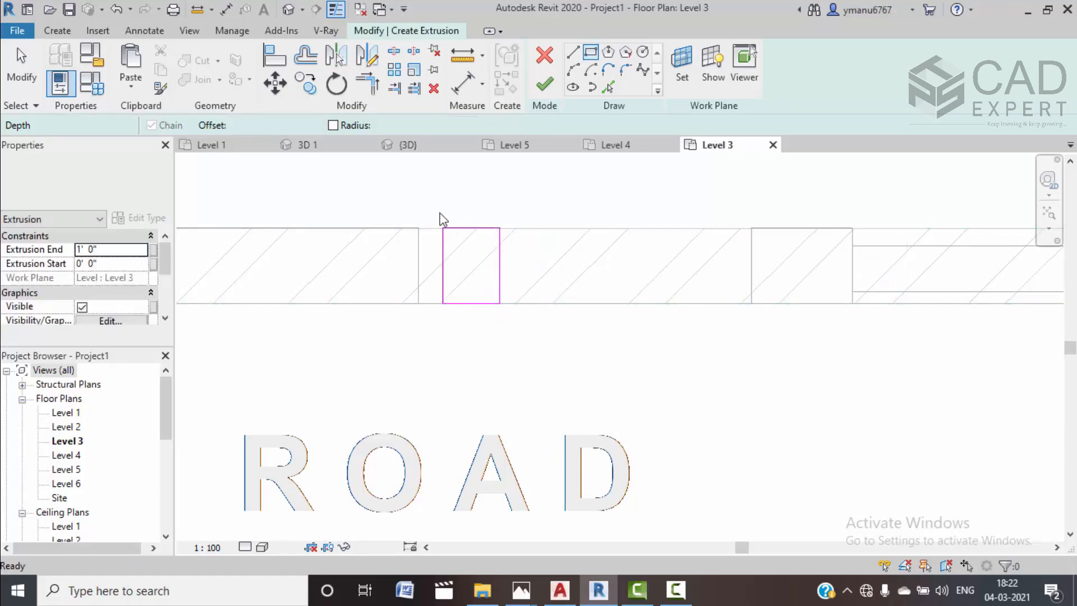
pyautogui.press('Escape')
# Copy the slat rectangle twice along the wall with Multiple enabled, spaced about 1' 1" and 1' 0" apart
pyautogui.moveTo(435, 211); pyautogui.dragTo(533, 336)
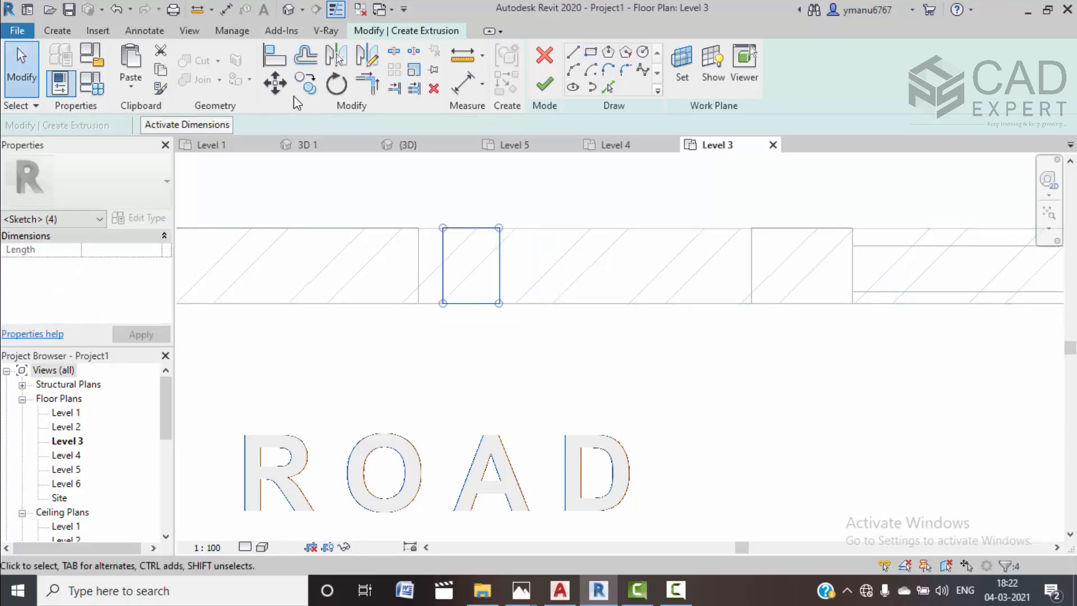
pyautogui.click(305, 83)
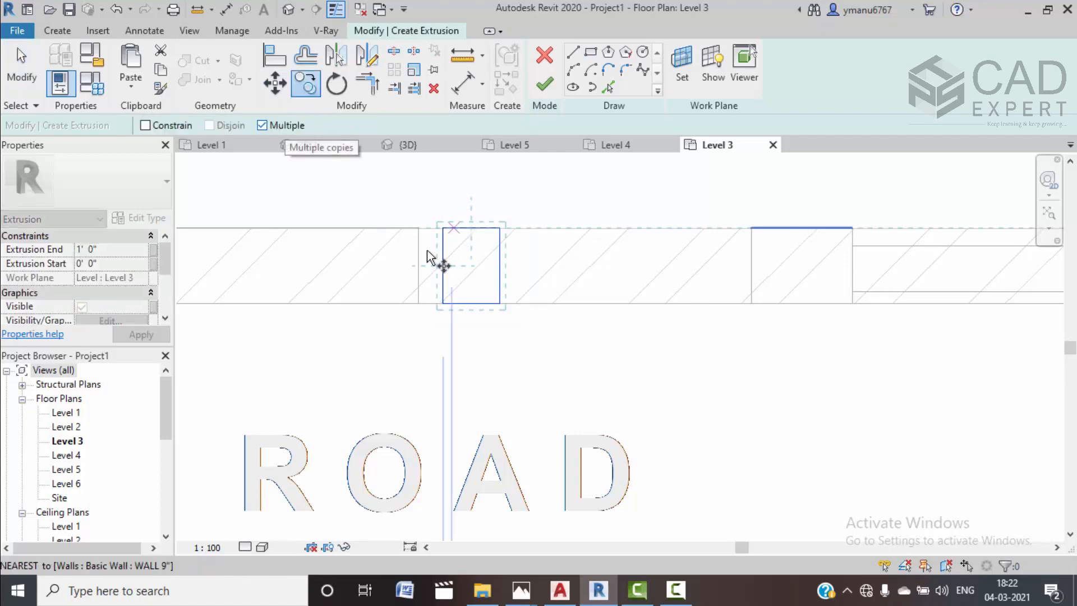
pyautogui.click(443, 303)
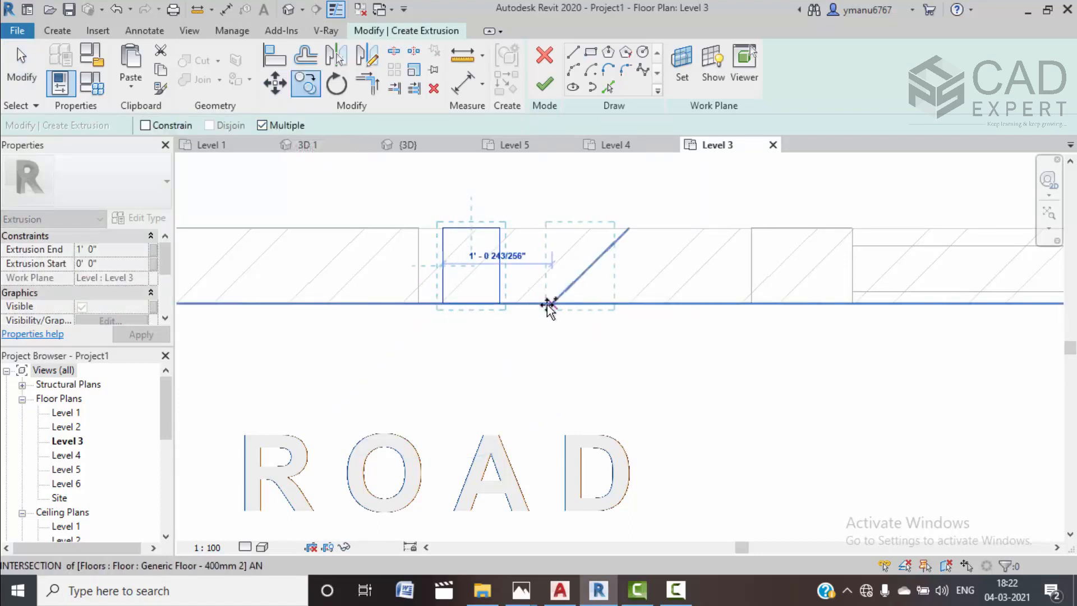
pyautogui.click(552, 303)
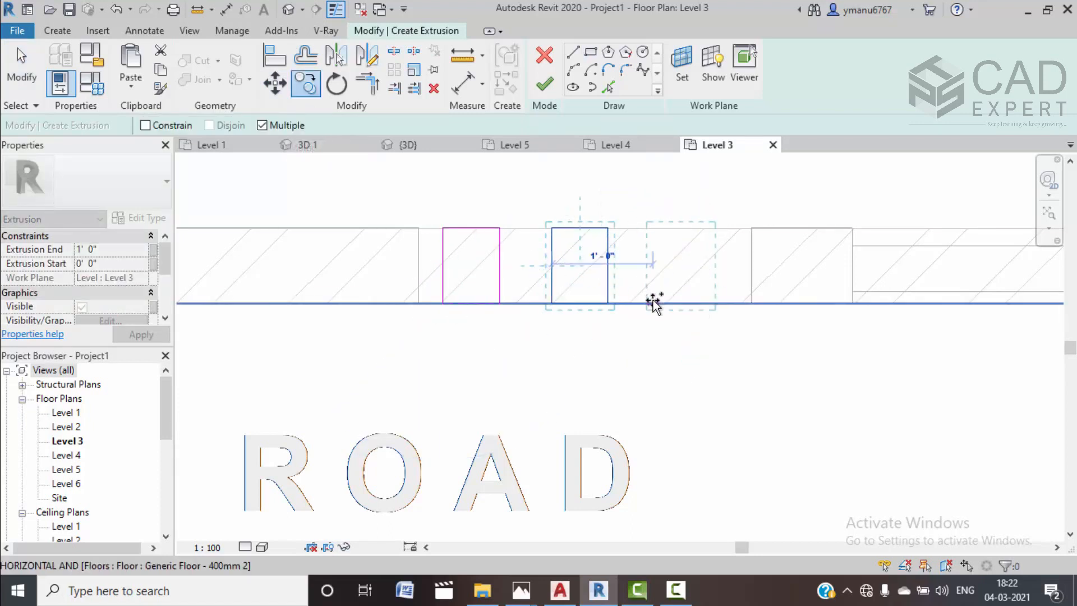
pyautogui.click(652, 303)
pyautogui.press('Escape')
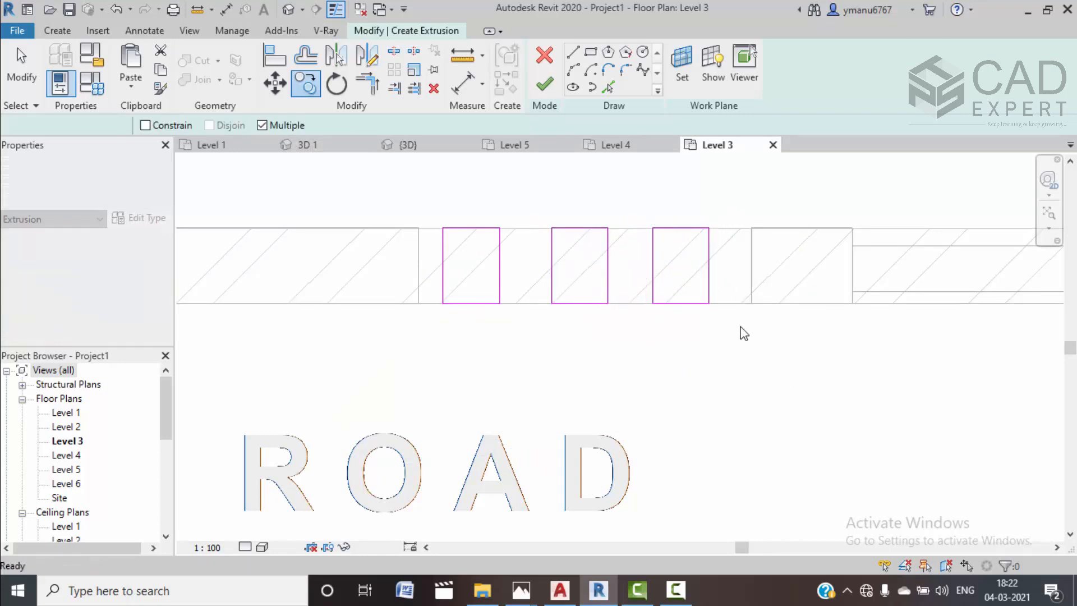
# Shift the three slat rectangles slightly along the wall within the opening and finish the extrusion sketch
pyautogui.moveTo(751, 347); pyautogui.dragTo(415, 205)
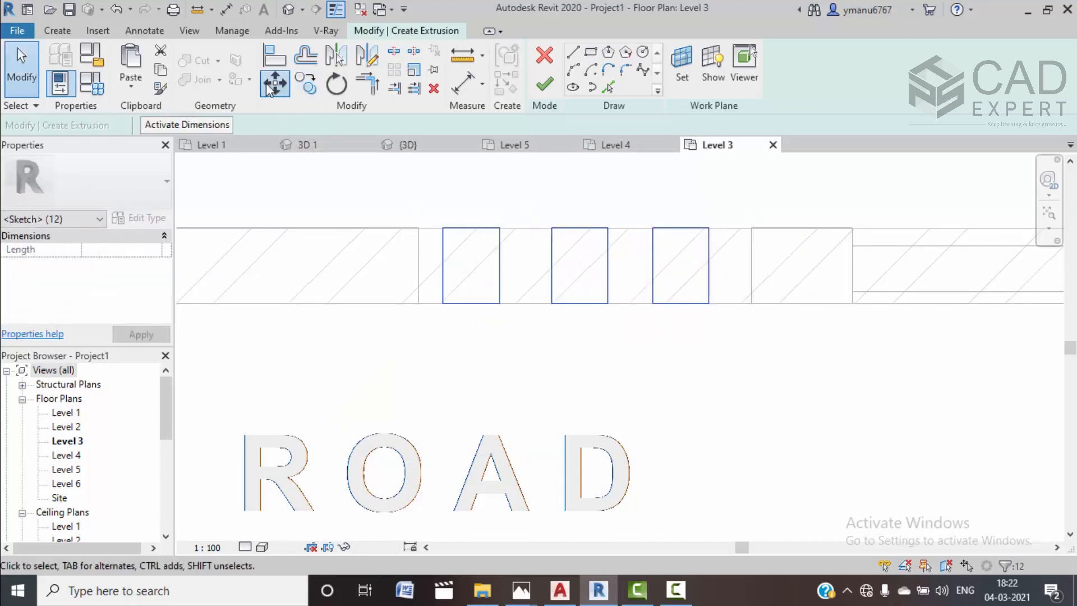
pyautogui.press('m')
pyautogui.press('v')
pyautogui.click(446, 304)
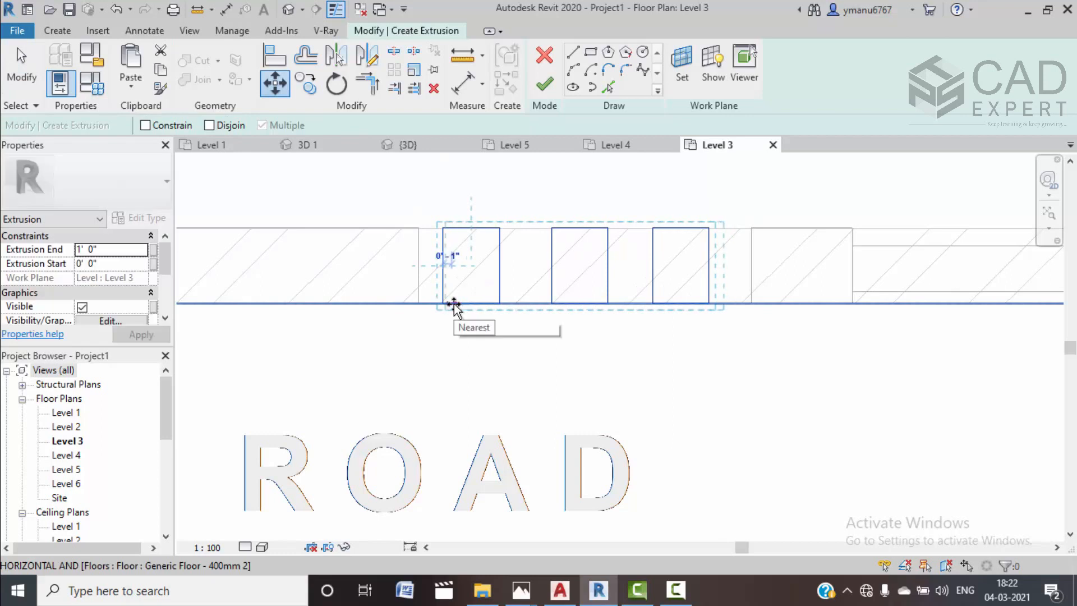
pyautogui.scroll(2, 453, 306)
pyautogui.click(454, 305)
pyautogui.scroll(-3, 445, 312)
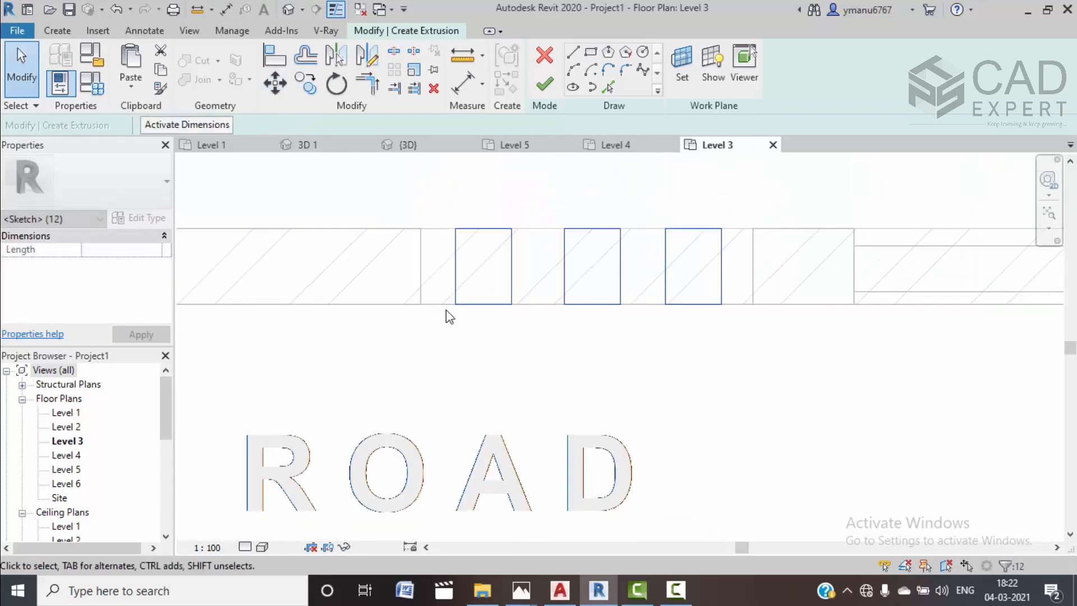
pyautogui.click(544, 84)
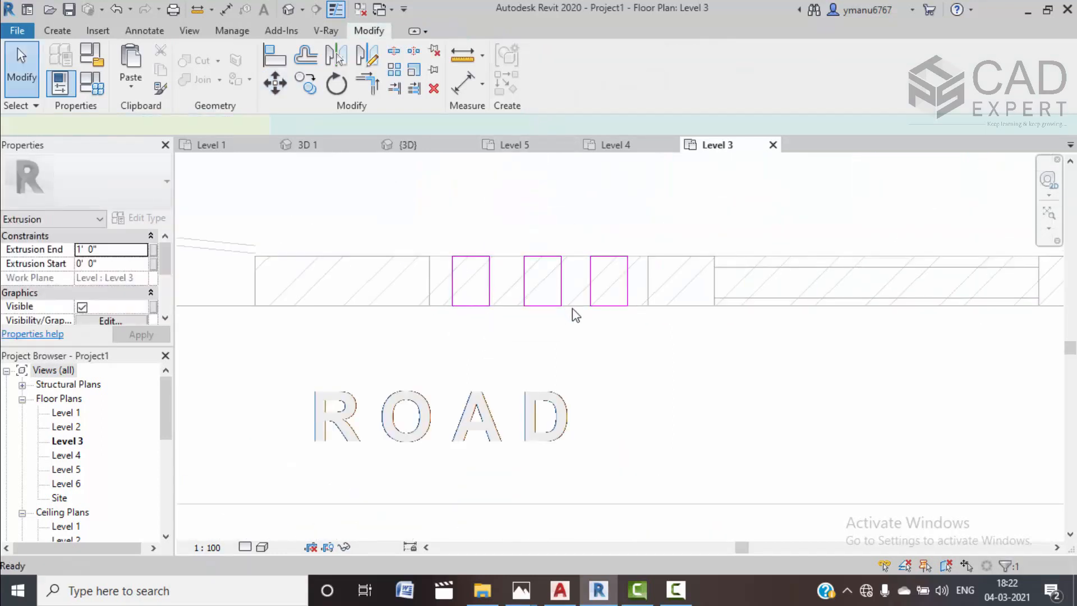
# Stretch the slats in the front 3D view up to the opening's upper edge and down to 1' 0" below Level 3
pyautogui.click(409, 145)
pyautogui.click(1007, 211)
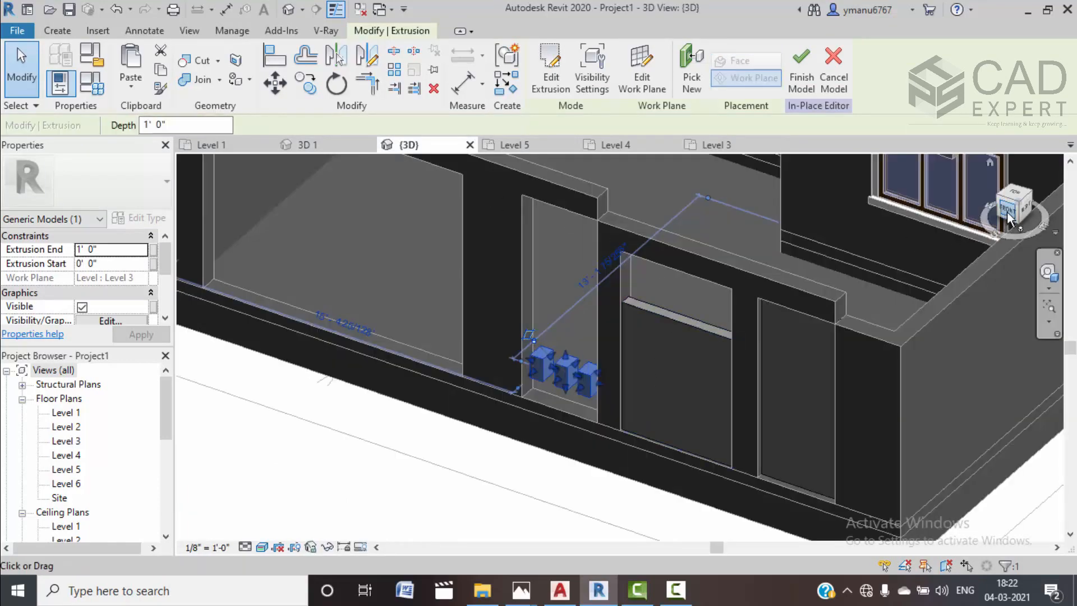
pyautogui.scroll(-5, 793, 281)
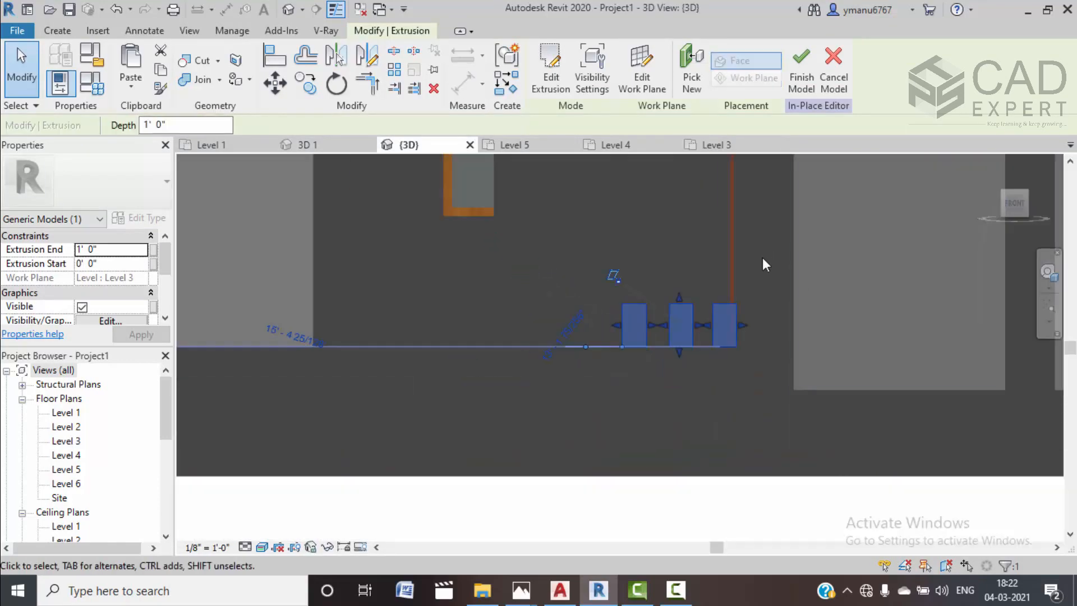
pyautogui.moveTo(753, 305); pyautogui.dragTo(721, 383, button='middle')
pyautogui.moveTo(672, 376); pyautogui.dragTo(688, 217)
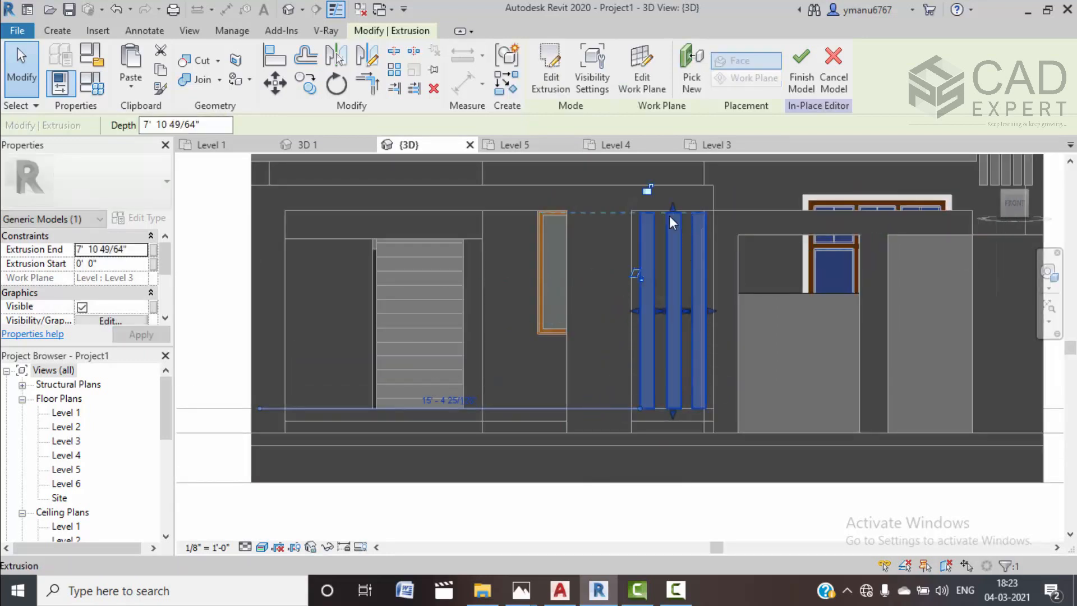
pyautogui.scroll(3, 673, 209)
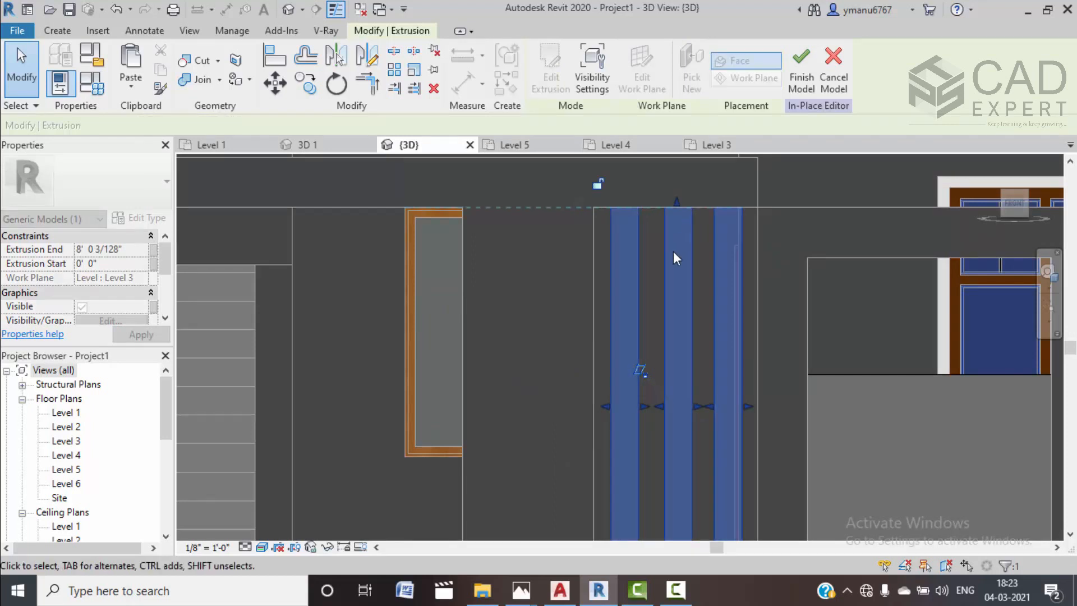
pyautogui.scroll(-3, 673, 251)
pyautogui.moveTo(674, 383); pyautogui.dragTo(675, 402)
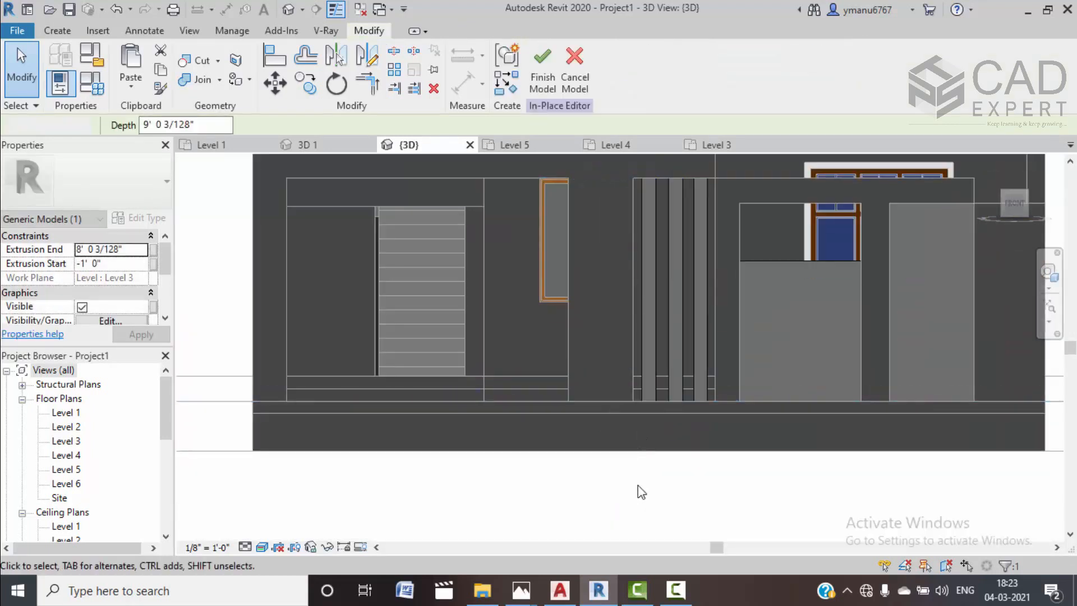
# View the new slats at an angle and examine the stepped low block before the boundary wall in the reference project's 3D view
pyautogui.keyDown('shift'); pyautogui.moveTo(671, 365); pyautogui.dragTo(714, 435, button='middle'); pyautogui.keyUp('shift')
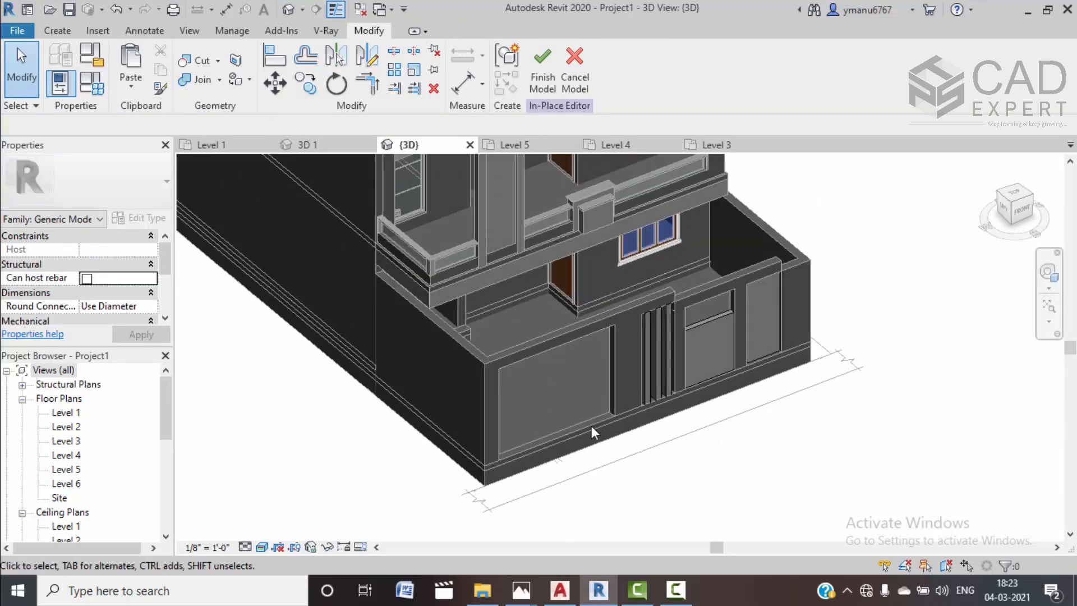
pyautogui.scroll(2, 706, 362)
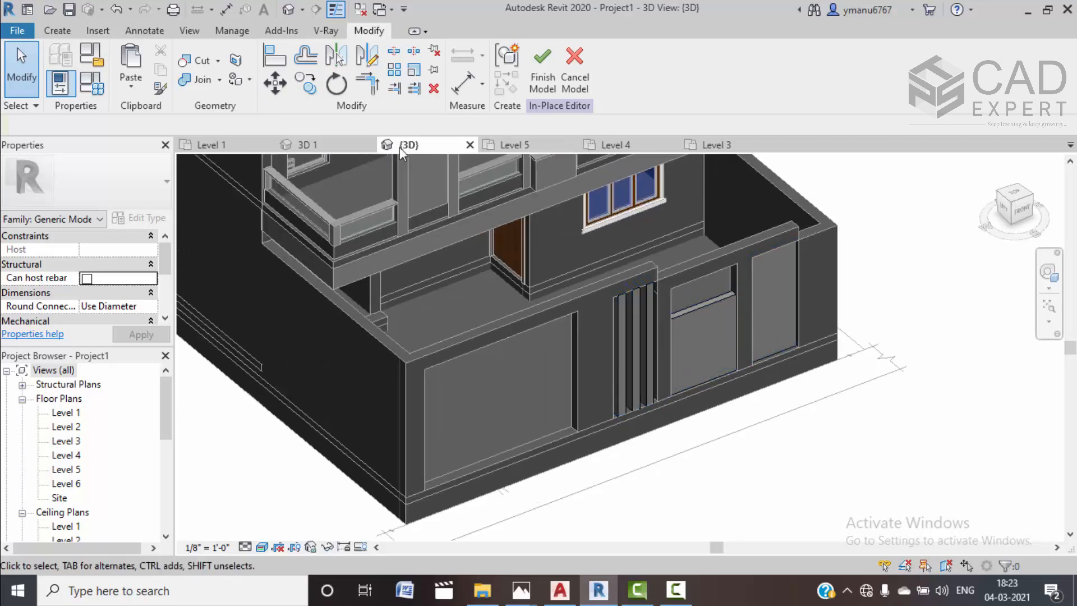
pyautogui.click(335, 140)
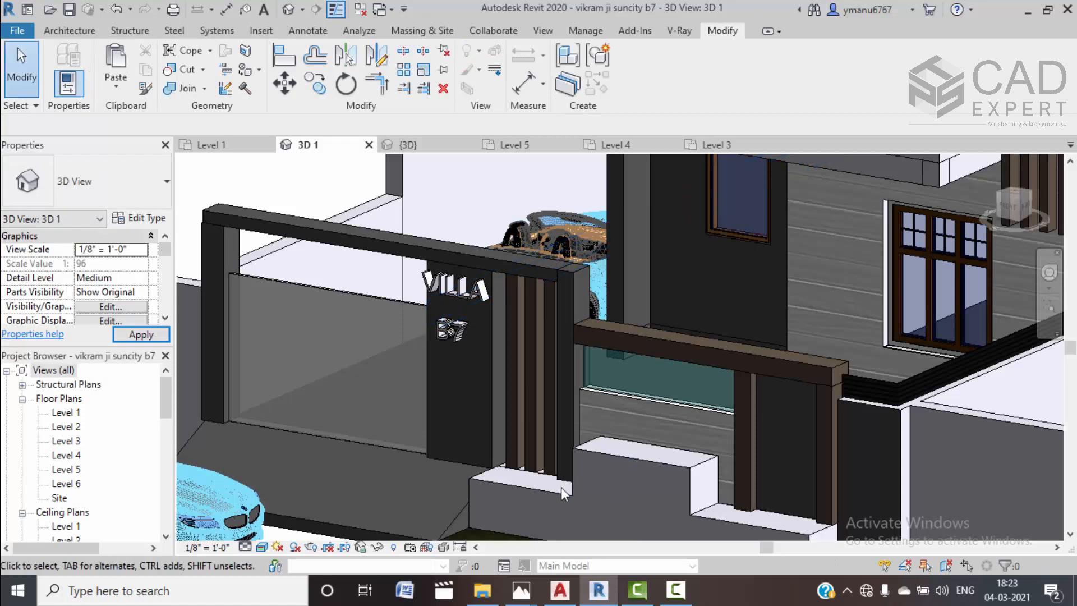
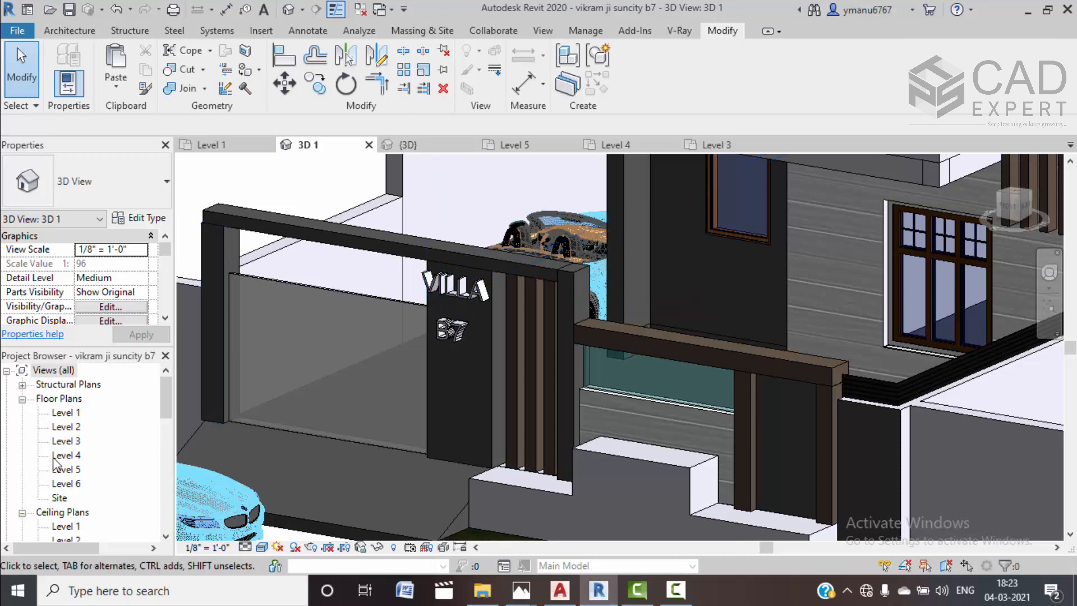
pyautogui.doubleClick(76, 441)
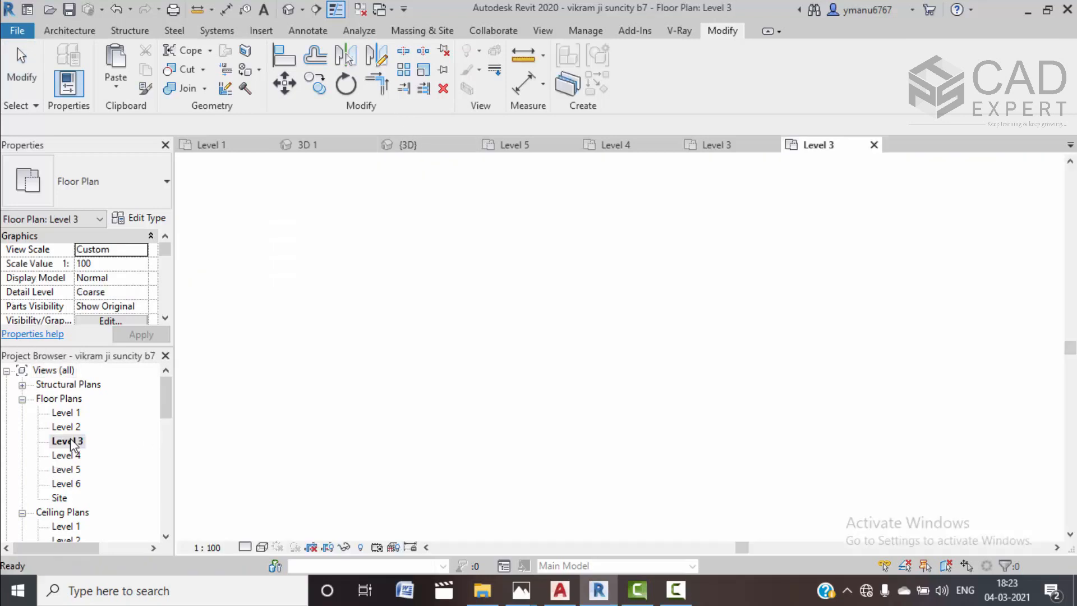
pyautogui.click(874, 144)
pyautogui.click(449, 145)
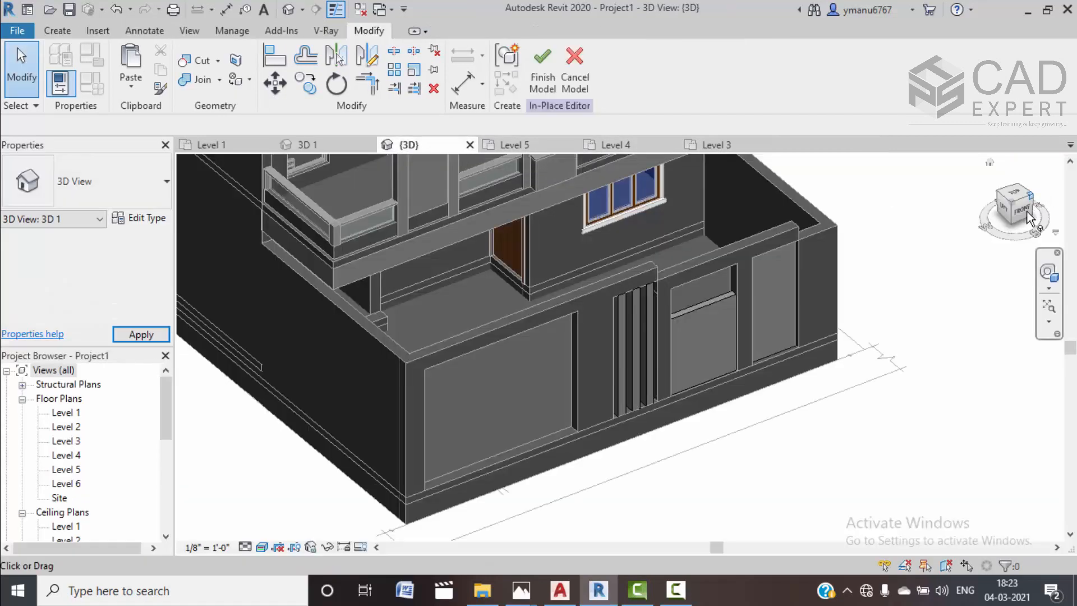
# Start another extrusion in the 3D view and pick the boundary wall's front face as its work plane
pyautogui.click(1022, 210)
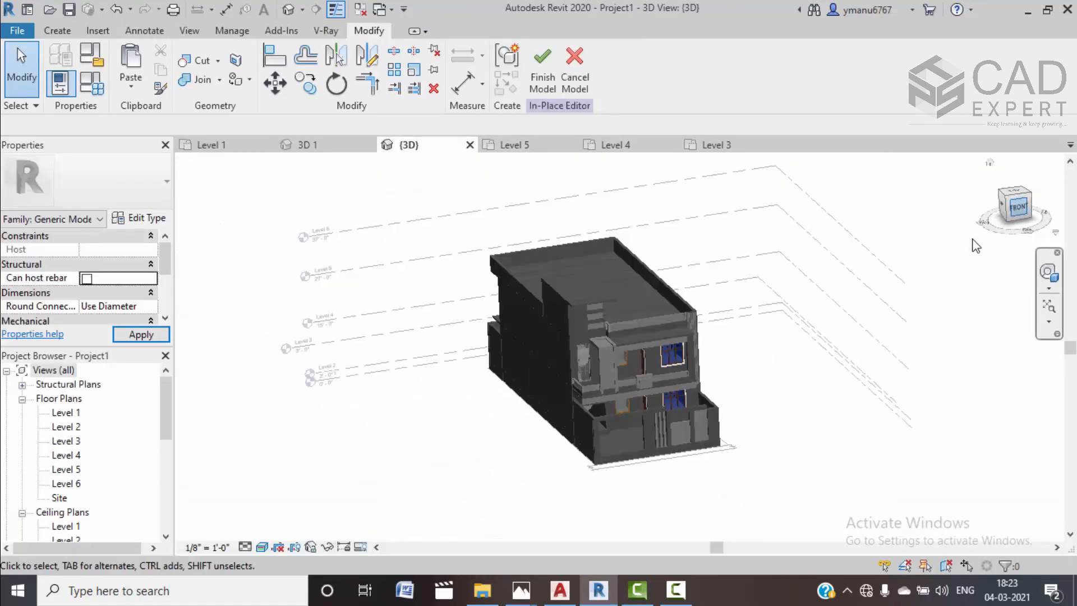
pyautogui.scroll(8, 676, 414)
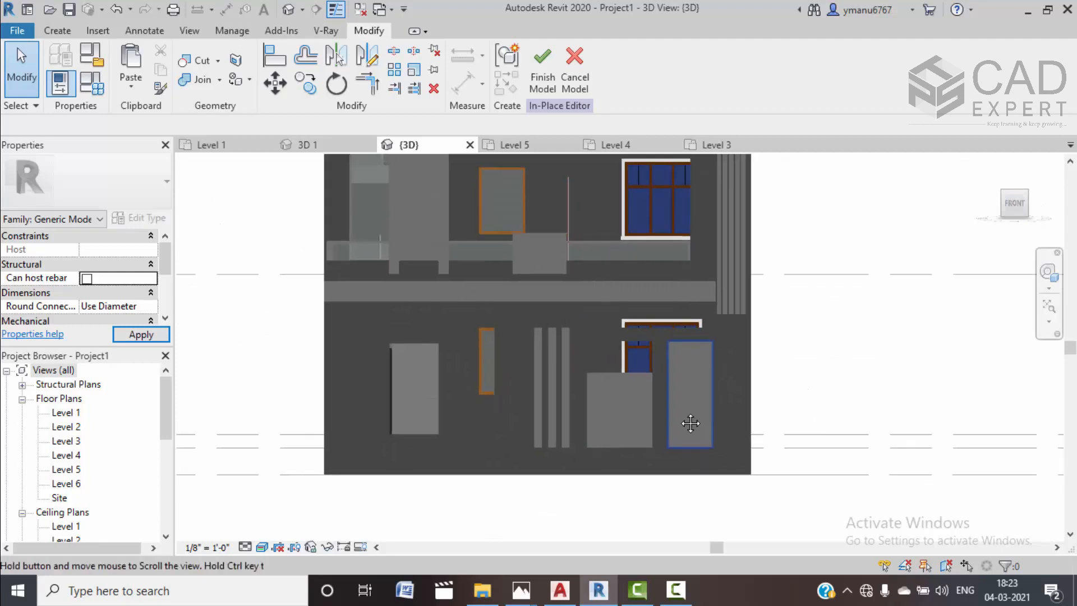
pyautogui.moveTo(692, 426); pyautogui.dragTo(692, 391, button='middle')
pyautogui.click(58, 30)
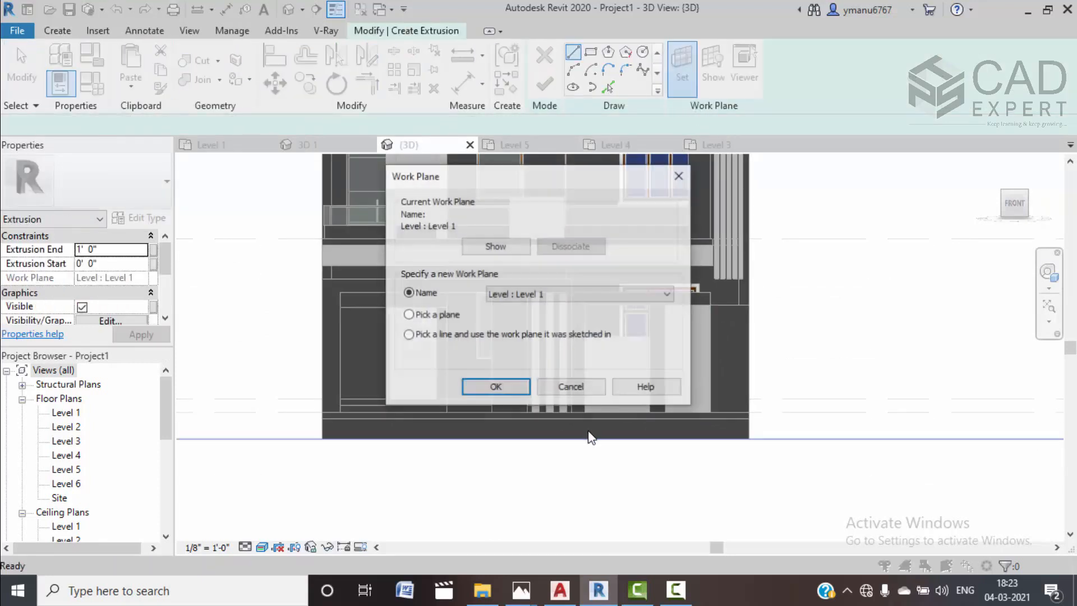
pyautogui.click(482, 384)
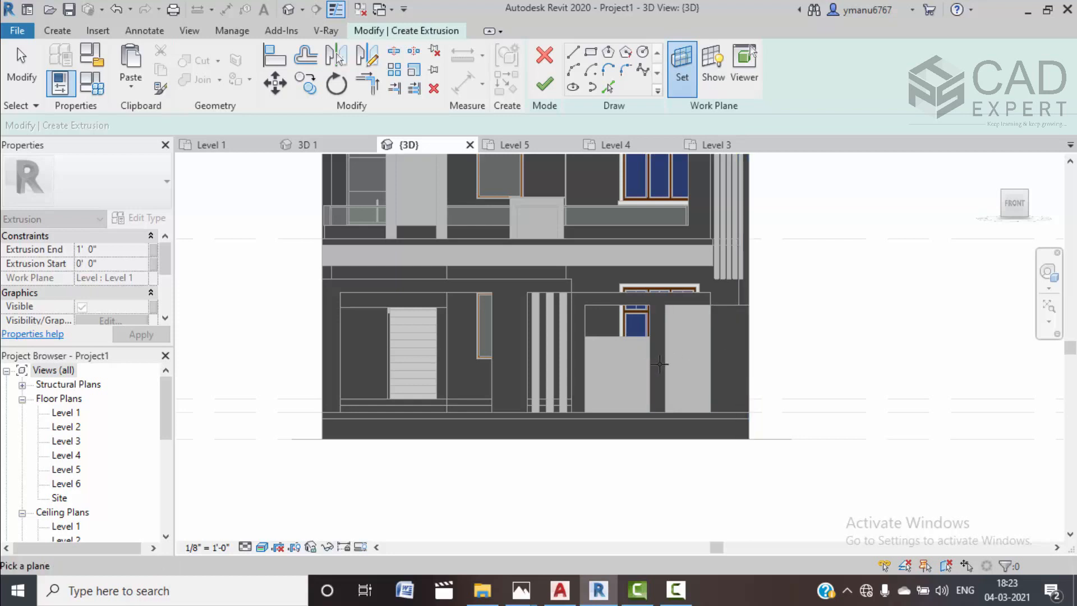
pyautogui.click(676, 590)
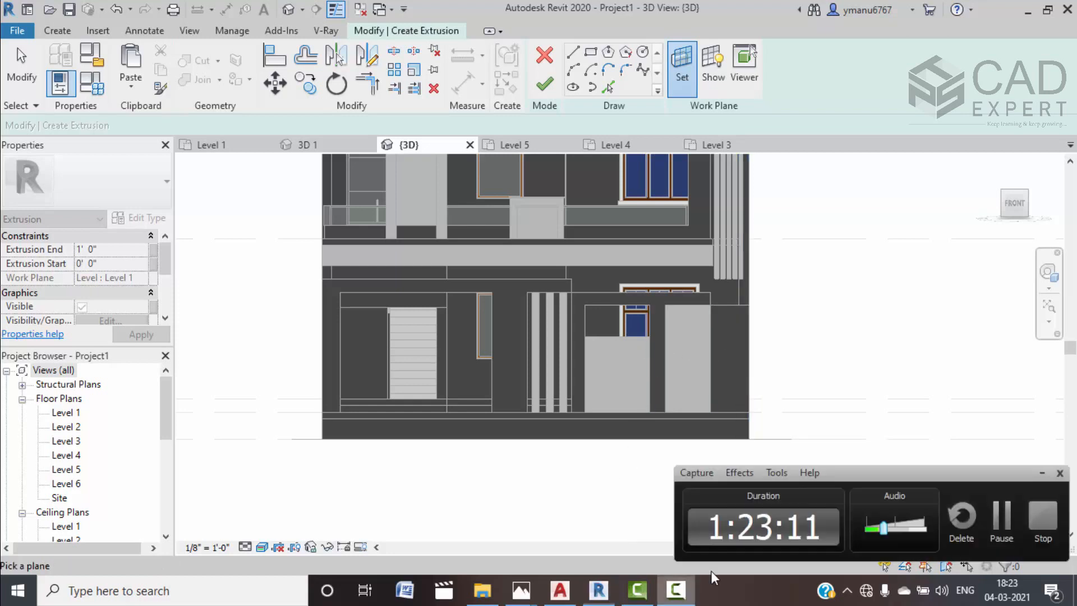
pyautogui.click(1011, 512)
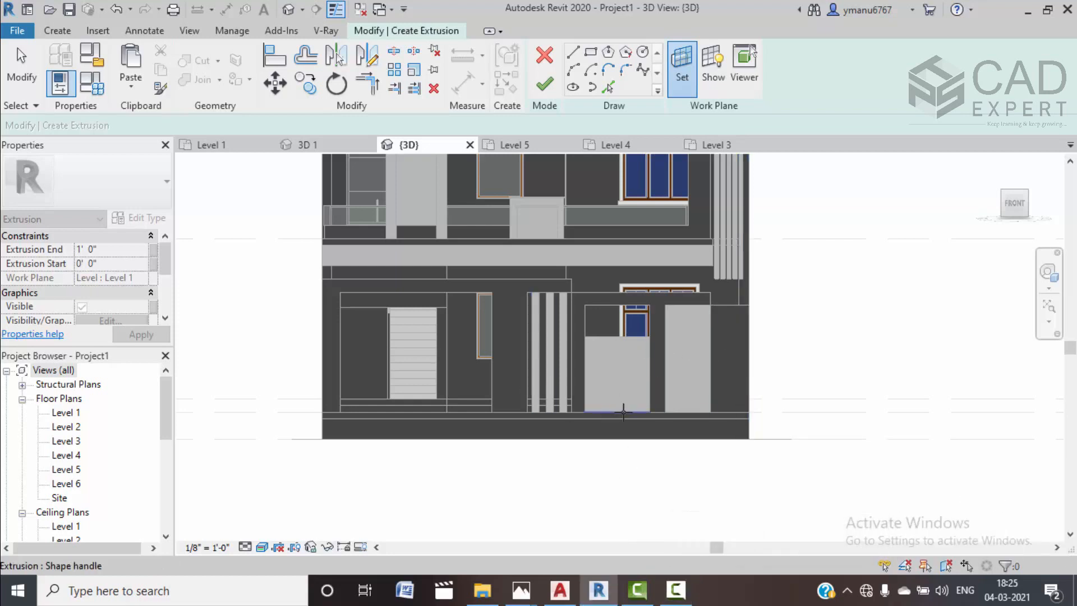
pyautogui.keyDown('shift'); pyautogui.moveTo(623, 412); pyautogui.dragTo(567, 478, button='middle'); pyautogui.keyUp('shift')
pyautogui.scroll(5, 505, 465)
pyautogui.moveTo(475, 456); pyautogui.dragTo(598, 413, button='middle')
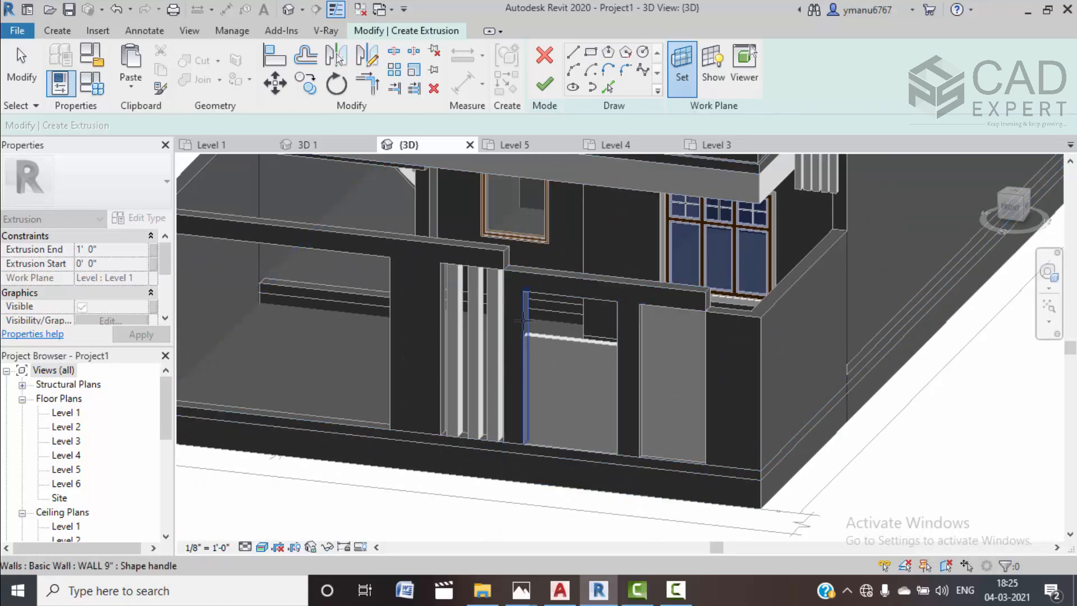
pyautogui.click(529, 279)
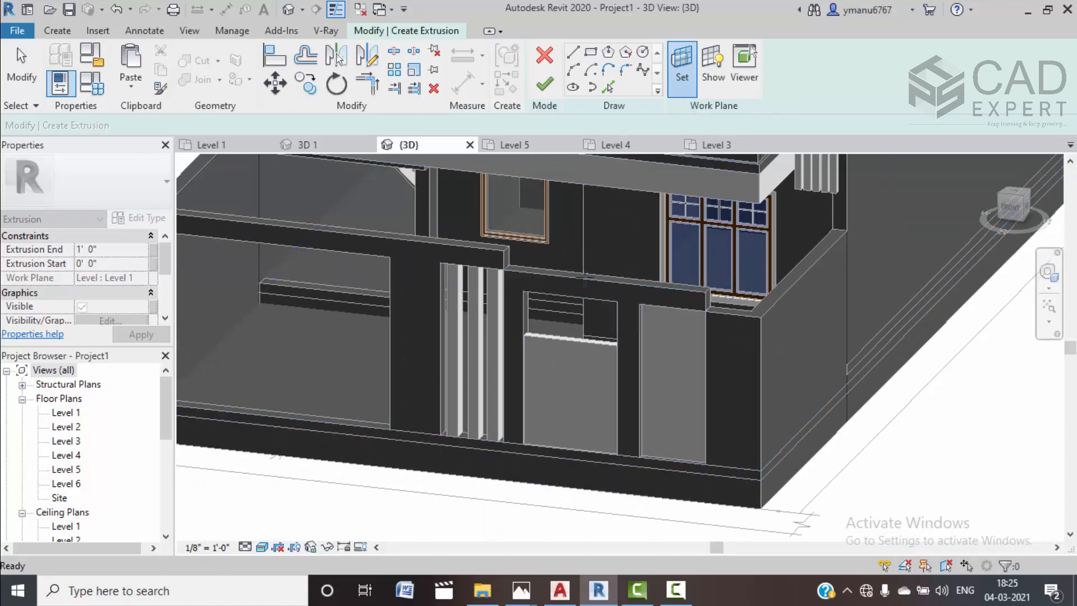
# Sketch the stepped profile's first end beside the slats, rising from the wall's base to Level 3 and running about 3' 0" inward
pyautogui.click(1010, 208)
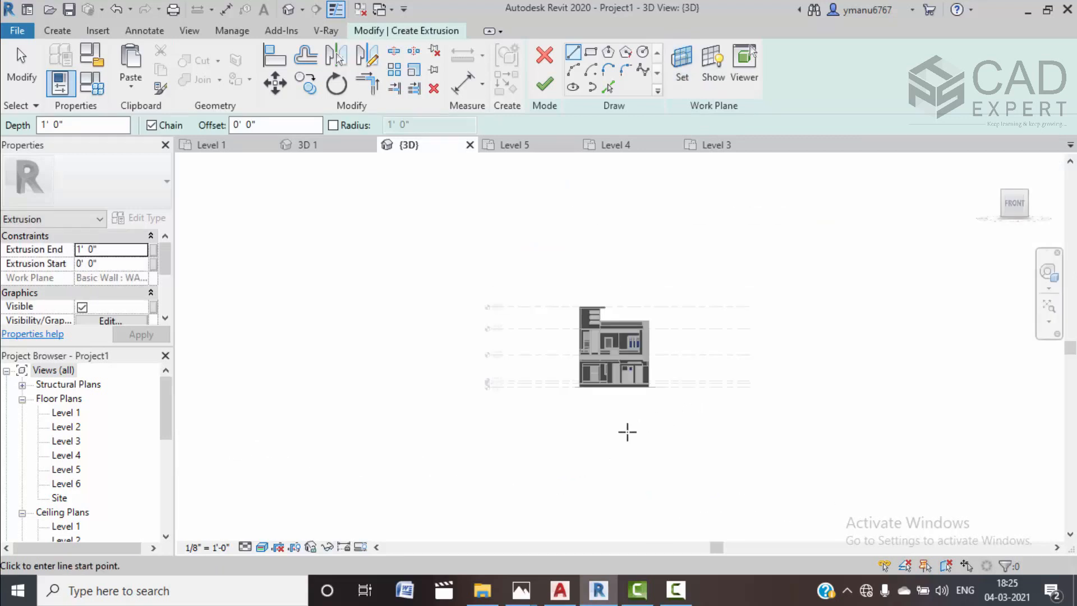
pyautogui.scroll(5, 636, 381)
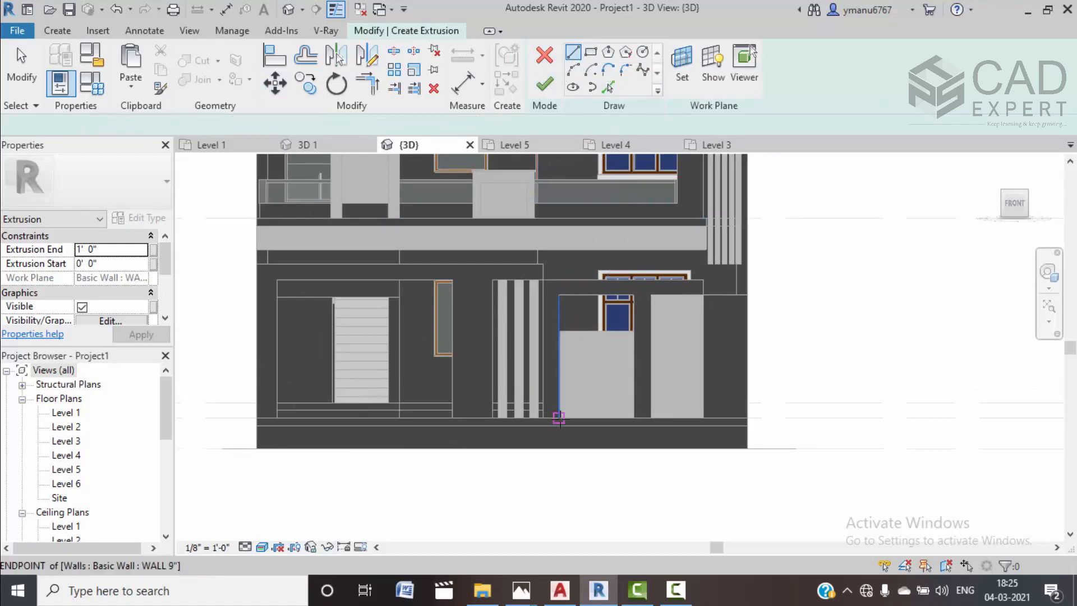
pyautogui.scroll(2, 555, 471)
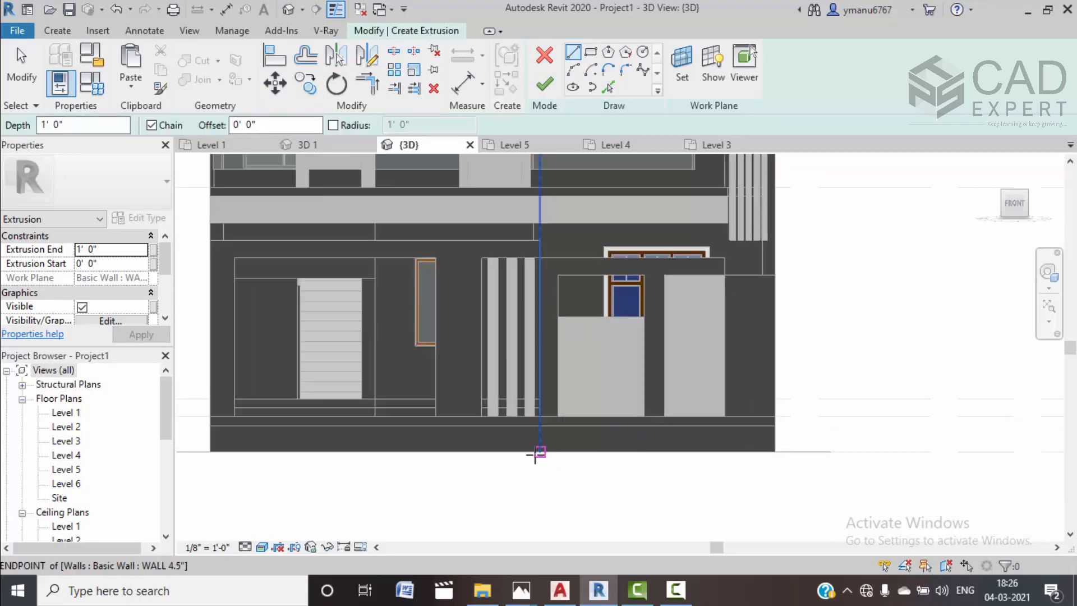
pyautogui.click(540, 452)
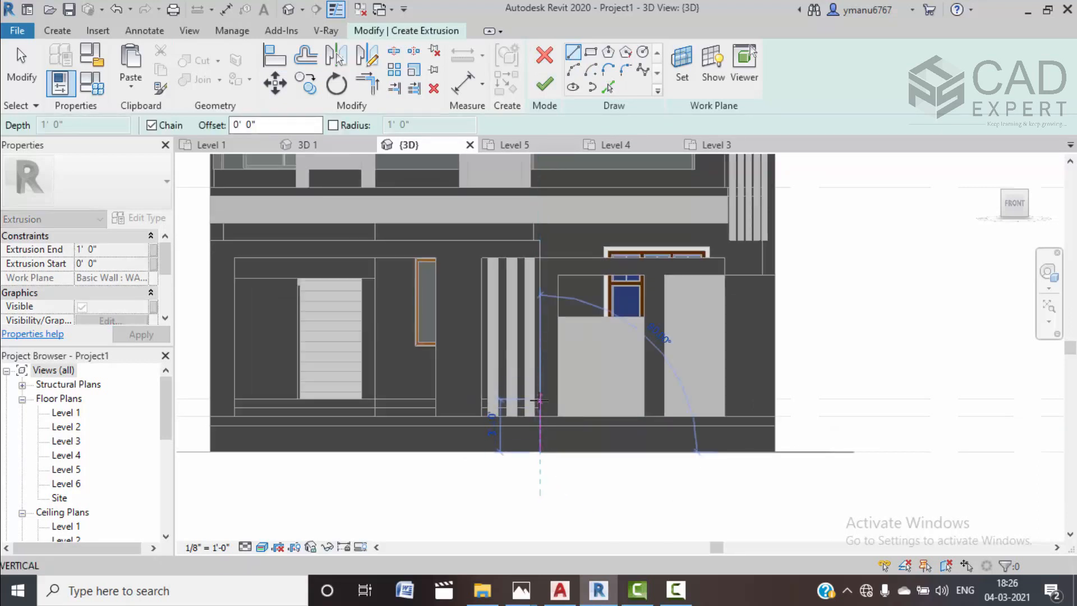
pyautogui.click(539, 399)
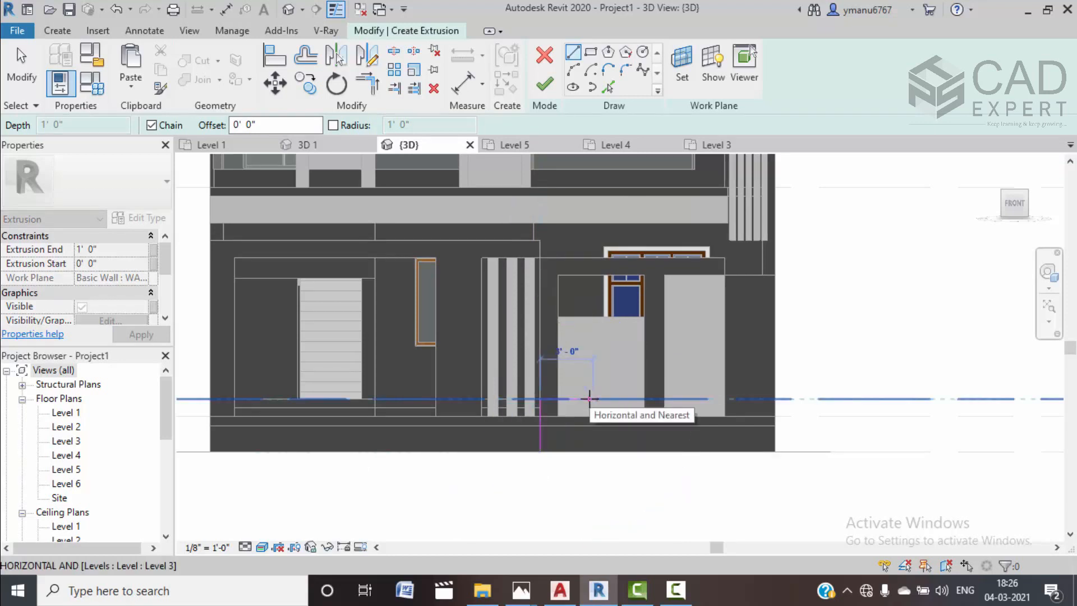
pyautogui.click(594, 399)
pyautogui.press('Escape')
# Sketch the profile's opposite end at the wall's outer corner up to Level 3 and lengthen both Level 3 segments toward the middle
pyautogui.click(774, 415)
pyautogui.click(774, 399)
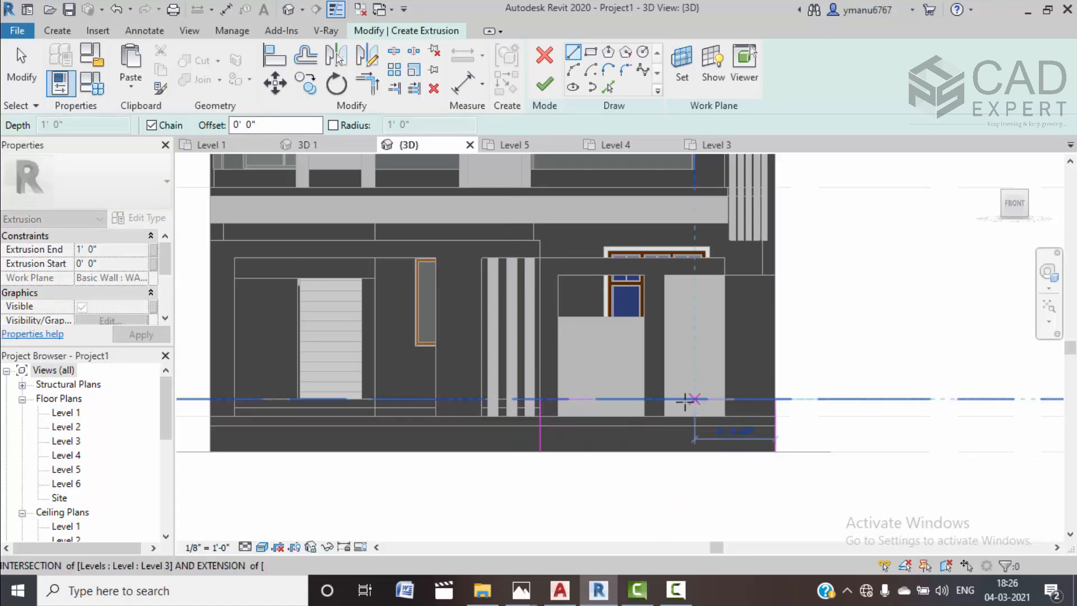
pyautogui.click(714, 399)
pyautogui.press('Escape')
pyautogui.press('Escape')
pyautogui.click(593, 399)
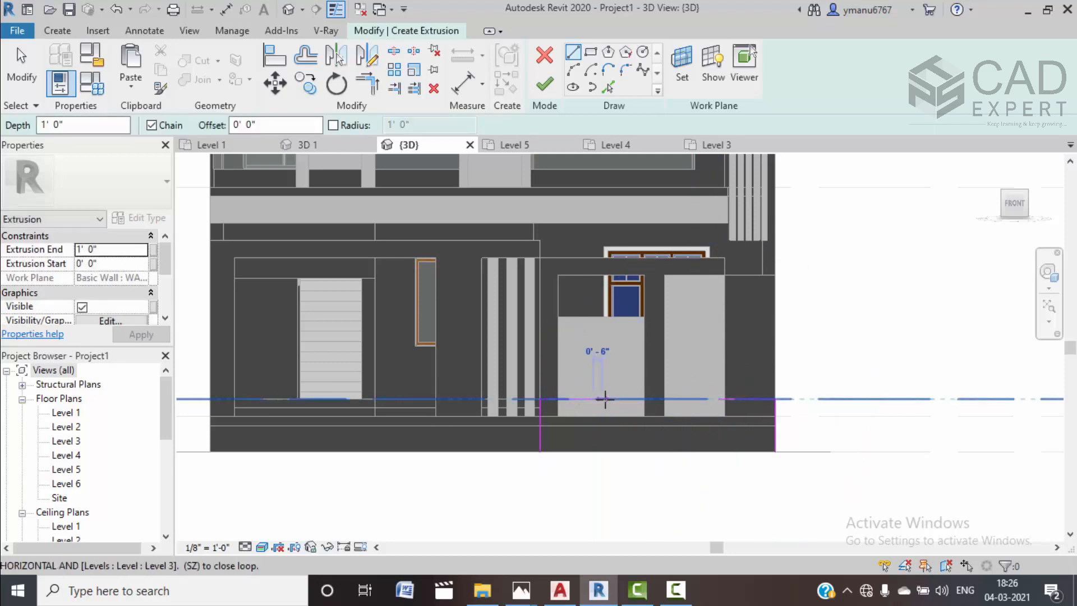
pyautogui.press('Escape')
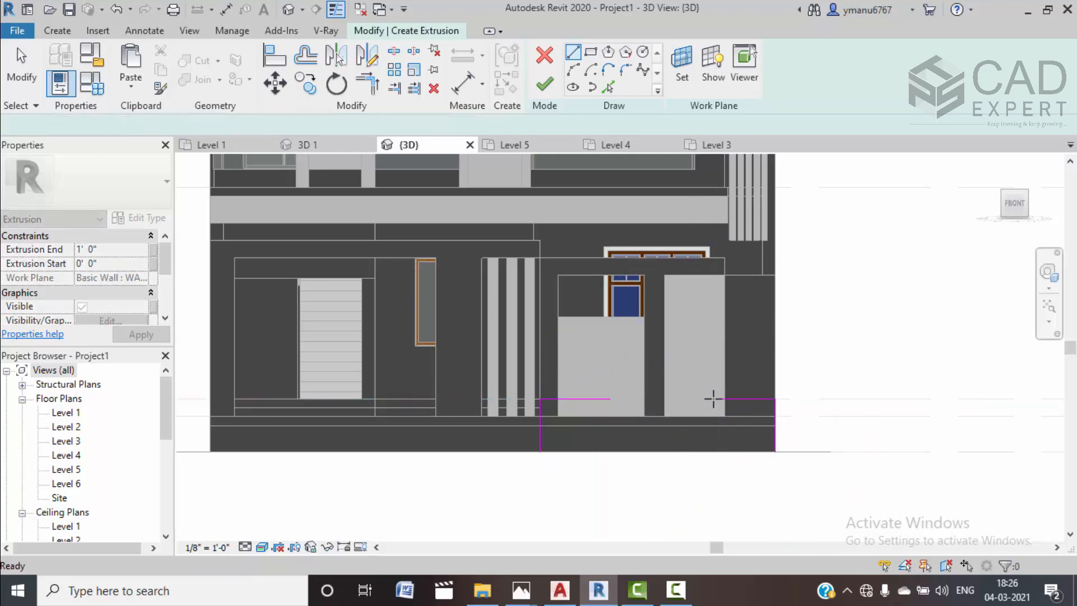
pyautogui.click(704, 399)
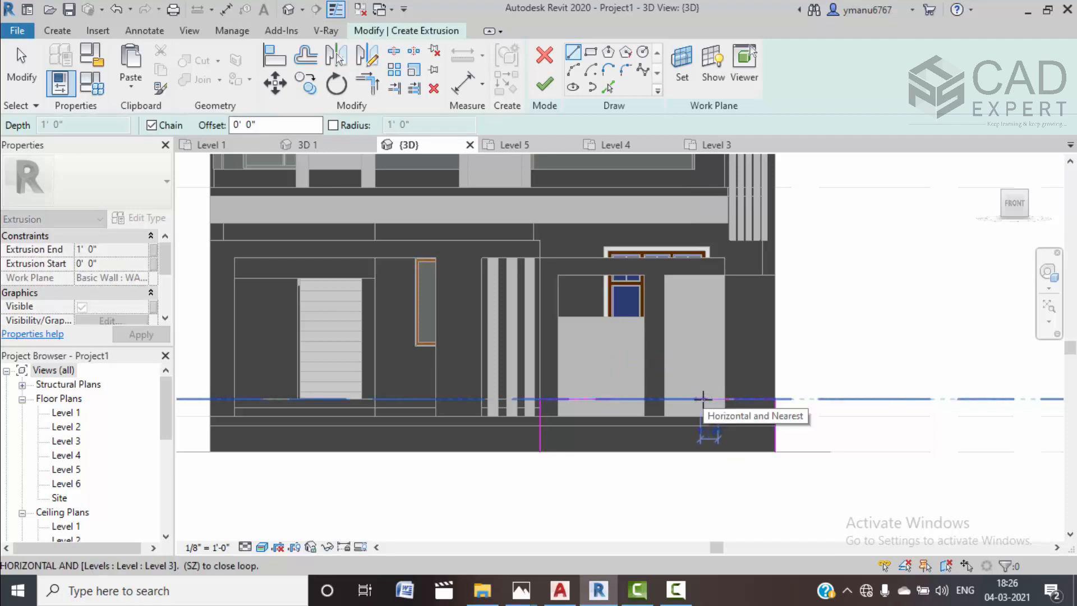
# Complete the stepped profile with a 2' 0" high raised middle section, close it along the wall's base and finish the extrusion
pyautogui.click(699, 363)
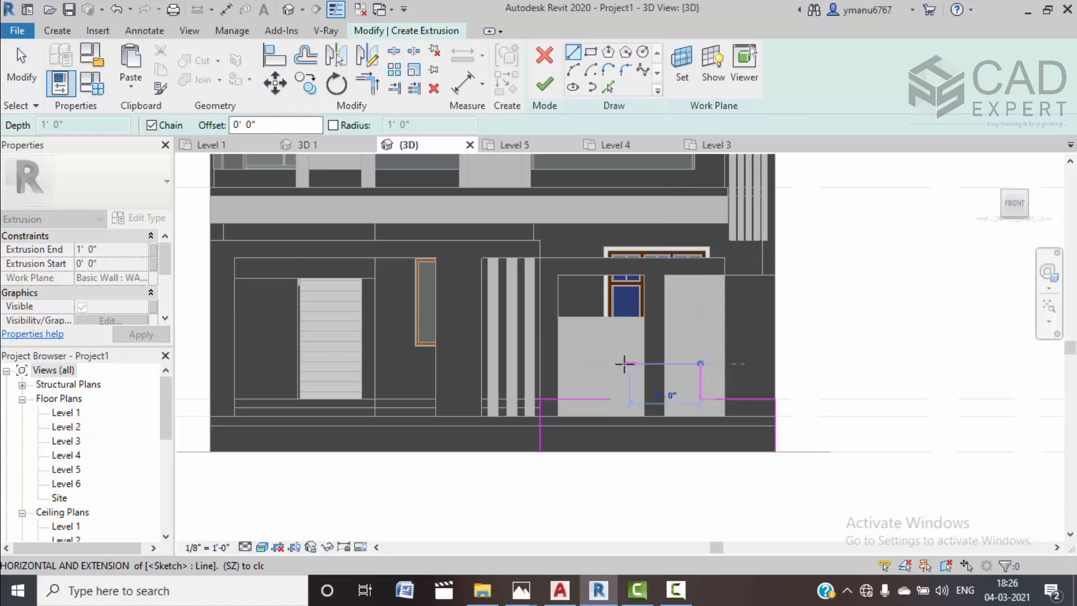
pyautogui.click(610, 363)
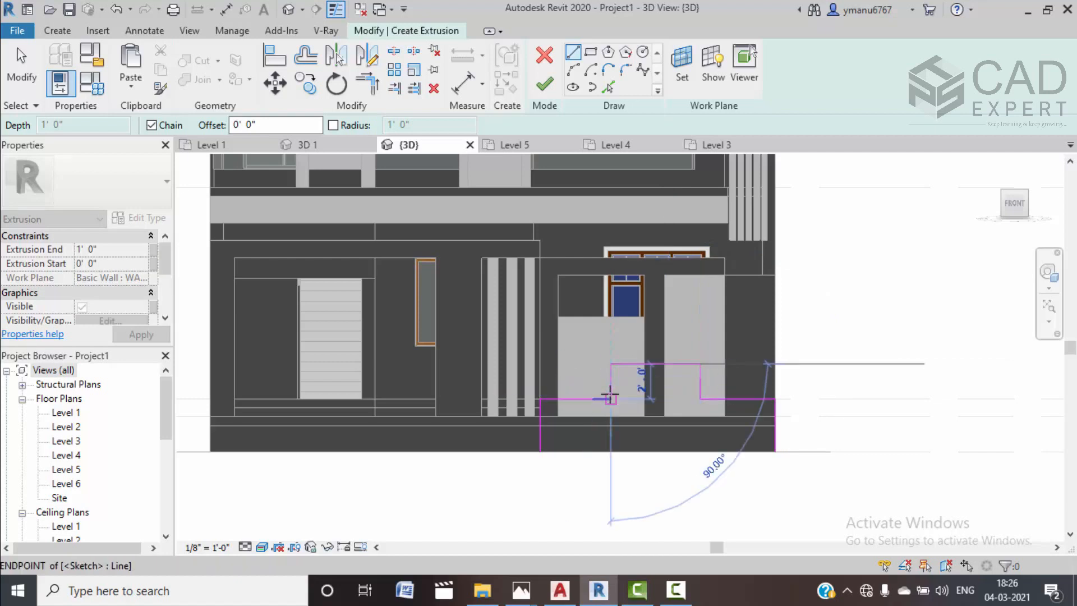
pyautogui.click(611, 399)
pyautogui.click(540, 451)
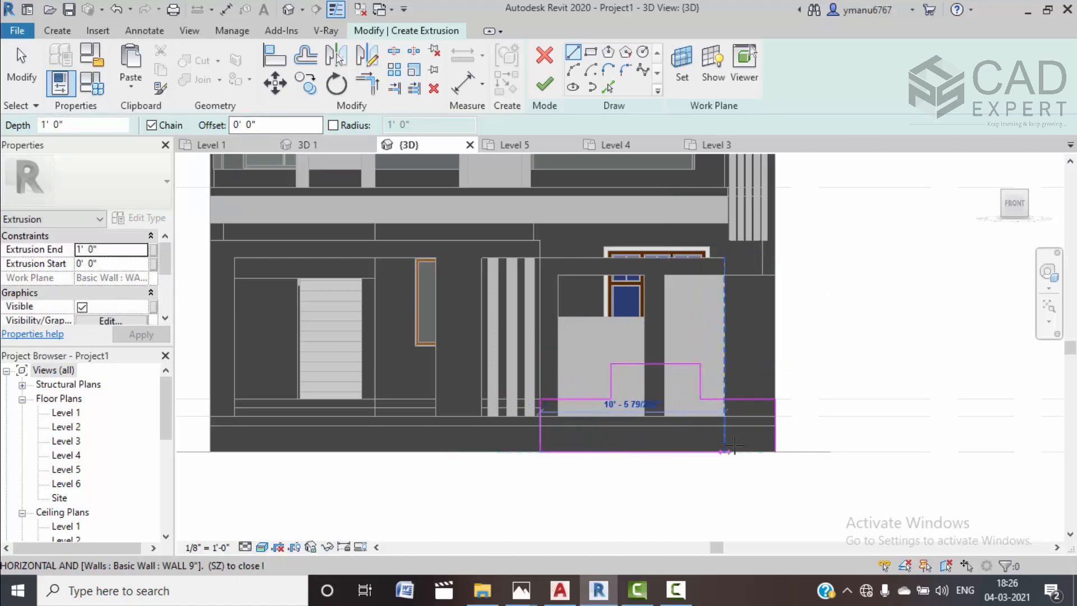
pyautogui.click(774, 450)
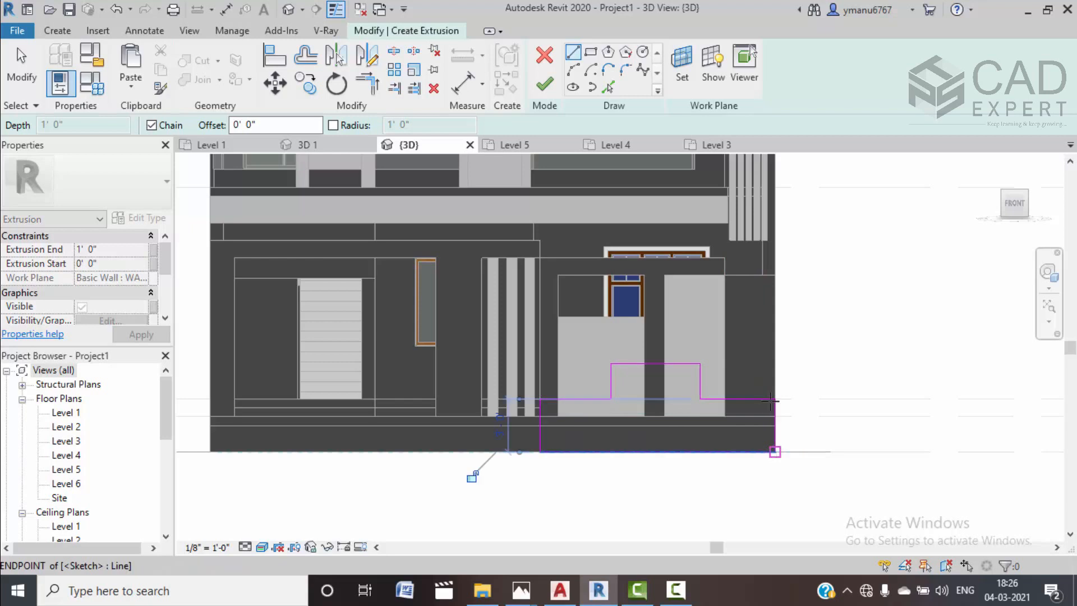
pyautogui.click(547, 94)
pyautogui.keyDown('shift'); pyautogui.moveTo(764, 371); pyautogui.dragTo(612, 457, button='middle'); pyautogui.keyUp('shift')
pyautogui.click(578, 495)
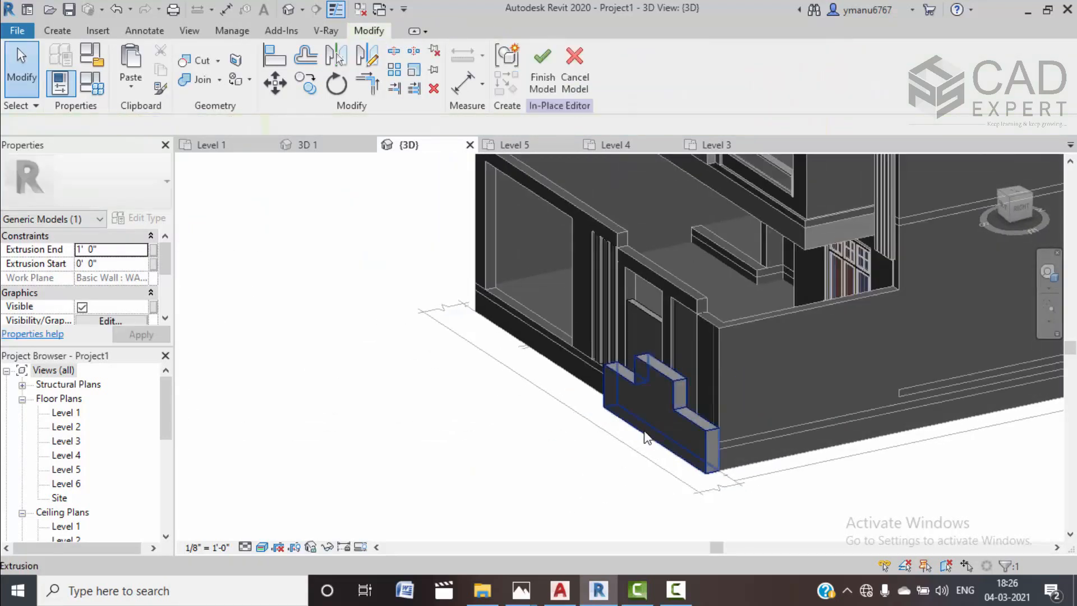
# Pull the stepped block's front face outward to an extrusion end of about 1' 5 21/32"
pyautogui.click(646, 408)
pyautogui.moveTo(638, 408); pyautogui.dragTo(565, 494)
pyautogui.click(566, 493)
pyautogui.keyDown('shift'); pyautogui.moveTo(548, 486); pyautogui.dragTo(639, 429, button='middle'); pyautogui.keyUp('shift')
pyautogui.scroll(4, 645, 430)
pyautogui.click(665, 435)
pyautogui.moveTo(610, 448)
pyautogui.mouseDown()
pyautogui.moveTo(601, 436)
pyautogui.moveTo(605, 449)
pyautogui.mouseUp()
pyautogui.keyDown('shift'); pyautogui.moveTo(696, 453); pyautogui.dragTo(581, 447, button='middle'); pyautogui.keyUp('shift')
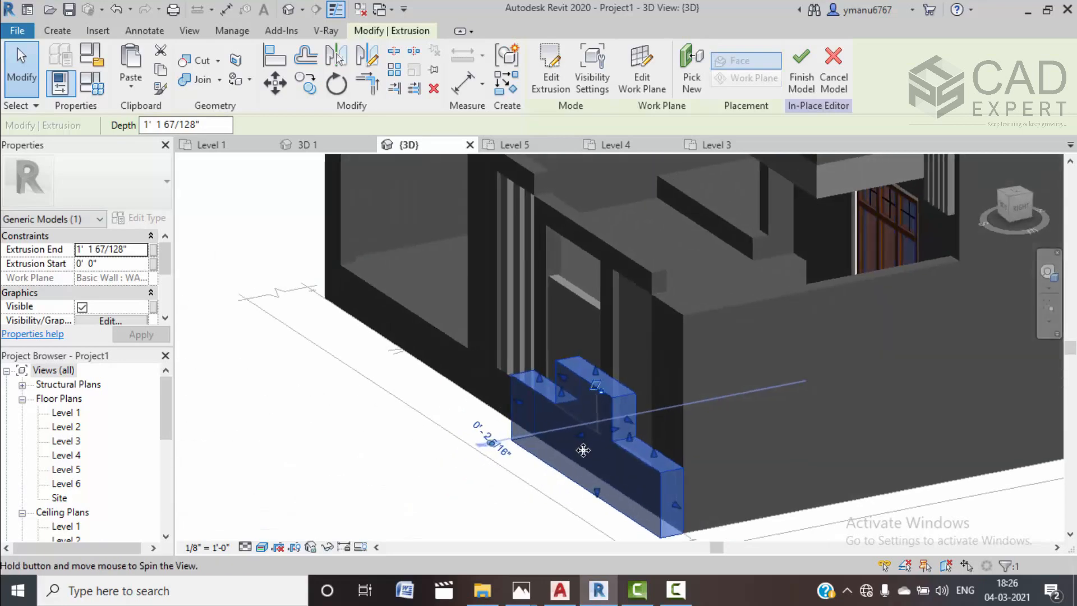
pyautogui.scroll(5, 582, 445)
pyautogui.moveTo(577, 442); pyautogui.dragTo(517, 492)
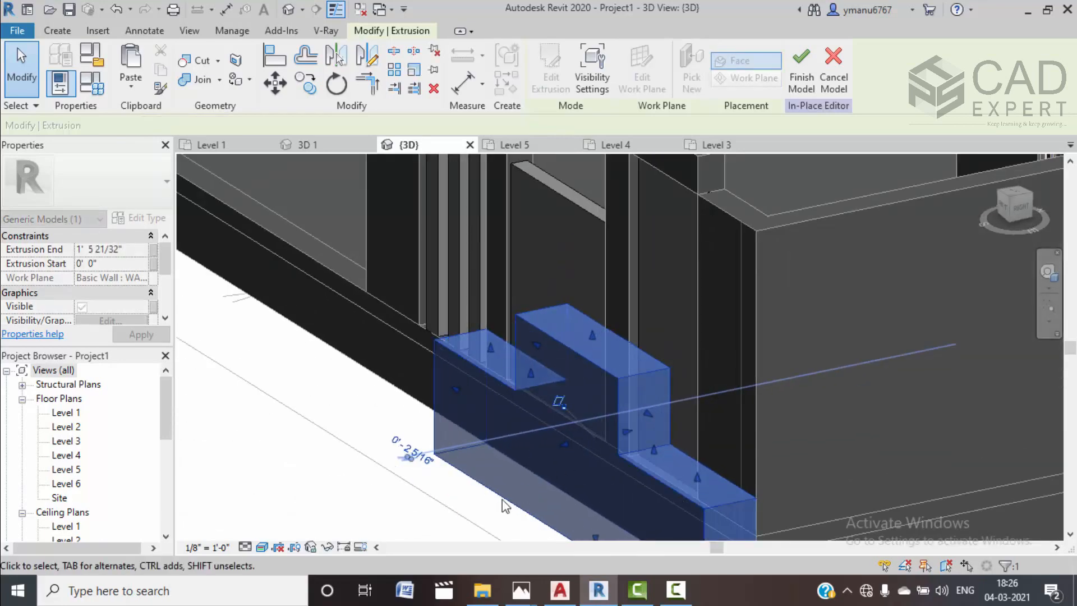
pyautogui.click(449, 483)
pyautogui.scroll(-5, 449, 483)
pyautogui.keyDown('shift'); pyautogui.moveTo(435, 491); pyautogui.dragTo(579, 361, button='middle'); pyautogui.keyUp('shift')
# Examine the ramp in front of the gate and stepped block in the reference project's 3D view, then return to Project1
pyautogui.click(340, 149)
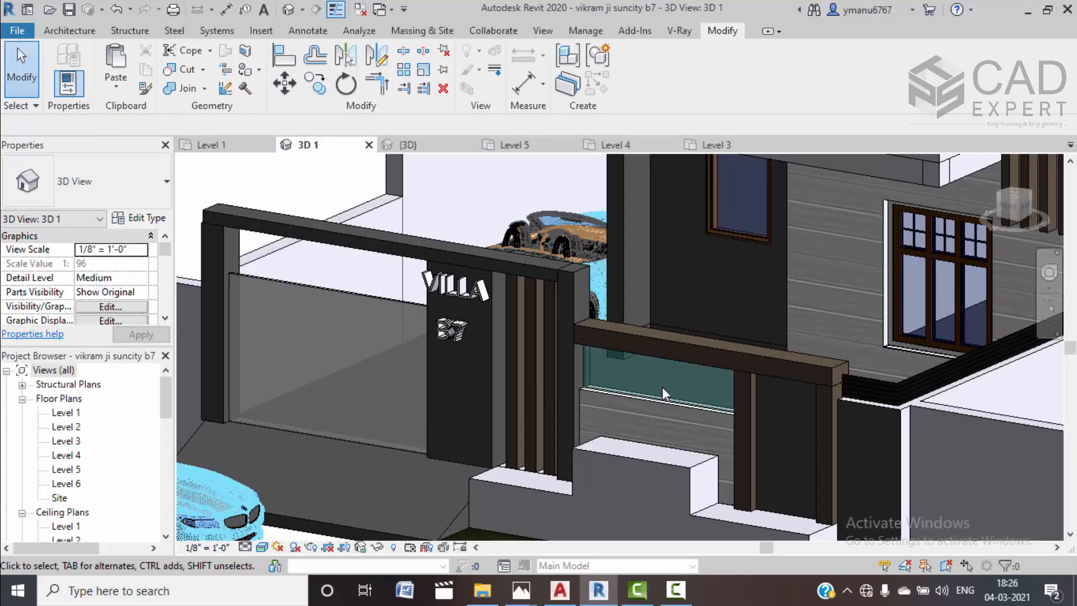
pyautogui.scroll(-4, 715, 473)
pyautogui.keyDown('shift'); pyautogui.moveTo(696, 480); pyautogui.dragTo(554, 476, button='middle'); pyautogui.keyUp('shift')
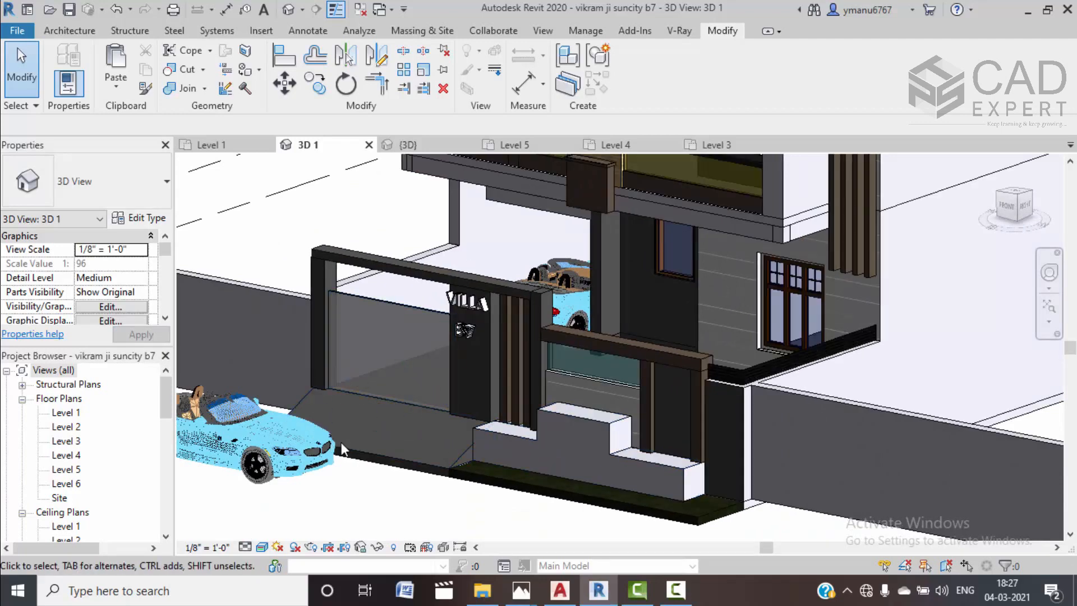
pyautogui.click(429, 144)
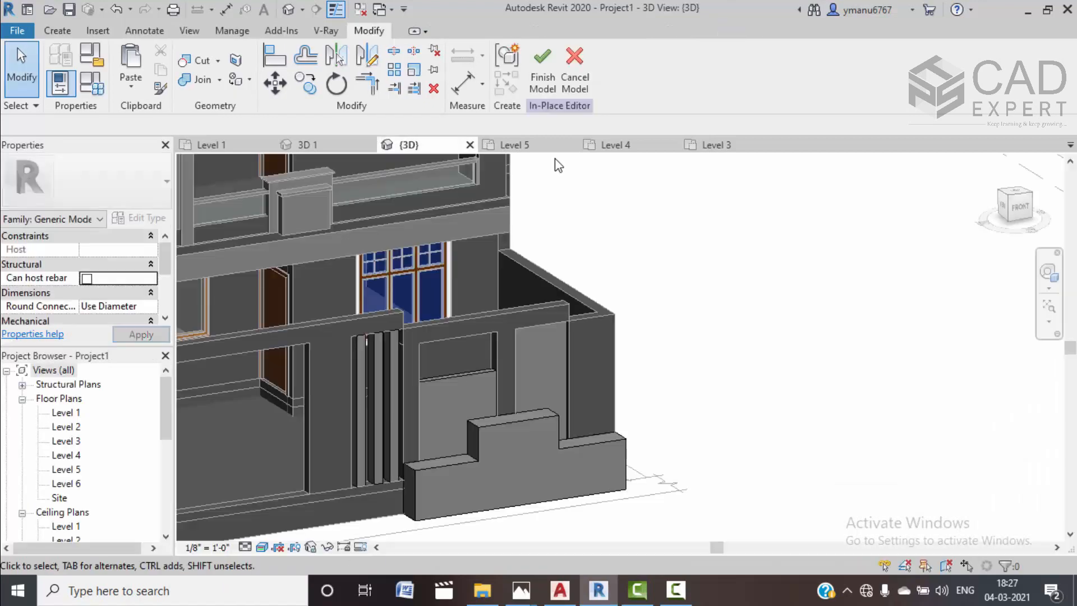
# Close the Level 5 and Level 4 views, open the Level 1 floor plan and finish the in-place model
pyautogui.click(571, 145)
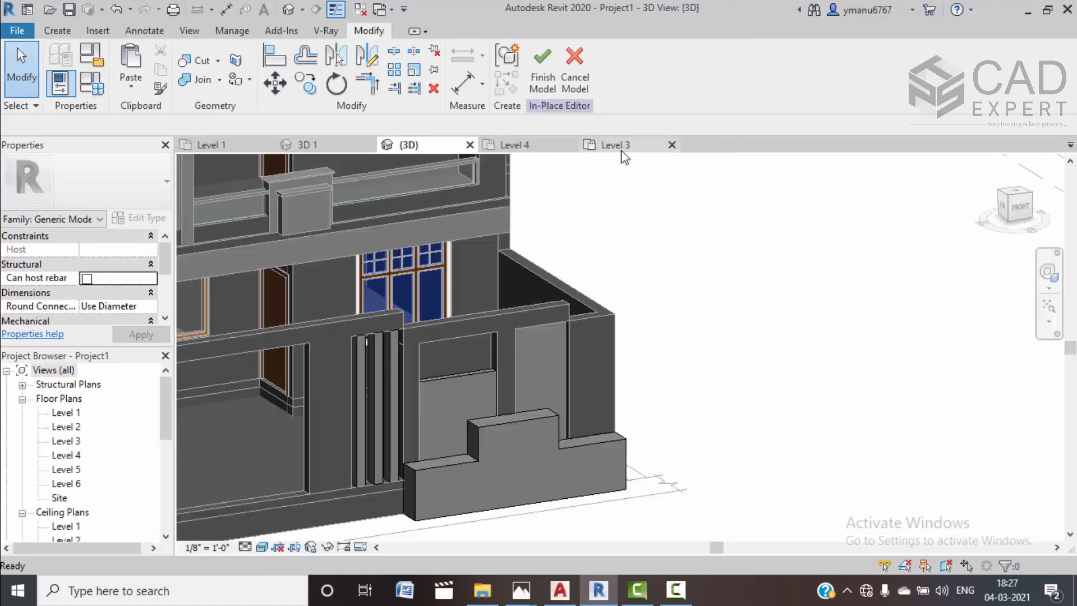
pyautogui.click(570, 145)
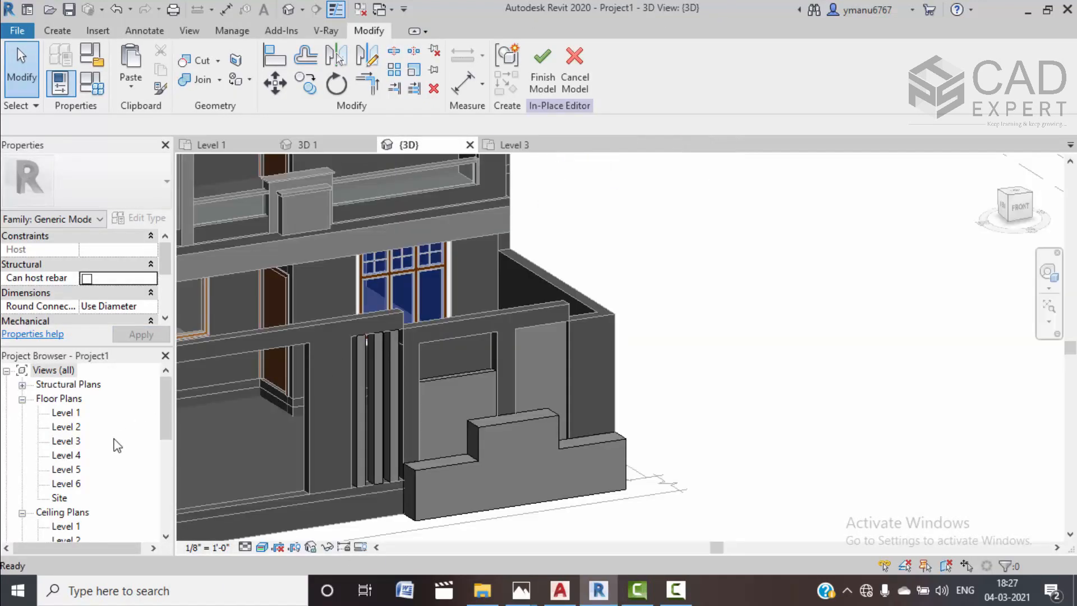
pyautogui.doubleClick(72, 414)
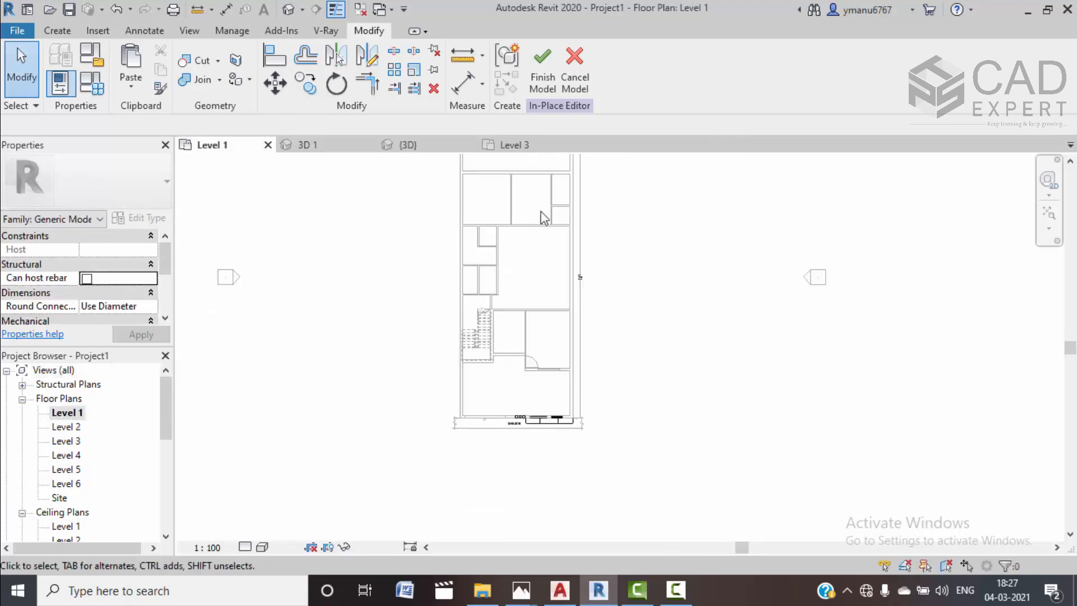
pyautogui.click(542, 84)
pyautogui.scroll(5, 510, 428)
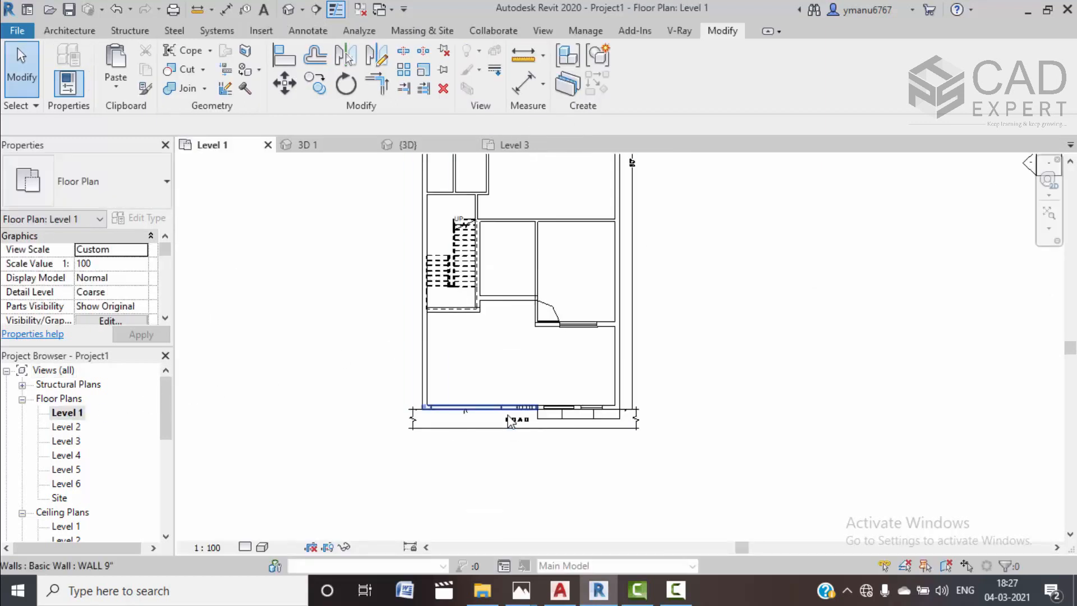
pyautogui.moveTo(512, 436); pyautogui.dragTo(535, 421, button='middle')
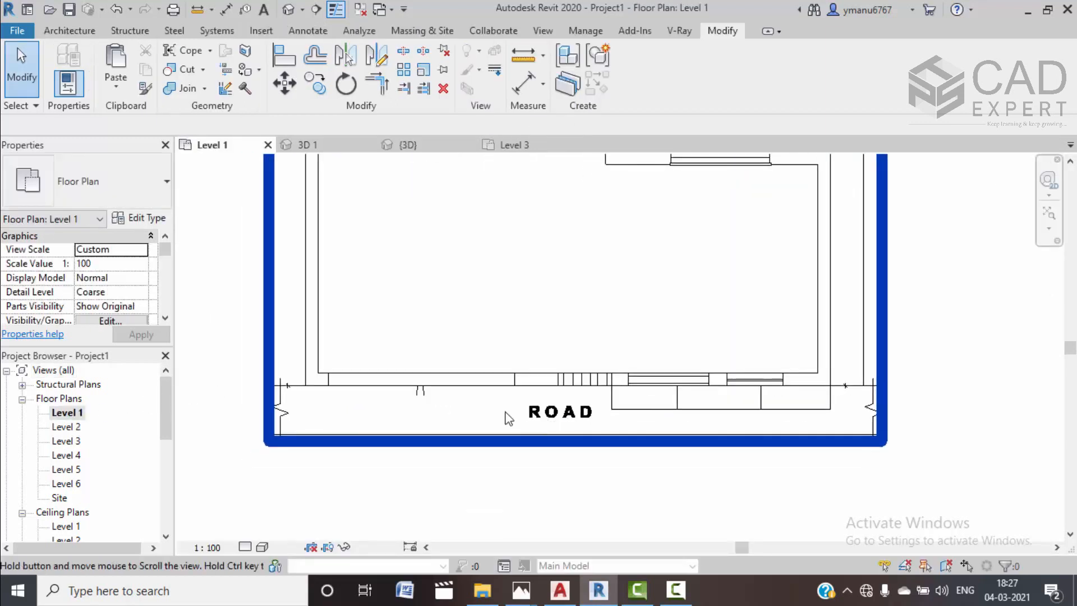
# Start a ramp and set its type's Ramp Max Slope (1/x) to 1
pyautogui.click(70, 32)
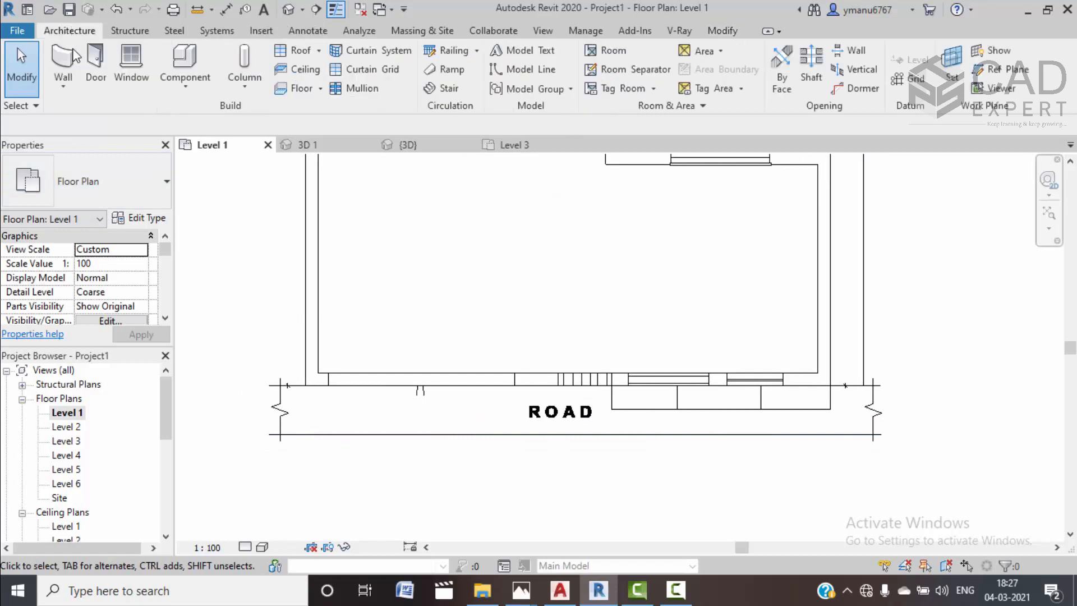
pyautogui.click(443, 69)
pyautogui.click(140, 218)
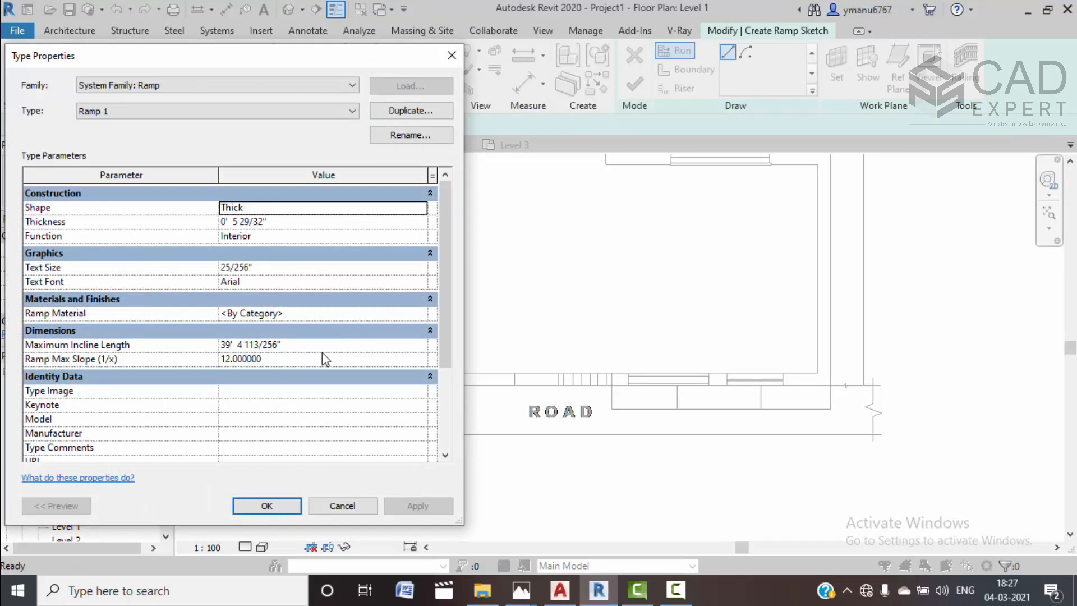
pyautogui.click(319, 359)
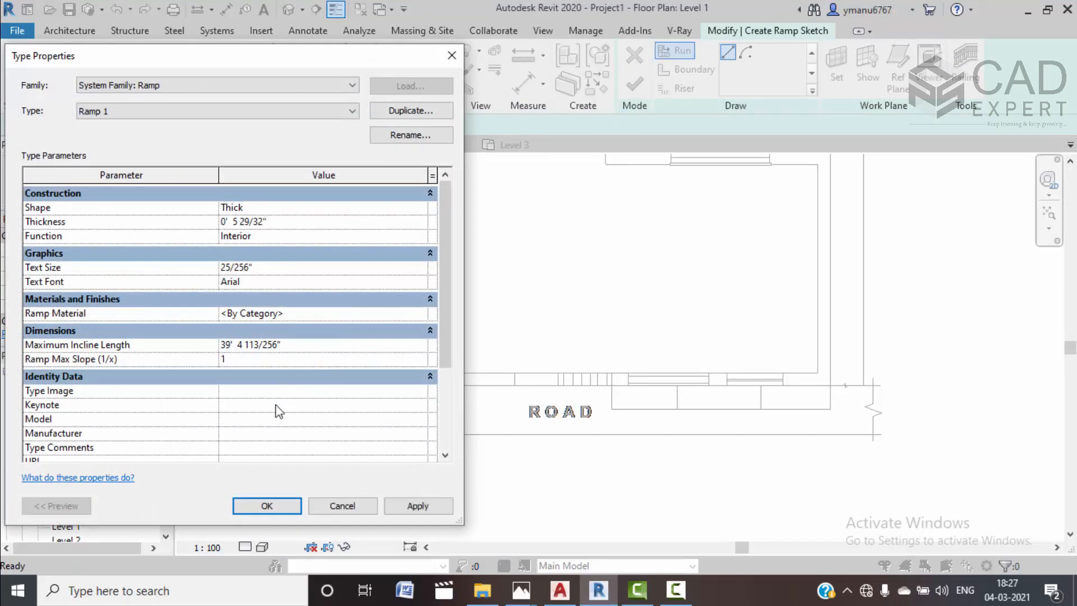
pyautogui.click(272, 505)
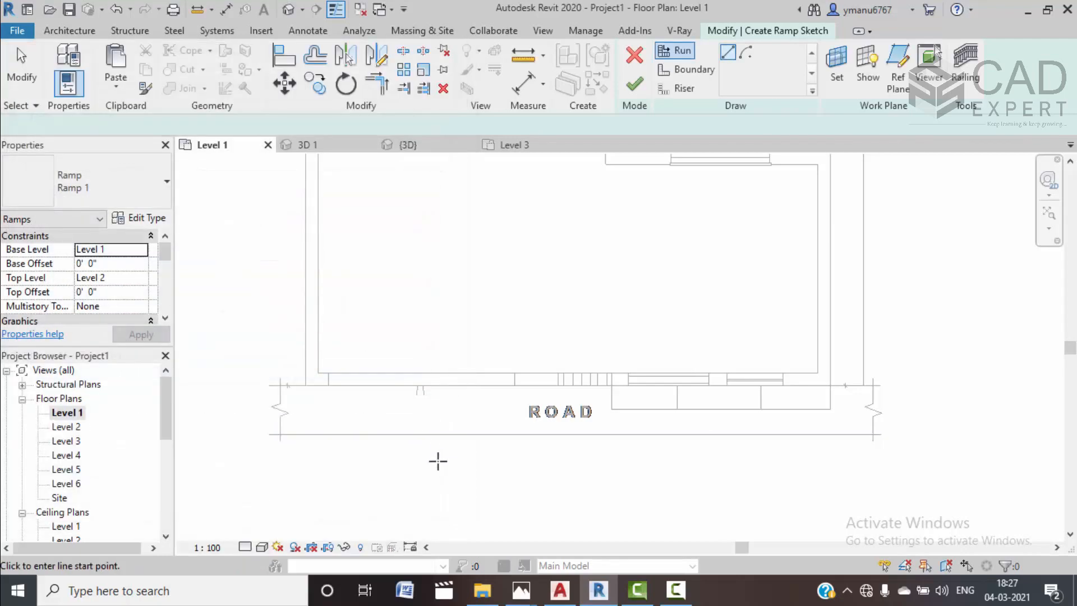
# Sketch a 2' 0" long ramp run toward the gate and move it against the boundary wall's front edge
pyautogui.click(444, 473)
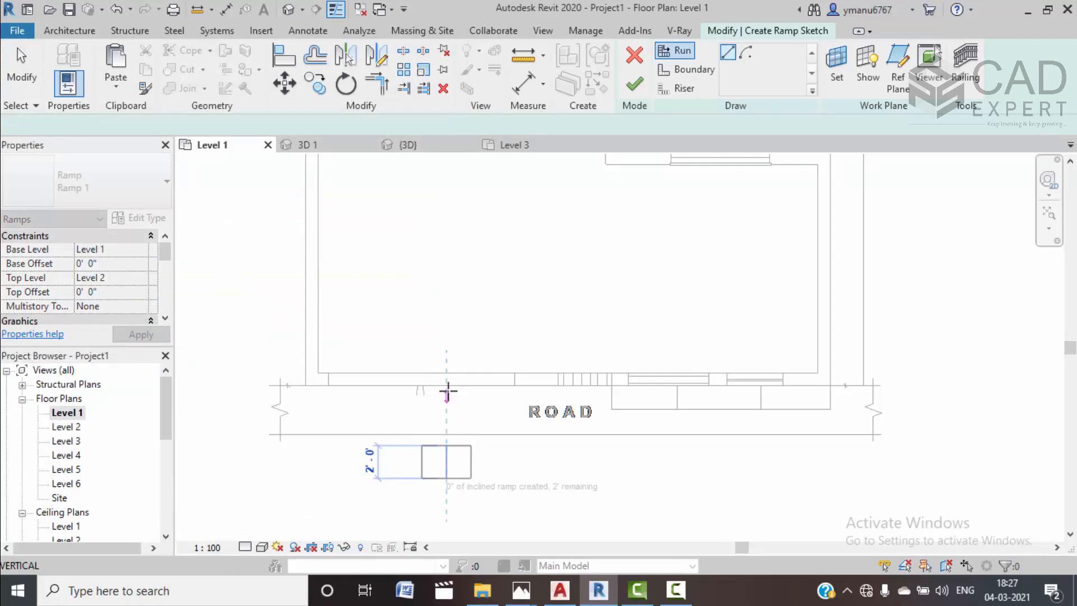
pyautogui.click(446, 394)
pyautogui.press('Escape')
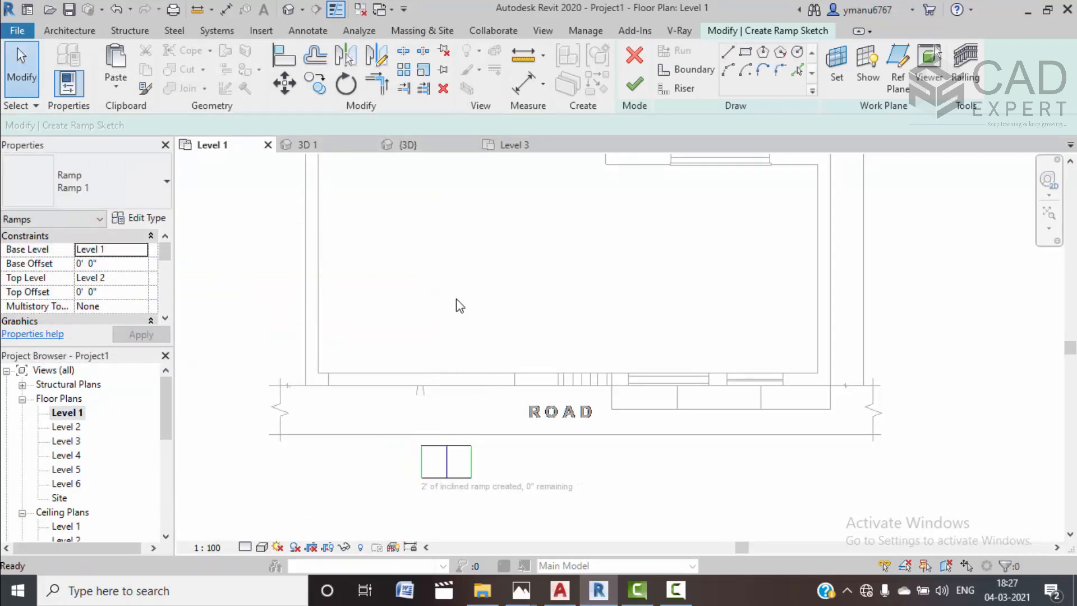
pyautogui.moveTo(412, 443); pyautogui.dragTo(476, 486)
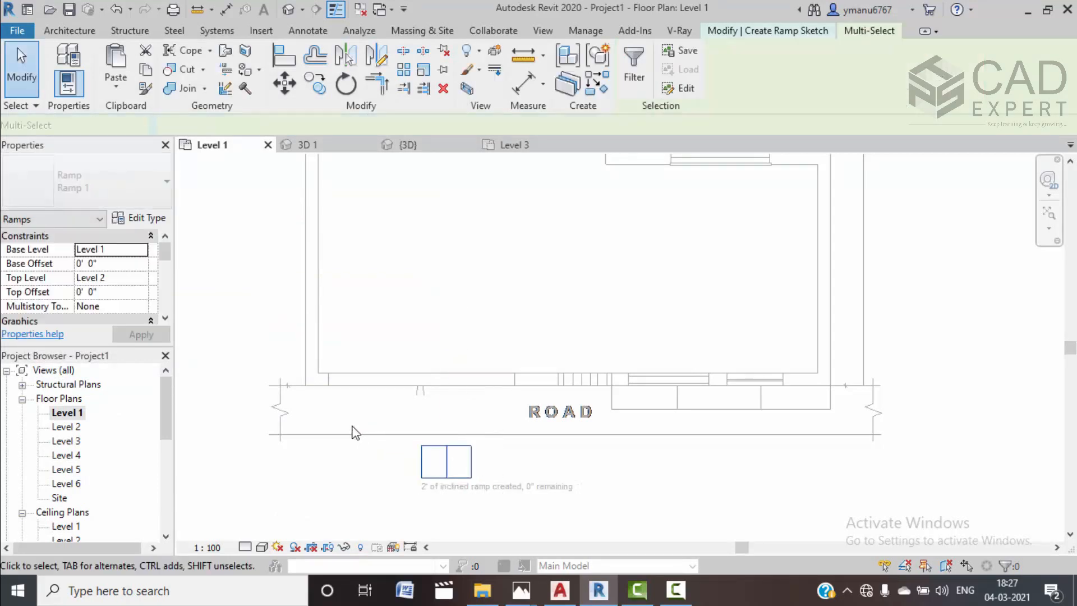
pyautogui.click(284, 83)
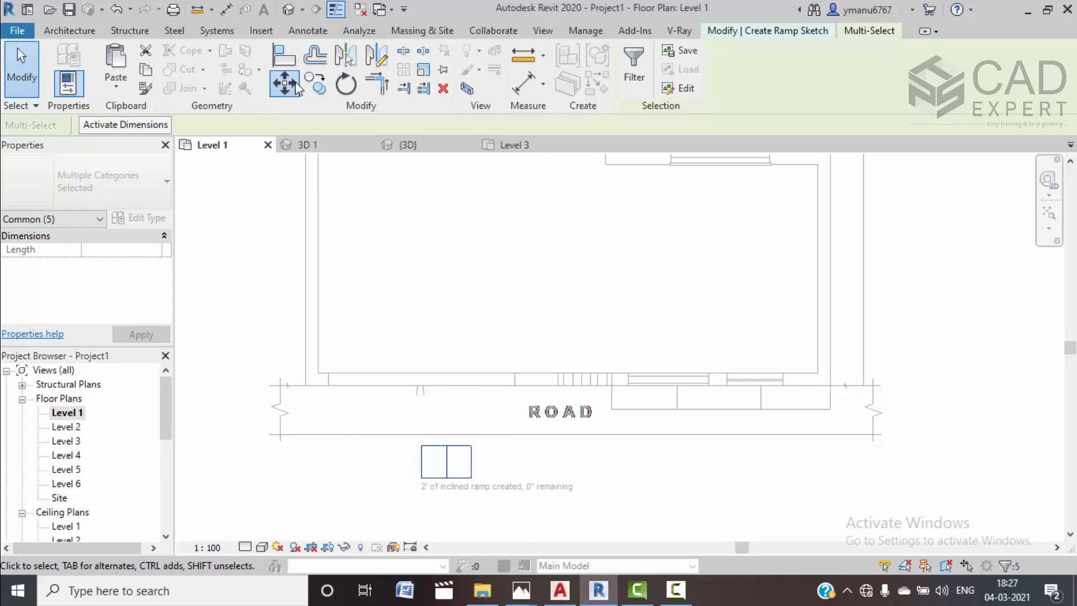
pyautogui.click(446, 446)
pyautogui.click(445, 386)
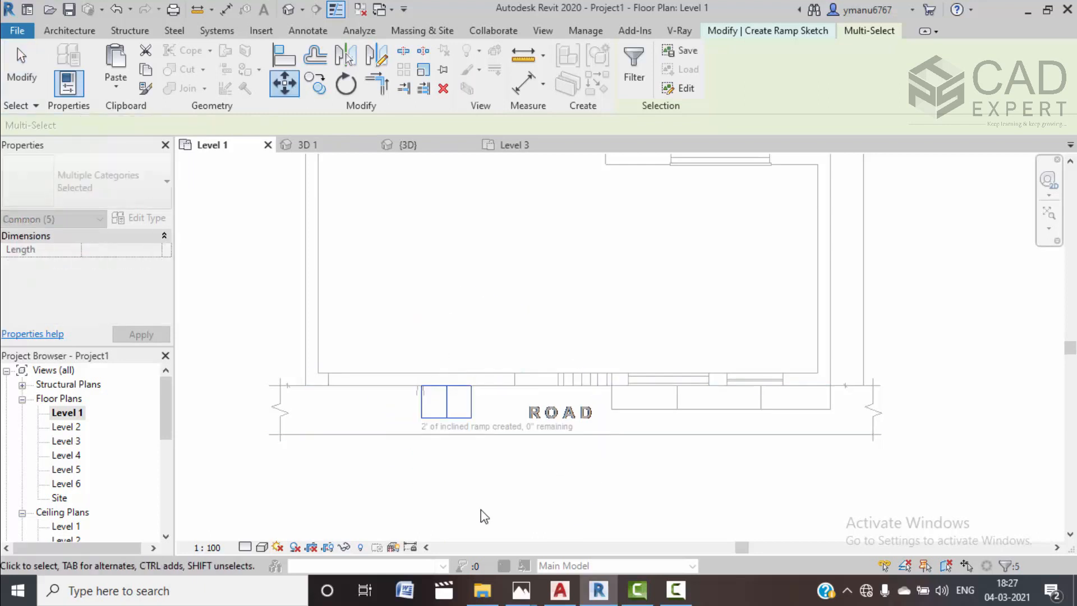
pyautogui.click(536, 319)
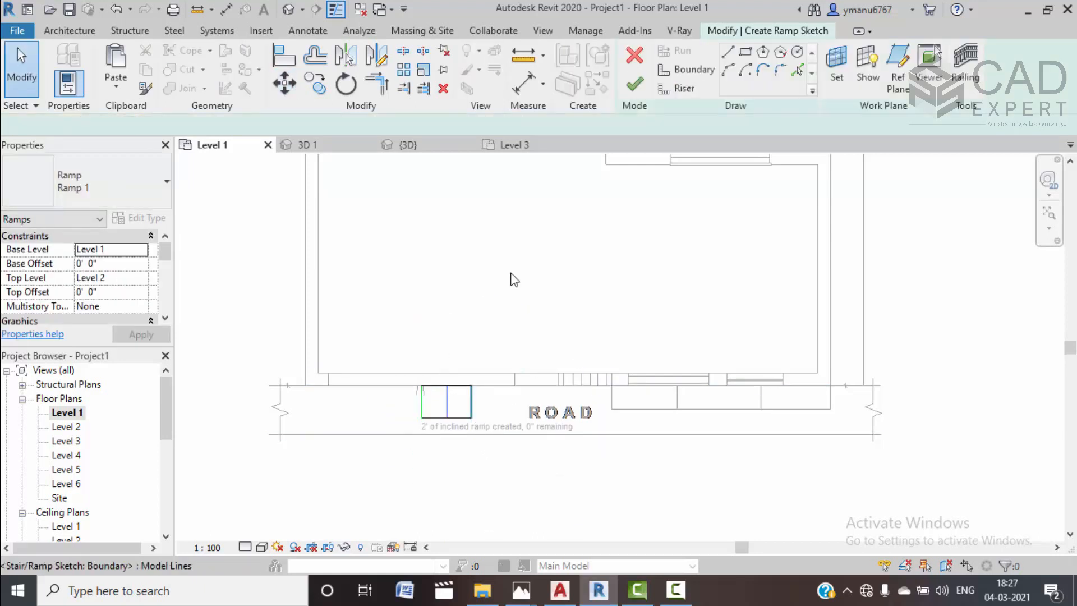
# Widen the ramp by moving its side boundaries to the stepped block's corner and the wall's opposite outer corner, and finish it
pyautogui.click(471, 403)
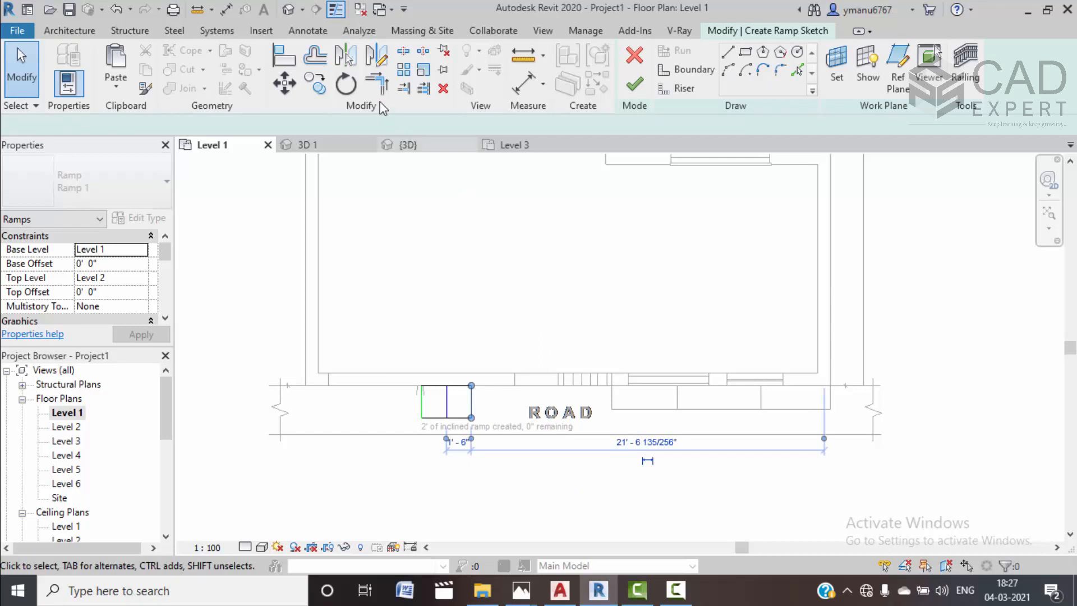
pyautogui.click(283, 84)
pyautogui.click(471, 385)
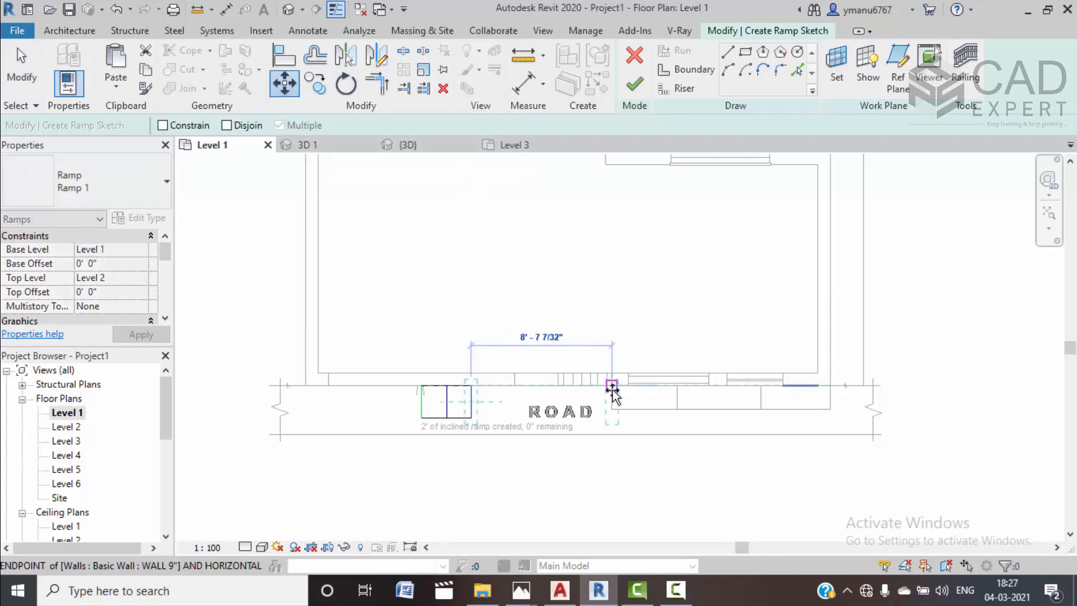
pyautogui.click(612, 386)
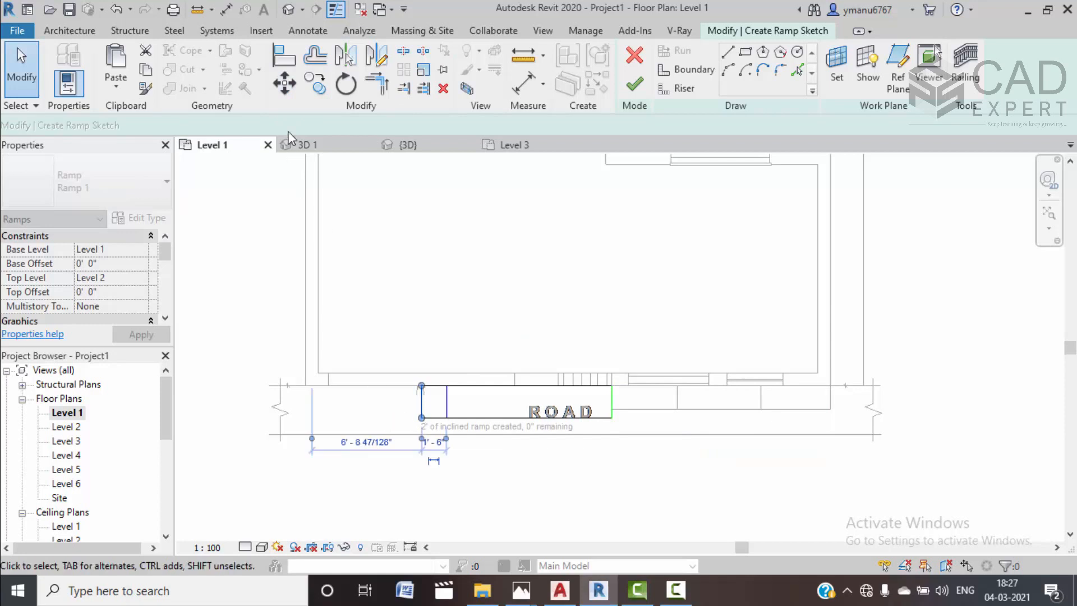
pyautogui.click(283, 84)
pyautogui.click(420, 387)
pyautogui.click(305, 385)
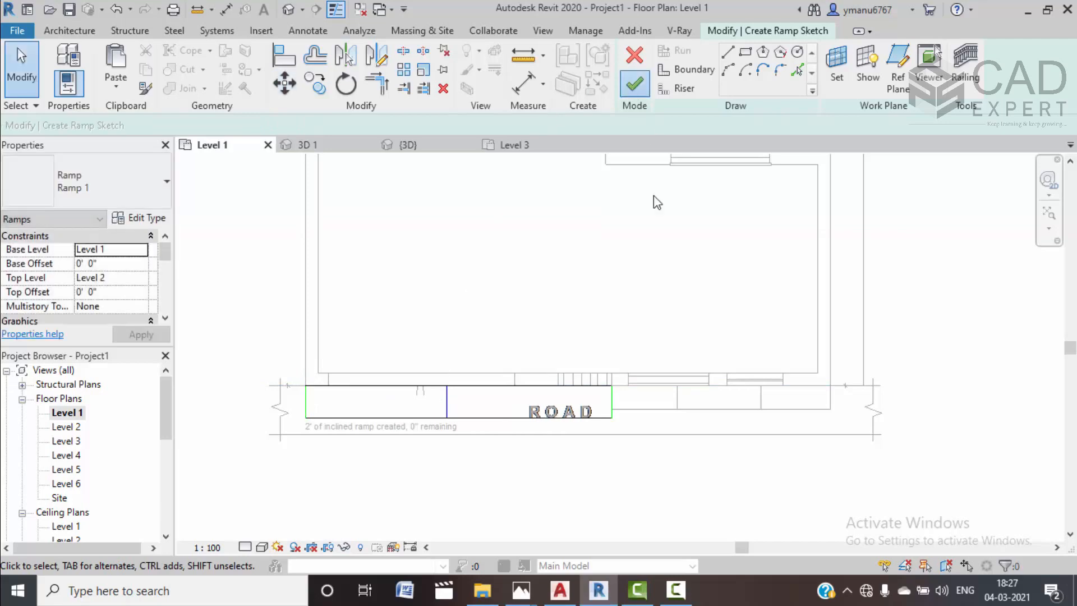
pyautogui.click(634, 84)
pyautogui.click(537, 471)
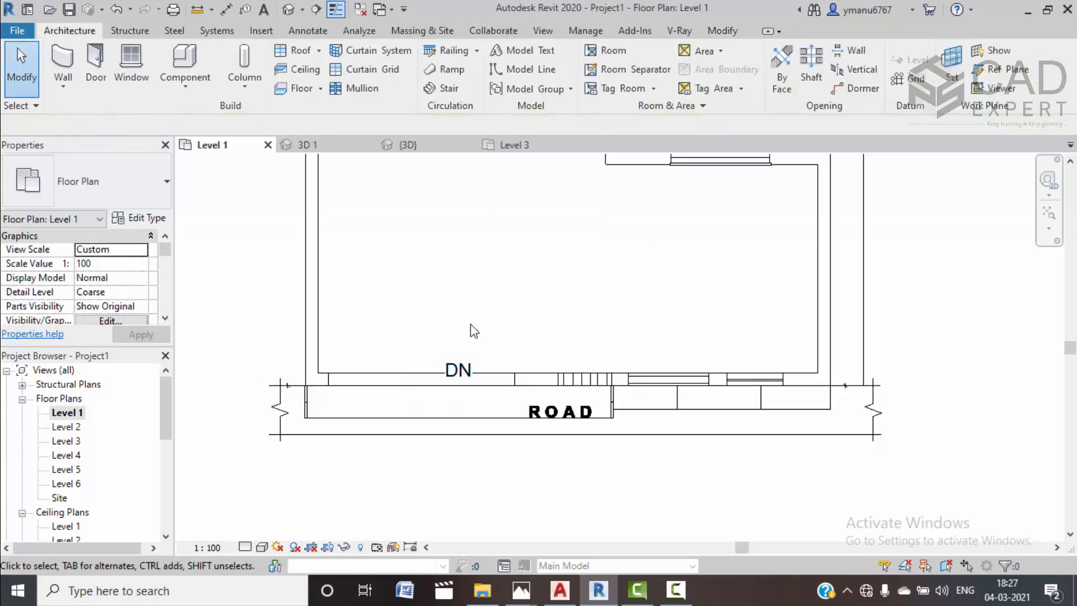
# Change the ramp type's shape to Solid from the 3D view
pyautogui.click(399, 145)
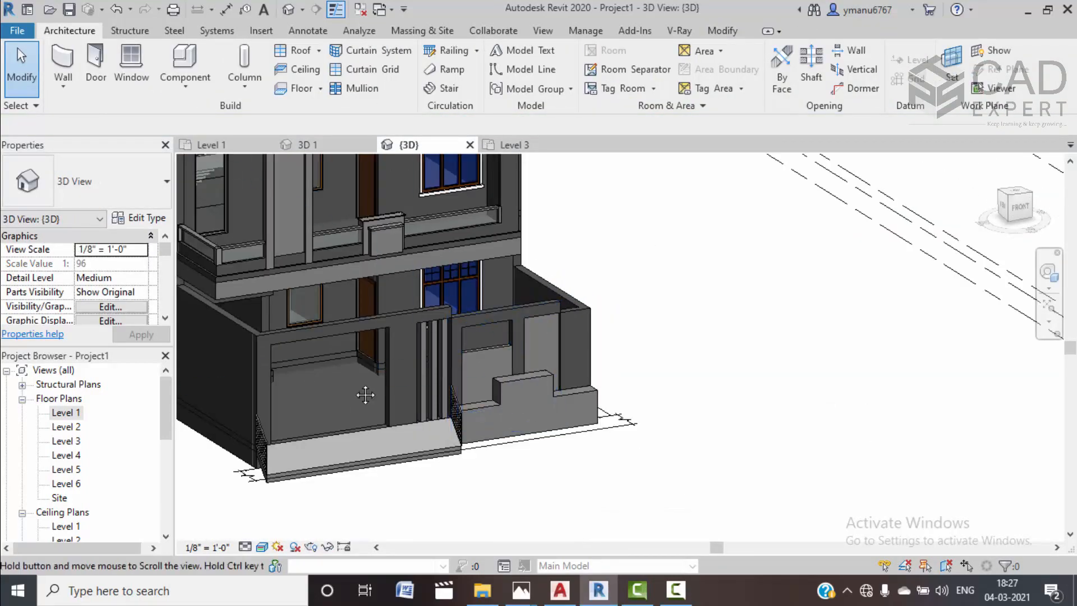
pyautogui.moveTo(340, 403); pyautogui.dragTo(378, 390, button='middle')
pyautogui.click(335, 449)
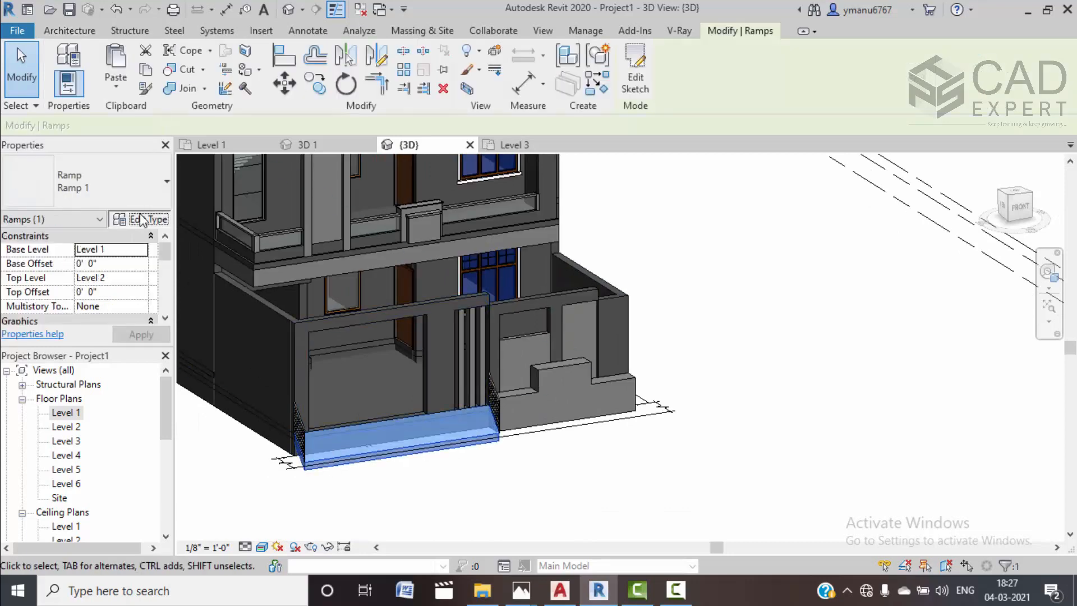
pyautogui.click(143, 218)
pyautogui.click(380, 207)
pyautogui.click(419, 207)
pyautogui.click(239, 235)
pyautogui.click(266, 505)
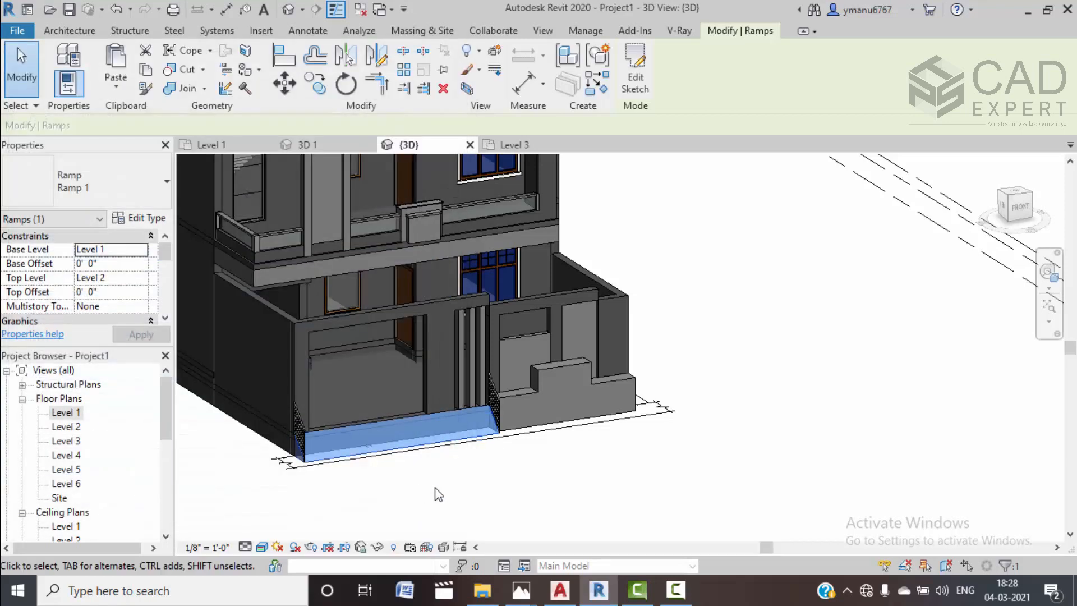
pyautogui.click(274, 488)
# Delete the railings on both sides of the entrance ramp
pyautogui.click(301, 424)
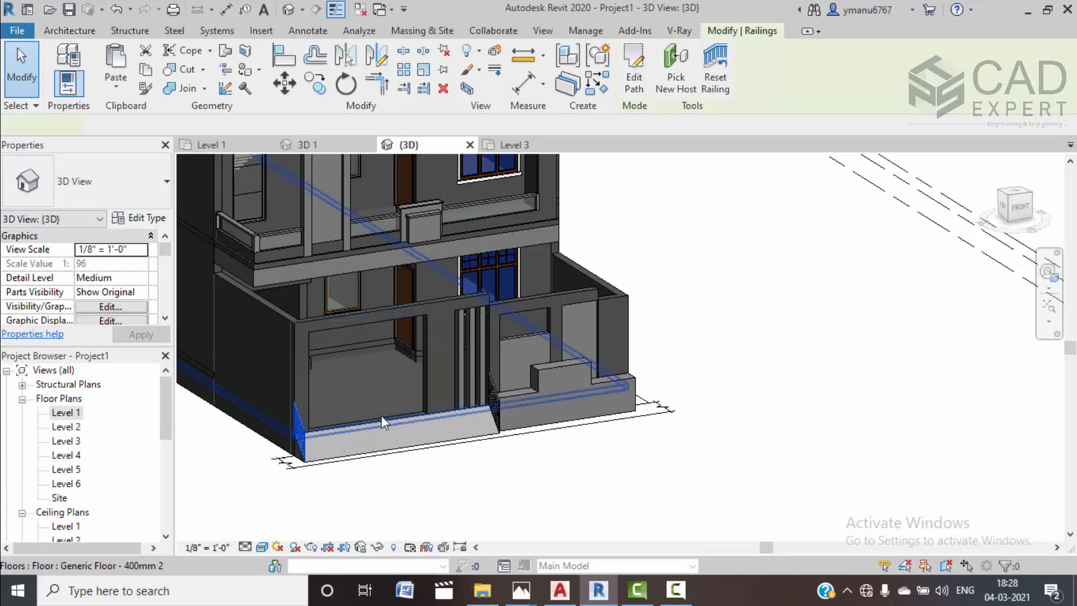
pyautogui.click(681, 450)
pyautogui.click(494, 389)
pyautogui.click(696, 466)
pyautogui.keyDown('shift'); pyautogui.moveTo(695, 466); pyautogui.dragTo(525, 410, button='middle'); pyautogui.keyUp('shift')
pyautogui.scroll(5, 528, 409)
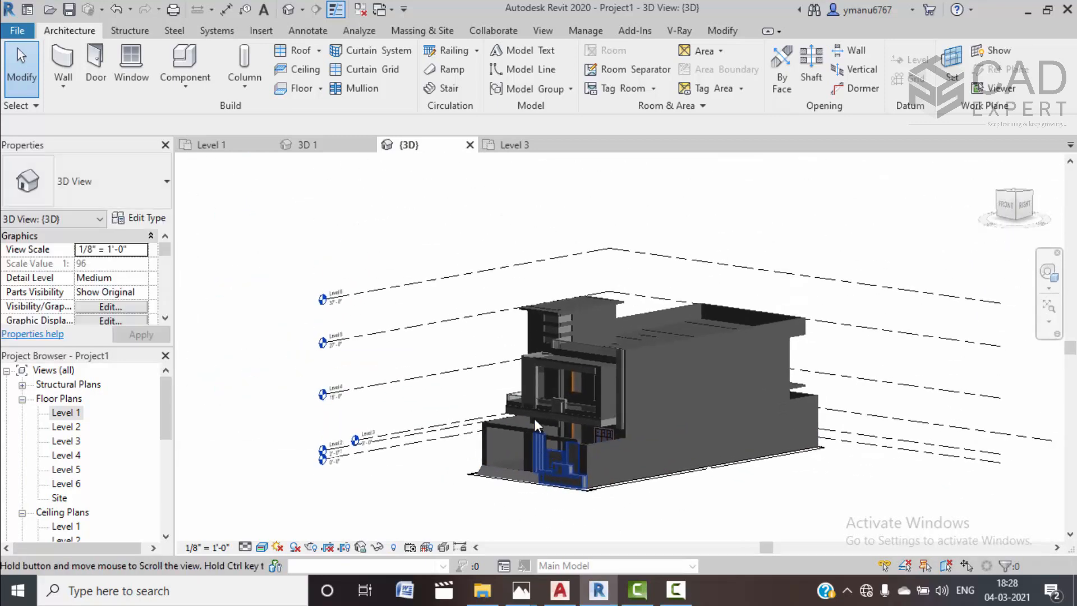
pyautogui.moveTo(604, 496); pyautogui.dragTo(630, 502, button='middle')
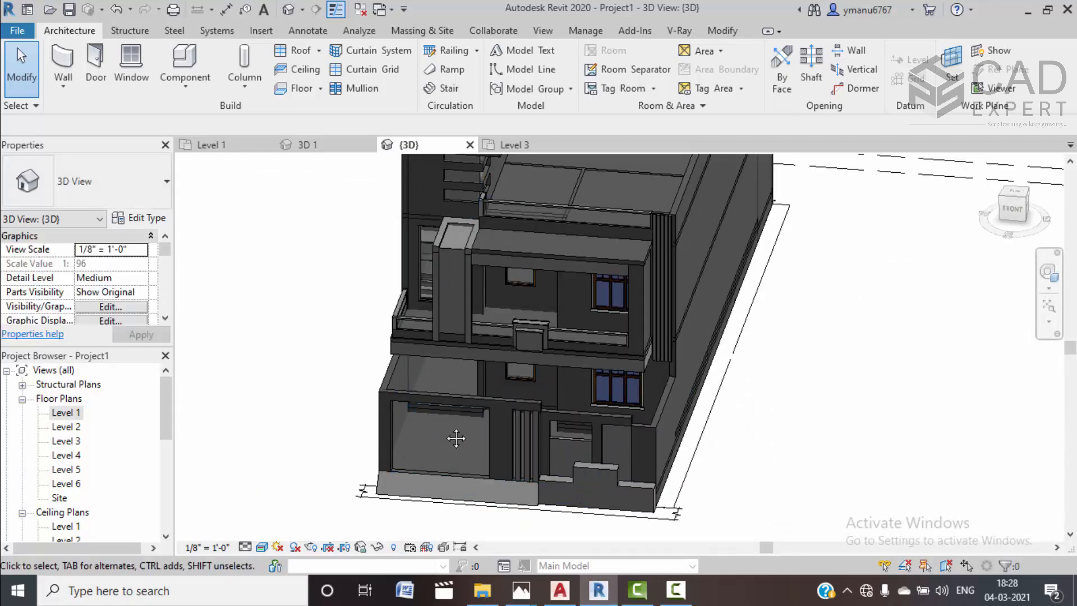
pyautogui.moveTo(439, 422); pyautogui.dragTo(462, 418, button='middle')
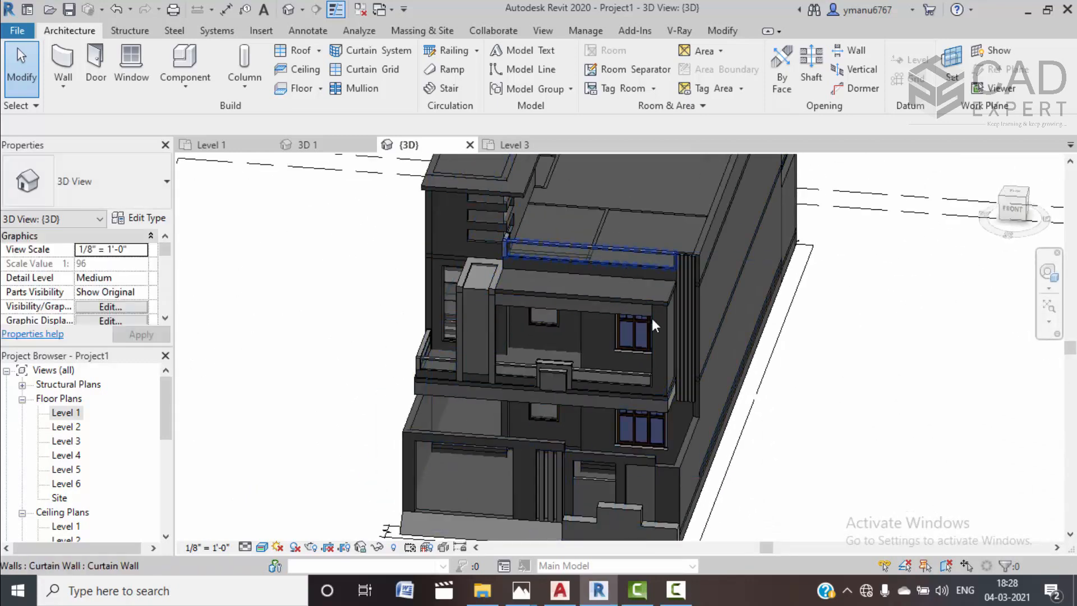
# Examine the house's front elevation and entrance area in the 3D view
pyautogui.scroll(-3, 655, 335)
pyautogui.moveTo(655, 335); pyautogui.dragTo(715, 352, button='middle')
pyautogui.scroll(2, 564, 426)
pyautogui.scroll(2, 558, 419)
pyautogui.moveTo(557, 419)
pyautogui.mouseDown(button='middle')
pyautogui.moveTo(534, 445)
pyautogui.moveTo(563, 484)
pyautogui.moveTo(572, 434)
pyautogui.mouseUp(button='middle')
pyautogui.scroll(1, 534, 445)
pyautogui.scroll(-2, 572, 434)
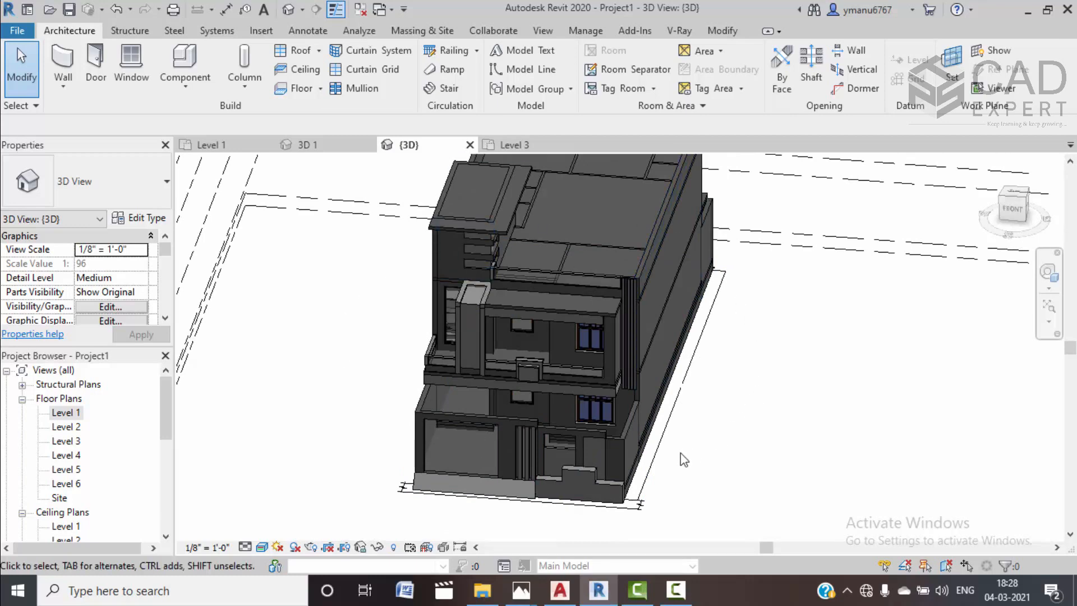
pyautogui.keyDown('shift'); pyautogui.moveTo(611, 478); pyautogui.dragTo(593, 495, button='middle'); pyautogui.keyUp('shift')
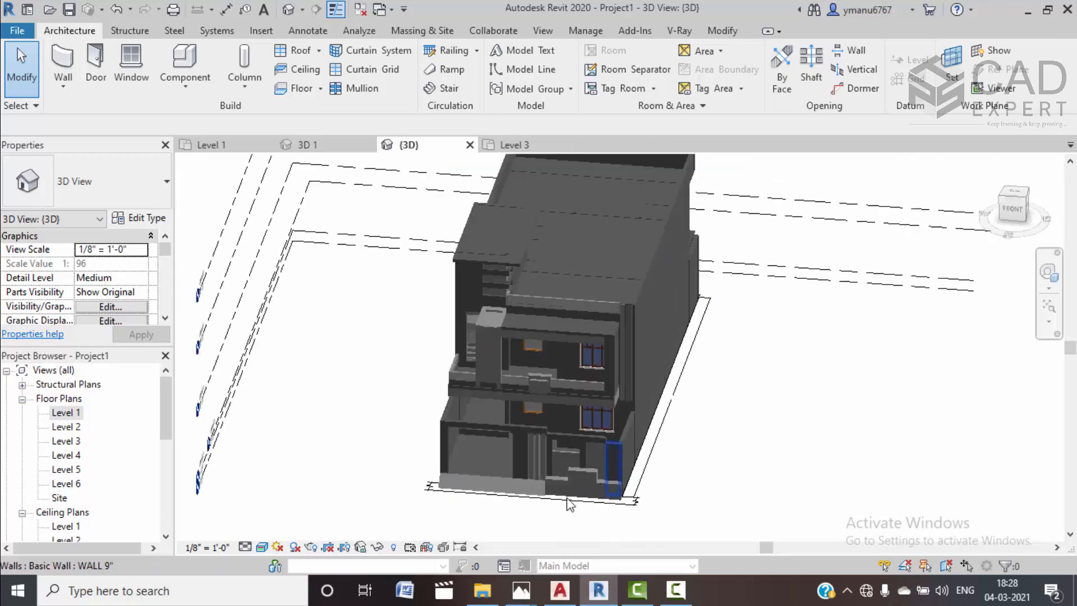
pyautogui.scroll(3, 484, 440)
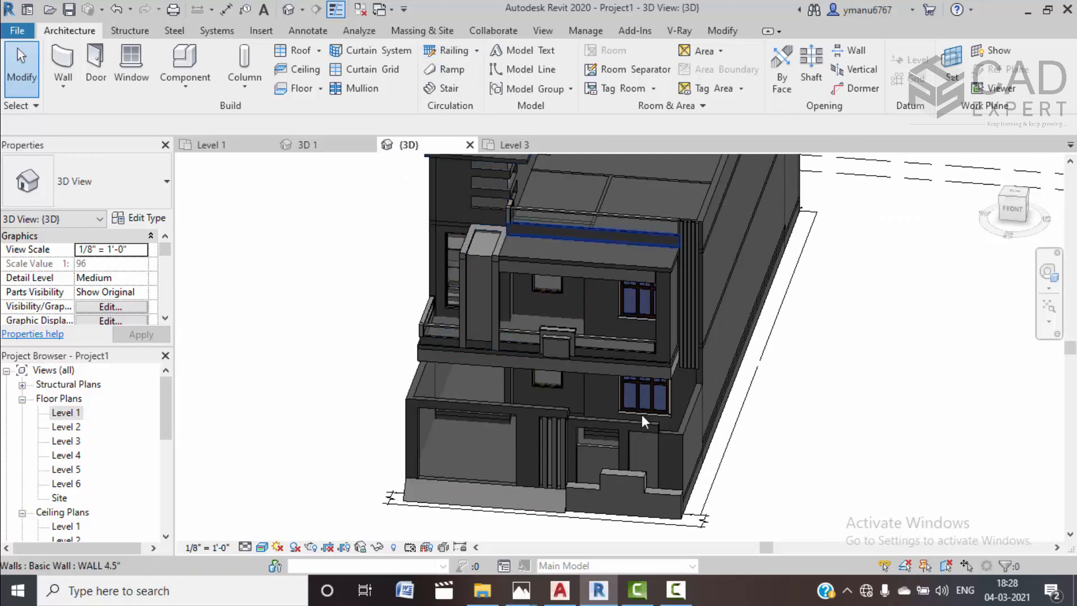
pyautogui.scroll(1, 553, 438)
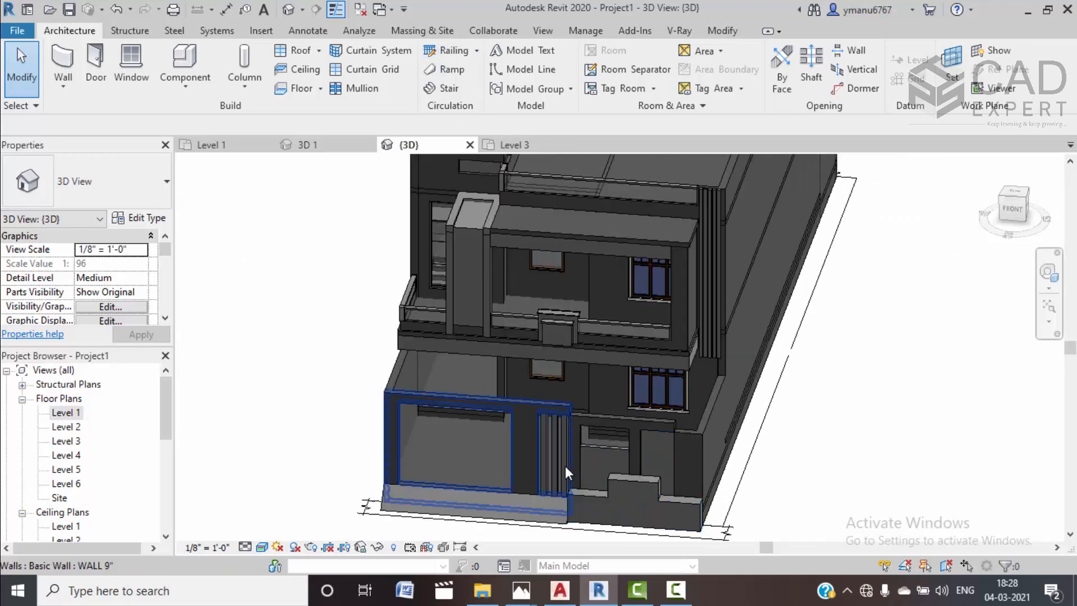
pyautogui.click(264, 32)
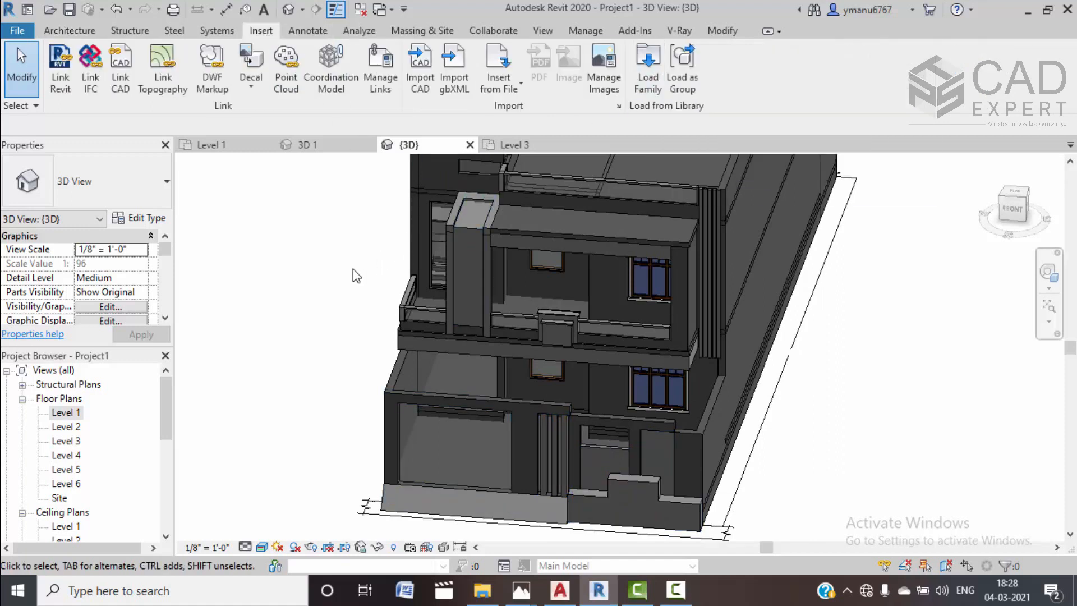
pyautogui.moveTo(484, 342); pyautogui.dragTo(477, 355, button='middle')
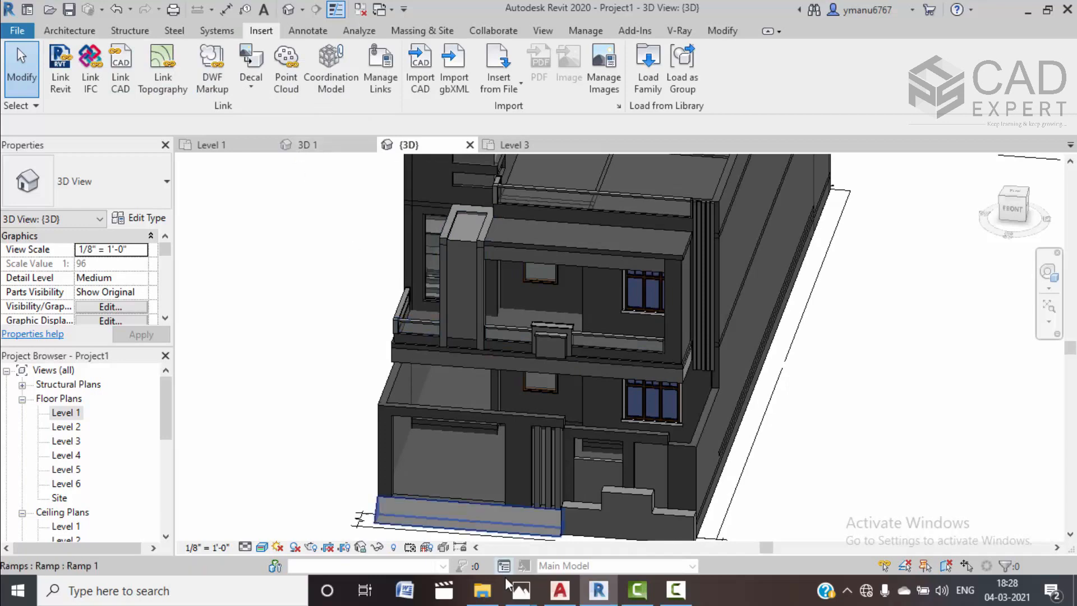
# View the rendered reference image of the house in Photos, and return to the Revit 3D view from the front corner
pyautogui.moveTo(521, 590)
pyautogui.click(434, 513)
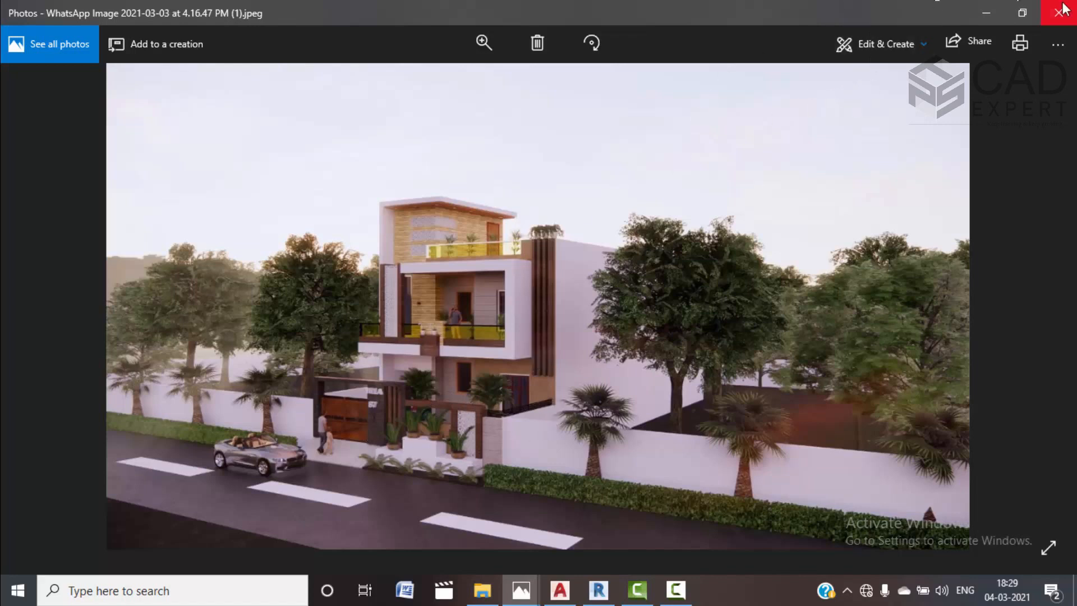
pyautogui.click(998, 8)
pyautogui.keyDown('shift'); pyautogui.moveTo(712, 345); pyautogui.dragTo(785, 367, button='middle'); pyautogui.keyUp('shift')
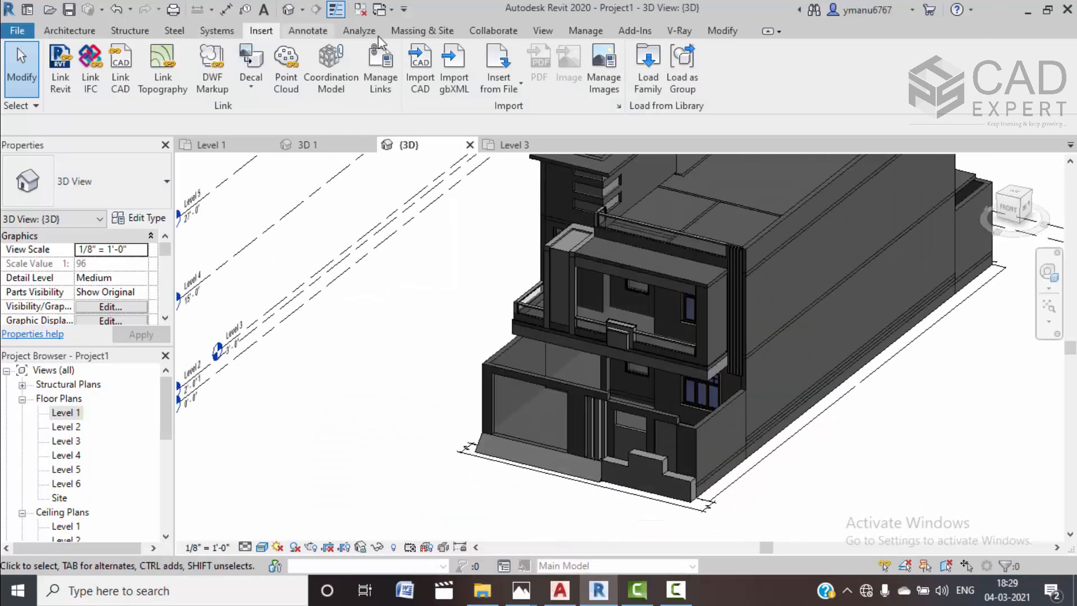
# Create a new project material and make its shading use the render appearance
pyautogui.click(583, 31)
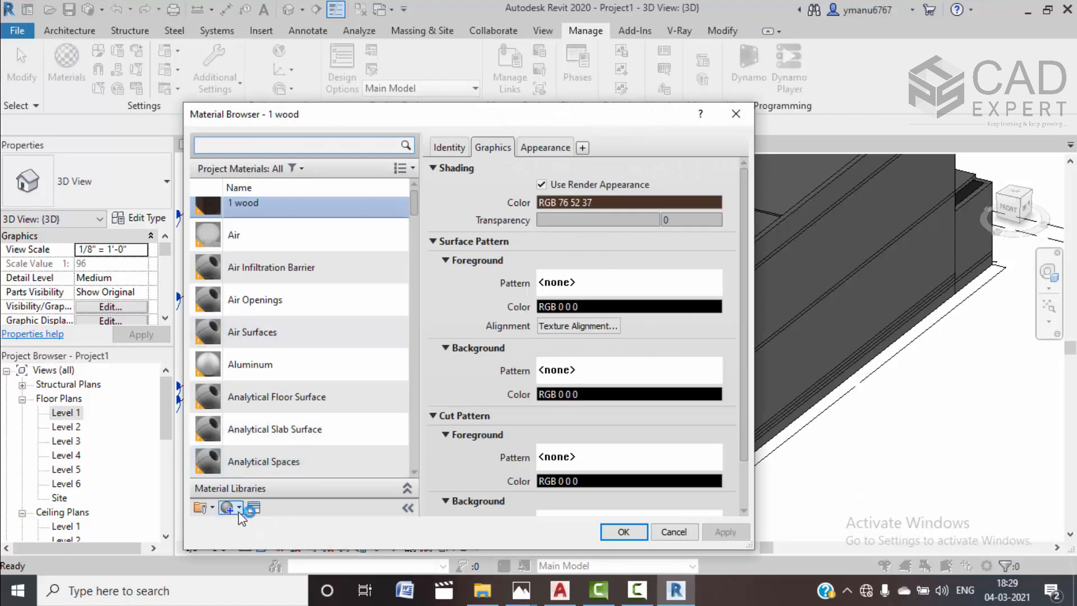
pyautogui.click(239, 510)
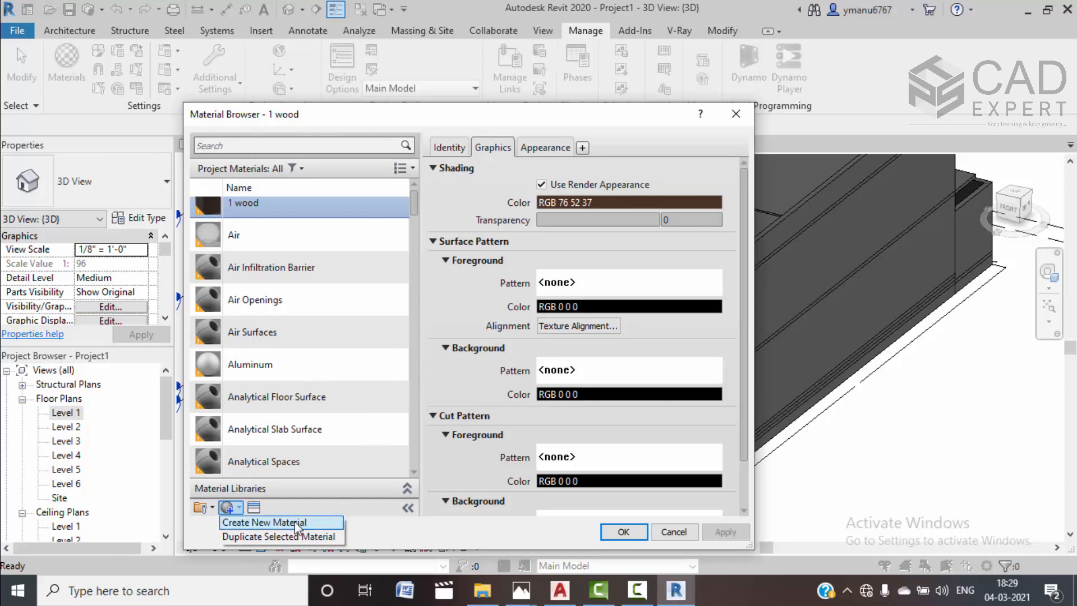
pyautogui.click(263, 522)
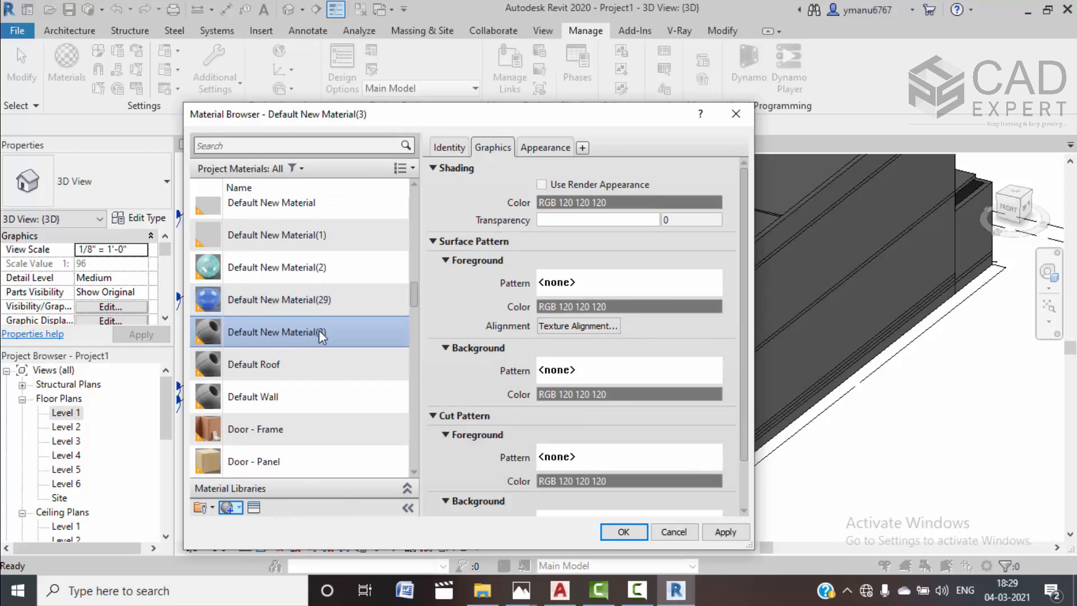
pyautogui.click(543, 184)
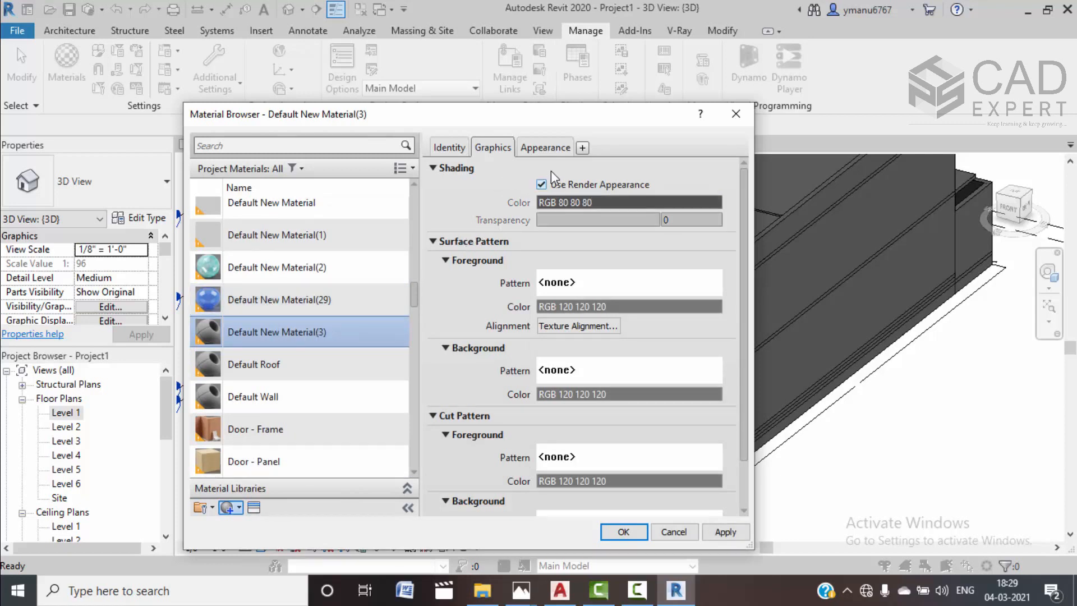
# Give the new material the Cool White wall paint appearance from the asset library, accept it, and dismiss the save reminder
pyautogui.click(254, 507)
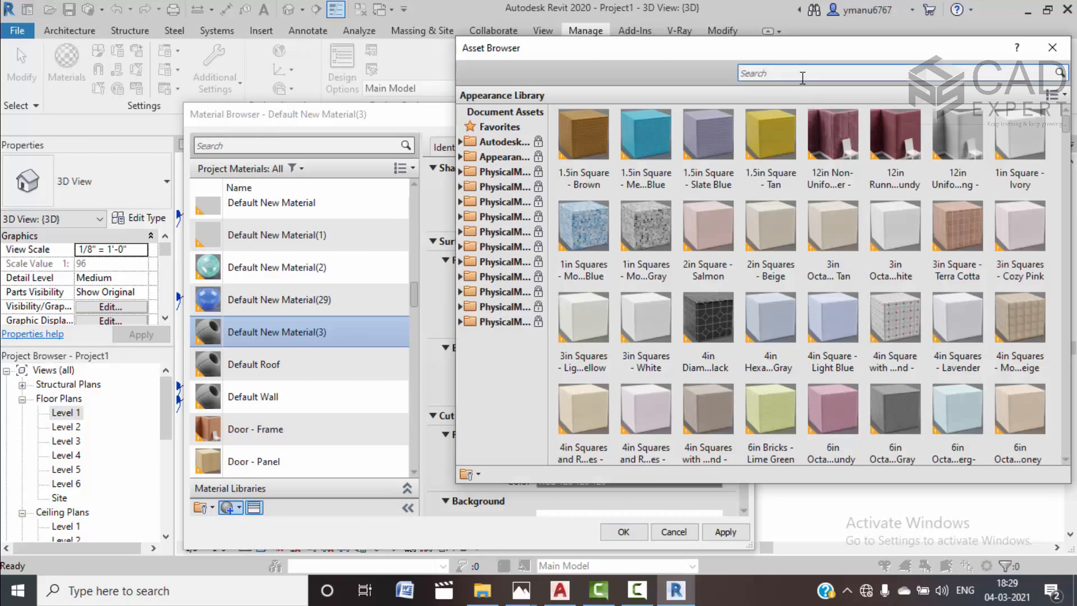
pyautogui.click(802, 78)
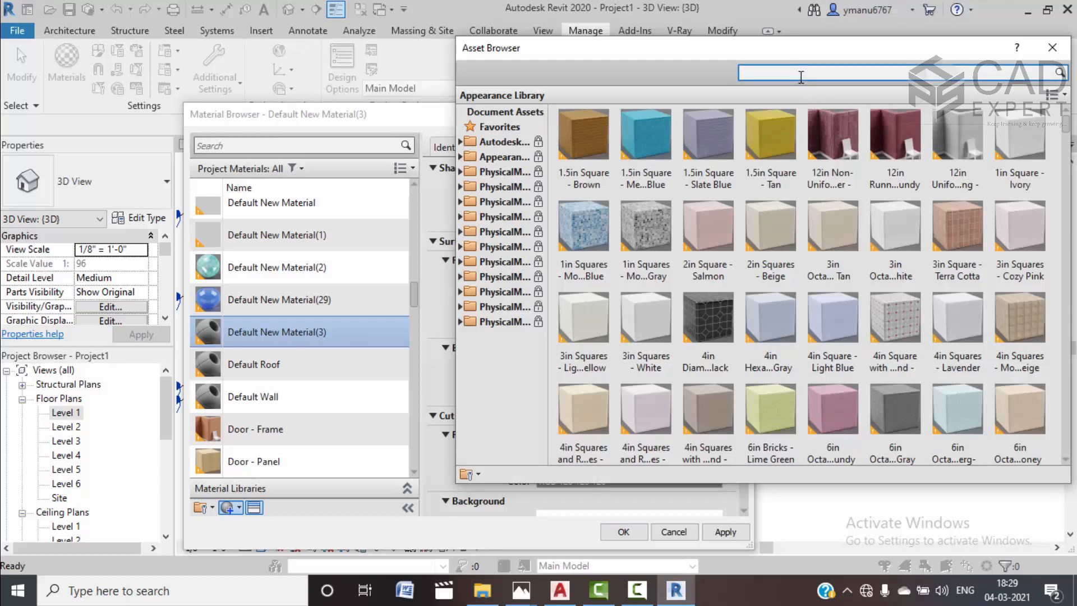
pyautogui.write('COOL')
pyautogui.press('Return')
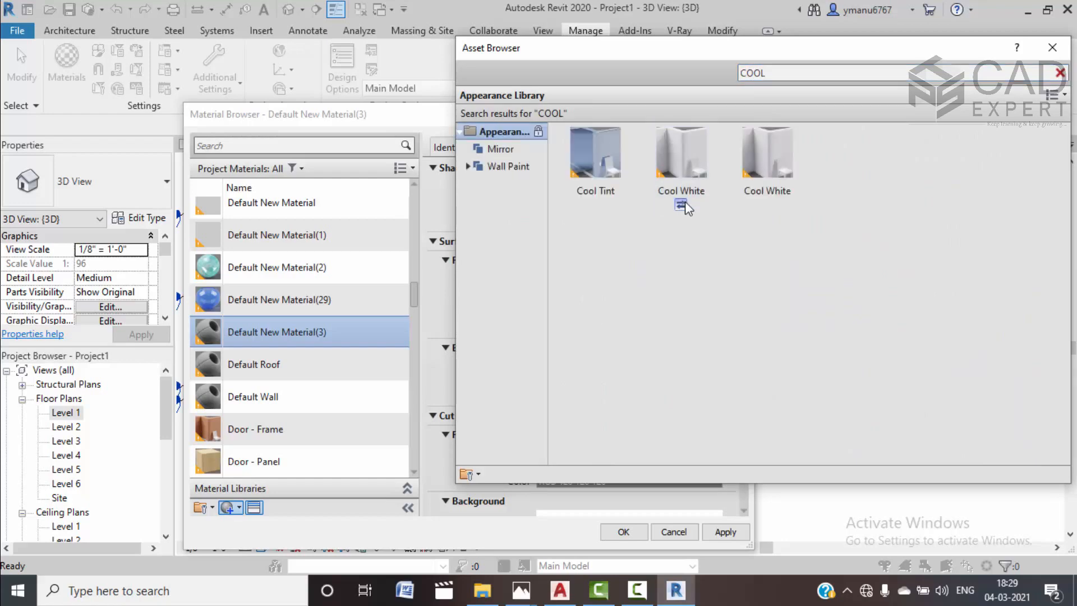
pyautogui.click(680, 204)
pyautogui.click(1060, 73)
pyautogui.click(1052, 49)
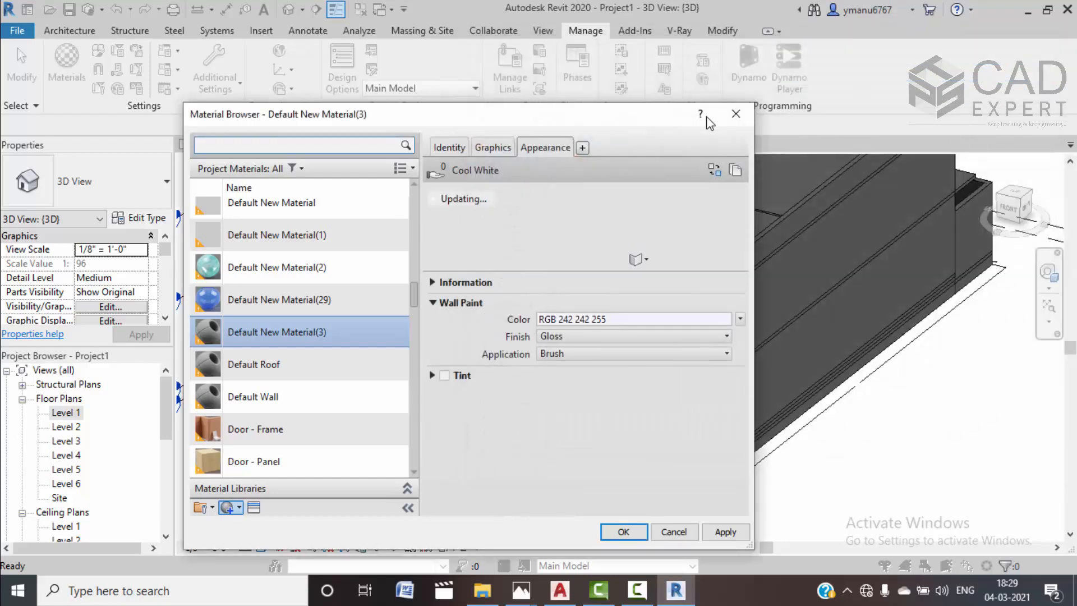
pyautogui.click(493, 149)
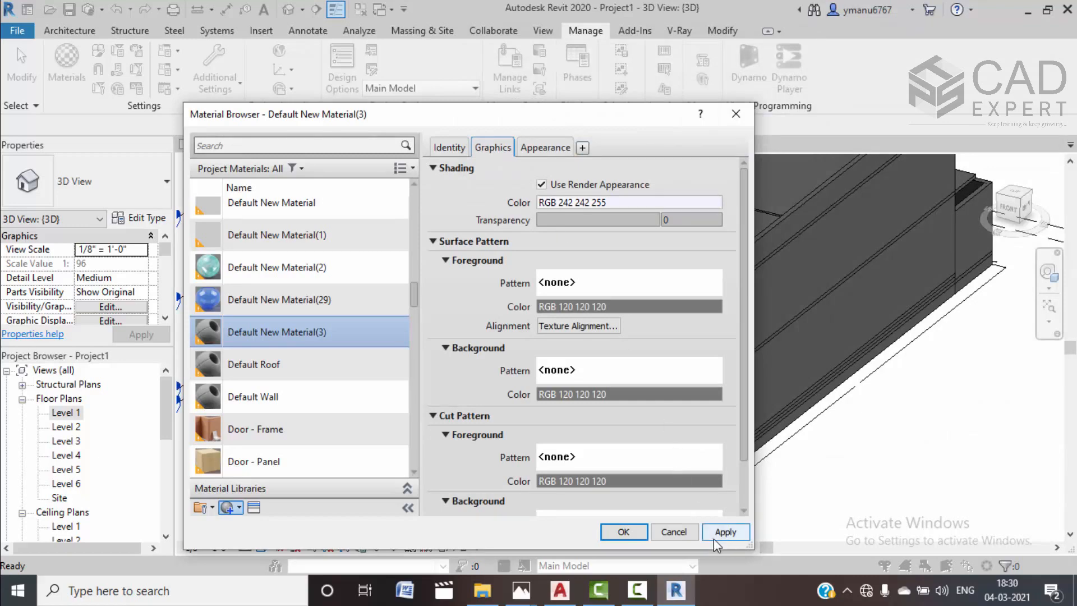
pyautogui.click(628, 534)
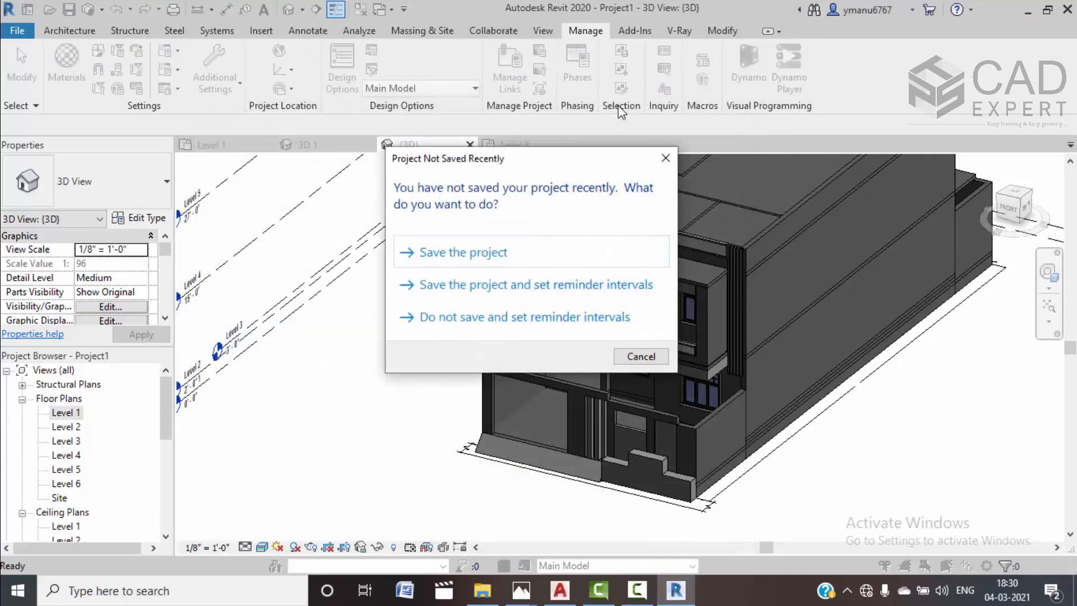
pyautogui.click(665, 158)
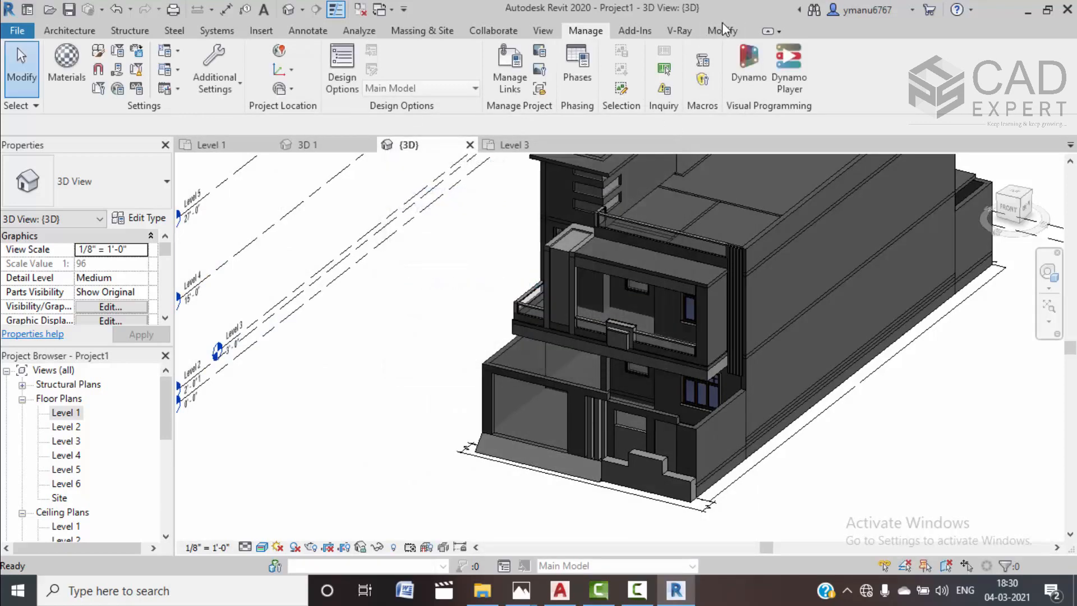
# Paint the long side wall and its parapet face with Default New Material(3)
pyautogui.click(721, 31)
pyautogui.click(259, 70)
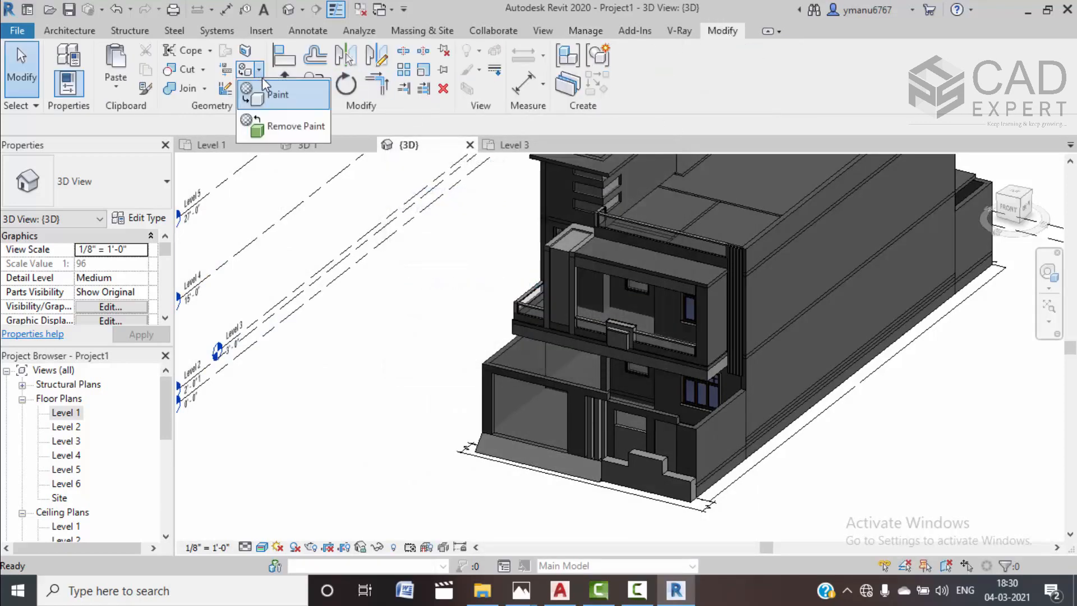
pyautogui.click(279, 95)
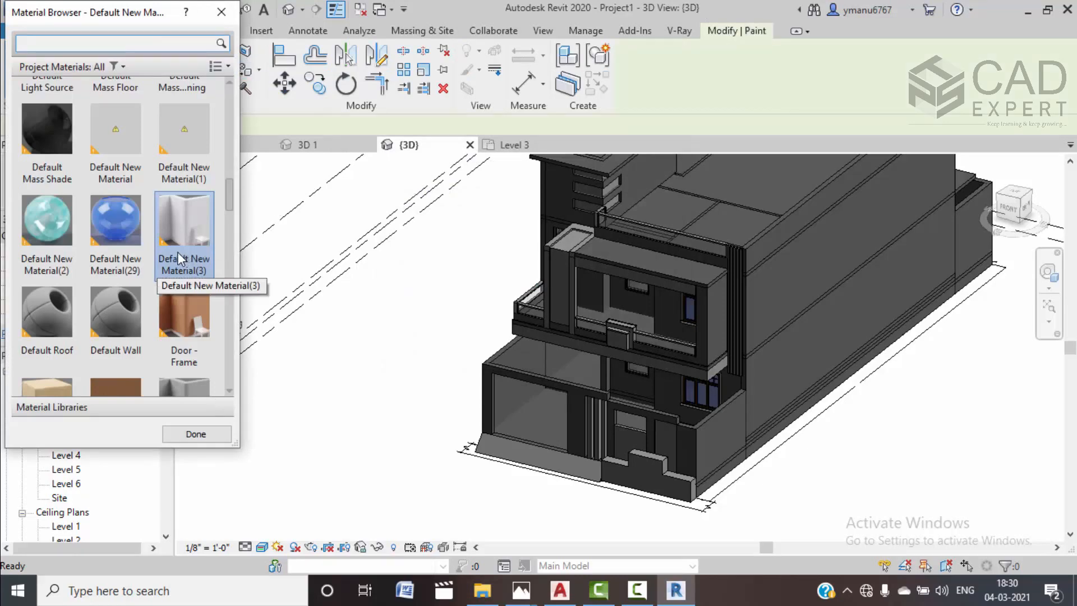
pyautogui.click(790, 369)
pyautogui.click(800, 219)
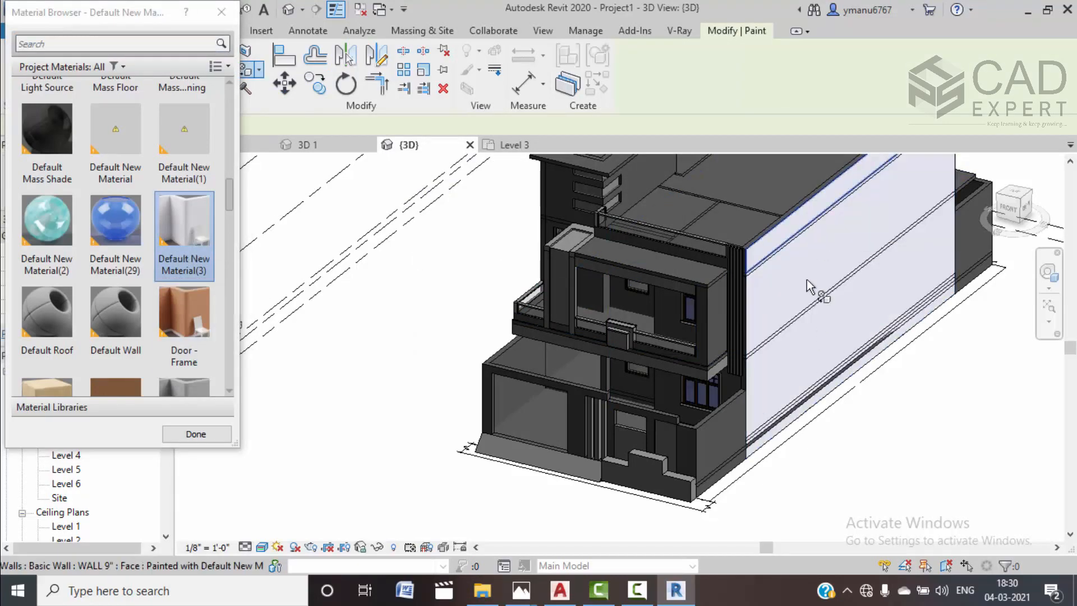
# Paint the exposed upper floor slab edges along the same long side wall with Default New Material(3)
pyautogui.scroll(5, 735, 373)
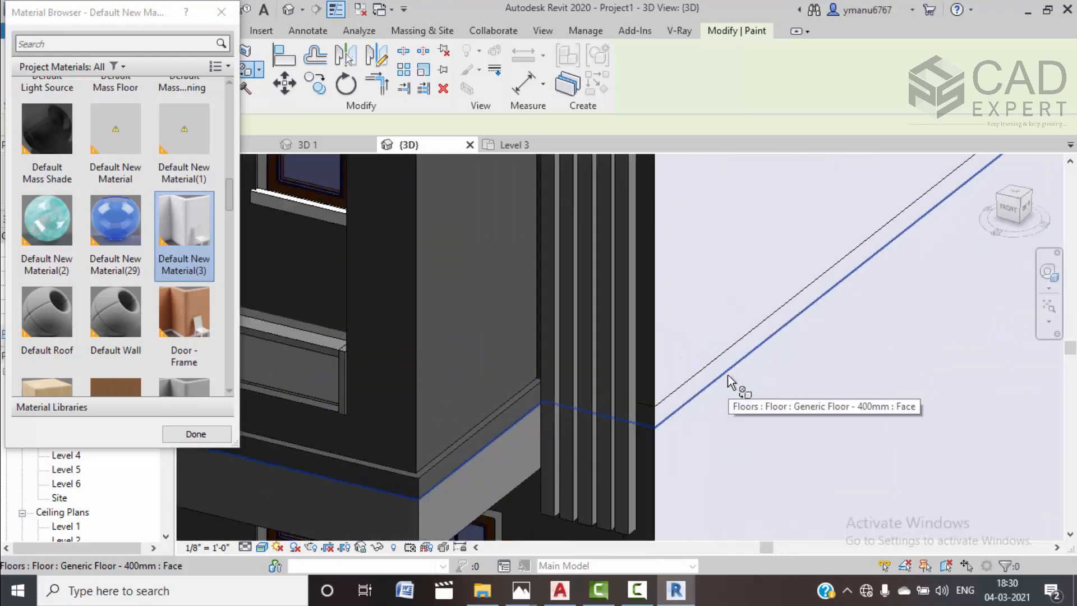
pyautogui.click(727, 374)
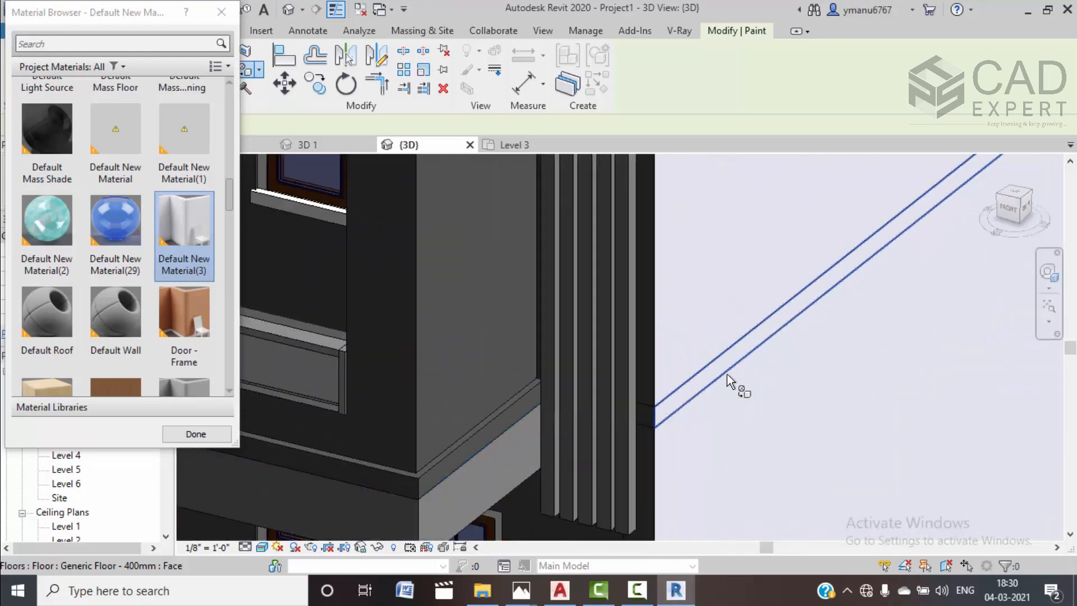
pyautogui.scroll(-3, 724, 359)
pyautogui.scroll(3, 764, 305)
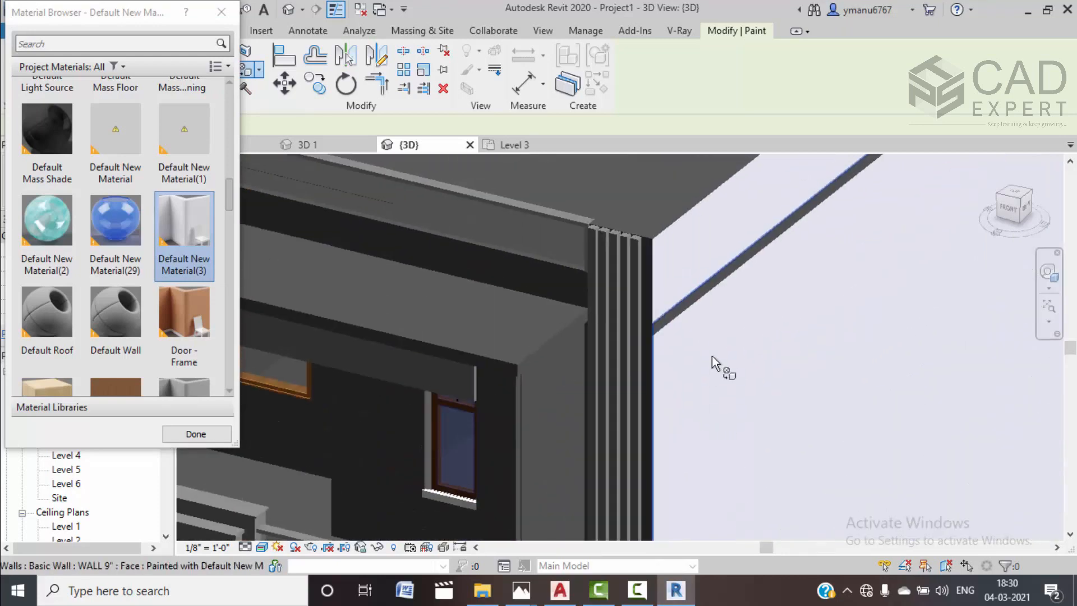
pyautogui.click(705, 295)
# Paint the ground-level slab edge and the front boundary wall's outer side and top with Default New Material(3)
pyautogui.moveTo(670, 385)
pyautogui.mouseDown(button='middle')
pyautogui.moveTo(647, 223)
pyautogui.moveTo(686, 352)
pyautogui.mouseUp(button='middle')
pyautogui.scroll(-3, 644, 331)
pyautogui.scroll(3, 637, 378)
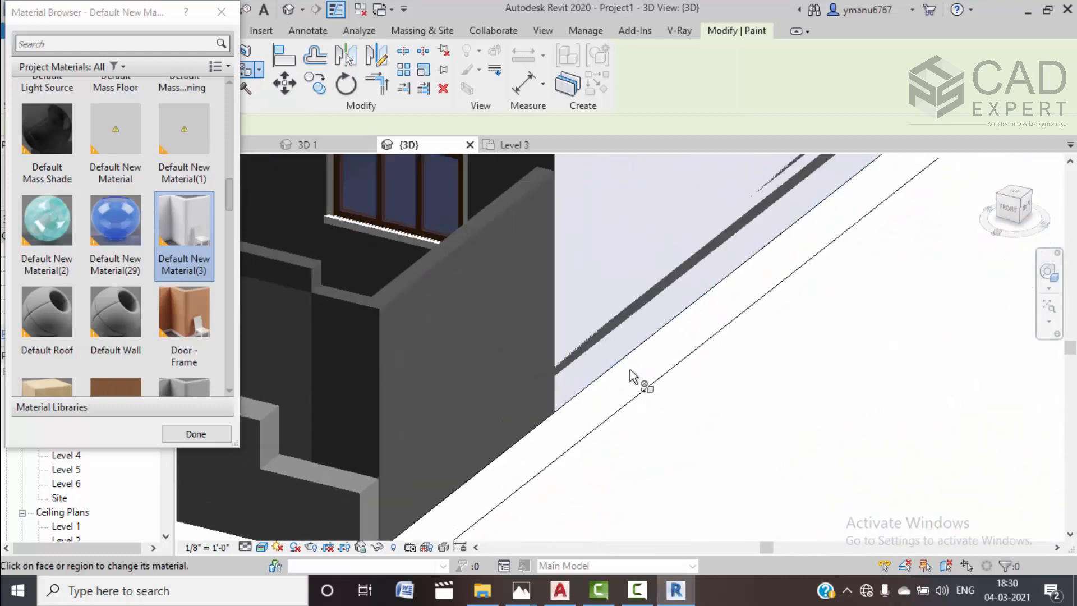
pyautogui.click(585, 353)
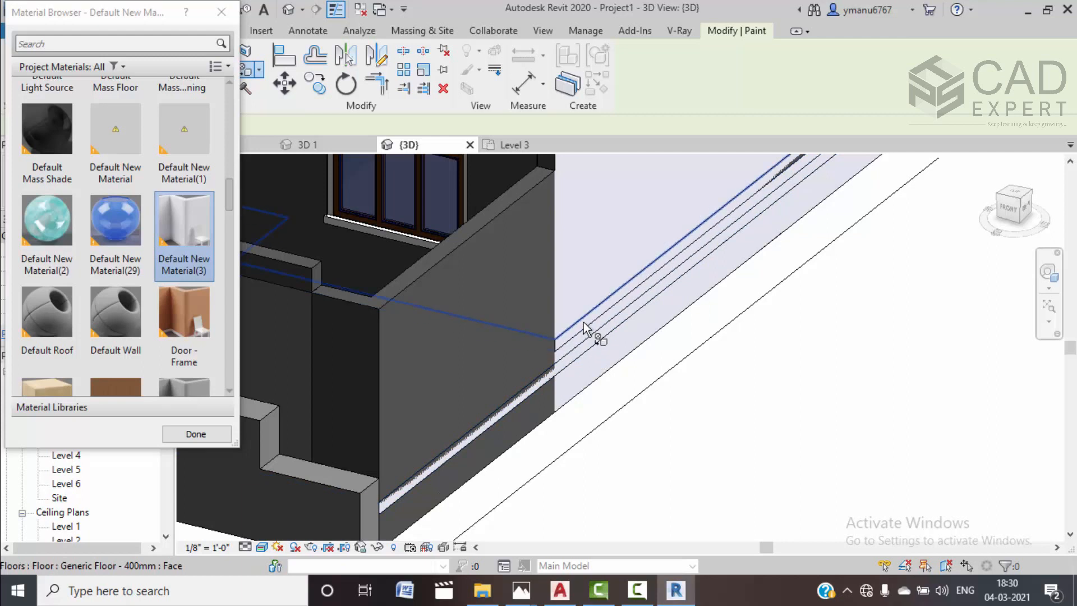
pyautogui.click(487, 324)
pyautogui.moveTo(496, 321)
pyautogui.mouseDown(button='middle')
pyautogui.moveTo(577, 342)
pyautogui.moveTo(586, 374)
pyautogui.mouseUp(button='middle')
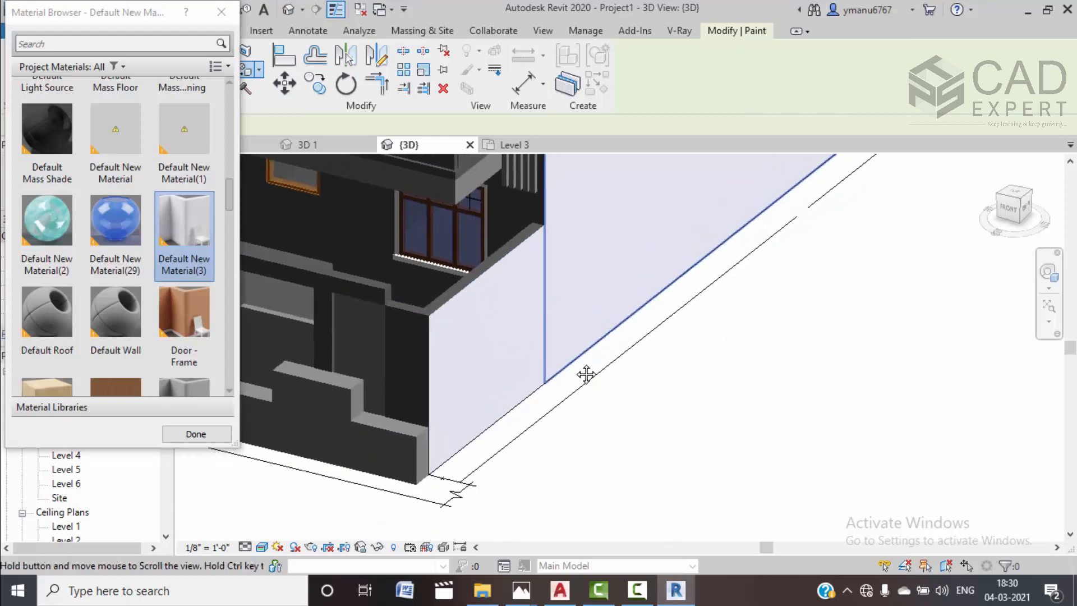
pyautogui.click(492, 257)
pyautogui.scroll(-6, 544, 230)
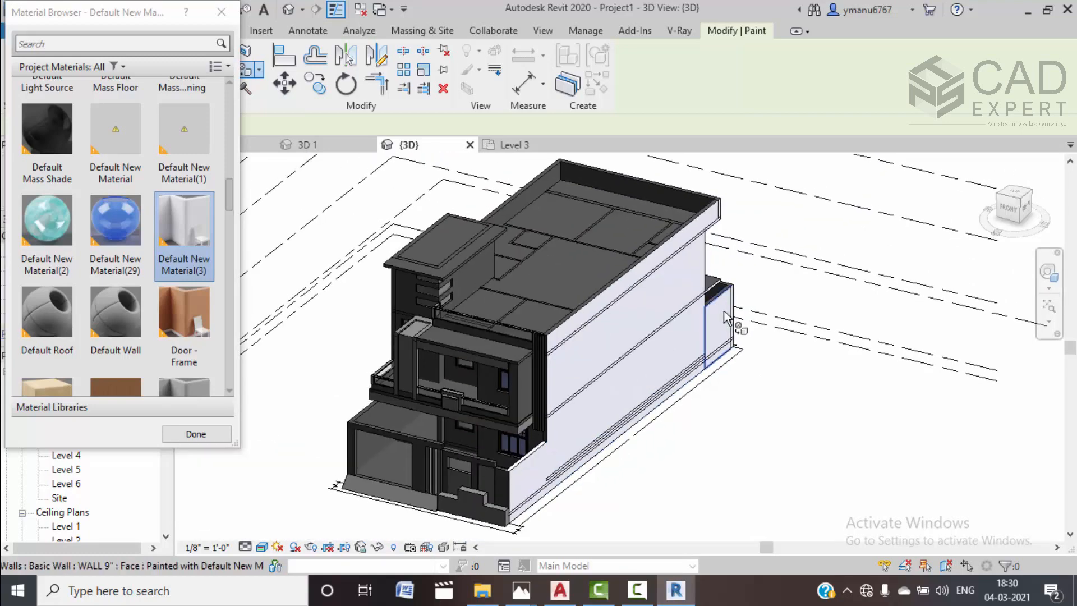
# Paint the long side wall on the opposite side of the house with Default New Material(3)
pyautogui.scroll(3, 719, 313)
pyautogui.scroll(-3, 795, 285)
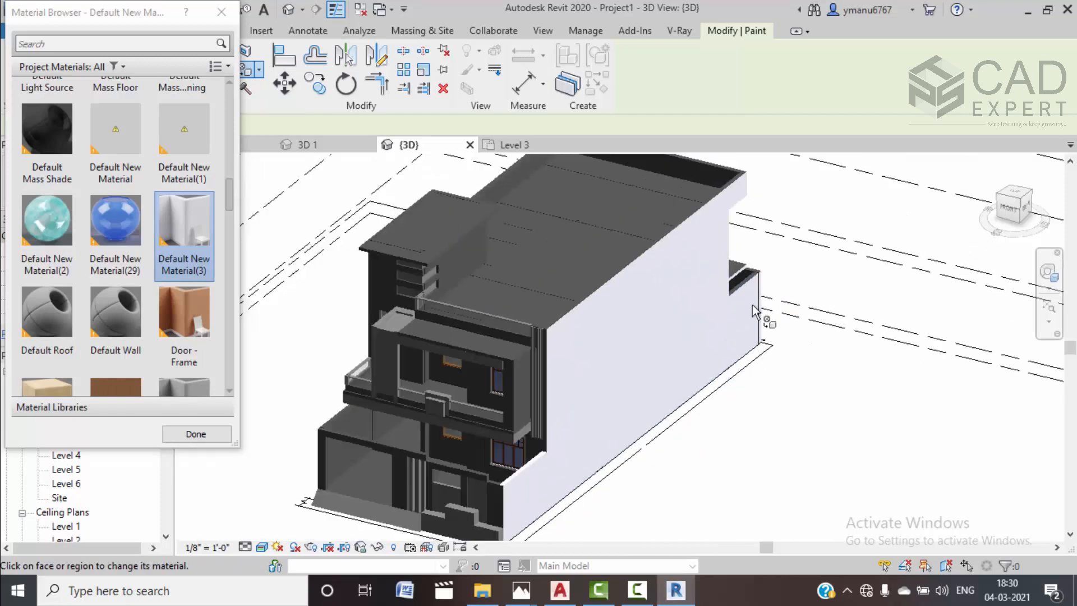
pyautogui.keyDown('shift'); pyautogui.moveTo(484, 305); pyautogui.dragTo(546, 400, button='middle'); pyautogui.keyUp('shift')
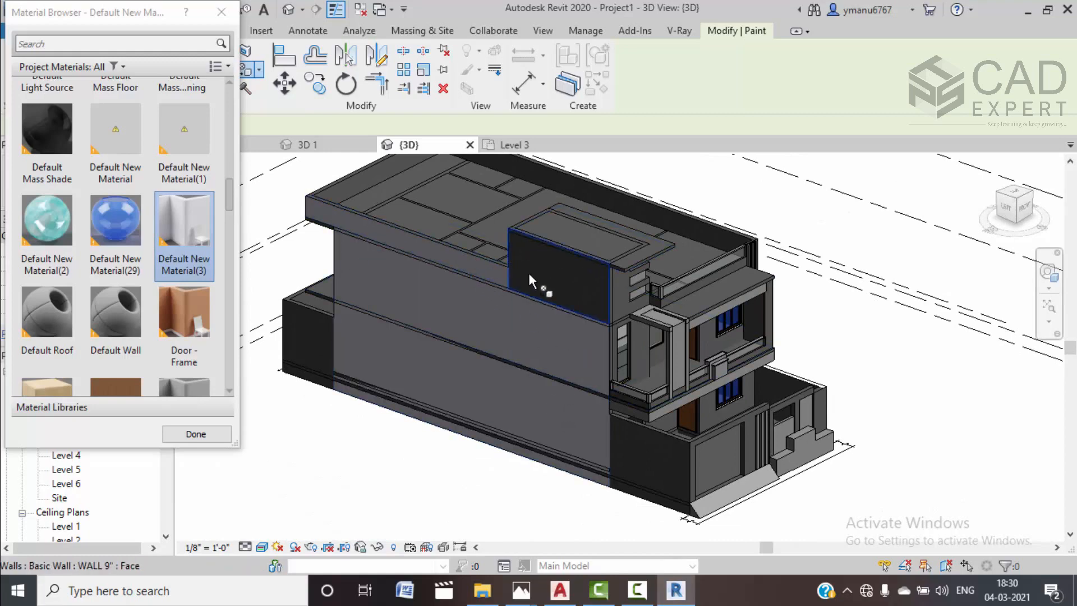
pyautogui.keyDown('shift'); pyautogui.moveTo(342, 348); pyautogui.dragTo(489, 397, button='middle'); pyautogui.keyUp('shift')
pyautogui.click(492, 396)
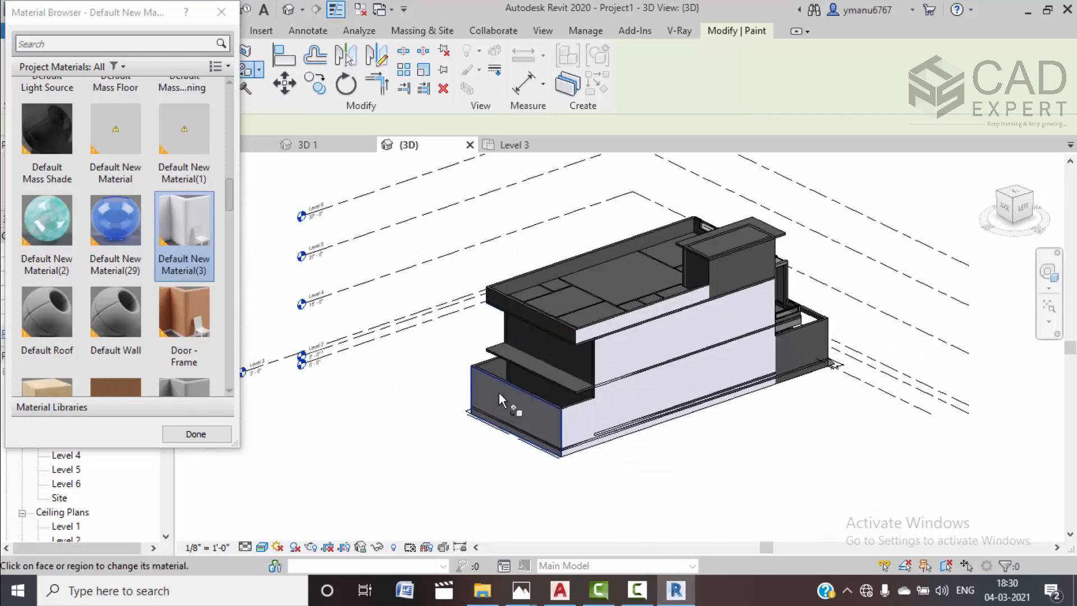
# Paint the house's rear wall and the inner face of the rear boundary wall with Default New Material(3)
pyautogui.scroll(5, 512, 358)
pyautogui.click(536, 311)
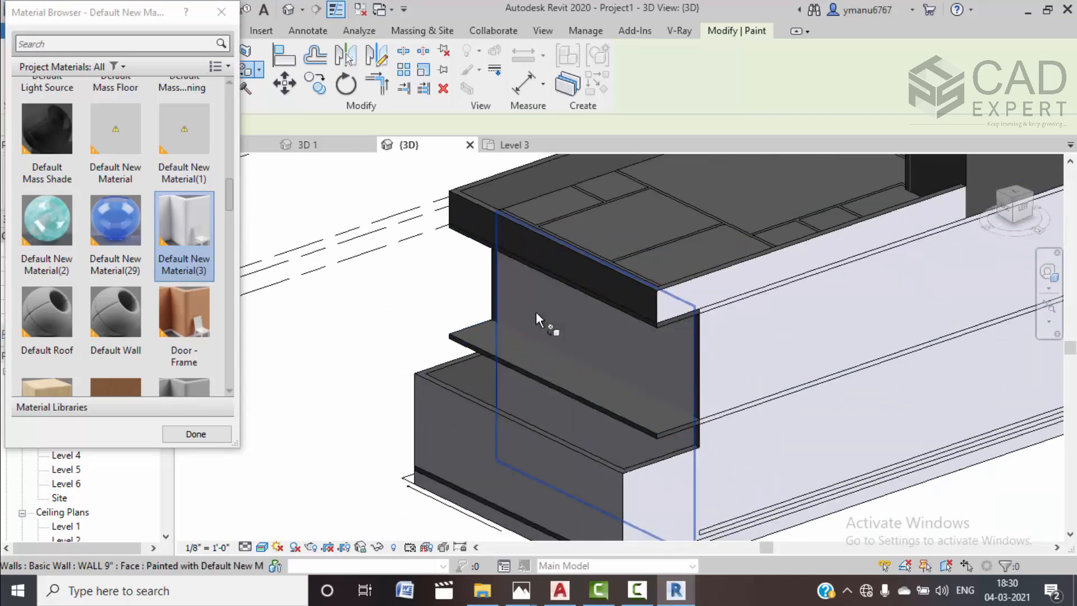
pyautogui.scroll(-2, 540, 320)
pyautogui.scroll(3, 472, 348)
pyautogui.scroll(2, 477, 353)
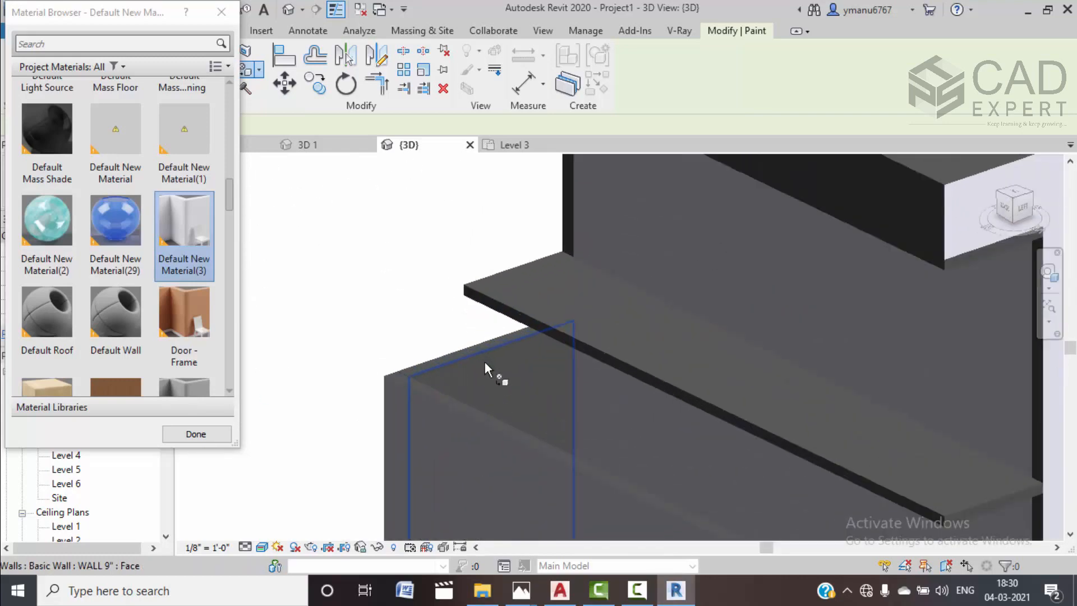
pyautogui.click(485, 353)
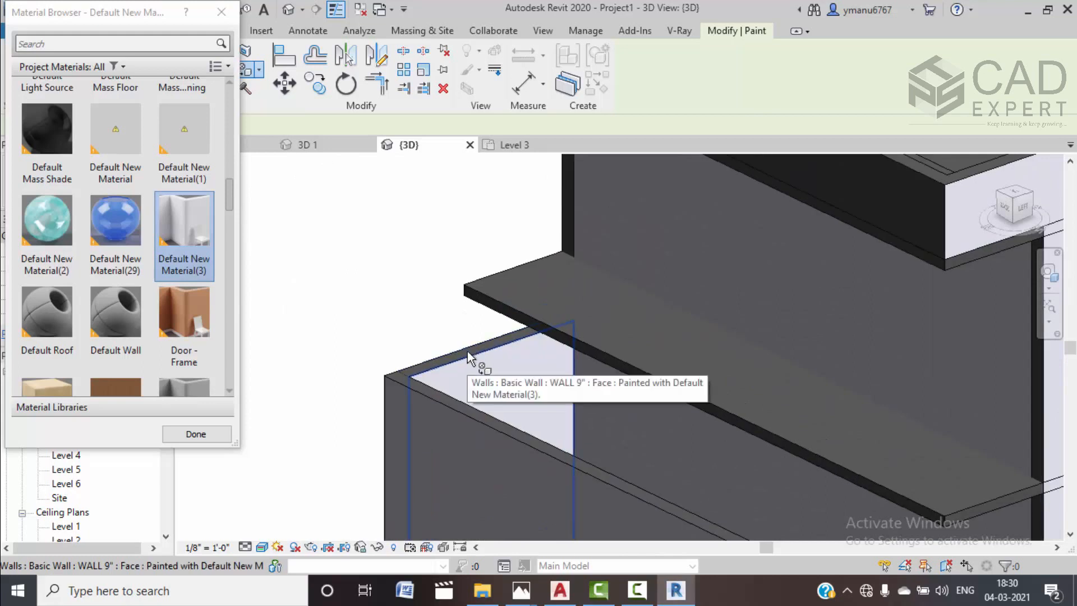
# Paint the top faces of the rear boundary wall and its short side return with Default New Material(3)
pyautogui.click(412, 382)
pyautogui.keyDown('shift'); pyautogui.moveTo(423, 355); pyautogui.dragTo(614, 432, button='middle'); pyautogui.keyUp('shift')
pyautogui.scroll(3, 614, 431)
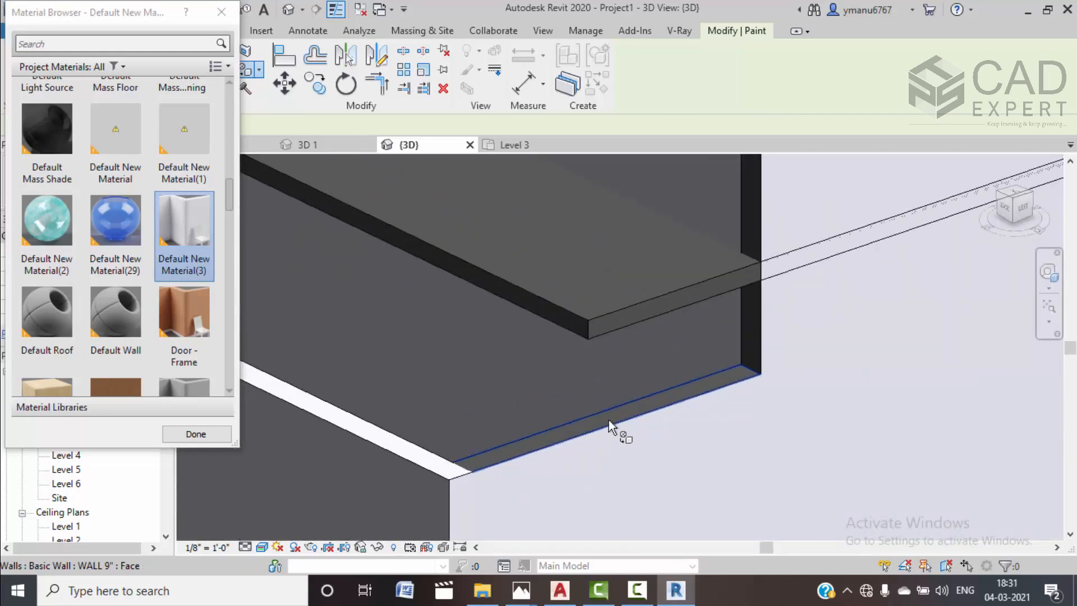
pyautogui.scroll(-3, 610, 415)
pyautogui.scroll(3, 637, 392)
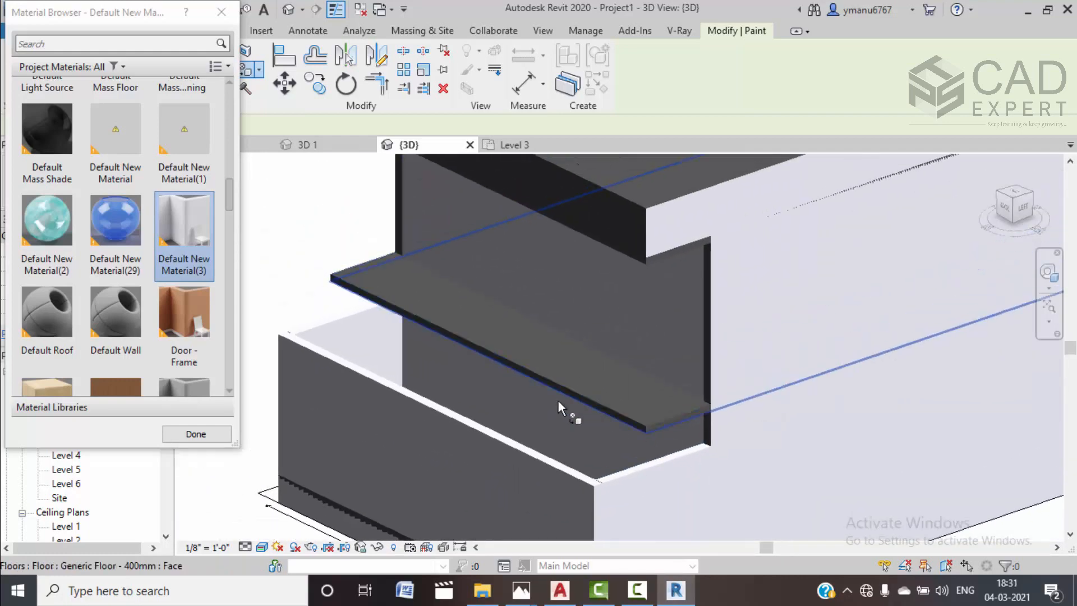
# Paint the short side edge of the projecting rear floor slab with Default New Material(3)
pyautogui.scroll(-3, 531, 368)
pyautogui.keyDown('shift'); pyautogui.moveTo(534, 370); pyautogui.dragTo(560, 318, button='middle'); pyautogui.keyUp('shift')
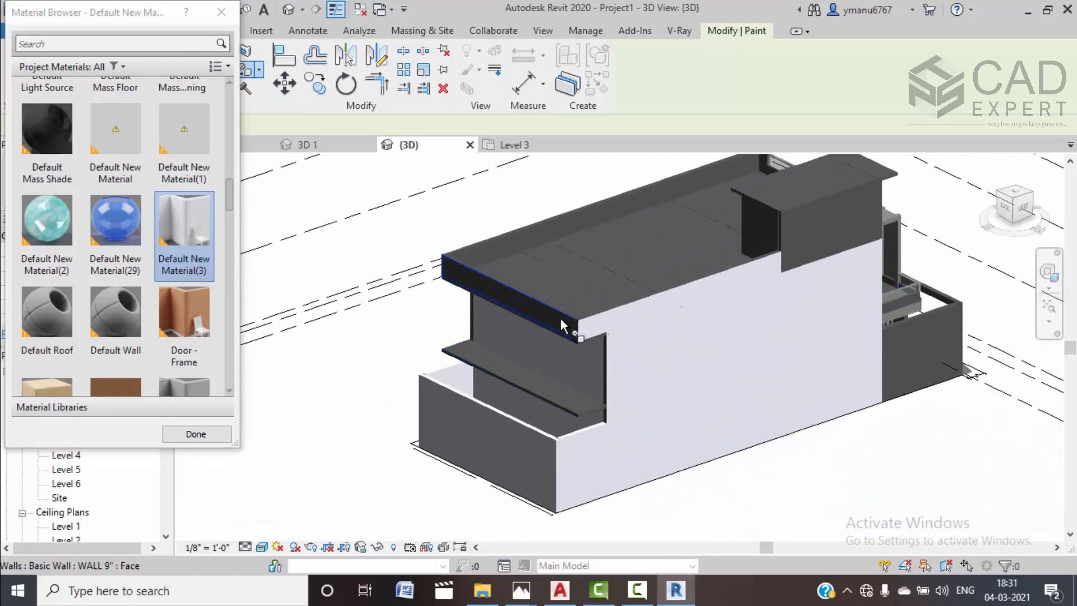
pyautogui.scroll(3, 583, 288)
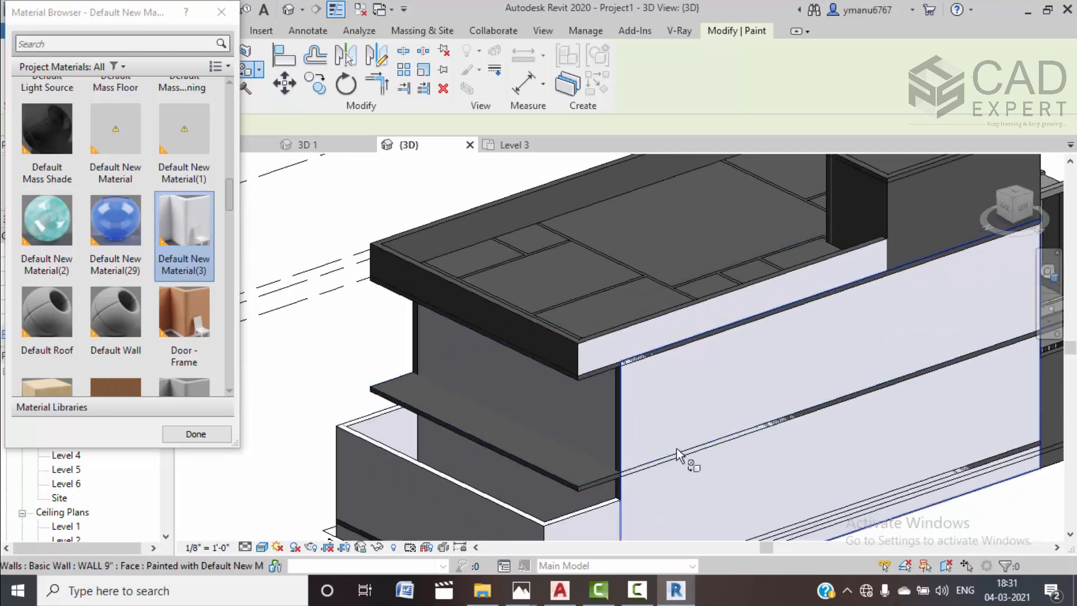
pyautogui.scroll(-3, 567, 455)
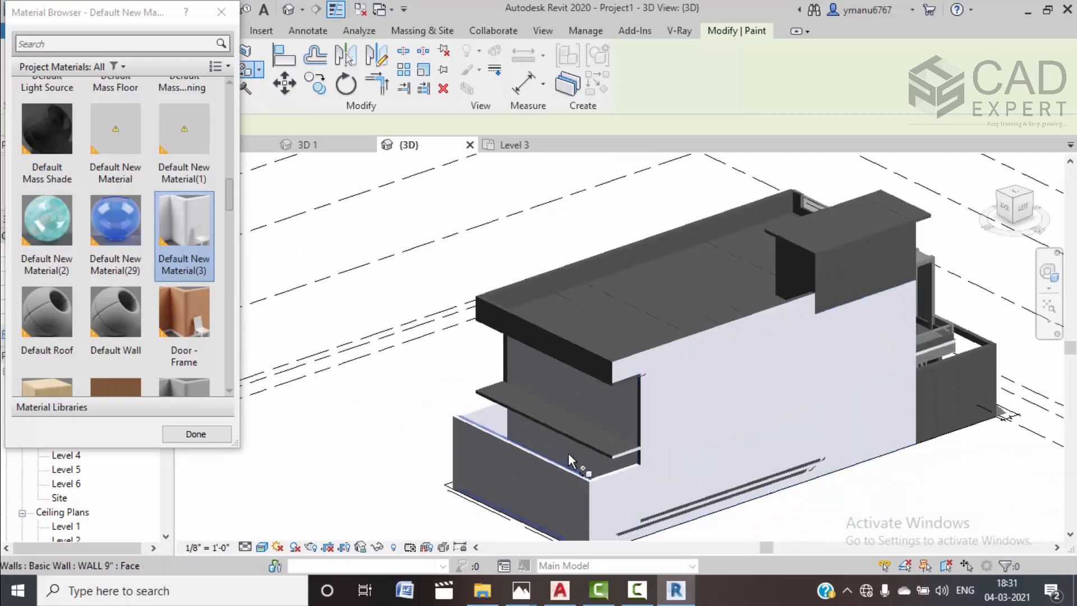
pyautogui.scroll(2, 573, 439)
pyautogui.scroll(2, 573, 438)
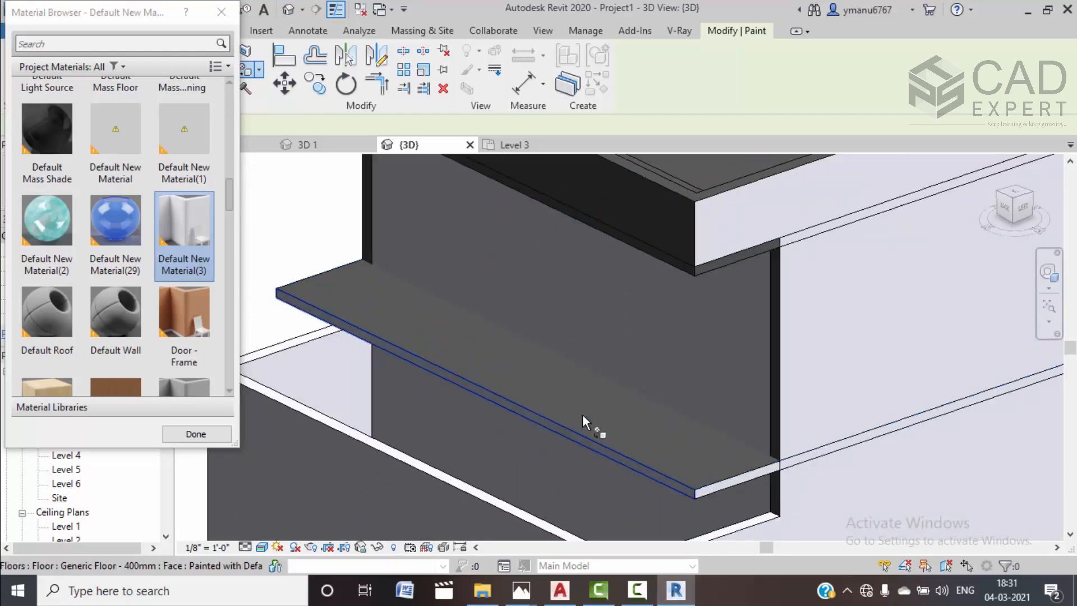
pyautogui.scroll(-1, 604, 388)
pyautogui.scroll(-5, 605, 388)
# Paint the ground-level slab edge along the long side wall and the roof slab's overhanging side edge with Default New Material(3)
pyautogui.moveTo(536, 402)
pyautogui.keyDown('shift'); pyautogui.mouseDown(button='middle')
pyautogui.moveTo(718, 418)
pyautogui.moveTo(530, 432)
pyautogui.moveTo(517, 399)
pyautogui.mouseUp(button='middle'); pyautogui.keyUp('shift')
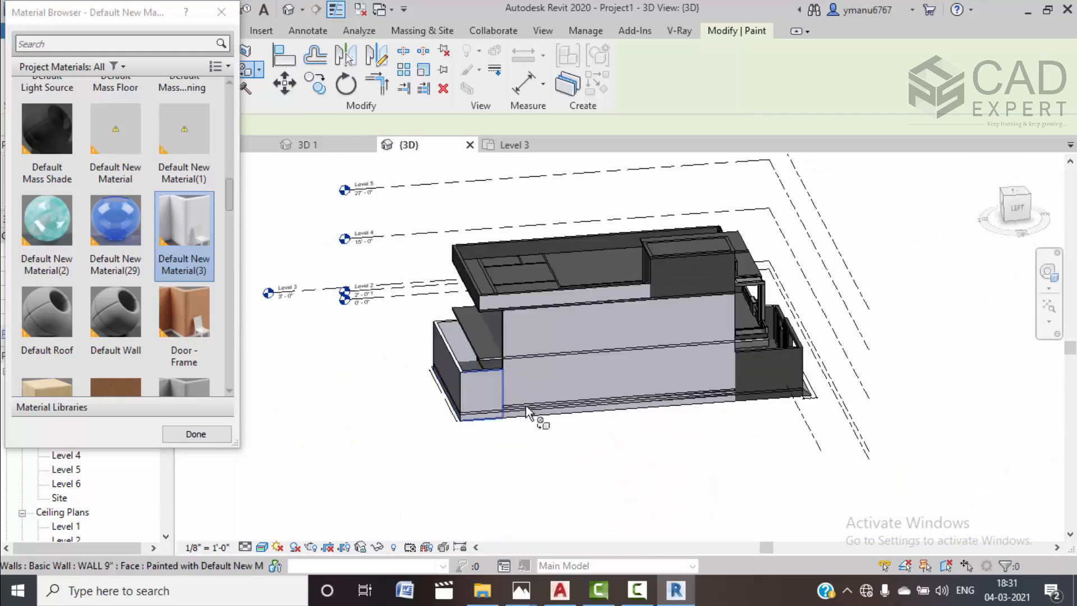
pyautogui.scroll(3, 544, 389)
pyautogui.scroll(4, 543, 389)
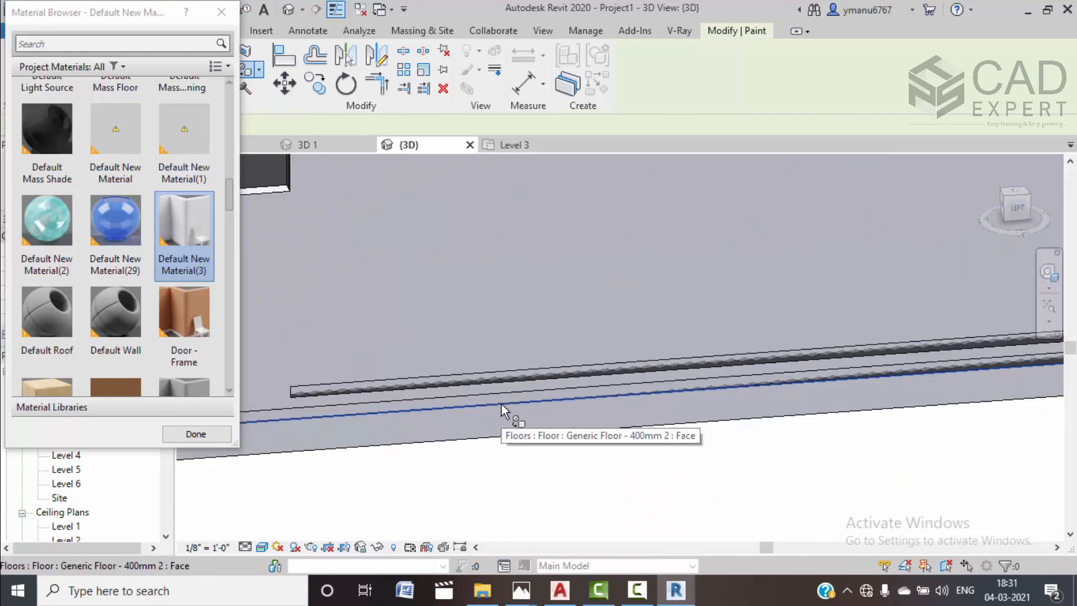
pyautogui.click(501, 403)
pyautogui.scroll(-4, 522, 365)
pyautogui.keyDown('shift'); pyautogui.moveTo(579, 387); pyautogui.dragTo(534, 371, button='middle'); pyautogui.keyUp('shift')
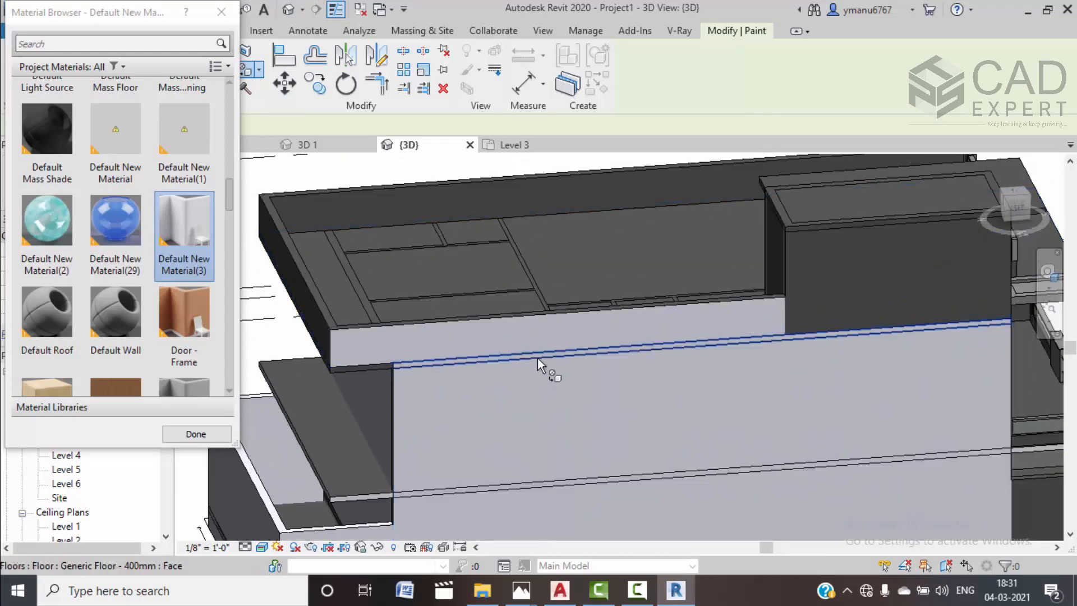
pyautogui.click(363, 369)
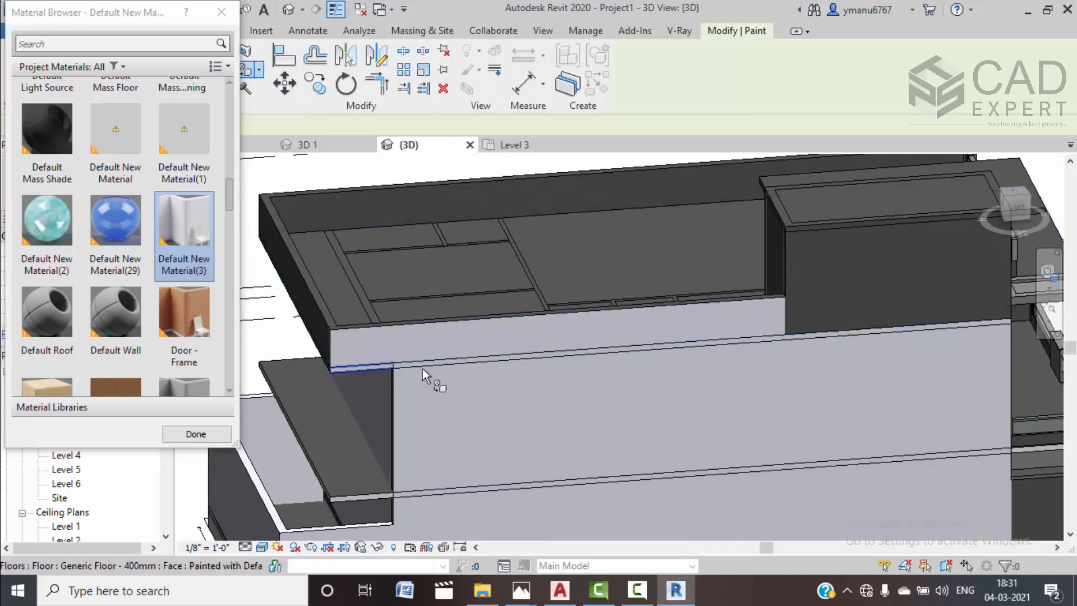
# Switch to Photos to check the exterior colours in the rendered house image, and return to the Revit model
pyautogui.scroll(-5, 535, 392)
pyautogui.scroll(2, 533, 416)
pyautogui.scroll(1, 651, 372)
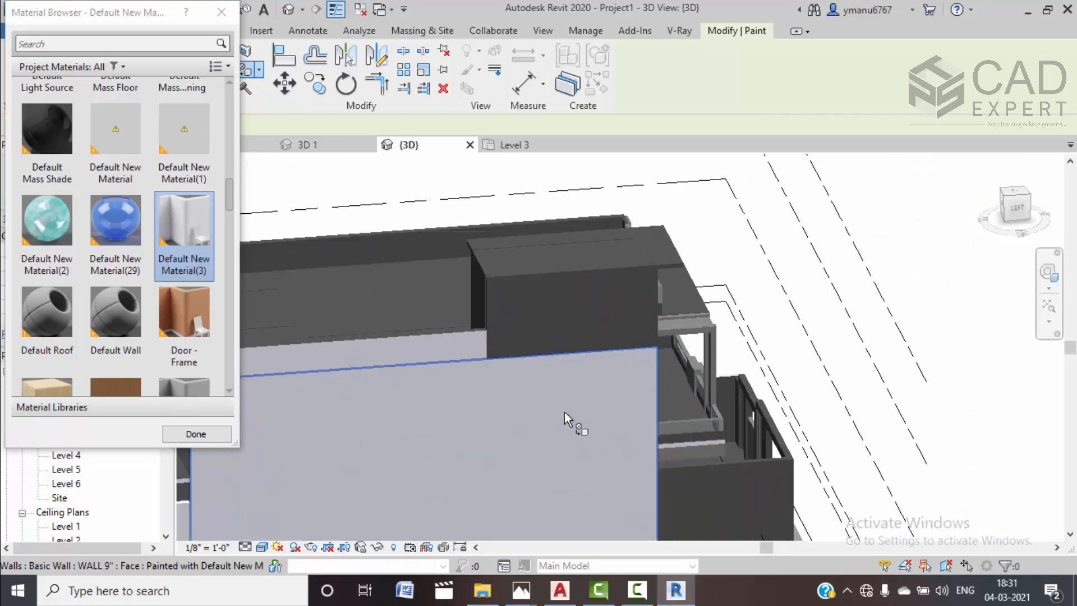
pyautogui.scroll(-1, 581, 401)
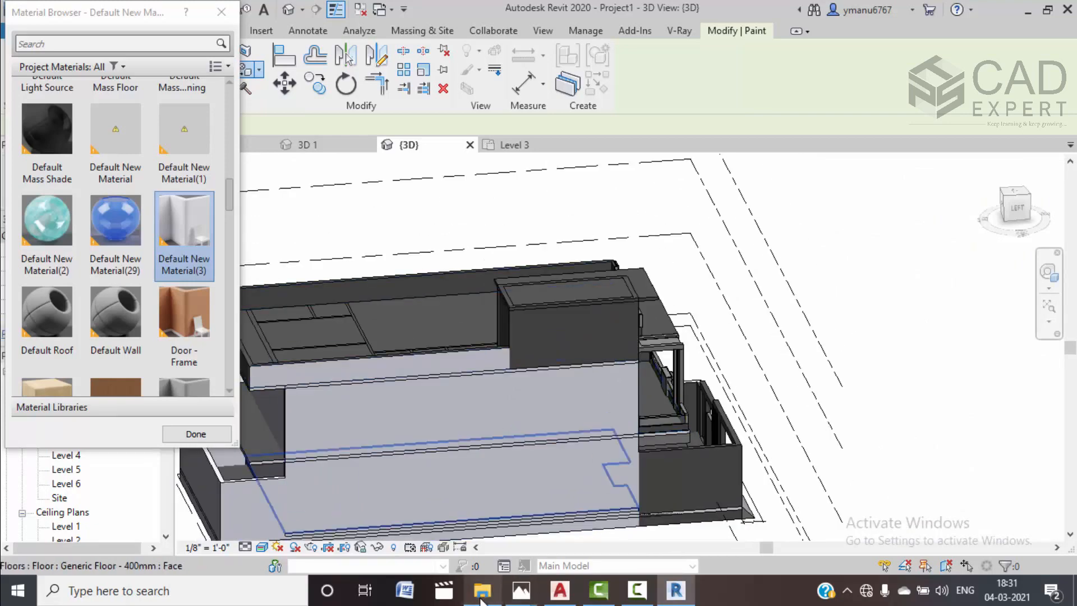
pyautogui.moveTo(516, 600)
pyautogui.click(473, 540)
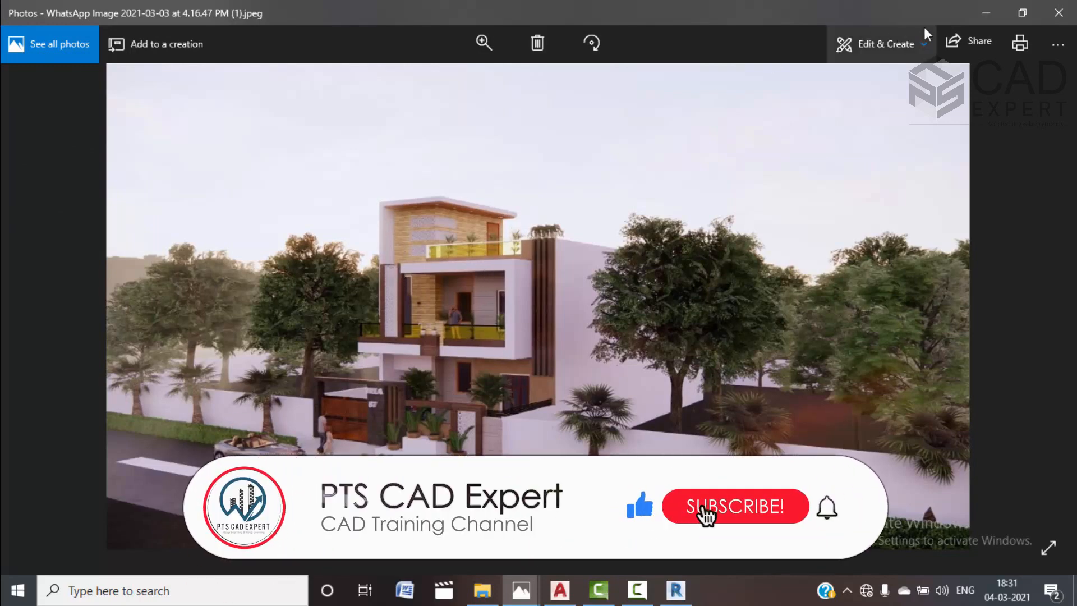
pyautogui.click(985, 12)
# Try to paint the top face of the roof slab above the front balcony with Default New Material(3)
pyautogui.keyDown('shift'); pyautogui.moveTo(775, 386); pyautogui.dragTo(500, 309, button='middle'); pyautogui.keyUp('shift')
pyautogui.scroll(5, 496, 305)
pyautogui.scroll(3, 497, 305)
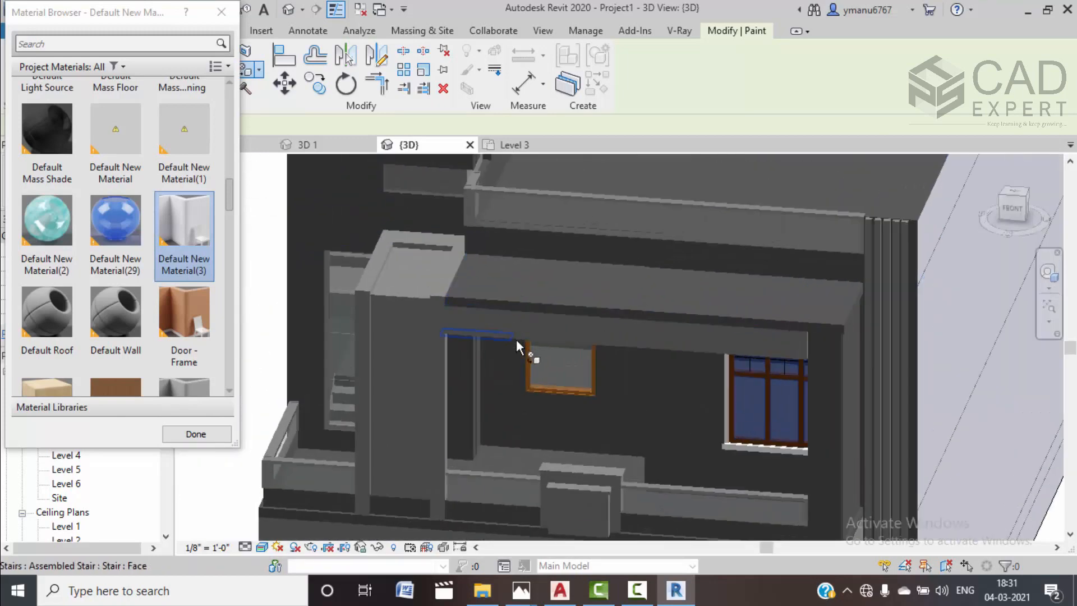
pyautogui.scroll(-4, 510, 311)
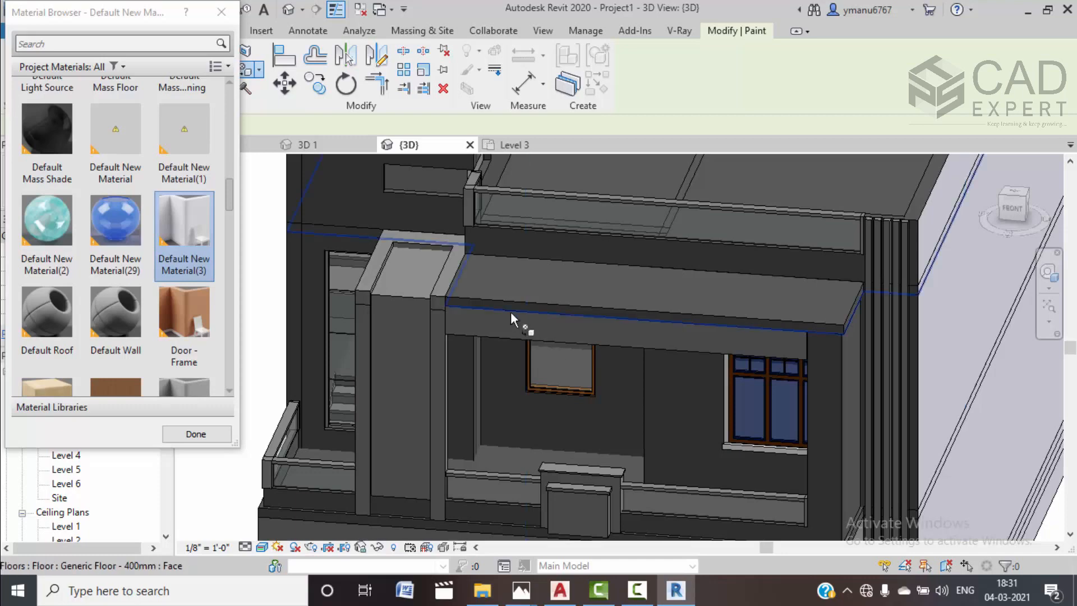
pyautogui.moveTo(636, 357); pyautogui.dragTo(618, 334, button='middle')
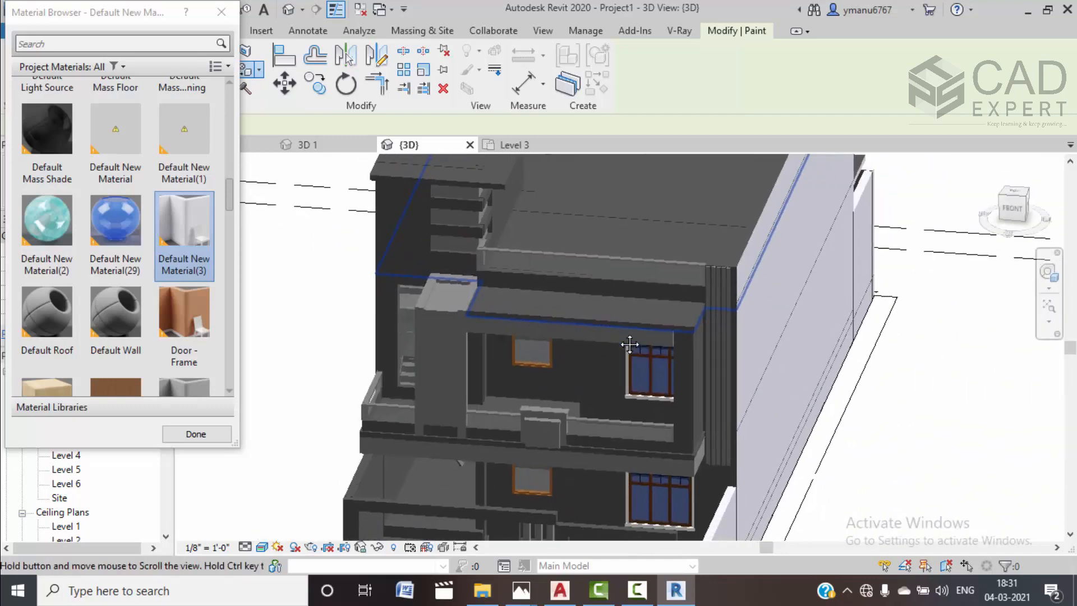
pyautogui.click(624, 318)
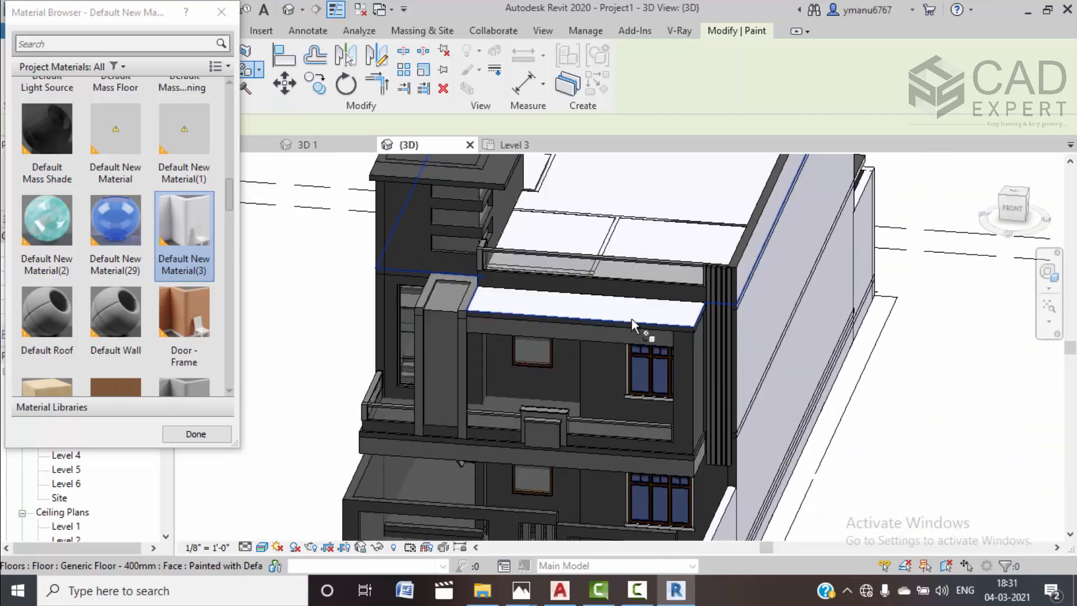
pyautogui.press('Escape')
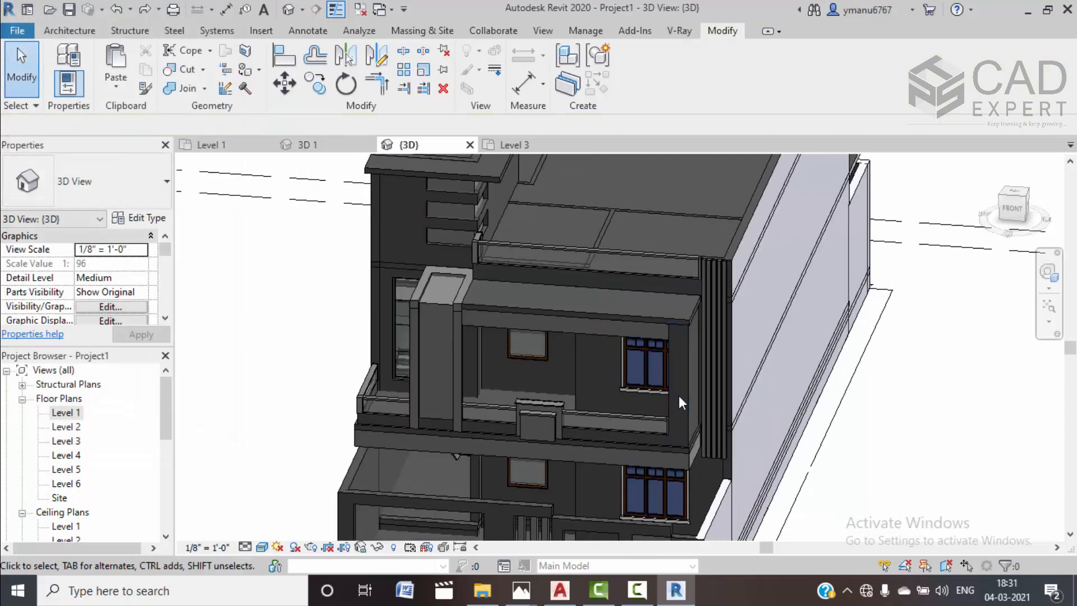
# Paint the front and outer faces of the 4.5" wall at the end of the upper front balcony with Default New Material(3)
pyautogui.scroll(2, 680, 397)
pyautogui.click(688, 403)
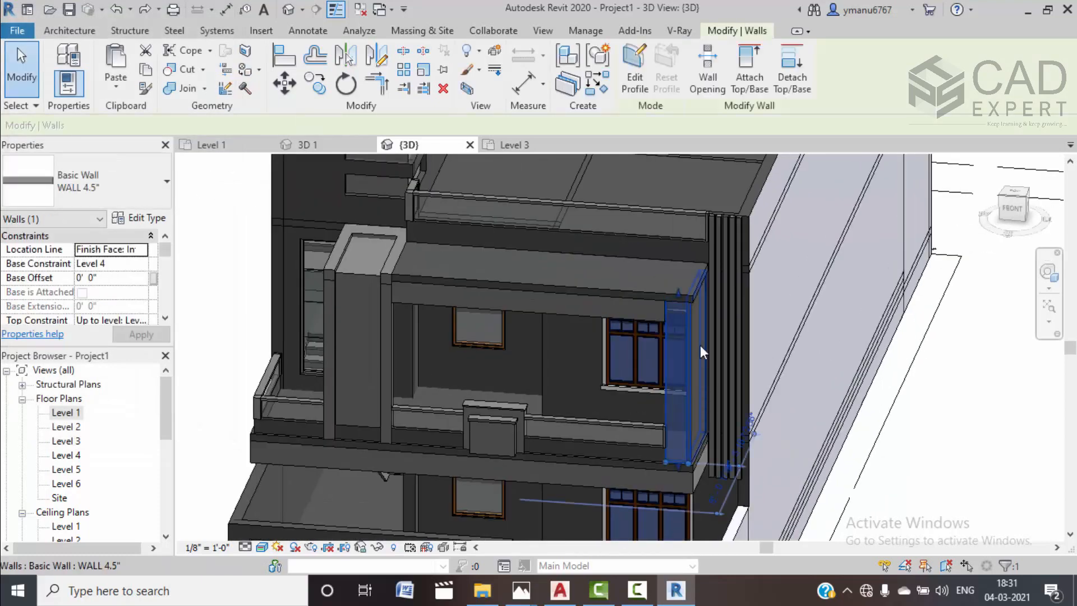
pyautogui.press('Escape')
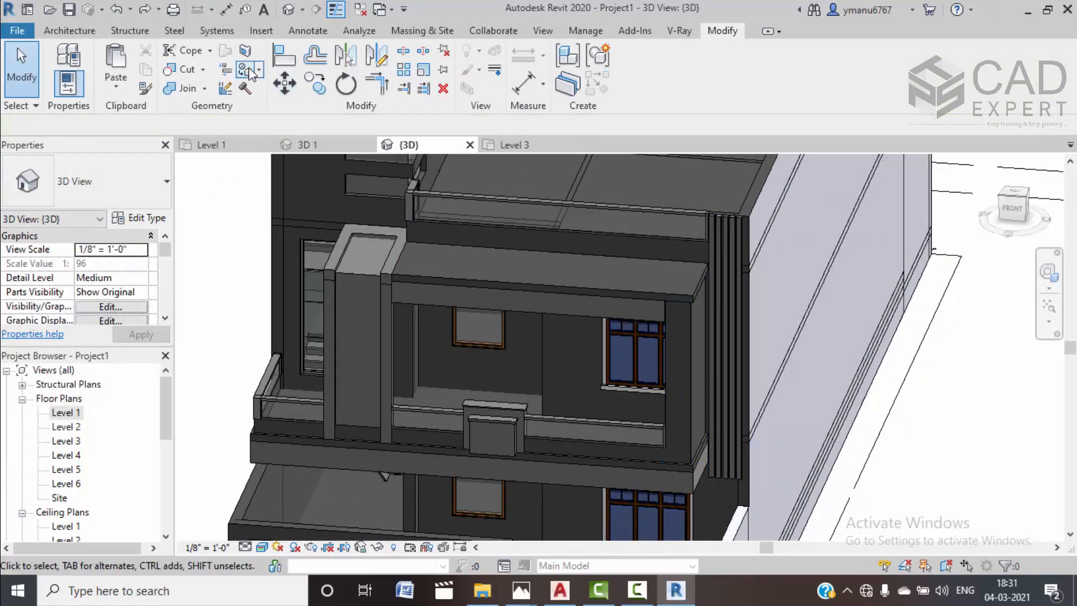
pyautogui.click(259, 71)
pyautogui.click(277, 88)
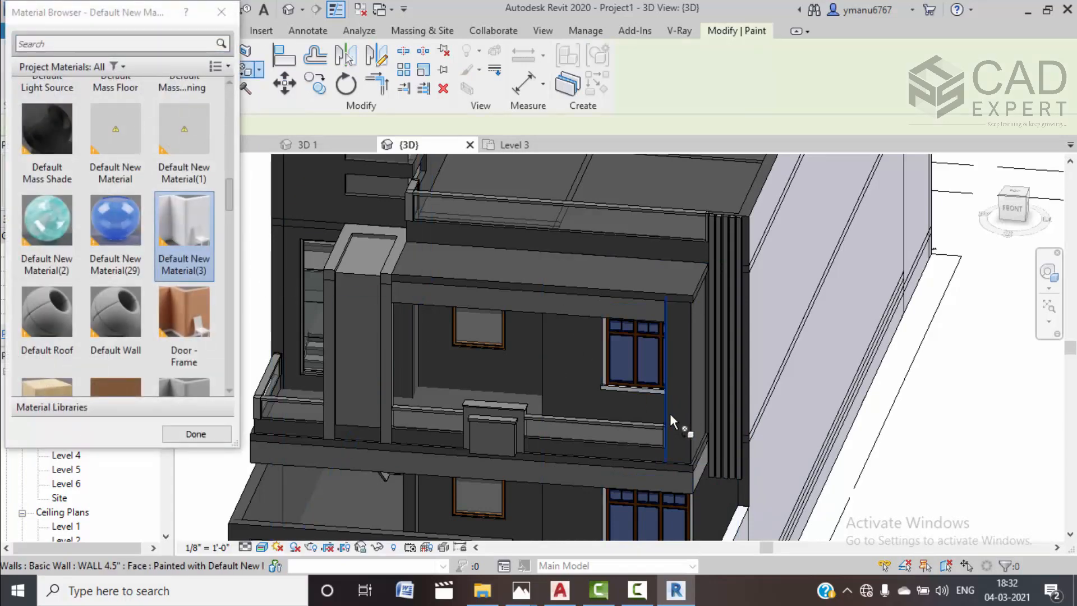
pyautogui.click(678, 419)
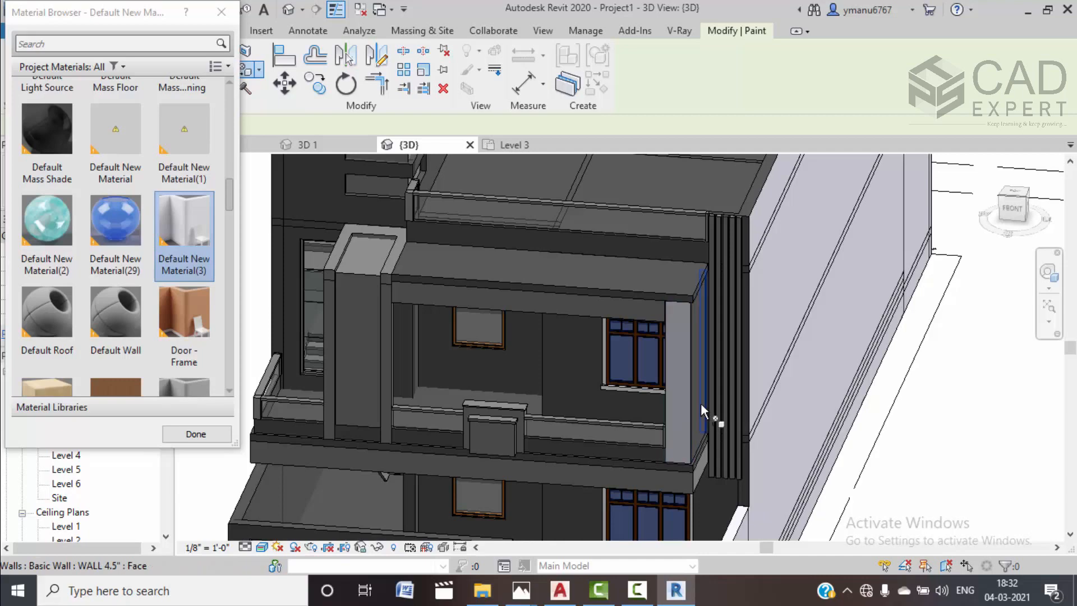
pyautogui.click(700, 404)
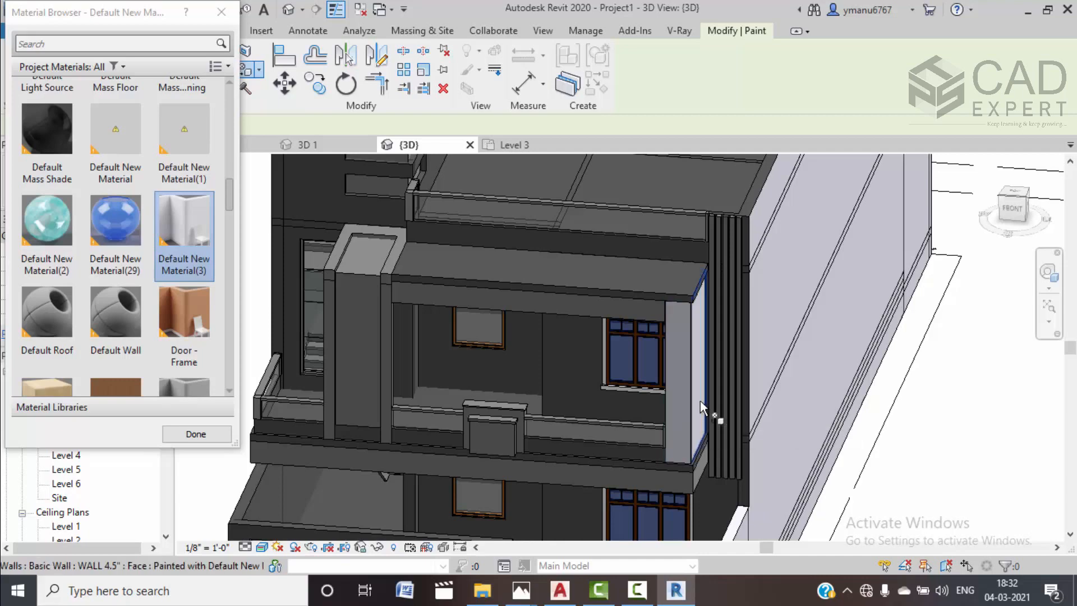
pyautogui.scroll(-3, 638, 328)
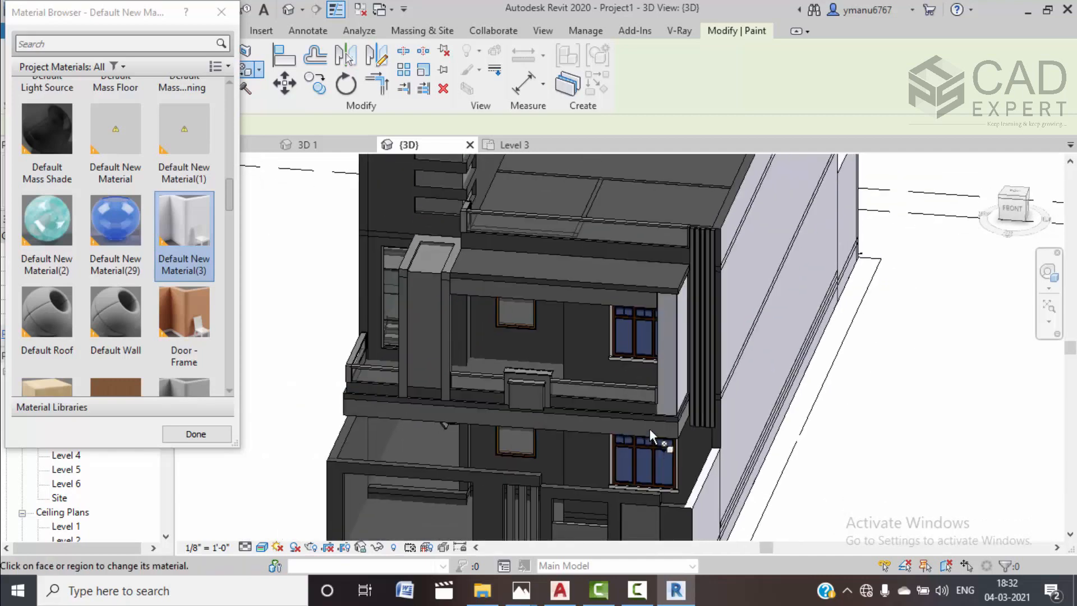
pyautogui.click(195, 434)
pyautogui.press('Escape')
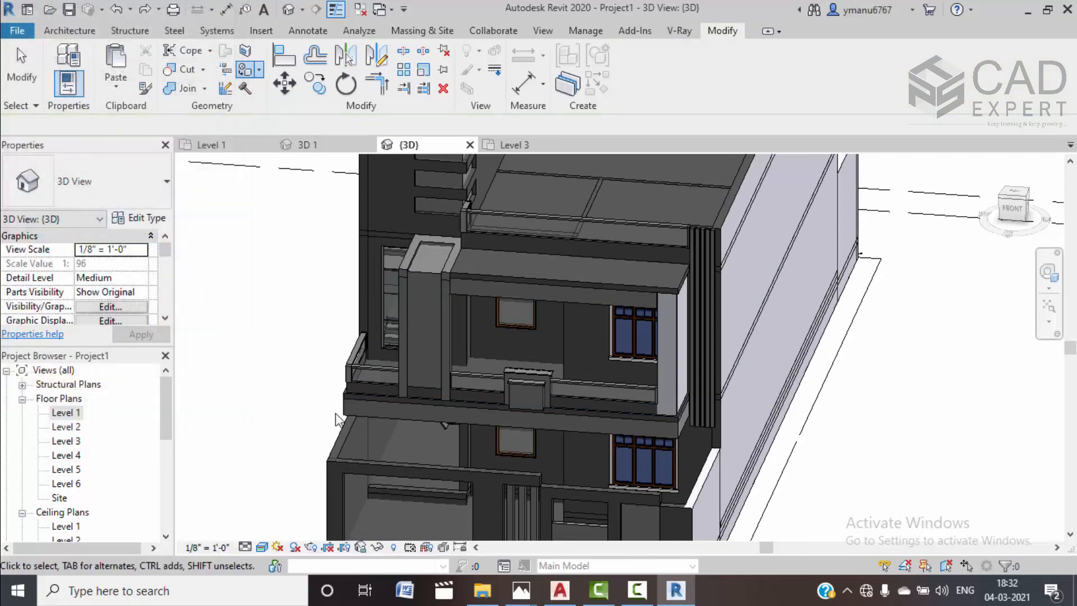
# Edit the balcony's front fascia band in place, assign Default New Material(3) to its extrusion, and finish the model
pyautogui.click(375, 416)
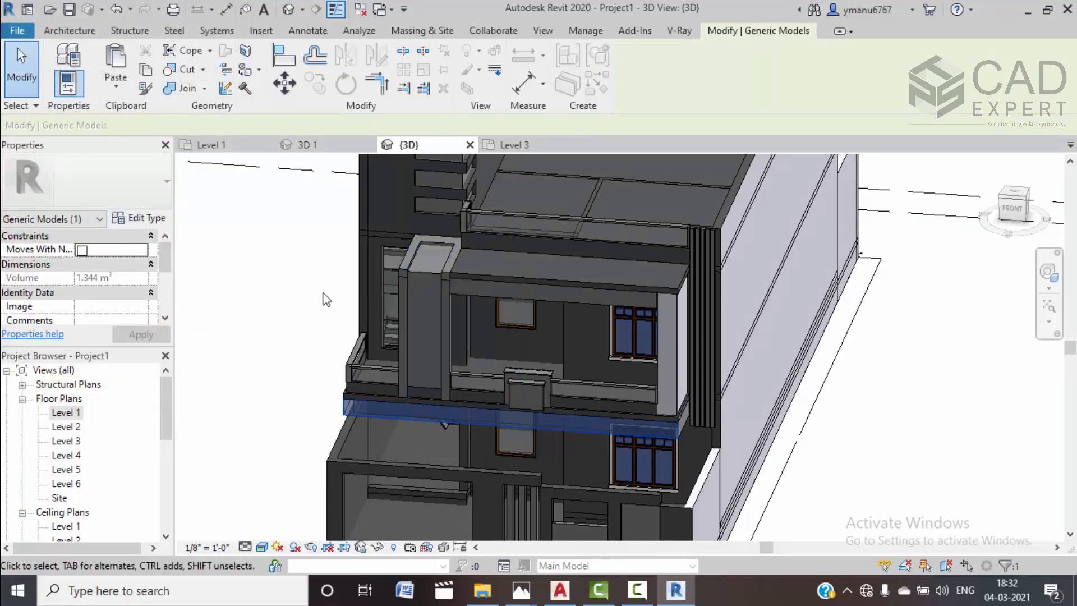
pyautogui.click(405, 418)
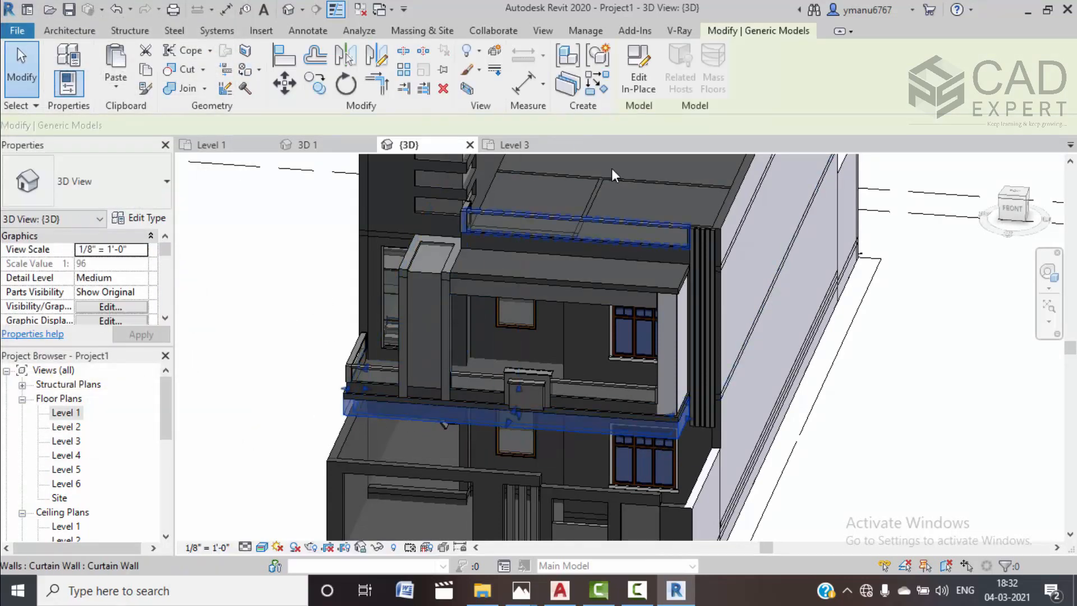
pyautogui.click(382, 416)
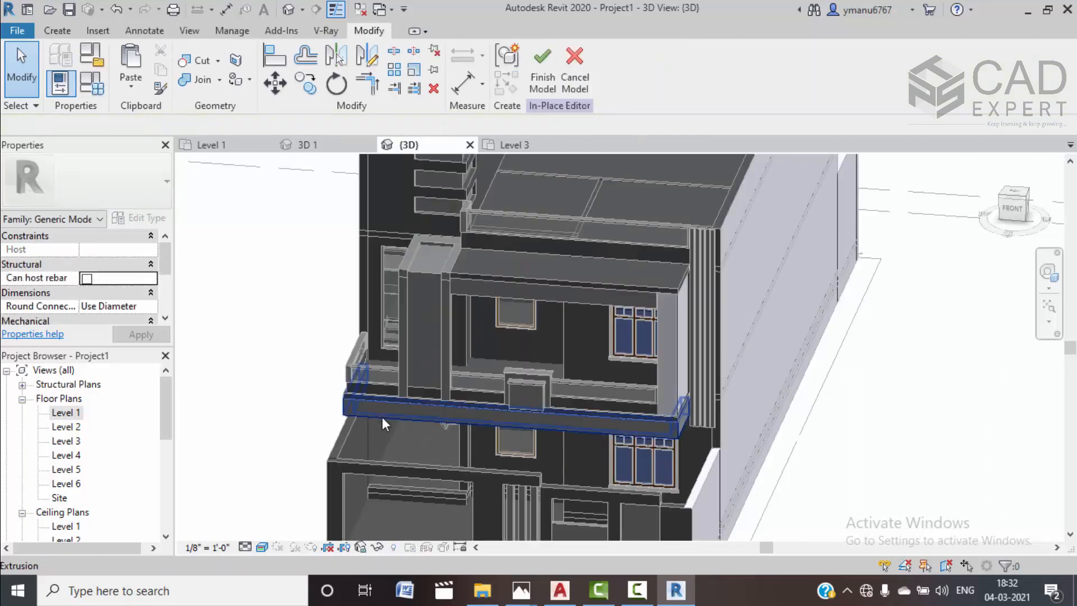
pyautogui.scroll(-3, 128, 293)
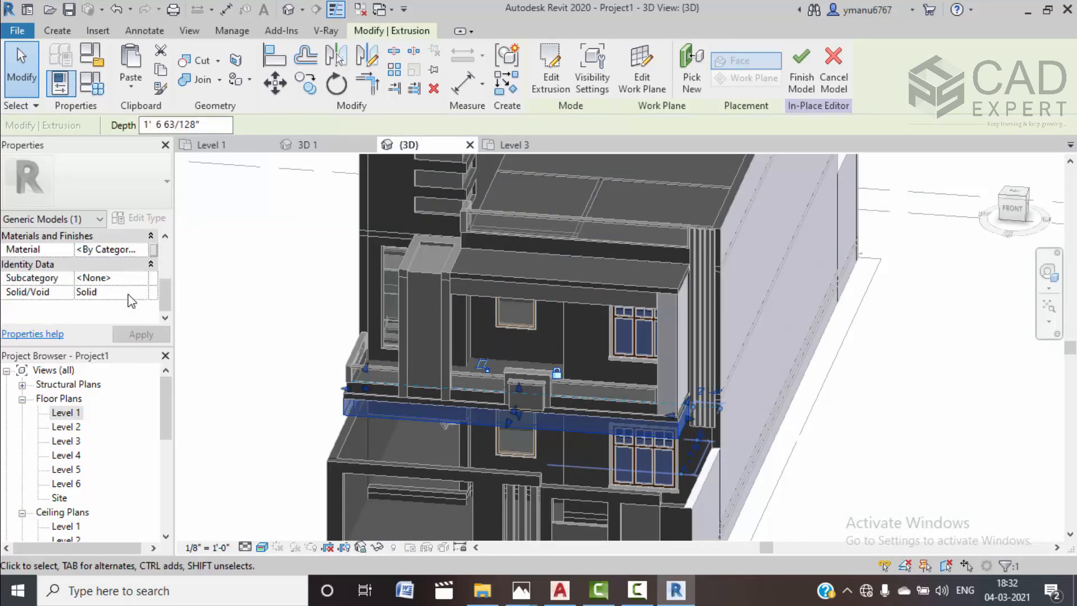
pyautogui.click(142, 250)
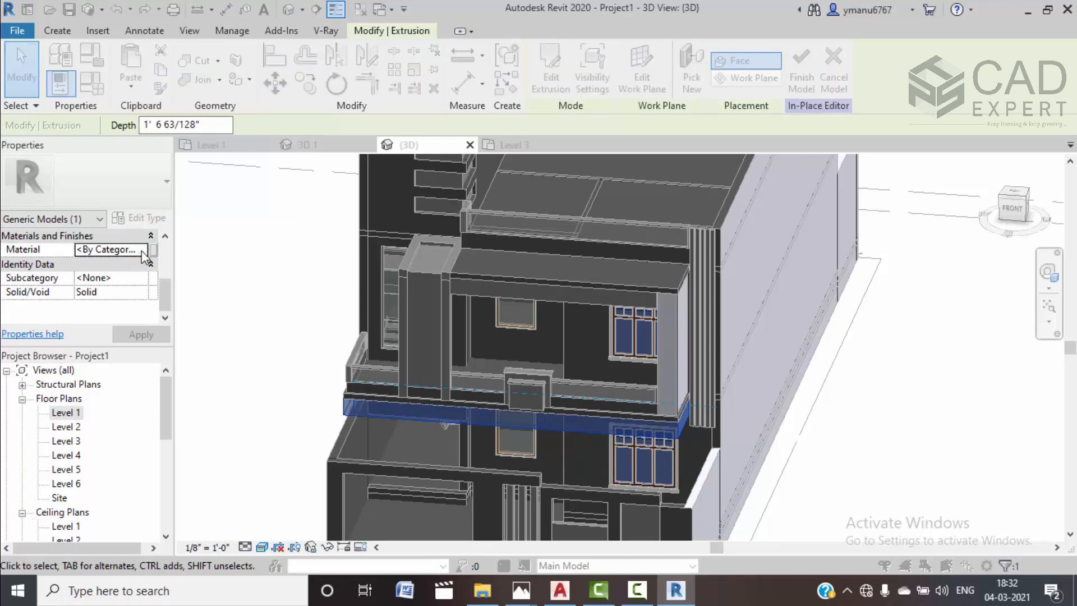
pyautogui.click(622, 532)
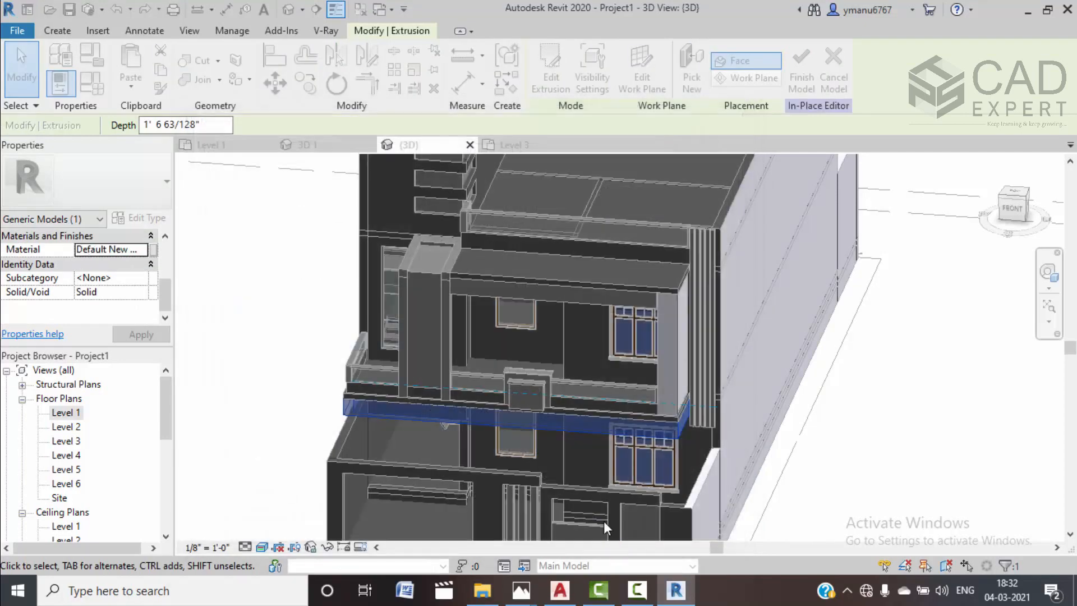
pyautogui.click(301, 348)
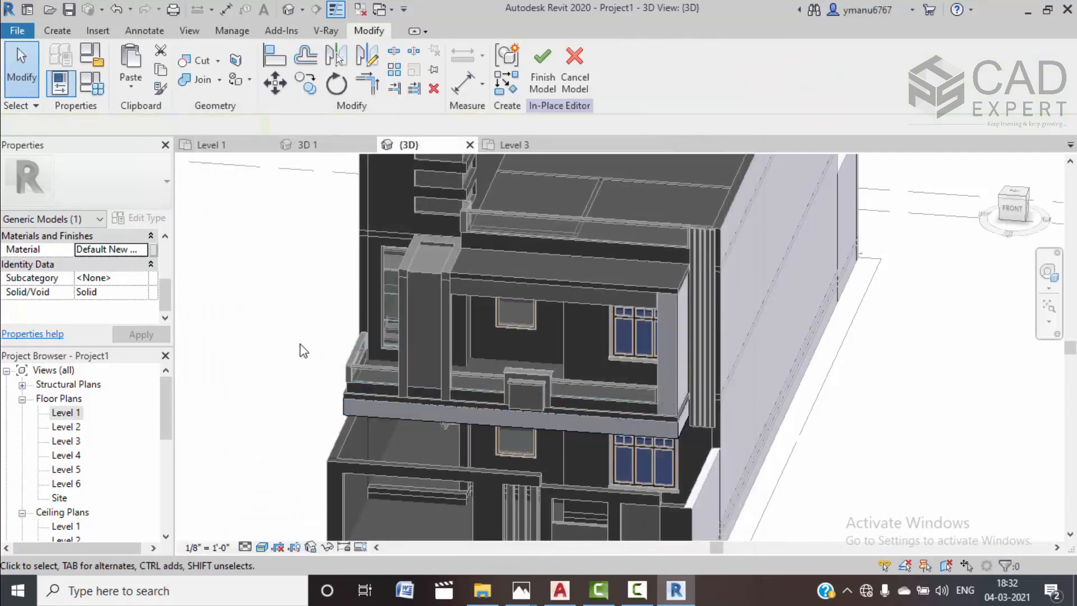
pyautogui.click(541, 84)
# Compare the front balcony with the reference render in Photos and return to the Revit 3D view
pyautogui.scroll(2, 262, 384)
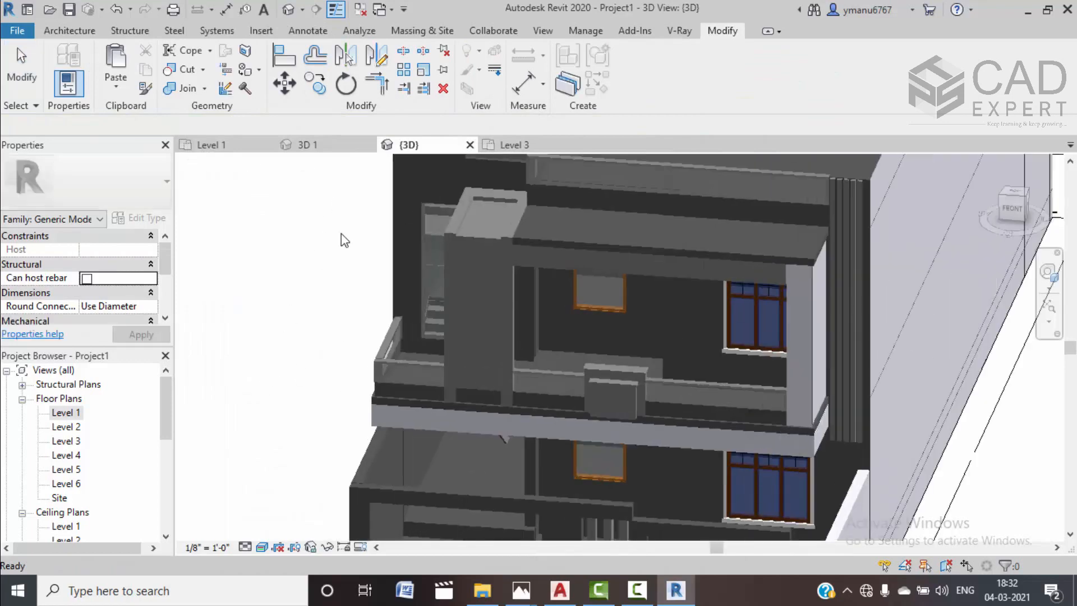
pyautogui.scroll(1, 334, 200)
pyautogui.click(443, 527)
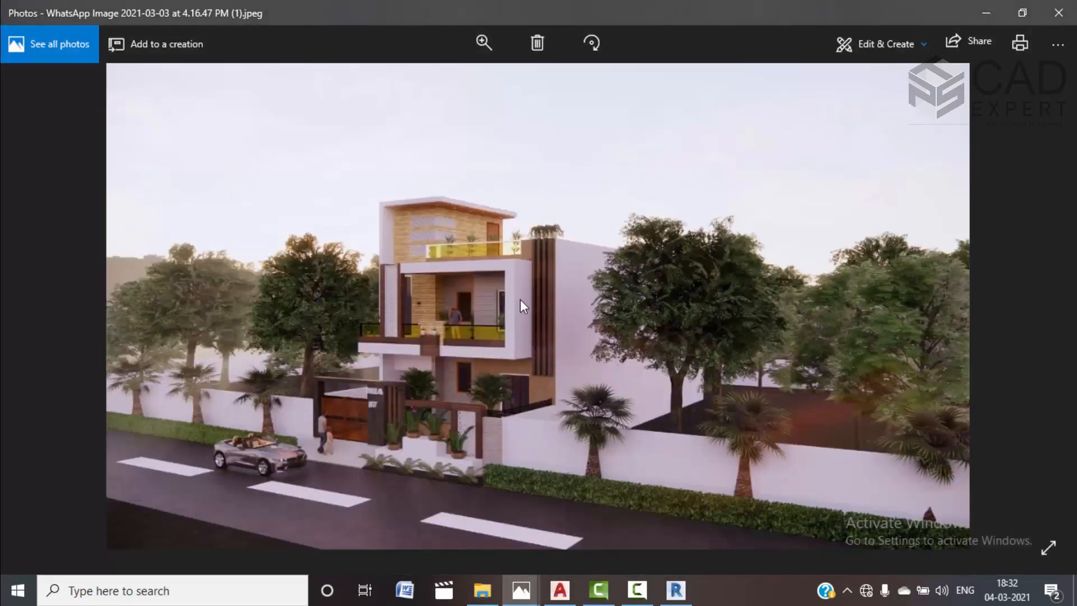
pyautogui.click(984, 11)
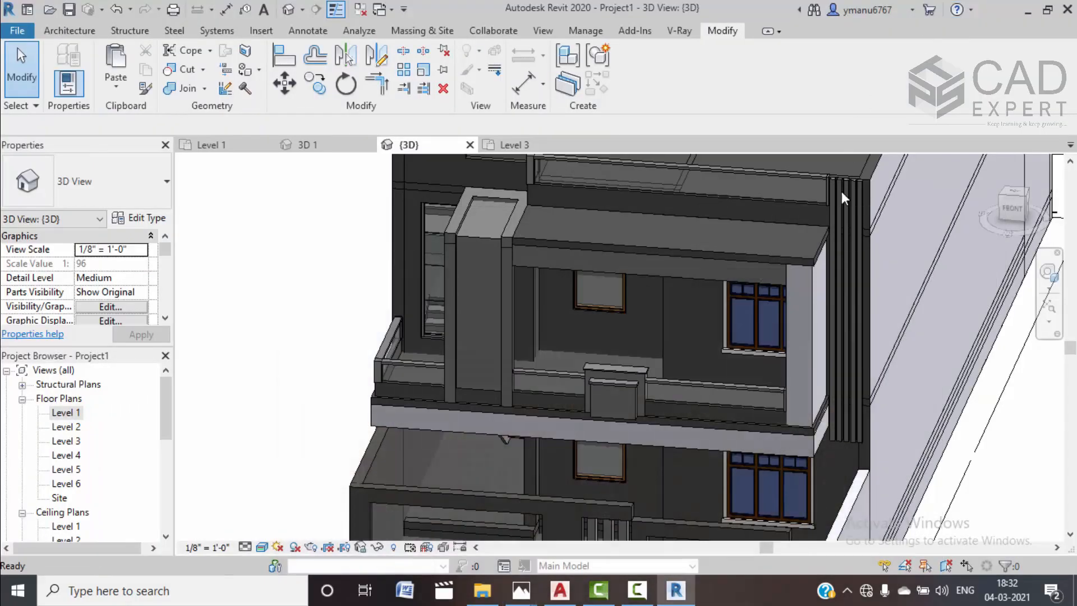
# Paint the exposed front edge of the upper balcony's floor slab, just above the fascia band, with Default New Material(3)
pyautogui.scroll(3, 807, 433)
pyautogui.scroll(6, 415, 415)
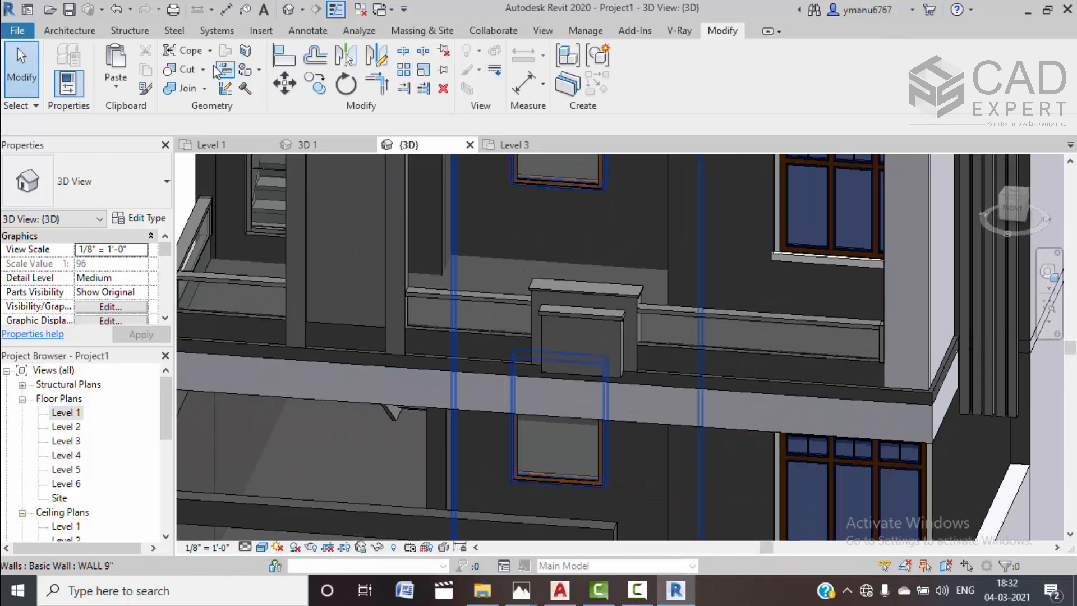
pyautogui.click(259, 71)
pyautogui.click(281, 90)
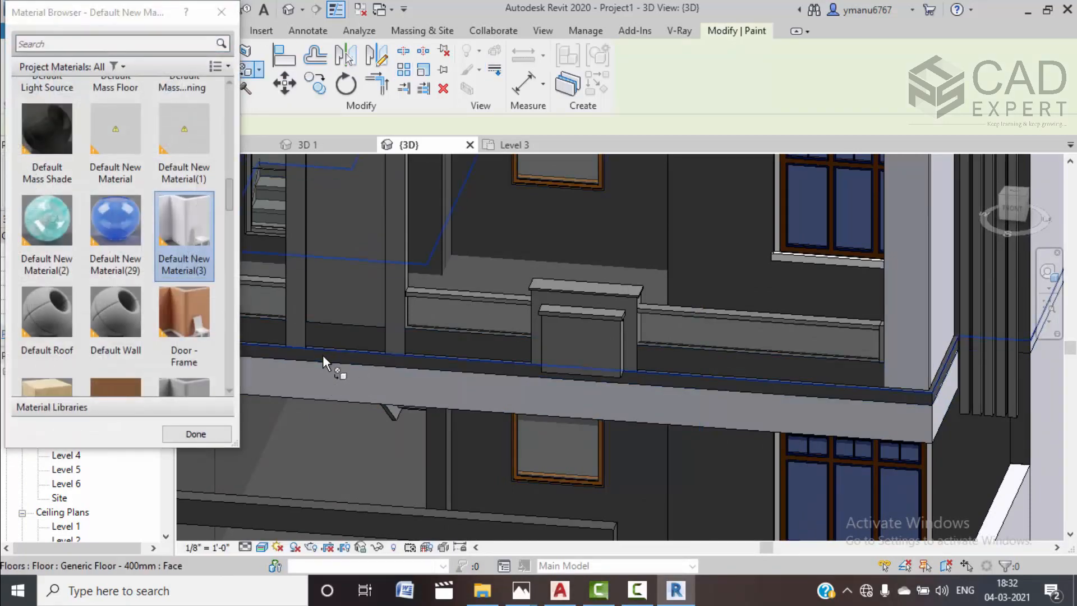
pyautogui.click(322, 356)
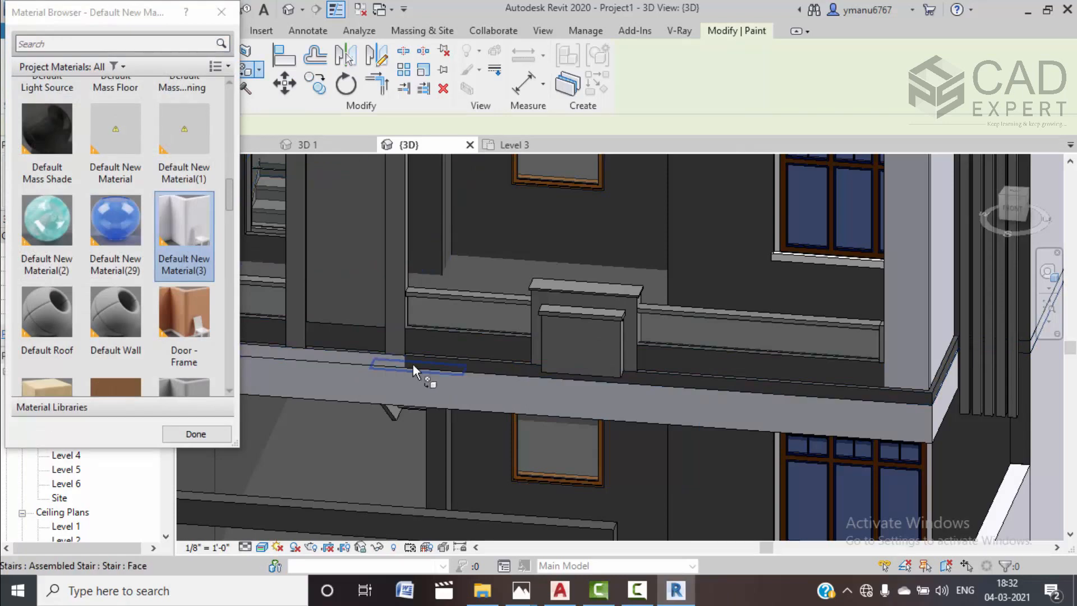
pyautogui.click(417, 361)
pyautogui.scroll(-2, 527, 439)
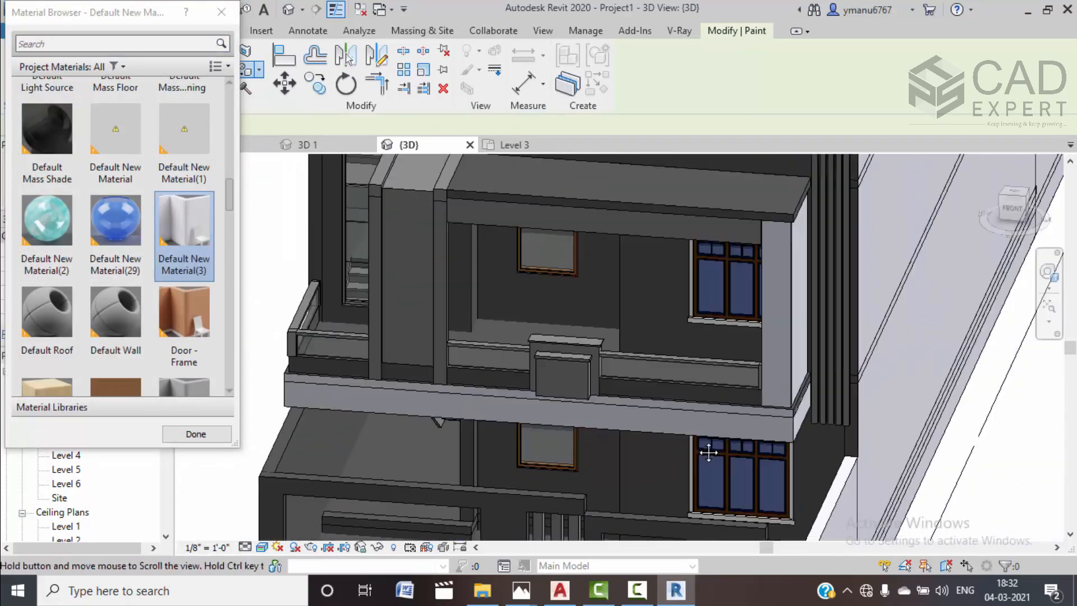
pyautogui.moveTo(745, 447); pyautogui.dragTo(668, 462, button='middle')
pyautogui.scroll(3, 729, 413)
pyautogui.scroll(3, 716, 411)
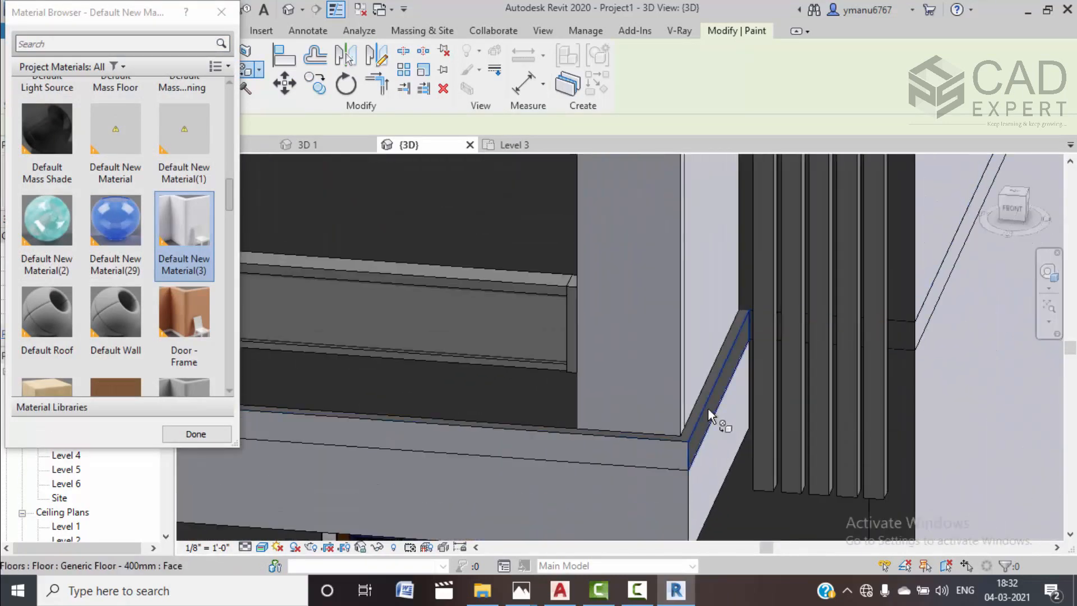
# Inspect the other end of the balcony slab and the roof slab above it, and end the painting
pyautogui.scroll(-4, 745, 445)
pyautogui.moveTo(525, 435); pyautogui.dragTo(763, 413, button='middle')
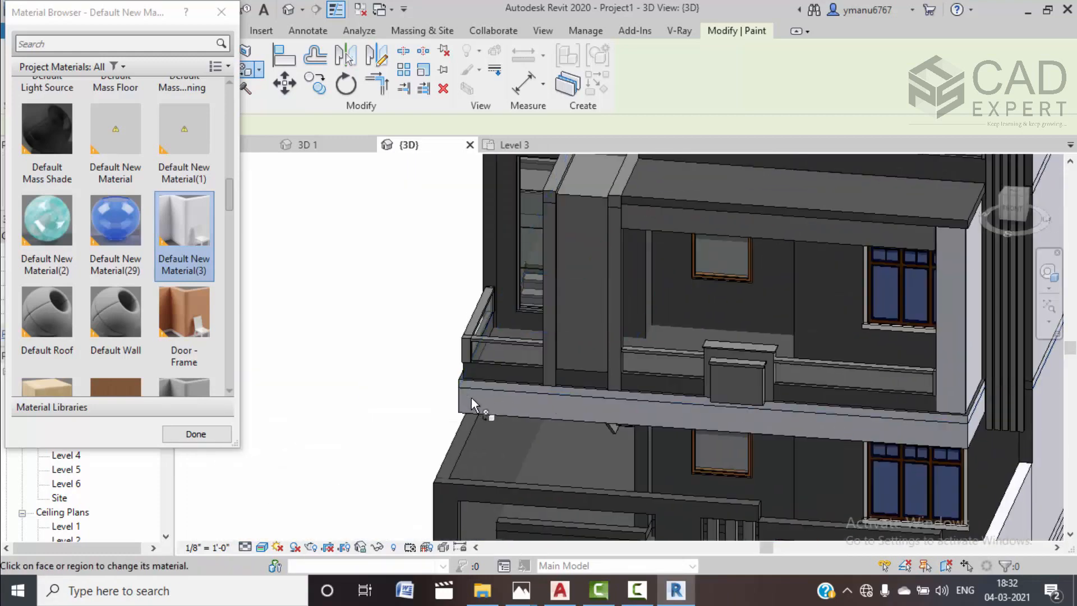
pyautogui.keyDown('shift'); pyautogui.moveTo(480, 409); pyautogui.dragTo(573, 398, button='middle'); pyautogui.keyUp('shift')
pyautogui.scroll(3, 573, 400)
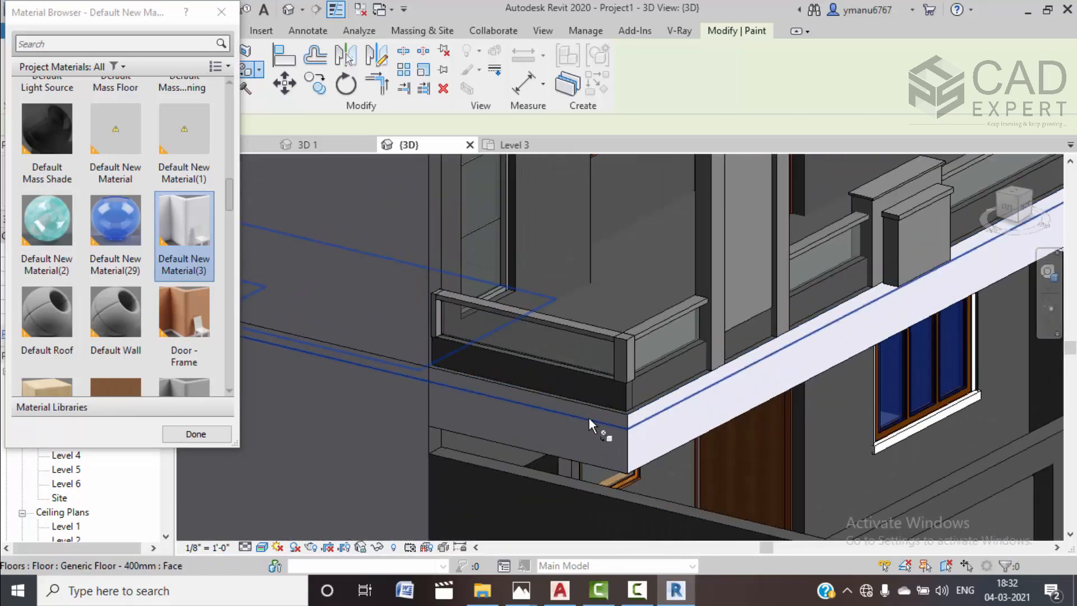
pyautogui.scroll(-2, 588, 417)
pyautogui.moveTo(714, 377); pyautogui.dragTo(560, 521, button='middle')
pyautogui.keyDown('shift'); pyautogui.moveTo(622, 347); pyautogui.dragTo(637, 420, button='middle'); pyautogui.keyUp('shift')
pyautogui.scroll(3, 637, 332)
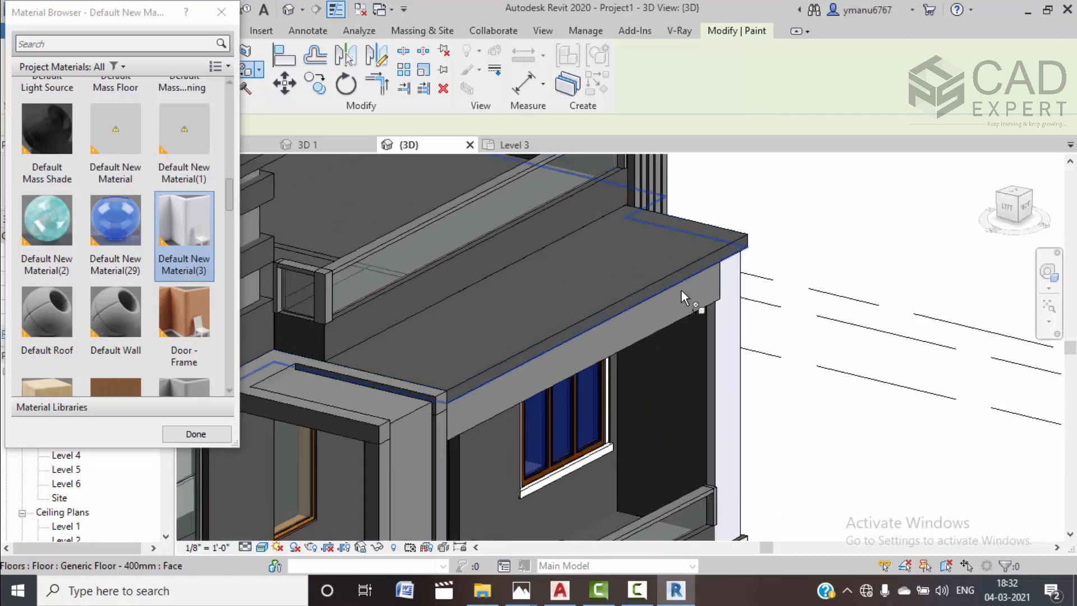
pyautogui.click(196, 433)
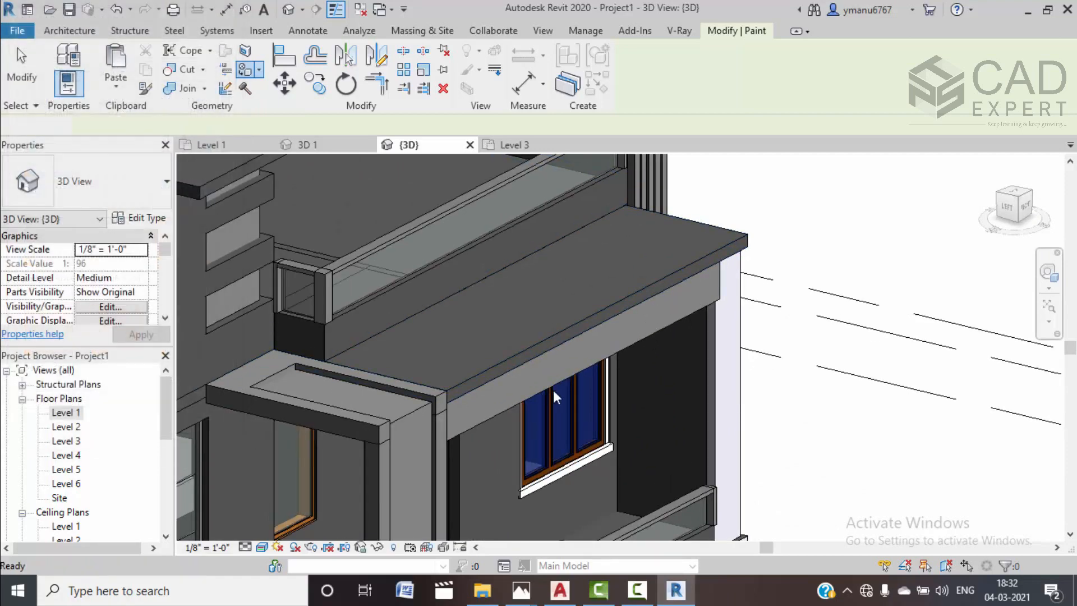
# Edit the beam under the front balcony's roof slab in place and assign Default New Material(3) to its extrusion
pyautogui.click(587, 367)
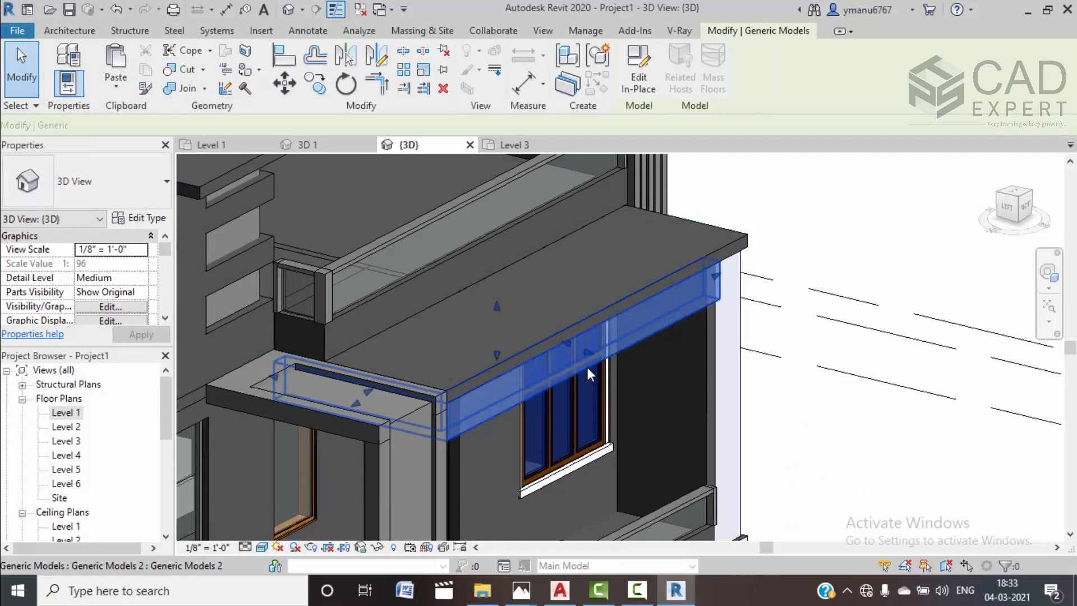
pyautogui.keyDown('shift'); pyautogui.moveTo(608, 343); pyautogui.dragTo(659, 406, button='middle'); pyautogui.keyUp('shift')
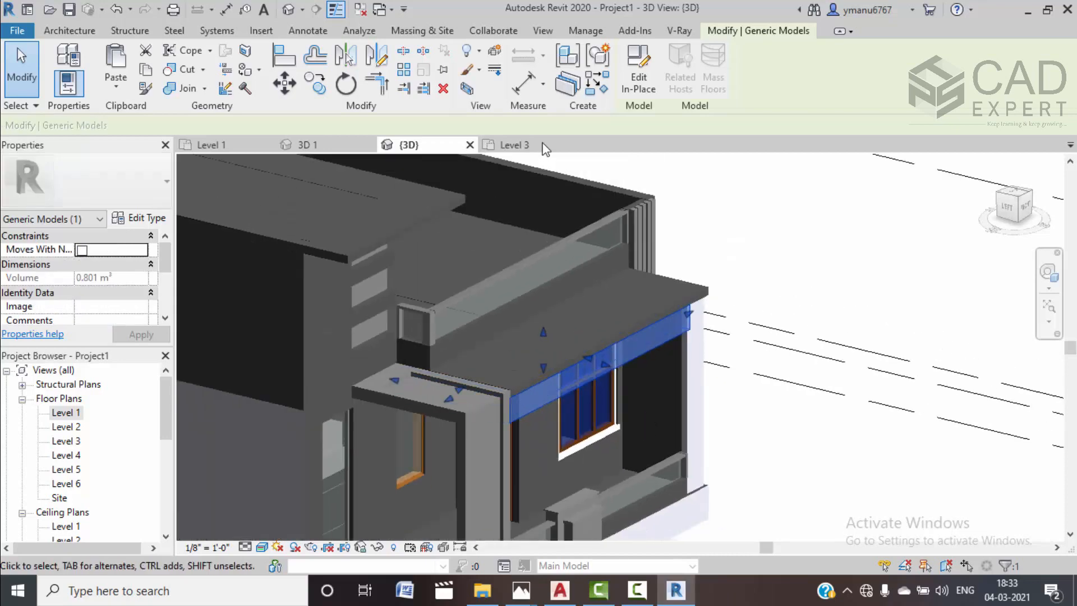
pyautogui.click(639, 79)
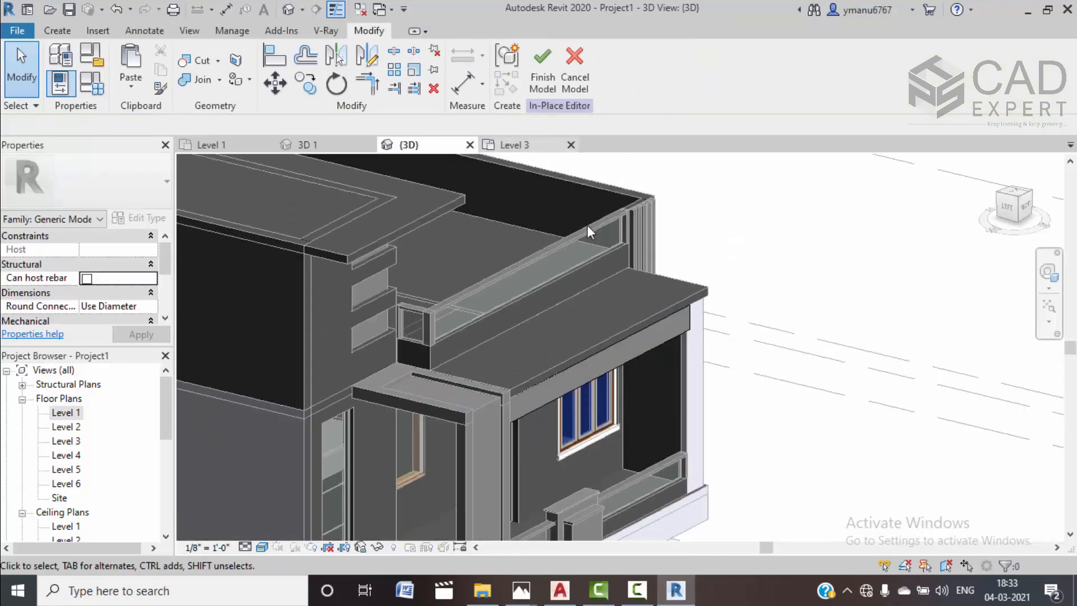
pyautogui.click(583, 383)
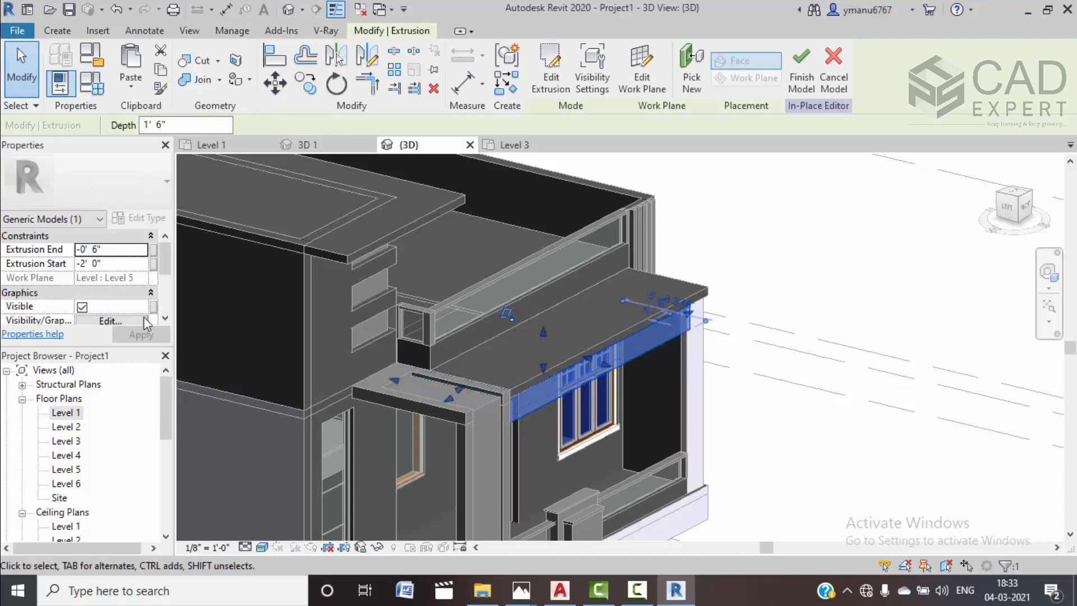
pyautogui.click(148, 251)
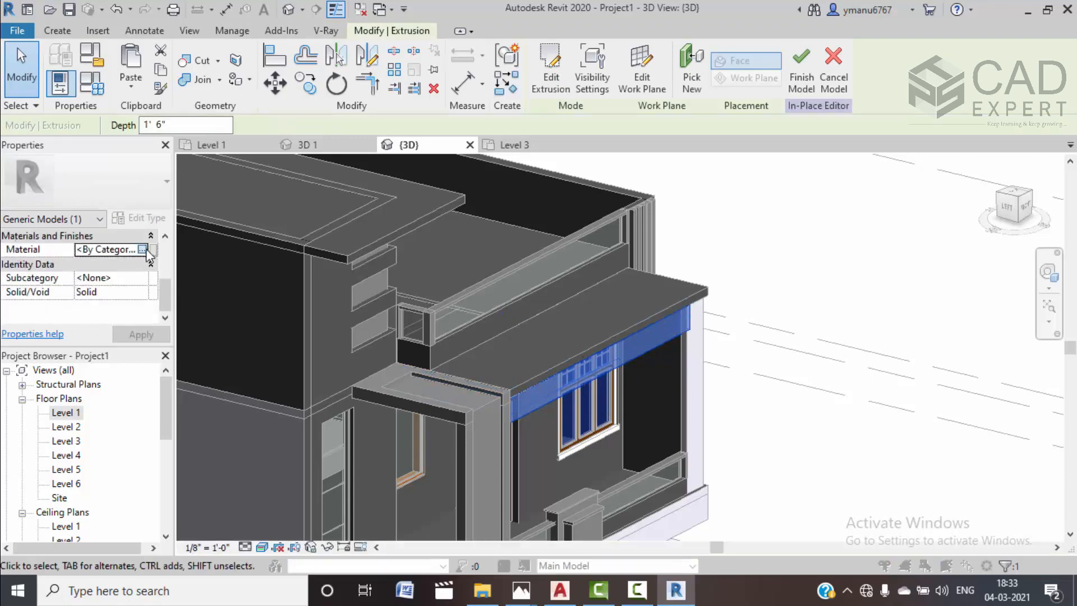
pyautogui.click(143, 248)
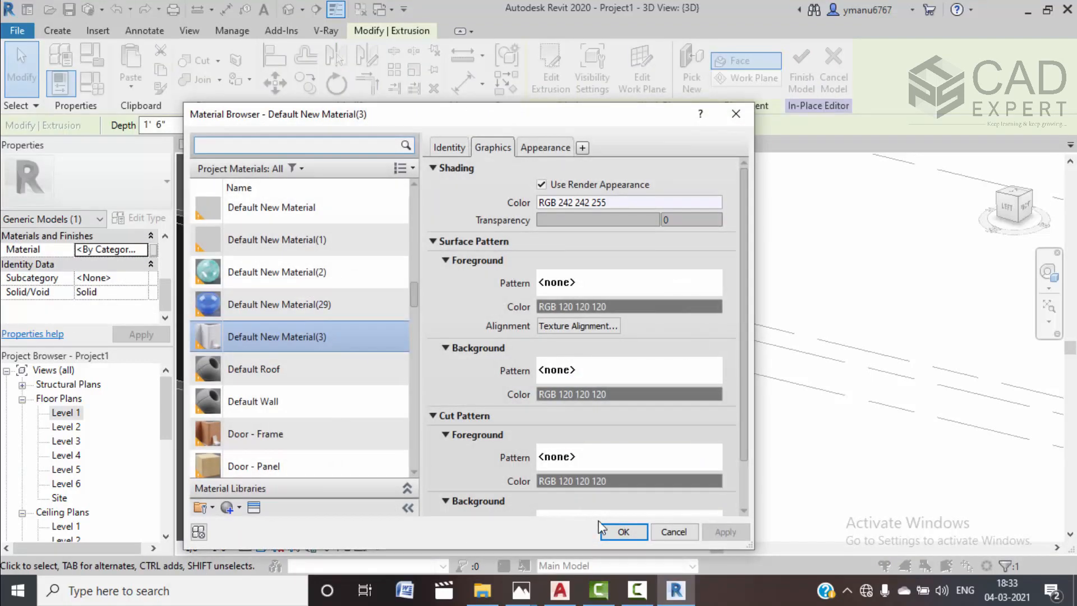
pyautogui.click(621, 532)
pyautogui.click(778, 396)
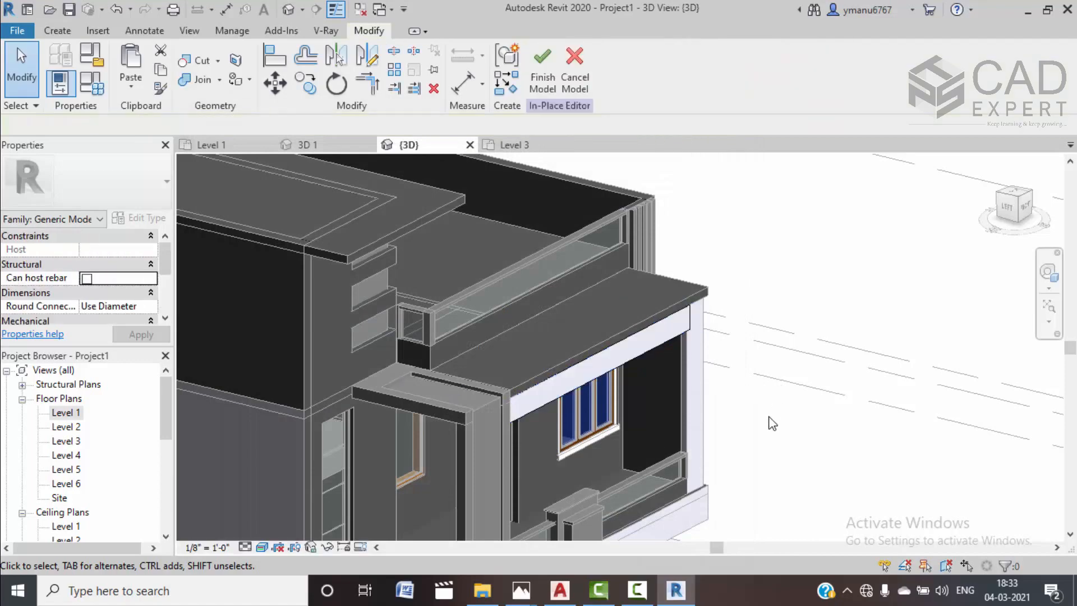
# Review the house front from several angles and finish the in-place beam model
pyautogui.scroll(-2, 747, 414)
pyautogui.keyDown('shift'); pyautogui.moveTo(767, 419); pyautogui.dragTo(781, 440, button='middle'); pyautogui.keyUp('shift')
pyautogui.moveTo(681, 447); pyautogui.dragTo(593, 326, button='middle')
pyautogui.scroll(3, 581, 431)
pyautogui.scroll(1, 580, 431)
pyautogui.scroll(-3, 547, 373)
pyautogui.keyDown('shift'); pyautogui.moveTo(572, 394); pyautogui.dragTo(504, 494, button='middle'); pyautogui.keyUp('shift')
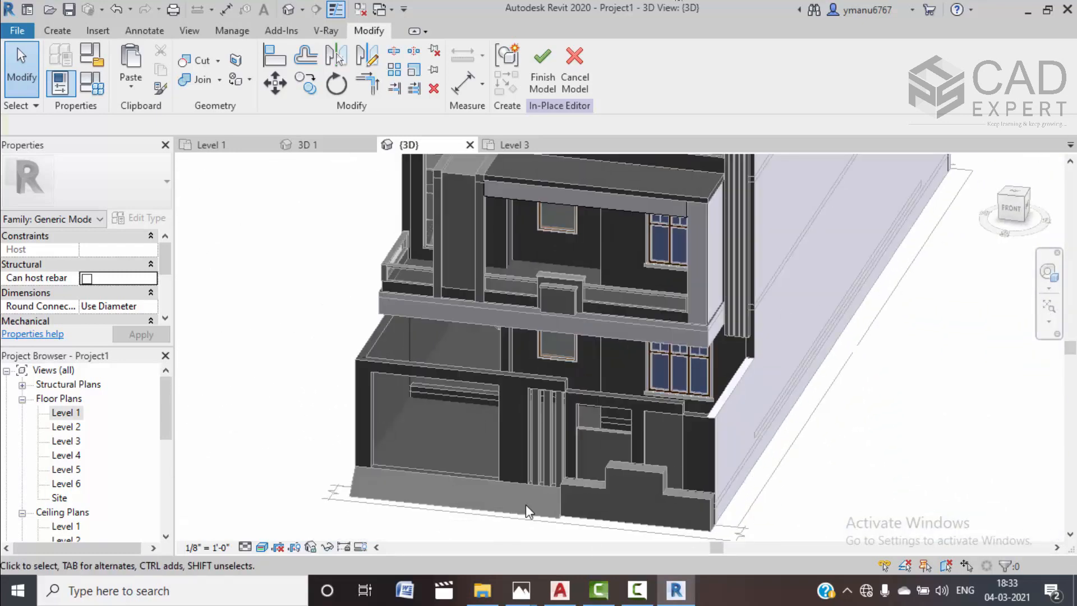
pyautogui.scroll(-3, 527, 510)
pyautogui.scroll(-1, 628, 409)
pyautogui.moveTo(644, 401); pyautogui.dragTo(584, 481, button='middle')
pyautogui.scroll(1, 460, 399)
pyautogui.scroll(1, 477, 387)
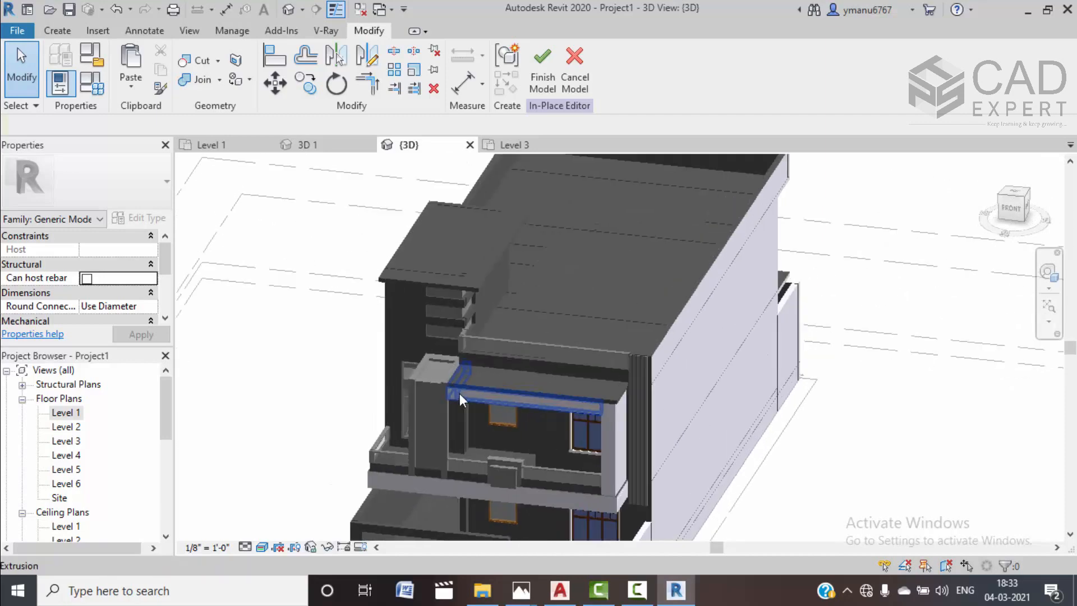
pyautogui.click(542, 63)
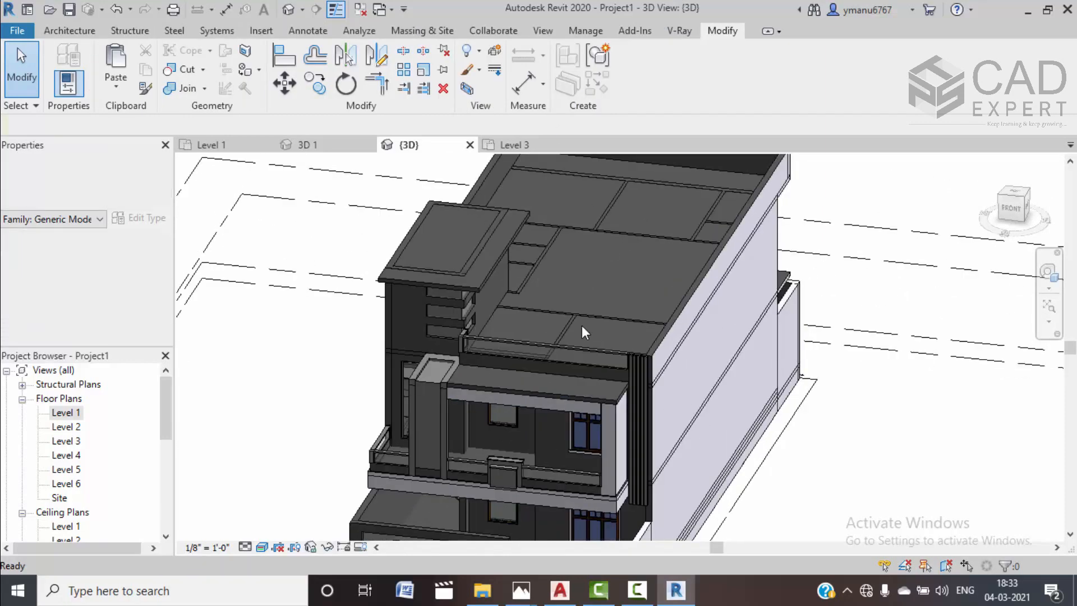
# Change the material of the Glazed system panel type used in the terrace railing to Default New Material(2)
pyautogui.scroll(4, 610, 319)
pyautogui.scroll(2, 364, 326)
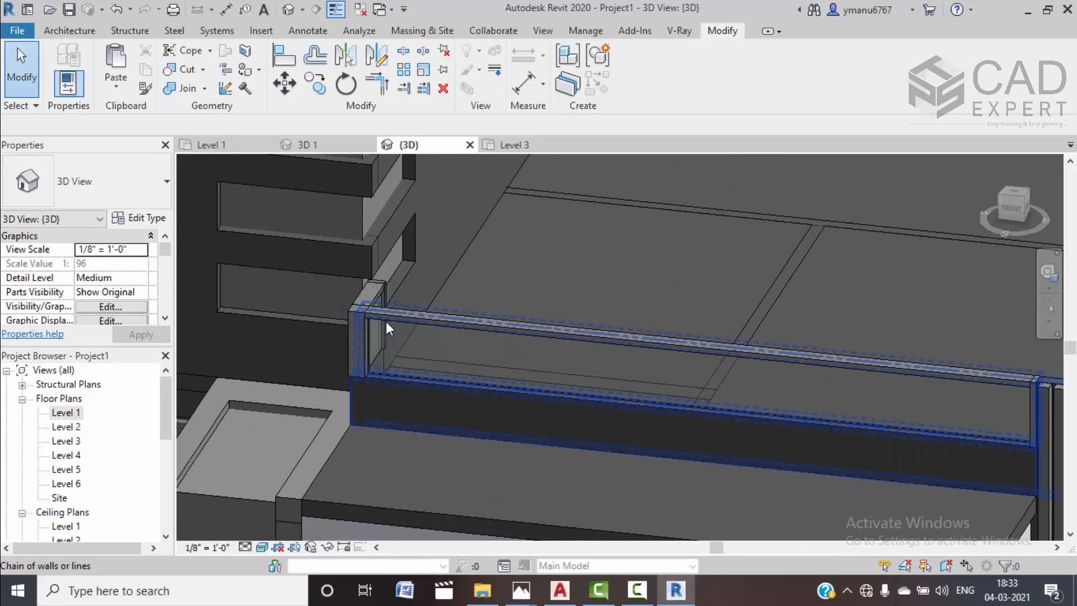
pyautogui.click(386, 325)
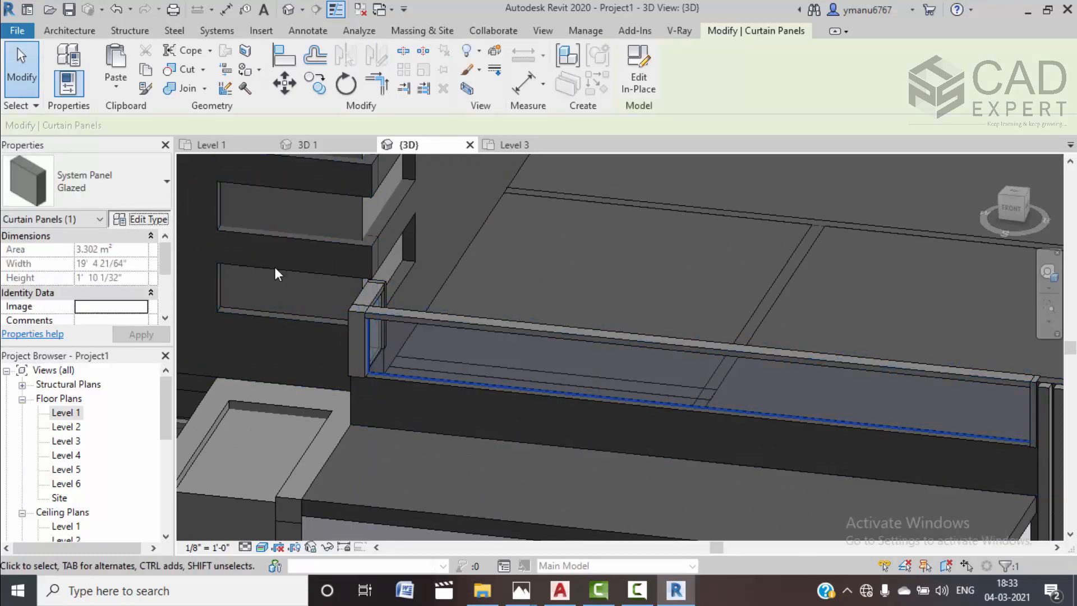
pyautogui.click(149, 219)
pyautogui.click(311, 288)
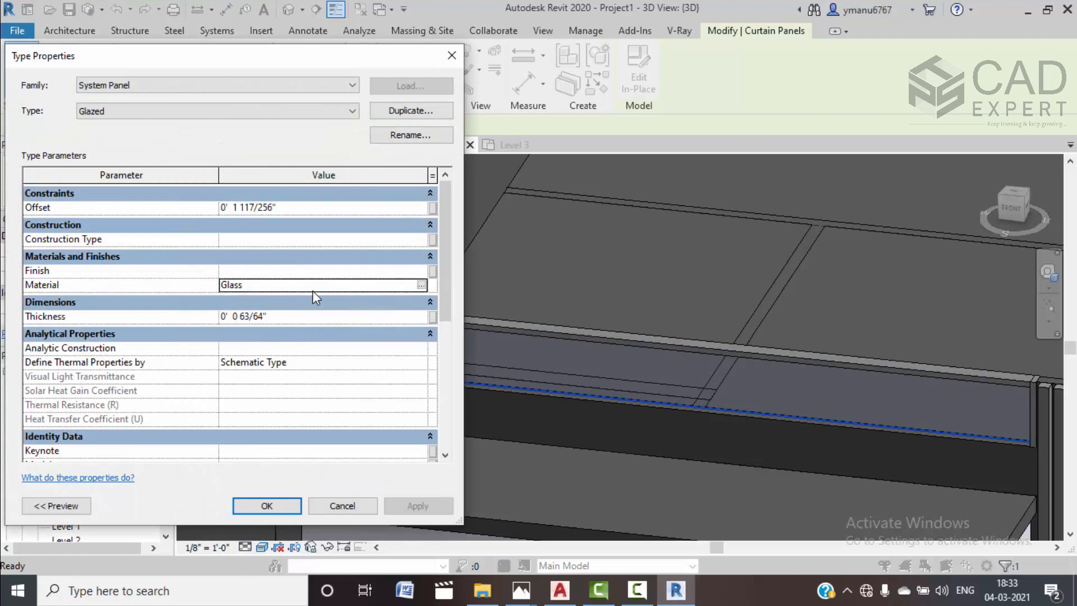
pyautogui.click(421, 285)
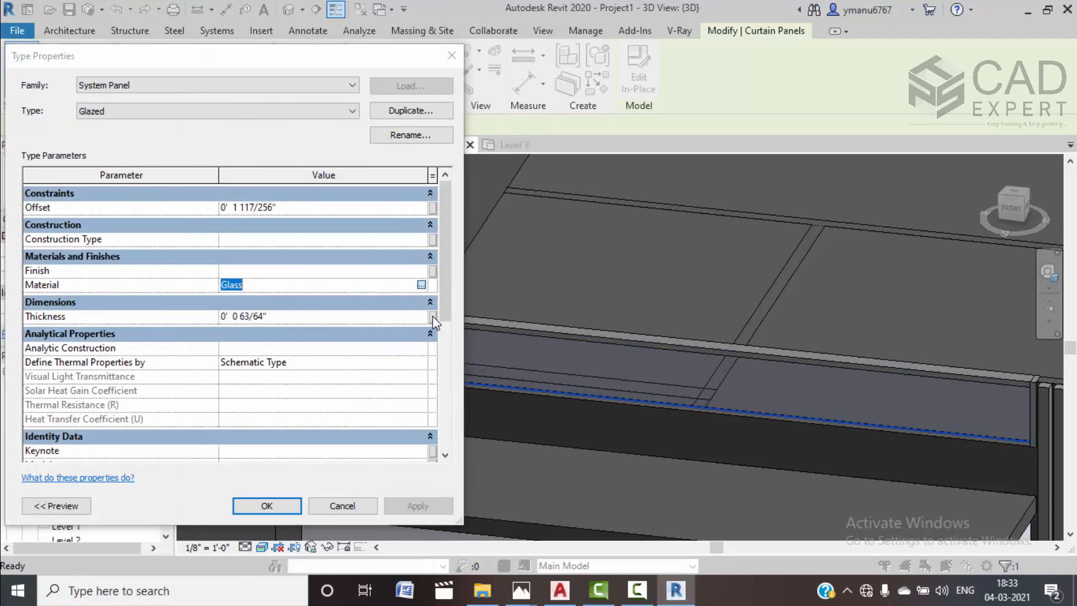
pyautogui.scroll(-10, 280, 345)
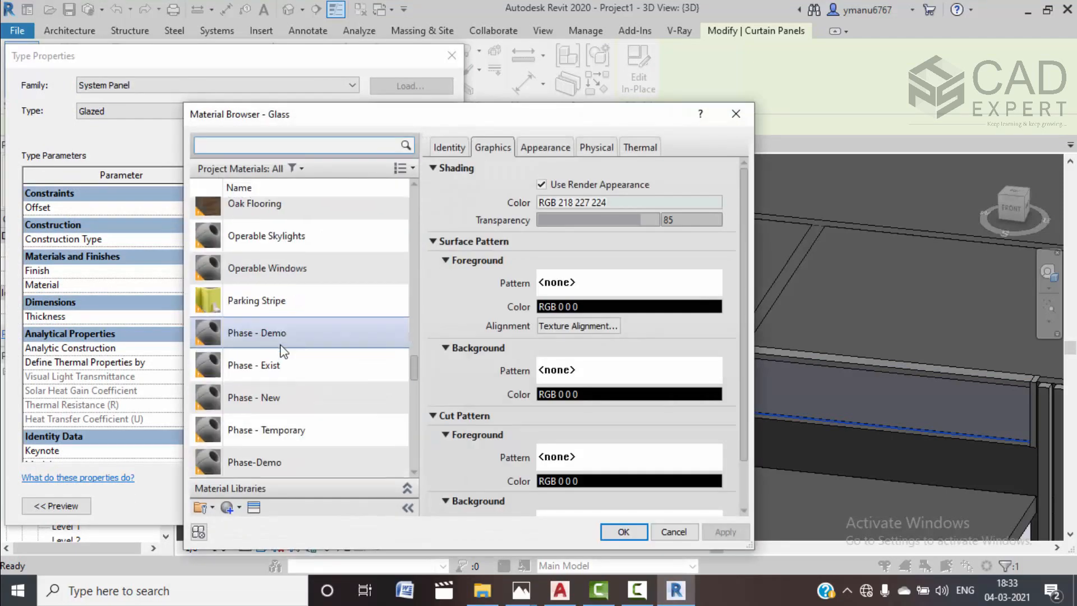
pyautogui.scroll(-5, 281, 345)
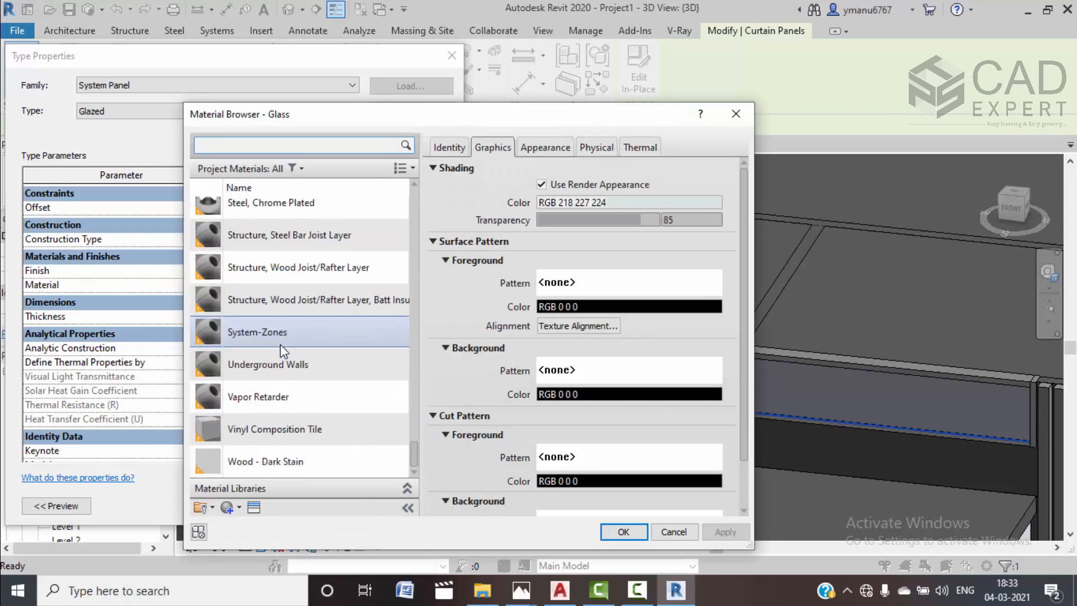
pyautogui.scroll(15, 281, 348)
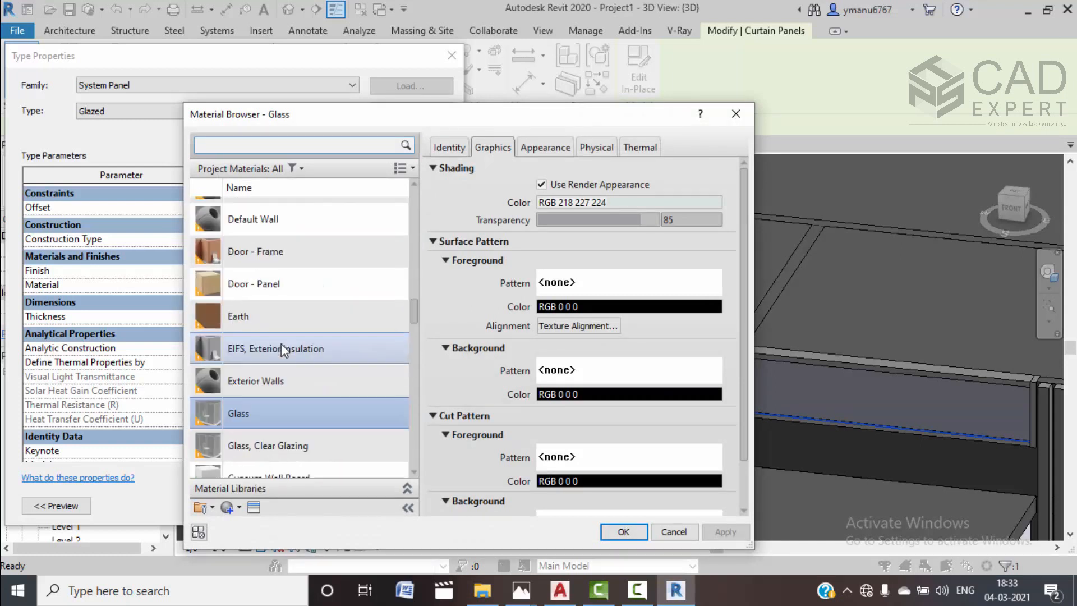
pyautogui.scroll(5, 281, 344)
pyautogui.click(292, 366)
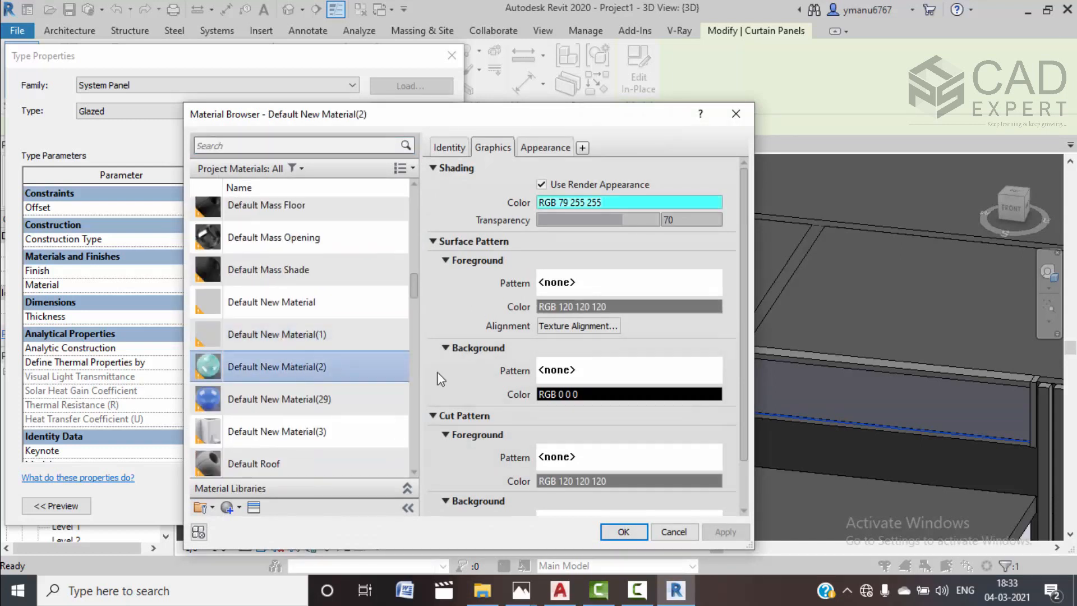
pyautogui.click(612, 531)
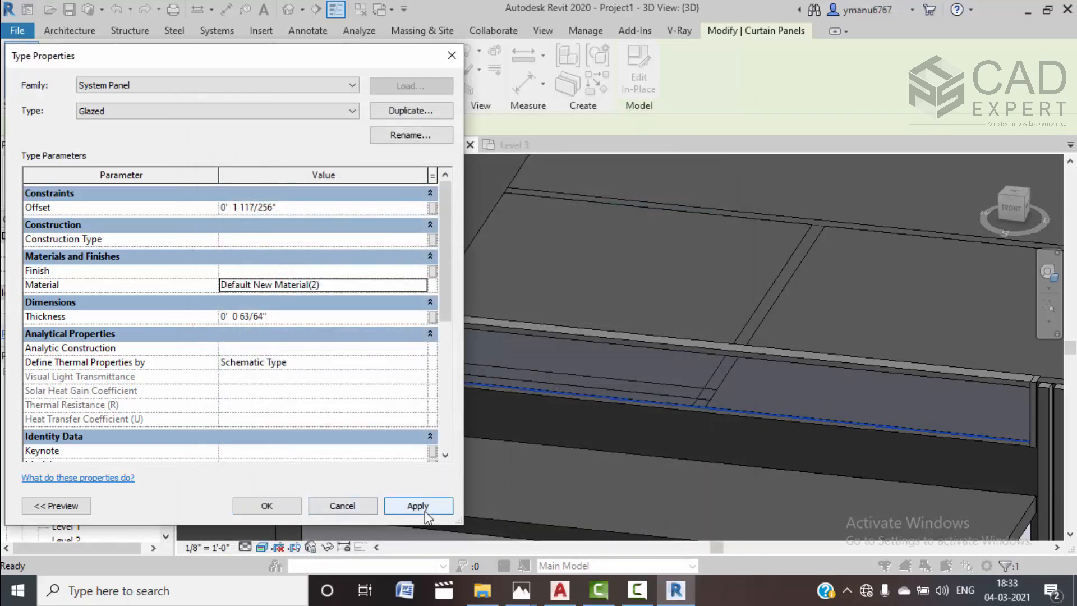
pyautogui.click(267, 506)
pyautogui.press('Escape')
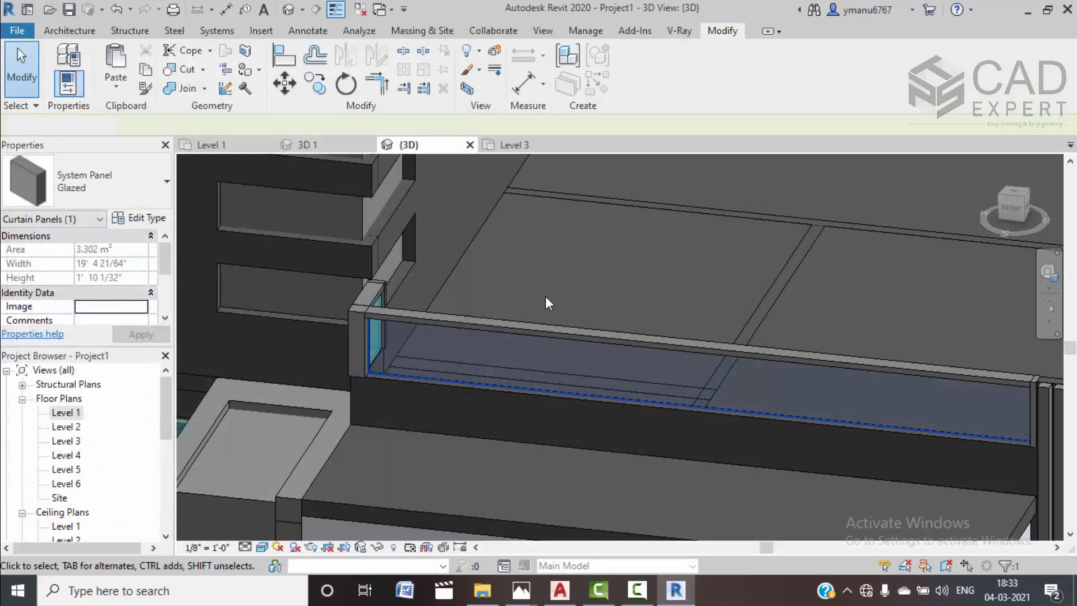
# Examine the balcony and terrace glass railings, the stair tower and the rest of the front facade from several angles
pyautogui.scroll(-5, 601, 450)
pyautogui.moveTo(601, 450); pyautogui.dragTo(631, 425, button='middle')
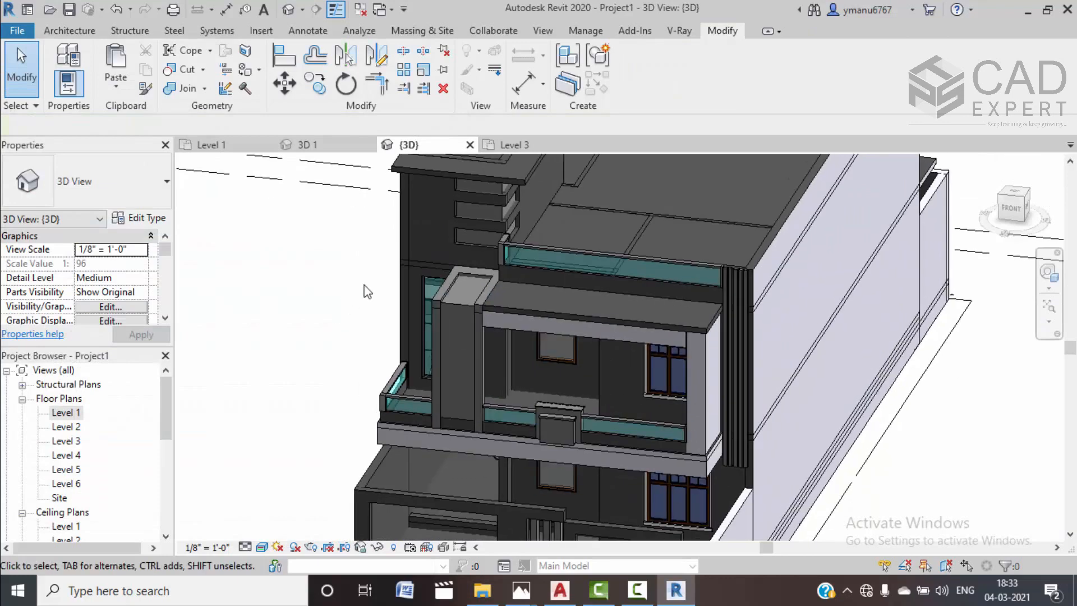
pyautogui.moveTo(447, 463); pyautogui.dragTo(511, 422, button='middle')
pyautogui.scroll(5, 494, 382)
pyautogui.scroll(3, 444, 389)
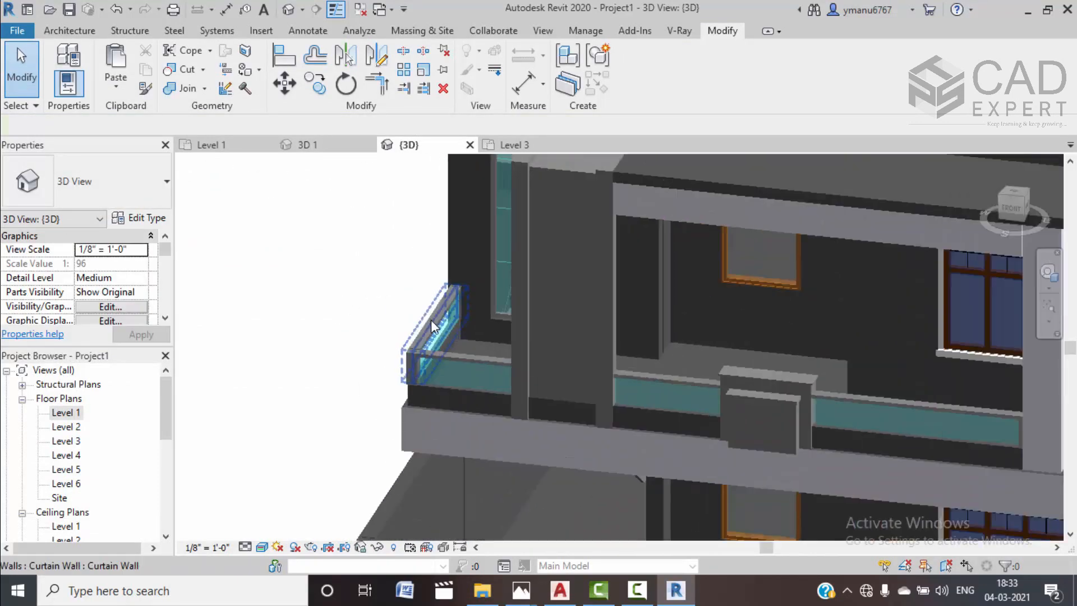
pyautogui.moveTo(471, 355); pyautogui.dragTo(481, 457, button='middle')
pyautogui.moveTo(474, 331); pyautogui.dragTo(471, 505, button='middle')
pyautogui.moveTo(499, 358); pyautogui.dragTo(409, 397, button='middle')
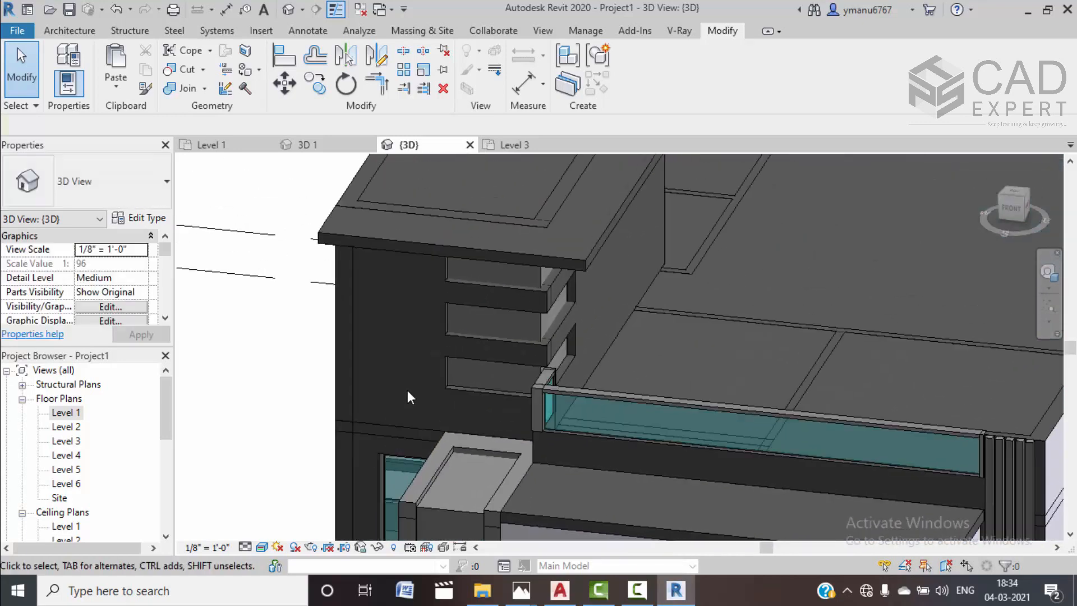
pyautogui.scroll(-5, 493, 281)
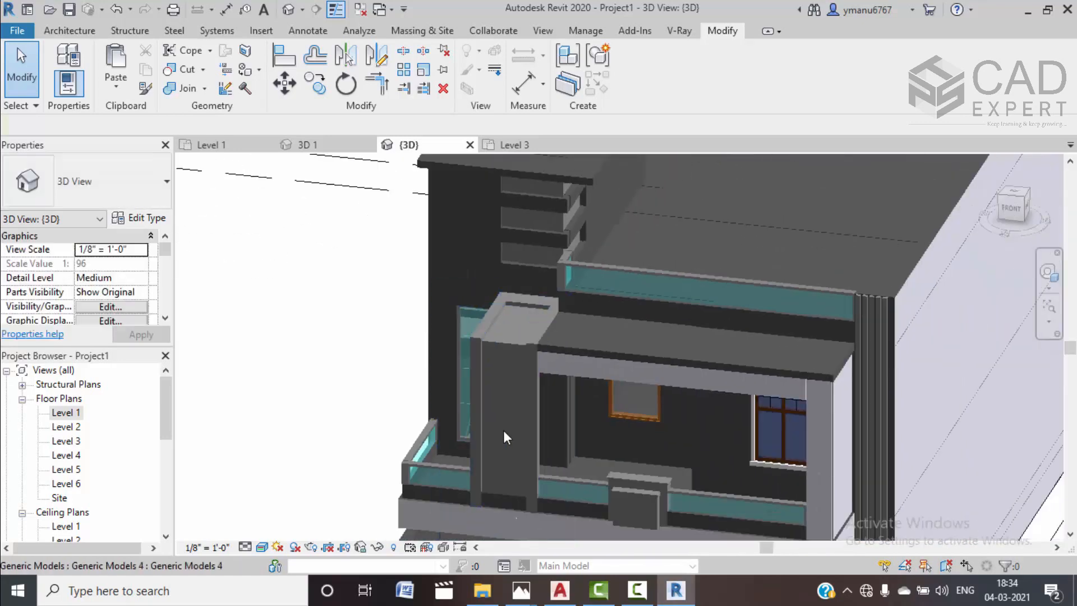
pyautogui.keyDown('shift'); pyautogui.moveTo(570, 414); pyautogui.dragTo(538, 415, button='middle'); pyautogui.keyUp('shift')
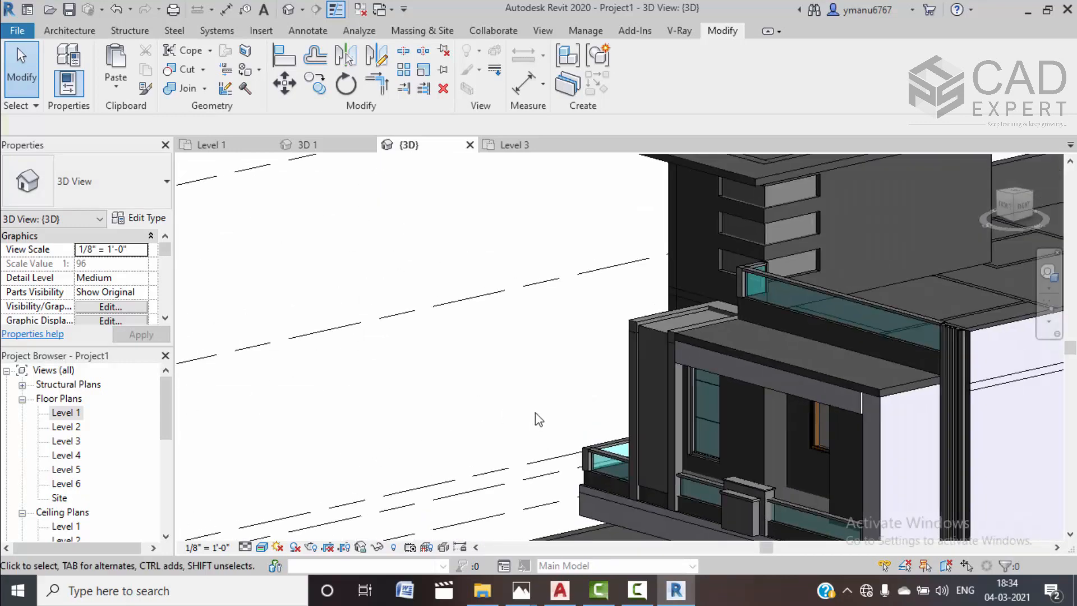
pyautogui.scroll(-3, 645, 474)
pyautogui.scroll(2, 453, 303)
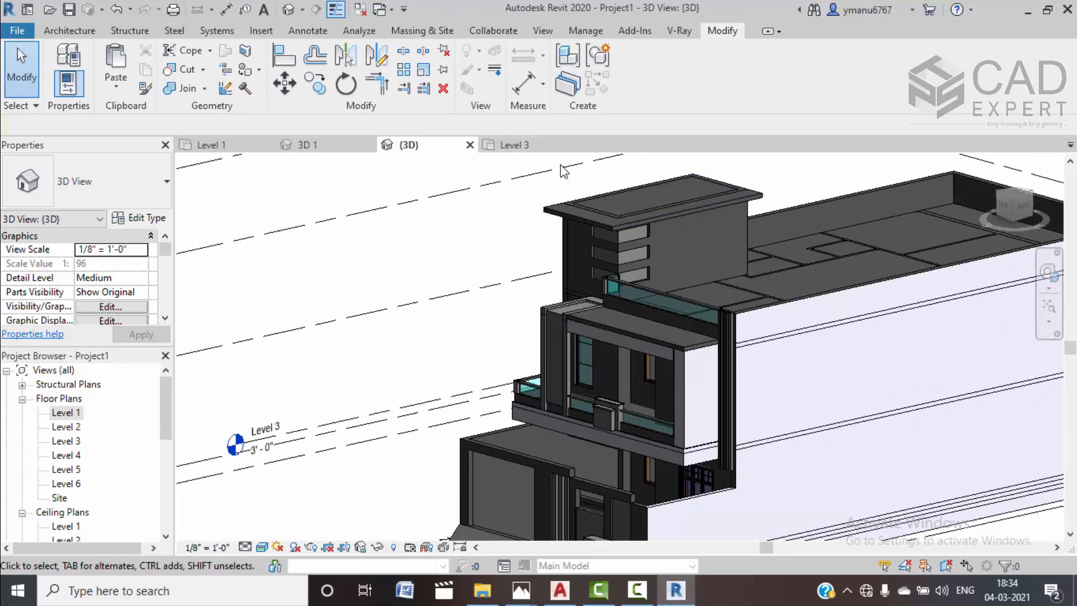
# Create a new material for the Ramp Material of the entrance ramp's type, Ramp 1, in front of the gate
pyautogui.click(584, 32)
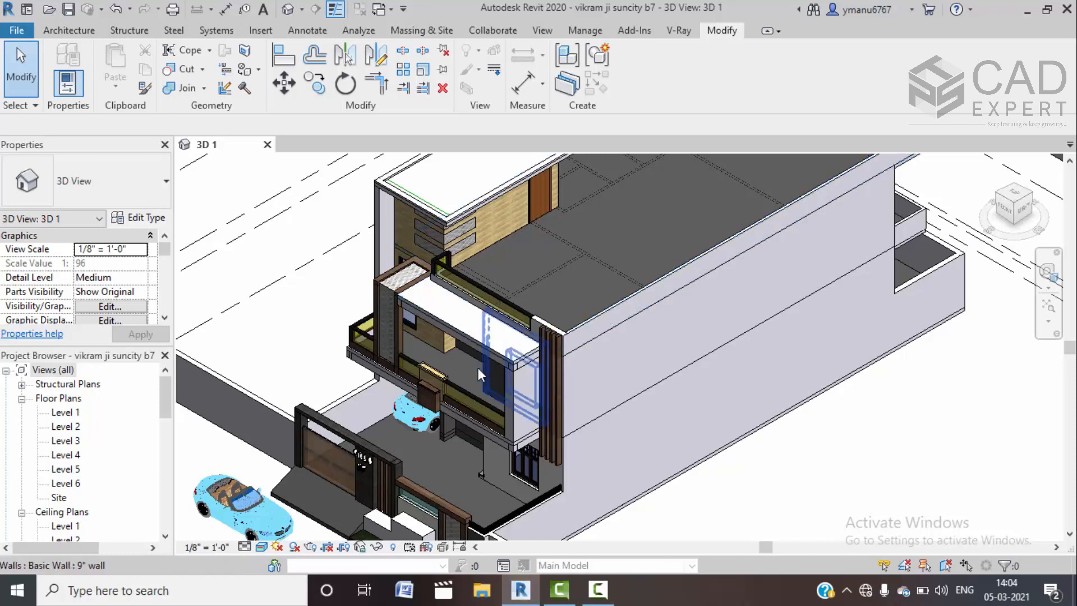
pyautogui.moveTo(407, 389); pyautogui.dragTo(444, 432, button='middle')
pyautogui.scroll(2, 481, 432)
pyautogui.moveTo(517, 424); pyautogui.dragTo(498, 335, button='middle')
pyautogui.moveTo(477, 393); pyautogui.dragTo(629, 364, button='middle')
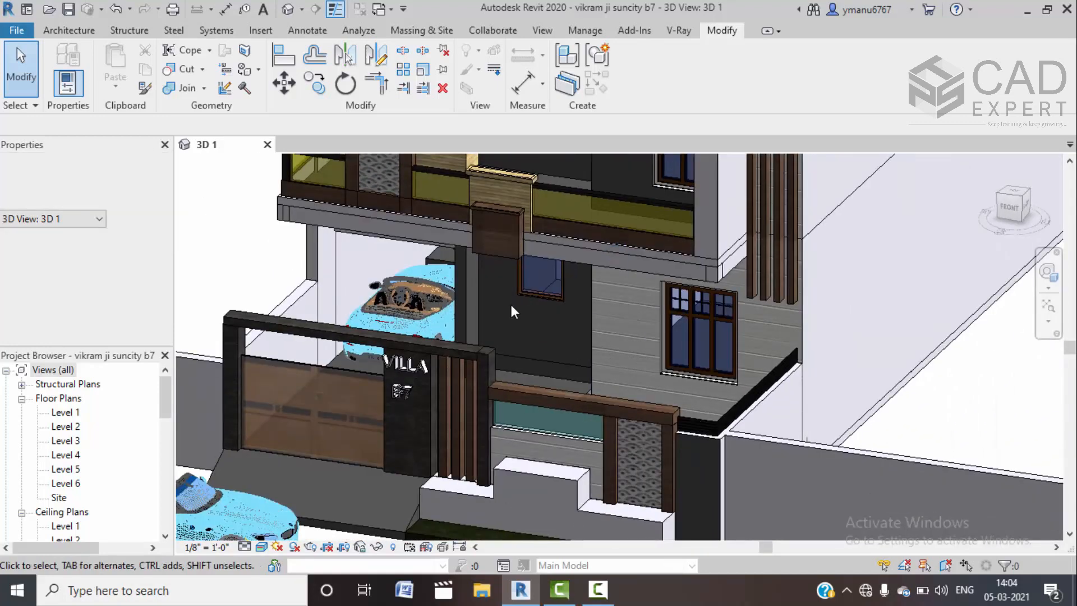
pyautogui.scroll(1, 512, 312)
pyautogui.moveTo(512, 312)
pyautogui.mouseDown(button='middle')
pyautogui.moveTo(501, 315)
pyautogui.moveTo(538, 452)
pyautogui.moveTo(555, 362)
pyautogui.moveTo(515, 300)
pyautogui.moveTo(524, 309)
pyautogui.mouseUp(button='middle')
pyautogui.moveTo(493, 460); pyautogui.dragTo(515, 416, button='middle')
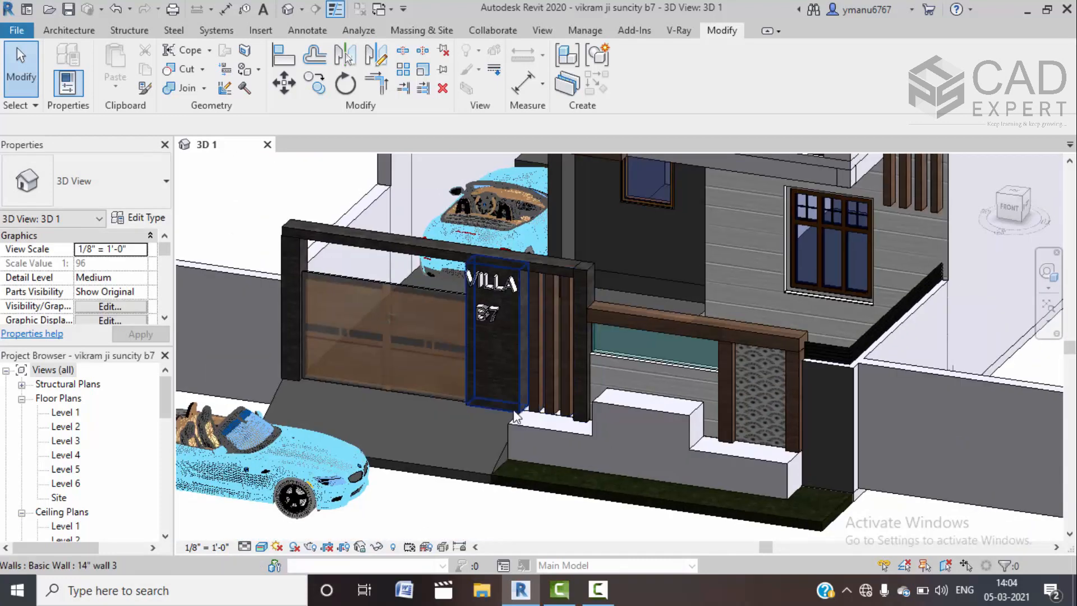
pyautogui.click(272, 399)
pyautogui.click(139, 218)
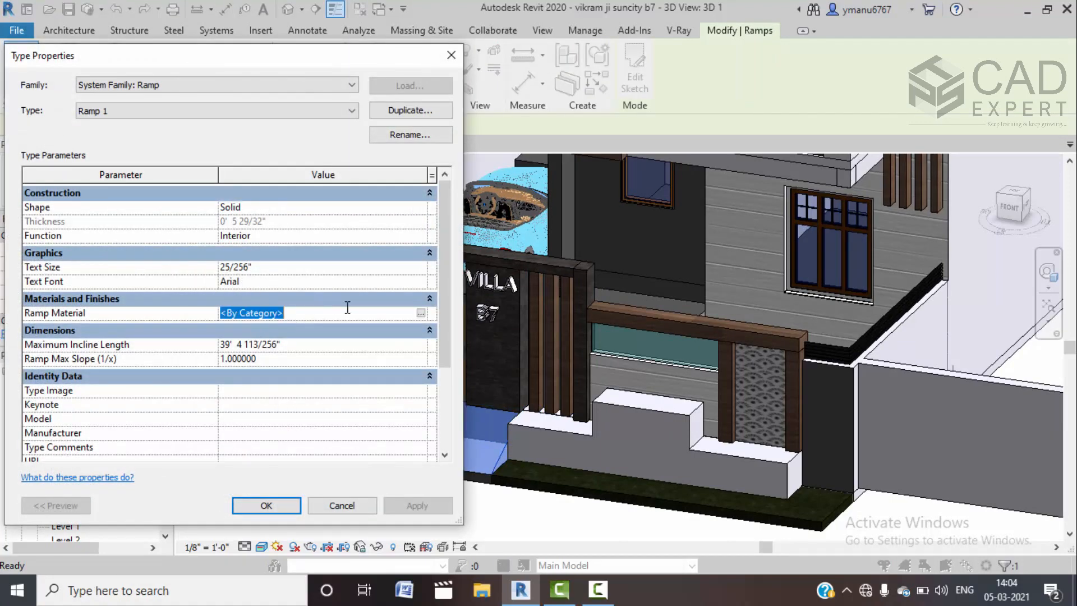
pyautogui.click(421, 313)
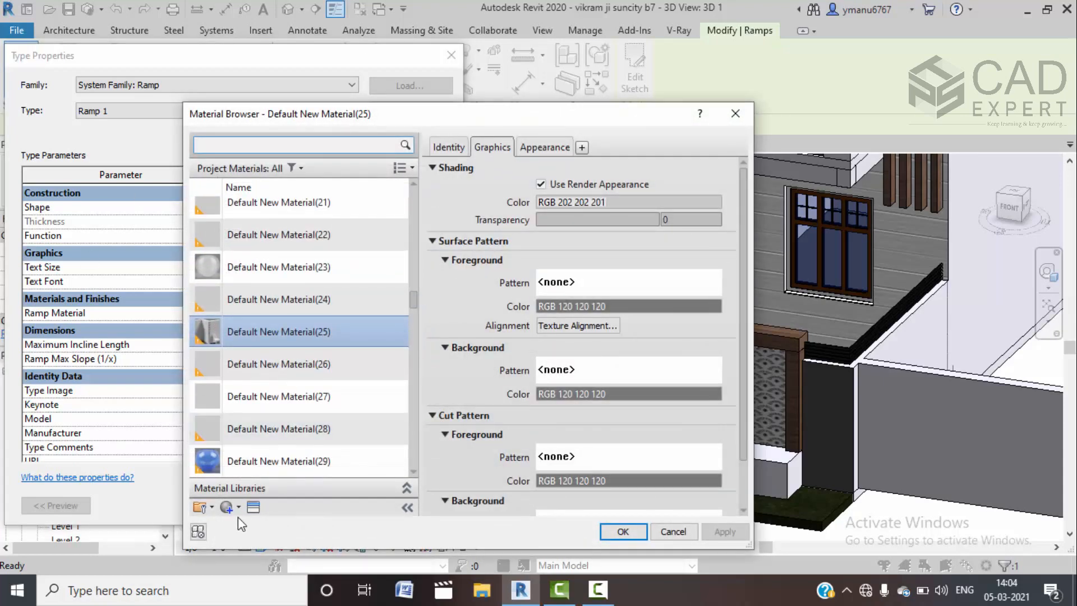
pyautogui.click(239, 507)
pyautogui.click(245, 522)
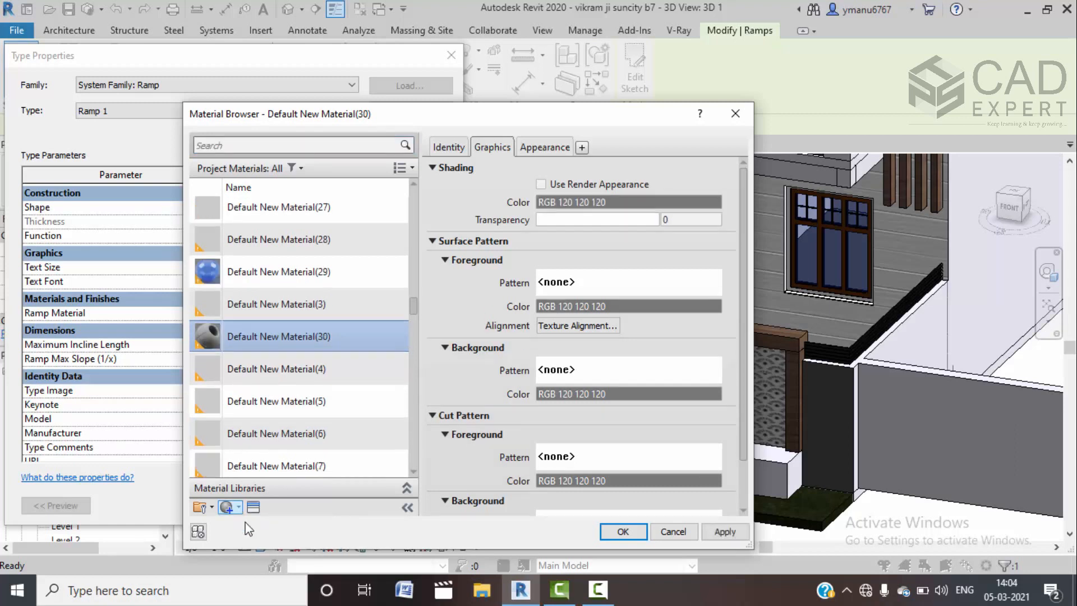
# Use the render appearance for shading, set marble 1.jpg as the material's image and assign the material to the ramp
pyautogui.click(542, 185)
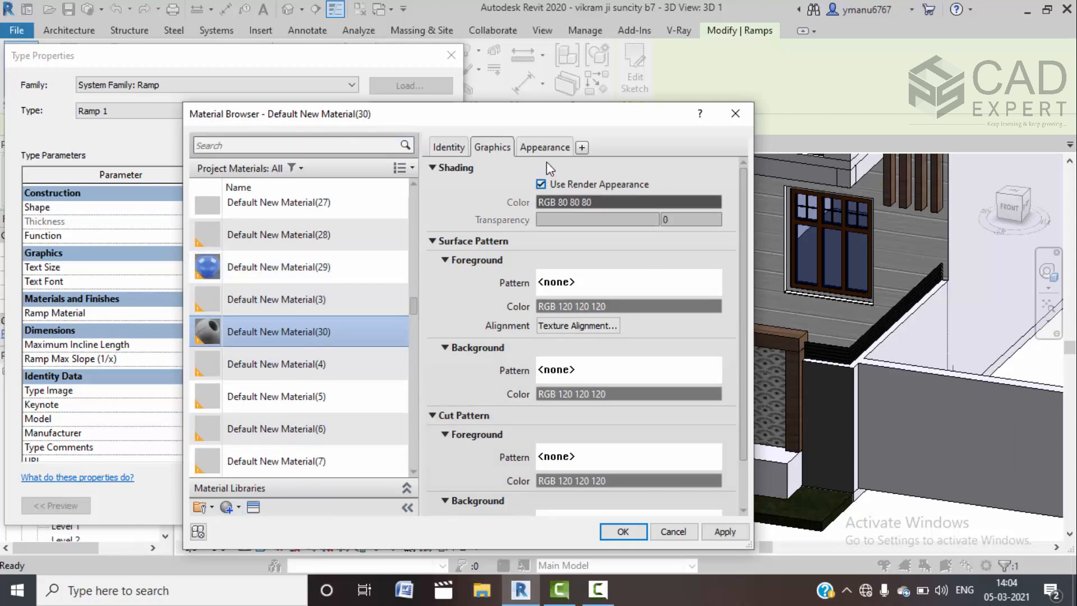
pyautogui.click(549, 150)
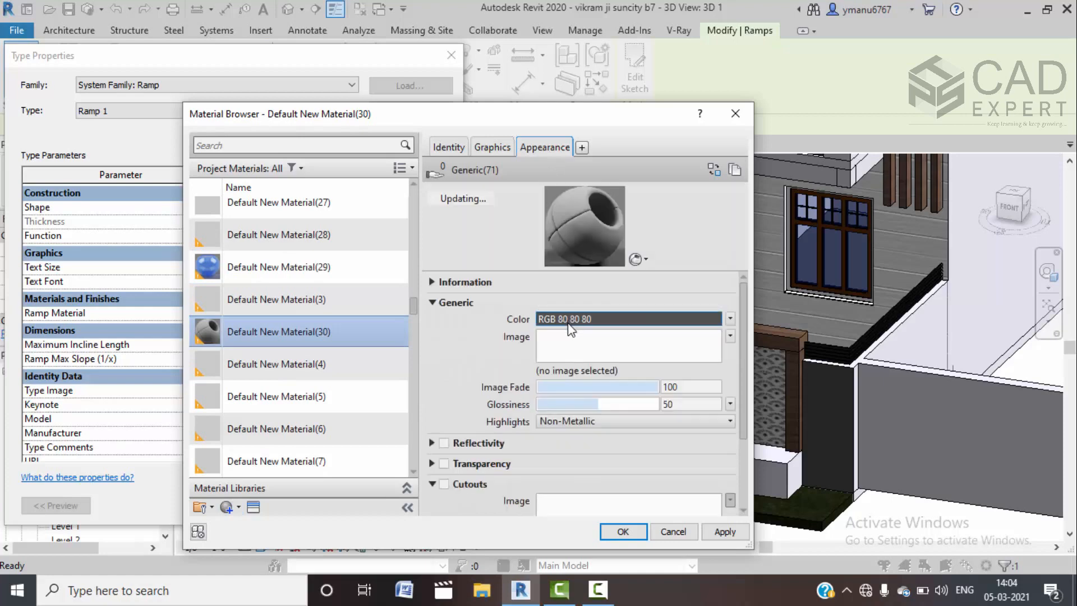
pyautogui.click(557, 343)
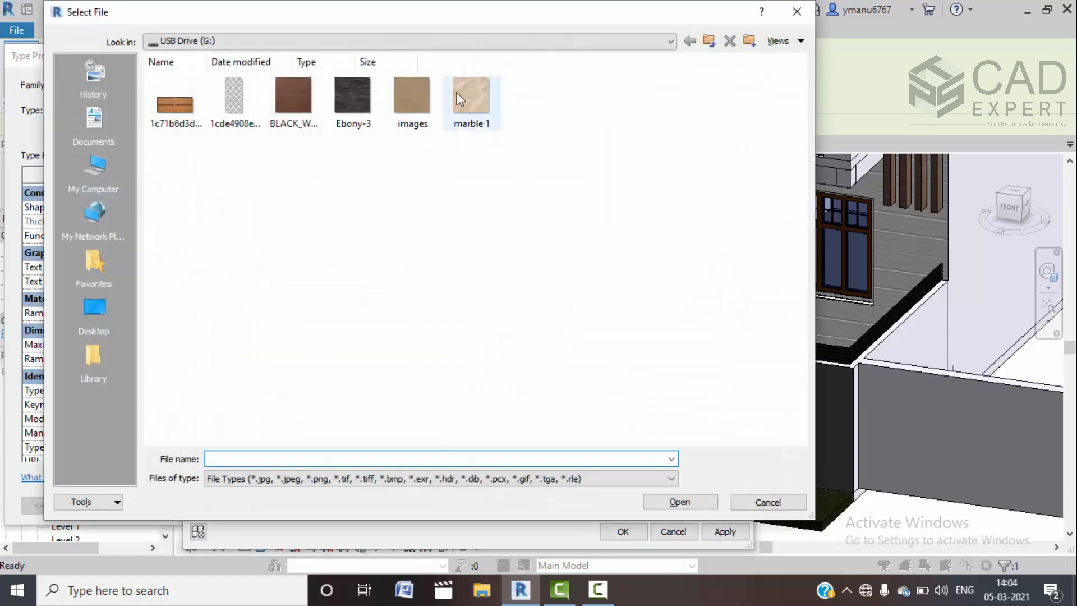
pyautogui.click(673, 500)
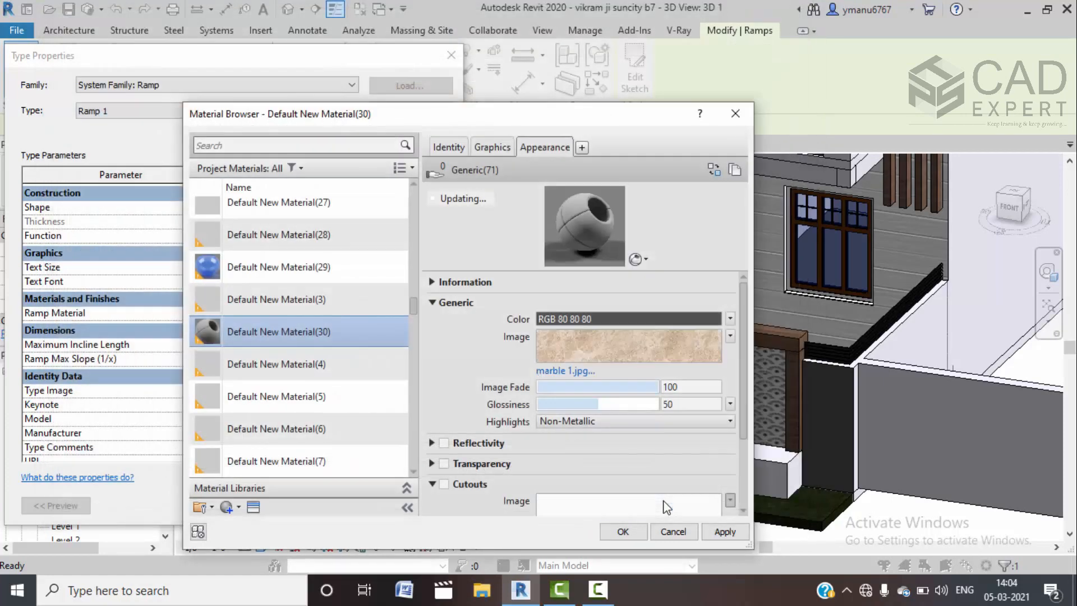
pyautogui.click(622, 532)
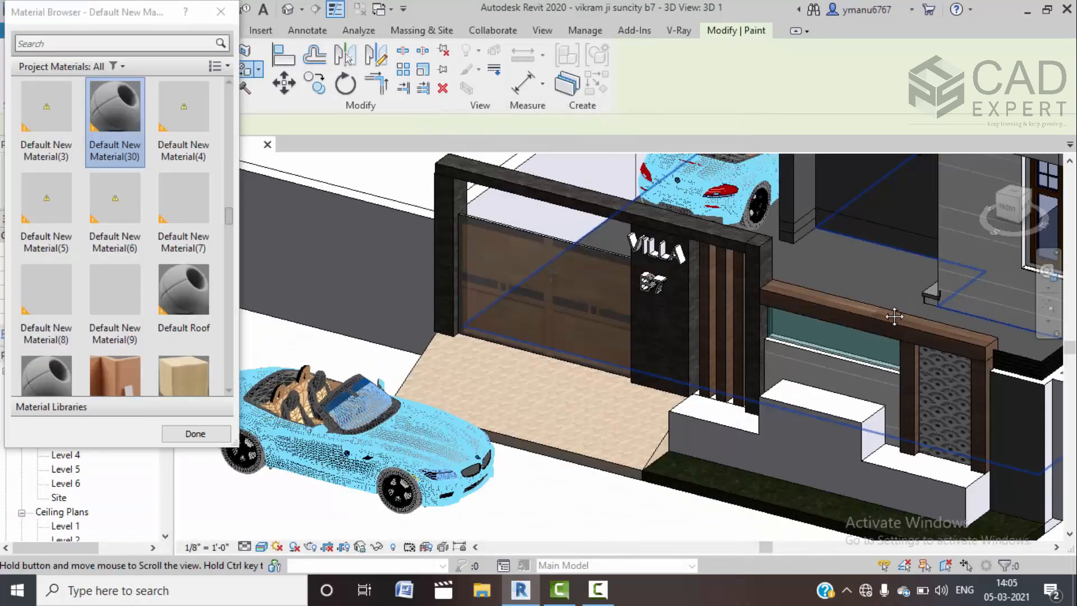
# Paint the ground floor slab behind the gate and the front balcony floor with Default New Material(30)
pyautogui.keyDown('shift'); pyautogui.moveTo(875, 252); pyautogui.dragTo(886, 315, button='middle'); pyautogui.keyUp('shift')
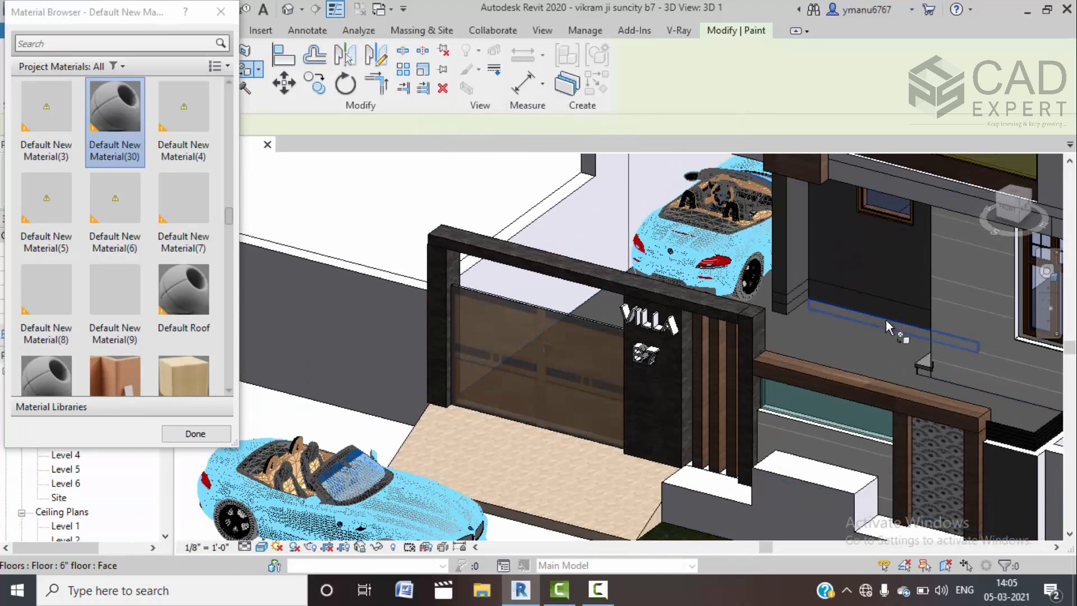
pyautogui.click(859, 319)
pyautogui.scroll(-2, 839, 312)
pyautogui.moveTo(839, 311); pyautogui.dragTo(822, 444, button='middle')
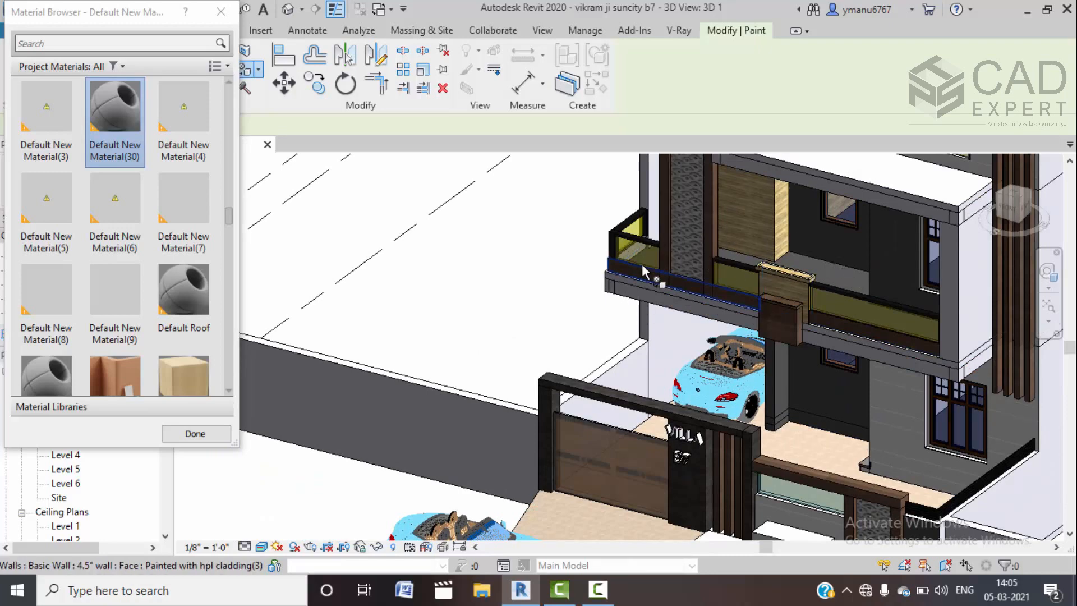
pyautogui.scroll(4, 823, 264)
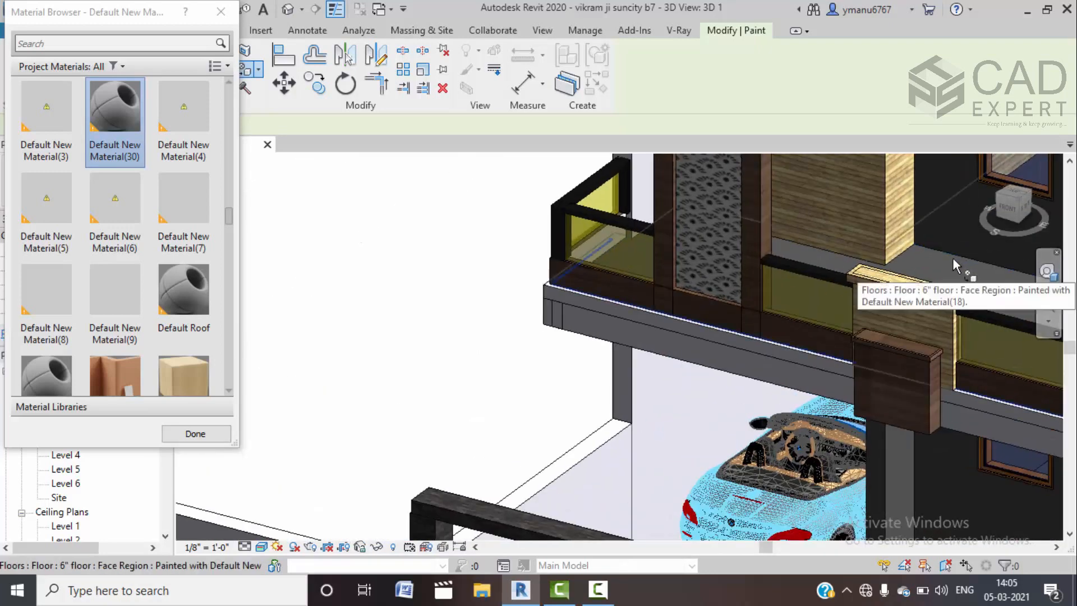
pyautogui.click(954, 258)
pyautogui.scroll(-8, 821, 254)
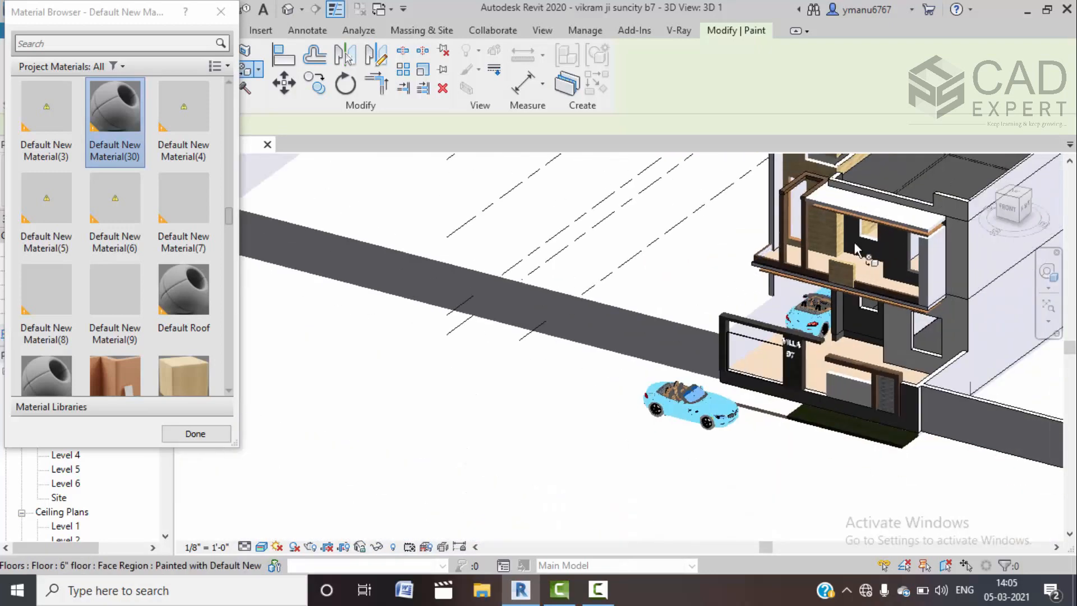
# Paint the roof terrace floor and the stair tower's roof with Default New Material(30) and finish painting
pyautogui.moveTo(858, 314)
pyautogui.mouseDown(button='middle')
pyautogui.moveTo(851, 260)
pyautogui.moveTo(874, 173)
pyautogui.mouseUp(button='middle')
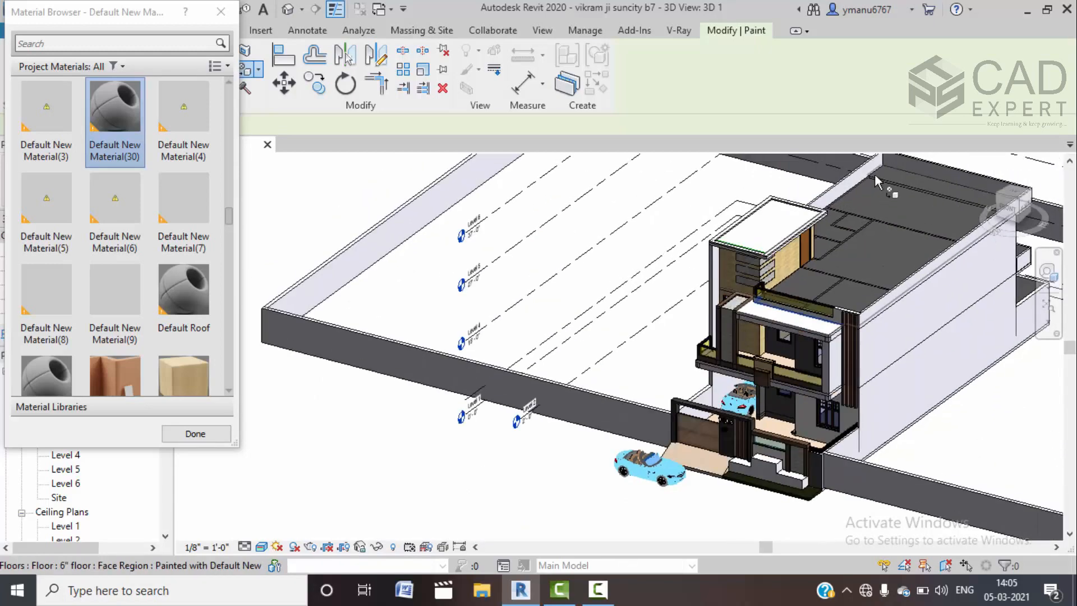
pyautogui.scroll(5, 870, 179)
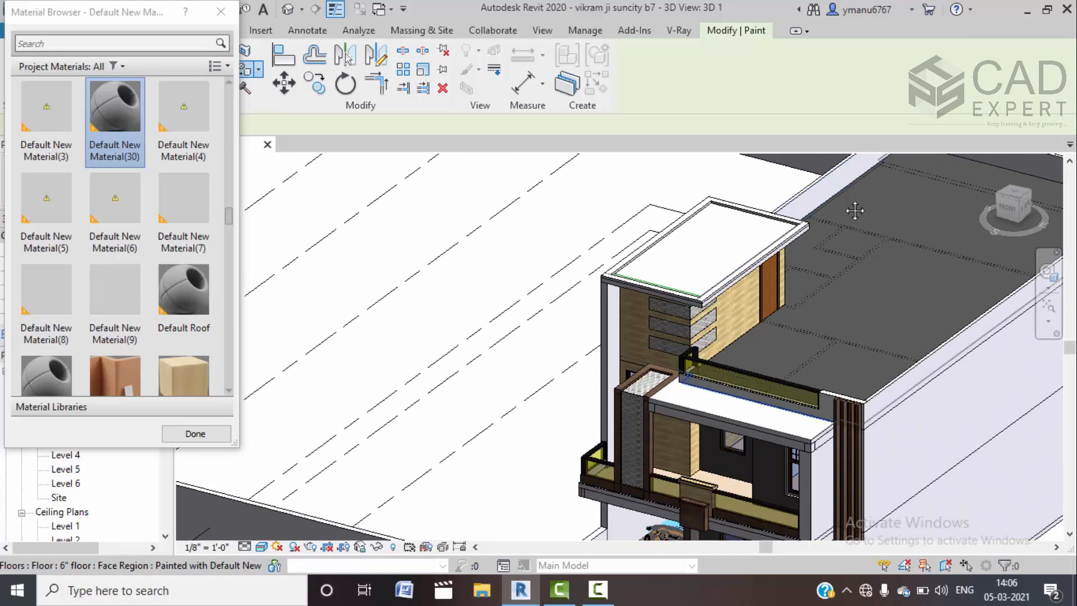
pyautogui.moveTo(851, 188); pyautogui.dragTo(798, 301, button='middle')
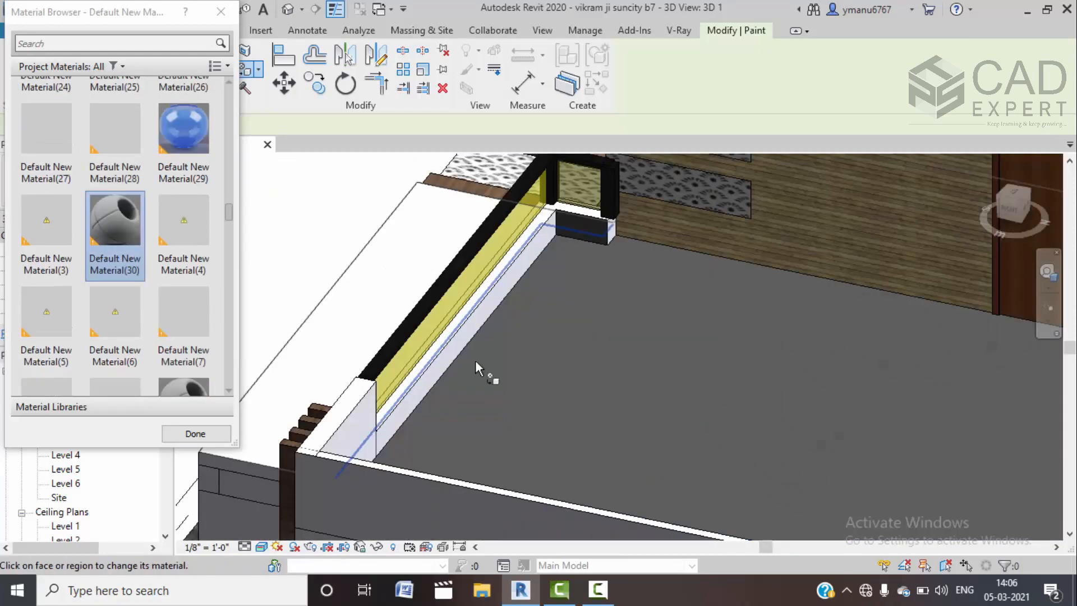
pyautogui.click(477, 361)
pyautogui.scroll(3, 574, 320)
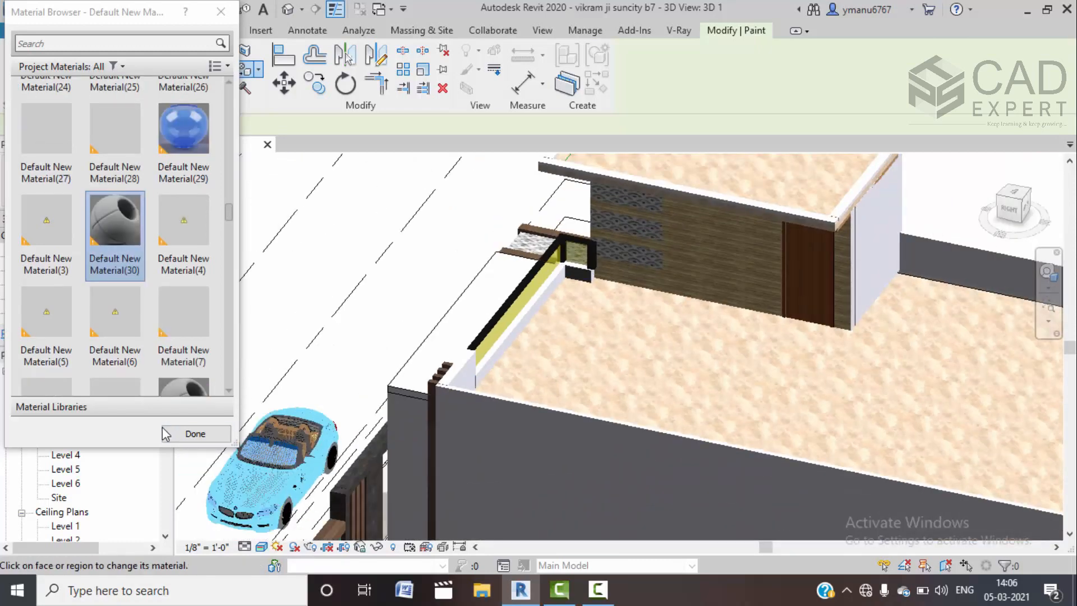
pyautogui.click(194, 434)
pyautogui.scroll(-2, 329, 357)
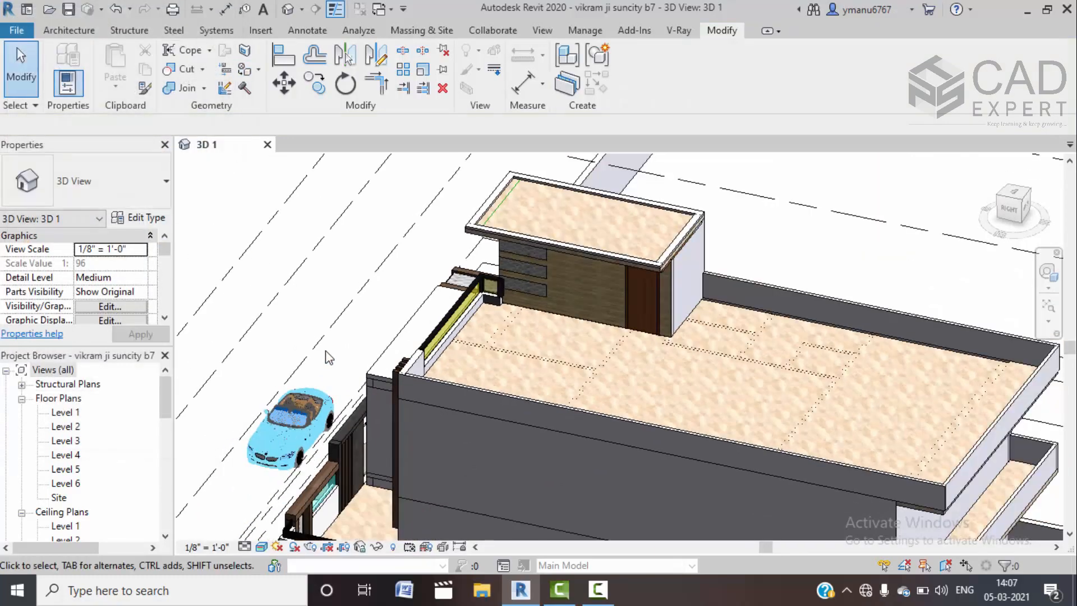
pyautogui.scroll(-3, 328, 357)
pyautogui.keyDown('shift'); pyautogui.moveTo(351, 363); pyautogui.dragTo(488, 360, button='middle'); pyautogui.keyUp('shift')
pyautogui.keyDown('shift'); pyautogui.moveTo(617, 418); pyautogui.dragTo(600, 269, button='middle'); pyautogui.keyUp('shift')
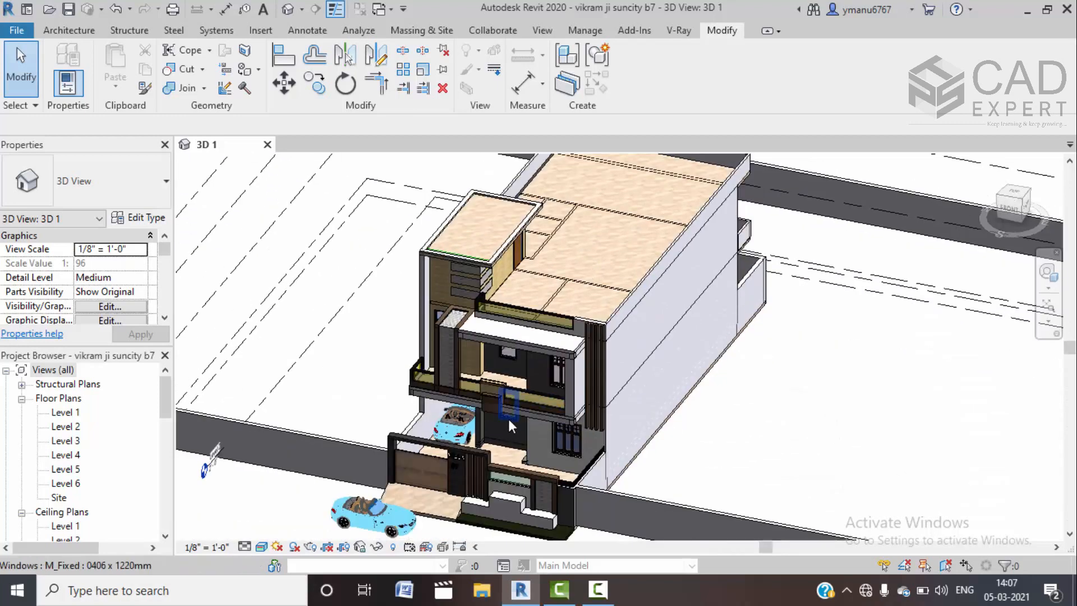
pyautogui.scroll(5, 510, 416)
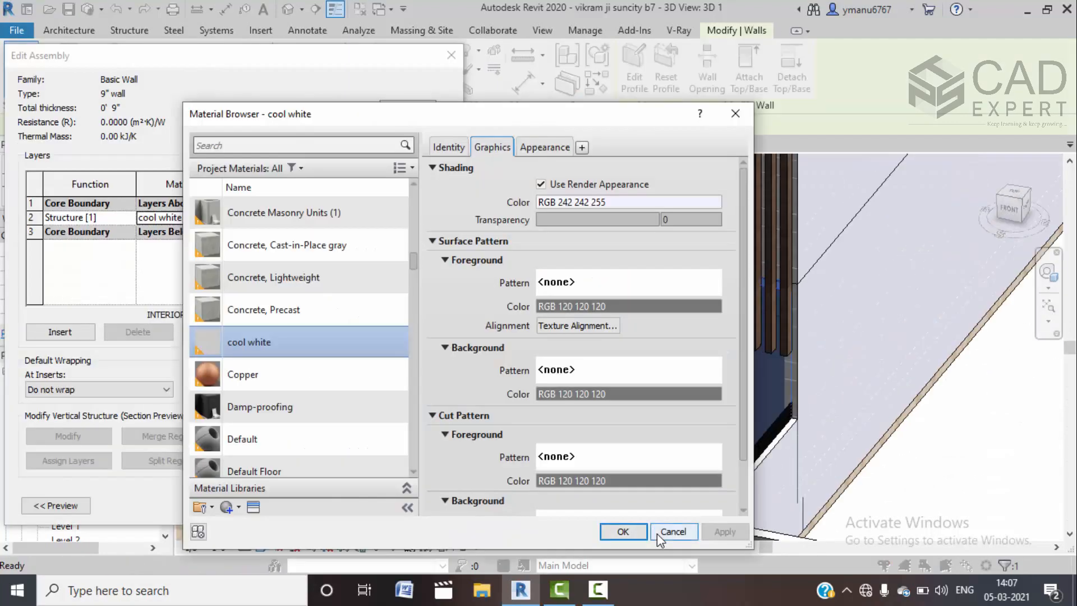
pyautogui.click(657, 533)
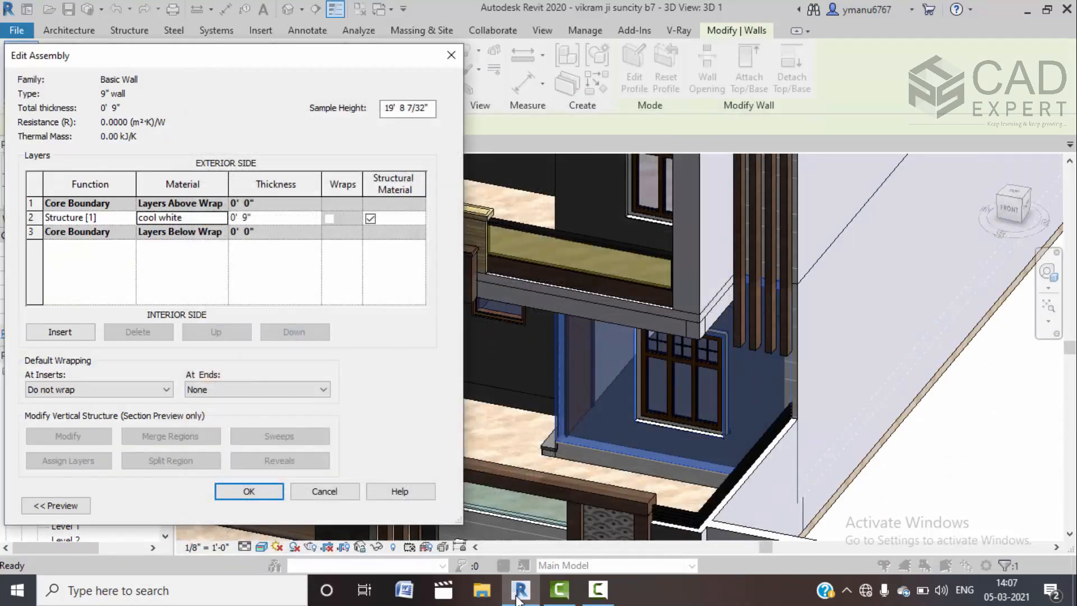
pyautogui.click(335, 491)
pyautogui.click(353, 502)
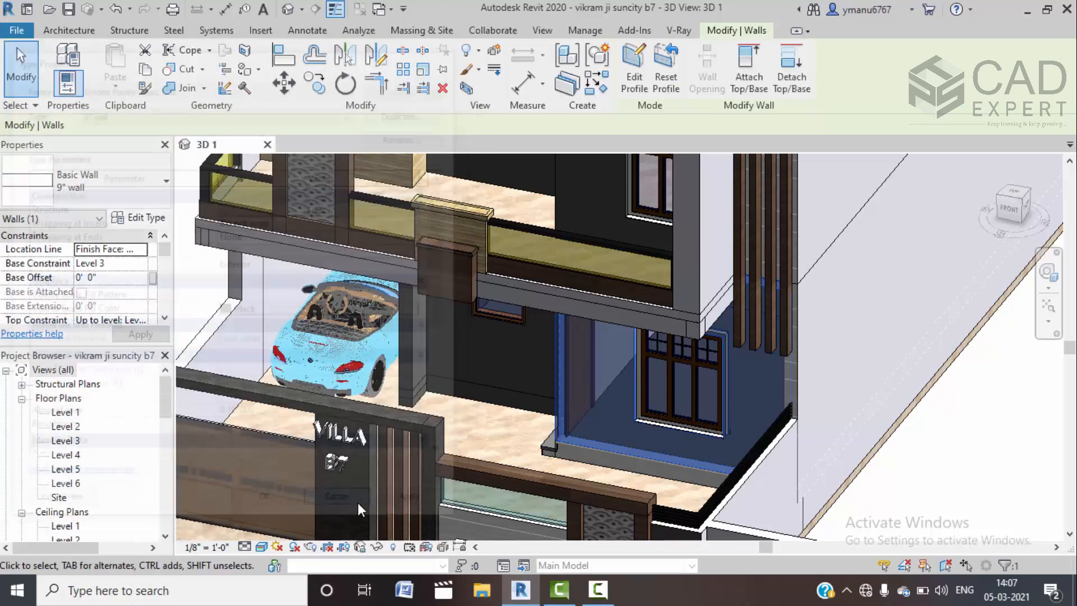
pyautogui.press('Escape')
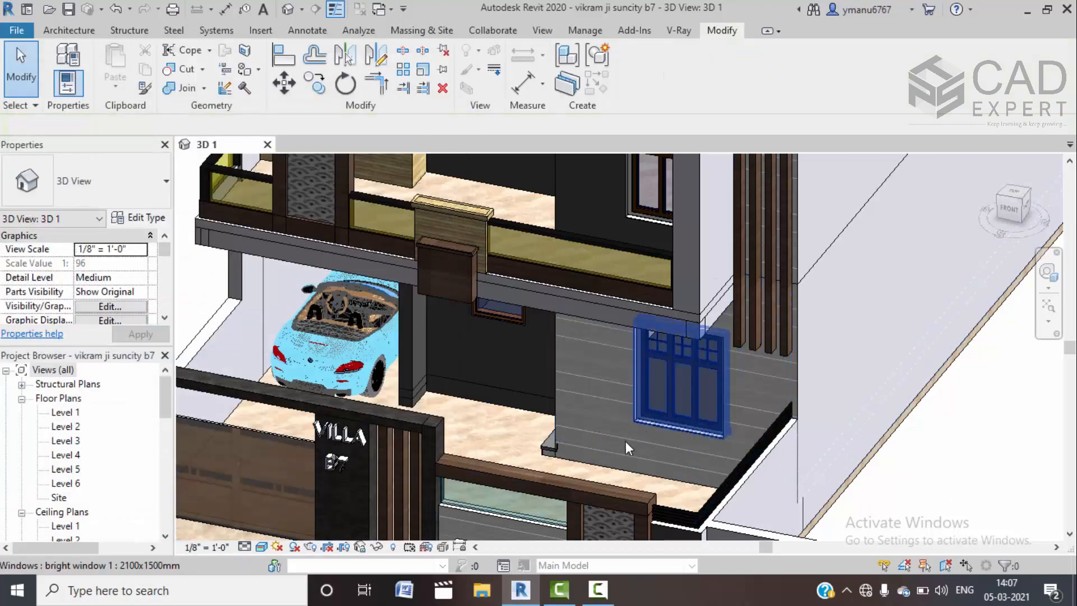
# Check the rendered villa image in Photos and paint the recessed ground-floor front wall and its base strip with Default New Material(31)
pyautogui.scroll(-3, 629, 438)
pyautogui.scroll(2, 622, 476)
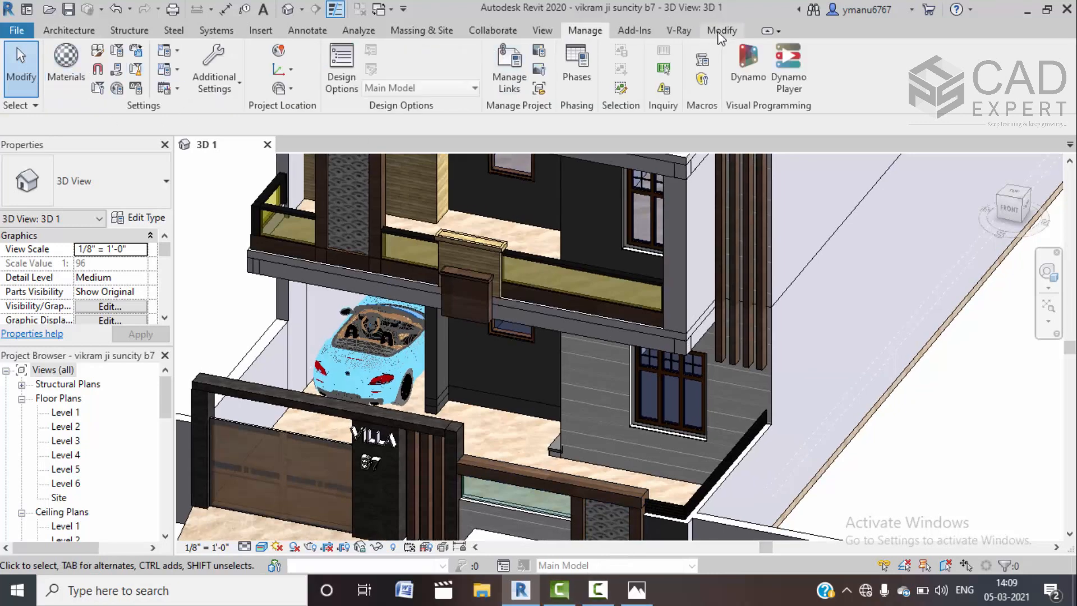
pyautogui.click(721, 31)
pyautogui.click(259, 70)
pyautogui.click(275, 88)
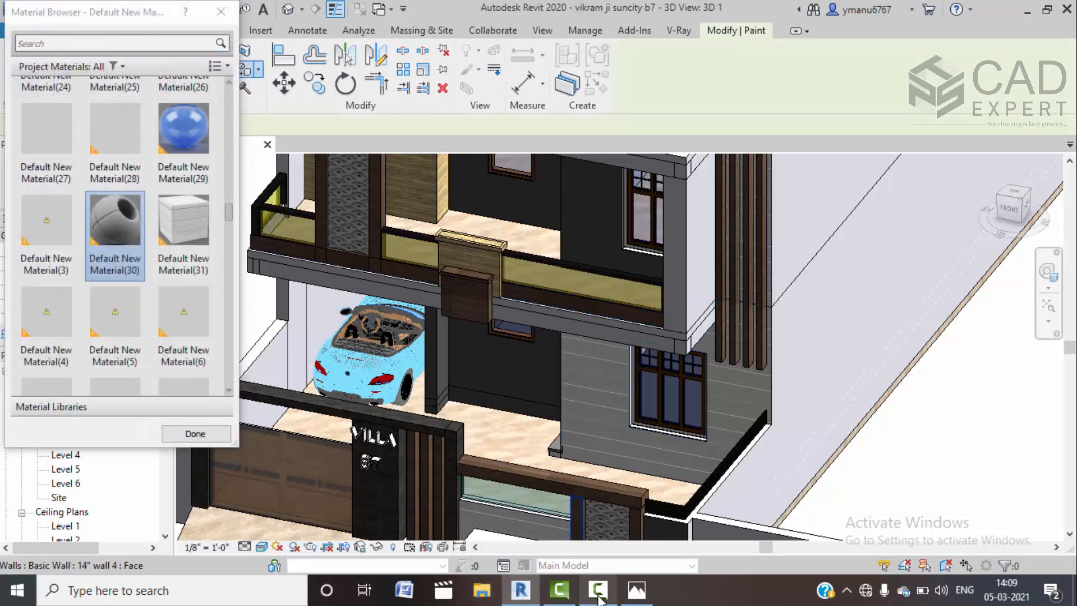
pyautogui.click(636, 590)
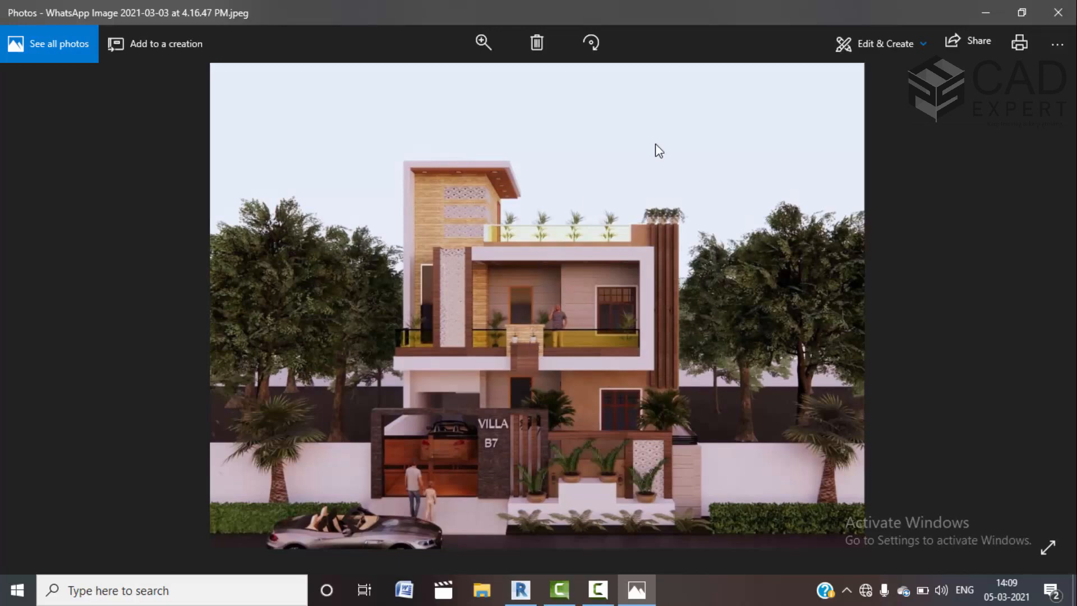
pyautogui.click(993, 6)
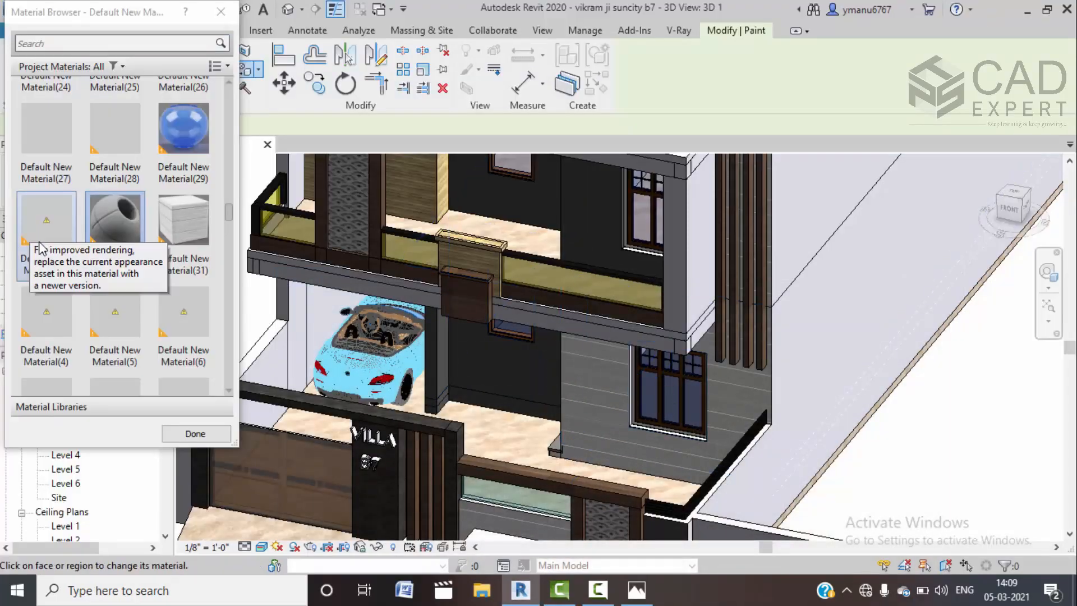
pyautogui.click(191, 229)
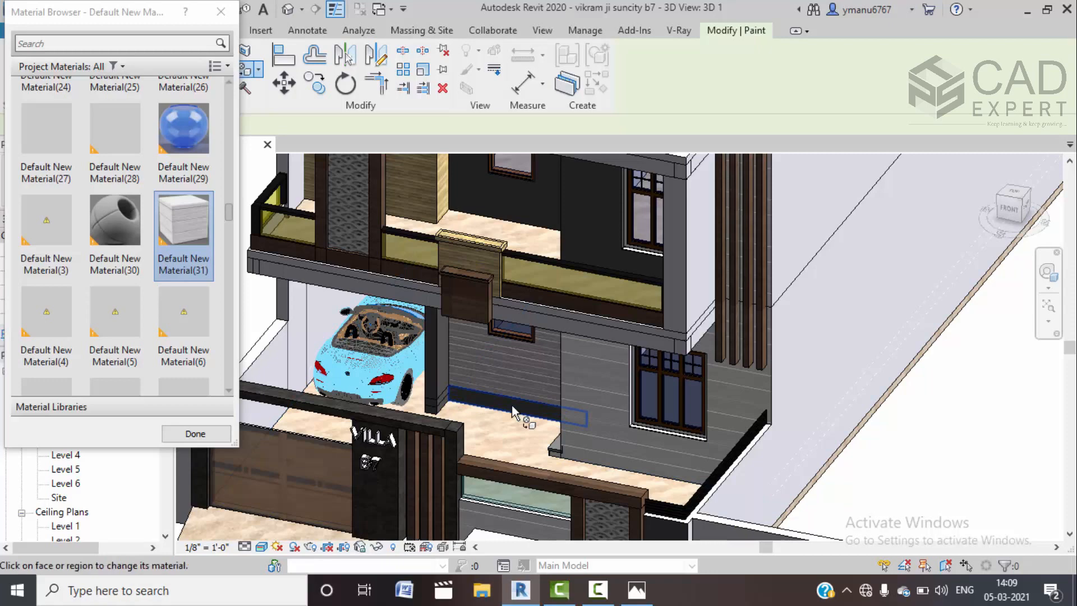
pyautogui.click(511, 405)
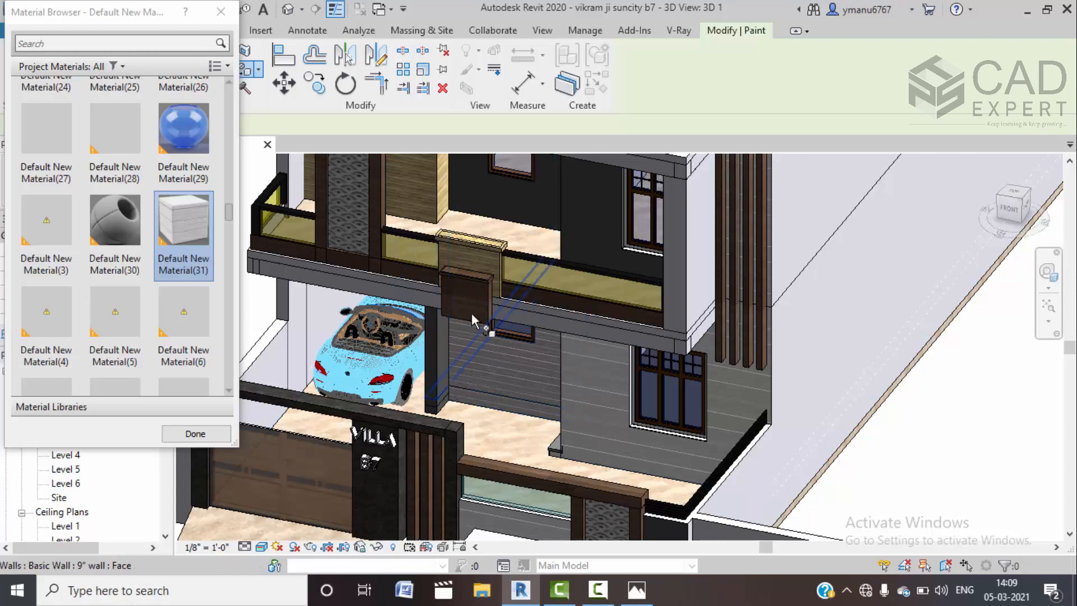
# Paint the two front wall faces behind the upper balcony with Default New Material(31)
pyautogui.moveTo(467, 225); pyautogui.dragTo(480, 331, button='middle')
pyautogui.click(483, 331)
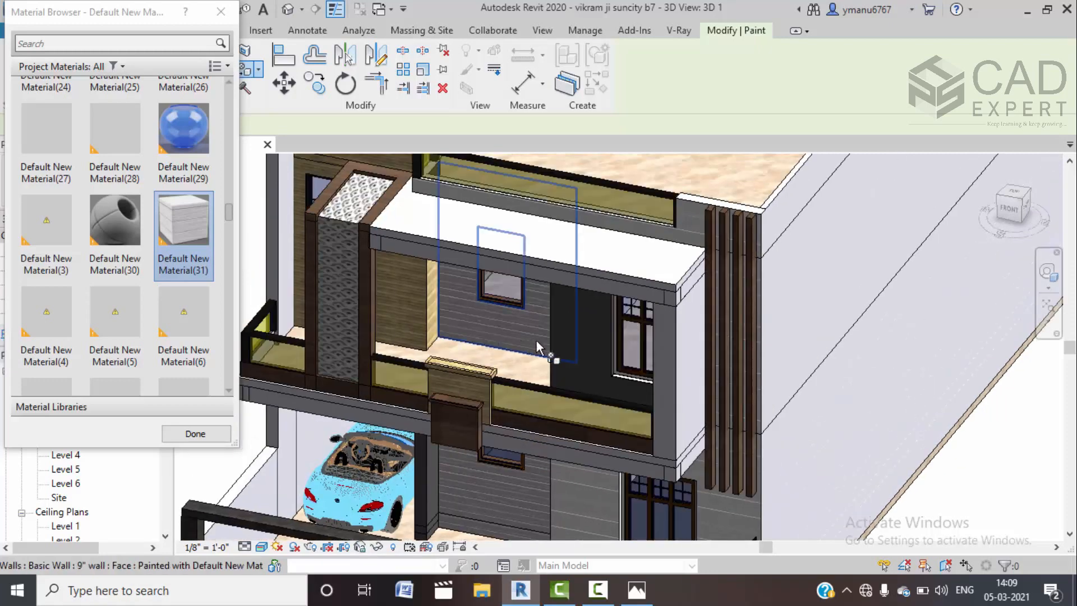
pyautogui.click(568, 365)
# Paint the narrow wall end face beside the balcony door with Default New Material(31)
pyautogui.scroll(-1, 548, 338)
pyautogui.scroll(-1, 547, 338)
pyautogui.keyDown('shift'); pyautogui.moveTo(536, 407); pyautogui.dragTo(368, 439, button='middle'); pyautogui.keyUp('shift')
pyautogui.scroll(2, 703, 331)
pyautogui.scroll(3, 704, 324)
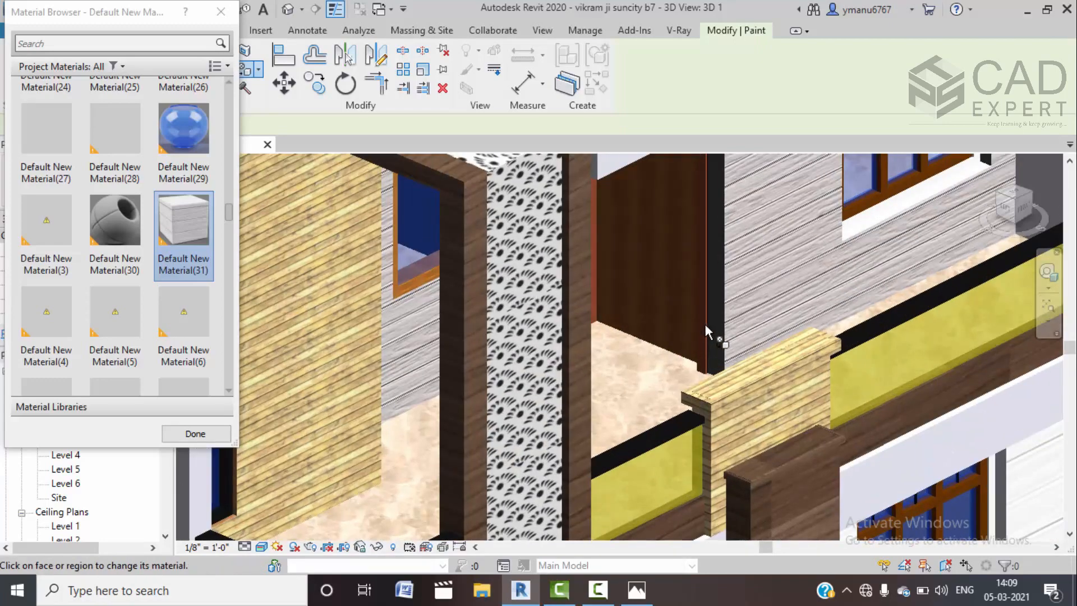
pyautogui.click(723, 335)
pyautogui.scroll(-5, 685, 311)
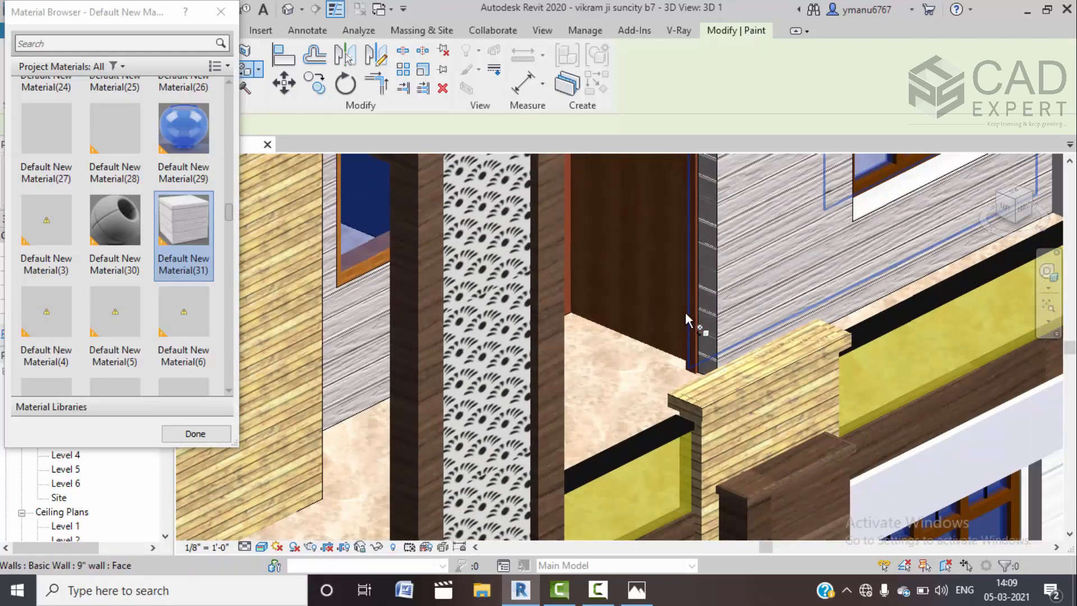
pyautogui.scroll(2, 704, 361)
pyautogui.scroll(2, 687, 441)
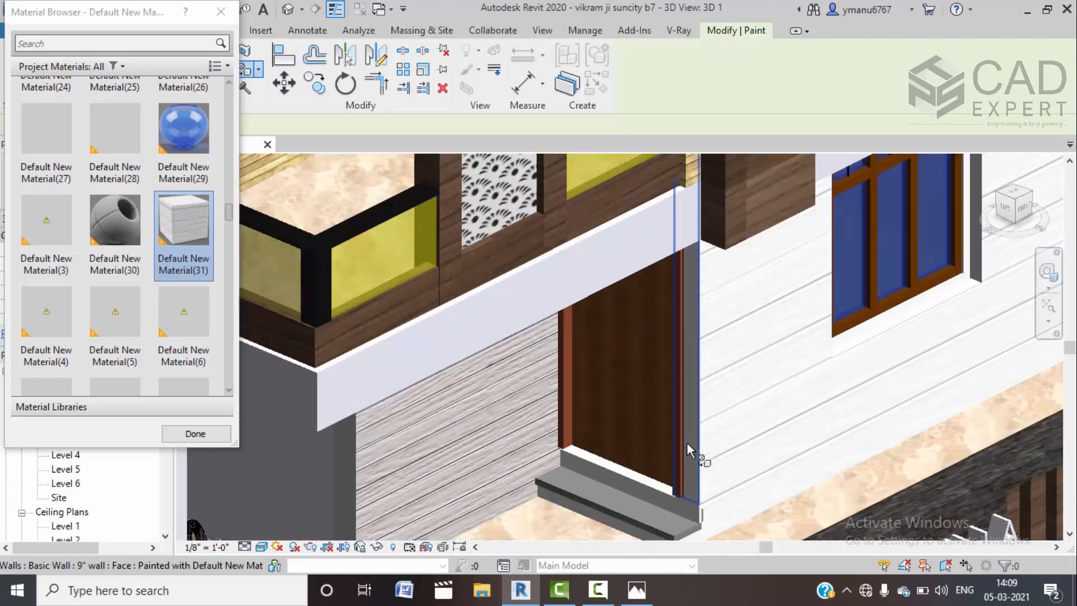
# Paint the narrow front end face of the carport wall, beside the recessed plank-clad wall, with Default New Material(31)
pyautogui.moveTo(605, 458); pyautogui.dragTo(628, 344, button='middle')
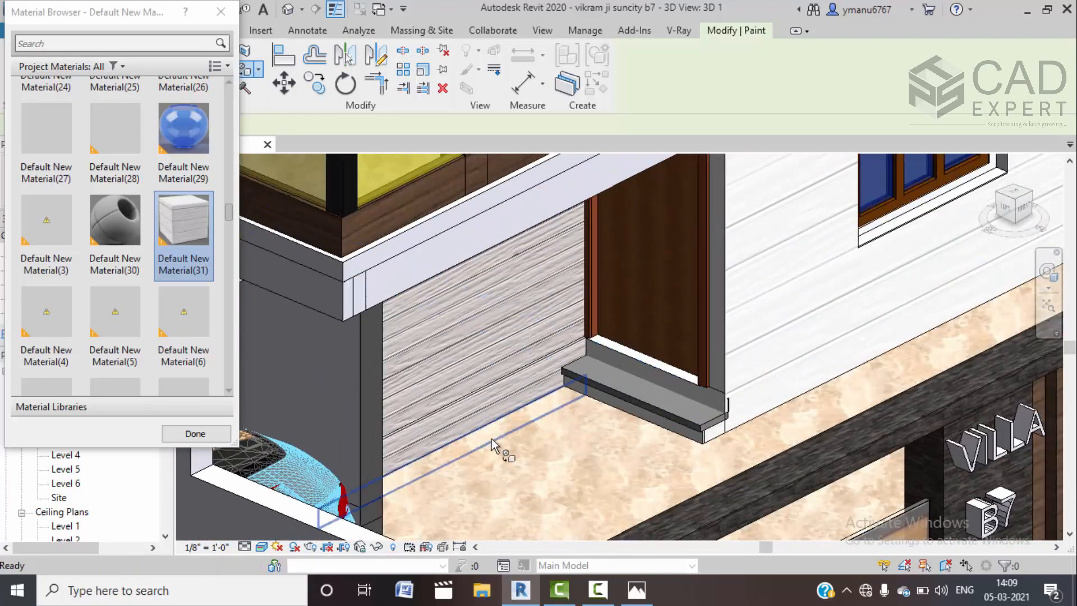
pyautogui.click(373, 456)
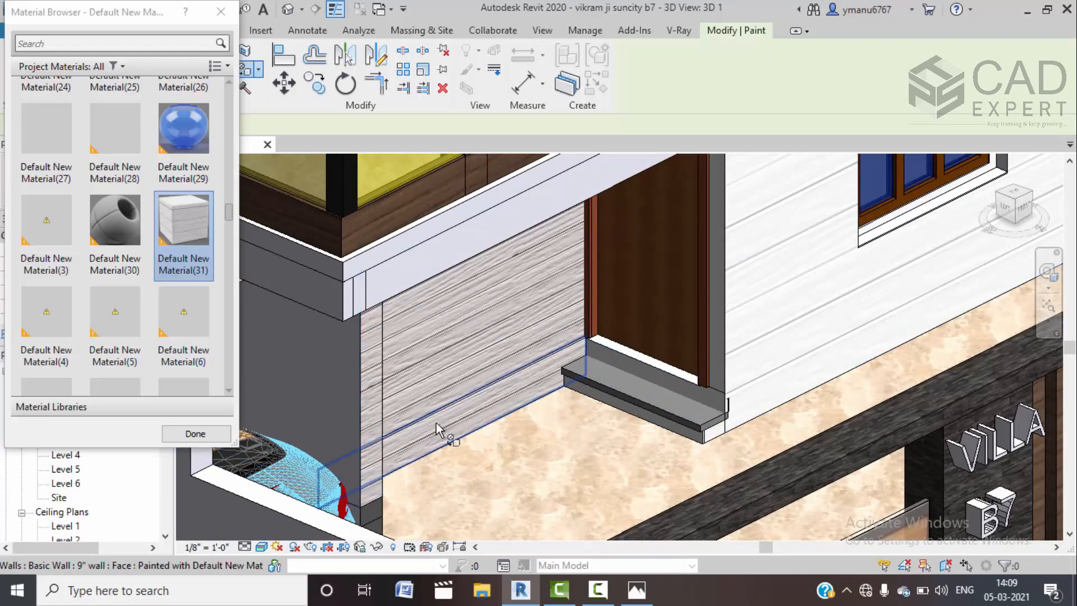
pyautogui.scroll(-3, 404, 477)
pyautogui.scroll(5, 395, 480)
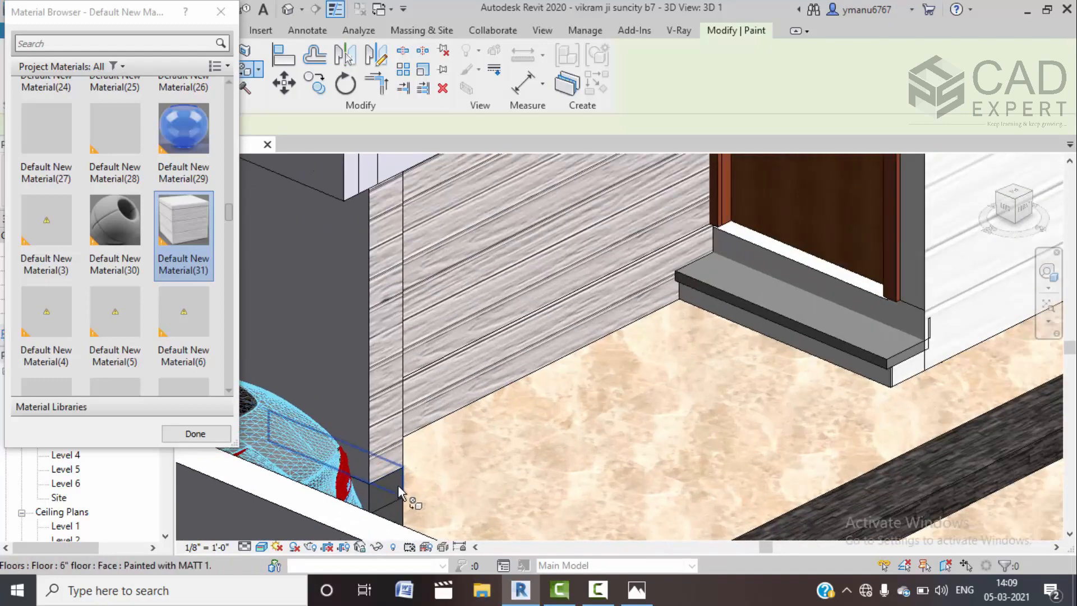
# Paint the porch-facing side of the carport wall end with Default New Material(31) and finish painting
pyautogui.moveTo(406, 481); pyautogui.dragTo(462, 371, button='middle')
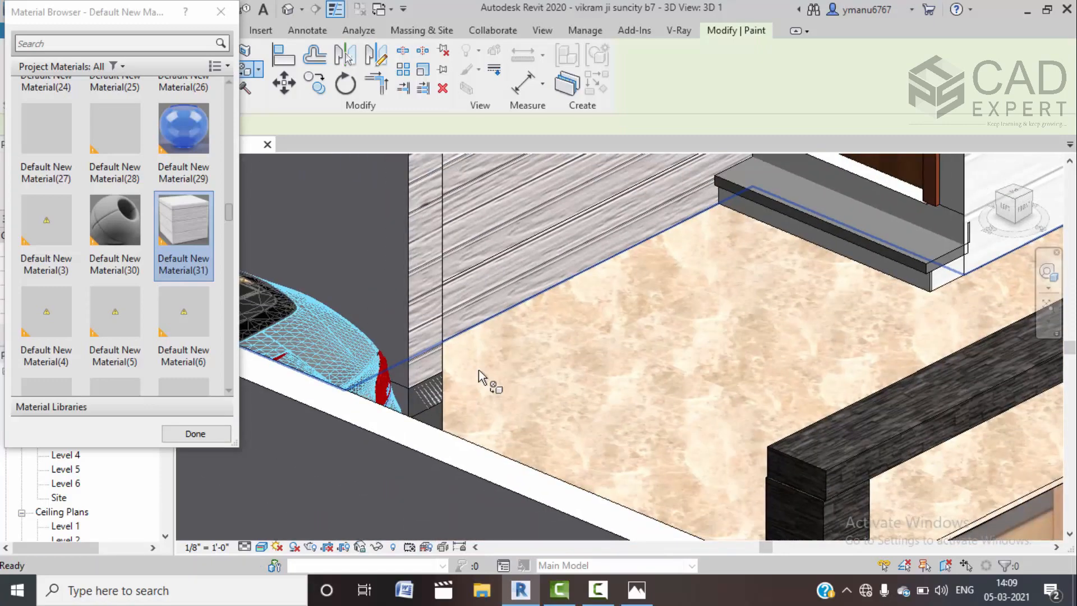
pyautogui.moveTo(548, 354)
pyautogui.keyDown('shift'); pyautogui.mouseDown(button='middle')
pyautogui.moveTo(572, 387)
pyautogui.moveTo(512, 409)
pyautogui.moveTo(401, 421)
pyautogui.moveTo(932, 245)
pyautogui.mouseUp(button='middle'); pyautogui.keyUp('shift')
pyautogui.moveTo(351, 435); pyautogui.dragTo(577, 331, button='middle')
pyautogui.moveTo(410, 323)
pyautogui.mouseDown(button='middle')
pyautogui.moveTo(431, 309)
pyautogui.moveTo(507, 382)
pyautogui.moveTo(449, 392)
pyautogui.mouseUp(button='middle')
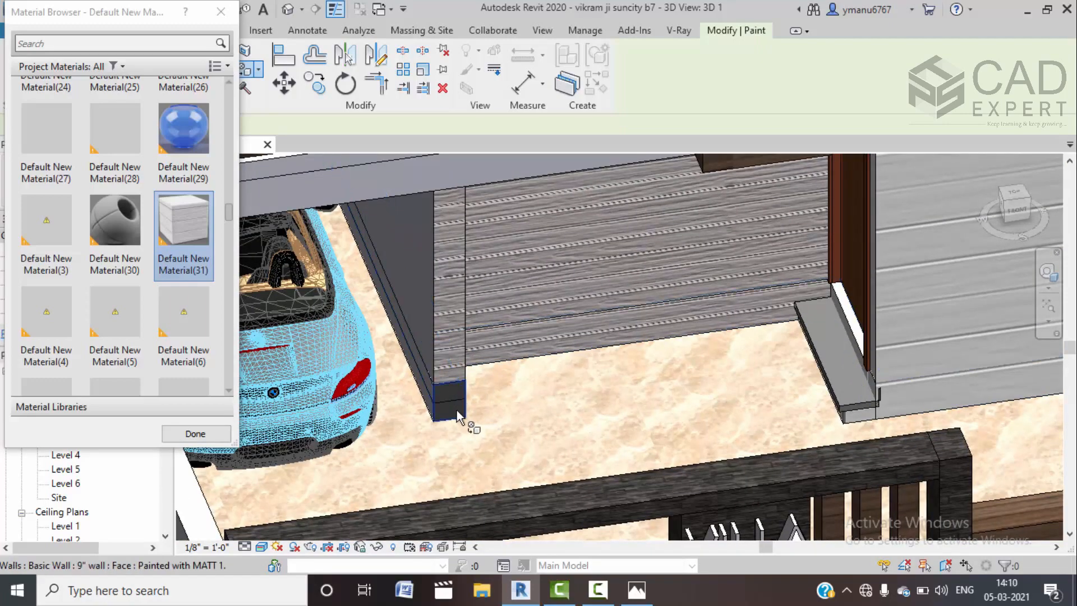
pyautogui.scroll(-2, 594, 404)
pyautogui.moveTo(614, 400); pyautogui.dragTo(536, 457, button='middle')
pyautogui.moveTo(563, 395); pyautogui.dragTo(717, 403, button='middle')
pyautogui.scroll(-3, 631, 375)
pyautogui.moveTo(630, 375); pyautogui.dragTo(432, 342, button='middle')
pyautogui.scroll(3, 354, 276)
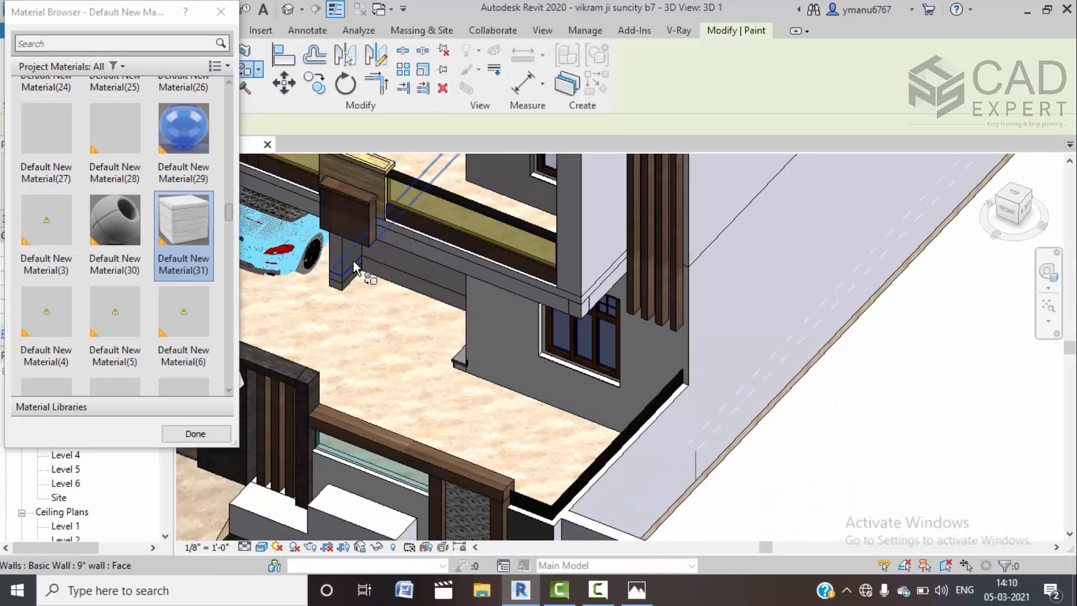
pyautogui.click(356, 271)
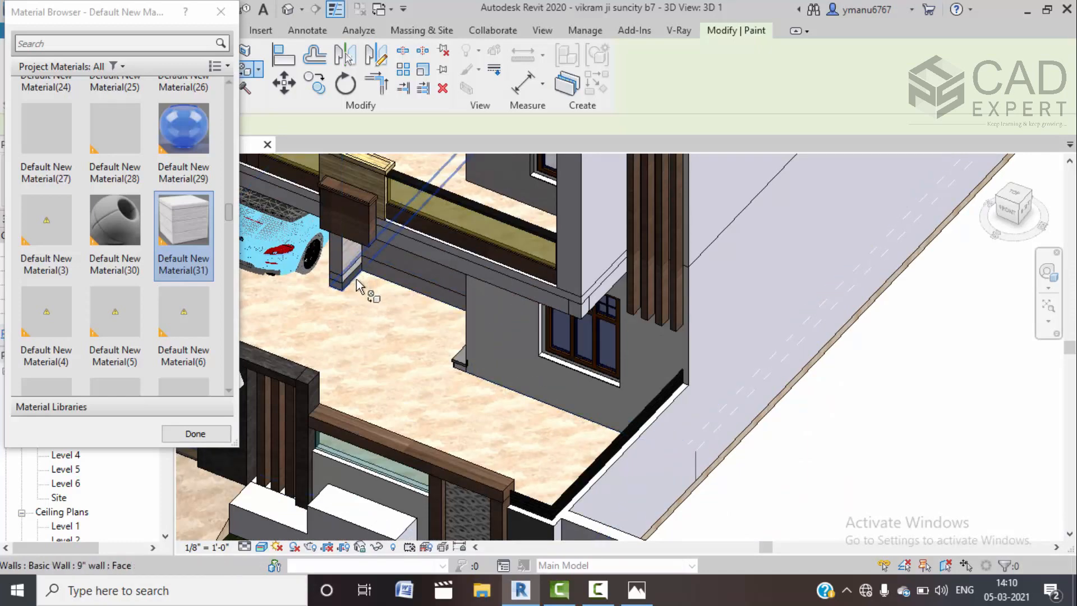
pyautogui.keyDown('shift'); pyautogui.moveTo(402, 347); pyautogui.dragTo(585, 348, button='middle'); pyautogui.keyUp('shift')
pyautogui.scroll(-3, 449, 376)
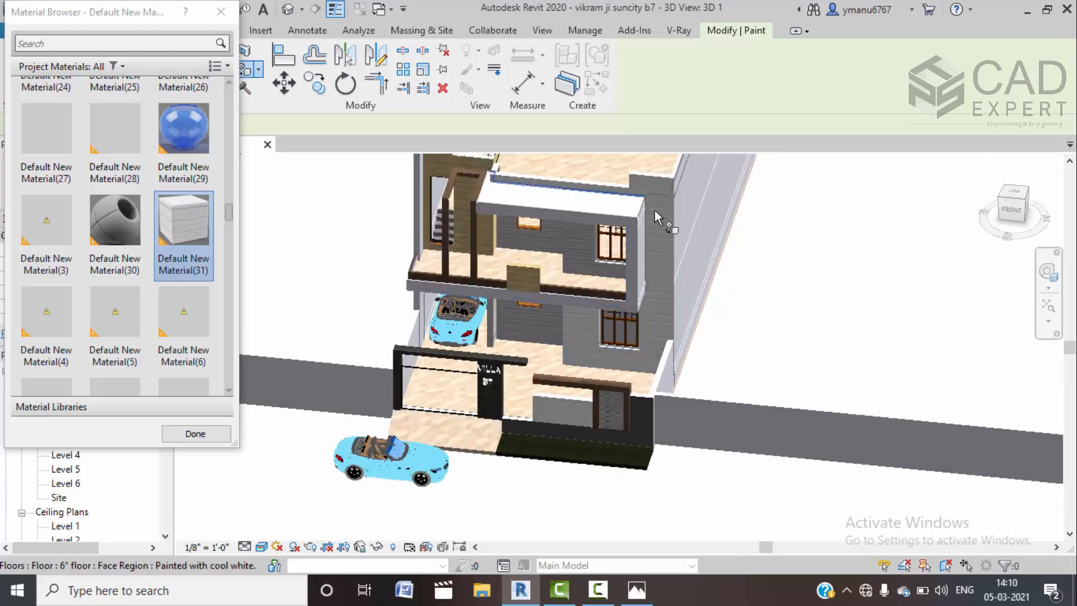
pyautogui.scroll(-1, 191, 381)
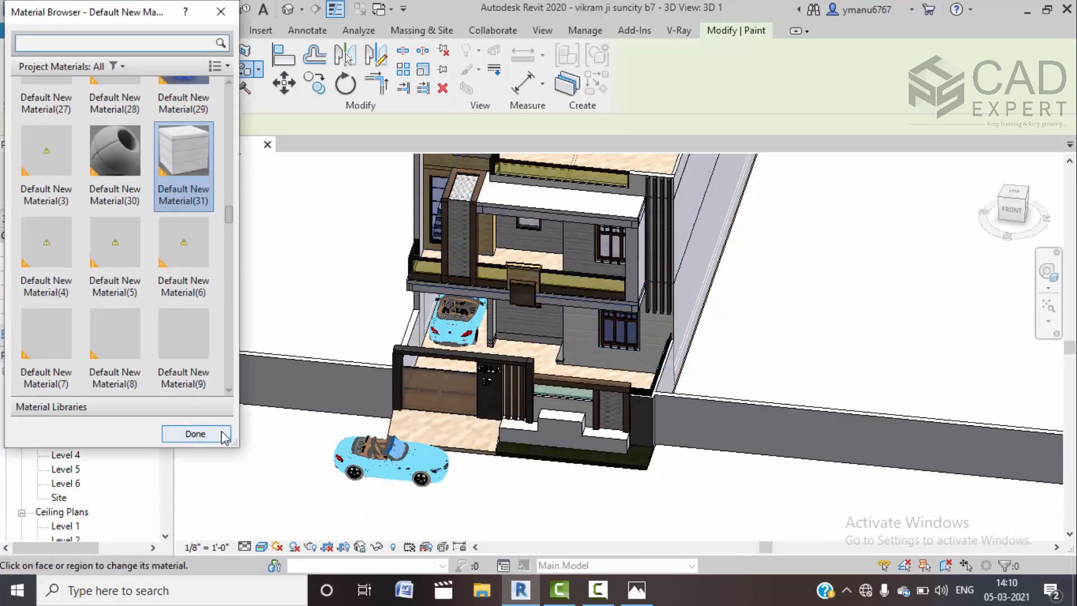
pyautogui.click(197, 434)
# Create a new project material and enable Use Render Appearance for its shading
pyautogui.click(585, 30)
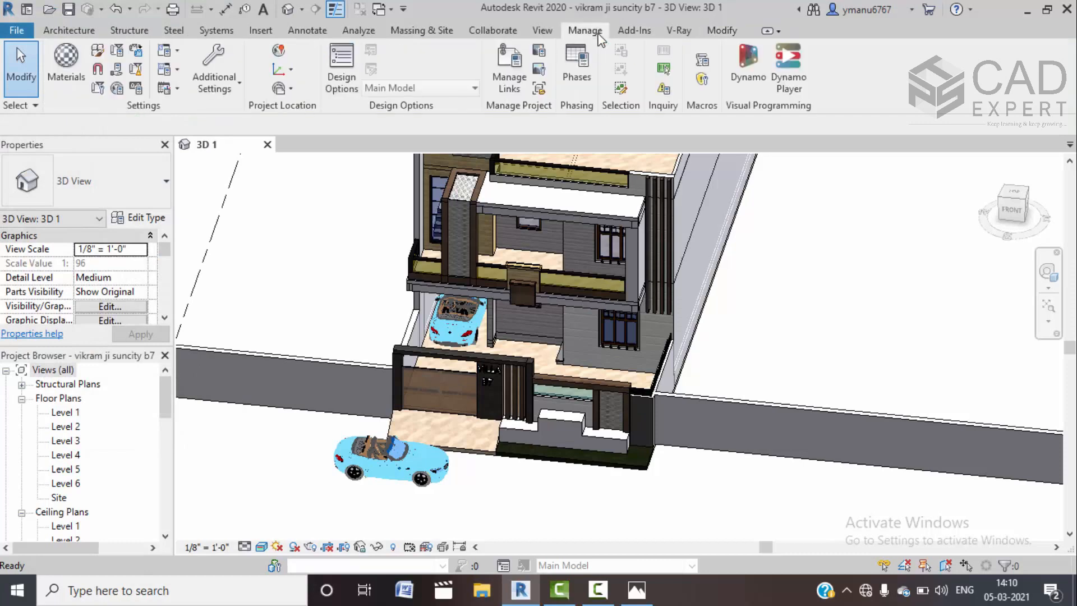
pyautogui.click(66, 67)
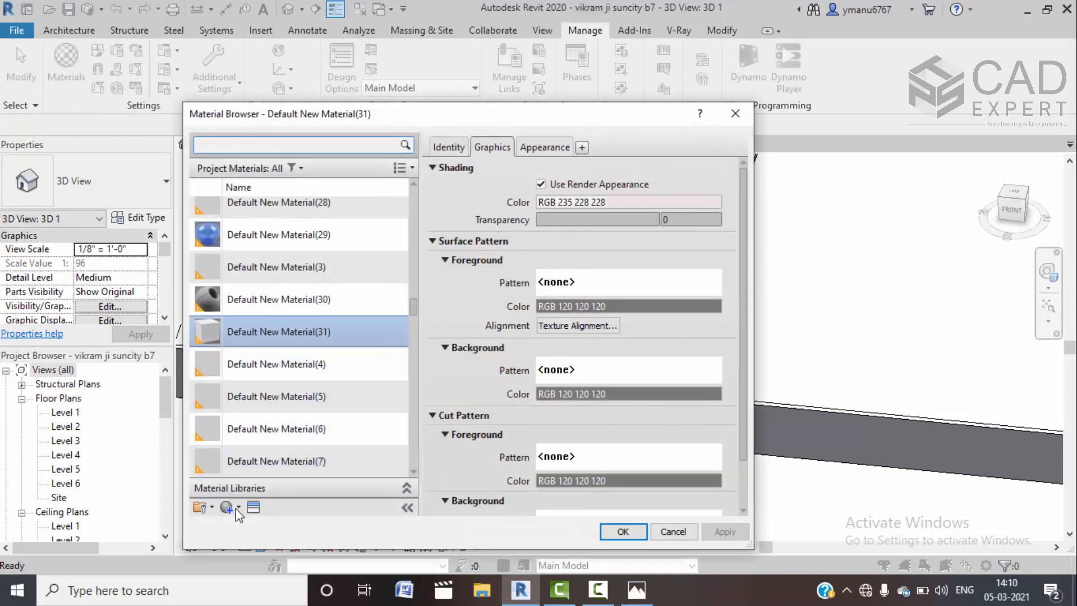
pyautogui.click(238, 507)
pyautogui.click(258, 586)
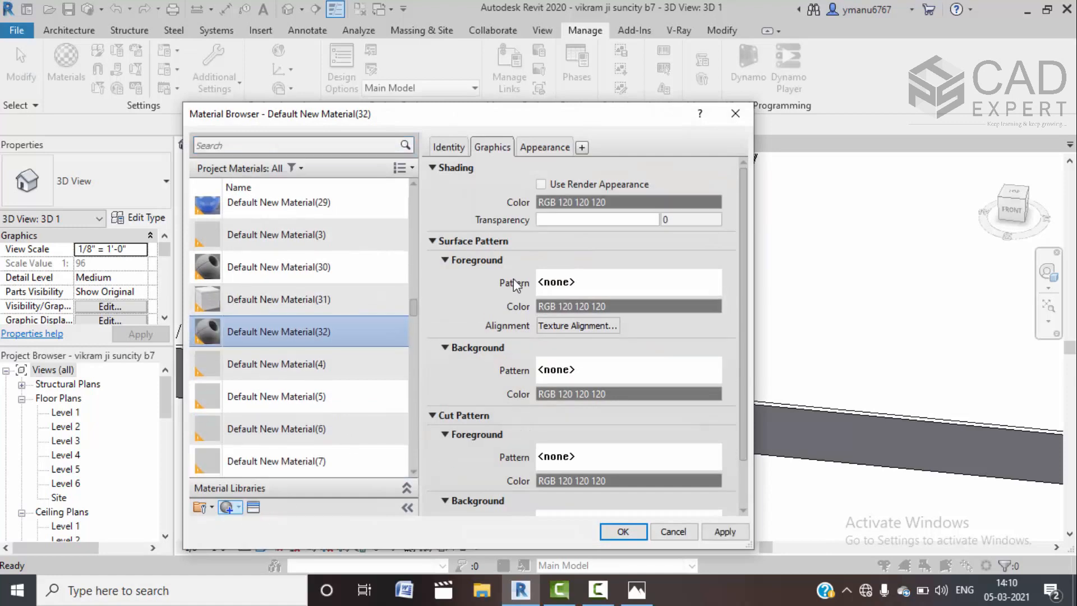
pyautogui.click(542, 185)
# Assign images.jpg as the generic appearance image of Default New Material(32) and accept the material
pyautogui.click(540, 148)
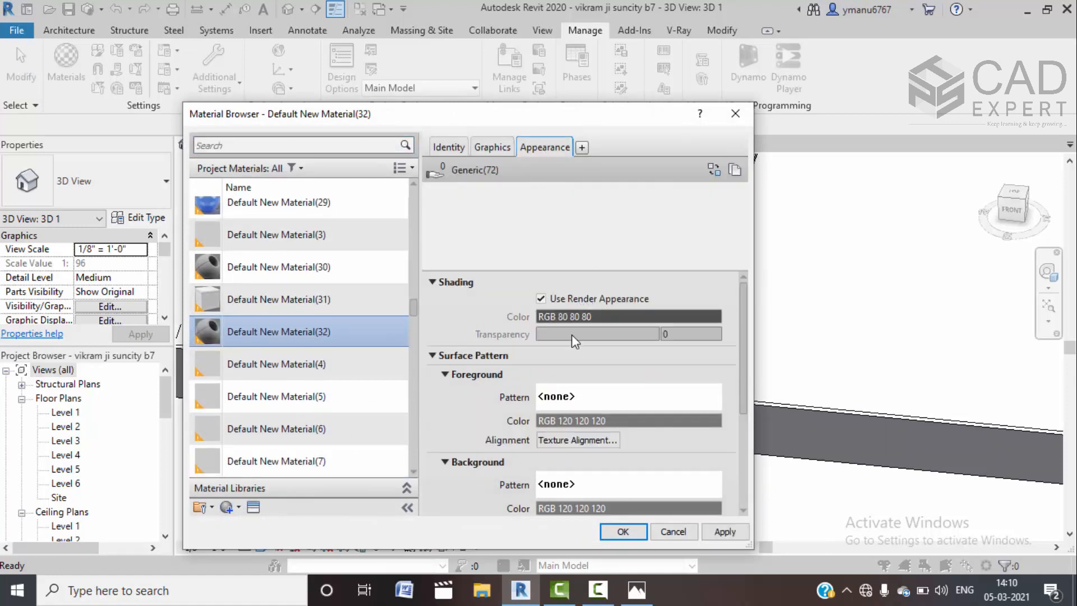
pyautogui.click(574, 358)
pyautogui.click(414, 100)
pyautogui.click(669, 505)
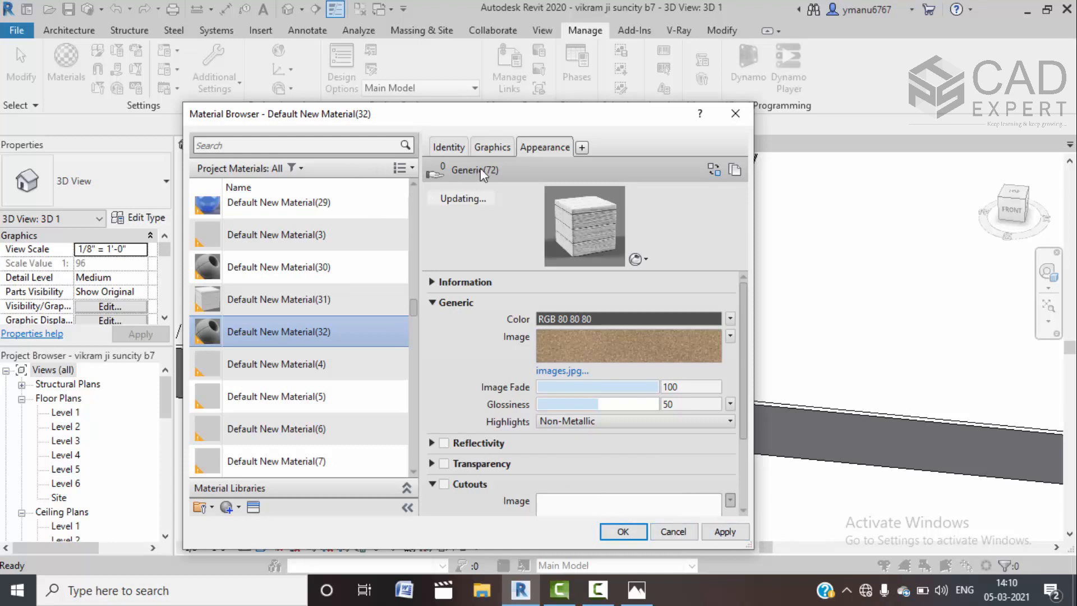
pyautogui.click(492, 147)
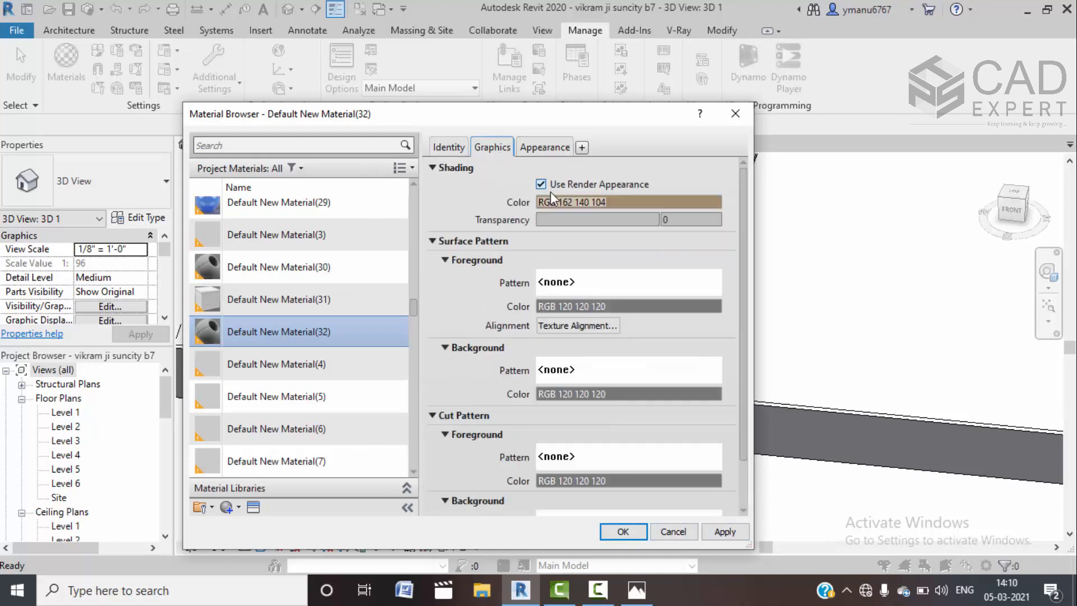
pyautogui.click(639, 532)
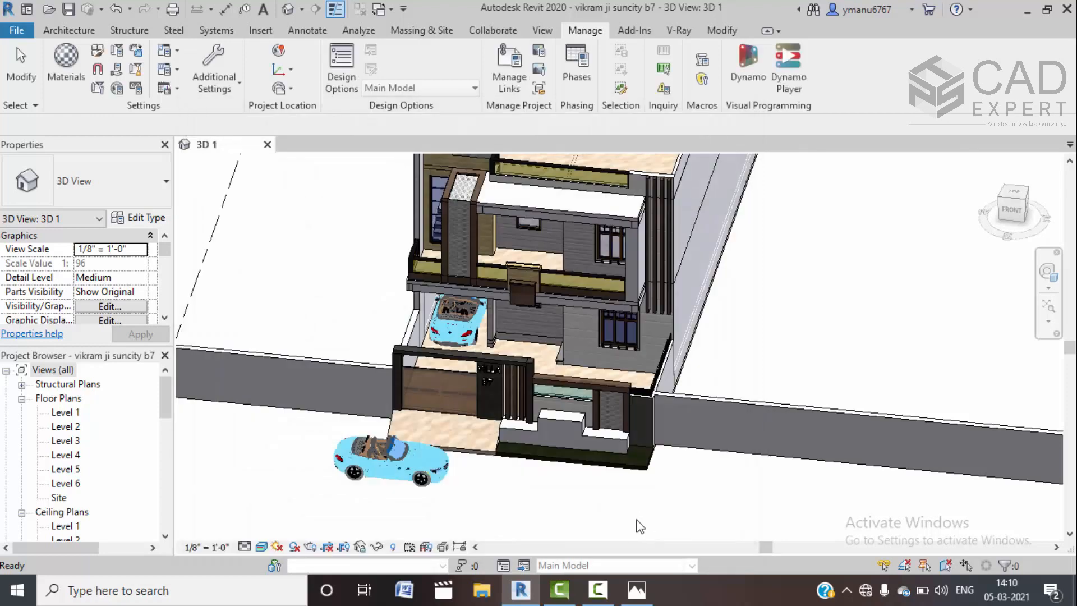
# Paint the ground-floor front wall around the window with Default New Material(32)
pyautogui.scroll(5, 618, 370)
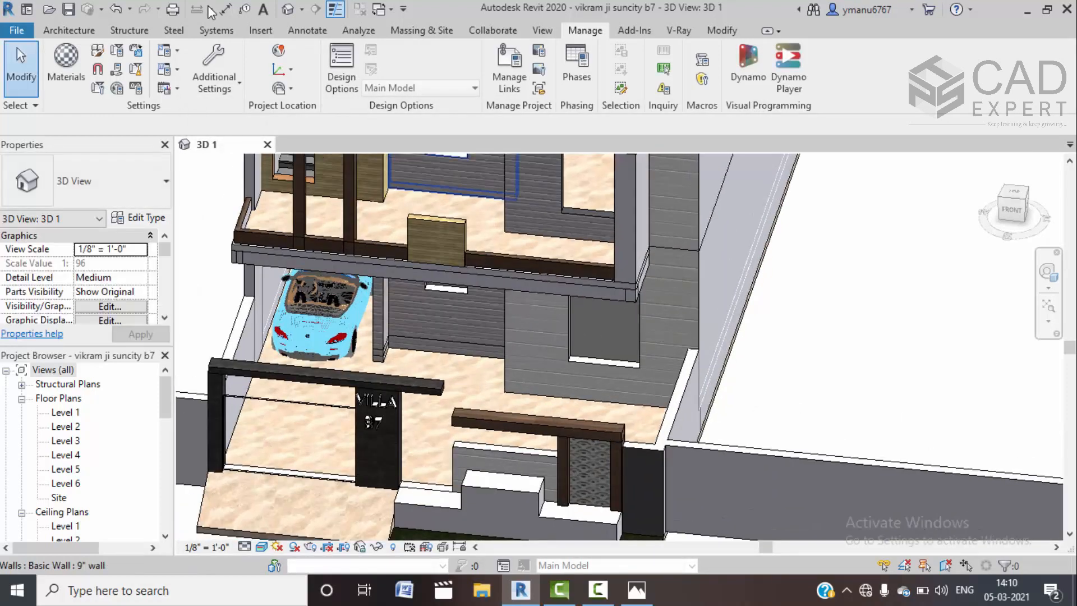
pyautogui.click(721, 31)
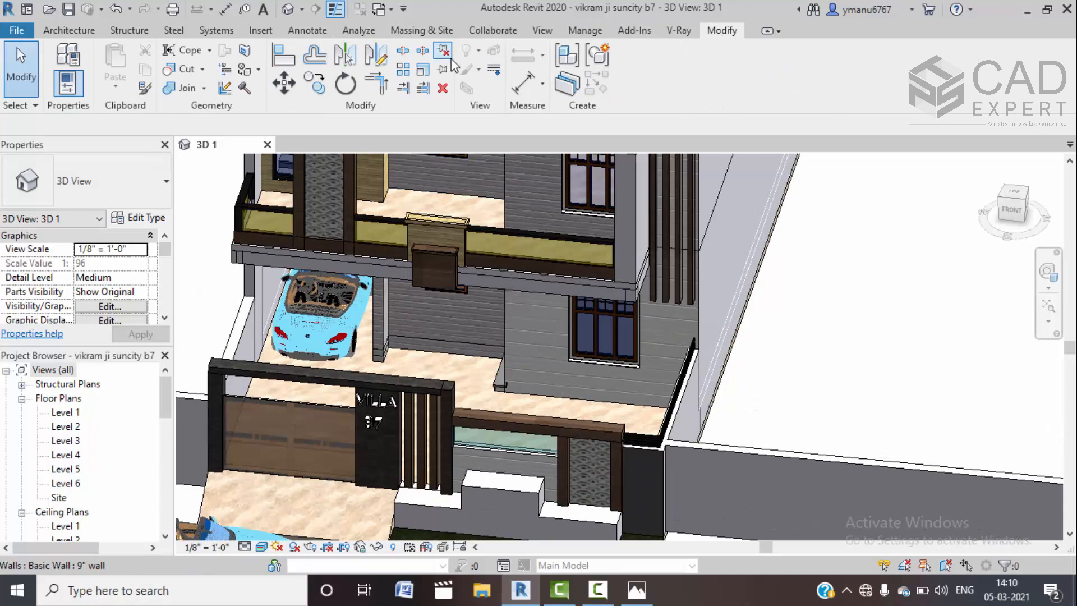
pyautogui.click(259, 69)
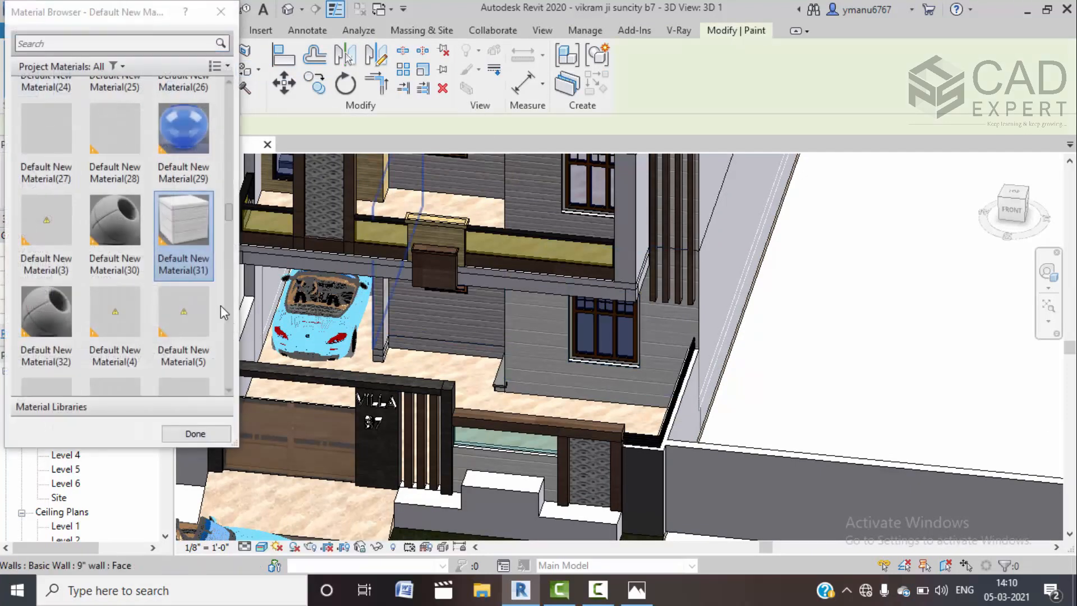
pyautogui.click(64, 315)
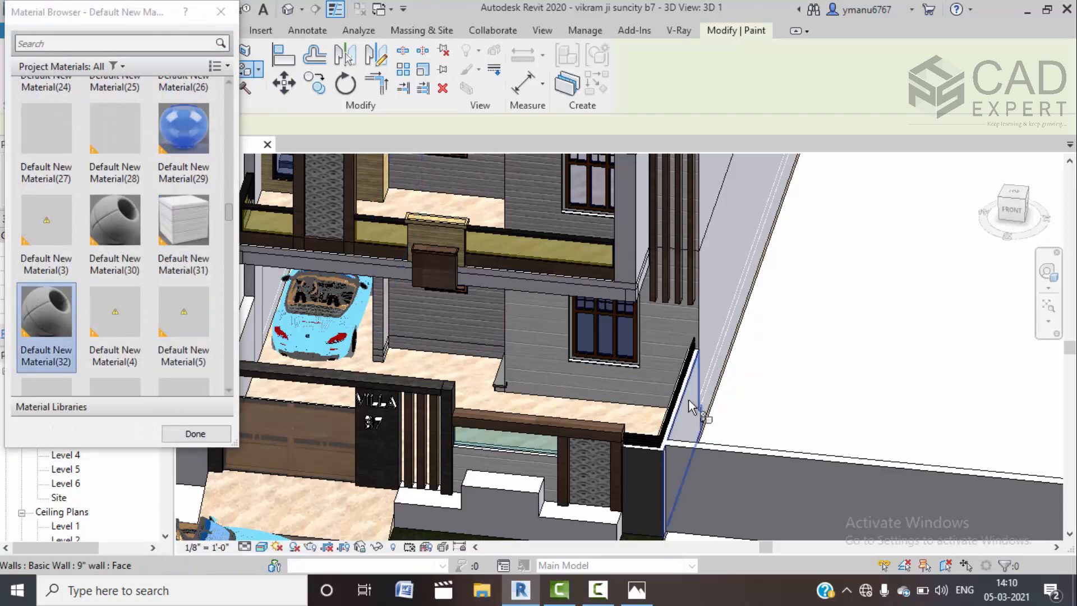
pyautogui.click(650, 372)
pyautogui.scroll(3, 592, 401)
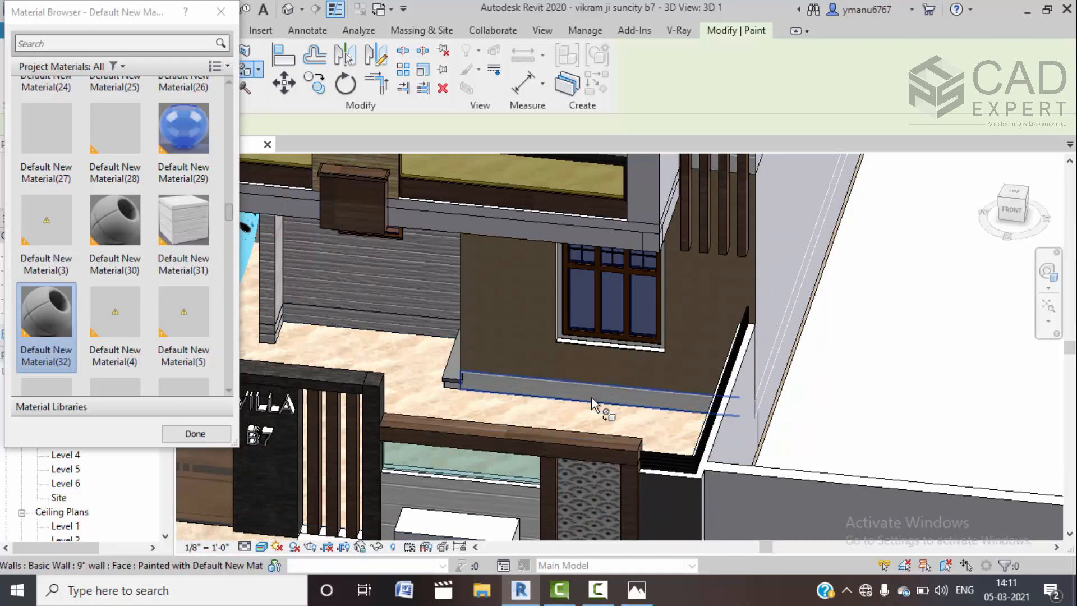
# Paint the wall strip behind the vertical wooden fins at the upper balcony's floor level with Default New Material(32)
pyautogui.moveTo(602, 305); pyautogui.dragTo(672, 297, button='middle')
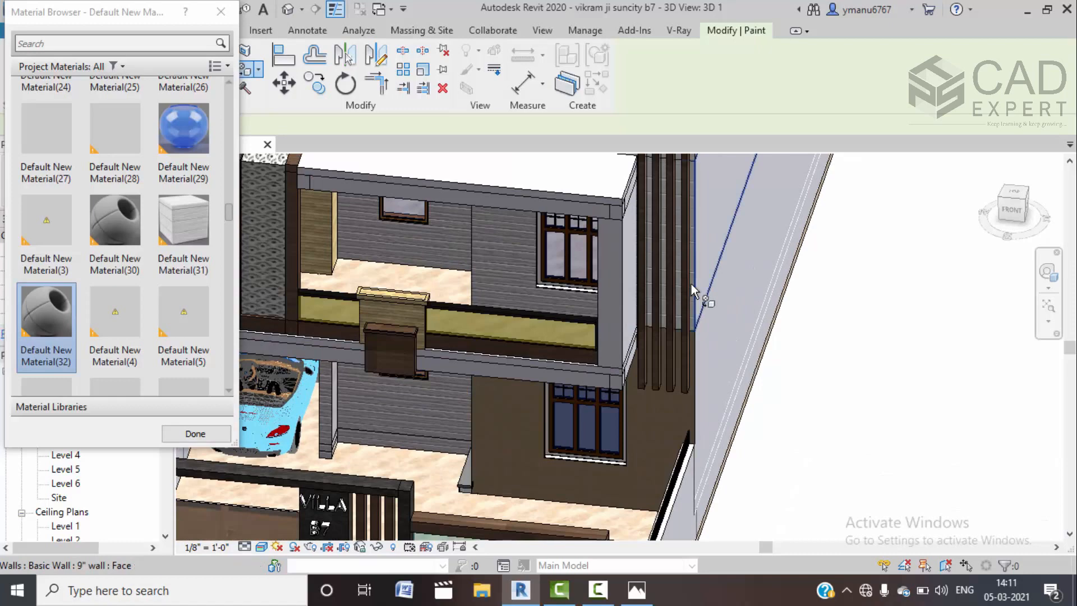
pyautogui.scroll(3, 667, 305)
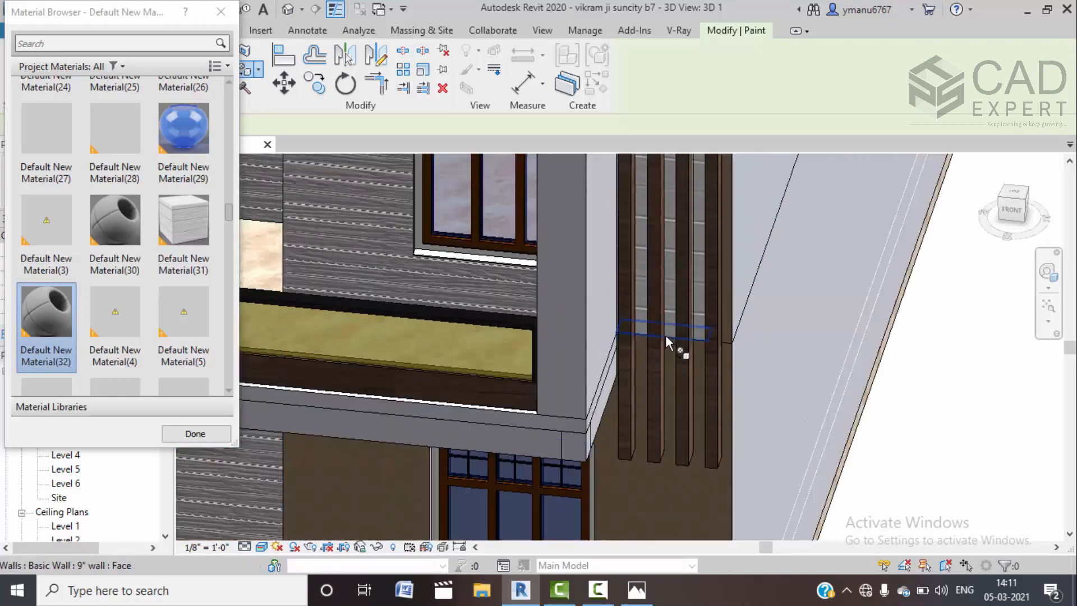
pyautogui.click(665, 335)
pyautogui.moveTo(674, 398); pyautogui.dragTo(688, 437, button='middle')
pyautogui.scroll(-4, 688, 438)
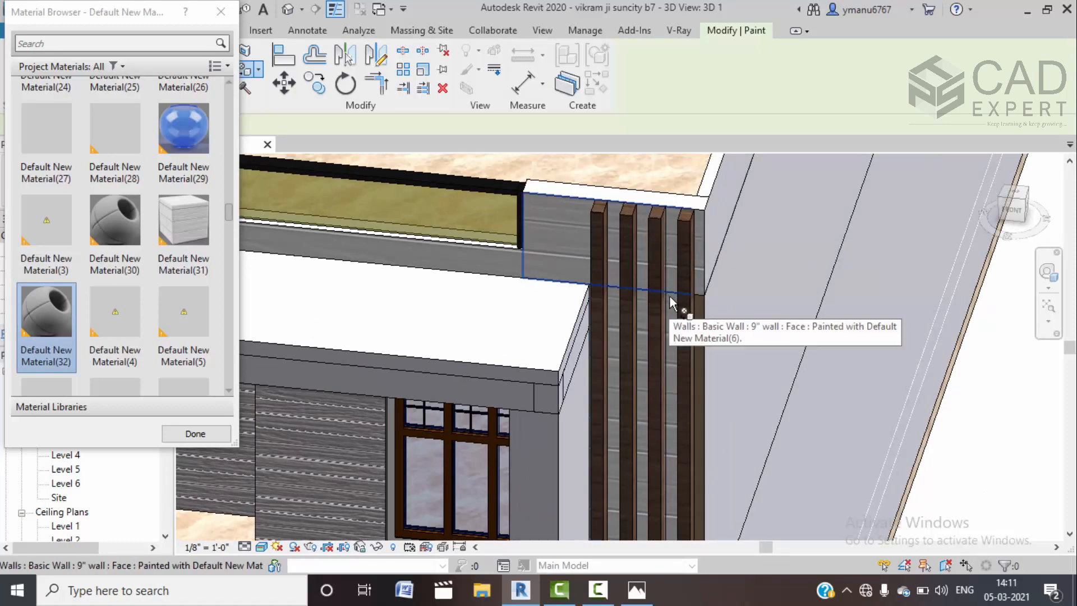
# Check the rendered villa image in Photos and paint the roof parapet behind the fins and the strip below the glass railing with Default New Material(32)
pyautogui.scroll(-2, 711, 300)
pyautogui.scroll(-3, 711, 301)
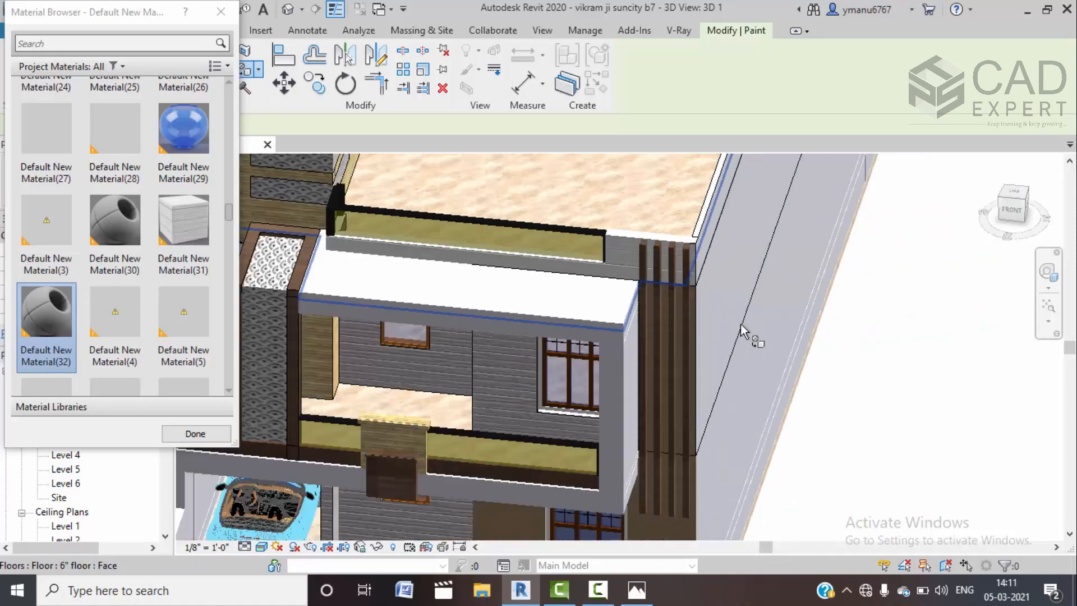
pyautogui.click(645, 590)
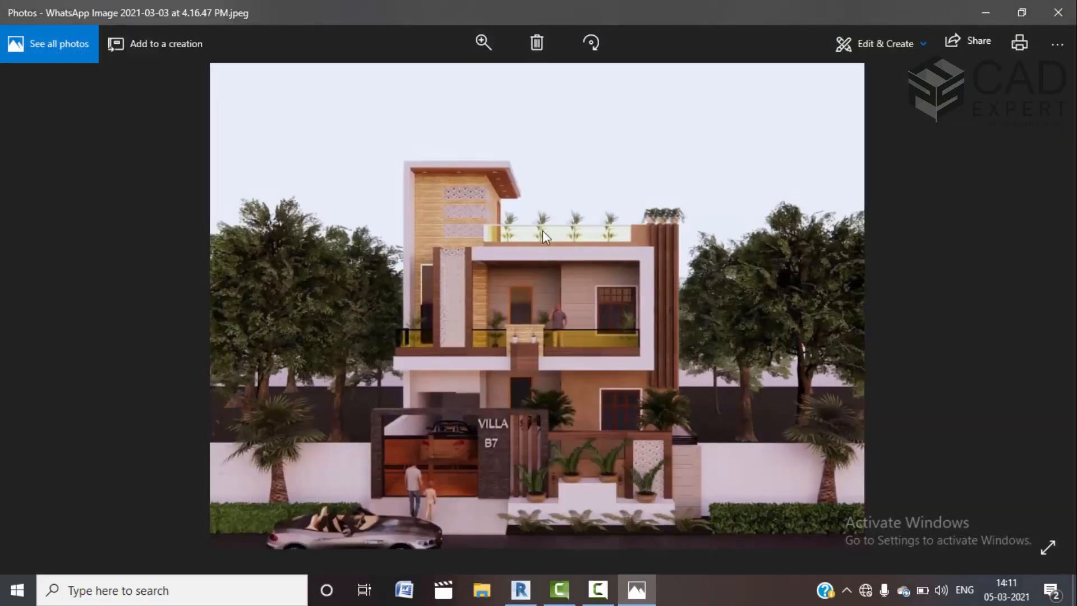
pyautogui.click(984, 12)
pyautogui.scroll(4, 628, 235)
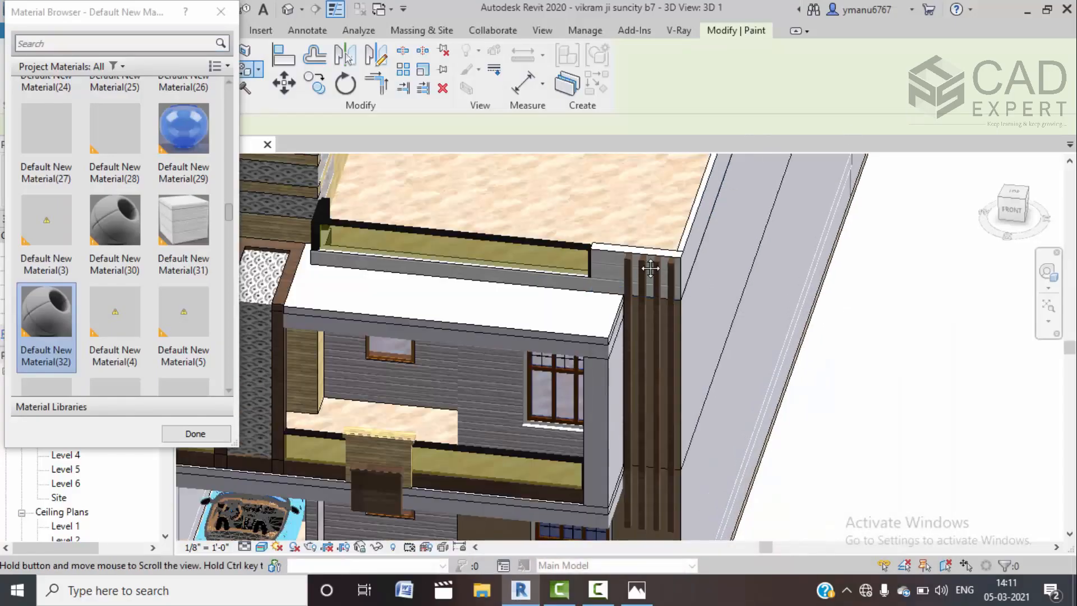
pyautogui.click(621, 259)
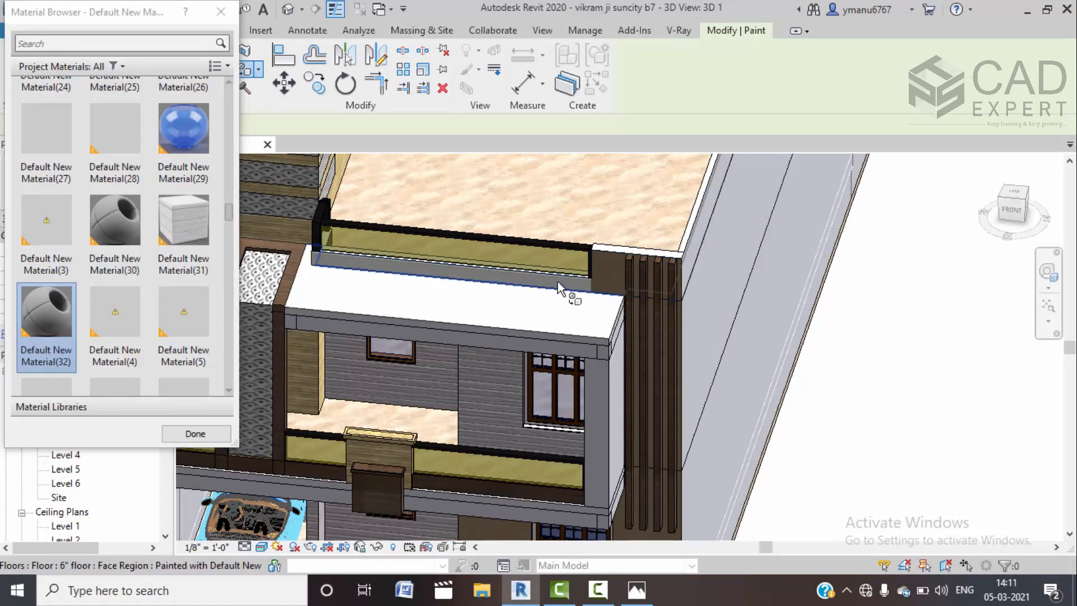
pyautogui.click(557, 282)
# Paint the parapet's short side return and the top ledge under the roof terrace's glass railing with Default New Material(32)
pyautogui.moveTo(505, 297)
pyautogui.mouseDown(button='middle')
pyautogui.moveTo(649, 305)
pyautogui.moveTo(624, 299)
pyautogui.mouseUp(button='middle')
pyautogui.scroll(6, 697, 276)
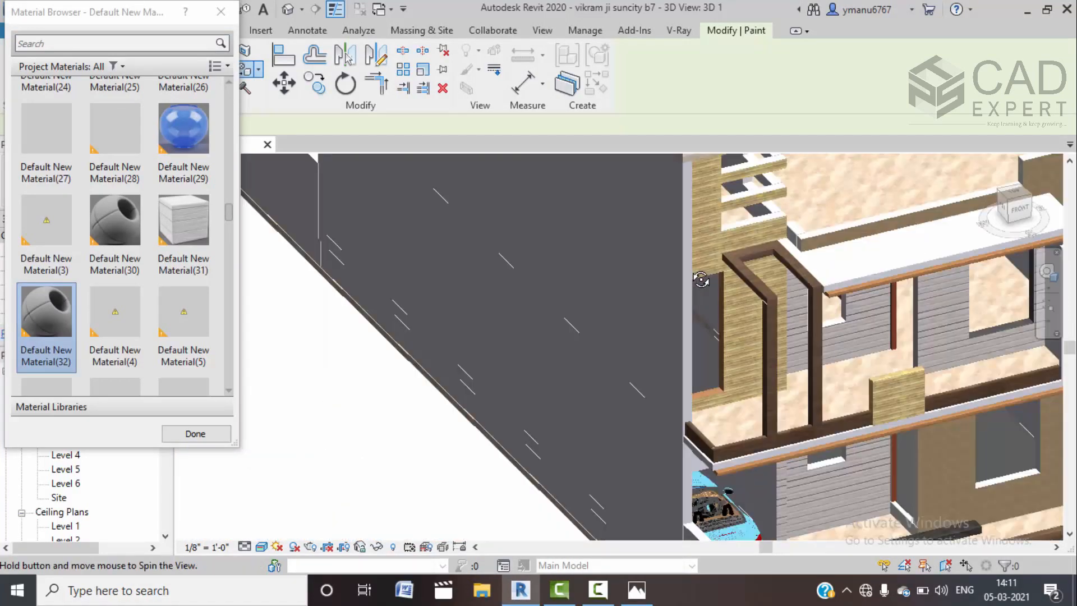
pyautogui.moveTo(728, 284); pyautogui.dragTo(584, 312, button='middle')
pyautogui.scroll(5, 806, 214)
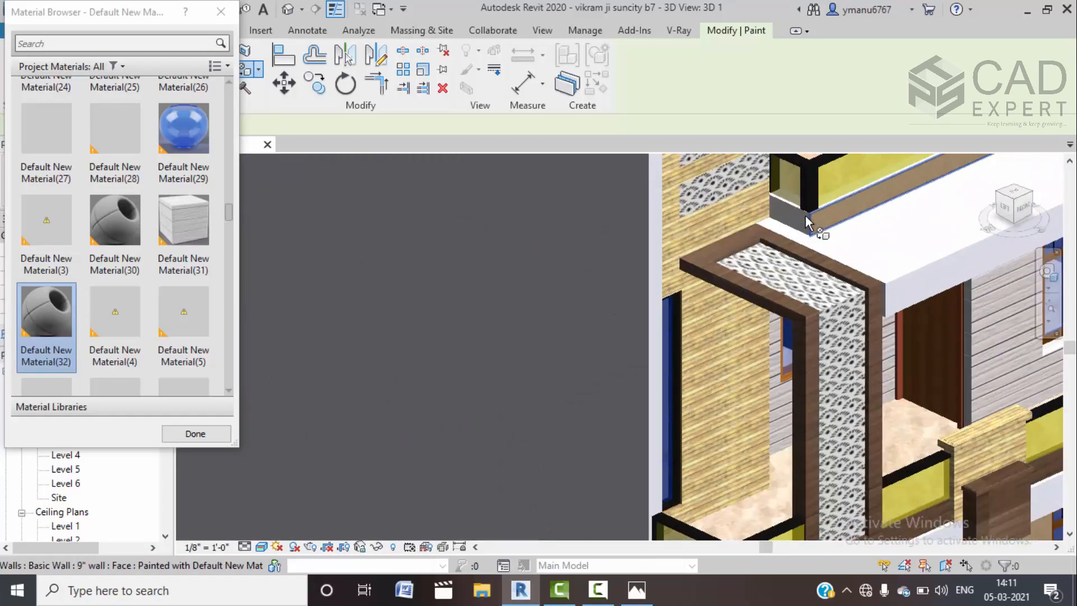
pyautogui.click(798, 207)
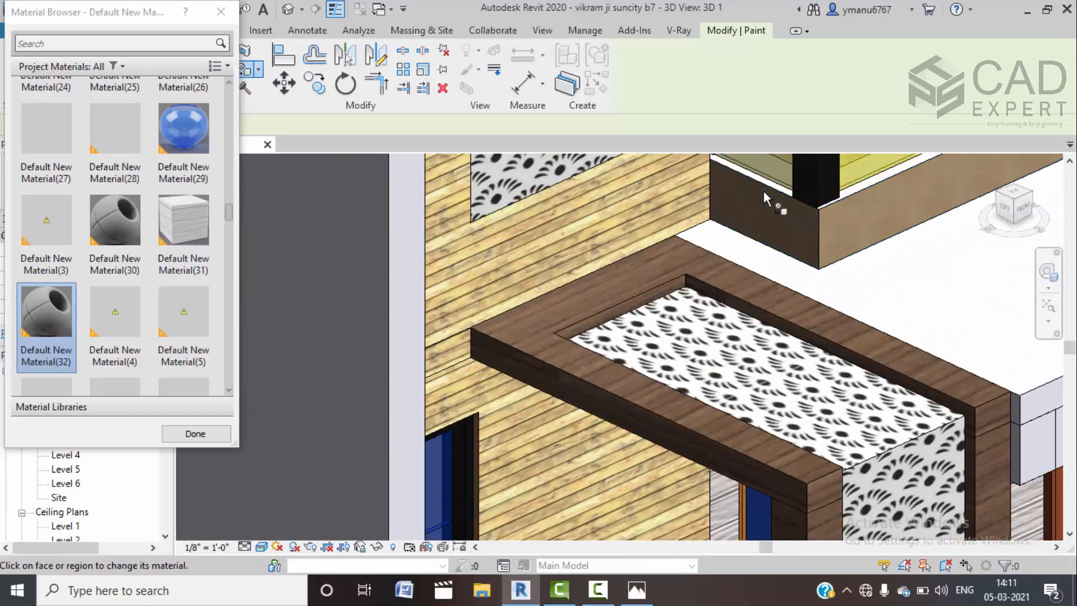
pyautogui.scroll(-6, 763, 191)
pyautogui.scroll(7, 712, 211)
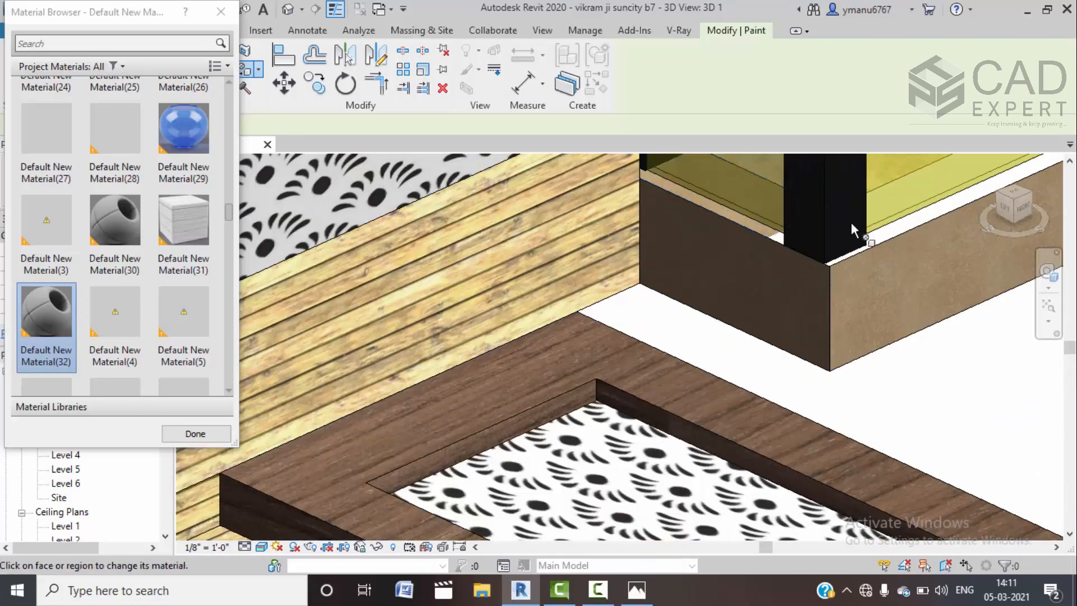
pyautogui.click(889, 230)
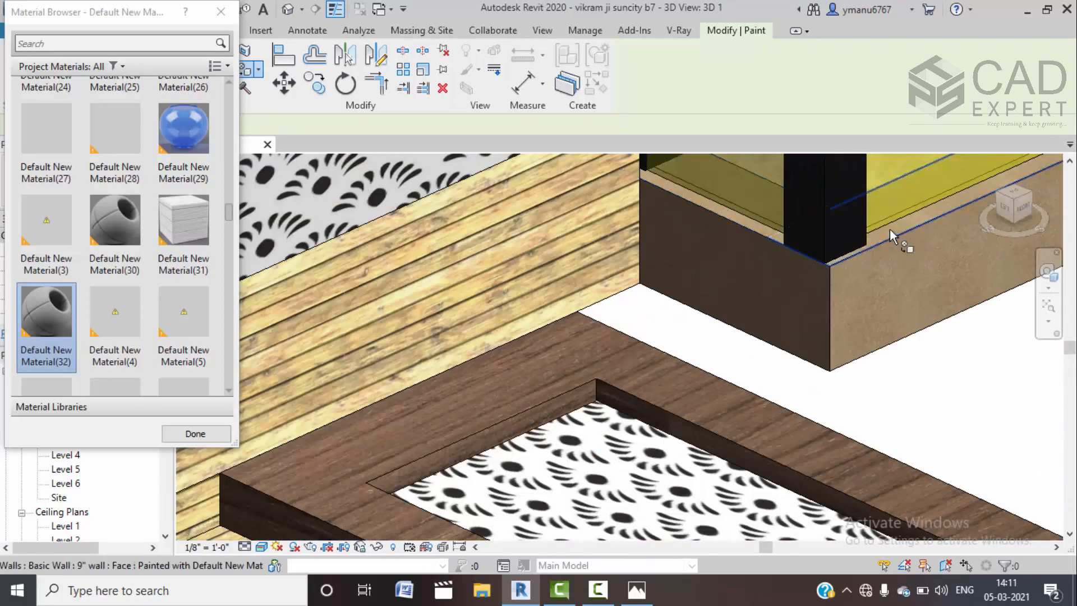
# Paint the roof parapet's white top ledge beside the vertical wooden fins with Default New Material(32) and finish painting
pyautogui.scroll(-4, 887, 228)
pyautogui.scroll(-3, 925, 271)
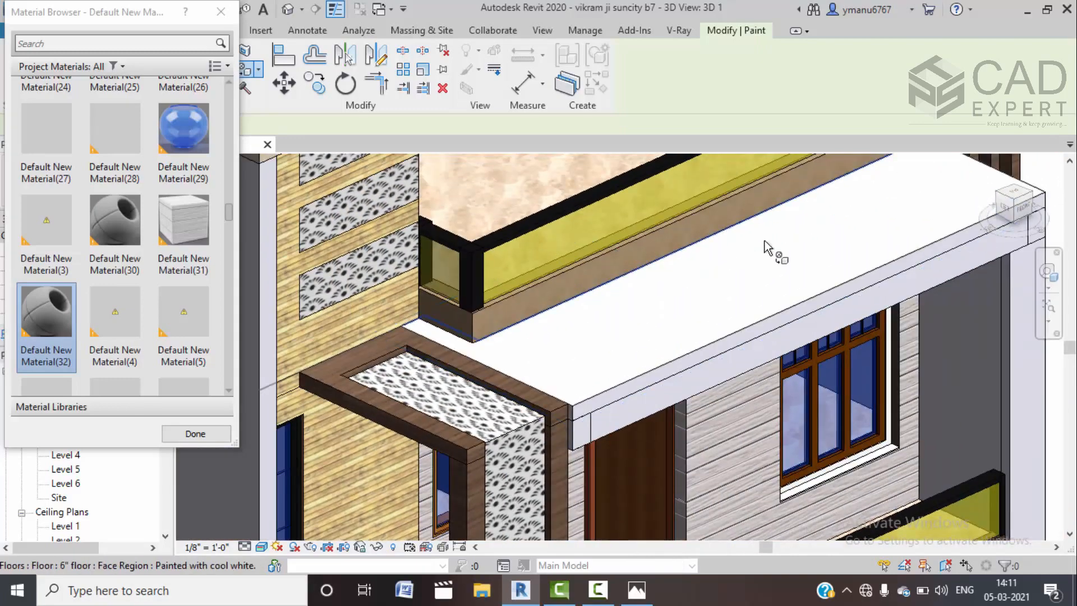
pyautogui.scroll(5, 661, 449)
pyautogui.scroll(3, 806, 204)
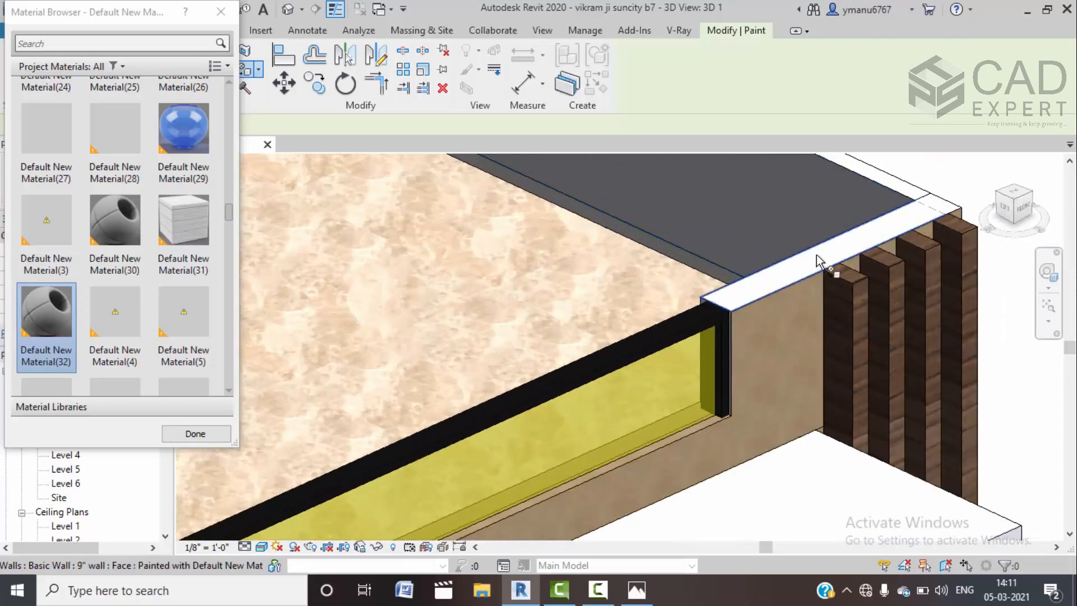
pyautogui.click(955, 203)
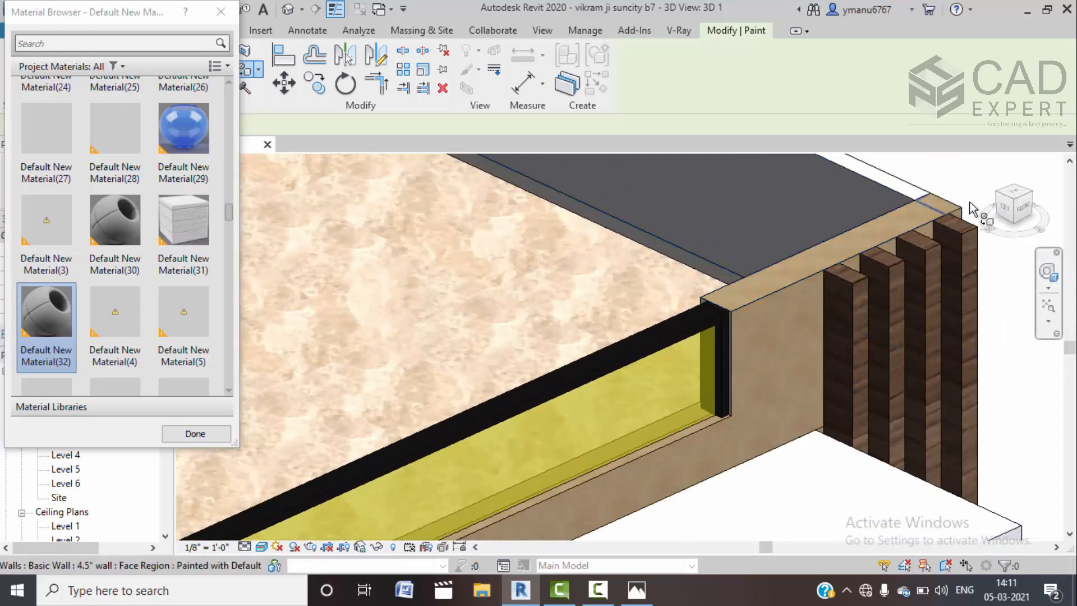
pyautogui.scroll(-4, 760, 223)
pyautogui.scroll(-6, 746, 247)
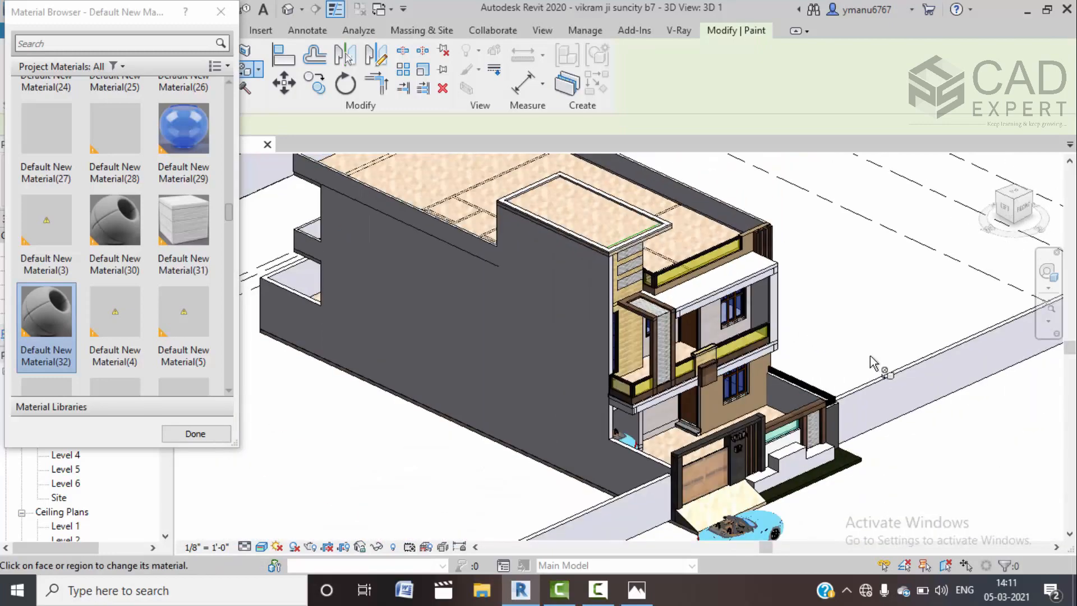
pyautogui.moveTo(863, 377)
pyautogui.keyDown('shift'); pyautogui.mouseDown(button='middle')
pyautogui.moveTo(737, 377)
pyautogui.moveTo(763, 367)
pyautogui.moveTo(774, 337)
pyautogui.mouseUp(button='middle'); pyautogui.keyUp('shift')
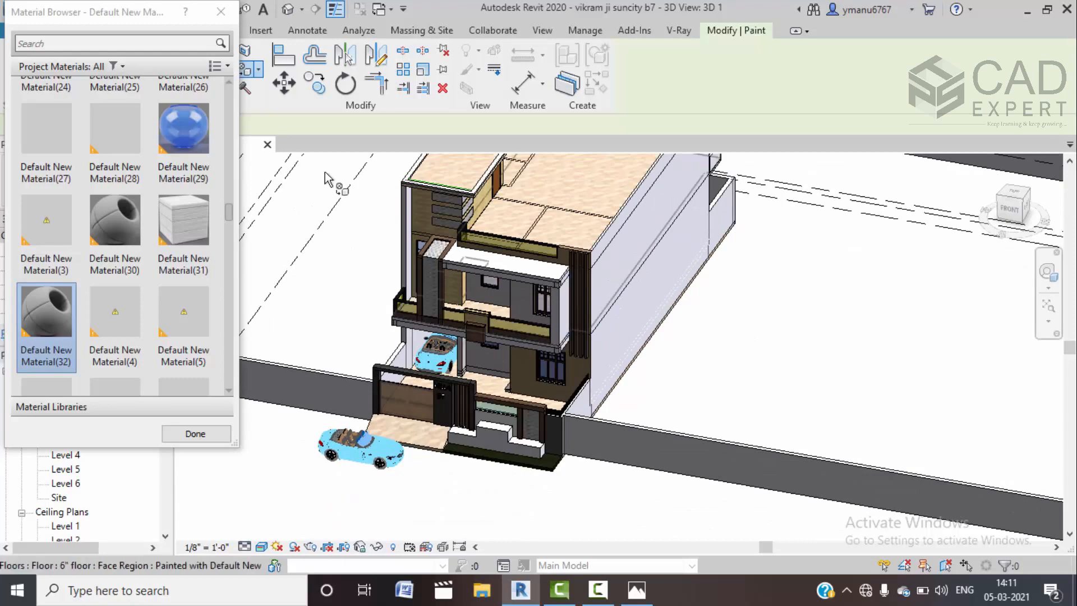
pyautogui.scroll(1, 202, 103)
pyautogui.click(196, 433)
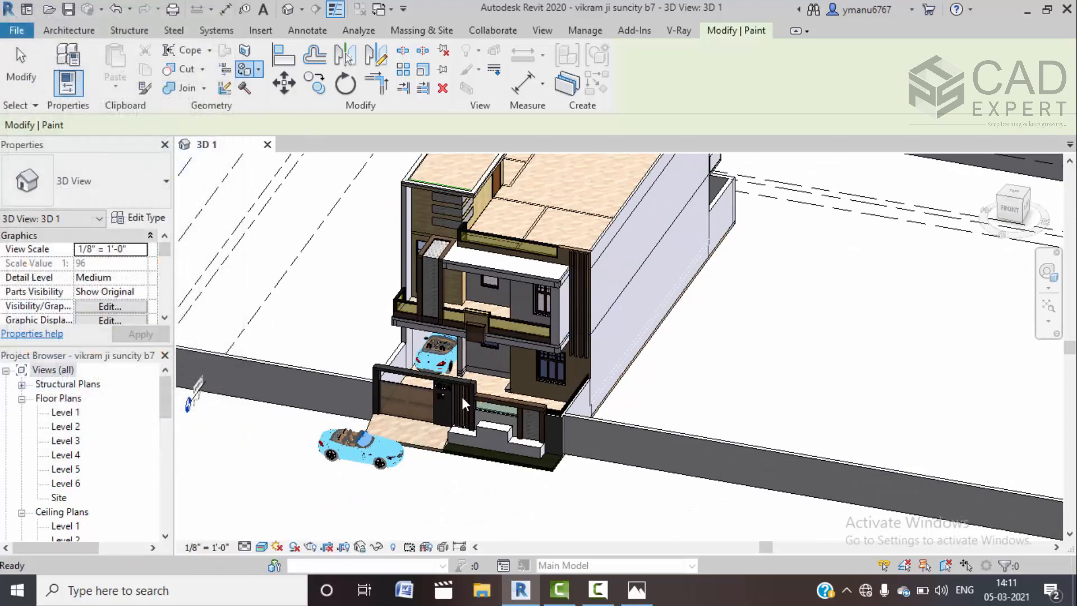
pyautogui.press('Escape')
# Check the rendered villa image in Photos and paint the front boundary wall's end section beside the stepped planter with Default New Material(31)
pyautogui.scroll(3, 467, 386)
pyautogui.scroll(2, 467, 387)
pyautogui.moveTo(467, 387); pyautogui.dragTo(563, 374, button='middle')
pyautogui.scroll(-2, 573, 389)
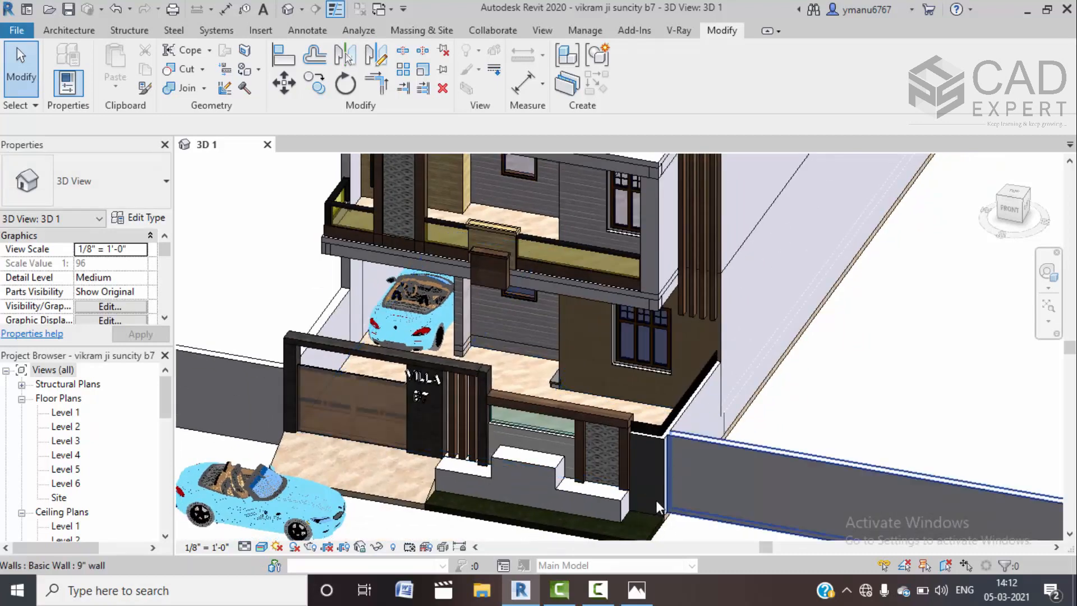
pyautogui.moveTo(644, 476); pyautogui.dragTo(633, 441, button='middle')
pyautogui.click(645, 593)
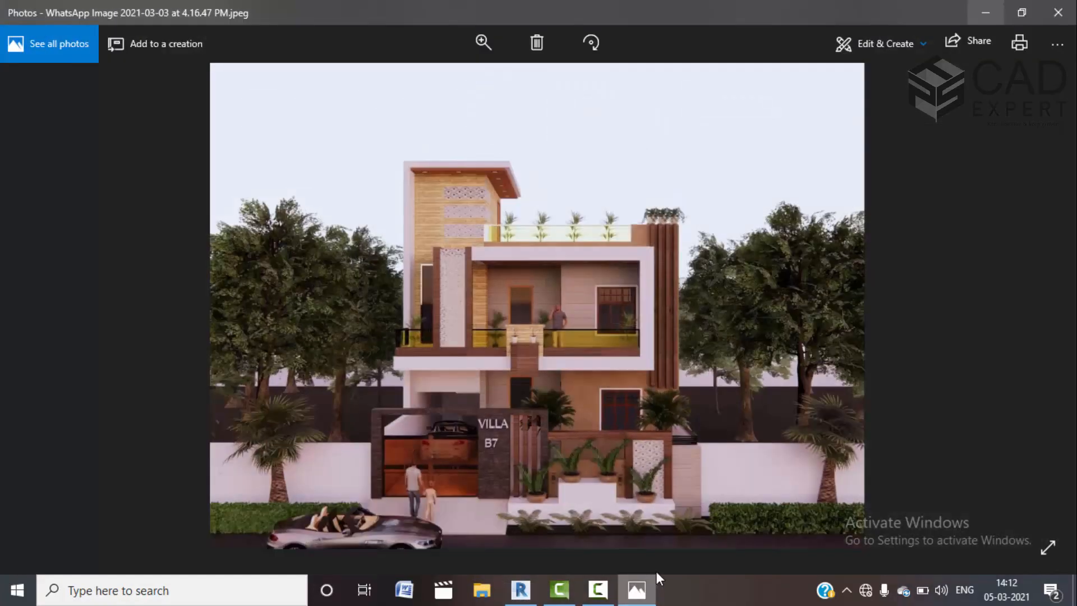
pyautogui.click(993, 8)
pyautogui.click(260, 70)
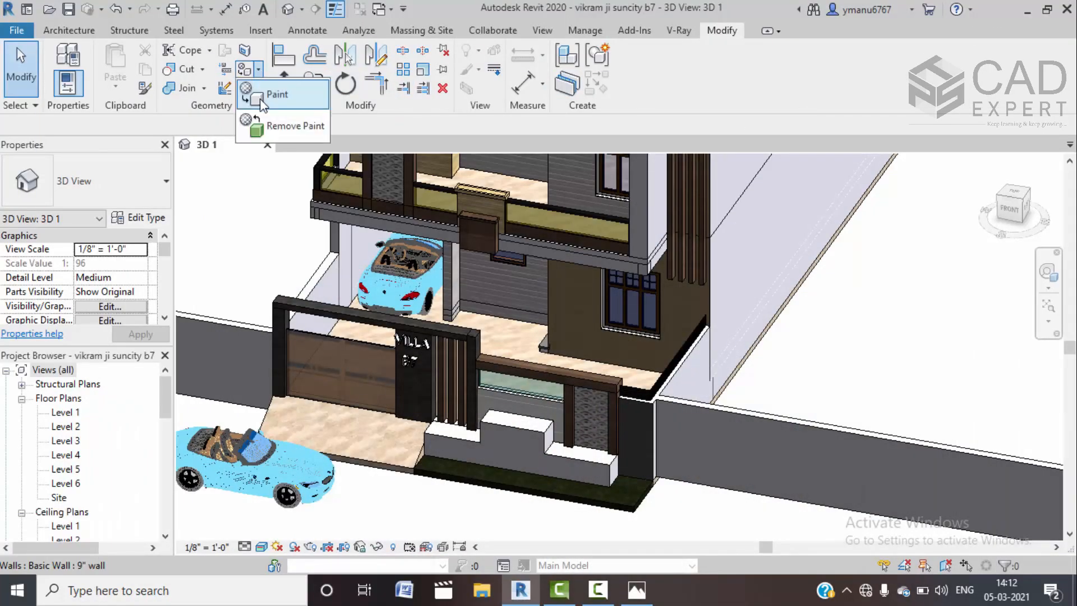
pyautogui.click(183, 128)
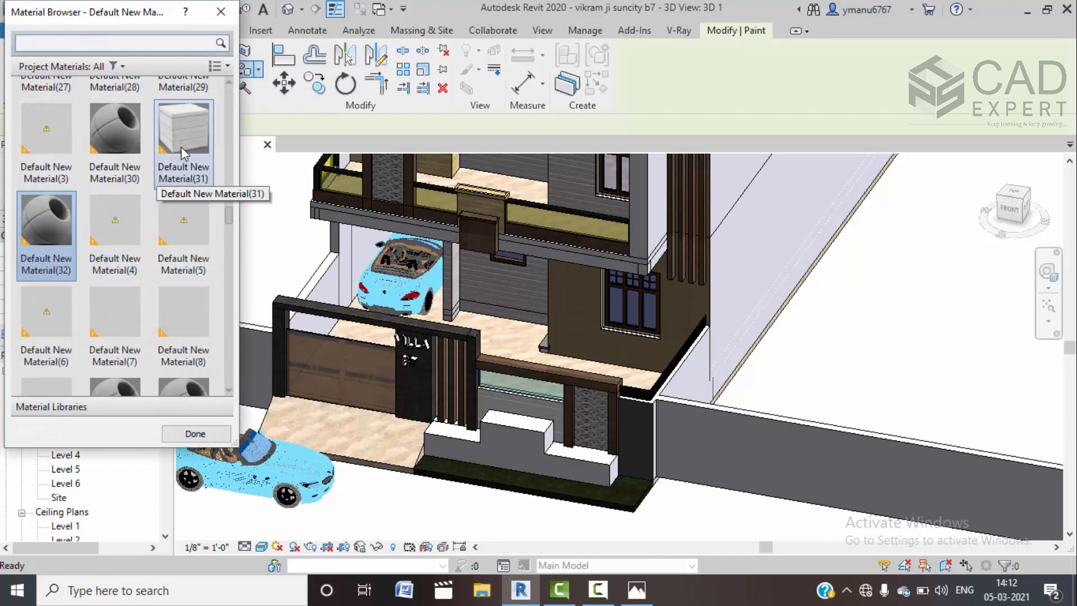
pyautogui.click(642, 457)
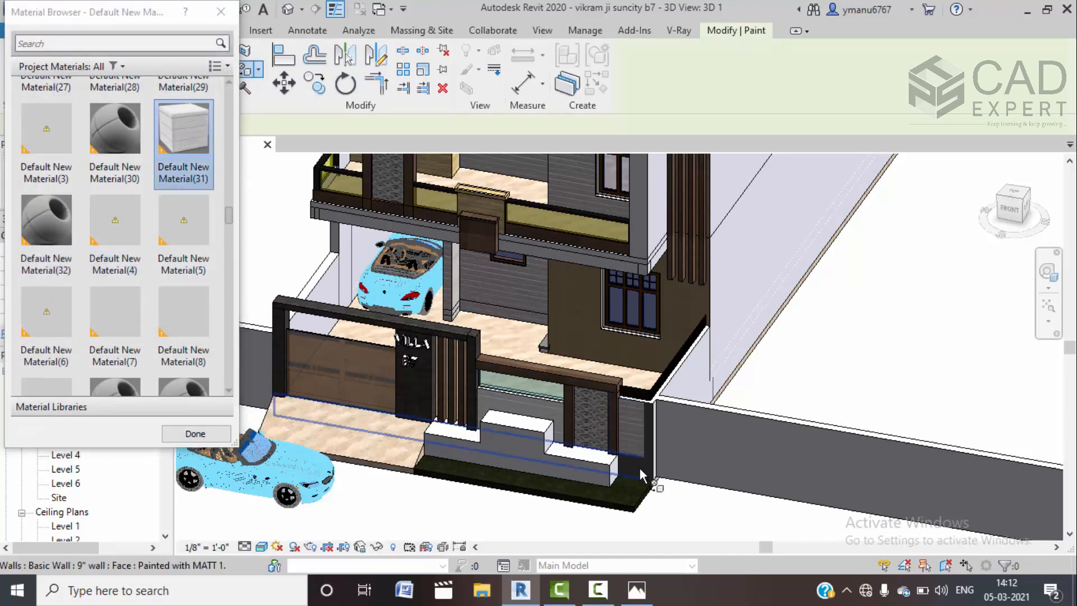
pyautogui.click(644, 468)
pyautogui.click(649, 448)
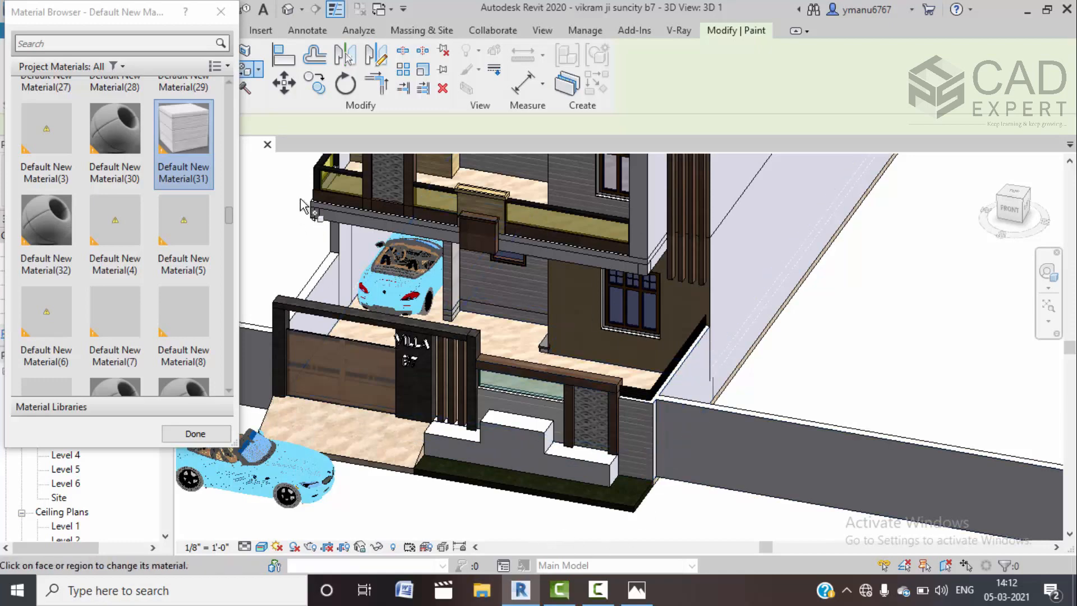
pyautogui.press('Escape')
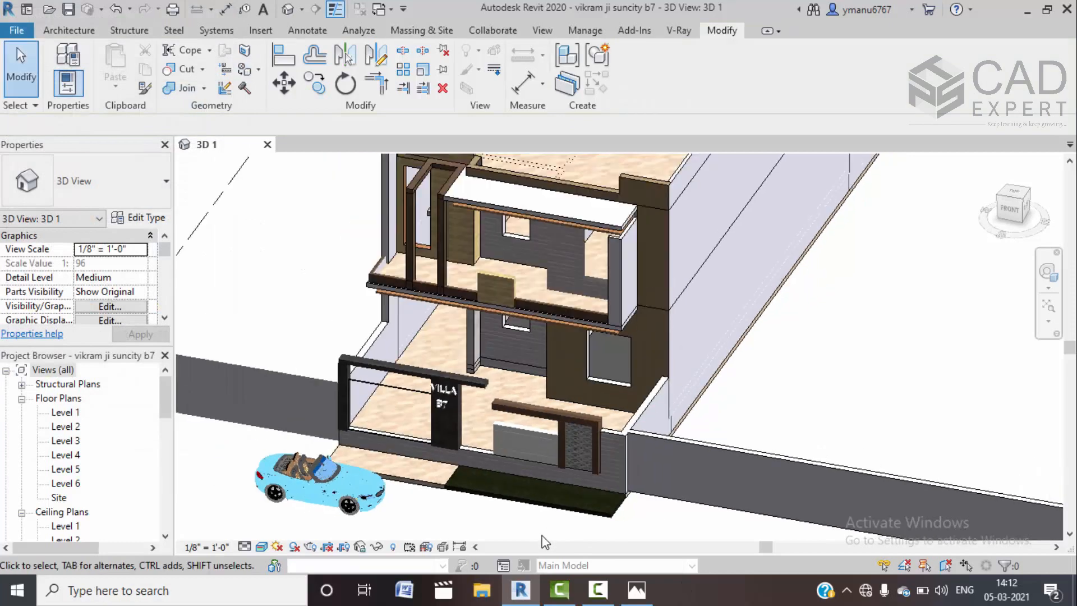
# Open the Level 1 floor plan at the planting and parked car in front of the gate
pyautogui.scroll(-1, 553, 538)
pyautogui.moveTo(593, 535); pyautogui.dragTo(576, 504, button='middle')
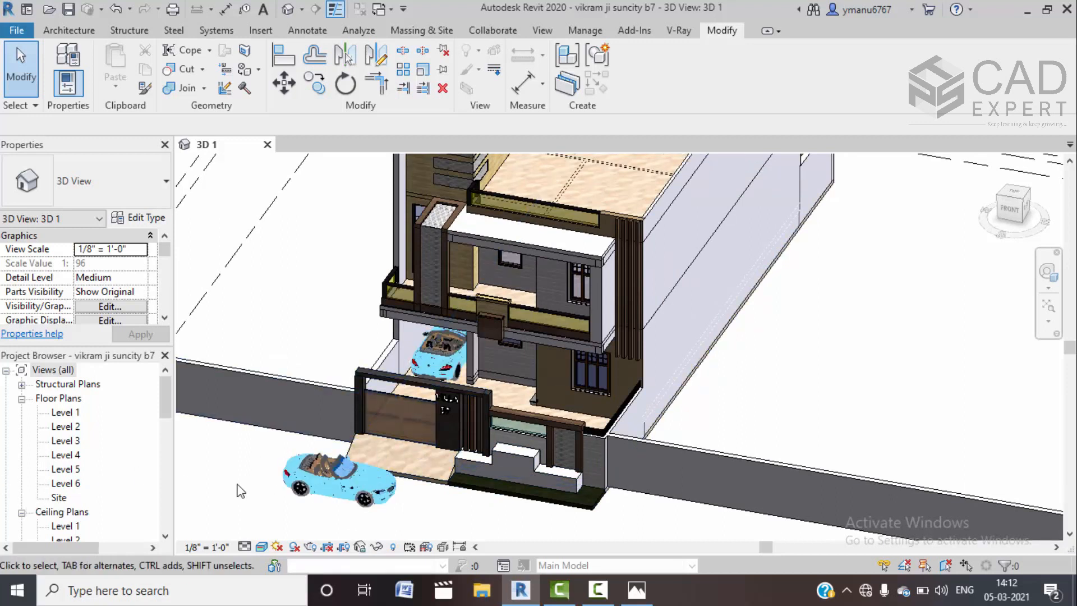
pyautogui.doubleClick(66, 440)
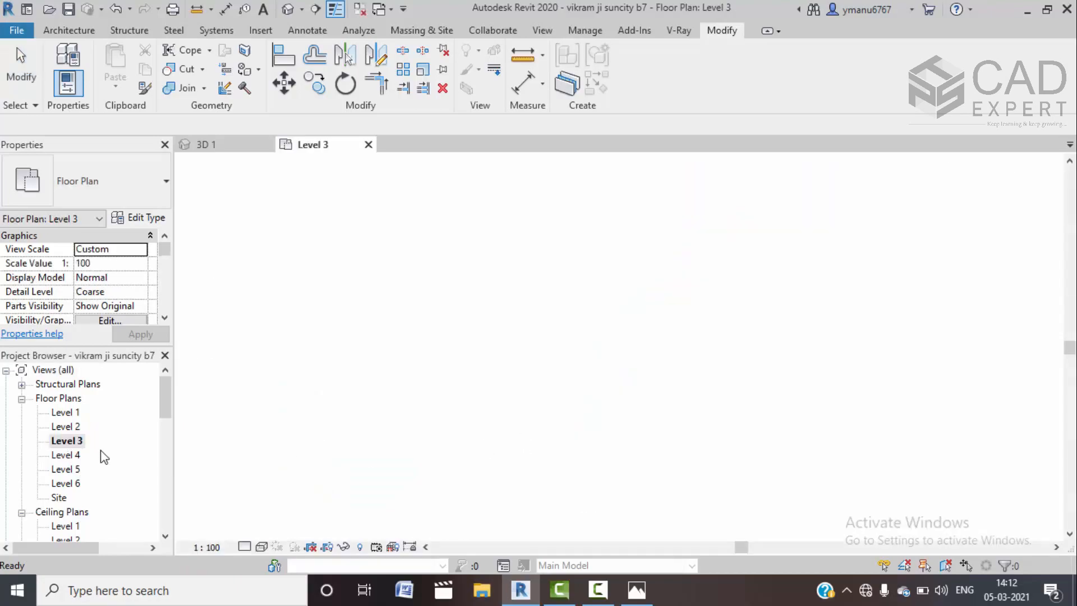
pyautogui.doubleClick(66, 413)
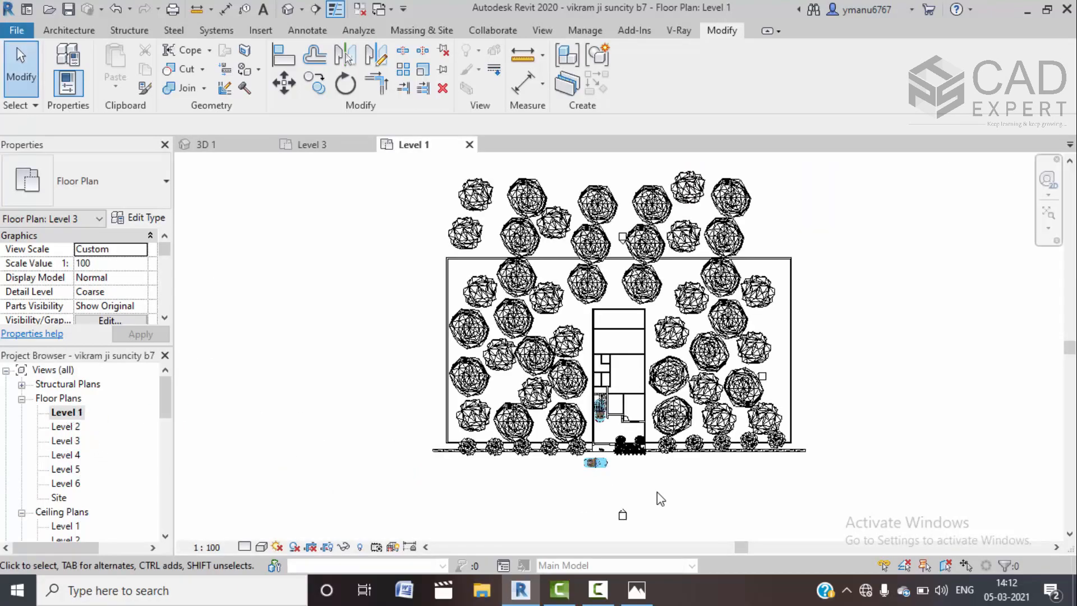
pyautogui.scroll(8, 620, 470)
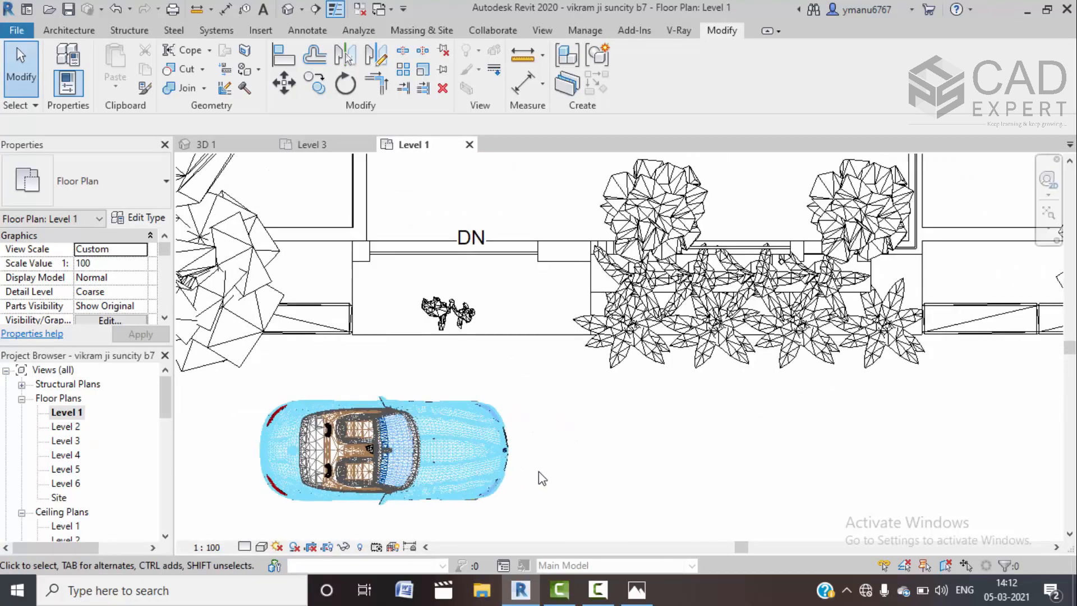
pyautogui.moveTo(565, 458); pyautogui.dragTo(553, 506, button='middle')
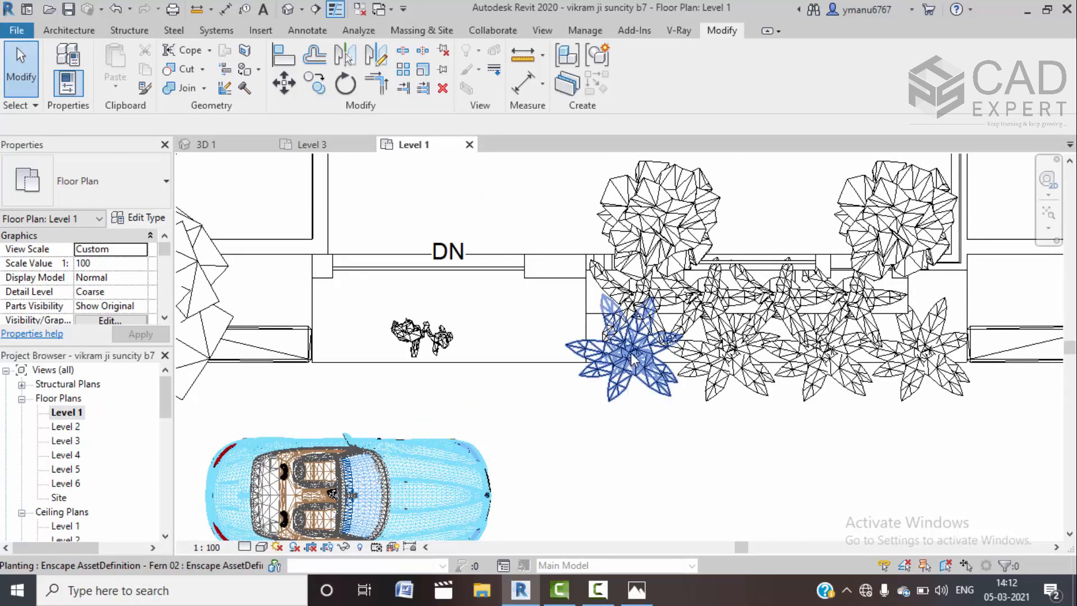
pyautogui.moveTo(646, 364); pyautogui.dragTo(637, 388, button='middle')
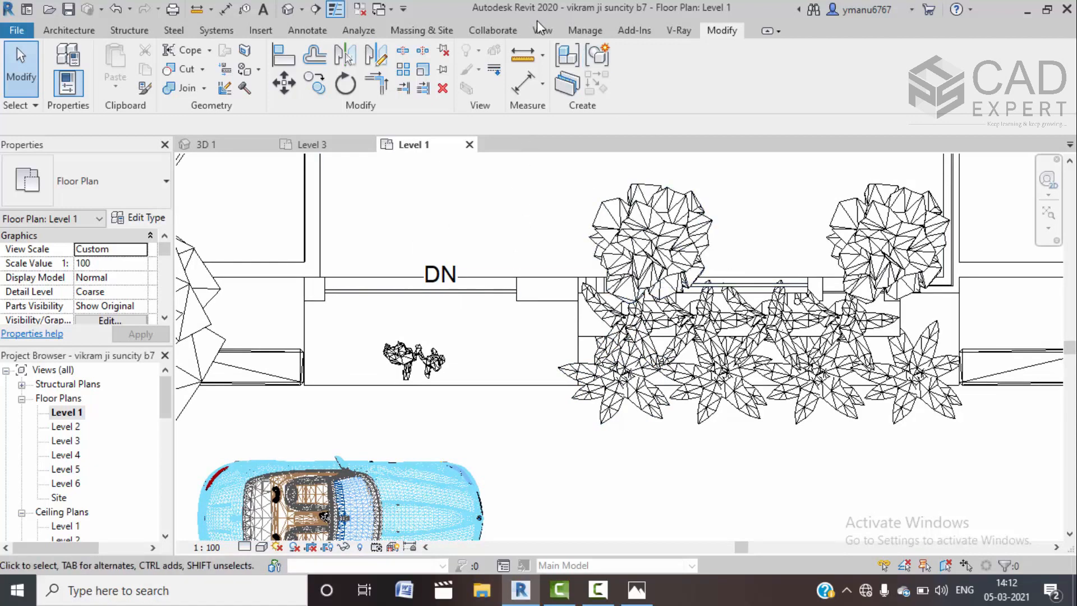
# Load the BMW.rfa family from New folder, overwriting the version that exists in the project
pyautogui.click(259, 31)
pyautogui.click(646, 79)
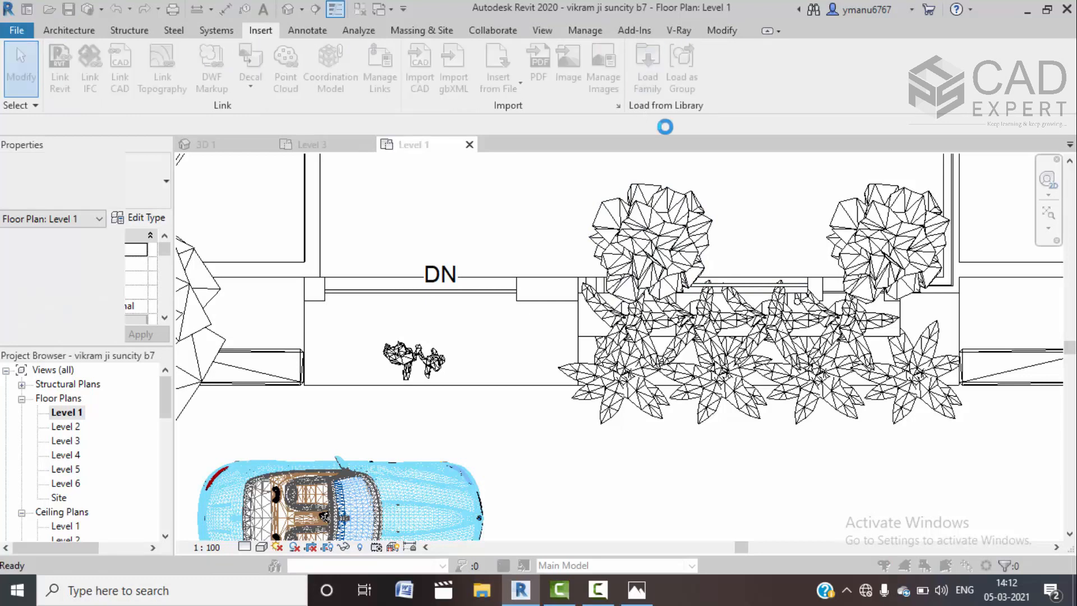
pyautogui.click(200, 175)
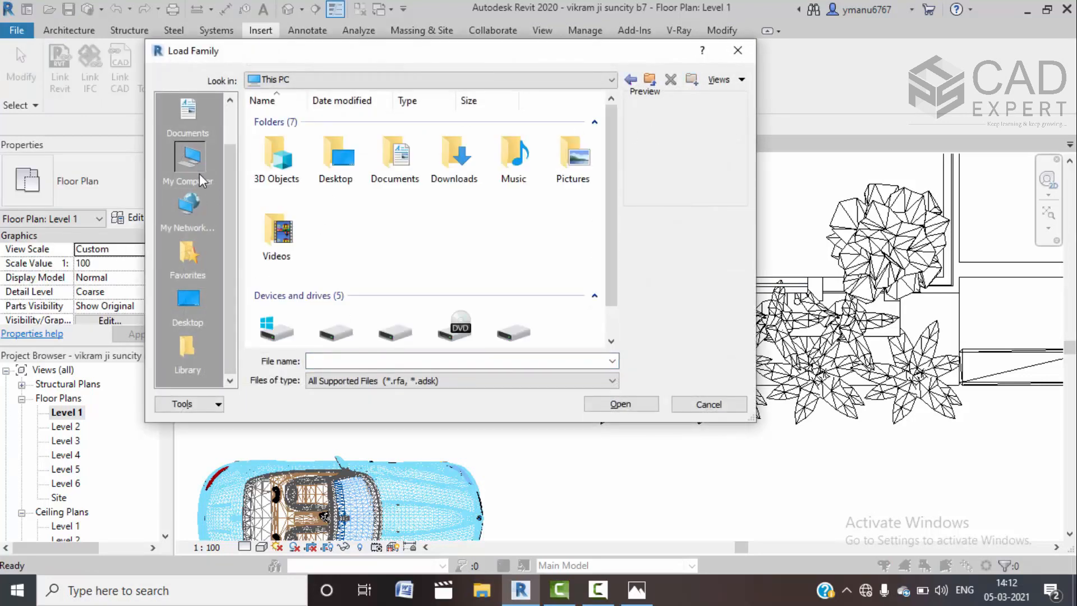
pyautogui.scroll(-1, 461, 247)
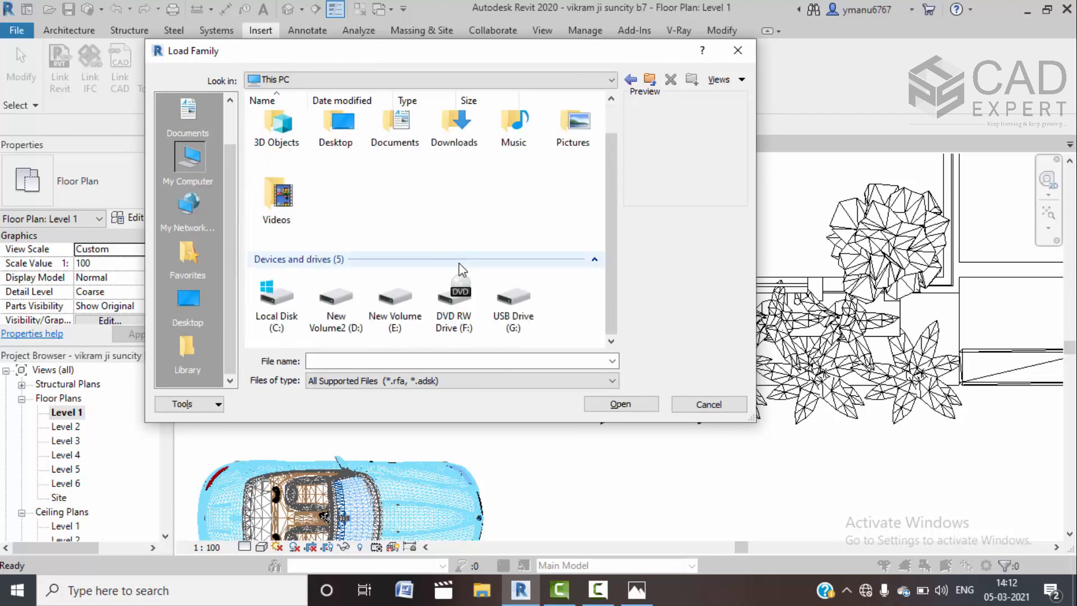
pyautogui.doubleClick(336, 135)
pyautogui.doubleClick(341, 145)
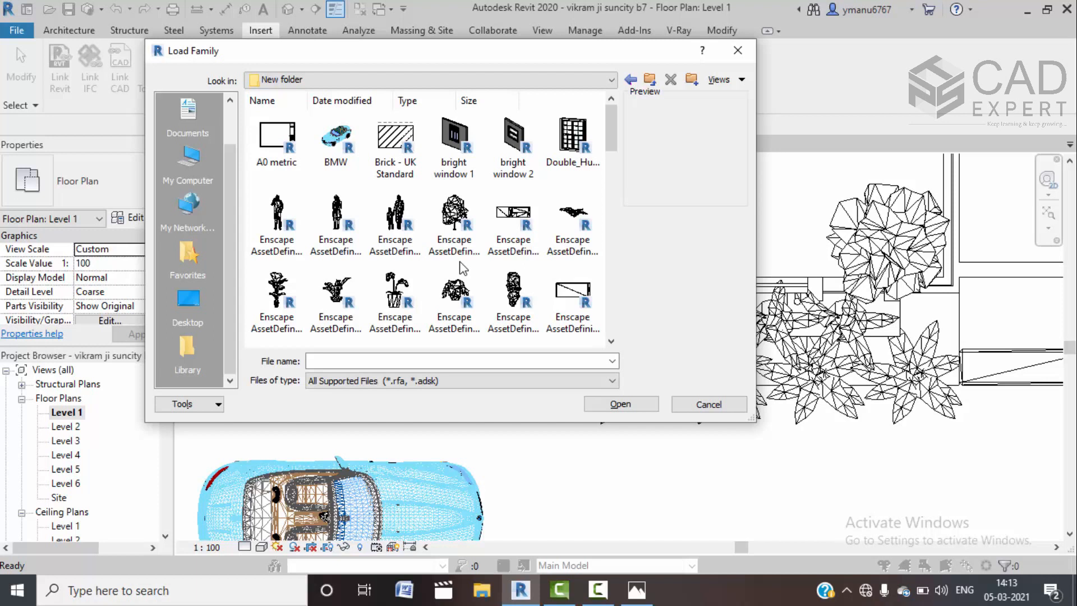
pyautogui.click(338, 150)
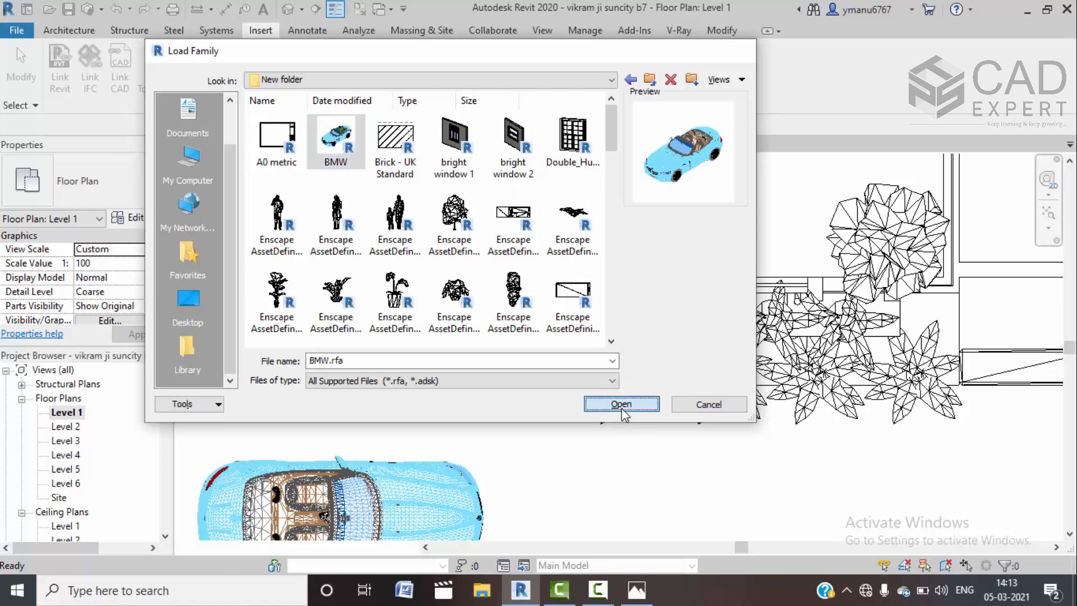
pyautogui.click(620, 403)
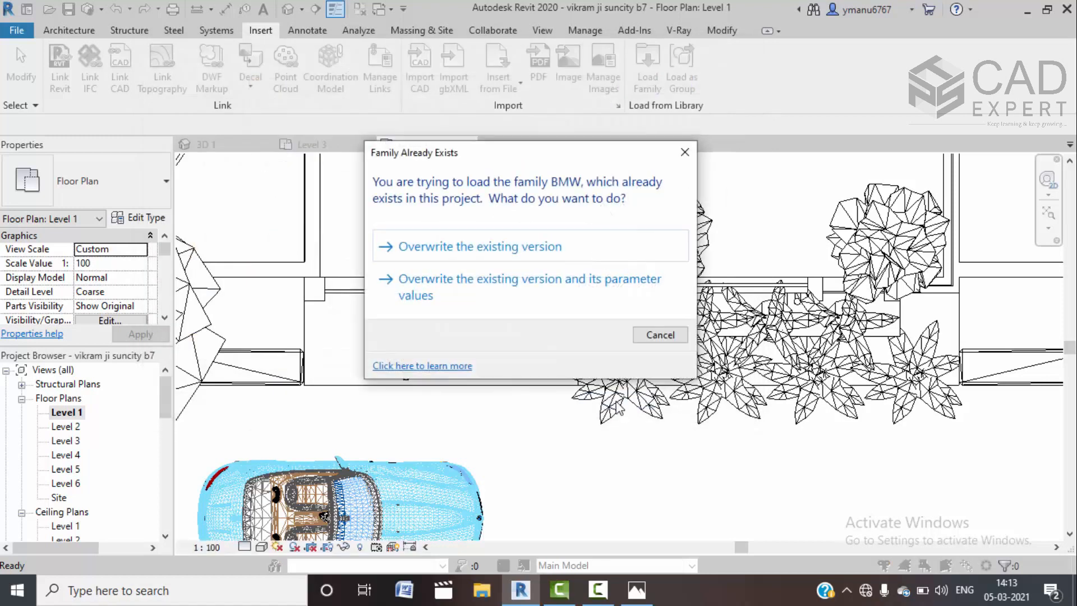
pyautogui.click(562, 259)
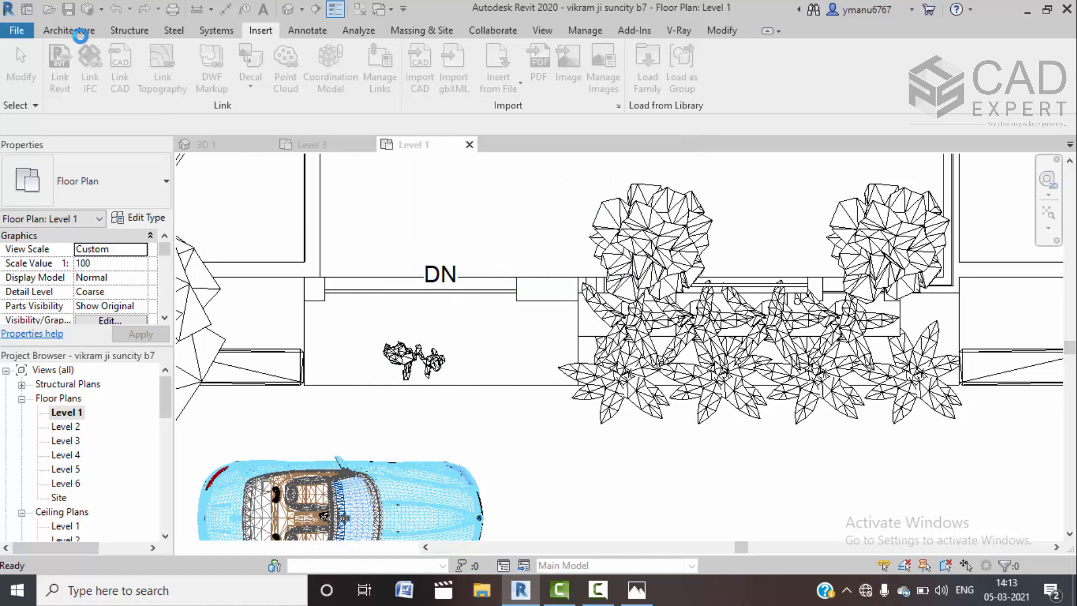
pyautogui.click(184, 59)
pyautogui.scroll(-2, 778, 460)
pyautogui.scroll(-4, 777, 461)
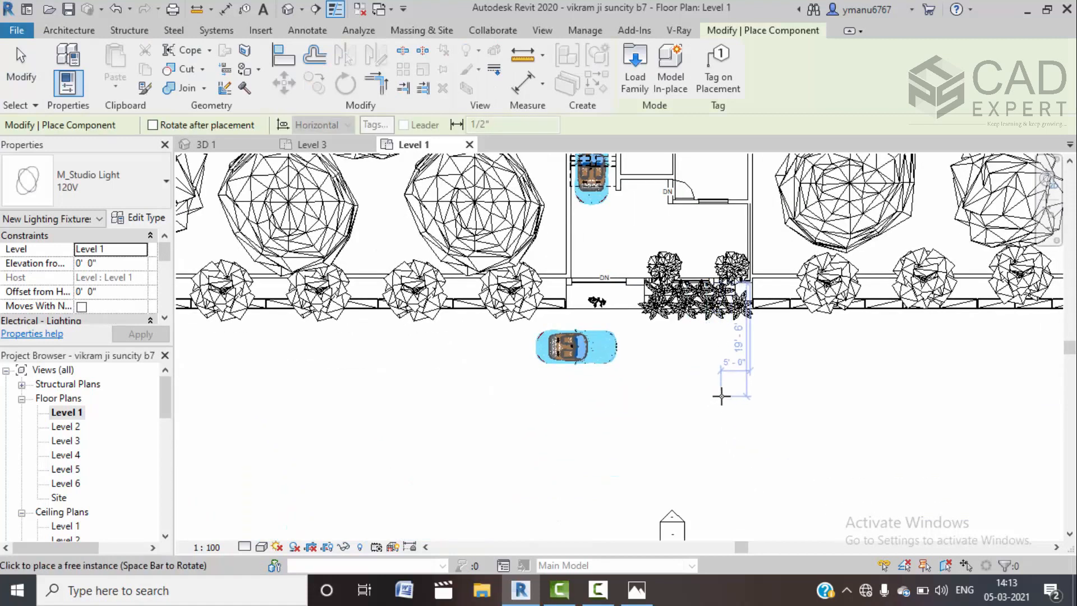
pyautogui.press('Escape')
# Place a BMW component on the road before the front boundary wall, well left of the existing car and rotated parallel to the wall
pyautogui.click(76, 34)
pyautogui.click(185, 75)
pyautogui.click(188, 114)
pyautogui.click(151, 185)
pyautogui.scroll(10, 137, 308)
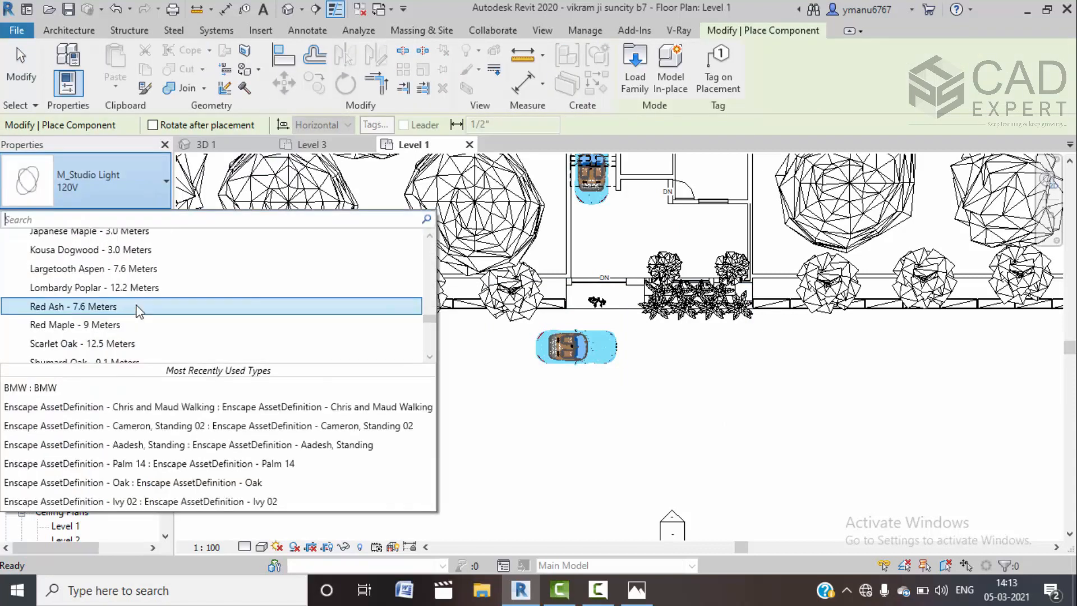
pyautogui.scroll(15, 139, 311)
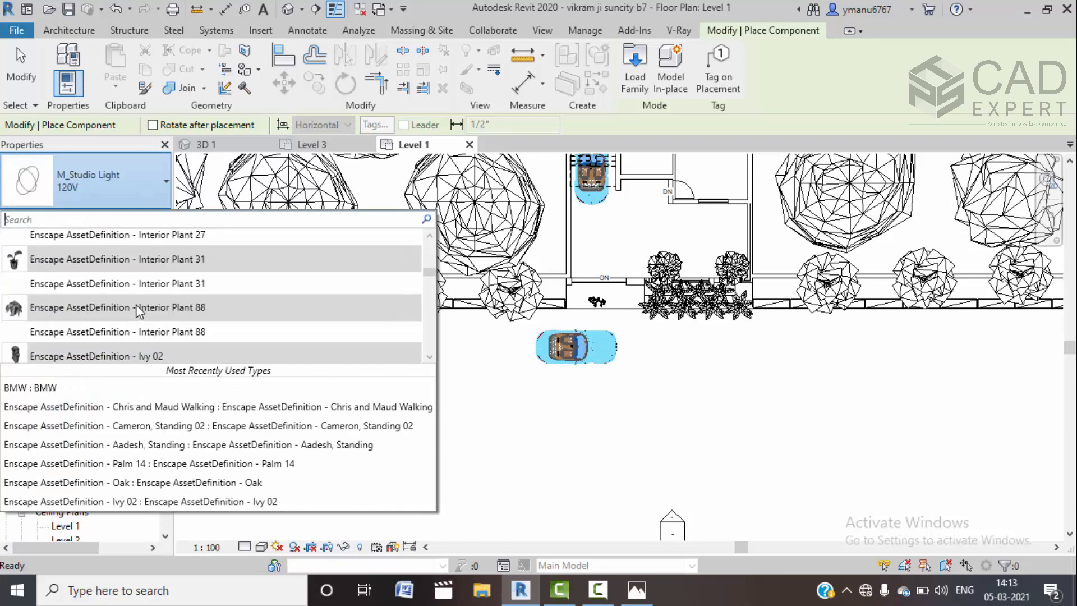
pyautogui.scroll(5, 139, 311)
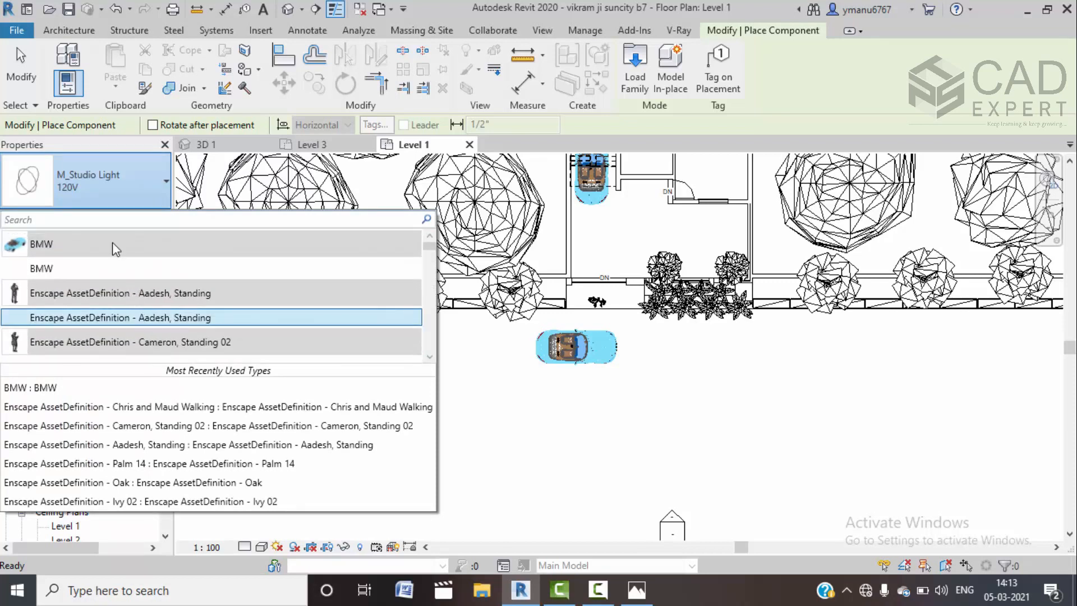
pyautogui.click(37, 268)
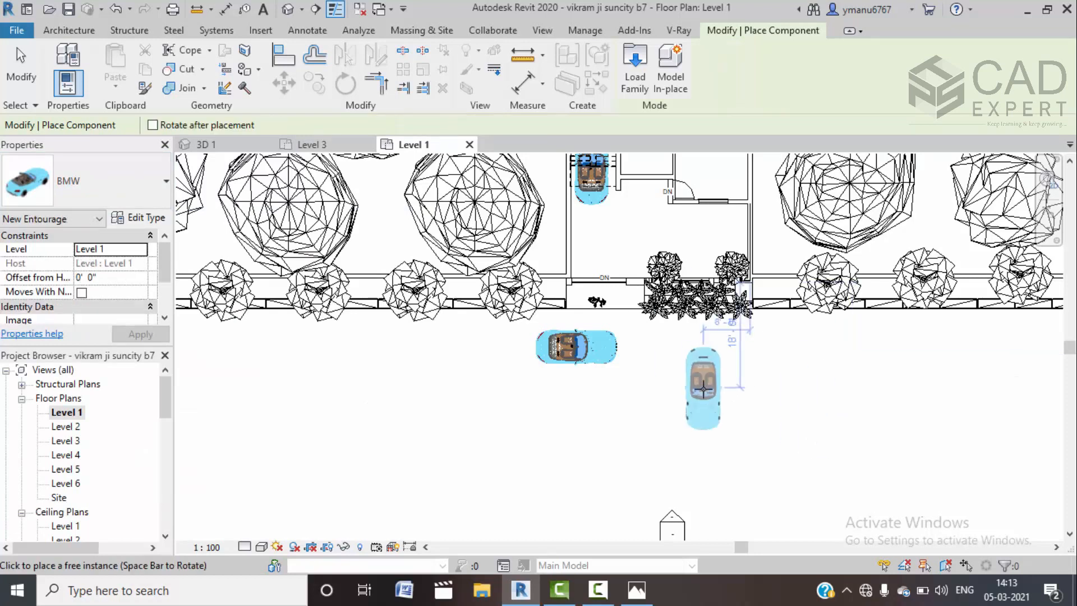
pyautogui.press('space')
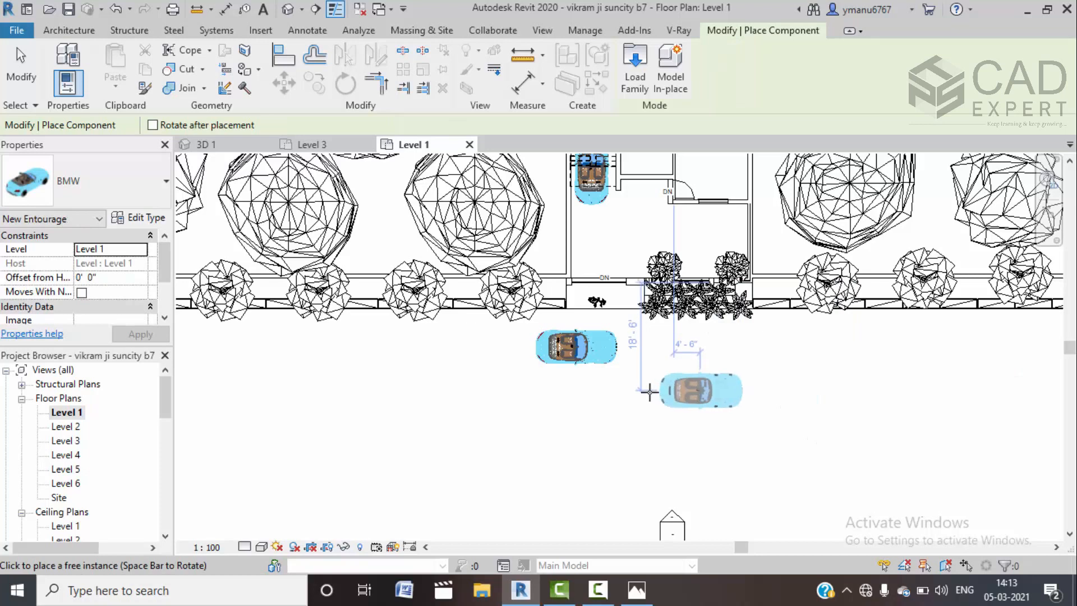
pyautogui.click(219, 401)
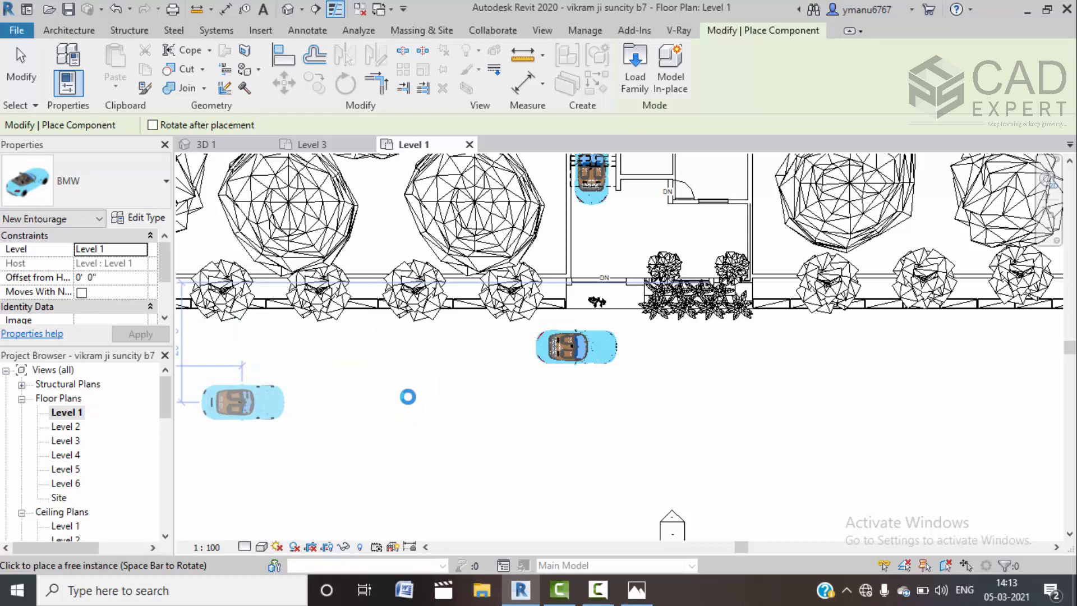
pyautogui.press('Escape')
pyautogui.press('Escape')
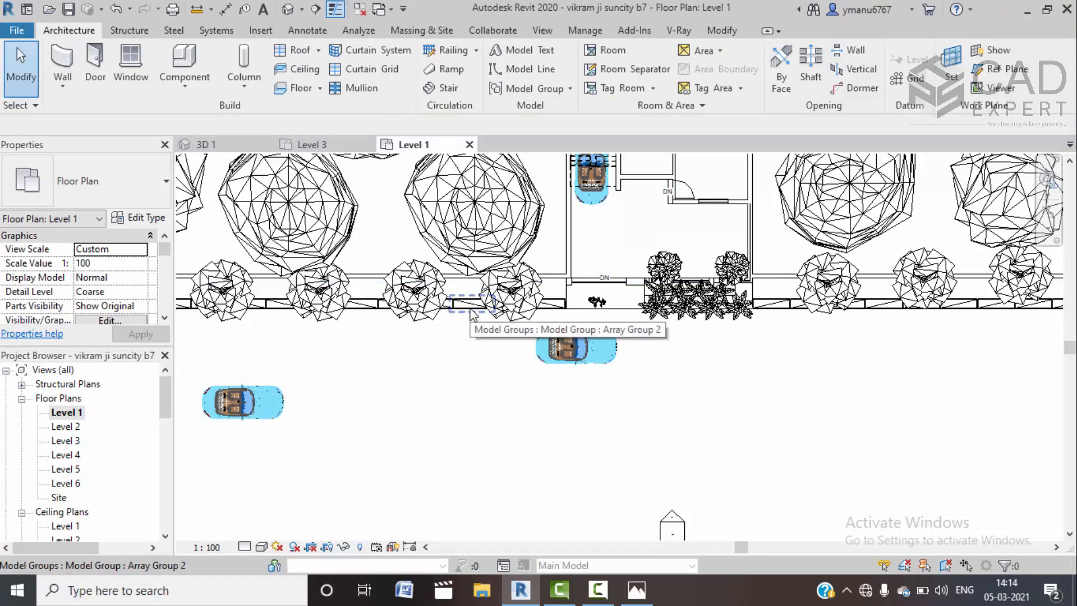
# Open the default 3D view and show the villa, trees and road cars in the Realistic visual style
pyautogui.click(290, 11)
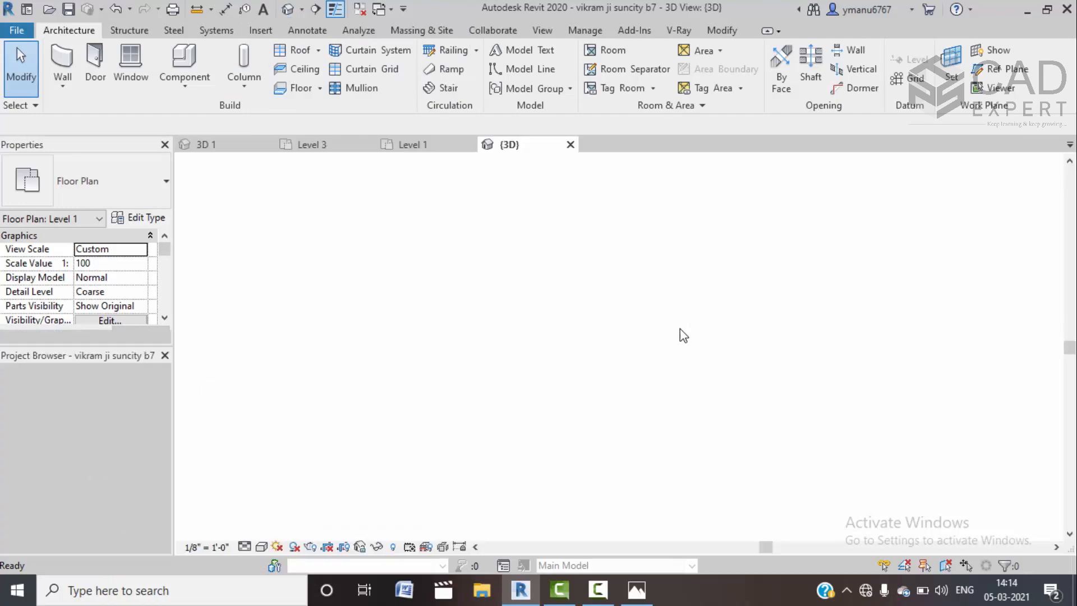
pyautogui.scroll(5, 673, 393)
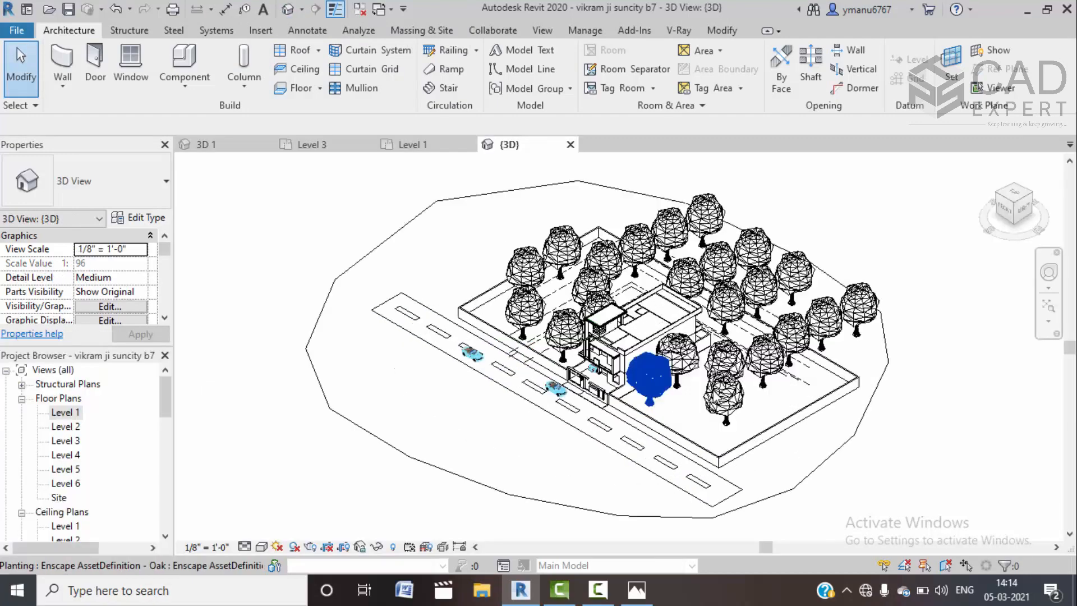
pyautogui.scroll(4, 718, 443)
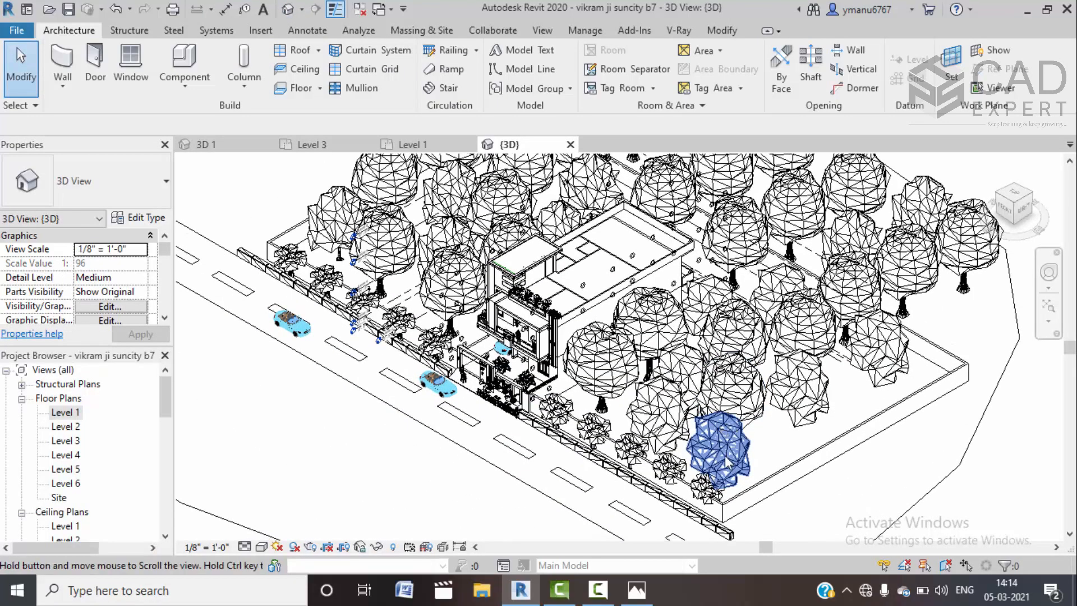
pyautogui.moveTo(594, 361); pyautogui.dragTo(595, 375, button='middle')
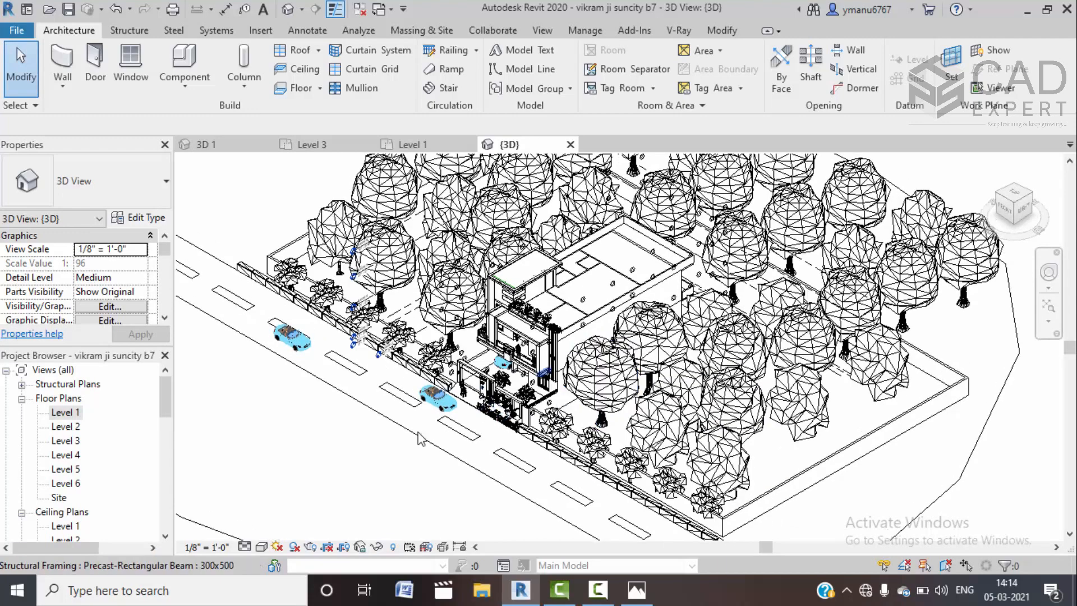
pyautogui.click(261, 547)
pyautogui.click(328, 512)
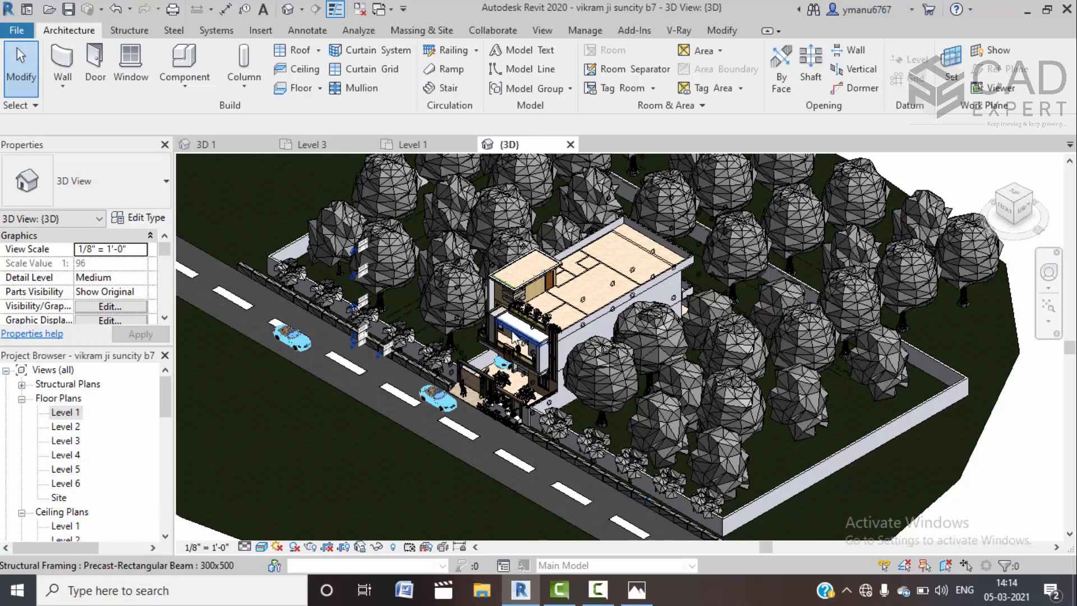
pyautogui.scroll(5, 553, 398)
pyautogui.scroll(-3, 553, 398)
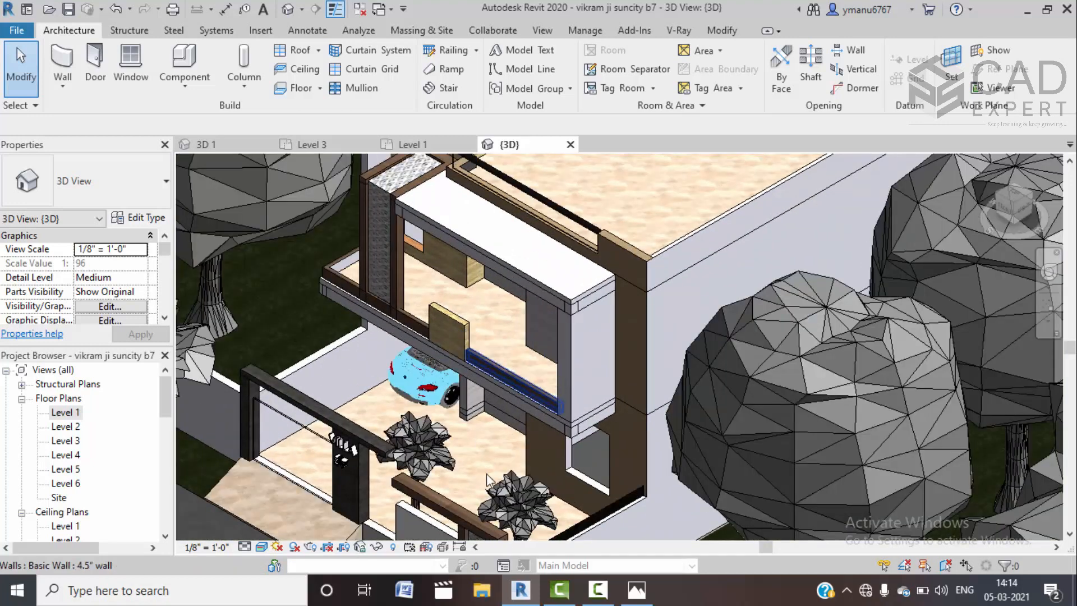
pyautogui.scroll(-5, 464, 440)
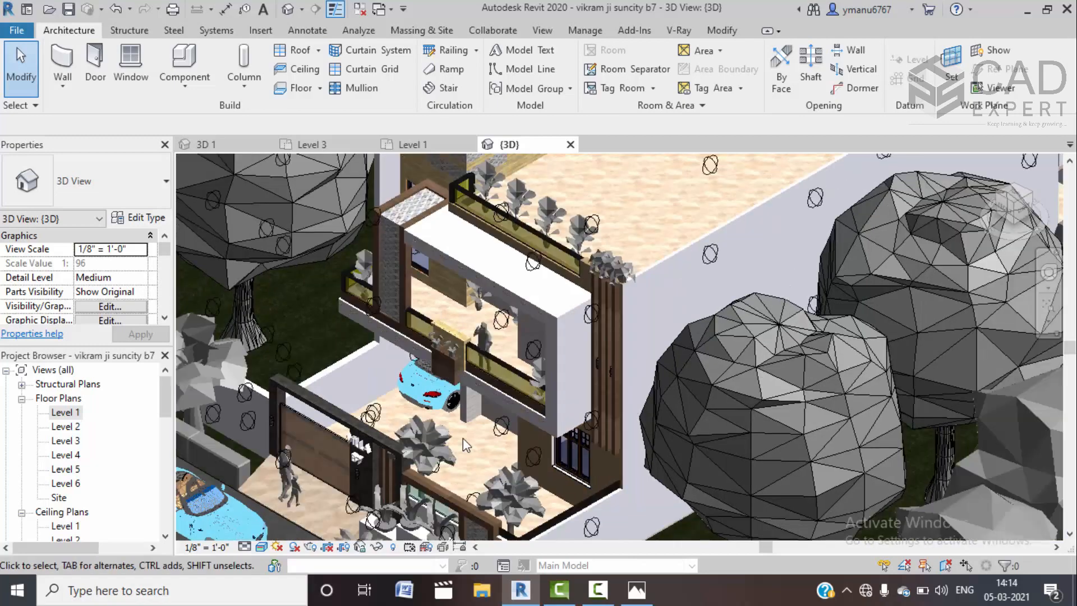
pyautogui.scroll(-4, 464, 445)
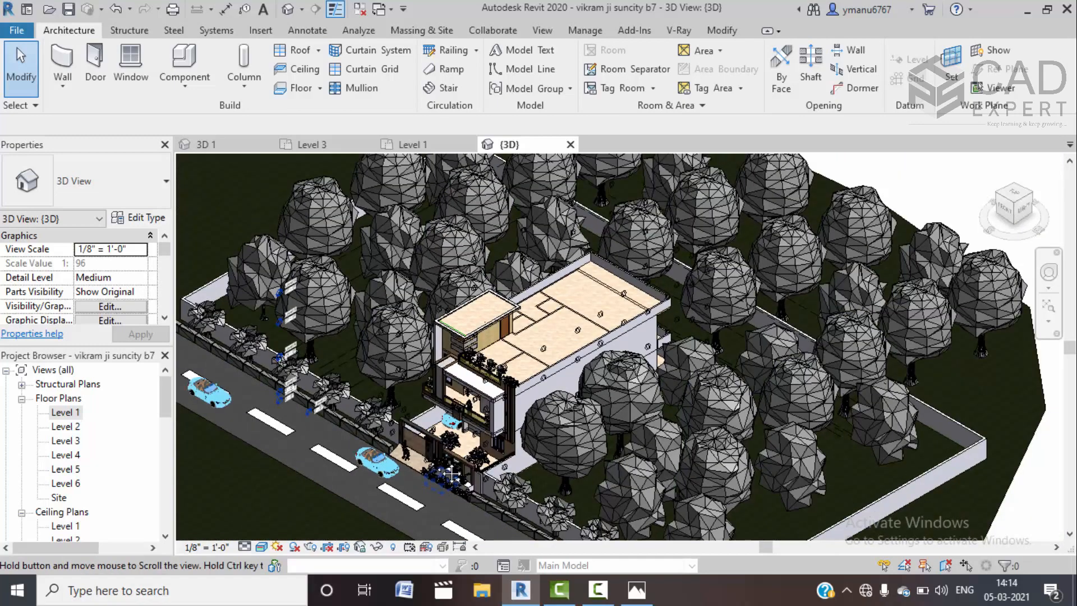
pyautogui.scroll(4, 453, 469)
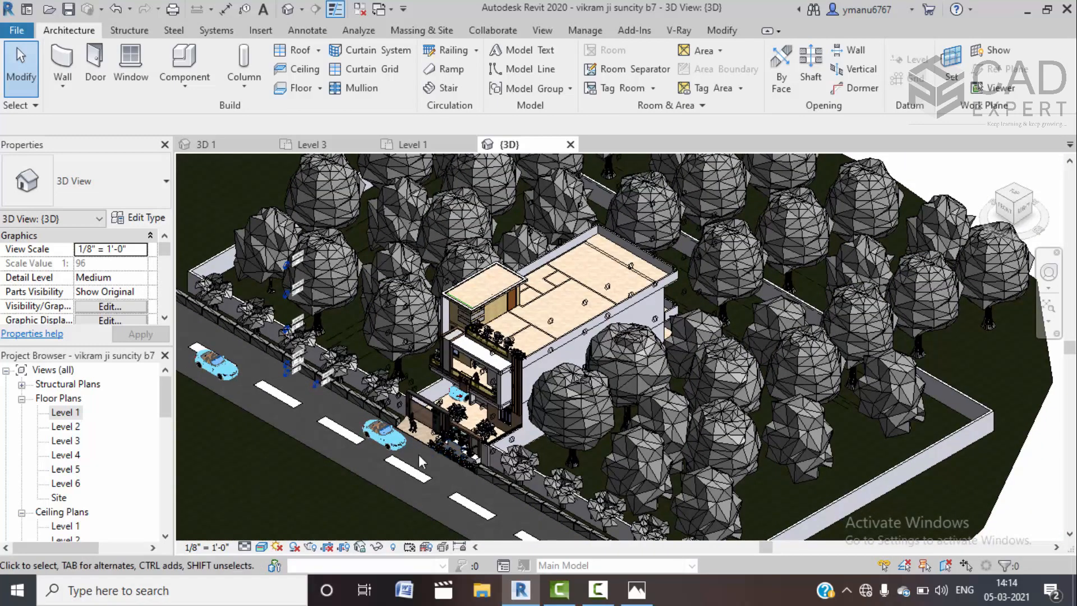
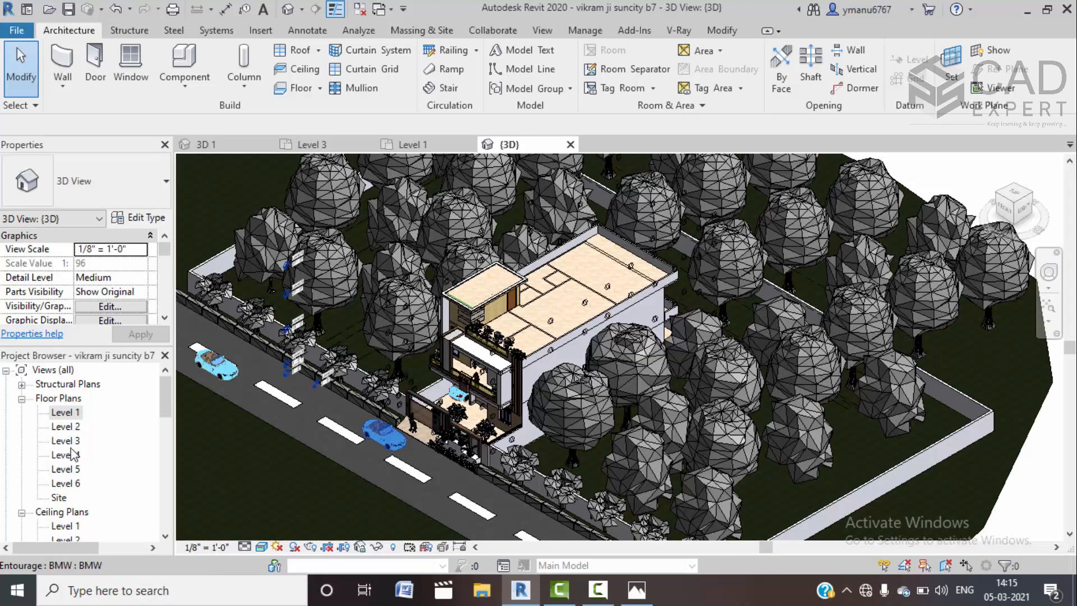
# From the Level 3 floor plan, place a perspective camera across the road right of the gate, aimed diagonally back at the villa
pyautogui.doubleClick(70, 441)
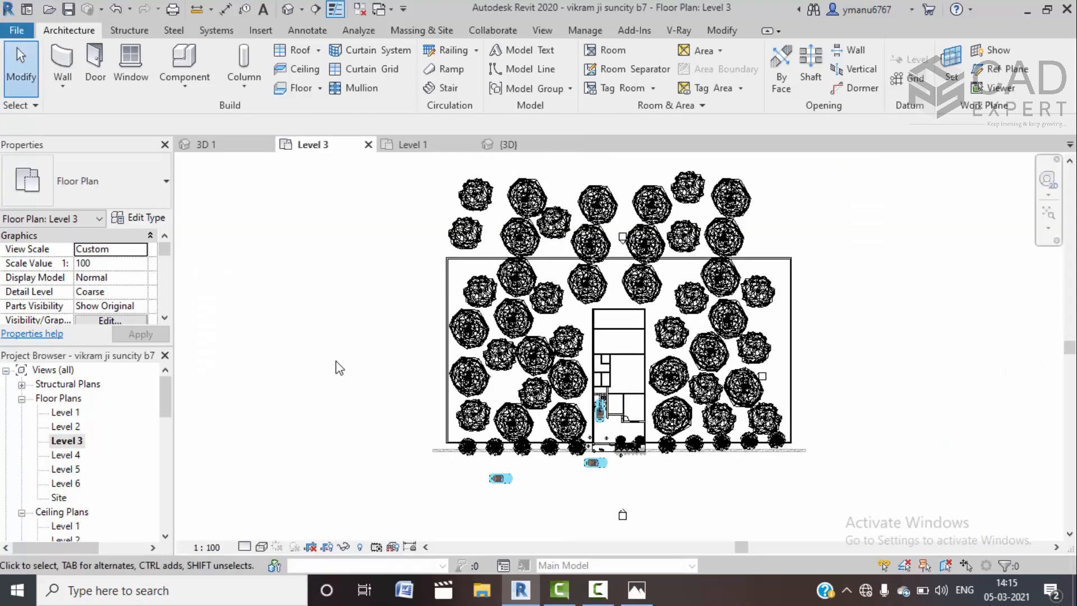
pyautogui.click(301, 9)
pyautogui.click(311, 46)
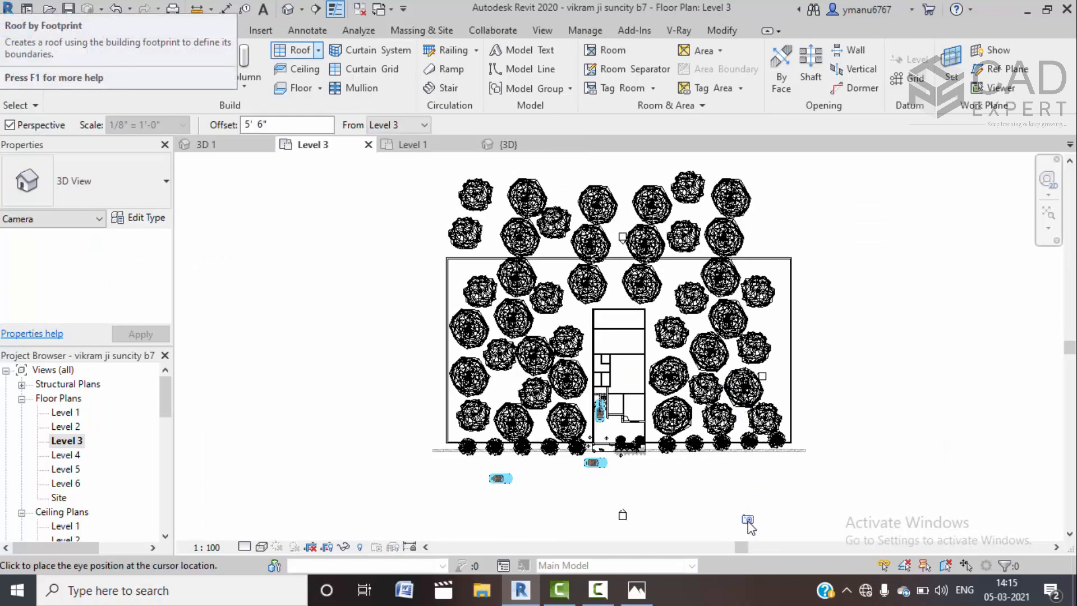
pyautogui.click(698, 533)
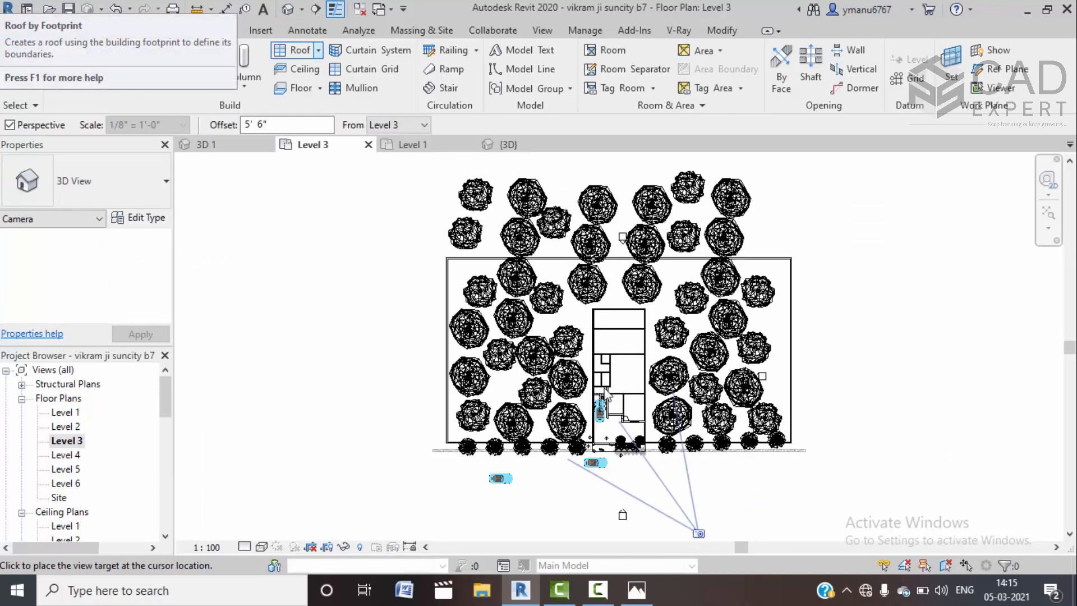
pyautogui.click(585, 346)
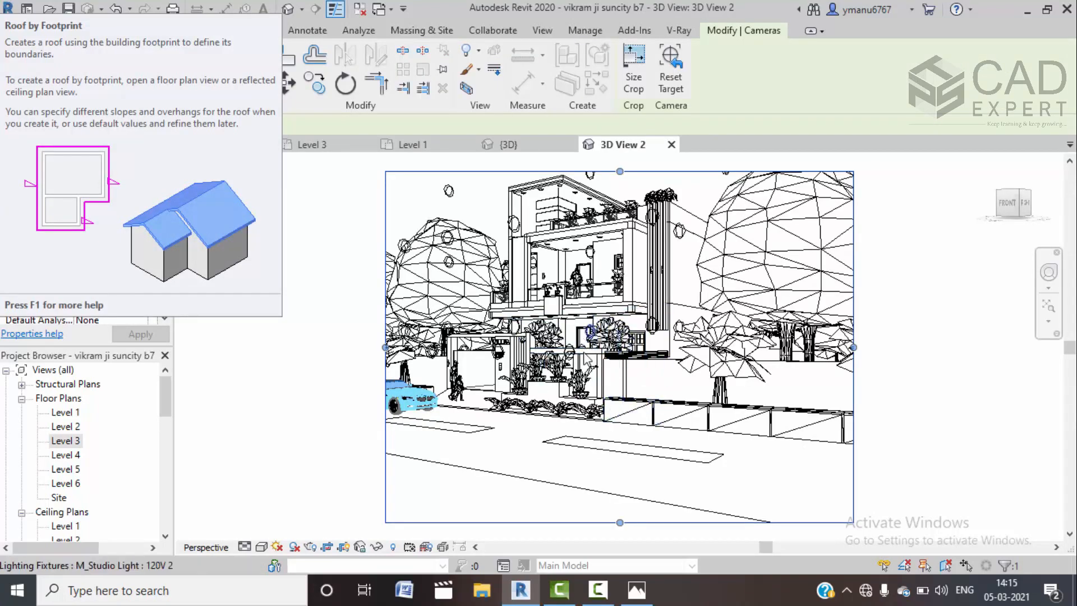
# Show the new camera view in the Realistic visual style
pyautogui.click(261, 547)
pyautogui.click(297, 512)
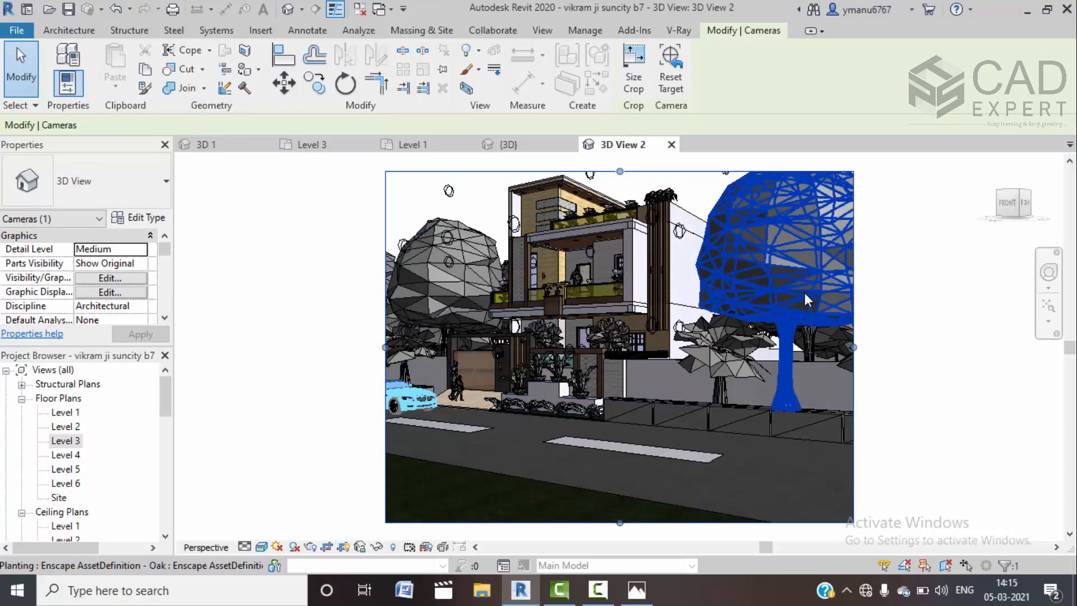
pyautogui.scroll(5, 892, 314)
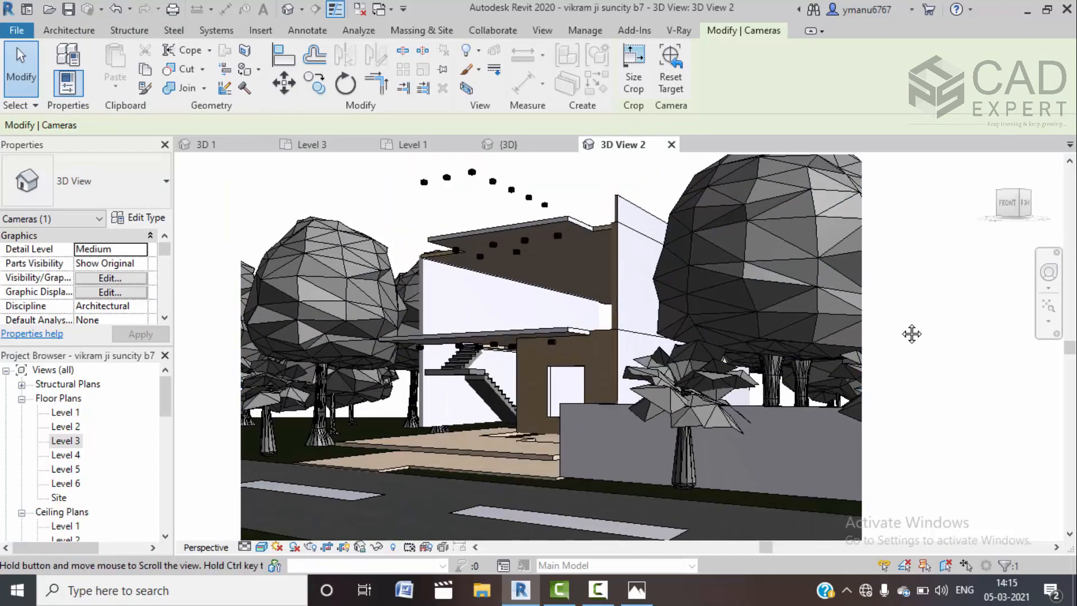
pyautogui.scroll(-5, 901, 329)
pyautogui.moveTo(944, 344); pyautogui.dragTo(935, 346, button='middle')
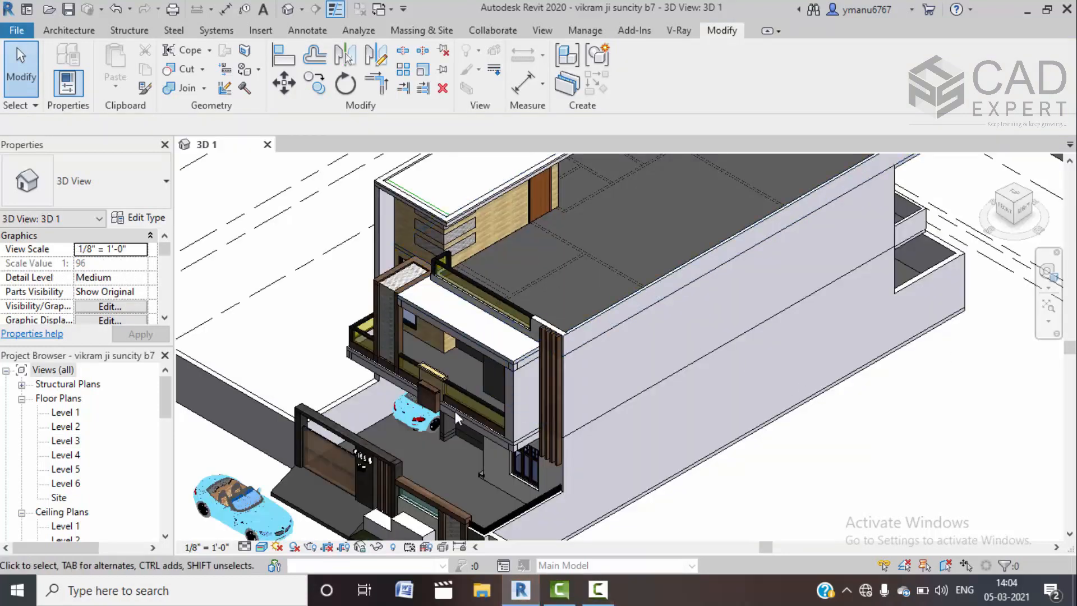
# Examine the villa's facade from the upper balcony down to the gate, entrance ramp and stepped planter in 3D
pyautogui.moveTo(425, 401); pyautogui.dragTo(464, 445, button='middle')
pyautogui.scroll(5, 474, 404)
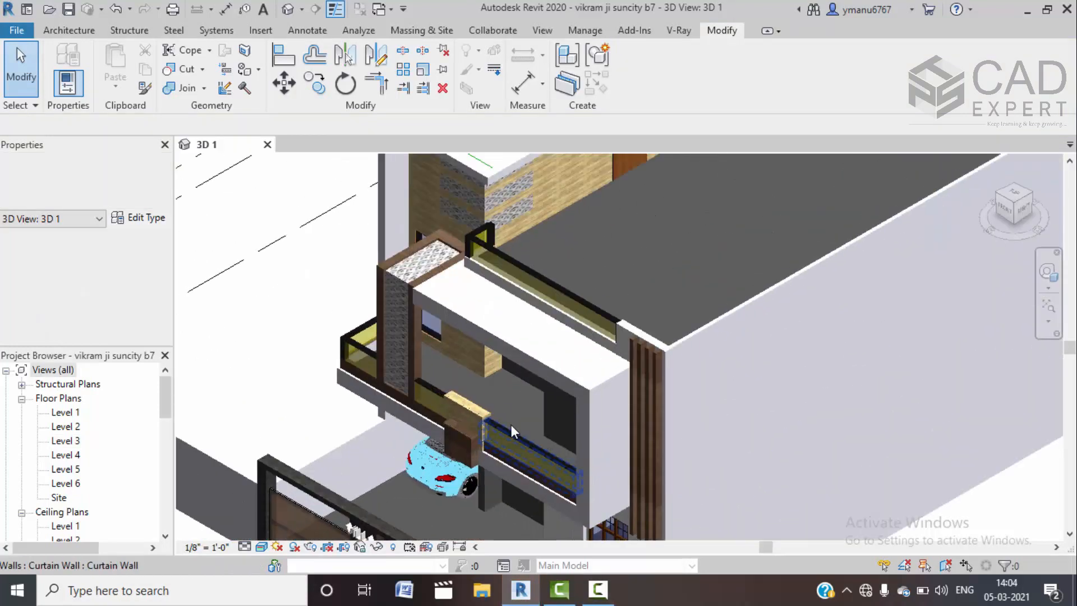
pyautogui.scroll(-3, 481, 382)
pyautogui.keyDown('shift'); pyautogui.moveTo(493, 446); pyautogui.dragTo(629, 364, button='middle'); pyautogui.keyUp('shift')
pyautogui.scroll(1, 510, 305)
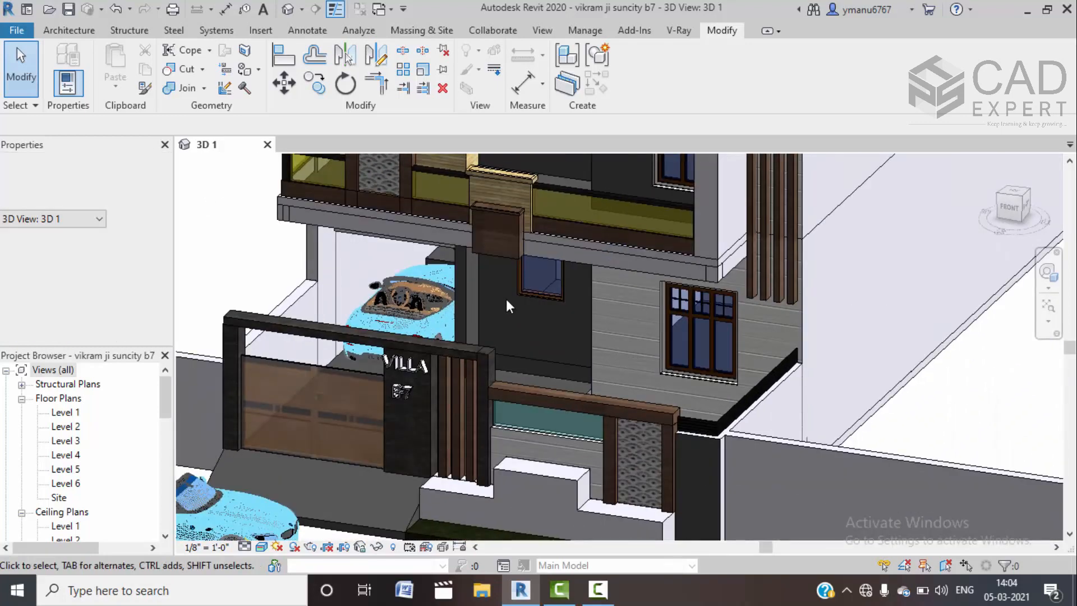
pyautogui.scroll(-1, 504, 313)
pyautogui.moveTo(505, 312); pyautogui.dragTo(548, 269, button='middle')
pyautogui.scroll(-2, 529, 408)
pyautogui.scroll(2, 564, 414)
pyautogui.moveTo(463, 411); pyautogui.dragTo(564, 331, button='middle')
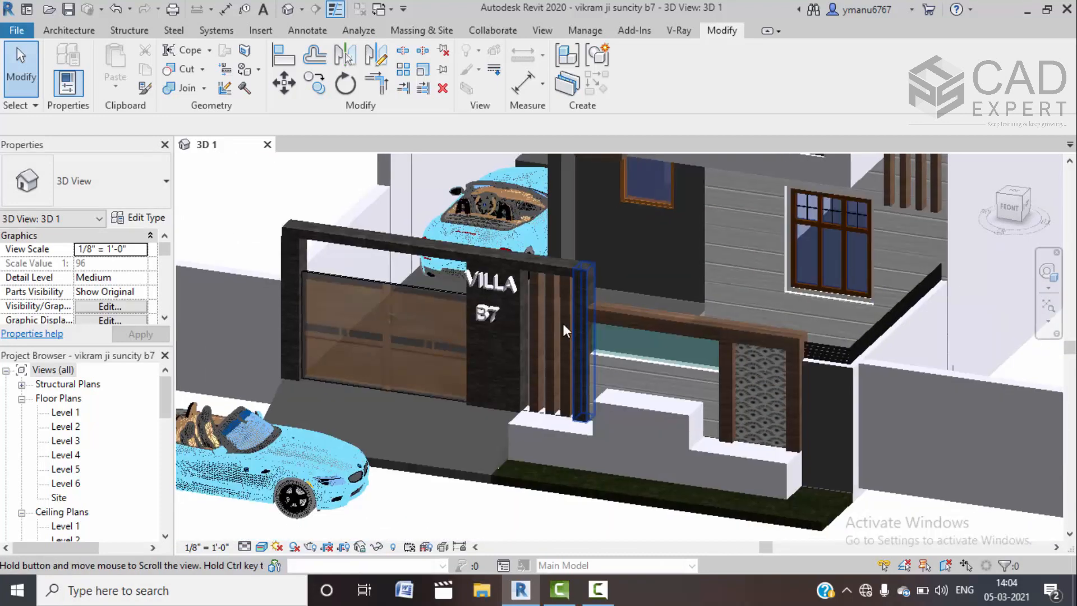
# Create a new material for the Ramp Material parameter of the entrance ramp's type, Ramp 1
pyautogui.click(269, 399)
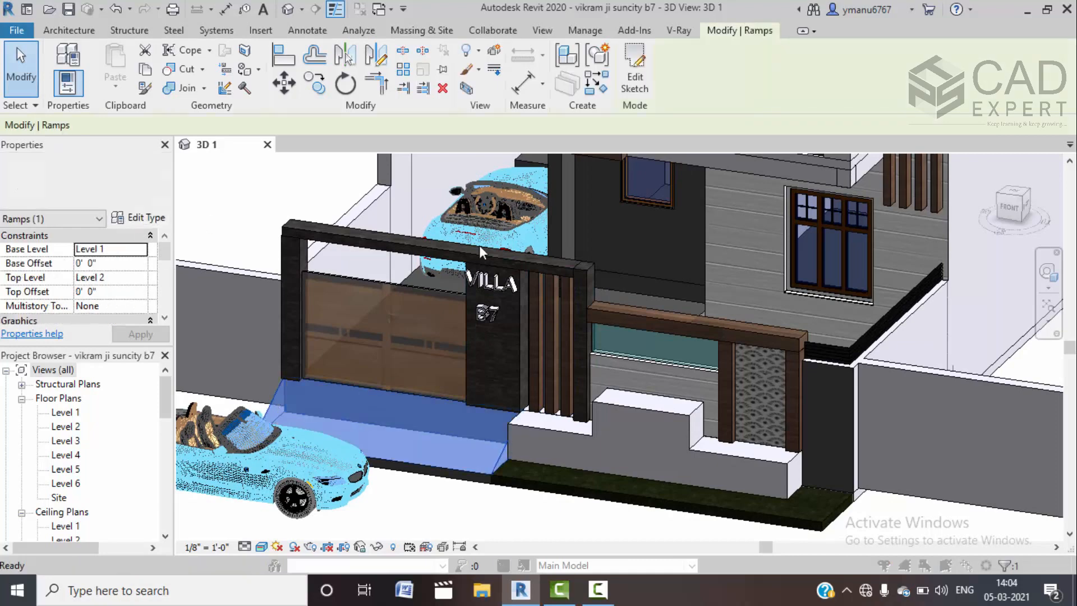
pyautogui.click(140, 218)
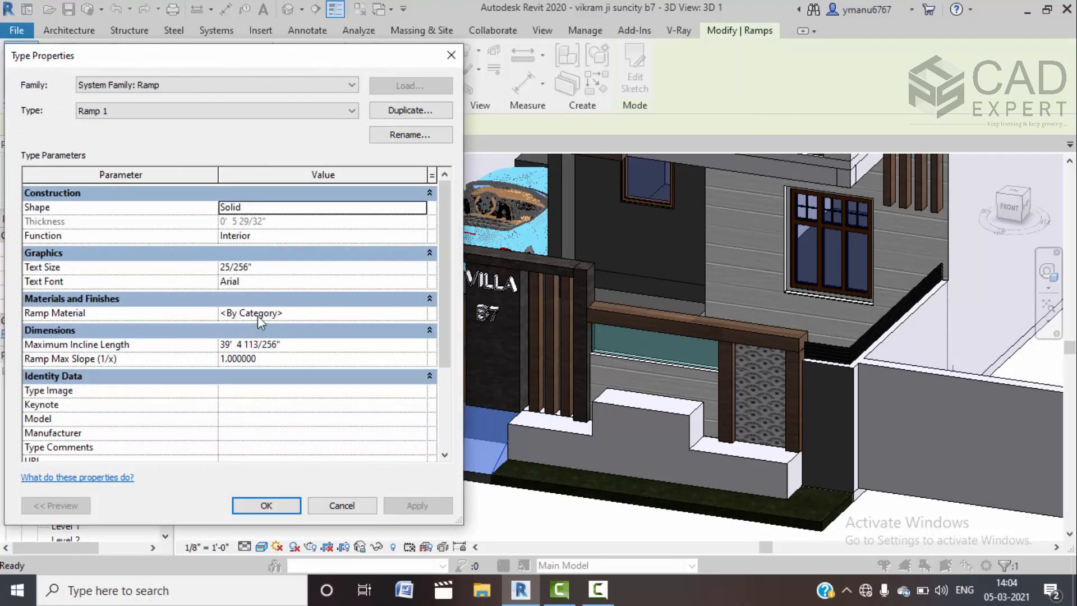
pyautogui.click(281, 312)
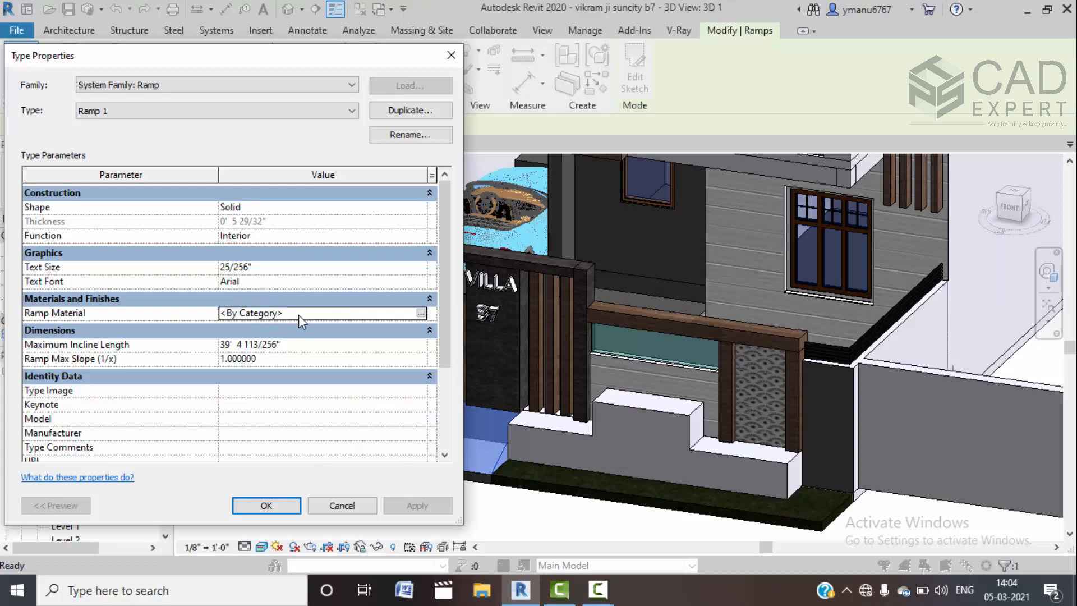
pyautogui.click(422, 313)
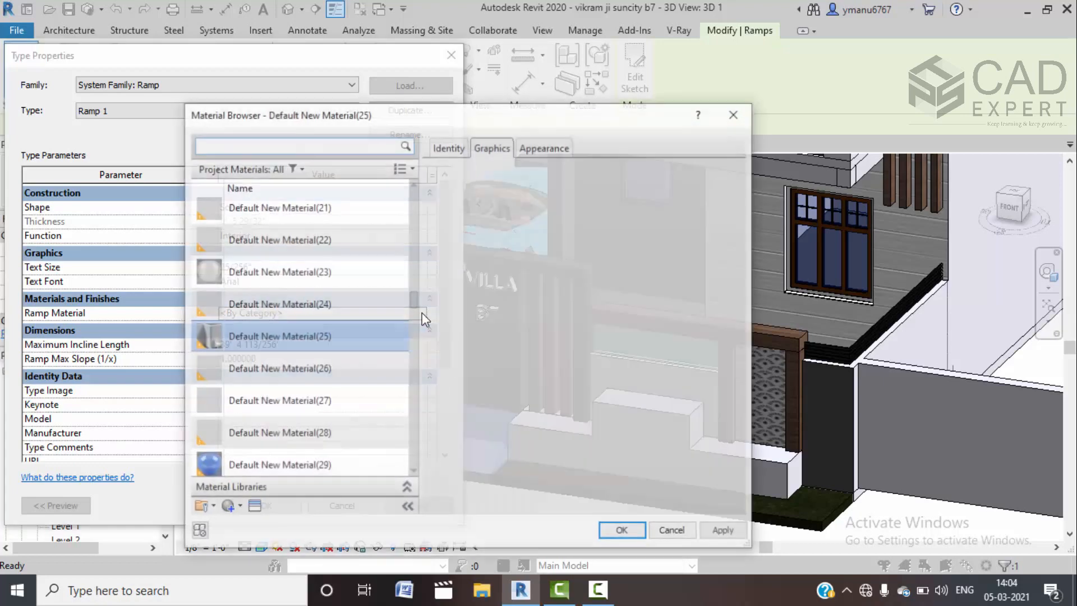
pyautogui.click(240, 510)
pyautogui.click(263, 521)
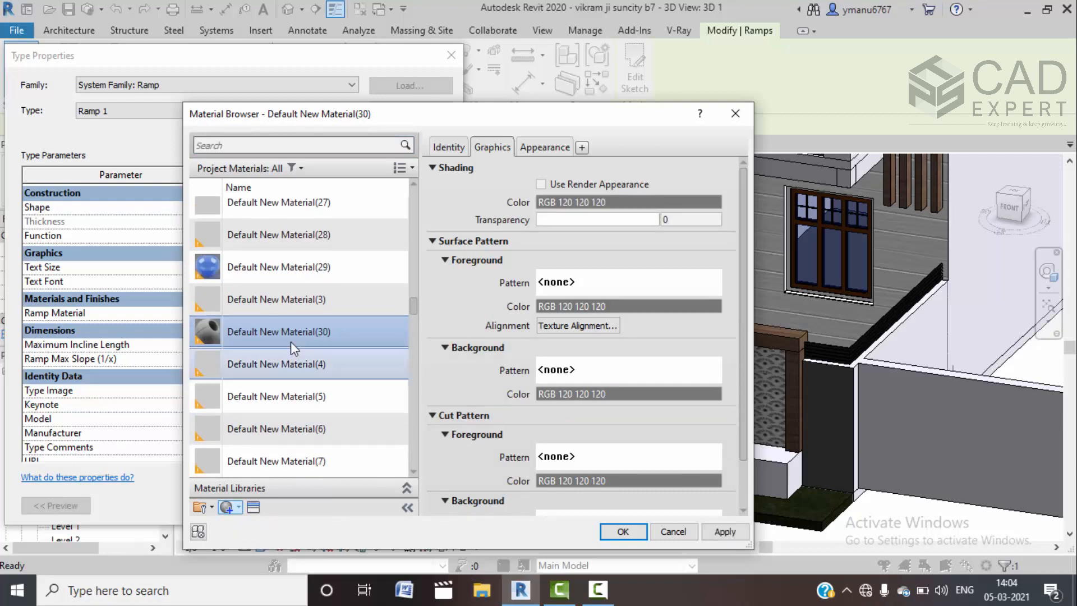
# Enable Use Render Appearance on the new material, give it the image marble 1.jpg, and apply it to the entrance ramp type
pyautogui.click(541, 185)
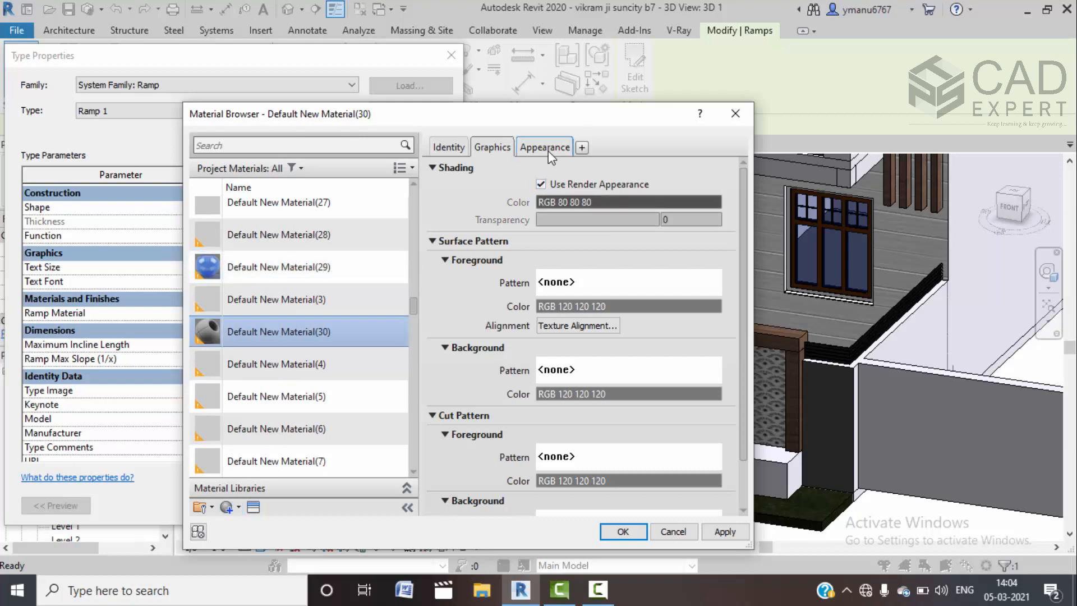
pyautogui.click(545, 147)
pyautogui.click(558, 345)
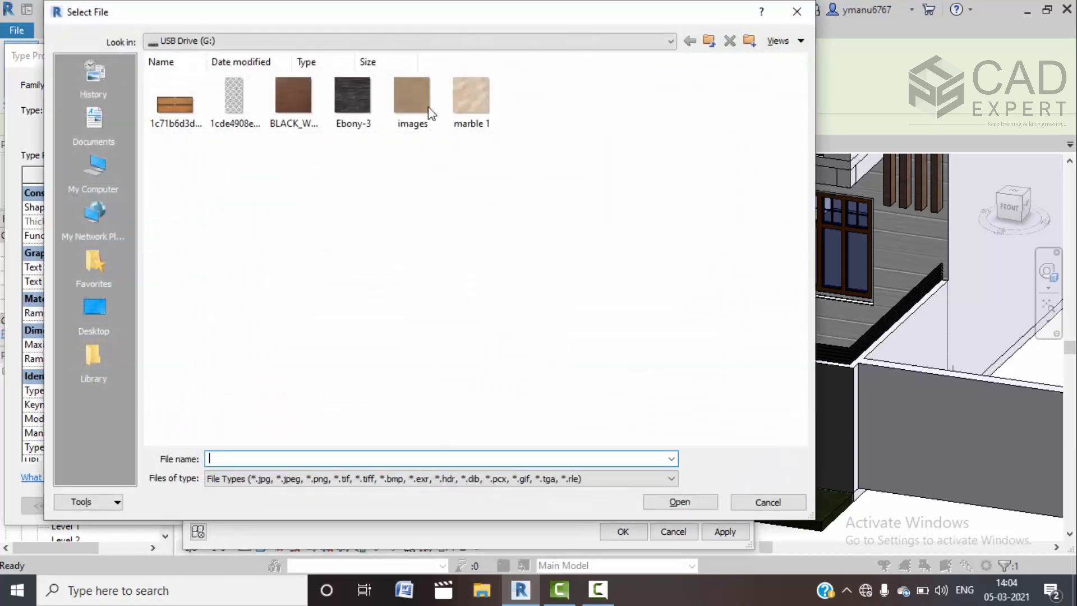
pyautogui.click(469, 98)
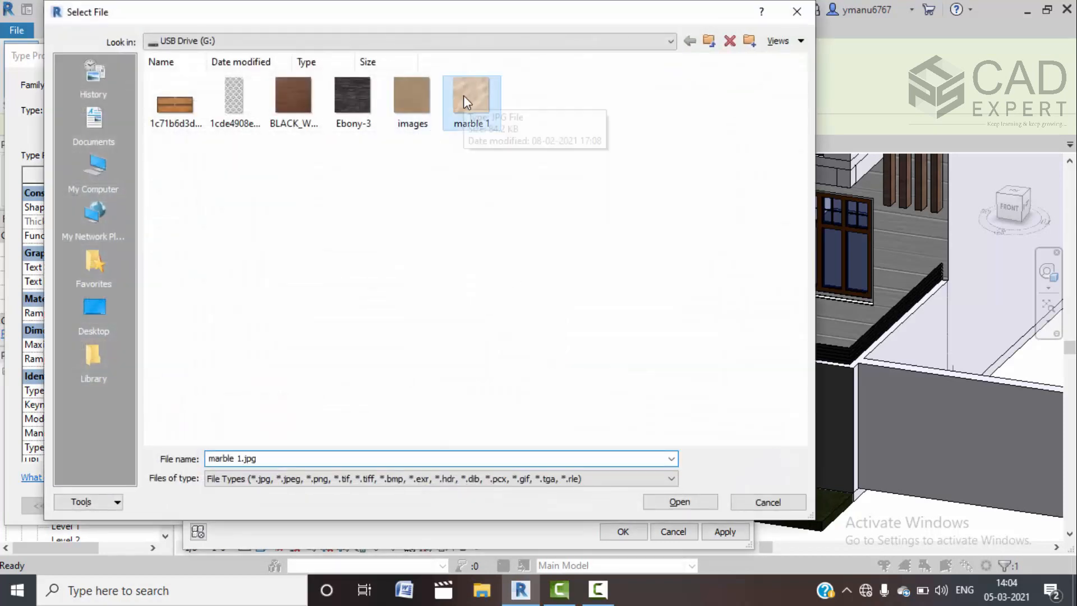
pyautogui.click(665, 503)
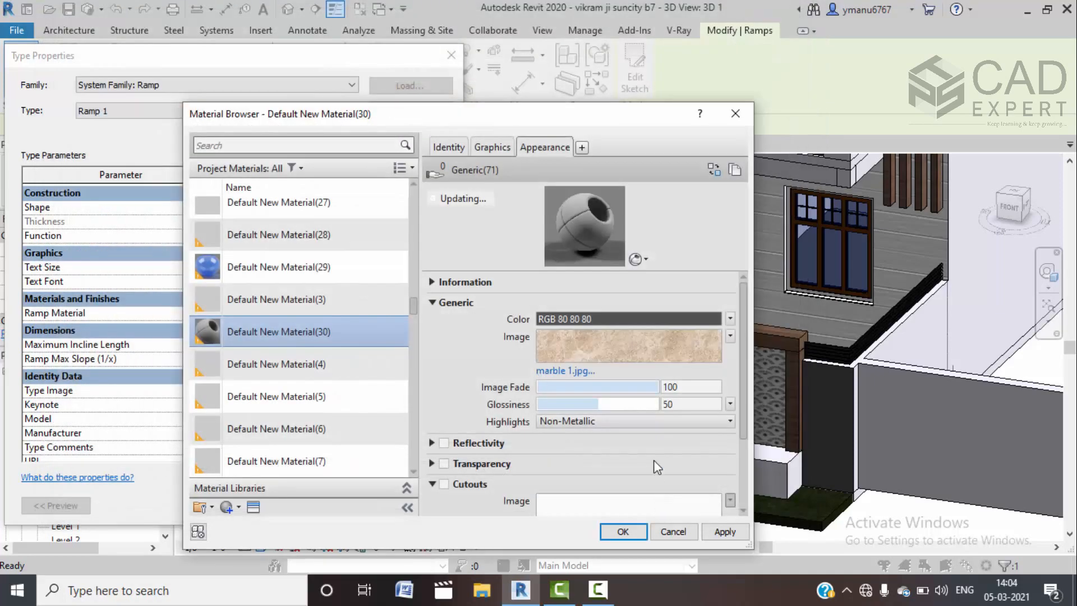
pyautogui.click(723, 533)
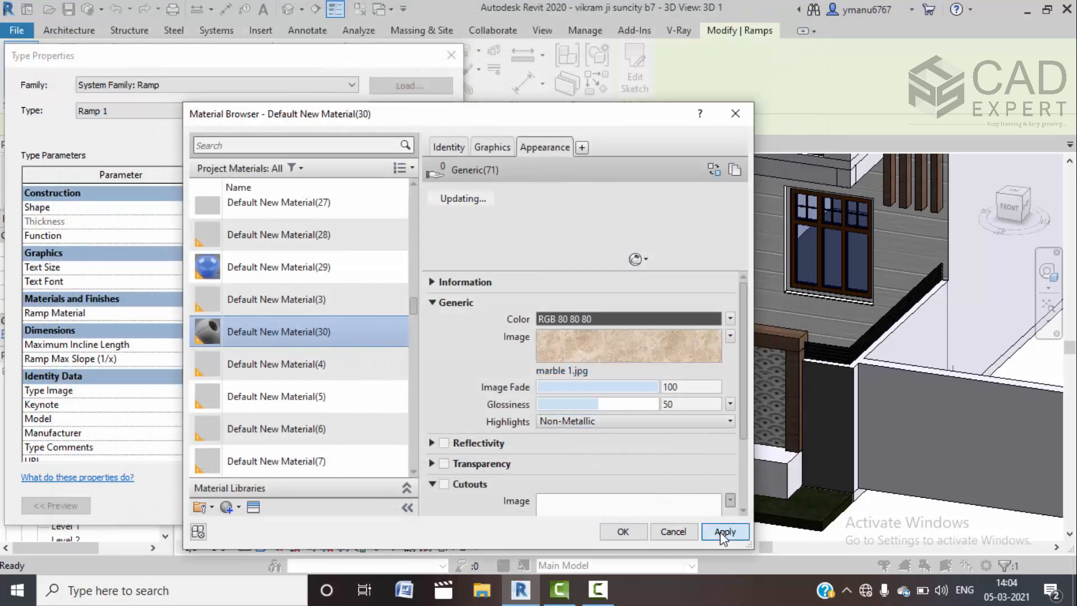
pyautogui.click(622, 531)
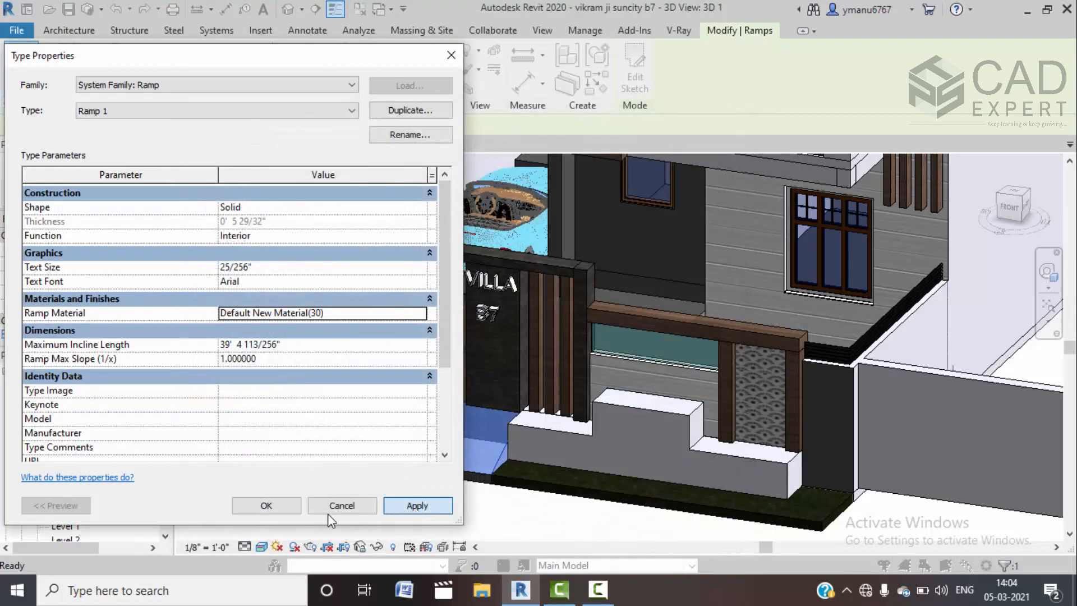
pyautogui.click(266, 504)
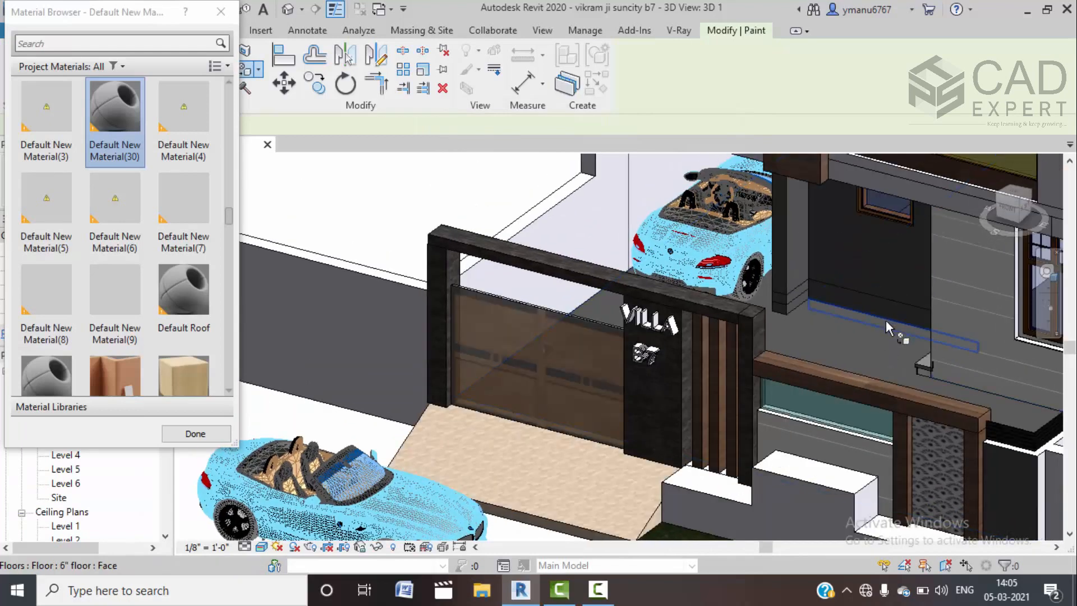
# Paint the ground-level parking floor behind the gate and the balcony floor above it with Default New Material(30)
pyautogui.click(875, 318)
pyautogui.scroll(-2, 848, 315)
pyautogui.moveTo(841, 315); pyautogui.dragTo(812, 430, button='middle')
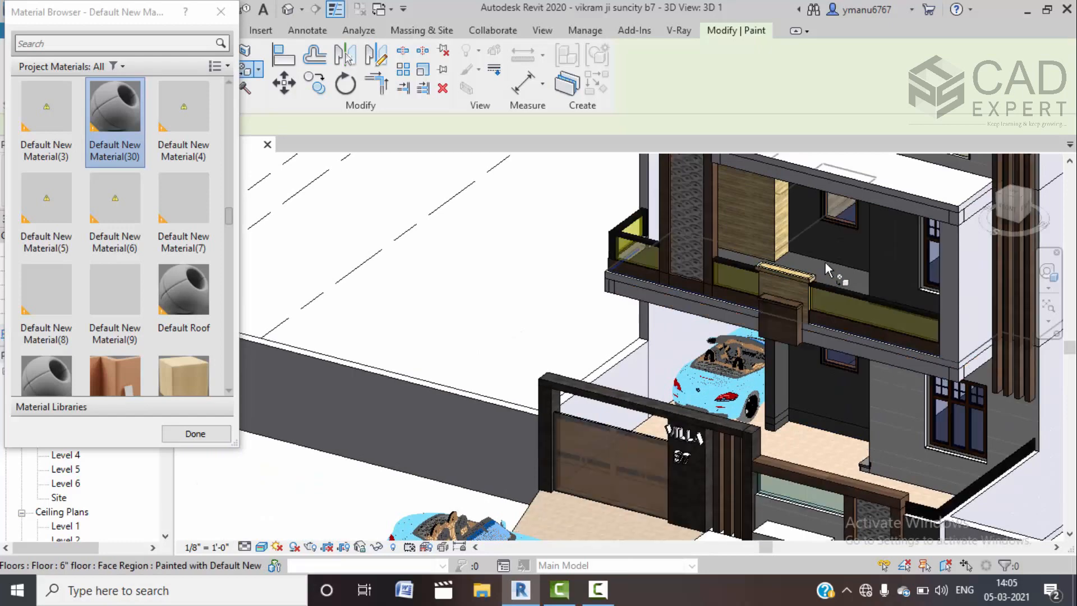
pyautogui.scroll(3, 661, 265)
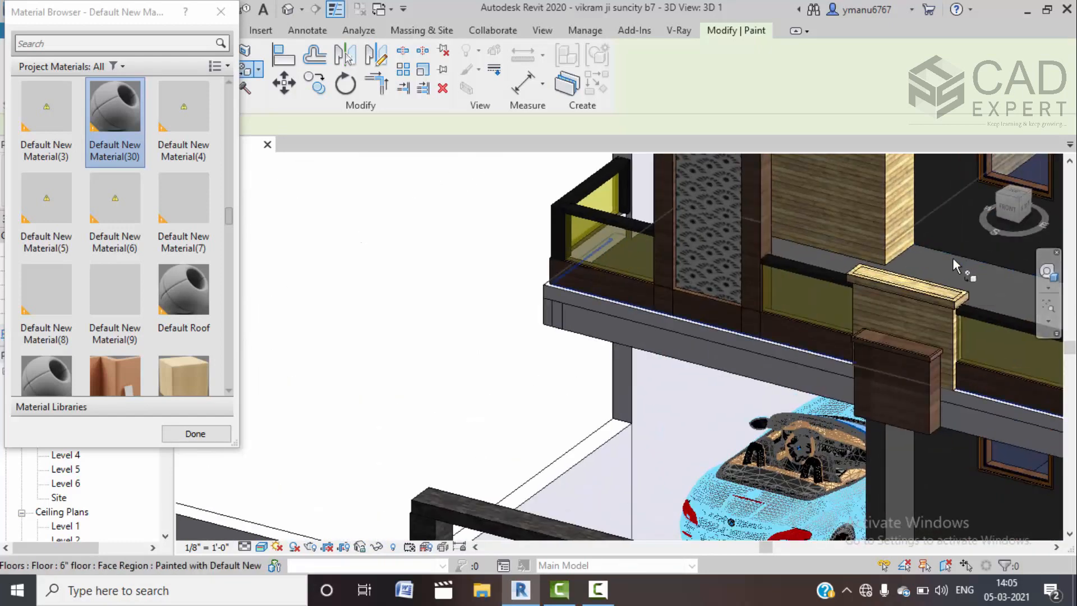
pyautogui.click(952, 257)
pyautogui.scroll(-6, 897, 262)
pyautogui.moveTo(896, 181); pyautogui.dragTo(873, 180, button='middle')
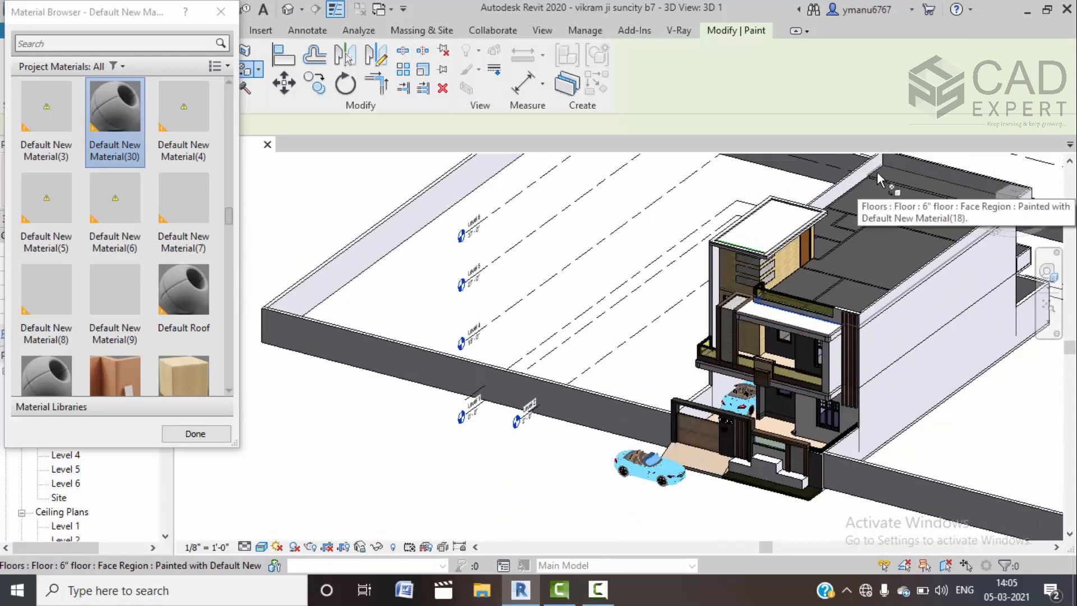
# Paint the roof terrace floor and the top of the stair tower with Default New Material(30), and finish painting
pyautogui.scroll(4, 852, 183)
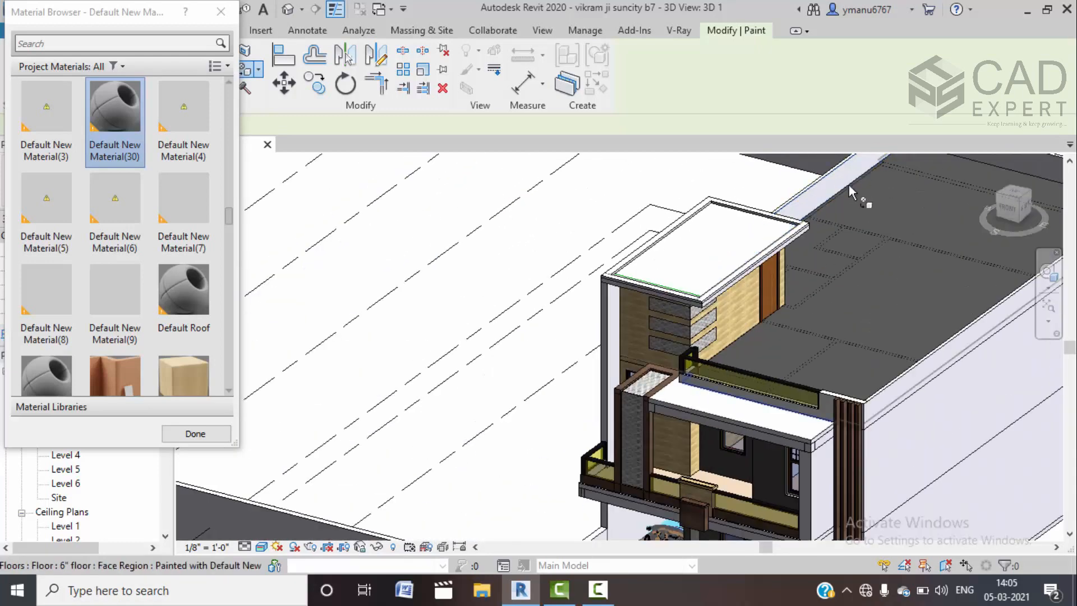
pyautogui.moveTo(846, 207); pyautogui.dragTo(781, 309, button='middle')
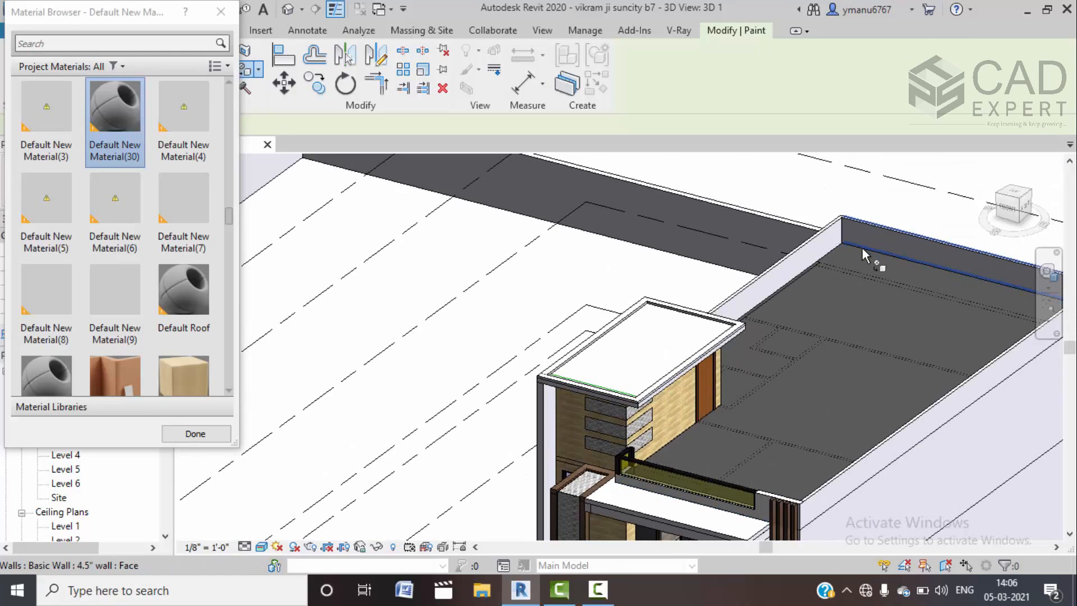
pyautogui.press('Tab')
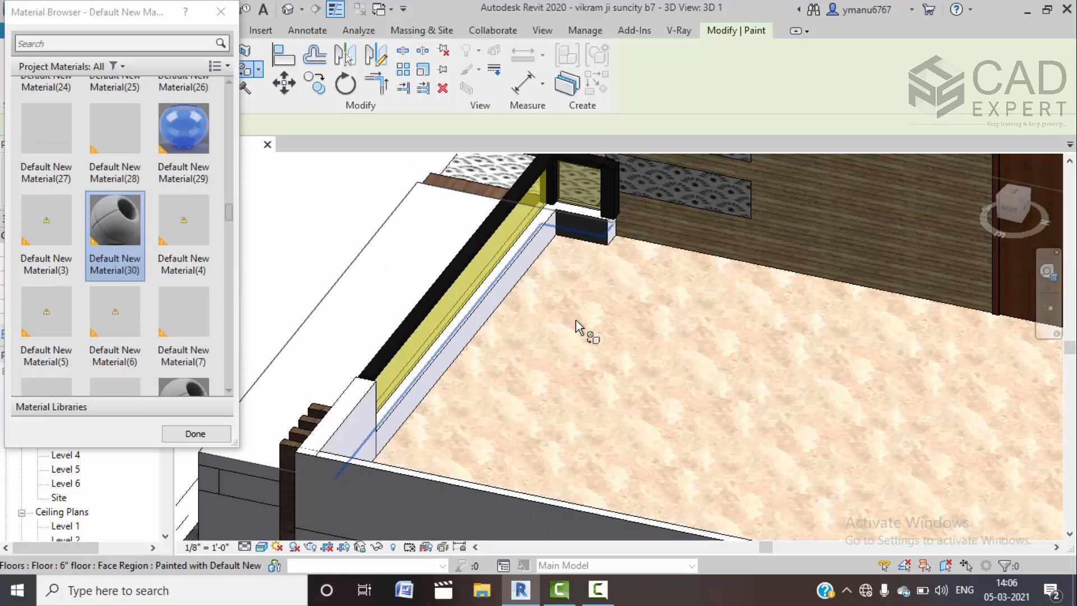
pyautogui.scroll(-2, 575, 319)
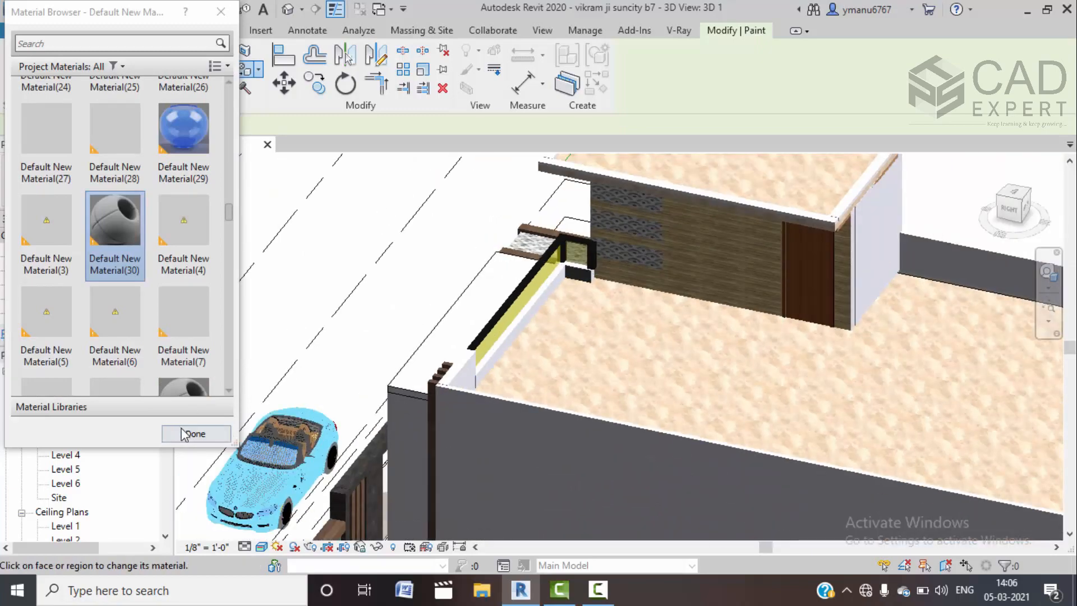
pyautogui.click(191, 433)
# Check the structure material of the ground-floor front wall's 9" wall type and leave its settings without changing them
pyautogui.scroll(-3, 326, 356)
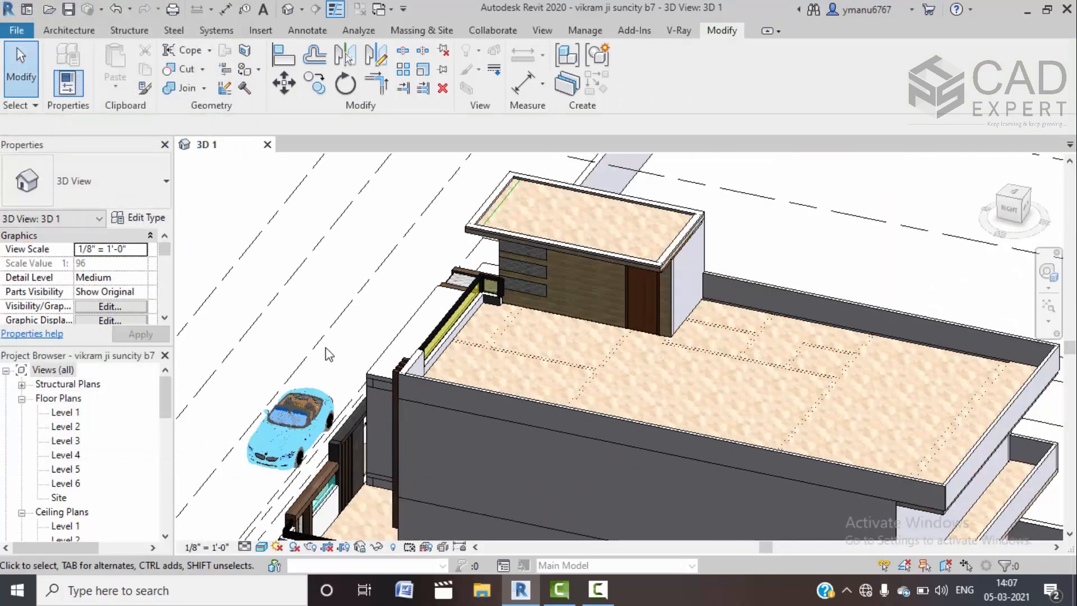
pyautogui.scroll(-2, 325, 353)
pyautogui.keyDown('shift'); pyautogui.moveTo(325, 351); pyautogui.dragTo(492, 365, button='middle'); pyautogui.keyUp('shift')
pyautogui.scroll(2, 614, 412)
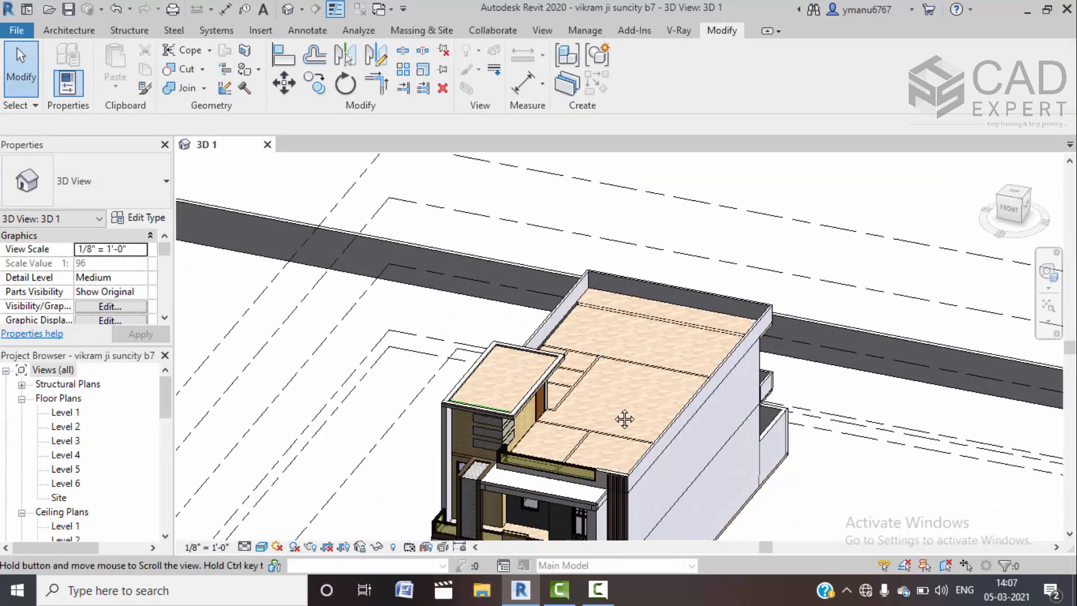
pyautogui.scroll(-4, 601, 266)
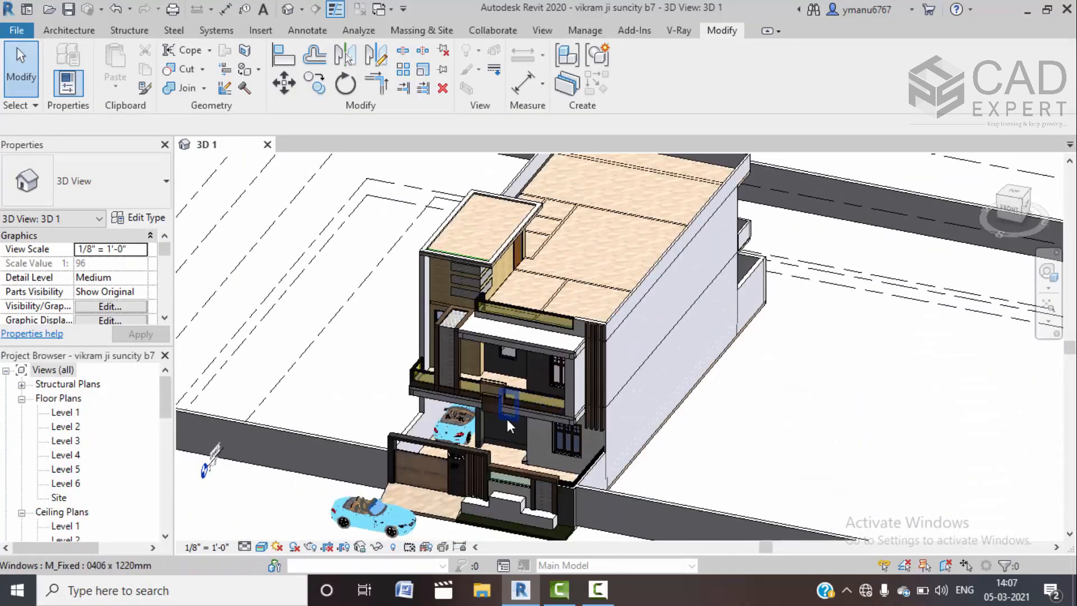
pyautogui.scroll(2, 506, 419)
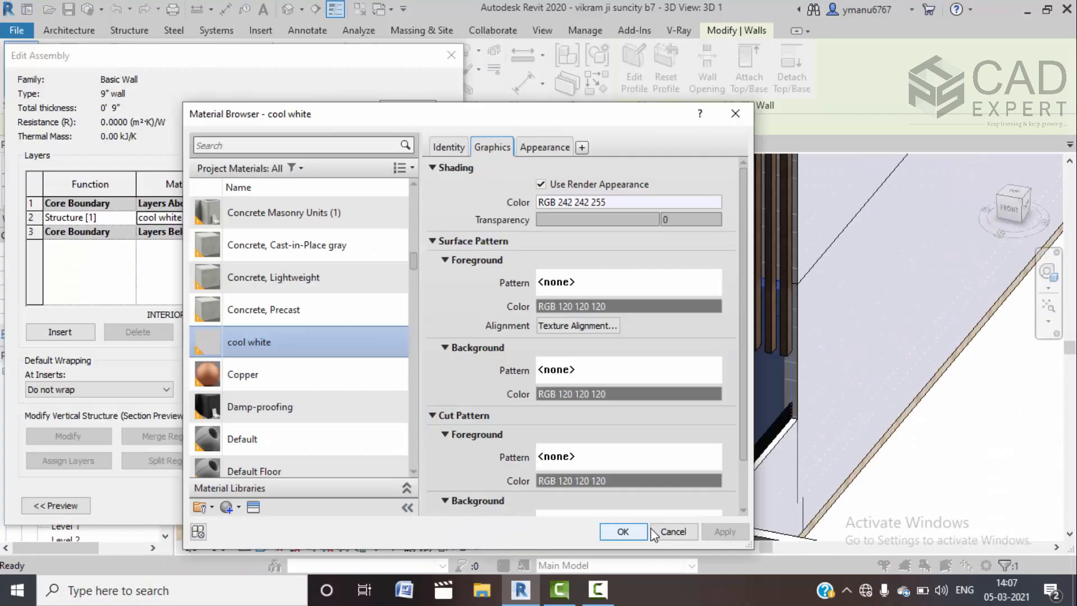
pyautogui.click(621, 531)
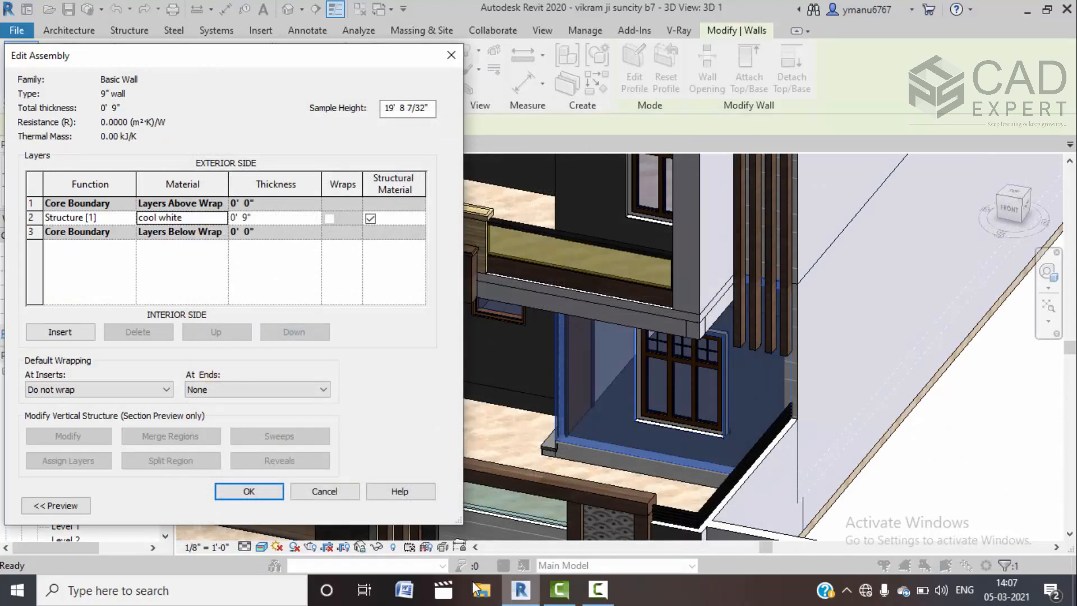
pyautogui.click(324, 491)
pyautogui.click(350, 508)
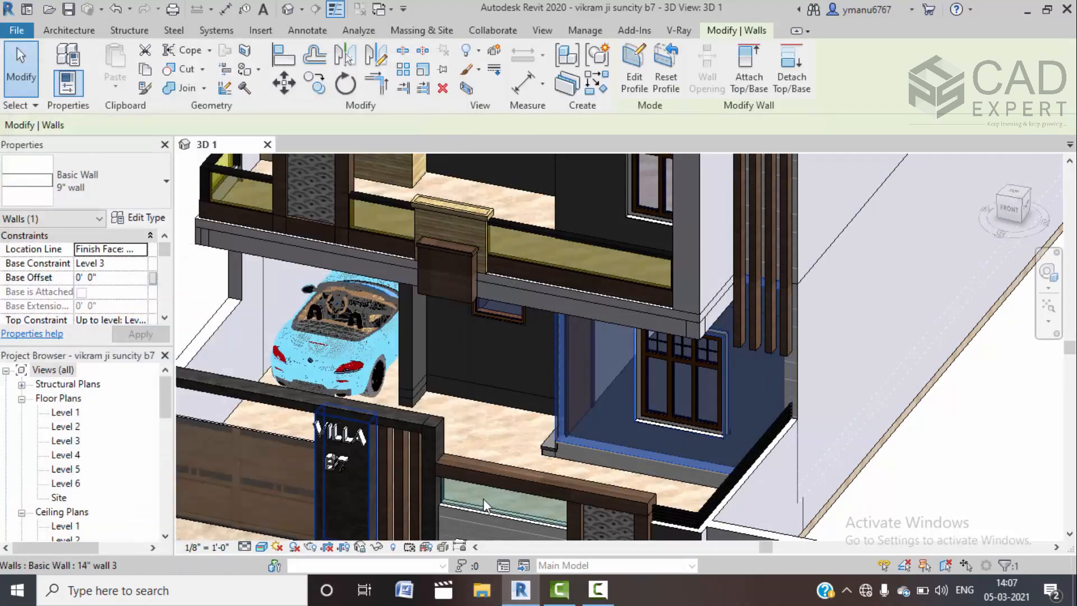
pyautogui.press('Escape')
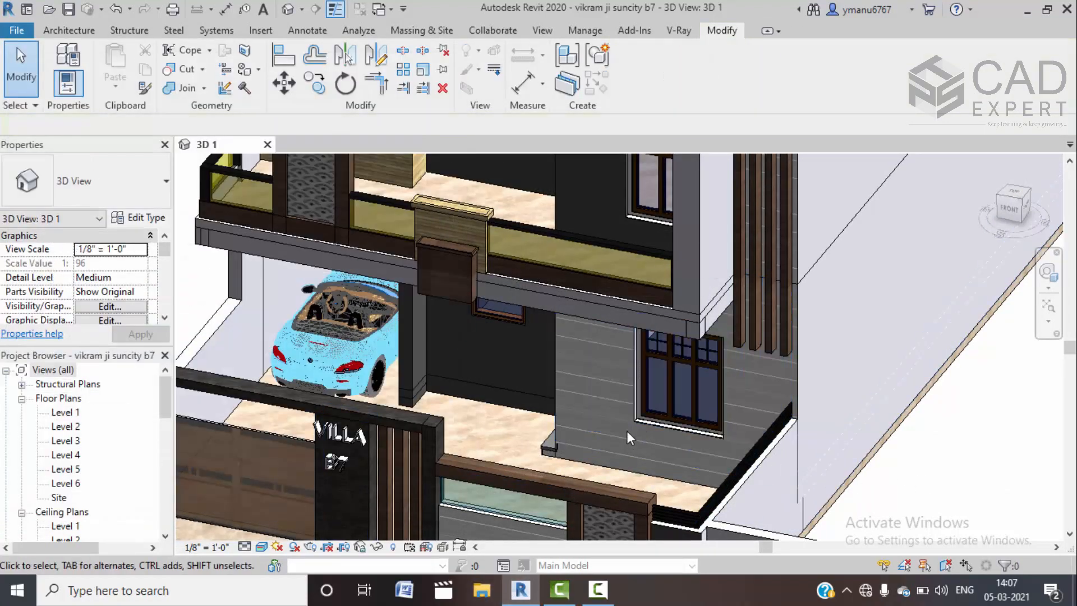
# Check the reference rendering, then paint the ground-floor wall behind the parking area, including its base strip, with Default New Material(31)
pyautogui.scroll(-2, 627, 431)
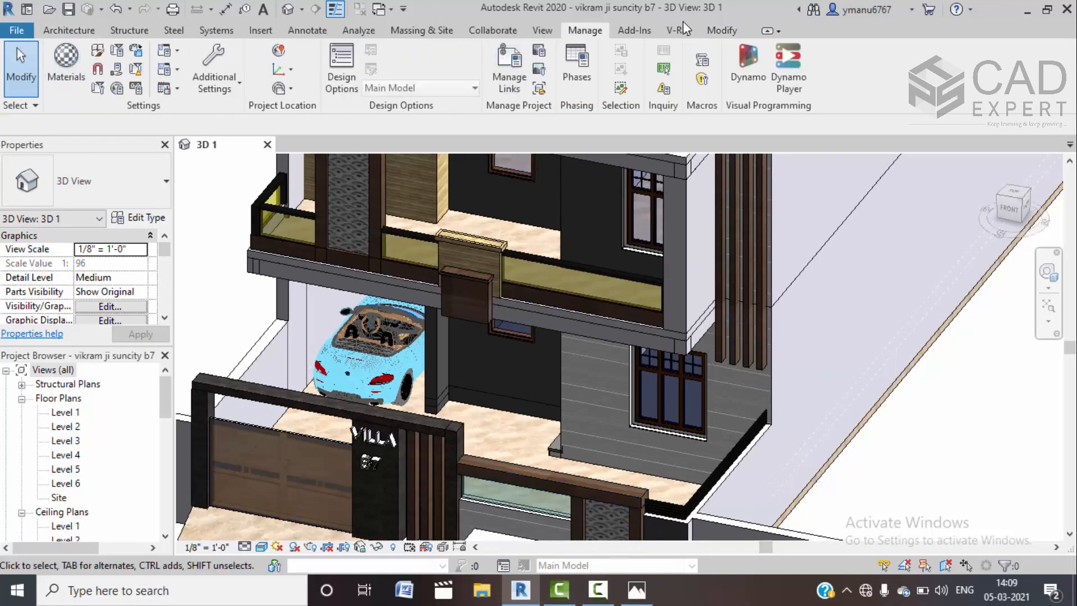
pyautogui.click(721, 30)
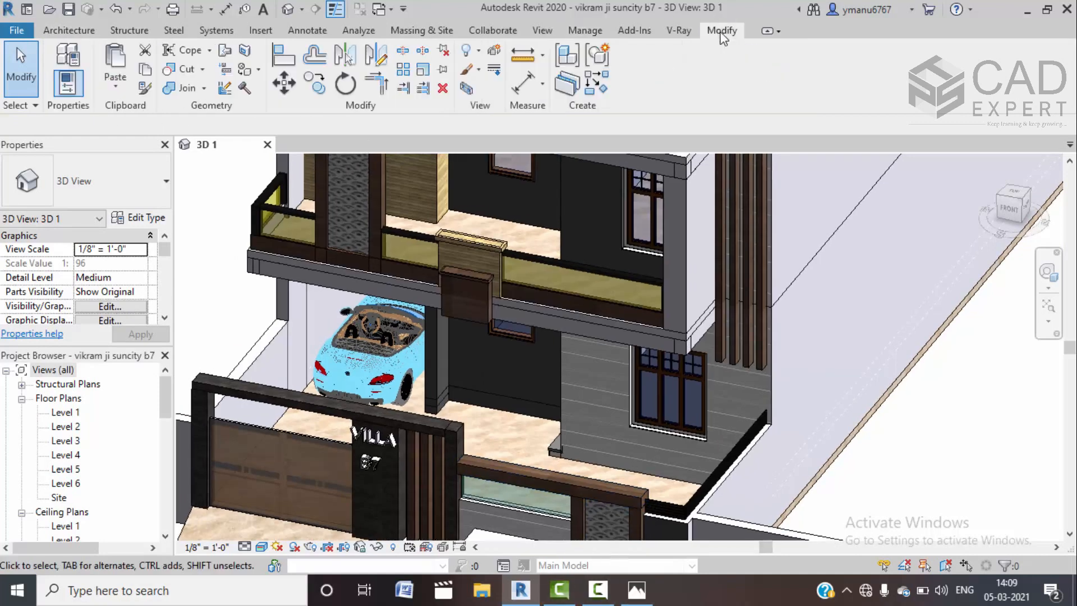
pyautogui.click(258, 70)
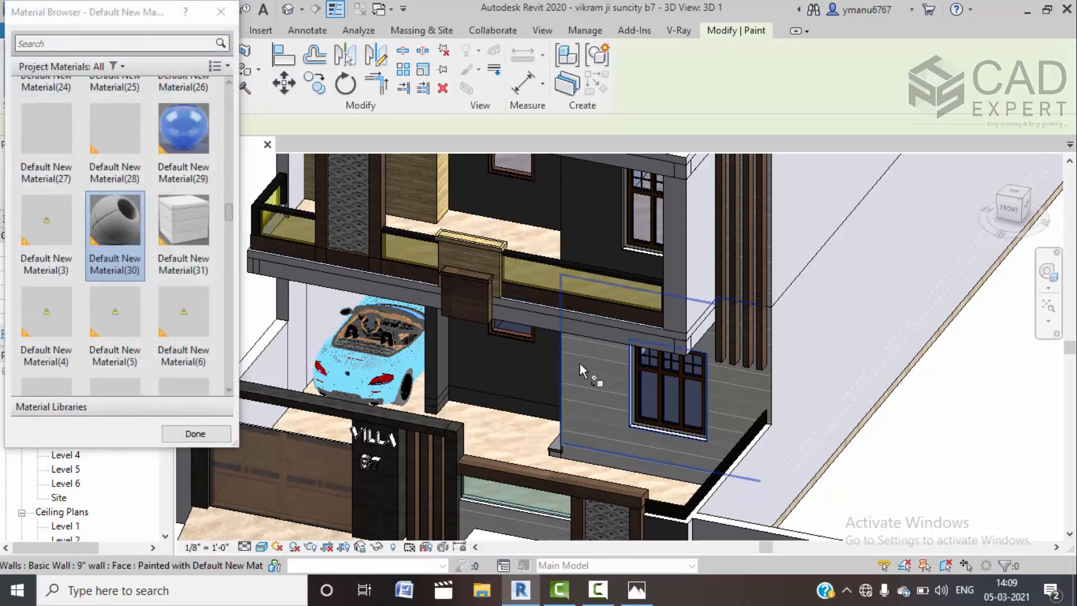
pyautogui.click(637, 590)
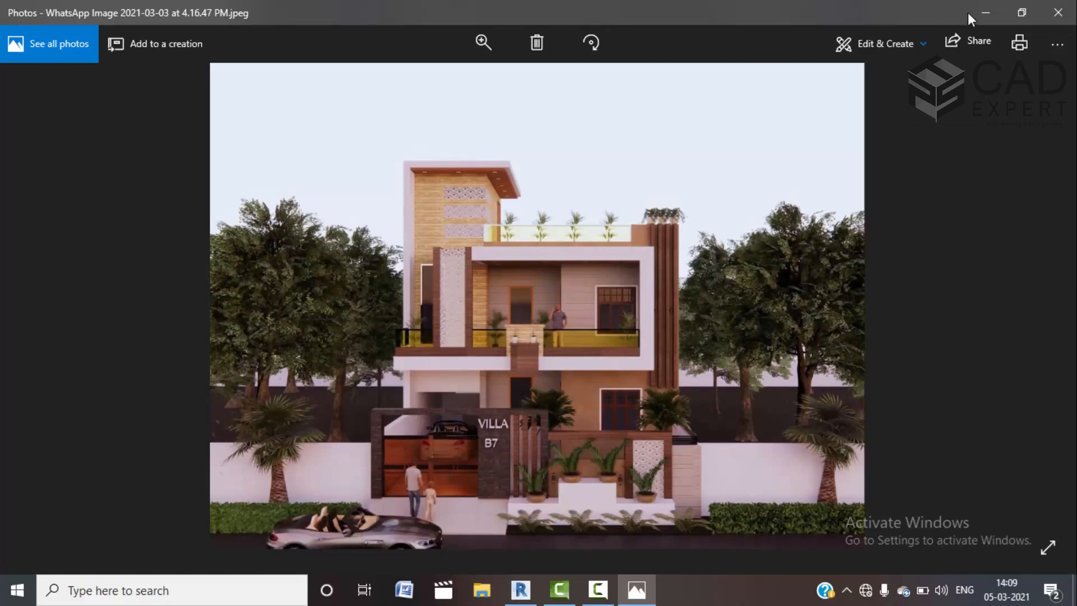
pyautogui.click(993, 6)
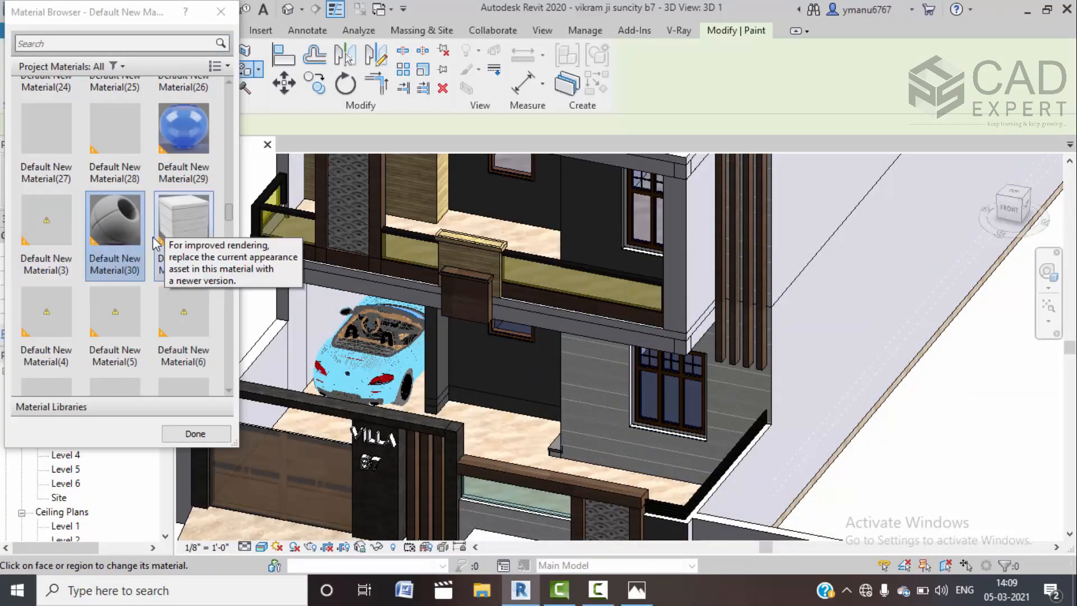
pyautogui.click(479, 378)
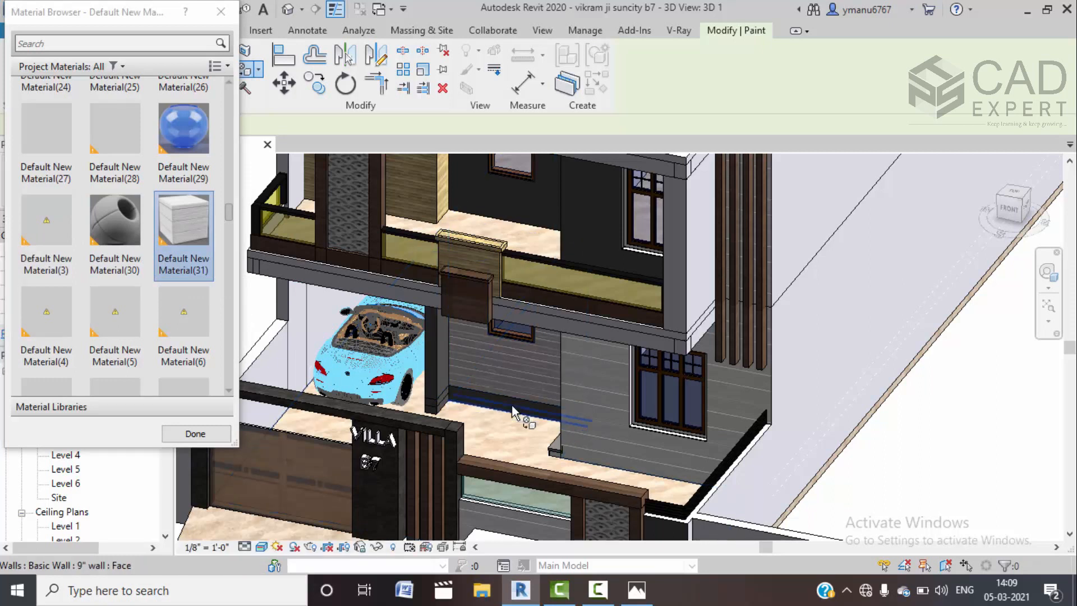
pyautogui.click(512, 407)
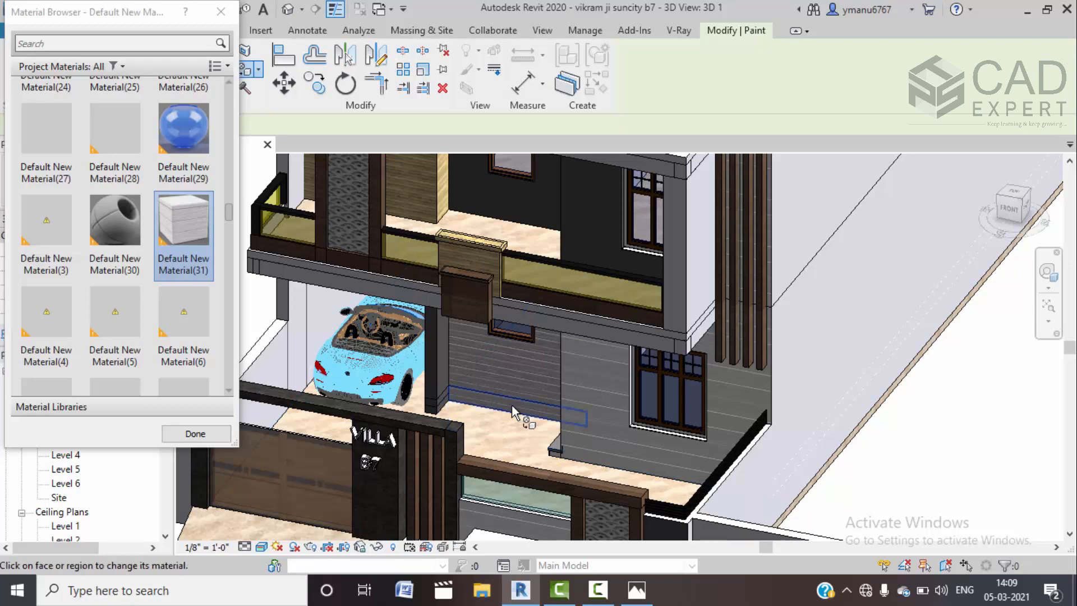
# Paint the upper balcony's back walls and the narrow face beside the balcony door with Default New Material(31)
pyautogui.moveTo(482, 438); pyautogui.dragTo(474, 572, button='middle')
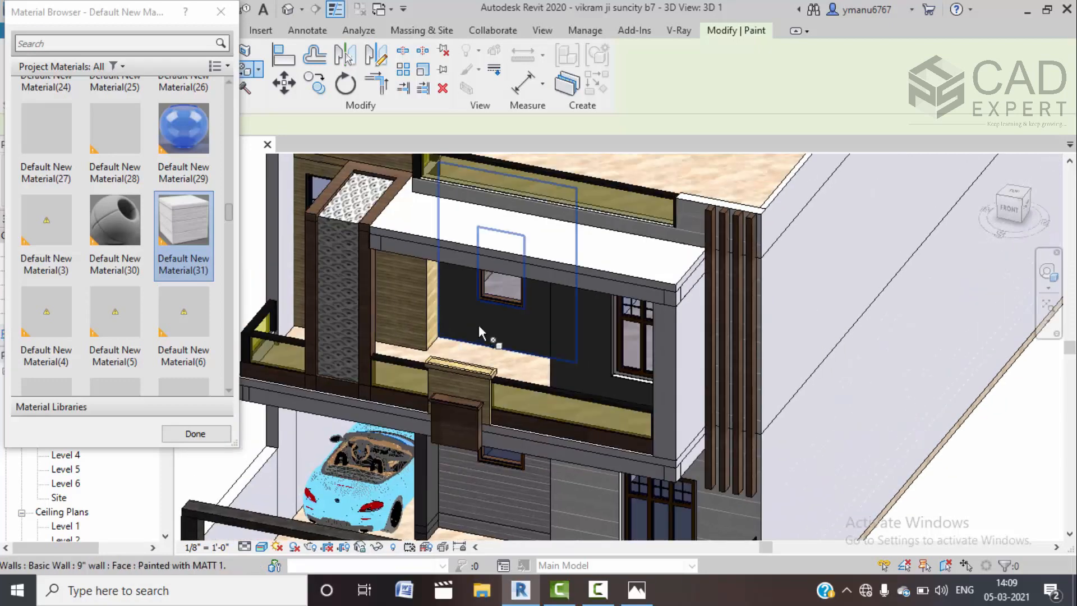
pyautogui.click(570, 365)
pyautogui.moveTo(548, 338)
pyautogui.keyDown('shift'); pyautogui.mouseDown(button='middle')
pyautogui.moveTo(549, 400)
pyautogui.moveTo(533, 406)
pyautogui.moveTo(692, 411)
pyautogui.moveTo(817, 389)
pyautogui.moveTo(487, 427)
pyautogui.mouseUp(button='middle'); pyautogui.keyUp('shift')
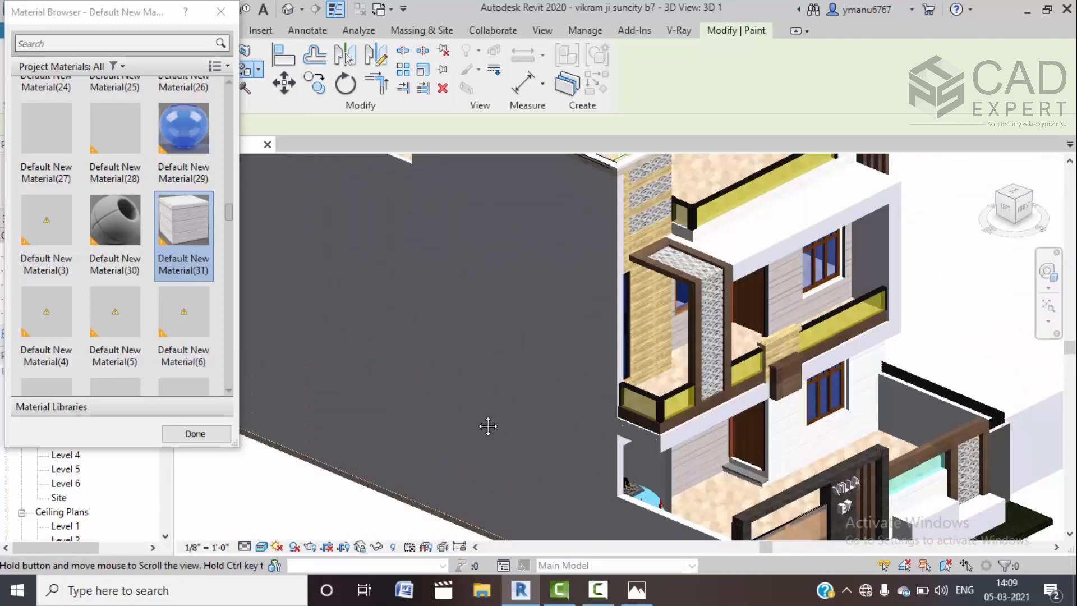
pyautogui.scroll(6, 658, 354)
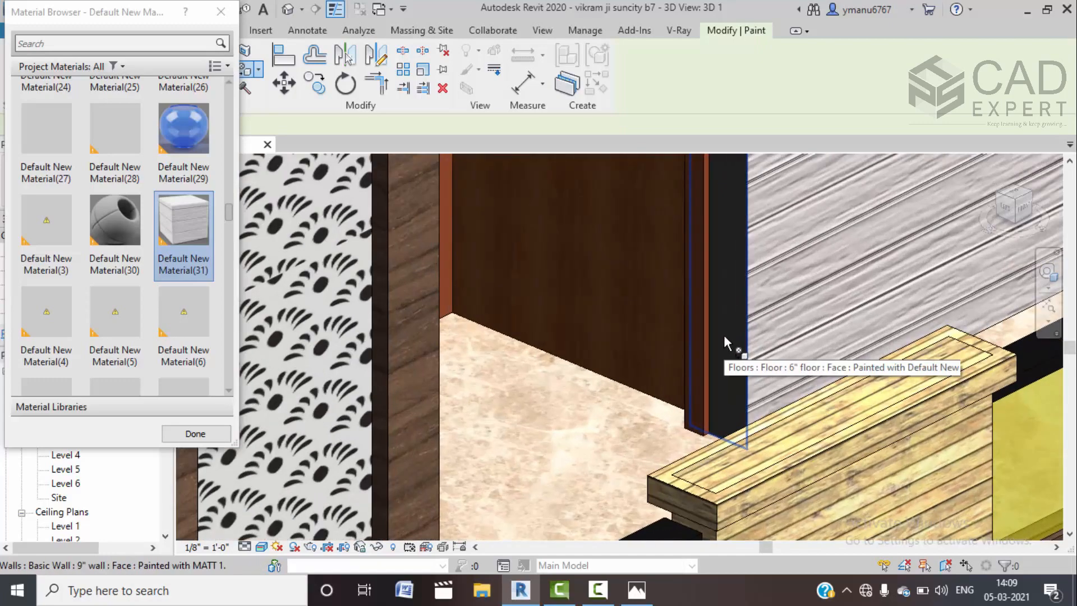
pyautogui.click(723, 335)
# Paint the side face of the ground-floor column next to the parked car with Default New Material(31)
pyautogui.scroll(-5, 685, 312)
pyautogui.moveTo(699, 334); pyautogui.dragTo(701, 168, button='middle')
pyautogui.scroll(4, 688, 442)
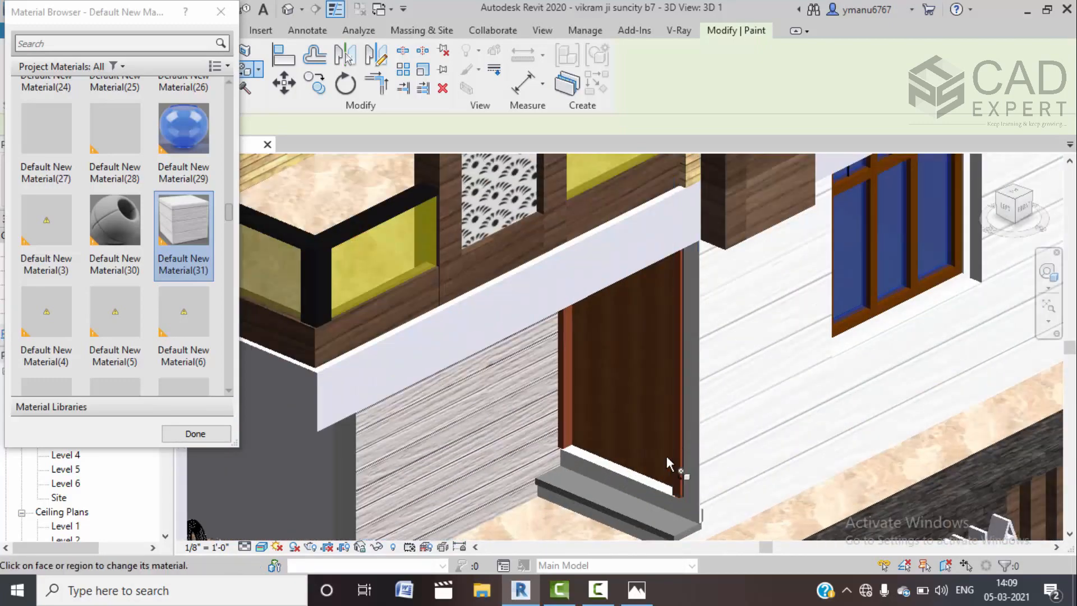
pyautogui.moveTo(603, 436); pyautogui.dragTo(628, 327, button='middle')
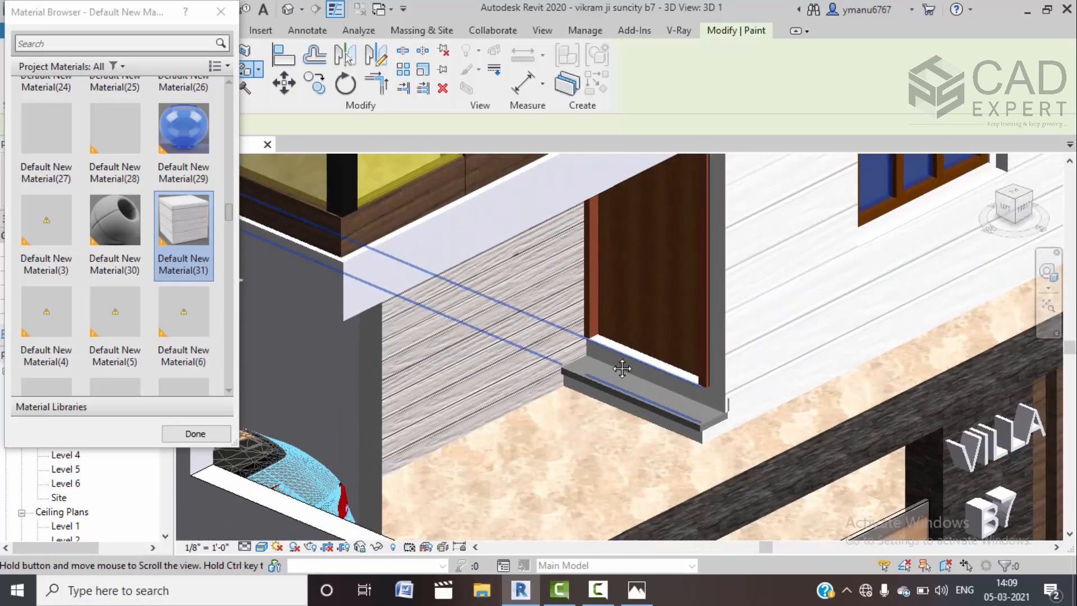
pyautogui.click(370, 452)
pyautogui.scroll(-3, 391, 446)
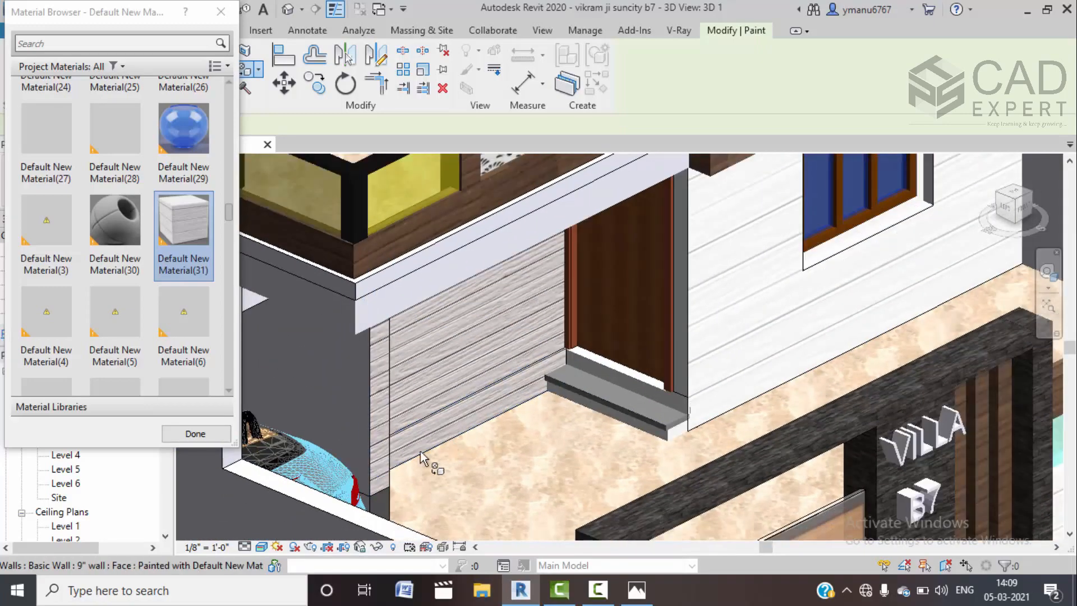
# Paint the base faces of the column beside the parked car with Default New Material(31) and finish painting
pyautogui.scroll(5, 396, 480)
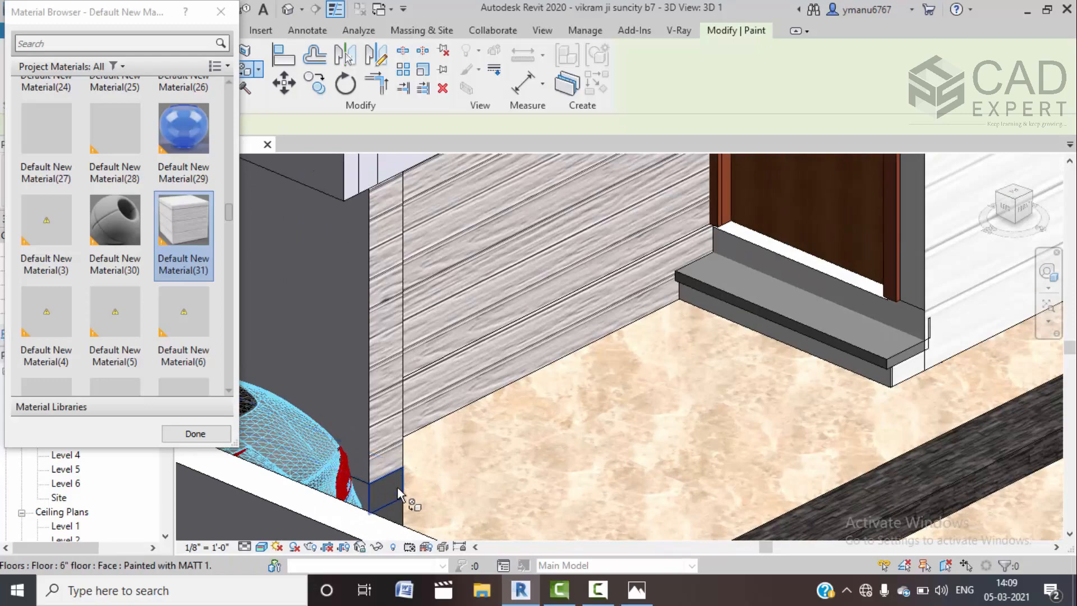
pyautogui.moveTo(427, 478); pyautogui.dragTo(469, 383, button='middle')
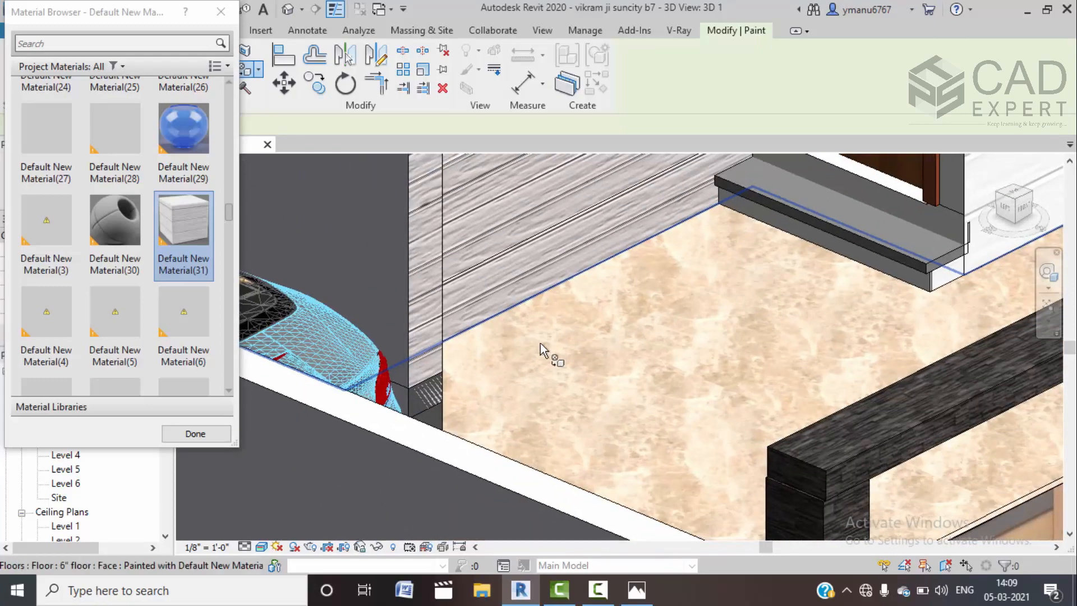
pyautogui.scroll(2, 540, 342)
pyautogui.keyDown('shift'); pyautogui.moveTo(576, 365); pyautogui.dragTo(853, 240, button='middle'); pyautogui.keyUp('shift')
pyautogui.moveTo(356, 449); pyautogui.dragTo(450, 375, button='middle')
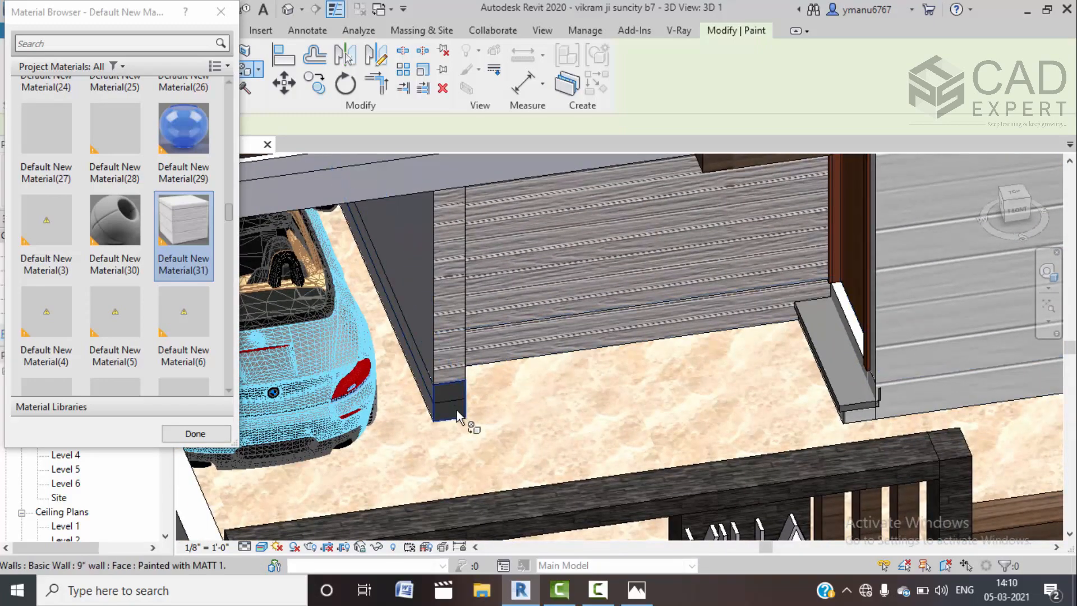
pyautogui.keyDown('shift'); pyautogui.moveTo(566, 408); pyautogui.dragTo(754, 405, button='middle'); pyautogui.keyUp('shift')
pyautogui.scroll(-2, 555, 437)
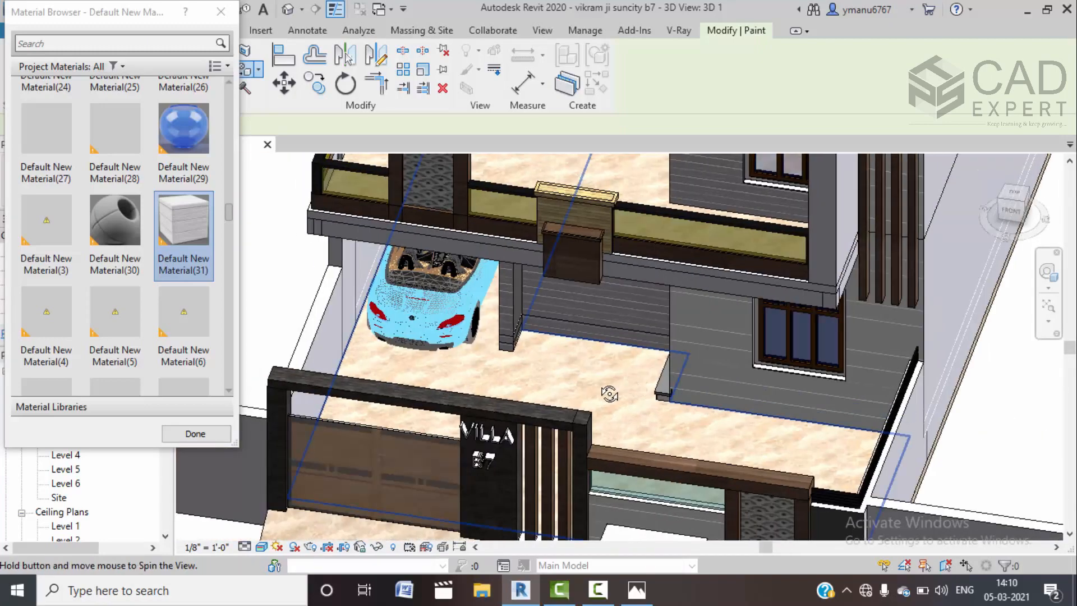
pyautogui.keyDown('shift'); pyautogui.moveTo(618, 392); pyautogui.dragTo(594, 392, button='middle'); pyautogui.keyUp('shift')
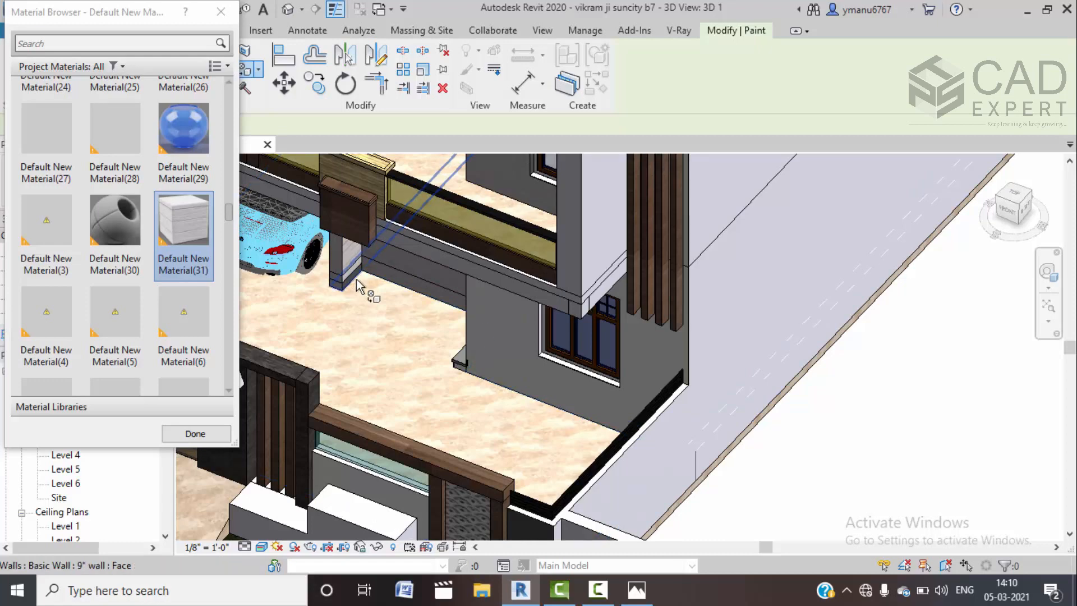
pyautogui.keyDown('shift'); pyautogui.moveTo(365, 286); pyautogui.dragTo(622, 321, button='middle'); pyautogui.keyUp('shift')
pyautogui.scroll(-5, 450, 381)
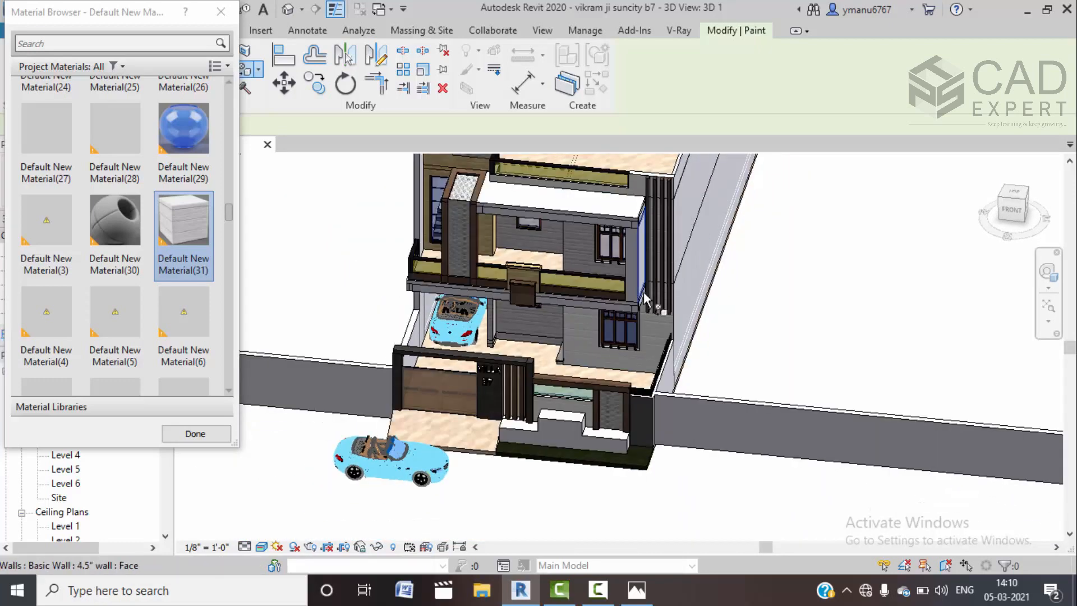
pyautogui.scroll(-2, 203, 286)
pyautogui.click(196, 433)
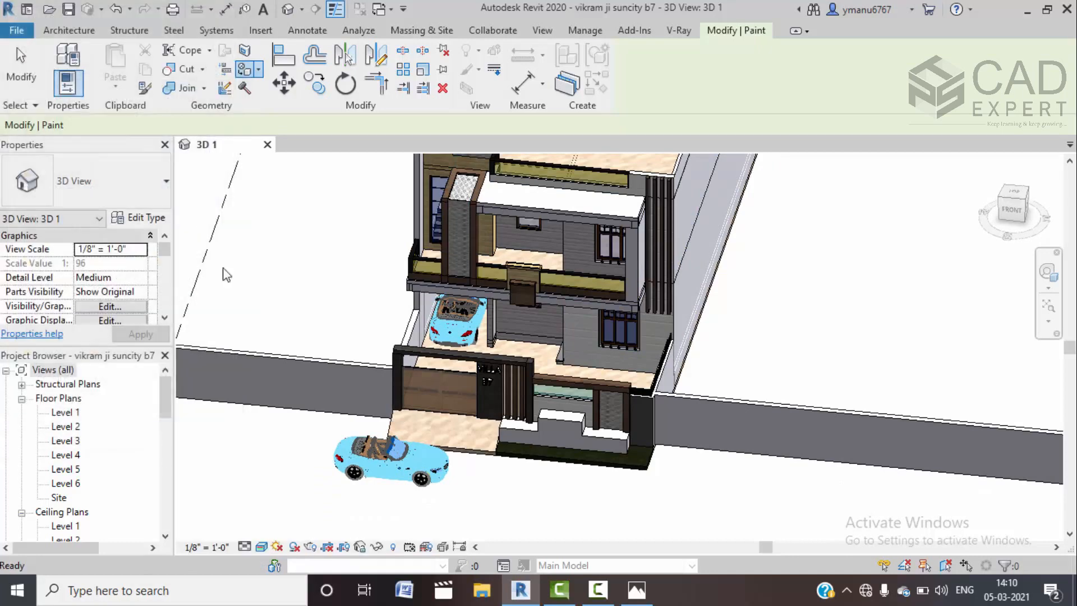
# Create a new material that uses its render appearance for shading, with images.jpg from the USB drive as its appearance image
pyautogui.click(585, 31)
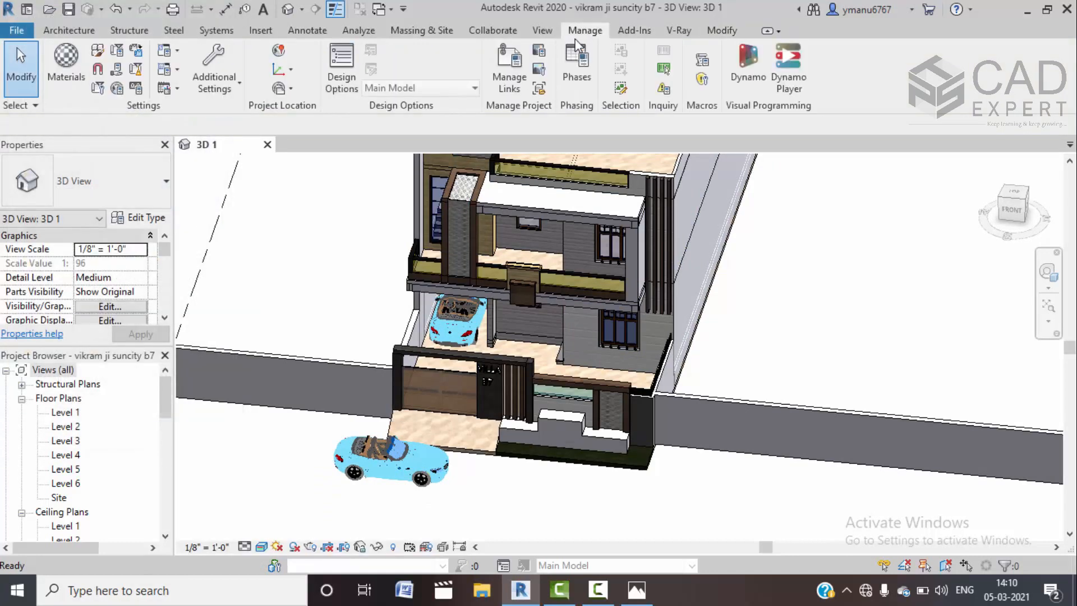
pyautogui.click(66, 72)
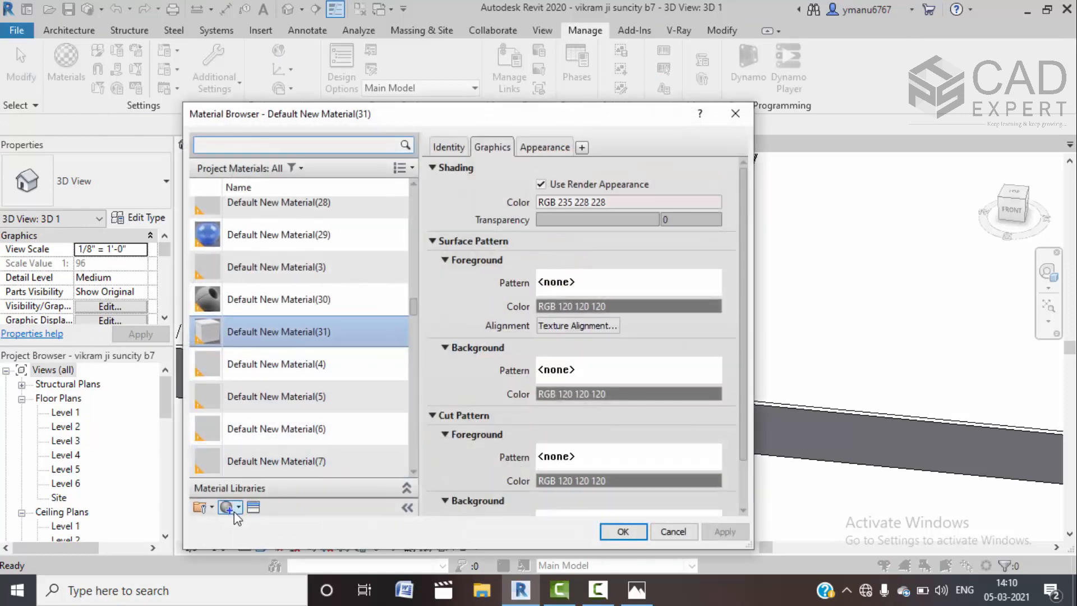
pyautogui.click(242, 522)
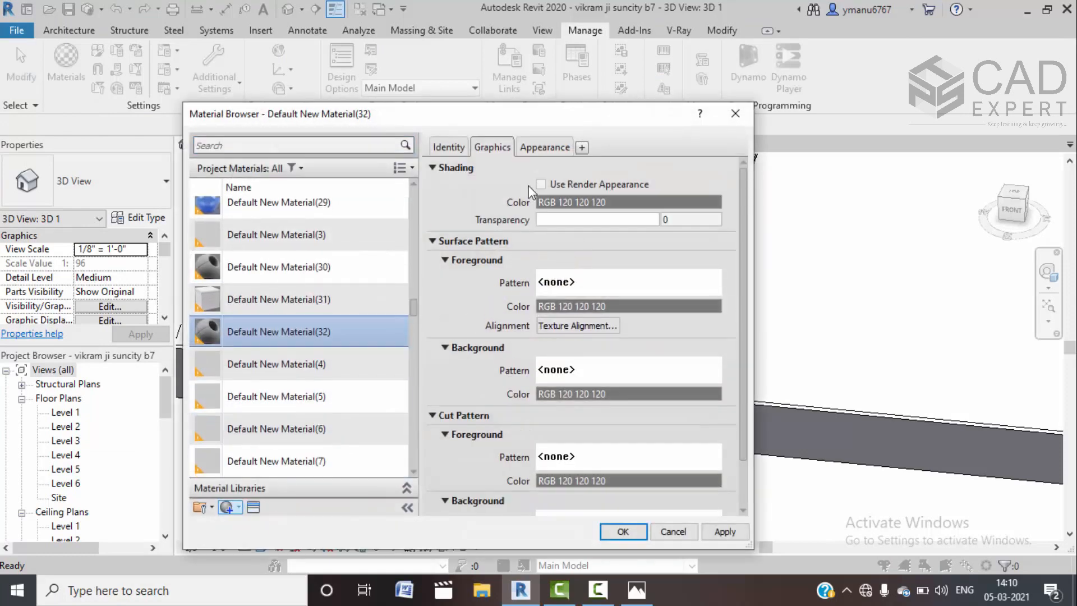
pyautogui.click(542, 184)
pyautogui.click(545, 147)
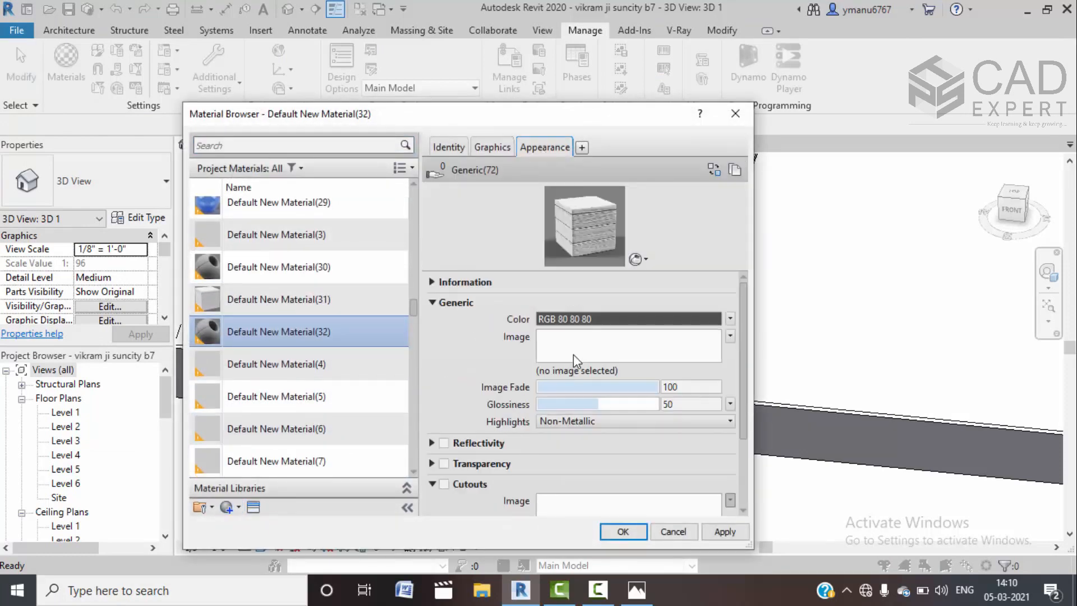
pyautogui.click(578, 362)
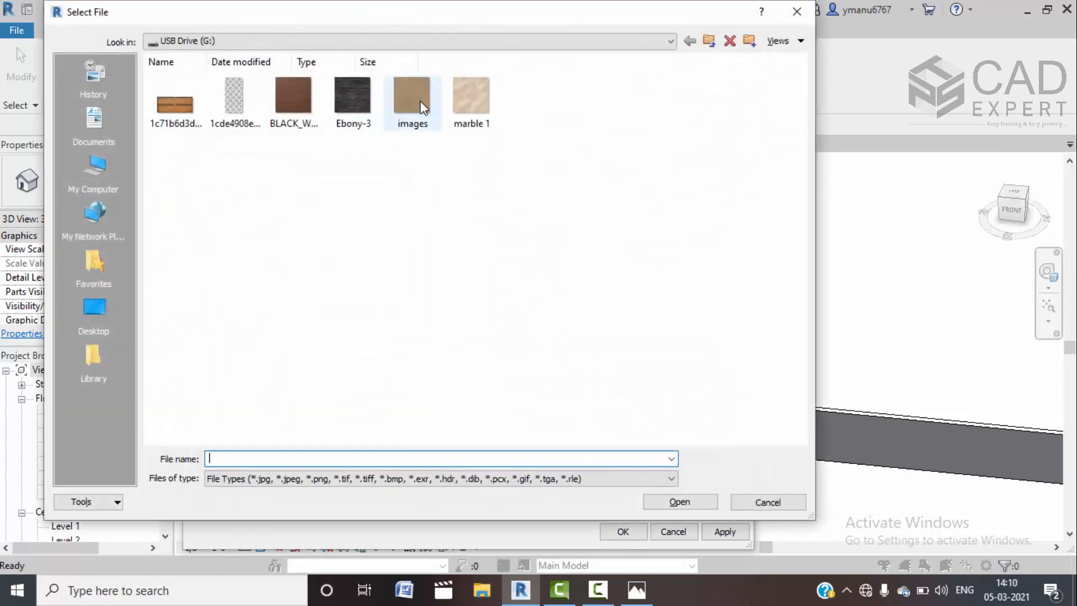
pyautogui.click(667, 503)
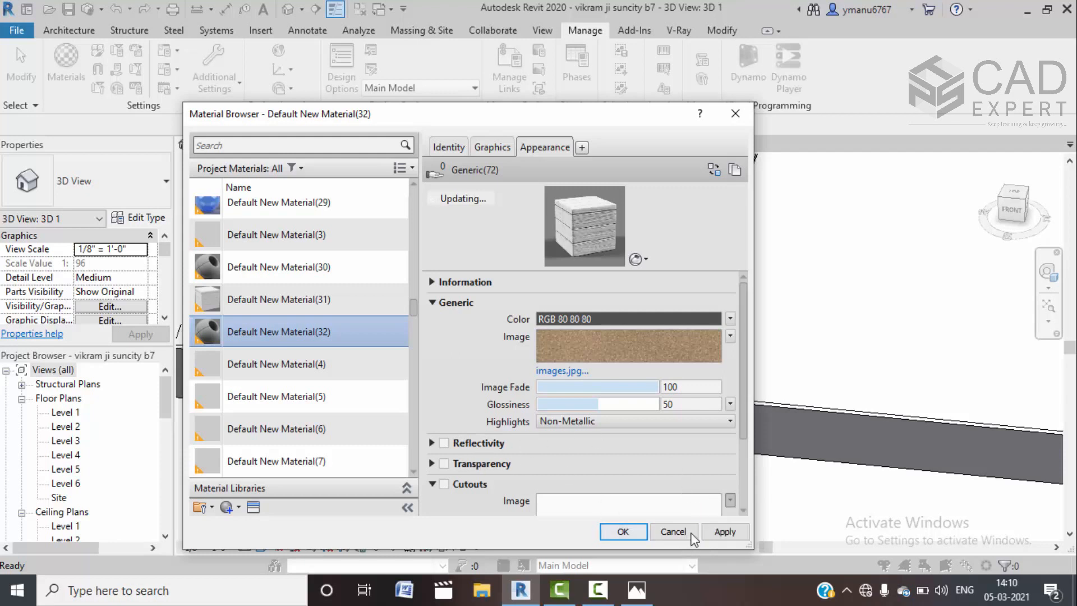
pyautogui.click(495, 150)
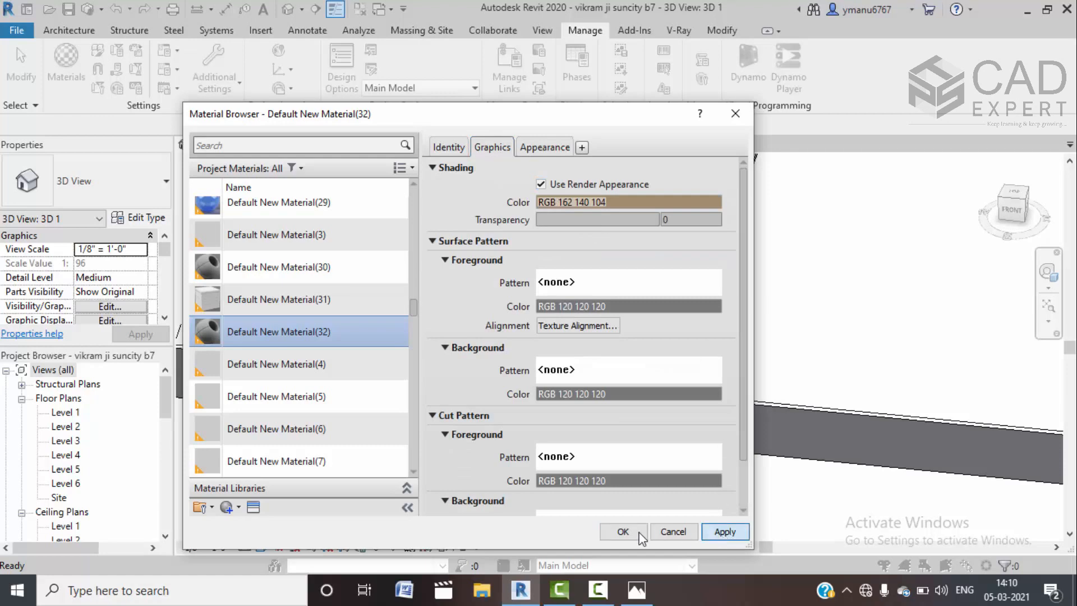
pyautogui.click(623, 531)
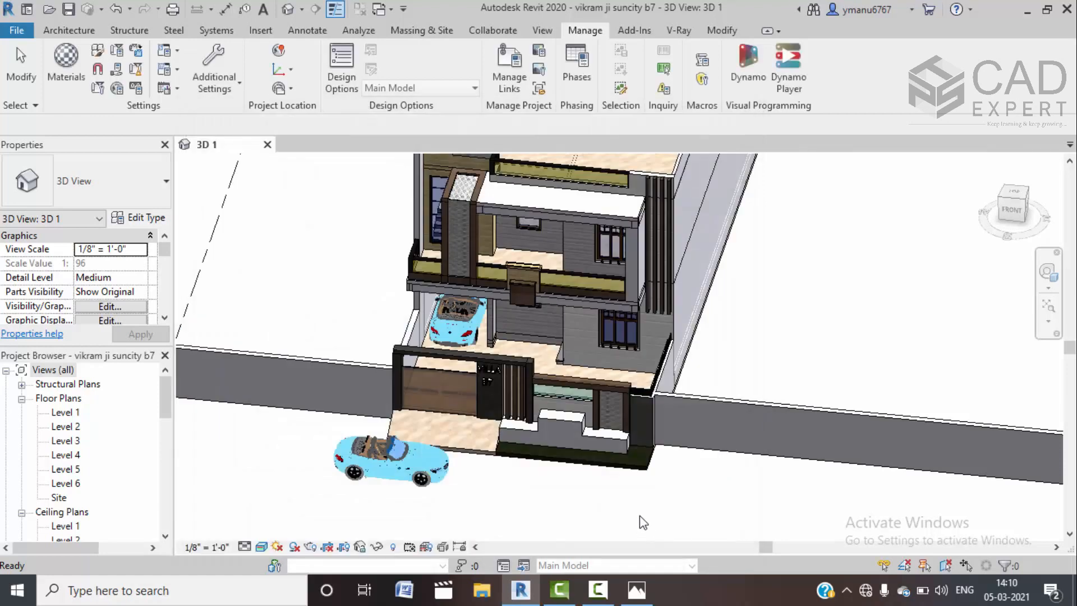
# Paint the ground-floor front wall around the window, including its base strip, with Default New Material(32)
pyautogui.scroll(3, 654, 327)
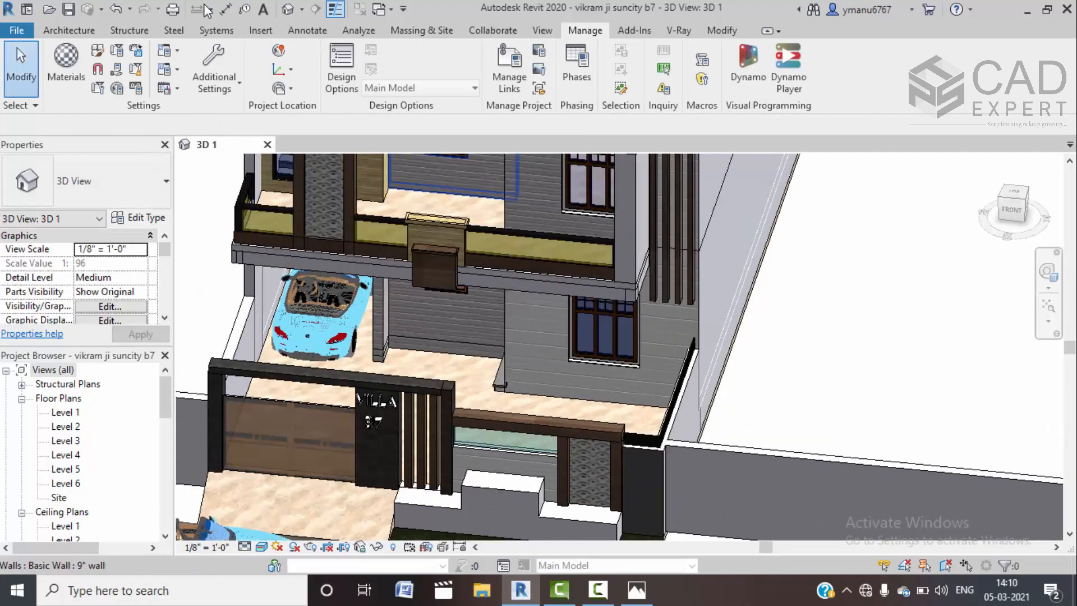
pyautogui.click(721, 32)
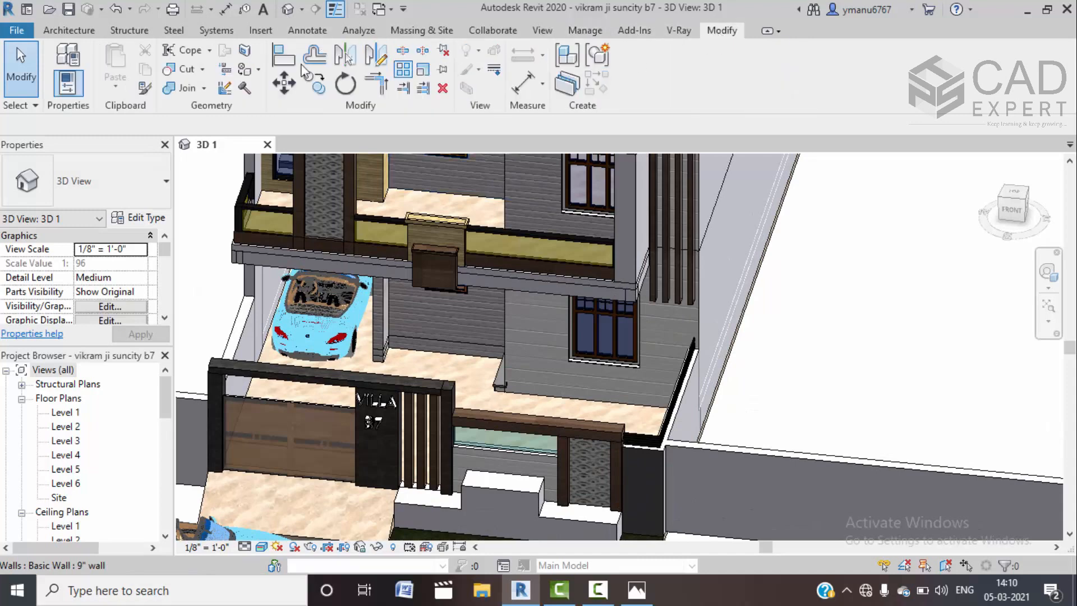
pyautogui.click(259, 70)
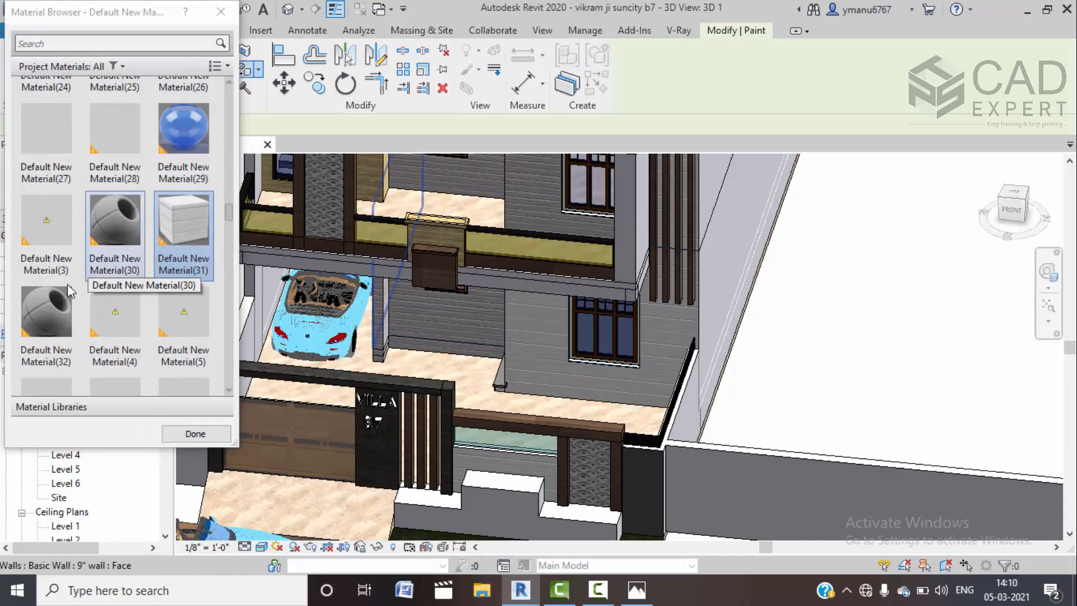
pyautogui.click(62, 317)
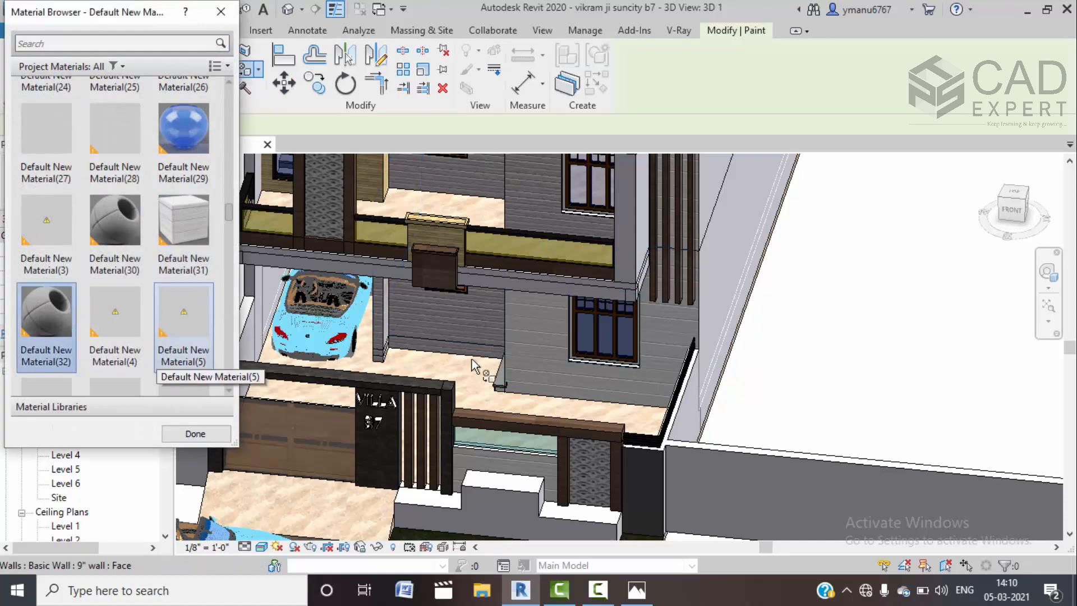
pyautogui.click(650, 374)
pyautogui.scroll(2, 596, 396)
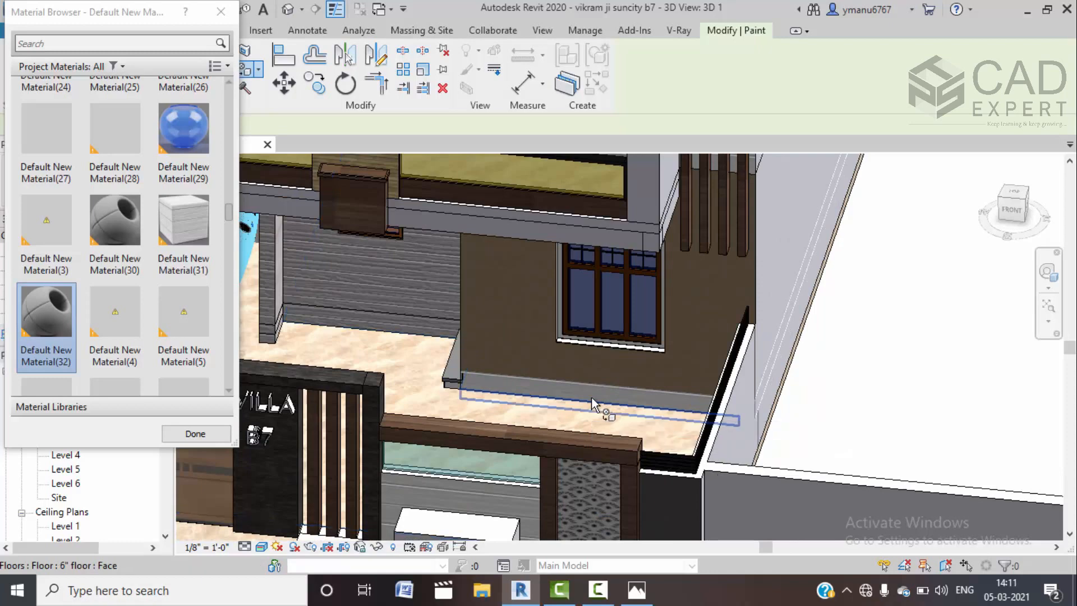
pyautogui.click(592, 397)
# Paint the upper-floor wall strip behind the vertical slats with Default New Material(32)
pyautogui.scroll(-2, 669, 287)
pyautogui.moveTo(689, 297); pyautogui.dragTo(659, 423, button='middle')
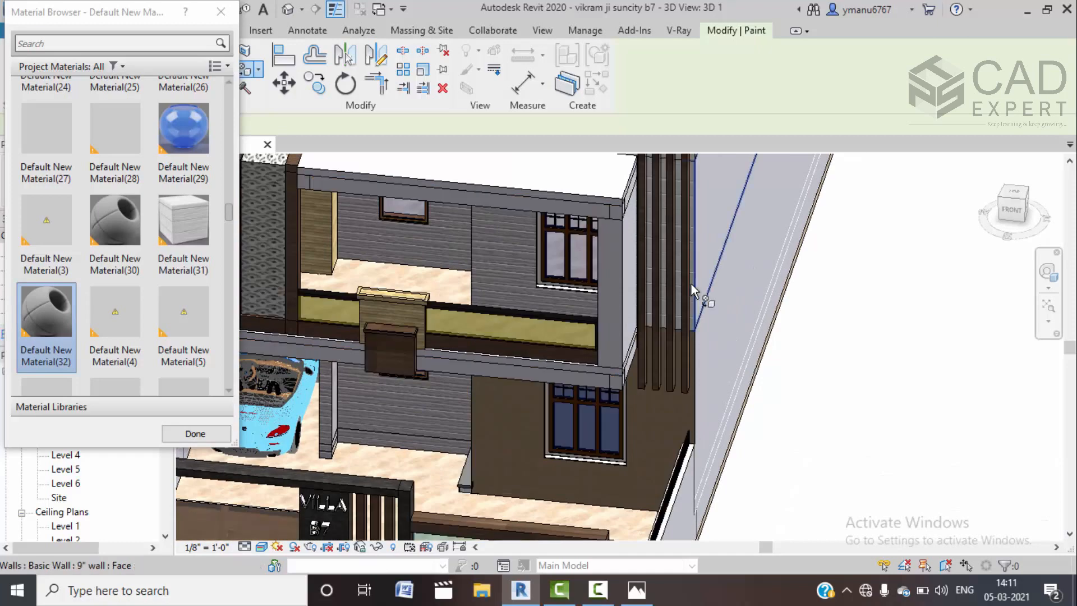
pyautogui.scroll(2, 656, 312)
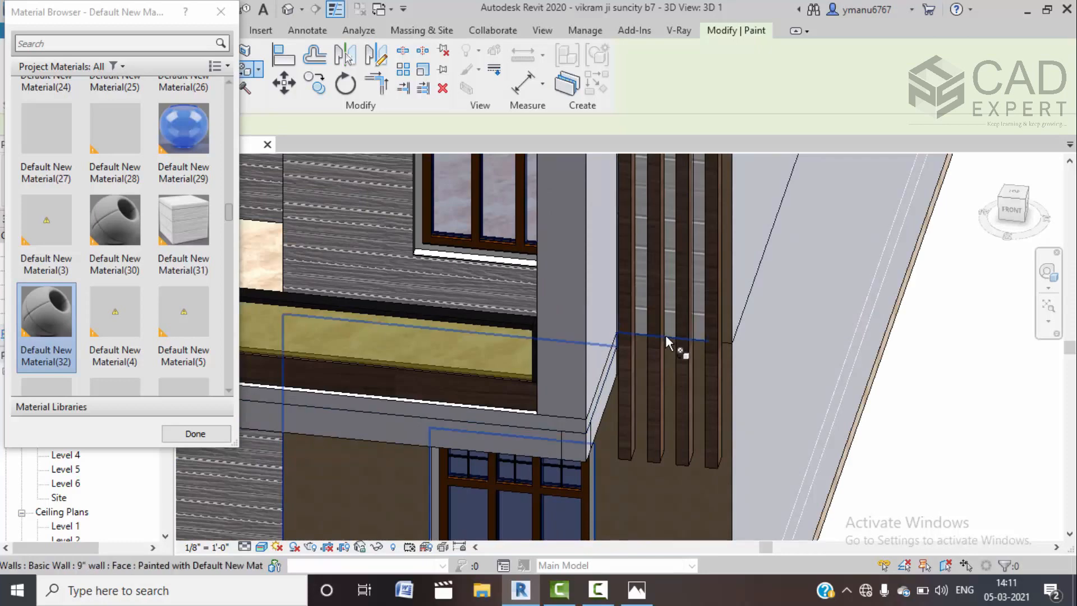
pyautogui.moveTo(683, 243); pyautogui.dragTo(688, 539, button='middle')
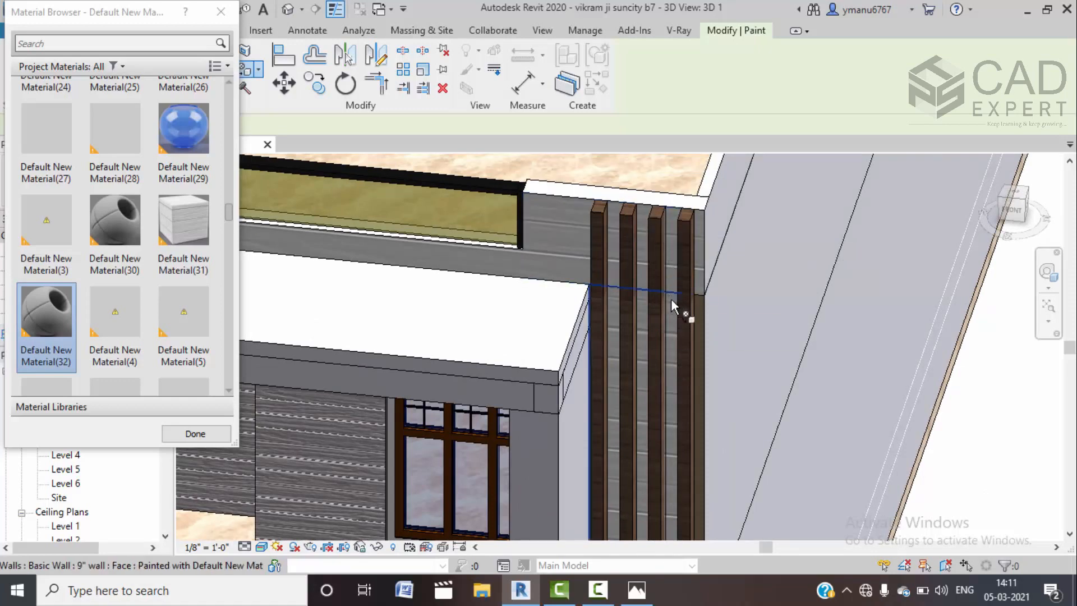
pyautogui.scroll(-3, 687, 276)
pyautogui.moveTo(812, 380); pyautogui.dragTo(650, 314, button='middle')
# Check the reference rendering, then paint the roof parapet behind the slats and the strip below the glass railing with Default New Material(32)
pyautogui.click(637, 589)
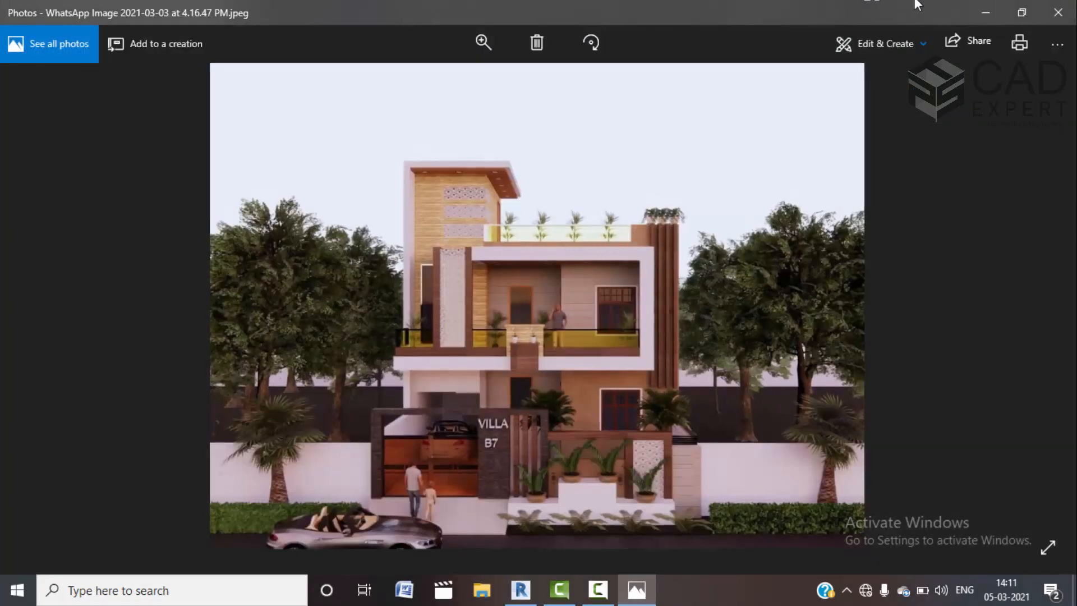
pyautogui.click(985, 20)
pyautogui.moveTo(667, 304); pyautogui.dragTo(679, 402, button='middle')
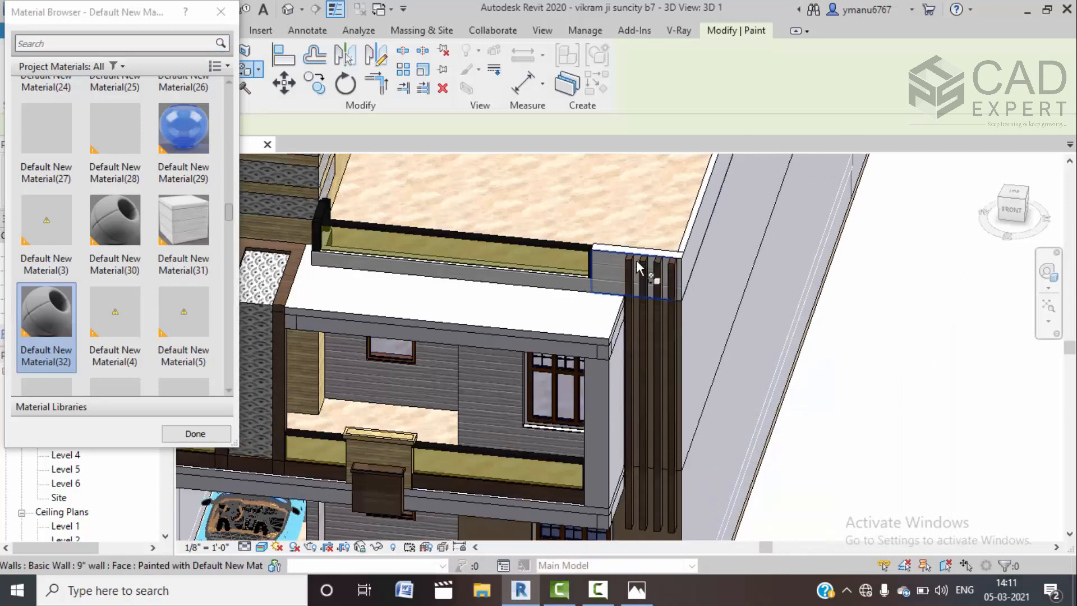
pyautogui.click(620, 258)
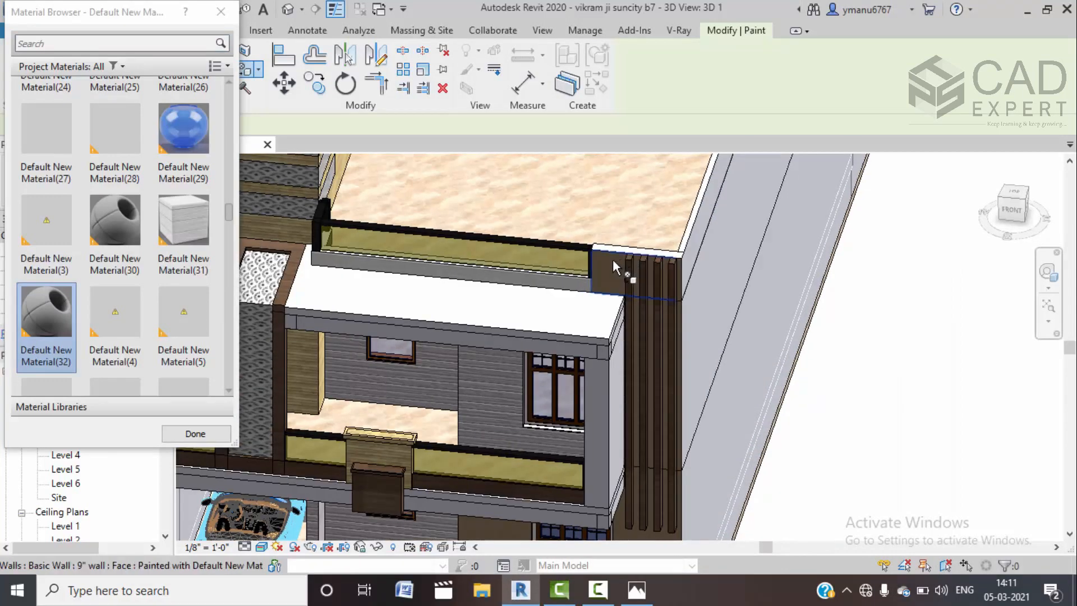
pyautogui.click(555, 286)
pyautogui.moveTo(500, 294)
pyautogui.mouseDown(button='middle')
pyautogui.moveTo(524, 308)
pyautogui.moveTo(649, 308)
pyautogui.mouseUp(button='middle')
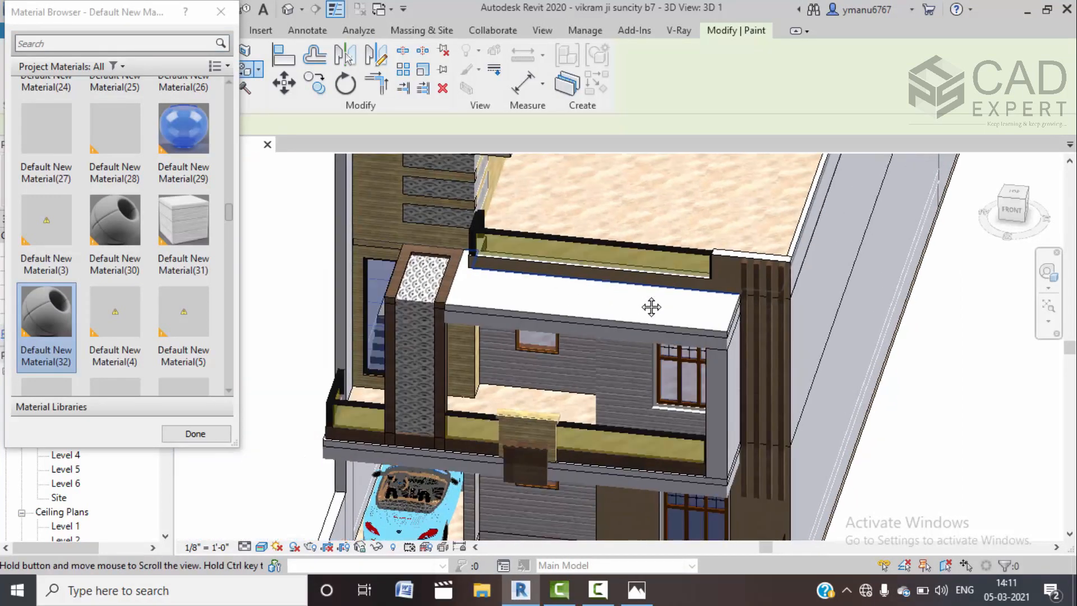
# Paint the side face and top ledge of the parapet under the roof's glass railing with Default New Material(32)
pyautogui.keyDown('shift'); pyautogui.moveTo(571, 292); pyautogui.dragTo(771, 258, button='middle'); pyautogui.keyUp('shift')
pyautogui.scroll(5, 805, 215)
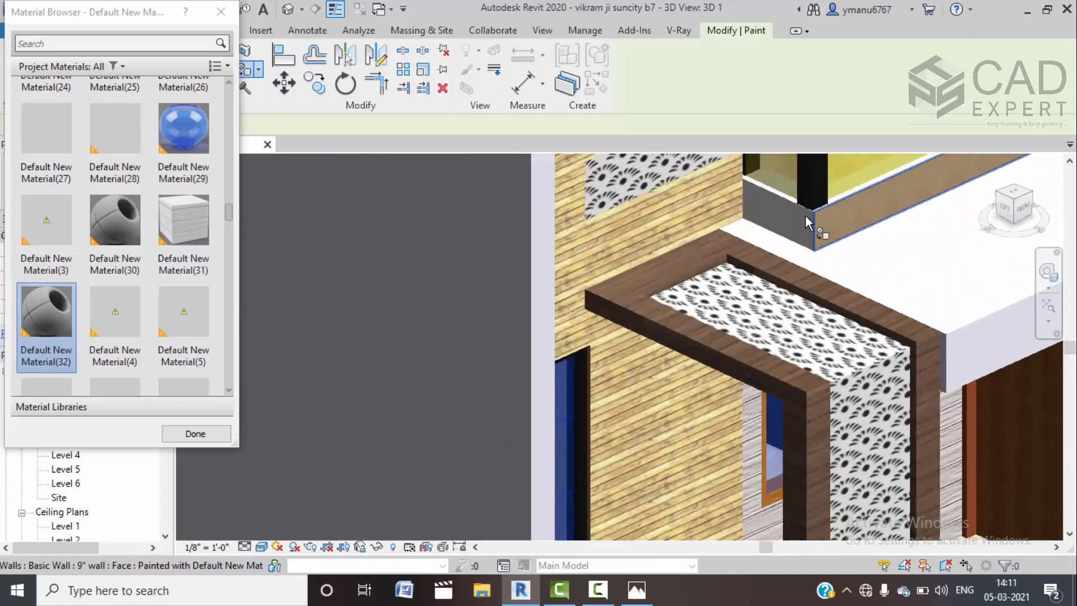
pyautogui.click(762, 191)
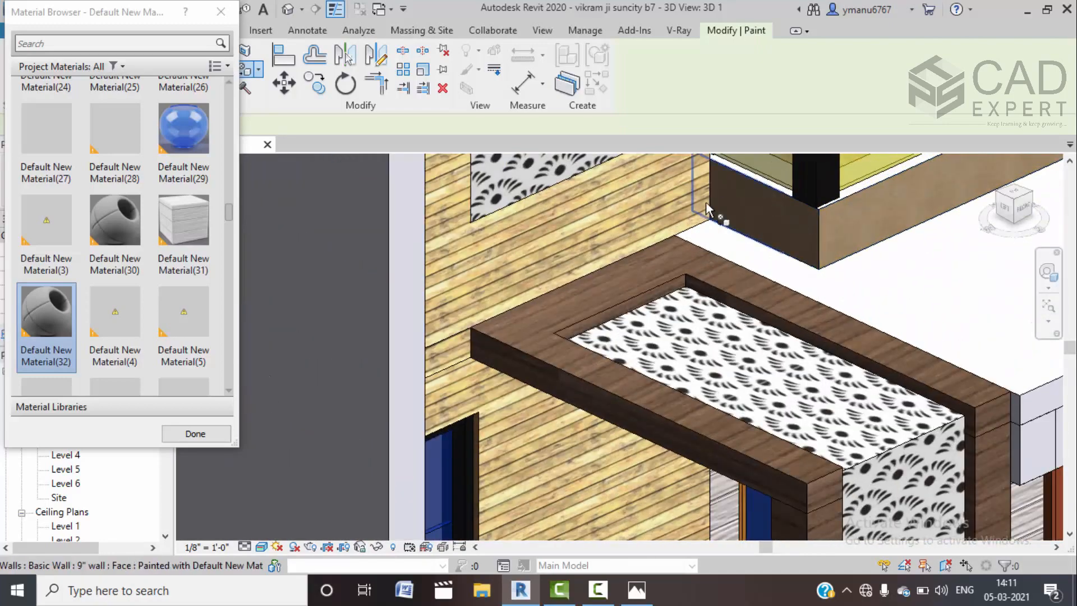
pyautogui.scroll(-4, 720, 201)
pyautogui.scroll(5, 721, 203)
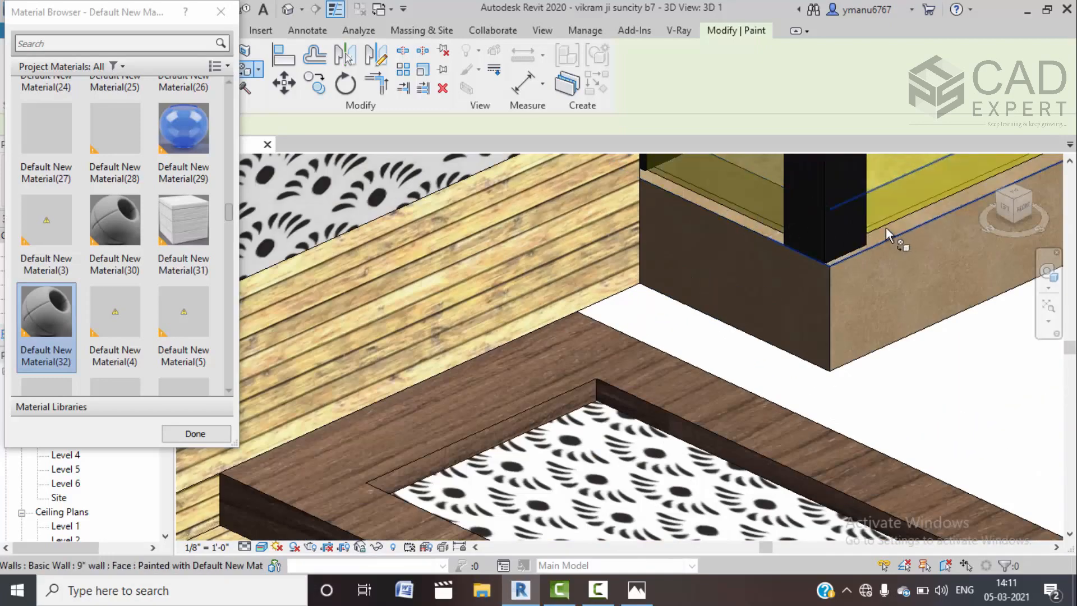
pyautogui.scroll(-4, 891, 231)
# Paint the top face of the solid parapet section behind the slats with Default New Material(32) and finish painting
pyautogui.moveTo(895, 234); pyautogui.dragTo(415, 370, button='middle')
pyautogui.moveTo(817, 188); pyautogui.dragTo(699, 392, button='middle')
pyautogui.scroll(3, 805, 230)
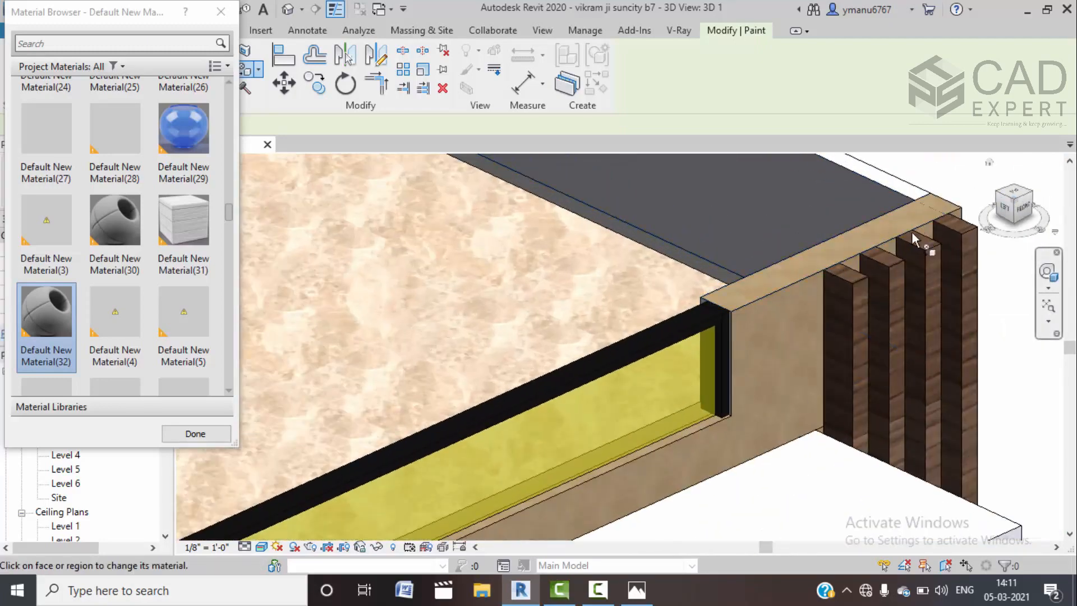
pyautogui.scroll(-4, 758, 231)
pyautogui.moveTo(764, 342); pyautogui.dragTo(728, 244, button='middle')
pyautogui.scroll(-8, 765, 301)
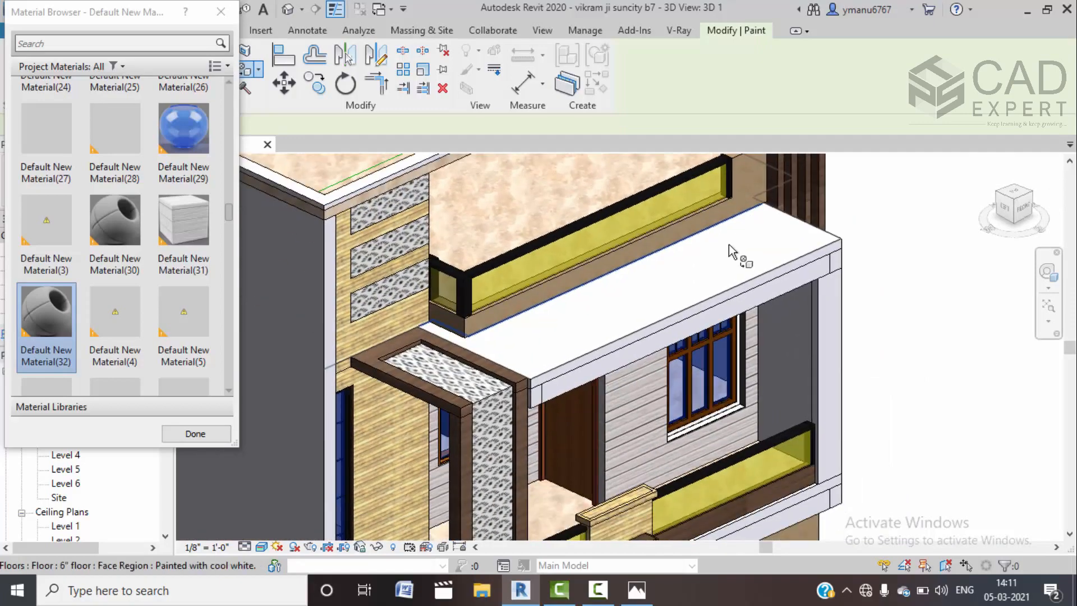
pyautogui.keyDown('shift'); pyautogui.moveTo(870, 363); pyautogui.dragTo(743, 337, button='middle'); pyautogui.keyUp('shift')
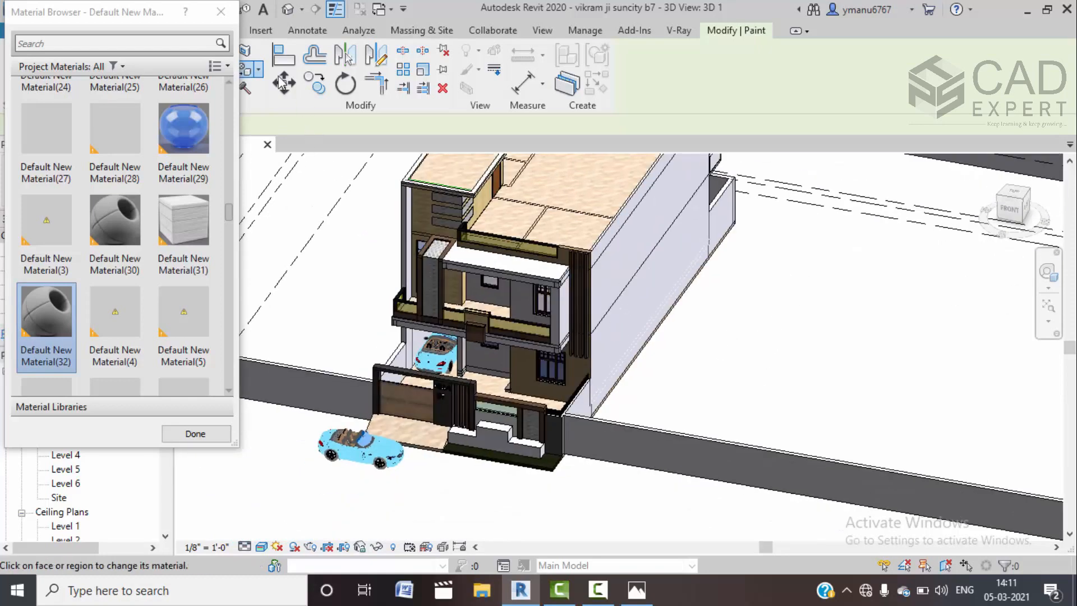
pyautogui.scroll(1, 186, 390)
pyautogui.click(195, 434)
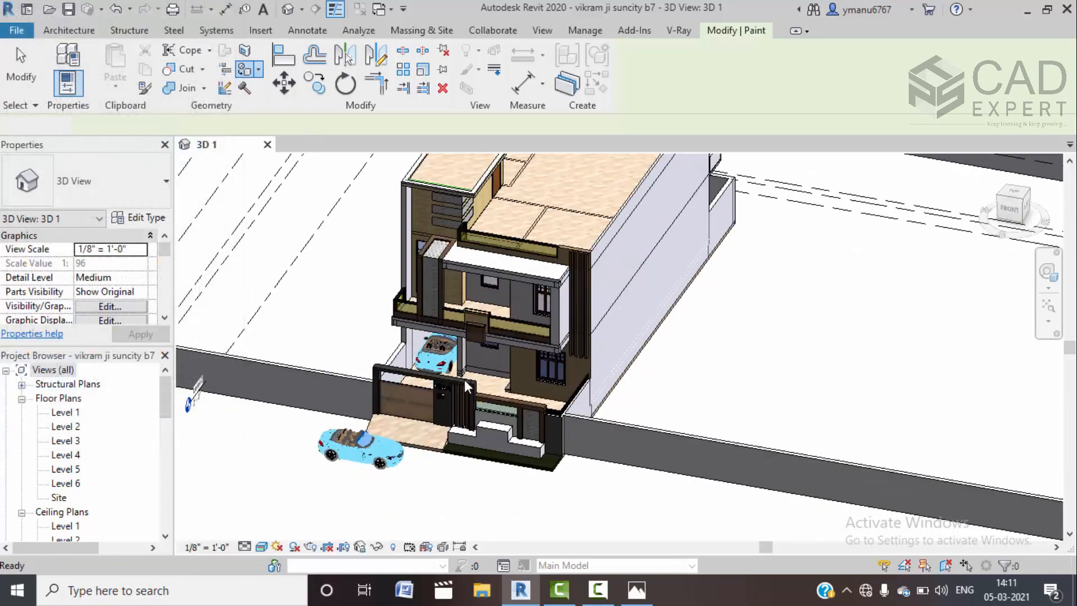
pyautogui.press('Escape')
# Check the reference rendering, then paint the front boundary wall's end face beside the patterned panel with Default New Material(31) and finish painting
pyautogui.scroll(5, 468, 387)
pyautogui.scroll(-4, 554, 392)
pyautogui.moveTo(556, 398); pyautogui.dragTo(568, 364, button='middle')
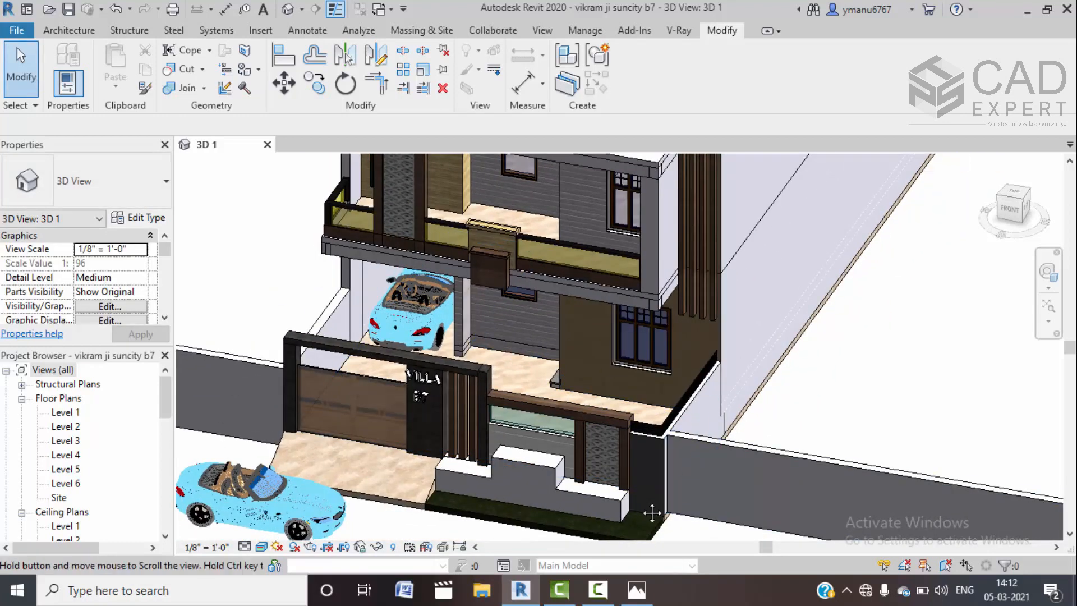
pyautogui.moveTo(655, 514); pyautogui.dragTo(646, 478, button='middle')
pyautogui.click(636, 589)
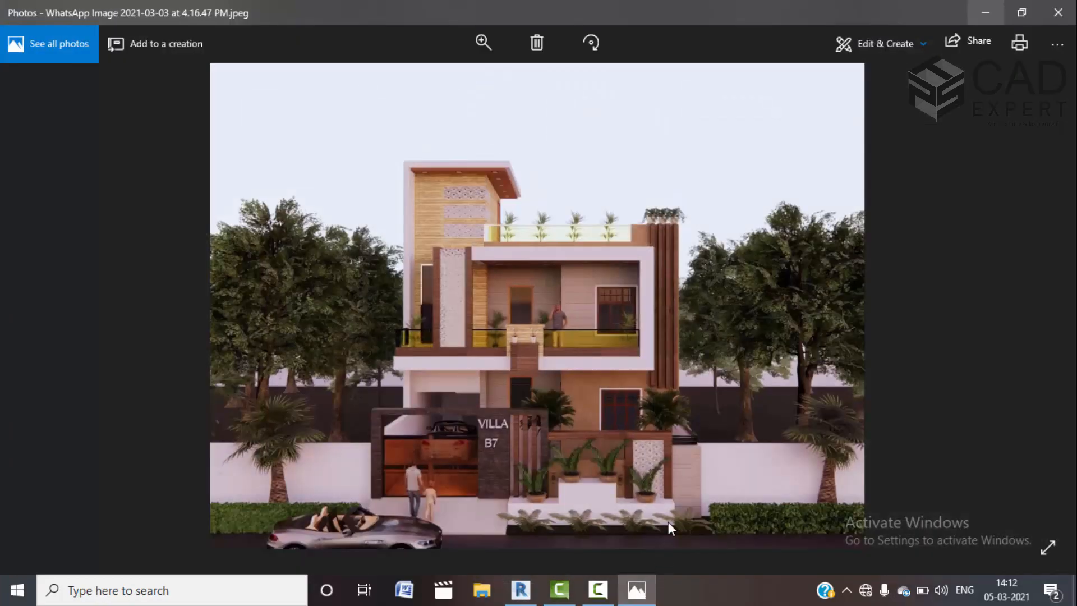
pyautogui.click(985, 13)
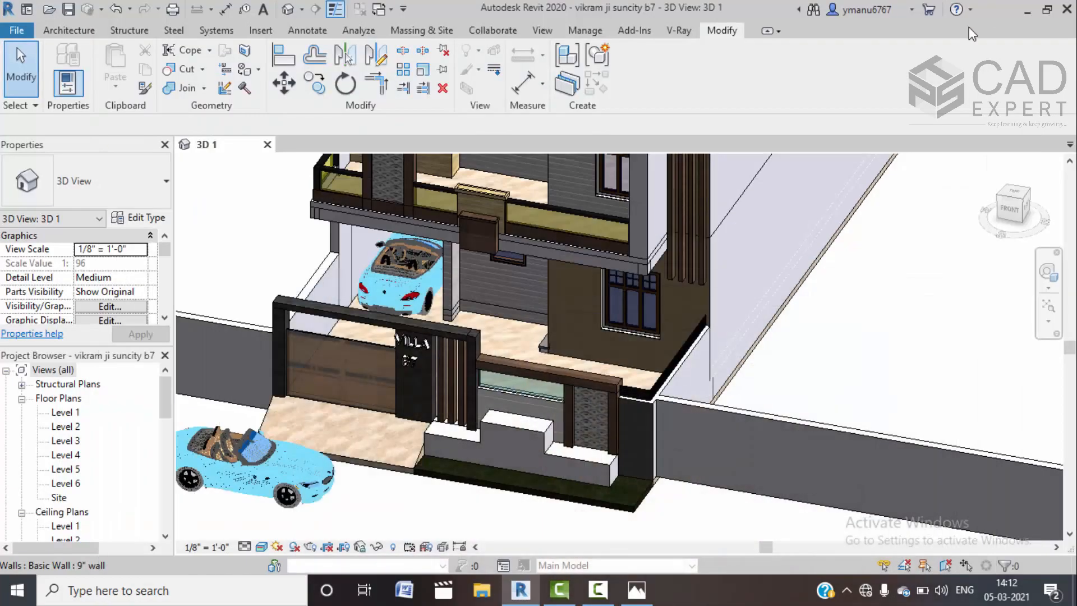
pyautogui.click(258, 70)
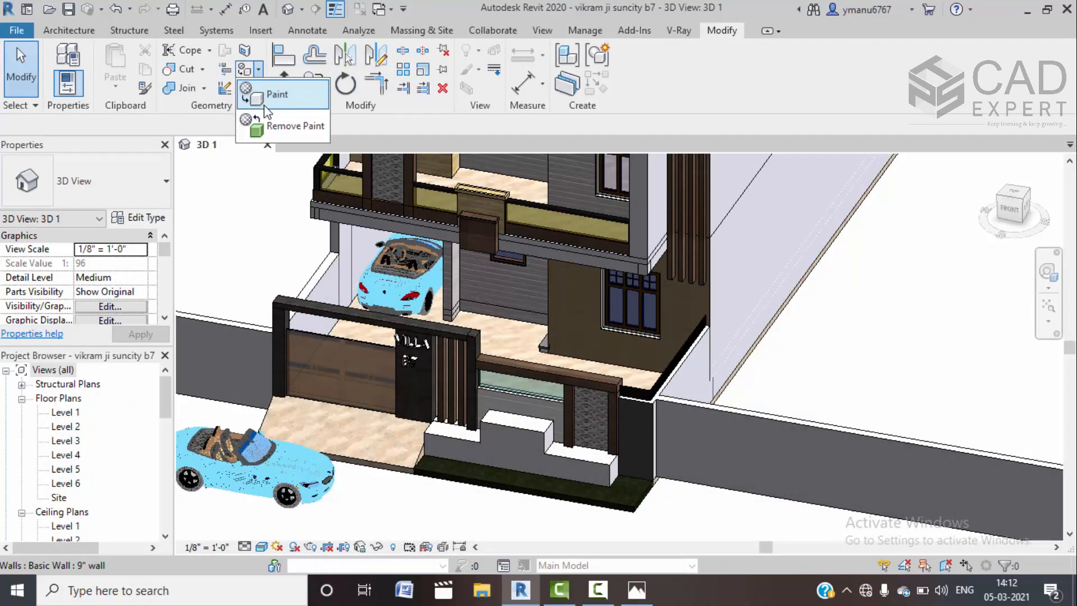
pyautogui.click(274, 94)
pyautogui.click(183, 128)
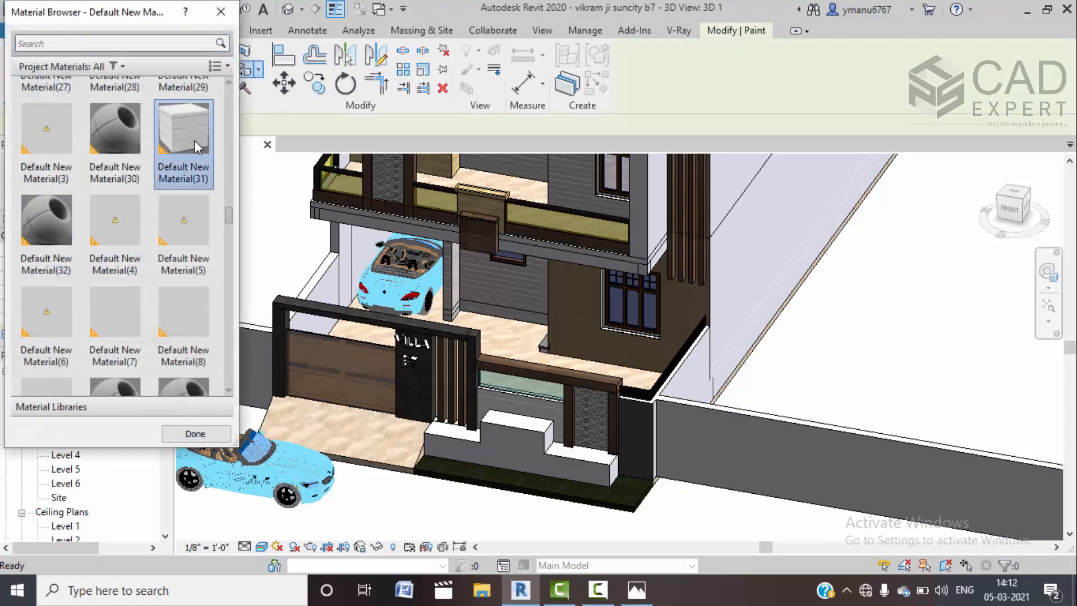
pyautogui.click(633, 432)
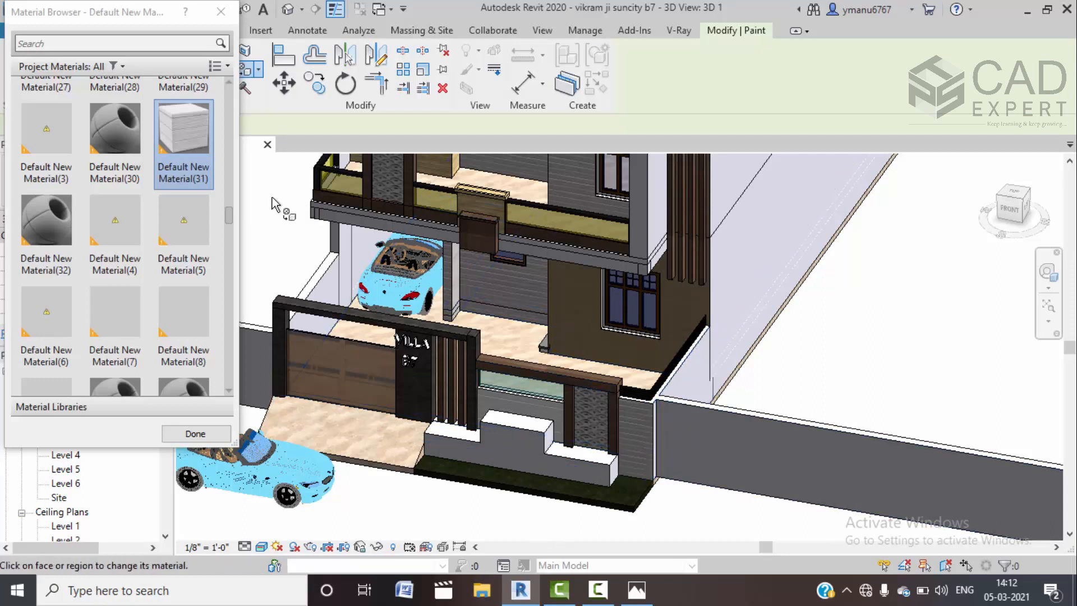
pyautogui.scroll(2, 224, 123)
pyautogui.click(223, 19)
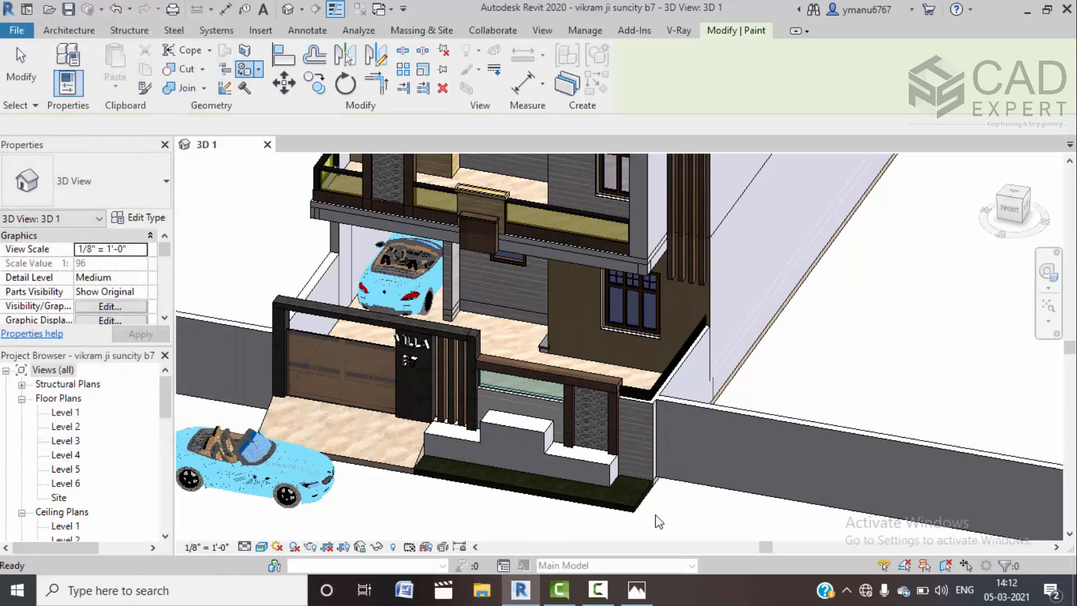
pyautogui.scroll(-2, 541, 533)
pyautogui.moveTo(593, 539)
pyautogui.mouseDown(button='middle')
pyautogui.moveTo(596, 517)
pyautogui.moveTo(581, 512)
pyautogui.mouseUp(button='middle')
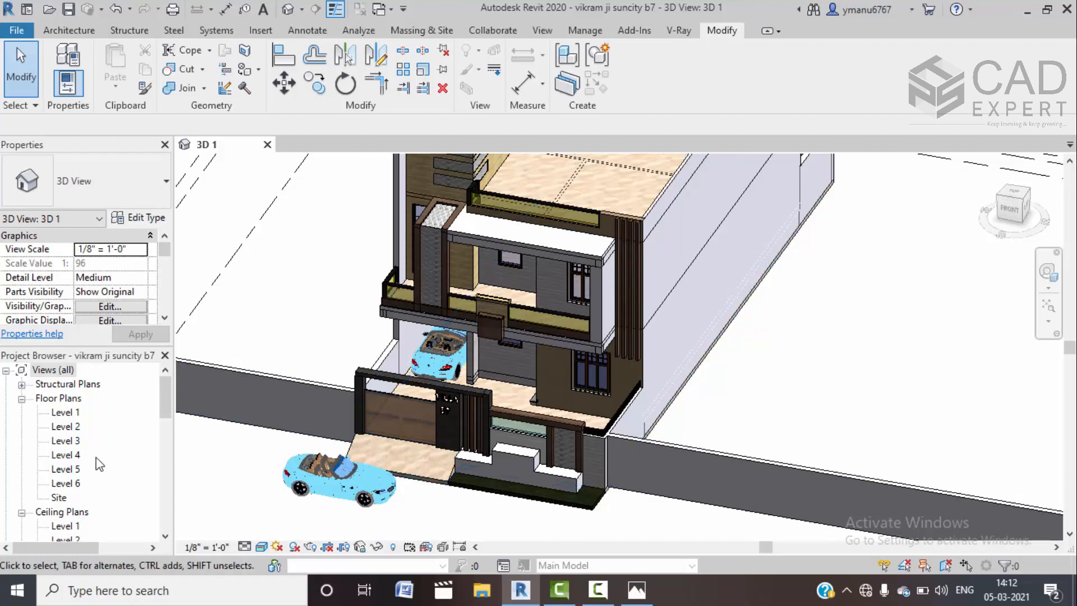
# Open the Level 1 floor plan at the villa's front entrance and the car parked outside
pyautogui.doubleClick(68, 441)
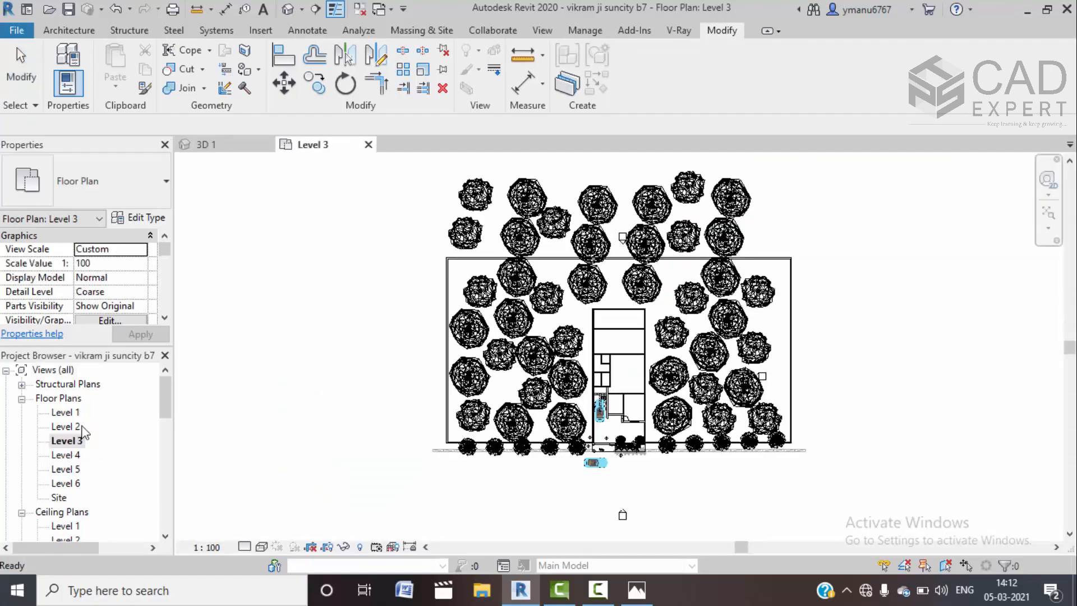
pyautogui.doubleClick(66, 413)
pyautogui.scroll(2, 633, 476)
pyautogui.scroll(8, 632, 470)
pyautogui.moveTo(546, 461); pyautogui.dragTo(563, 489, button='middle')
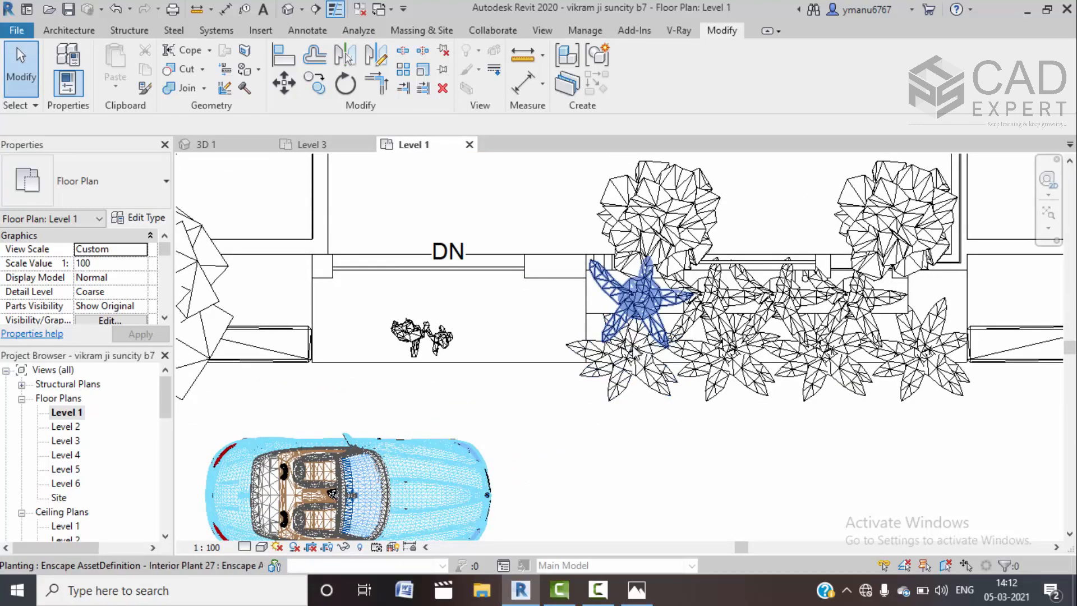
pyautogui.moveTo(639, 362); pyautogui.dragTo(637, 385, button='middle')
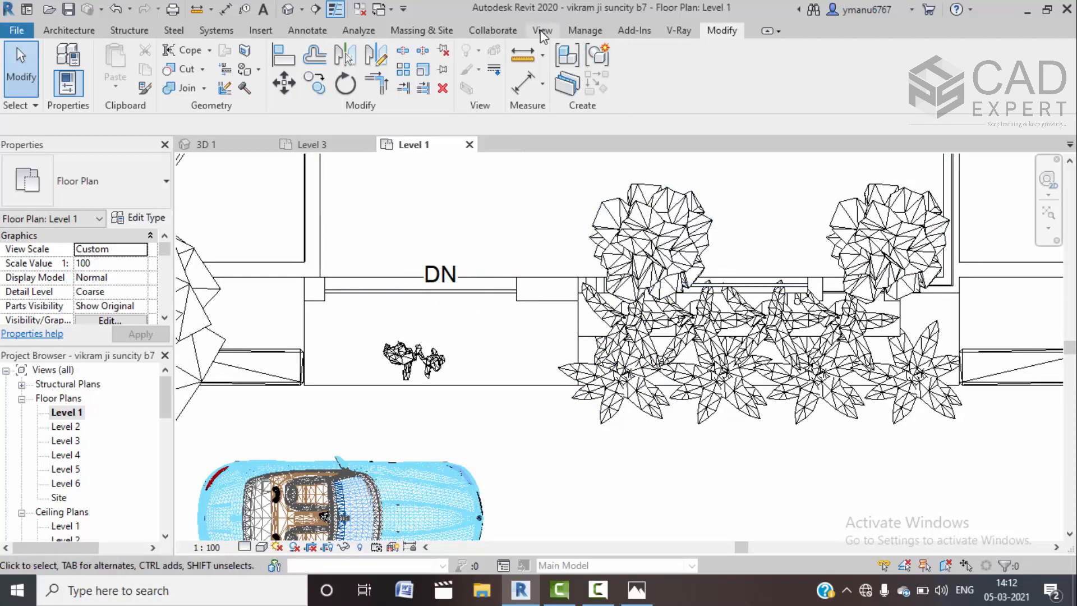
# Load the BMW family from New folder on the desktop, overwriting the existing version
pyautogui.click(260, 30)
pyautogui.click(646, 73)
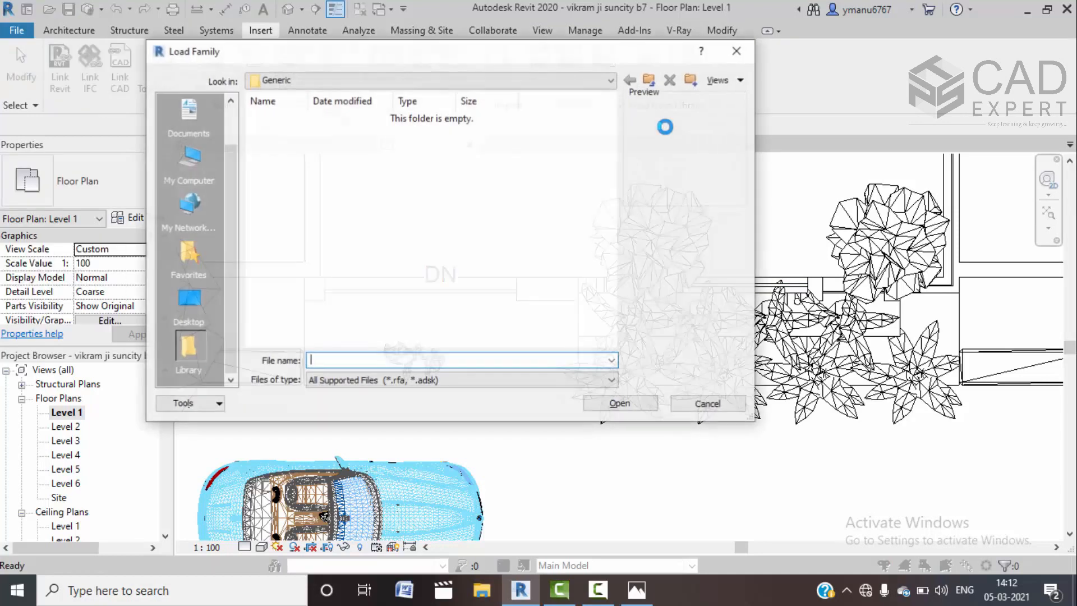
pyautogui.click(200, 175)
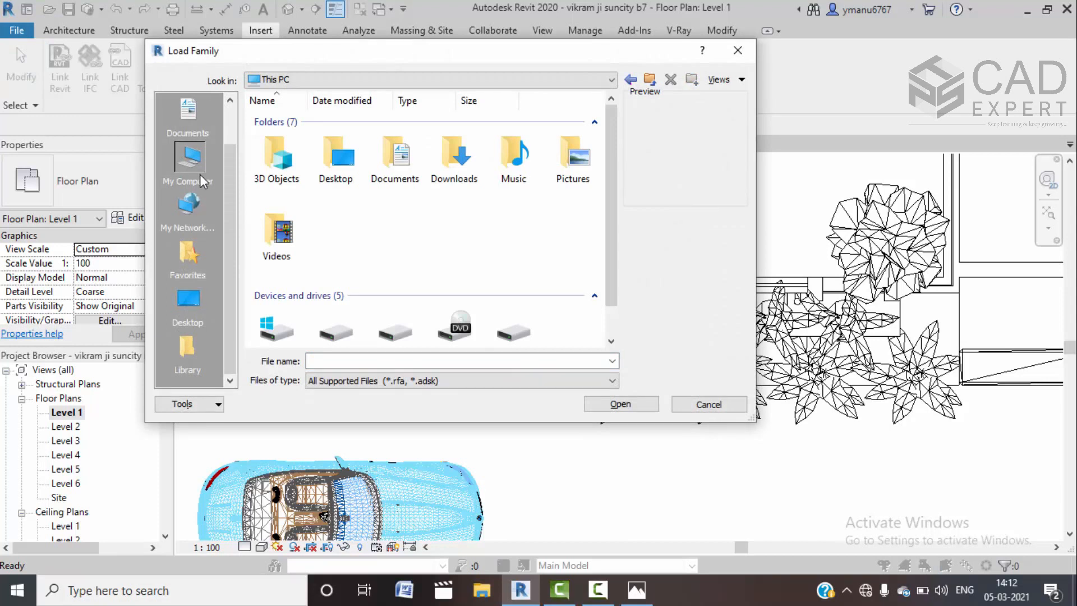
pyautogui.scroll(-1, 459, 241)
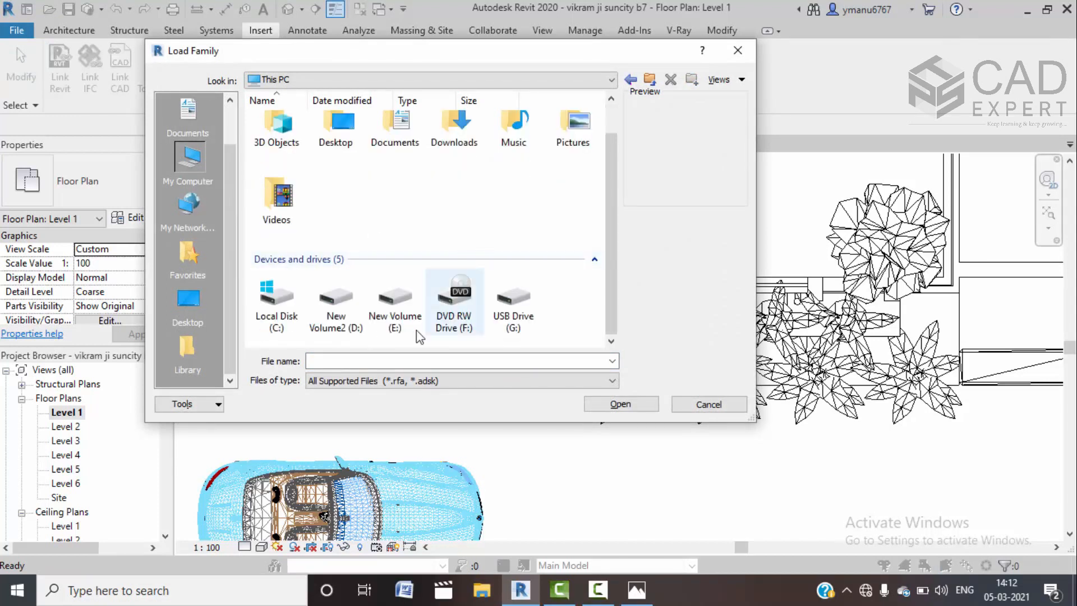
pyautogui.doubleClick(338, 144)
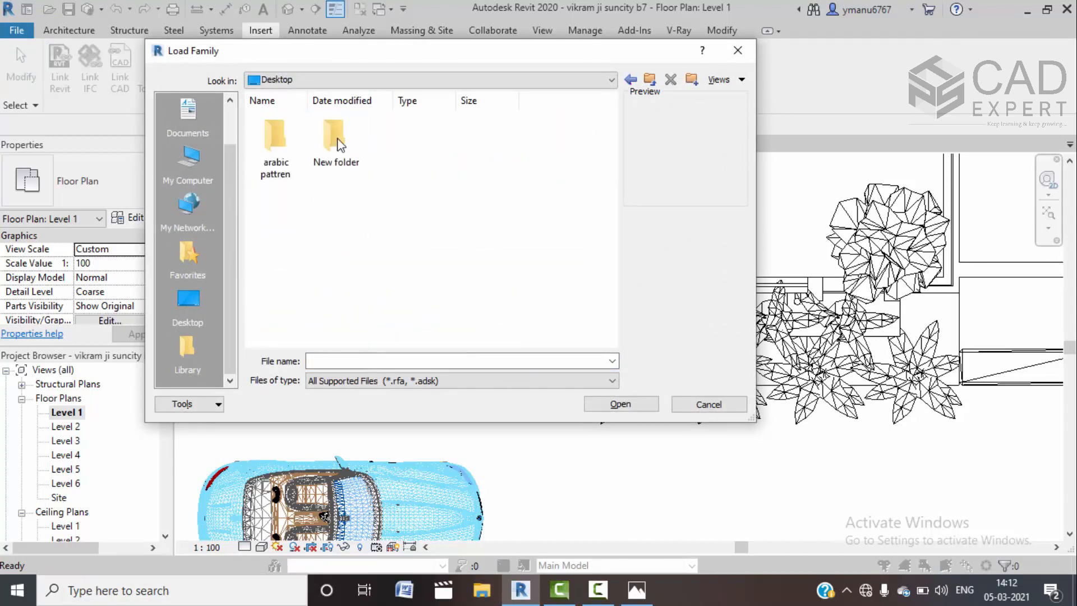
pyautogui.doubleClick(341, 145)
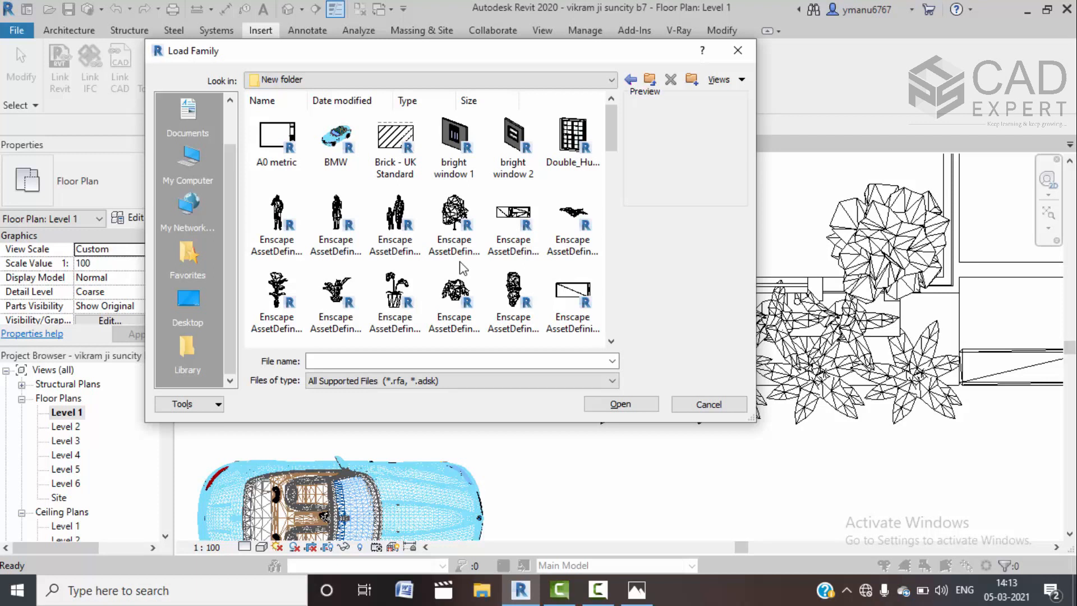
pyautogui.click(339, 151)
pyautogui.click(621, 405)
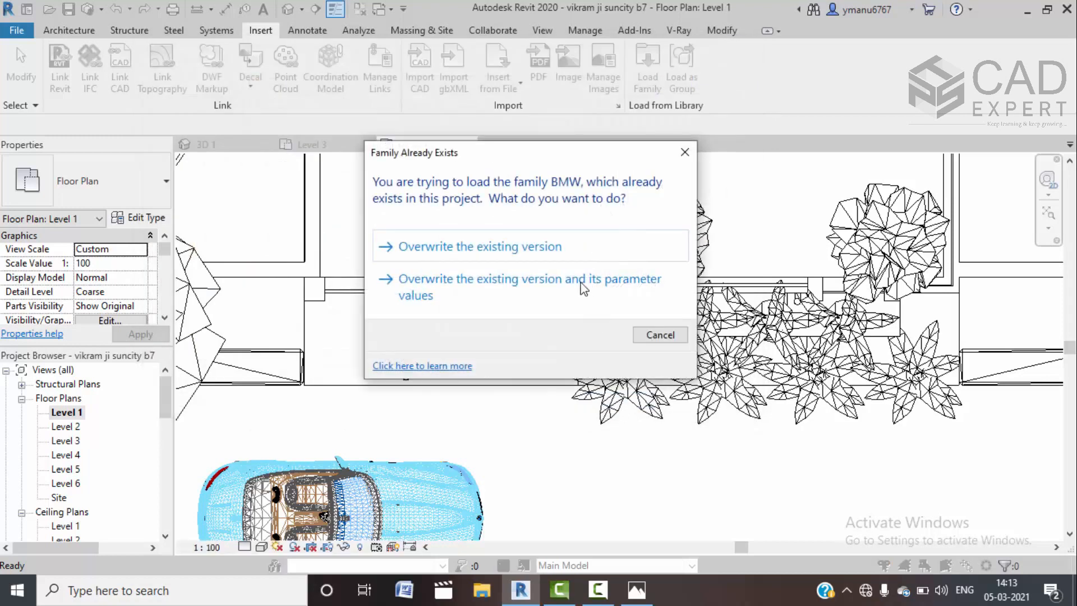
pyautogui.click(559, 248)
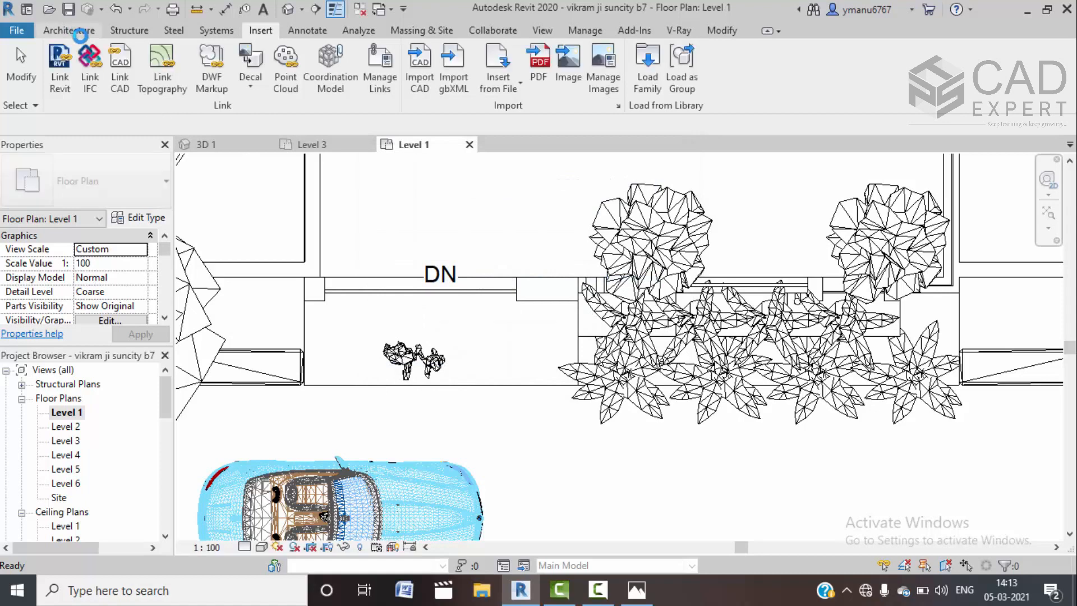
pyautogui.click(83, 34)
pyautogui.click(179, 60)
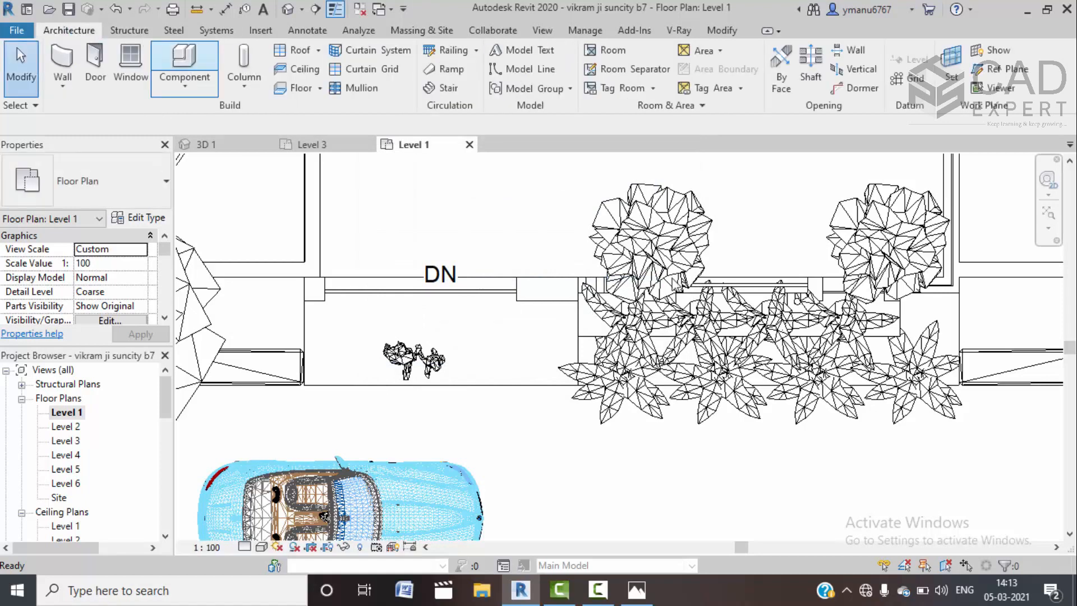
pyautogui.scroll(-2, 778, 460)
pyautogui.scroll(-4, 778, 460)
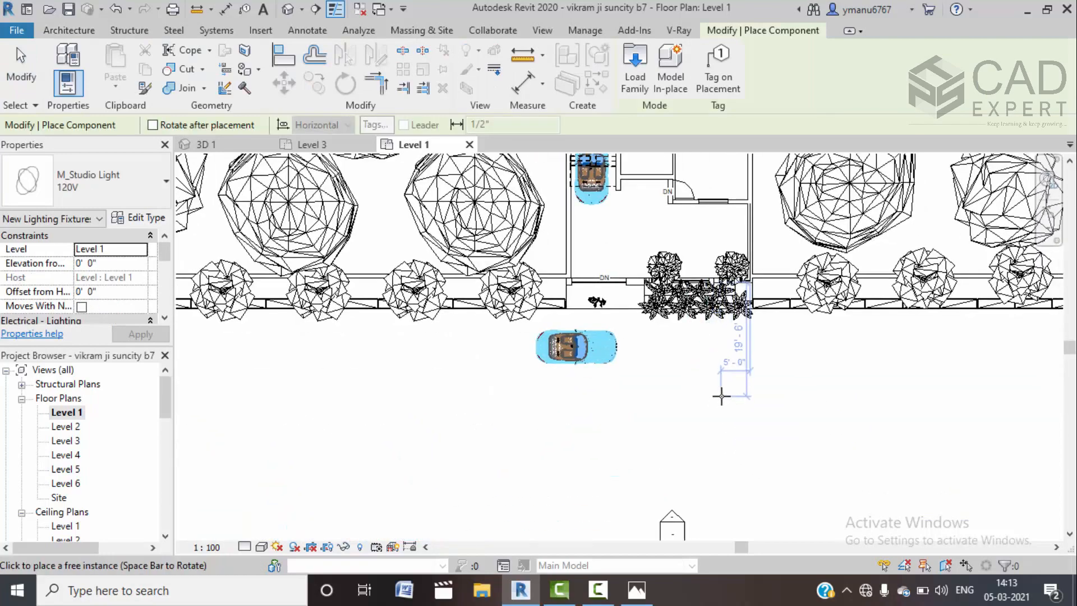
pyautogui.press('Escape')
pyautogui.press('Escape')
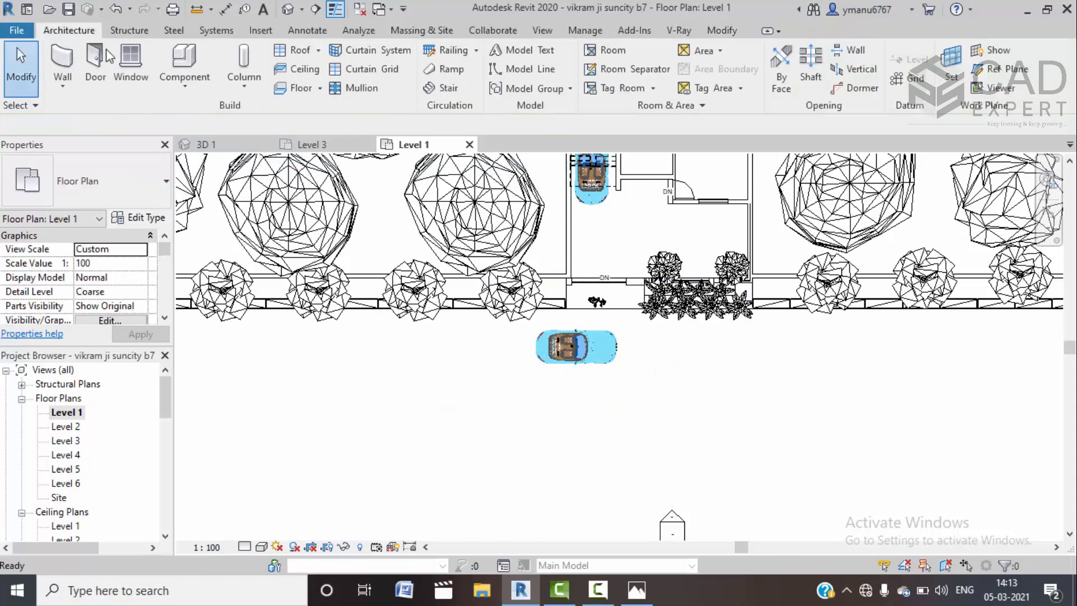
# Place another BMW component parallel to the street, on the road to the left of the car outside the gate
pyautogui.click(184, 81)
pyautogui.click(191, 123)
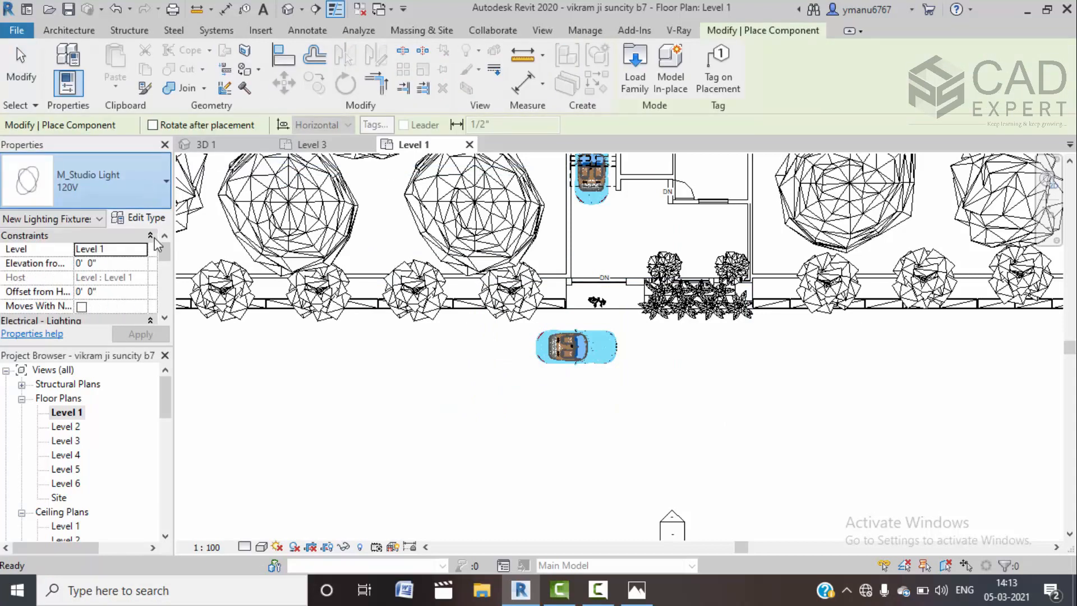
pyautogui.scroll(-10, 138, 309)
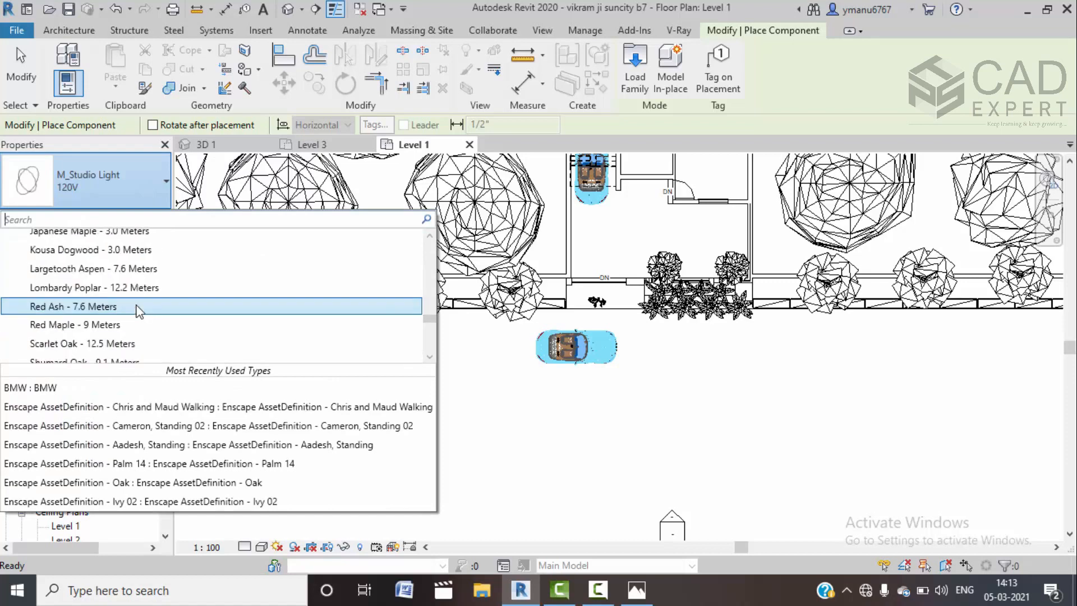
pyautogui.scroll(15, 139, 311)
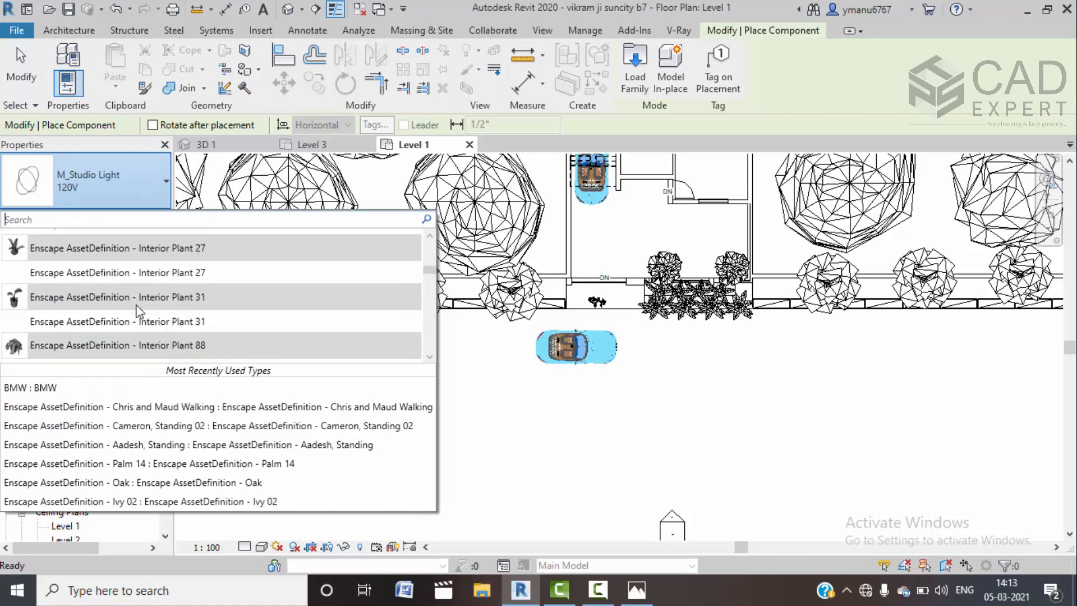
pyautogui.scroll(5, 139, 311)
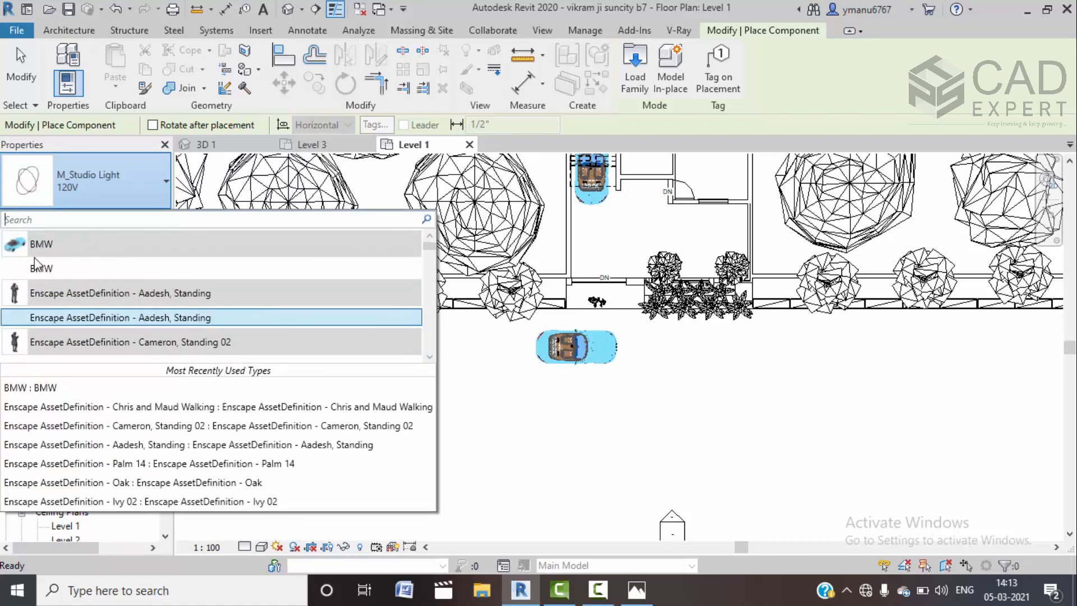
pyautogui.press('Escape')
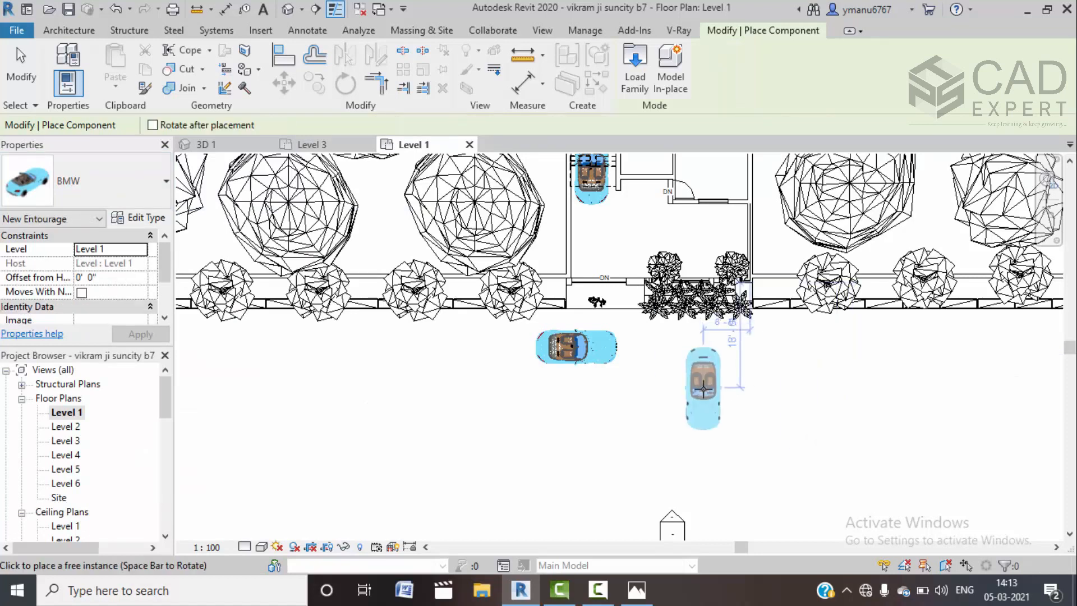
pyautogui.press('space')
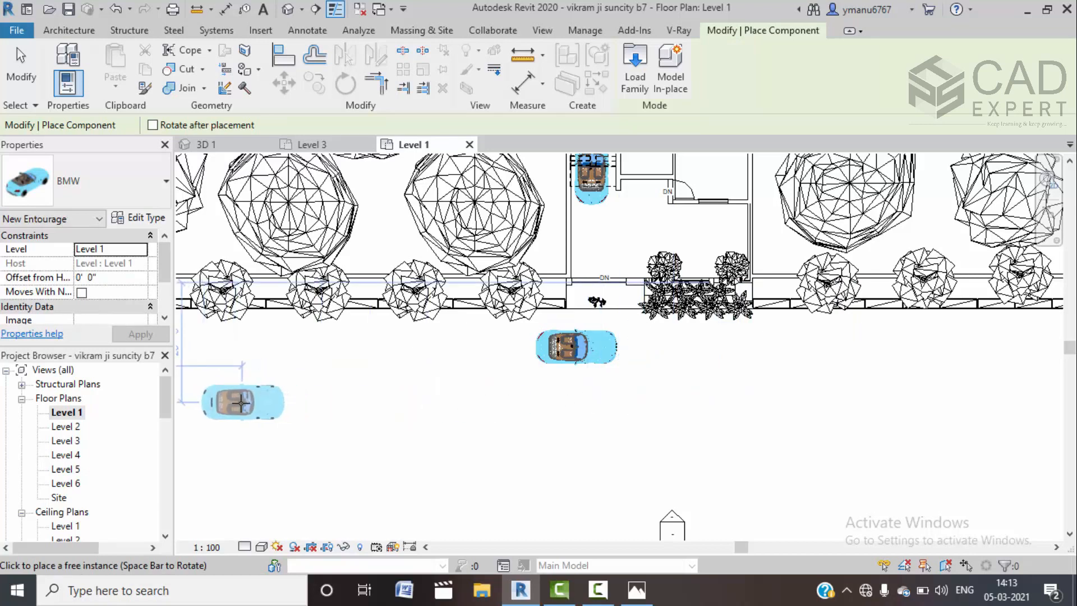
pyautogui.click(409, 388)
pyautogui.press('Escape')
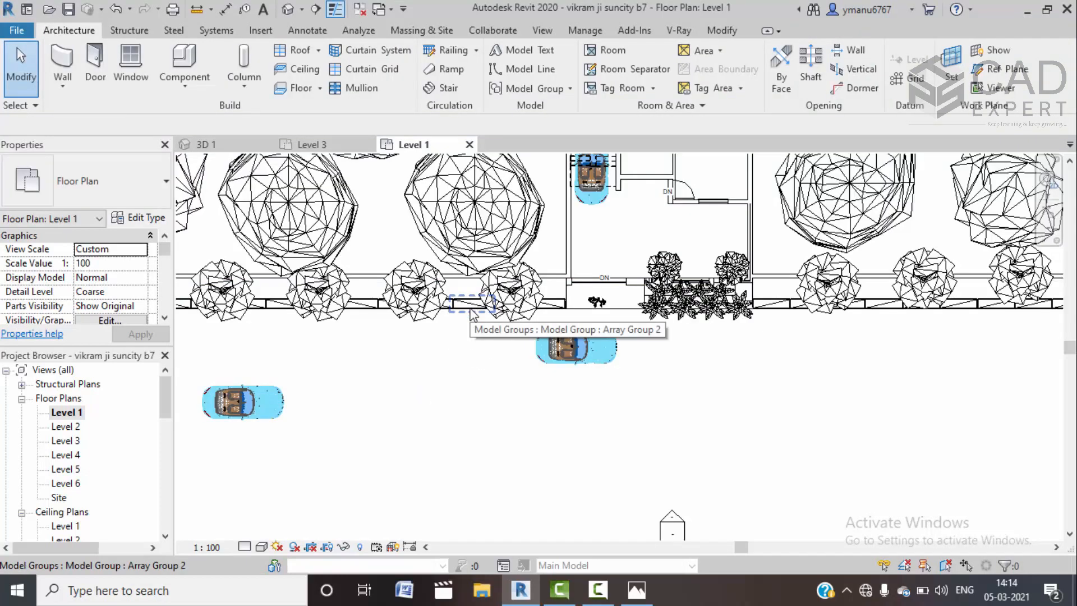
# Open the default 3D view, set its visual style to Realistic, and check the villa and the cars on the road
pyautogui.click(289, 9)
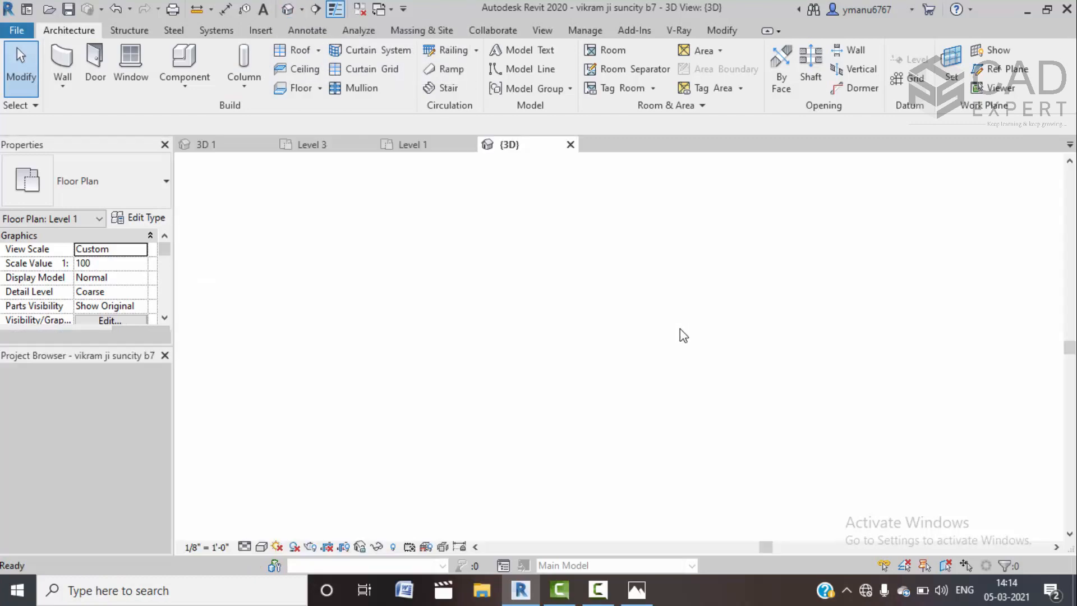
pyautogui.scroll(3, 736, 465)
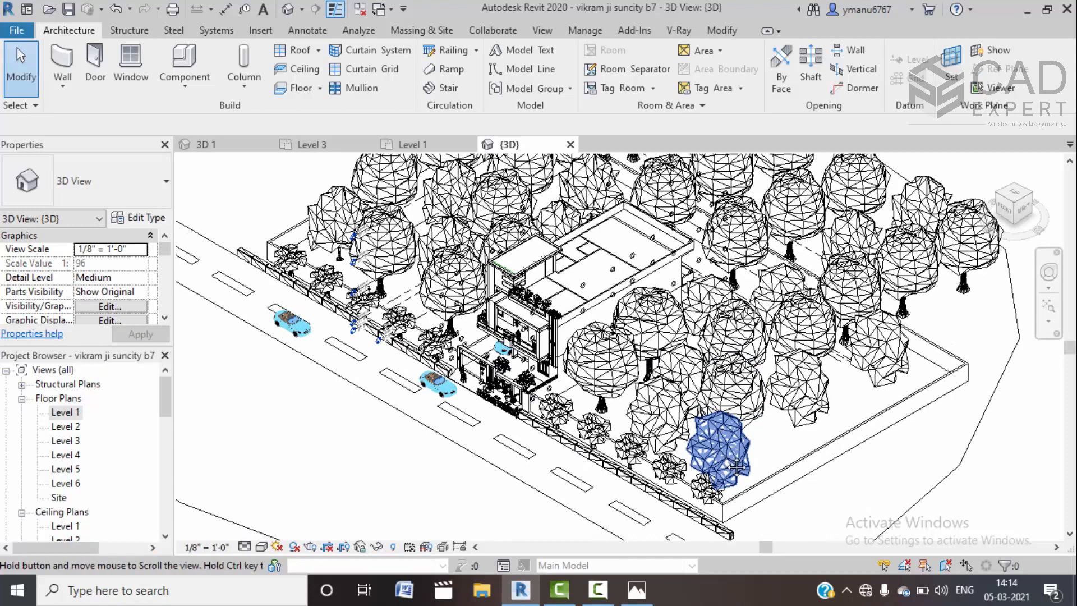
pyautogui.moveTo(603, 370); pyautogui.dragTo(603, 385, button='middle')
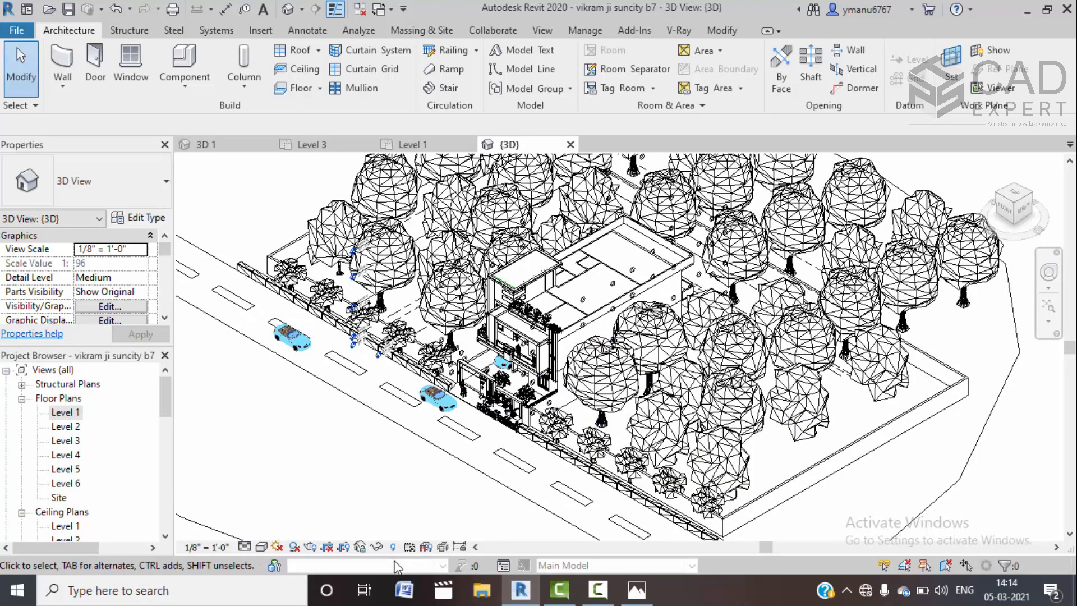
pyautogui.click(261, 547)
pyautogui.click(297, 513)
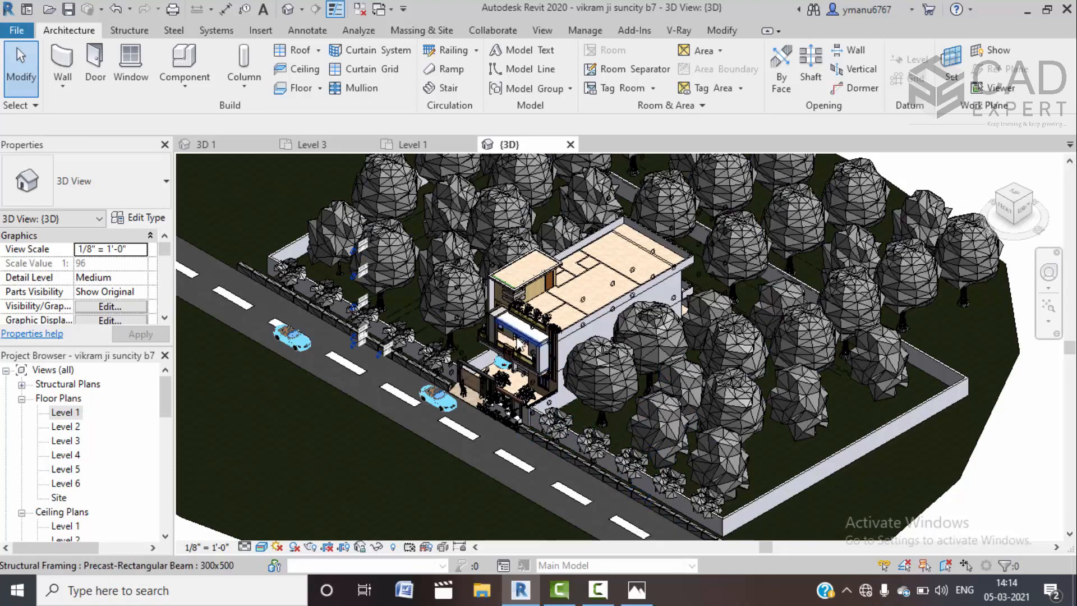
pyautogui.scroll(6, 552, 392)
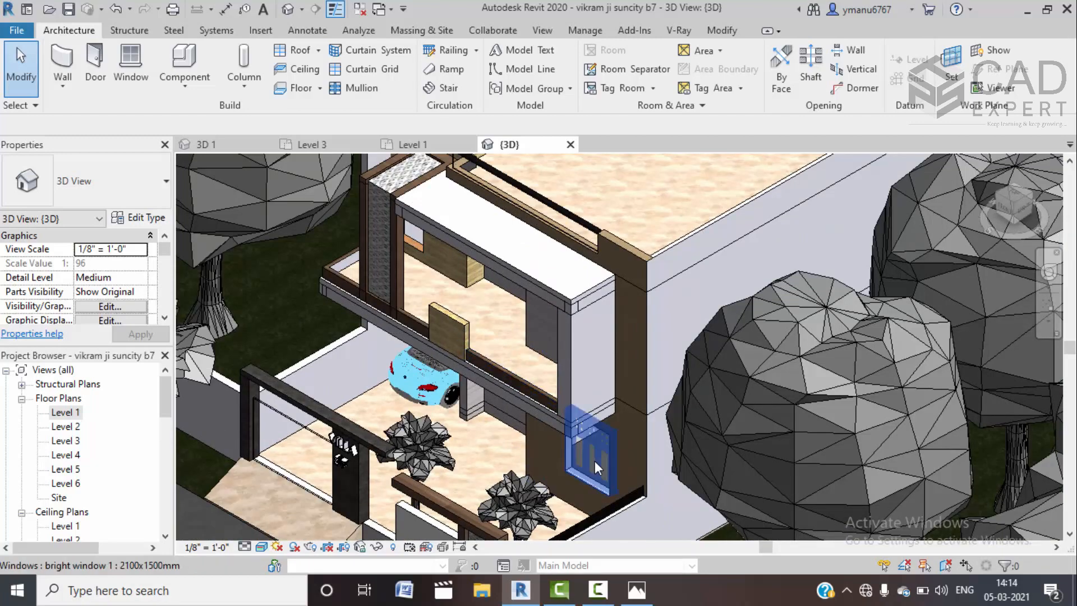
pyautogui.scroll(-4, 593, 460)
pyautogui.scroll(3, 463, 439)
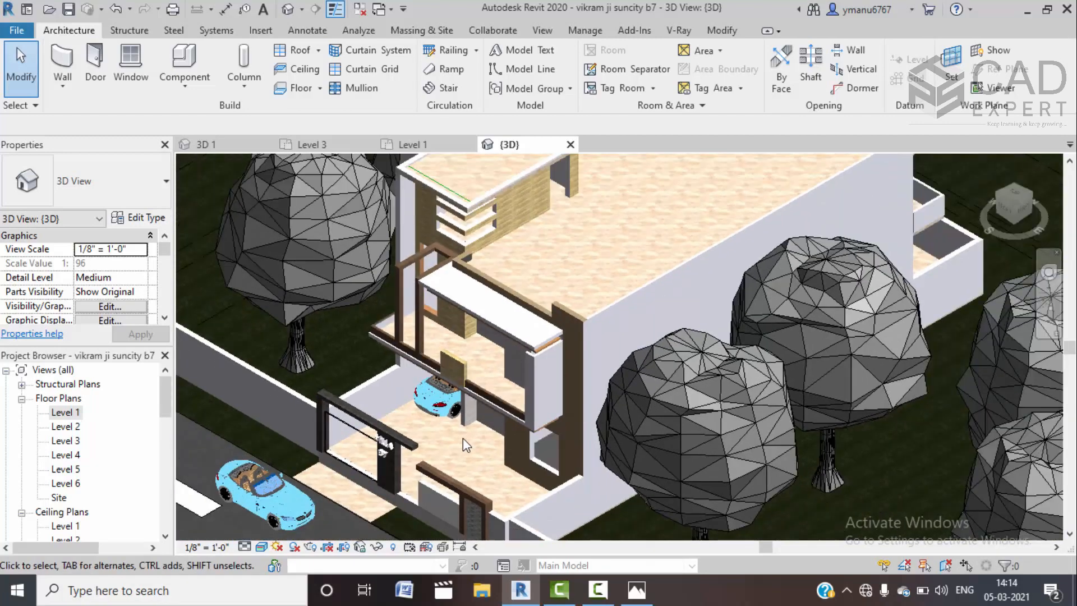
pyautogui.scroll(-5, 463, 439)
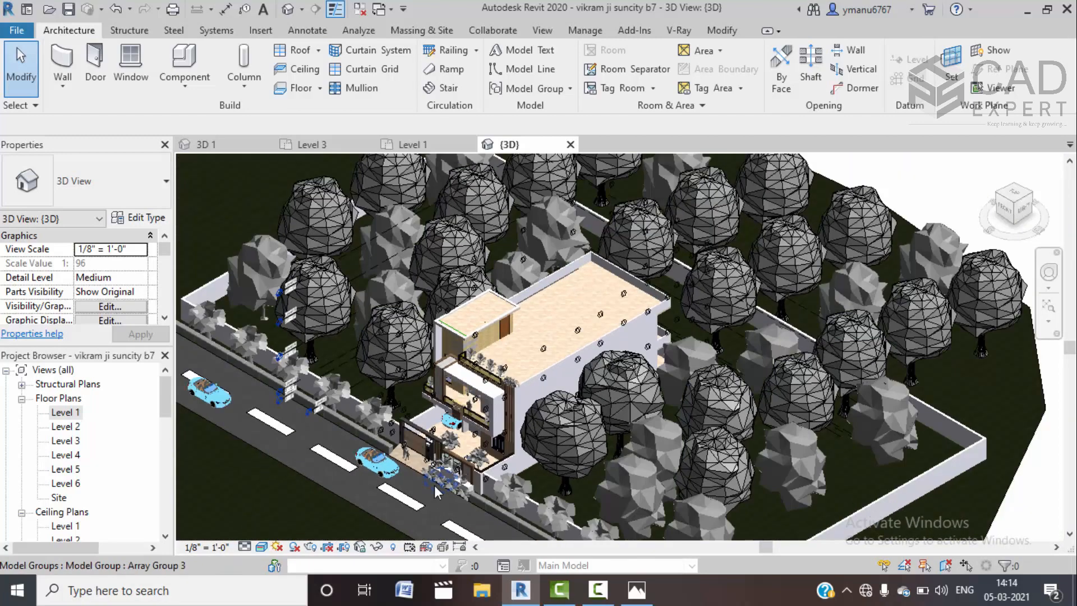
pyautogui.scroll(2, 434, 486)
pyautogui.moveTo(434, 486); pyautogui.dragTo(453, 469, button='middle')
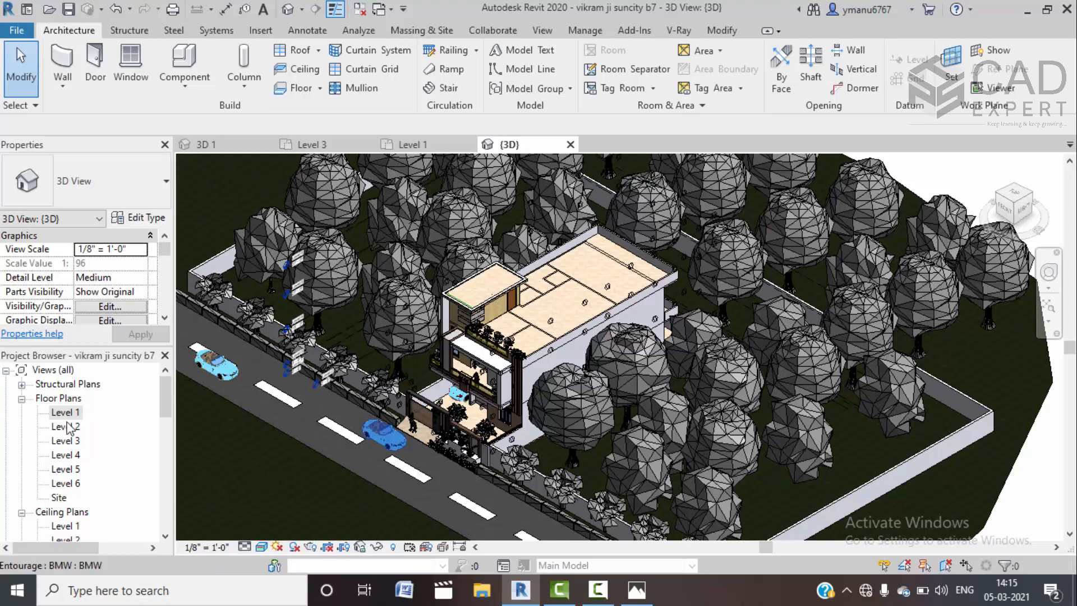
# Place a perspective camera on the Level 3 plan, from the road's far side right of the villa, aimed at the building
pyautogui.doubleClick(66, 440)
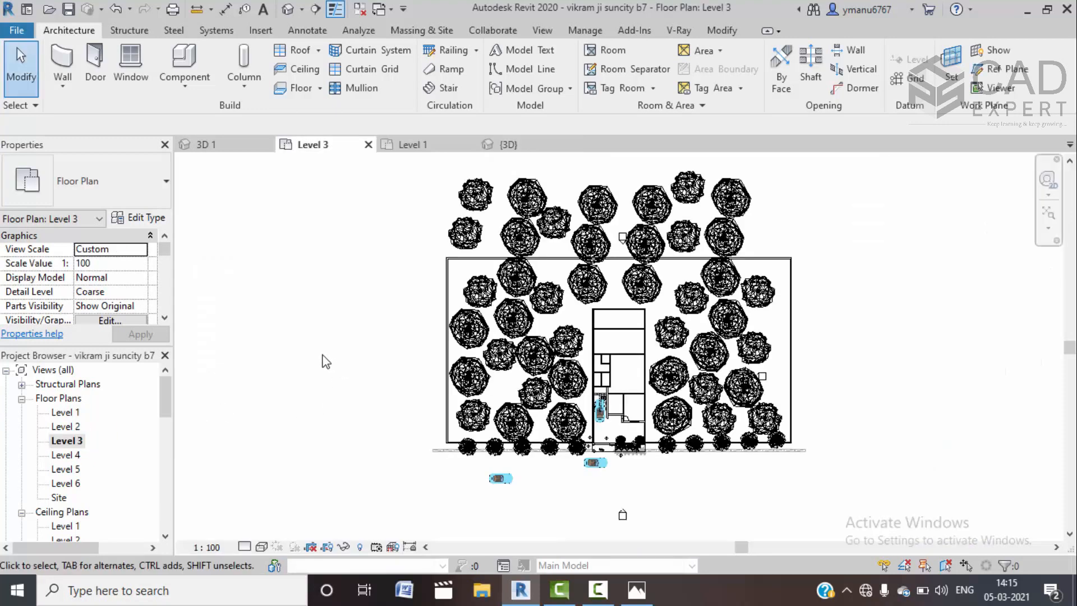
pyautogui.click(302, 9)
pyautogui.click(315, 45)
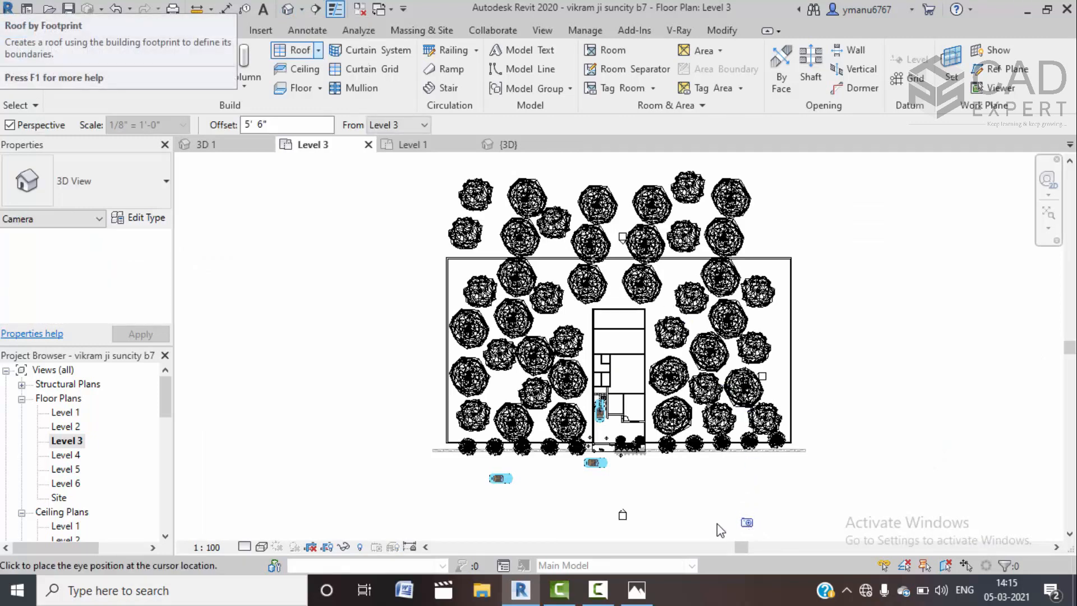
pyautogui.click(696, 532)
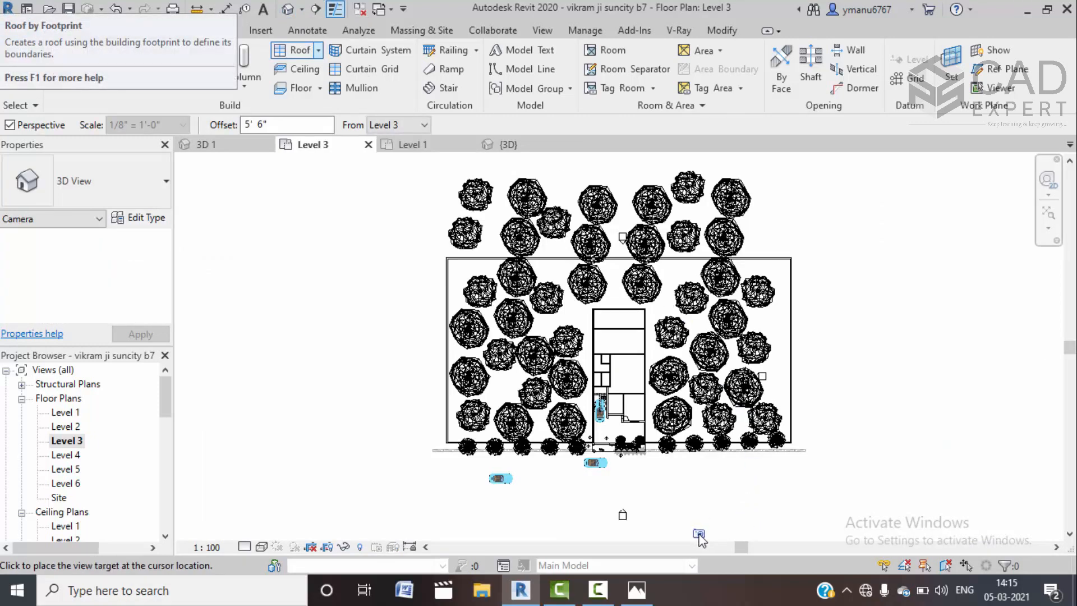
pyautogui.click(586, 351)
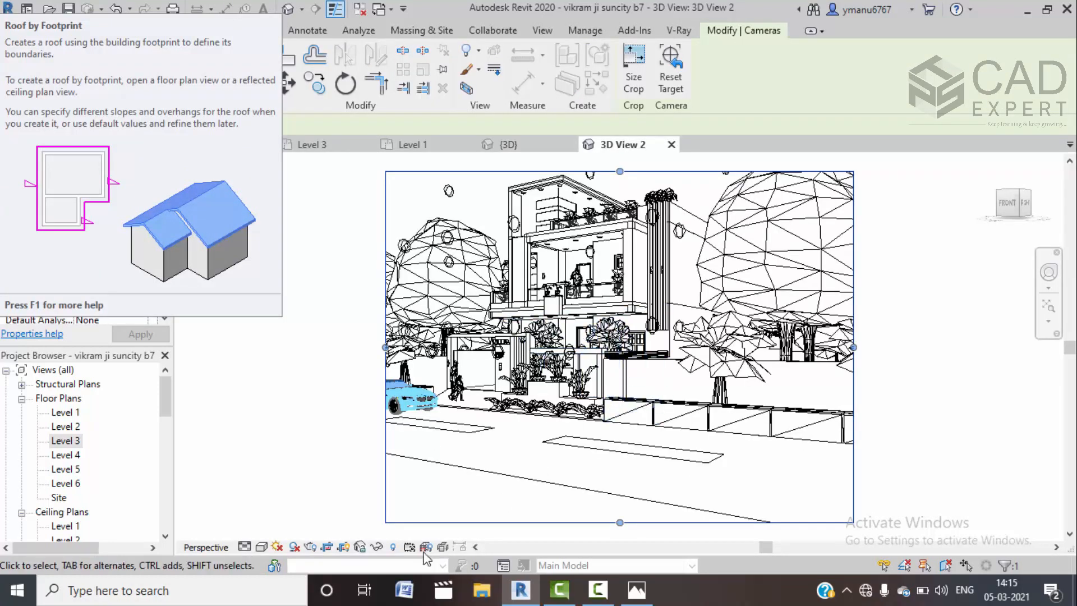
# Set the new camera view's visual style to Realistic and look over its framing of the villa
pyautogui.click(262, 548)
pyautogui.click(292, 511)
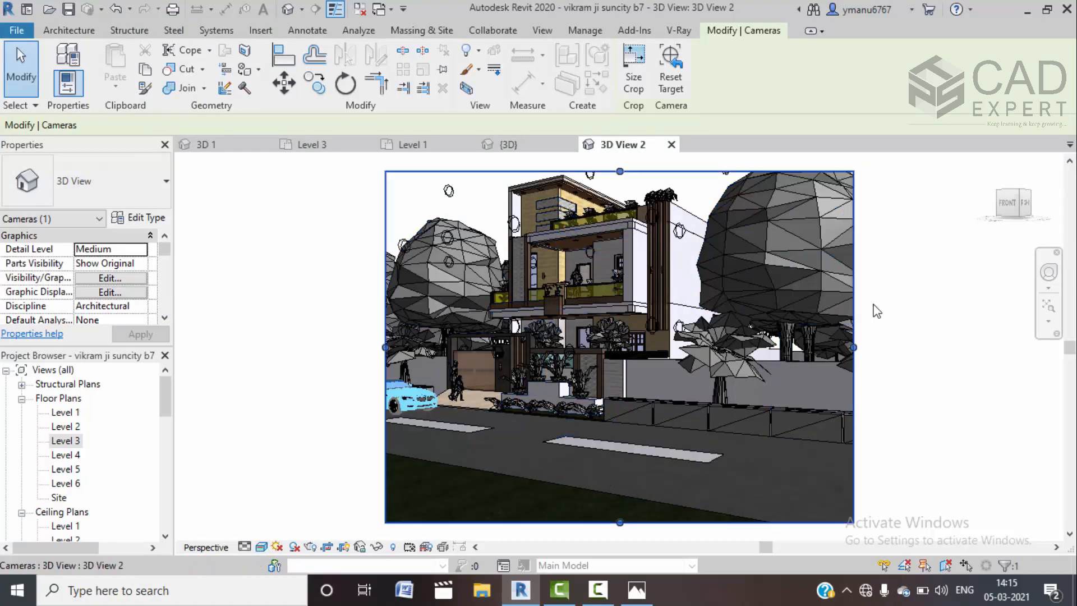
pyautogui.scroll(1, 884, 297)
pyautogui.scroll(1, 883, 297)
pyautogui.moveTo(883, 298); pyautogui.dragTo(936, 346, button='middle')
pyautogui.scroll(-2, 902, 331)
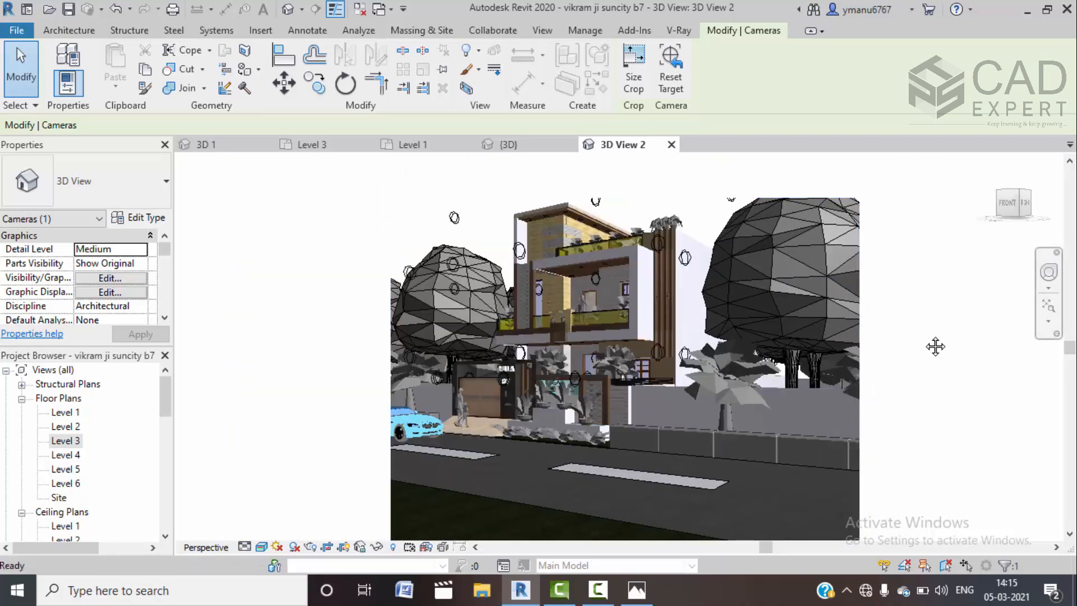